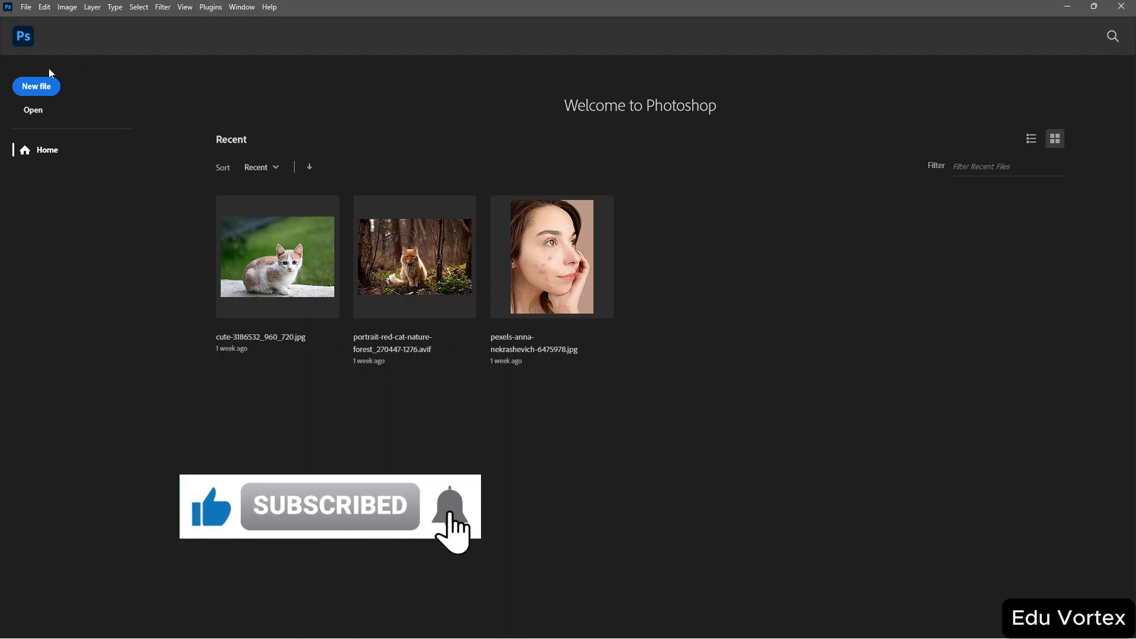
# Create a new 7 x 5 inch, 300 ppi document in portrait orientation.
pyautogui.click(33, 88)
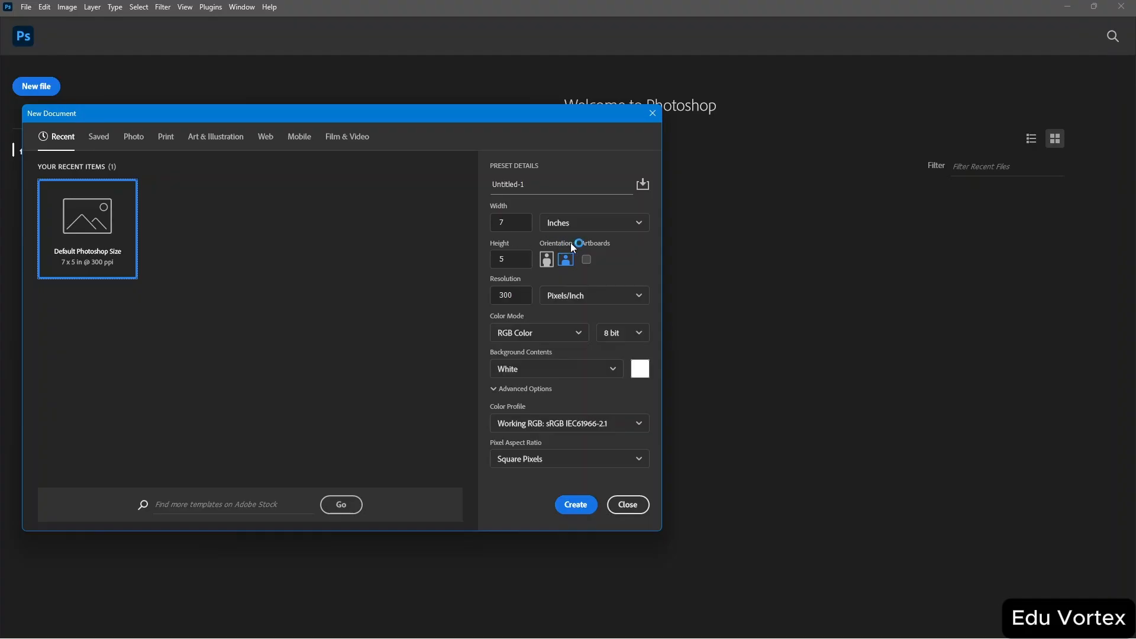
pyautogui.click(546, 261)
pyautogui.click(587, 261)
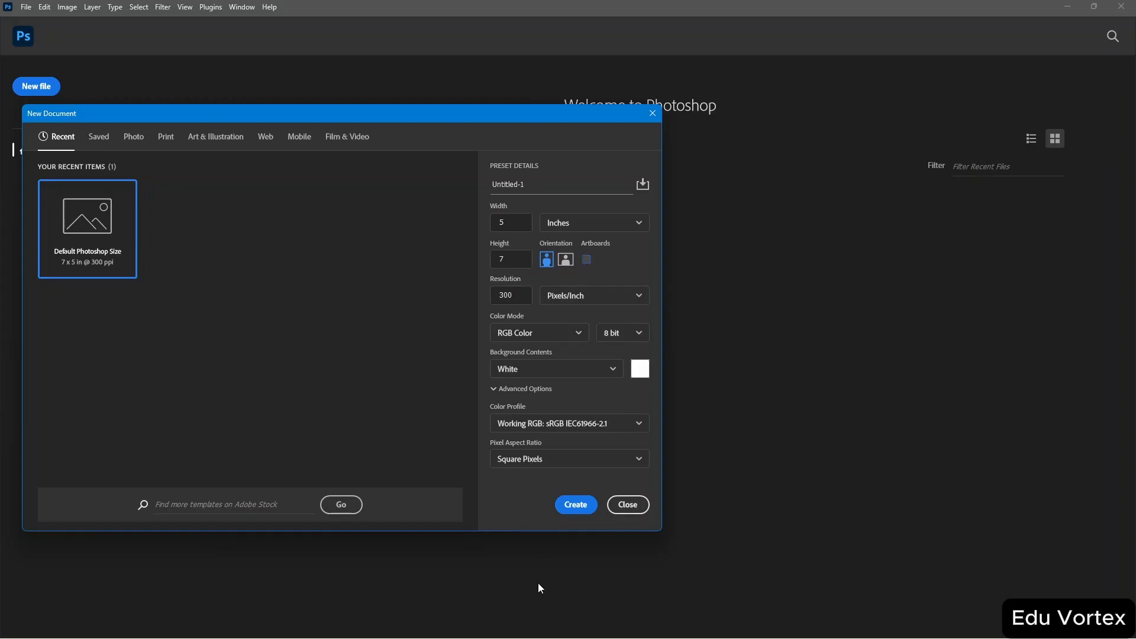
pyautogui.click(576, 506)
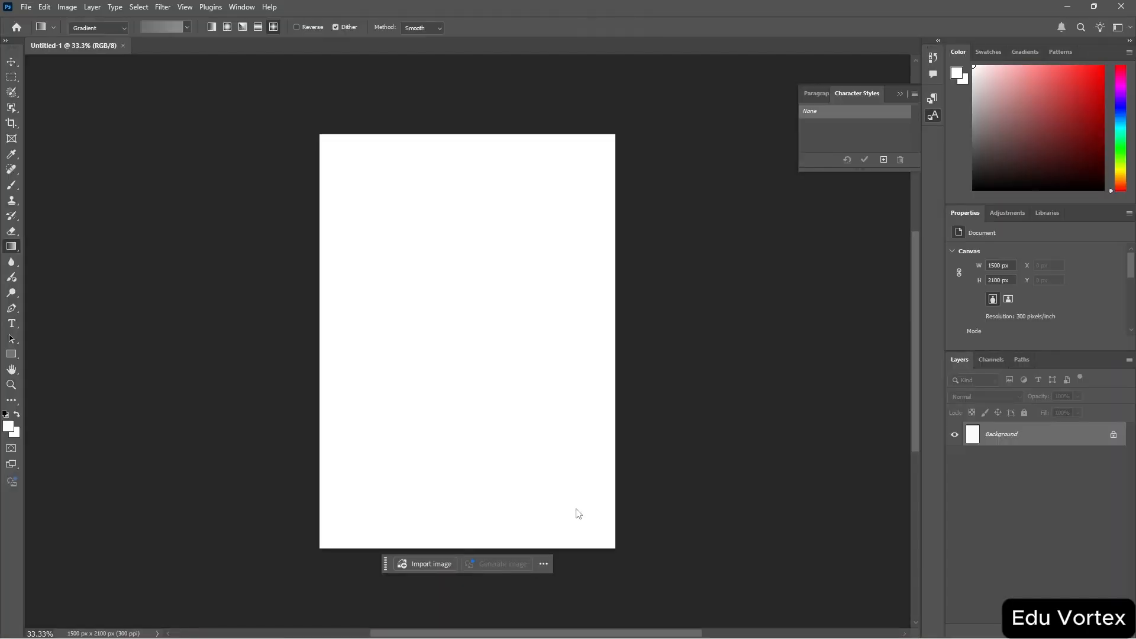
# Open the image portrait-red-cat-nature-forest_270447-1276.png from the Downloads folder.
pyautogui.click(27, 8)
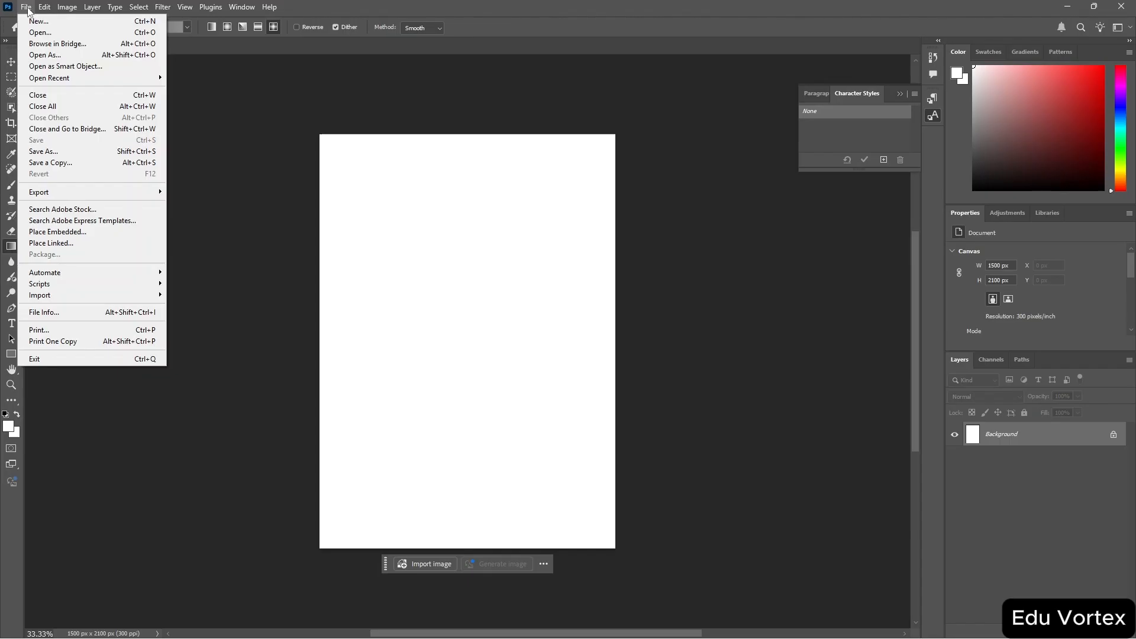
pyautogui.moveTo(45, 7)
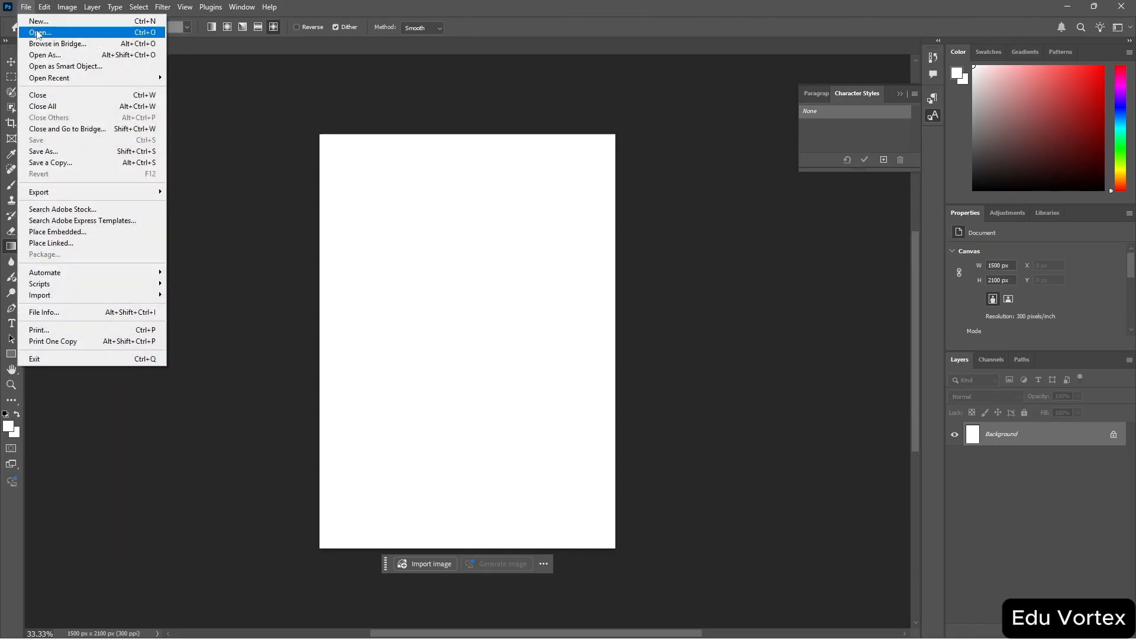
pyautogui.click(37, 33)
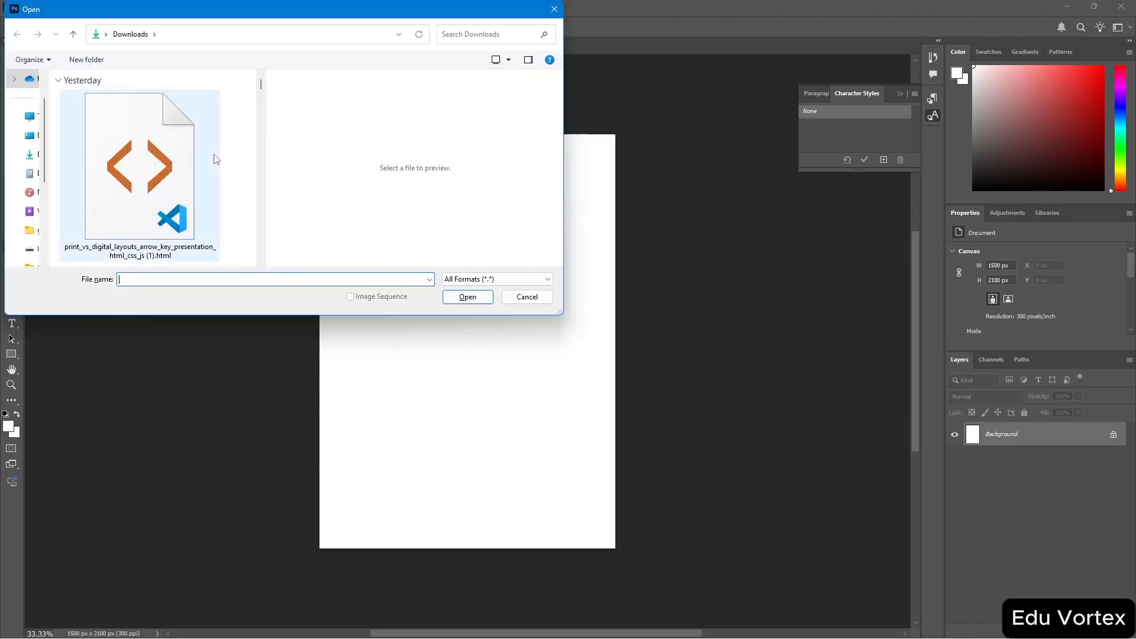
pyautogui.scroll(-5, 209, 165)
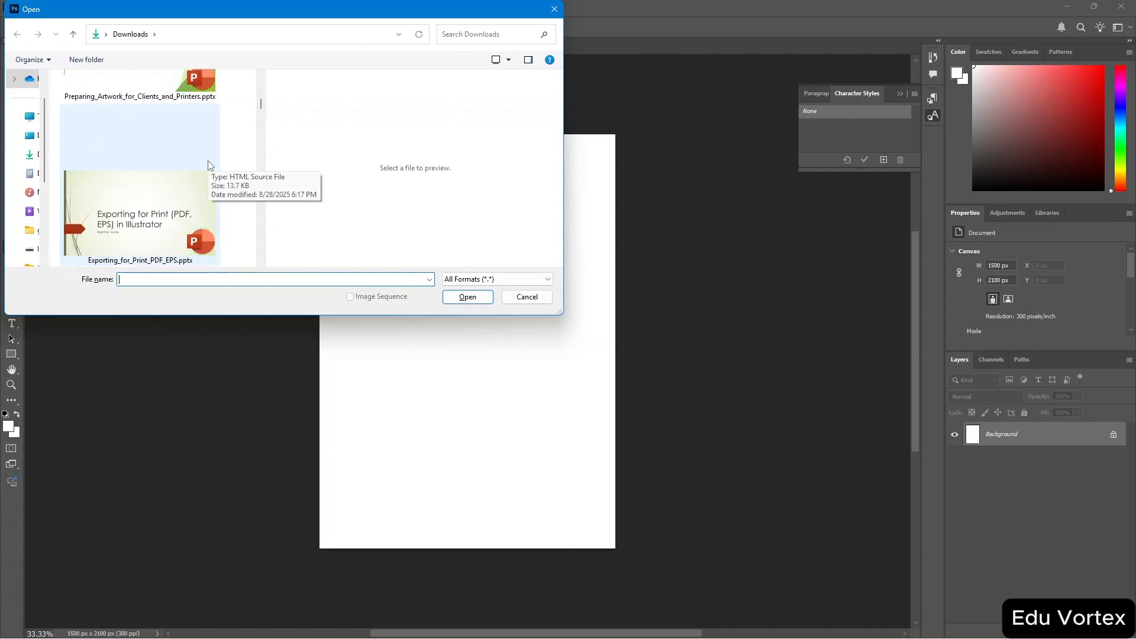
pyautogui.scroll(-5, 209, 166)
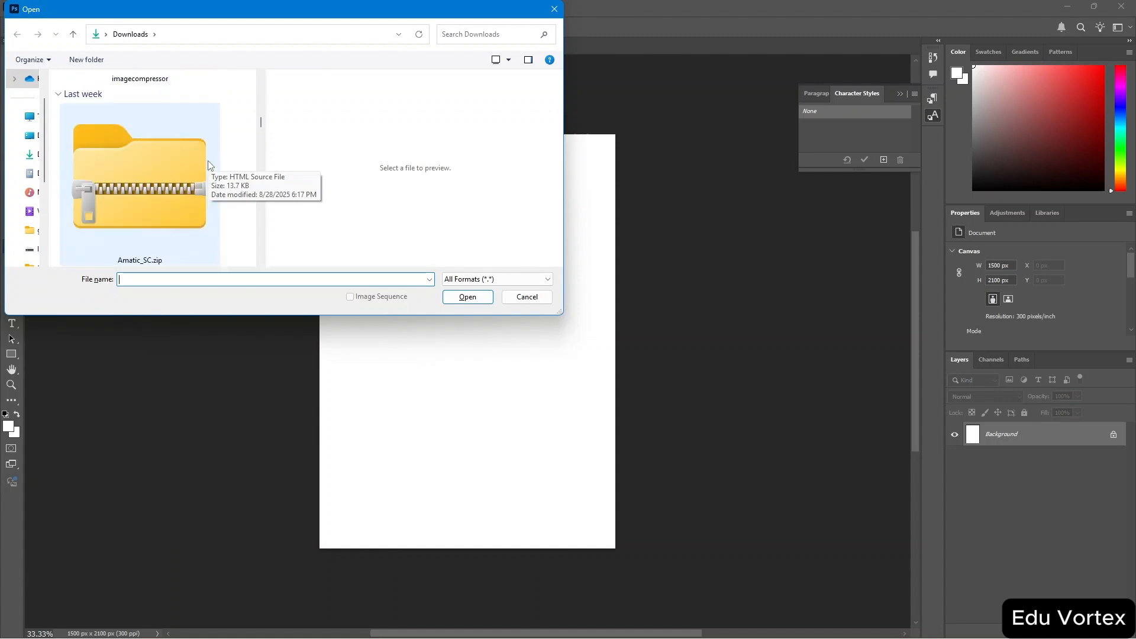
pyautogui.click(140, 89)
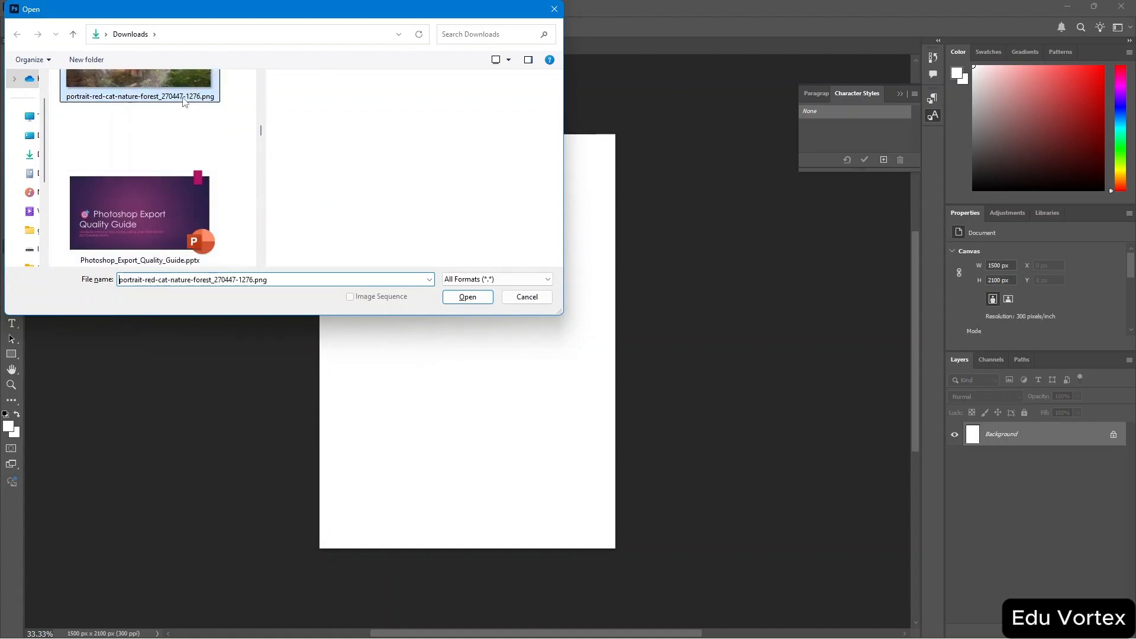
pyautogui.click(467, 297)
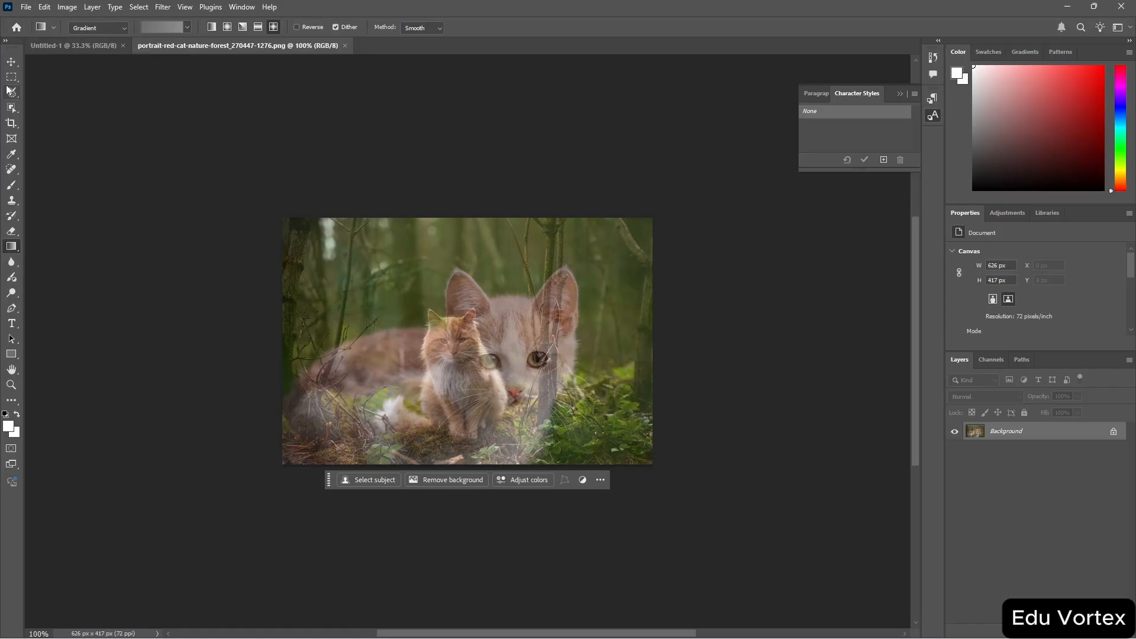
# Browse the toolbar by selecting the Move, Rectangular Marquee, Crop, Spot Healing Brush, Gradient and Eraser tools in turn.
pyautogui.click(10, 64)
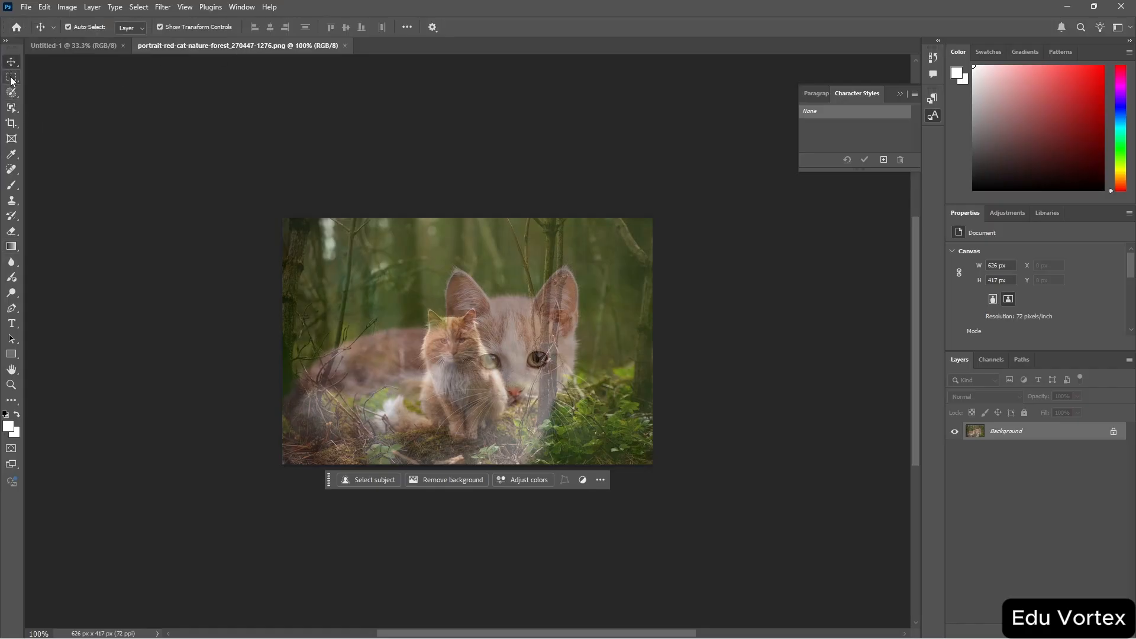
pyautogui.click(12, 79)
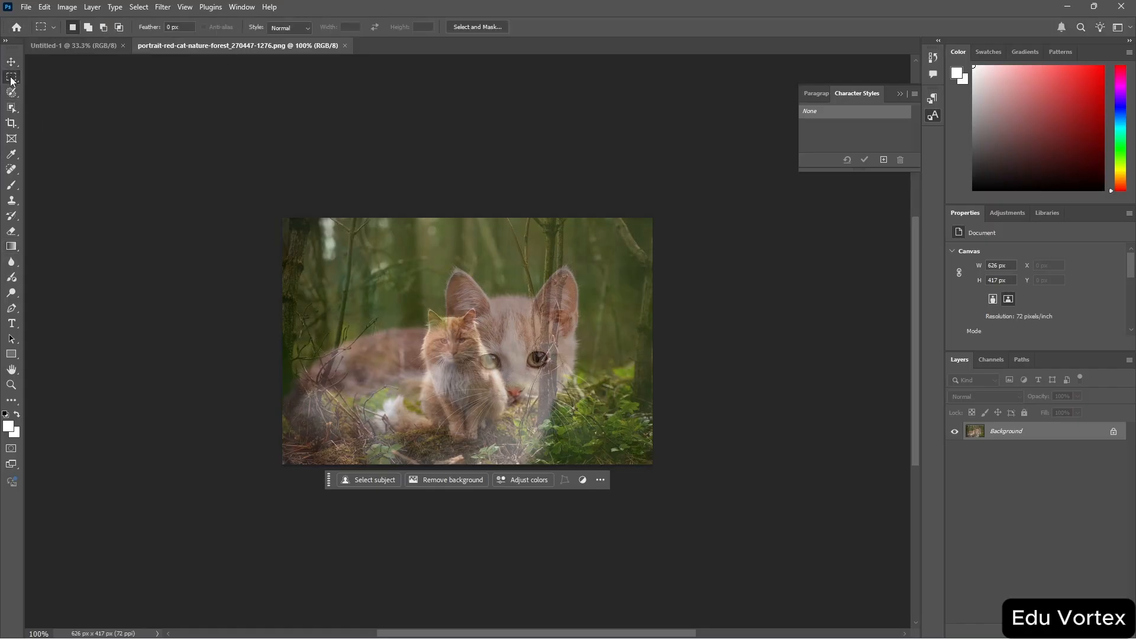
pyautogui.click(12, 124)
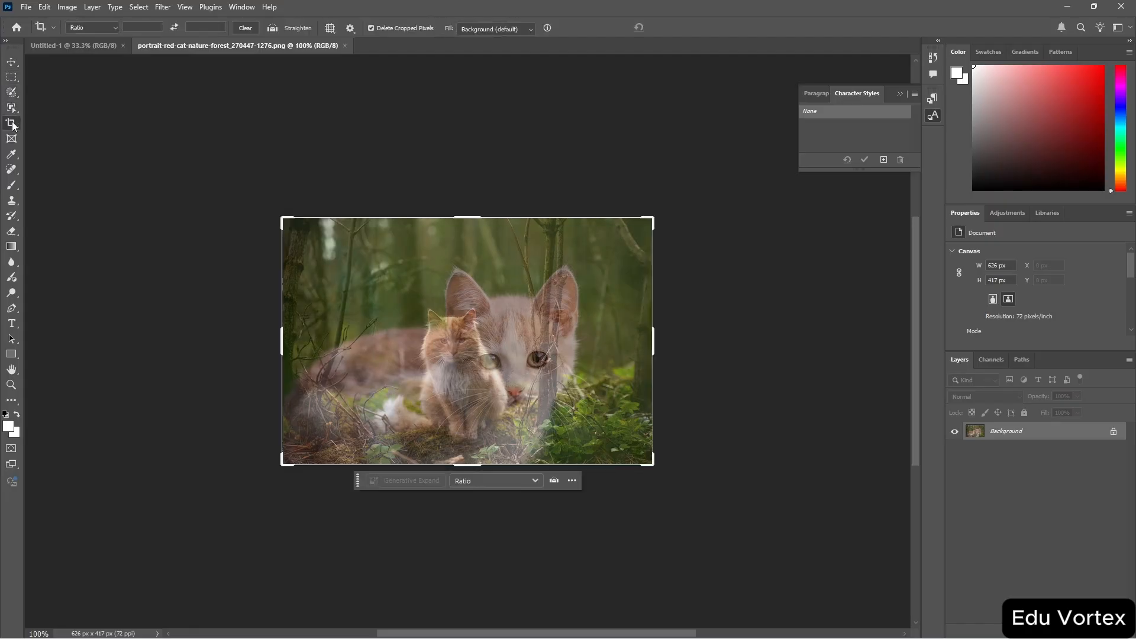
pyautogui.click(12, 171)
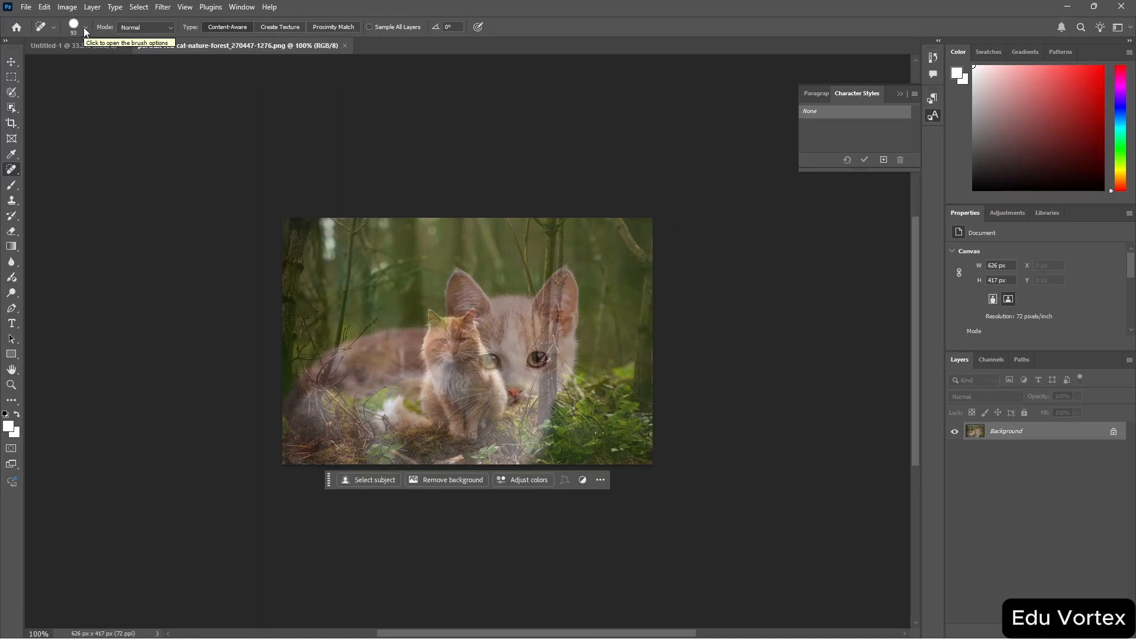
pyautogui.click(11, 248)
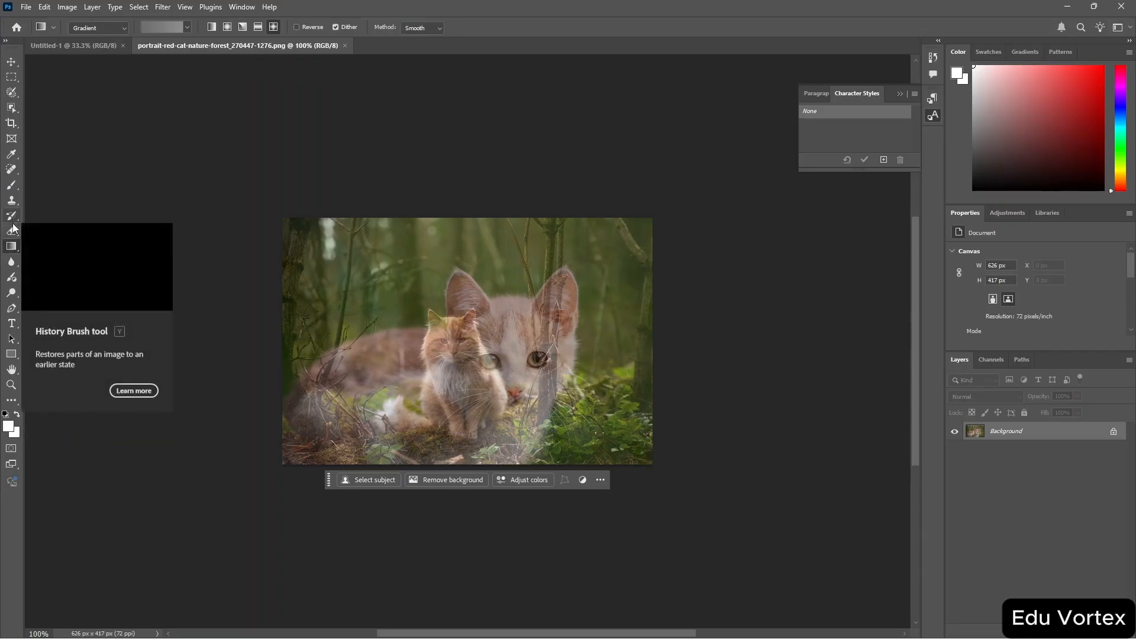
pyautogui.click(13, 233)
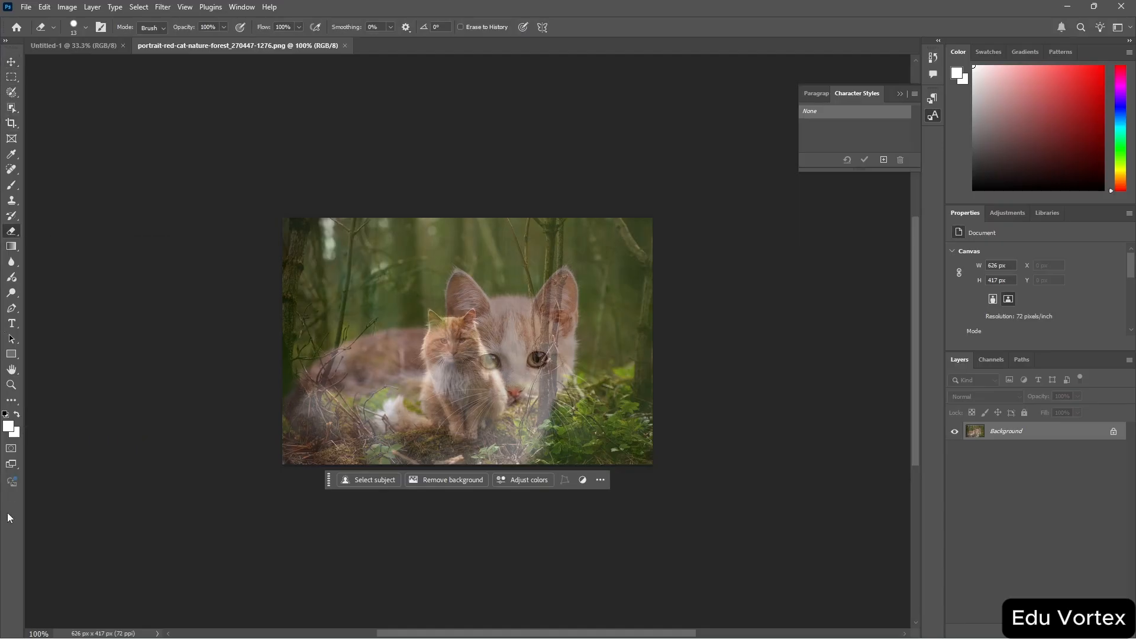
# Look through the tool list in the Customize Toolbar dialog, close it, and switch the toolbar to two columns.
pyautogui.click(10, 403)
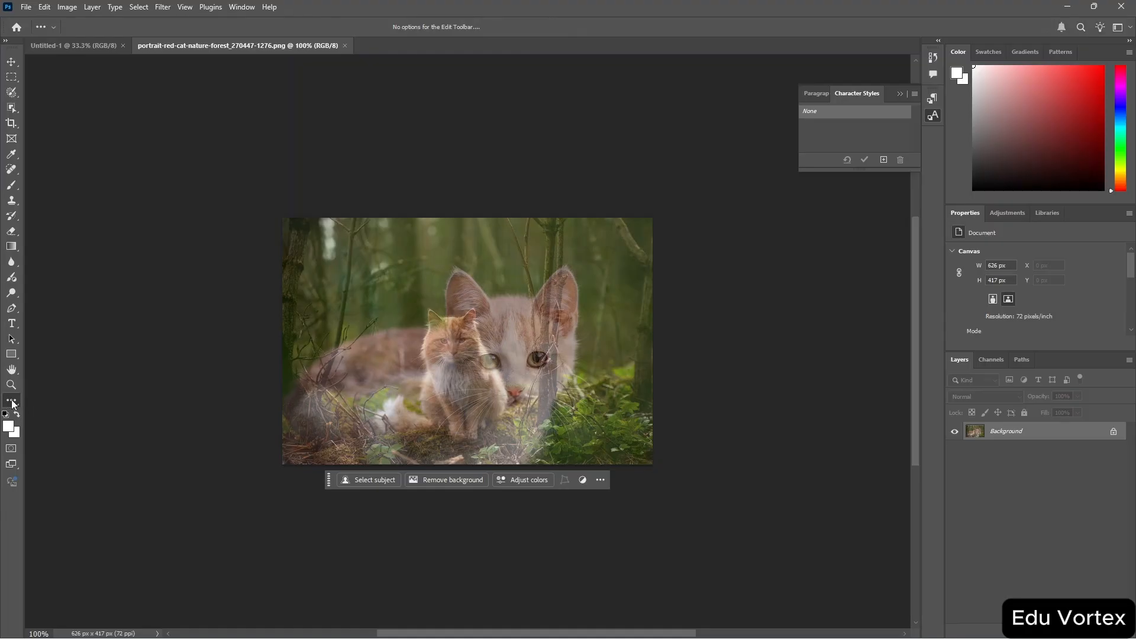
pyautogui.click(15, 405)
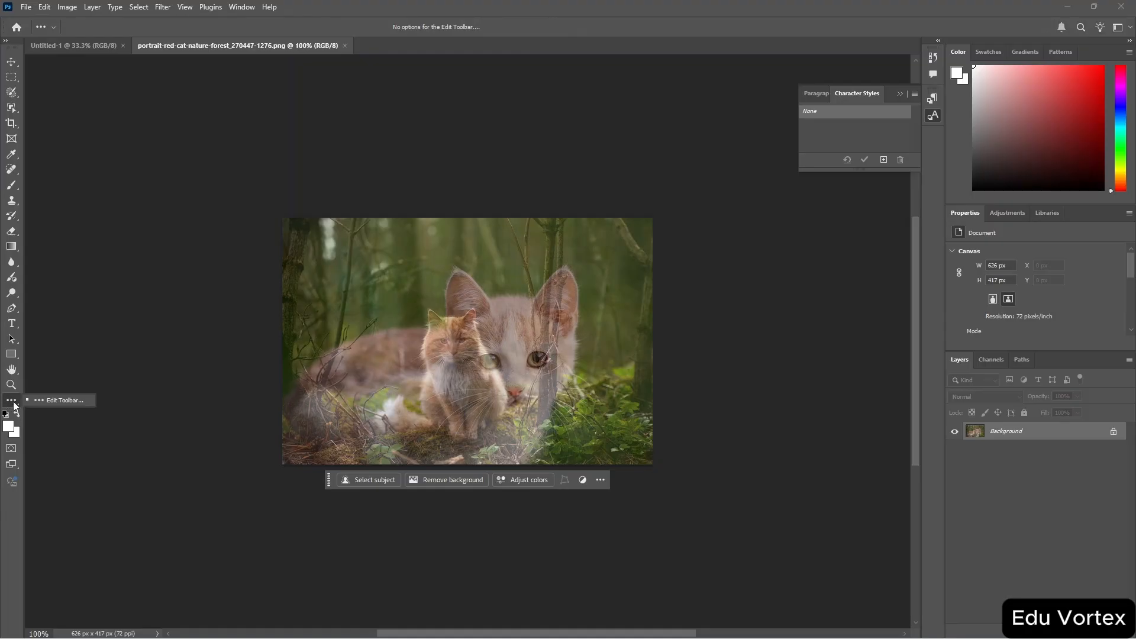
pyautogui.click(42, 404)
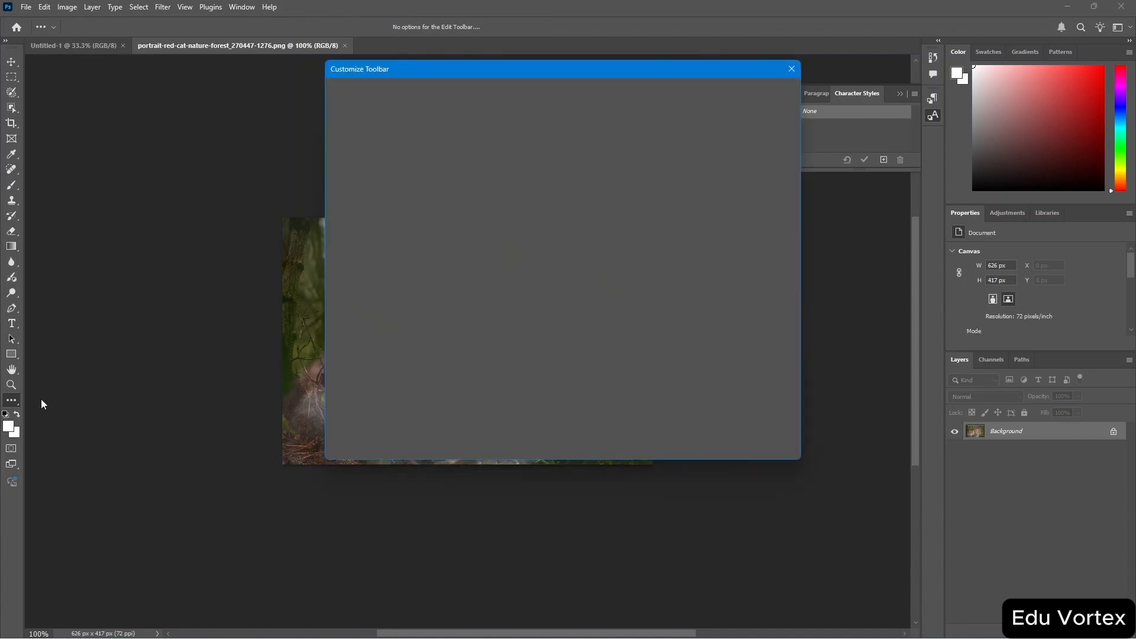
pyautogui.scroll(-10, 483, 266)
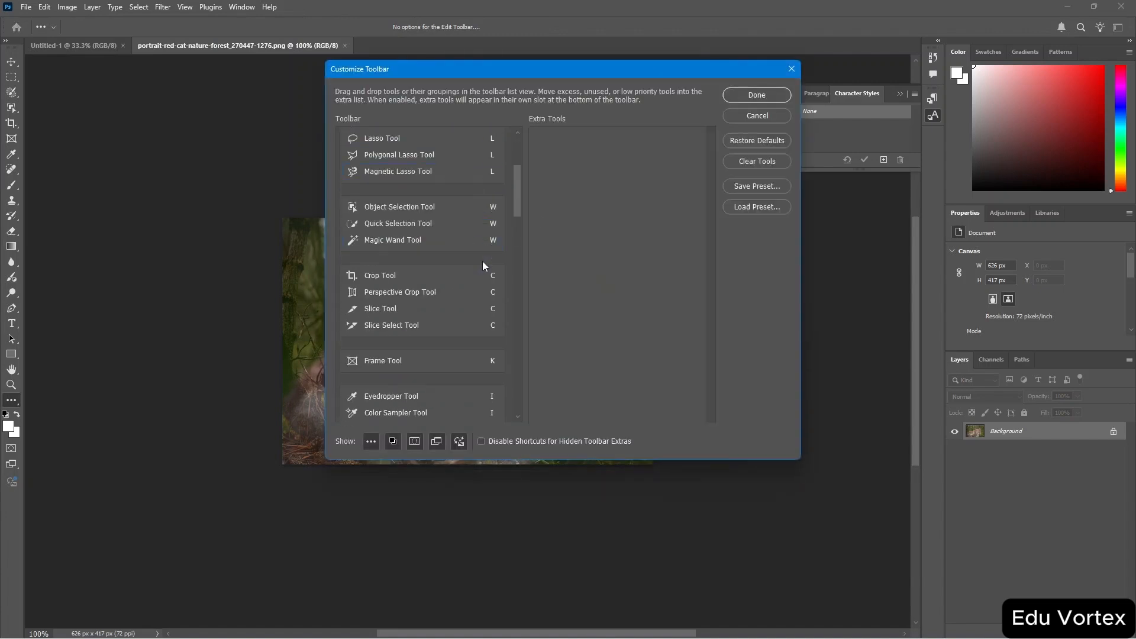
pyautogui.scroll(-15, 483, 265)
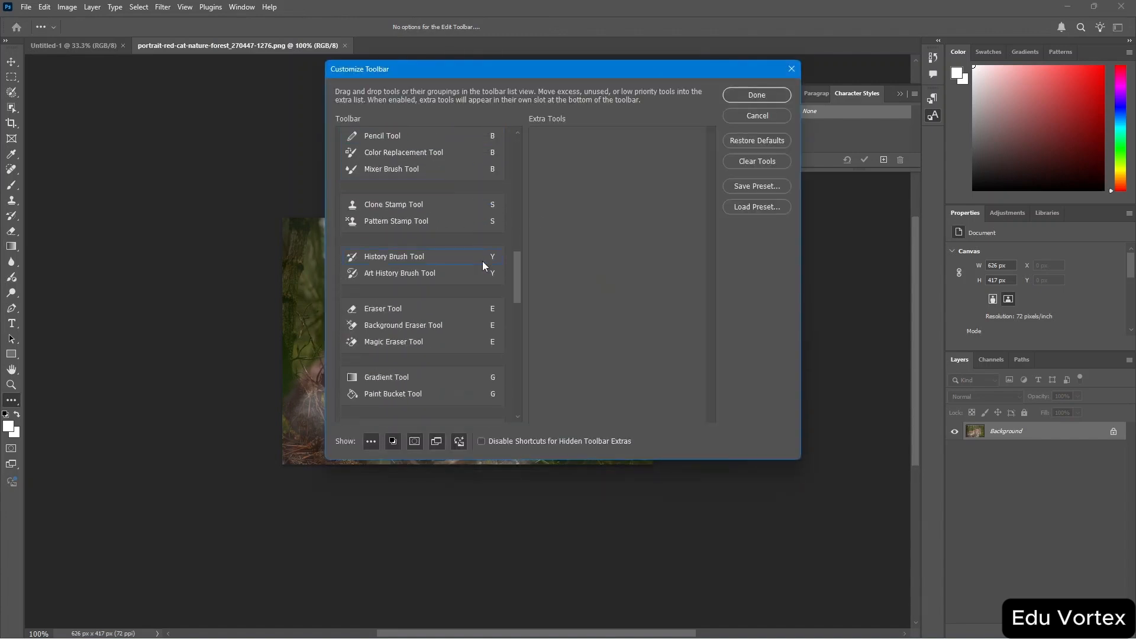
pyautogui.scroll(-10, 482, 265)
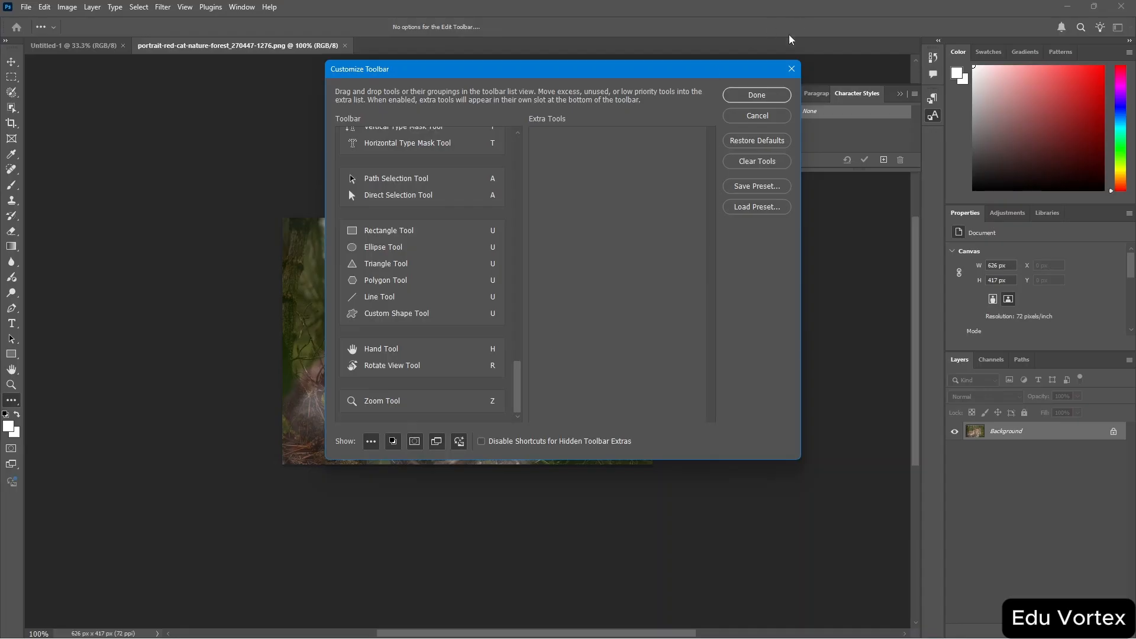
pyautogui.click(749, 94)
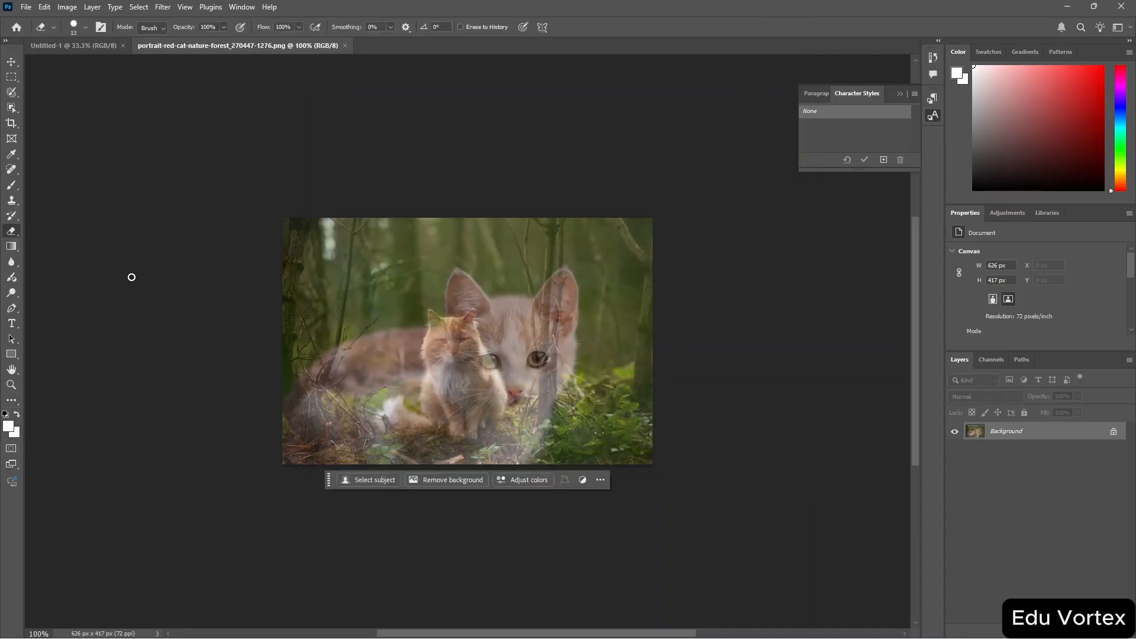
pyautogui.click(6, 41)
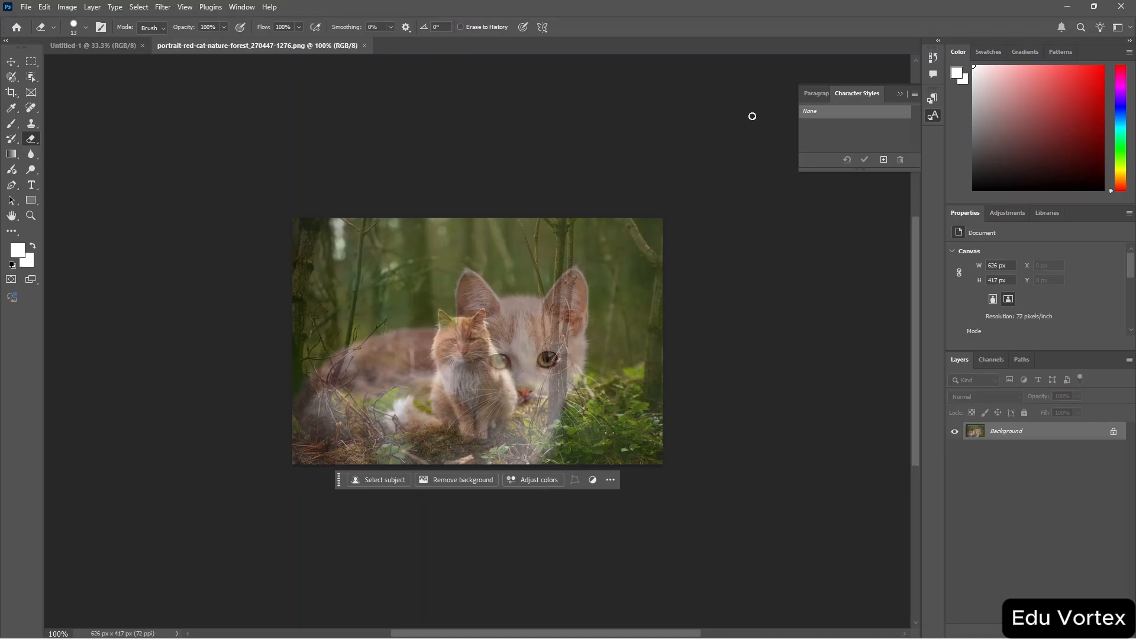
# Convert the Background into a normal layer and move the image slightly with the Move tool and back.
pyautogui.press('v')
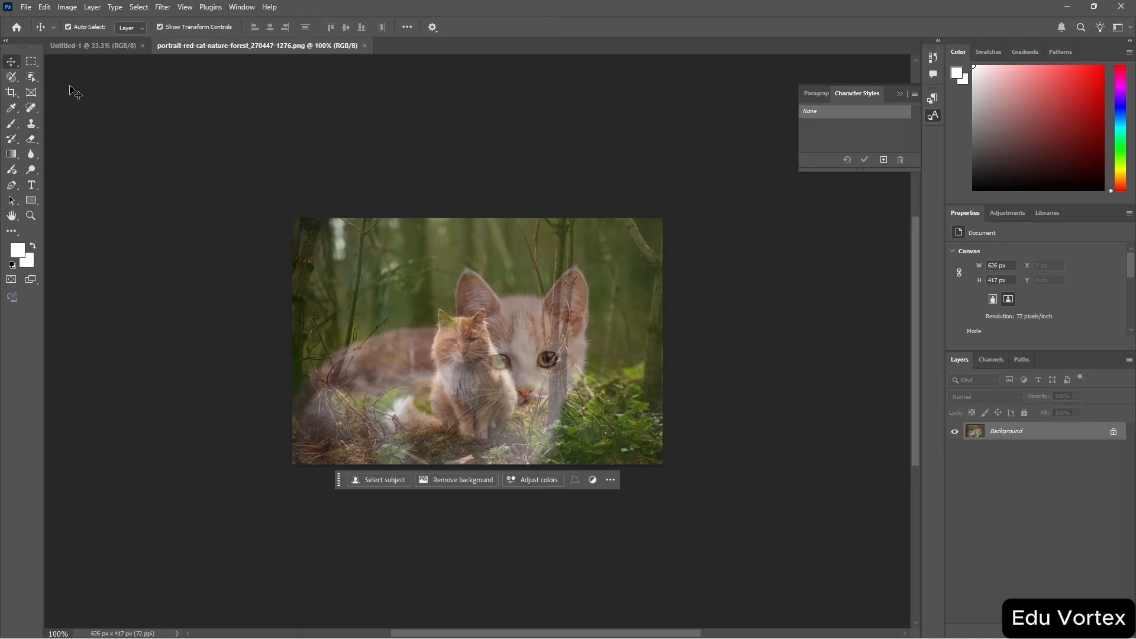
pyautogui.moveTo(483, 354); pyautogui.dragTo(538, 335)
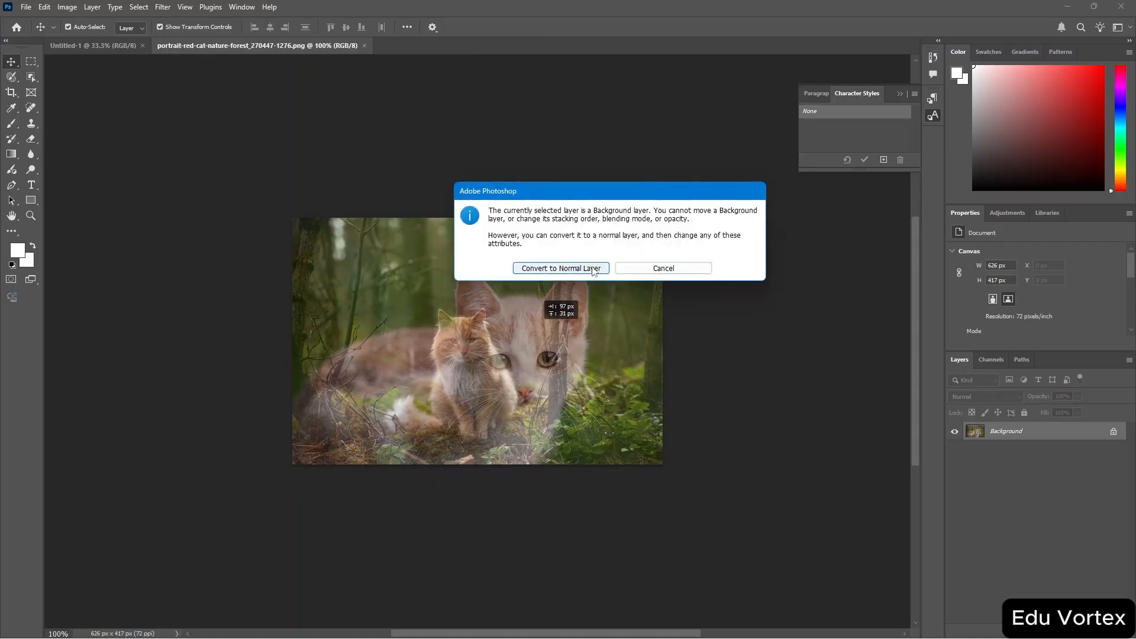
pyautogui.click(599, 268)
pyautogui.moveTo(535, 303); pyautogui.dragTo(480, 322)
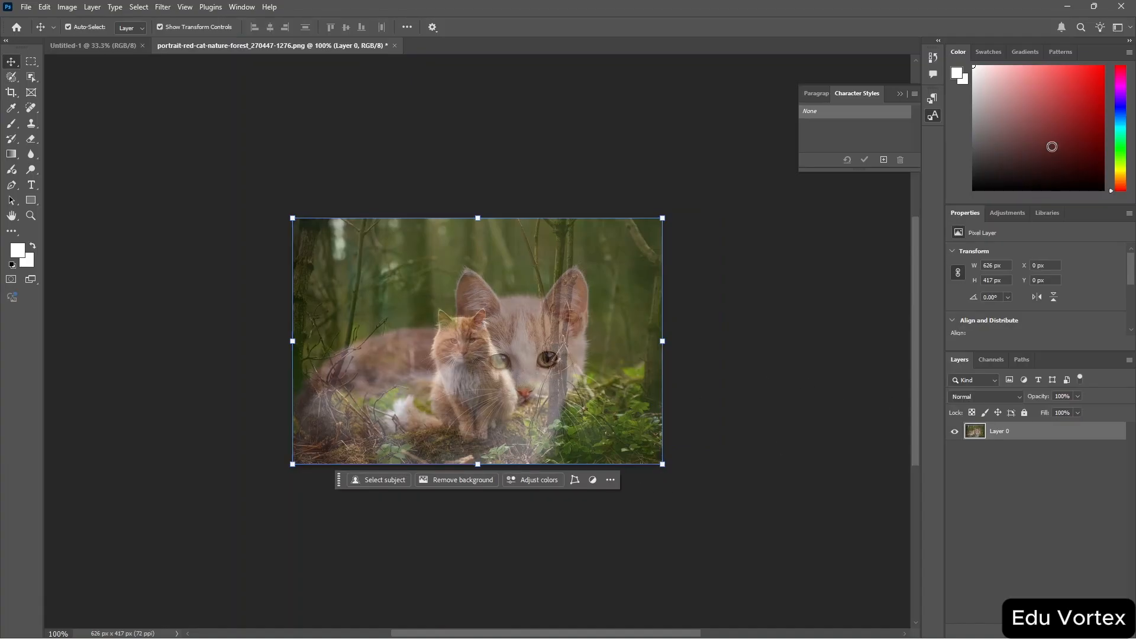
# Pick pink foreground colours and paint a short Brush stroke above the large cat's head.
pyautogui.moveTo(1024, 111); pyautogui.dragTo(1018, 79)
pyautogui.press('b')
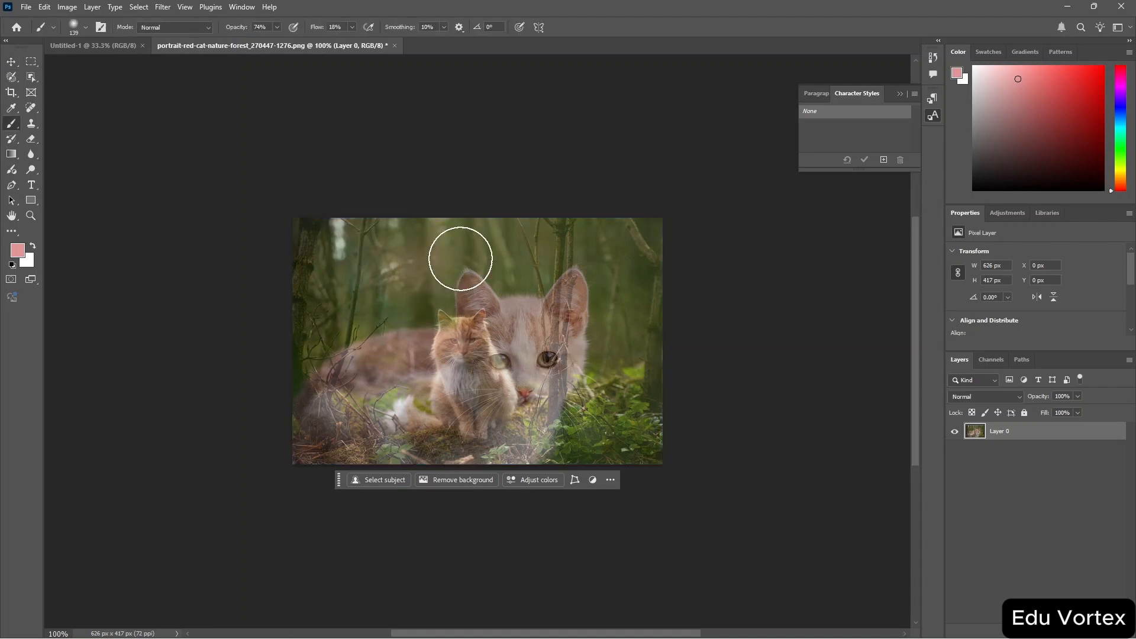
pyautogui.moveTo(457, 253); pyautogui.dragTo(548, 256)
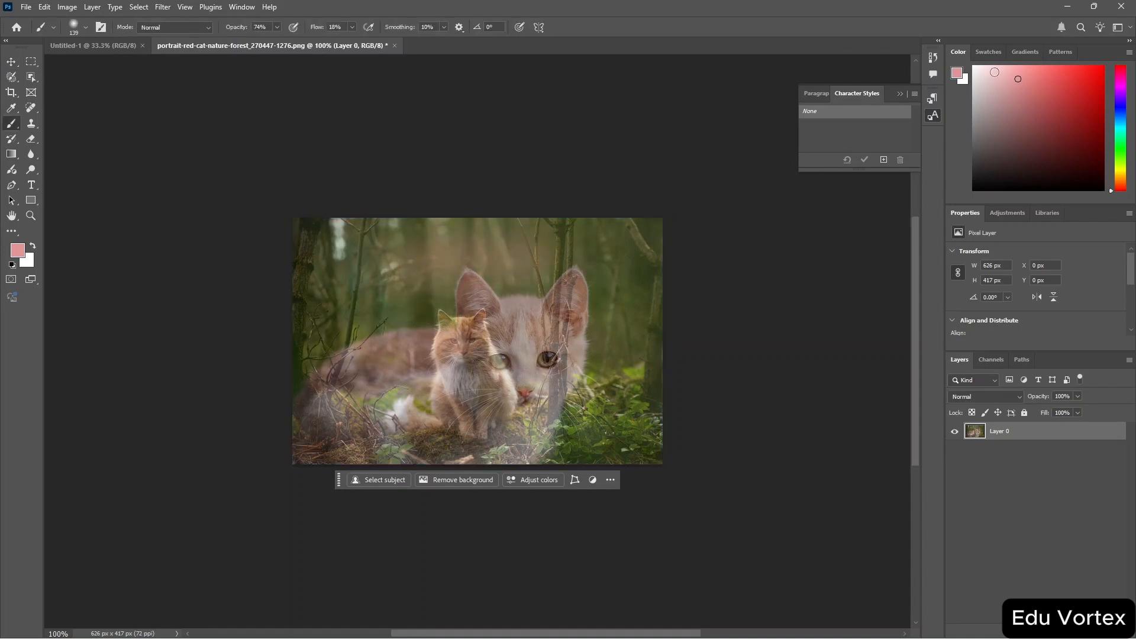
pyautogui.click(981, 116)
# Apply the Portraits – Warmth adjustment preset to the image.
pyautogui.click(1006, 214)
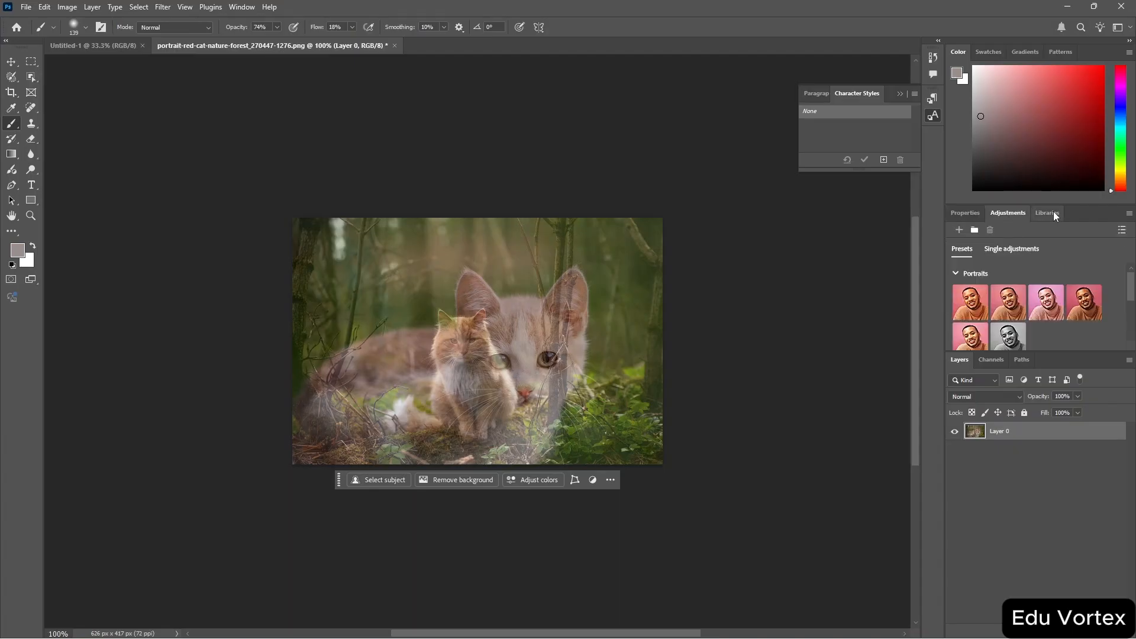
pyautogui.click(1008, 313)
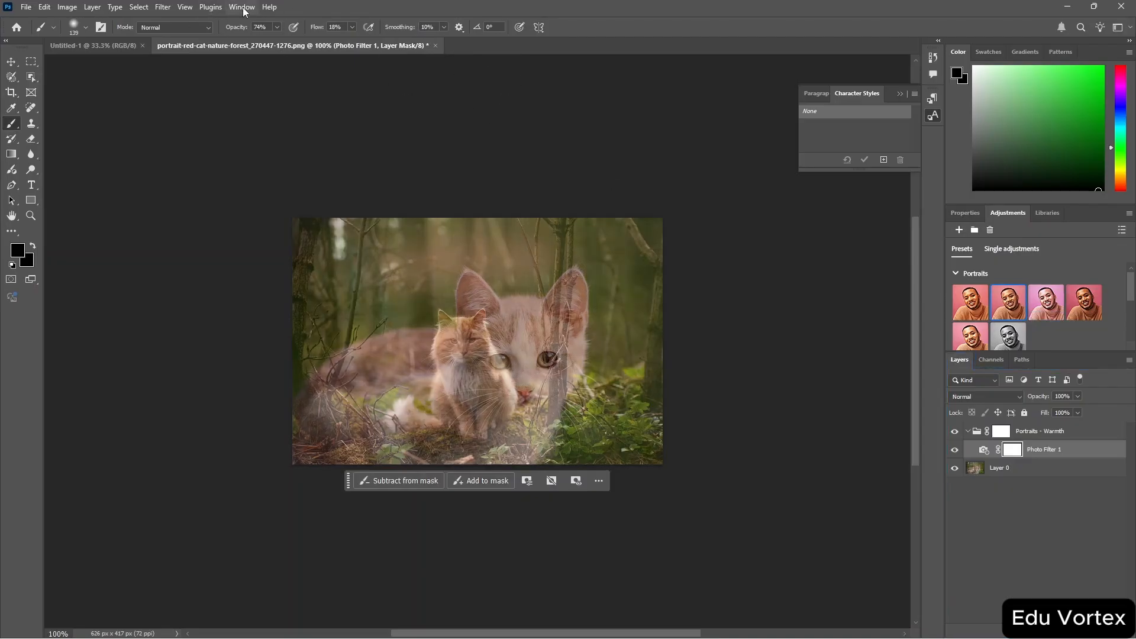
# Browse the Swatches, Gradients and Patterns panels.
pyautogui.click(987, 52)
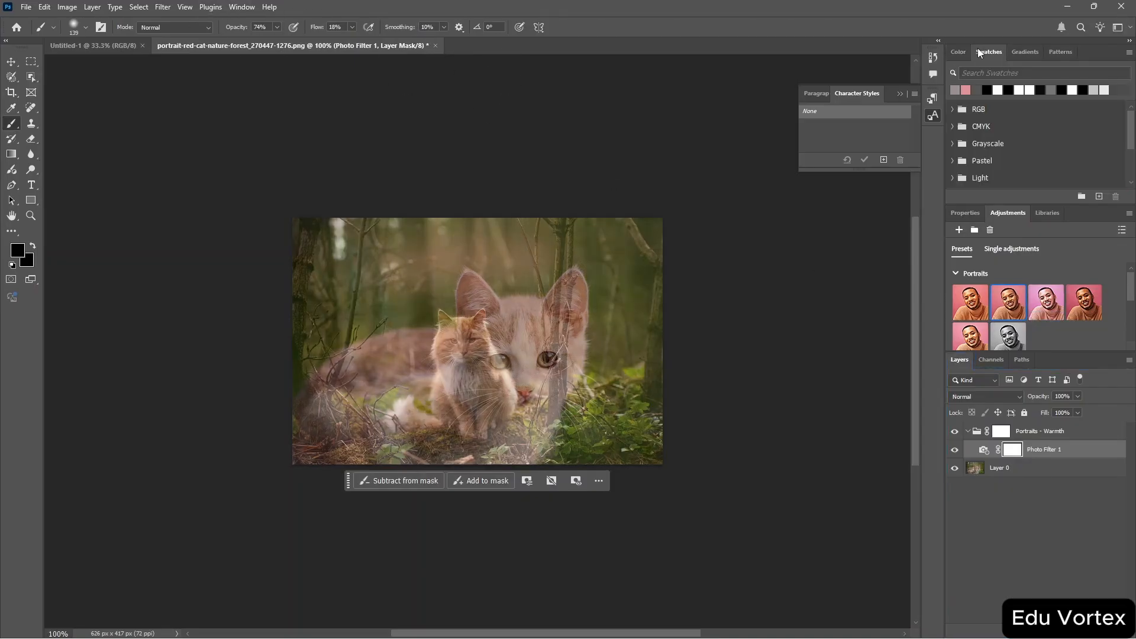
pyautogui.click(1027, 53)
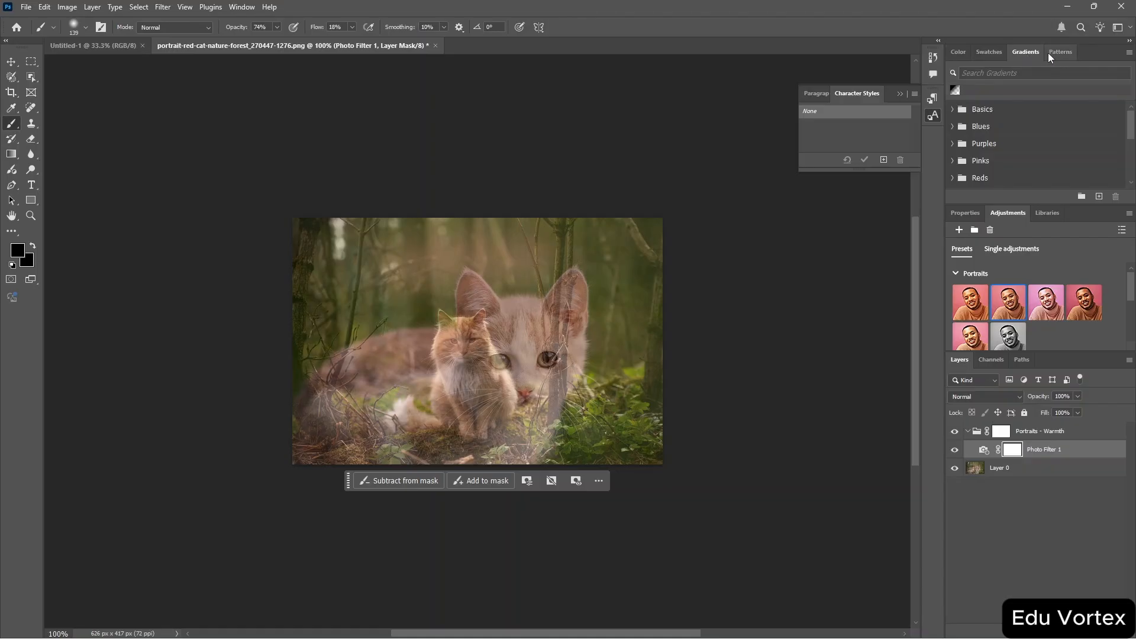
pyautogui.click(1053, 52)
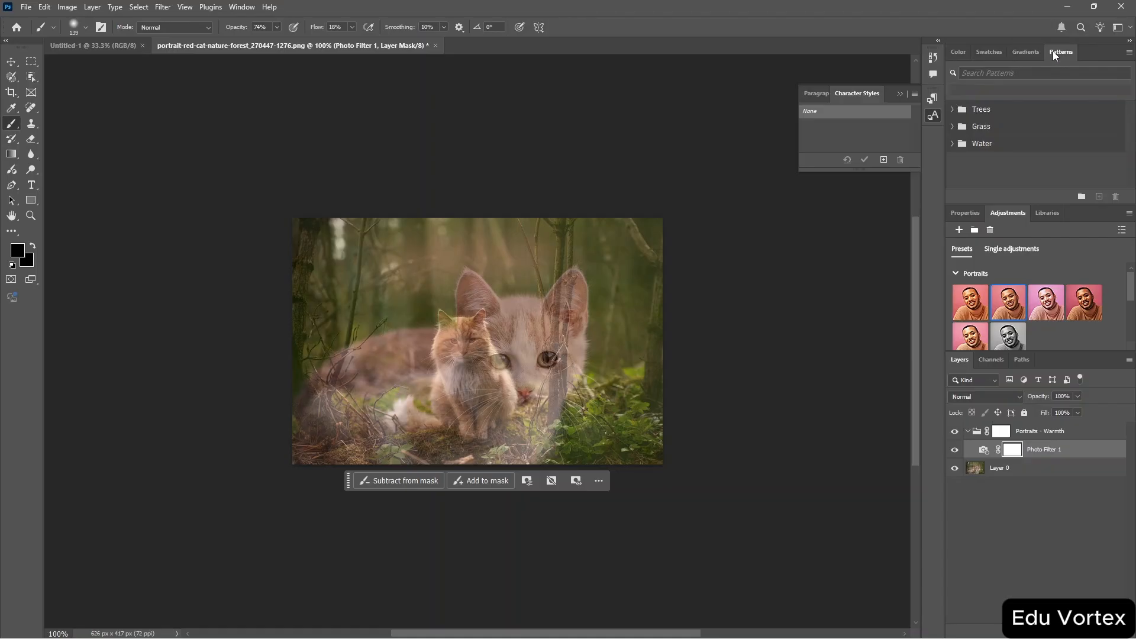
# Open the Brushes panel.
pyautogui.click(234, 8)
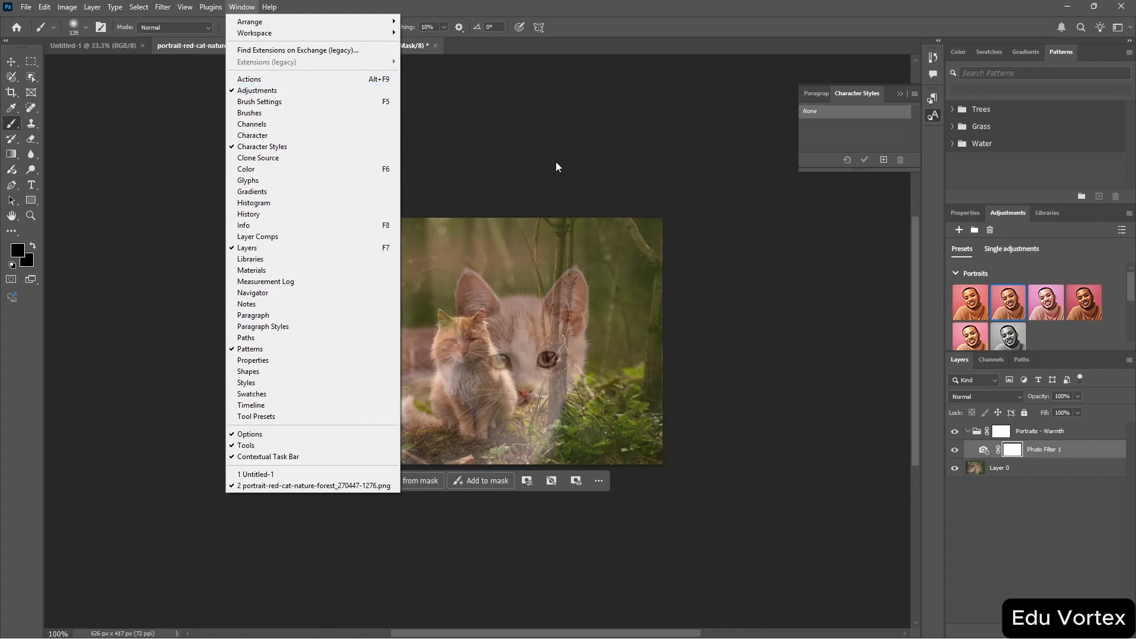
pyautogui.click(338, 114)
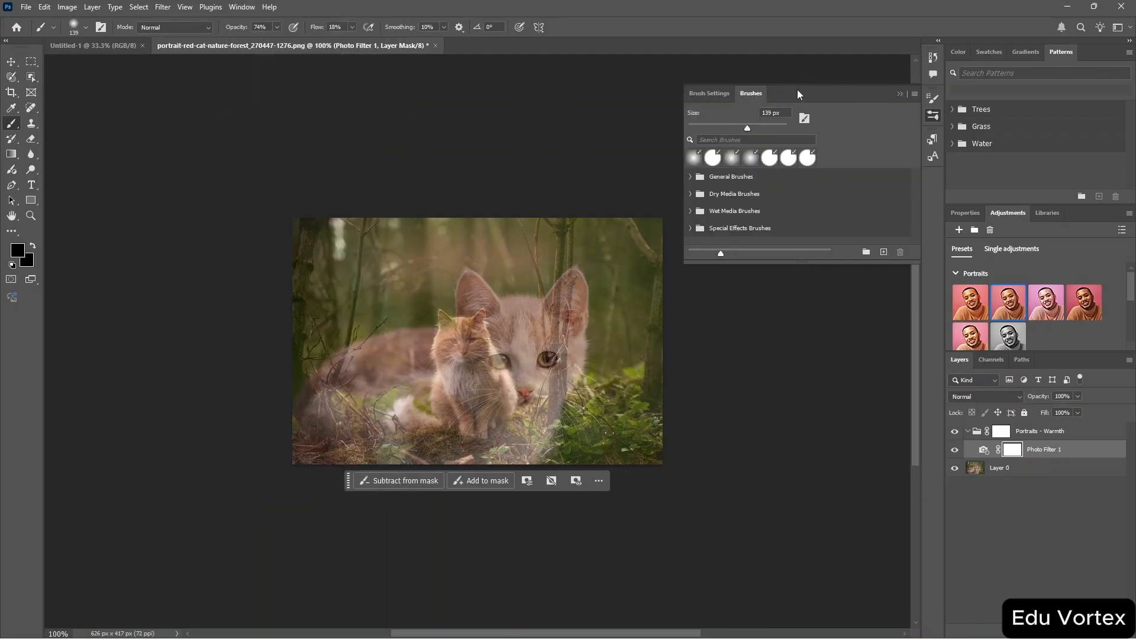
# Dock the floating Brushes panel group into a new panel column and collapse it to icons.
pyautogui.moveTo(826, 92)
pyautogui.mouseDown()
pyautogui.moveTo(1089, 521)
pyautogui.moveTo(1073, 496)
pyautogui.moveTo(1133, 482)
pyautogui.moveTo(1135, 515)
pyautogui.mouseUp()
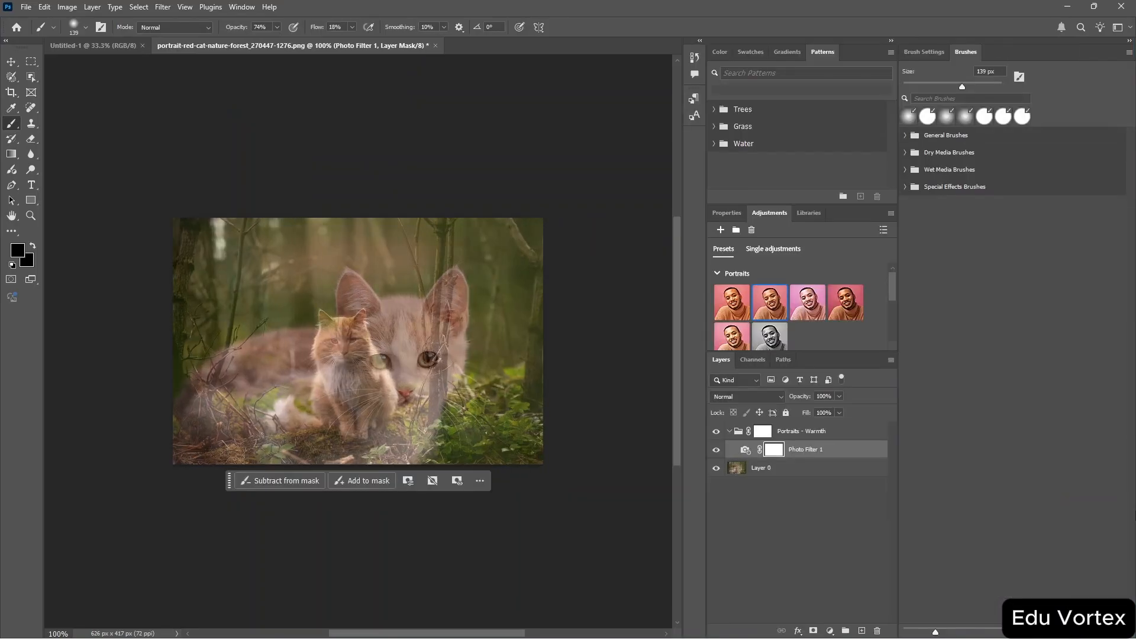
pyautogui.click(1131, 42)
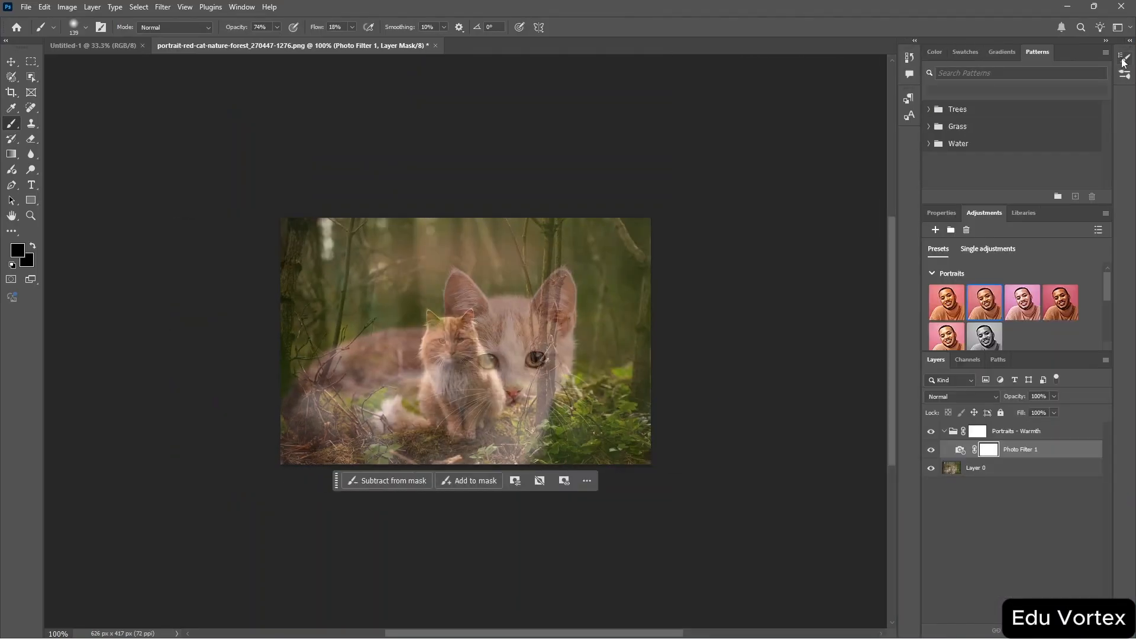
# Dock the Brush Settings panel below the Adjustments panel and select the 50 px textured brush tip in it.
pyautogui.moveTo(1127, 59)
pyautogui.mouseDown()
pyautogui.moveTo(1072, 103)
pyautogui.moveTo(1080, 127)
pyautogui.moveTo(980, 307)
pyautogui.moveTo(975, 394)
pyautogui.moveTo(954, 339)
pyautogui.moveTo(955, 350)
pyautogui.mouseUp()
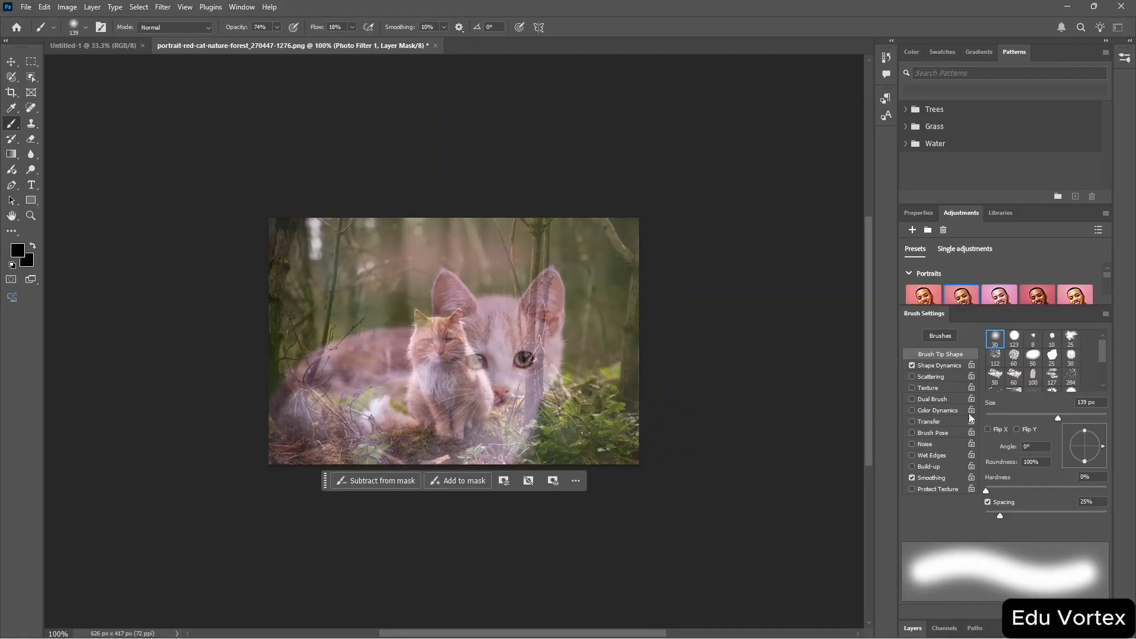
pyautogui.scroll(-7, 971, 418)
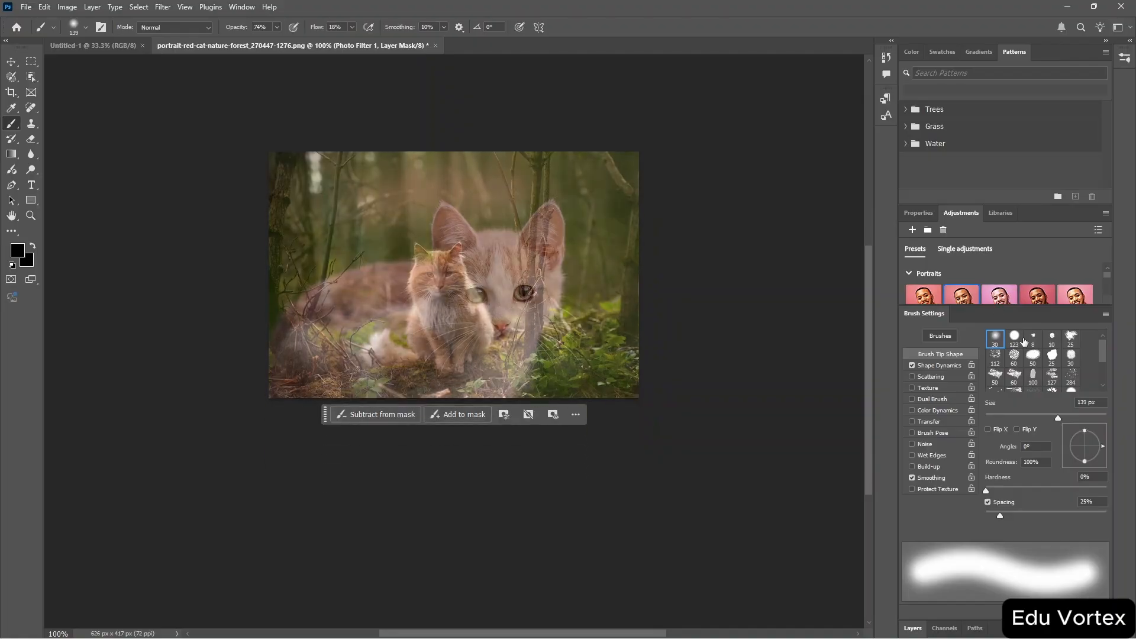
pyautogui.click(1015, 338)
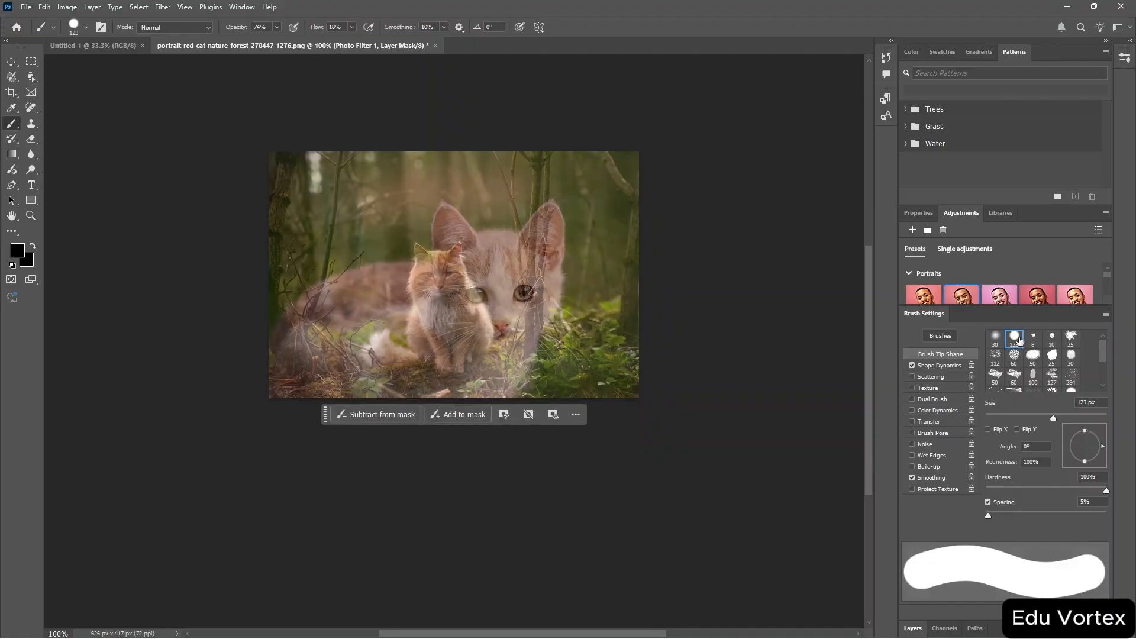
pyautogui.click(996, 375)
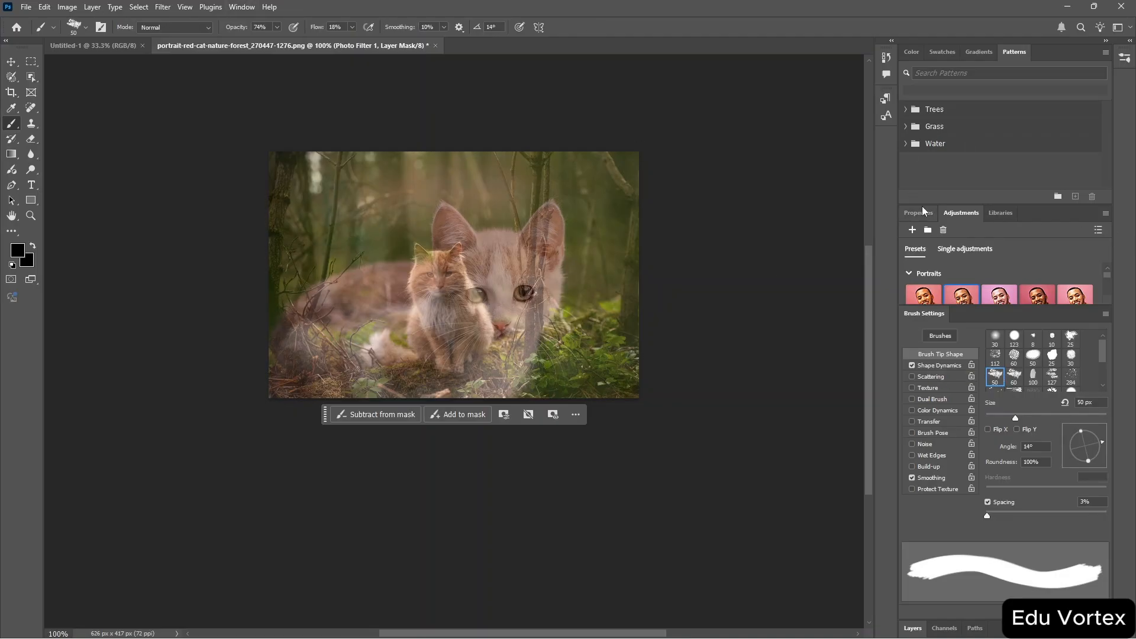
# Close the Brush Settings panel.
pyautogui.click(238, 7)
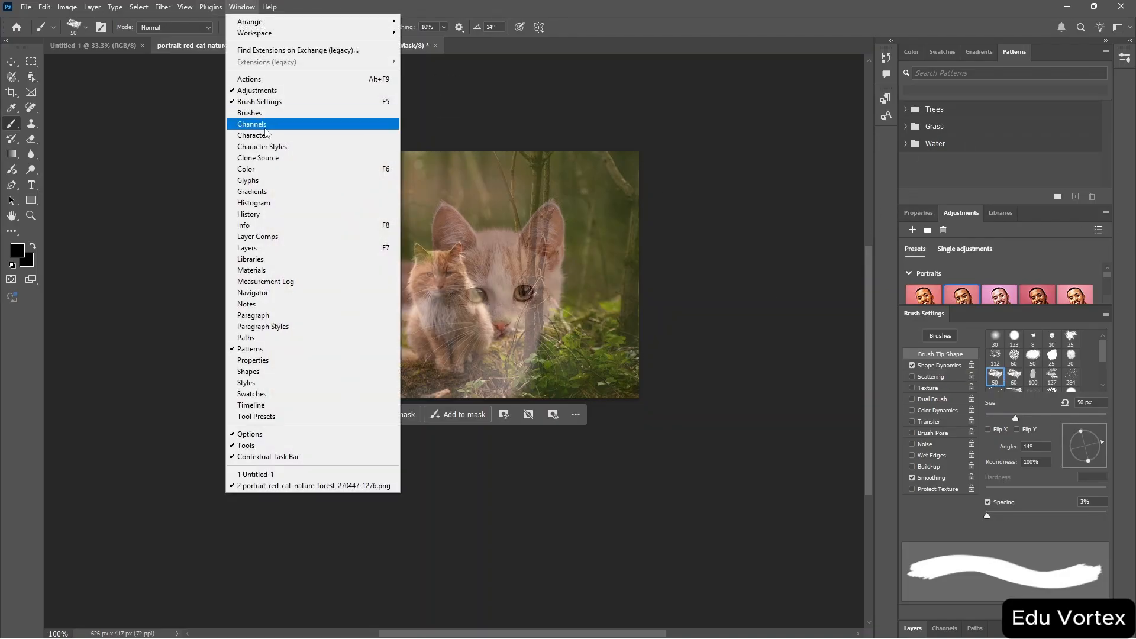
pyautogui.click(291, 106)
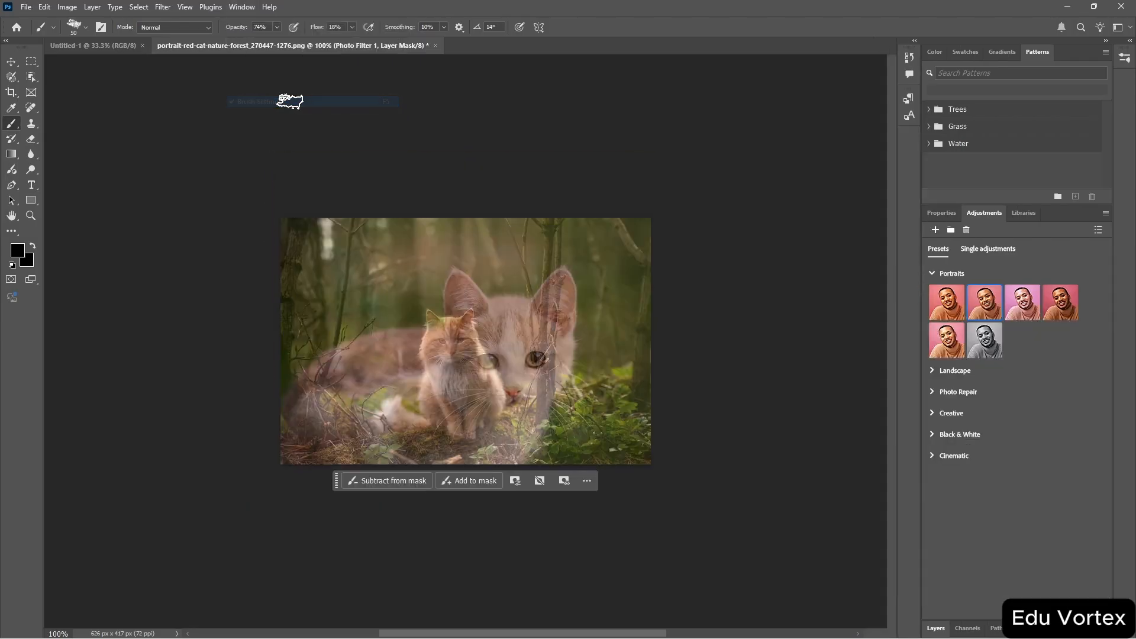
# Switch between the Properties, Adjustments and Color panel tabs and reopen the Layers panel.
pyautogui.click(944, 214)
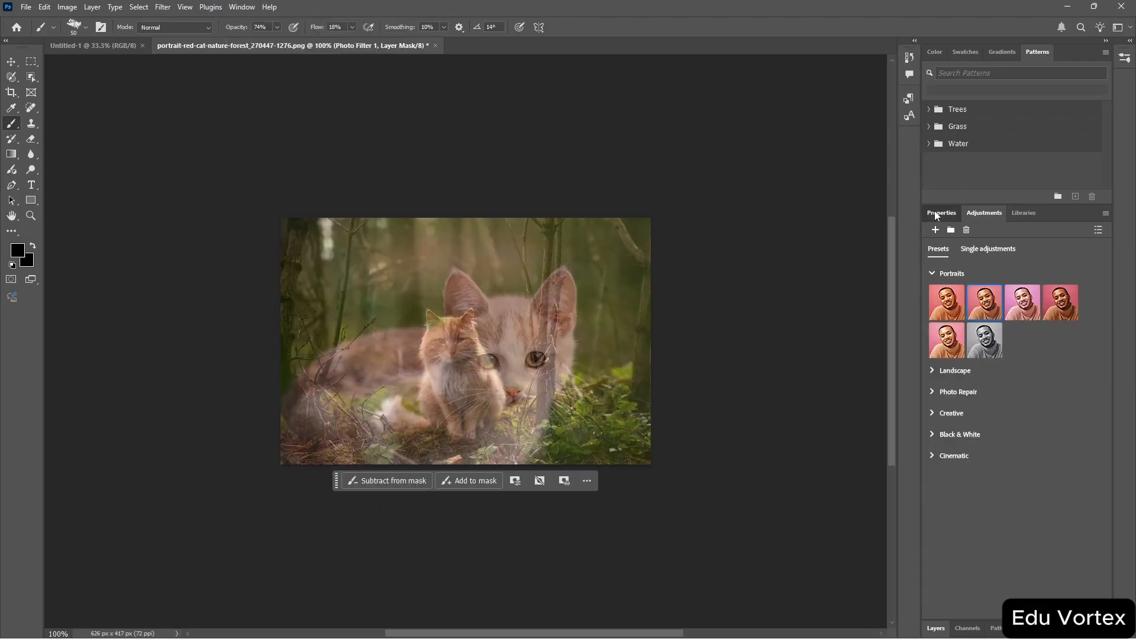
pyautogui.click(981, 214)
pyautogui.click(935, 52)
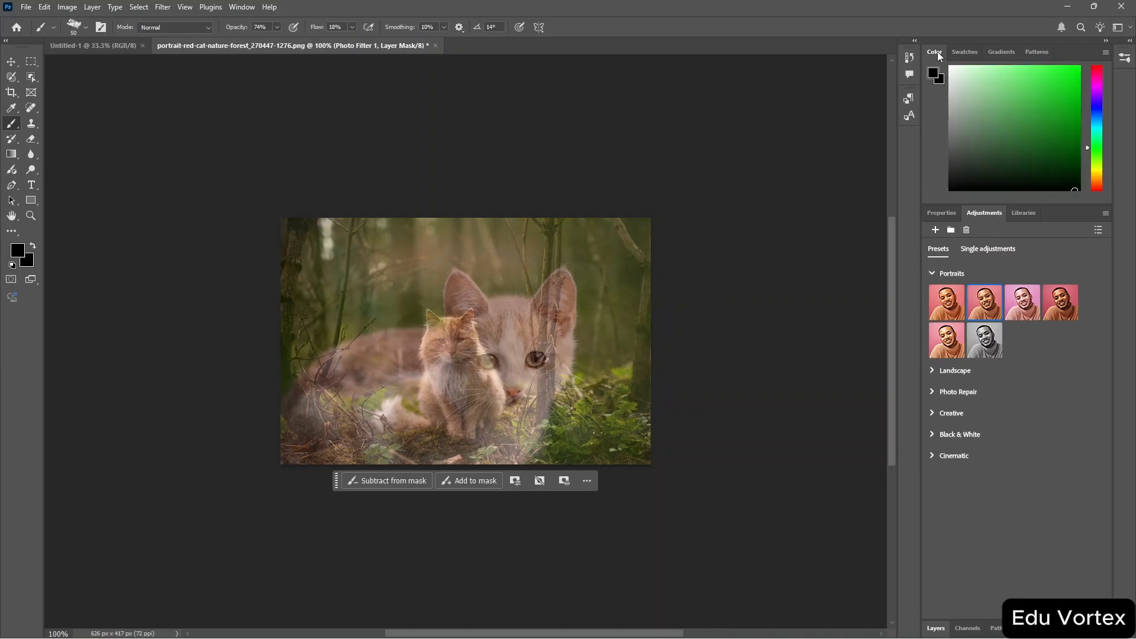
pyautogui.click(941, 213)
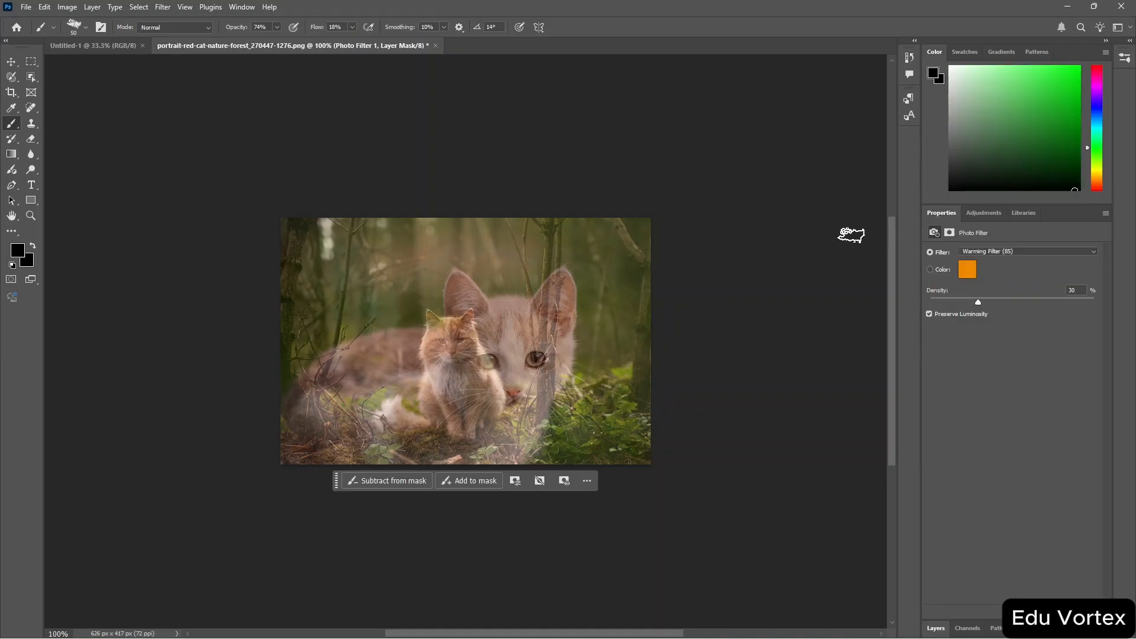
pyautogui.press('F7')
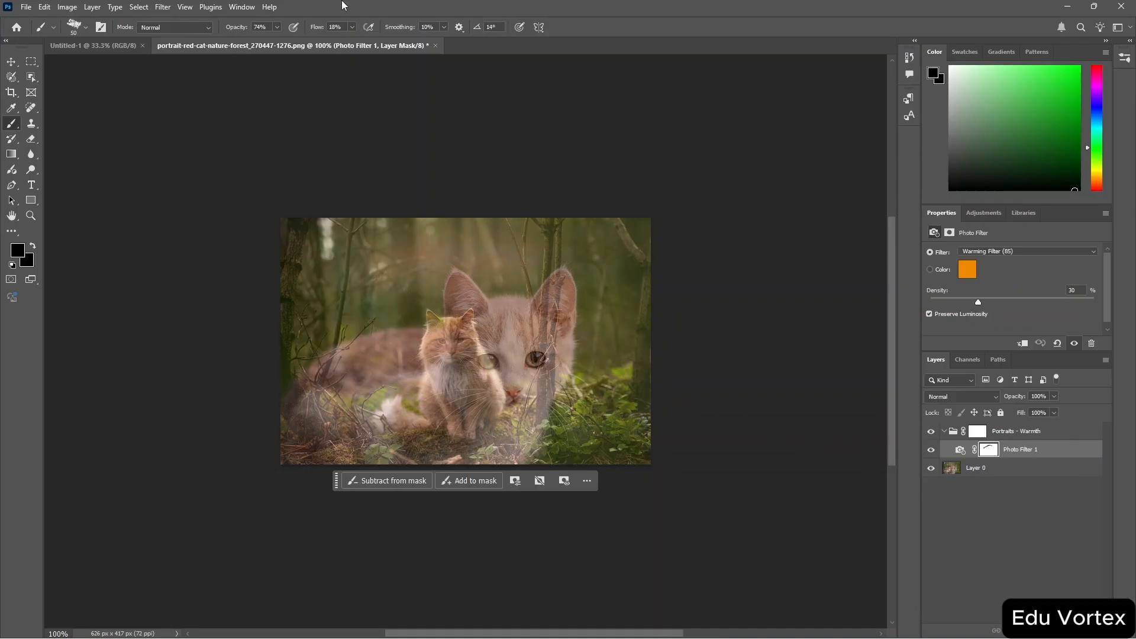
# Draw a radial gradient on the Photo Filter layer mask near the image's upper-left corner.
pyautogui.click(240, 8)
pyautogui.scroll(2, 480, 326)
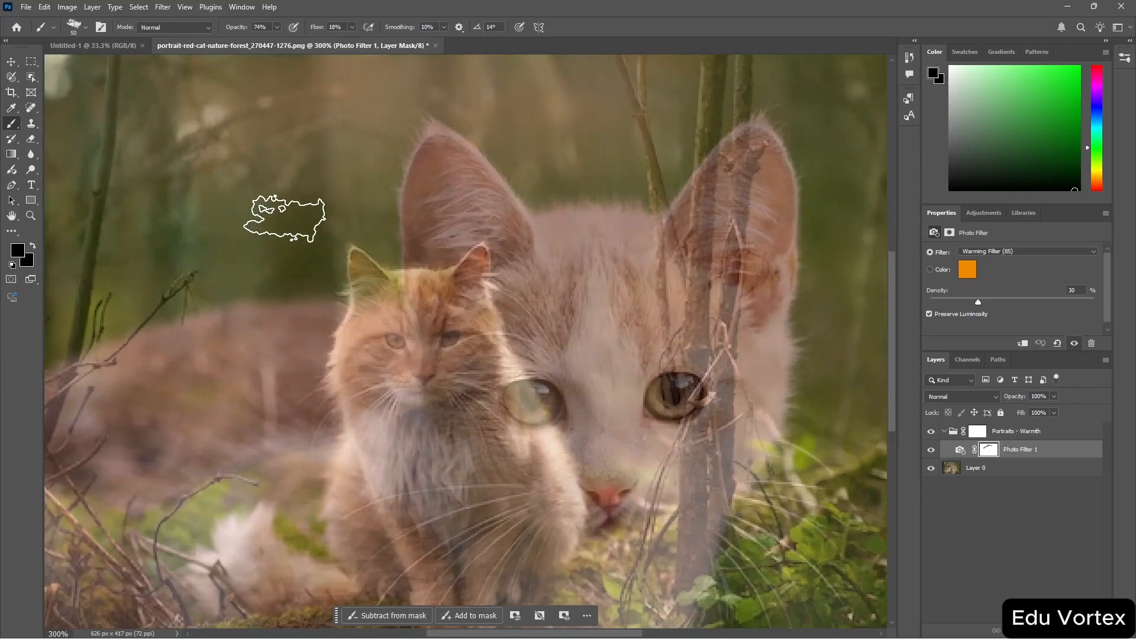
pyautogui.click(12, 154)
pyautogui.moveTo(209, 181); pyautogui.dragTo(305, 205)
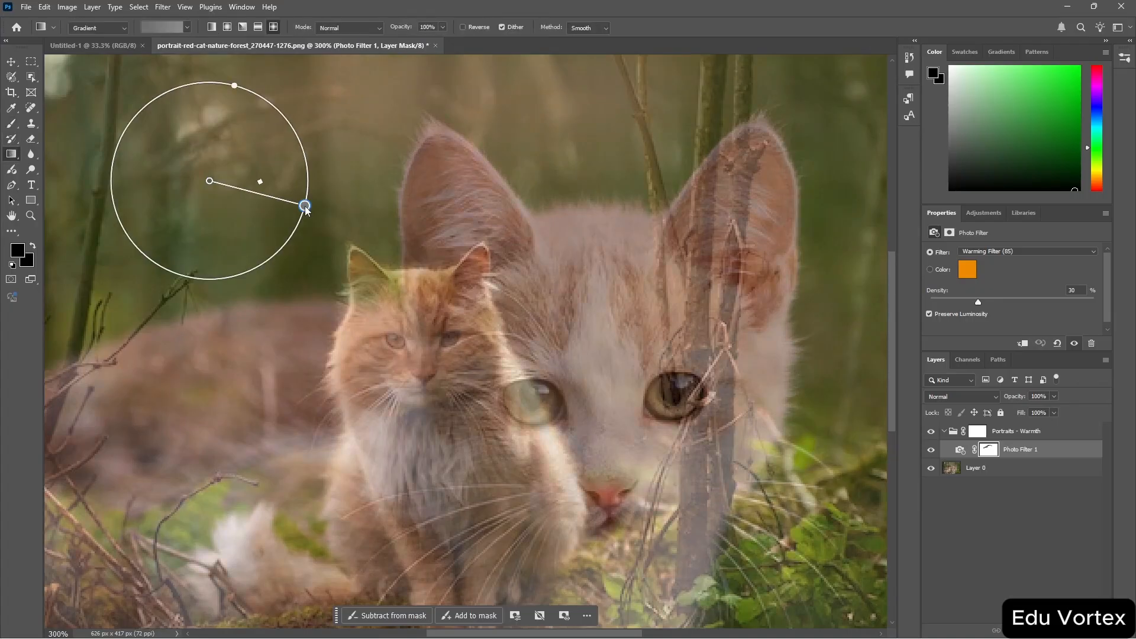
# Select the Blur tool and set the view to 200% zoom.
pyautogui.click(32, 155)
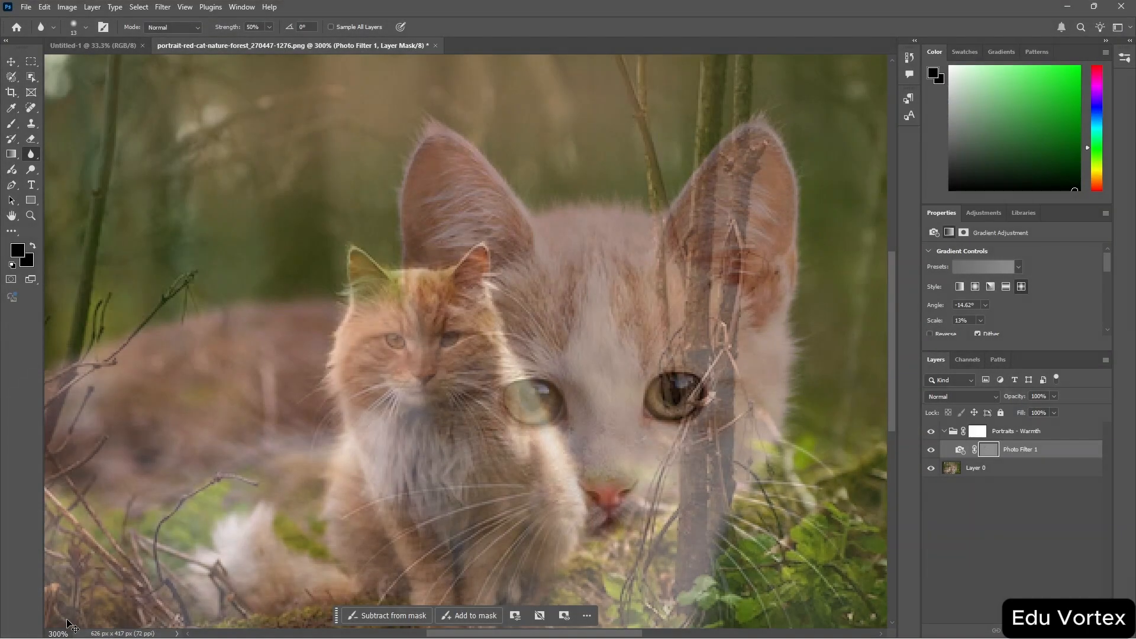
pyautogui.hotkey('ctrl', '-')
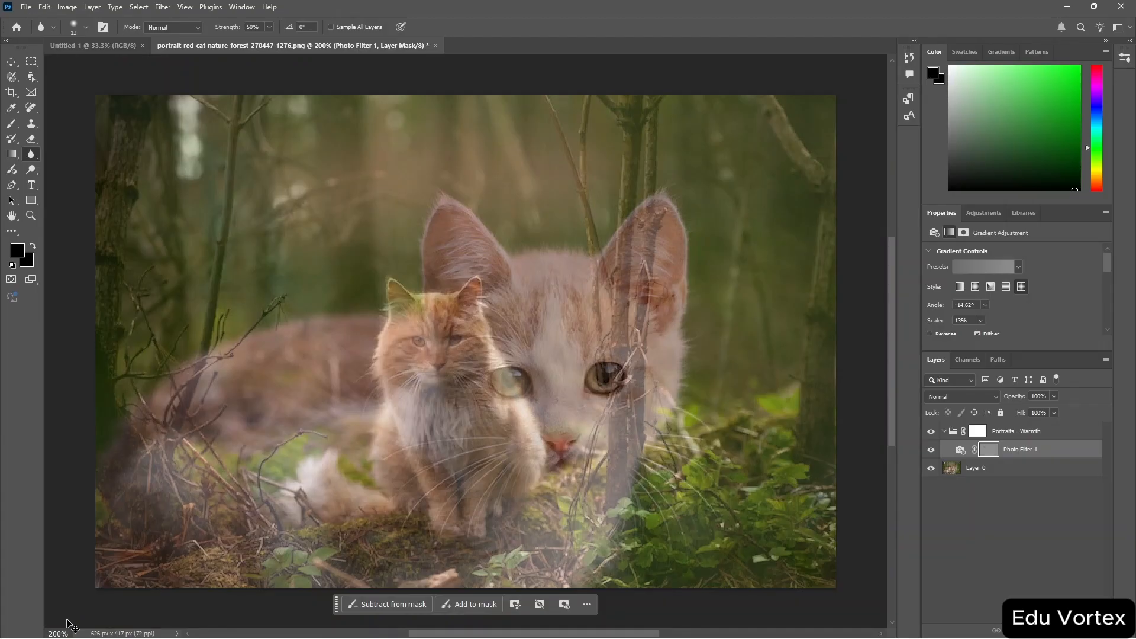
pyautogui.hotkey('ctrl', '-')
pyautogui.hotkey('ctrl', '-')
pyautogui.hotkey('ctrl', '+')
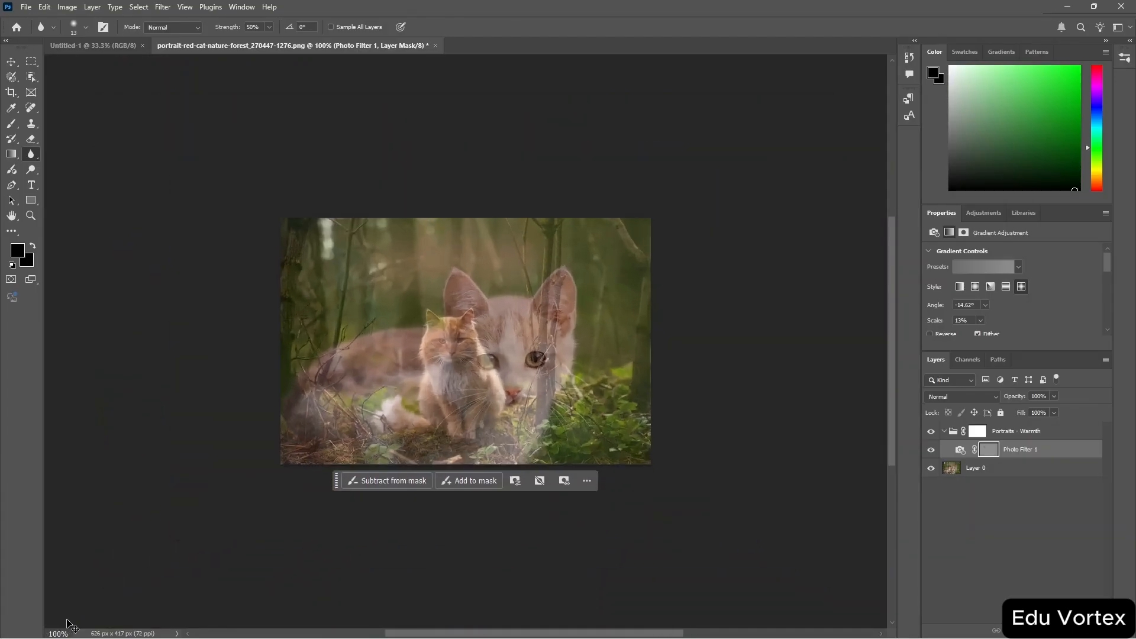
pyautogui.hotkey('ctrl', '+')
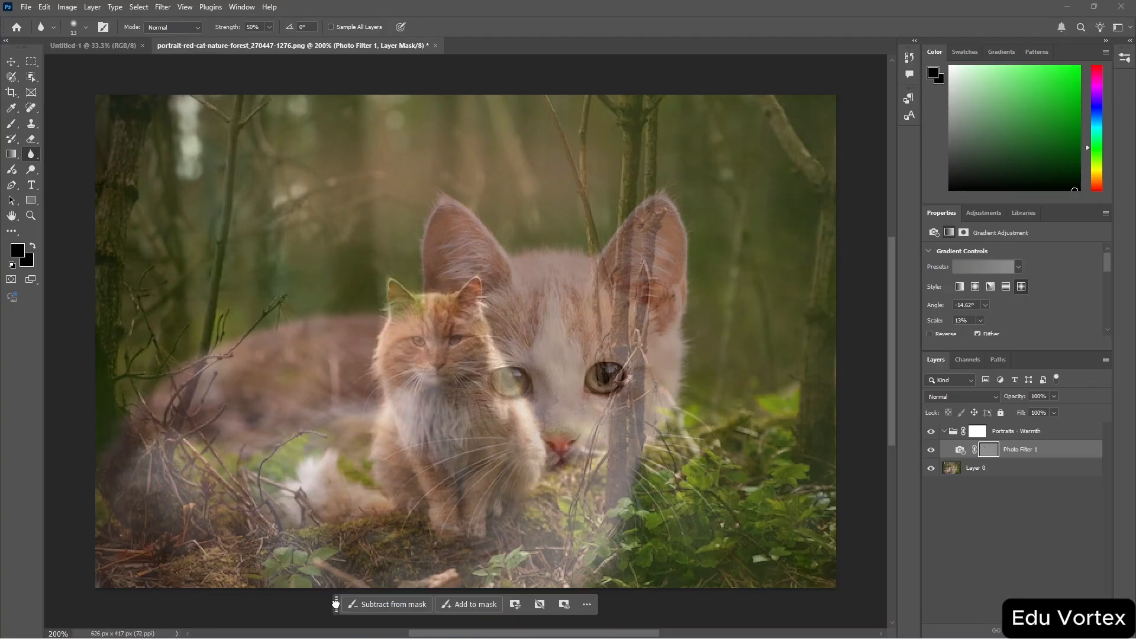
# Move the contextual task bar above the cats and open its options menu.
pyautogui.moveTo(335, 604); pyautogui.dragTo(337, 144)
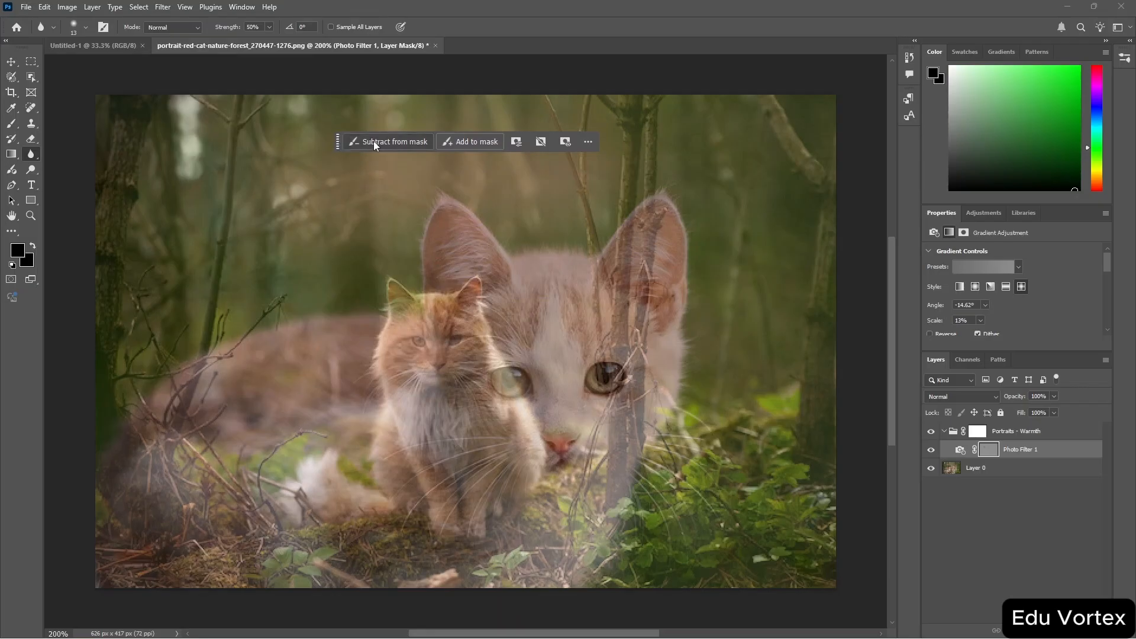
pyautogui.click(586, 143)
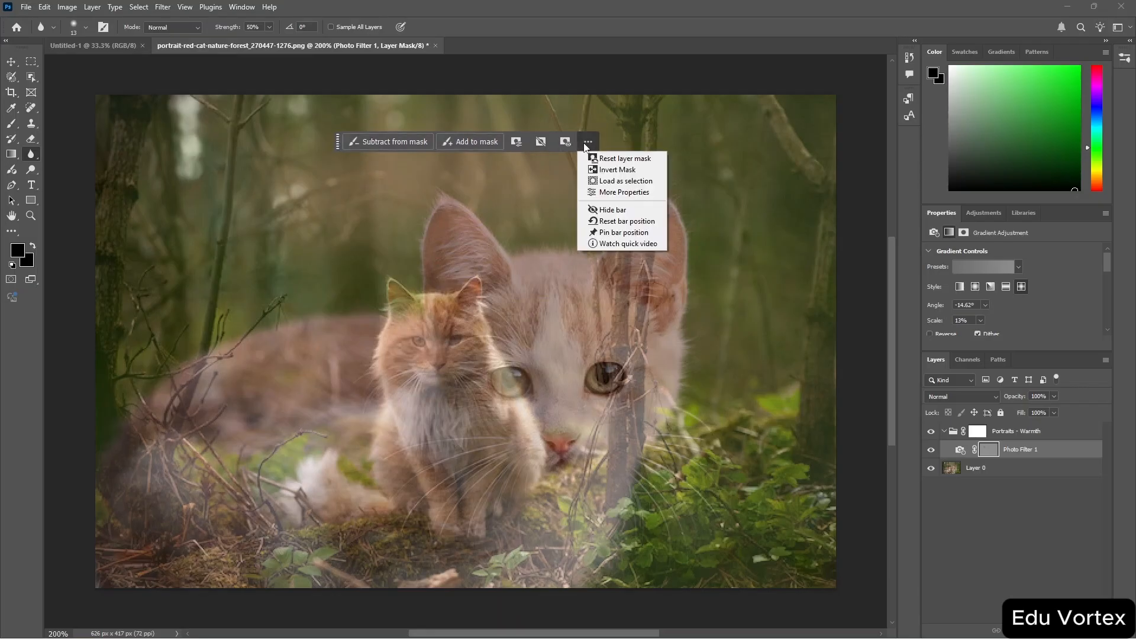
pyautogui.click(587, 143)
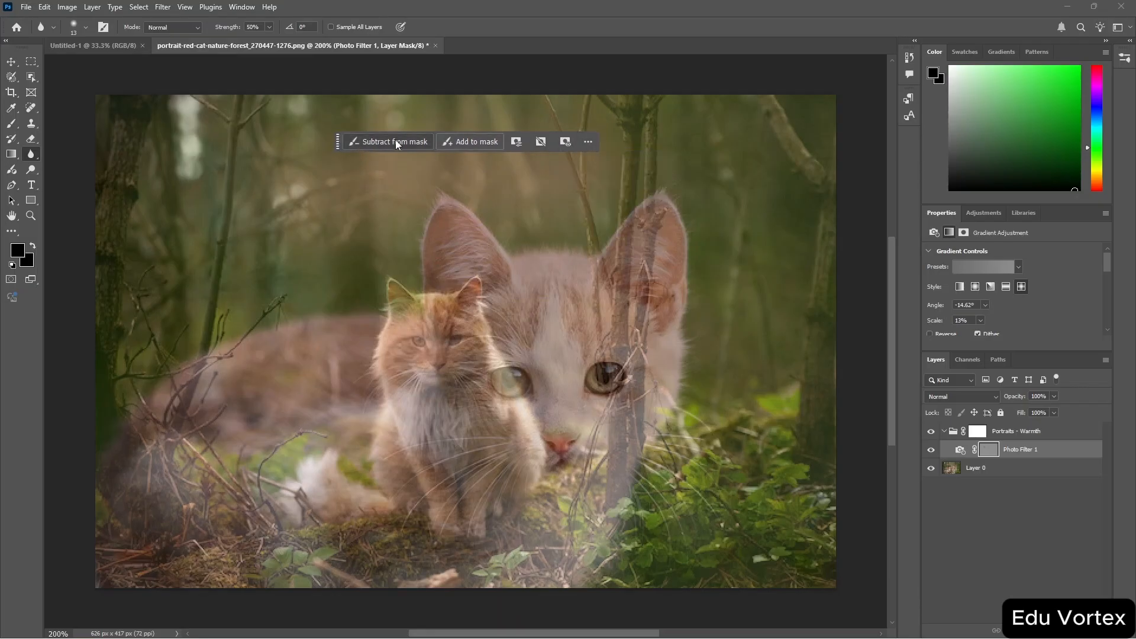
# Switch to the Move tool and change the workspace to Painting.
pyautogui.press('b')
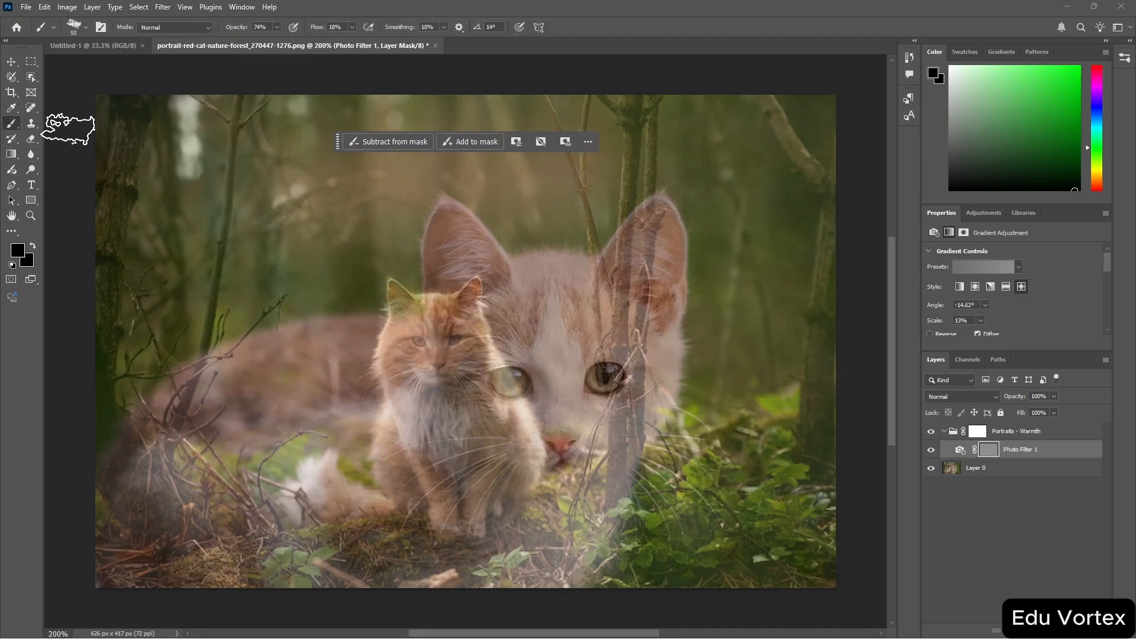
pyautogui.click(11, 62)
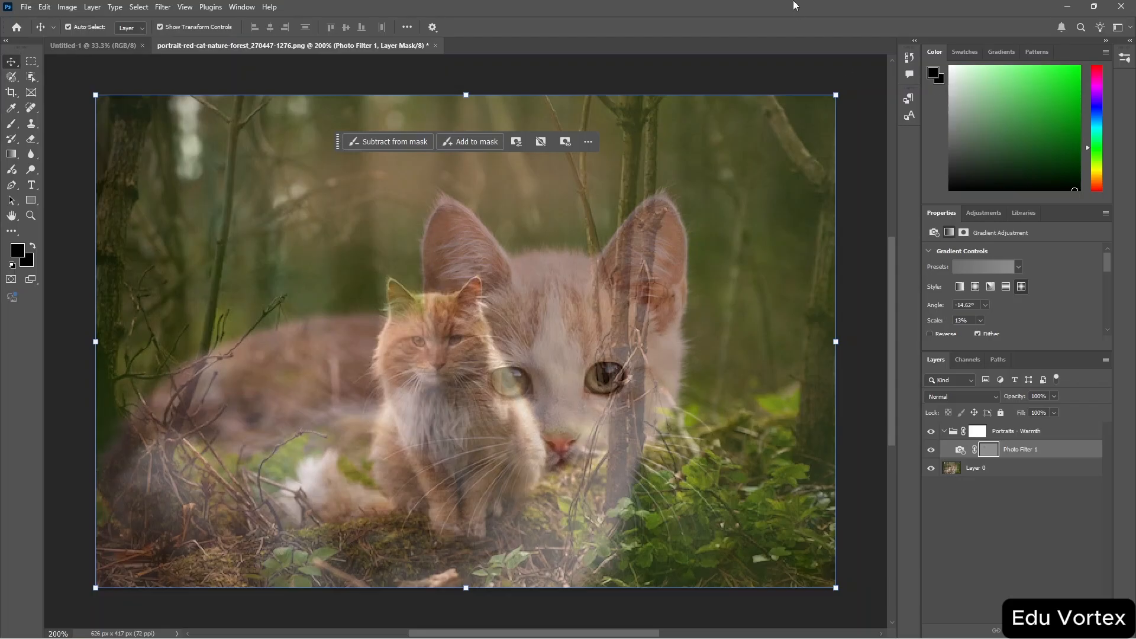
pyautogui.click(246, 9)
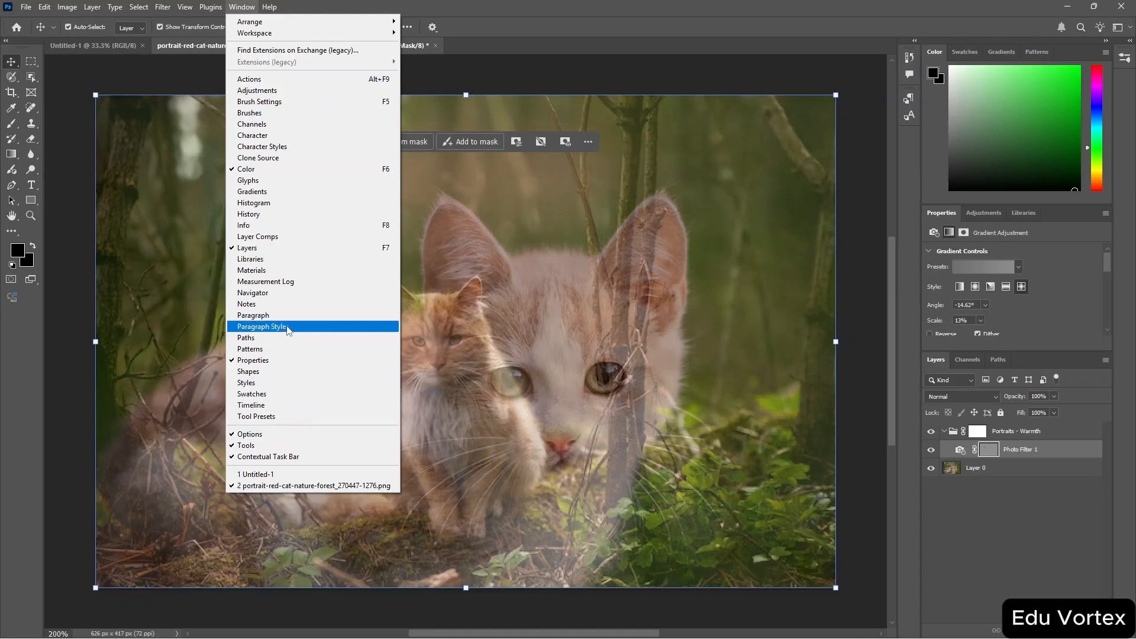
pyautogui.moveTo(387, 34)
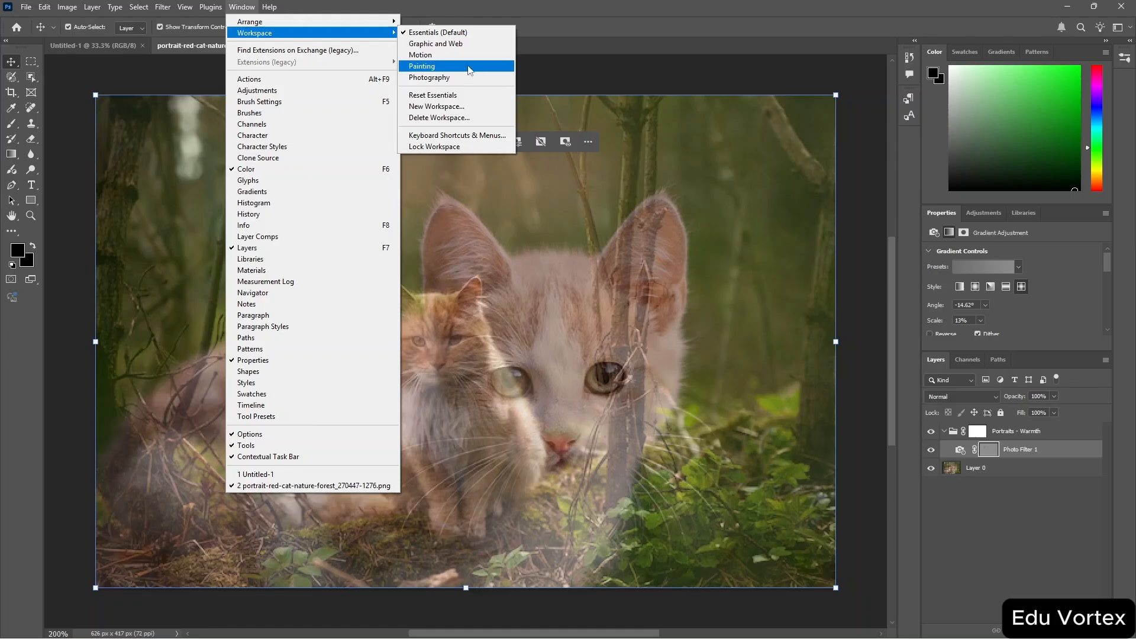
pyautogui.click(422, 66)
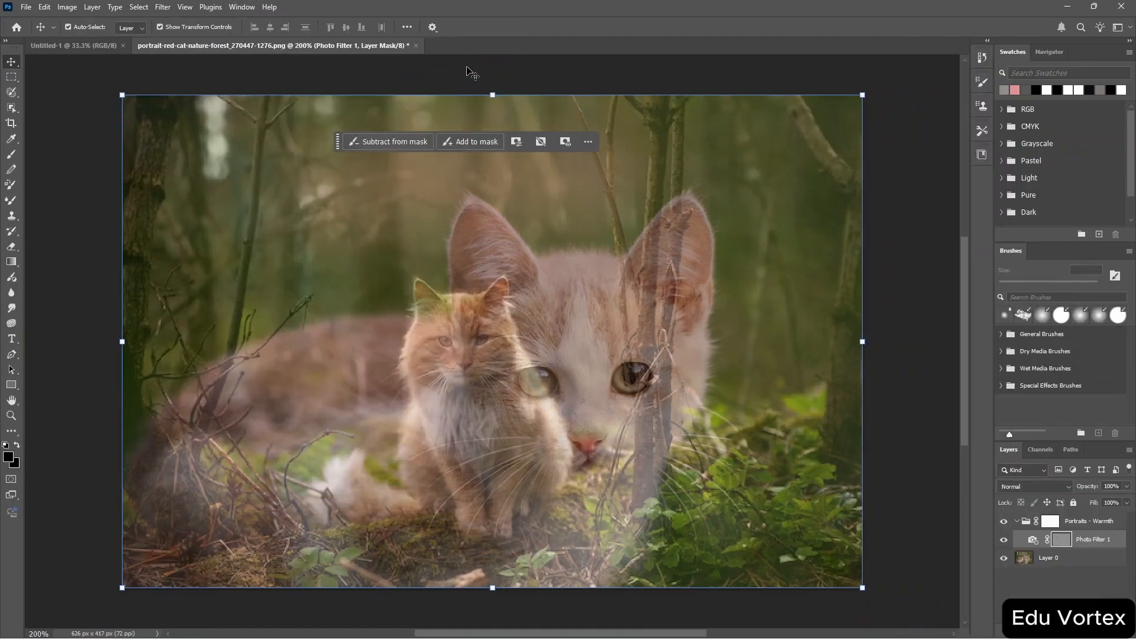
# Select the Brush tool and switch the workspace back to Essentials (Default).
pyautogui.click(12, 157)
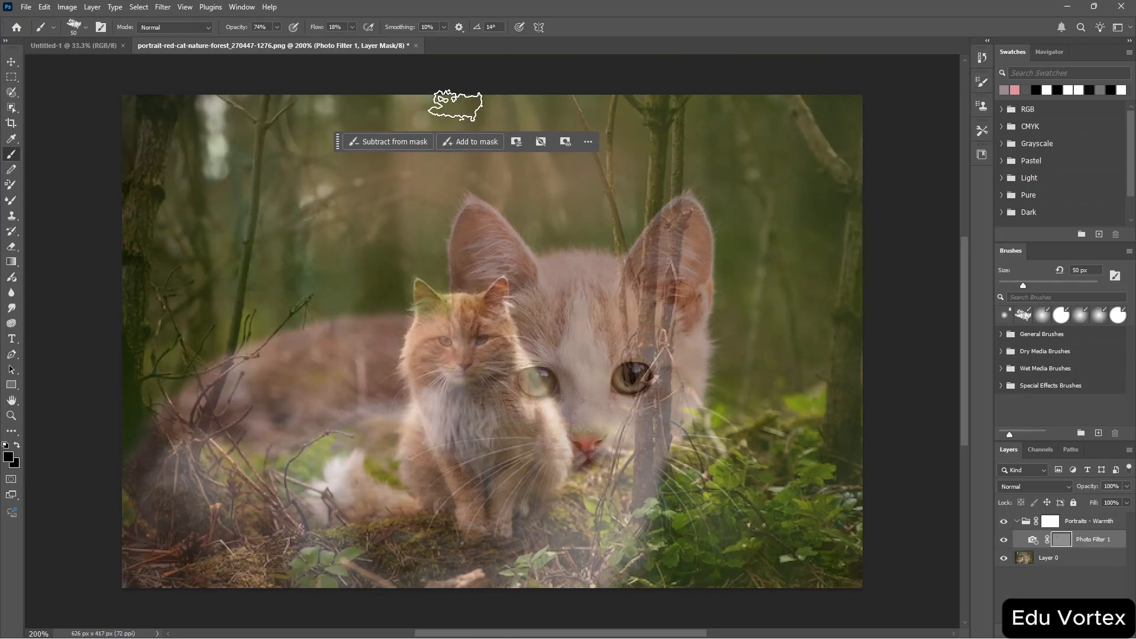
pyautogui.click(235, 8)
pyautogui.moveTo(332, 33)
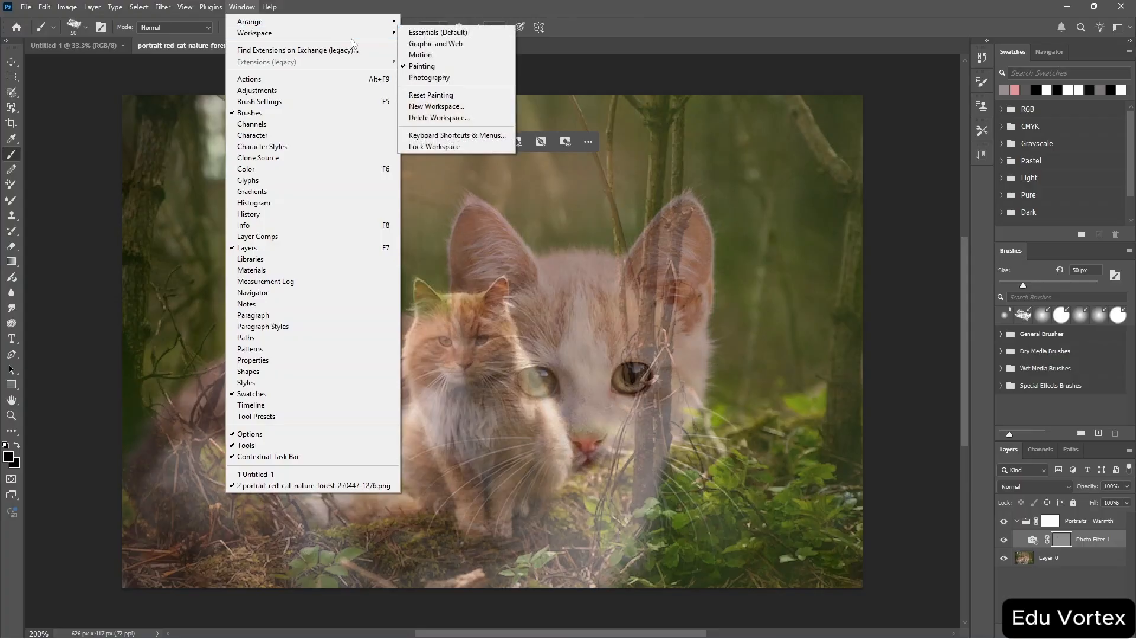
pyautogui.click(436, 34)
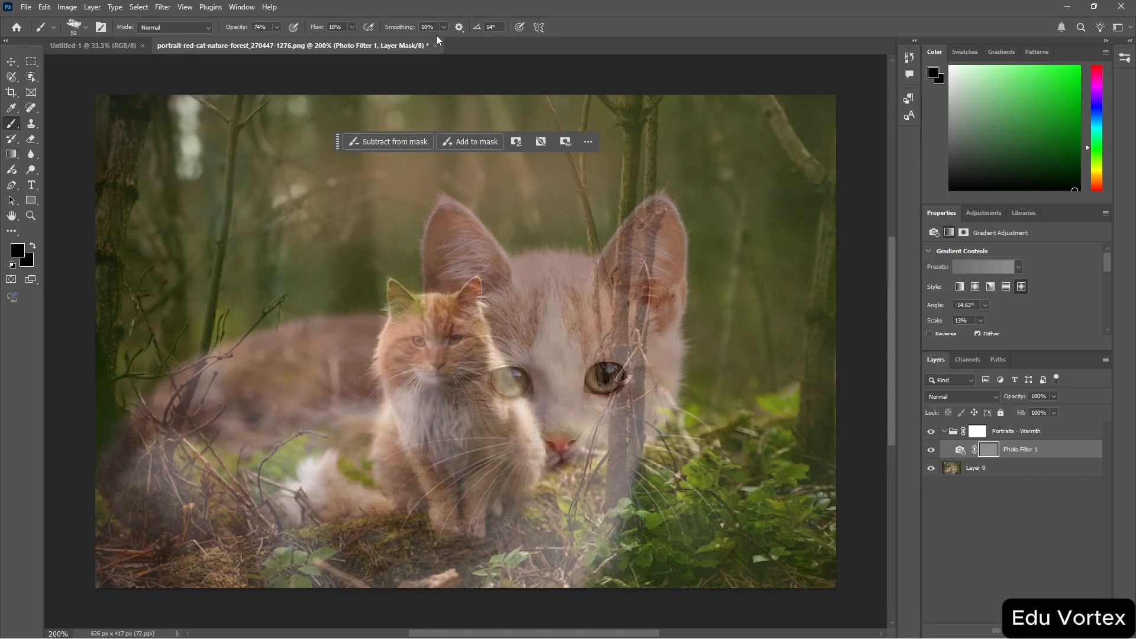
# Save a new workspace named Untitled-1 that also captures menus and the toolbar.
pyautogui.click(241, 8)
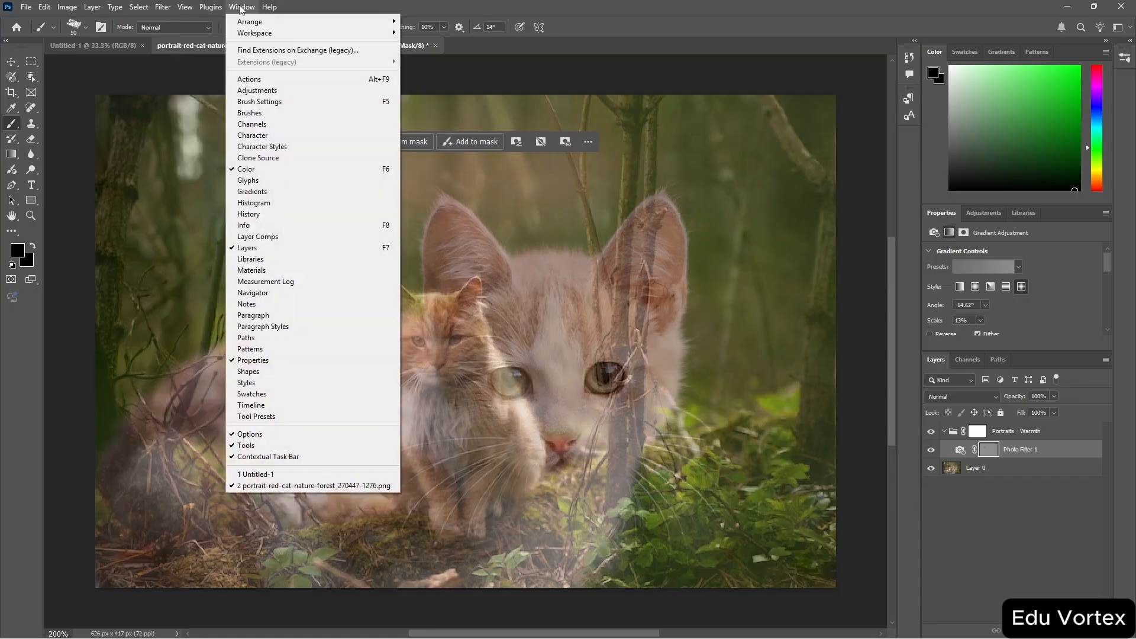
pyautogui.moveTo(346, 34)
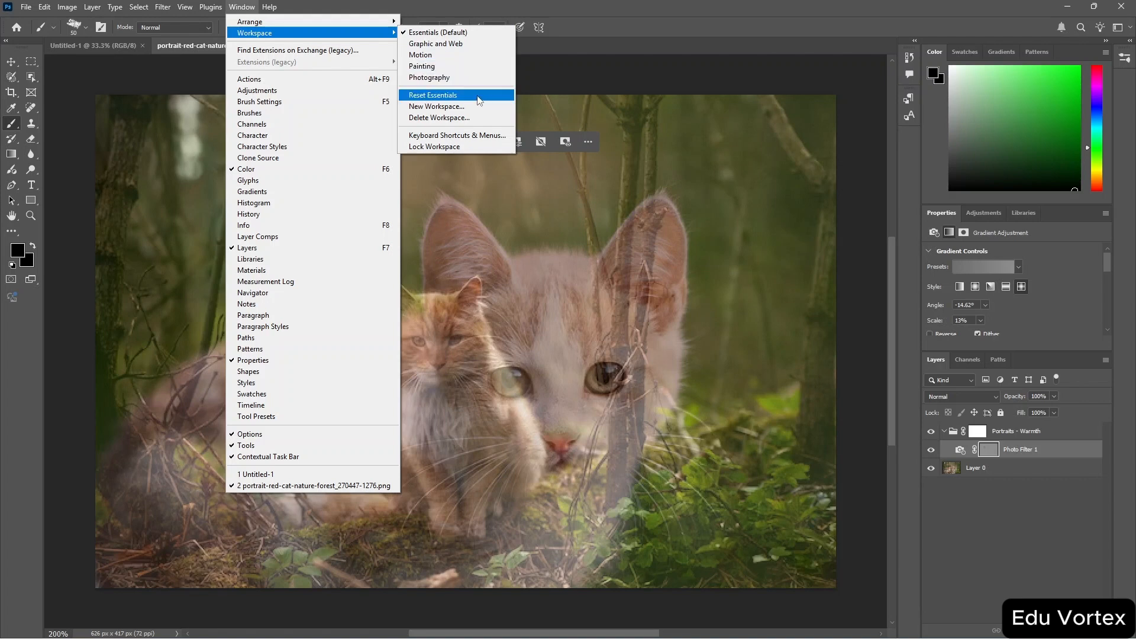
pyautogui.click(479, 107)
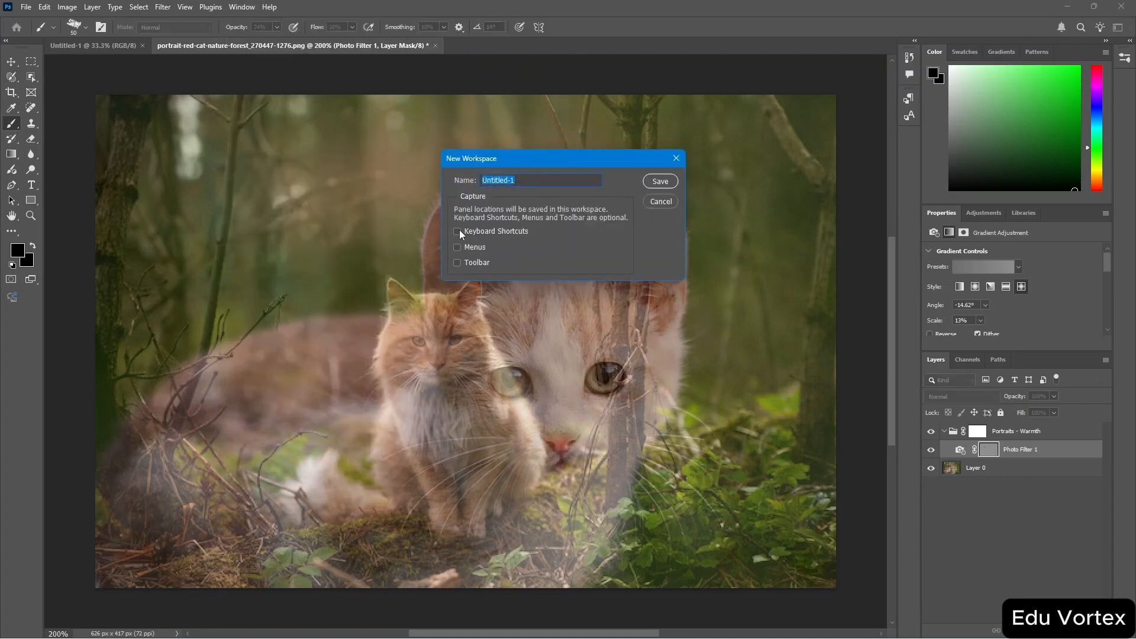
pyautogui.click(457, 248)
pyautogui.click(457, 263)
pyautogui.click(660, 181)
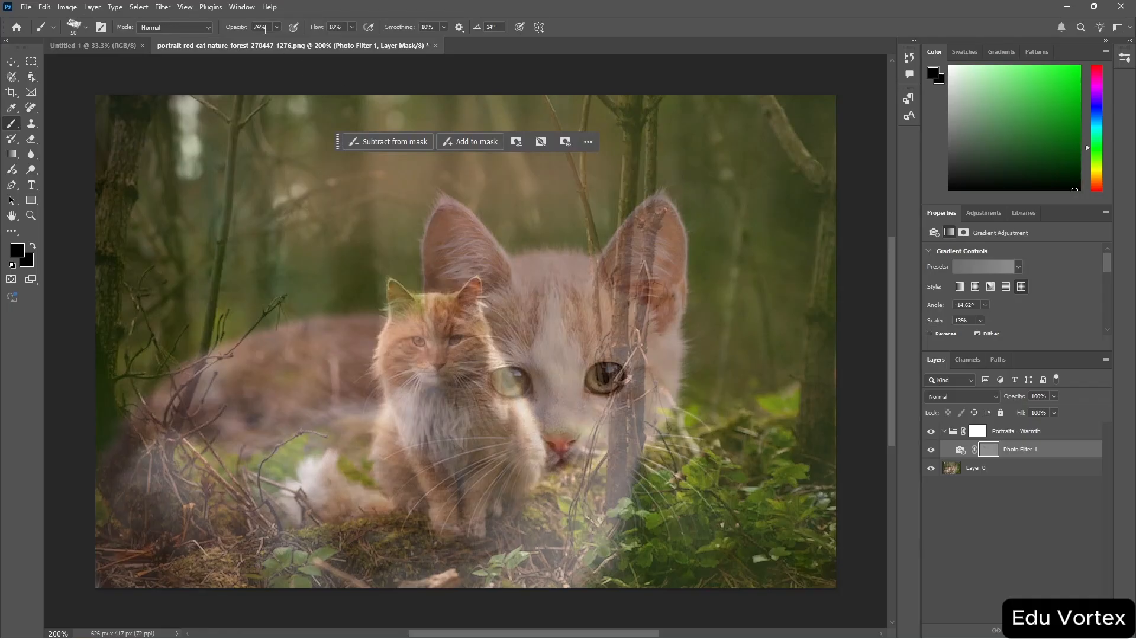
# Switch the workspace to Graphic and Web.
pyautogui.click(247, 13)
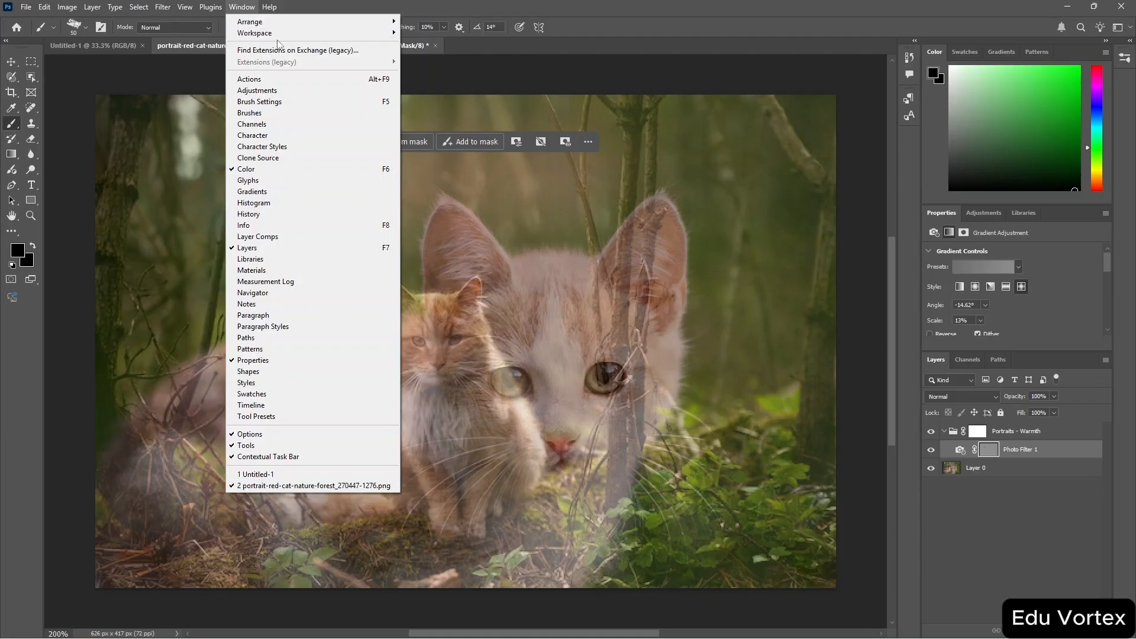
pyautogui.moveTo(368, 37)
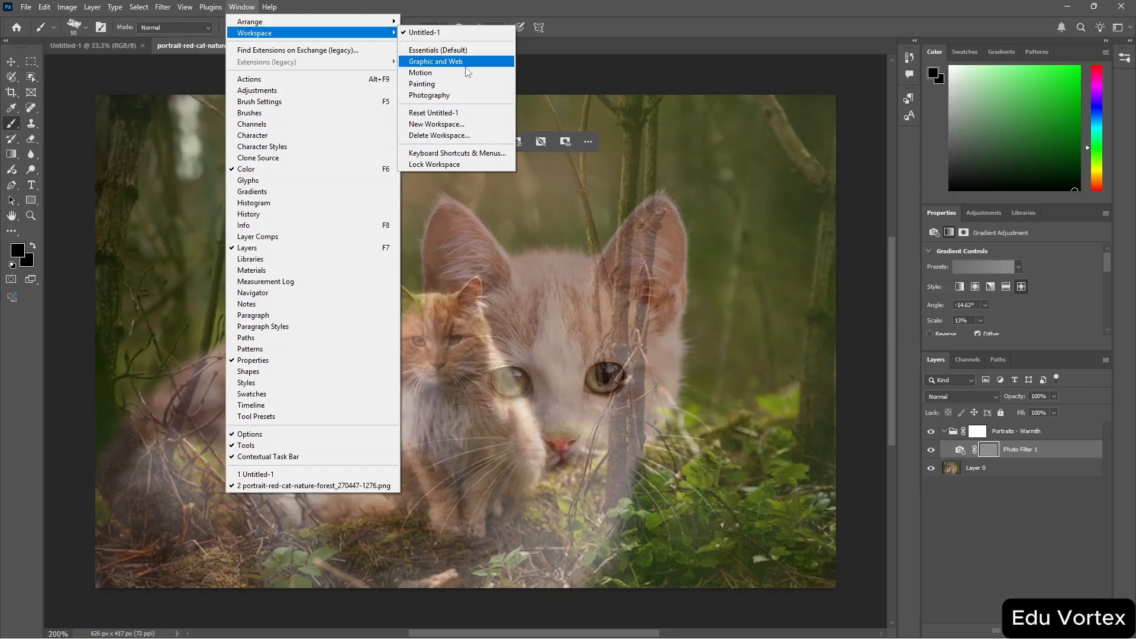
pyautogui.click(450, 61)
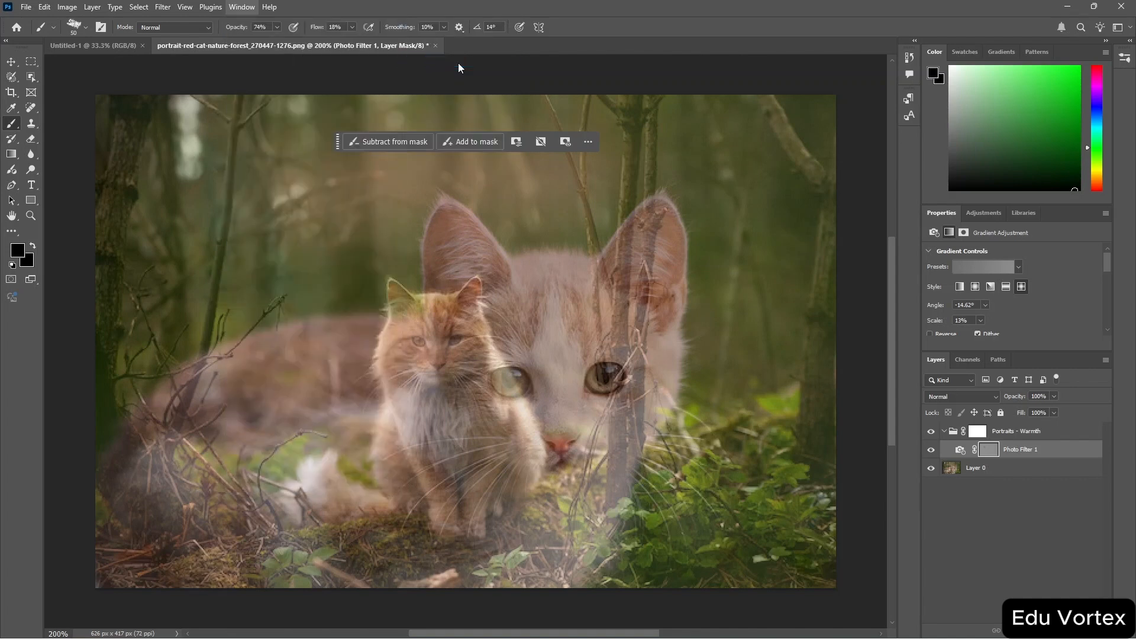
# Switch back to the custom Untitled-1 workspace.
pyautogui.click(238, 6)
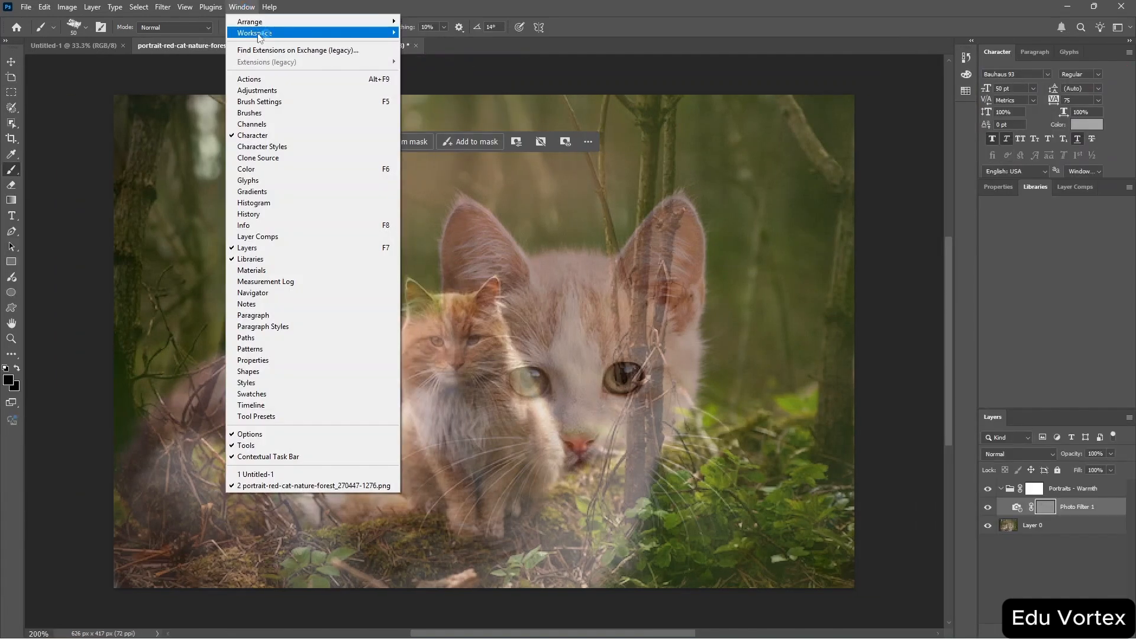
pyautogui.moveTo(261, 39)
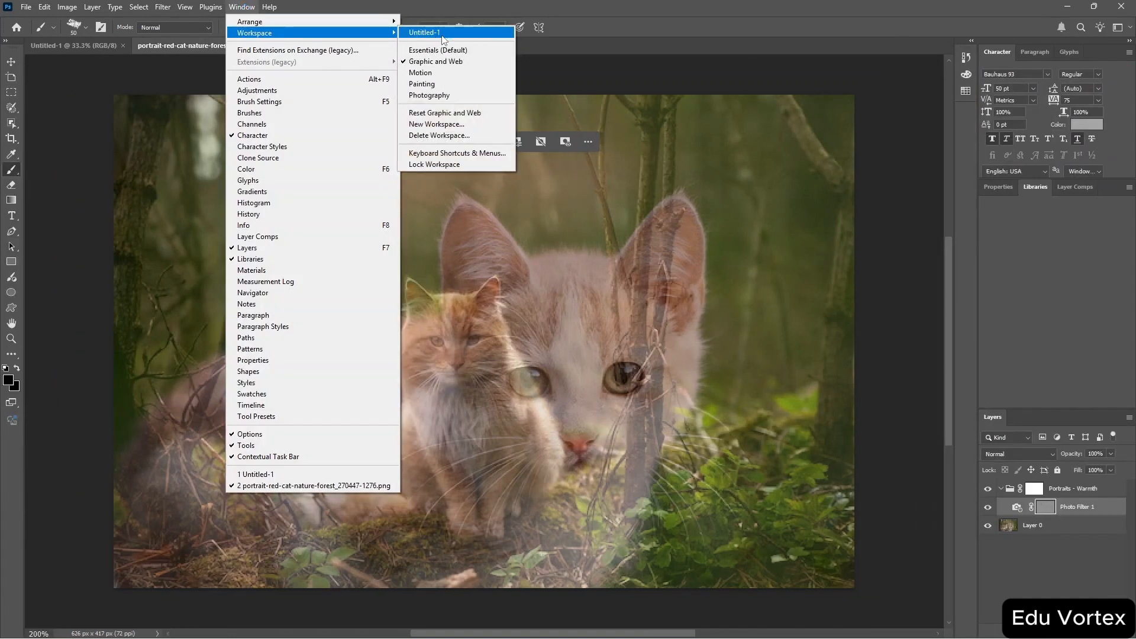
pyautogui.click(452, 35)
# Arrange the open documents with Tile All Horizontally.
pyautogui.click(242, 6)
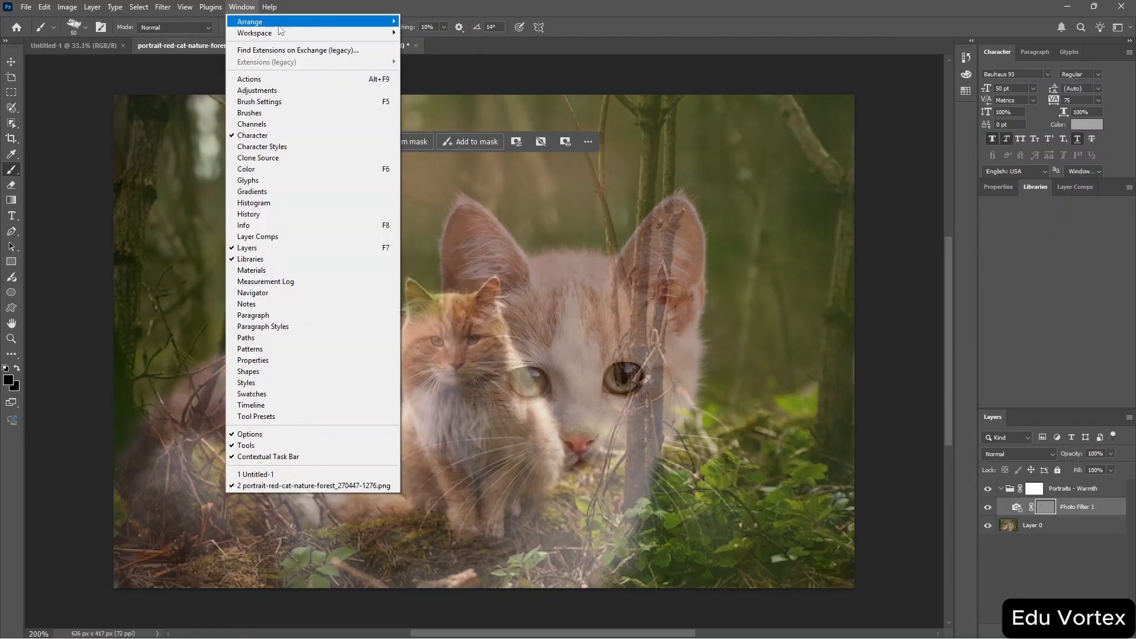
pyautogui.moveTo(300, 34)
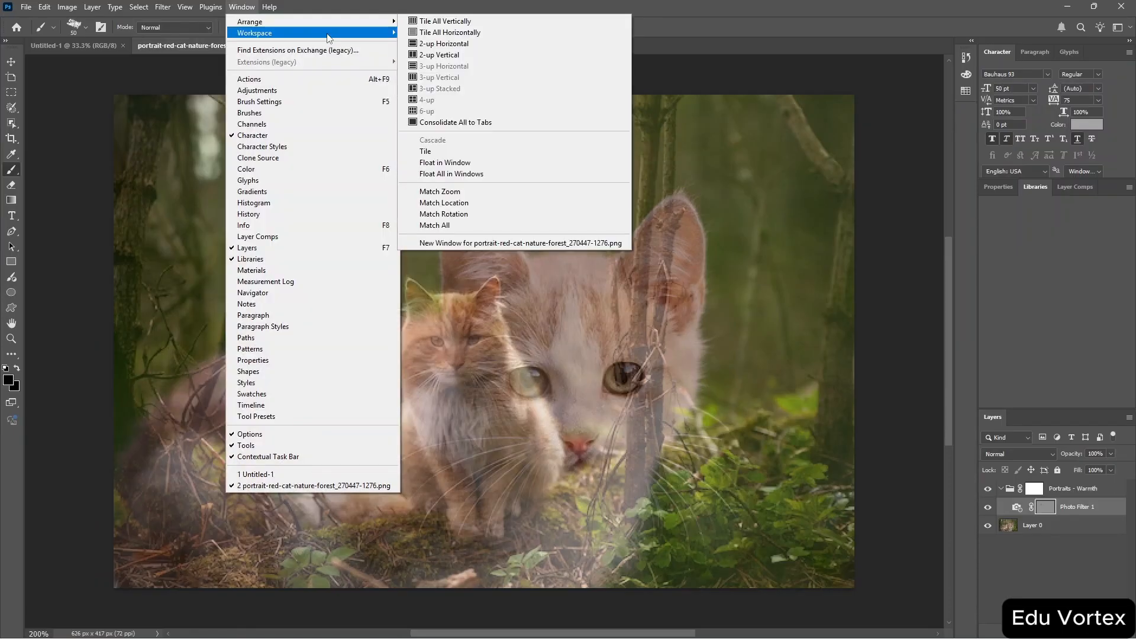
pyautogui.click(468, 33)
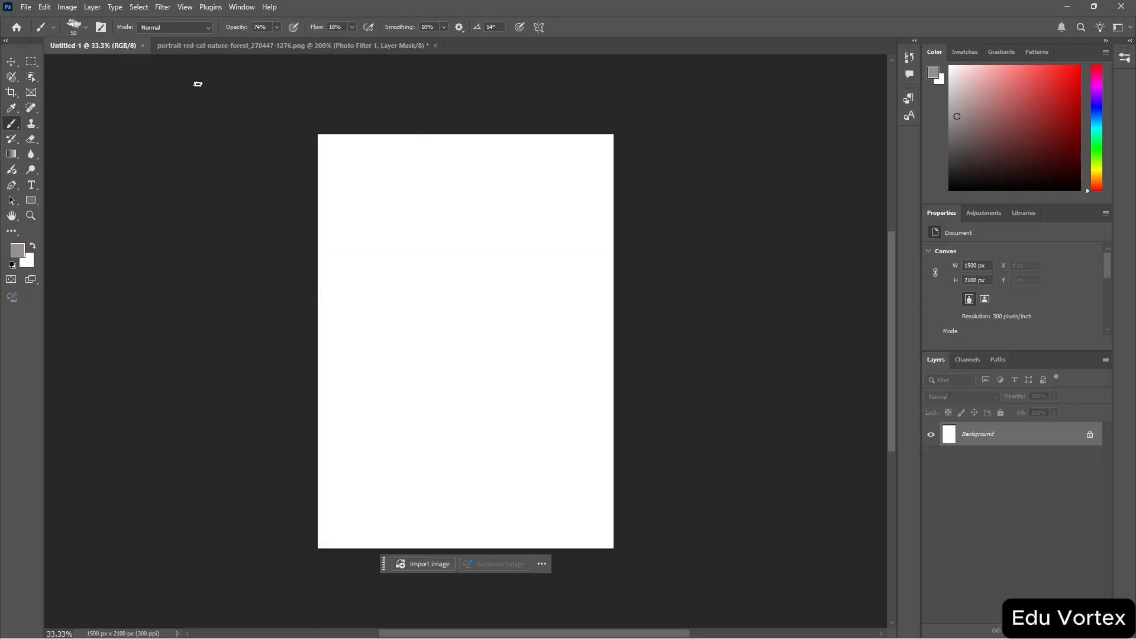
# Create a new document using the Default Photoshop Size preset, 7 x 5 inches at 300 ppi.
pyautogui.click(27, 7)
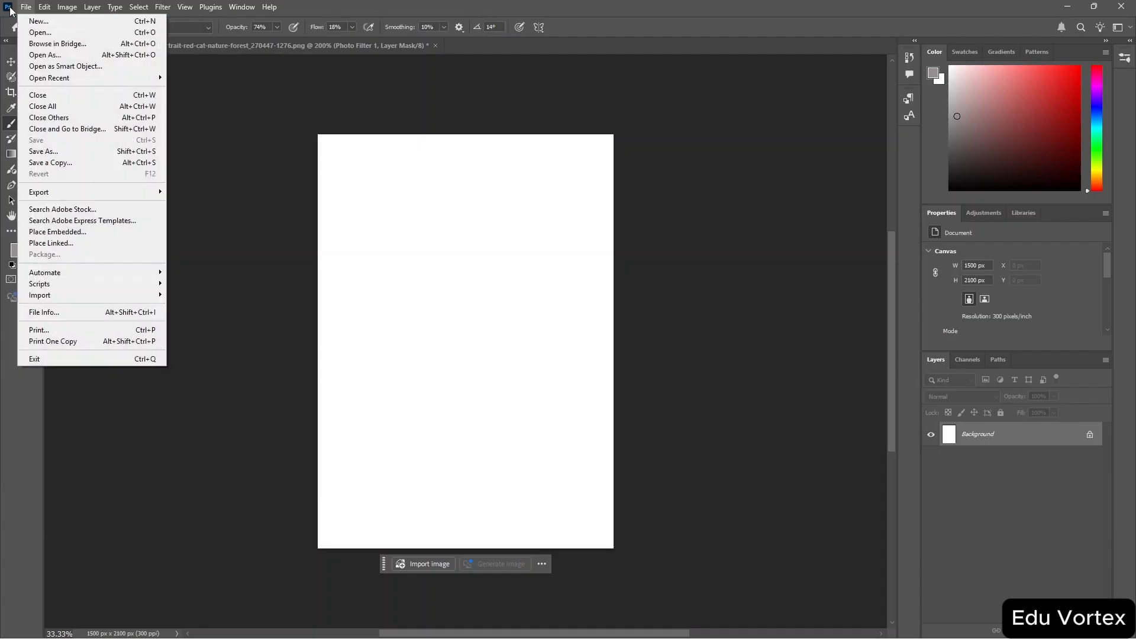
pyautogui.click(10, 7)
pyautogui.click(177, 96)
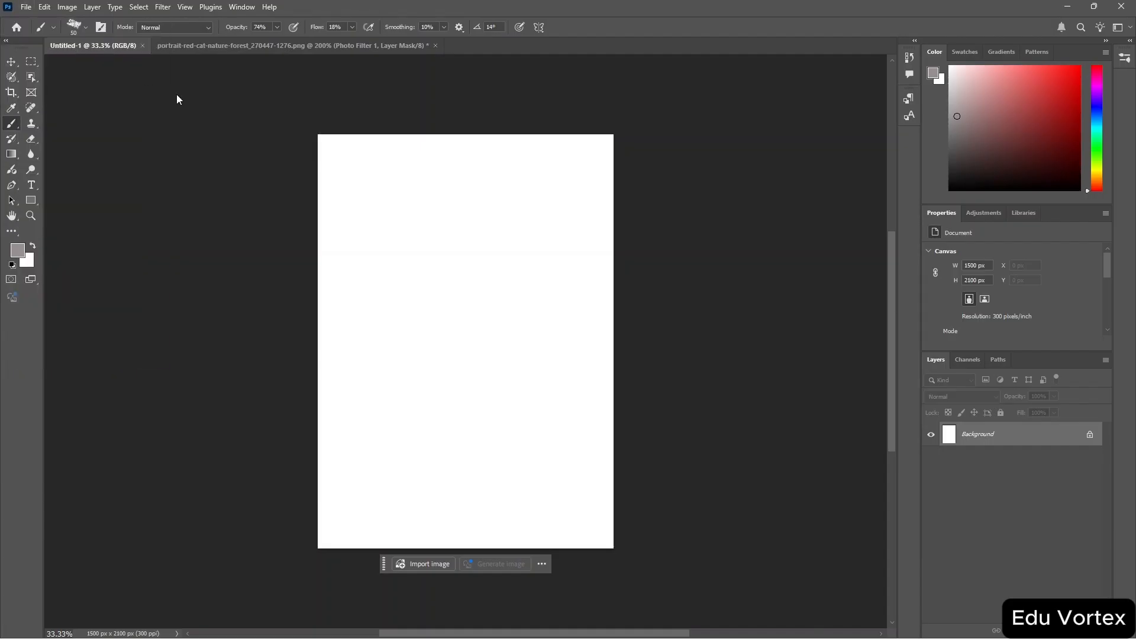
pyautogui.click(24, 7)
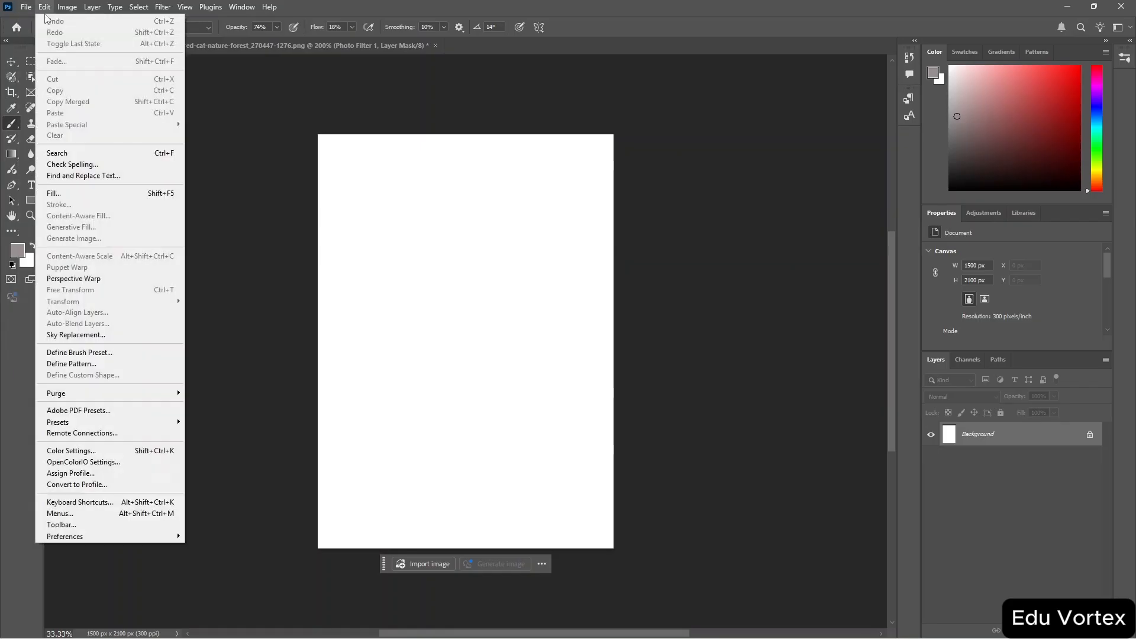
pyautogui.click(36, 21)
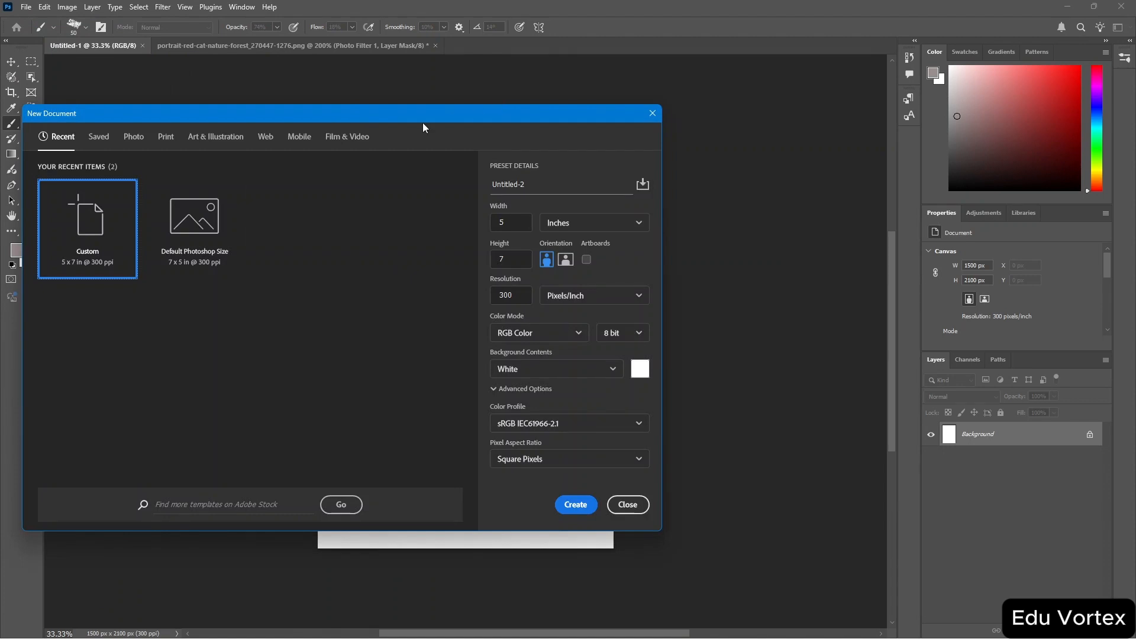
pyautogui.moveTo(322, 115); pyautogui.dragTo(443, 93)
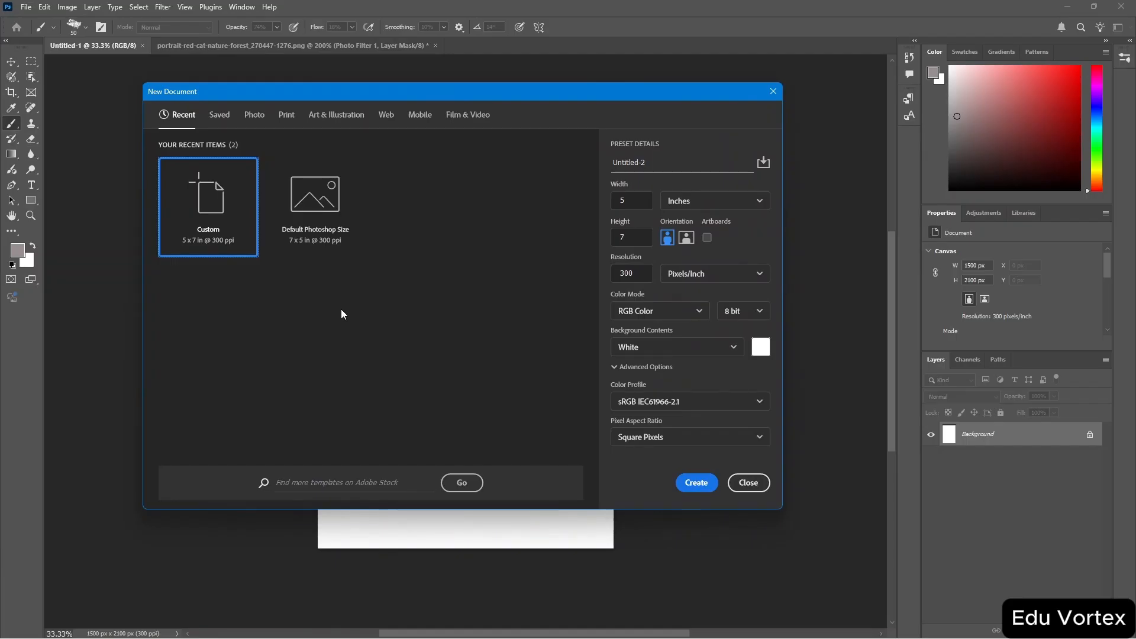
pyautogui.click(339, 229)
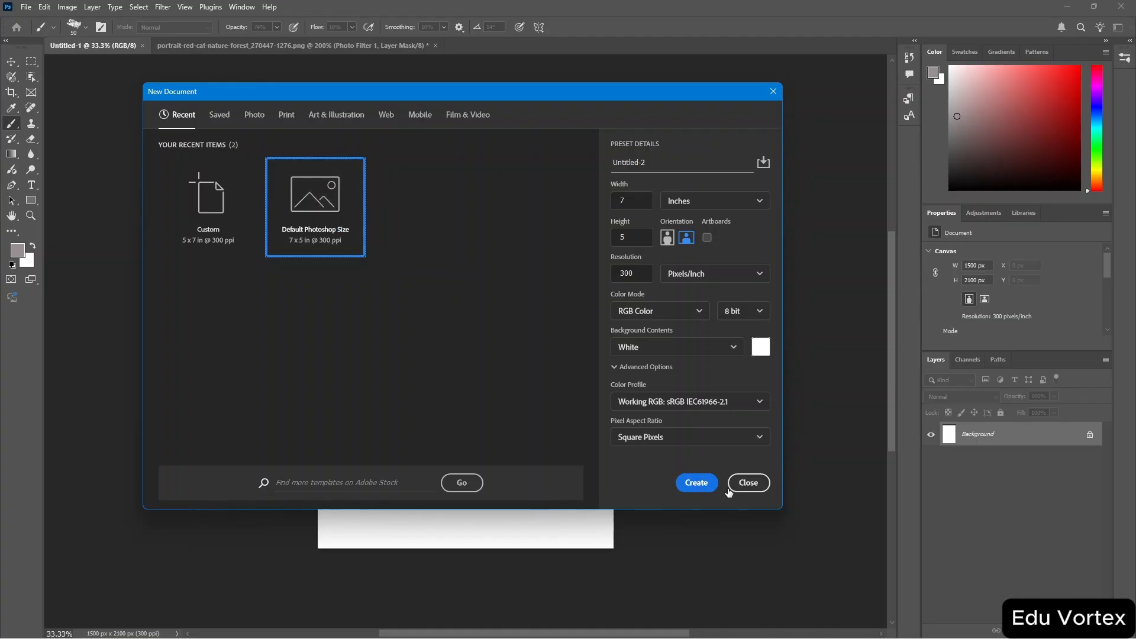
pyautogui.click(698, 482)
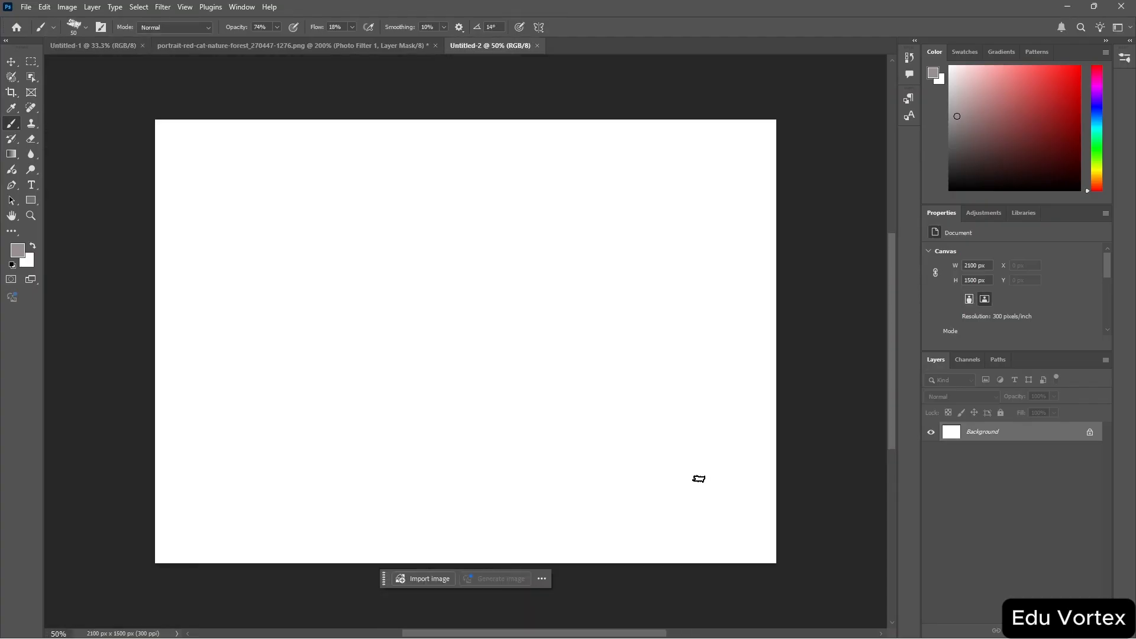
# Open kawasan_falls.jpg from the Downloads folder.
pyautogui.click(27, 7)
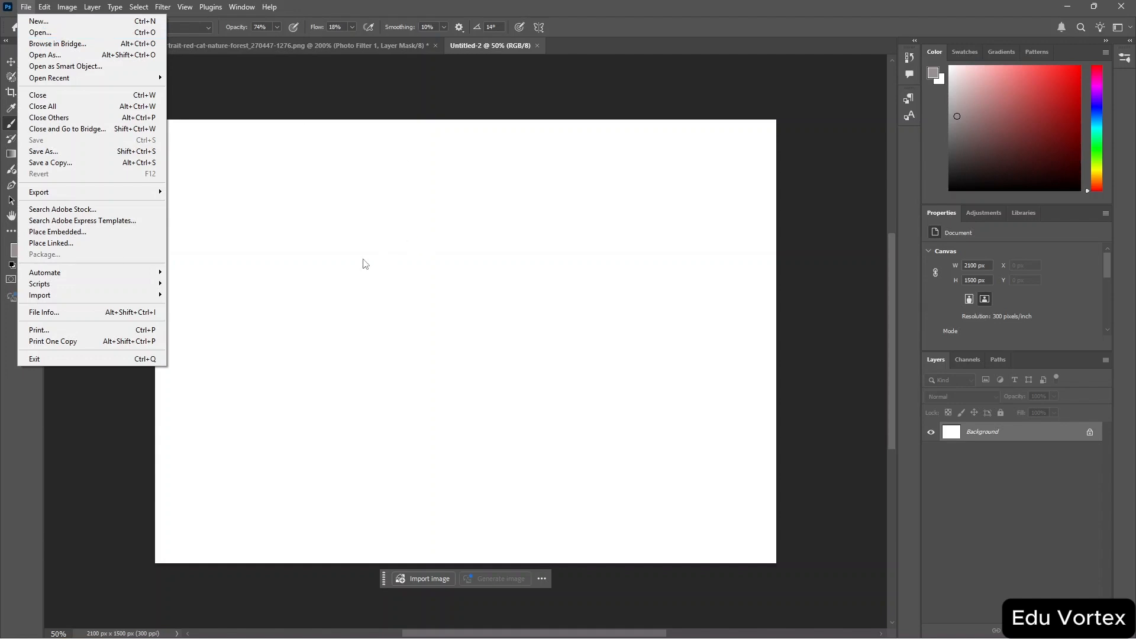
pyautogui.click(144, 34)
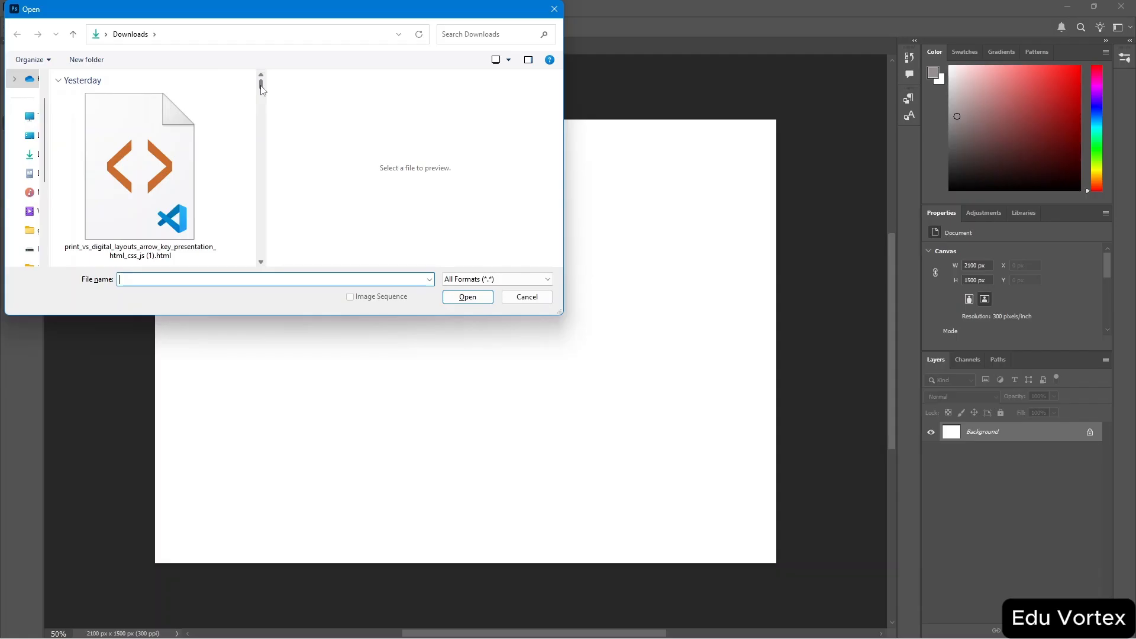
pyautogui.moveTo(261, 89); pyautogui.dragTo(264, 148)
pyautogui.scroll(-3, 205, 196)
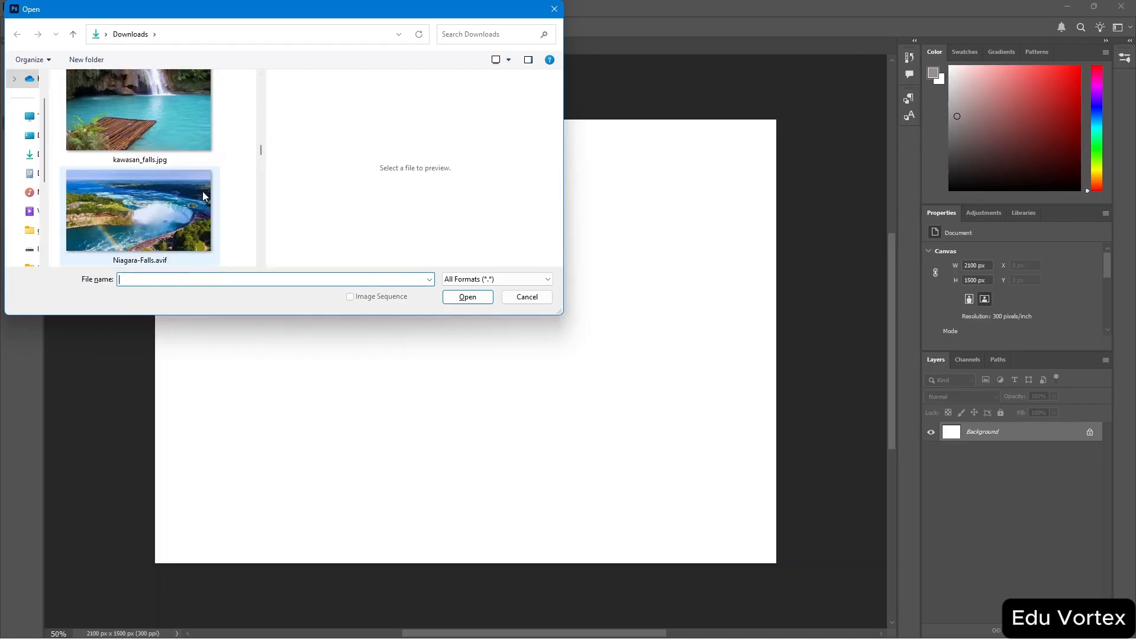
pyautogui.scroll(1, 204, 196)
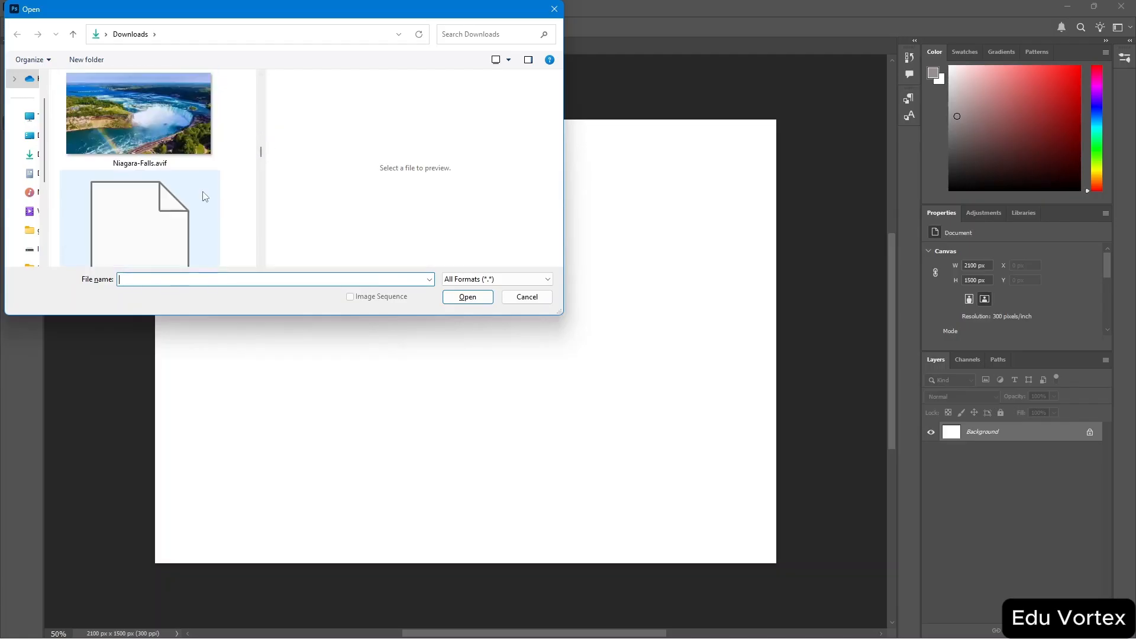
pyautogui.click(144, 136)
pyautogui.scroll(2, 180, 138)
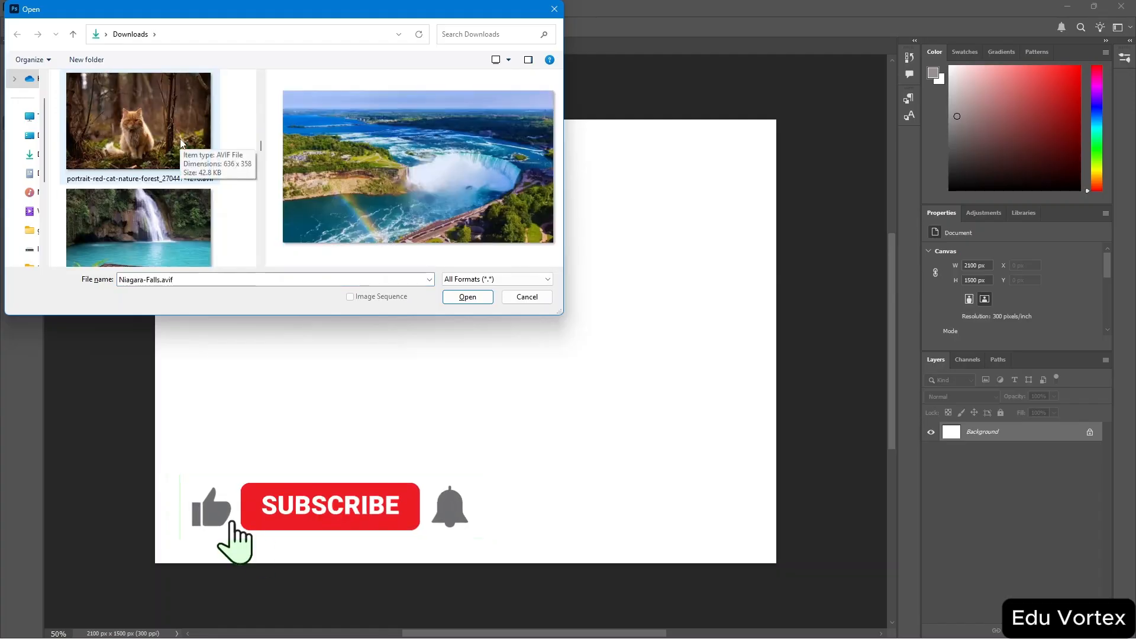
pyautogui.click(158, 232)
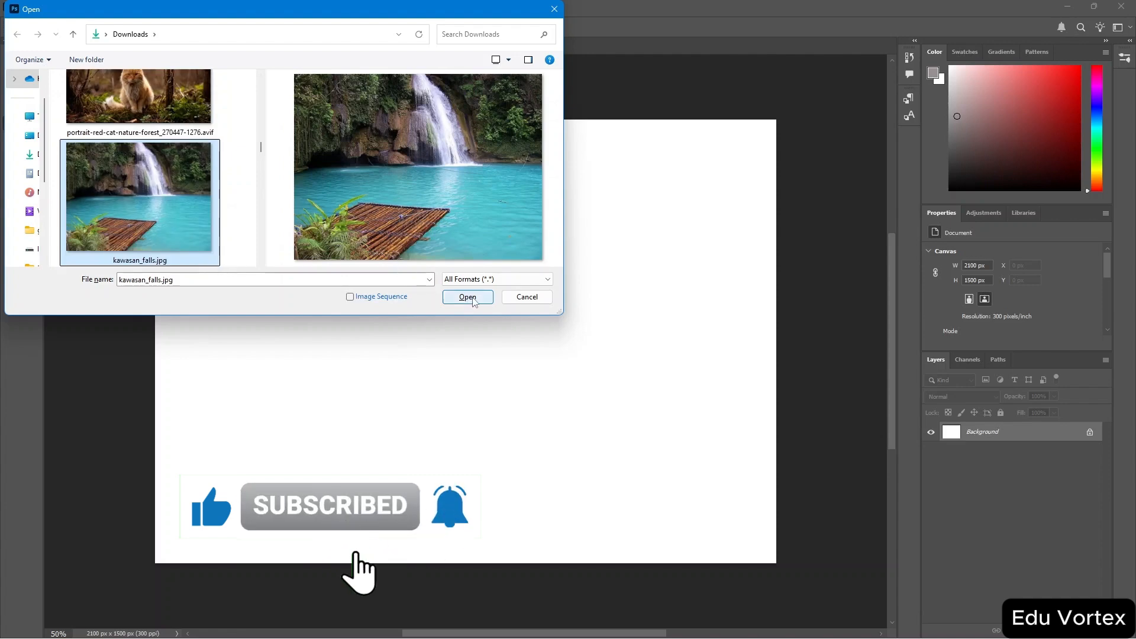
pyautogui.click(468, 297)
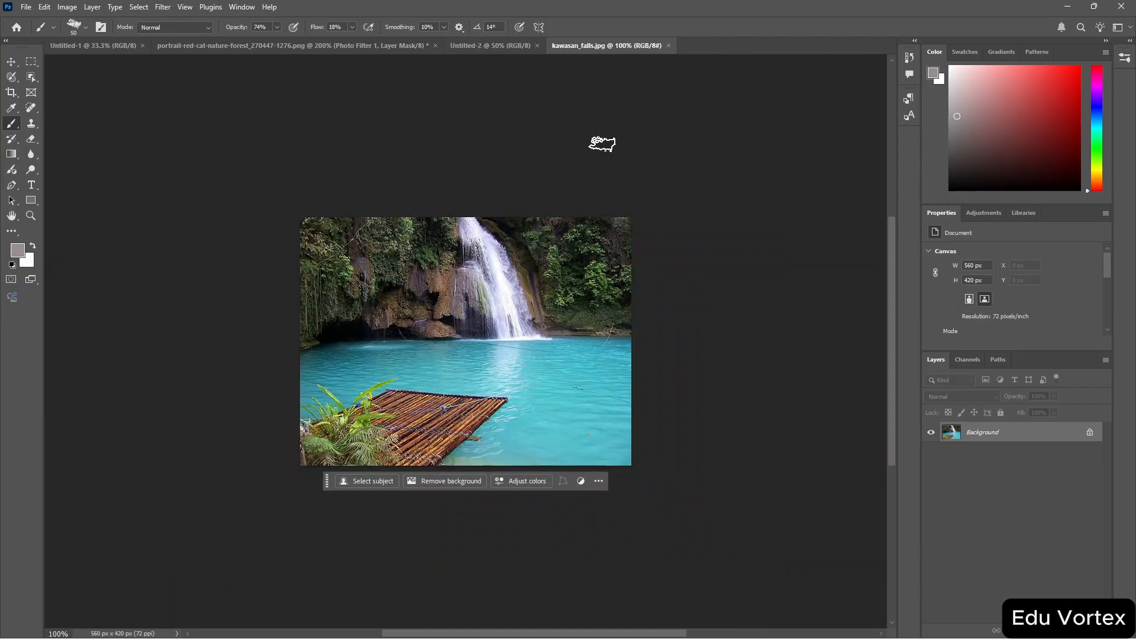
# Convert the waterfall's Background to a normal layer and move it into the Untitled-2 document.
pyautogui.click(11, 63)
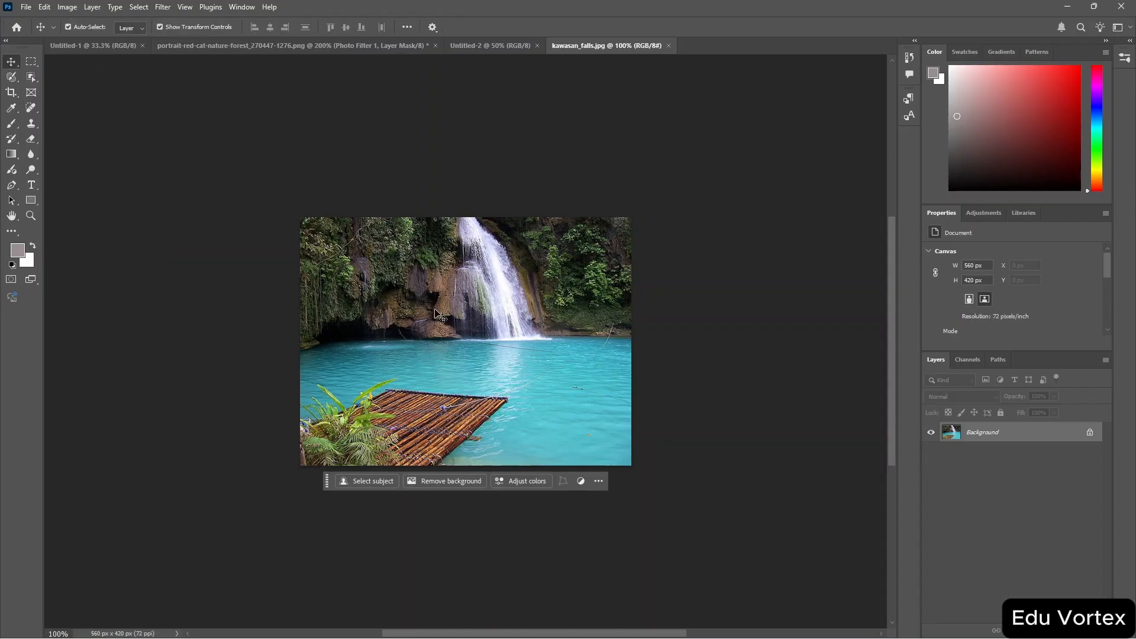
pyautogui.moveTo(438, 313); pyautogui.dragTo(490, 350)
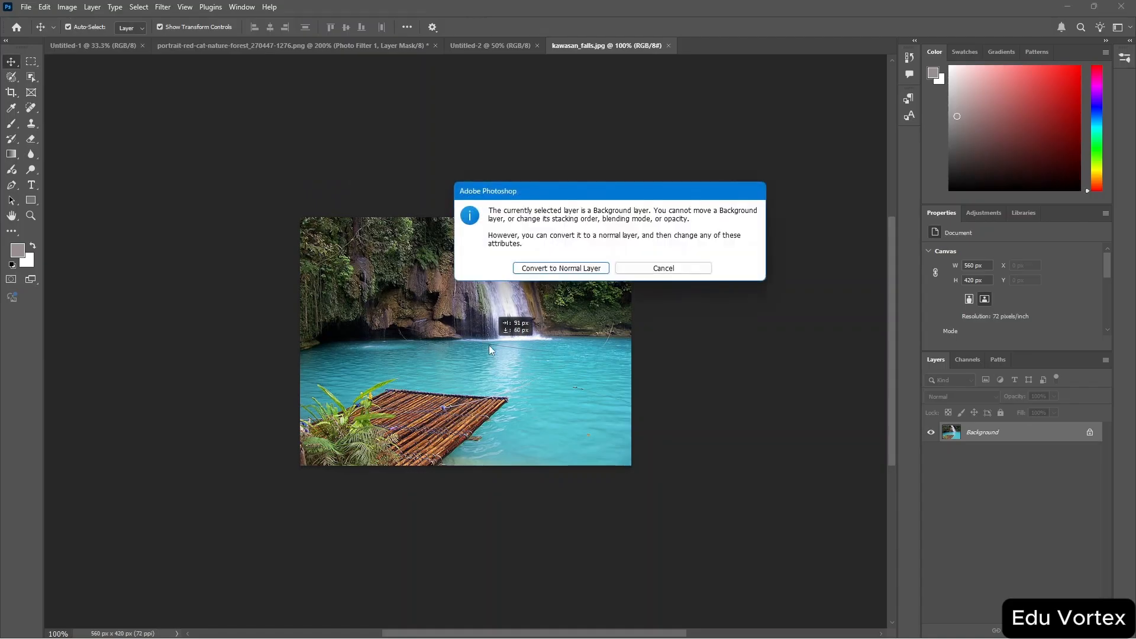
pyautogui.click(556, 269)
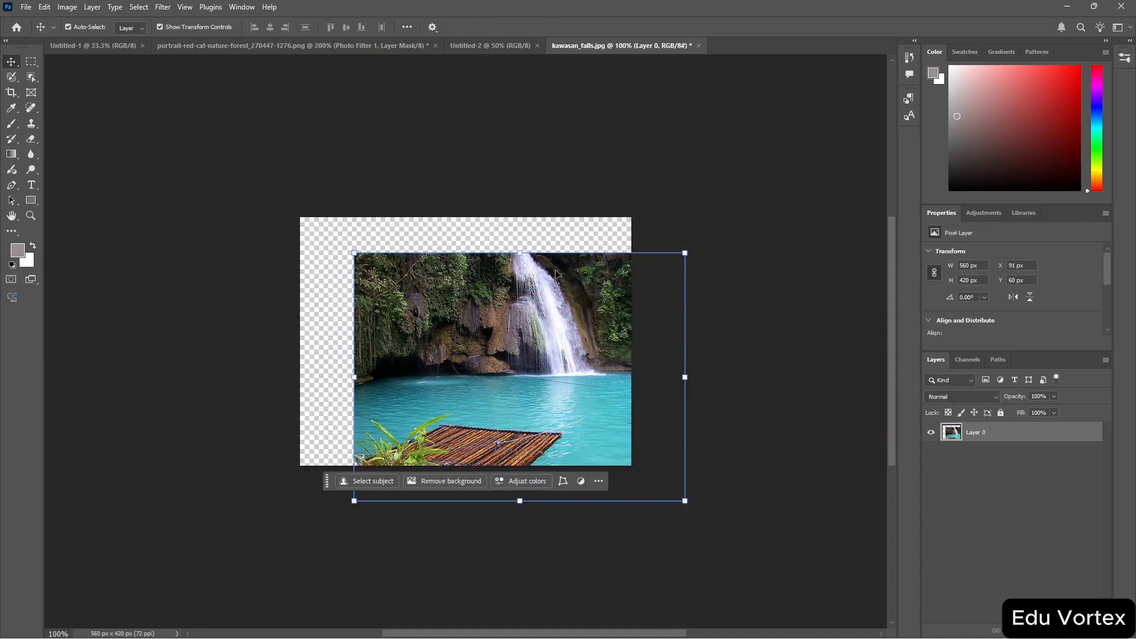
pyautogui.moveTo(480, 342); pyautogui.dragTo(415, 329)
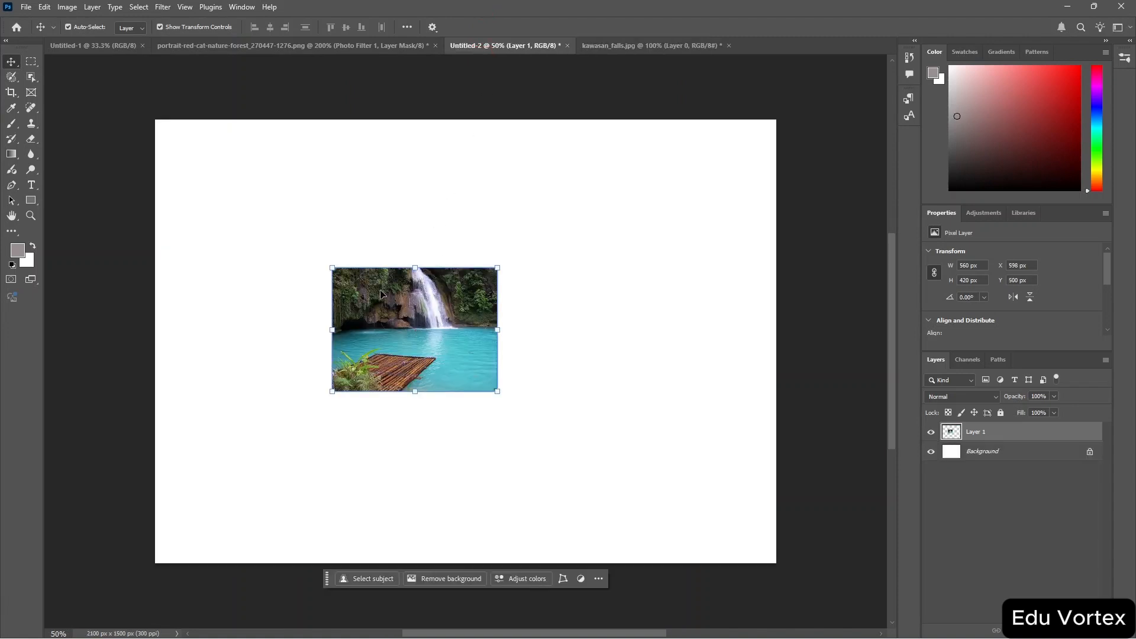
# Scale and position the waterfall layer with Free Transform so it fills the whole canvas.
pyautogui.hotkey('ctrl', 't')
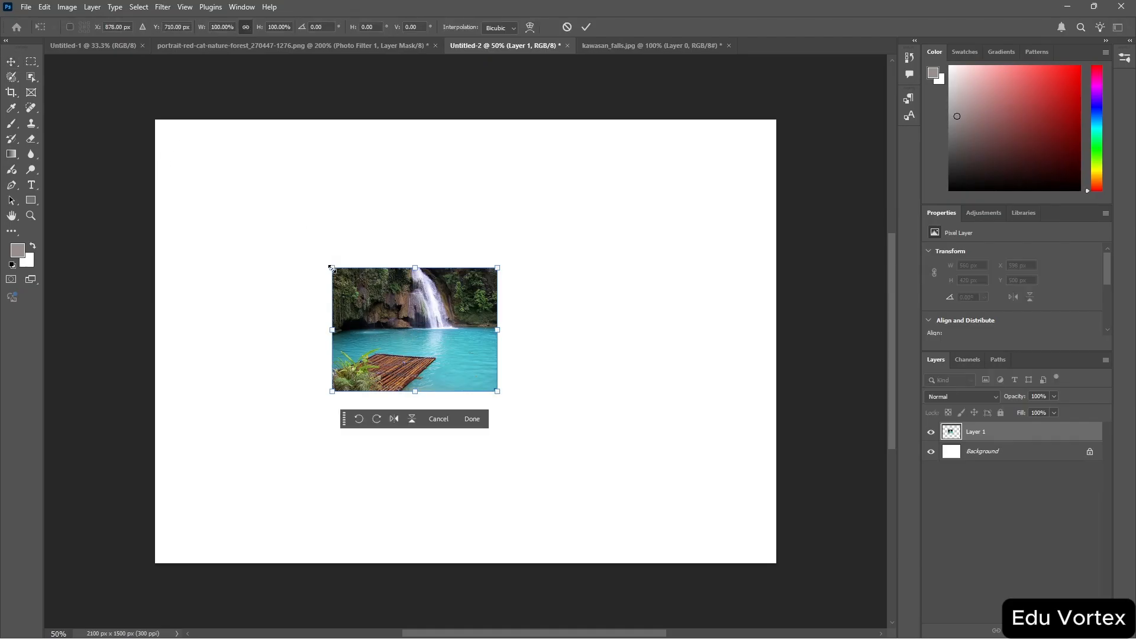
pyautogui.moveTo(332, 266); pyautogui.dragTo(168, 131)
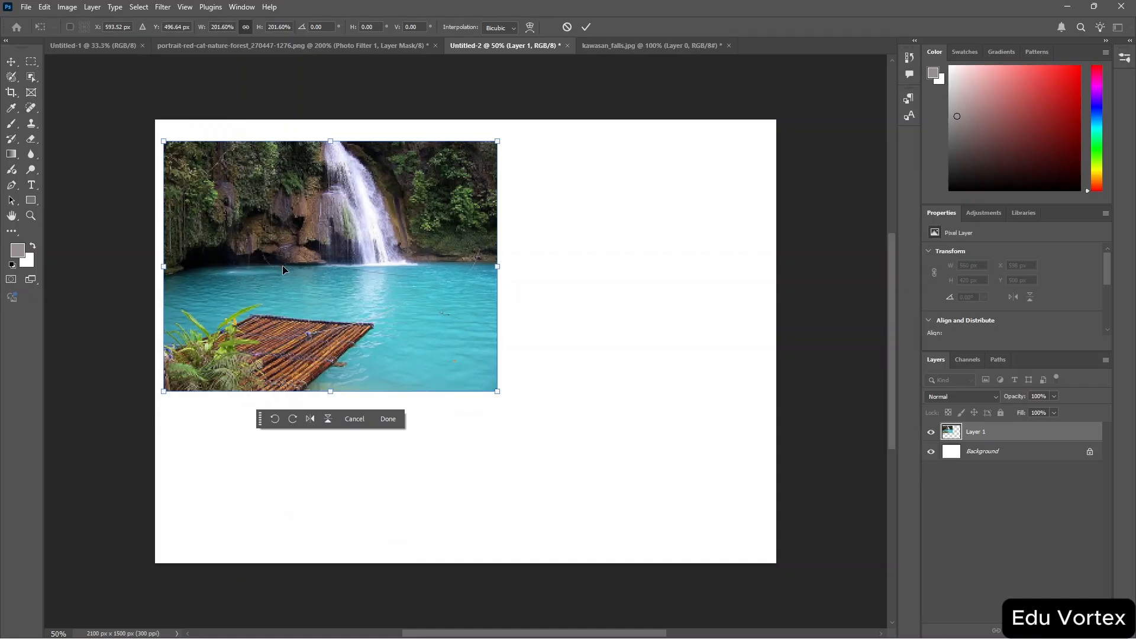
pyautogui.moveTo(283, 265); pyautogui.dragTo(275, 246)
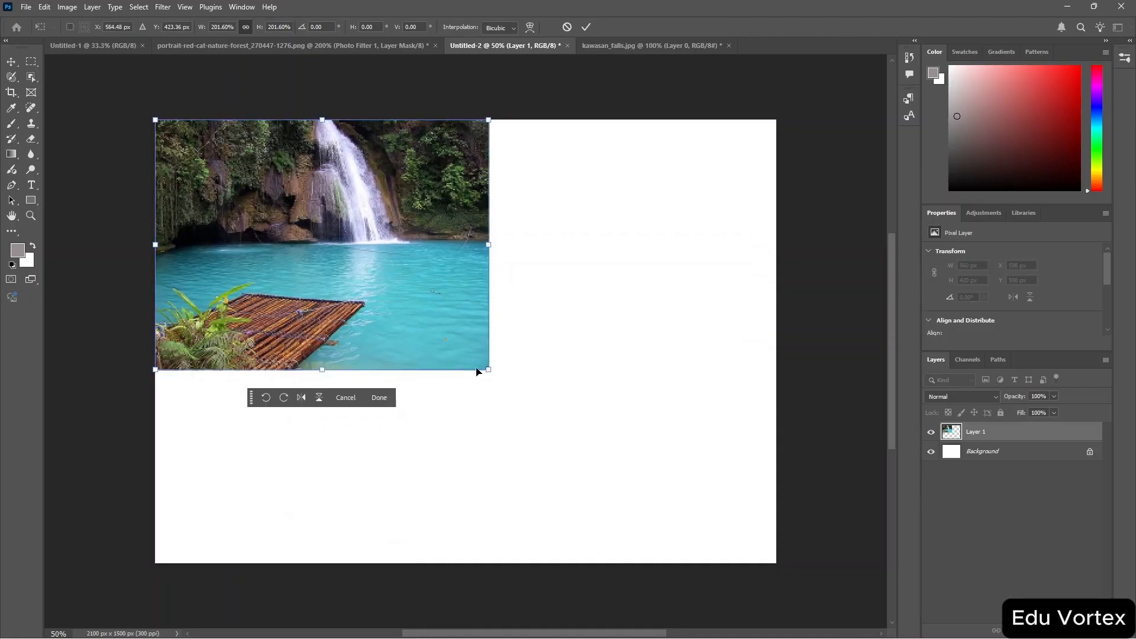
pyautogui.moveTo(489, 369); pyautogui.dragTo(794, 560)
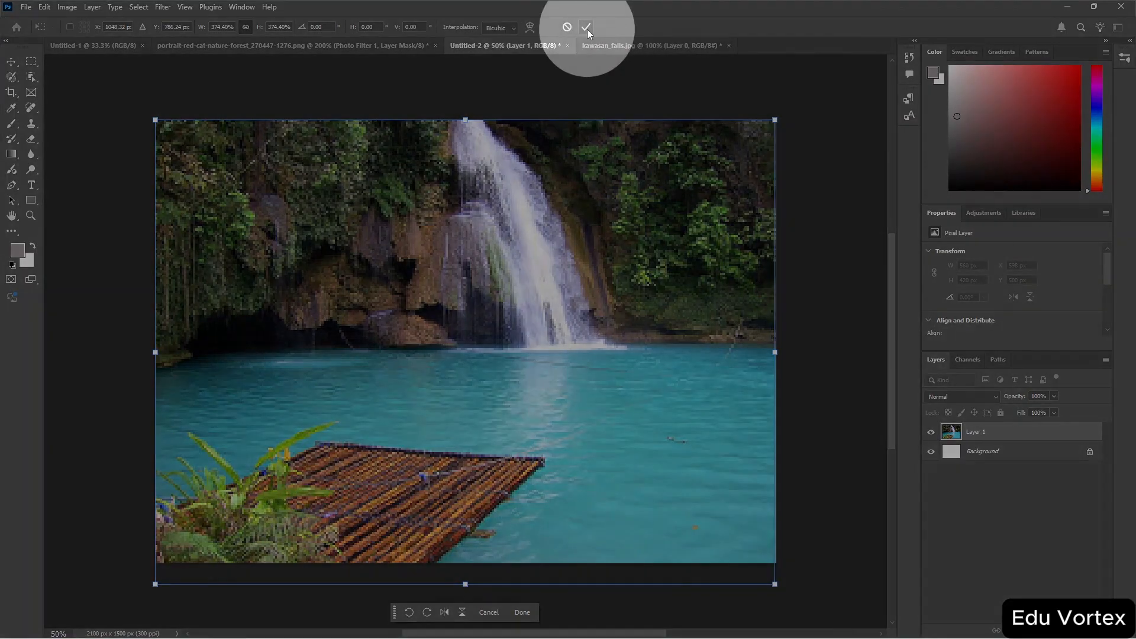
pyautogui.click(587, 30)
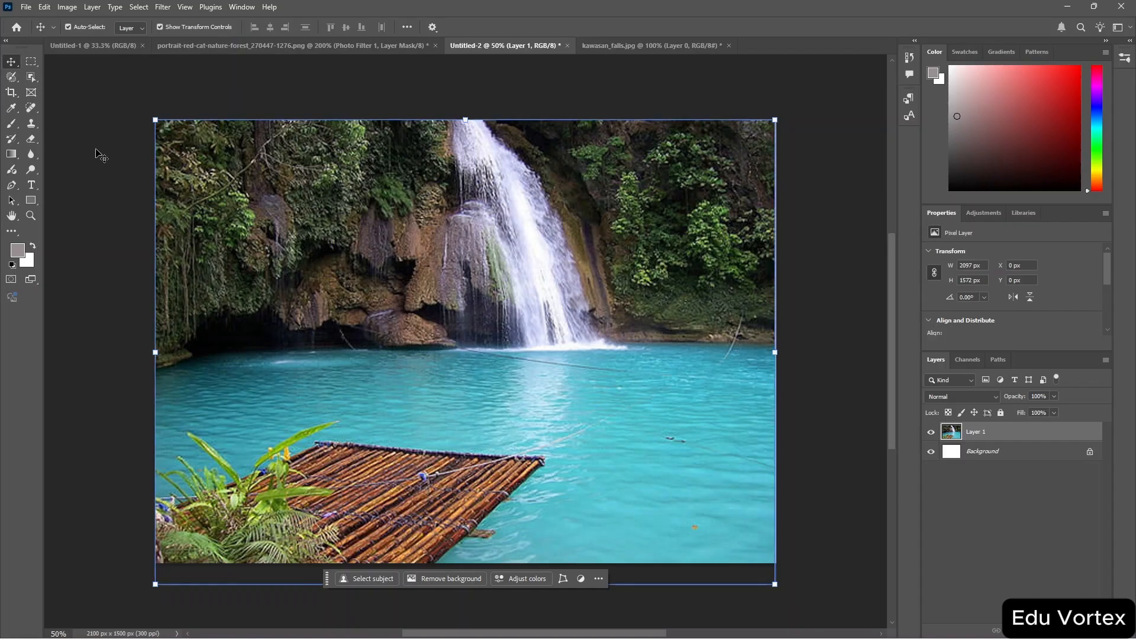
# Paint a gray brush stroke across the pool below the waterfall with the Brush tool.
pyautogui.click(12, 124)
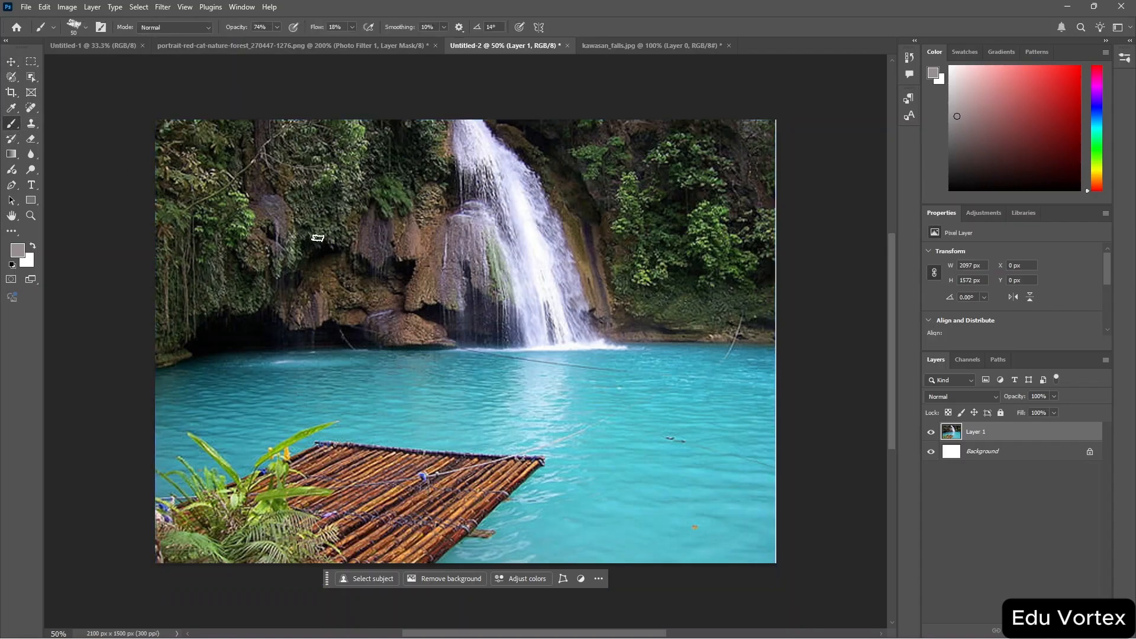
pyautogui.moveTo(369, 354)
pyautogui.mouseDown()
pyautogui.moveTo(433, 332)
pyautogui.moveTo(500, 376)
pyautogui.moveTo(552, 379)
pyautogui.moveTo(581, 359)
pyautogui.mouseUp()
pyautogui.moveTo(572, 408); pyautogui.dragTo(575, 426)
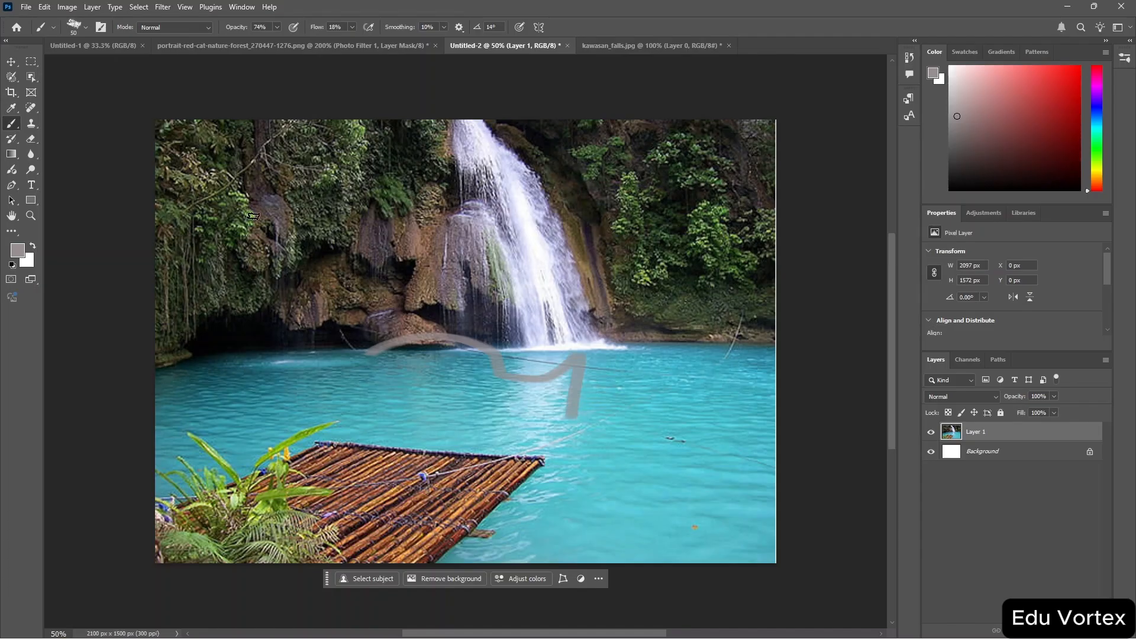
# Save the document as Untitled-2.psd in Photoshop format in Downloads, keeping Maximize Compatibility on.
pyautogui.click(26, 8)
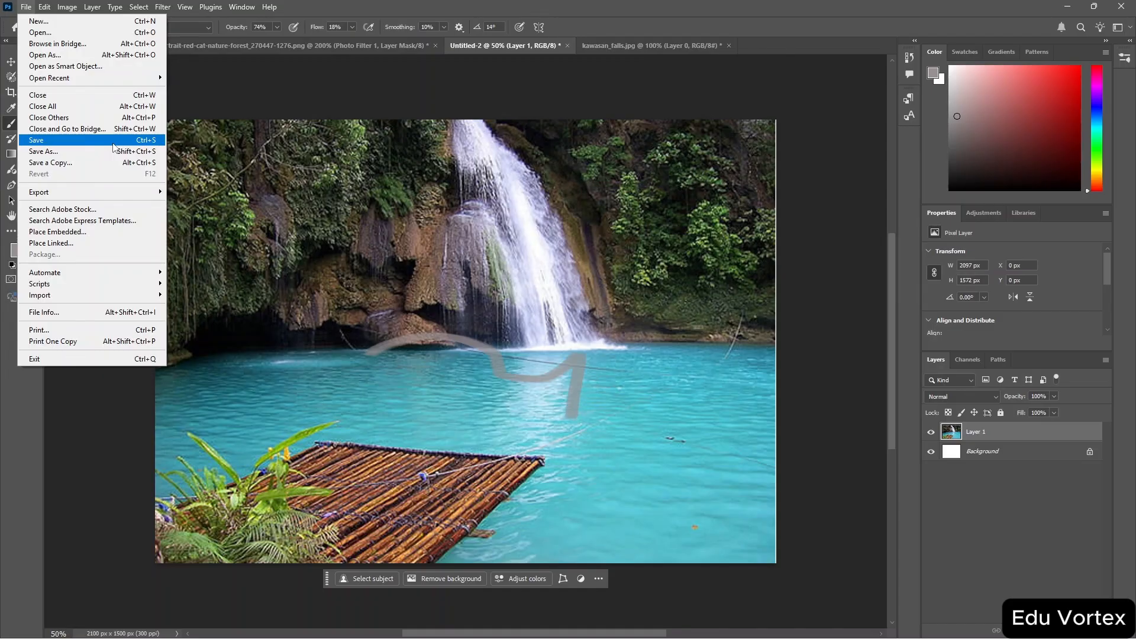
pyautogui.click(152, 157)
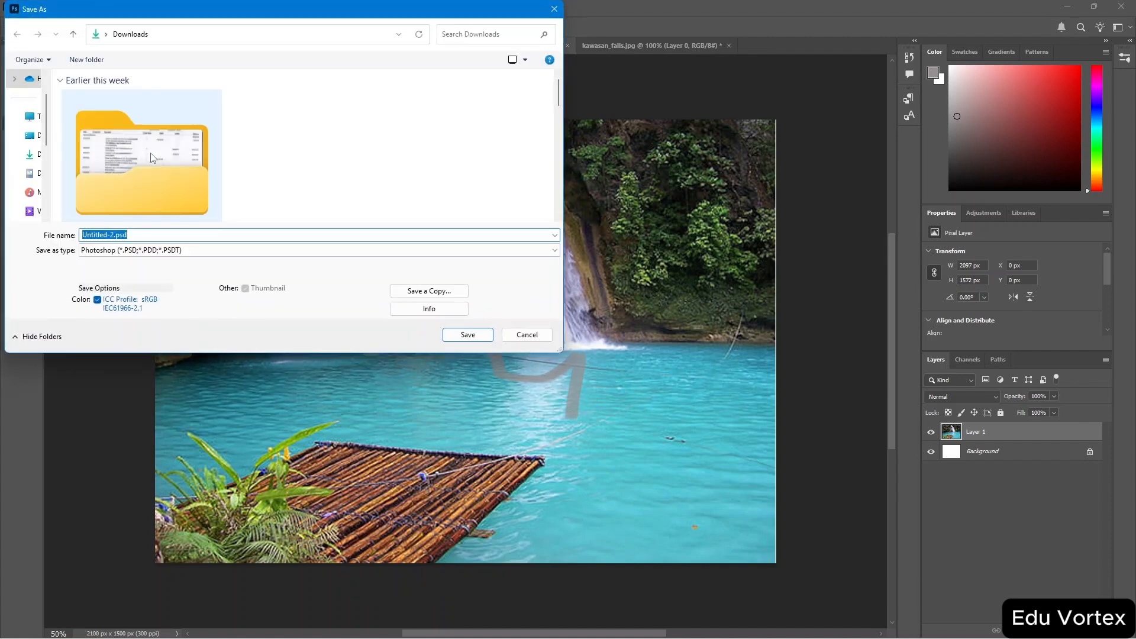
pyautogui.click(230, 253)
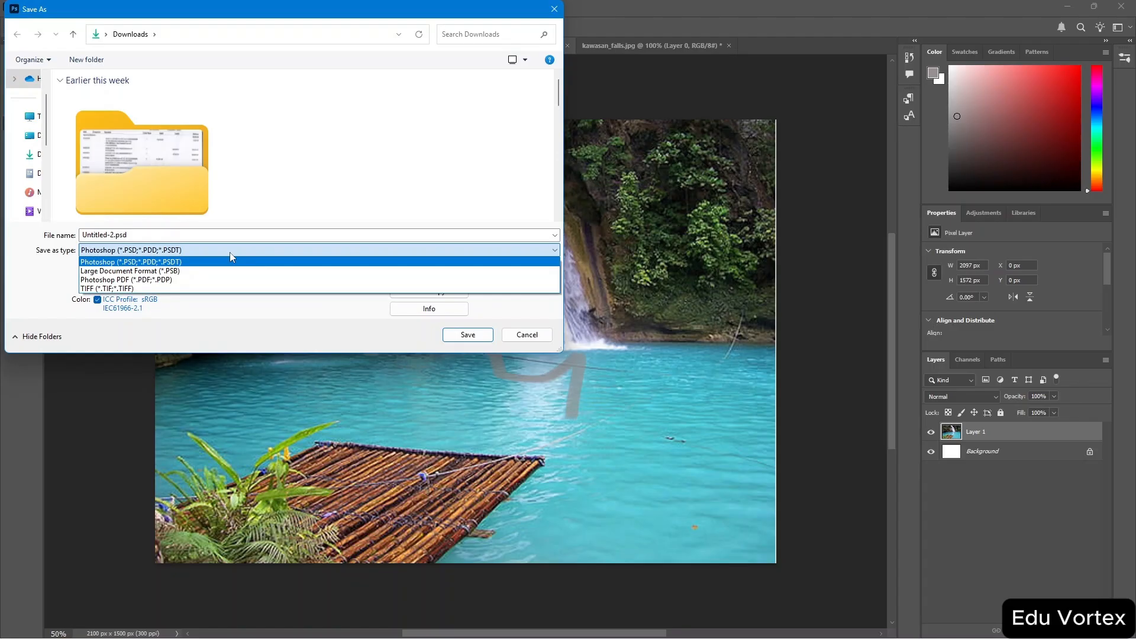
pyautogui.click(346, 225)
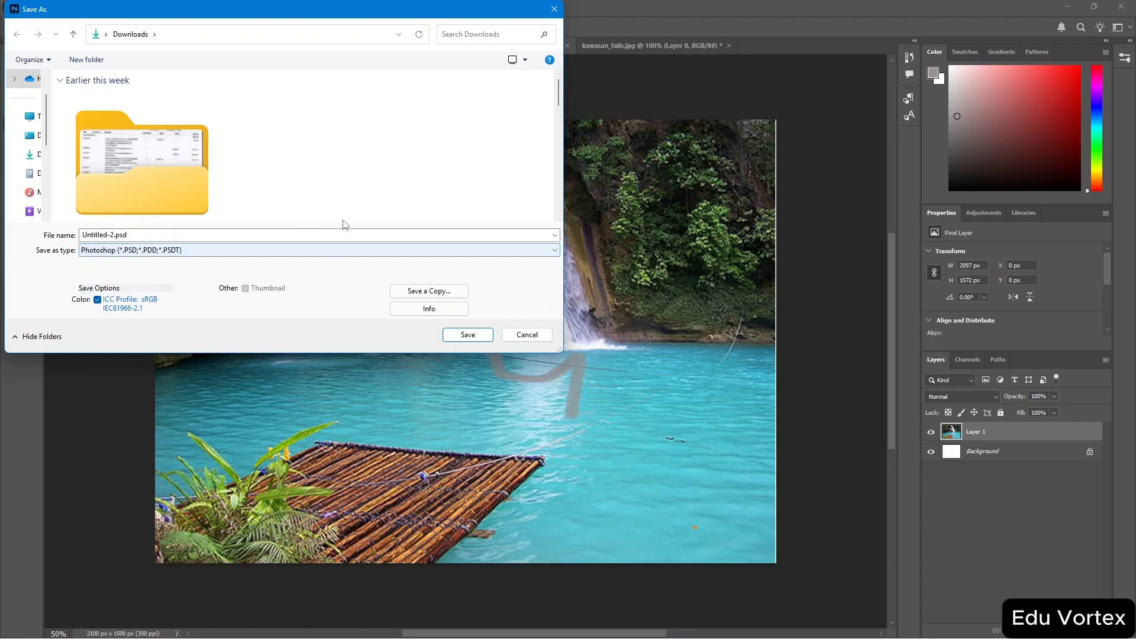
pyautogui.click(484, 335)
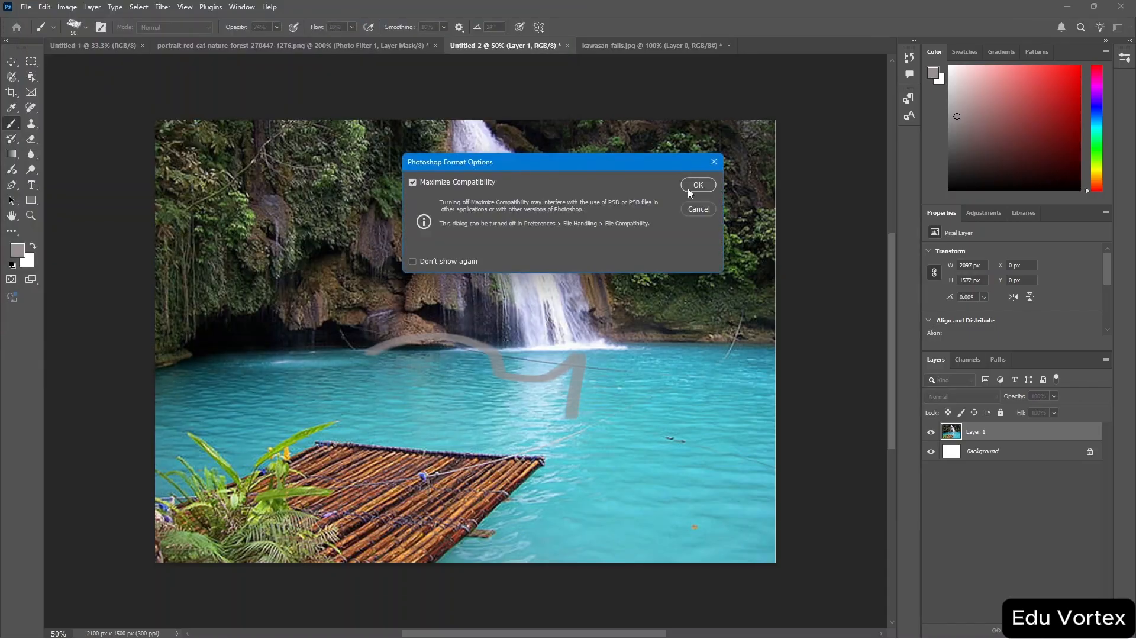
pyautogui.click(691, 186)
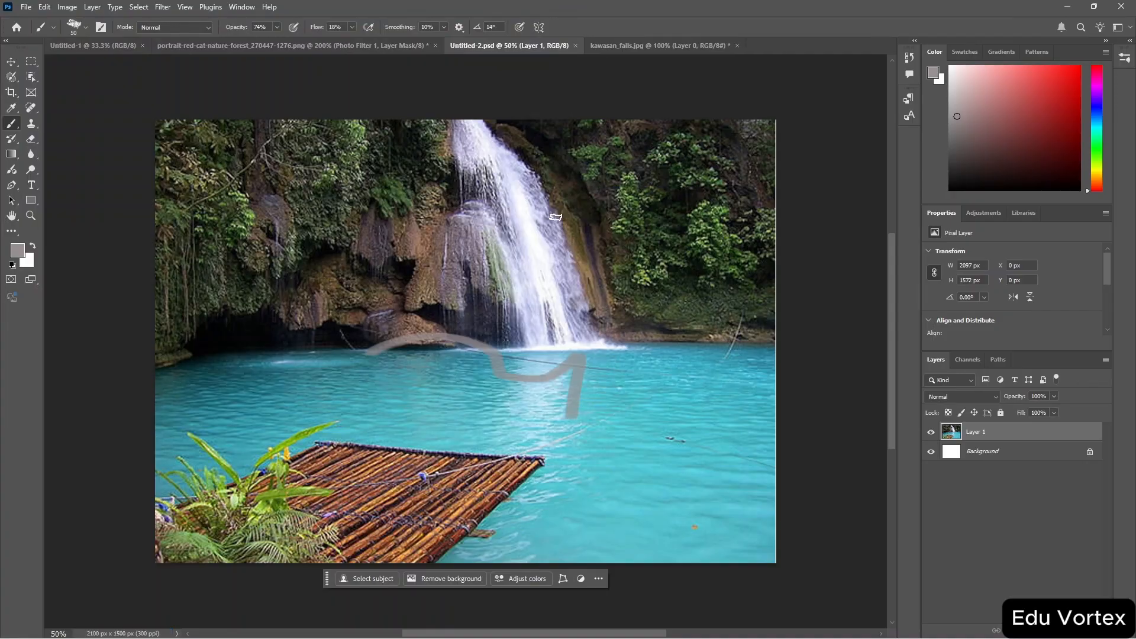
# Save a copy as Untitled-2 copy.jpg in JPEG format, raising the quality slider before confirming.
pyautogui.click(28, 7)
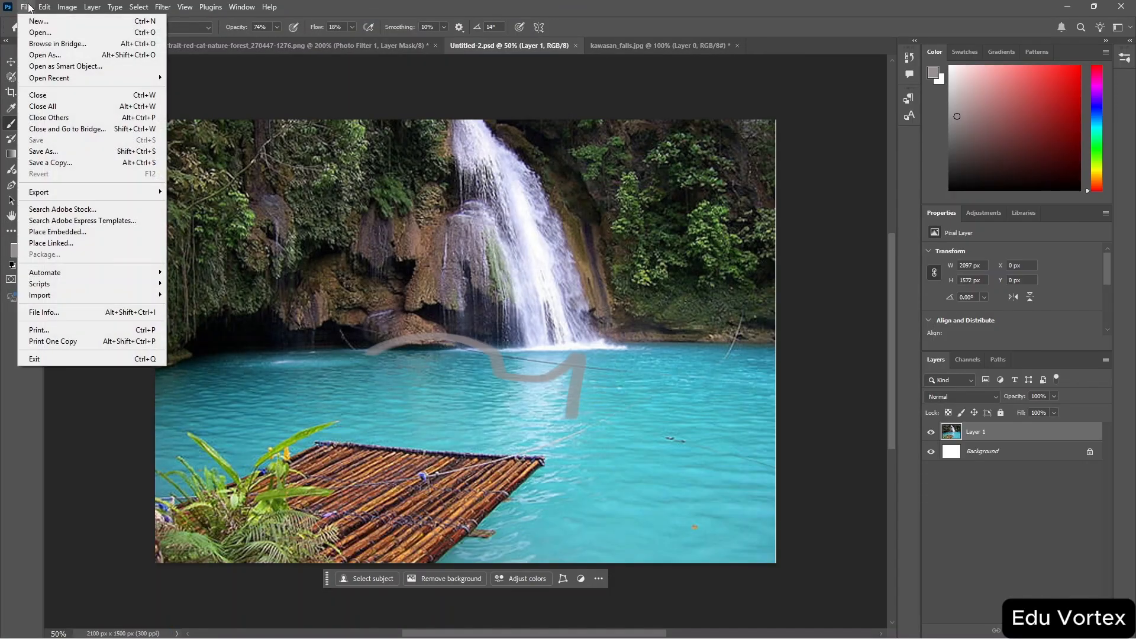
pyautogui.click(135, 163)
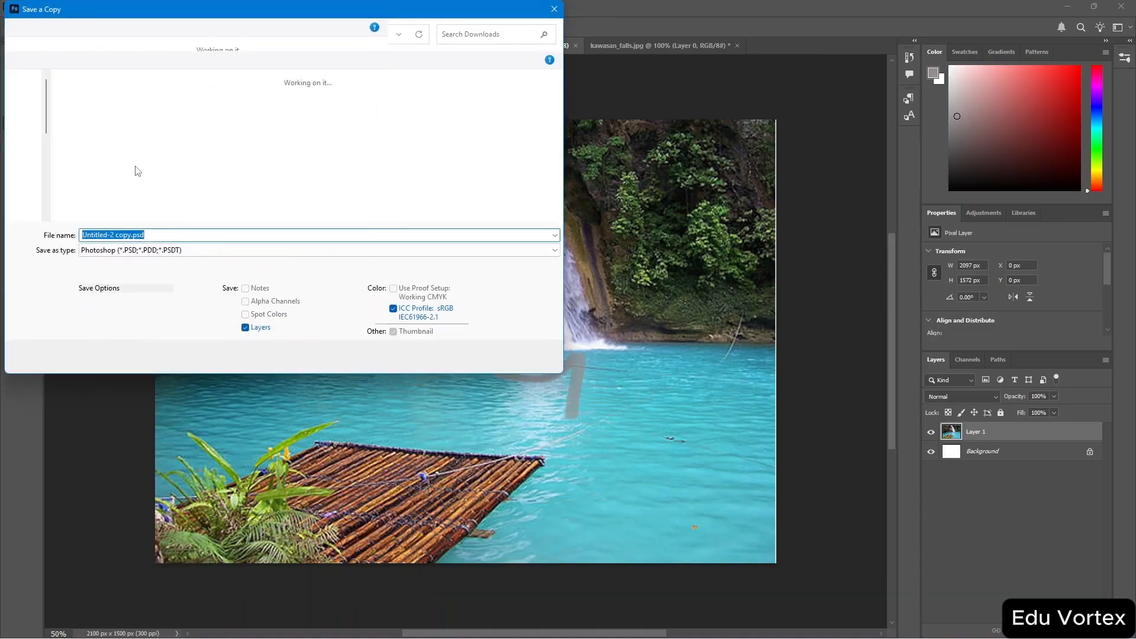
pyautogui.click(221, 250)
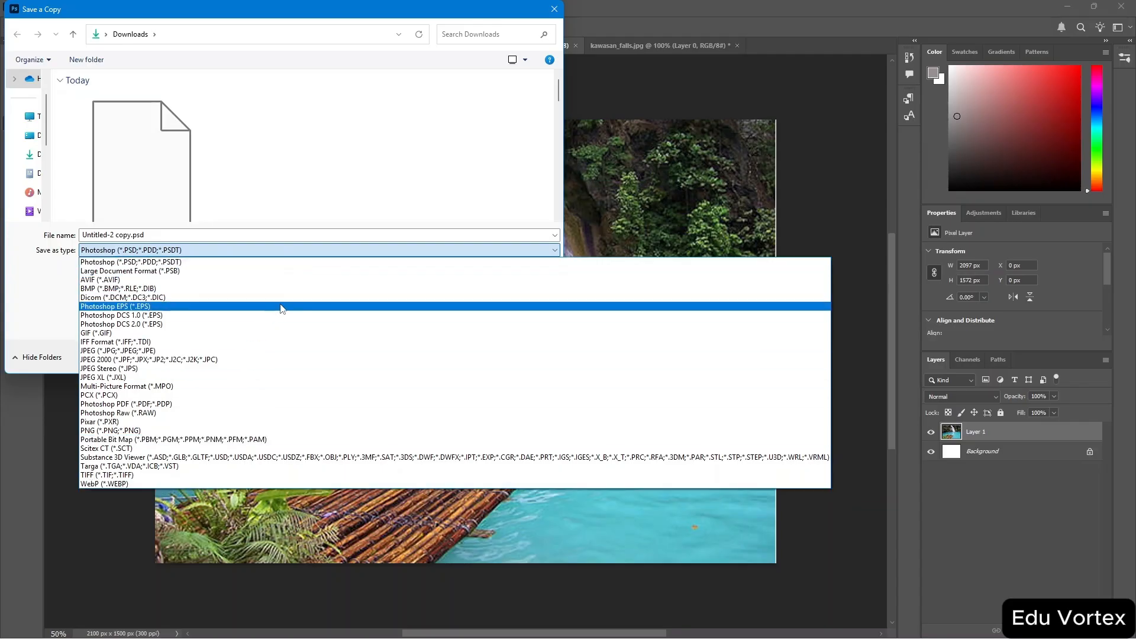
pyautogui.click(398, 158)
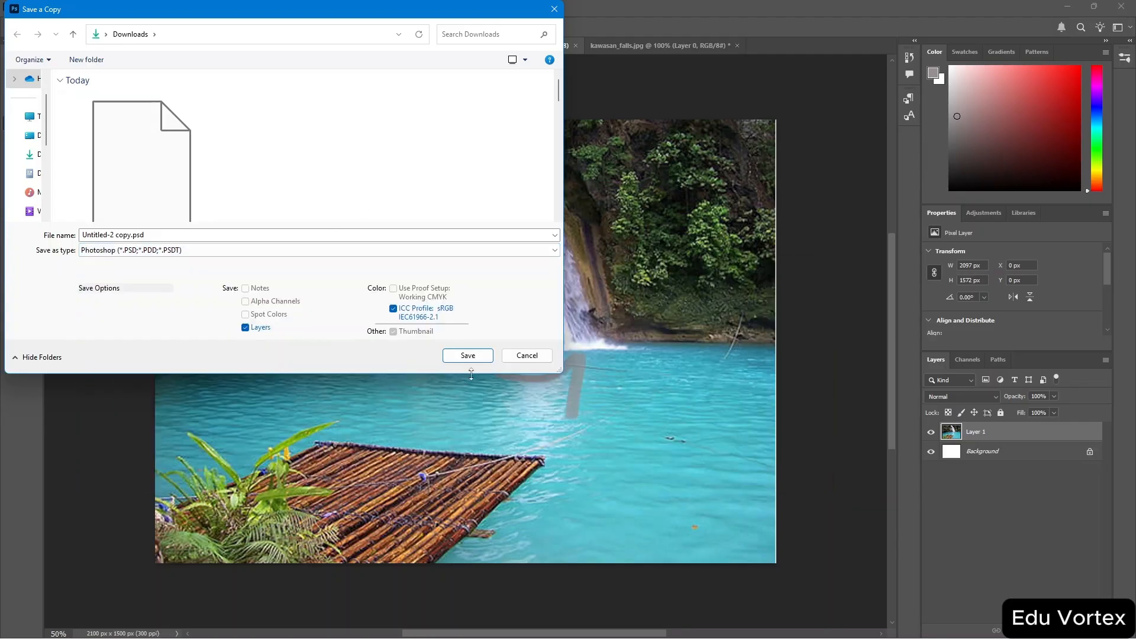
pyautogui.click(448, 255)
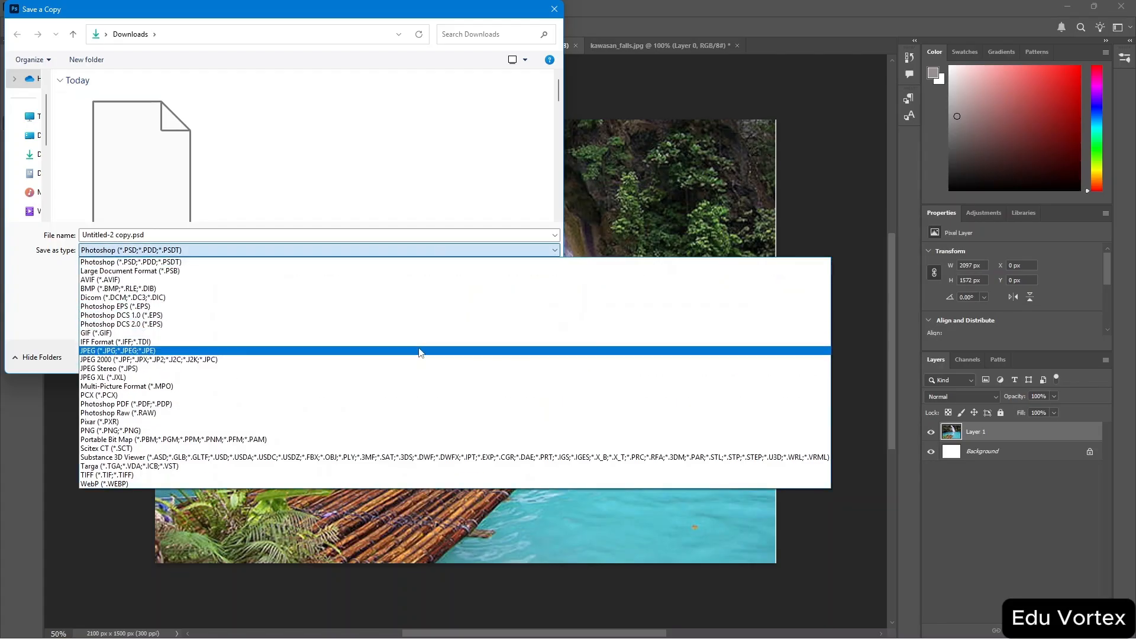
pyautogui.click(420, 353)
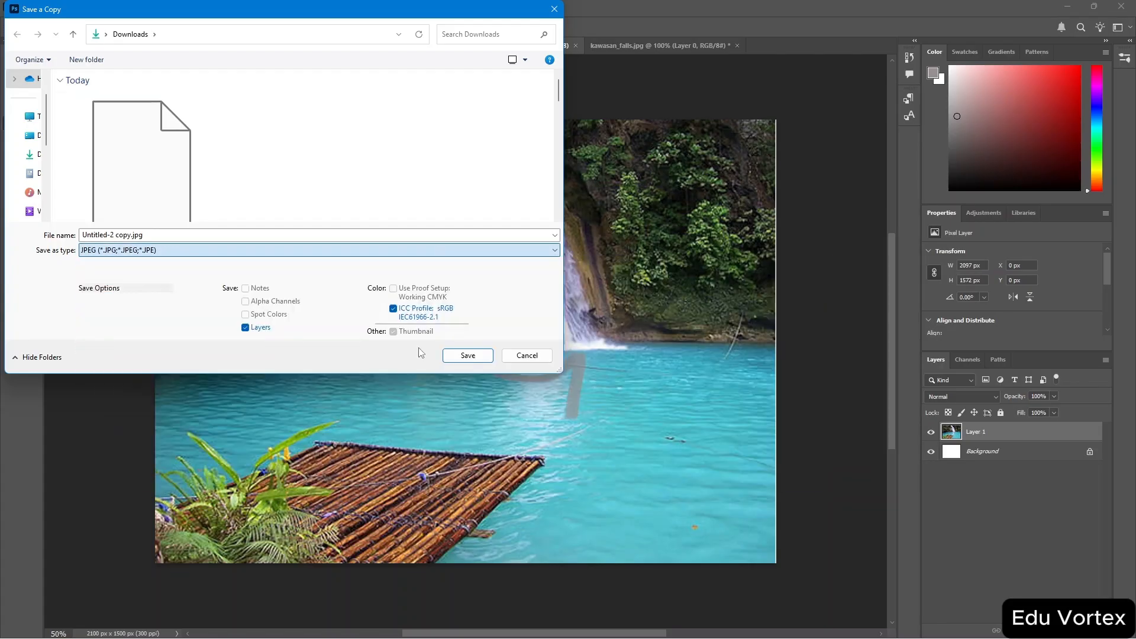
pyautogui.click(484, 357)
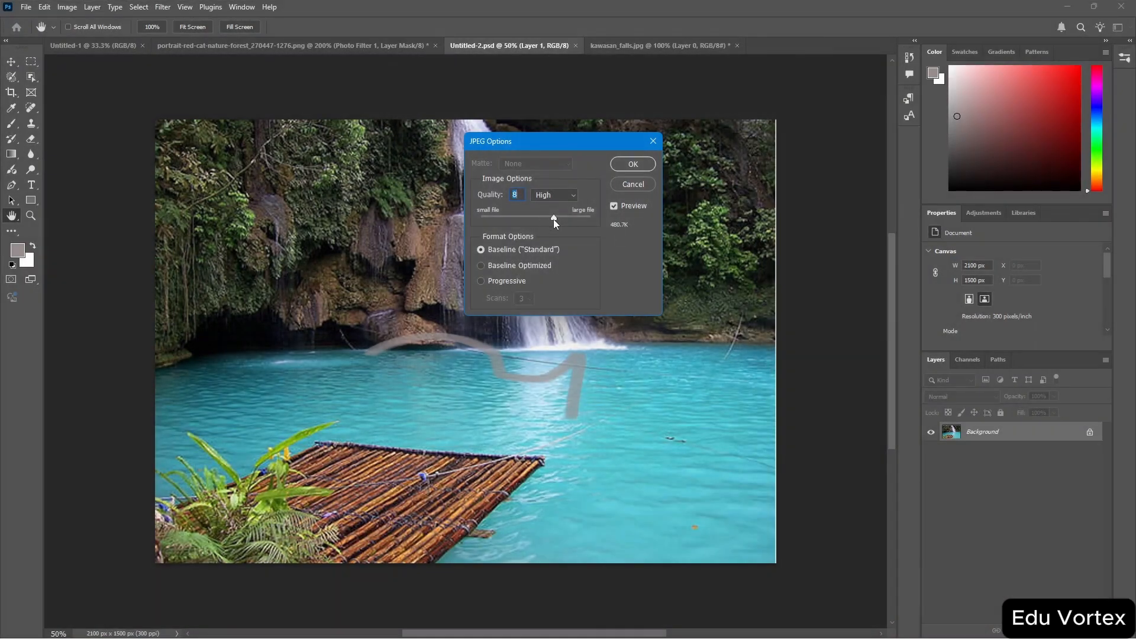
pyautogui.moveTo(553, 218); pyautogui.dragTo(600, 218)
pyautogui.click(631, 165)
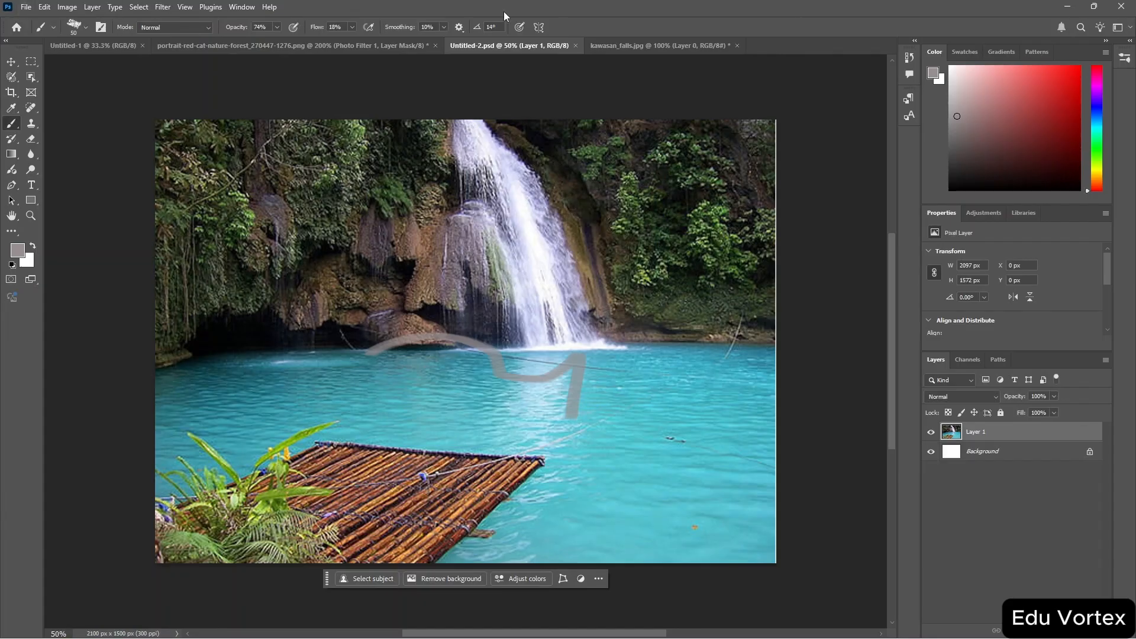
# Close Untitled-2.psd and reopen it from the Downloads folder.
pyautogui.click(576, 45)
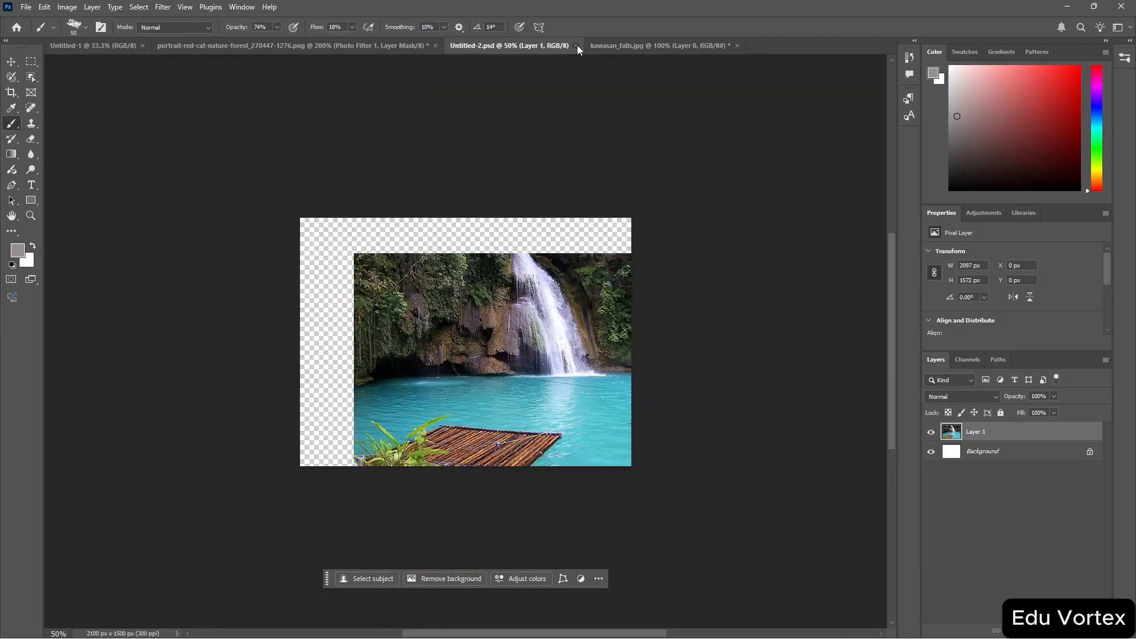
pyautogui.click(30, 9)
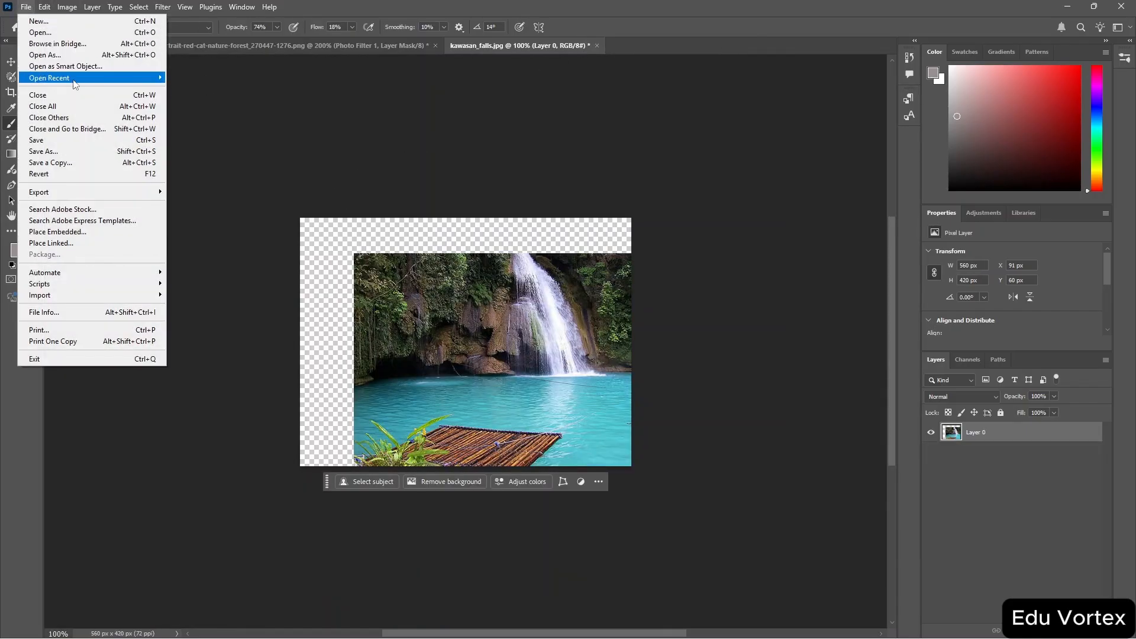
pyautogui.click(106, 37)
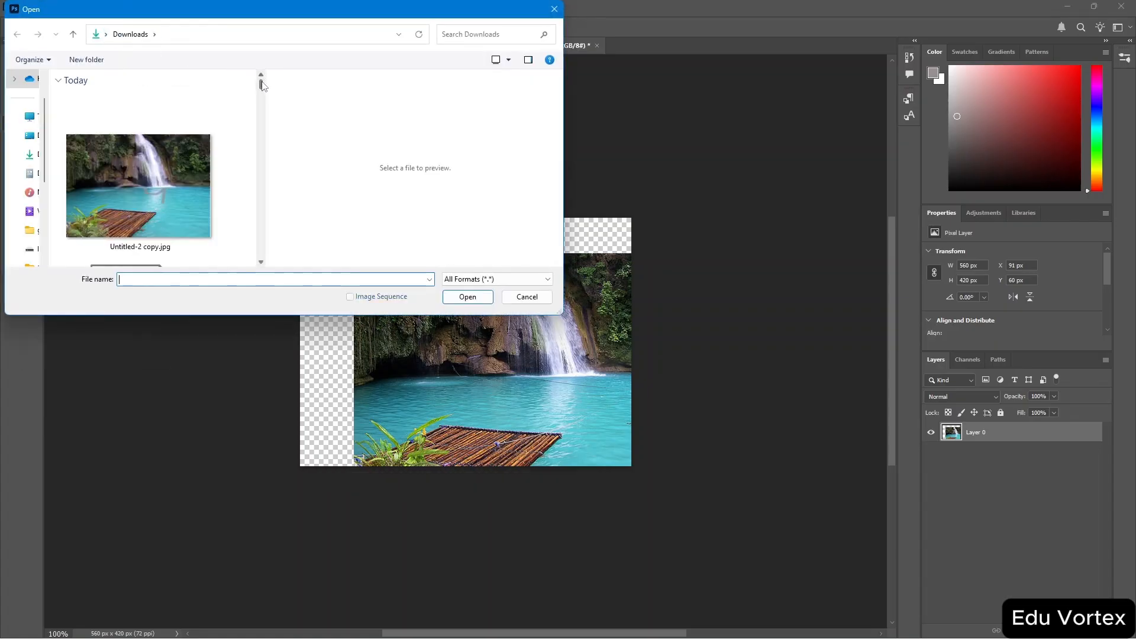
pyautogui.scroll(-3, 264, 96)
pyautogui.moveTo(262, 92); pyautogui.dragTo(263, 88)
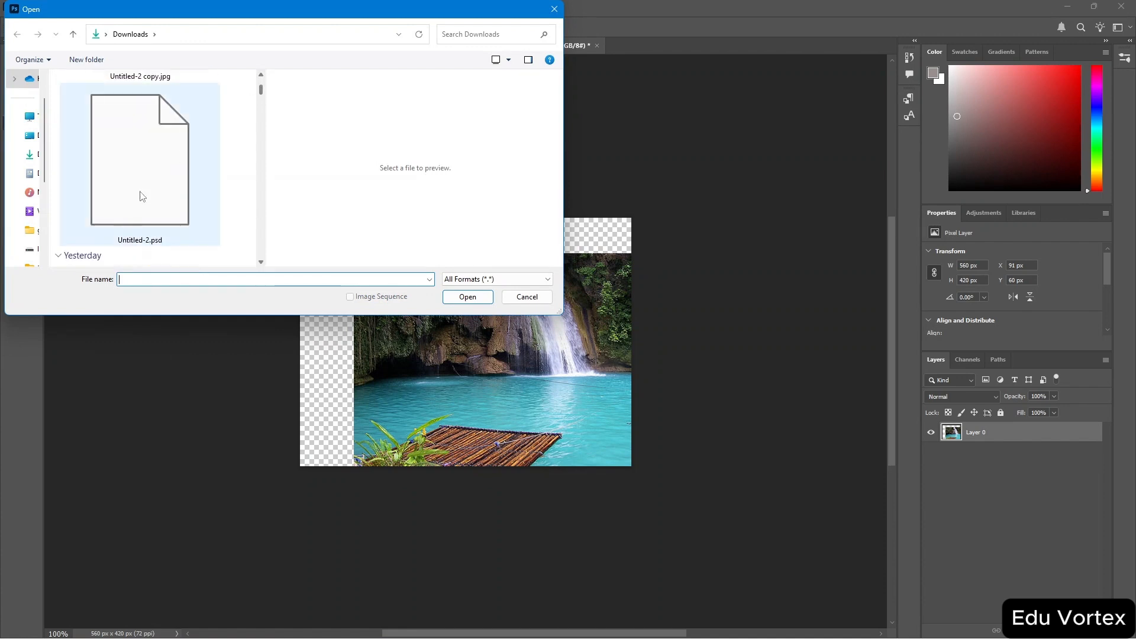
pyautogui.click(142, 195)
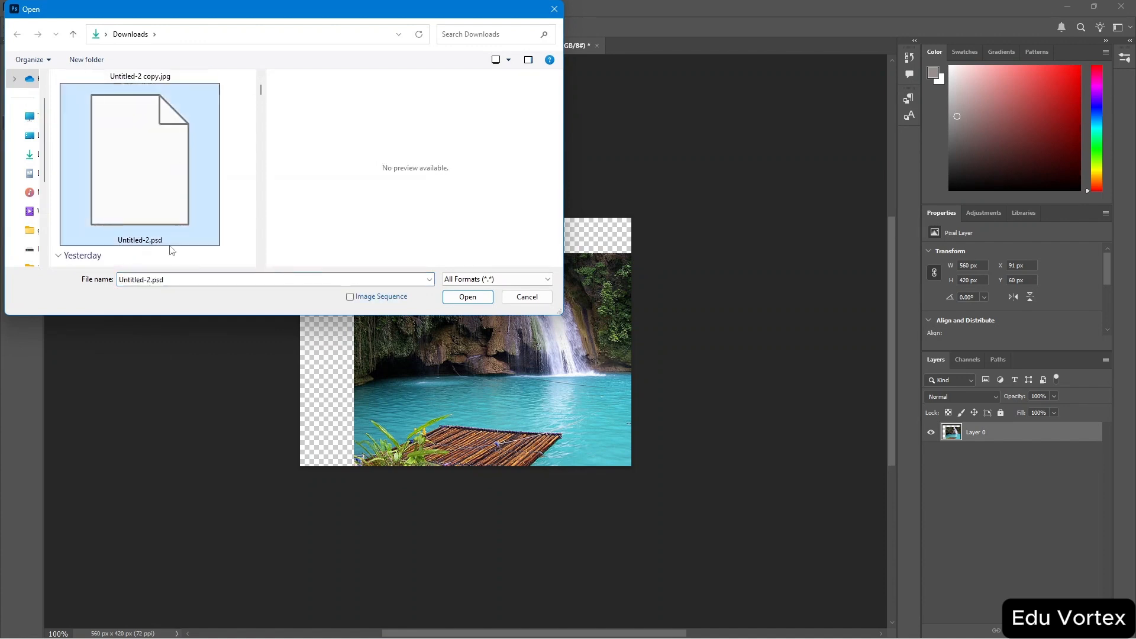
pyautogui.click(472, 297)
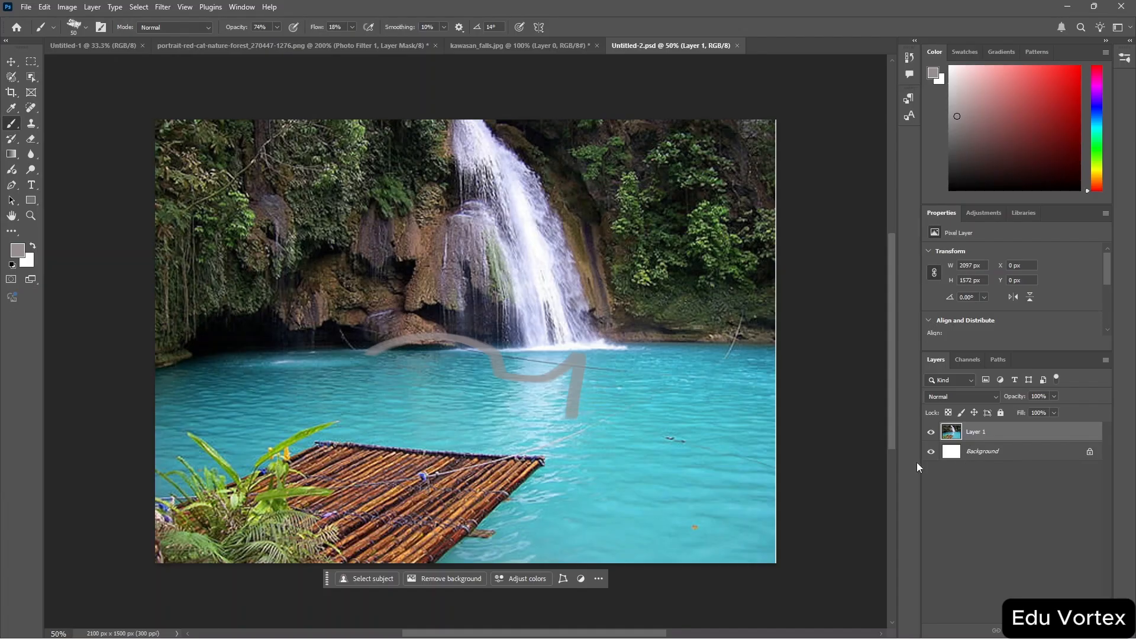
# Export the document as Untitled-2.png in PNG format to the Downloads folder.
pyautogui.click(11, 61)
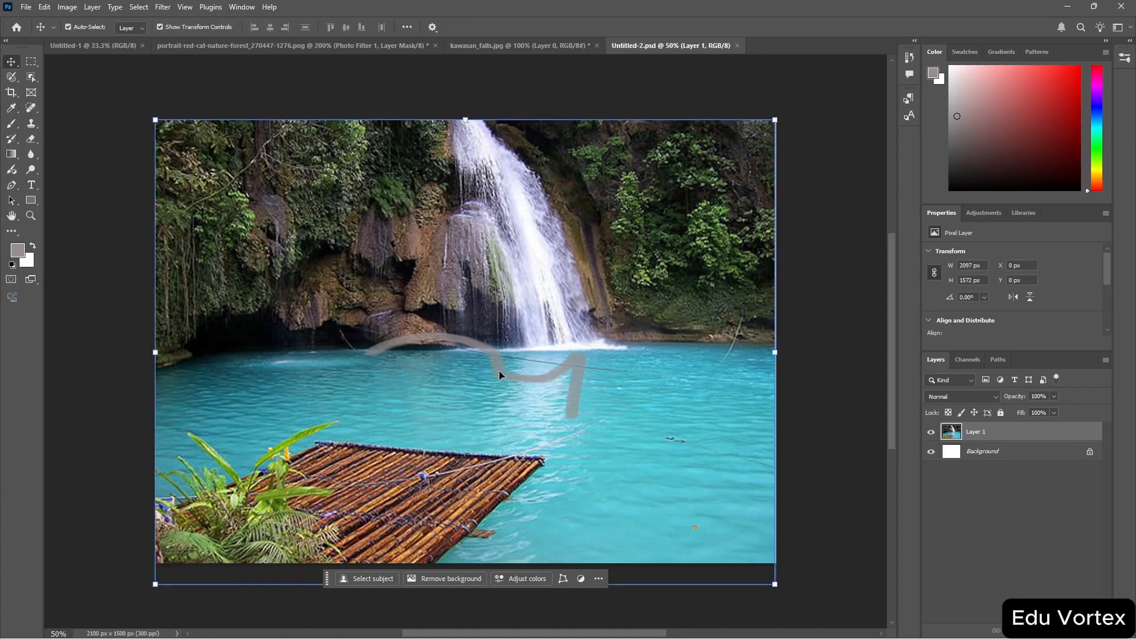
pyautogui.moveTo(505, 370)
pyautogui.mouseDown()
pyautogui.moveTo(469, 374)
pyautogui.moveTo(502, 374)
pyautogui.moveTo(501, 340)
pyautogui.moveTo(502, 392)
pyautogui.moveTo(503, 379)
pyautogui.mouseUp()
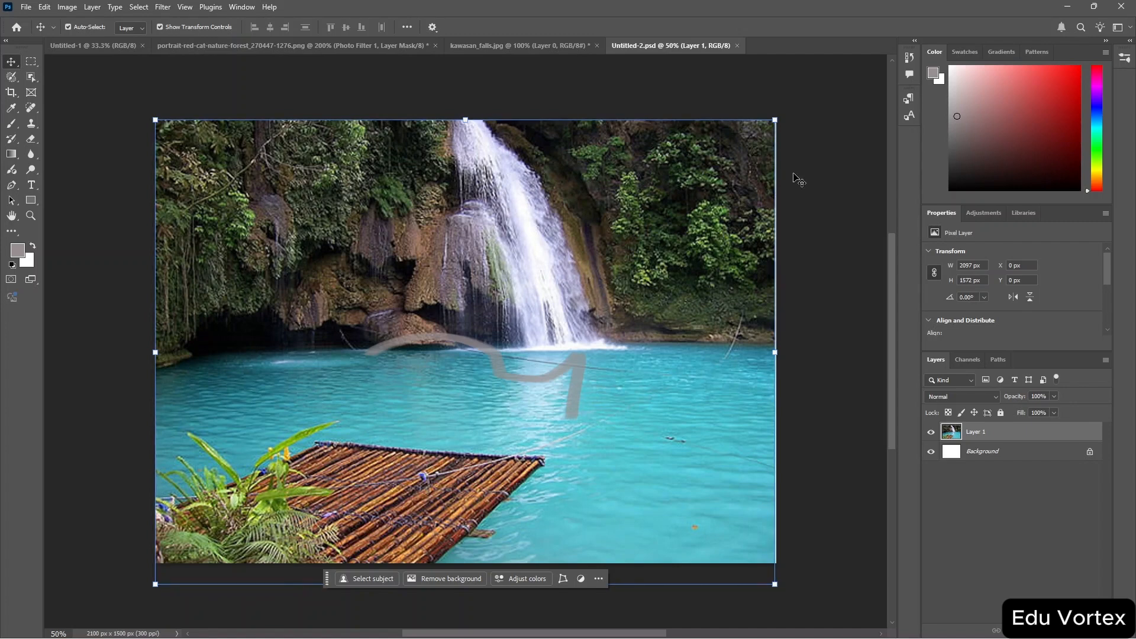
pyautogui.click(24, 8)
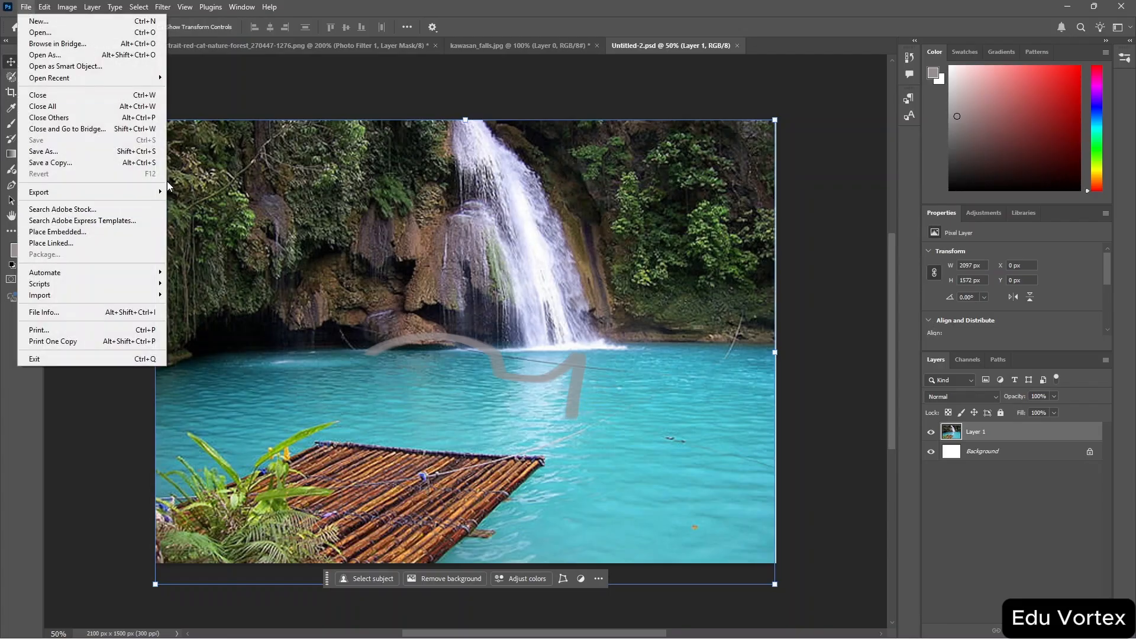
pyautogui.moveTo(158, 192)
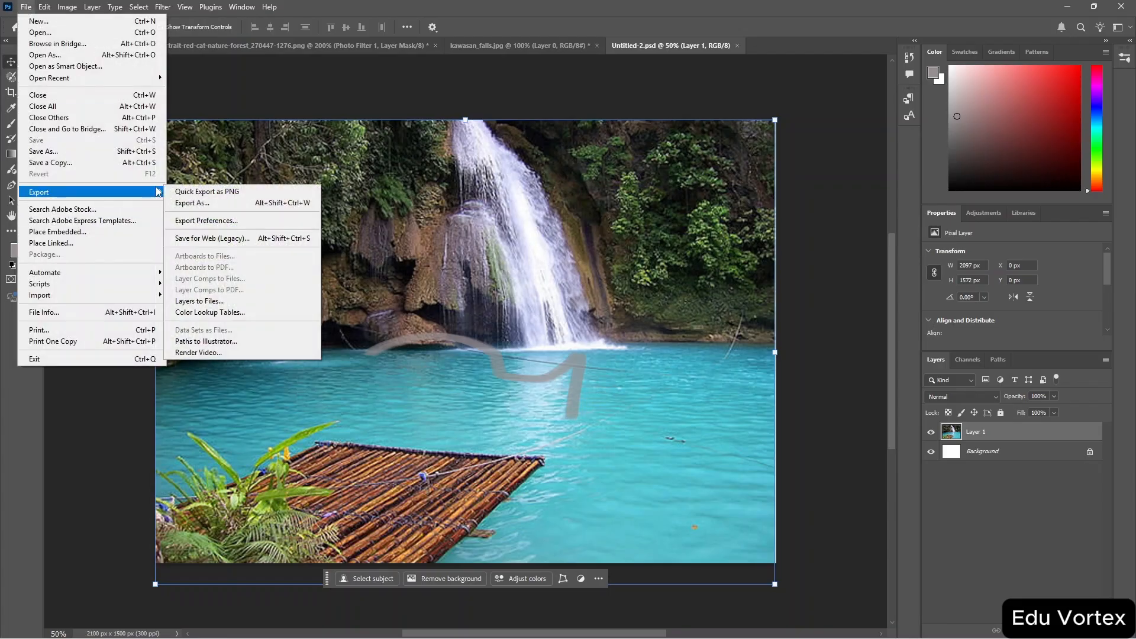
pyautogui.click(245, 204)
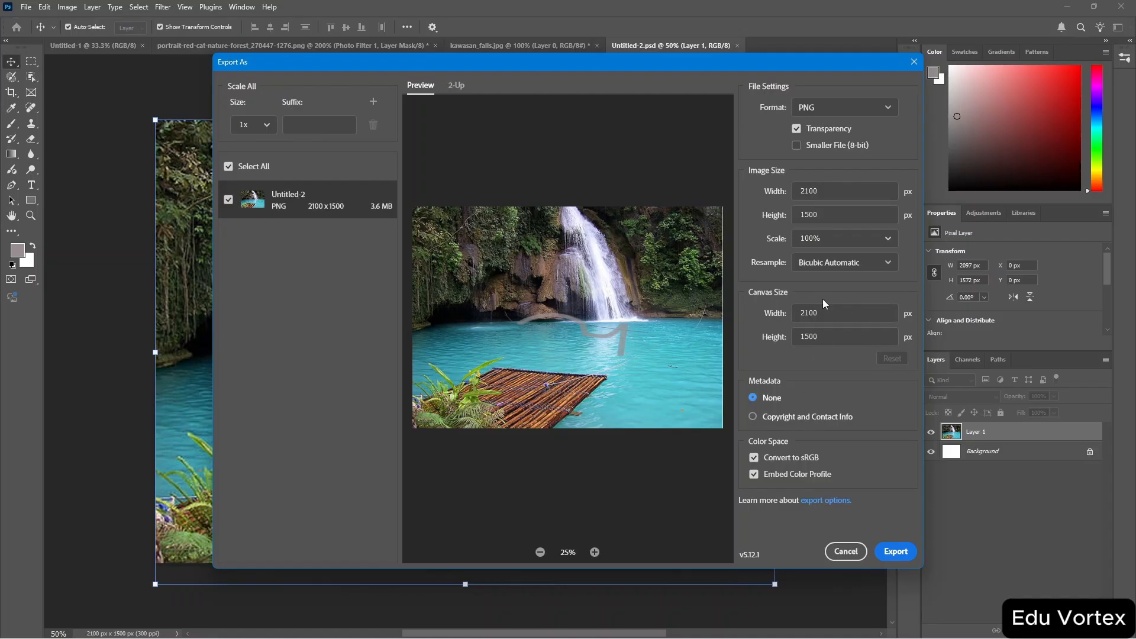
pyautogui.click(868, 110)
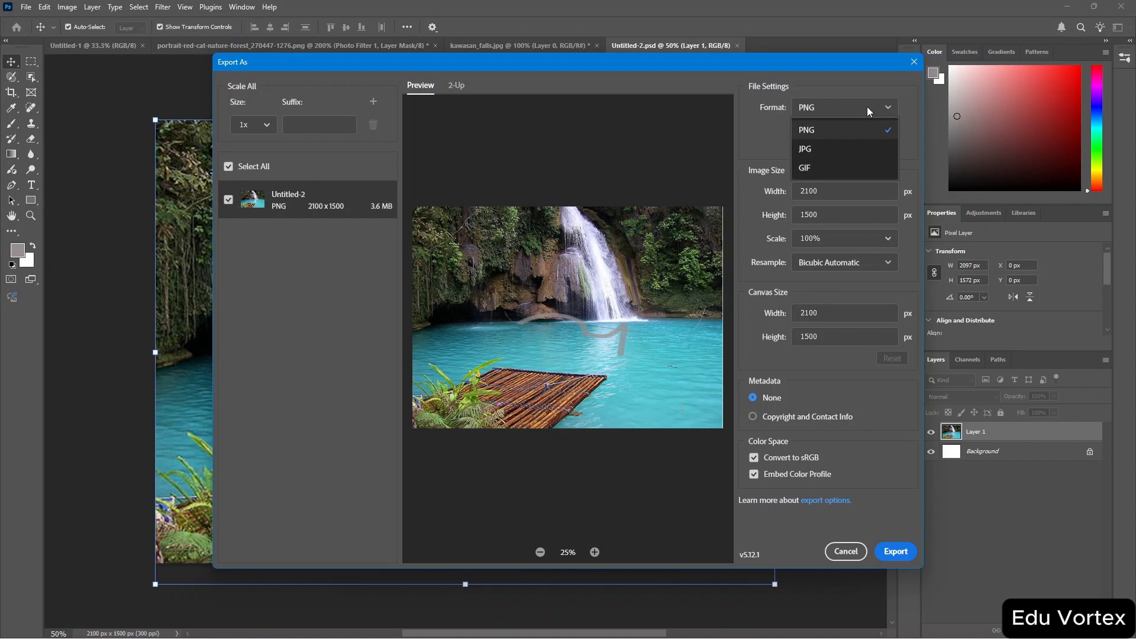
pyautogui.click(868, 106)
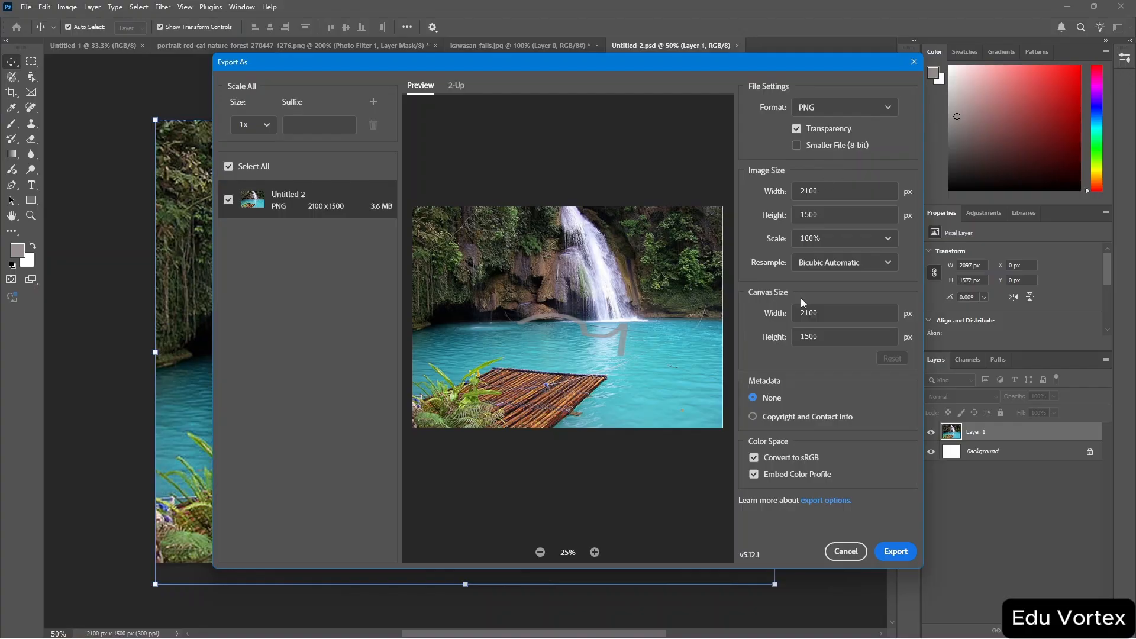
pyautogui.click(893, 552)
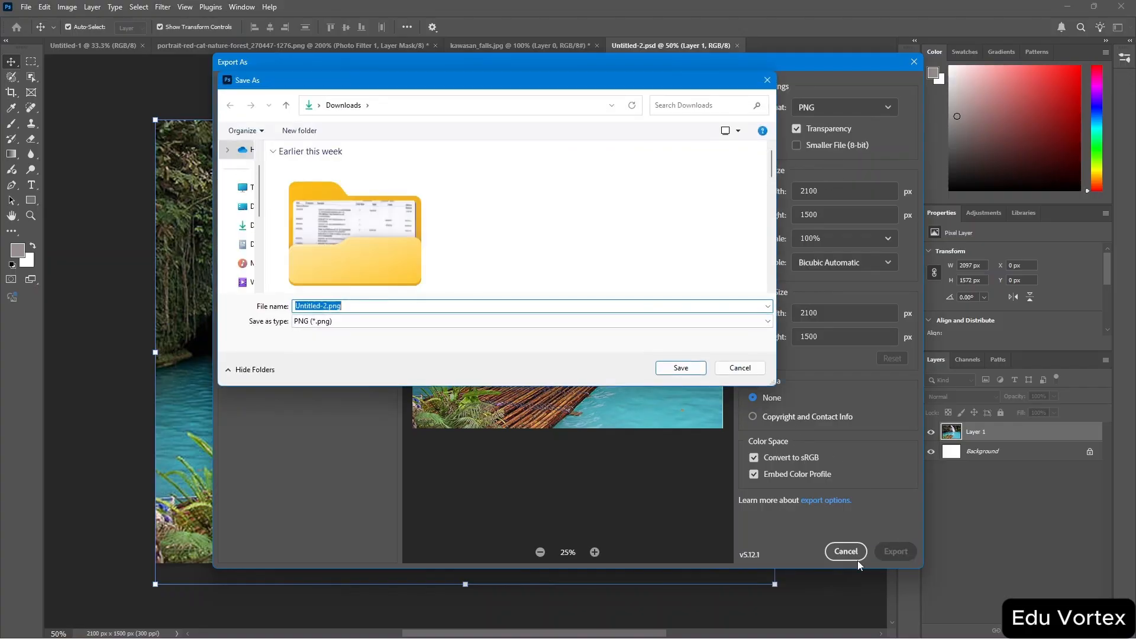
pyautogui.click(680, 370)
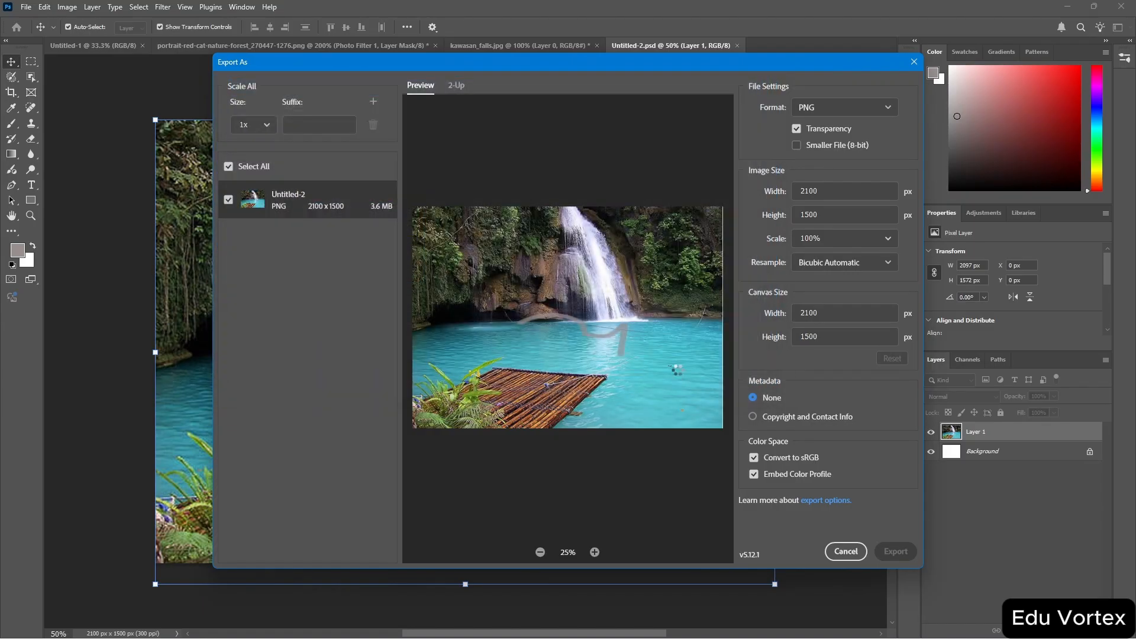
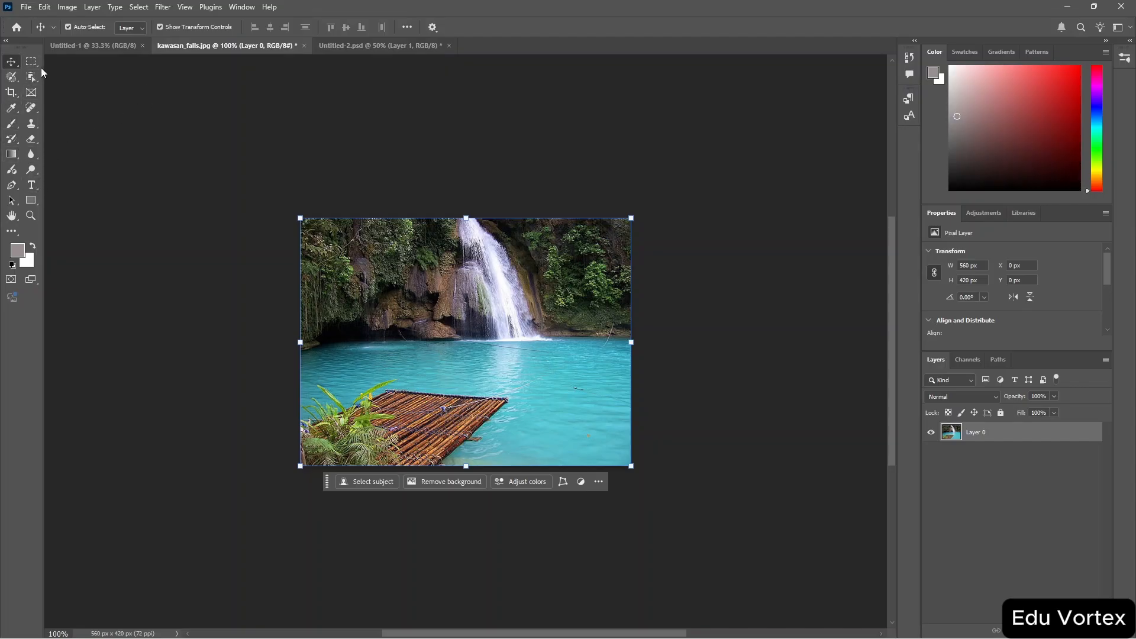
# Draw an elliptical selection about 108 × 100 px on the water near the image's right edge.
pyautogui.click(31, 66)
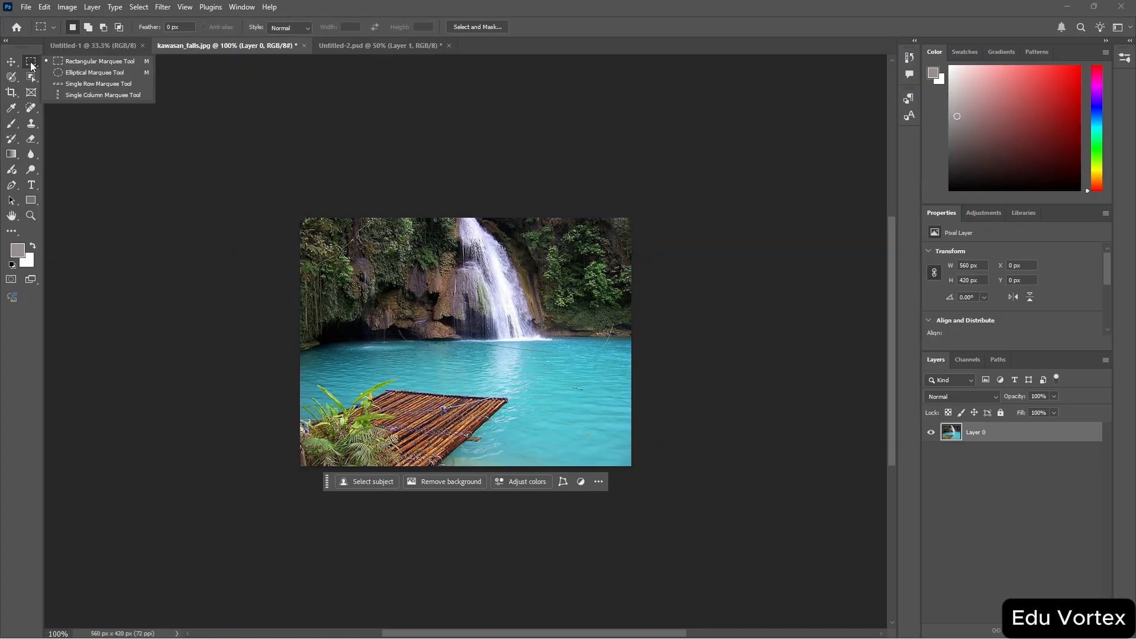
pyautogui.click(119, 73)
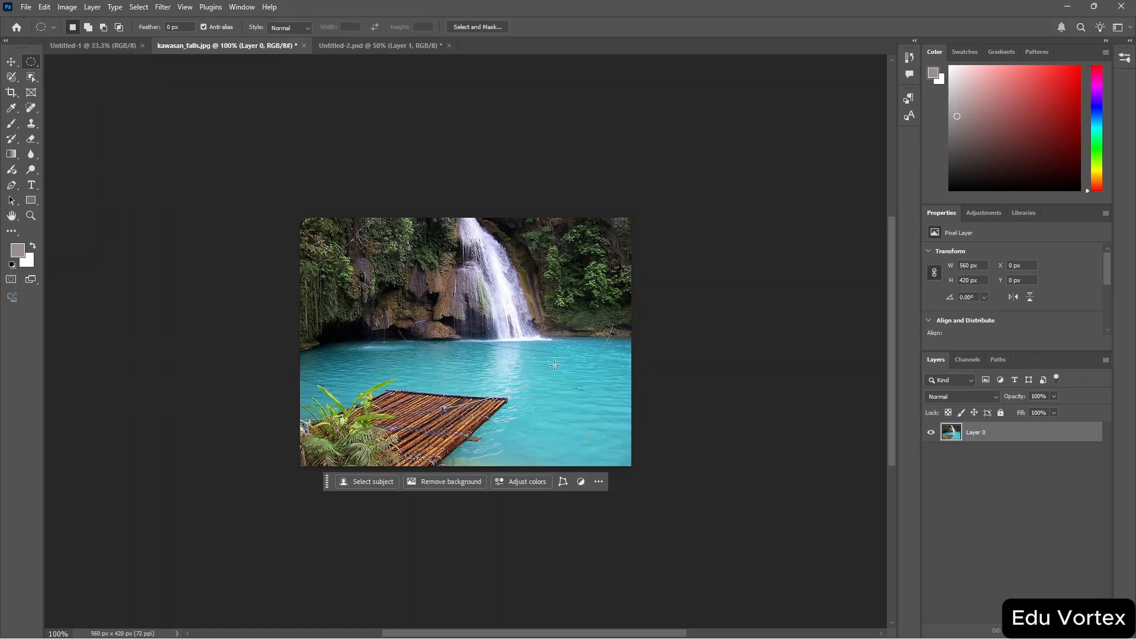
pyautogui.moveTo(554, 366); pyautogui.dragTo(619, 424)
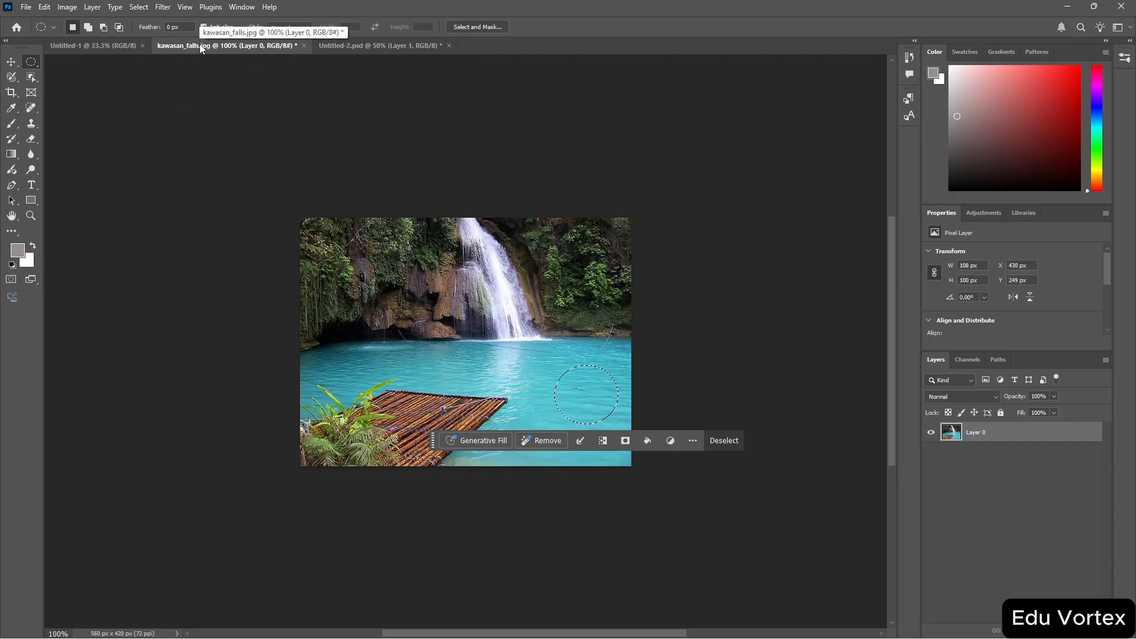
# Move the selected circle of pixels toward the waterfall with the Move tool, then move it back into place.
pyautogui.press('v')
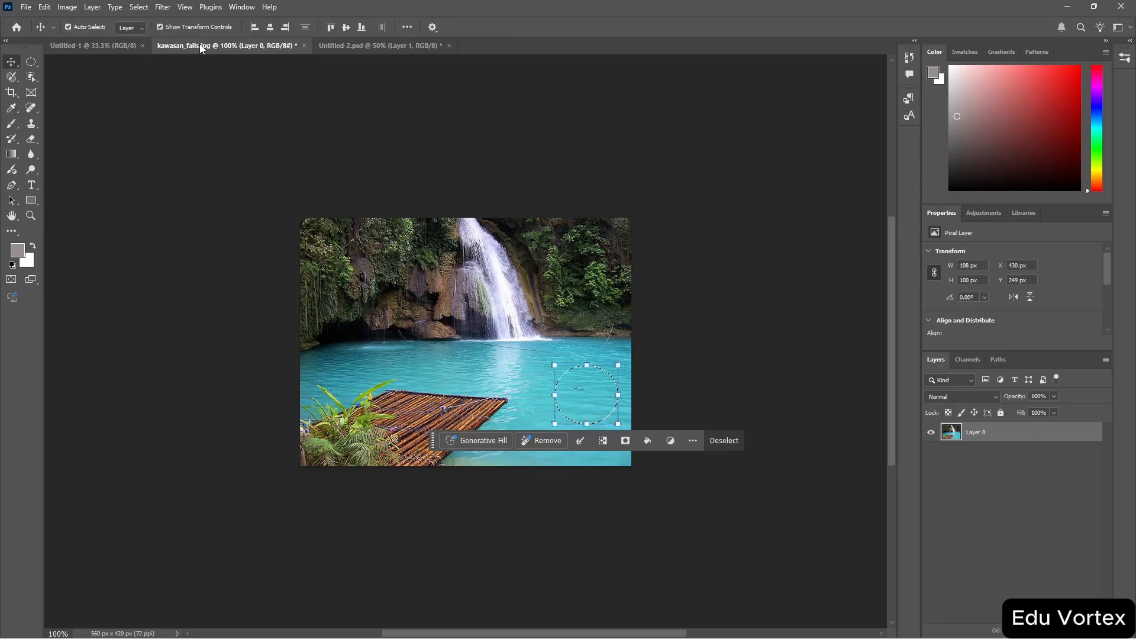
pyautogui.moveTo(578, 386); pyautogui.dragTo(472, 344)
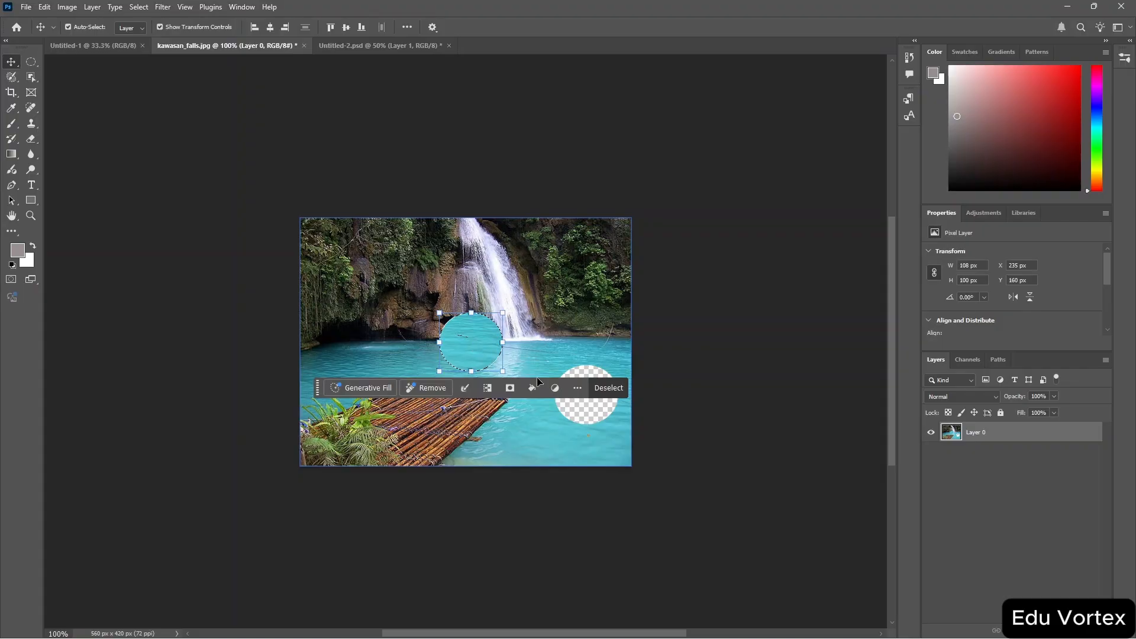
pyautogui.moveTo(473, 346); pyautogui.dragTo(590, 402)
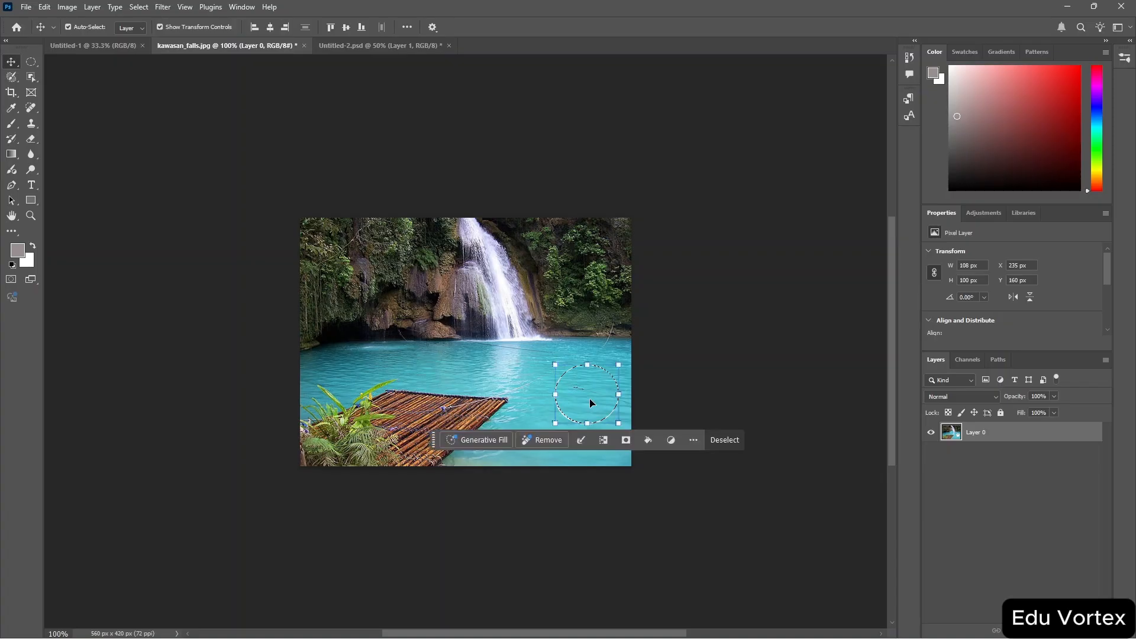
# Try to remove the selected area with the Remove command, cancelling it while it processes.
pyautogui.click(531, 440)
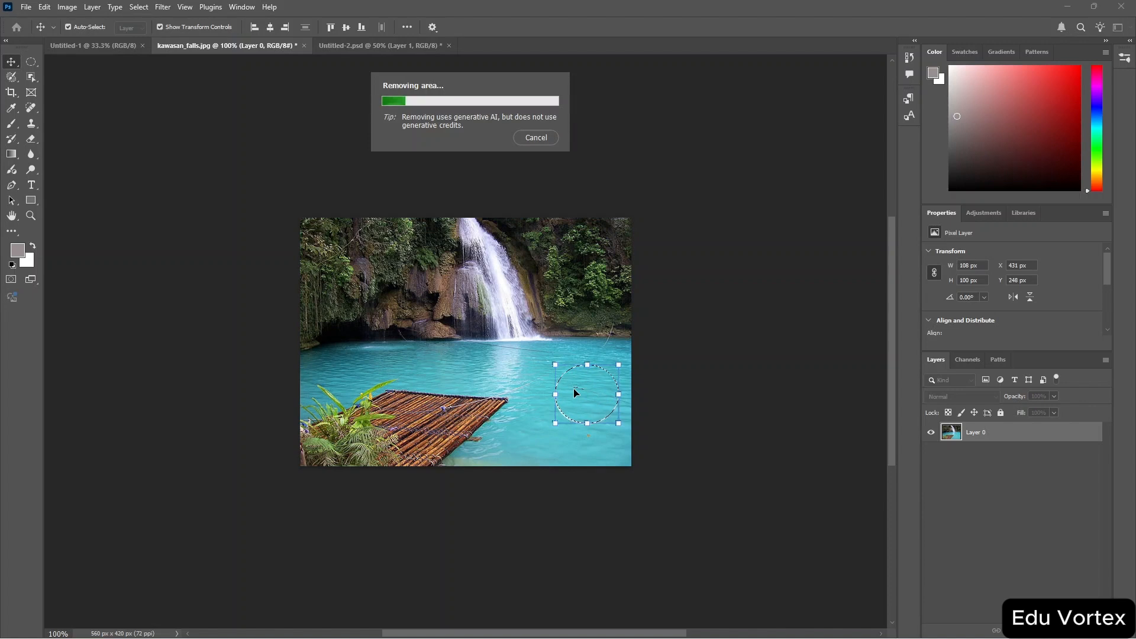
pyautogui.click(543, 138)
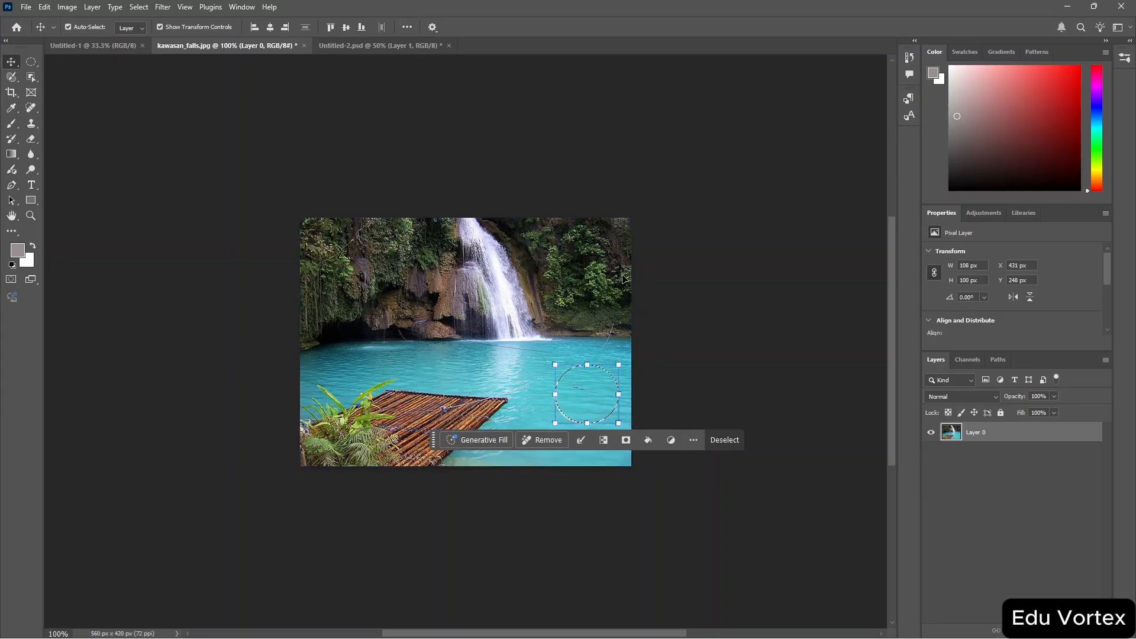
# Set the foreground colour to red d31f1f in the Color Picker.
pyautogui.click(936, 76)
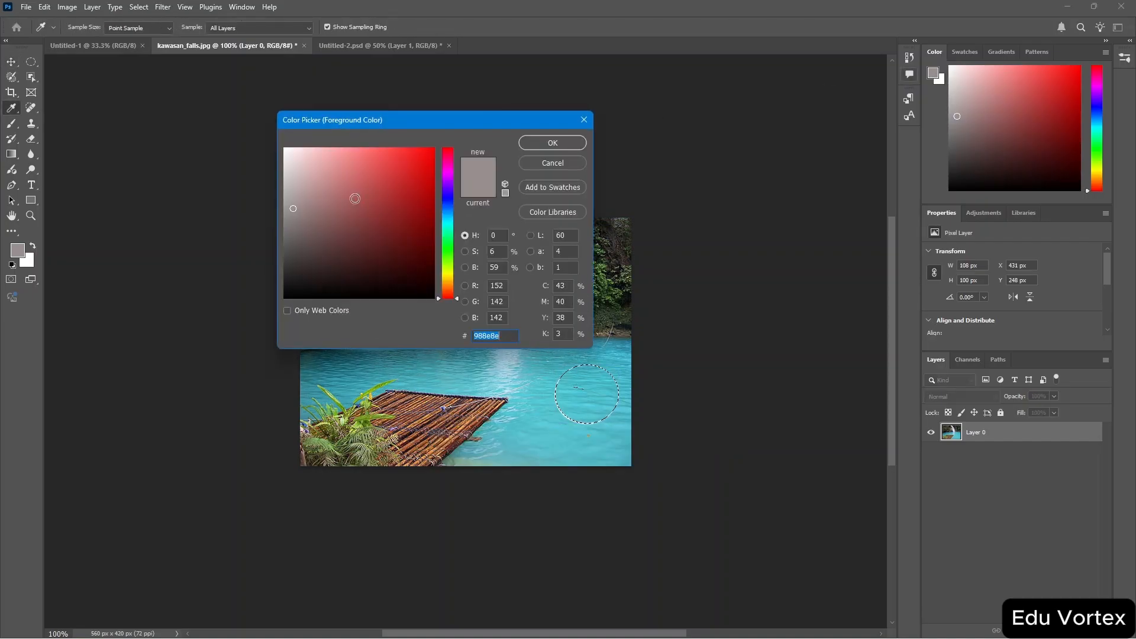
pyautogui.click(329, 198)
pyautogui.click(412, 173)
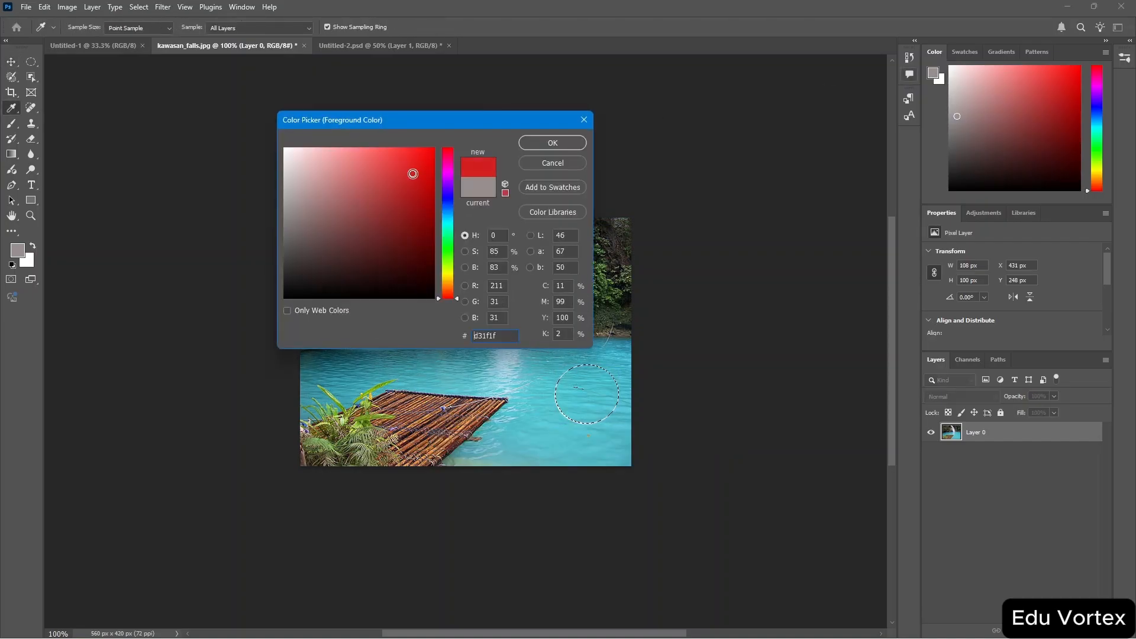
pyautogui.click(547, 145)
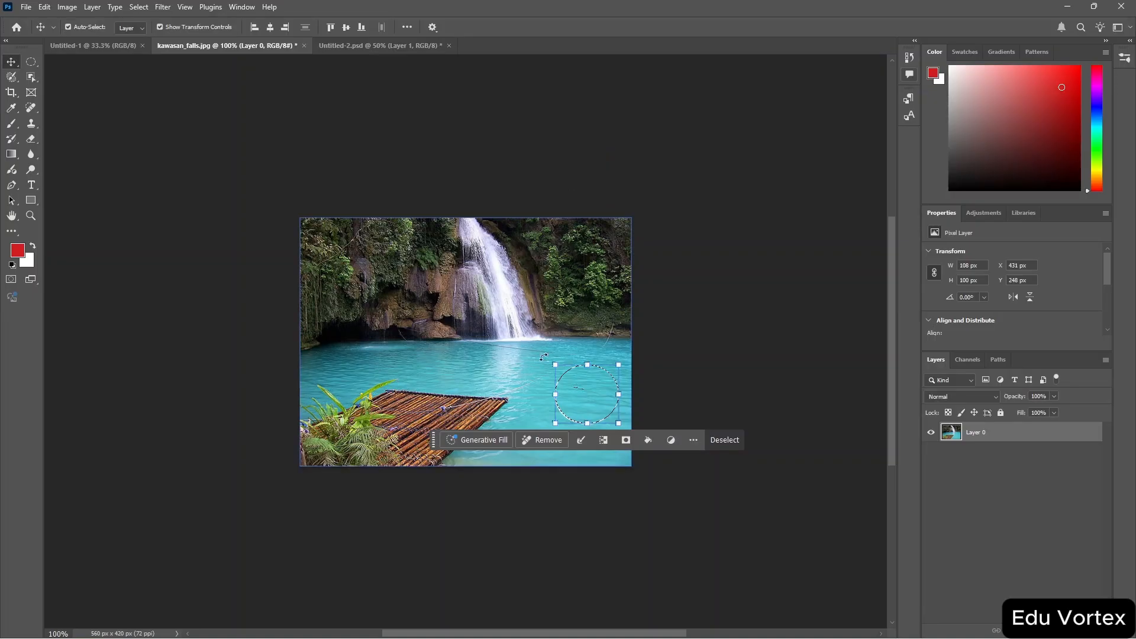
# Nudge the selected circle of pixels a few pixels downward.
pyautogui.moveTo(579, 392)
pyautogui.mouseDown()
pyautogui.moveTo(553, 382)
pyautogui.moveTo(578, 396)
pyautogui.mouseUp()
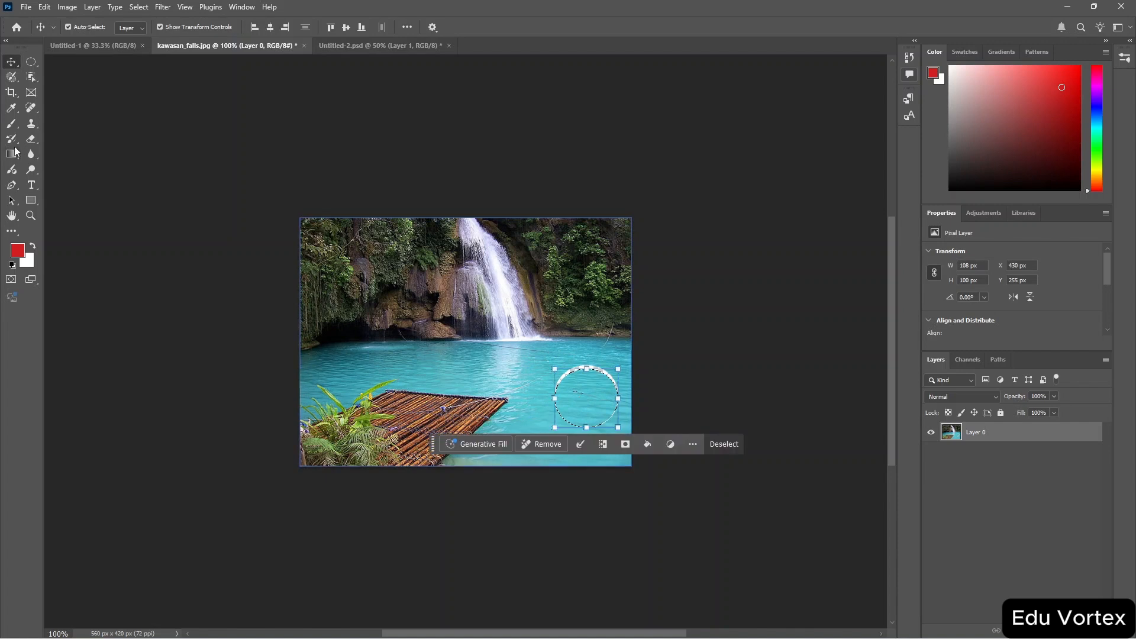
# Draw a rectangular selection about 136 × 111 px around the circle on the water.
pyautogui.click(34, 62)
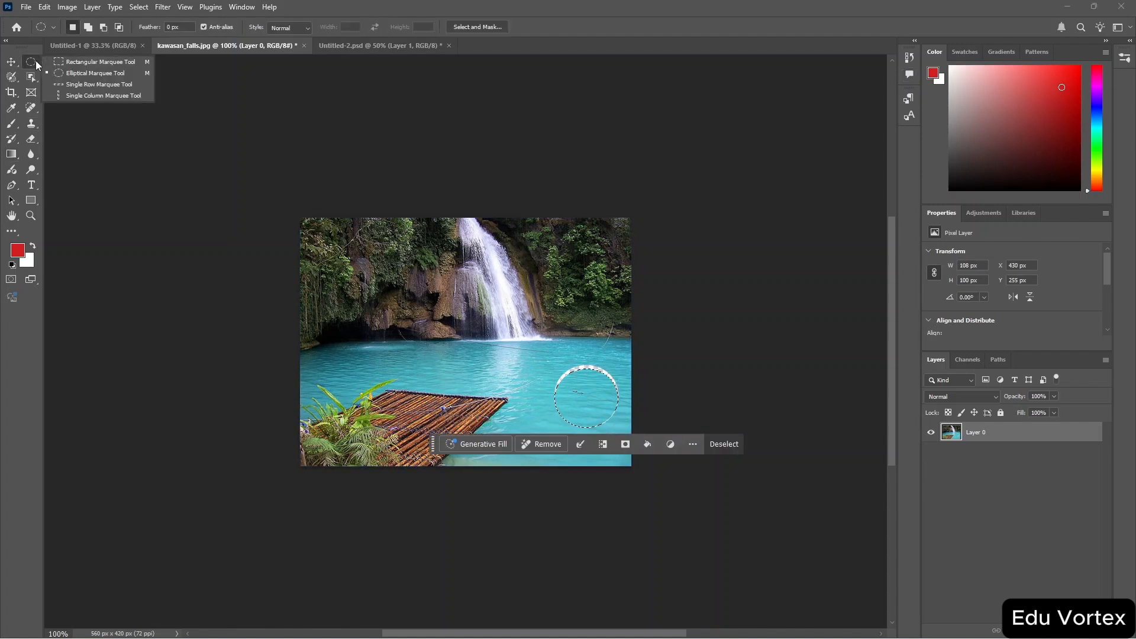
pyautogui.click(75, 63)
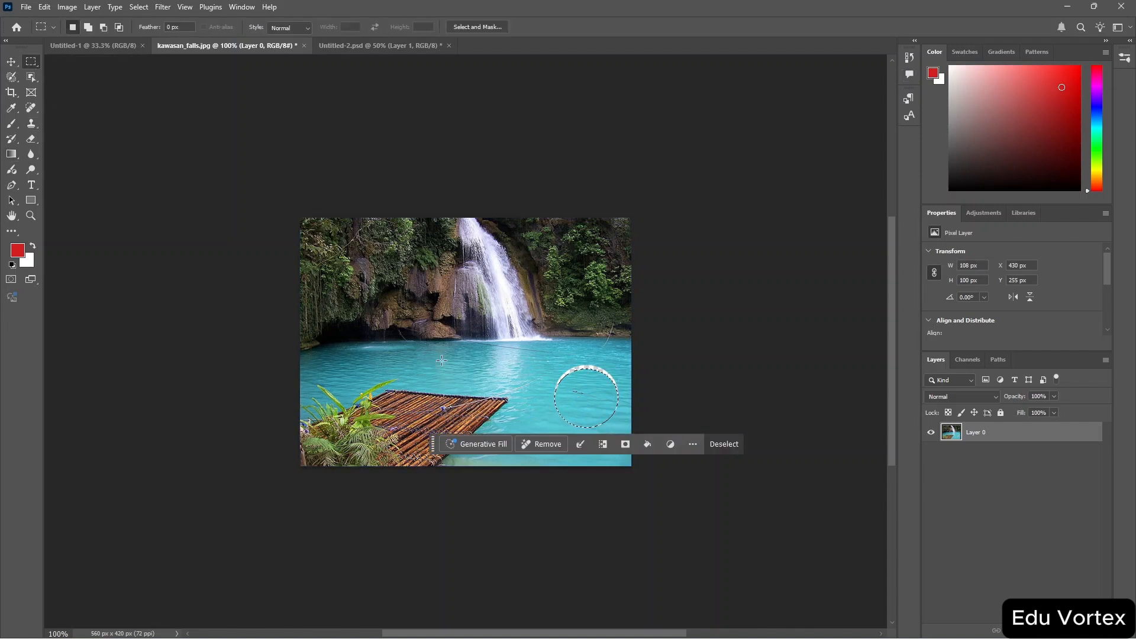
pyautogui.click(540, 344)
pyautogui.moveTo(540, 344); pyautogui.dragTo(620, 409)
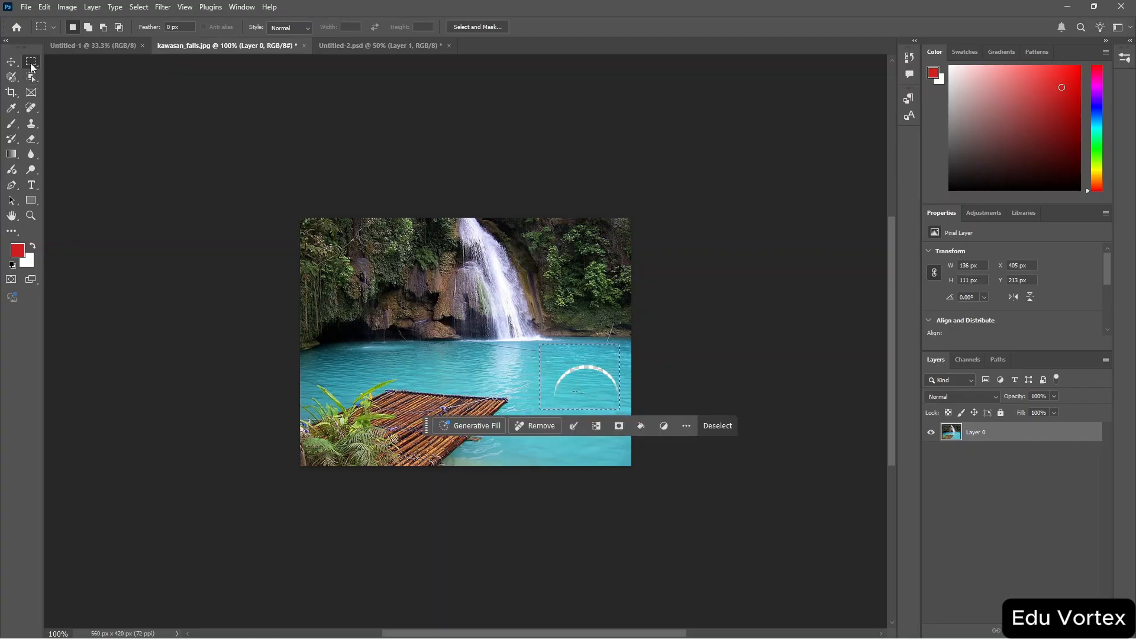
# Select a one-pixel row across the image with the Single Row Marquee Tool, then deselect it.
pyautogui.rightClick(30, 61)
pyautogui.click(99, 84)
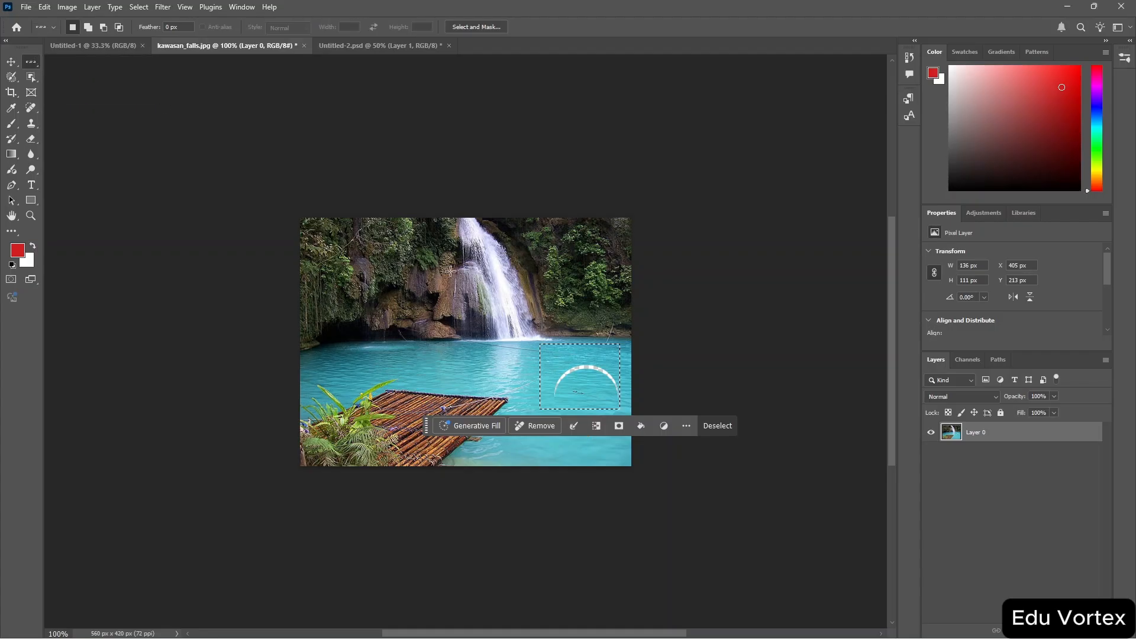
pyautogui.moveTo(499, 366); pyautogui.dragTo(567, 345)
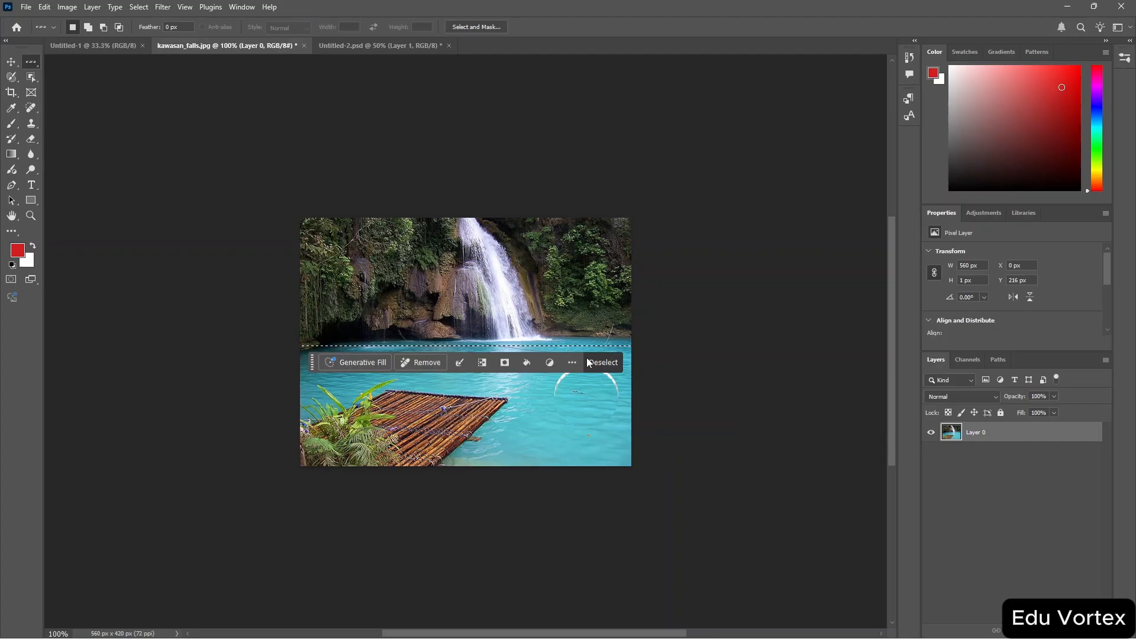
pyautogui.click(602, 362)
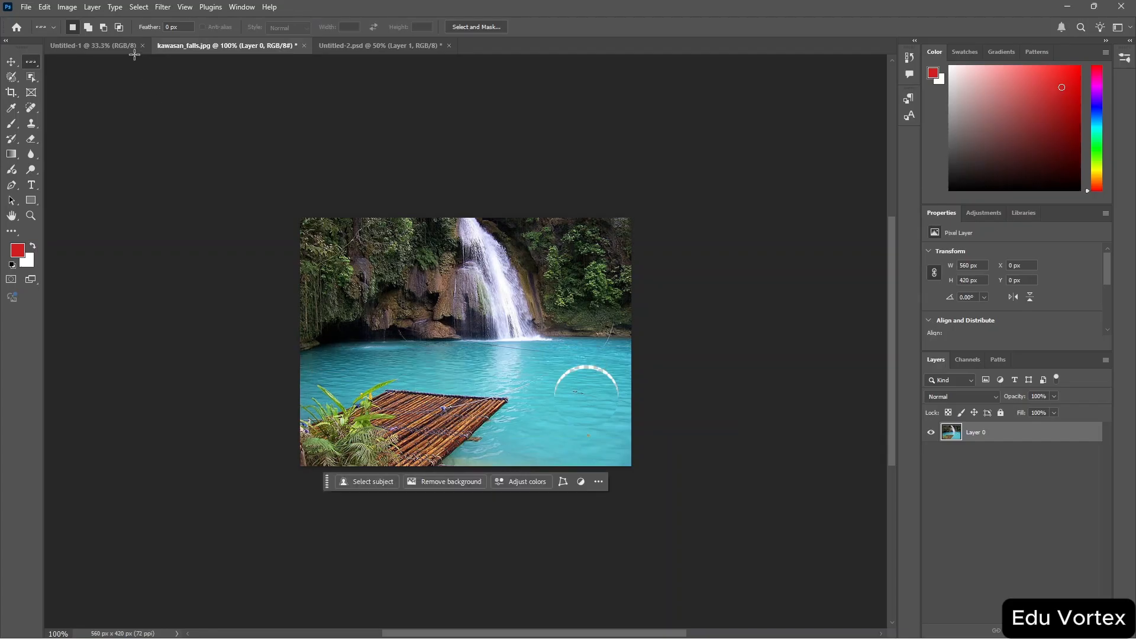
# Select a one-pixel column through the waterfall with the Single Column Marquee Tool, then deselect it.
pyautogui.rightClick(37, 63)
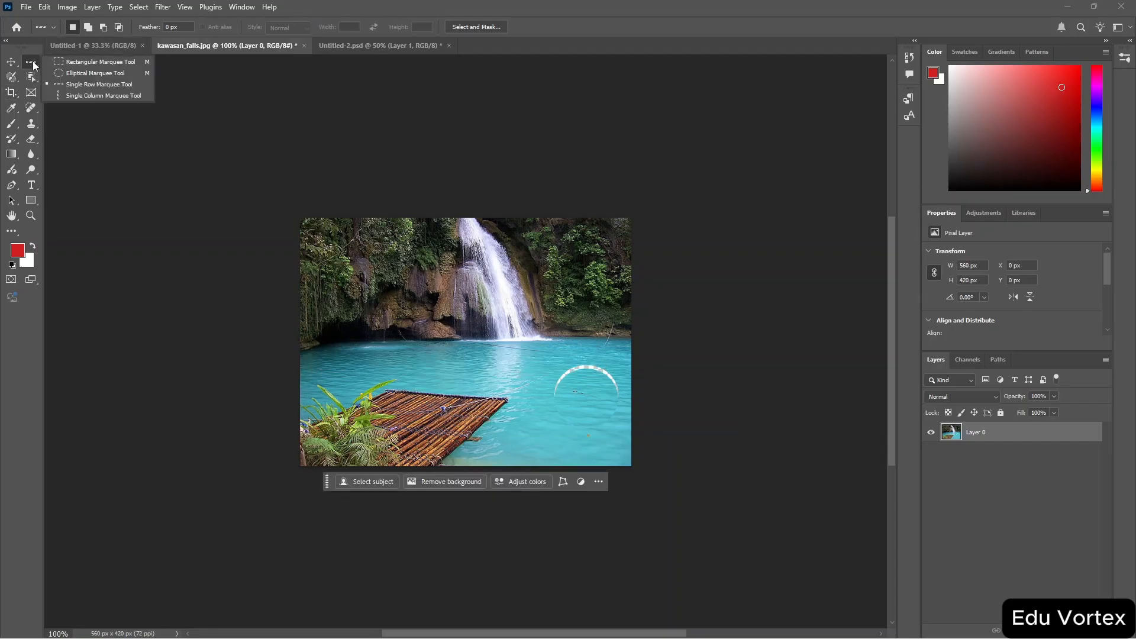
pyautogui.click(71, 97)
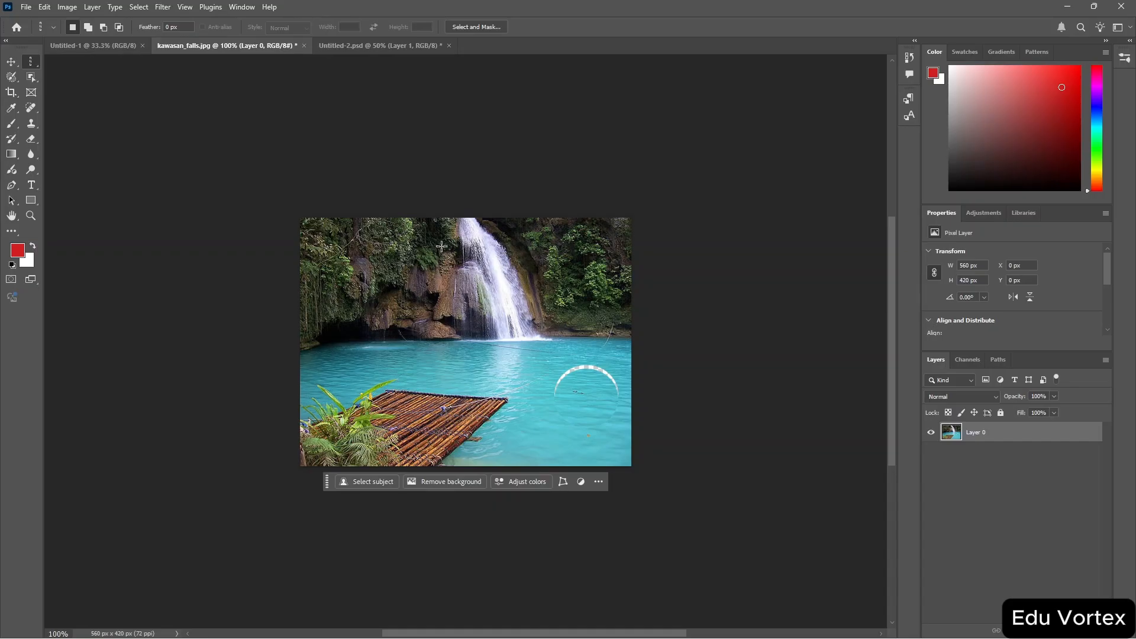
pyautogui.moveTo(491, 367); pyautogui.dragTo(480, 371)
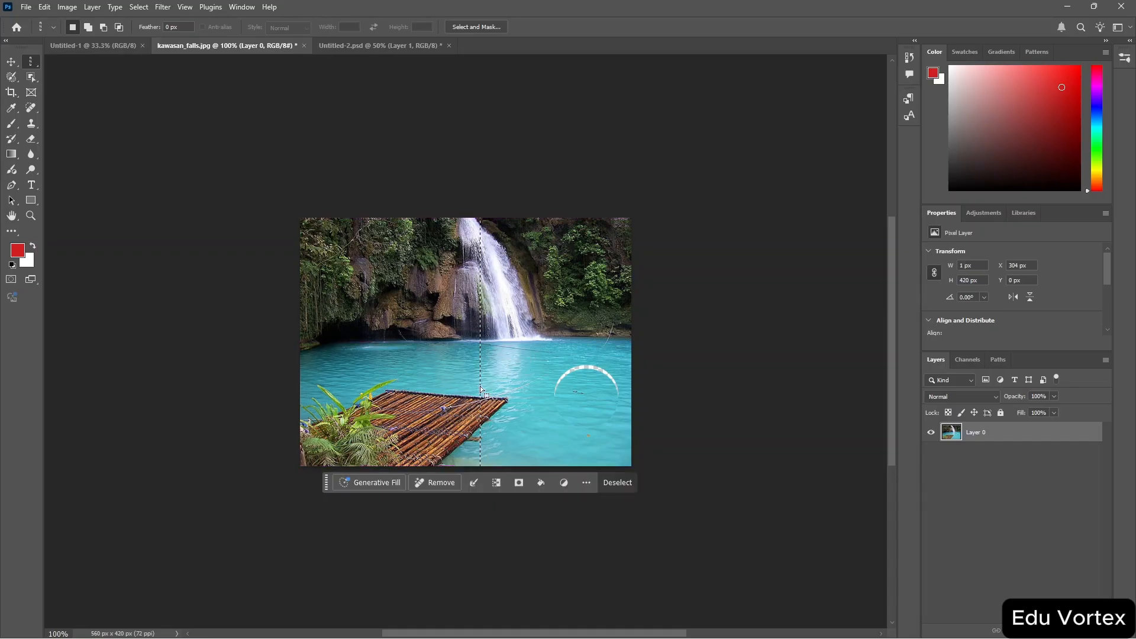
pyautogui.click(618, 482)
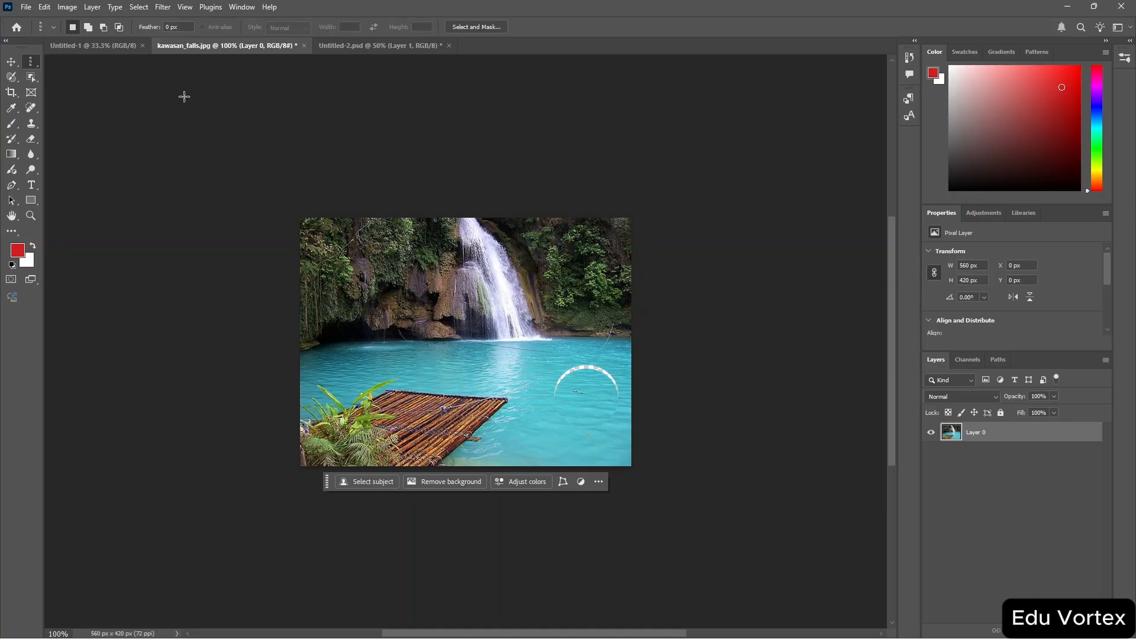
# With the Selection Brush Tool active, nudge the circular selection upward and deselect it.
pyautogui.click(11, 78)
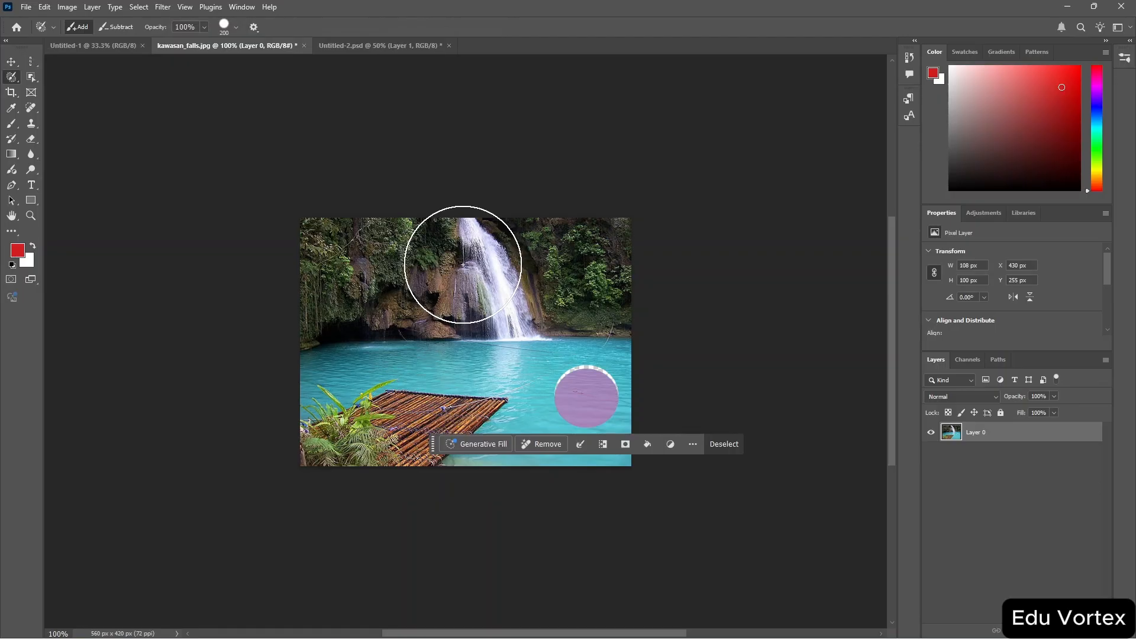
pyautogui.press('Up')
pyautogui.press('Up')
pyautogui.press('Up')
pyautogui.press('Up')
pyautogui.press('Up')
pyautogui.press('Up')
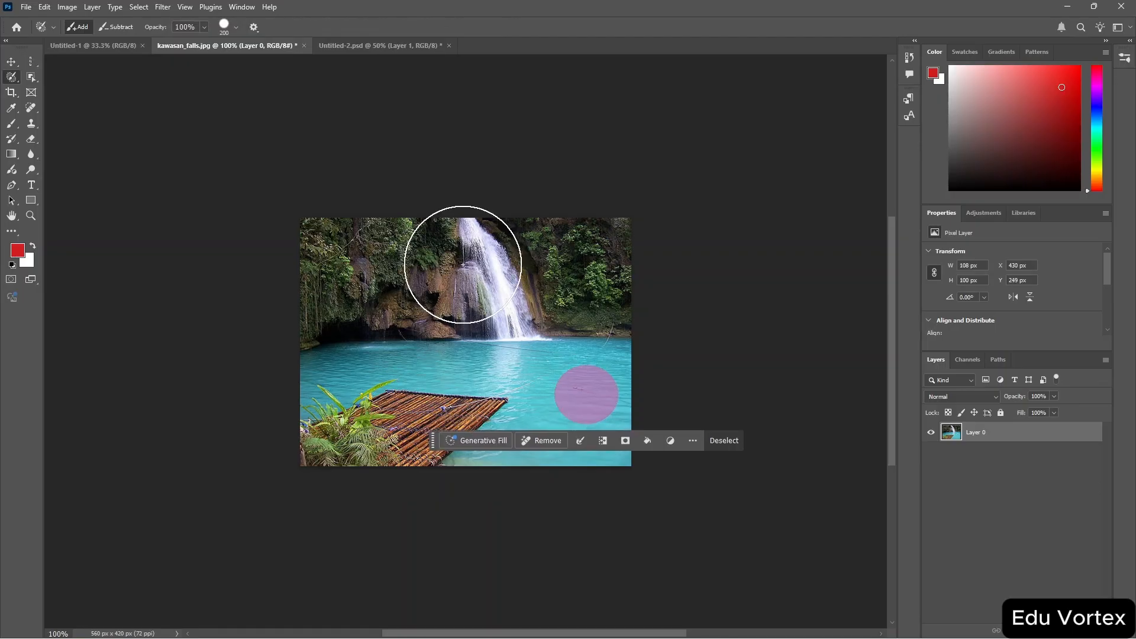
pyautogui.click(722, 442)
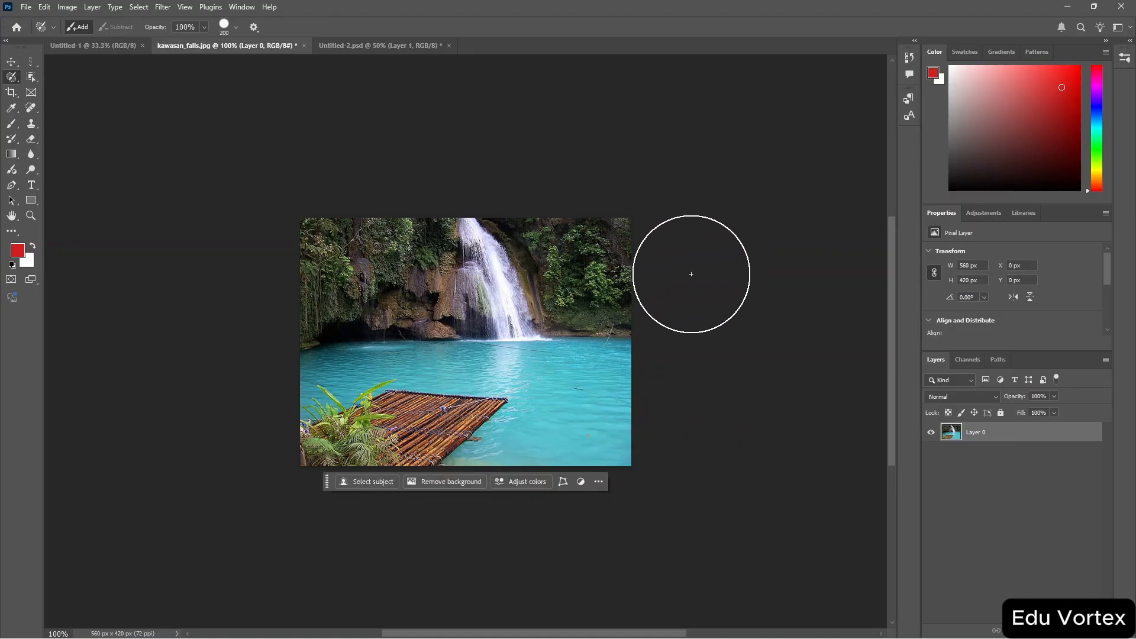
# Zoom to 200% and draw a Lasso selection about 79 × 64 px around the fern leaves at the lower left.
pyautogui.rightClick(12, 77)
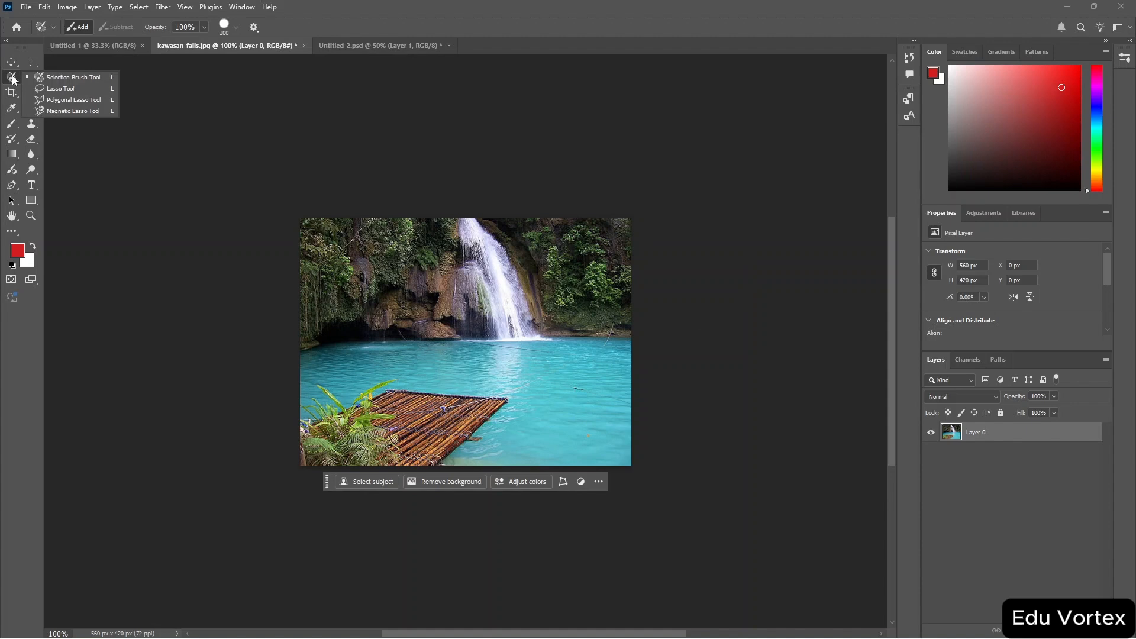
pyautogui.click(90, 87)
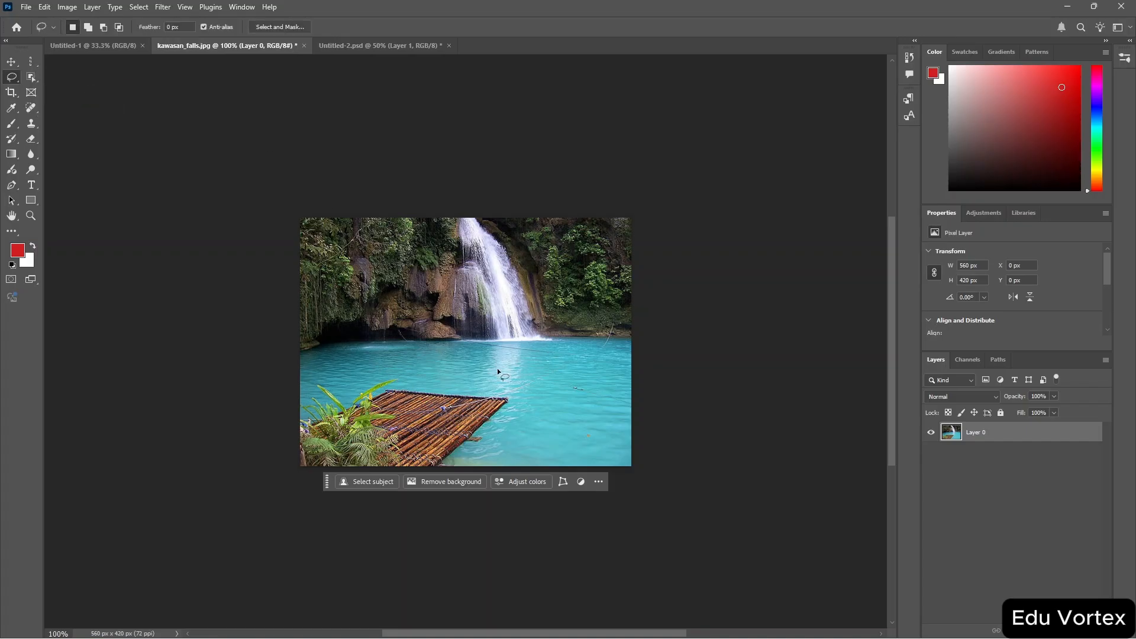
pyautogui.hotkey('ctrl', '+')
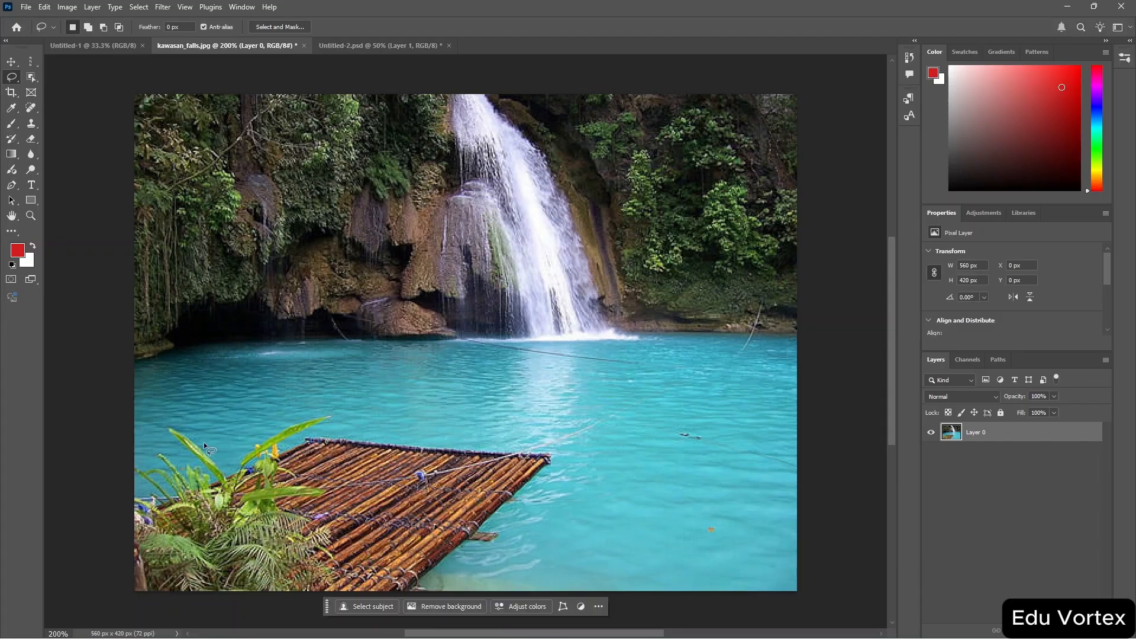
pyautogui.moveTo(228, 477)
pyautogui.mouseDown()
pyautogui.moveTo(161, 428)
pyautogui.moveTo(221, 486)
pyautogui.moveTo(182, 469)
pyautogui.mouseUp()
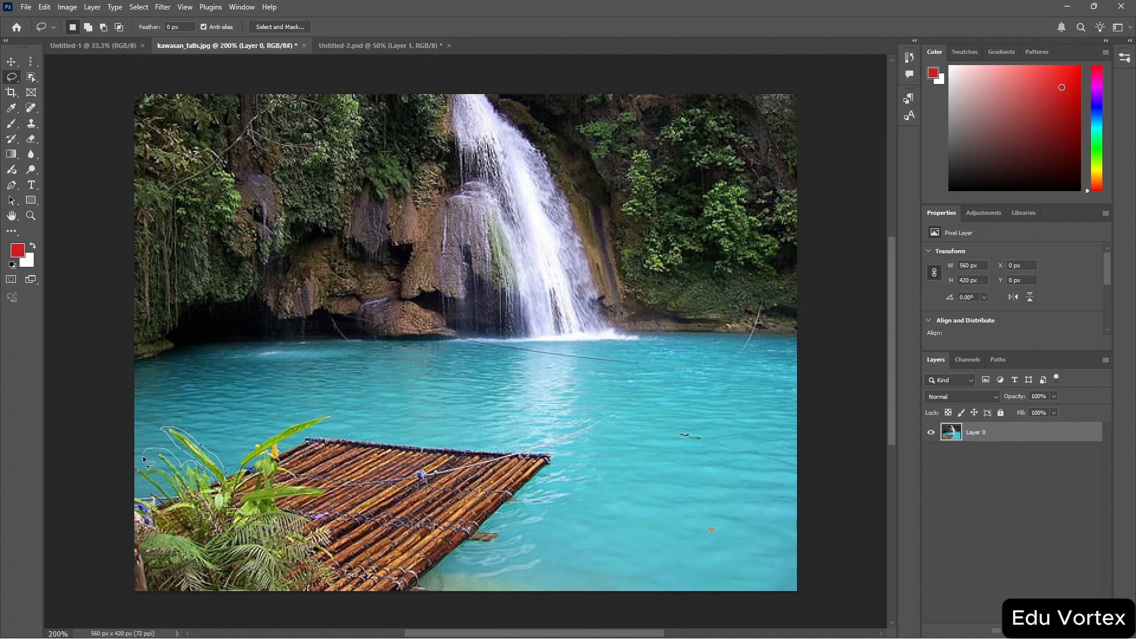
pyautogui.moveTo(154, 500); pyautogui.dragTo(231, 469)
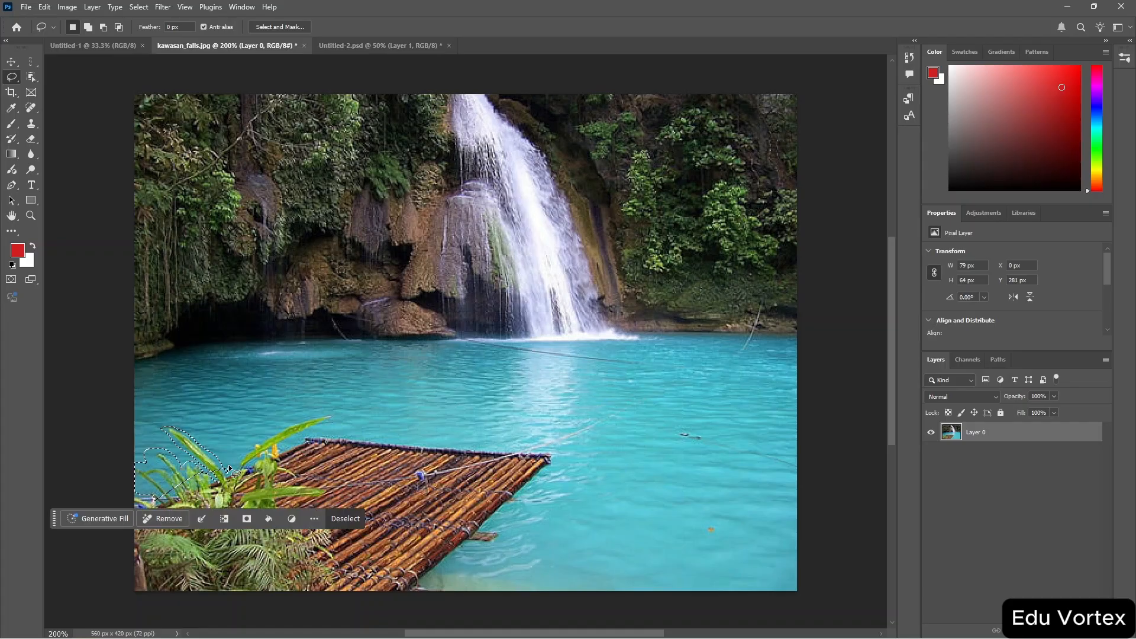
# Delete the lasso-selected leaves and undo the deletion.
pyautogui.press('Delete')
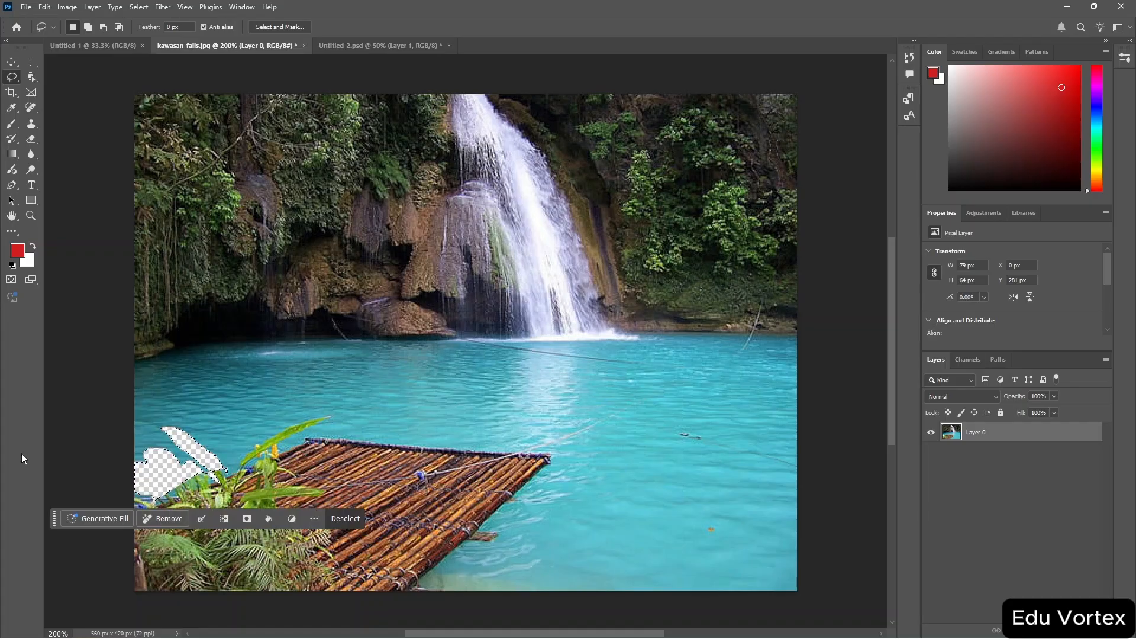
pyautogui.hotkey('ctrl', 'z')
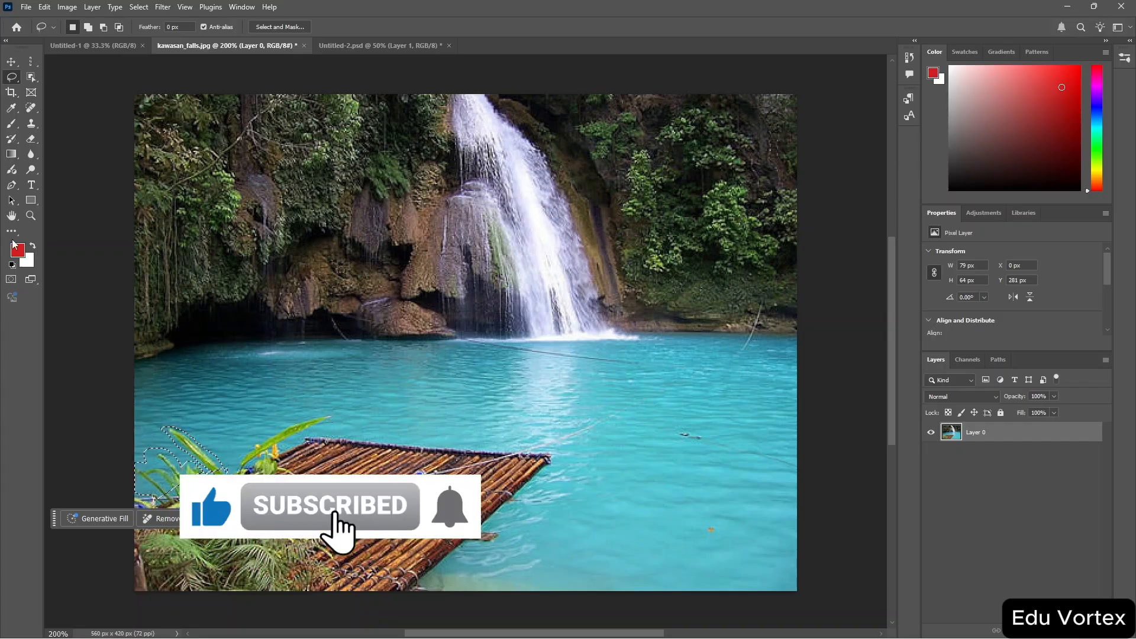
# Switch to the Polygonal Lasso Tool and deselect the current selection.
pyautogui.rightClick(12, 77)
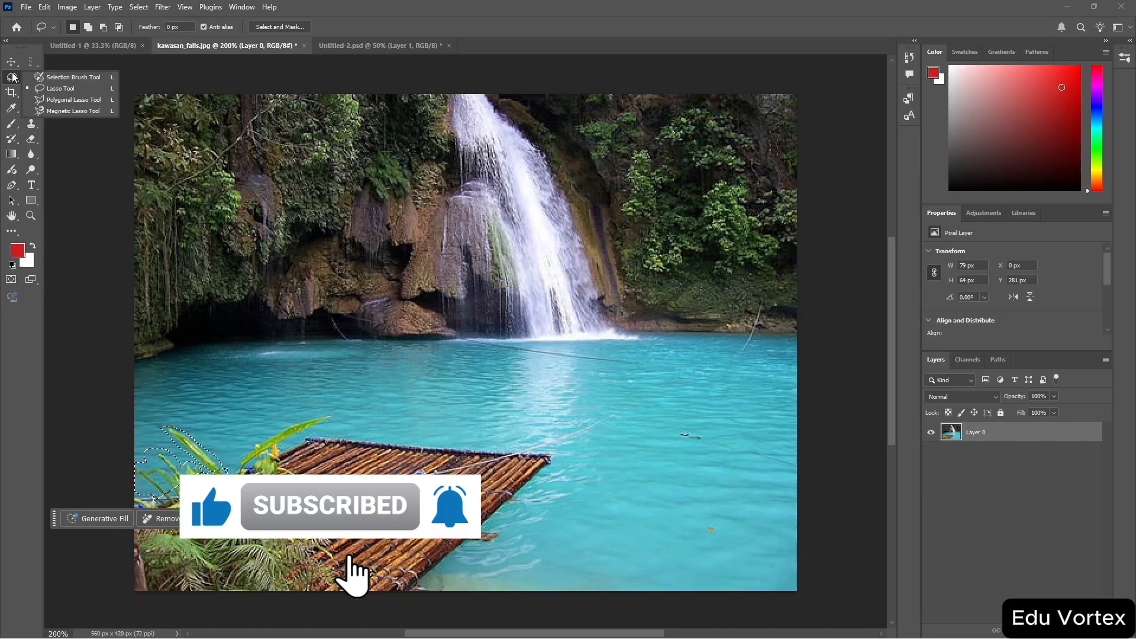
pyautogui.click(81, 99)
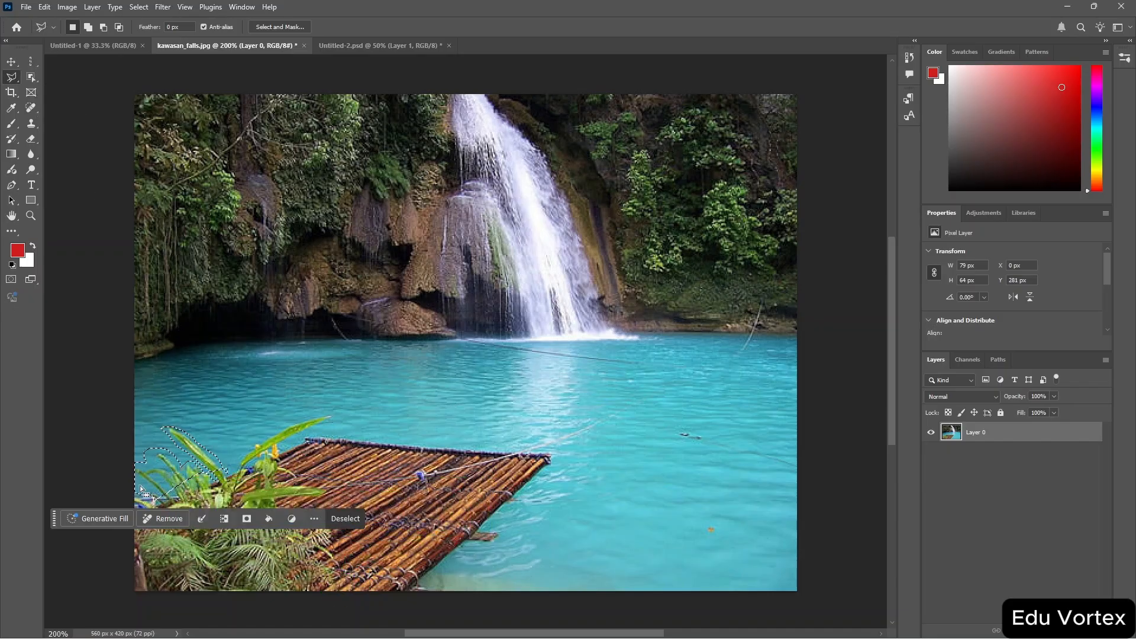
pyautogui.click(351, 517)
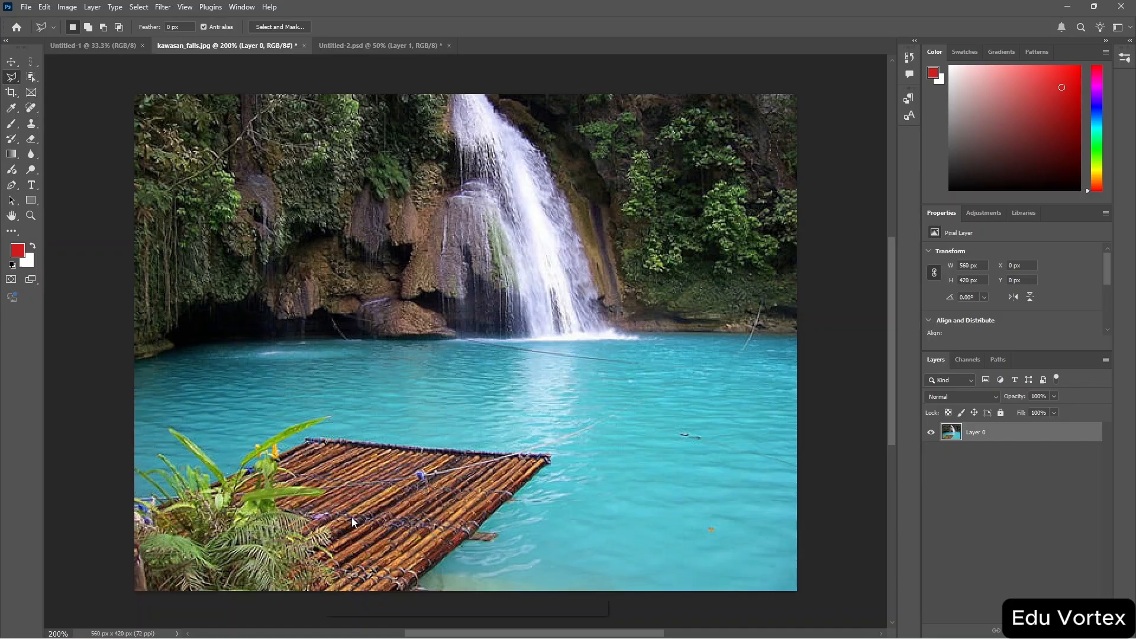
# Zoom to 400% and trace a Polygonal Lasso outline around the long leaf above the raft, then cancel it.
pyautogui.hotkey('ctrl', '+')
pyautogui.hotkey('ctrl', '+')
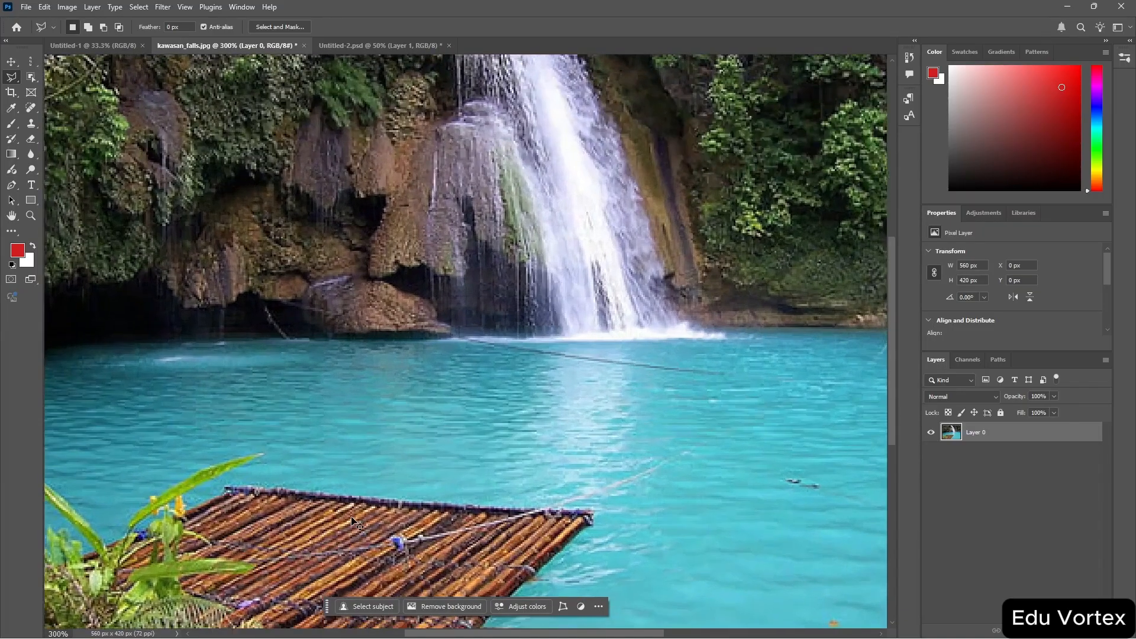
pyautogui.hscroll(-10, 350, 516)
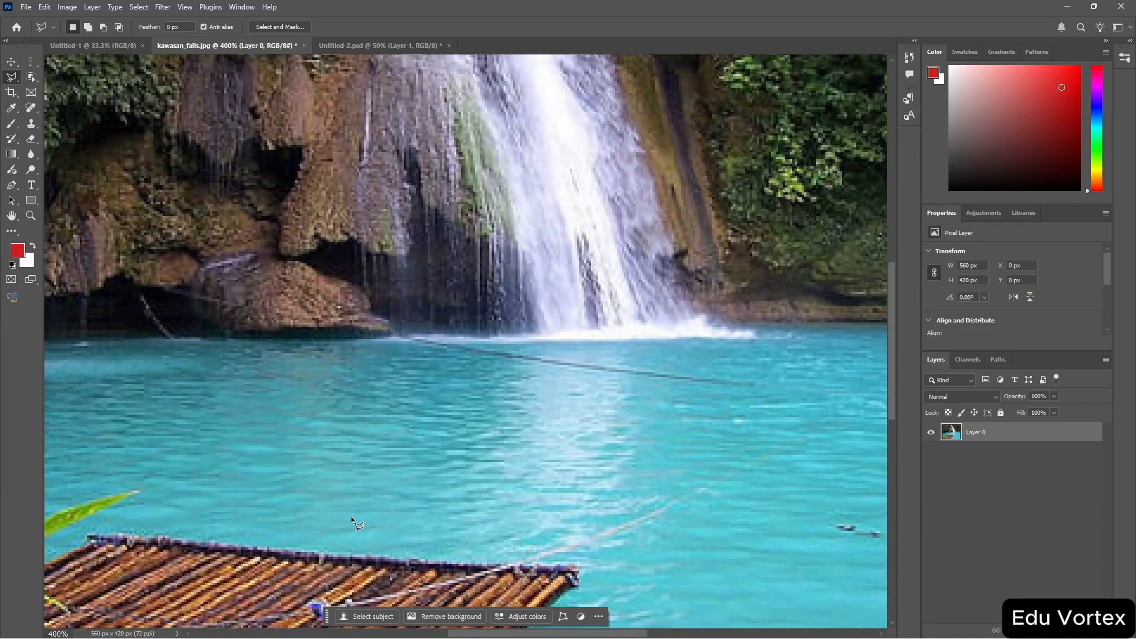
pyautogui.scroll(-5, 351, 516)
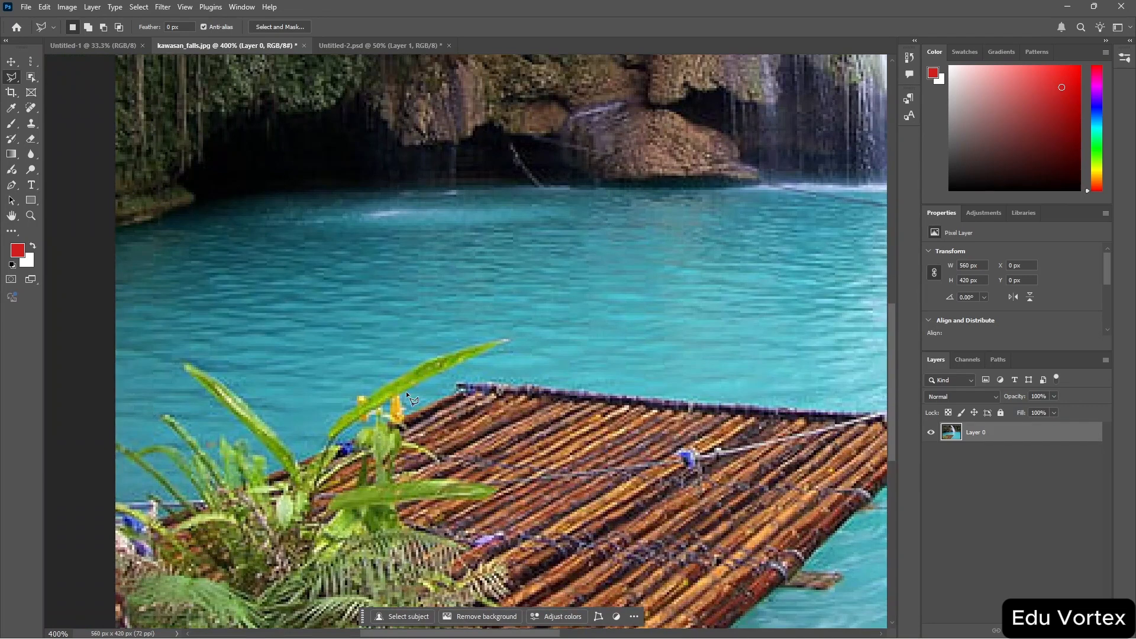
pyautogui.click(405, 390)
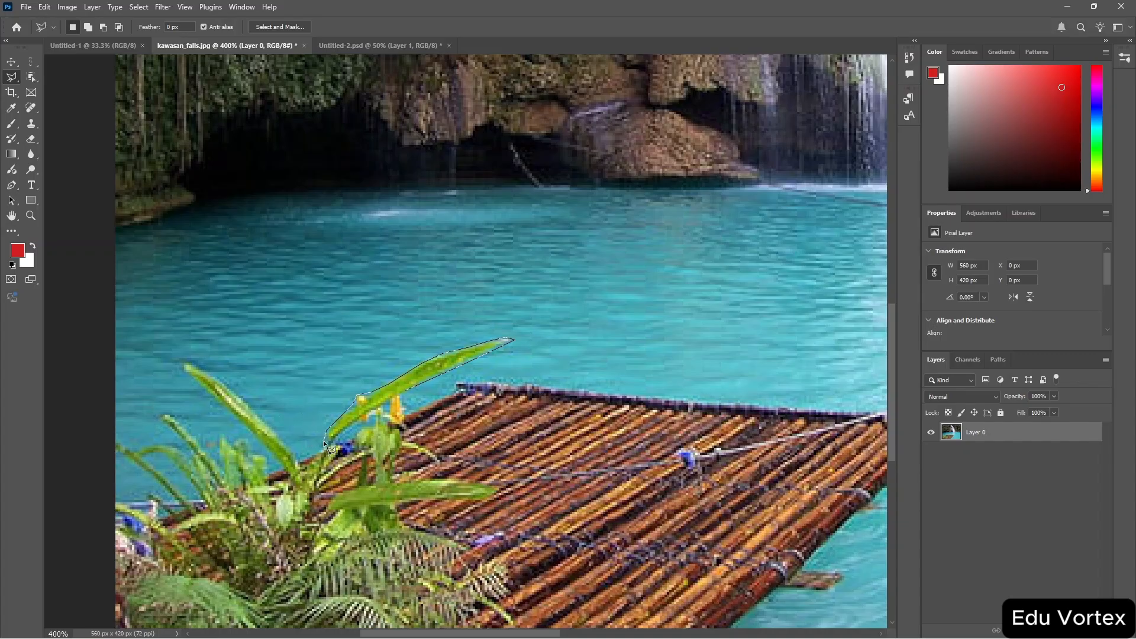
pyautogui.press('Escape')
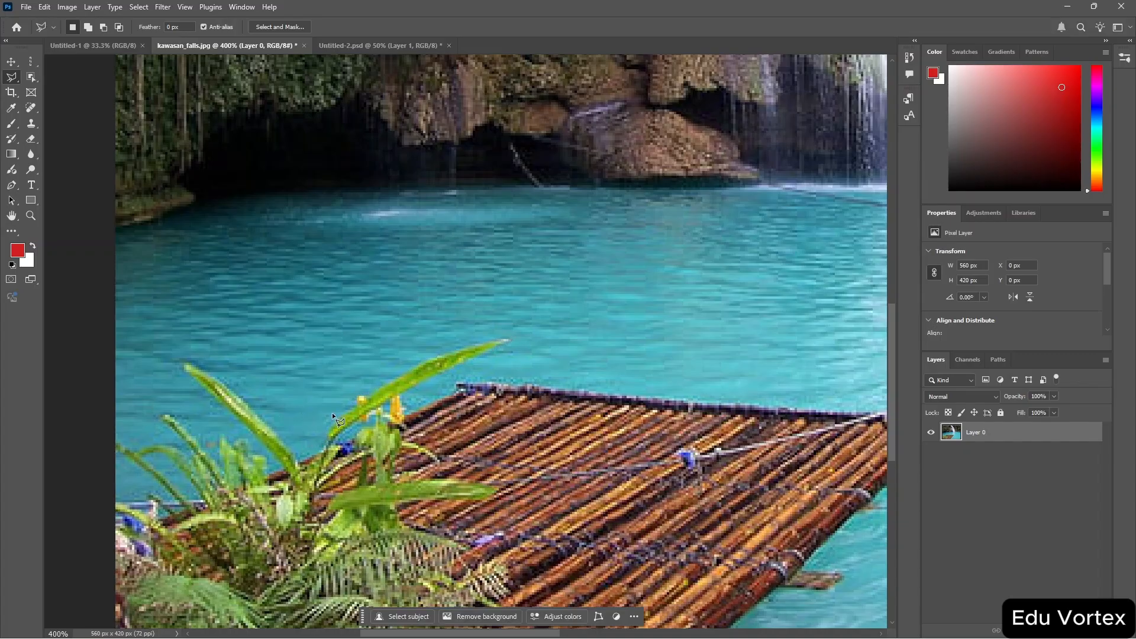
# Switch to the Magnetic Lasso Tool and trace along the same leaf, then cancel the outline.
pyautogui.rightClick(9, 79)
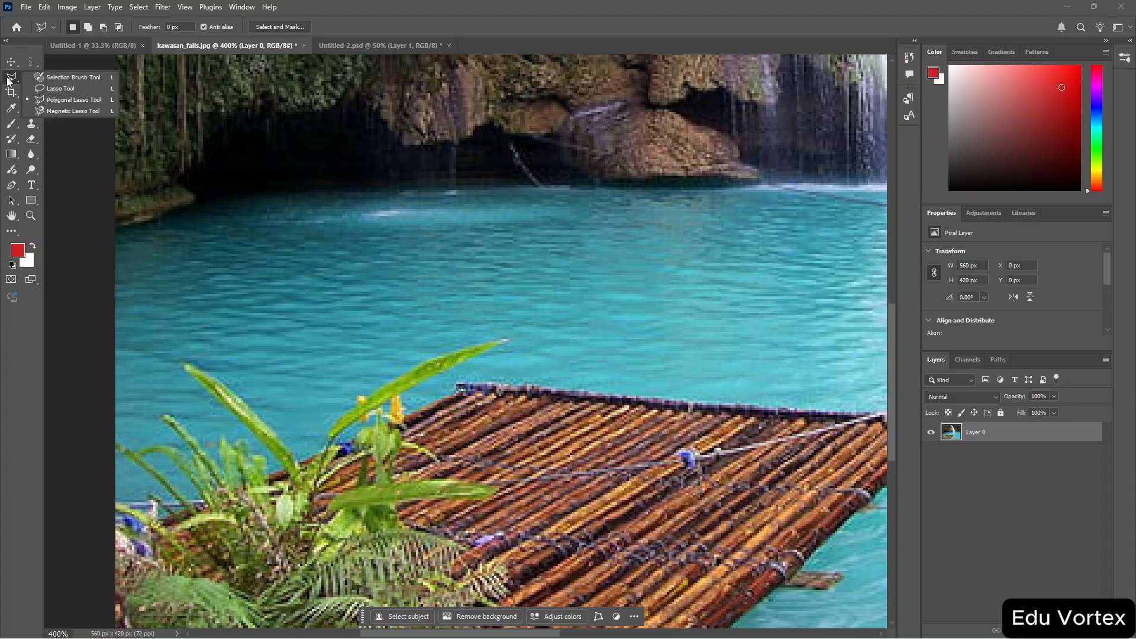
pyautogui.click(58, 111)
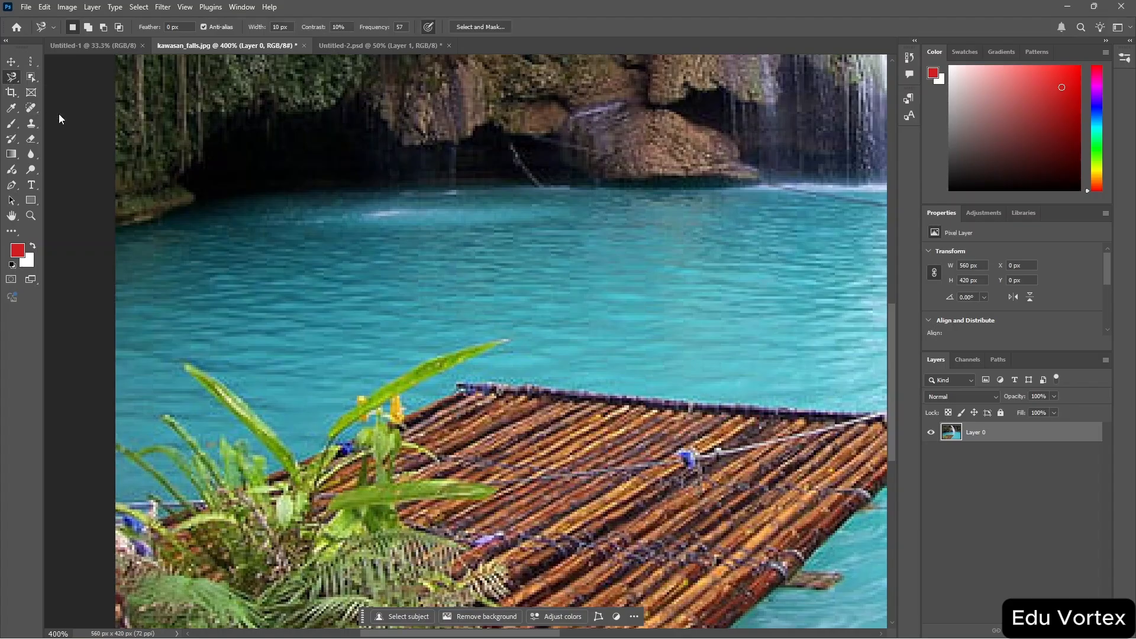
pyautogui.click(407, 395)
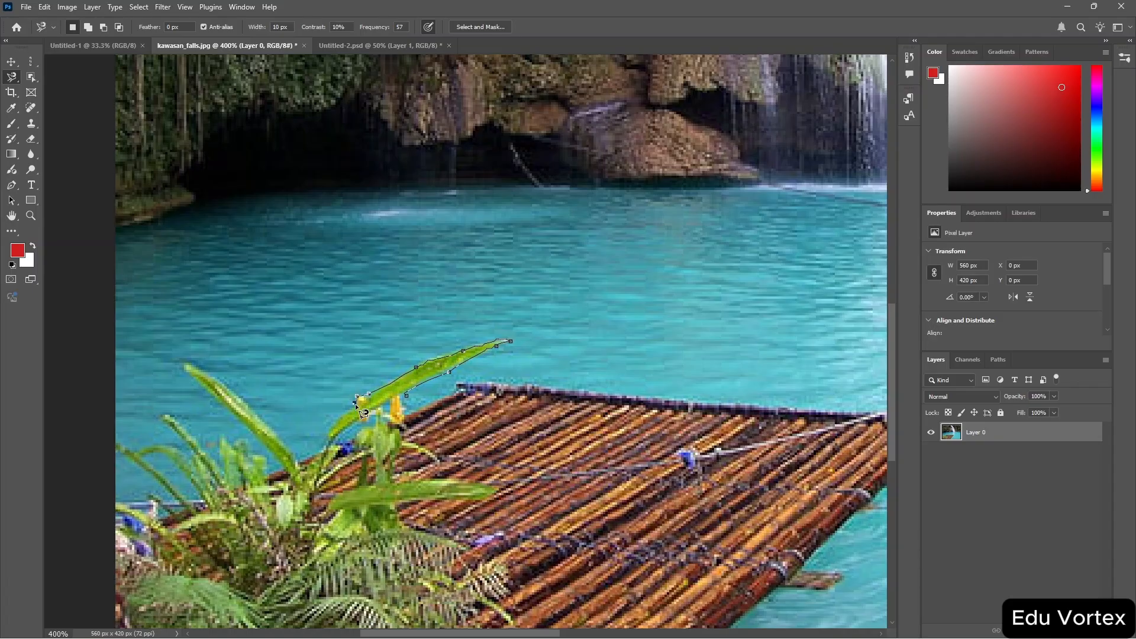
pyautogui.click(320, 452)
pyautogui.press('Escape')
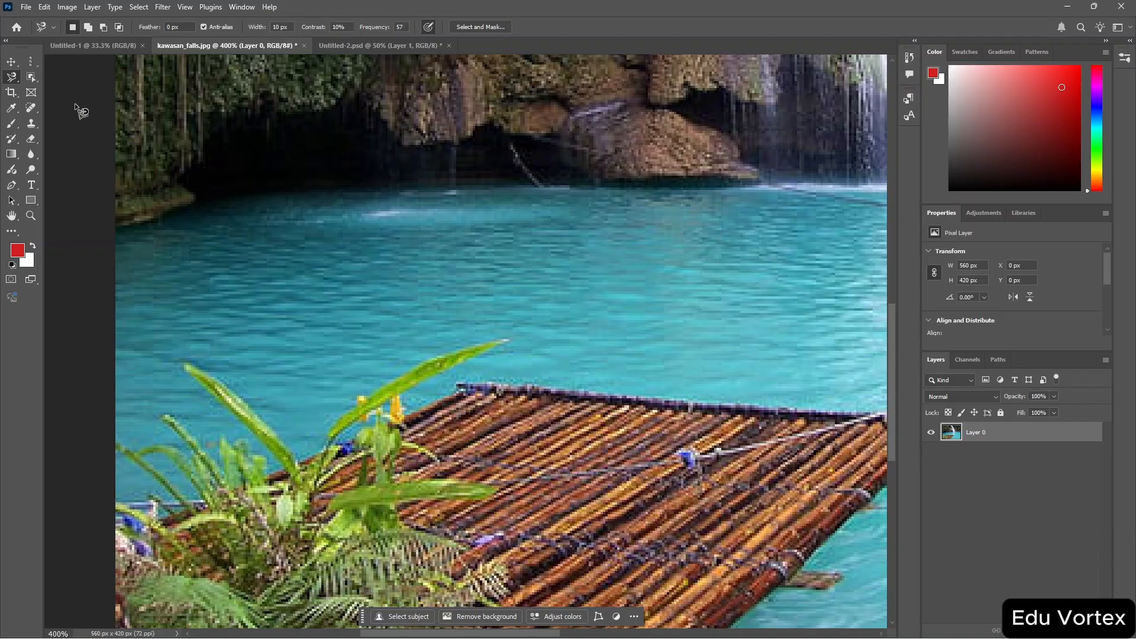
# Switch to the Untitled-2.psd document and select the Magic Wand Tool.
pyautogui.hotkey('ctrl', 'Tab')
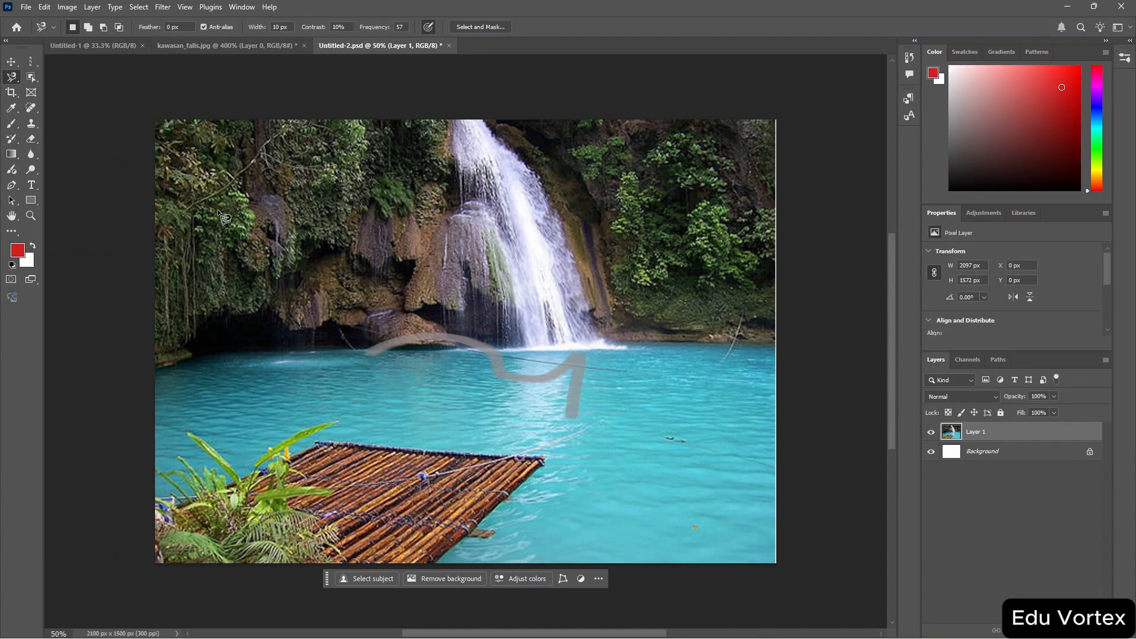
pyautogui.press('w')
pyautogui.click(32, 76)
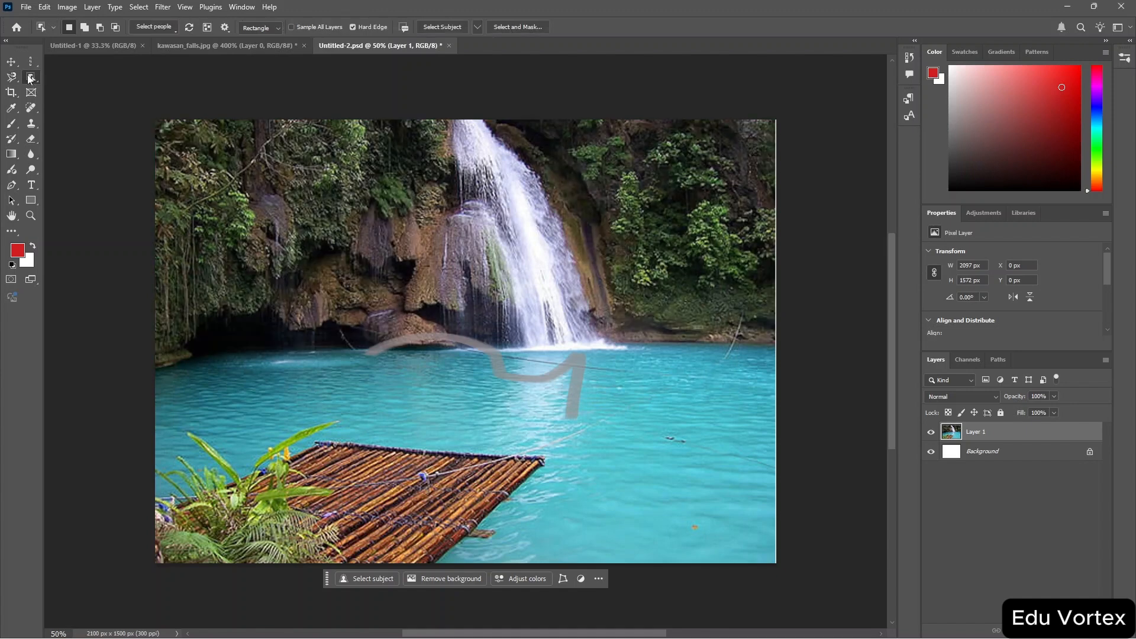
pyautogui.rightClick(32, 77)
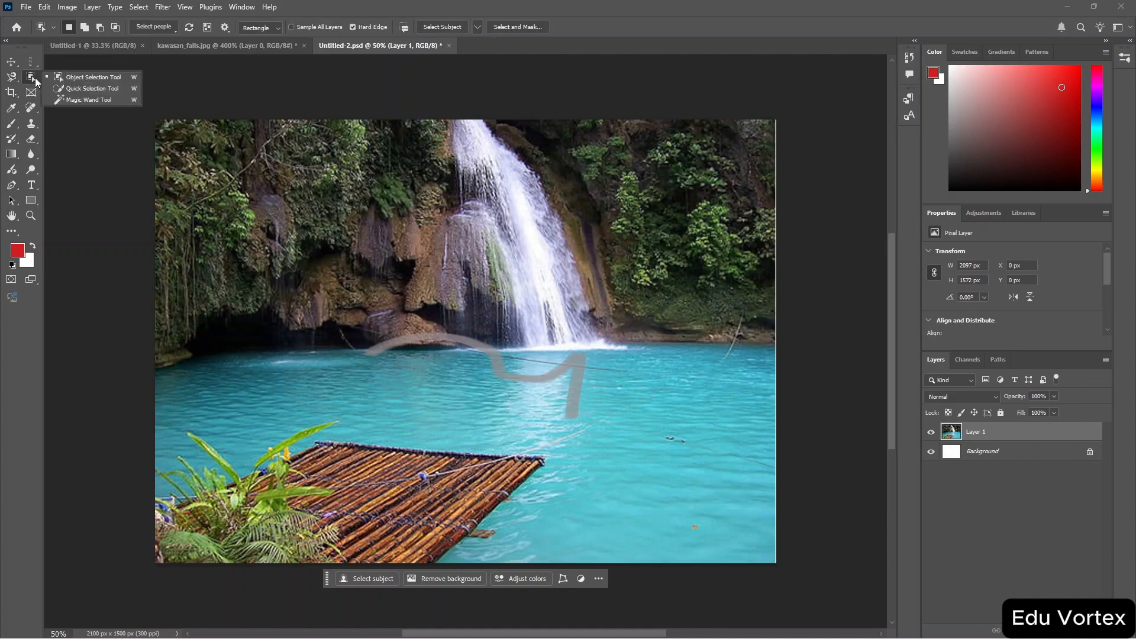
pyautogui.click(75, 100)
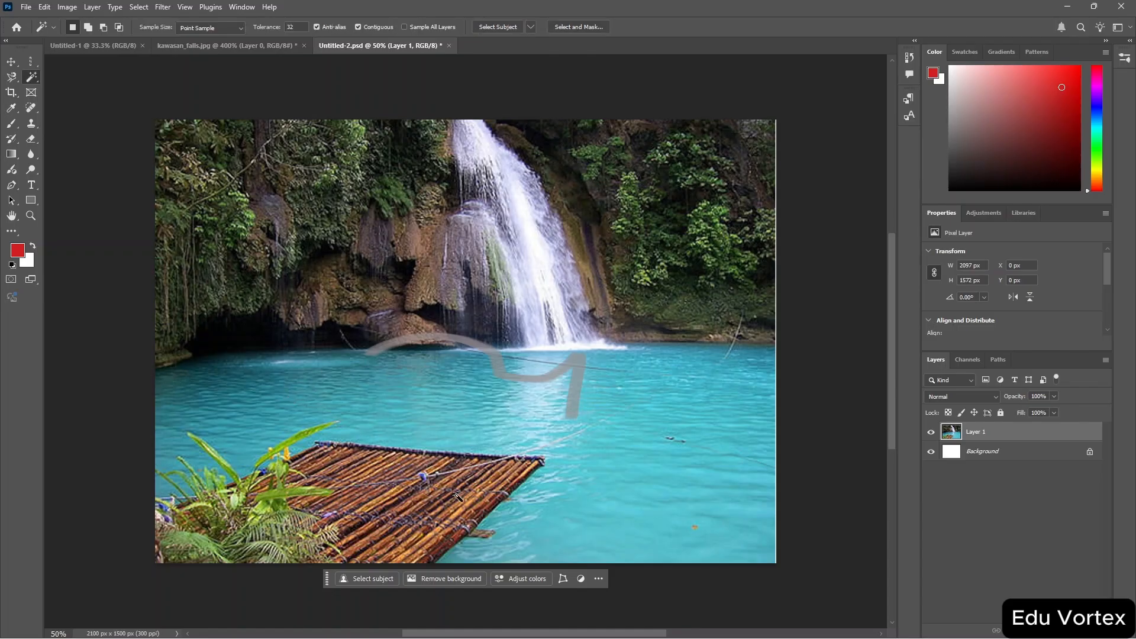
# Zoom to 100% and select sections of the grey brush stroke on the water with the Magic Wand.
pyautogui.hotkey('ctrl', '+')
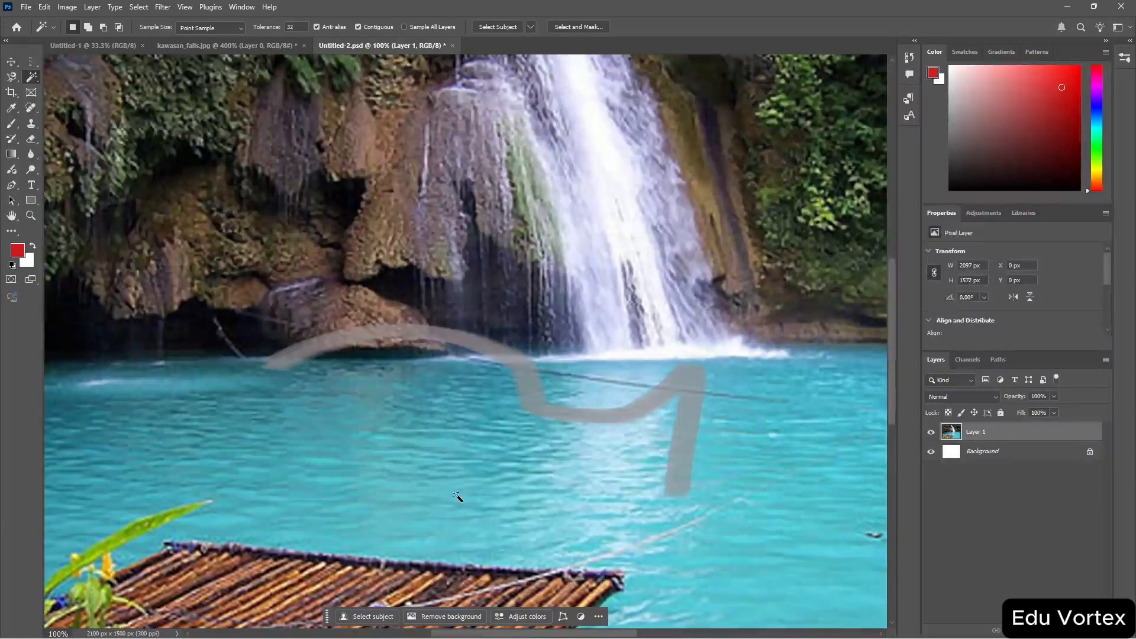
pyautogui.click(682, 463)
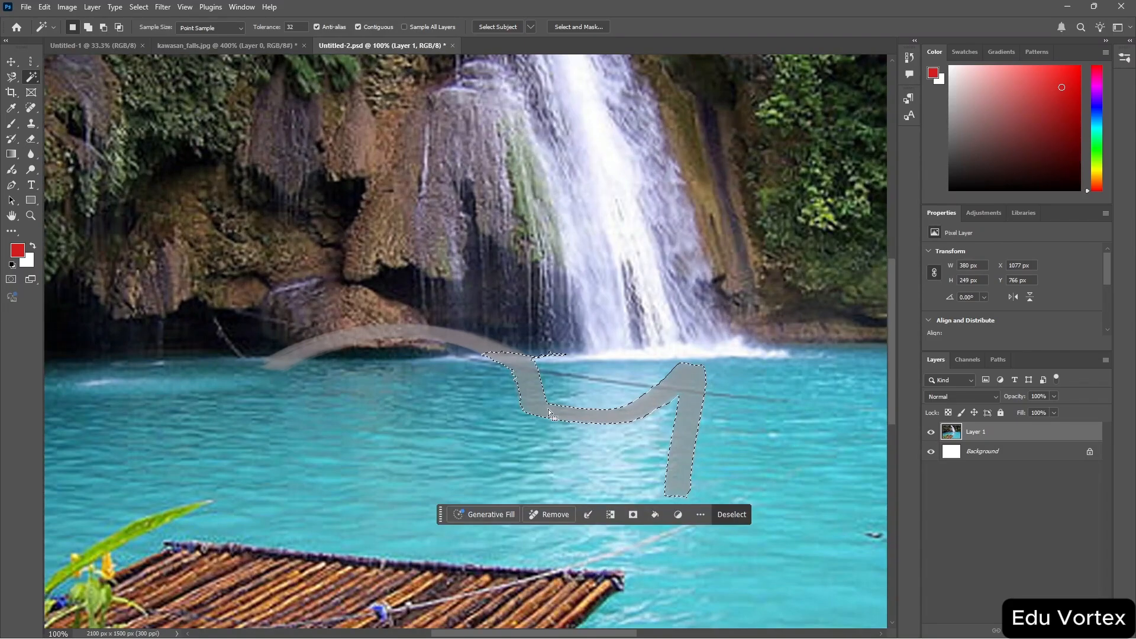
pyautogui.click(493, 354)
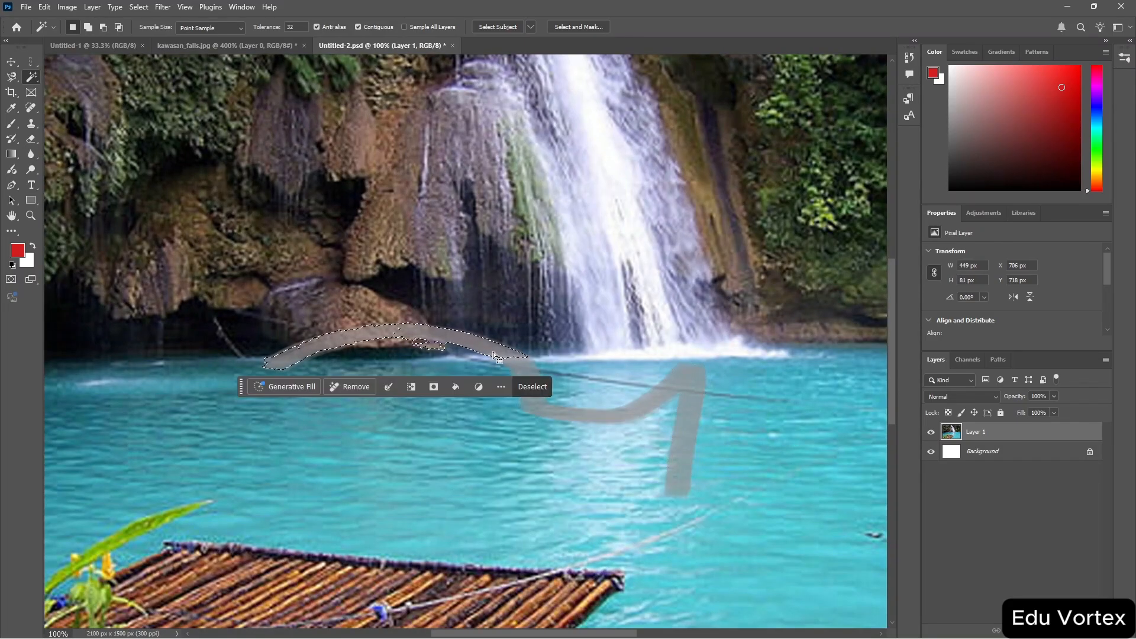
pyautogui.moveTo(512, 359)
pyautogui.mouseDown()
pyautogui.moveTo(533, 383)
pyautogui.moveTo(507, 324)
pyautogui.moveTo(507, 361)
pyautogui.moveTo(519, 357)
pyautogui.moveTo(510, 359)
pyautogui.mouseUp()
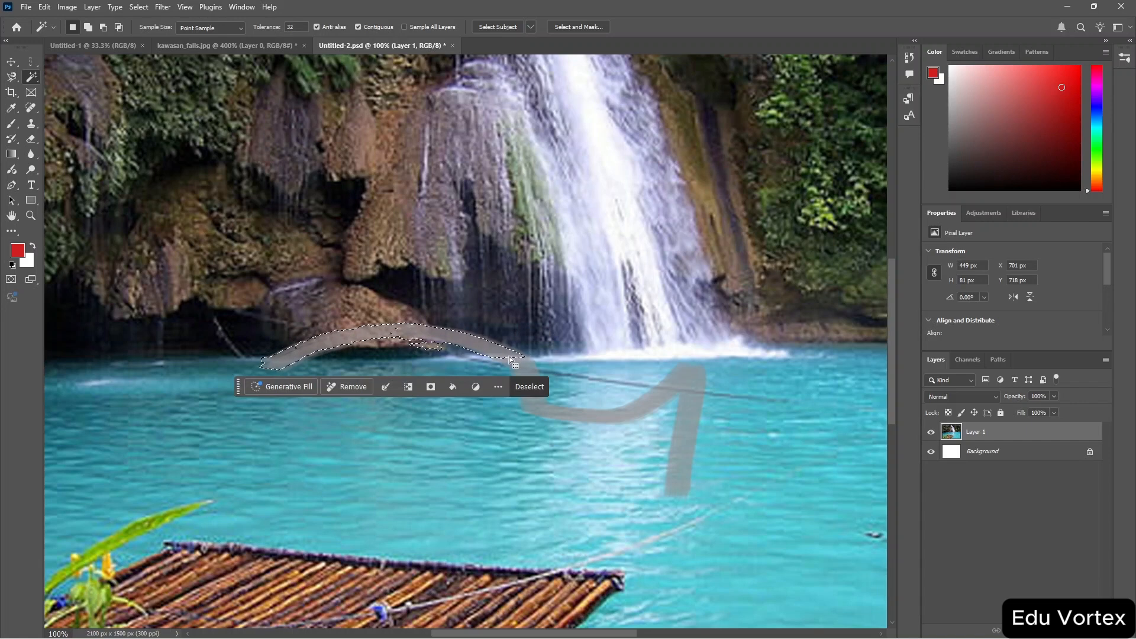
pyautogui.click(689, 393)
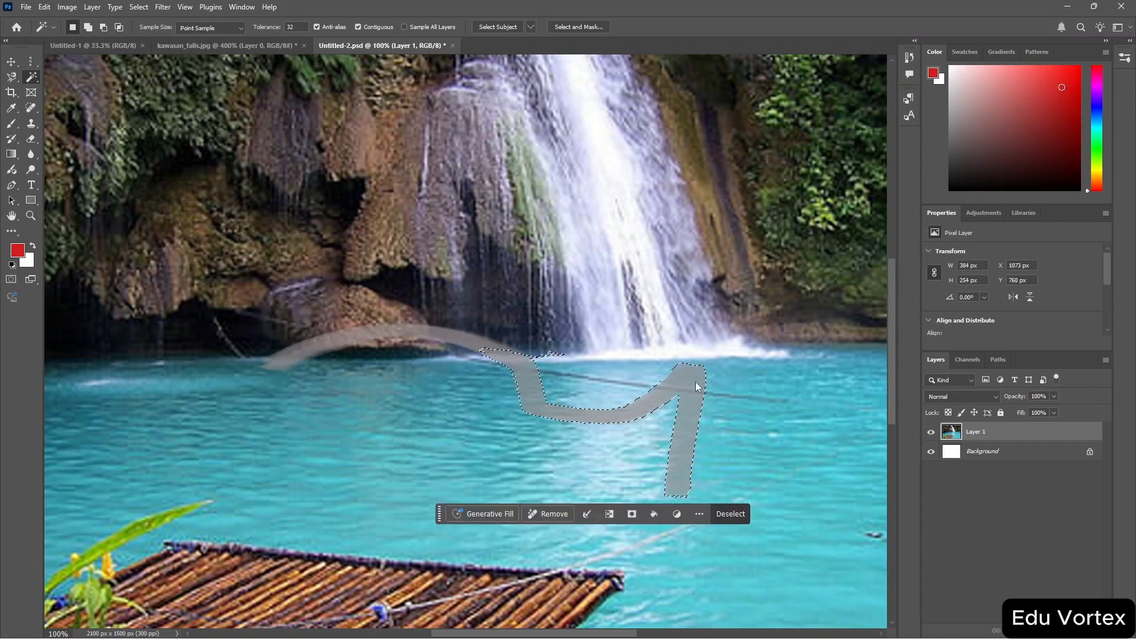
# Expand the stroke selection with Grow, select the stroke's upper arc instead, and deselect.
pyautogui.rightClick(449, 338)
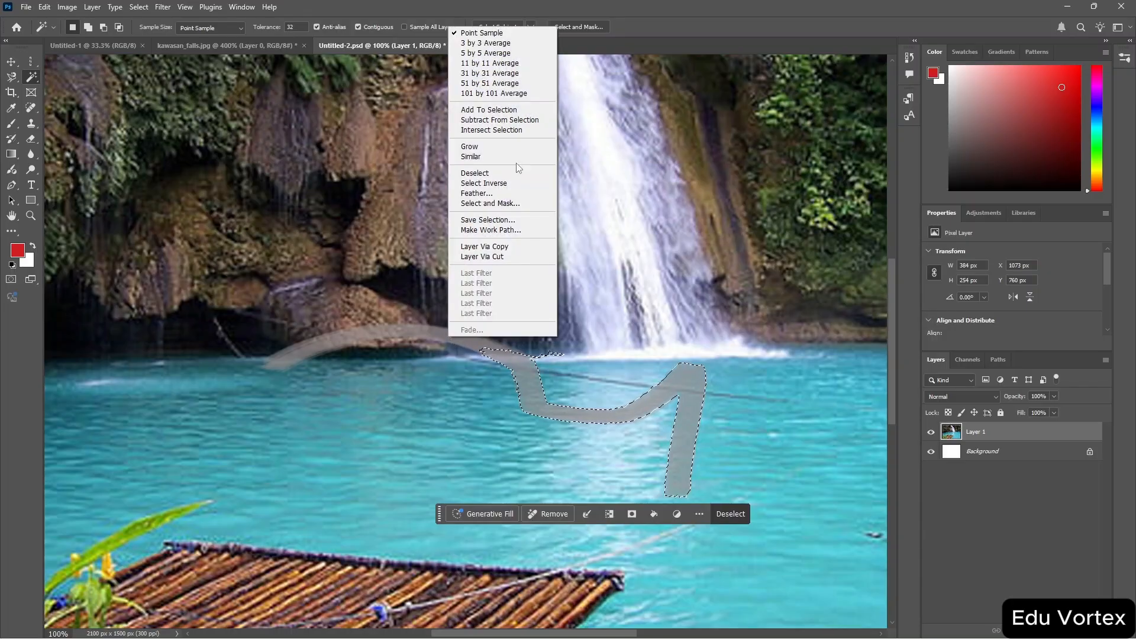
pyautogui.click(474, 146)
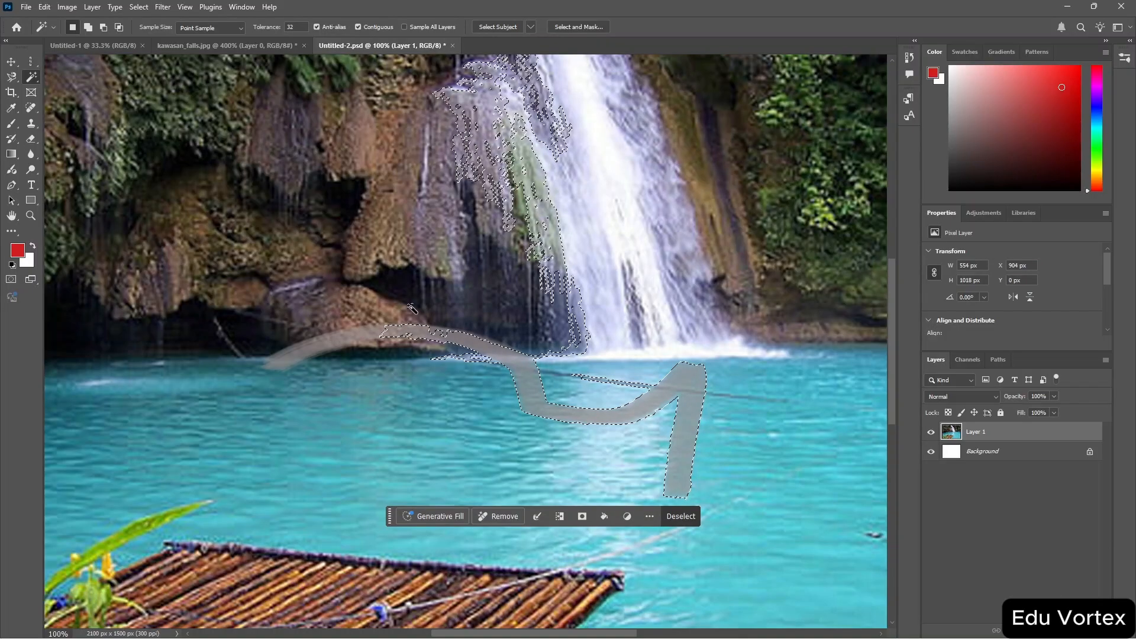
pyautogui.click(369, 342)
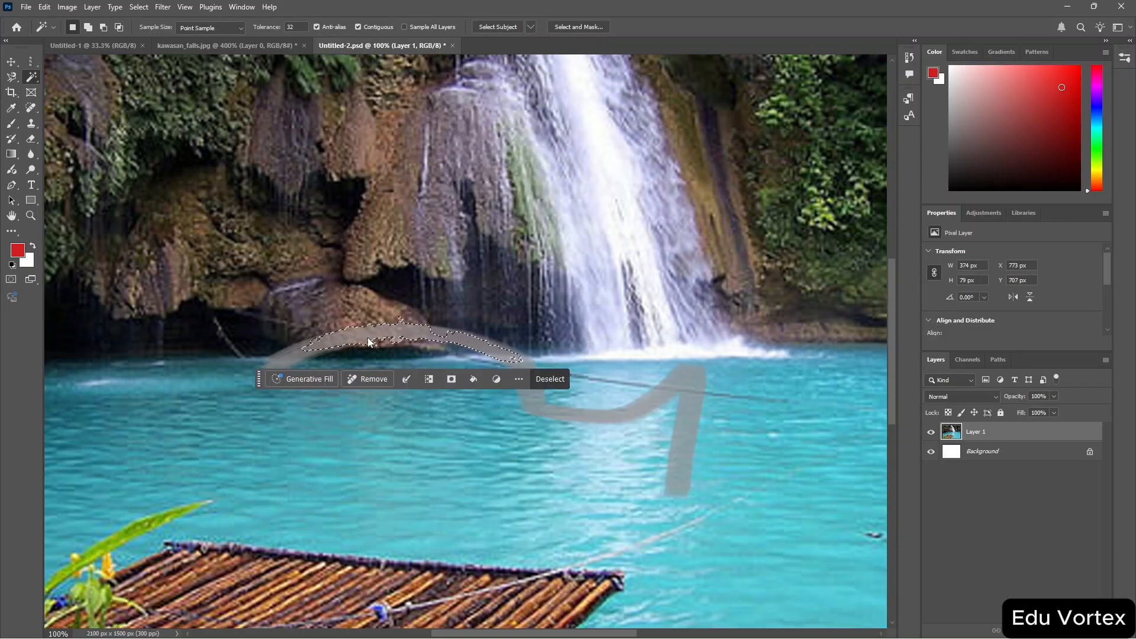
pyautogui.click(551, 379)
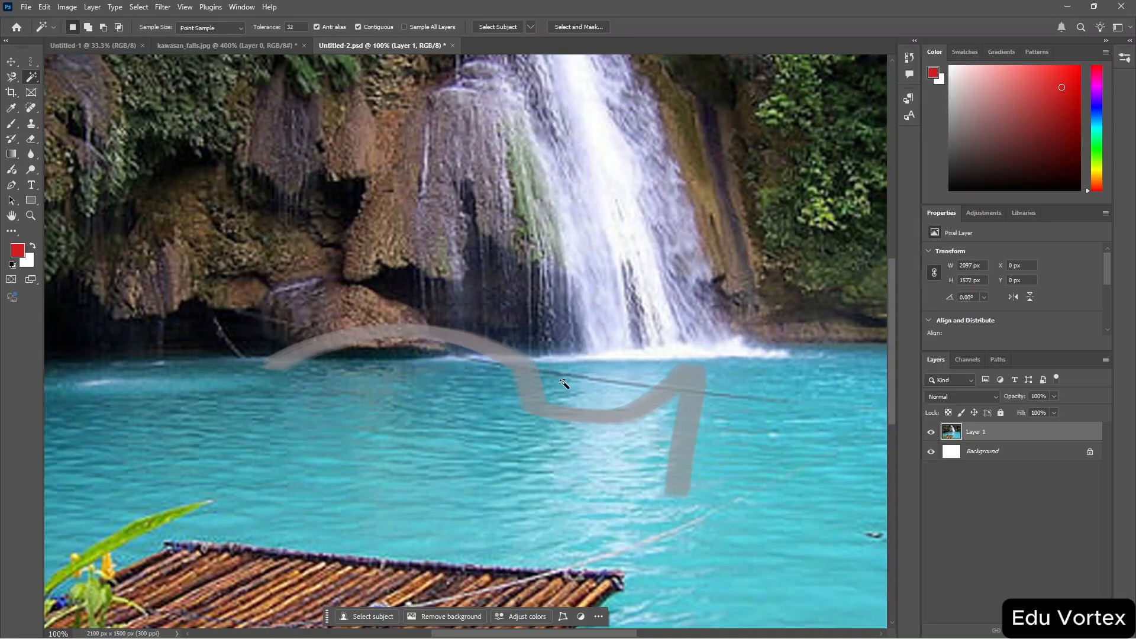
# Switch to the Untitled-1 document with the Brush Tool and paint two horizontal test strokes, undoing each.
pyautogui.click(499, 444)
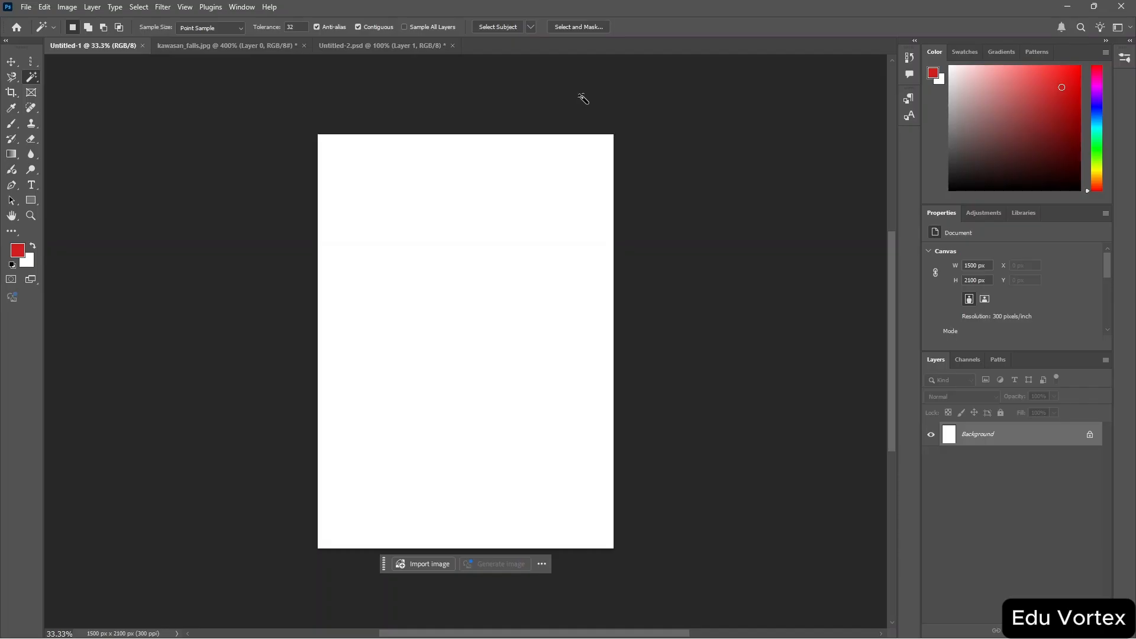
pyautogui.press('b')
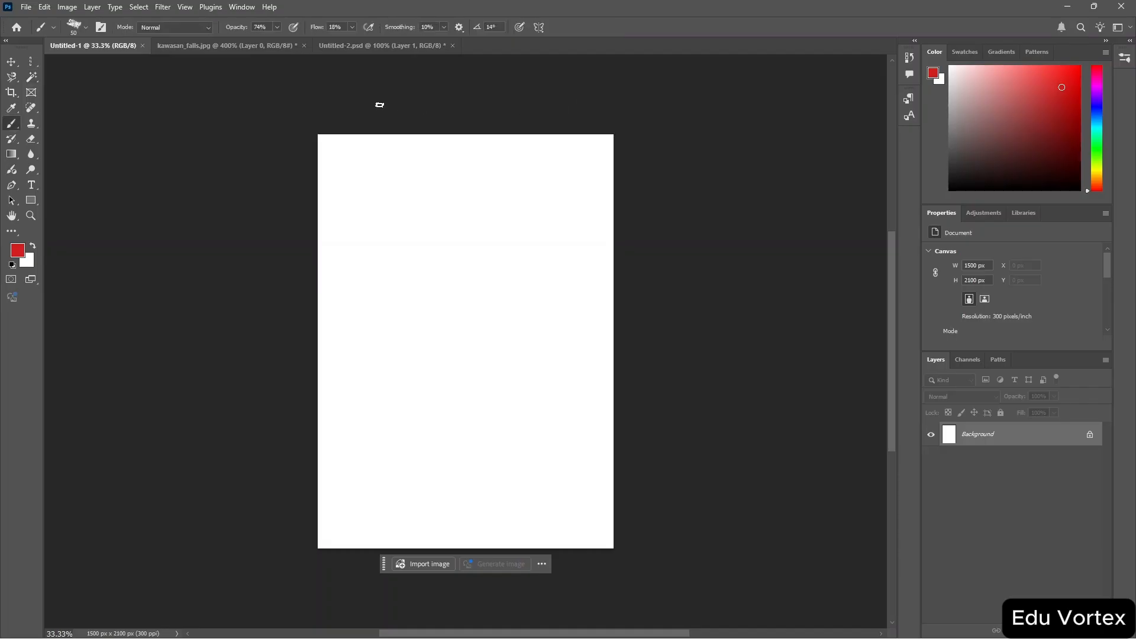
pyautogui.moveTo(390, 302)
pyautogui.mouseDown()
pyautogui.moveTo(420, 284)
pyautogui.moveTo(441, 289)
pyautogui.moveTo(453, 315)
pyautogui.moveTo(482, 296)
pyautogui.mouseUp()
pyautogui.hotkey('ctrl', 'z')
pyautogui.moveTo(330, 476)
pyautogui.mouseDown()
pyautogui.moveTo(460, 462)
pyautogui.moveTo(604, 469)
pyautogui.mouseUp()
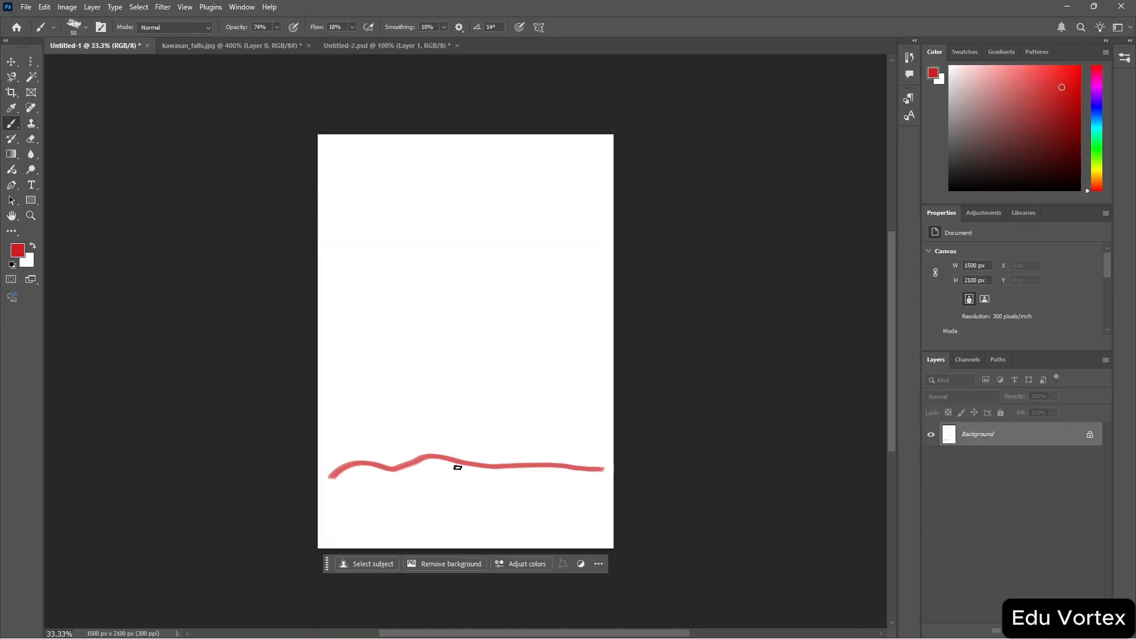
pyautogui.hotkey('ctrl', 'z')
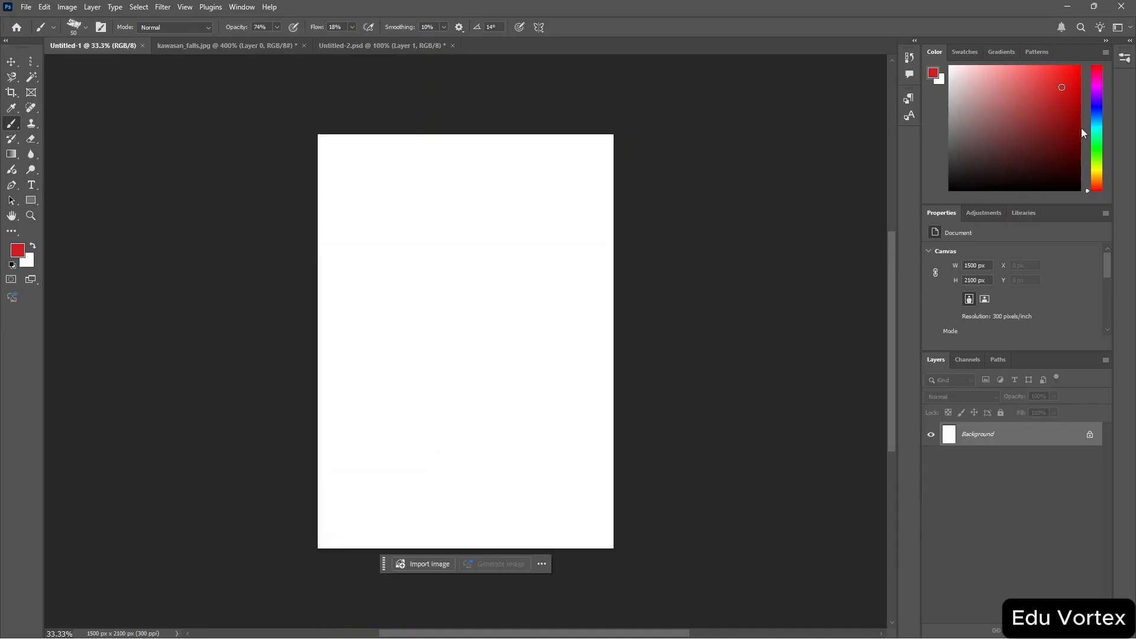
# Pick a greyish brown colour and paint a wavy ground line across the lower part of the canvas.
pyautogui.click(1096, 178)
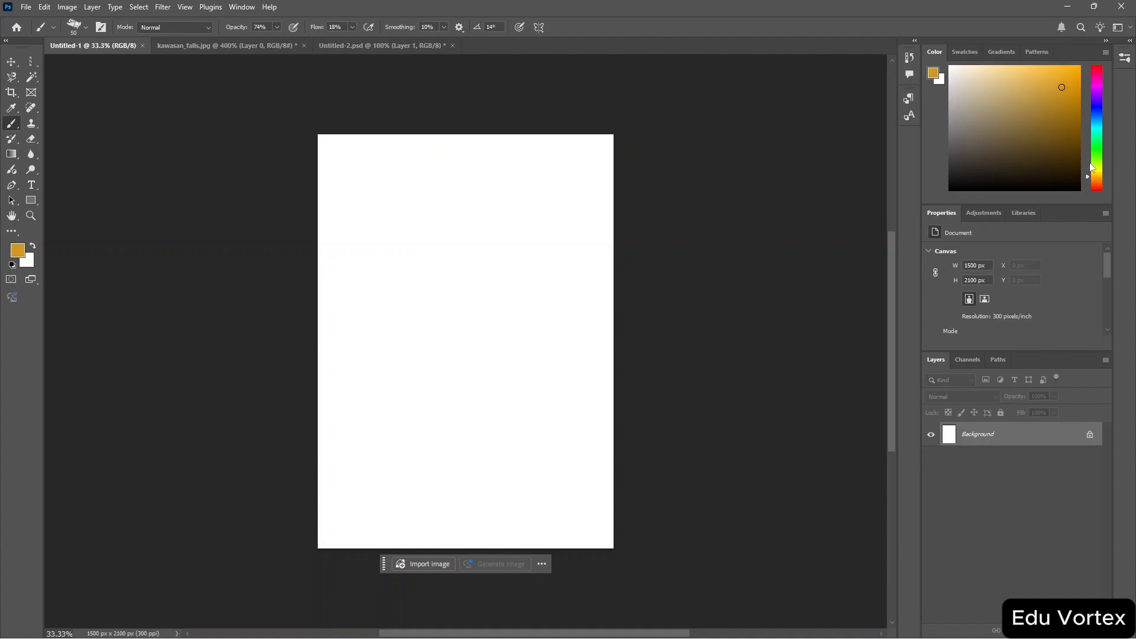
pyautogui.moveTo(1028, 115); pyautogui.dragTo(1006, 145)
pyautogui.moveTo(322, 495)
pyautogui.mouseDown()
pyautogui.moveTo(345, 476)
pyautogui.moveTo(589, 488)
pyautogui.moveTo(636, 525)
pyautogui.mouseUp()
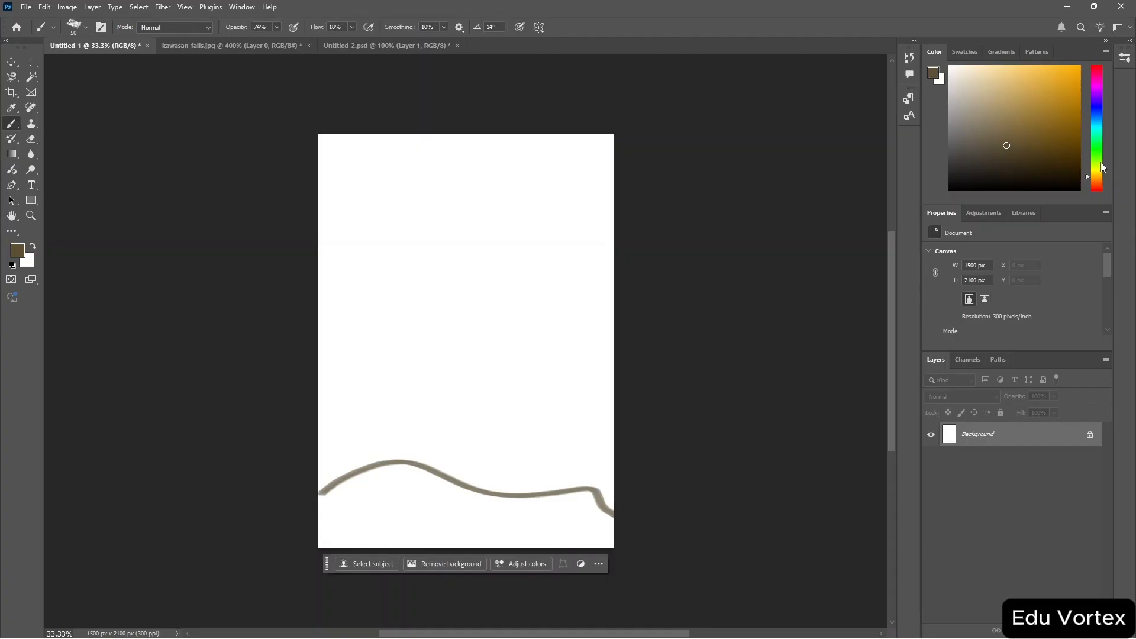
# Pick an olive green colour and paint a vertical stem rising from the ground line.
pyautogui.moveTo(1097, 177); pyautogui.dragTo(1097, 162)
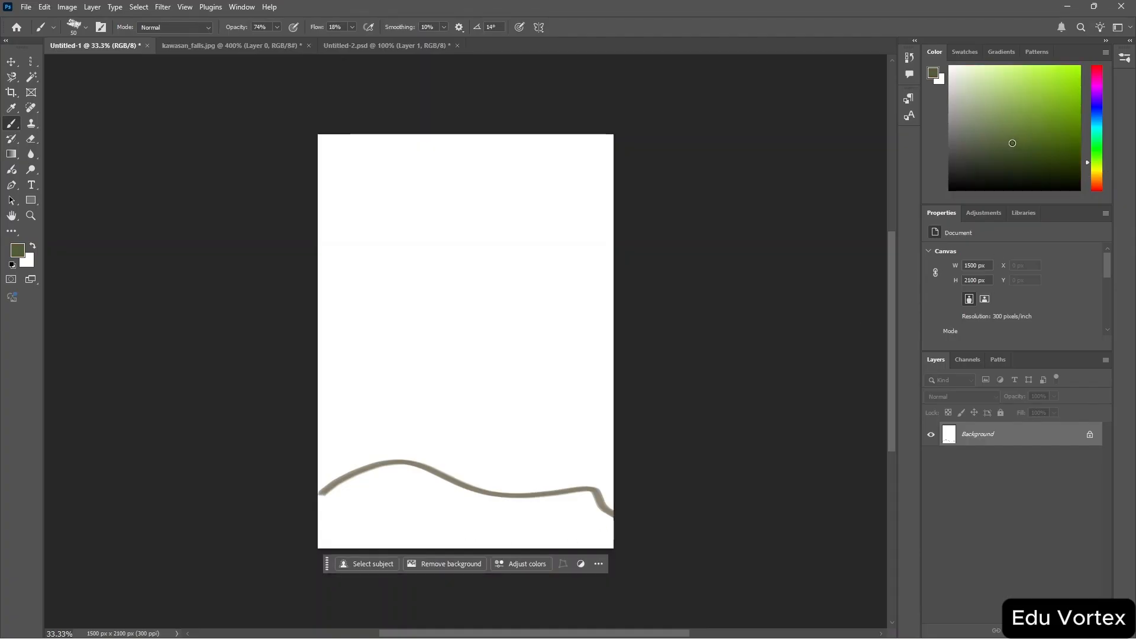
pyautogui.click(1012, 137)
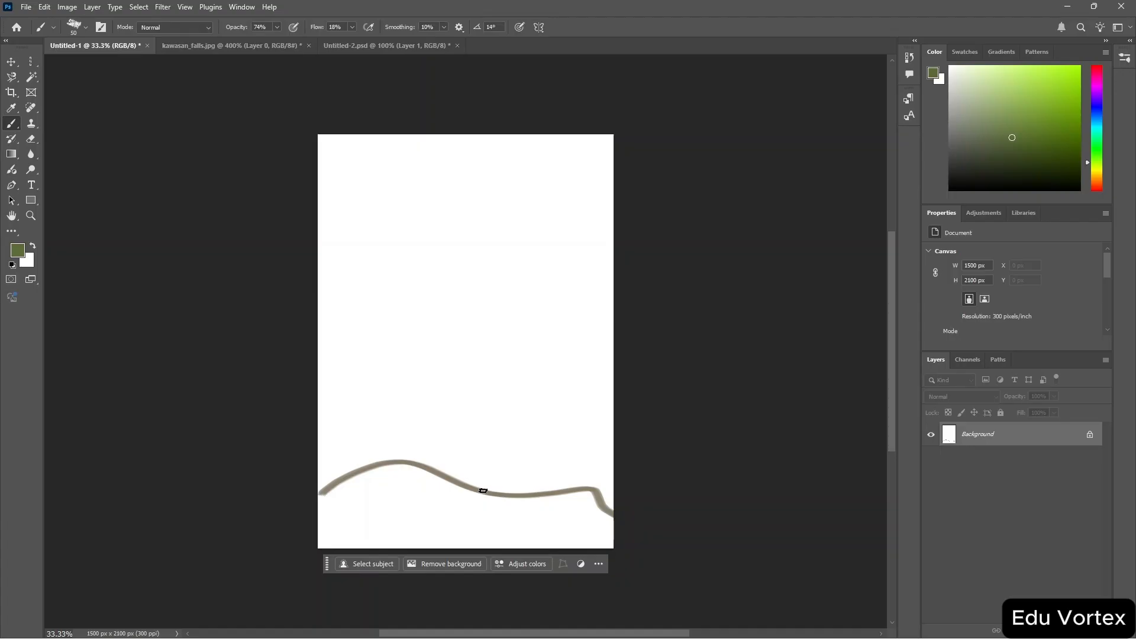
pyautogui.moveTo(482, 490); pyautogui.dragTo(472, 340)
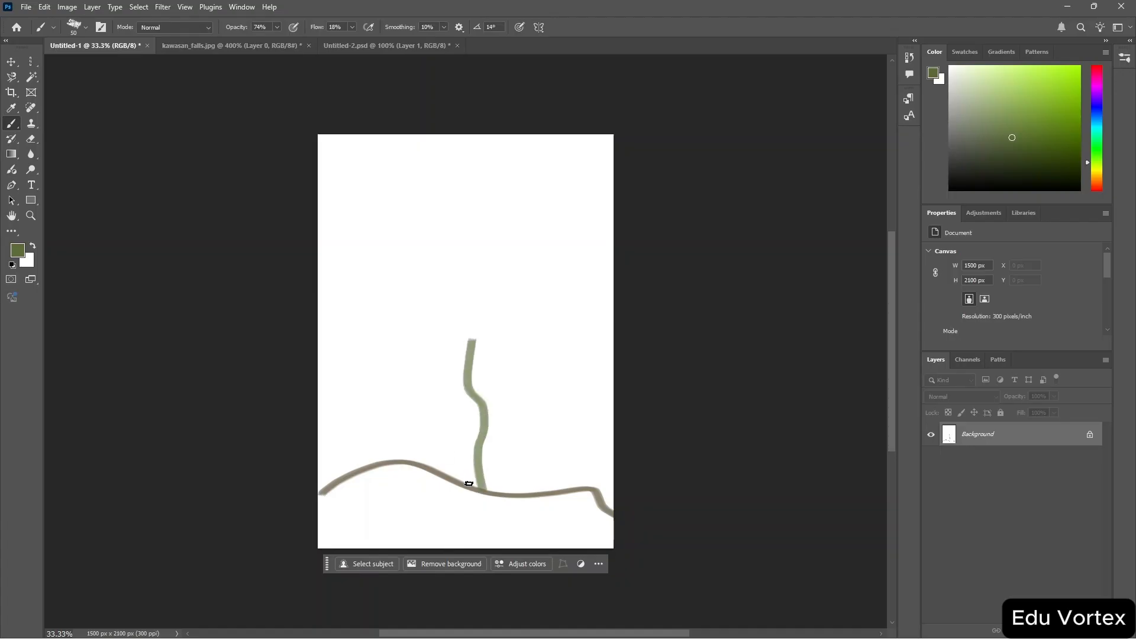
pyautogui.moveTo(469, 483)
pyautogui.mouseDown()
pyautogui.moveTo(484, 461)
pyautogui.moveTo(470, 339)
pyautogui.moveTo(483, 343)
pyautogui.moveTo(481, 471)
pyautogui.moveTo(496, 485)
pyautogui.moveTo(474, 484)
pyautogui.moveTo(504, 496)
pyautogui.mouseUp()
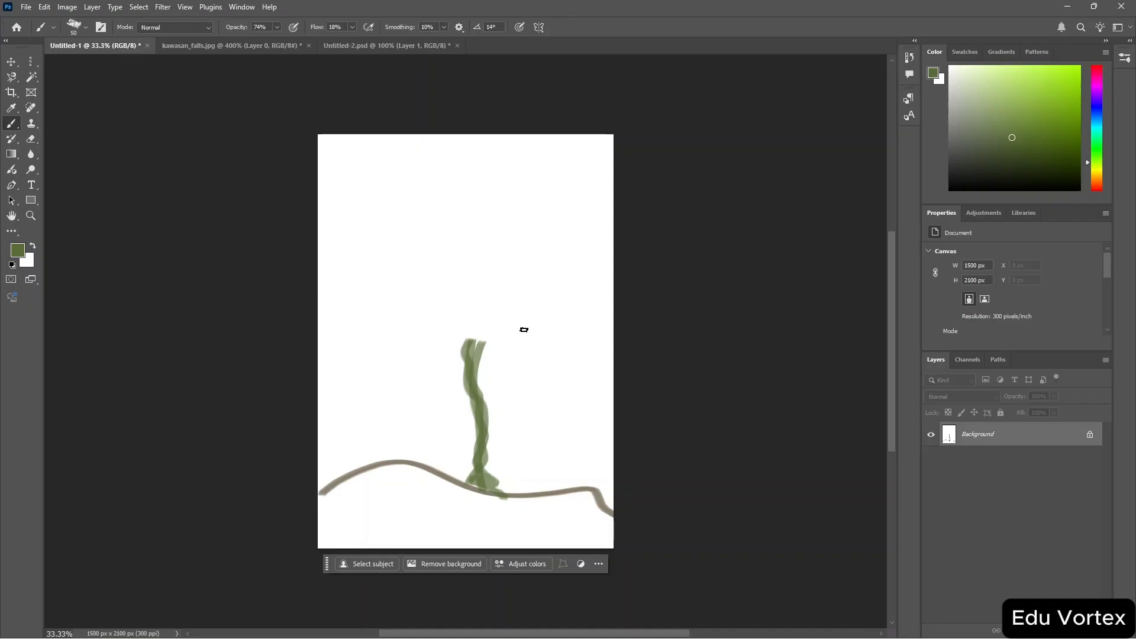
# Convert the locked Background layer of the painting into a regular layer.
pyautogui.click(1090, 437)
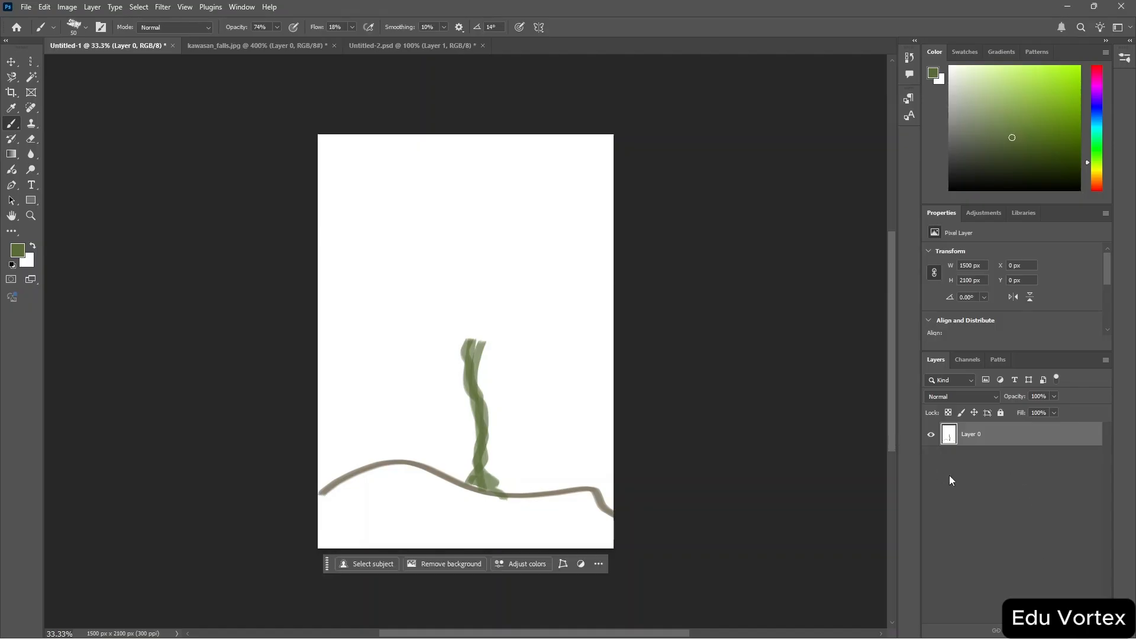
pyautogui.hotkey('ctrl', 'Tab')
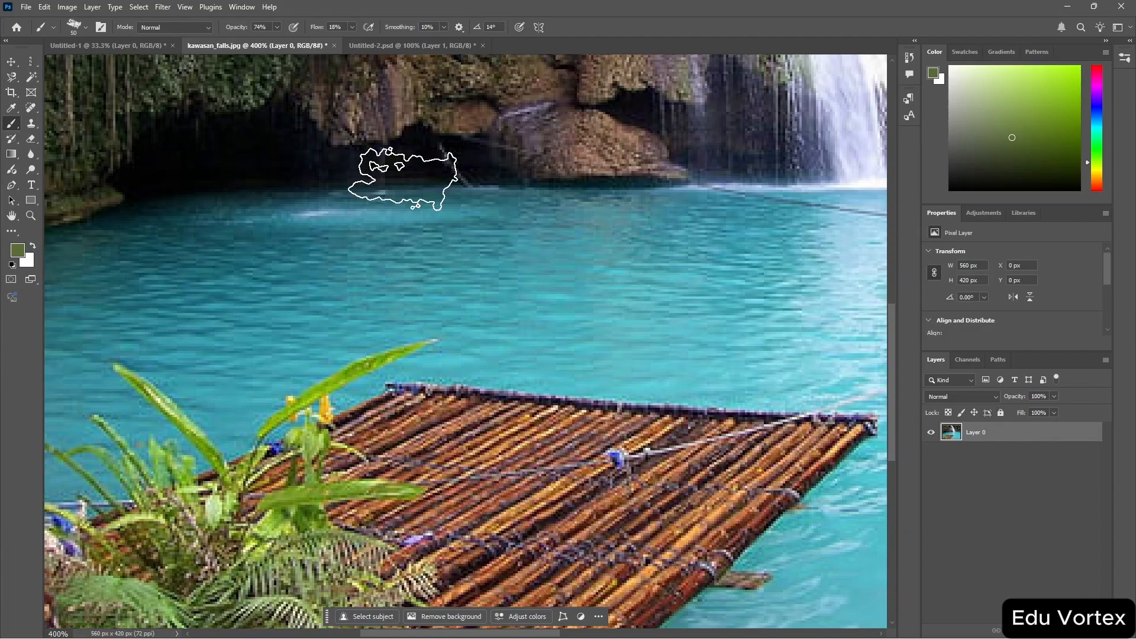
pyautogui.click(237, 7)
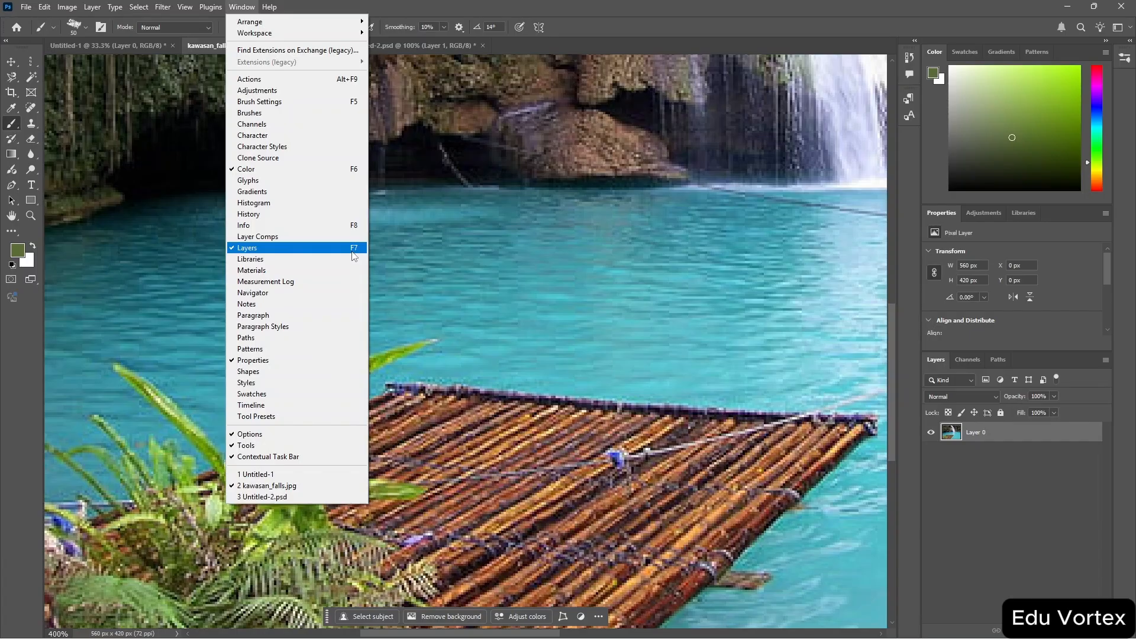
pyautogui.click(1051, 502)
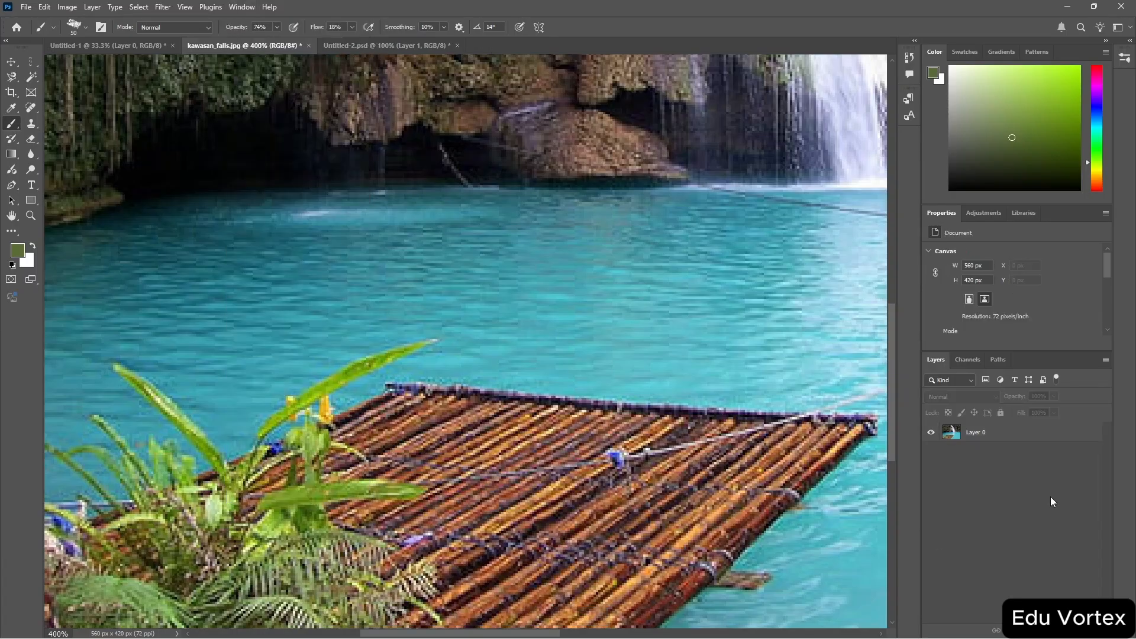
pyautogui.press('F7')
pyautogui.press('F7')
pyautogui.click(377, 43)
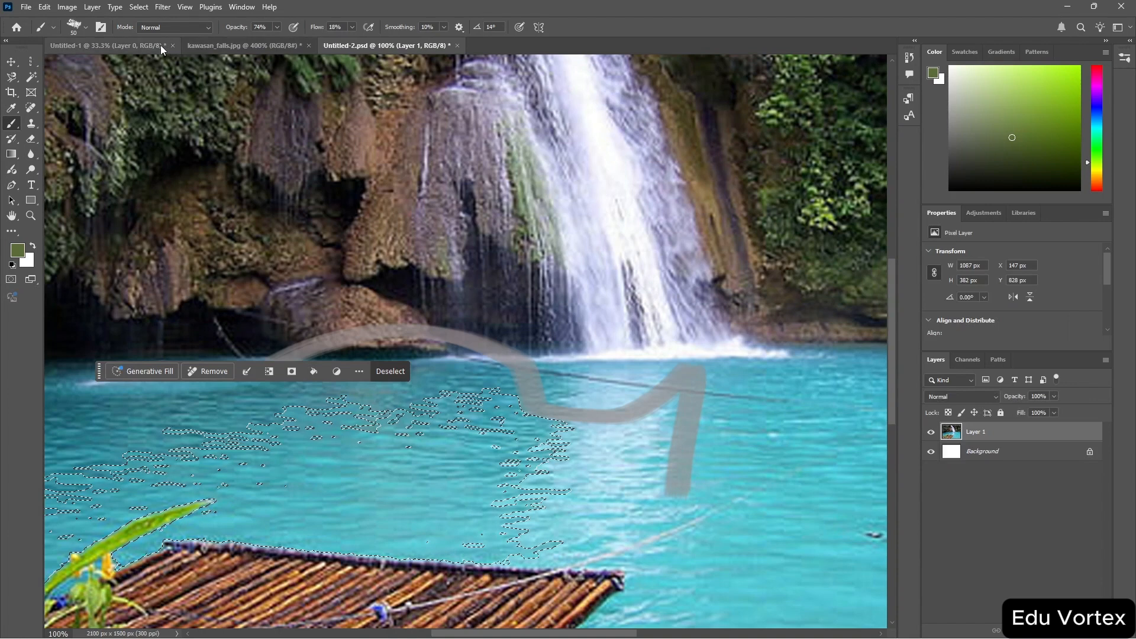
pyautogui.click(161, 45)
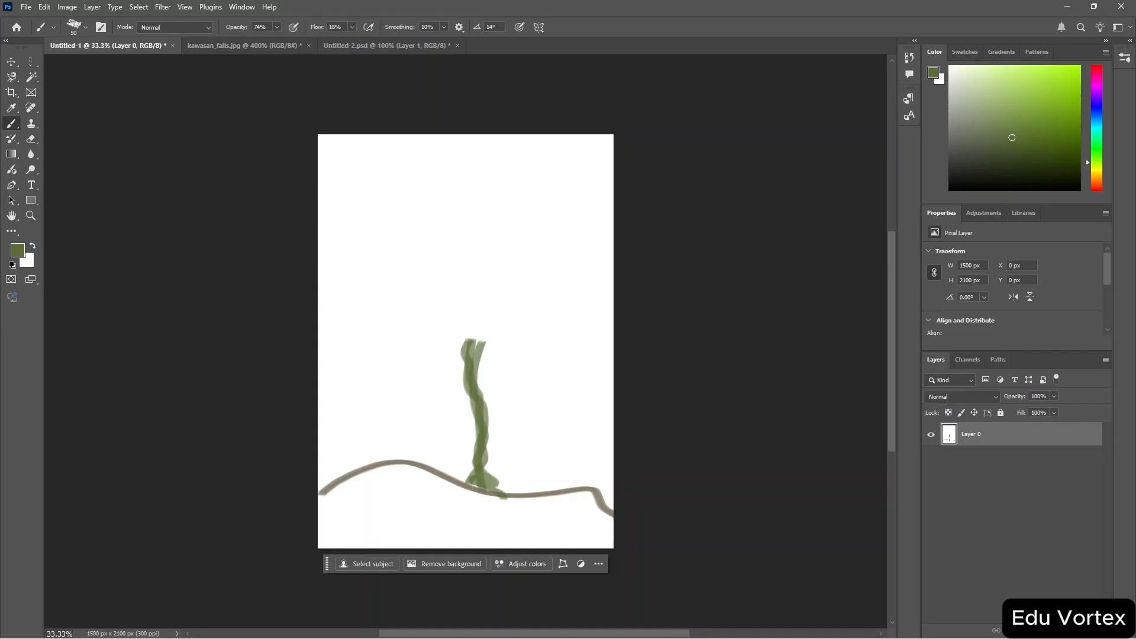
# Add a new layer and paint a light green leaf branching off the stem.
pyautogui.click(1086, 631)
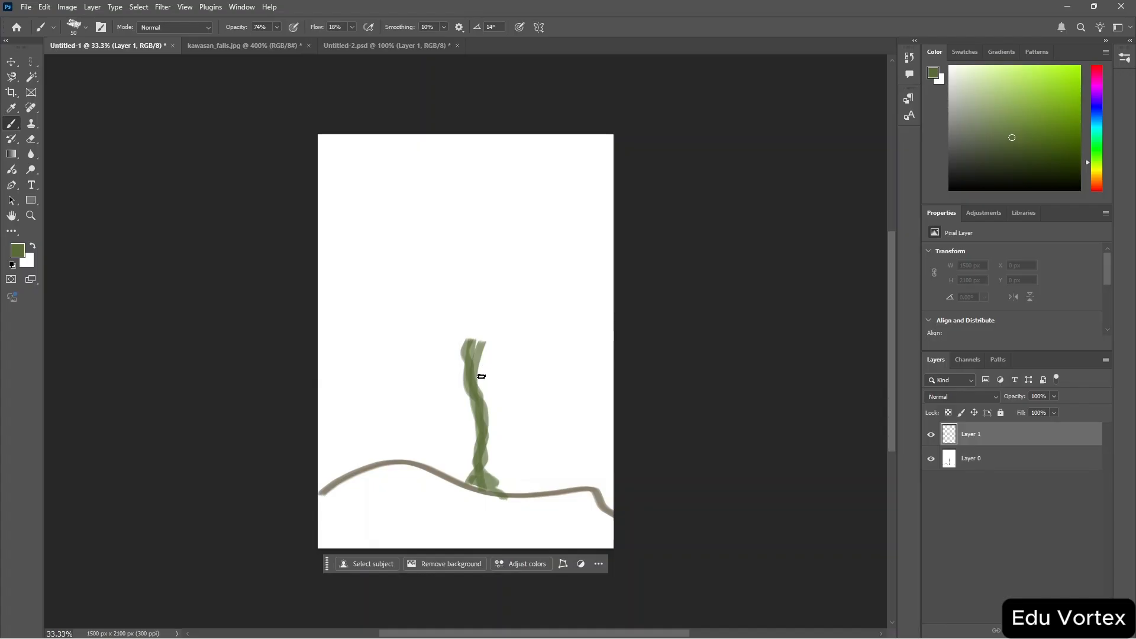
pyautogui.moveTo(478, 377); pyautogui.dragTo(555, 346)
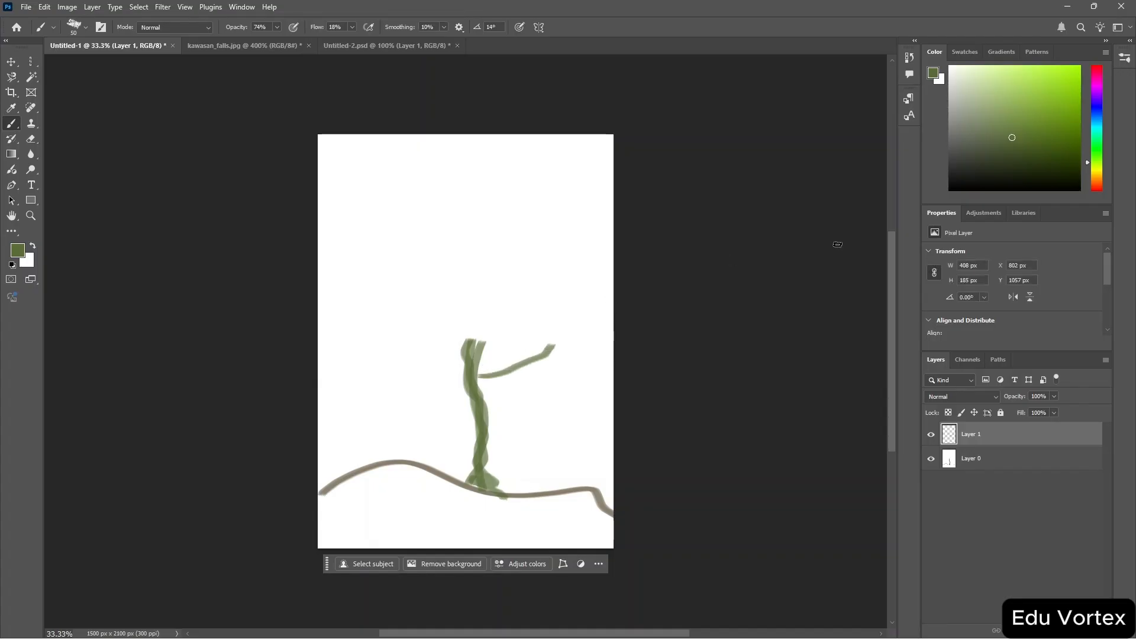
pyautogui.click(1025, 102)
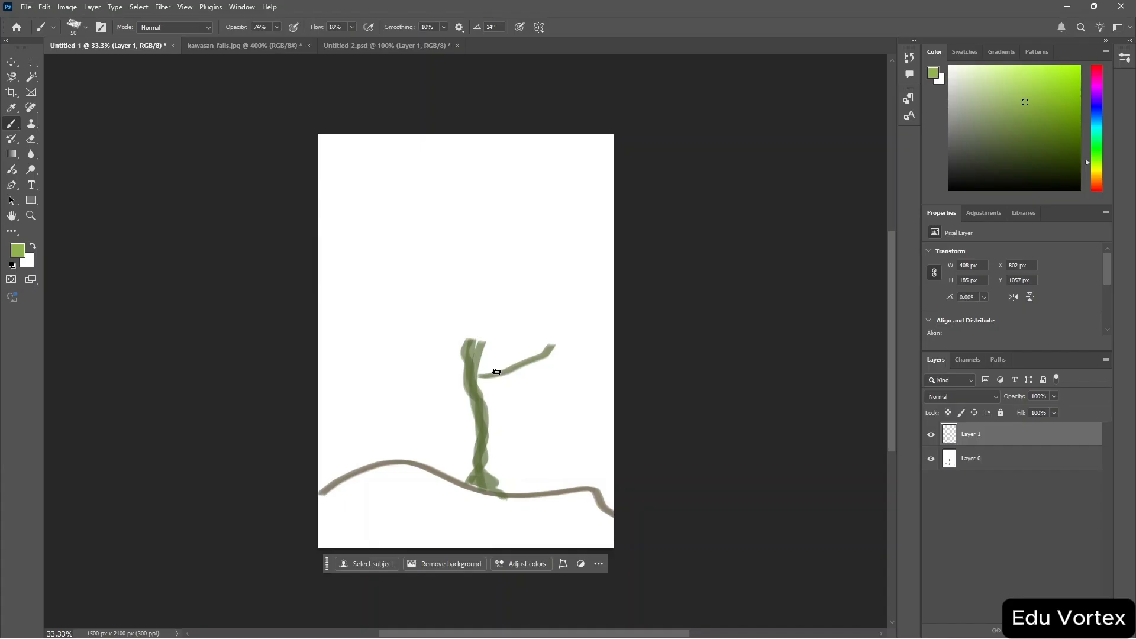
pyautogui.moveTo(496, 373)
pyautogui.mouseDown()
pyautogui.moveTo(517, 328)
pyautogui.moveTo(573, 319)
pyautogui.moveTo(561, 368)
pyautogui.moveTo(512, 396)
pyautogui.moveTo(502, 371)
pyautogui.mouseUp()
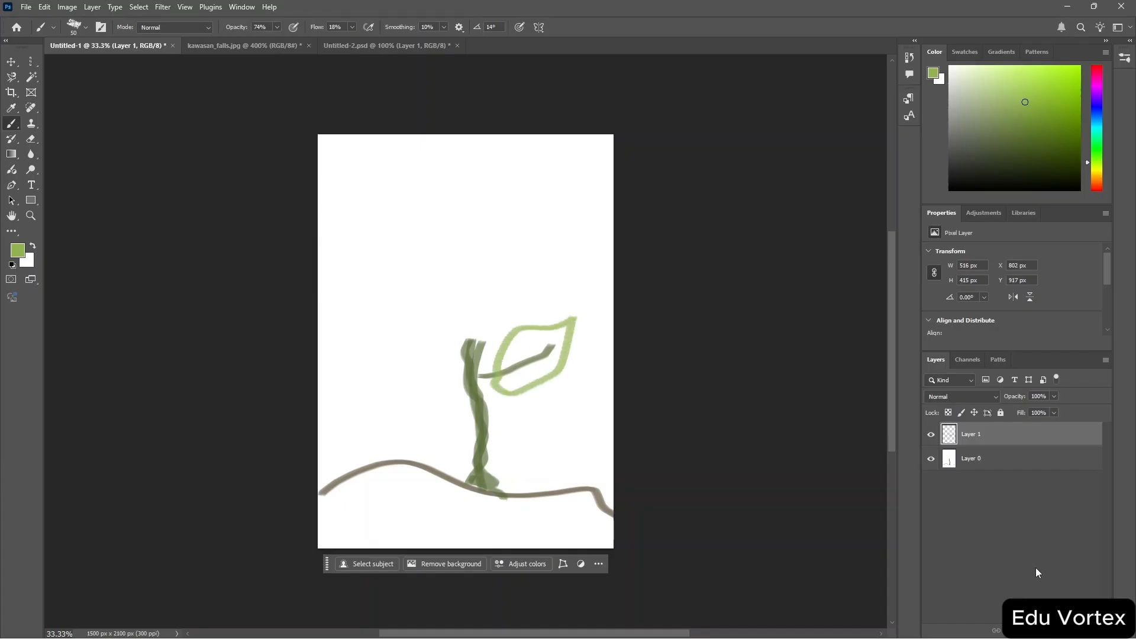
# Add another layer, pick a yellow colour and paint flower petals at the top of the stem.
pyautogui.click(1082, 631)
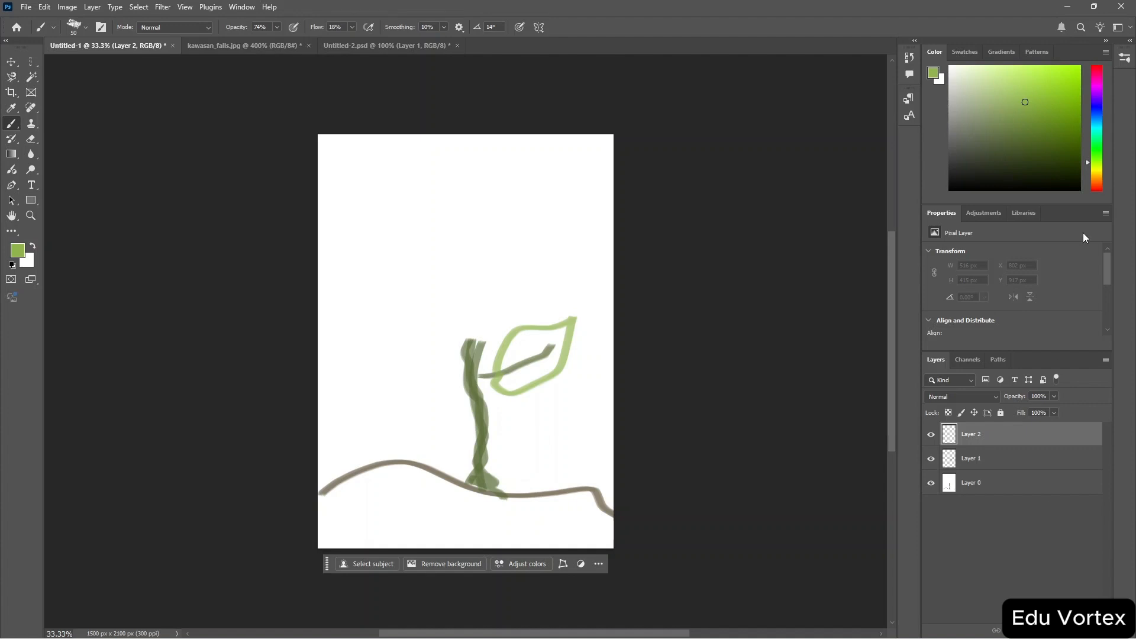
pyautogui.click(1096, 169)
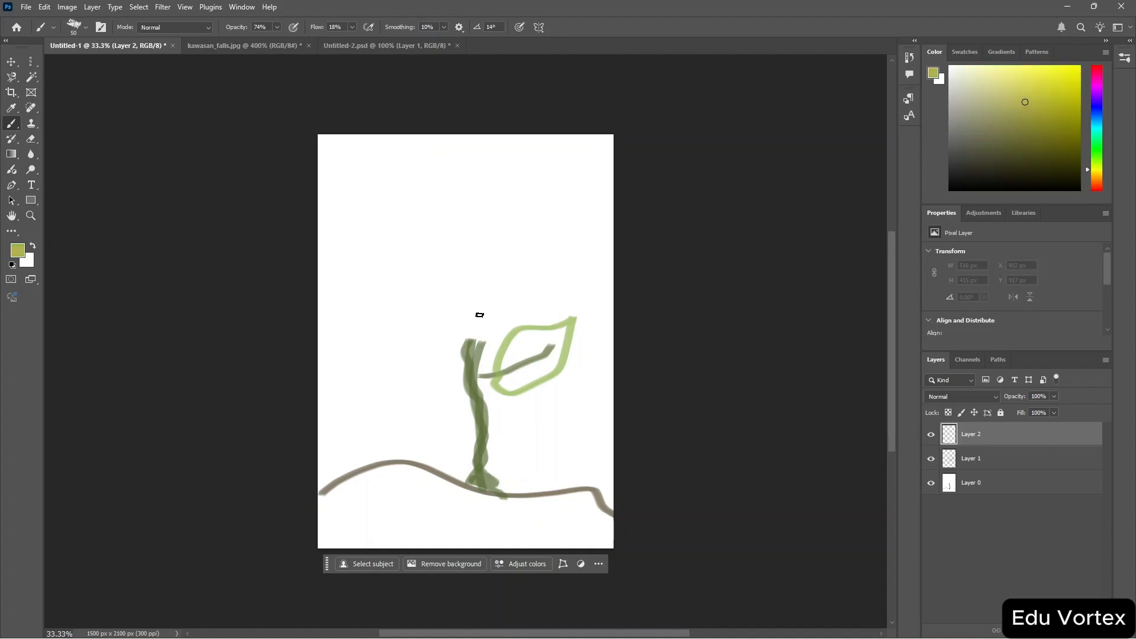
pyautogui.moveTo(475, 319)
pyautogui.mouseDown()
pyautogui.moveTo(391, 301)
pyautogui.moveTo(419, 254)
pyautogui.moveTo(474, 314)
pyautogui.moveTo(467, 277)
pyautogui.moveTo(482, 216)
pyautogui.moveTo(488, 280)
pyautogui.moveTo(449, 356)
pyautogui.moveTo(480, 348)
pyautogui.moveTo(487, 298)
pyautogui.moveTo(519, 264)
pyautogui.moveTo(485, 343)
pyautogui.moveTo(489, 314)
pyautogui.mouseUp()
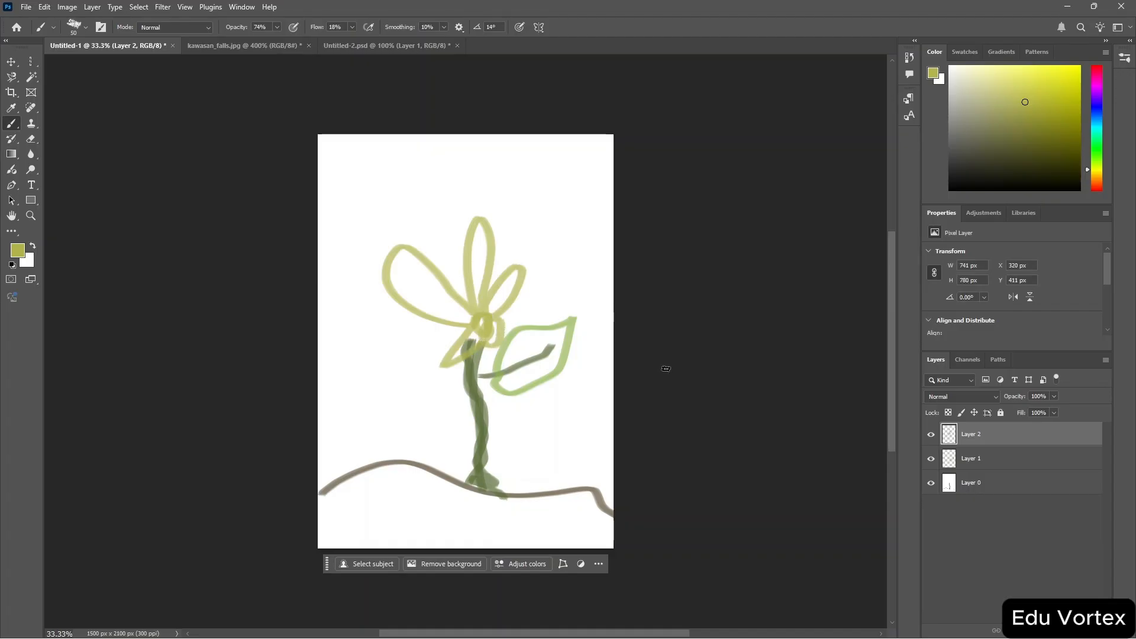
# Rename the top layer as flower.
pyautogui.doubleClick(979, 434)
pyautogui.write('flower')
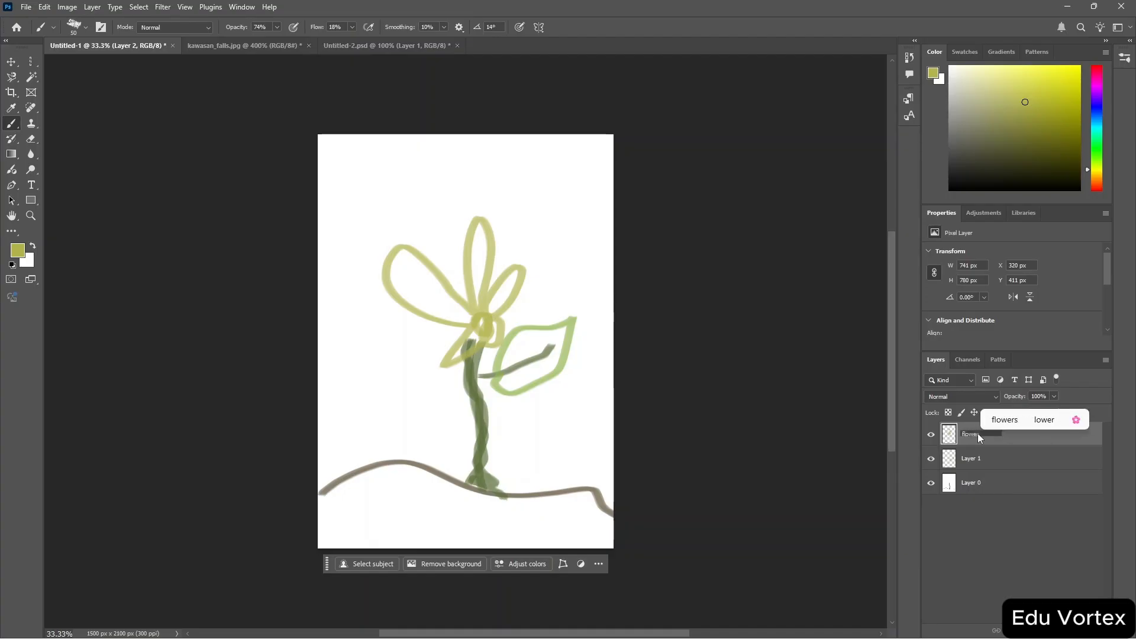
pyautogui.press('Return')
# Rename the middle layer as leaf.
pyautogui.doubleClick(971, 466)
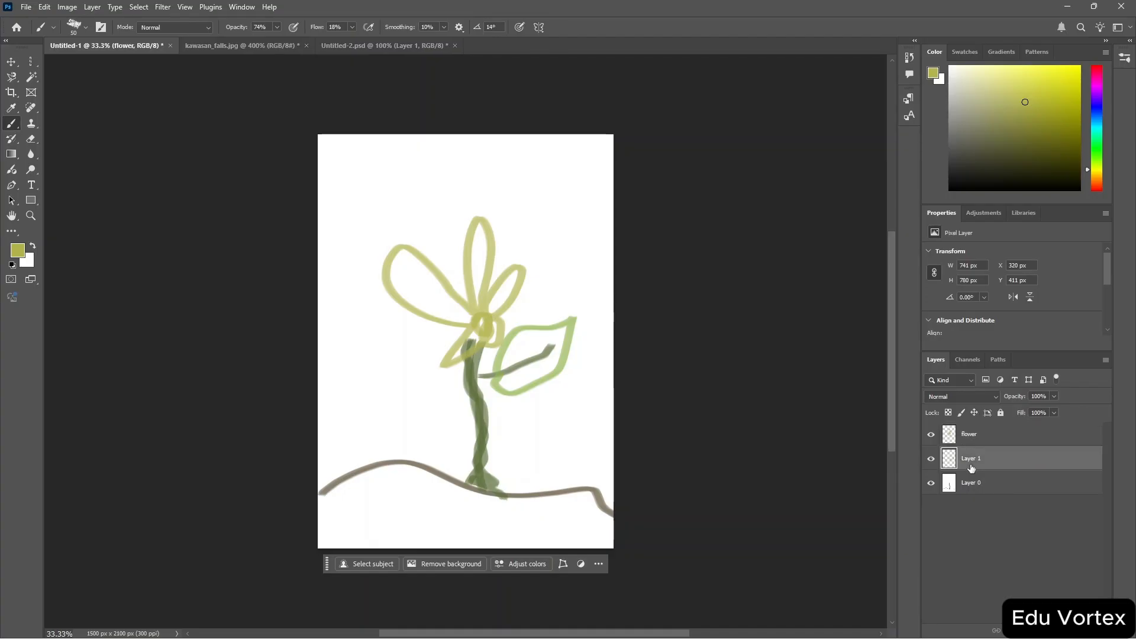
pyautogui.write('leaf')
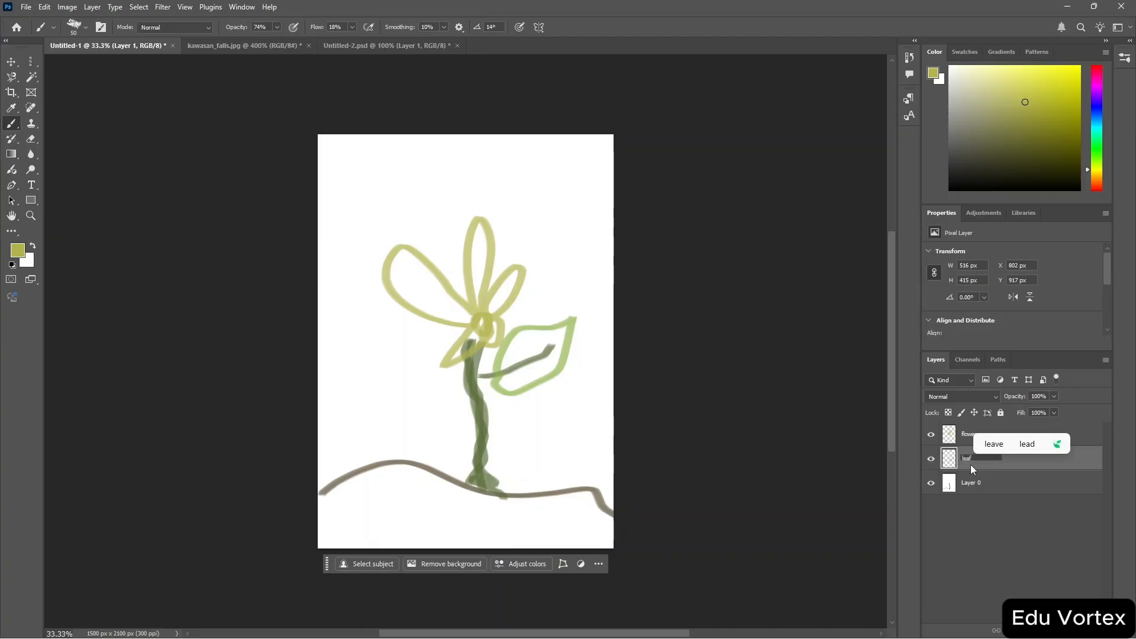
pyautogui.press('Return')
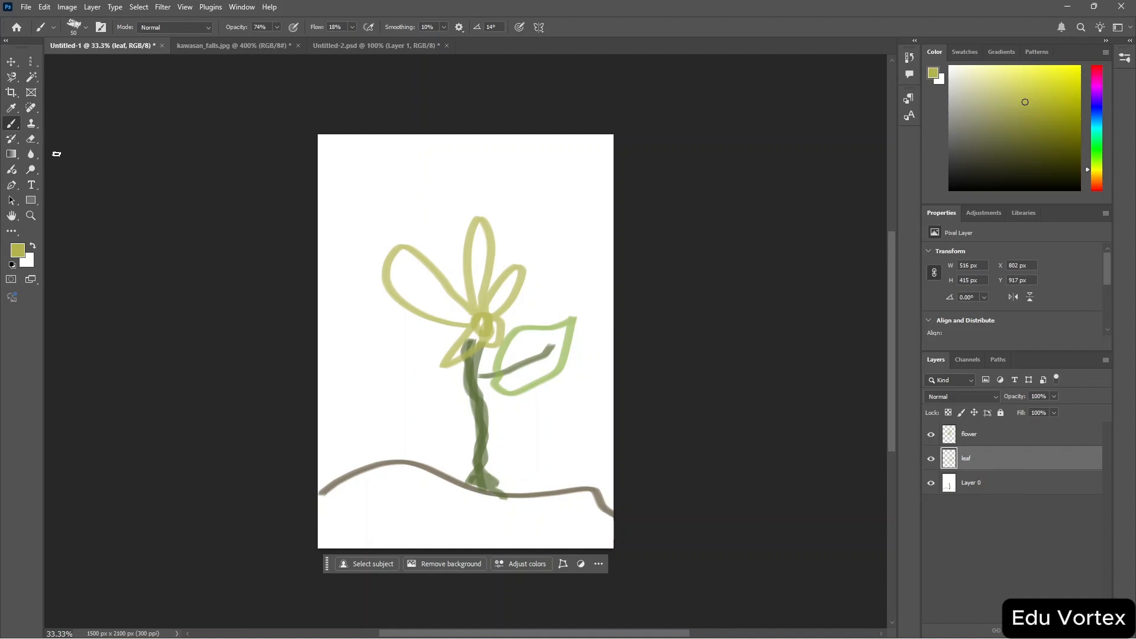
# Erase part of the leaf with the Eraser Tool, then undo the erasure and the leaf rename.
pyautogui.click(32, 139)
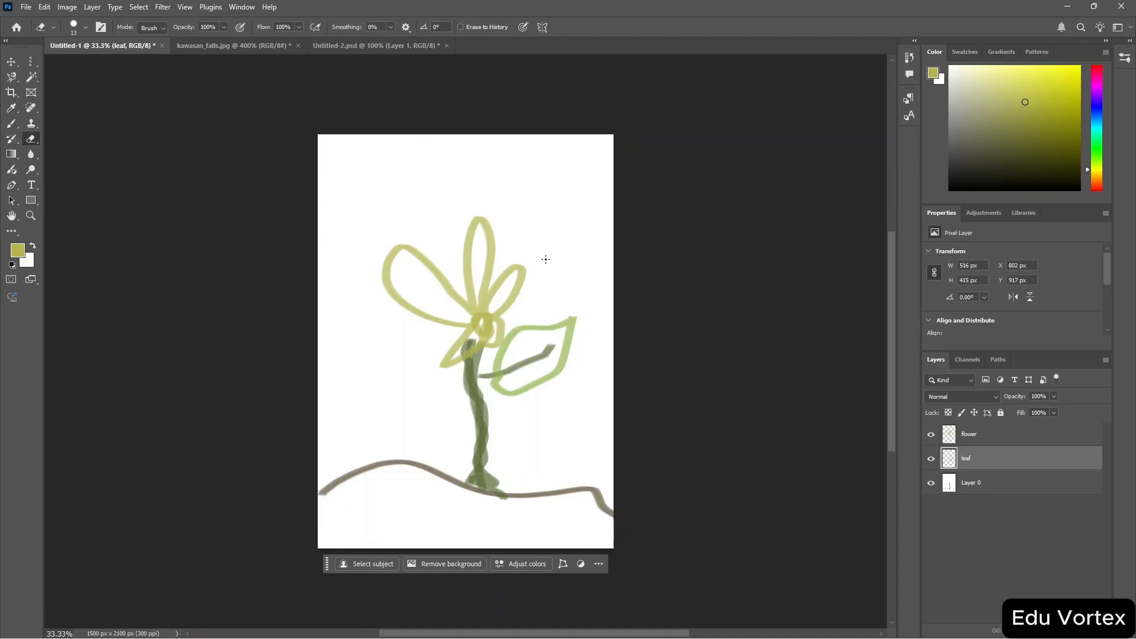
pyautogui.moveTo(514, 329)
pyautogui.mouseDown()
pyautogui.moveTo(495, 362)
pyautogui.moveTo(591, 307)
pyautogui.moveTo(517, 396)
pyautogui.moveTo(576, 261)
pyautogui.moveTo(562, 396)
pyautogui.mouseUp()
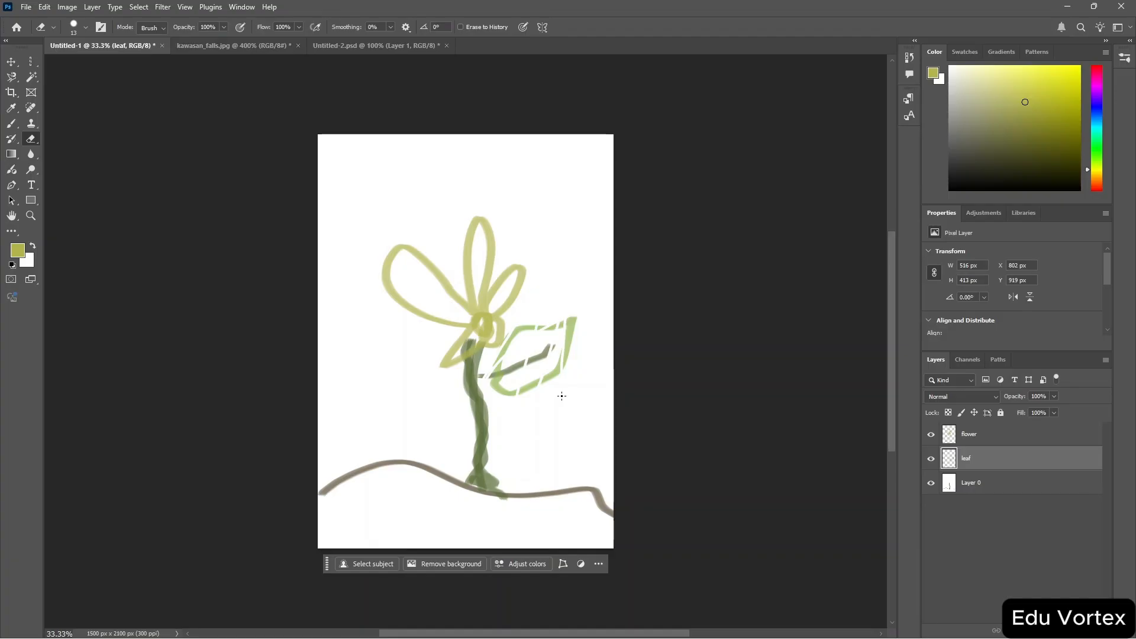
pyautogui.hotkey('ctrl', 'z')
pyautogui.hotkey('ctrl', 'z')
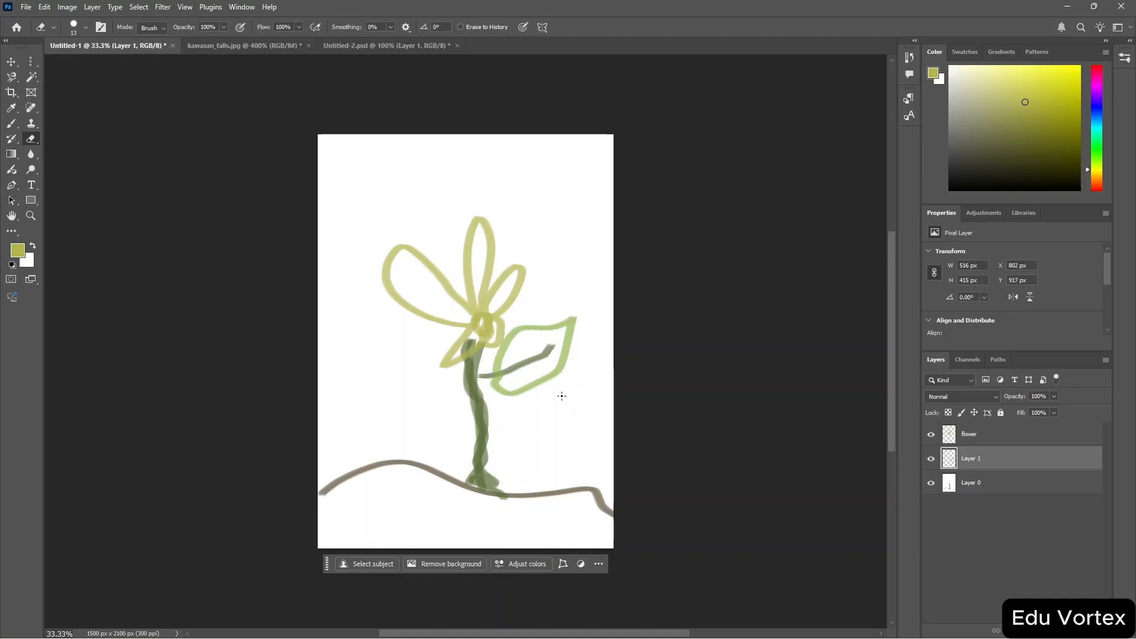
# Add a layer mask to the leaf layer and brush on the mask with black, then with white.
pyautogui.click(248, 47)
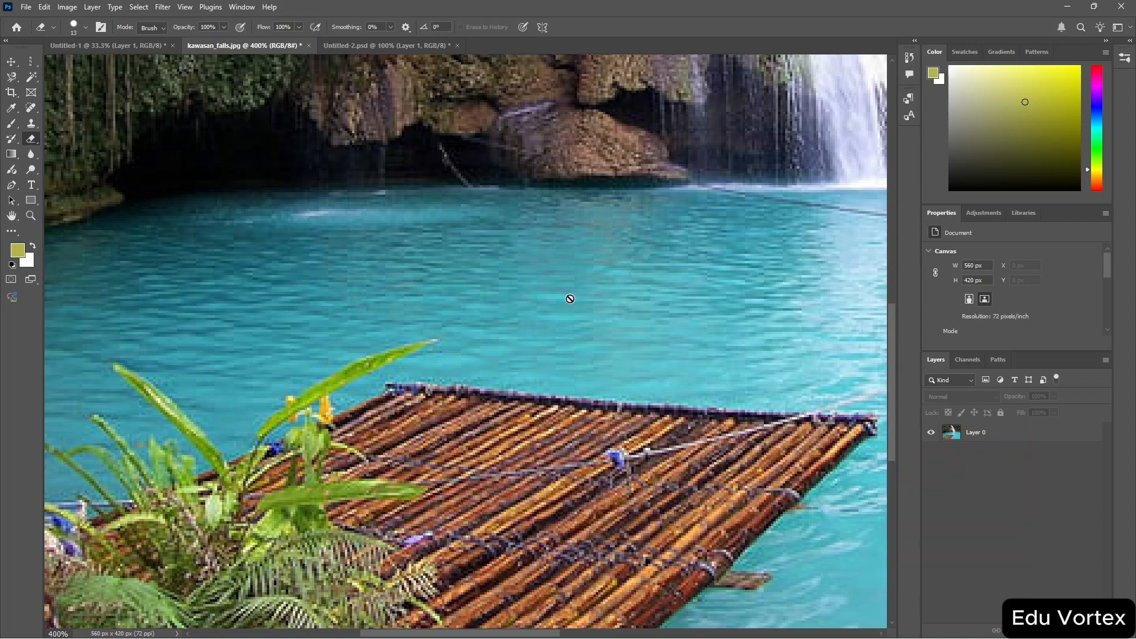
pyautogui.click(122, 47)
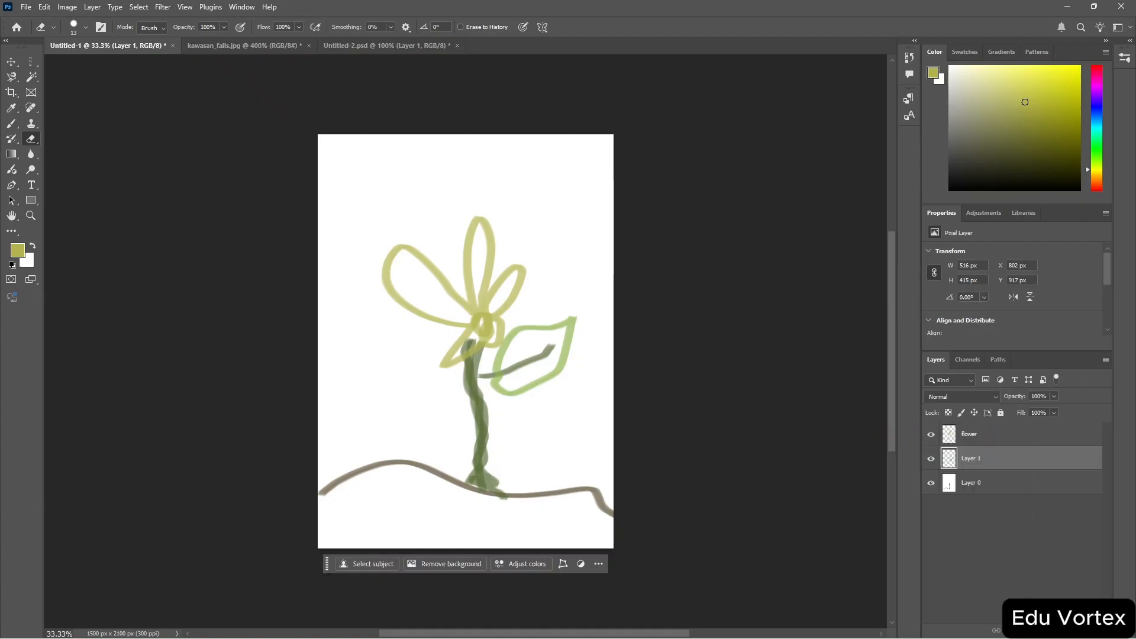
pyautogui.click(1028, 631)
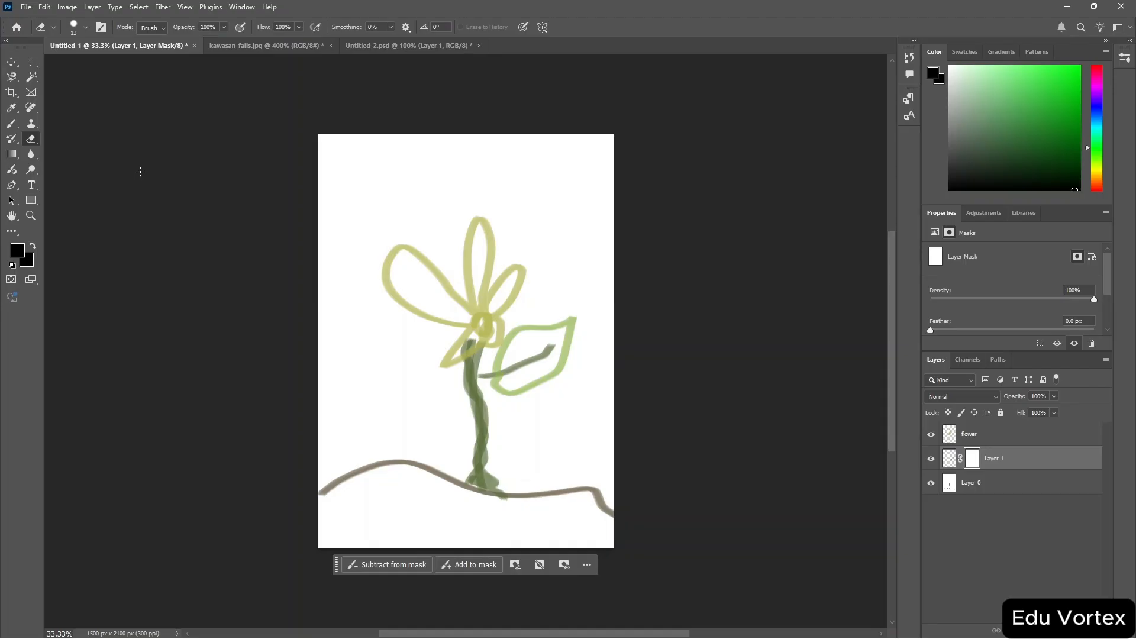
pyautogui.press('b')
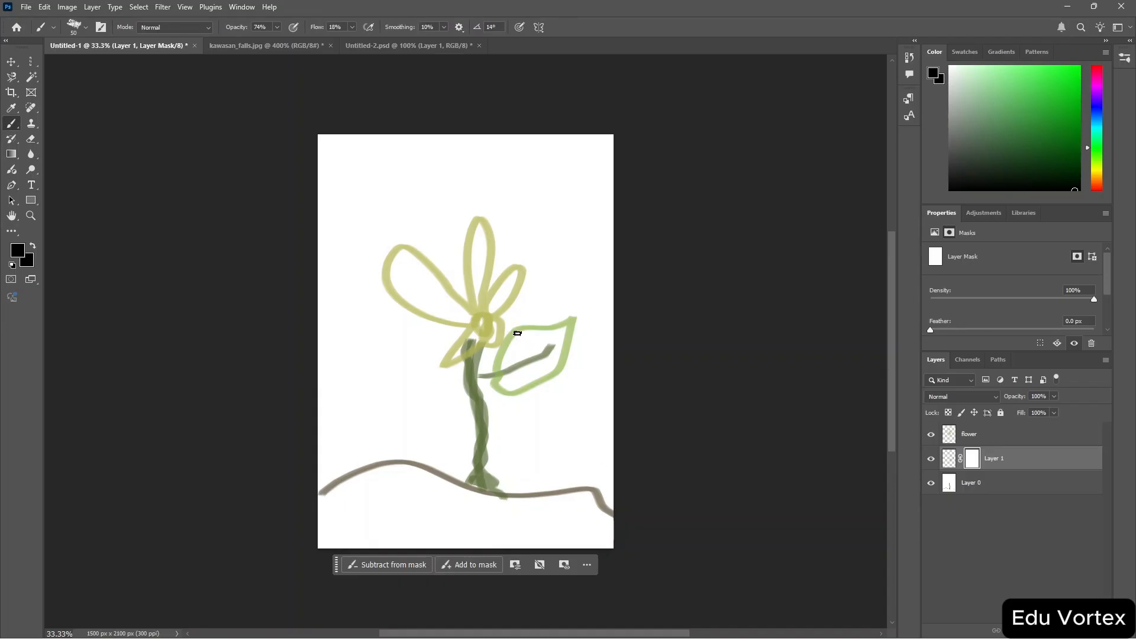
pyautogui.moveTo(516, 332)
pyautogui.mouseDown()
pyautogui.moveTo(491, 359)
pyautogui.moveTo(509, 370)
pyautogui.moveTo(519, 329)
pyautogui.moveTo(482, 378)
pyautogui.moveTo(530, 330)
pyautogui.moveTo(498, 362)
pyautogui.moveTo(509, 367)
pyautogui.moveTo(515, 325)
pyautogui.mouseUp()
pyautogui.click(950, 67)
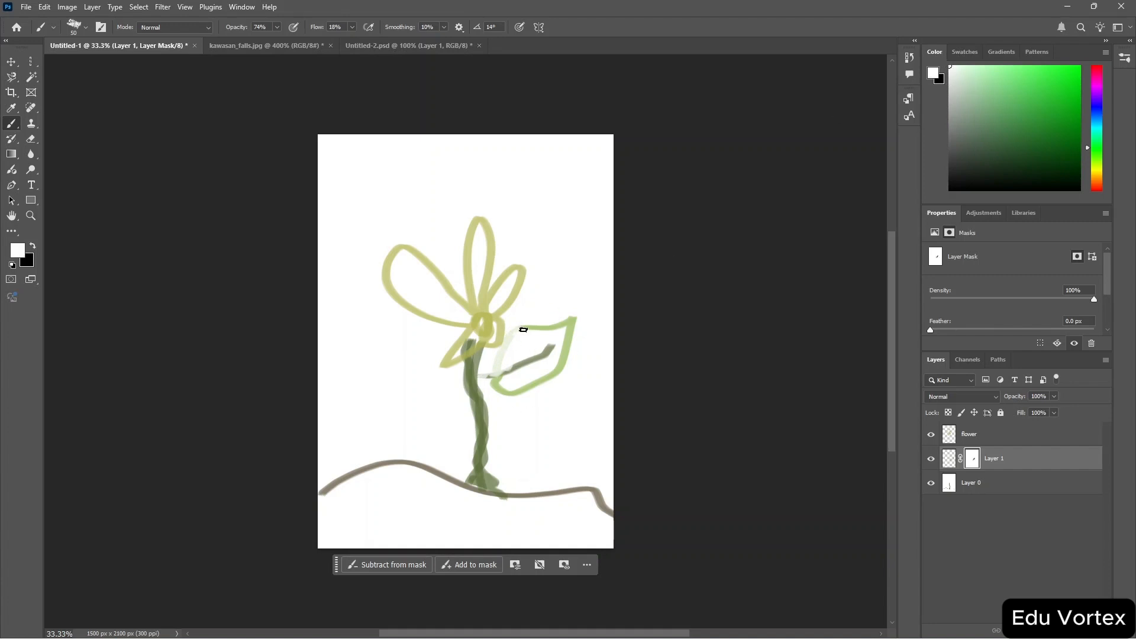
pyautogui.moveTo(524, 330)
pyautogui.mouseDown()
pyautogui.moveTo(493, 382)
pyautogui.moveTo(525, 320)
pyautogui.moveTo(480, 385)
pyautogui.mouseUp()
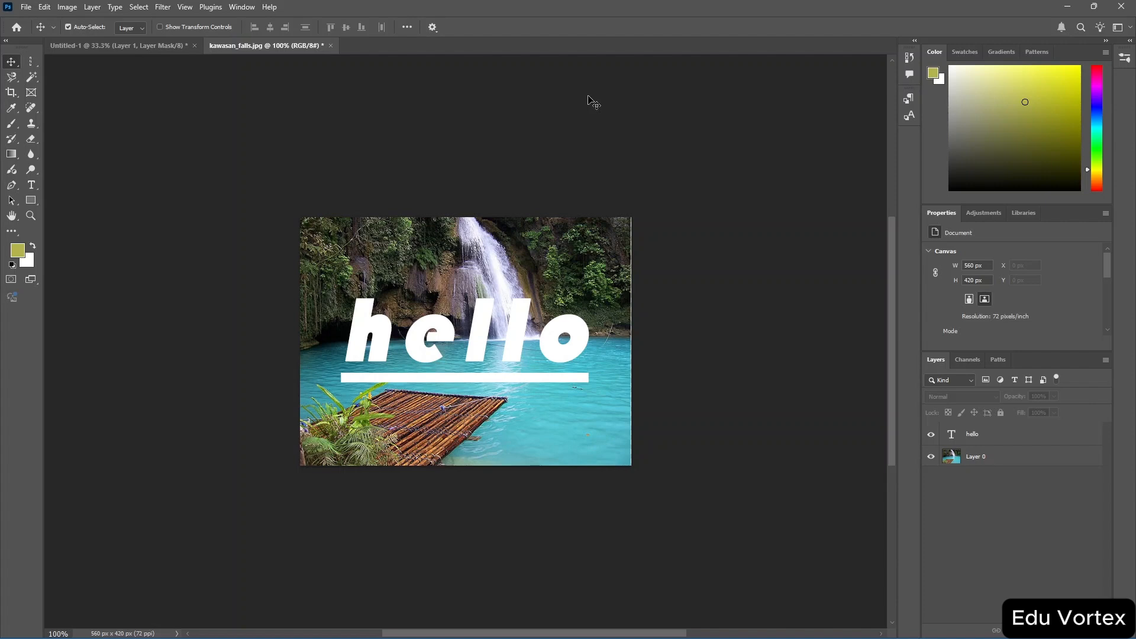
# Try cropping the kawasan_falls image to a tighter band of about 524 × 204 px around the hello text, then undo the crop.
pyautogui.press('ctrl')
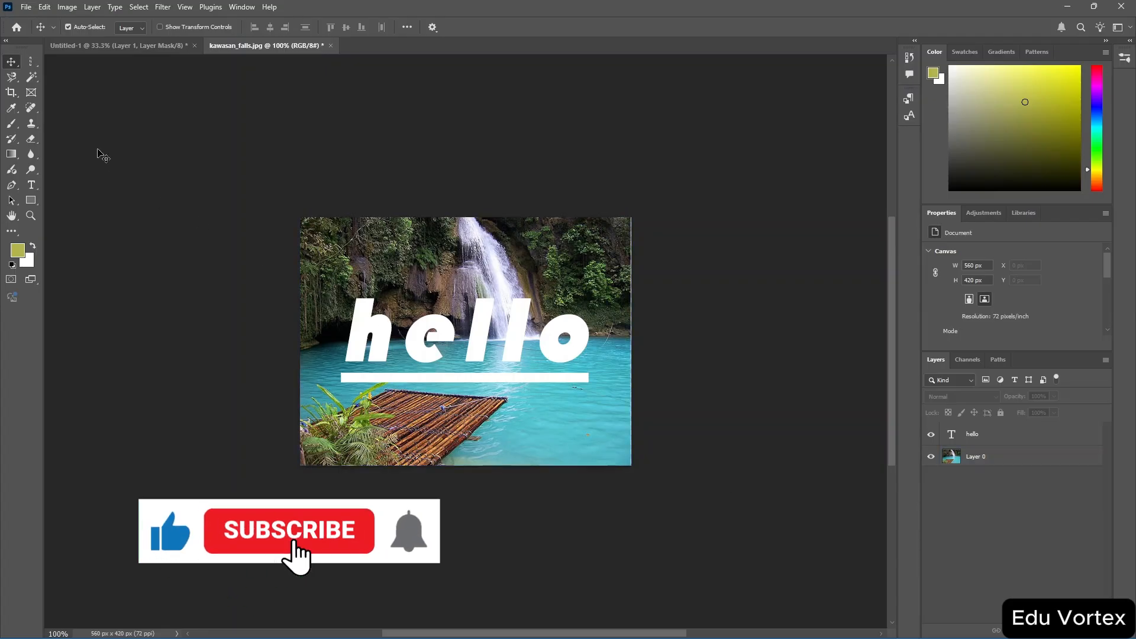
pyautogui.click(31, 93)
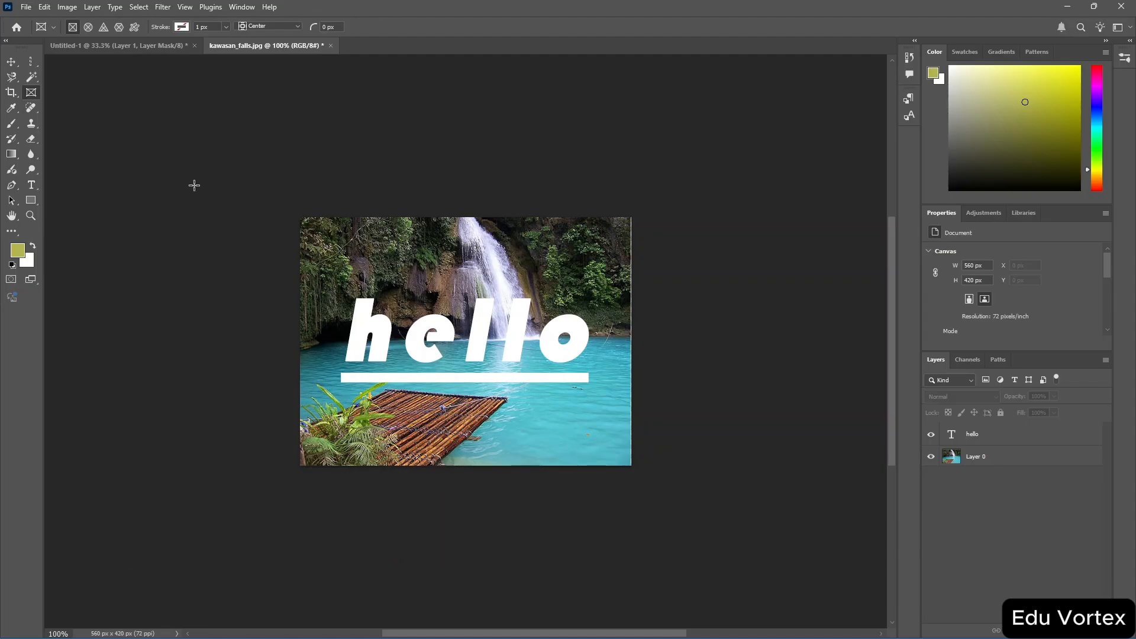
pyautogui.click(8, 95)
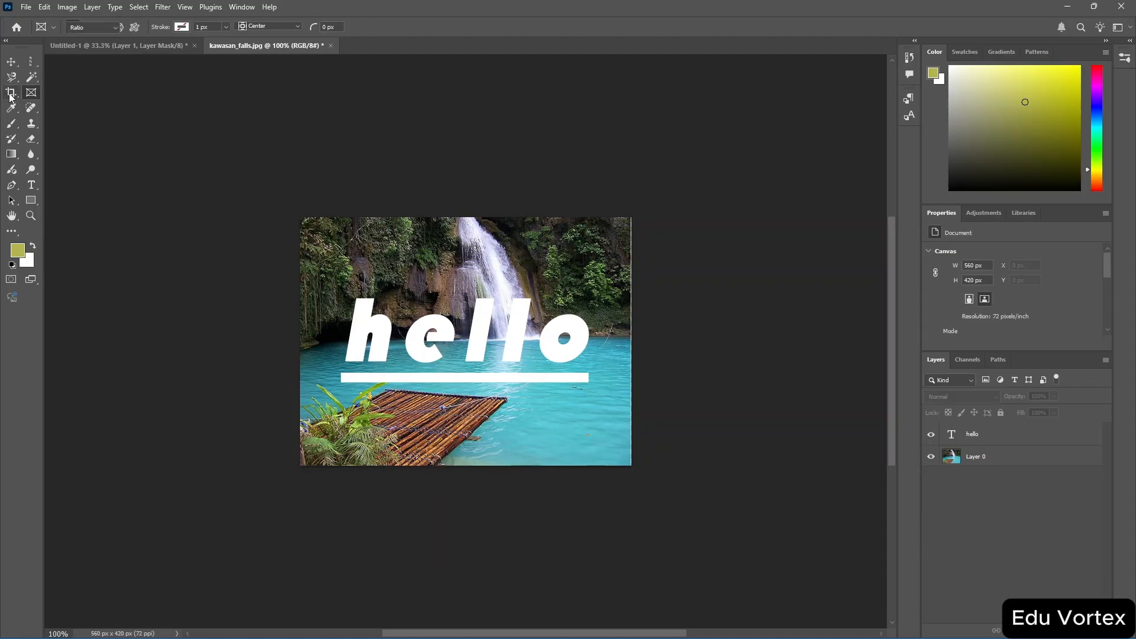
pyautogui.rightClick(10, 98)
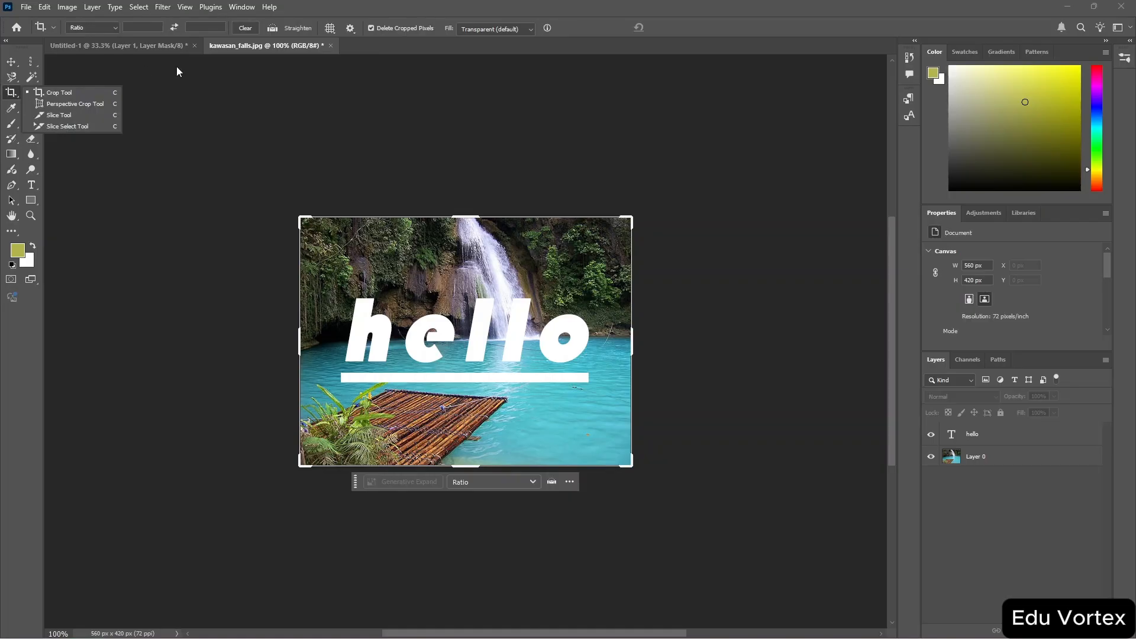
pyautogui.click(258, 123)
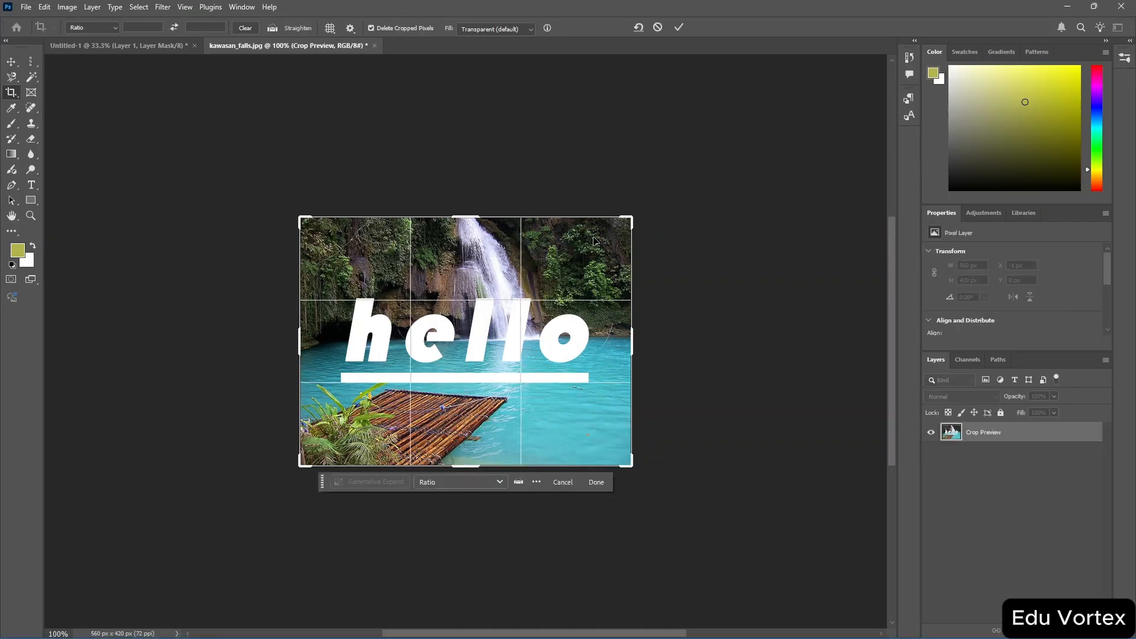
pyautogui.moveTo(628, 221); pyautogui.dragTo(618, 258)
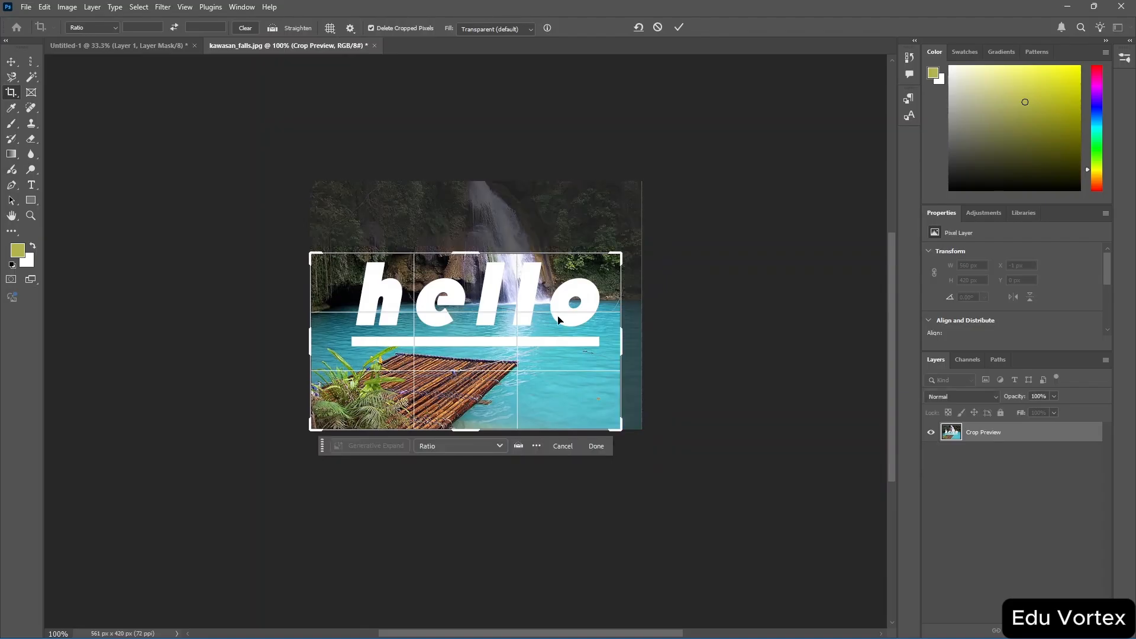
pyautogui.moveTo(474, 430); pyautogui.dragTo(513, 391)
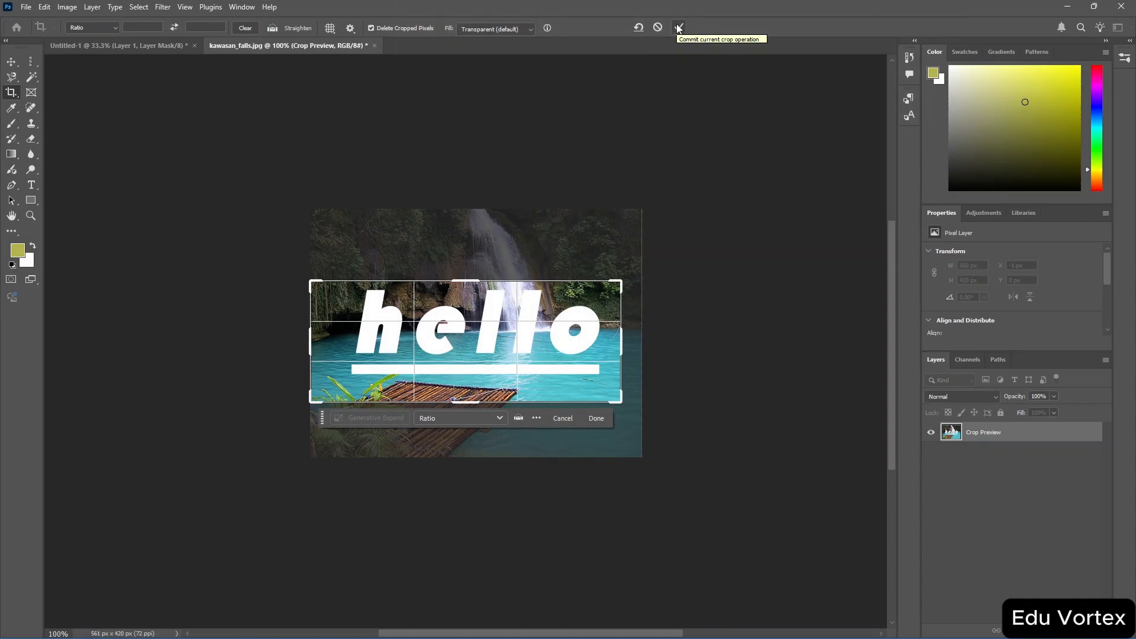
pyautogui.click(678, 28)
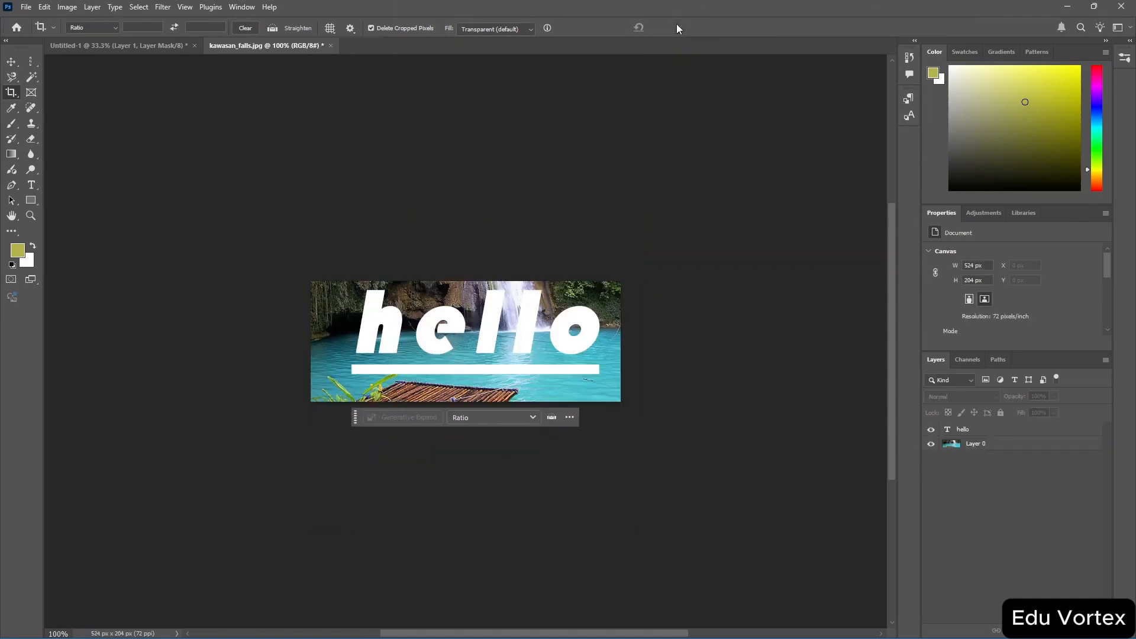
pyautogui.hotkey('ctrl', 'z')
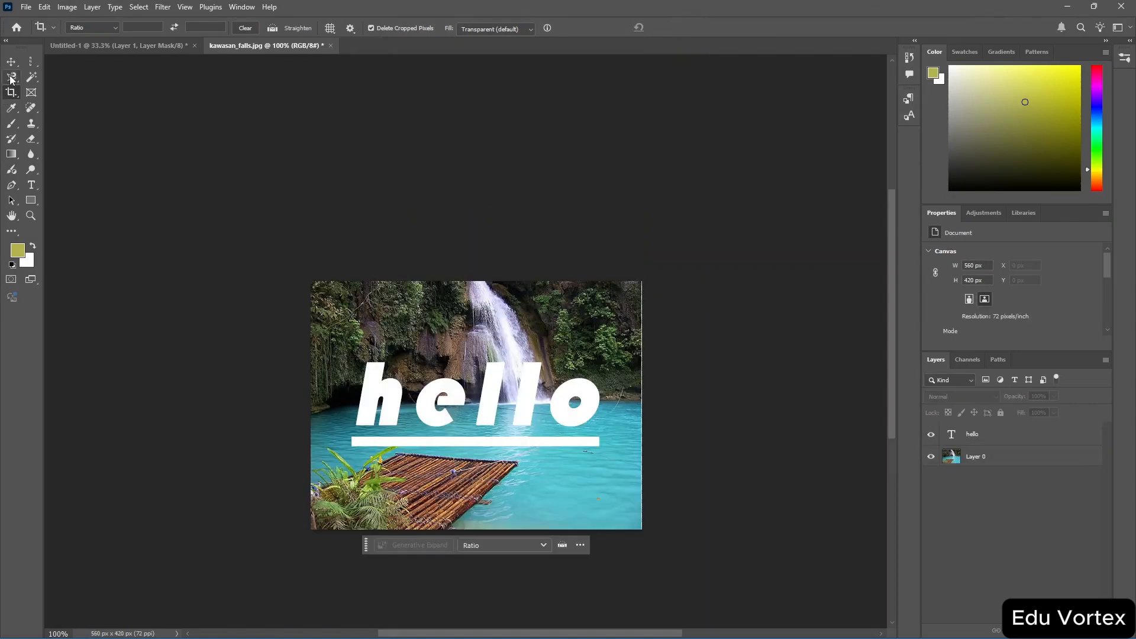
# Pick the Rectangular Marquee Tool and draw a rectangular selection around the hello text.
pyautogui.click(32, 63)
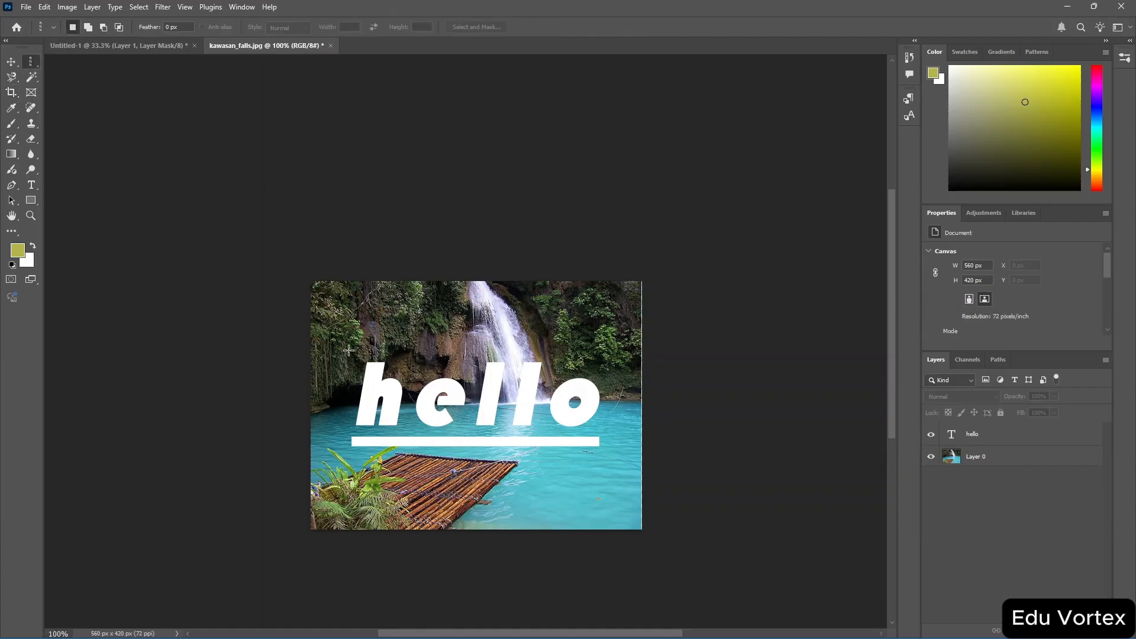
pyautogui.rightClick(33, 64)
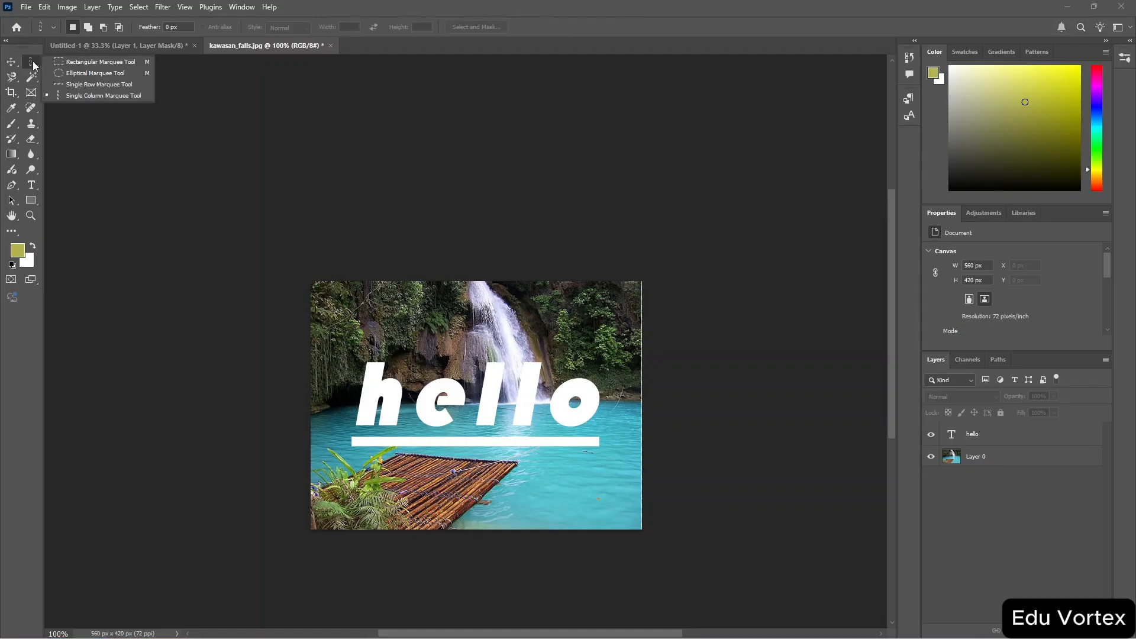
pyautogui.click(63, 63)
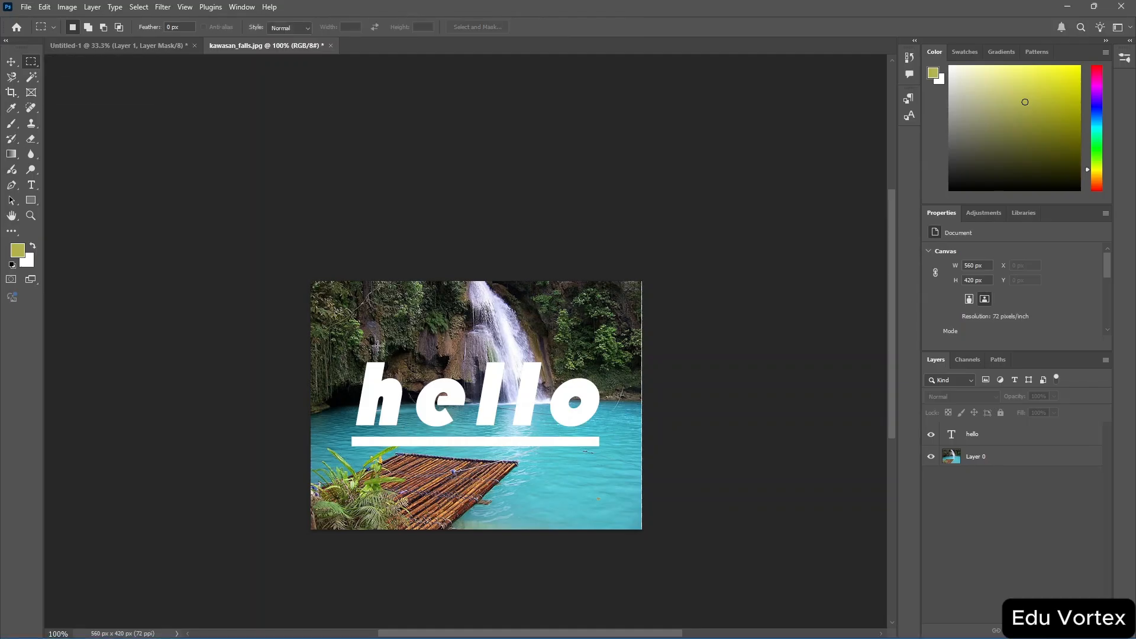
pyautogui.moveTo(411, 401); pyautogui.dragTo(607, 464)
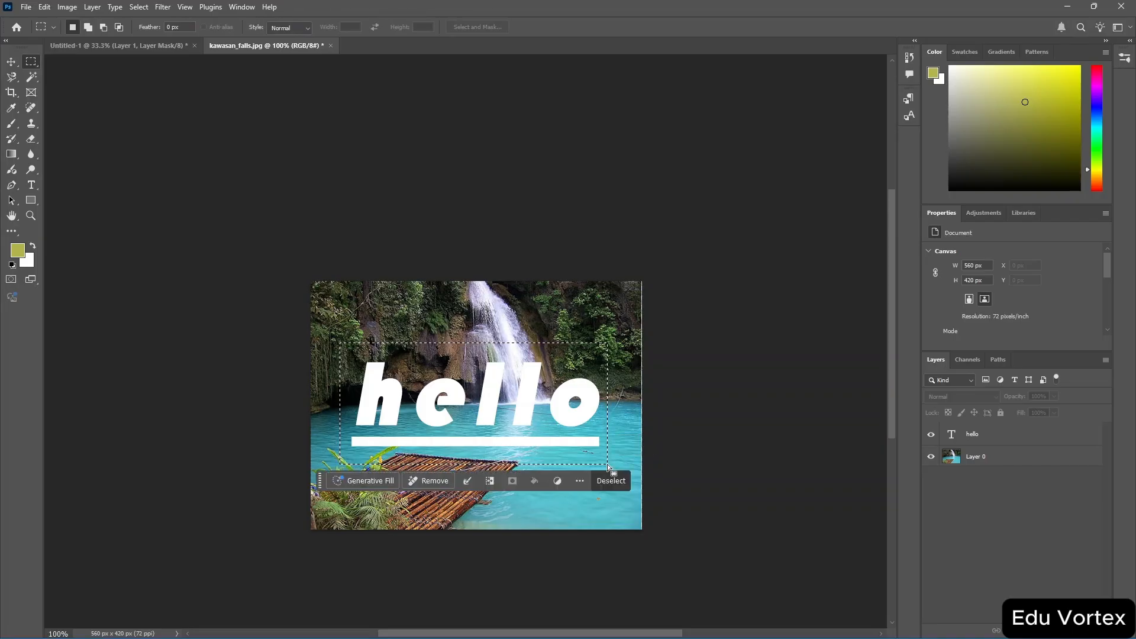
# Open the selection's context menu, dismiss it, and nudge the marquee selection slightly upward.
pyautogui.rightClick(411, 386)
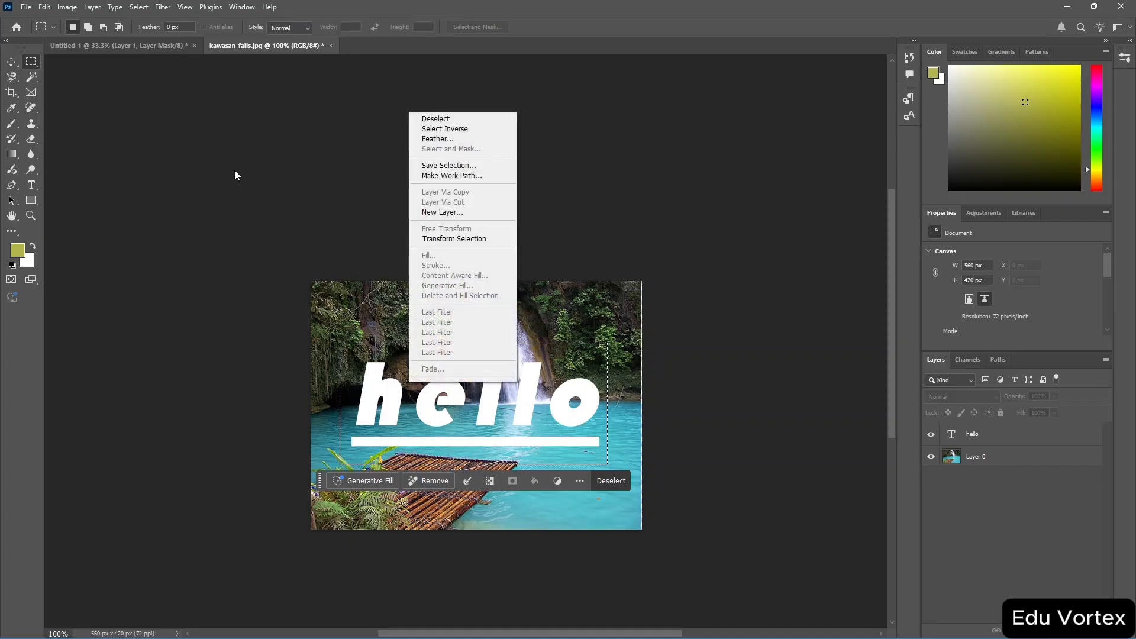
pyautogui.click(13, 64)
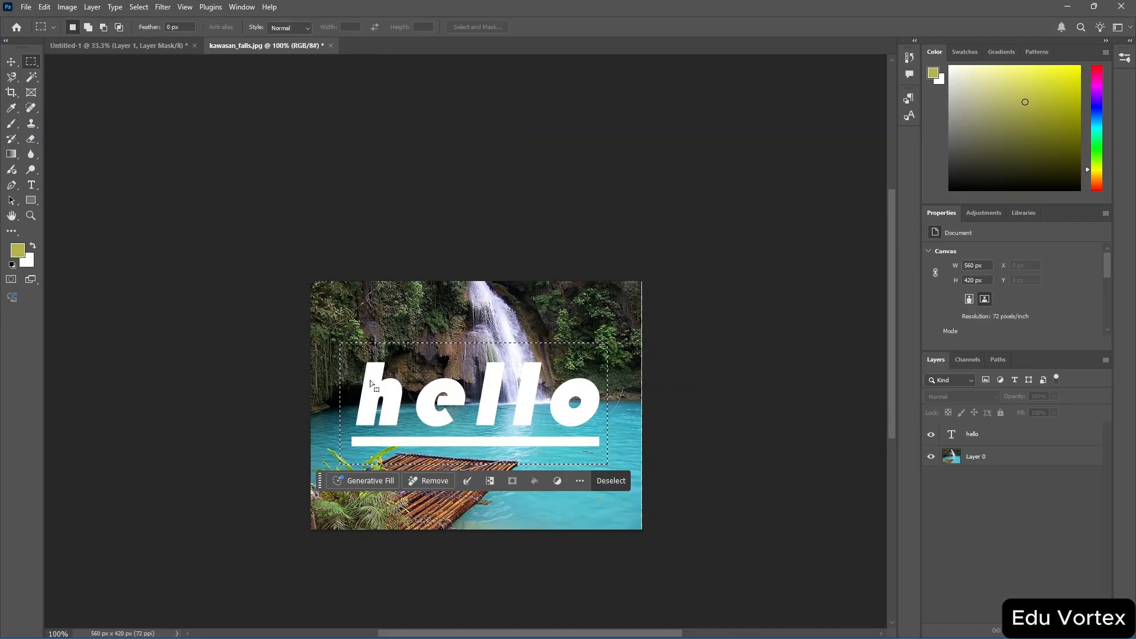
pyautogui.moveTo(457, 411)
pyautogui.mouseDown()
pyautogui.moveTo(491, 355)
pyautogui.moveTo(521, 374)
pyautogui.moveTo(484, 404)
pyautogui.moveTo(456, 407)
pyautogui.mouseUp()
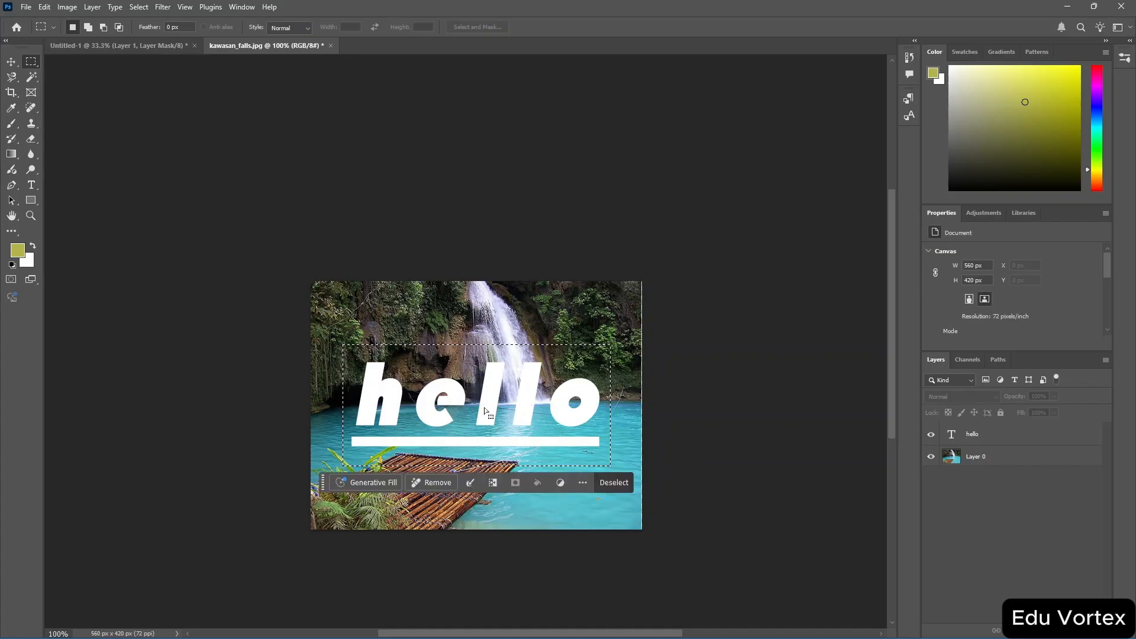
# Select Layer 0 and merge the visible layers into one.
pyautogui.click(993, 432)
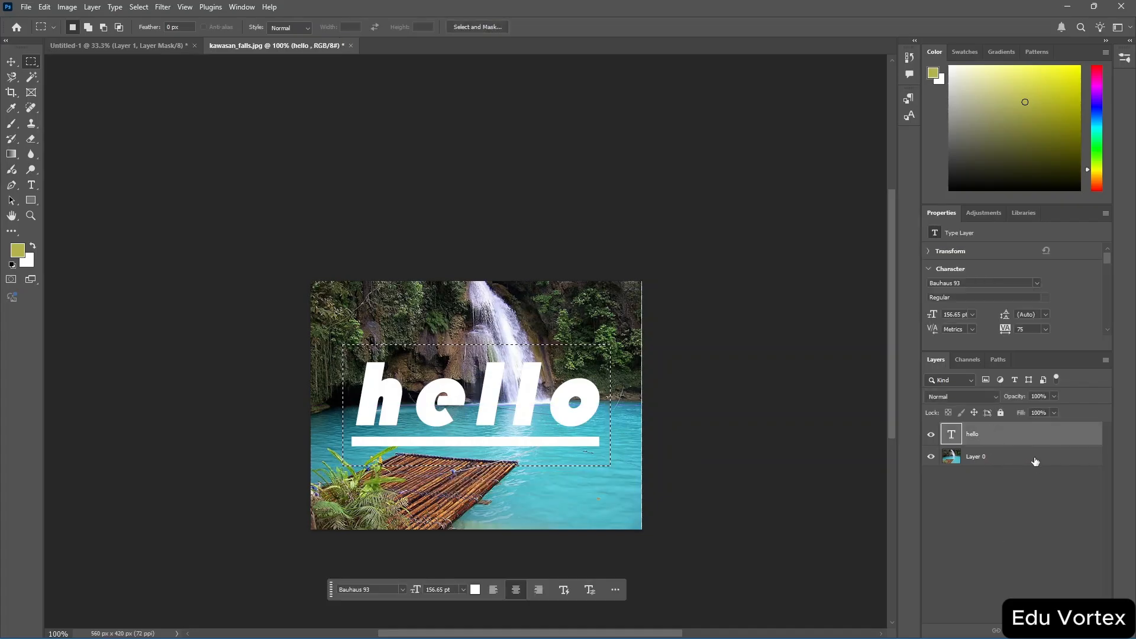
pyautogui.click(981, 463)
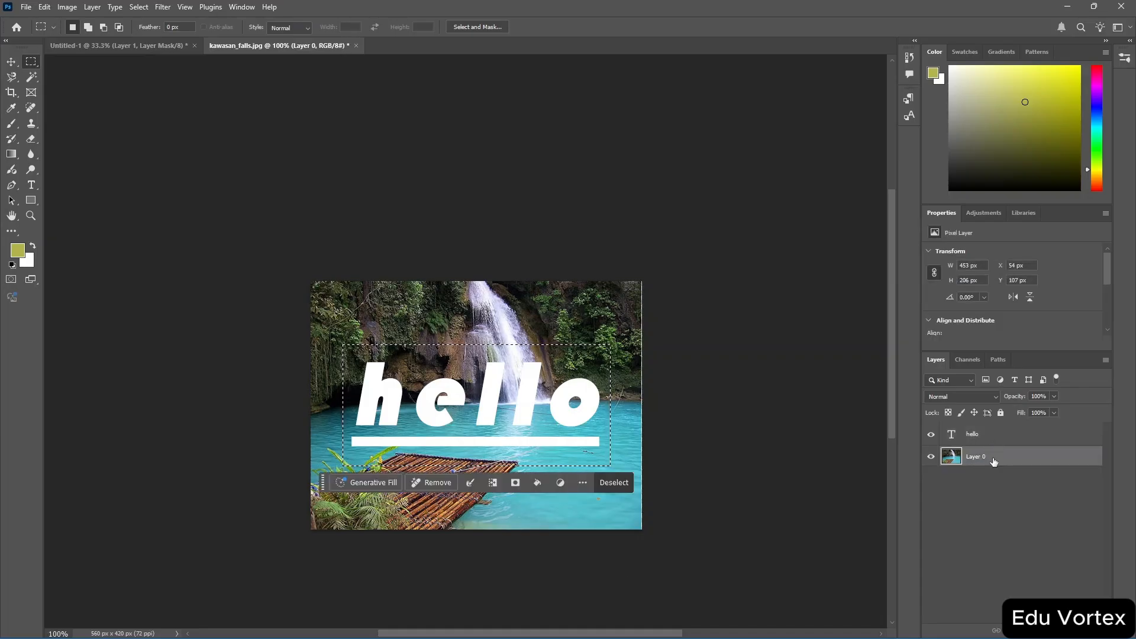
pyautogui.rightClick(994, 461)
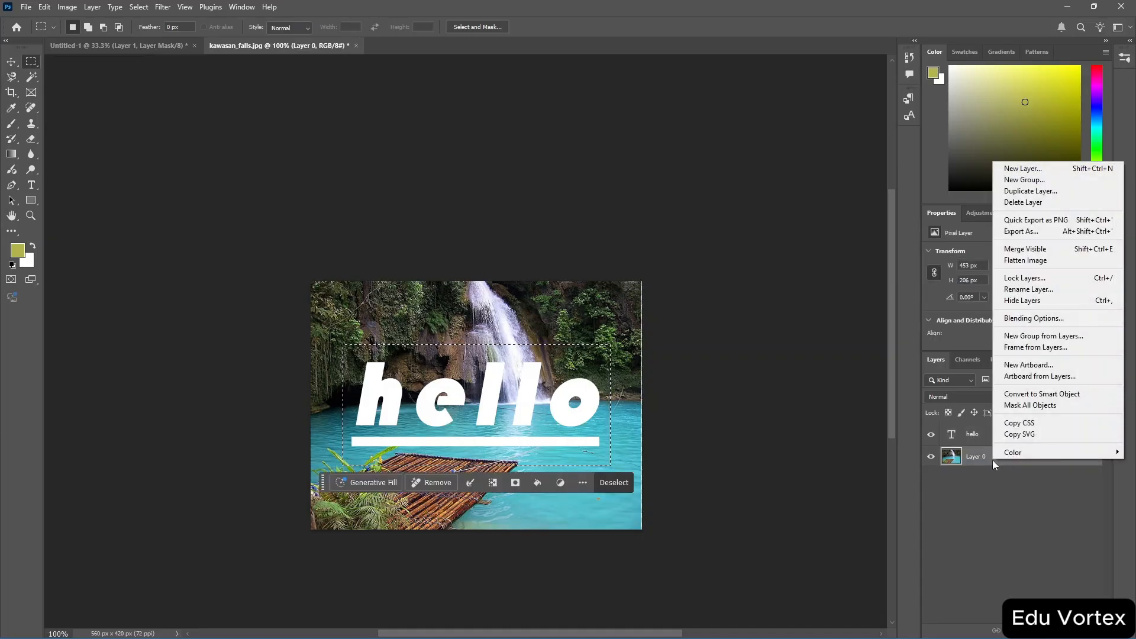
pyautogui.click(1080, 250)
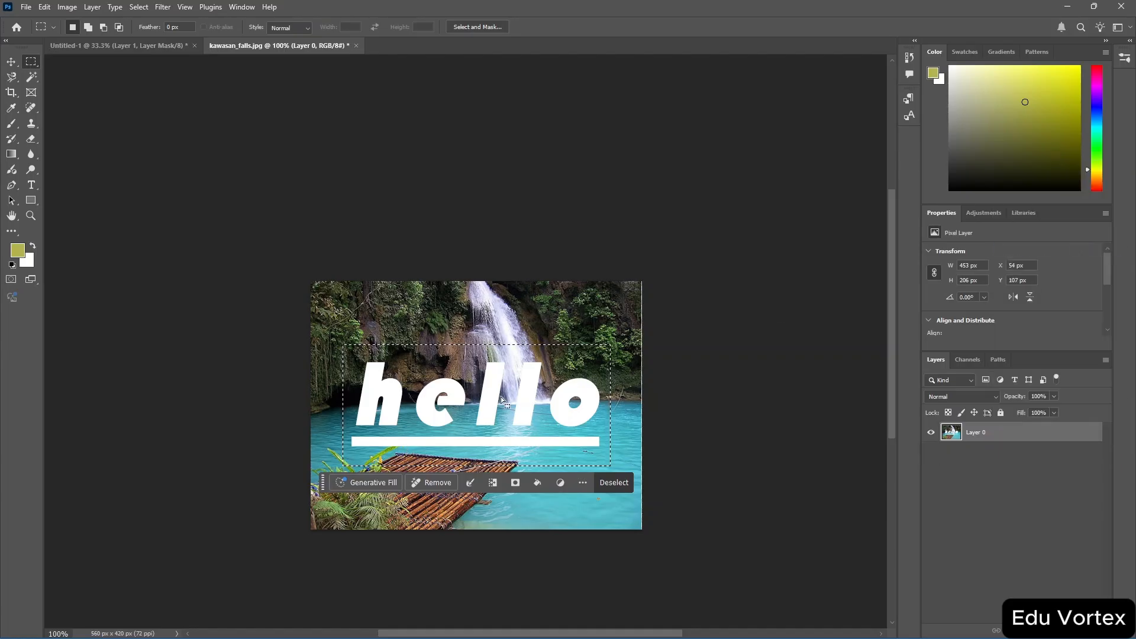
# Move the selected pixels downward with the Move tool, then undo the move.
pyautogui.press('v')
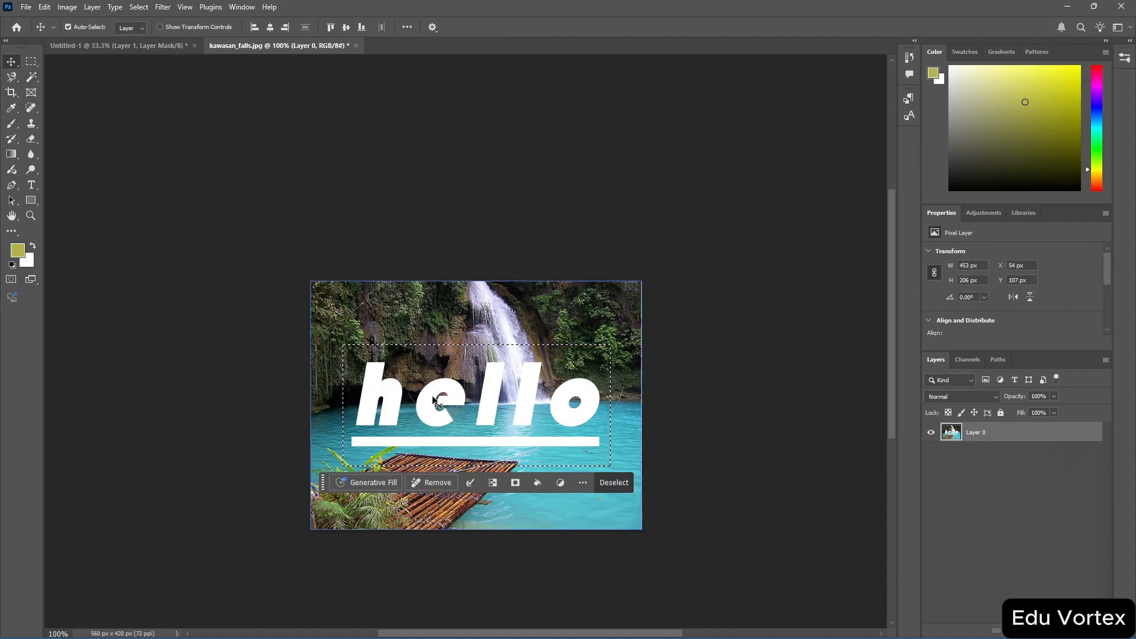
pyautogui.moveTo(505, 380); pyautogui.dragTo(497, 408)
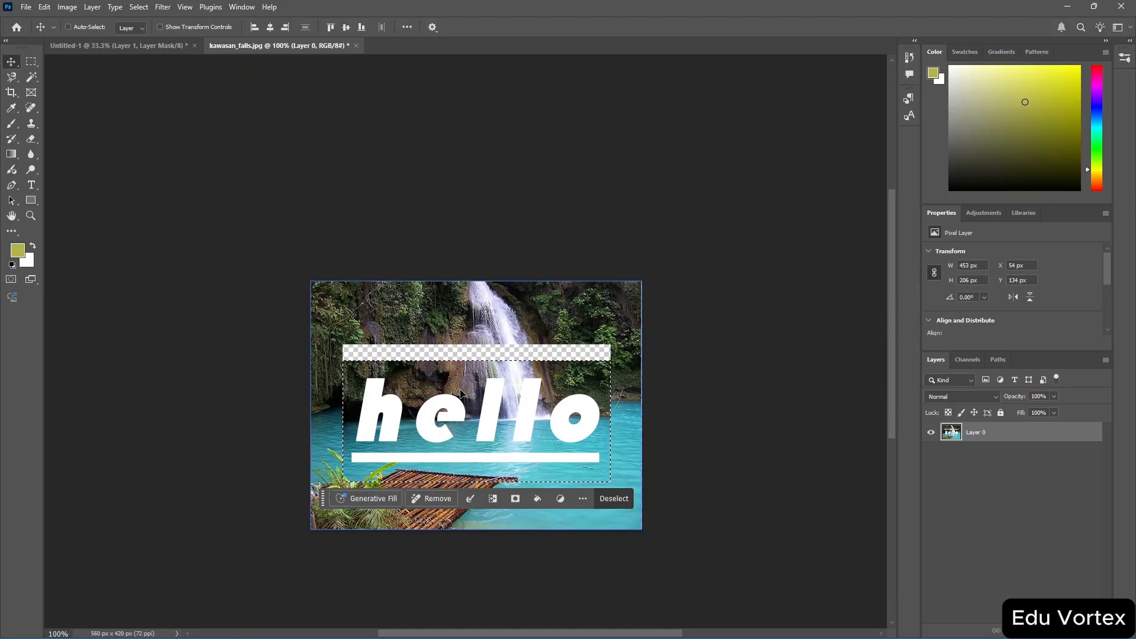
pyautogui.hotkey('ctrl', 'z')
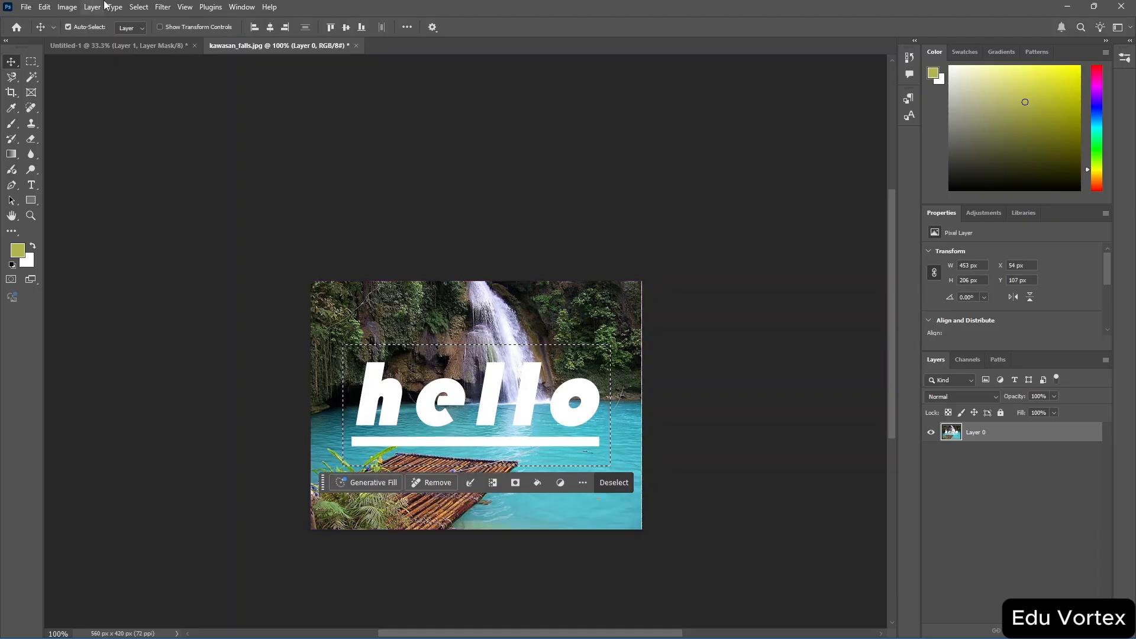
# Crop the image to the marquee selection, then undo the crop.
pyautogui.click(67, 8)
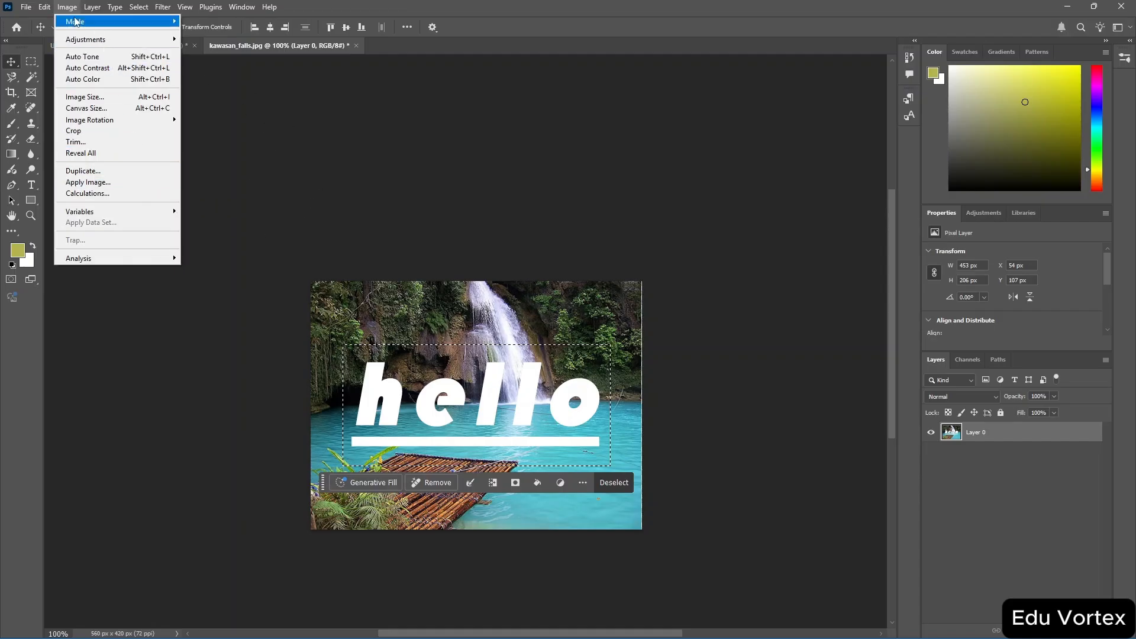
pyautogui.click(117, 136)
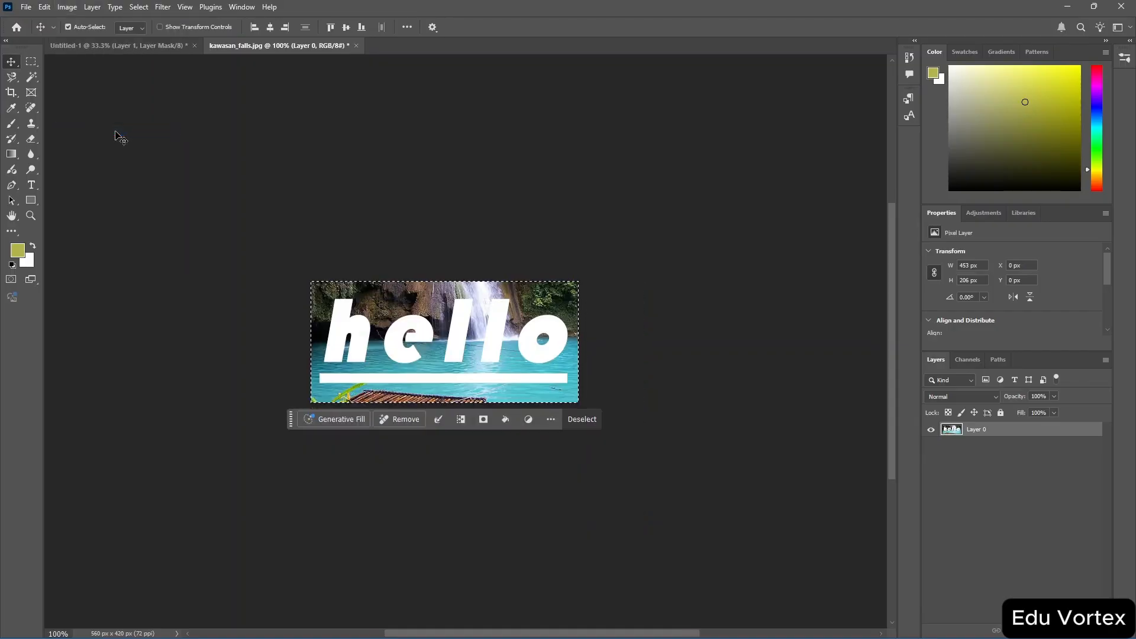
pyautogui.hotkey('ctrl', 'z')
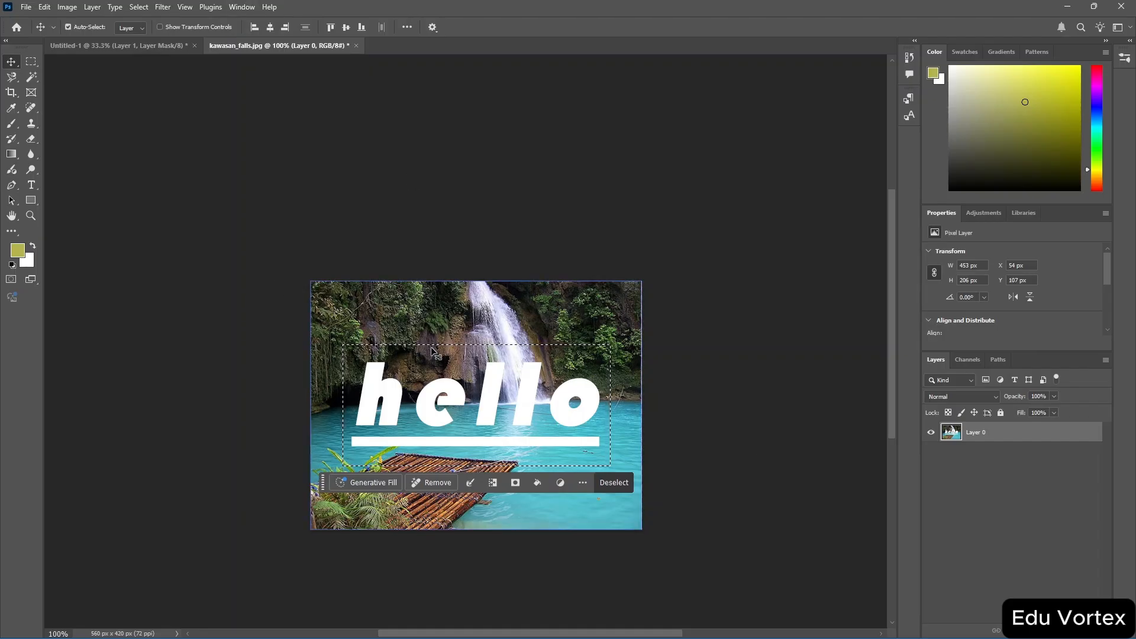
# Open Image Size and step the width up to 16.278 inches with proportions constrained.
pyautogui.click(67, 9)
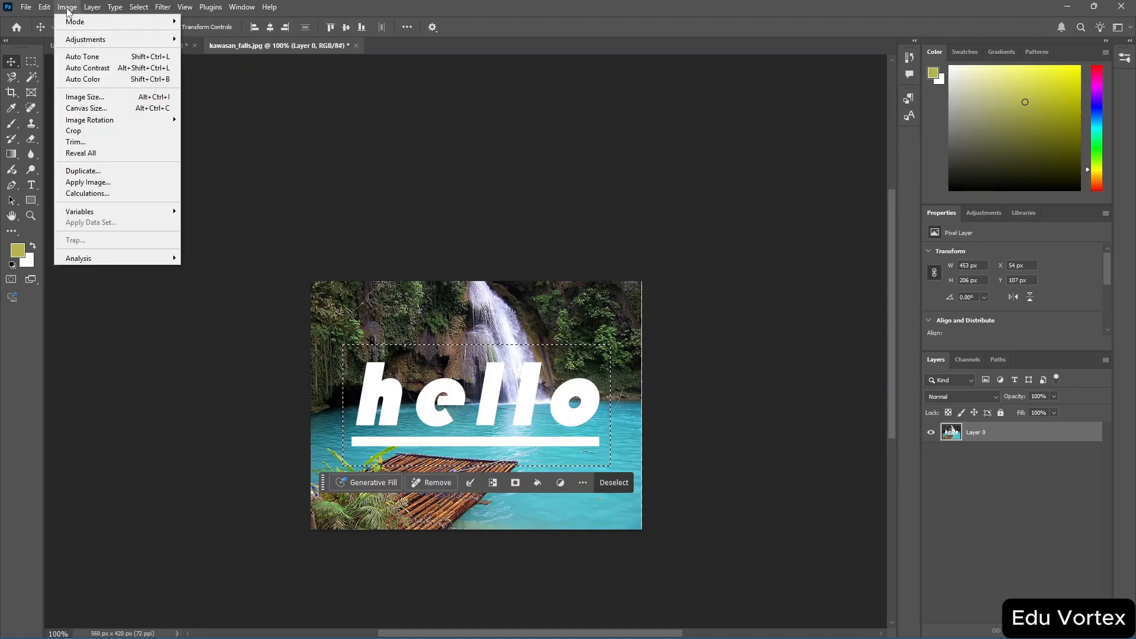
pyautogui.click(126, 98)
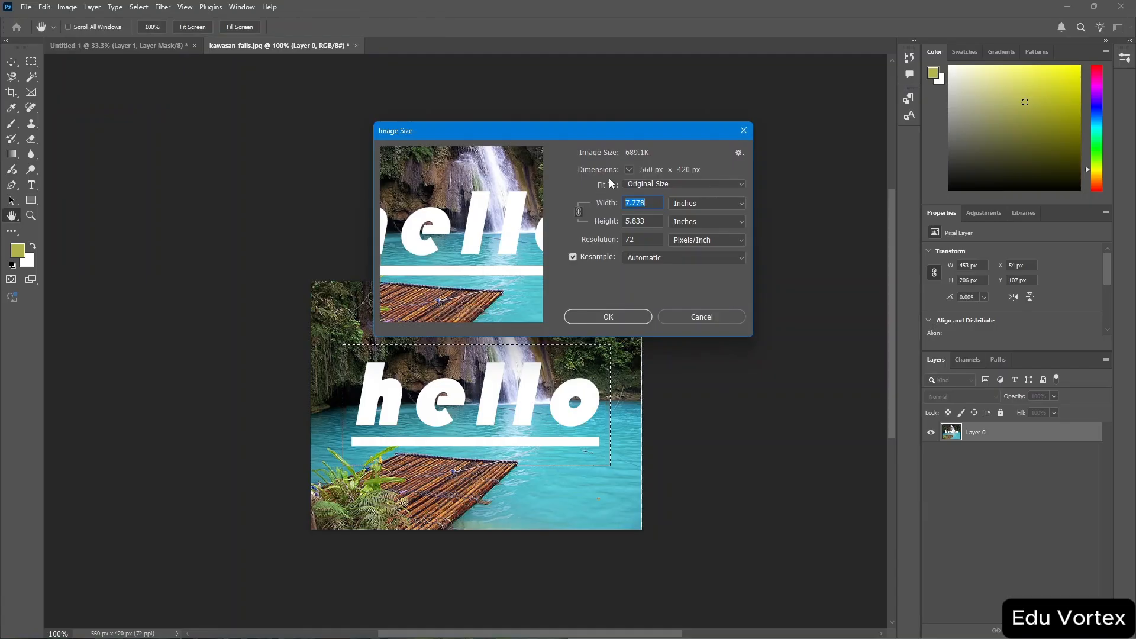
pyautogui.click(635, 204)
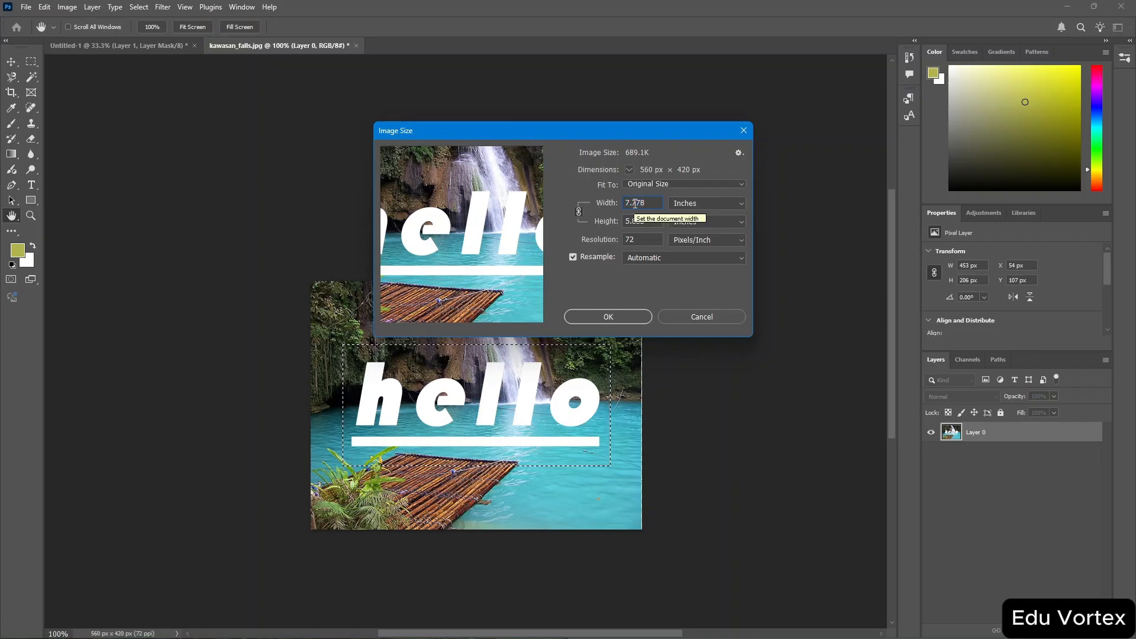
pyautogui.press('Down')
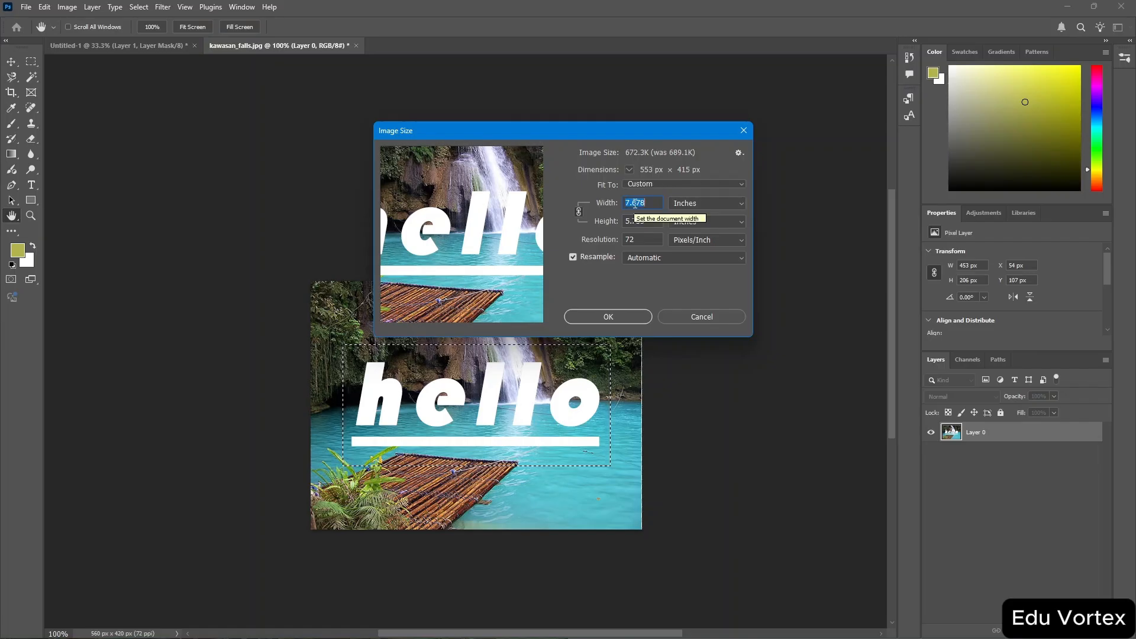
pyautogui.press('Down')
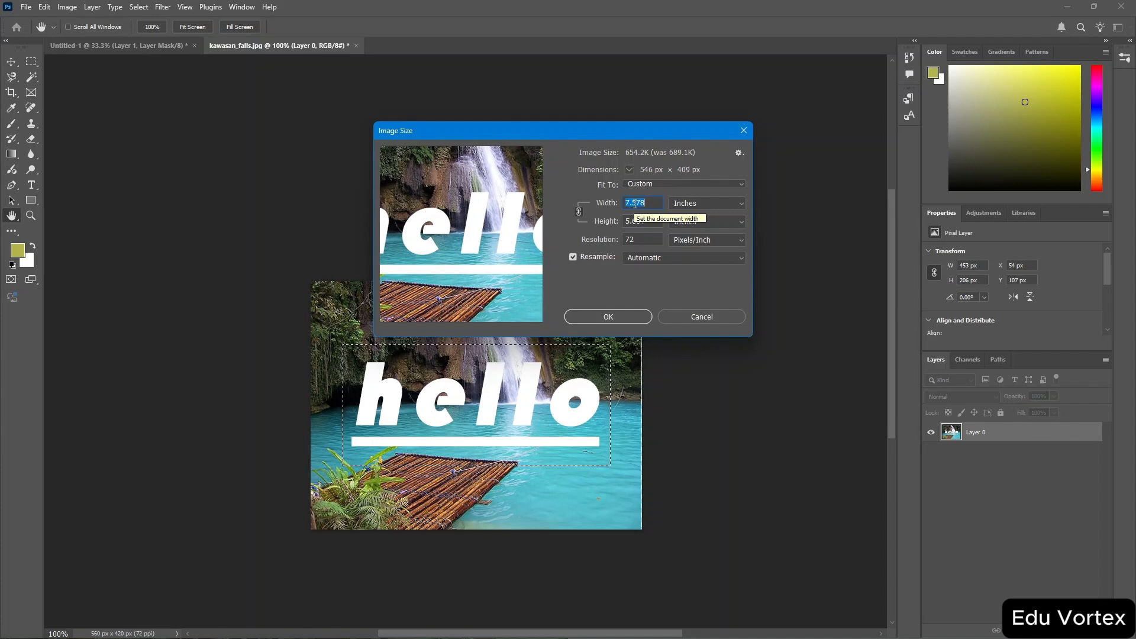
pyautogui.press('Down')
pyautogui.press('Up')
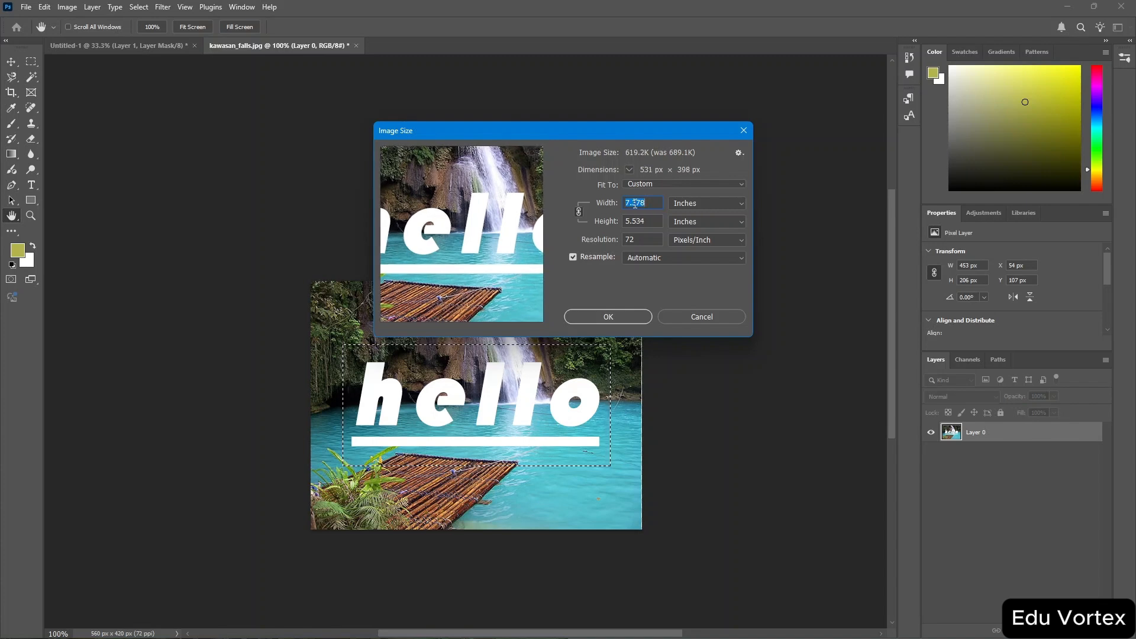
pyautogui.press('Up')
pyautogui.press('Up')
pyautogui.press('Up')
pyautogui.press('Up')
pyautogui.press('Up')
pyautogui.press('Up')
pyautogui.press('Up')
pyautogui.press('Up')
pyautogui.press('Up')
pyautogui.press('Up')
pyautogui.press('Up')
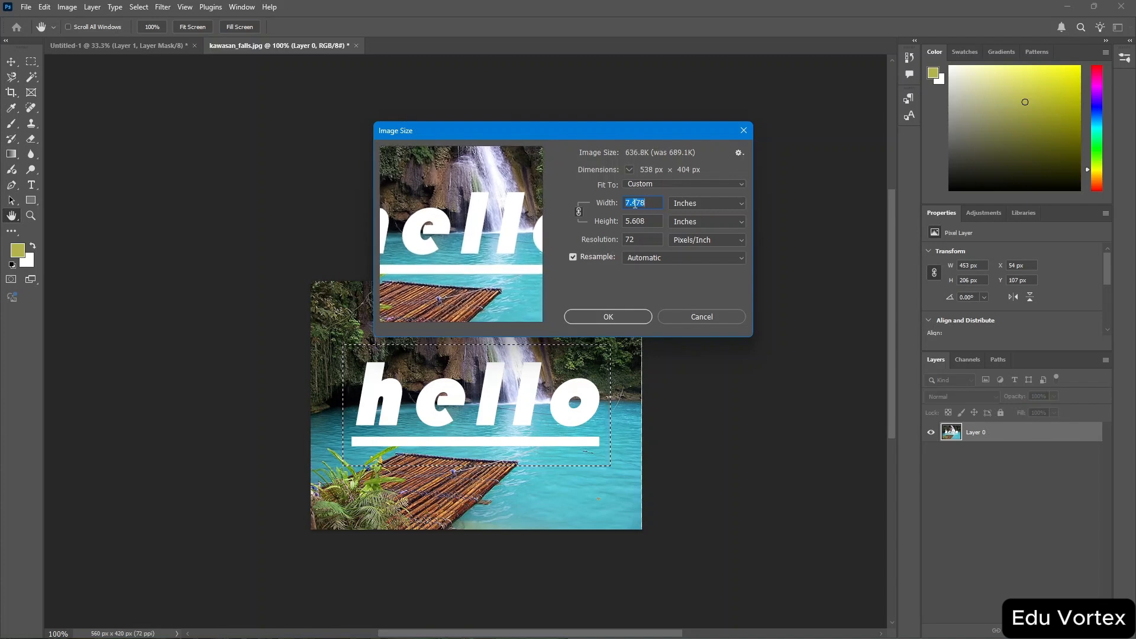
pyautogui.press('Up')
pyautogui.press('Up')
pyautogui.press('Up')
pyautogui.press('Up')
pyautogui.press('Up')
pyautogui.press('Up')
pyautogui.press('Up')
pyautogui.press('Up')
pyautogui.press('Up')
pyautogui.press('Up')
pyautogui.press('Up')
pyautogui.press('Up')
pyautogui.press('Up')
pyautogui.press('Up')
pyautogui.press('Up')
pyautogui.press('Up')
pyautogui.press('Up')
pyautogui.press('Up')
pyautogui.press('Up')
pyautogui.press('Up')
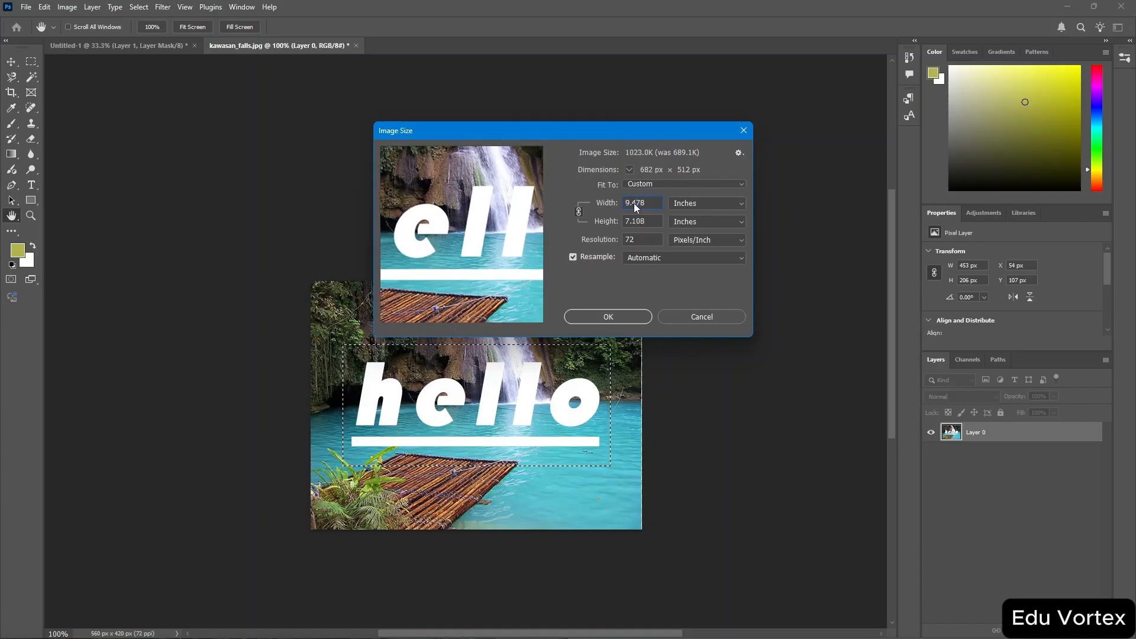
pyautogui.press('Up')
pyautogui.press('Up')
pyautogui.press('Up')
pyautogui.press('Up')
pyautogui.press('Up')
pyautogui.press('Up')
pyautogui.press('Up')
pyautogui.press('Up')
pyautogui.press('Up')
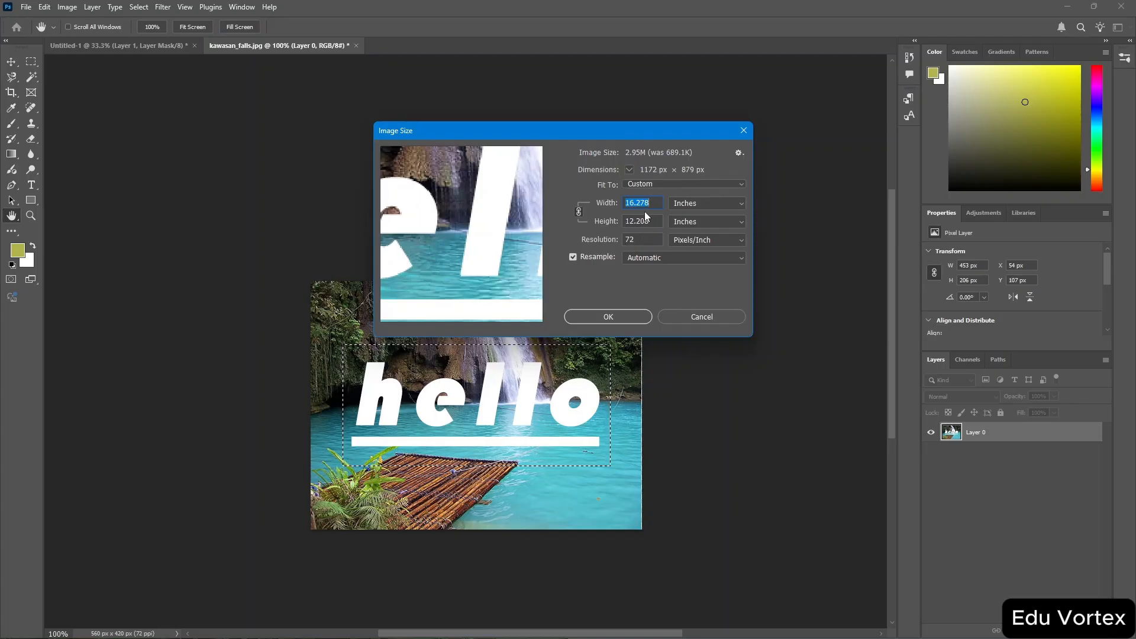
# Unlink width and height, resize the image to 13.978 × 12.208 inches, fit it on screen, then undo the resize.
pyautogui.click(579, 213)
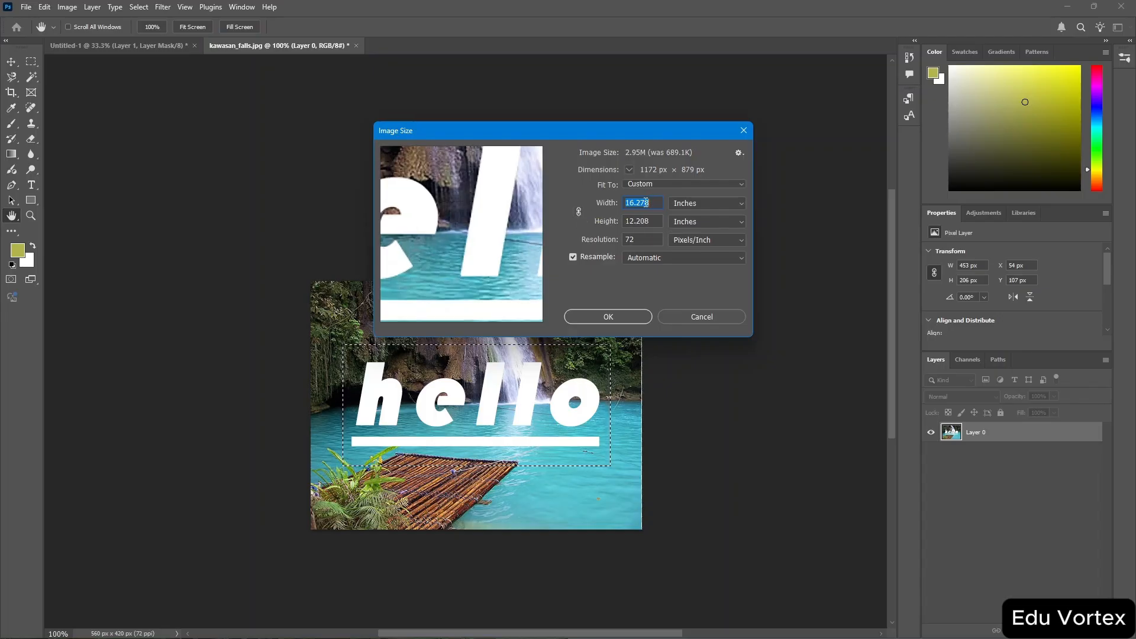
pyautogui.press('Up')
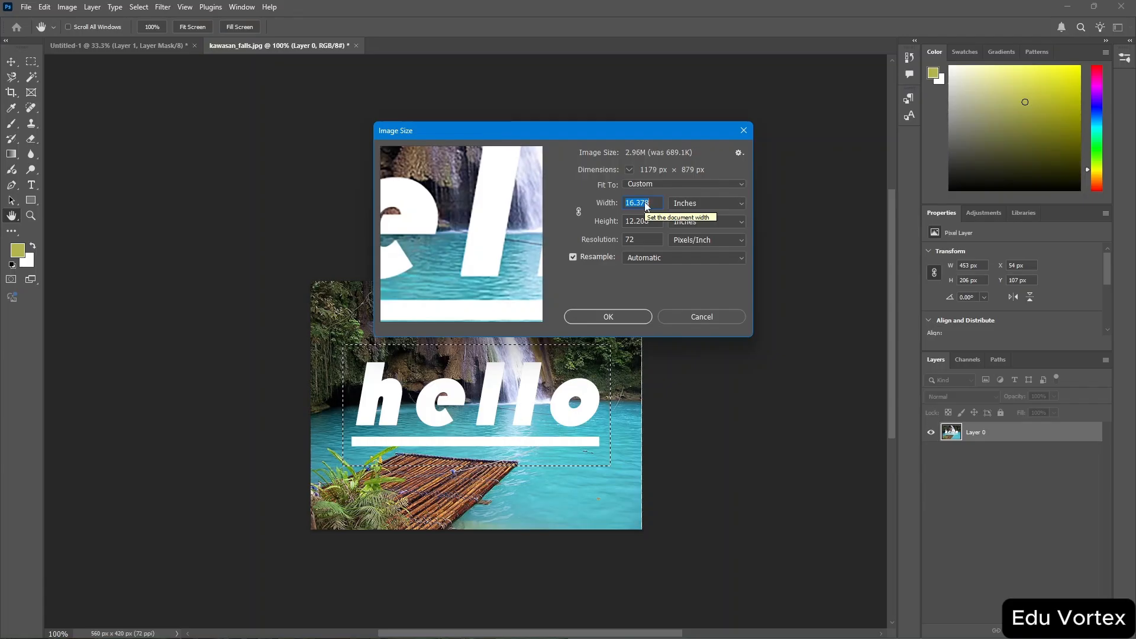
pyautogui.press('Down')
pyautogui.press('Down')
pyautogui.press('Down')
pyautogui.press('Down')
pyautogui.press('Down')
pyautogui.press('Down')
pyautogui.press('Down')
pyautogui.press('Down')
pyautogui.press('Down')
pyautogui.press('Down')
pyautogui.press('Down')
pyautogui.press('Down')
pyautogui.press('Down')
pyautogui.press('Down')
pyautogui.press('Down')
pyautogui.press('Down')
pyautogui.press('Down')
pyautogui.press('Down')
pyautogui.press('Down')
pyautogui.press('Down')
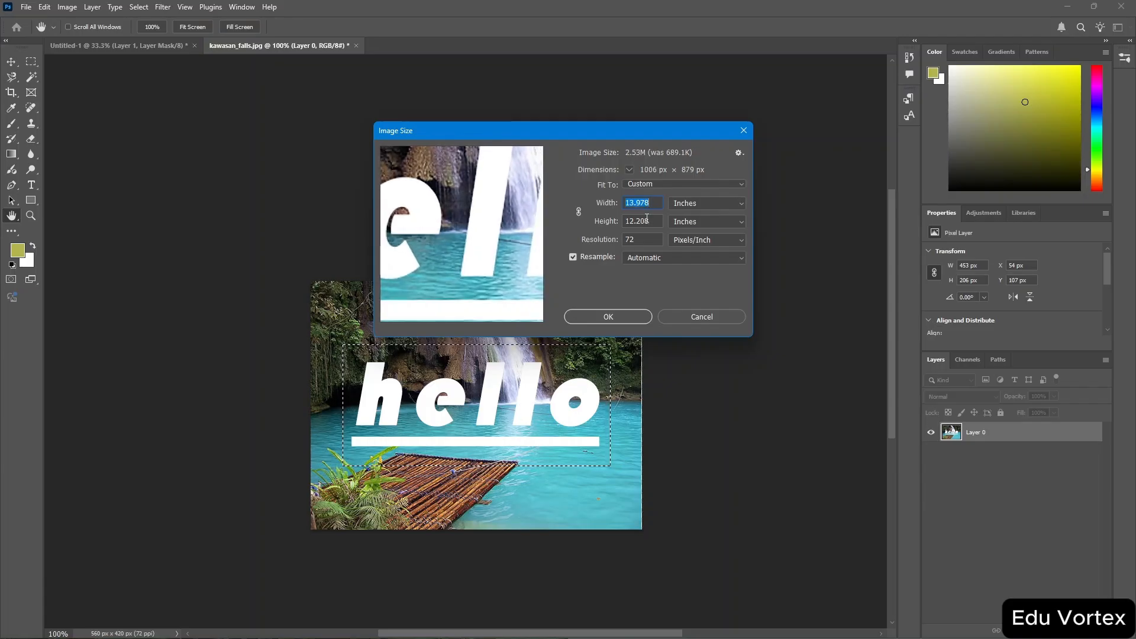
pyautogui.click(613, 320)
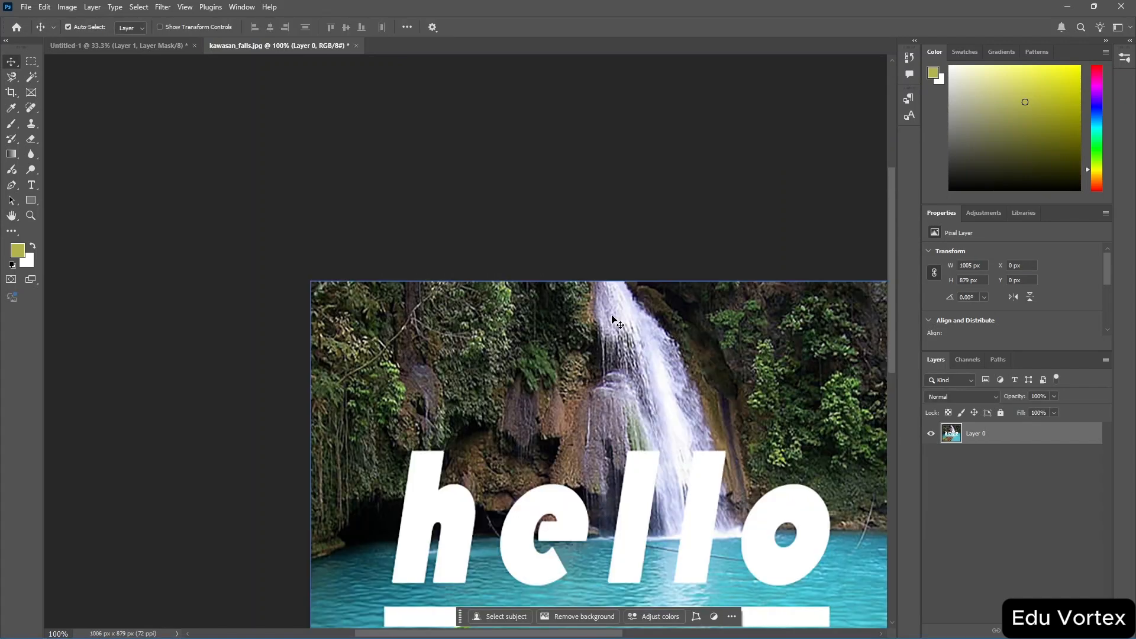
pyautogui.hotkey('ctrl', '0')
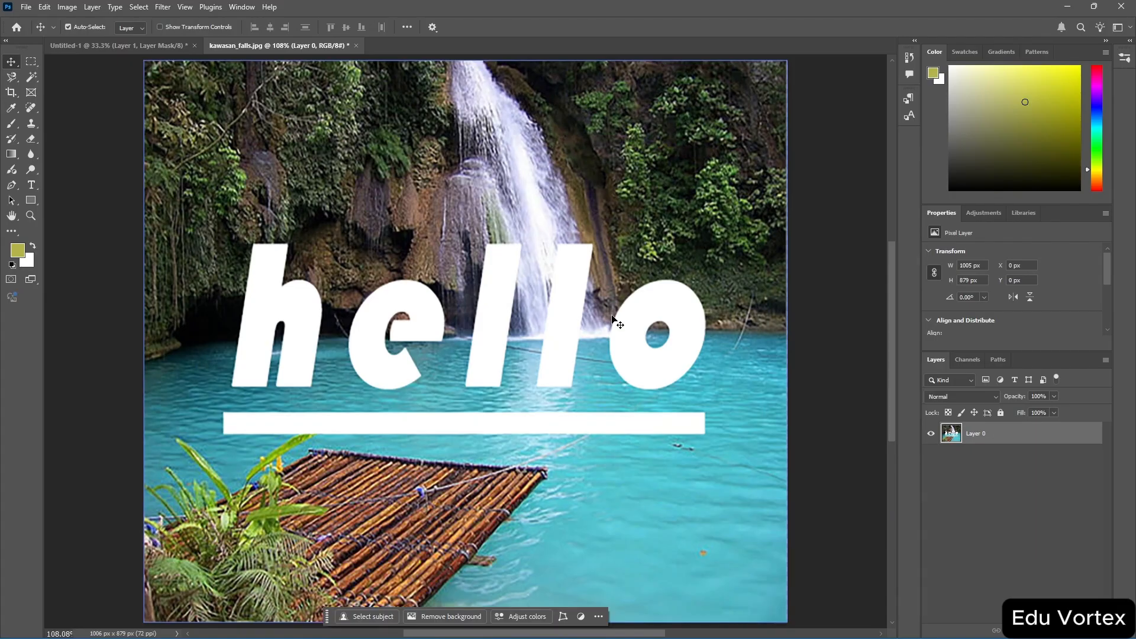
pyautogui.hotkey('ctrl', 'z')
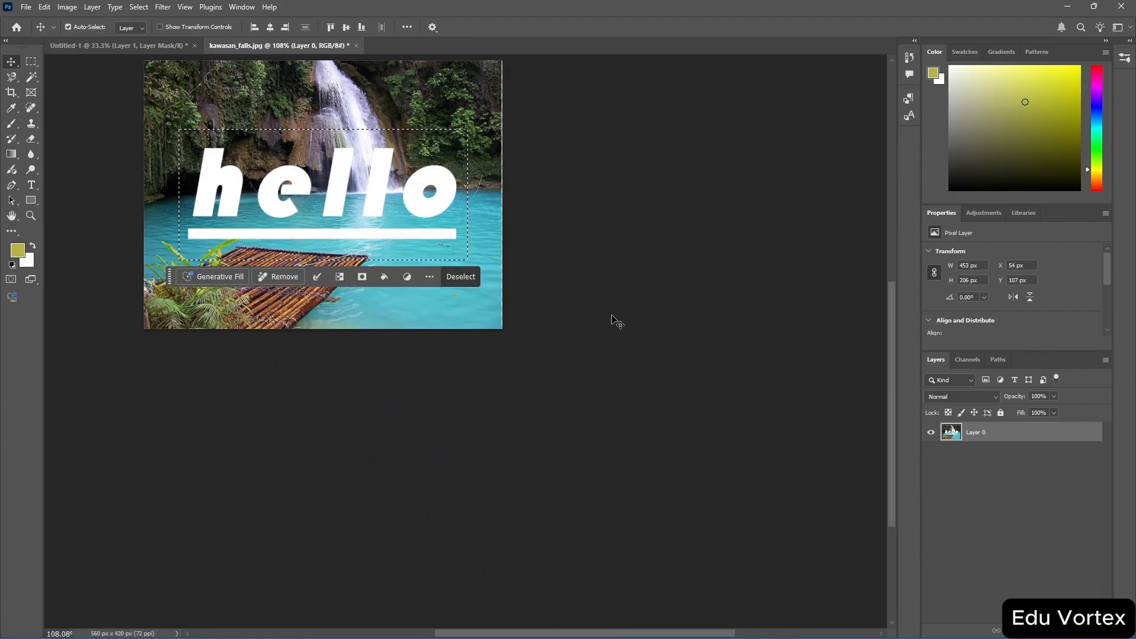
# Undo the merge of the visible layers.
pyautogui.scroll(3, 616, 321)
pyautogui.scroll(2, 613, 317)
pyautogui.hscroll(5, 613, 316)
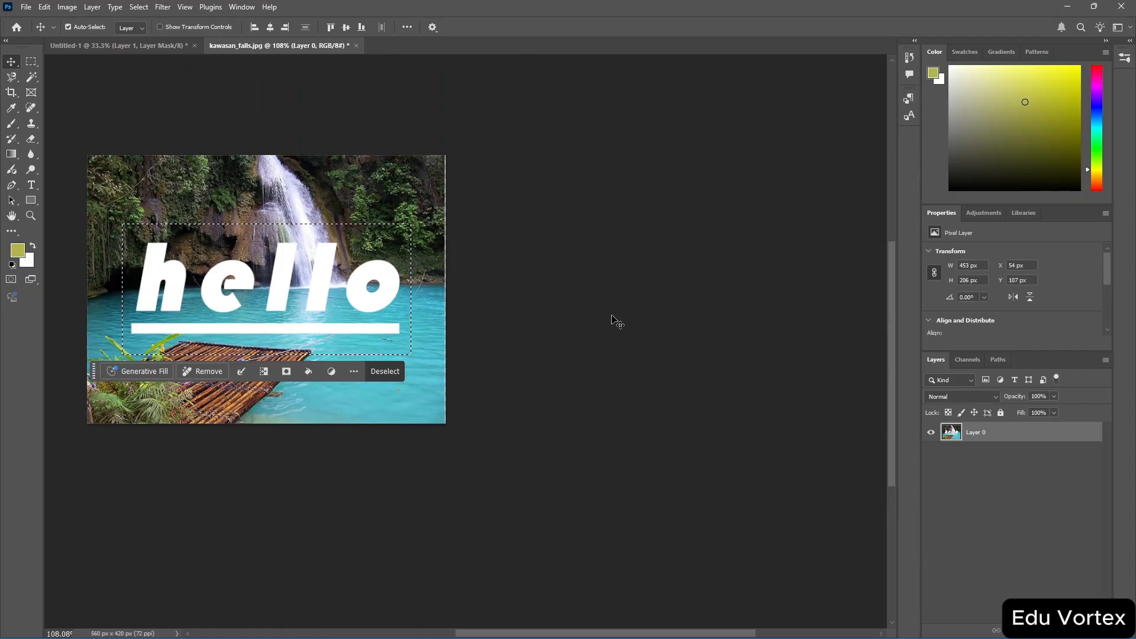
pyautogui.hscroll(-10, 614, 317)
pyautogui.hscroll(-2, 615, 321)
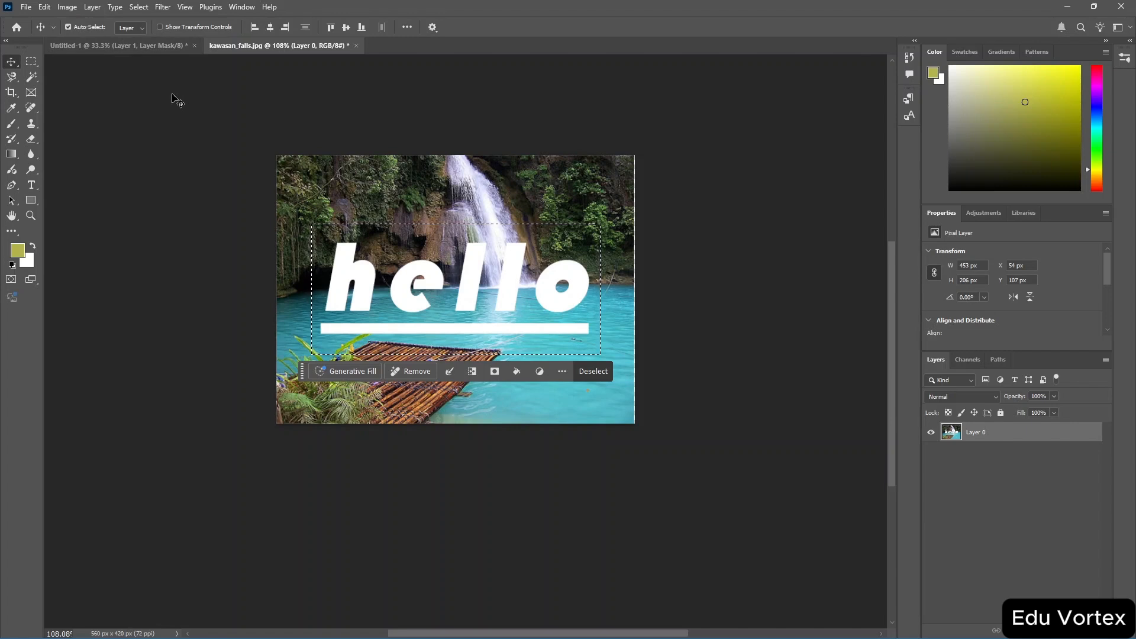
pyautogui.hotkey('ctrl', 'z')
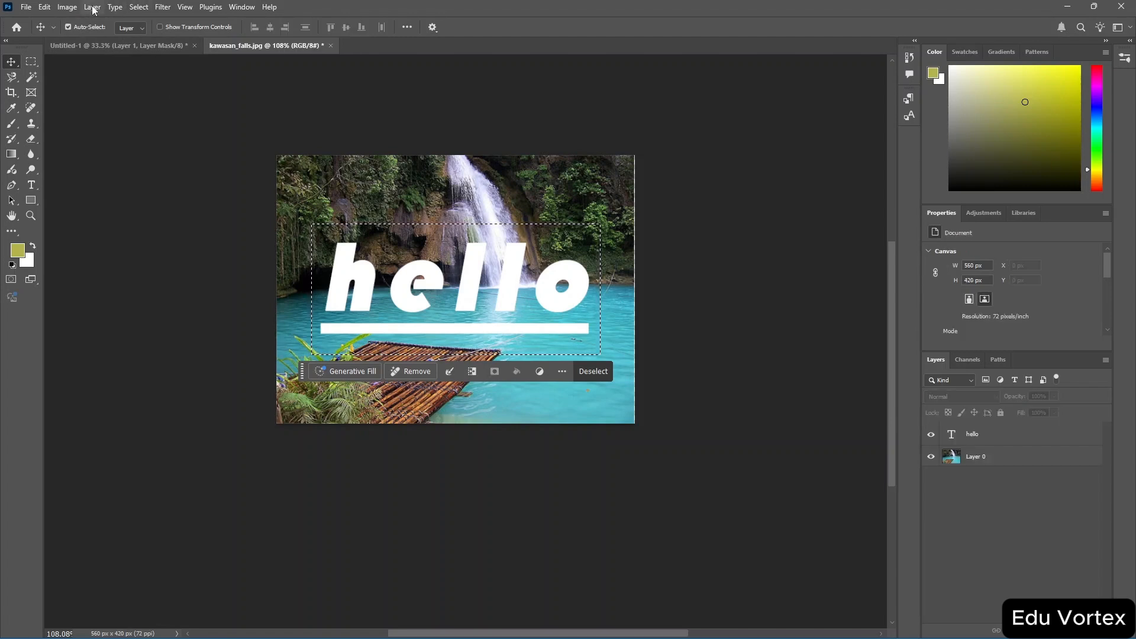
# Open Canvas Size and set the new width to 556 pixels.
pyautogui.click(67, 7)
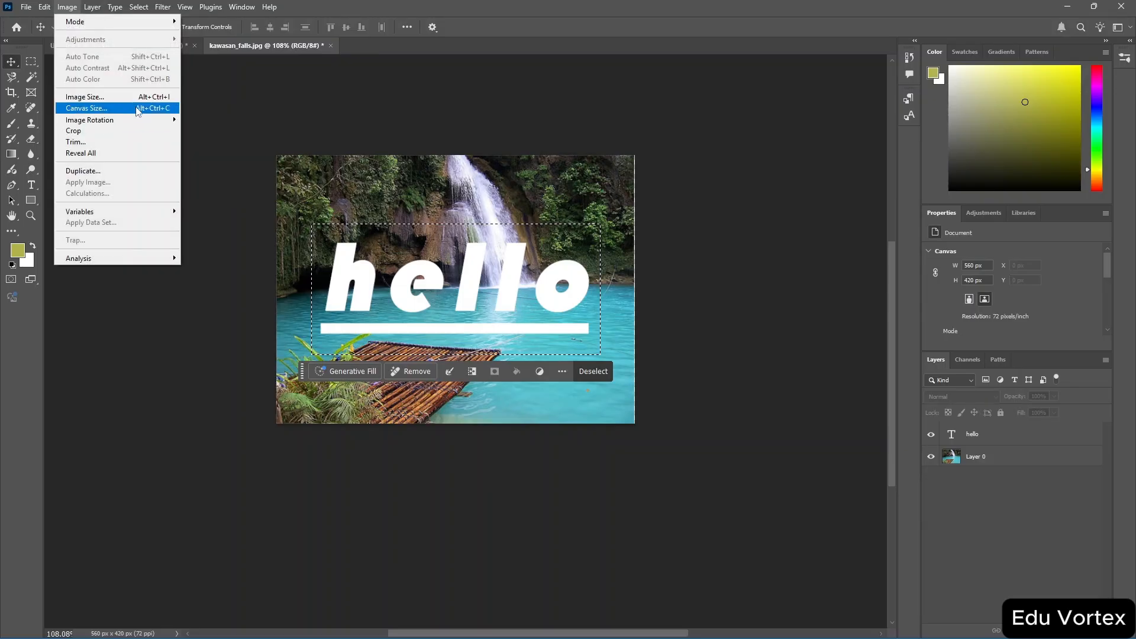
pyautogui.click(89, 108)
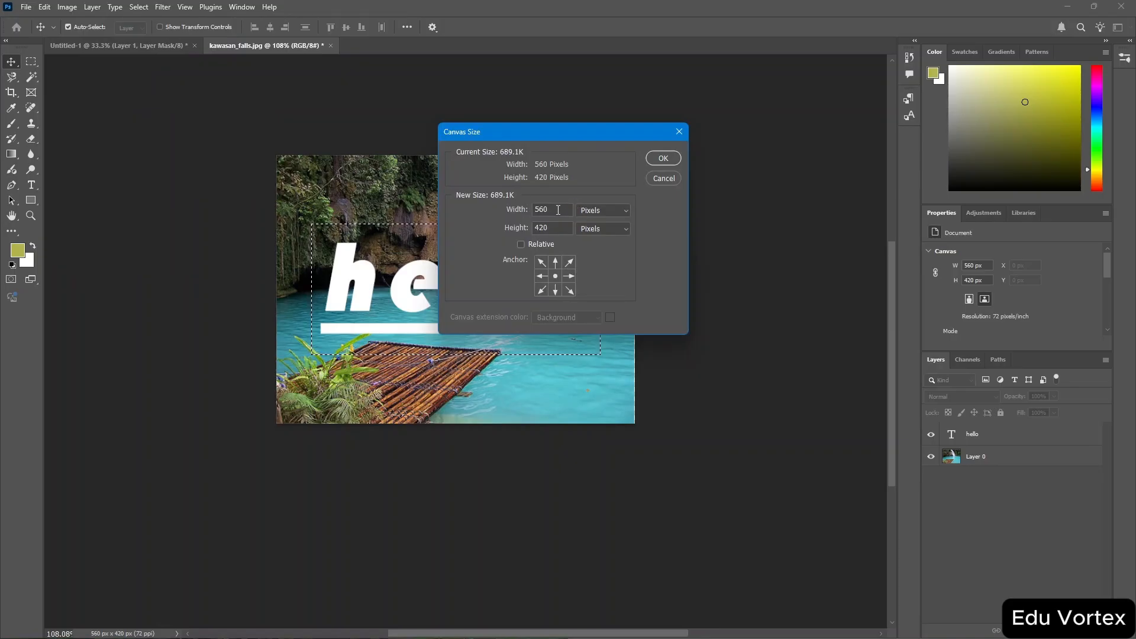
pyautogui.click(612, 213)
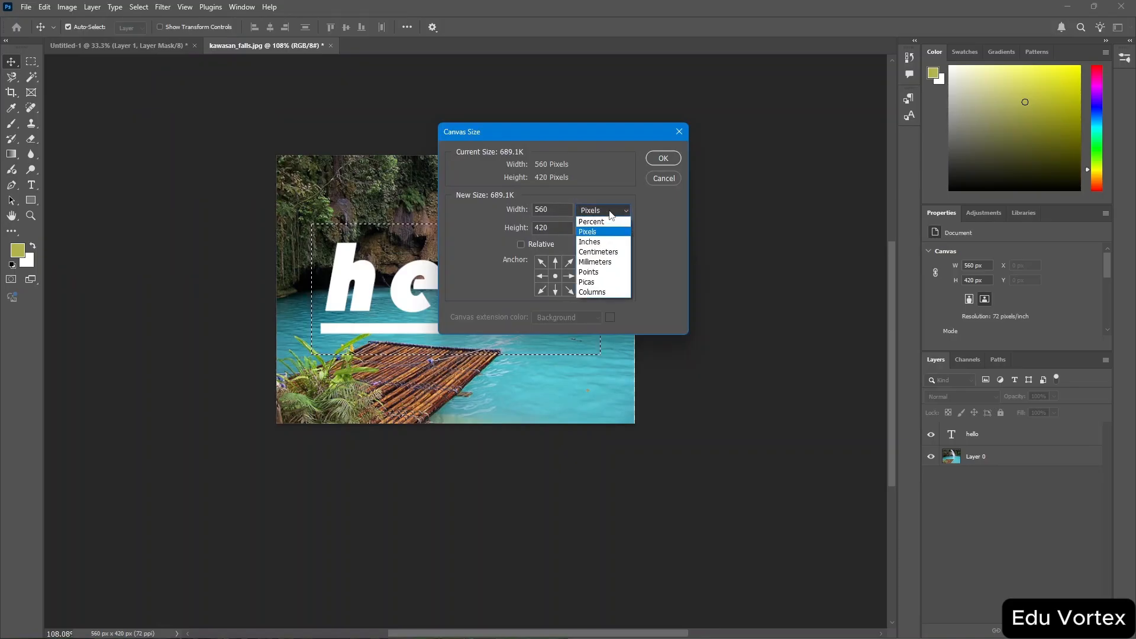
pyautogui.click(612, 213)
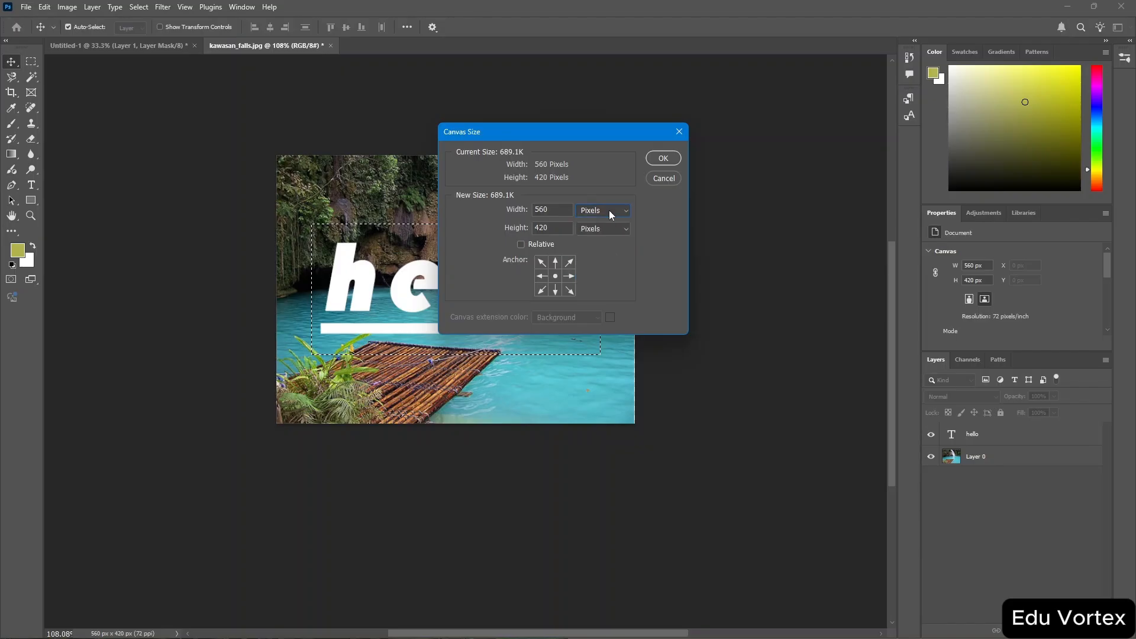
pyautogui.click(520, 244)
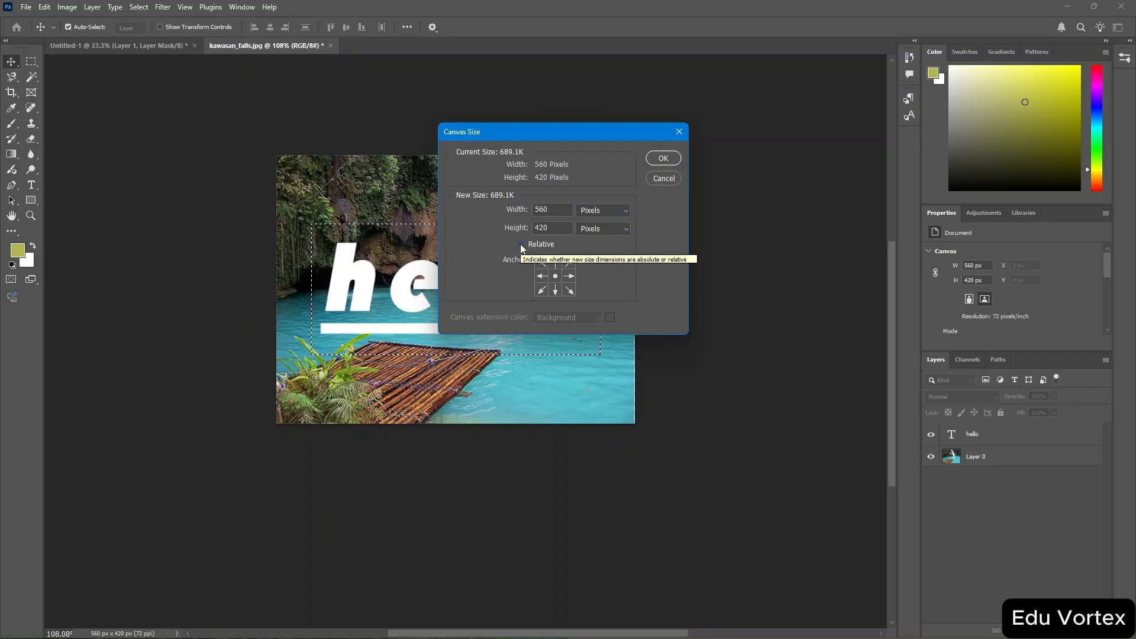
pyautogui.click(559, 211)
pyautogui.press('Down')
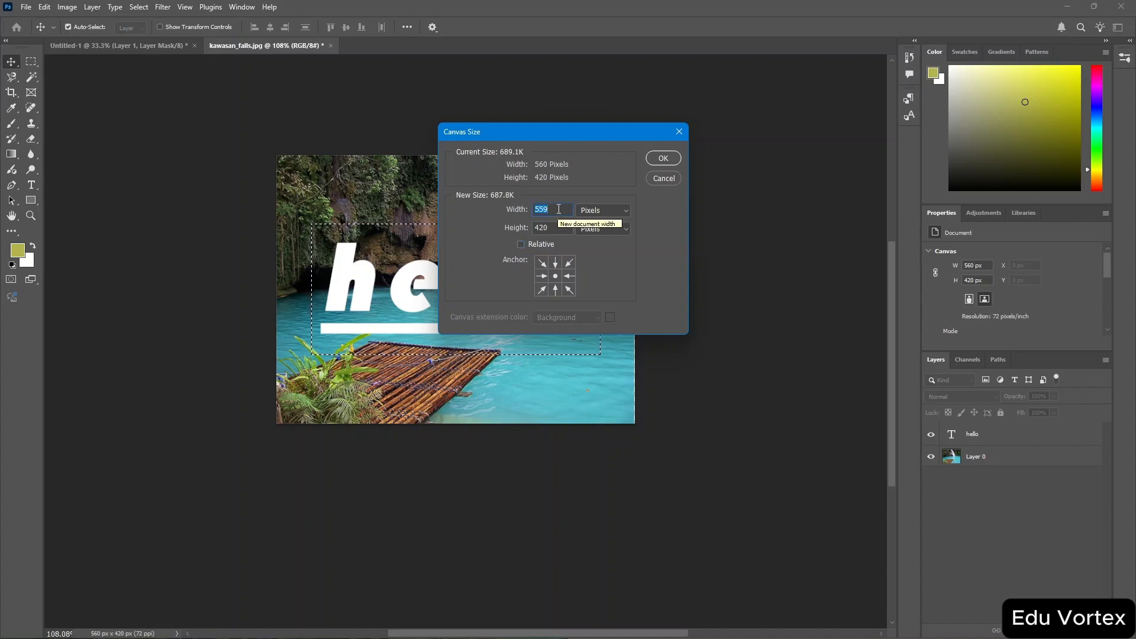
pyautogui.press('Up')
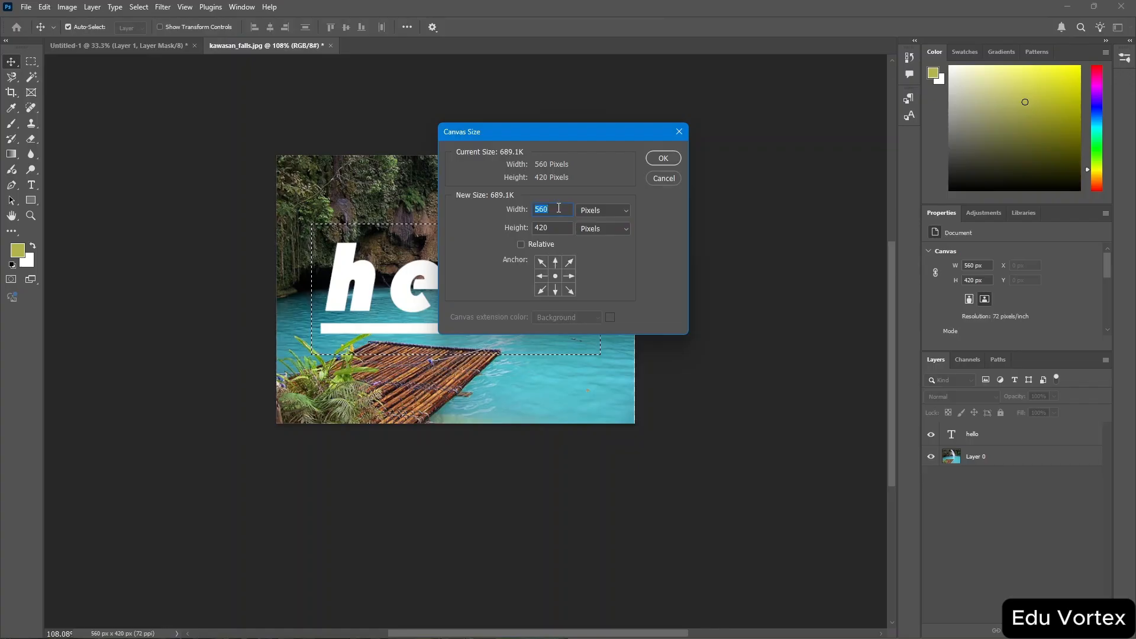
pyautogui.press('Down')
pyautogui.press('Down')
pyautogui.press('Down')
pyautogui.press('Down')
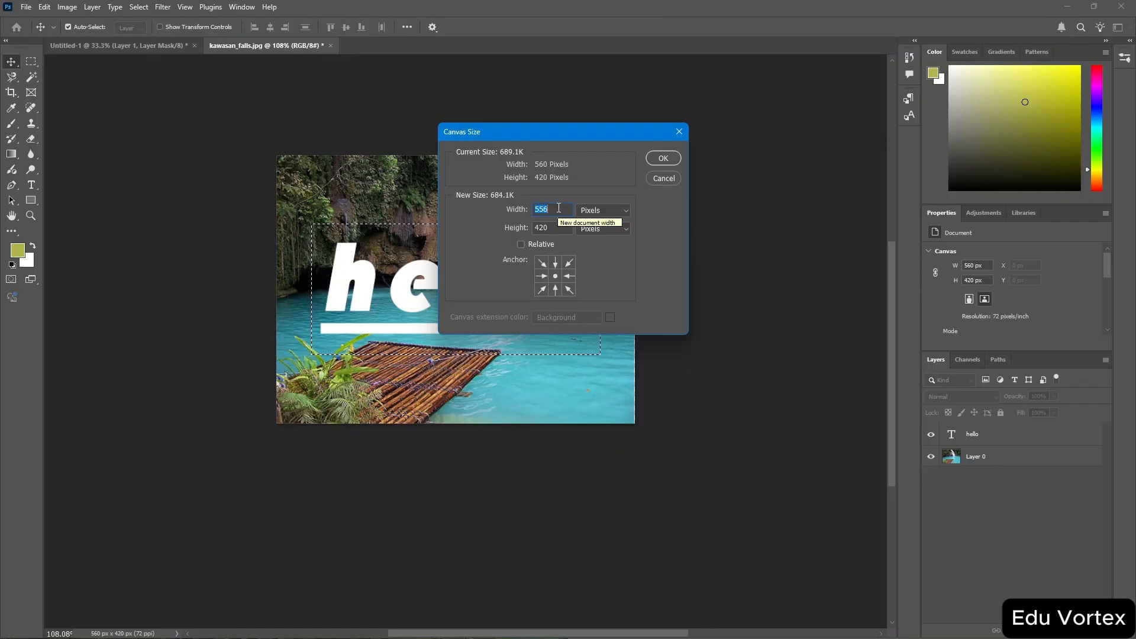
# Switch the canvas size to Relative and apply the smaller canvas, accepting the clipping.
pyautogui.click(521, 246)
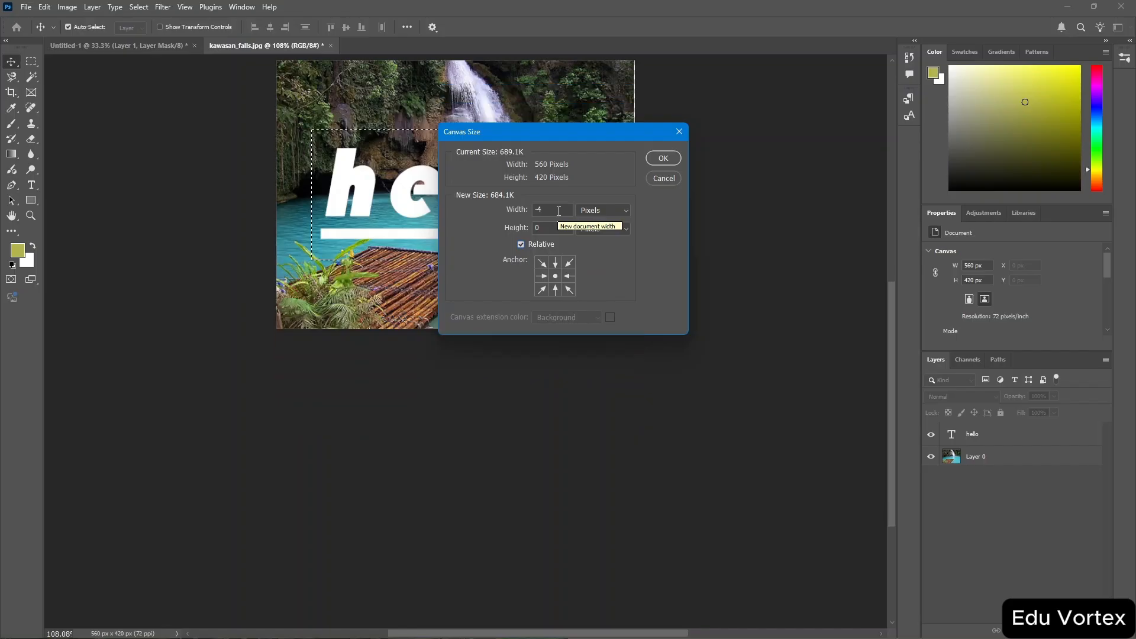
pyautogui.click(673, 162)
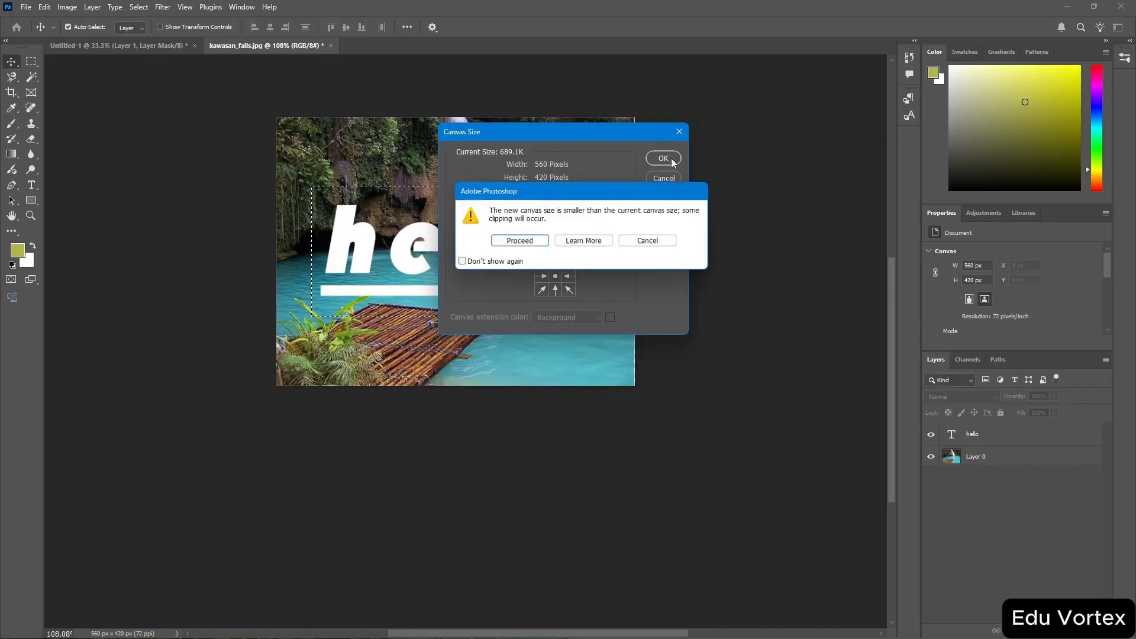
pyautogui.click(529, 242)
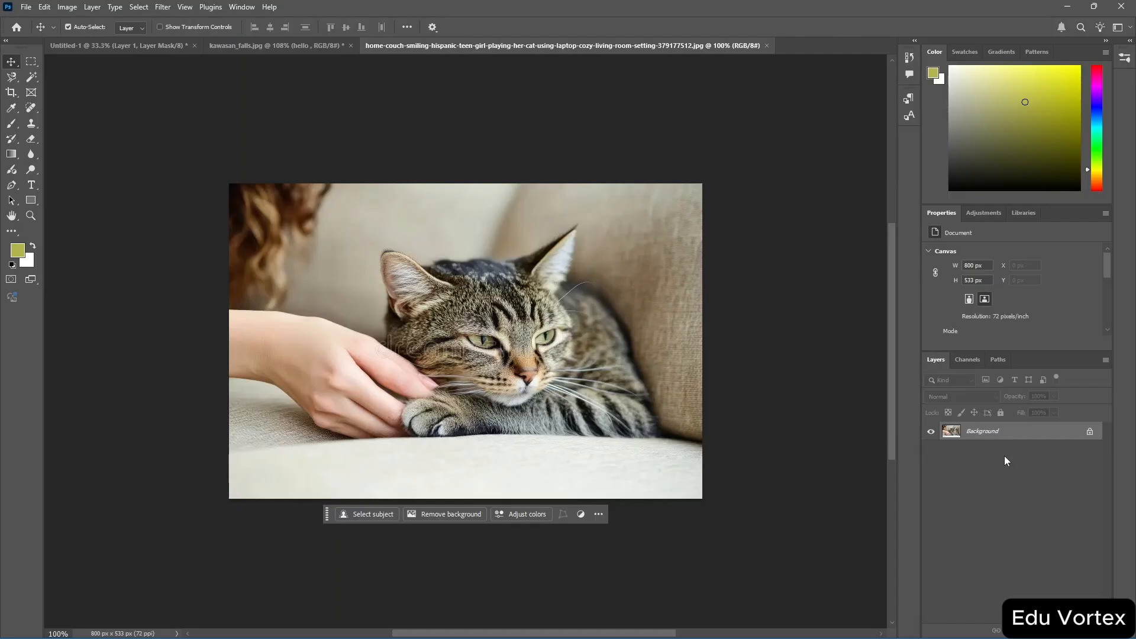
# Unlock the background layer of the cat photo and add a Vibrance adjustment layer.
pyautogui.click(1090, 435)
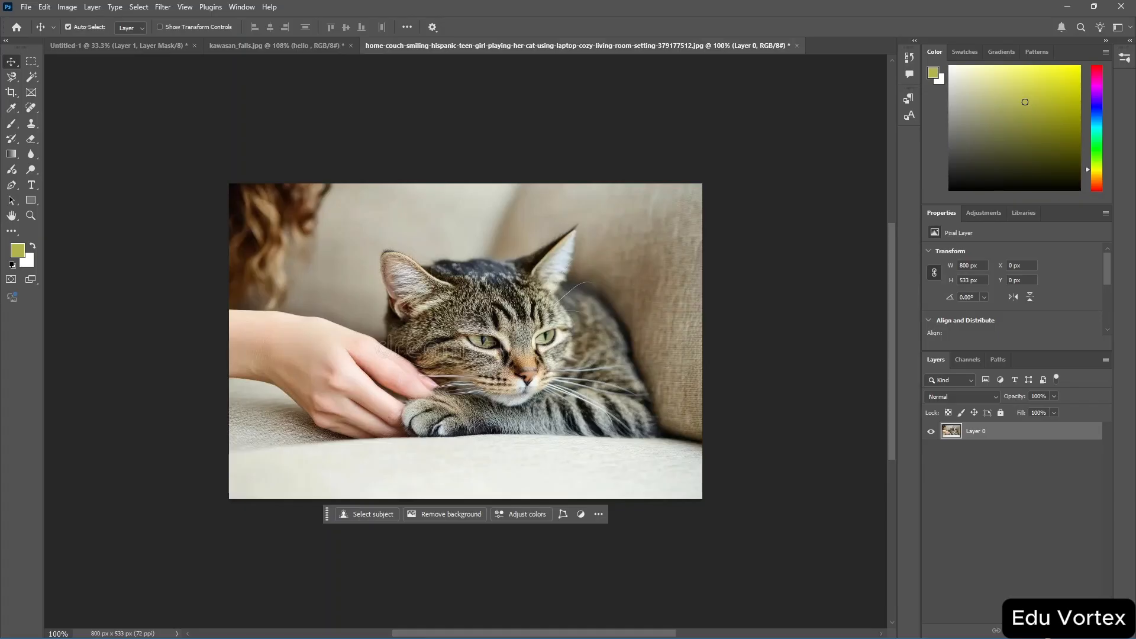
pyautogui.click(1040, 630)
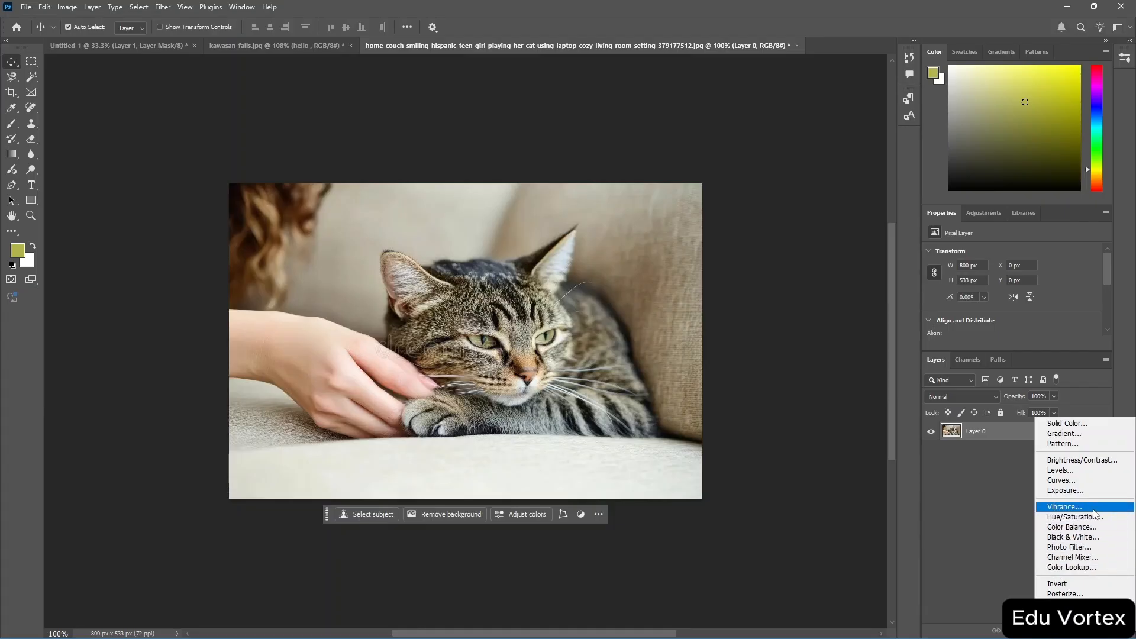
pyautogui.click(1066, 507)
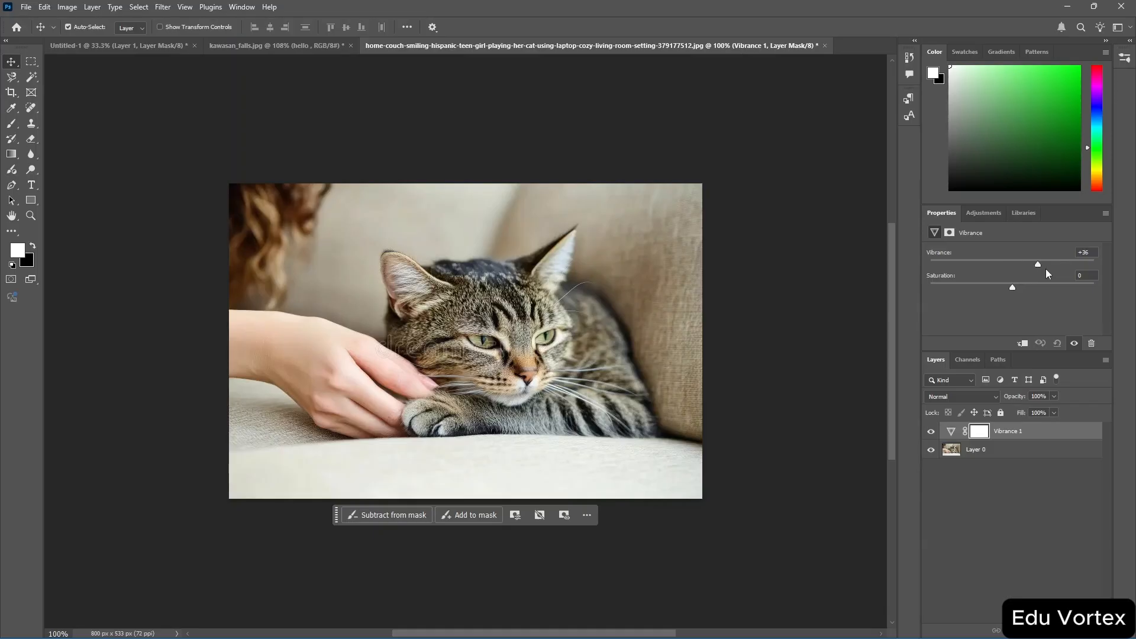
# Set the Vibrance adjustment to Vibrance -83 and Saturation +100.
pyautogui.moveTo(1088, 272); pyautogui.dragTo(1096, 273)
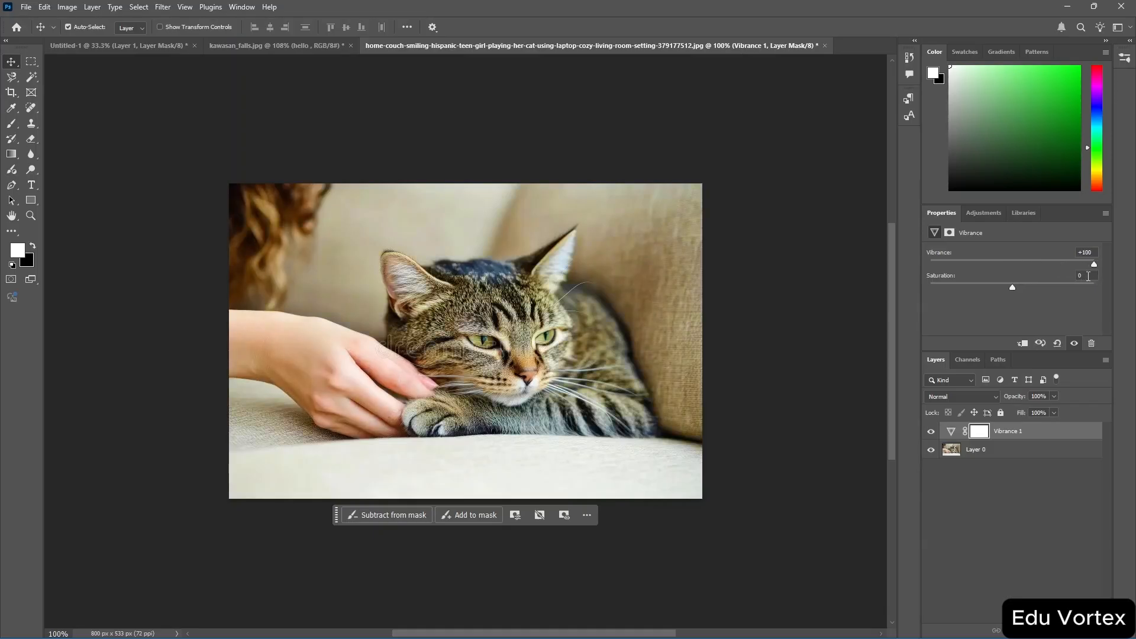
pyautogui.moveTo(1014, 286); pyautogui.dragTo(950, 289)
pyautogui.moveTo(1026, 296); pyautogui.dragTo(1128, 291)
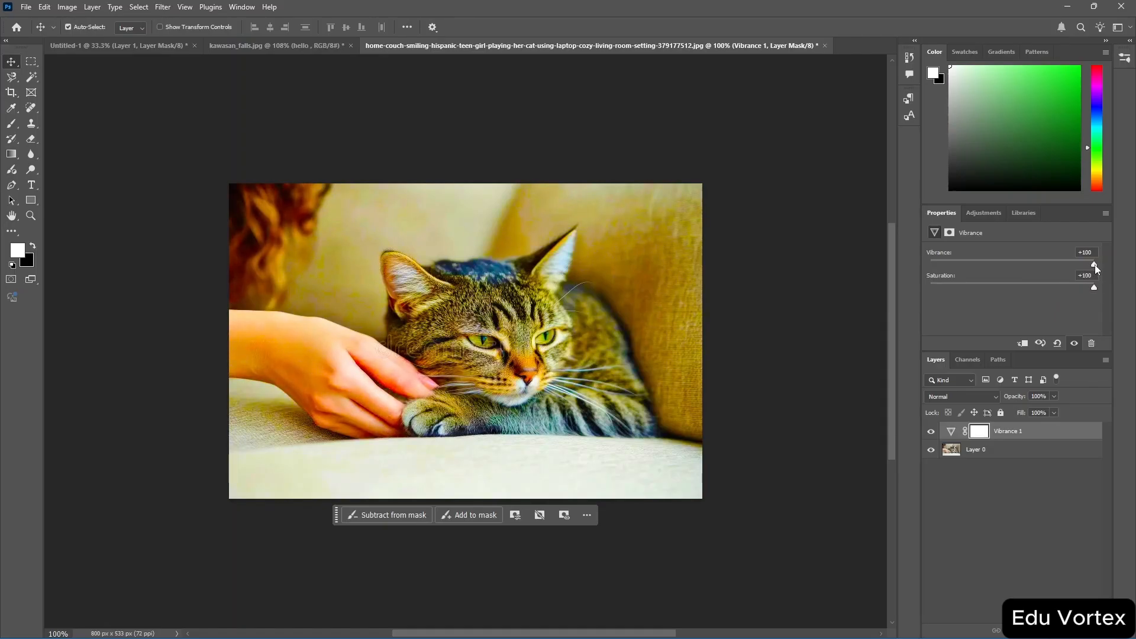
pyautogui.moveTo(1057, 271); pyautogui.dragTo(943, 266)
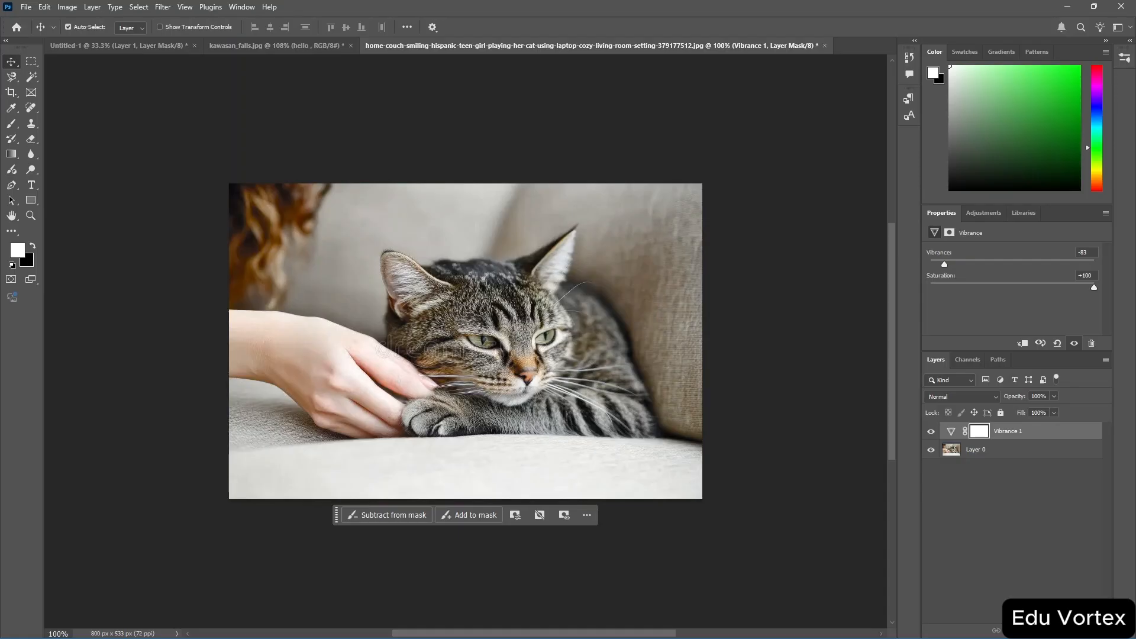
# Add a Photo Filter adjustment layer and set its filter to Blue.
pyautogui.click(1042, 629)
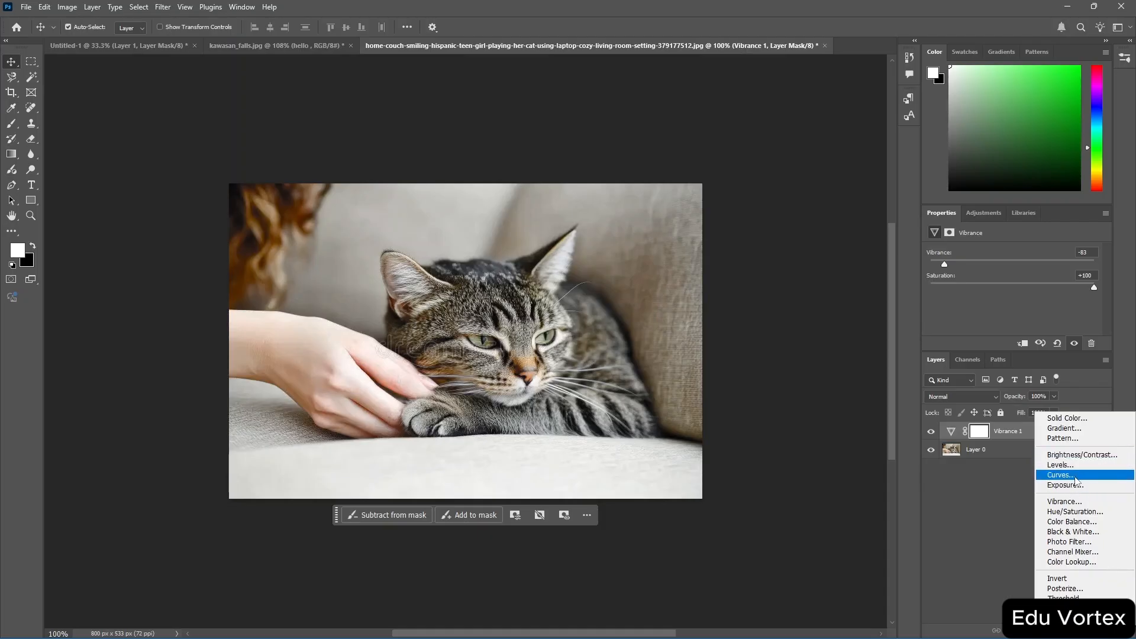
pyautogui.click(1102, 545)
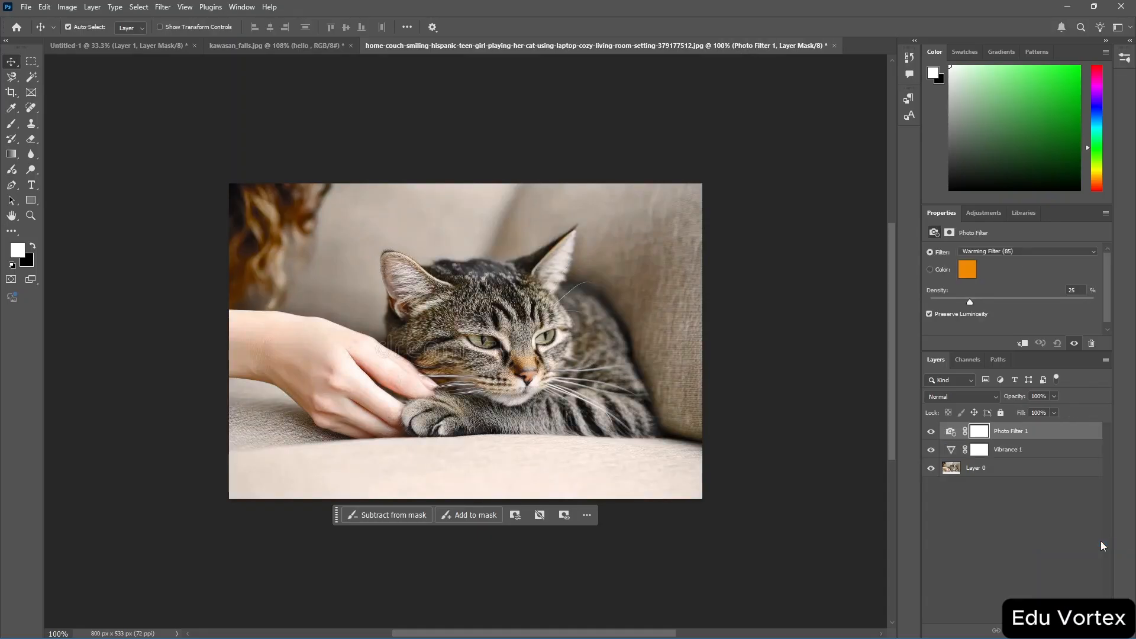
pyautogui.click(1025, 251)
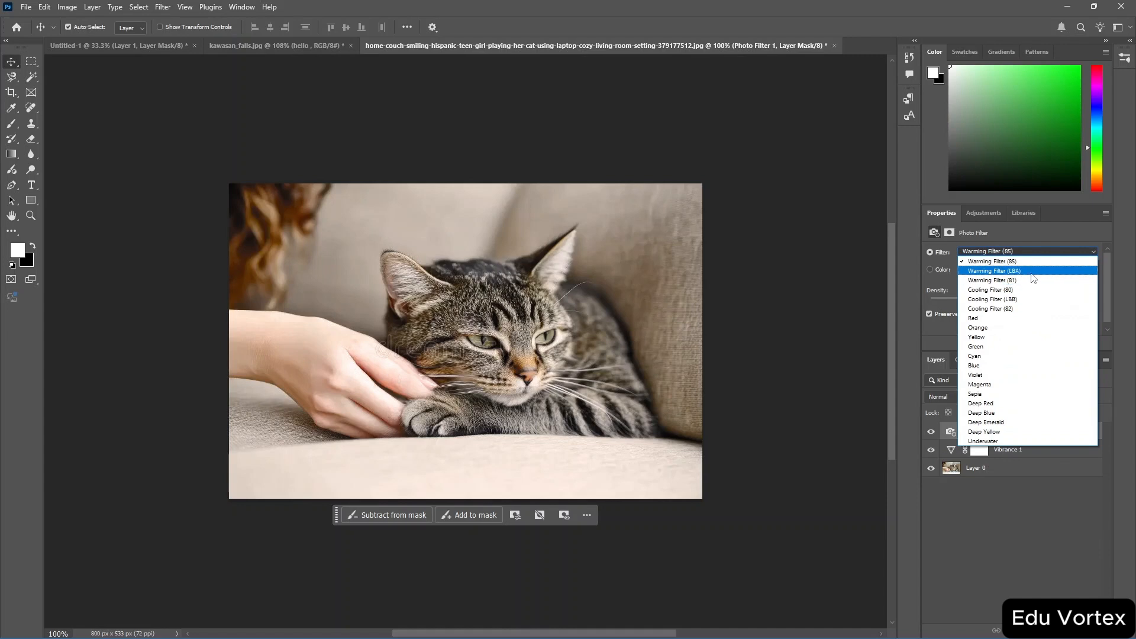
pyautogui.click(1033, 275)
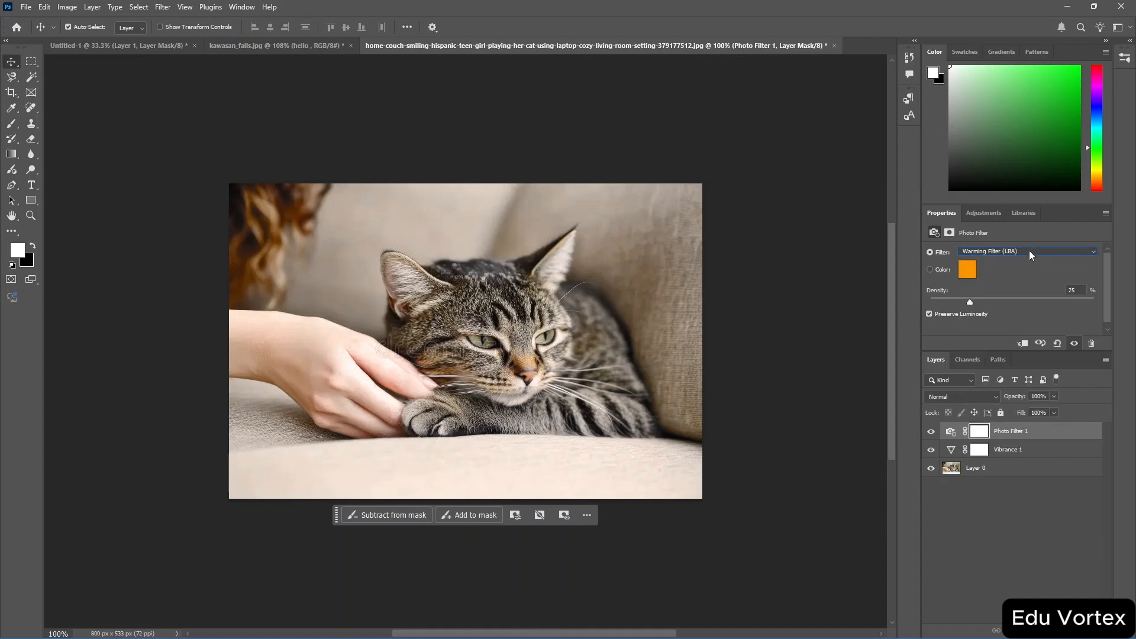
pyautogui.click(1029, 250)
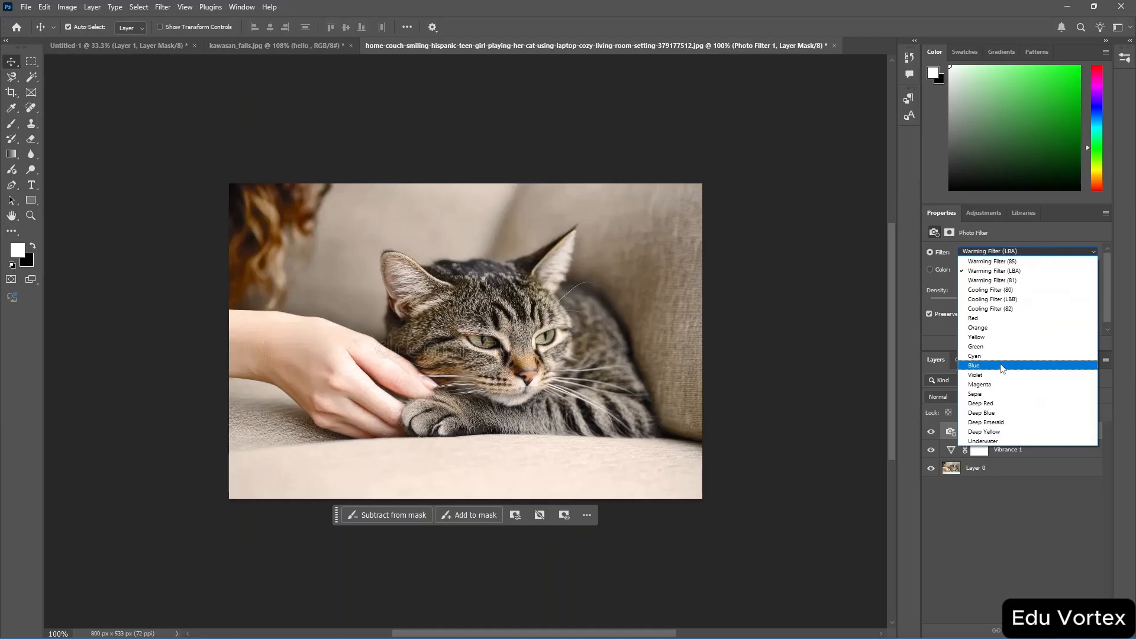
pyautogui.click(1002, 366)
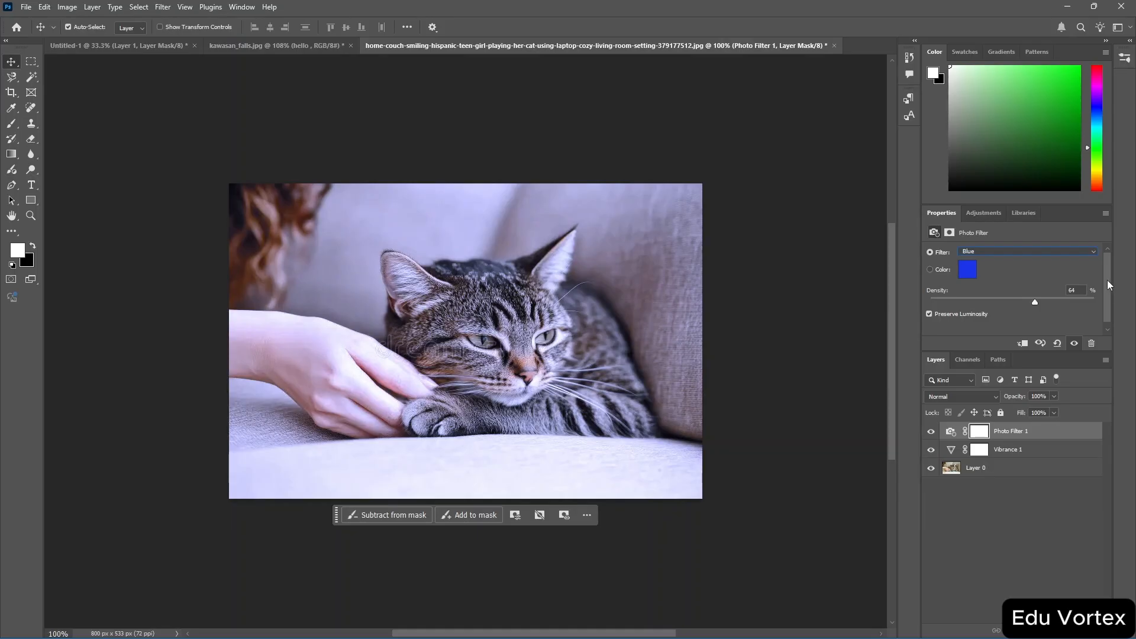
pyautogui.moveTo(1109, 286); pyautogui.dragTo(1109, 305)
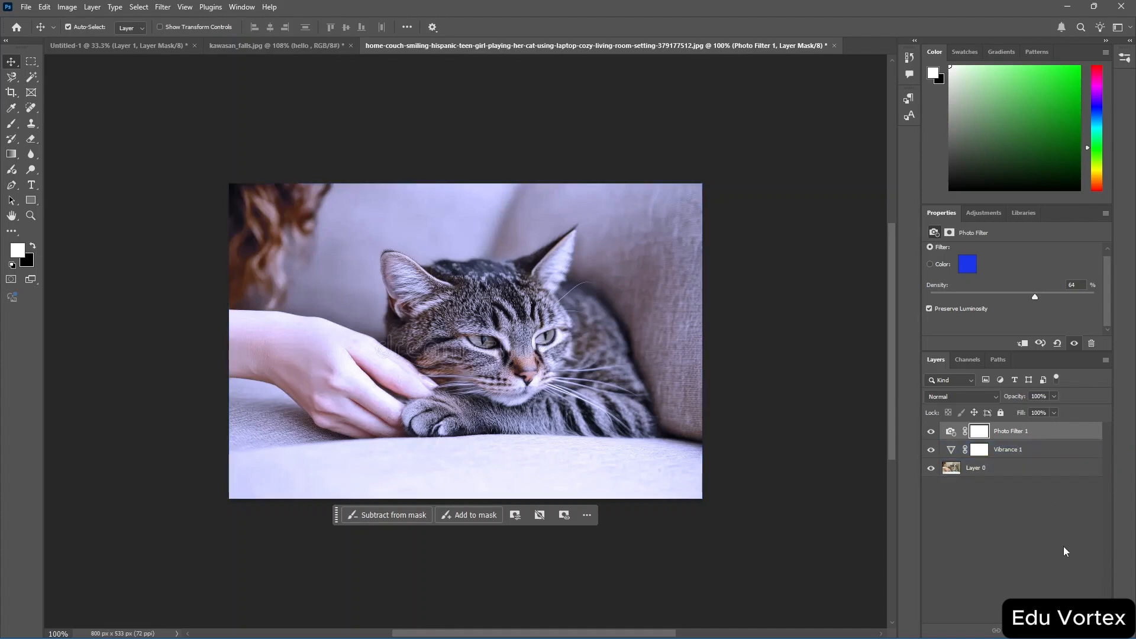
# Delete the Photo Filter layer's mask and then the Photo Filter layer itself.
pyautogui.click(1092, 631)
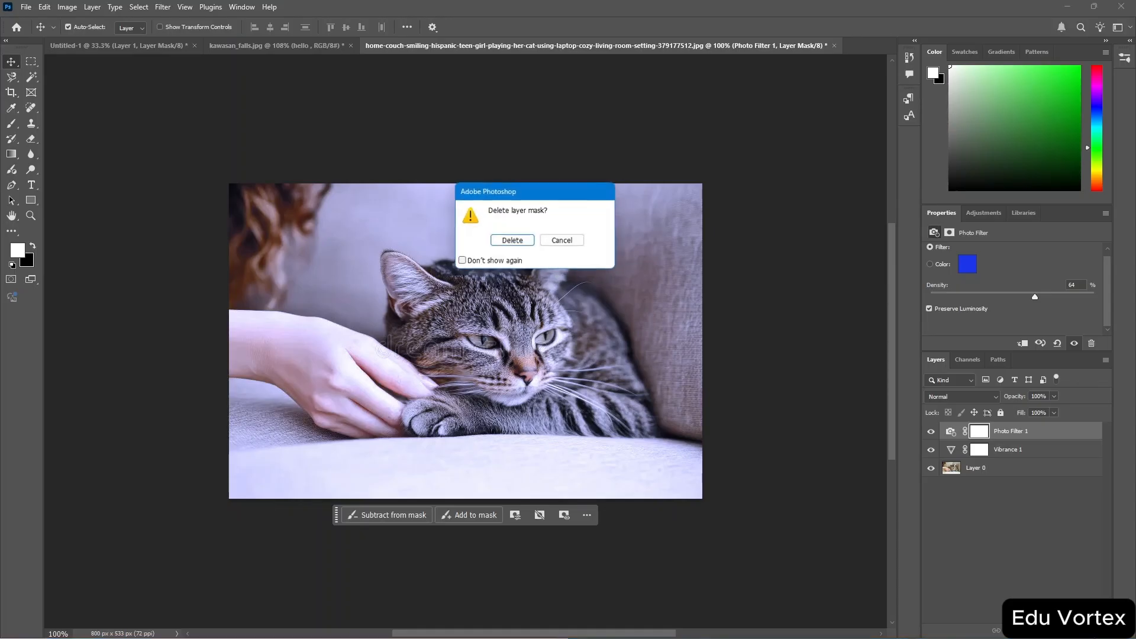
pyautogui.click(512, 241)
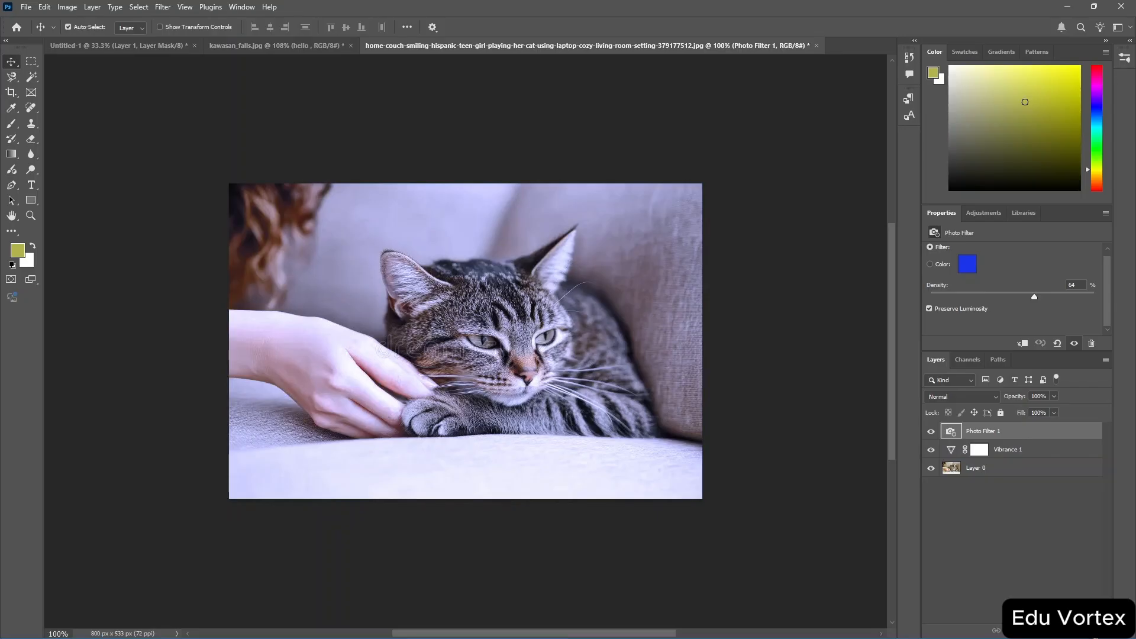
pyautogui.click(1092, 631)
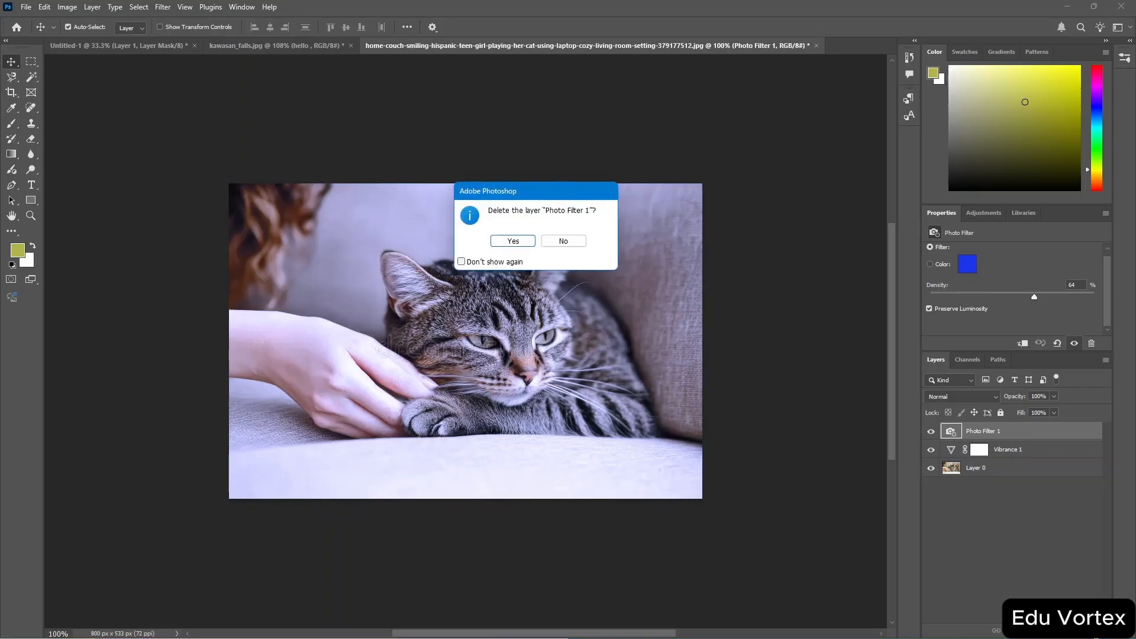
pyautogui.click(513, 241)
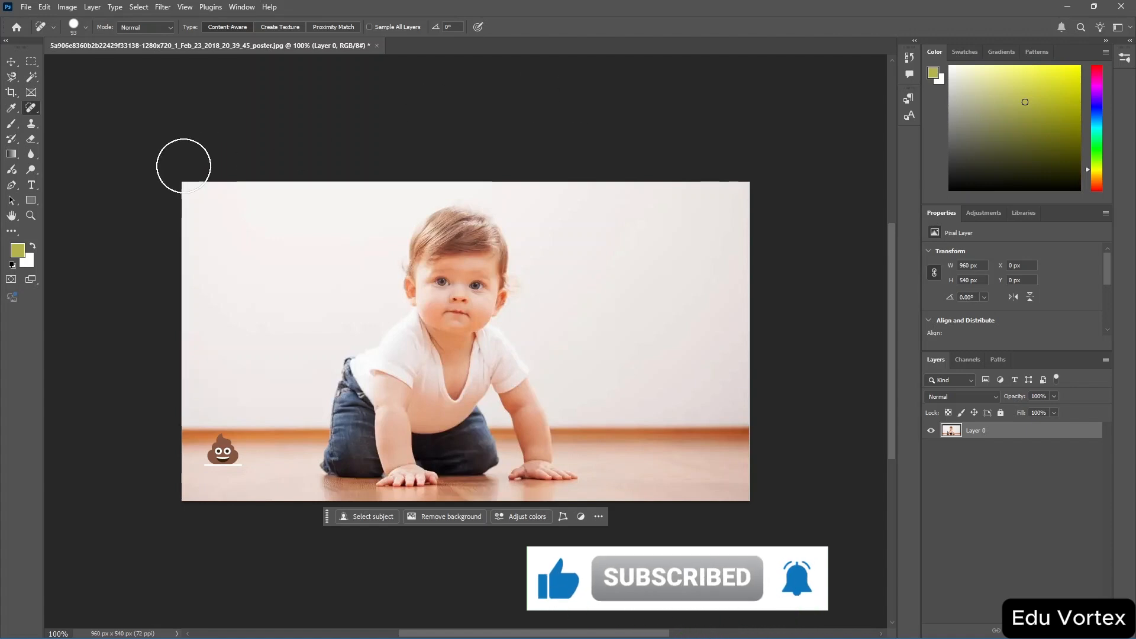
# Select the emoji on the floor of the baby photo with the Magnetic Lasso and remove it.
pyautogui.click(12, 77)
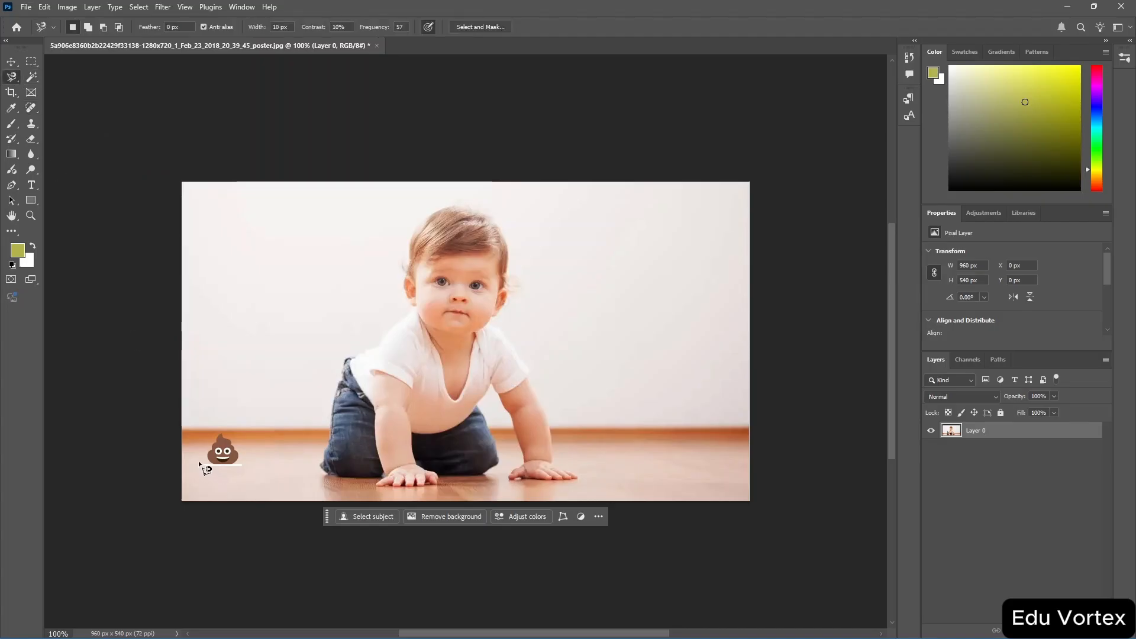
pyautogui.click(199, 462)
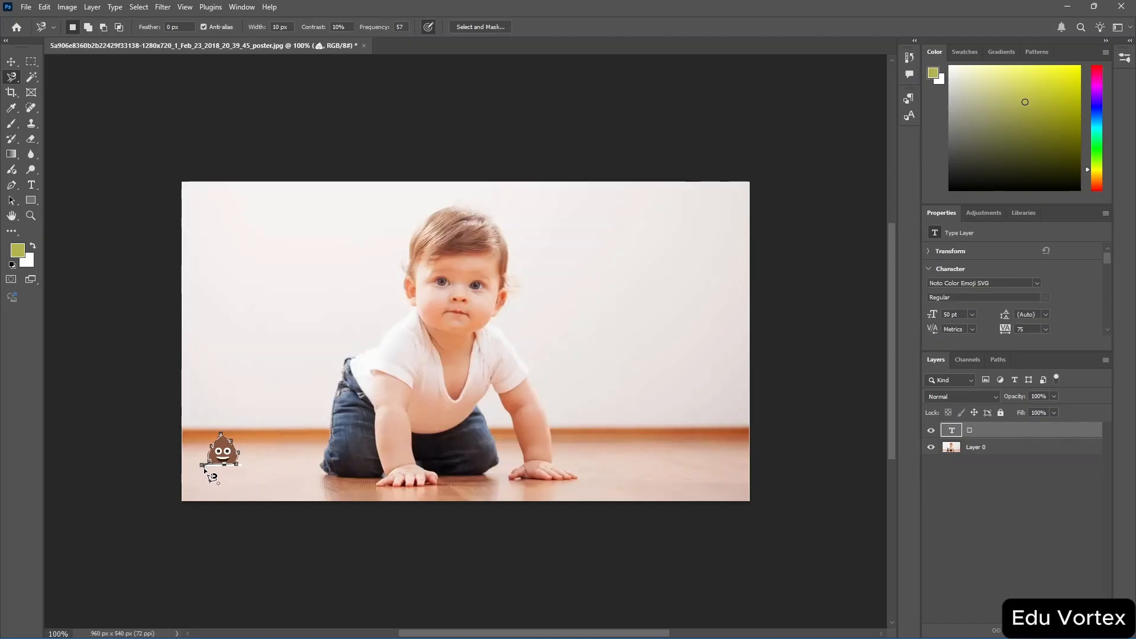
pyautogui.click(204, 469)
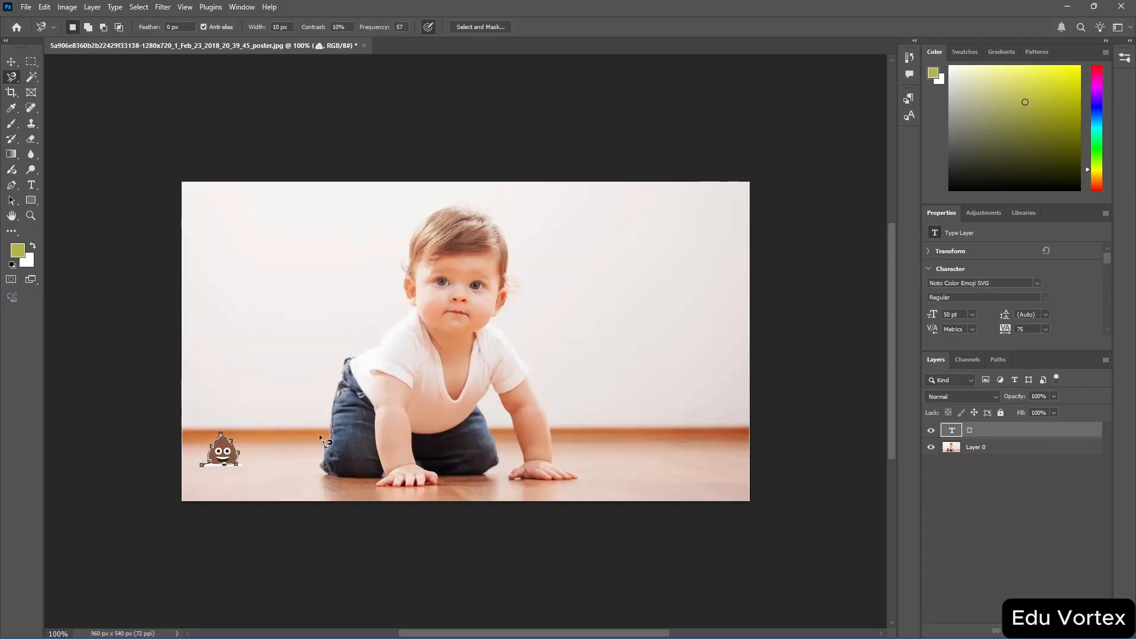
pyautogui.press('Escape')
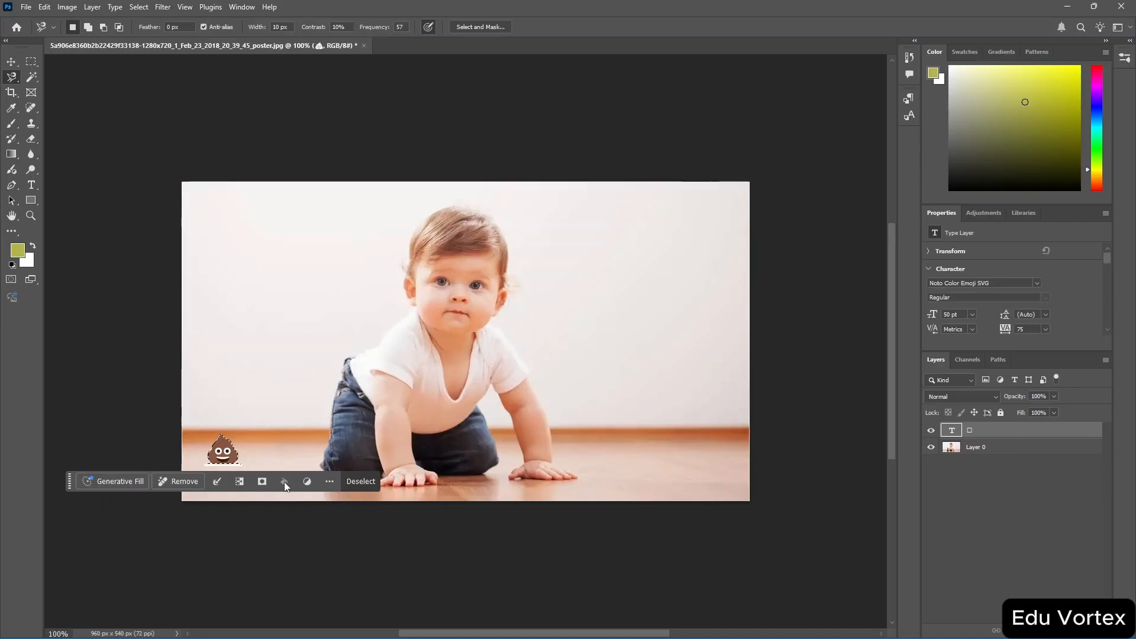
pyautogui.click(188, 481)
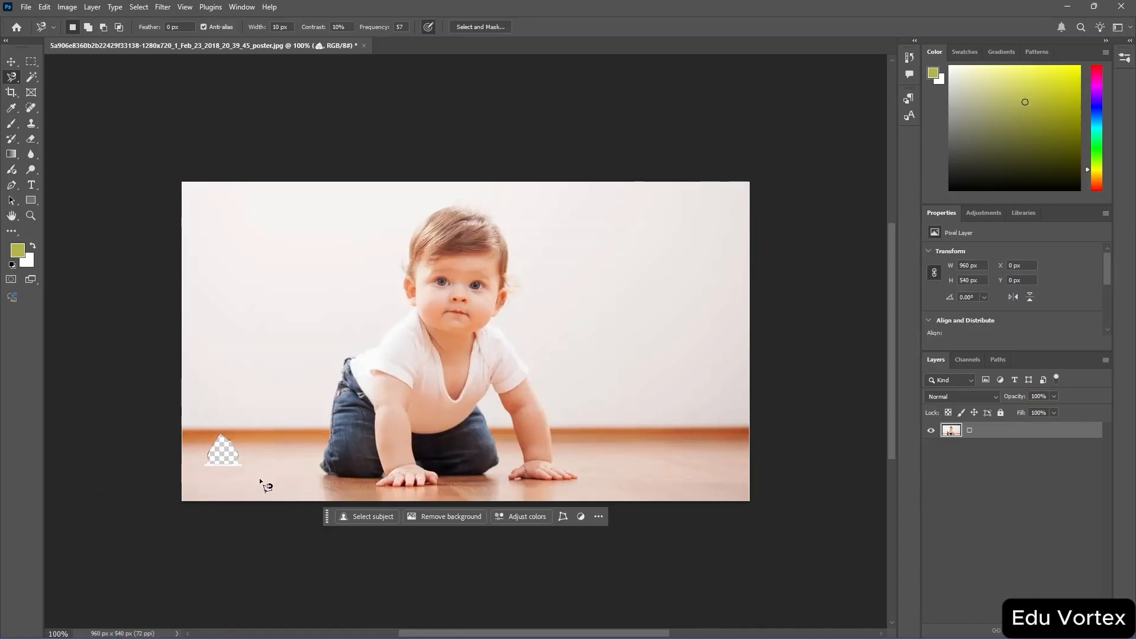
# Trace a floor patch about 62 × 47 px beside the emptied area with the Magnetic Lasso and copy it to a new layer.
pyautogui.click(260, 454)
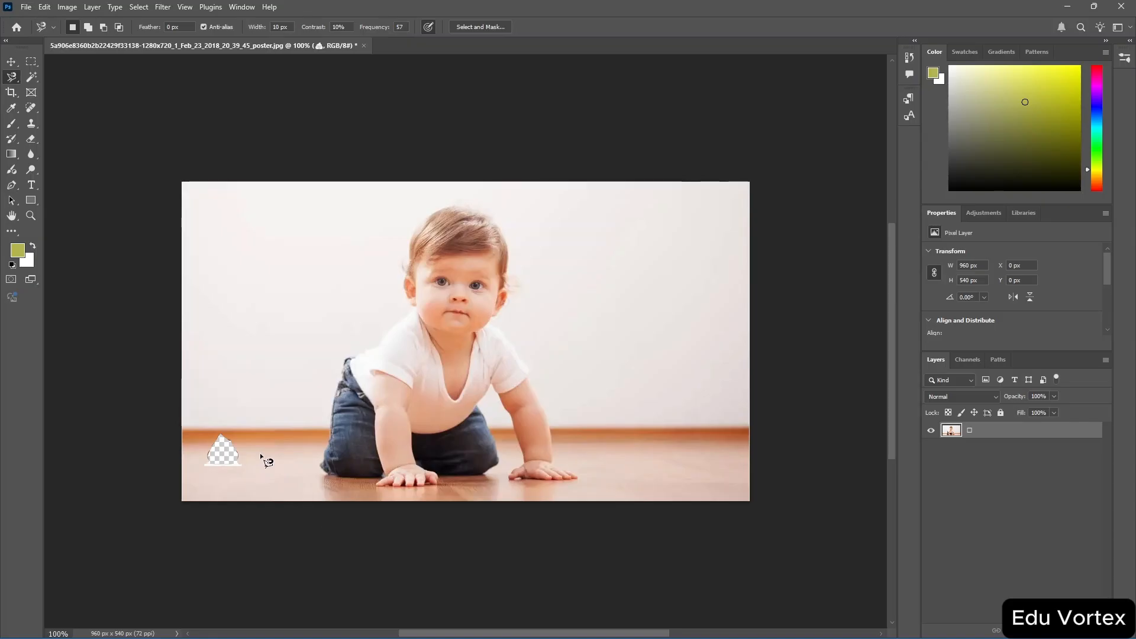
pyautogui.click(294, 454)
pyautogui.click(295, 481)
pyautogui.click(260, 481)
pyautogui.click(261, 454)
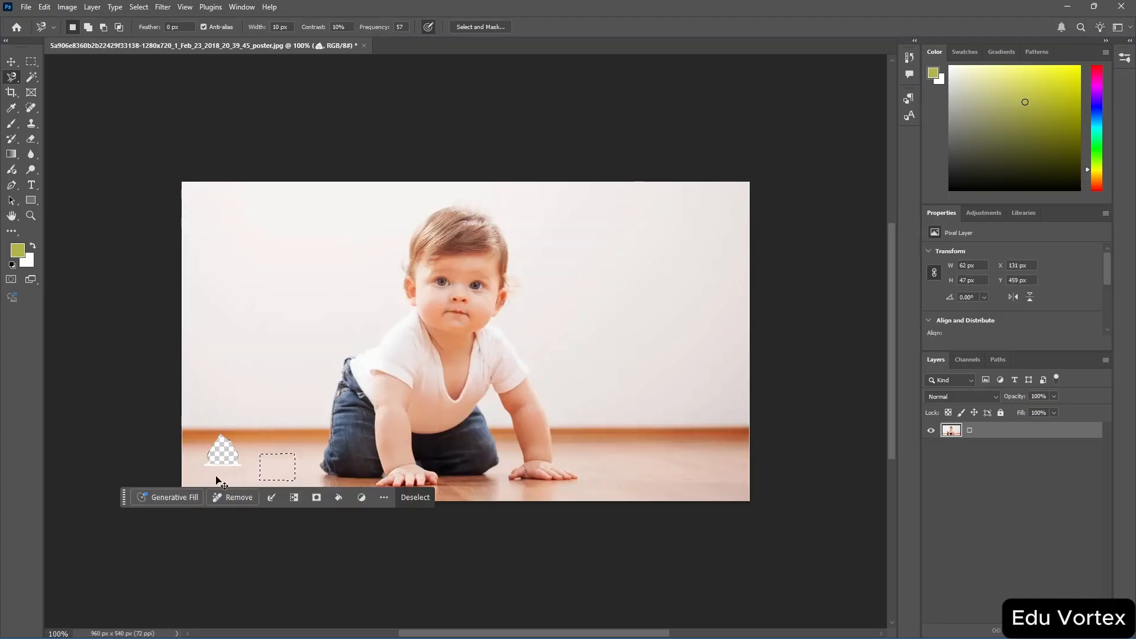
pyautogui.hotkey('ctrl', 'j')
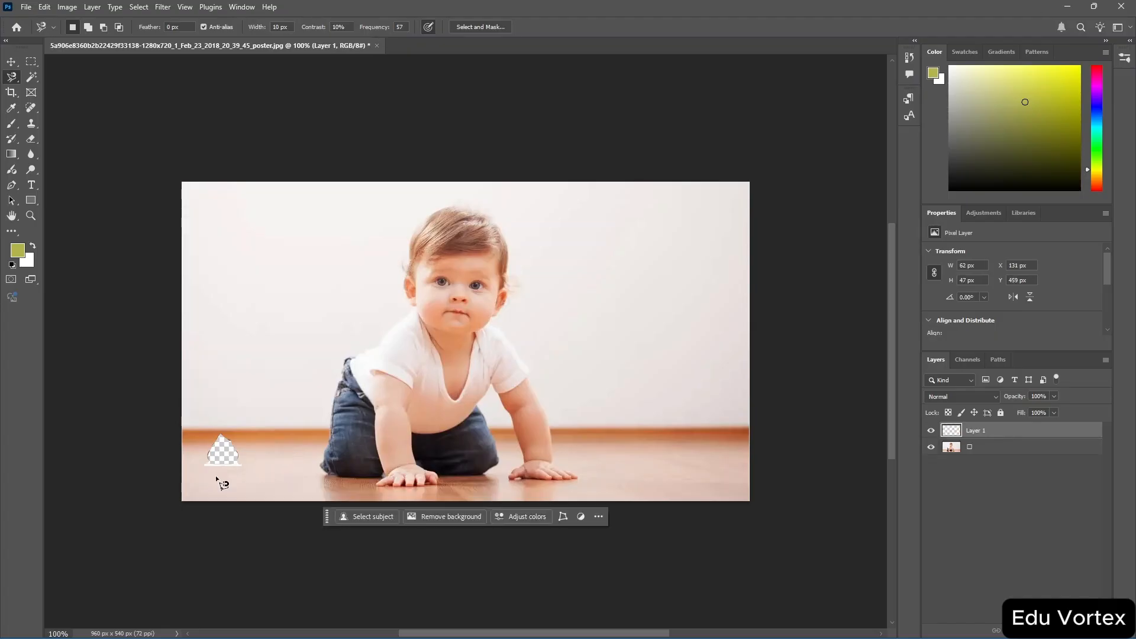
# Move the copied floor patch over the emptied area where the emoji was.
pyautogui.press('v')
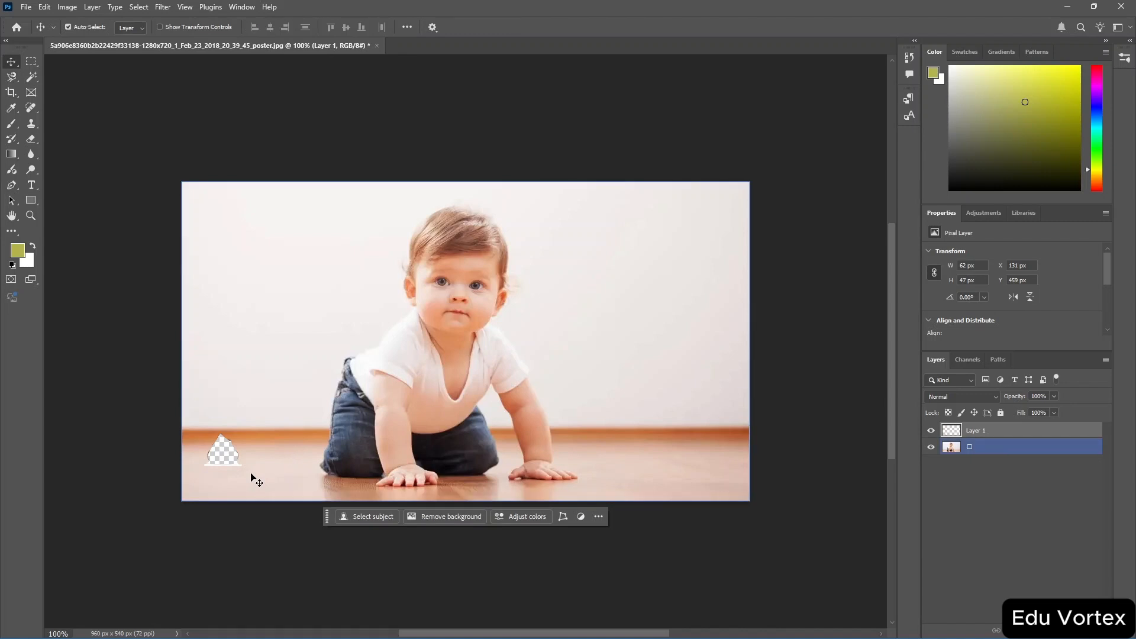
pyautogui.moveTo(275, 467); pyautogui.dragTo(223, 463)
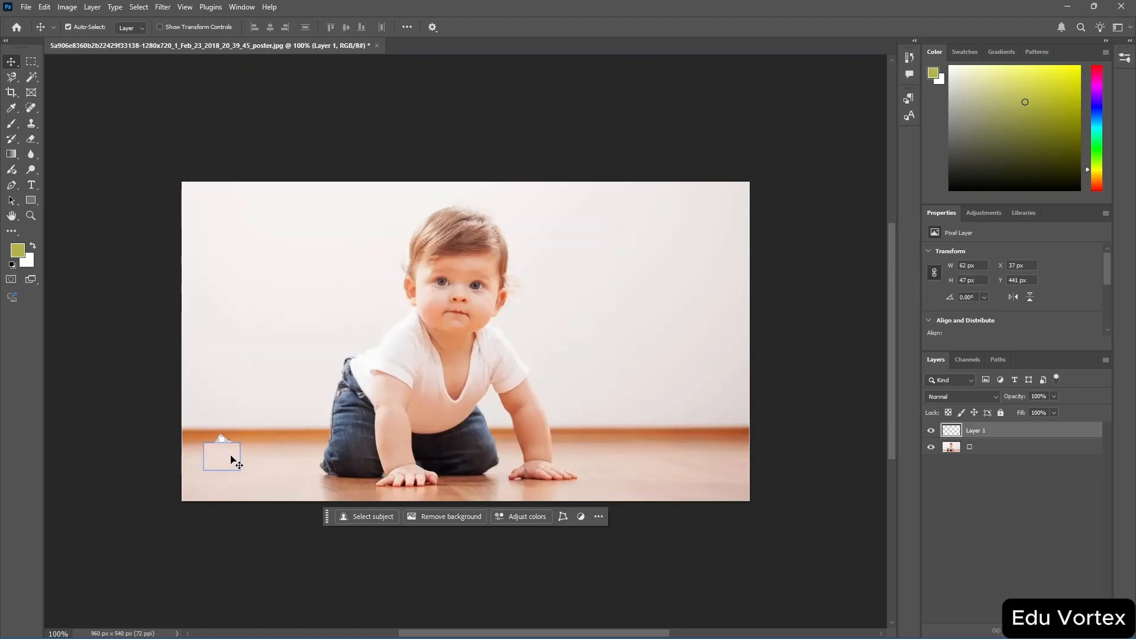
# Undo the last four changes to bring back the original emoji on the floor.
pyautogui.press('ctrl')
pyautogui.hotkey('ctrl', 'z')
pyautogui.hotkey('ctrl', 'z')
pyautogui.hotkey('ctrl', 'z')
pyautogui.hotkey('ctrl', 'z')
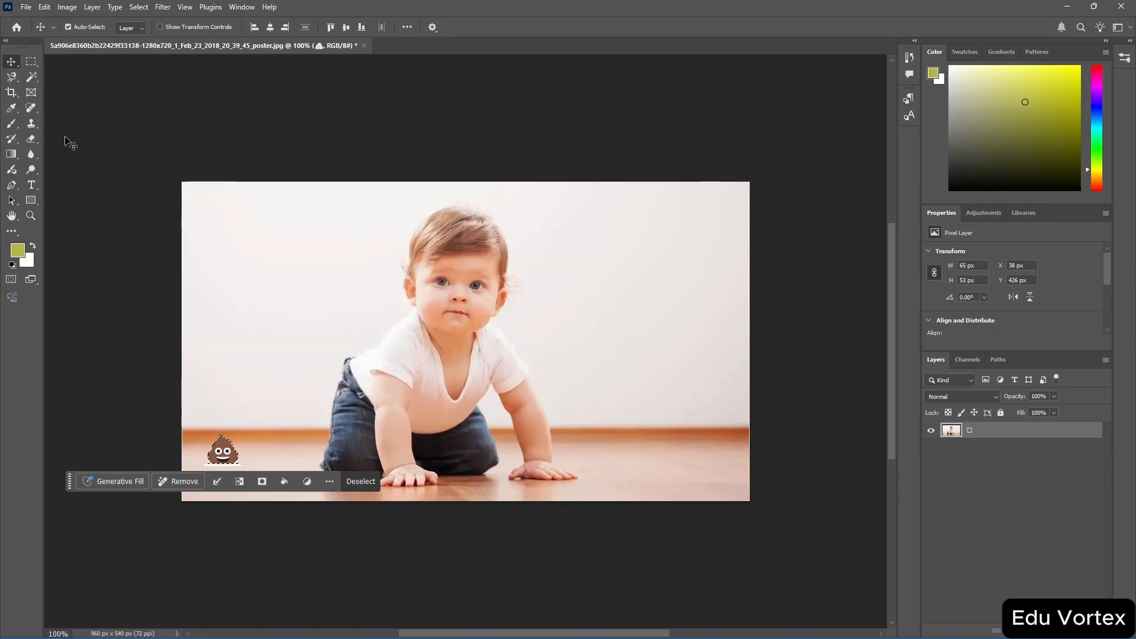
# Remove the emoji from the floor by painting over it with the Spot Healing Brush.
pyautogui.click(32, 108)
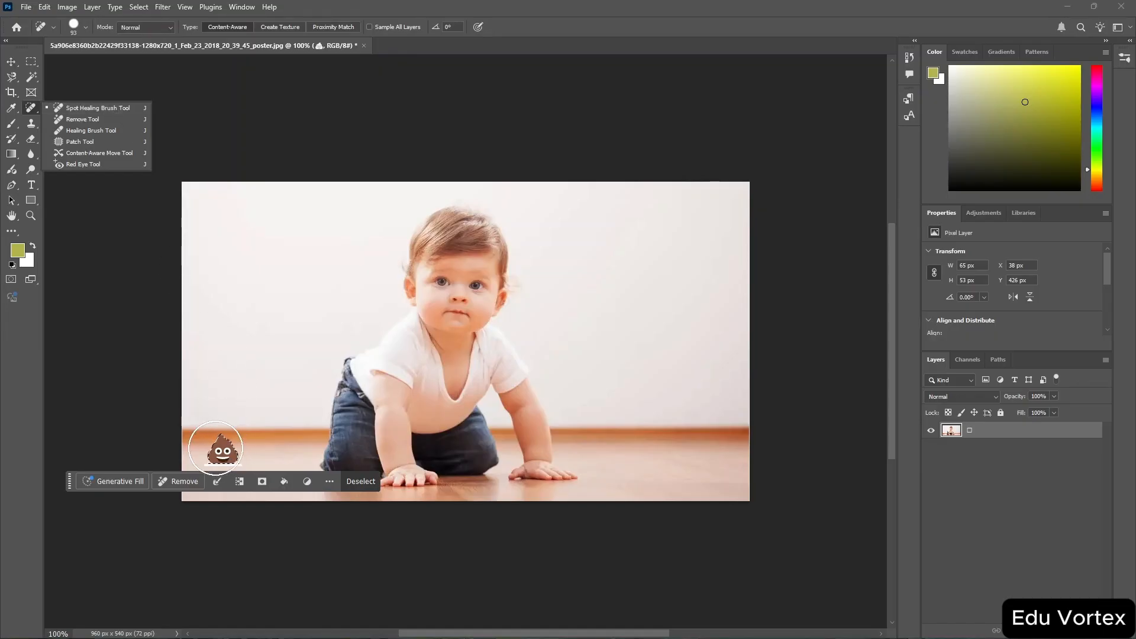
pyautogui.click(368, 484)
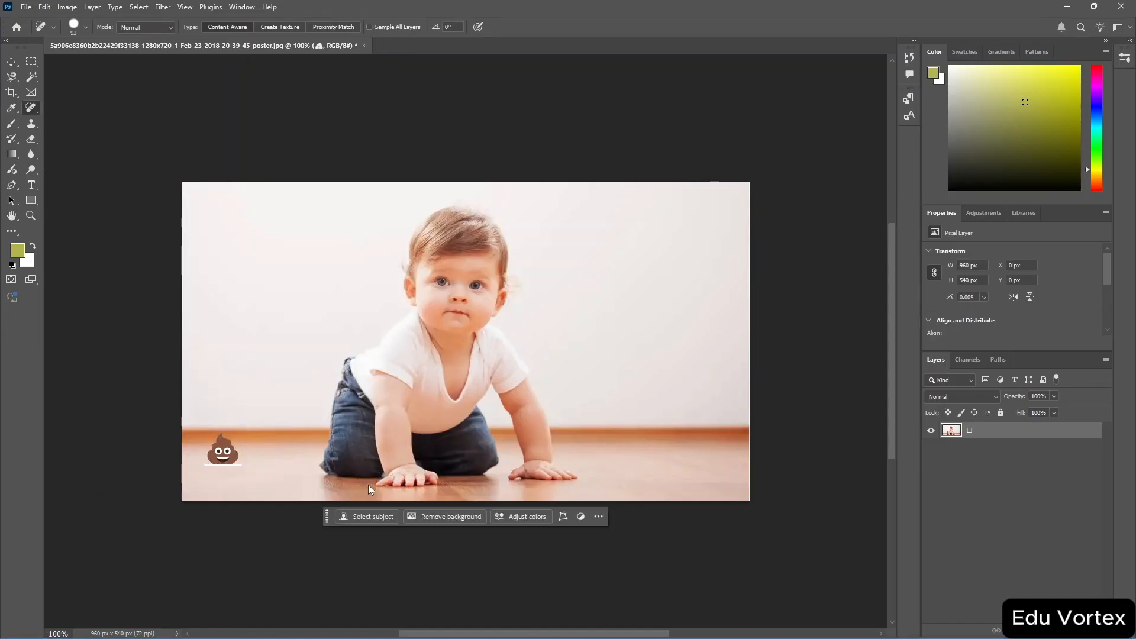
pyautogui.moveTo(213, 458); pyautogui.dragTo(225, 458)
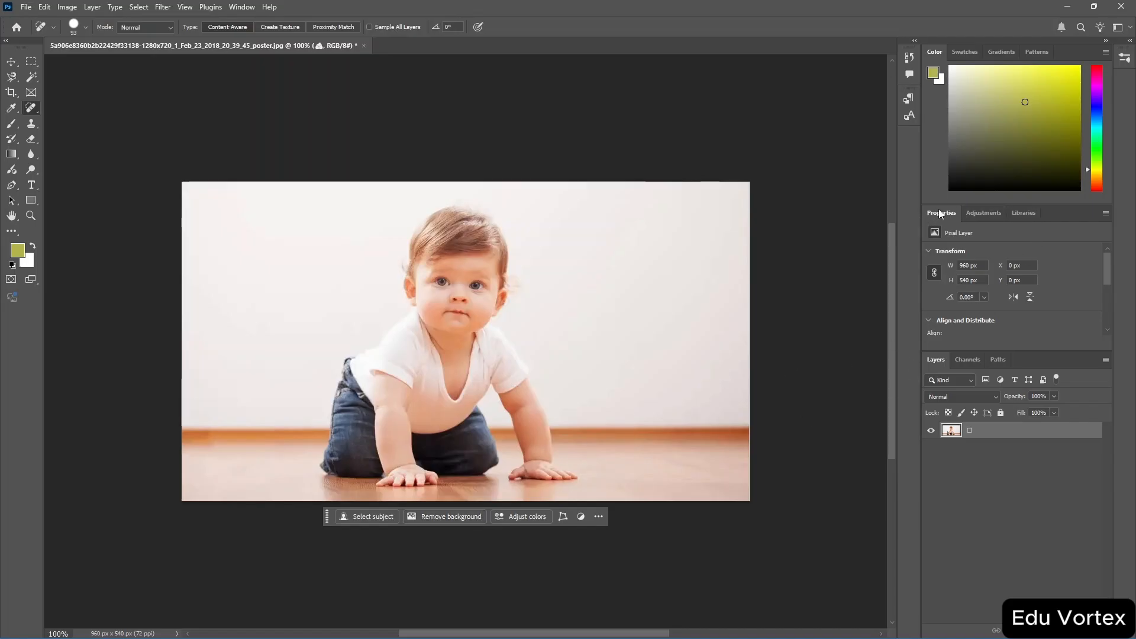
# Select the baby using the Select Subject quick action in the properties.
pyautogui.scroll(-1, 1035, 300)
pyautogui.scroll(-5, 1034, 300)
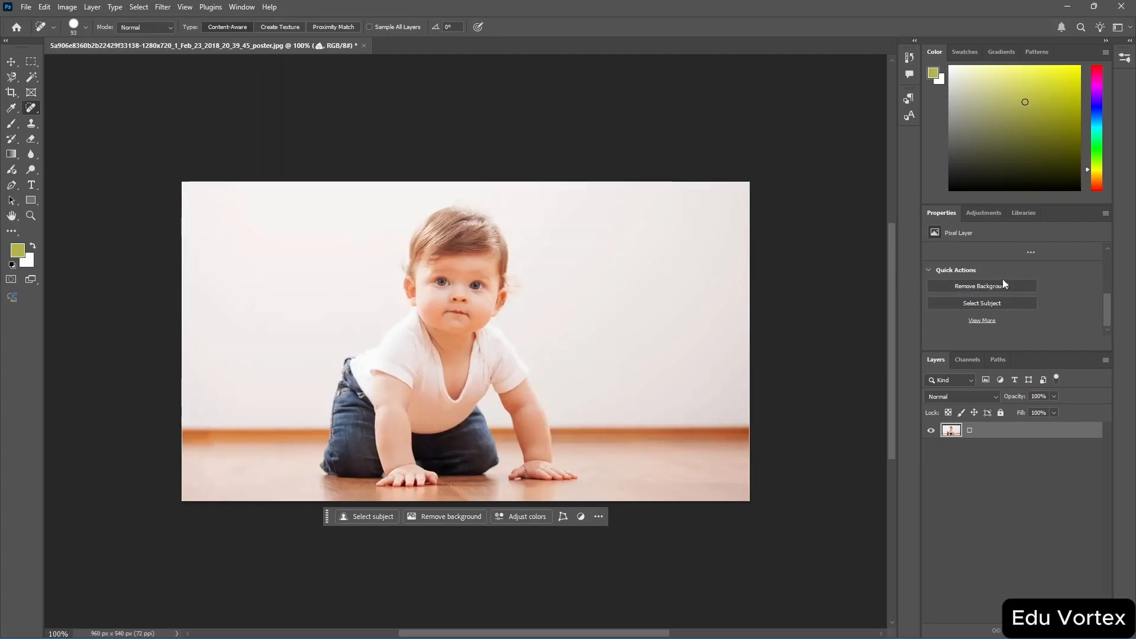
pyautogui.click(960, 303)
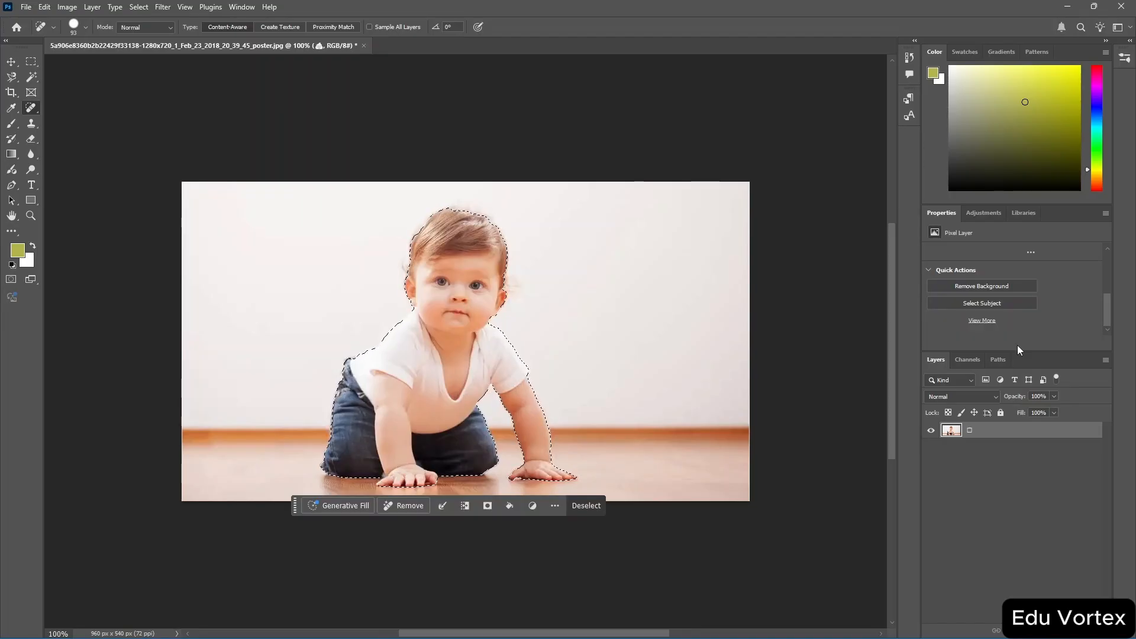
# Delete the selected baby from the photo and undo the deletion.
pyautogui.press('Delete')
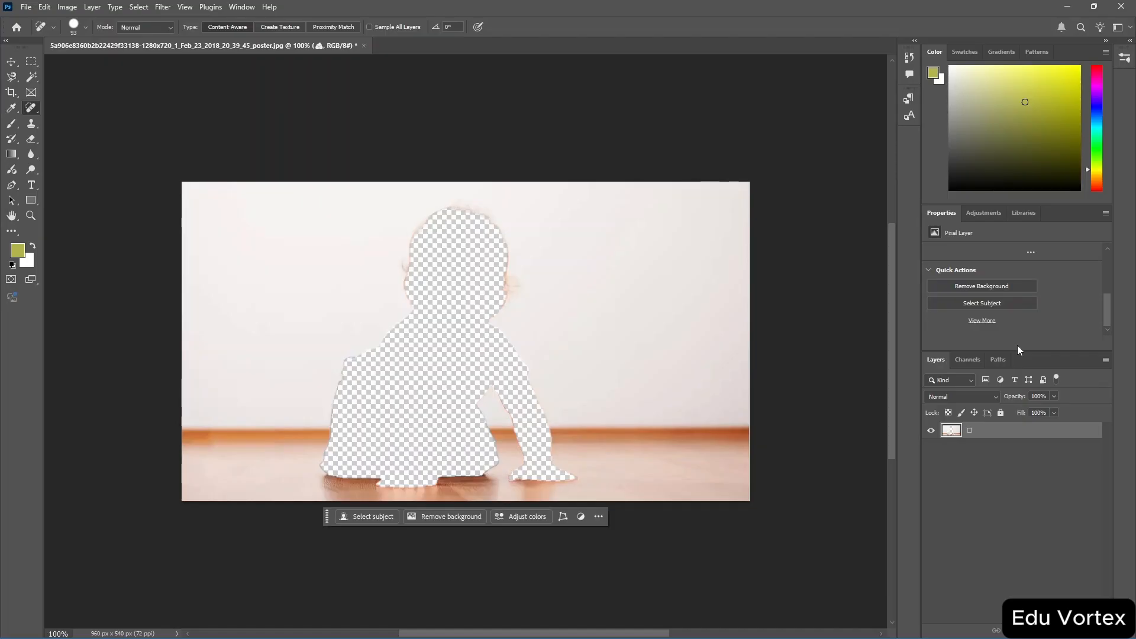
pyautogui.hotkey('ctrl', 'z')
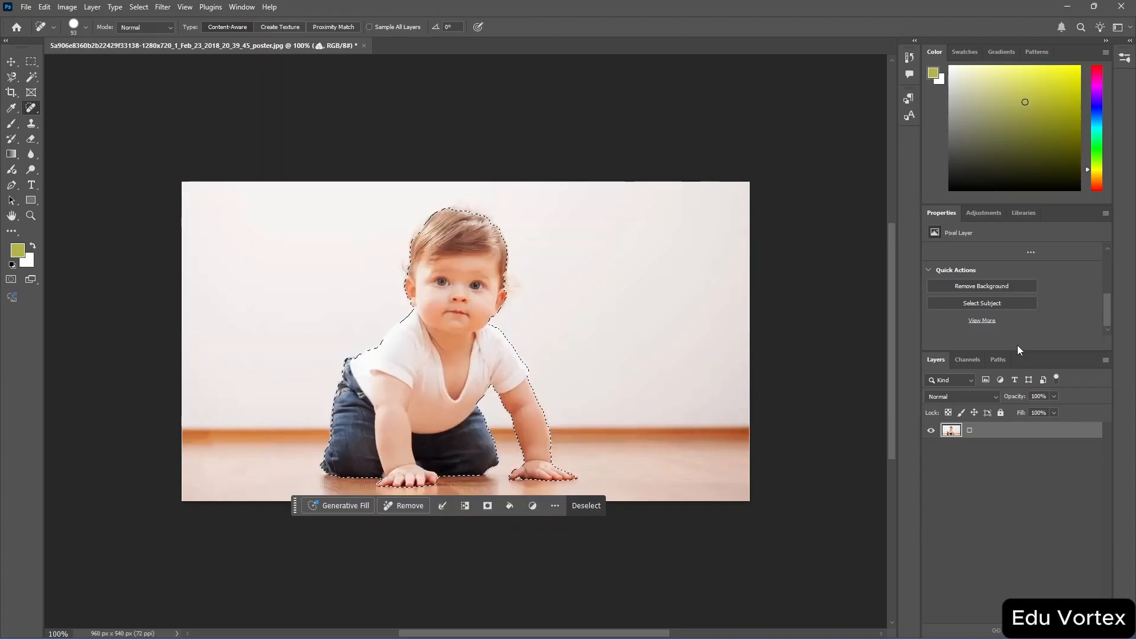
# Try to remove the photo's background with the Remove Background quick action, discarding the current selection.
pyautogui.click(992, 289)
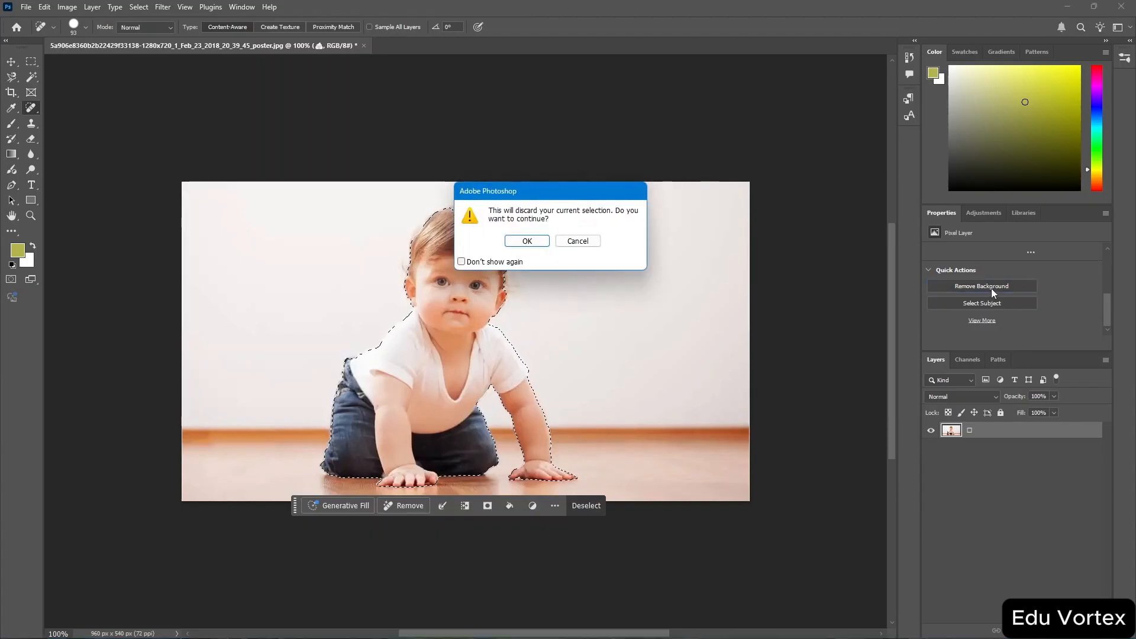
pyautogui.click(527, 239)
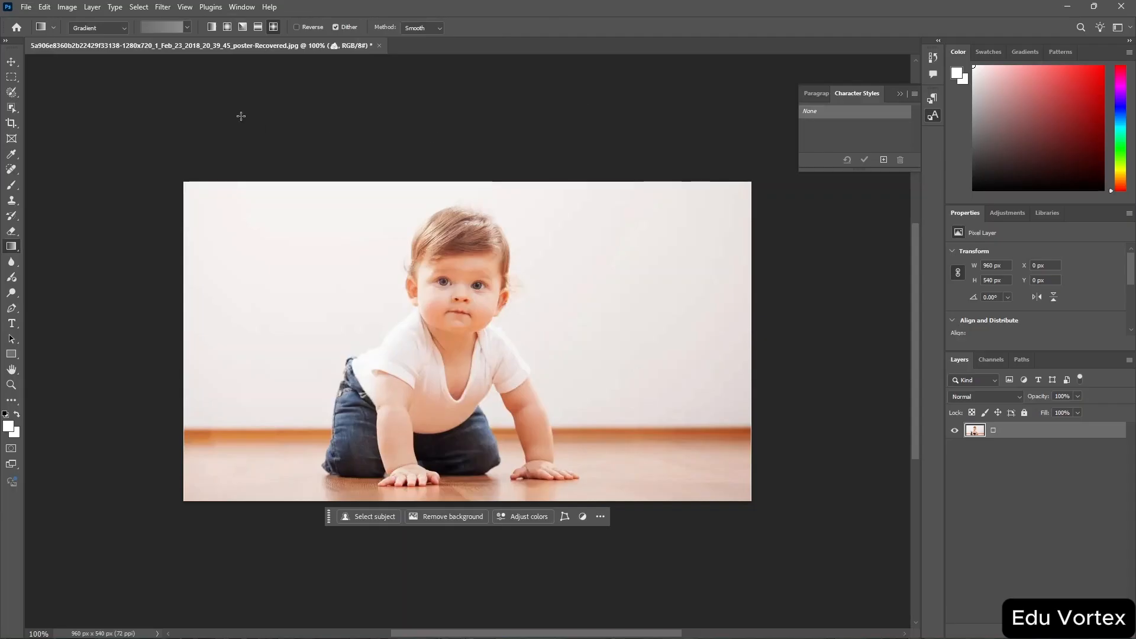
# Add a text layer reading Baby on the baby's forehead with the Type tool.
pyautogui.press('t')
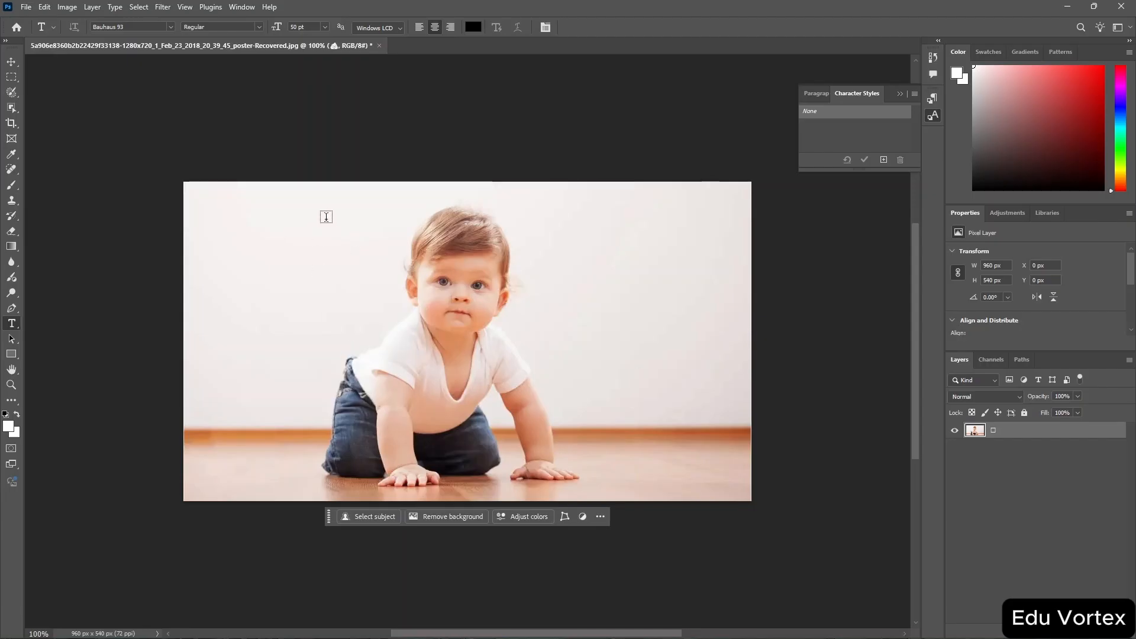
pyautogui.click(472, 261)
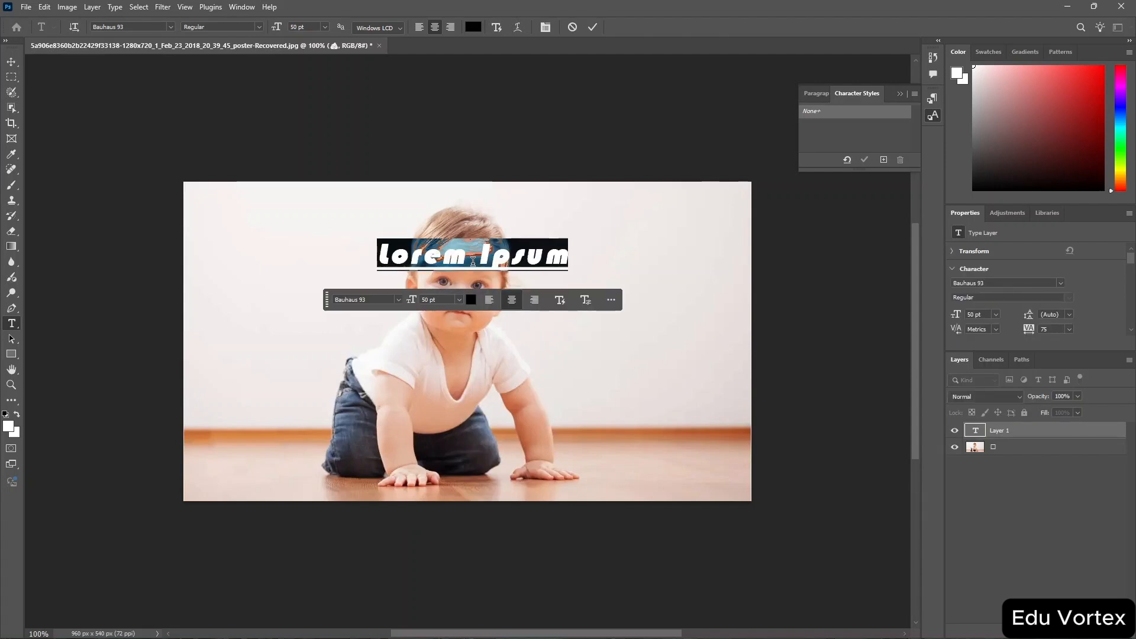
pyautogui.write('Baby')
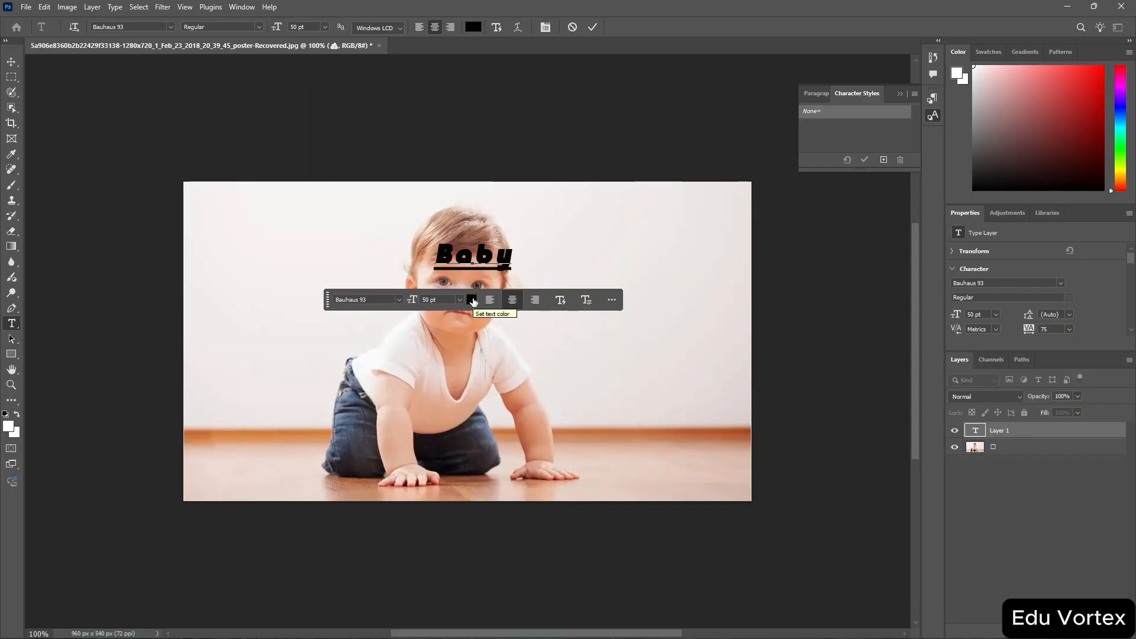
# Set the text colour to near-white fdfafa in the colour picker.
pyautogui.click(472, 301)
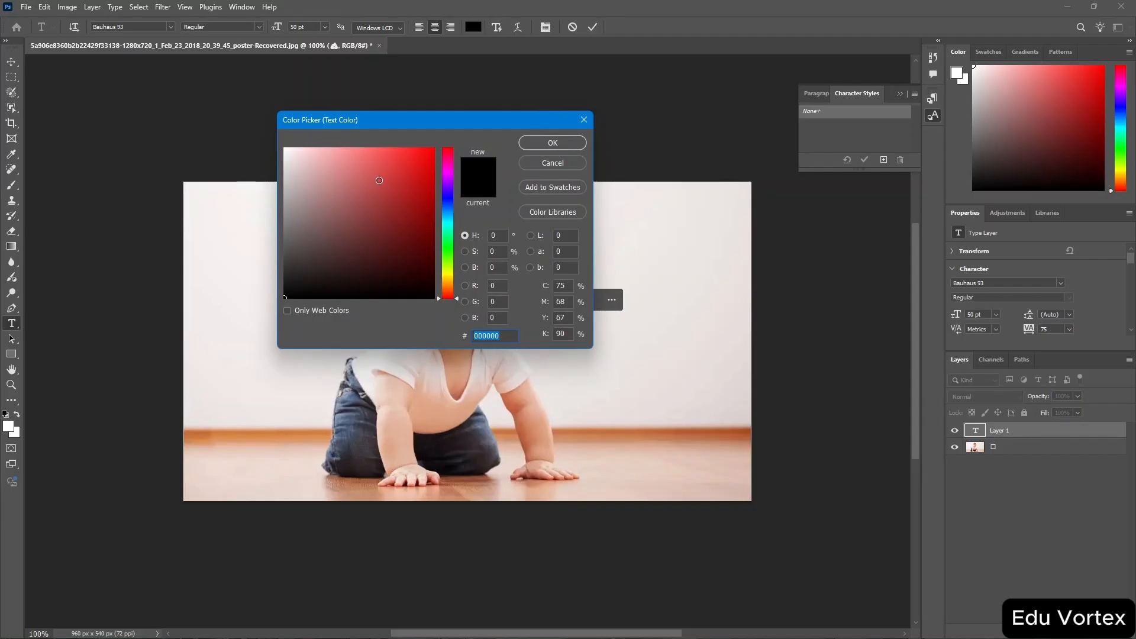
pyautogui.click(289, 155)
pyautogui.click(286, 149)
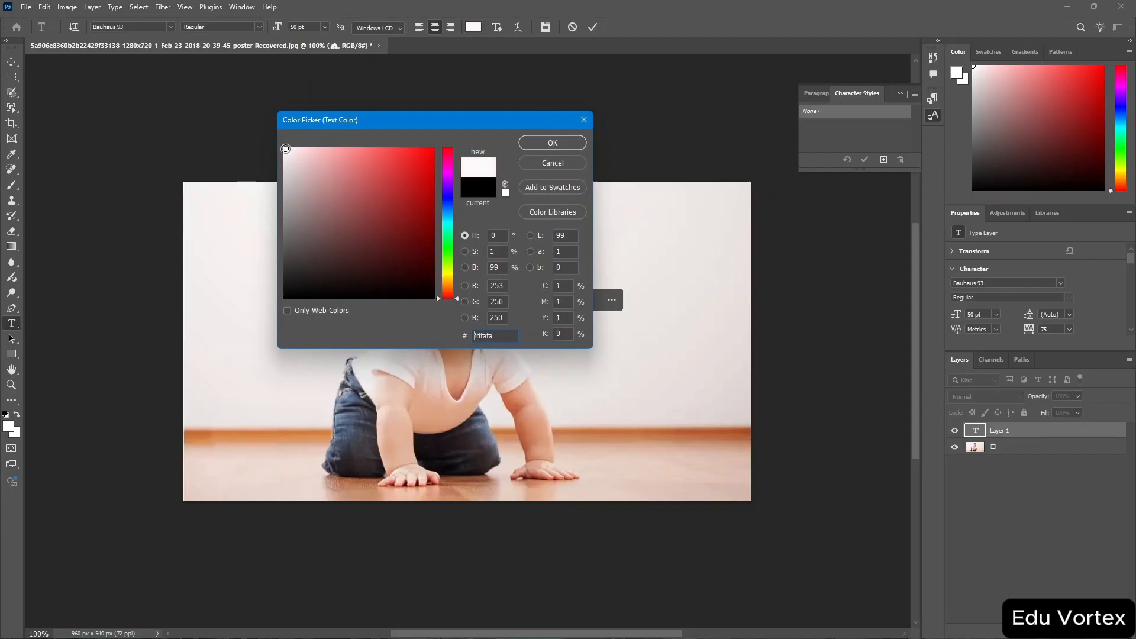
pyautogui.click(555, 139)
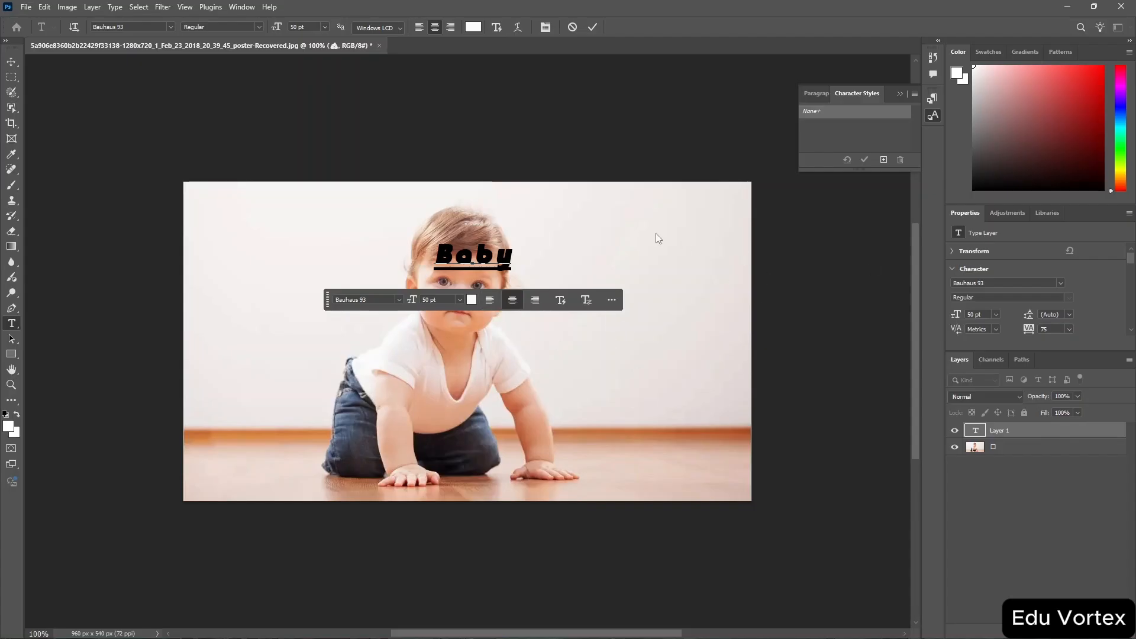
# Select all the text and set its colour to a pale pink through the Character properties.
pyautogui.hotkey('ctrl', 'a')
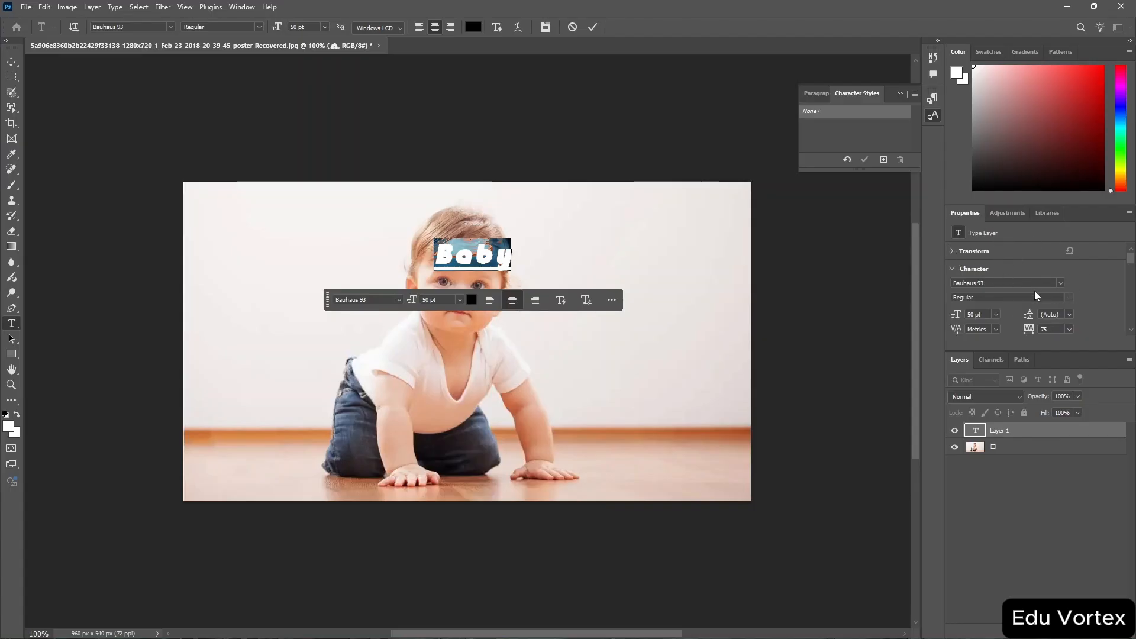
pyautogui.click(954, 251)
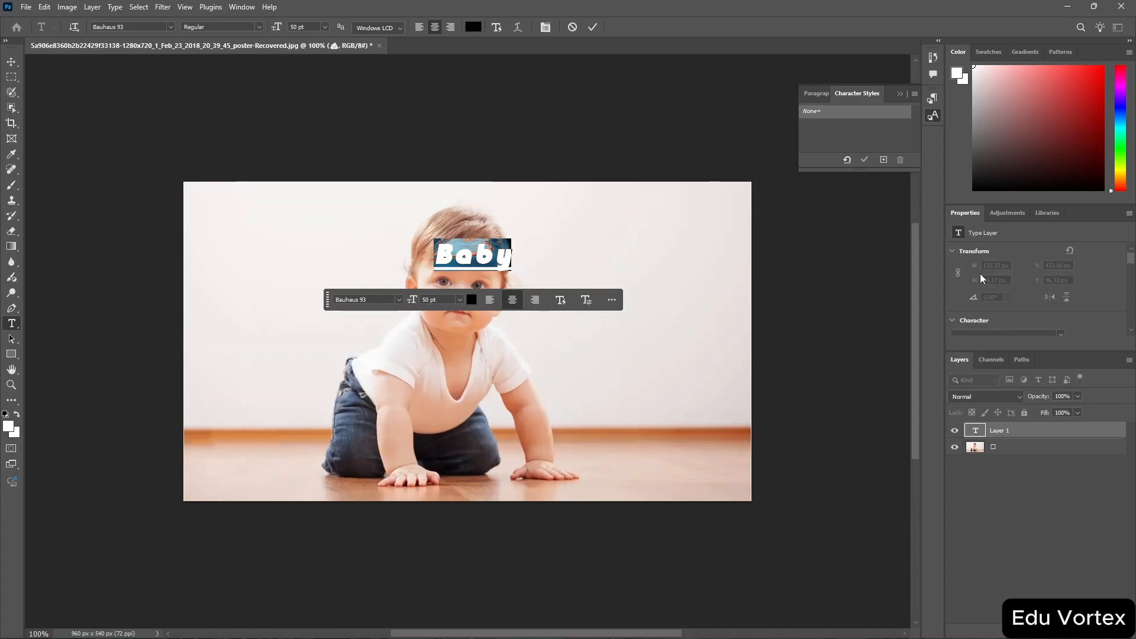
pyautogui.scroll(-3, 1017, 301)
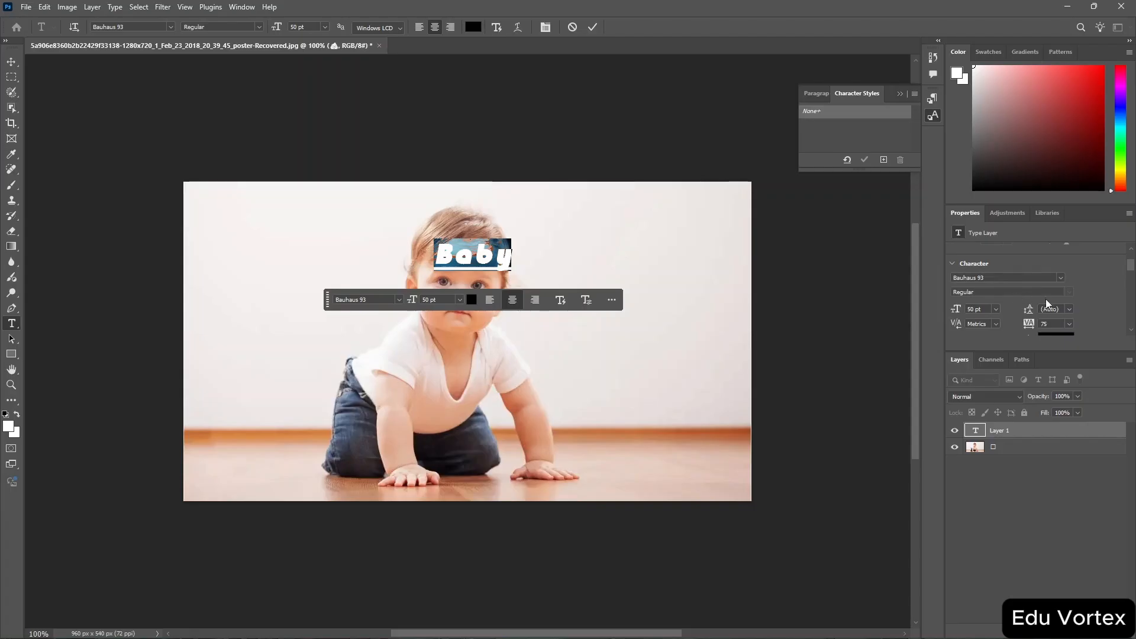
pyautogui.scroll(-2, 1046, 299)
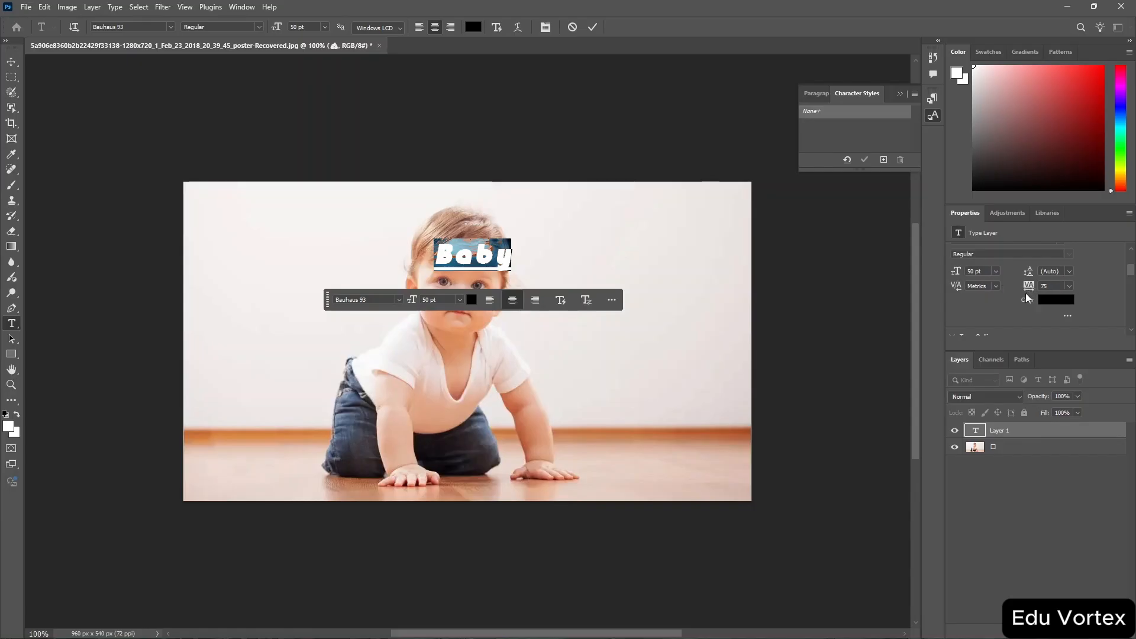
pyautogui.click(996, 287)
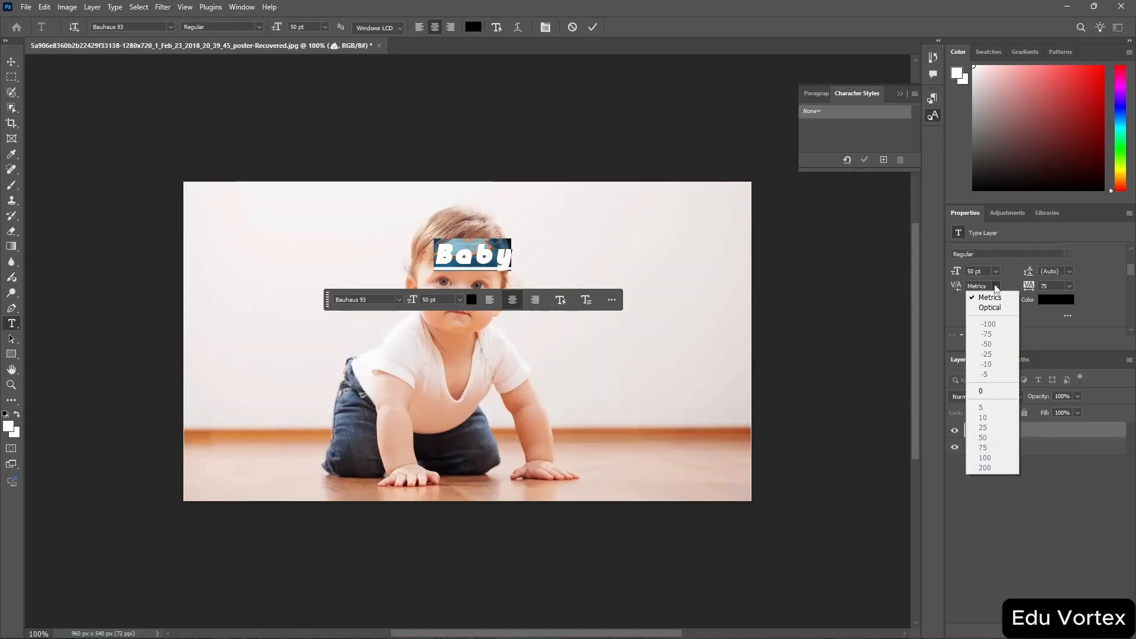
pyautogui.click(995, 288)
pyautogui.click(1056, 299)
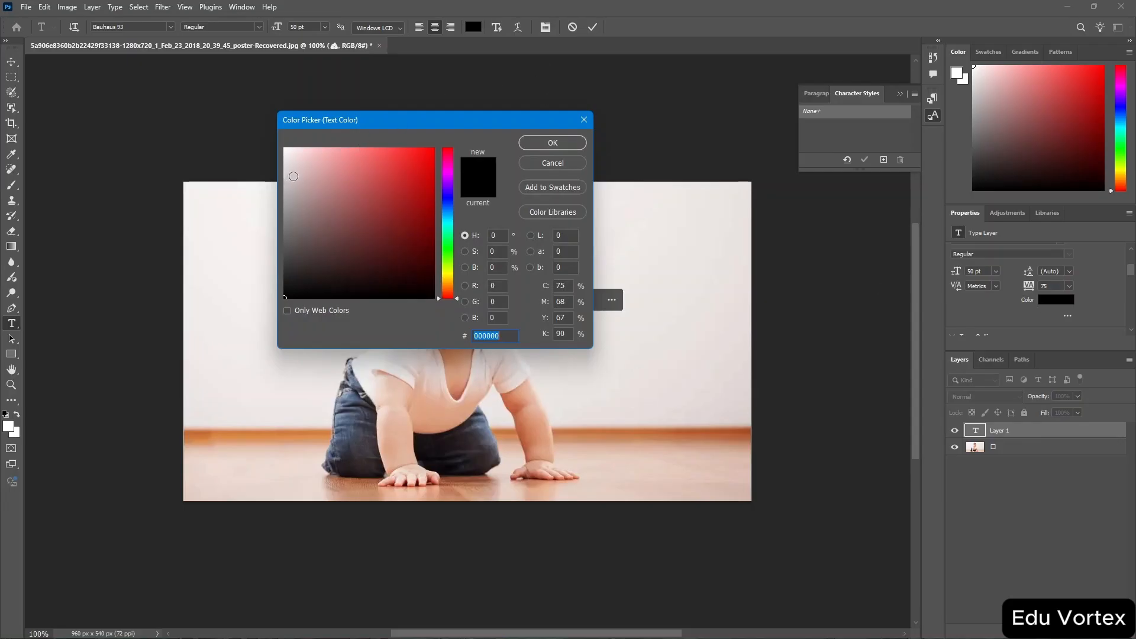
pyautogui.click(293, 176)
pyautogui.click(545, 143)
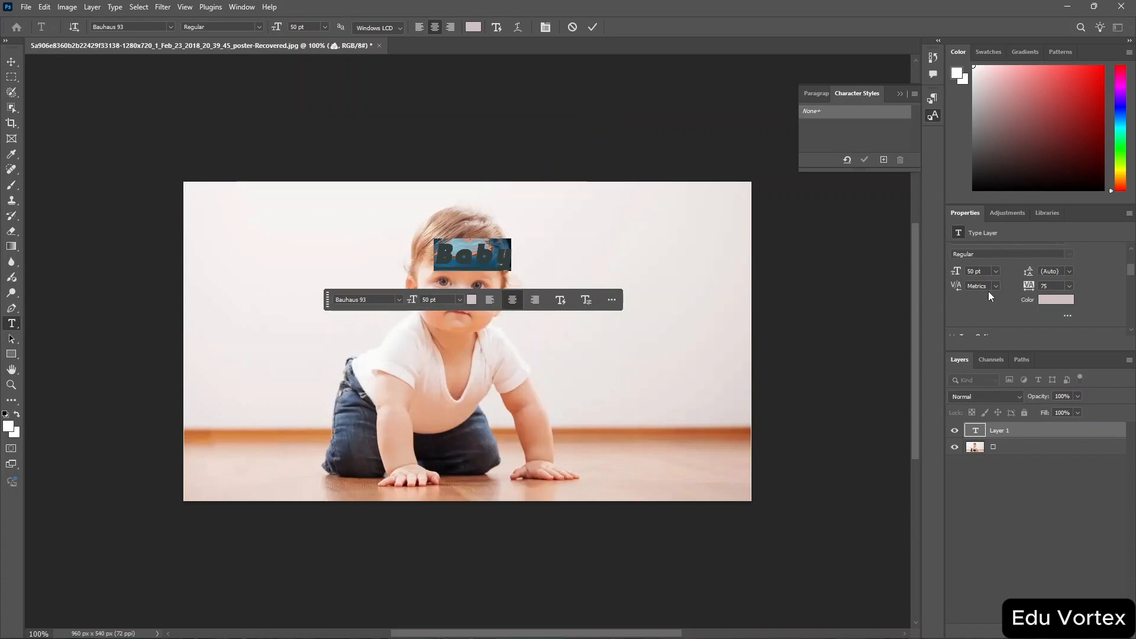
# Set the text size to 60 pt.
pyautogui.scroll(2, 1032, 265)
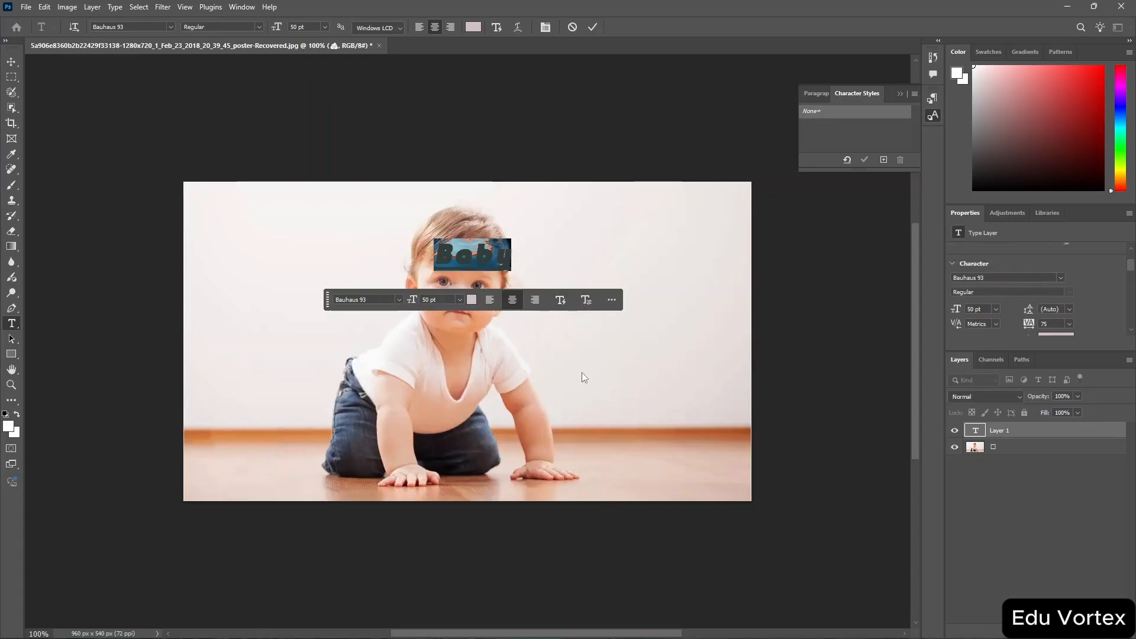
pyautogui.click(461, 299)
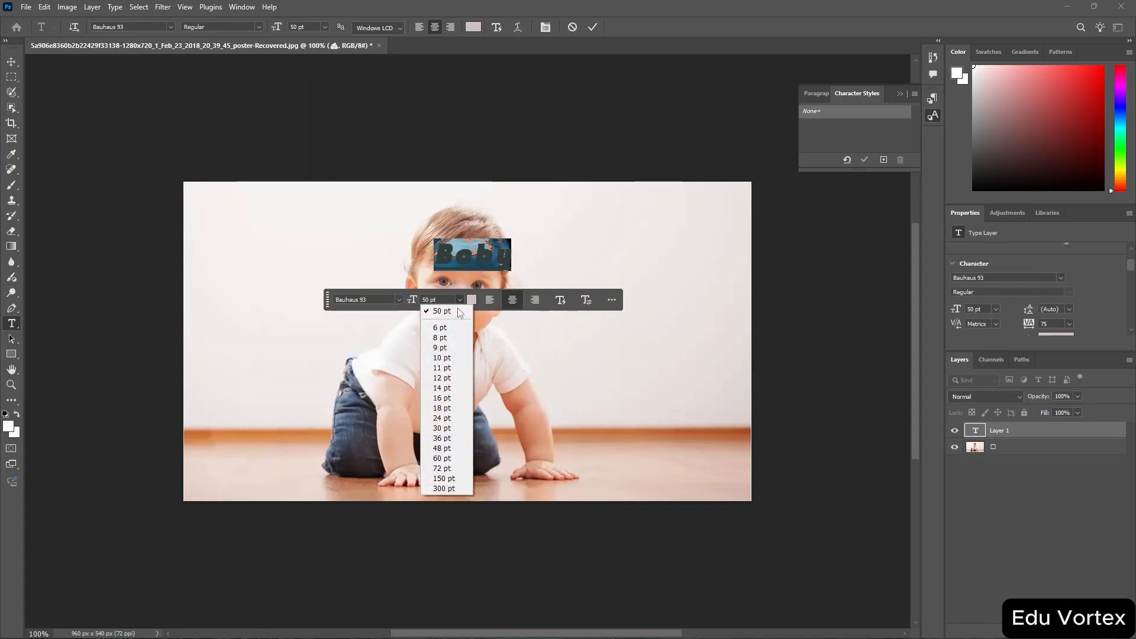
pyautogui.click(463, 460)
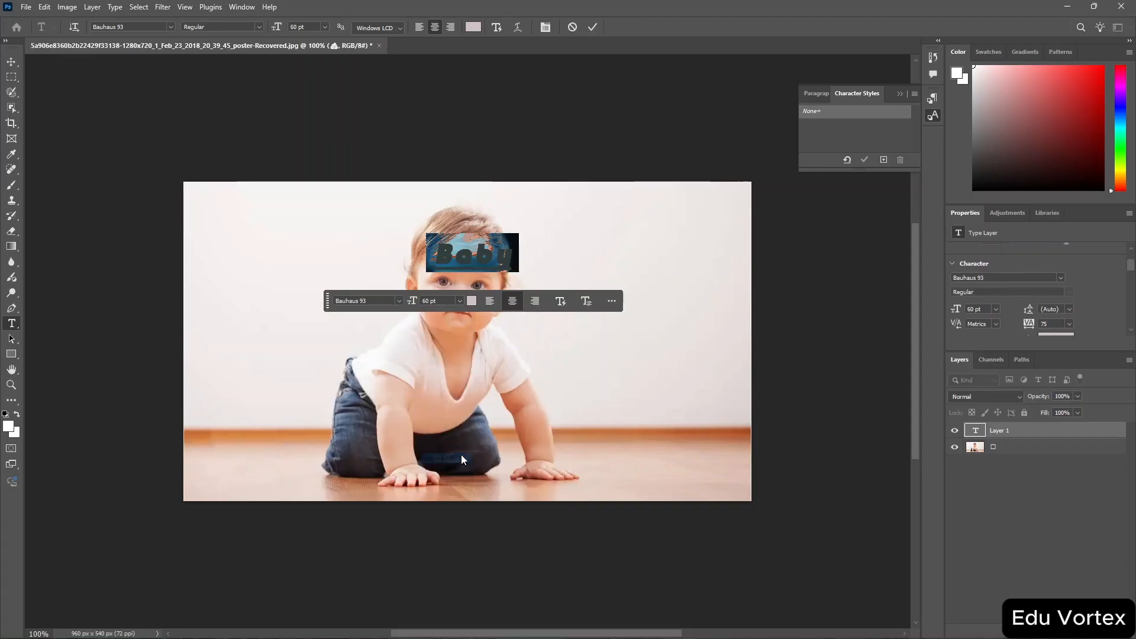
# Change the text's font to Blackadder ITC and commit the text.
pyautogui.click(399, 300)
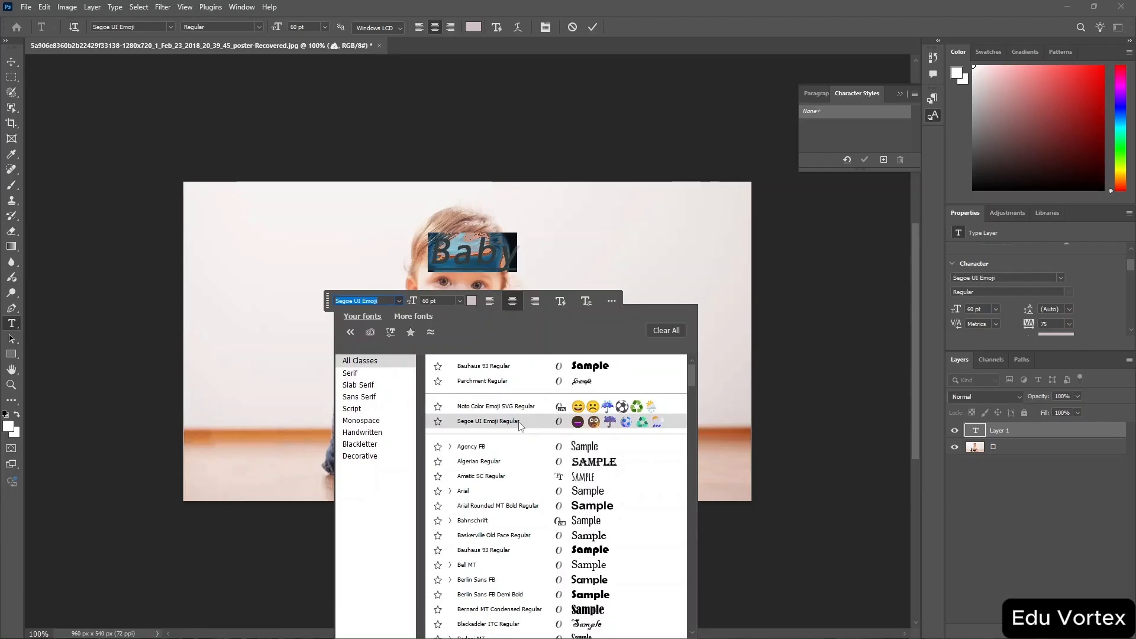
pyautogui.click(516, 623)
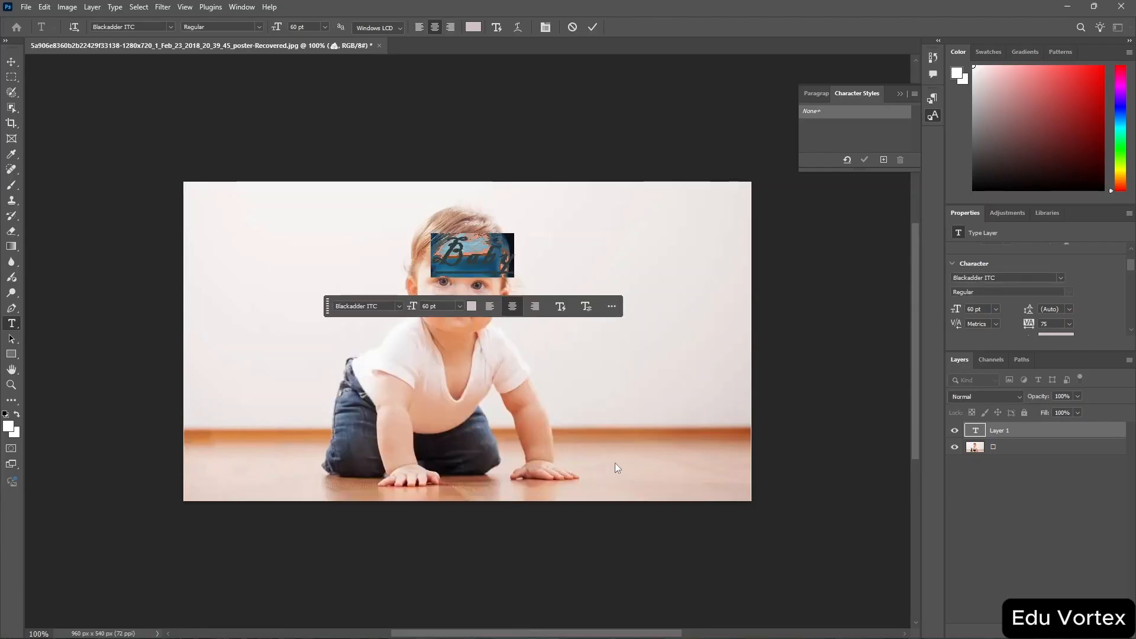
pyautogui.press('BackSpace')
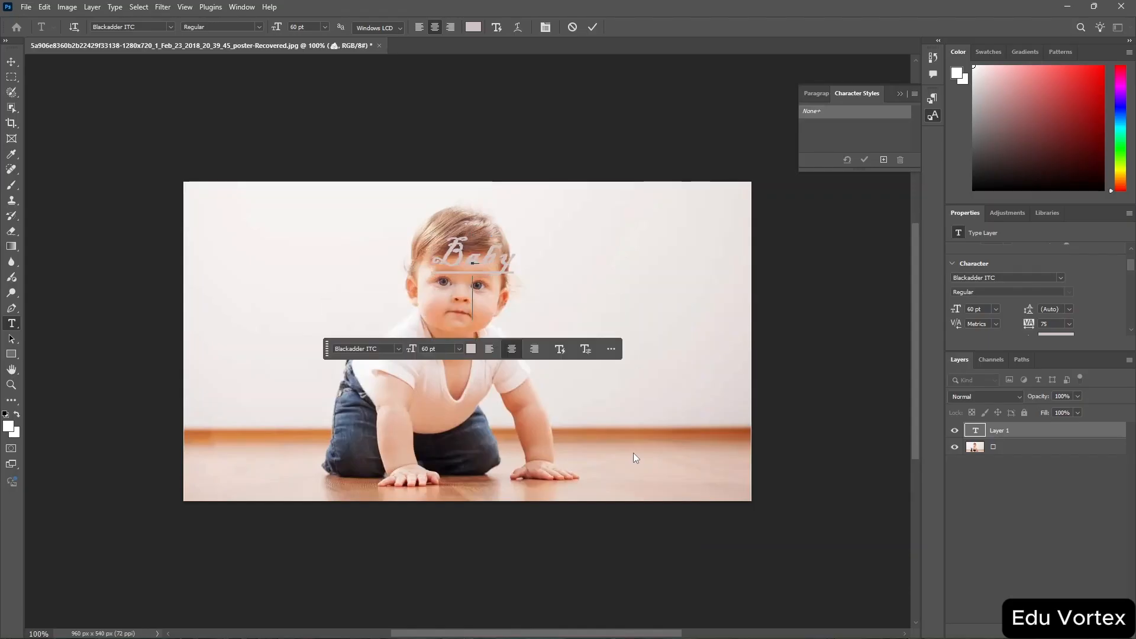
pyautogui.hotkey('ctrl', 'z')
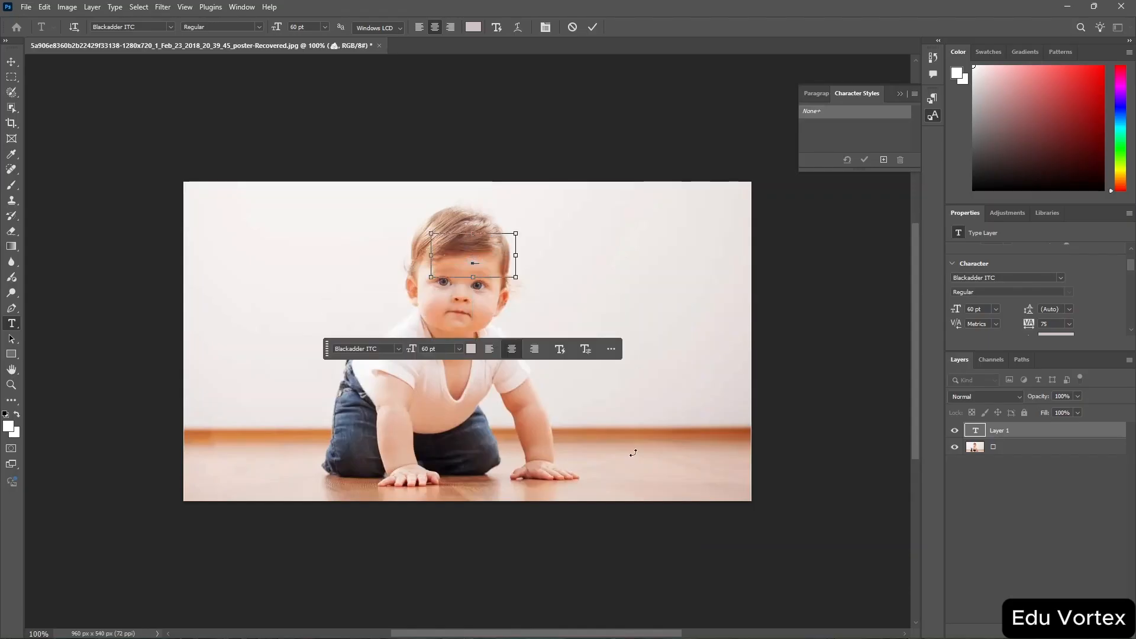
pyautogui.click(634, 453)
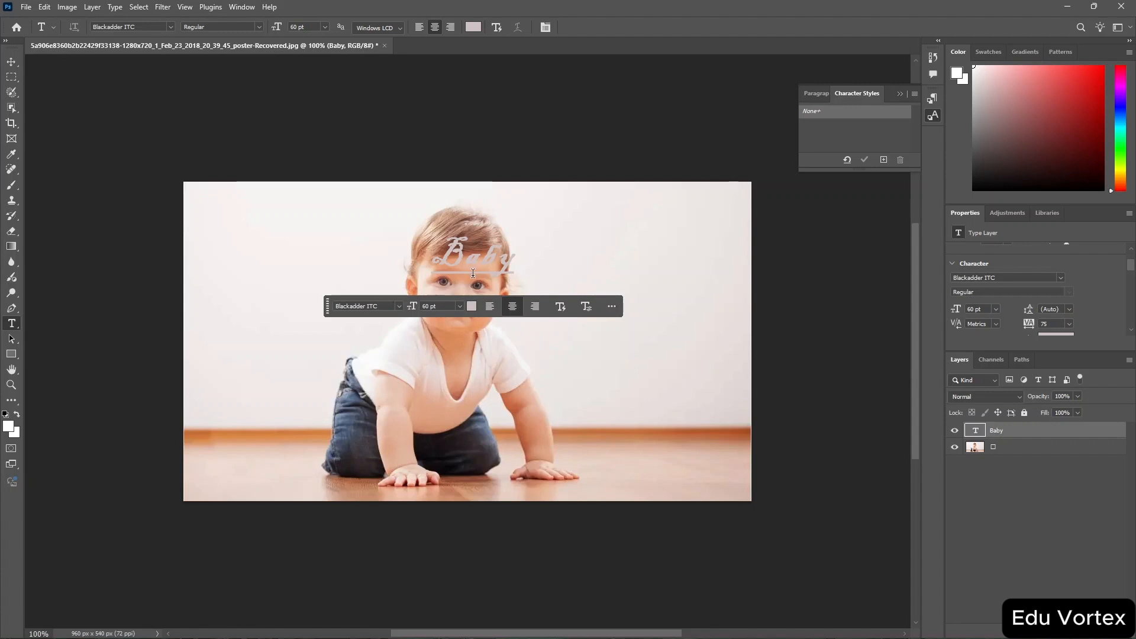
# Move the Baby text down onto the baby's jeans and deselect it.
pyautogui.press('v')
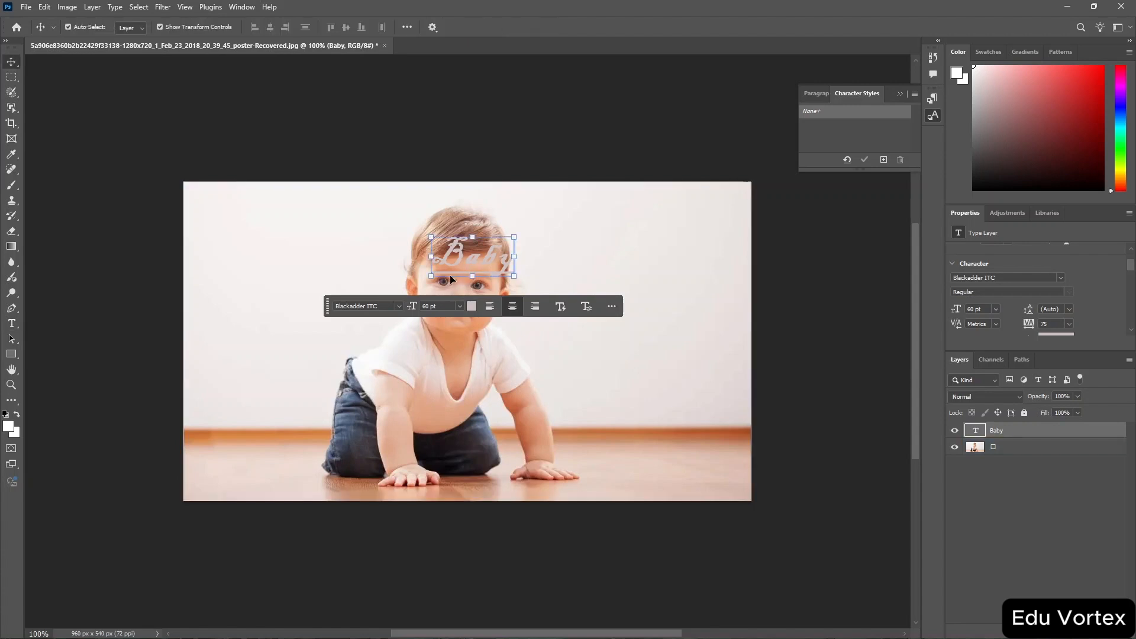
pyautogui.moveTo(450, 274); pyautogui.dragTo(438, 468)
pyautogui.click(654, 83)
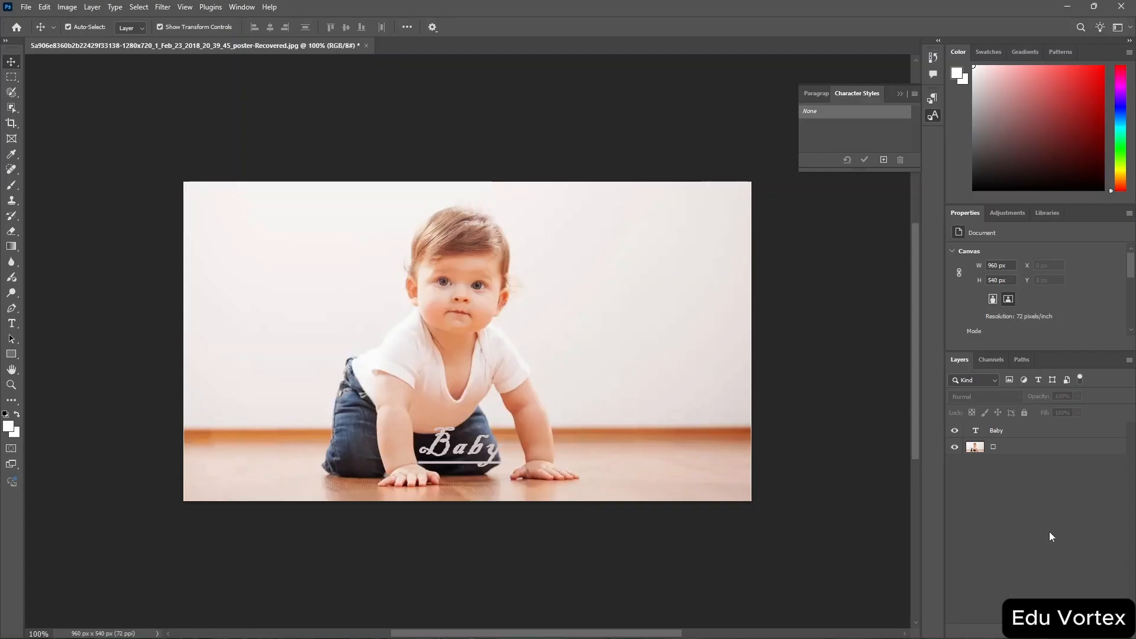
# Select the Baby text layer and resize it with Free Transform to about 119%.
pyautogui.click(1000, 431)
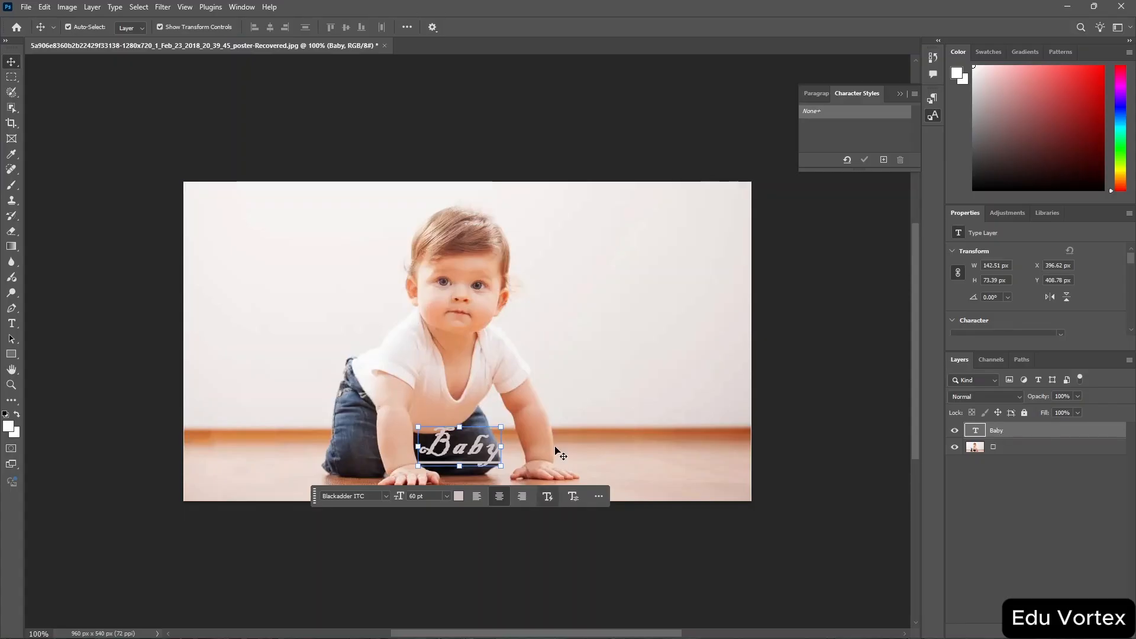
pyautogui.hotkey('ctrl', 't')
pyautogui.moveTo(524, 414)
pyautogui.mouseDown()
pyautogui.moveTo(596, 371)
pyautogui.moveTo(523, 428)
pyautogui.mouseUp()
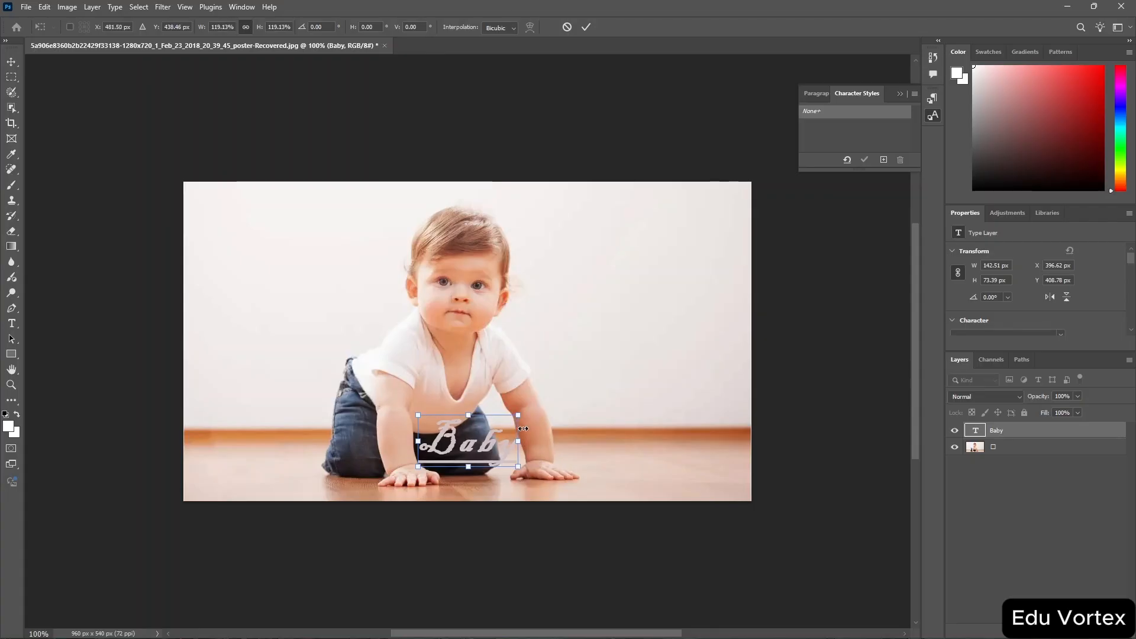
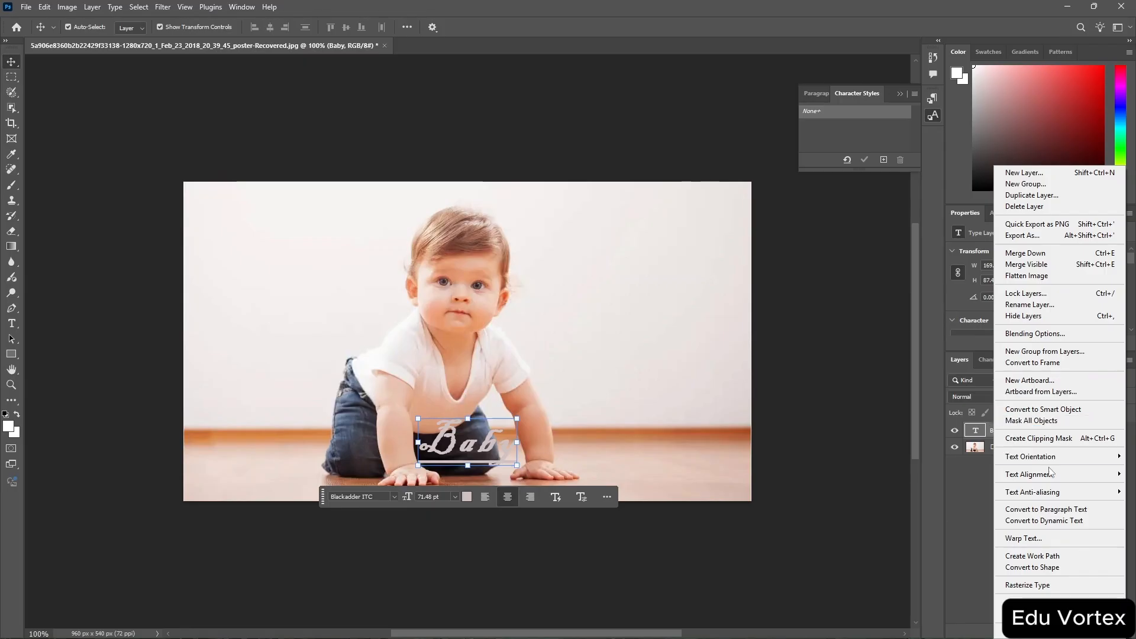
# Try to convert the Baby text layer to a shape.
pyautogui.click(1074, 568)
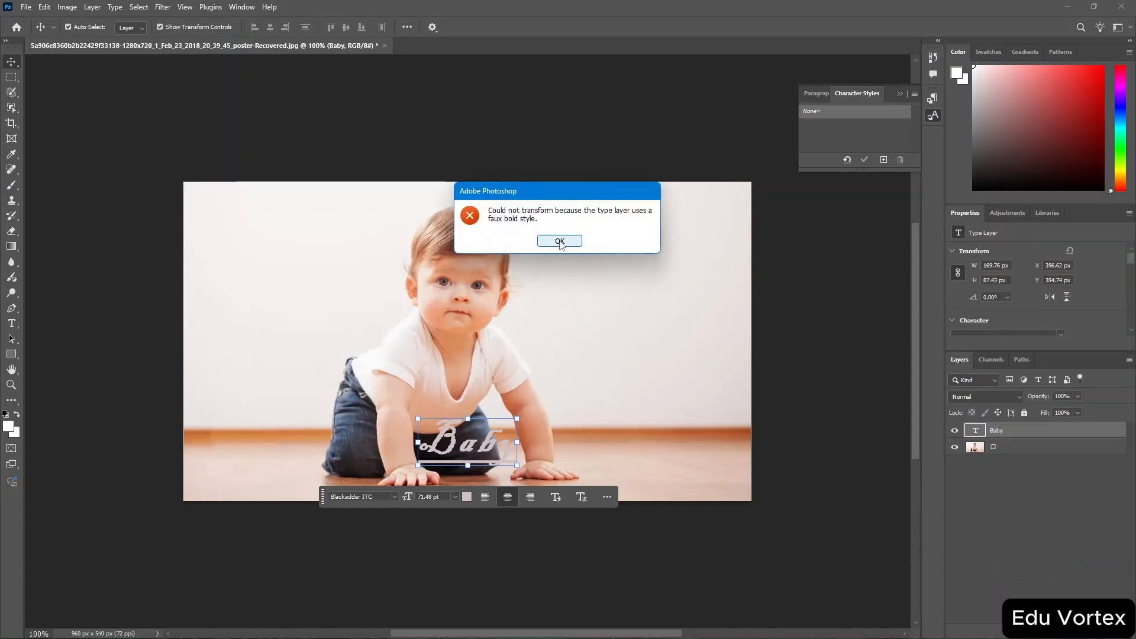
pyautogui.click(560, 242)
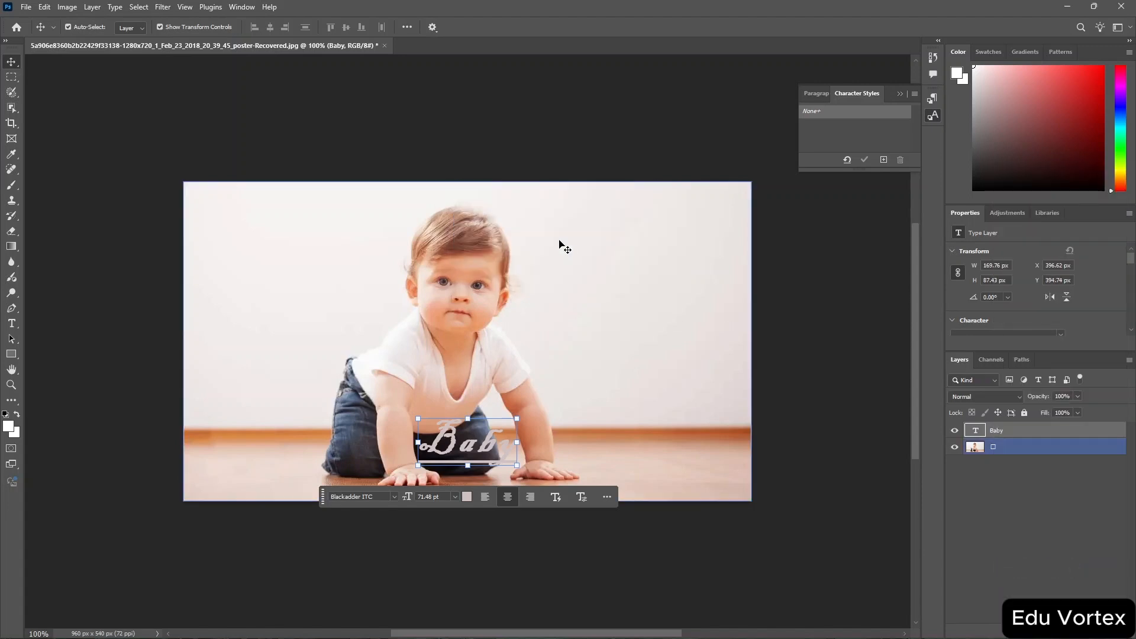
# Switch the text's font to Broadway and try converting the text layer to a shape again.
pyautogui.click(394, 496)
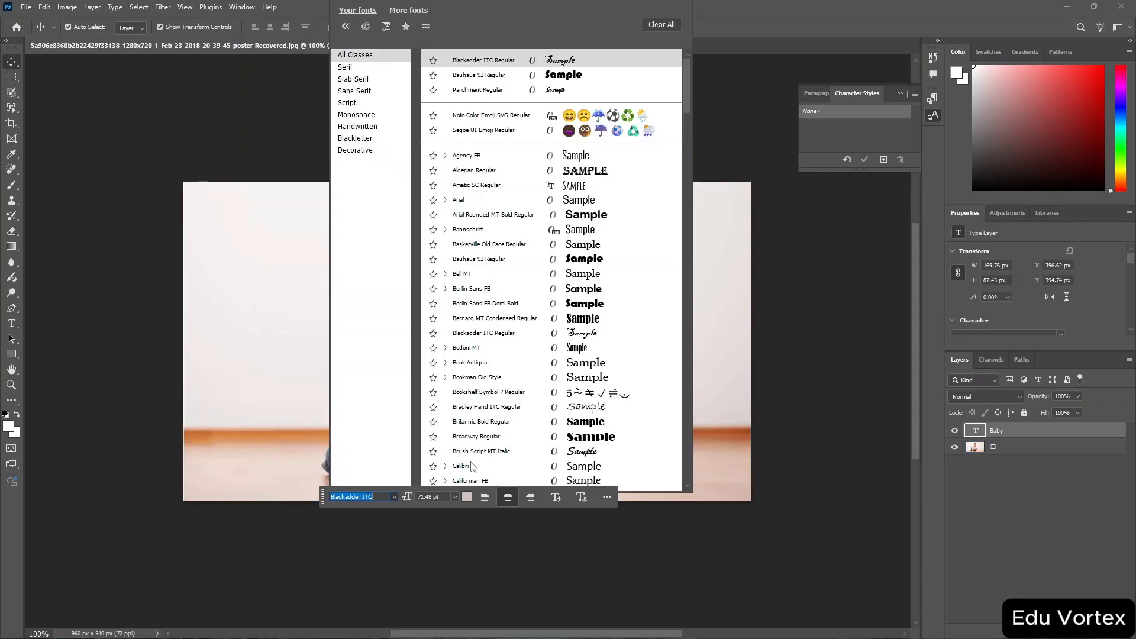
pyautogui.click(541, 436)
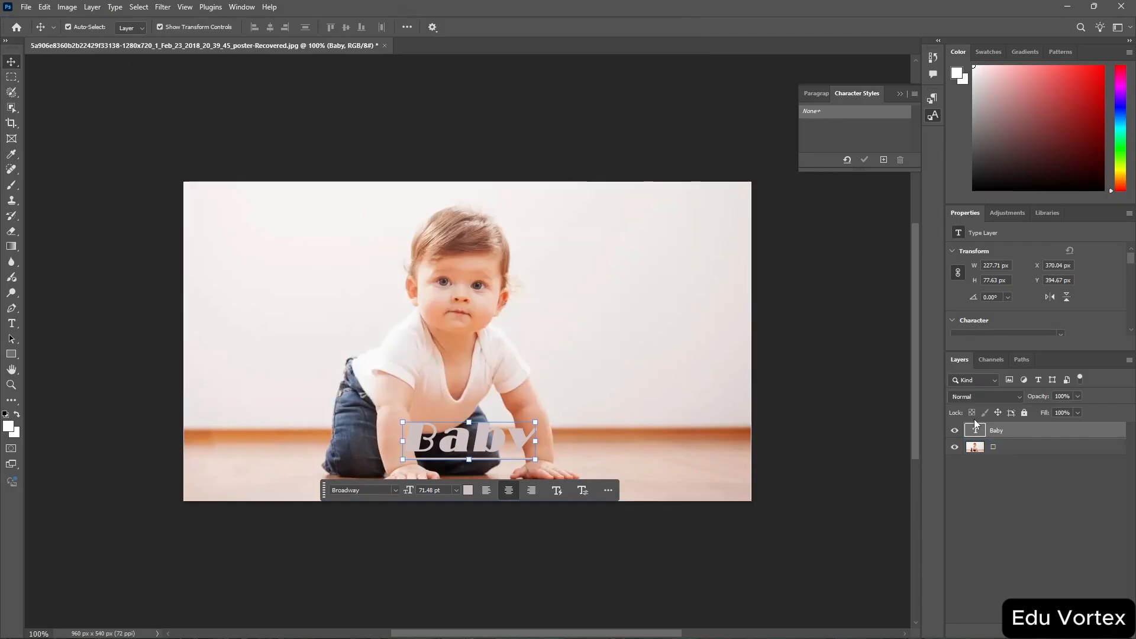
pyautogui.rightClick(1009, 430)
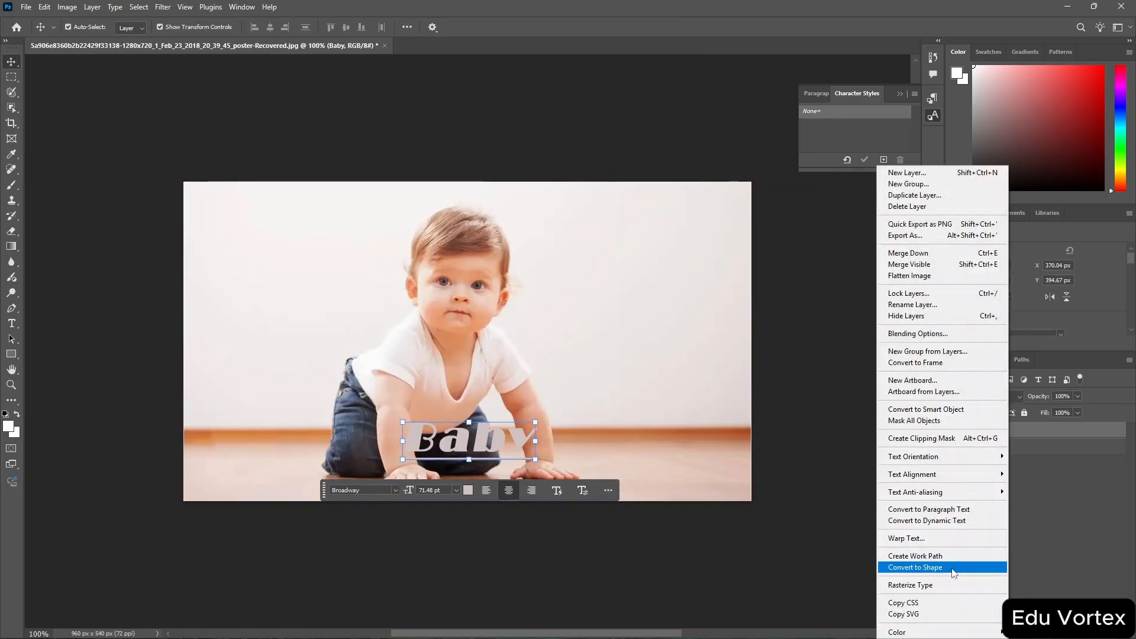
pyautogui.click(916, 567)
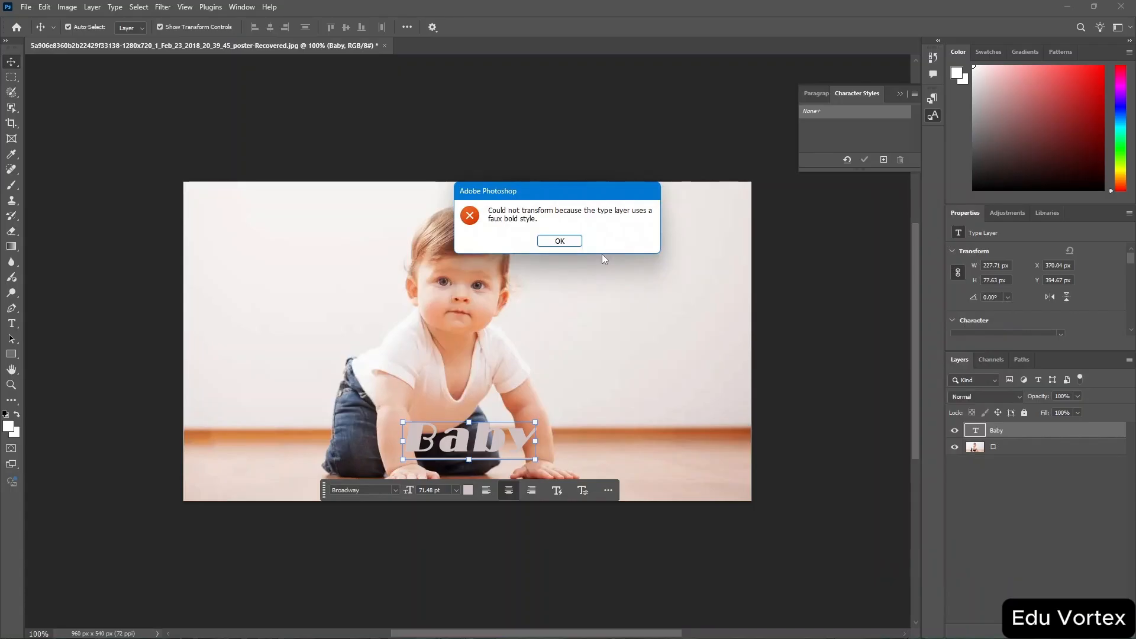
pyautogui.click(572, 244)
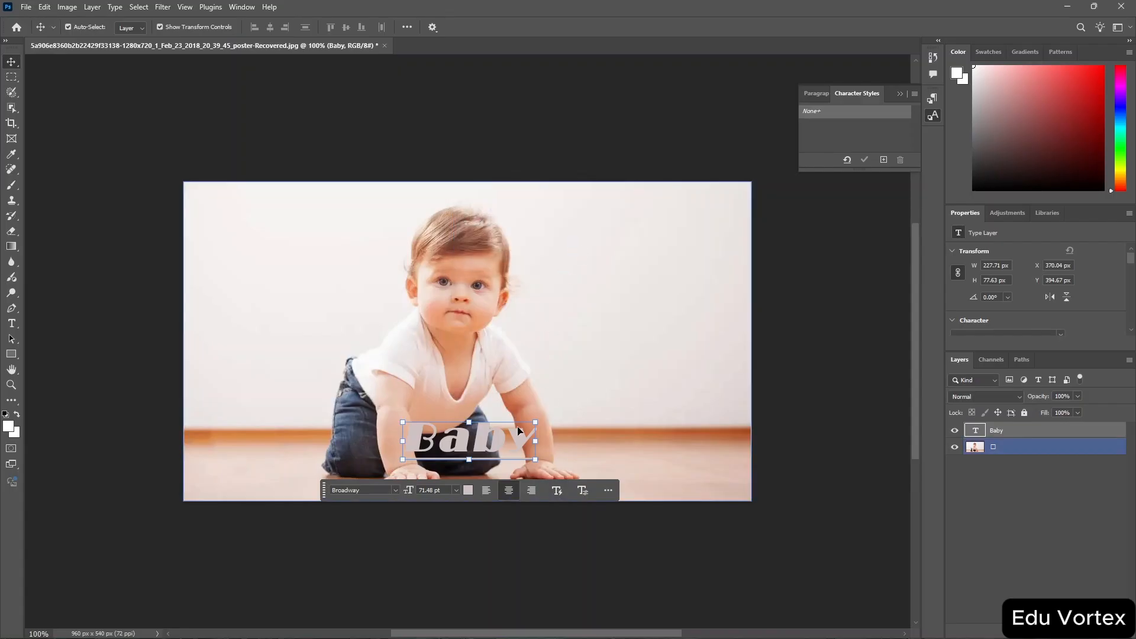
# Convert the text to dynamic text and try converting it to a shape once more.
pyautogui.click(555, 491)
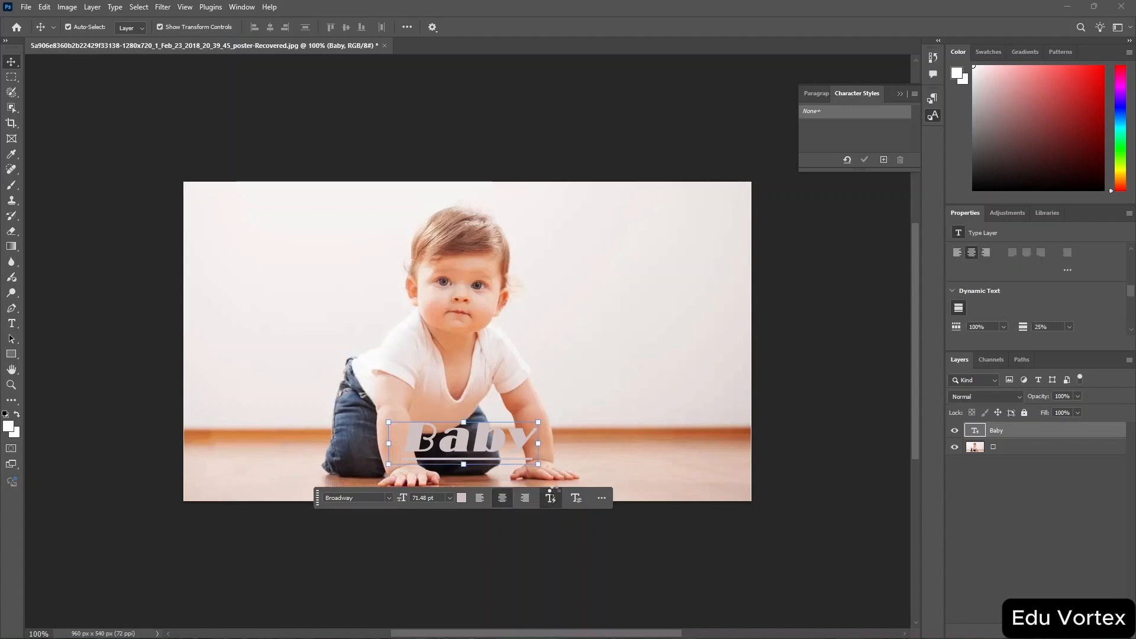
pyautogui.rightClick(1022, 429)
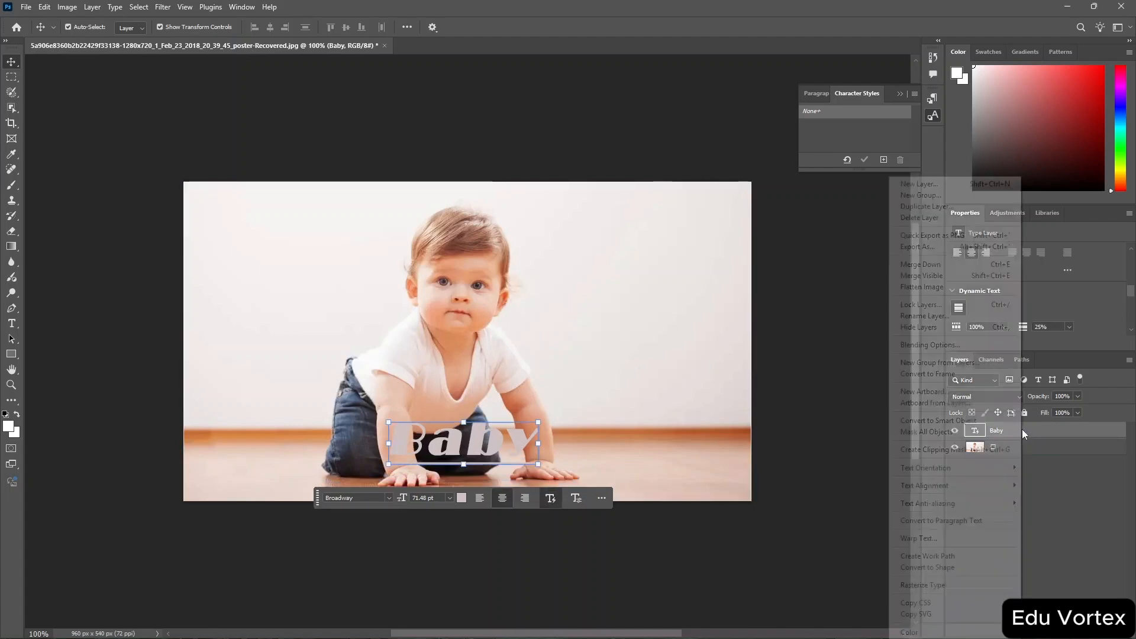
pyautogui.click(981, 568)
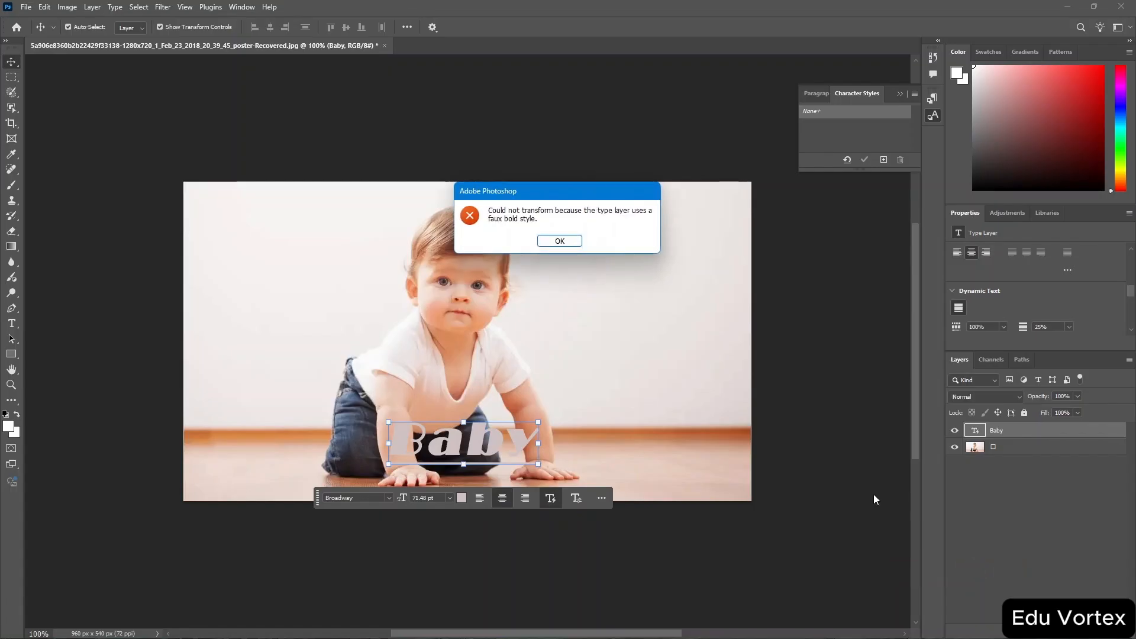
pyautogui.click(552, 242)
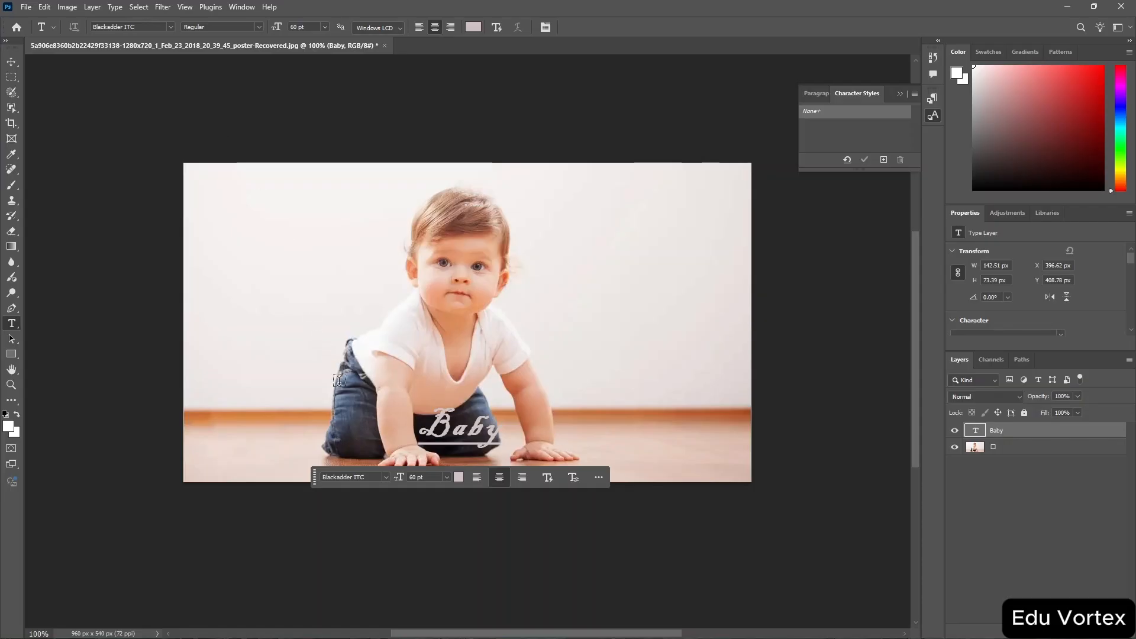
# Open the Character panel.
pyautogui.click(241, 8)
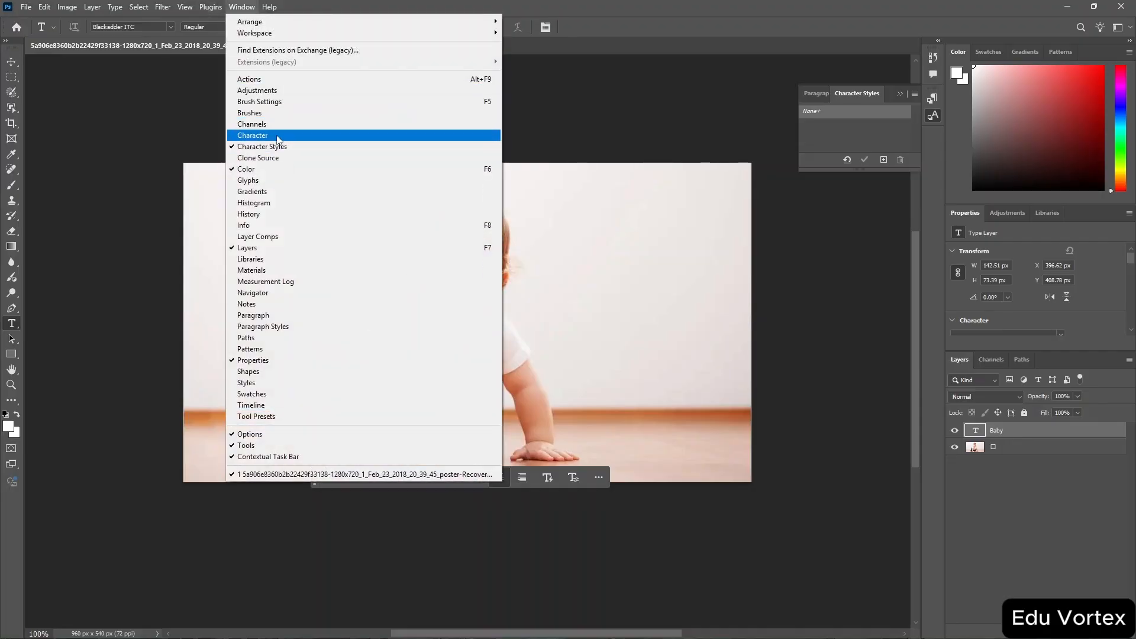
pyautogui.click(277, 137)
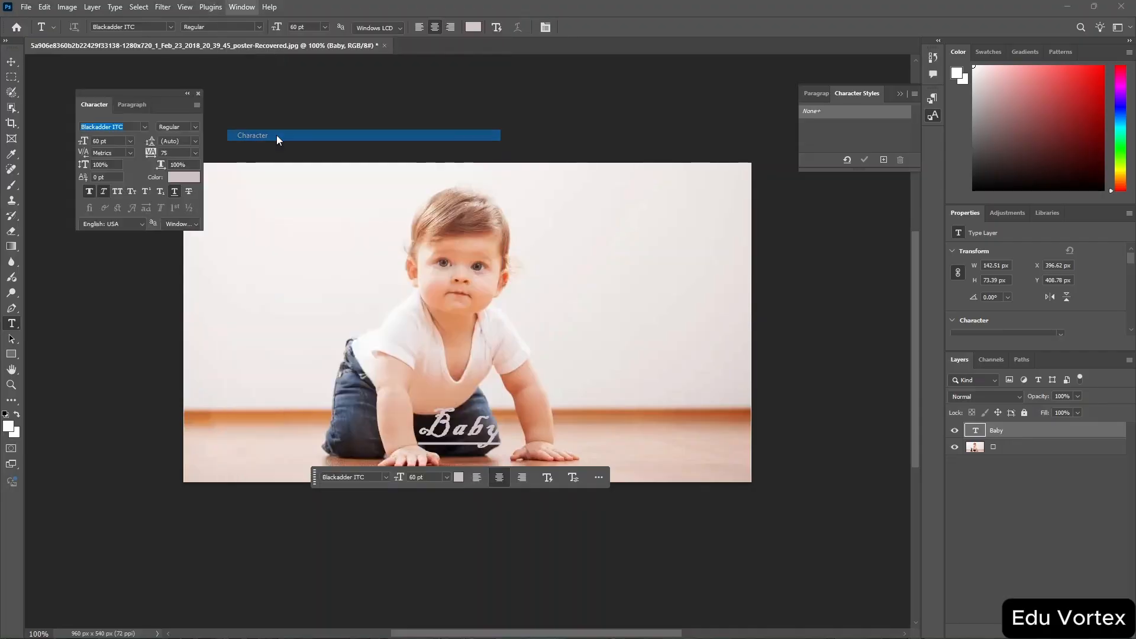
# Try again to convert the Blackadder ITC Baby text layer to a shape.
pyautogui.rightClick(1055, 431)
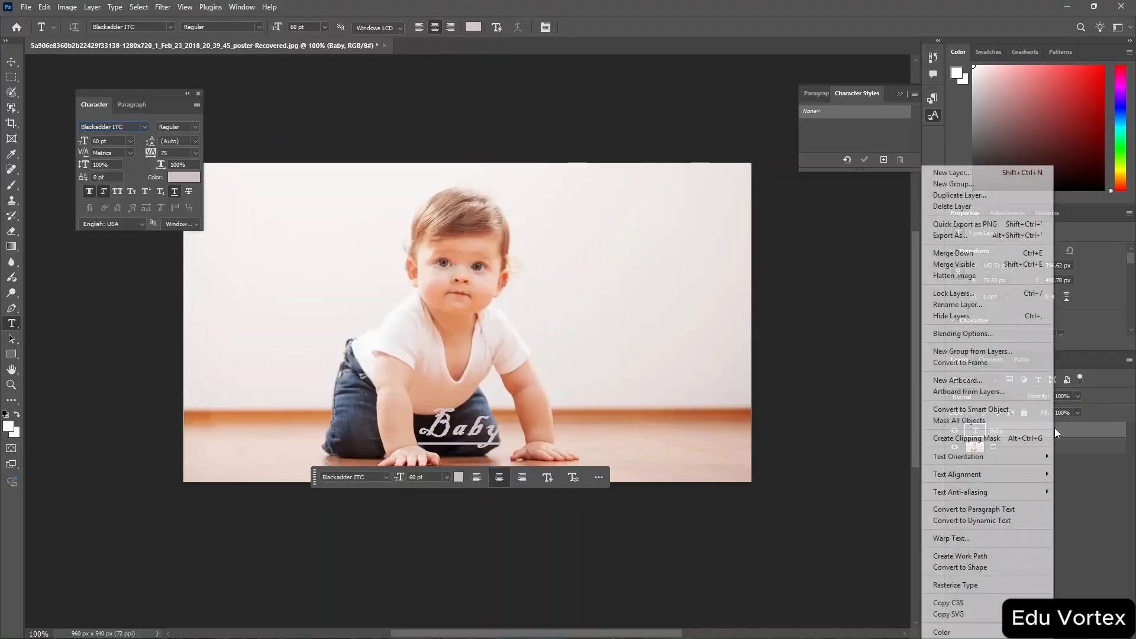
pyautogui.click(1009, 570)
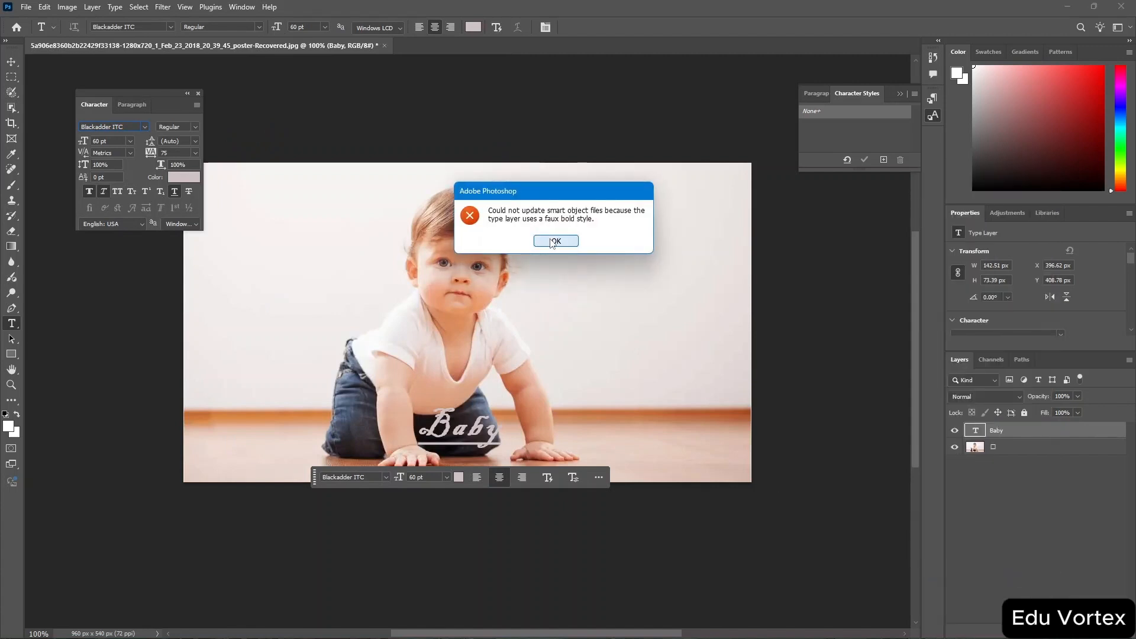
pyautogui.click(553, 241)
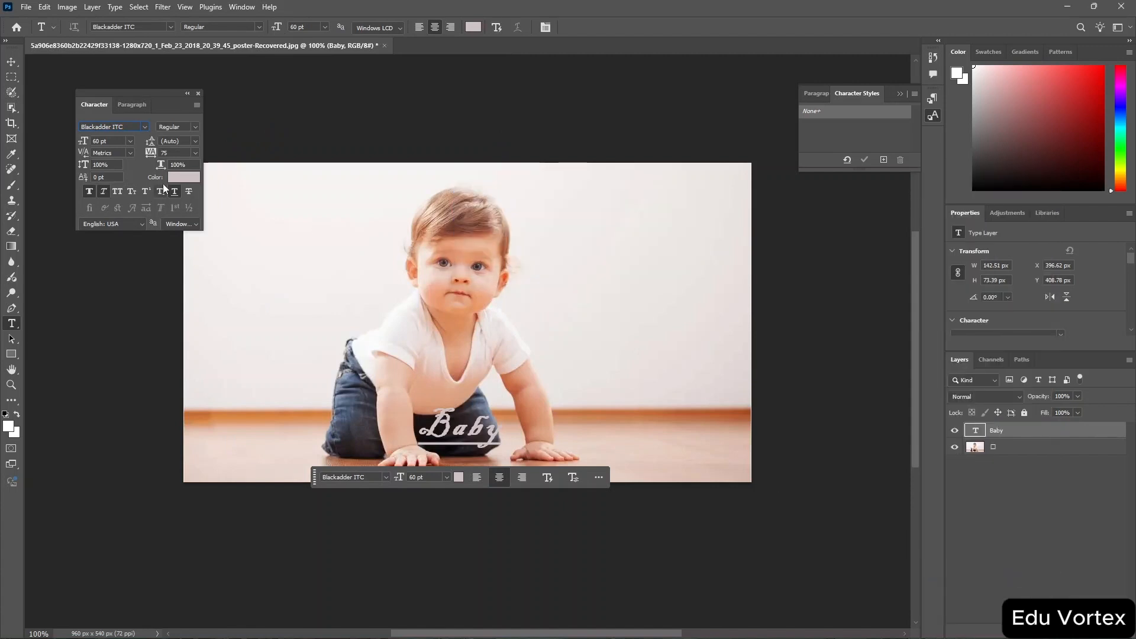
# Change the text's font to Arial with the Regular style in the Character panel.
pyautogui.click(144, 126)
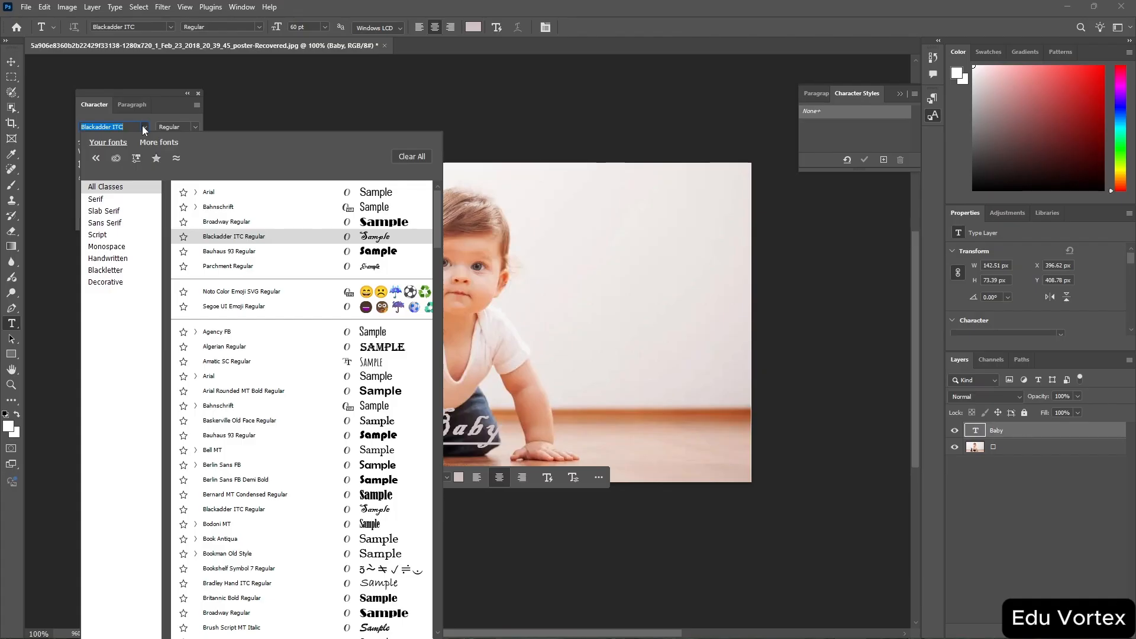
pyautogui.write('Arial')
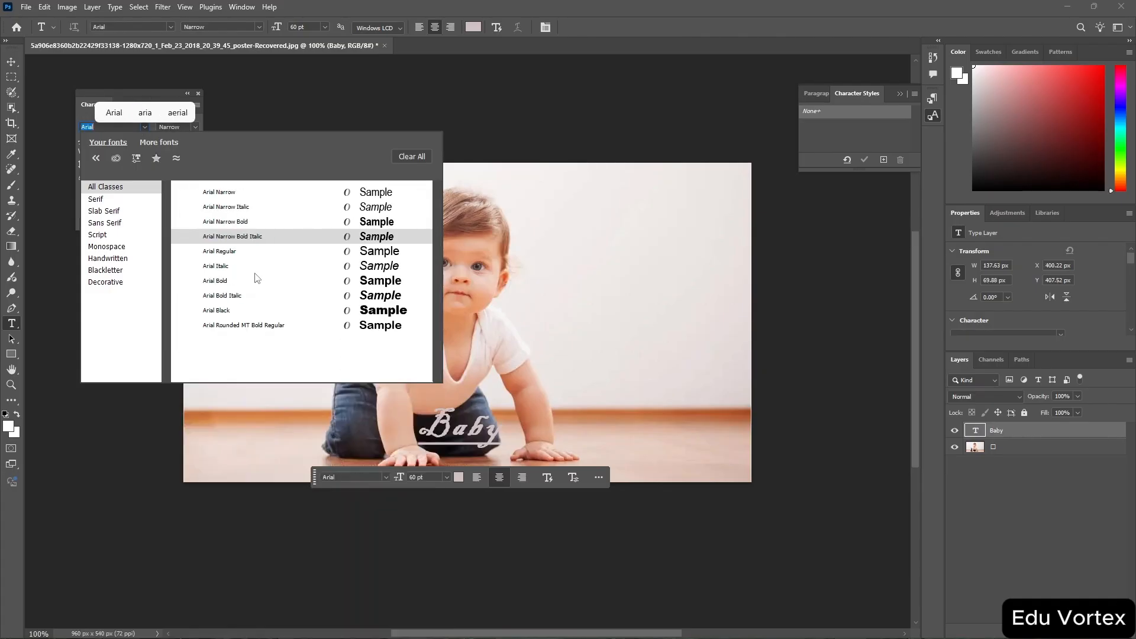
pyautogui.click(254, 266)
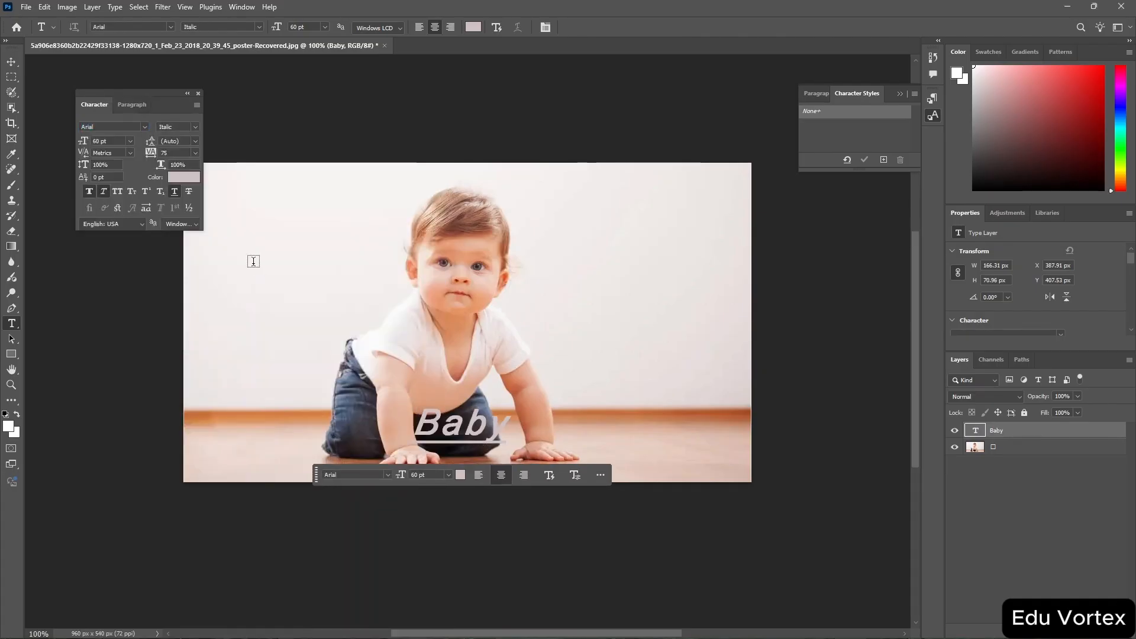
pyautogui.click(193, 125)
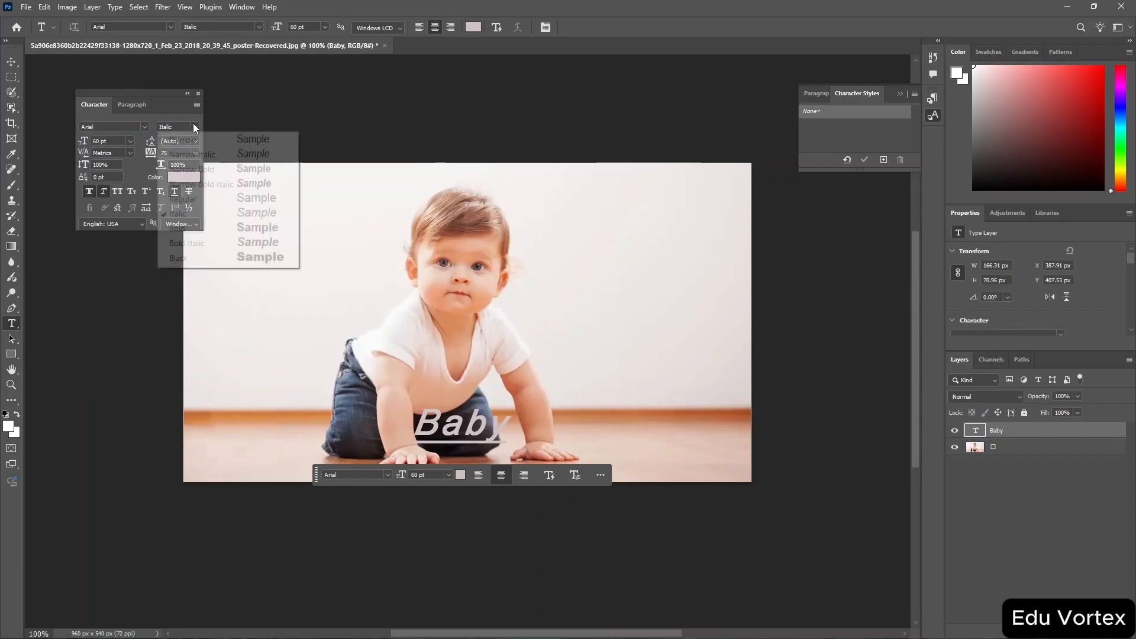
pyautogui.click(206, 204)
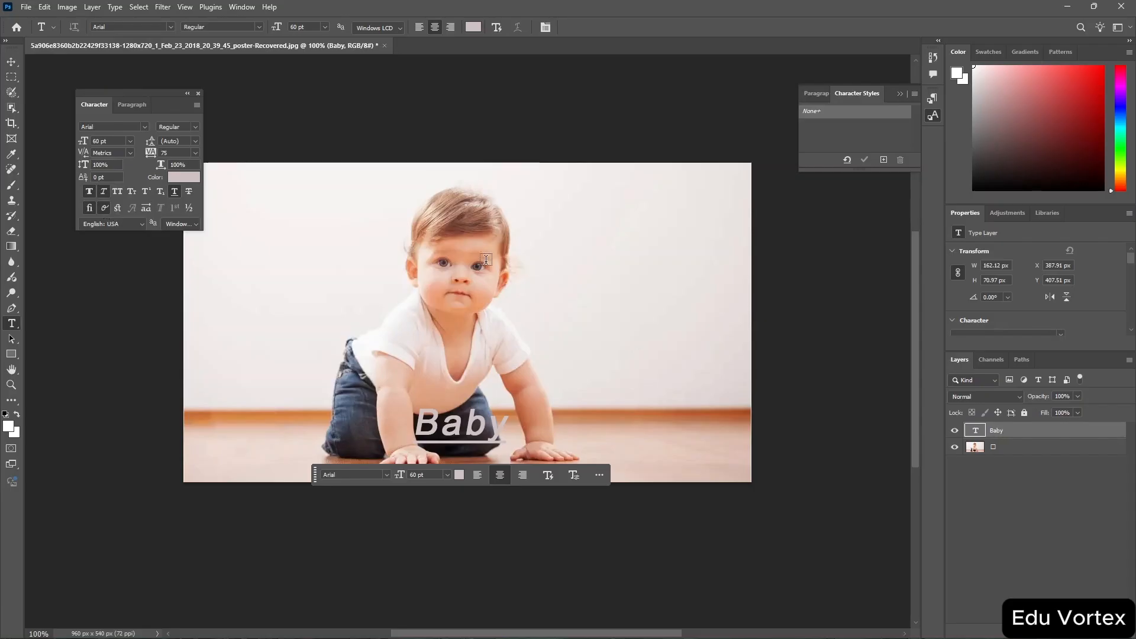
# Try converting the Arial Baby text layer to a shape.
pyautogui.rightClick(1015, 435)
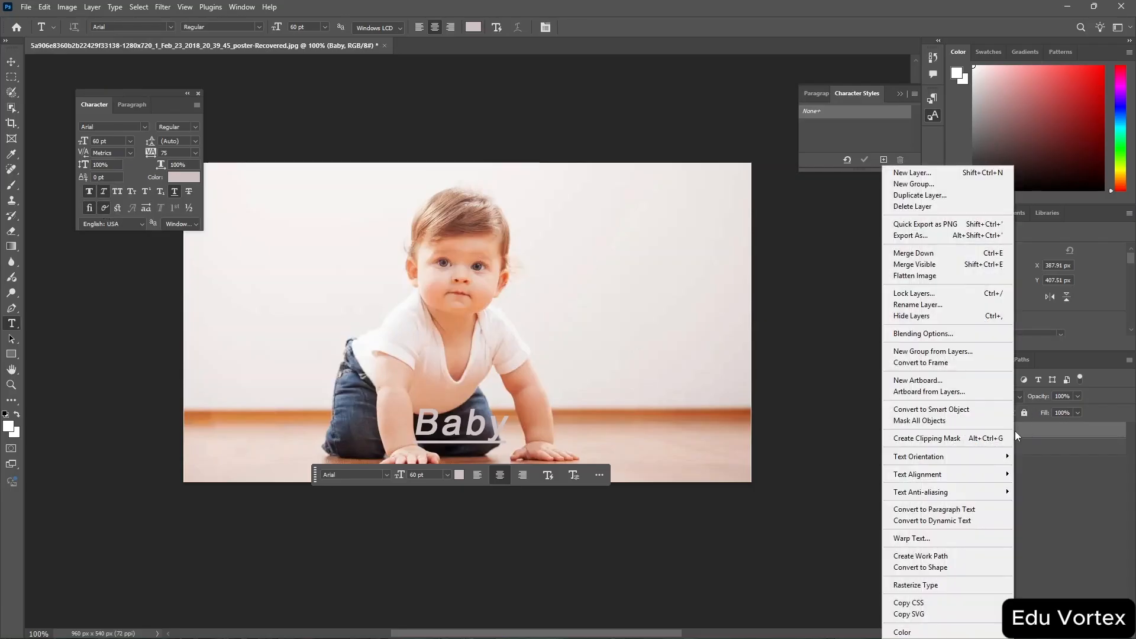
pyautogui.click(954, 568)
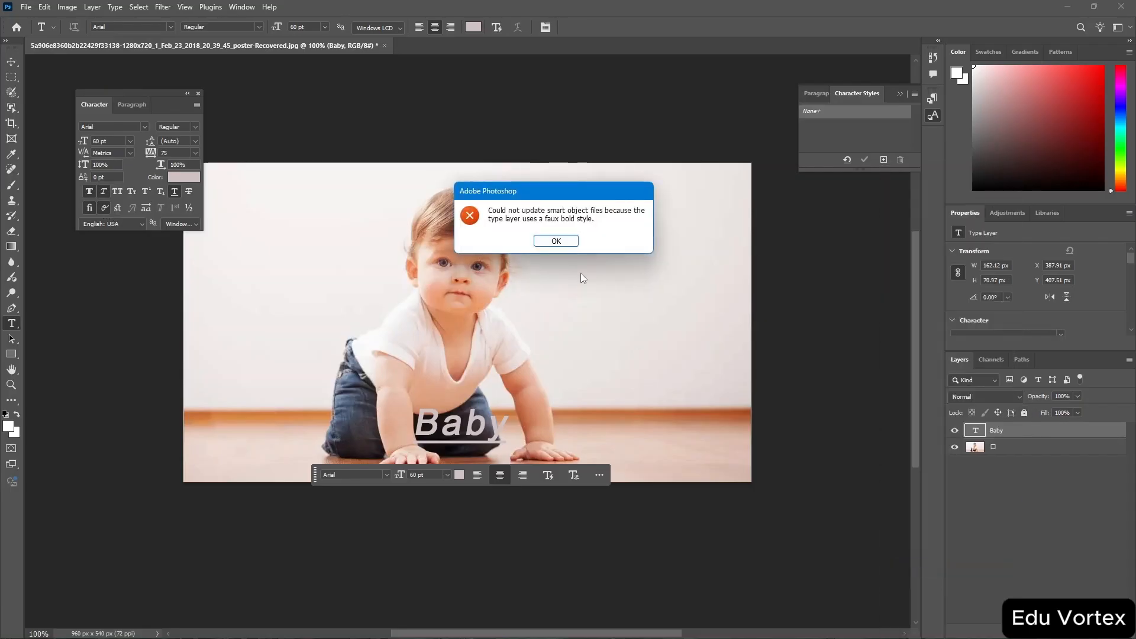
pyautogui.click(555, 242)
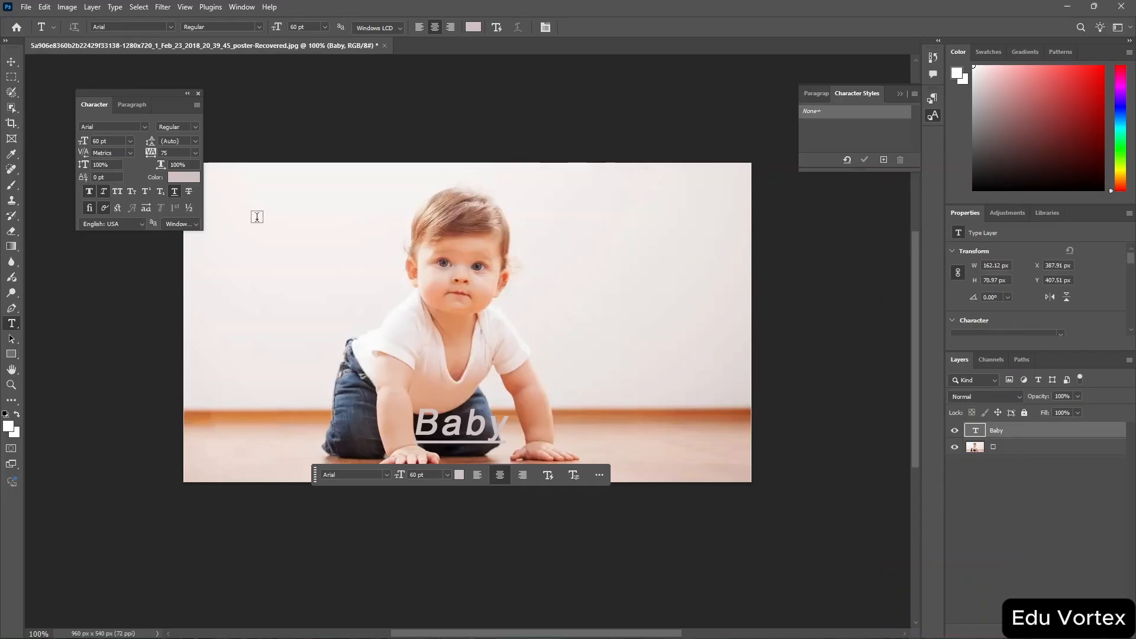
# Turn off the underline and faux styling on the Baby text in the Character panel.
pyautogui.click(106, 209)
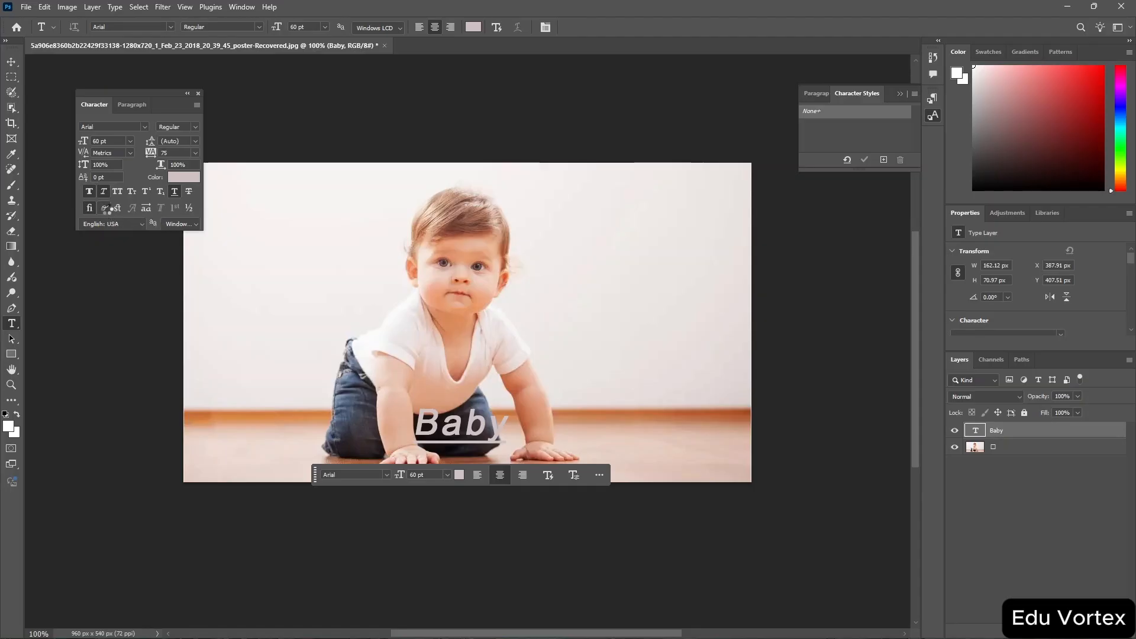
pyautogui.click(176, 190)
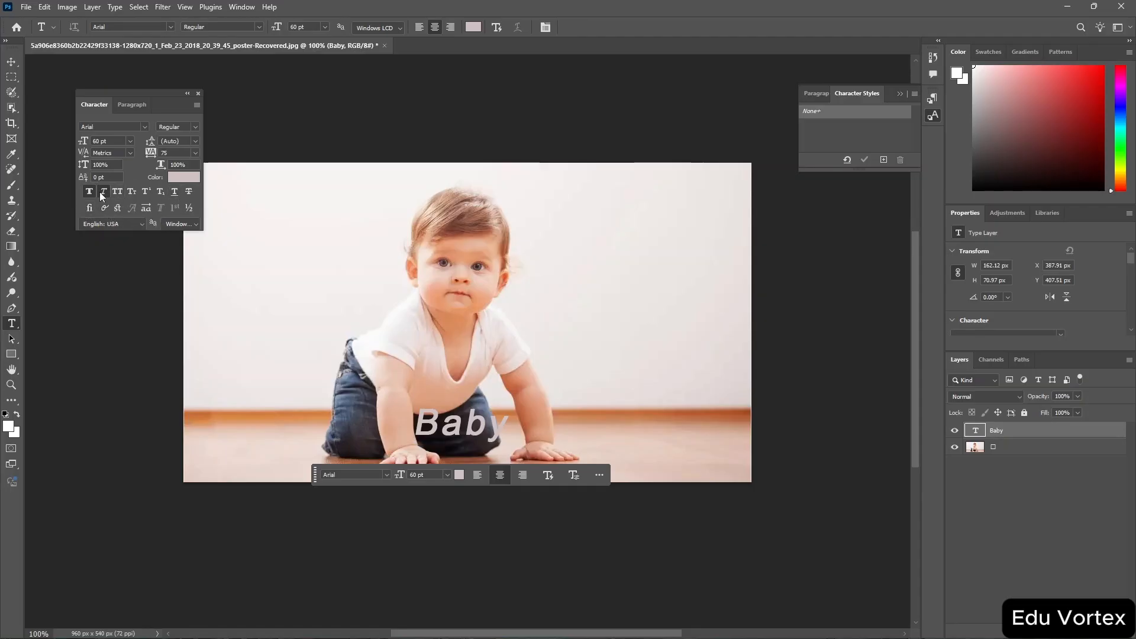
pyautogui.click(103, 194)
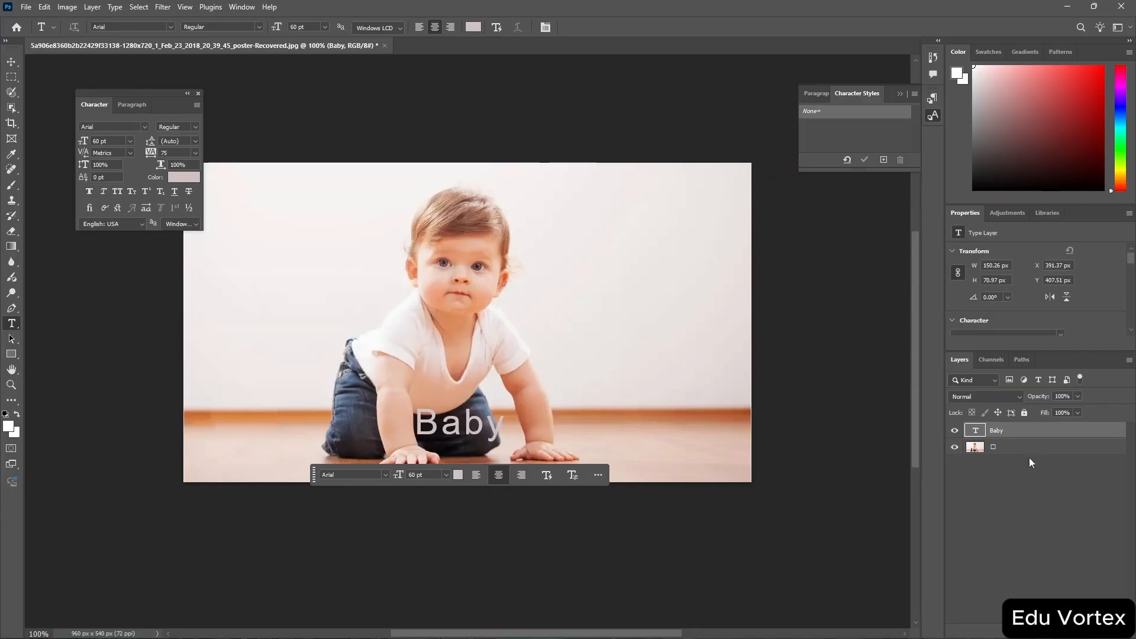
# Convert the Baby text layer to a shape.
pyautogui.rightClick(1014, 431)
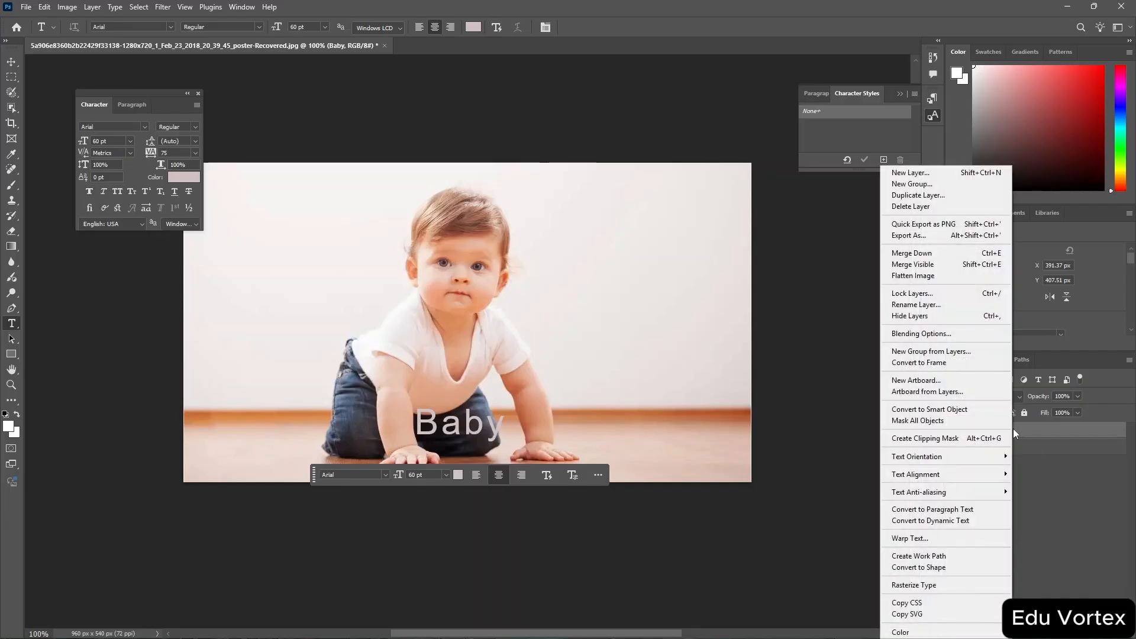
pyautogui.click(942, 569)
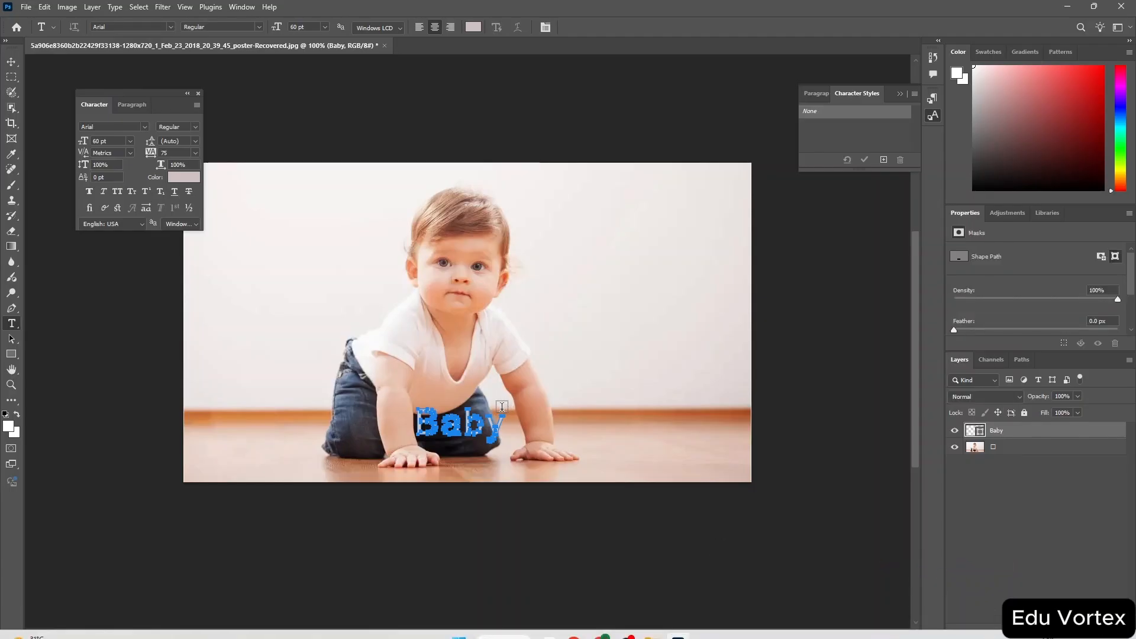
# Scale the Baby shape up to about 149% with the Move tool's transform handles.
pyautogui.press('v')
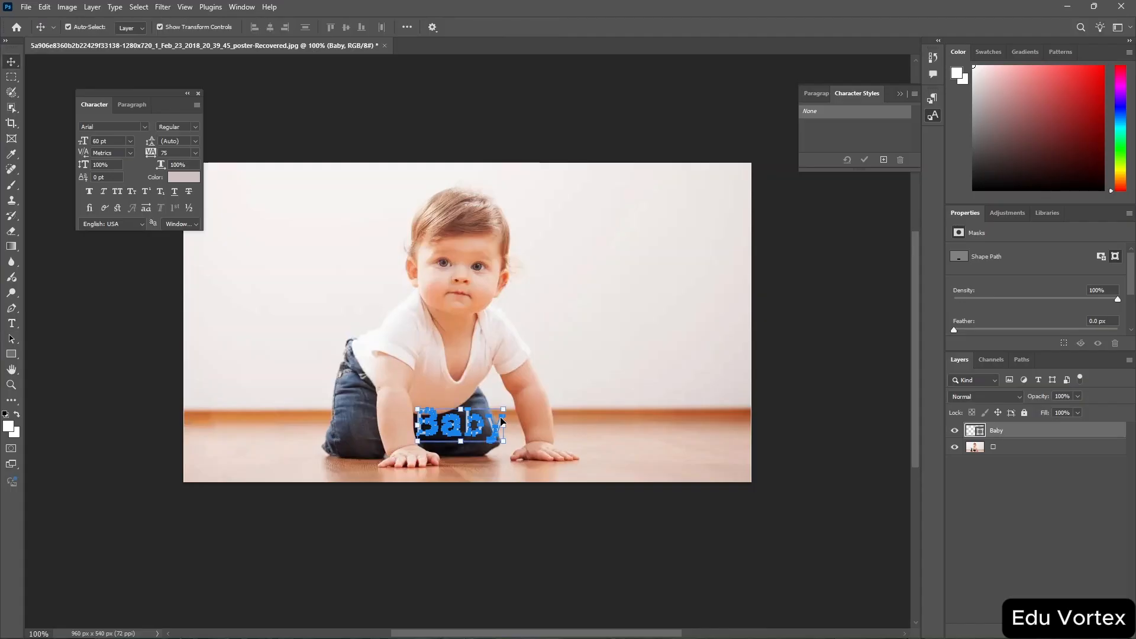
pyautogui.moveTo(504, 409); pyautogui.dragTo(539, 386)
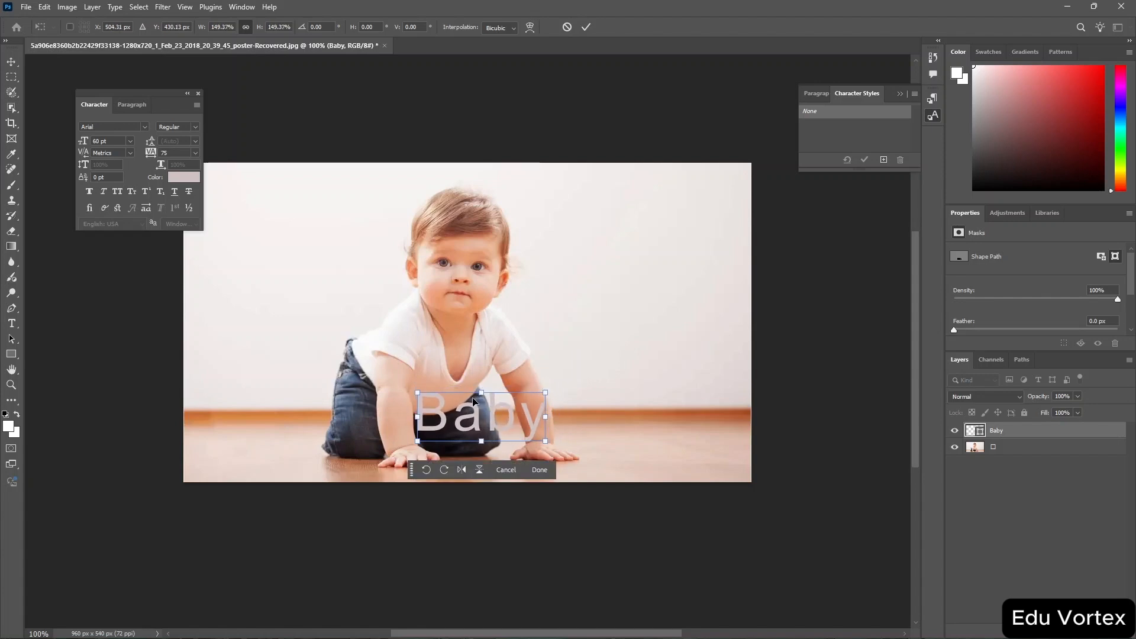
# Apply a Perspective transform to the Baby shape, pulling its top-right corner inward.
pyautogui.rightClick(510, 419)
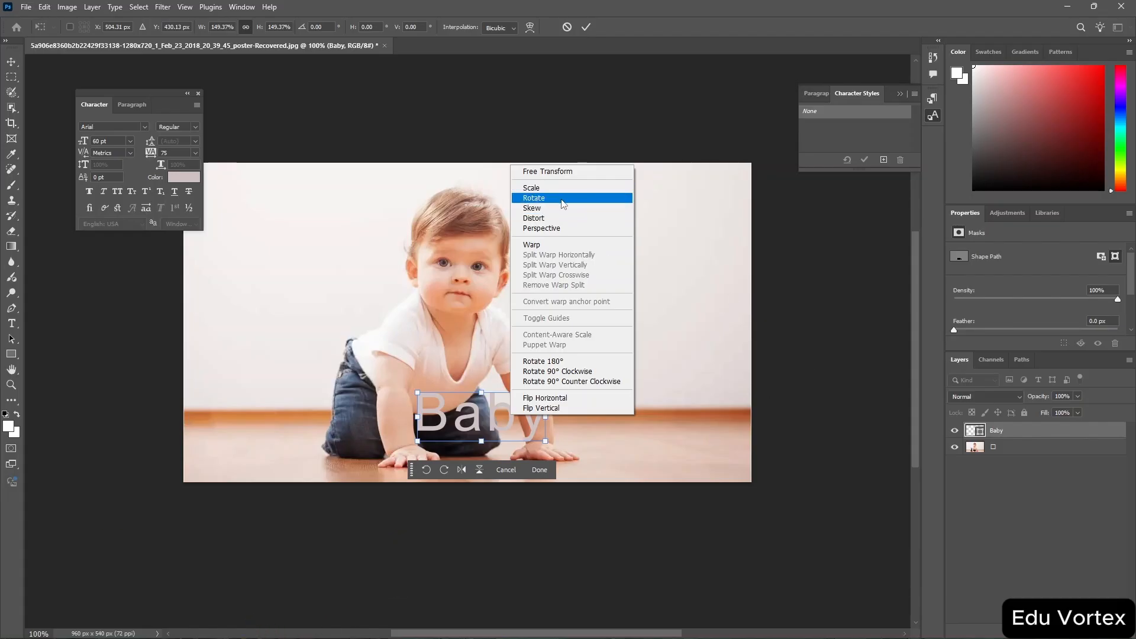
pyautogui.click(568, 229)
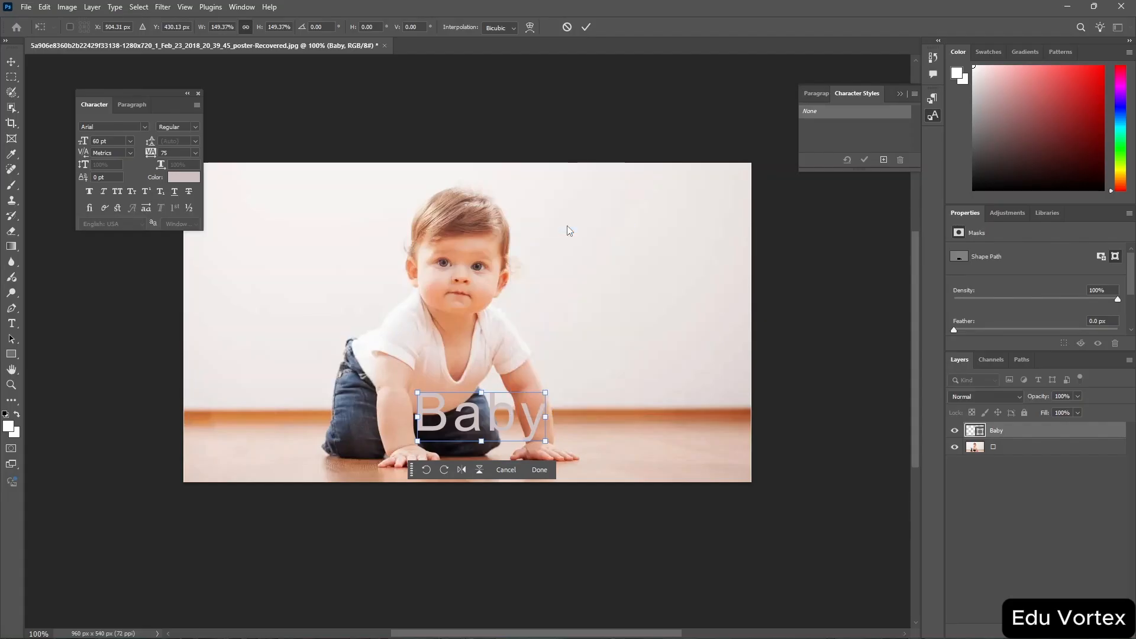
pyautogui.moveTo(545, 393)
pyautogui.mouseDown()
pyautogui.moveTo(574, 379)
pyautogui.moveTo(530, 393)
pyautogui.moveTo(548, 411)
pyautogui.moveTo(535, 406)
pyautogui.mouseUp()
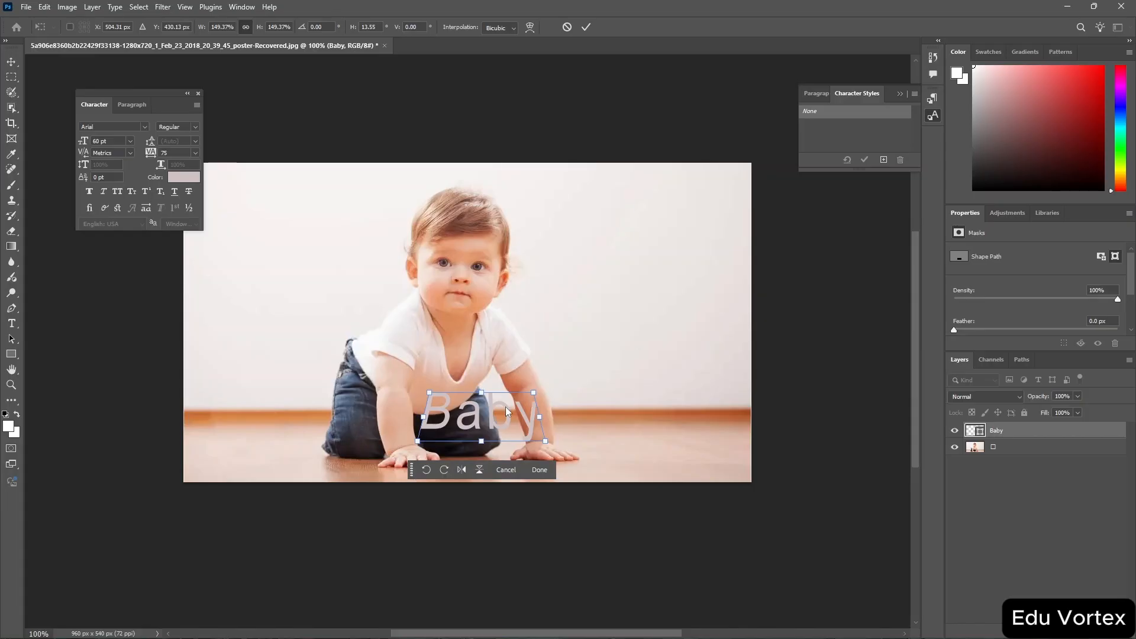
# Switch the transform to Distort and pull the Baby shape's top-right corner upward.
pyautogui.rightClick(508, 408)
pyautogui.click(529, 209)
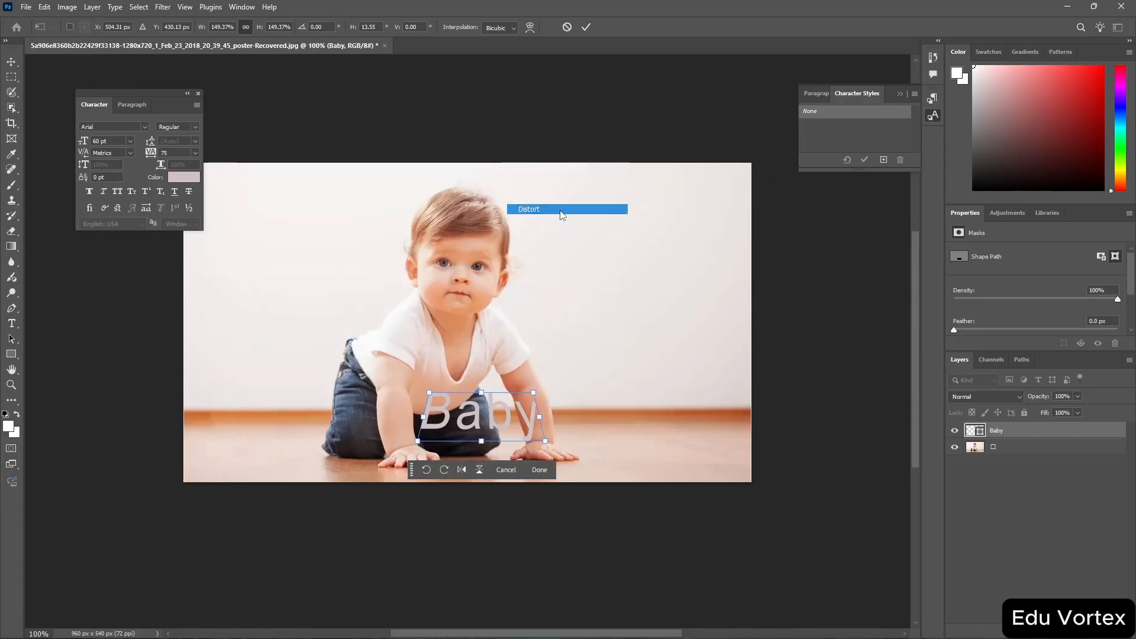
pyautogui.moveTo(534, 392); pyautogui.dragTo(552, 371)
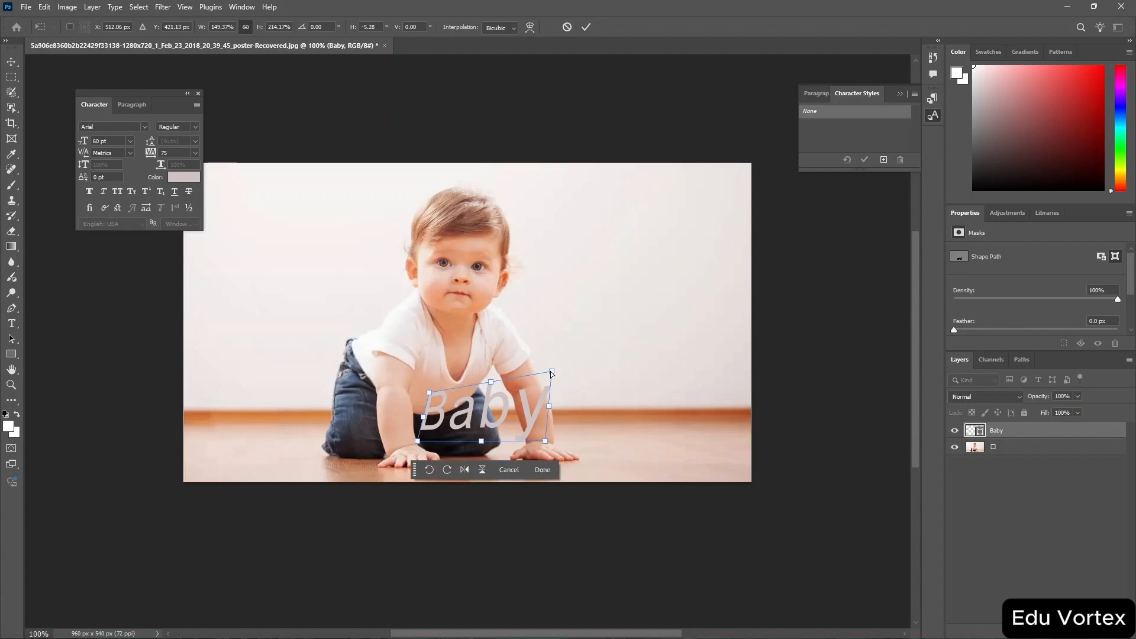
# Move the Baby shape onto the wall beside the baby's head, adjust its top-right corner with Free Transform, and commit.
pyautogui.moveTo(497, 405); pyautogui.dragTo(613, 272)
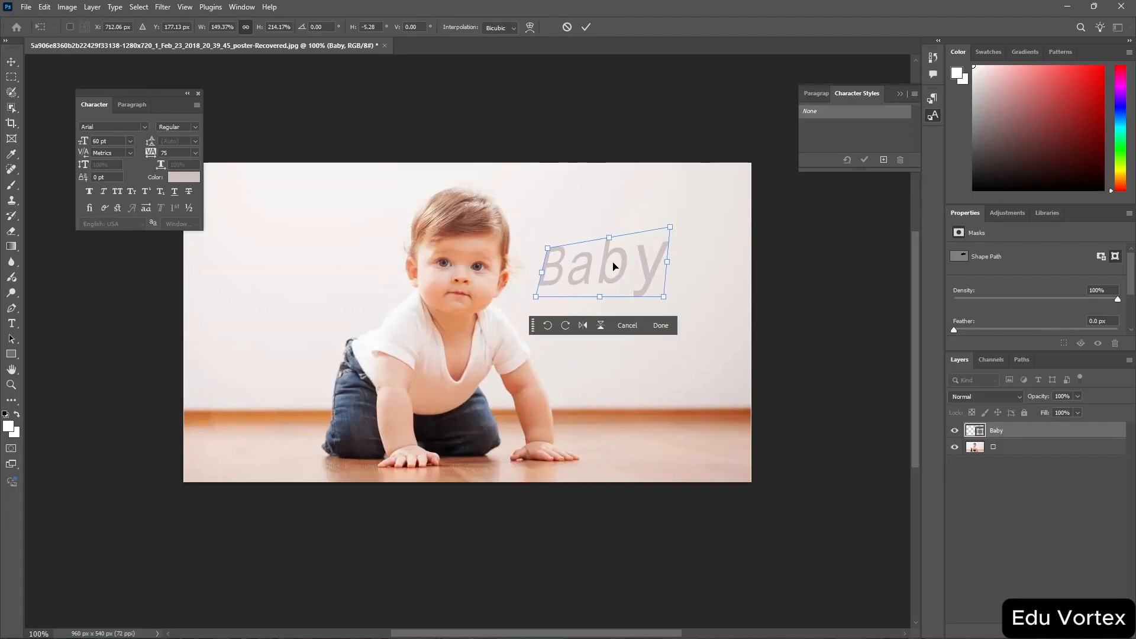
pyautogui.rightClick(615, 267)
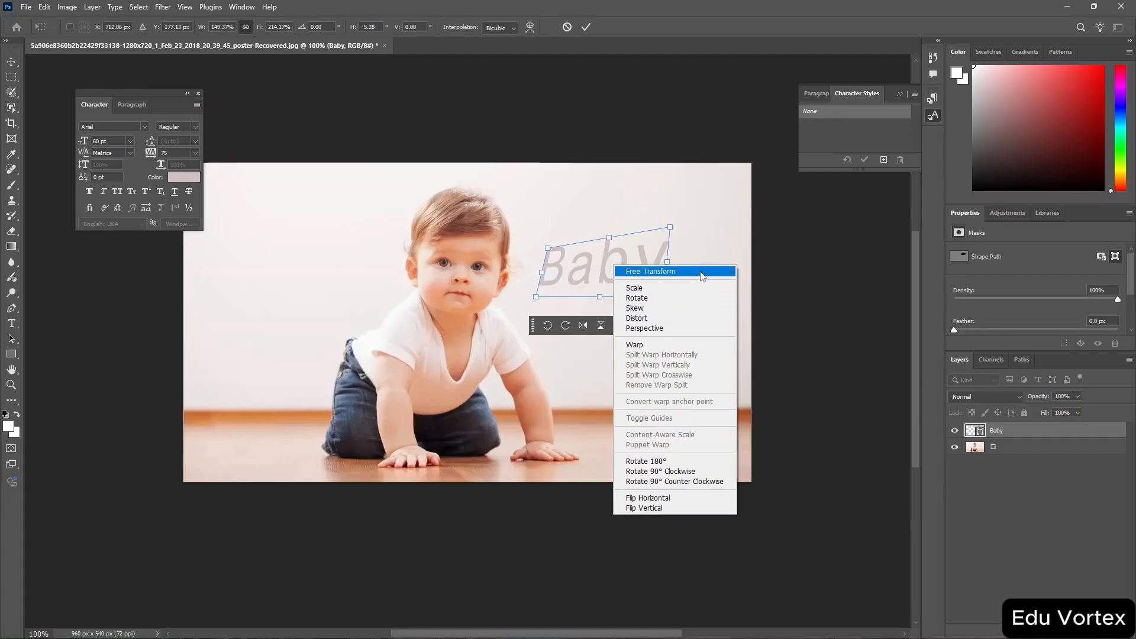
pyautogui.click(703, 273)
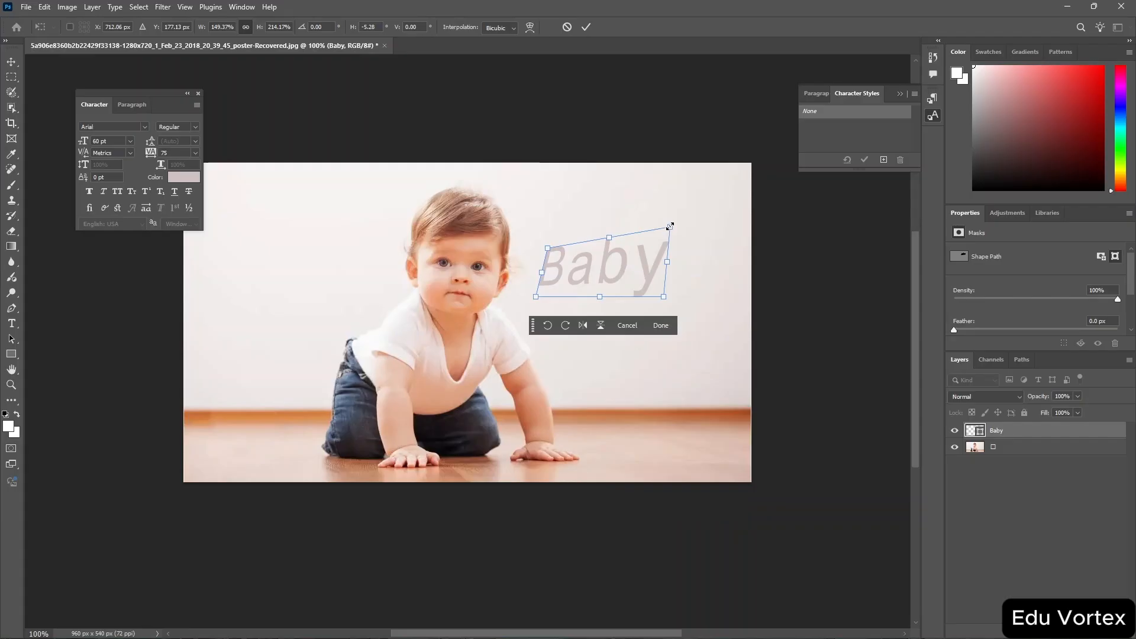
pyautogui.moveTo(670, 226); pyautogui.dragTo(672, 271)
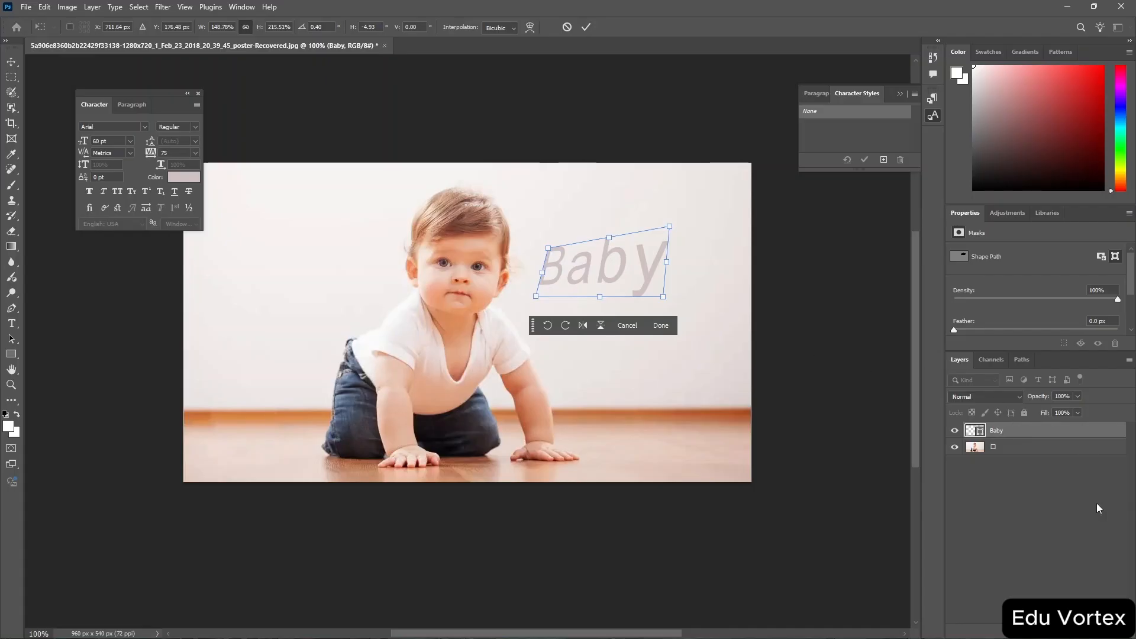
pyautogui.doubleClick(998, 430)
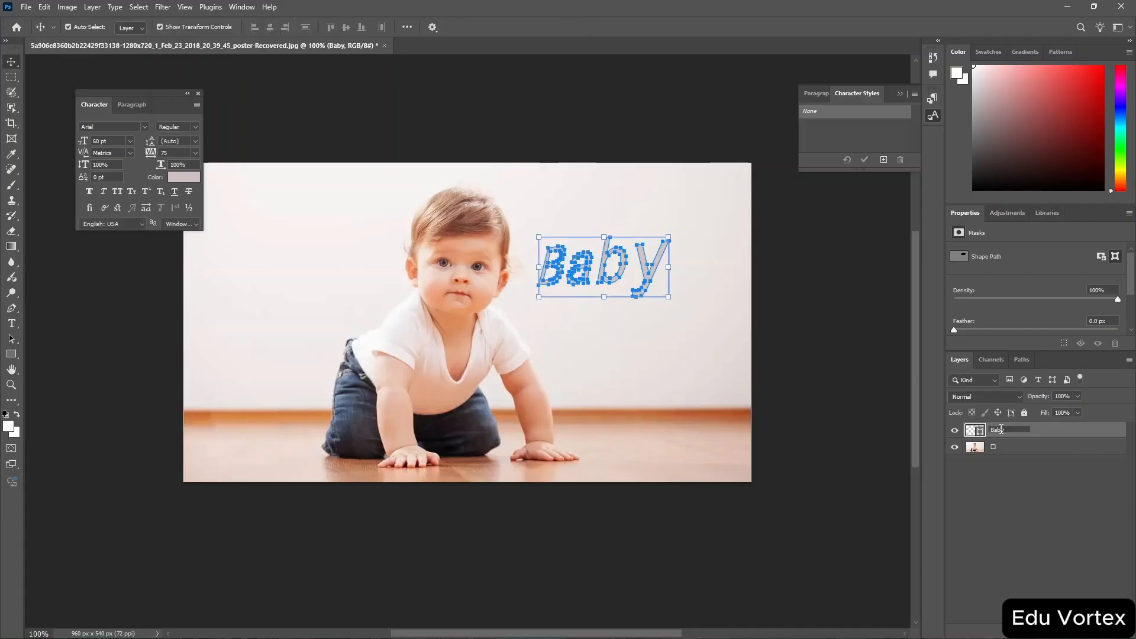
pyautogui.click(1052, 431)
# Add an Inner Glow layer style to the Baby shape layer.
pyautogui.doubleClick(979, 434)
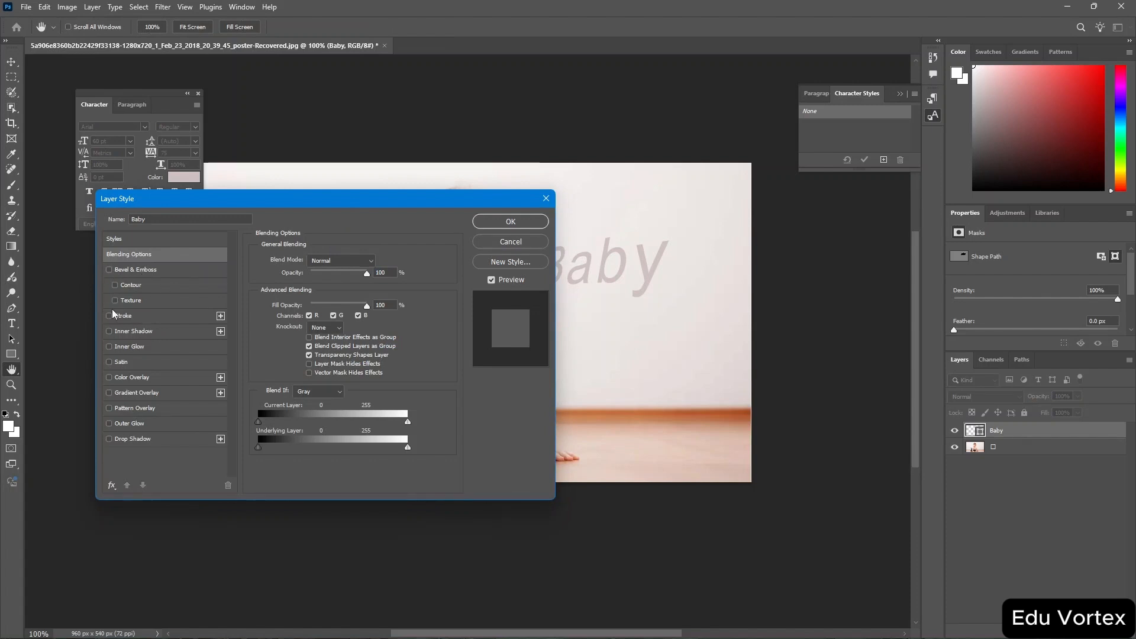
pyautogui.click(109, 347)
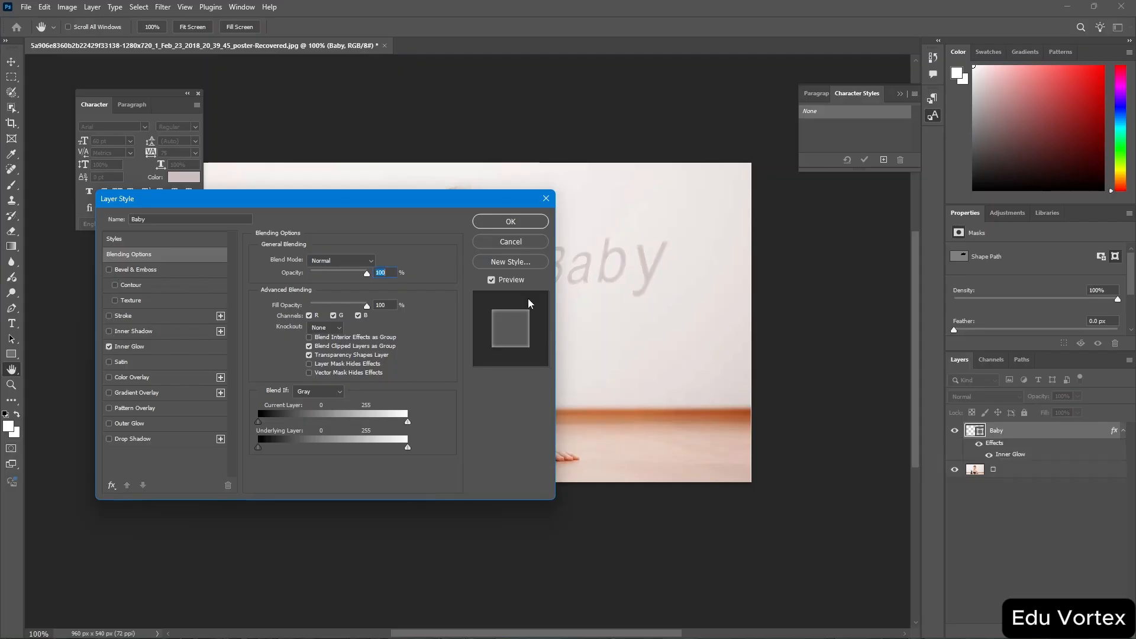
pyautogui.click(508, 220)
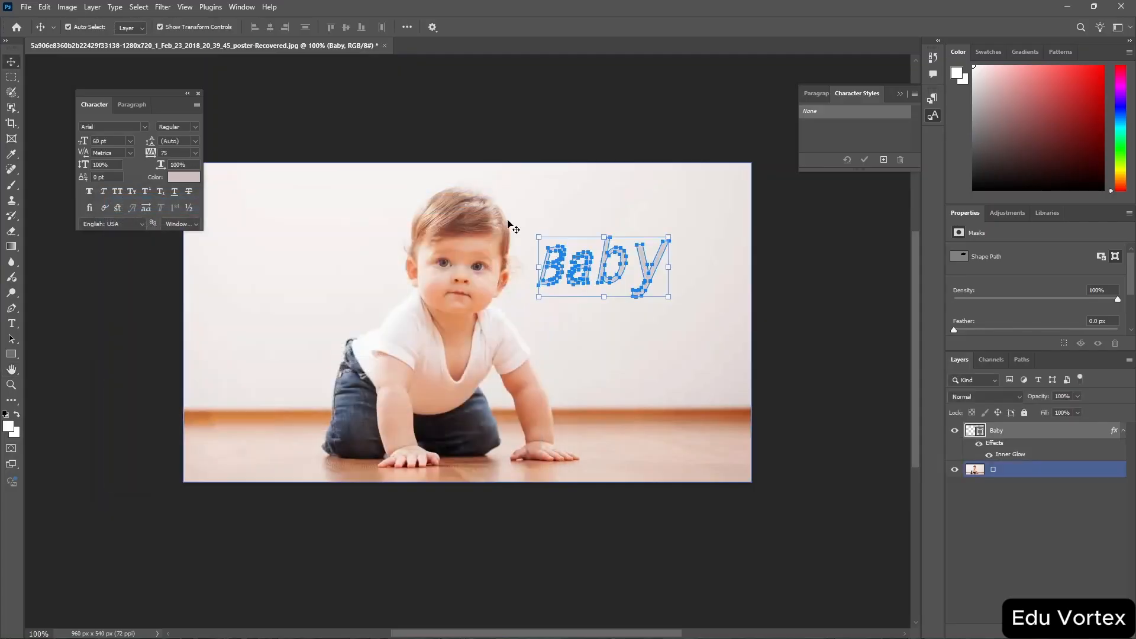
# Select the Baby shape and set its mask feather to 7.0 px.
pyautogui.click(709, 280)
pyautogui.click(656, 264)
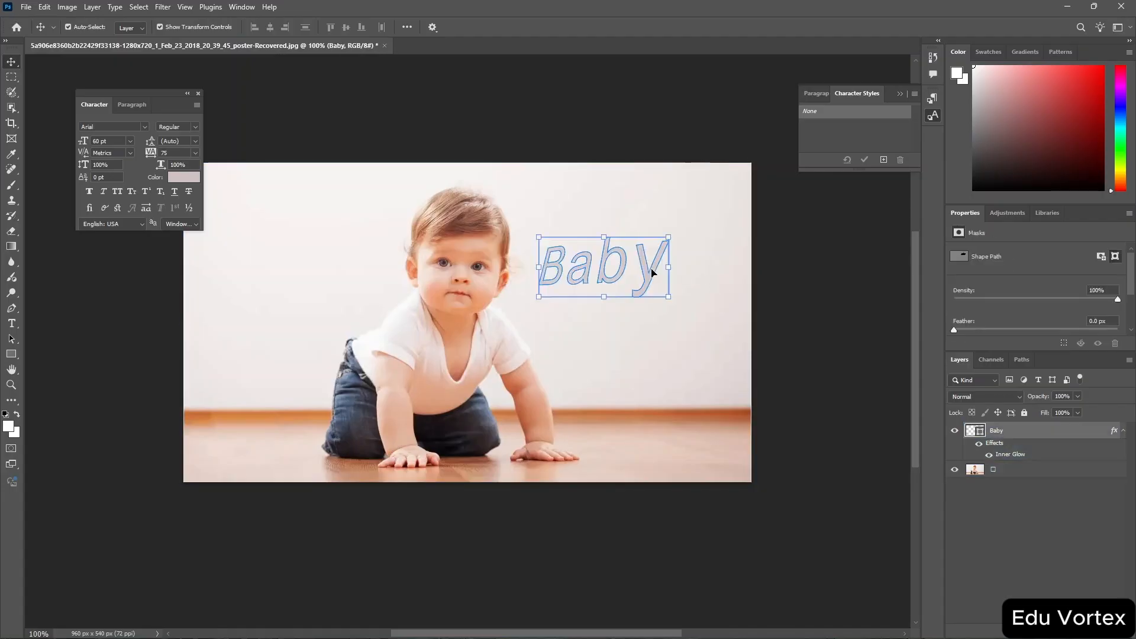
pyautogui.rightClick(1009, 428)
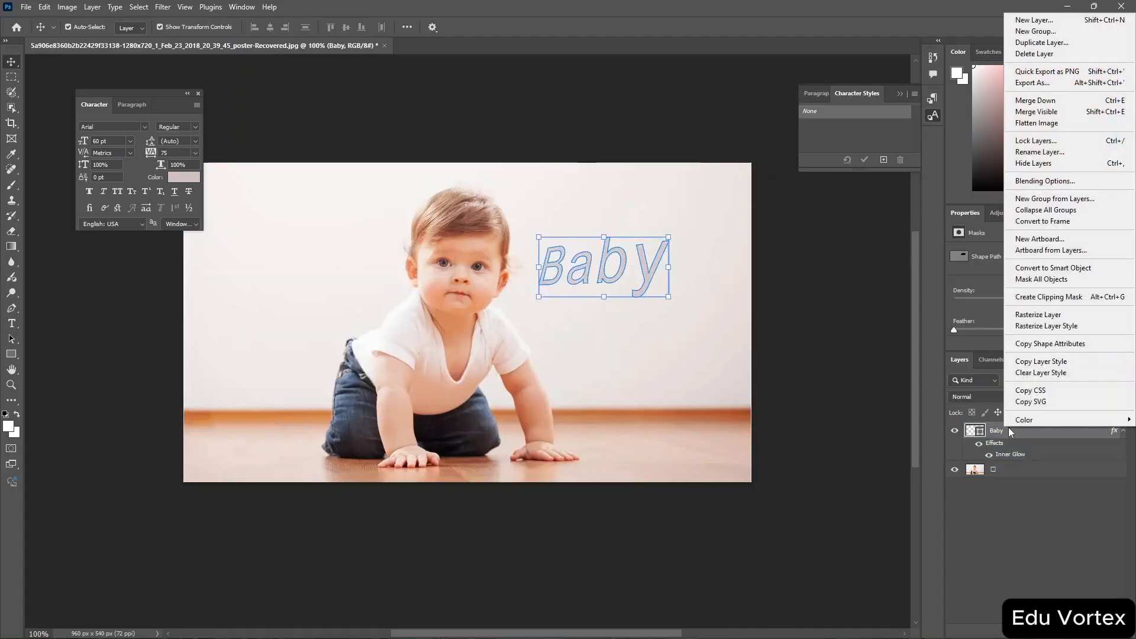
pyautogui.click(973, 313)
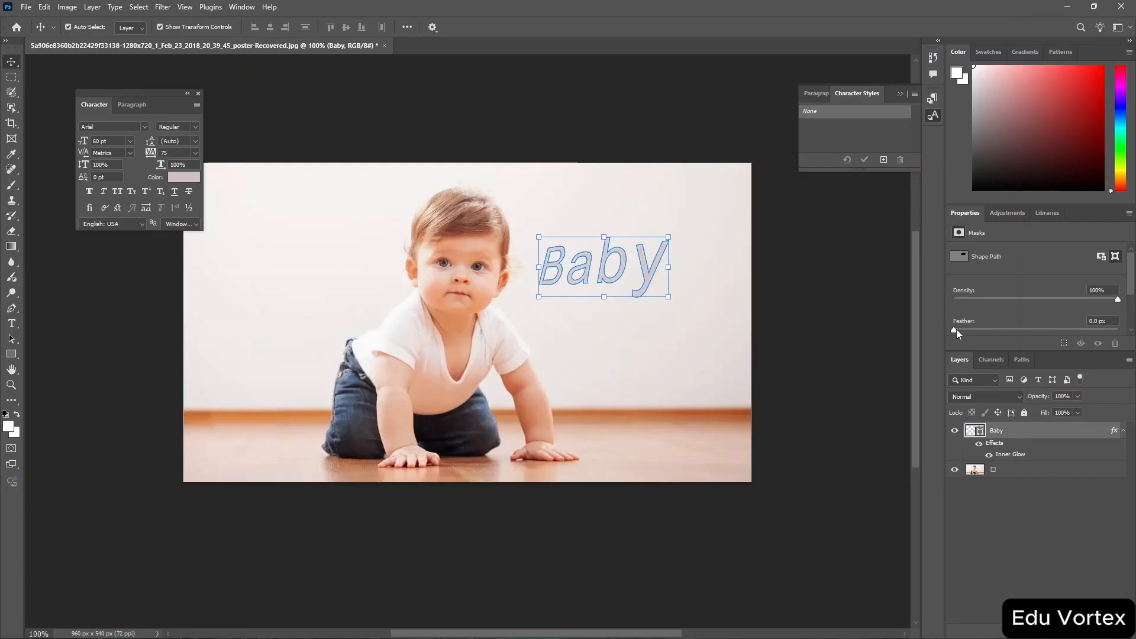
pyautogui.moveTo(1008, 335); pyautogui.dragTo(1006, 335)
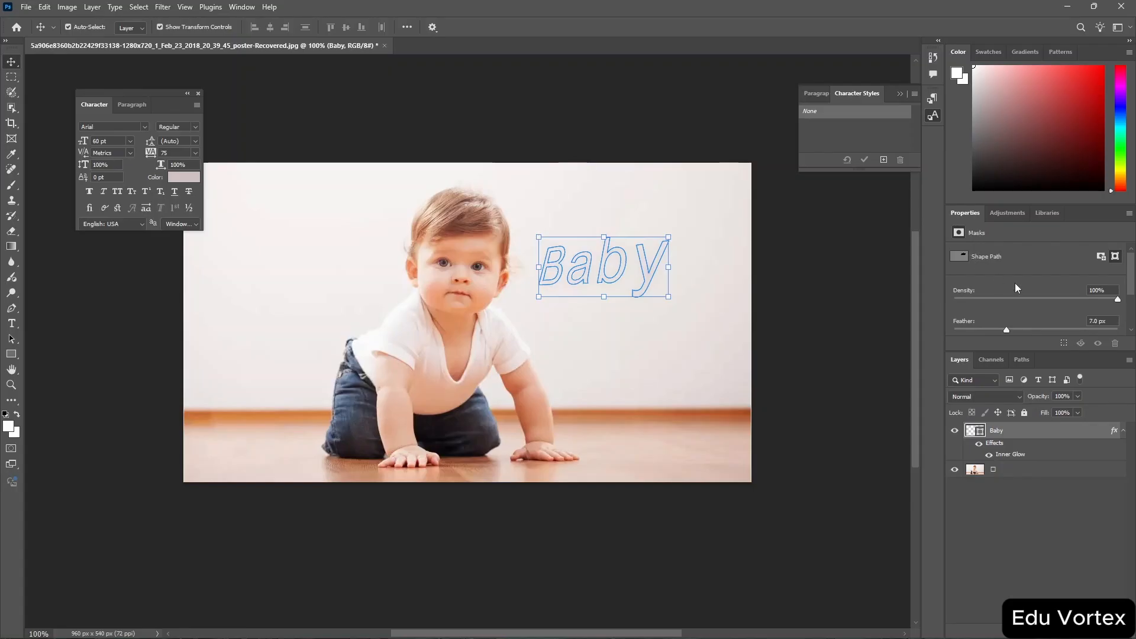
# Disable and re-enable the Baby shape's vector mask.
pyautogui.scroll(-3, 1015, 284)
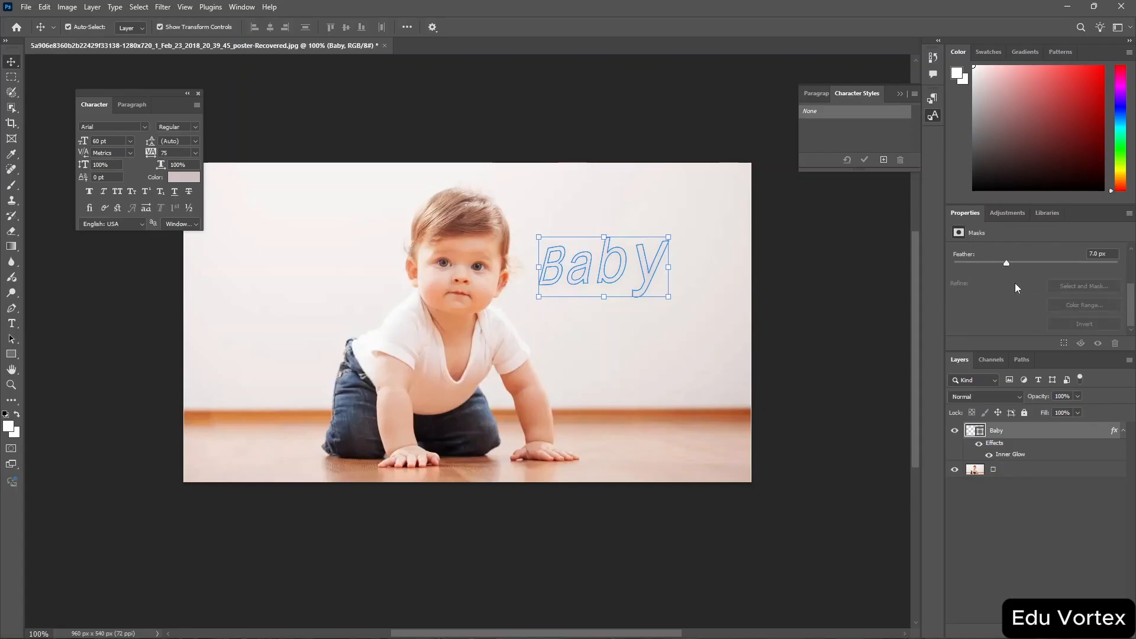
pyautogui.scroll(3, 1014, 283)
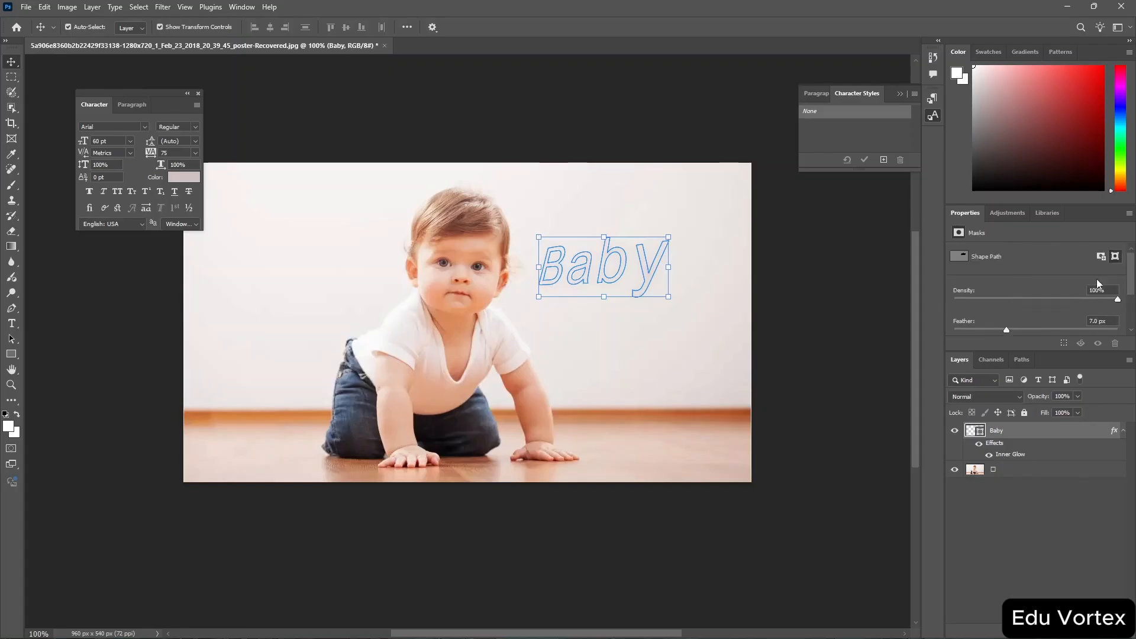
pyautogui.click(956, 257)
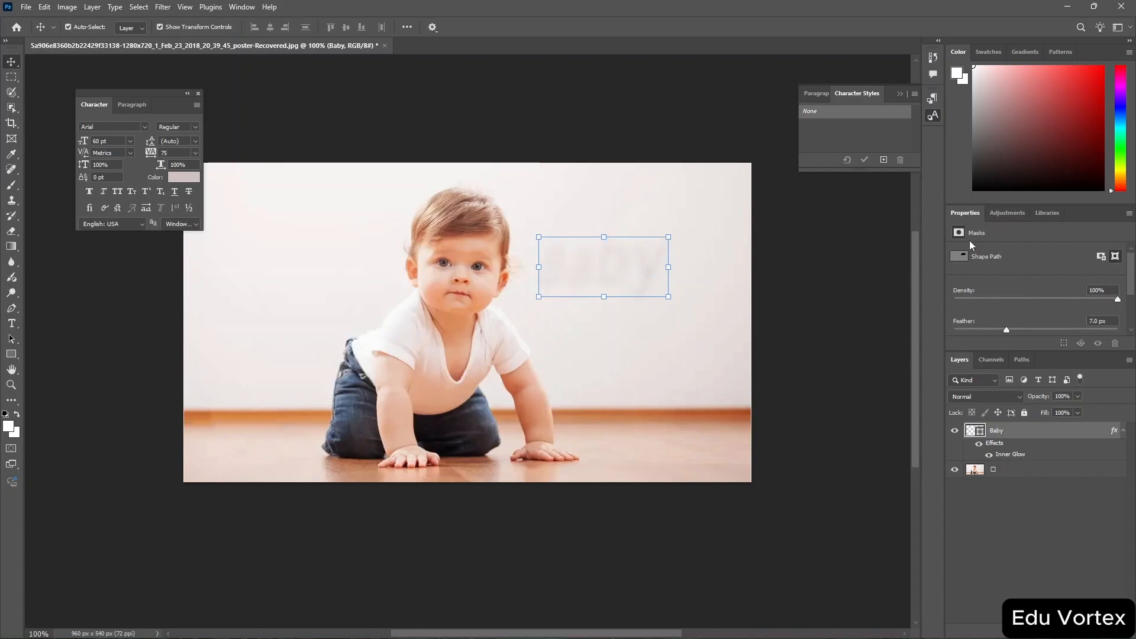
pyautogui.click(957, 257)
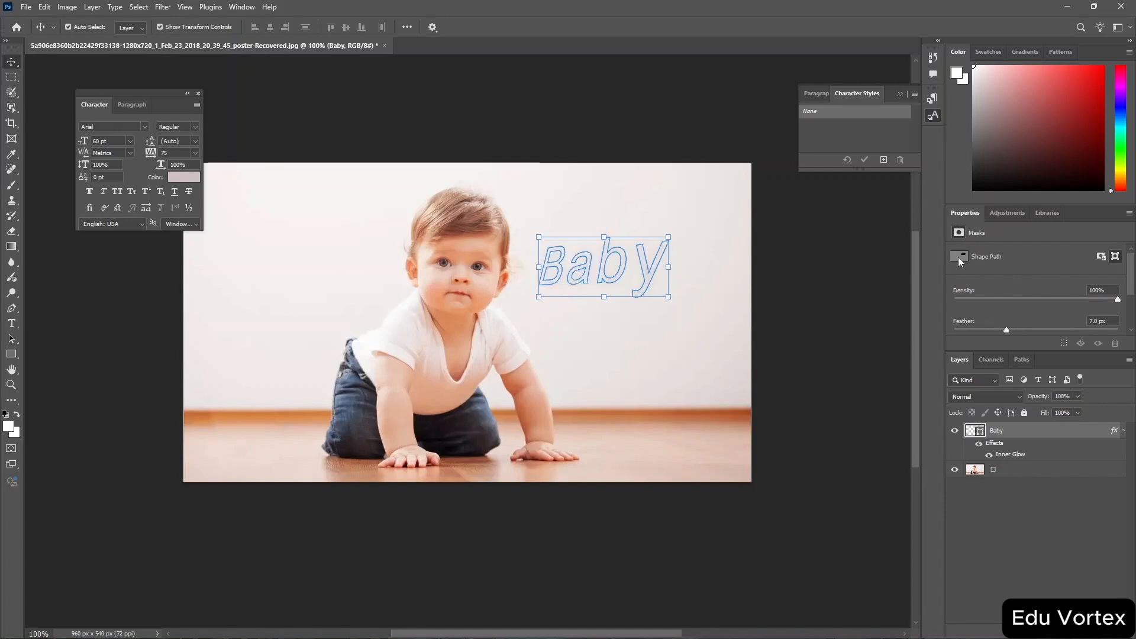
# Add a Brightness/Contrast adjustment layer and set its brightness to -146.
pyautogui.click(999, 214)
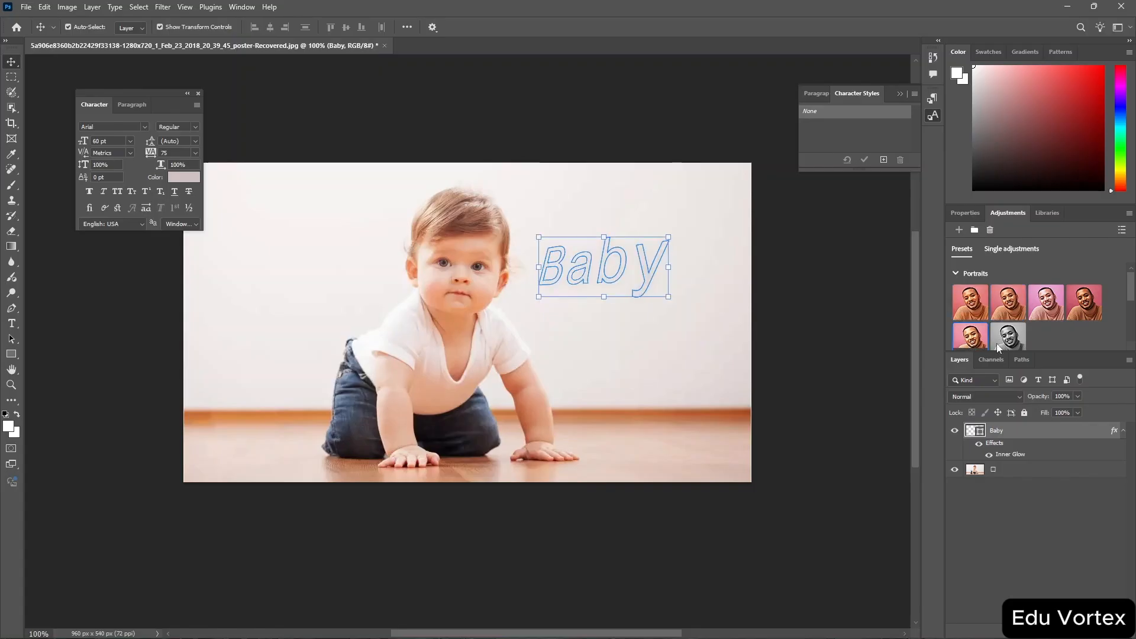
pyautogui.click(1026, 249)
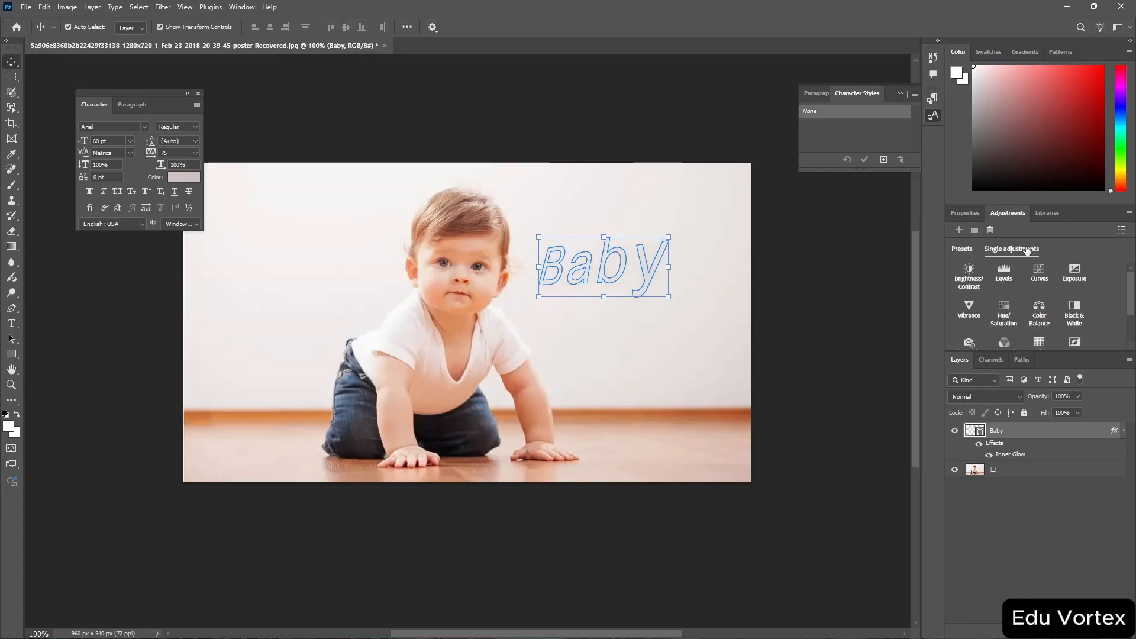
pyautogui.click(971, 279)
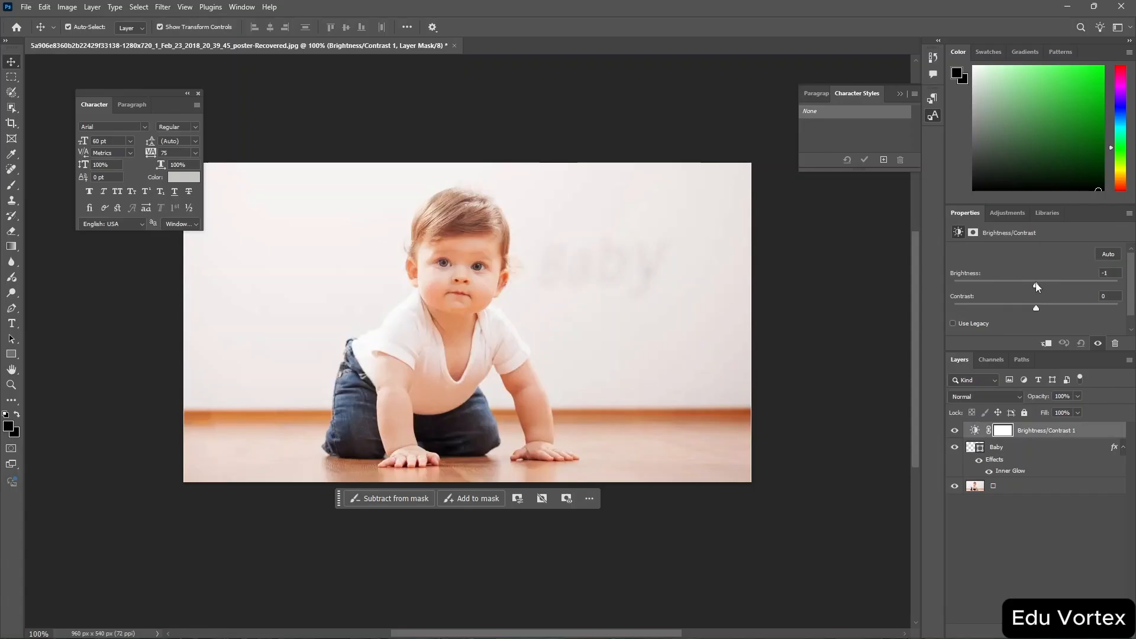
pyautogui.moveTo(1037, 284); pyautogui.dragTo(956, 294)
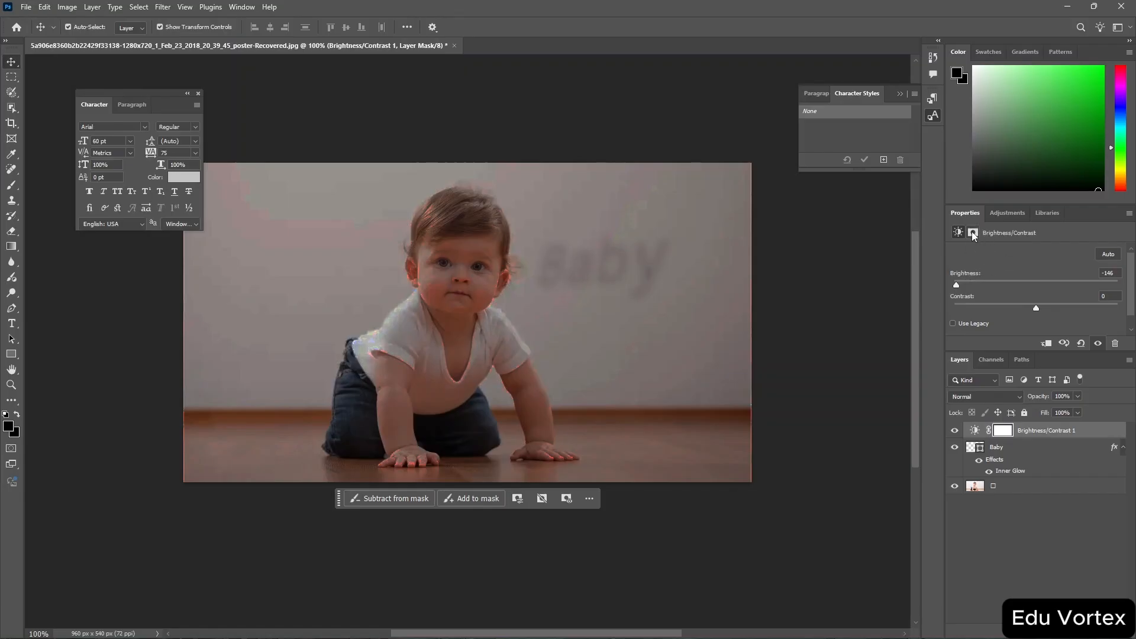
pyautogui.click(1010, 214)
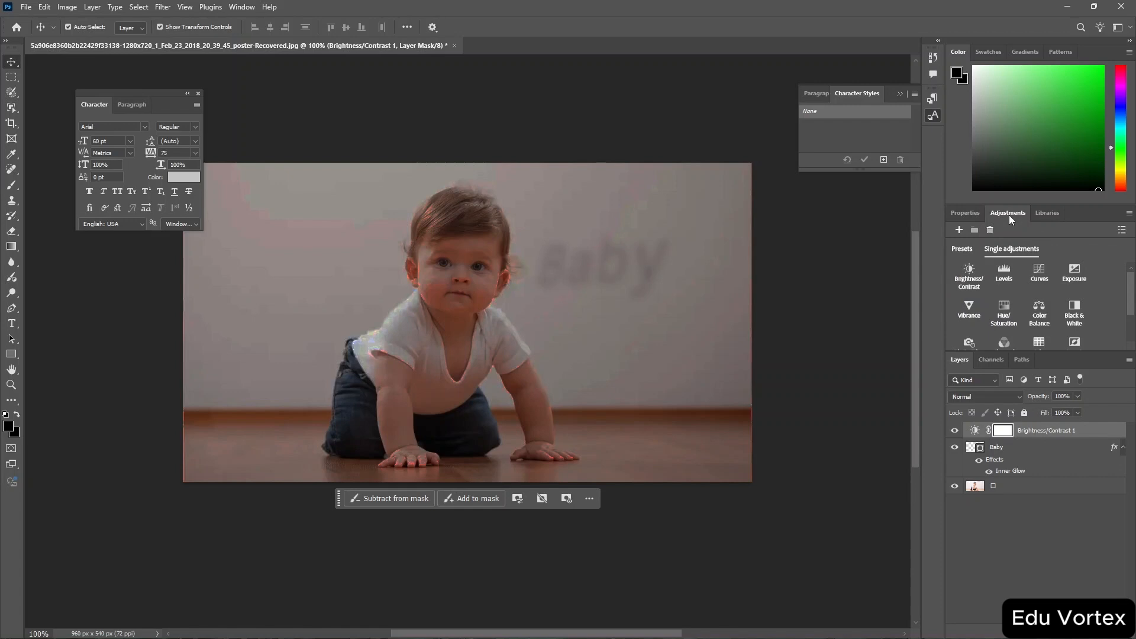
pyautogui.click(967, 219)
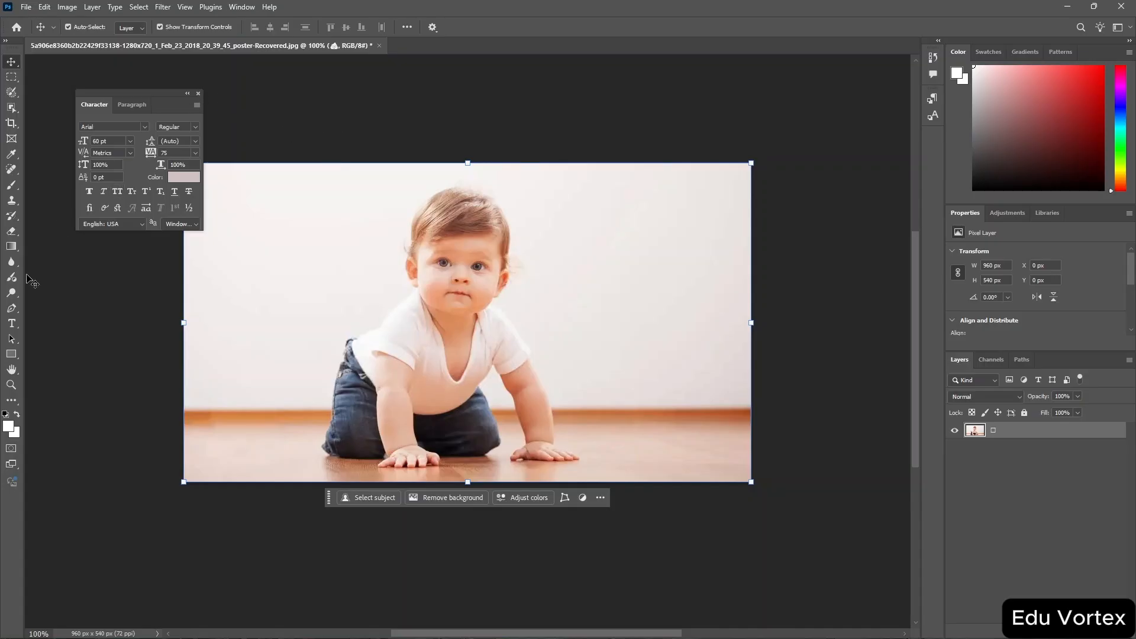
# Add a text layer on the photo reading "The Baby is Crawling".
pyautogui.click(11, 324)
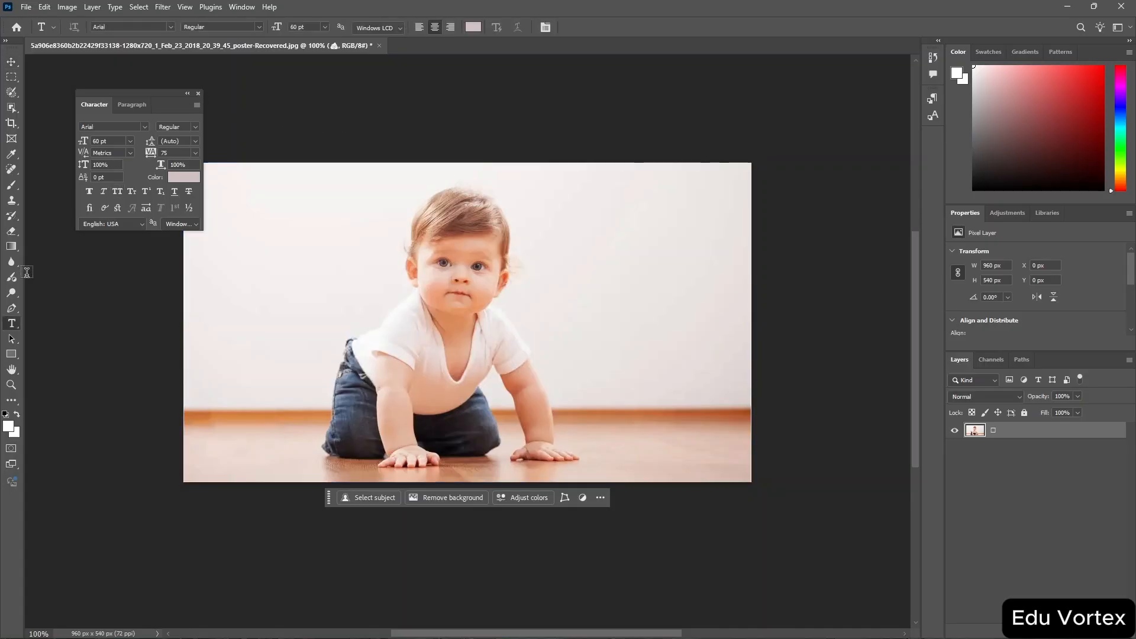
pyautogui.click(332, 269)
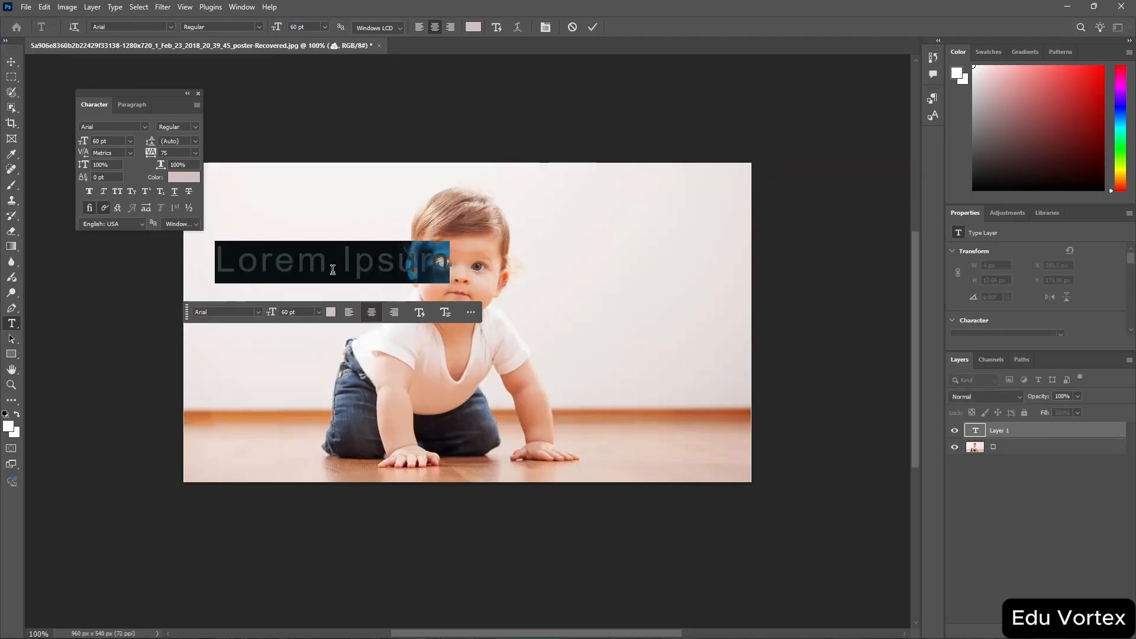
pyautogui.write('The Bab')
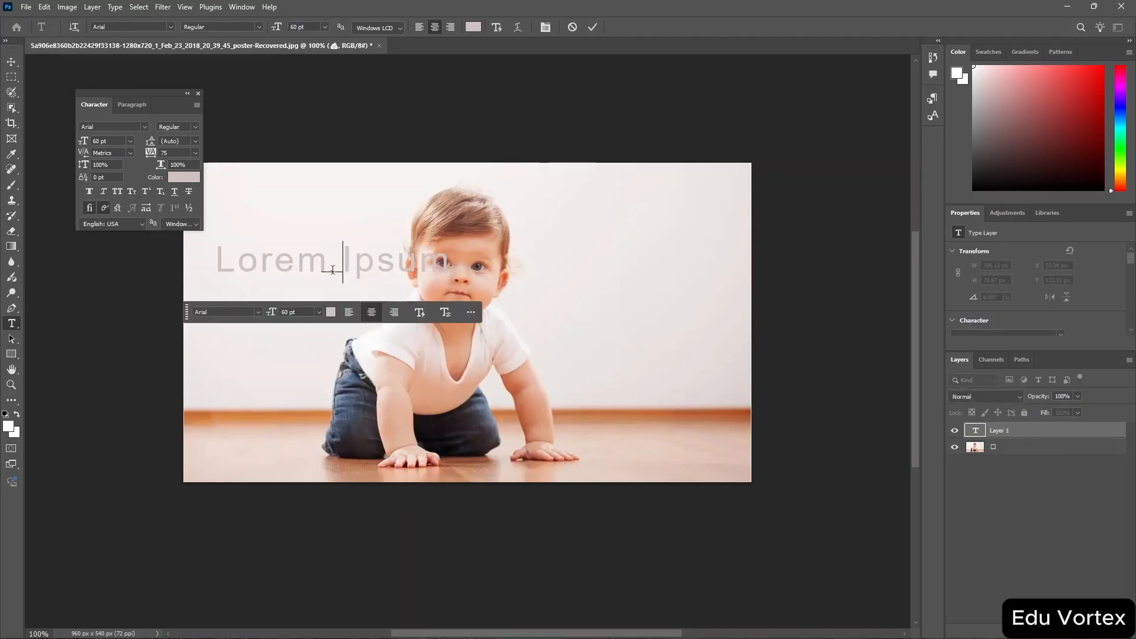
pyautogui.write('y i')
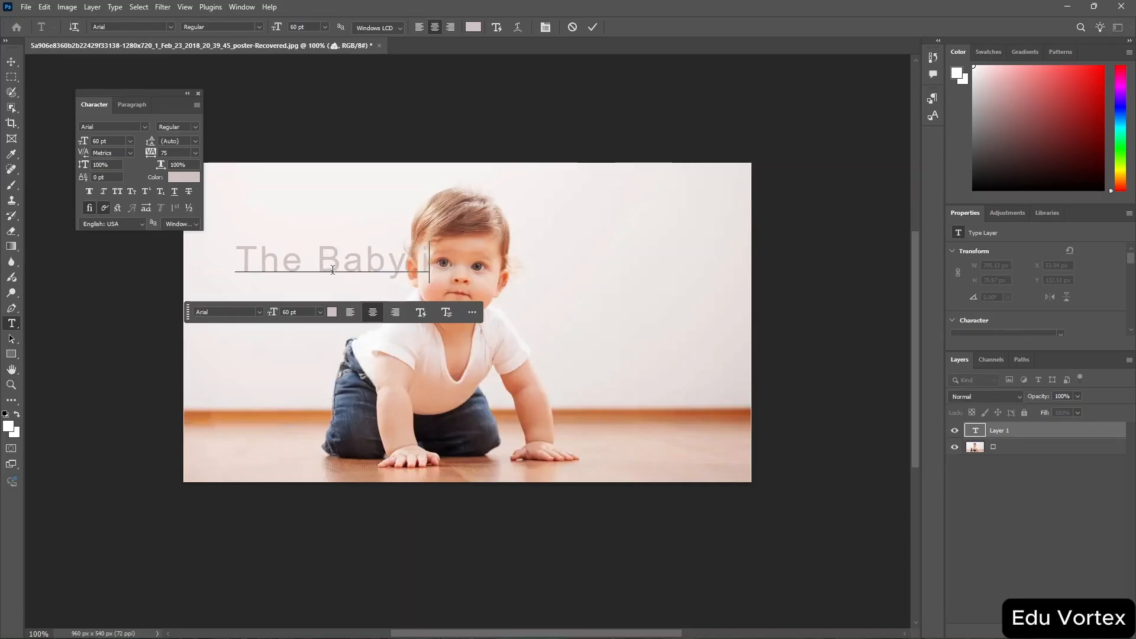
pyautogui.write('s Cr')
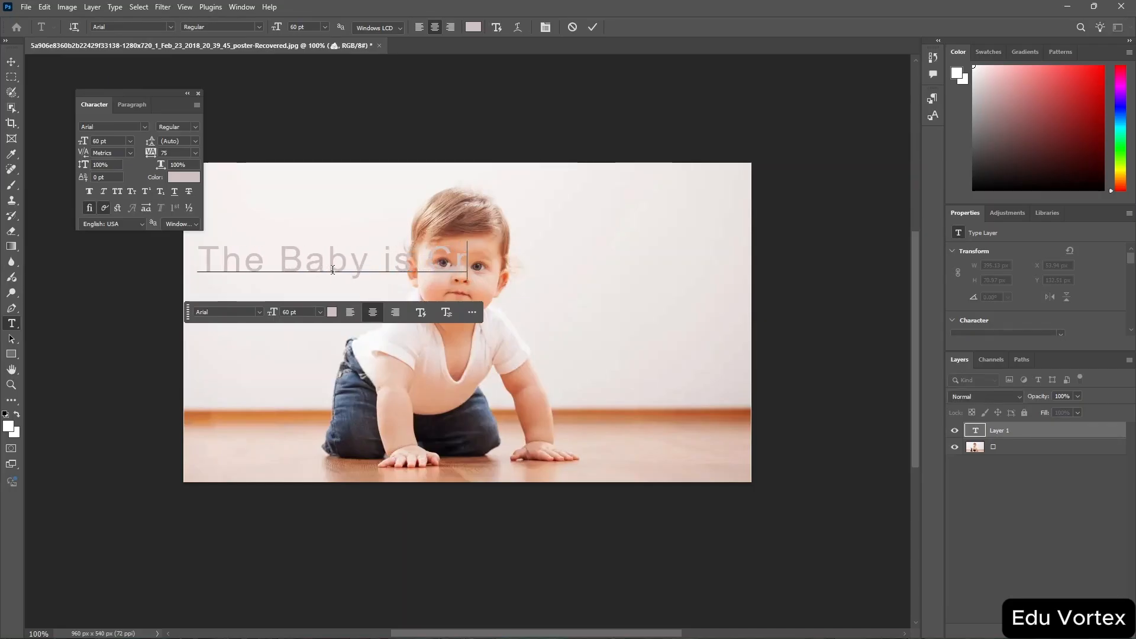
pyautogui.write('awlng')
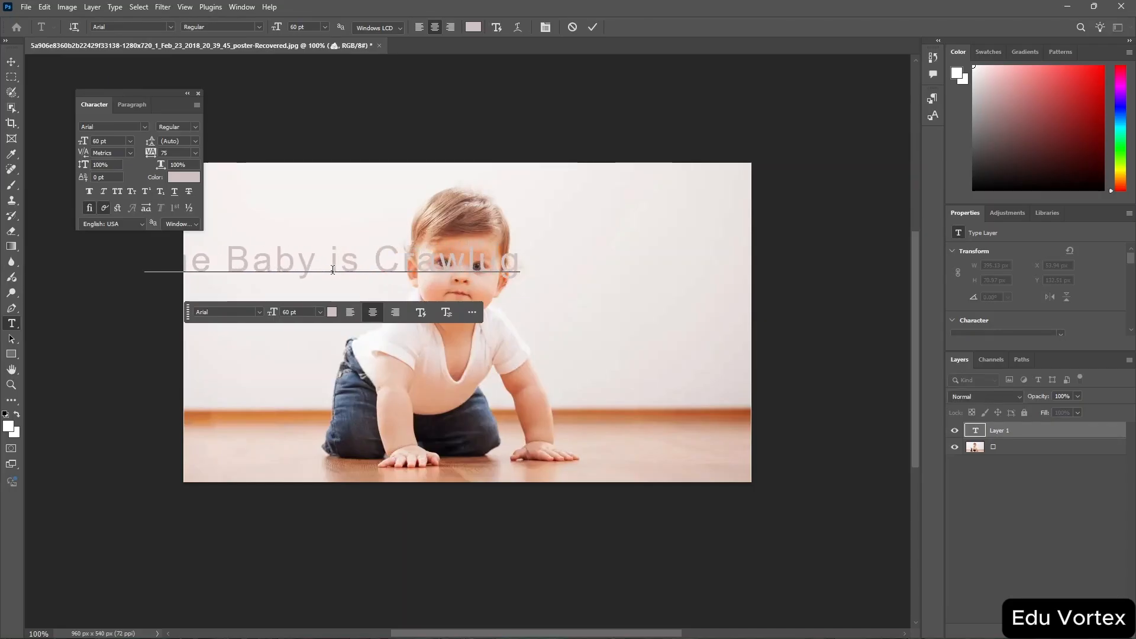
pyautogui.press('BackSpace')
pyautogui.press('BackSpace')
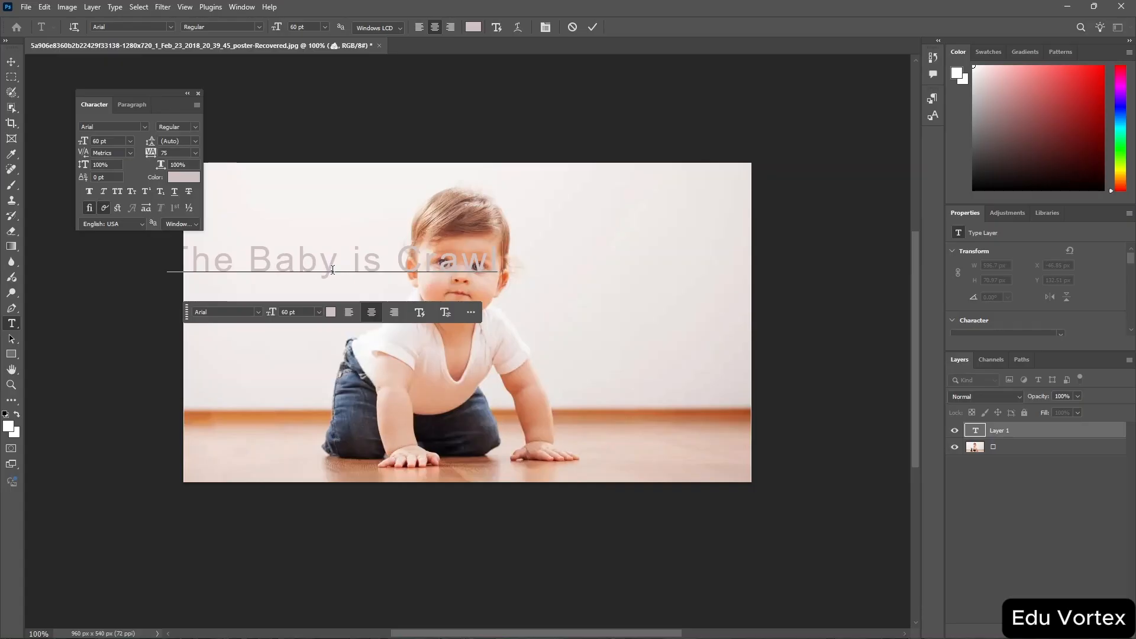
pyautogui.write('ing')
# Select all the text and set its colour to dark grey 5d5858.
pyautogui.hotkey('ctrl', 'a')
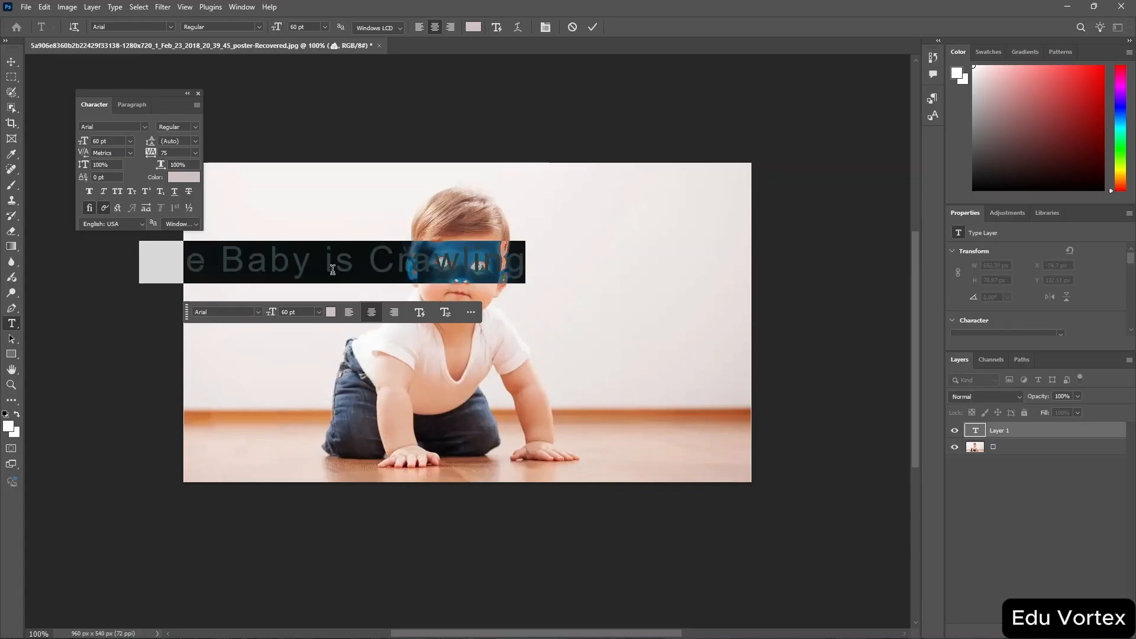
pyautogui.click(330, 312)
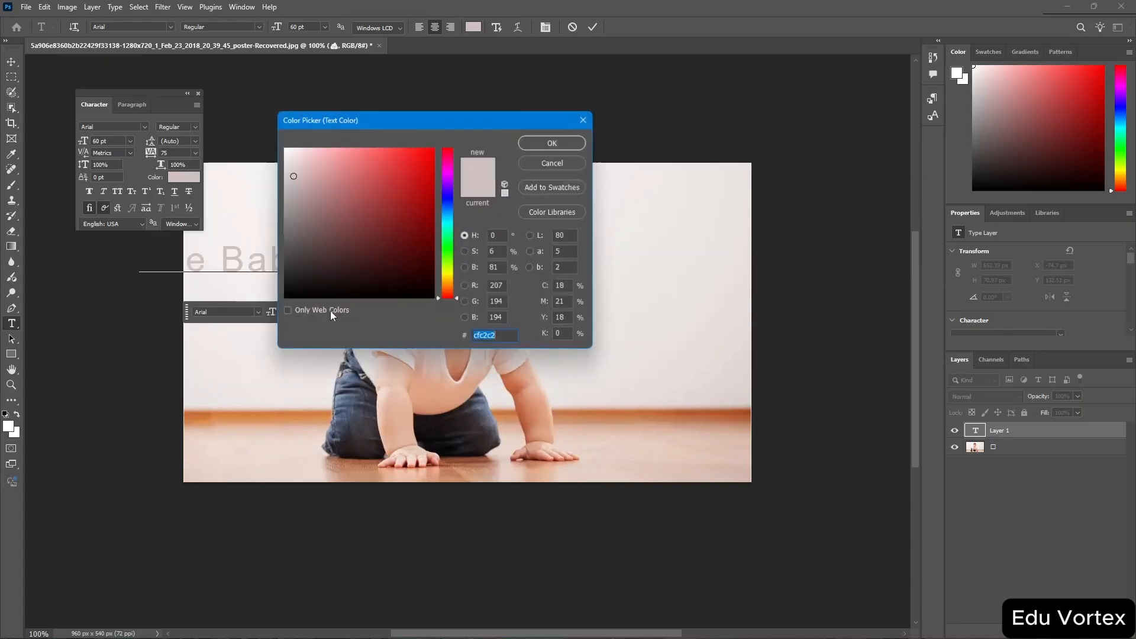
pyautogui.click(292, 245)
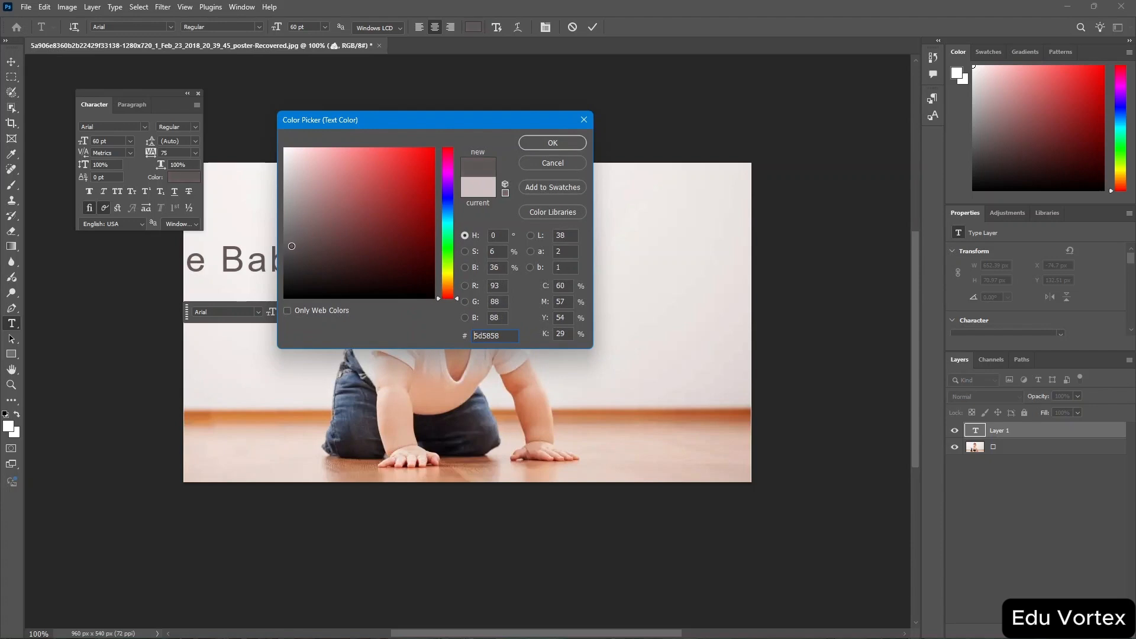
pyautogui.click(542, 140)
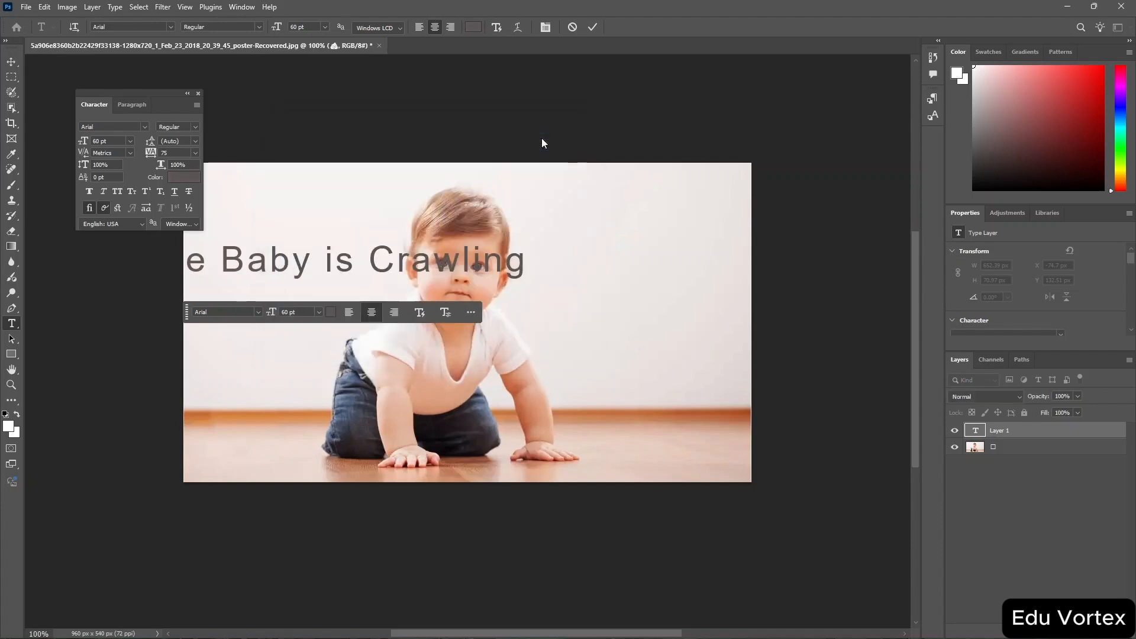
# Try replacing the text with "V", undo it, and commit the text layer.
pyautogui.write('V')
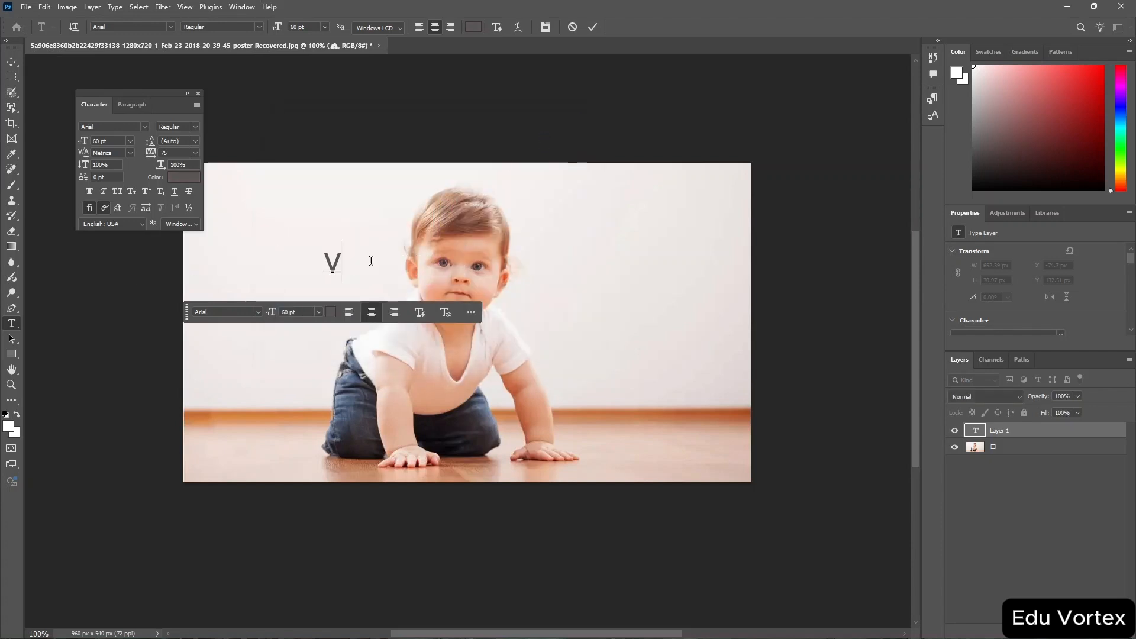
pyautogui.hotkey('ctrl', 'z')
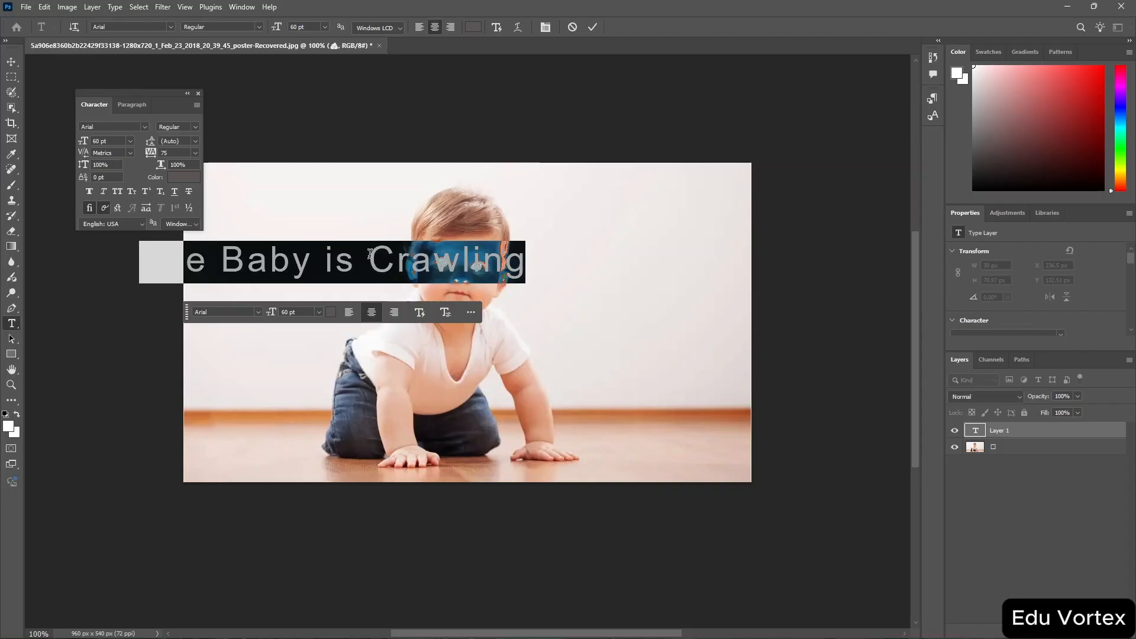
pyautogui.hotkey('ctrl', 'Return')
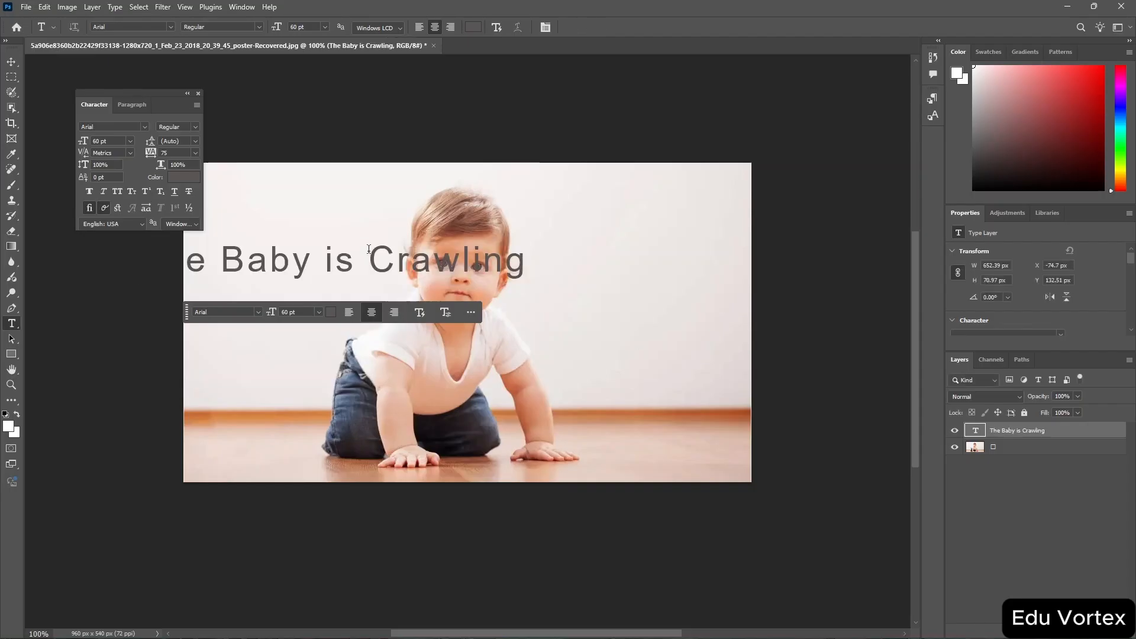
# Move the text layer onto the middle of the photo, across the baby's face.
pyautogui.click(304, 273)
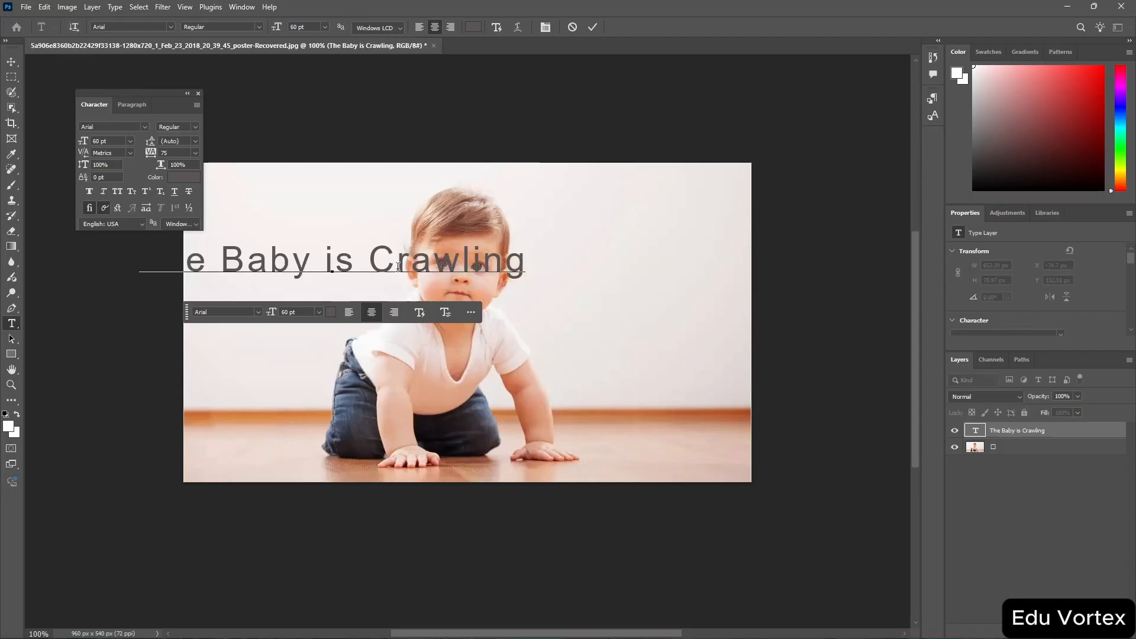
pyautogui.moveTo(393, 293); pyautogui.dragTo(485, 485)
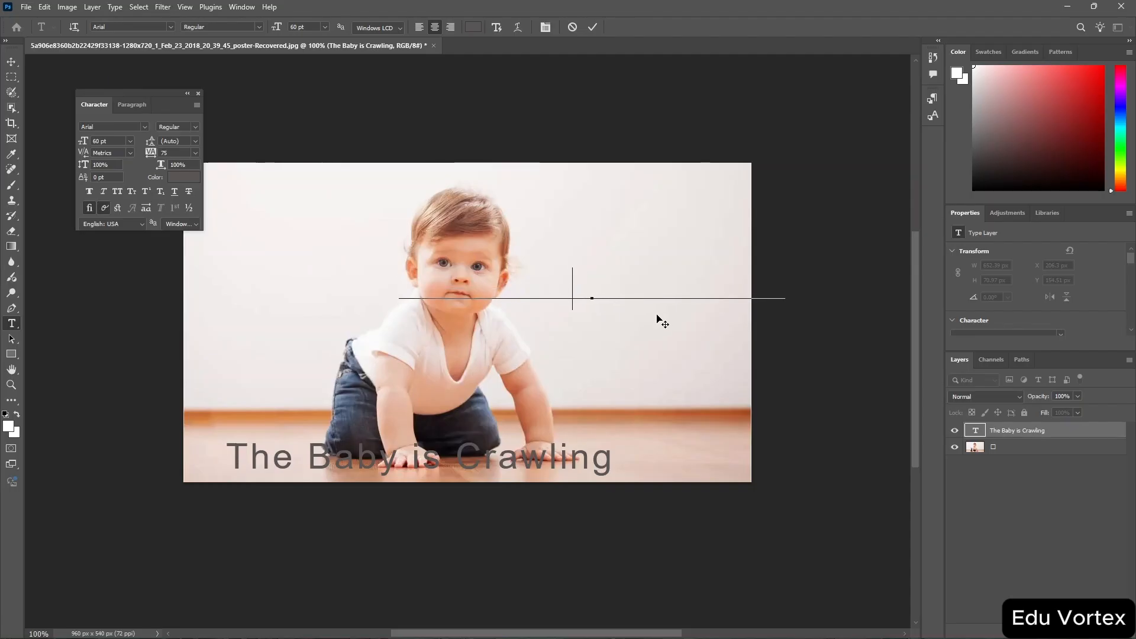
pyautogui.moveTo(658, 319); pyautogui.dragTo(614, 320)
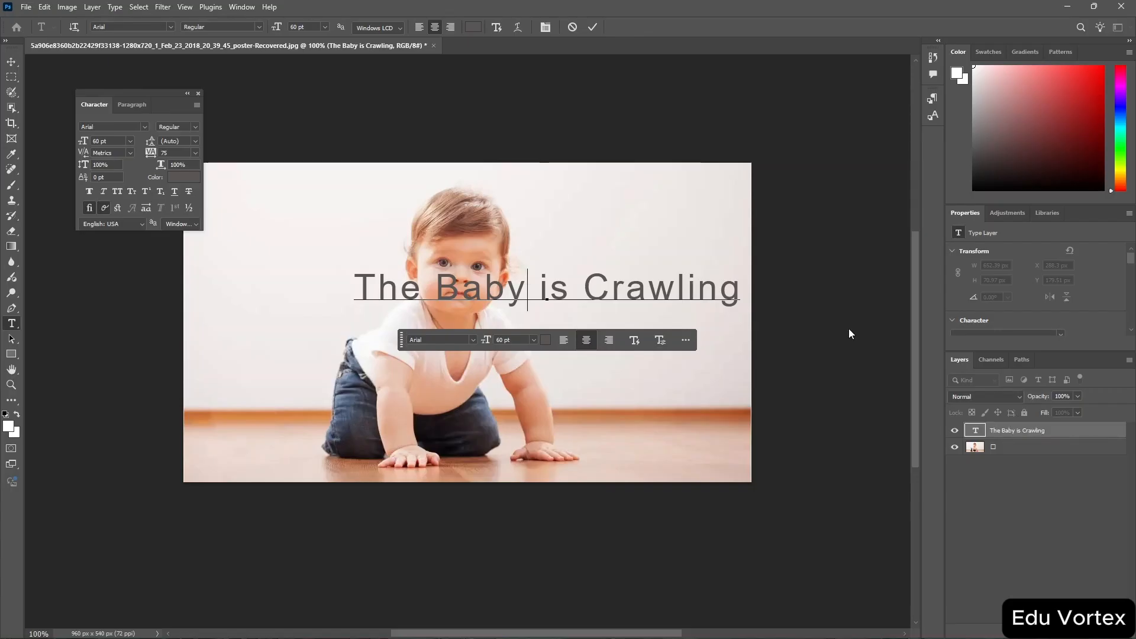
# Apply Drop Shadow and Outer Glow layer styles to the text layer.
pyautogui.doubleClick(984, 434)
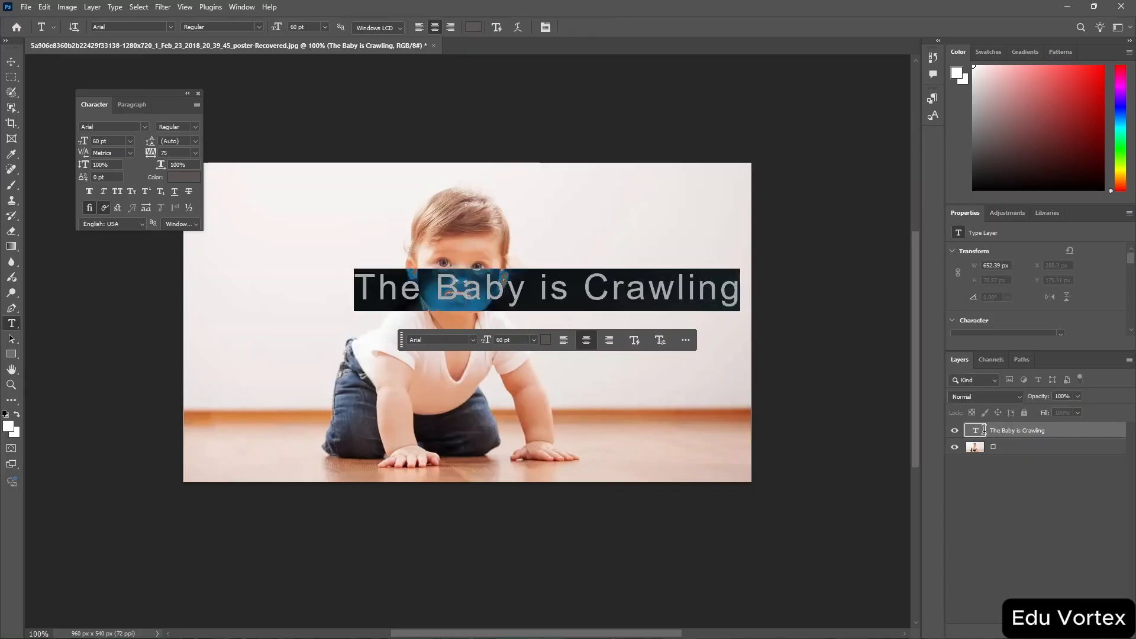
pyautogui.click(1058, 433)
pyautogui.doubleClick(1058, 433)
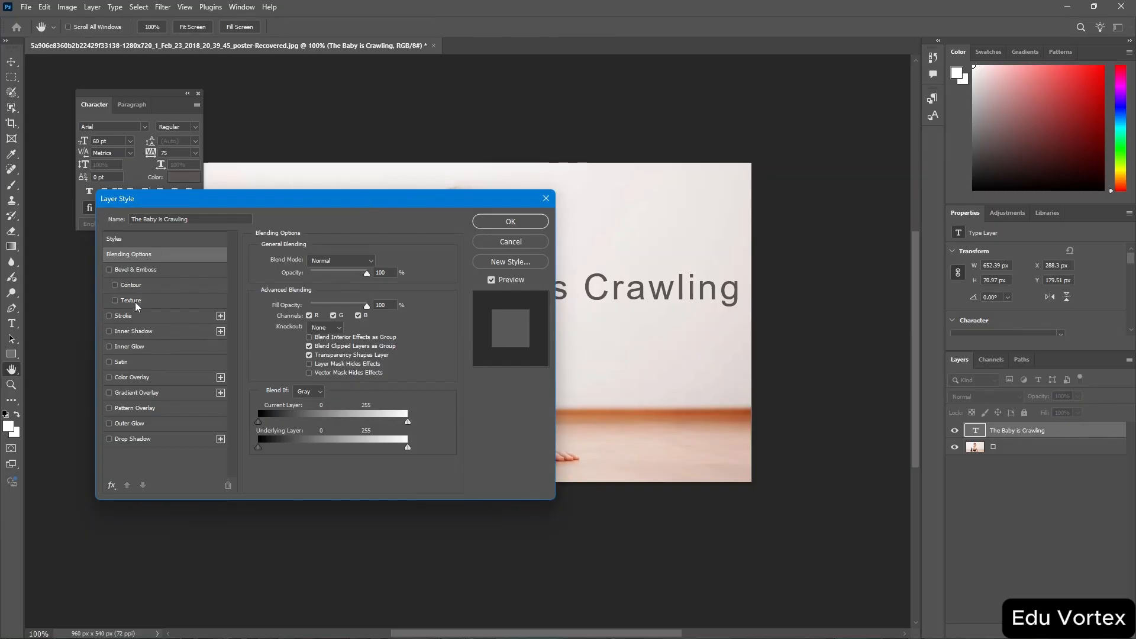
pyautogui.click(109, 439)
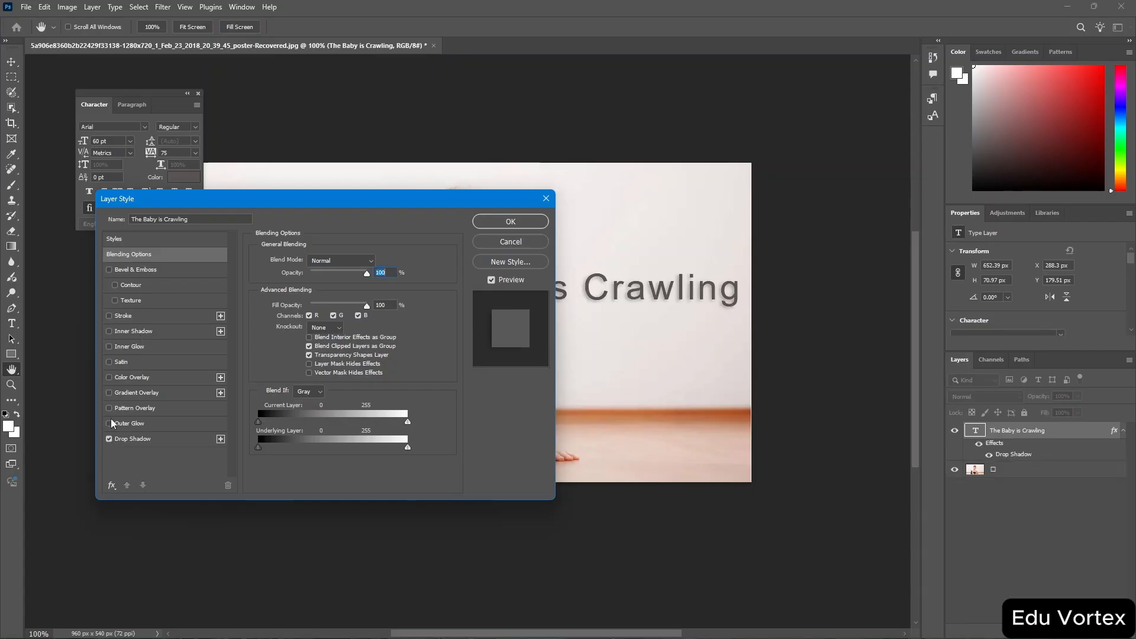
pyautogui.click(110, 424)
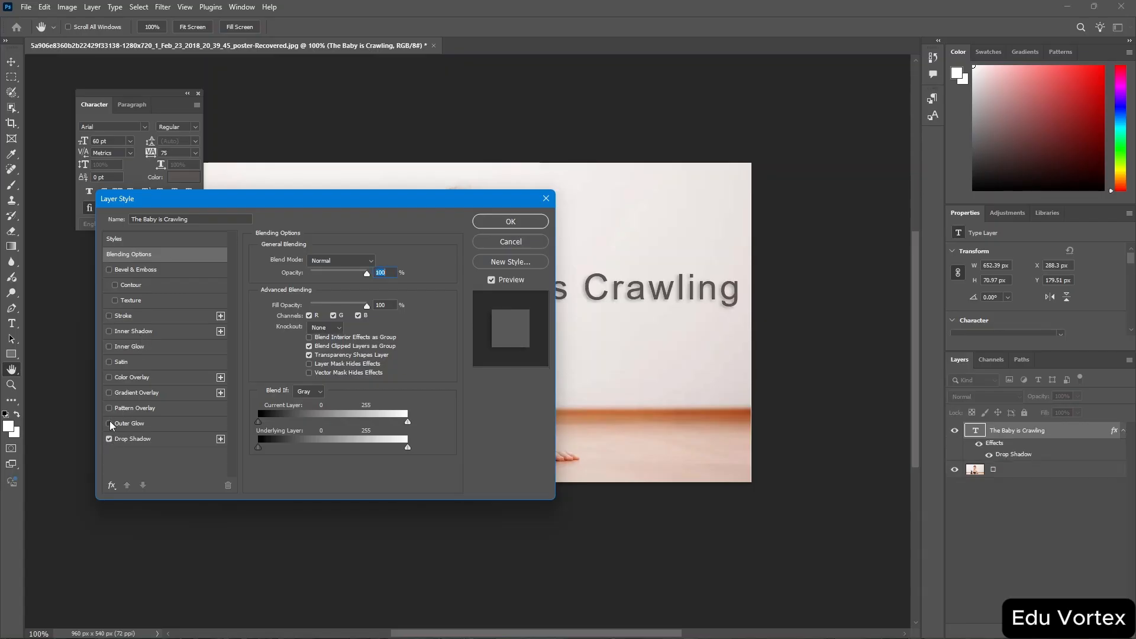
pyautogui.click(528, 224)
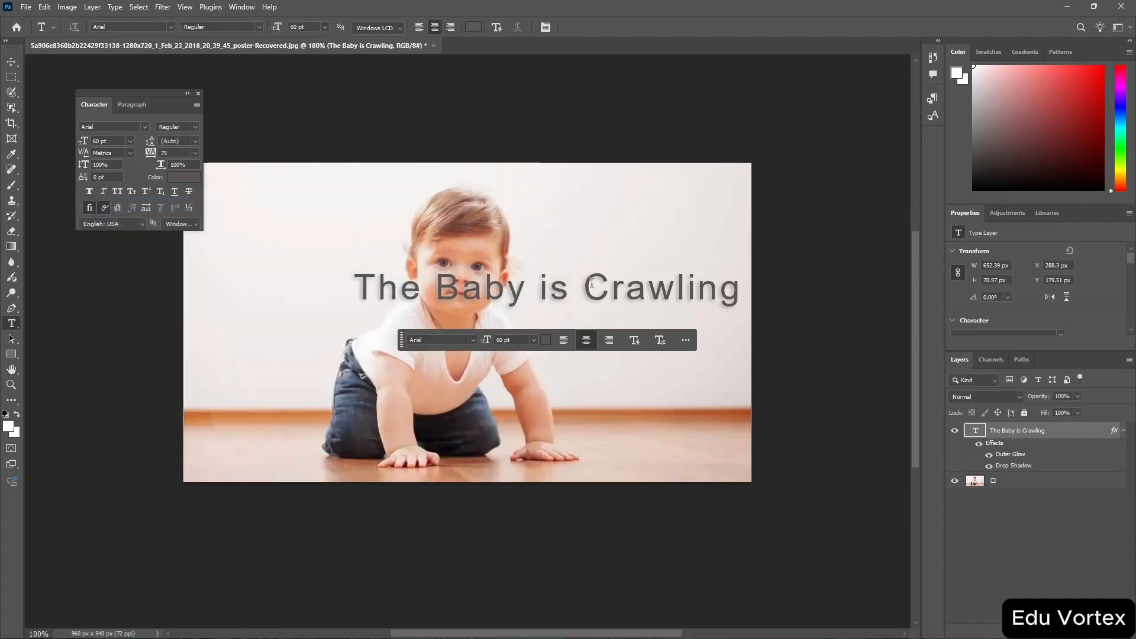
# Turn off the Outer Glow effect on the text layer, undoing an accidental layer deletion first.
pyautogui.hotkey('ctrl', '+')
pyautogui.hotkey('ctrl', '+')
pyautogui.hotkey('ctrl', '+')
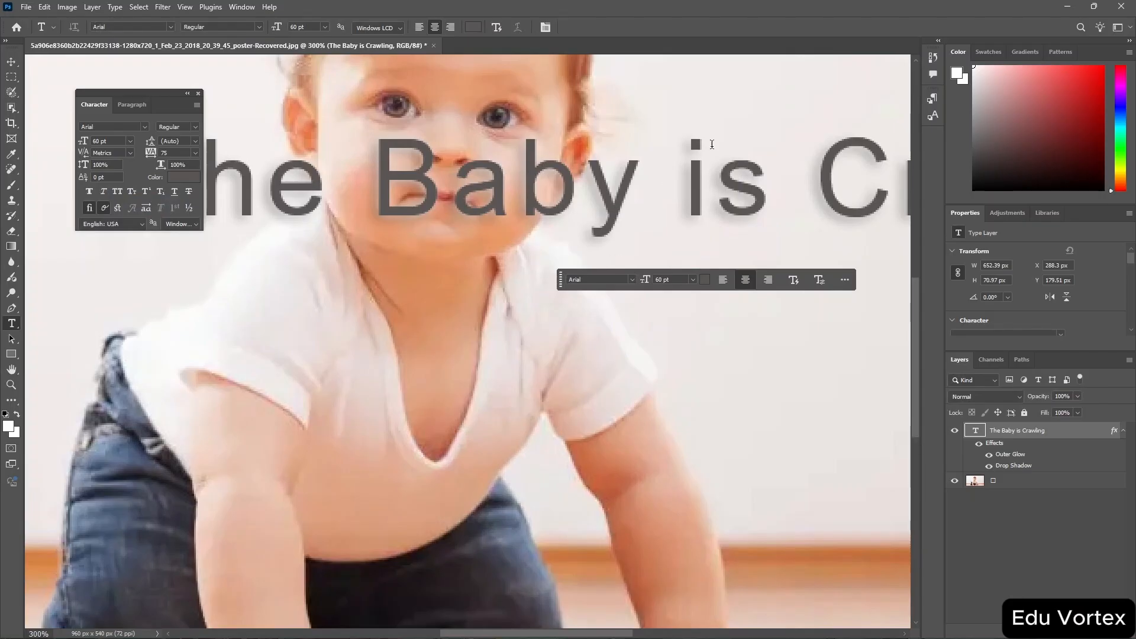
pyautogui.hscroll(-1, 701, 172)
pyautogui.hscroll(4, 702, 171)
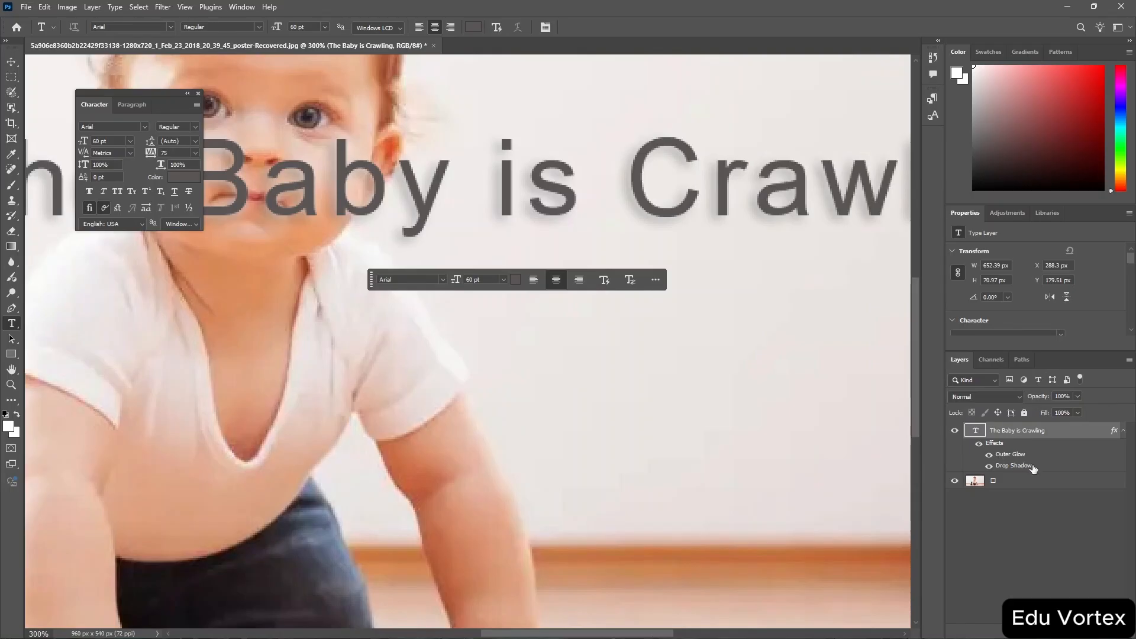
pyautogui.press('Delete')
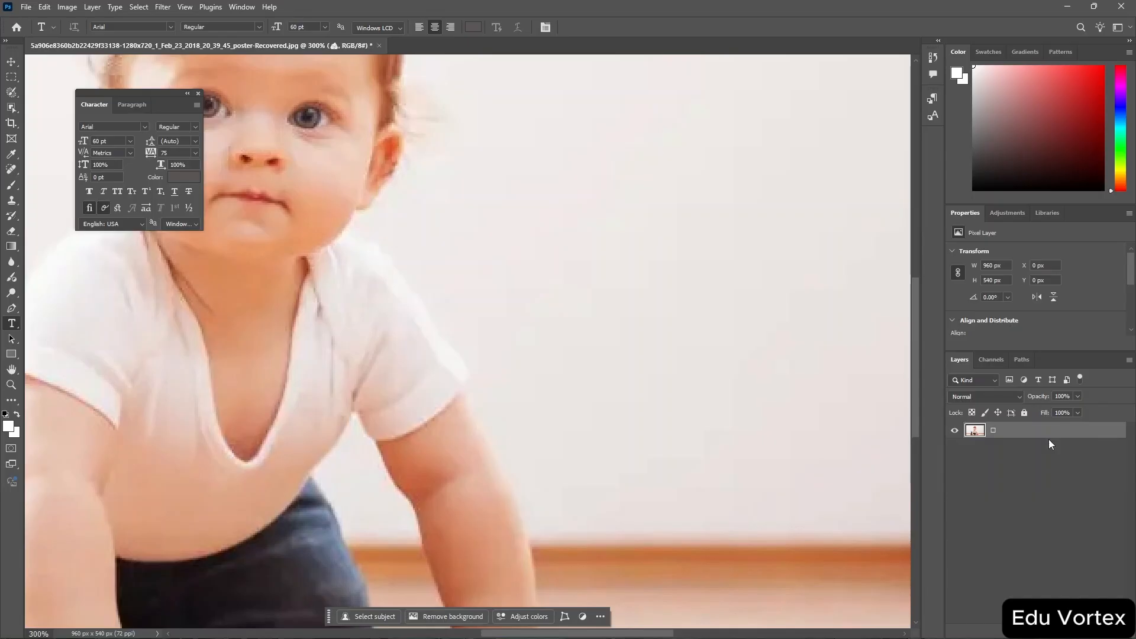
pyautogui.hotkey('ctrl', 'z')
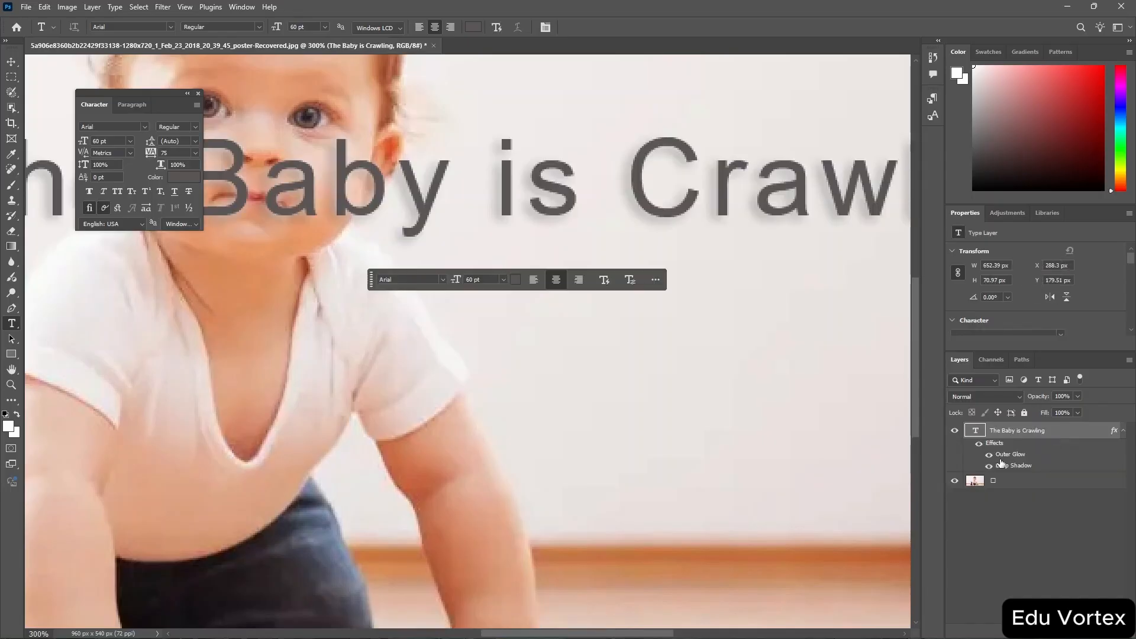
pyautogui.doubleClick(996, 454)
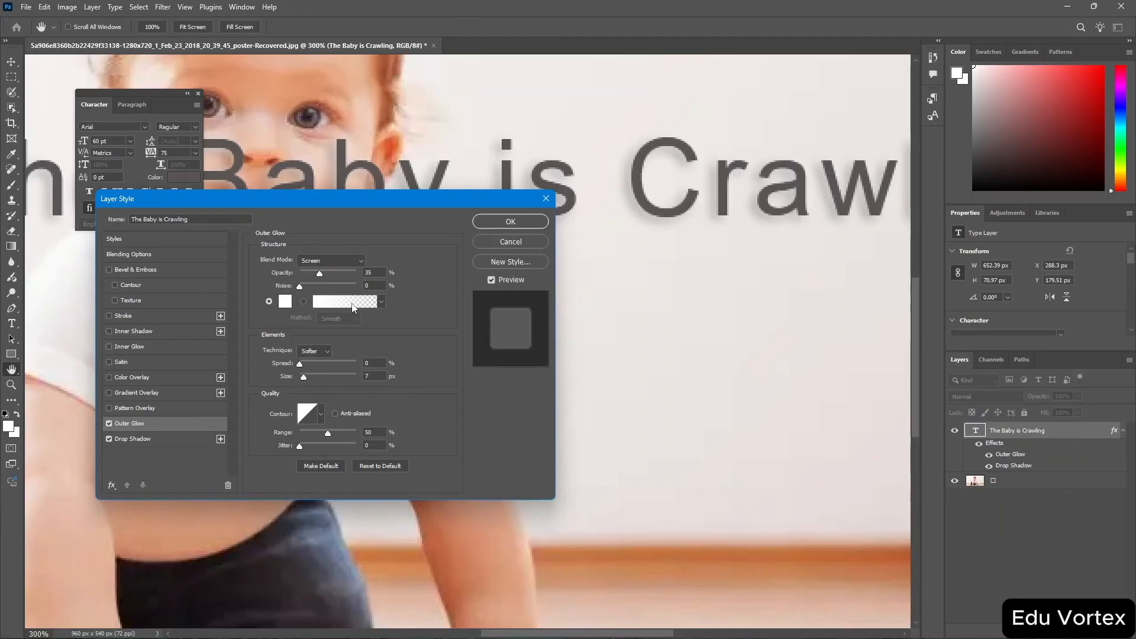
pyautogui.click(109, 423)
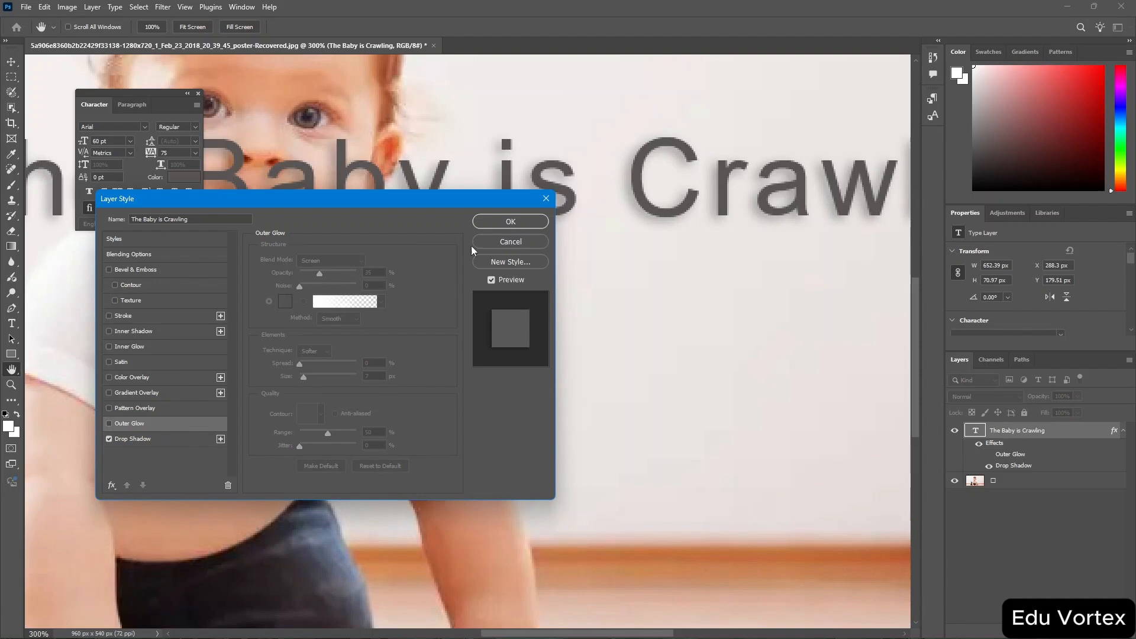
pyautogui.click(505, 223)
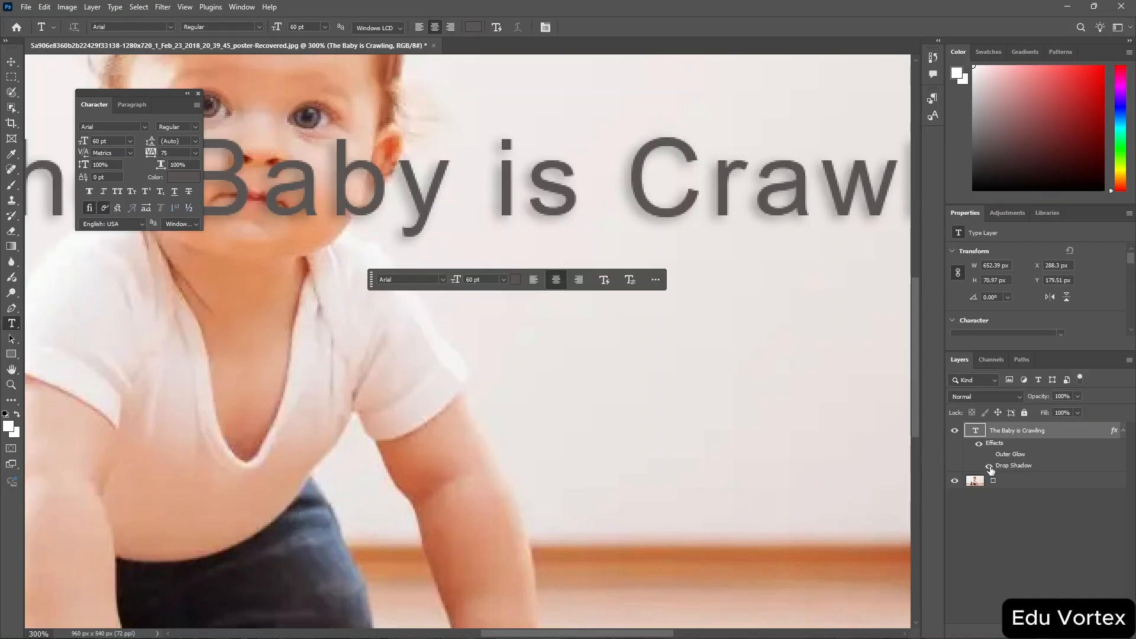
# Toggle the Drop Shadow's visibility, then open the layer styles and add a second Drop Shadow effect.
pyautogui.click(989, 467)
pyautogui.click(990, 467)
pyautogui.doubleClick(1115, 432)
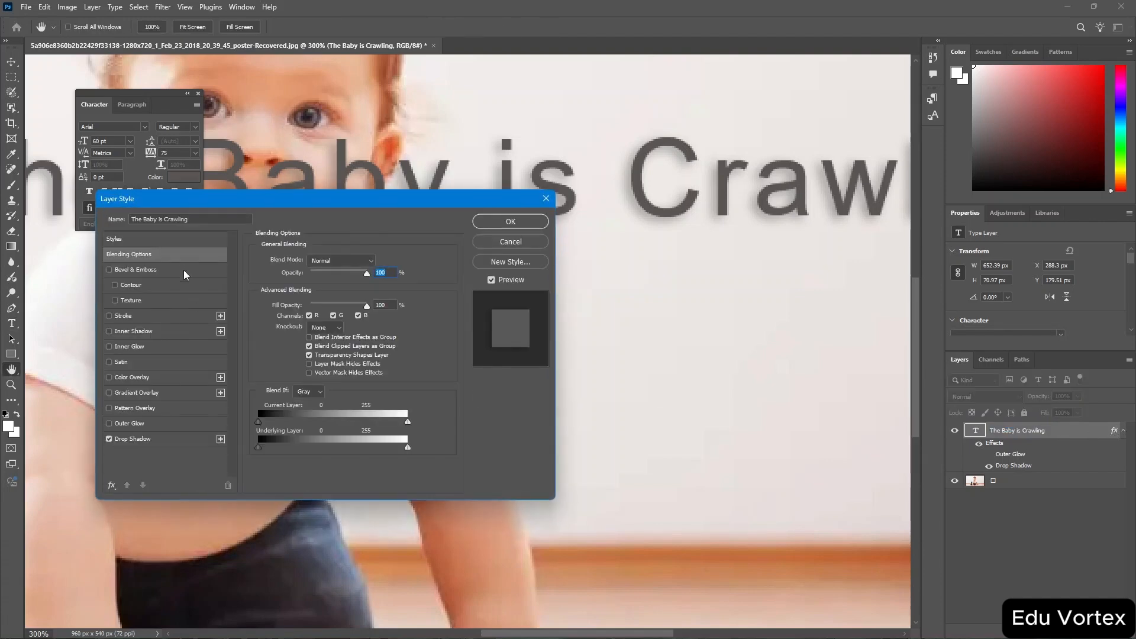
pyautogui.click(140, 440)
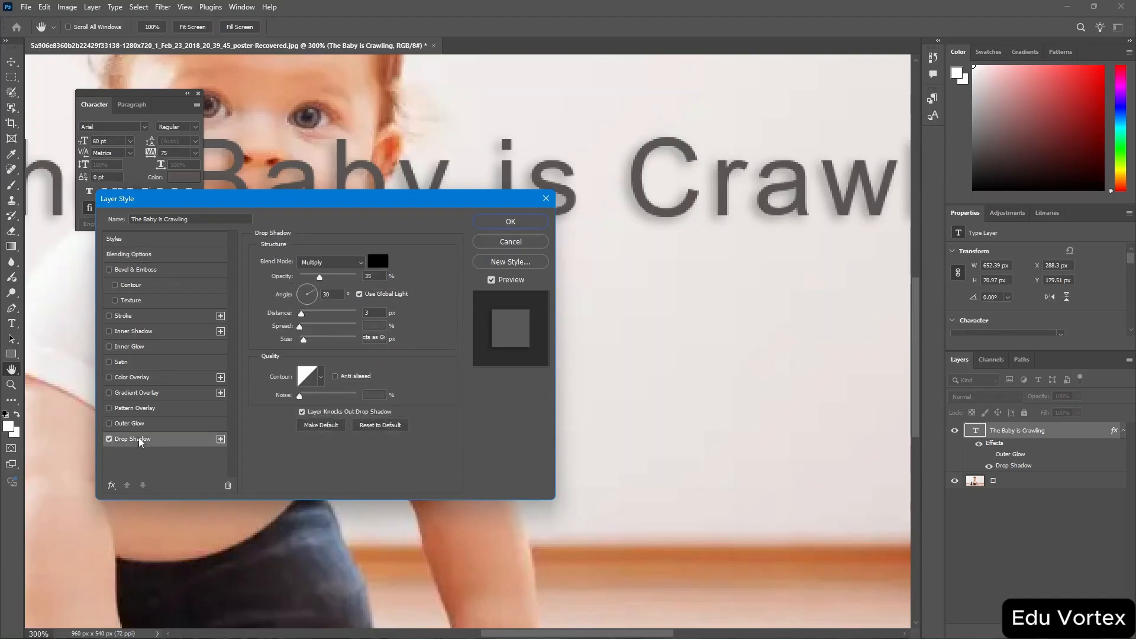
pyautogui.click(220, 438)
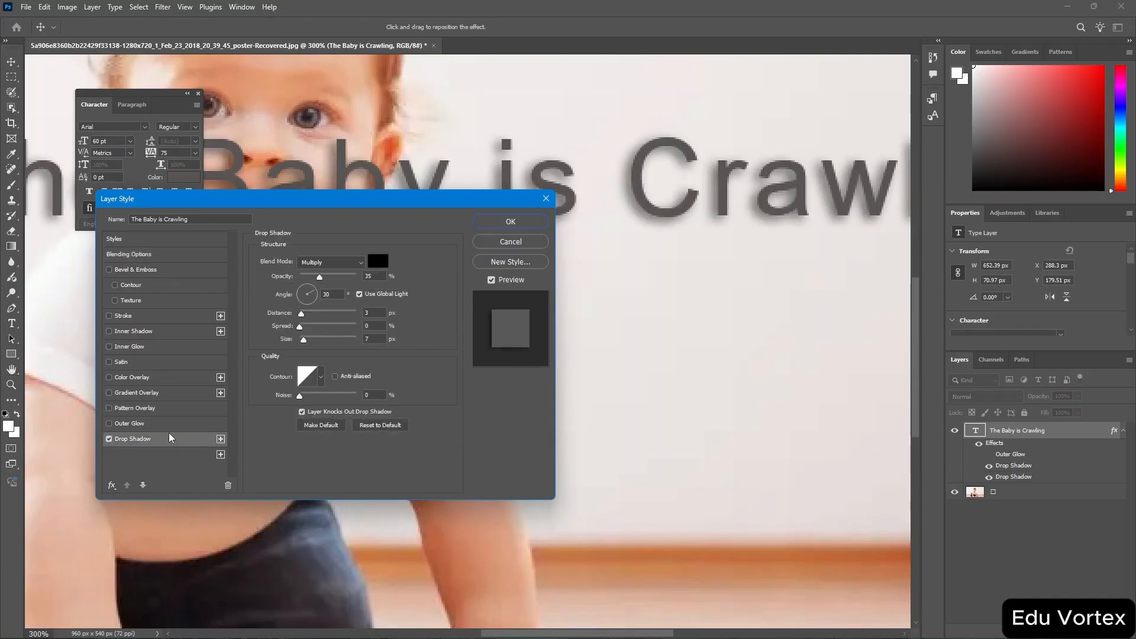
# Set the drop shadow colour to red a80c0c.
pyautogui.scroll(-2, 169, 438)
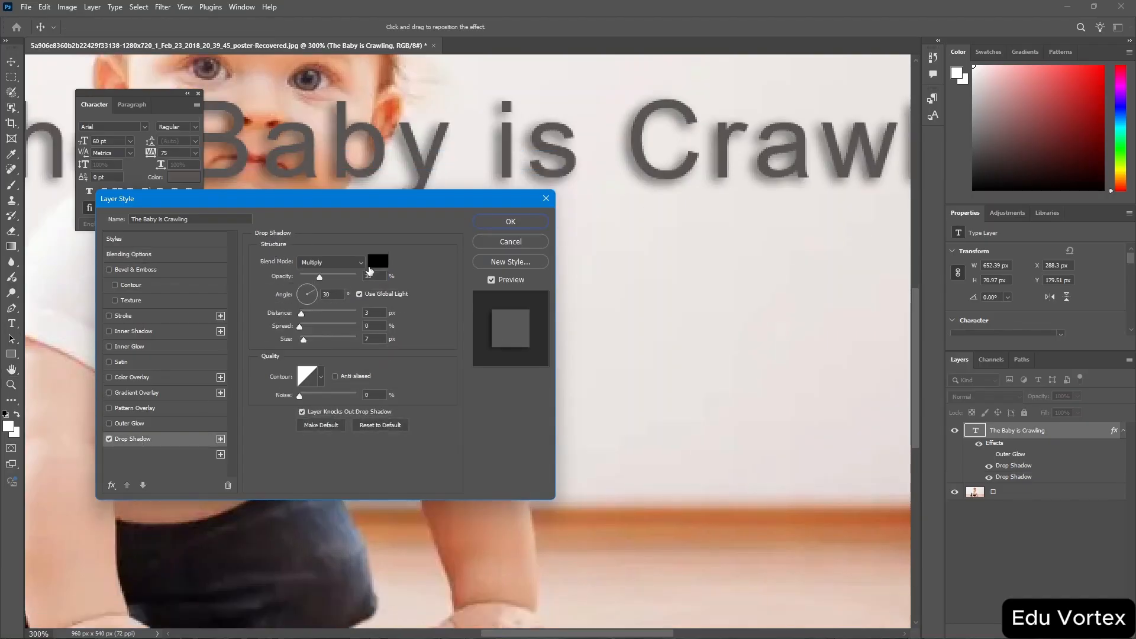
pyautogui.click(376, 265)
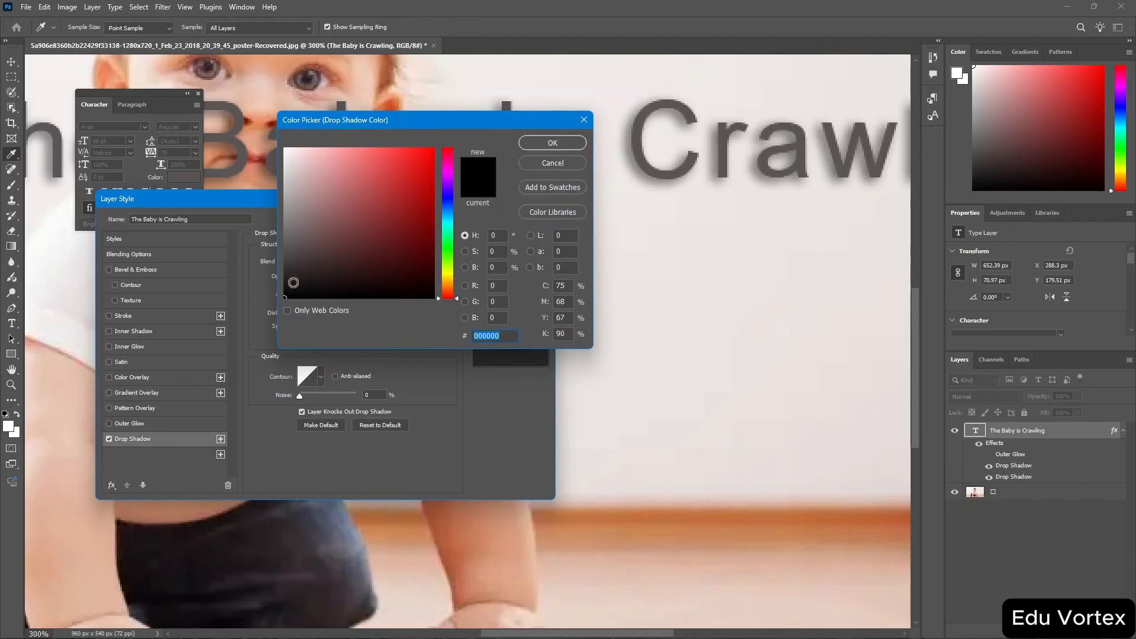
pyautogui.moveTo(293, 283); pyautogui.dragTo(424, 199)
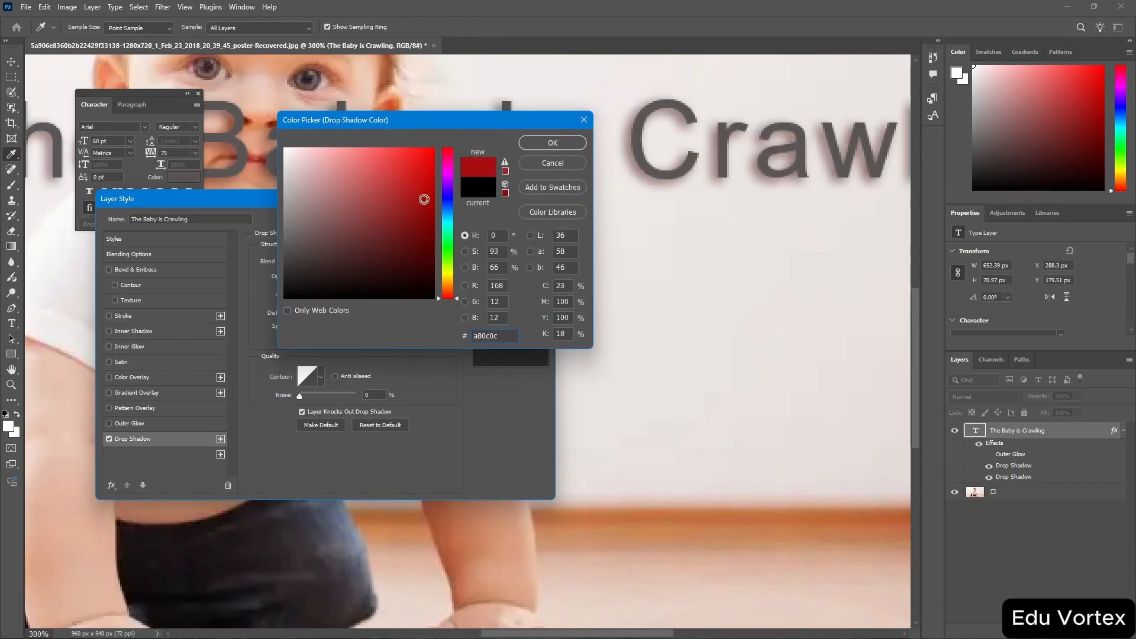
pyautogui.click(553, 143)
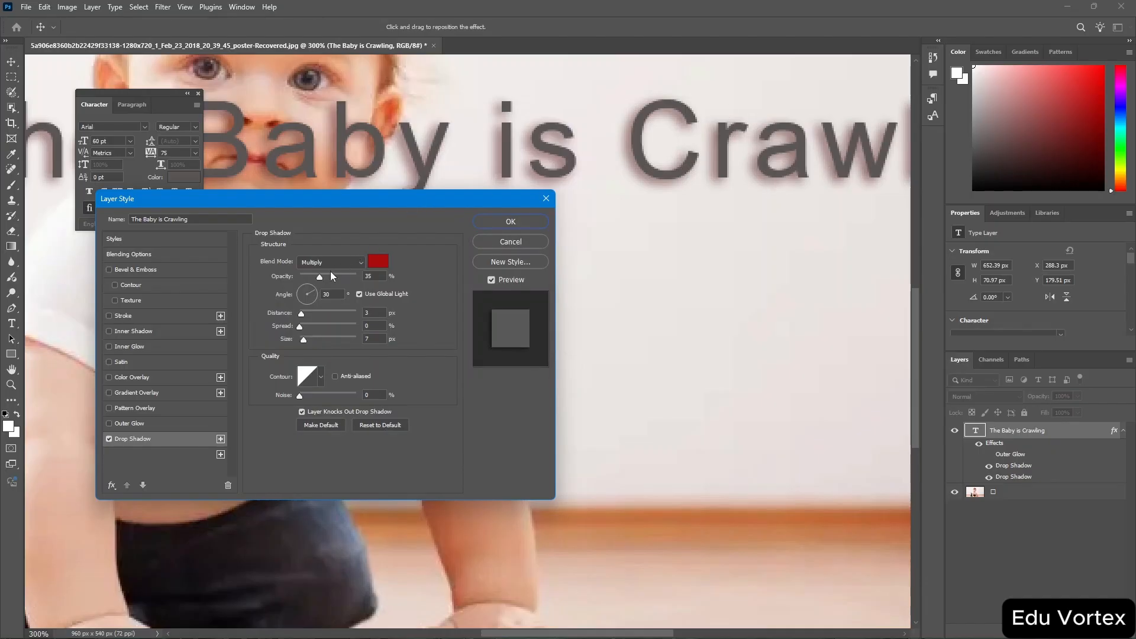
# Set the drop shadow to 96% opacity, -111° angle, 27 px distance, 24% spread, 35 px size, with anti-aliasing on.
pyautogui.moveTo(320, 279); pyautogui.dragTo(355, 283)
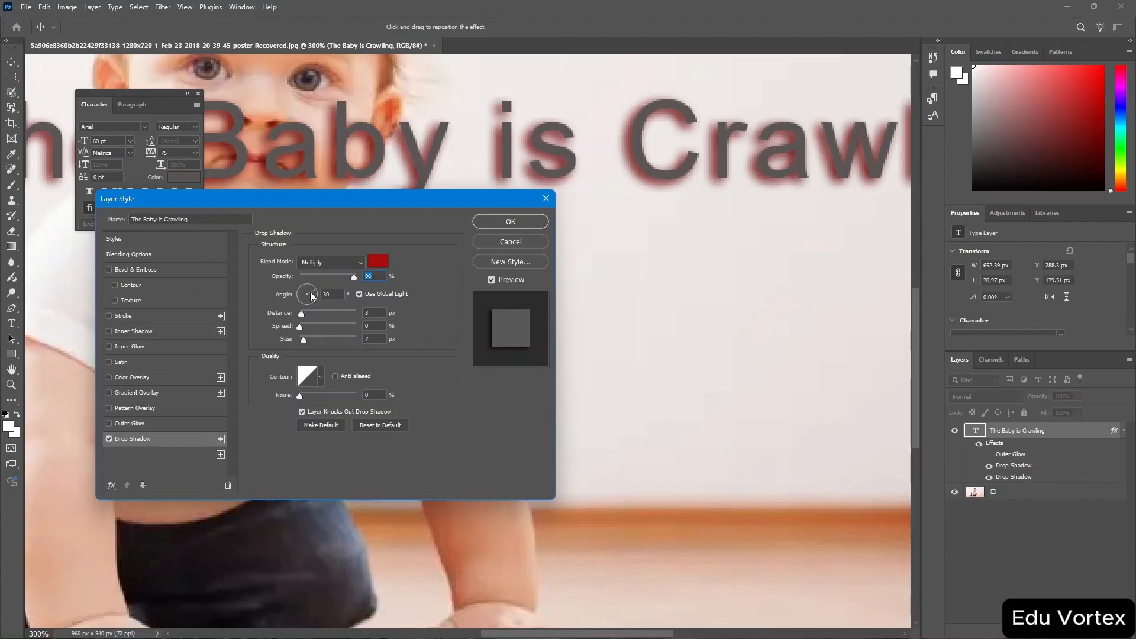
pyautogui.moveTo(312, 296); pyautogui.dragTo(300, 323)
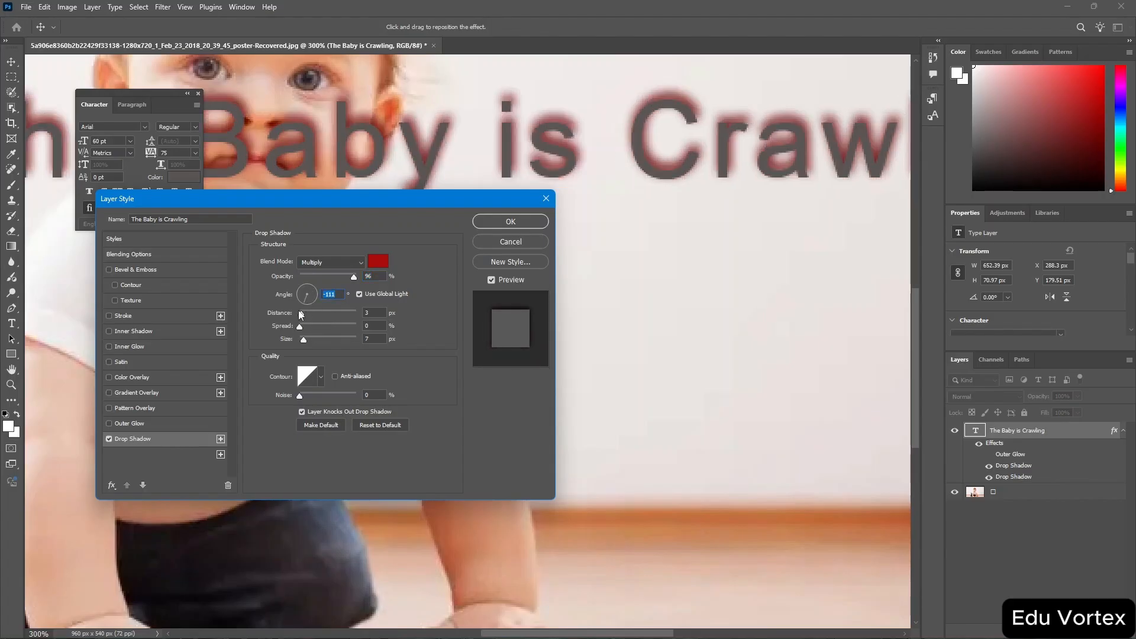
pyautogui.moveTo(302, 313); pyautogui.dragTo(312, 346)
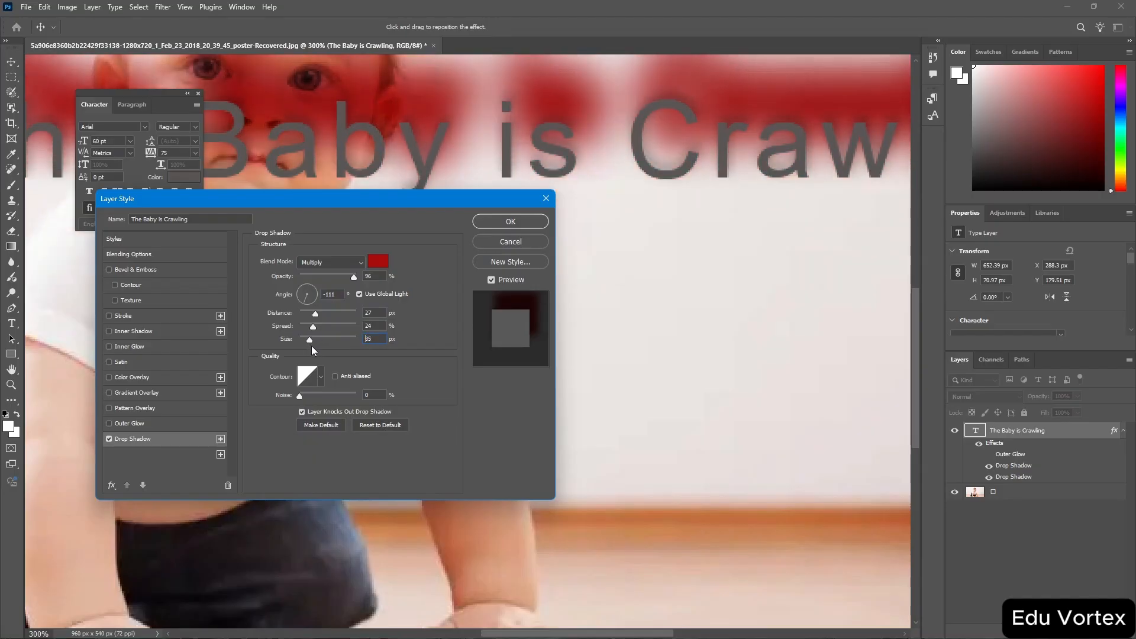
pyautogui.click(335, 377)
pyautogui.moveTo(300, 396); pyautogui.dragTo(326, 402)
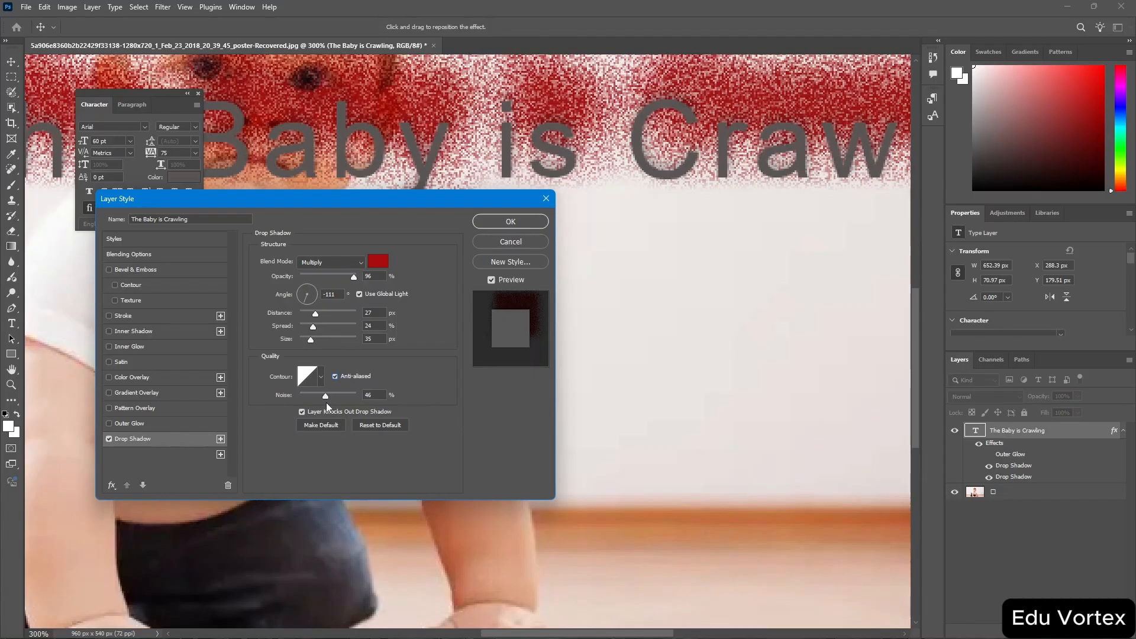
pyautogui.moveTo(320, 399); pyautogui.dragTo(300, 399)
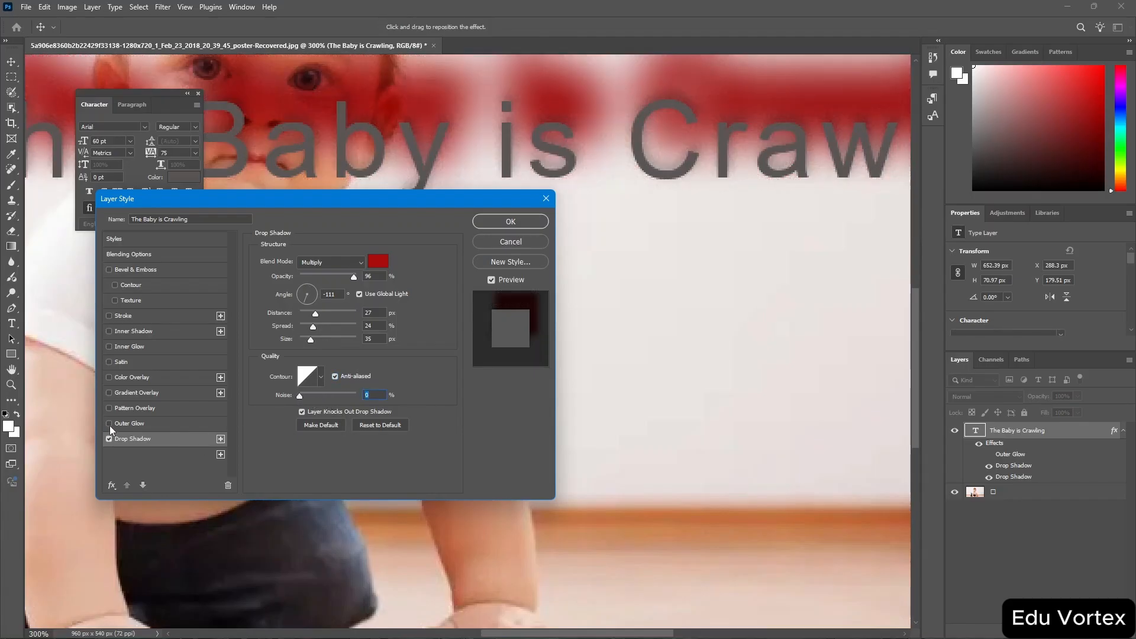
# Add a Color Overlay effect in red cf0000 with the Darken blend mode.
pyautogui.click(121, 377)
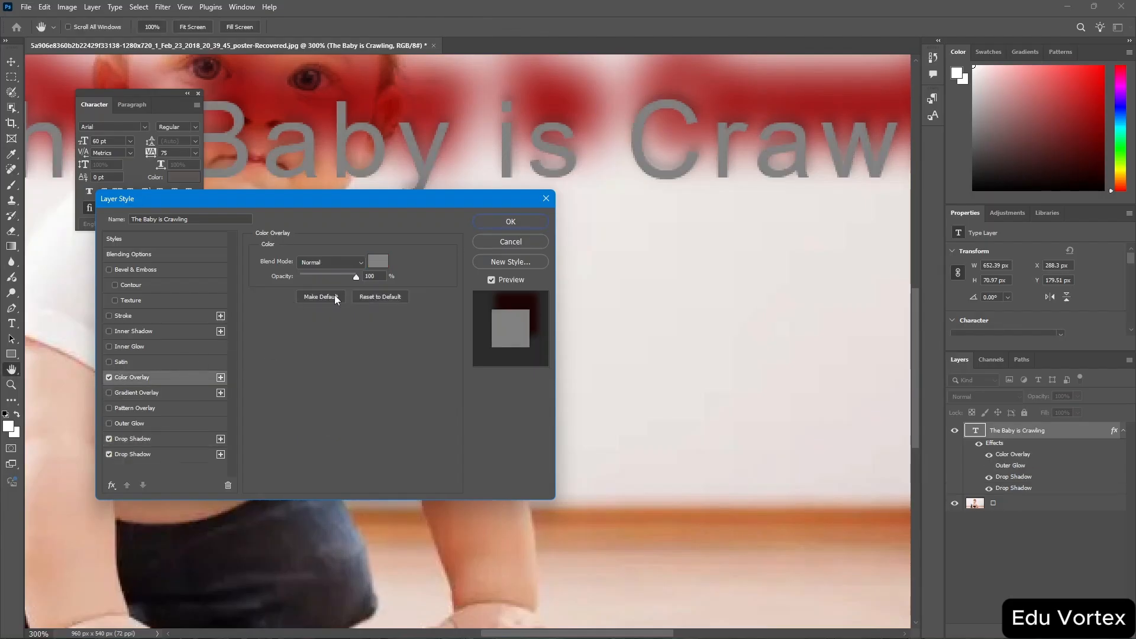
pyautogui.click(374, 262)
pyautogui.moveTo(409, 158); pyautogui.dragTo(449, 176)
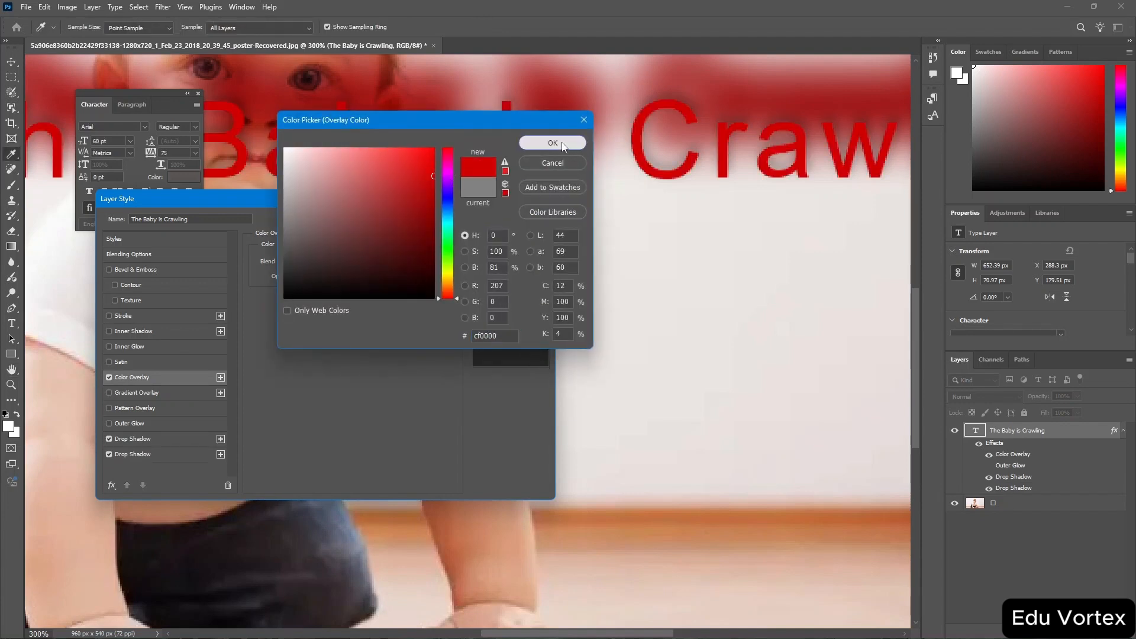
pyautogui.click(561, 142)
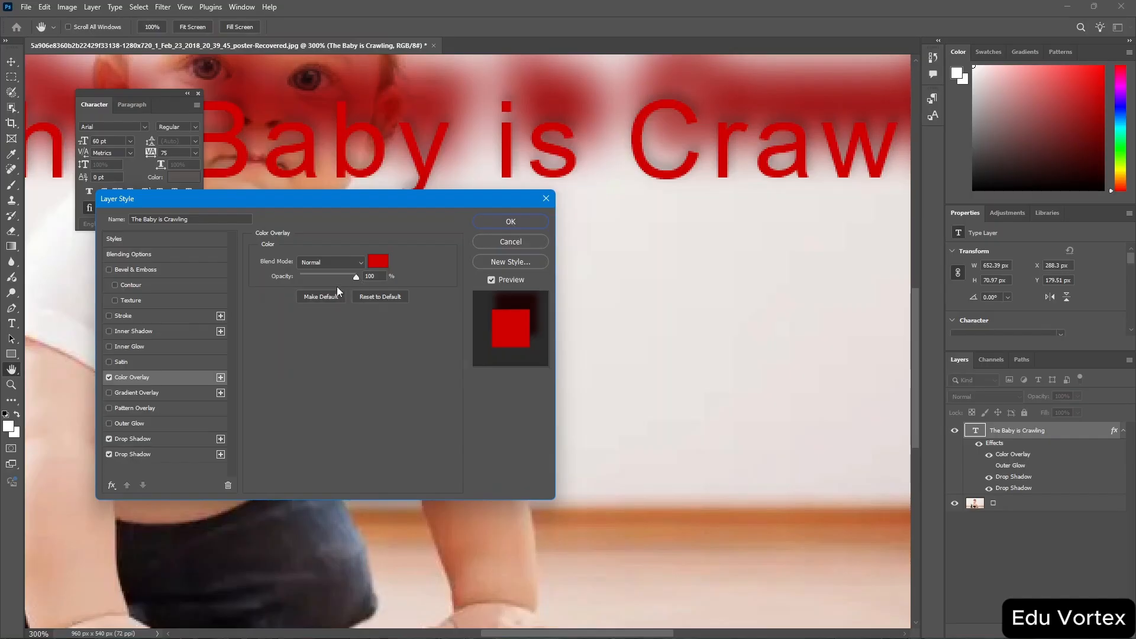
pyautogui.click(355, 261)
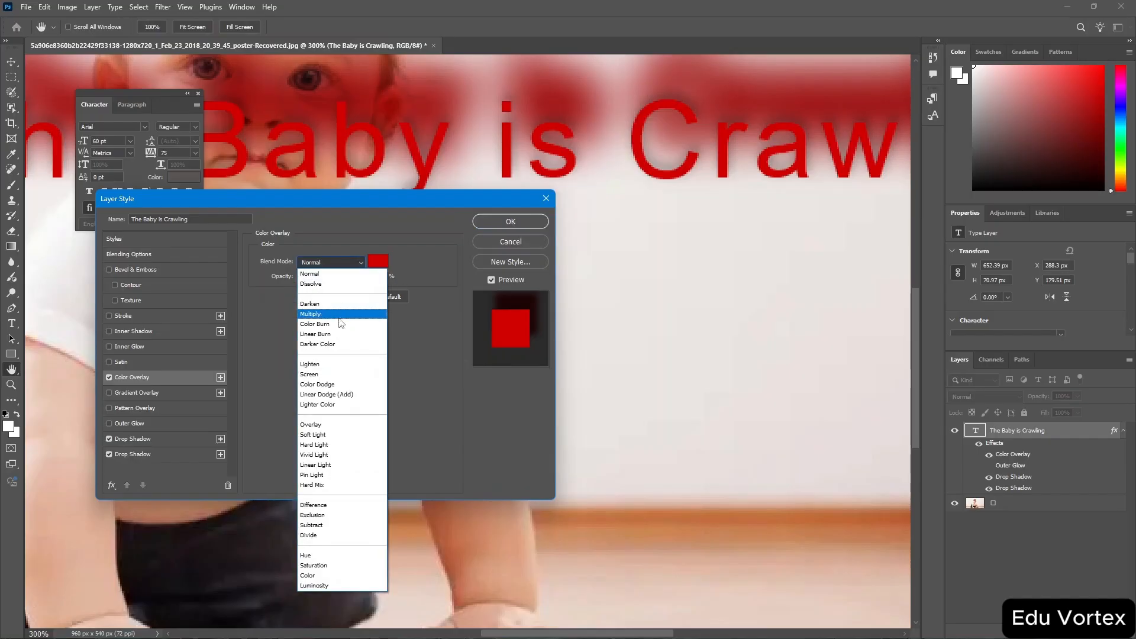
pyautogui.click(353, 304)
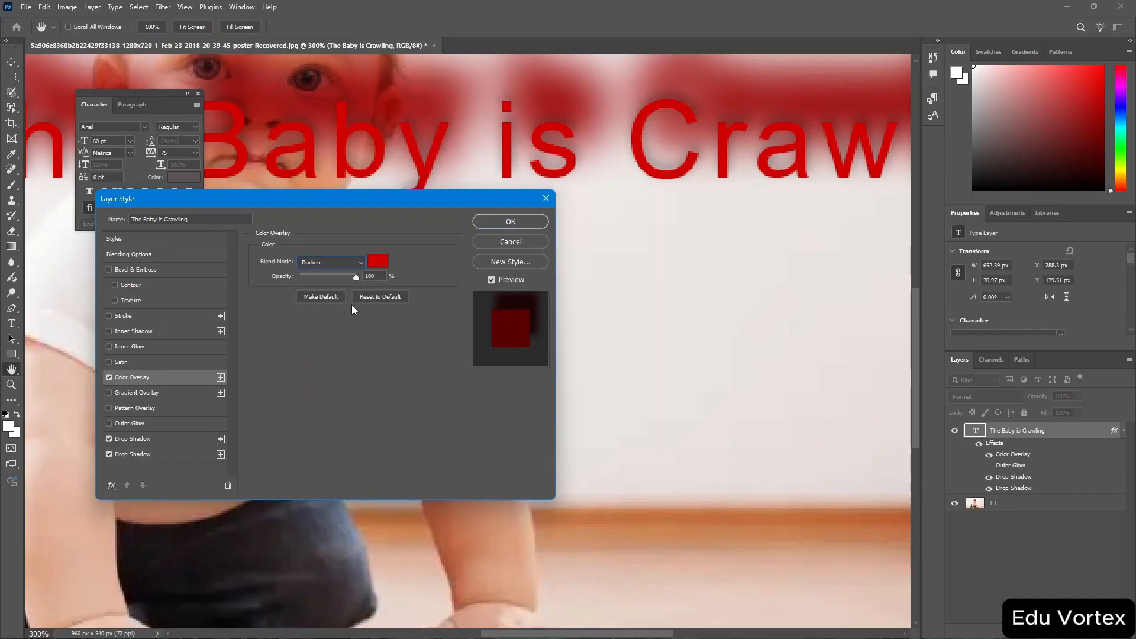
# Apply the layer style, then convert the "The Baby is Crawling" text layer to a shape.
pyautogui.click(512, 221)
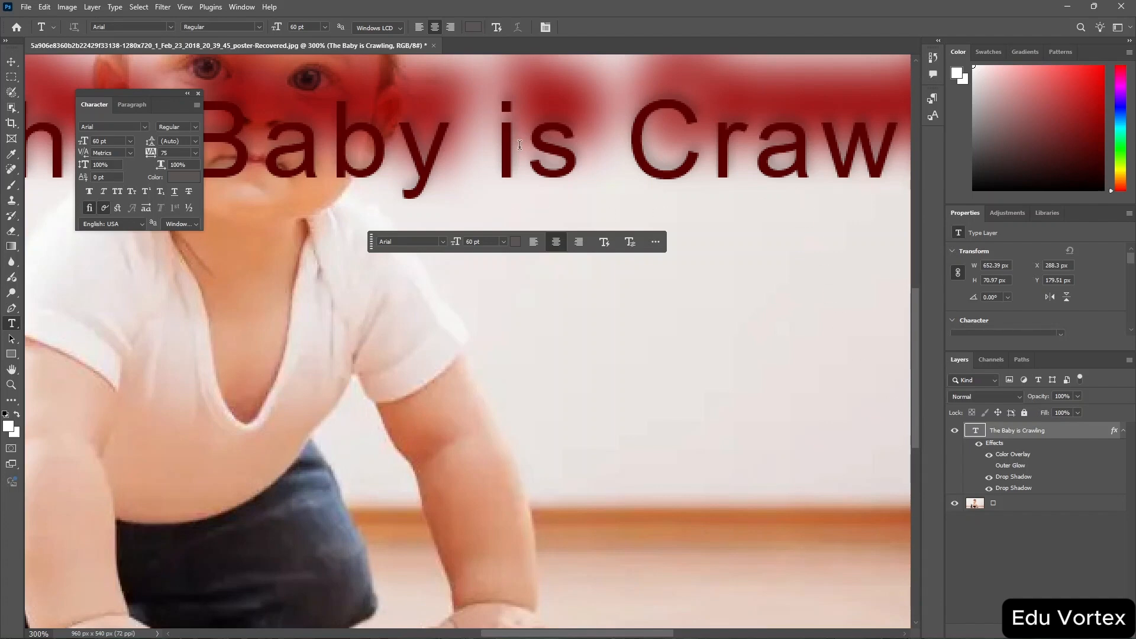
pyautogui.click(520, 145)
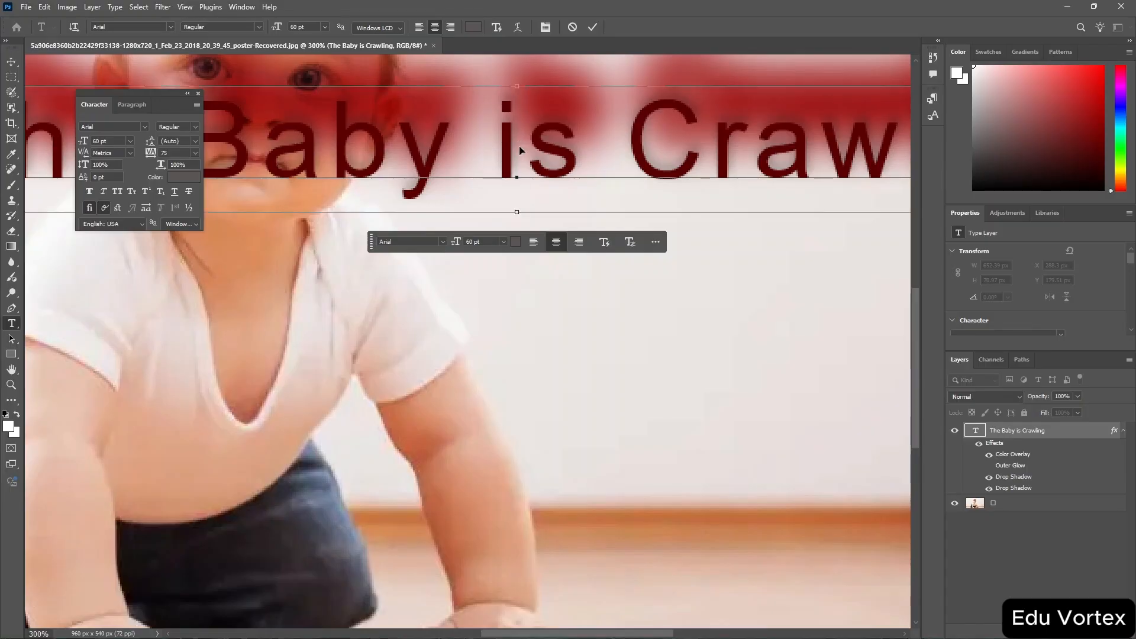
pyautogui.hotkey('ctrl', 'a')
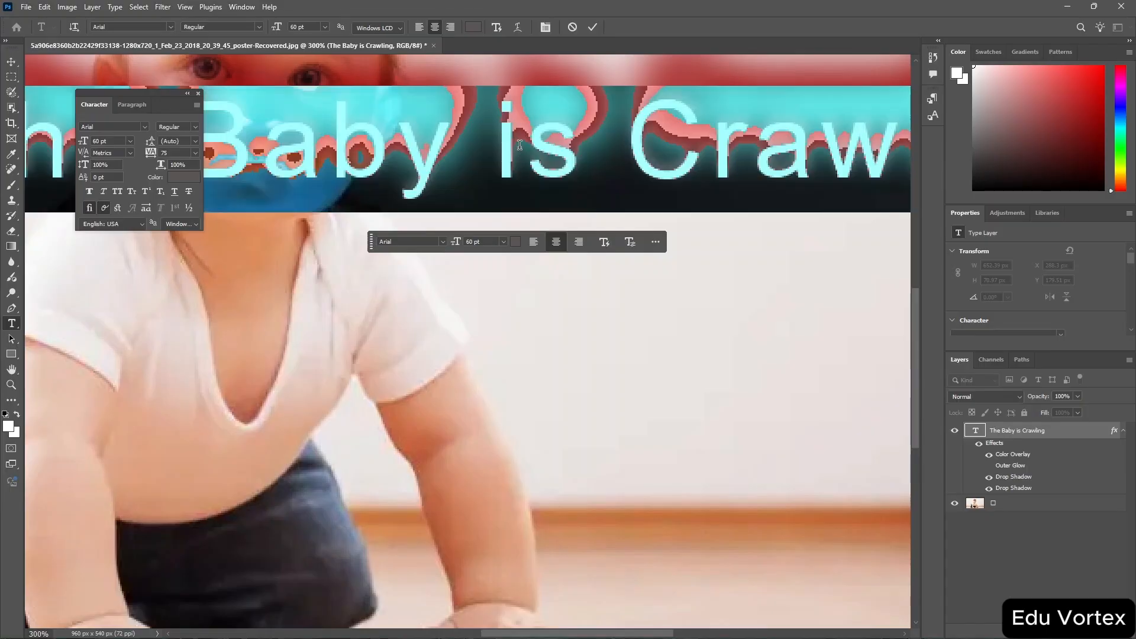
pyautogui.click(1070, 437)
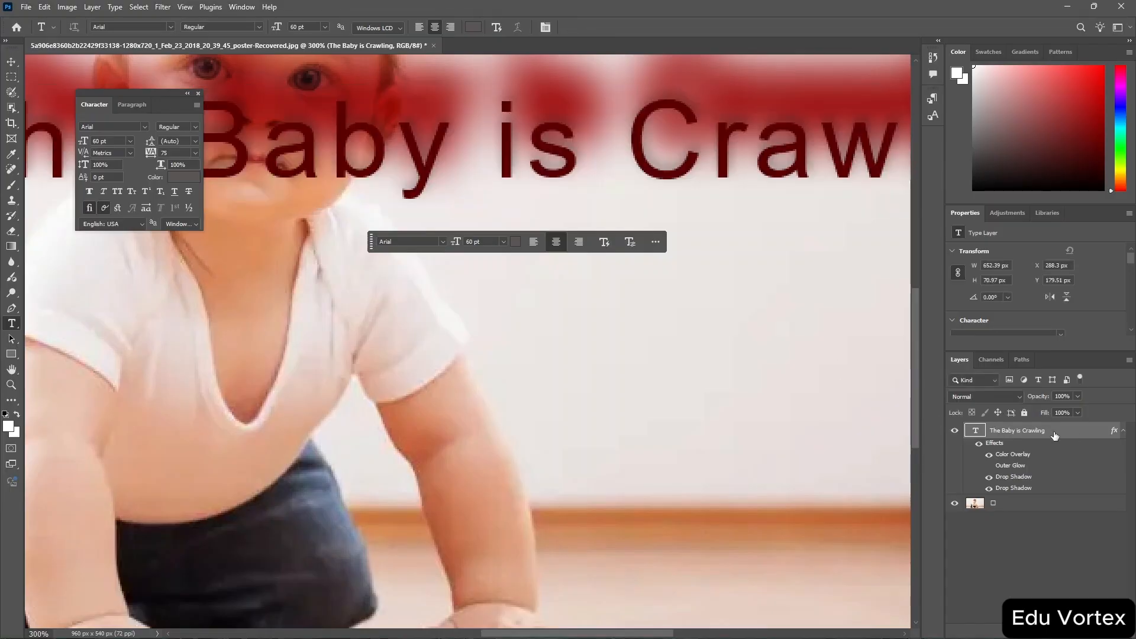
pyautogui.rightClick(1057, 437)
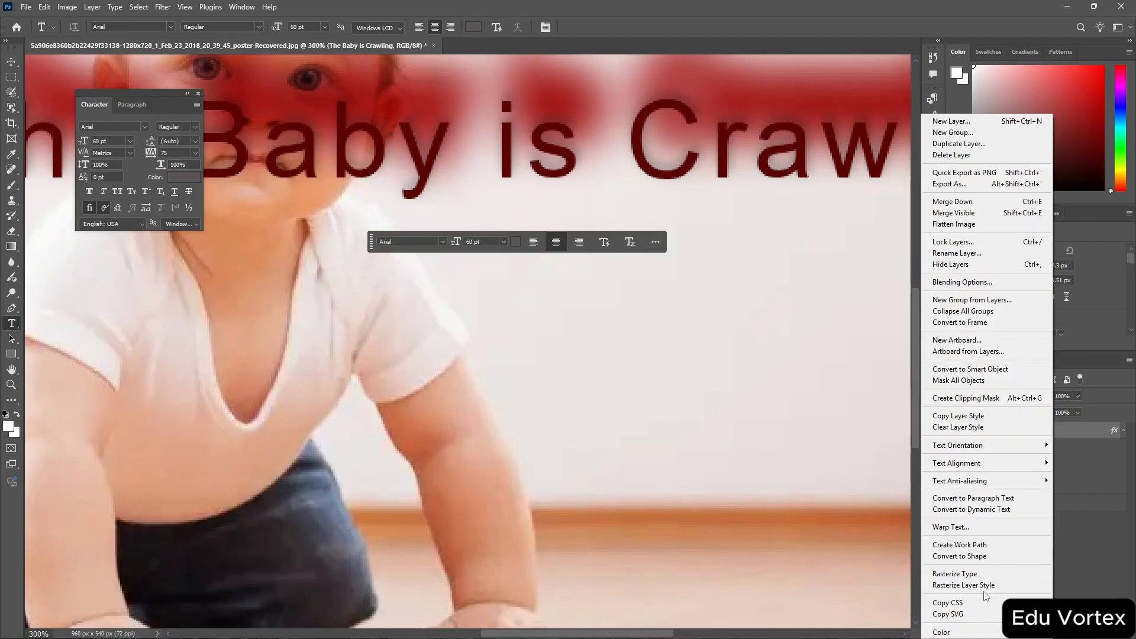
pyautogui.click(996, 557)
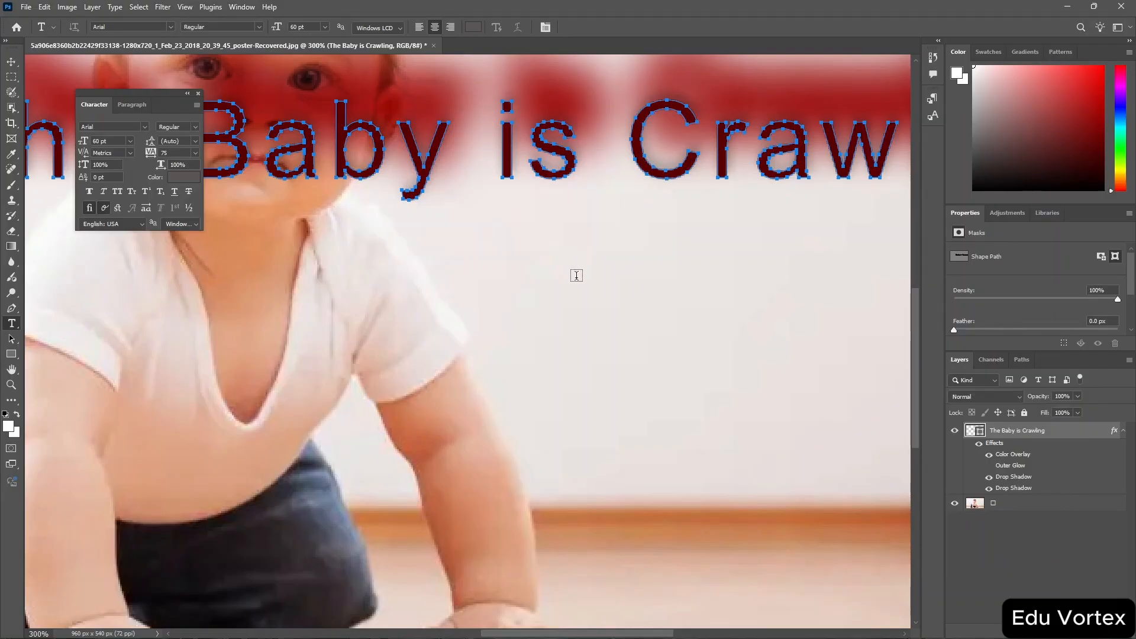
# Scale the text shape down to about 69% and close the Character panel.
pyautogui.press('v')
pyautogui.hscroll(1, 577, 279)
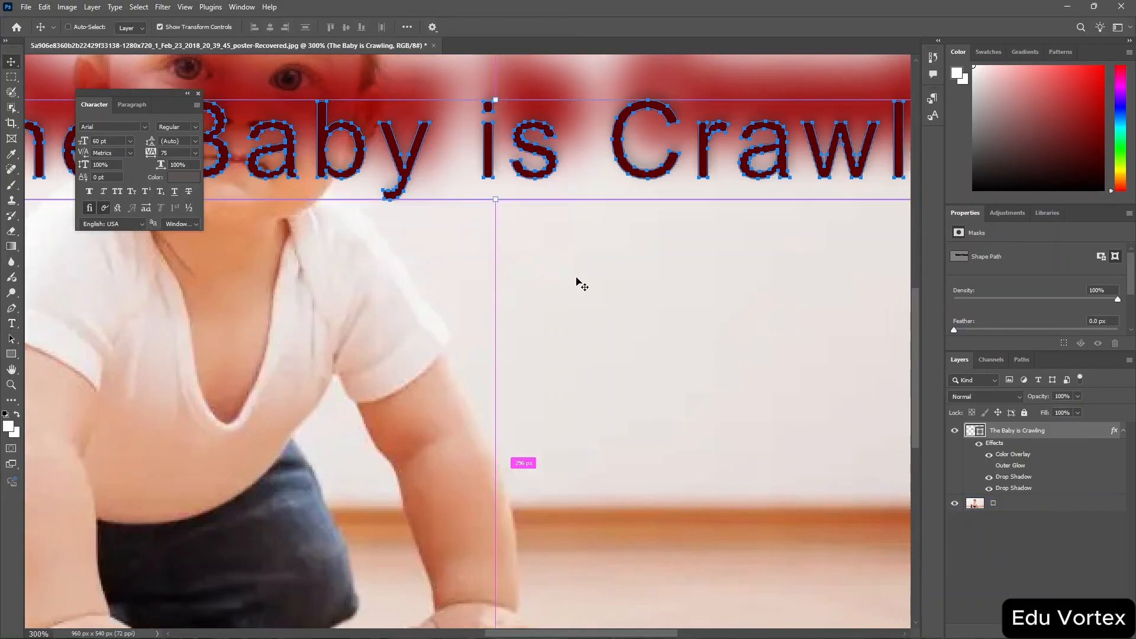
pyautogui.scroll(-3, 577, 283)
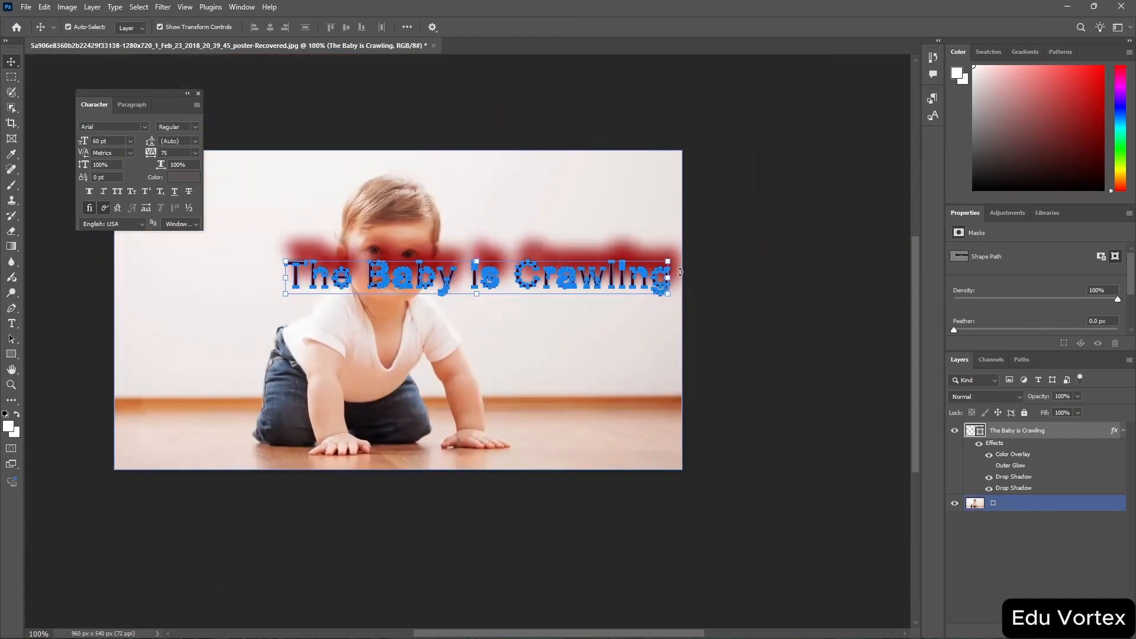
pyautogui.moveTo(668, 261); pyautogui.dragTo(549, 289)
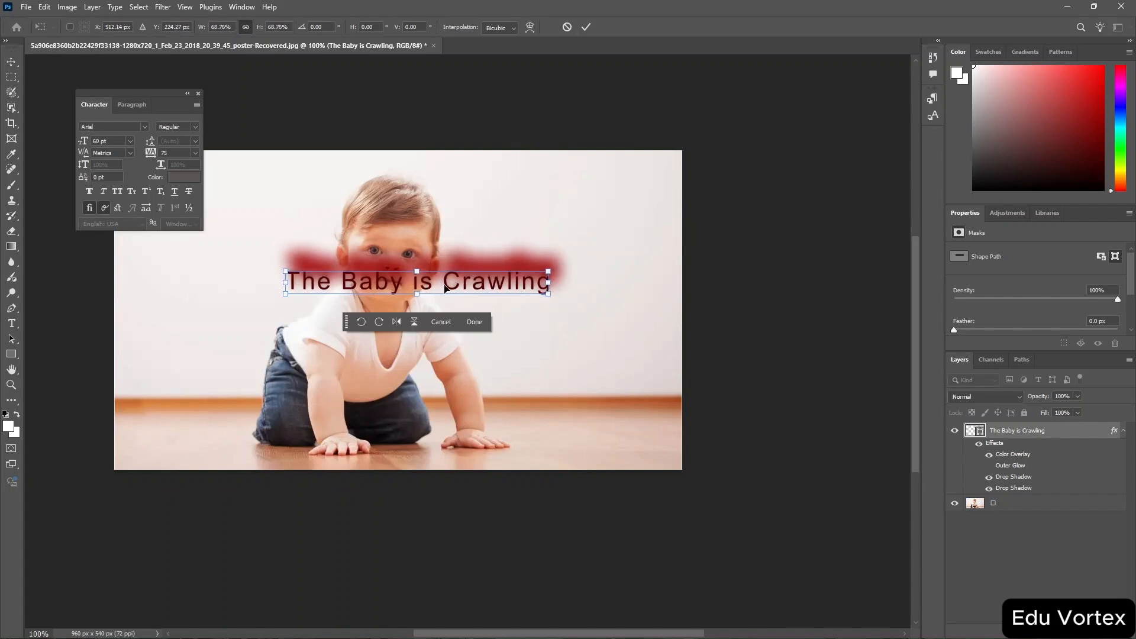
pyautogui.click(198, 94)
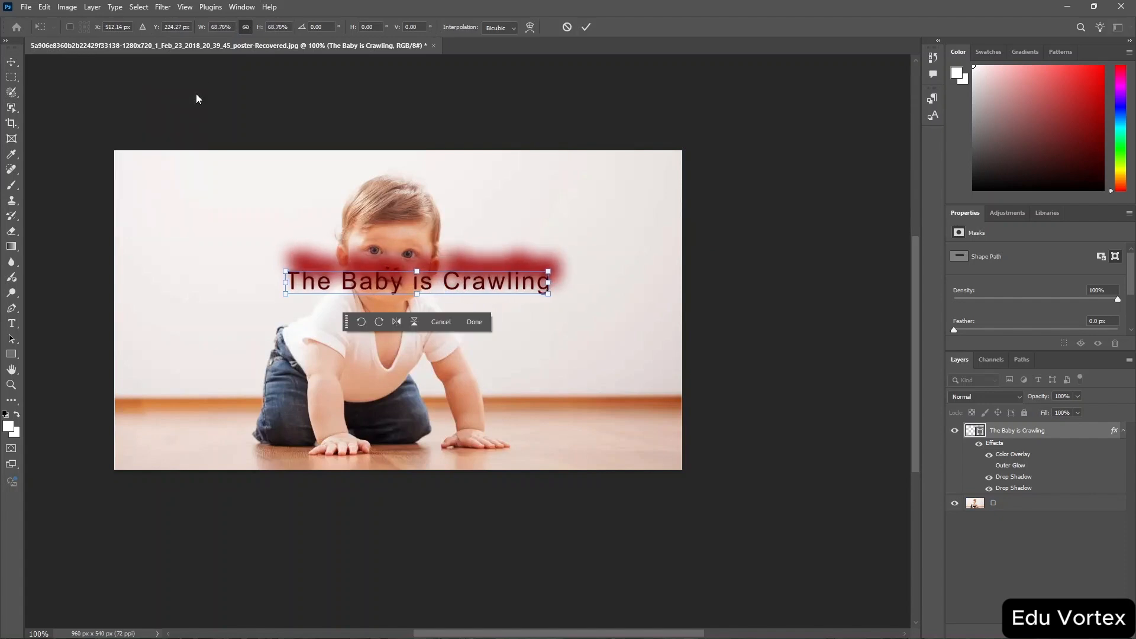
# Skew the text shape slightly by its corner and commit the transform.
pyautogui.rightClick(488, 287)
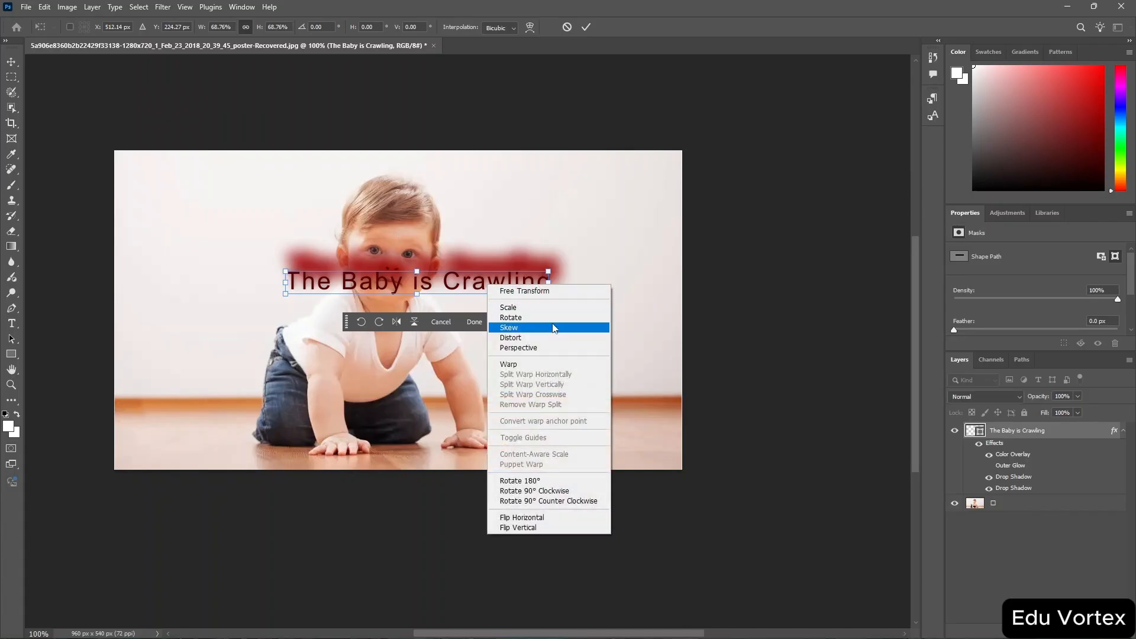
pyautogui.click(553, 338)
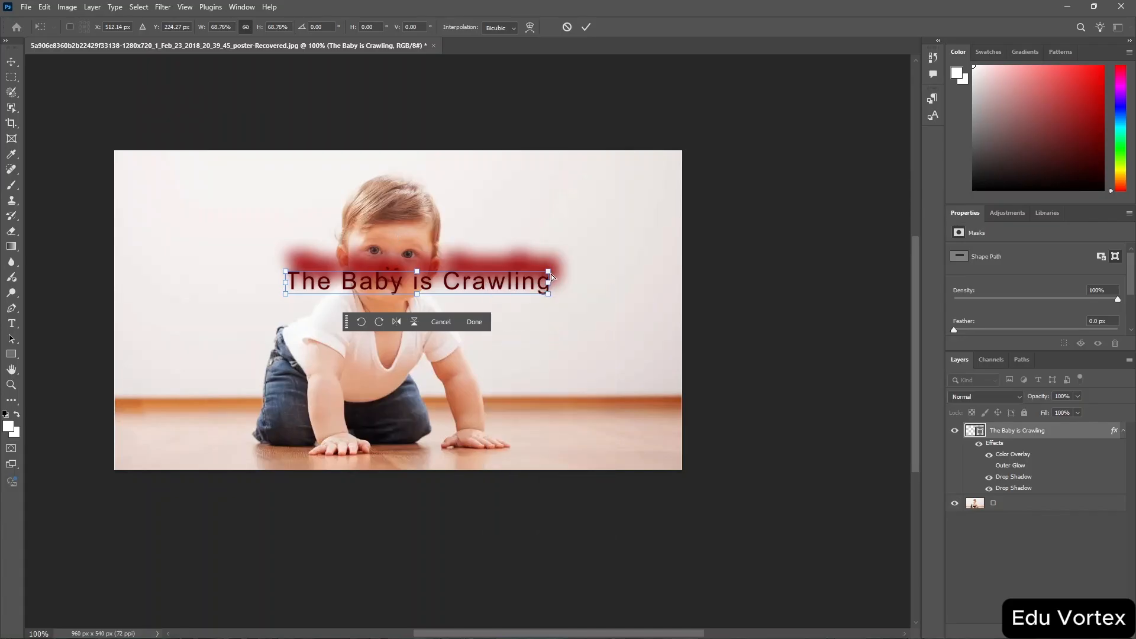
pyautogui.moveTo(549, 275)
pyautogui.mouseDown()
pyautogui.moveTo(581, 254)
pyautogui.moveTo(552, 243)
pyautogui.moveTo(498, 257)
pyautogui.moveTo(565, 263)
pyautogui.moveTo(546, 271)
pyautogui.mouseUp()
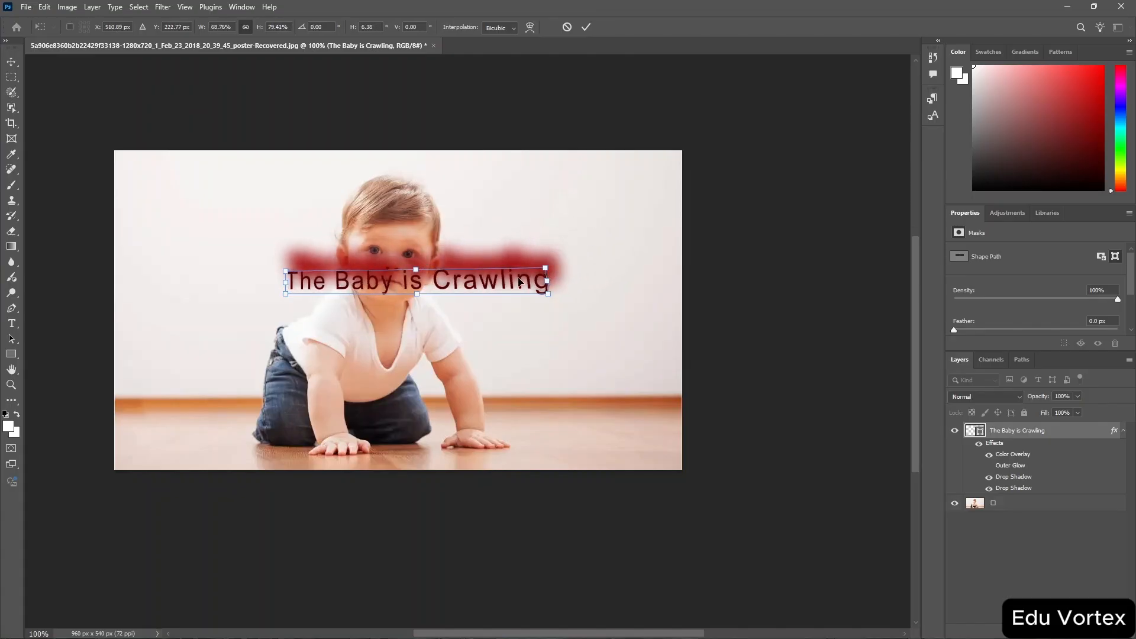
pyautogui.press('Return')
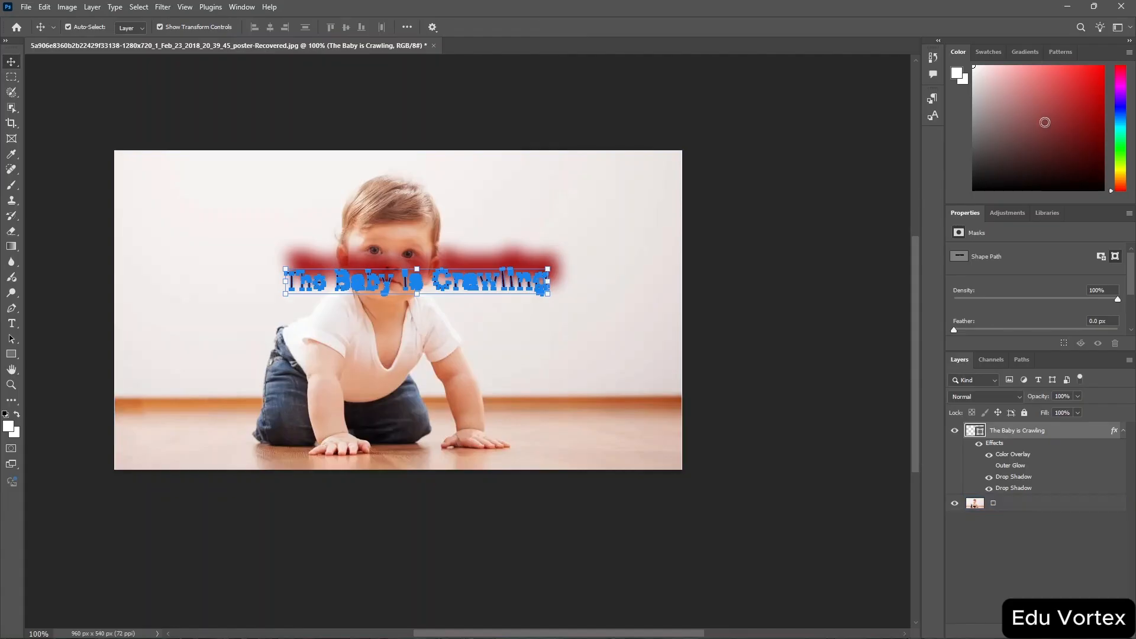
# Pick a dark red foreground colour and open the image layer's blend mode list without changing it.
pyautogui.moveTo(1046, 122); pyautogui.dragTo(1085, 171)
pyautogui.click(612, 291)
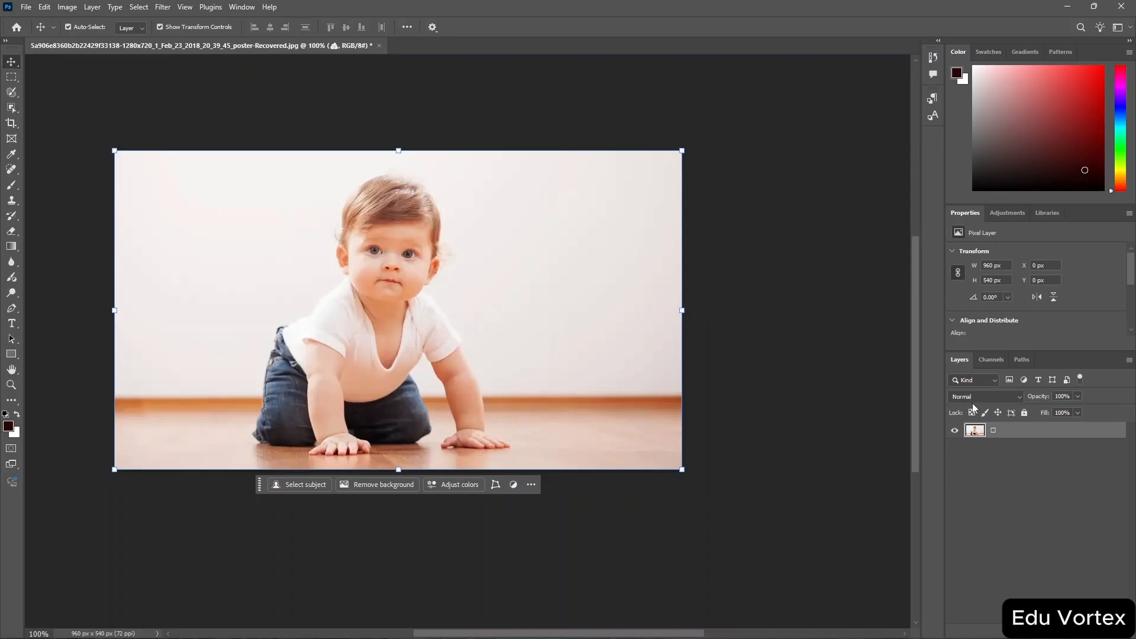
pyautogui.click(1019, 400)
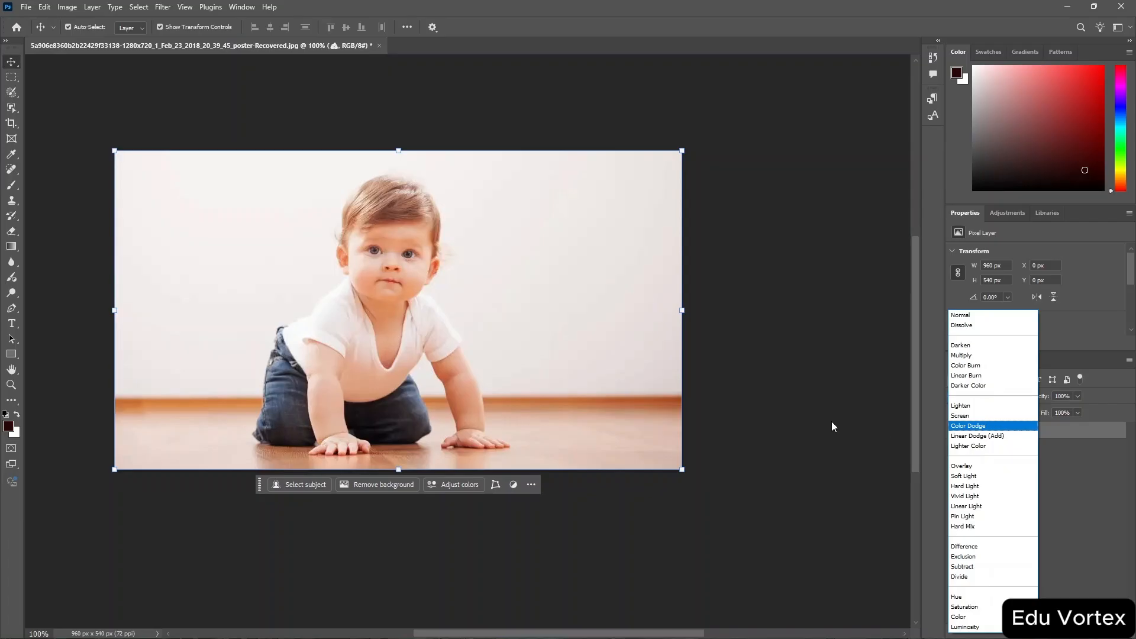
pyautogui.click(1112, 327)
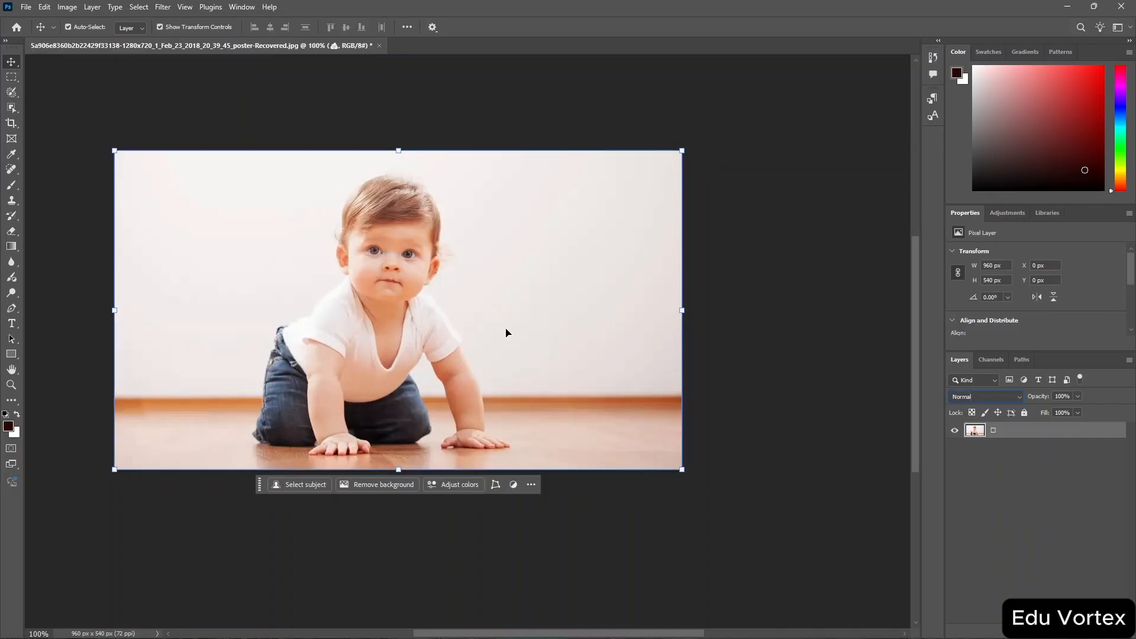
# Open the cat photo from the Downloads folder.
pyautogui.click(26, 8)
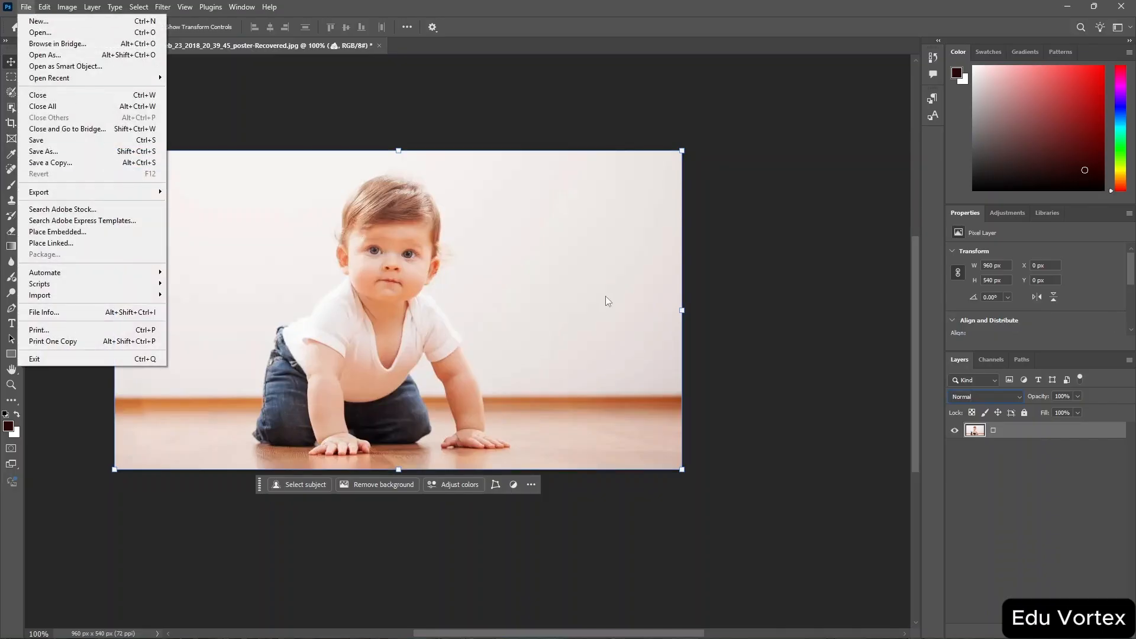
pyautogui.click(95, 33)
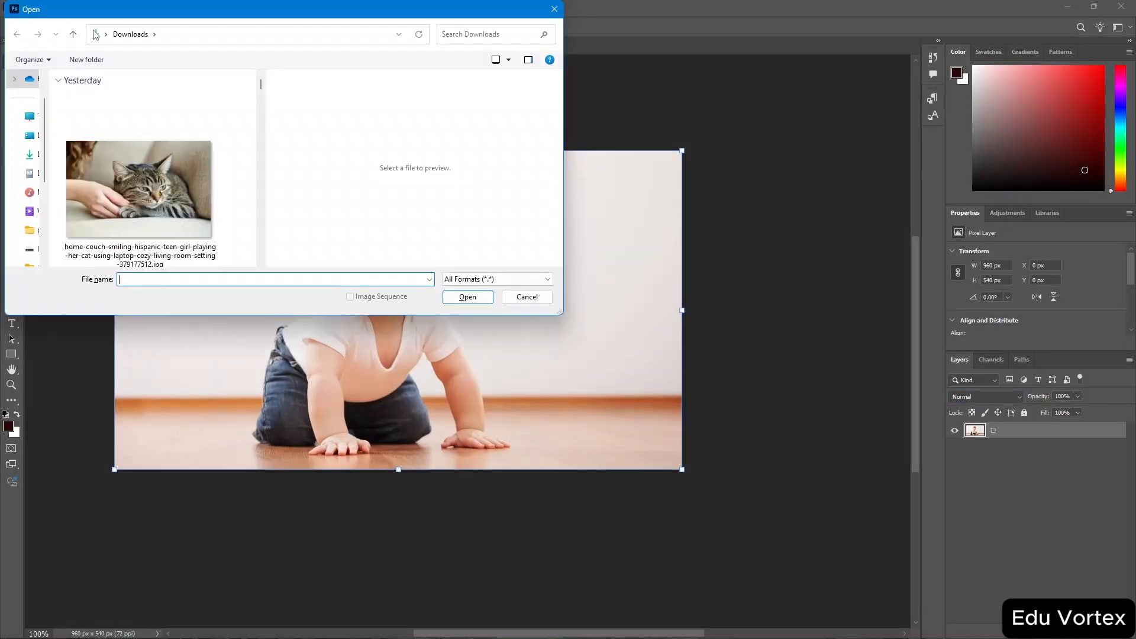
pyautogui.click(152, 192)
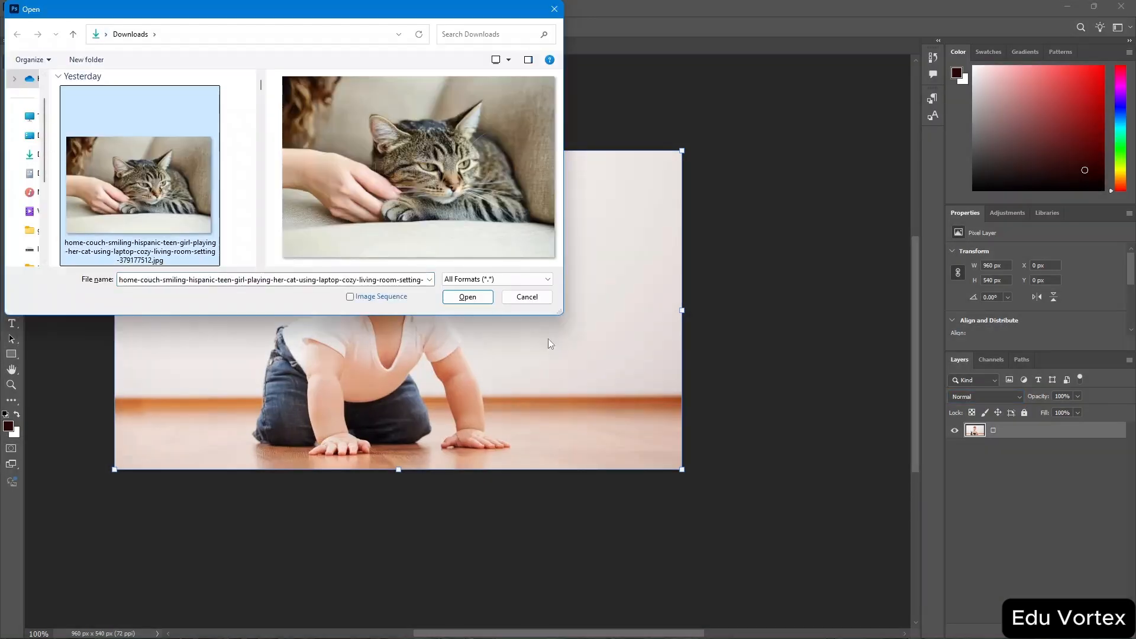
pyautogui.click(467, 297)
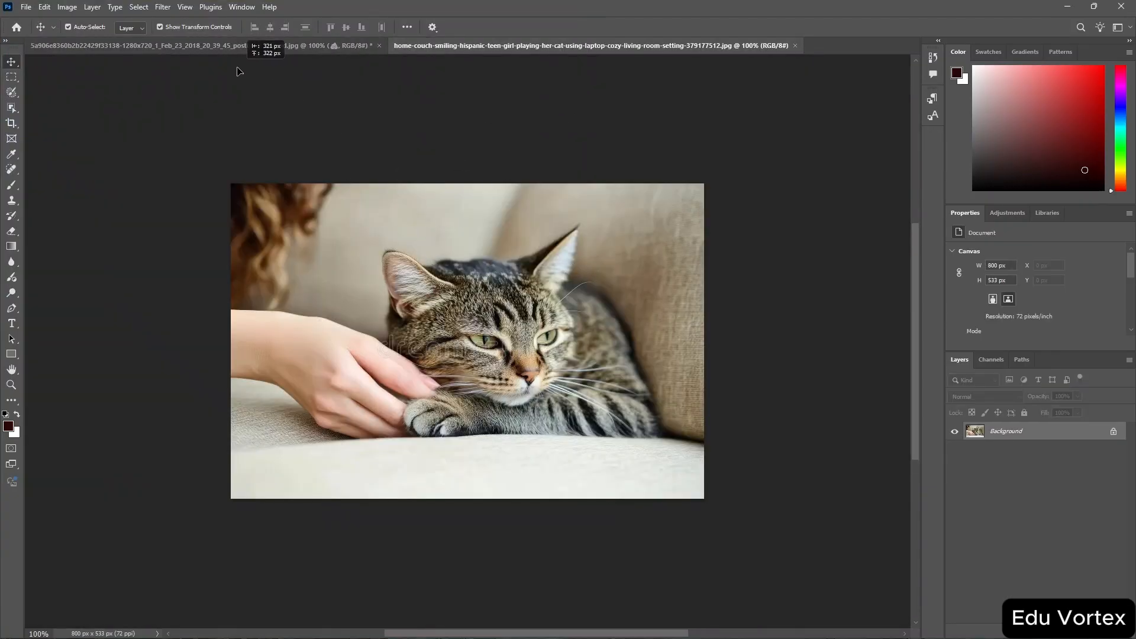
# Drag the cat photo from its tab into the baby document as a new layer.
pyautogui.scroll(3, 234, 64)
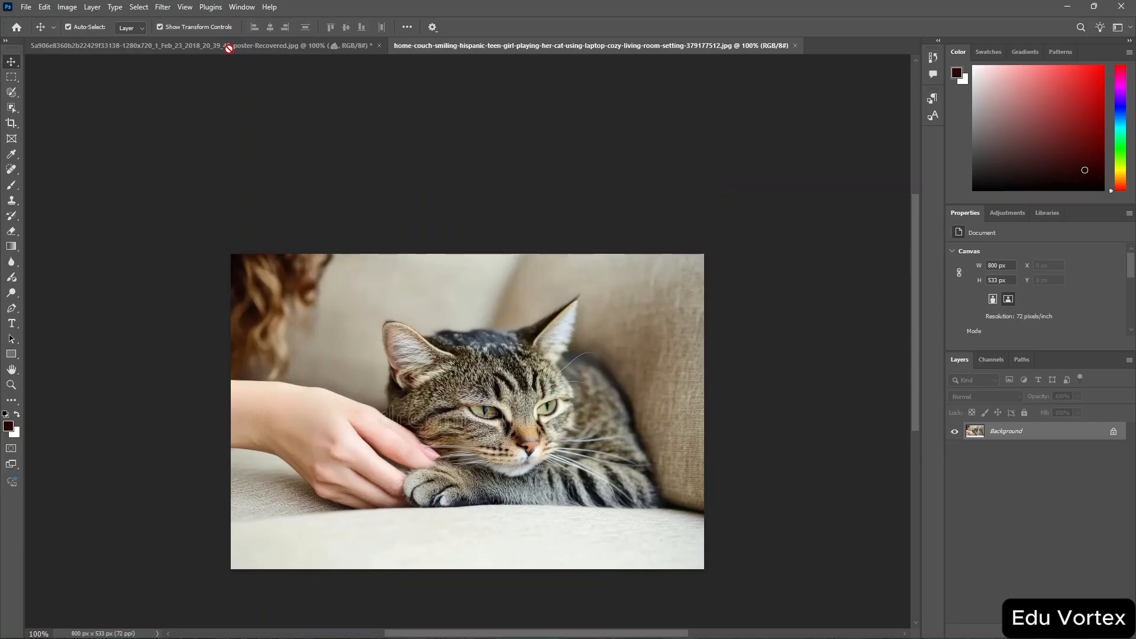
pyautogui.click(229, 48)
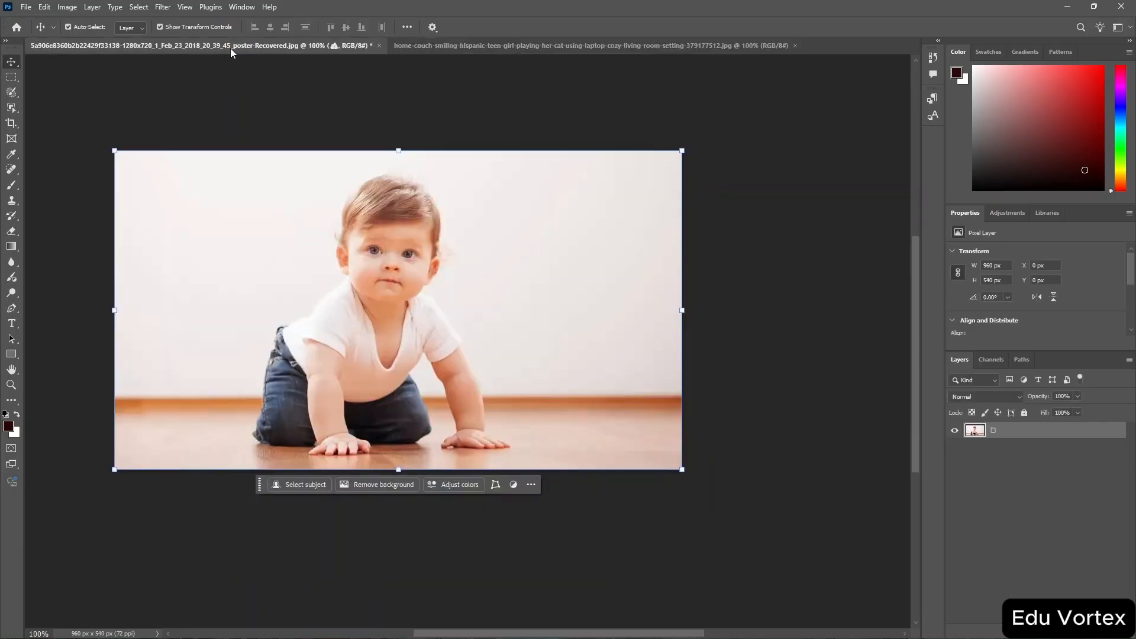
pyautogui.click(477, 45)
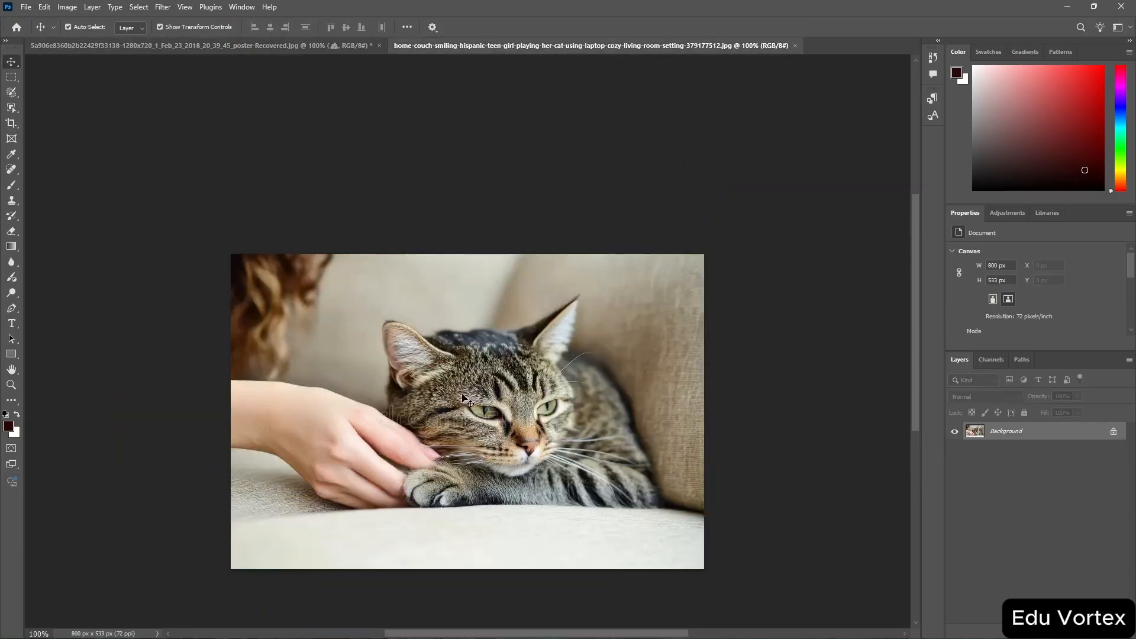
pyautogui.moveTo(462, 399); pyautogui.dragTo(817, 464)
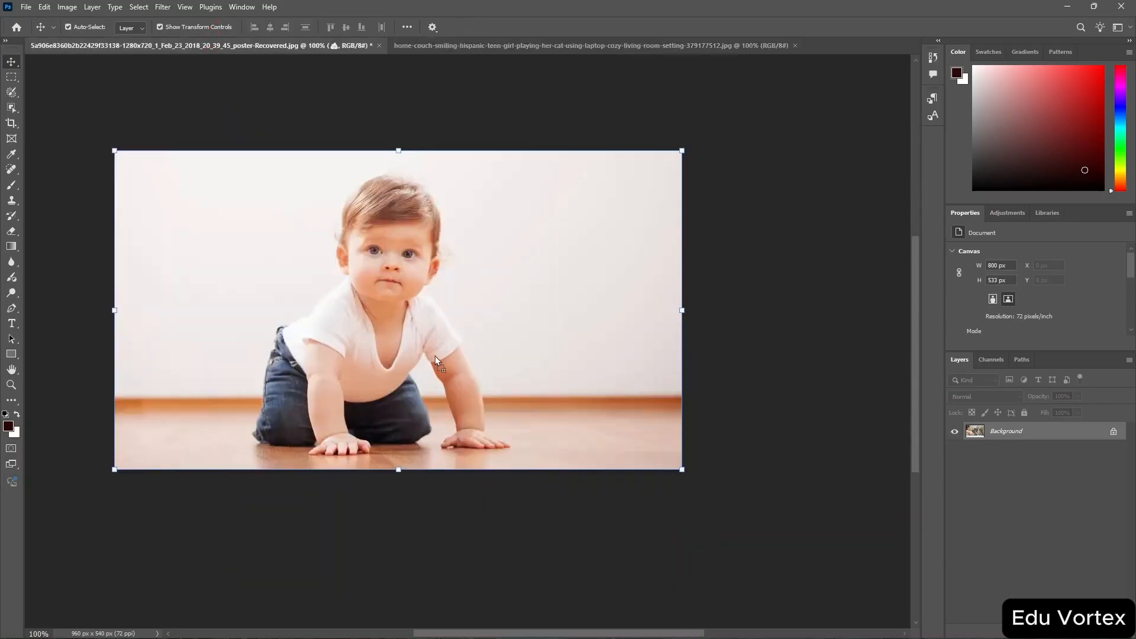
pyautogui.moveTo(435, 356); pyautogui.dragTo(385, 313)
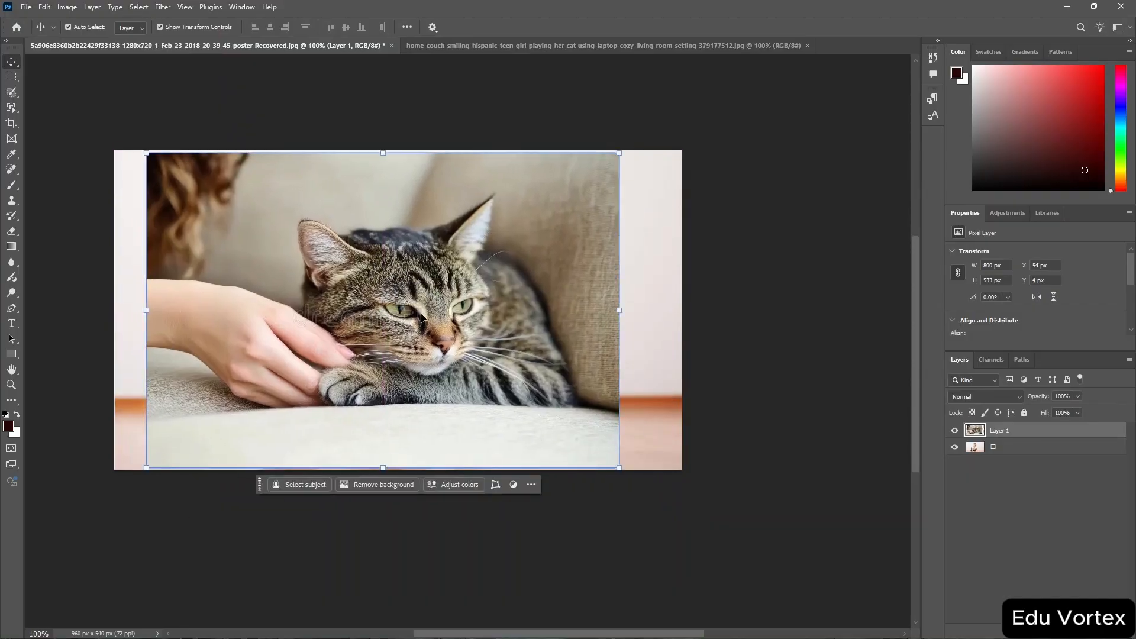
# Scale the cat layer to about 79% and position it over the right side of the baby photo.
pyautogui.moveTo(426, 346); pyautogui.dragTo(494, 358)
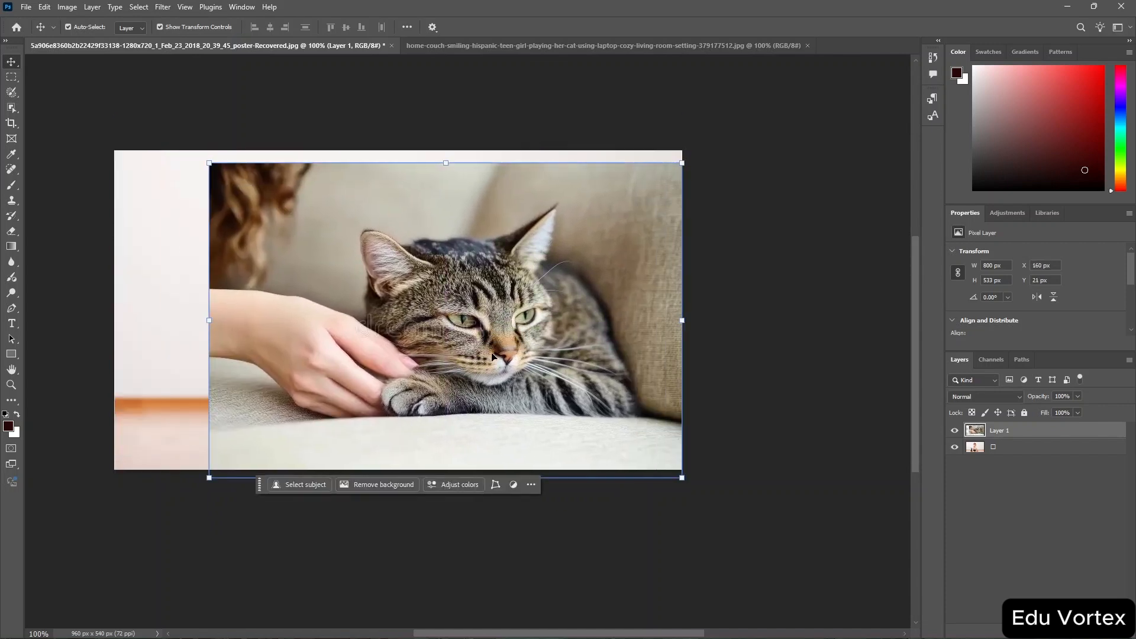
pyautogui.moveTo(203, 487); pyautogui.dragTo(303, 420)
pyautogui.moveTo(472, 291); pyautogui.dragTo(460, 313)
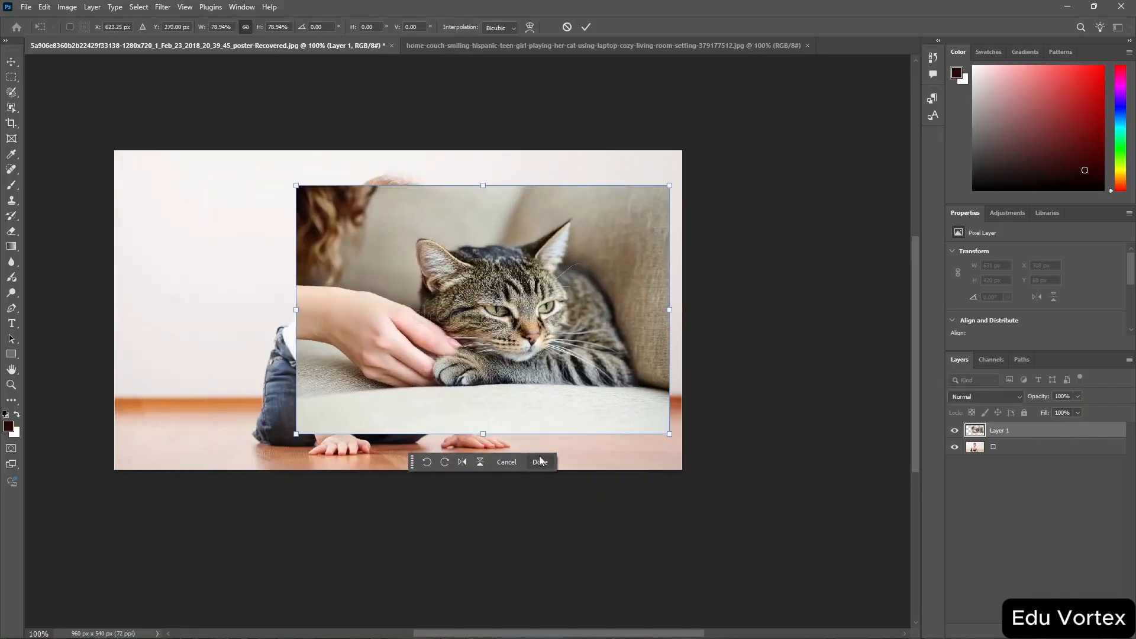
pyautogui.moveTo(527, 318); pyautogui.dragTo(572, 325)
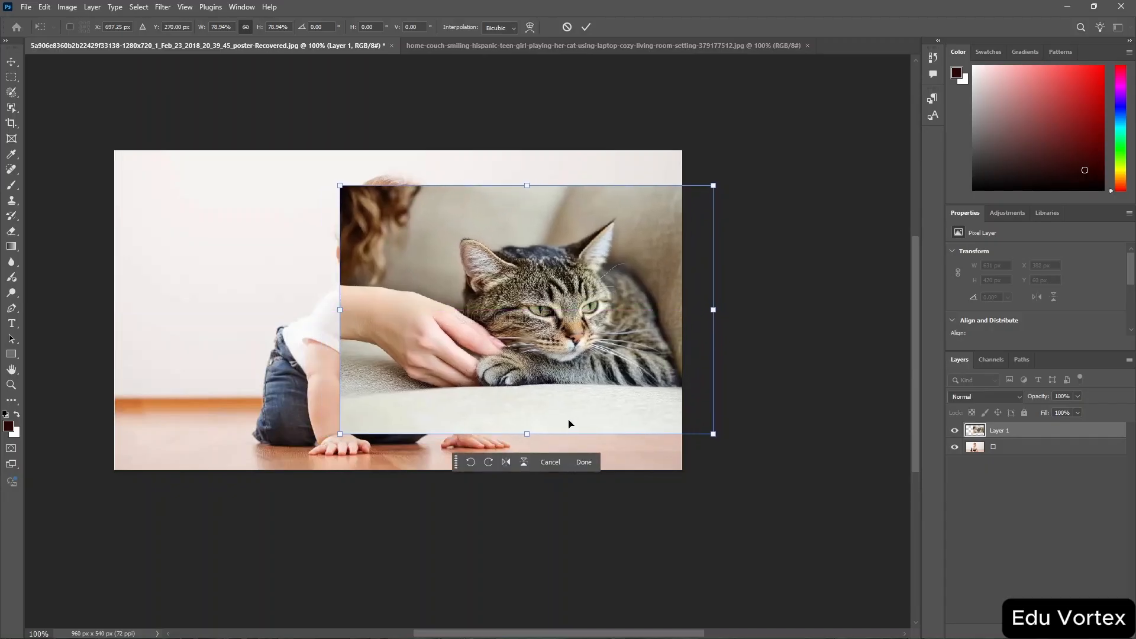
pyautogui.click(584, 462)
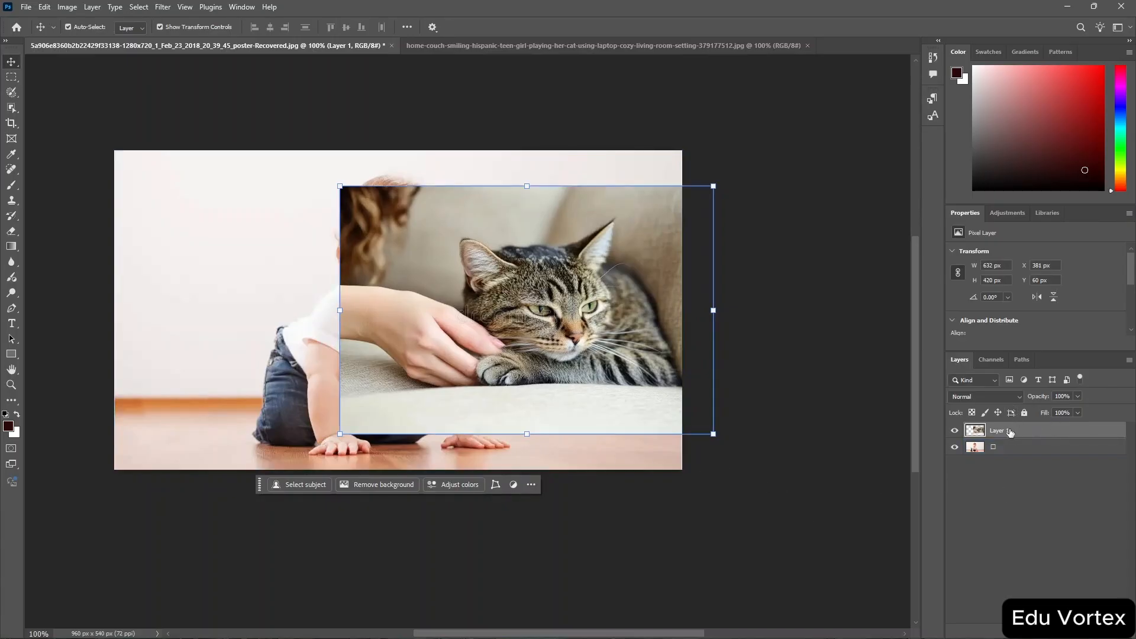
# Set the cat layer's opacity to 70%.
pyautogui.click(1077, 398)
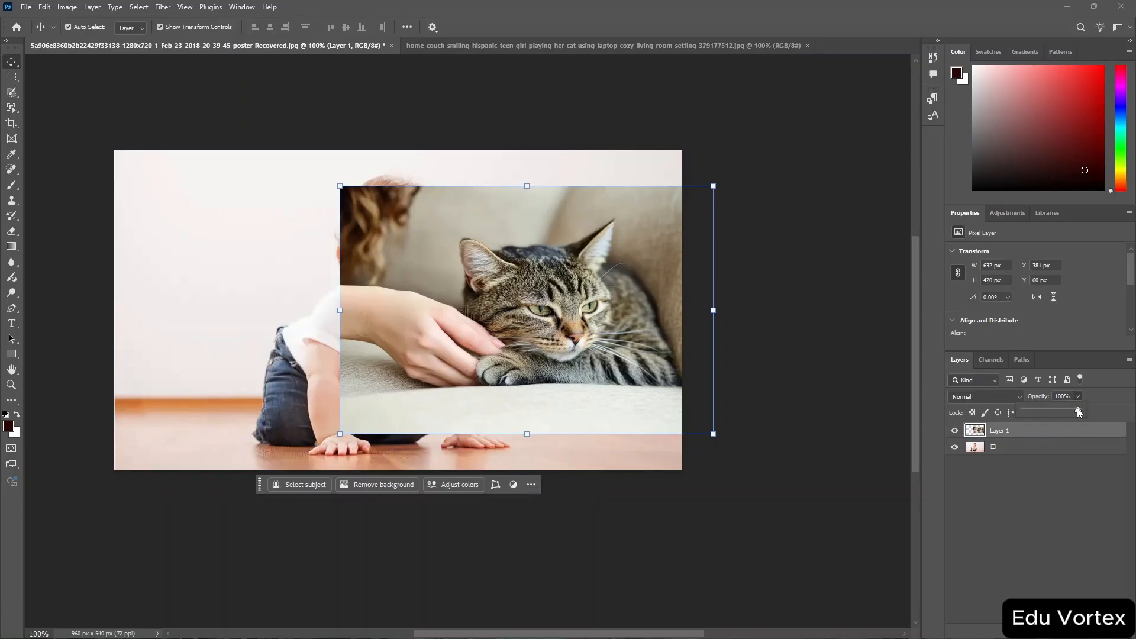
pyautogui.moveTo(1080, 413); pyautogui.dragTo(1069, 413)
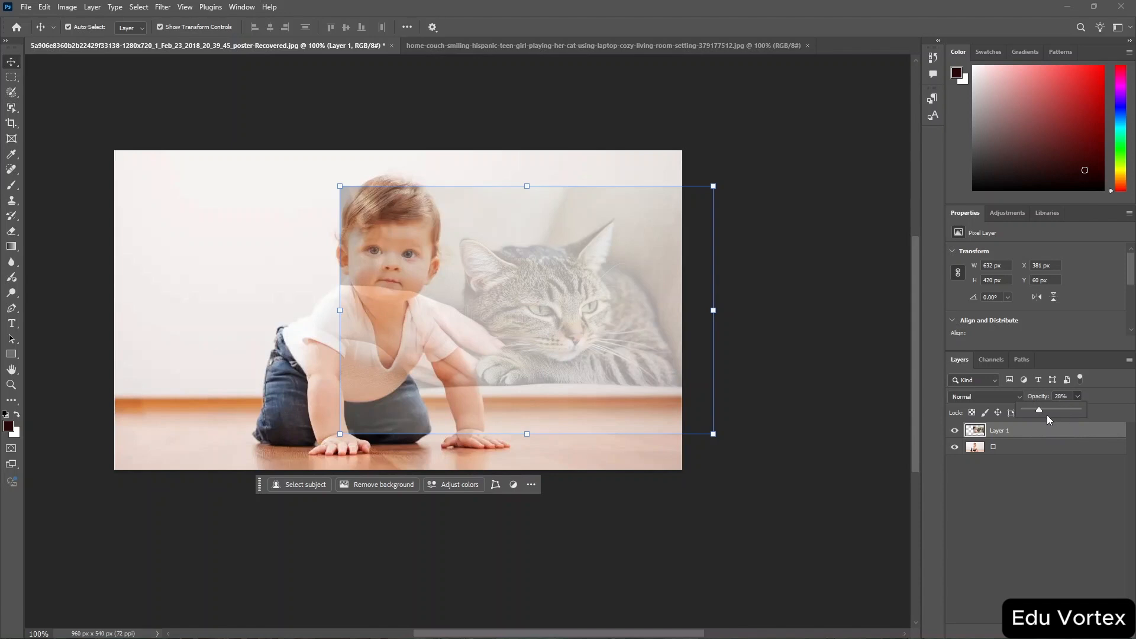
pyautogui.moveTo(1042, 413); pyautogui.dragTo(1044, 414)
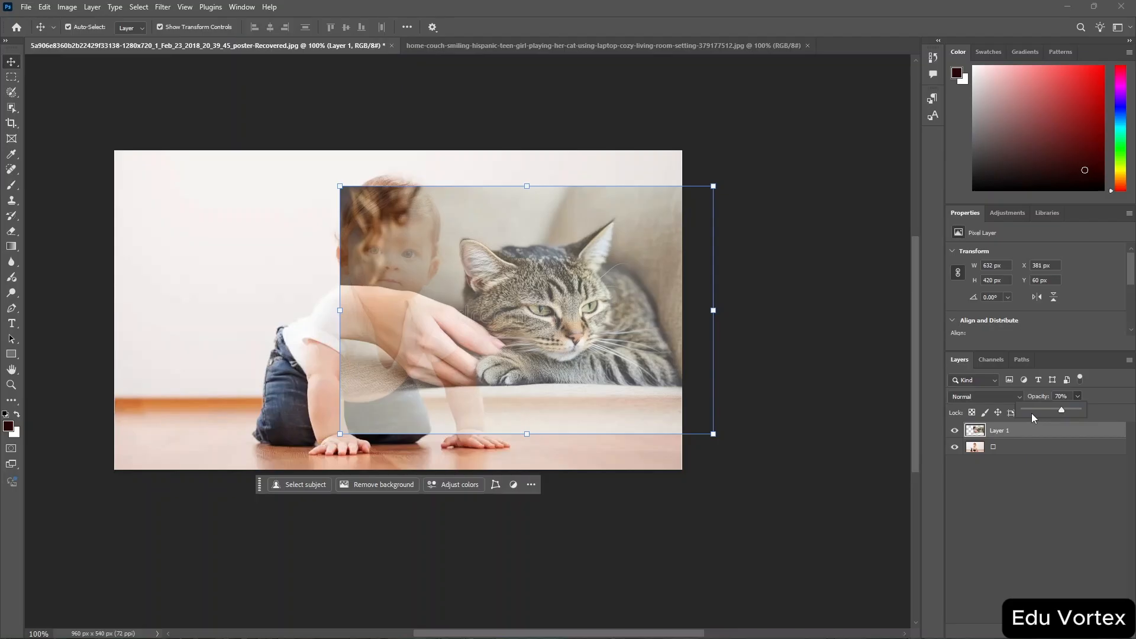
pyautogui.click(987, 479)
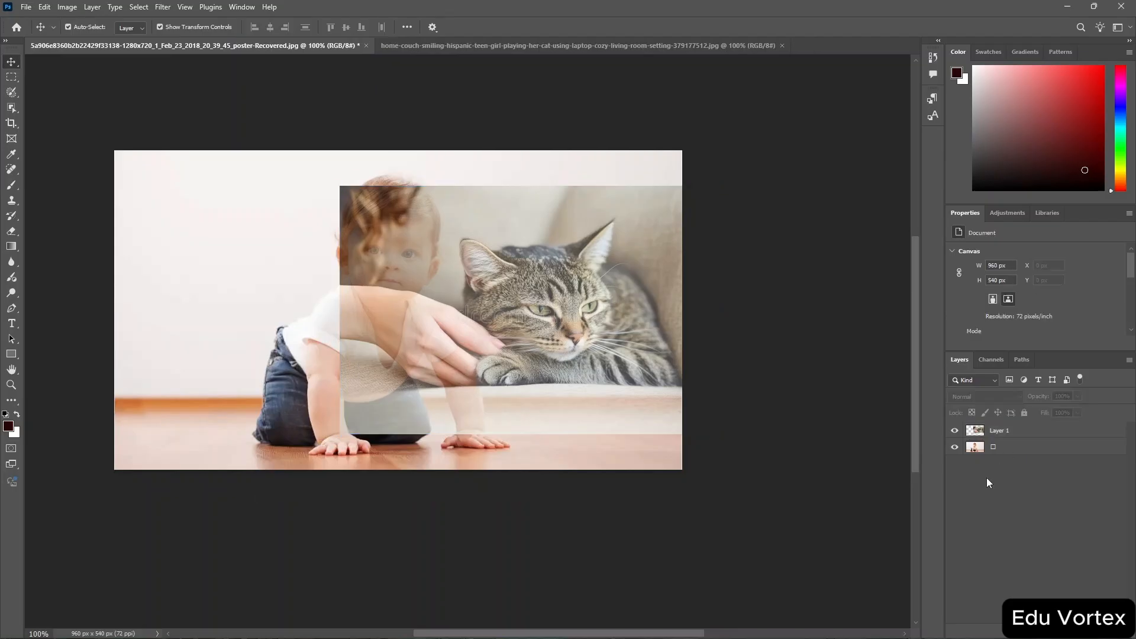
pyautogui.click(541, 242)
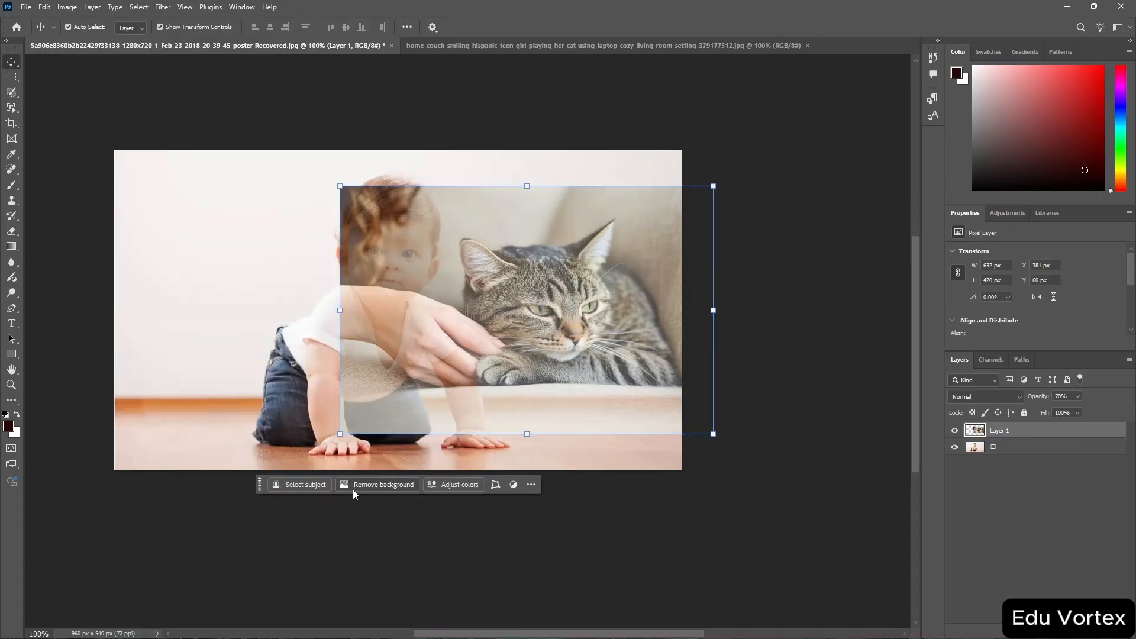
# Remove the cat layer's background and nudge the cut-out cat slightly down and to the right.
pyautogui.click(388, 485)
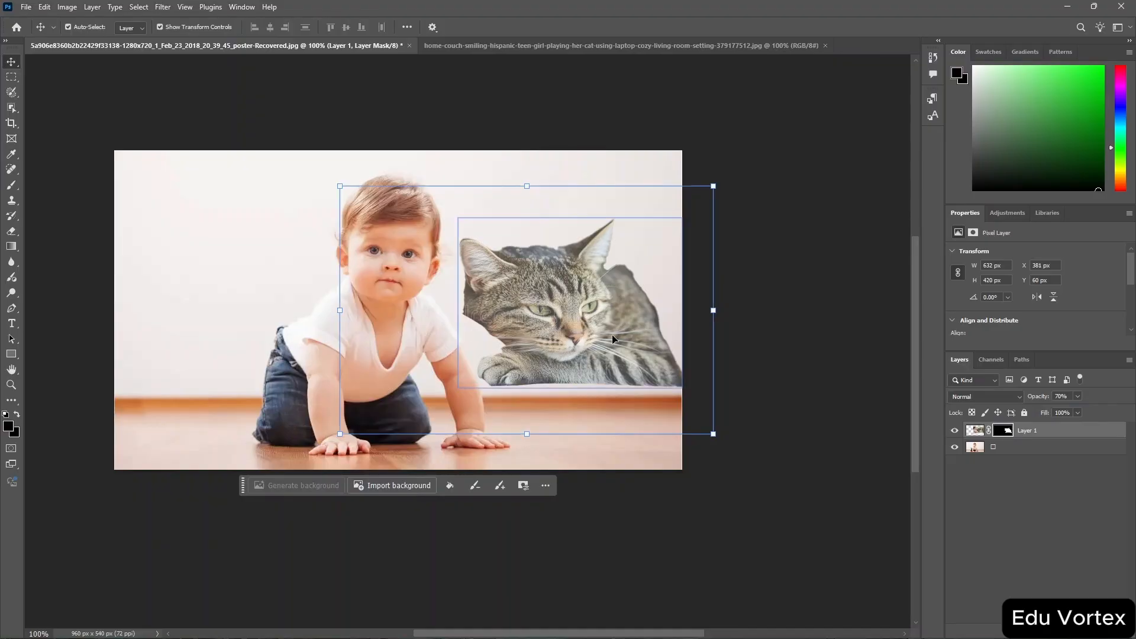
pyautogui.moveTo(612, 335); pyautogui.dragTo(616, 349)
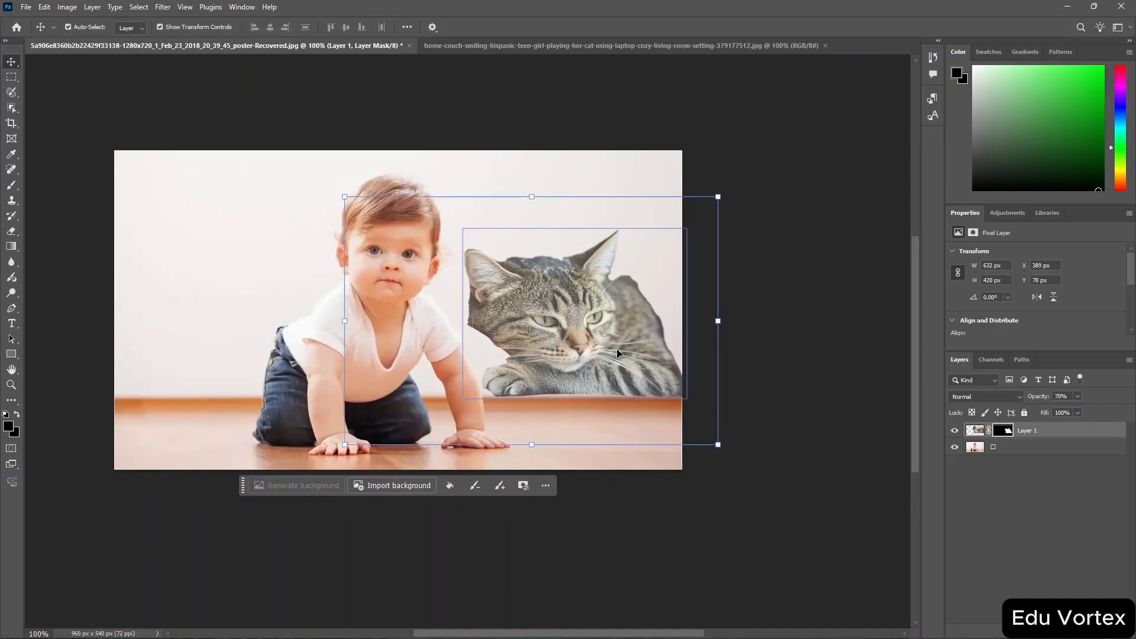
# Try the Hue blend mode on the cat layer, then reset the blend mode to Normal.
pyautogui.click(1019, 396)
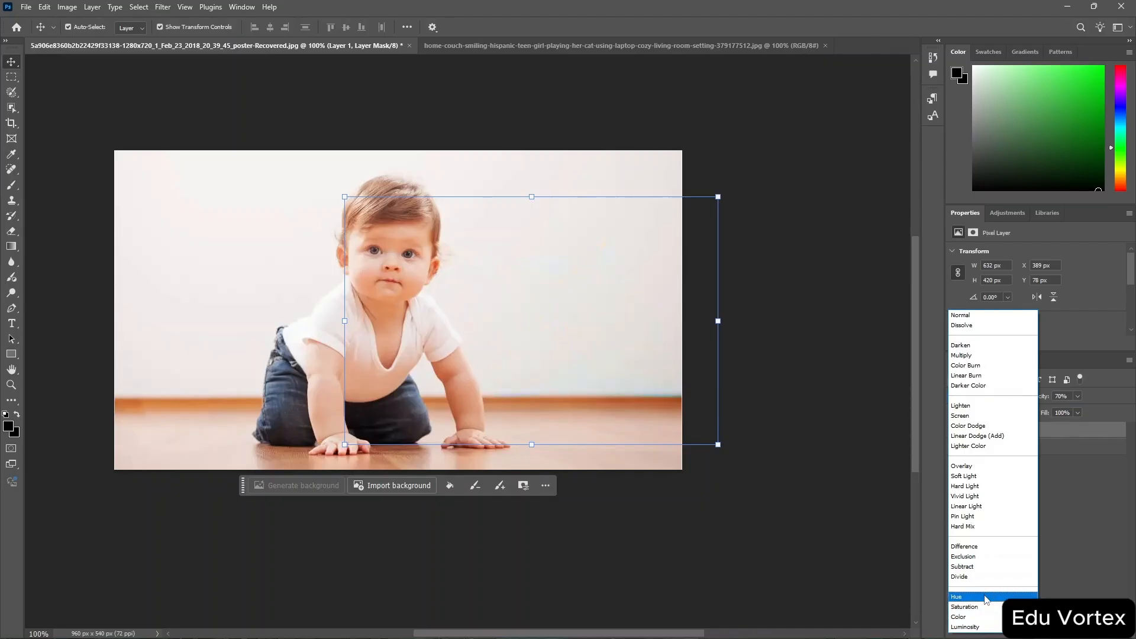
pyautogui.click(985, 598)
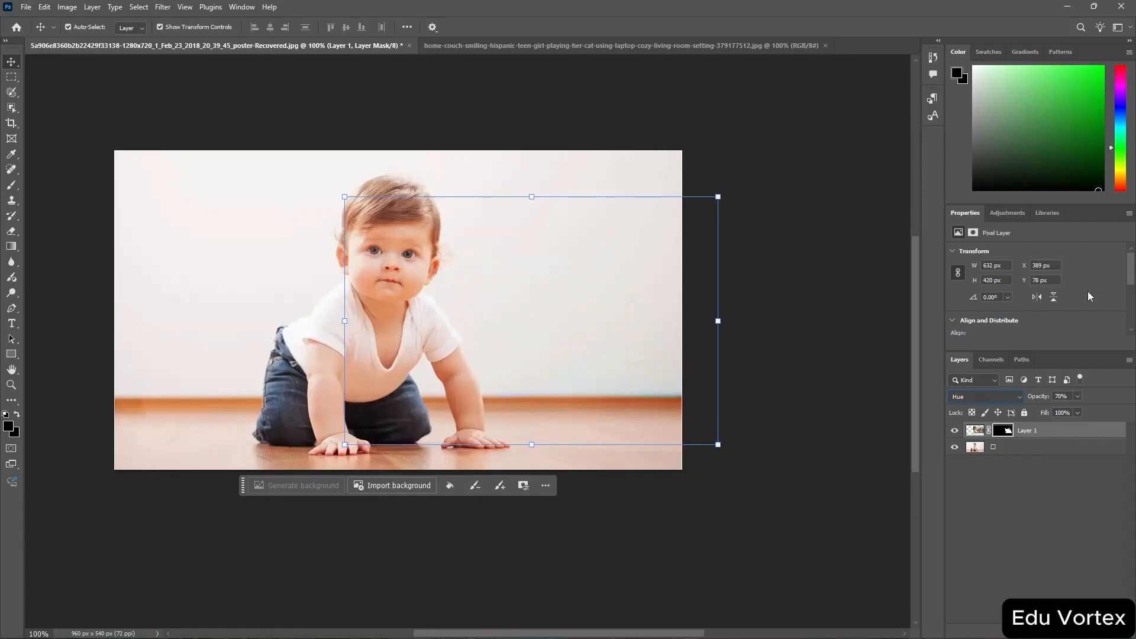
pyautogui.hotkey('shift', 'alt', 'n')
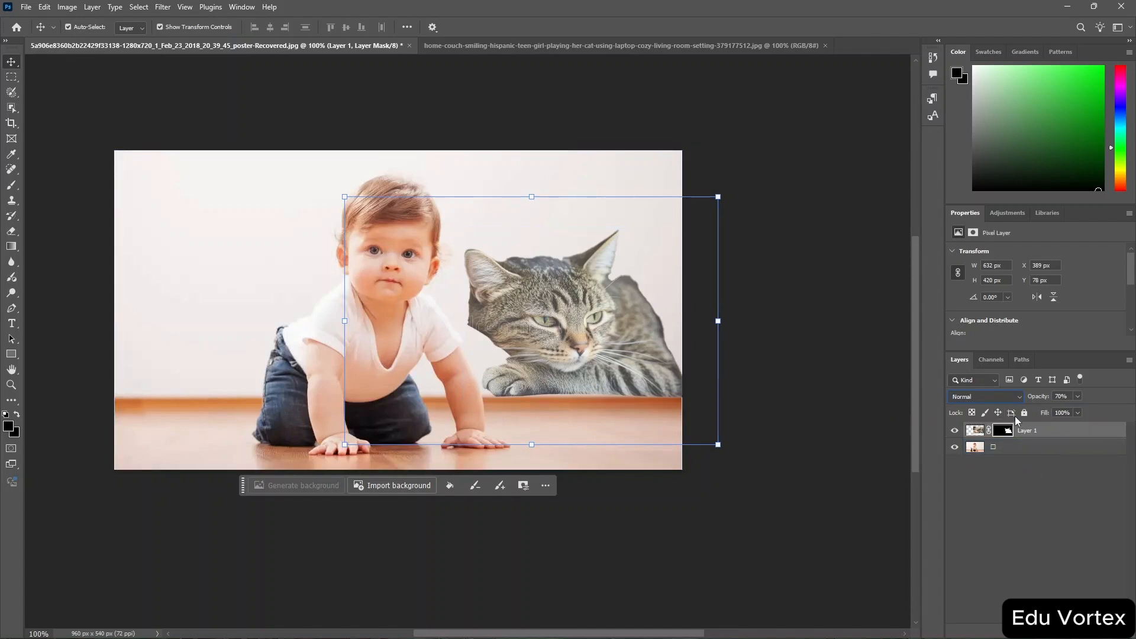
# Open the cat layer's Blending Options and set its blend mode to Darken.
pyautogui.rightClick(1034, 431)
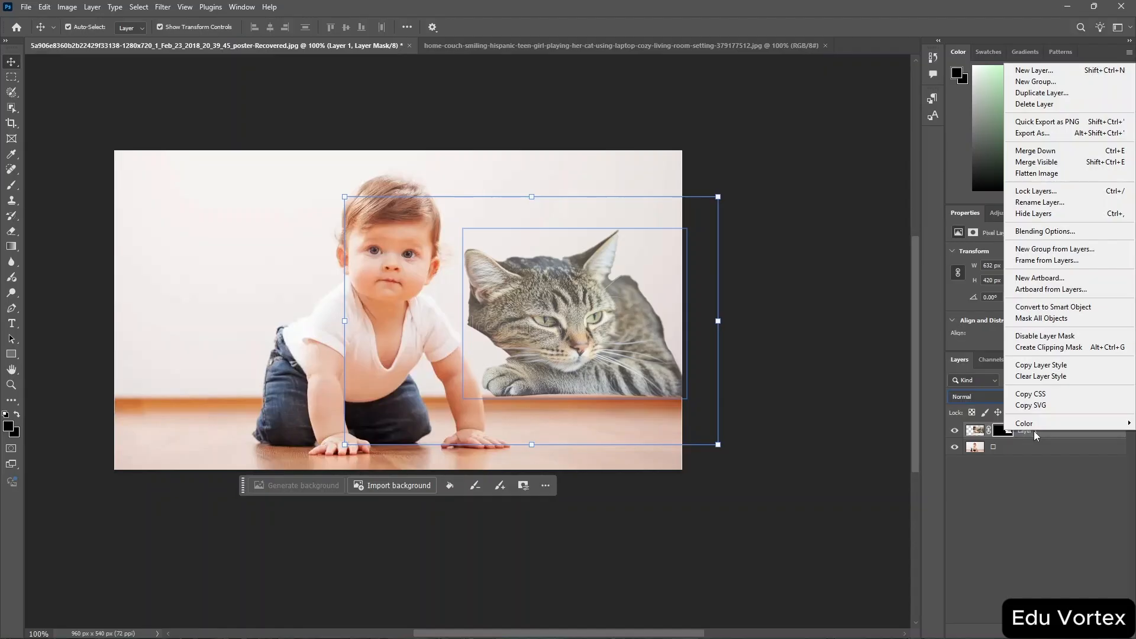
pyautogui.click(1079, 233)
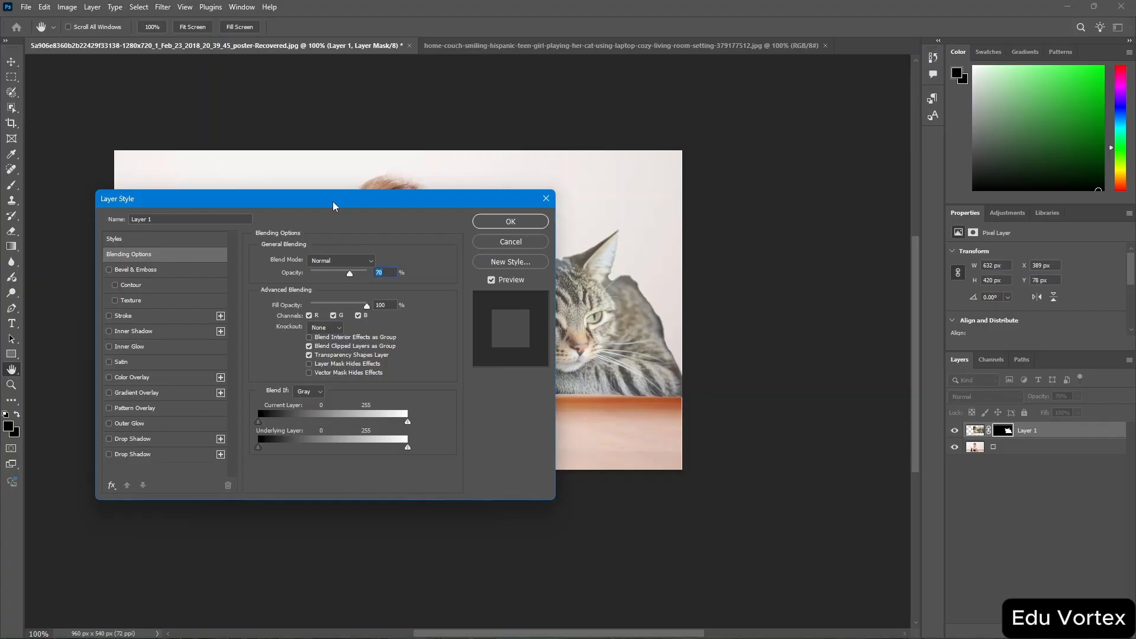
pyautogui.click(354, 262)
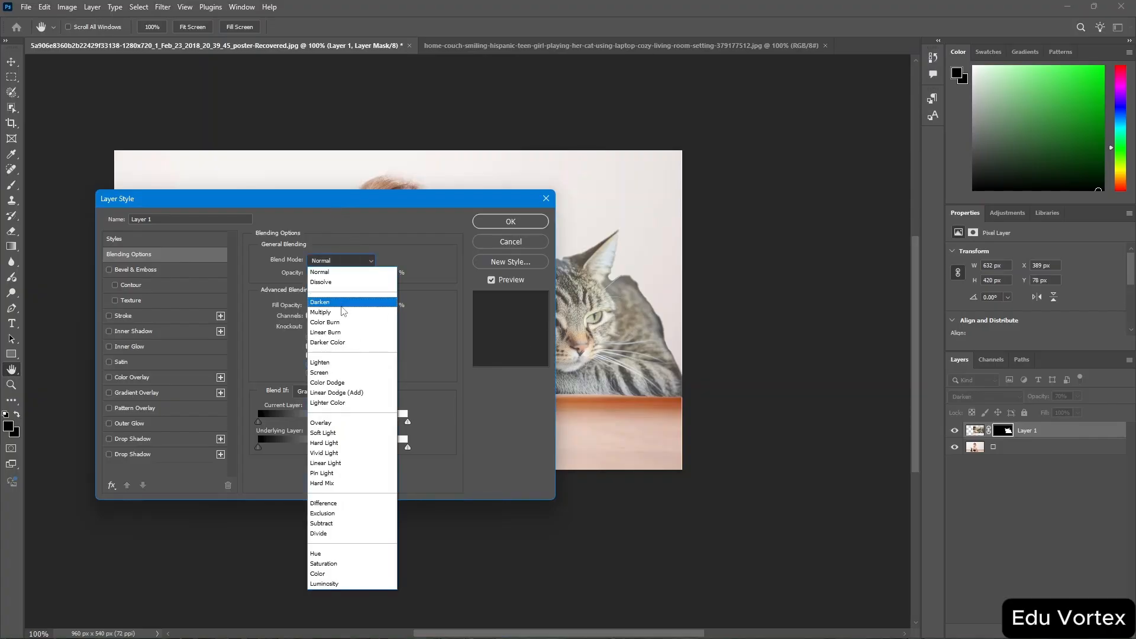
pyautogui.click(342, 305)
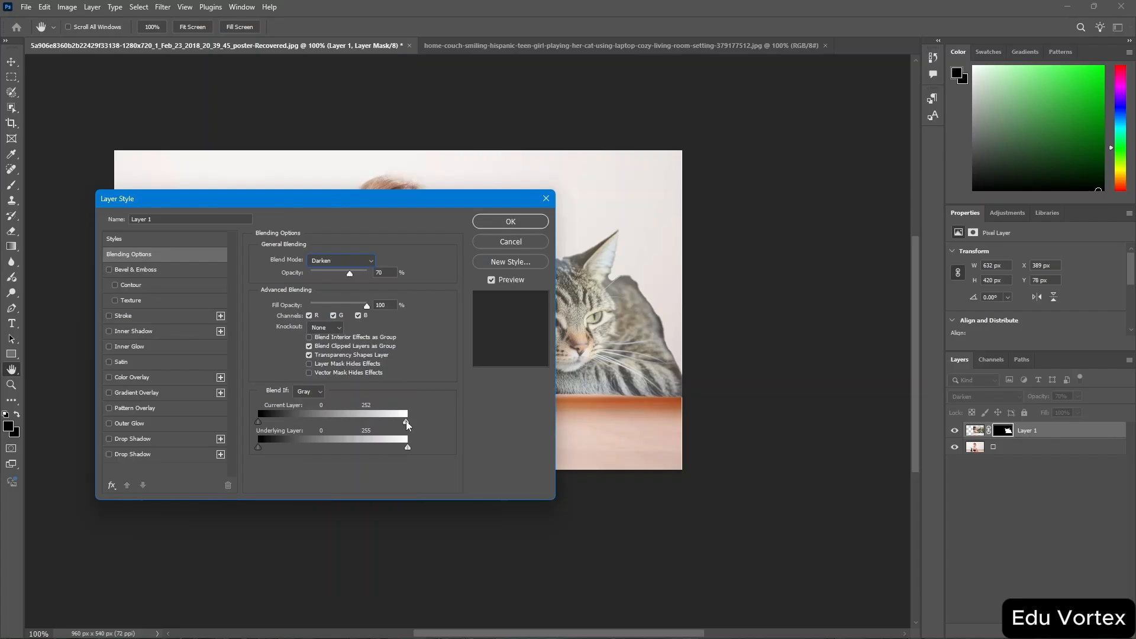
# Set the Blend If Current Layer white point to 147 and the fill opacity to 69%.
pyautogui.moveTo(407, 422)
pyautogui.mouseDown()
pyautogui.moveTo(342, 424)
pyautogui.moveTo(394, 432)
pyautogui.mouseUp()
pyautogui.moveTo(393, 423); pyautogui.dragTo(345, 424)
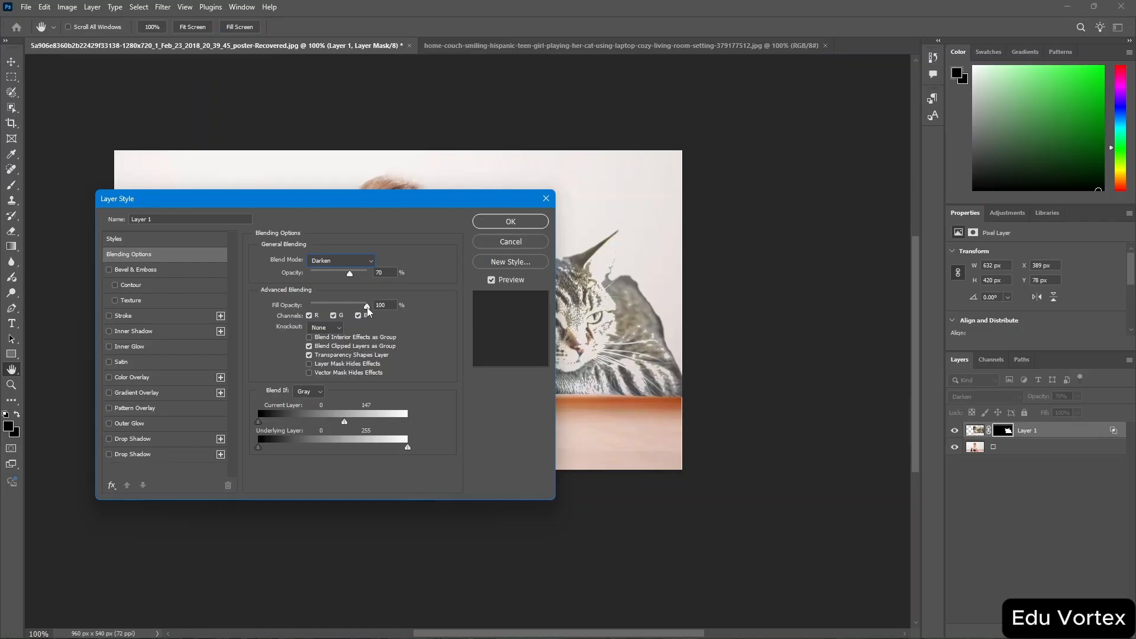
pyautogui.moveTo(367, 307); pyautogui.dragTo(352, 312)
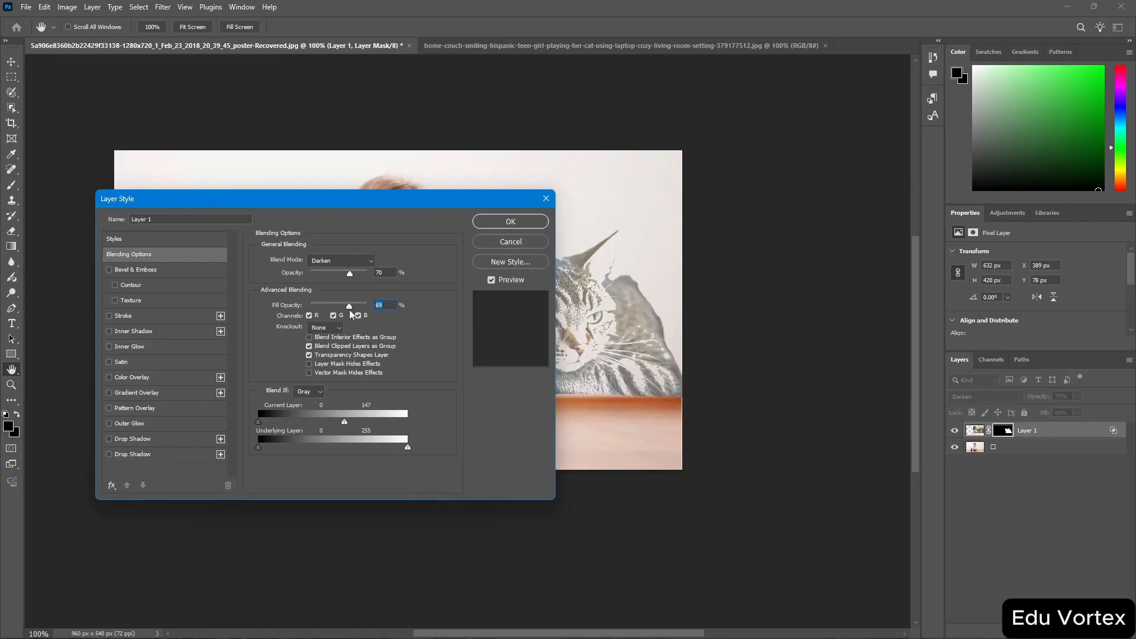
# Try a Shallow knockout, switch knockout back to None, and apply the layer style.
pyautogui.click(336, 329)
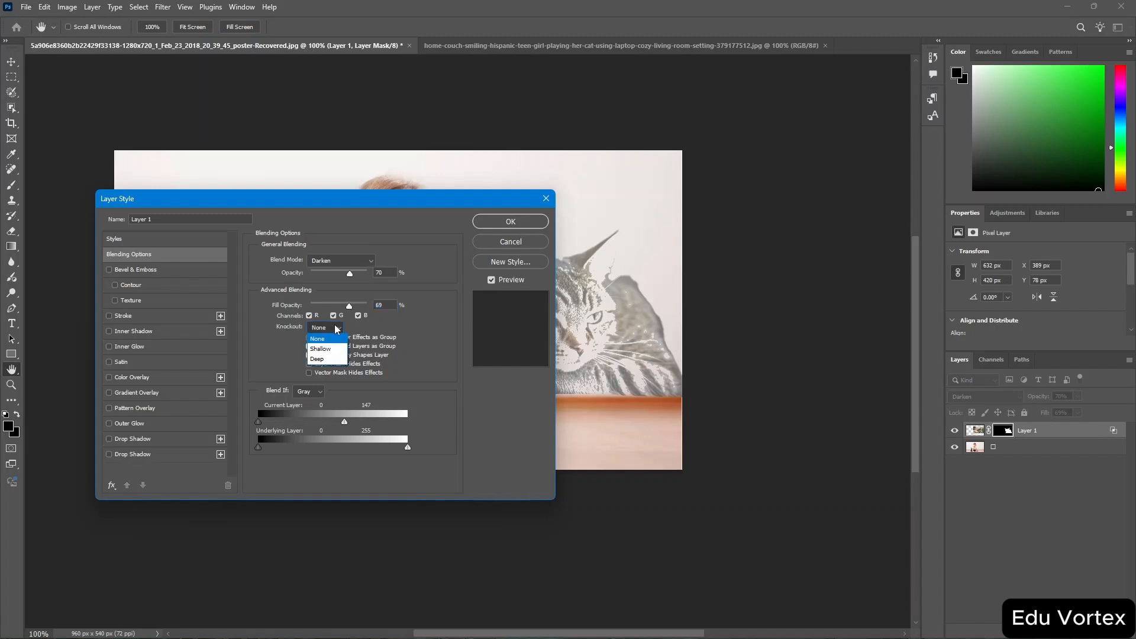
pyautogui.click(327, 351)
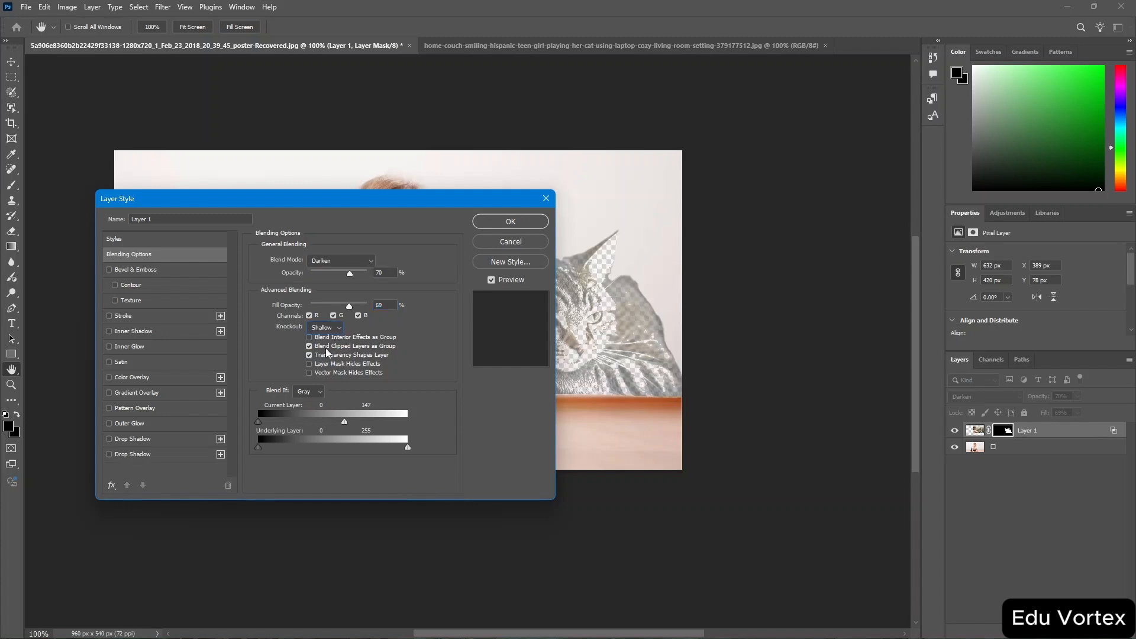
pyautogui.click(342, 330)
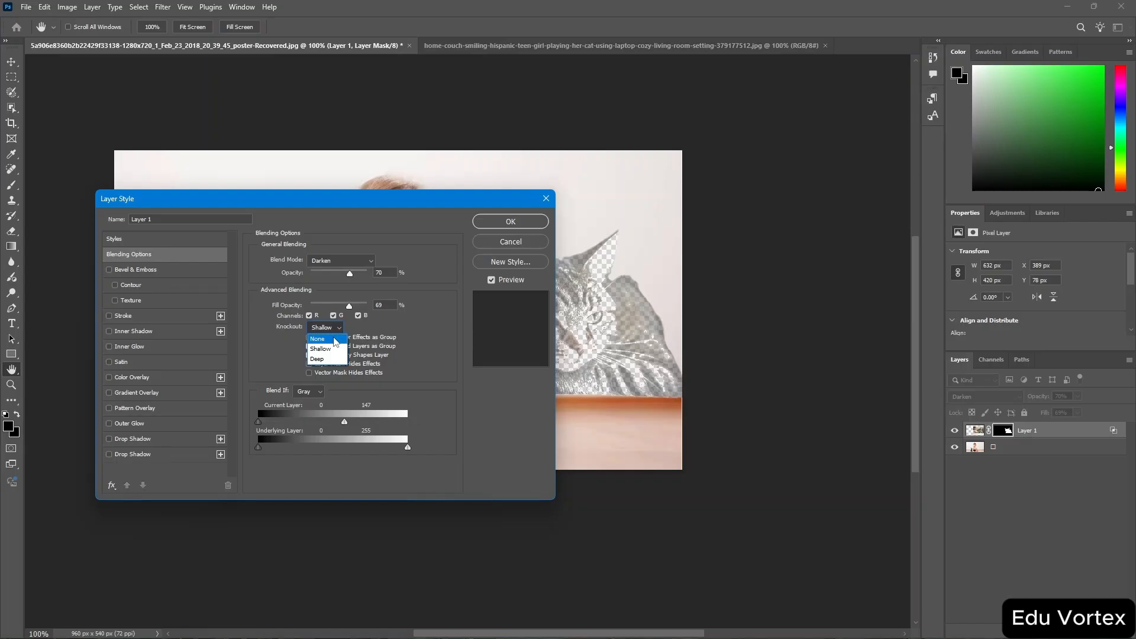
pyautogui.click(336, 341)
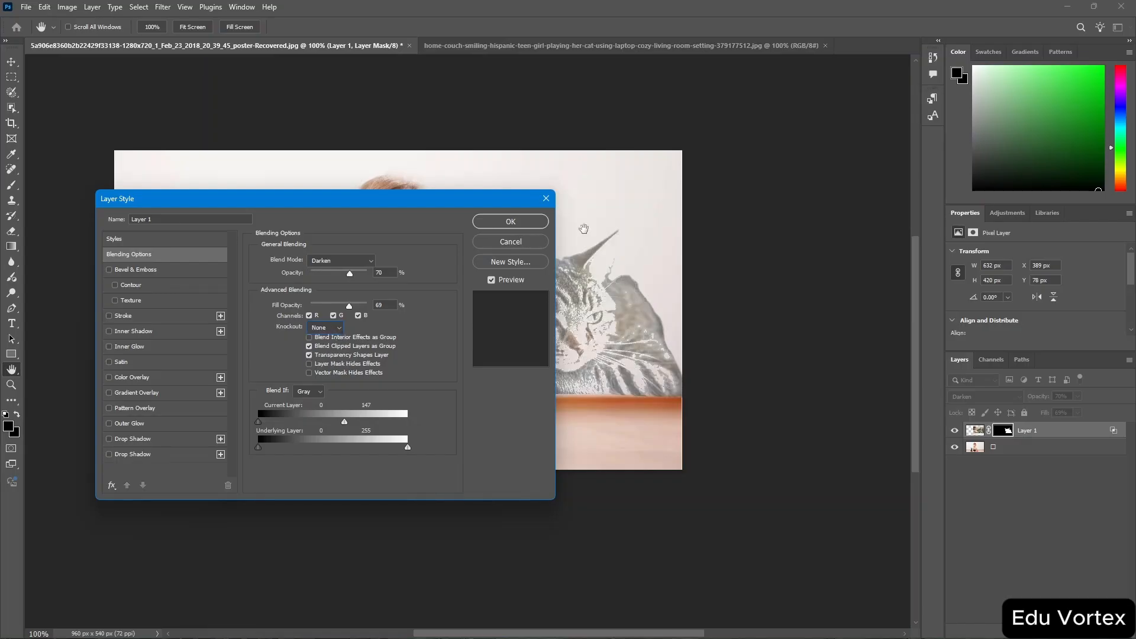
pyautogui.click(511, 222)
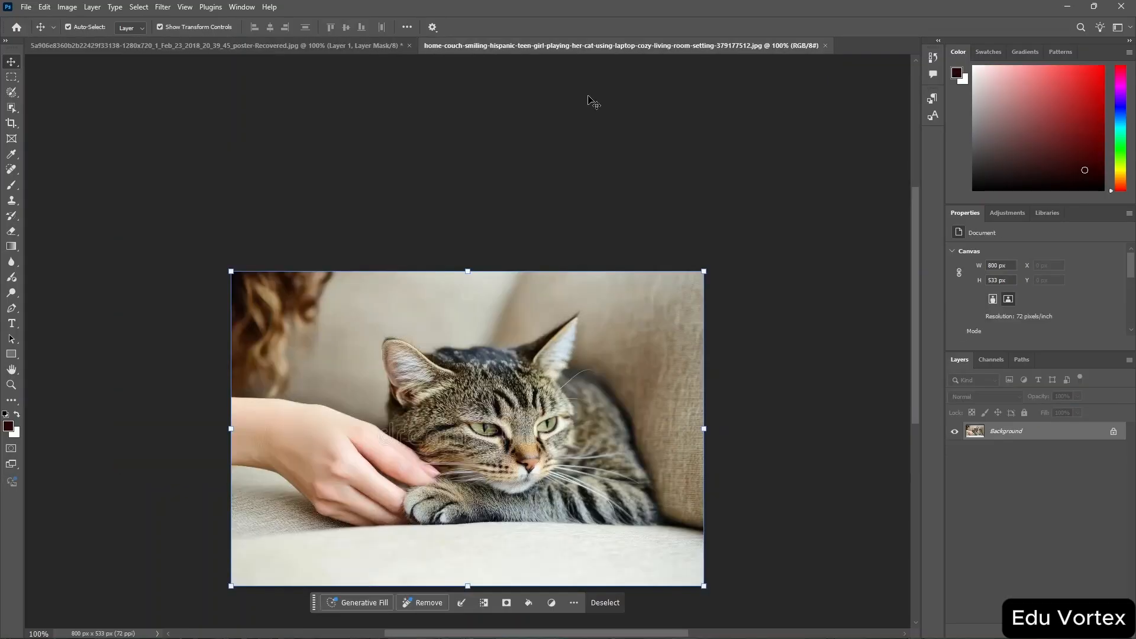
# Try a Gaussian Blur with about 4.3 pixels radius on the cat photo, then cancel it.
pyautogui.scroll(-3, 592, 101)
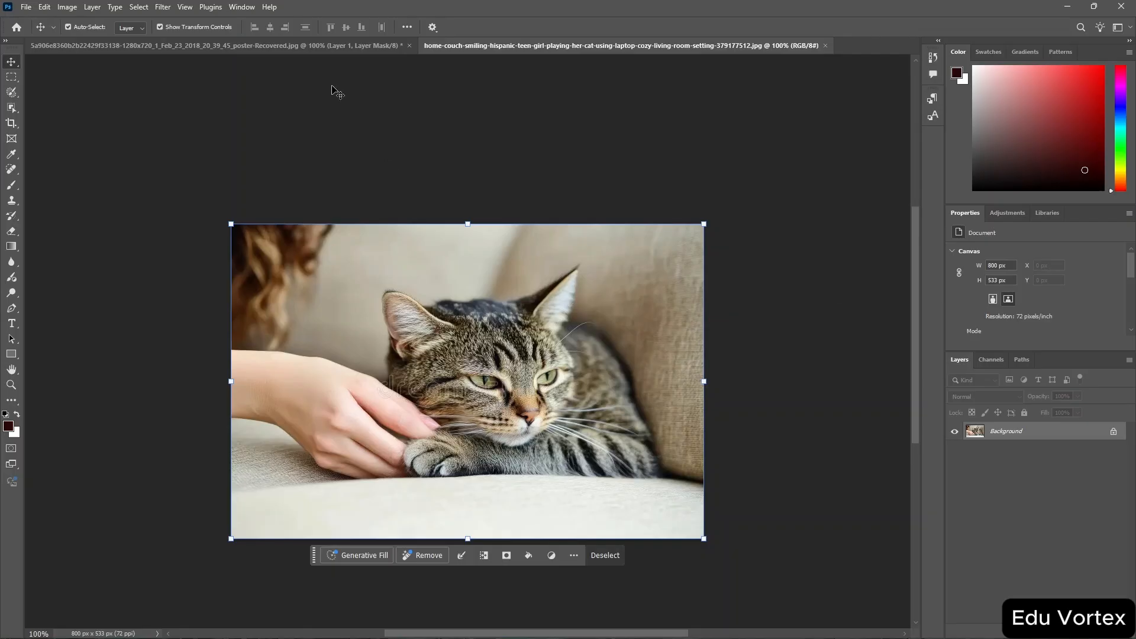
pyautogui.click(163, 7)
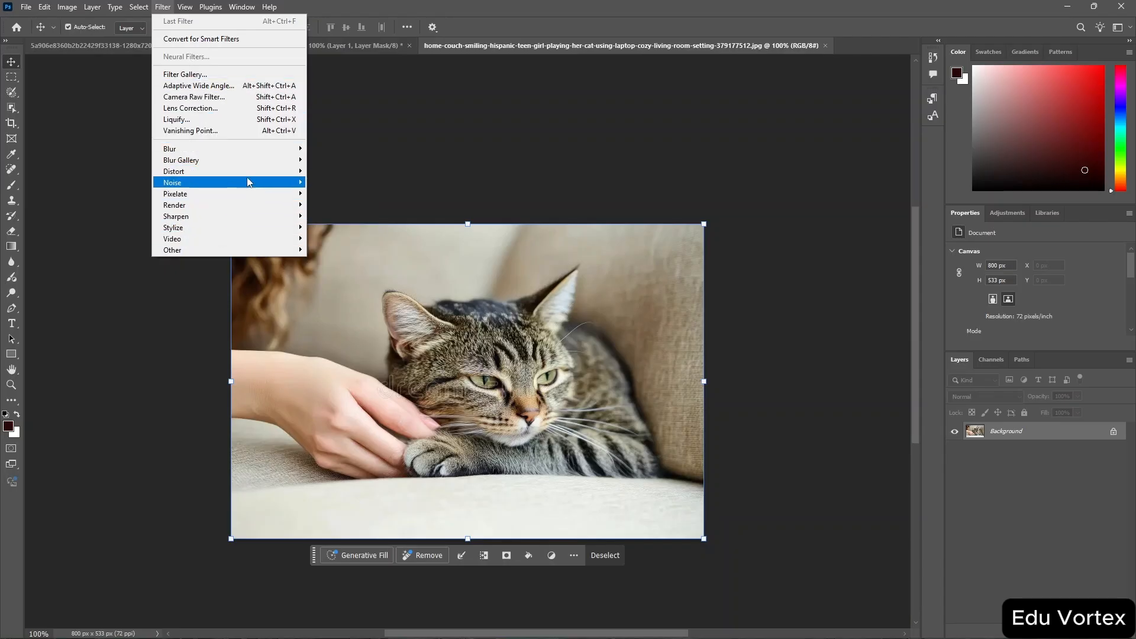
pyautogui.moveTo(273, 152)
pyautogui.moveTo(266, 189)
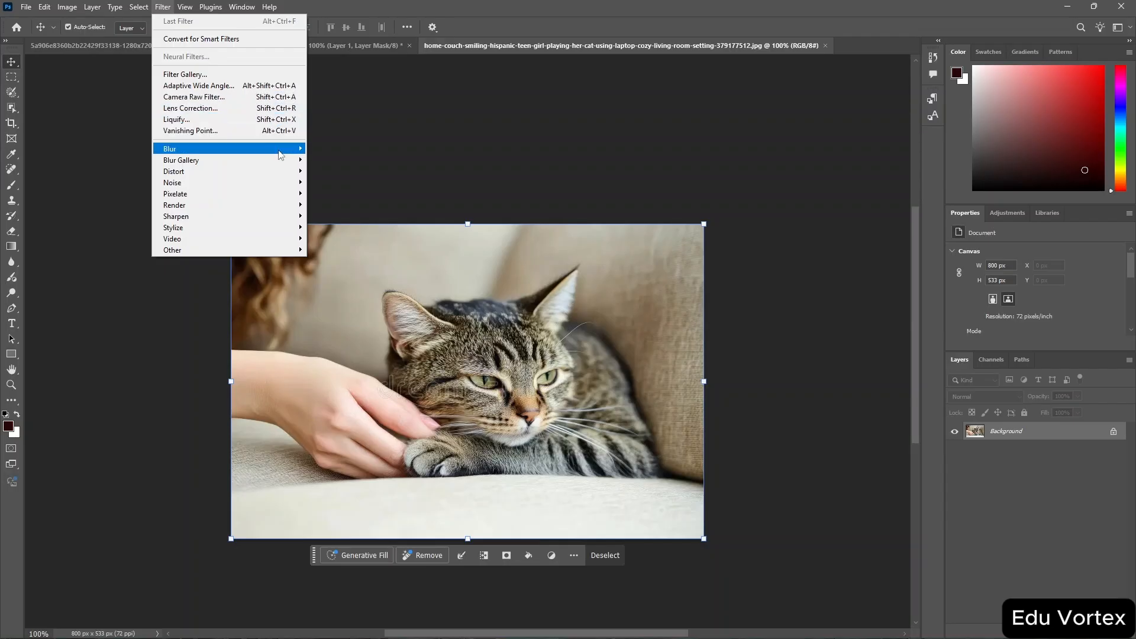
pyautogui.moveTo(281, 155)
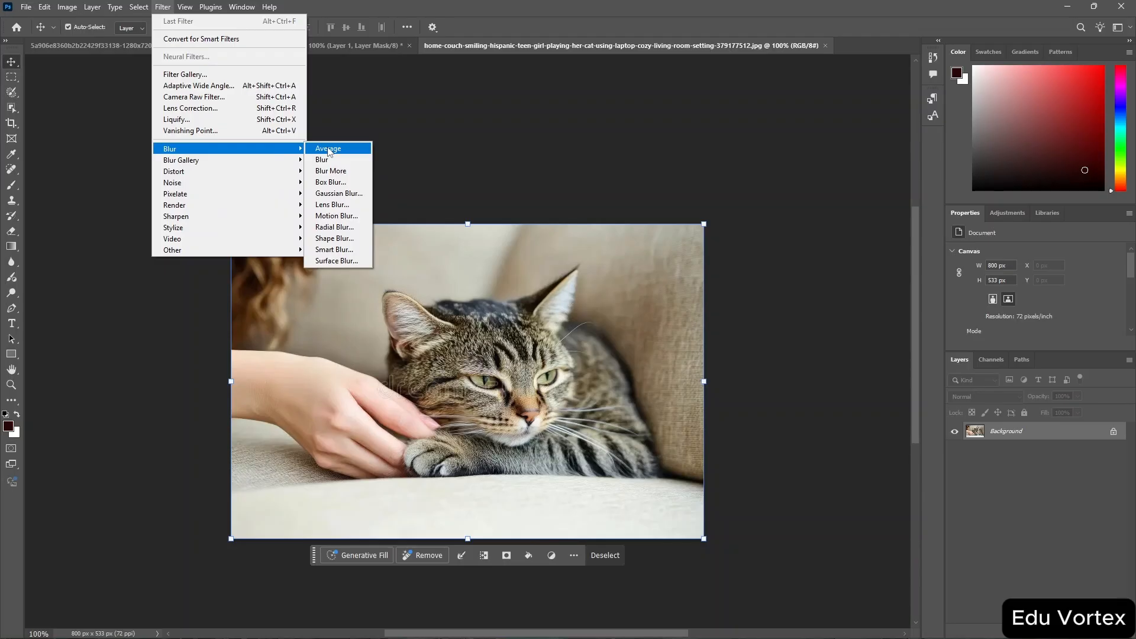
pyautogui.click(352, 195)
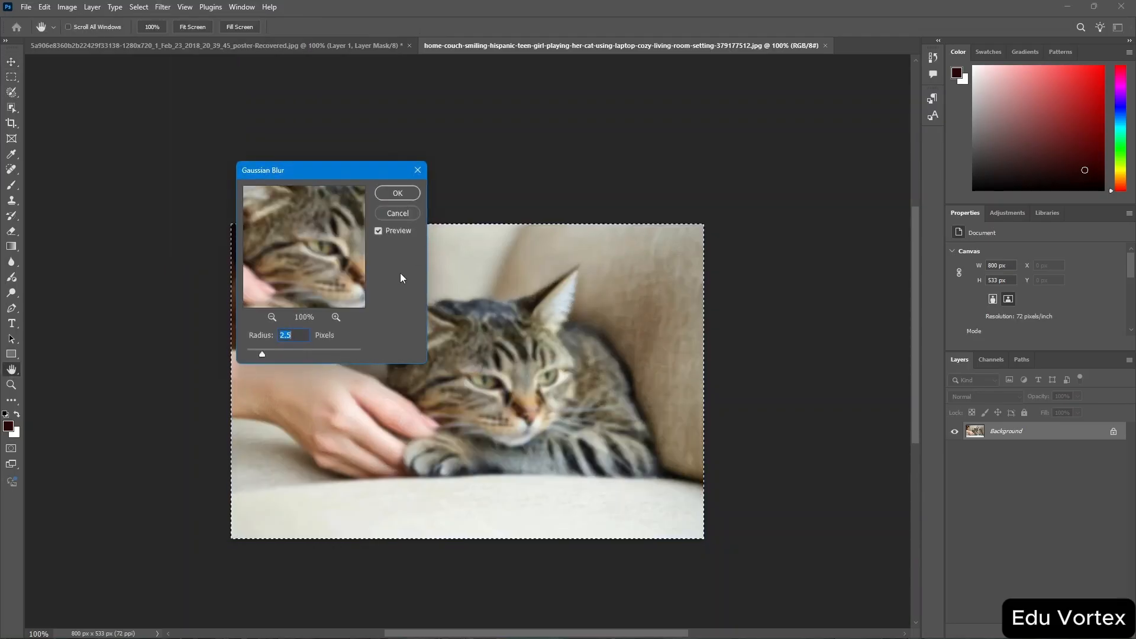
pyautogui.moveTo(322, 176); pyautogui.dragTo(162, 172)
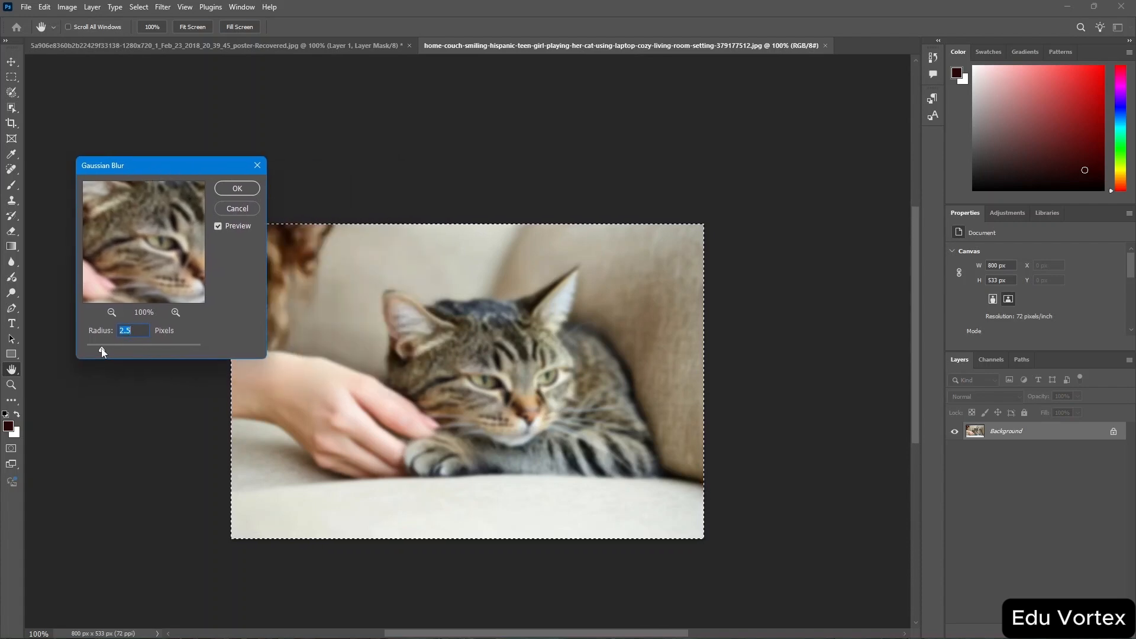
pyautogui.moveTo(103, 352); pyautogui.dragTo(88, 353)
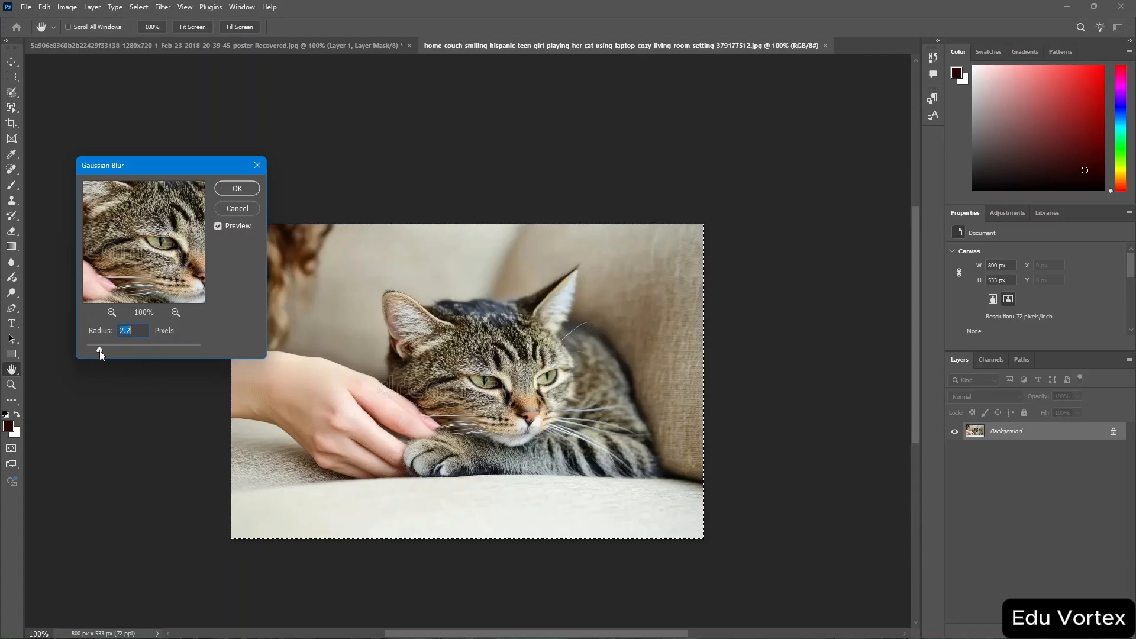
pyautogui.moveTo(100, 350)
pyautogui.mouseDown()
pyautogui.moveTo(205, 358)
pyautogui.moveTo(114, 350)
pyautogui.mouseUp()
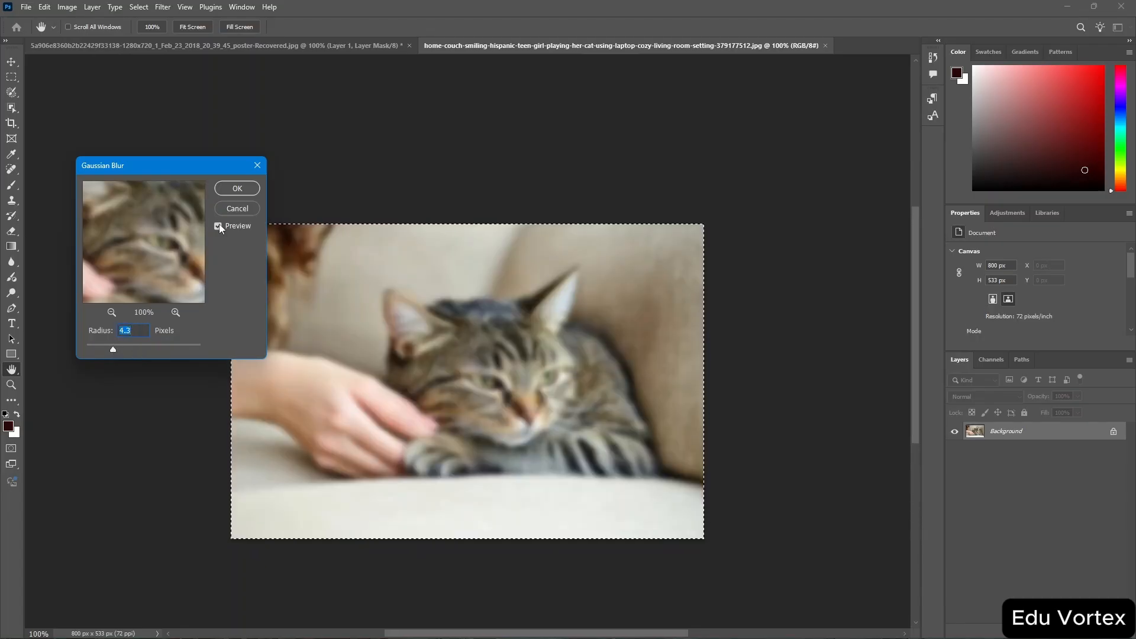
pyautogui.click(237, 209)
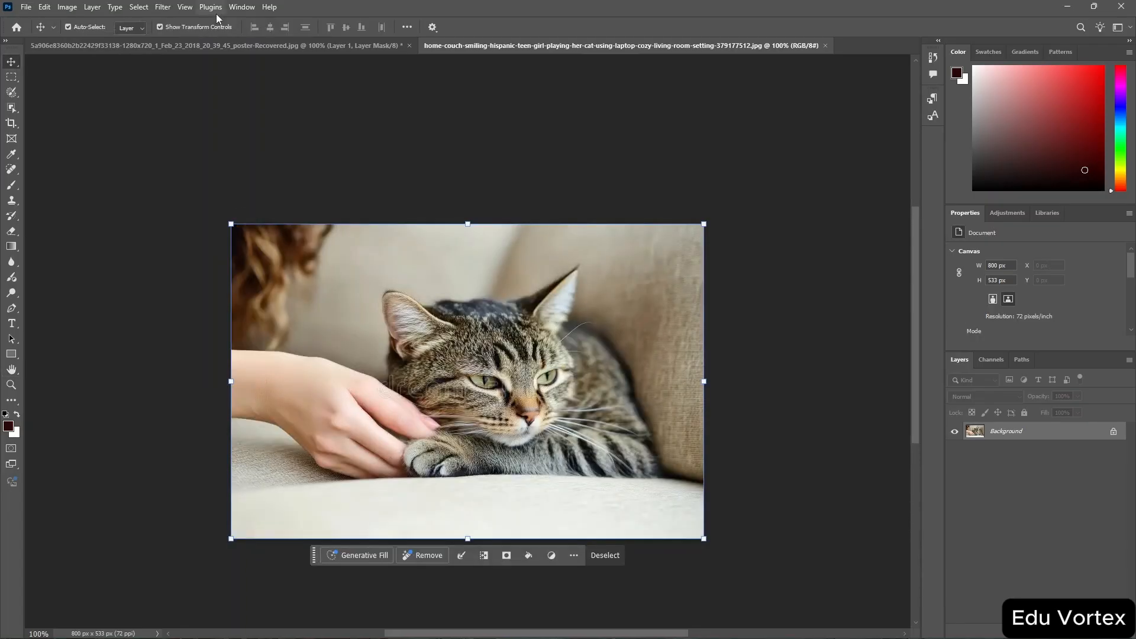
# Open the Camera Raw Filter on the cat photo and dismiss its welcome screen.
pyautogui.click(163, 8)
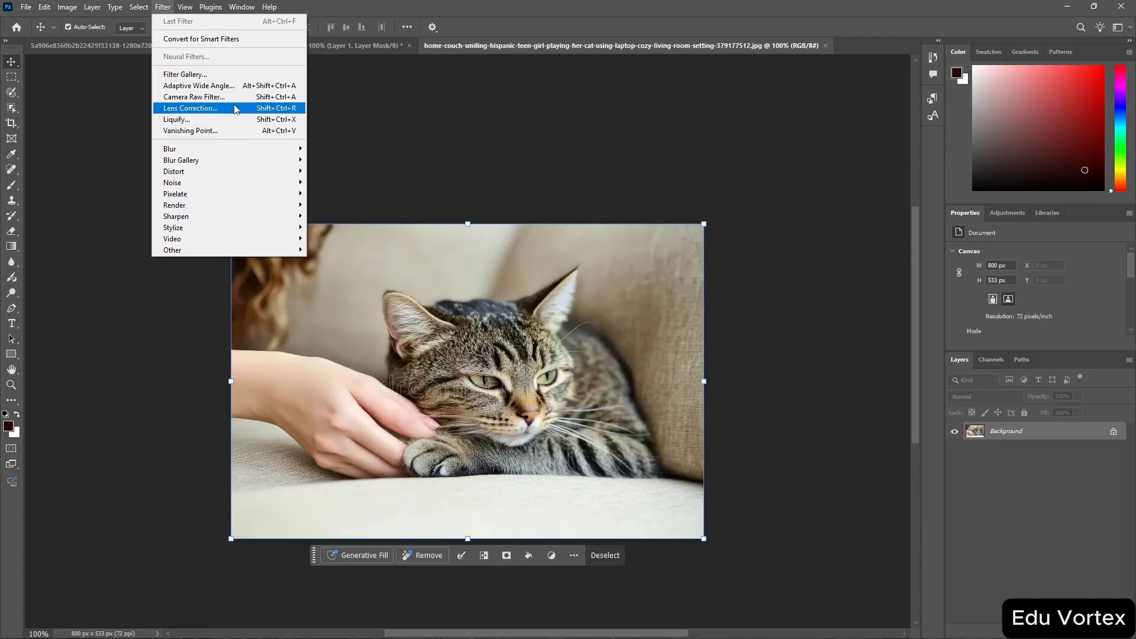
pyautogui.click(251, 99)
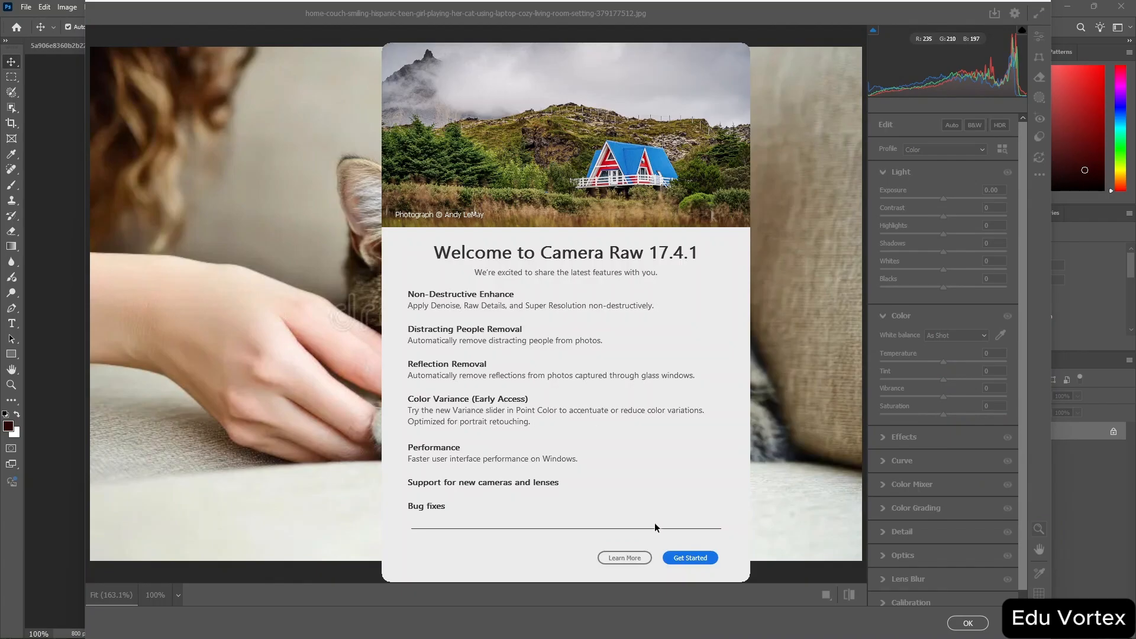
pyautogui.click(689, 560)
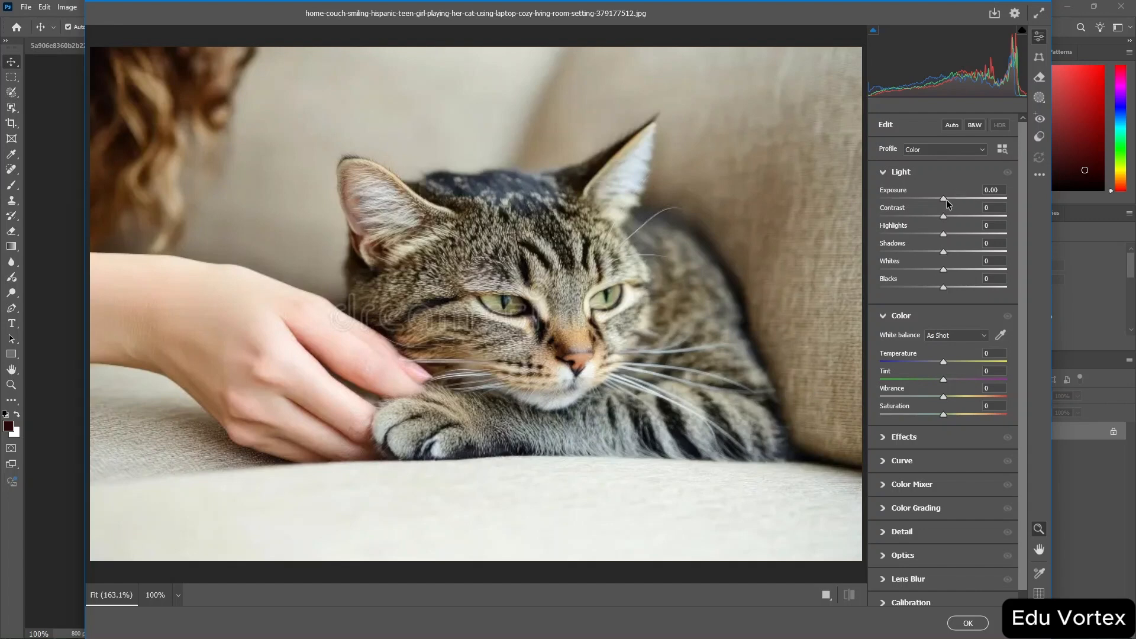
# Try lowering Exposure to -0.15 in Camera Raw, then cancel and discard all changes.
pyautogui.moveTo(947, 200)
pyautogui.mouseDown()
pyautogui.moveTo(965, 200)
pyautogui.moveTo(945, 204)
pyautogui.mouseUp()
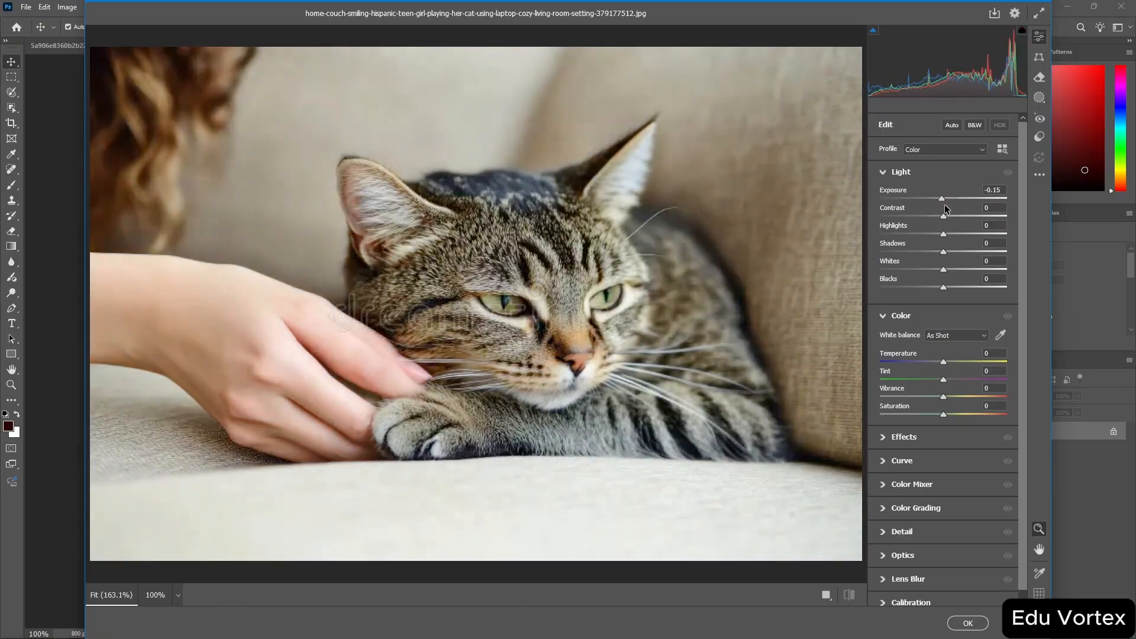
pyautogui.scroll(-1, 915, 373)
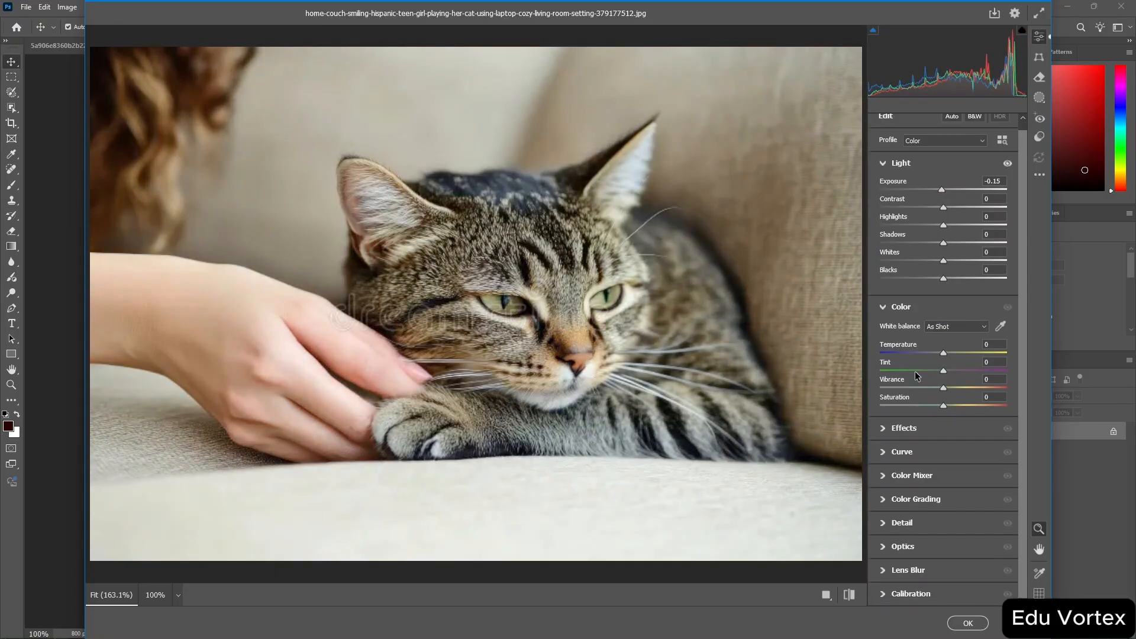
pyautogui.hotkey('ctrl', '2')
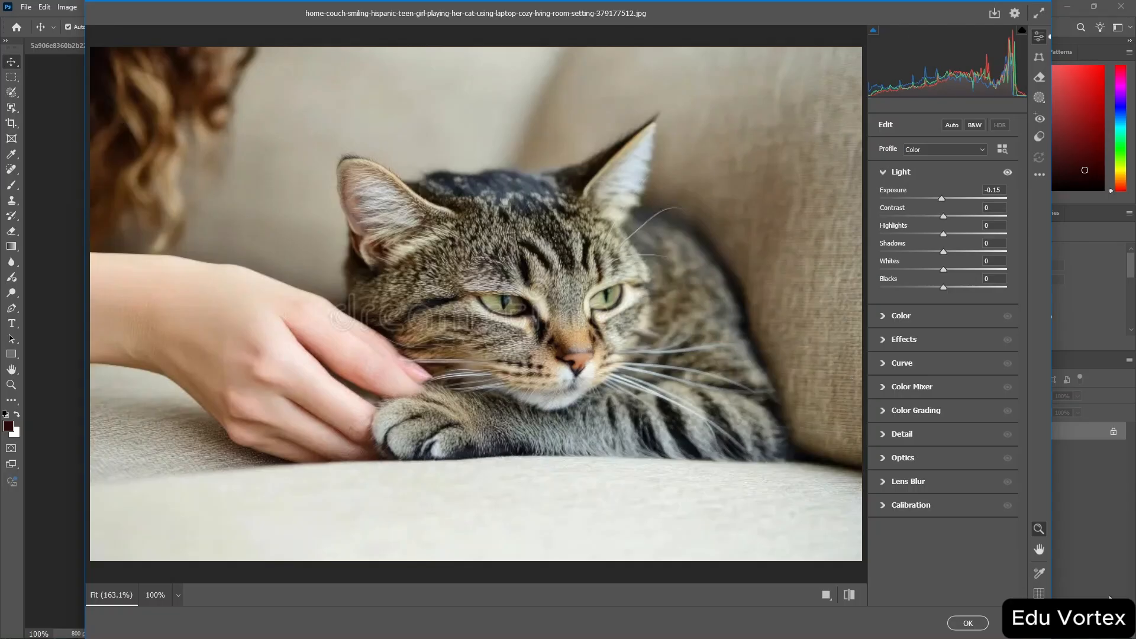
pyautogui.click(1018, 623)
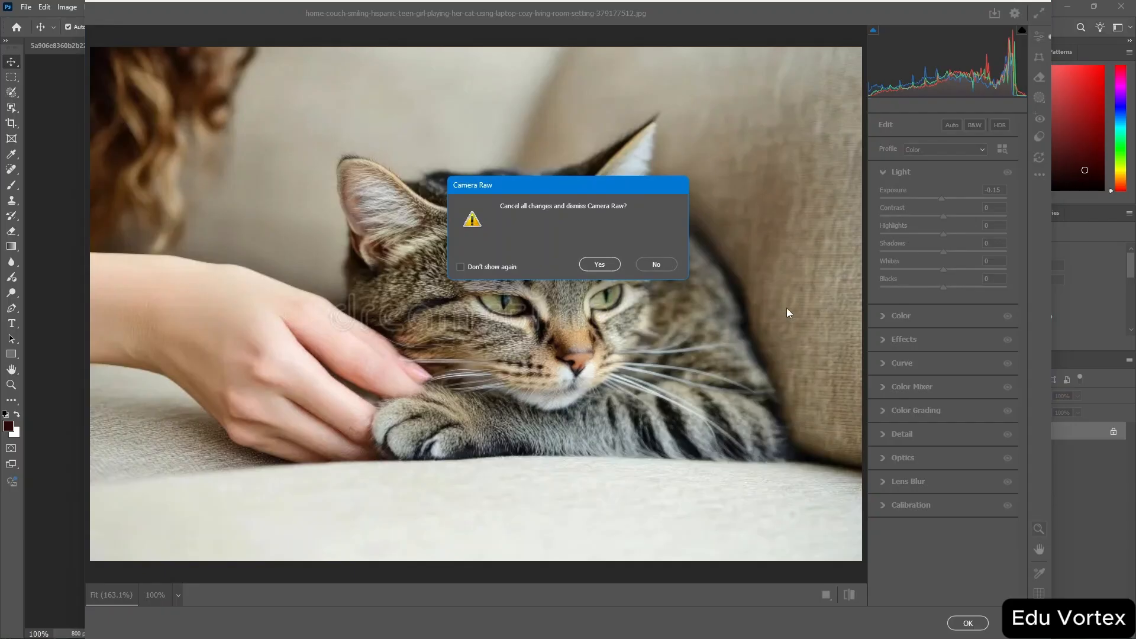
pyautogui.click(605, 264)
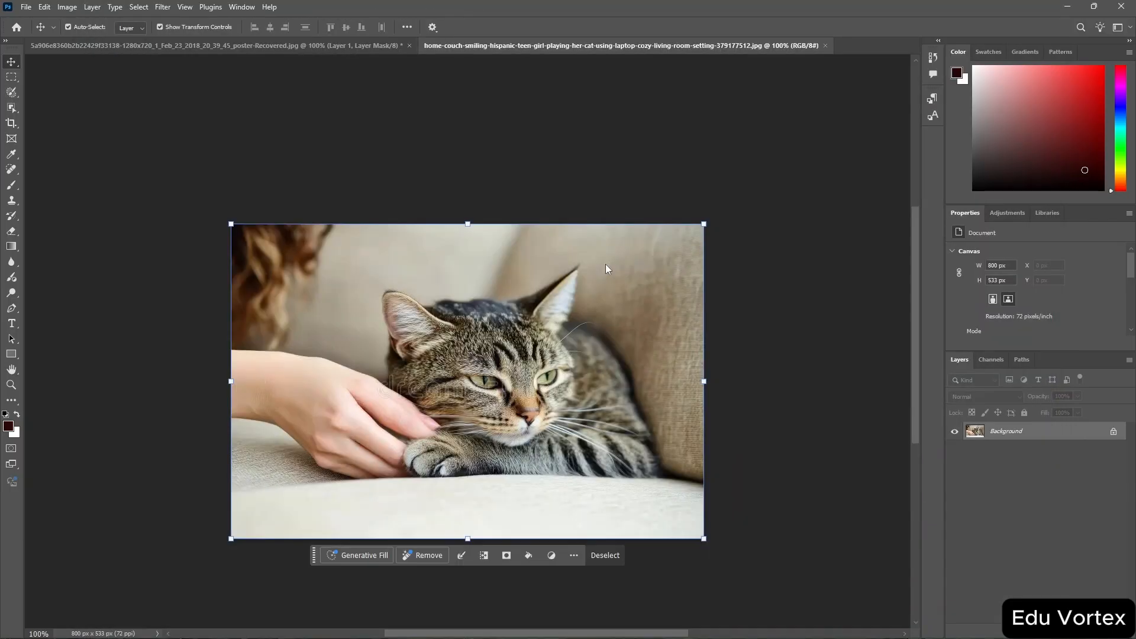
# Unlock the cat photo's Background layer into a regular editable layer.
pyautogui.click(1114, 433)
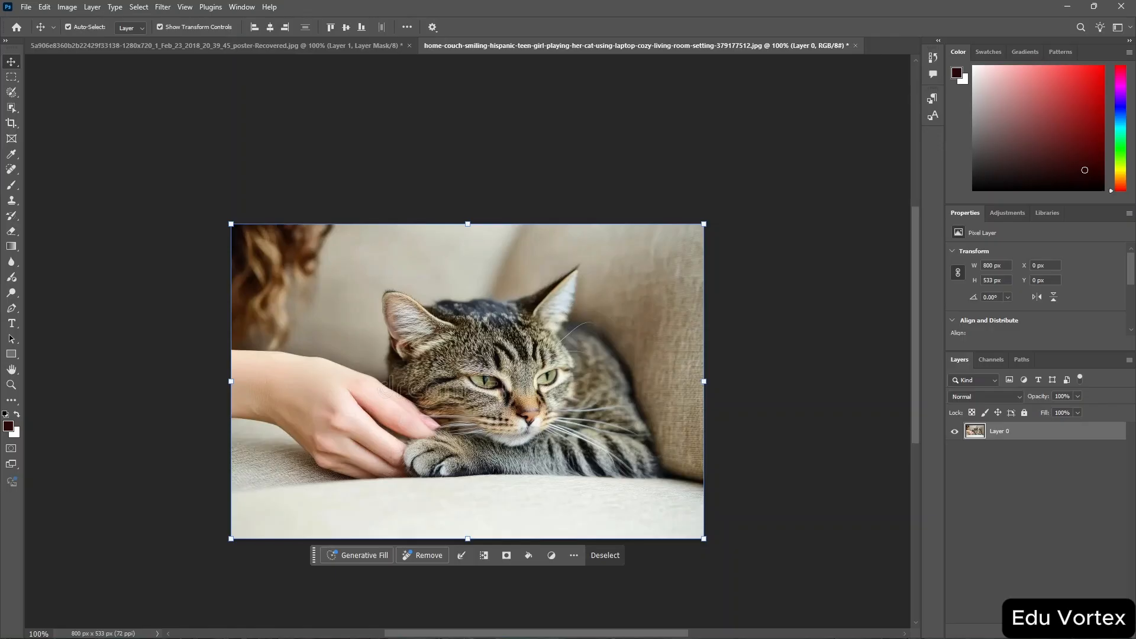
pyautogui.click(1079, 630)
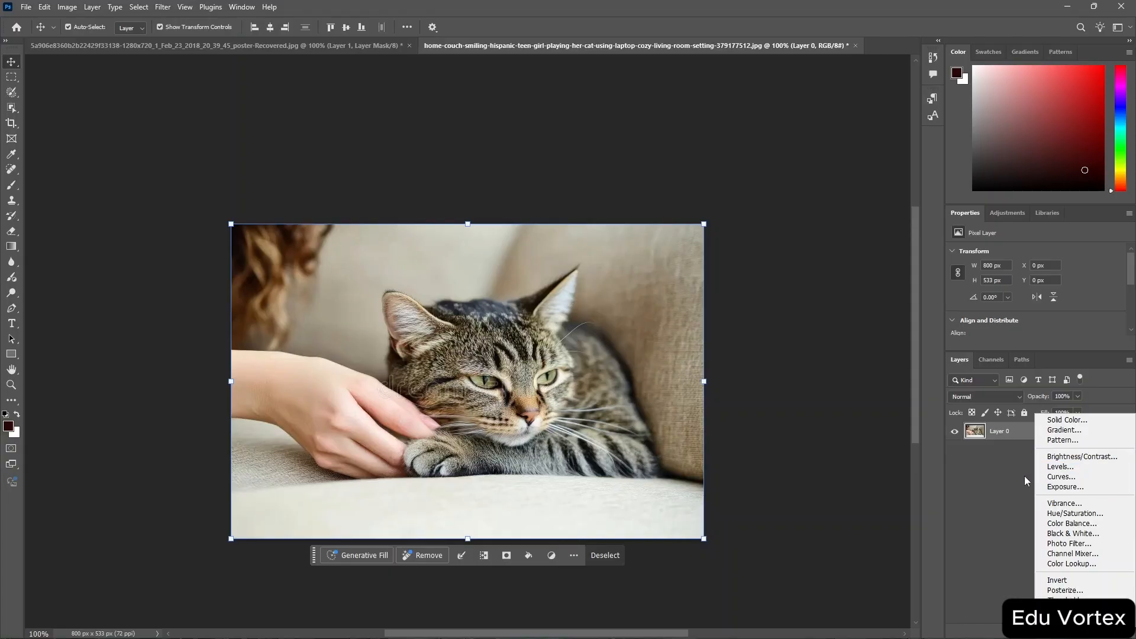
pyautogui.click(1001, 473)
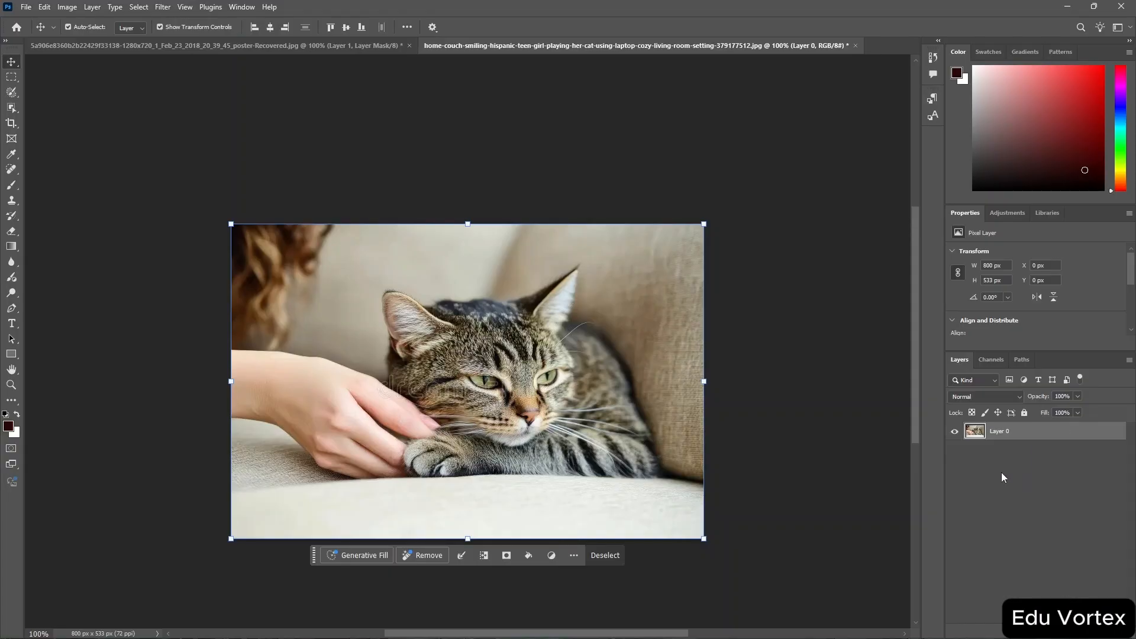
pyautogui.doubleClick(1057, 436)
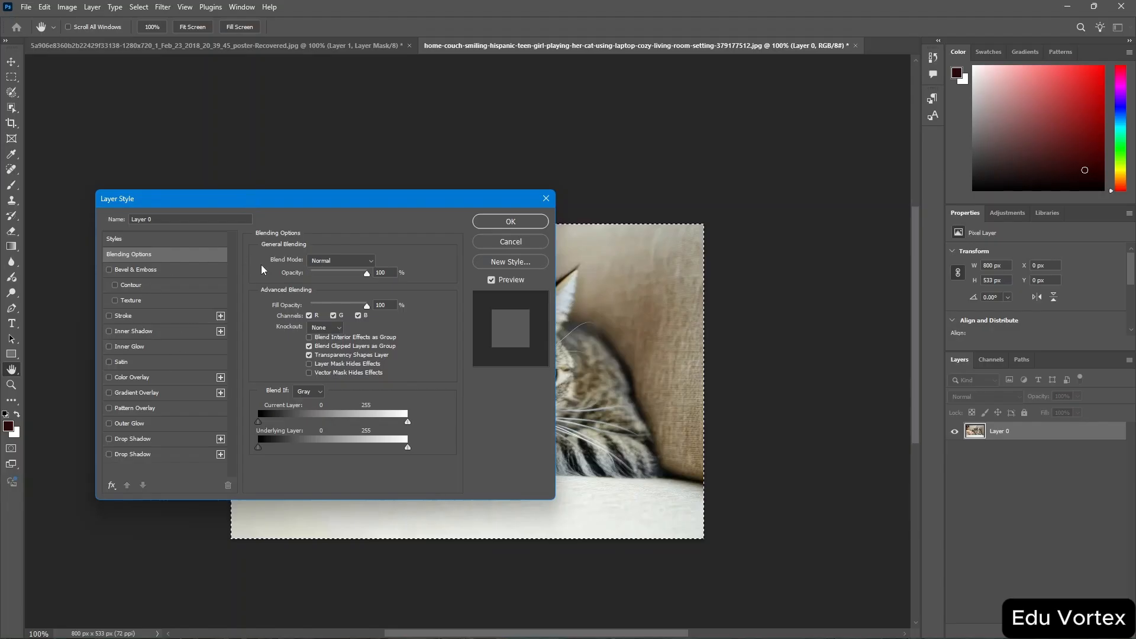
pyautogui.click(547, 200)
pyautogui.press('v')
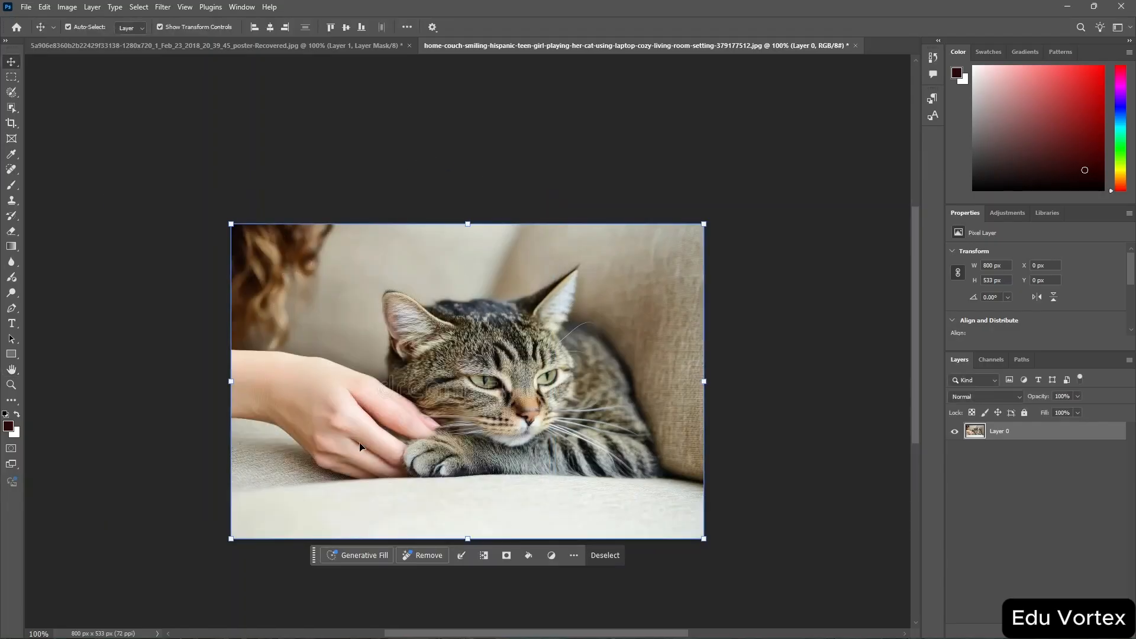
# Draw a rectangle about 109 × 77 px near the girl's hair above the cat and round its corners fully.
pyautogui.click(14, 359)
pyautogui.click(59, 353)
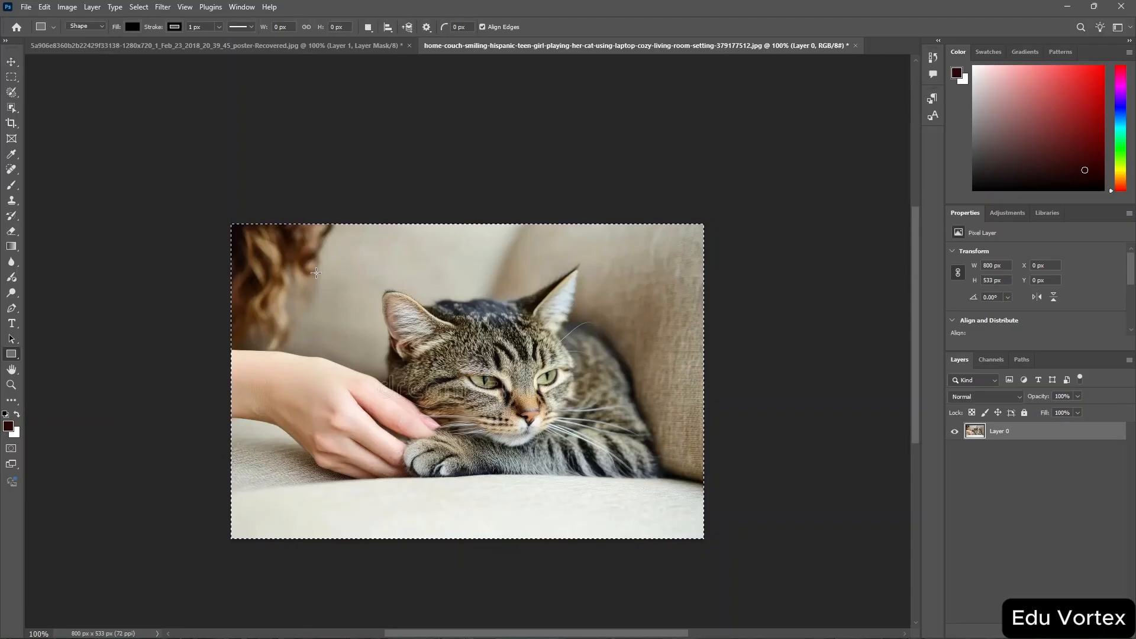
pyautogui.moveTo(315, 272); pyautogui.dragTo(378, 318)
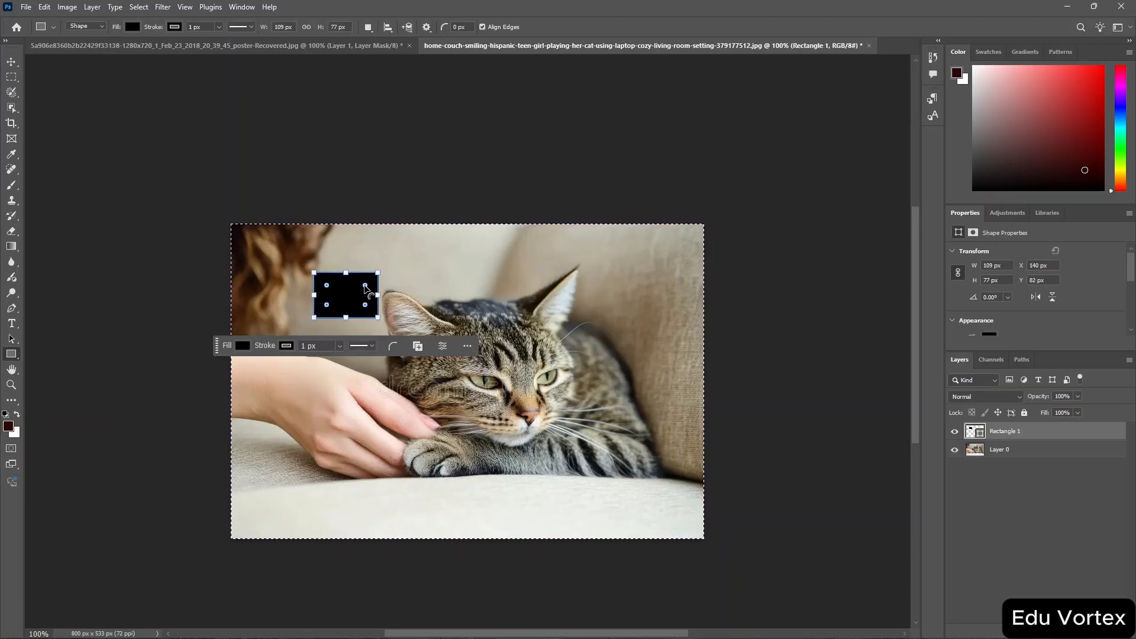
pyautogui.moveTo(368, 284); pyautogui.dragTo(359, 294)
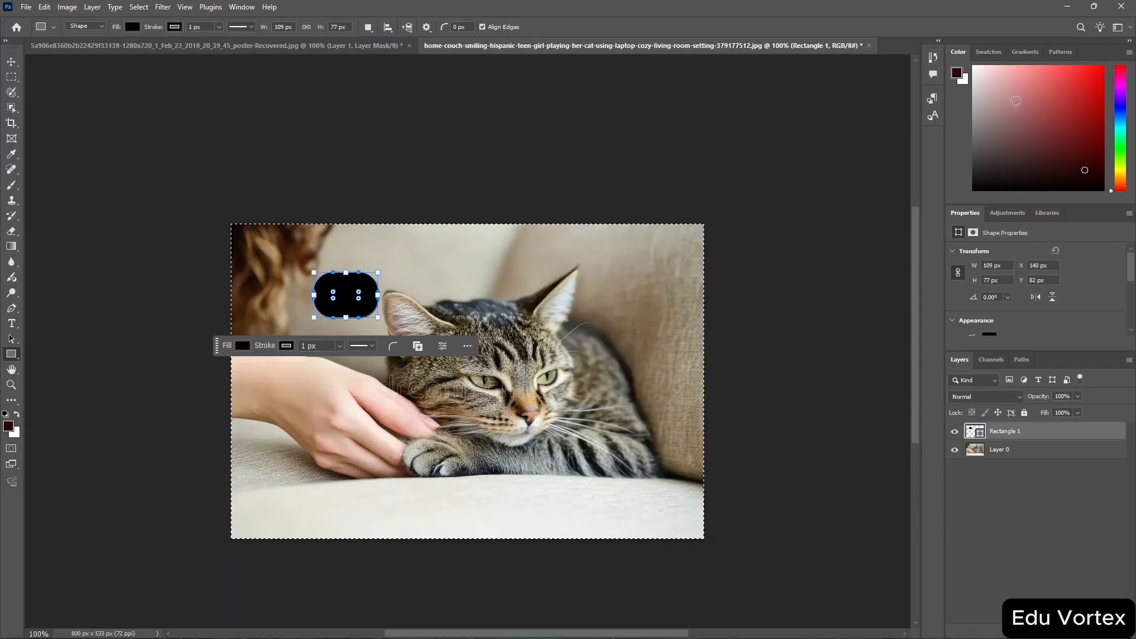
# Fill the rounded rectangle with a light pink from the recently used colors.
pyautogui.moveTo(1016, 97); pyautogui.dragTo(980, 106)
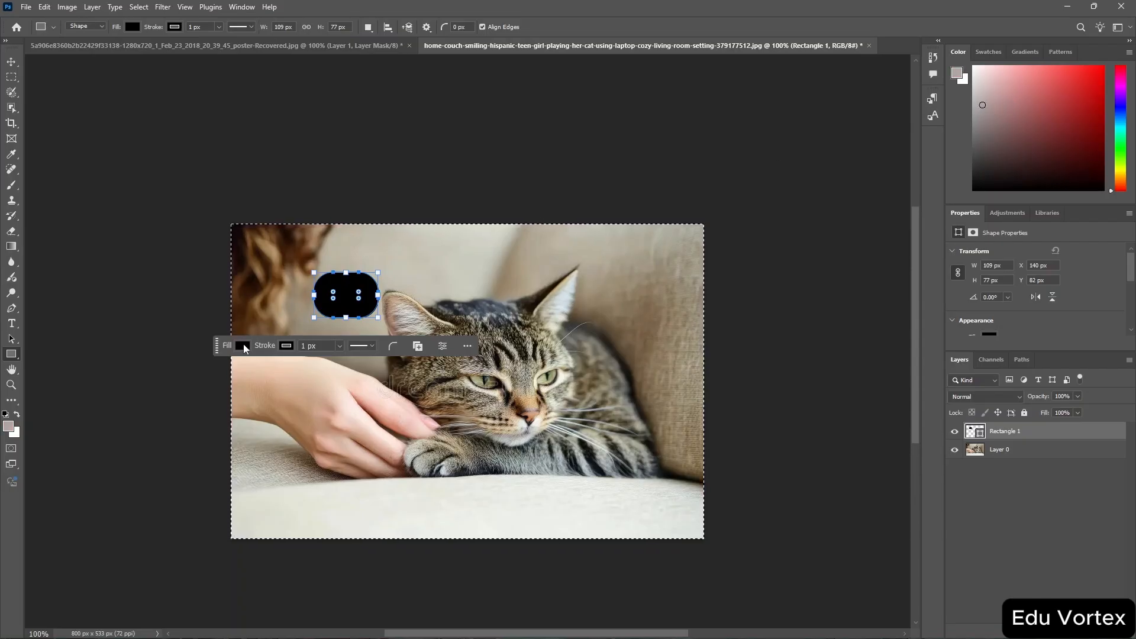
pyautogui.click(243, 345)
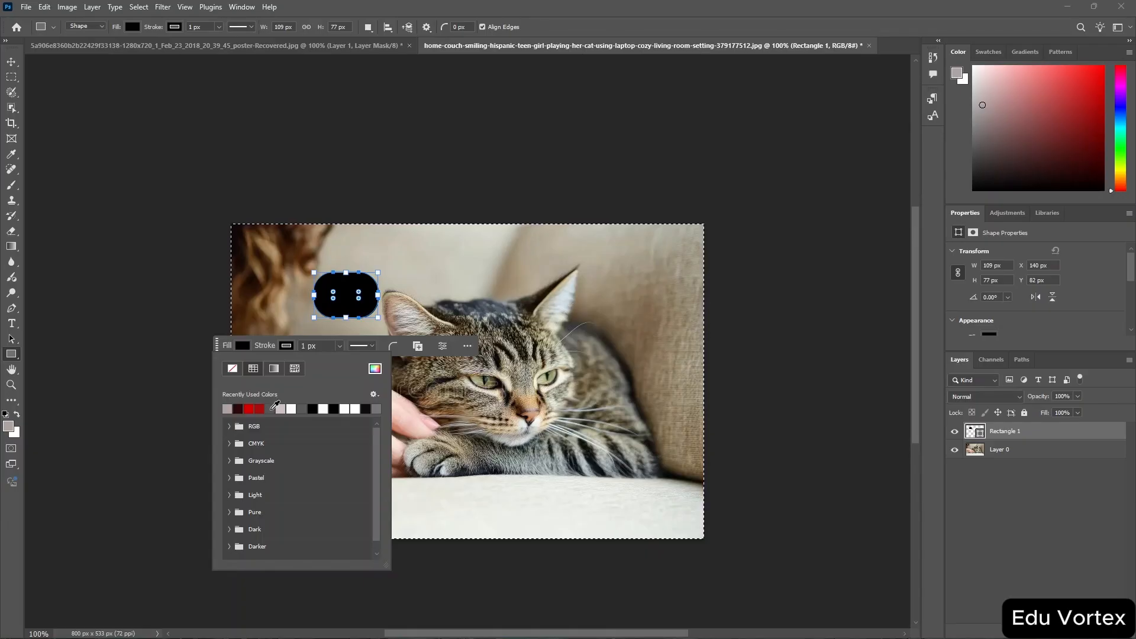
pyautogui.click(282, 408)
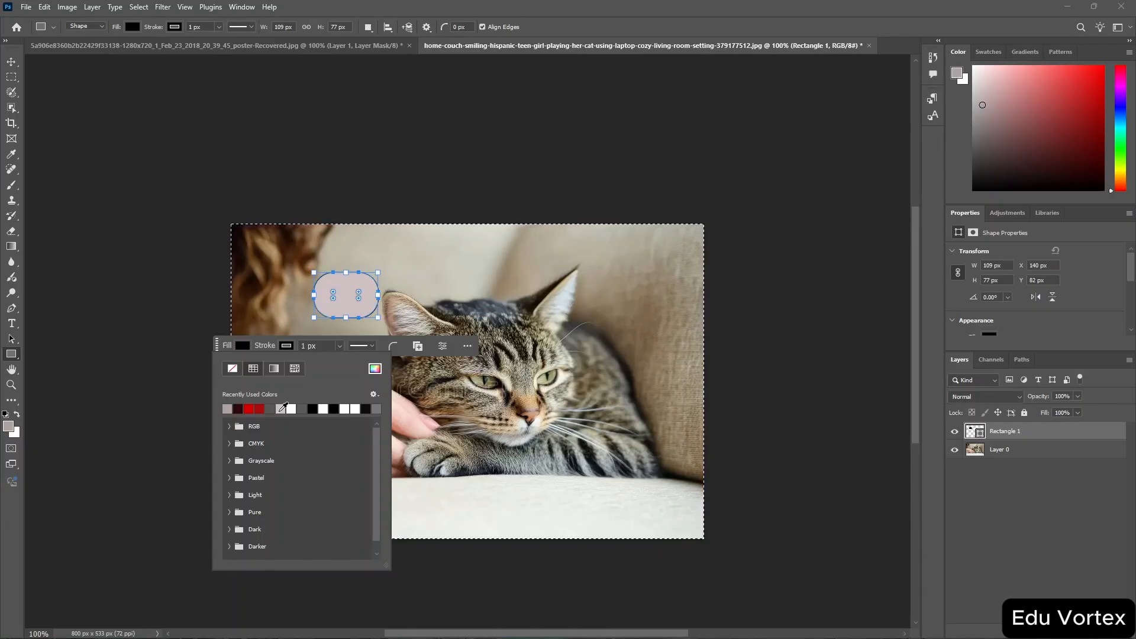
pyautogui.click(593, 259)
pyautogui.click(593, 258)
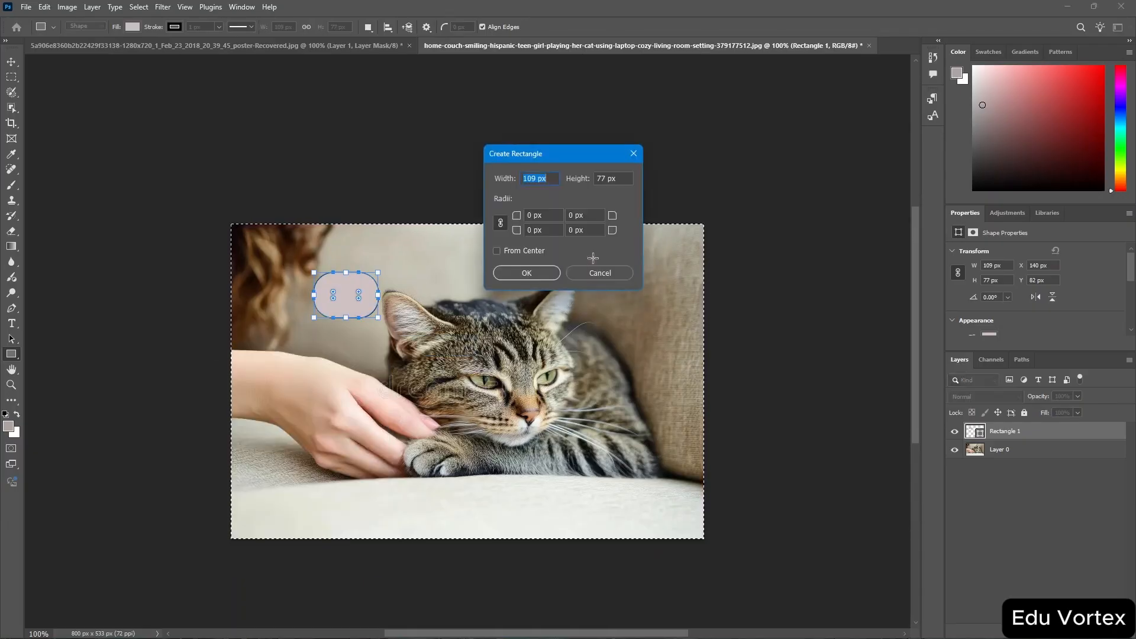
pyautogui.click(587, 271)
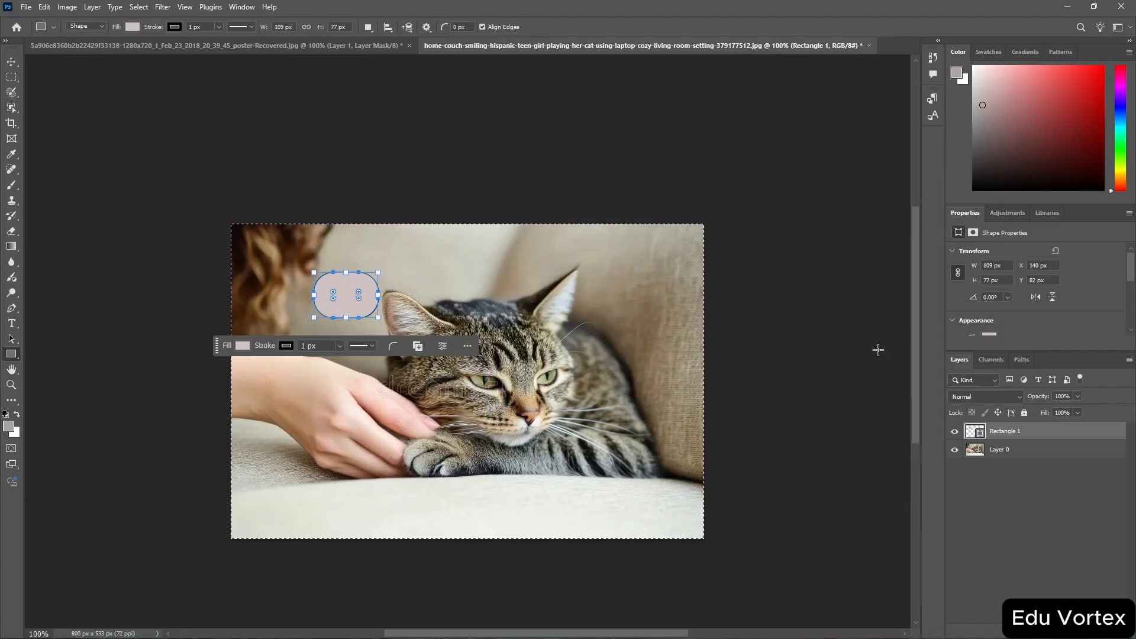
# Add a Drop Shadow layer style to the rounded rectangle.
pyautogui.doubleClick(1077, 432)
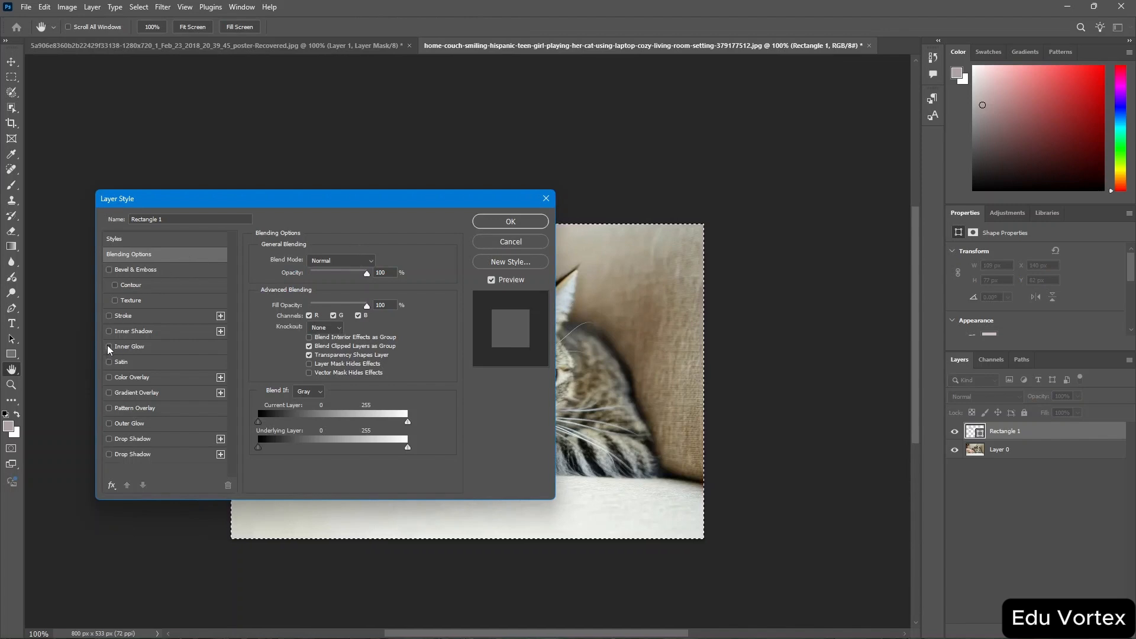
pyautogui.click(109, 439)
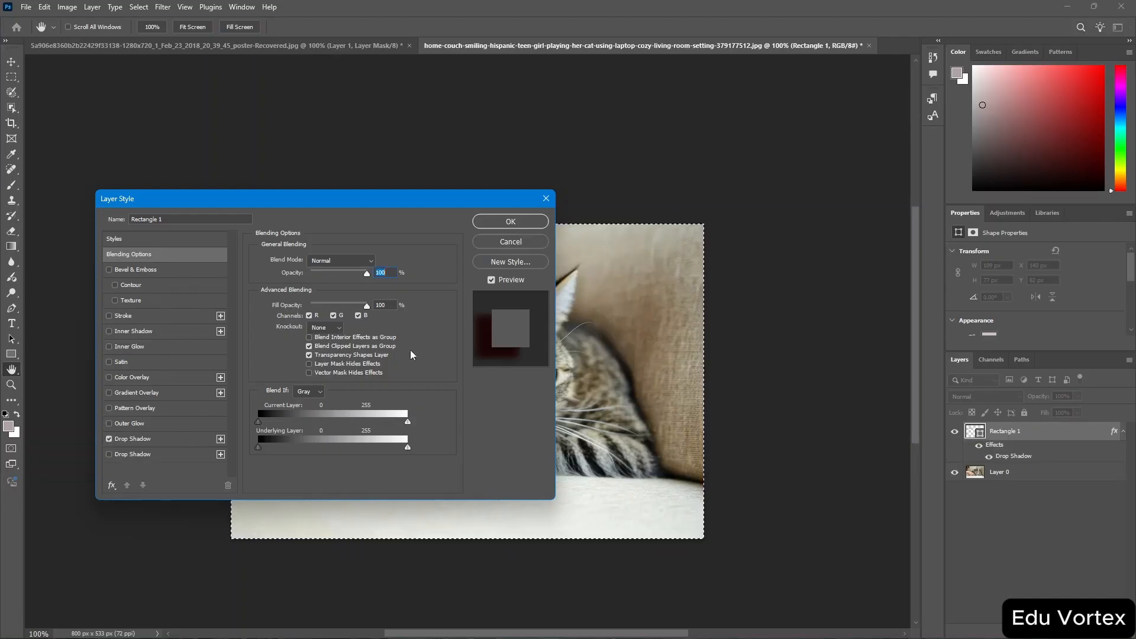
pyautogui.click(511, 222)
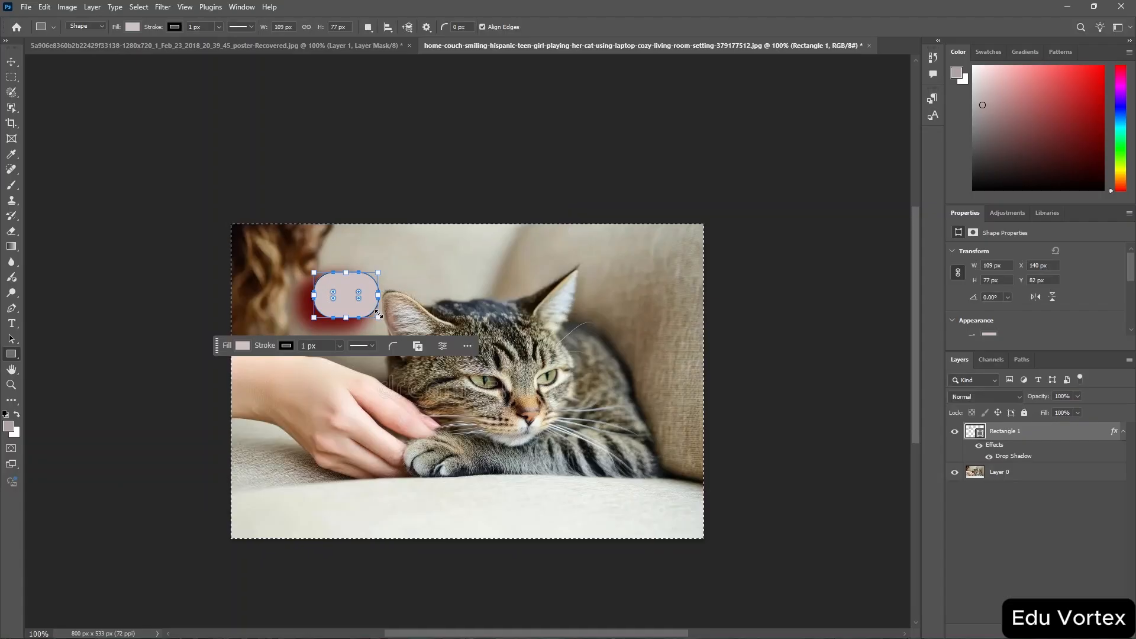
# Add an Outer Glow layer style to the rounded rectangle.
pyautogui.hotkey('ctrl', '-')
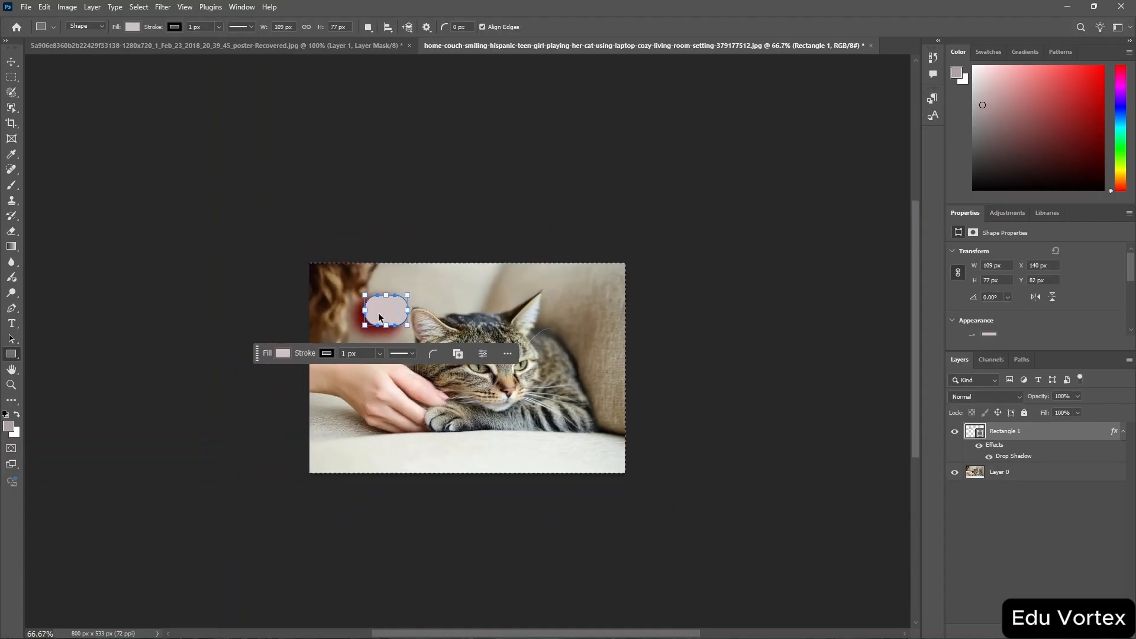
pyautogui.hotkey('ctrl', '+')
pyautogui.hotkey('ctrl', '+')
pyautogui.hotkey('ctrl', '+')
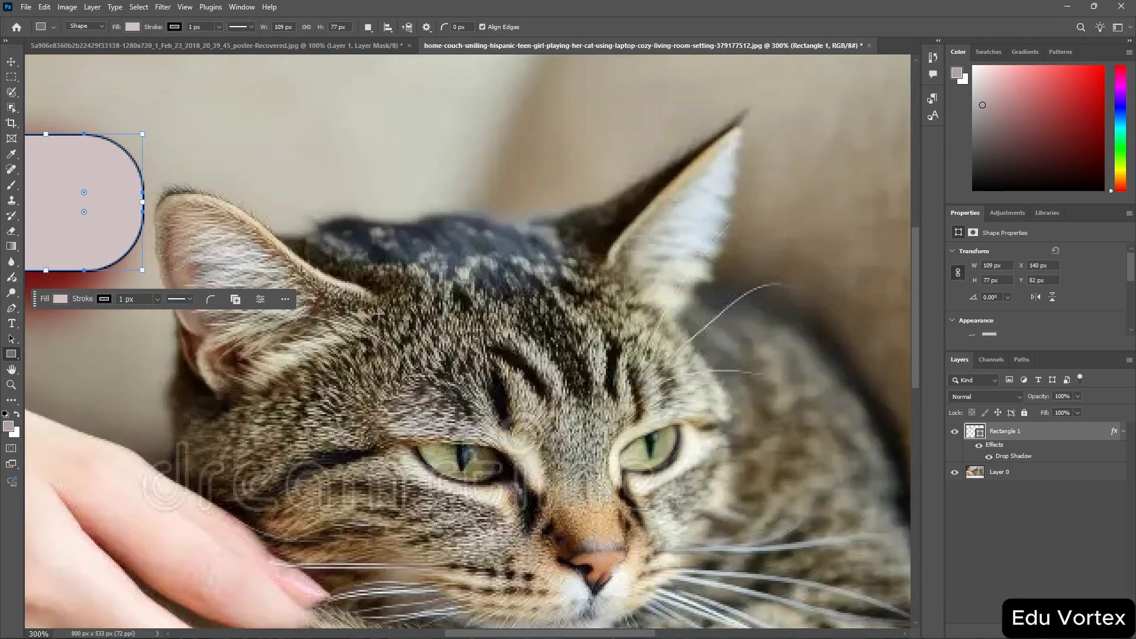
pyautogui.hscroll(-5, 379, 314)
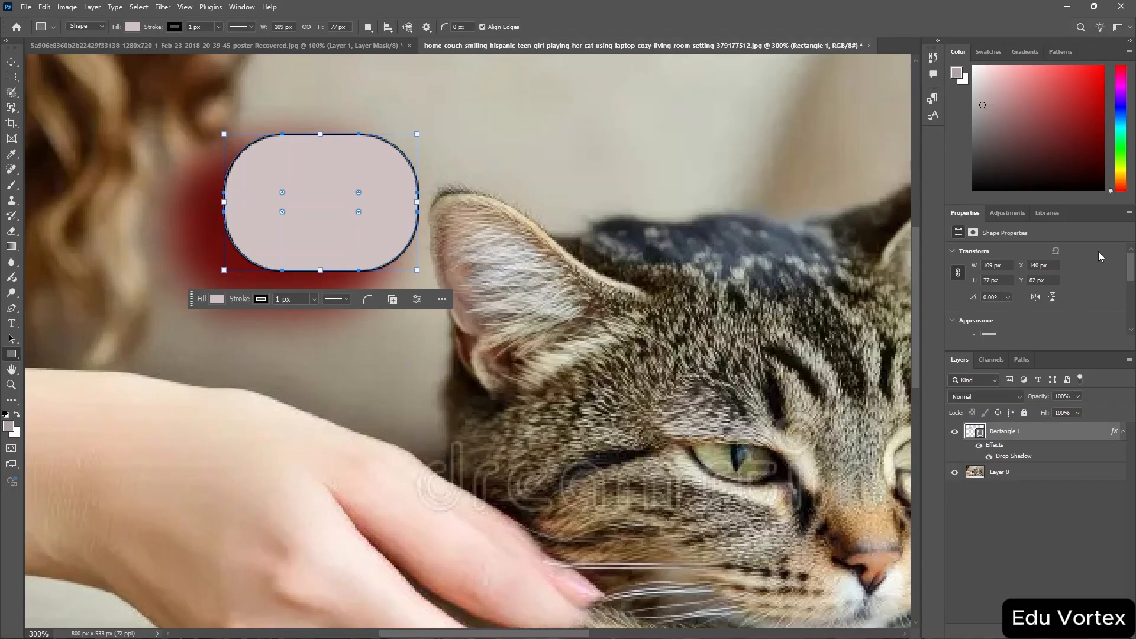
pyautogui.doubleClick(1115, 433)
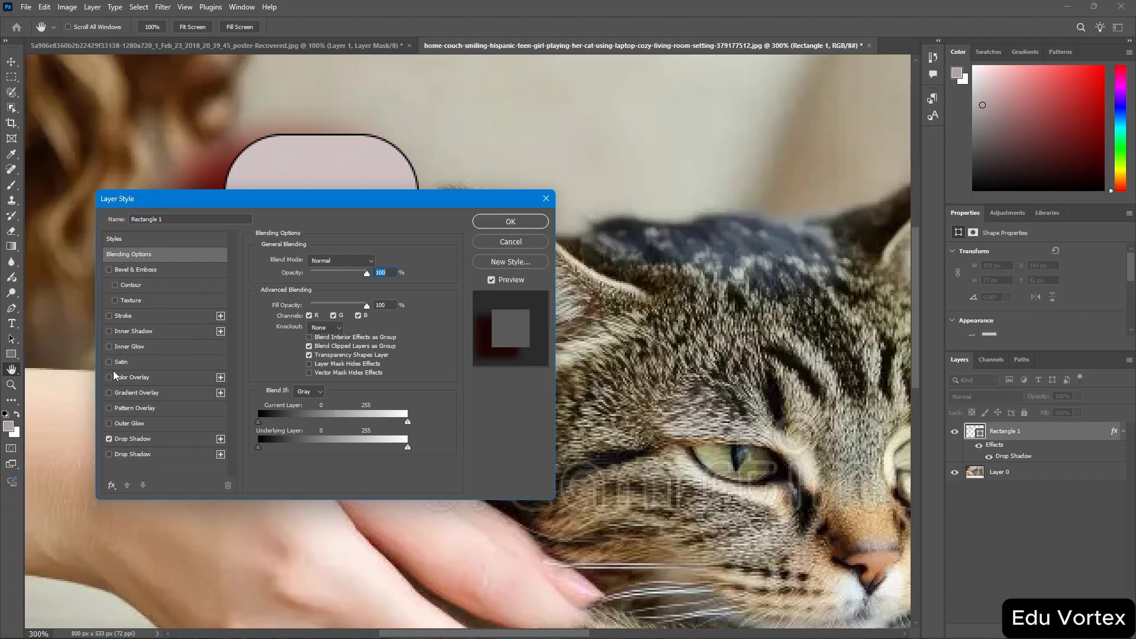
pyautogui.click(109, 424)
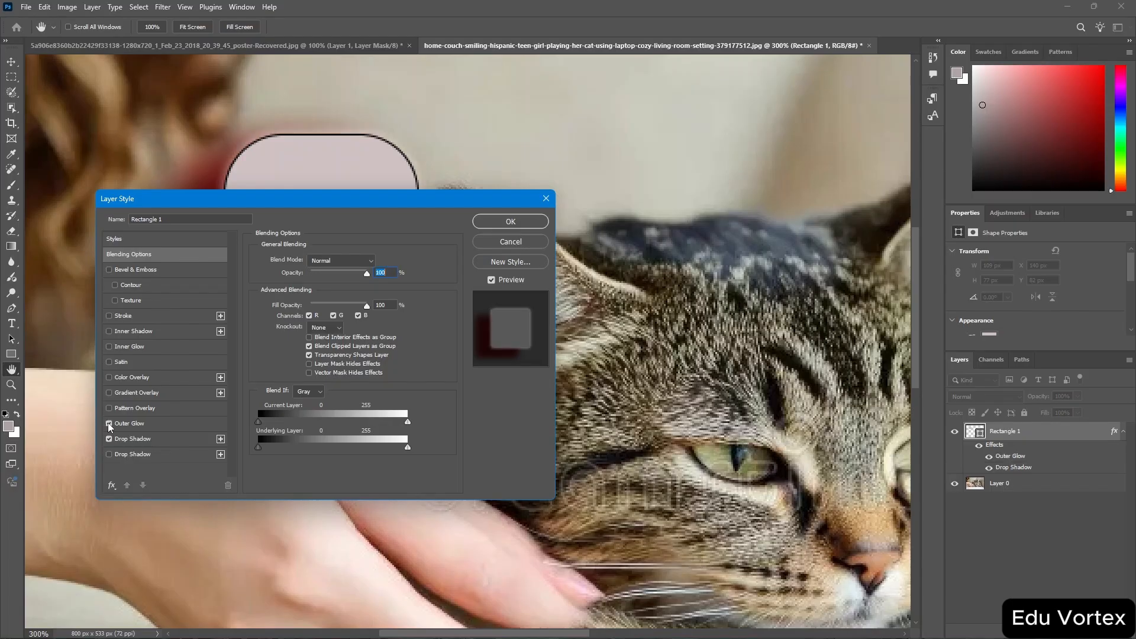
pyautogui.click(535, 224)
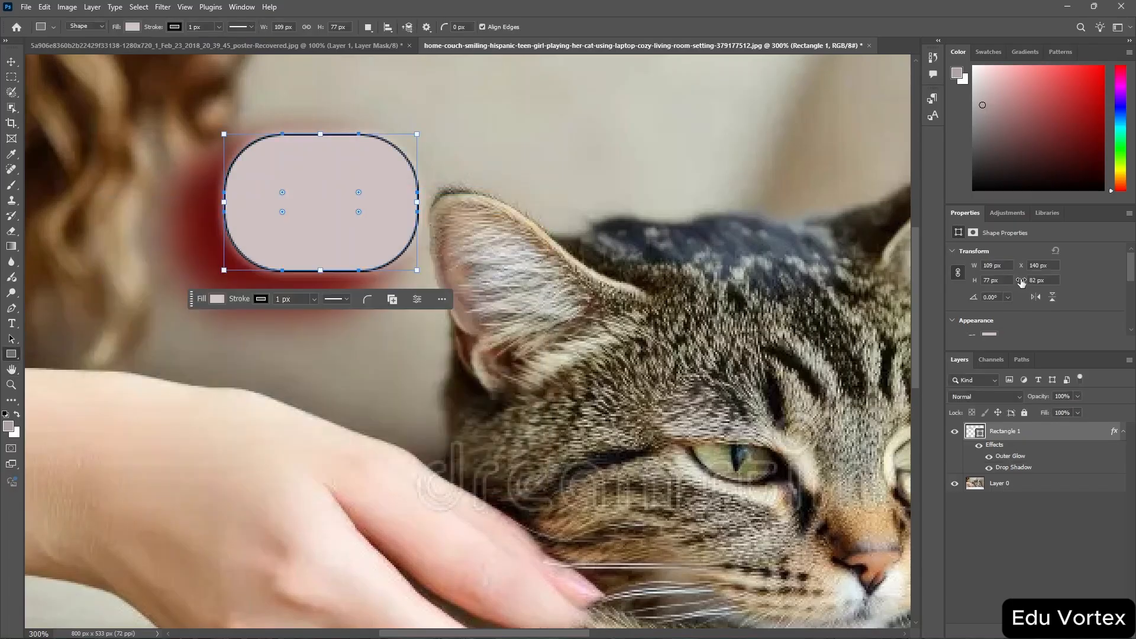
# Review the rectangle's appearance and corner radius properties.
pyautogui.scroll(-2, 1022, 283)
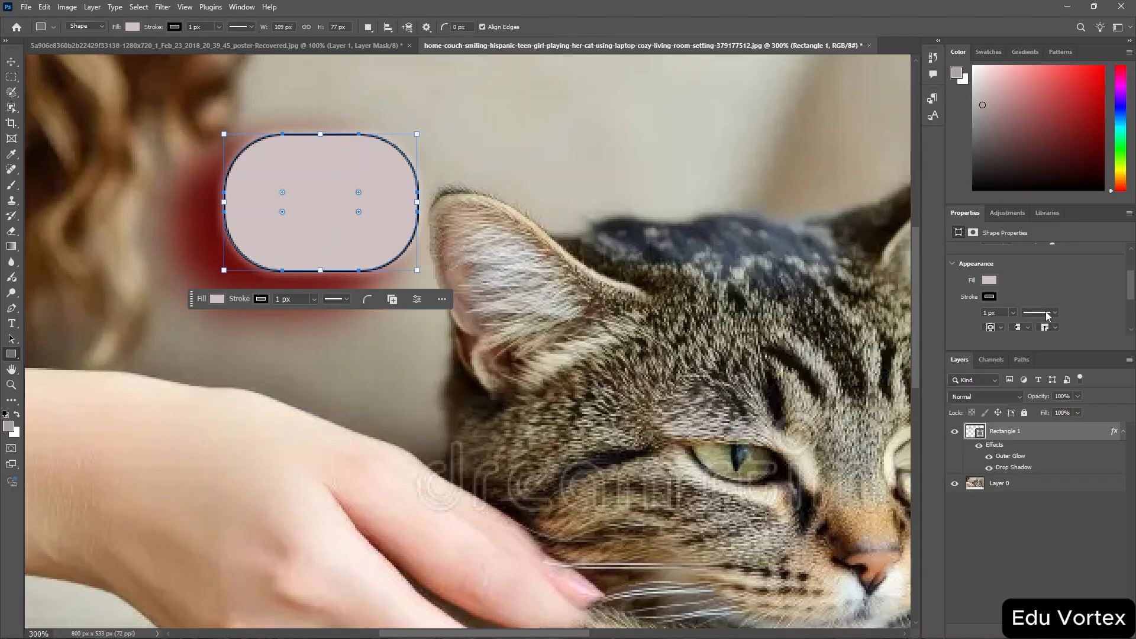
pyautogui.scroll(-3, 1071, 297)
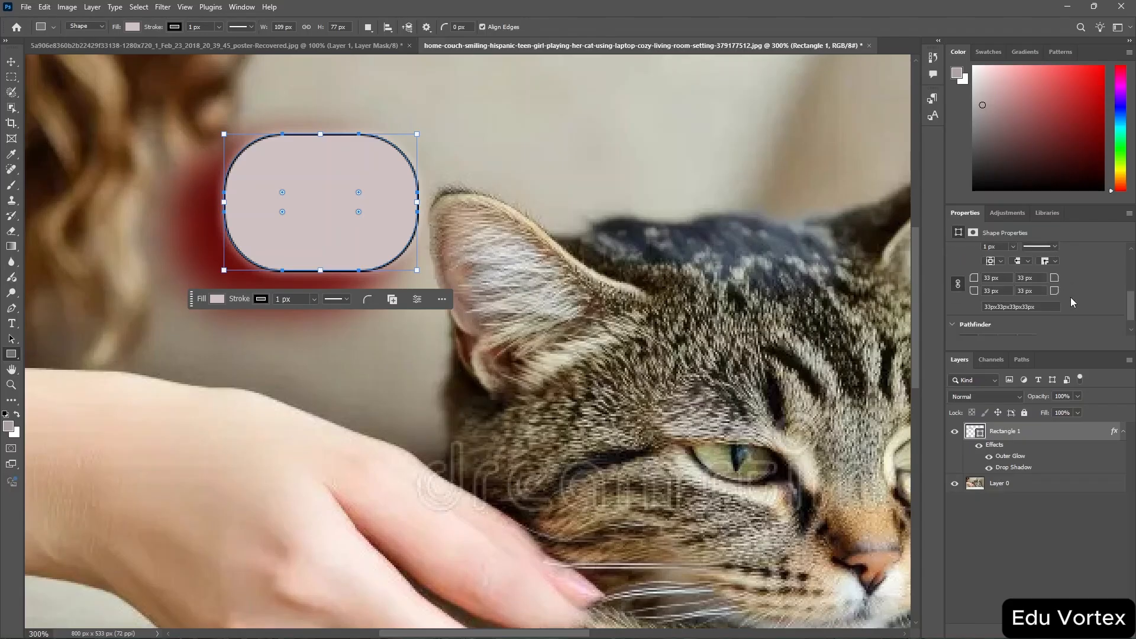
pyautogui.scroll(-1, 1070, 297)
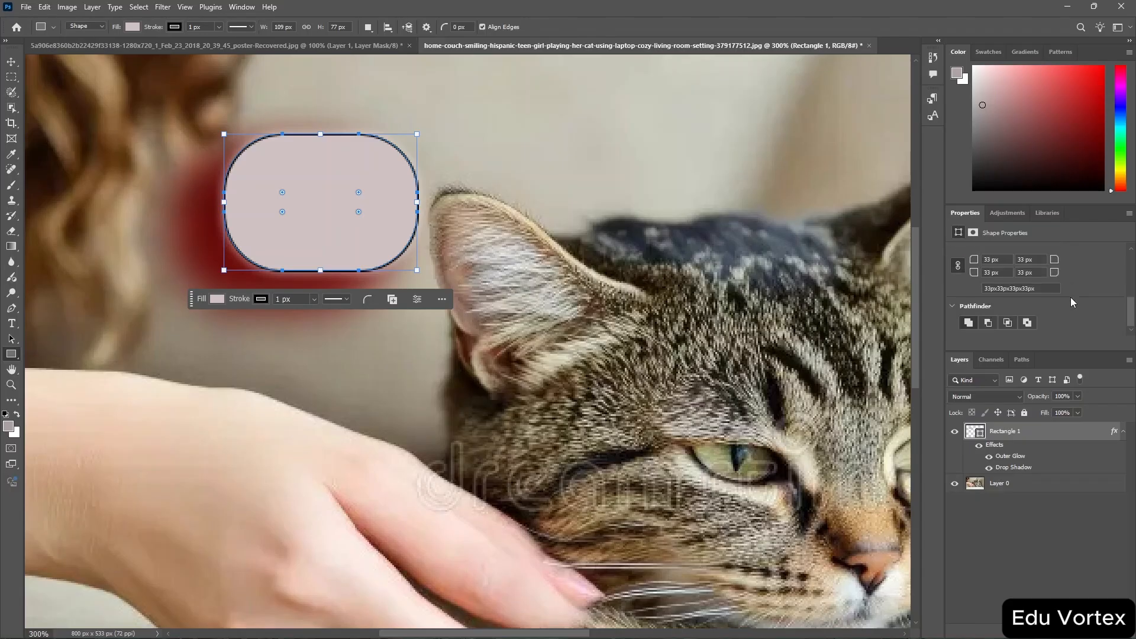
pyautogui.click(289, 93)
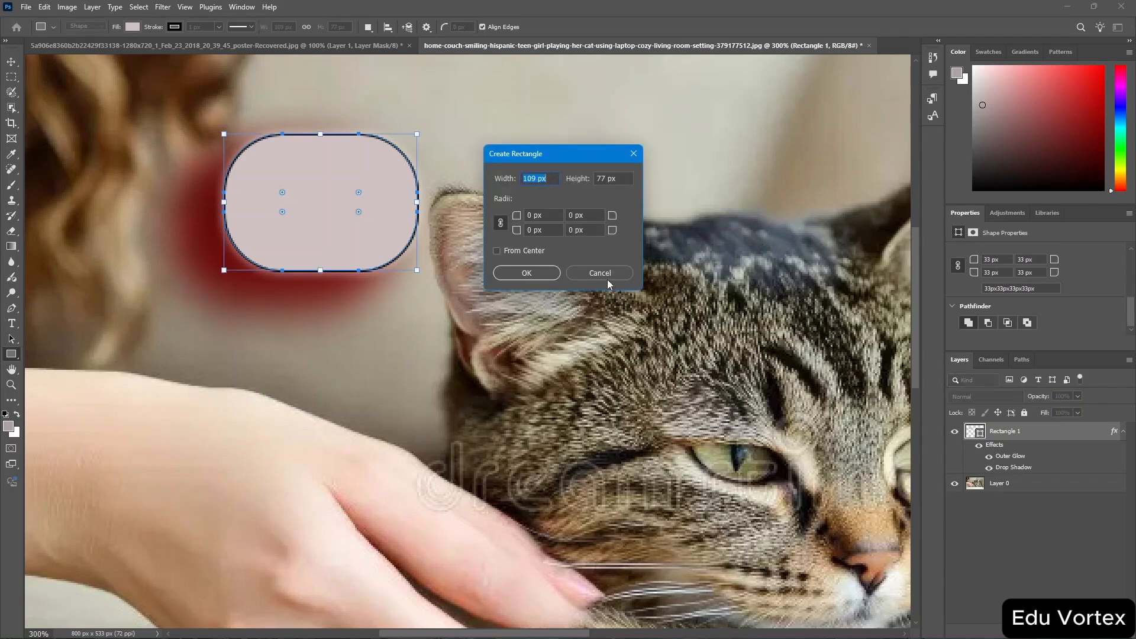
pyautogui.click(601, 274)
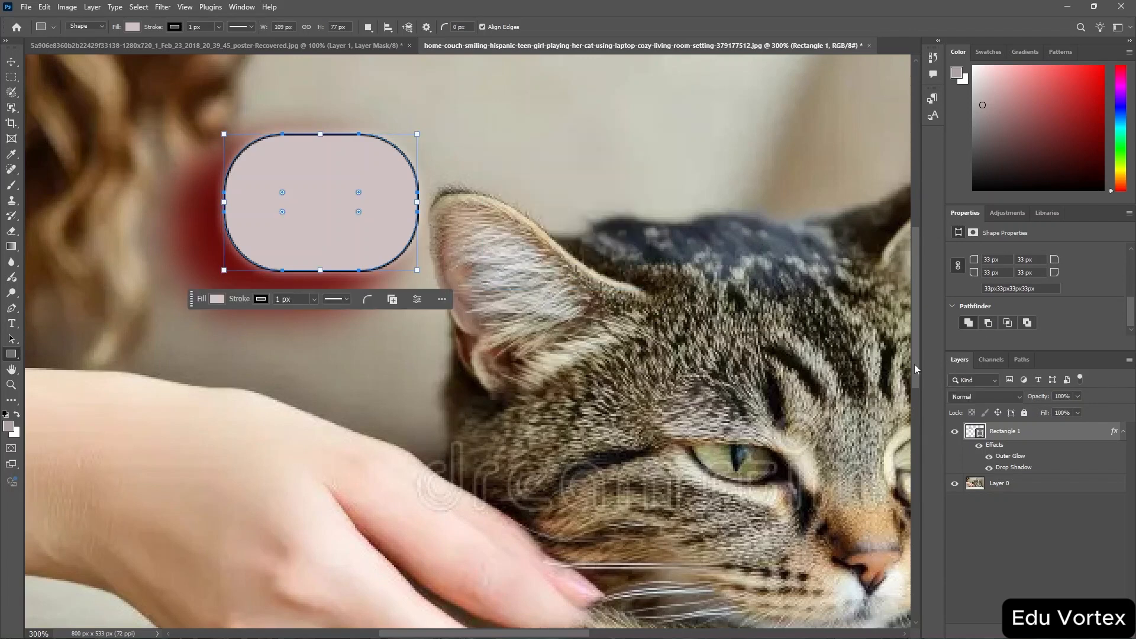
# Apply Liquify to the rectangle, converting it to a smart object, and push out a speech-bubble tail toward the cat's ear.
pyautogui.click(161, 7)
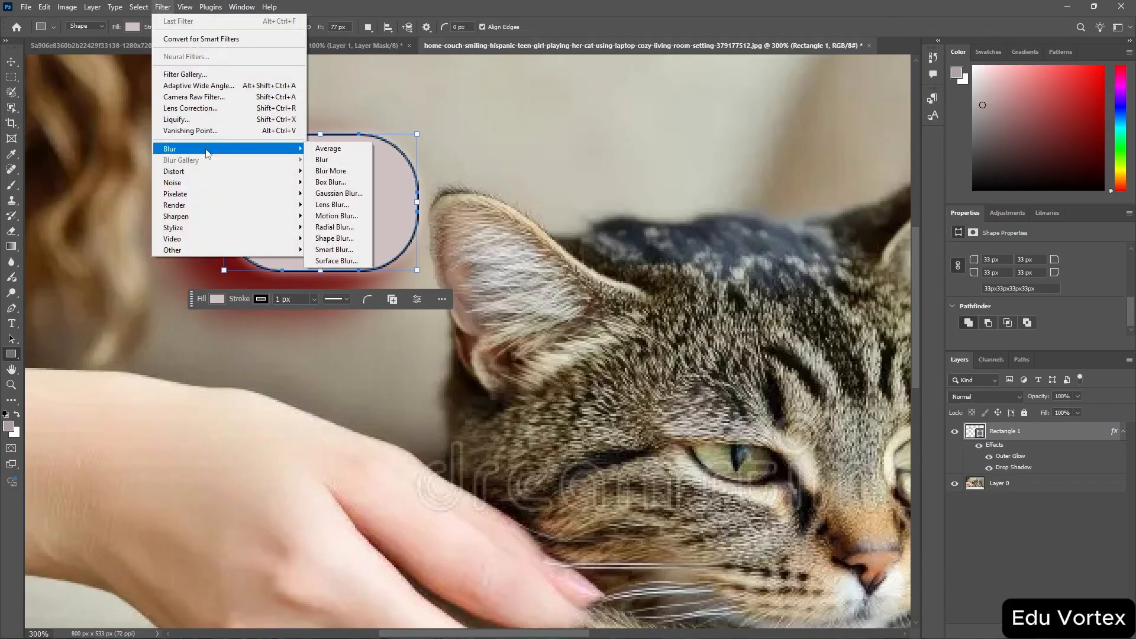
pyautogui.click(284, 120)
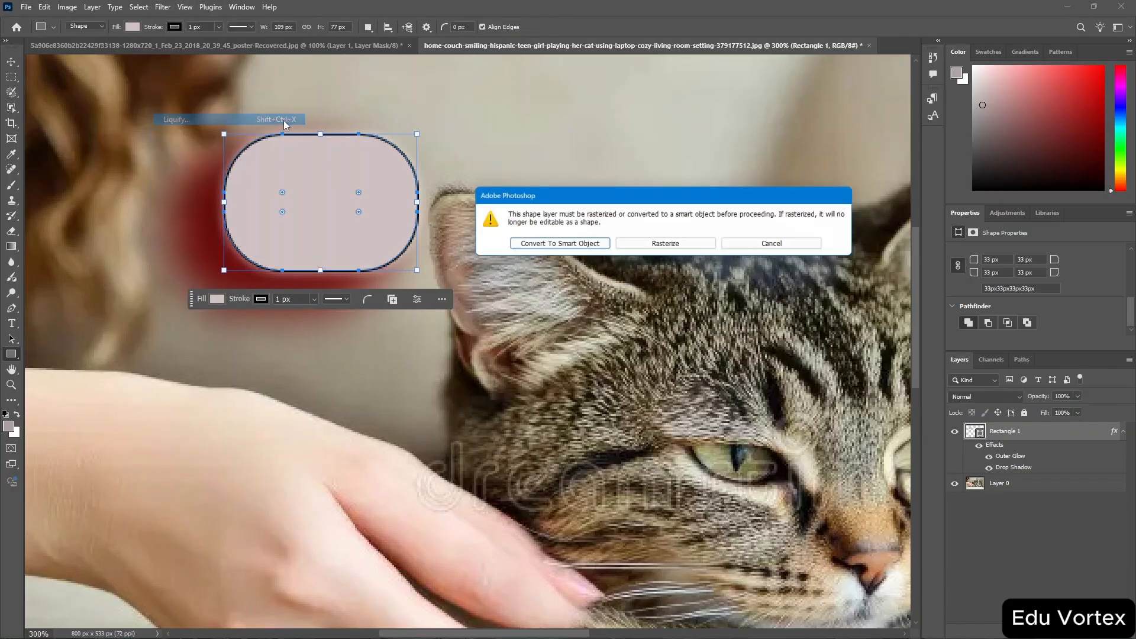
pyautogui.click(591, 245)
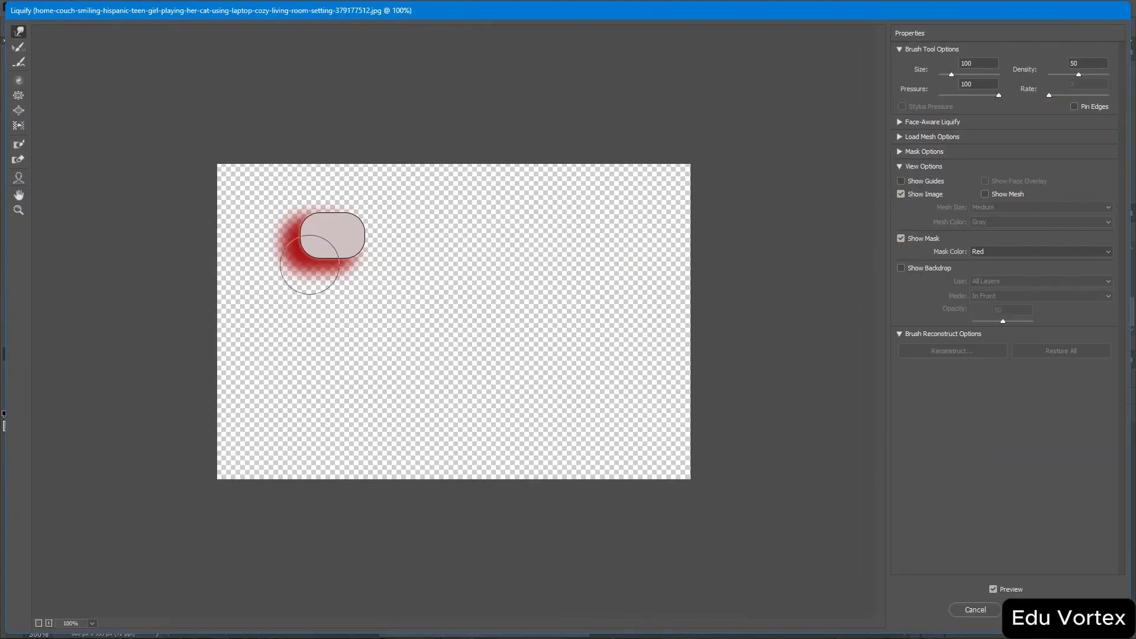
pyautogui.moveTo(309, 261)
pyautogui.mouseDown()
pyautogui.moveTo(361, 267)
pyautogui.moveTo(357, 243)
pyautogui.mouseUp()
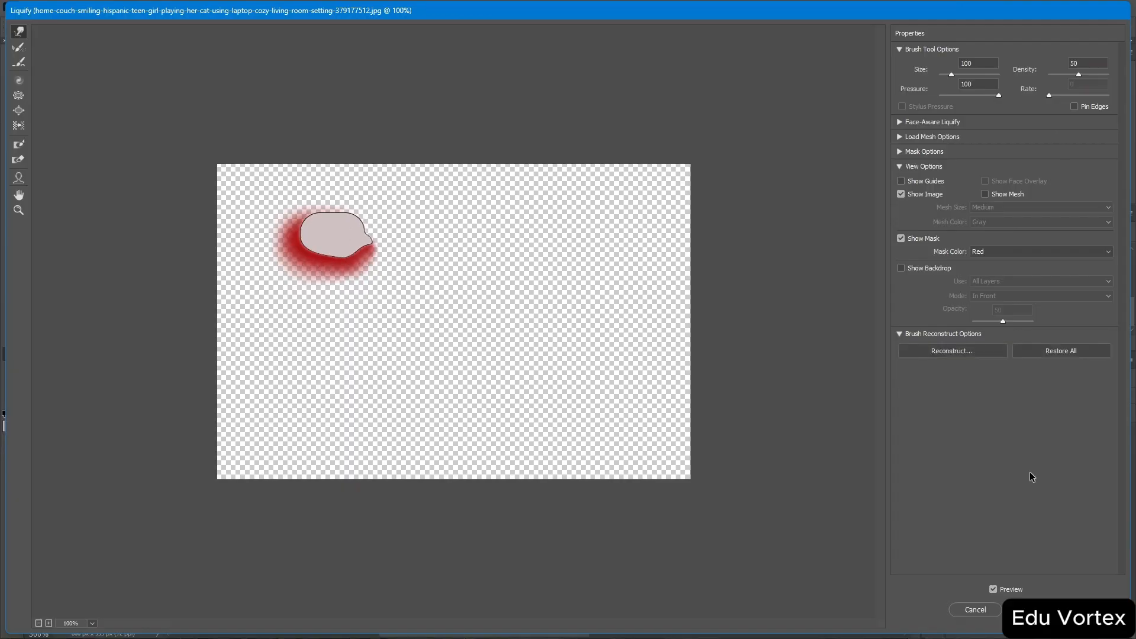
pyautogui.click(1040, 610)
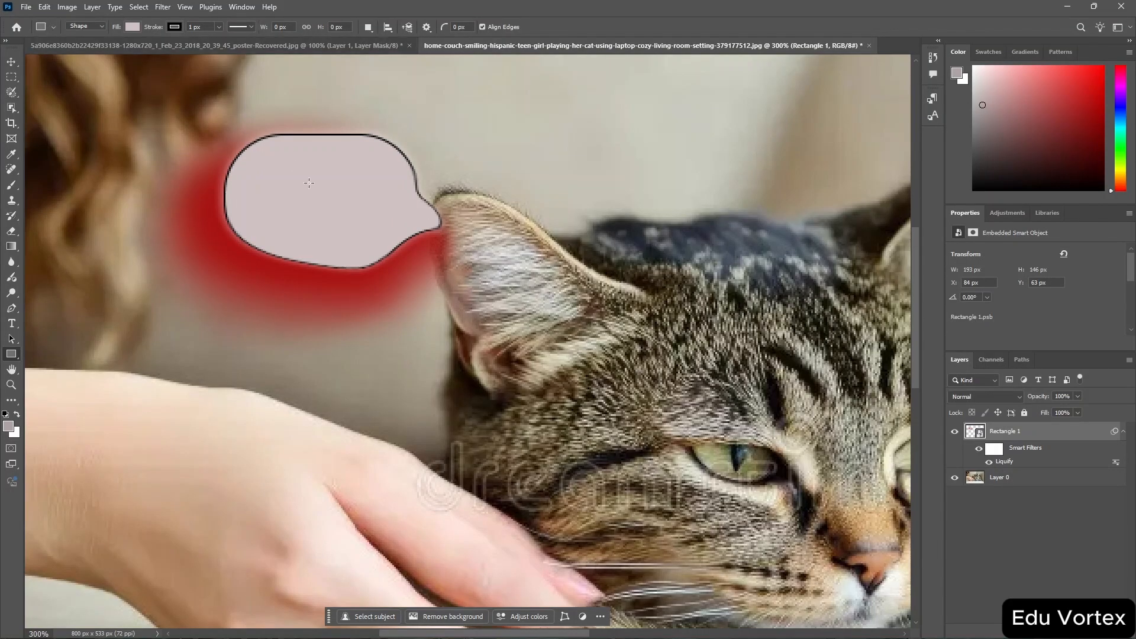
# Try the Pixelate Crystallize filter with cell size 10 on the speech bubble, then cancel it.
pyautogui.click(166, 7)
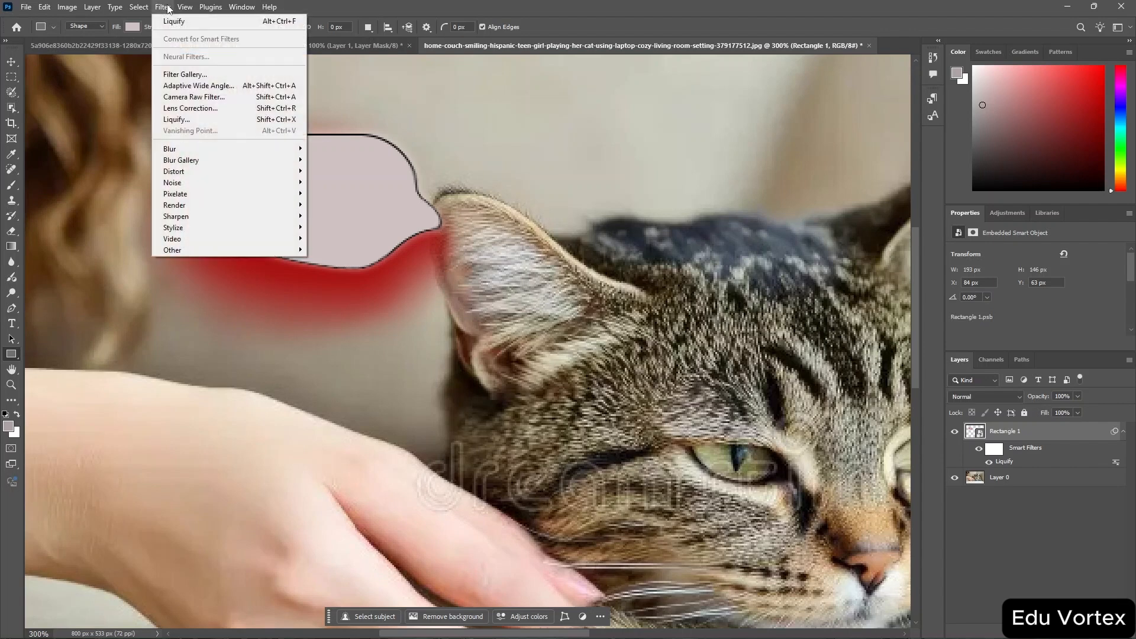
pyautogui.moveTo(288, 186)
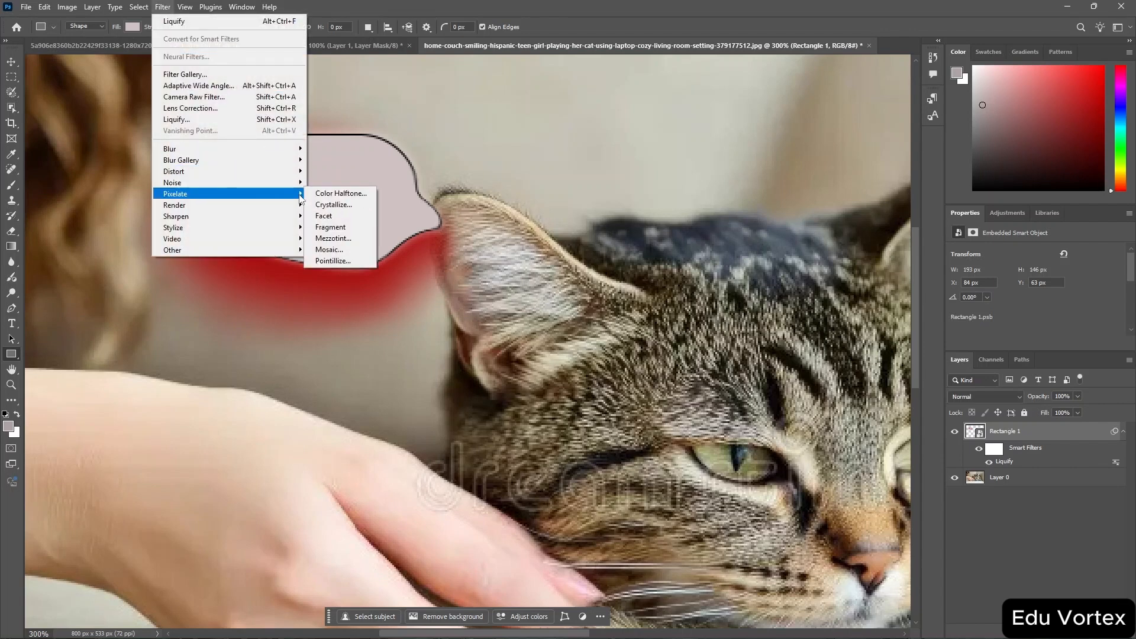
pyautogui.click(359, 207)
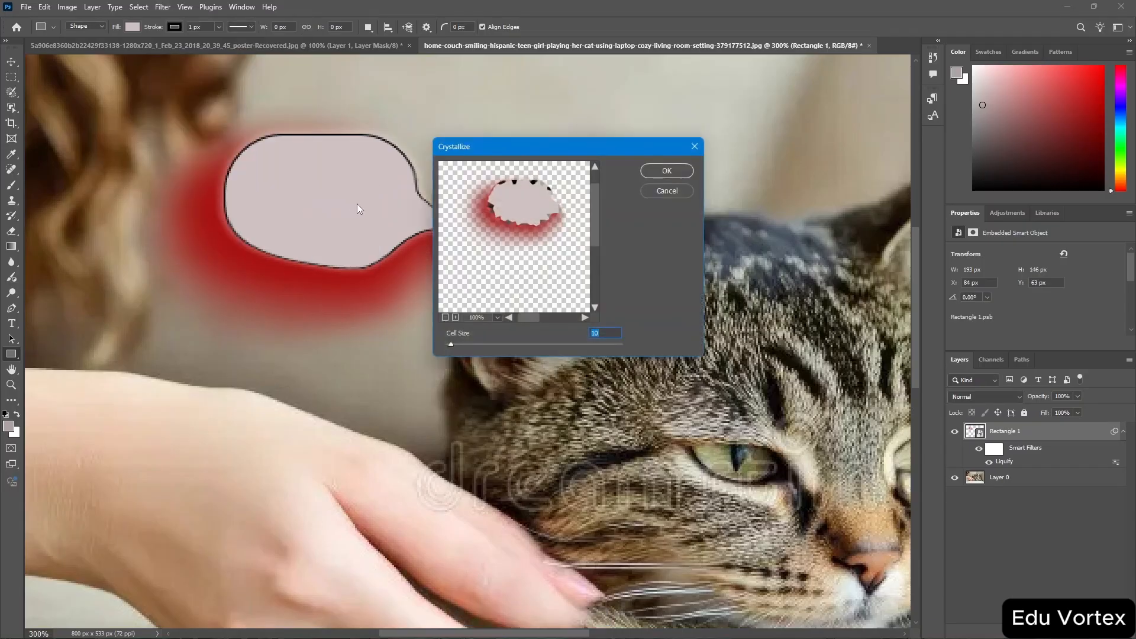
pyautogui.click(668, 190)
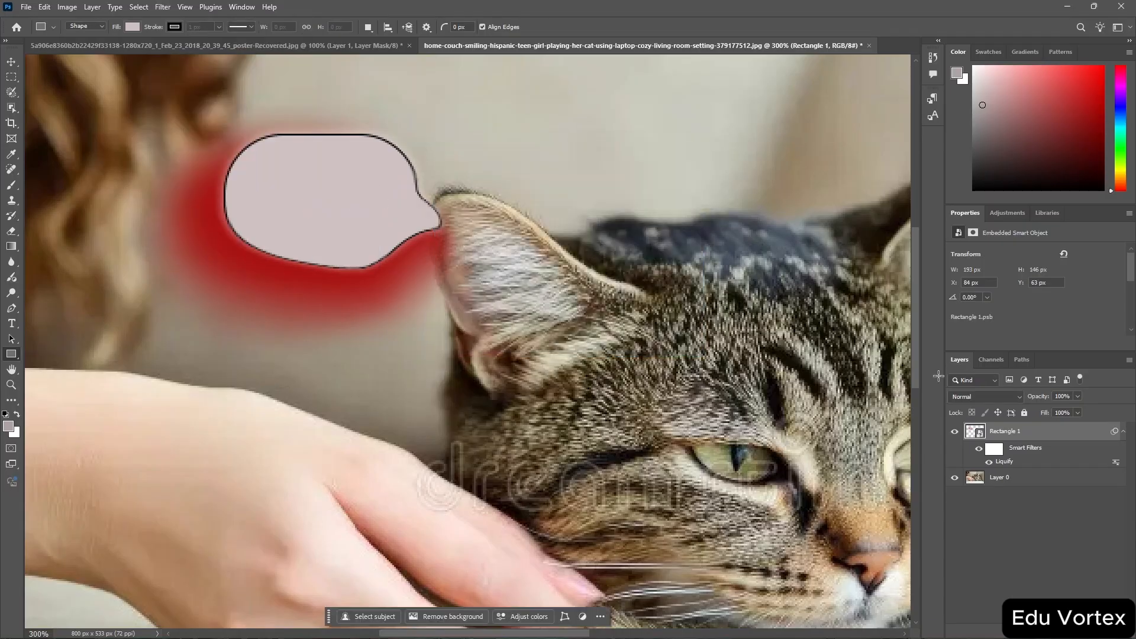
# Select the background photo layer and apply the Sharpen filter to it.
pyautogui.click(1008, 478)
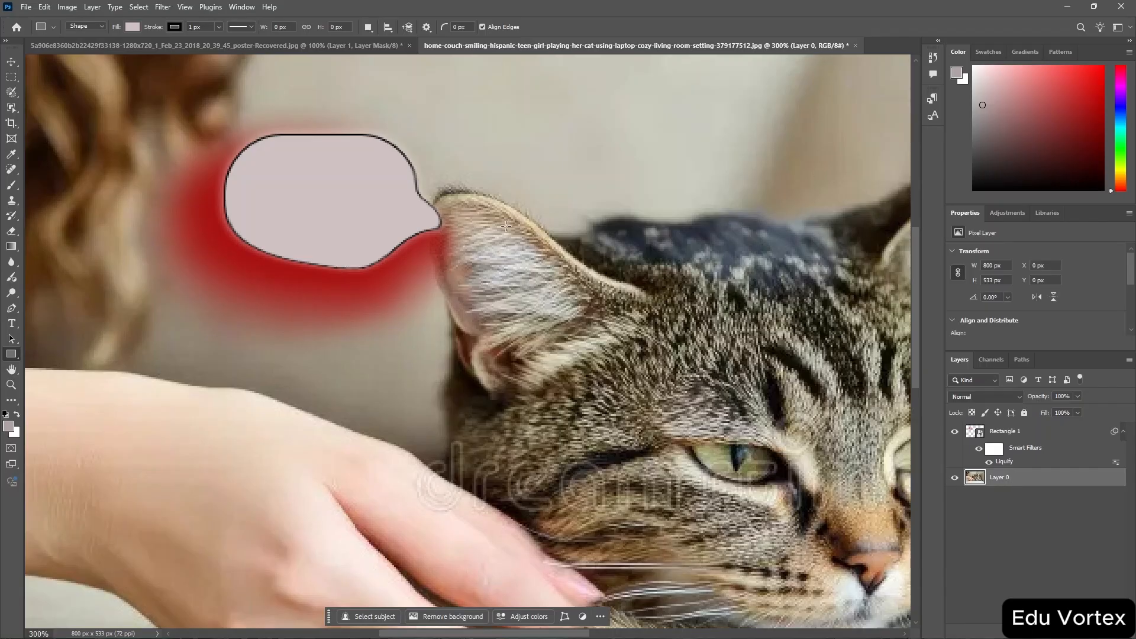
pyautogui.click(156, 7)
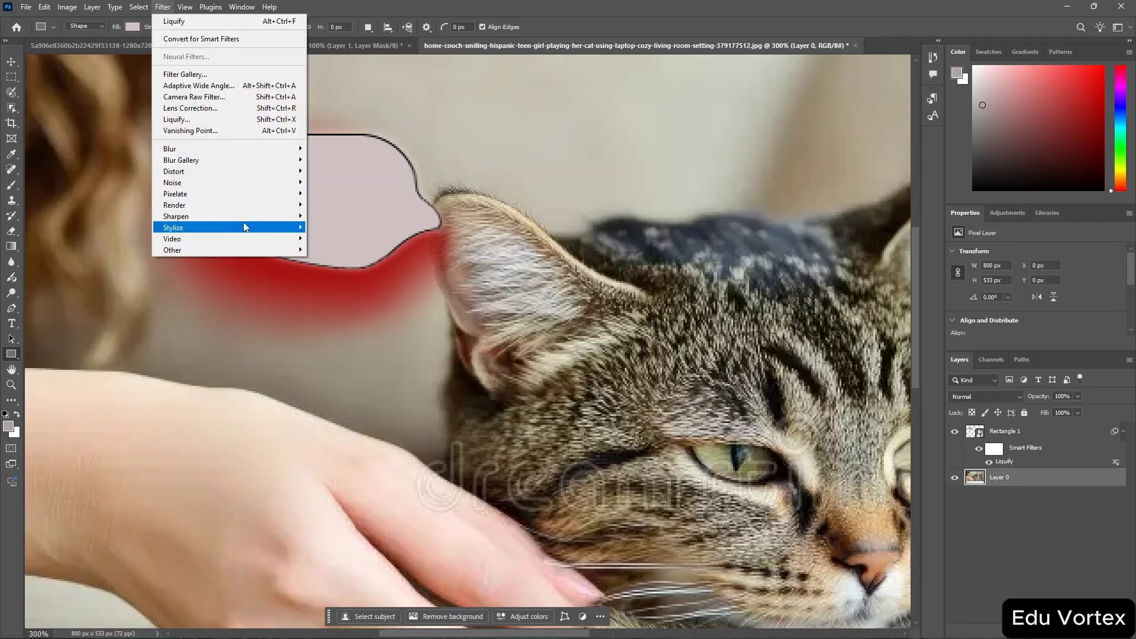
pyautogui.moveTo(257, 217)
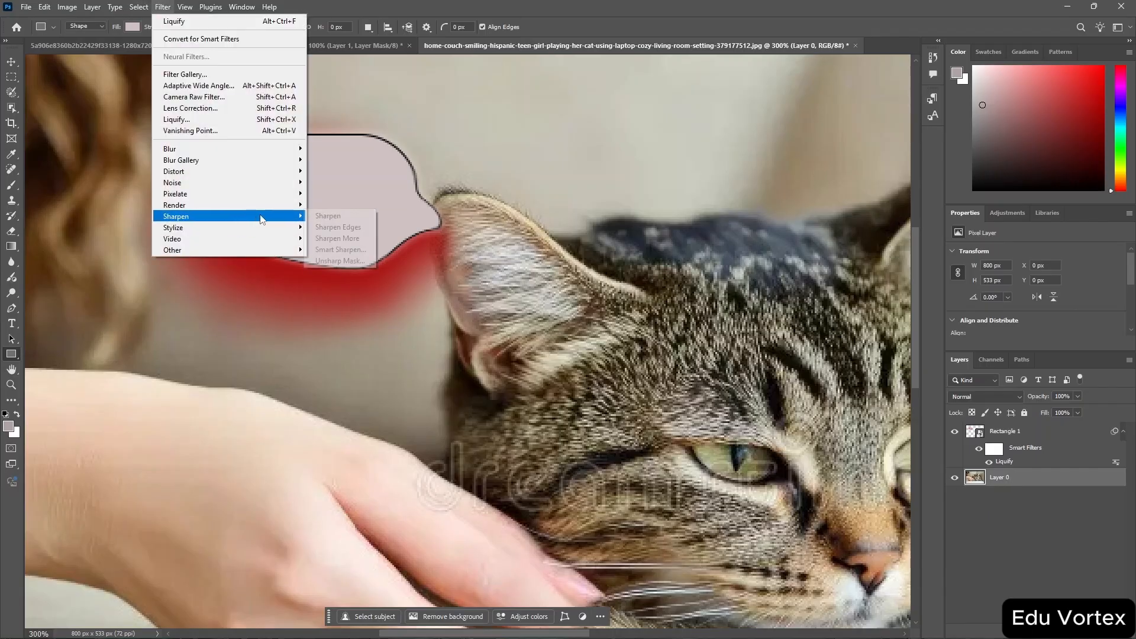
pyautogui.click(362, 219)
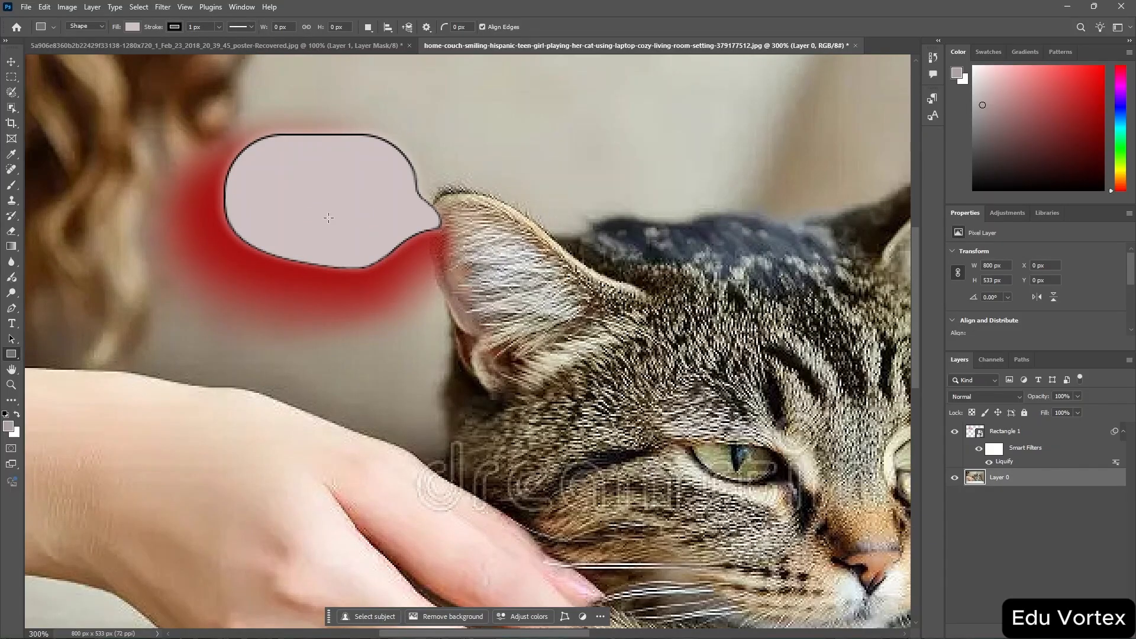
# Try the Pixelate Color Halftone filter with max radius 8 on the photo, then undo it.
pyautogui.click(163, 7)
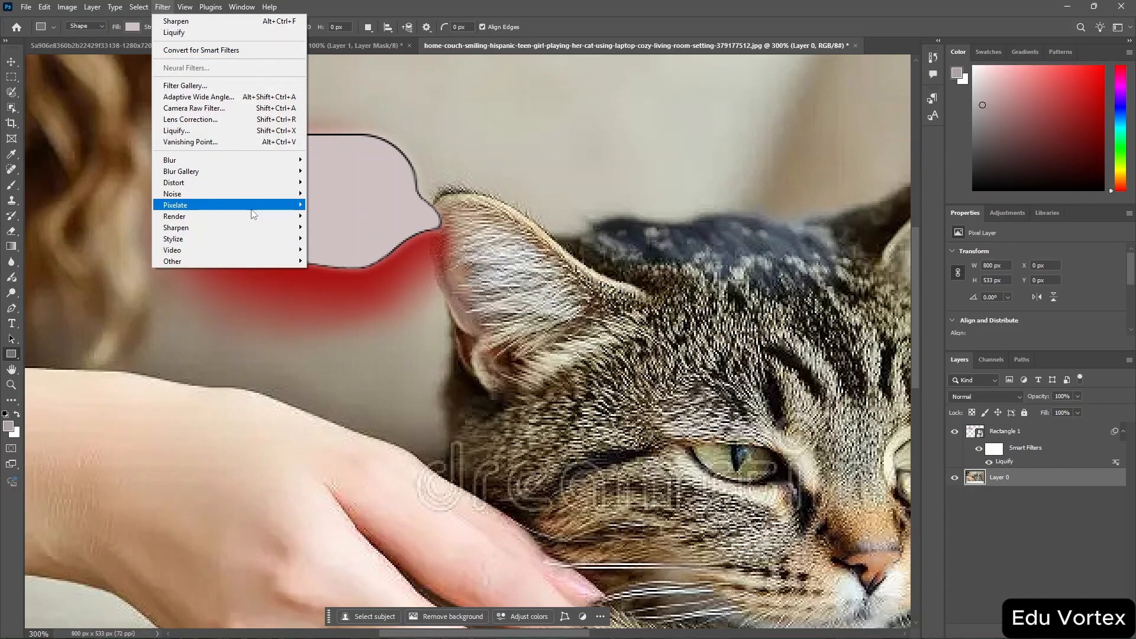
pyautogui.moveTo(290, 205)
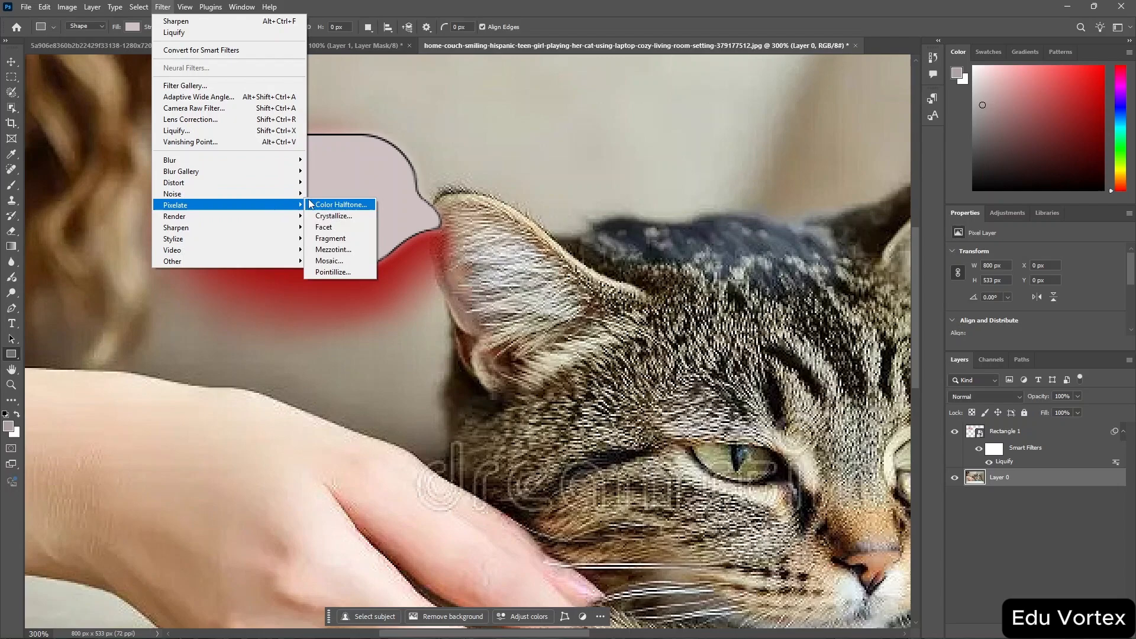
pyautogui.click(350, 205)
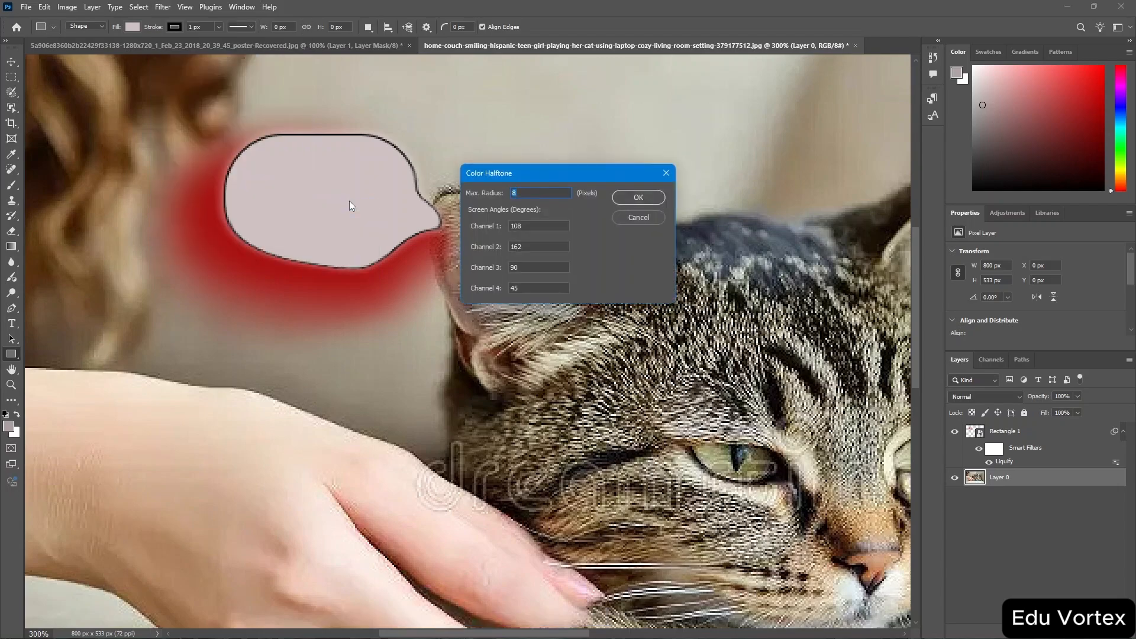
pyautogui.click(633, 200)
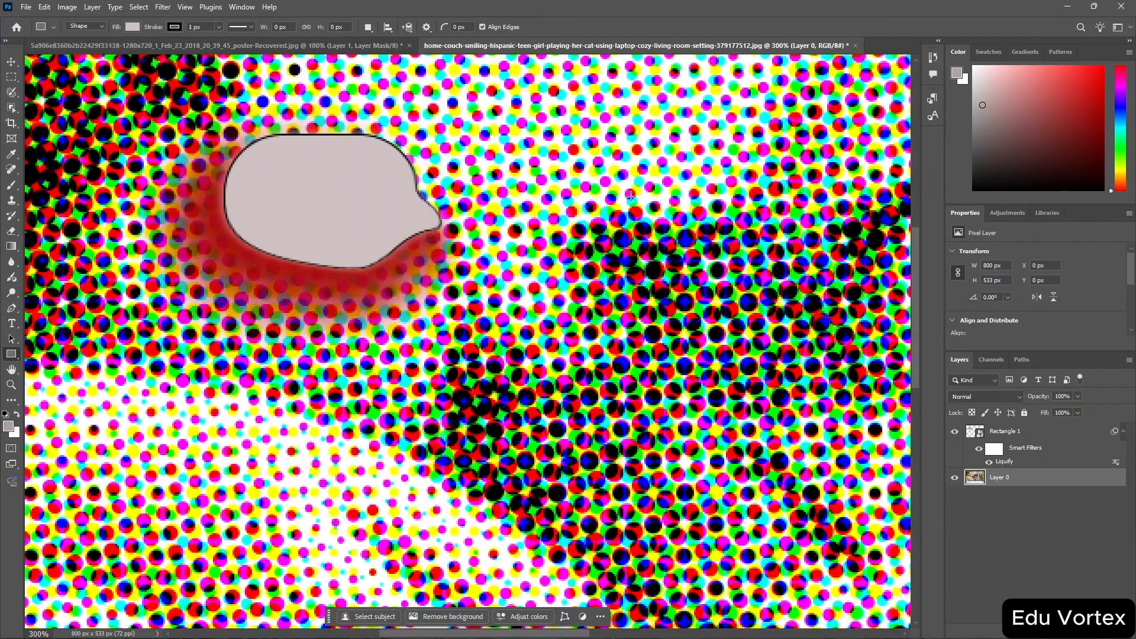
pyautogui.hscroll(-3, 699, 358)
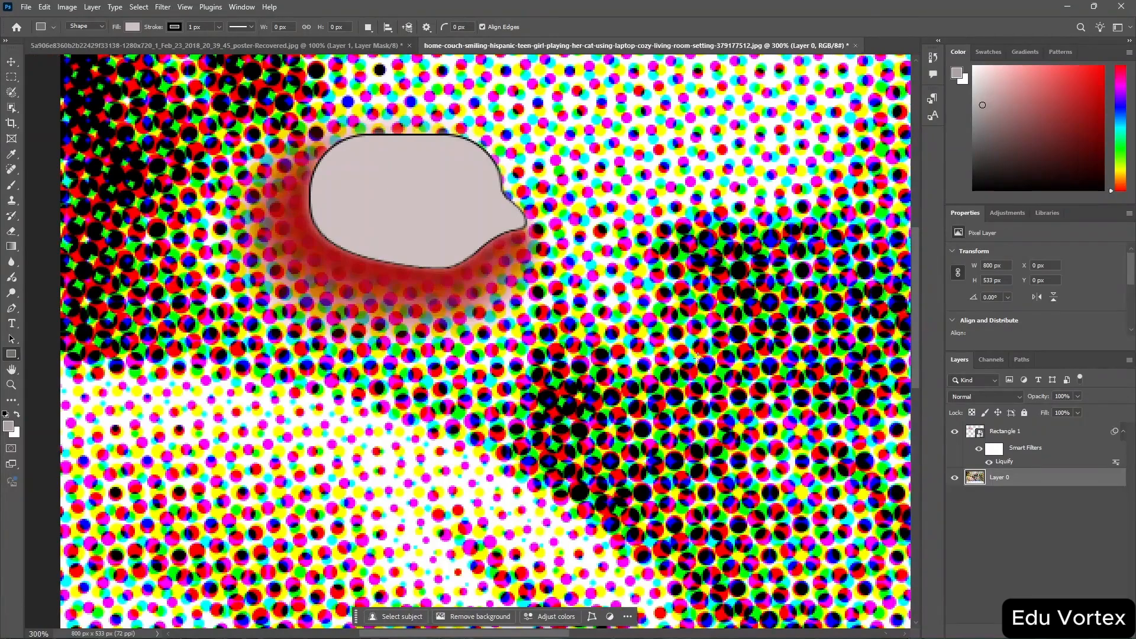
pyautogui.hscroll(3, 699, 357)
pyautogui.scroll(-4, 699, 357)
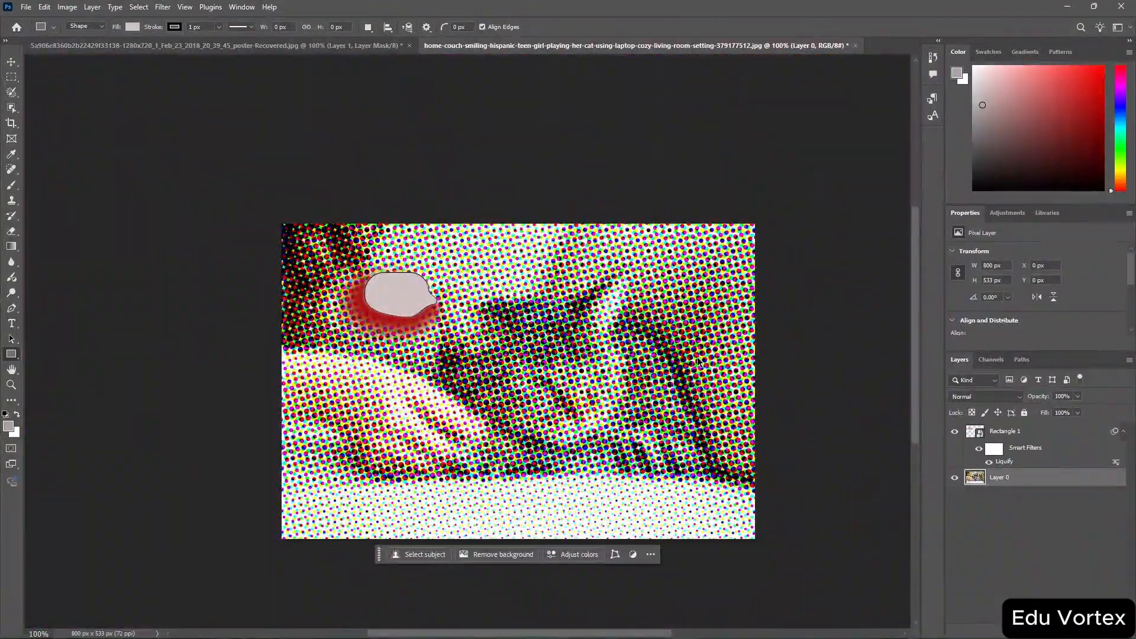
pyautogui.scroll(-2, 698, 358)
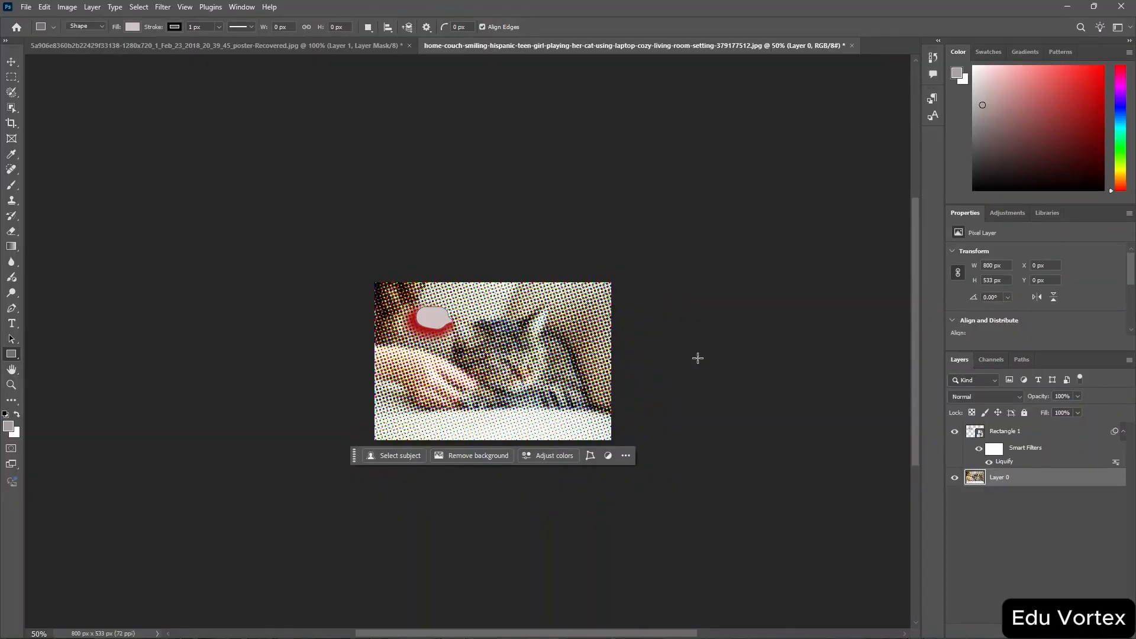
pyautogui.hotkey('ctrl', 'z')
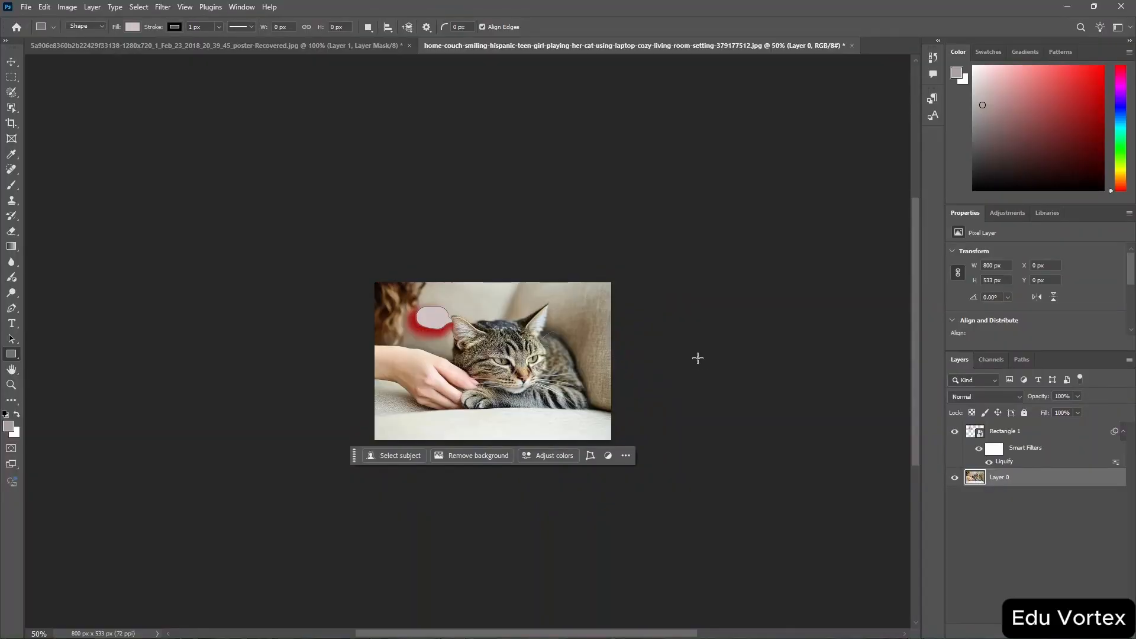
pyautogui.hotkey('ctrl', '+')
pyautogui.hotkey('ctrl', '+')
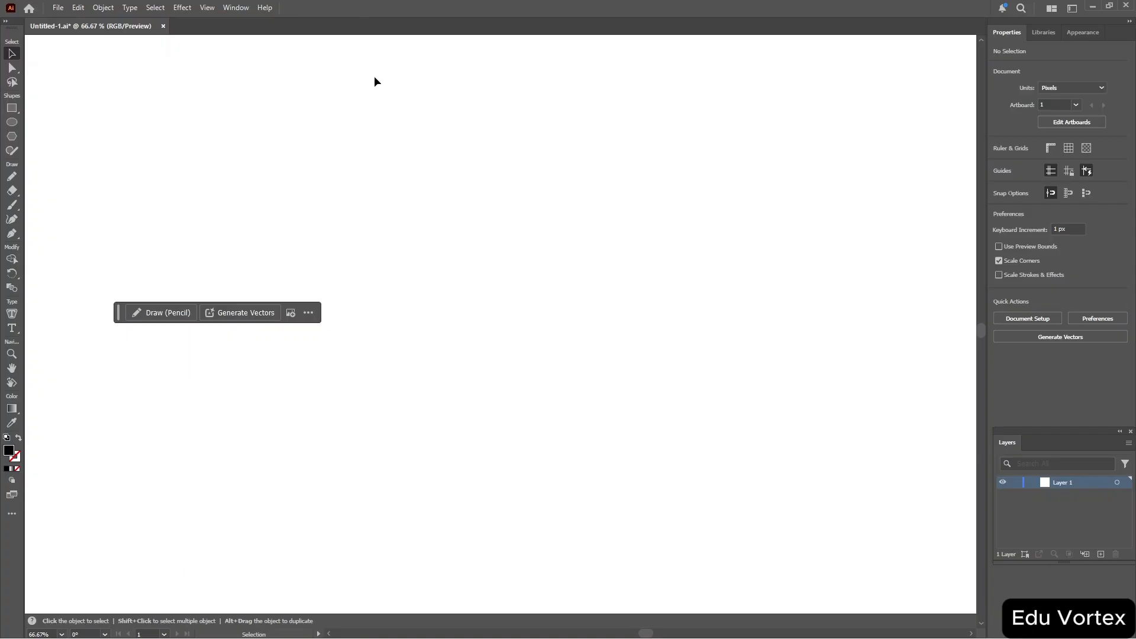
# Open the Document Info panel, then close it.
pyautogui.click(243, 8)
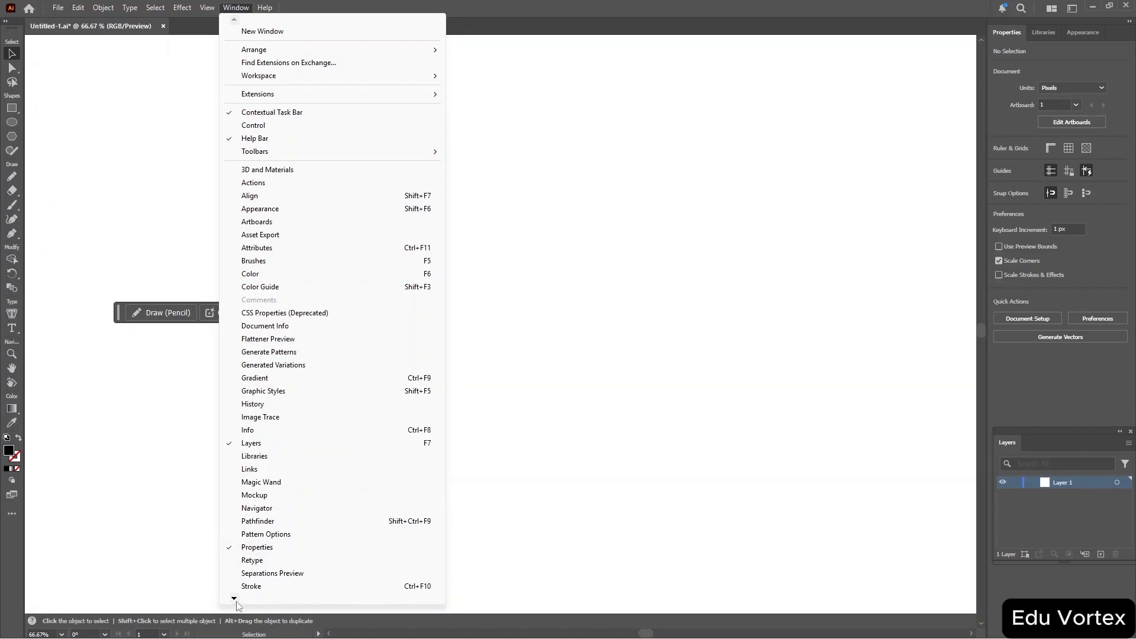
pyautogui.moveTo(237, 605)
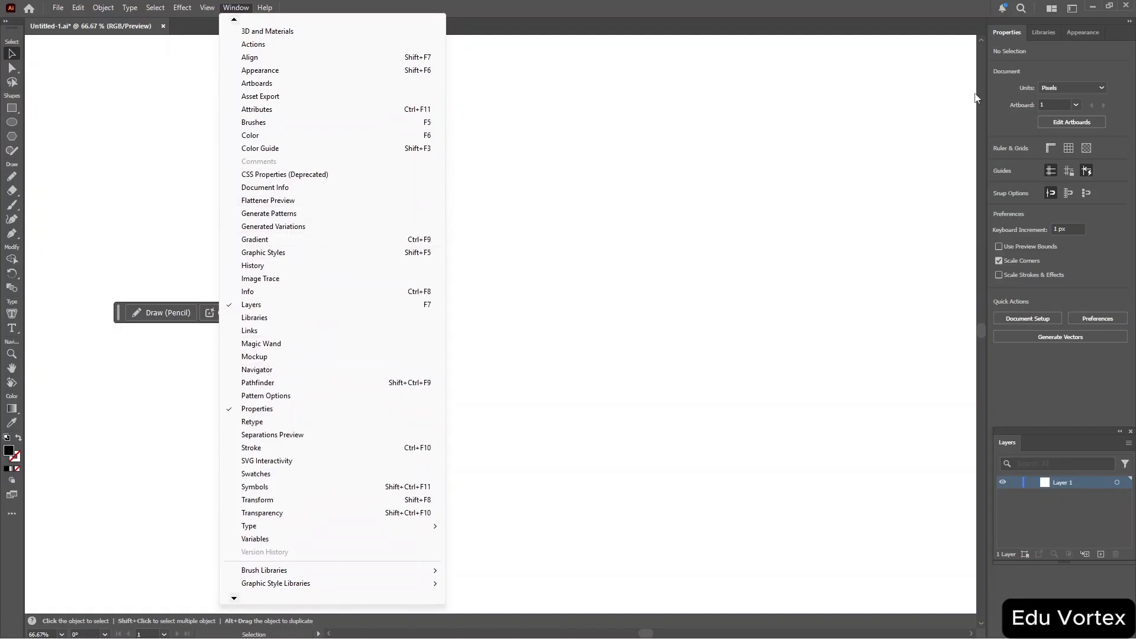
pyautogui.click(383, 187)
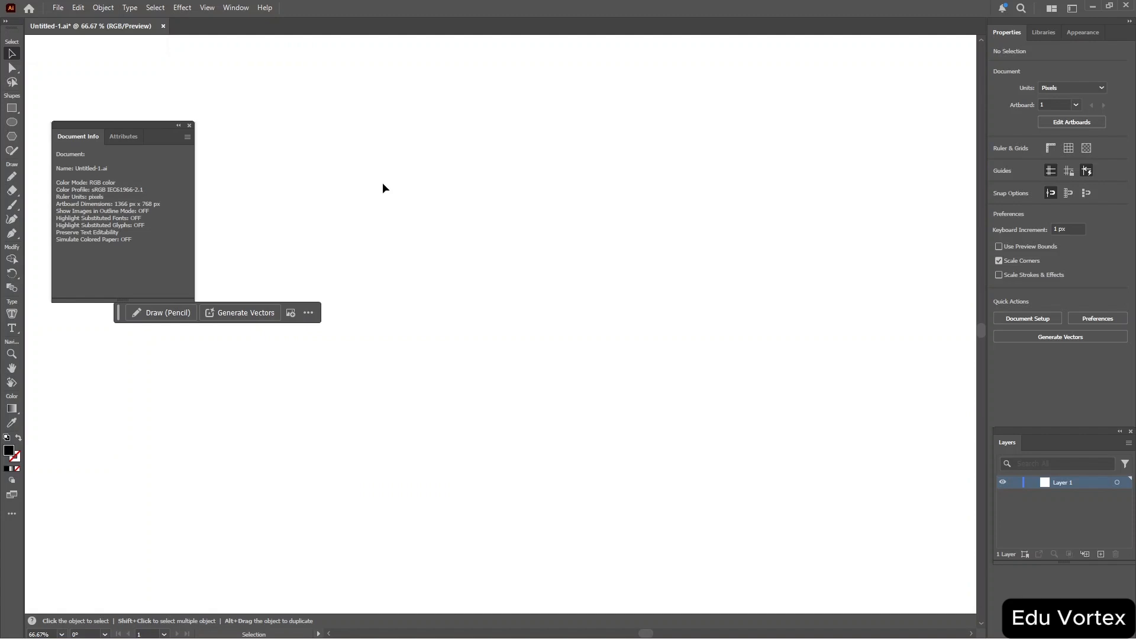
pyautogui.click(190, 126)
# Examine the All Tools drawer and the Object, Effect and Select menus.
pyautogui.click(11, 514)
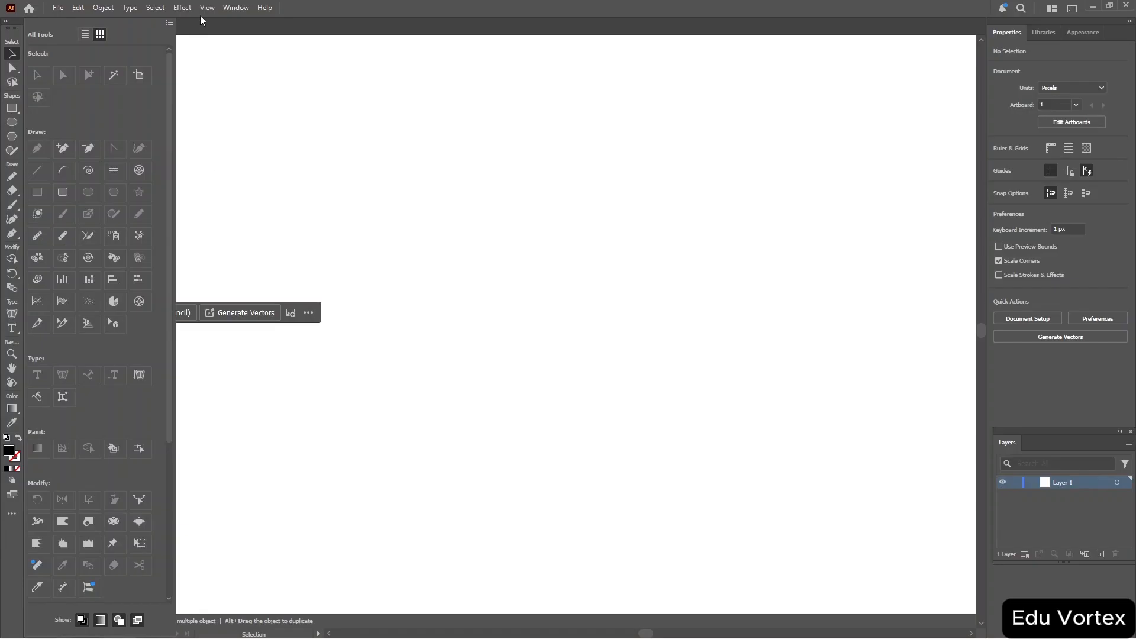
pyautogui.click(98, 7)
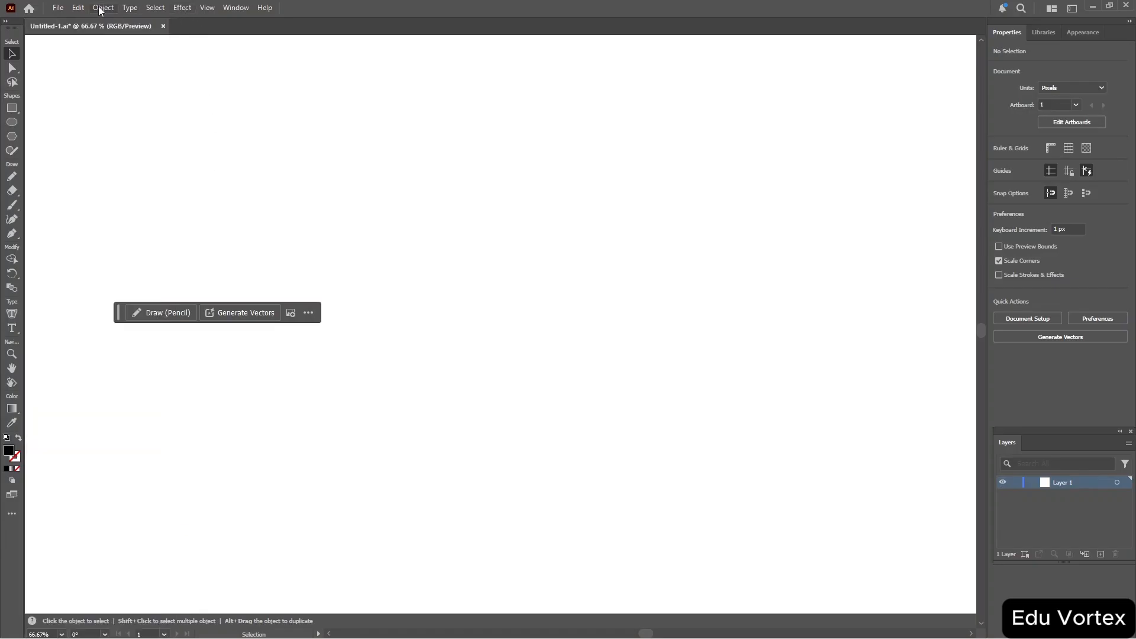
pyautogui.click(100, 7)
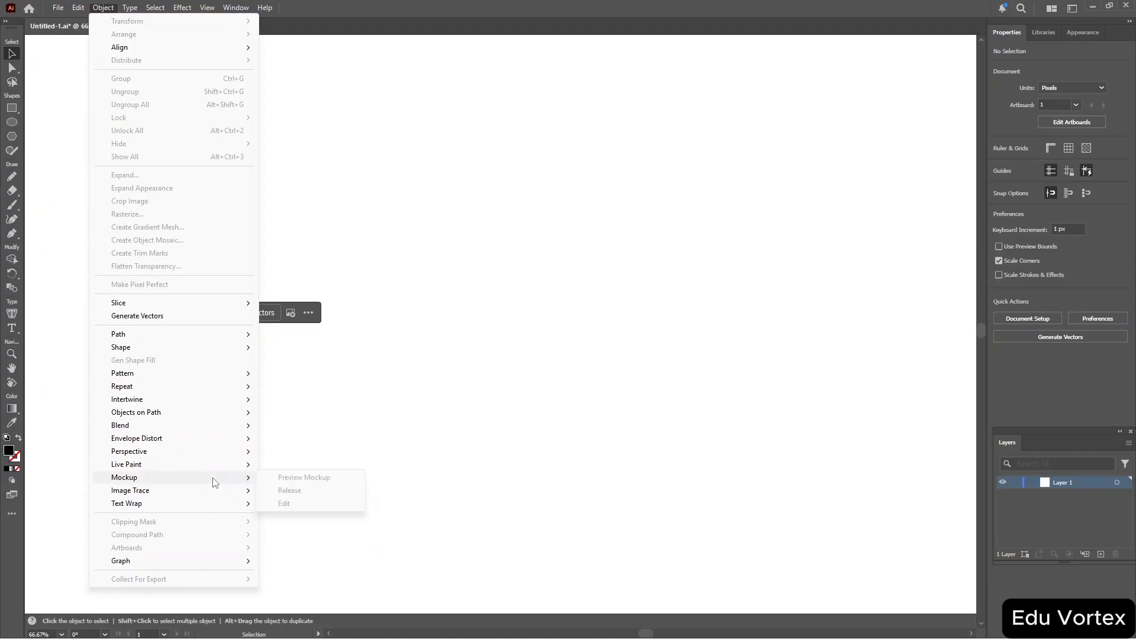
pyautogui.moveTo(237, 373)
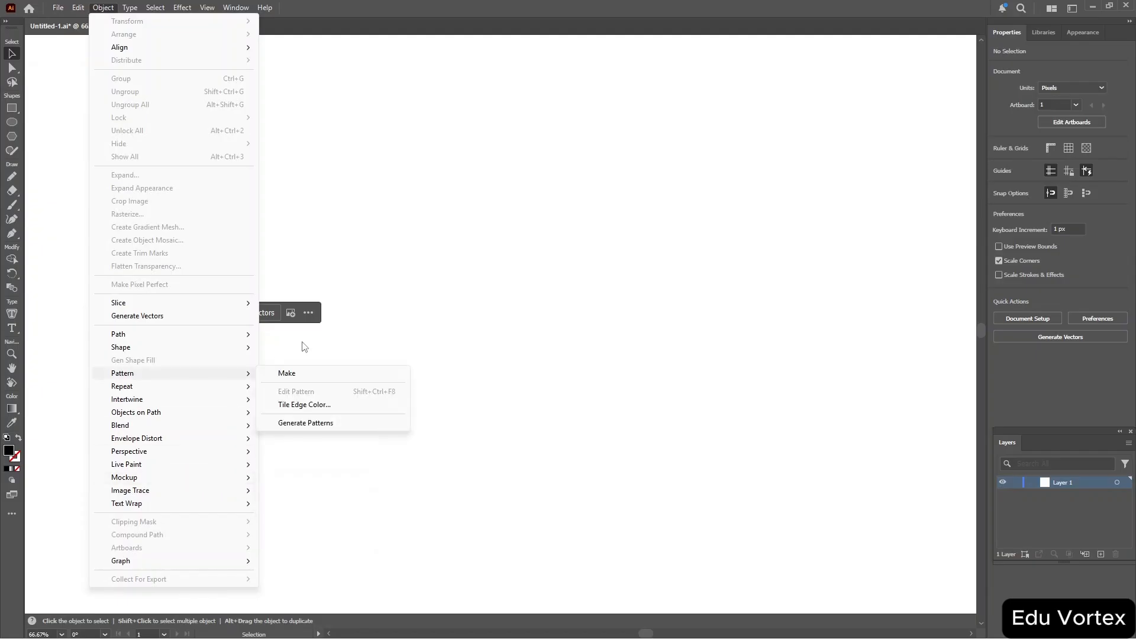
pyautogui.click(426, 250)
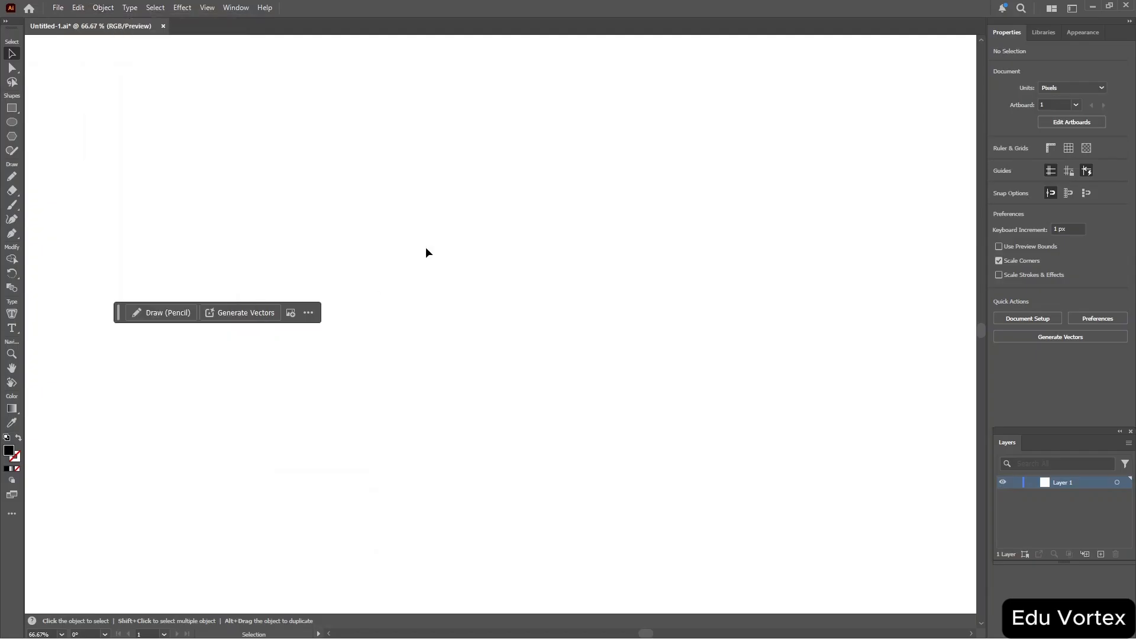
pyautogui.click(11, 514)
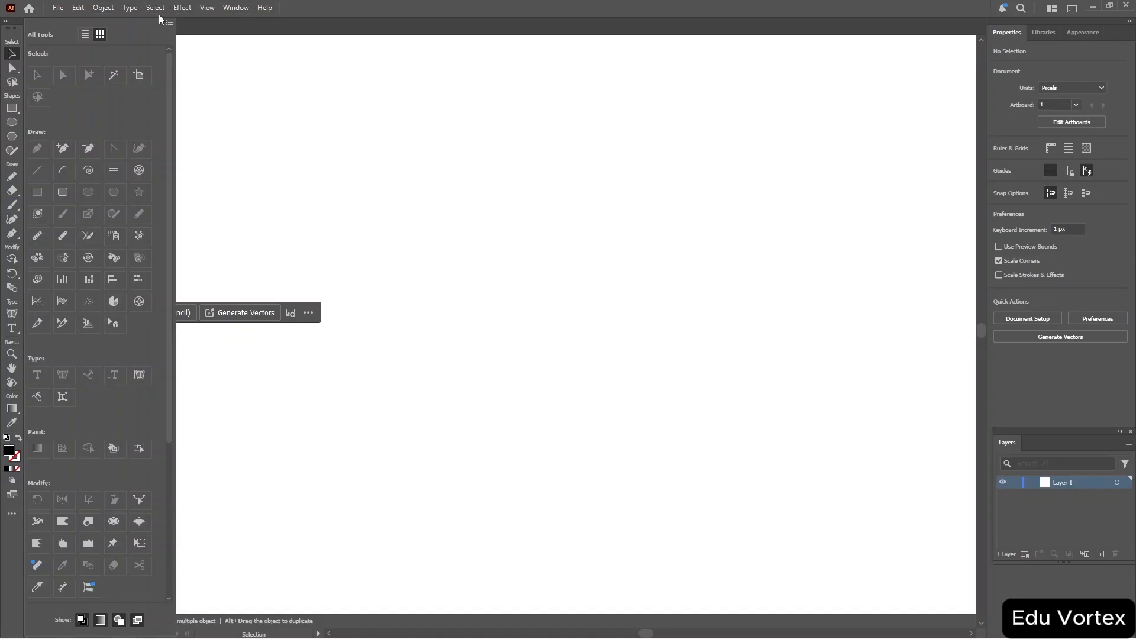
pyautogui.click(111, 12)
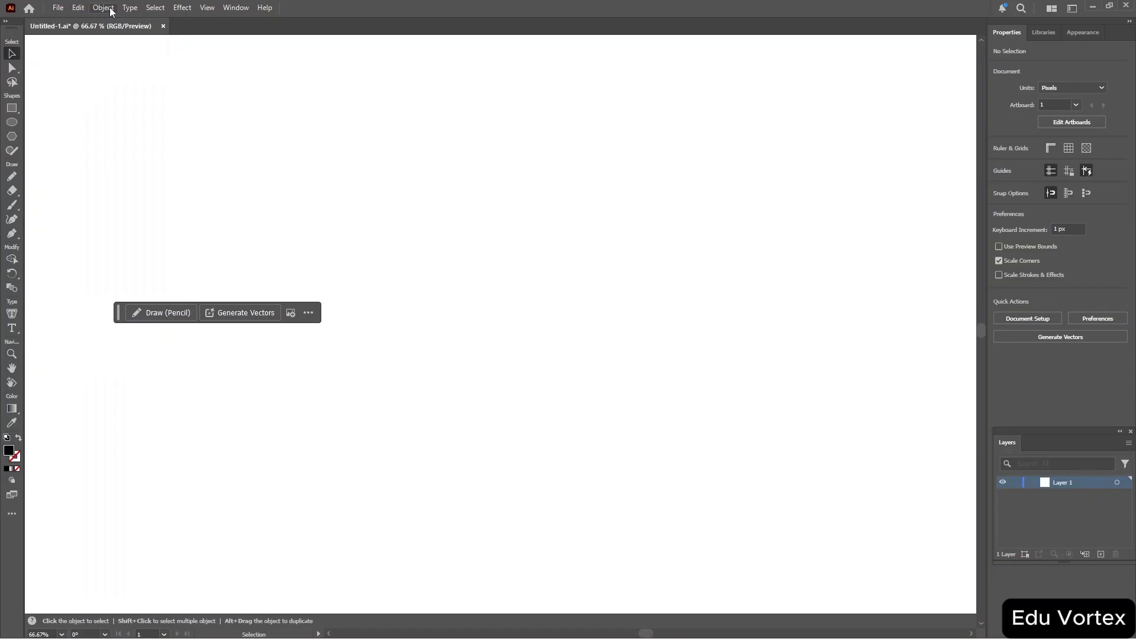
pyautogui.click(104, 9)
pyautogui.moveTo(155, 8)
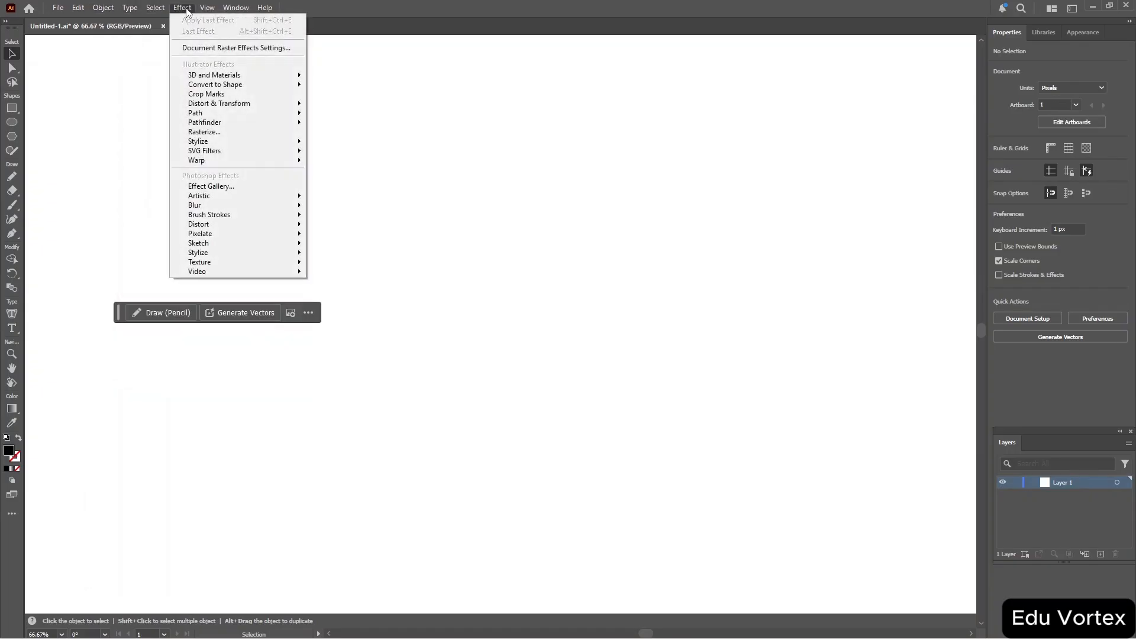
pyautogui.click(182, 7)
pyautogui.click(155, 8)
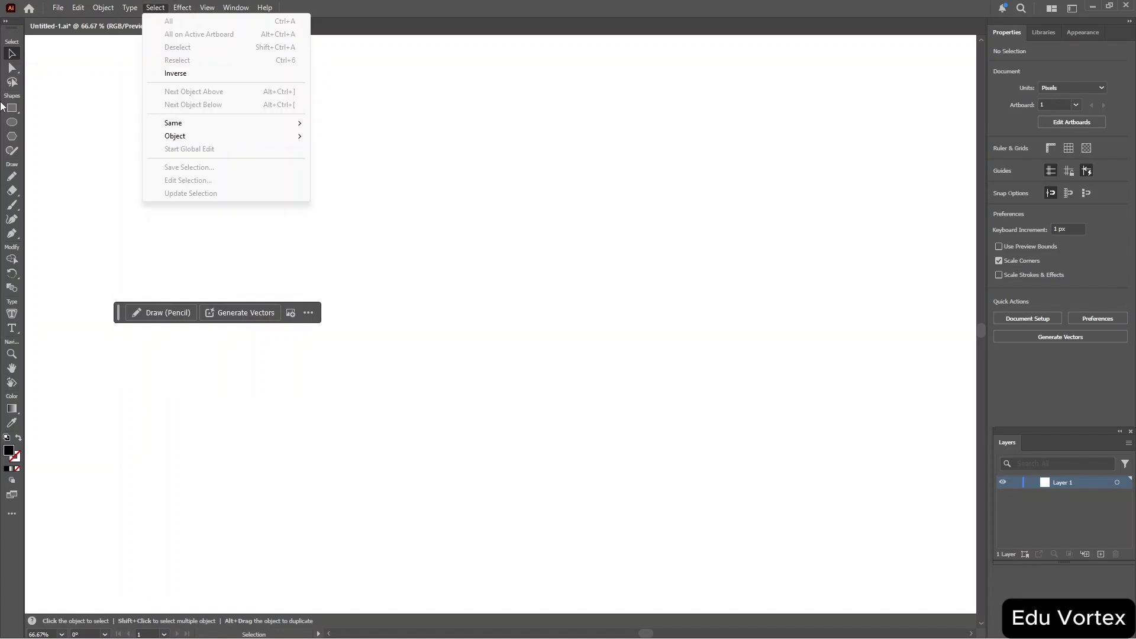
# Switch the toolbar to a two-column layout and dock it back along the window edge.
pyautogui.click(15, 27)
pyautogui.moveTo(14, 27); pyautogui.dragTo(15, 26)
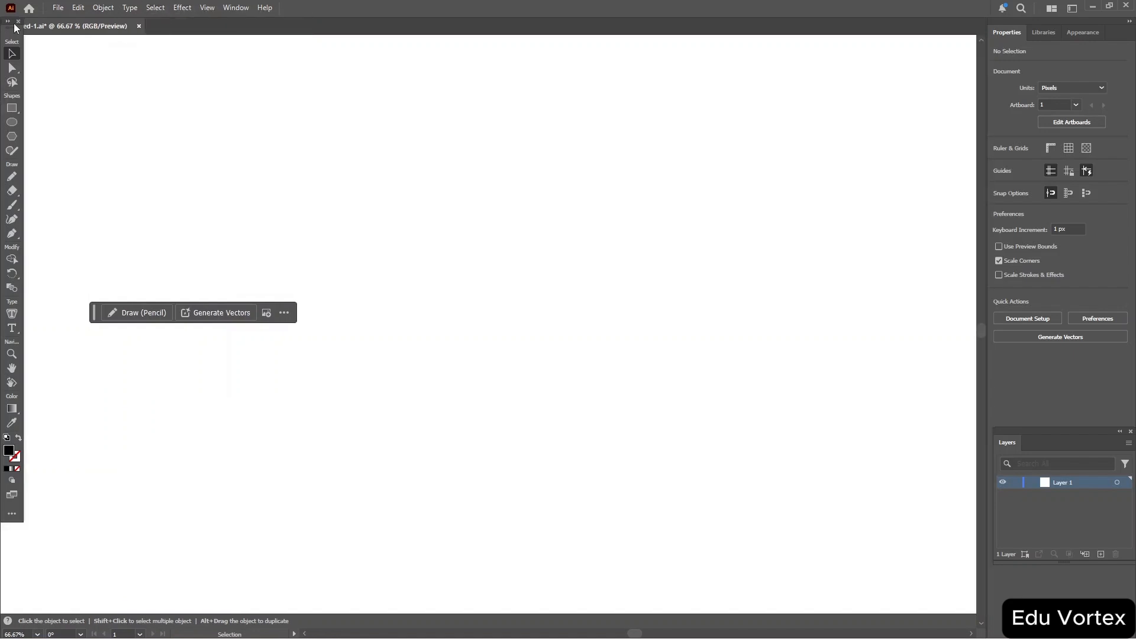
pyautogui.click(10, 26)
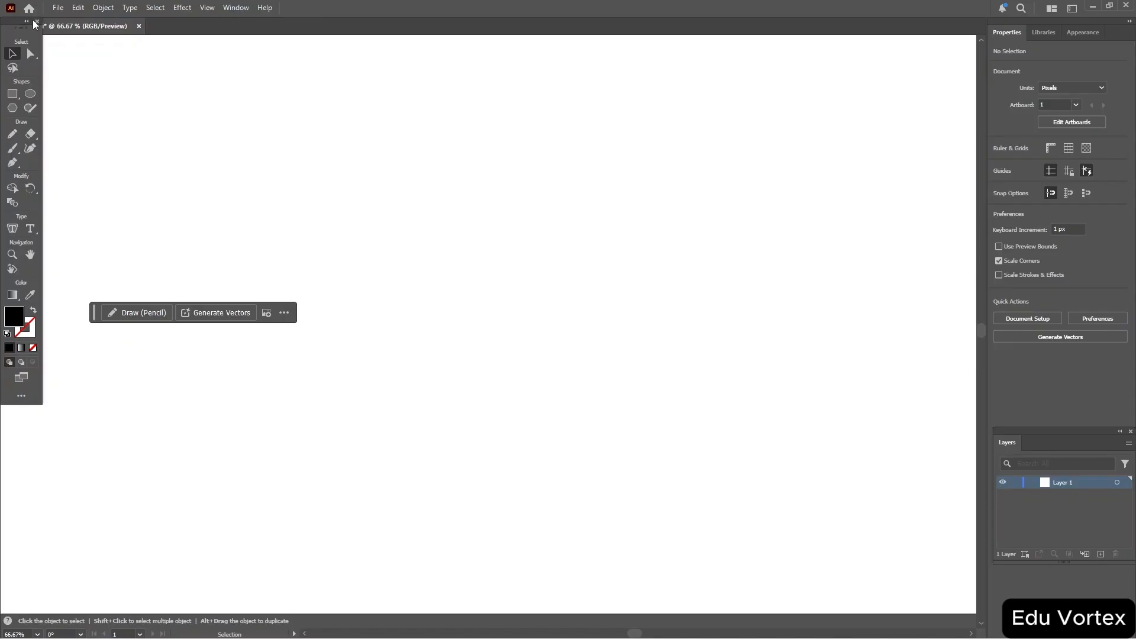
pyautogui.click(26, 22)
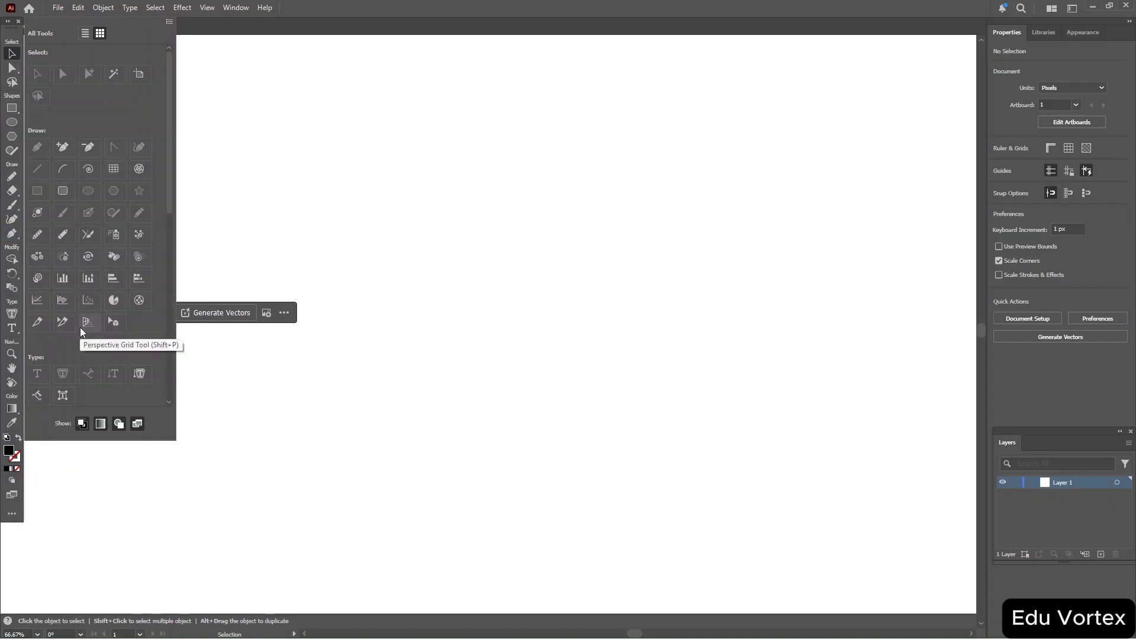
pyautogui.scroll(-5, 105, 286)
pyautogui.scroll(5, 104, 290)
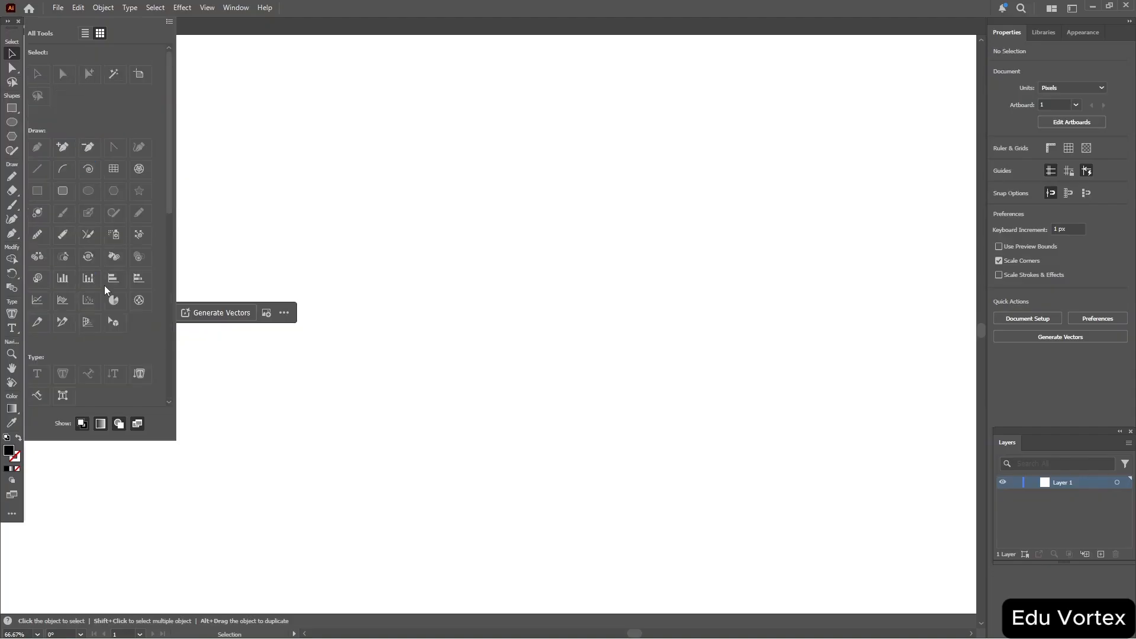
pyautogui.click(9, 24)
pyautogui.click(8, 23)
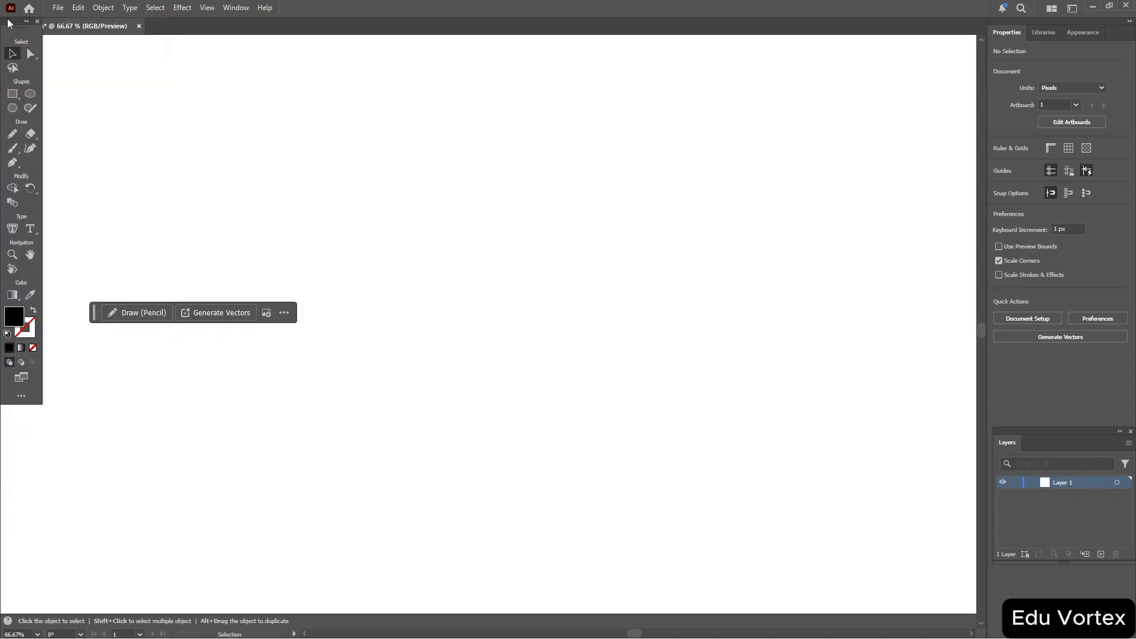
pyautogui.moveTo(13, 22); pyautogui.dragTo(14, 156)
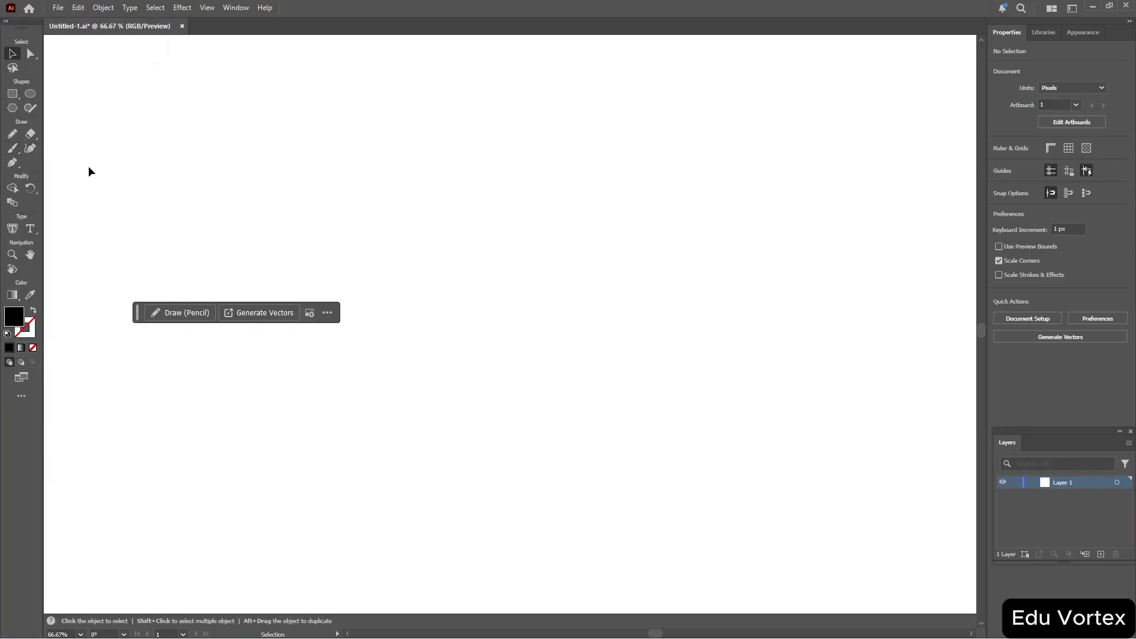
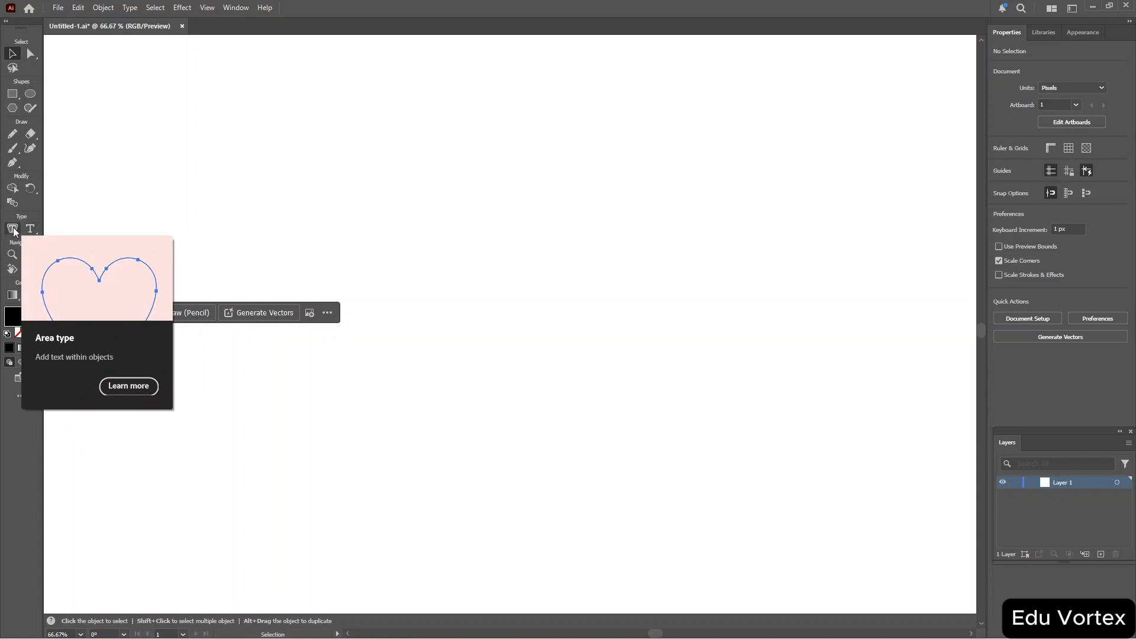
# Draw an ellipse about 191 × 185 px with the Ellipse tool and set its fill to None.
pyautogui.click(34, 96)
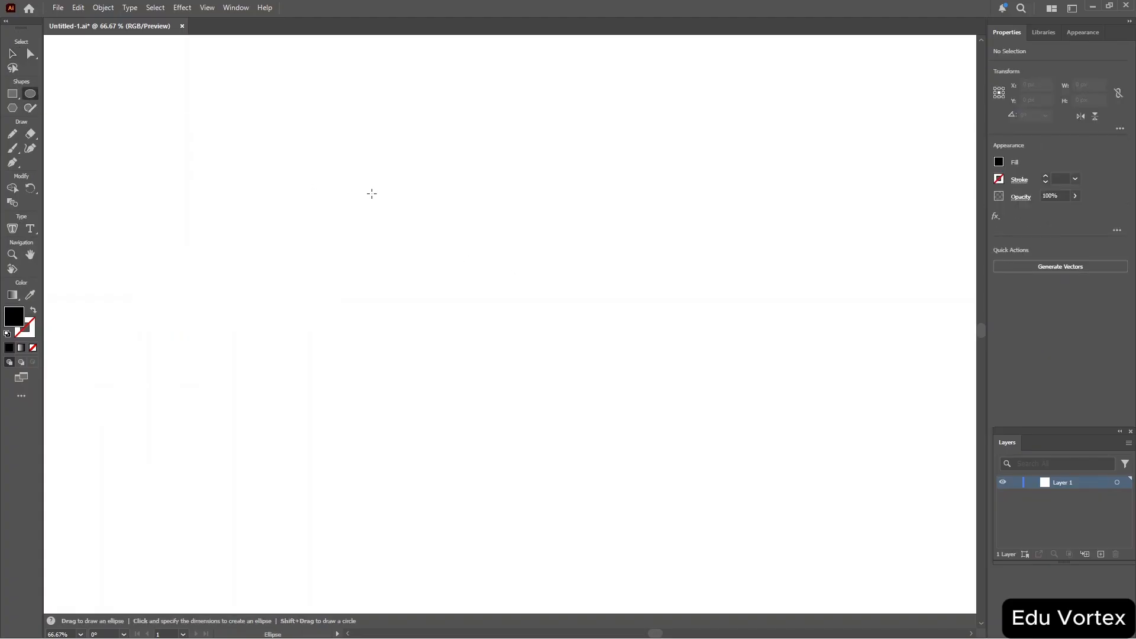
pyautogui.moveTo(372, 193); pyautogui.dragTo(537, 353)
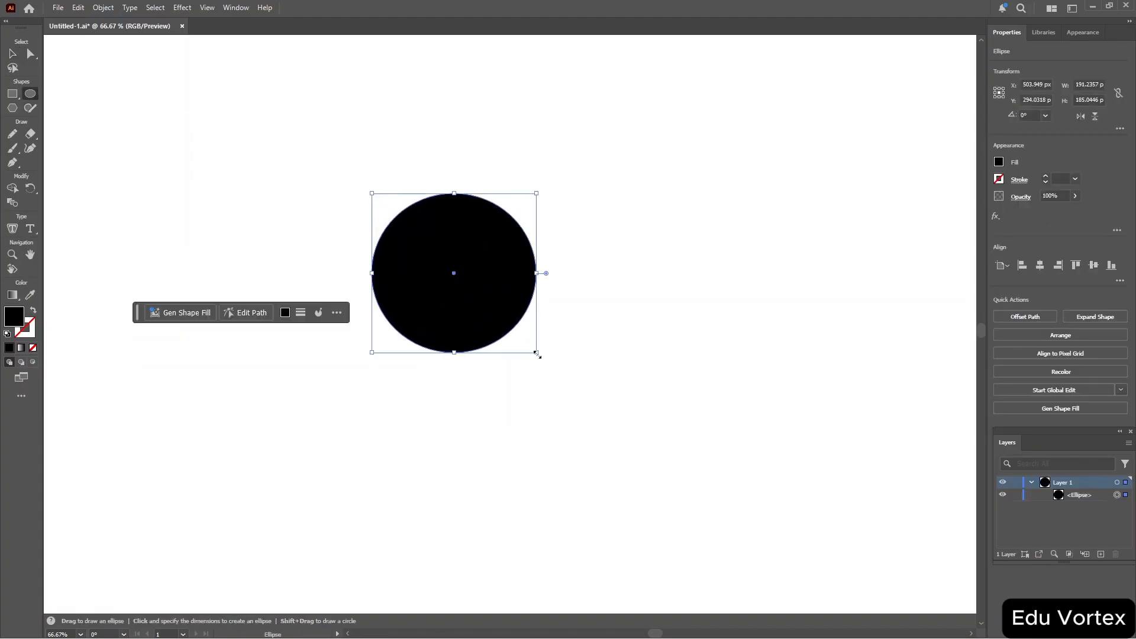
pyautogui.click(999, 165)
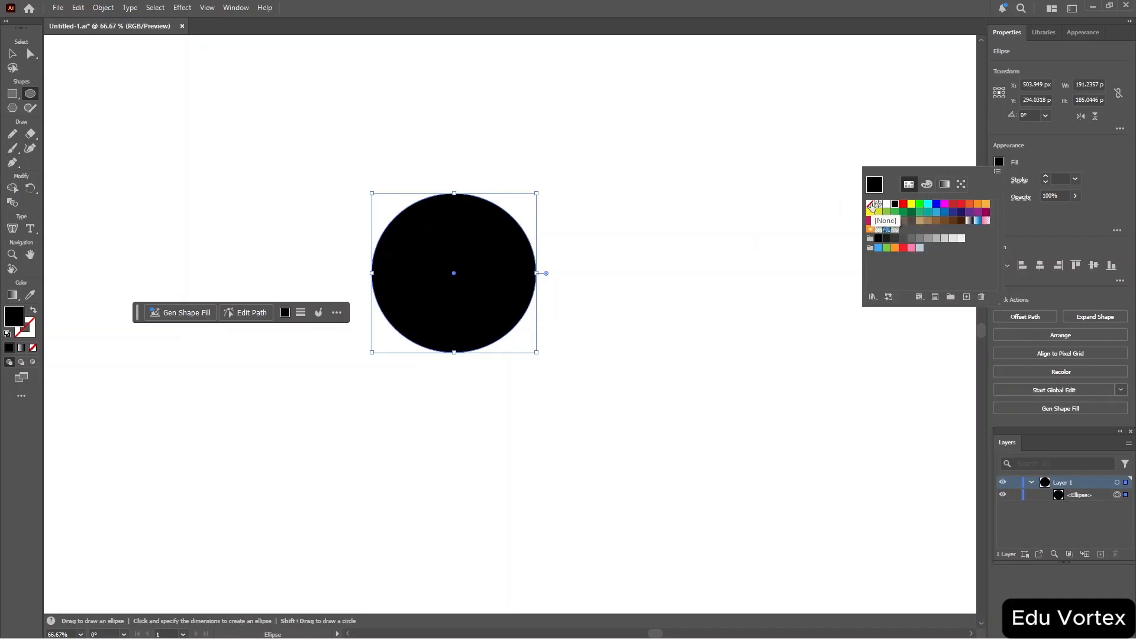
pyautogui.click(871, 205)
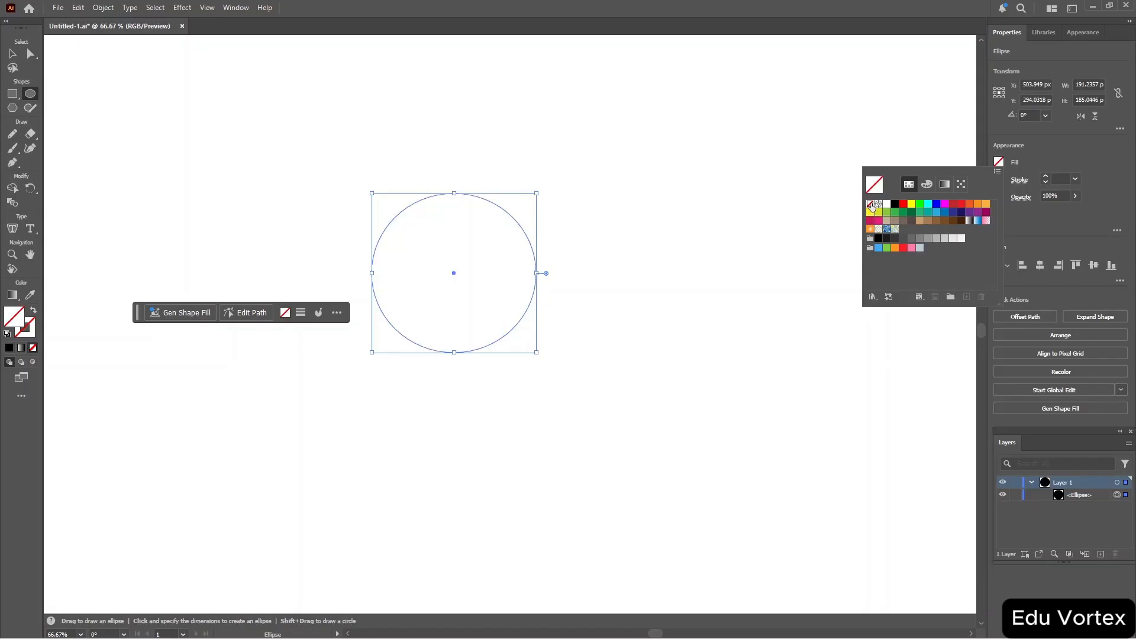
pyautogui.click(1037, 167)
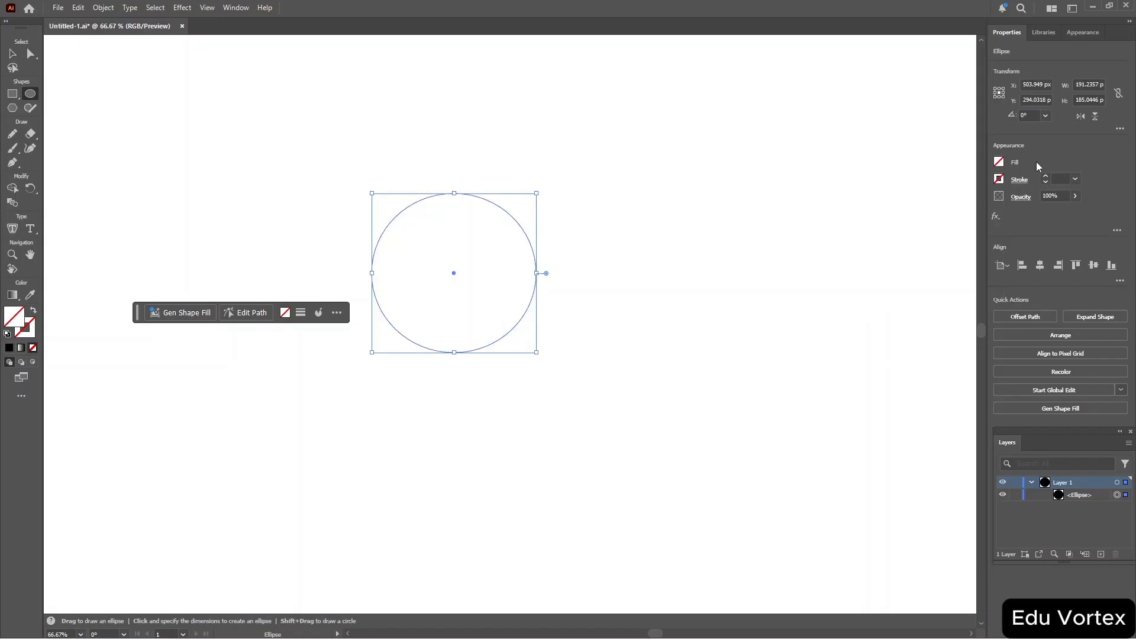
# Give the ellipse a black stroke and raise its stroke weight to 10 pt.
pyautogui.click(999, 179)
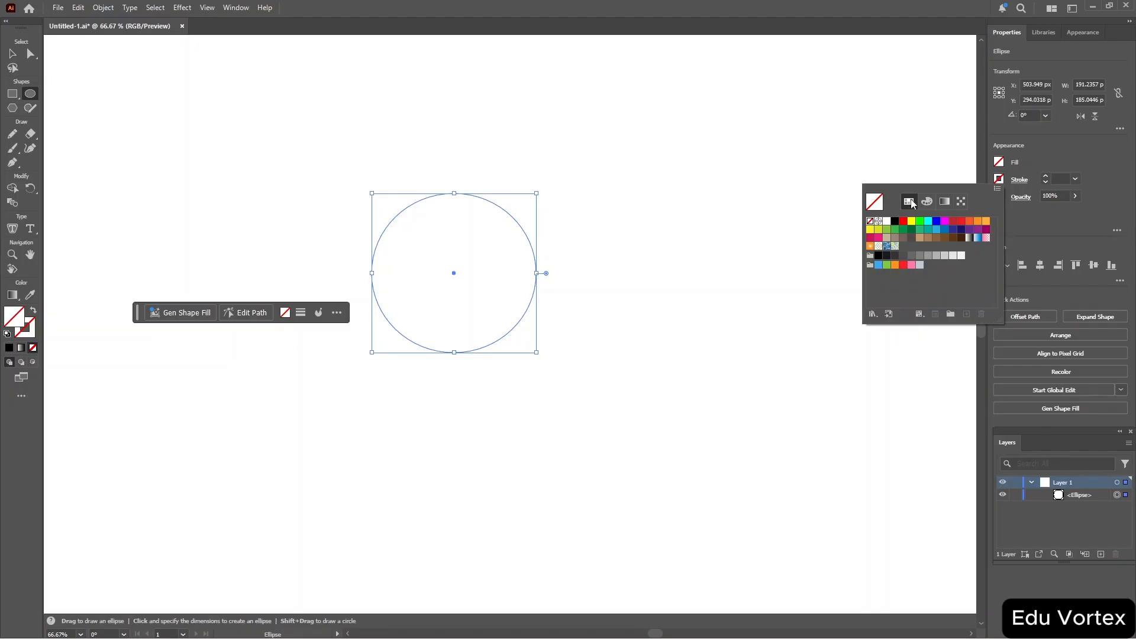
pyautogui.click(896, 222)
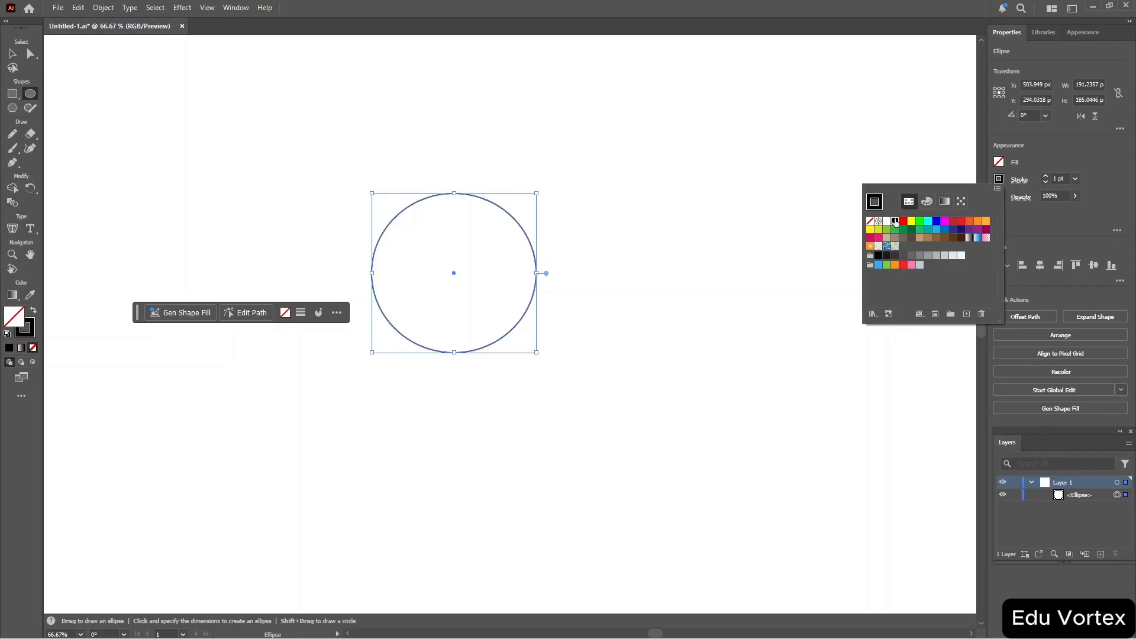
pyautogui.click(1045, 176)
pyautogui.click(1045, 176)
pyautogui.click(1045, 176)
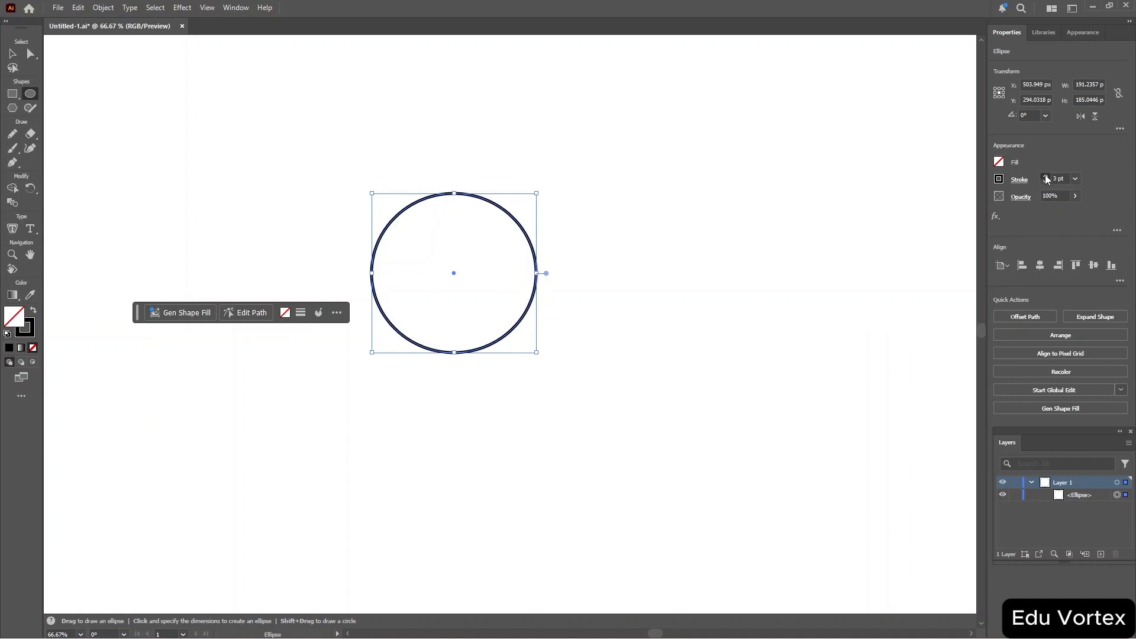
pyautogui.click(1045, 176)
pyautogui.click(1046, 176)
pyautogui.click(1045, 176)
pyautogui.click(1046, 176)
pyautogui.click(1046, 175)
pyautogui.click(1045, 176)
pyautogui.click(1045, 176)
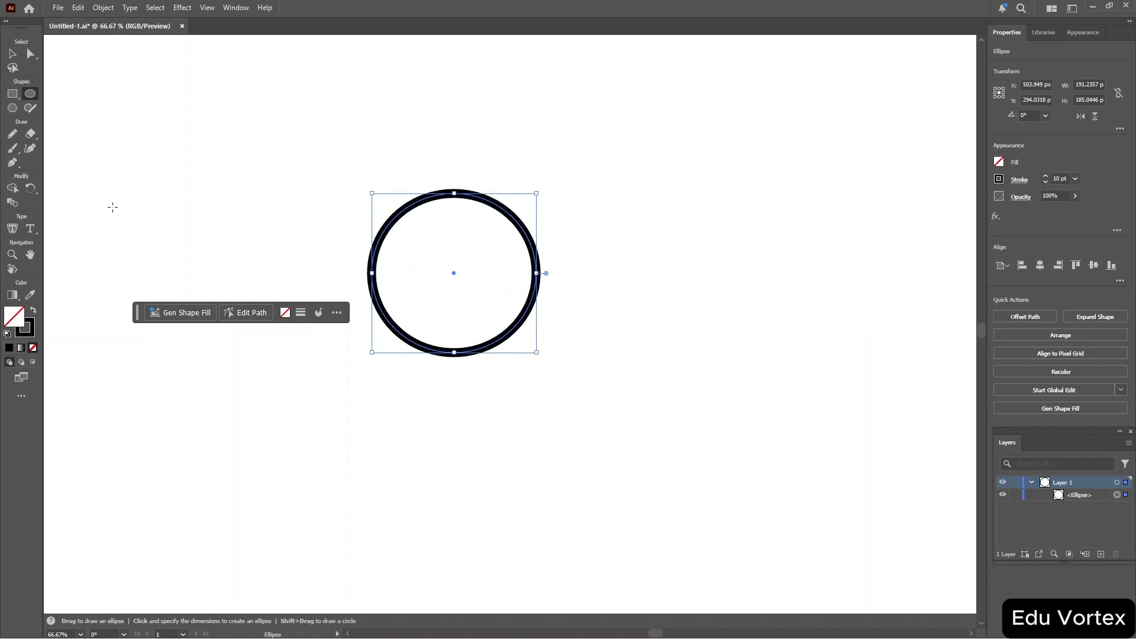
# Try filling the ellipse with placeholder area type twice, undoing each attempt back to the stroked ellipse.
pyautogui.click(12, 229)
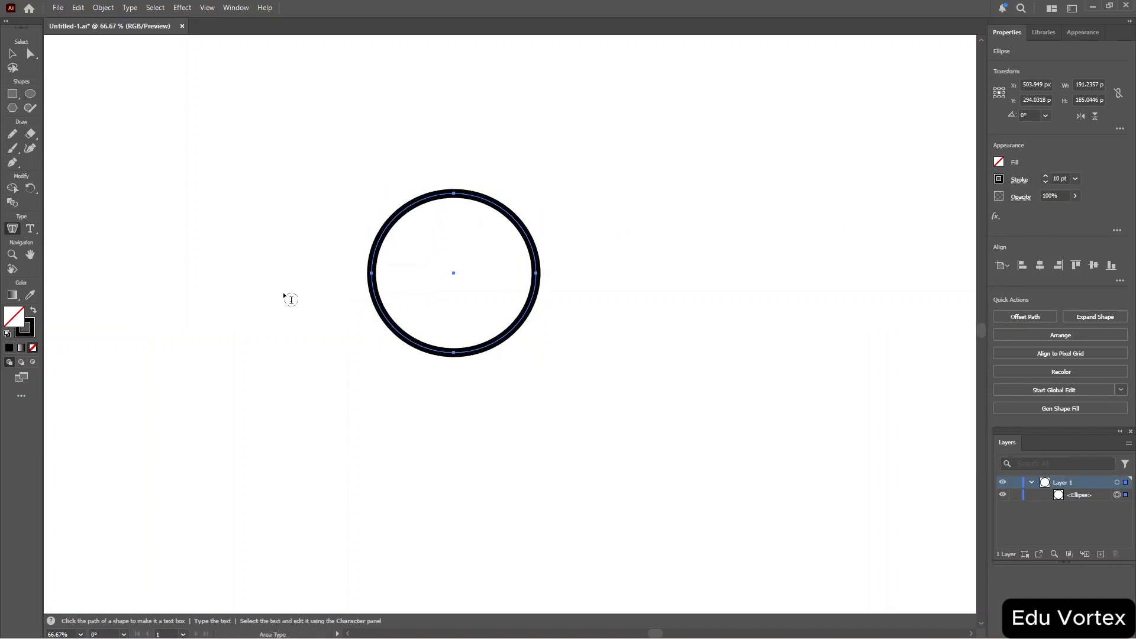
pyautogui.click(396, 220)
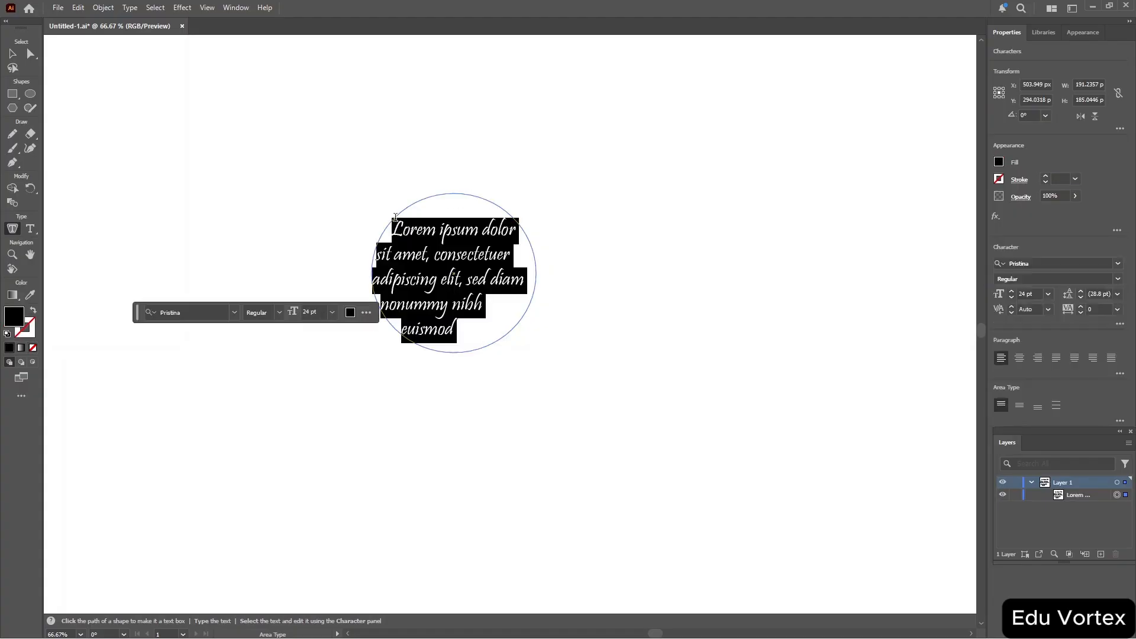
pyautogui.hotkey('ctrl', 'z')
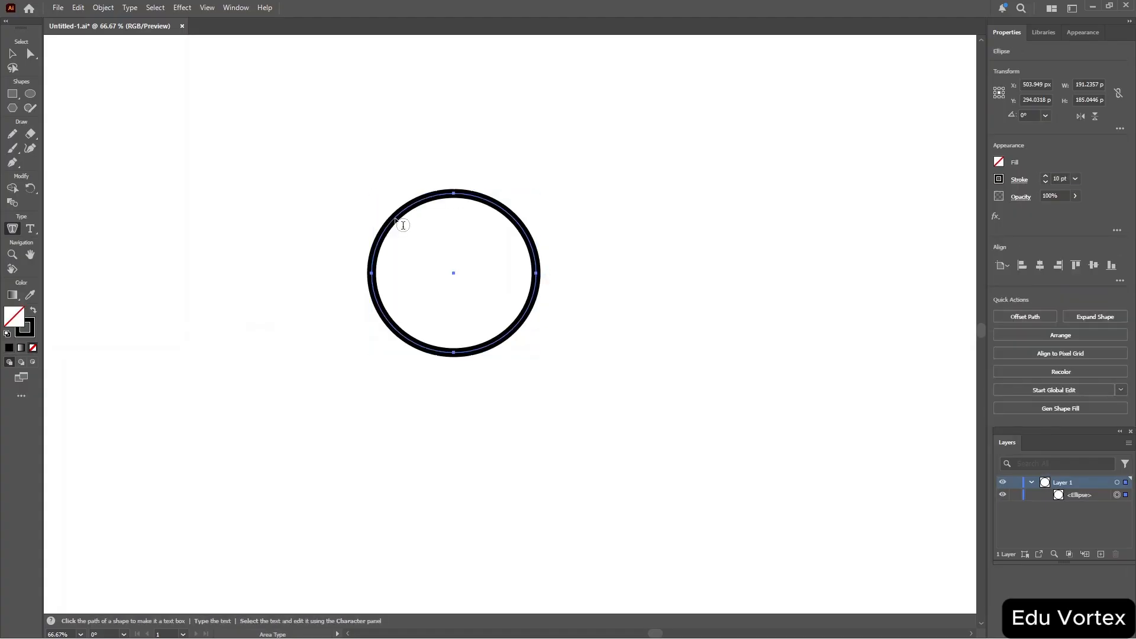
pyautogui.hotkey('ctrl', '-')
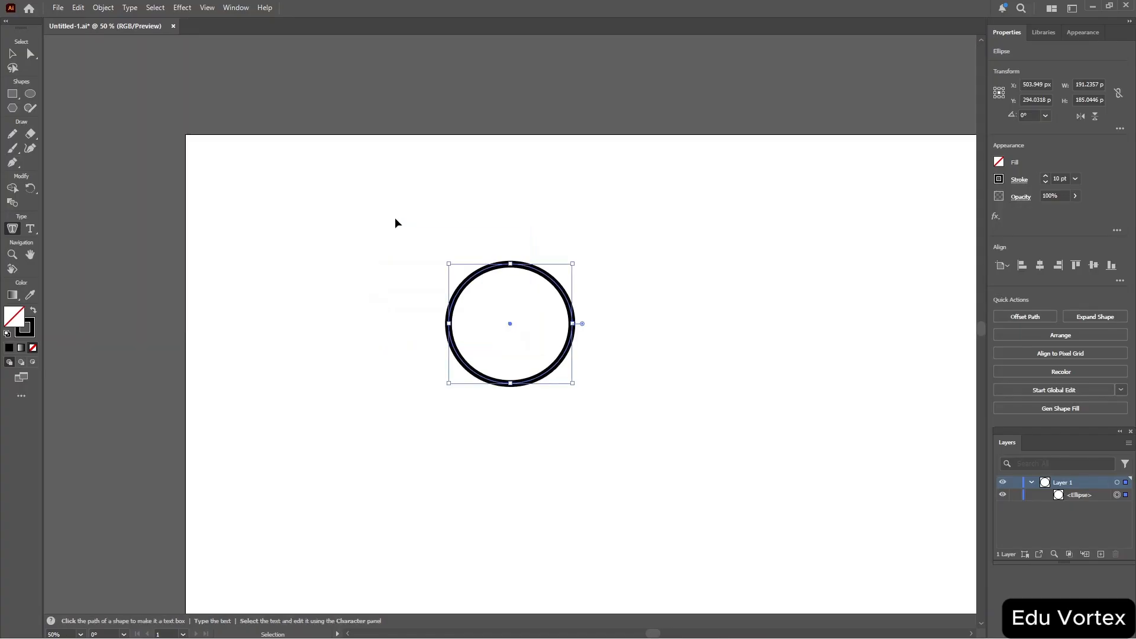
pyautogui.hotkey('ctrl', '=')
pyautogui.hotkey('ctrl', '=')
pyautogui.hotkey('ctrl', '=')
pyautogui.hotkey('ctrl', '=')
pyautogui.hotkey('ctrl', '=')
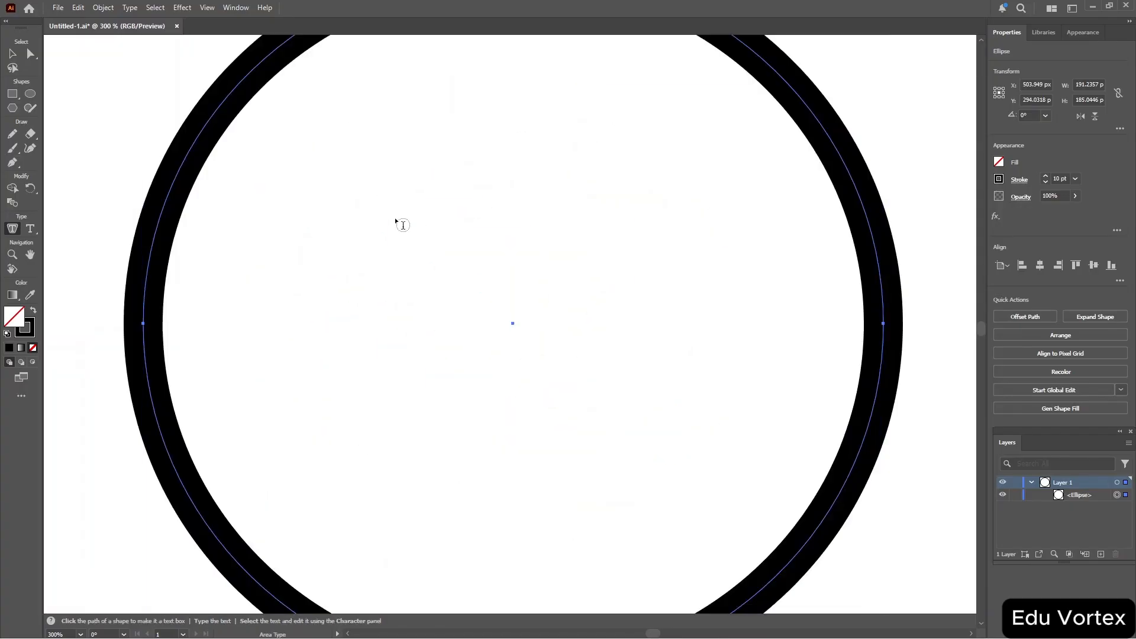
pyautogui.click(179, 183)
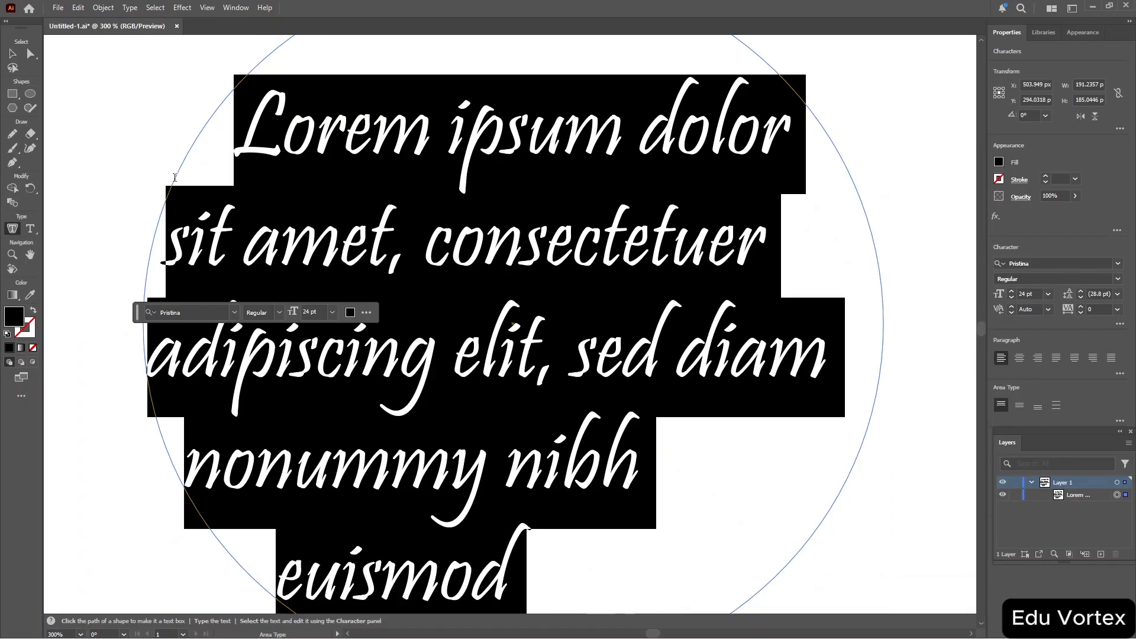
pyautogui.press('BackSpace')
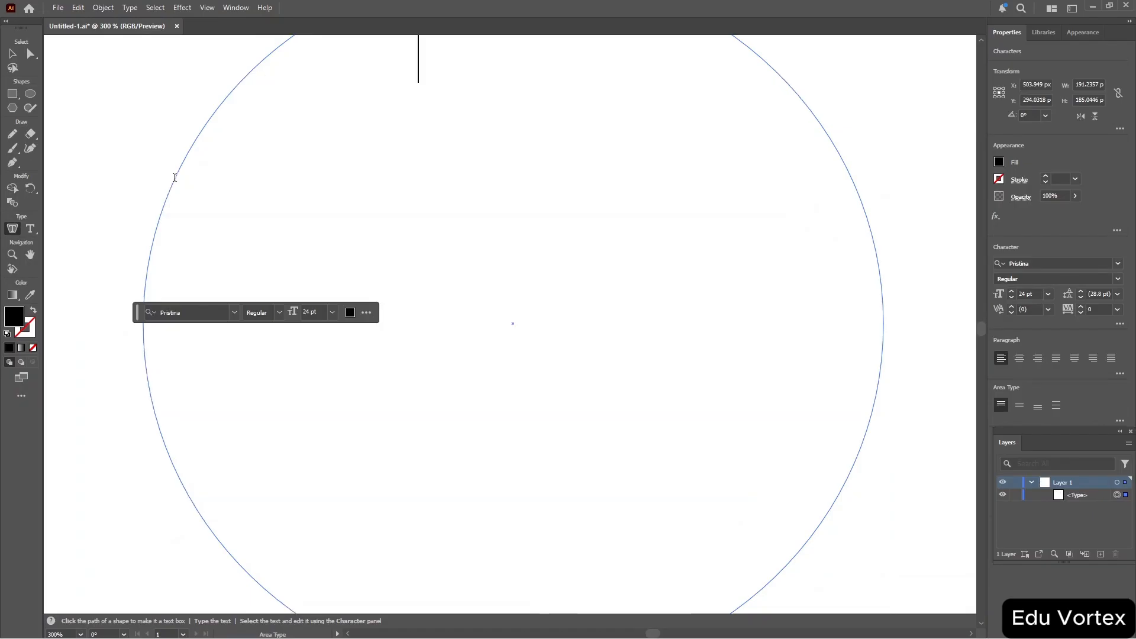
pyautogui.hotkey('ctrl', 'z')
pyautogui.hotkey('ctrl', 'z')
pyautogui.hotkey('ctrl', 'z')
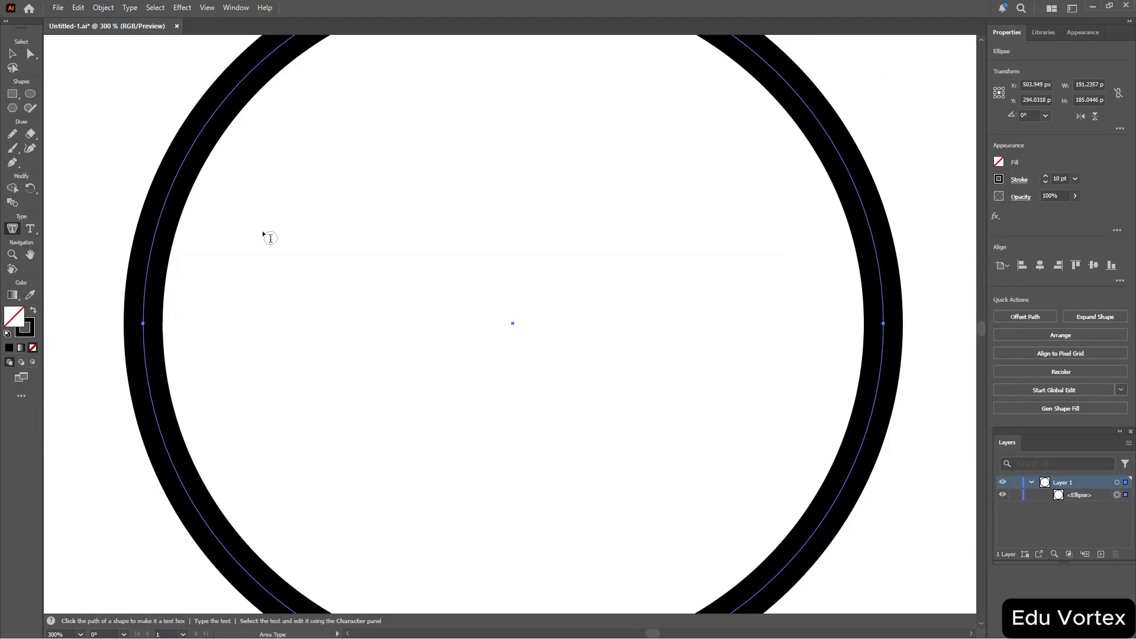
# Flow placeholder text along the ellipse's outline with the Type on a Path tool.
pyautogui.click(31, 230)
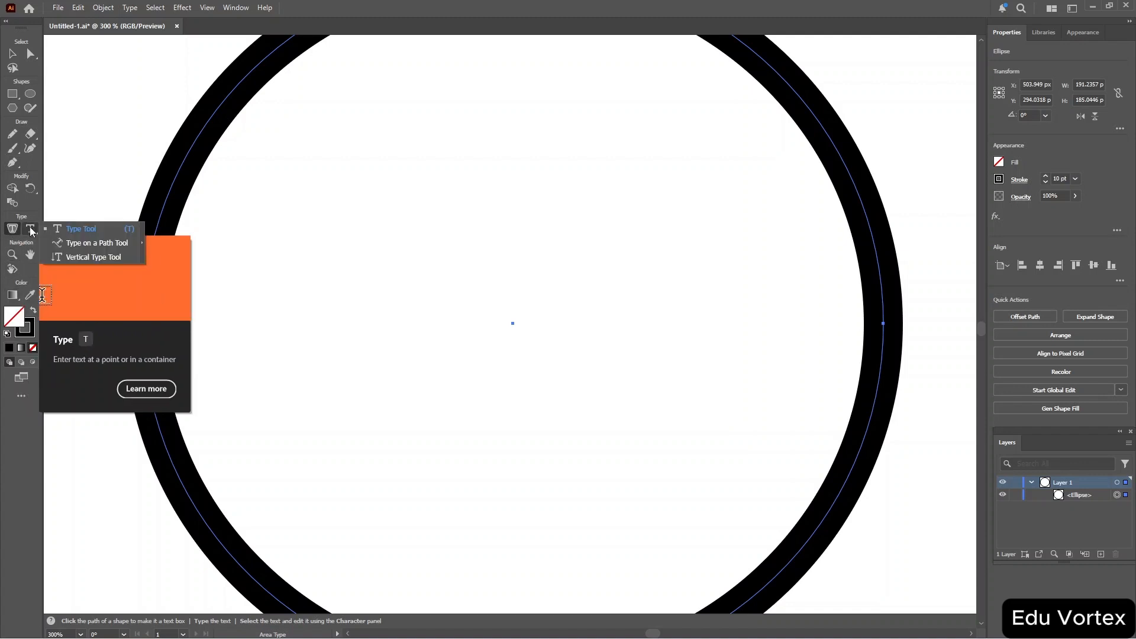
pyautogui.click(71, 243)
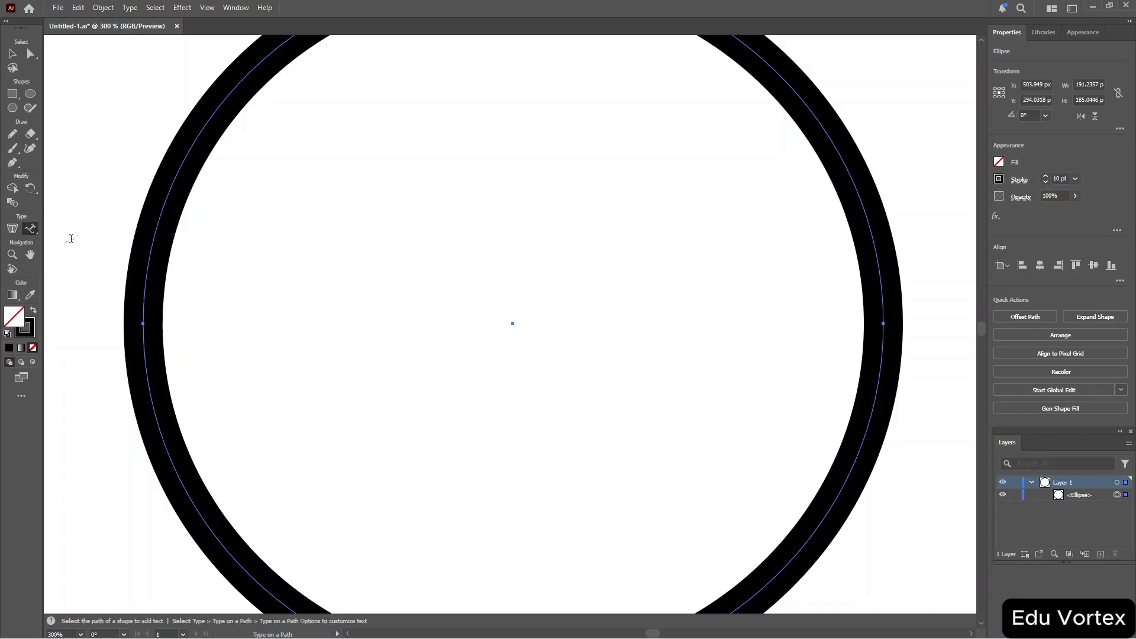
pyautogui.click(153, 243)
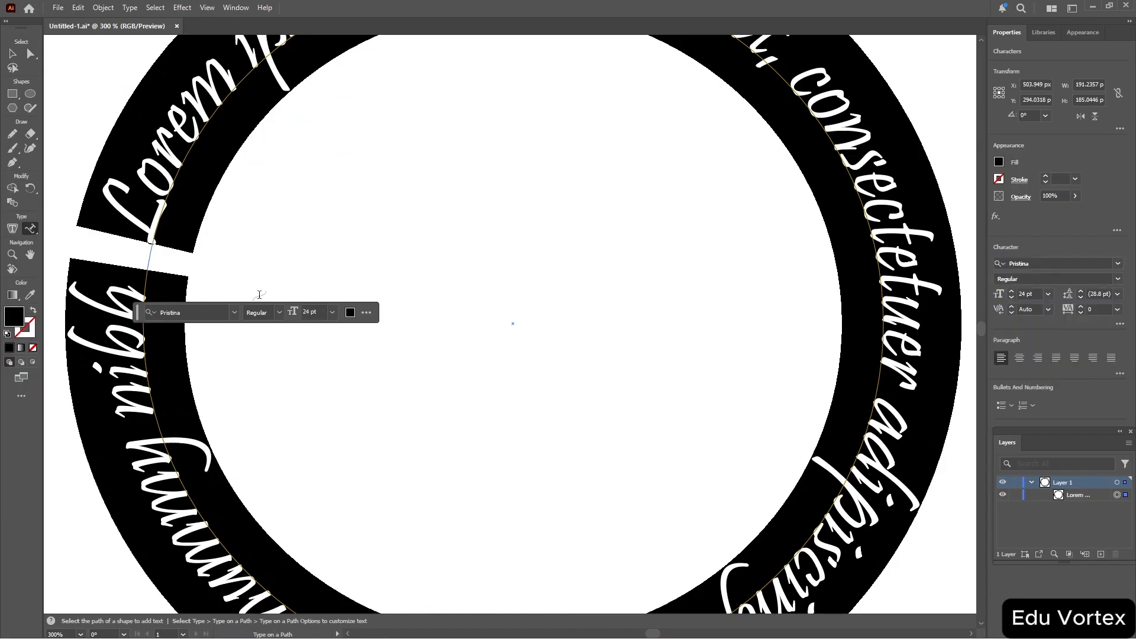
pyautogui.hotkey('ctrl', '-')
pyautogui.hotkey('ctrl', '-')
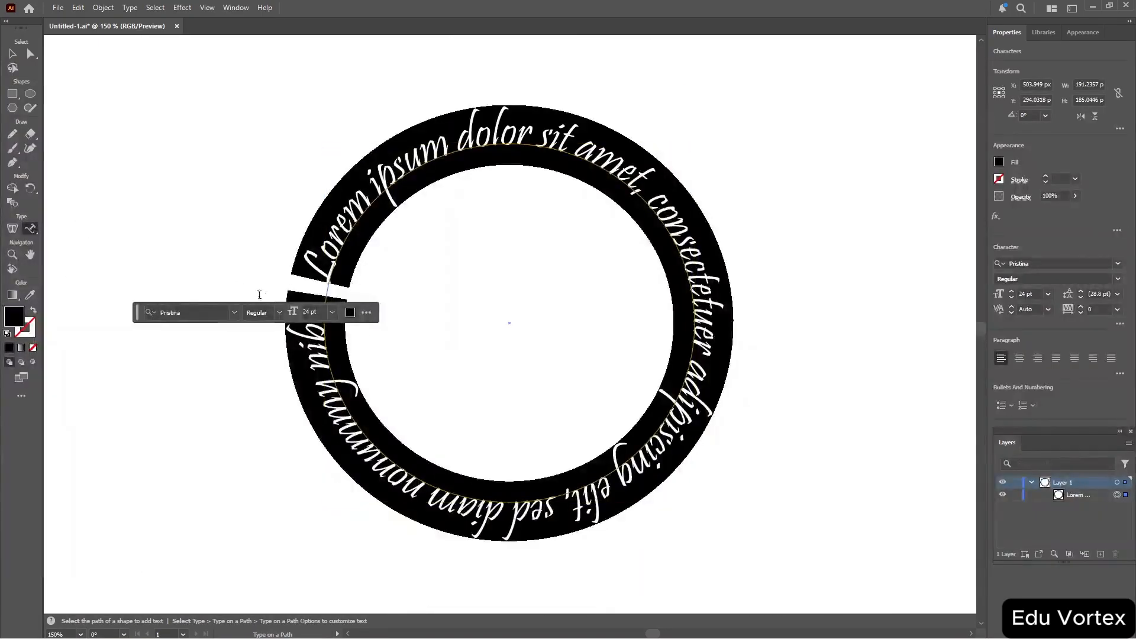
# Pan the canvas with the Hand tool and rotate the view about 8° with the Rotate View tool.
pyautogui.click(26, 259)
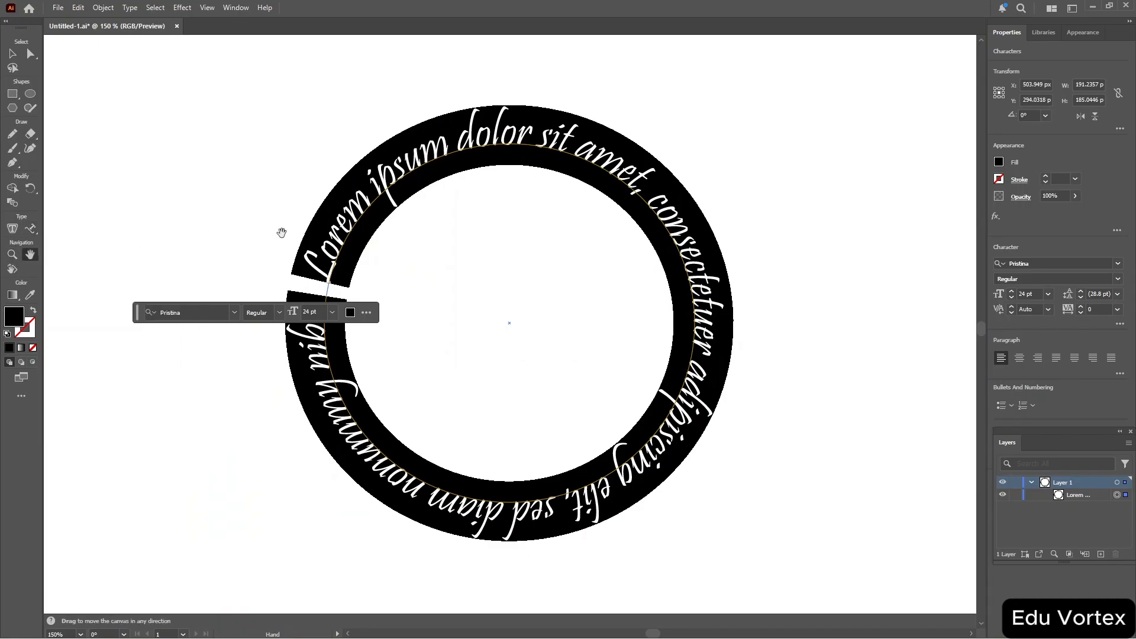
pyautogui.moveTo(510, 275)
pyautogui.mouseDown()
pyautogui.moveTo(343, 284)
pyautogui.moveTo(527, 277)
pyautogui.mouseUp()
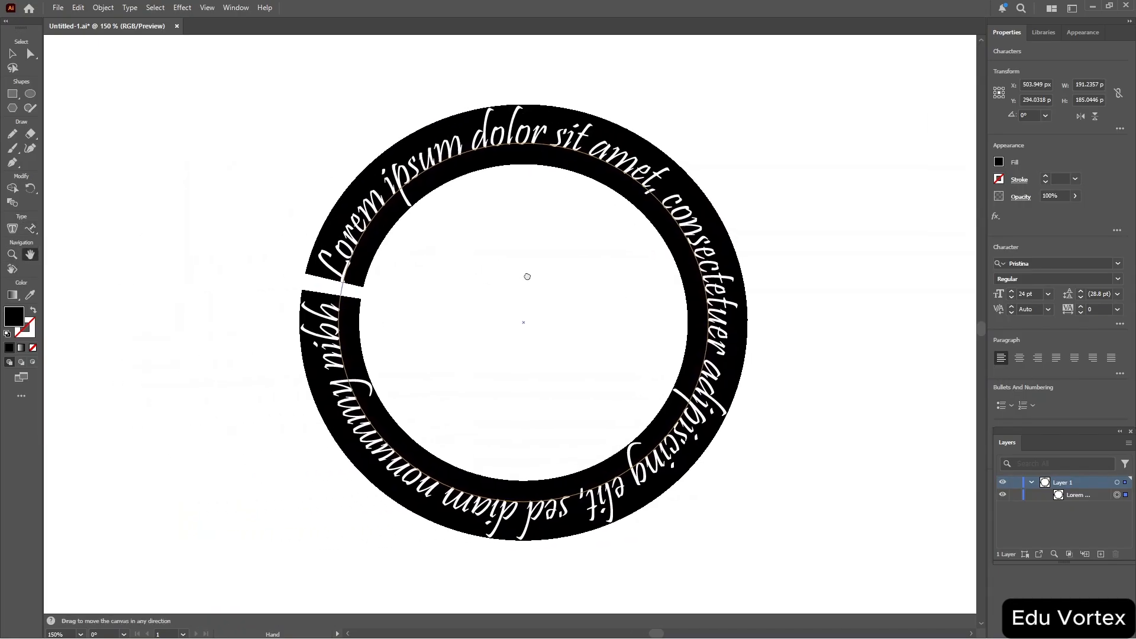
pyautogui.moveTo(819, 139); pyautogui.dragTo(880, 53)
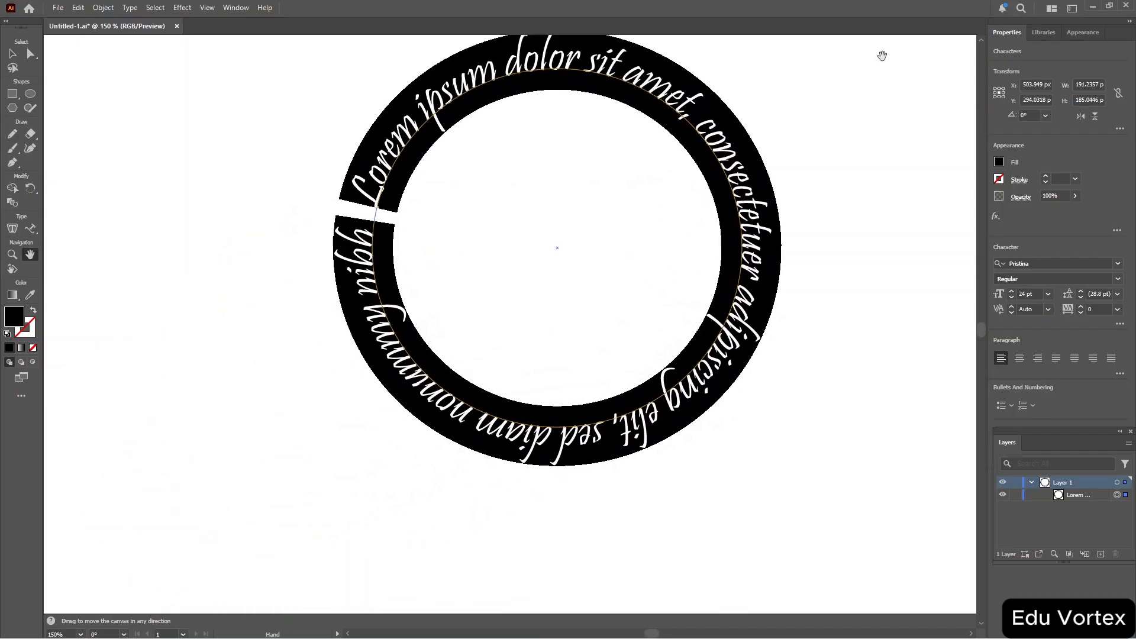
pyautogui.click(15, 271)
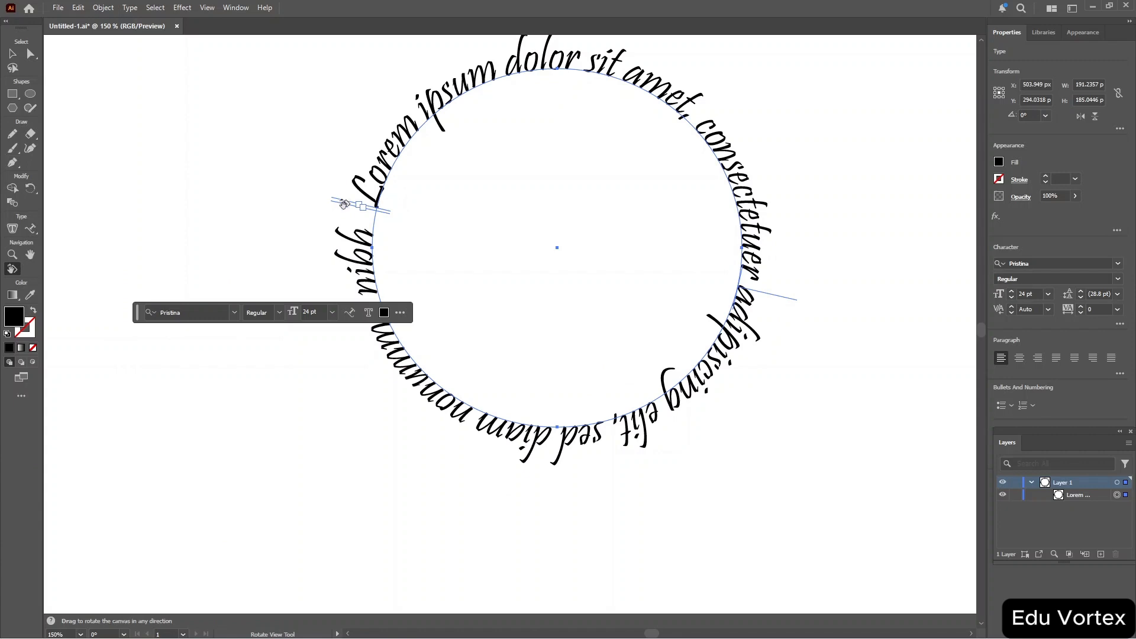
pyautogui.moveTo(344, 205); pyautogui.dragTo(468, 117)
pyautogui.moveTo(502, 192); pyautogui.dragTo(299, 223)
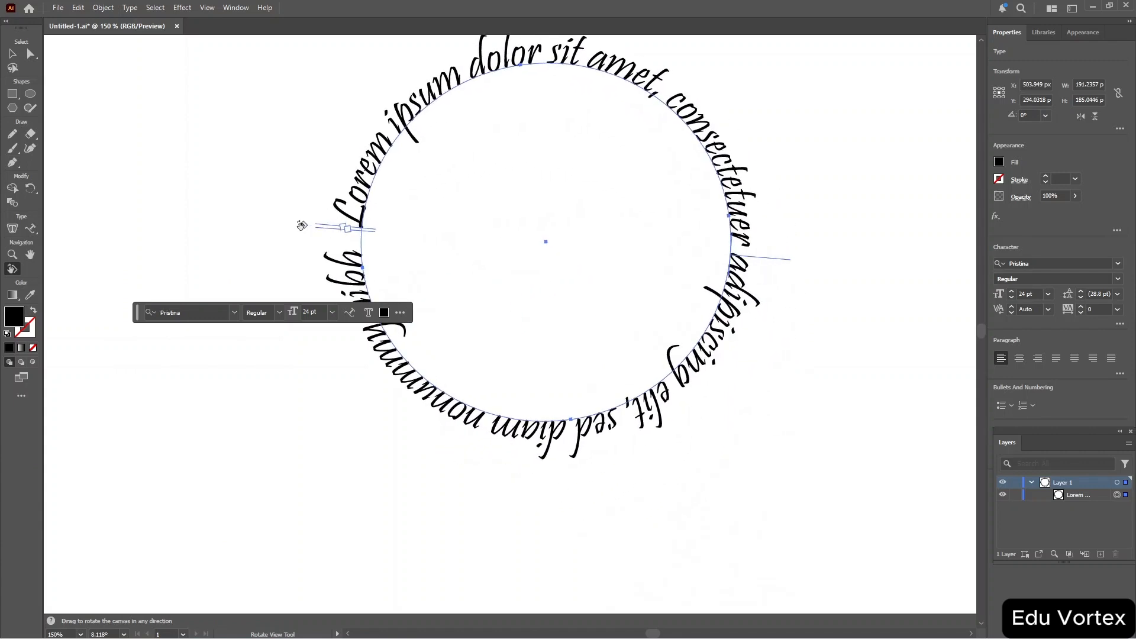
# Try the Zoom tool on the canvas, fit the artboard in the window, and return to the Selection tool.
pyautogui.click(13, 256)
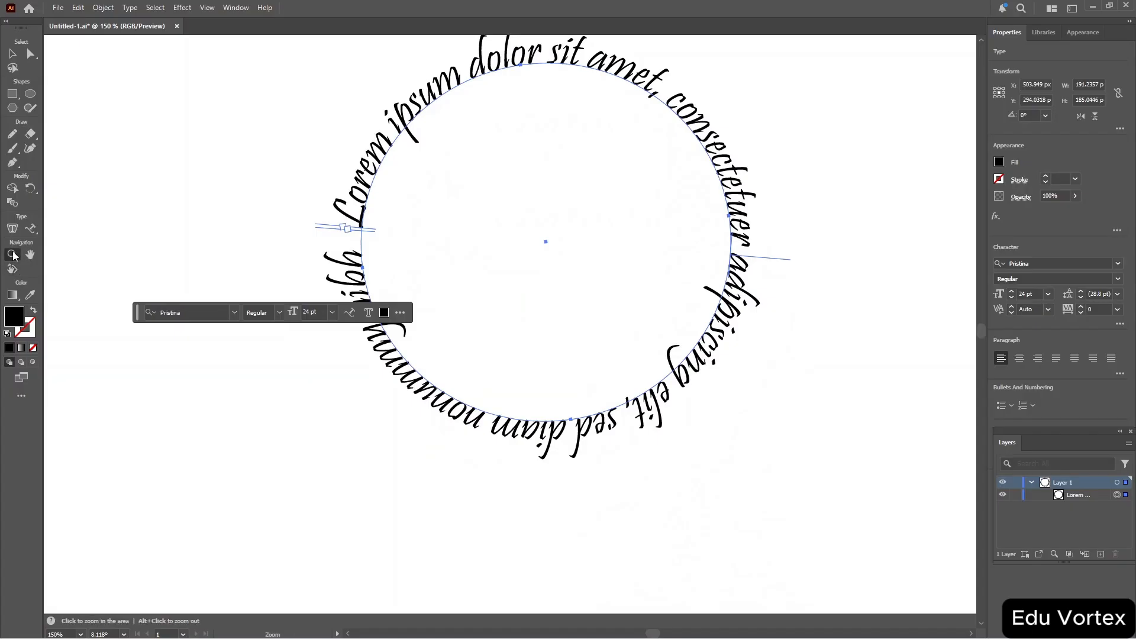
pyautogui.click(499, 169)
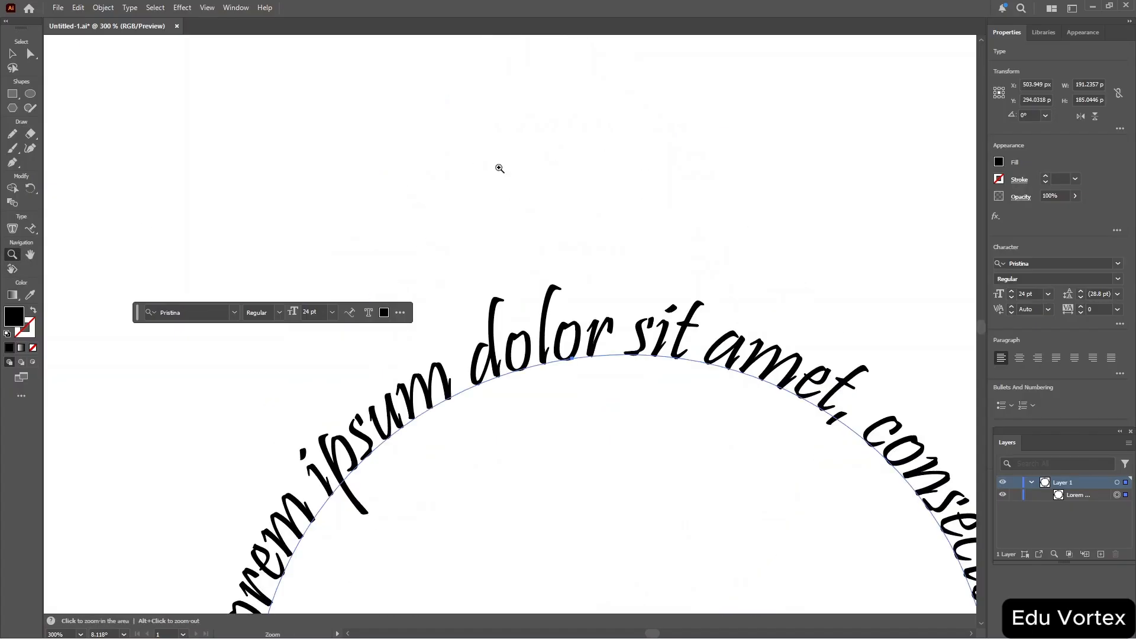
pyautogui.press('ctrl')
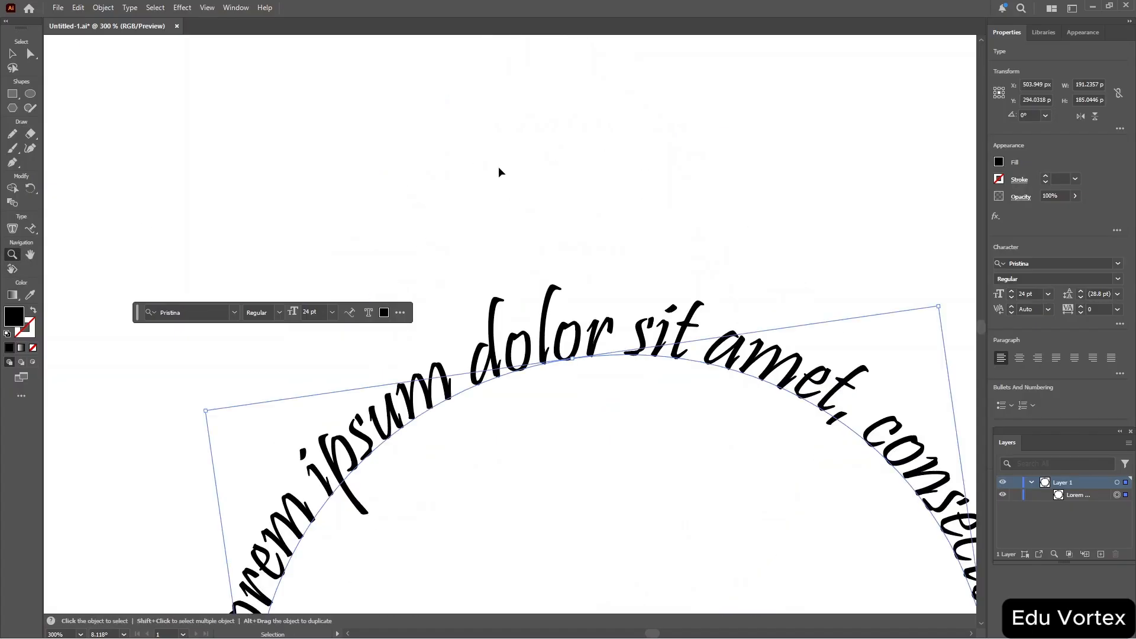
pyautogui.keyDown('ctrl'); pyautogui.click(500, 172); pyautogui.keyUp('ctrl')
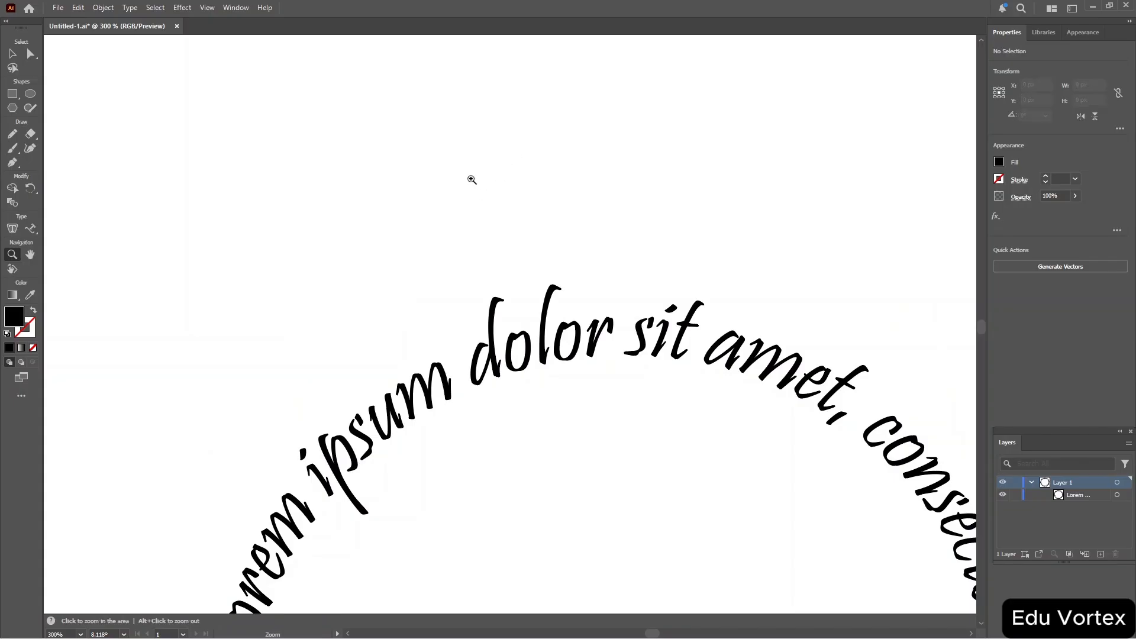
pyautogui.keyDown('alt'); pyautogui.click(367, 213); pyautogui.keyUp('alt')
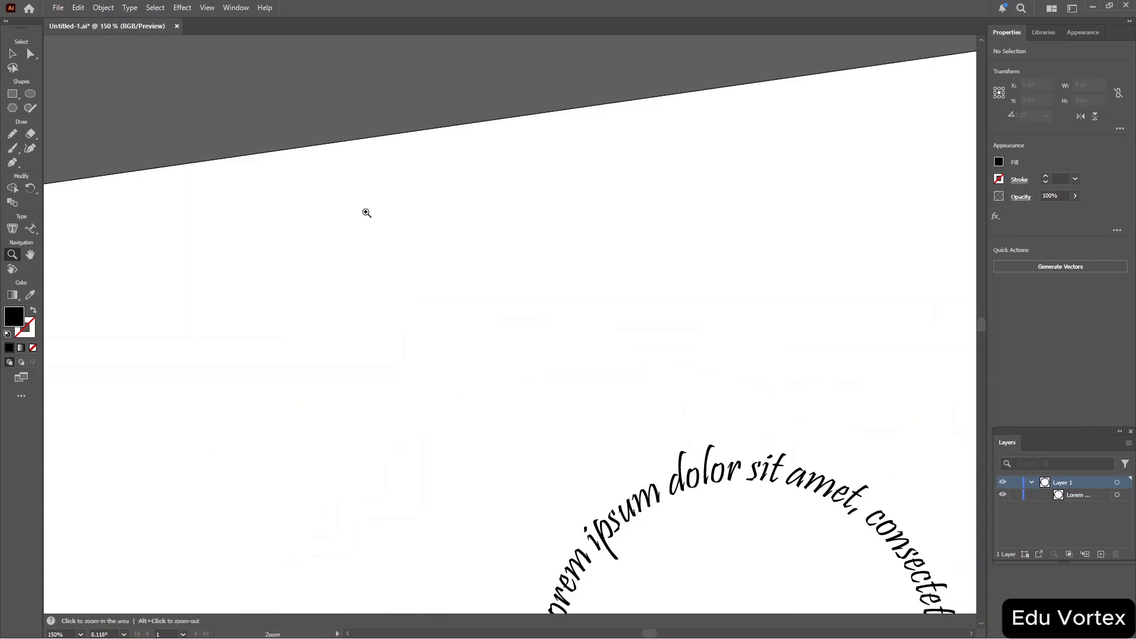
pyautogui.click(367, 213)
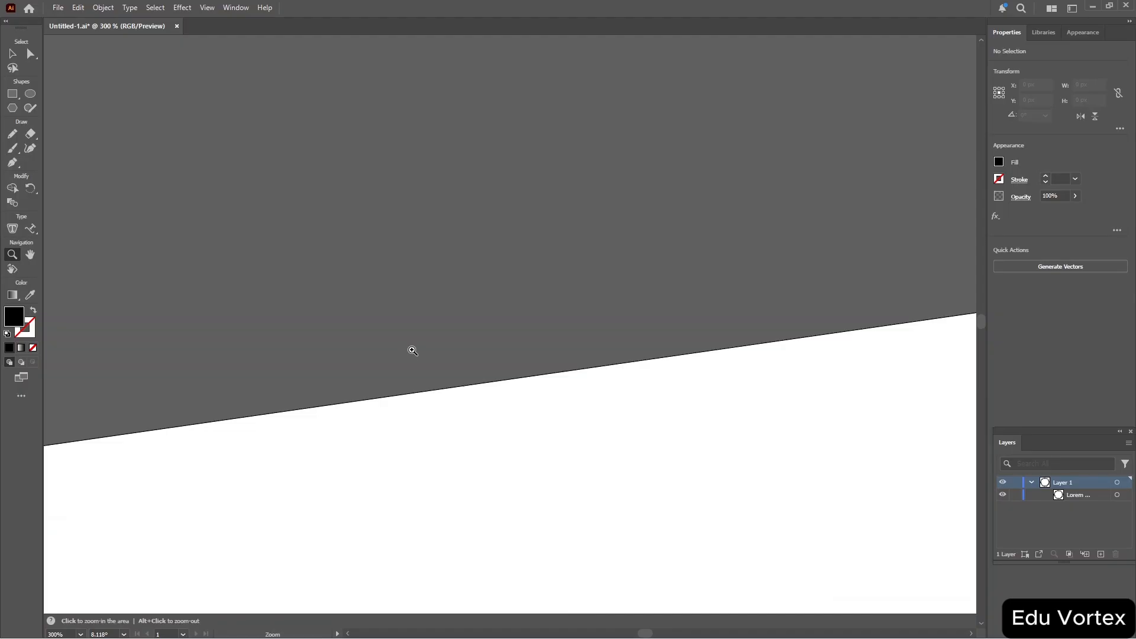
pyautogui.scroll(-1, 412, 350)
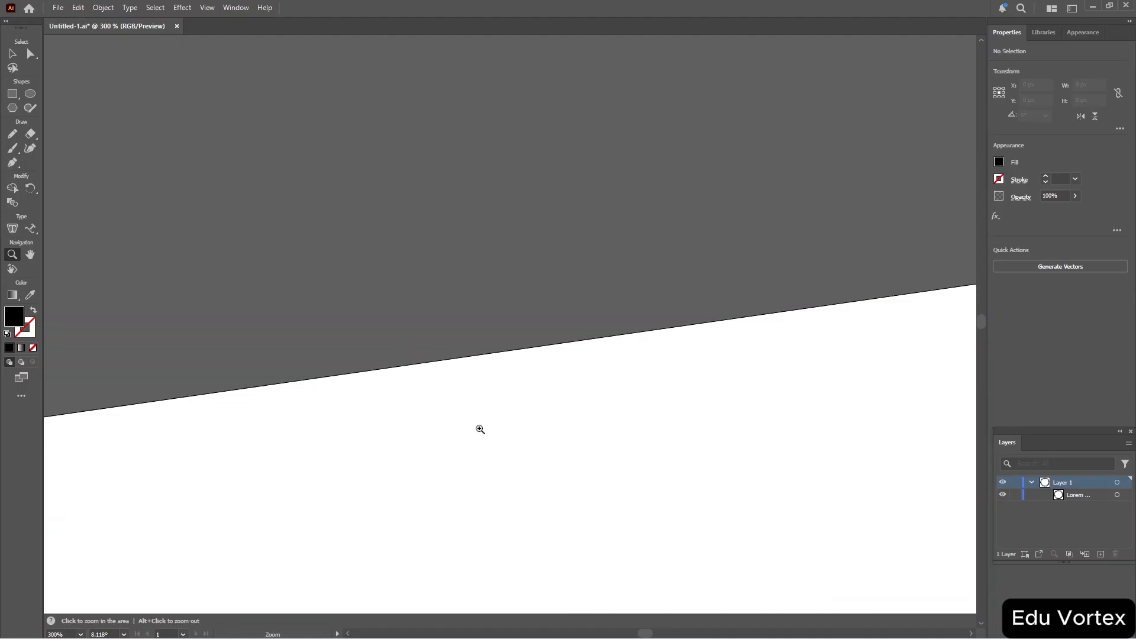
pyautogui.hotkey('ctrl', '0')
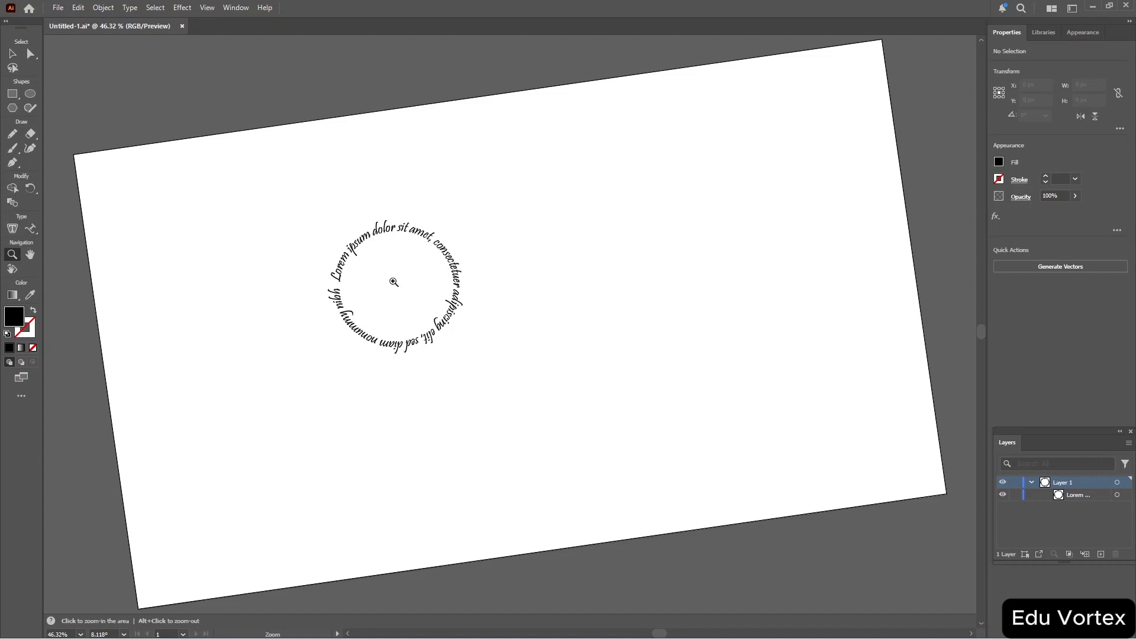
pyautogui.press('v')
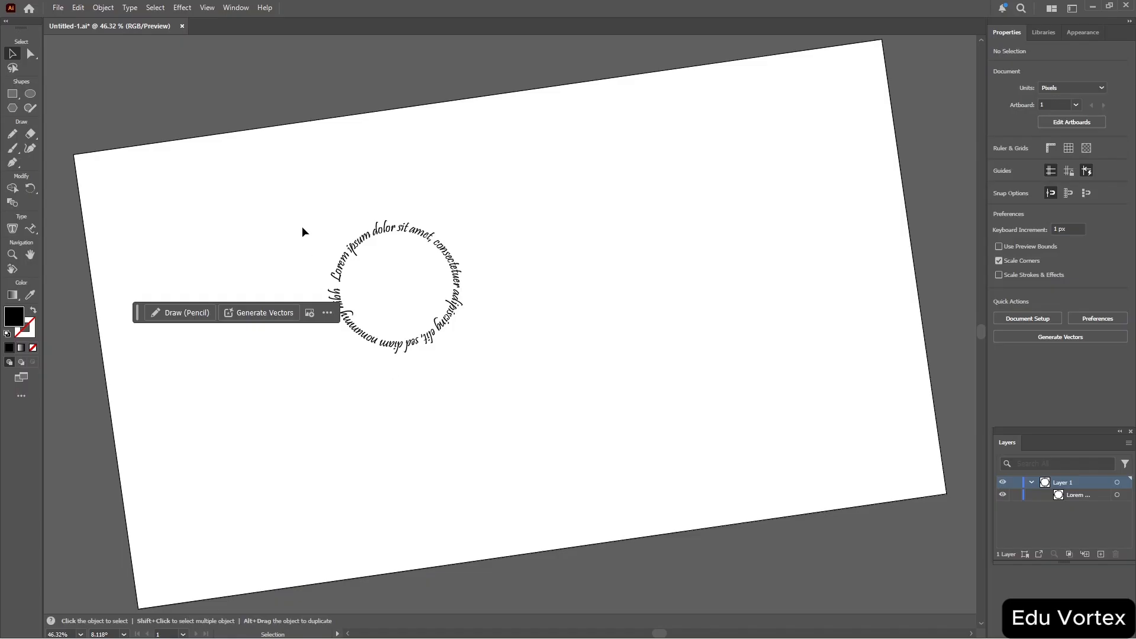
# Select the path type, then switch to the Untitled-2 document with the monitor illustration.
pyautogui.moveTo(291, 195); pyautogui.dragTo(598, 386)
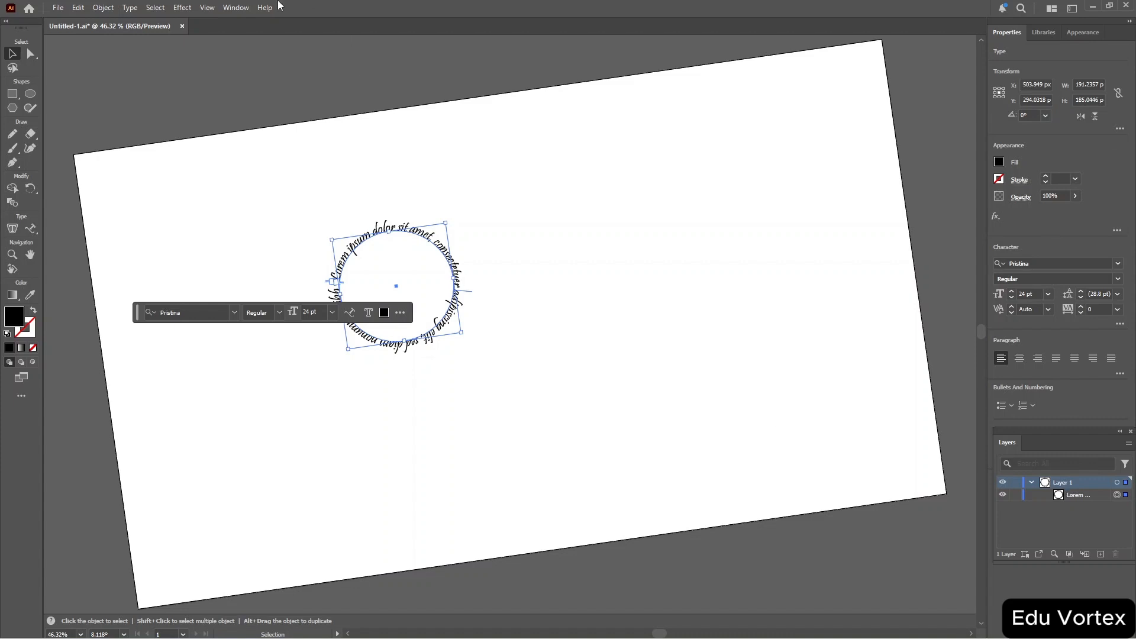
pyautogui.click(234, 9)
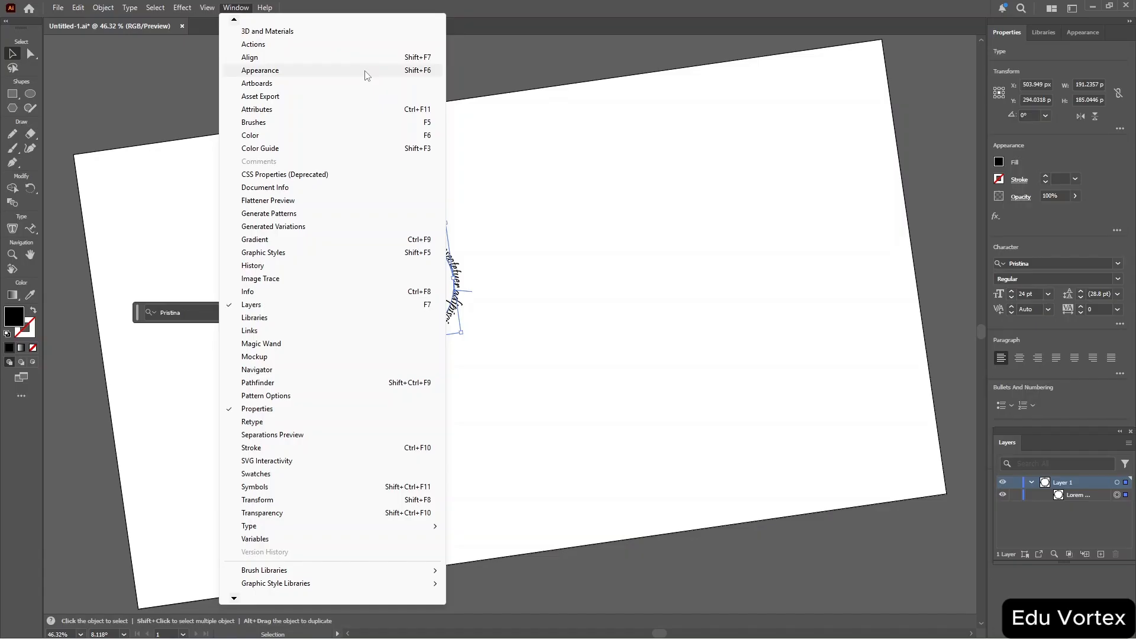
pyautogui.click(683, 137)
pyautogui.click(683, 137)
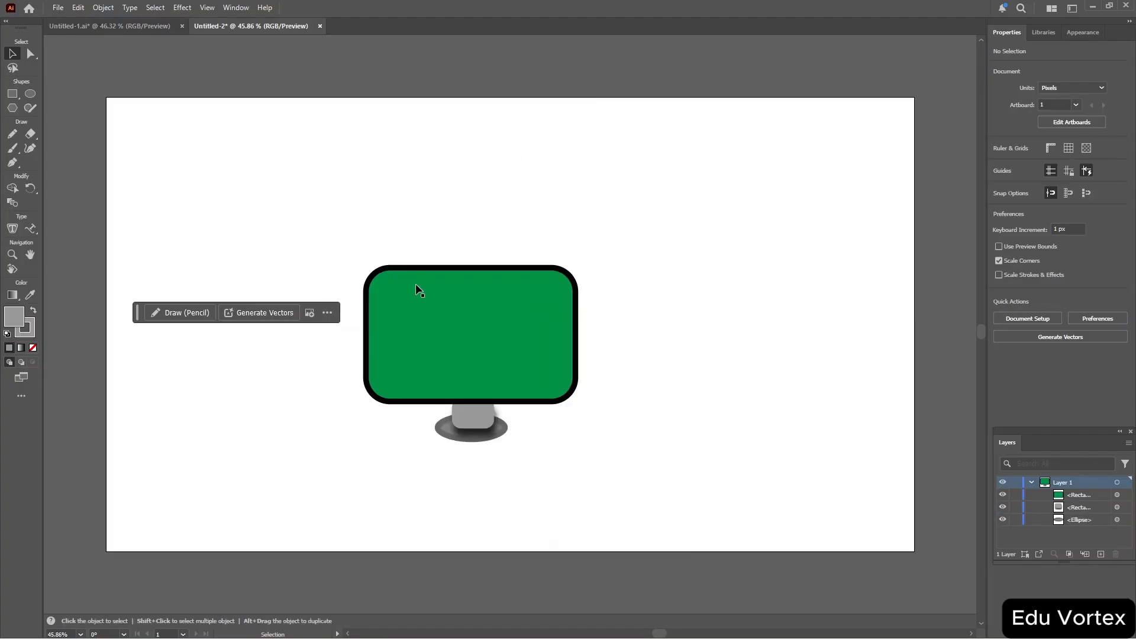
# Enter isolation mode on the monitor's base ellipse, nudge it slightly right, and exit isolation mode.
pyautogui.click(448, 426)
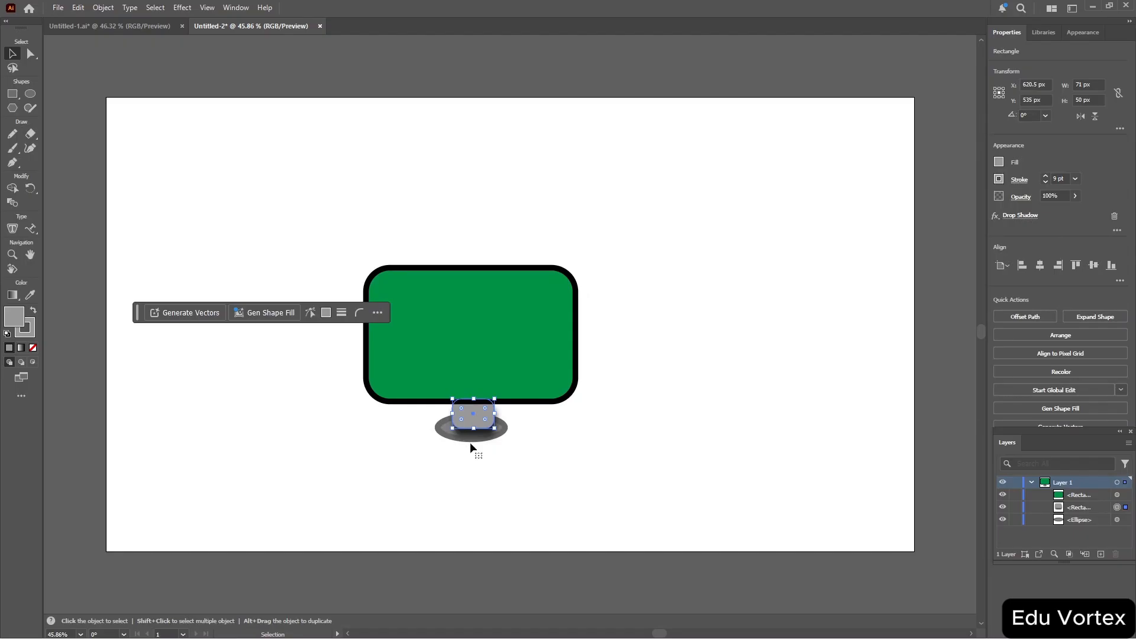
pyautogui.doubleClick(442, 435)
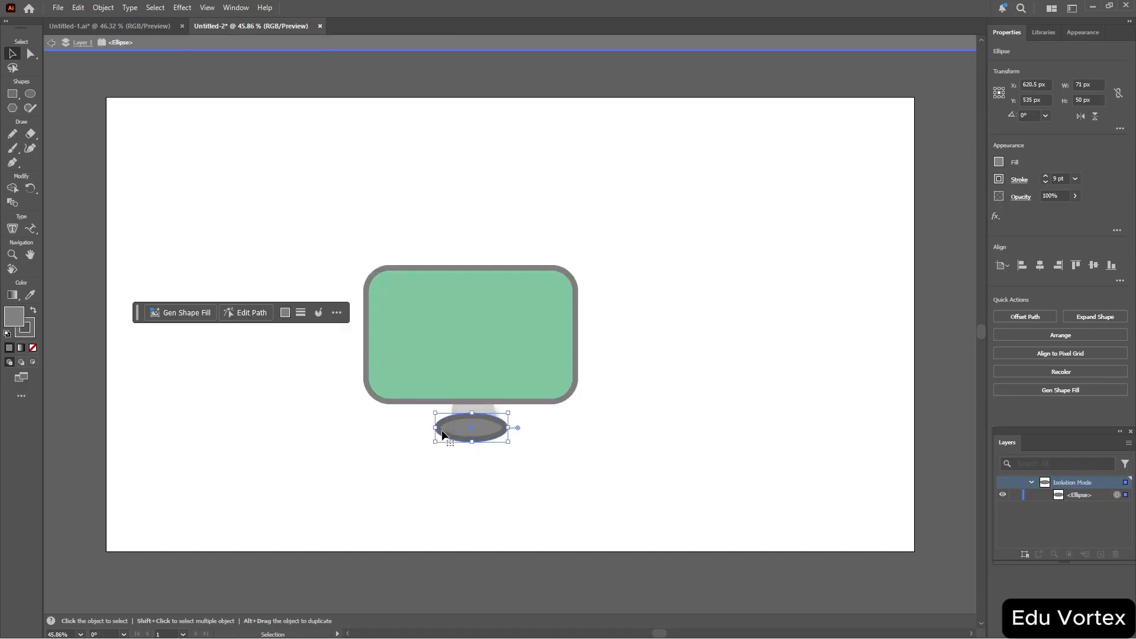
pyautogui.moveTo(449, 435); pyautogui.dragTo(459, 435)
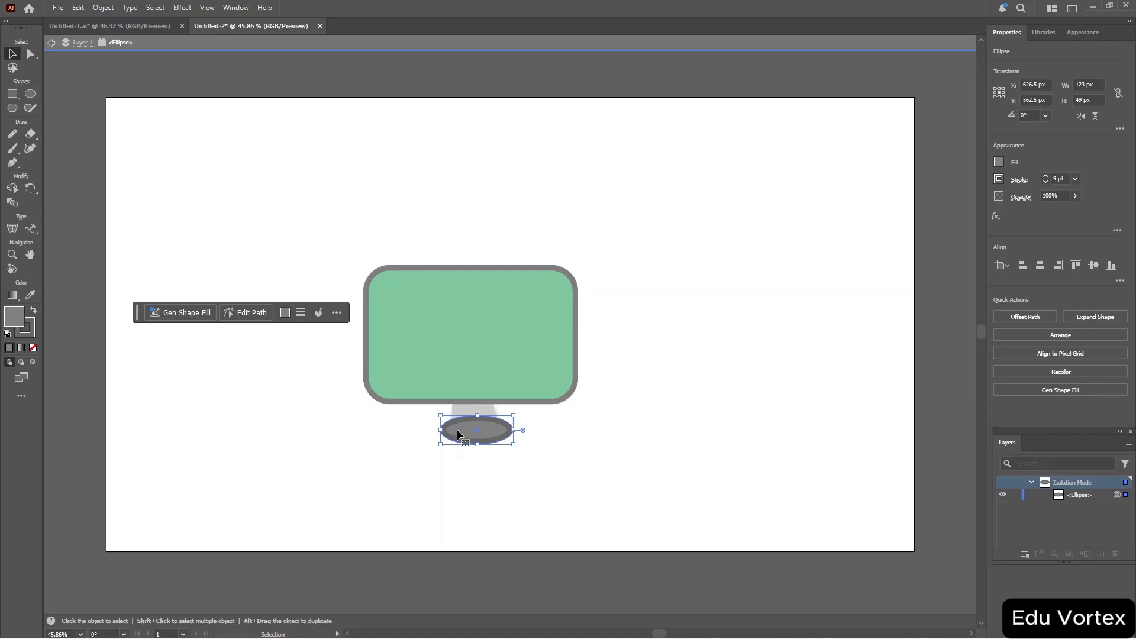
pyautogui.press('Escape')
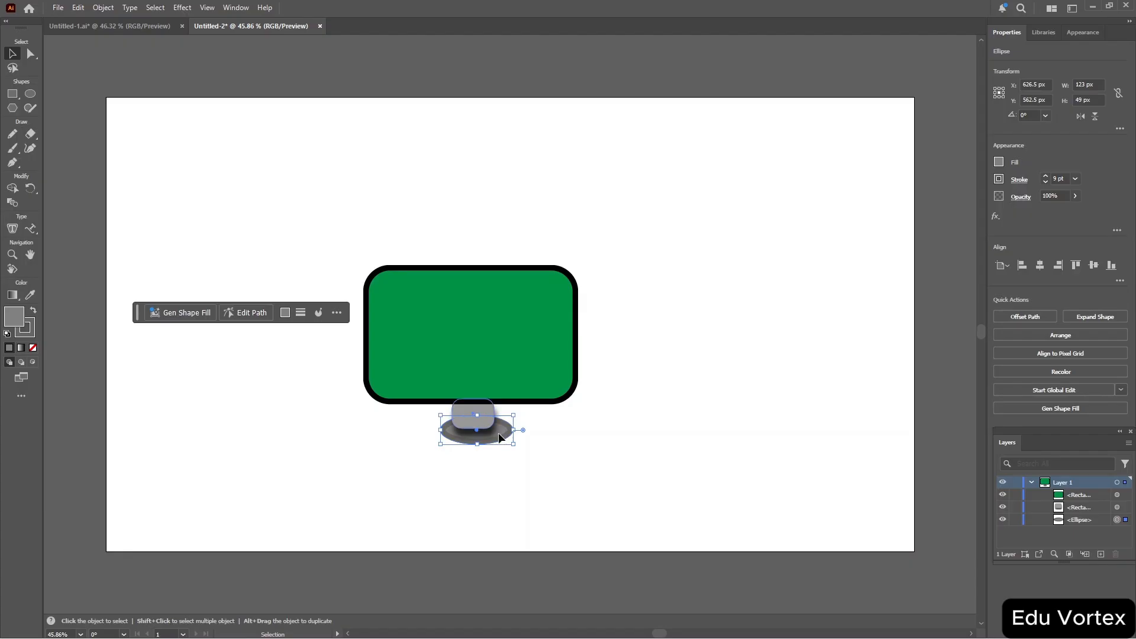
# Move the stand's neck rectangle slightly right and down to line up with the base, then deselect.
pyautogui.moveTo(498, 434); pyautogui.dragTo(504, 441)
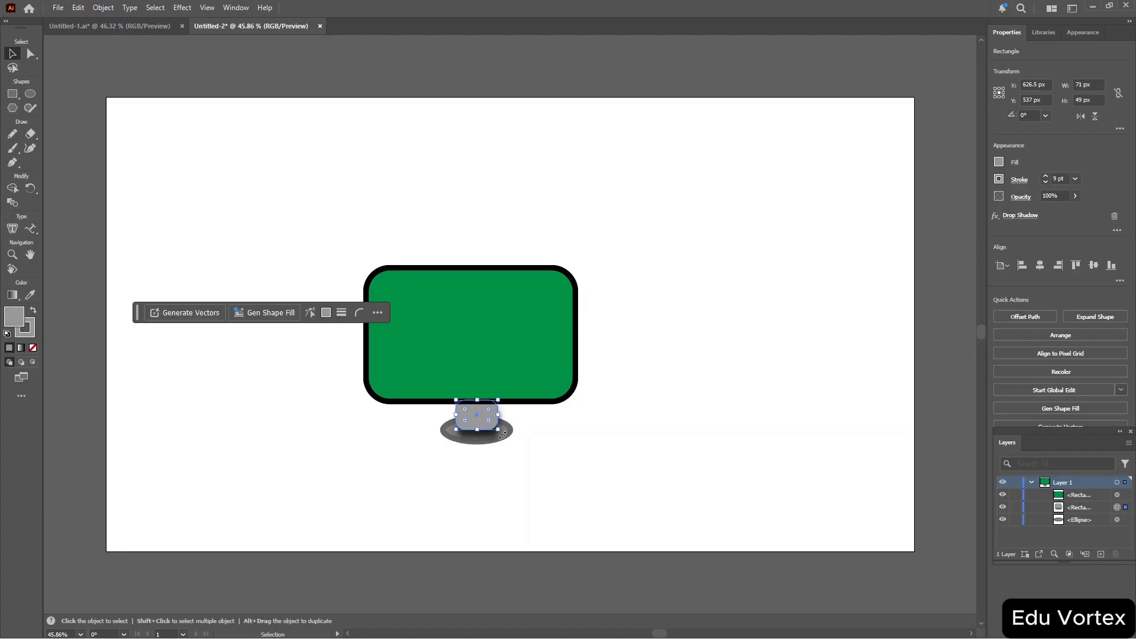
pyautogui.click(600, 424)
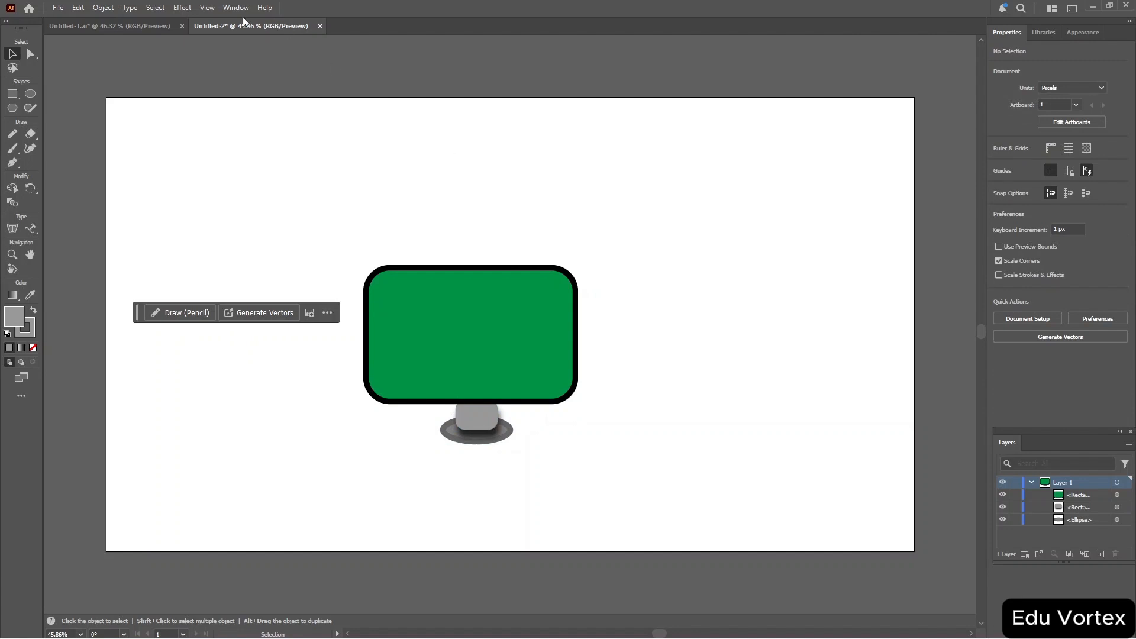
# Open the Home screen and examine the recent-files sort options, filter field, and list and grid views.
pyautogui.click(28, 8)
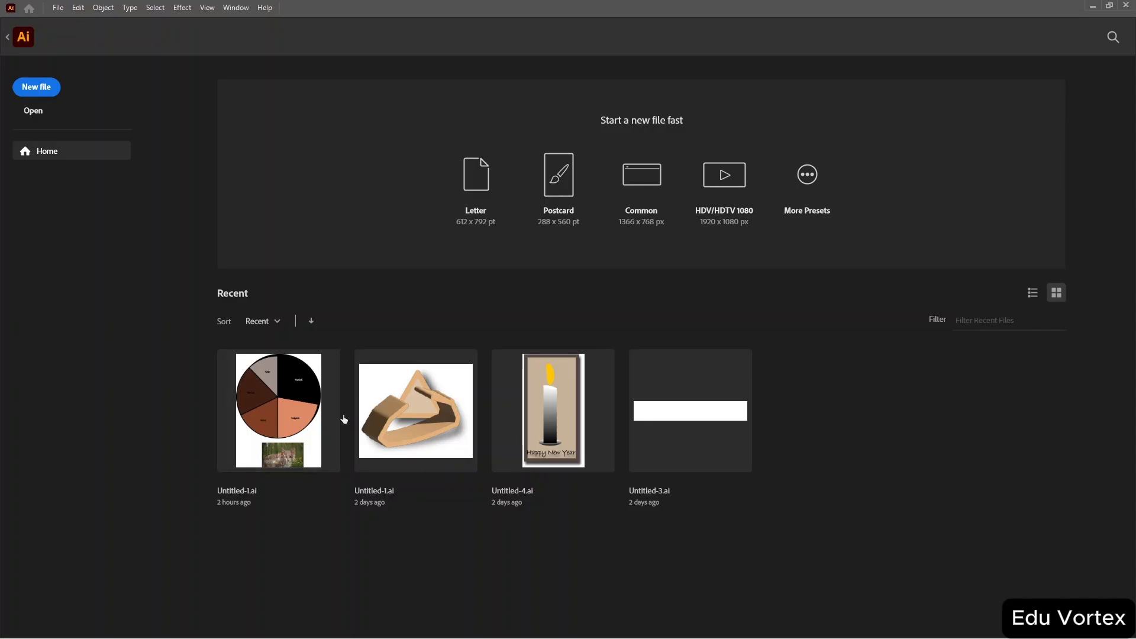
pyautogui.click(275, 321)
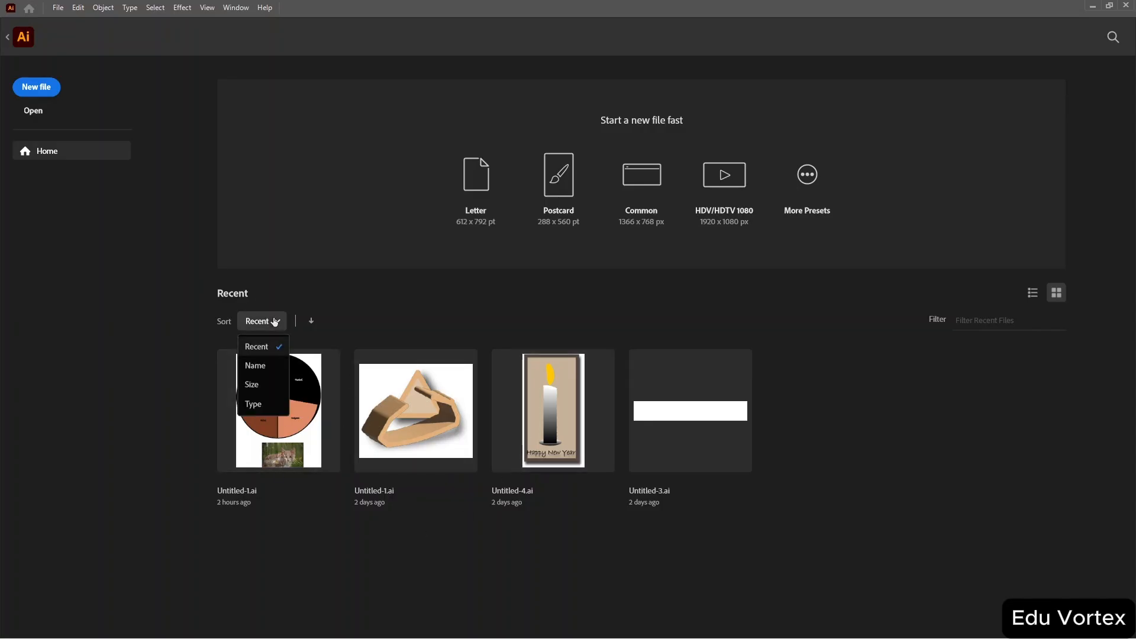
pyautogui.click(506, 299)
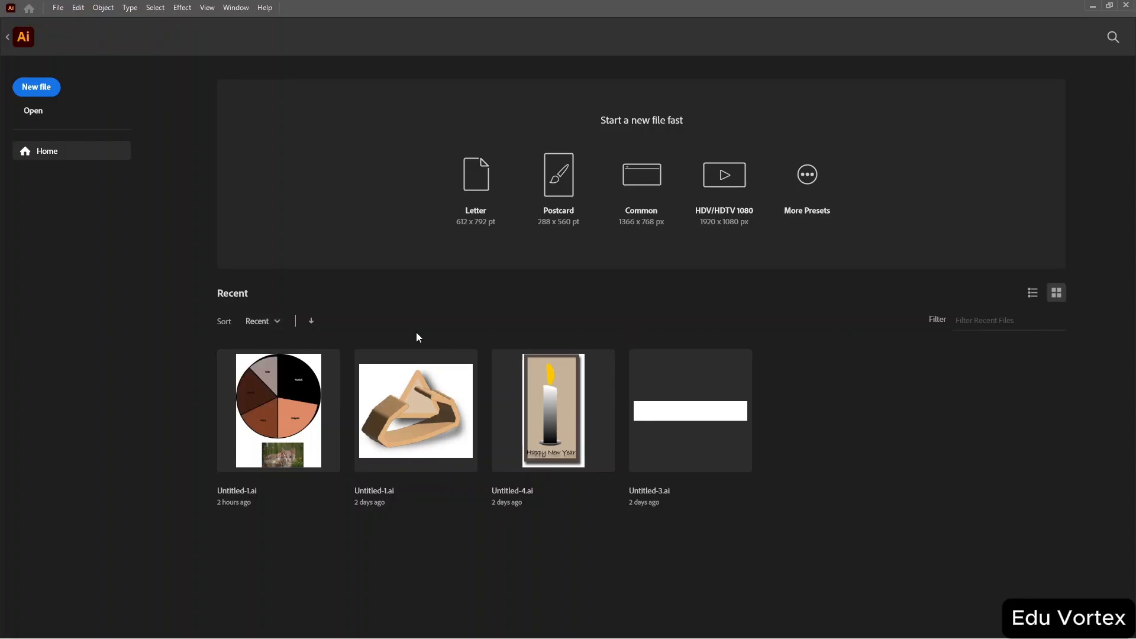
pyautogui.click(276, 322)
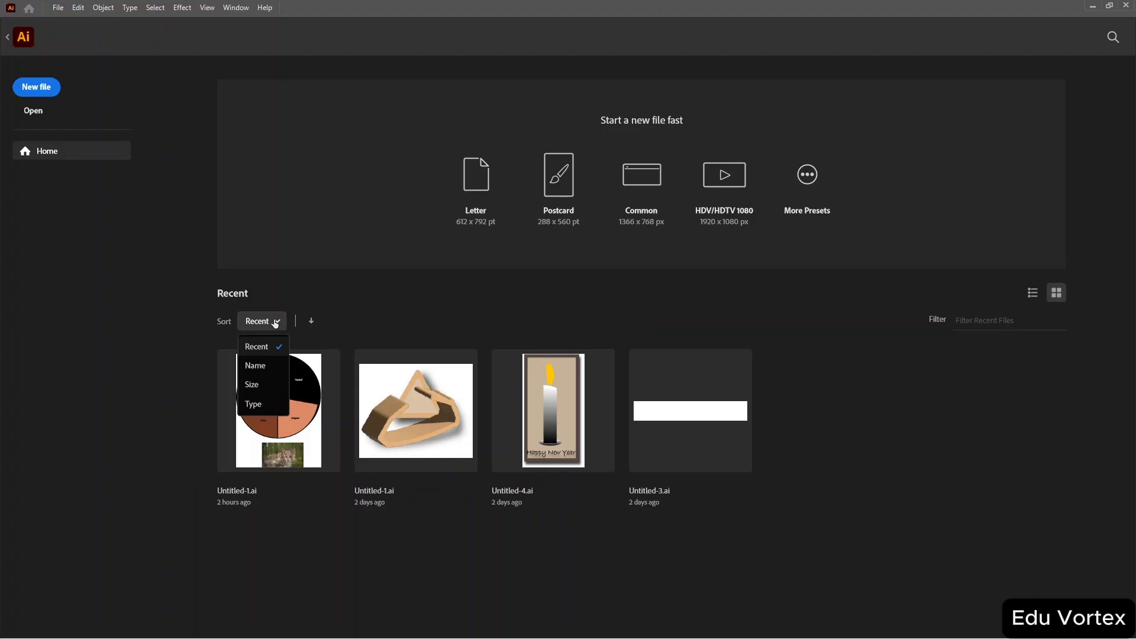
pyautogui.click(413, 310)
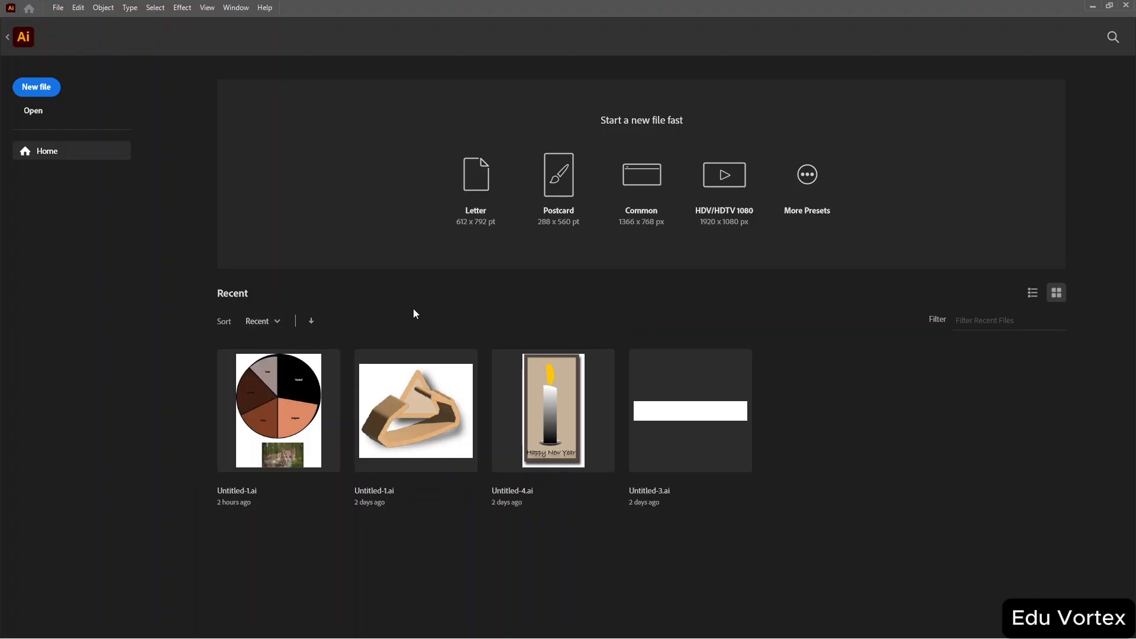
pyautogui.click(989, 319)
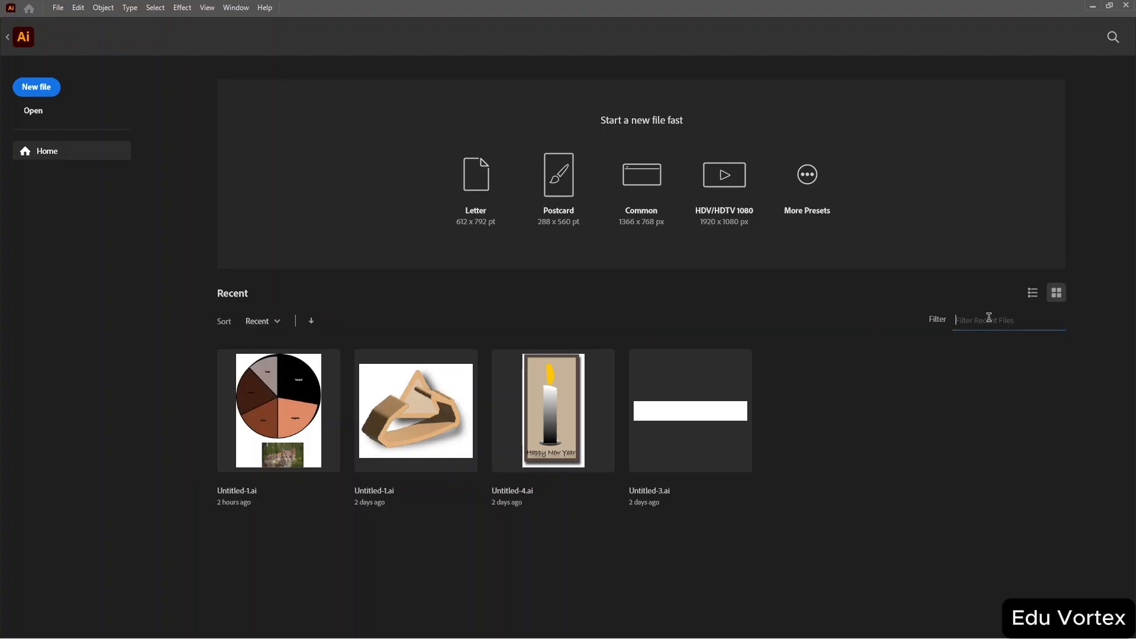
pyautogui.click(1033, 293)
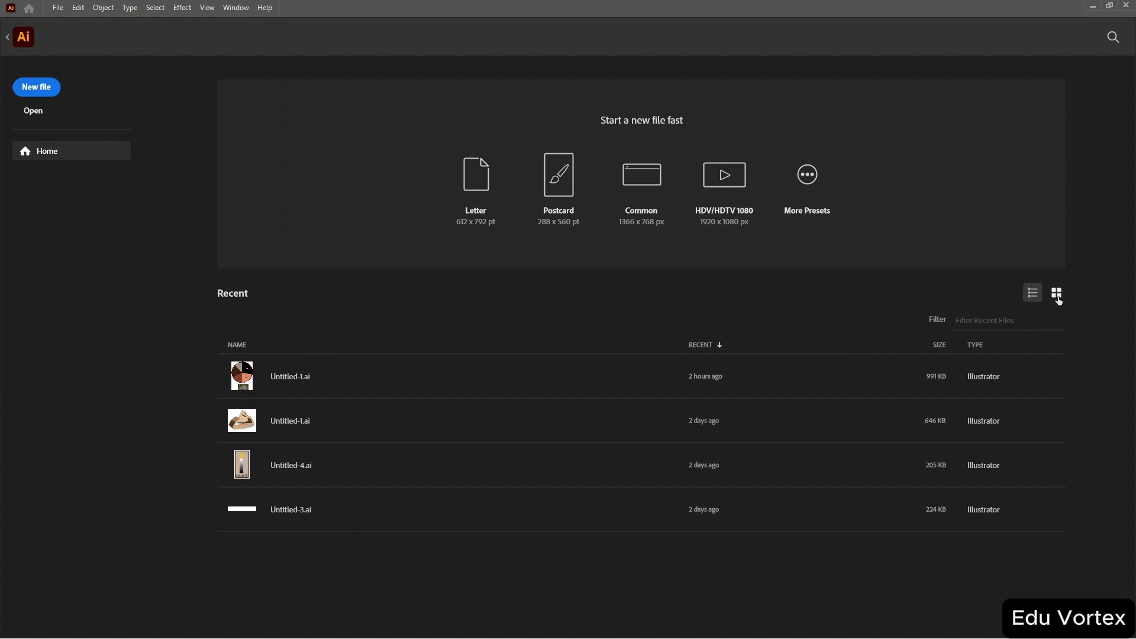
pyautogui.click(1058, 293)
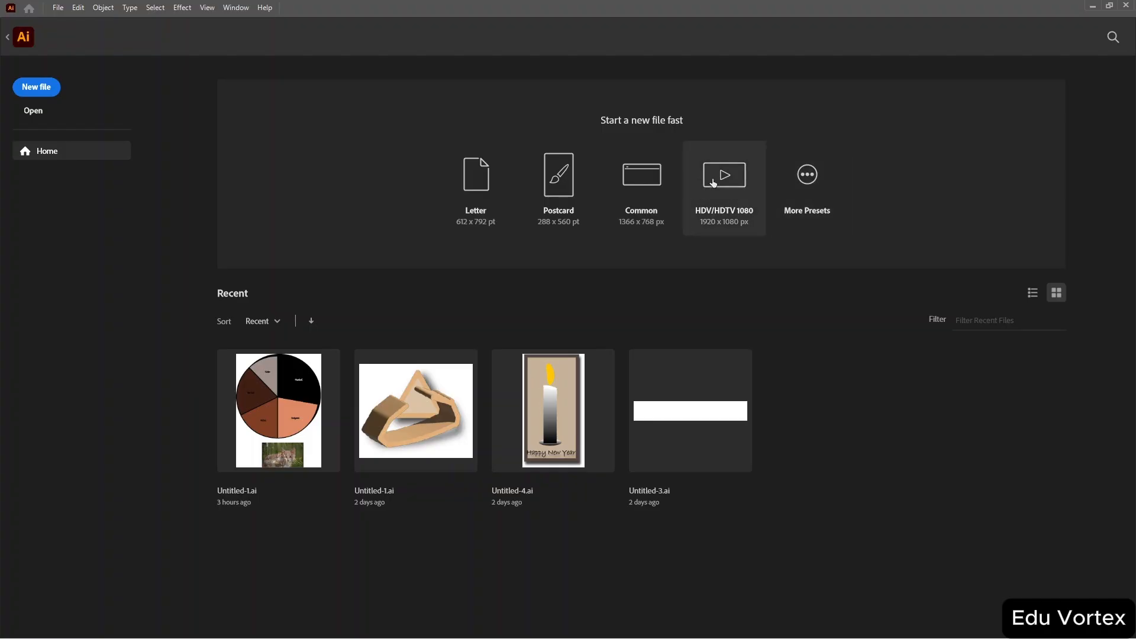
# Open the New Document presets dialog and examine its units list and Saved and Recent tabs.
pyautogui.click(804, 188)
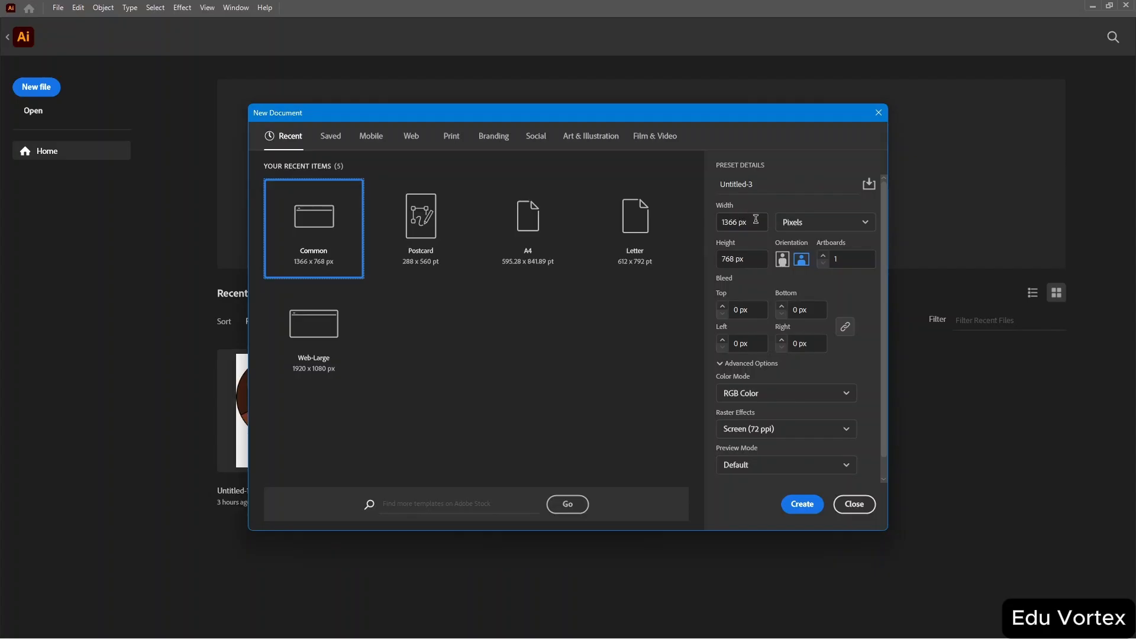
pyautogui.click(840, 222)
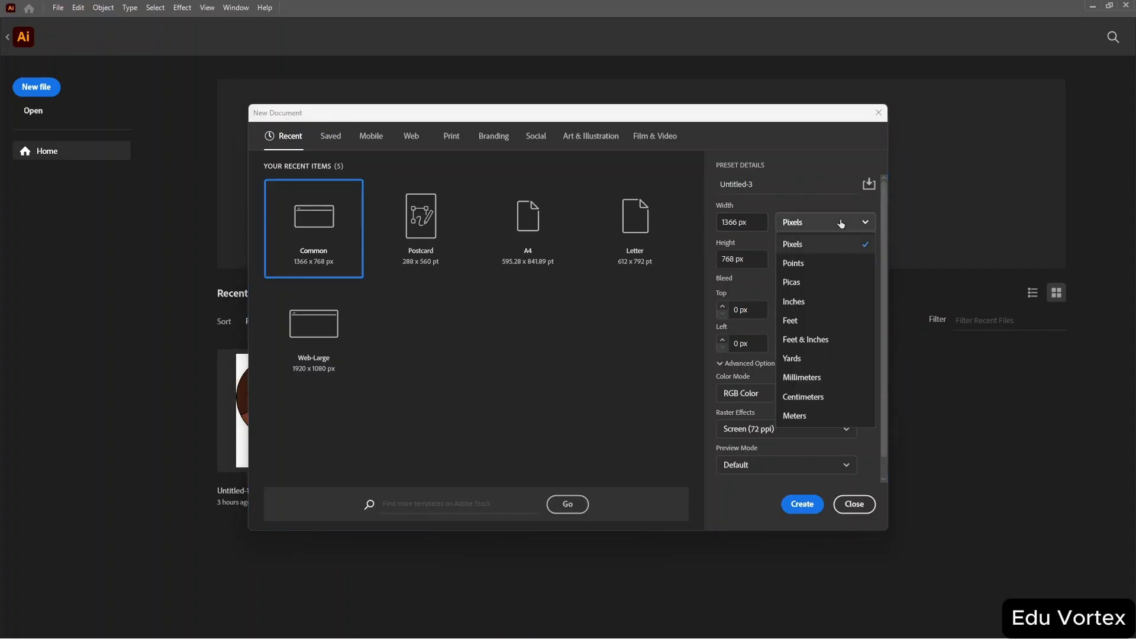
pyautogui.click(841, 223)
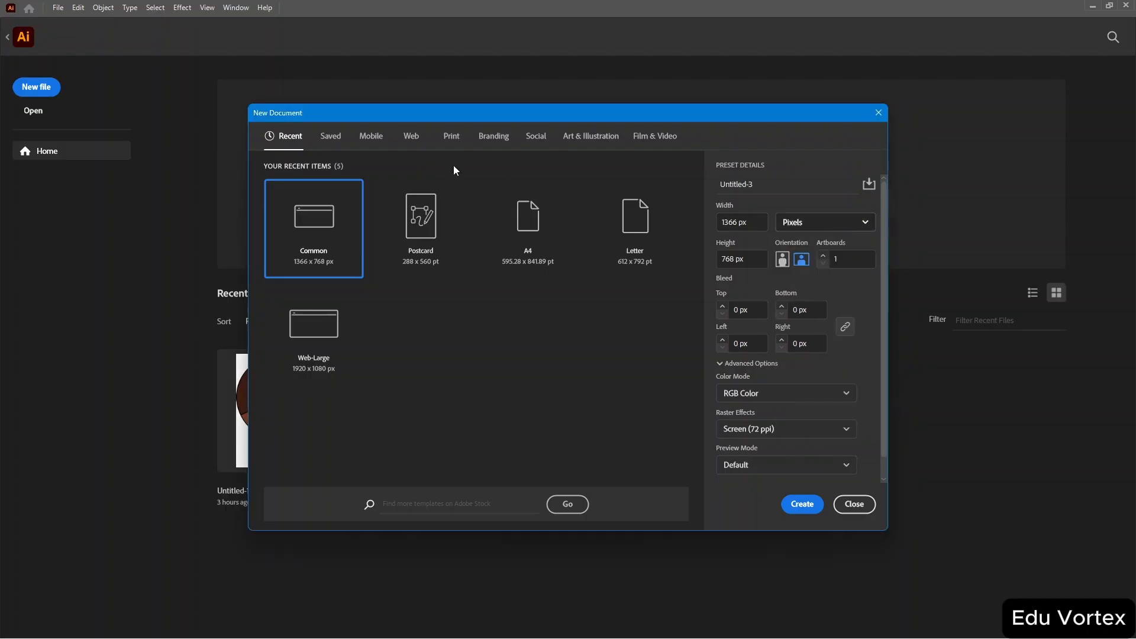
pyautogui.click(329, 139)
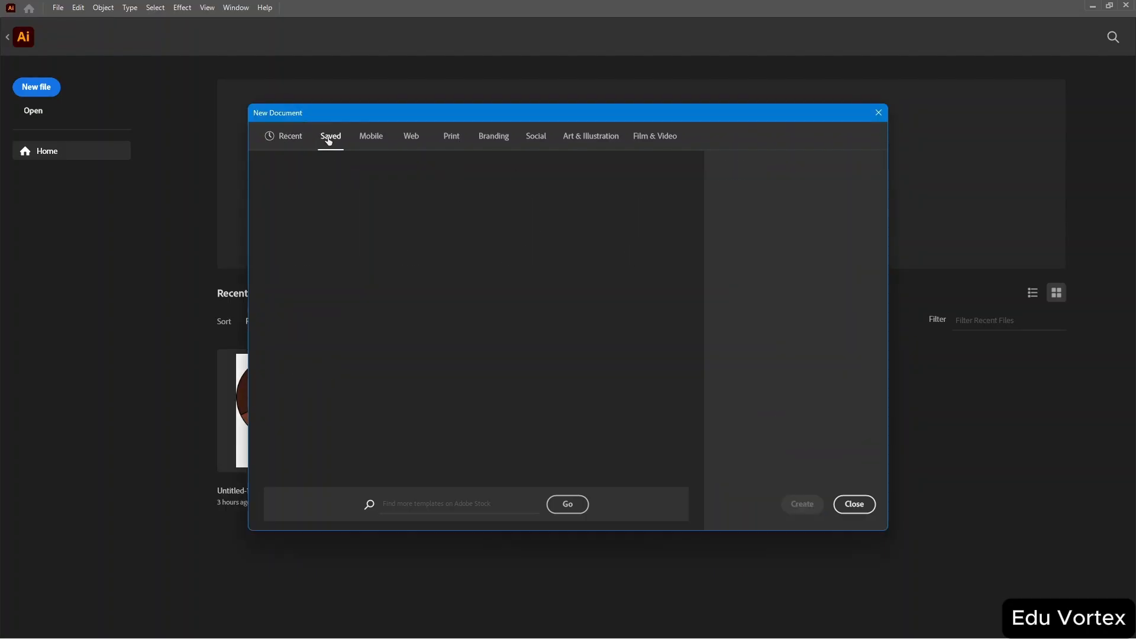
pyautogui.click(292, 139)
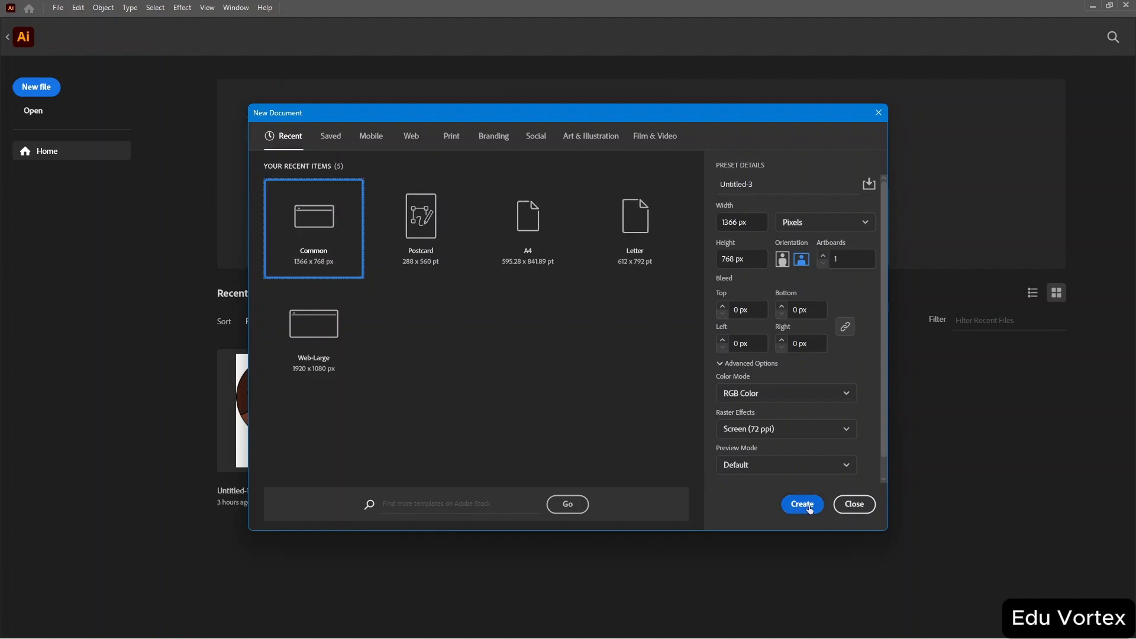
# Create a new Common 1366 × 768 px document in RGB Color with Screen (72 ppi) raster effects.
pyautogui.click(823, 428)
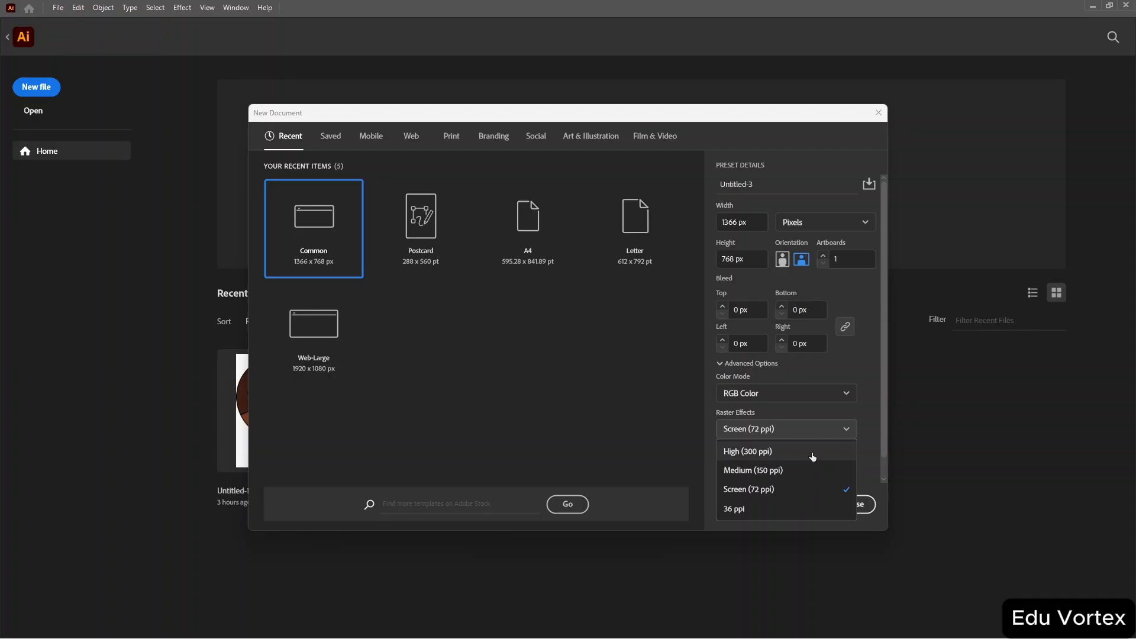
pyautogui.click(843, 394)
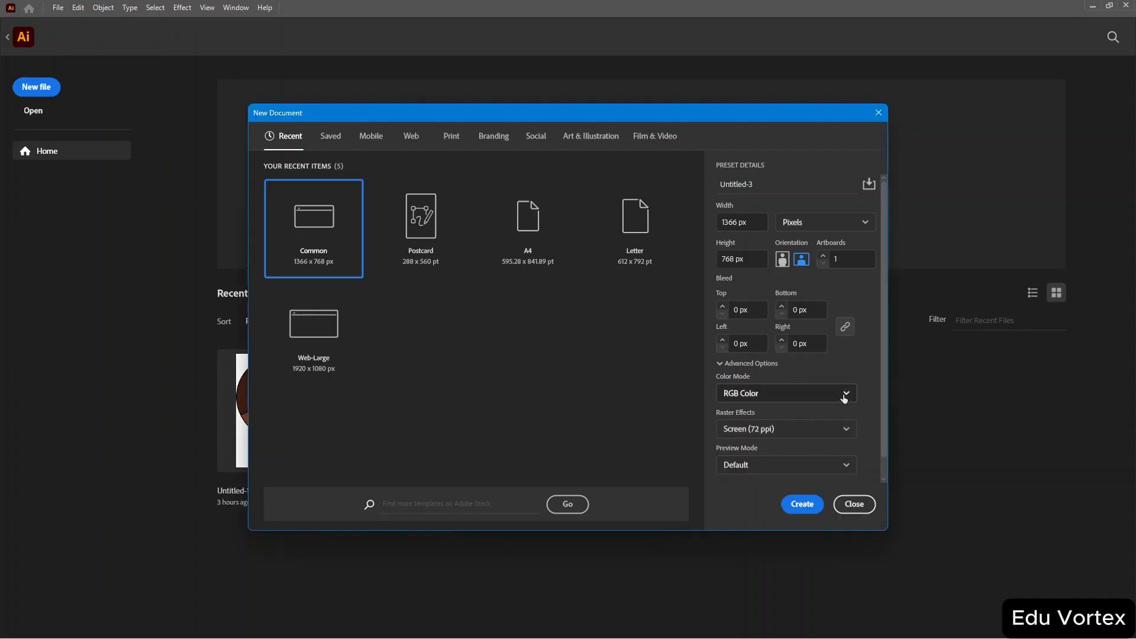
pyautogui.click(843, 394)
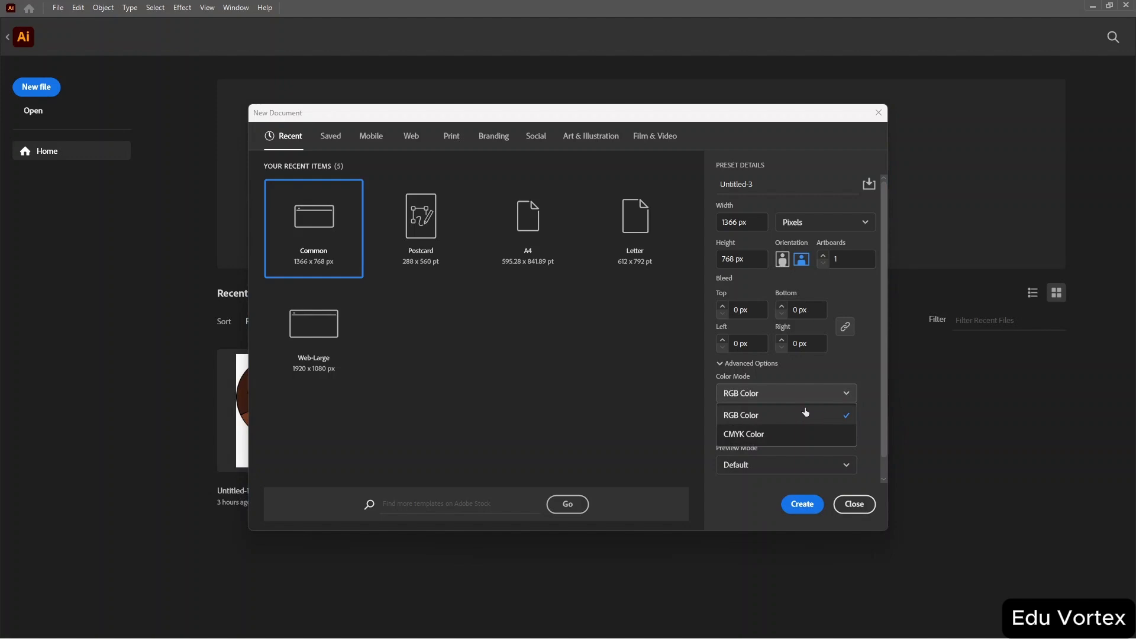
pyautogui.click(837, 391)
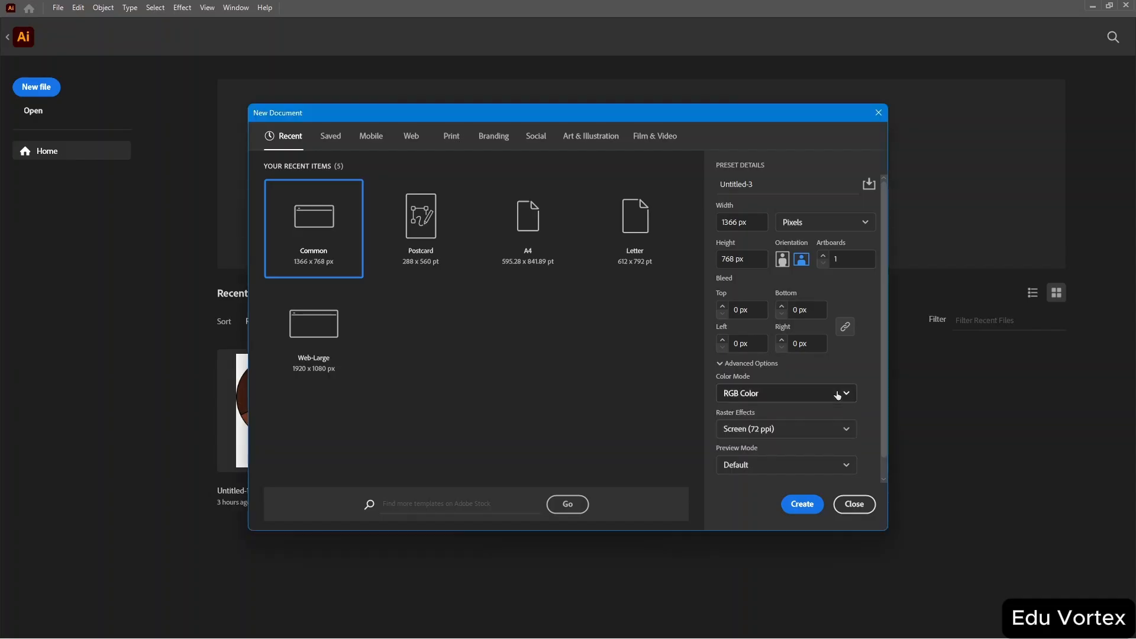
pyautogui.click(796, 510)
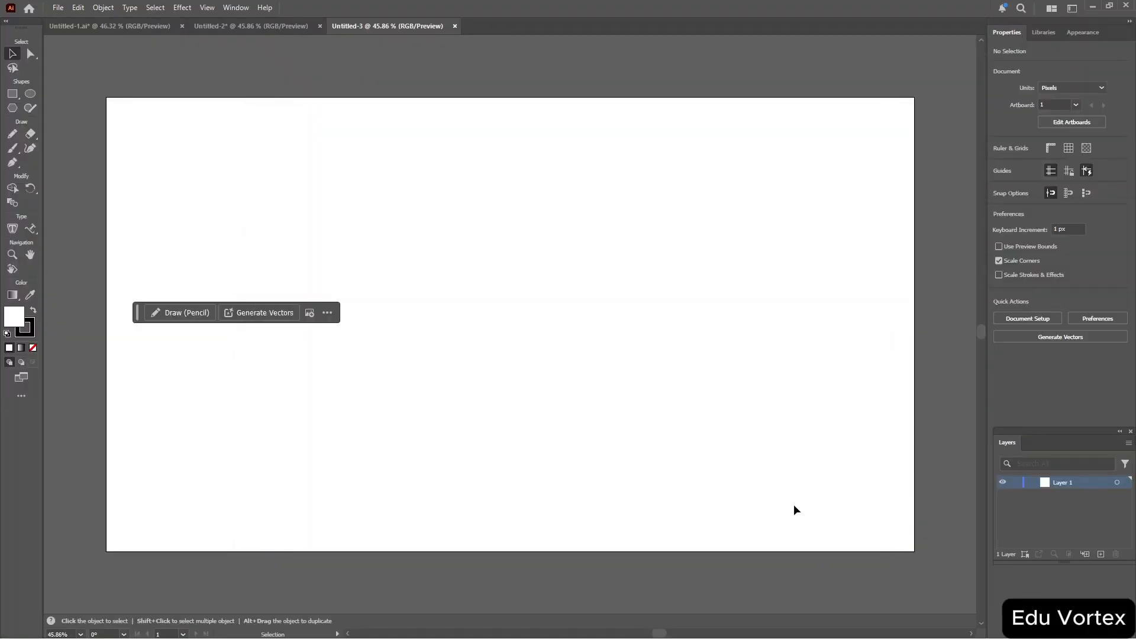
# Switch to the monitor document and open Export As, keeping Adobe PDF as the file type.
pyautogui.click(110, 27)
pyautogui.click(200, 26)
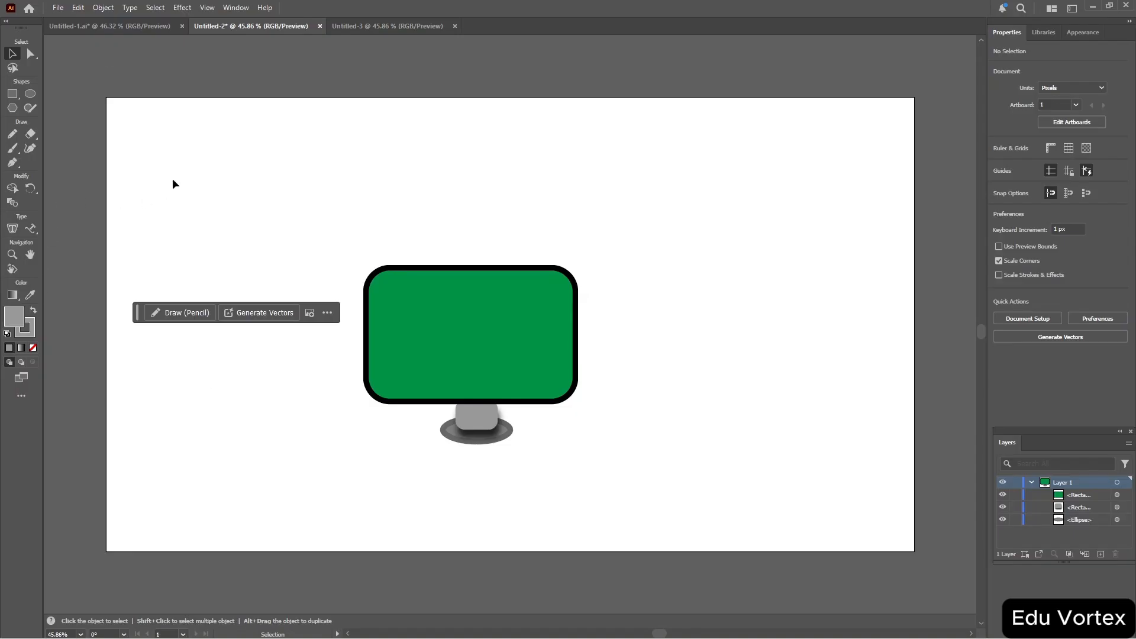
pyautogui.click(54, 8)
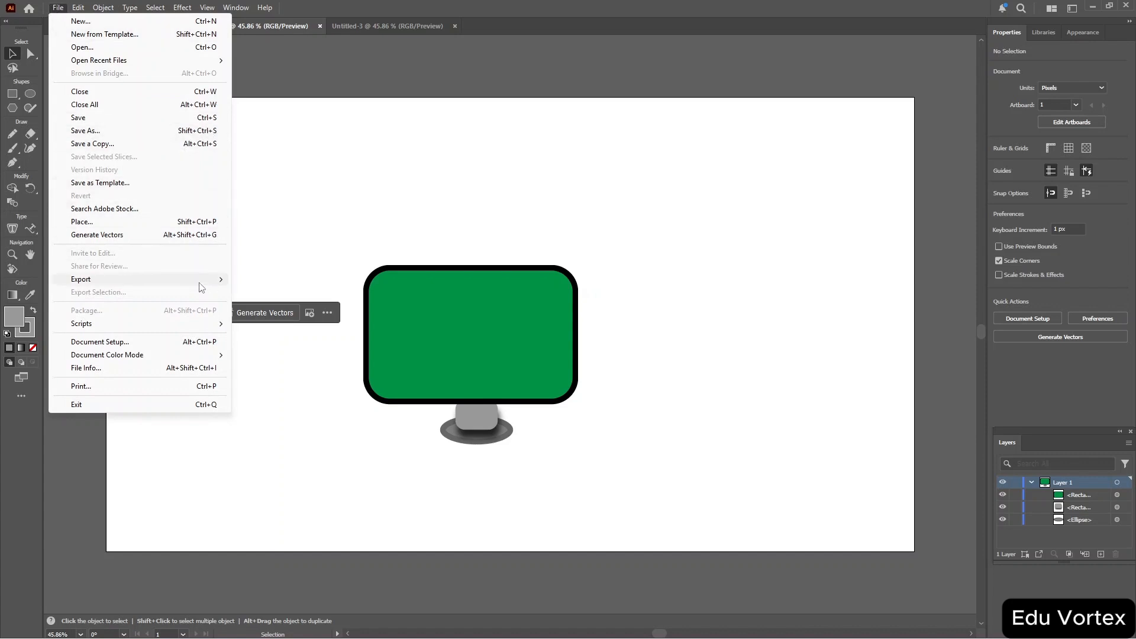
pyautogui.moveTo(200, 284)
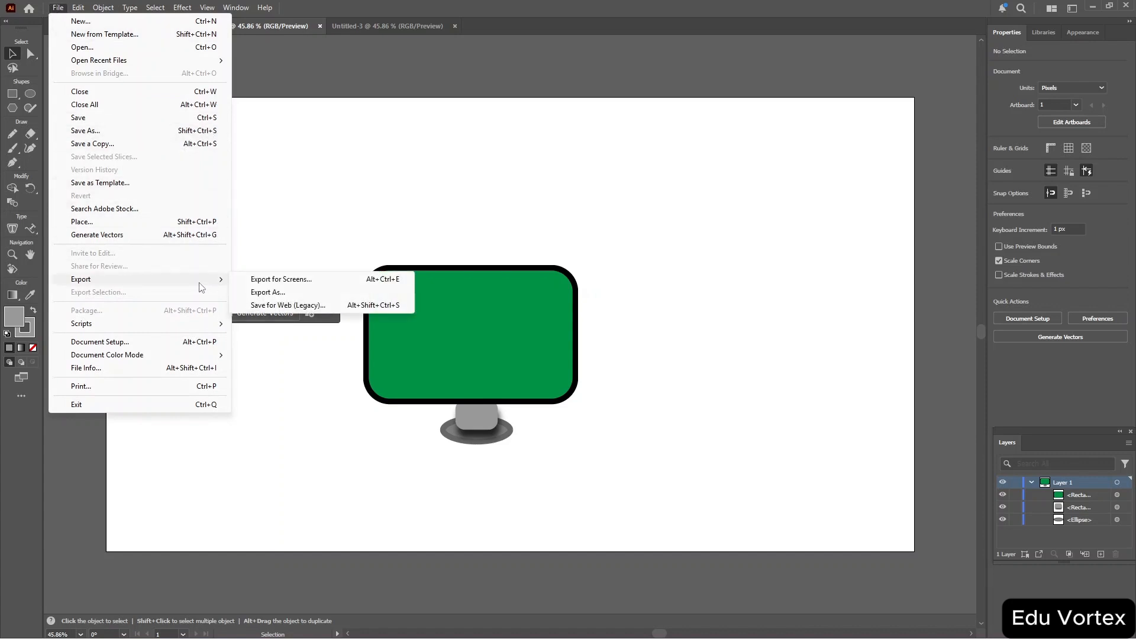
pyautogui.click(302, 294)
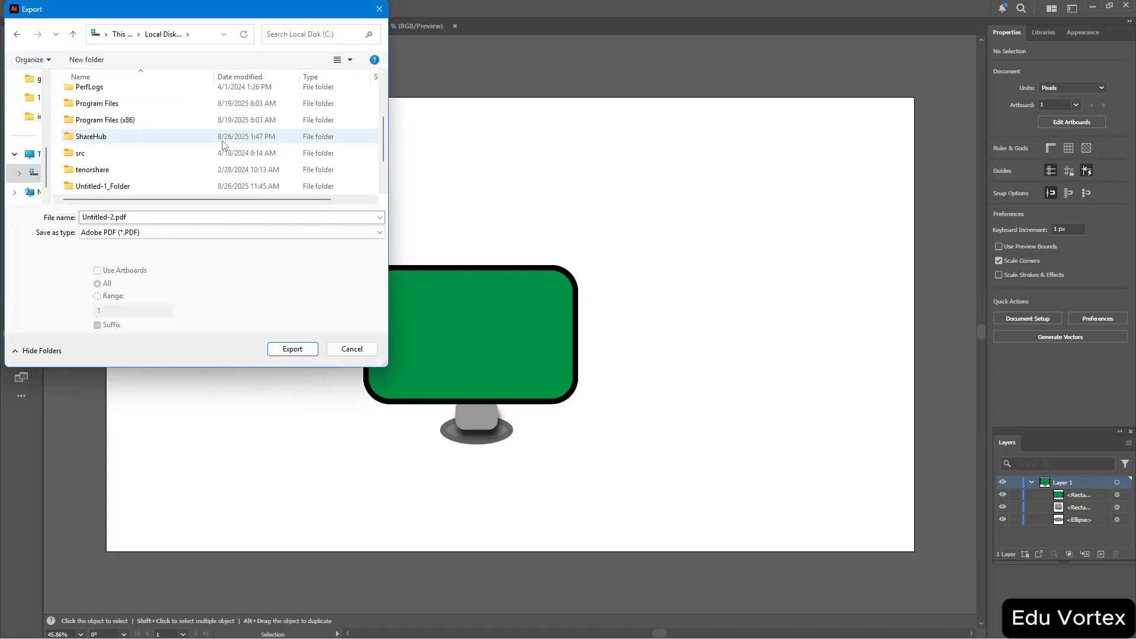
pyautogui.click(256, 234)
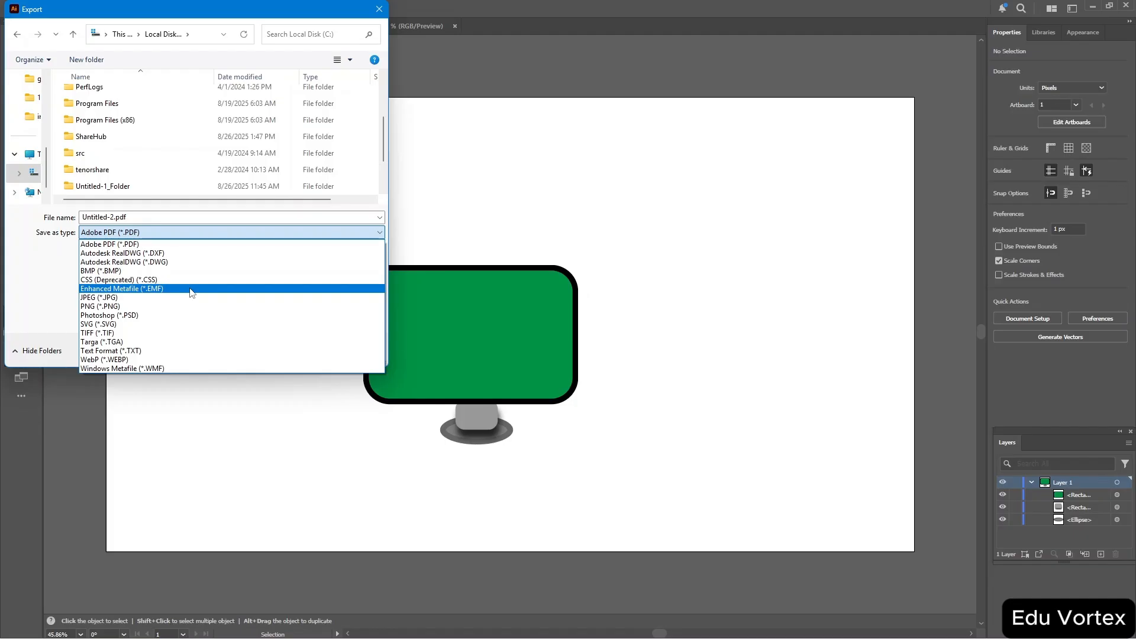
pyautogui.click(242, 244)
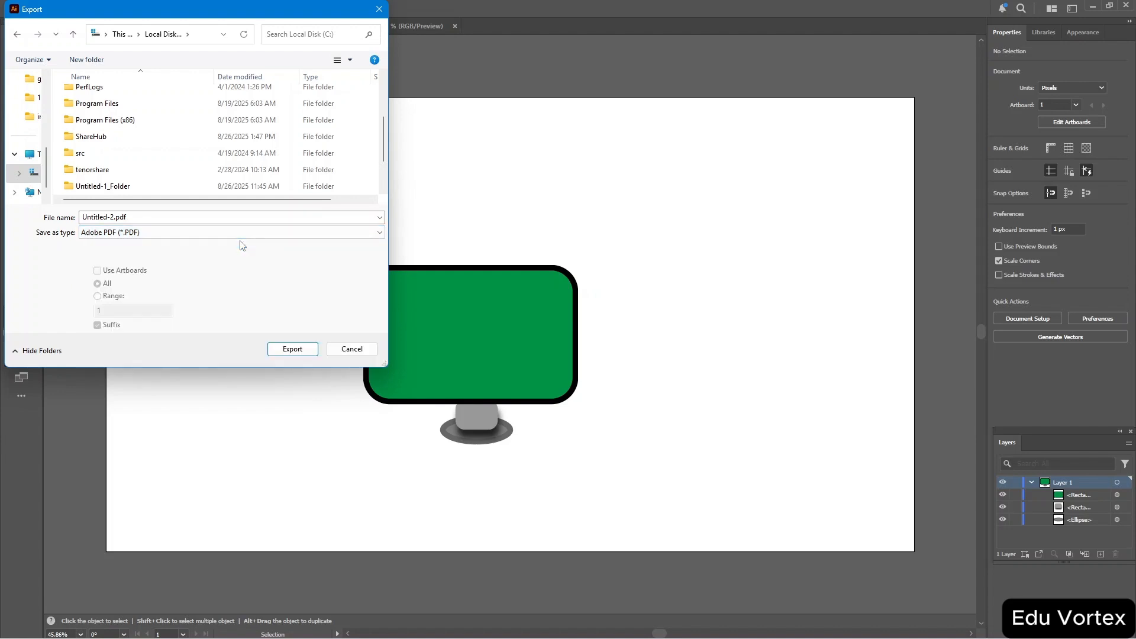
# Export Untitled-2.pdf into the home folder with the Smallest File Size (PDF 1.6) preset.
pyautogui.click(284, 348)
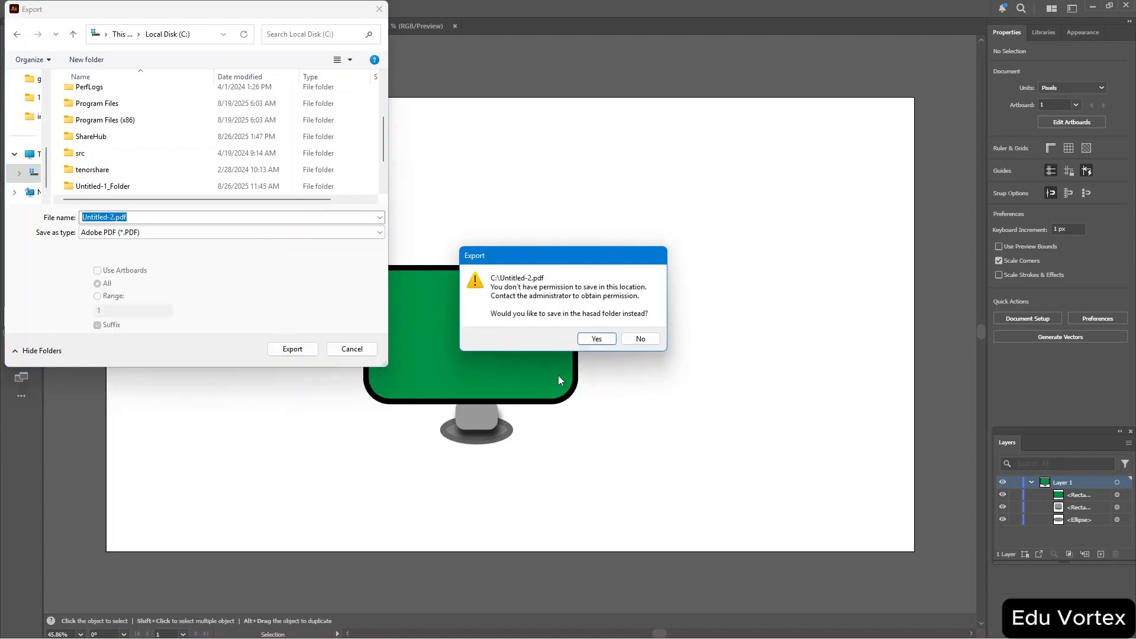
pyautogui.click(597, 337)
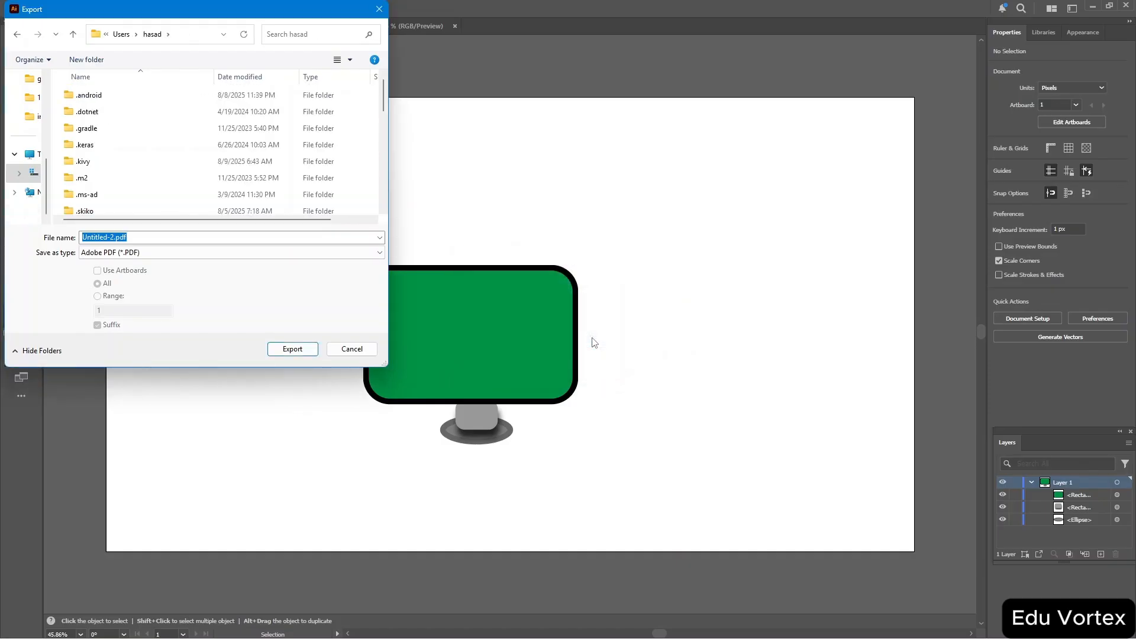
pyautogui.click(292, 350)
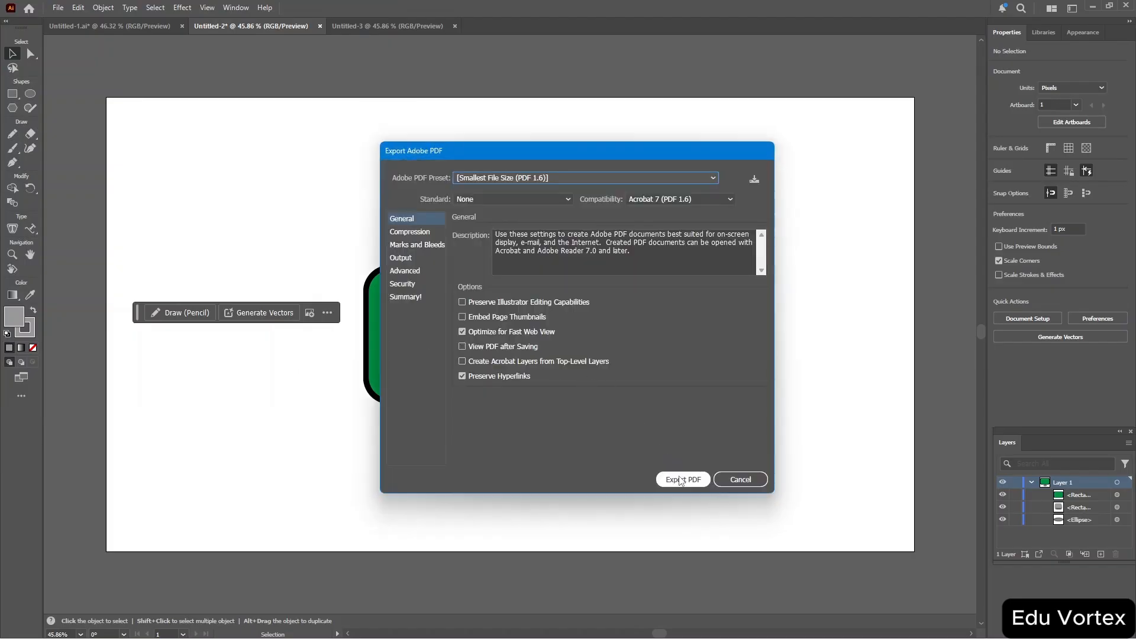
pyautogui.click(682, 479)
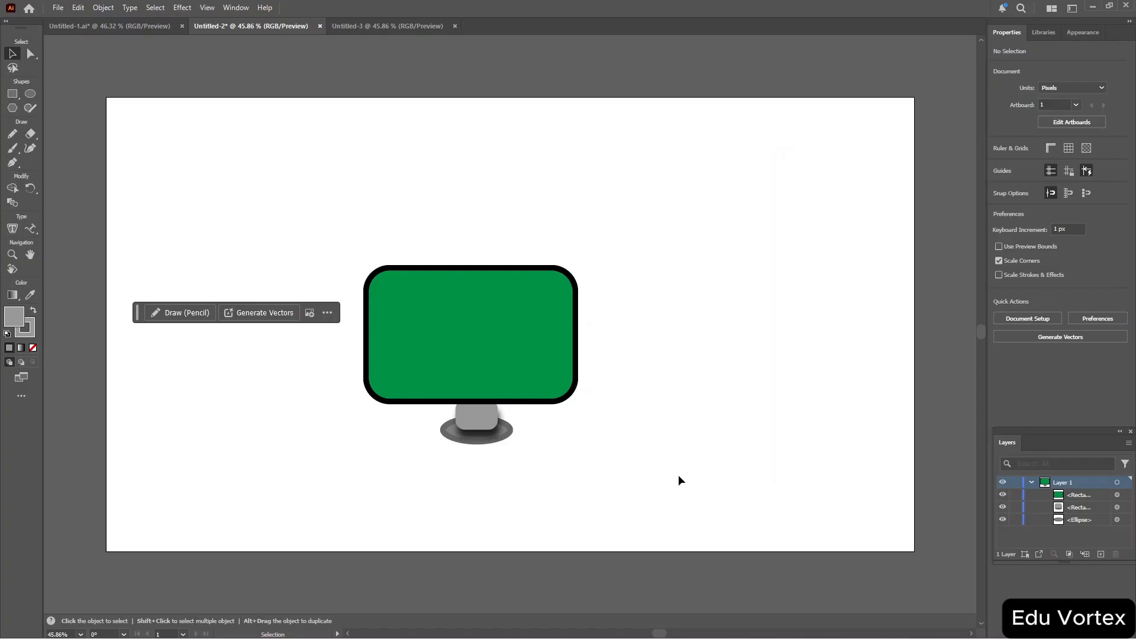
# Duplicate the artboard together with the monitor artwork to create a second artboard.
pyautogui.press('a')
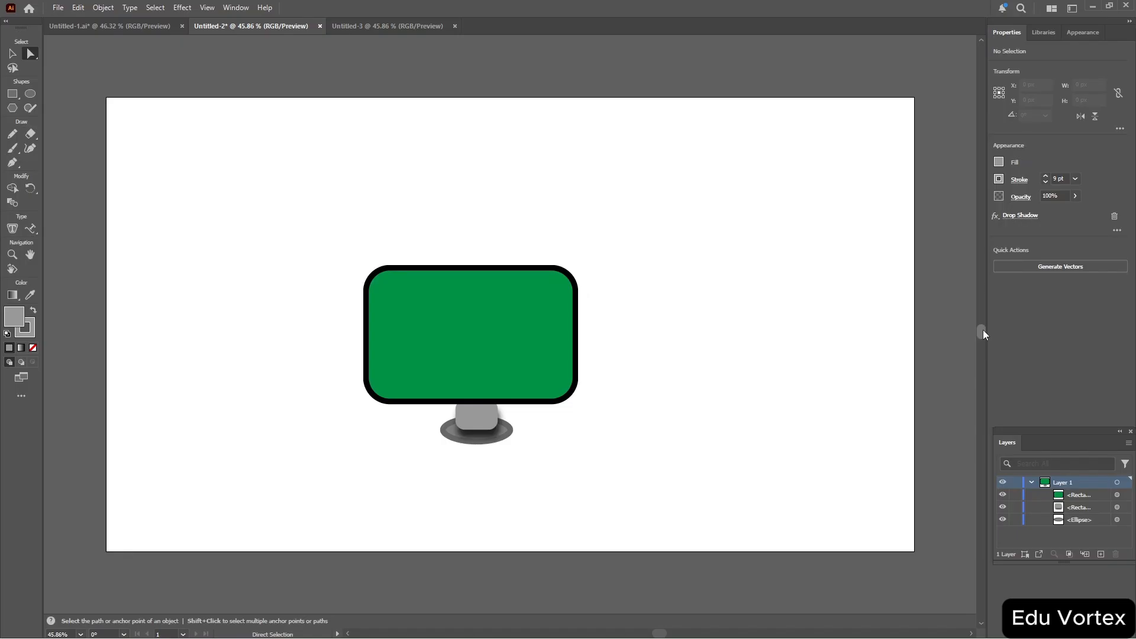
pyautogui.moveTo(984, 331)
pyautogui.mouseDown()
pyautogui.moveTo(990, 223)
pyautogui.moveTo(985, 363)
pyautogui.moveTo(986, 330)
pyautogui.mouseUp()
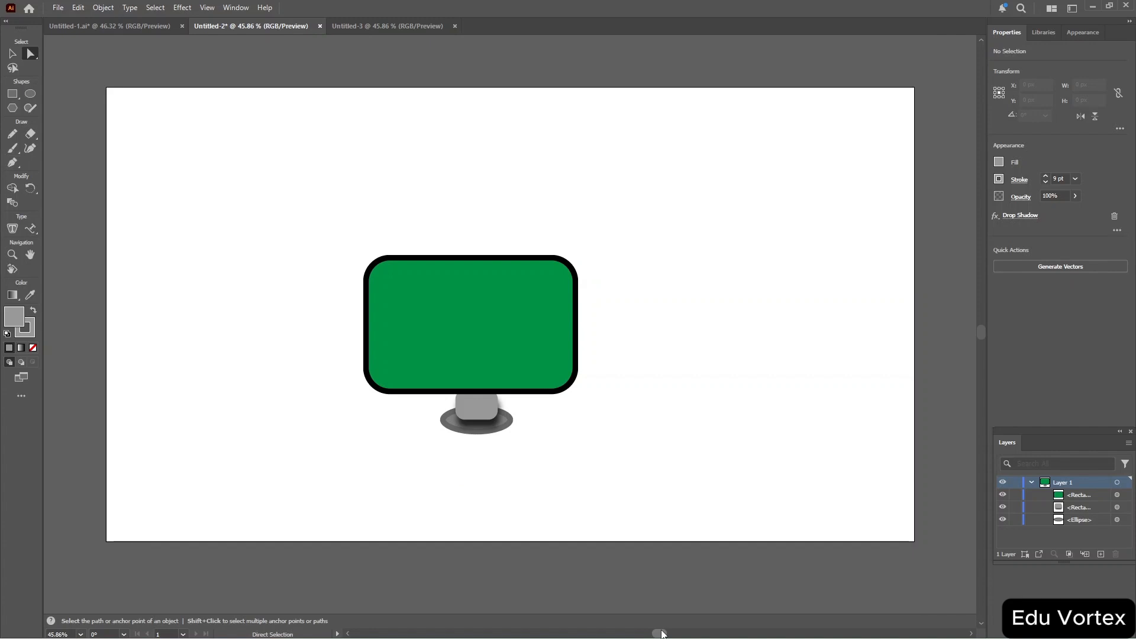
pyautogui.moveTo(662, 634)
pyautogui.mouseDown()
pyautogui.moveTo(619, 633)
pyautogui.moveTo(688, 634)
pyautogui.moveTo(620, 634)
pyautogui.moveTo(663, 633)
pyautogui.mouseUp()
pyautogui.press('ctrl')
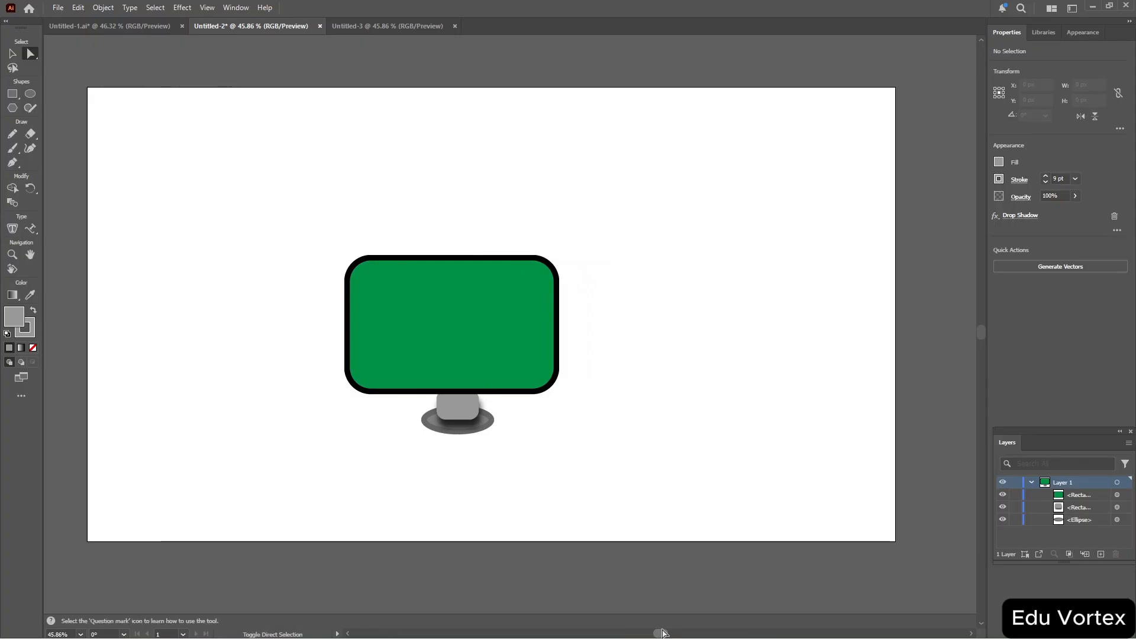
pyautogui.hotkey('shift', 'o')
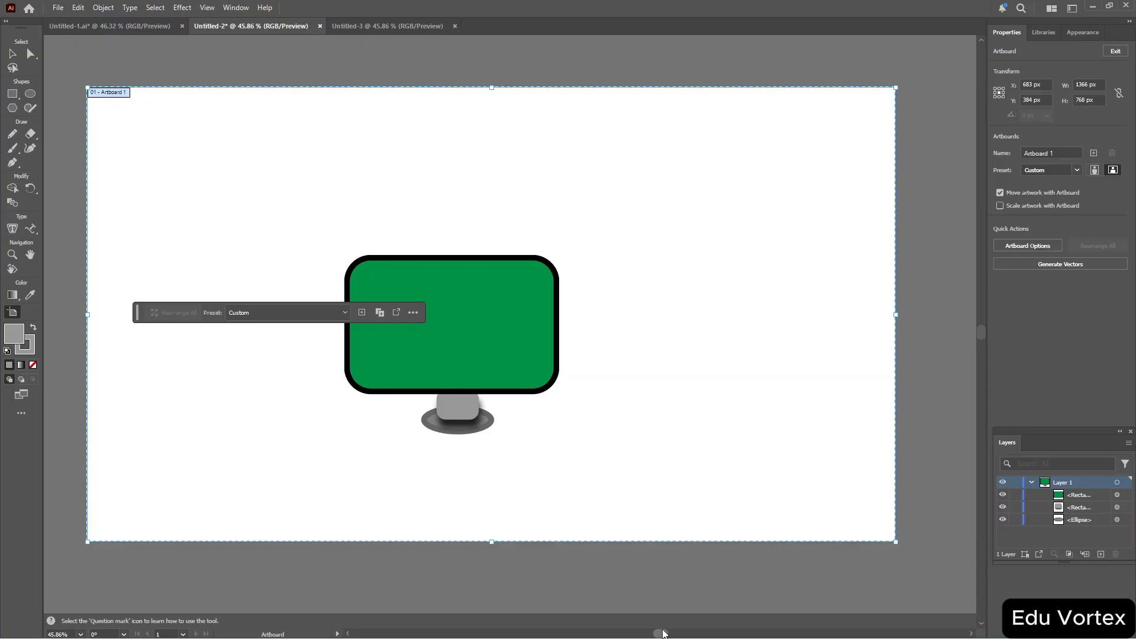
pyautogui.press('a')
pyautogui.hotkey('ctrl', 'v')
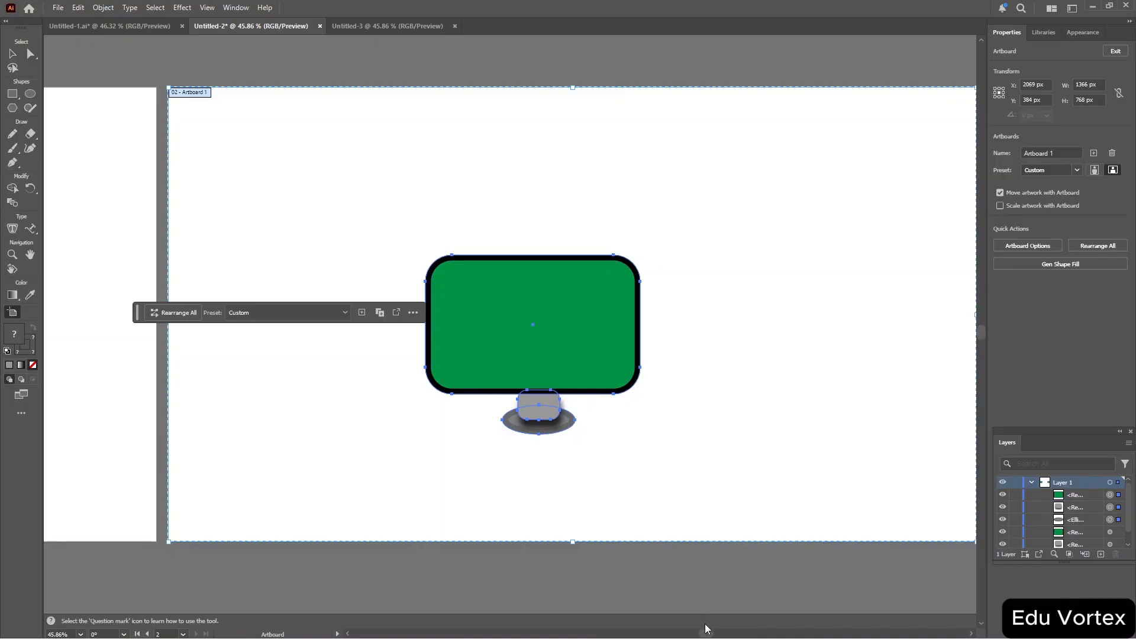
# Marquee-select the copied monitor artwork on the second artboard and delete it.
pyautogui.press('Escape')
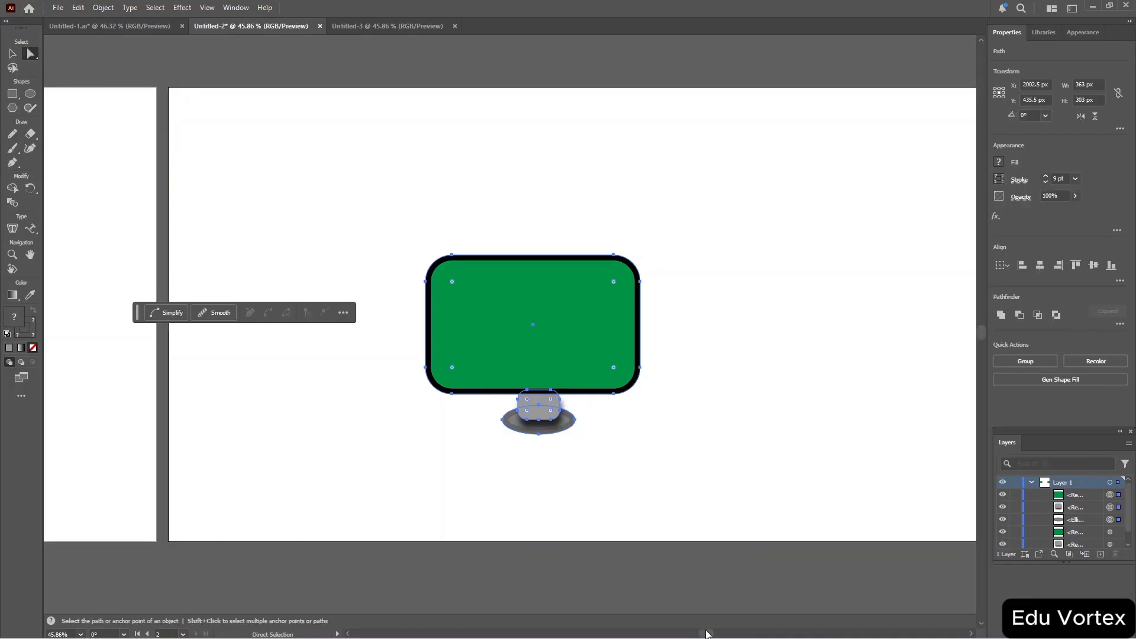
pyautogui.moveTo(707, 635)
pyautogui.mouseDown()
pyautogui.moveTo(636, 637)
pyautogui.moveTo(708, 637)
pyautogui.mouseUp()
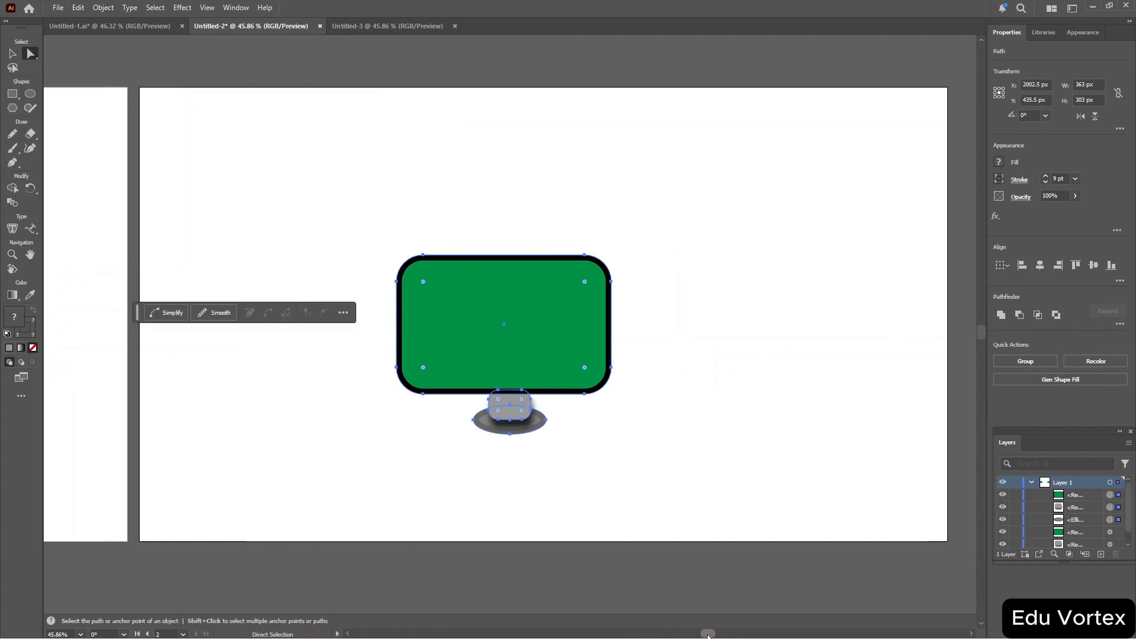
pyautogui.moveTo(343, 191); pyautogui.dragTo(646, 483)
pyautogui.press('Delete')
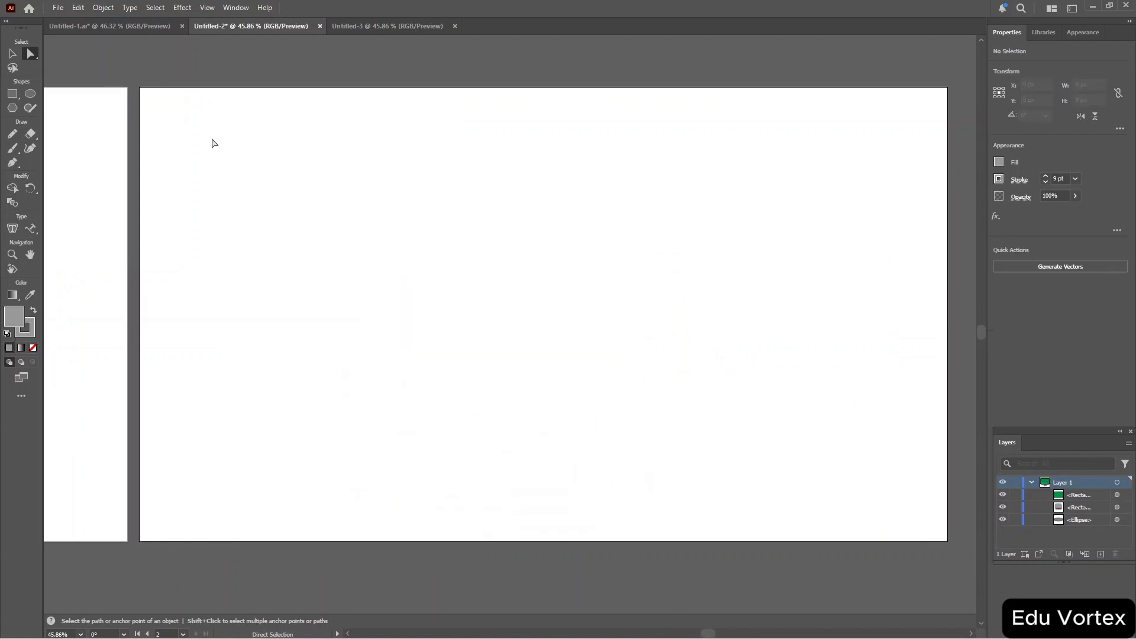
# Draw a circle about 253 × 249 px on the second artboard with the Ellipse tool.
pyautogui.click(31, 95)
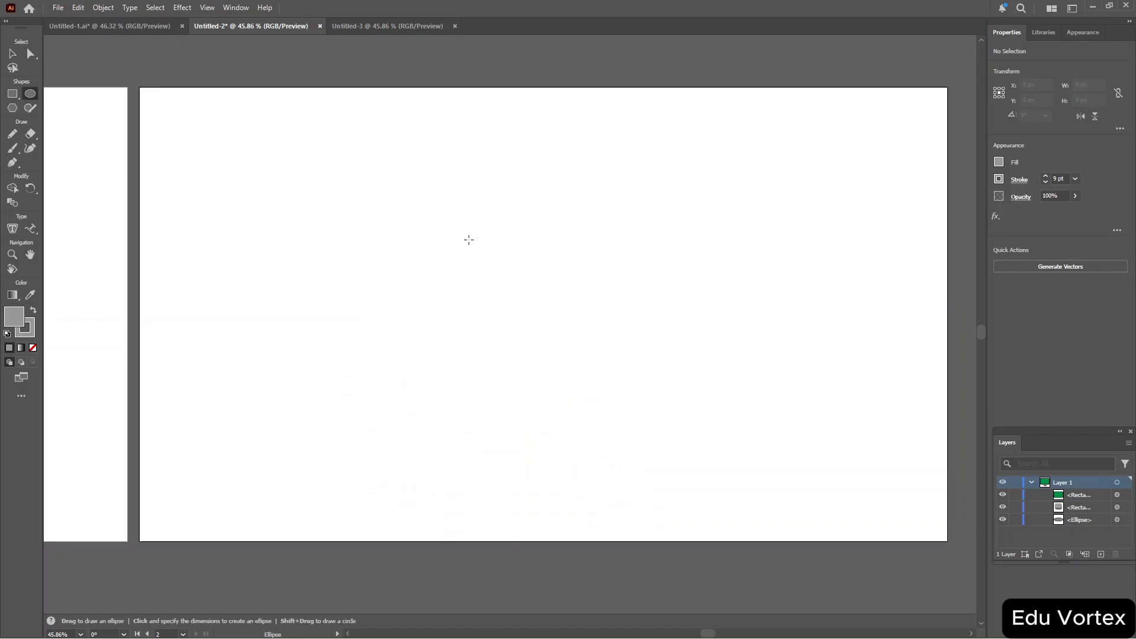
pyautogui.moveTo(469, 240); pyautogui.dragTo(619, 387)
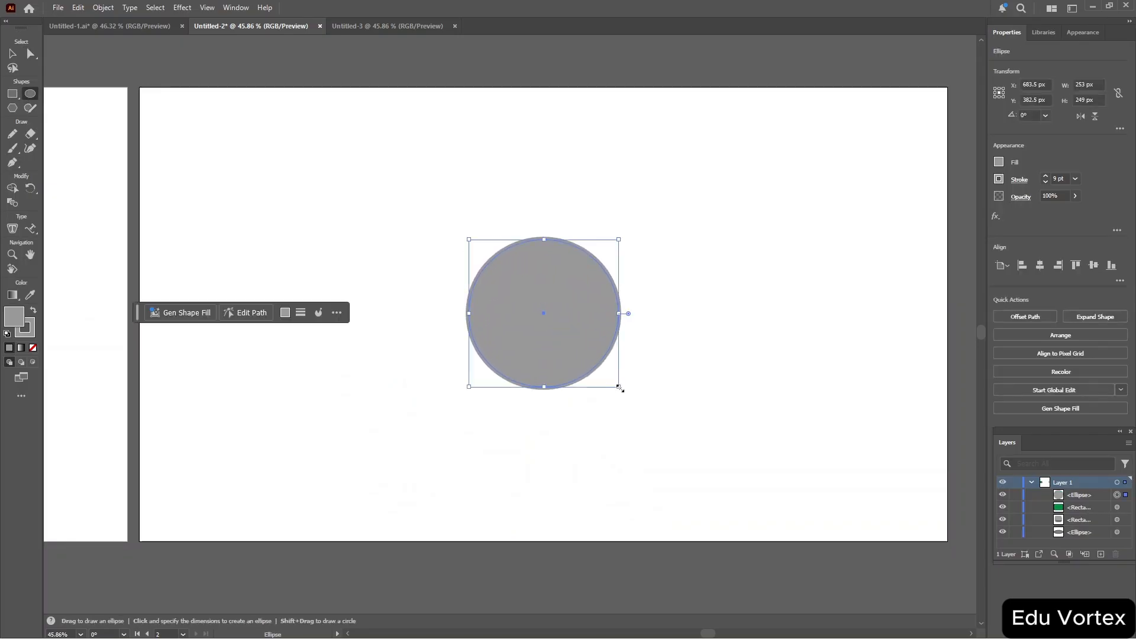
# Scroll the canvas sideways and up and down to move between the two artboards.
pyautogui.hscroll(-10, 100, 415)
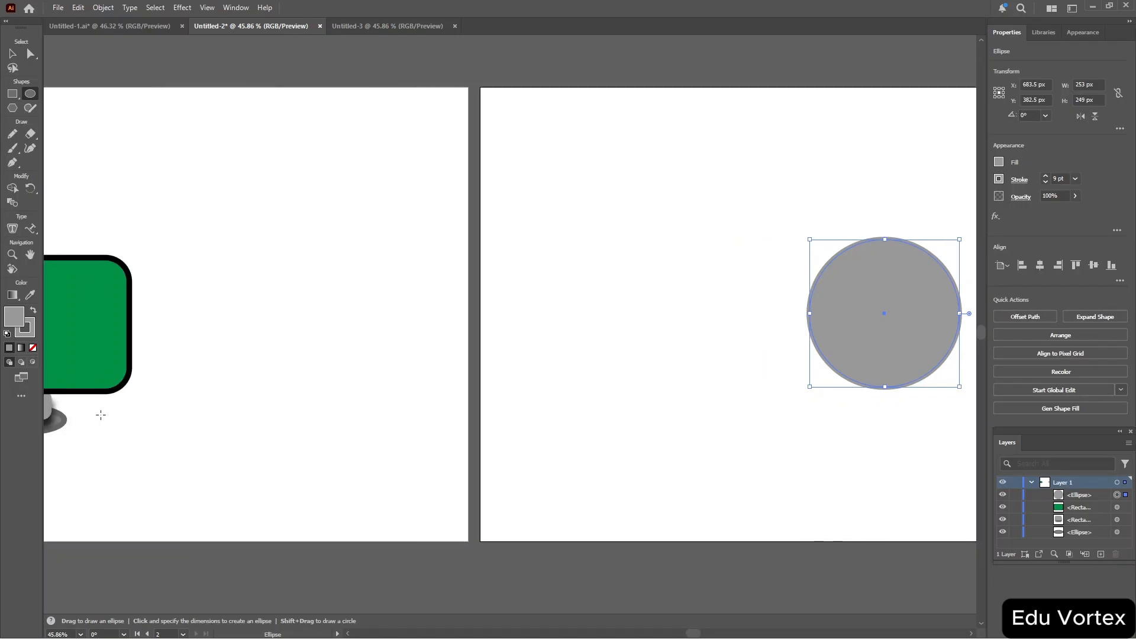
pyautogui.hscroll(-8, 101, 414)
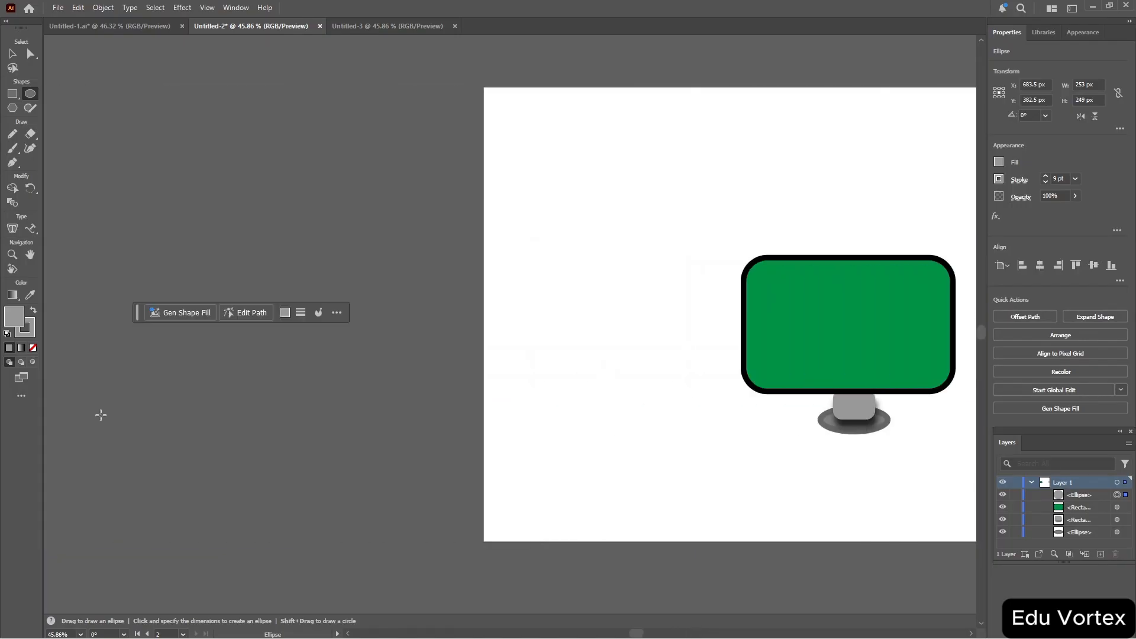
pyautogui.hscroll(7, 101, 415)
pyautogui.hscroll(-2, 101, 415)
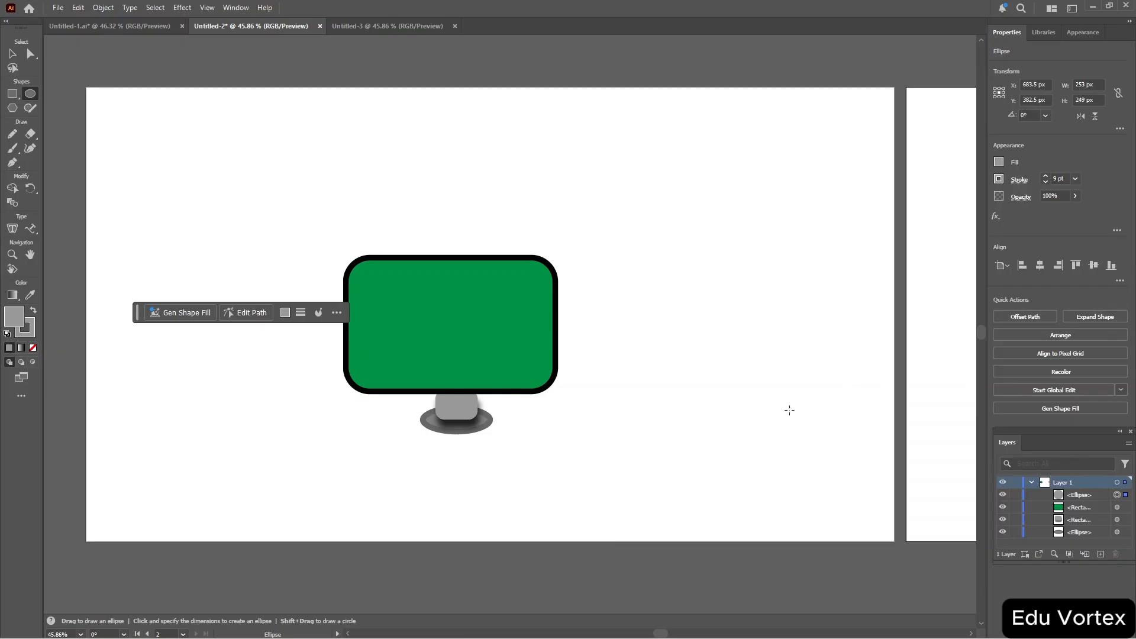
pyautogui.hscroll(8, 789, 410)
pyautogui.hscroll(-9, 790, 409)
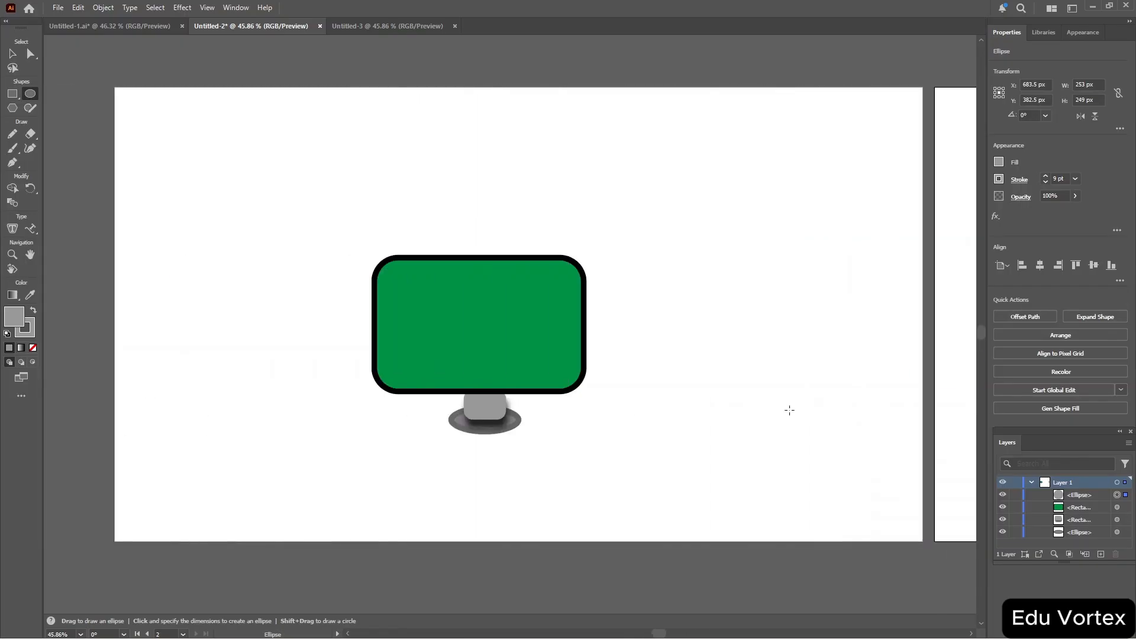
pyautogui.hscroll(-1, 790, 410)
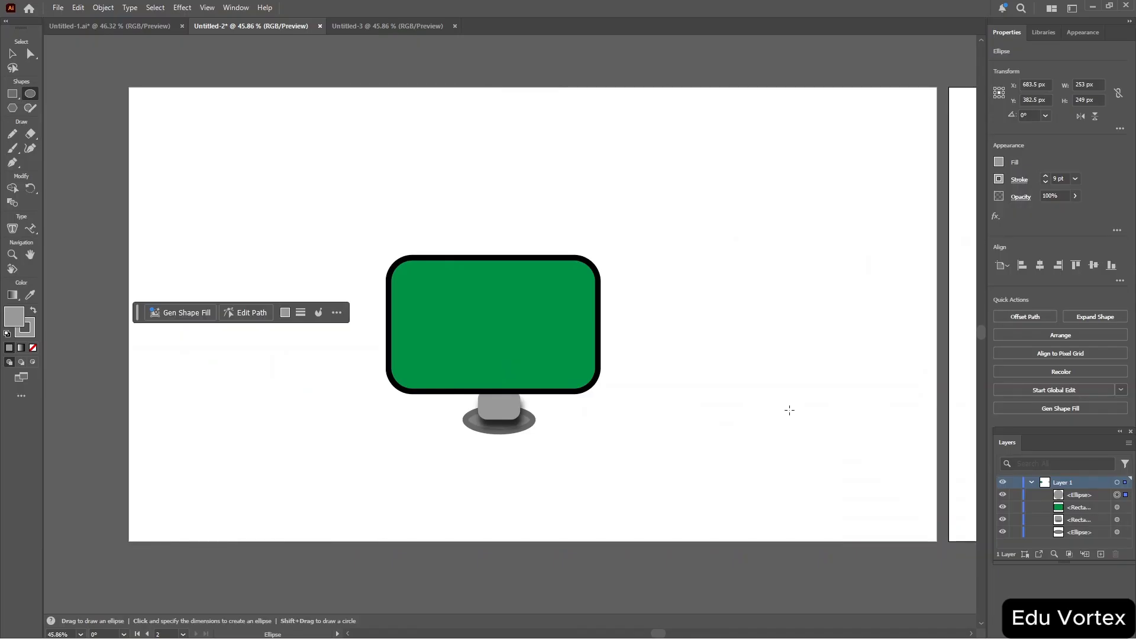
pyautogui.hscroll(15, 718, 326)
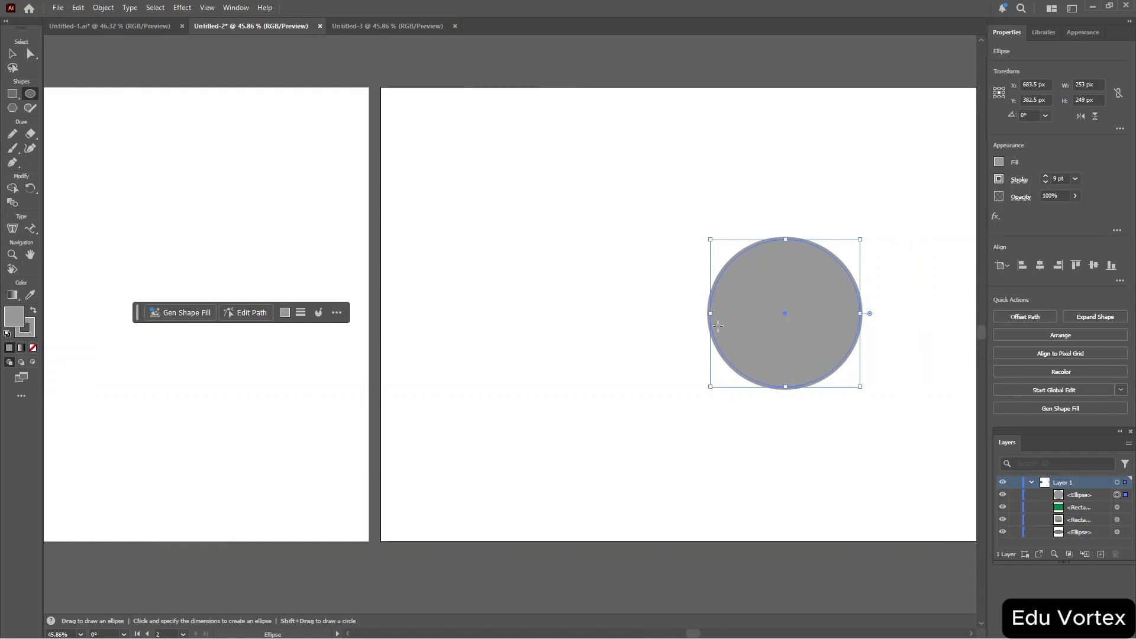
pyautogui.hscroll(-15, 718, 326)
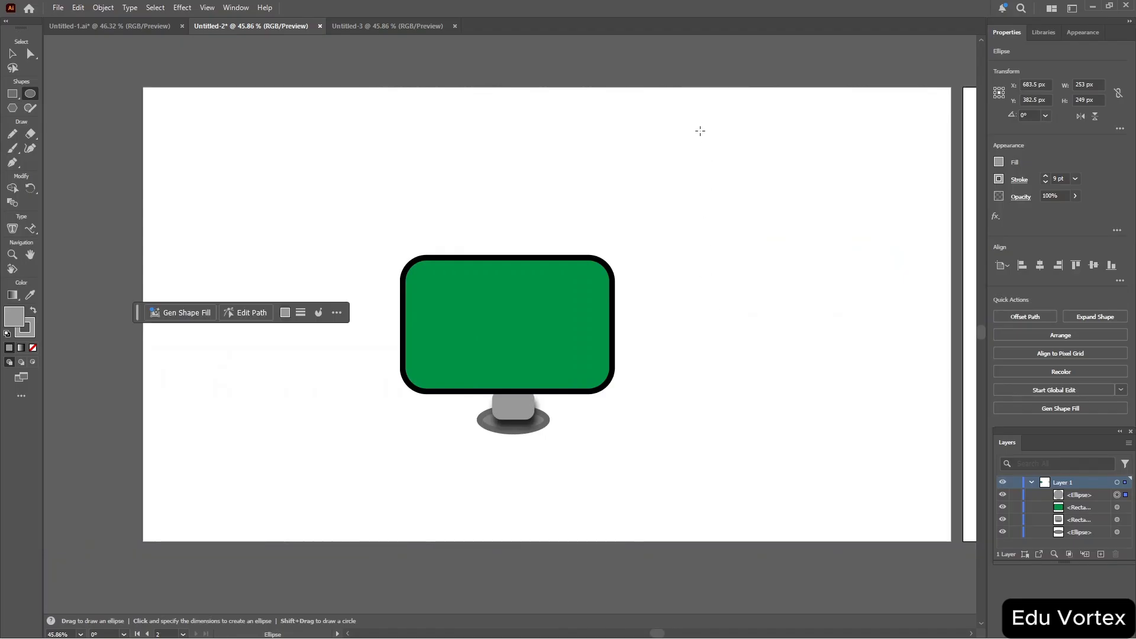
pyautogui.scroll(10, 701, 130)
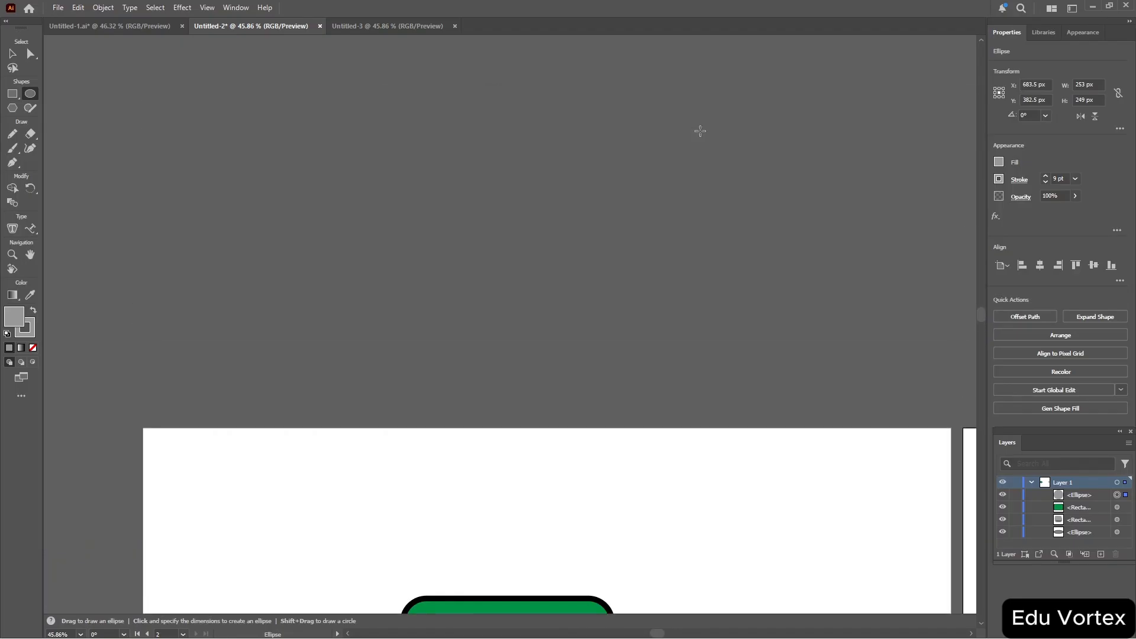
pyautogui.scroll(-9, 700, 131)
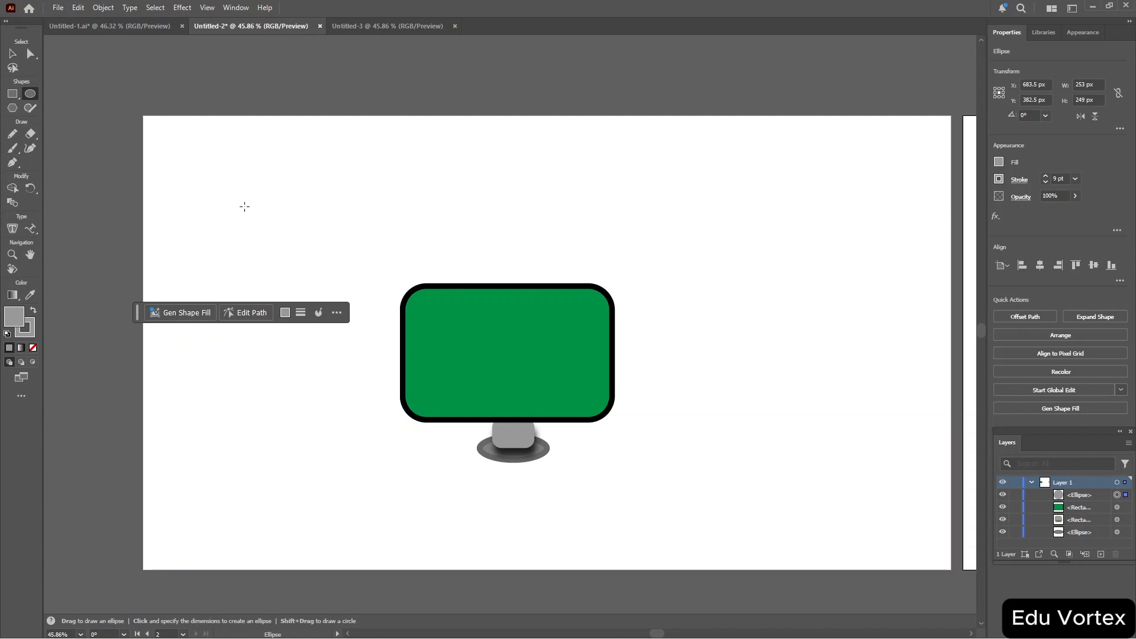
# Use the Zoom tool to zoom in on the monitor artwork and back out again.
pyautogui.press('z')
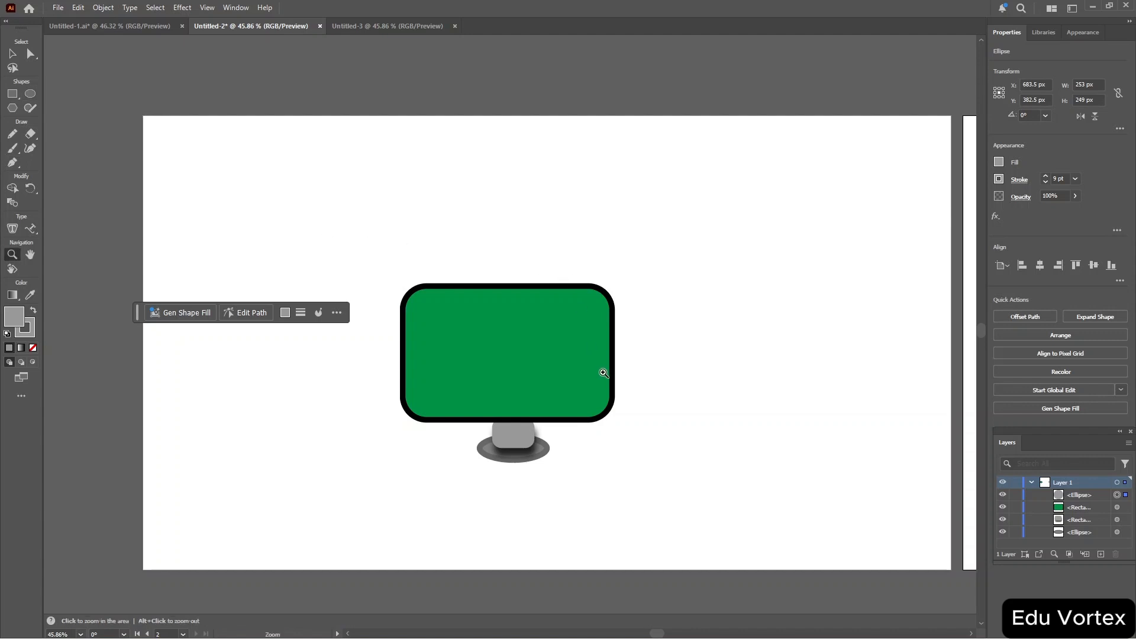
pyautogui.click(533, 406)
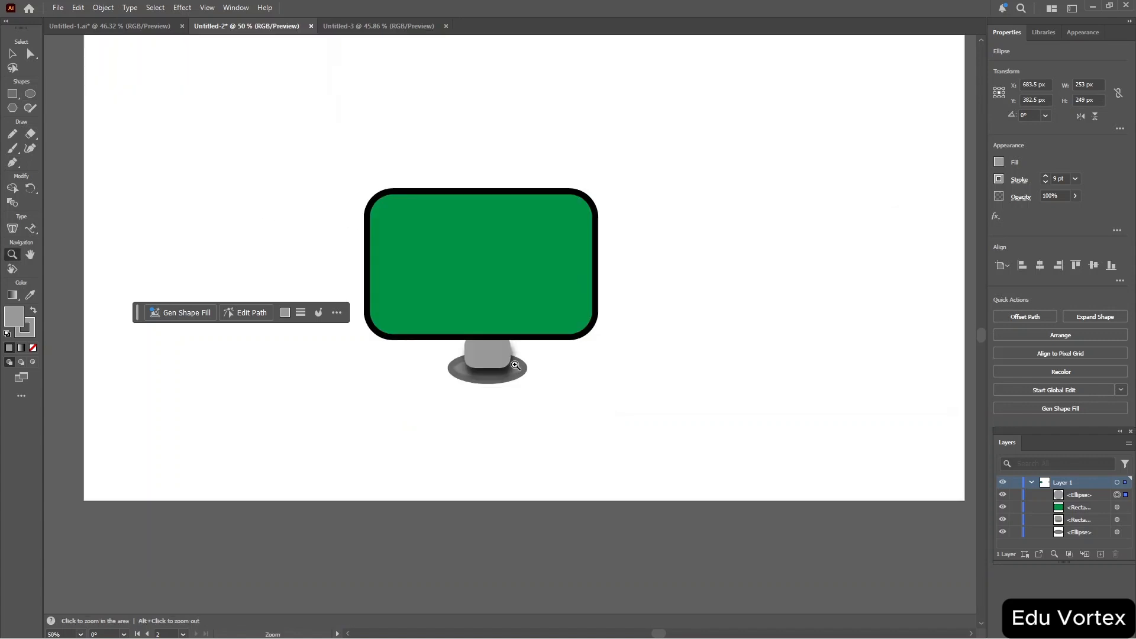
pyautogui.click(482, 286)
pyautogui.click(505, 257)
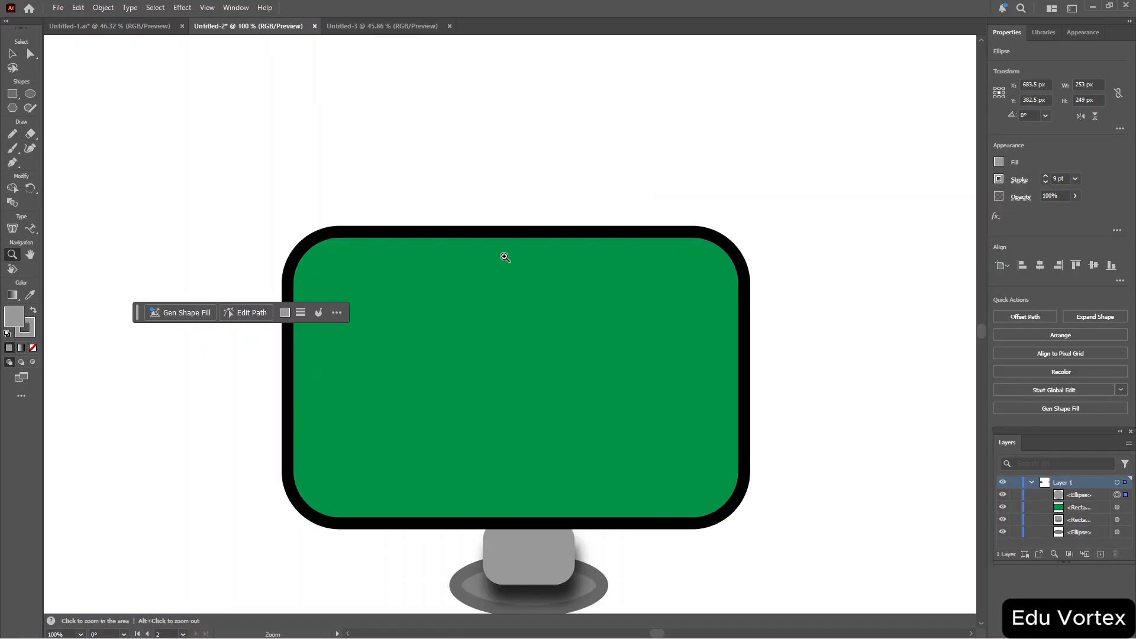
pyautogui.click(505, 257)
pyautogui.keyDown('alt'); pyautogui.click(505, 257); pyautogui.keyUp('alt')
pyautogui.keyDown('alt'); pyautogui.click(505, 256); pyautogui.keyUp('alt')
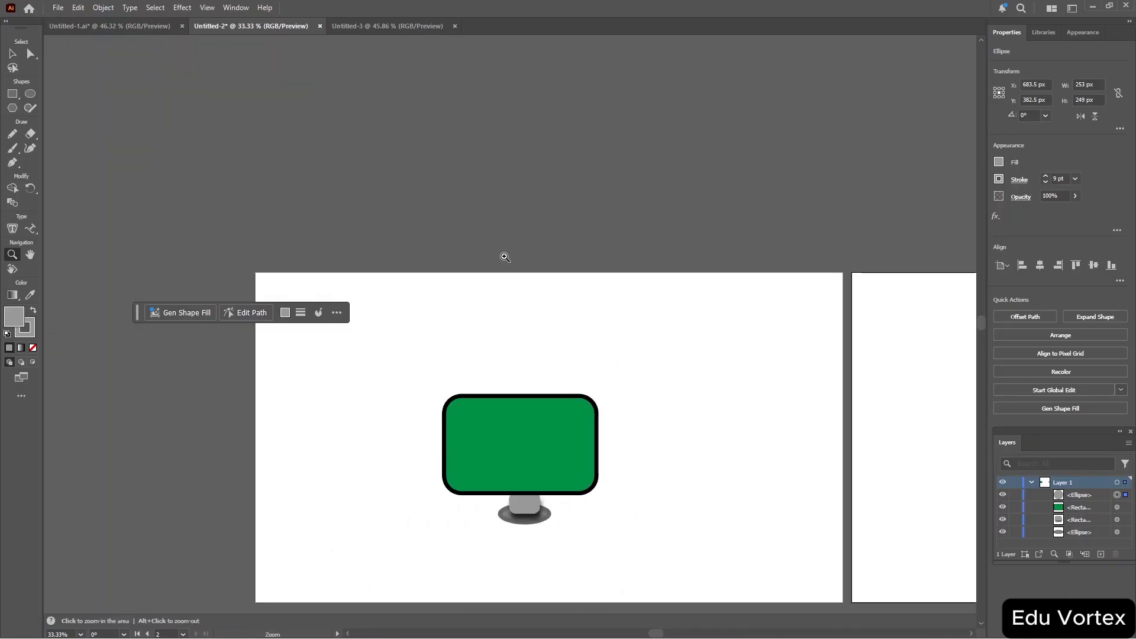
pyautogui.scroll(-3, 505, 257)
pyautogui.scroll(2, 505, 257)
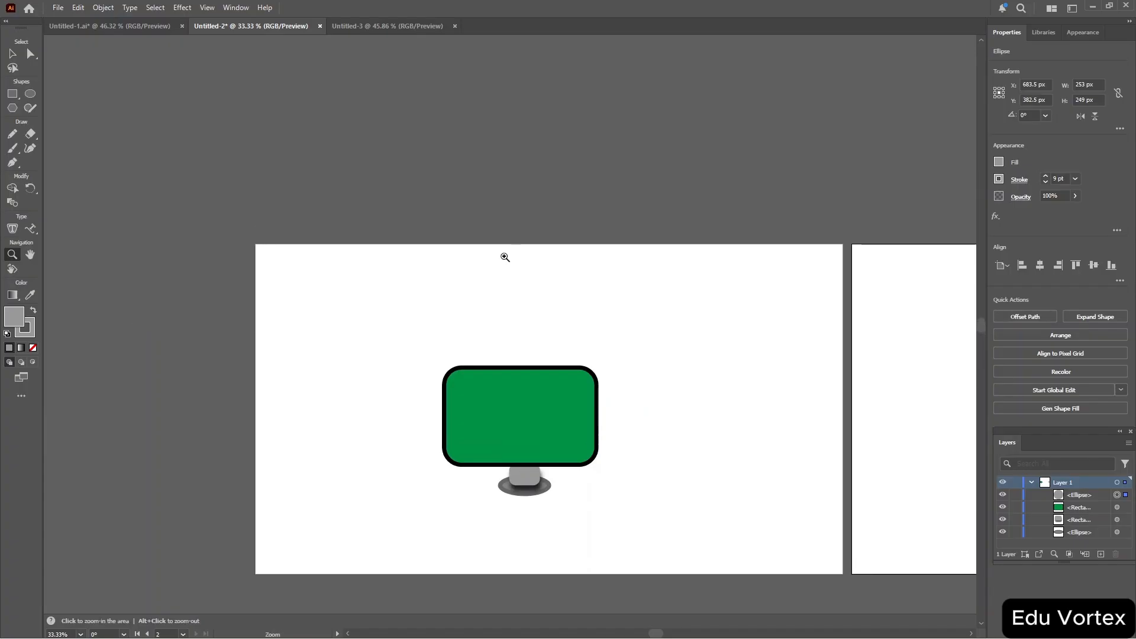
pyautogui.press('ctrl')
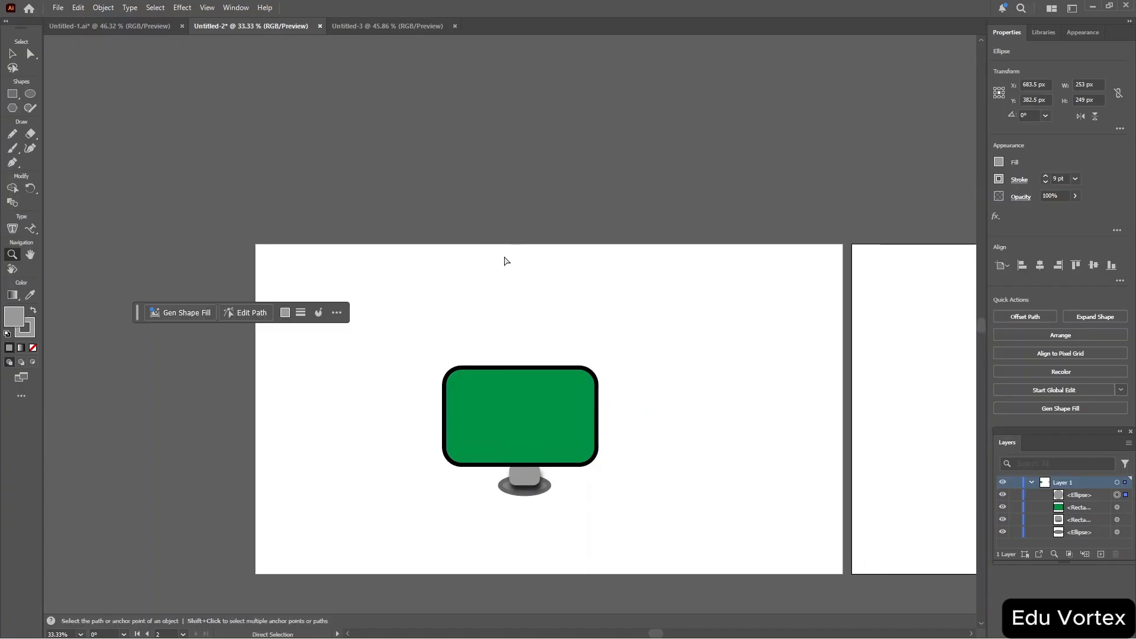
pyautogui.hotkey('ctrl', 'o')
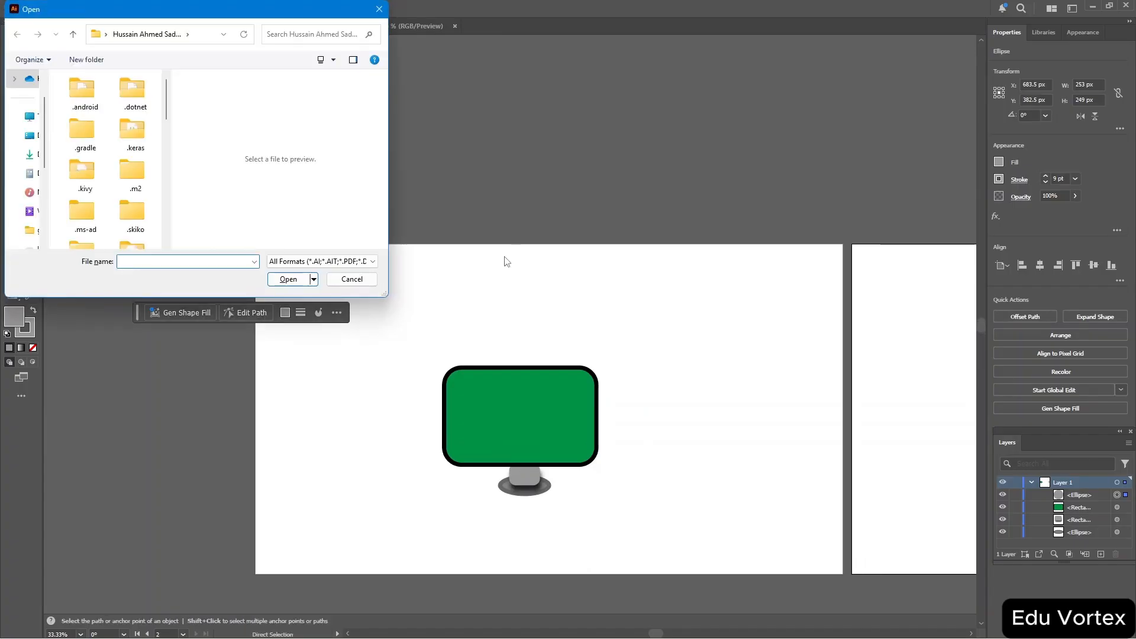
pyautogui.click(357, 282)
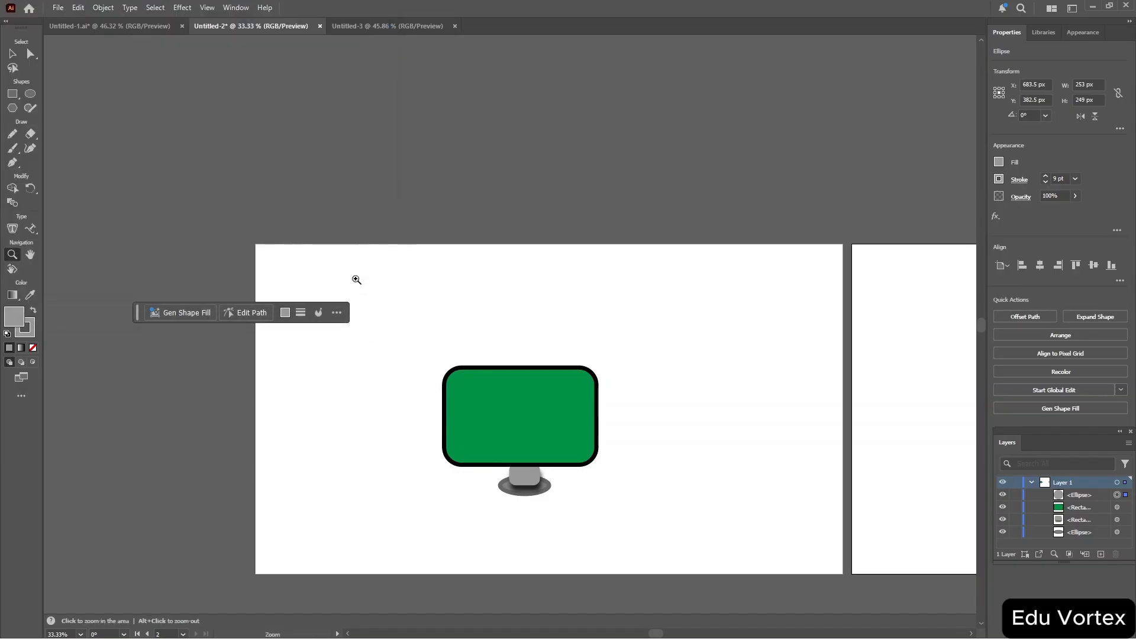
# Fit the artboard in the window and scroll sideways back to the monitor artboard.
pyautogui.hotkey('ctrl', '0')
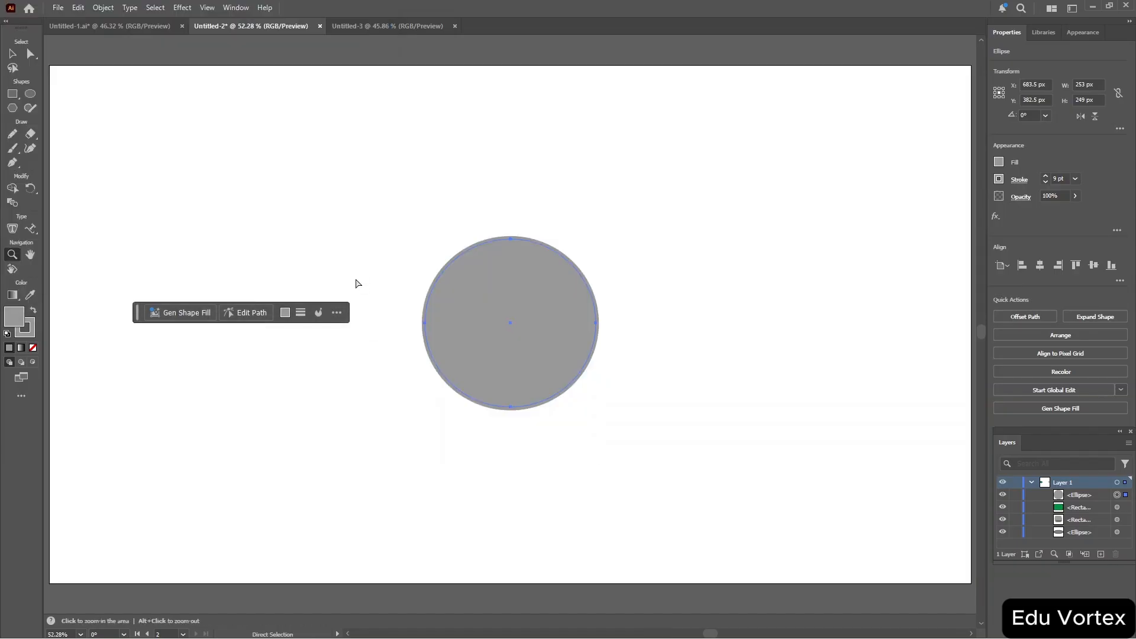
pyautogui.hscroll(-15, 356, 279)
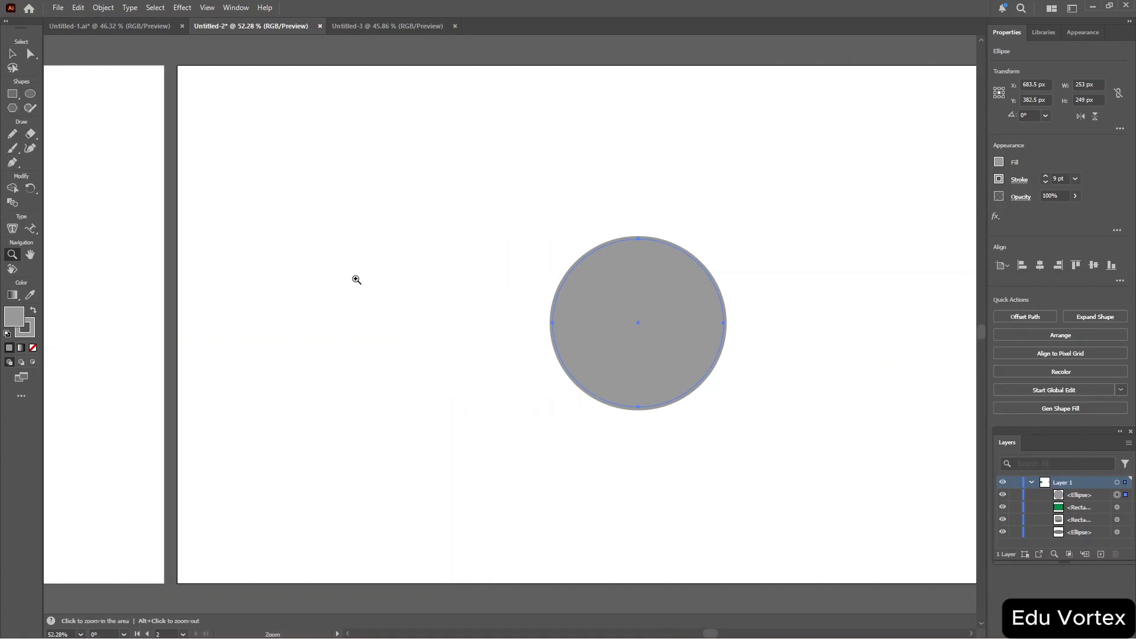
pyautogui.hscroll(6, 356, 280)
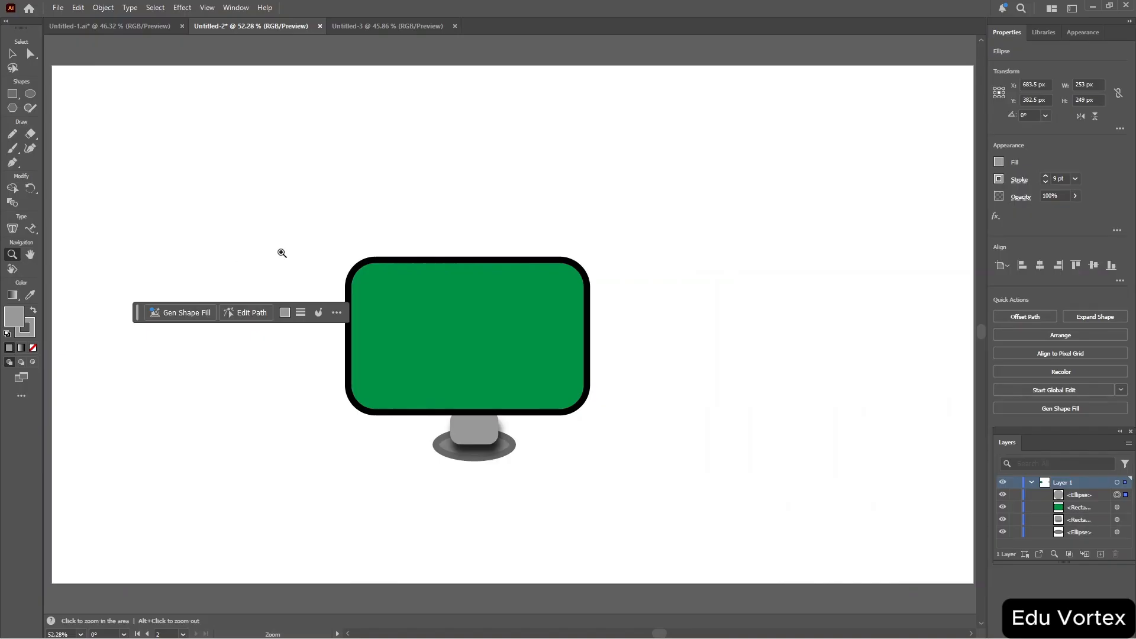
# Pan the canvas with the Hand tool and tilt the view slightly with the Rotate View tool.
pyautogui.click(30, 255)
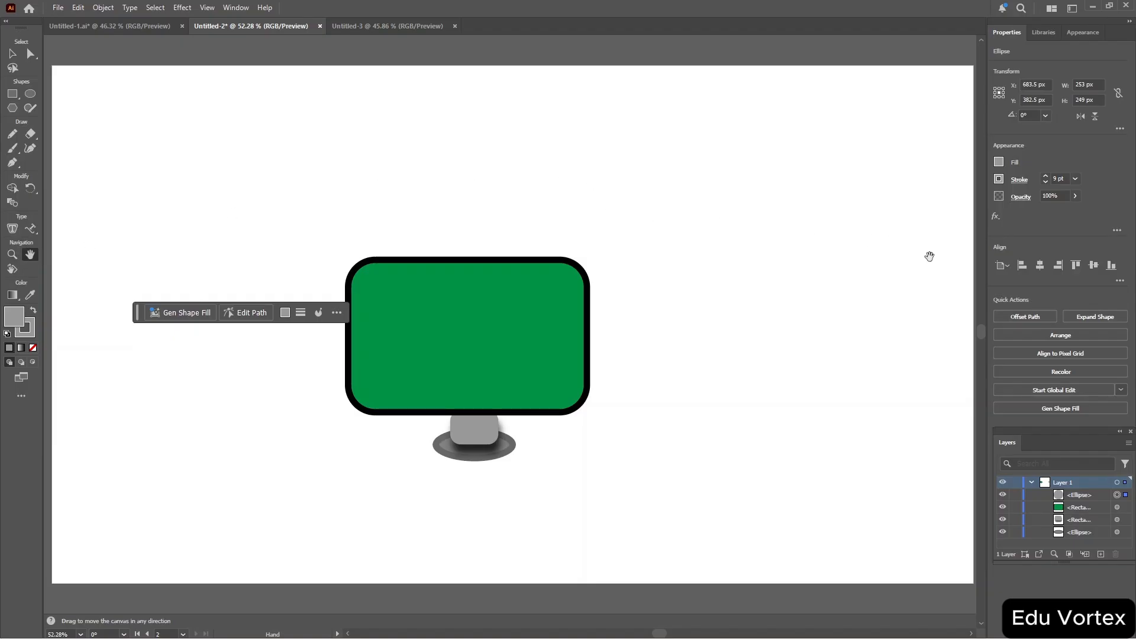
pyautogui.moveTo(928, 259); pyautogui.dragTo(883, 282)
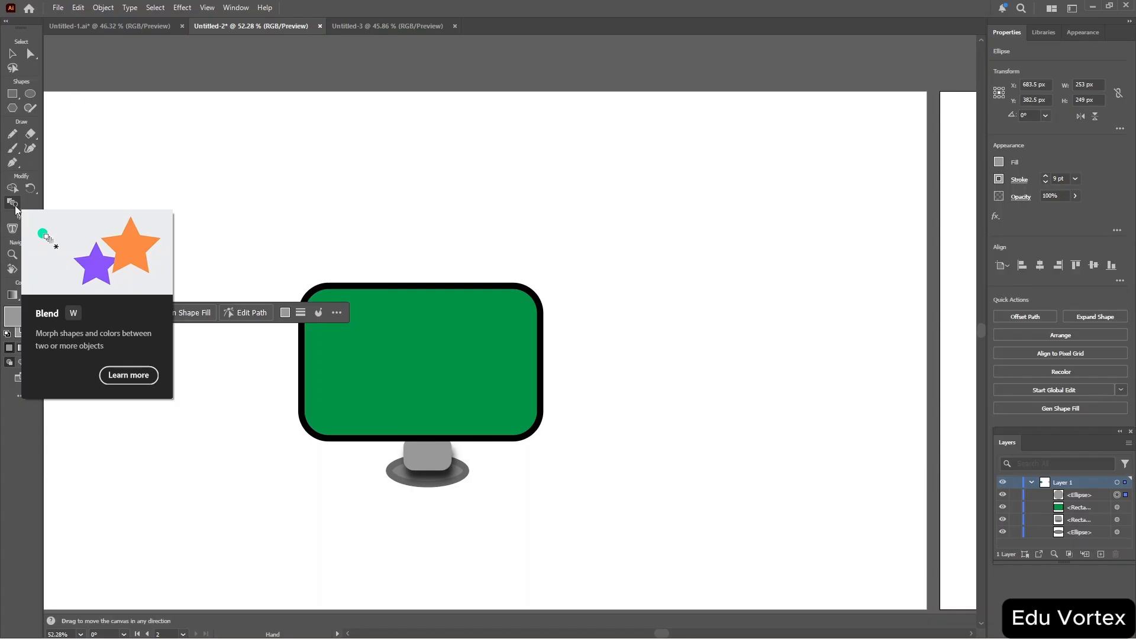
pyautogui.click(13, 272)
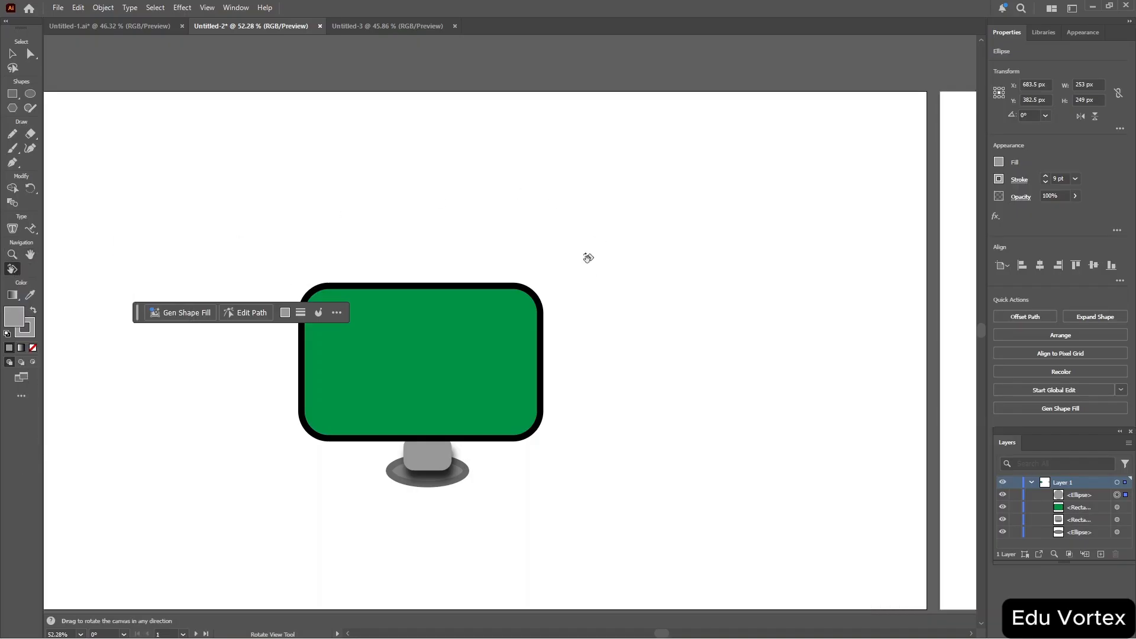
pyautogui.moveTo(586, 254); pyautogui.dragTo(604, 290)
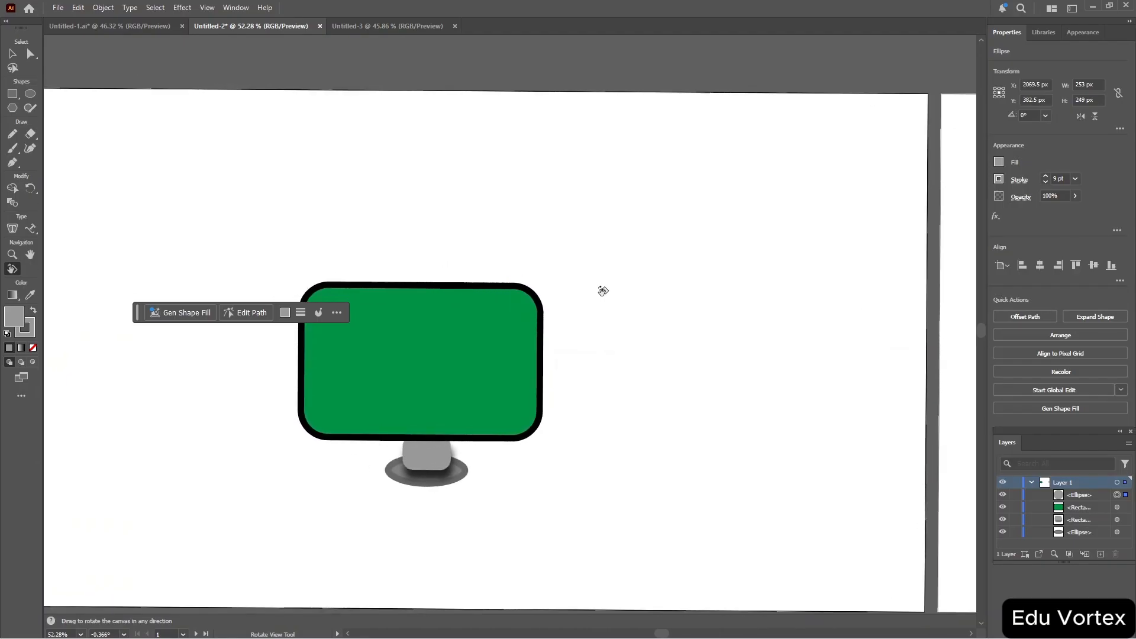
# Fit the artboard in the window, then zoom the monitor artwork to 100%.
pyautogui.hotkey('ctrl', '0')
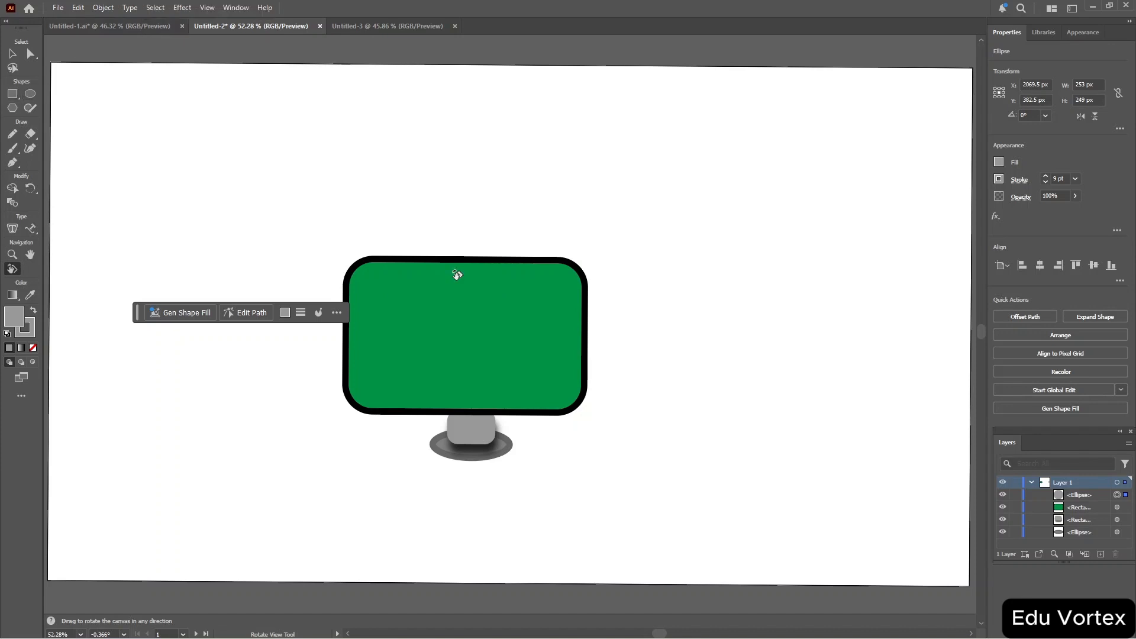
pyautogui.press('a')
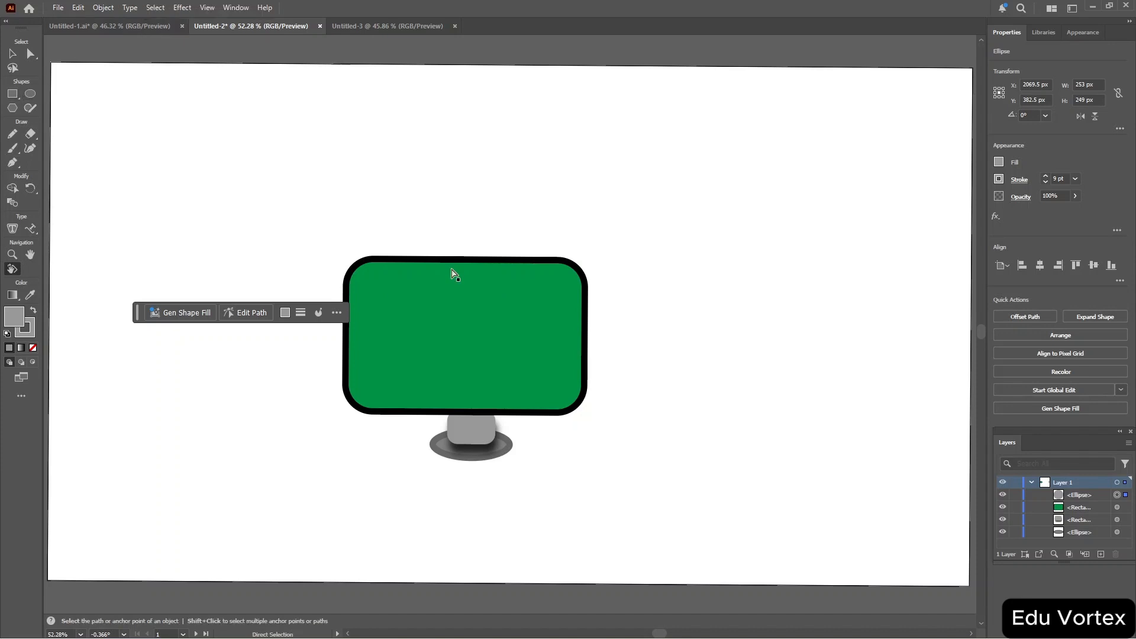
pyautogui.hotkey('ctrl', '1')
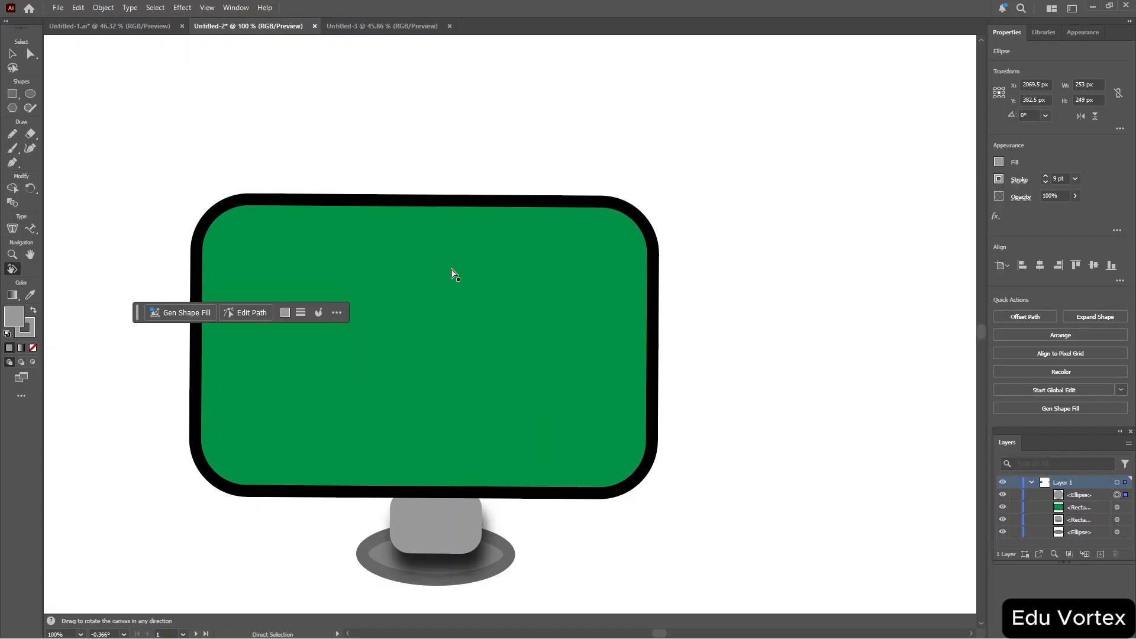
pyautogui.hotkey('shift', 'h')
pyautogui.click(235, 7)
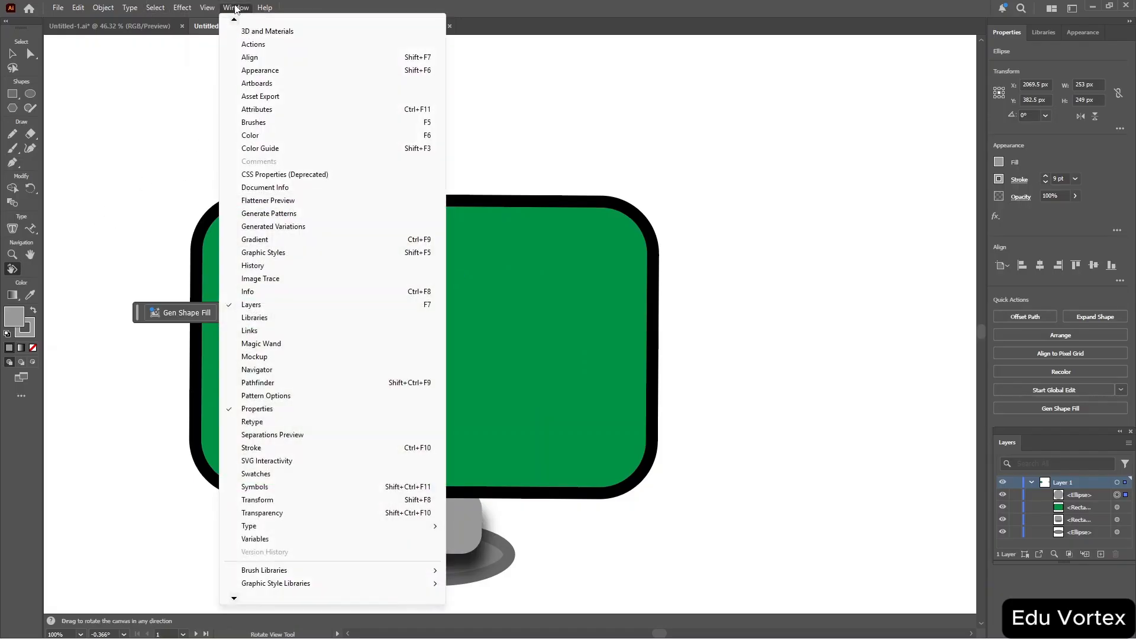
pyautogui.click(1056, 148)
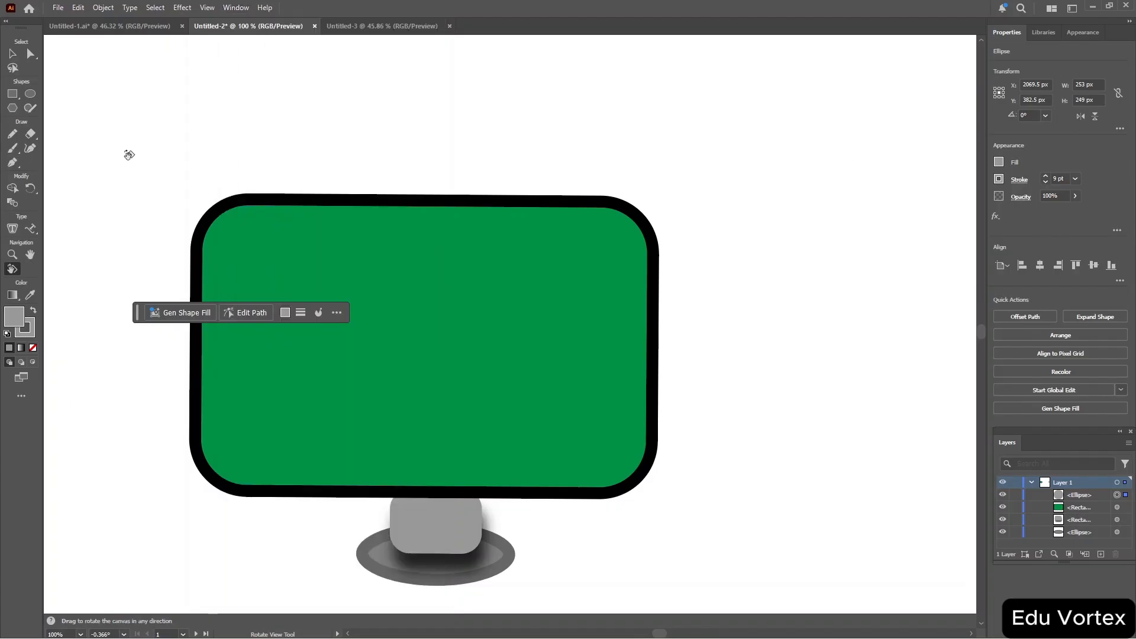
# Select the monitor artwork, place text along the screen's outline with the Type on a Path tool, and undo it.
pyautogui.press('v')
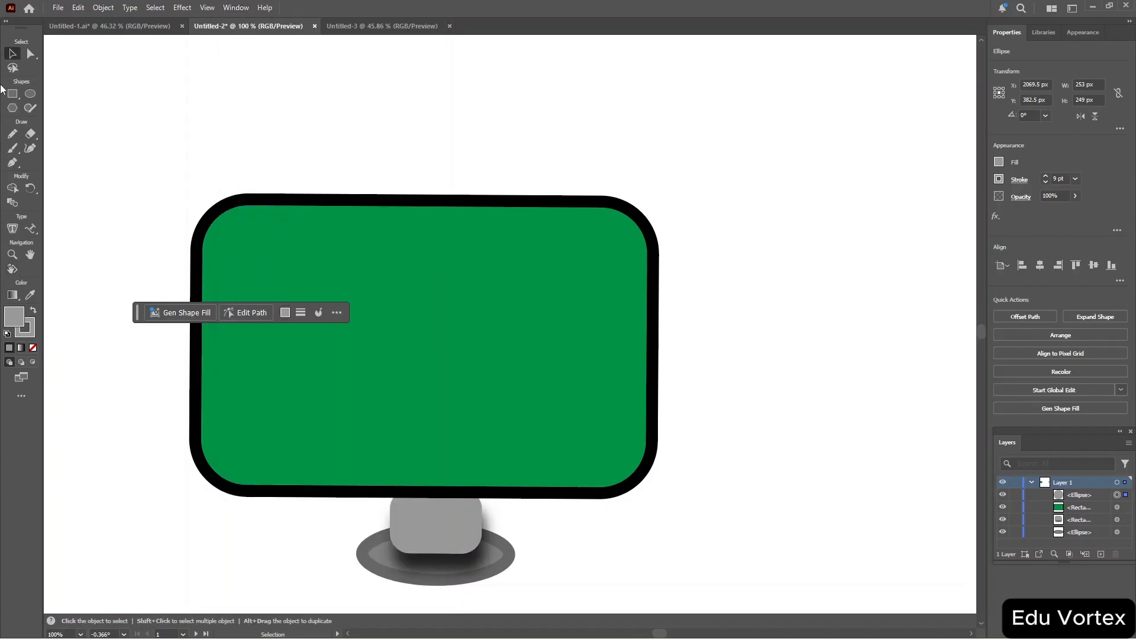
pyautogui.moveTo(104, 108); pyautogui.dragTo(753, 580)
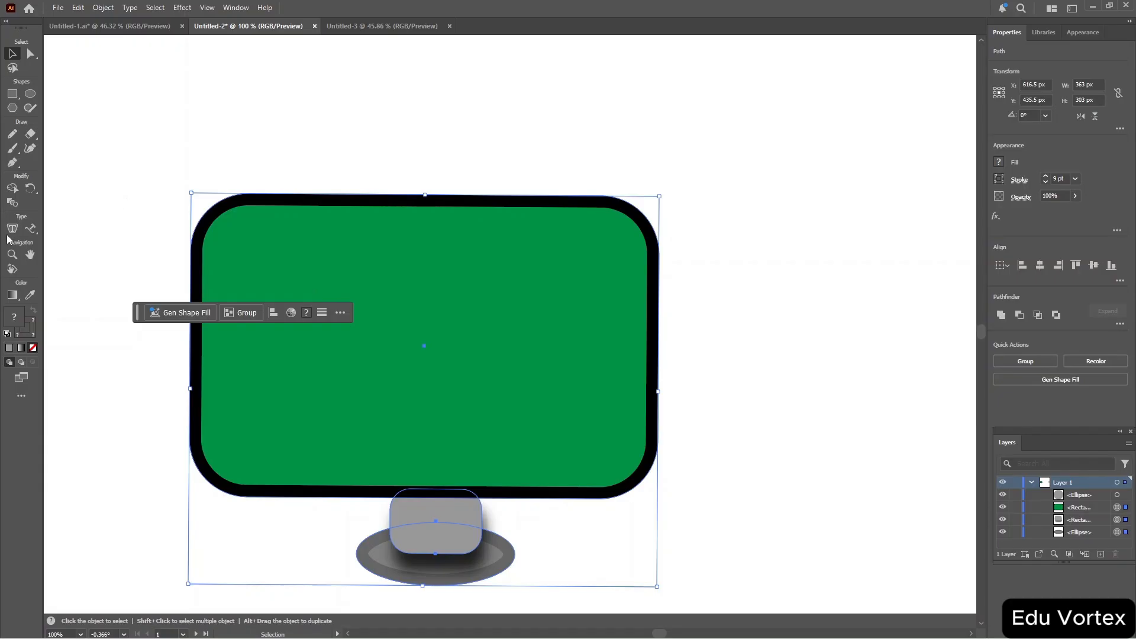
pyautogui.click(33, 233)
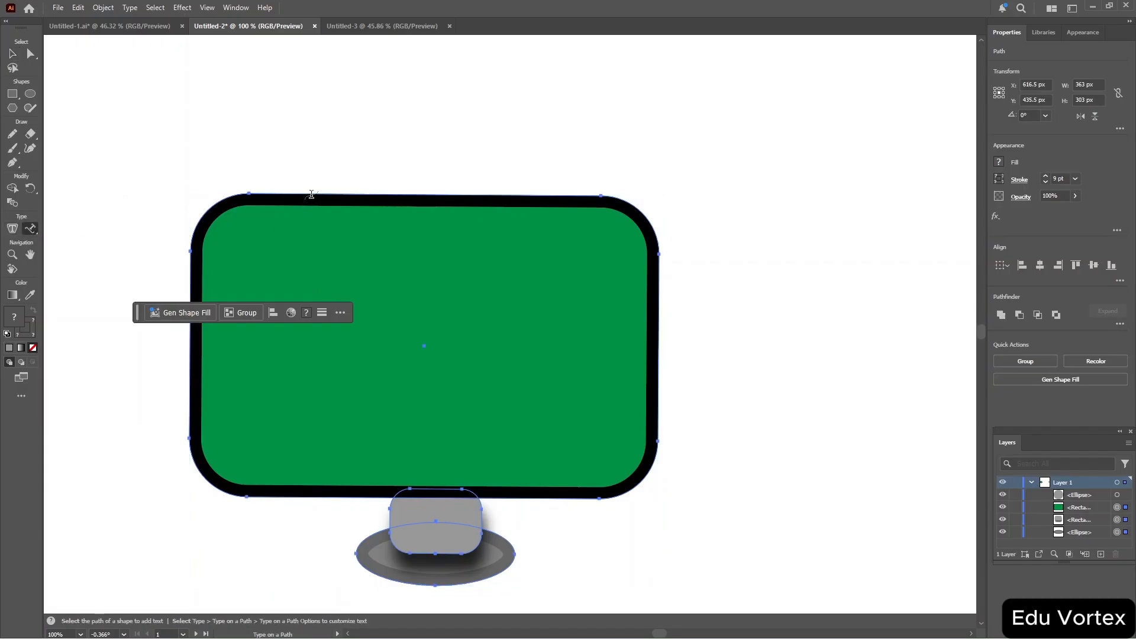
pyautogui.click(312, 195)
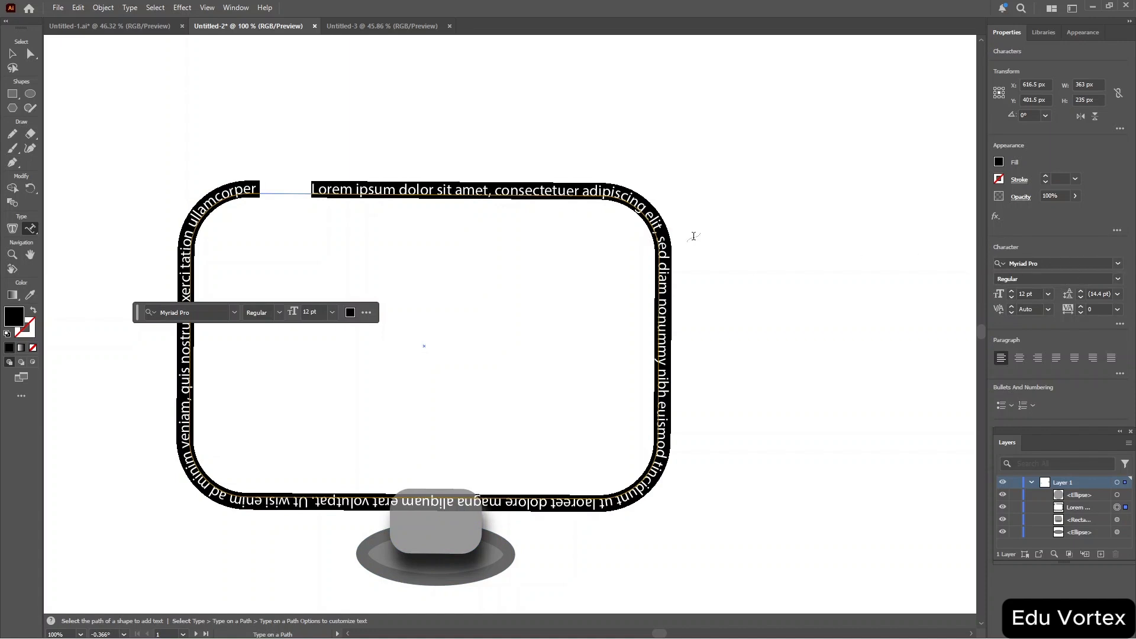
pyautogui.hscroll(5, 694, 236)
pyautogui.hscroll(-4, 694, 239)
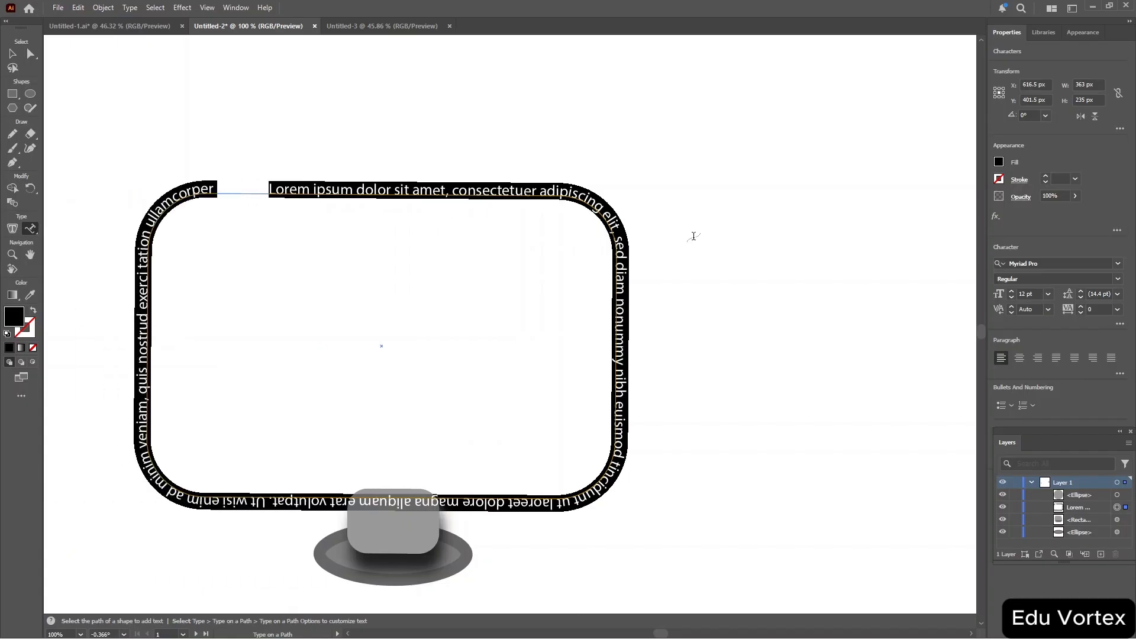
pyautogui.hotkey('ctrl', 'z')
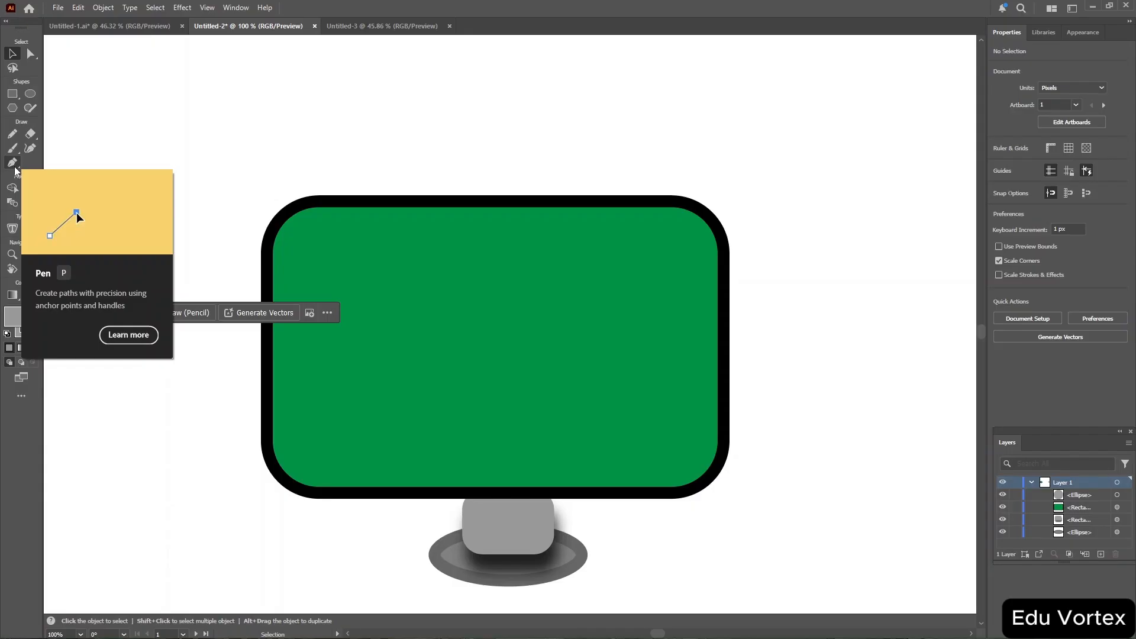
# Draw a stick figure on the monitor's green screen with the Pen tool.
pyautogui.click(15, 167)
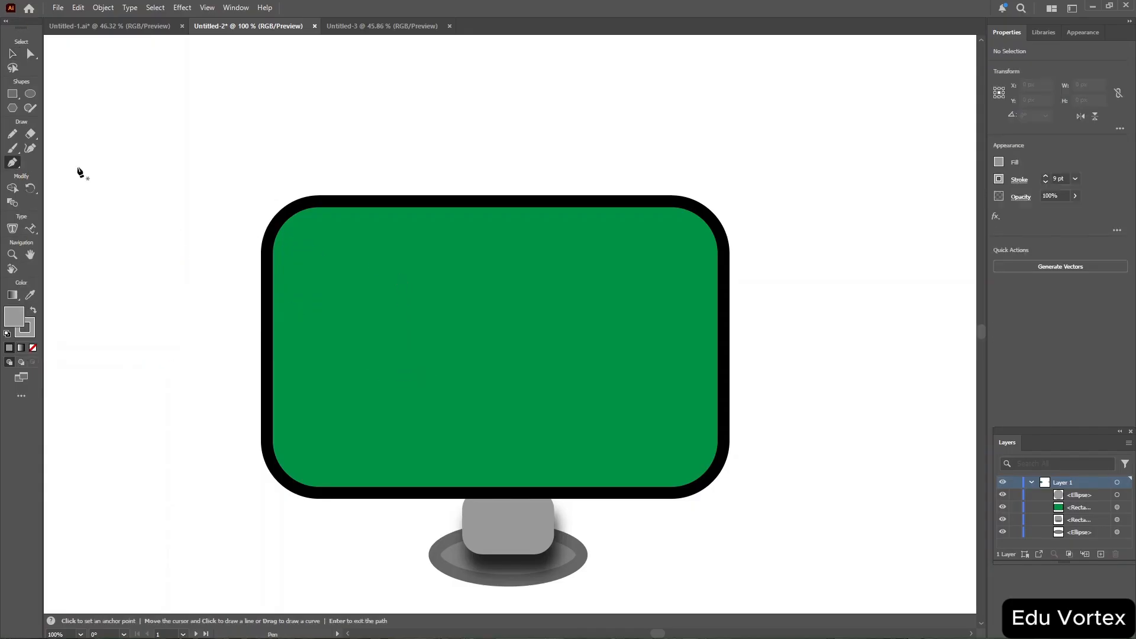
pyautogui.click(349, 270)
pyautogui.click(401, 271)
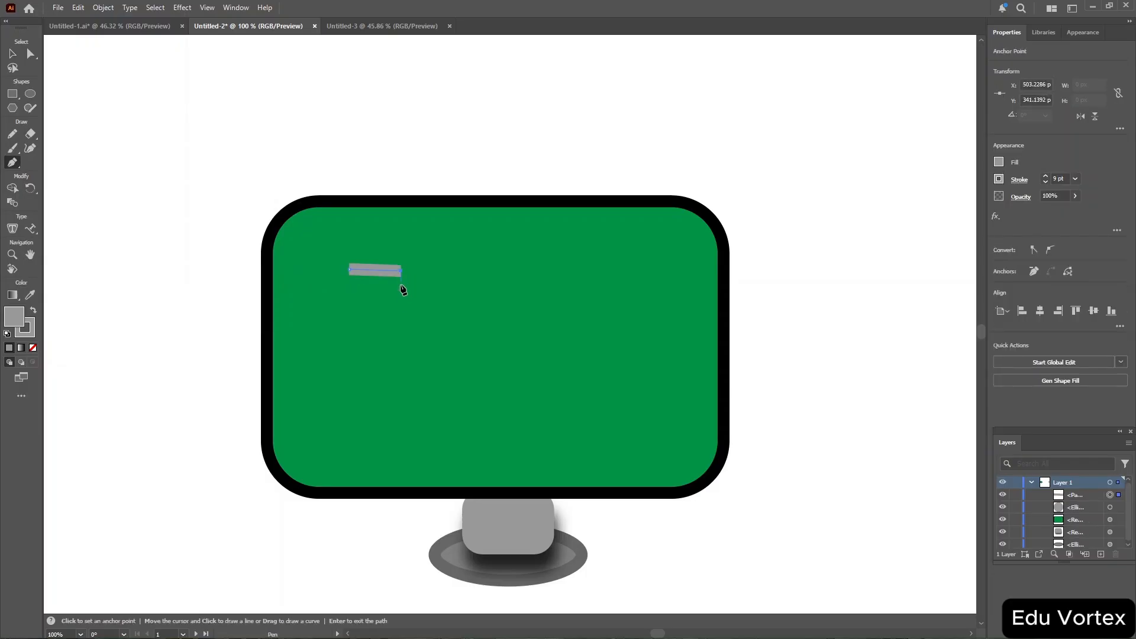
pyautogui.click(403, 303)
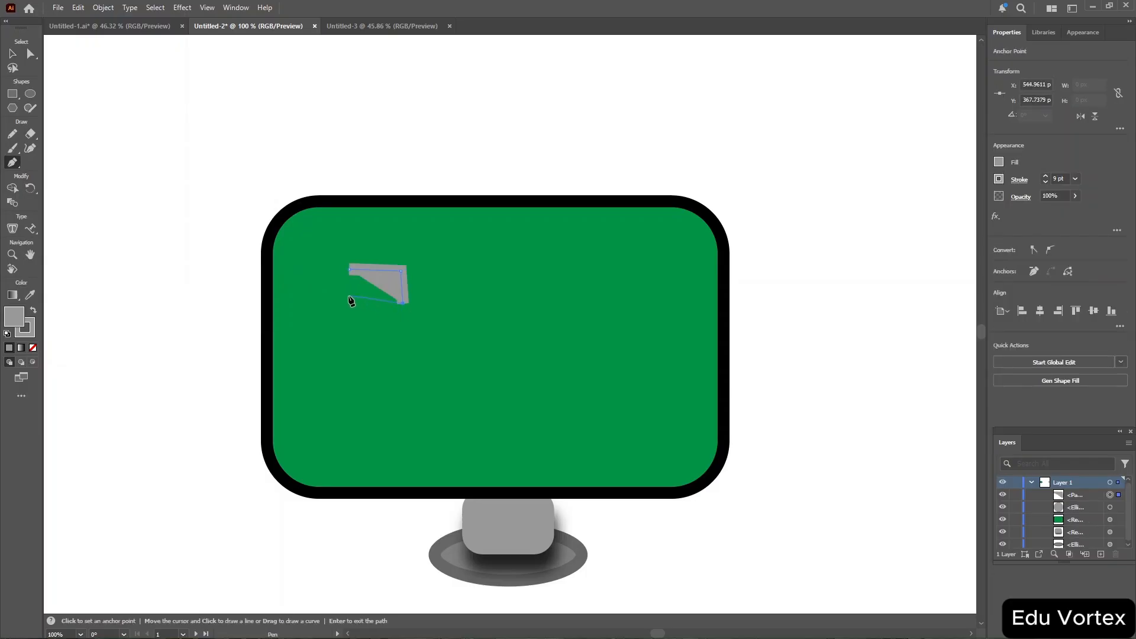
pyautogui.click(349, 296)
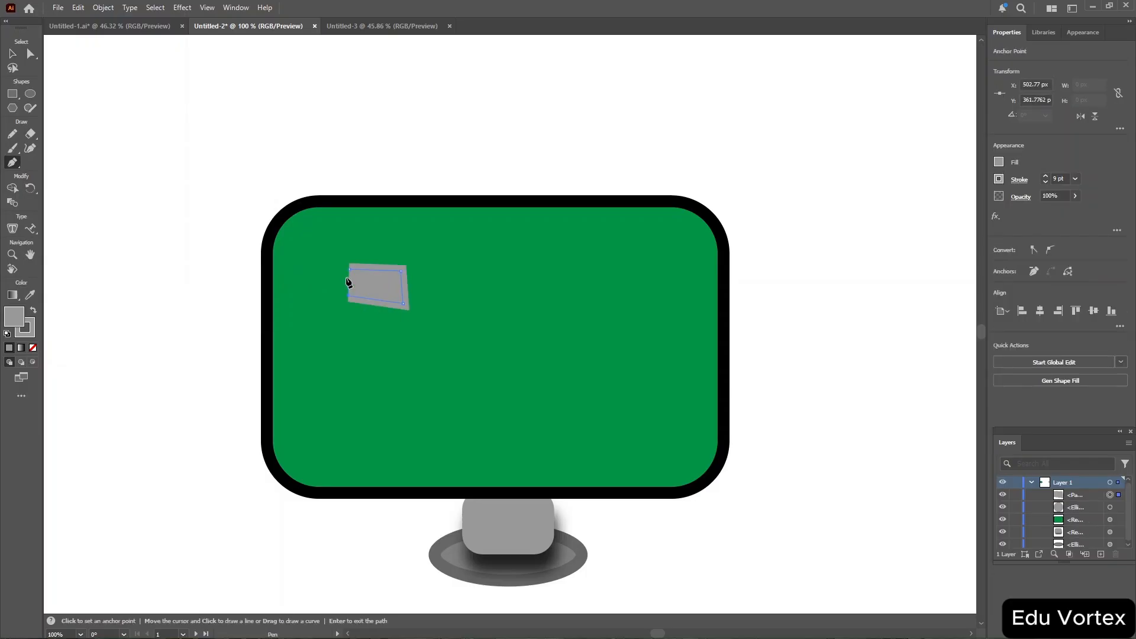
pyautogui.click(378, 305)
pyautogui.click(384, 352)
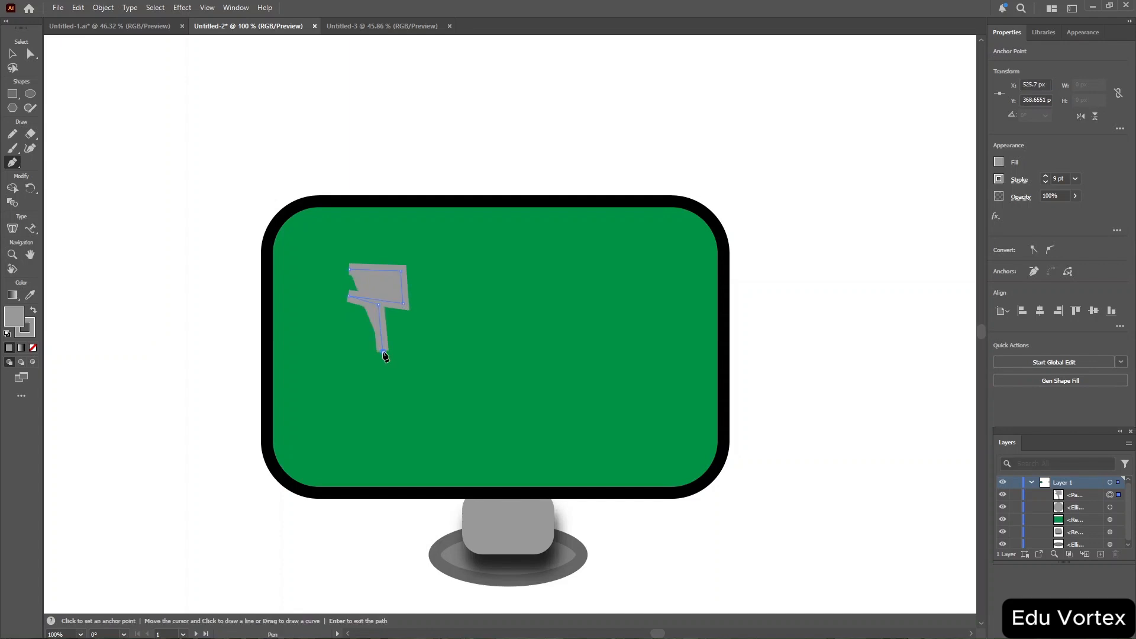
pyautogui.click(386, 374)
pyautogui.click(352, 425)
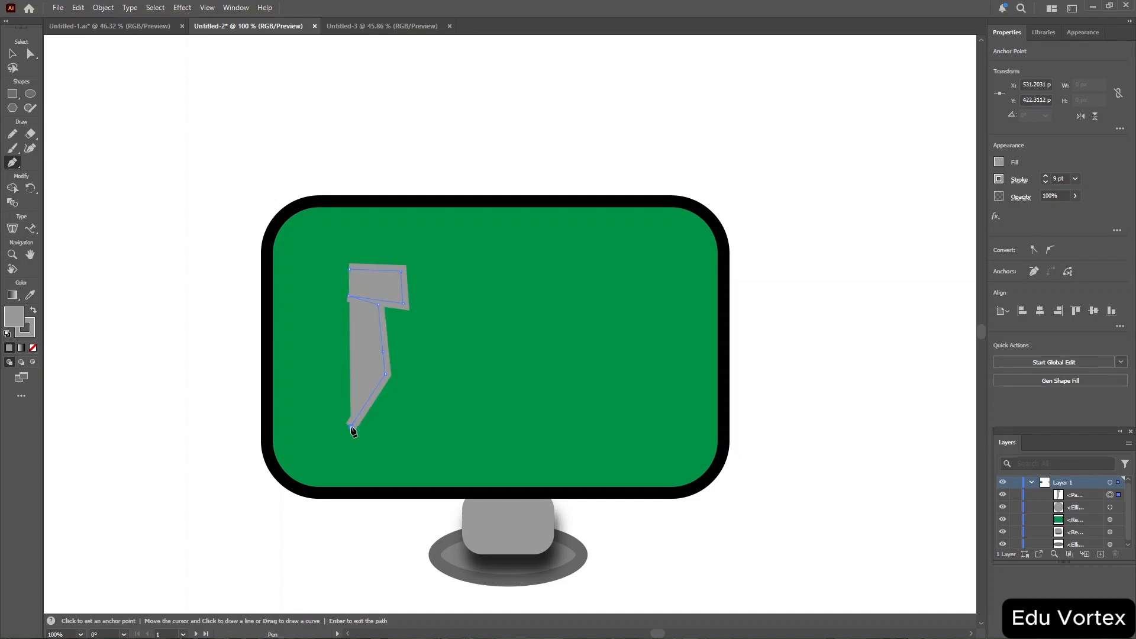
pyautogui.click(385, 378)
pyautogui.click(423, 440)
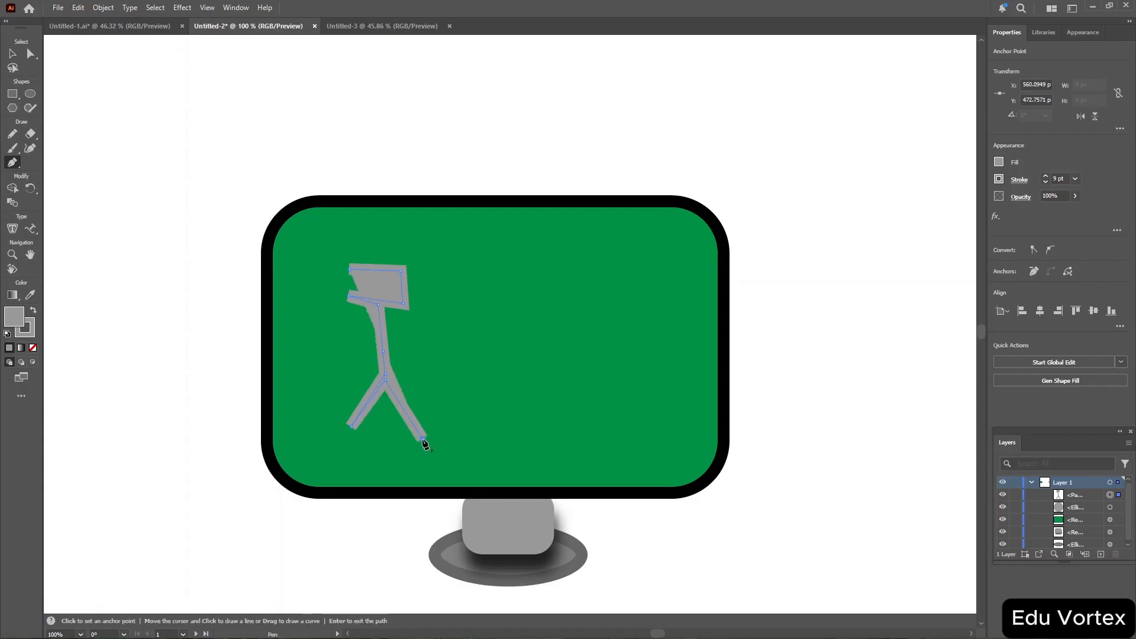
pyautogui.click(380, 342)
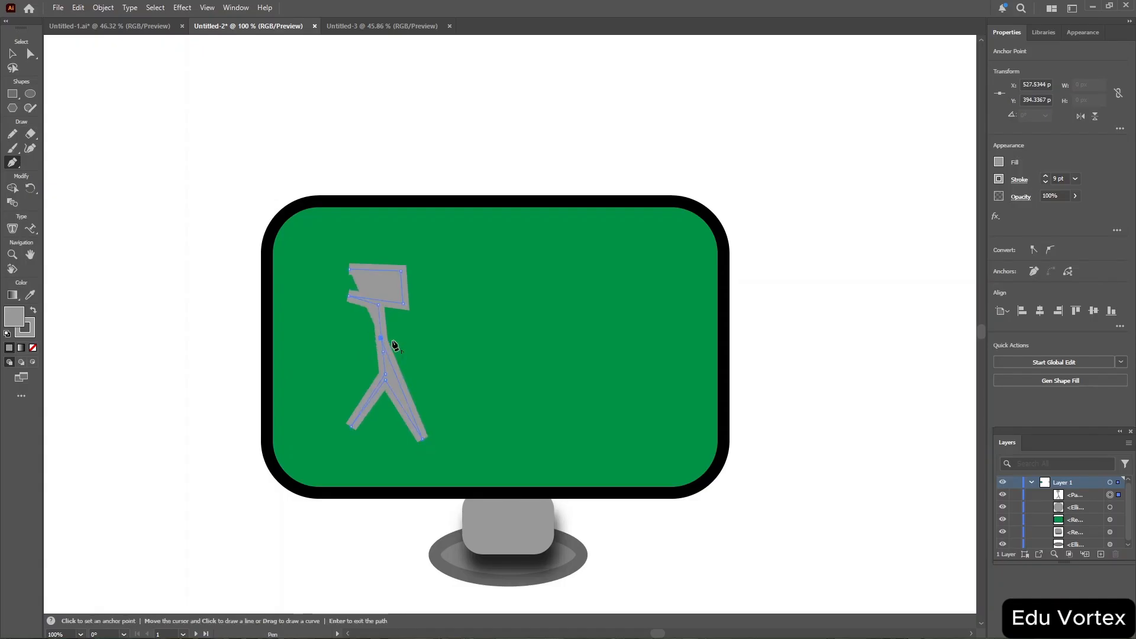
pyautogui.click(433, 351)
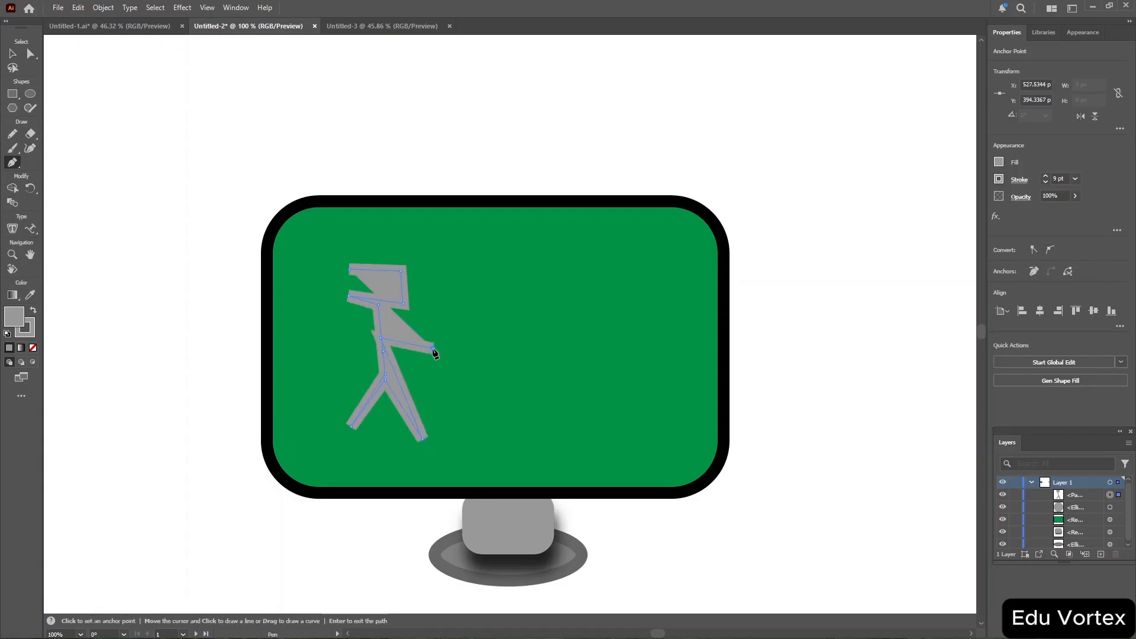
pyautogui.click(336, 340)
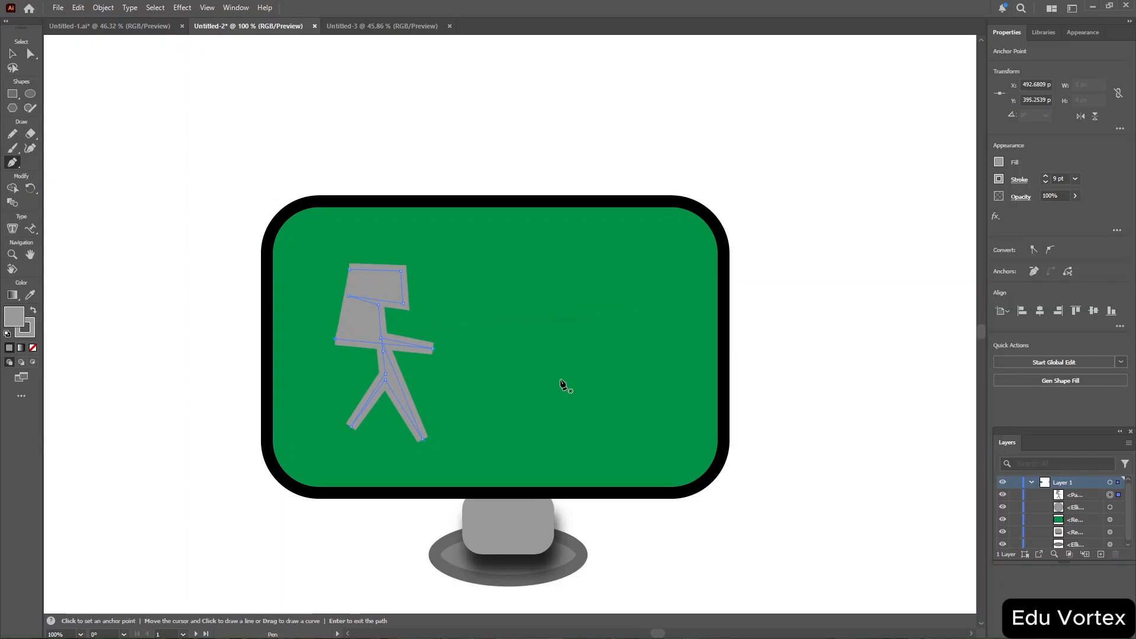
# Set the stick figure's fill and stroke to None.
pyautogui.click(999, 163)
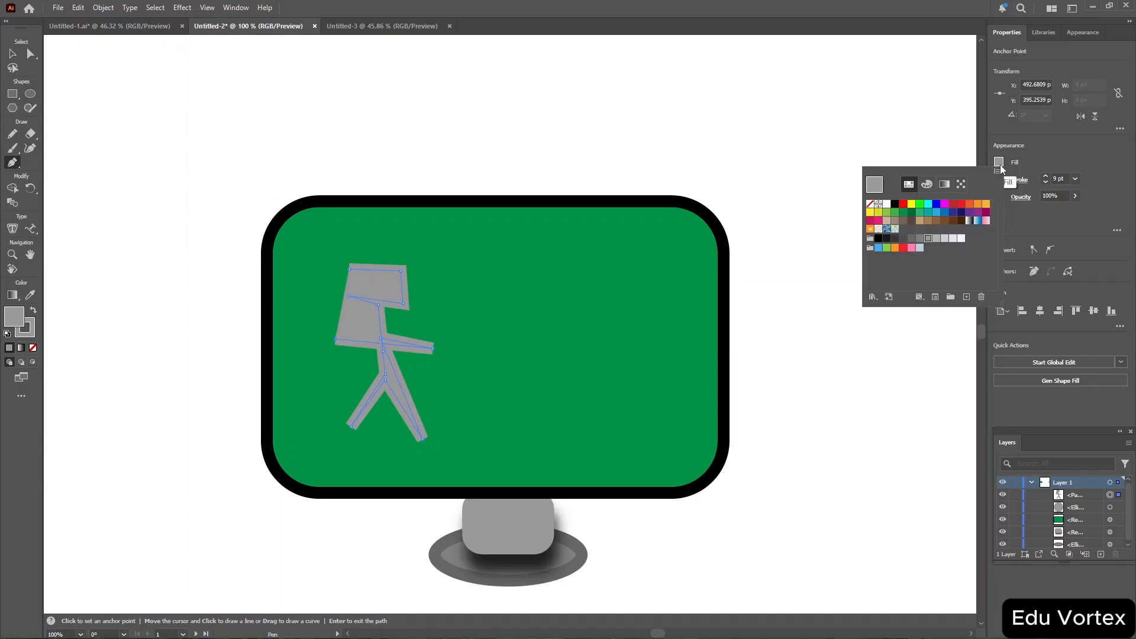
pyautogui.click(871, 204)
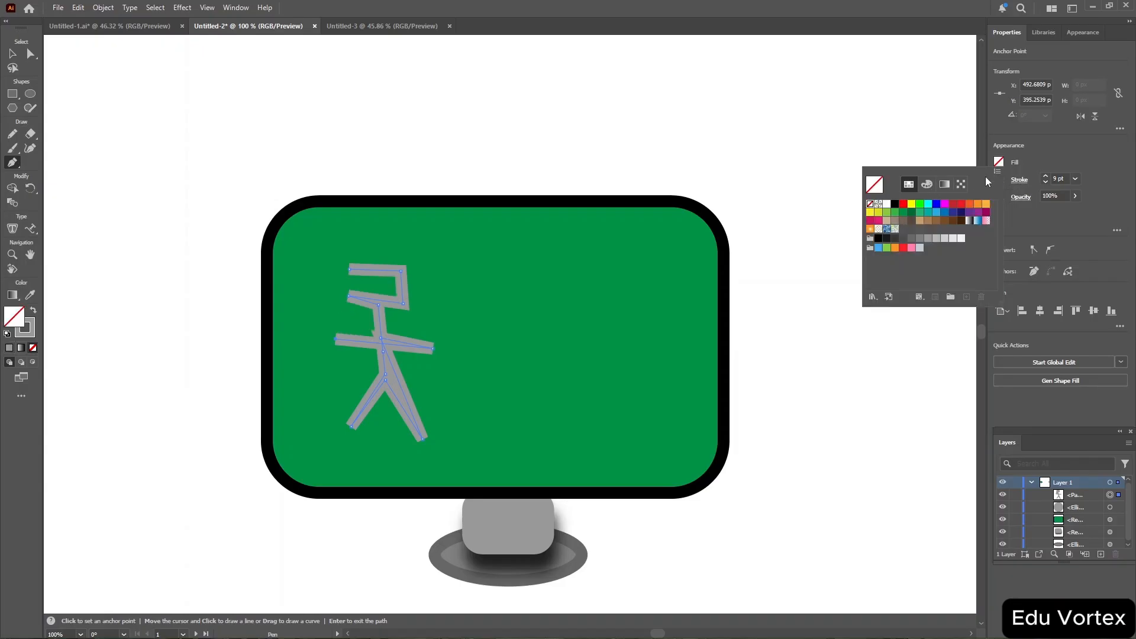
pyautogui.click(1039, 156)
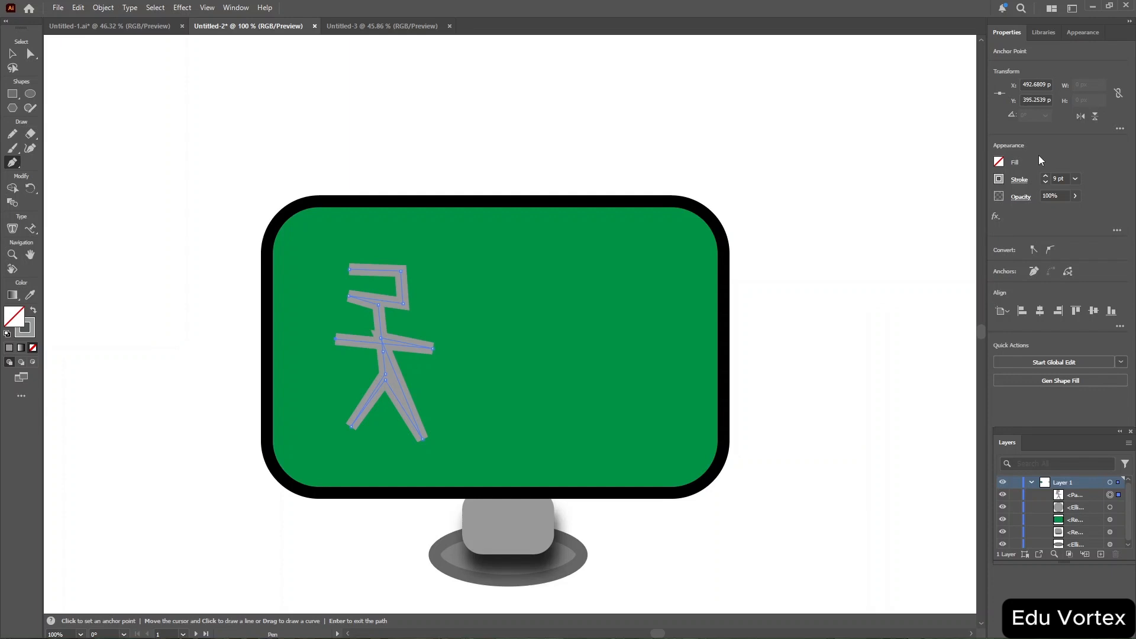
pyautogui.click(1000, 180)
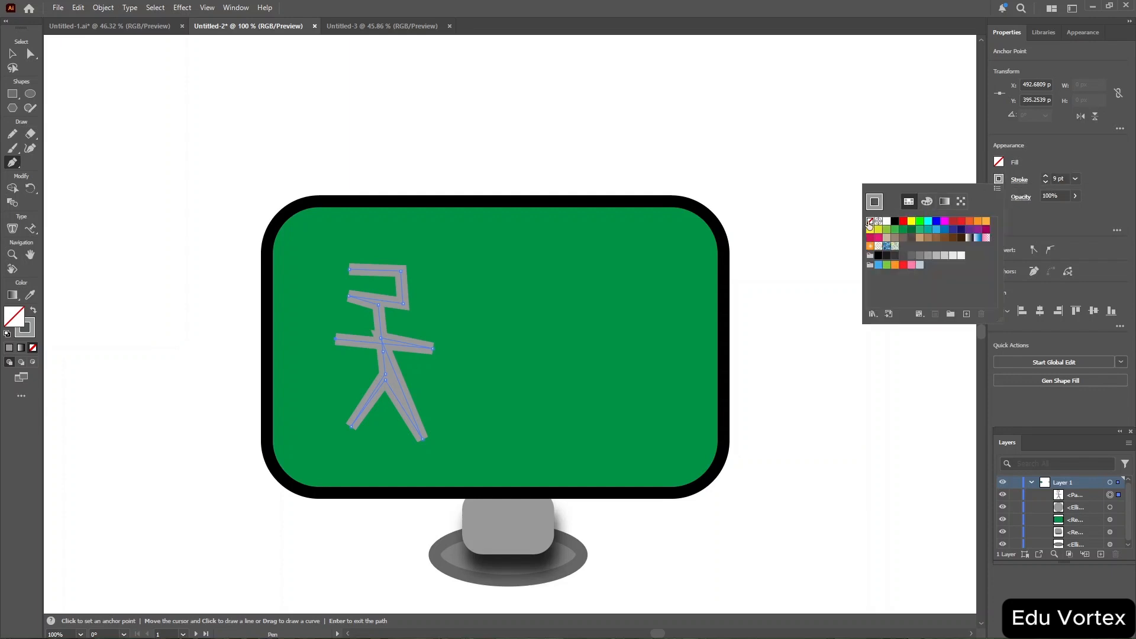
pyautogui.click(871, 221)
pyautogui.click(1001, 167)
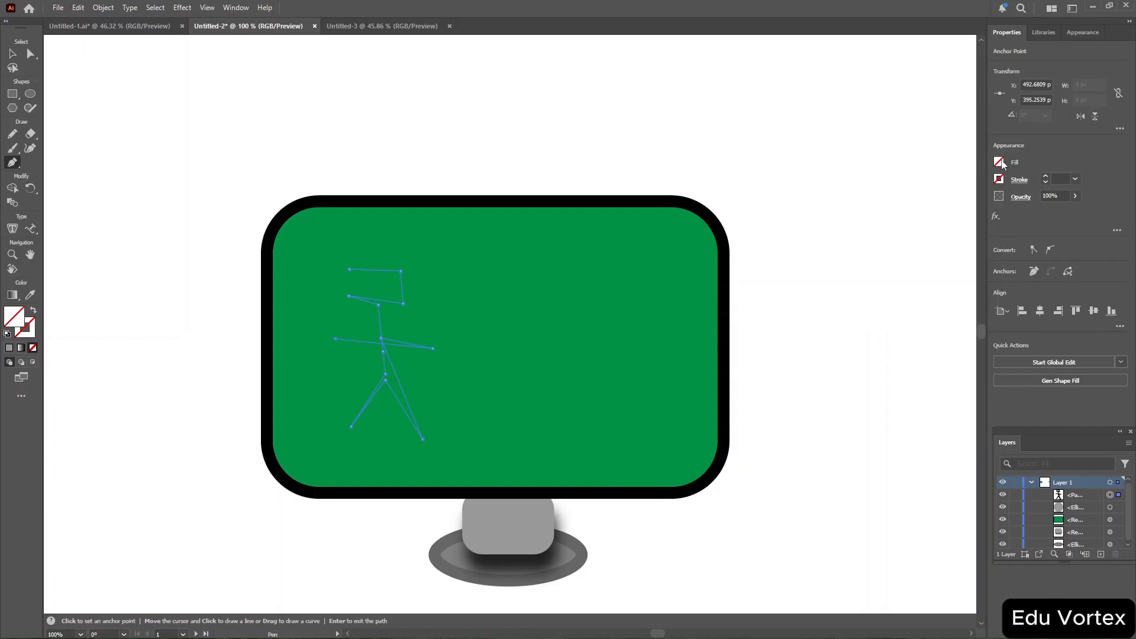
# Fill the stick figure with light gray, then set its fill back to None.
pyautogui.click(999, 162)
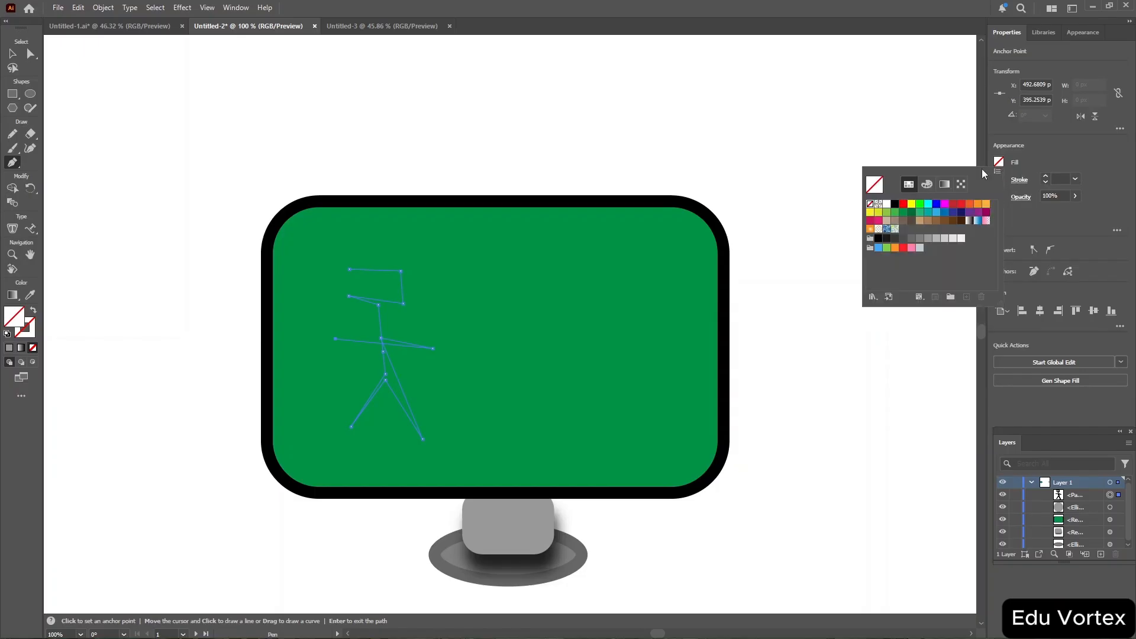
pyautogui.click(937, 239)
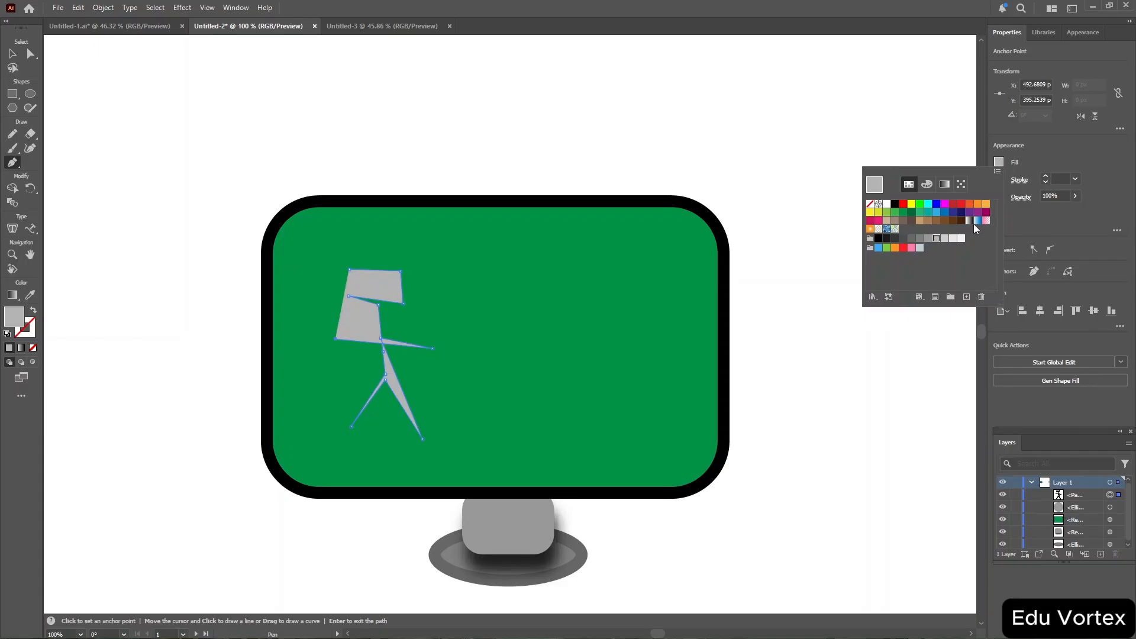
pyautogui.click(1069, 151)
pyautogui.press('/')
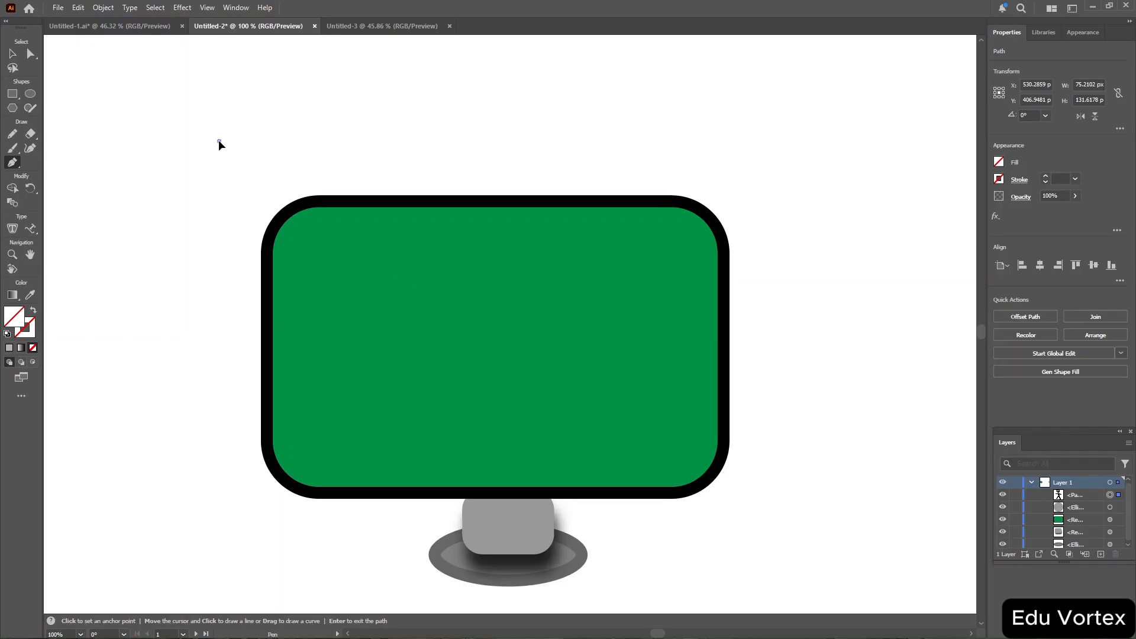
# Draw a closed four-sided path above the monitor with the Pen tool.
pyautogui.click(304, 122)
pyautogui.click(360, 137)
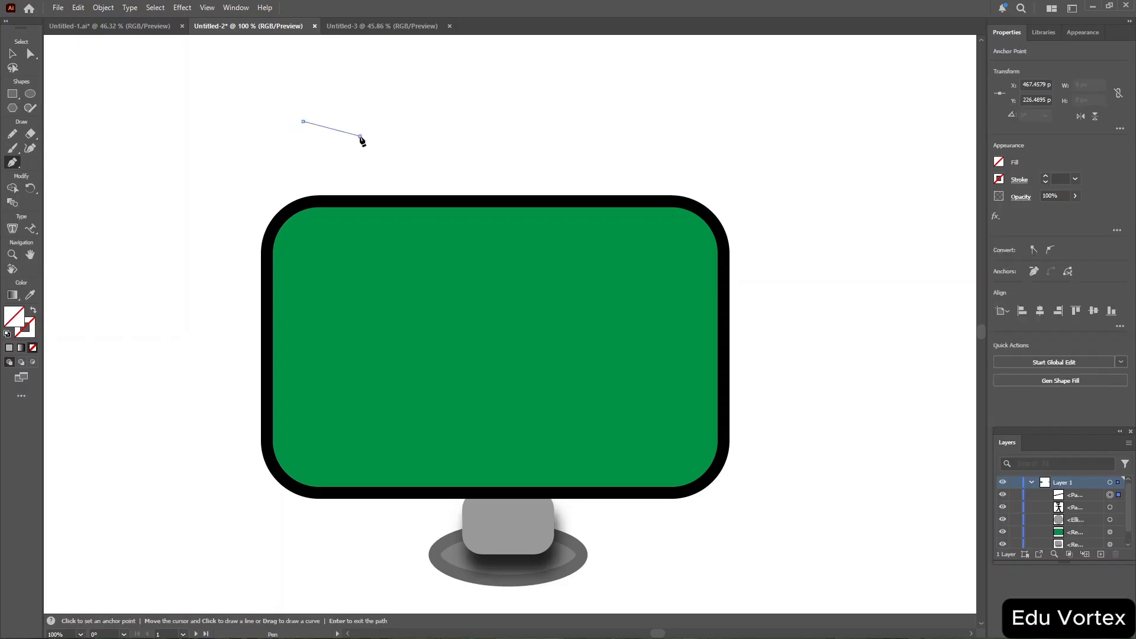
pyautogui.click(243, 168)
pyautogui.click(219, 141)
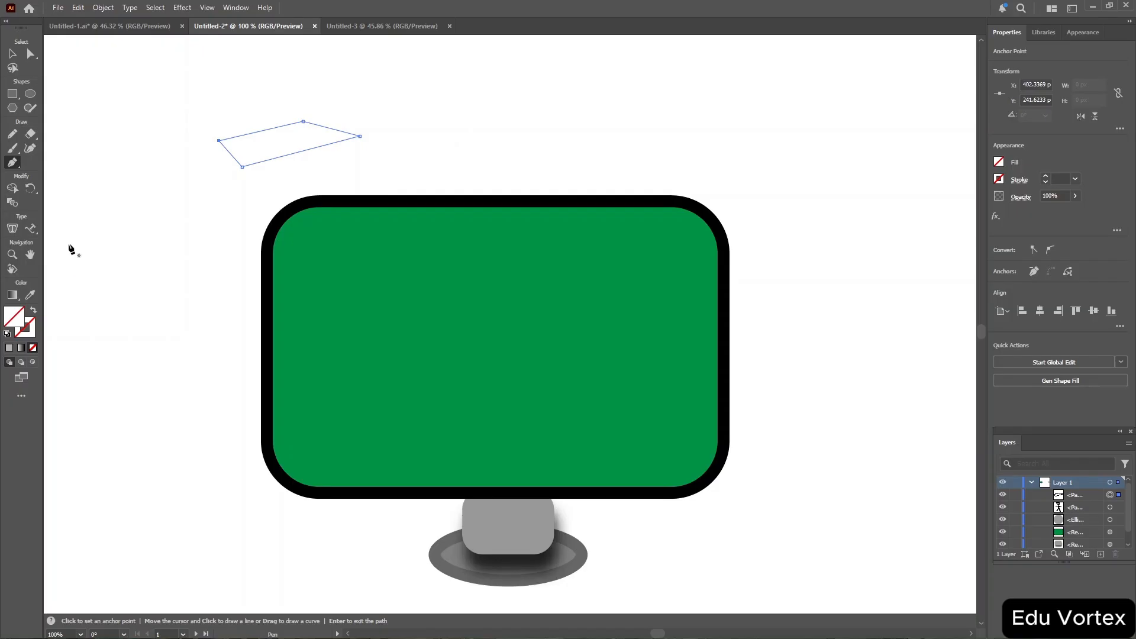
# Draw an oval head on the screen's upper middle with the Curvature tool and fill it light gray.
pyautogui.click(33, 151)
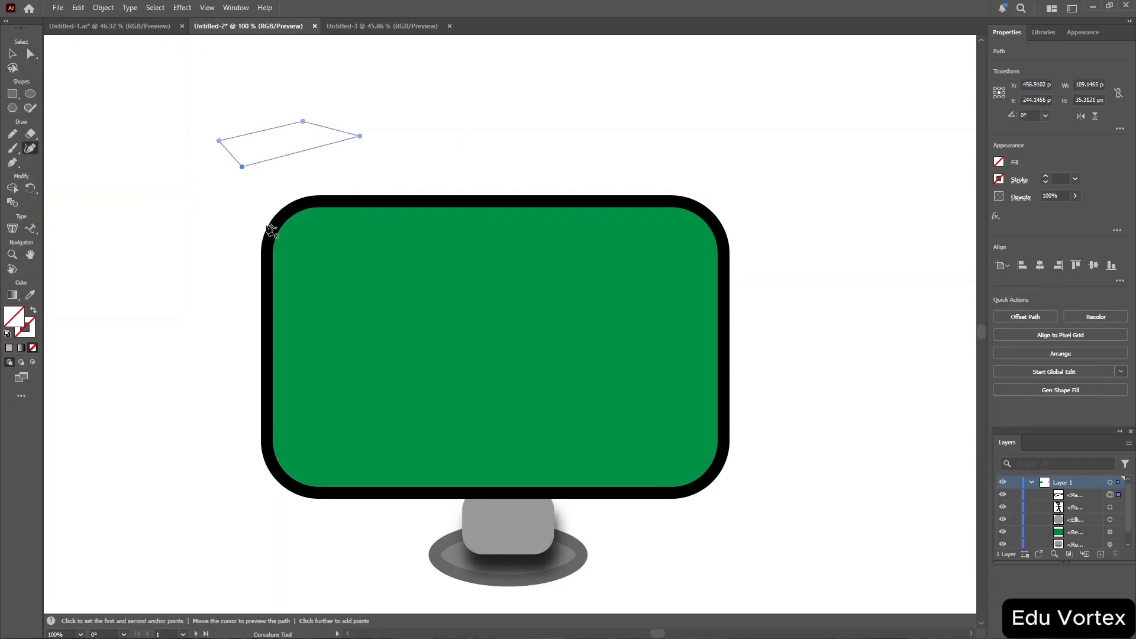
pyautogui.click(559, 263)
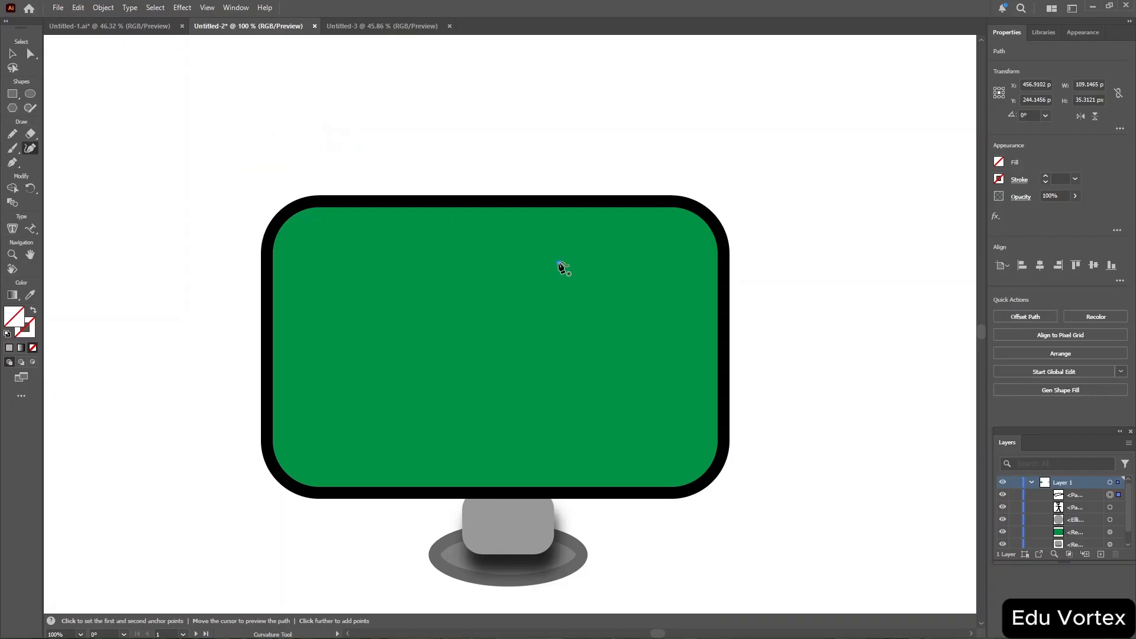
pyautogui.click(600, 287)
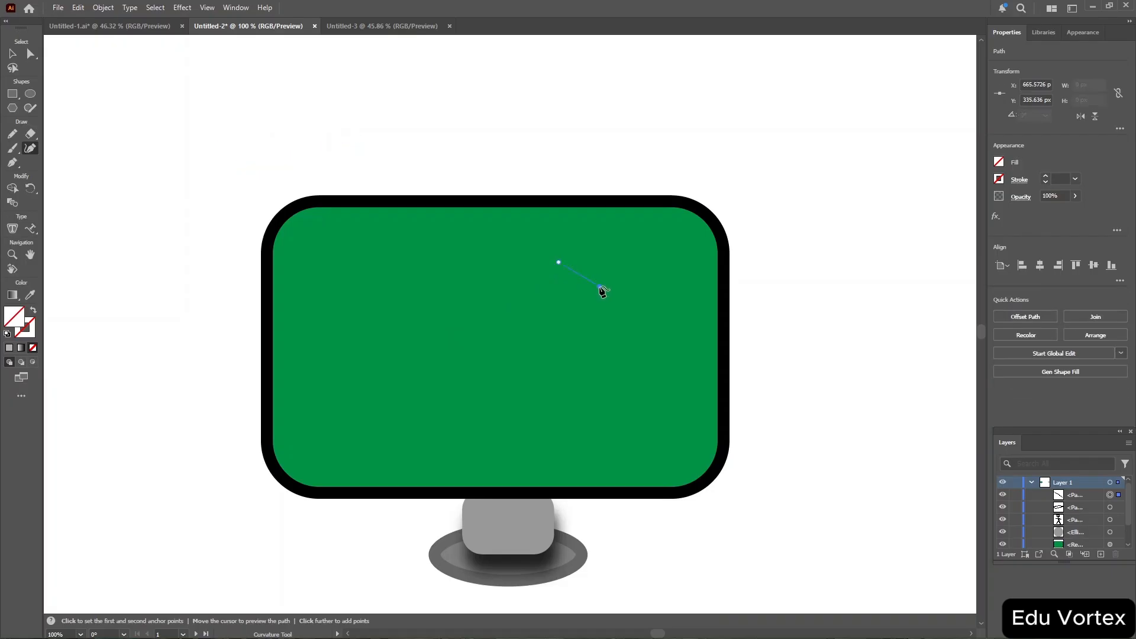
pyautogui.click(569, 309)
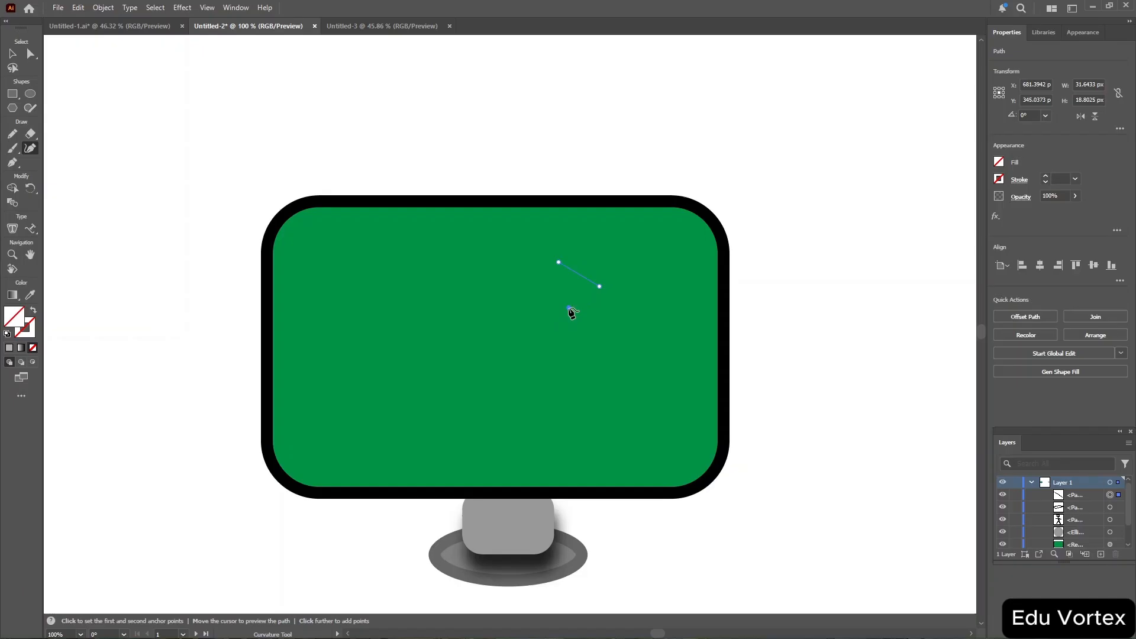
pyautogui.click(532, 287)
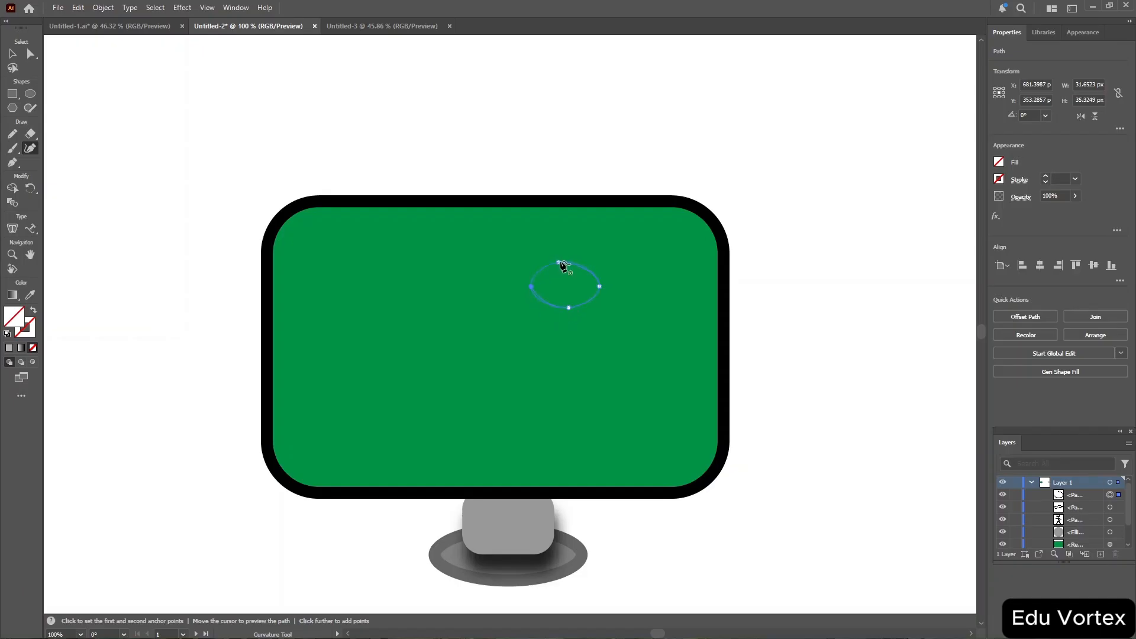
pyautogui.click(560, 262)
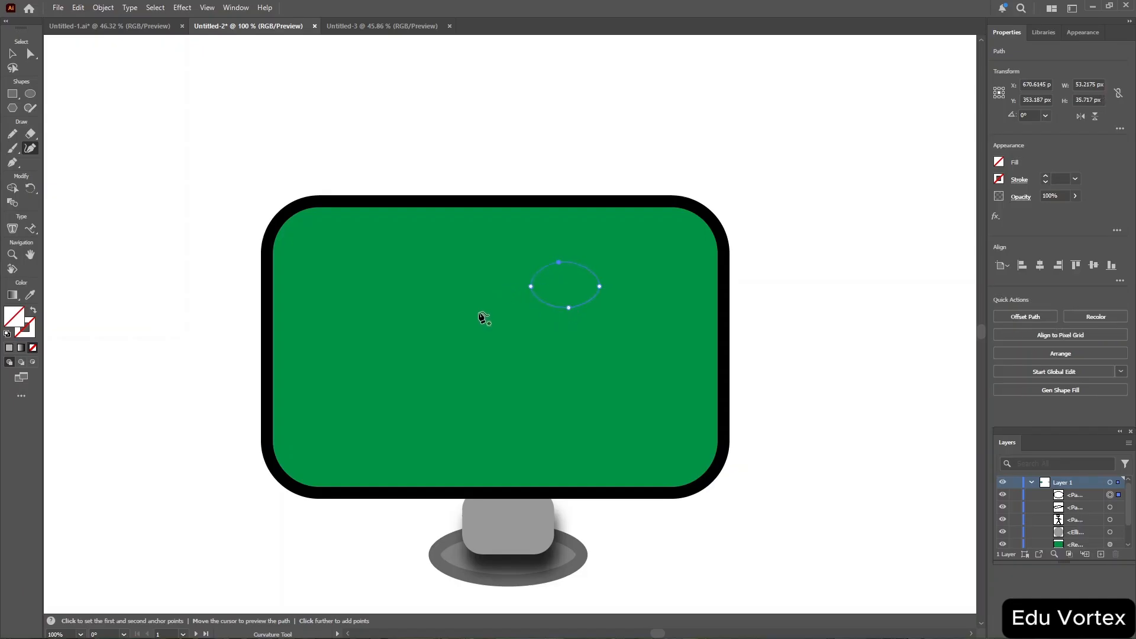
pyautogui.click(565, 311)
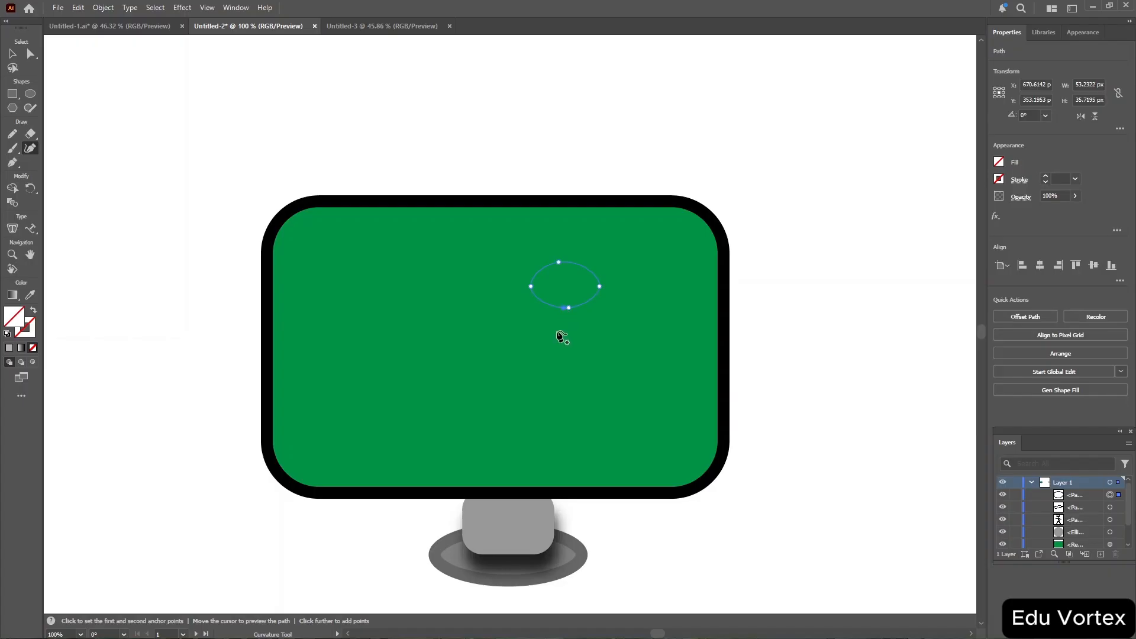
pyautogui.click(548, 362)
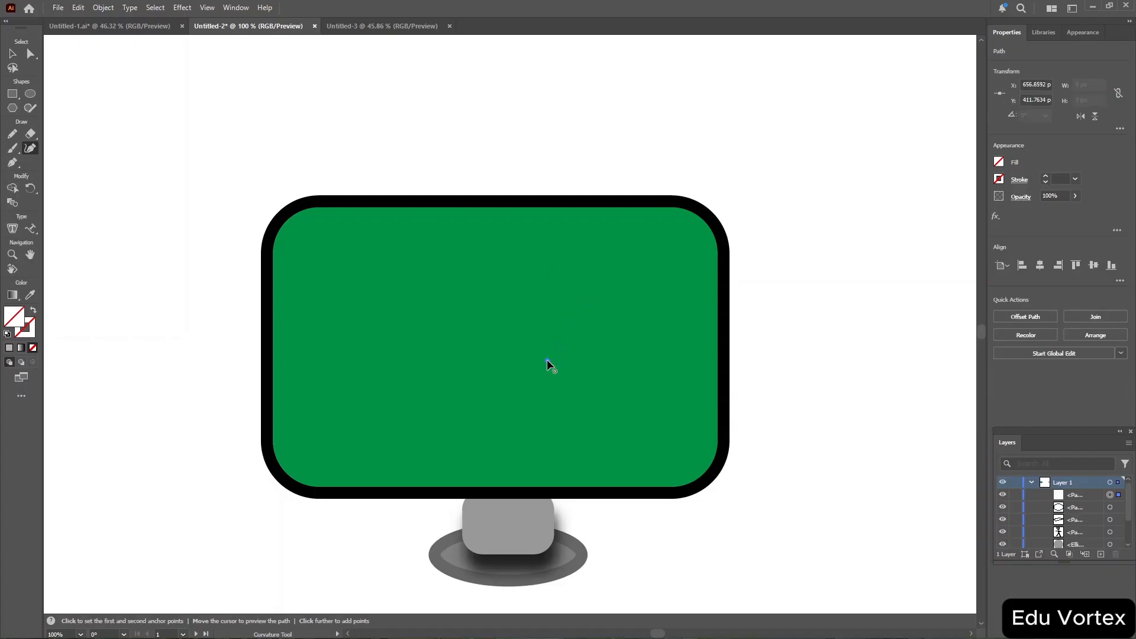
pyautogui.hotkey('ctrl', 'z')
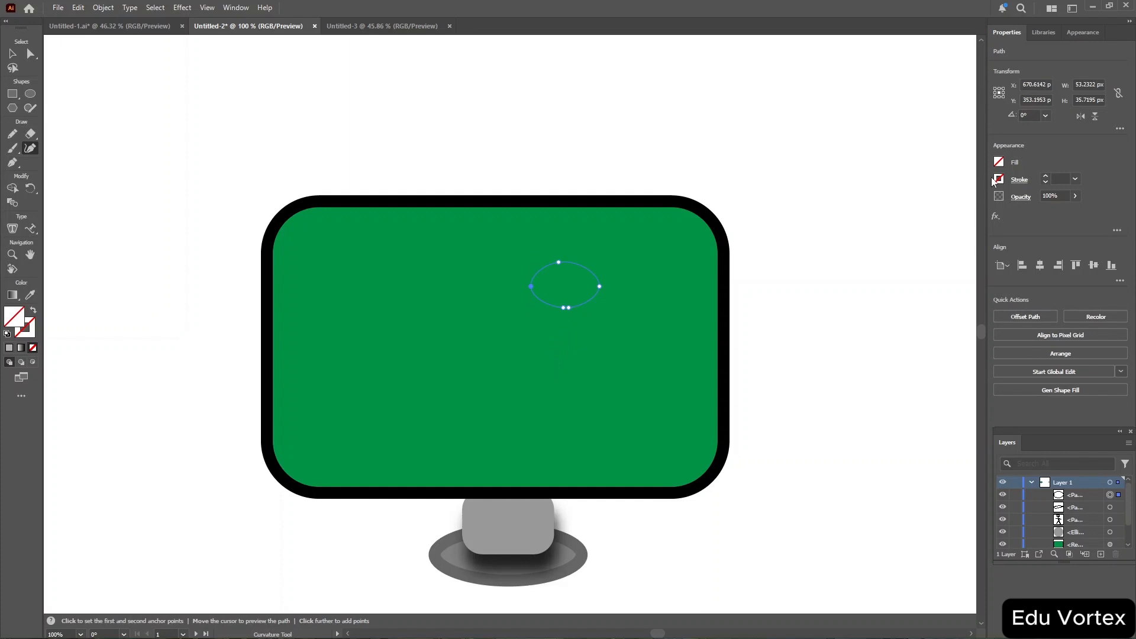
pyautogui.click(1000, 168)
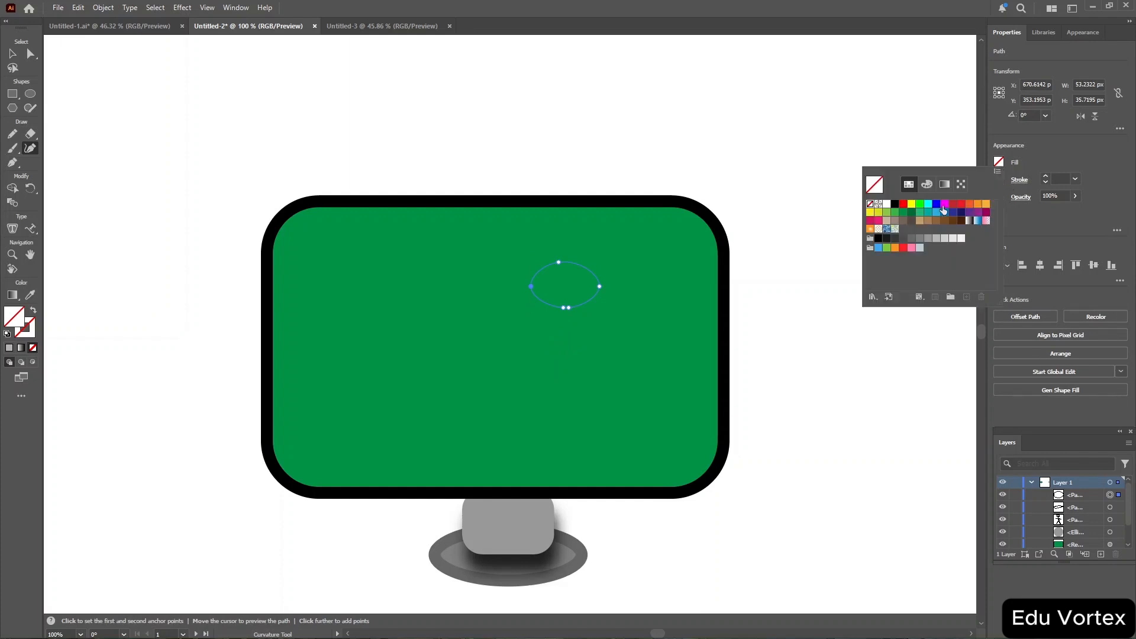
pyautogui.click(944, 238)
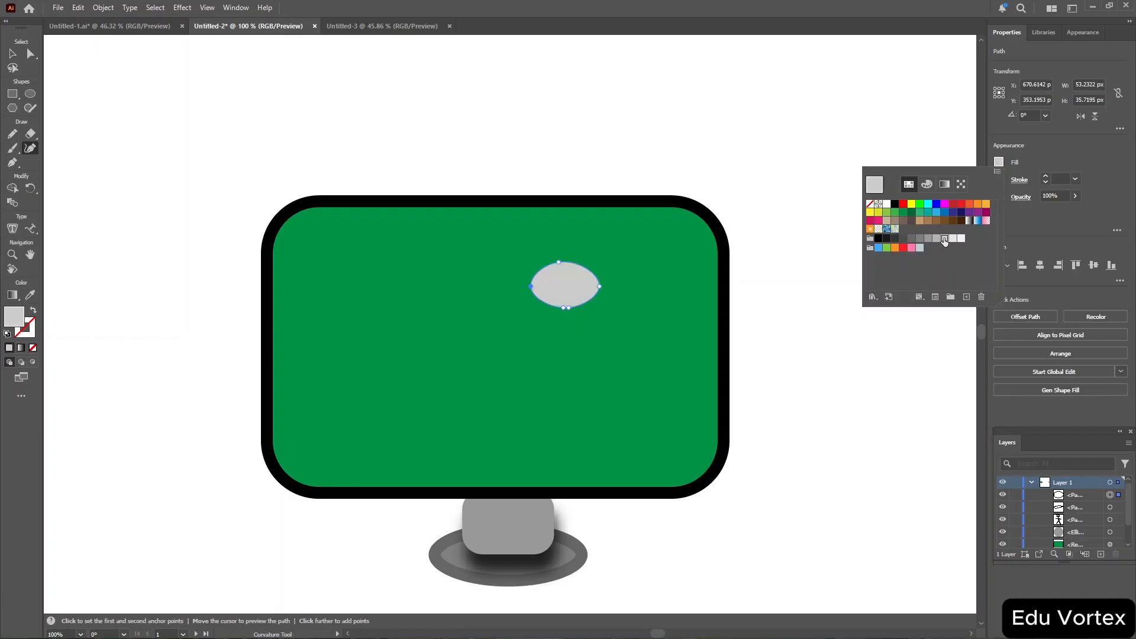
# Draw a teardrop-shaped body below the head with the Curvature tool.
pyautogui.click(533, 340)
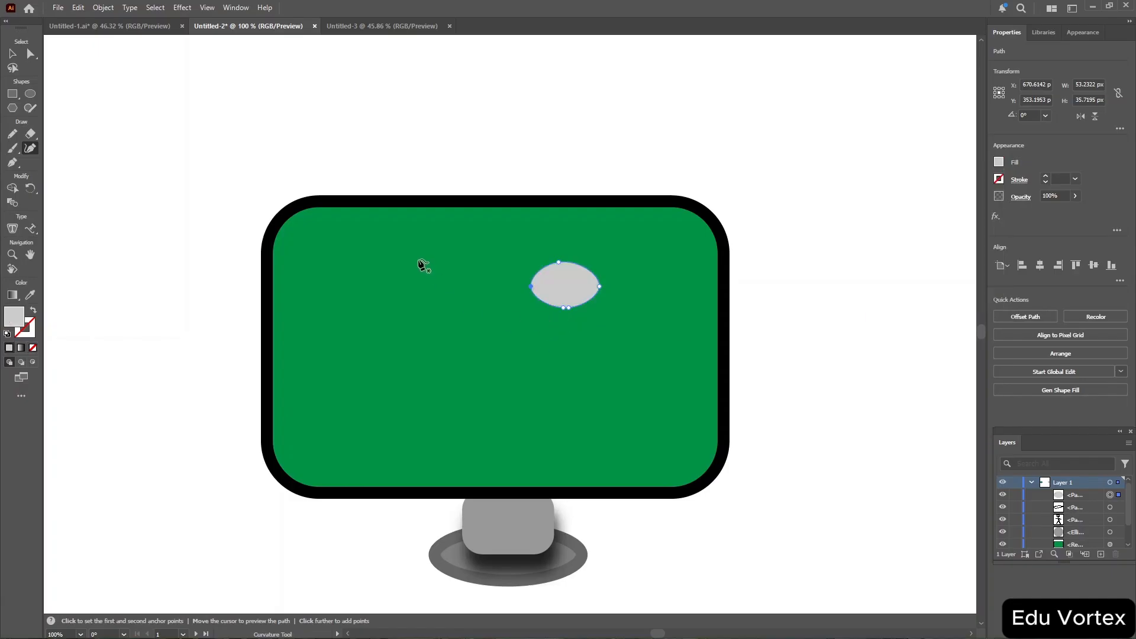
pyautogui.click(563, 375)
pyautogui.click(589, 377)
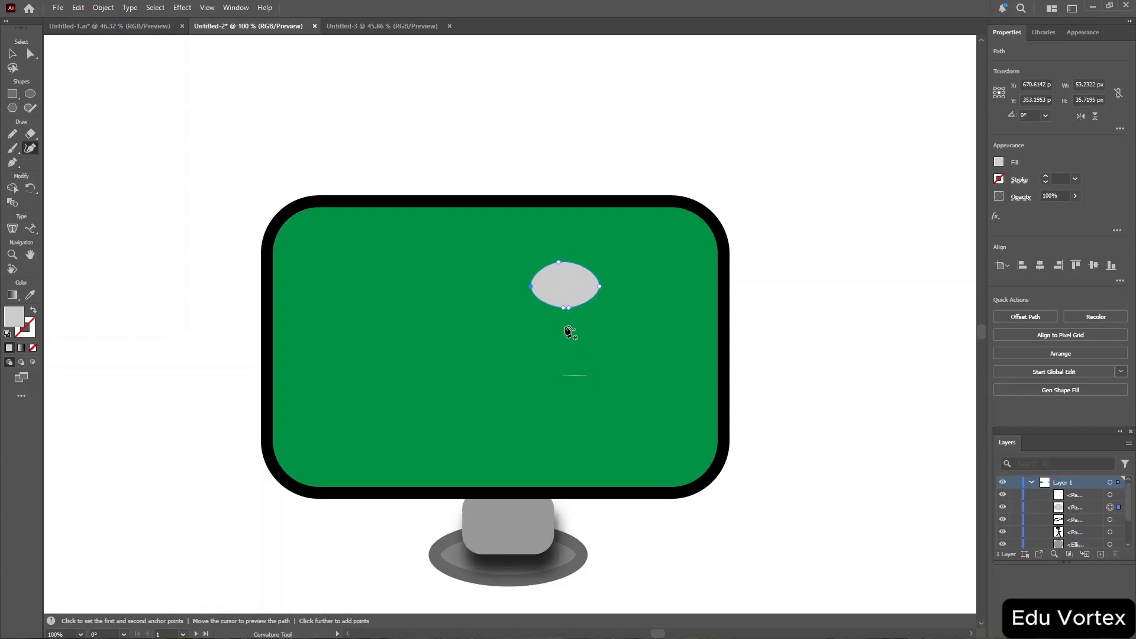
pyautogui.click(561, 379)
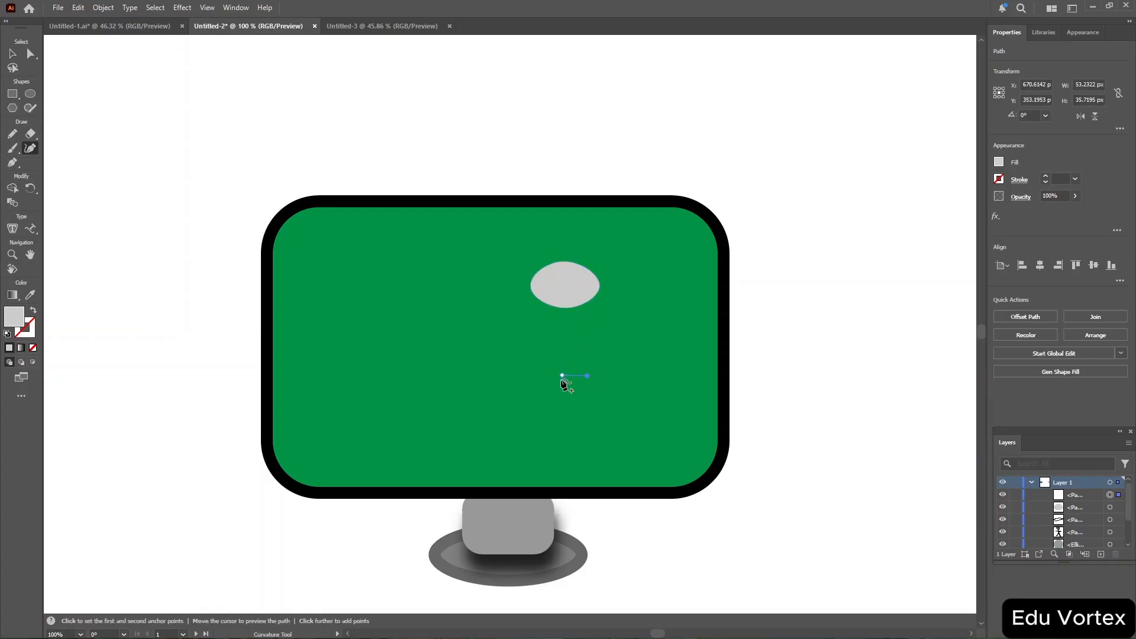
pyautogui.click(574, 314)
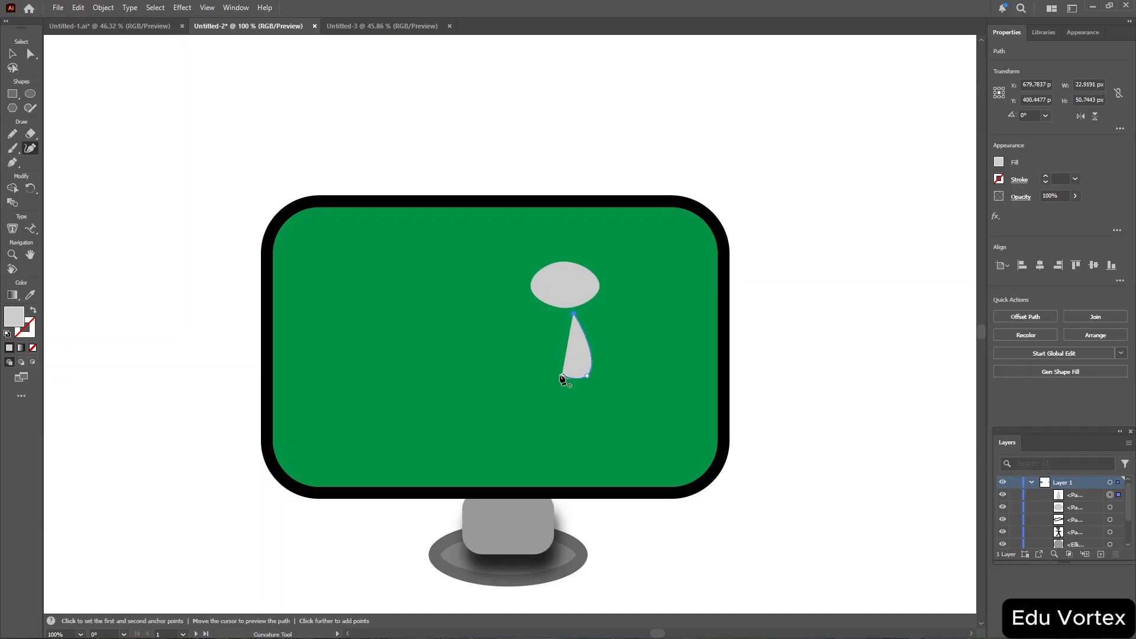
pyautogui.click(557, 367)
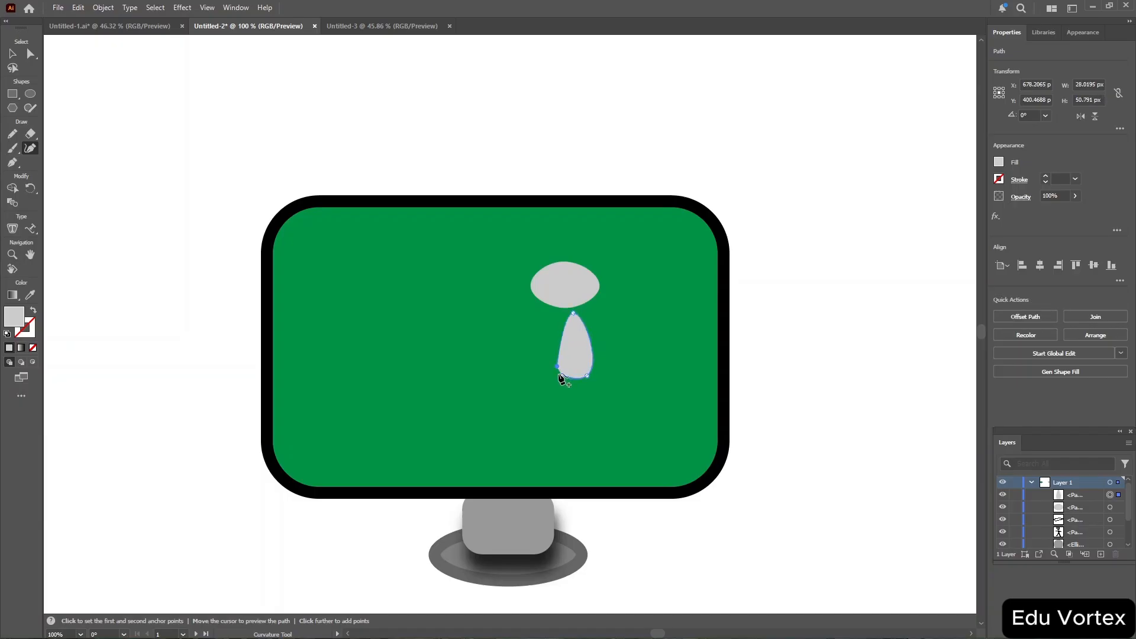
pyautogui.click(560, 376)
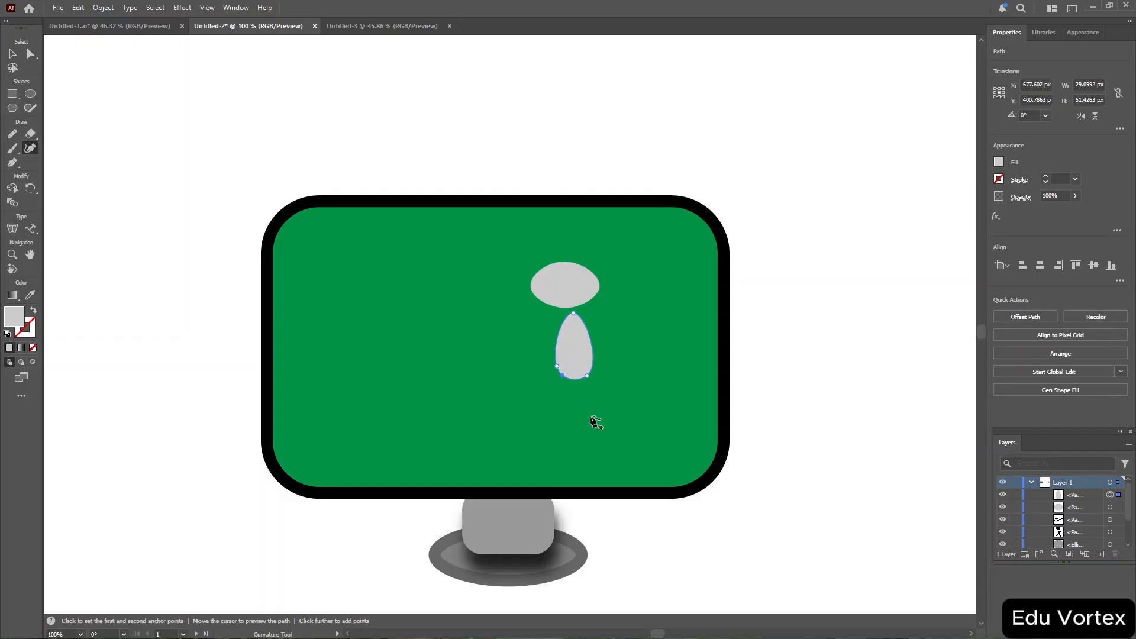
pyautogui.click(558, 381)
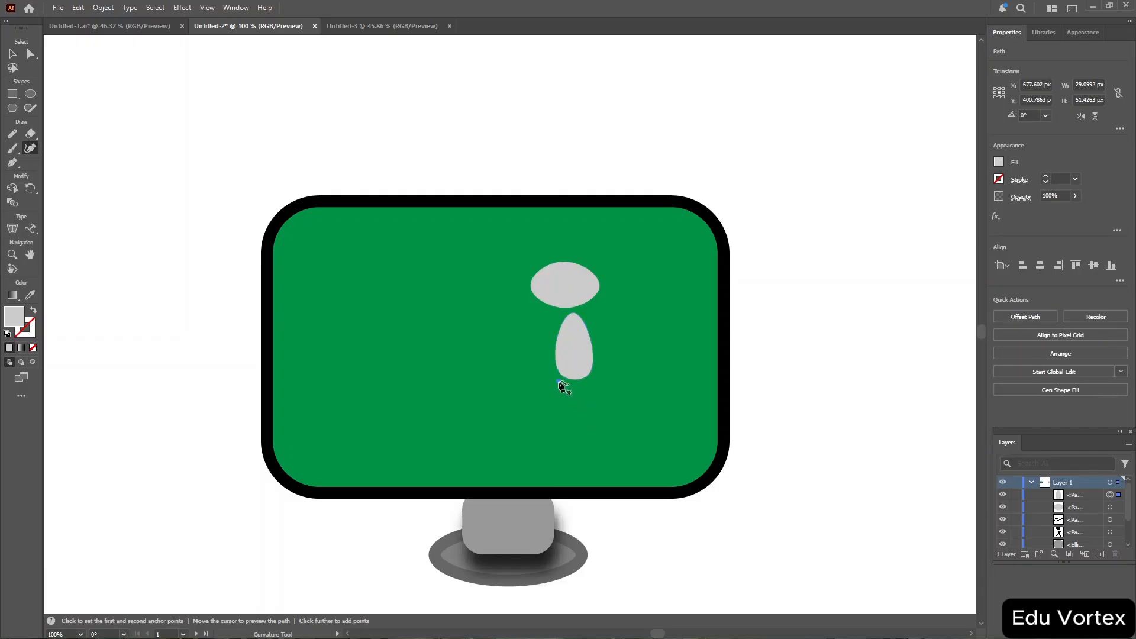
# Draw two leaf-shaped legs angling down from the bottom of the body.
pyautogui.click(520, 426)
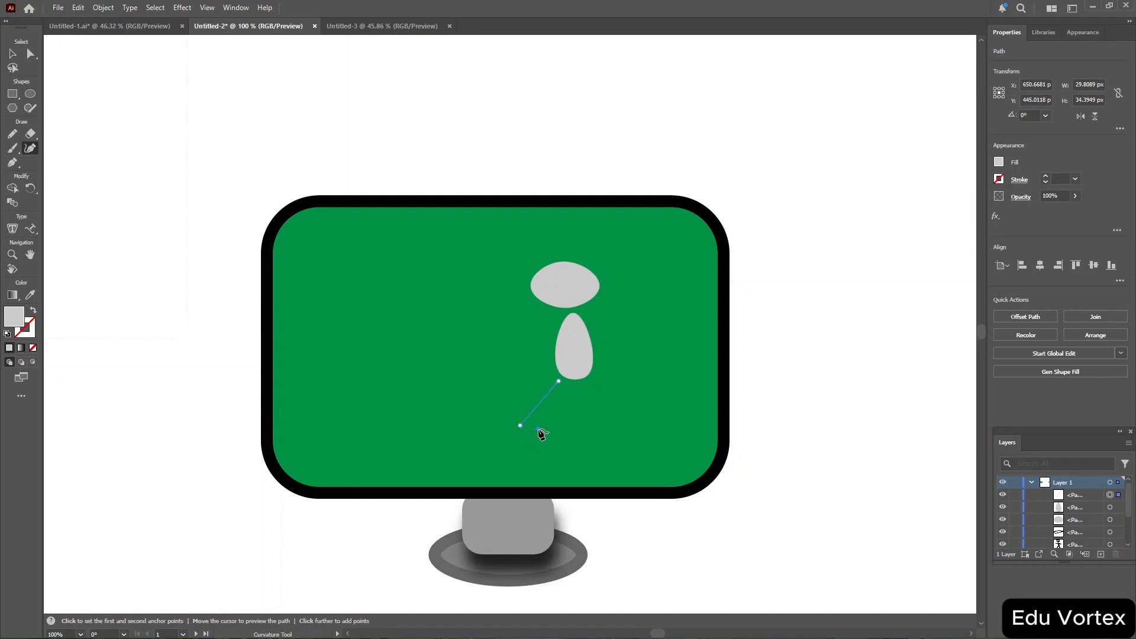
pyautogui.click(538, 429)
pyautogui.click(559, 382)
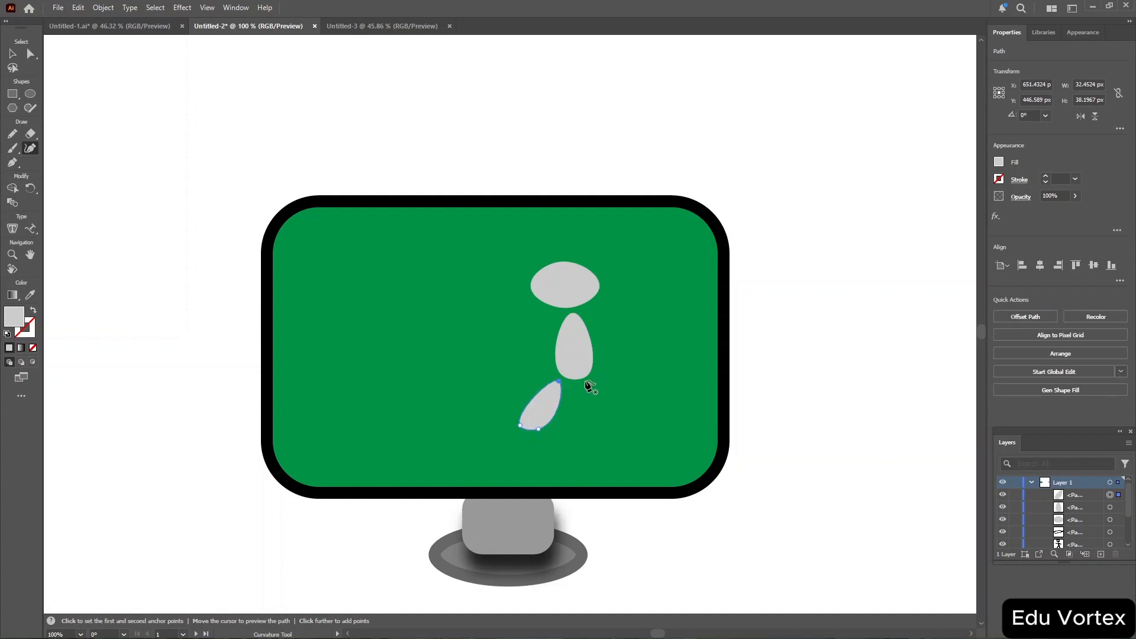
pyautogui.click(586, 381)
pyautogui.click(611, 438)
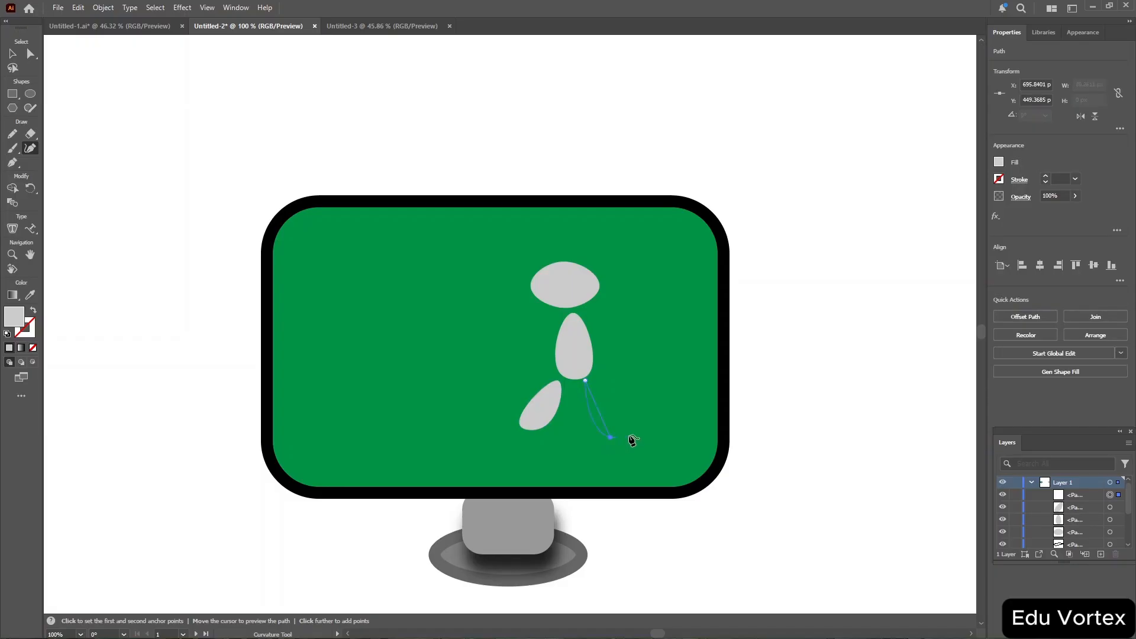
pyautogui.click(586, 381)
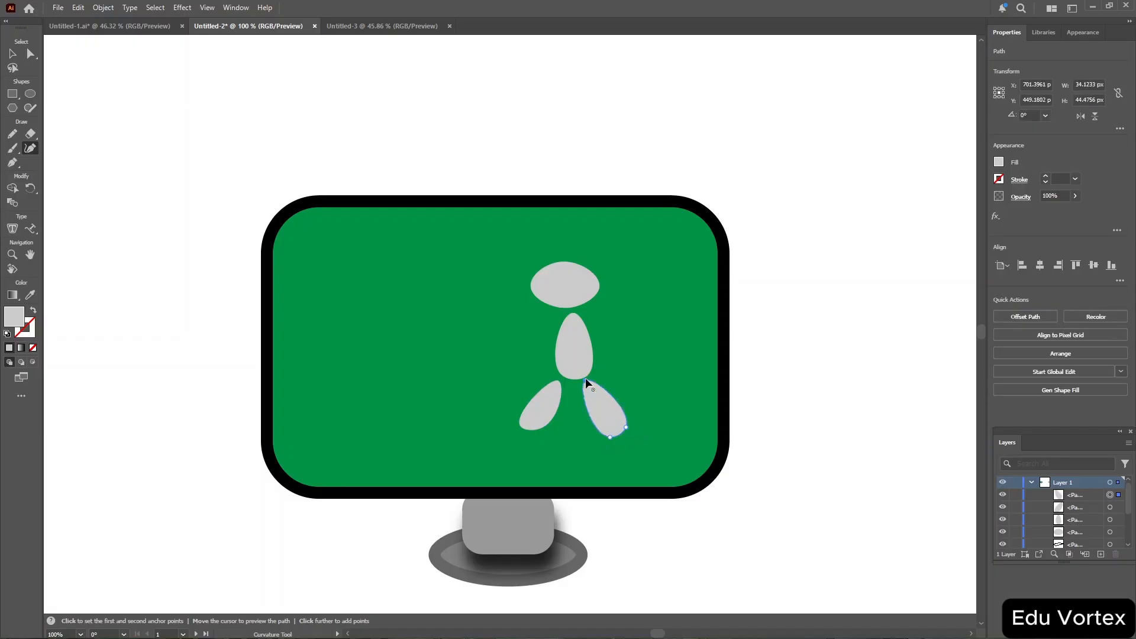
# Draw two thin pointed arms extending out from both sides of the body.
pyautogui.click(501, 328)
pyautogui.click(555, 324)
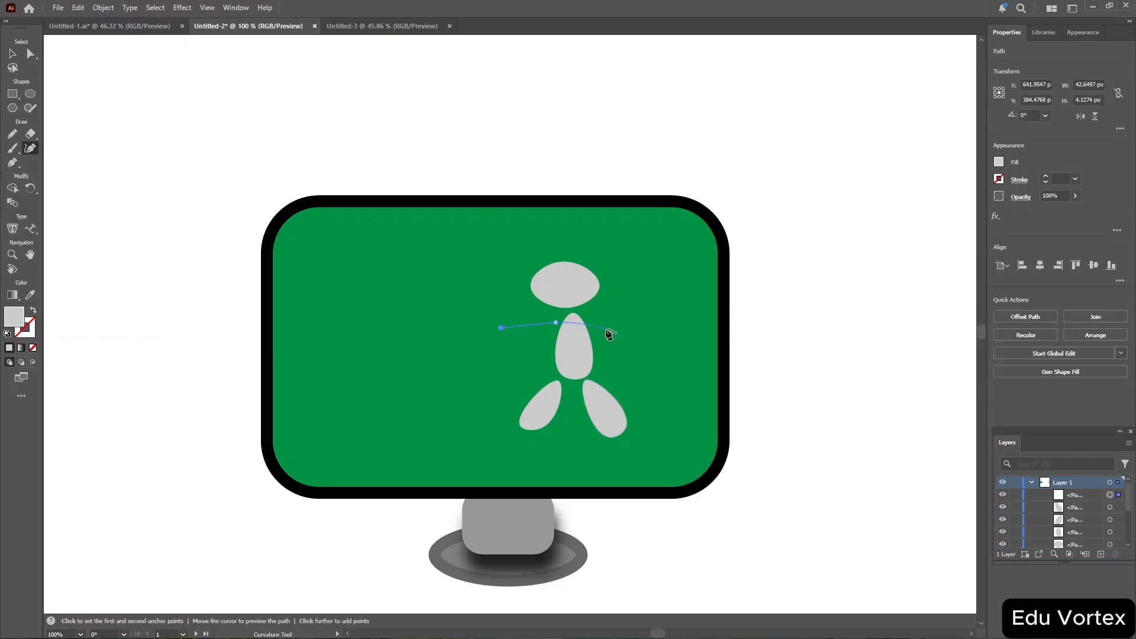
pyautogui.click(519, 335)
pyautogui.click(594, 319)
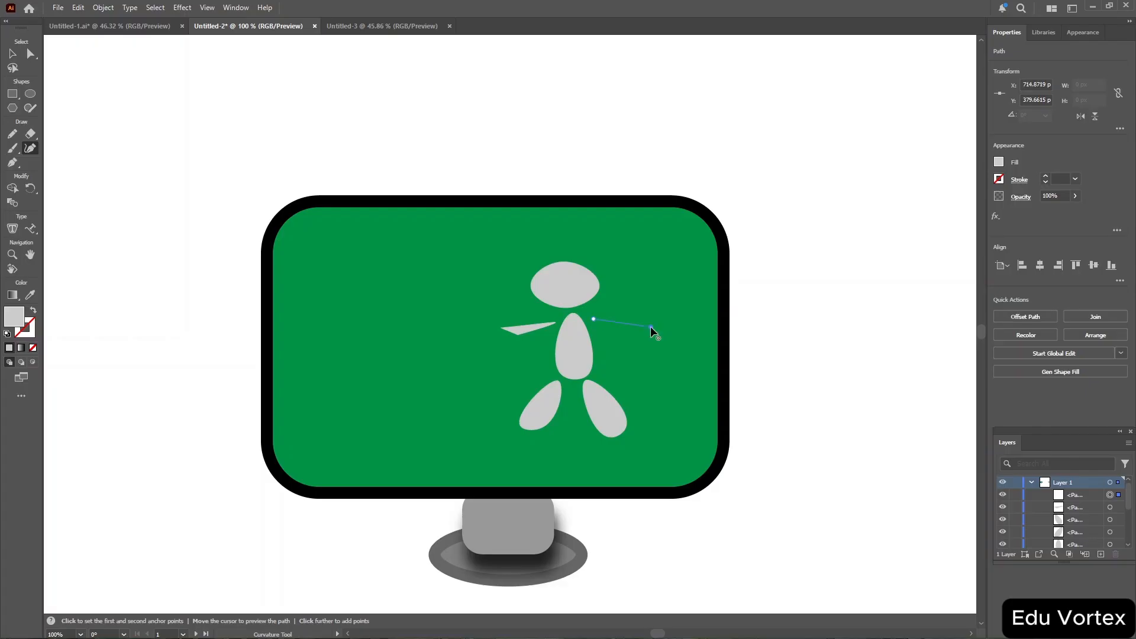
pyautogui.click(652, 326)
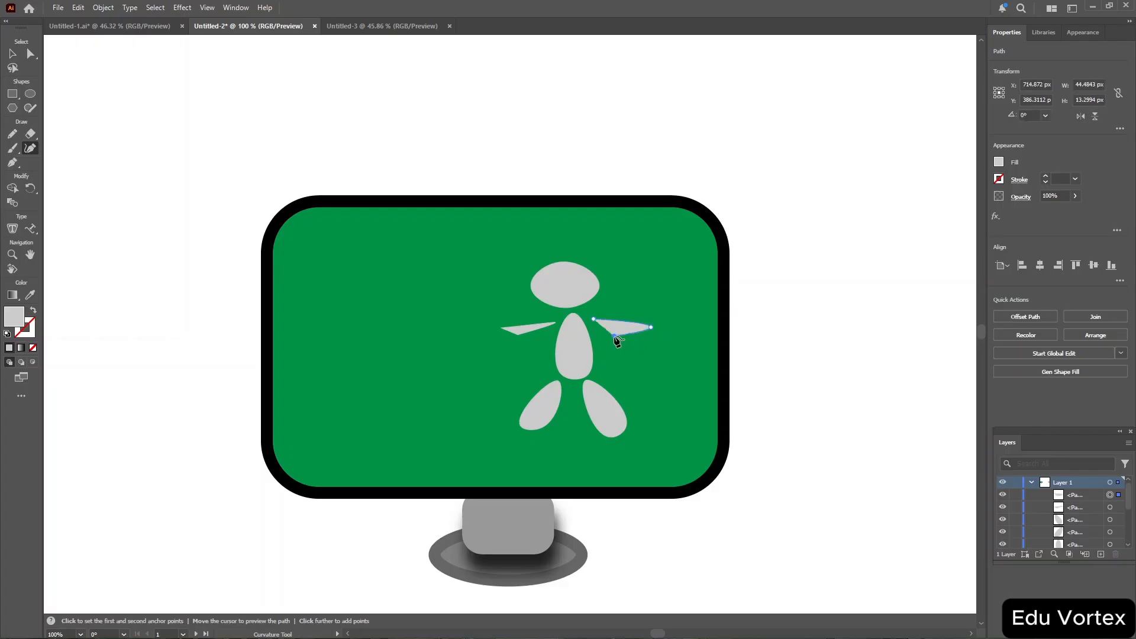
pyautogui.click(614, 335)
pyautogui.press('Escape')
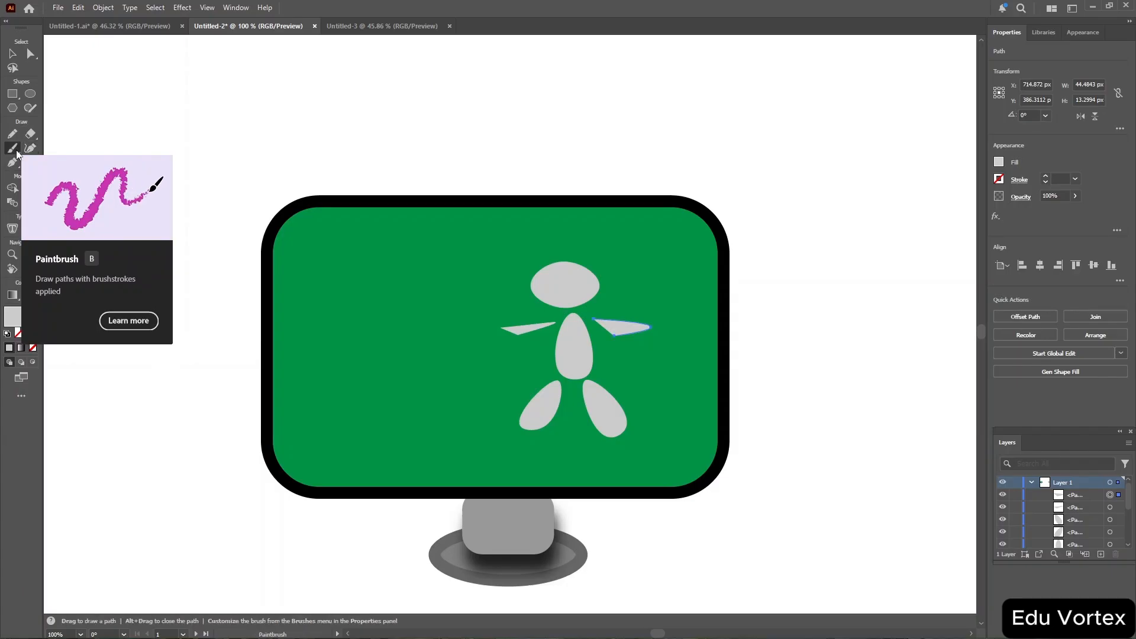
# Paint a freehand looping scribble on the screen's left side with the Paintbrush tool.
pyautogui.click(16, 153)
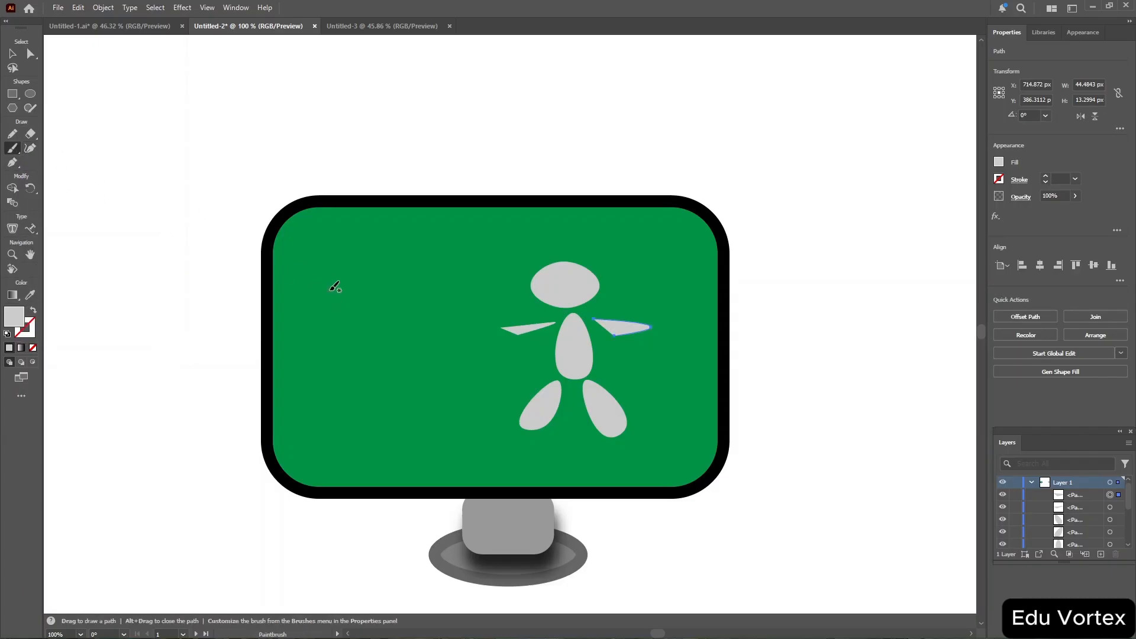
pyautogui.moveTo(327, 291)
pyautogui.mouseDown()
pyautogui.moveTo(348, 278)
pyautogui.moveTo(340, 309)
pyautogui.moveTo(339, 296)
pyautogui.moveTo(374, 294)
pyautogui.moveTo(348, 351)
pyautogui.moveTo(333, 342)
pyautogui.moveTo(377, 339)
pyautogui.moveTo(381, 325)
pyautogui.moveTo(373, 353)
pyautogui.moveTo(397, 352)
pyautogui.moveTo(379, 366)
pyautogui.moveTo(420, 351)
pyautogui.mouseUp()
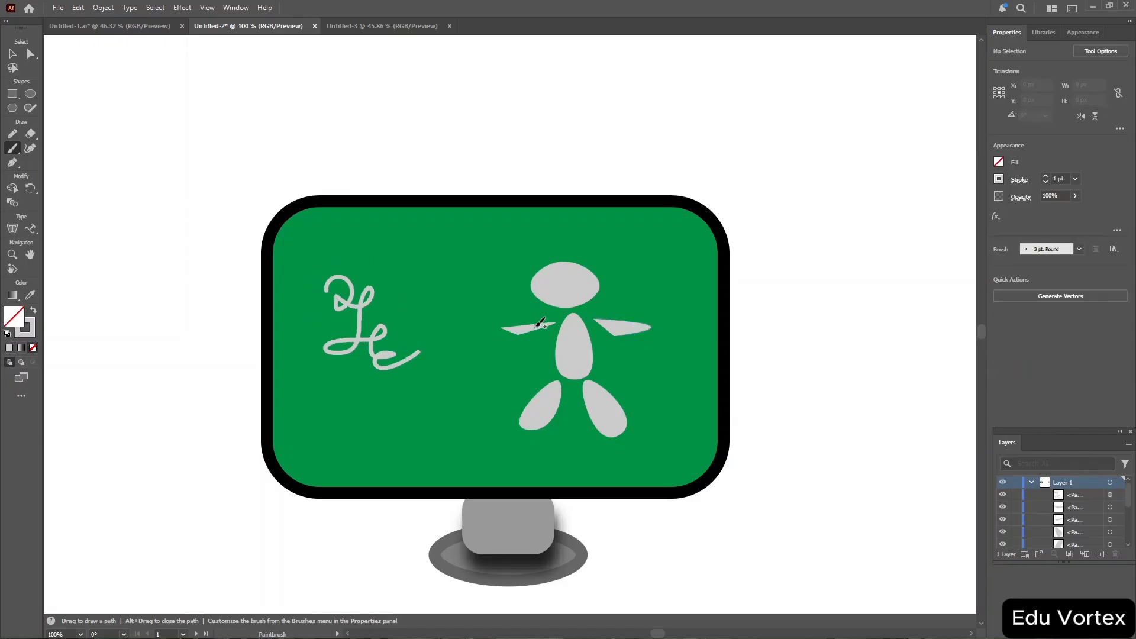
# Choose a textured brush and paint a curved stroke above the scribble.
pyautogui.click(1078, 249)
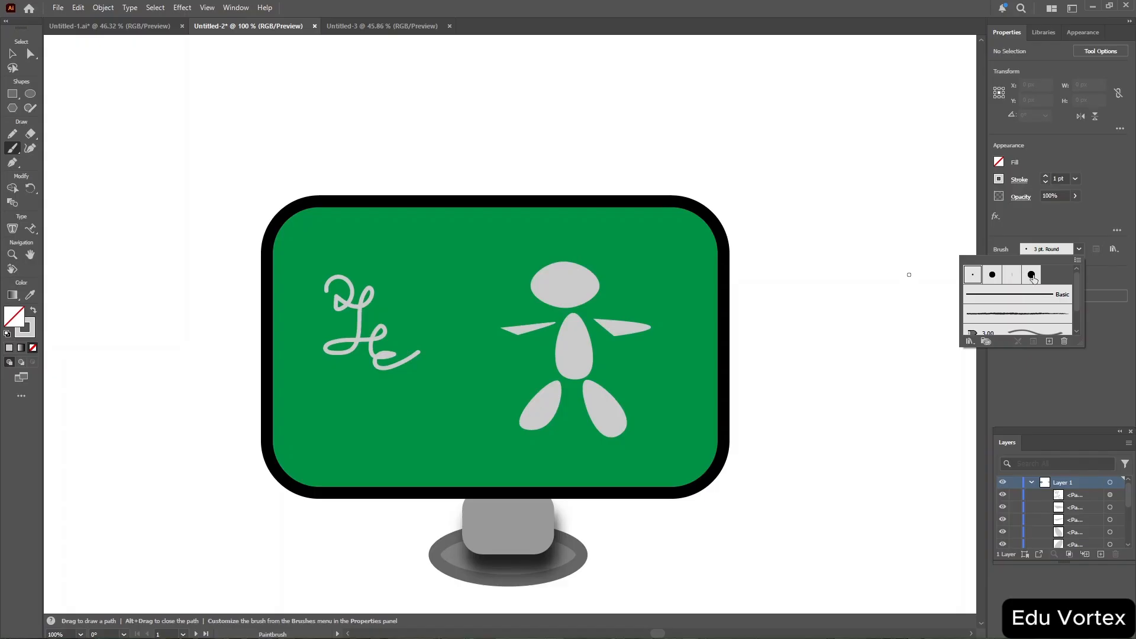
pyautogui.click(1032, 276)
pyautogui.click(1002, 323)
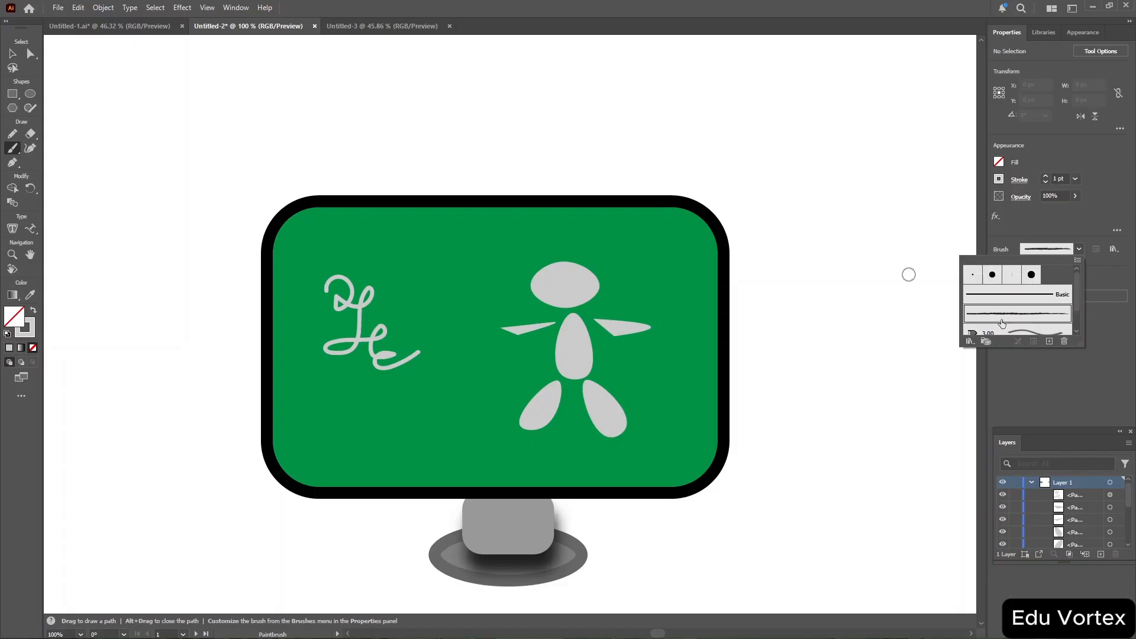
pyautogui.click(397, 282)
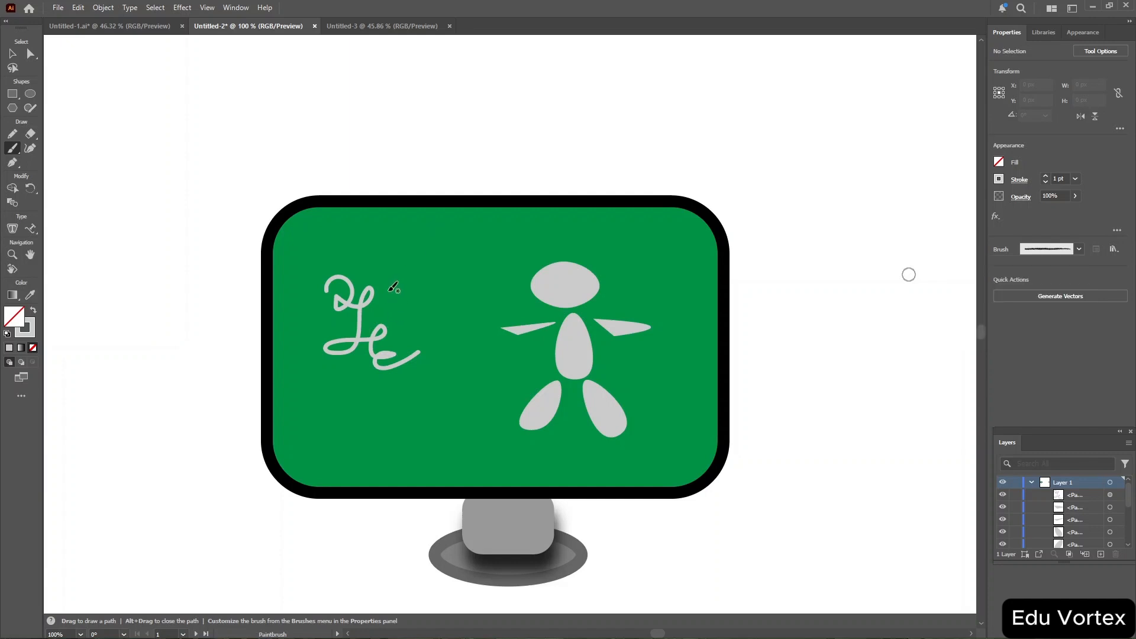
pyautogui.moveTo(393, 287)
pyautogui.mouseDown()
pyautogui.moveTo(399, 225)
pyautogui.moveTo(387, 255)
pyautogui.moveTo(418, 319)
pyautogui.mouseUp()
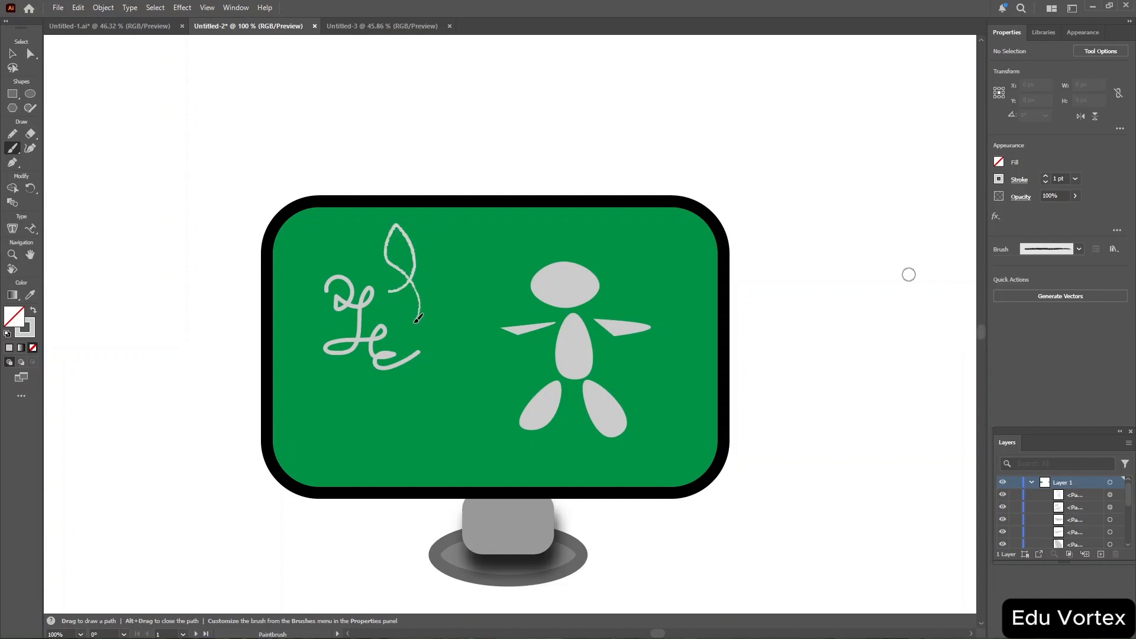
# Choose the soft 3.00 brush and paint a wavy stroke below the scribble.
pyautogui.click(1080, 248)
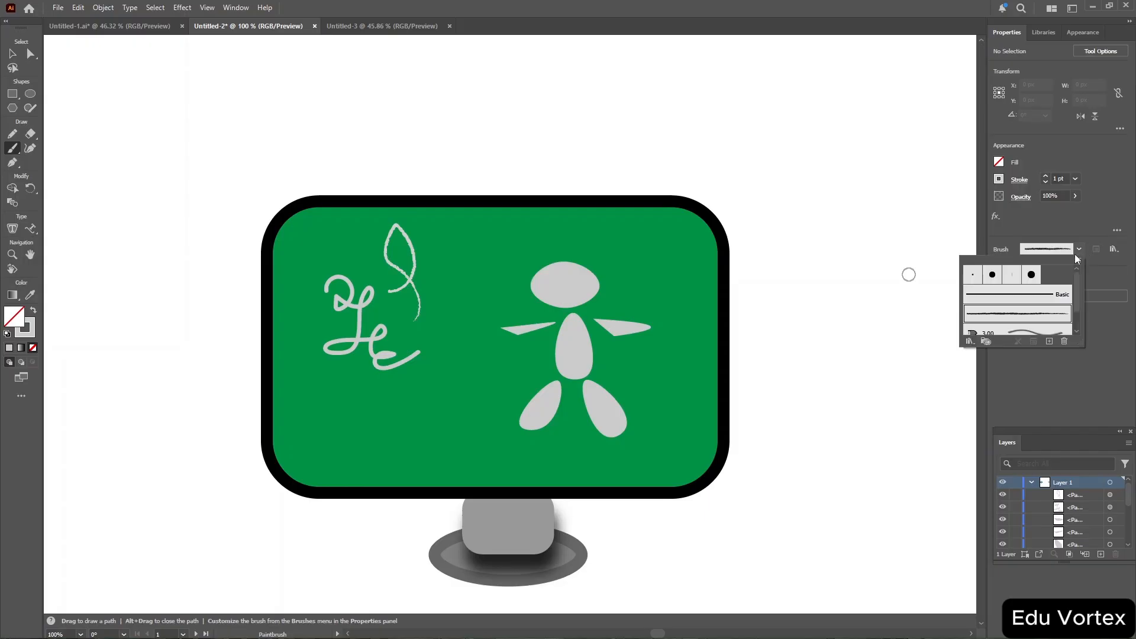
pyautogui.click(1022, 334)
pyautogui.click(342, 409)
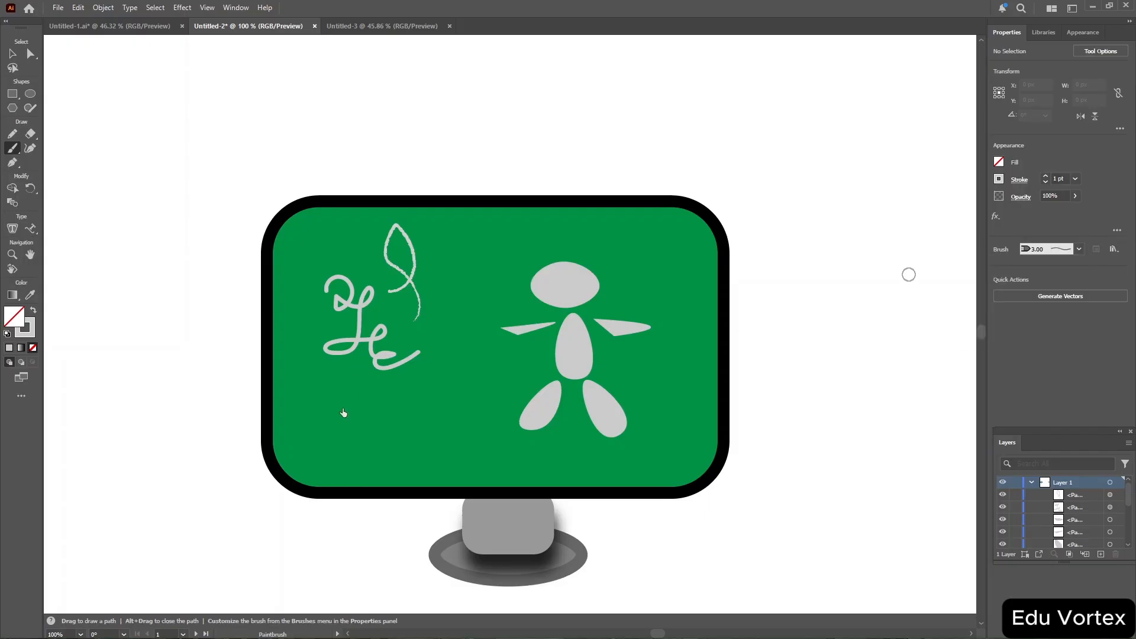
pyautogui.moveTo(363, 372)
pyautogui.mouseDown()
pyautogui.moveTo(374, 409)
pyautogui.moveTo(382, 398)
pyautogui.moveTo(366, 411)
pyautogui.moveTo(387, 430)
pyautogui.moveTo(432, 406)
pyautogui.mouseUp()
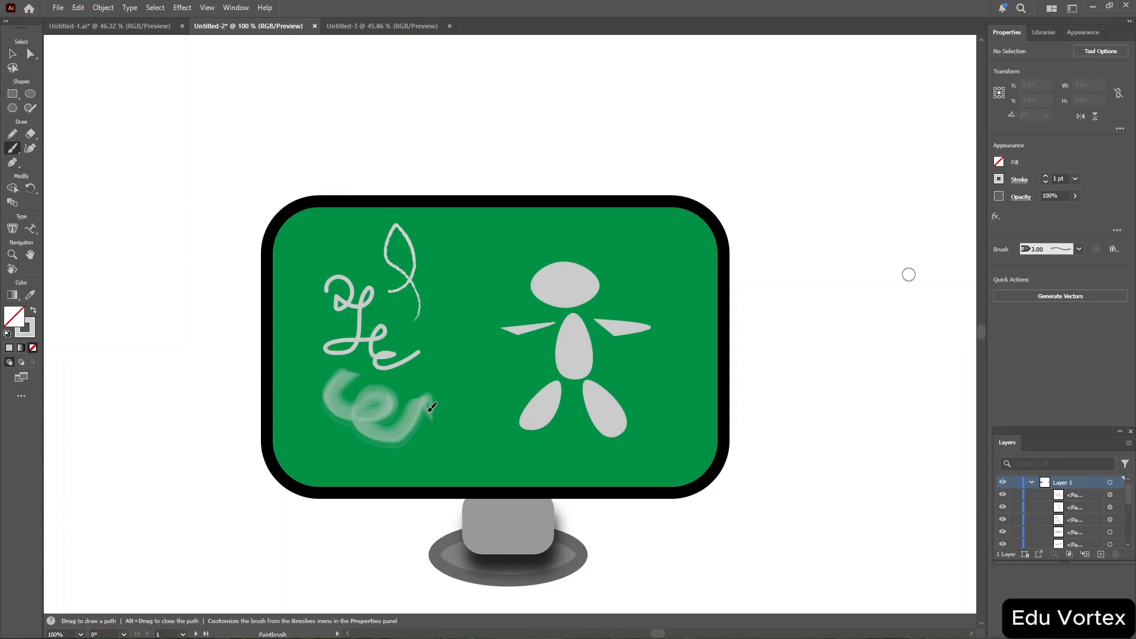
# Switch to the Touch Calligraphic round brush and paint a stroke between the scribble and the figure.
pyautogui.click(1078, 251)
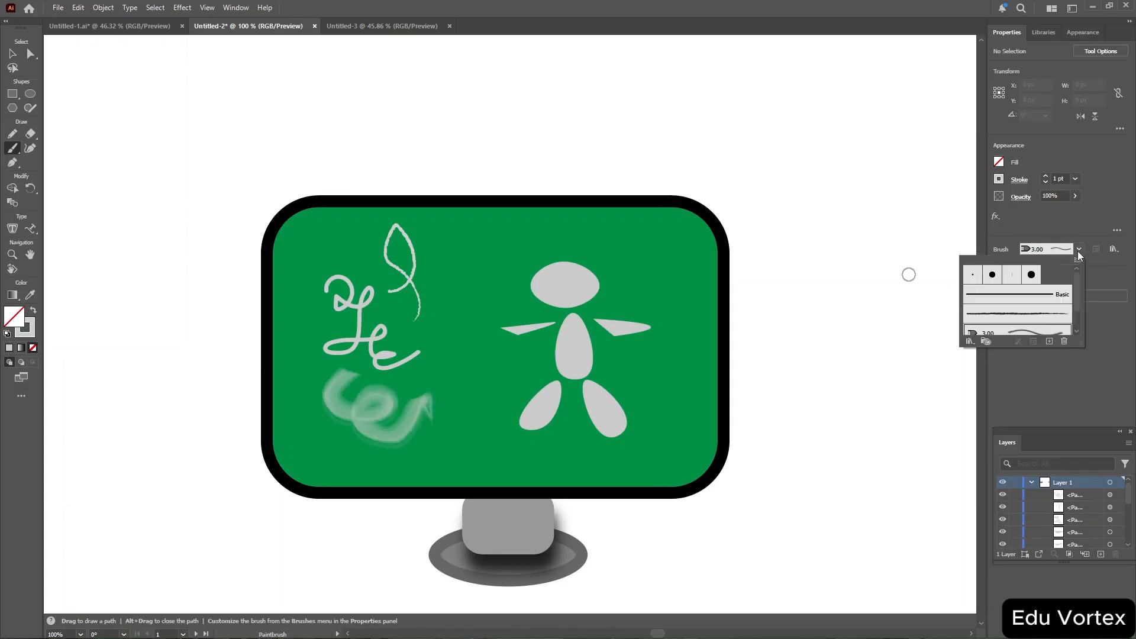
pyautogui.click(1031, 276)
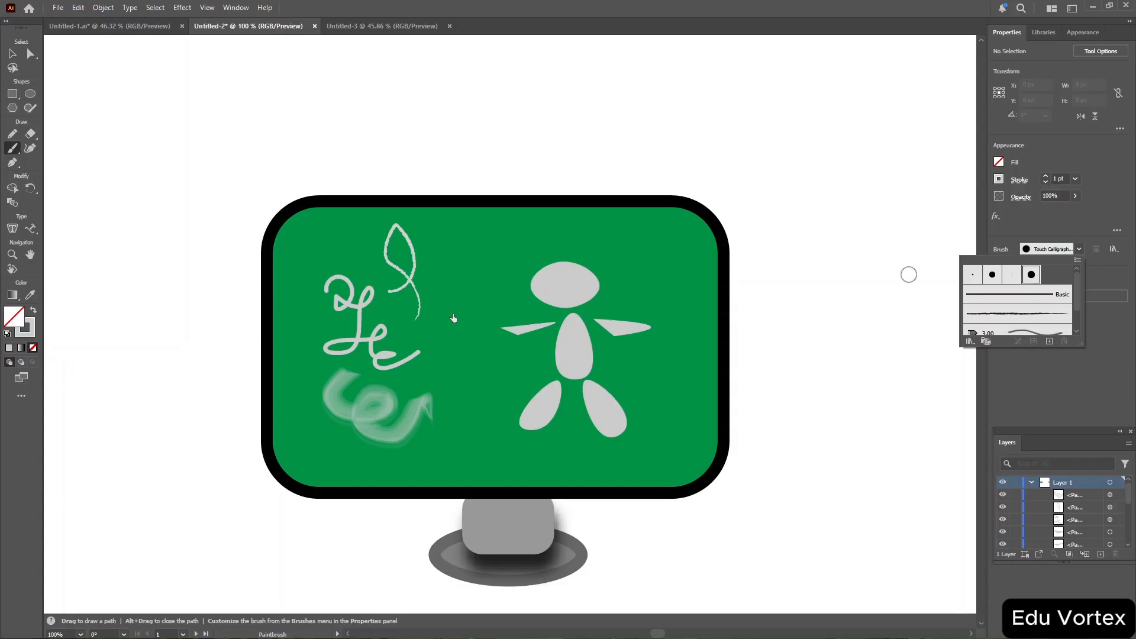
pyautogui.click(459, 266)
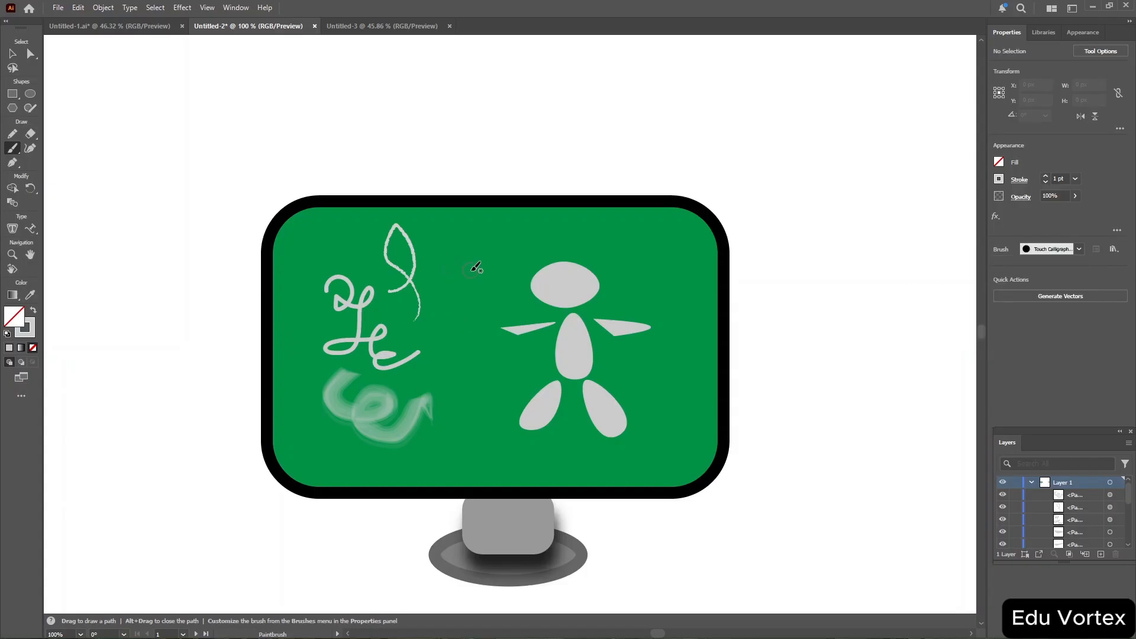
pyautogui.moveTo(475, 267)
pyautogui.mouseDown()
pyautogui.moveTo(447, 296)
pyautogui.moveTo(473, 327)
pyautogui.moveTo(441, 363)
pyautogui.mouseUp()
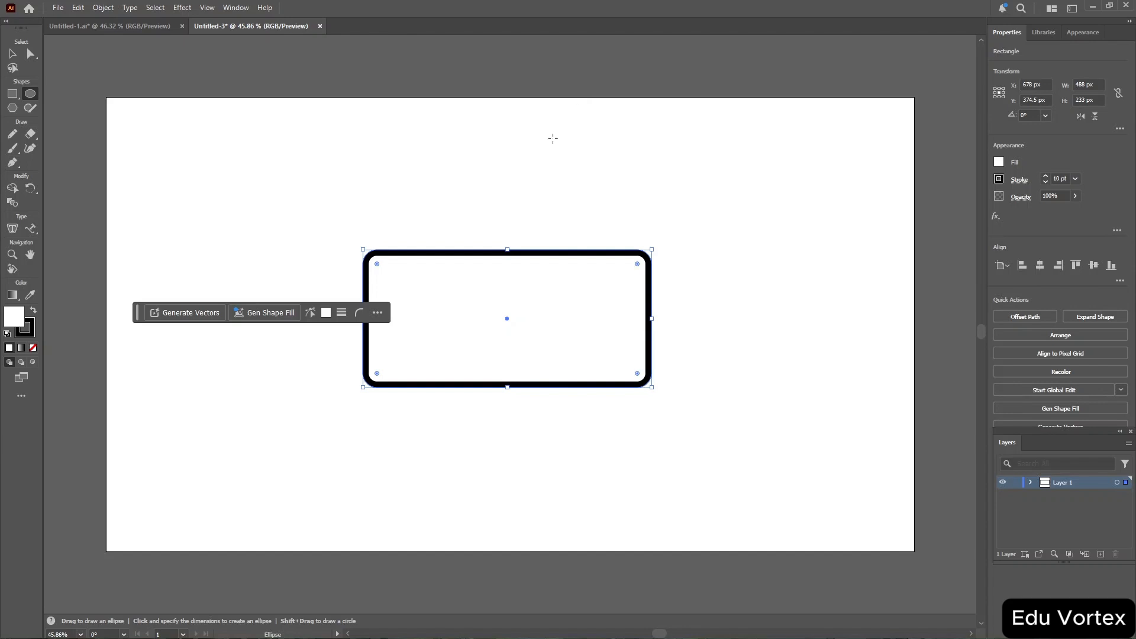
# Delete the rounded rectangle in Untitled-3, then draw and delete a small star with the Star tool.
pyautogui.press('Delete')
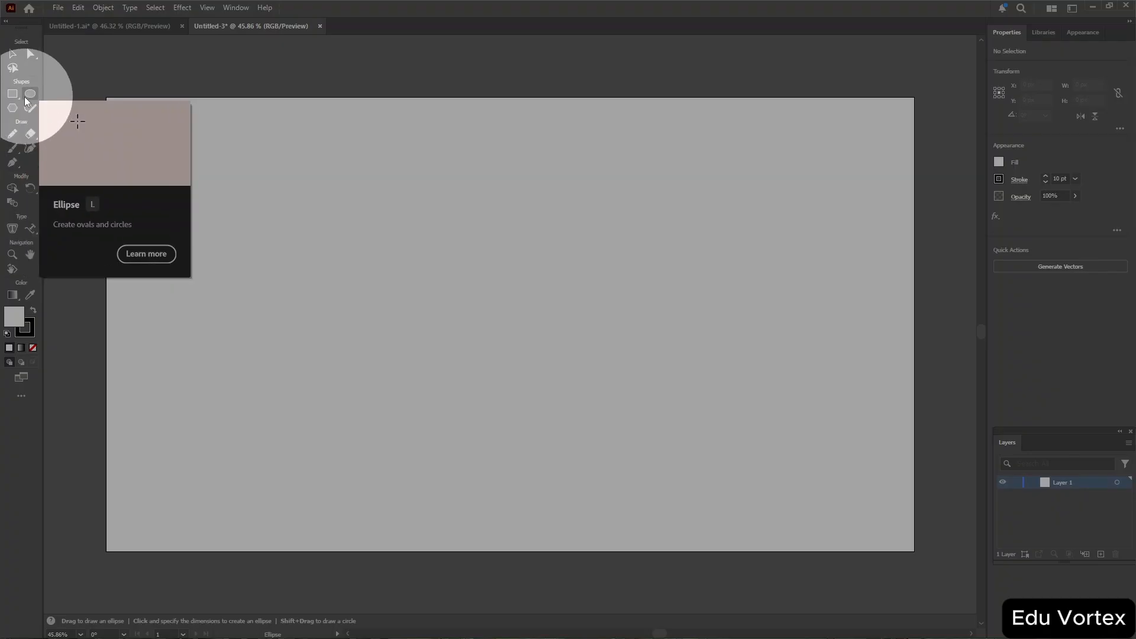
pyautogui.click(13, 98)
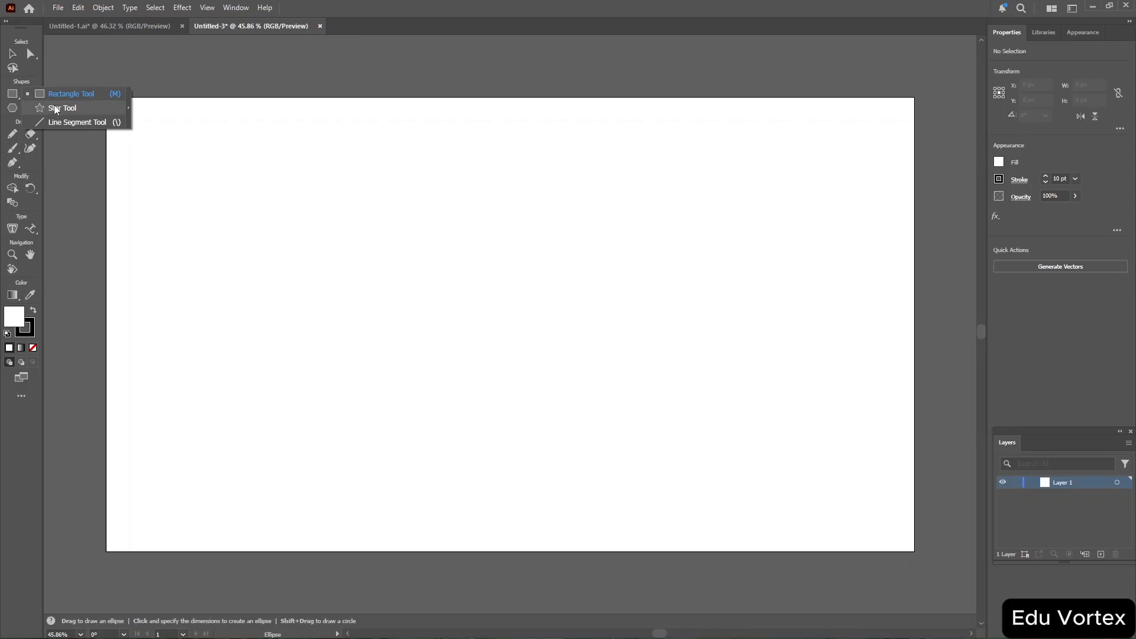
pyautogui.click(90, 110)
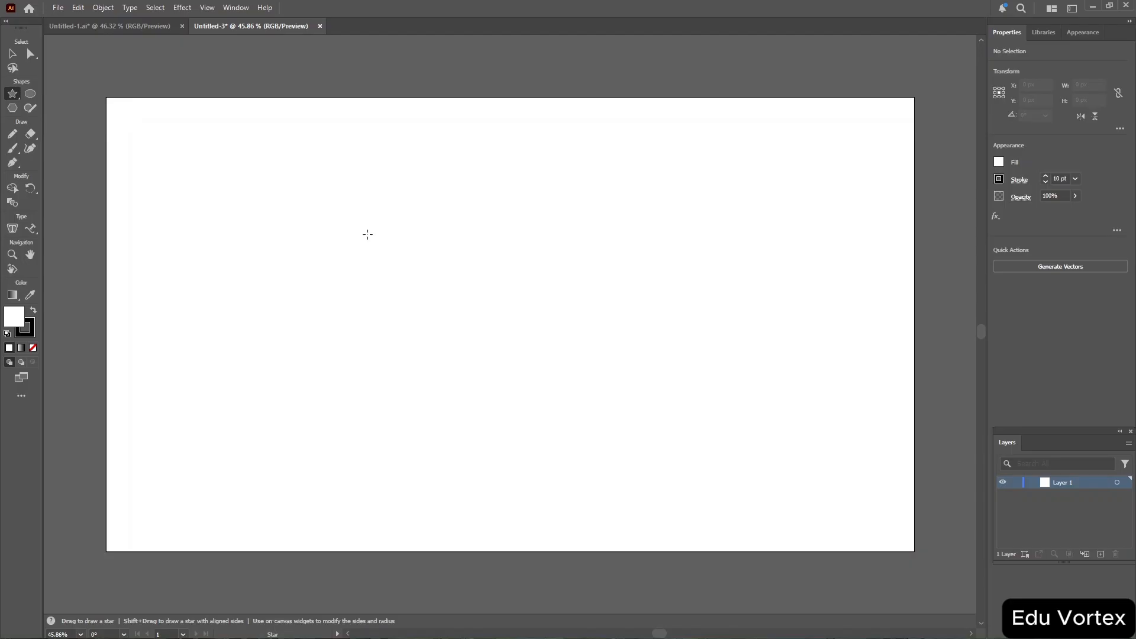
pyautogui.moveTo(367, 234)
pyautogui.mouseDown()
pyautogui.moveTo(464, 325)
pyautogui.moveTo(414, 337)
pyautogui.moveTo(406, 325)
pyautogui.moveTo(394, 332)
pyautogui.moveTo(469, 251)
pyautogui.moveTo(429, 254)
pyautogui.moveTo(398, 337)
pyautogui.moveTo(480, 246)
pyautogui.moveTo(450, 213)
pyautogui.moveTo(464, 213)
pyautogui.moveTo(515, 278)
pyautogui.moveTo(754, 204)
pyautogui.moveTo(668, 109)
pyautogui.moveTo(405, 248)
pyautogui.mouseUp()
pyautogui.press('Delete')
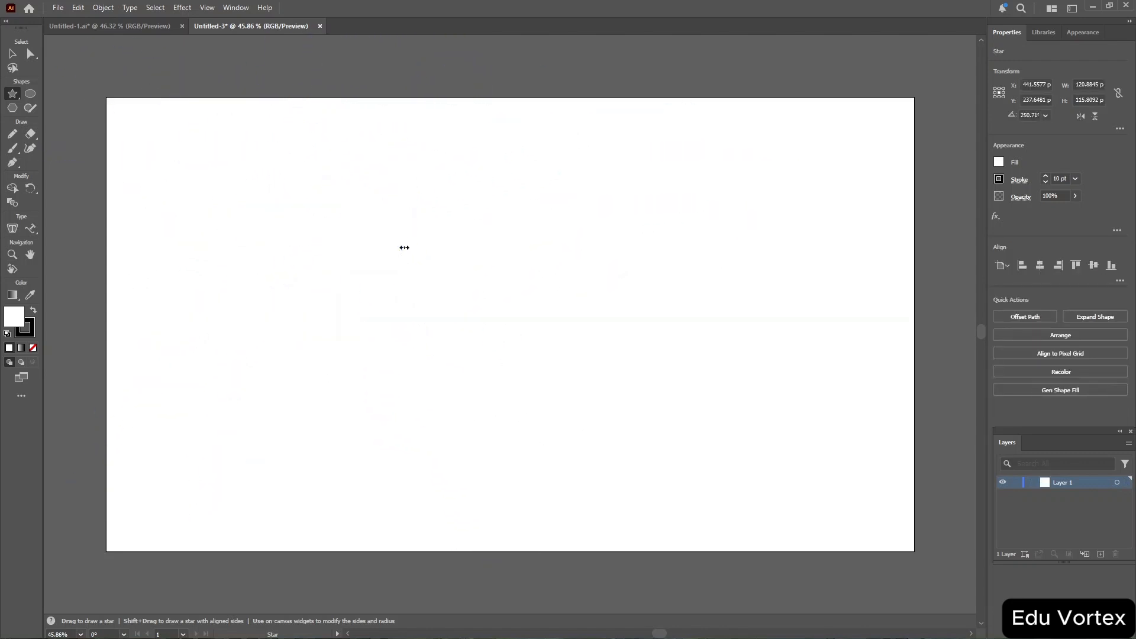
# Draw a rectangle about 202 × 129 px with the Rectangle tool.
pyautogui.moveTo(12, 92); pyautogui.dragTo(45, 94)
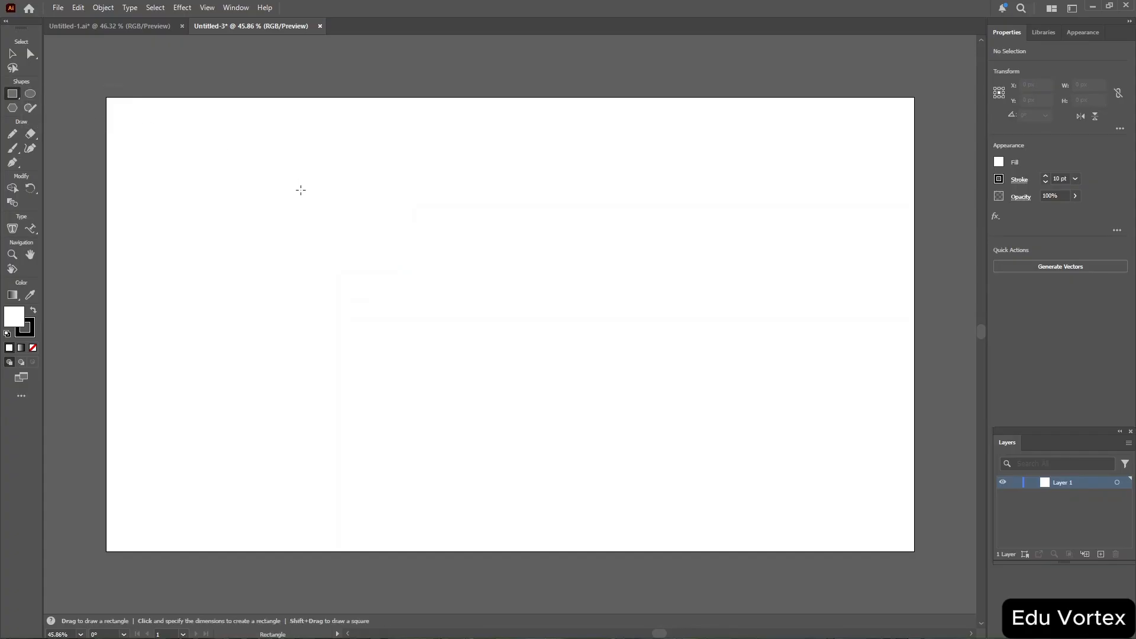
pyautogui.moveTo(301, 189); pyautogui.dragTo(422, 268)
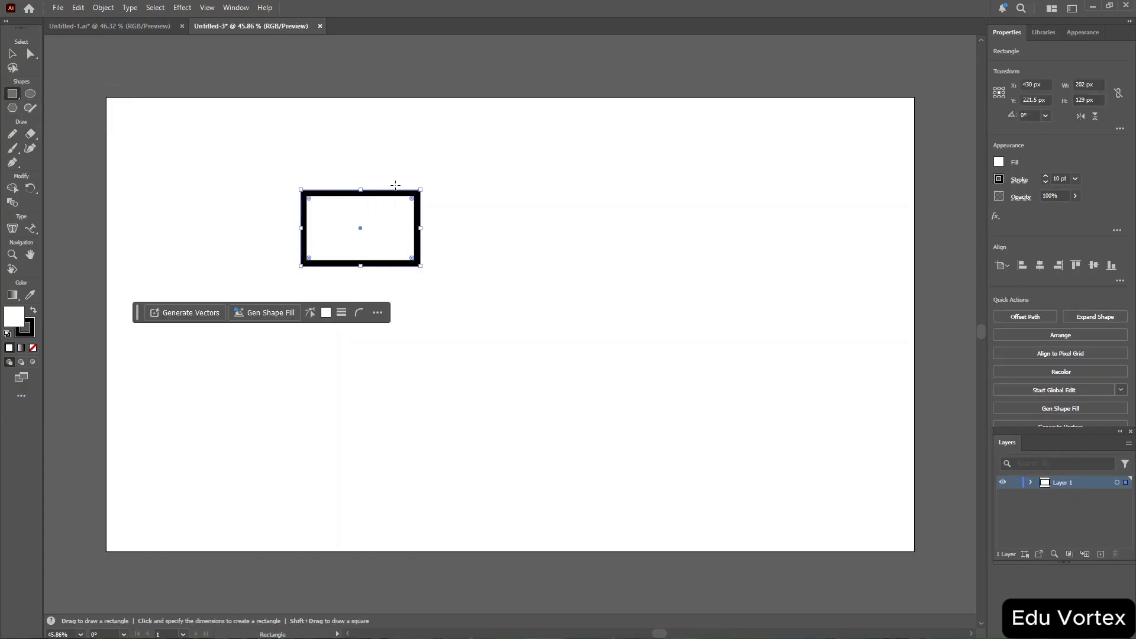
# Round the rectangle's corners with its corner widget.
pyautogui.press('ctrl')
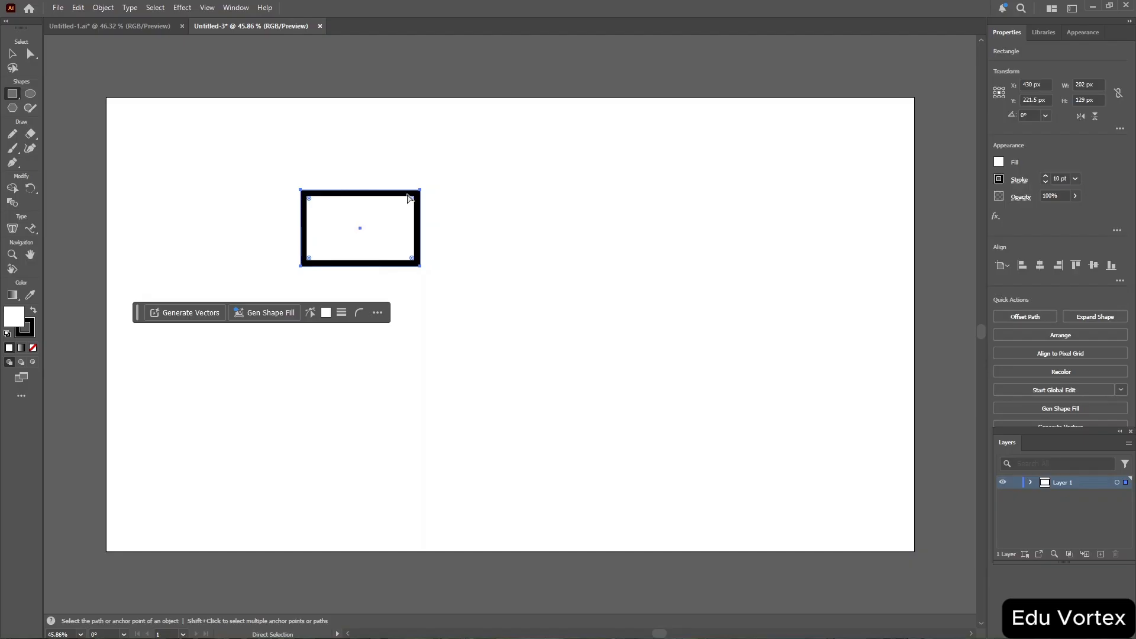
pyautogui.hotkey('ctrl', '=')
pyautogui.hotkey('ctrl', '=')
pyautogui.hotkey('ctrl', '=')
pyautogui.hotkey('ctrl', '=')
pyautogui.hotkey('ctrl', '=')
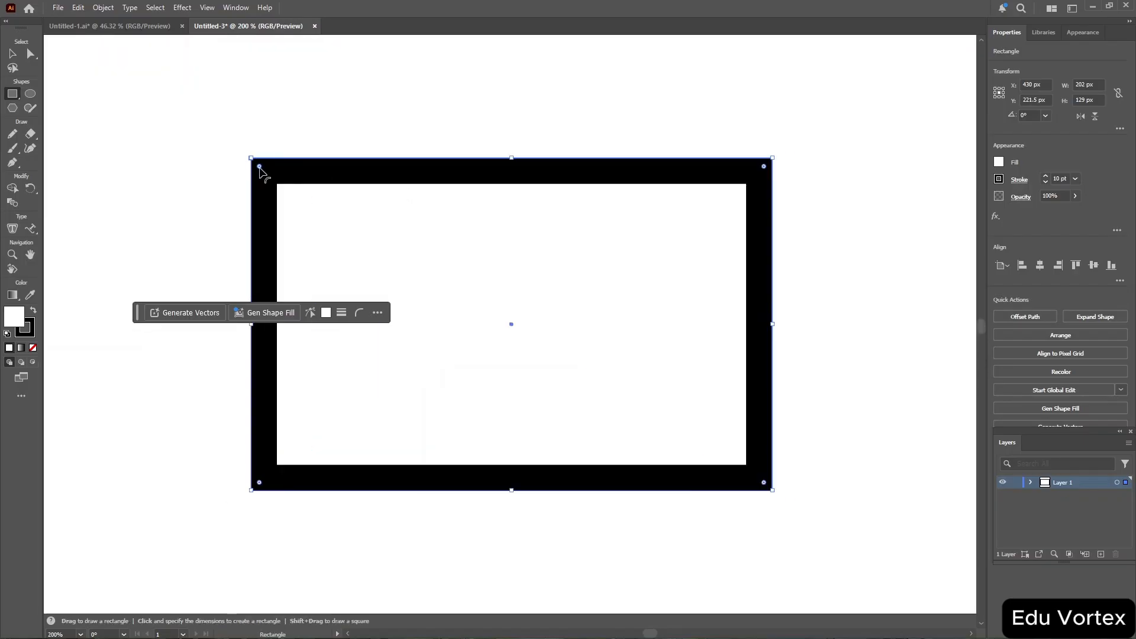
pyautogui.press('ctrl')
pyautogui.press('ctrl')
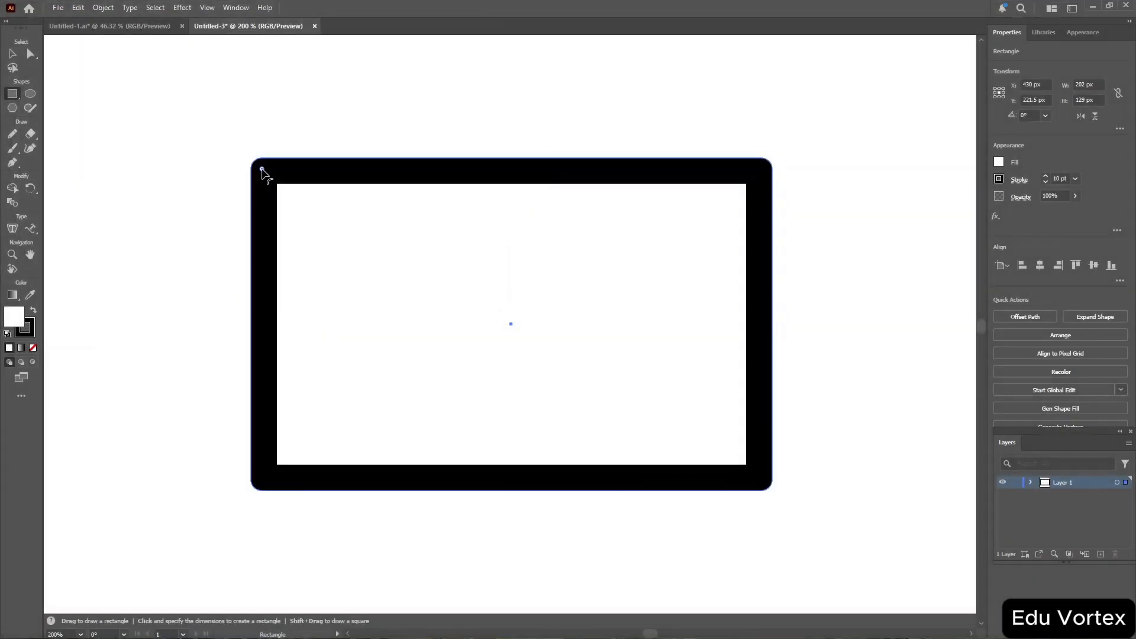
pyautogui.moveTo(260, 170); pyautogui.dragTo(308, 209)
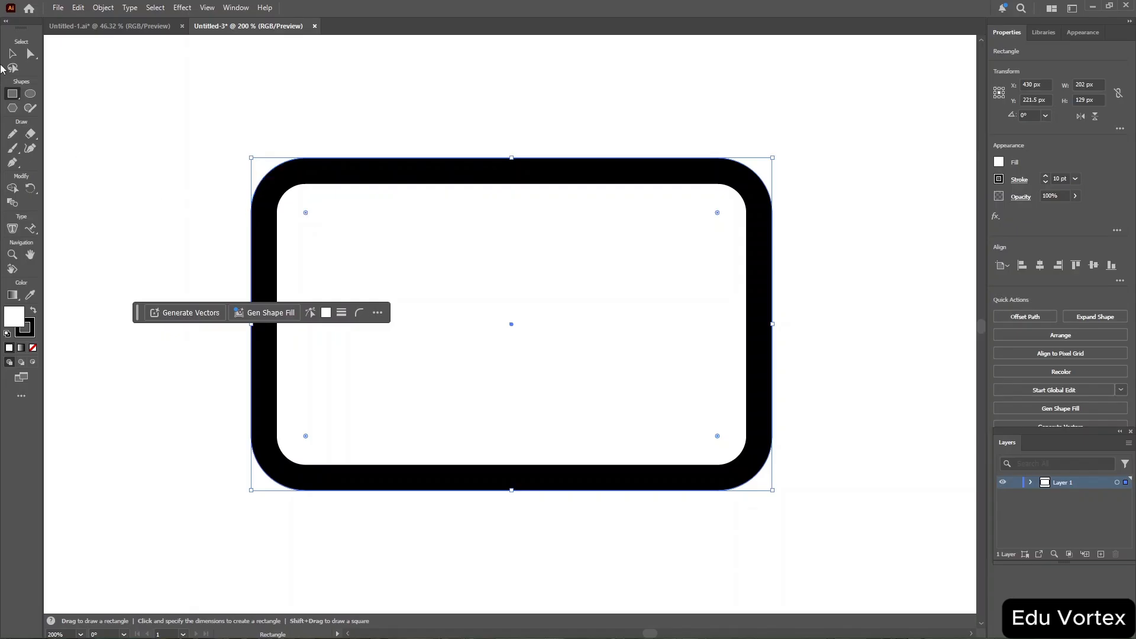
# Draw straight line segments above the rounded rectangle with the Line Segment tool.
pyautogui.click(13, 93)
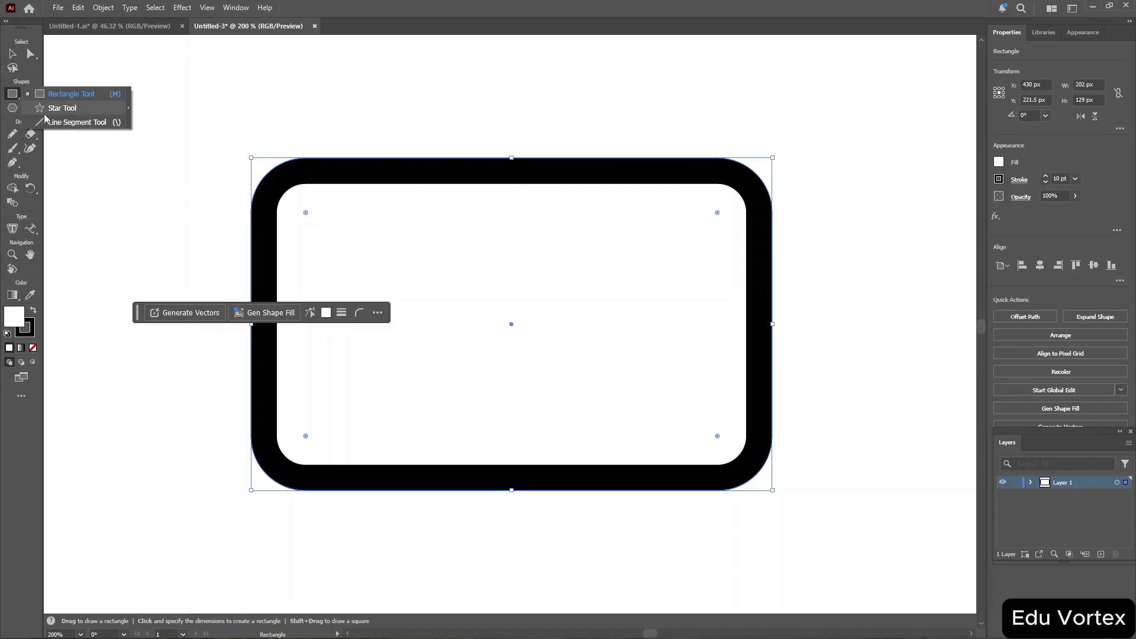
pyautogui.click(74, 121)
pyautogui.moveTo(229, 101); pyautogui.dragTo(695, 129)
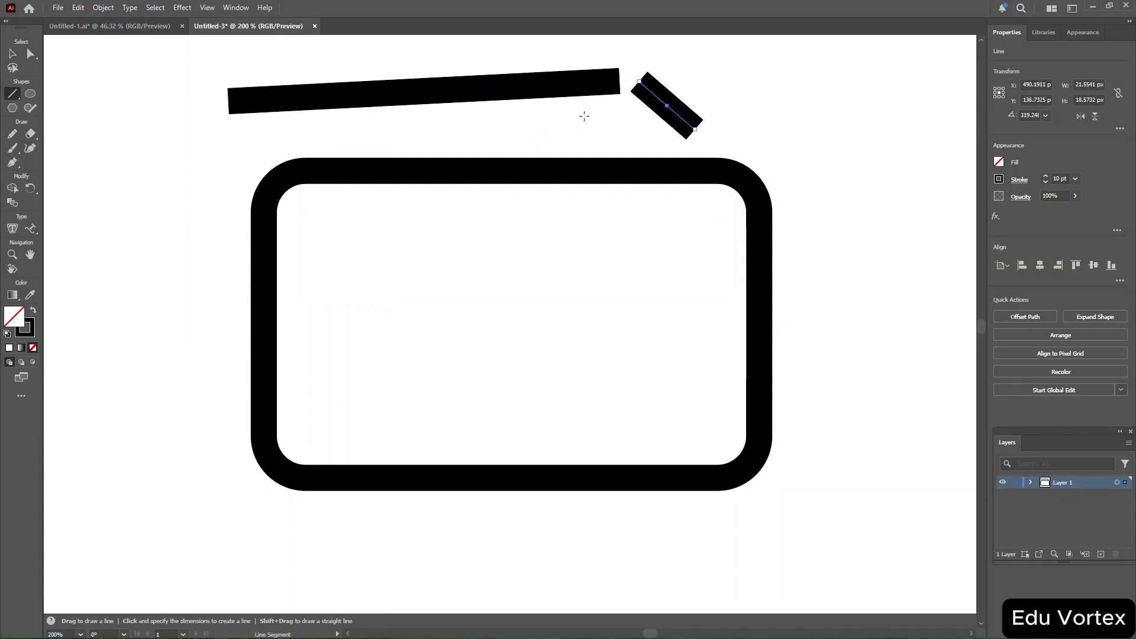
pyautogui.moveTo(547, 132); pyautogui.dragTo(673, 135)
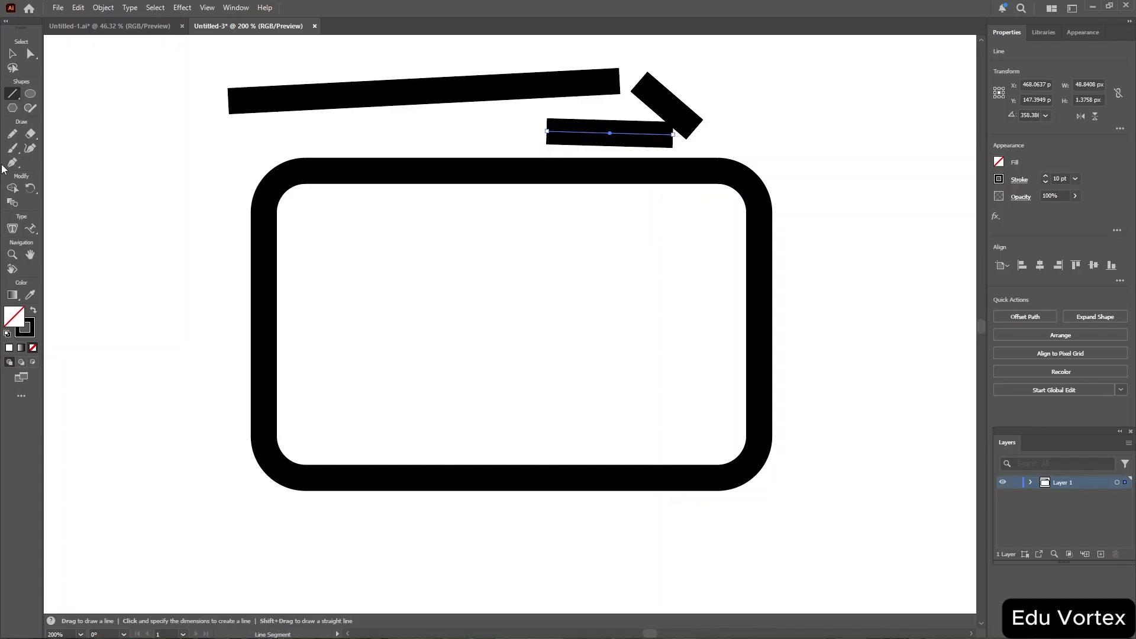
# Draw a flat ellipse inside the rounded rectangle and a large circle overlapping it with the Ellipse tool.
pyautogui.rightClick(13, 96)
pyautogui.click(52, 99)
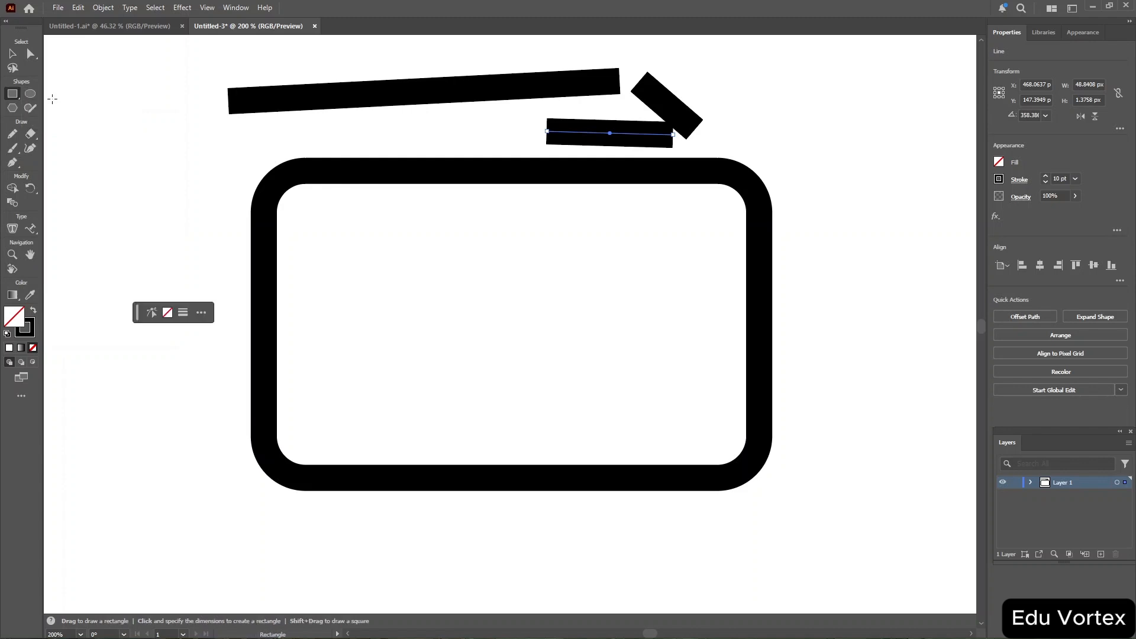
pyautogui.click(30, 94)
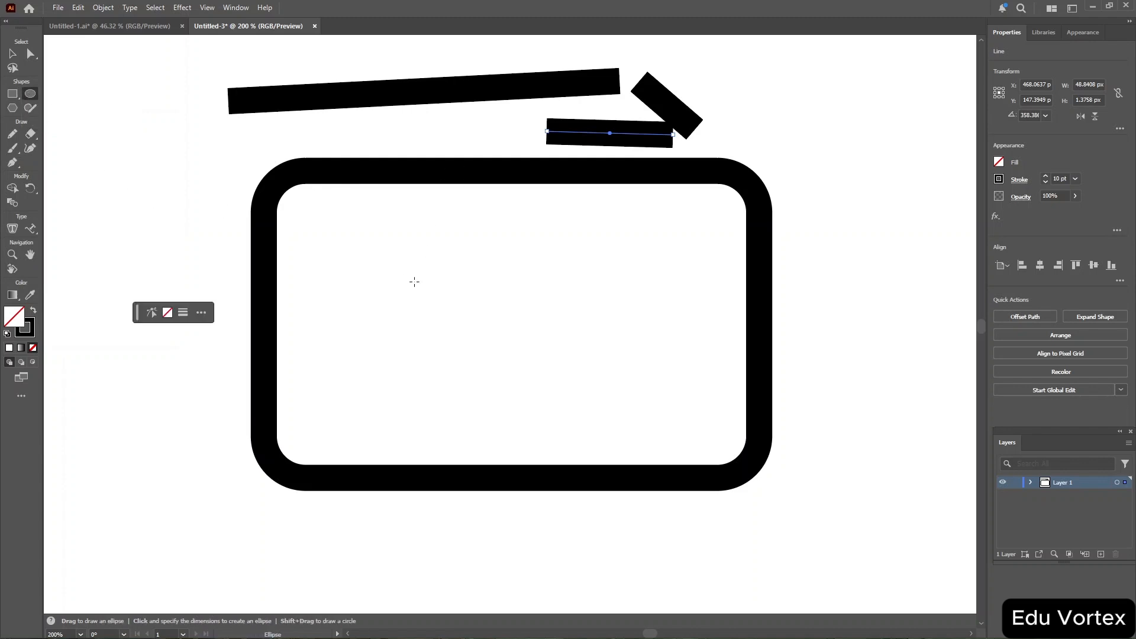
pyautogui.moveTo(414, 282)
pyautogui.mouseDown()
pyautogui.moveTo(542, 376)
pyautogui.moveTo(427, 350)
pyautogui.moveTo(516, 392)
pyautogui.moveTo(676, 367)
pyautogui.mouseUp()
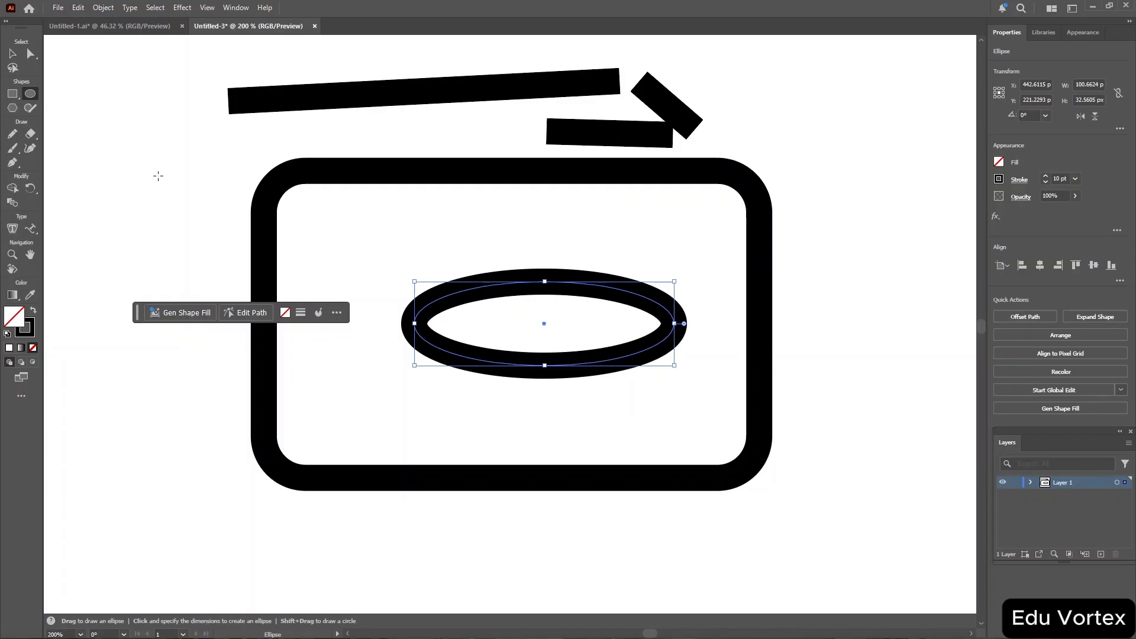
pyautogui.moveTo(158, 176); pyautogui.dragTo(521, 436)
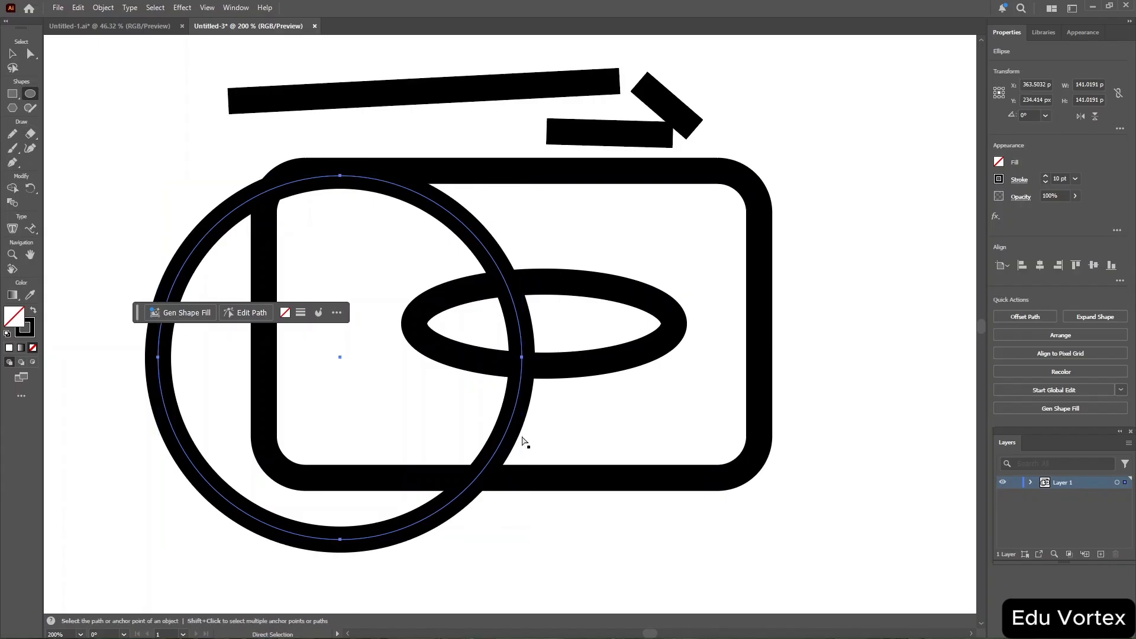
# Select all artwork on the artboard and delete it.
pyautogui.hotkey('ctrl', 'a')
pyautogui.press('Delete')
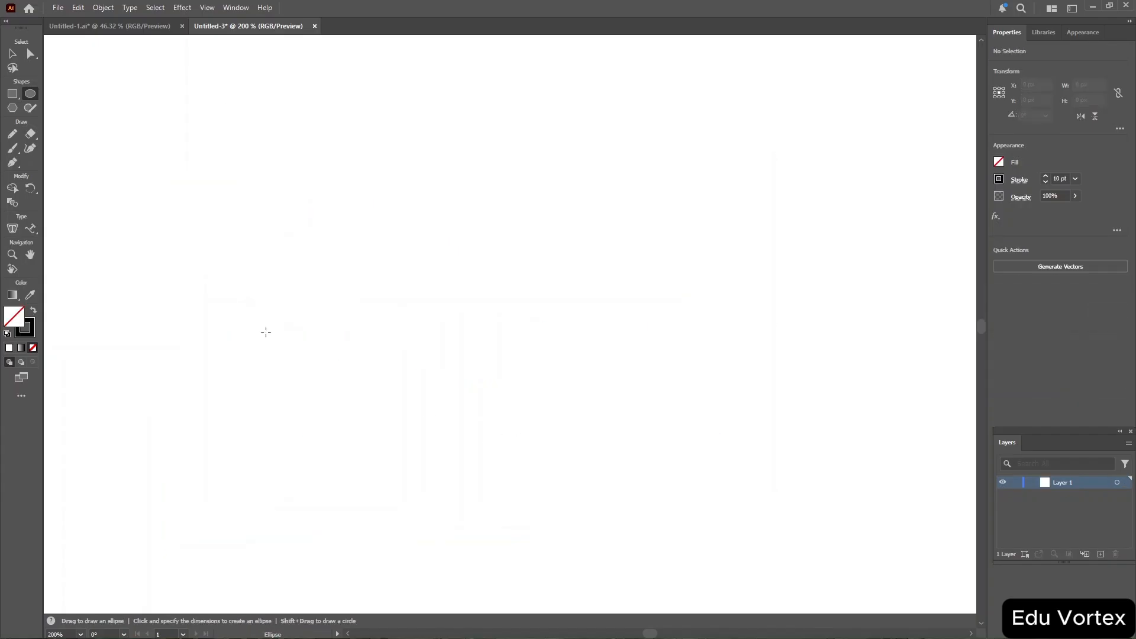
# Draw a hexagon with the Polygon tool.
pyautogui.click(12, 108)
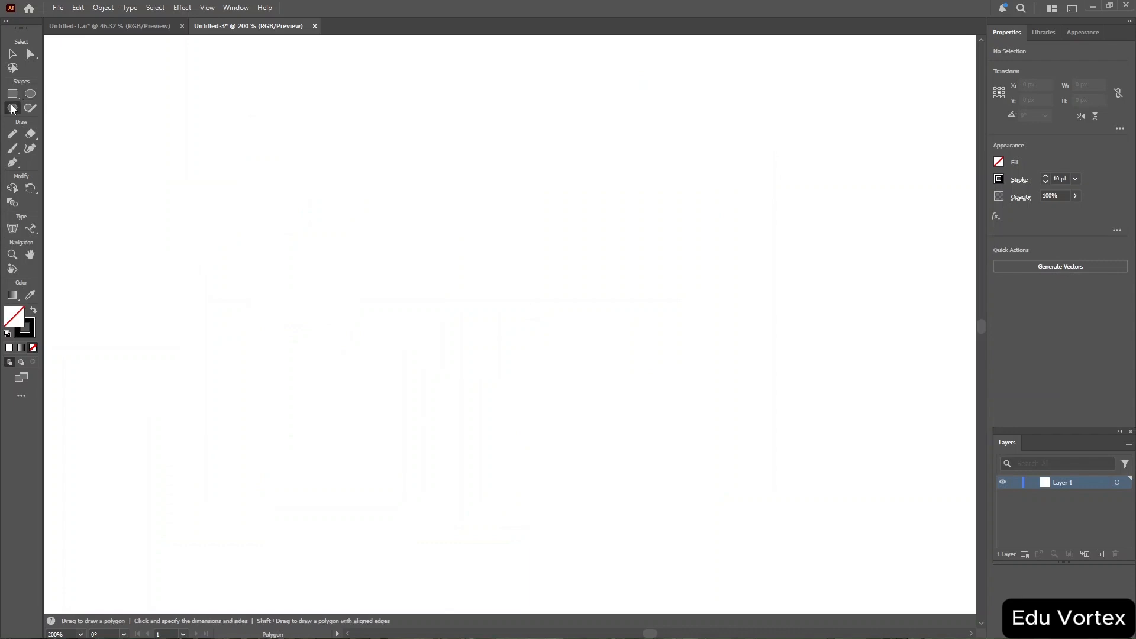
pyautogui.moveTo(359, 171); pyautogui.dragTo(321, 407)
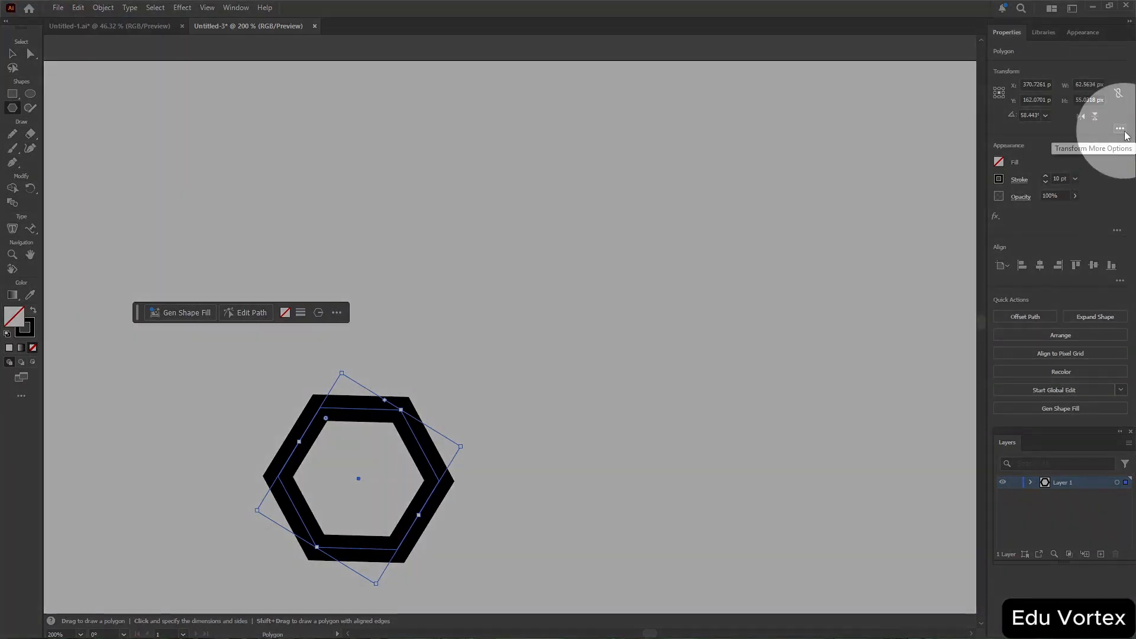
# Set the polygon's number of sides to 20 in the extra transform options.
pyautogui.click(1125, 133)
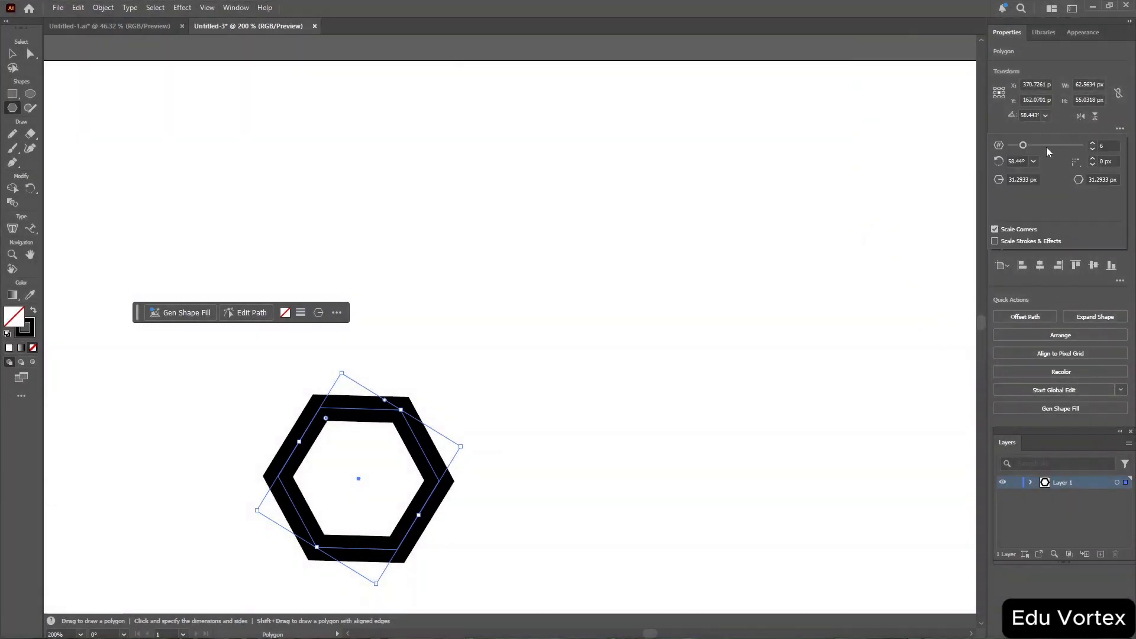
pyautogui.moveTo(1025, 148); pyautogui.dragTo(1081, 149)
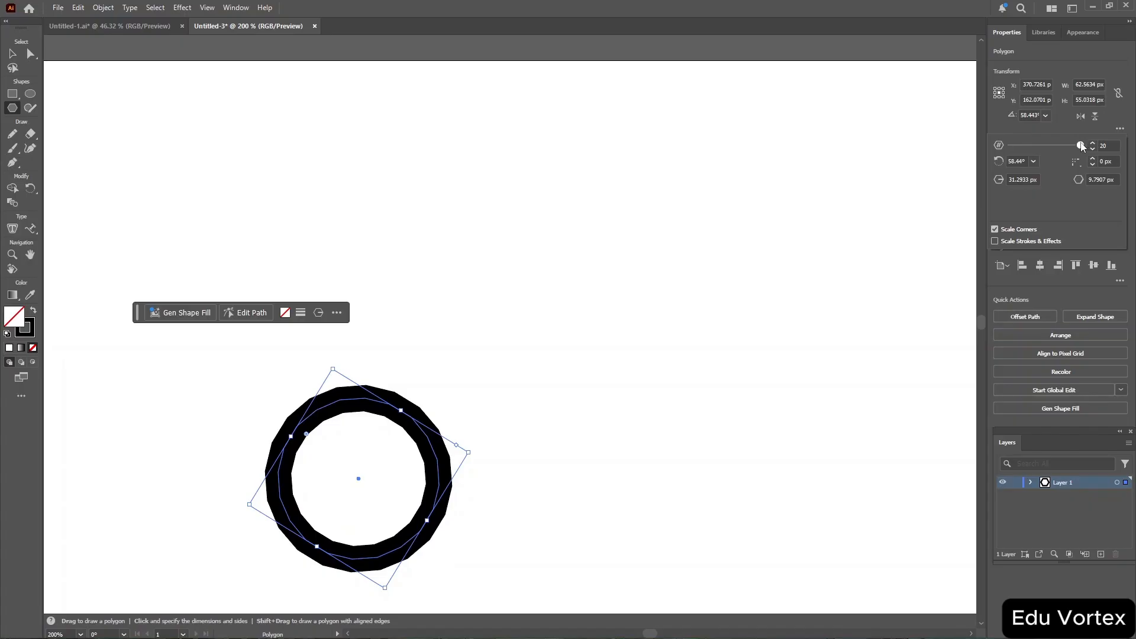
pyautogui.moveTo(1082, 147); pyautogui.dragTo(936, 173)
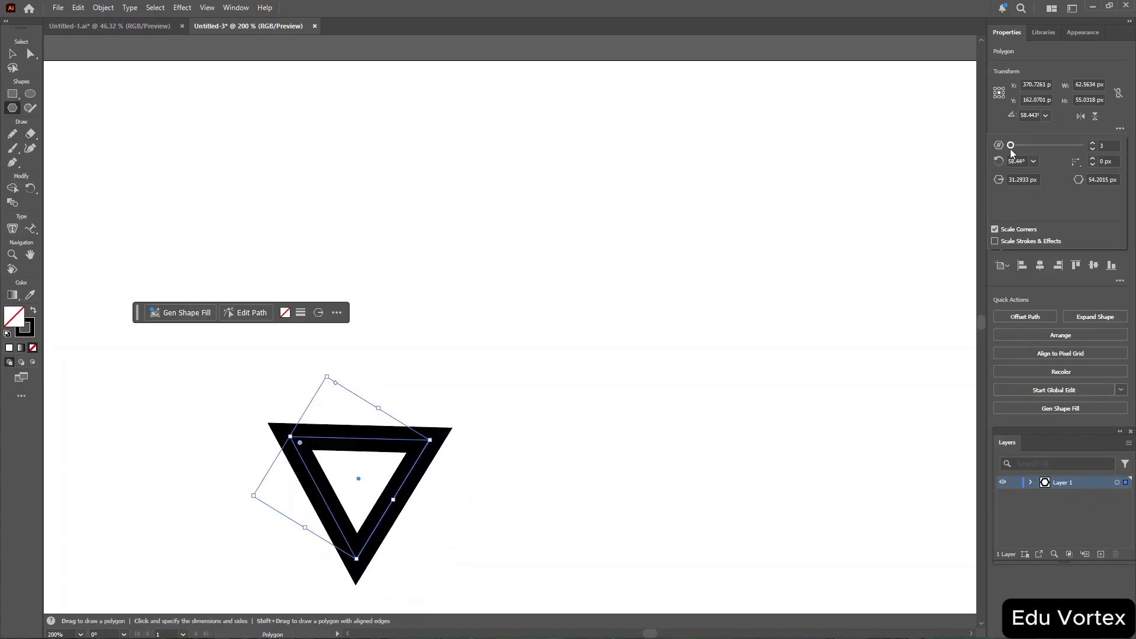
pyautogui.moveTo(1011, 150); pyautogui.dragTo(1135, 154)
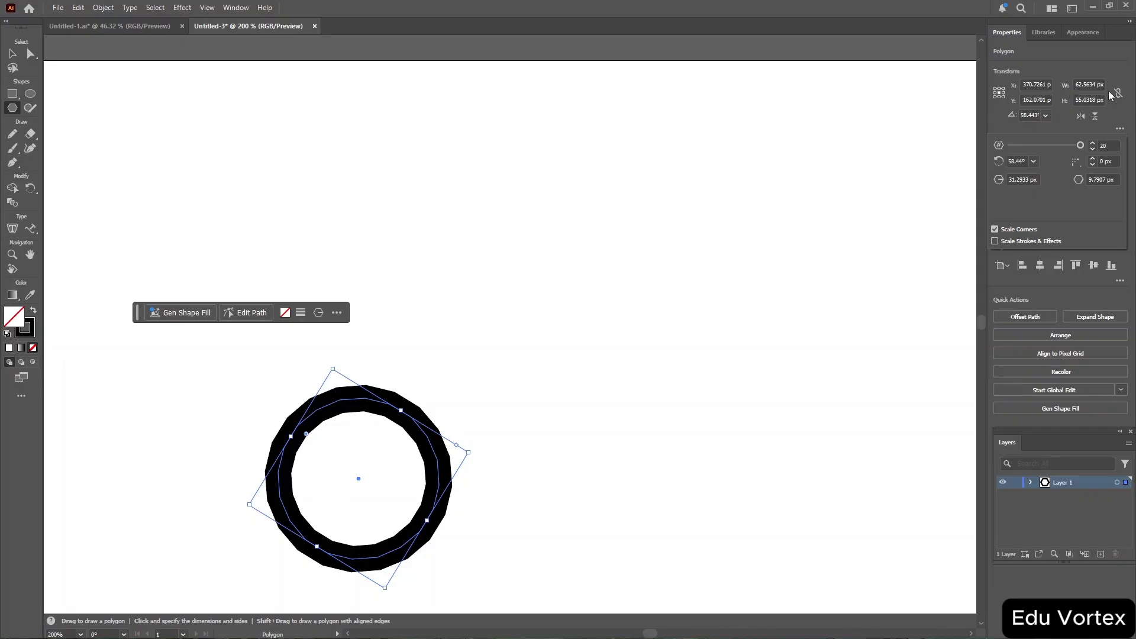
# Set the polygon's width to 45 px.
pyautogui.doubleClick(1083, 85)
pyautogui.write('40')
pyautogui.scroll(-6, 1083, 85)
pyautogui.scroll(7, 1083, 85)
pyautogui.scroll(-8, 1088, 99)
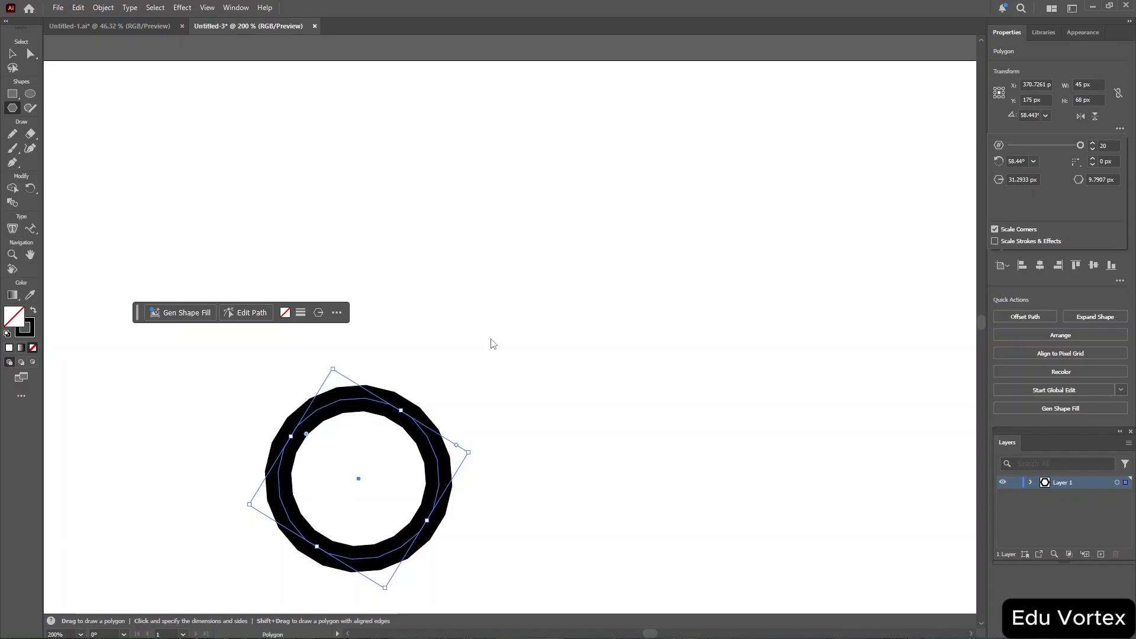
pyautogui.click(284, 552)
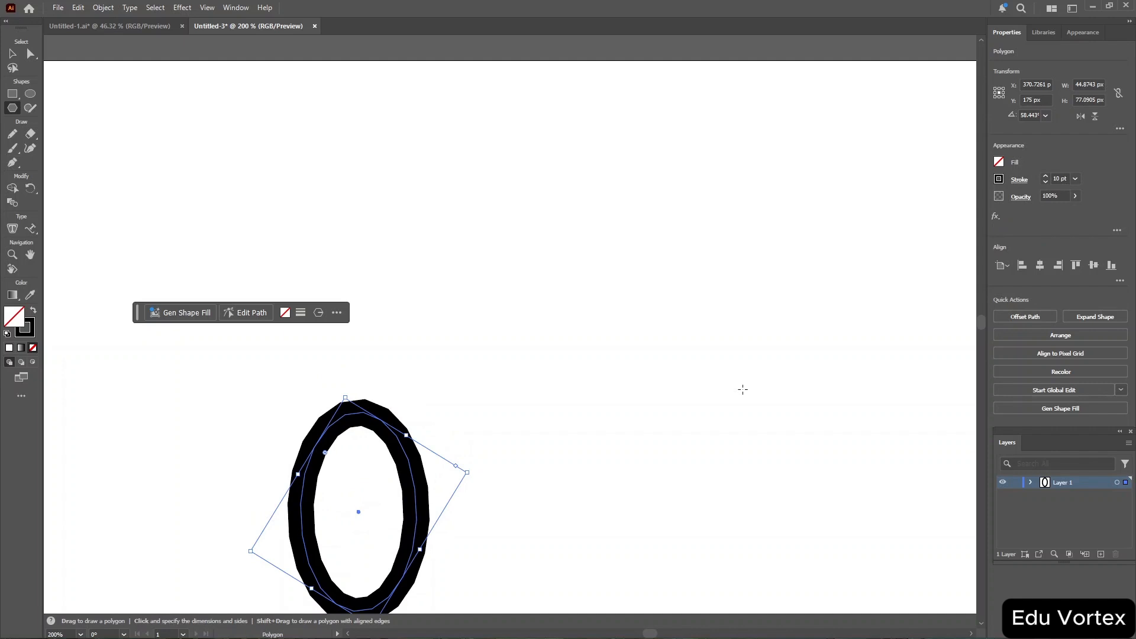
# Set the polygon's X position to 404 px.
pyautogui.click(1035, 83)
pyautogui.scroll(-16, 1036, 81)
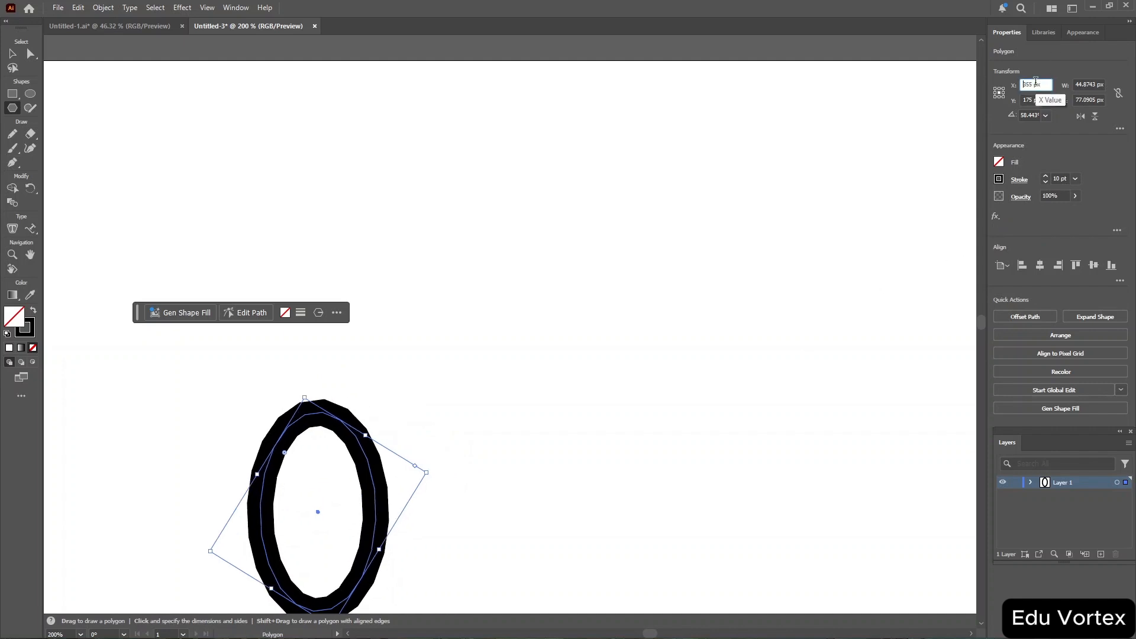
pyautogui.scroll(20, 1036, 81)
pyautogui.scroll(20, 1036, 81)
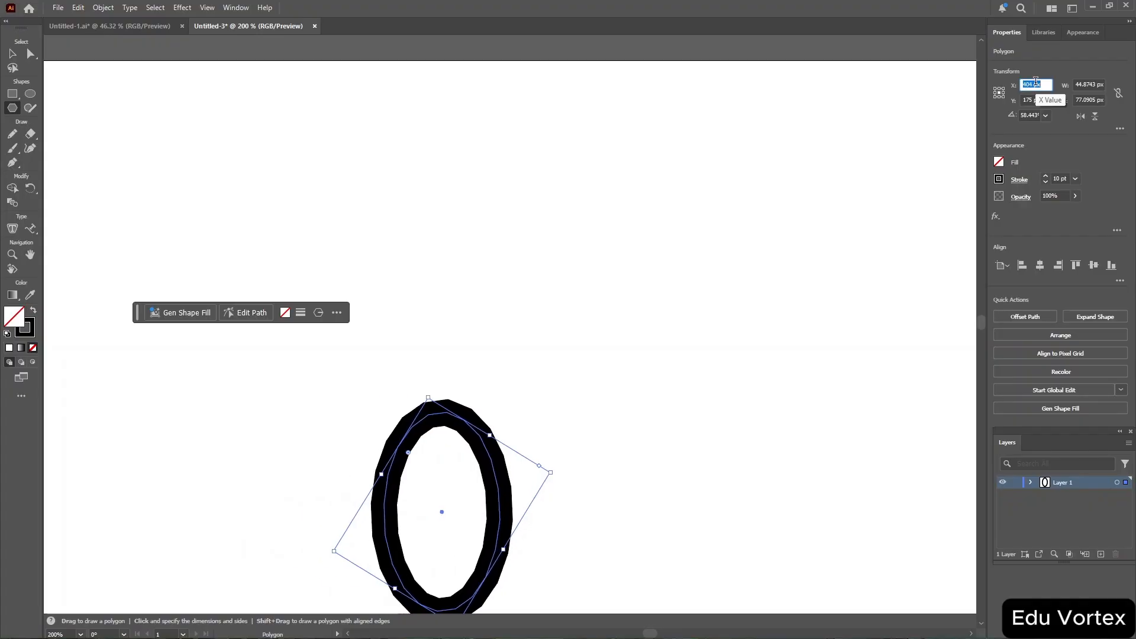
# Set the polygon's width to 69 px.
pyautogui.click(1088, 85)
pyautogui.scroll(-20, 1088, 85)
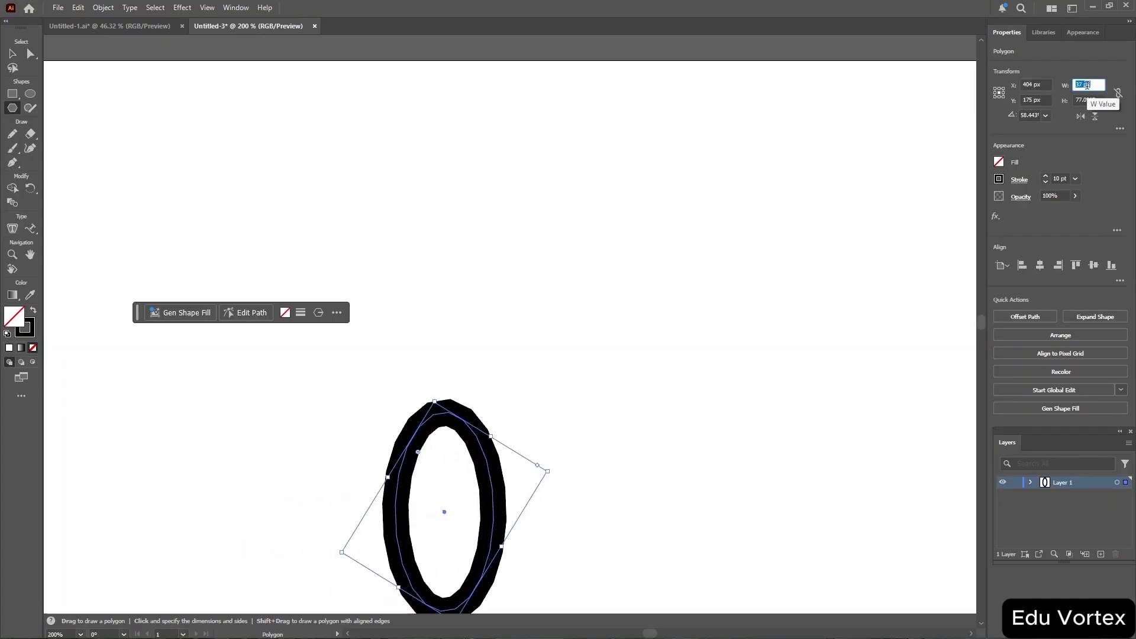
pyautogui.scroll(20, 1088, 84)
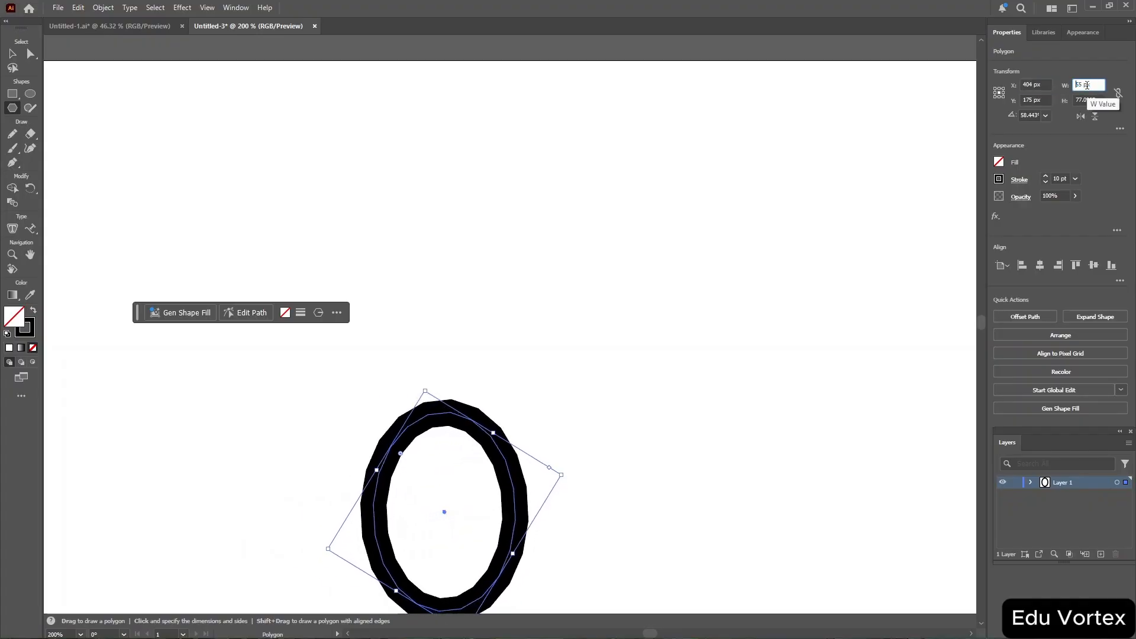
pyautogui.scroll(14, 1088, 85)
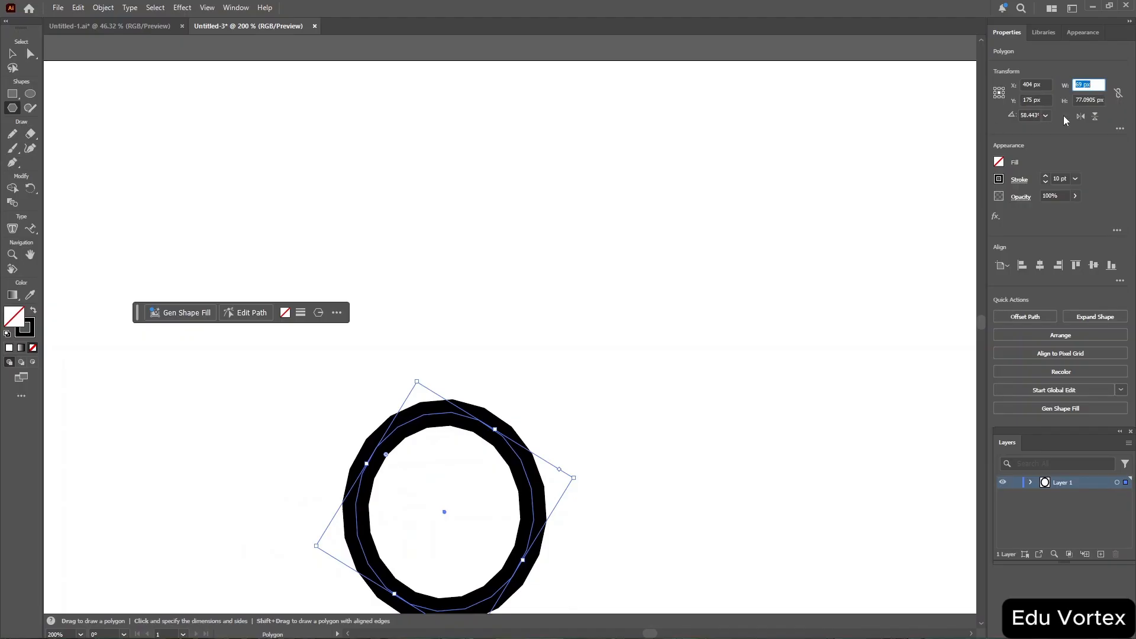
# Set the polygon's rotation angle to 337°.
pyautogui.click(1030, 113)
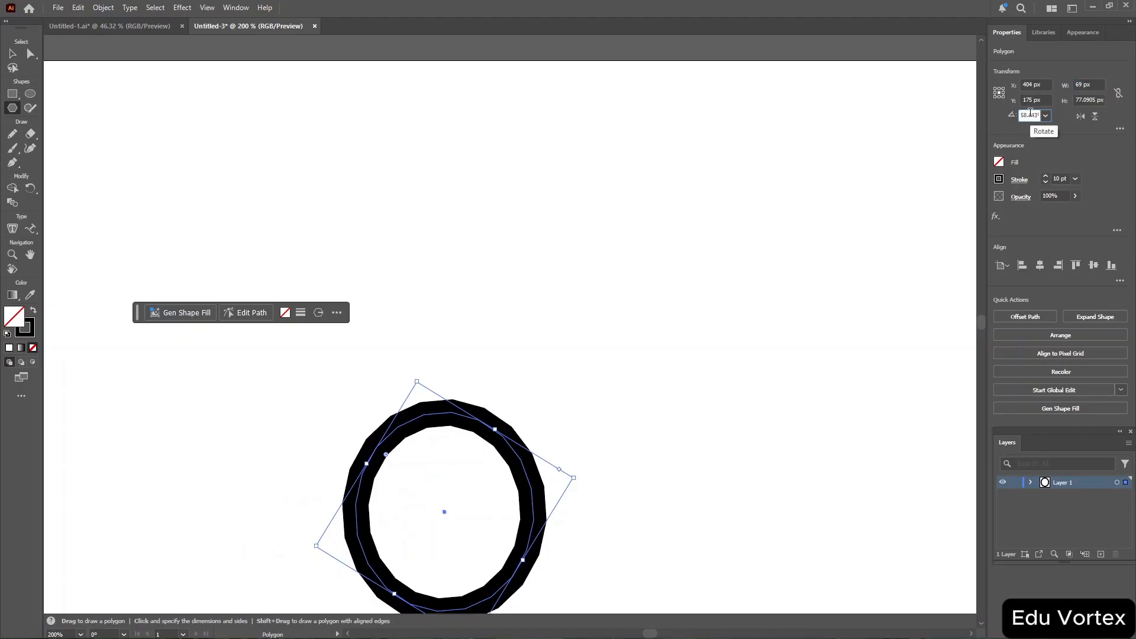
pyautogui.scroll(-20, 1031, 112)
pyautogui.scroll(-20, 1031, 113)
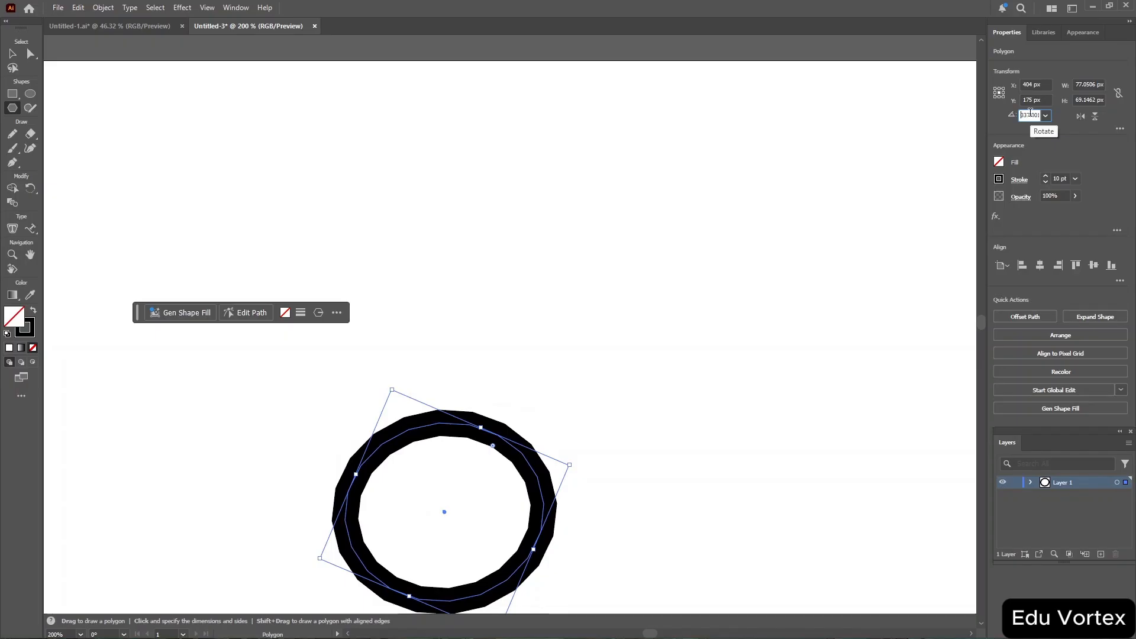
pyautogui.click(1091, 151)
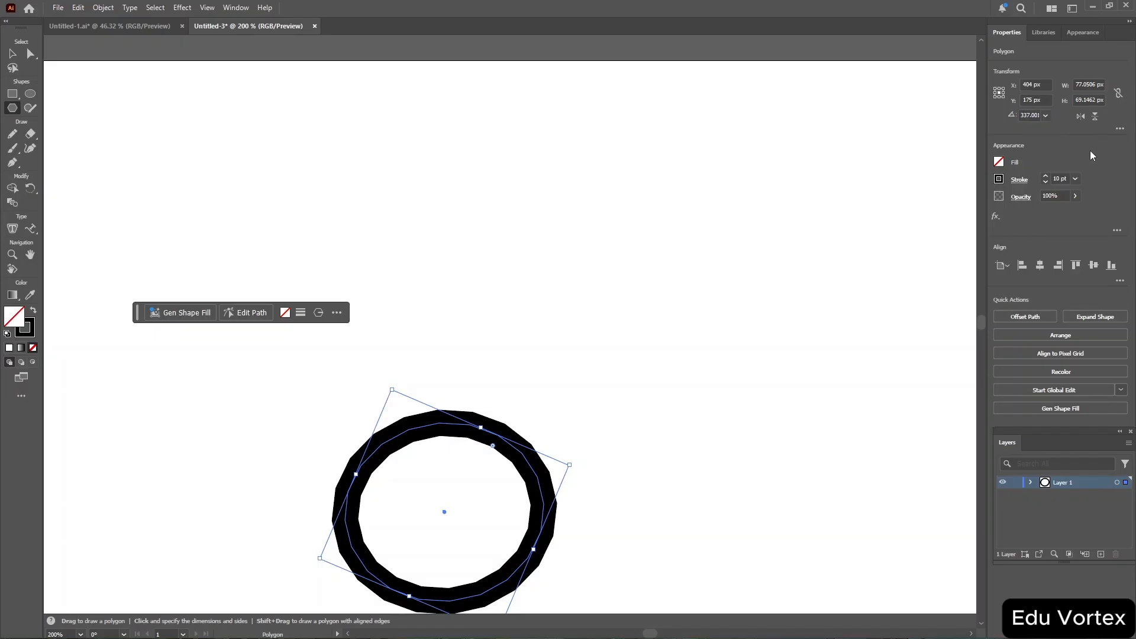
# Fill the polygon with the RGB Red swatch.
pyautogui.click(999, 163)
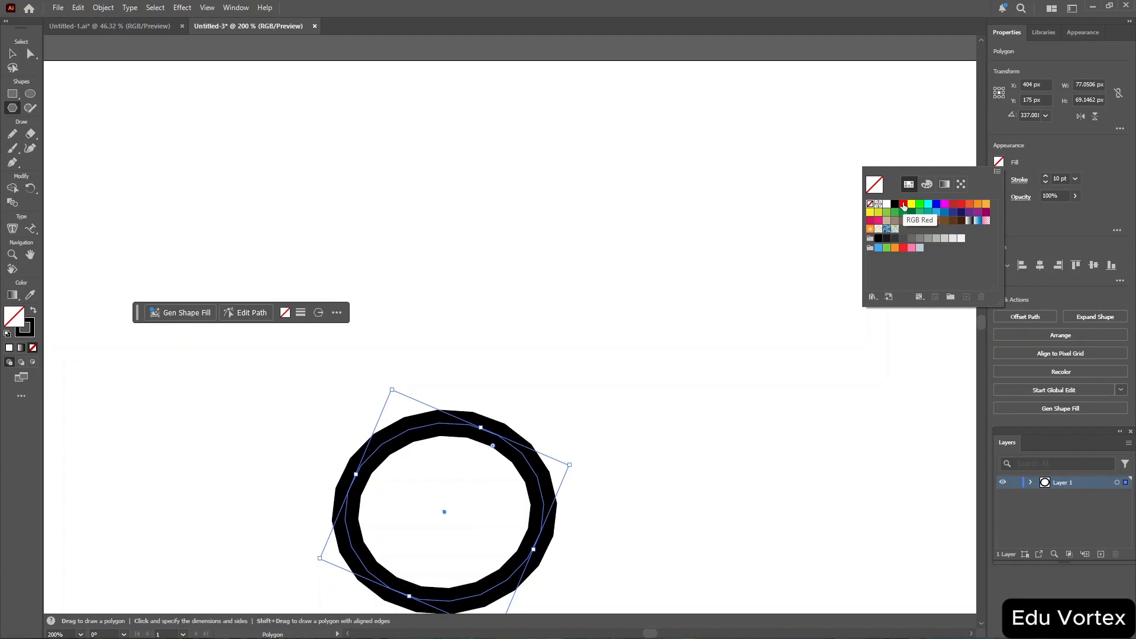
pyautogui.click(904, 204)
pyautogui.click(999, 164)
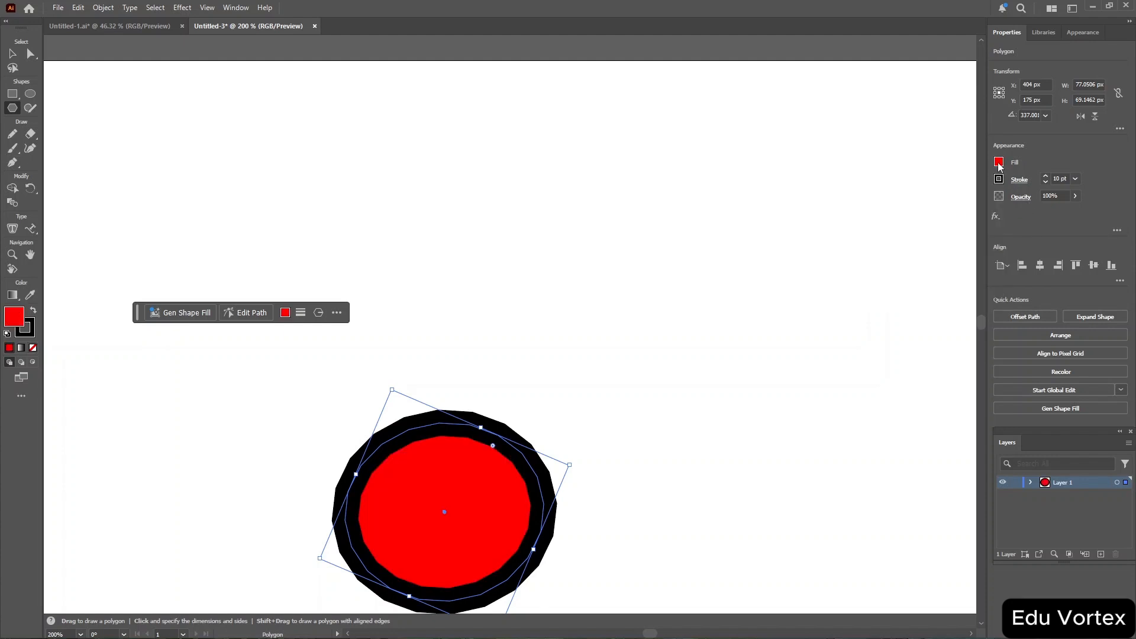
# Apply a blue pattern swatch to the polygon's stroke and set the stroke weight to 41 pt.
pyautogui.click(1000, 179)
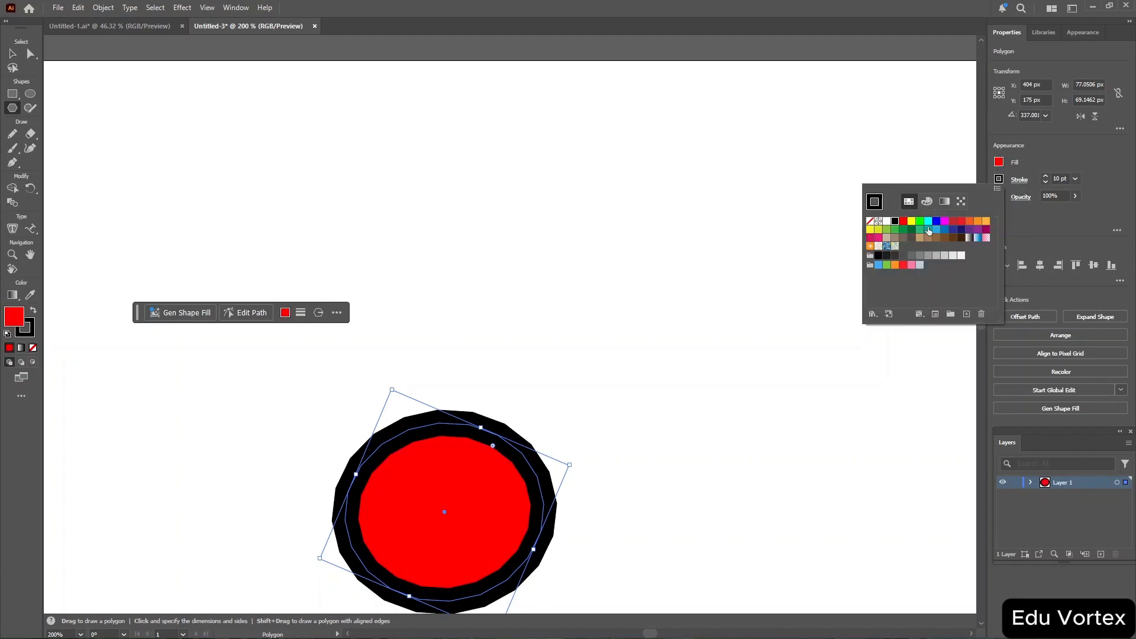
pyautogui.click(888, 246)
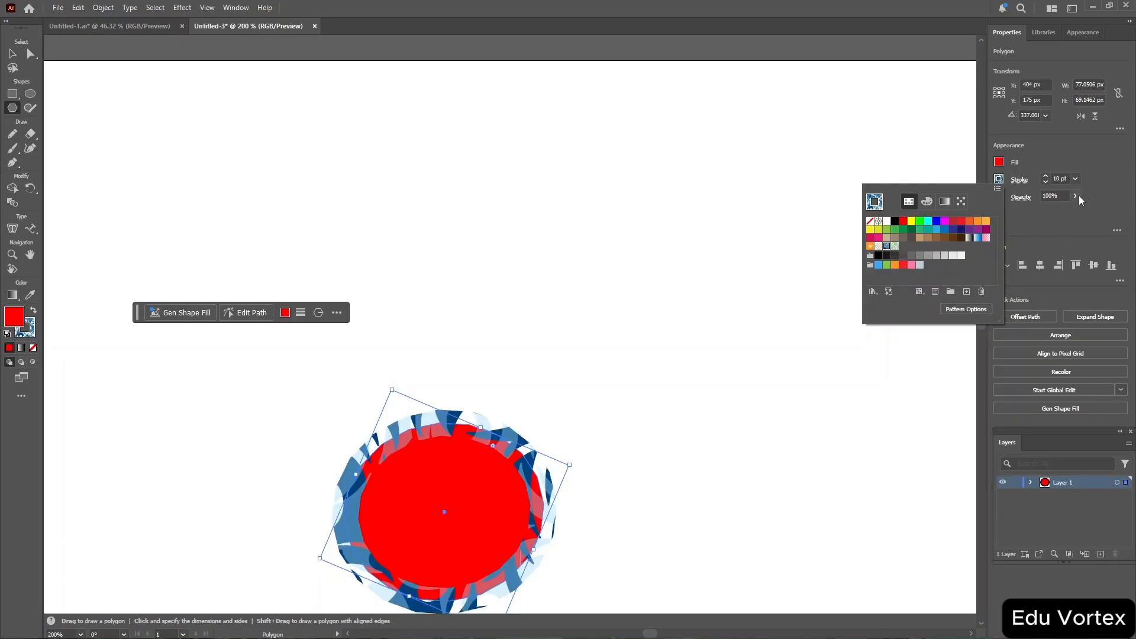
pyautogui.click(1047, 176)
pyautogui.click(1047, 176)
pyautogui.click(1046, 176)
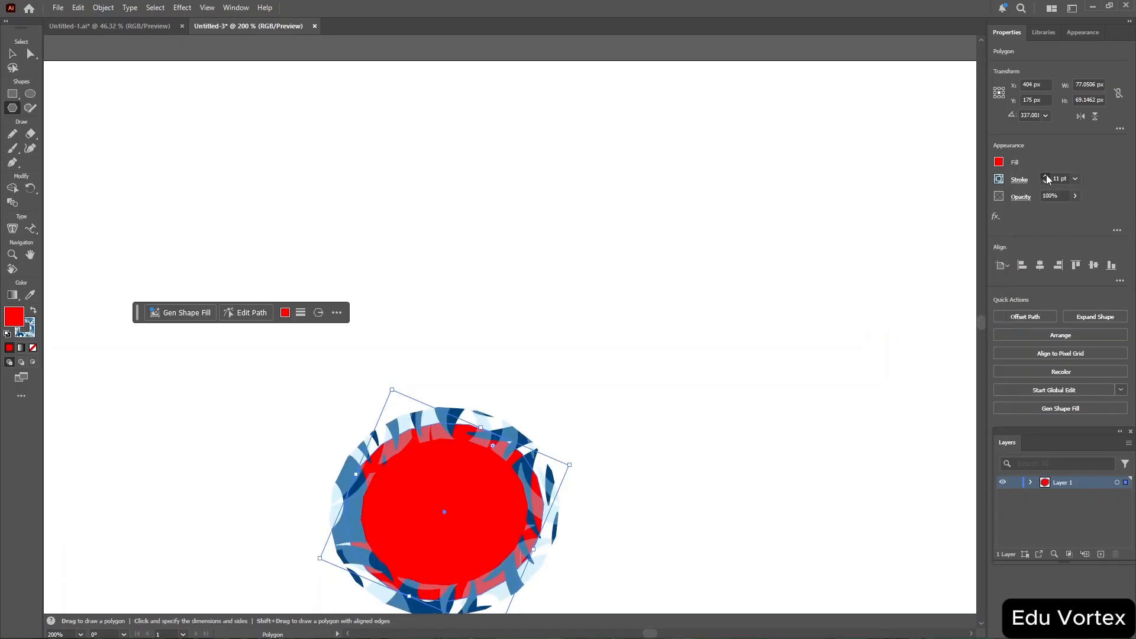
pyautogui.click(1046, 176)
pyautogui.click(1046, 177)
pyautogui.click(1046, 177)
pyautogui.moveTo(1047, 177)
pyautogui.mouseDown()
pyautogui.moveTo(1049, 207)
pyautogui.moveTo(1036, 212)
pyautogui.moveTo(1097, 211)
pyautogui.mouseUp()
pyautogui.click(1076, 196)
pyautogui.click(1101, 213)
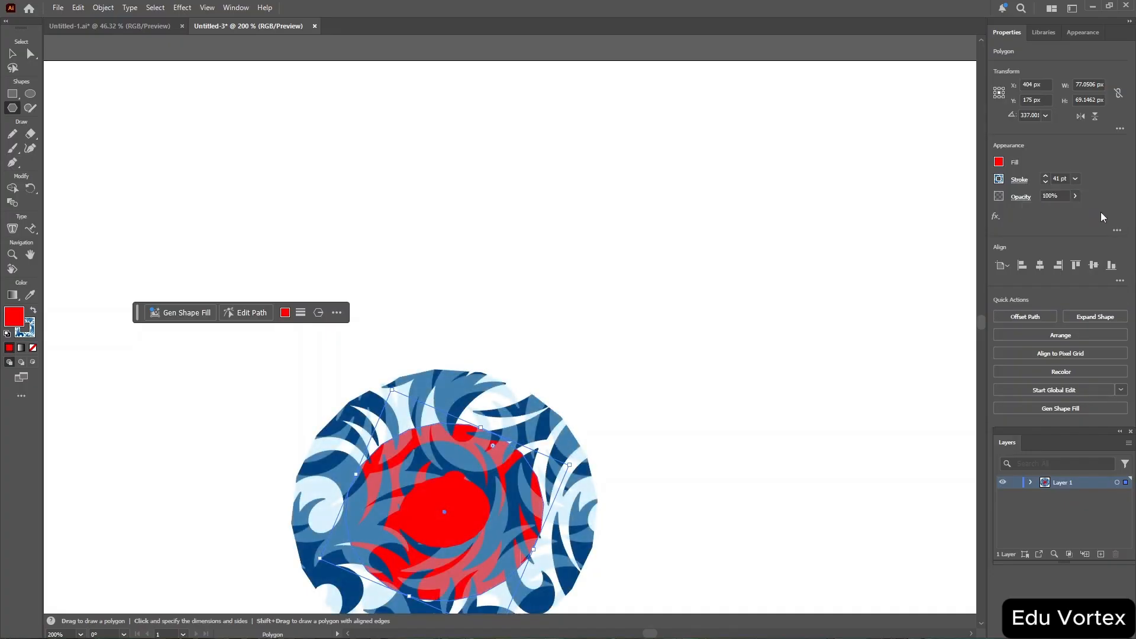
pyautogui.click(997, 217)
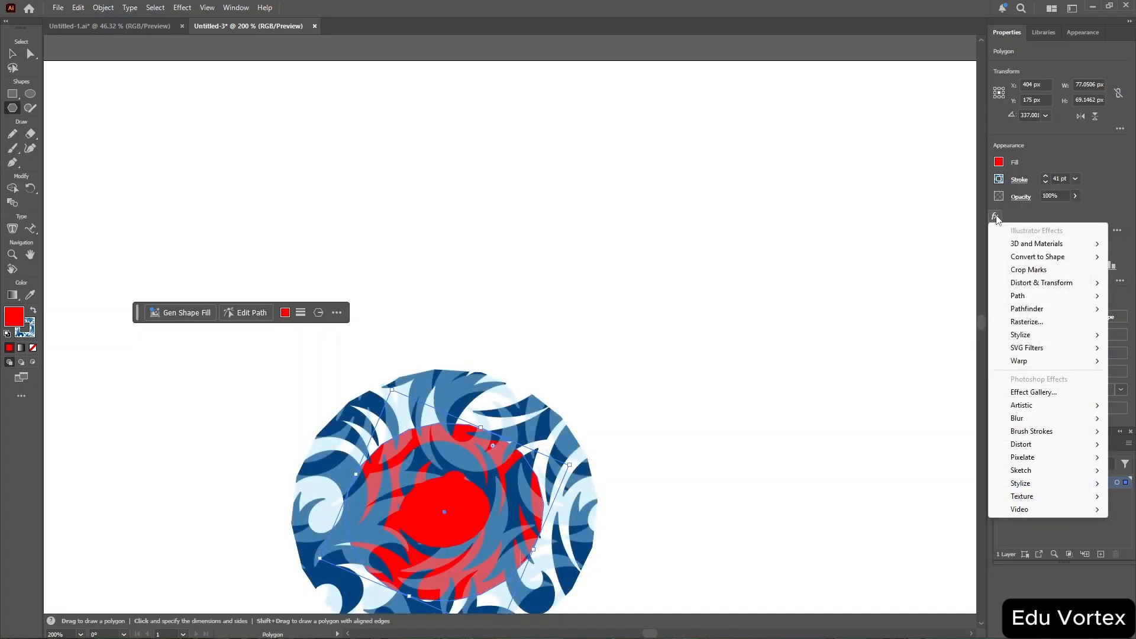
pyautogui.moveTo(1042, 335)
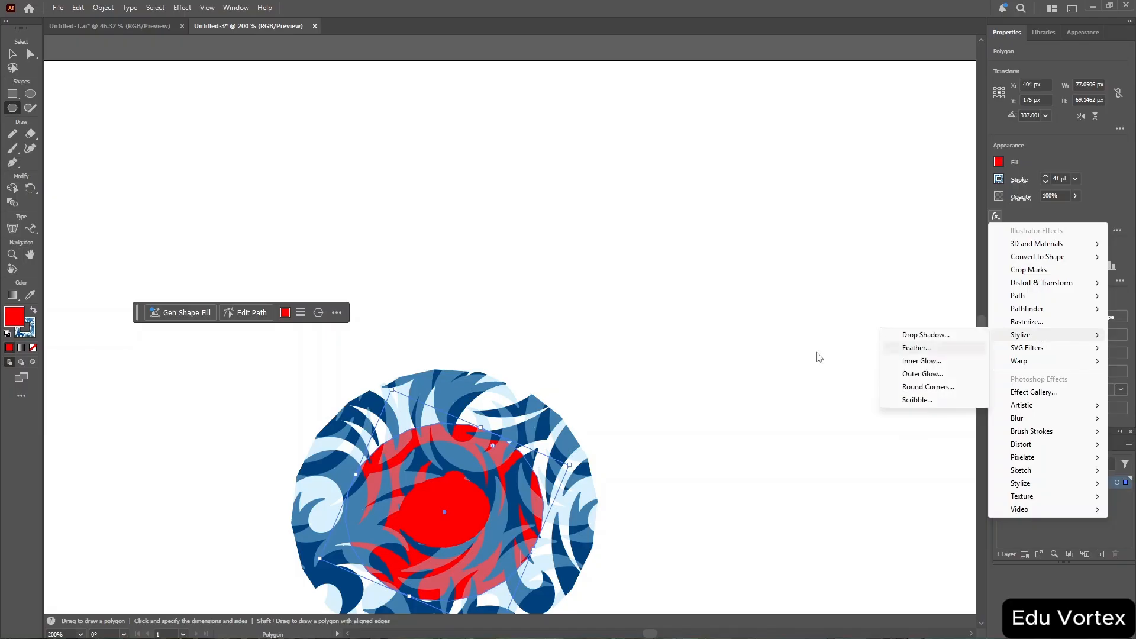
pyautogui.click(711, 364)
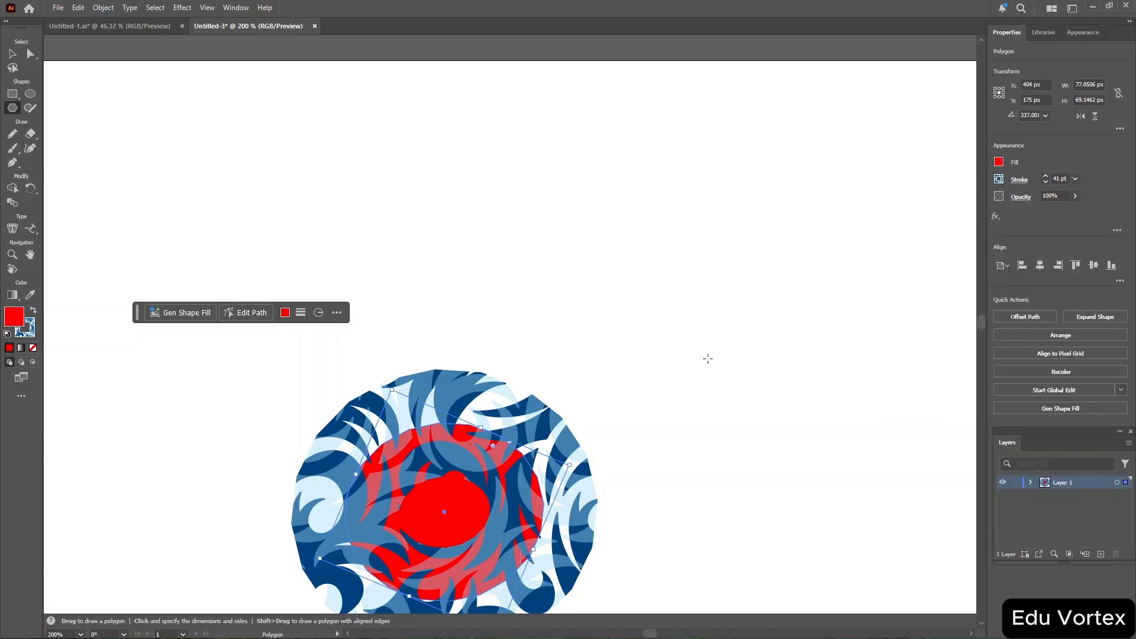
# Create a 6-sided polygon with a radius of 31.2933 px by specifying it numerically on the artboard.
pyautogui.click(711, 364)
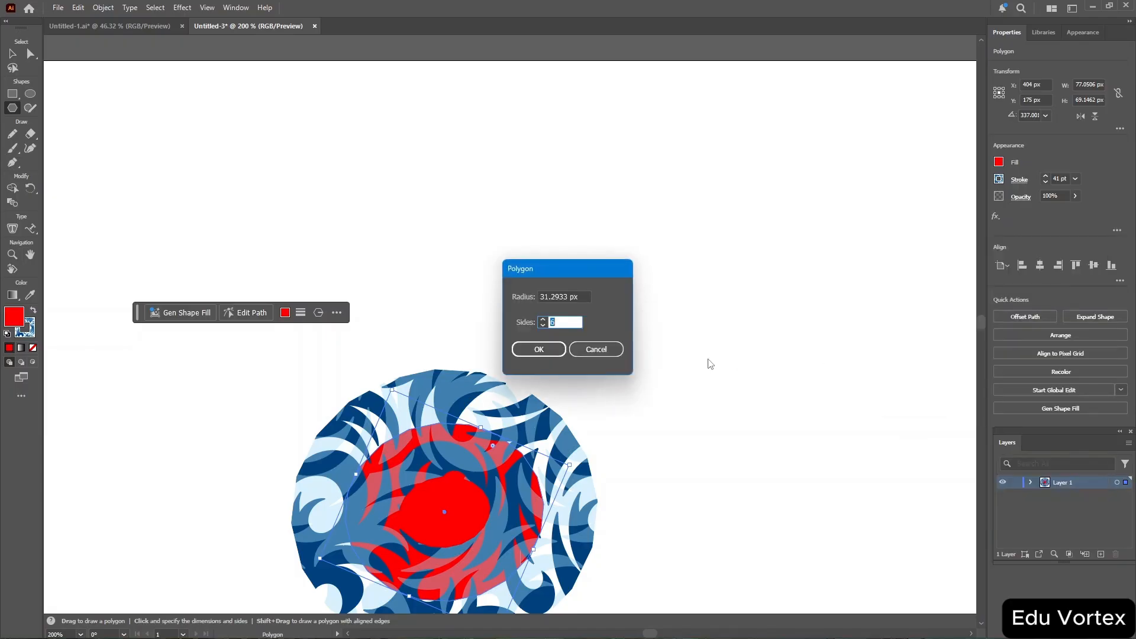
pyautogui.click(537, 348)
pyautogui.scroll(-4, 512, 389)
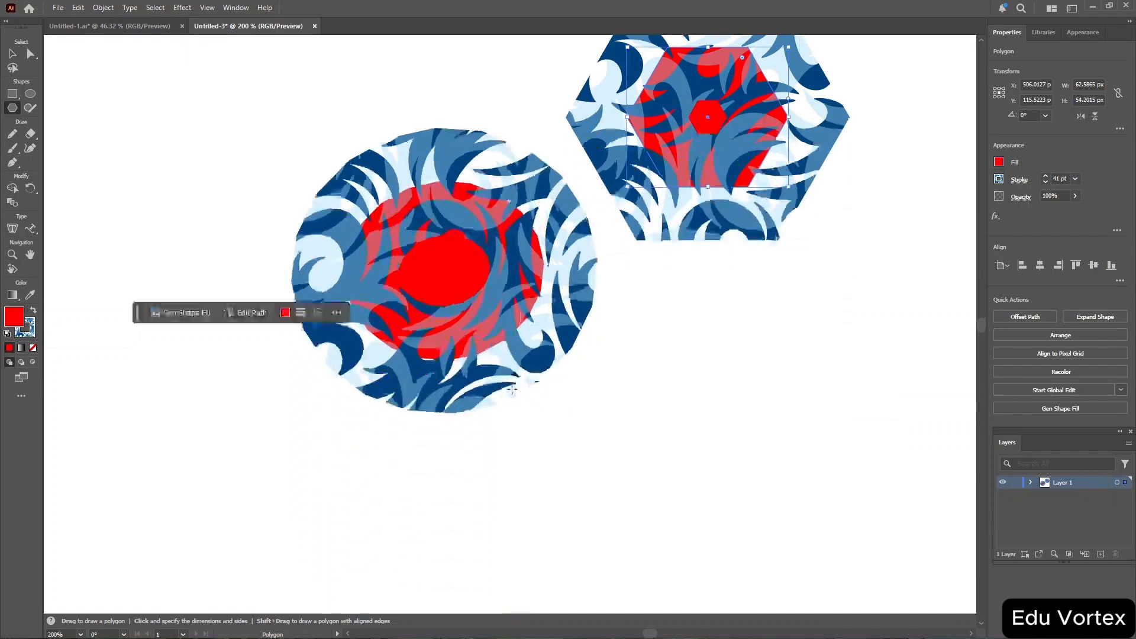
pyautogui.scroll(2, 512, 389)
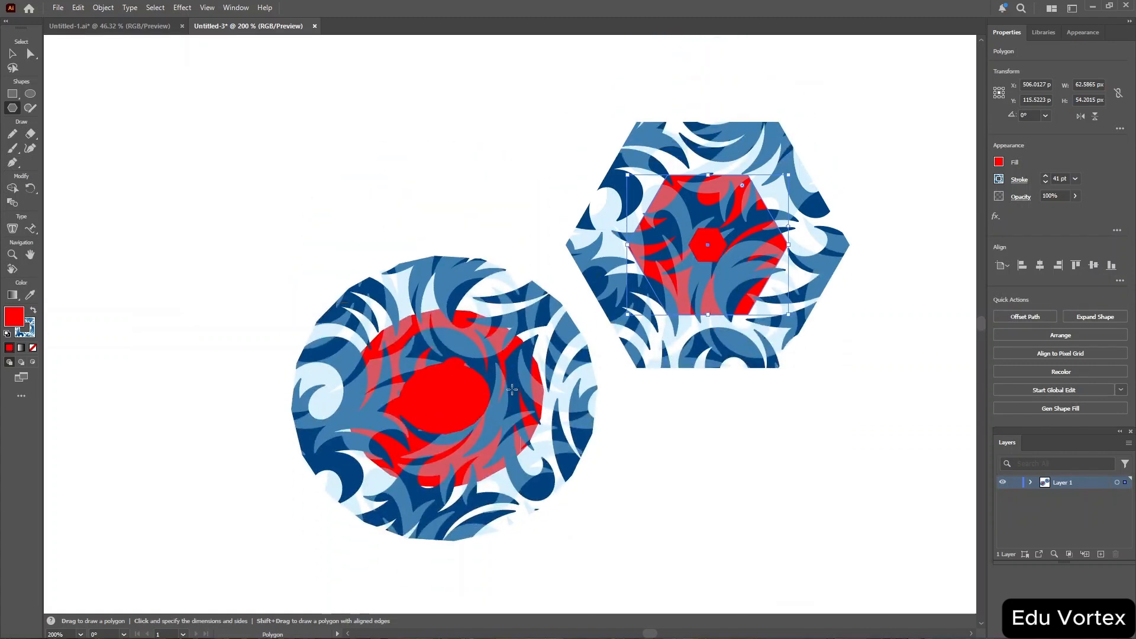
# Apply a Drop Shadow effect from the Stylize effects to the hexagon with Multiply mode settings.
pyautogui.click(996, 216)
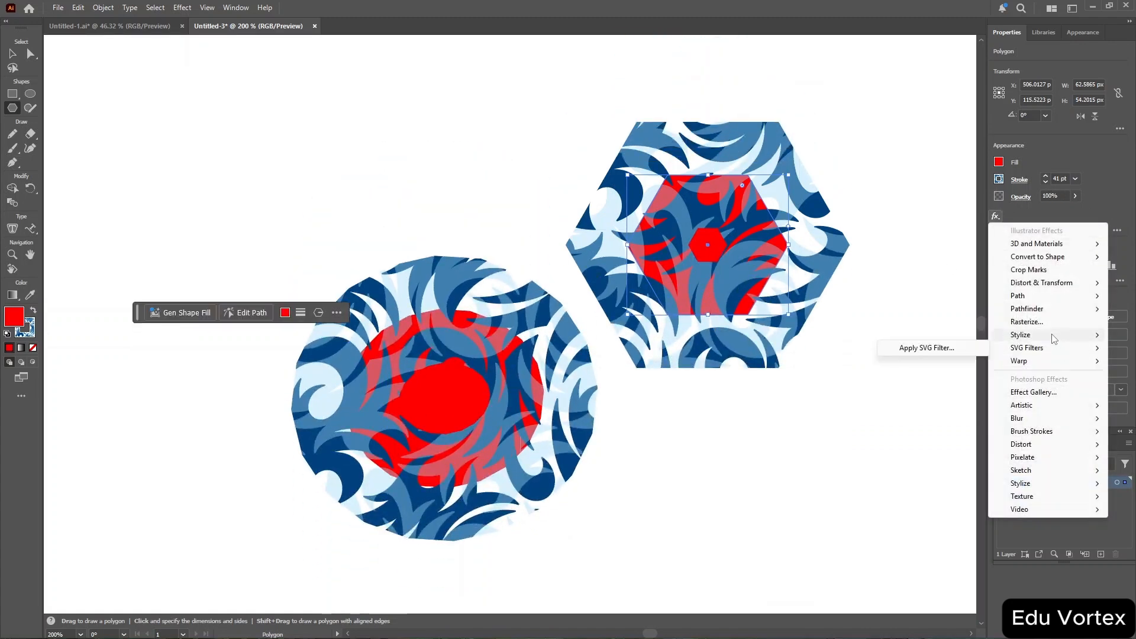
pyautogui.click(947, 335)
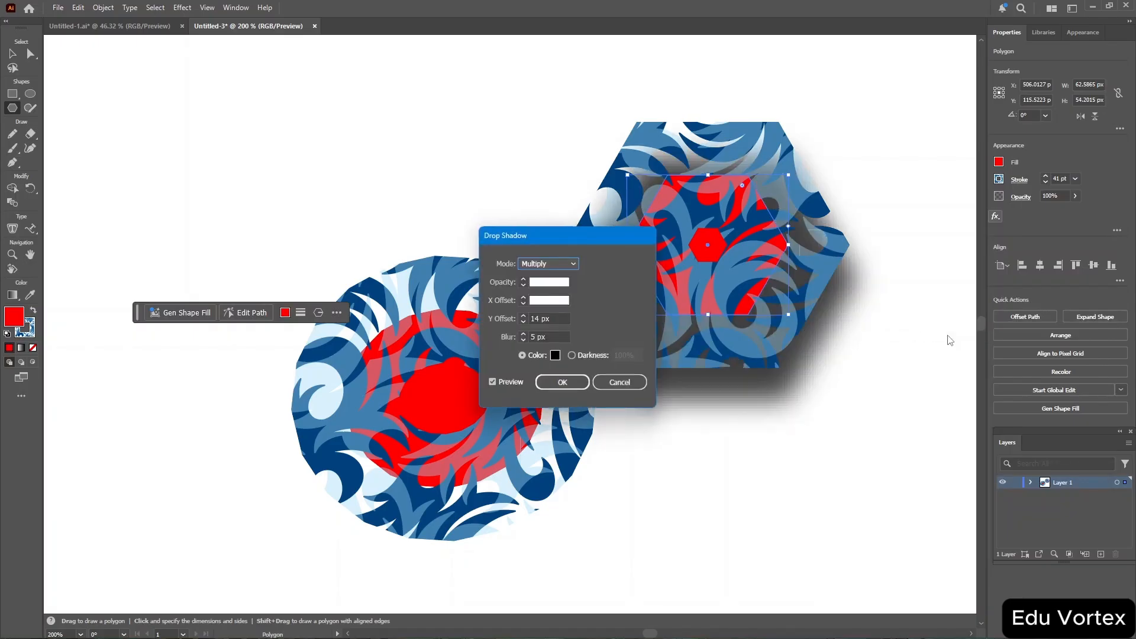
pyautogui.click(564, 383)
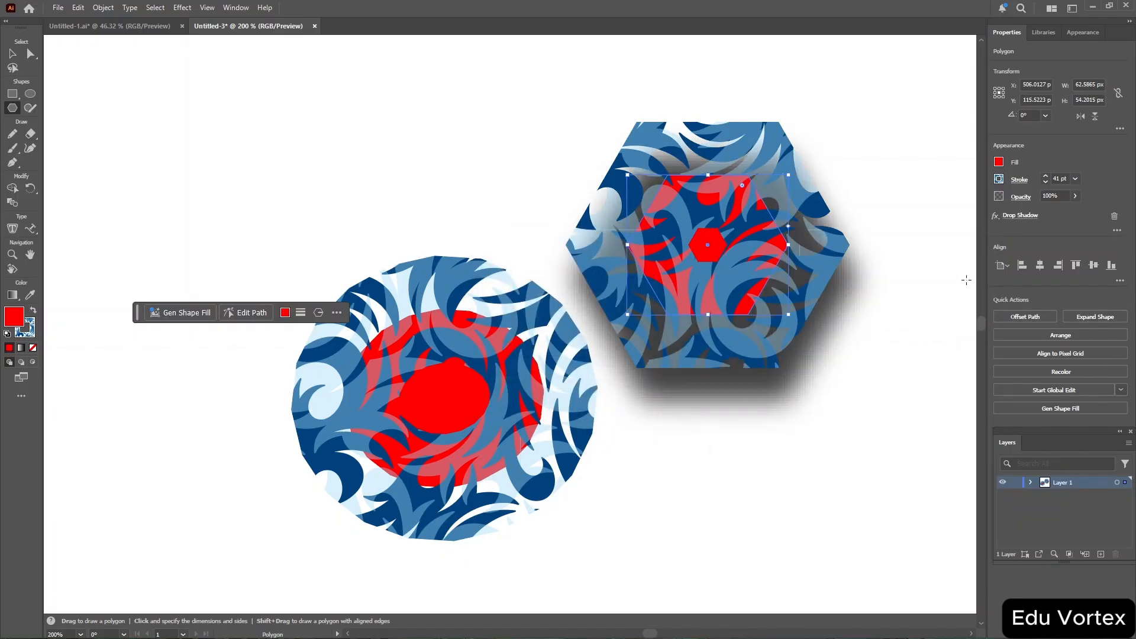
pyautogui.click(996, 216)
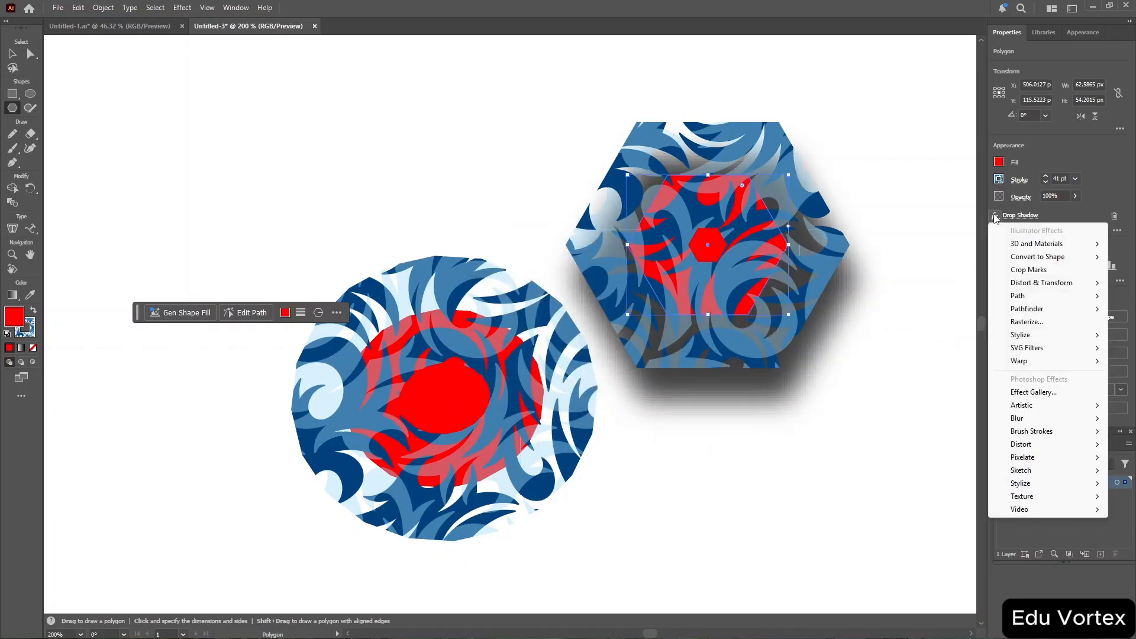
pyautogui.click(1031, 216)
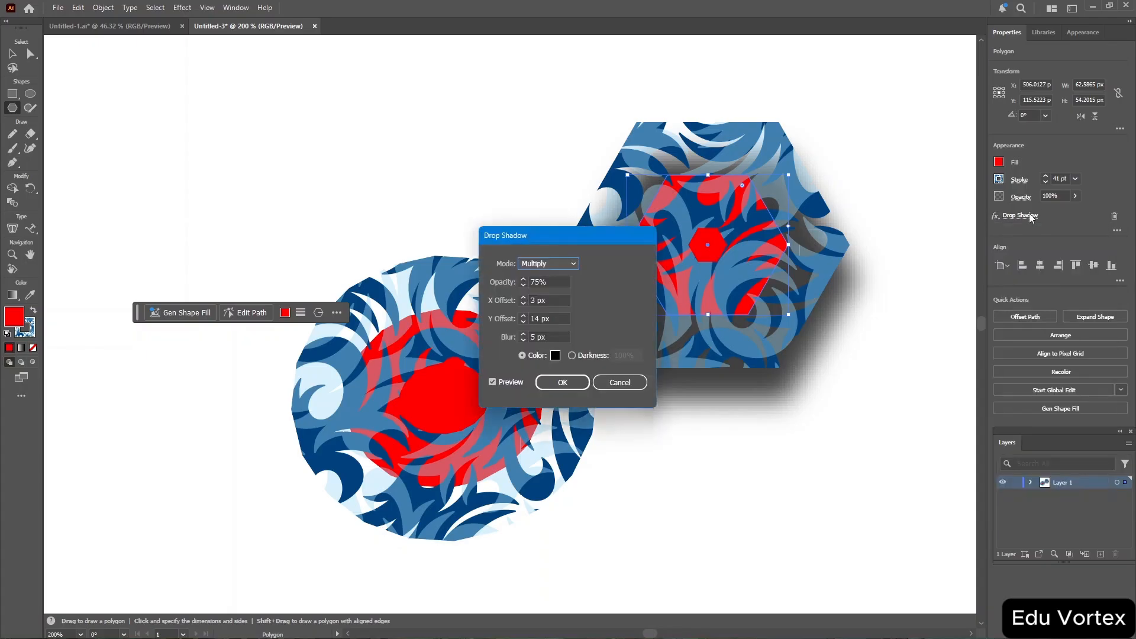
pyautogui.click(628, 382)
# Hide the hexagon's Drop Shadow effect in its appearance attributes.
pyautogui.click(1088, 28)
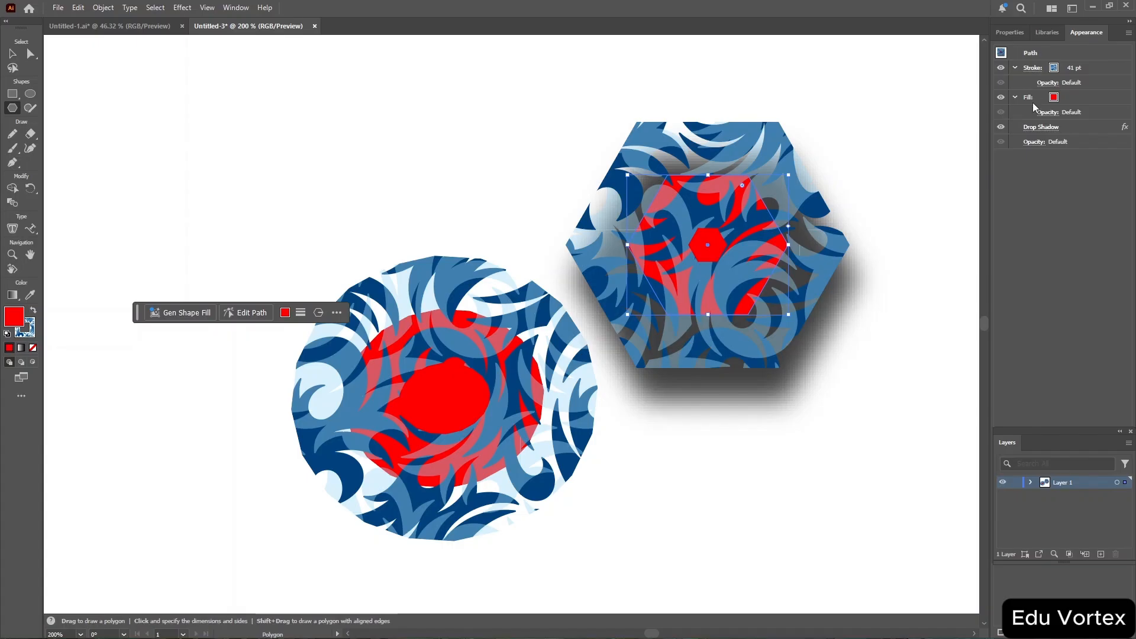
pyautogui.click(999, 129)
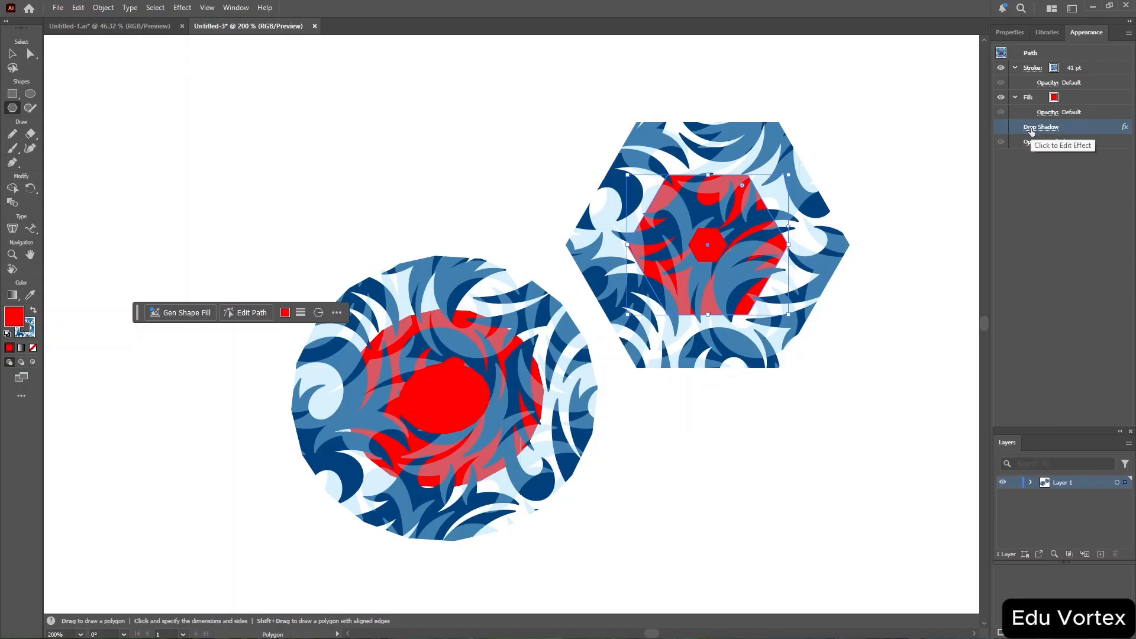
# Try to delete the Drop Shadow effect, then undo the deletion.
pyautogui.doubleClick(1087, 126)
pyautogui.press('Delete')
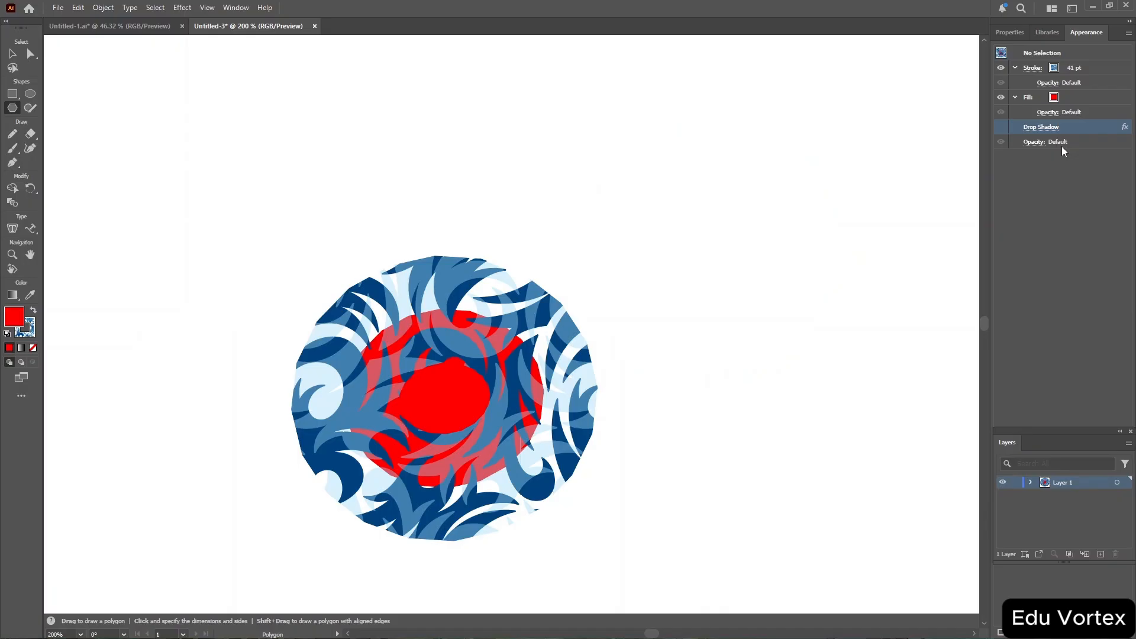
pyautogui.hotkey('ctrl', 'z')
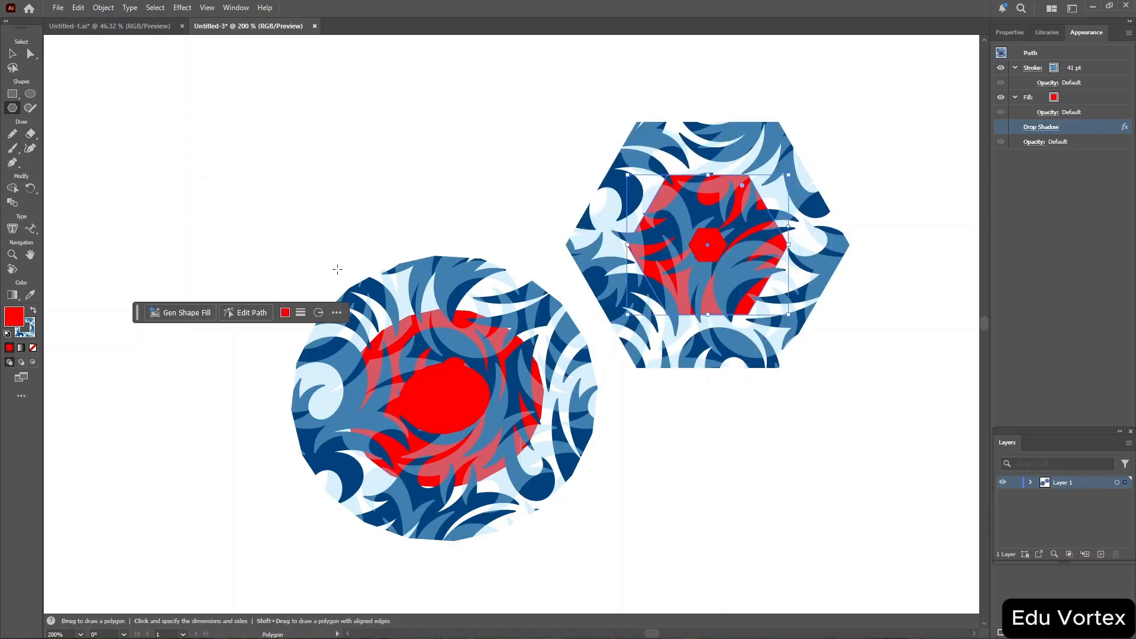
# Sketch a rotated square, a large rectangle and a small square with the Shaper tool above the circle.
pyautogui.click(30, 108)
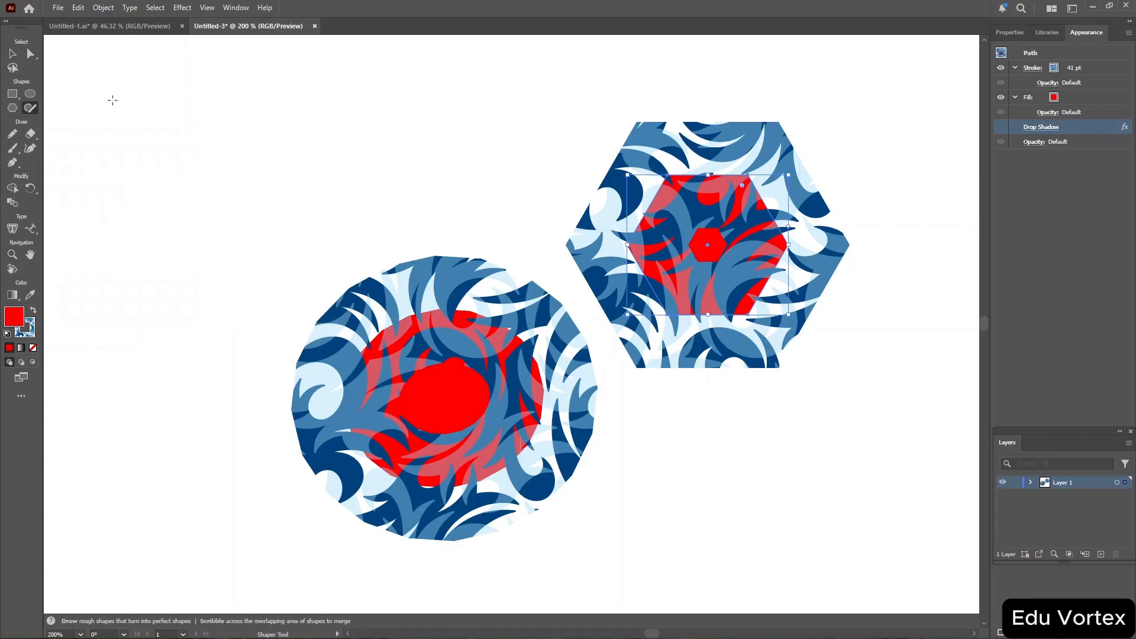
pyautogui.moveTo(158, 116)
pyautogui.mouseDown()
pyautogui.moveTo(202, 152)
pyautogui.moveTo(255, 121)
pyautogui.moveTo(217, 97)
pyautogui.moveTo(201, 137)
pyautogui.moveTo(289, 134)
pyautogui.mouseUp()
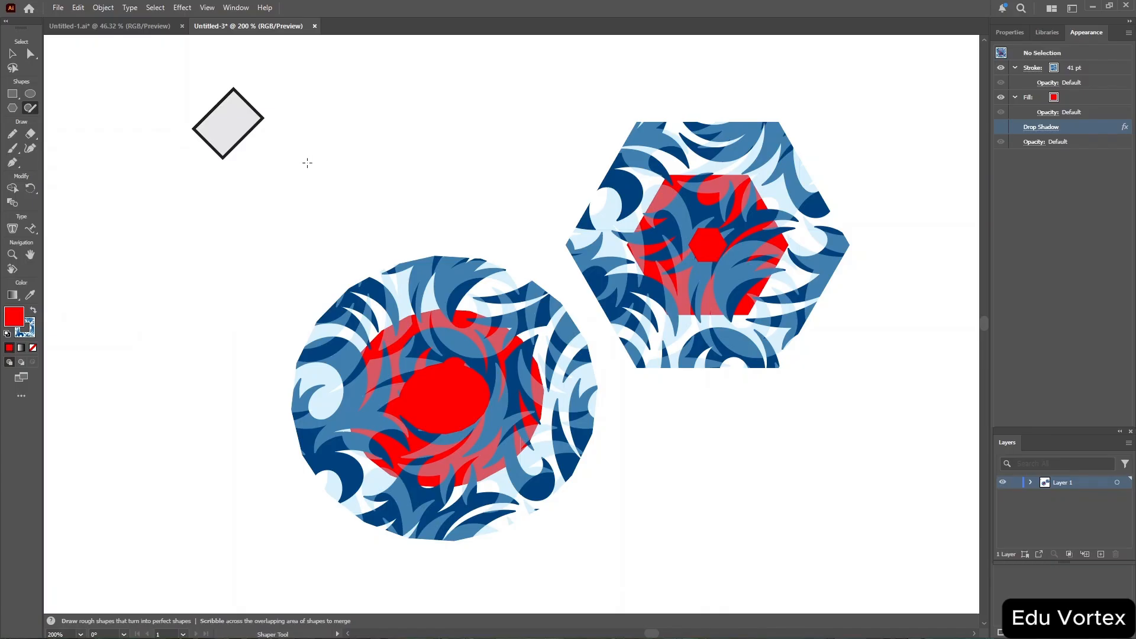
pyautogui.moveTo(307, 162)
pyautogui.mouseDown()
pyautogui.moveTo(420, 142)
pyautogui.moveTo(402, 217)
pyautogui.moveTo(297, 235)
pyautogui.moveTo(306, 166)
pyautogui.mouseUp()
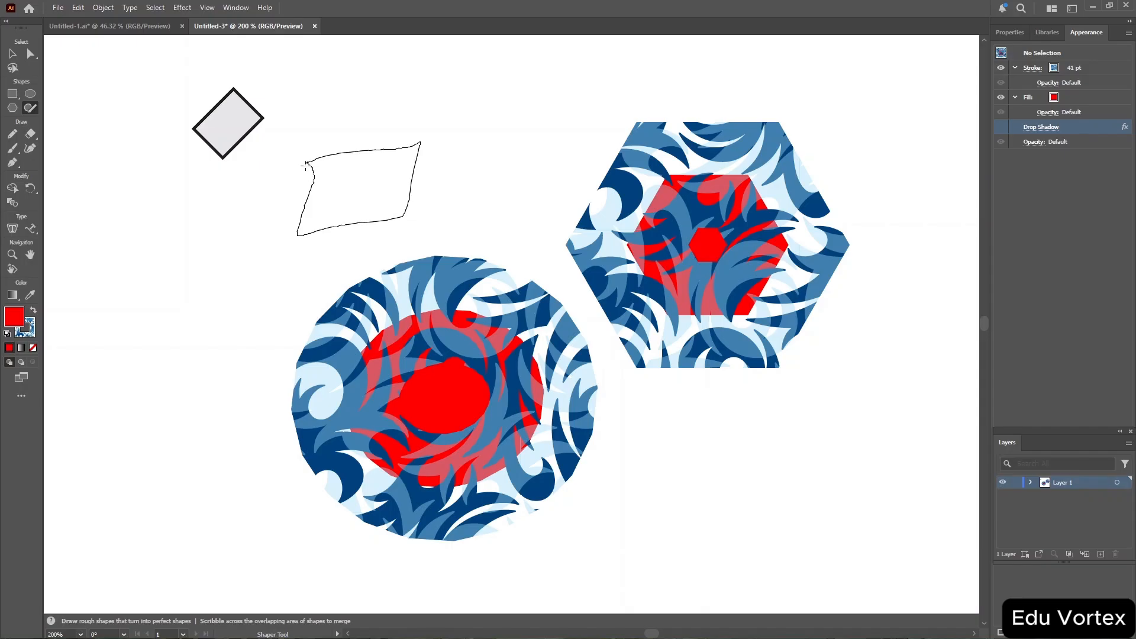
pyautogui.moveTo(306, 198); pyautogui.dragTo(305, 210)
pyautogui.moveTo(305, 210); pyautogui.dragTo(305, 210)
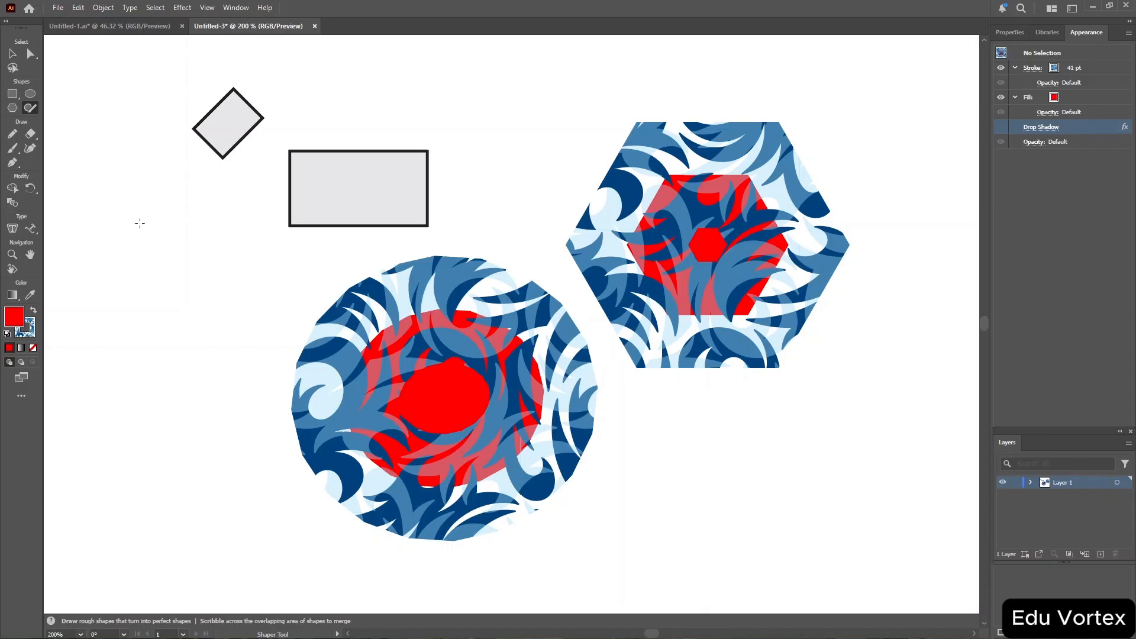
pyautogui.moveTo(140, 223)
pyautogui.mouseDown()
pyautogui.moveTo(140, 270)
pyautogui.moveTo(178, 273)
pyautogui.moveTo(192, 255)
pyautogui.moveTo(190, 224)
pyautogui.moveTo(139, 228)
pyautogui.mouseUp()
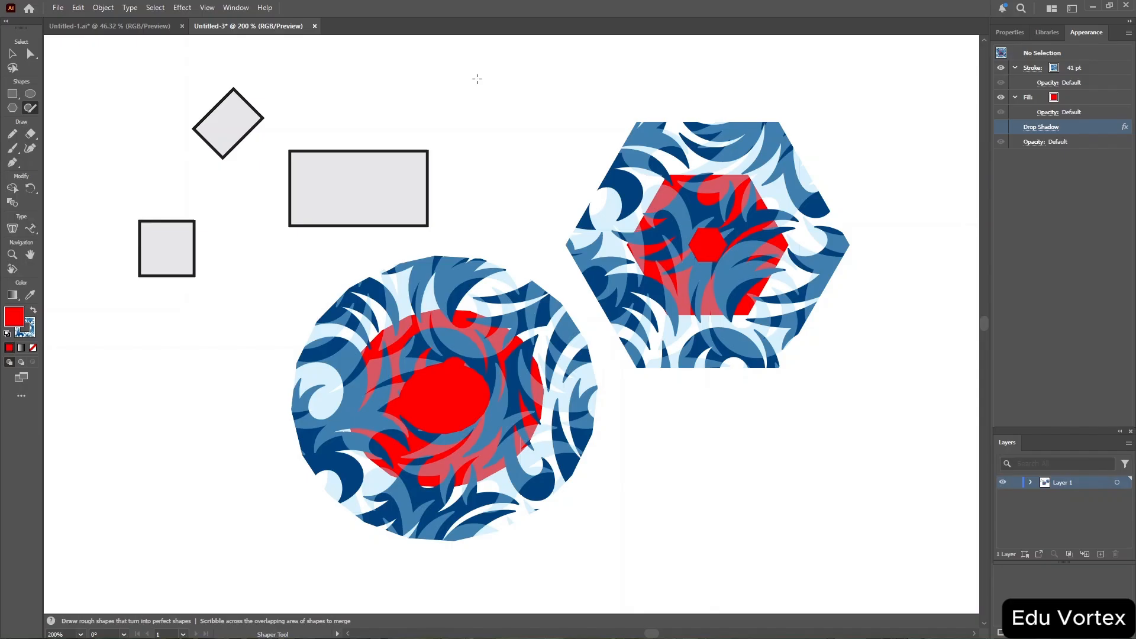
# Sketch a narrow rectangle, a circle and an ellipse with the Shaper tool near the top of the artboard.
pyautogui.moveTo(477, 79)
pyautogui.mouseDown()
pyautogui.moveTo(546, 73)
pyautogui.moveTo(512, 108)
pyautogui.moveTo(446, 114)
pyautogui.moveTo(480, 77)
pyautogui.mouseUp()
pyautogui.moveTo(480, 80); pyautogui.dragTo(480, 80)
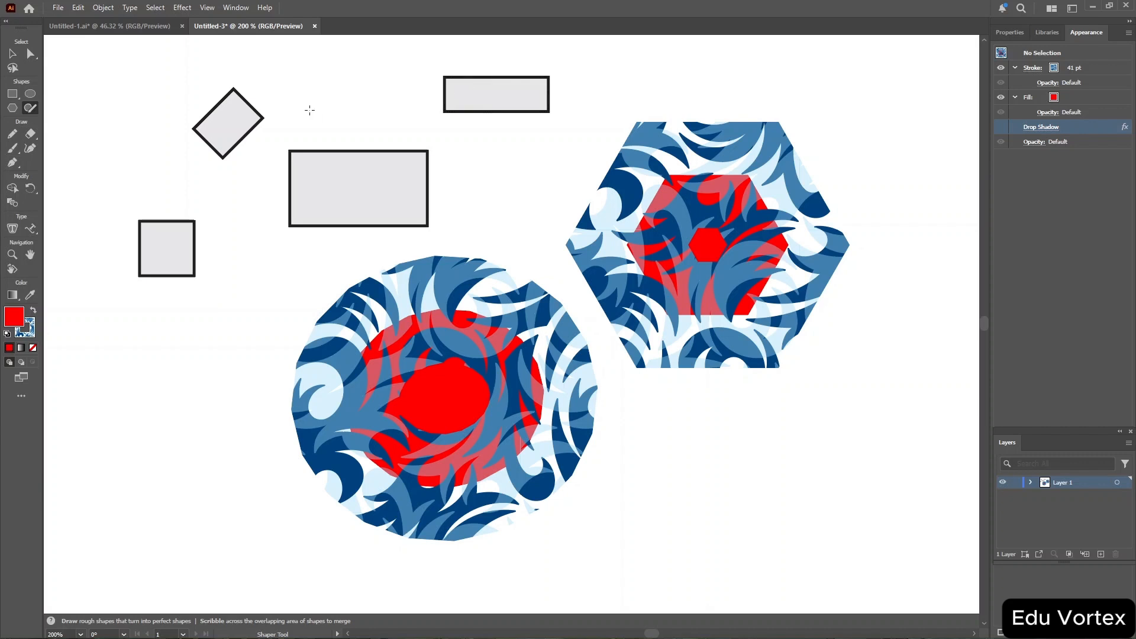
pyautogui.moveTo(325, 89)
pyautogui.mouseDown()
pyautogui.moveTo(327, 59)
pyautogui.moveTo(352, 45)
pyautogui.moveTo(375, 75)
pyautogui.moveTo(377, 102)
pyautogui.moveTo(334, 102)
pyautogui.moveTo(323, 68)
pyautogui.mouseUp()
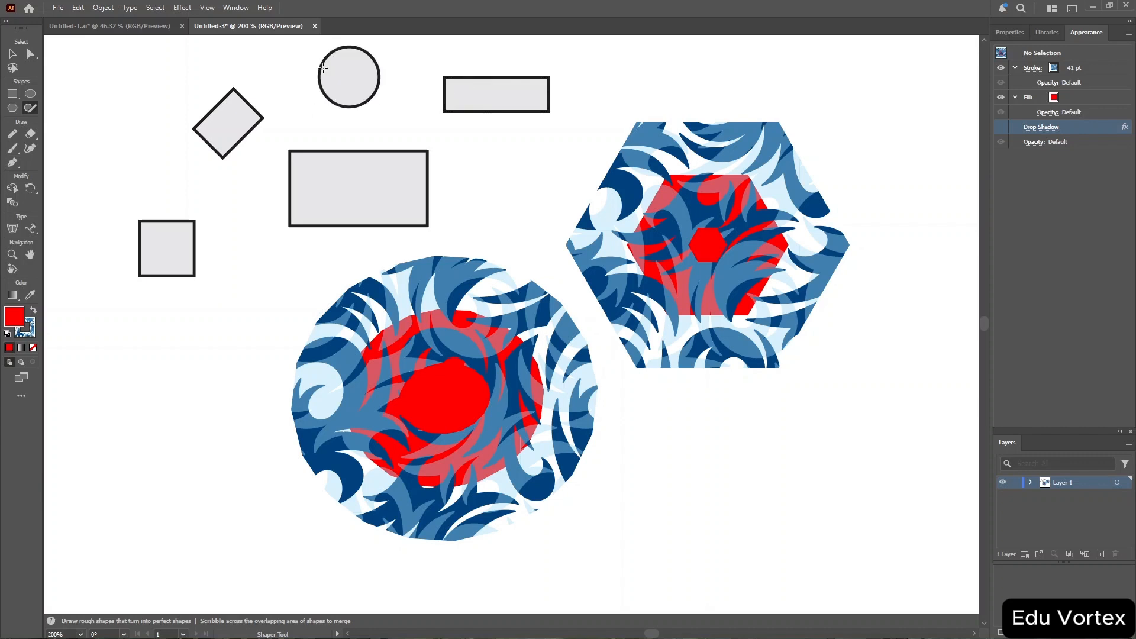
pyautogui.moveTo(396, 101)
pyautogui.mouseDown()
pyautogui.moveTo(437, 106)
pyautogui.moveTo(430, 133)
pyautogui.moveTo(369, 135)
pyautogui.moveTo(416, 102)
pyautogui.mouseUp()
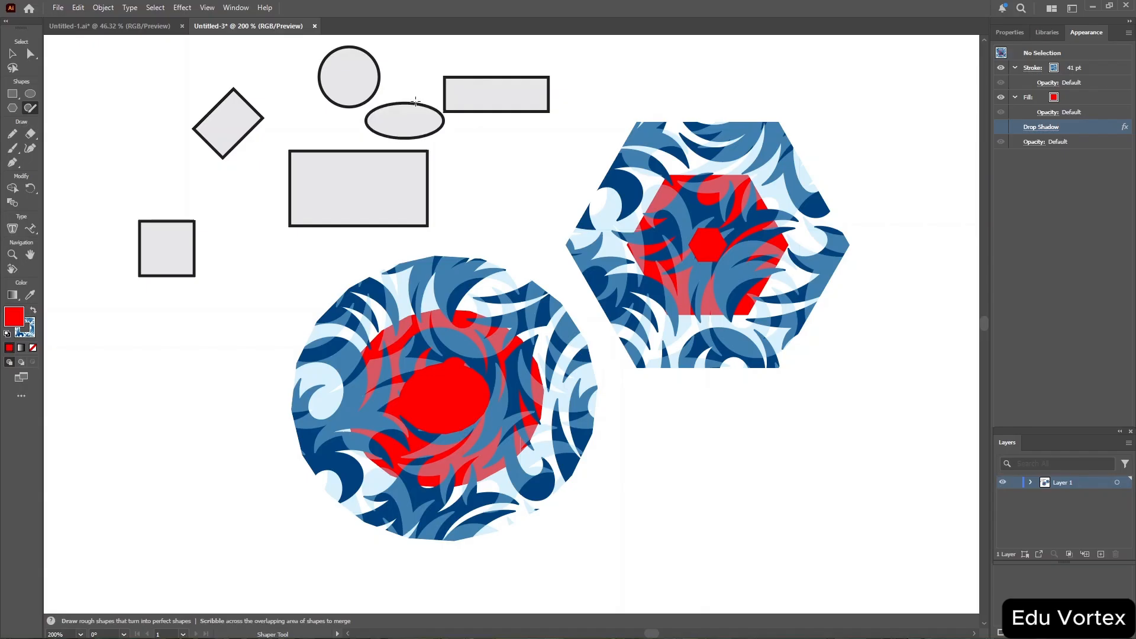
# Select all the artwork on the artboard and delete it.
pyautogui.press('ctrl')
pyautogui.hotkey('ctrl', 'a')
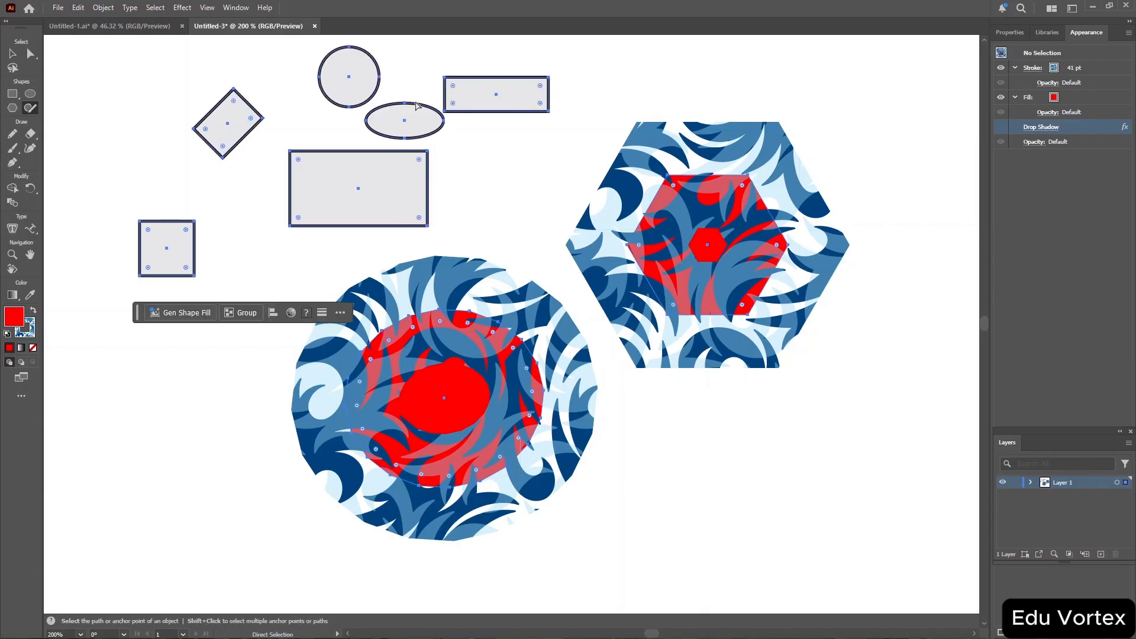
pyautogui.press('Delete')
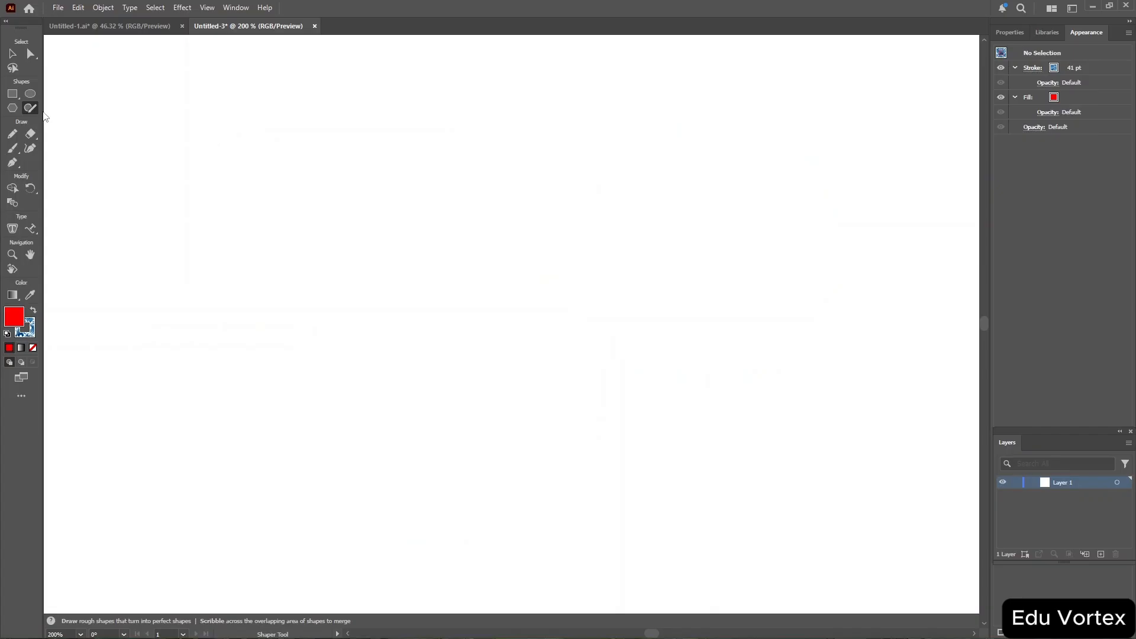
# Draw a rectangle about 116 × 56 px in the middle of the artboard and set its stroke colour to black.
pyautogui.click(12, 96)
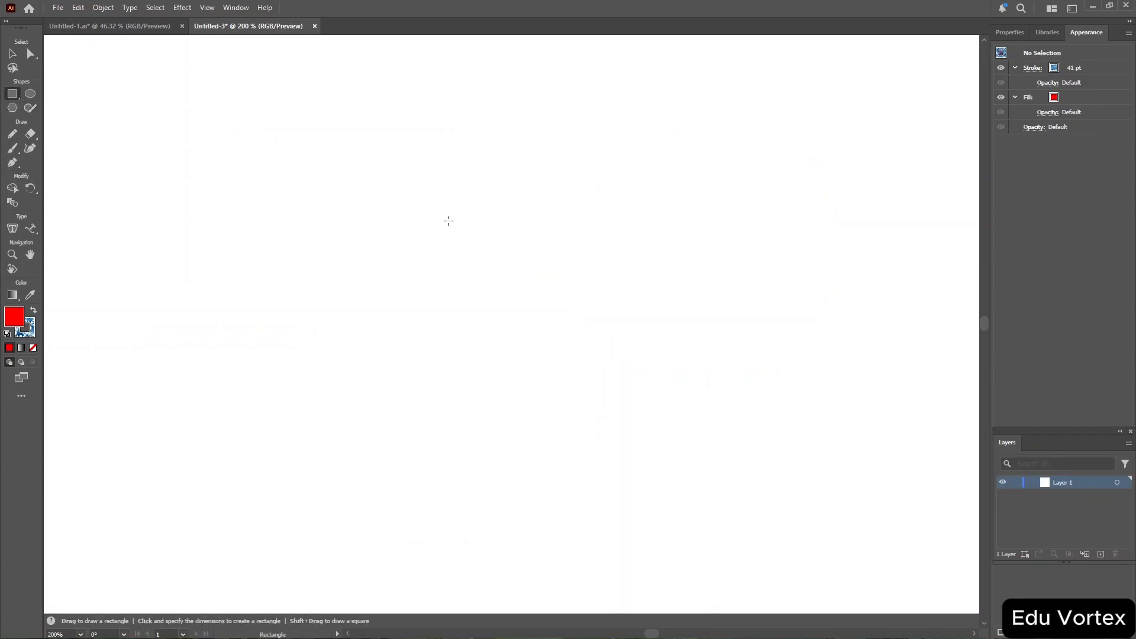
pyautogui.moveTo(388, 233); pyautogui.dragTo(686, 377)
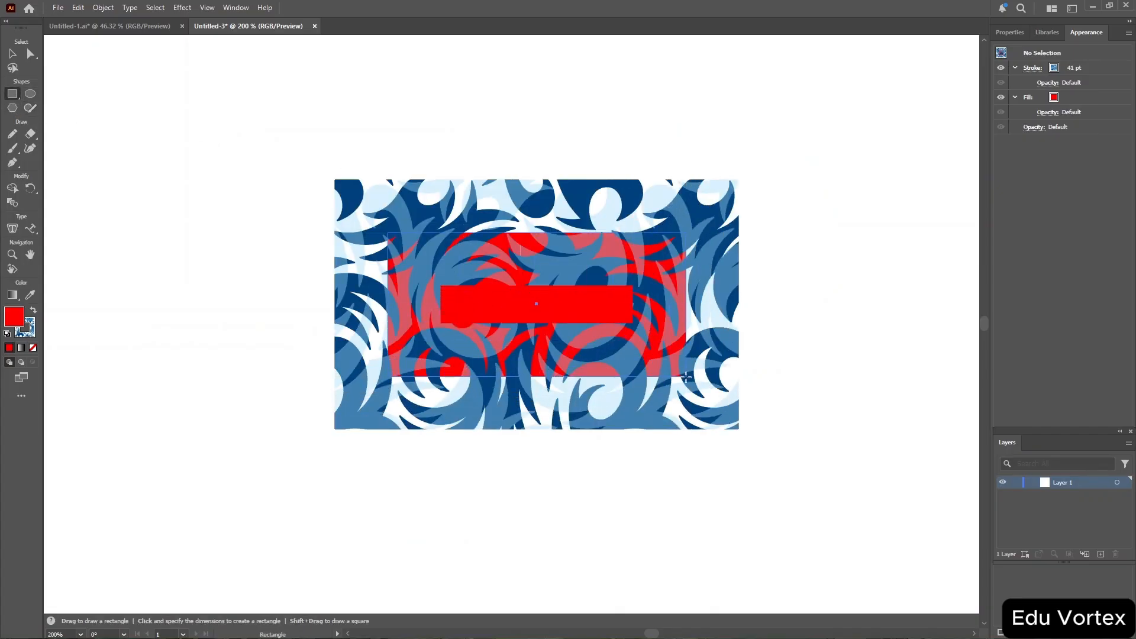
pyautogui.click(1009, 32)
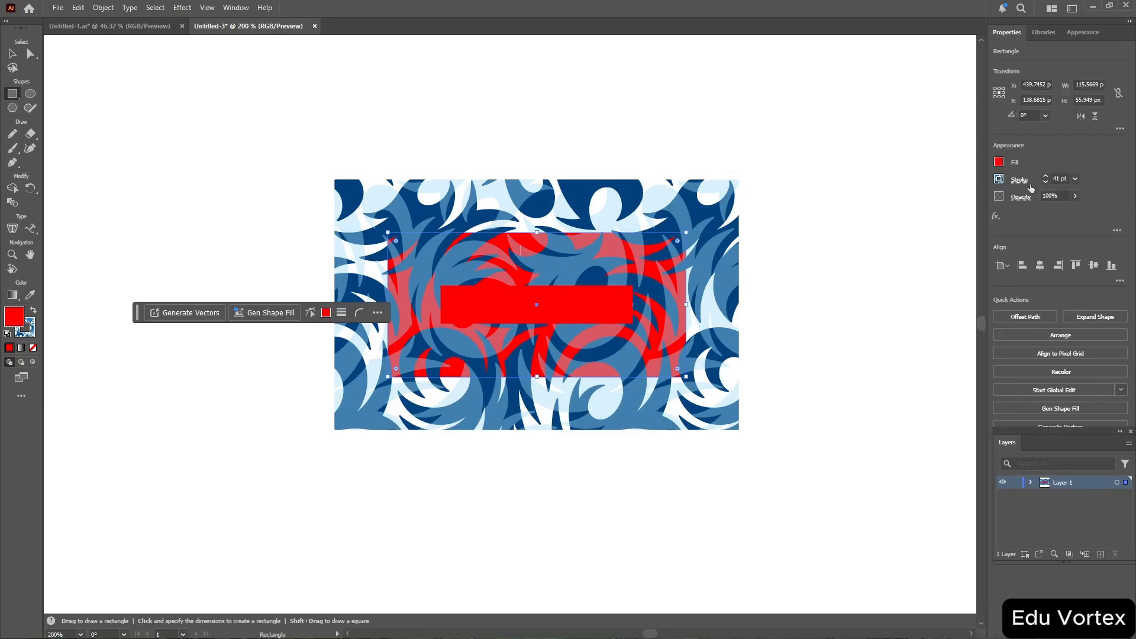
pyautogui.click(1000, 180)
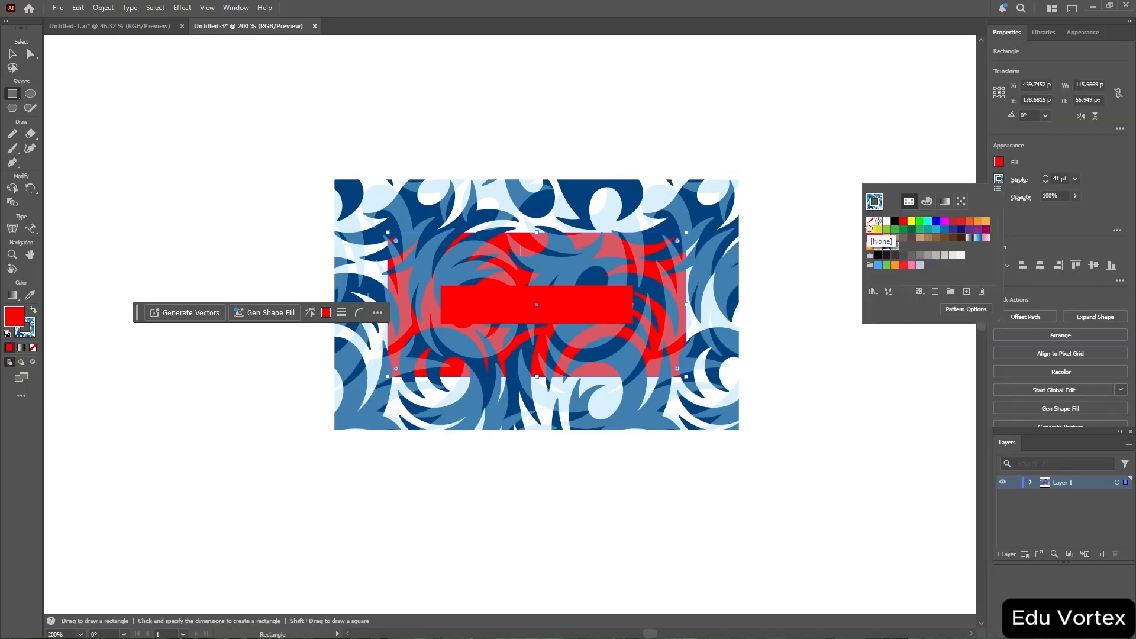
pyautogui.click(894, 220)
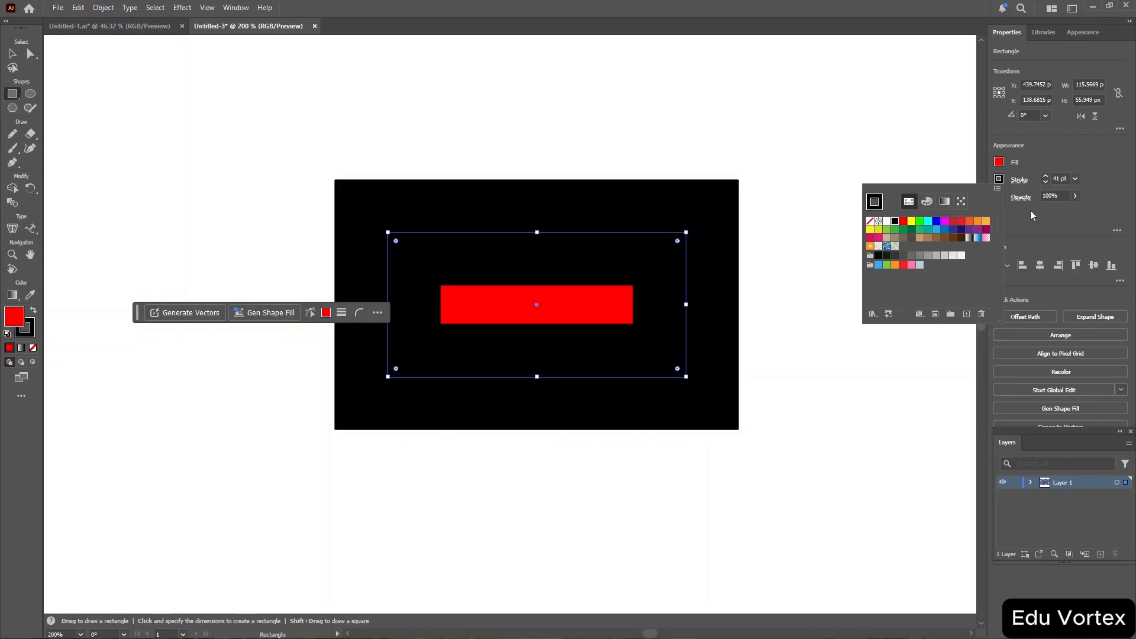
# Fill the rectangle with the brown swatch R=166 G=124 B=82 and set its stroke weight to 1 pt.
pyautogui.click(1058, 178)
pyautogui.scroll(-5, 1061, 178)
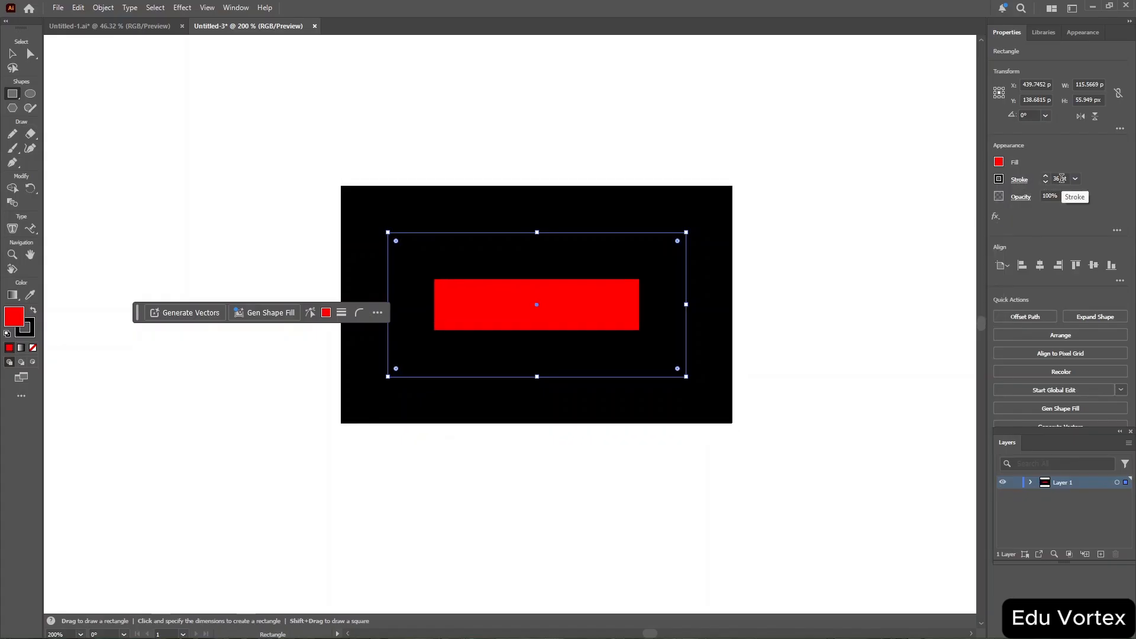
pyautogui.scroll(-20, 1062, 178)
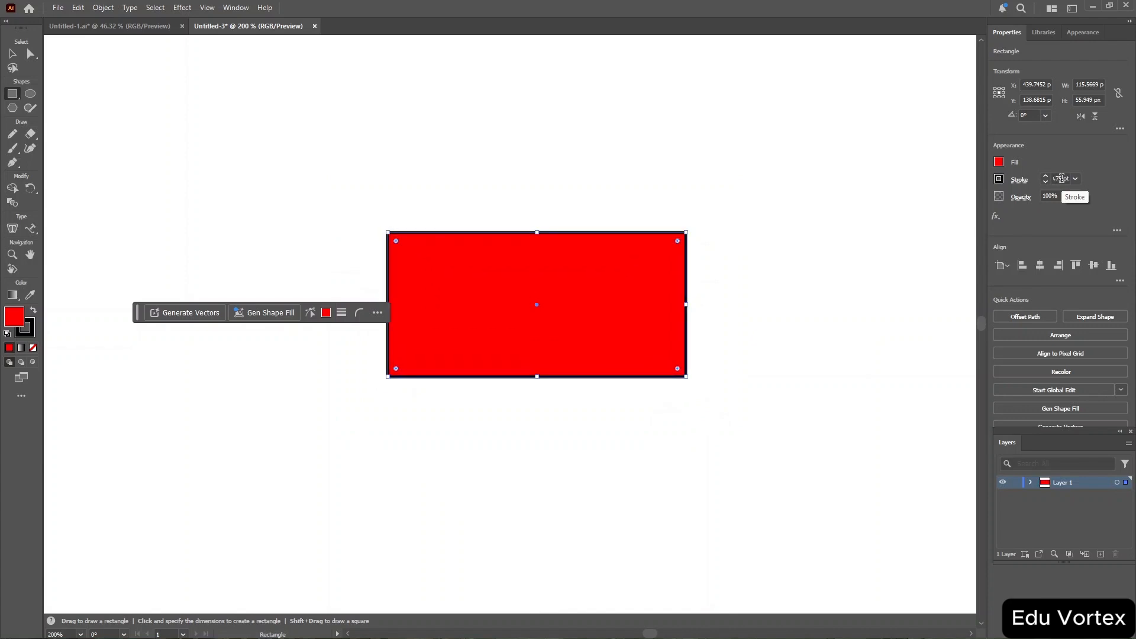
pyautogui.scroll(5, 1061, 178)
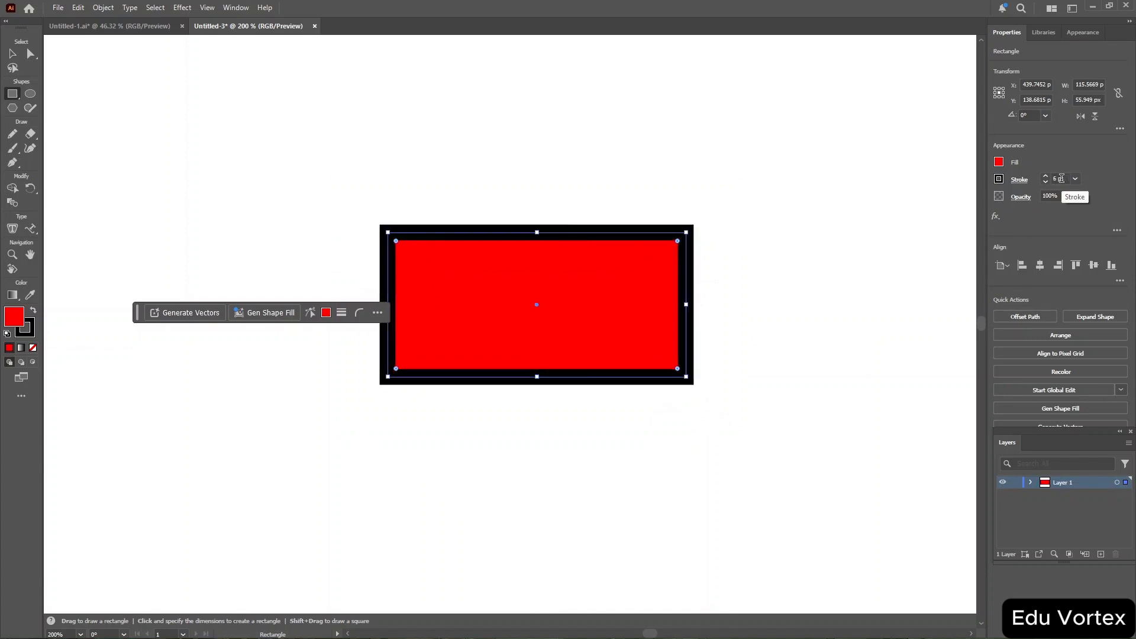
pyautogui.click(998, 162)
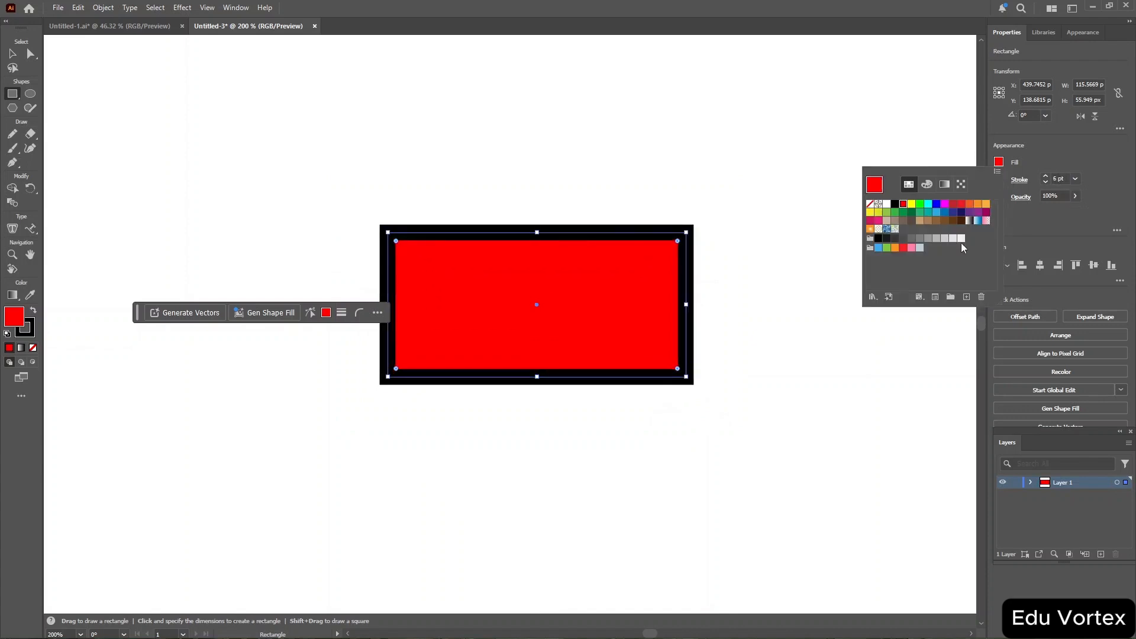
pyautogui.click(929, 220)
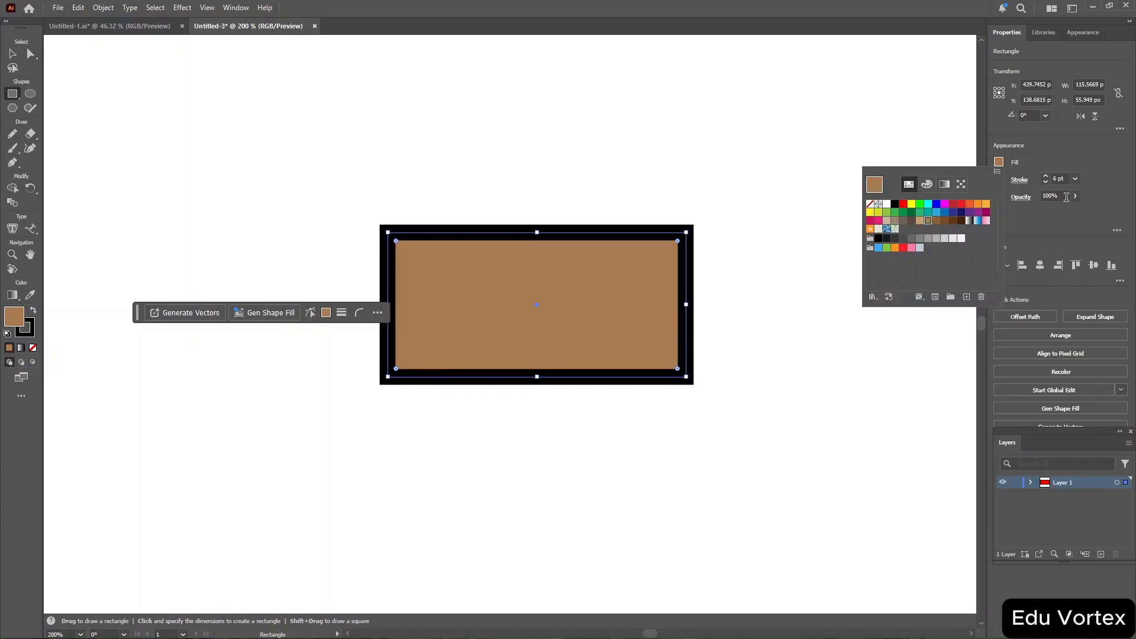
pyautogui.click(1058, 177)
pyautogui.scroll(-1, 1058, 176)
pyautogui.scroll(-5, 1058, 177)
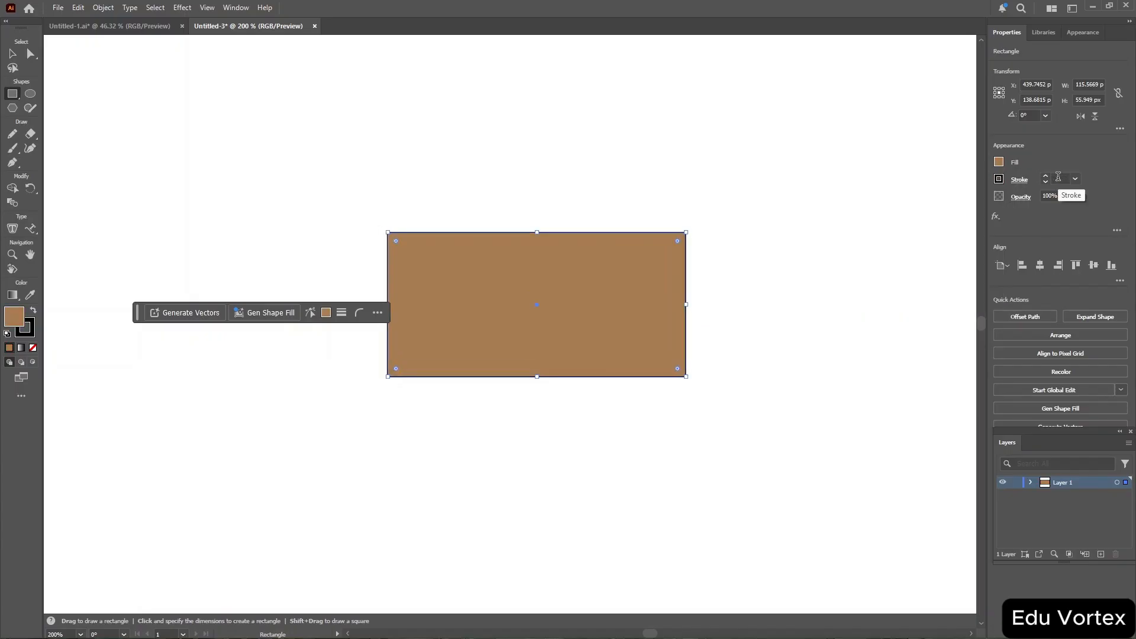
# Draw an ellipse about 38 × 48 px overlapping the rectangle's bottom edge with the Ellipse tool.
pyautogui.click(785, 180)
pyautogui.click(603, 348)
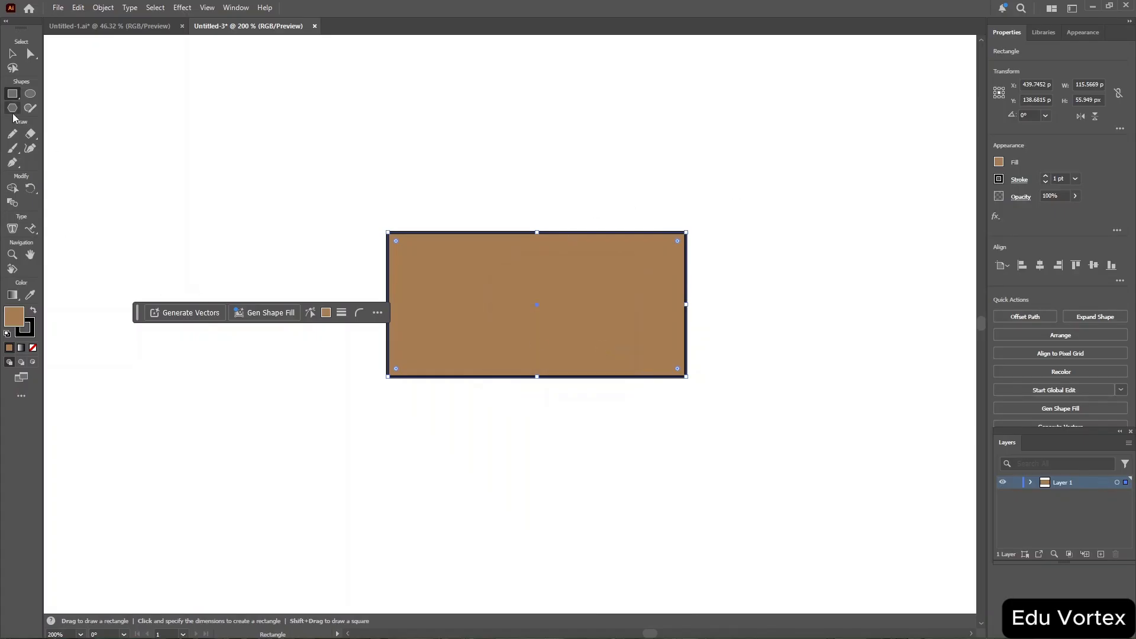
pyautogui.click(30, 93)
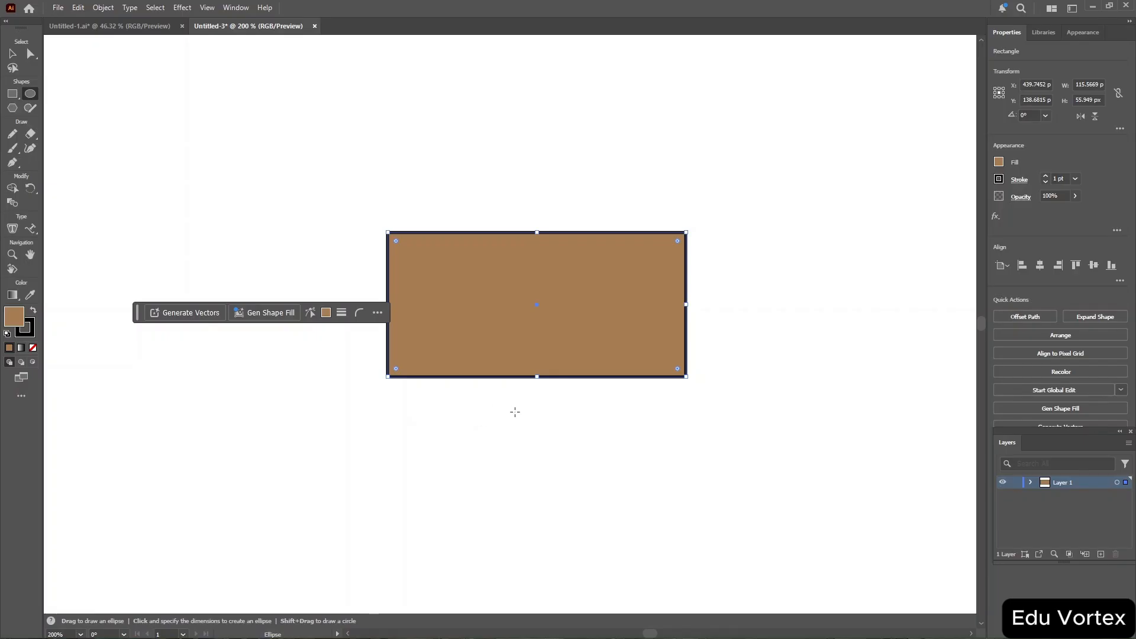
pyautogui.moveTo(496, 414); pyautogui.dragTo(595, 291)
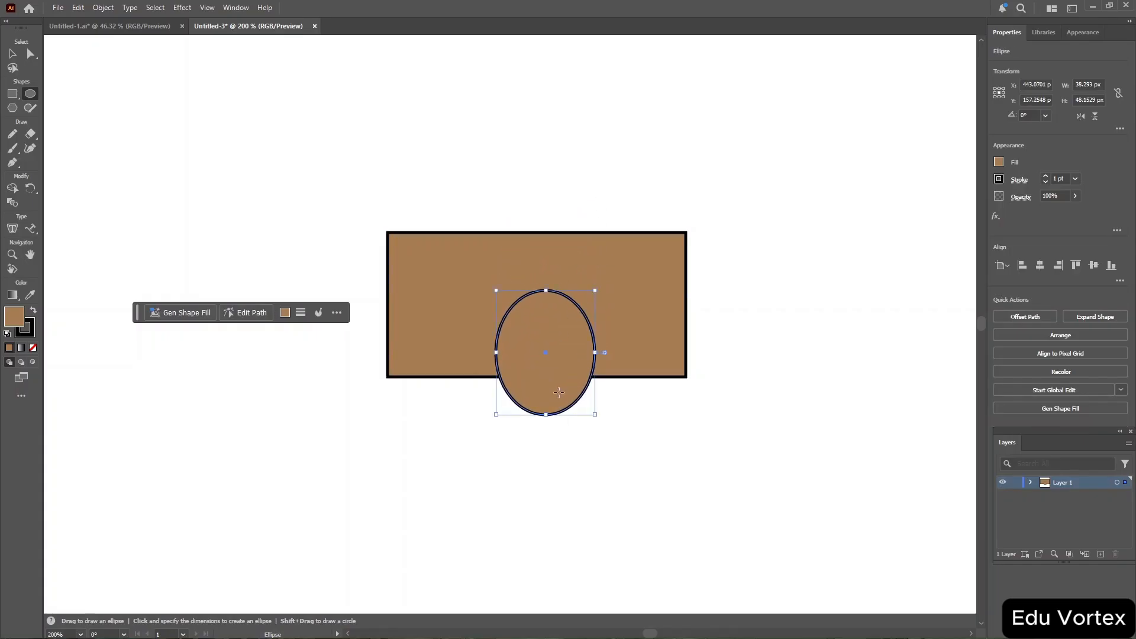
# Move the ellipse up and widen it into a circle about 47 px across on the rectangle's lower edge.
pyautogui.press('v')
pyautogui.moveTo(563, 414); pyautogui.dragTo(542, 380)
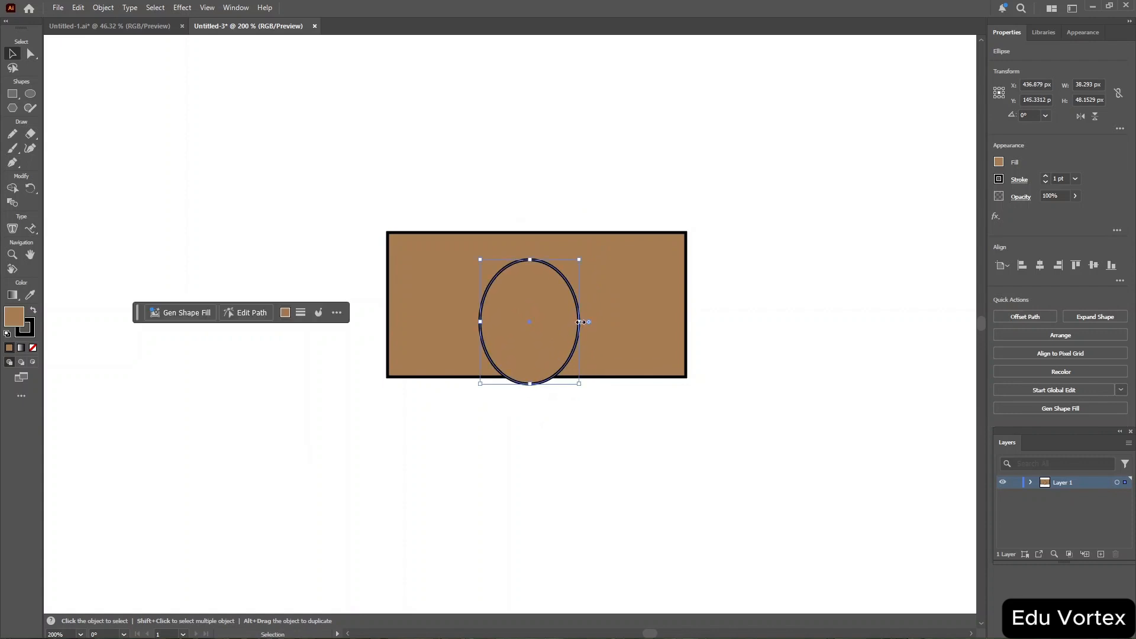
pyautogui.moveTo(582, 322); pyautogui.dragTo(552, 344)
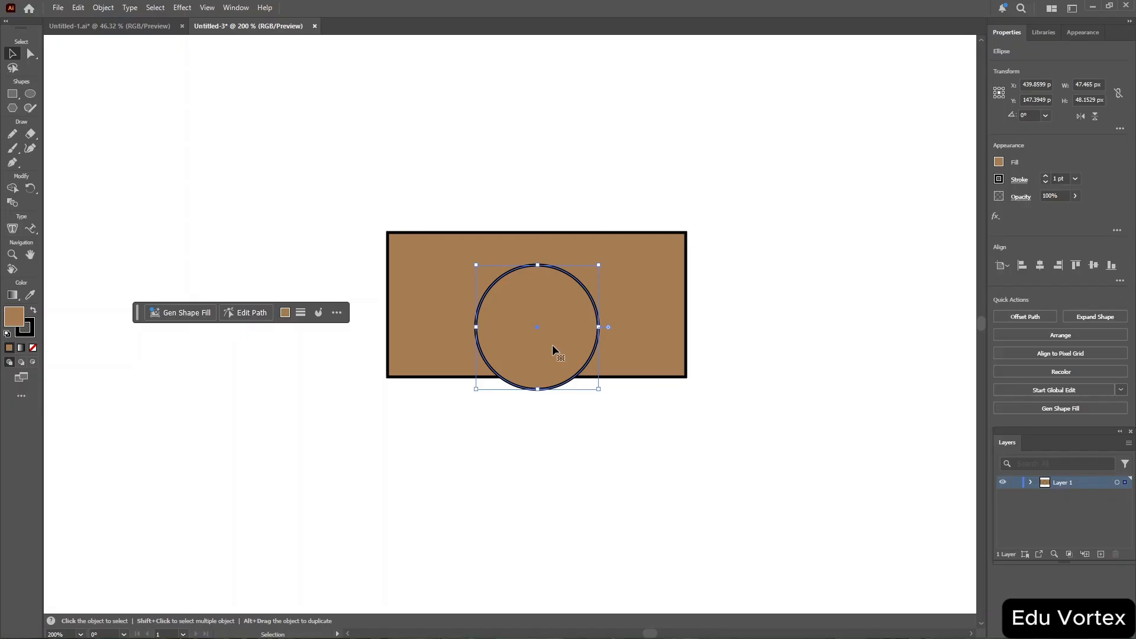
# Draw a closed trapezoid roof shape above the rectangle with the Pen tool.
pyautogui.click(15, 168)
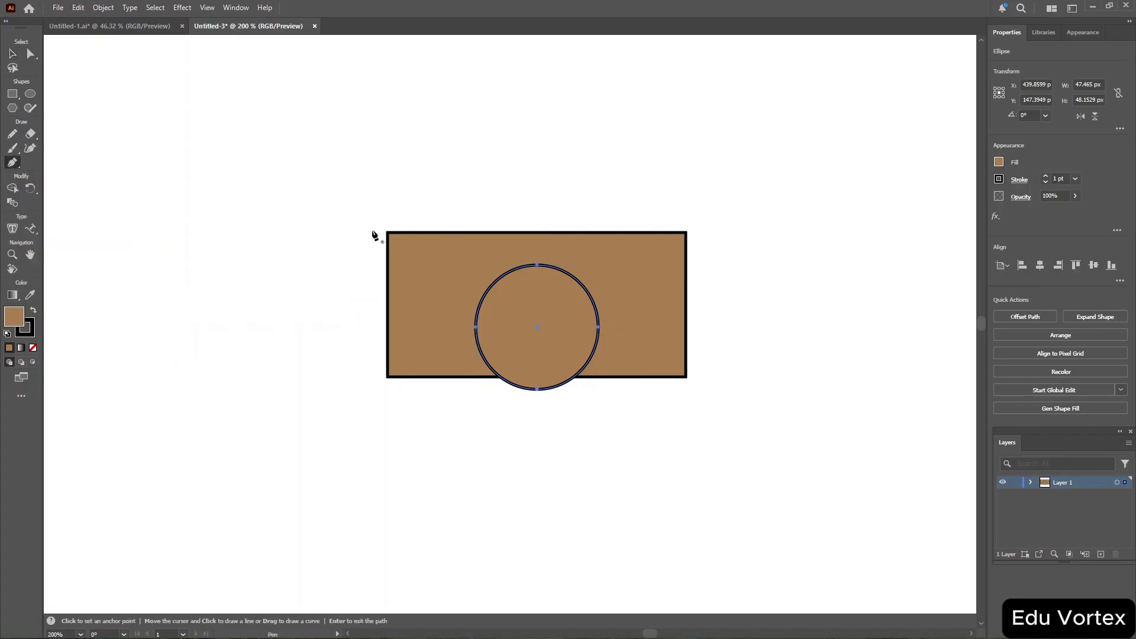
pyautogui.moveTo(377, 236)
pyautogui.mouseDown()
pyautogui.moveTo(421, 190)
pyautogui.moveTo(377, 234)
pyautogui.mouseUp()
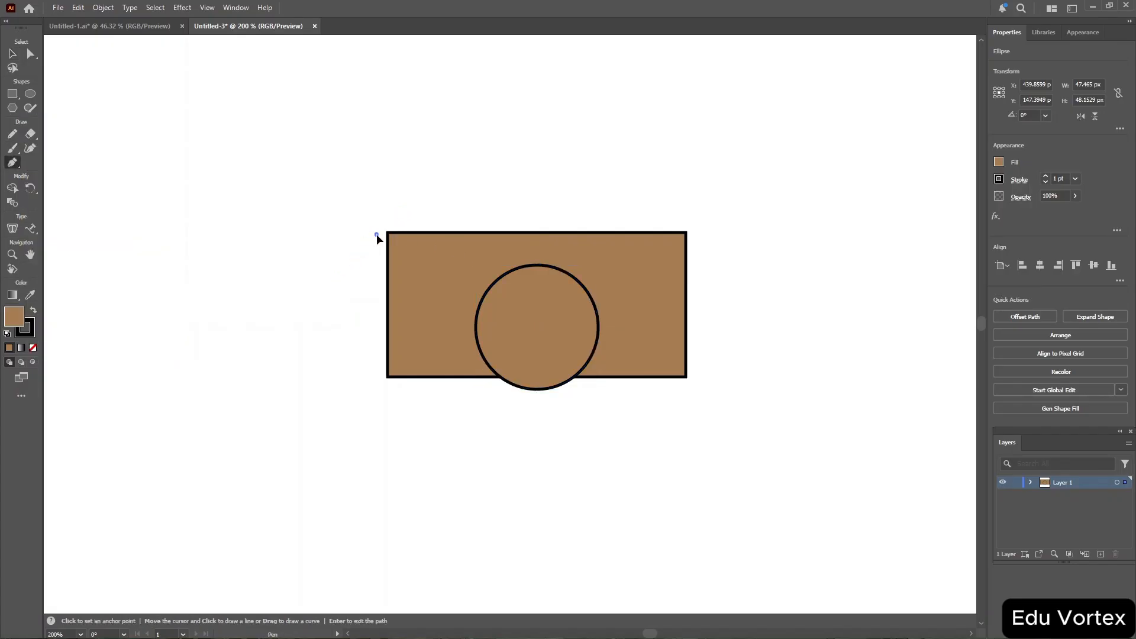
pyautogui.click(431, 175)
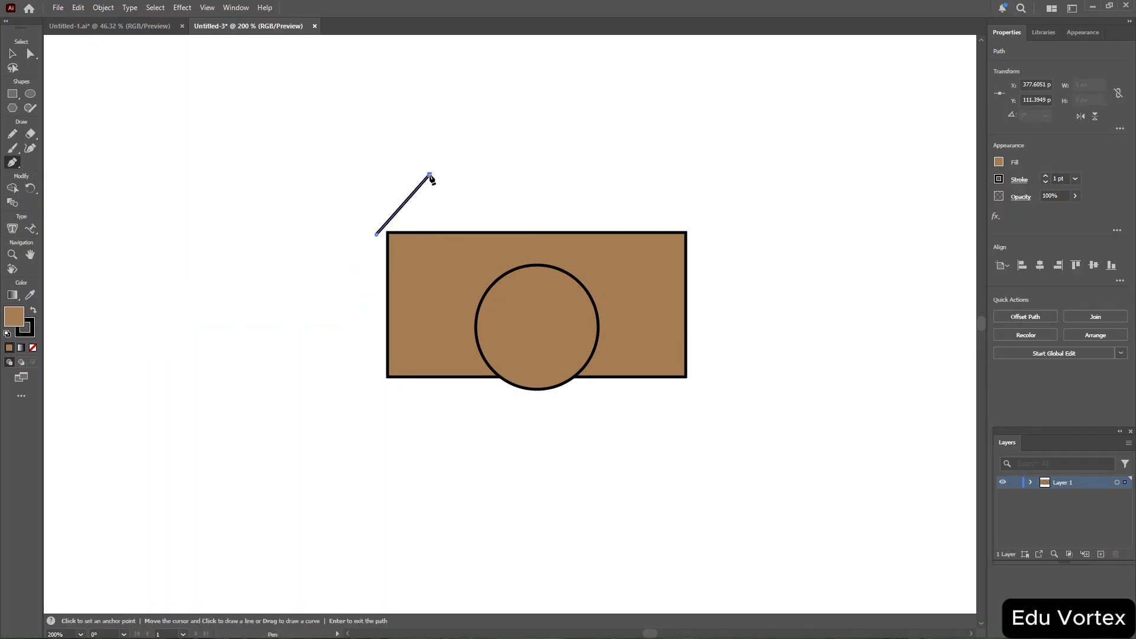
pyautogui.click(644, 174)
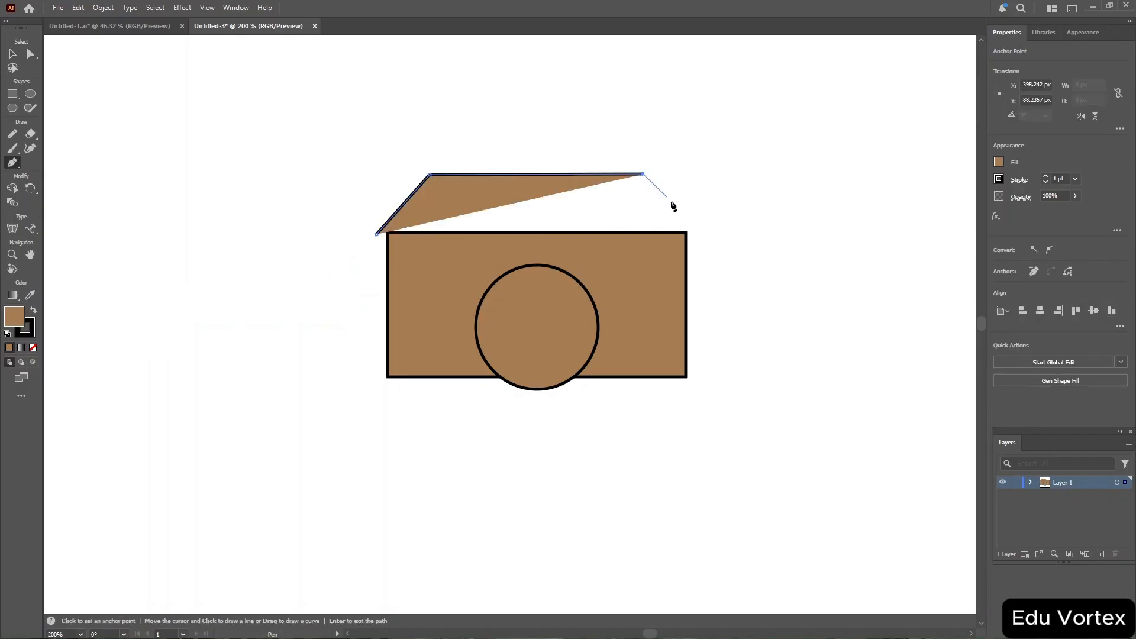
pyautogui.click(696, 229)
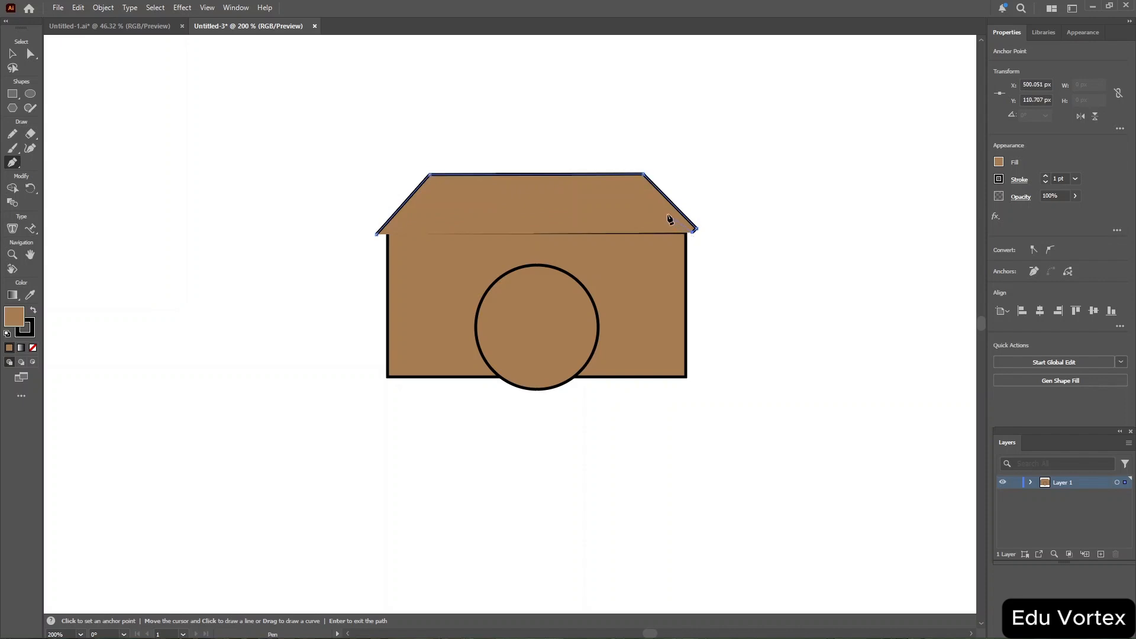
pyautogui.click(563, 175)
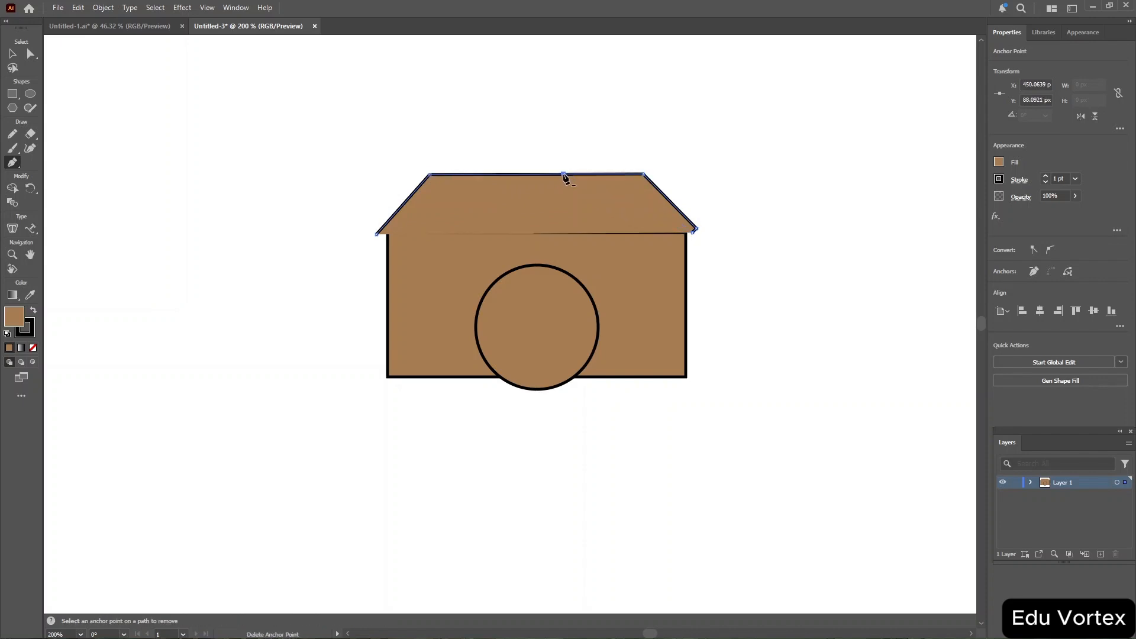
pyautogui.press('Return')
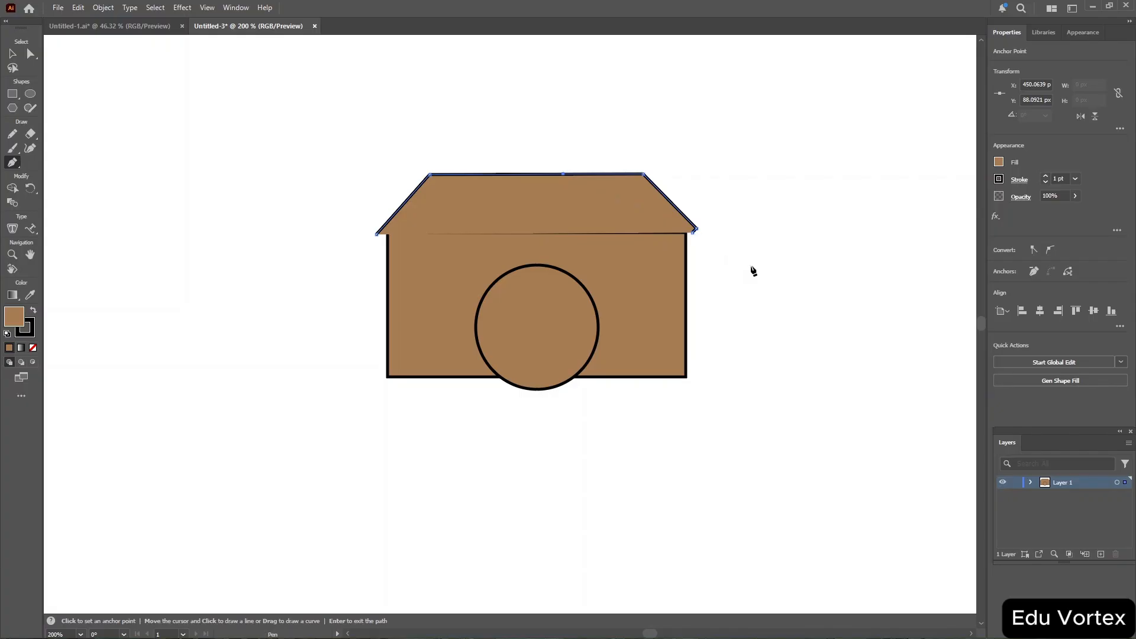
# Open the Pathfinder panel, apply Unite to the roof, and nudge the roof and rectangle into alignment.
pyautogui.press('v')
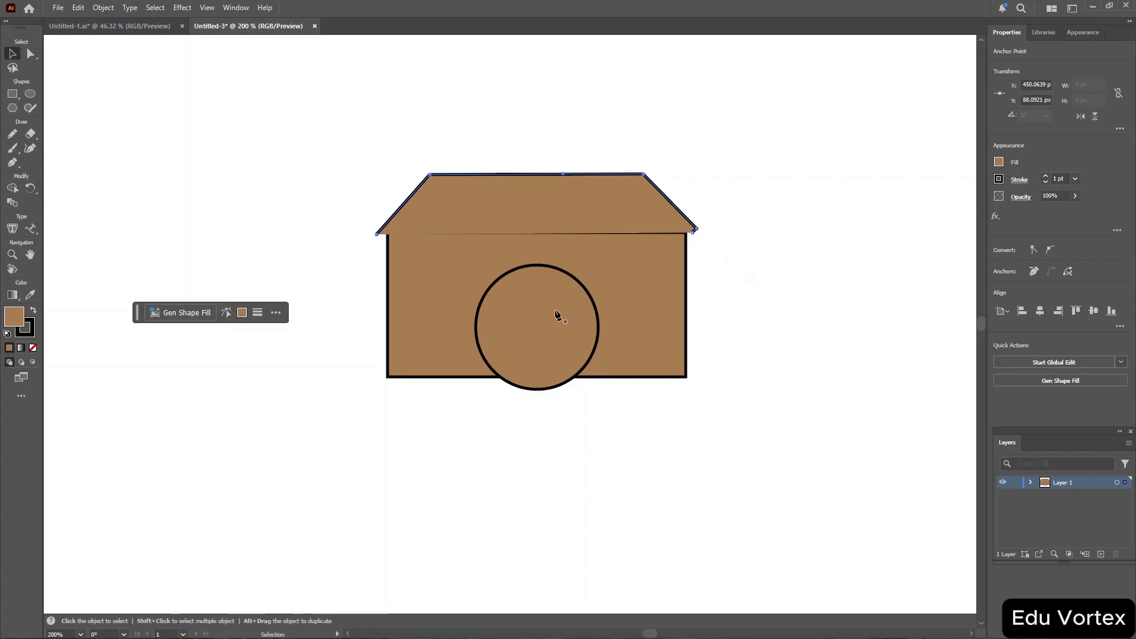
pyautogui.click(236, 7)
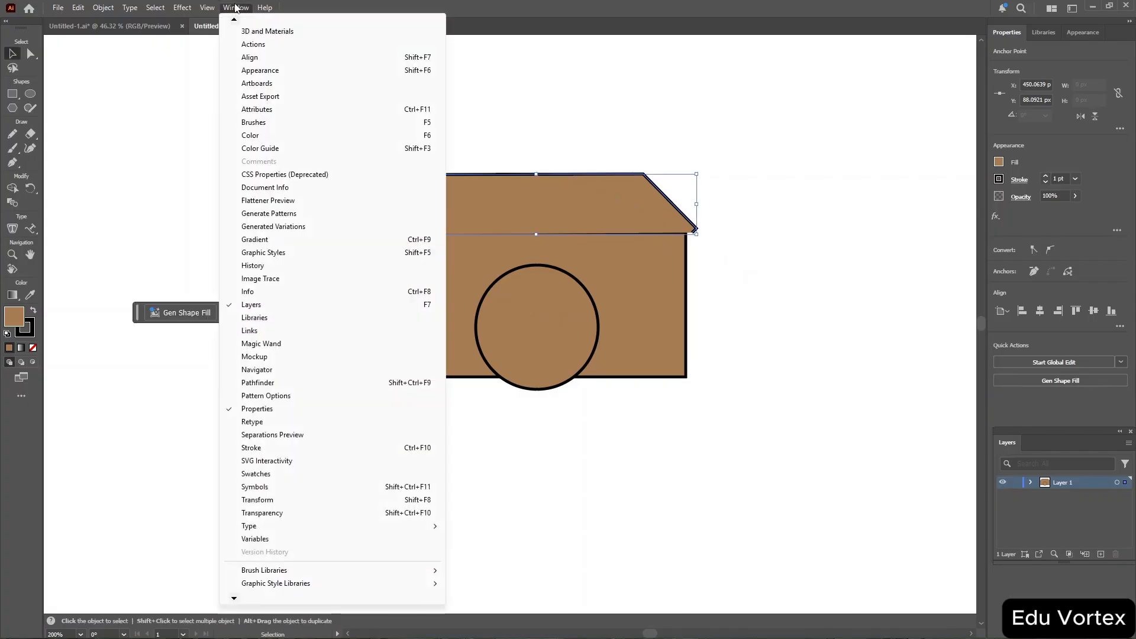
pyautogui.click(309, 385)
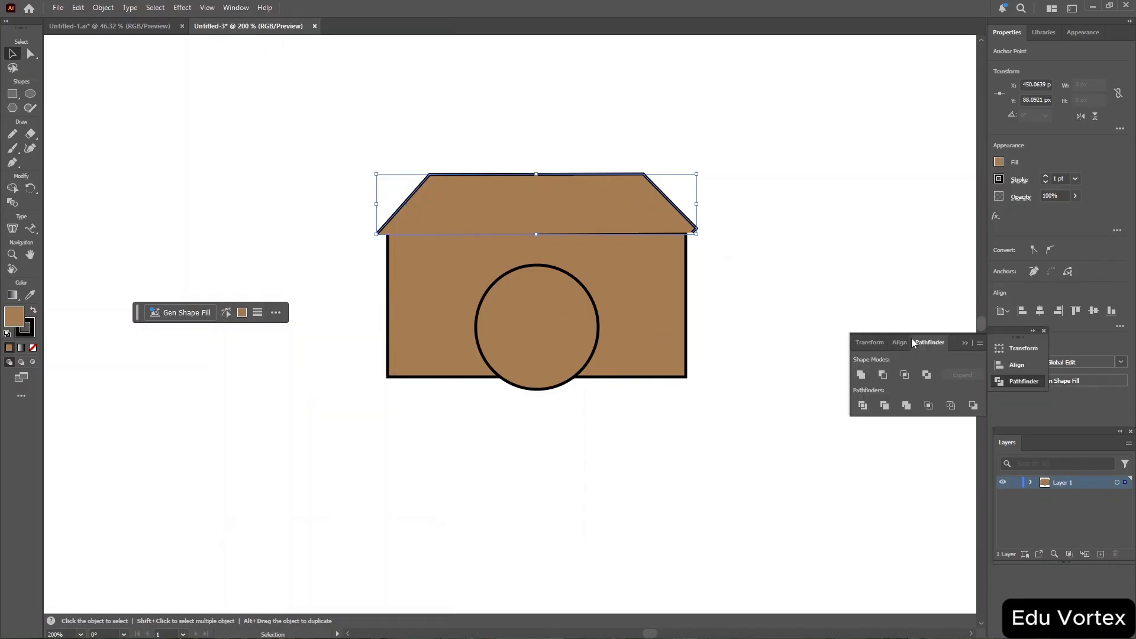
pyautogui.click(861, 375)
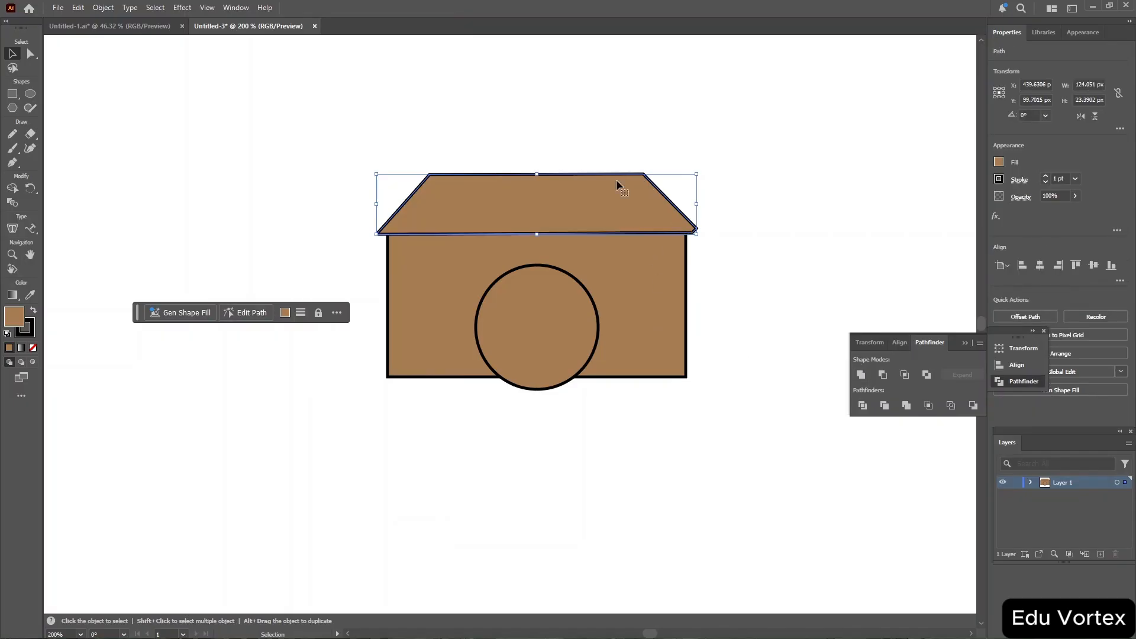
pyautogui.moveTo(500, 193)
pyautogui.mouseDown()
pyautogui.moveTo(479, 148)
pyautogui.moveTo(500, 191)
pyautogui.mouseUp()
pyautogui.moveTo(421, 296)
pyautogui.mouseDown()
pyautogui.moveTo(406, 297)
pyautogui.moveTo(427, 296)
pyautogui.mouseUp()
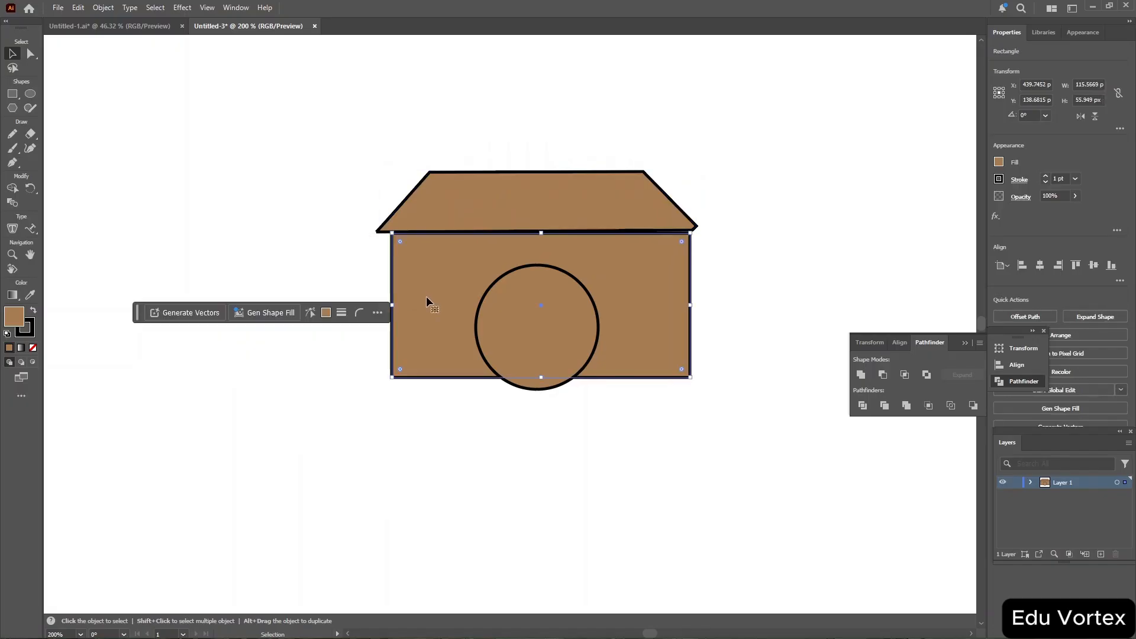
# Try uniting all shapes with Pathfinder and moving the result, then undo both changes.
pyautogui.hotkey('ctrl', 'a')
pyautogui.press('v')
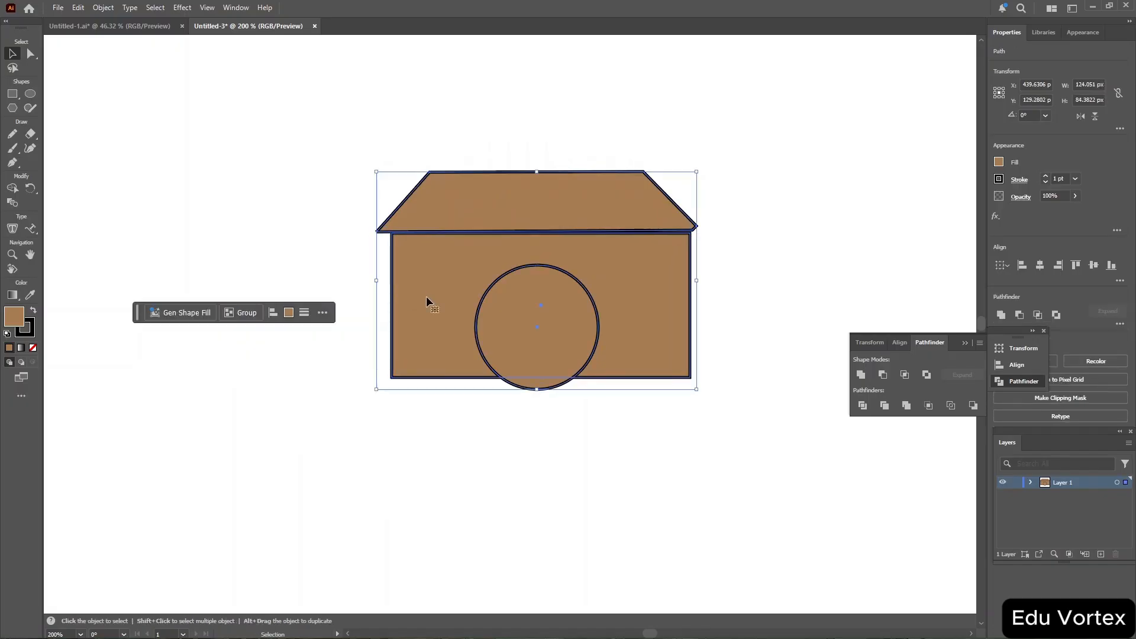
pyautogui.click(862, 375)
pyautogui.moveTo(479, 256); pyautogui.dragTo(435, 286)
pyautogui.press('a')
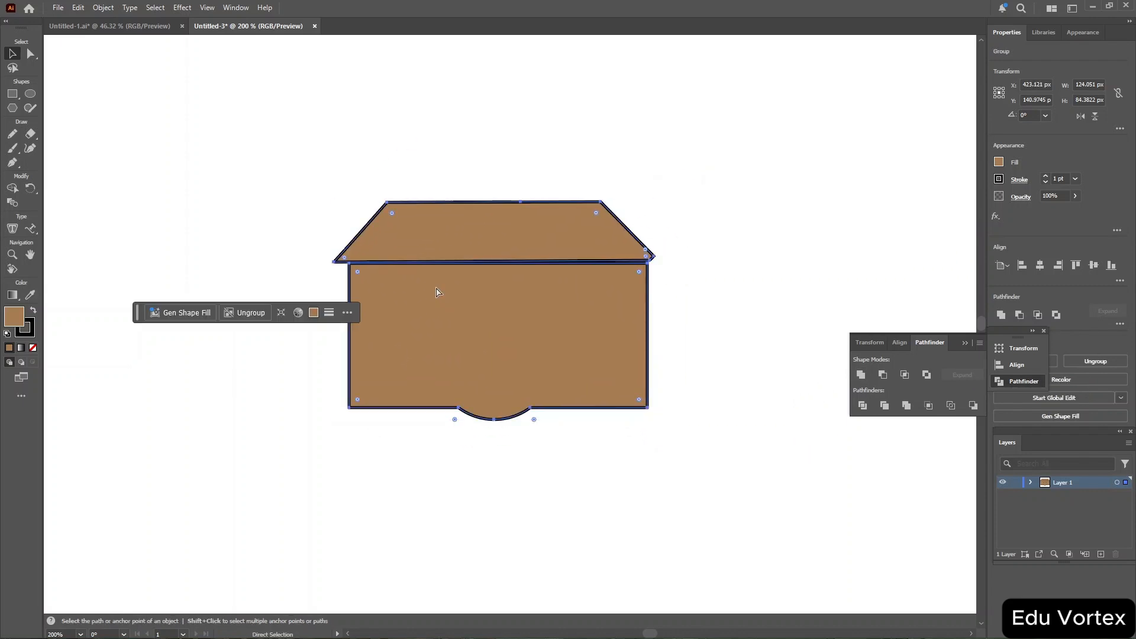
pyautogui.hotkey('ctrl', 'z')
pyautogui.hotkey('ctrl', 'z')
# Try Minus Front on all shapes, undo it, and select the roof.
pyautogui.press('v')
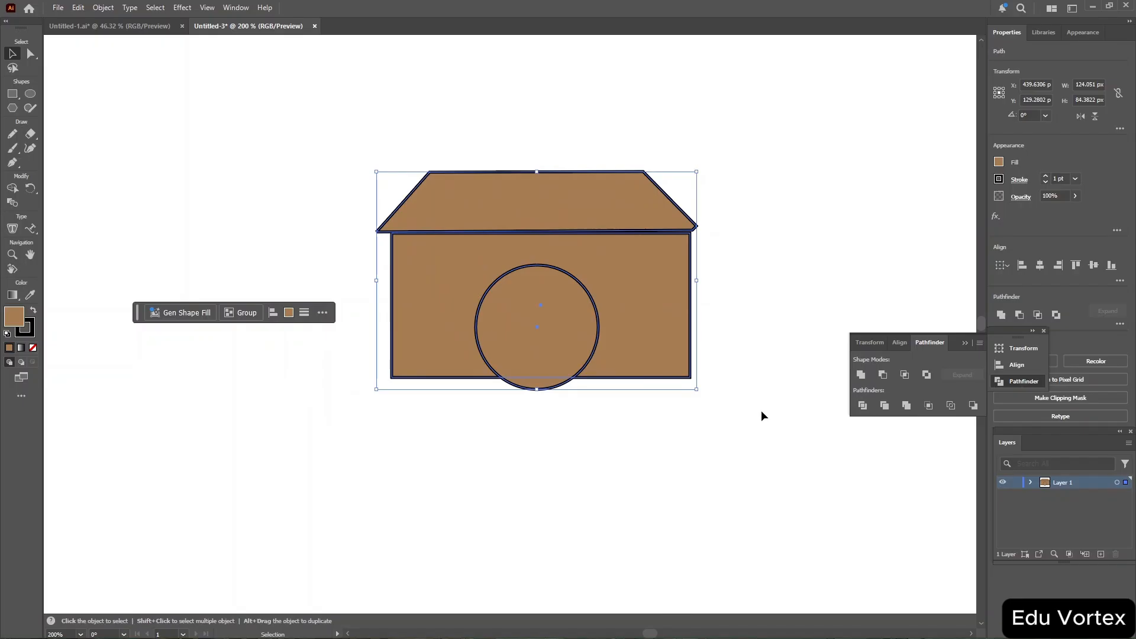
pyautogui.click(882, 374)
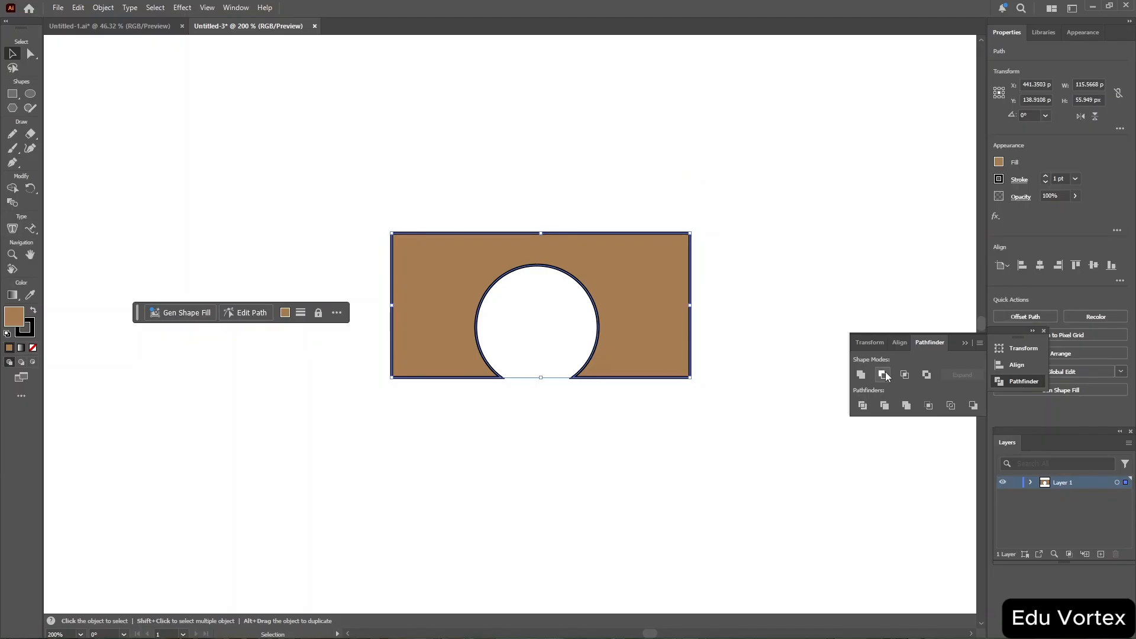
pyautogui.hotkey('ctrl', 'z')
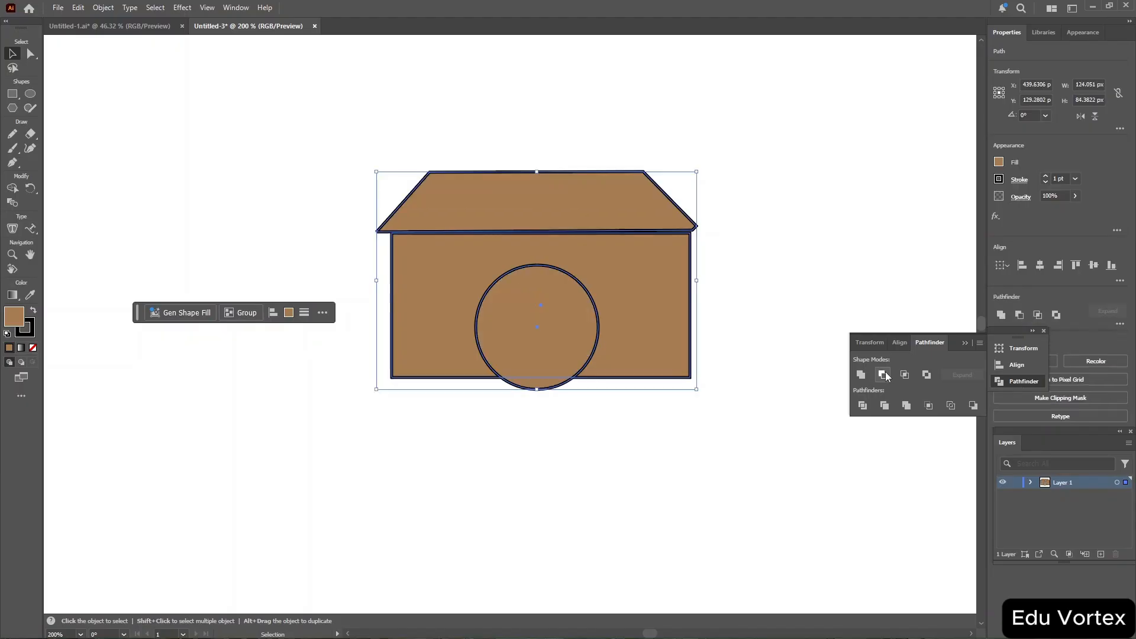
pyautogui.click(535, 201)
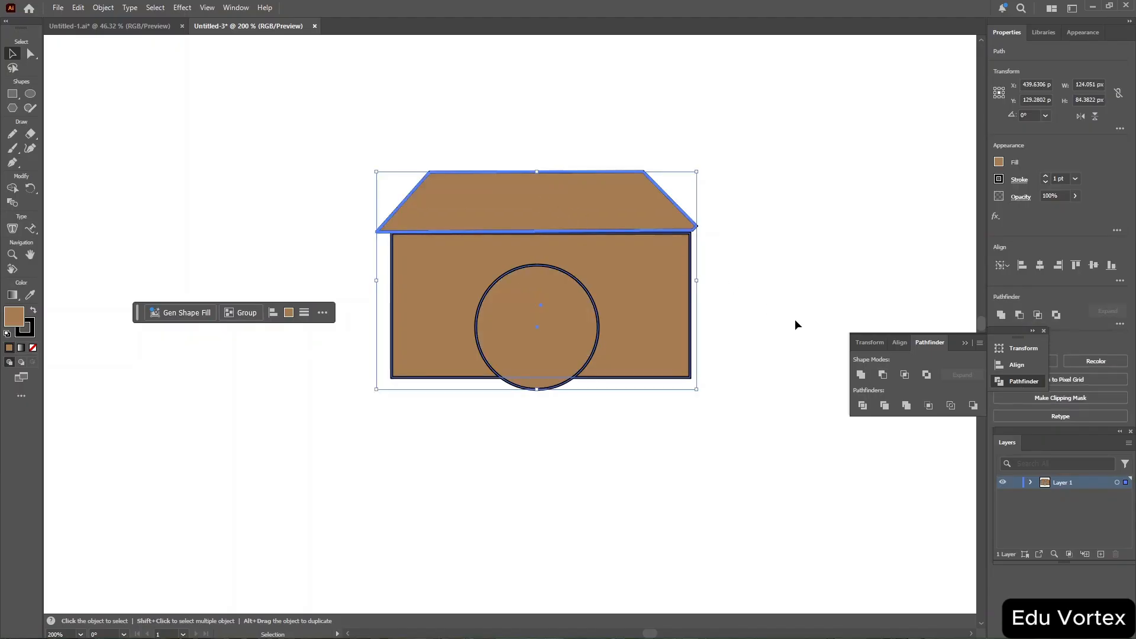
# Select the rectangle and circle, try Pathfinder Minus Front and then Intersect on them, undoing each.
pyautogui.click(753, 286)
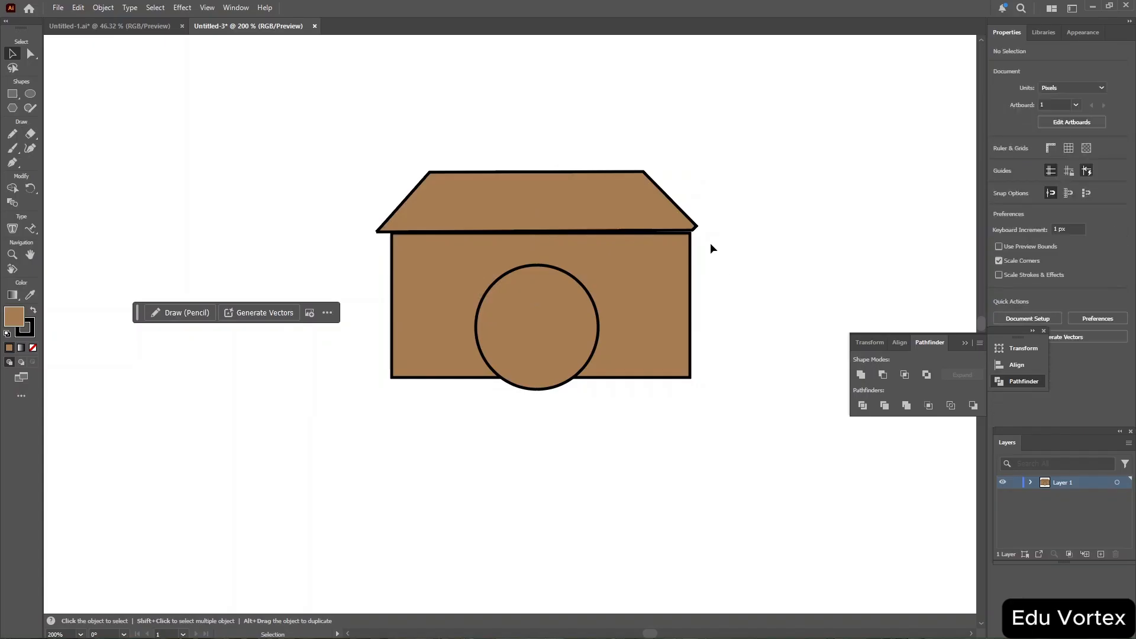
pyautogui.moveTo(728, 248); pyautogui.dragTo(396, 394)
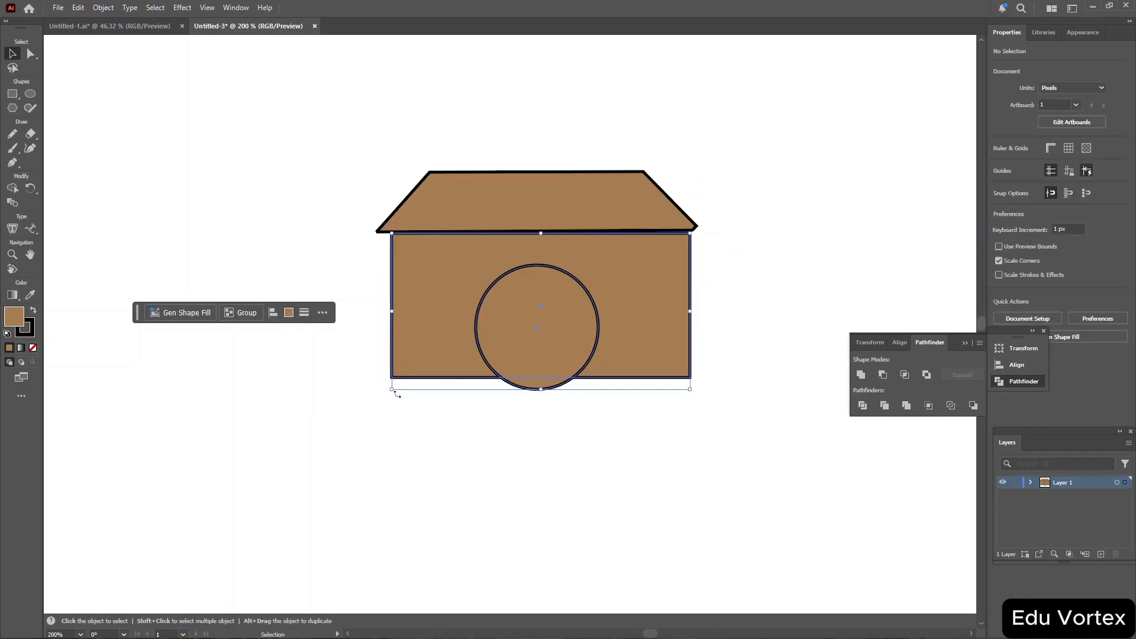
pyautogui.click(889, 376)
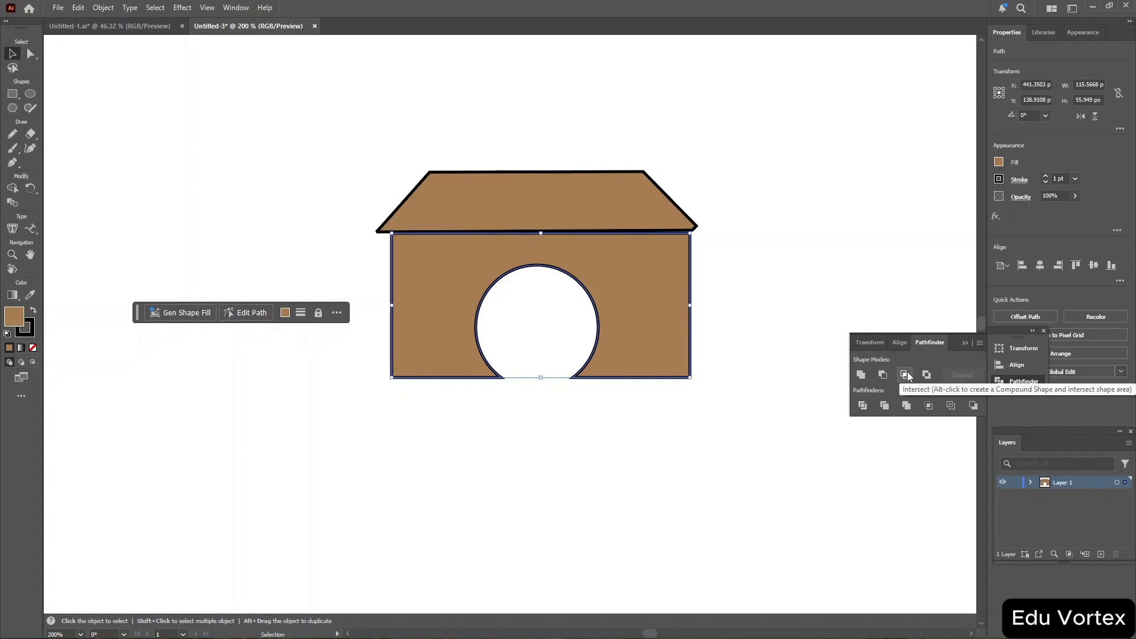
pyautogui.hotkey('ctrl', 'z')
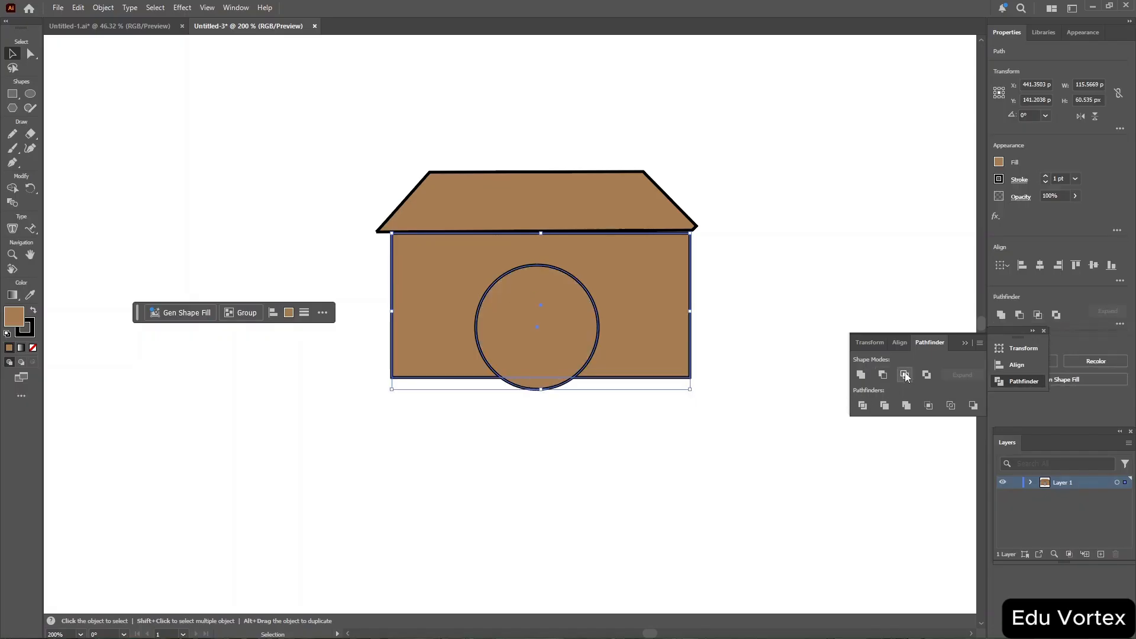
pyautogui.click(905, 375)
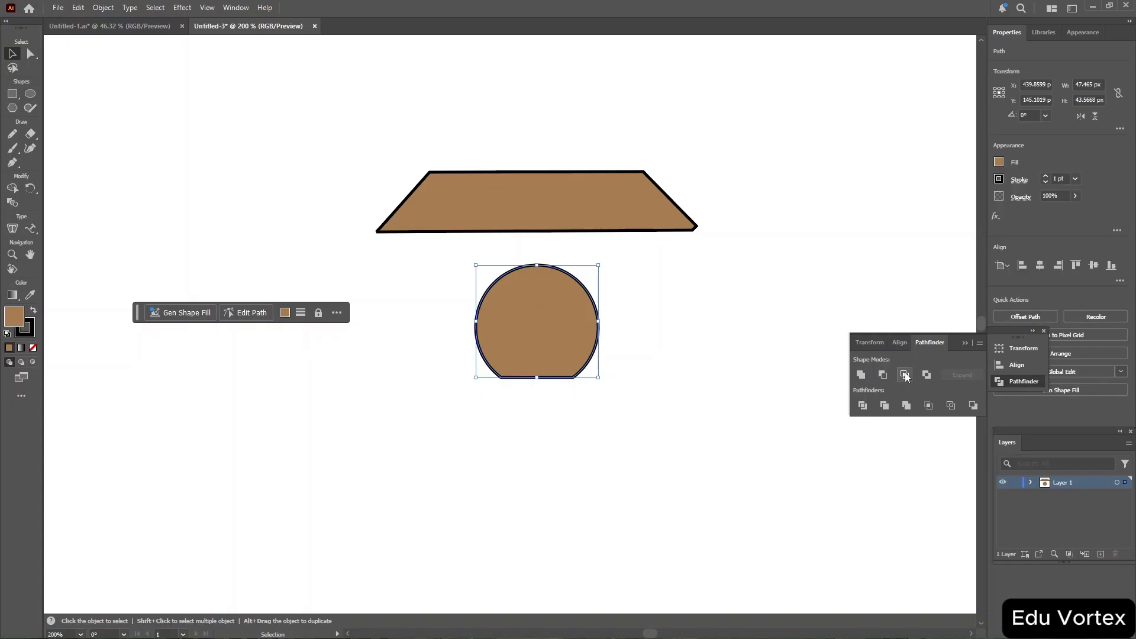
pyautogui.hotkey('ctrl', 'z')
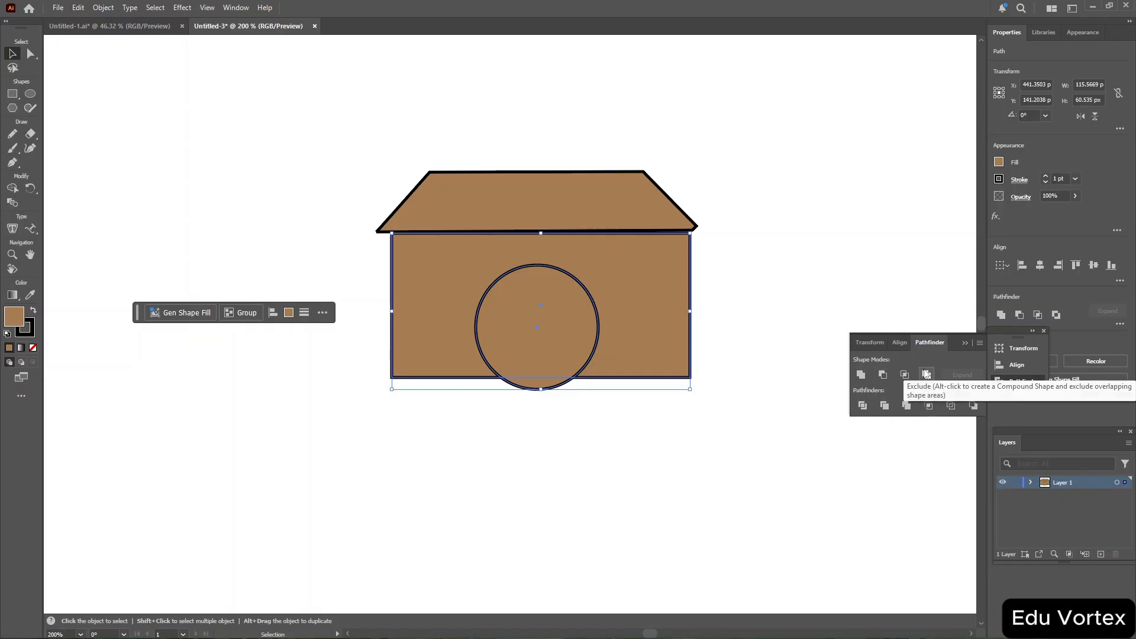
# Apply Pathfinder Exclude to the rectangle and circle so their overlap is cut out, then deselect.
pyautogui.click(927, 374)
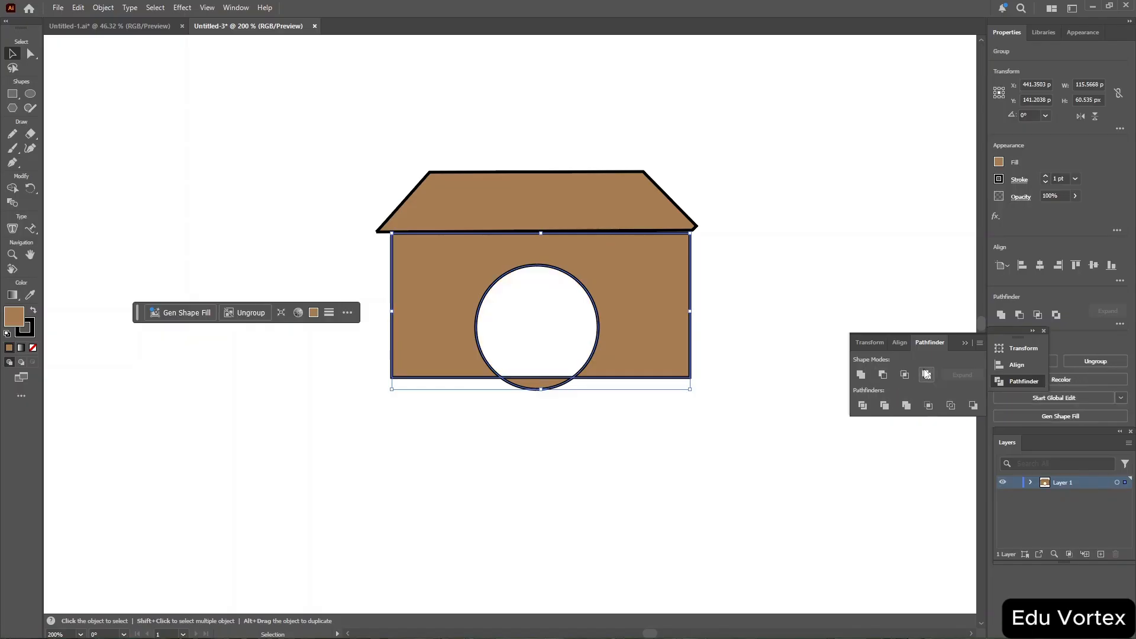
pyautogui.click(851, 285)
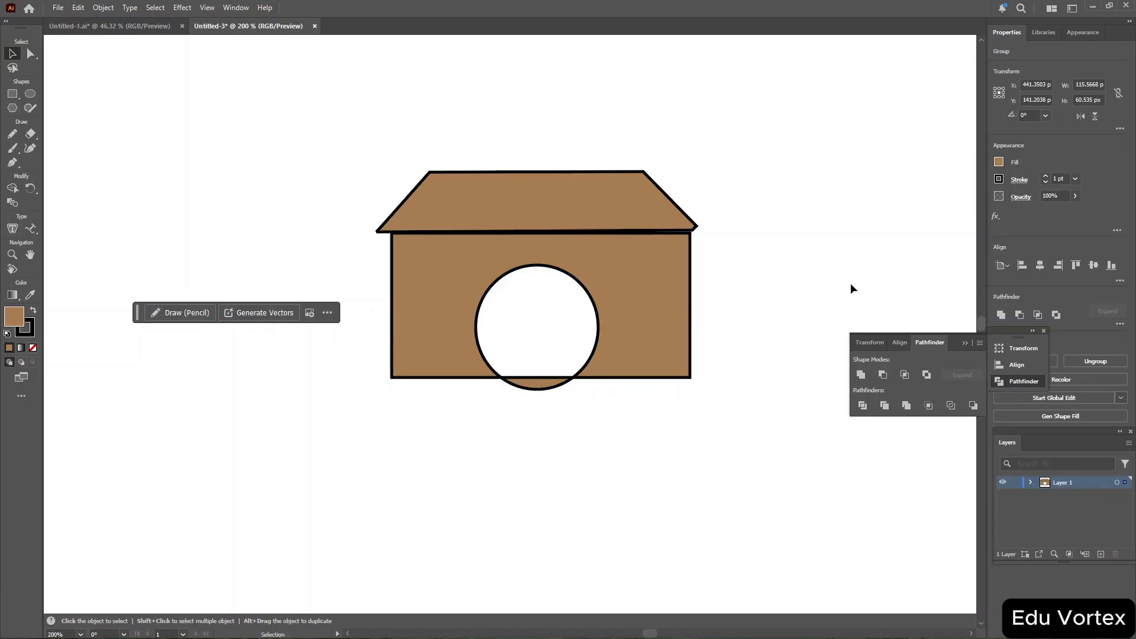
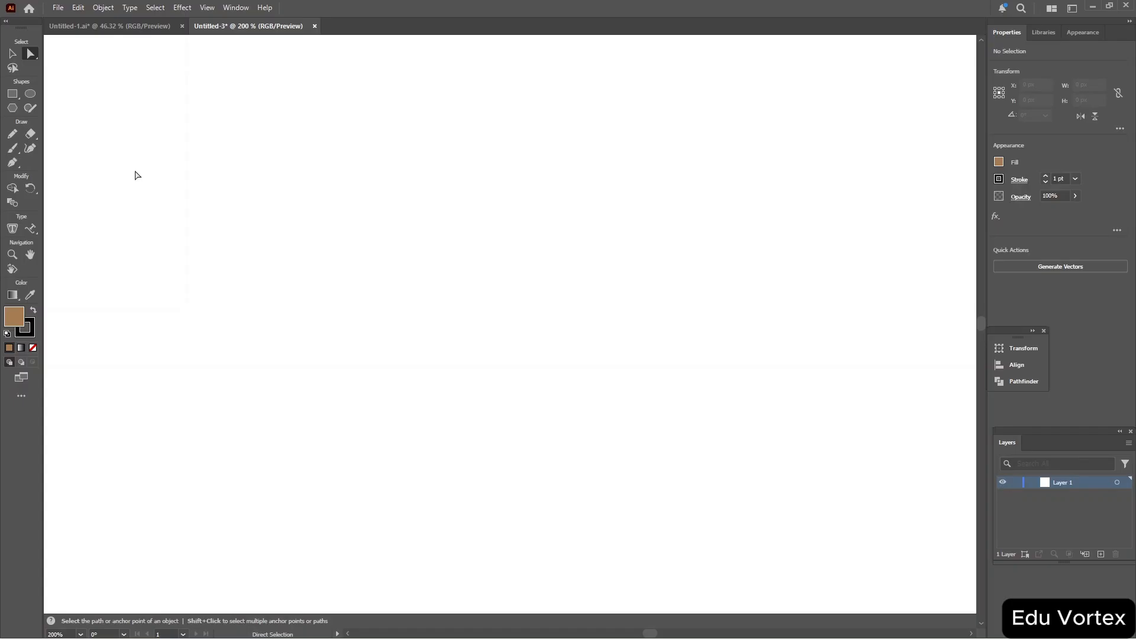
# Draw a brown-filled rectangle about 93 by 47 px on the artboard.
pyautogui.click(12, 93)
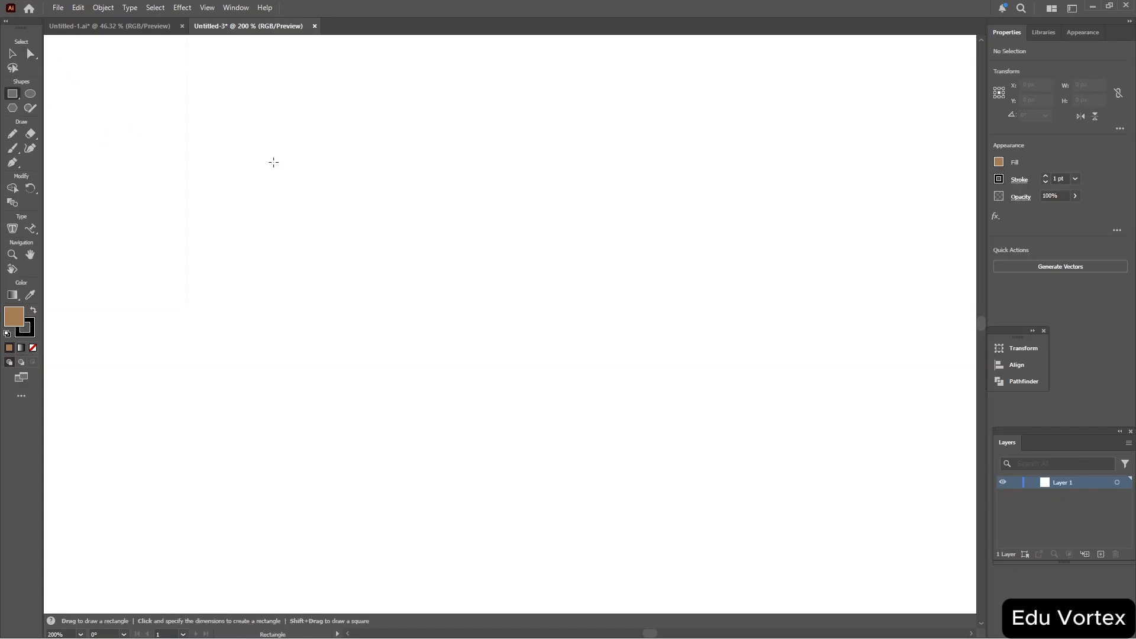
pyautogui.moveTo(344, 188); pyautogui.dragTo(584, 310)
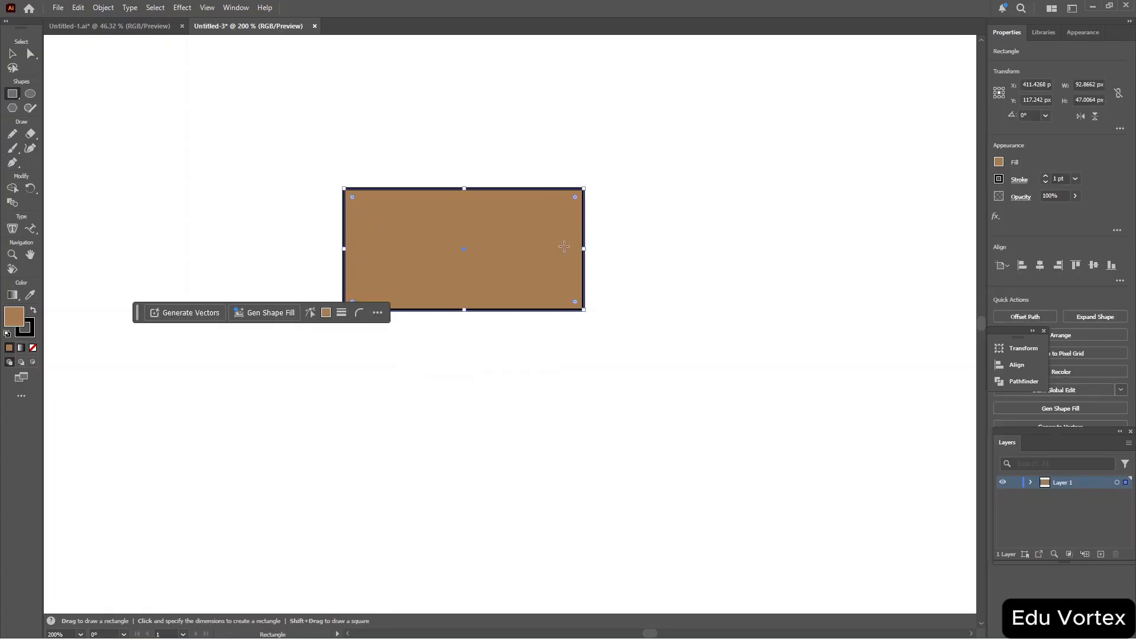
# Set the rectangle's stroke weight to 10 pt.
pyautogui.hotkey('ctrl', '=')
pyautogui.hotkey('ctrl', '=')
pyautogui.hotkey('ctrl', '=')
pyautogui.hotkey('ctrl', '=')
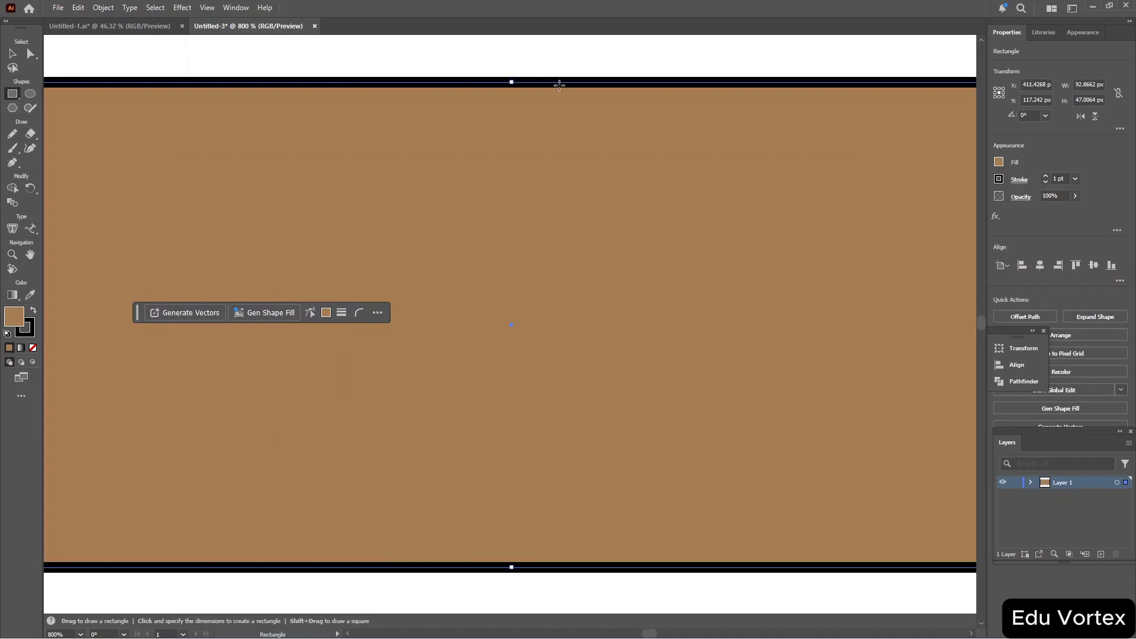
pyautogui.click(999, 179)
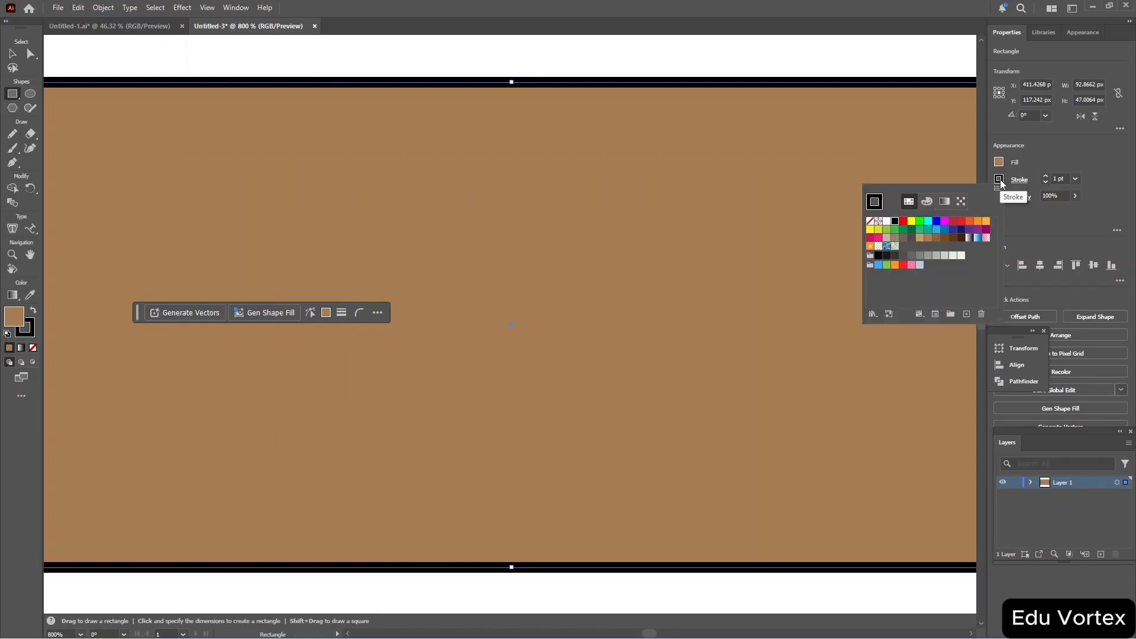
pyautogui.click(1062, 179)
pyautogui.scroll(10, 1062, 178)
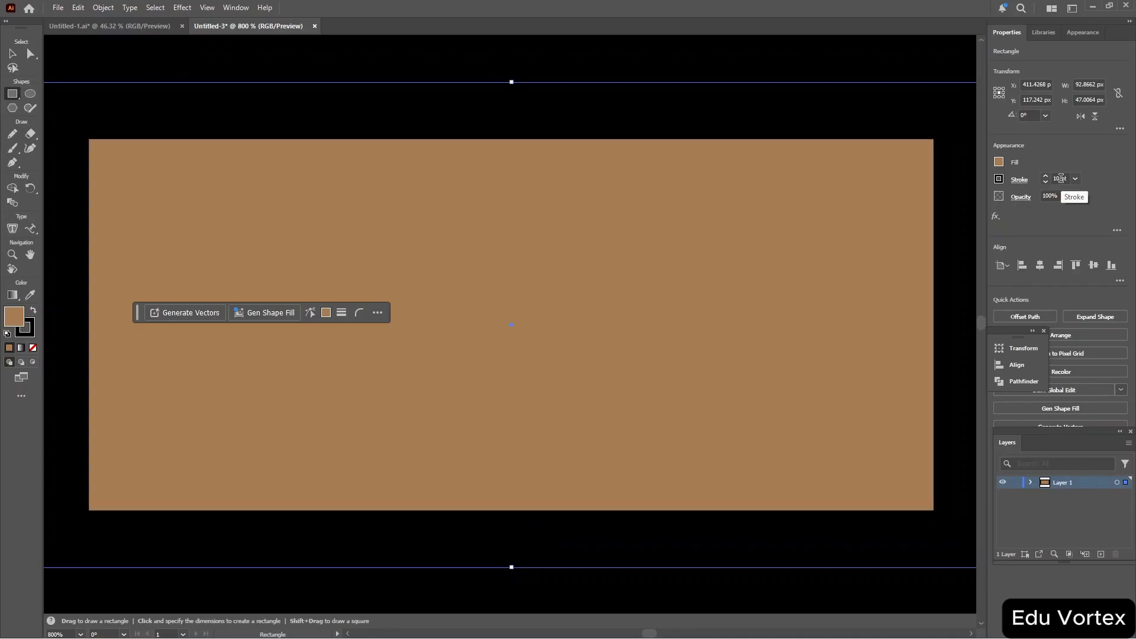
pyautogui.scroll(-2, 1062, 179)
pyautogui.scroll(2, 1062, 179)
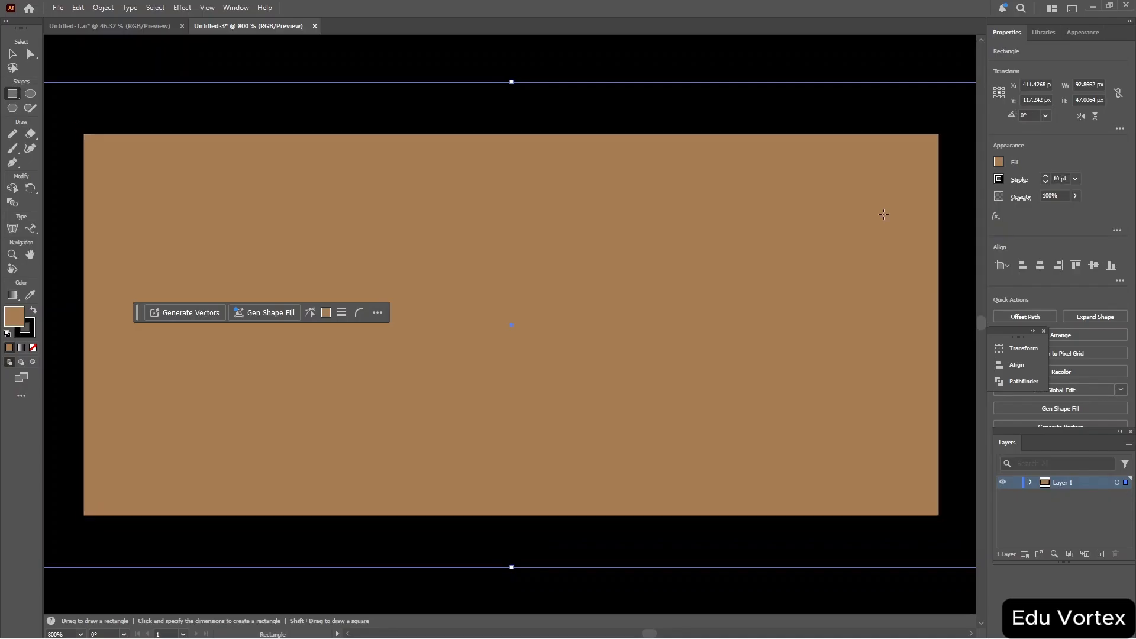
# Resize the rectangle from its top-right corner to about 88 by 46 px.
pyautogui.hotkey('ctrl', '-')
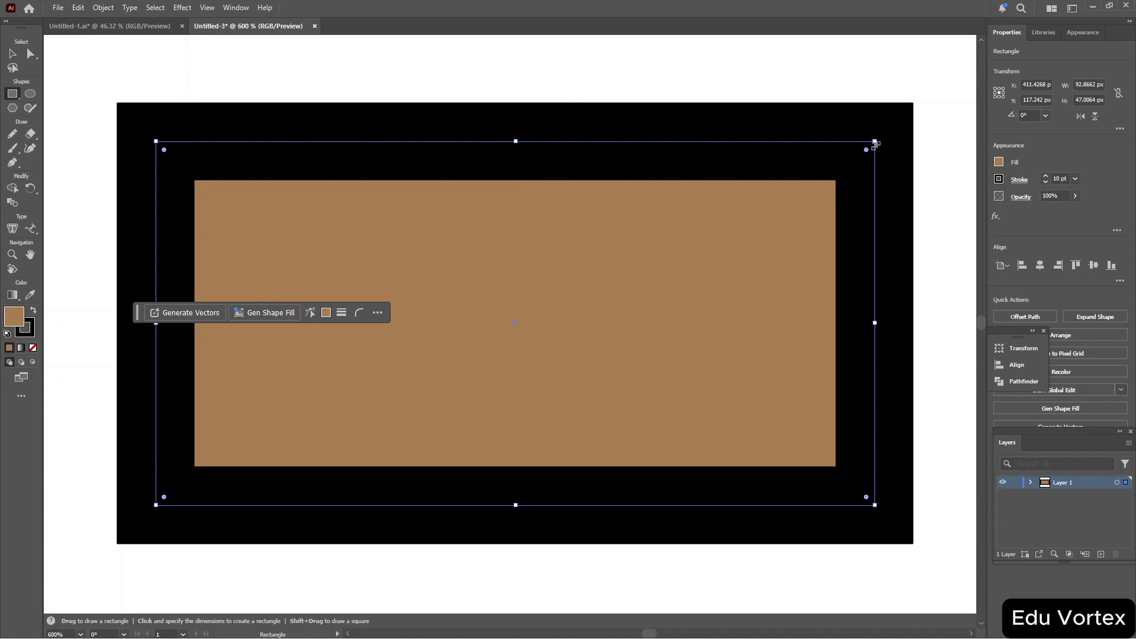
pyautogui.press('v')
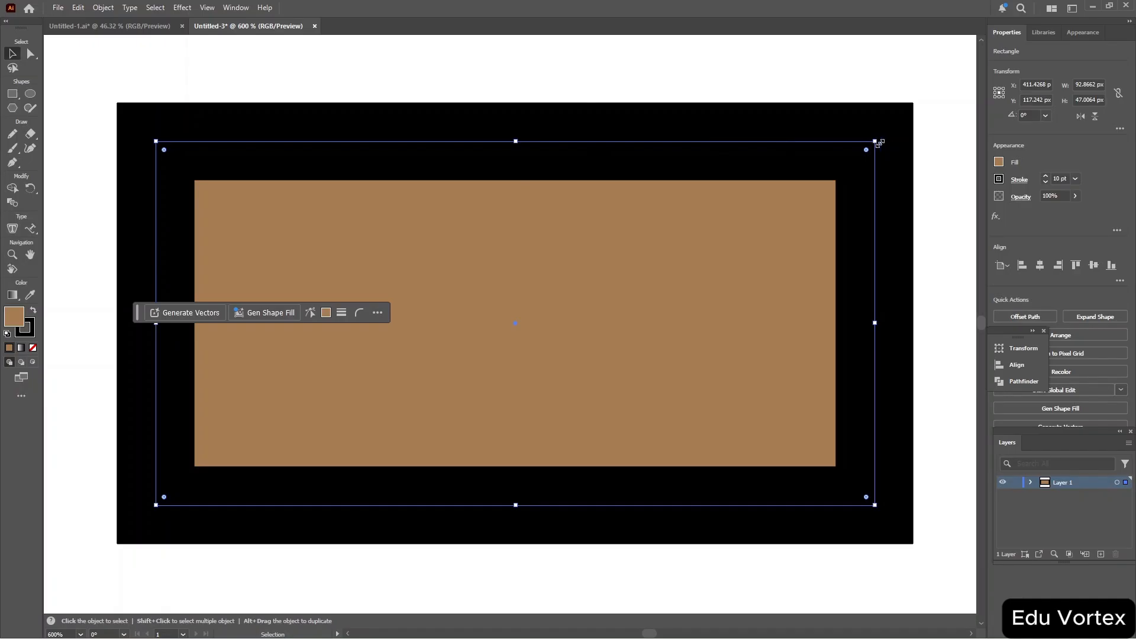
pyautogui.moveTo(876, 140); pyautogui.dragTo(834, 150)
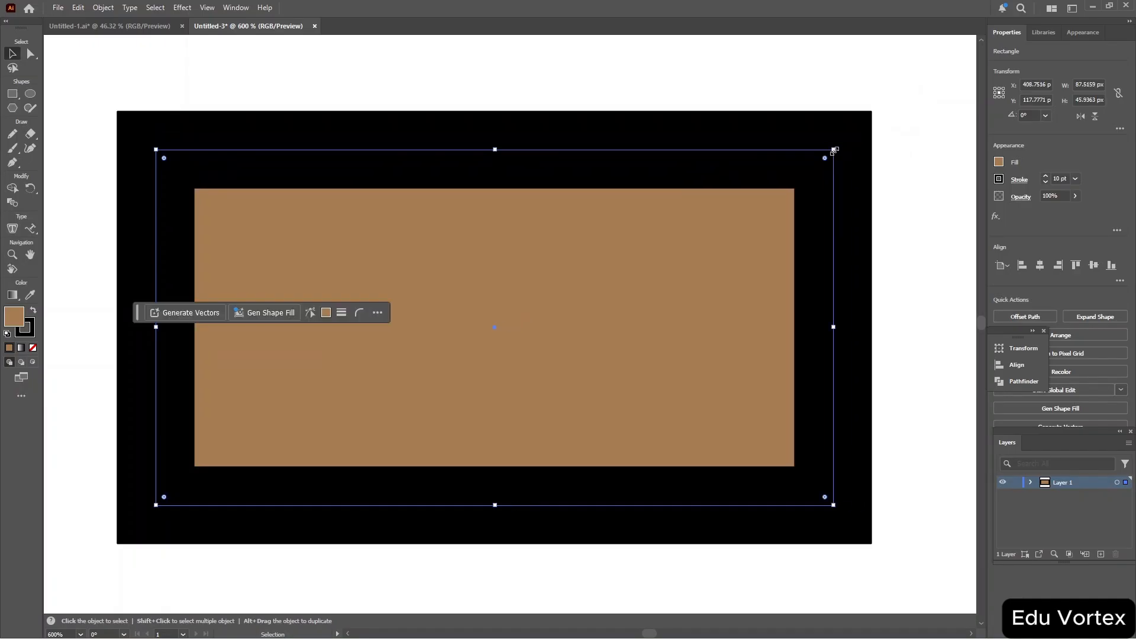
# Move the rectangle's top-right anchor point inward and down to skew the shape.
pyautogui.press('a')
pyautogui.click(833, 149)
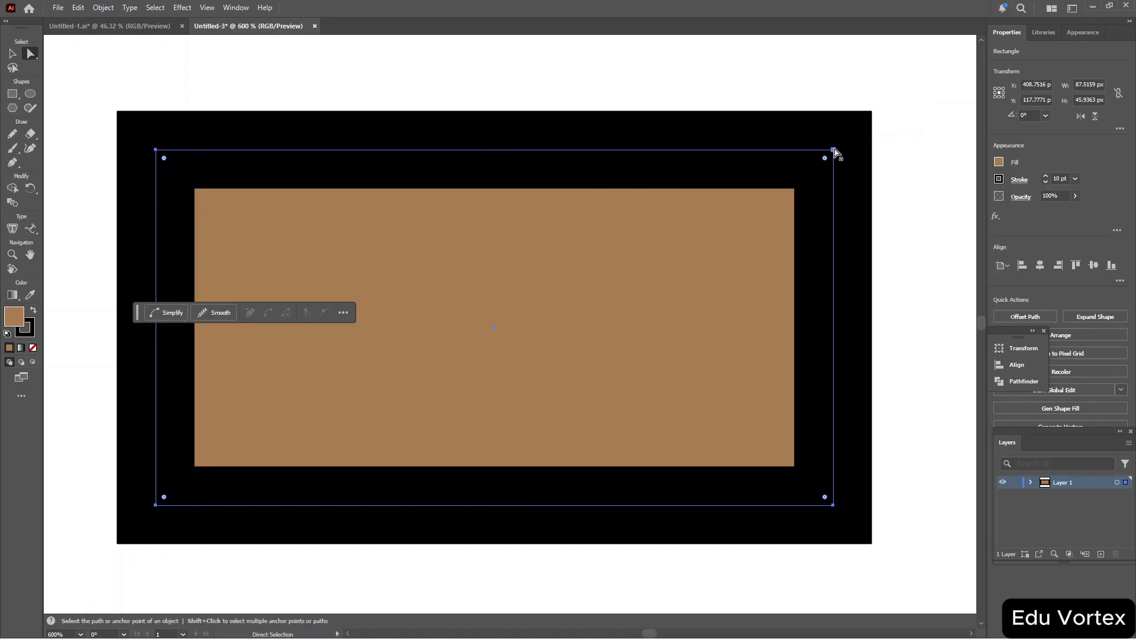
pyautogui.moveTo(834, 148); pyautogui.dragTo(753, 220)
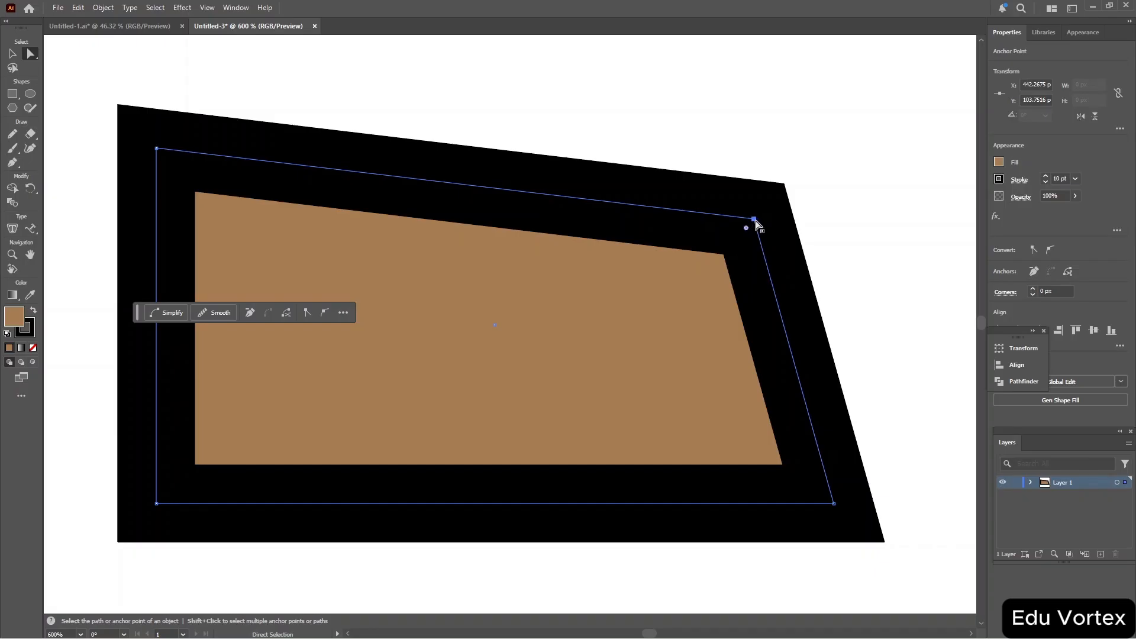
# Expand Layer 1 to reveal its path and select the skewed shape.
pyautogui.press('ctrl')
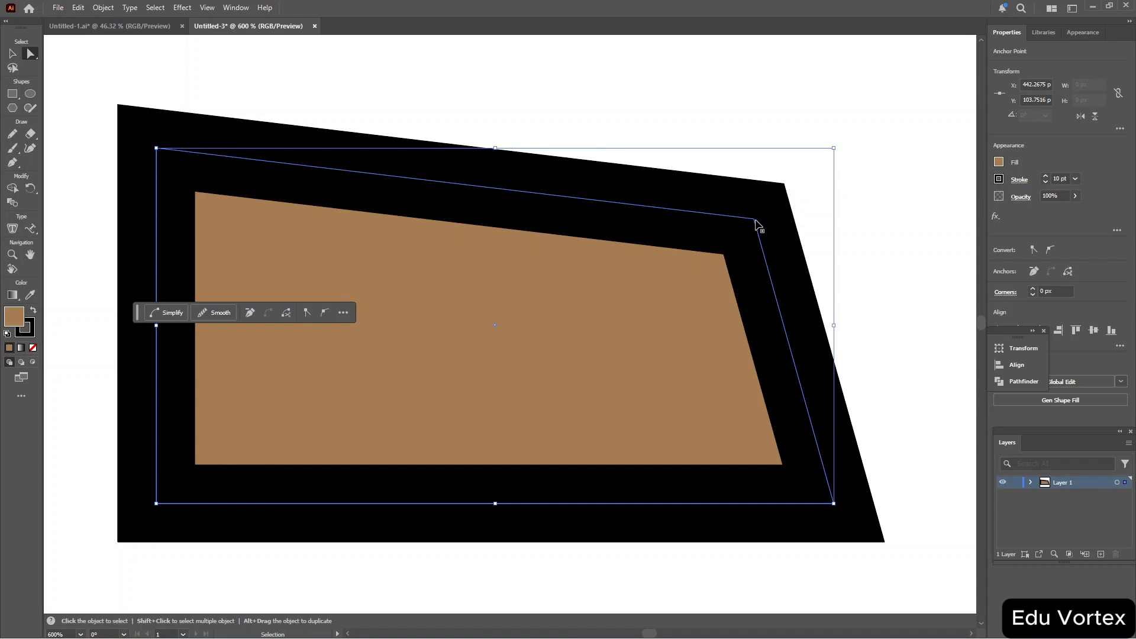
pyautogui.press('v')
pyautogui.click(827, 217)
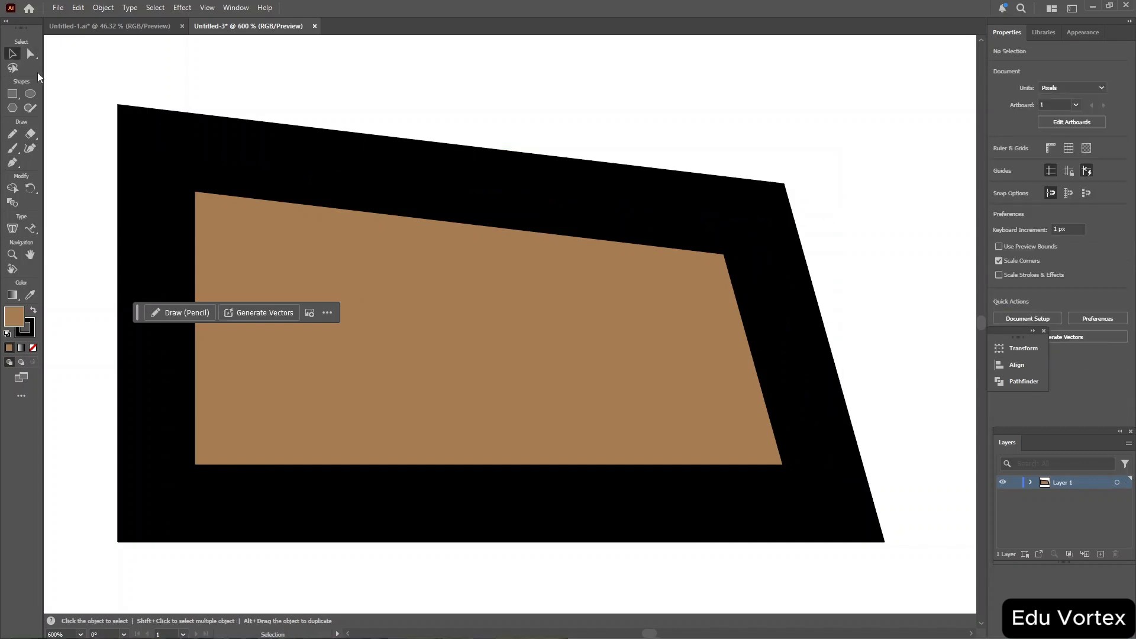
pyautogui.moveTo(74, 72); pyautogui.dragTo(923, 584)
pyautogui.click(1032, 483)
pyautogui.click(461, 183)
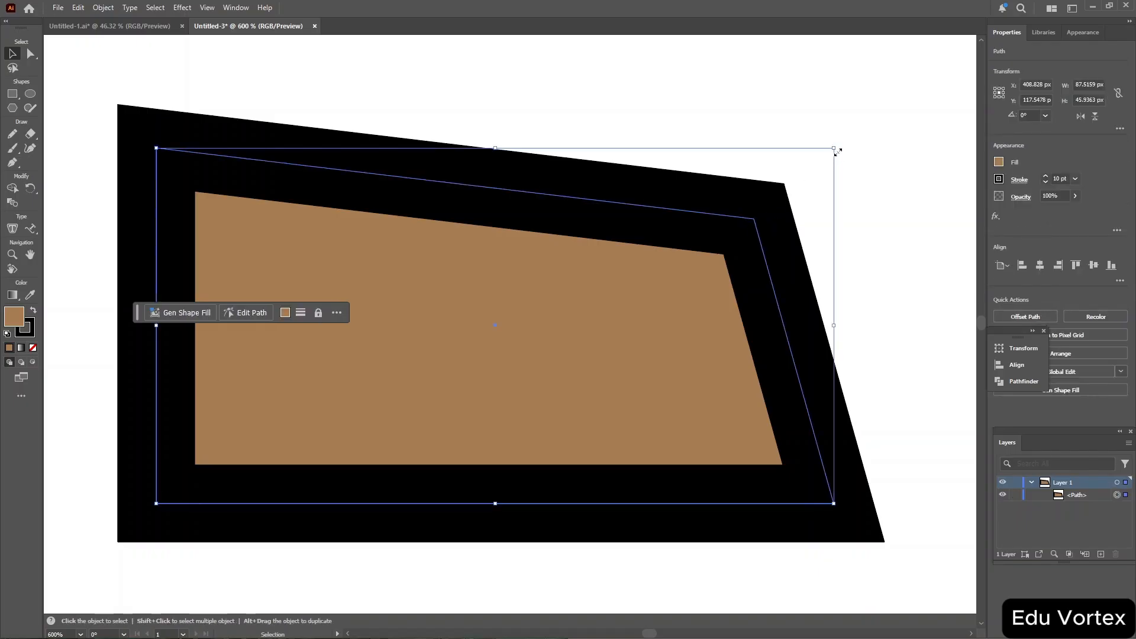
# Enlarge the shape from its top-right bounding-box corner, then undo the resize.
pyautogui.moveTo(835, 149); pyautogui.dragTo(868, 118)
pyautogui.press('a')
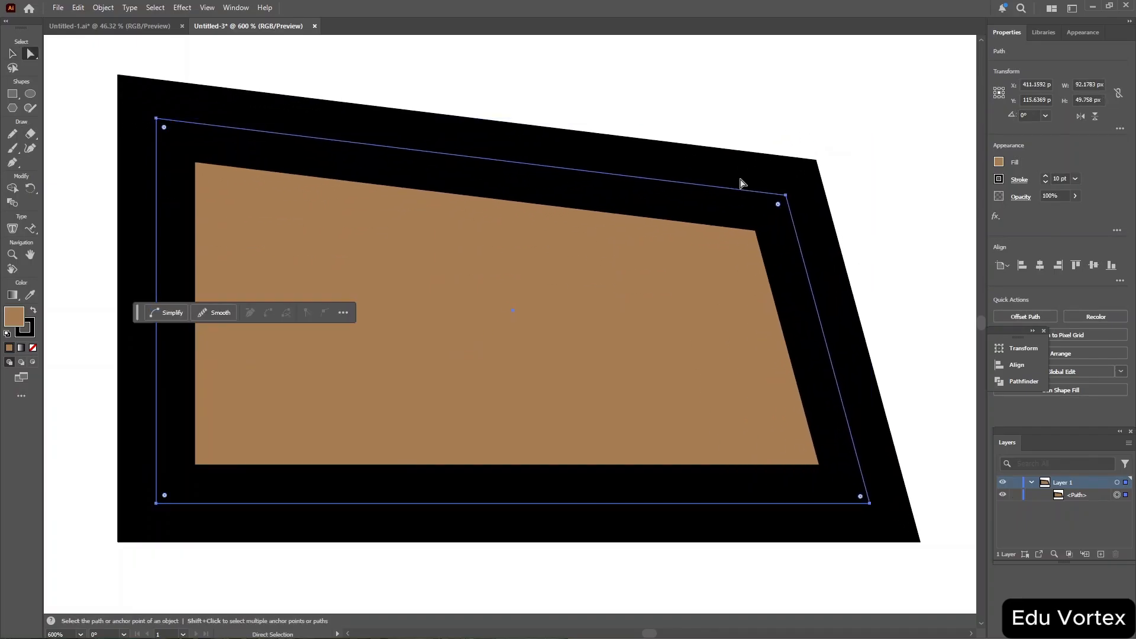
pyautogui.click(811, 174)
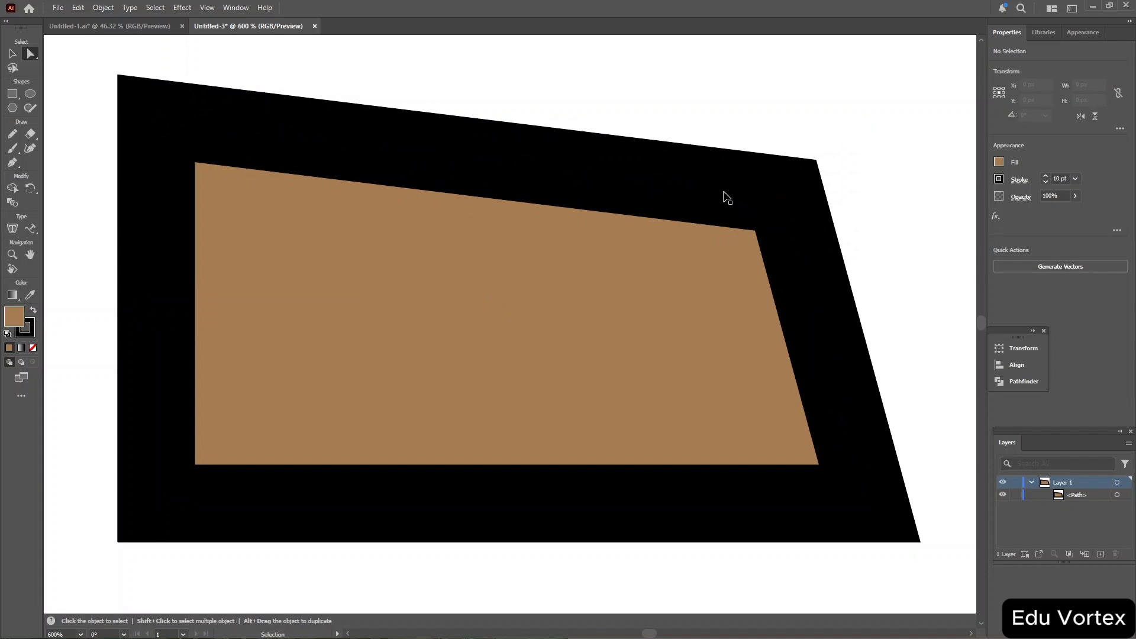
pyautogui.hotkey('ctrl', 'z')
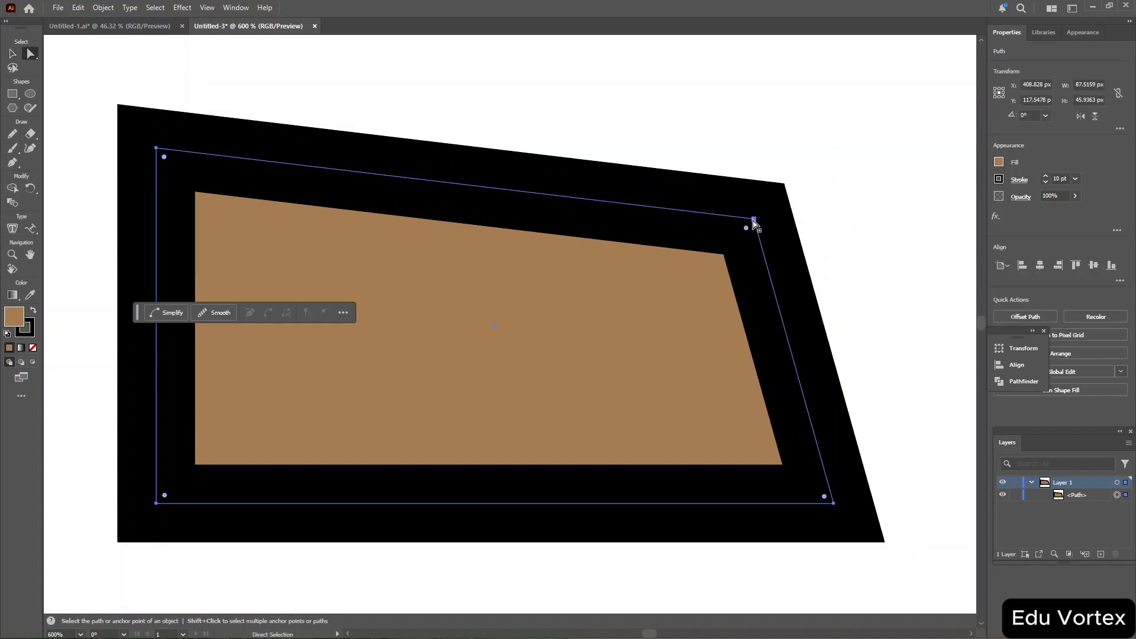
# Drag the skewed corner anchor back up toward the original corner, then undo the move.
pyautogui.moveTo(754, 220); pyautogui.dragTo(822, 159)
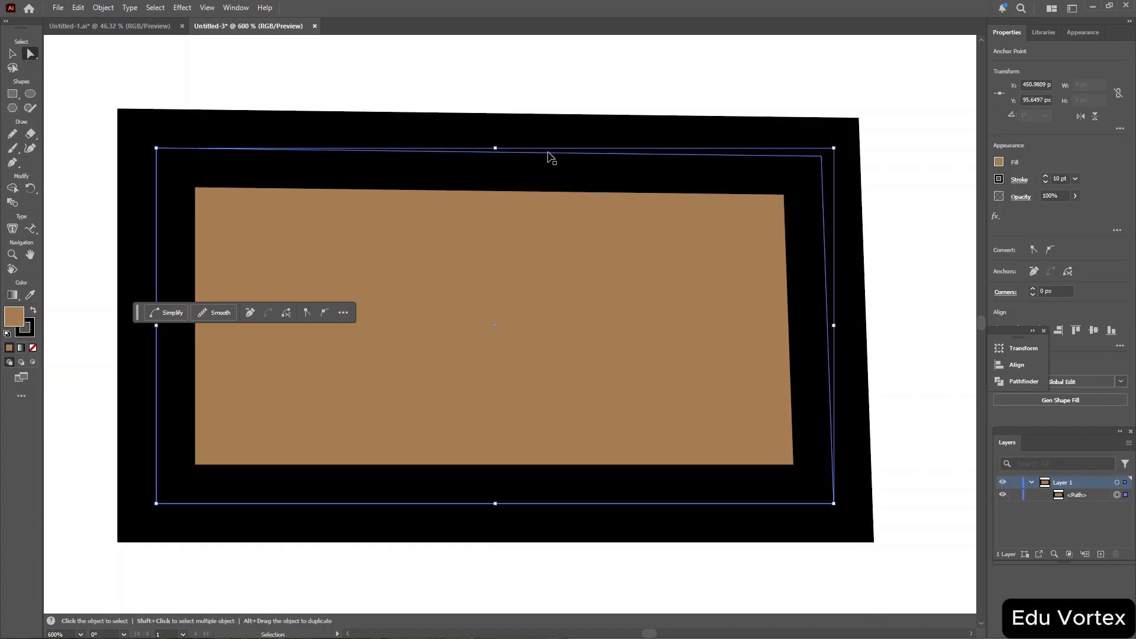
pyautogui.hotkey('ctrl', '-')
pyautogui.hotkey('ctrl', '-')
pyautogui.hotkey('ctrl', '-')
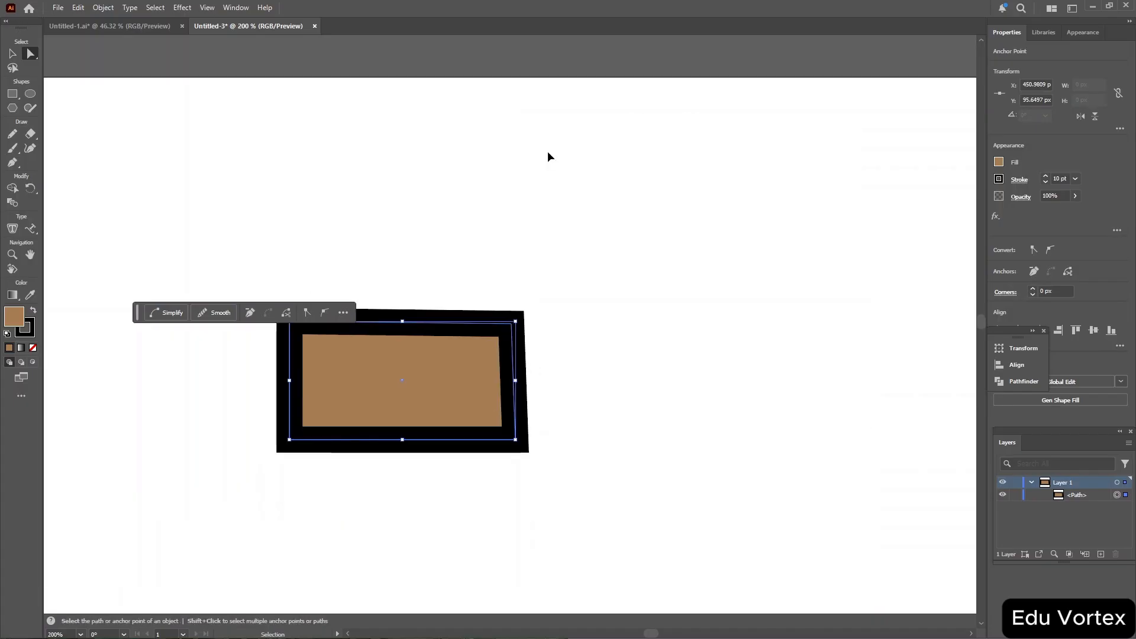
pyautogui.hotkey('ctrl', '+')
pyautogui.hotkey('ctrl', '+')
pyautogui.hotkey('ctrl', '+')
pyautogui.hotkey('ctrl', '+')
pyautogui.hotkey('ctrl', '+')
pyautogui.scroll(-3, 551, 157)
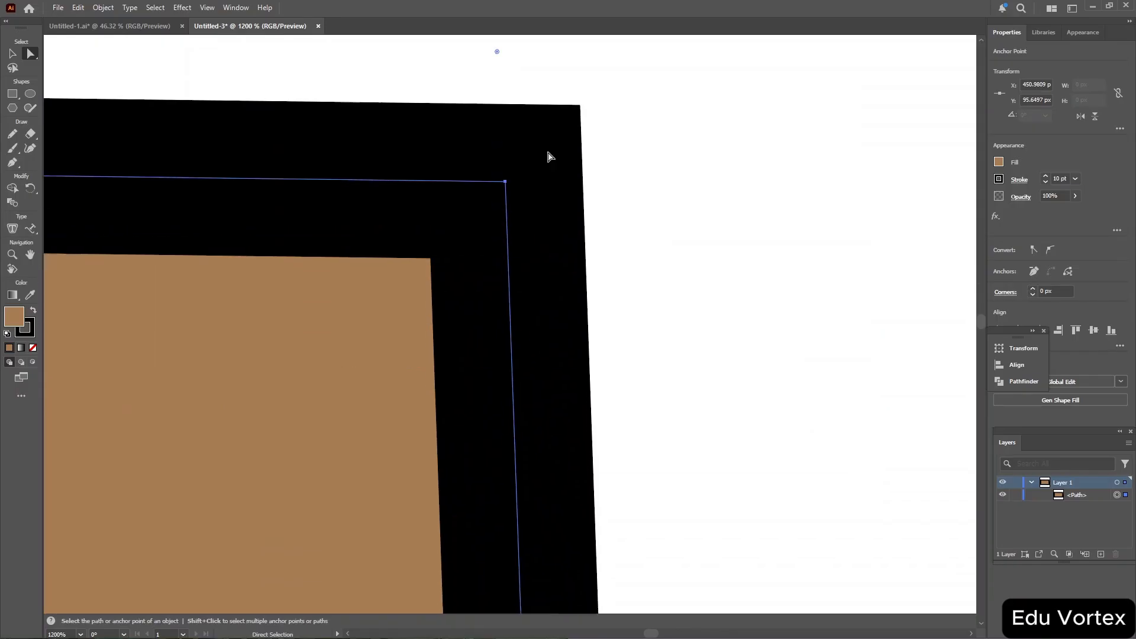
pyautogui.hscroll(-2, 550, 157)
pyautogui.scroll(1, 550, 157)
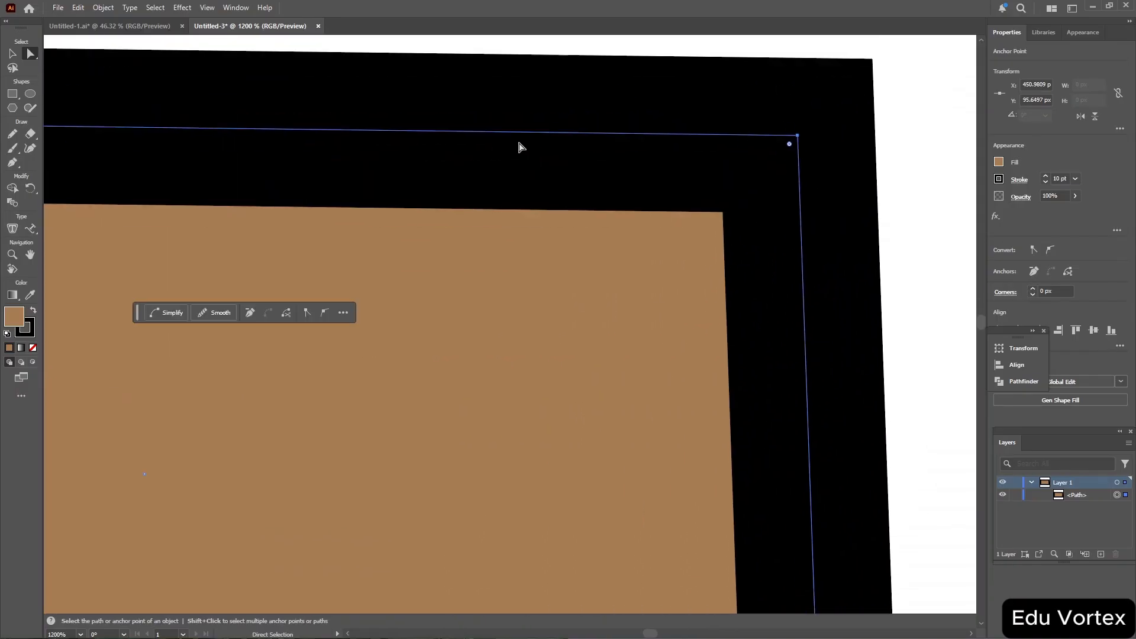
pyautogui.hotkey('ctrl', 'shift', 'a')
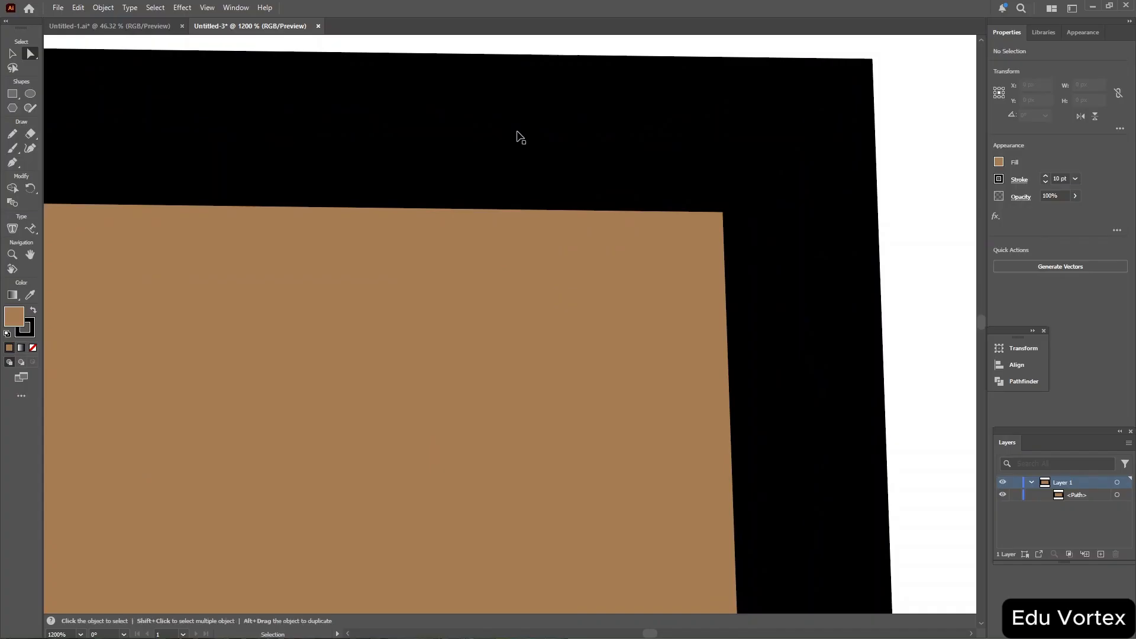
pyautogui.hotkey('ctrl', 'z')
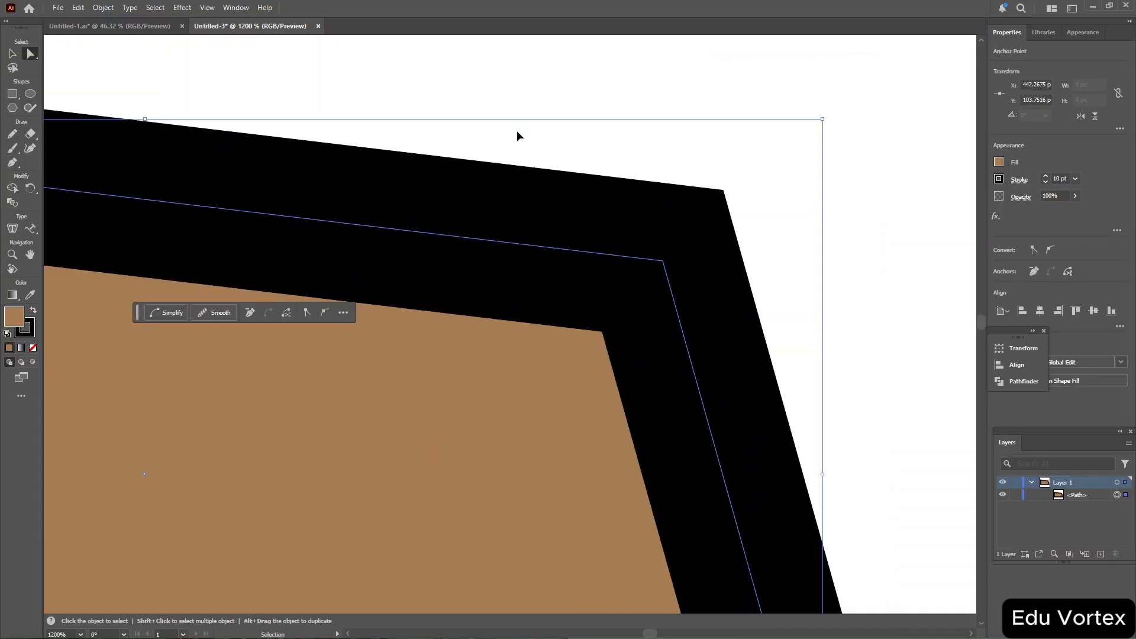
# Lock the path, then unlock it again from its layer.
pyautogui.hotkey('ctrl', '2')
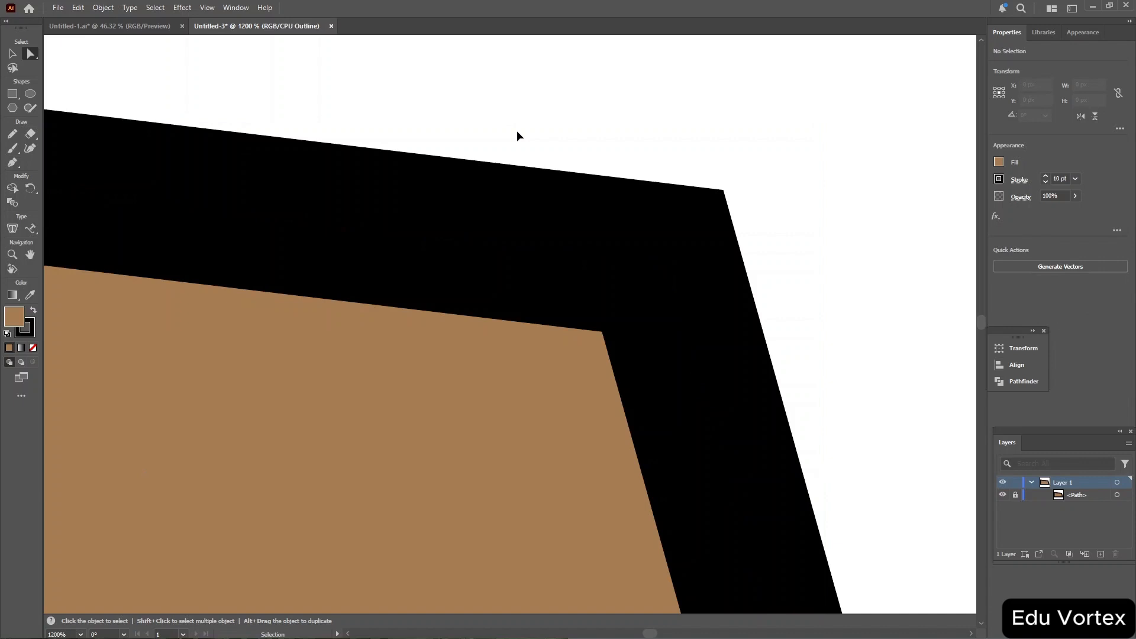
pyautogui.press('a')
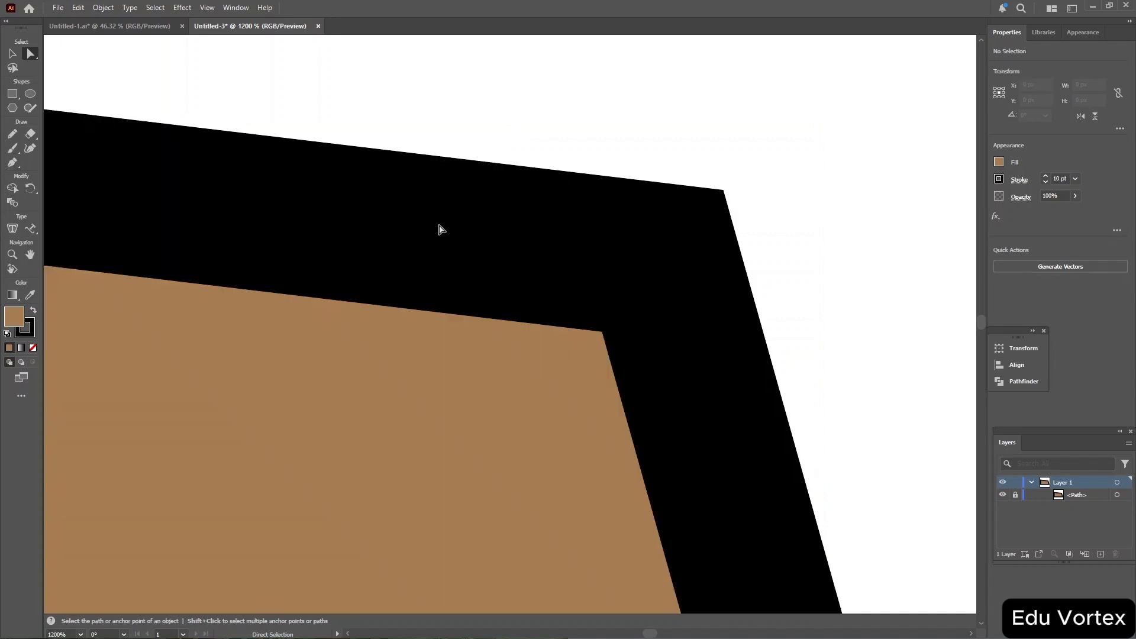
pyautogui.press('v')
pyautogui.press('a')
pyautogui.hotkey('ctrl', '-')
pyautogui.hotkey('ctrl', '-')
pyautogui.hotkey('ctrl', '-')
pyautogui.hotkey('ctrl', '-')
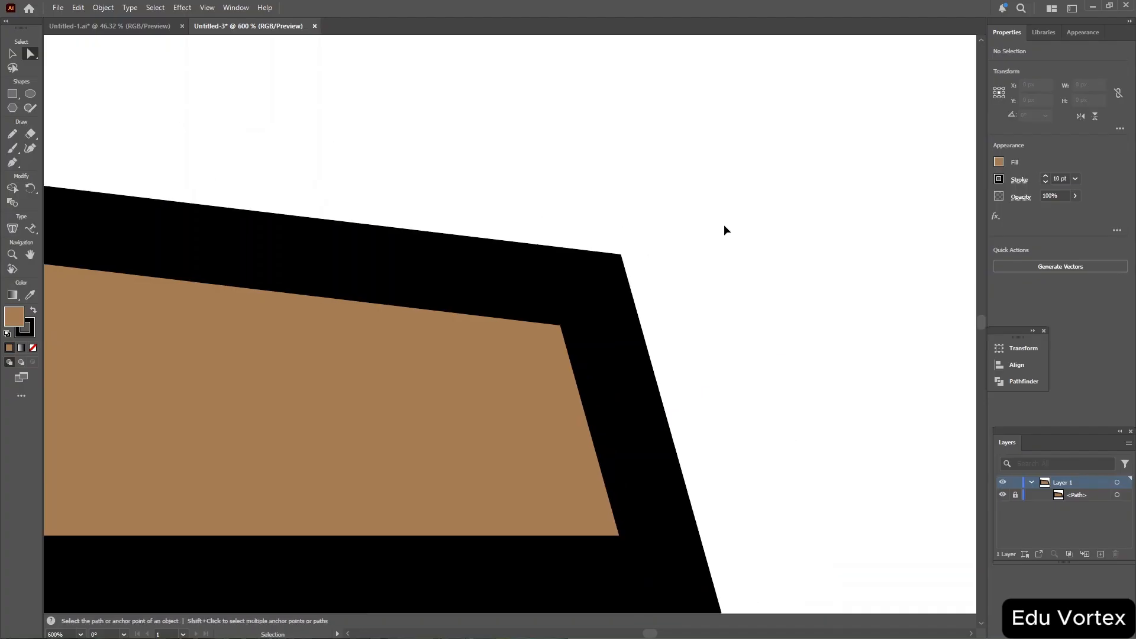
pyautogui.hotkey('ctrl', '=')
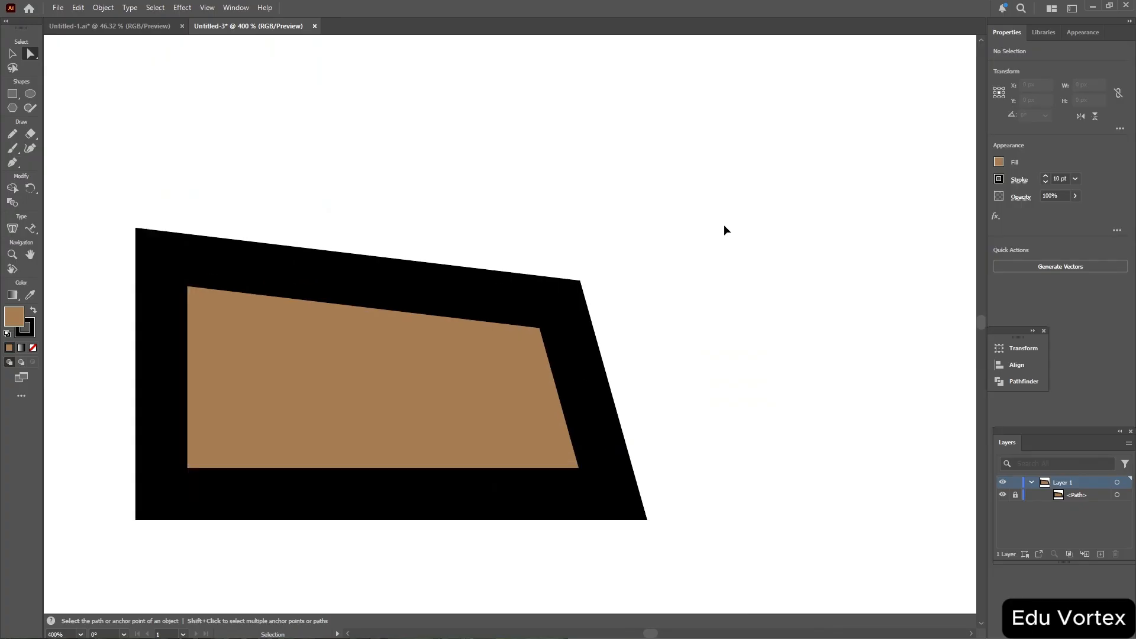
pyautogui.click(9, 53)
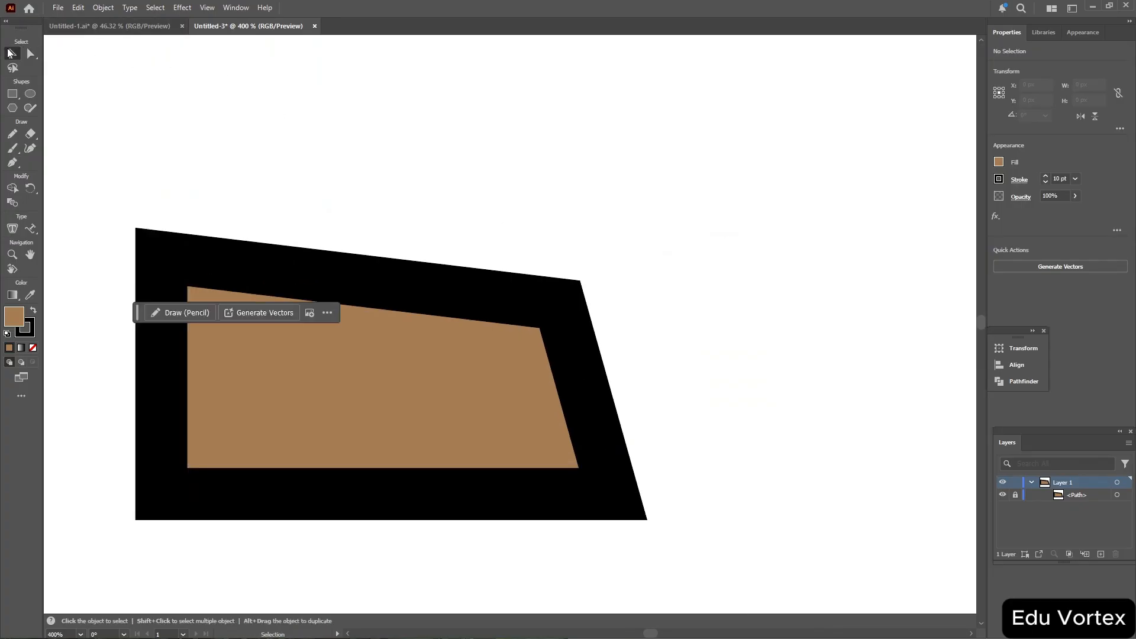
pyautogui.click(1016, 496)
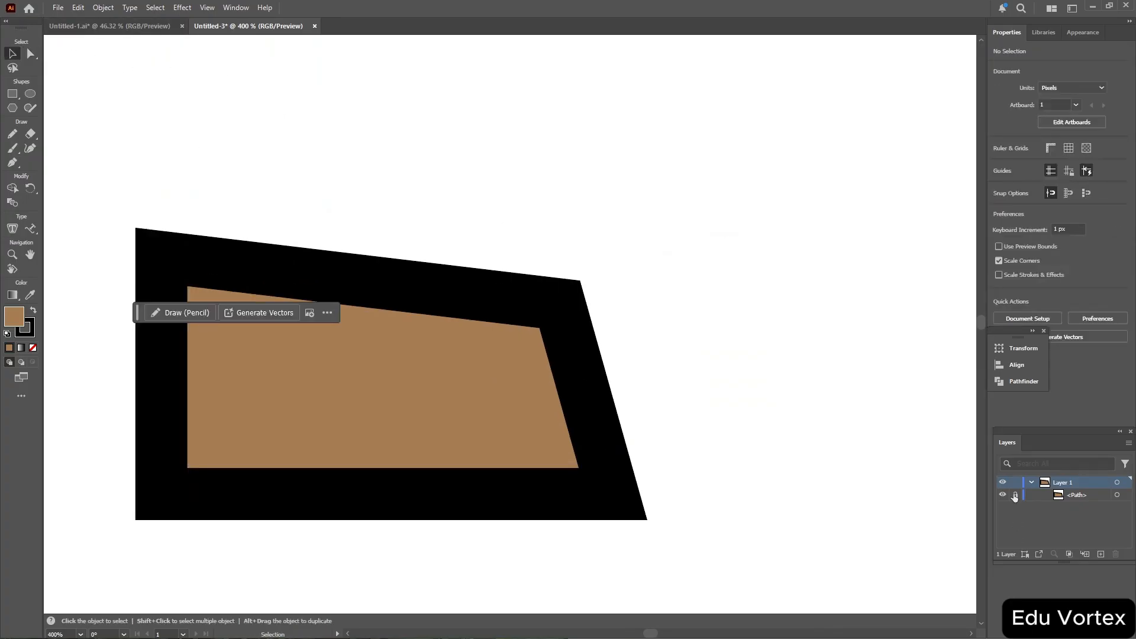
# Select all and nudge the shape's top-right corner to resize it to about 87 by 45 px.
pyautogui.hotkey('ctrl', 'a')
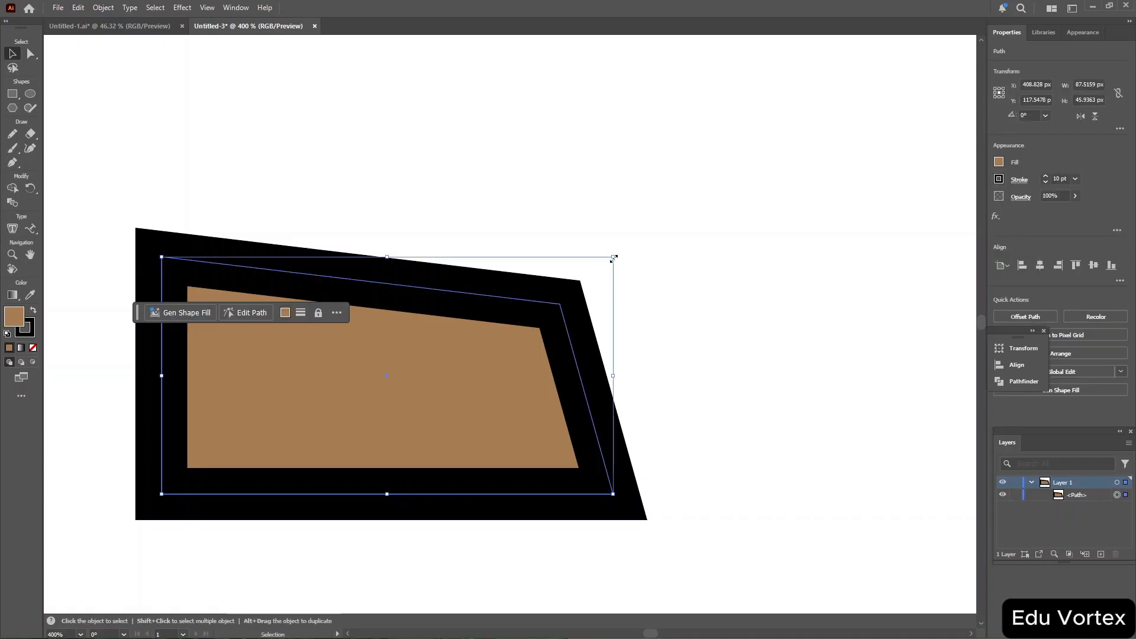
pyautogui.moveTo(613, 258); pyautogui.dragTo(610, 259)
pyautogui.press('a')
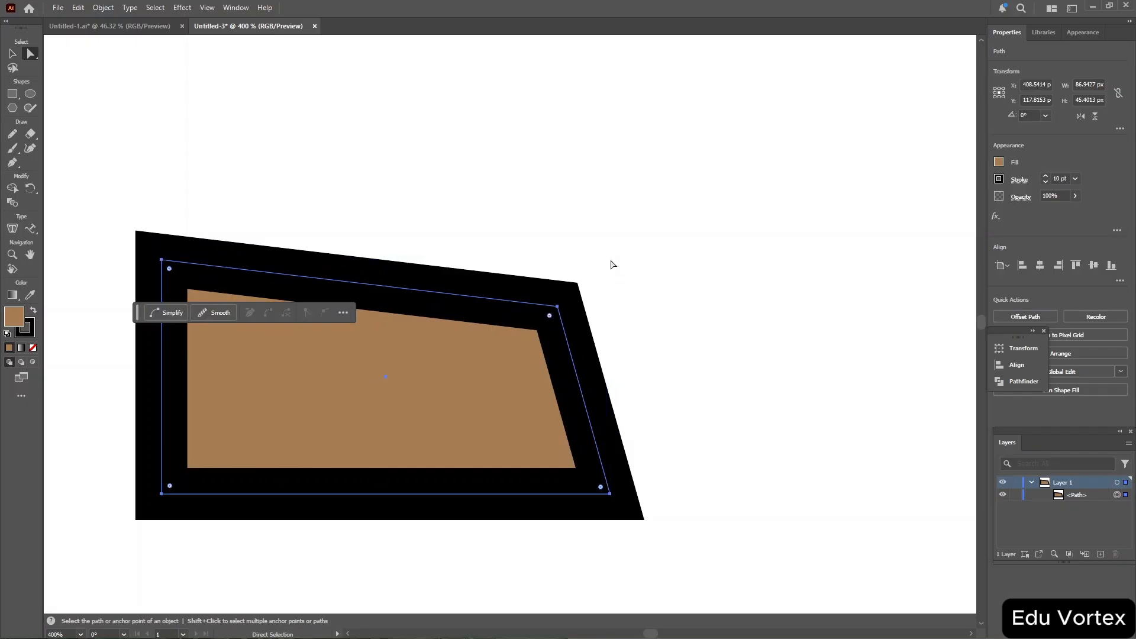
# Switch to the Group Selection tool, reselect the skewed frame and move it slightly up and to the right.
pyautogui.click(28, 57)
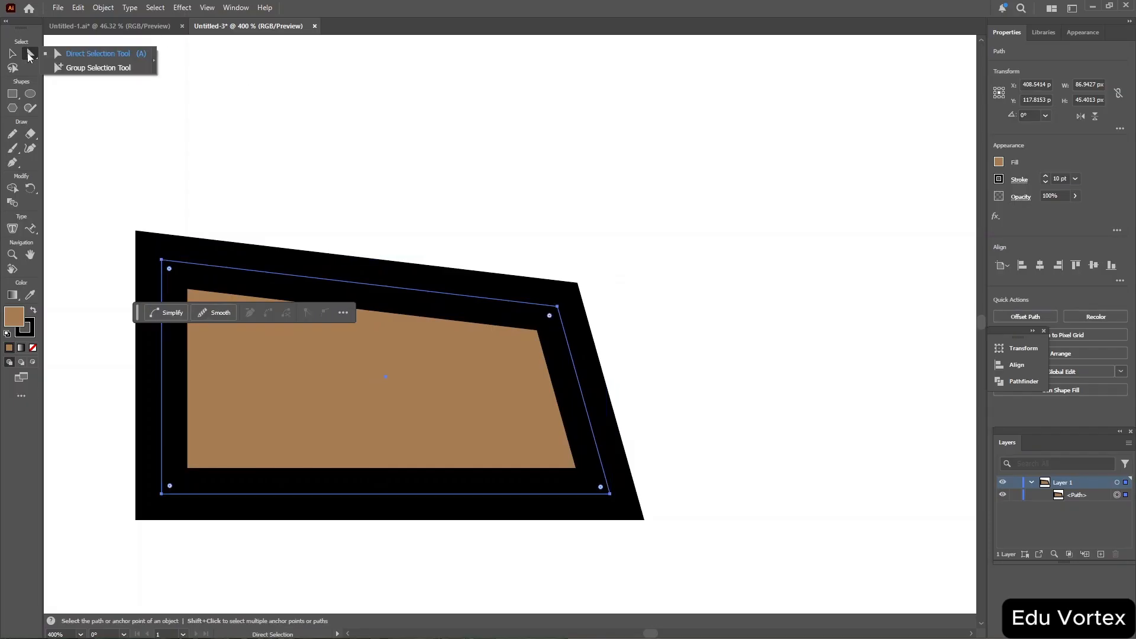
pyautogui.click(95, 69)
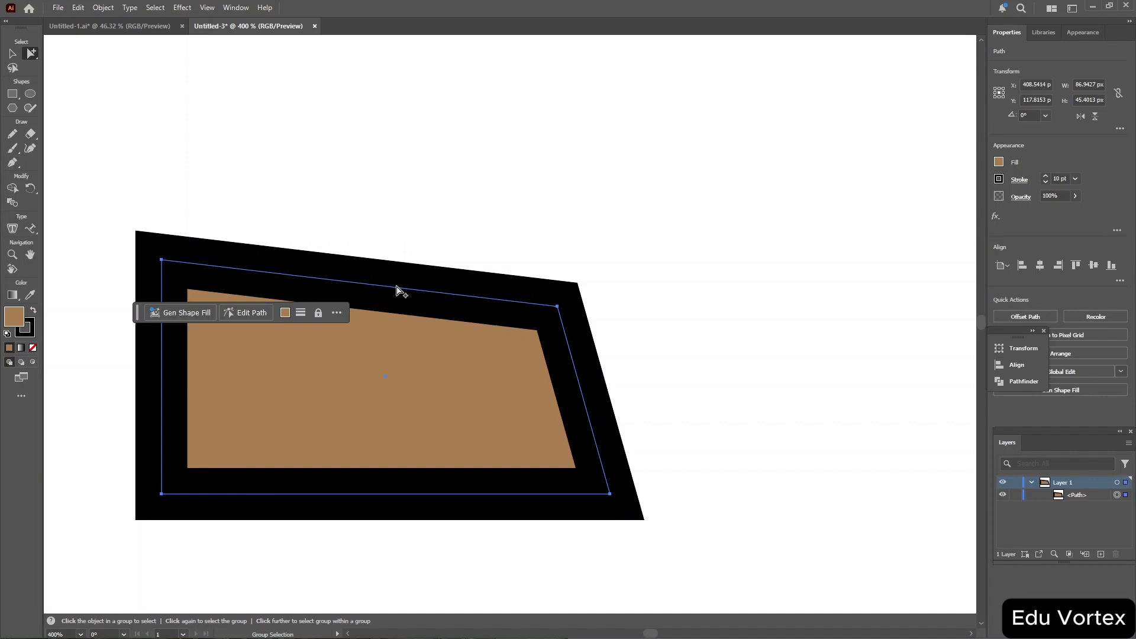
pyautogui.hotkey('ctrl', '-')
pyautogui.hotkey('ctrl', '-')
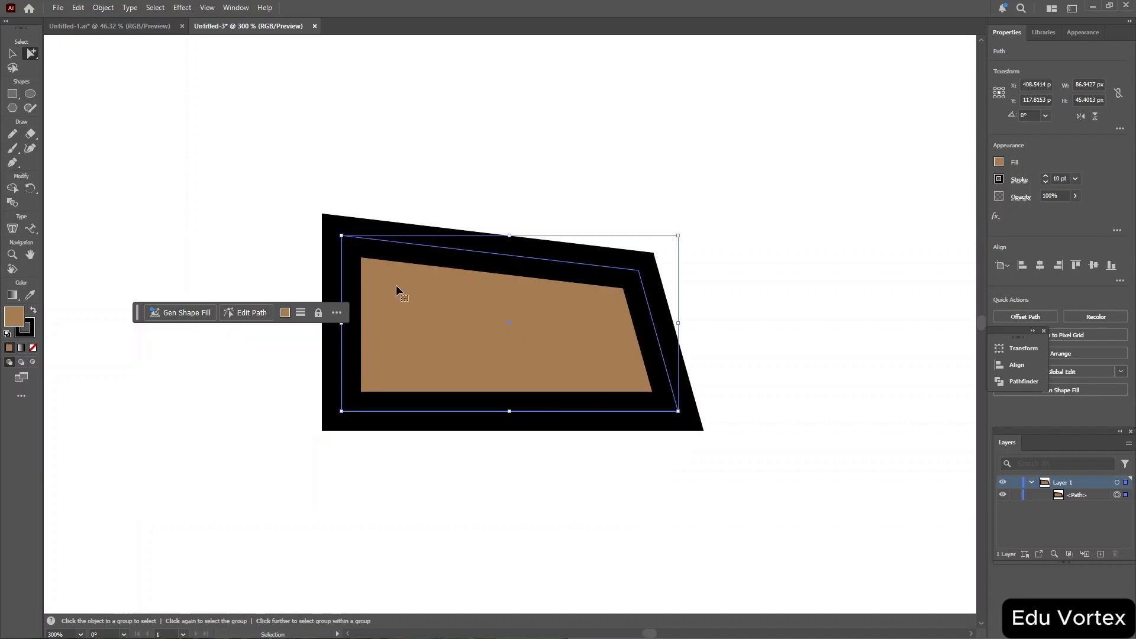
pyautogui.hotkey('ctrl', '+')
pyautogui.hotkey('ctrl', '+')
pyautogui.hotkey('ctrl', '+')
pyautogui.hotkey('ctrl', '+')
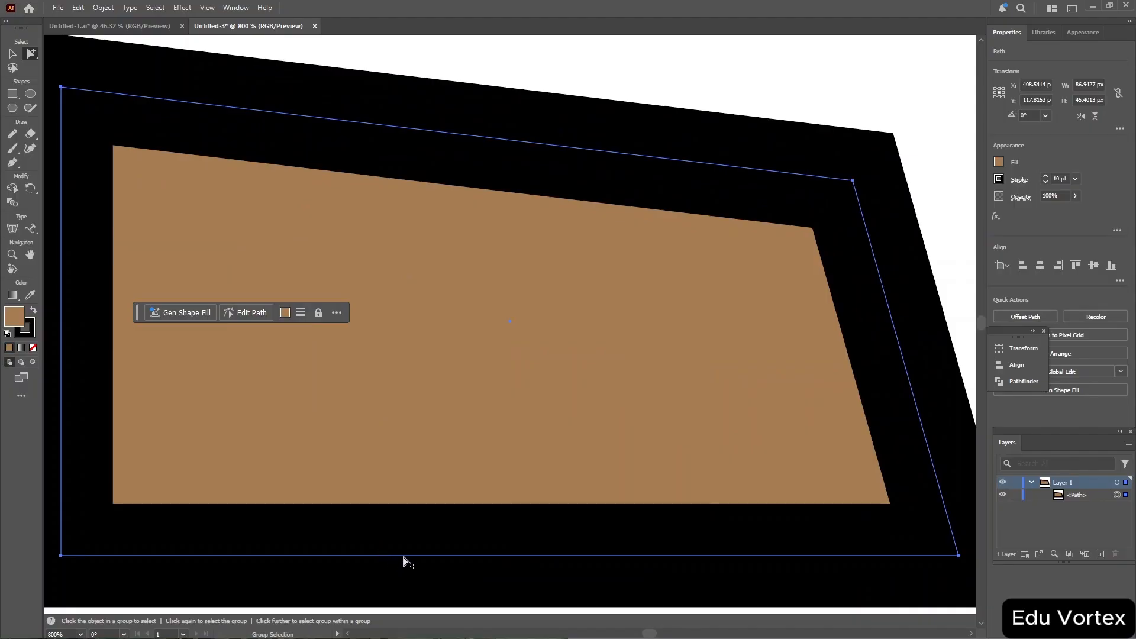
pyautogui.hotkey('ctrl', 'shift', 'a')
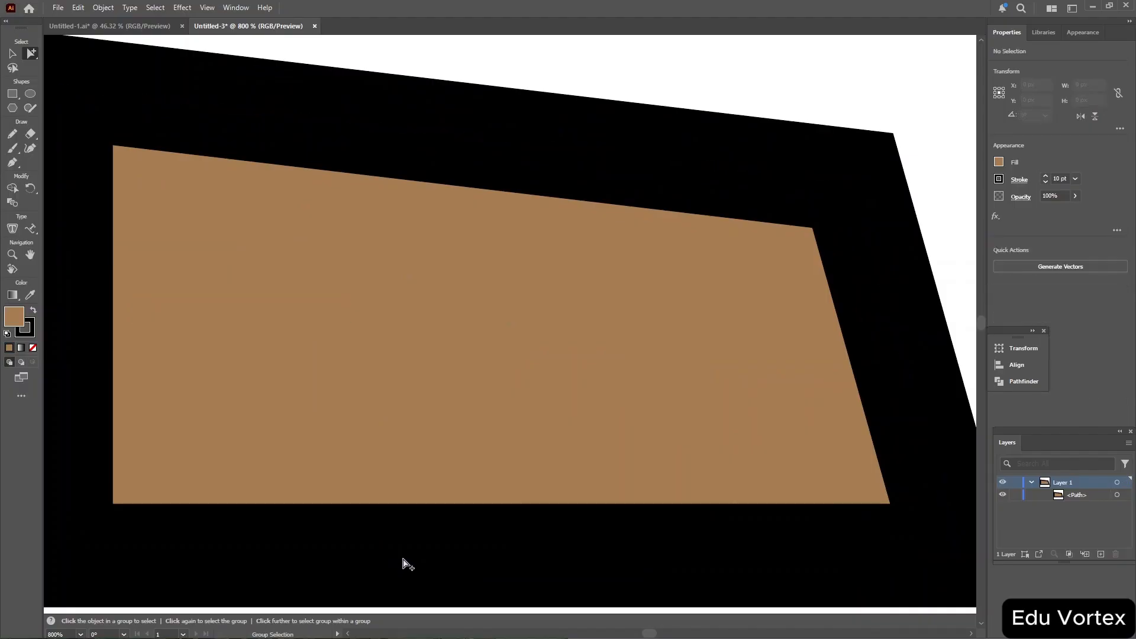
pyautogui.moveTo(405, 562); pyautogui.dragTo(598, 450)
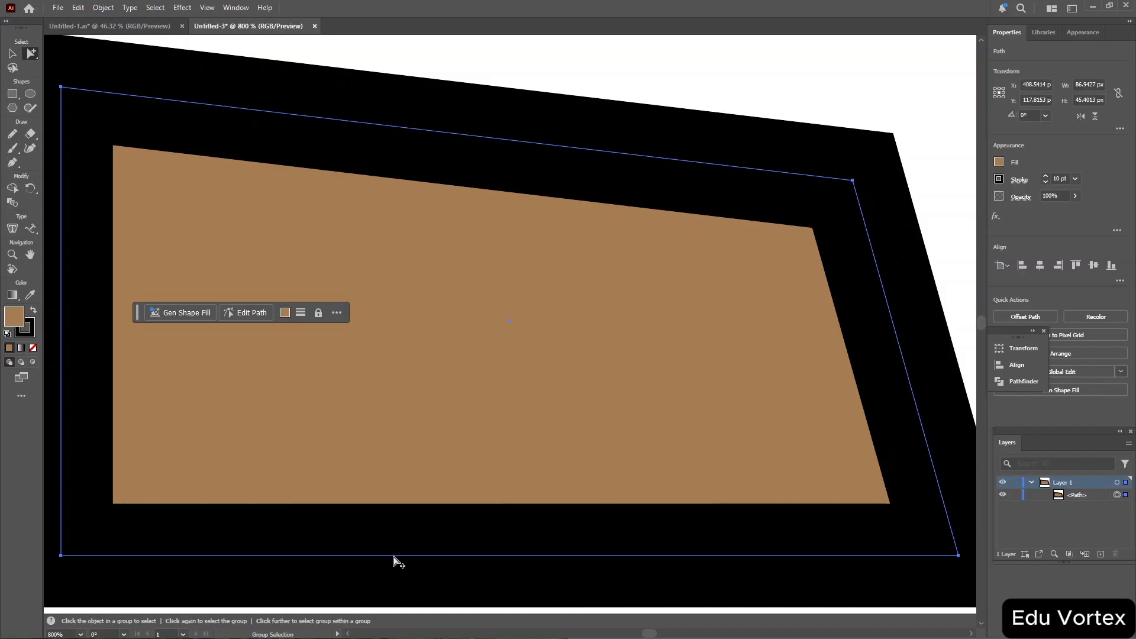
pyautogui.moveTo(396, 561); pyautogui.dragTo(474, 509)
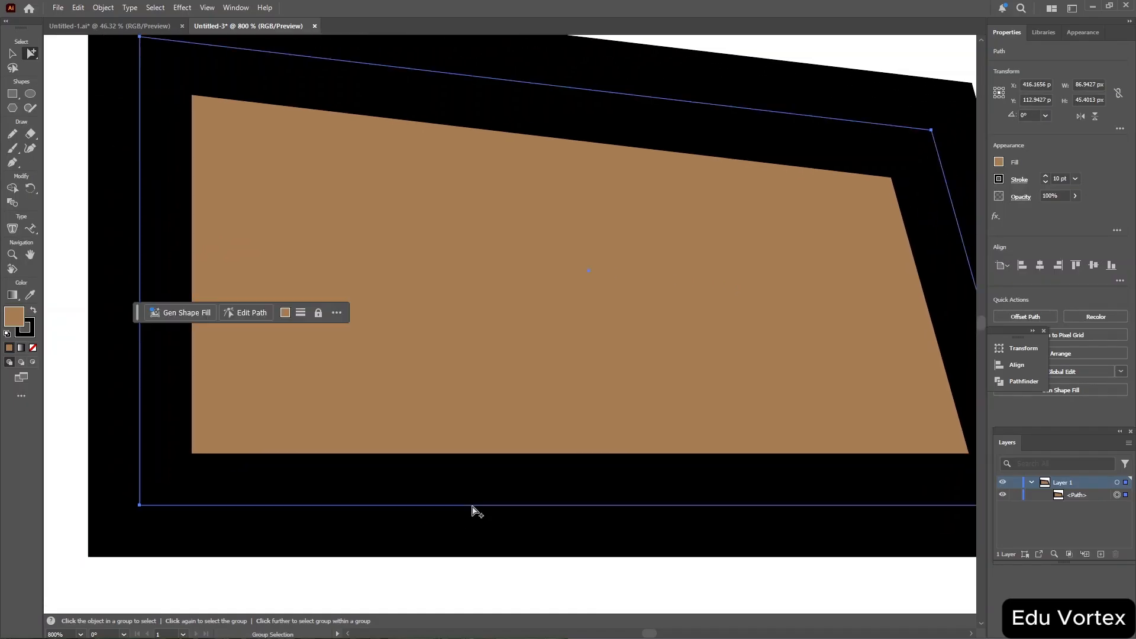
pyautogui.press('b')
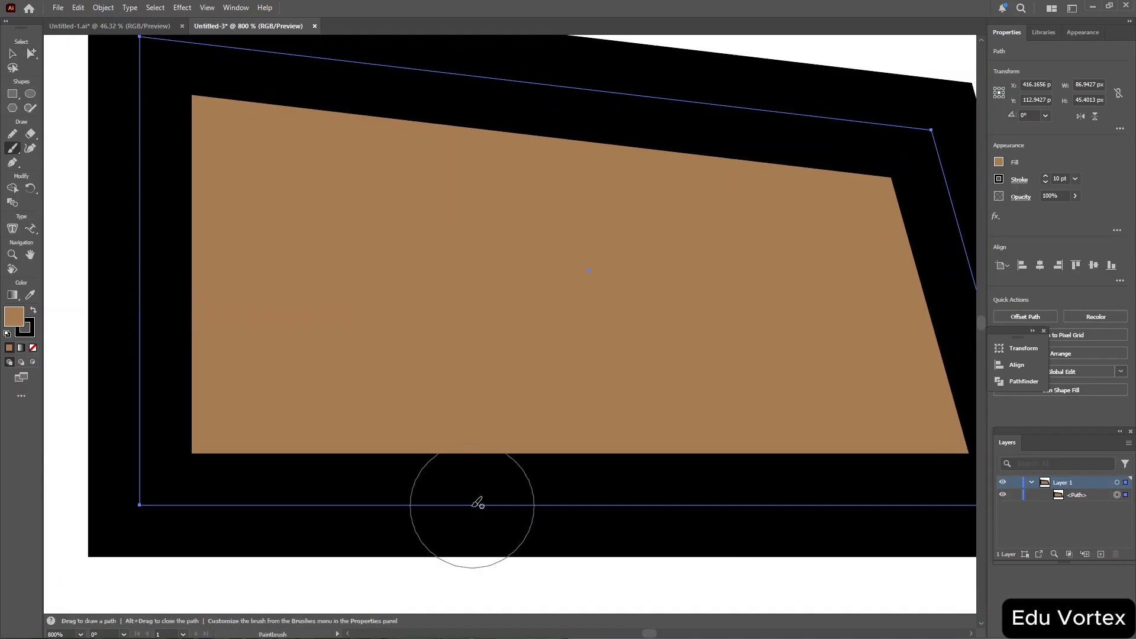
pyautogui.click(472, 506)
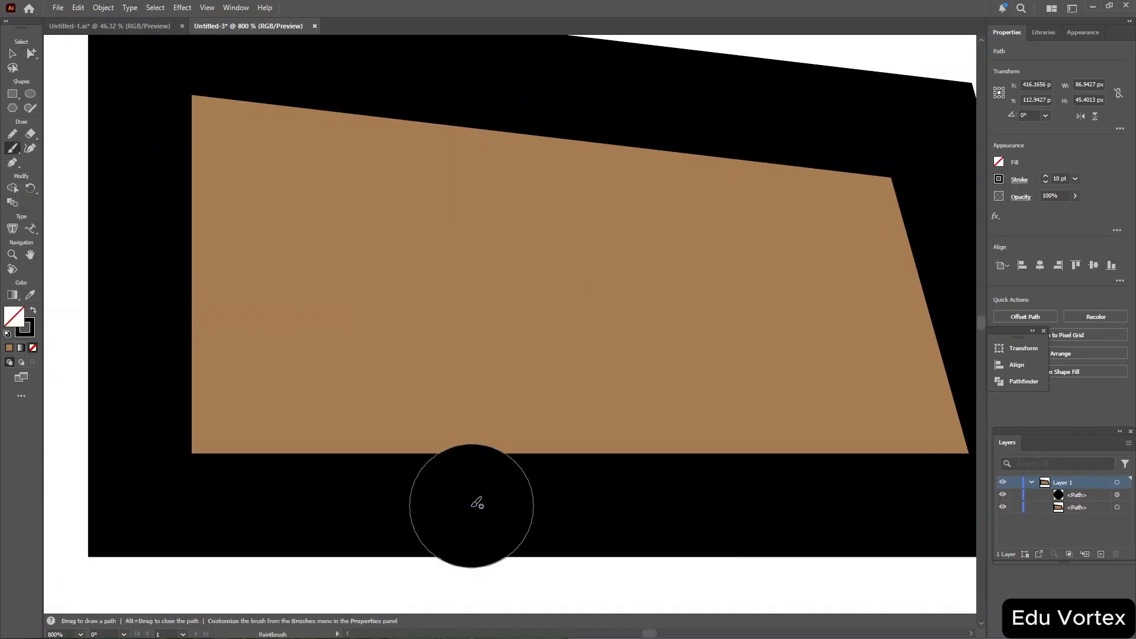
pyautogui.hotkey('ctrl', 'z')
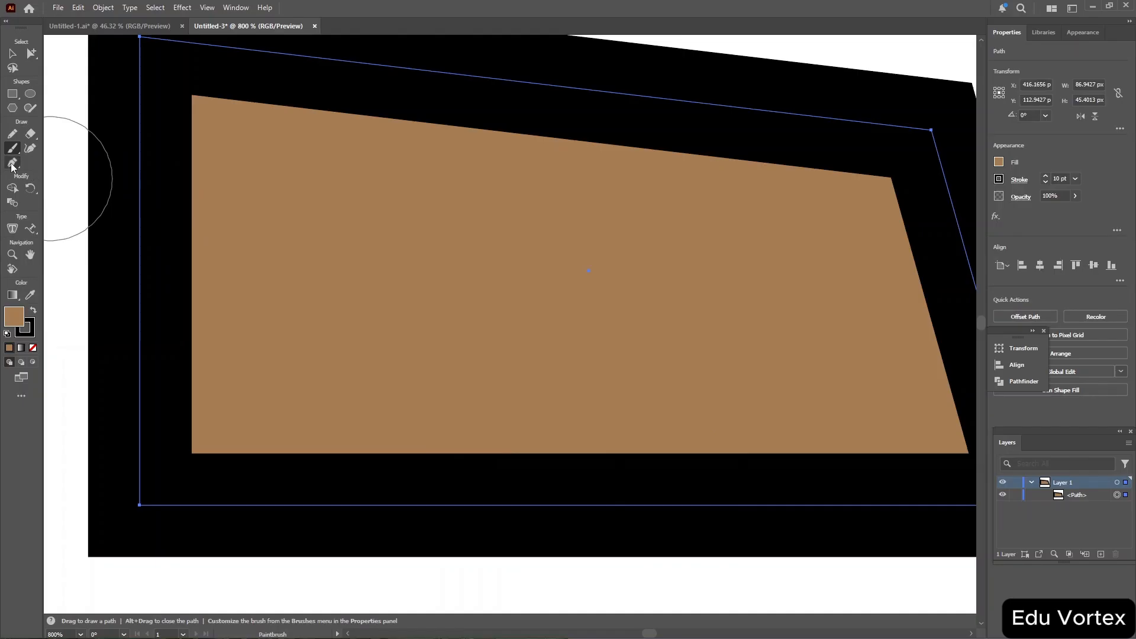
# Add an anchor point on the frame's bottom edge and drag it slightly downward.
pyautogui.click(11, 165)
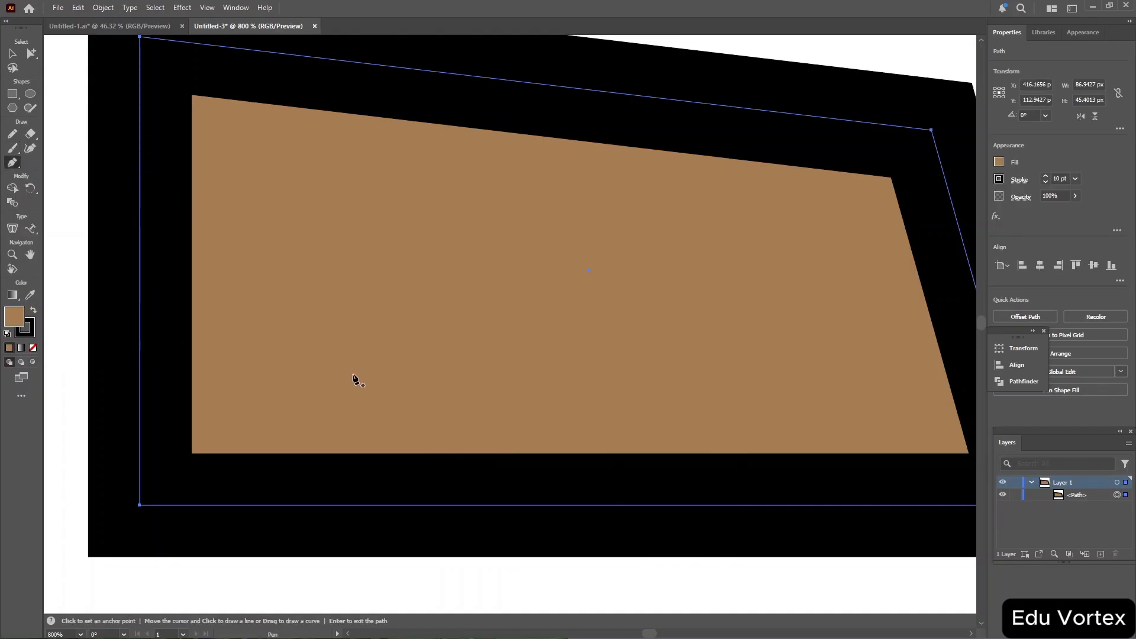
pyautogui.click(389, 506)
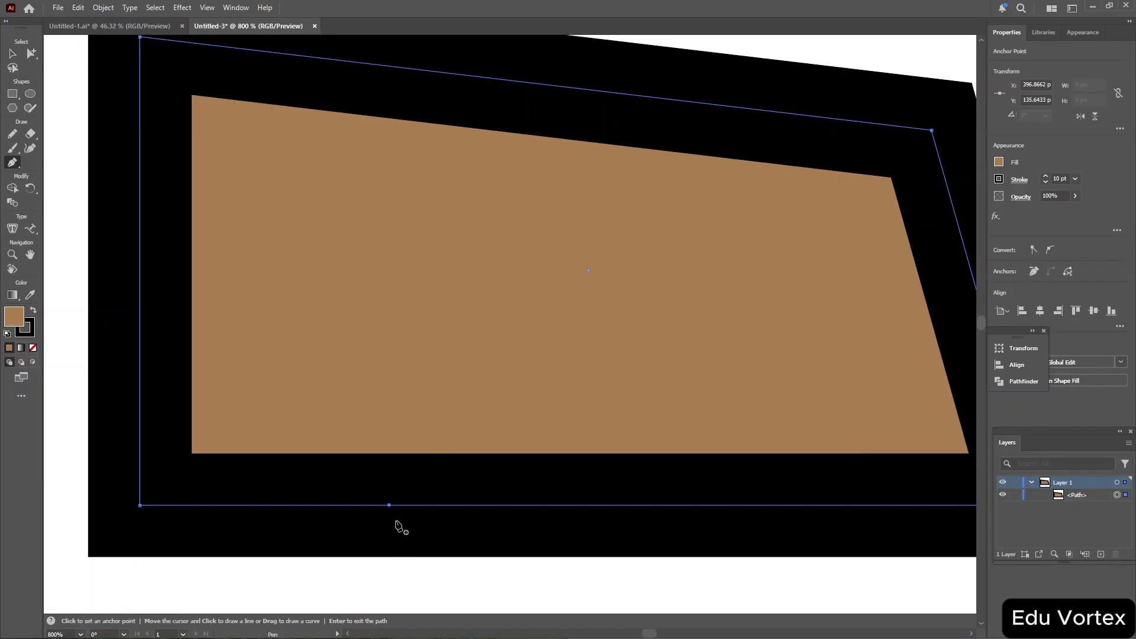
pyautogui.press('a')
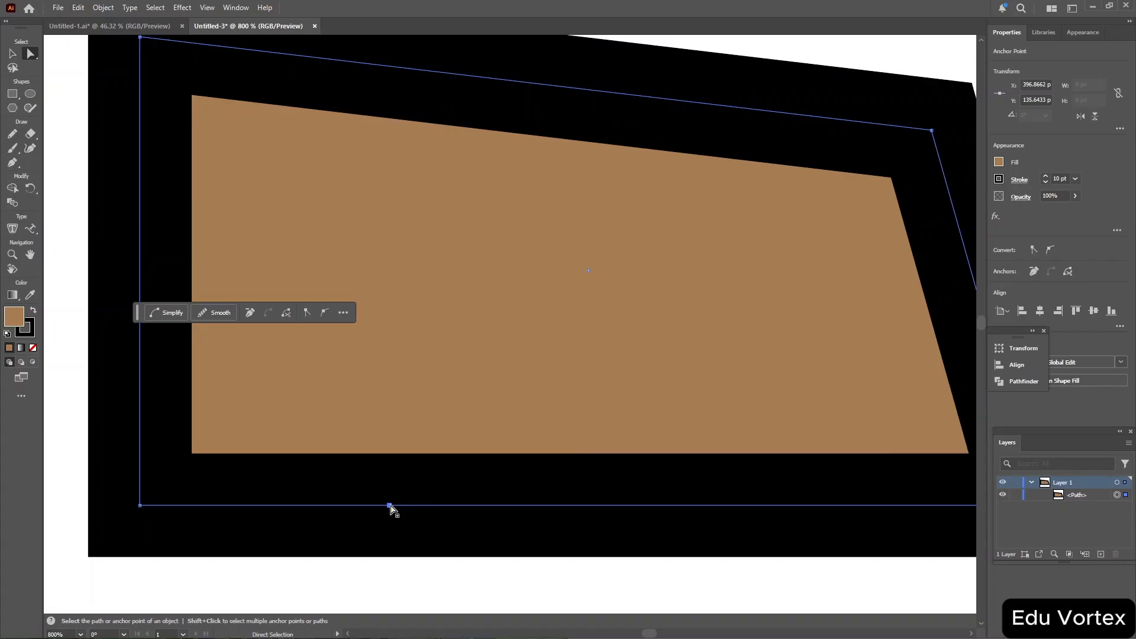
pyautogui.moveTo(390, 507)
pyautogui.mouseDown()
pyautogui.moveTo(405, 527)
pyautogui.moveTo(384, 460)
pyautogui.moveTo(402, 461)
pyautogui.moveTo(404, 513)
pyautogui.mouseUp()
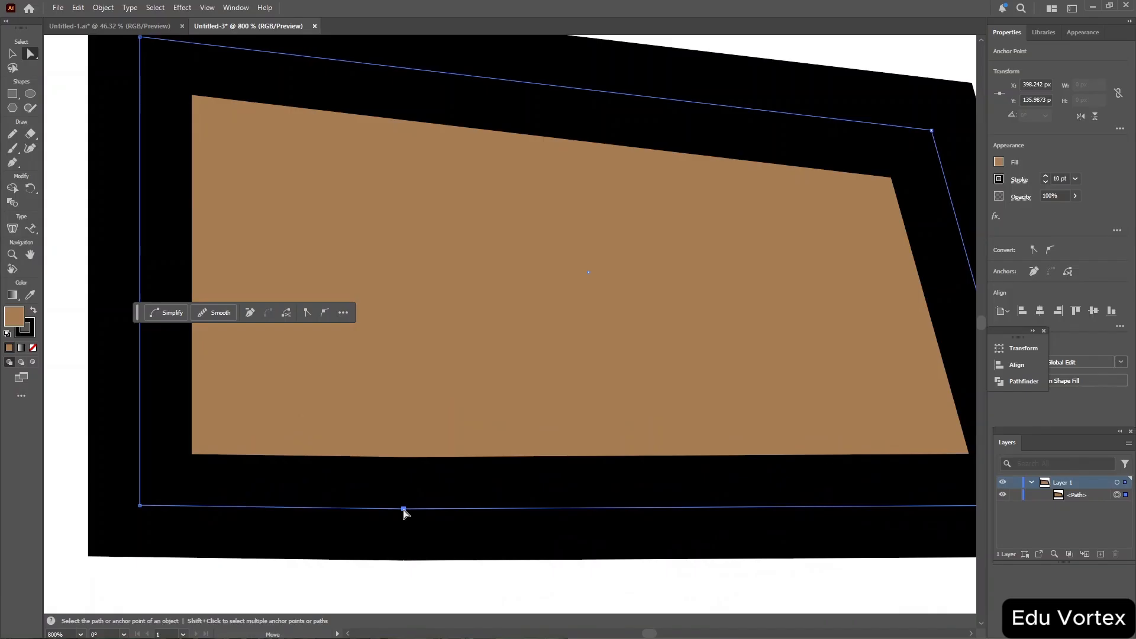
# Delete the added anchor point from the bottom edge with the Delete Anchor Point tool.
pyautogui.press('-')
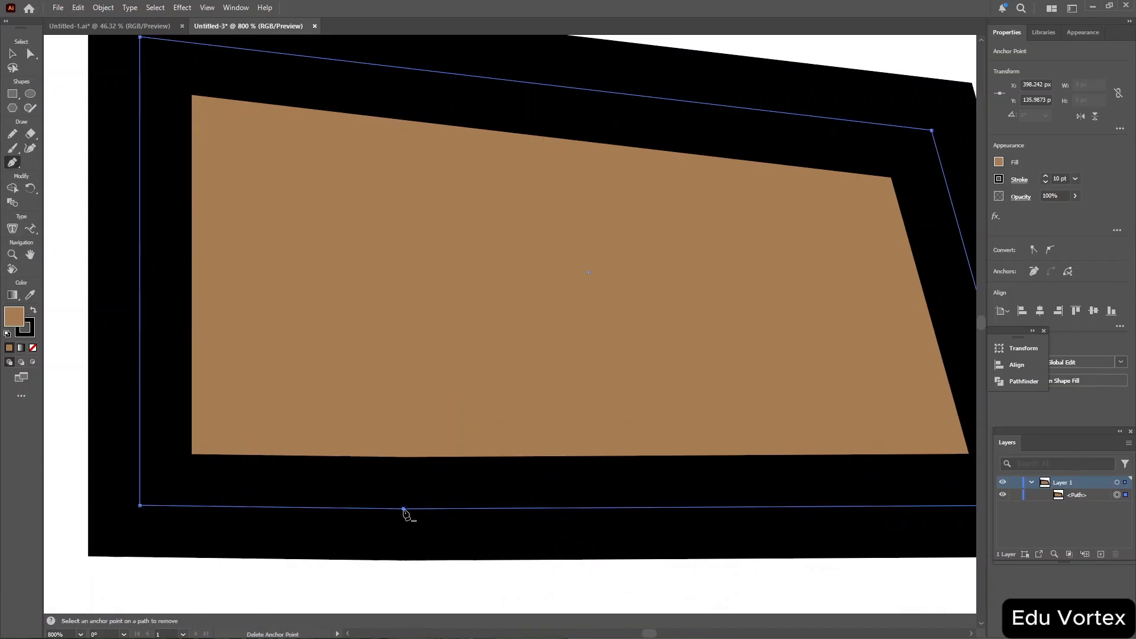
pyautogui.click(403, 509)
pyautogui.press('p')
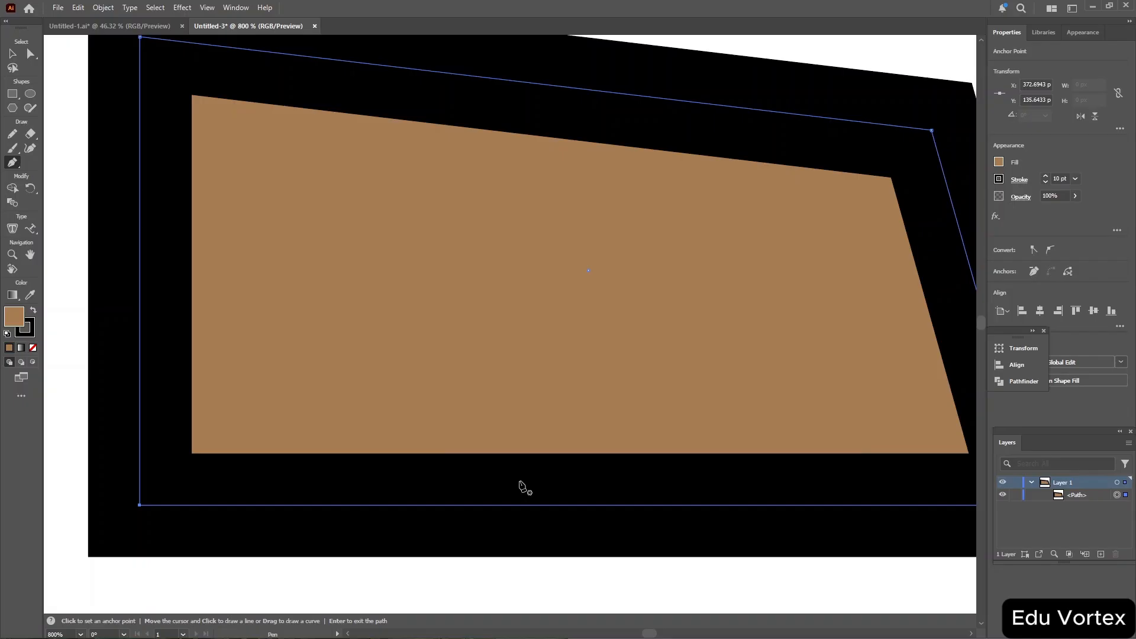
pyautogui.hscroll(4, 525, 487)
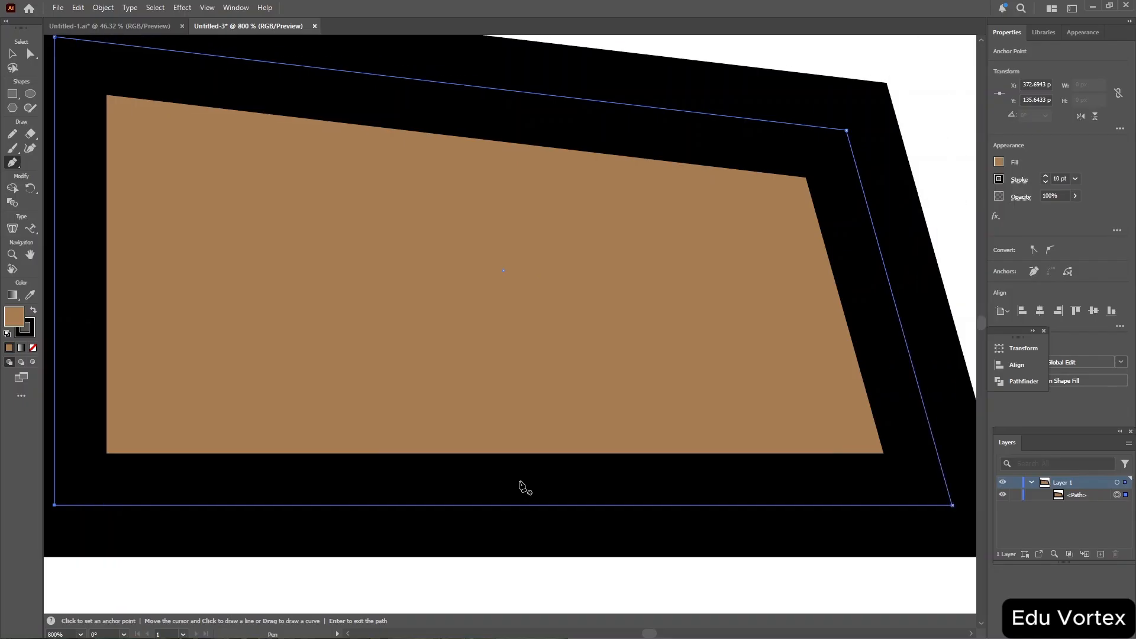
pyautogui.hscroll(-6, 525, 488)
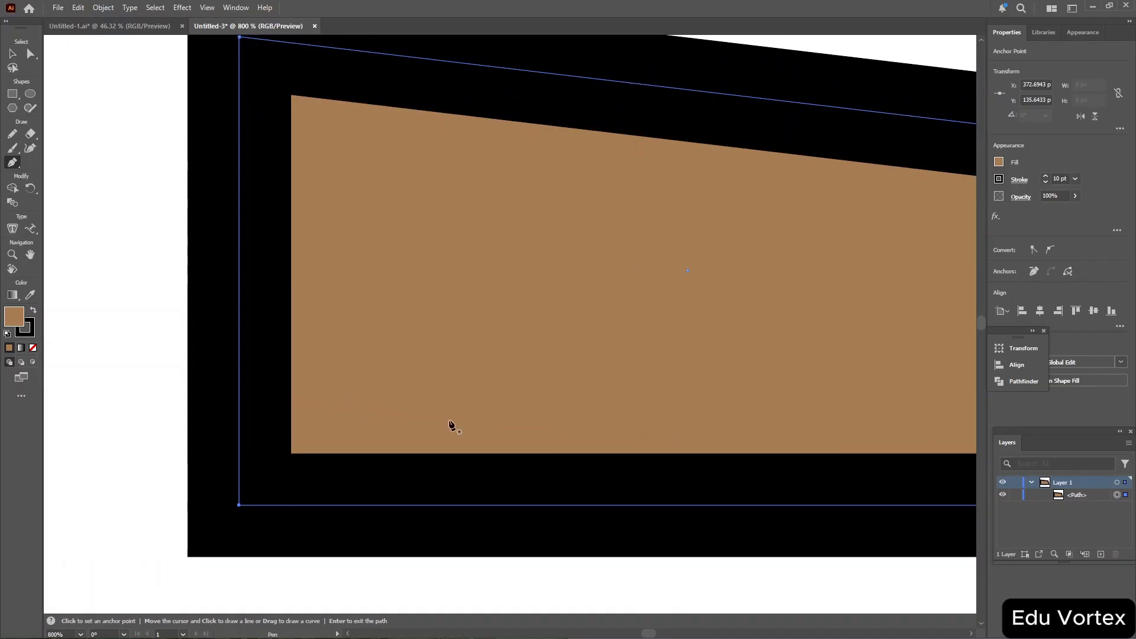
pyautogui.hscroll(5, 452, 425)
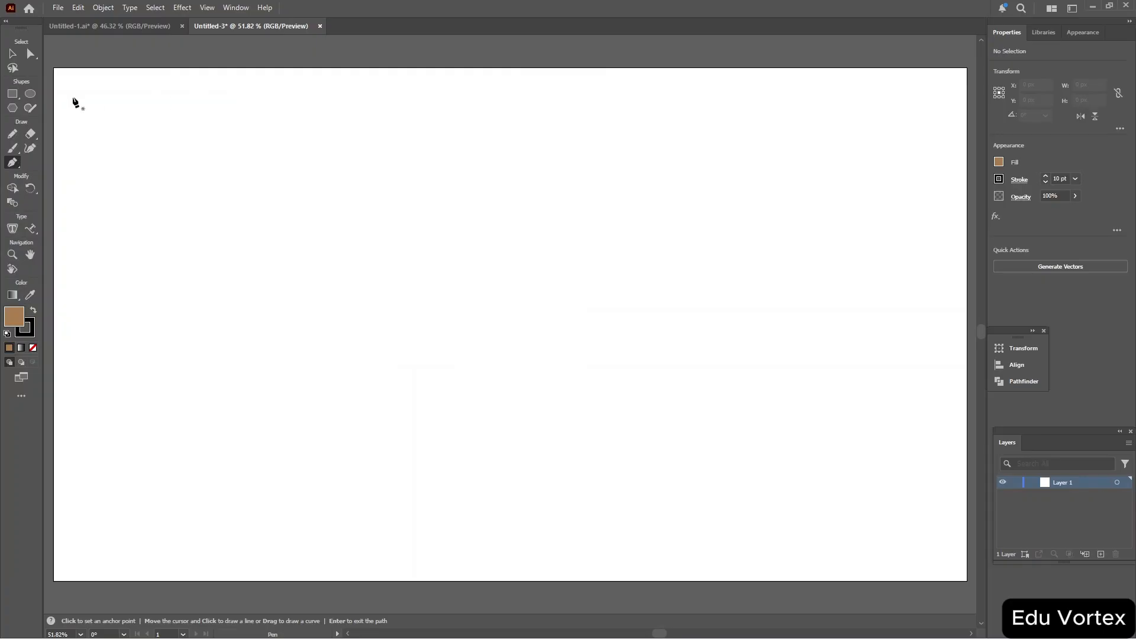
# Draw a new rectangle about 285 by 148 px and round its corners slightly.
pyautogui.click(11, 93)
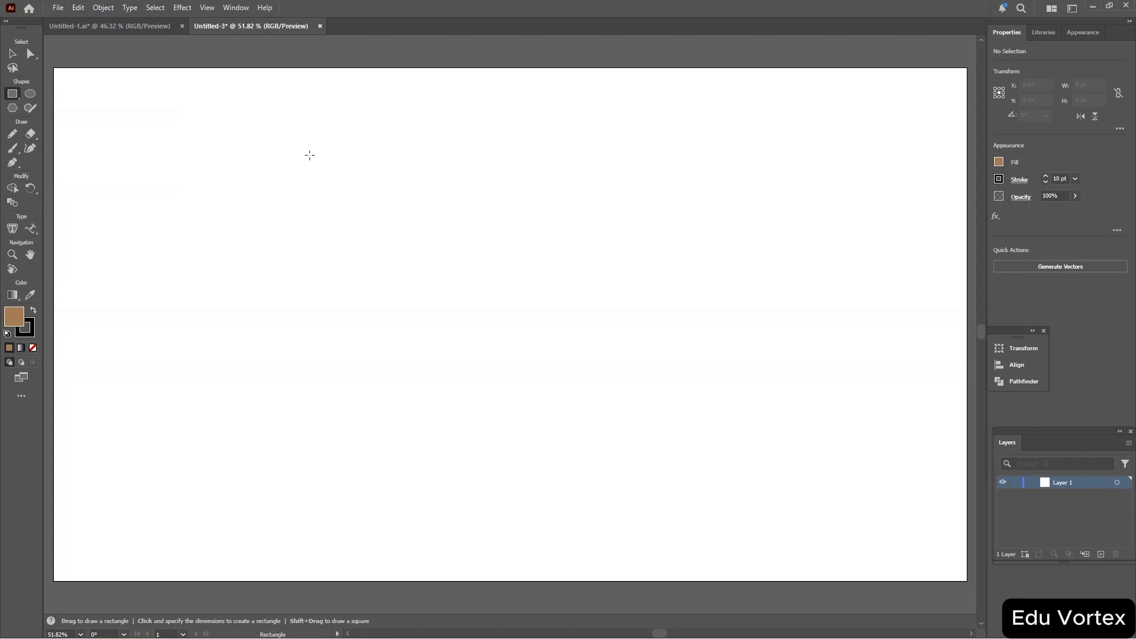
pyautogui.moveTo(346, 170); pyautogui.dragTo(540, 272)
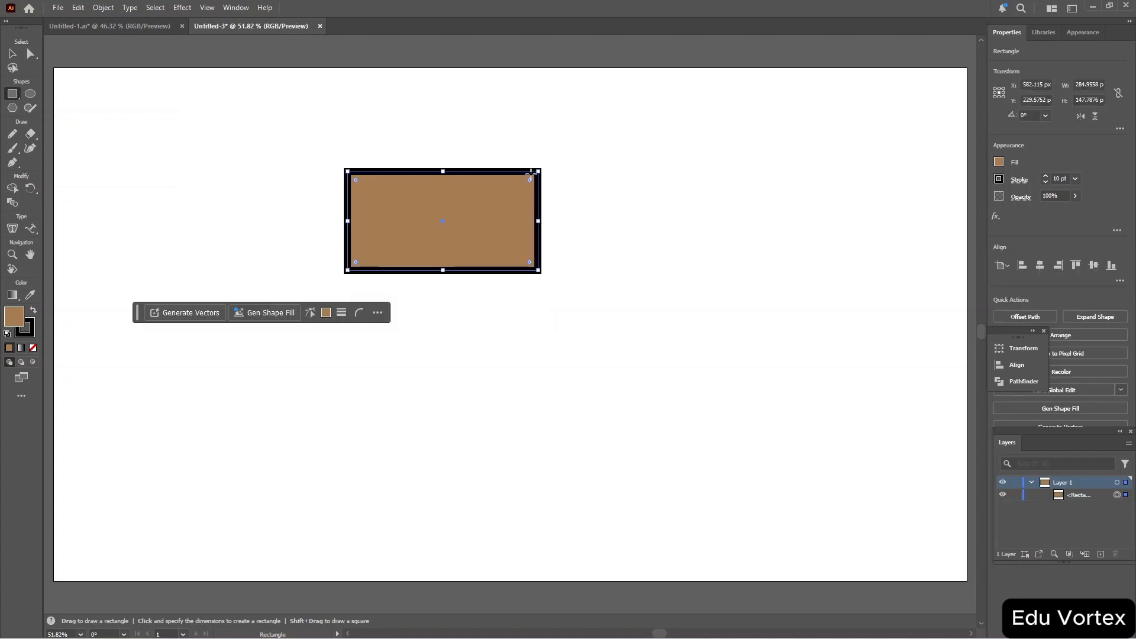
pyautogui.moveTo(532, 182); pyautogui.dragTo(525, 184)
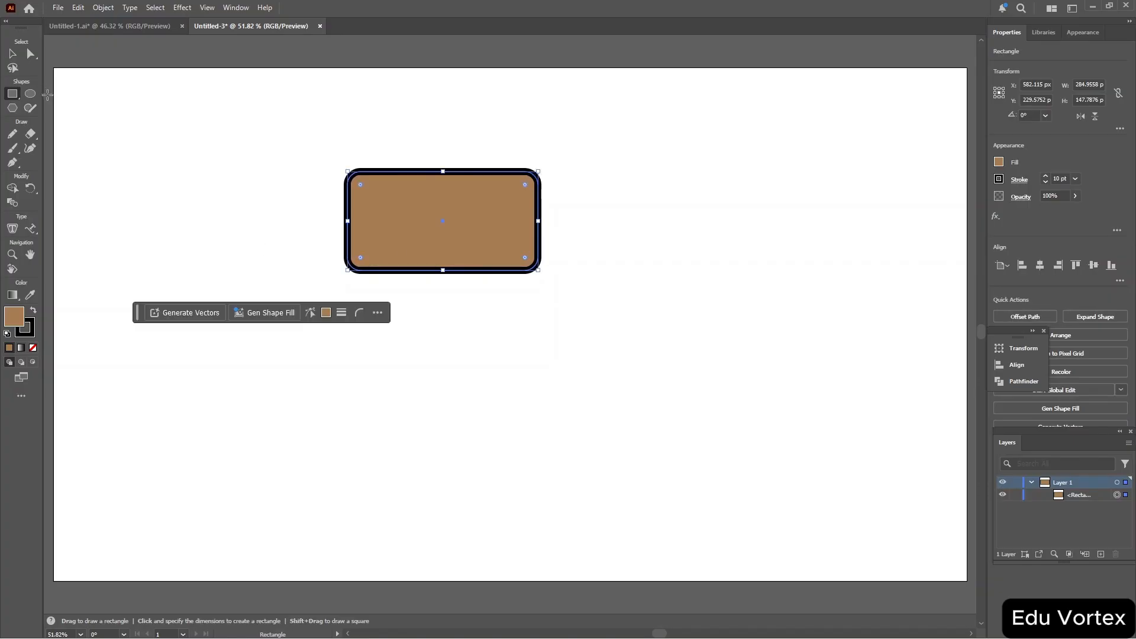
# Draw an ellipse about 126 by 85 px inside the rounded rectangle and fill it red.
pyautogui.click(29, 95)
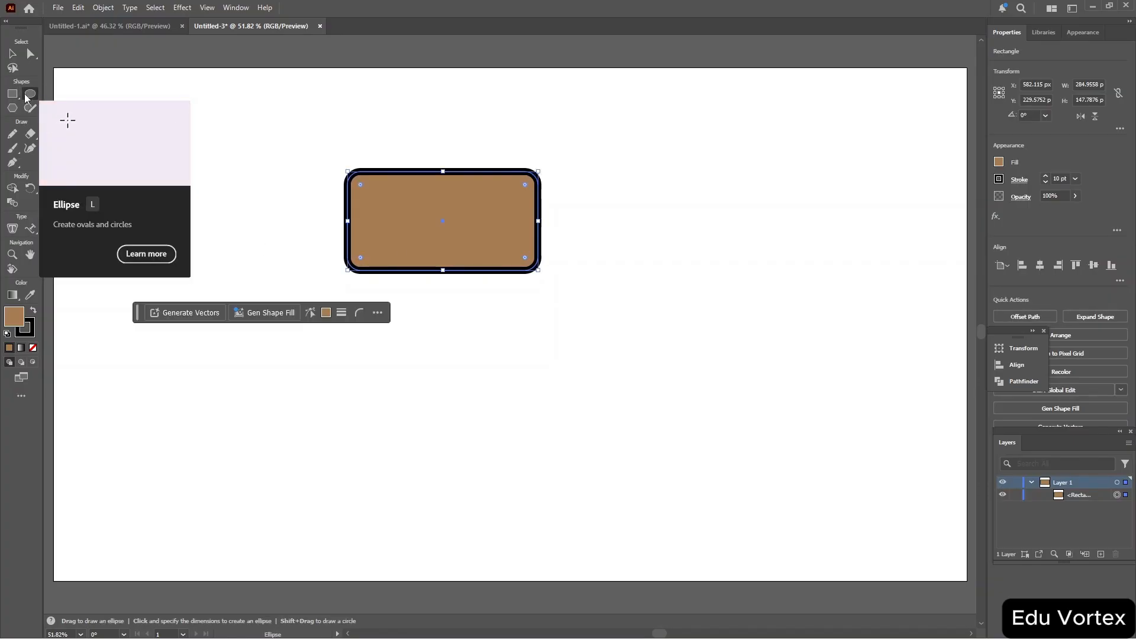
pyautogui.moveTo(402, 208); pyautogui.dragTo(487, 246)
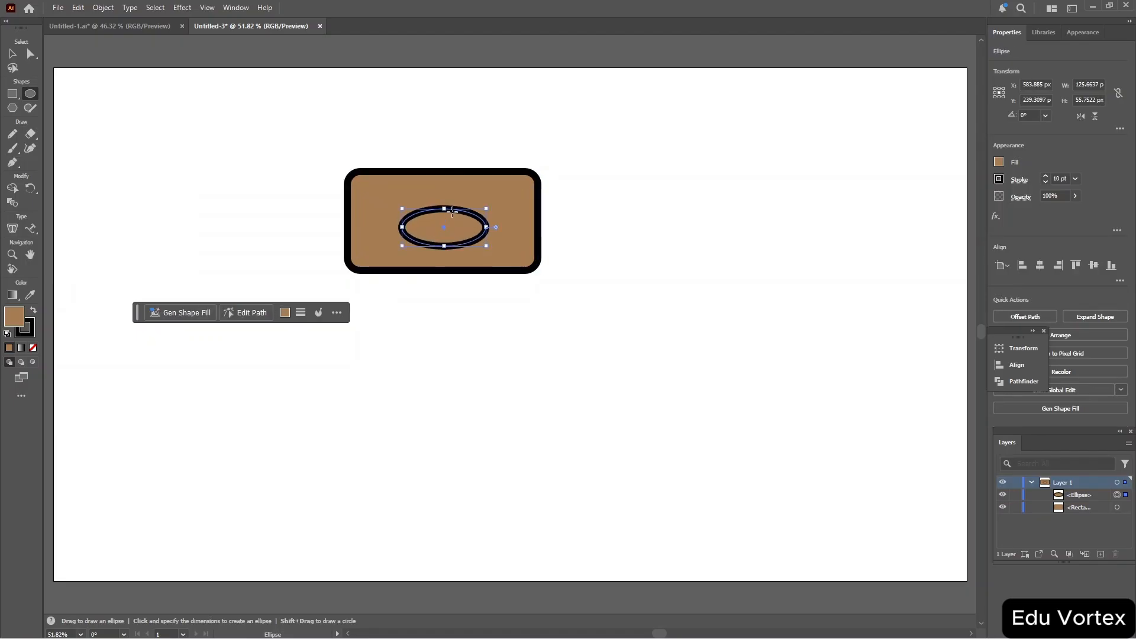
pyautogui.moveTo(445, 208)
pyautogui.mouseDown()
pyautogui.moveTo(444, 161)
pyautogui.moveTo(442, 190)
pyautogui.mouseUp()
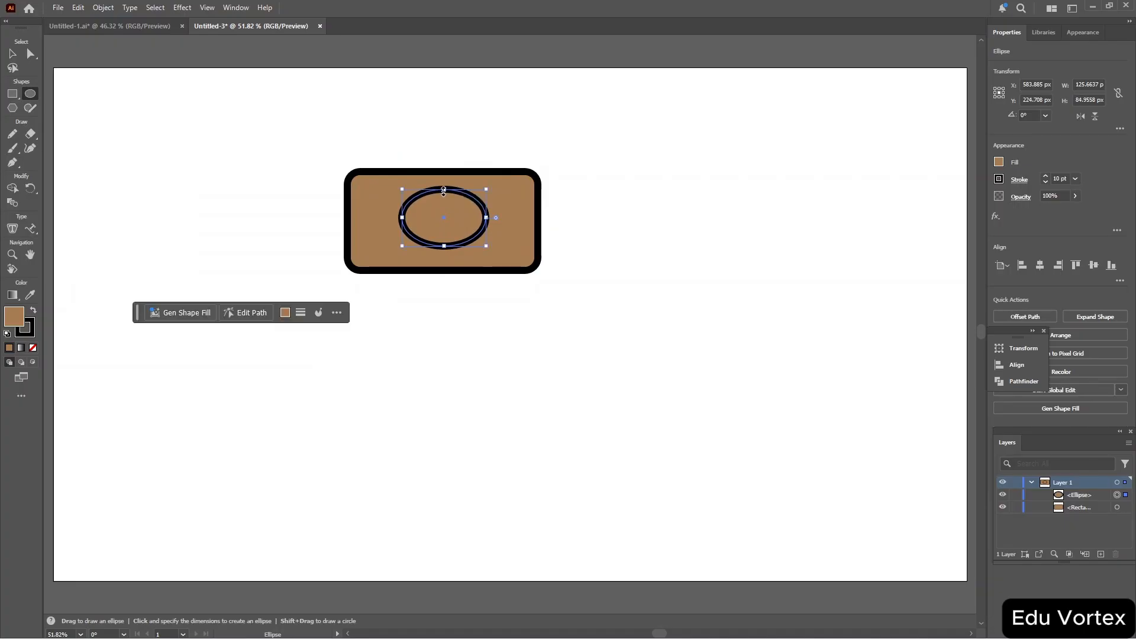
pyautogui.click(999, 162)
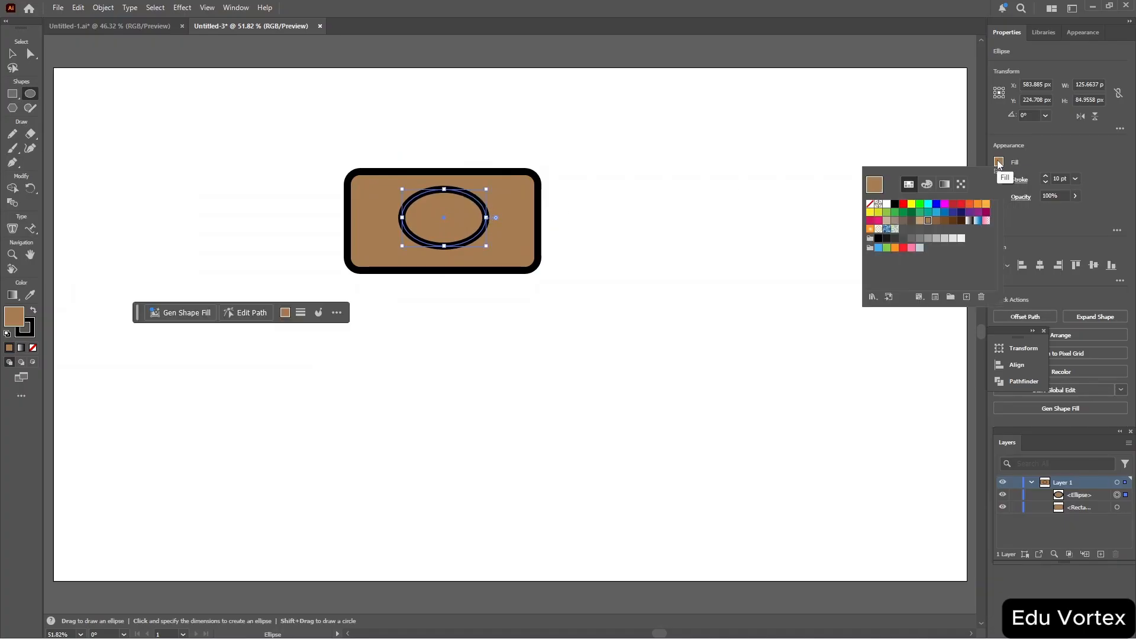
pyautogui.click(960, 205)
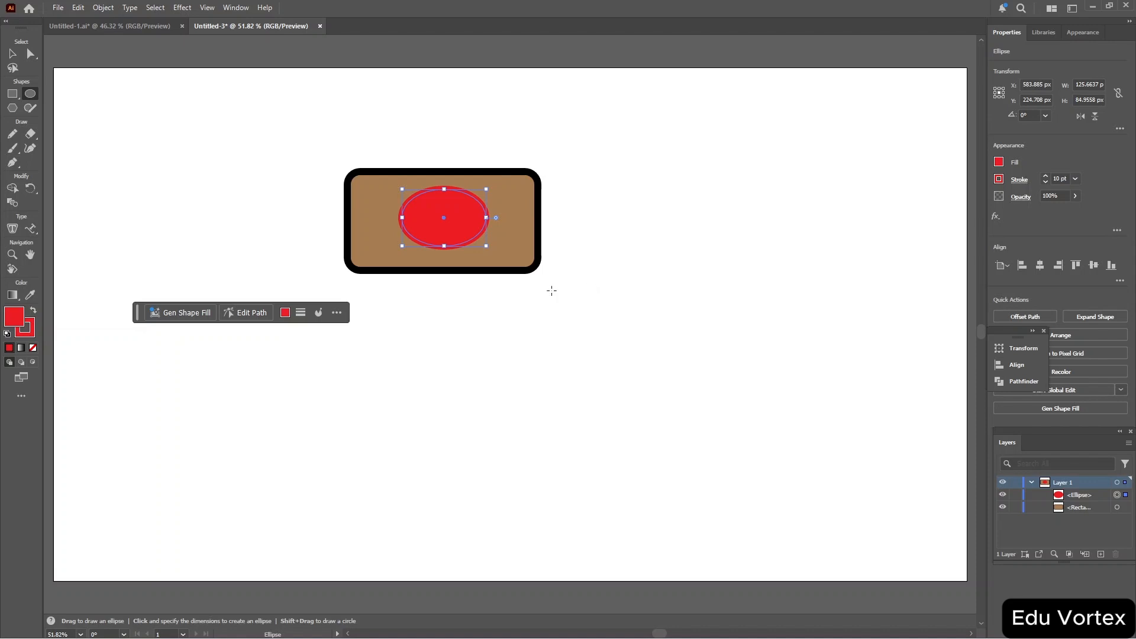
# Select the rounded rectangle and set its fill to white.
pyautogui.press('v')
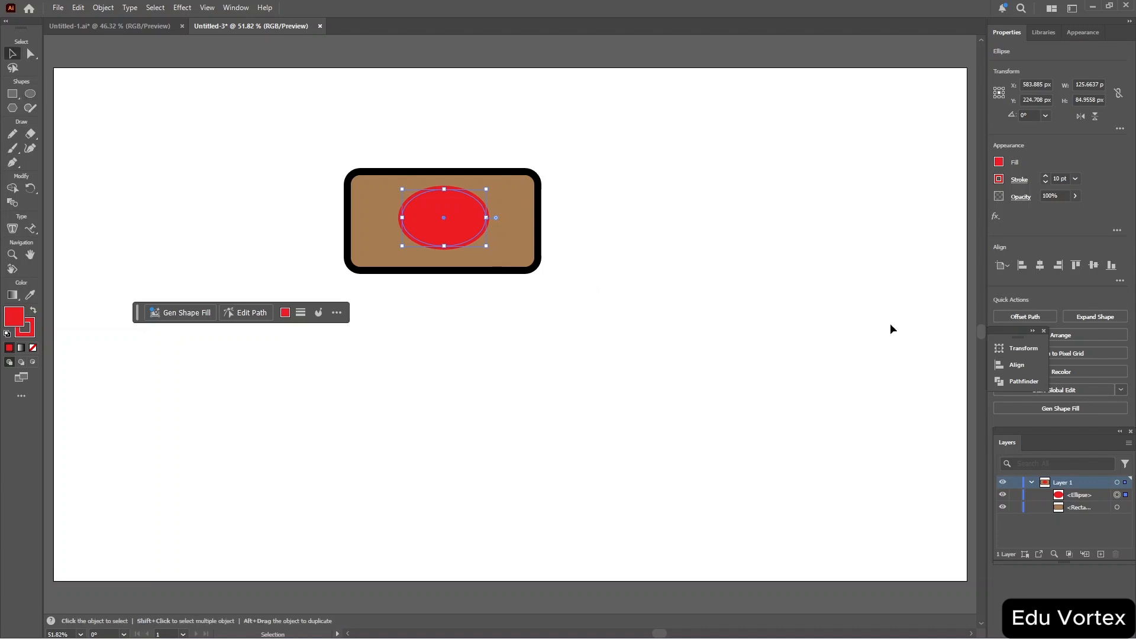
pyautogui.click(505, 226)
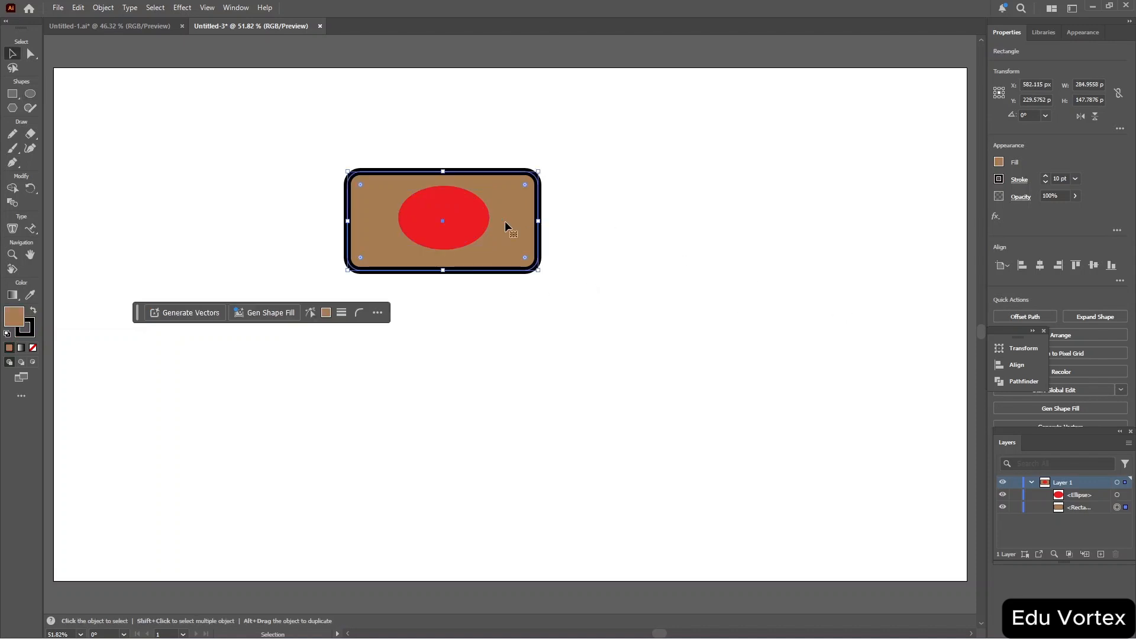
pyautogui.click(1000, 162)
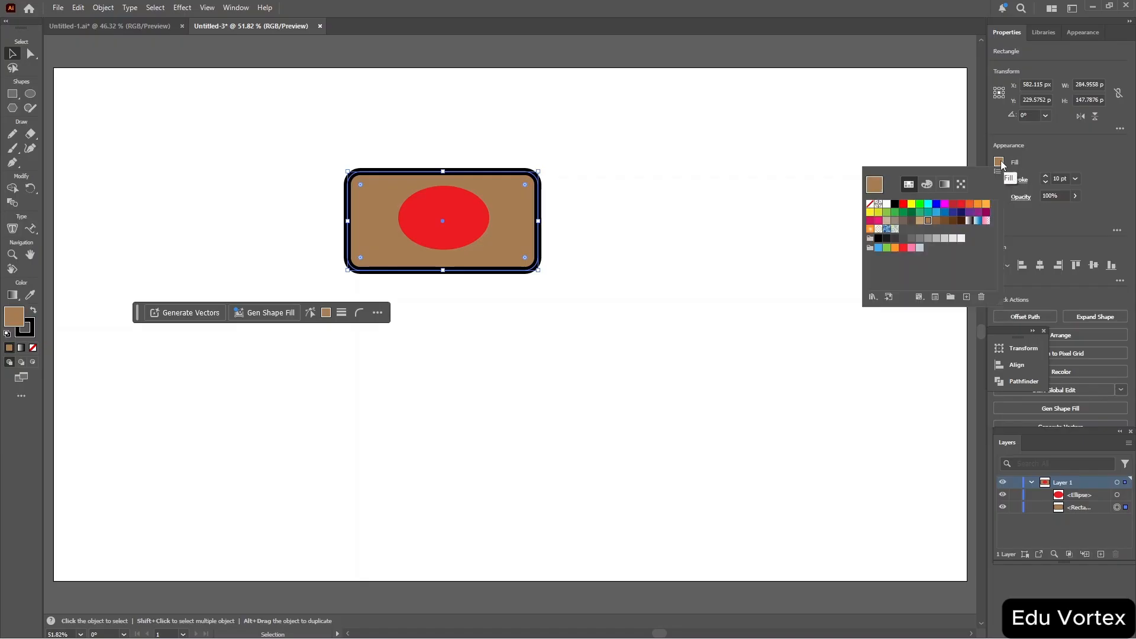
pyautogui.click(887, 205)
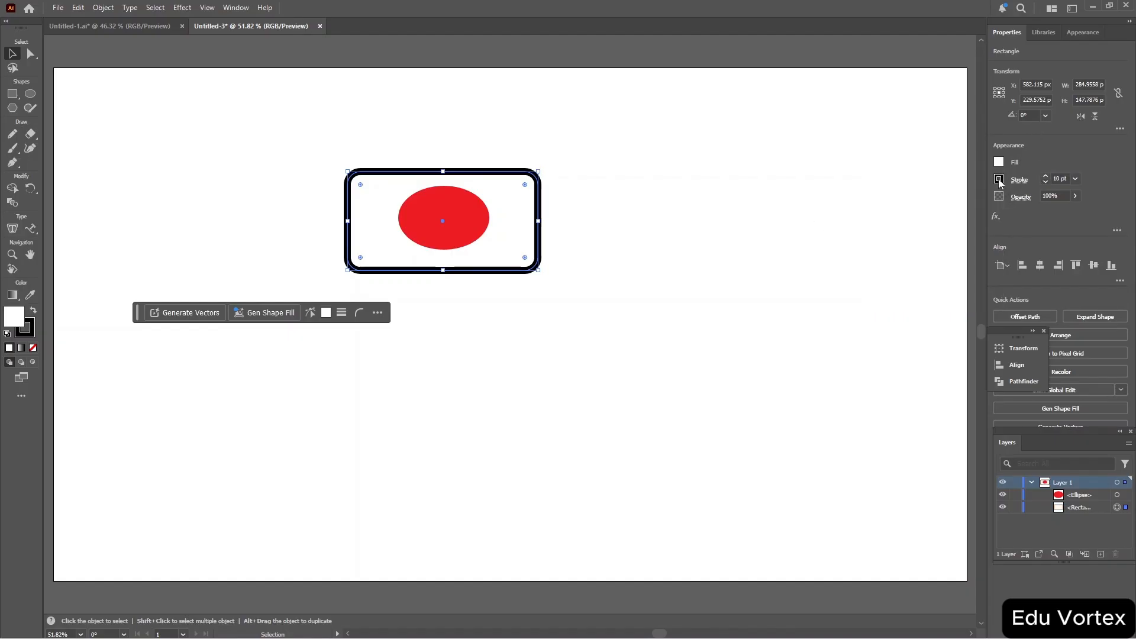
# Set the rounded rectangle's stroke to none and then back to black.
pyautogui.click(999, 179)
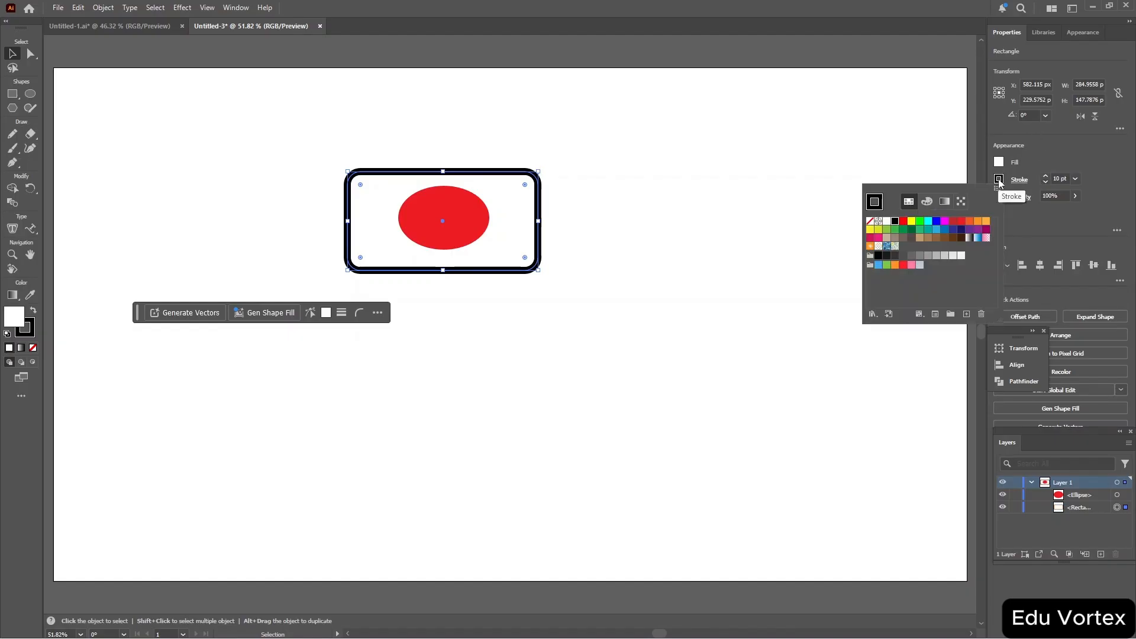
pyautogui.click(887, 222)
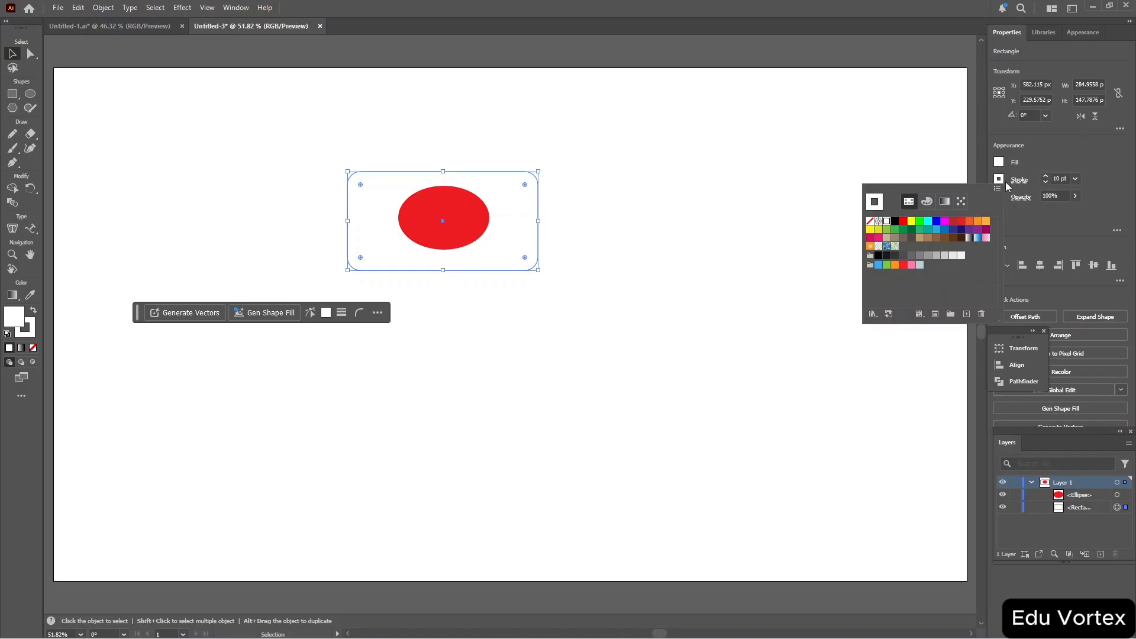
pyautogui.click(896, 222)
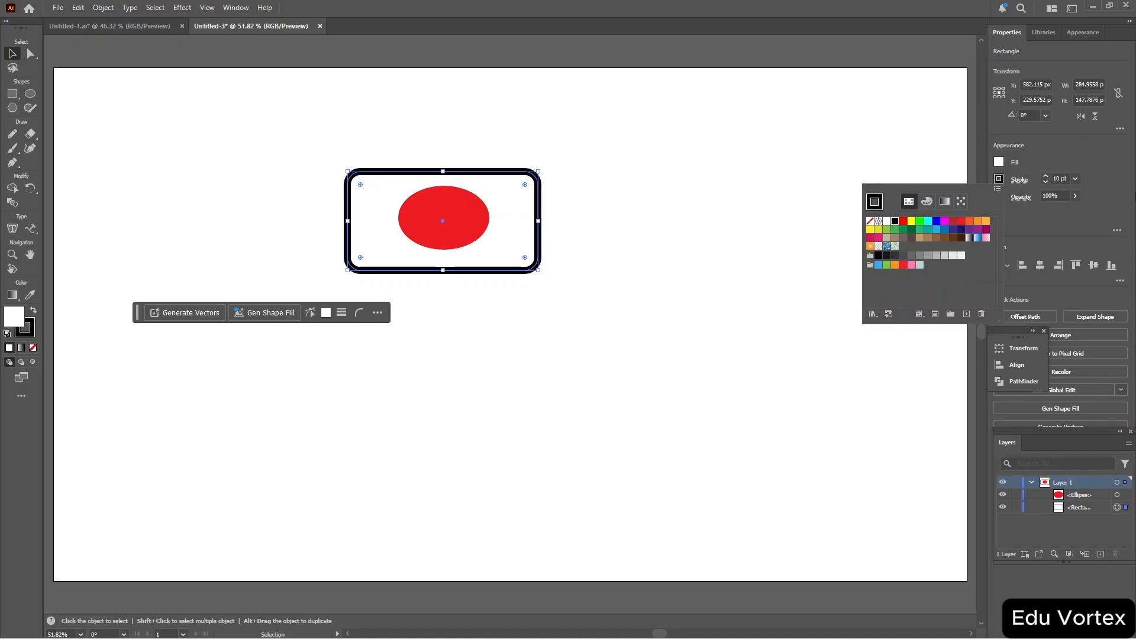
pyautogui.click(1047, 181)
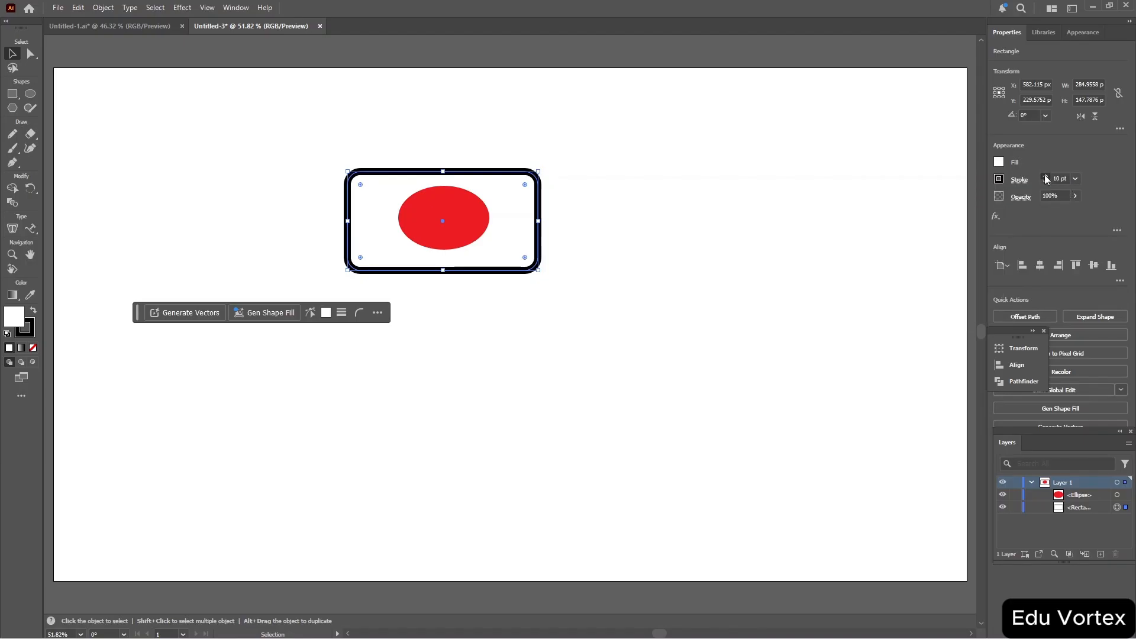
# Set the rounded rectangle's stroke weight to 2 pt.
pyautogui.click(1045, 176)
pyautogui.click(1046, 176)
pyautogui.click(1046, 176)
pyautogui.click(1045, 176)
pyautogui.click(1046, 176)
pyautogui.click(1045, 176)
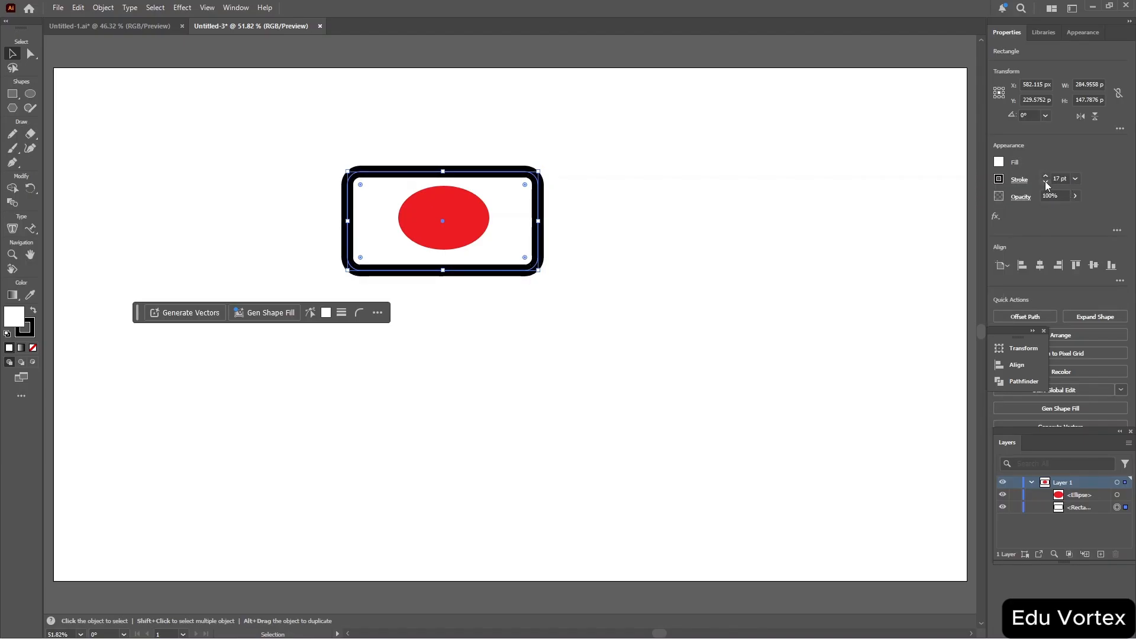
pyautogui.click(1047, 182)
pyautogui.click(1046, 182)
pyautogui.click(1047, 182)
pyautogui.click(1047, 181)
pyautogui.click(1047, 181)
pyautogui.click(1047, 181)
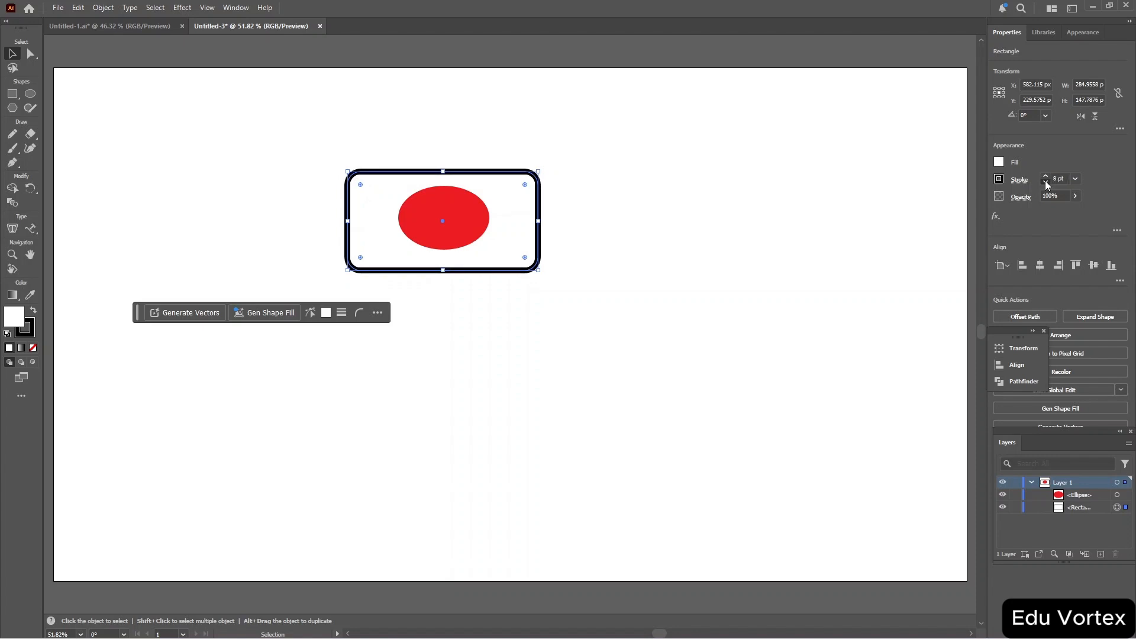
pyautogui.click(1047, 182)
pyautogui.click(1046, 182)
pyautogui.click(1047, 182)
pyautogui.click(1046, 182)
pyautogui.click(1046, 182)
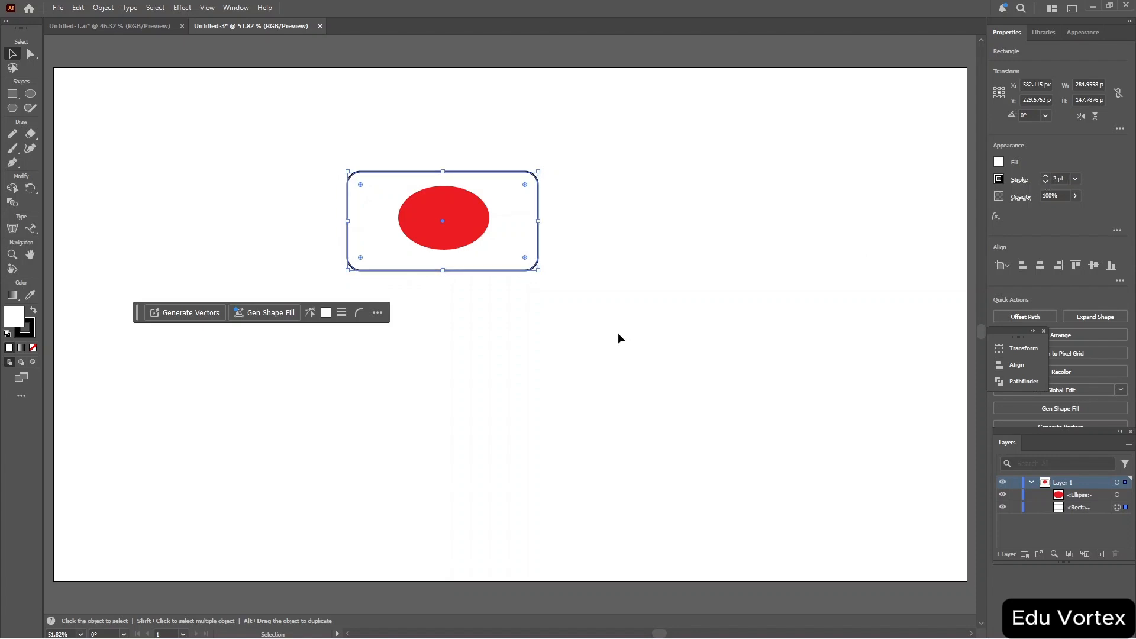
# With Direct Selection, move the rounded rectangle's bottom-right corner anchor outward and slightly up.
pyautogui.press('a')
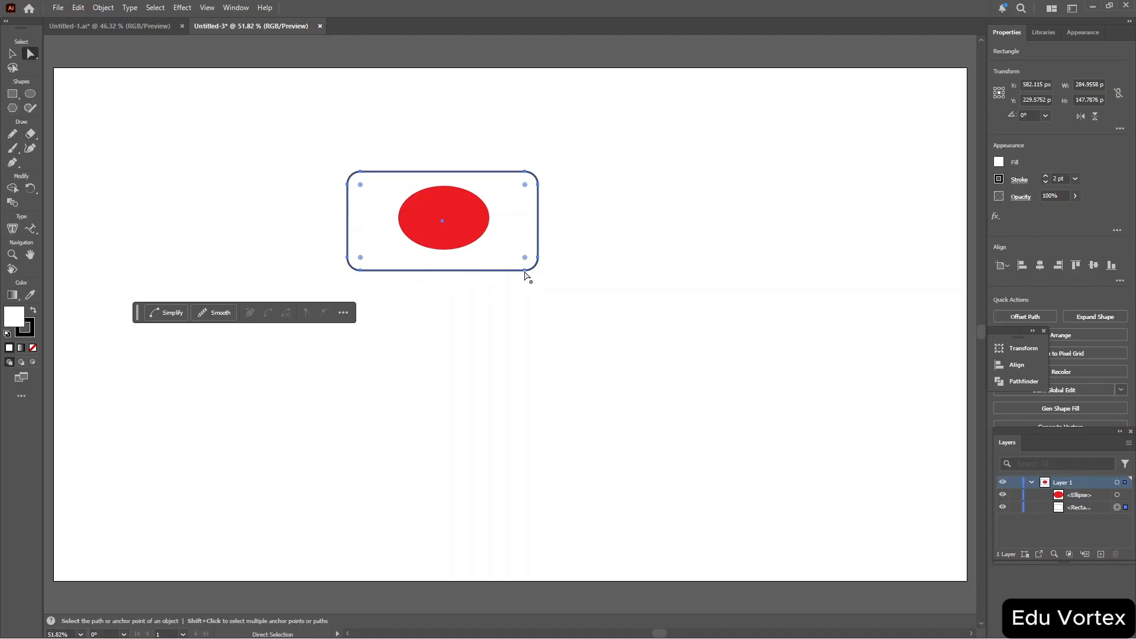
pyautogui.moveTo(525, 274); pyautogui.dragTo(545, 260)
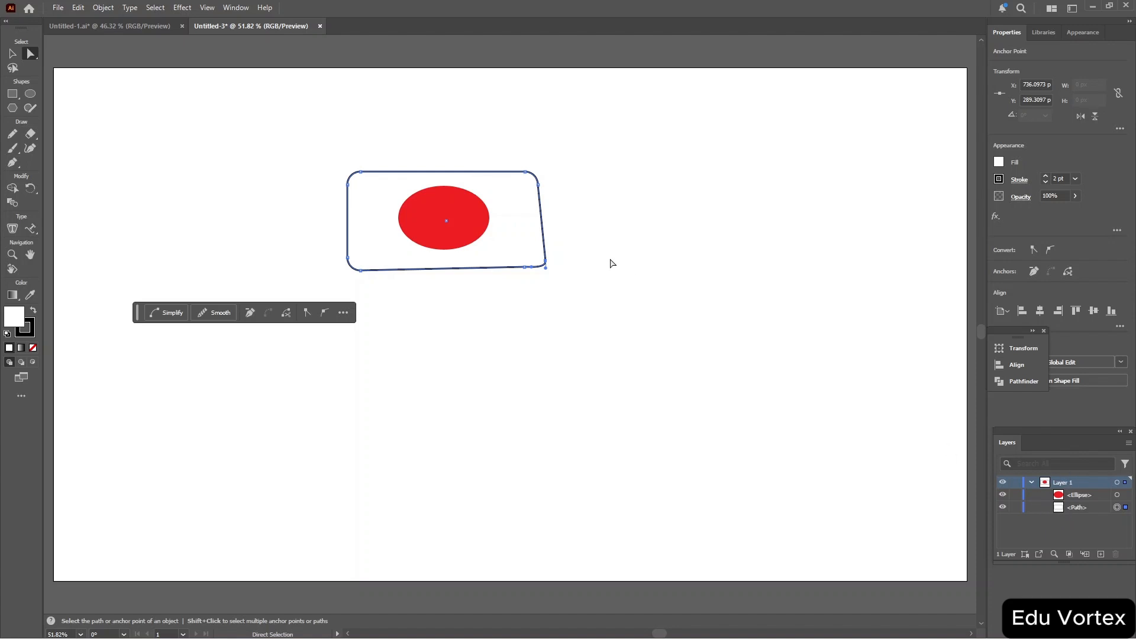
pyautogui.press('F7')
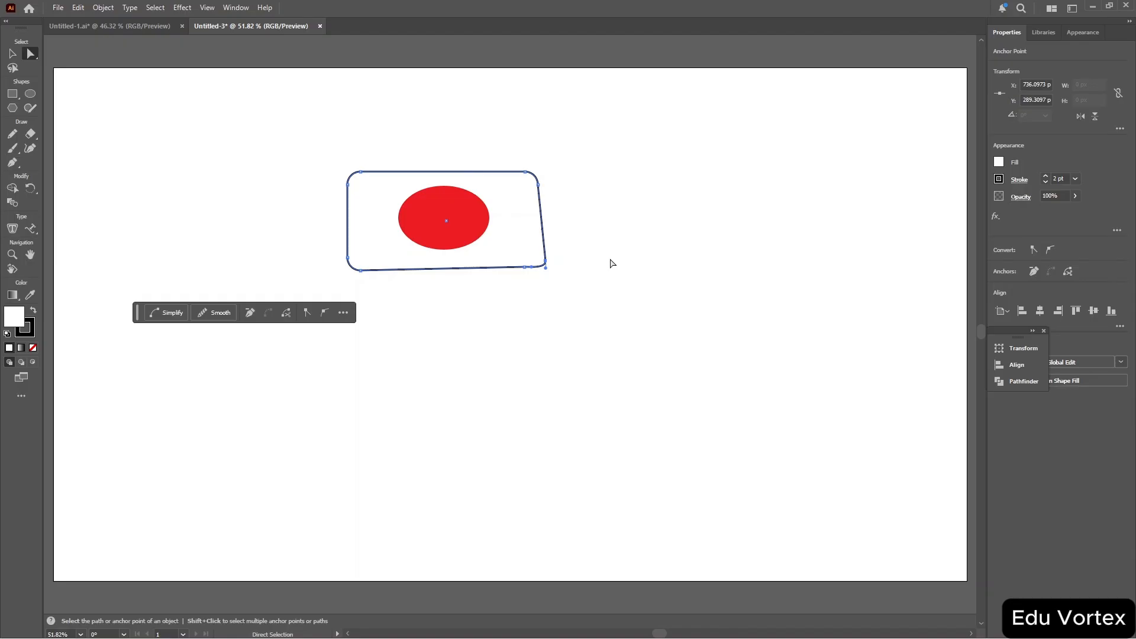
pyautogui.press('F7')
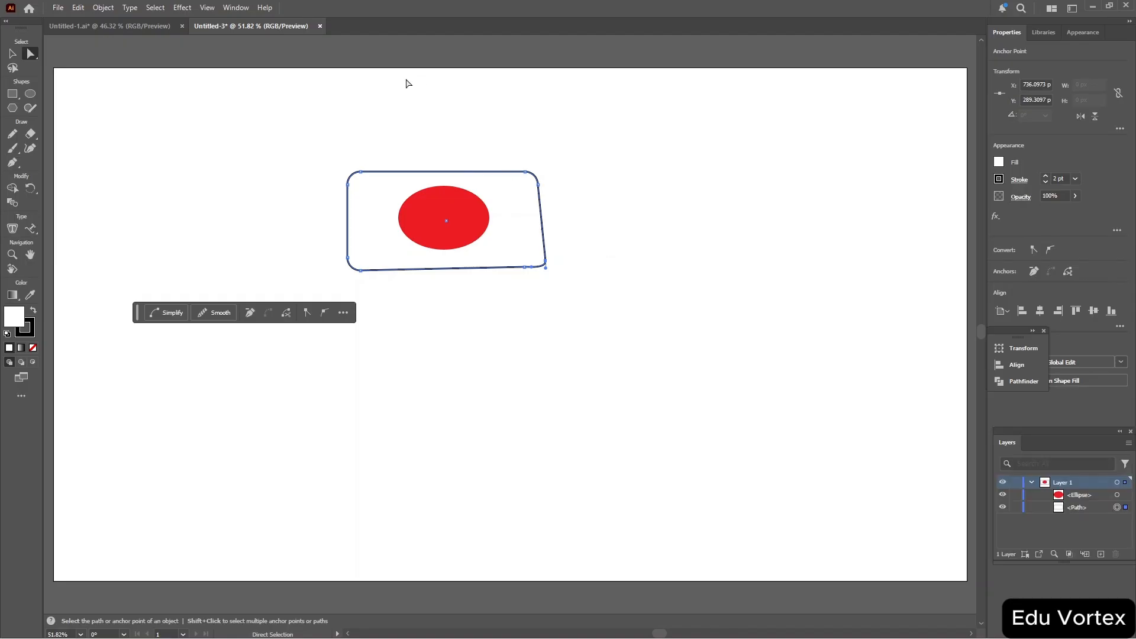
pyautogui.click(235, 8)
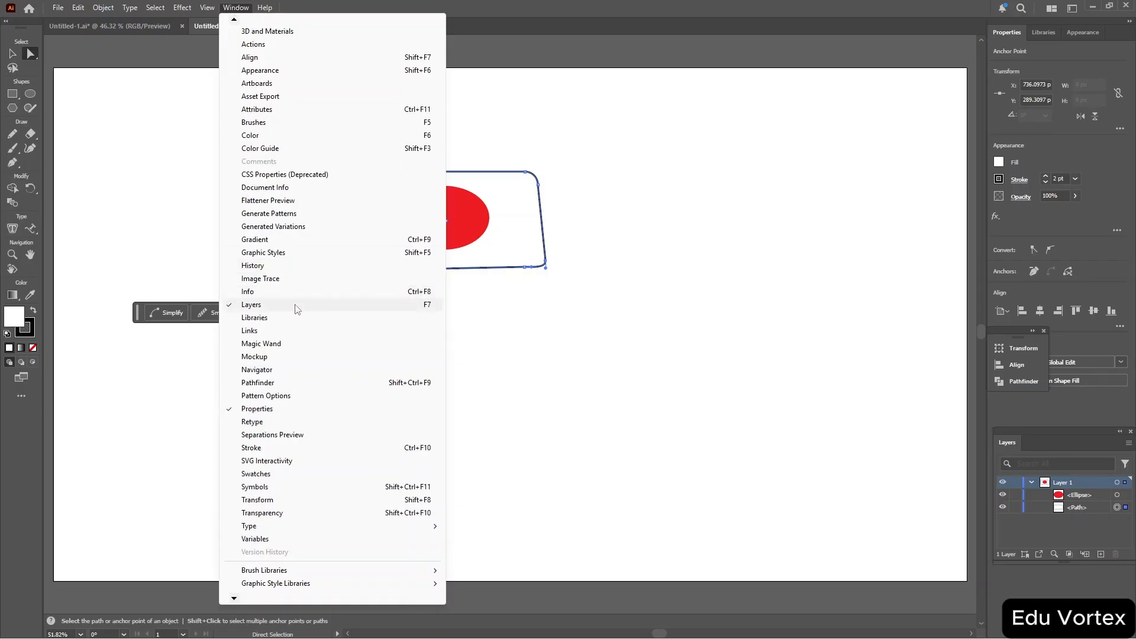
pyautogui.click(345, 311)
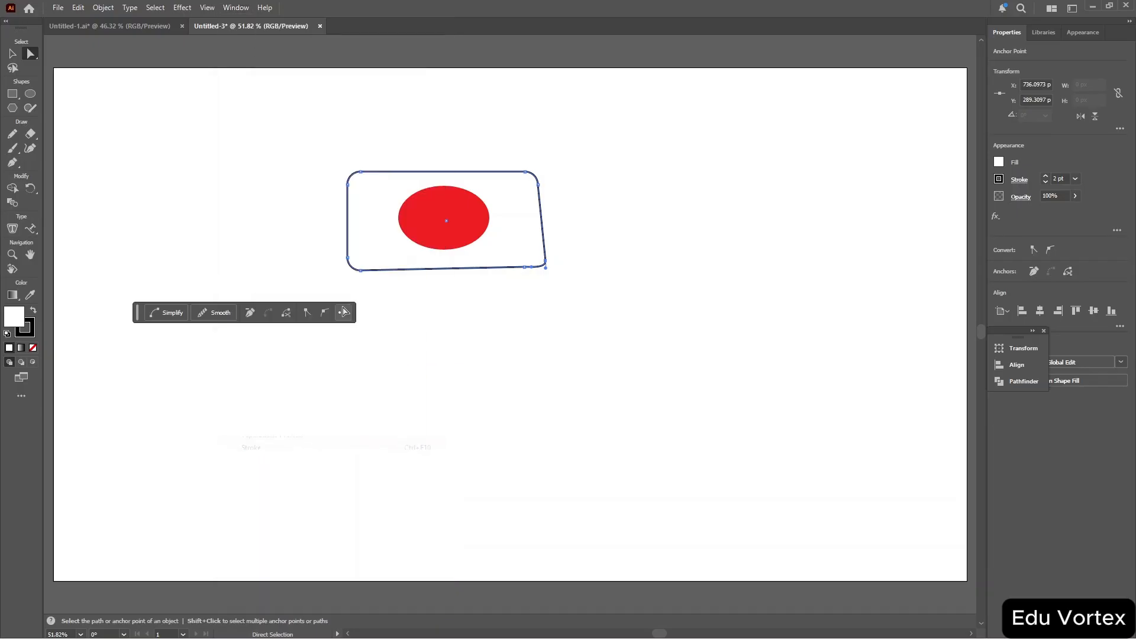
pyautogui.click(237, 9)
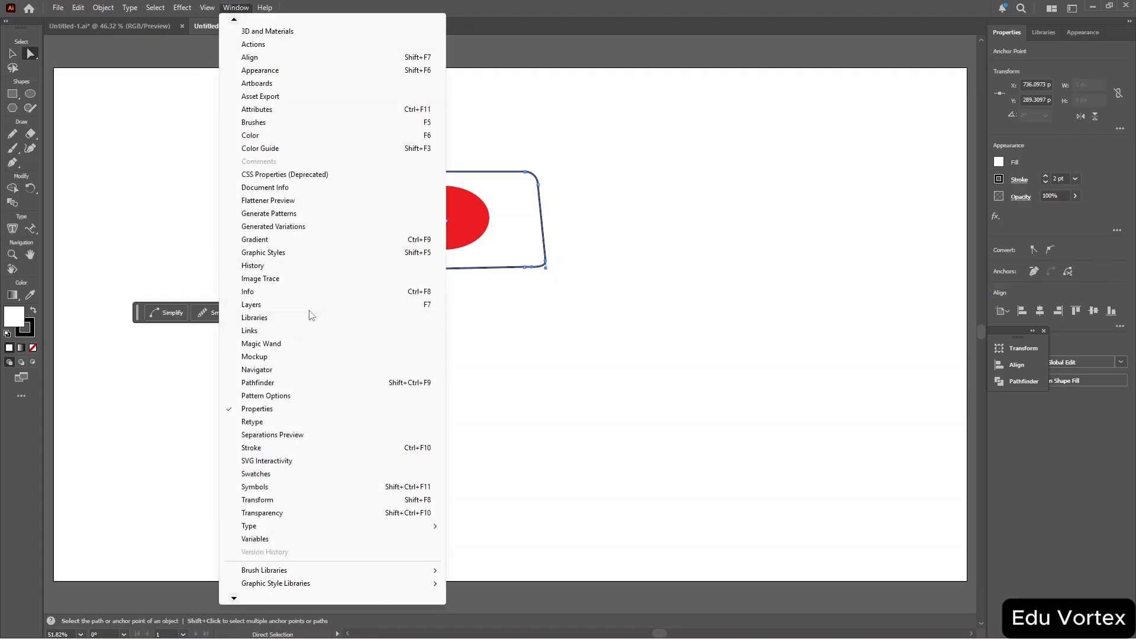
pyautogui.click(314, 312)
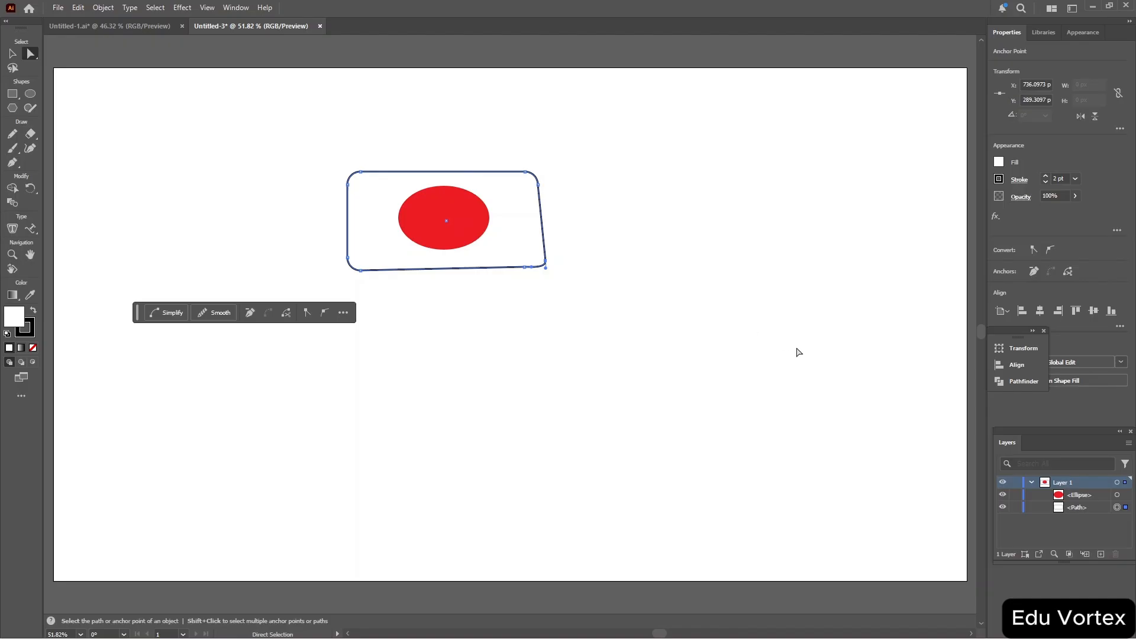
# Add a new layer and delete it again.
pyautogui.click(1101, 554)
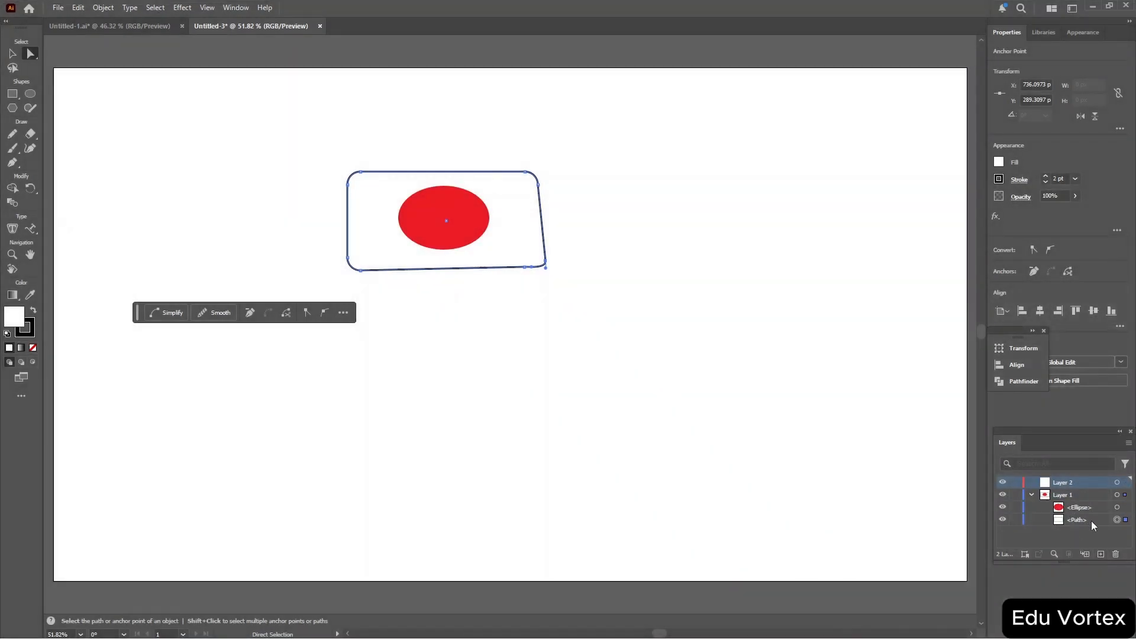
pyautogui.click(1117, 555)
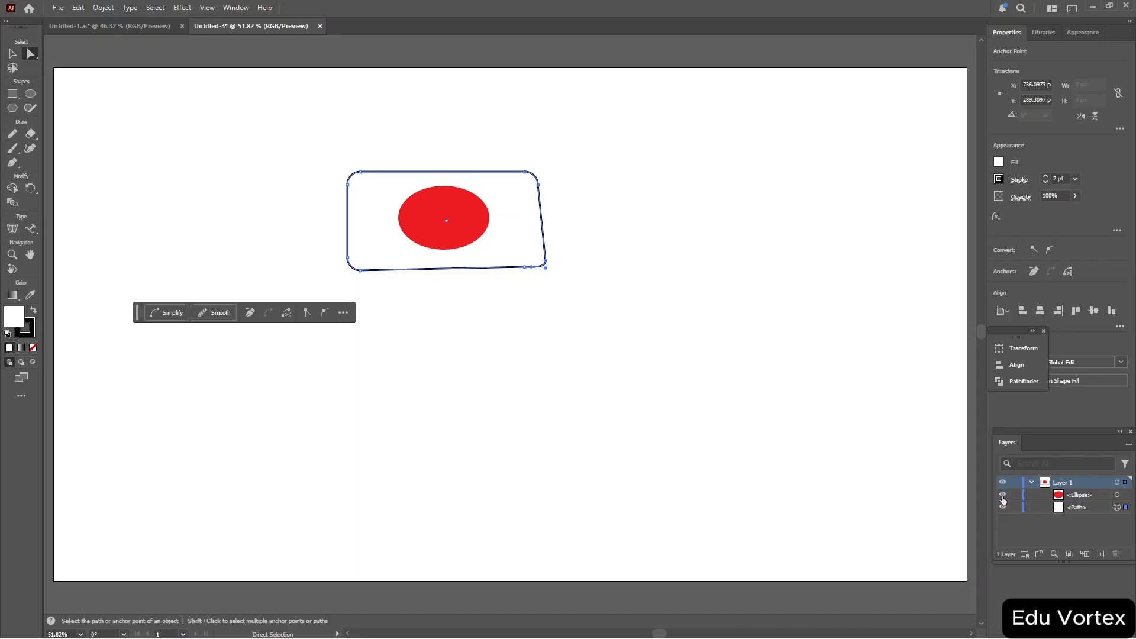
# Hide Layer 1 and show it again, then expand its contents in the Layers panel.
pyautogui.click(1033, 483)
pyautogui.click(1004, 483)
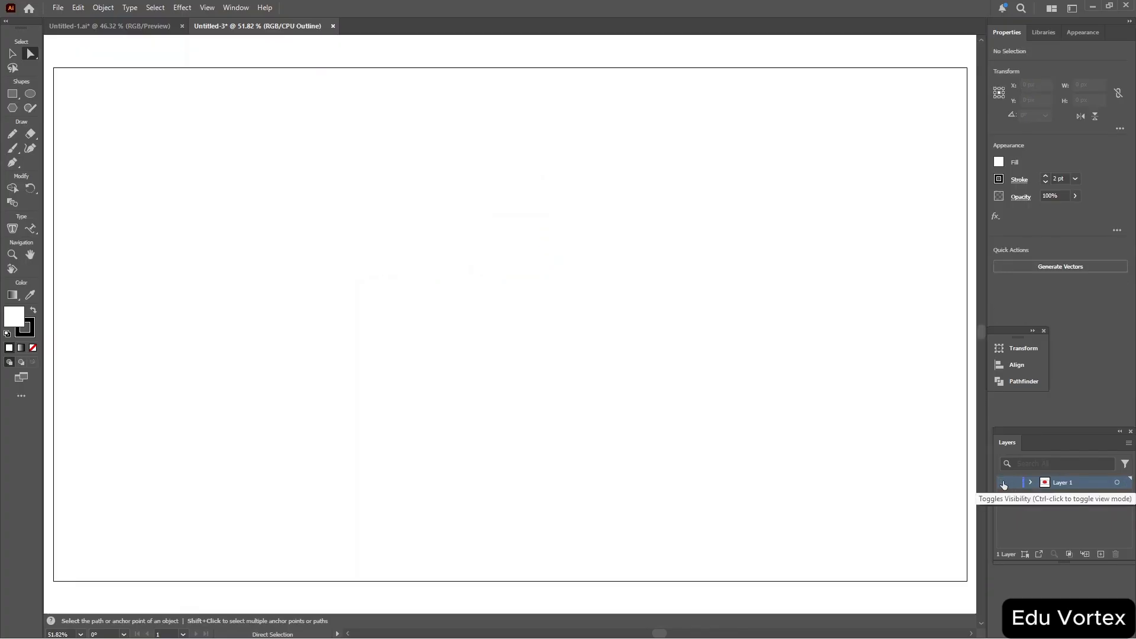
pyautogui.keyDown('ctrl'); pyautogui.click(1003, 483); pyautogui.keyUp('ctrl')
pyautogui.keyDown('ctrl'); pyautogui.click(1003, 483); pyautogui.keyUp('ctrl')
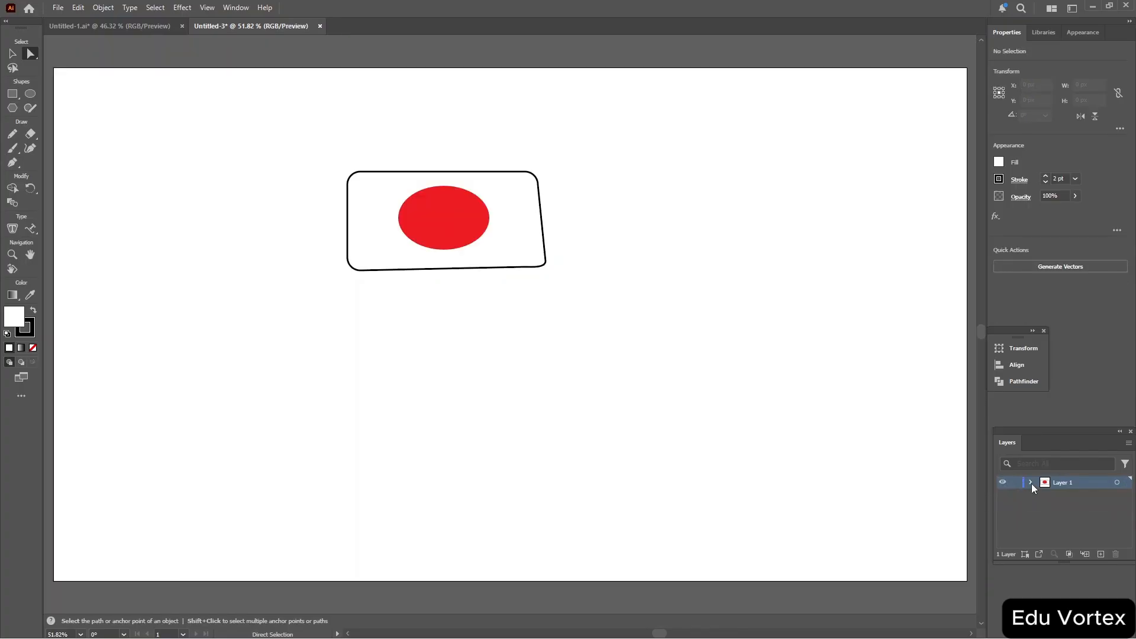
pyautogui.click(1031, 483)
pyautogui.click(1031, 483)
pyautogui.click(1031, 483)
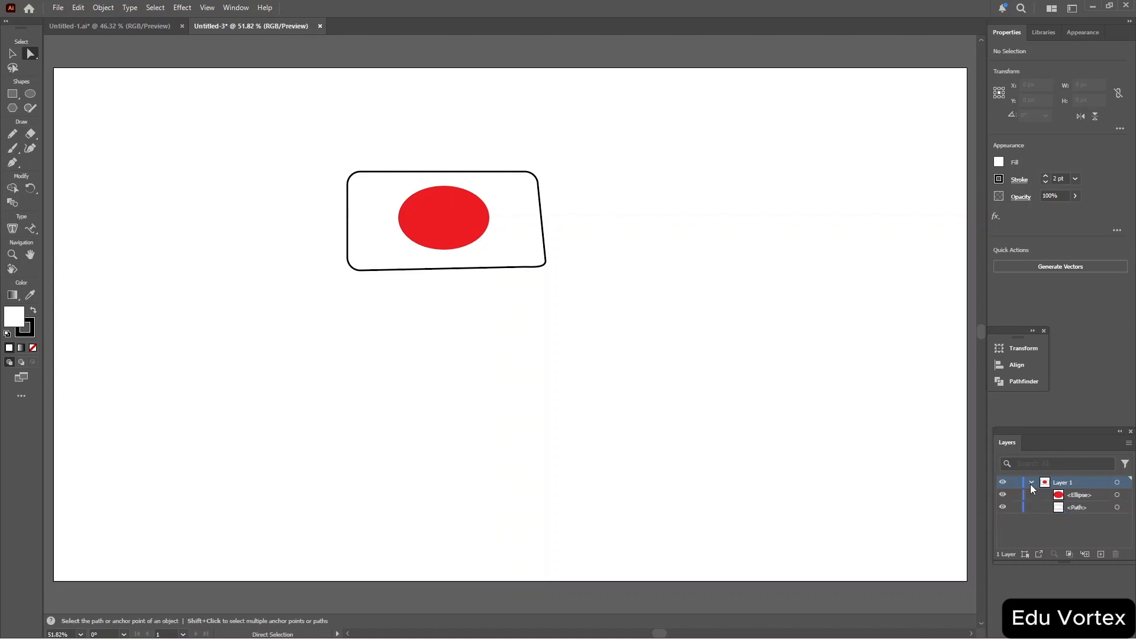
# Toggle the ellipse's visibility off and on, and lock the ellipse in the Layers panel.
pyautogui.click(1004, 497)
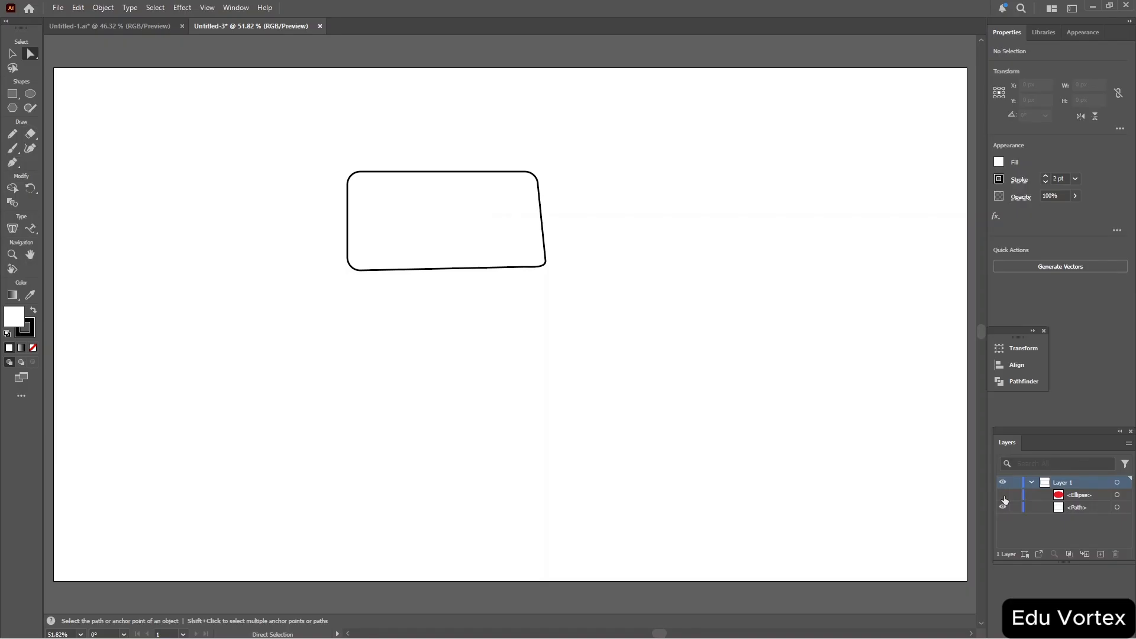
pyautogui.click(1004, 497)
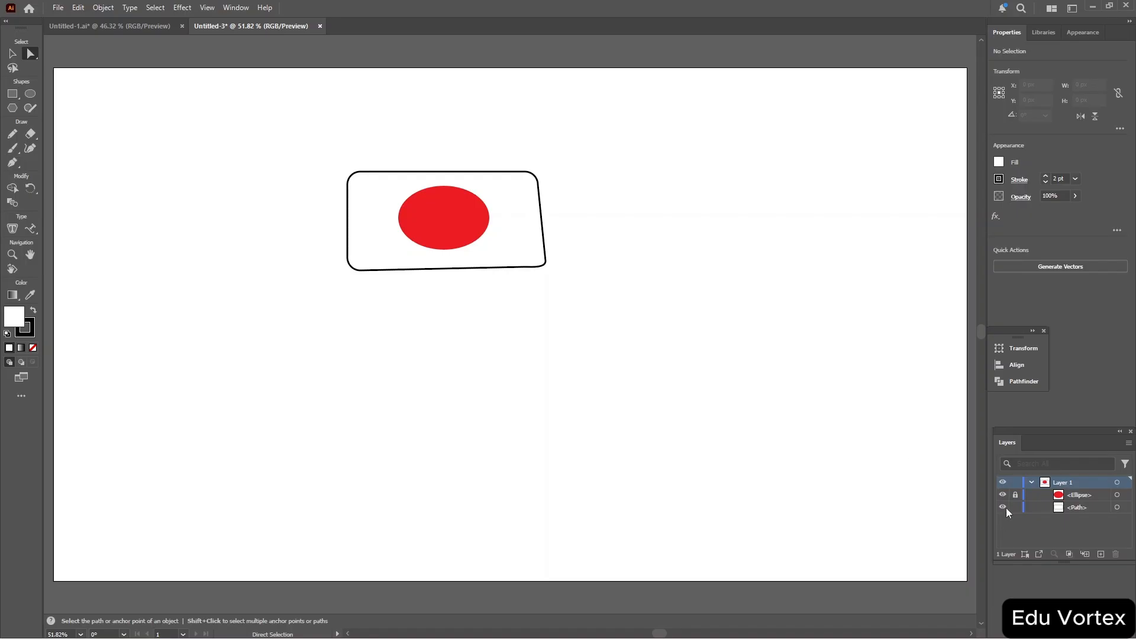
pyautogui.click(1003, 497)
pyautogui.click(1003, 497)
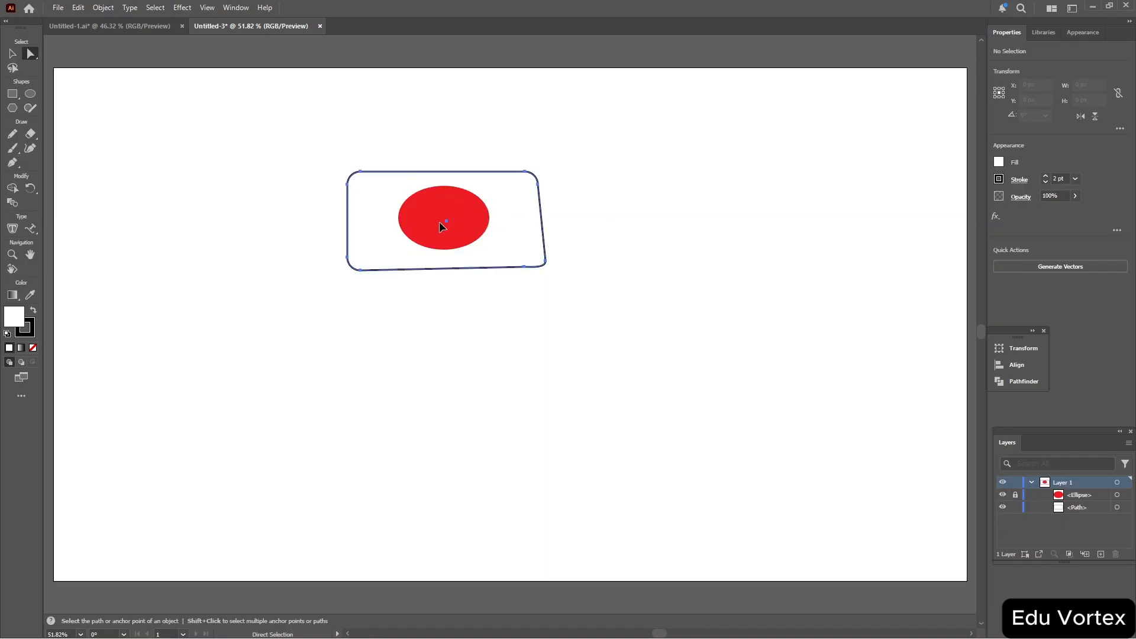
# Move the rectangle frame slightly right and down behind the locked ellipse.
pyautogui.moveTo(444, 226)
pyautogui.mouseDown()
pyautogui.moveTo(469, 228)
pyautogui.moveTo(434, 226)
pyautogui.mouseUp()
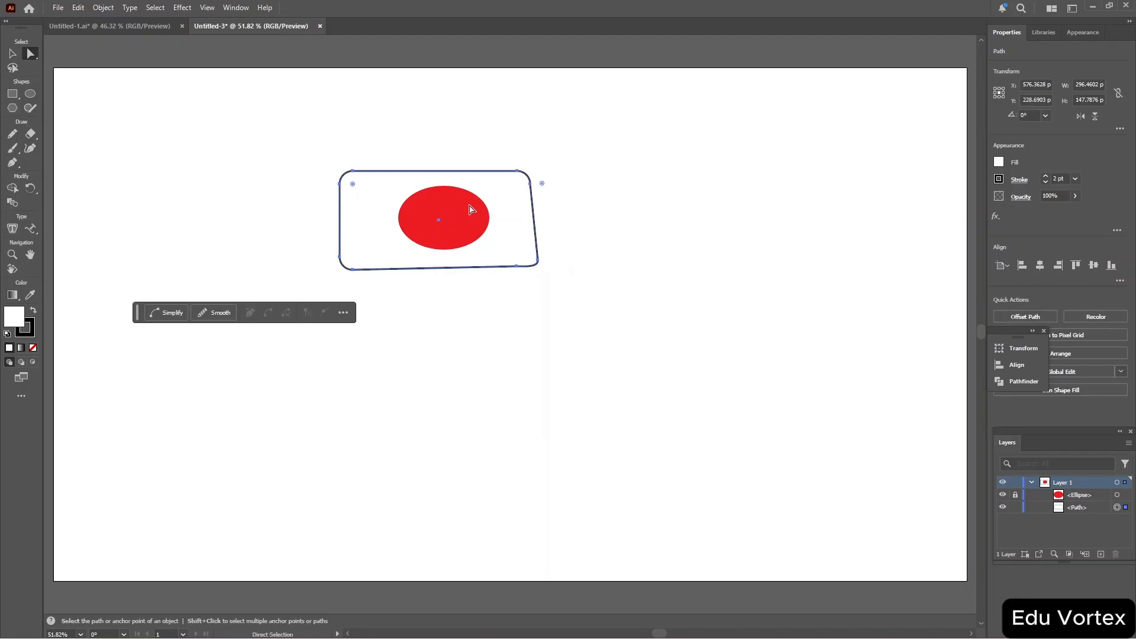
pyautogui.moveTo(454, 222); pyautogui.dragTo(464, 217)
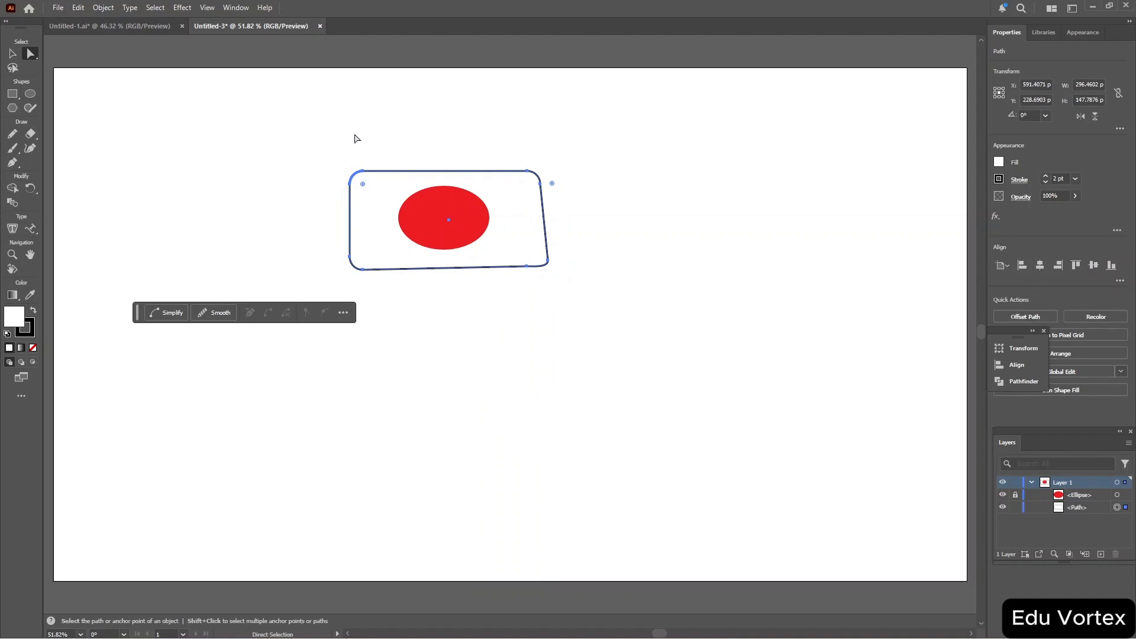
pyautogui.moveTo(355, 133); pyautogui.dragTo(525, 286)
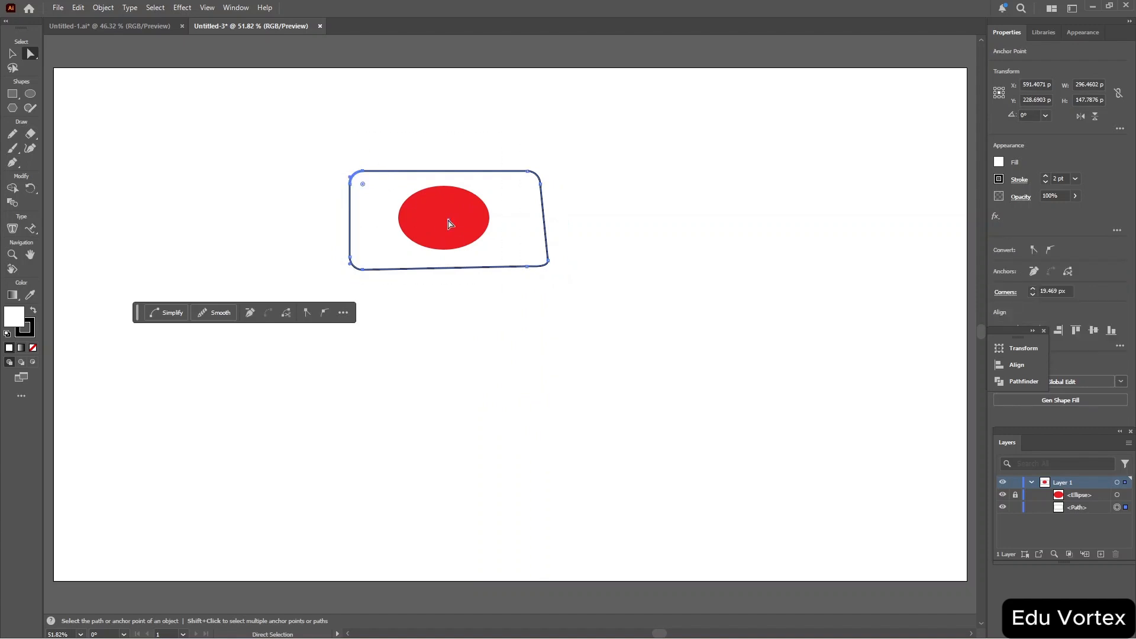
pyautogui.moveTo(431, 228)
pyautogui.mouseDown()
pyautogui.moveTo(500, 212)
pyautogui.moveTo(433, 230)
pyautogui.mouseUp()
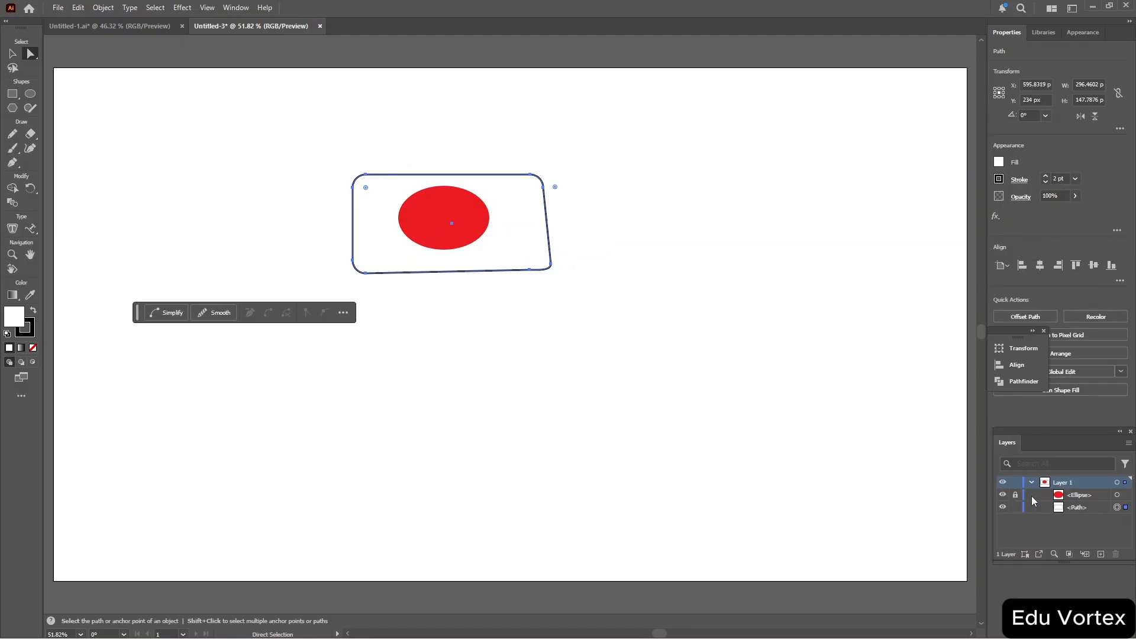
# Unlock the ellipse, then select the rectangle frame and nudge it slightly left.
pyautogui.click(1121, 498)
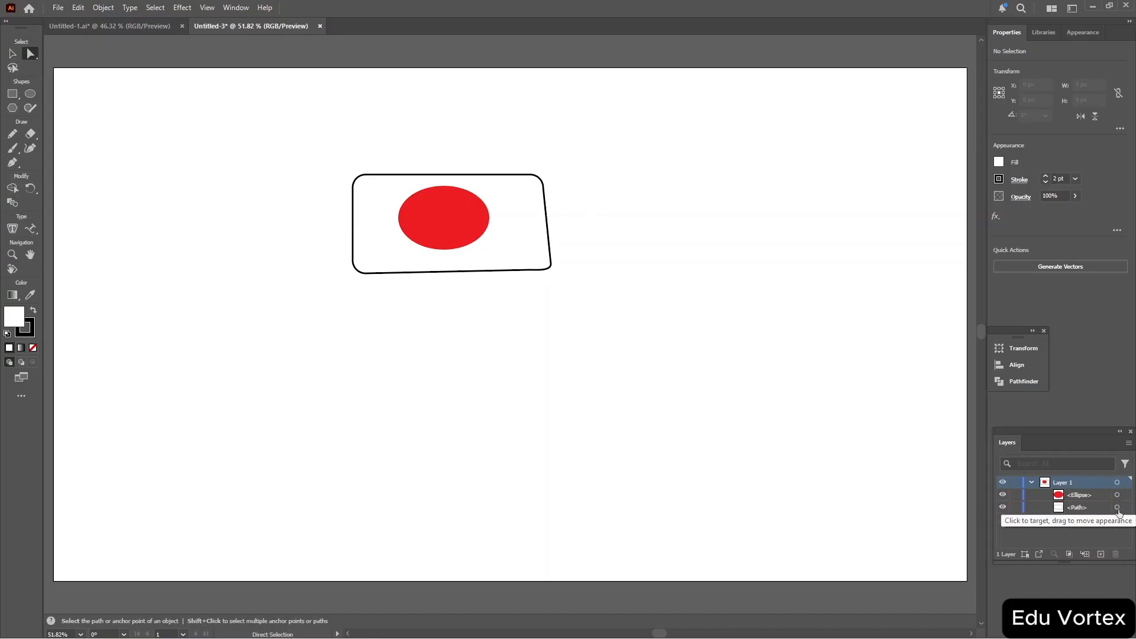
pyautogui.click(1118, 508)
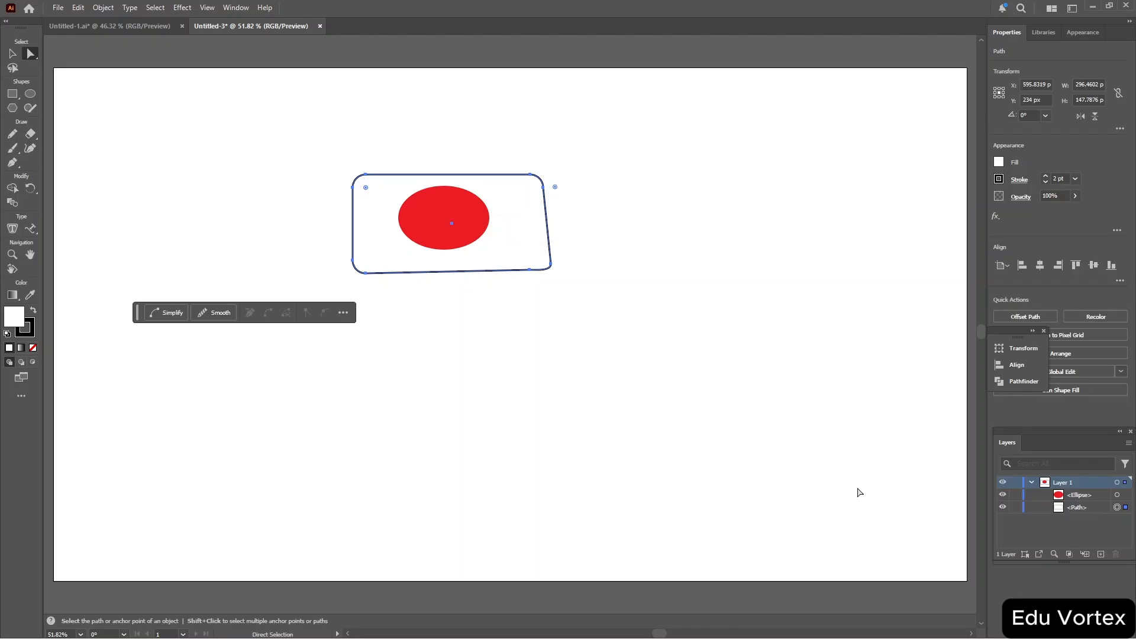
pyautogui.moveTo(520, 221)
pyautogui.mouseDown()
pyautogui.moveTo(584, 216)
pyautogui.moveTo(523, 206)
pyautogui.moveTo(506, 227)
pyautogui.moveTo(518, 226)
pyautogui.mouseUp()
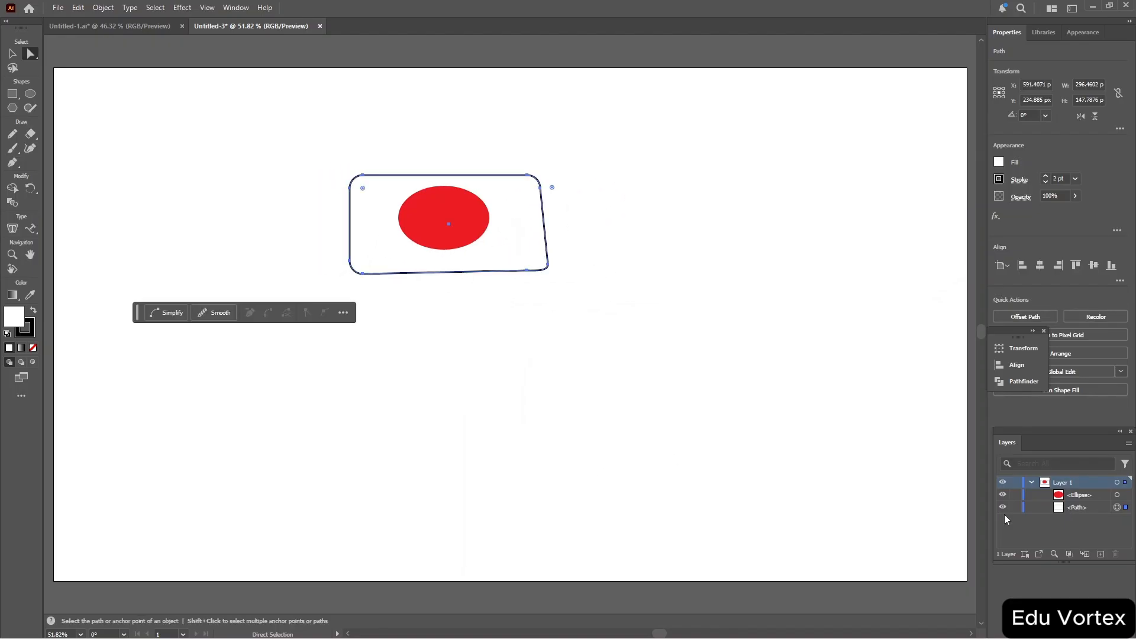
# Select the ellipse from the Layers panel and nudge it slightly right.
pyautogui.click(1117, 496)
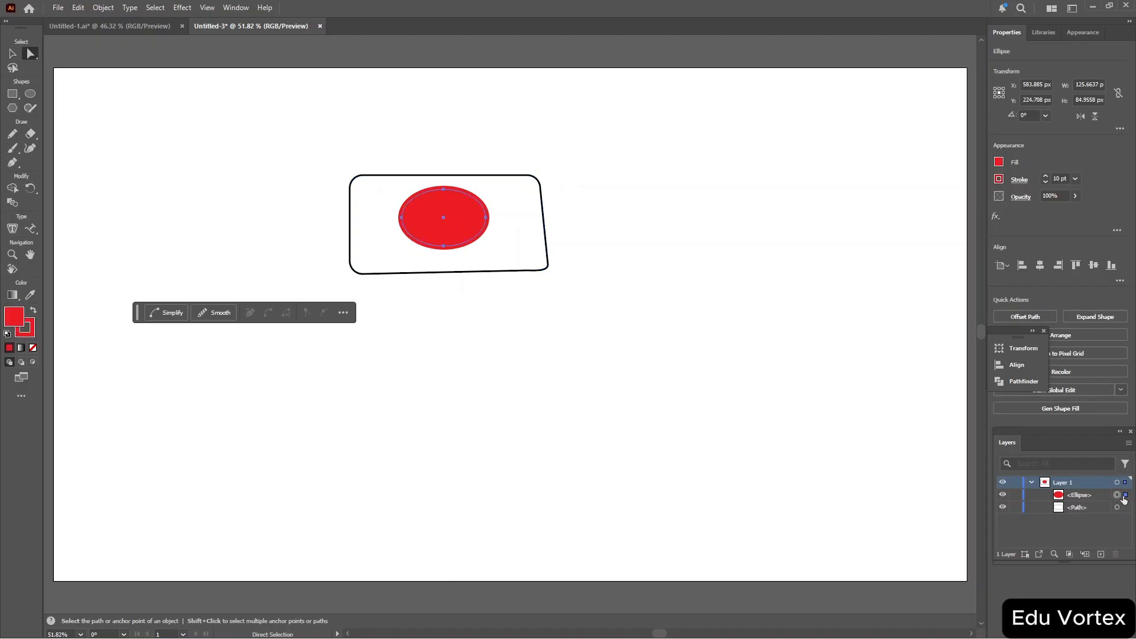
pyautogui.moveTo(457, 217)
pyautogui.mouseDown()
pyautogui.moveTo(497, 212)
pyautogui.moveTo(462, 218)
pyautogui.mouseUp()
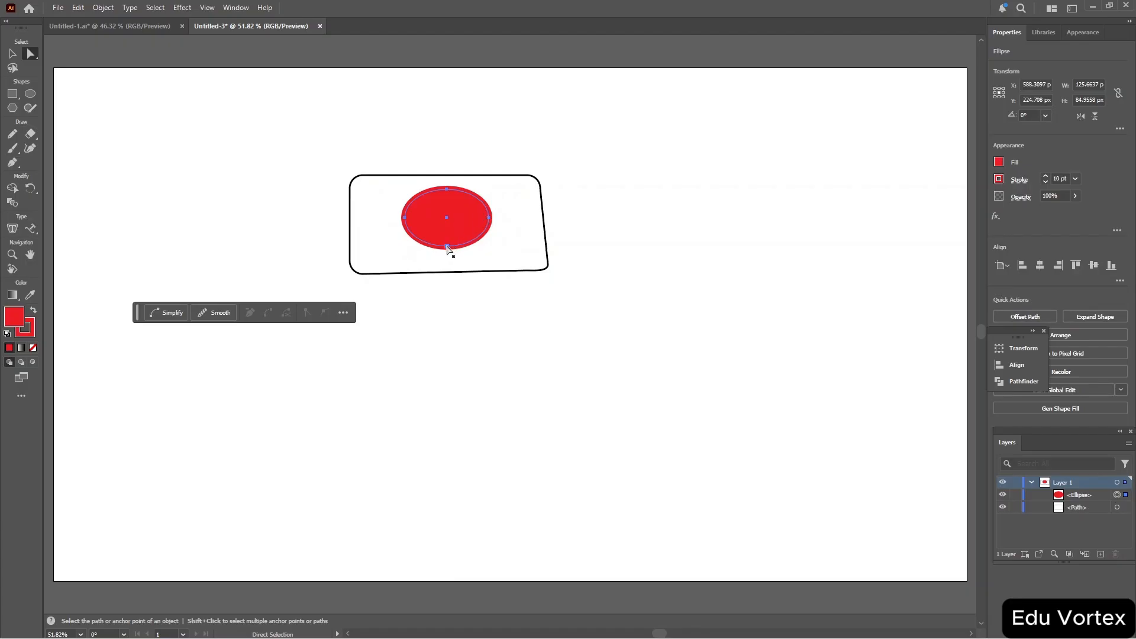
pyautogui.moveTo(446, 246); pyautogui.dragTo(446, 247)
# Select both the rectangle frame and the ellipse and group them.
pyautogui.moveTo(242, 158); pyautogui.dragTo(640, 320)
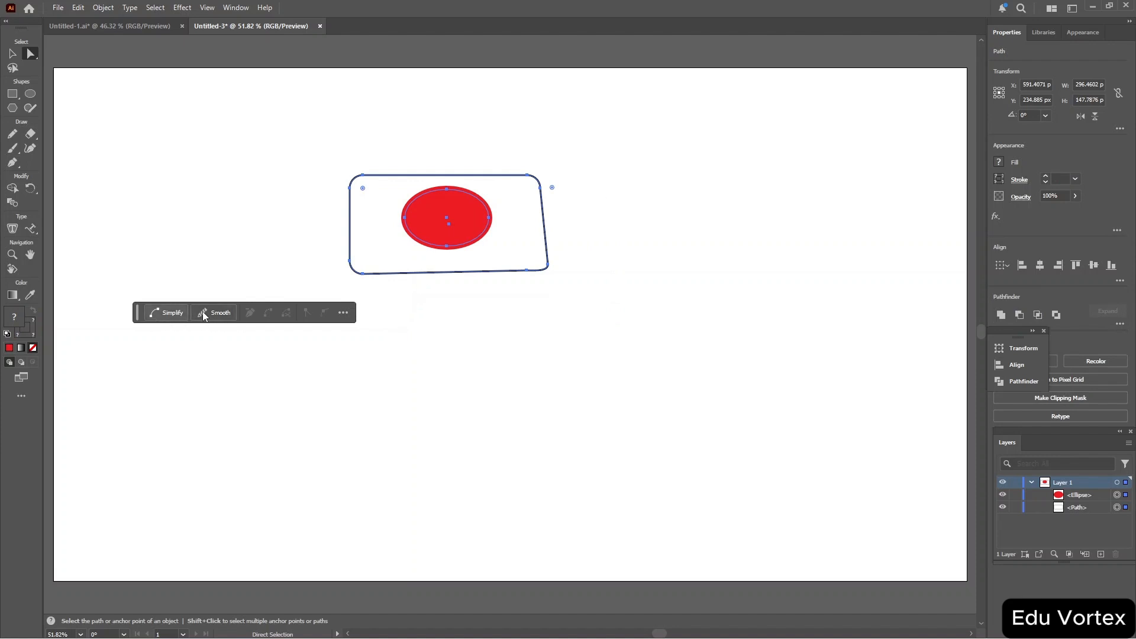
pyautogui.click(343, 313)
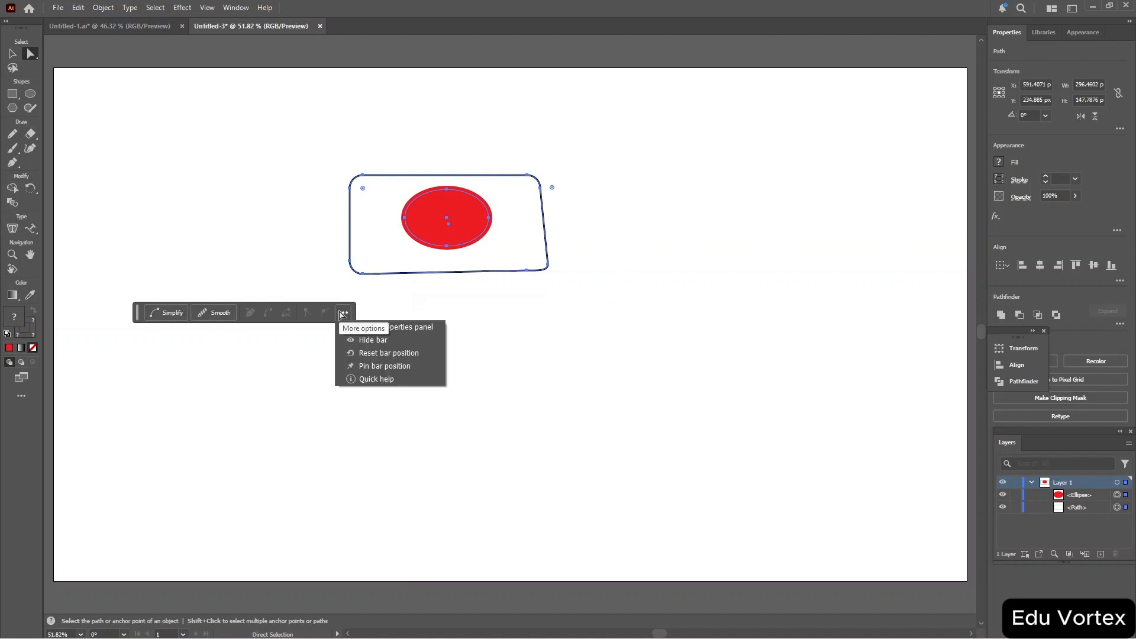
pyautogui.rightClick(517, 231)
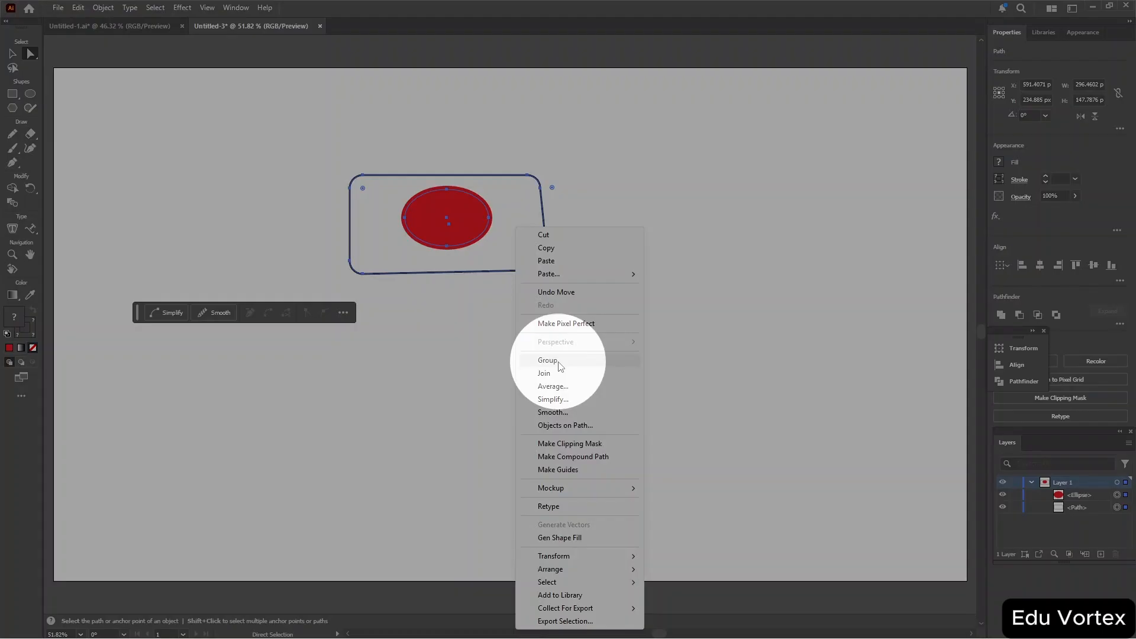
pyautogui.click(547, 361)
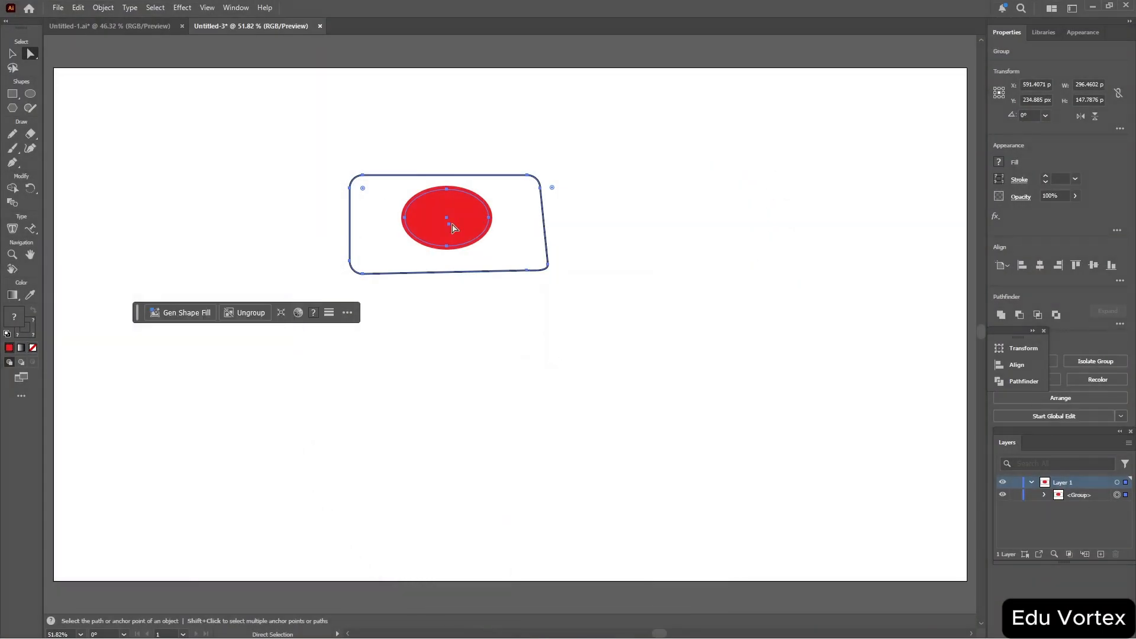
# Move the grouped shapes slightly left and up.
pyautogui.moveTo(534, 238); pyautogui.dragTo(506, 242)
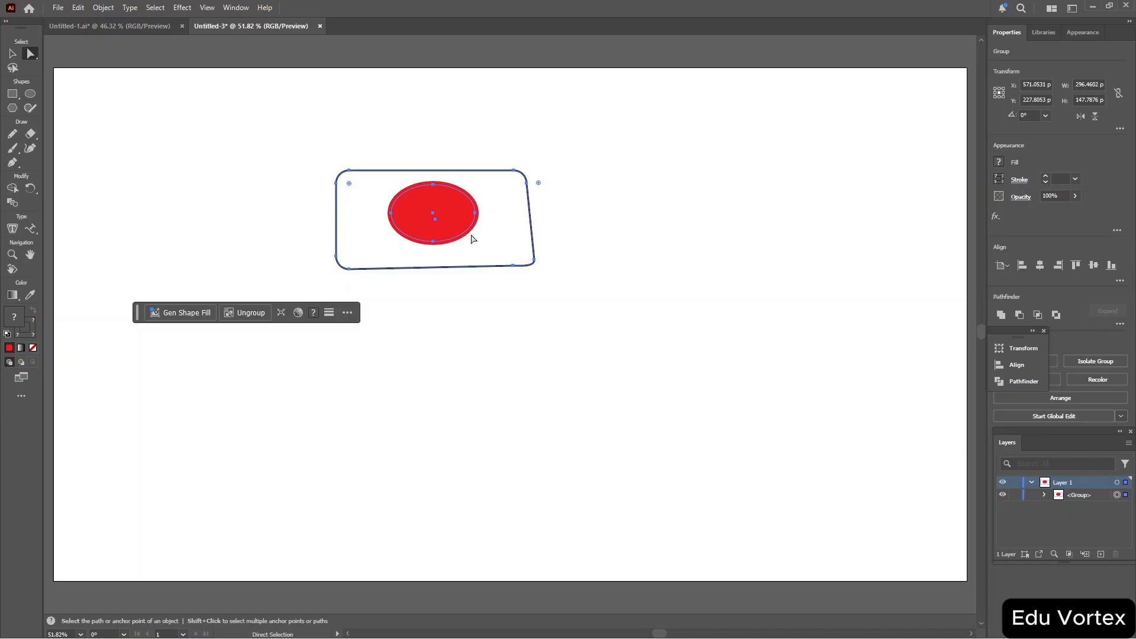
pyautogui.hotkey('ctrl', '+')
pyautogui.hotkey('ctrl', '+')
pyautogui.hotkey('ctrl', '+')
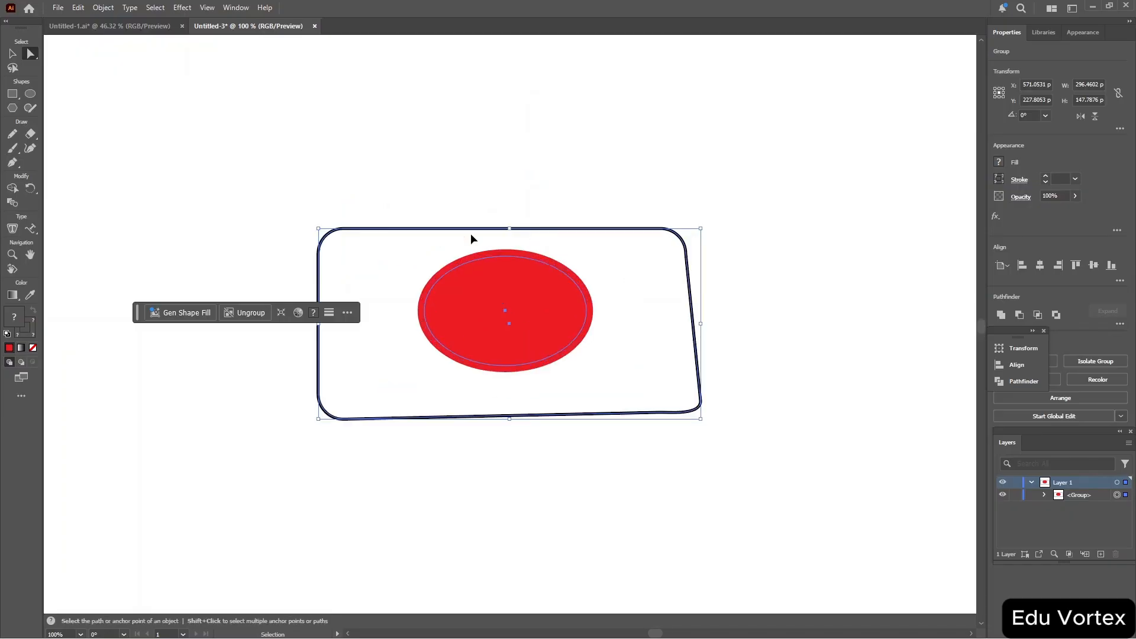
# Ungroup the rectangle frame and the ellipse.
pyautogui.press('a')
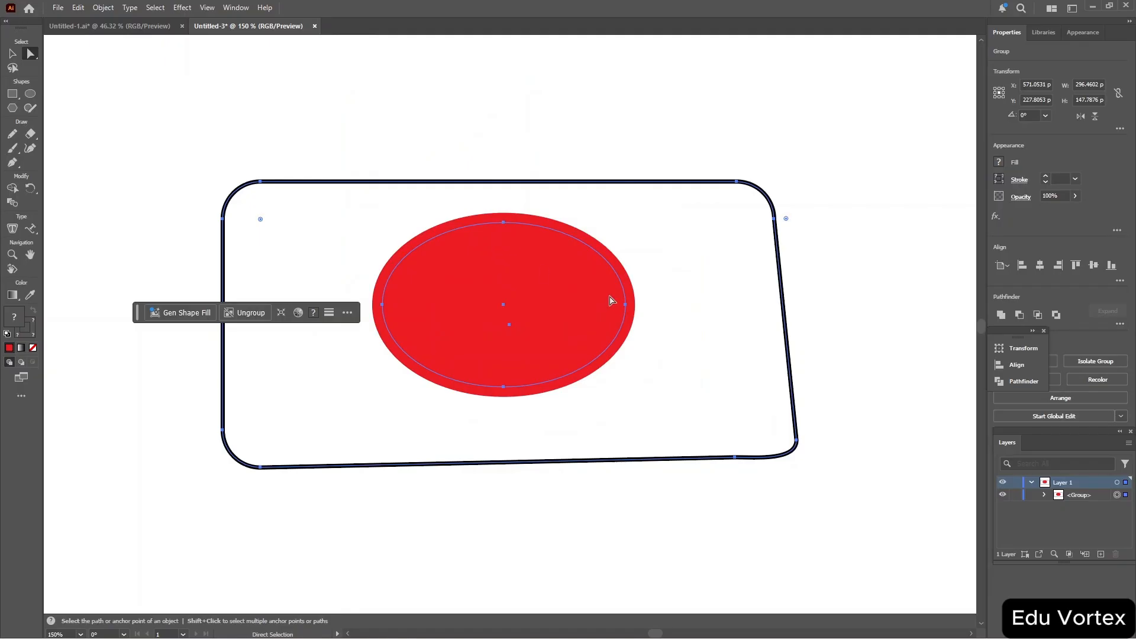
pyautogui.click(1045, 495)
pyautogui.rightClick(459, 233)
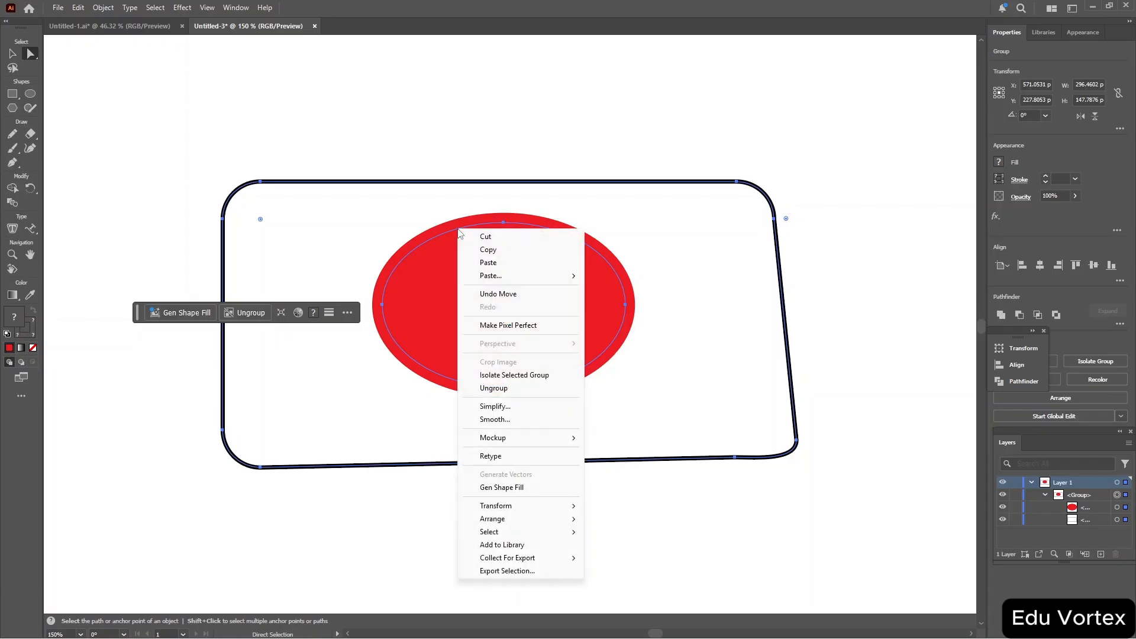
pyautogui.click(436, 249)
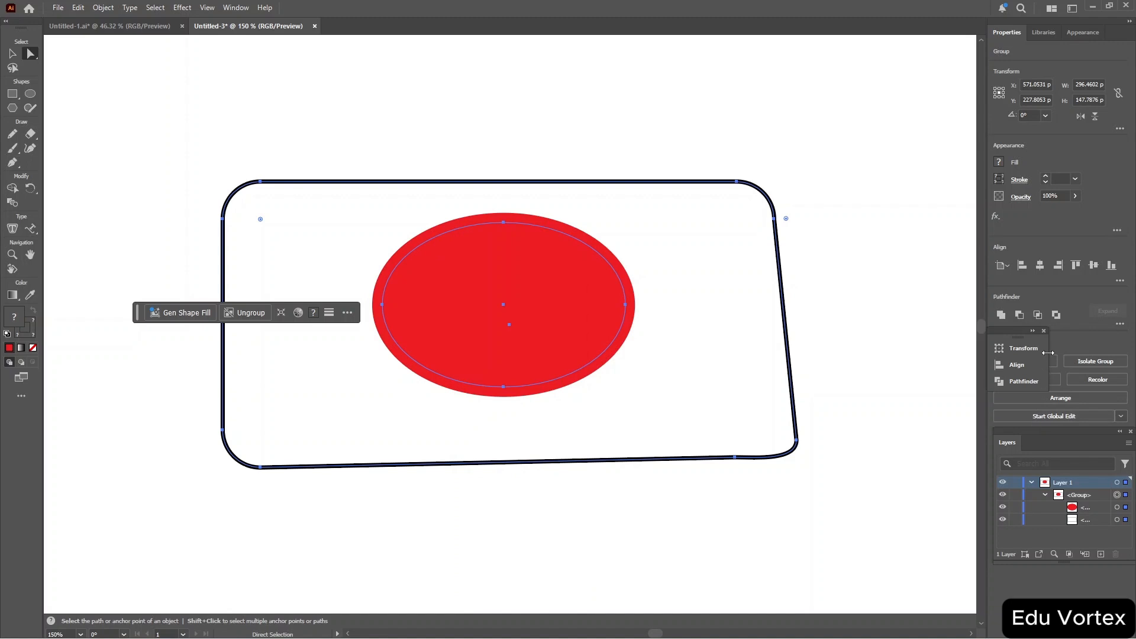
pyautogui.click(1043, 331)
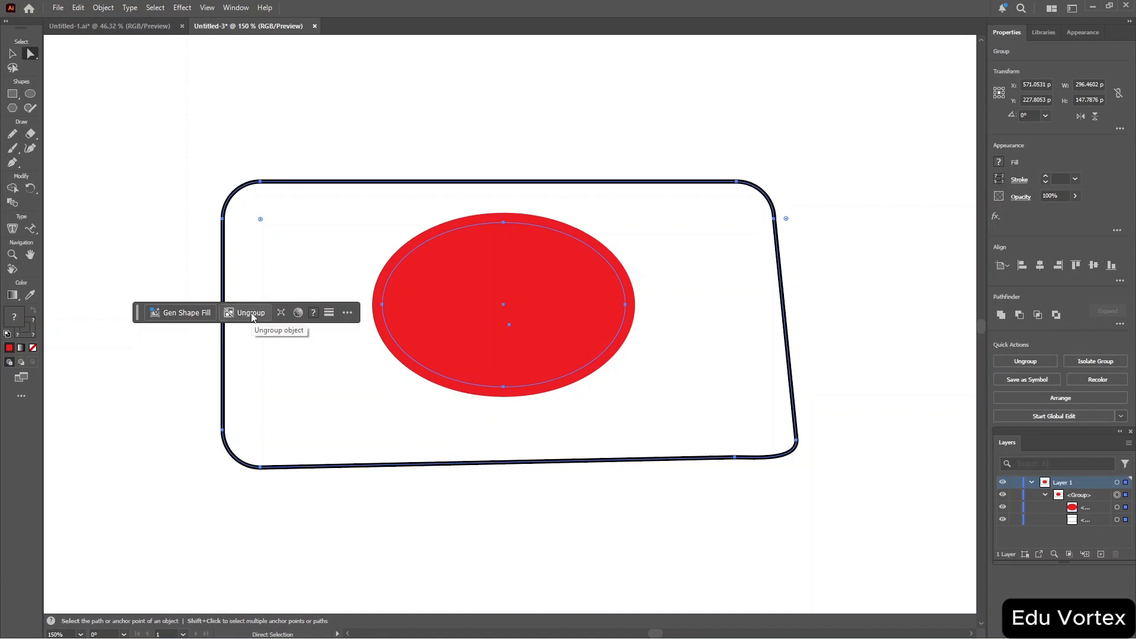
pyautogui.rightClick(481, 248)
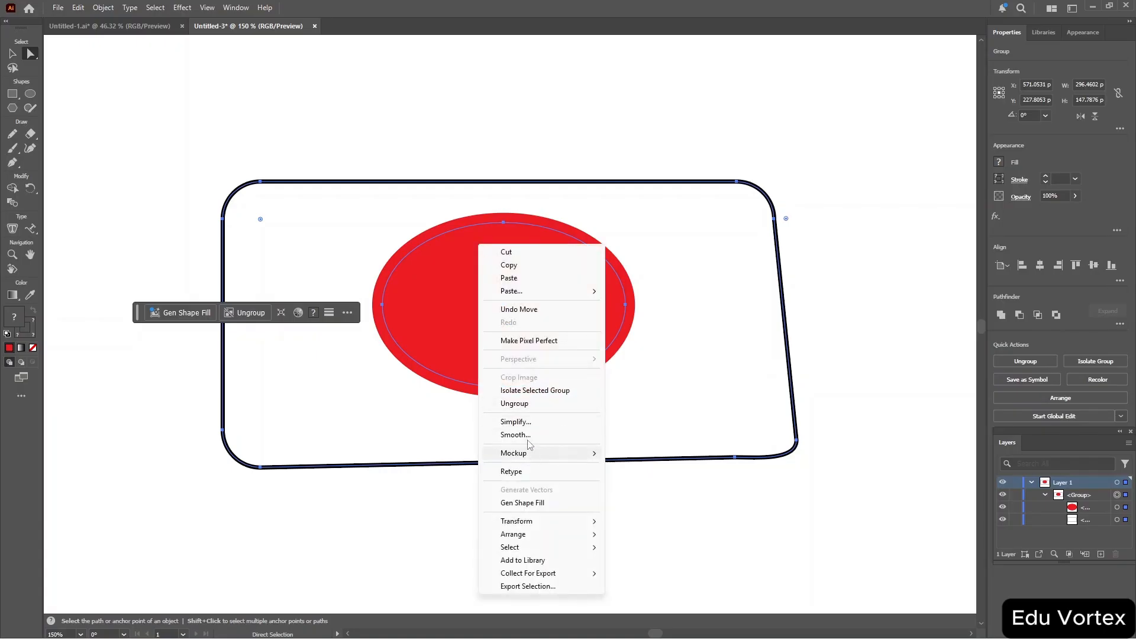
pyautogui.click(541, 407)
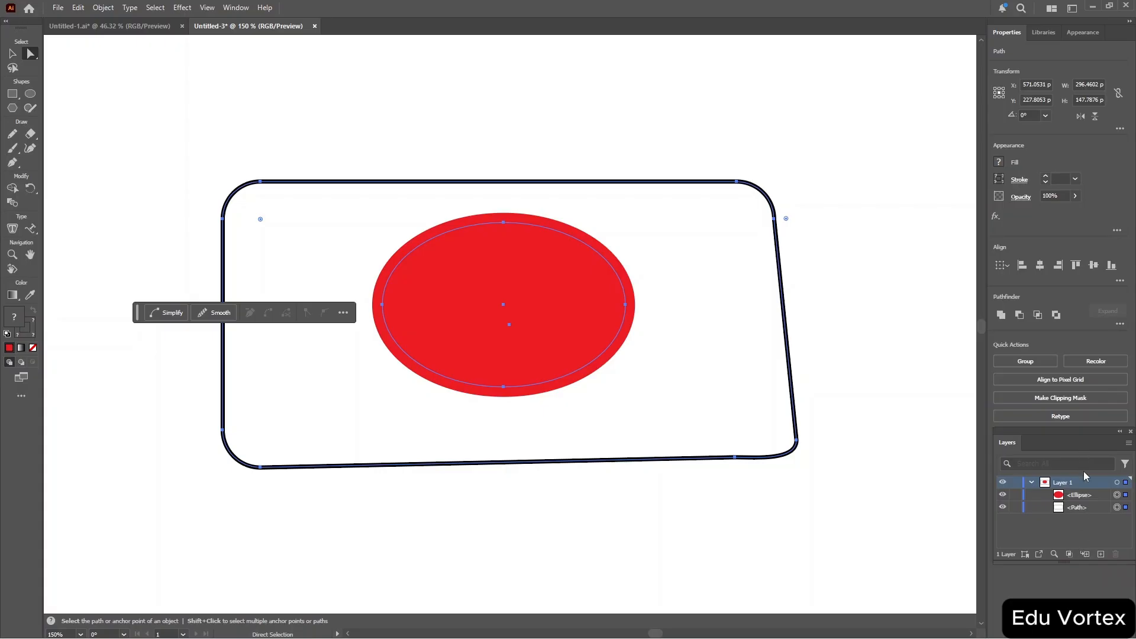
# Locate the ellipse and the rectangle path in the Layers panel.
pyautogui.click(1055, 555)
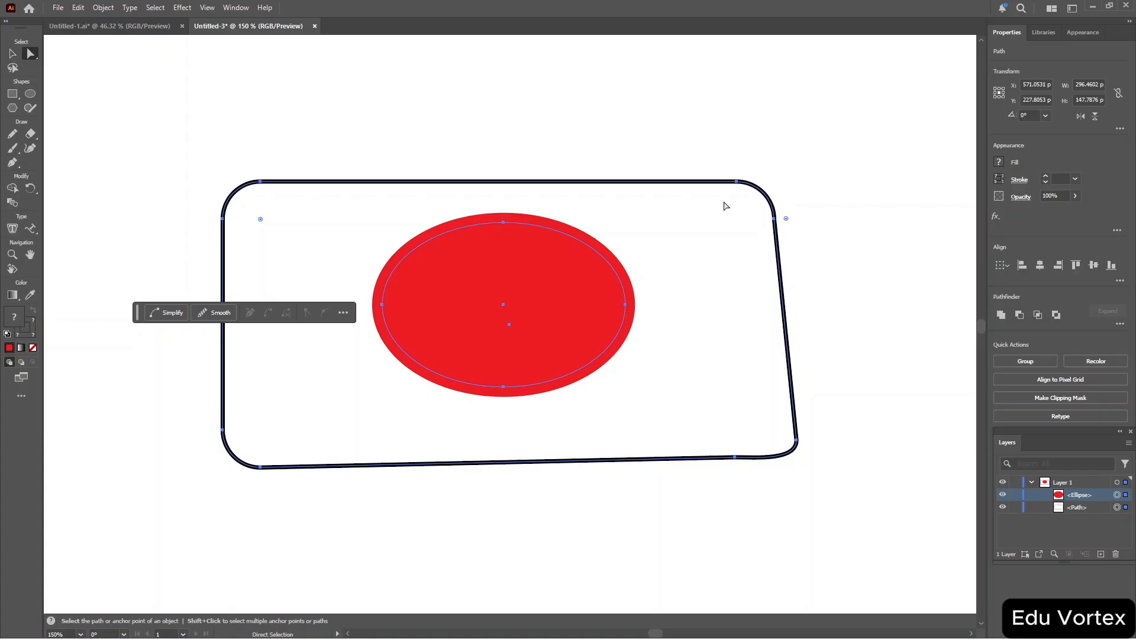
pyautogui.hotkey('ctrl', 'shift', 'a')
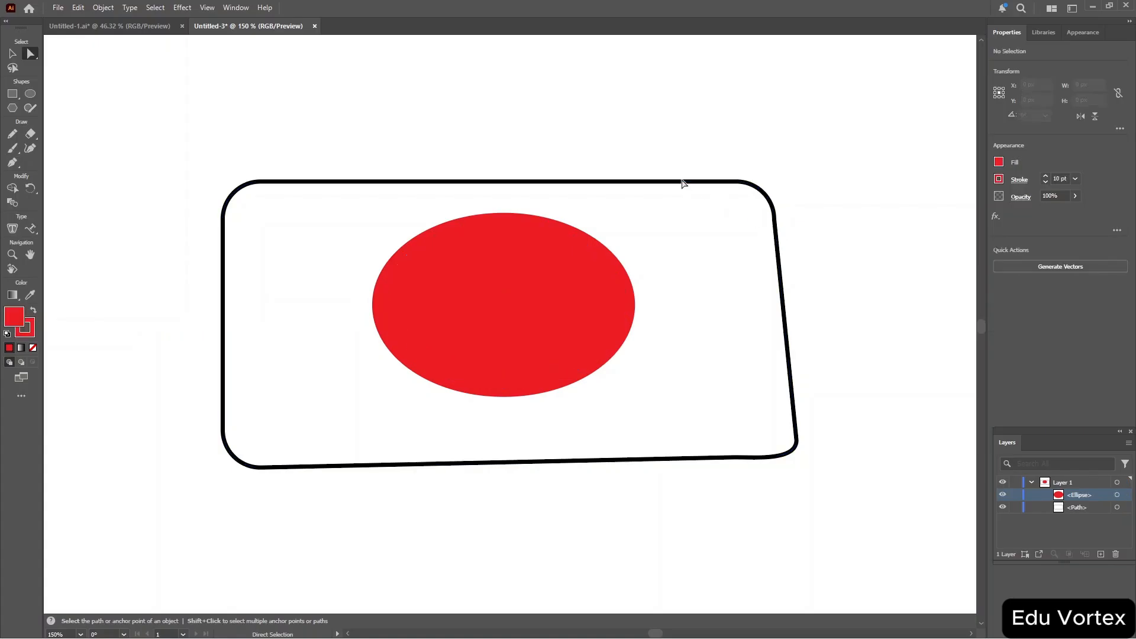
pyautogui.click(659, 185)
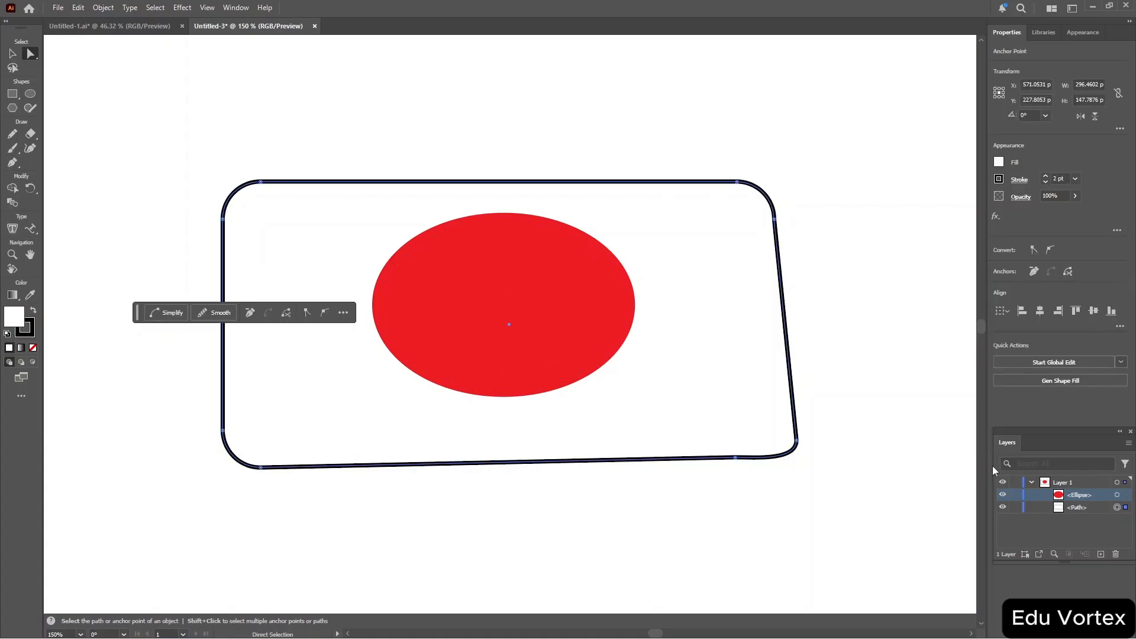
pyautogui.click(1053, 553)
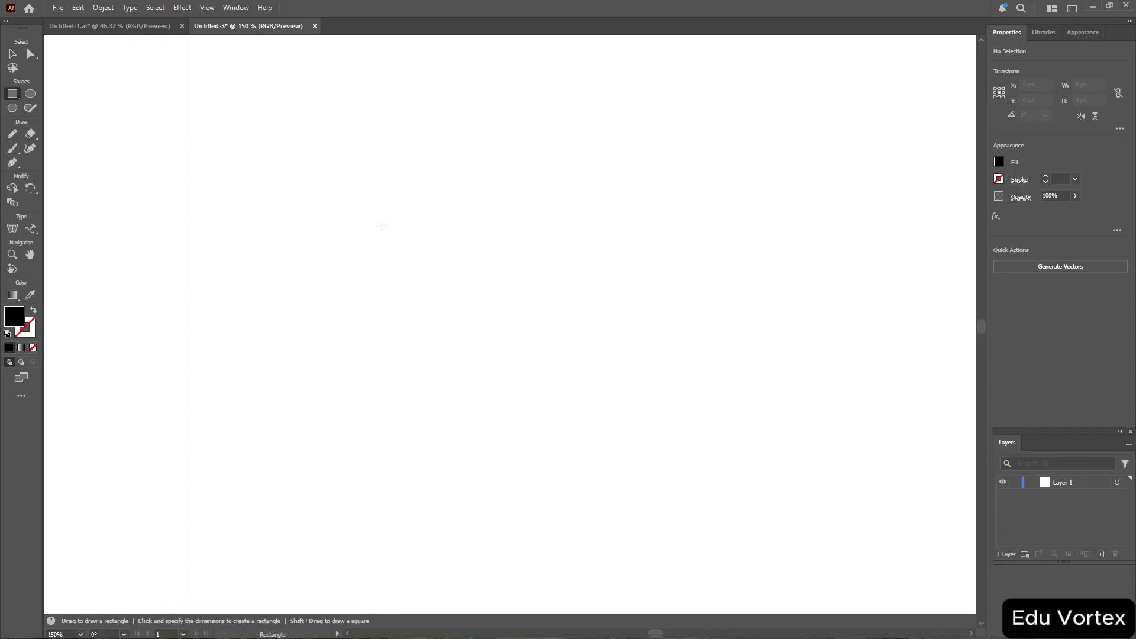
# Draw a new rectangle about 203 by 131 px, with no fill and a black stroke.
pyautogui.moveTo(320, 196)
pyautogui.mouseDown()
pyautogui.moveTo(391, 260)
pyautogui.moveTo(554, 329)
pyautogui.moveTo(712, 449)
pyautogui.mouseUp()
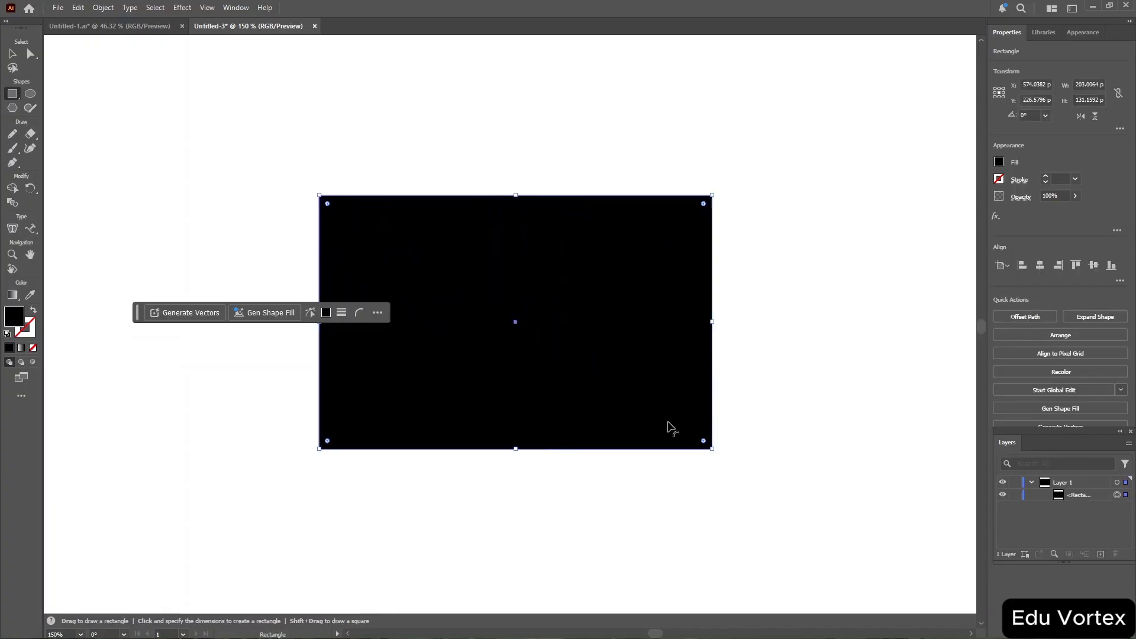
pyautogui.click(999, 162)
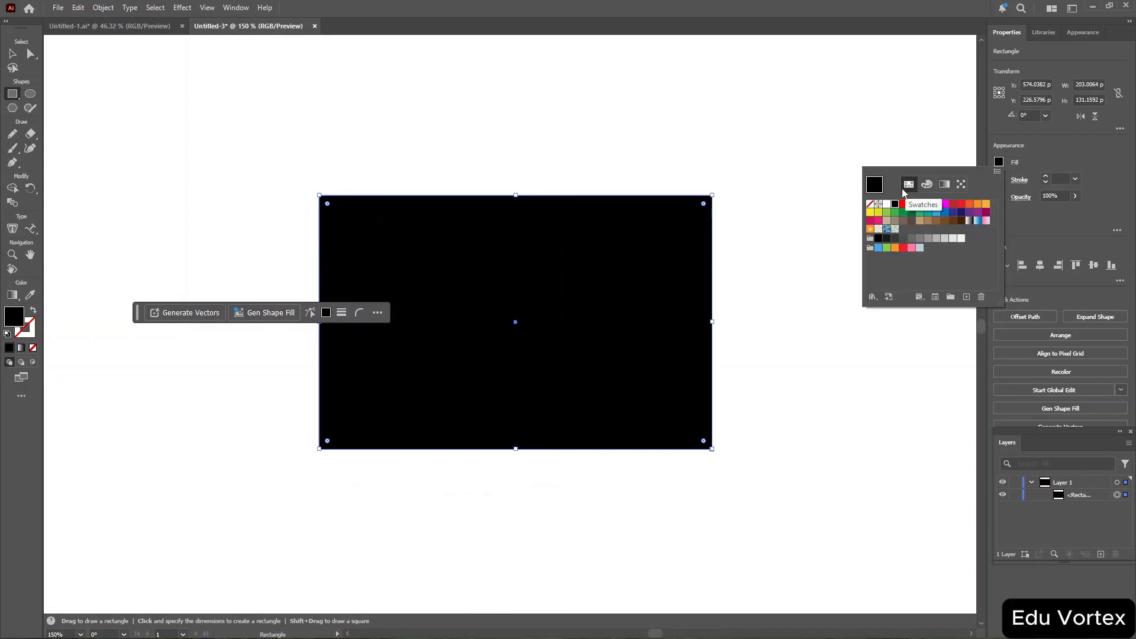
pyautogui.click(870, 204)
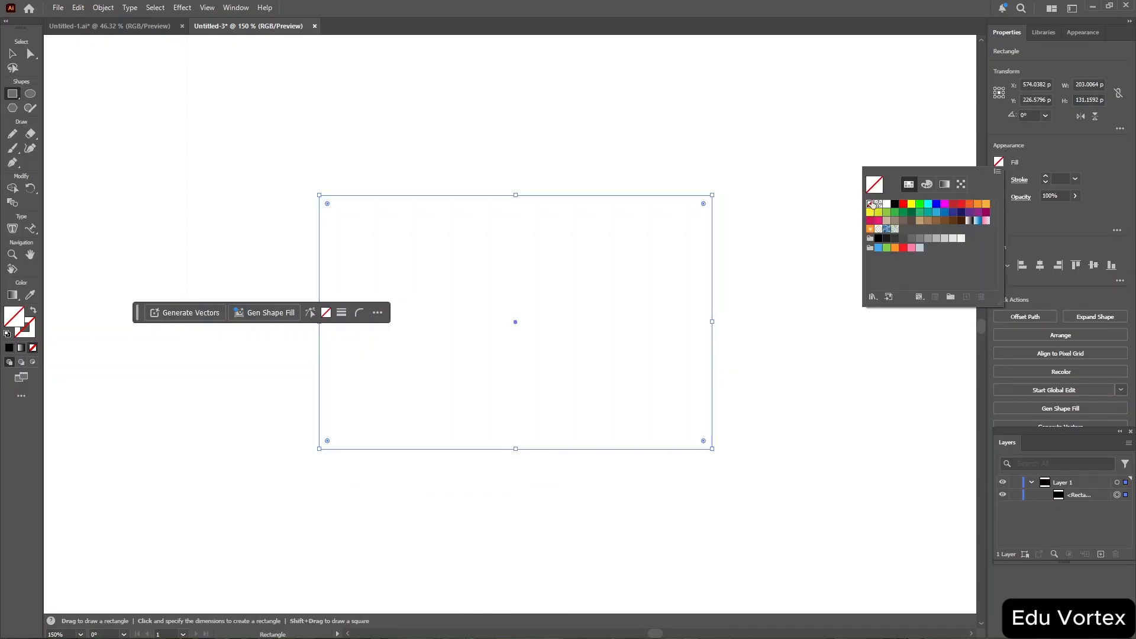
pyautogui.click(1073, 153)
pyautogui.click(999, 180)
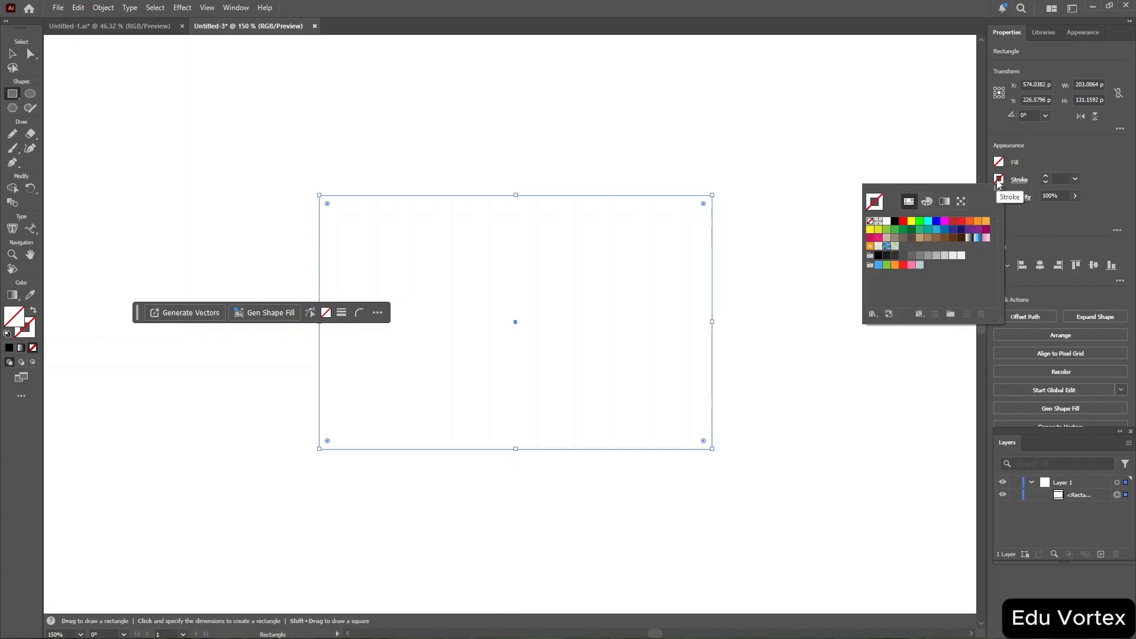
pyautogui.click(894, 221)
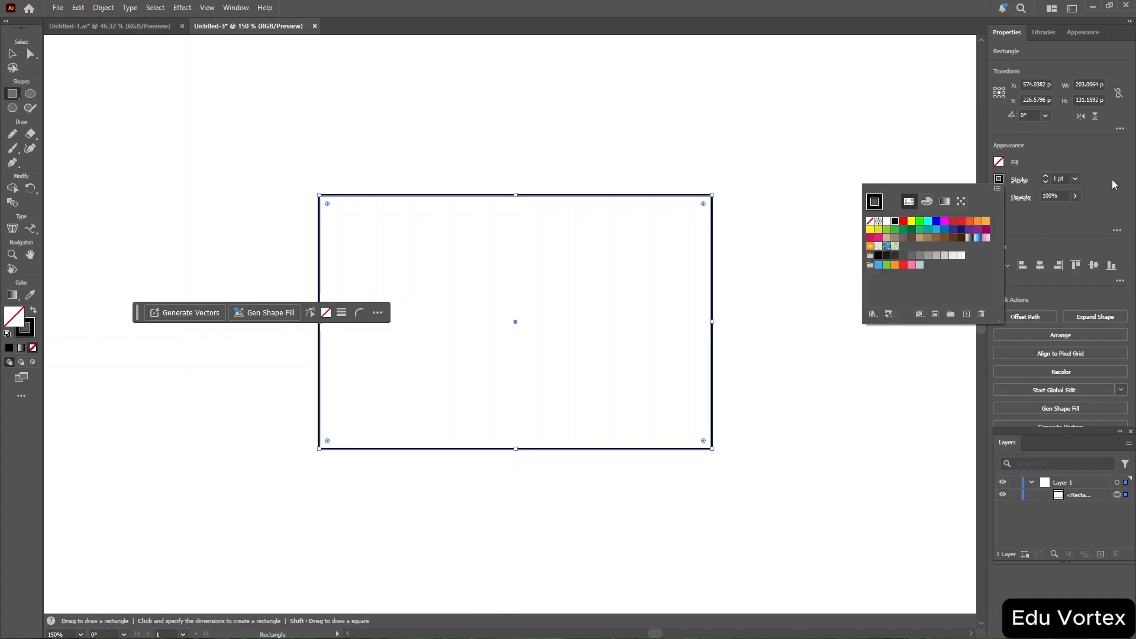
pyautogui.click(1103, 155)
pyautogui.press('v')
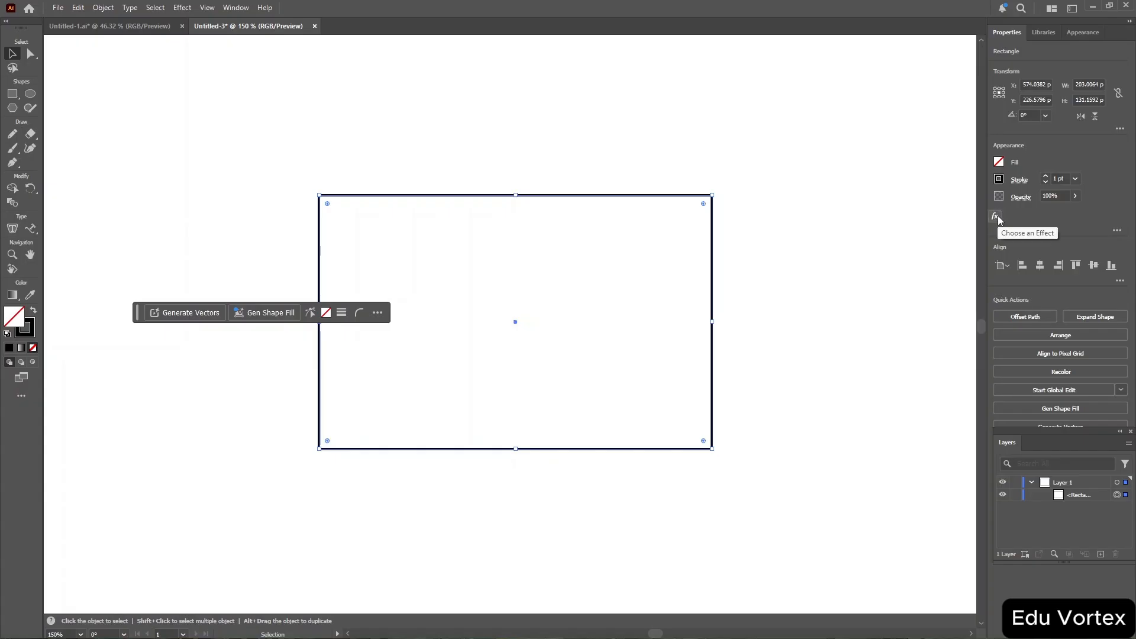
pyautogui.click(1000, 163)
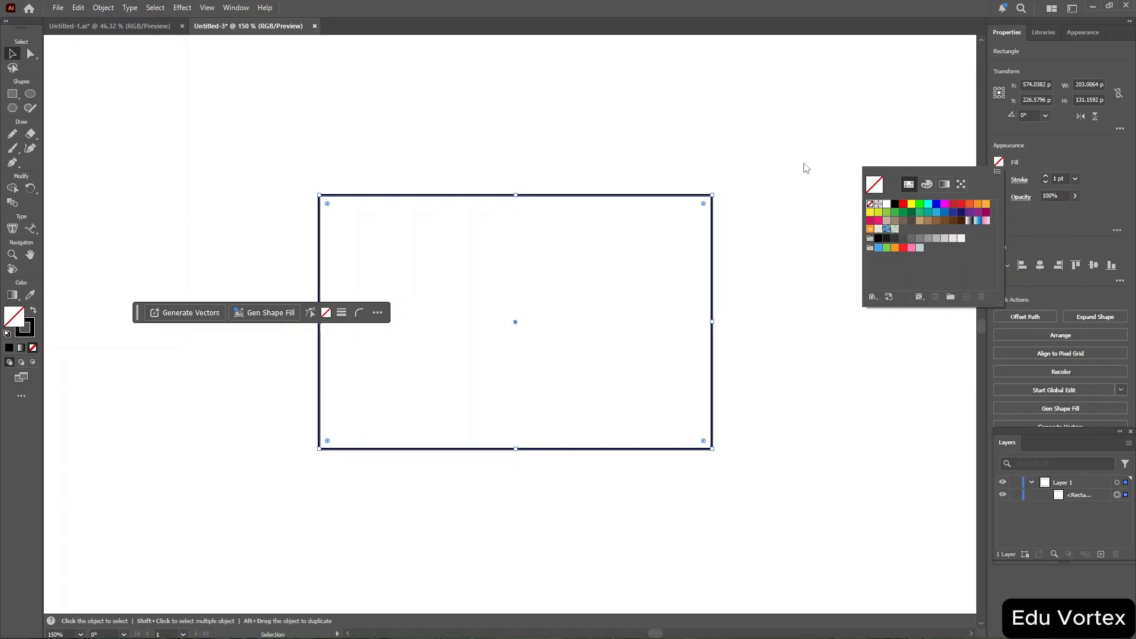
pyautogui.click(494, 112)
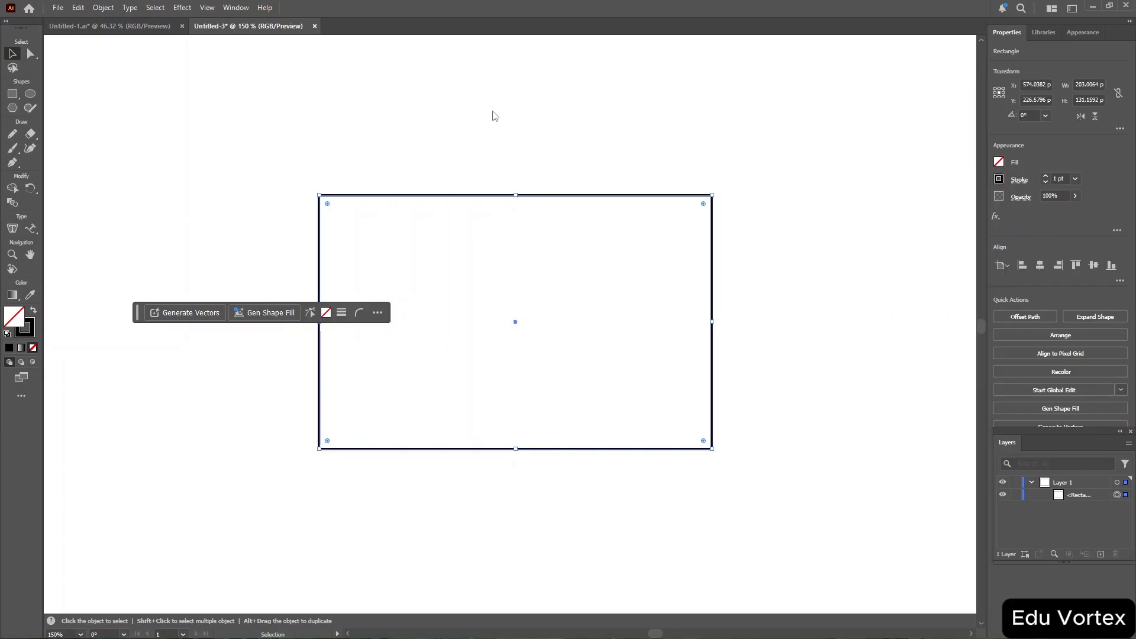
# Draw an ellipse about 48 by 42 px above and left of the rectangle.
pyautogui.click(28, 98)
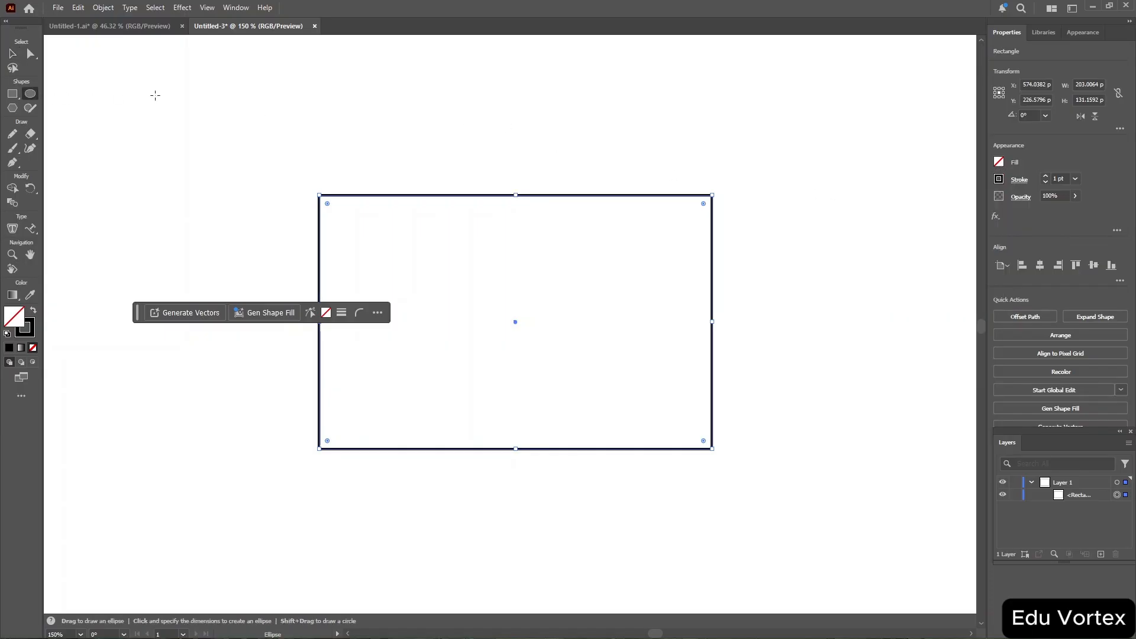
pyautogui.moveTo(155, 94)
pyautogui.mouseDown()
pyautogui.moveTo(235, 177)
pyautogui.moveTo(248, 176)
pyautogui.mouseUp()
# Draw a hexagon about 84 by 83 px above the rectangle.
pyautogui.click(16, 108)
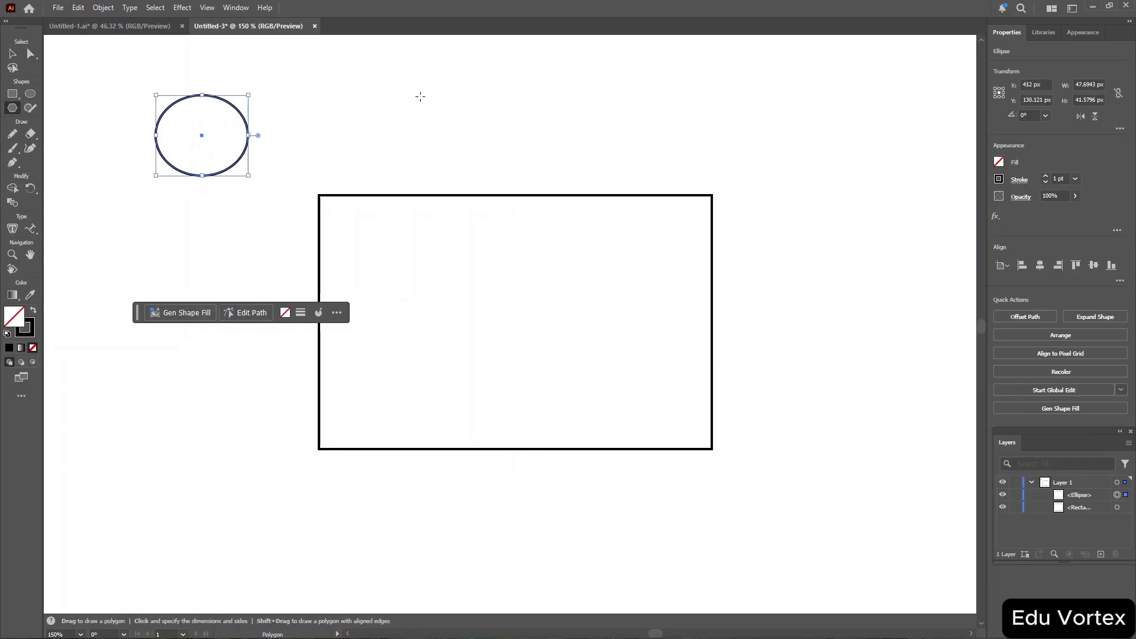
pyautogui.moveTo(419, 97); pyautogui.dragTo(501, 471)
pyautogui.scroll(-3, 501, 470)
pyautogui.scroll(-3, 500, 471)
pyautogui.scroll(3, 501, 470)
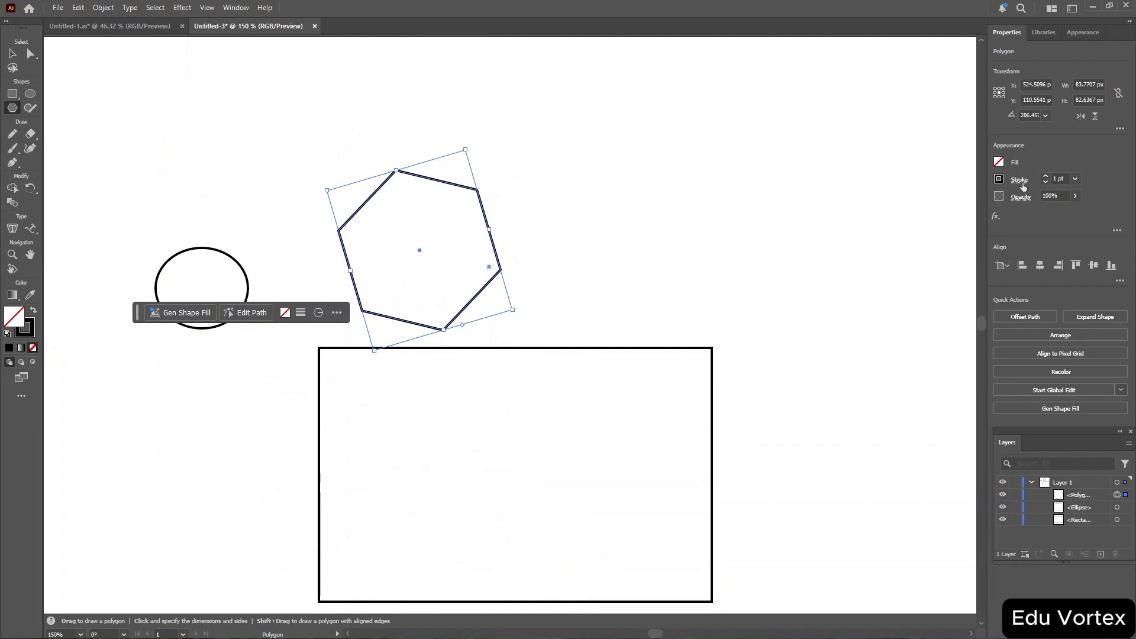
# Fill the hexagon with orange and deselect it.
pyautogui.click(1000, 163)
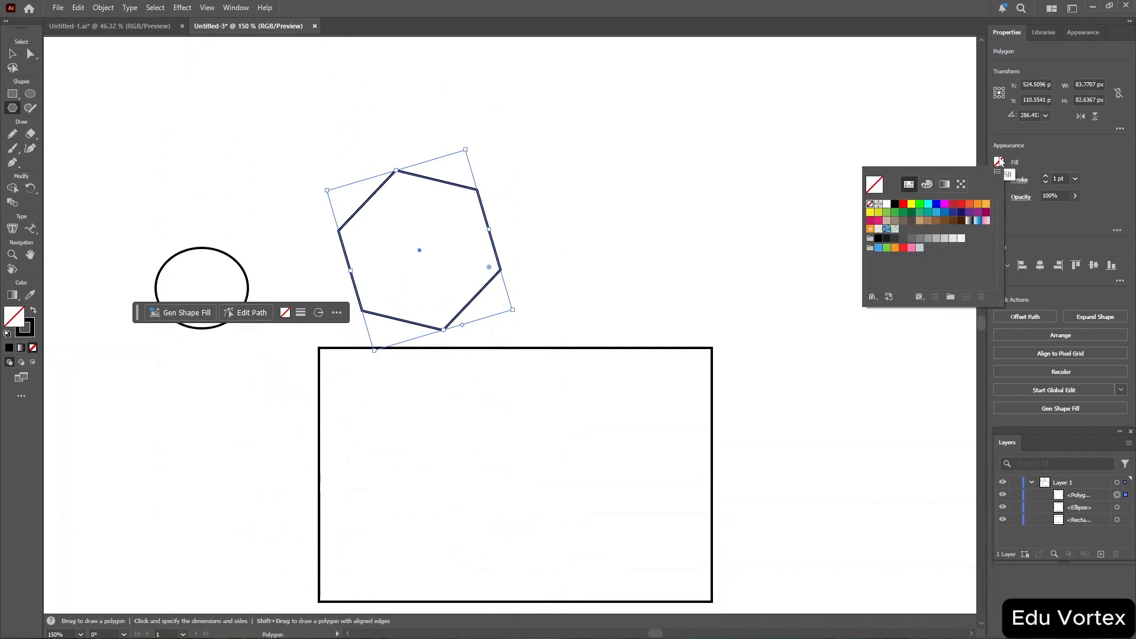
pyautogui.click(969, 205)
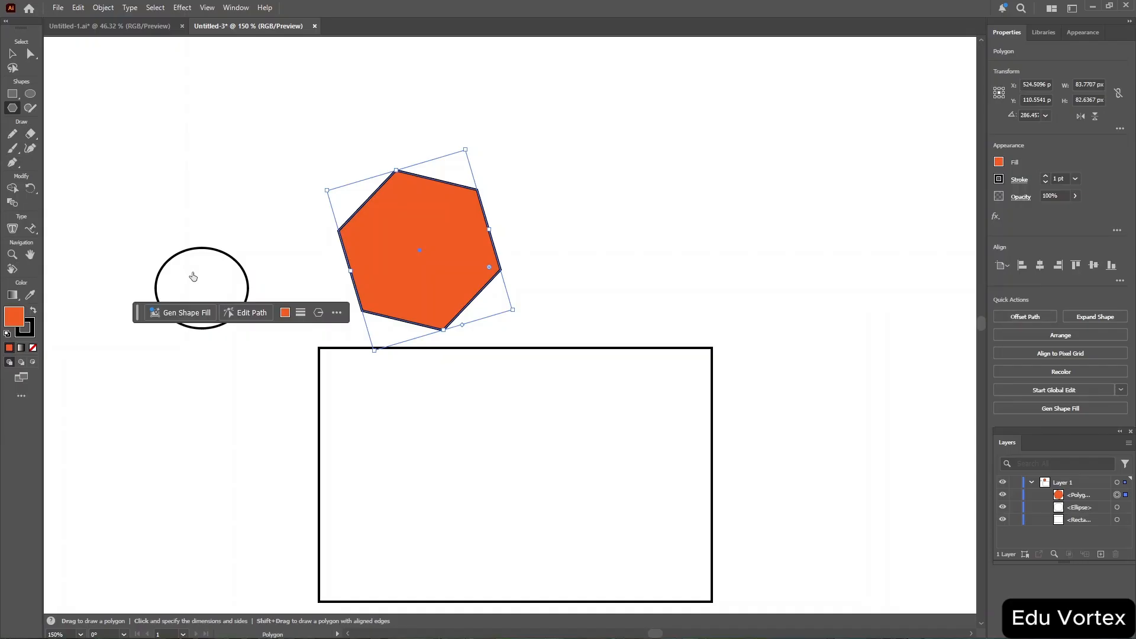
pyautogui.press('v')
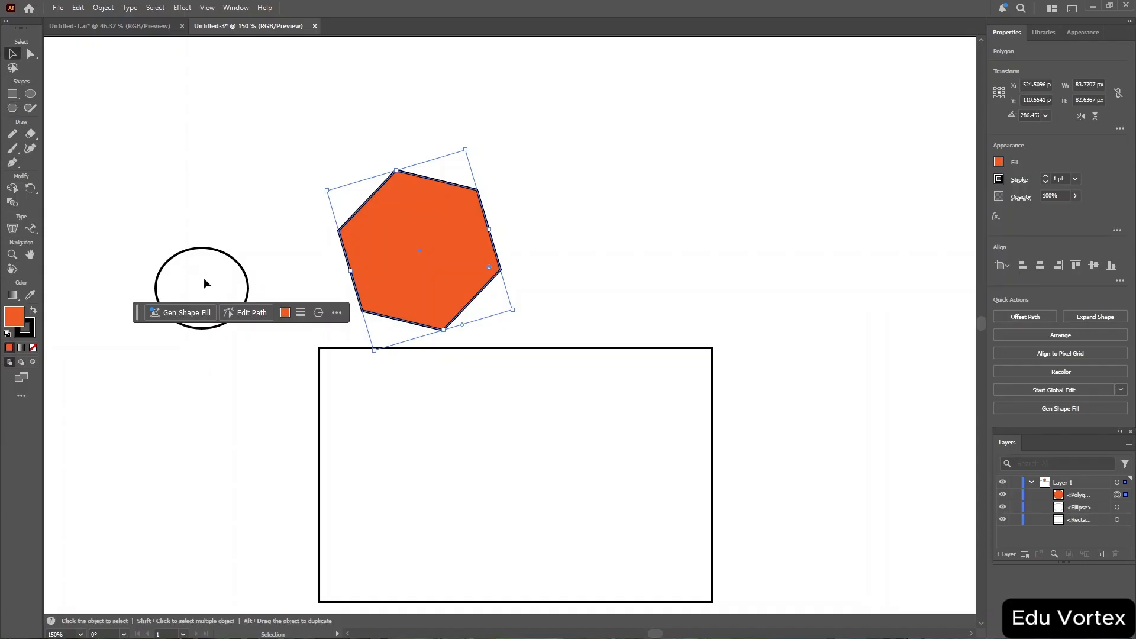
pyautogui.click(203, 278)
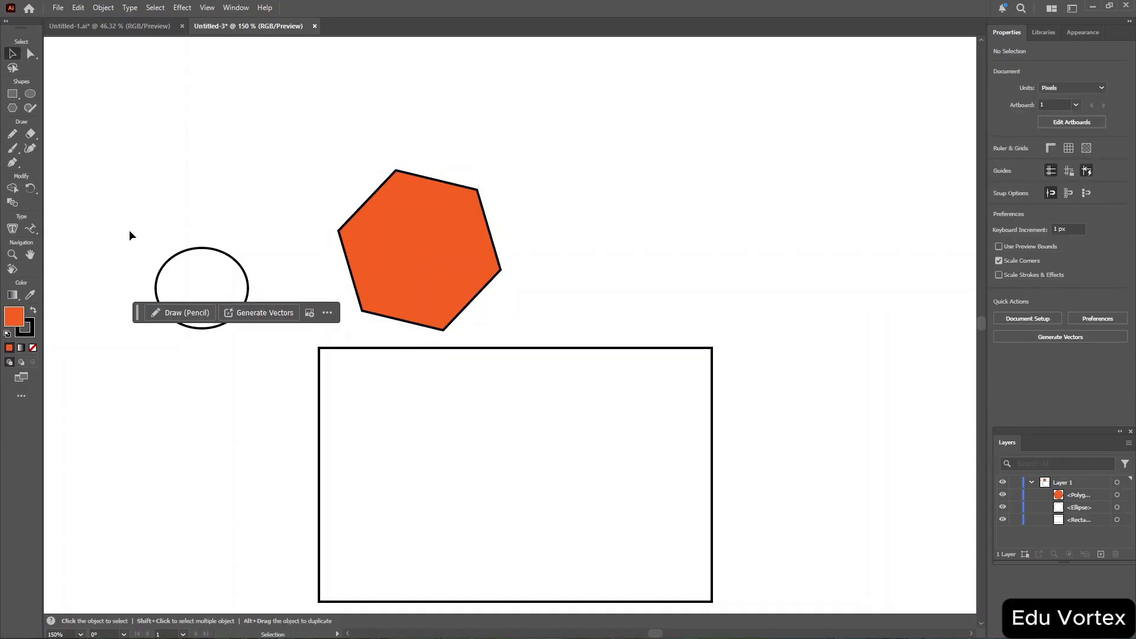
# Select the ellipse and fill it with red.
pyautogui.moveTo(129, 231); pyautogui.dragTo(296, 342)
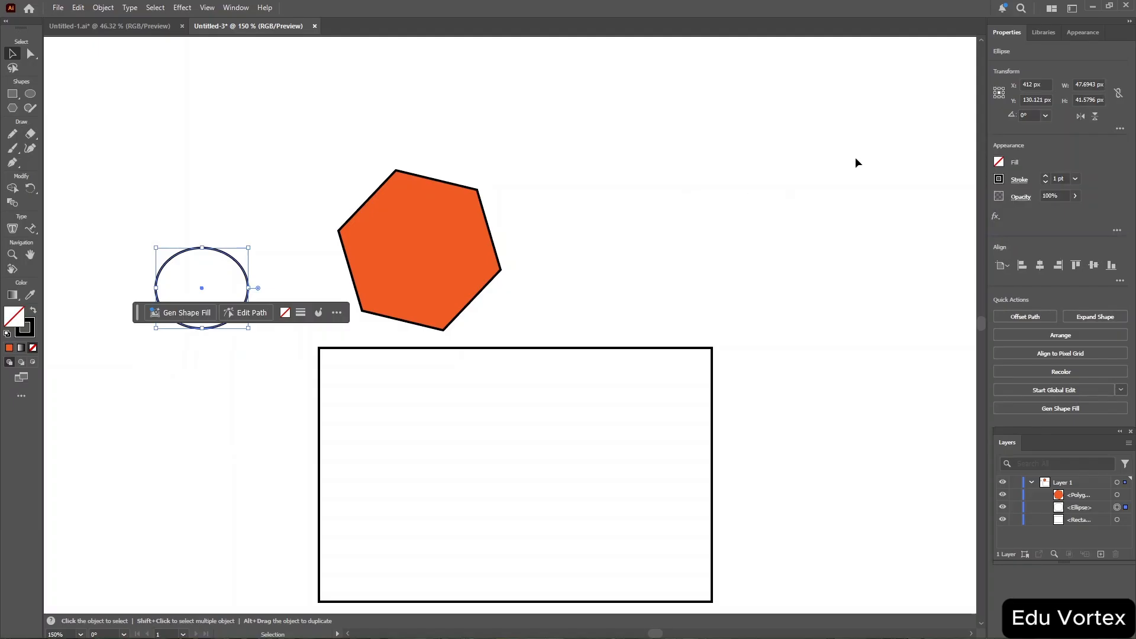
pyautogui.click(1000, 162)
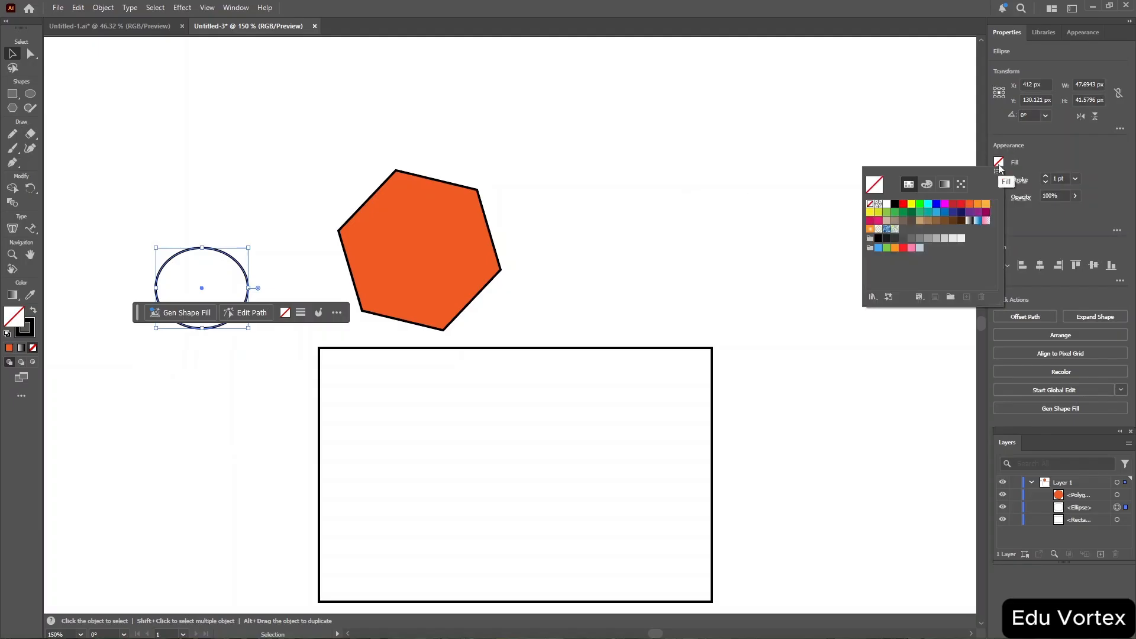
pyautogui.click(953, 204)
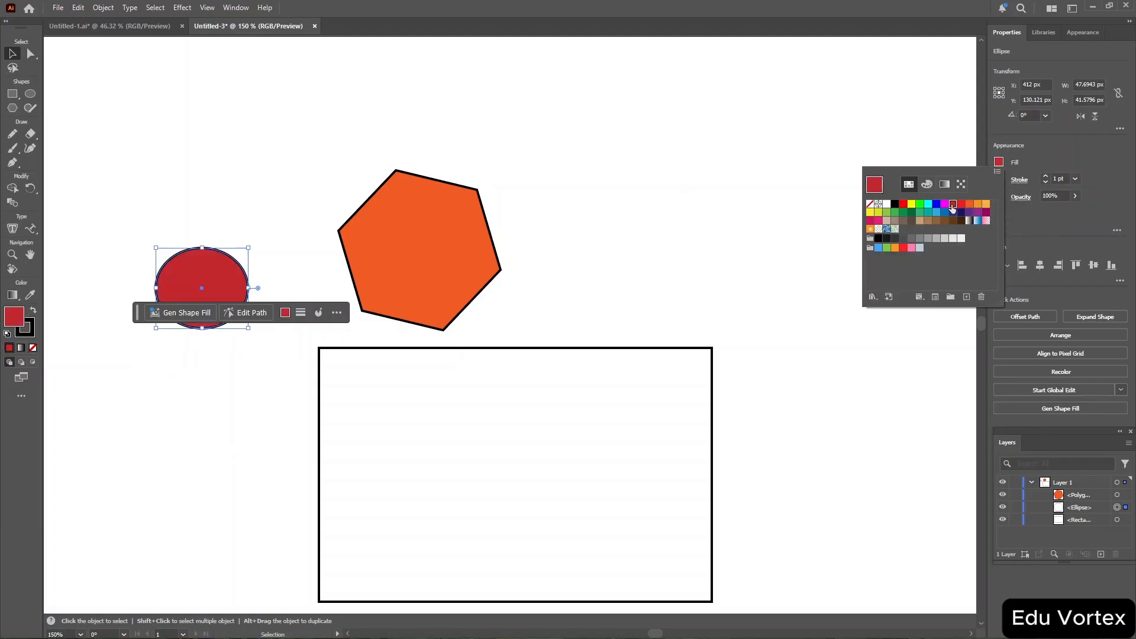
pyautogui.click(604, 410)
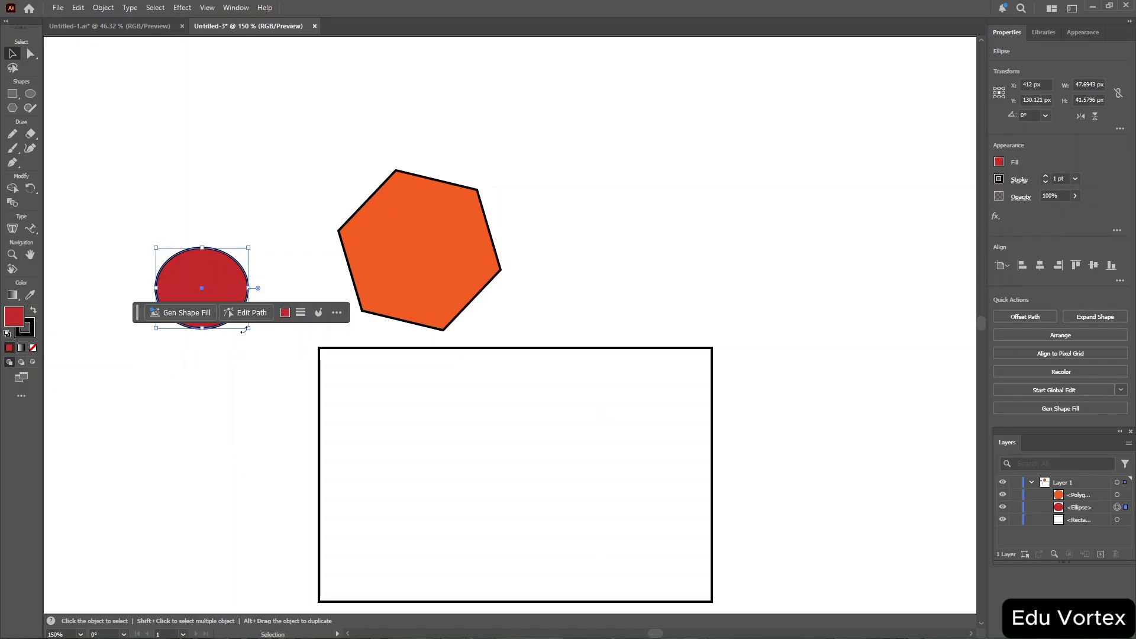
# Select the rectangle and fill it with bright green.
pyautogui.moveTo(277, 349); pyautogui.dragTo(738, 621)
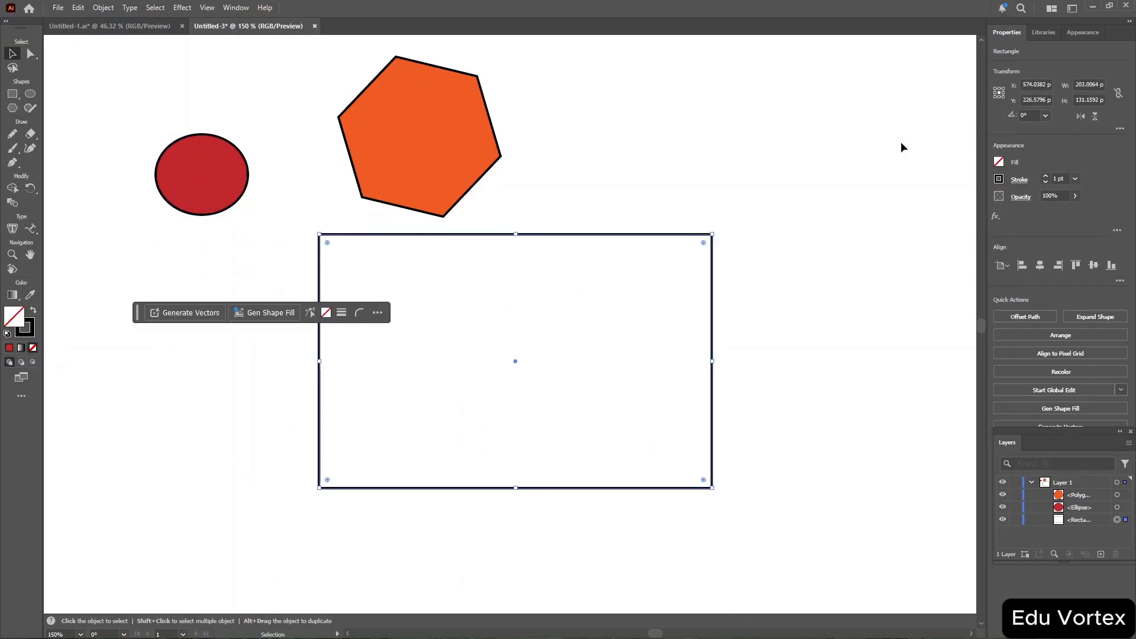
pyautogui.click(998, 162)
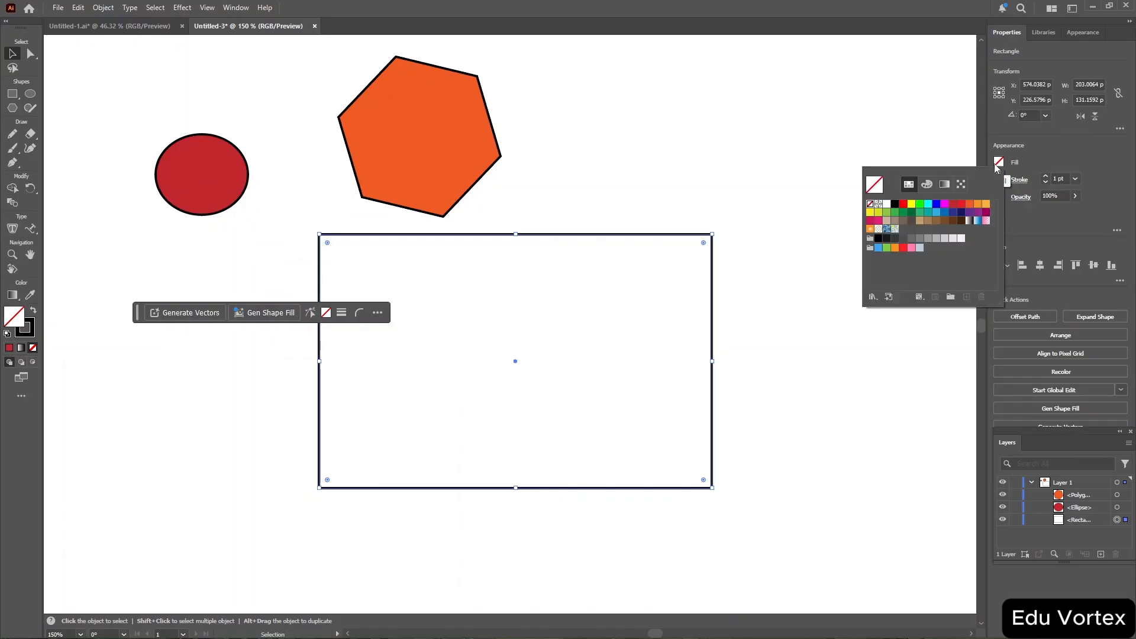
pyautogui.click(921, 205)
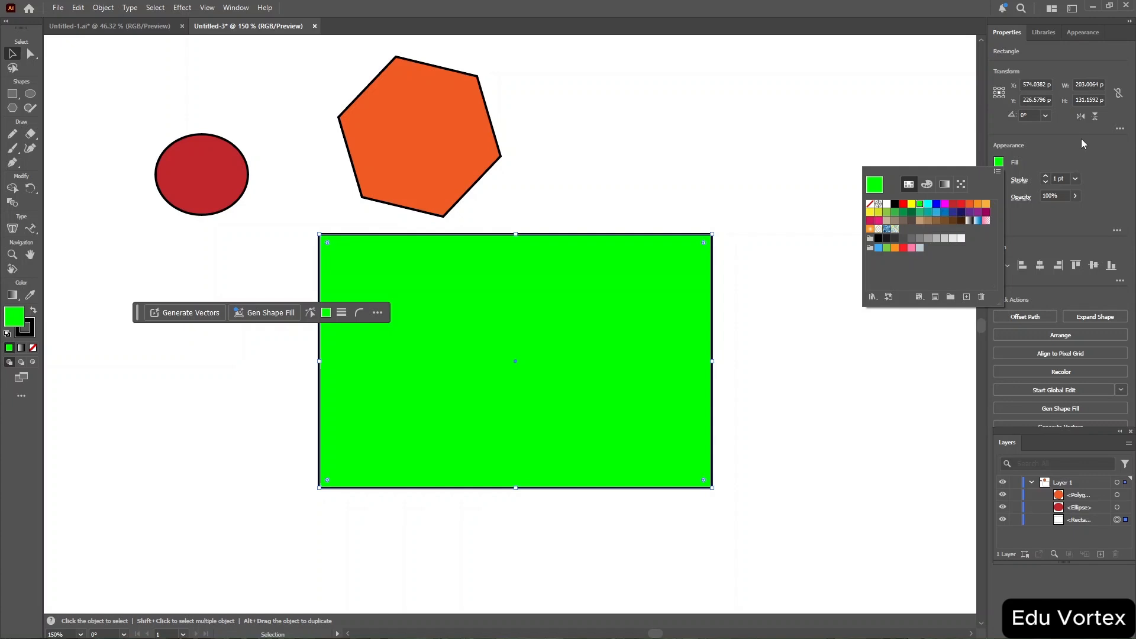
pyautogui.click(1070, 151)
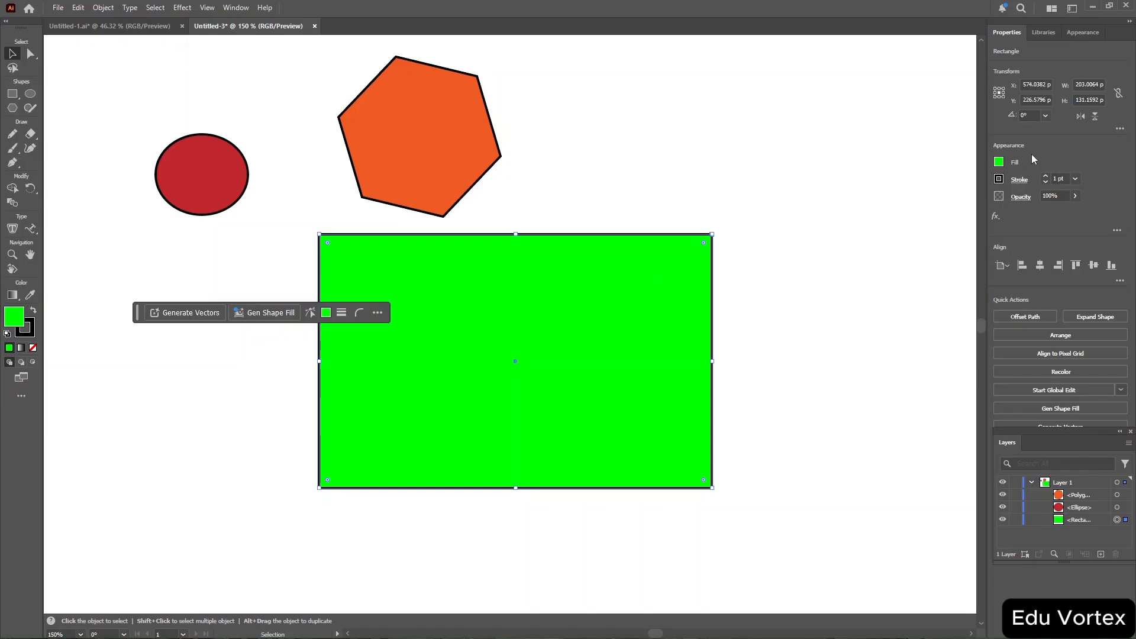
# Set the rectangle's stroke to a red swatch.
pyautogui.click(1000, 179)
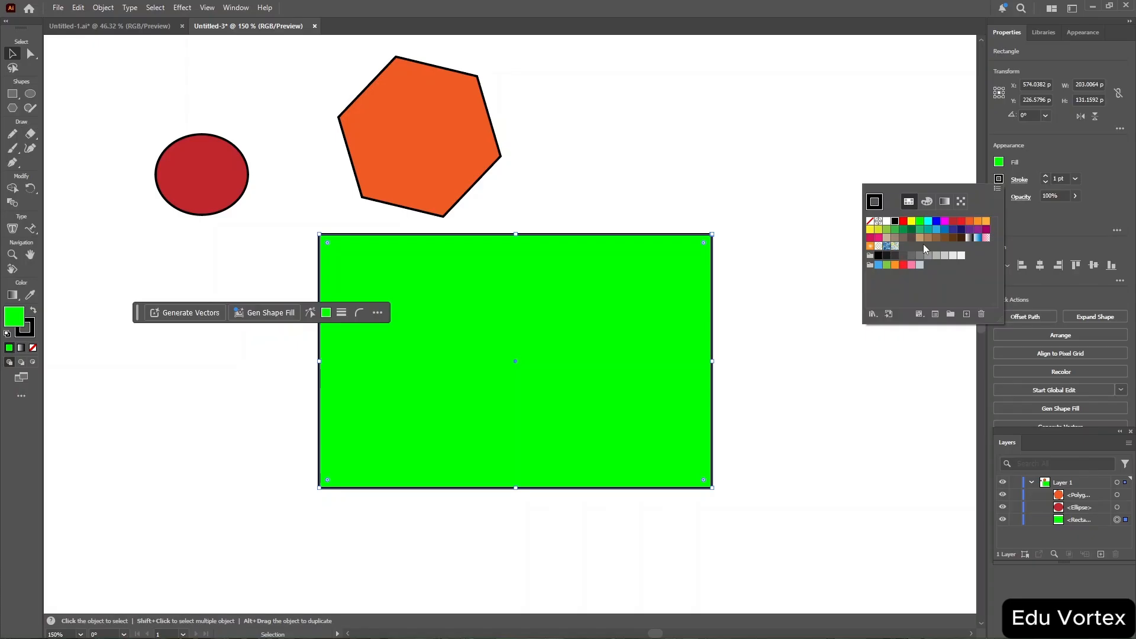
pyautogui.click(954, 222)
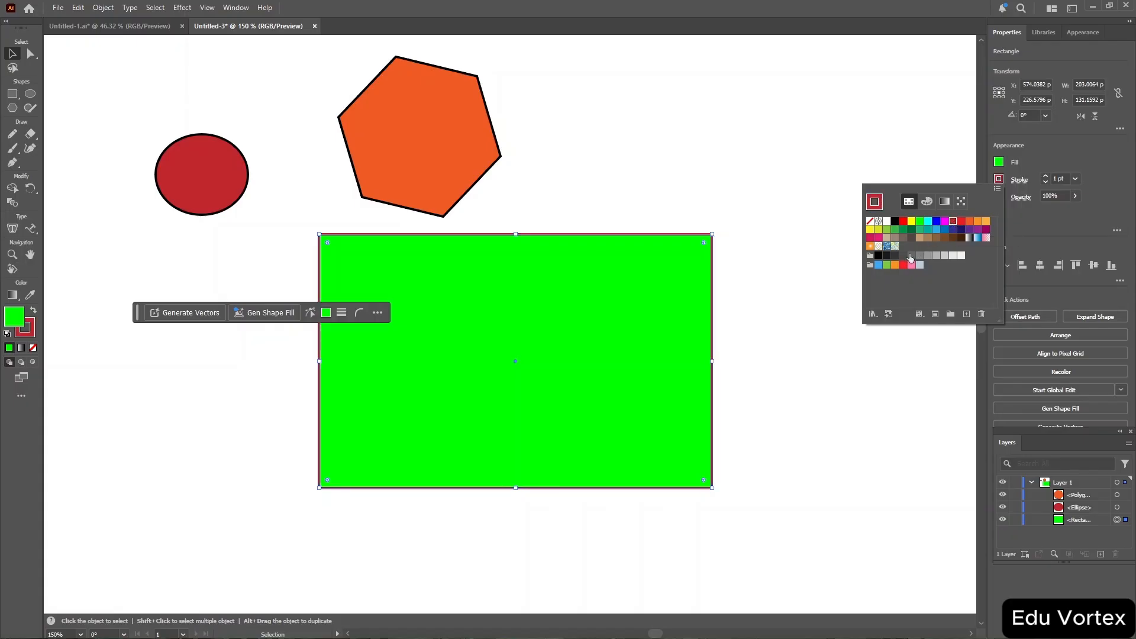
# Set the rectangle's stroke to RGB Yellow with a weight of 12 pt.
pyautogui.click(912, 223)
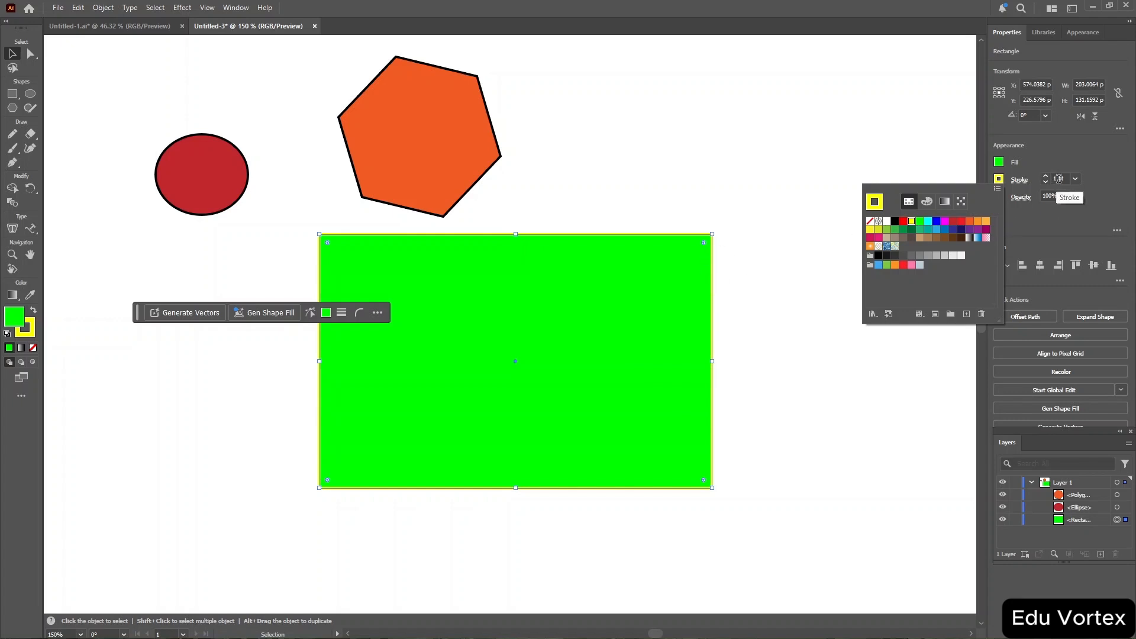
pyautogui.click(1059, 179)
pyautogui.scroll(17, 1059, 179)
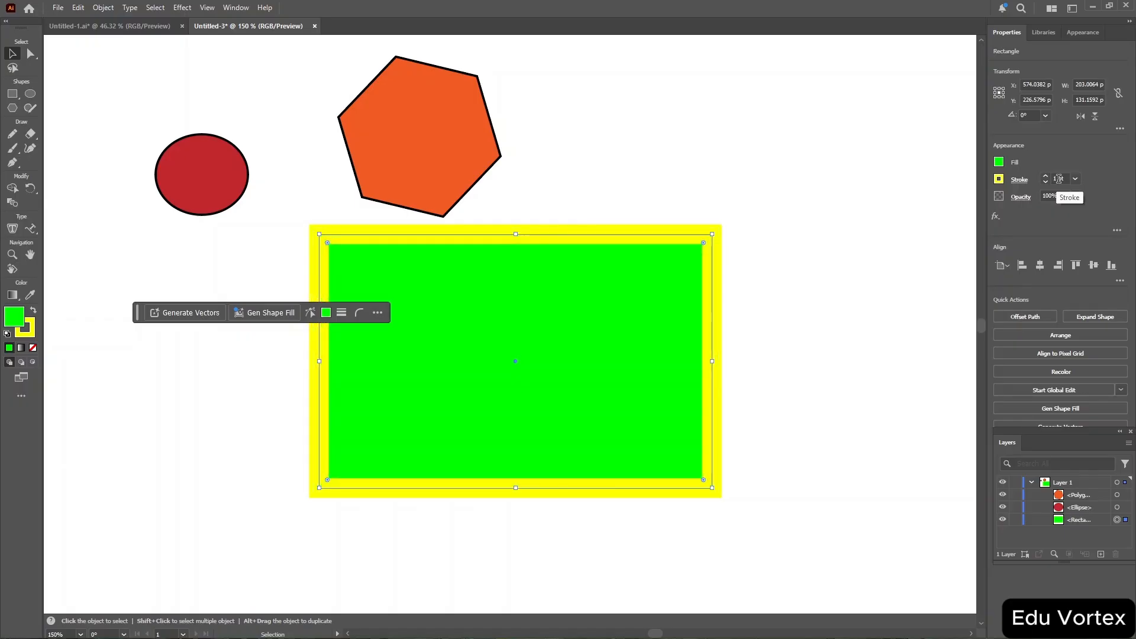
pyautogui.scroll(20, 1059, 178)
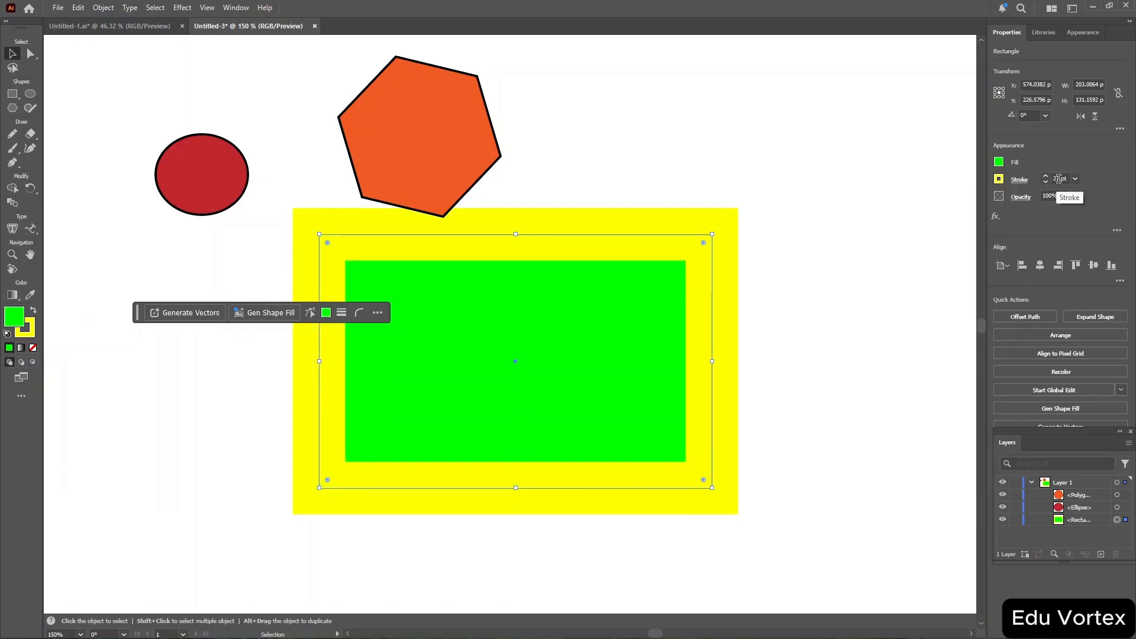
pyautogui.scroll(-8, 1059, 178)
pyautogui.scroll(-7, 1059, 179)
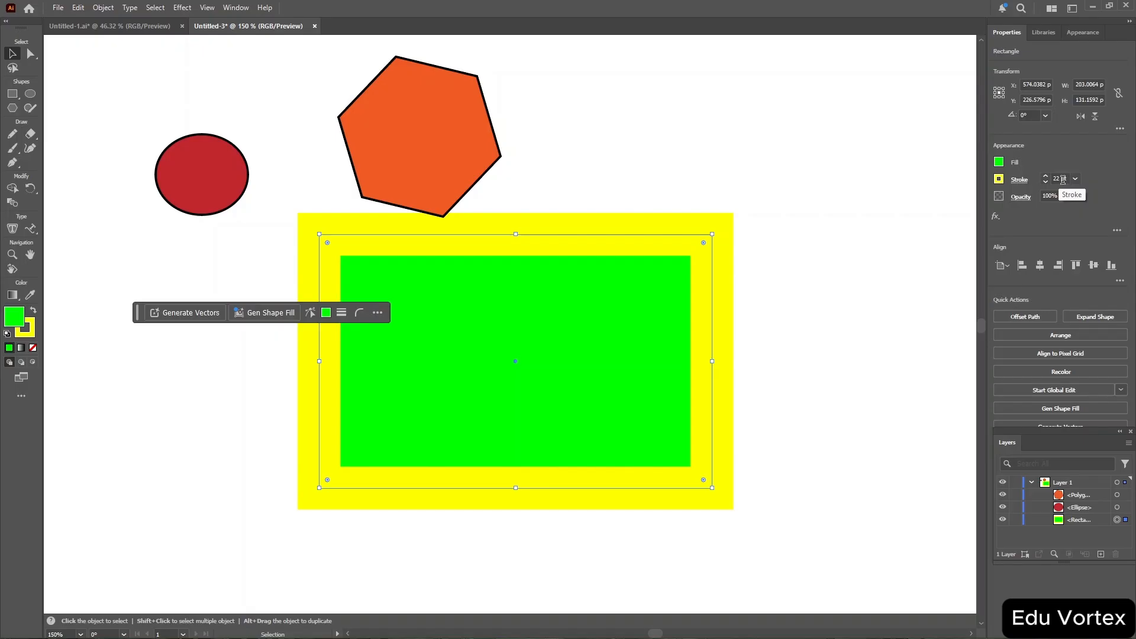
pyautogui.click(1063, 179)
pyautogui.scroll(-9, 1063, 179)
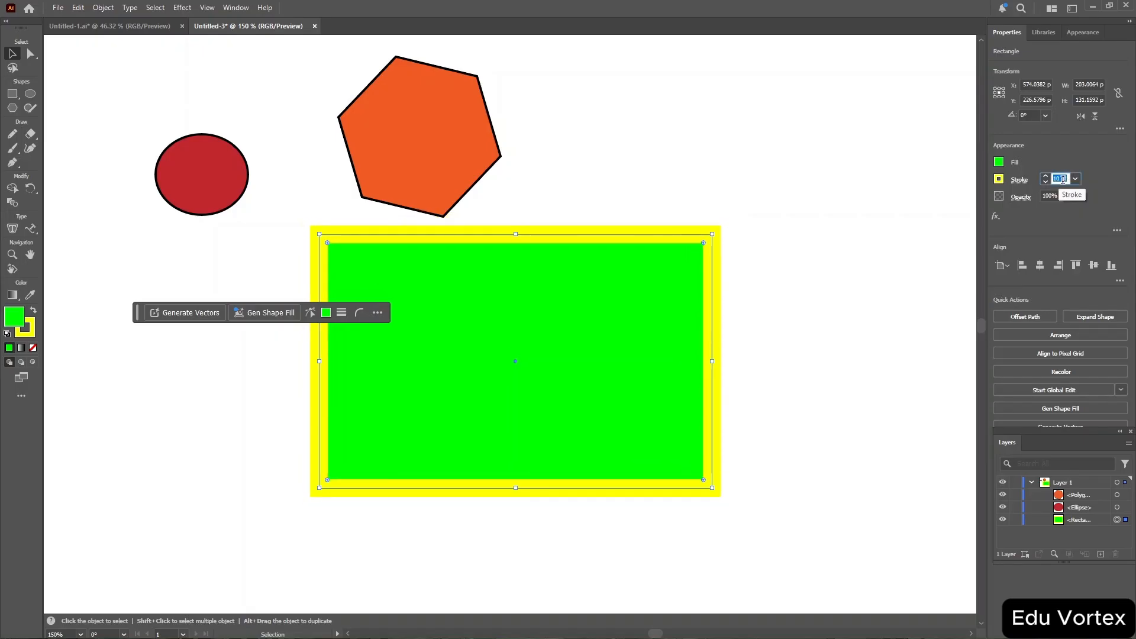
pyautogui.scroll(-1, 1063, 179)
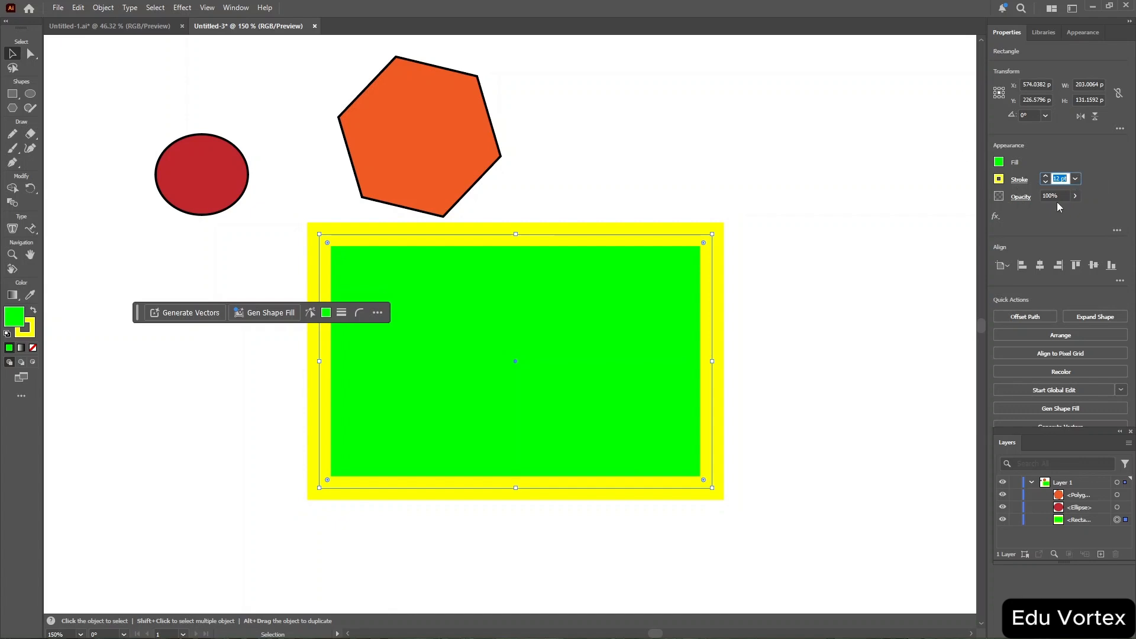
pyautogui.click(1075, 196)
pyautogui.moveTo(1075, 211)
pyautogui.mouseDown()
pyautogui.moveTo(1010, 228)
pyautogui.moveTo(1075, 228)
pyautogui.mouseUp()
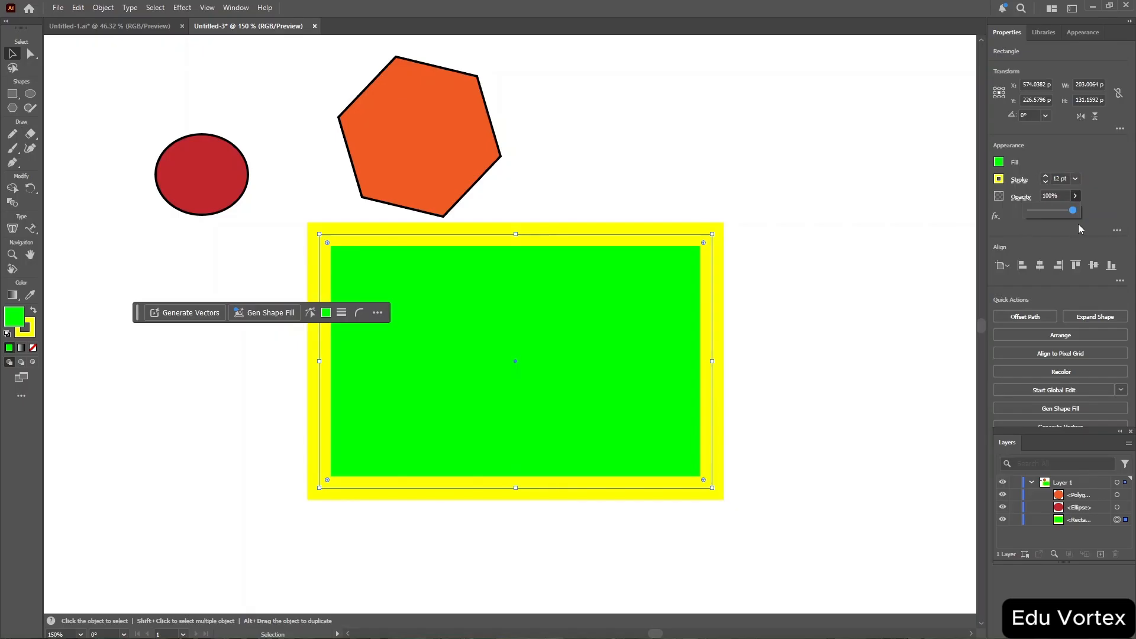
# Select the hexagon and increase its stroke weight.
pyautogui.moveTo(315, 46); pyautogui.dragTo(560, 220)
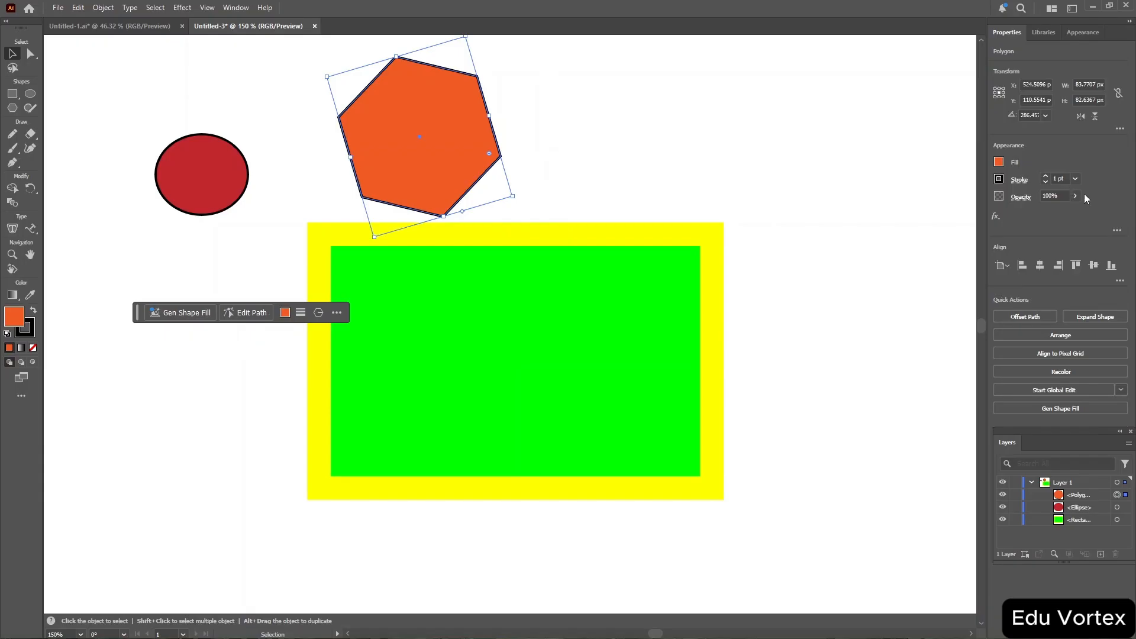
pyautogui.click(1059, 178)
pyautogui.scroll(8, 1059, 178)
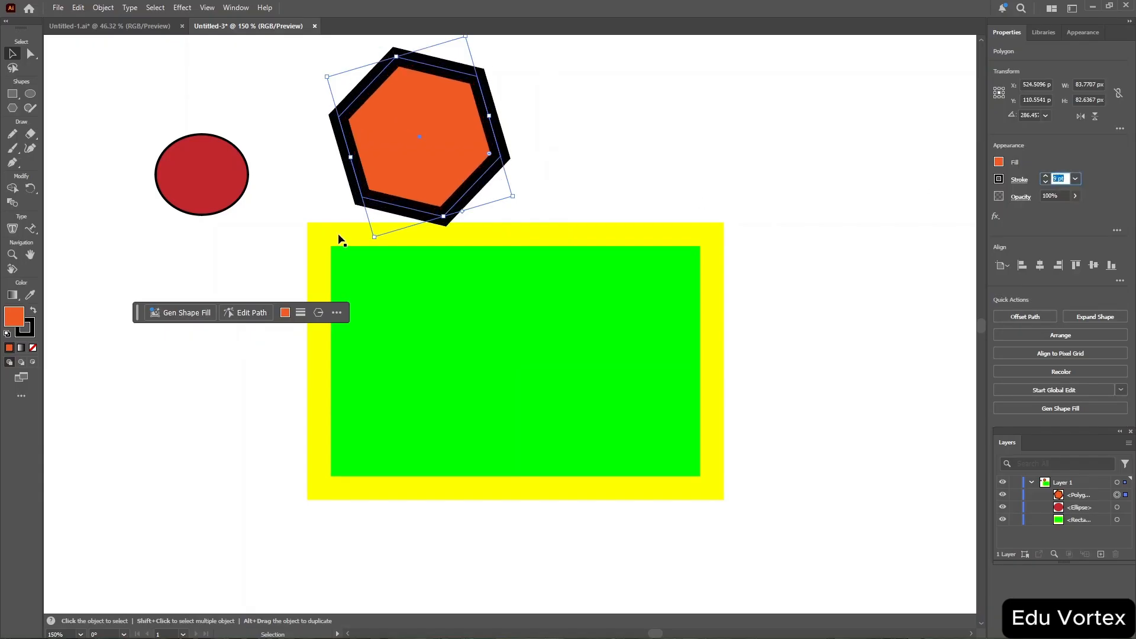
# Deselect all artwork, then select several custom swatches and delete them from the Swatches panel.
pyautogui.moveTo(124, 126); pyautogui.dragTo(268, 233)
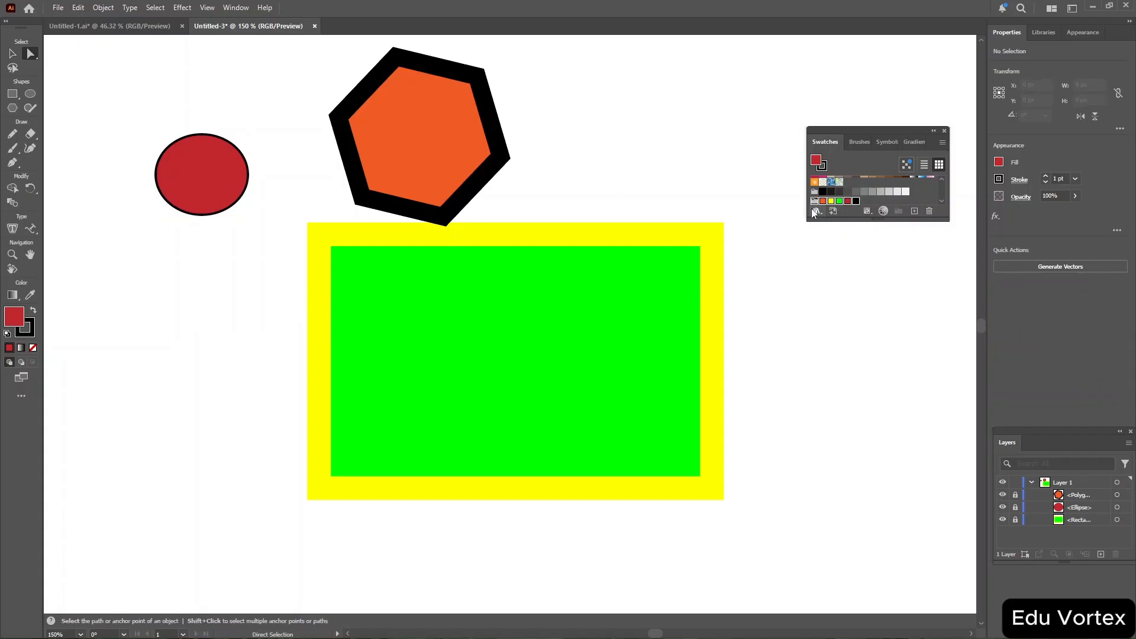
pyautogui.press('v')
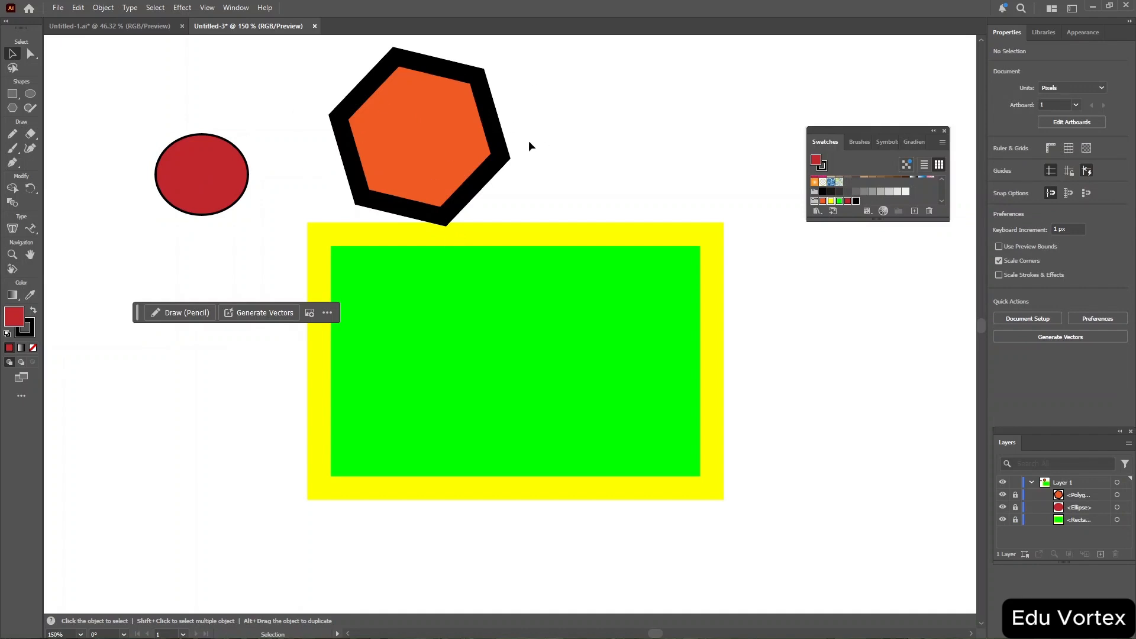
pyautogui.click(868, 201)
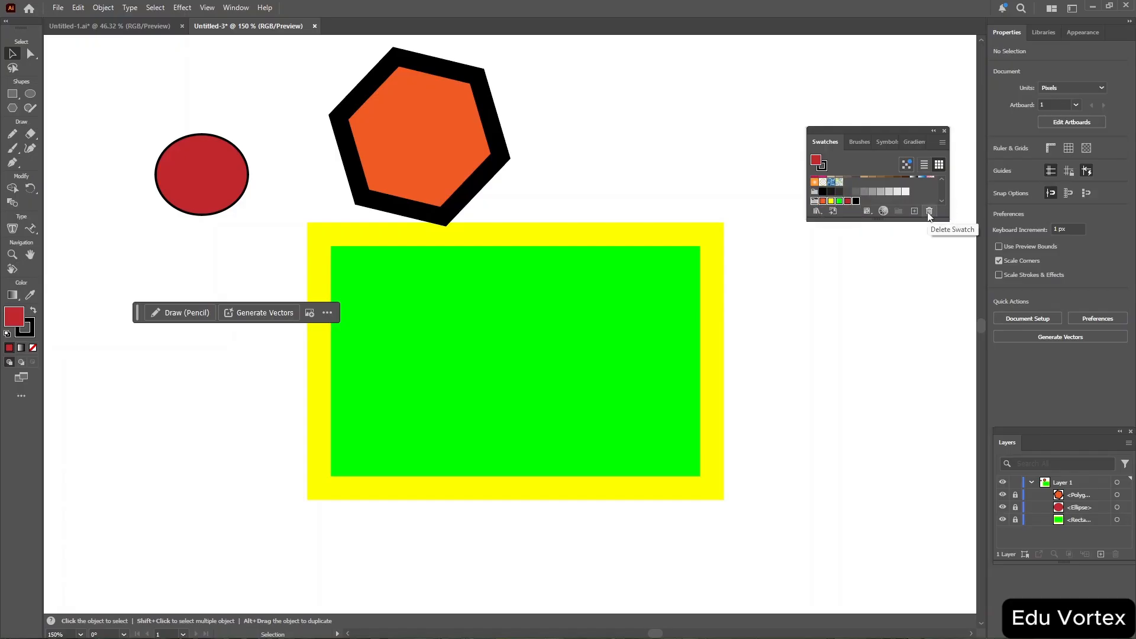
pyautogui.click(848, 201)
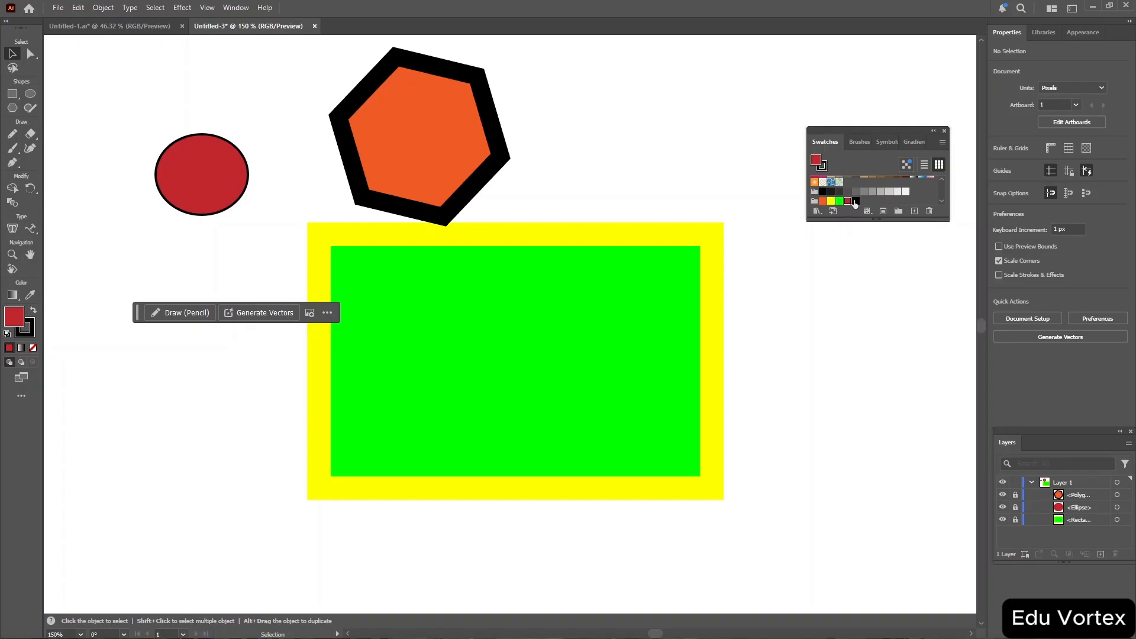
pyautogui.click(856, 202)
pyautogui.click(929, 212)
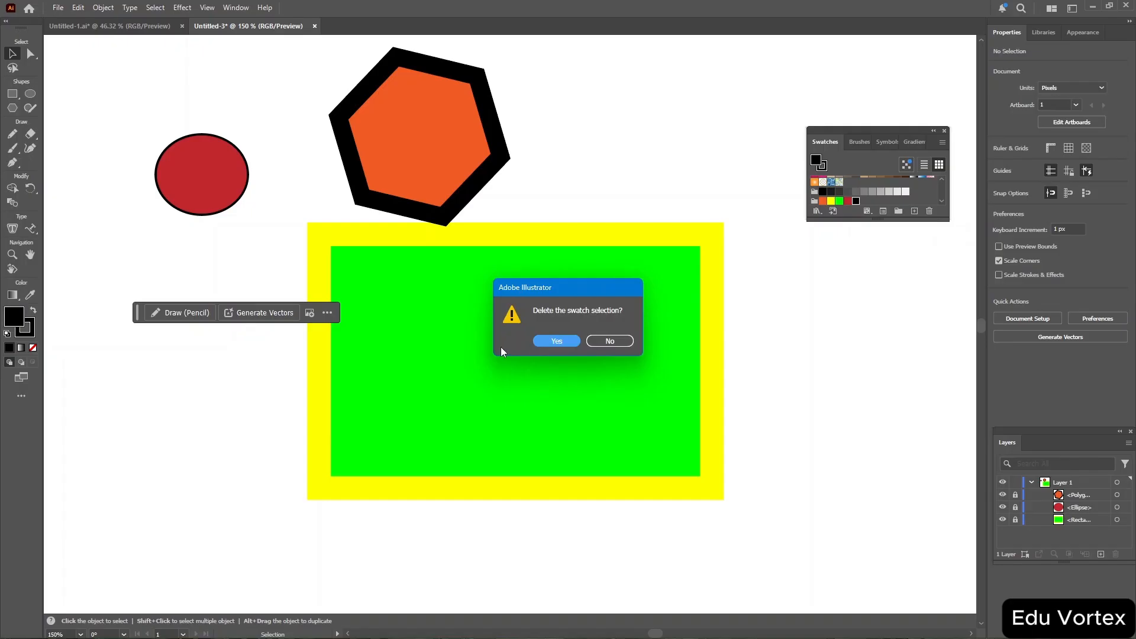
pyautogui.press('Return')
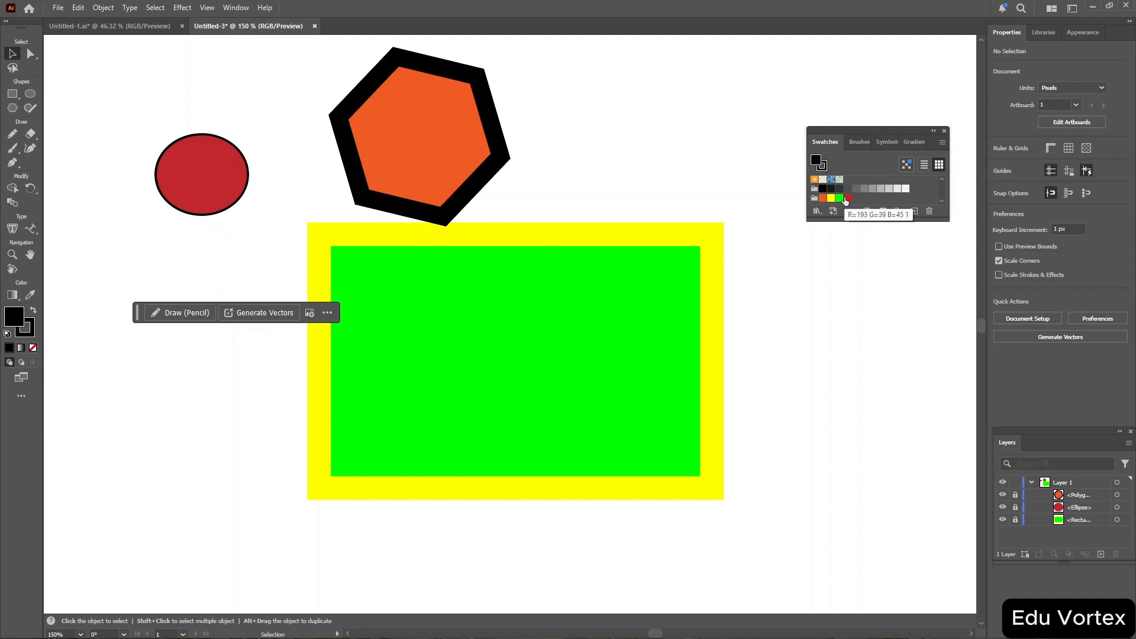
# Select a swatch group in the Swatches panel and delete it.
pyautogui.click(815, 189)
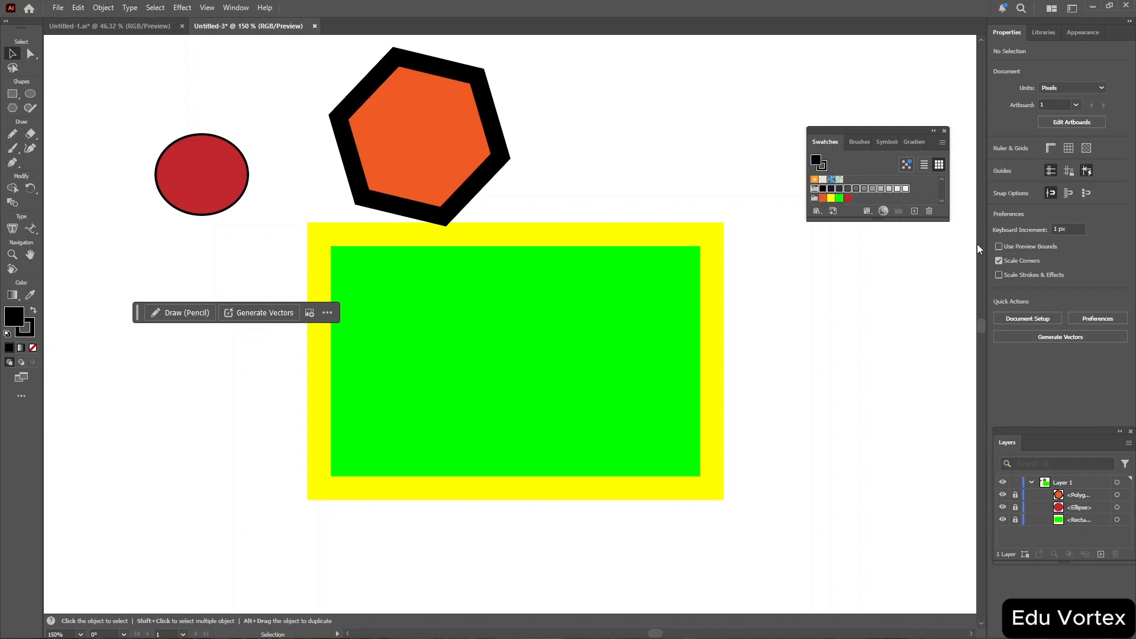
pyautogui.click(929, 211)
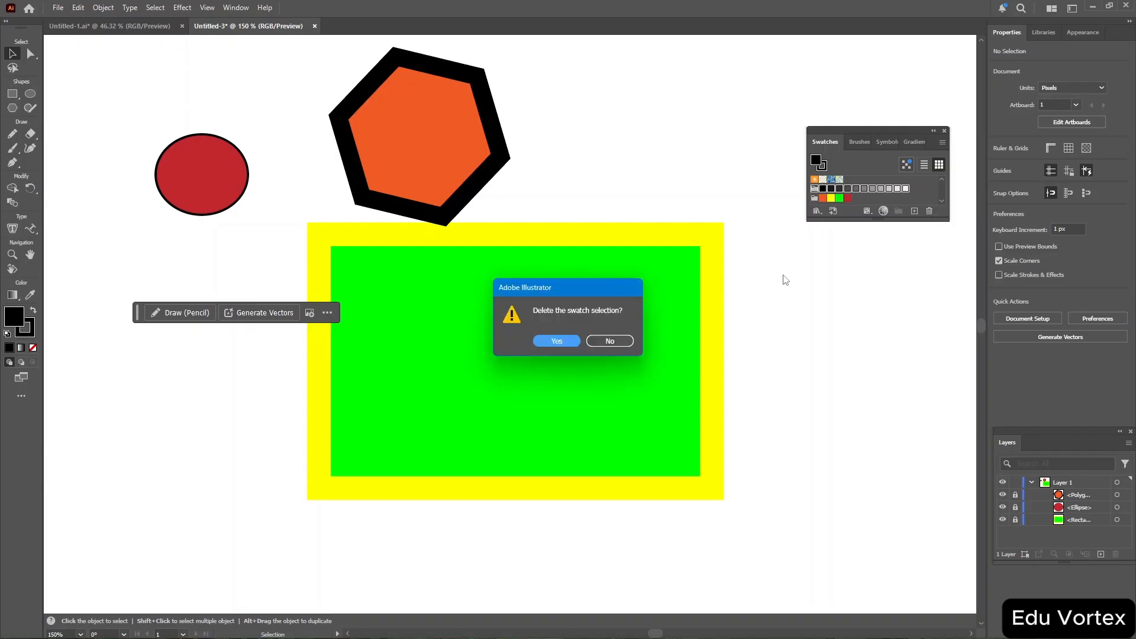
pyautogui.click(550, 342)
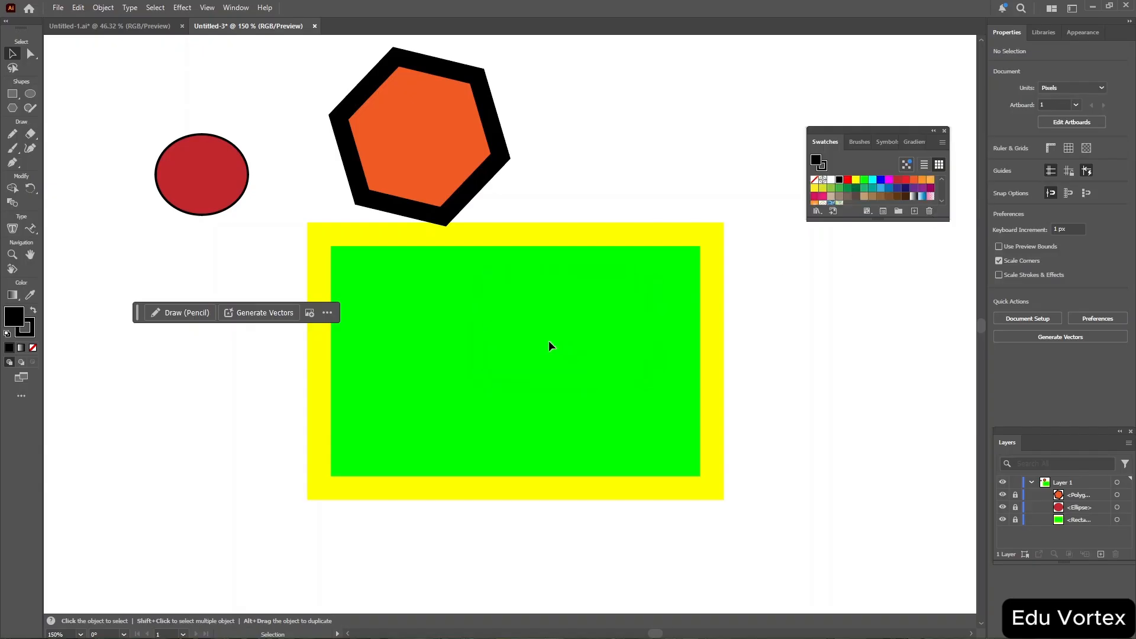
# Open the remaining swatch group in Edit Colors and shift its base colour on the colour wheel.
pyautogui.scroll(-2, 854, 189)
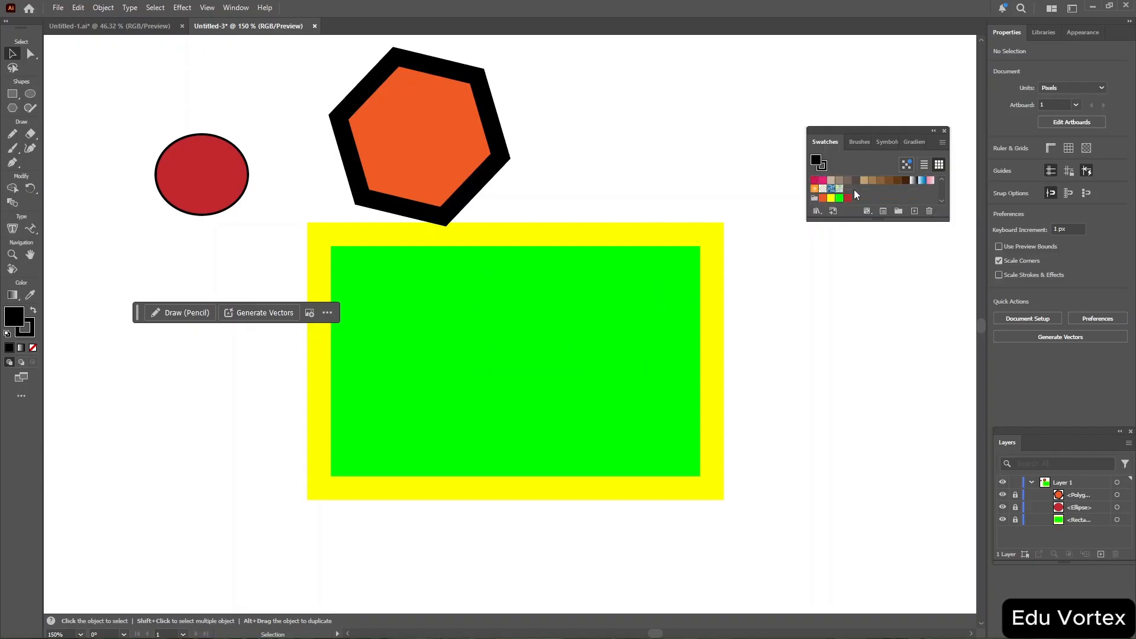
pyautogui.click(813, 198)
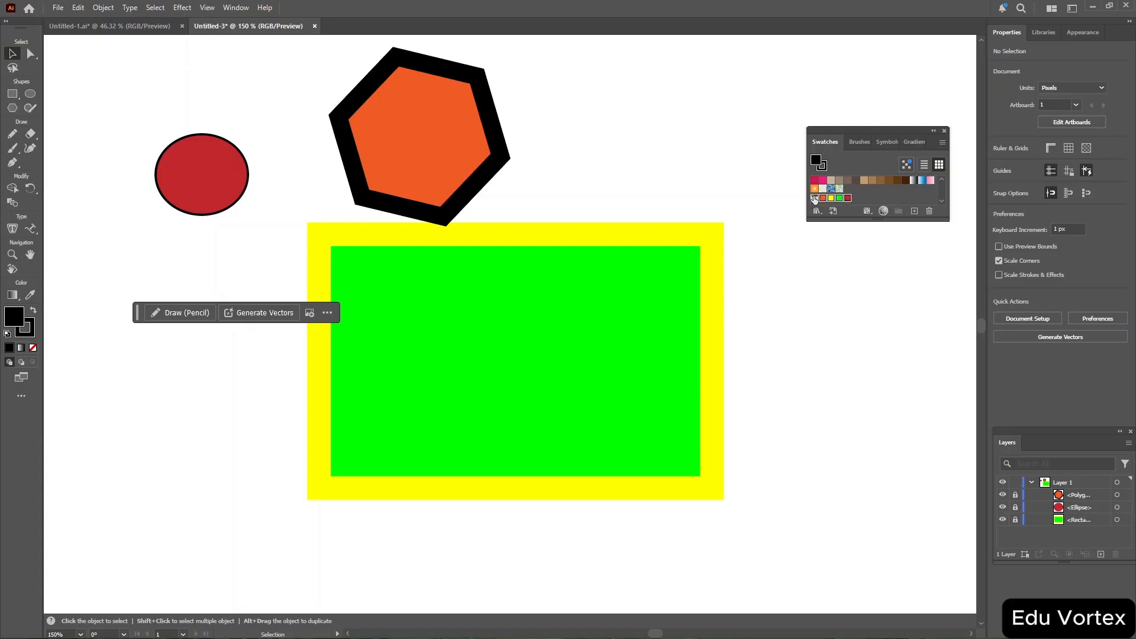
pyautogui.click(883, 212)
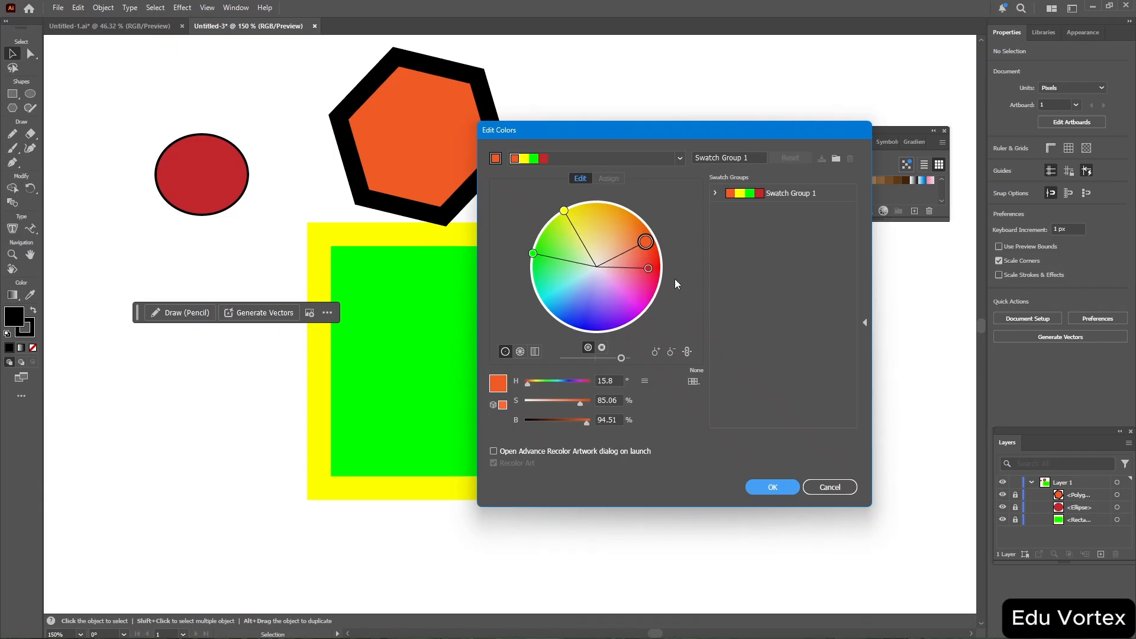
pyautogui.click(683, 156)
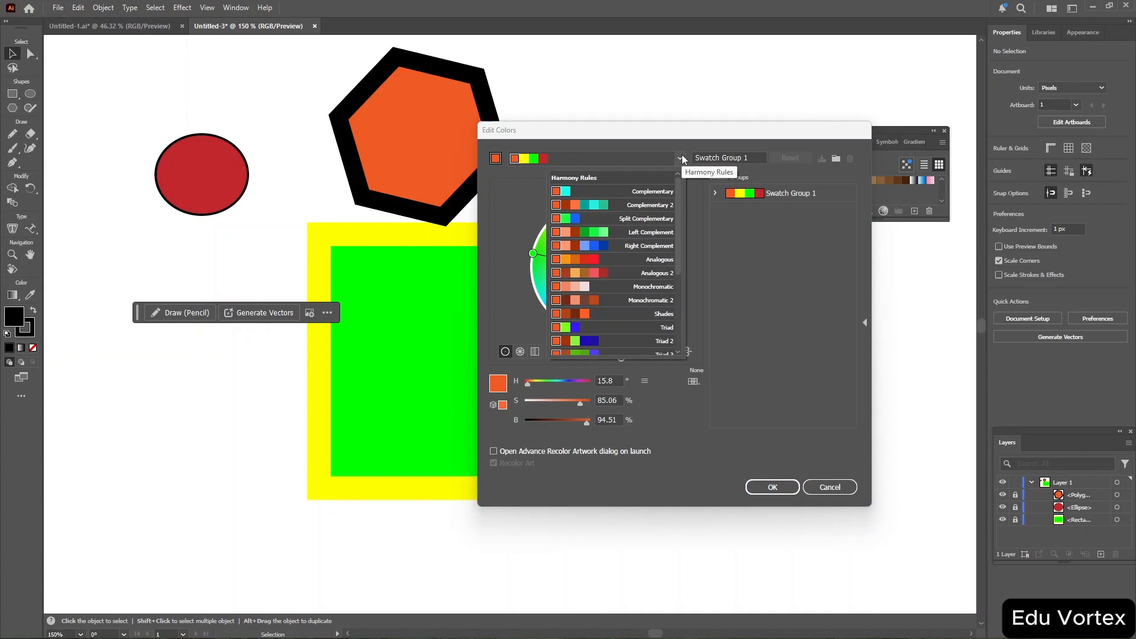
pyautogui.click(682, 156)
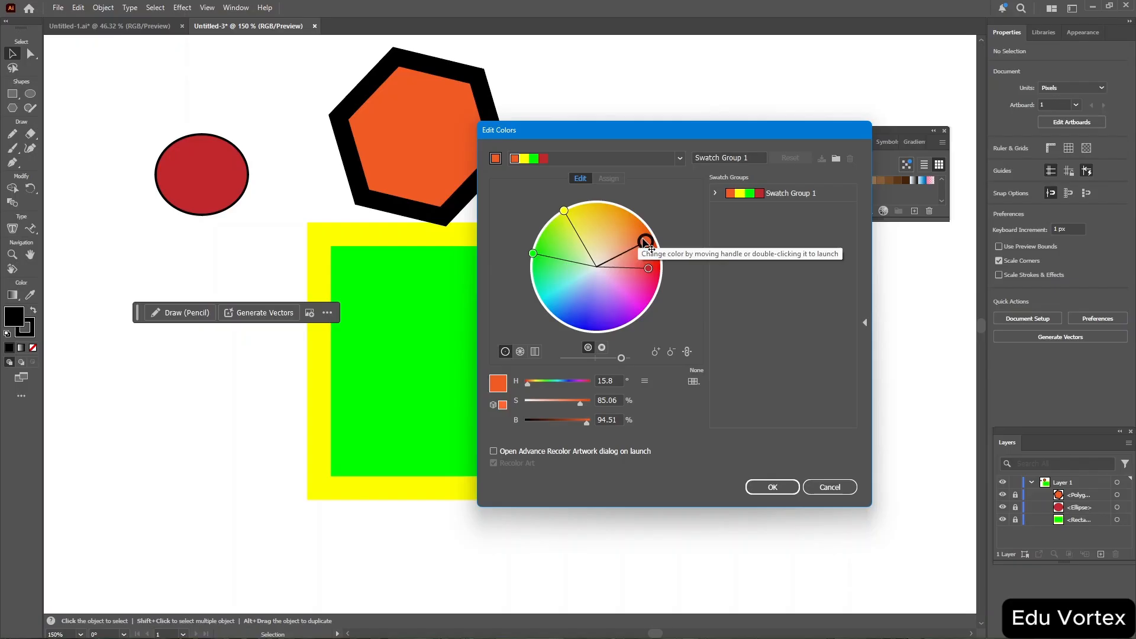
pyautogui.moveTo(647, 244); pyautogui.dragTo(647, 238)
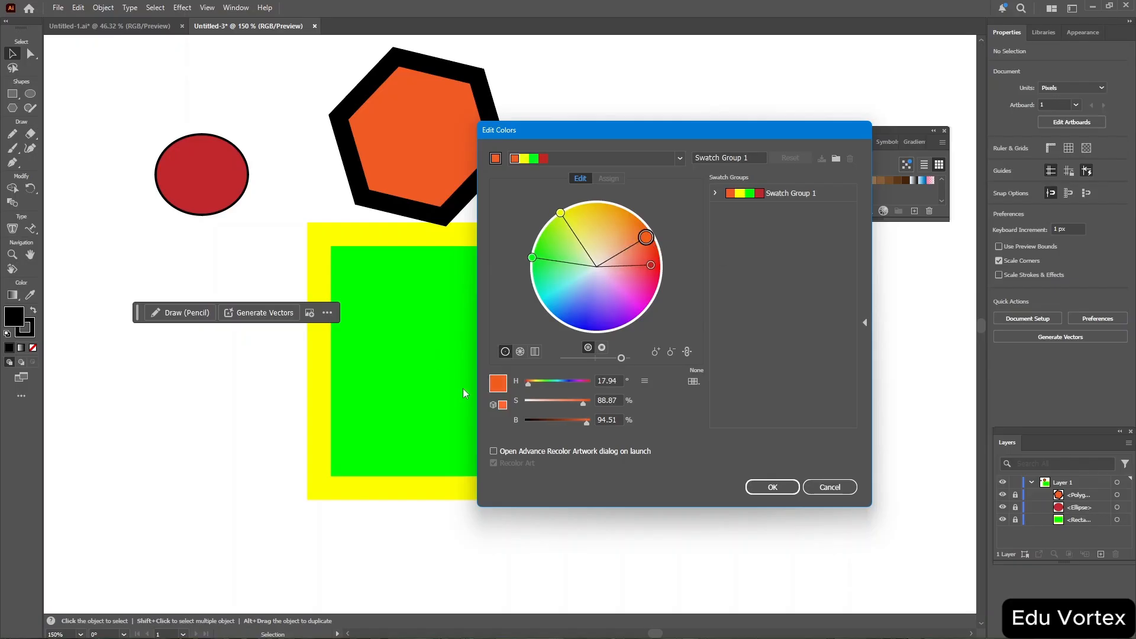
# Set the swatch group's base colour to pale pink e0c3b8 in the Color Picker and save the group.
pyautogui.doubleClick(502, 389)
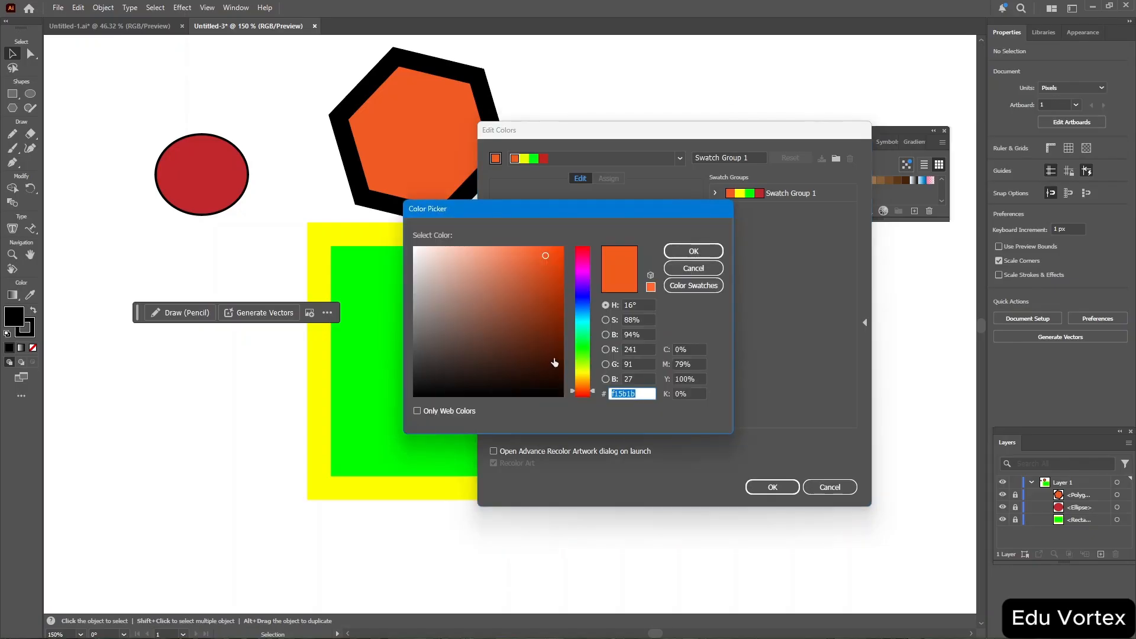
pyautogui.moveTo(545, 259)
pyautogui.mouseDown()
pyautogui.moveTo(452, 287)
pyautogui.moveTo(440, 265)
pyautogui.mouseUp()
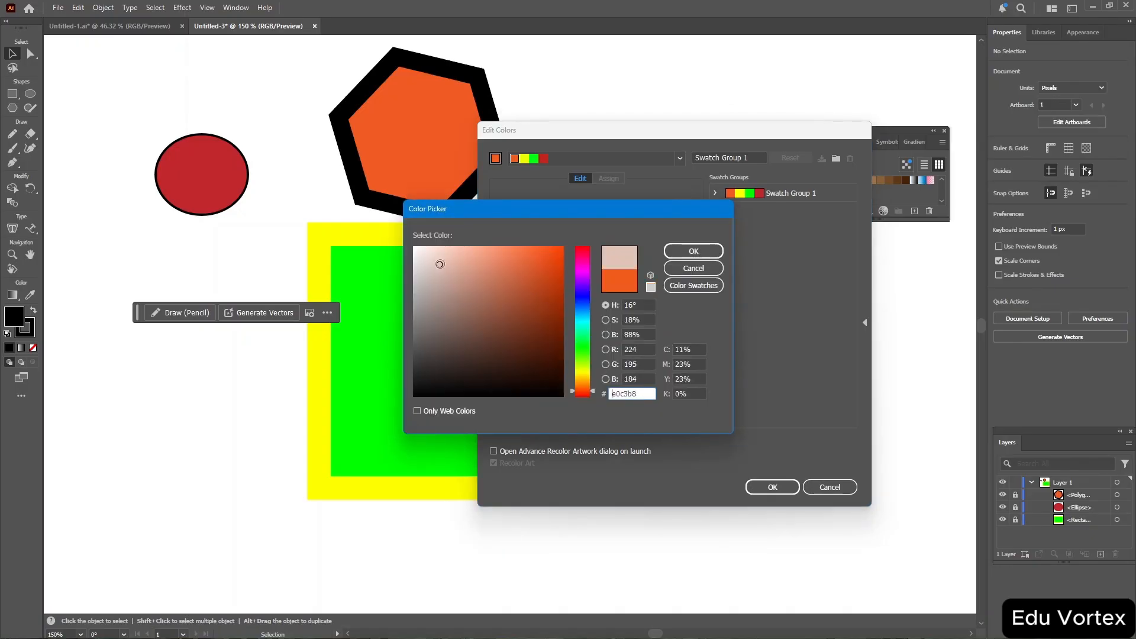
pyautogui.click(713, 252)
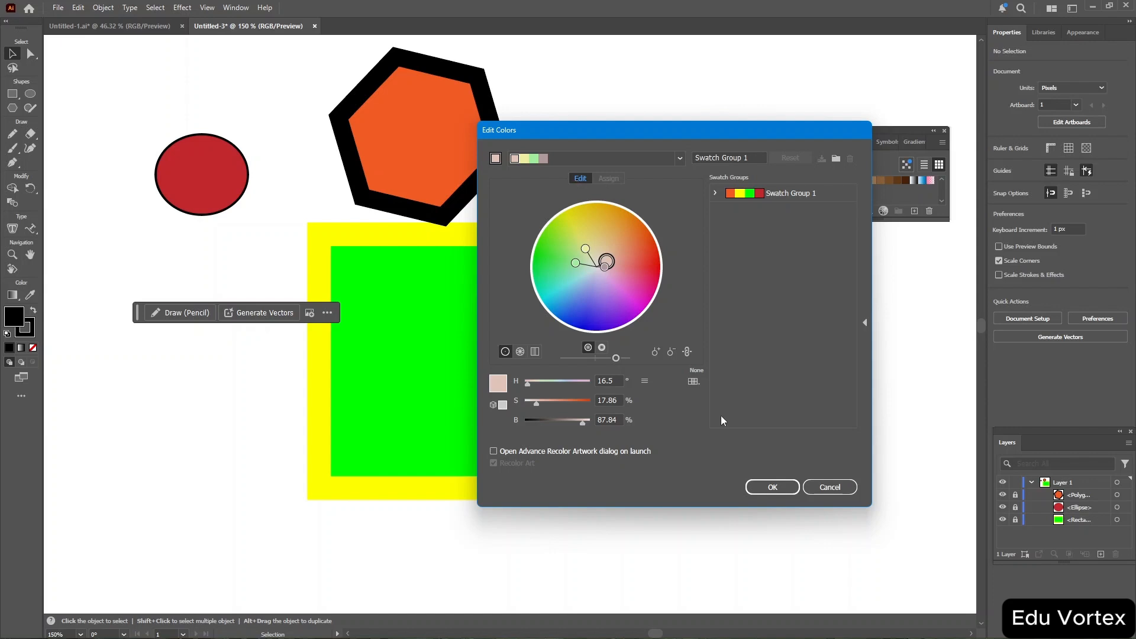
pyautogui.click(769, 487)
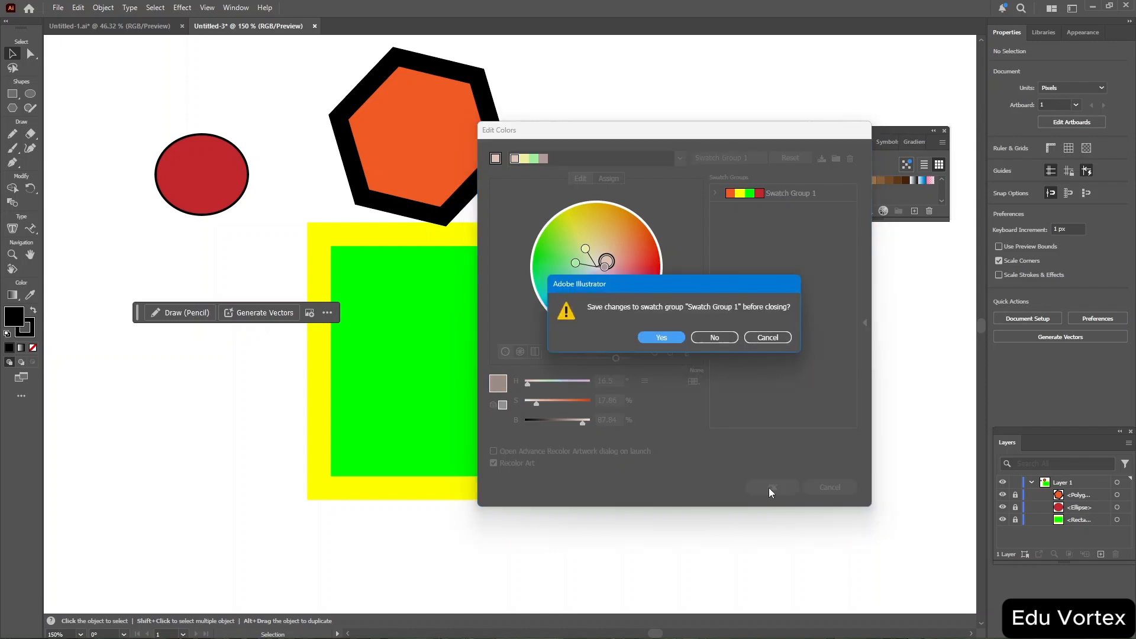
pyautogui.click(662, 337)
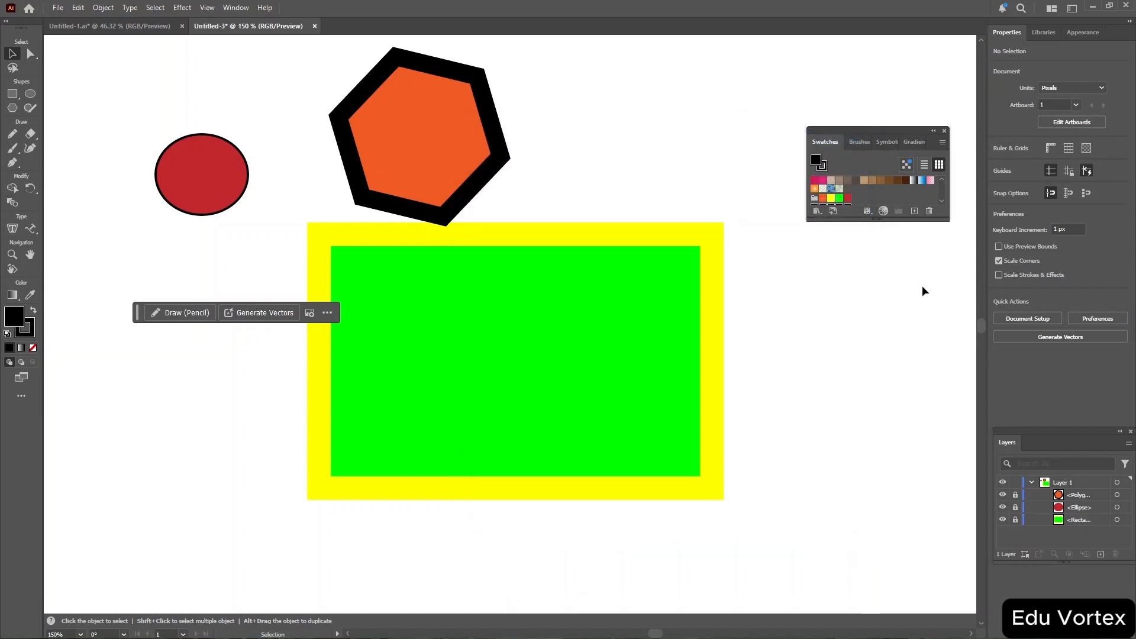
pyautogui.scroll(-1, 900, 184)
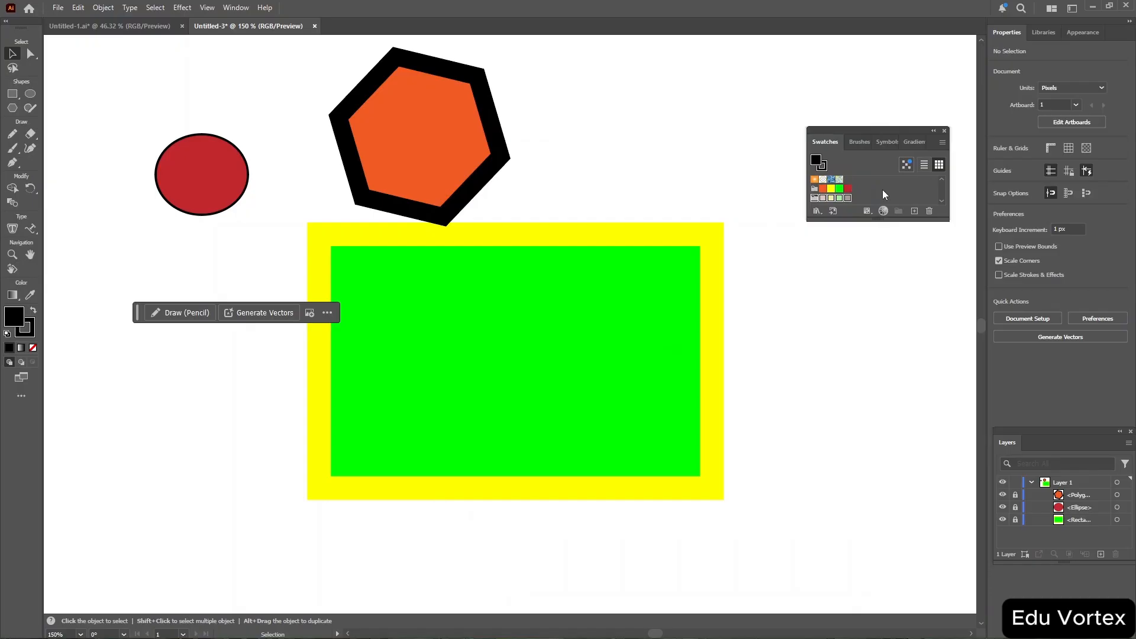
pyautogui.click(868, 190)
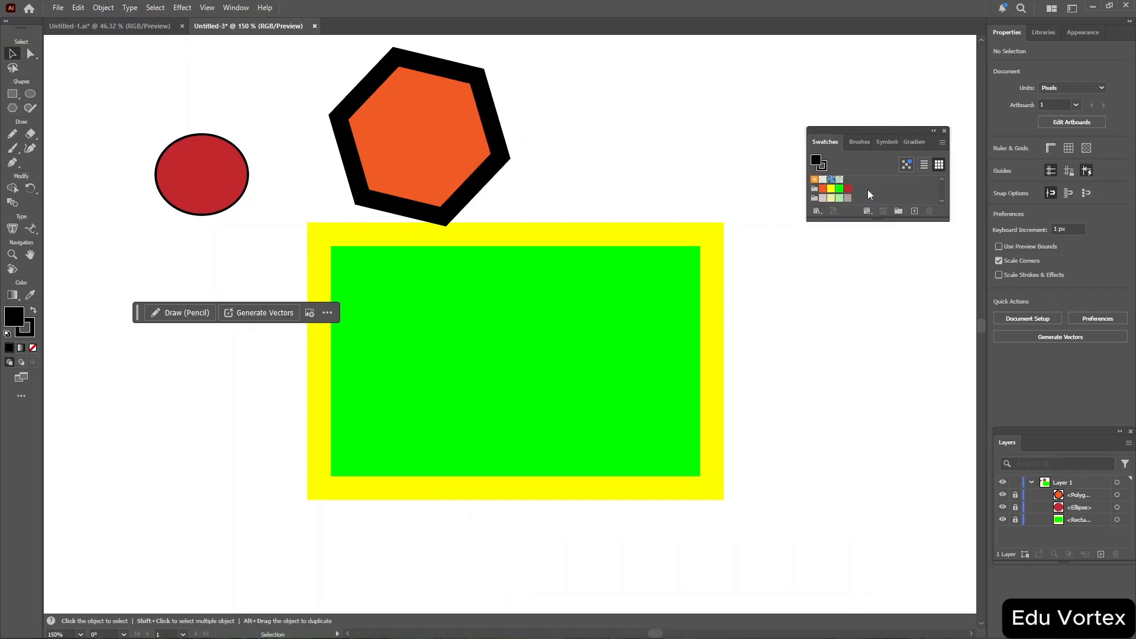
pyautogui.click(815, 198)
pyautogui.click(938, 166)
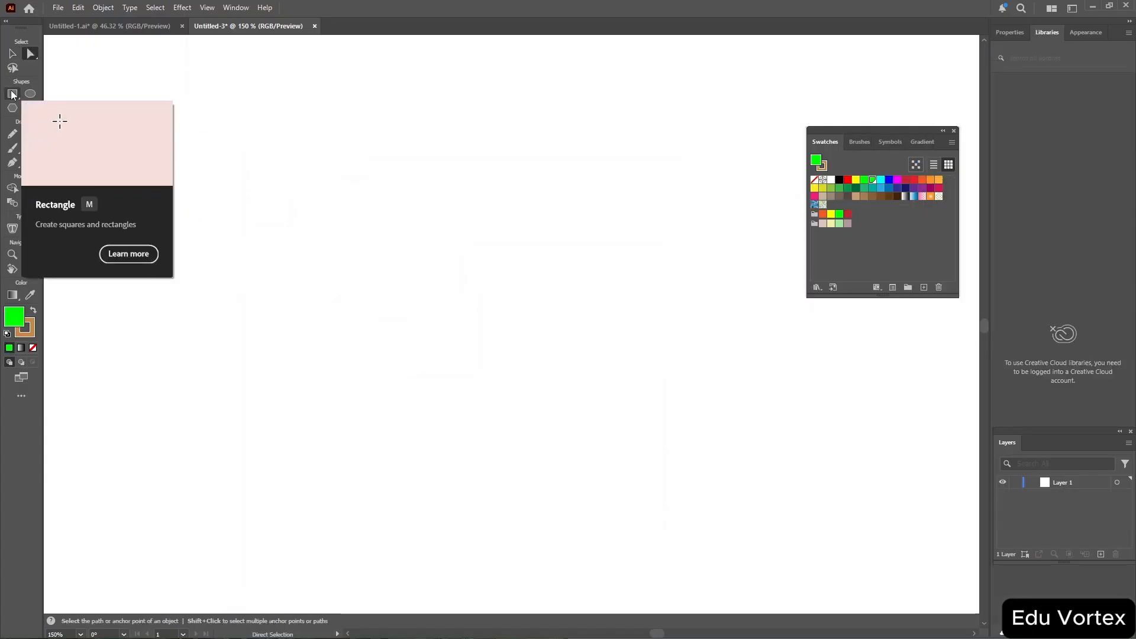
# Draw a rectangle about 129 × 101 p with the Rectangle tool.
pyautogui.click(12, 94)
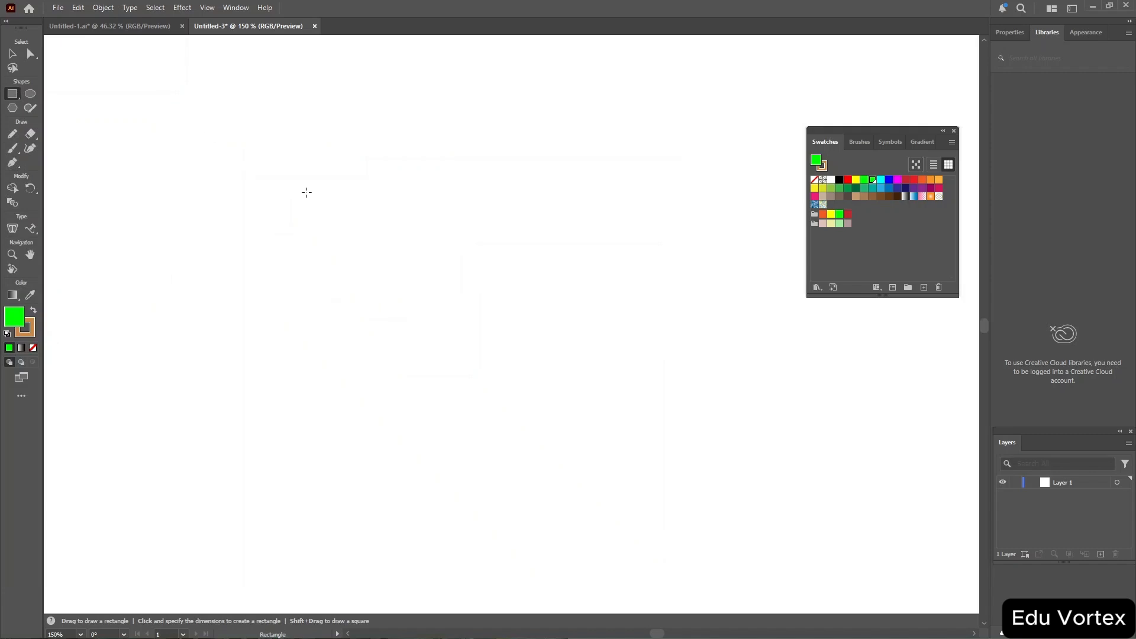
pyautogui.moveTo(307, 238)
pyautogui.mouseDown()
pyautogui.moveTo(531, 399)
pyautogui.moveTo(565, 441)
pyautogui.mouseUp()
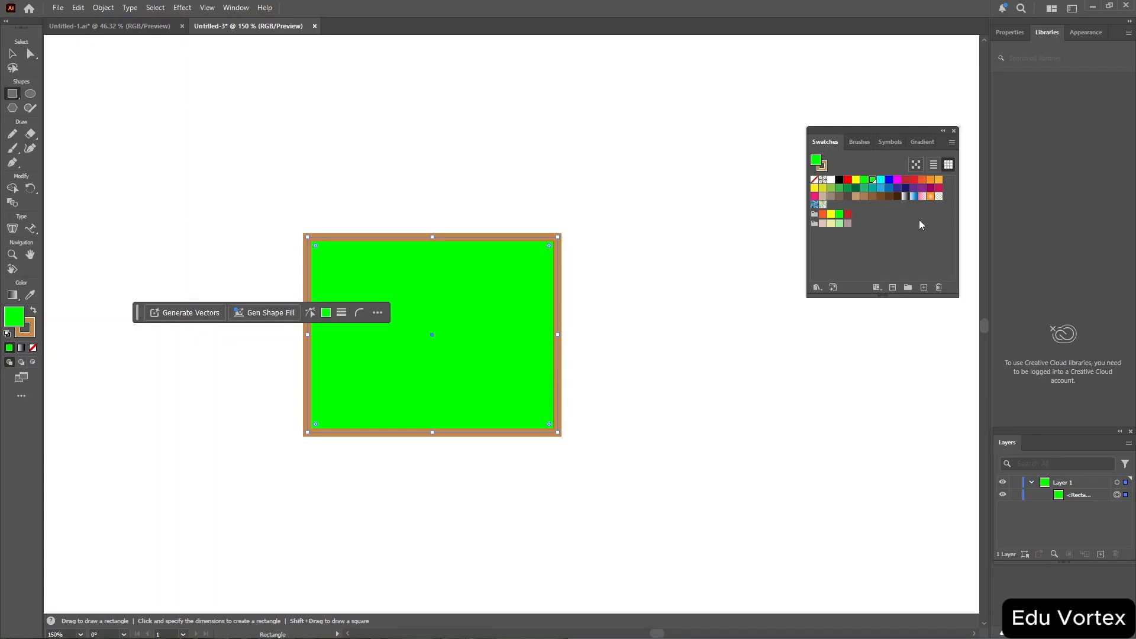
# Fill the selected rectangle with the Sky gradient swatch.
pyautogui.click(1008, 31)
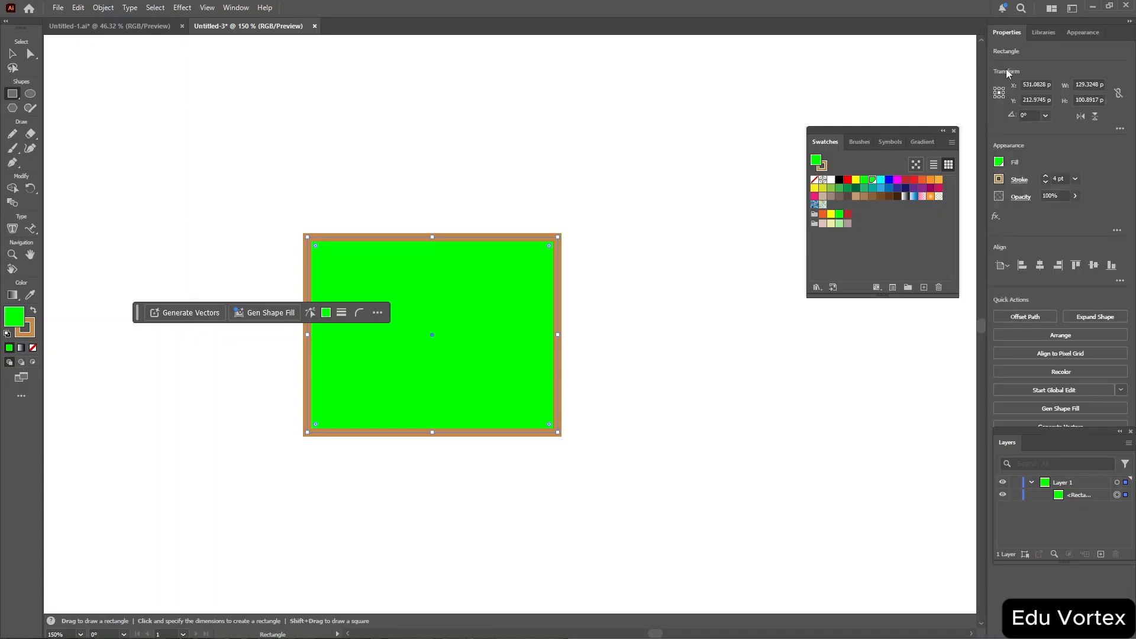
pyautogui.click(999, 163)
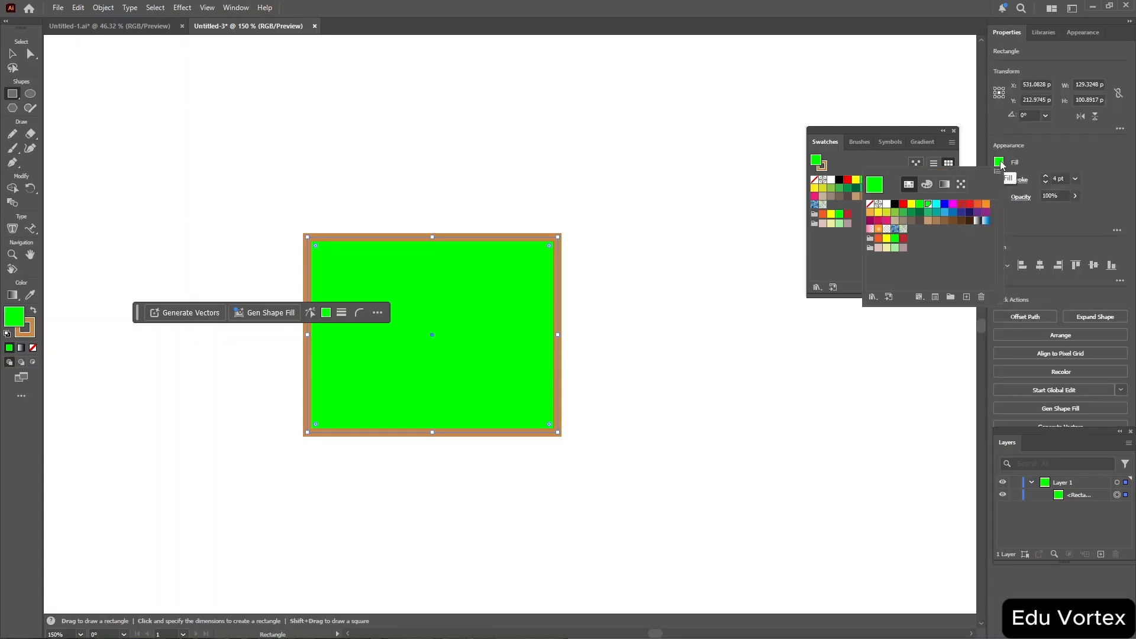
pyautogui.click(986, 221)
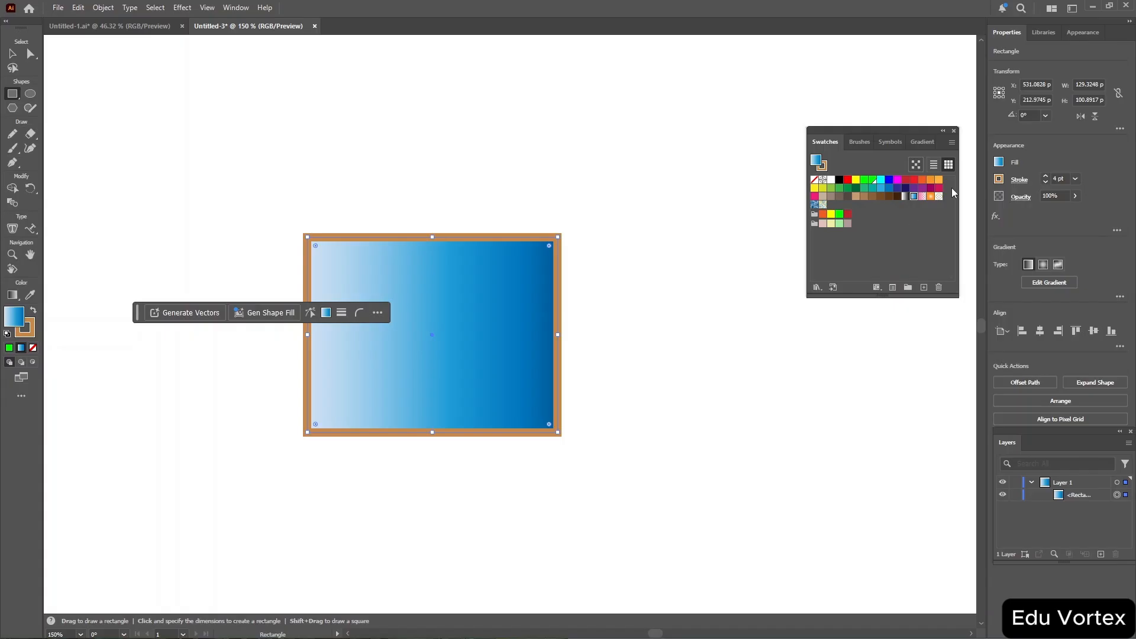
# Switch the rectangle's gradient type to radial and then to freeform.
pyautogui.click(999, 163)
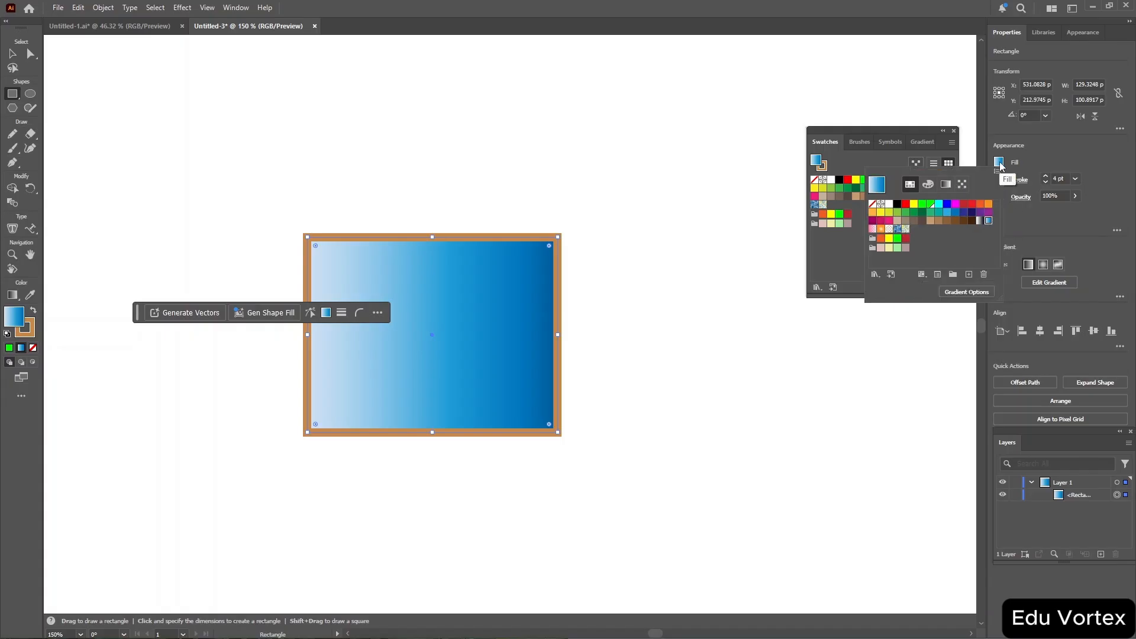
pyautogui.click(1076, 217)
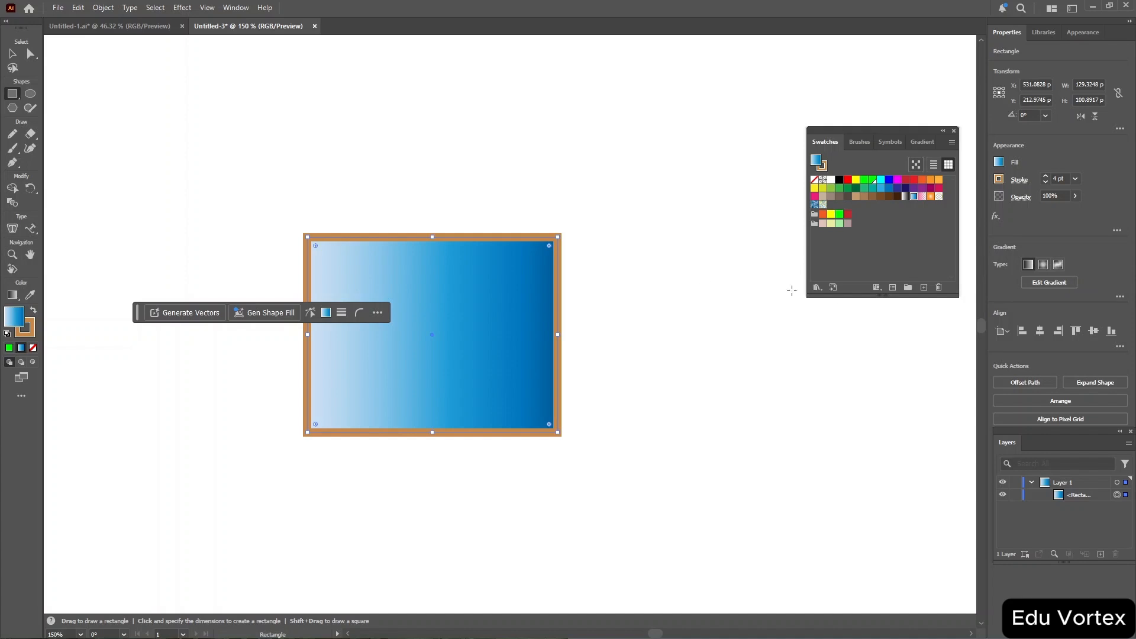
pyautogui.click(1044, 265)
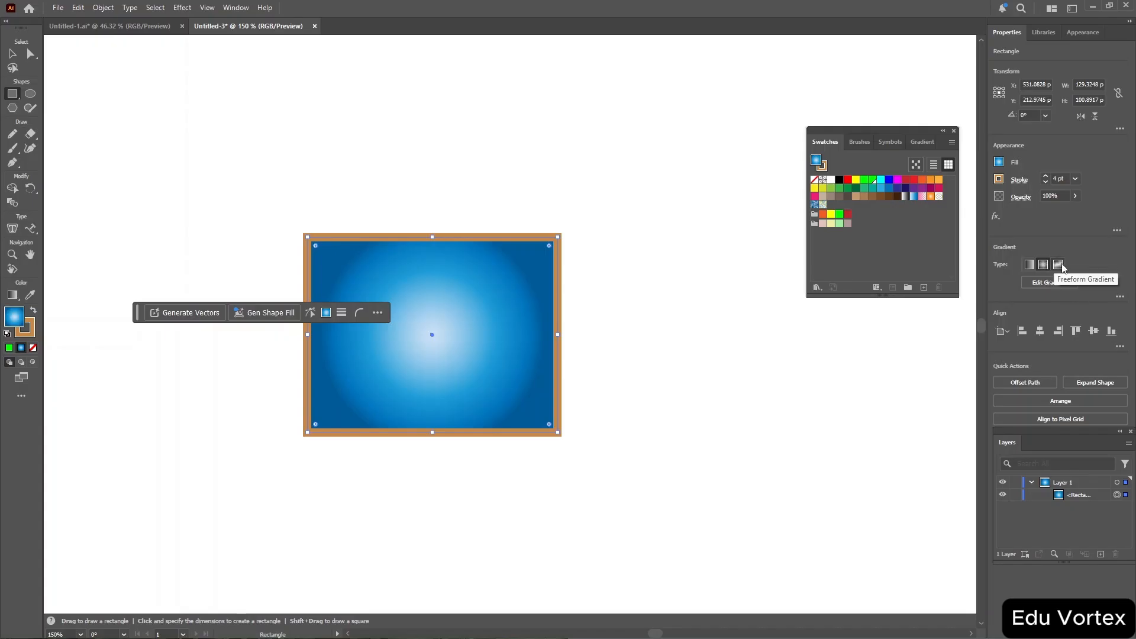
pyautogui.click(1059, 265)
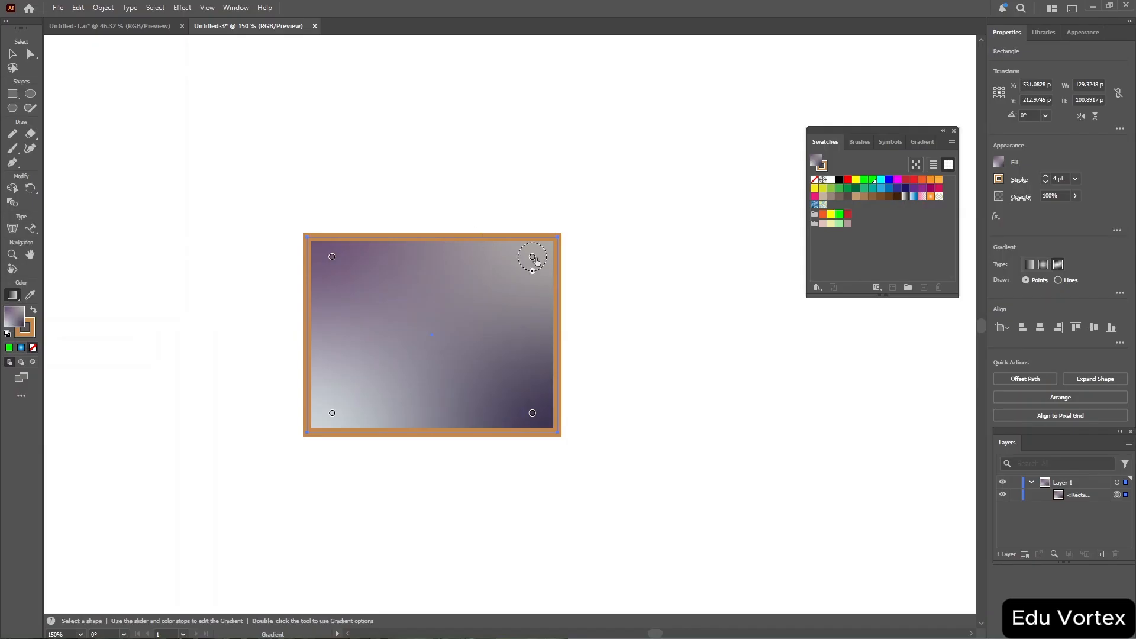
# Reposition the freeform gradient's colour points across the rectangle.
pyautogui.moveTo(535, 259); pyautogui.dragTo(430, 275)
pyautogui.moveTo(332, 259); pyautogui.dragTo(344, 322)
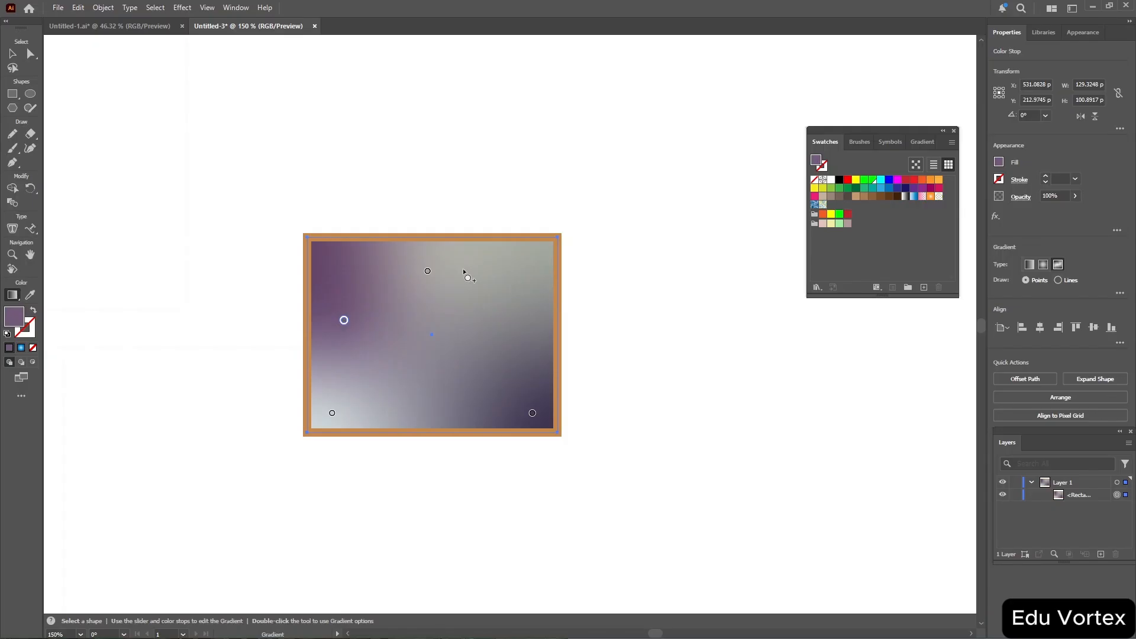
pyautogui.moveTo(428, 271); pyautogui.dragTo(382, 259)
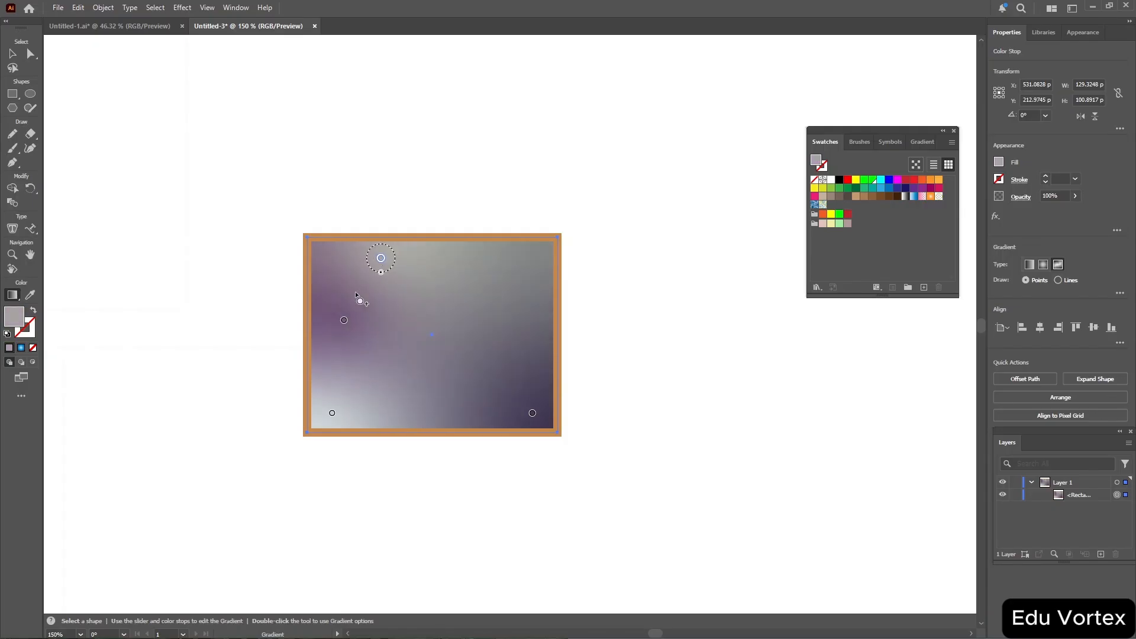
pyautogui.moveTo(344, 320); pyautogui.dragTo(402, 354)
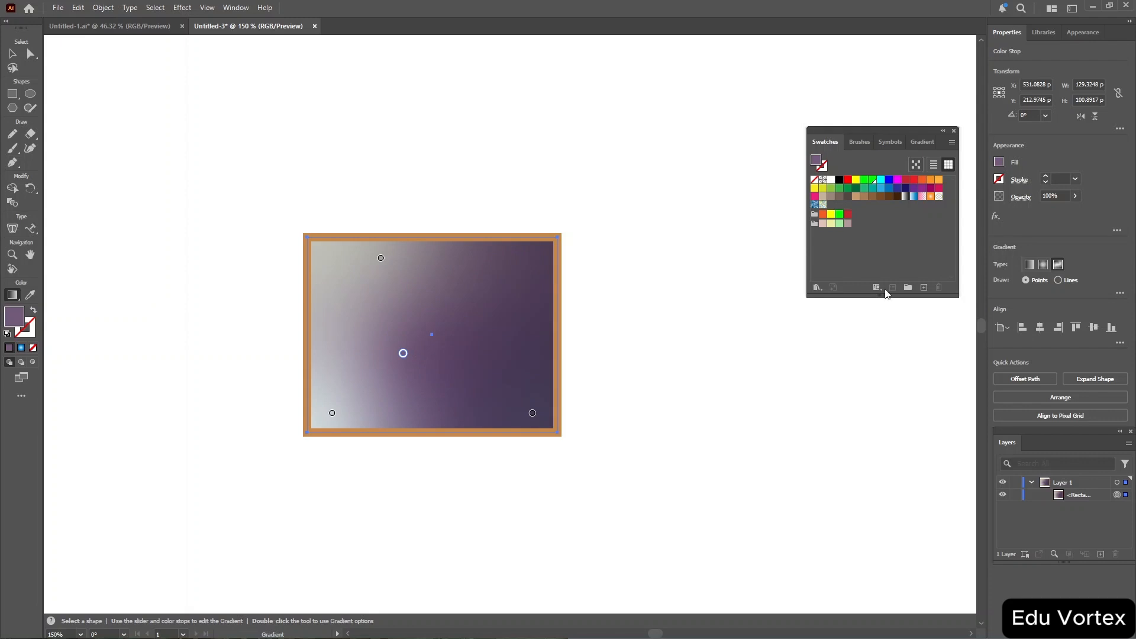
# Set the freeform gradient's draw mode to Lines and move the middle colour point toward the lower edge.
pyautogui.click(1059, 280)
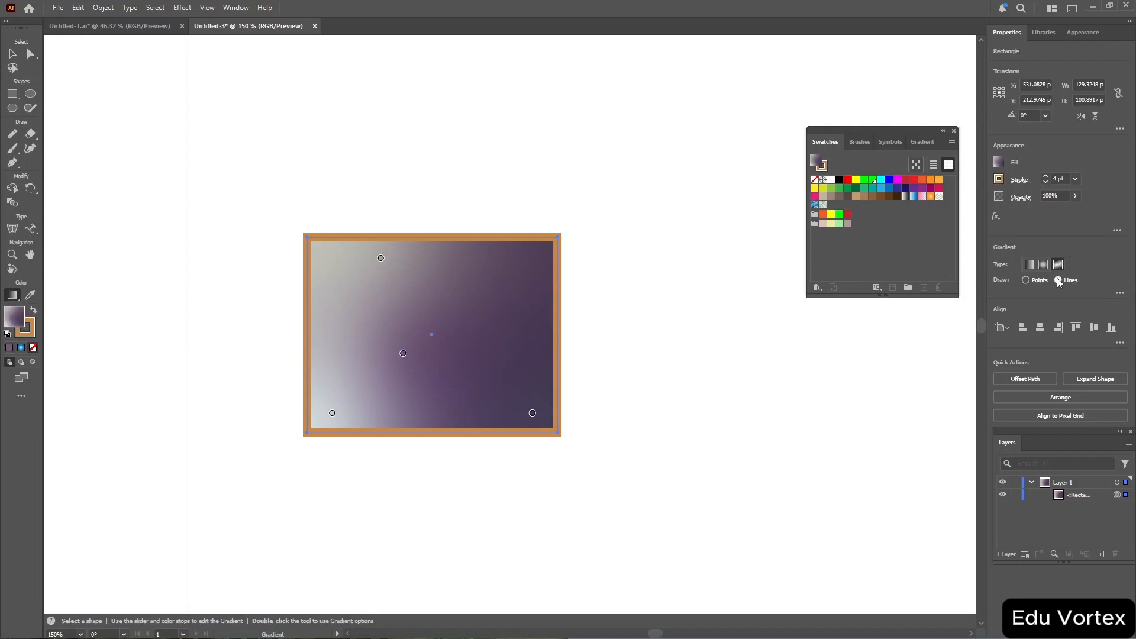
pyautogui.click(404, 354)
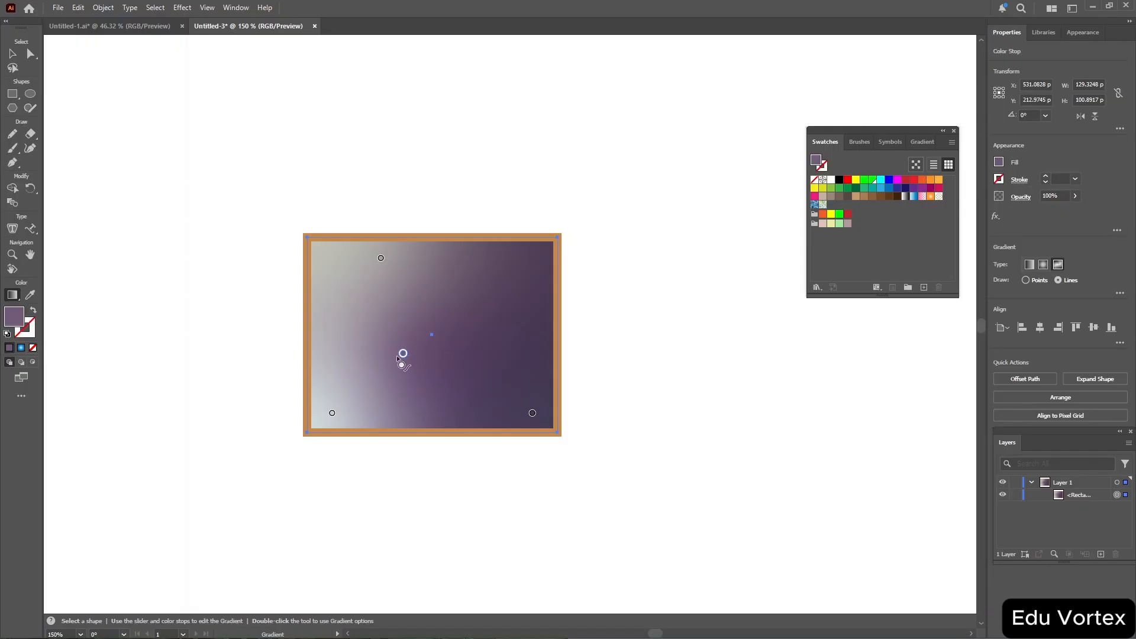
pyautogui.moveTo(404, 355); pyautogui.dragTo(394, 402)
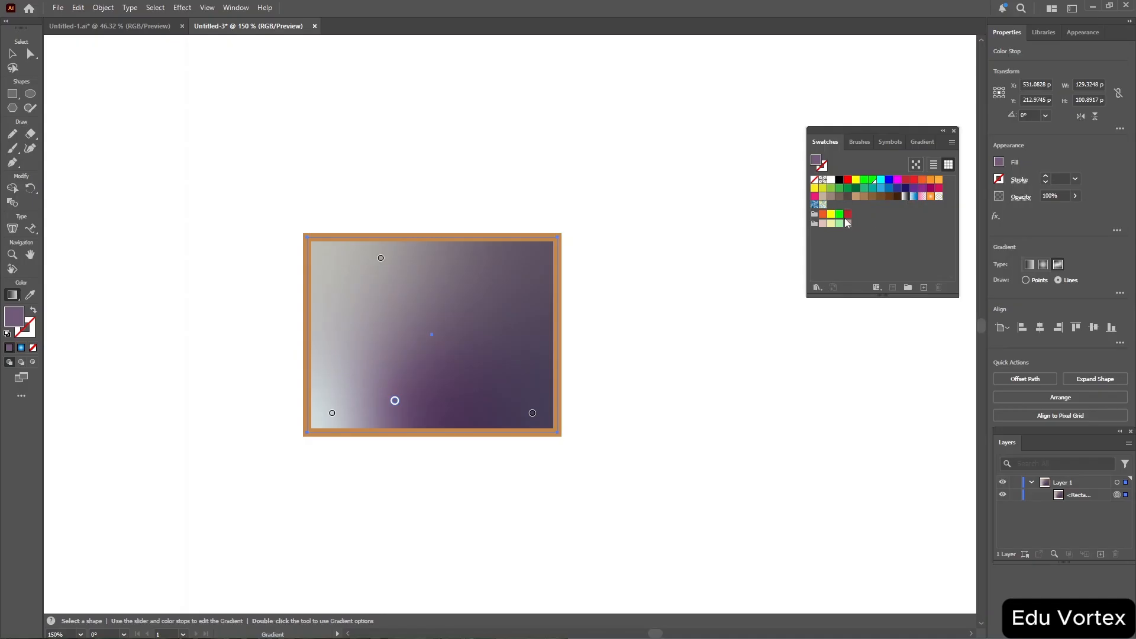
# Set the selected gradient point's colour to green 49916d in the Color Picker.
pyautogui.doubleClick(819, 162)
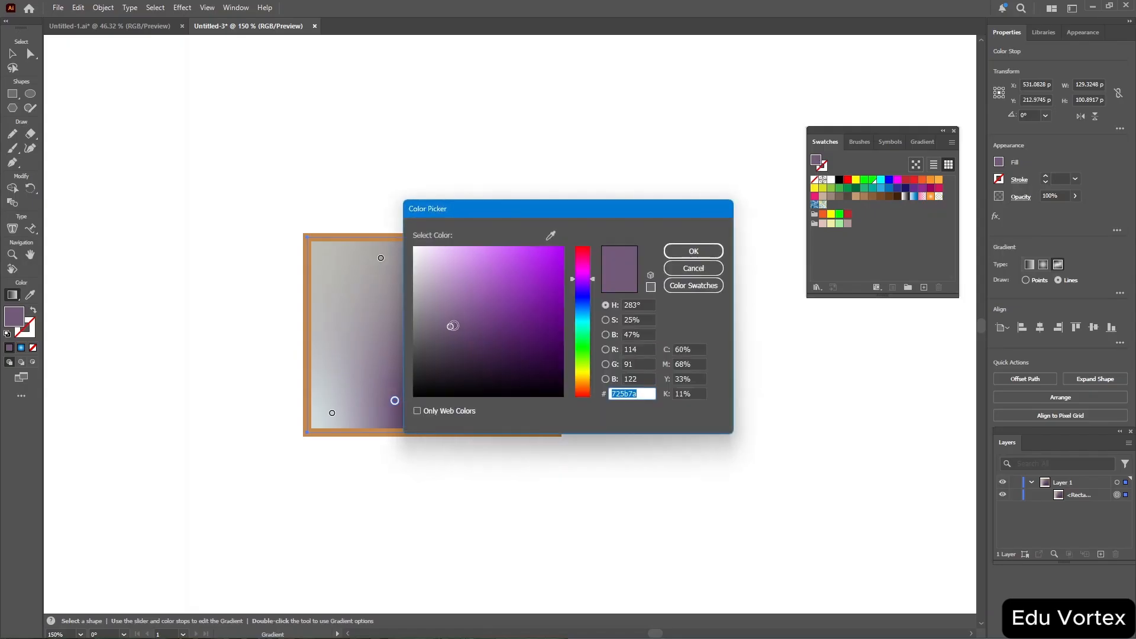
pyautogui.moveTo(453, 325); pyautogui.dragTo(476, 278)
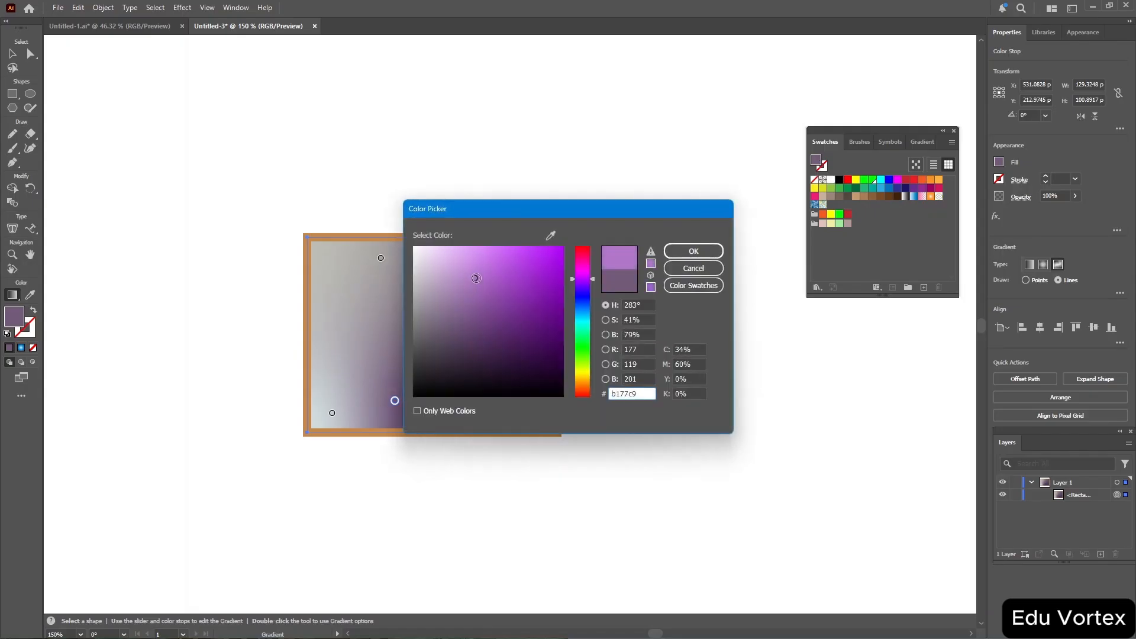
pyautogui.click(489, 312)
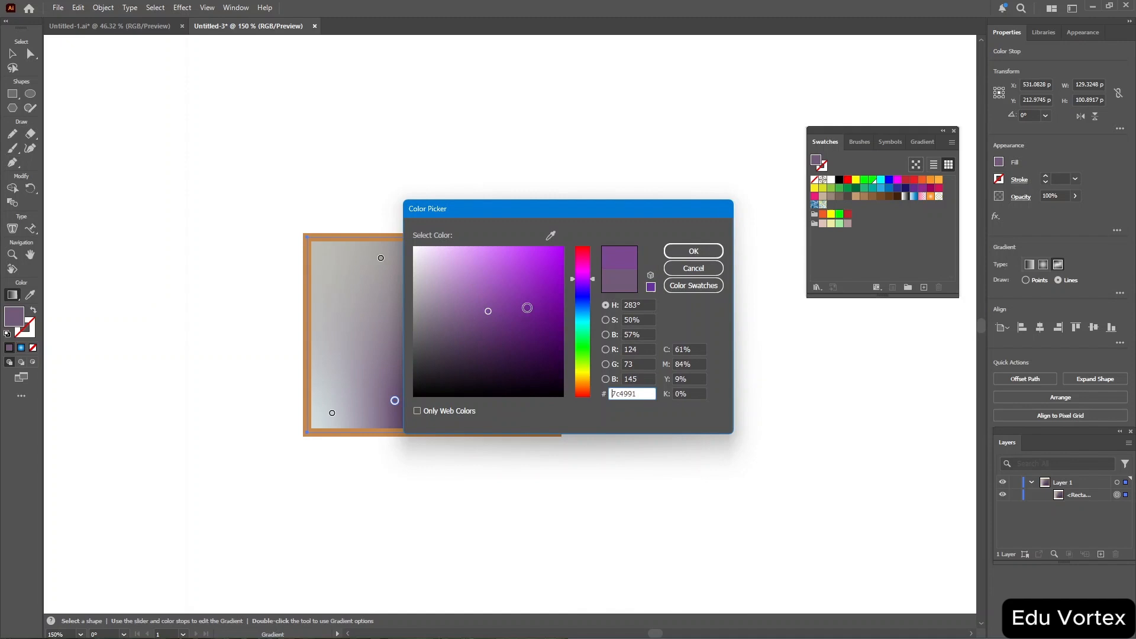
pyautogui.click(583, 336)
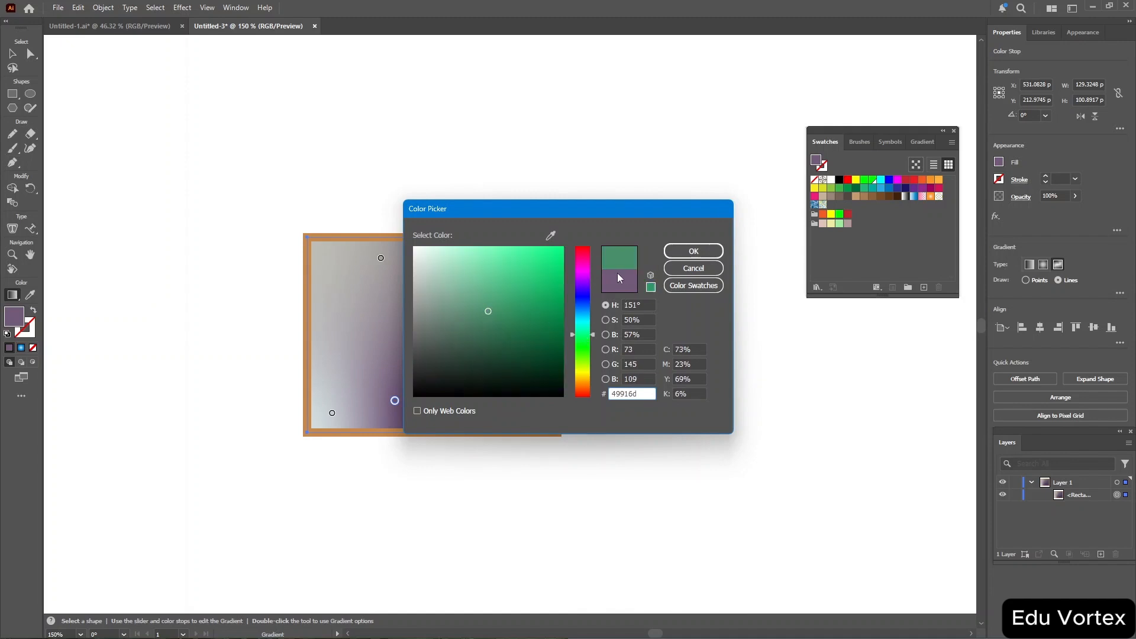
pyautogui.click(694, 251)
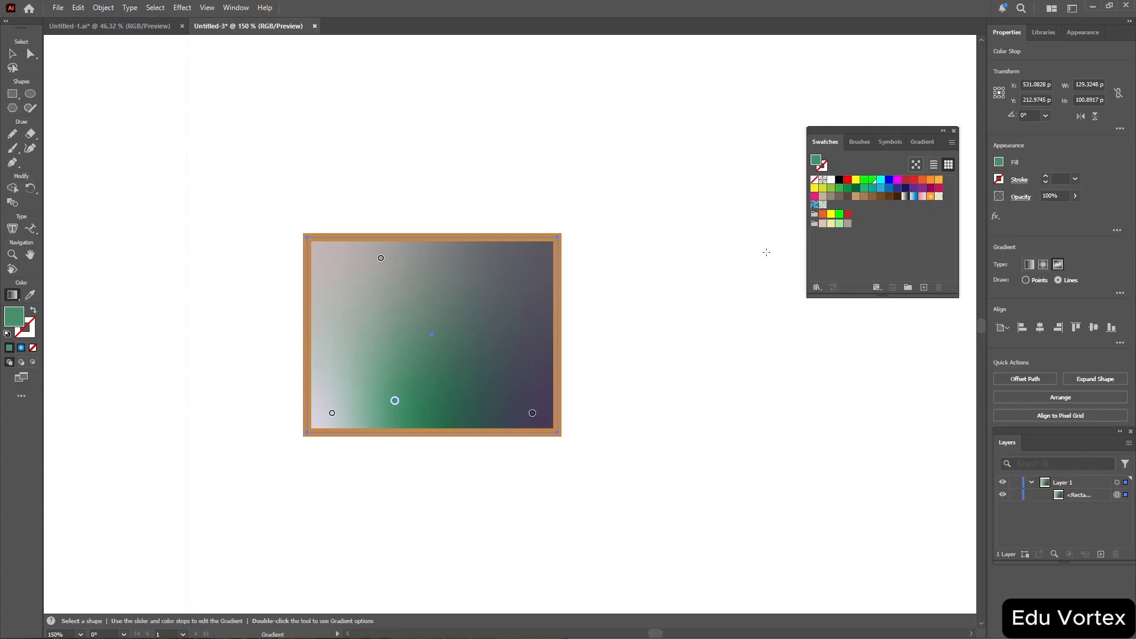
# Try to apply the Sky gradient swatch to the rectangle's stroke.
pyautogui.click(999, 180)
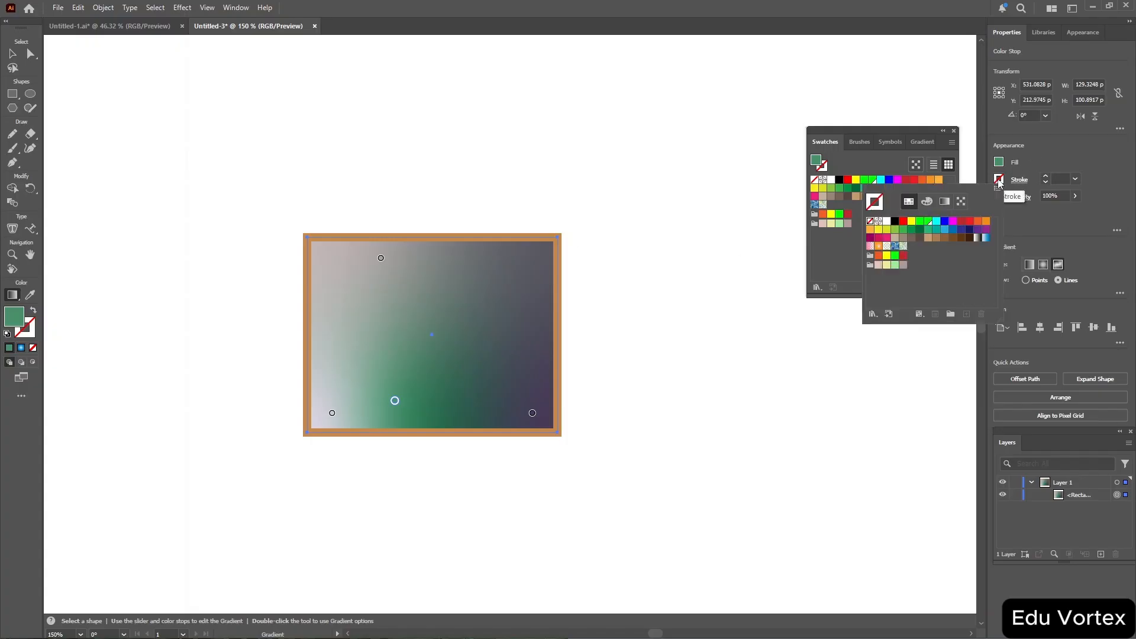
pyautogui.click(985, 238)
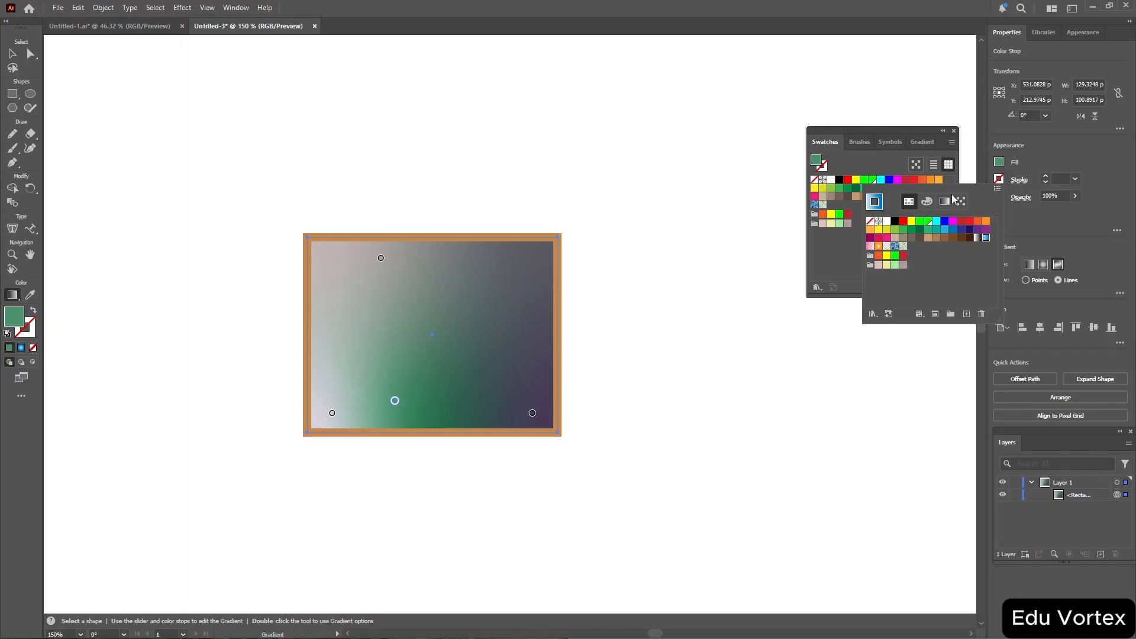
pyautogui.click(397, 176)
pyautogui.click(397, 177)
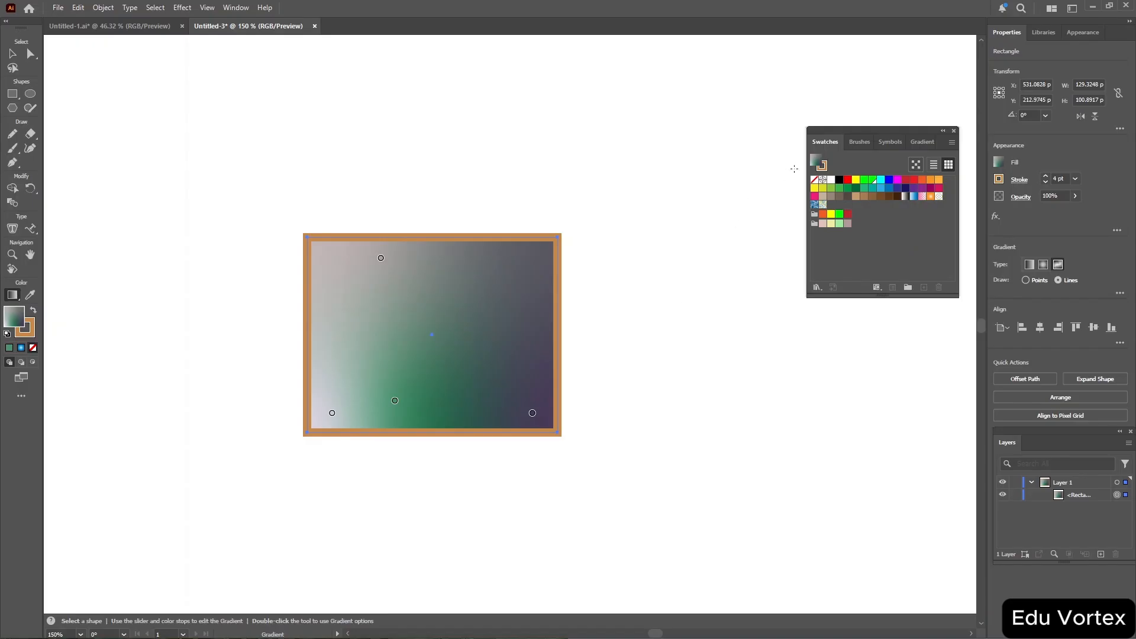
# Apply the Sky gradient swatch to the rectangle's stroke.
pyautogui.click(999, 178)
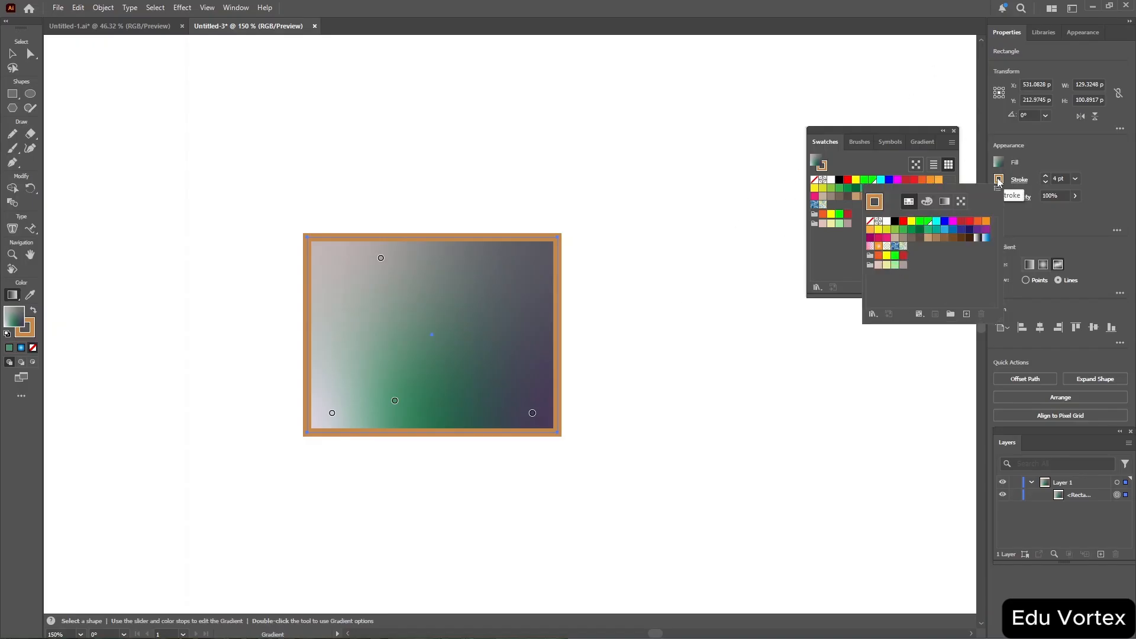
pyautogui.click(985, 239)
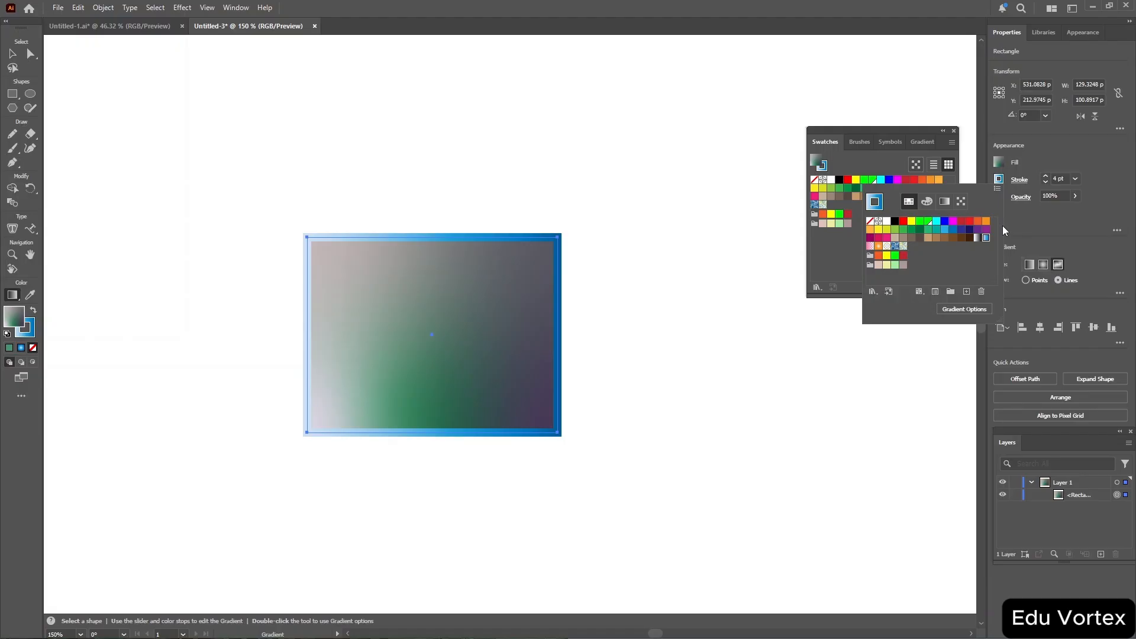
pyautogui.click(1053, 221)
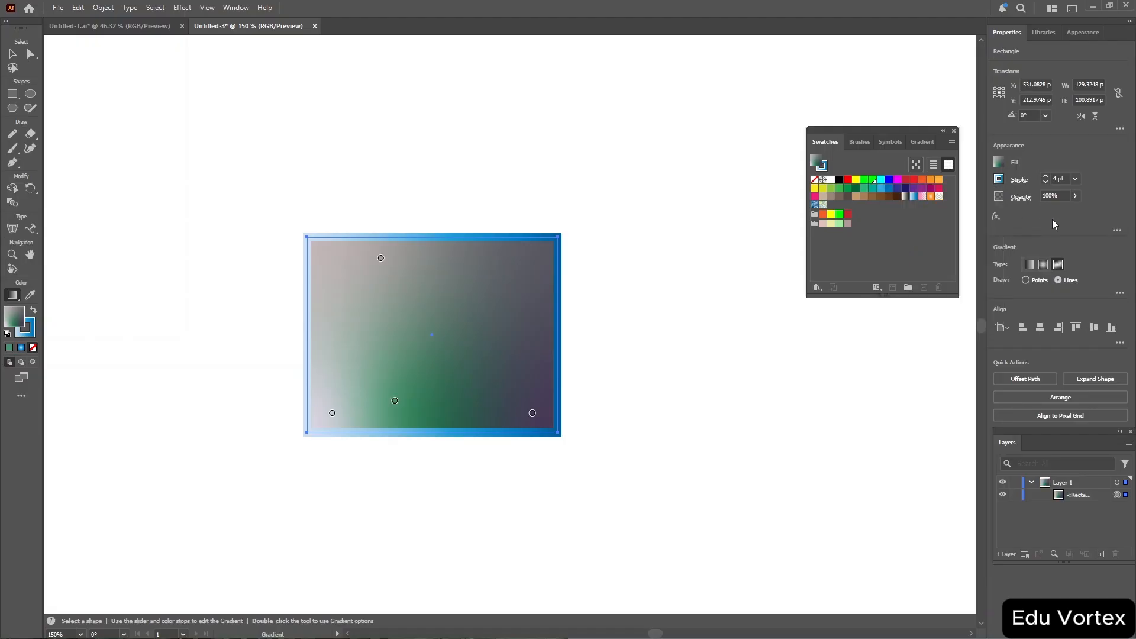
# Fill the rectangle with the green group swatch and draw a second rectangle about 114 × 55 px above it.
pyautogui.click(840, 215)
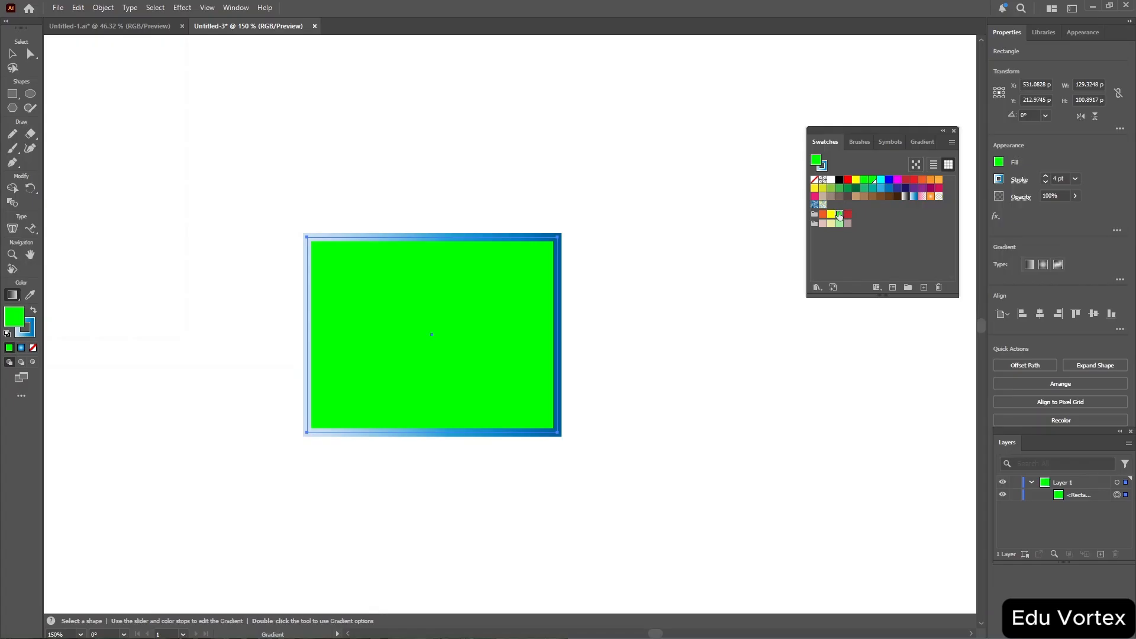
pyautogui.click(12, 94)
pyautogui.moveTo(192, 94)
pyautogui.mouseDown()
pyautogui.moveTo(348, 159)
pyautogui.moveTo(415, 203)
pyautogui.mouseUp()
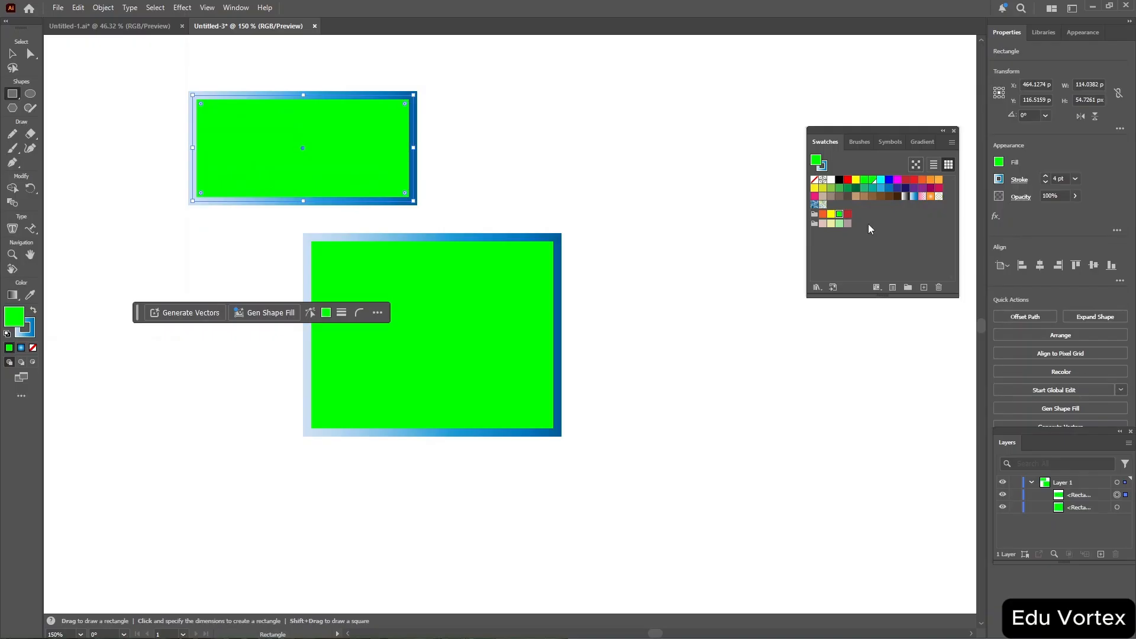
pyautogui.click(251, 136)
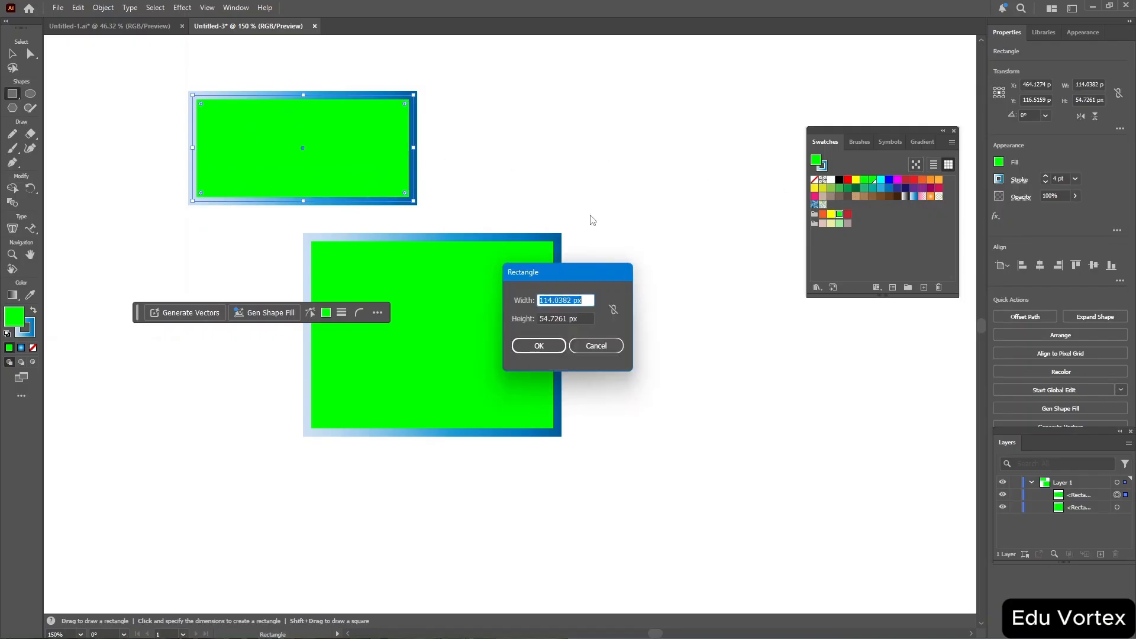
pyautogui.click(596, 346)
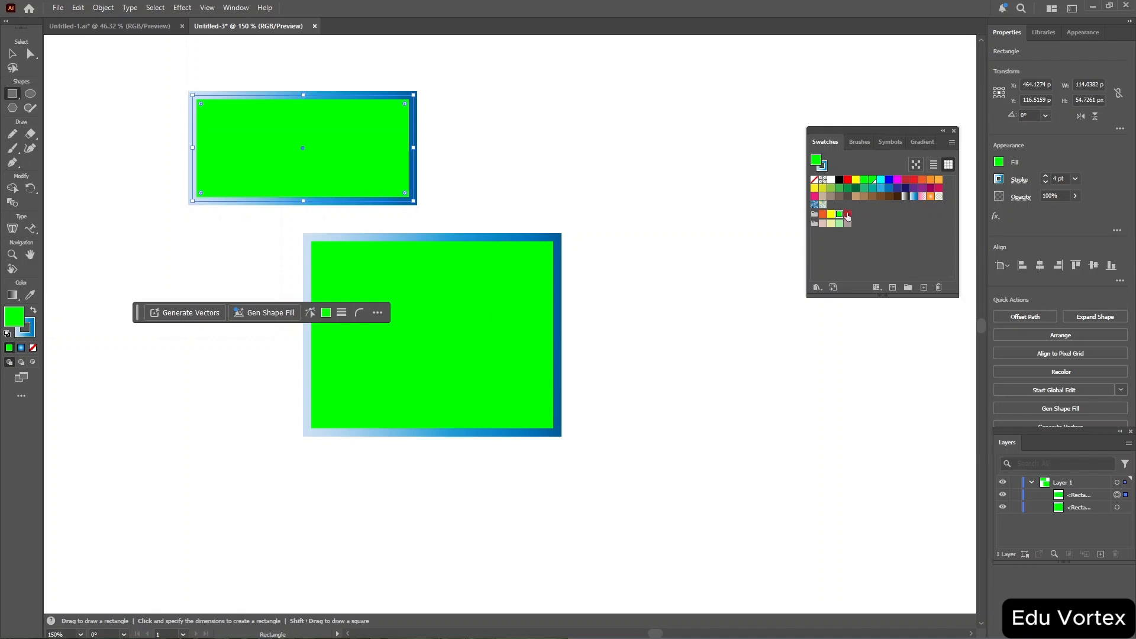
# Fill the new rectangle with the red group swatch and add that colour as a new swatch.
pyautogui.click(848, 214)
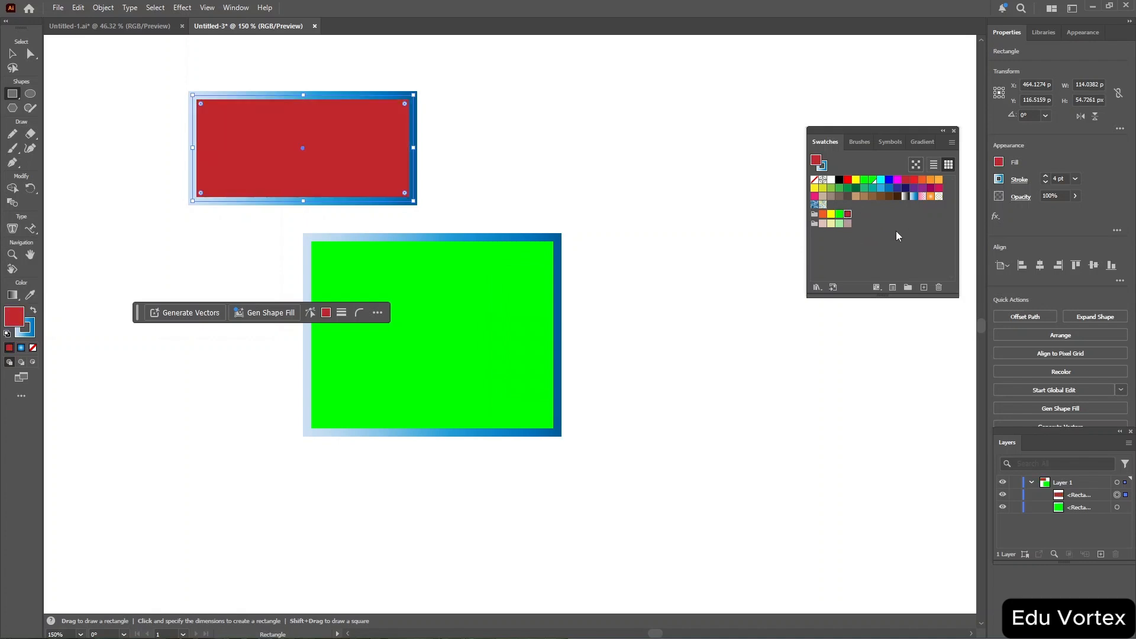
pyautogui.click(925, 287)
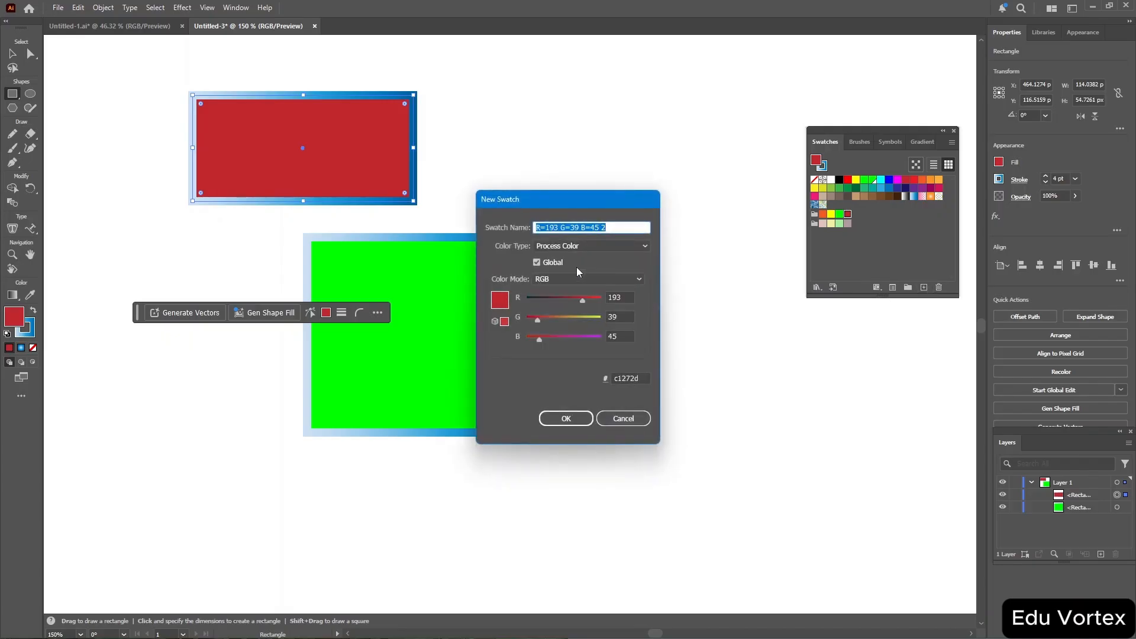
pyautogui.click(536, 263)
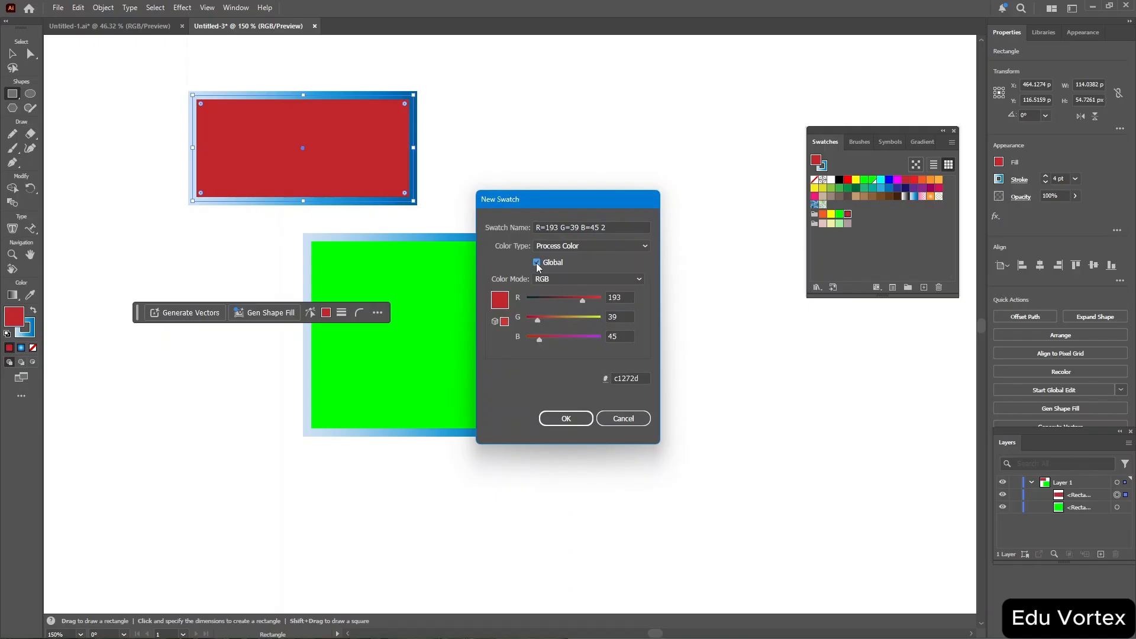
pyautogui.click(567, 419)
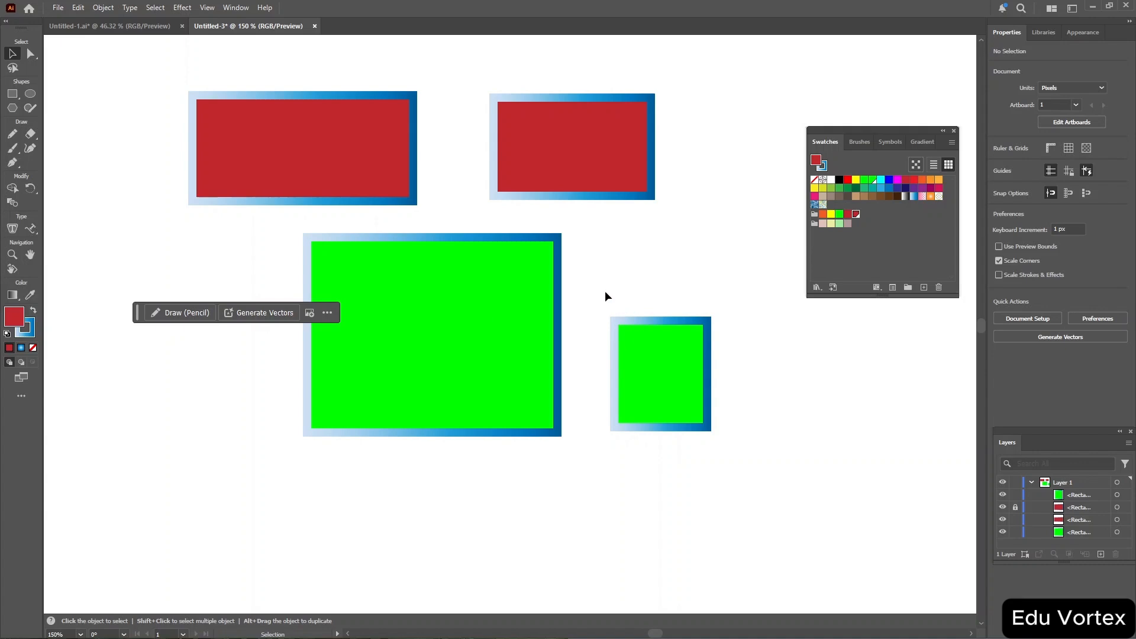
# Select the small rectangle and edit its green swatch to R 255, G 255, B 0.
pyautogui.moveTo(601, 291); pyautogui.dragTo(736, 448)
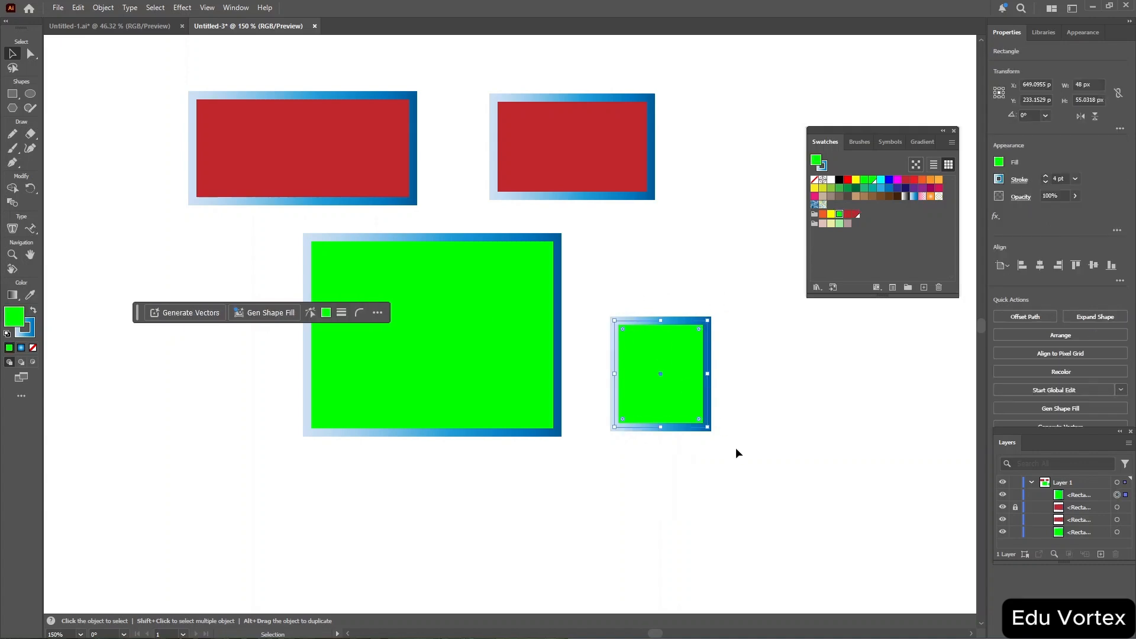
pyautogui.doubleClick(839, 215)
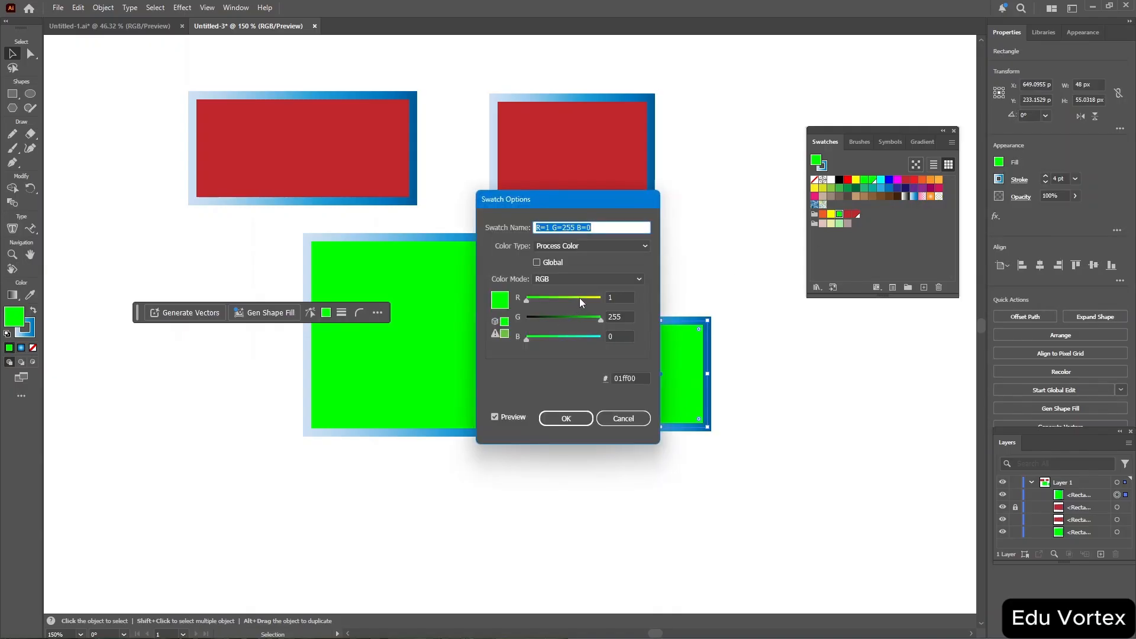
pyautogui.moveTo(580, 298); pyautogui.dragTo(619, 298)
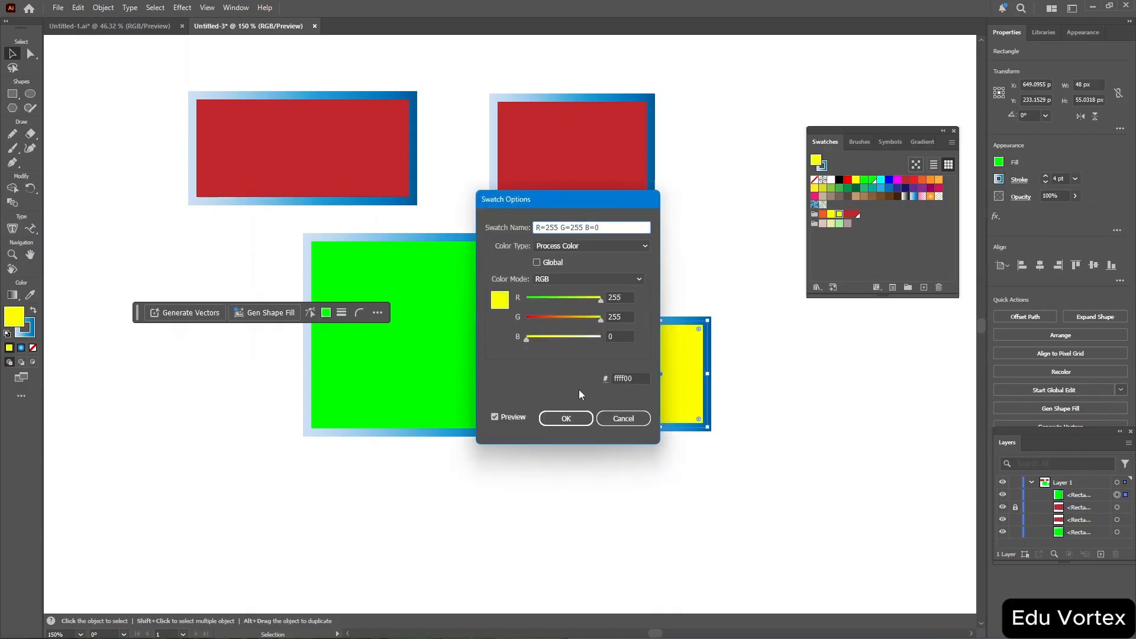
pyautogui.click(575, 414)
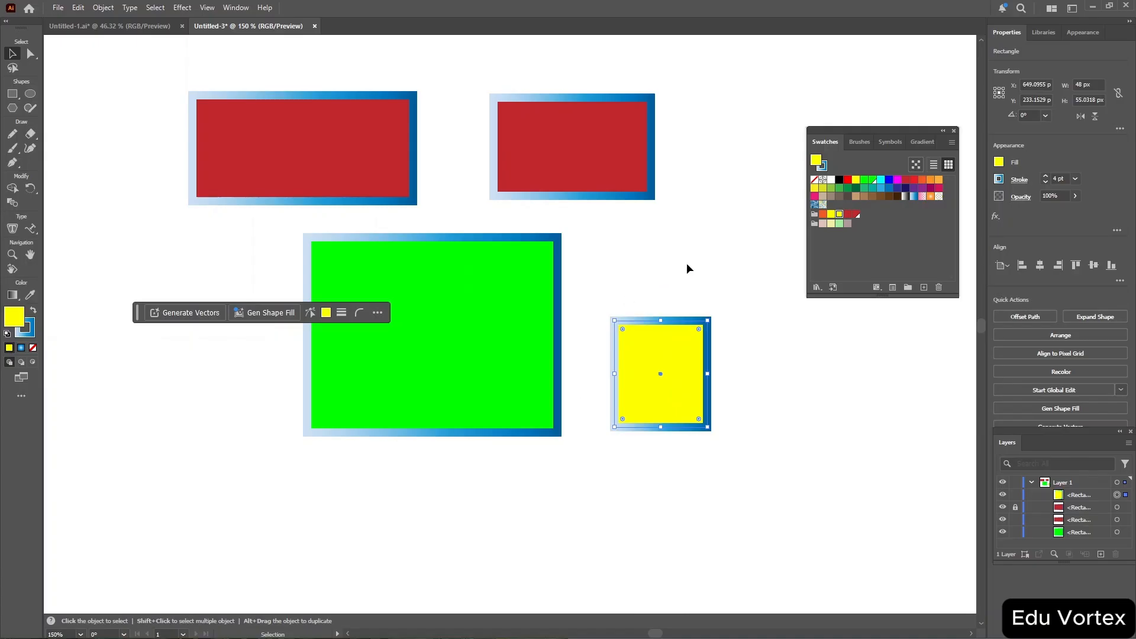
# Fill the small rectangle with the red swatch and deselect it.
pyautogui.click(856, 214)
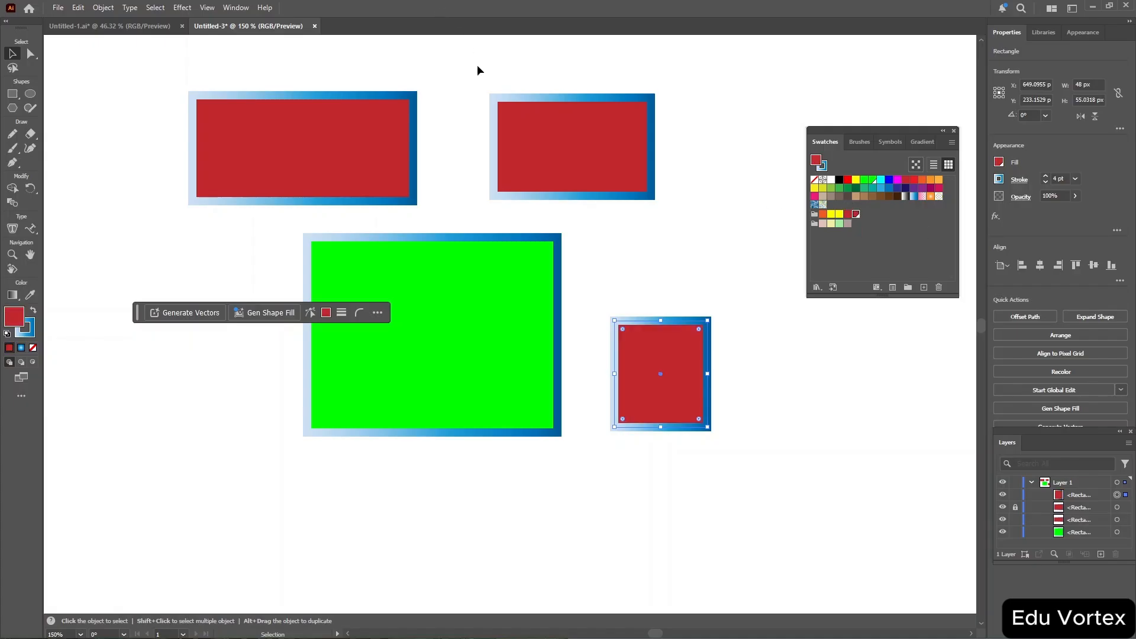
pyautogui.moveTo(477, 66); pyautogui.dragTo(677, 222)
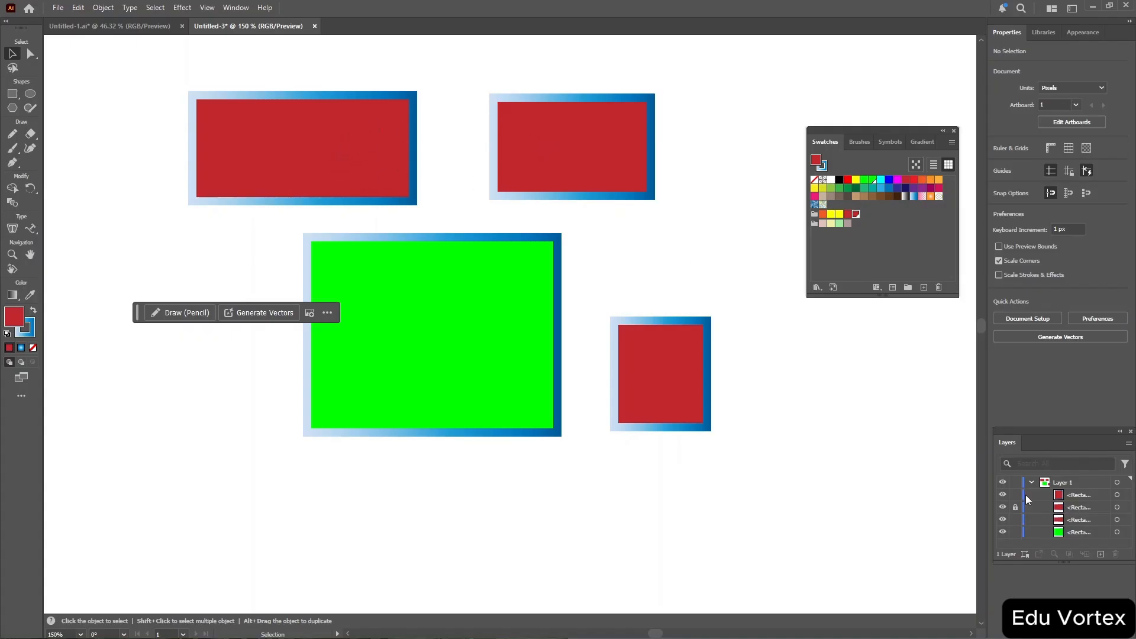
pyautogui.click(1016, 508)
# Select the upper right rectangle and edit the red global swatch's blue value to 246, turning off Global.
pyautogui.moveTo(446, 61); pyautogui.dragTo(681, 214)
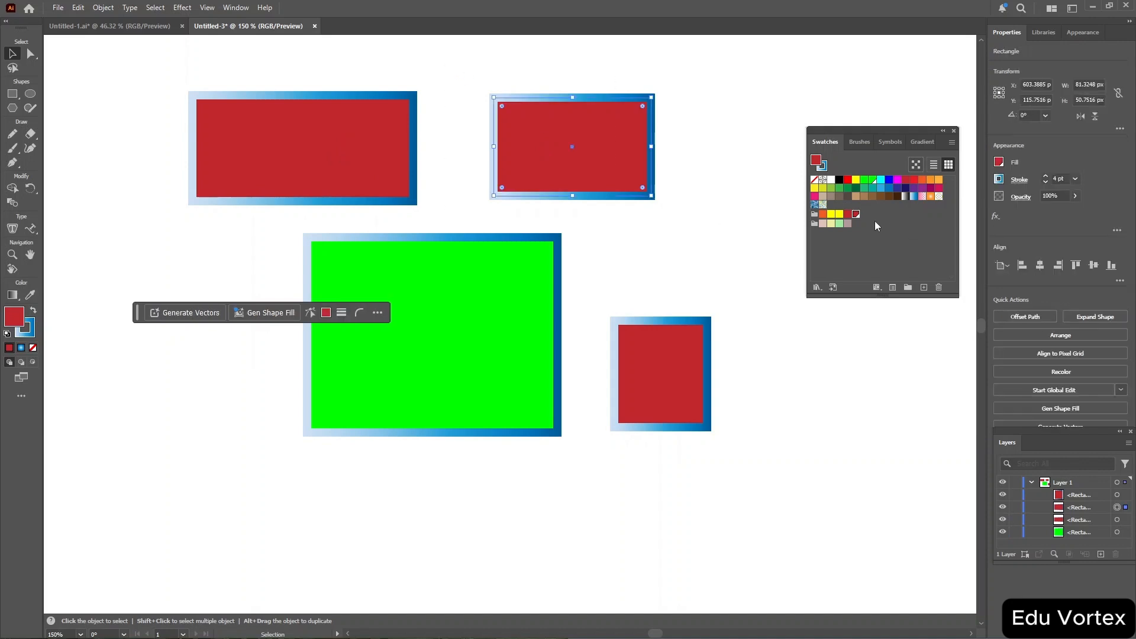
pyautogui.doubleClick(856, 214)
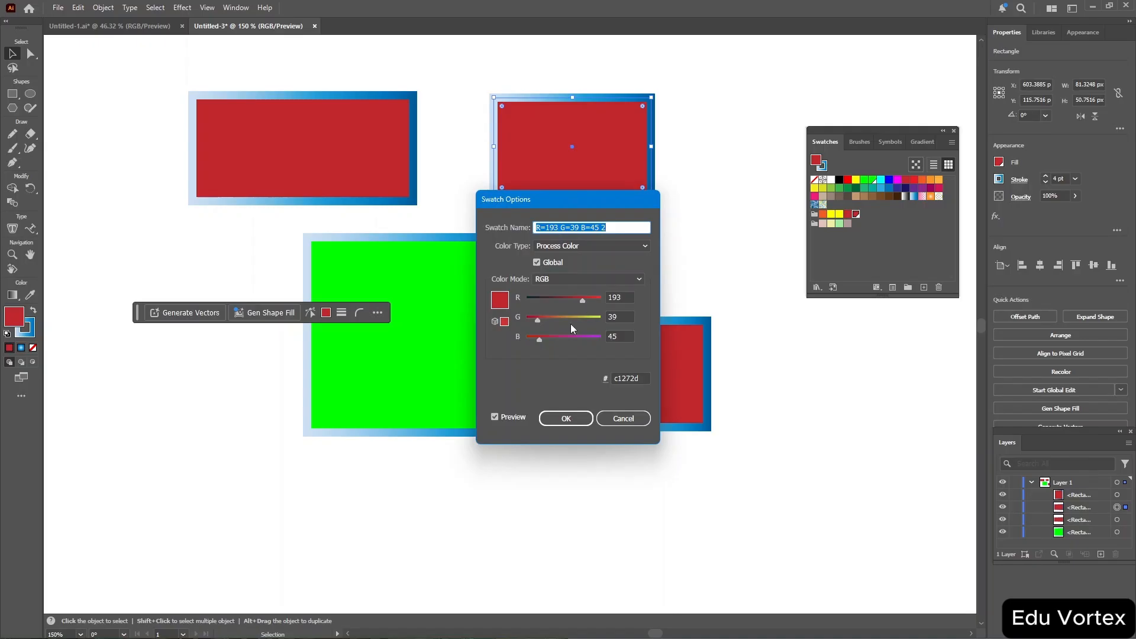
pyautogui.moveTo(573, 335); pyautogui.dragTo(598, 342)
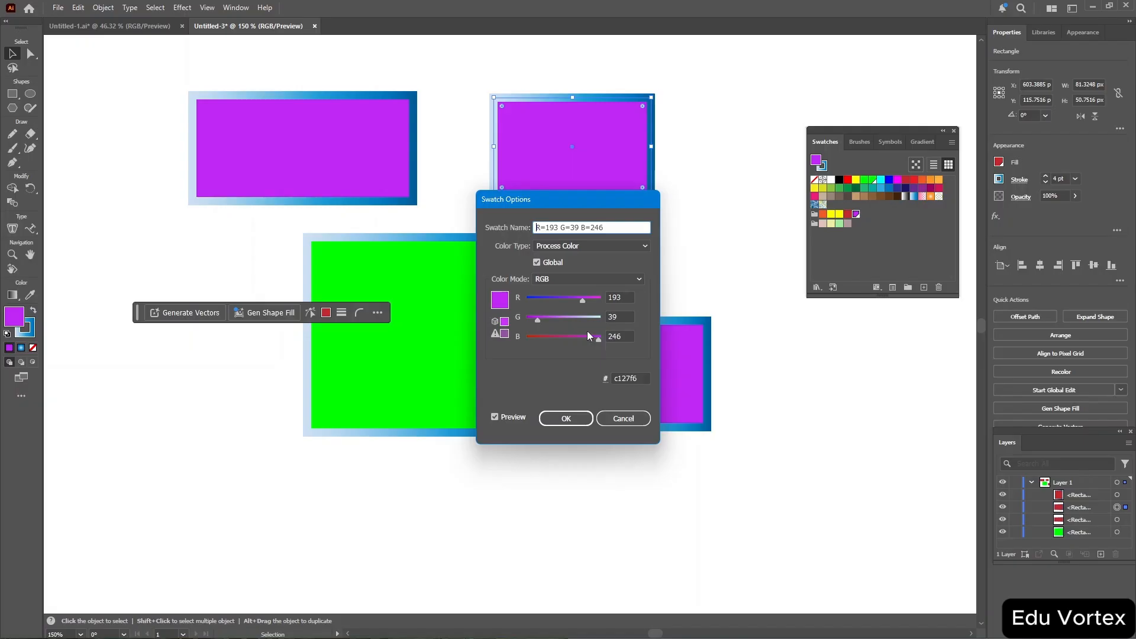
pyautogui.click(535, 265)
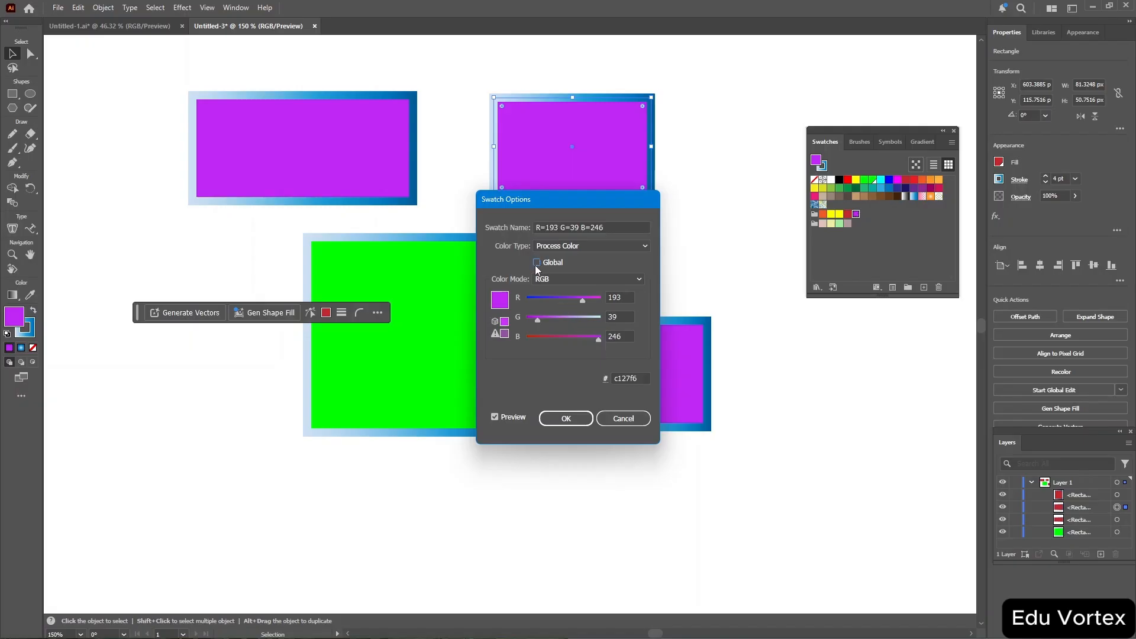
pyautogui.click(566, 418)
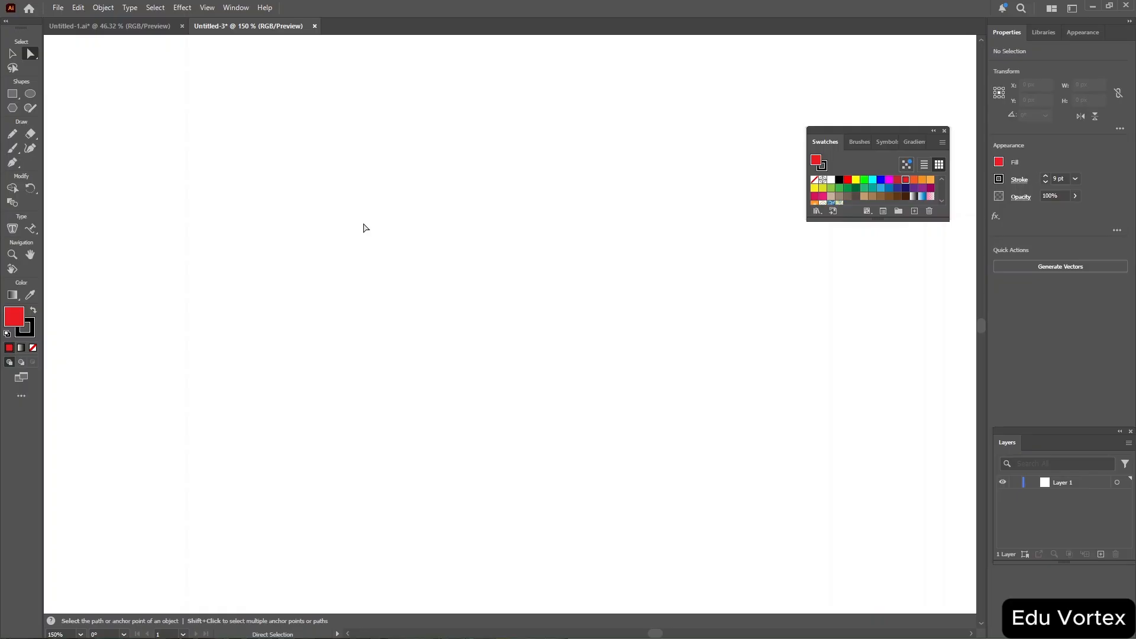
# Draw an ellipse about 95 × 64 px on the empty artboard and fill it white.
pyautogui.press('v')
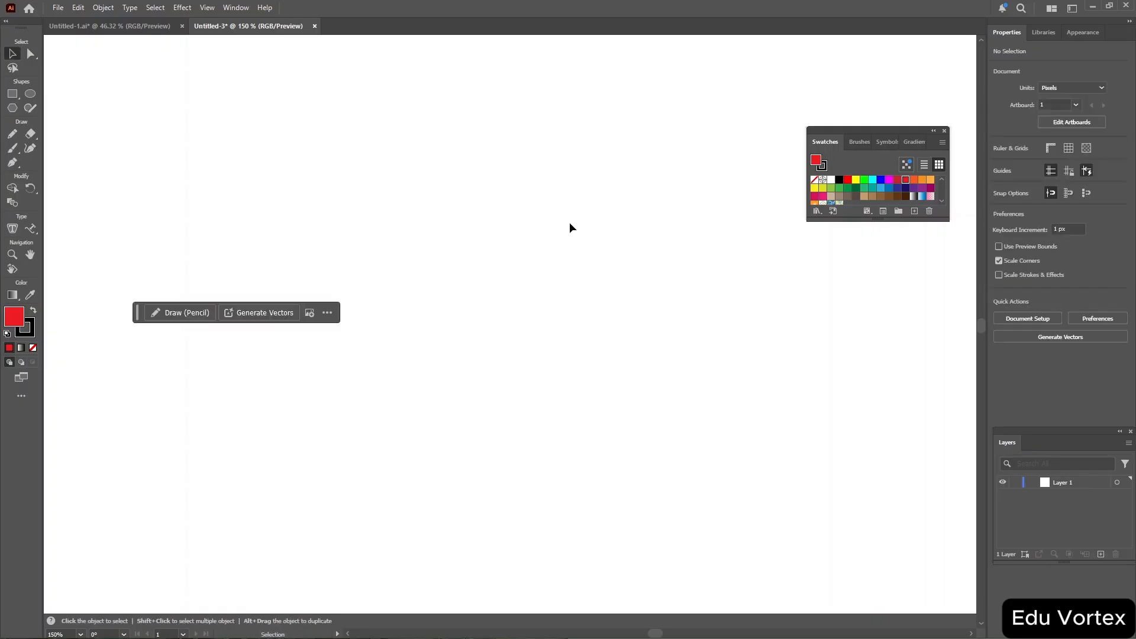
pyautogui.click(13, 94)
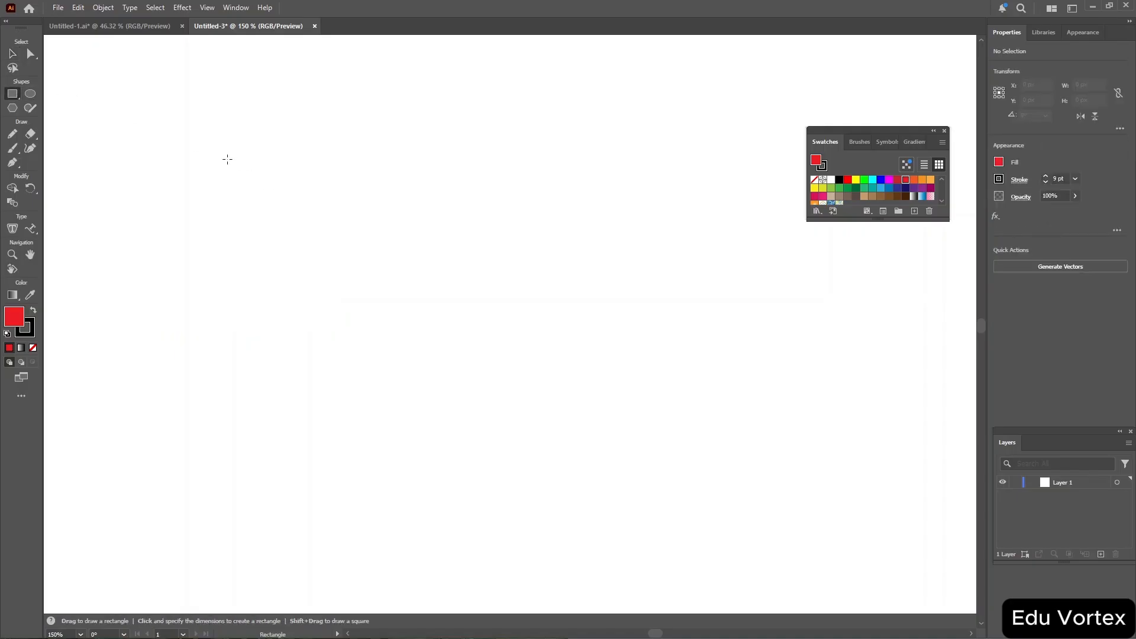
pyautogui.click(30, 94)
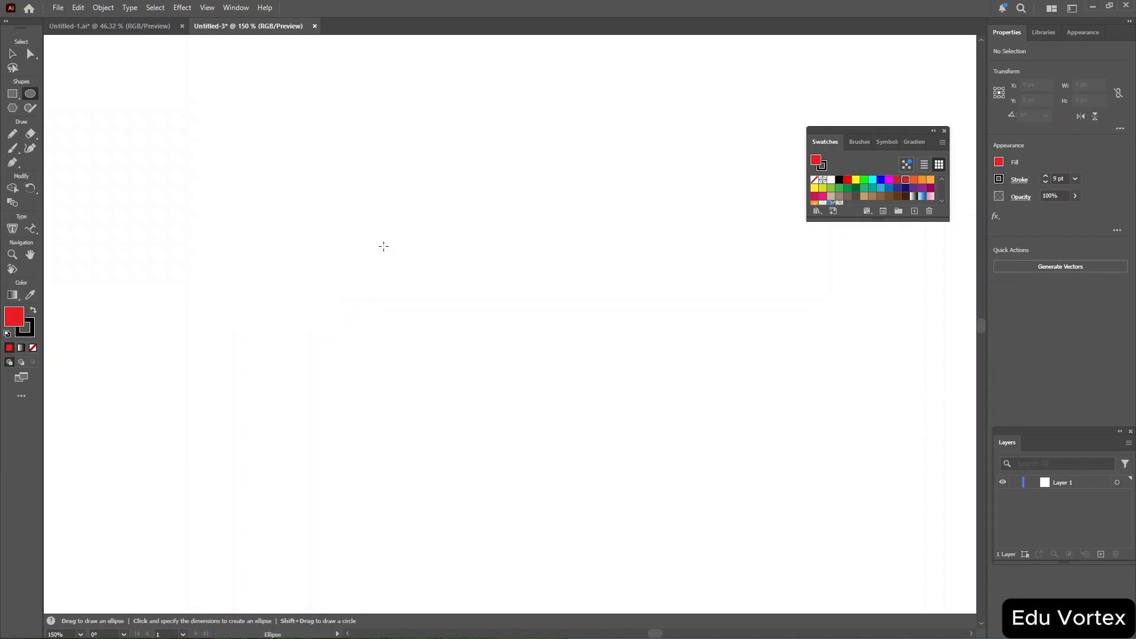
pyautogui.moveTo(383, 247); pyautogui.dragTo(568, 371)
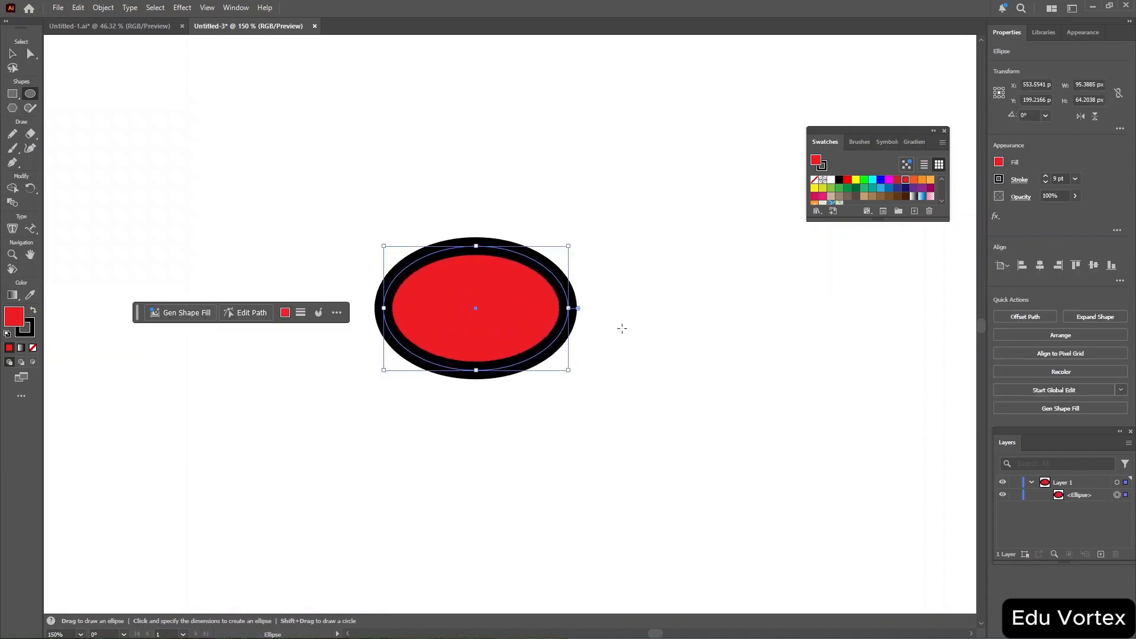
pyautogui.click(999, 163)
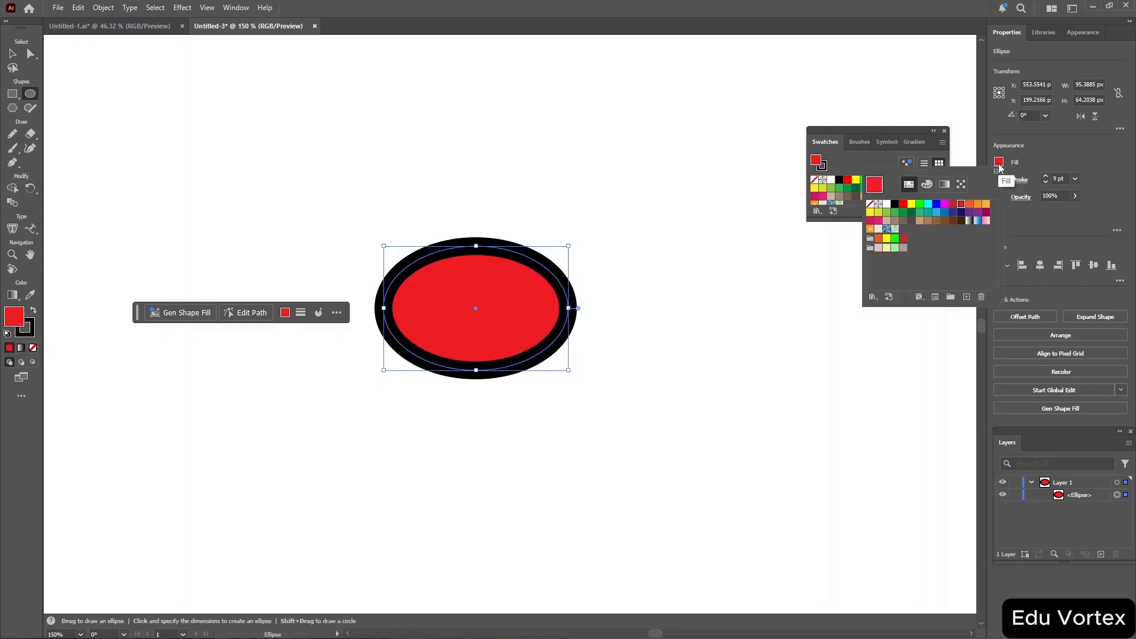
pyautogui.click(886, 205)
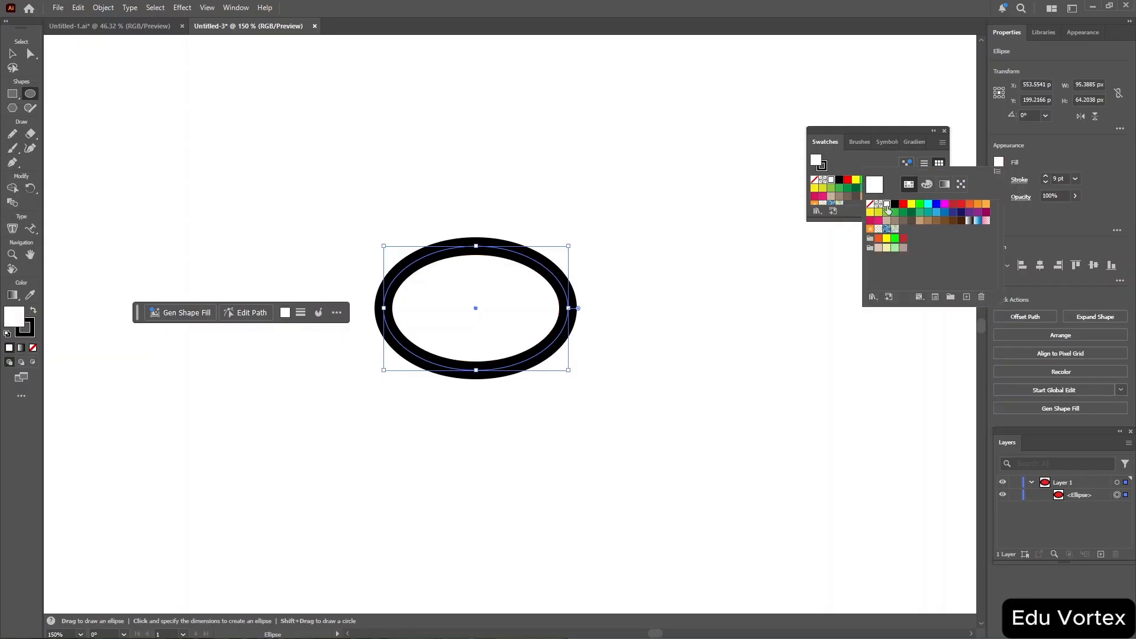
# Draw five more ellipses around it for the neck, head, tail and two legs.
pyautogui.click(31, 94)
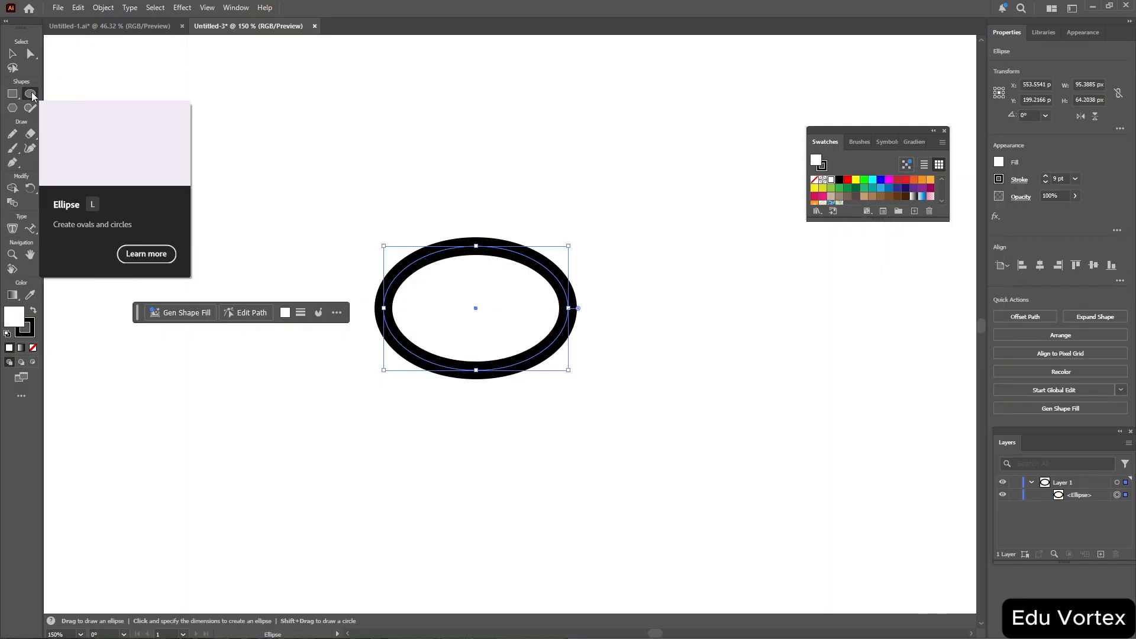
pyautogui.moveTo(308, 196); pyautogui.dragTo(387, 298)
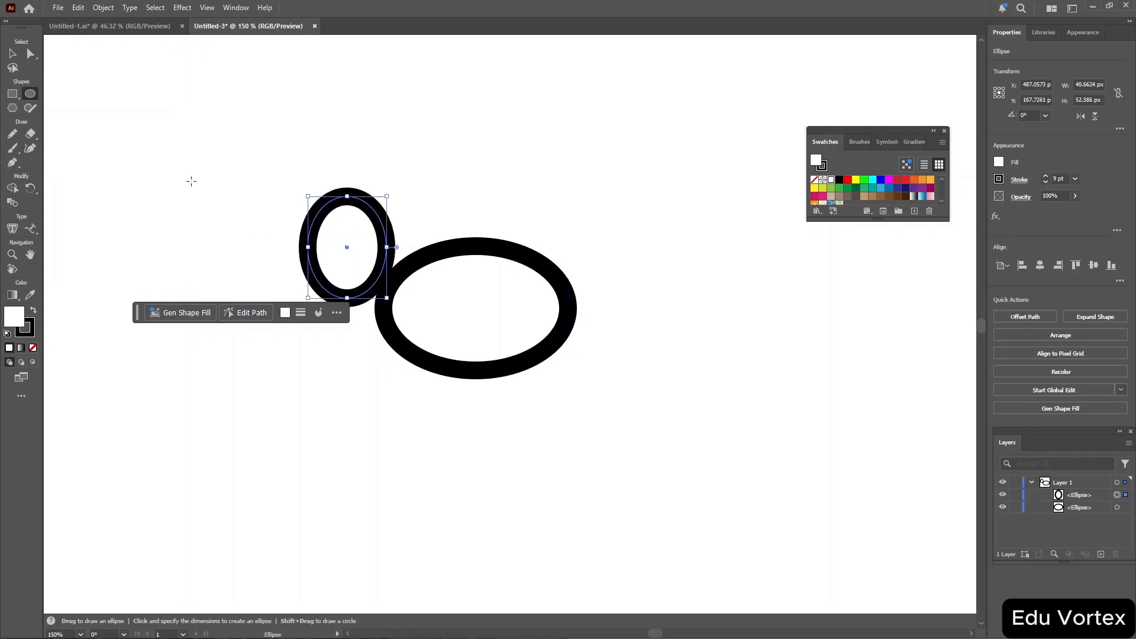
pyautogui.moveTo(250, 190); pyautogui.dragTo(312, 237)
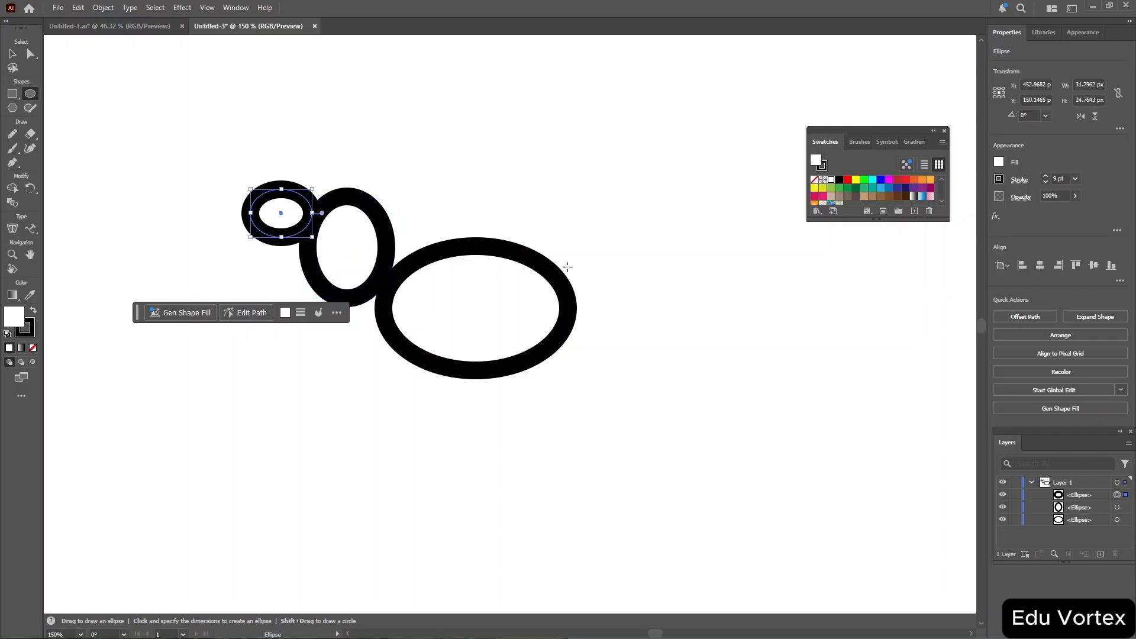
pyautogui.moveTo(567, 268); pyautogui.dragTo(729, 205)
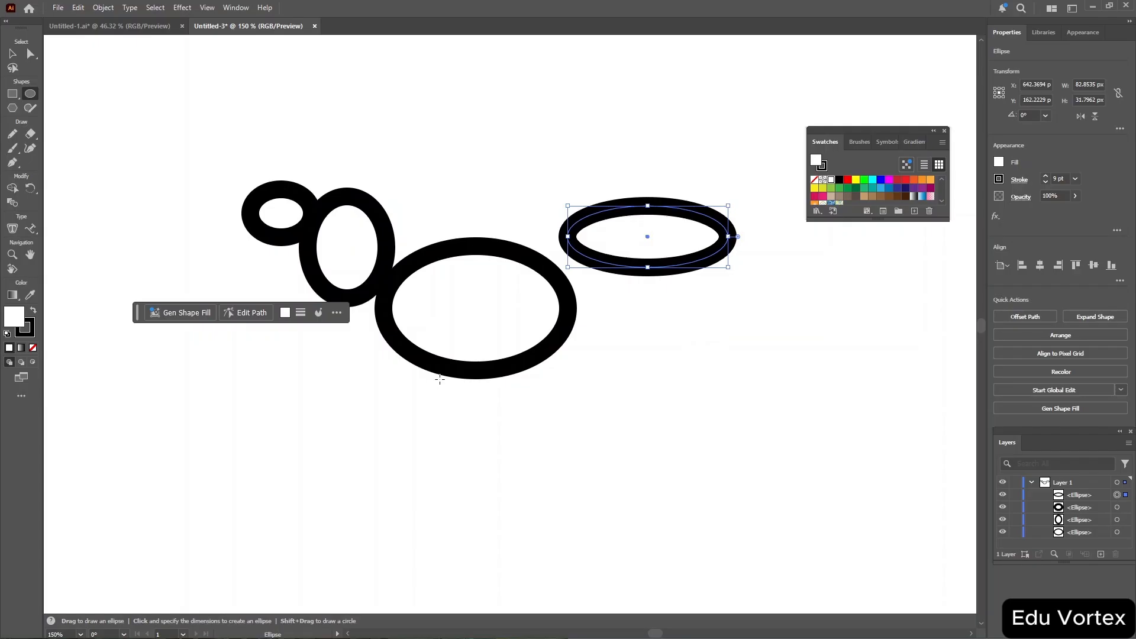
pyautogui.moveTo(426, 380); pyautogui.dragTo(448, 448)
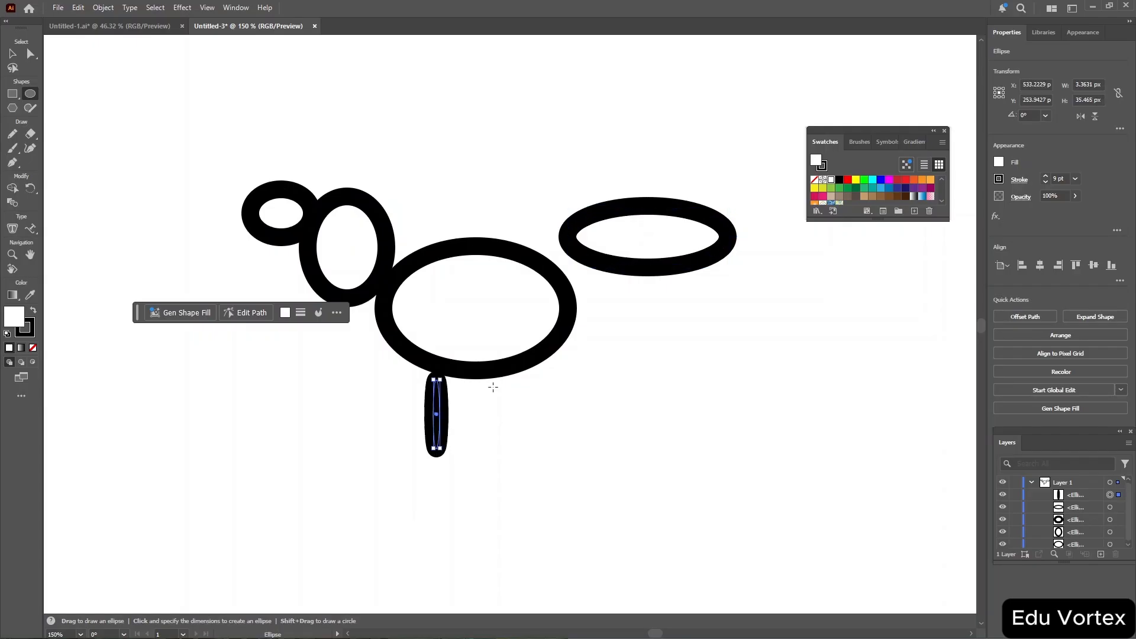
pyautogui.moveTo(494, 385); pyautogui.dragTo(518, 445)
# Rotate the small head ellipse about 21°.
pyautogui.press('v')
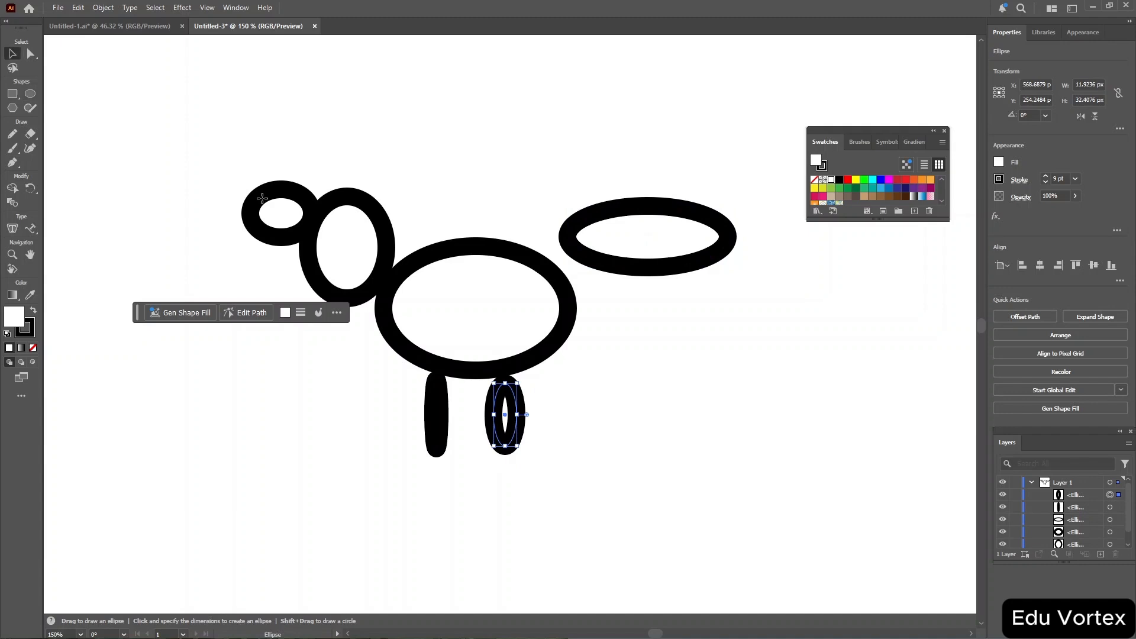
pyautogui.click(276, 197)
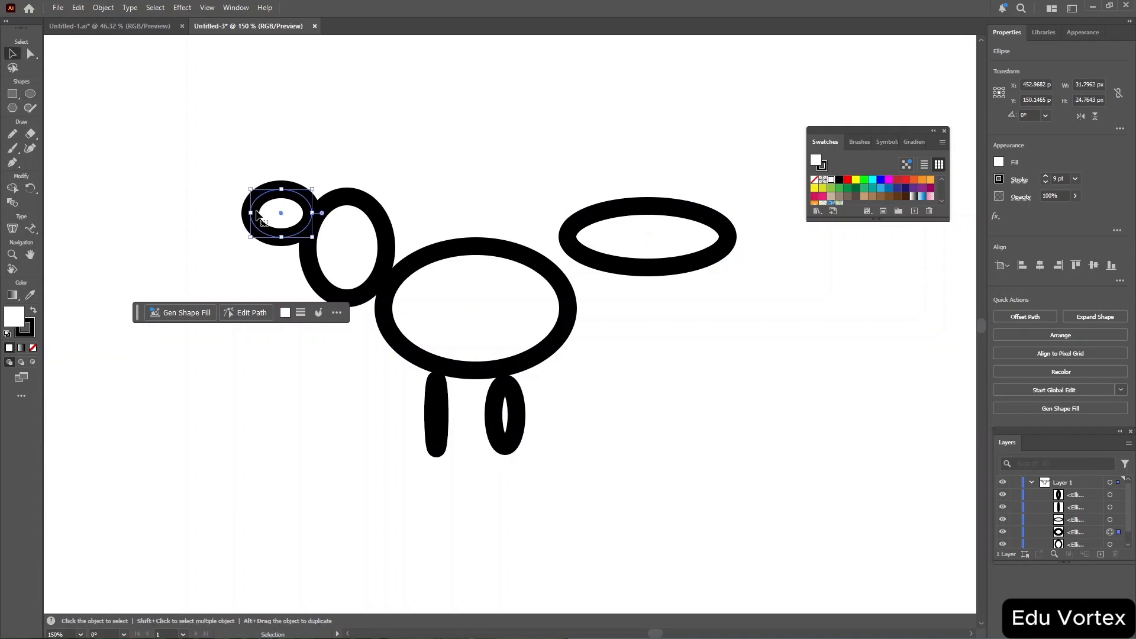
pyautogui.moveTo(316, 187); pyautogui.dragTo(315, 228)
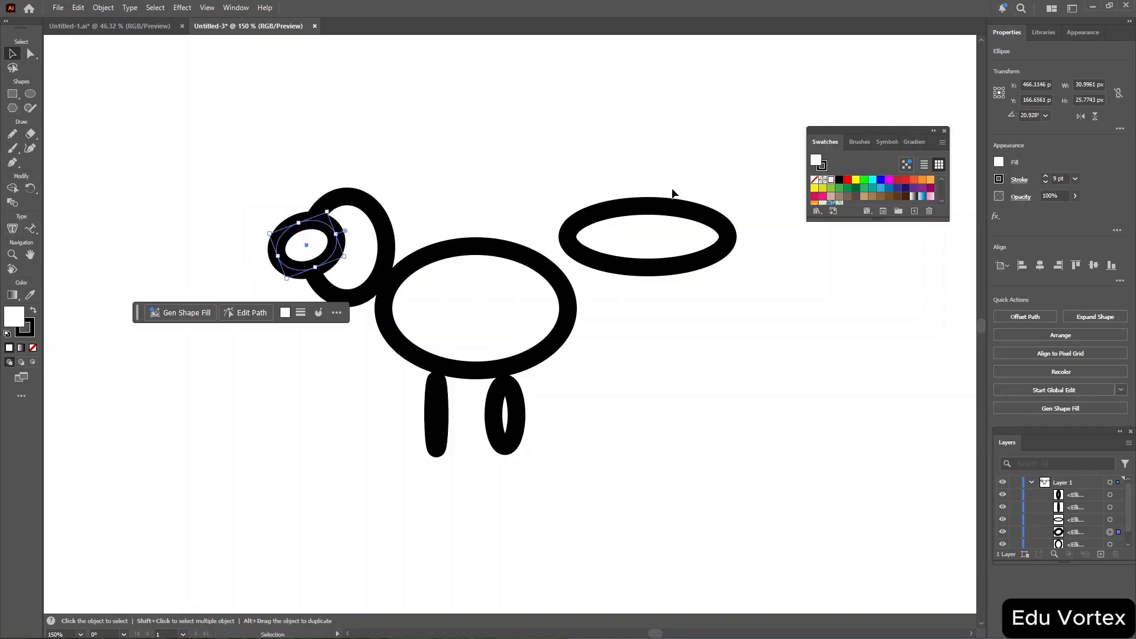
# Rotate the tail ellipse about 31°.
pyautogui.moveTo(547, 170); pyautogui.dragTo(793, 304)
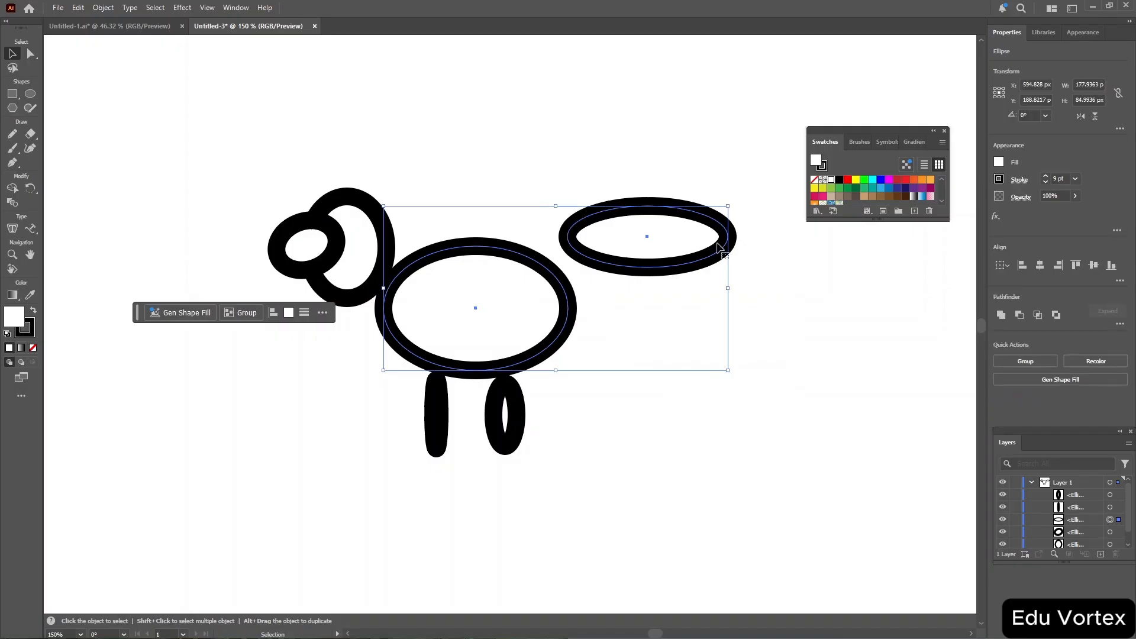
pyautogui.click(661, 172)
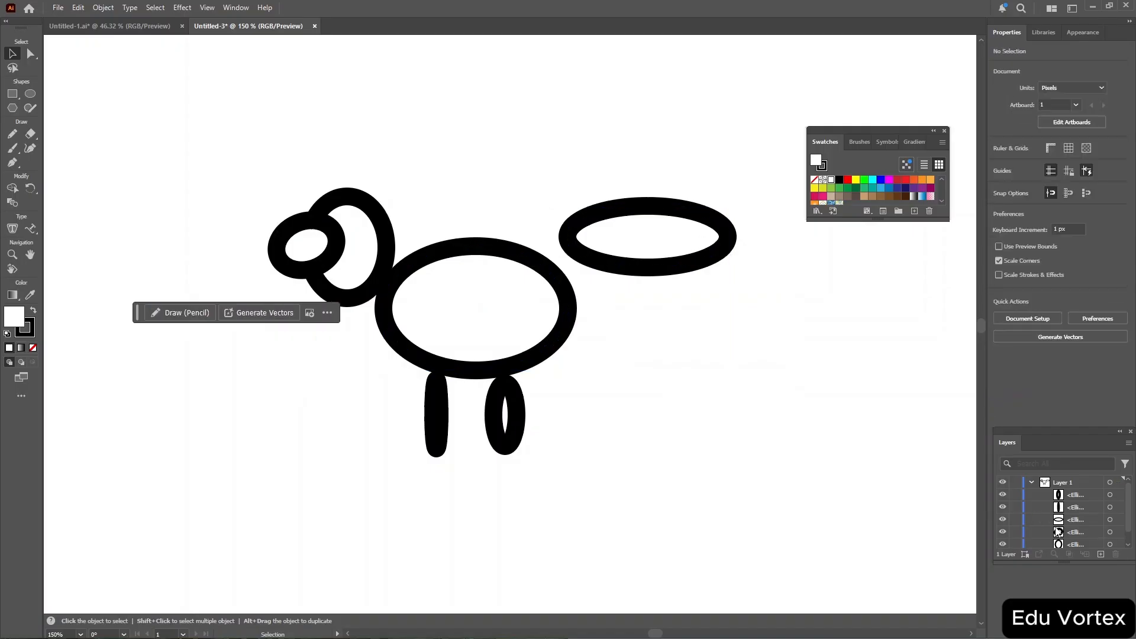
pyautogui.scroll(-1, 1059, 532)
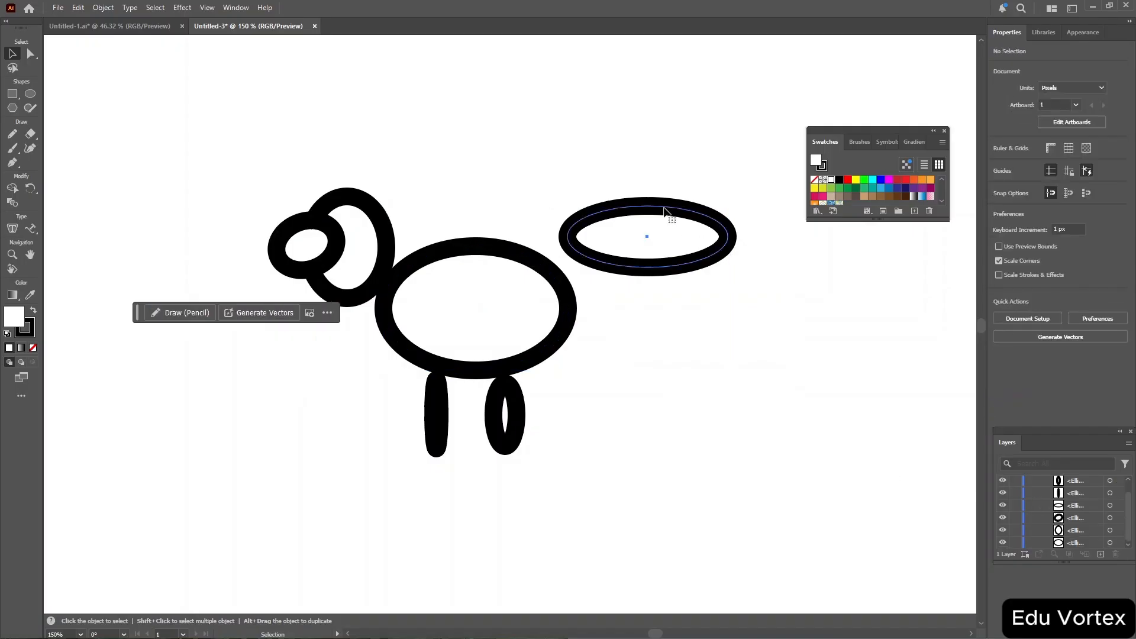
pyautogui.click(668, 211)
pyautogui.moveTo(567, 203); pyautogui.dragTo(539, 256)
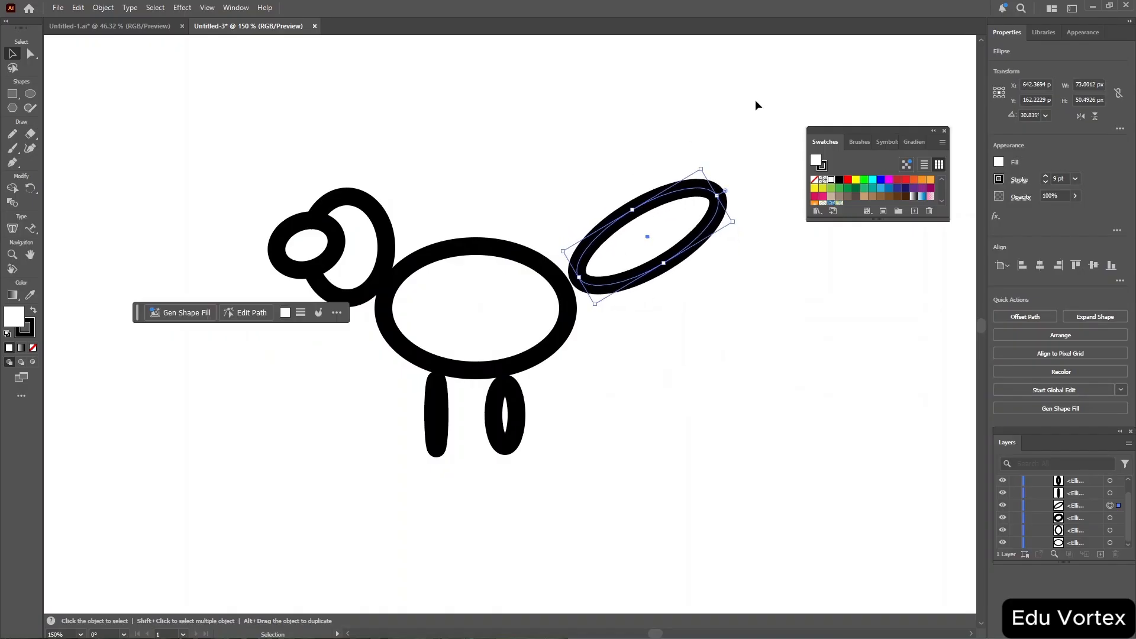
# Move the tail ellipse's tip anchor point slightly inward with Direct Selection.
pyautogui.press('a')
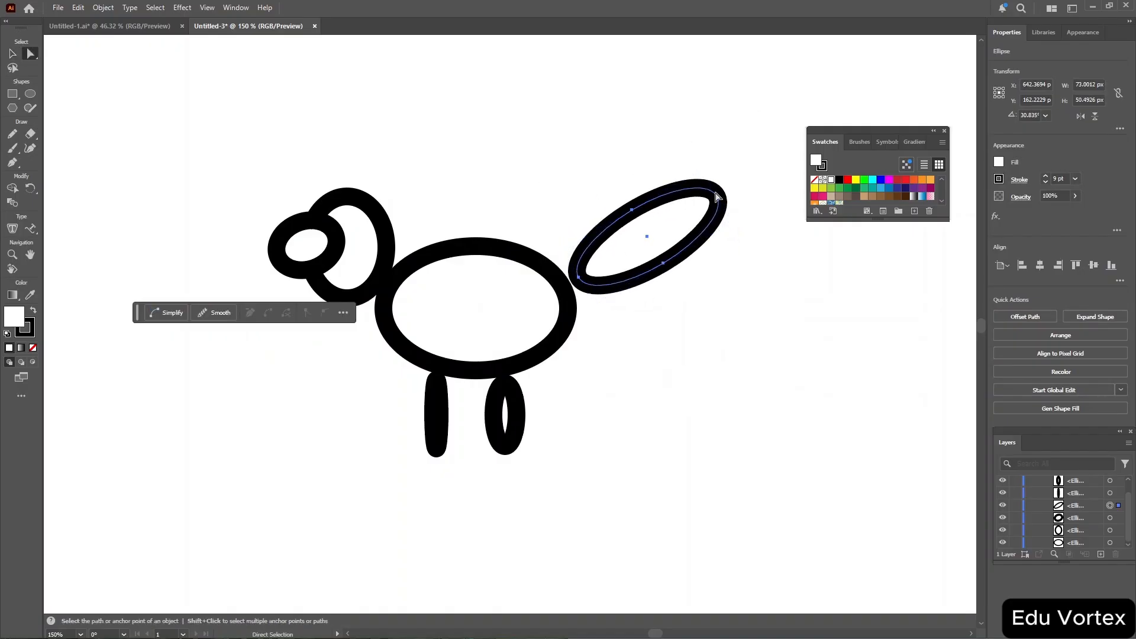
pyautogui.moveTo(718, 200); pyautogui.dragTo(709, 210)
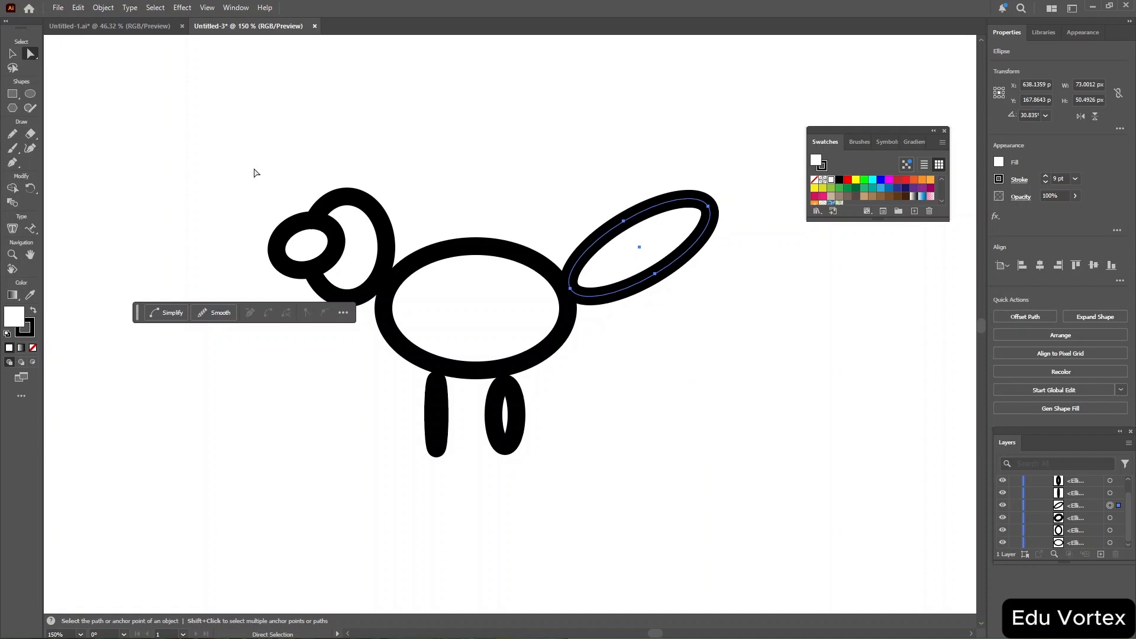
# Select the head and the small snout ellipse and merge them into one shape with the Shape Builder tool.
pyautogui.moveTo(256, 172); pyautogui.dragTo(404, 316)
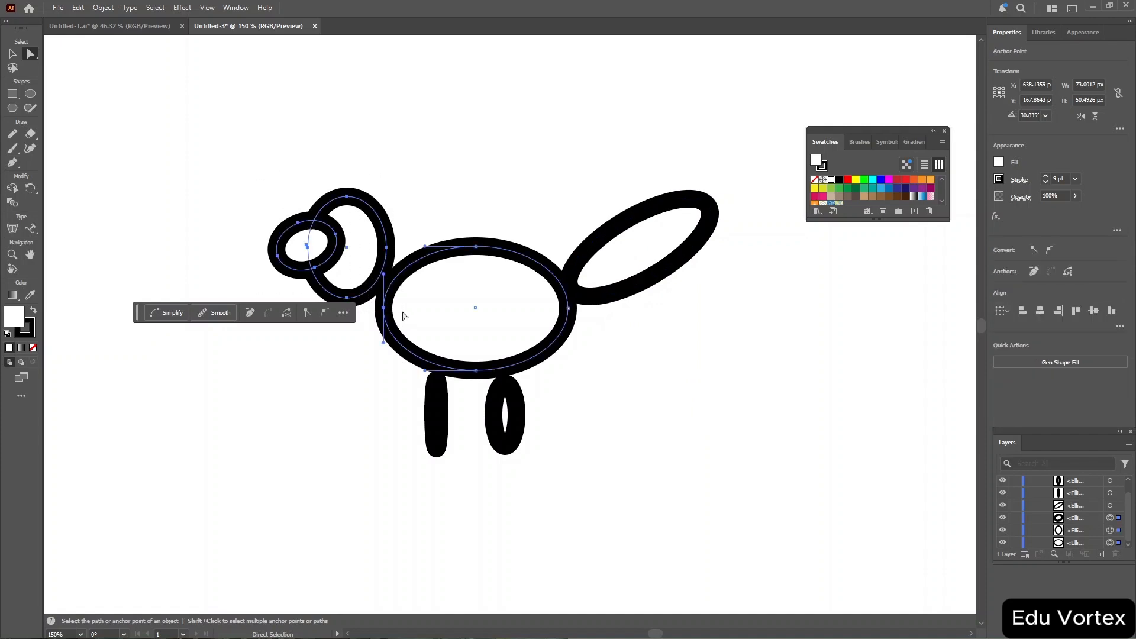
pyautogui.moveTo(413, 176); pyautogui.dragTo(253, 299)
pyautogui.click(406, 149)
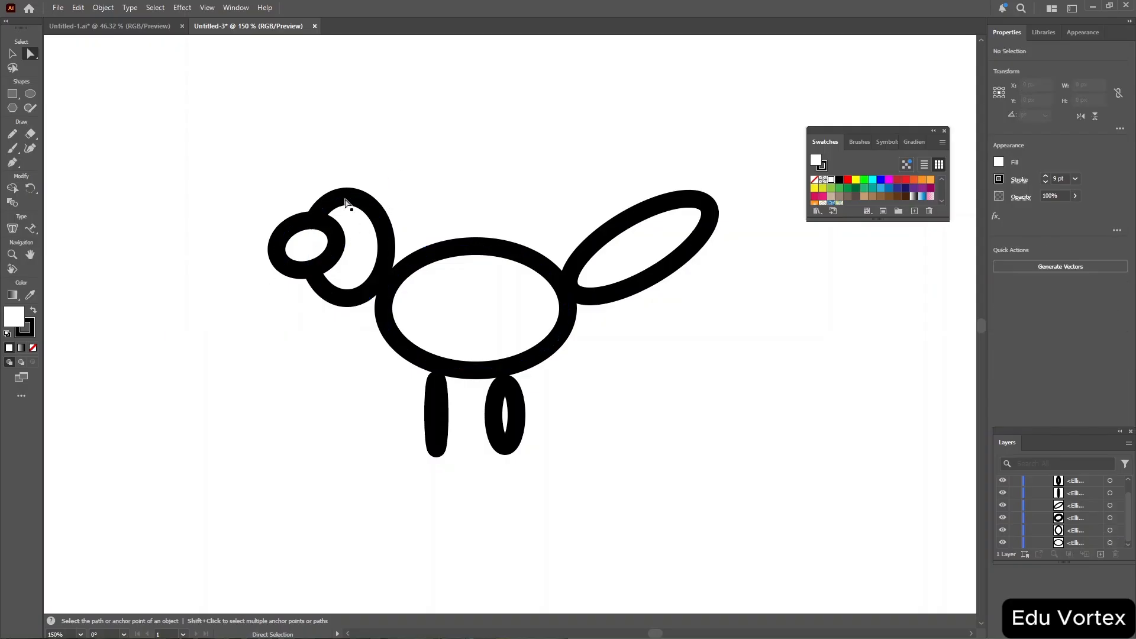
pyautogui.click(317, 221)
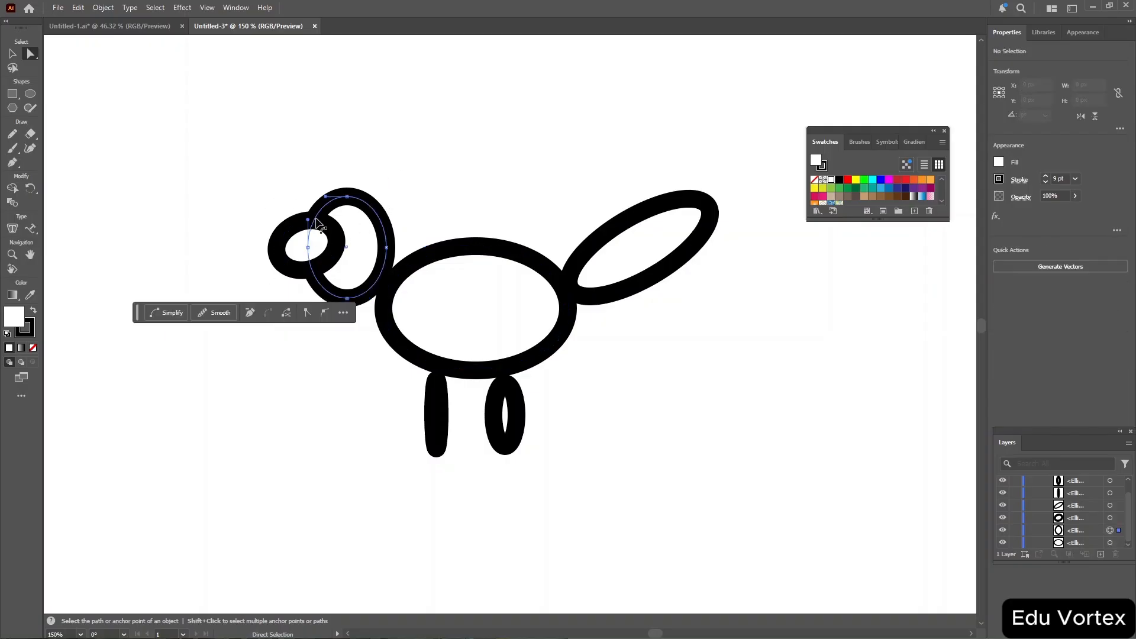
pyautogui.keyDown('ctrl'); pyautogui.click(293, 231); pyautogui.keyUp('ctrl')
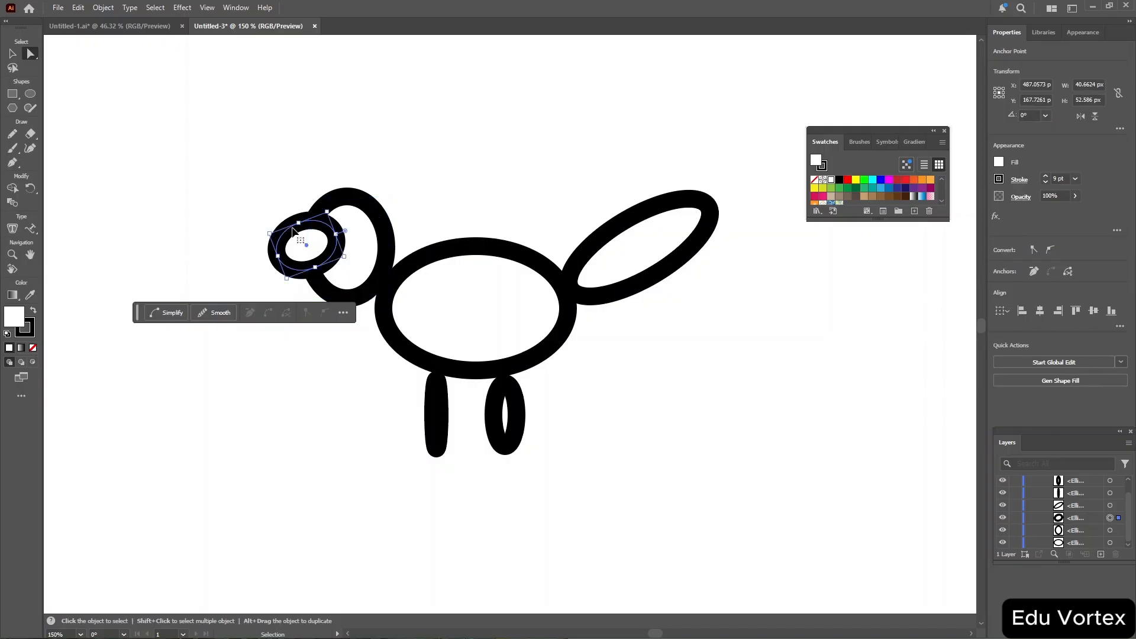
pyautogui.keyDown('ctrl'); pyautogui.click(360, 198); pyautogui.keyUp('ctrl')
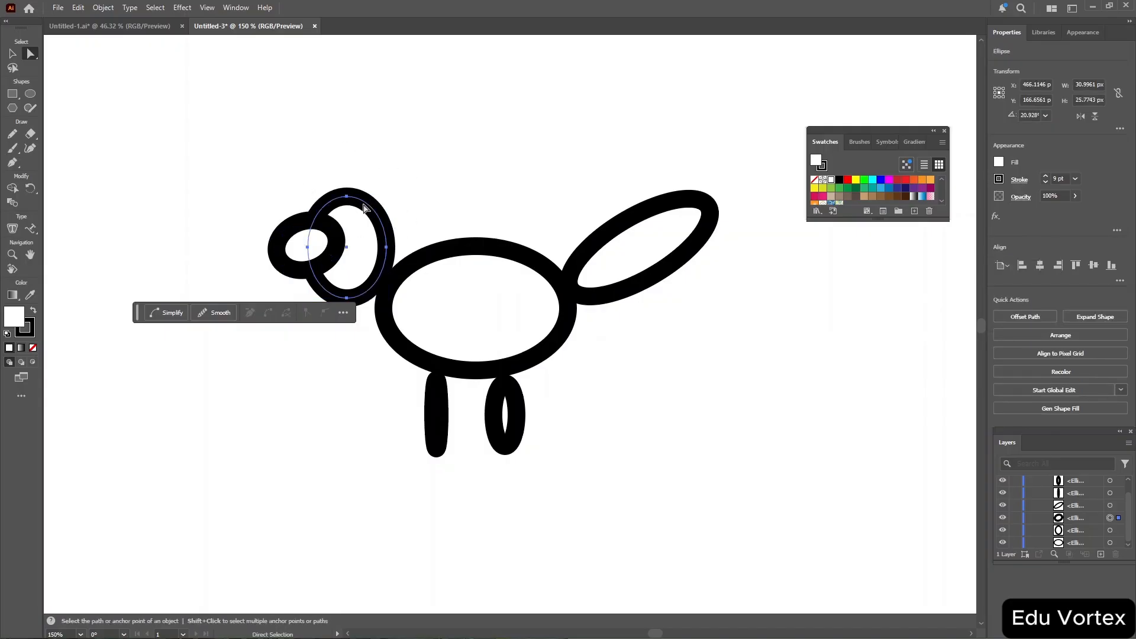
pyautogui.moveTo(259, 176); pyautogui.dragTo(341, 290)
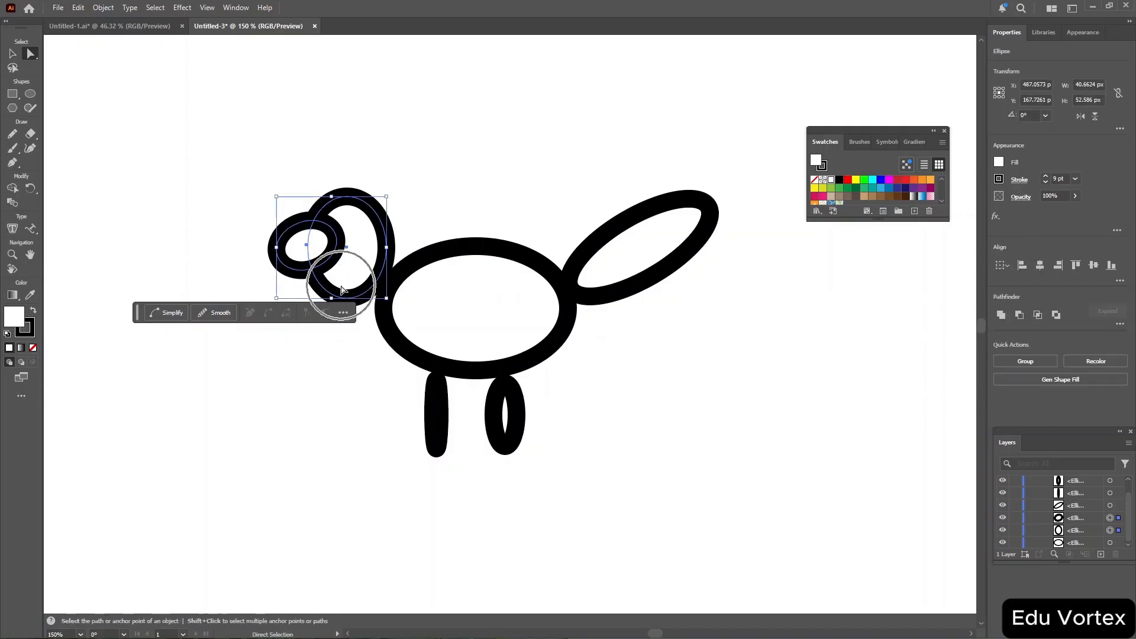
pyautogui.rightClick(316, 219)
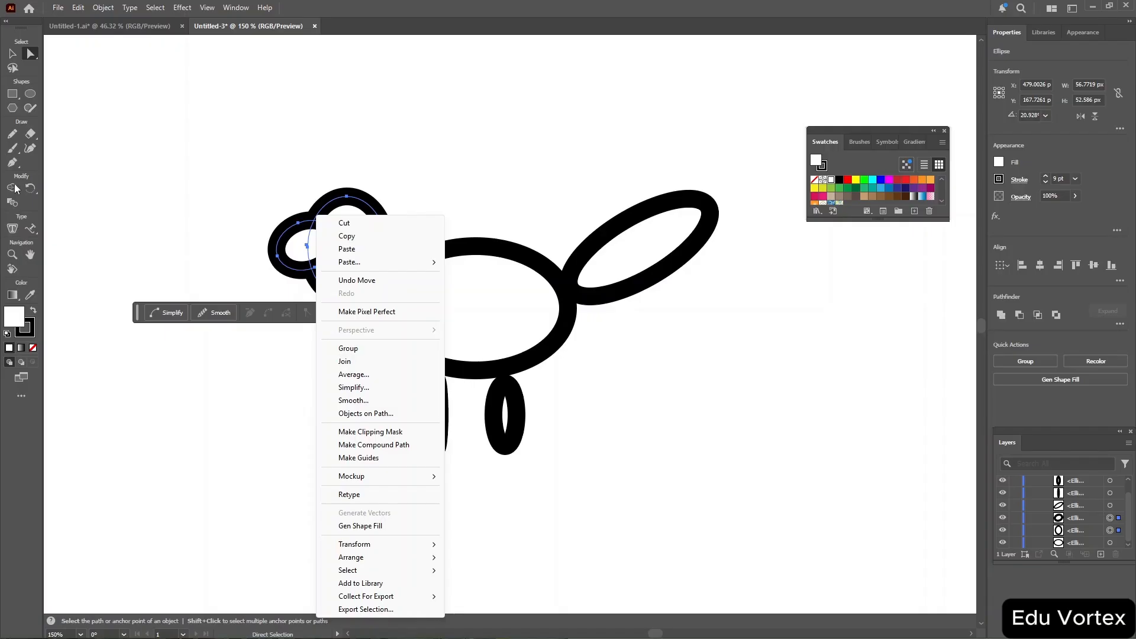
pyautogui.click(12, 188)
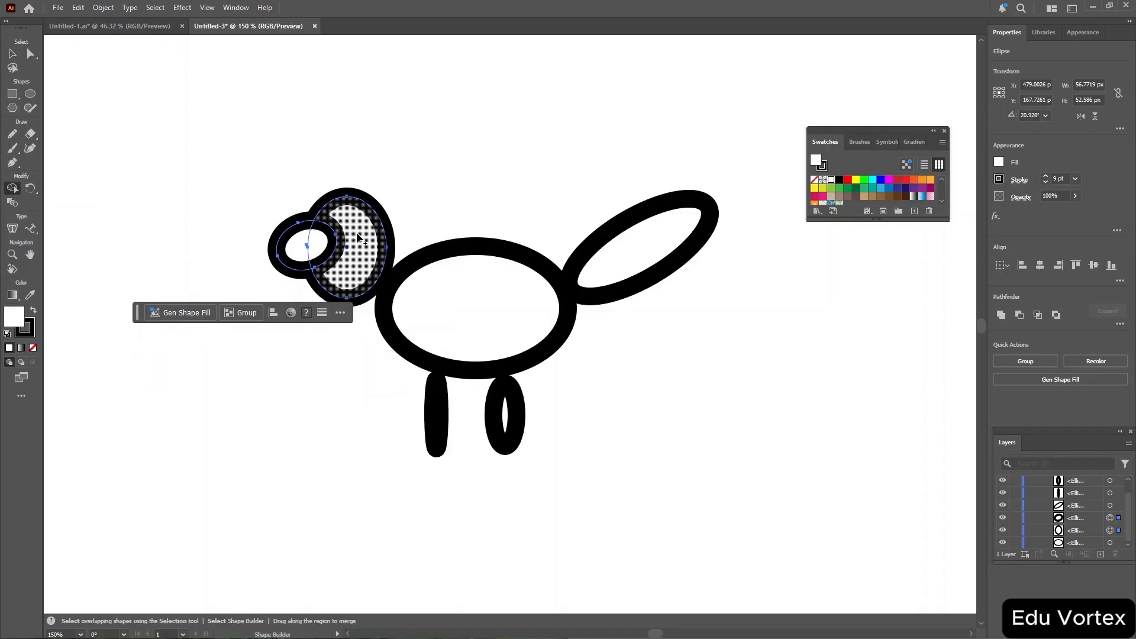
pyautogui.moveTo(350, 242); pyautogui.dragTo(319, 246)
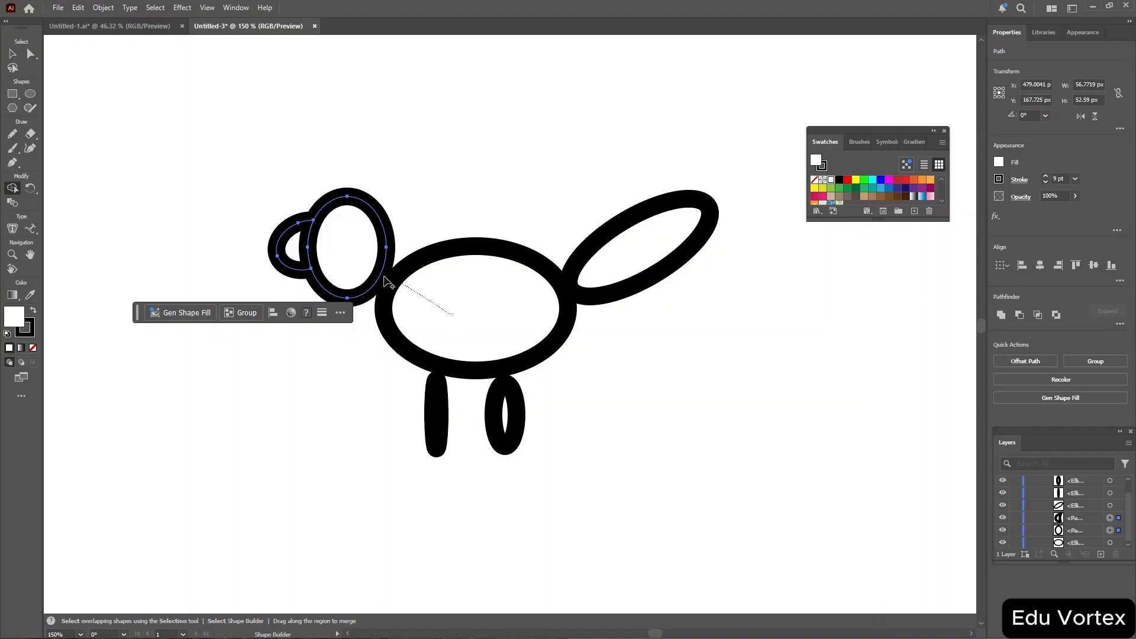
# Select all shapes and use Shape Builder to merge the head and the tail into the body.
pyautogui.moveTo(261, 180)
pyautogui.mouseDown()
pyautogui.moveTo(629, 119)
pyautogui.moveTo(497, 503)
pyautogui.moveTo(343, 117)
pyautogui.moveTo(379, 168)
pyautogui.mouseUp()
pyautogui.hotkey('ctrl', 'a')
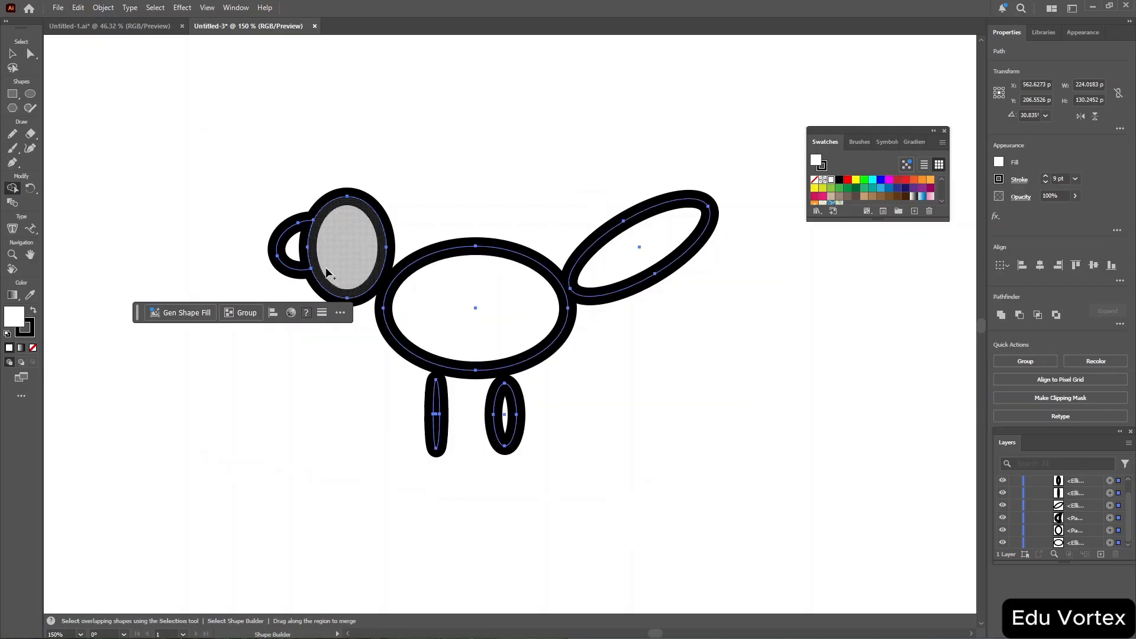
pyautogui.moveTo(296, 251)
pyautogui.mouseDown()
pyautogui.moveTo(329, 246)
pyautogui.moveTo(382, 286)
pyautogui.moveTo(552, 300)
pyautogui.moveTo(599, 279)
pyautogui.mouseUp()
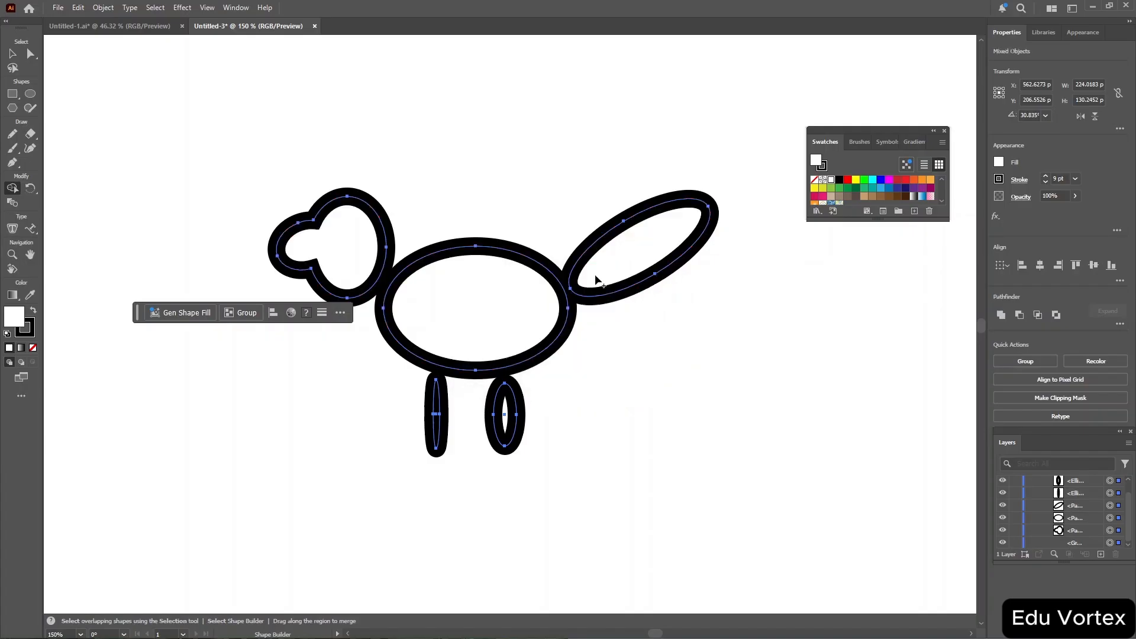
pyautogui.moveTo(641, 247); pyautogui.dragTo(526, 299)
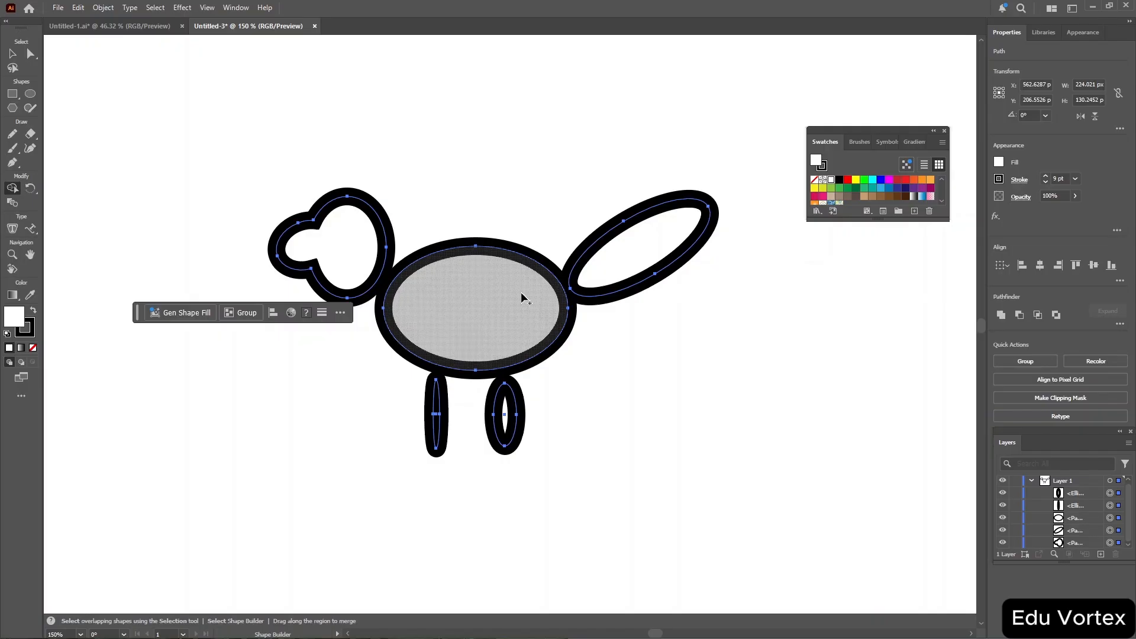
# Choose a magenta fill swatch and sweep Shape Builder across the whole figure to merge and fill its head and body.
pyautogui.click(889, 181)
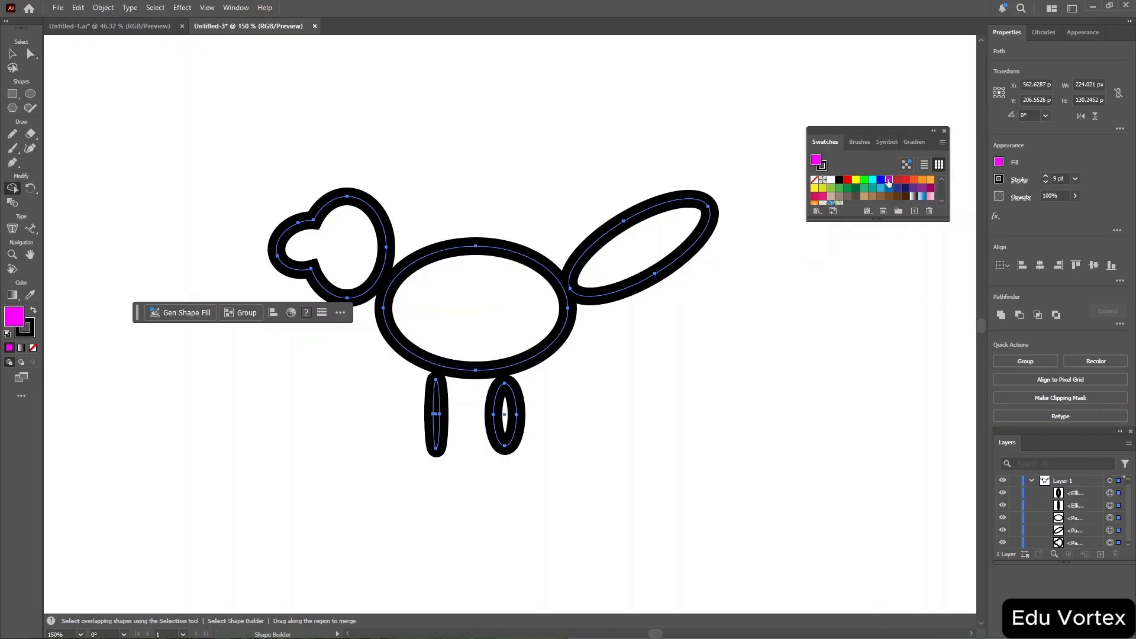
pyautogui.moveTo(267, 180)
pyautogui.mouseDown()
pyautogui.moveTo(581, 354)
pyautogui.moveTo(701, 451)
pyautogui.moveTo(702, 477)
pyautogui.mouseUp()
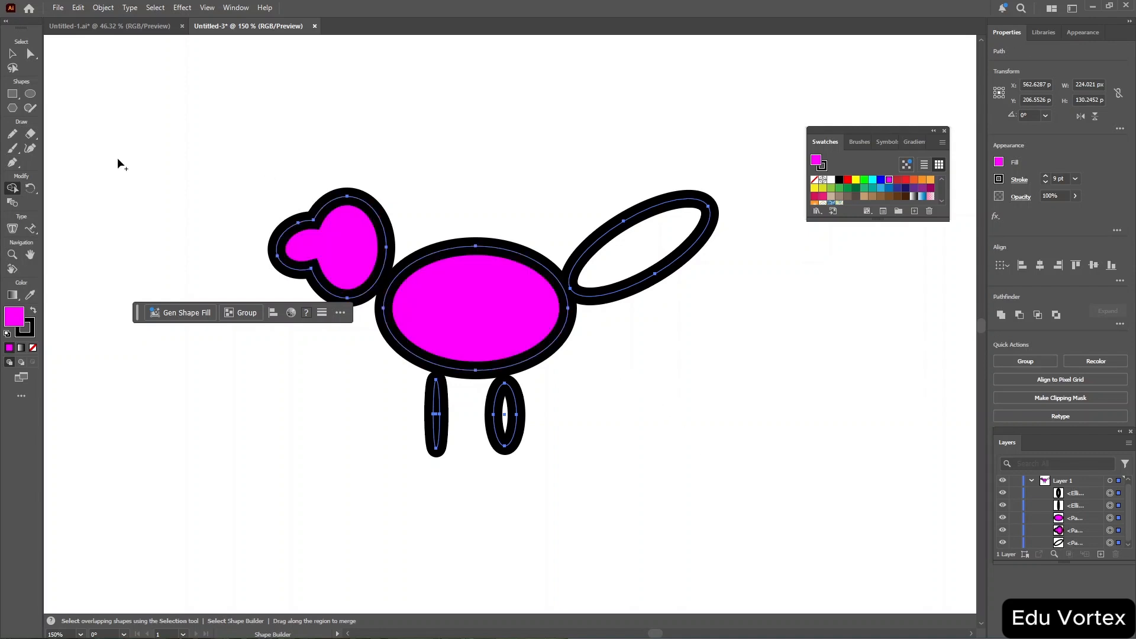
# Switch to Direct Selection and fill the selected bird shapes with a red swatch.
pyautogui.press('a')
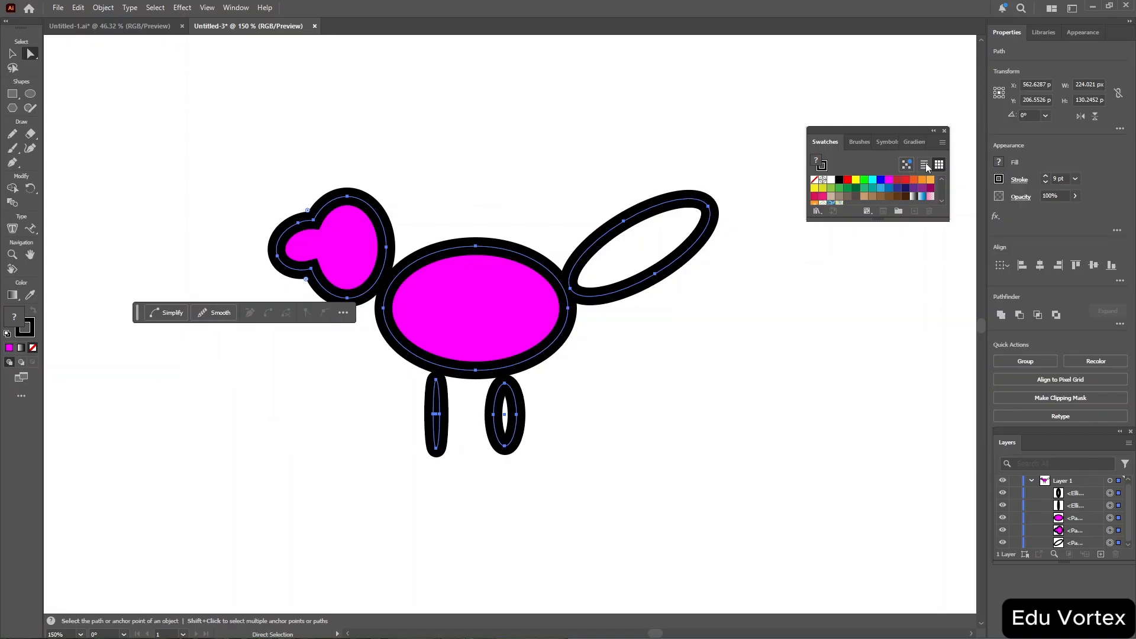
pyautogui.click(900, 181)
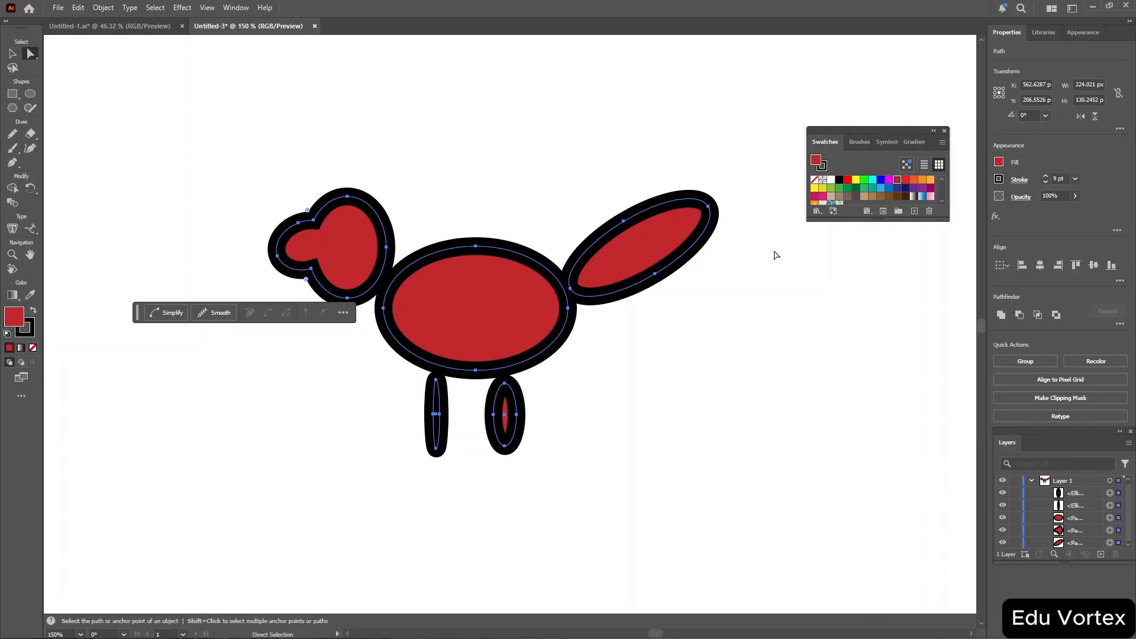
# Try several fill swatches on the selected bird shapes, ending with a greyish mauve fill.
pyautogui.click(872, 180)
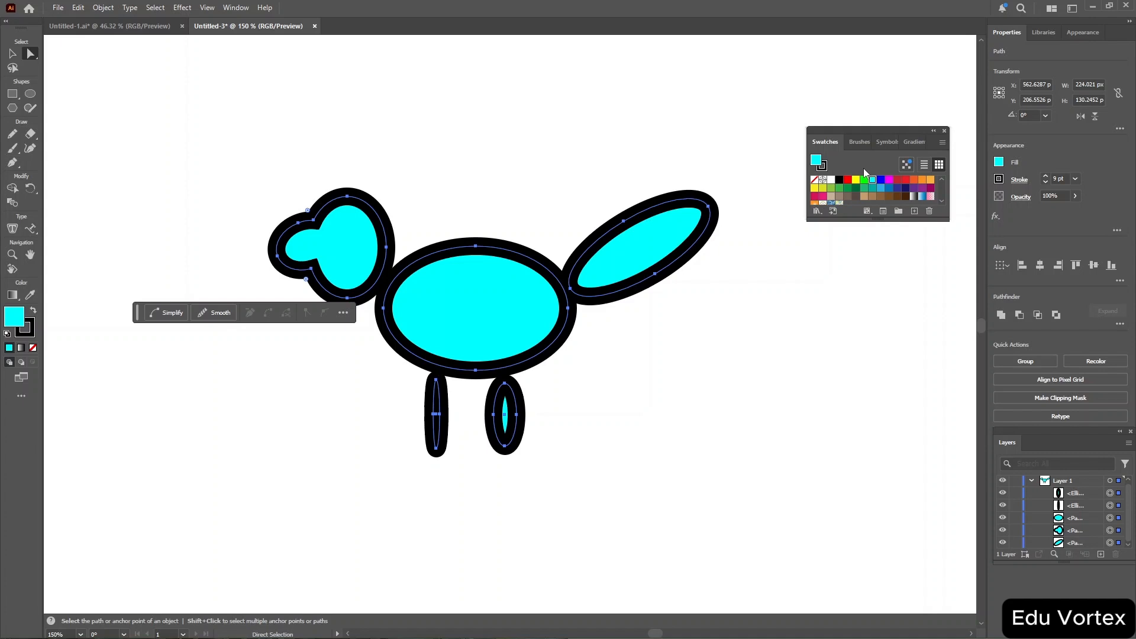
pyautogui.click(1000, 162)
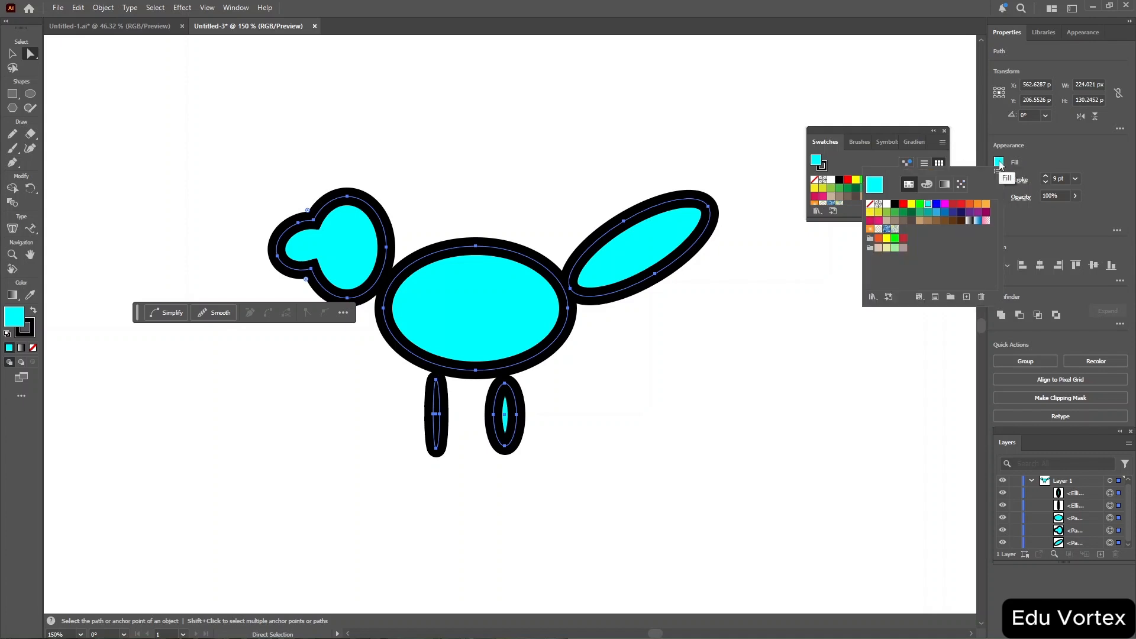
pyautogui.click(864, 158)
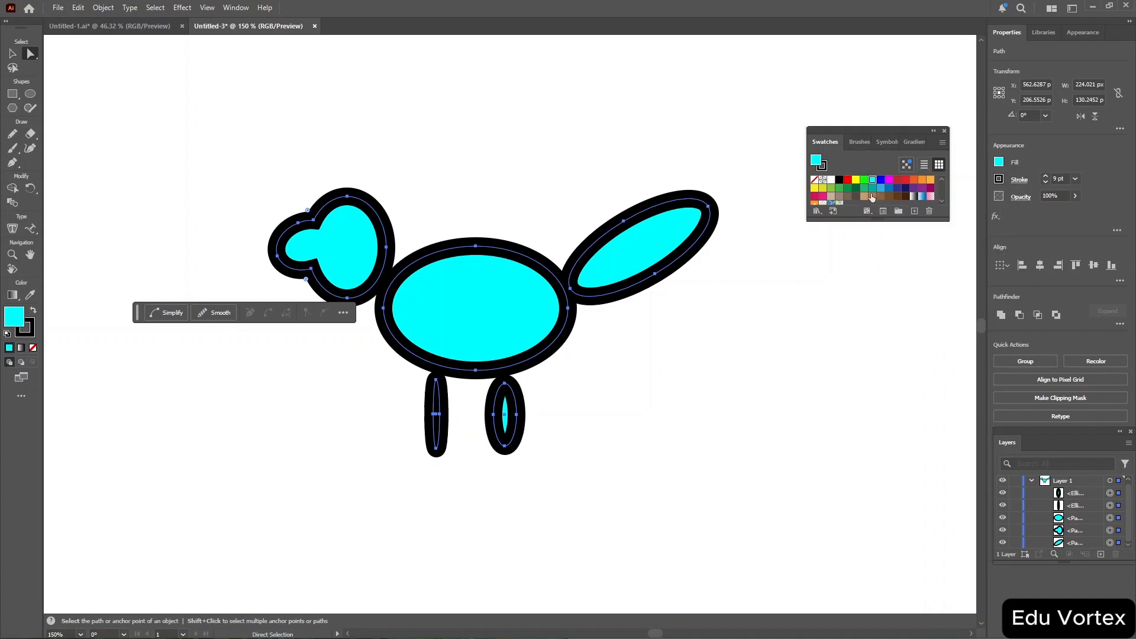
pyautogui.click(872, 189)
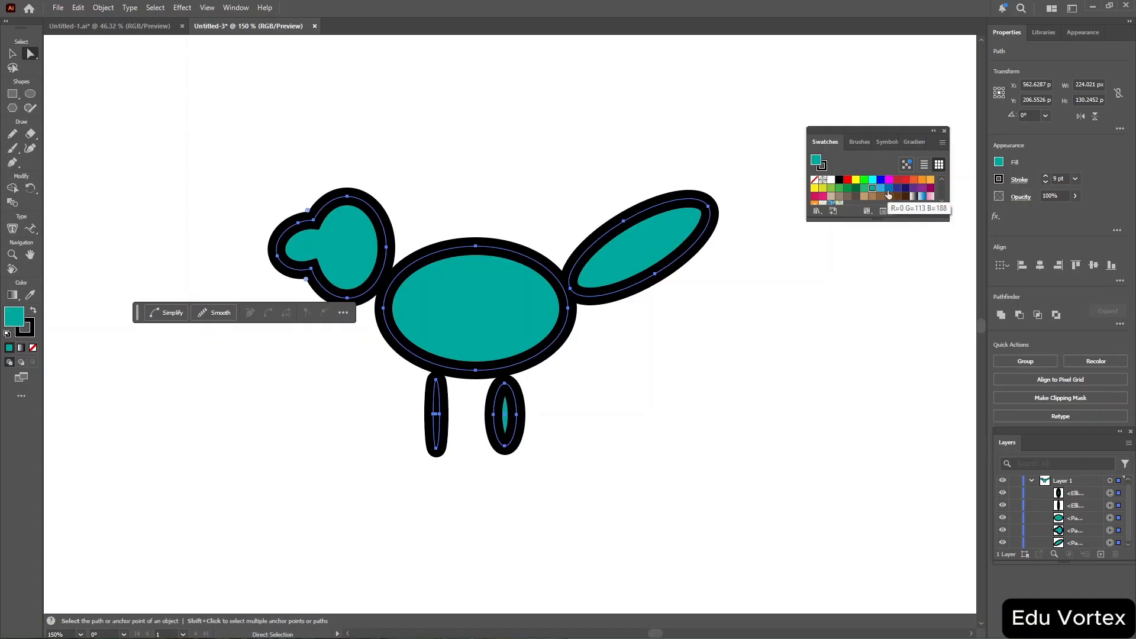
pyautogui.scroll(-3, 882, 191)
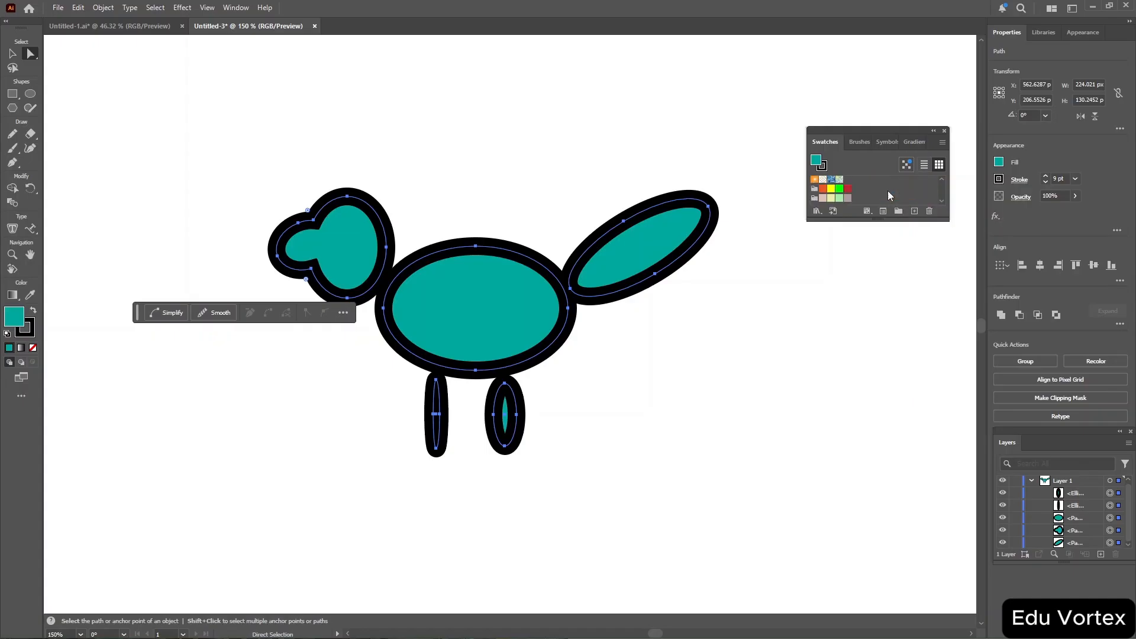
pyautogui.click(849, 191)
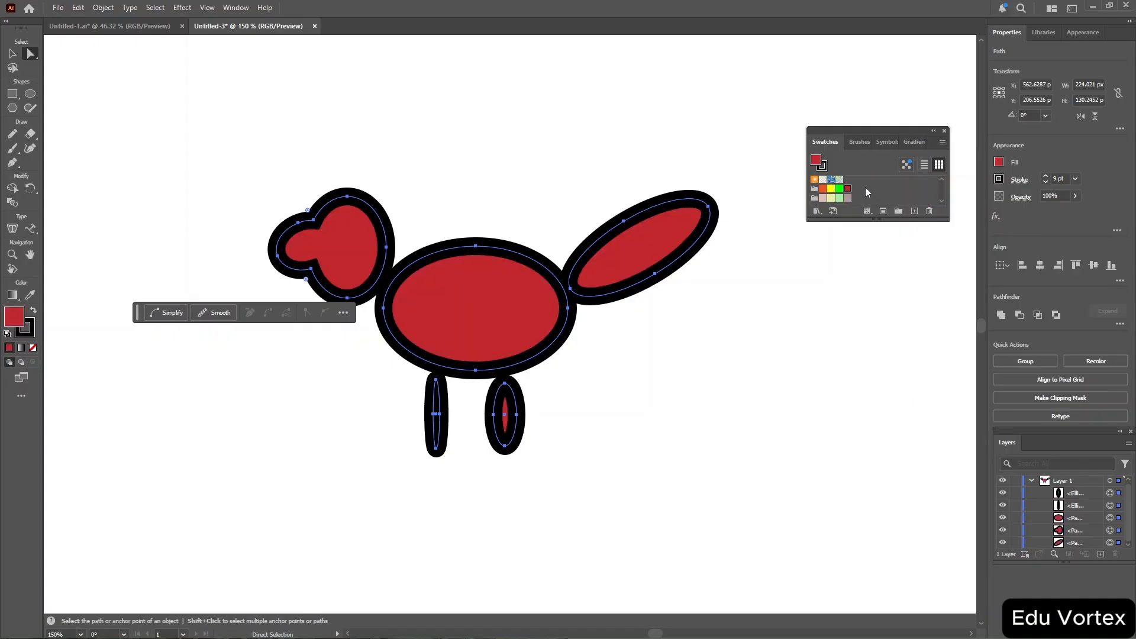
pyautogui.click(848, 199)
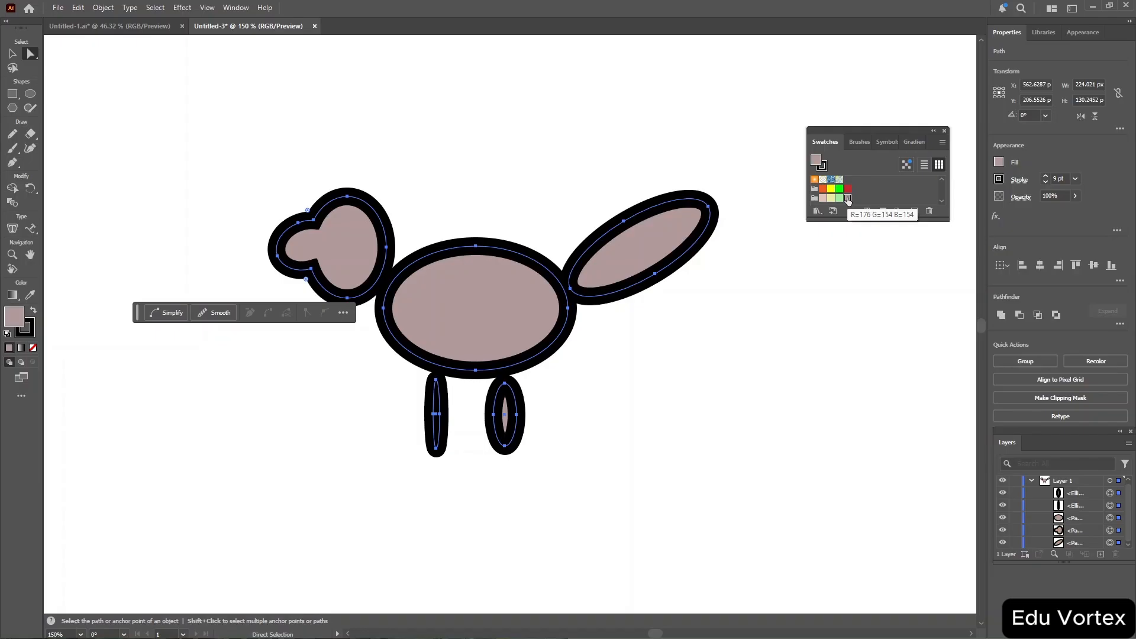
# Set the selected shapes' stroke weight to 4 pt and give the stroke a tan swatch colour.
pyautogui.click(999, 180)
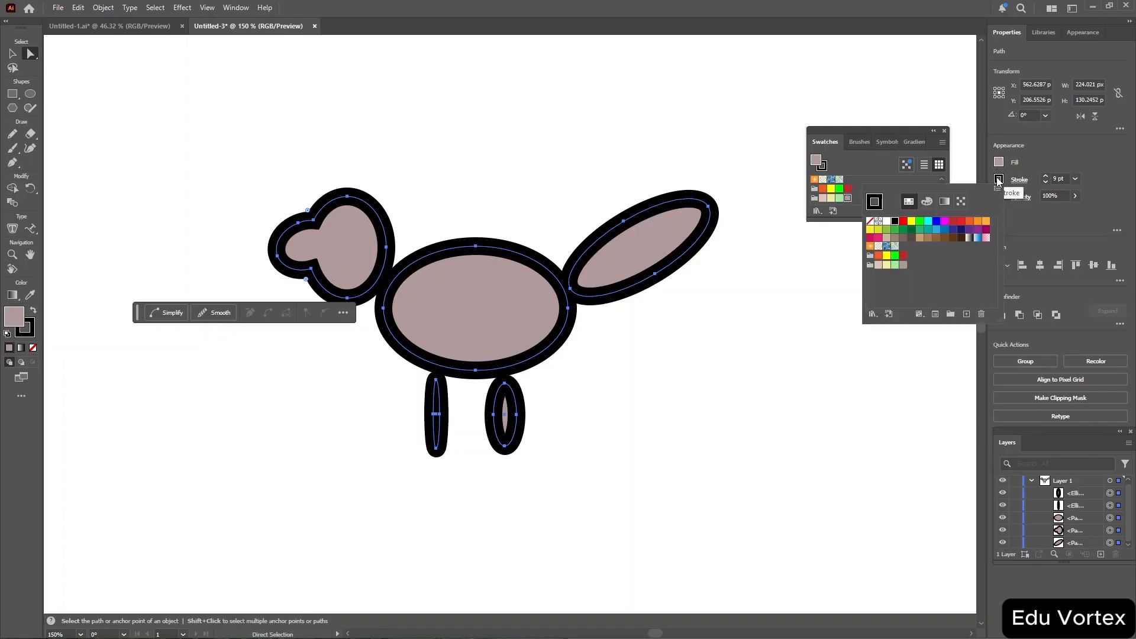
pyautogui.click(1058, 178)
pyautogui.scroll(7, 1058, 179)
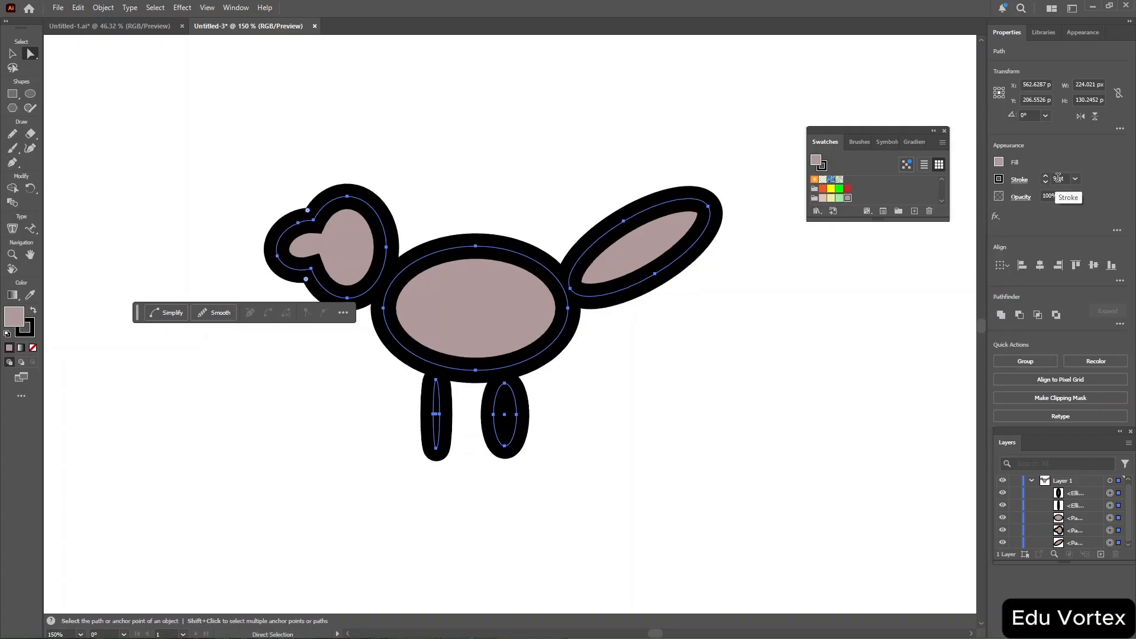
pyautogui.scroll(-3, 1058, 178)
pyautogui.scroll(-12, 1059, 178)
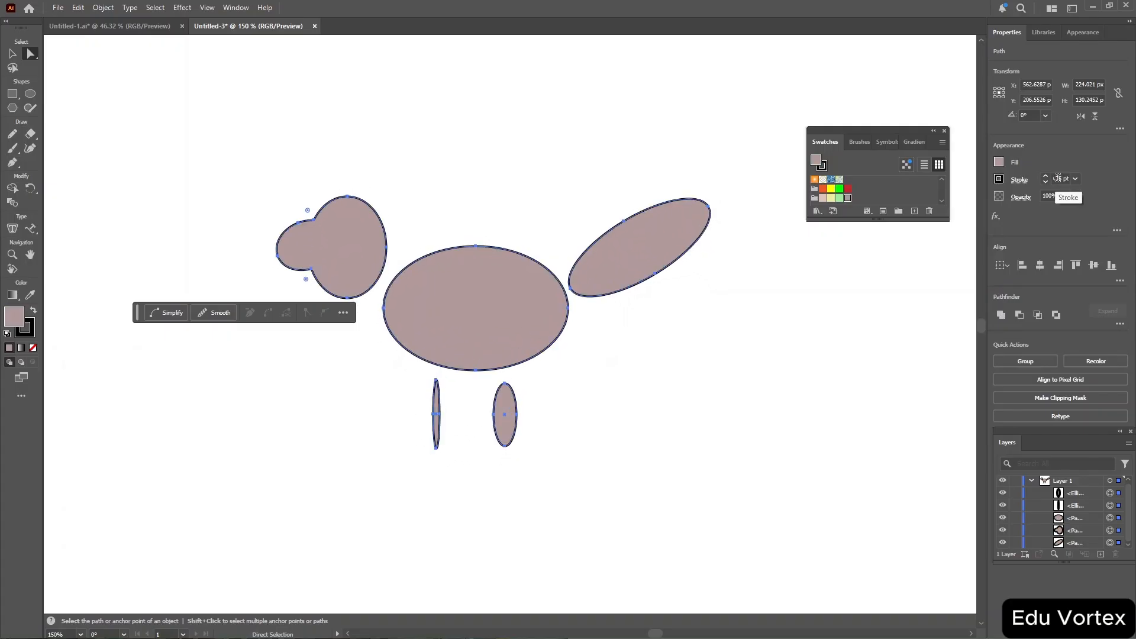
pyautogui.scroll(5, 1058, 178)
pyautogui.scroll(-5, 1058, 178)
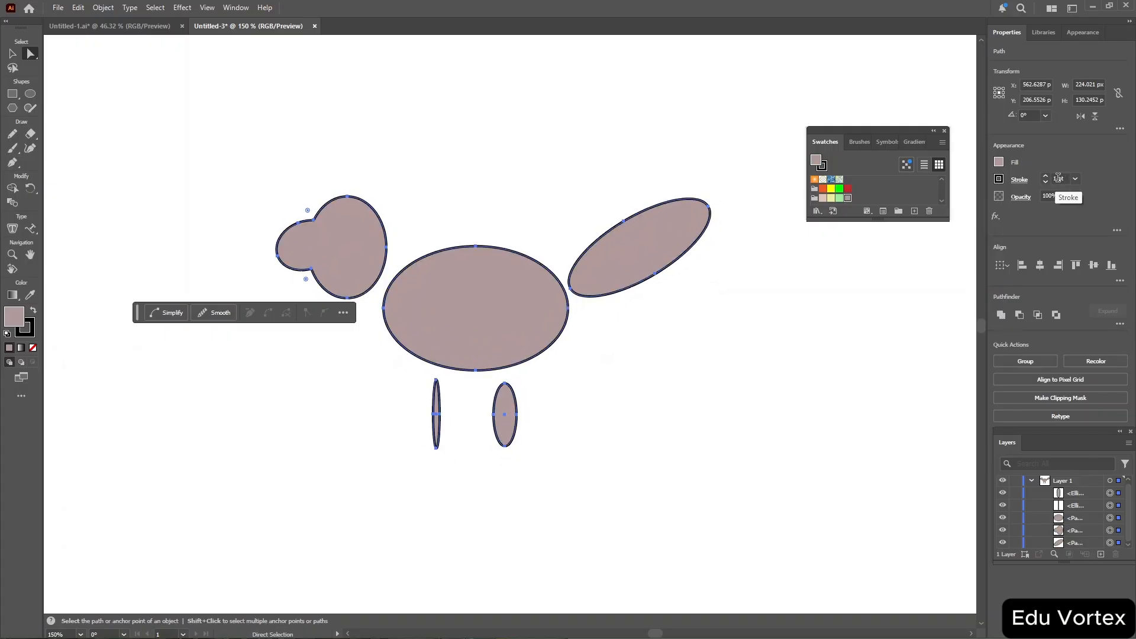
pyautogui.scroll(5, 1058, 178)
pyautogui.scroll(-2, 1058, 178)
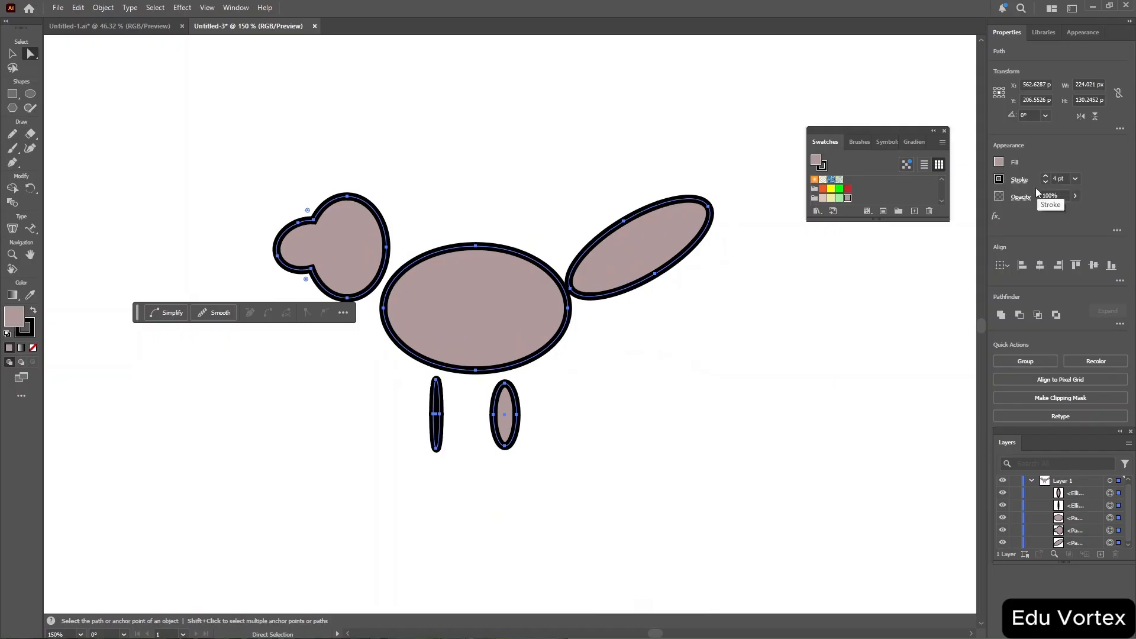
pyautogui.click(999, 179)
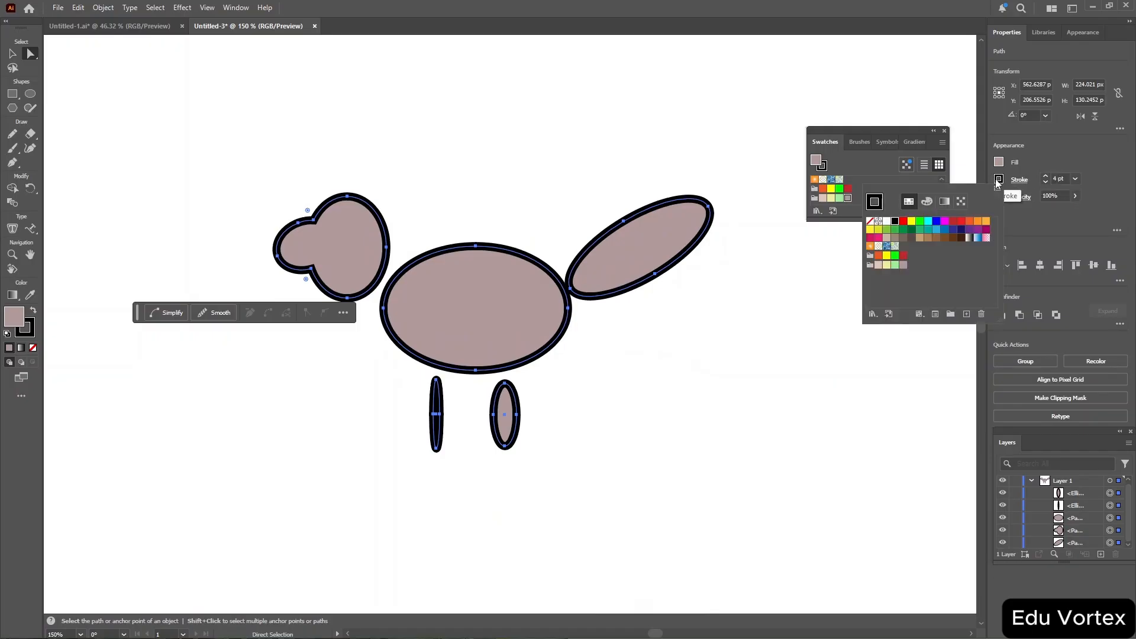
pyautogui.click(921, 239)
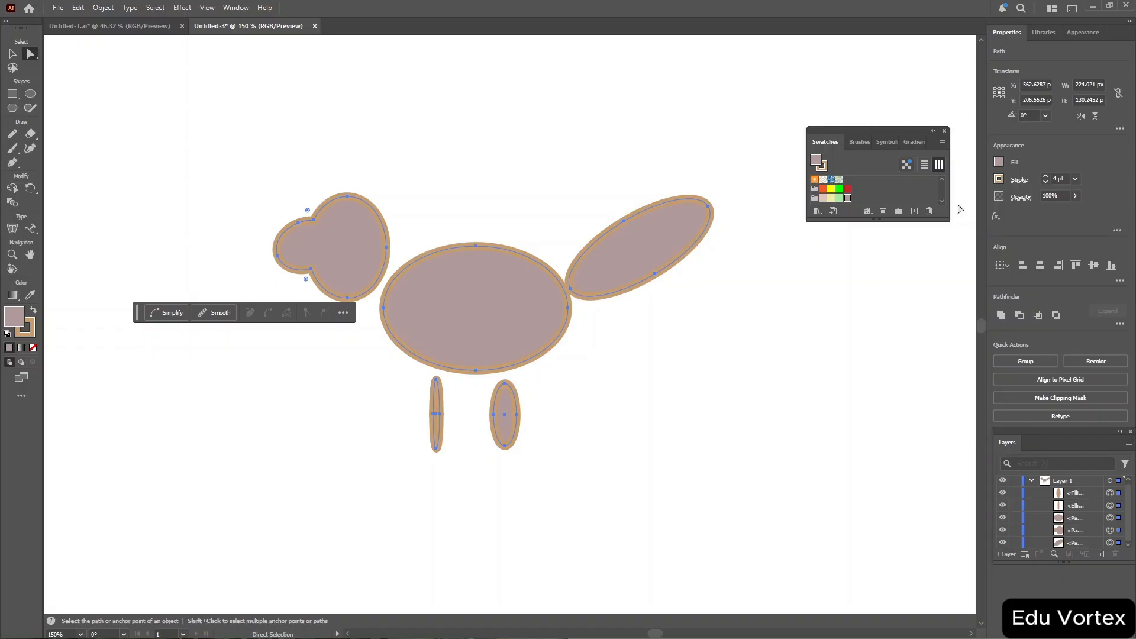
# Look through the Brushes, Symbols and Gradient panels, then close the floating panel group.
pyautogui.click(859, 144)
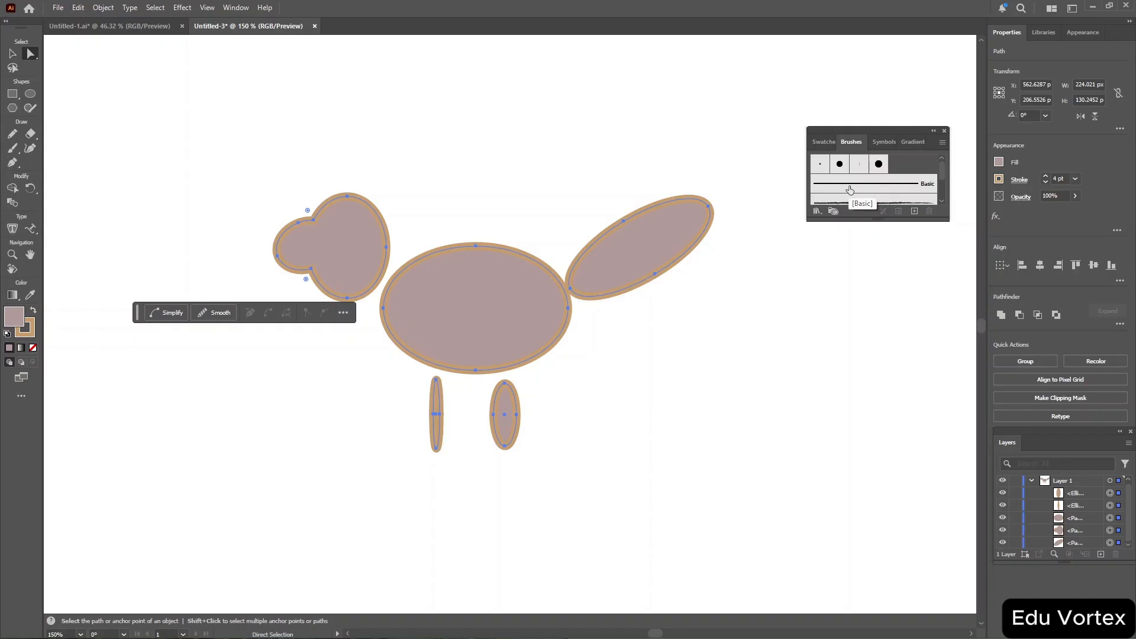
pyautogui.scroll(-3, 885, 186)
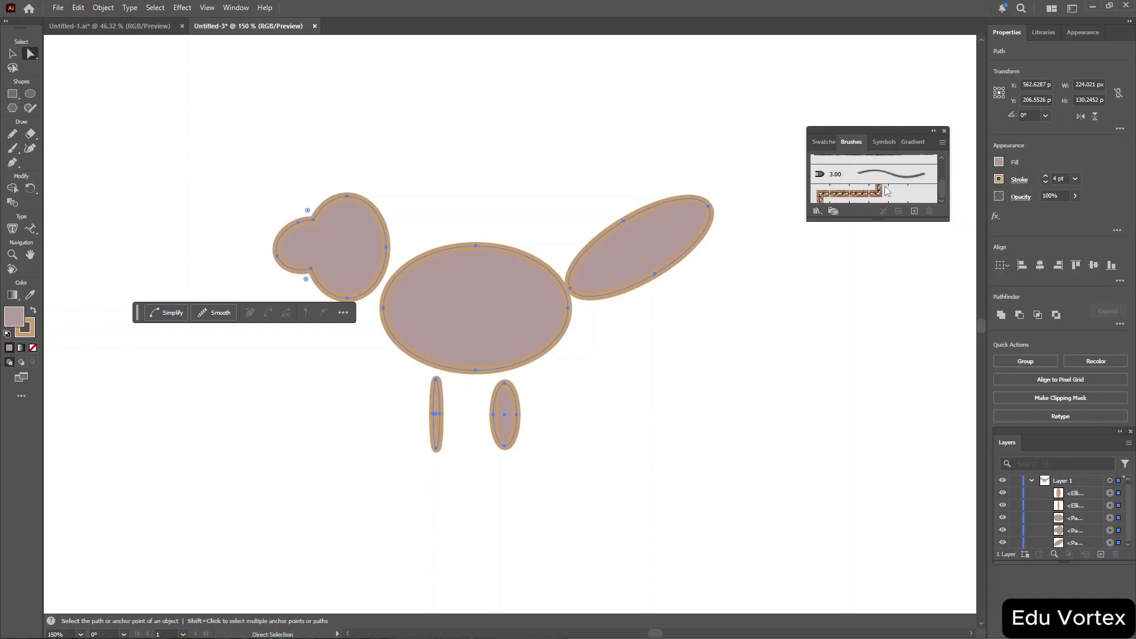
pyautogui.click(880, 142)
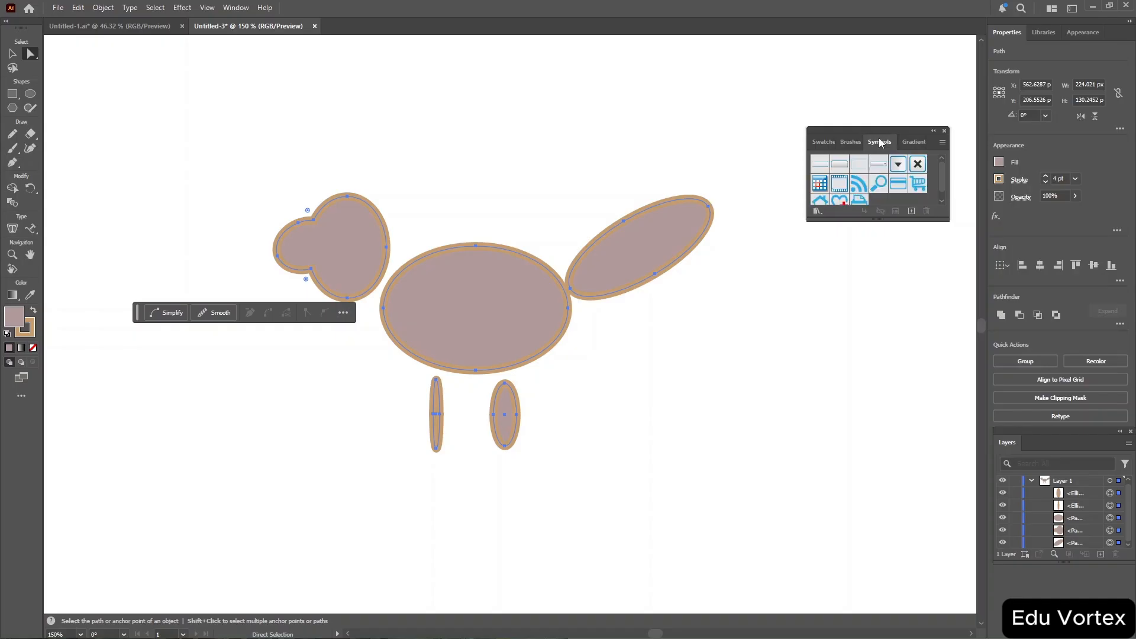
pyautogui.click(912, 142)
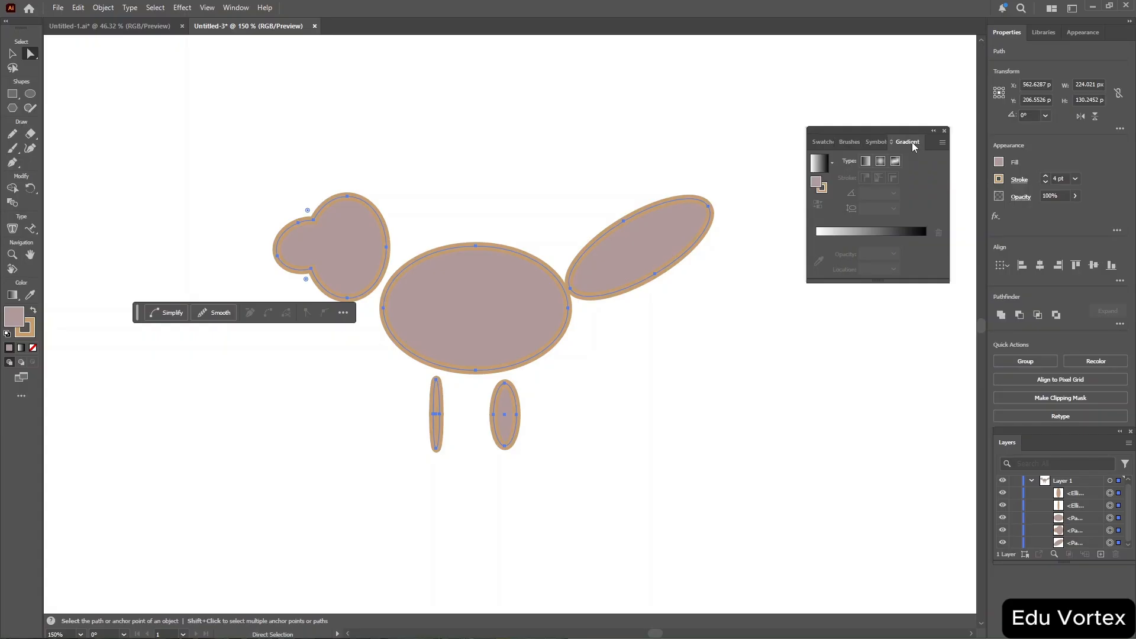
pyautogui.click(945, 130)
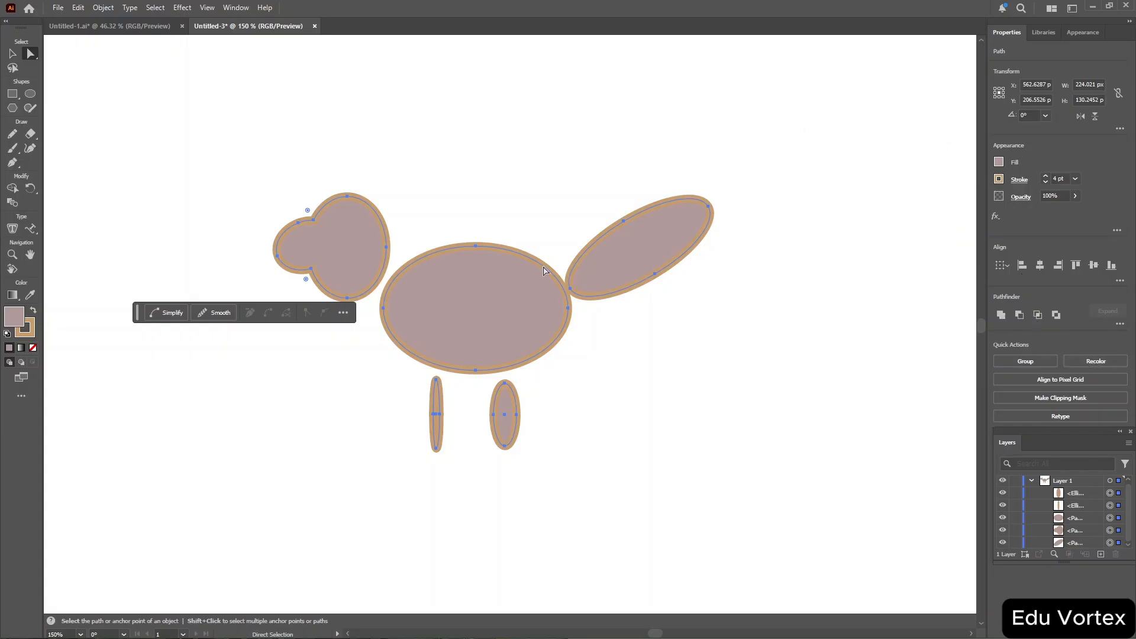
# Recolor the whole bird by shifting the colour wheel to a brick red fill and golden stroke.
pyautogui.click(1116, 363)
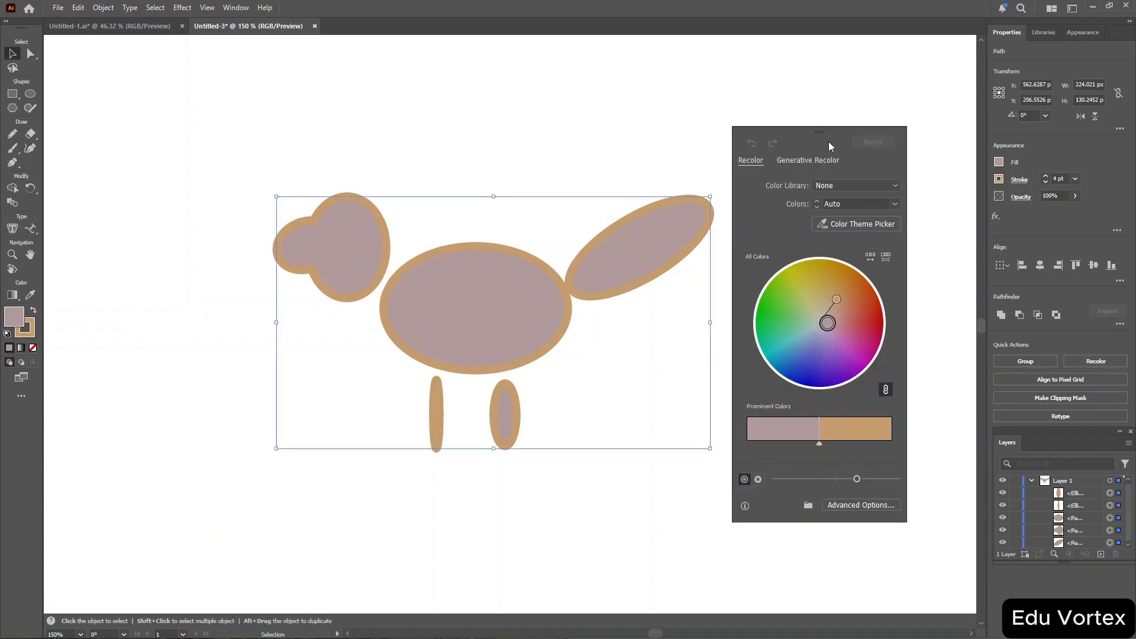
pyautogui.press('a')
pyautogui.moveTo(828, 323)
pyautogui.mouseDown()
pyautogui.moveTo(844, 313)
pyautogui.moveTo(861, 330)
pyautogui.moveTo(847, 318)
pyautogui.mouseUp()
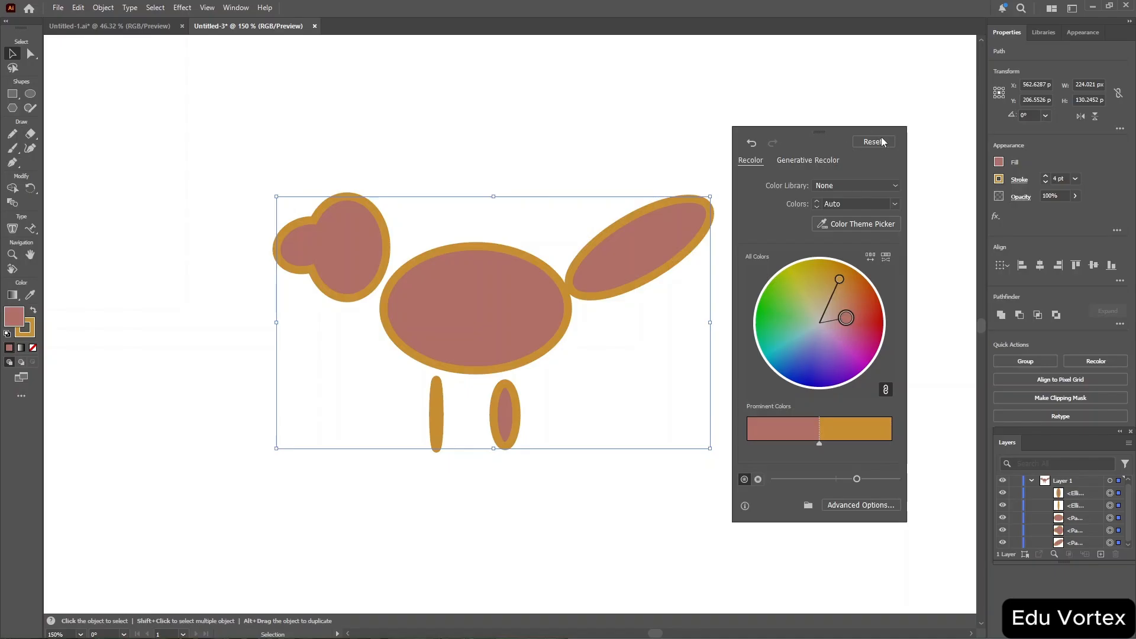
pyautogui.click(804, 92)
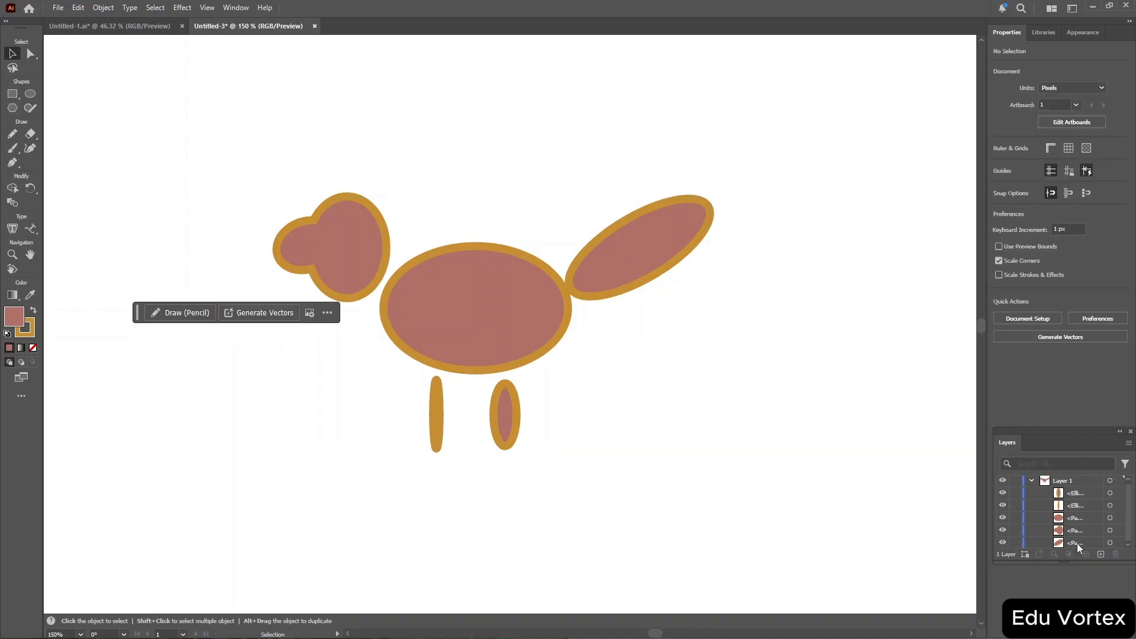
pyautogui.click(405, 302)
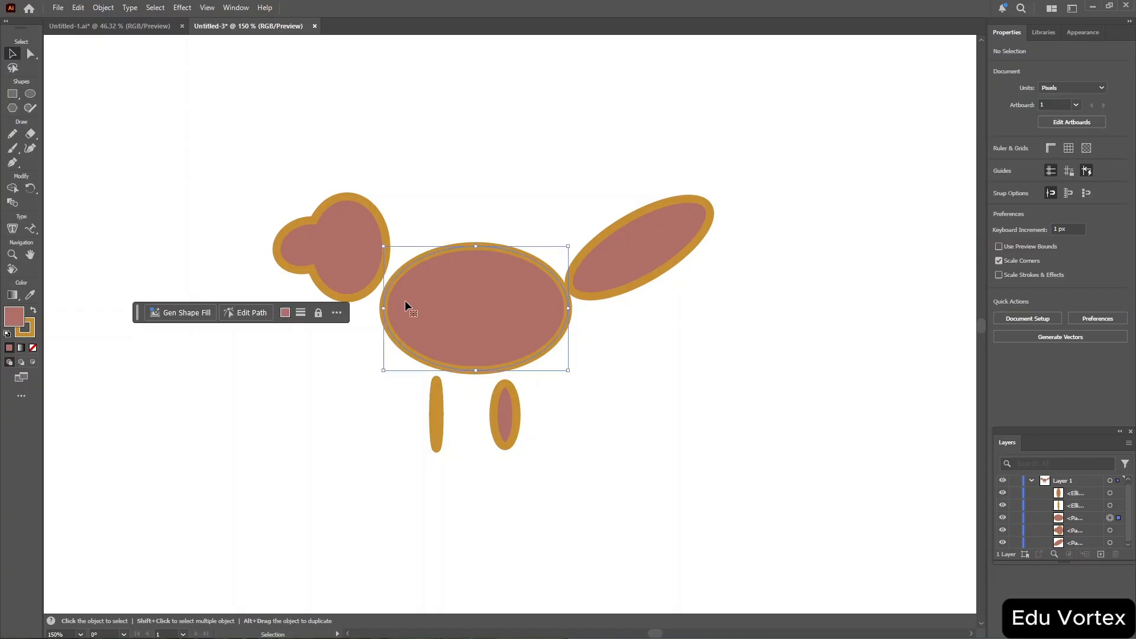
pyautogui.click(999, 161)
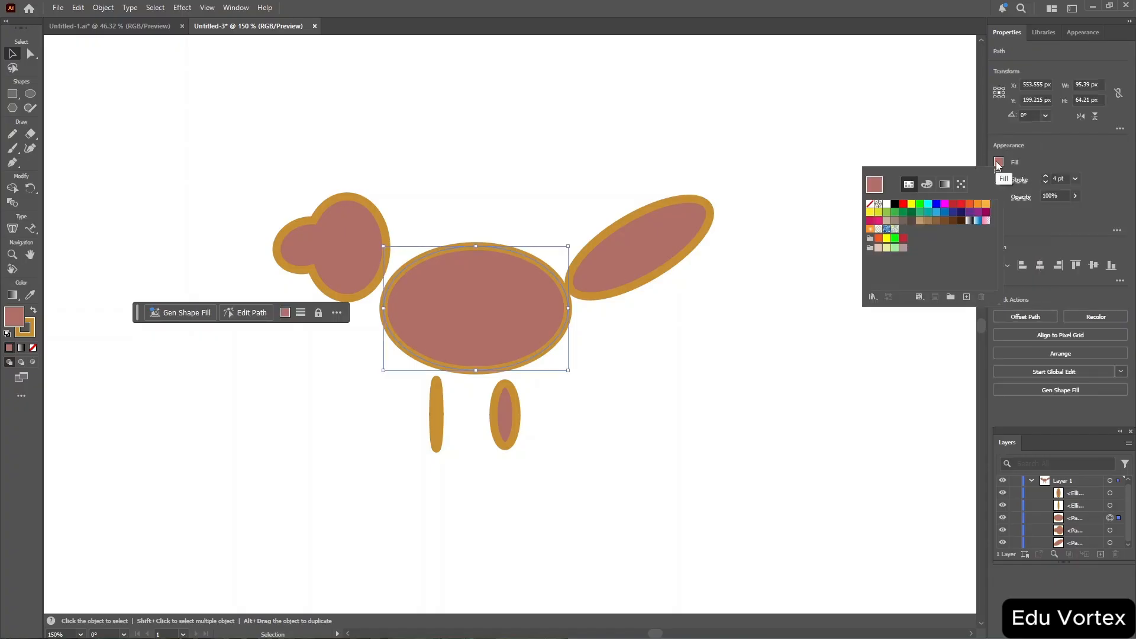
pyautogui.click(638, 252)
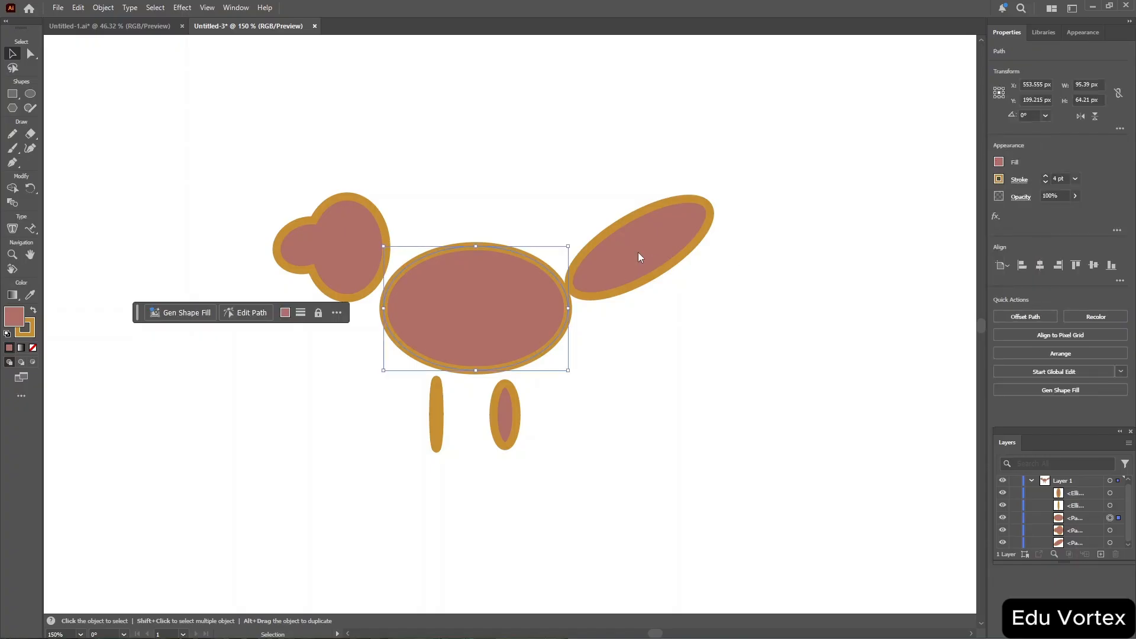
# Select the tail ellipse and fill it with an orange swatch.
pyautogui.click(637, 251)
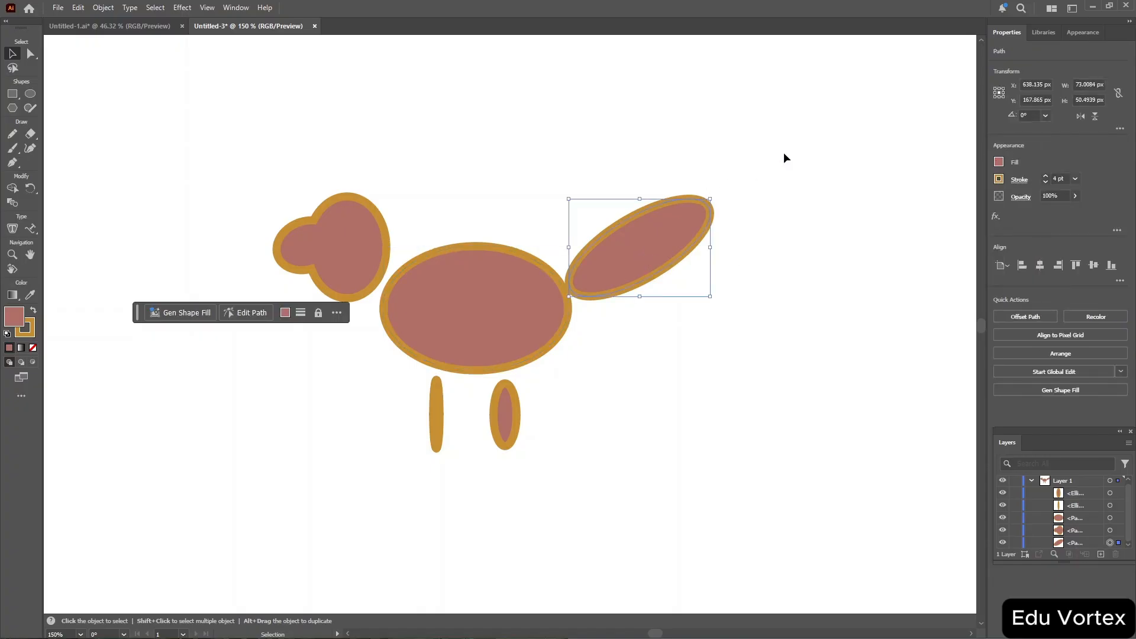
pyautogui.click(1003, 161)
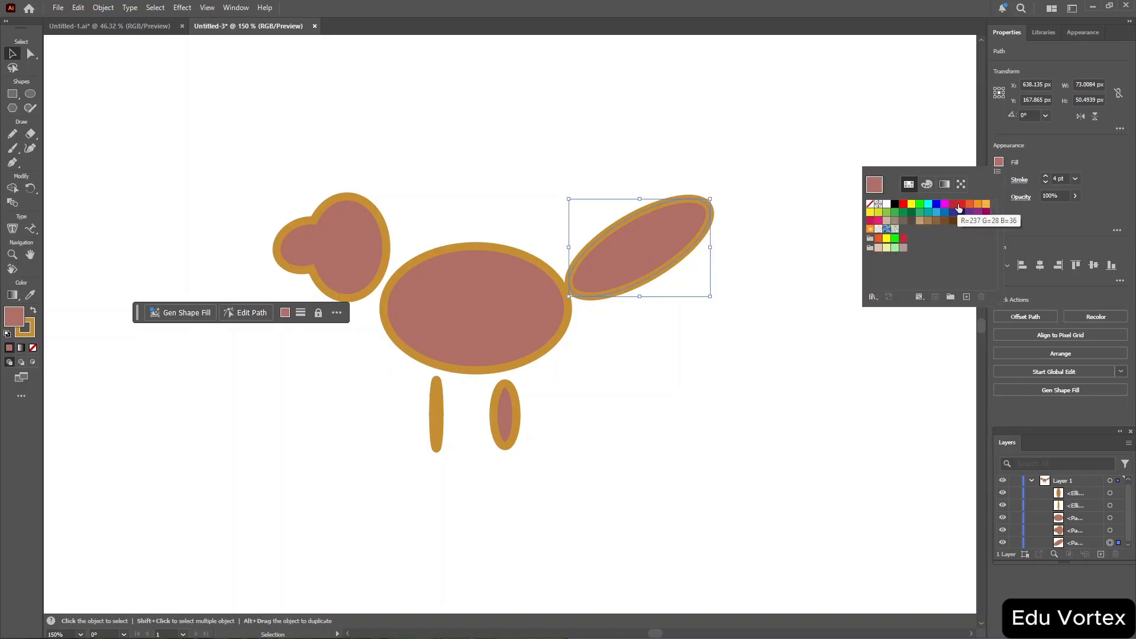
pyautogui.click(978, 204)
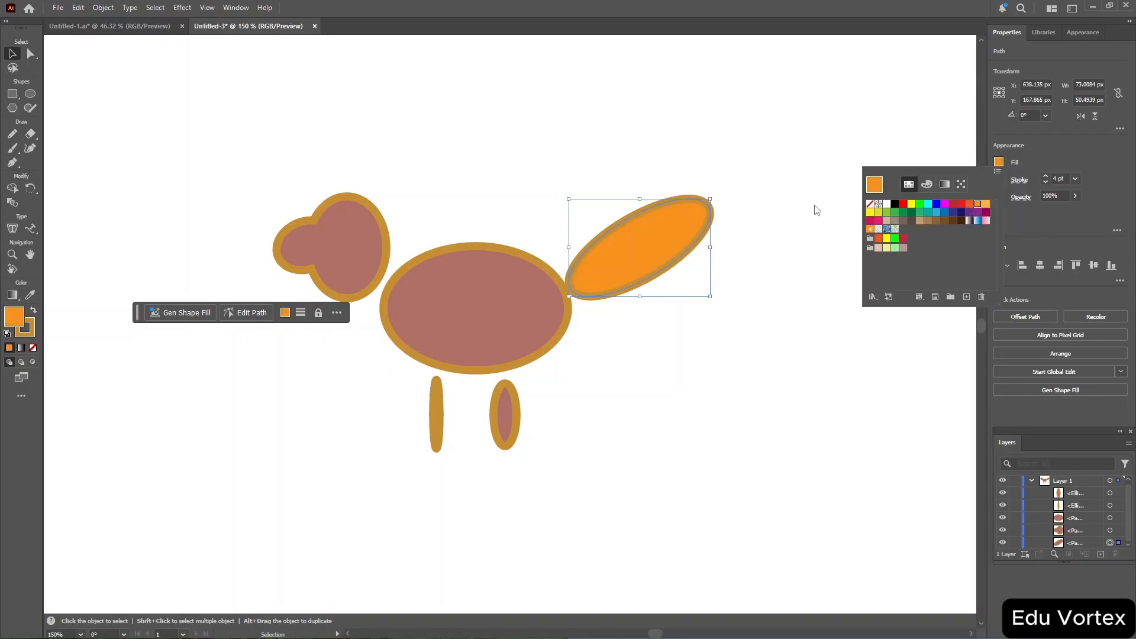
# Select the head shape alone and fill it with a crimson-pink swatch.
pyautogui.click(347, 212)
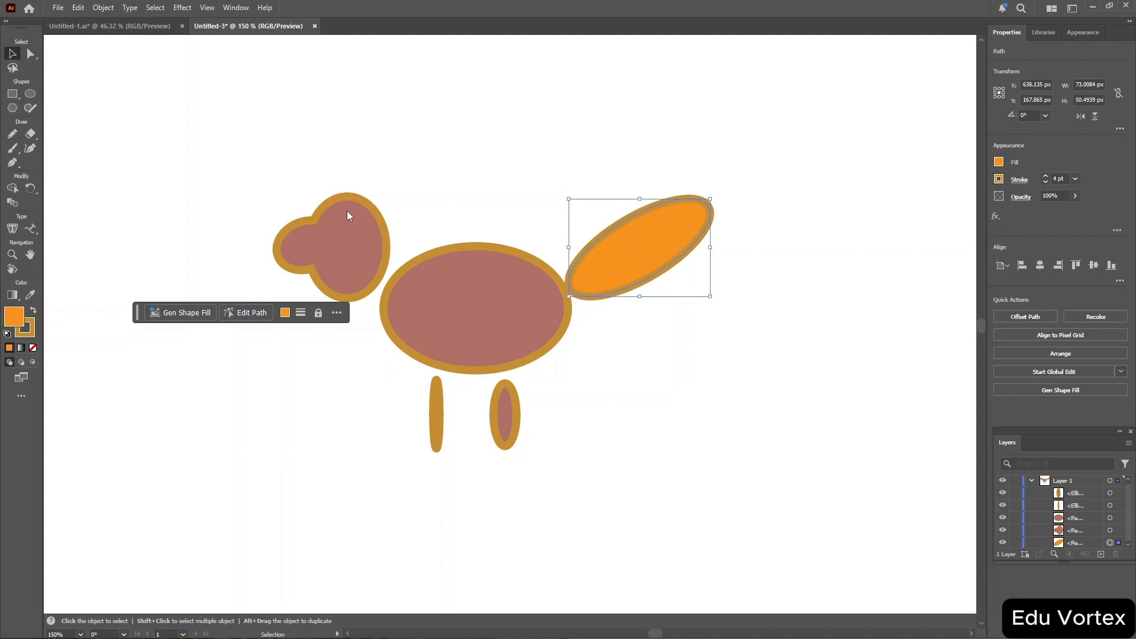
pyautogui.moveTo(181, 170); pyautogui.dragTo(398, 323)
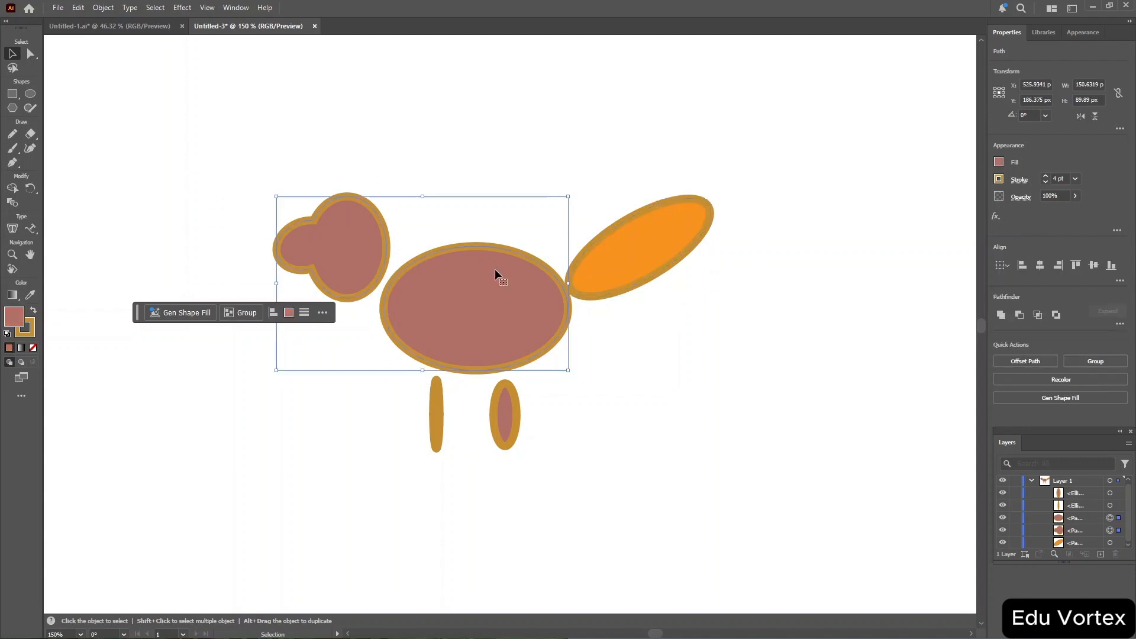
pyautogui.click(389, 96)
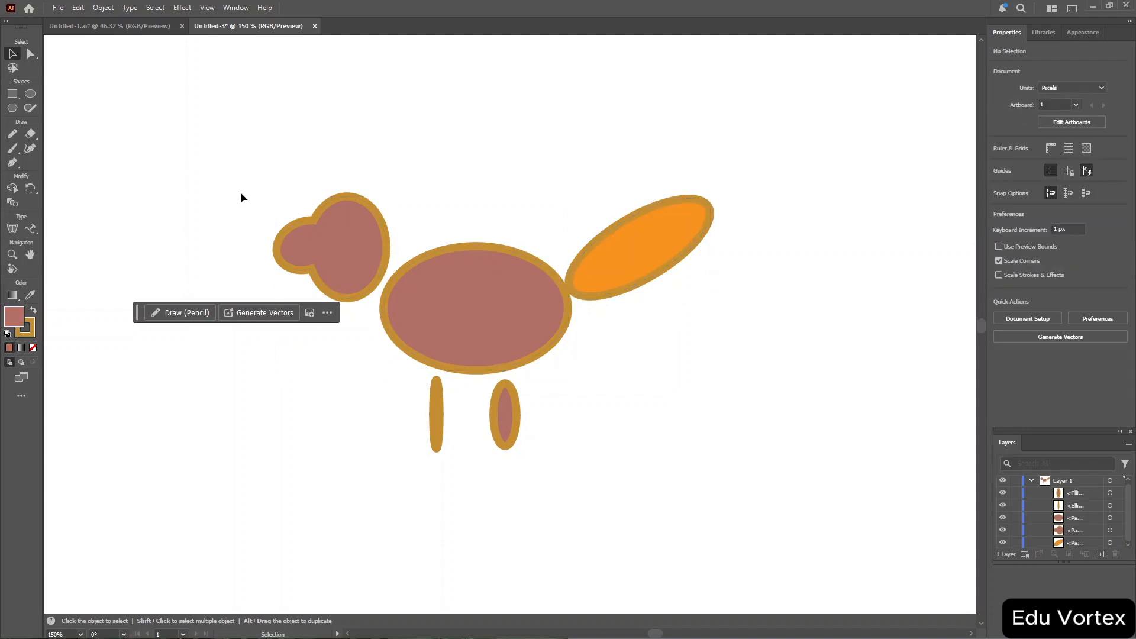
pyautogui.moveTo(241, 192); pyautogui.dragTo(364, 302)
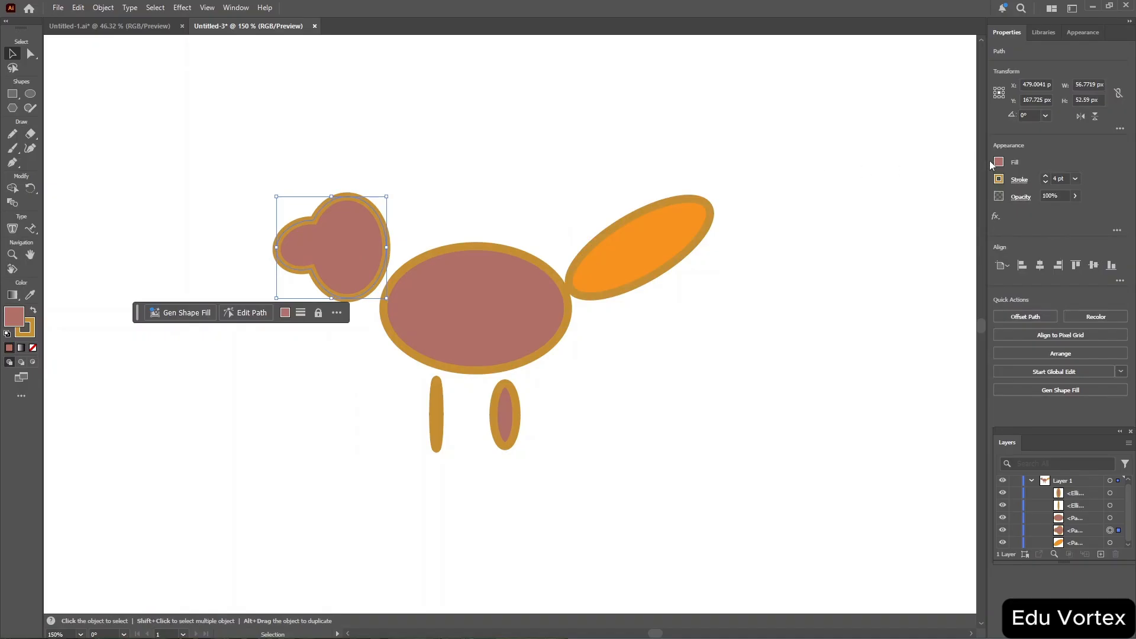
pyautogui.click(1000, 163)
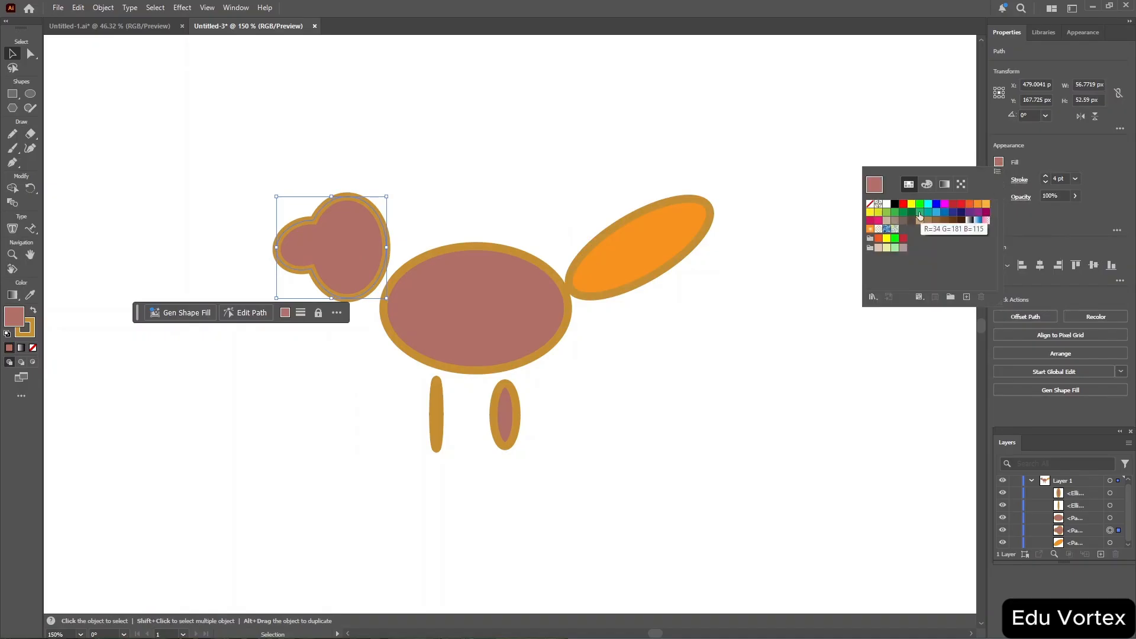
pyautogui.click(870, 221)
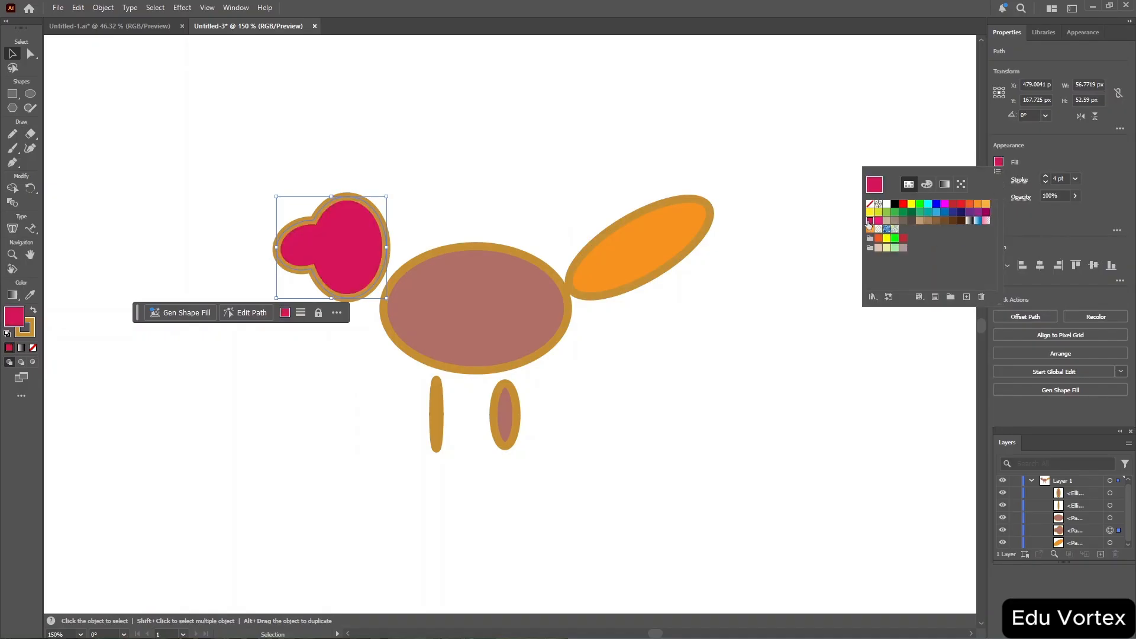
pyautogui.click(395, 387)
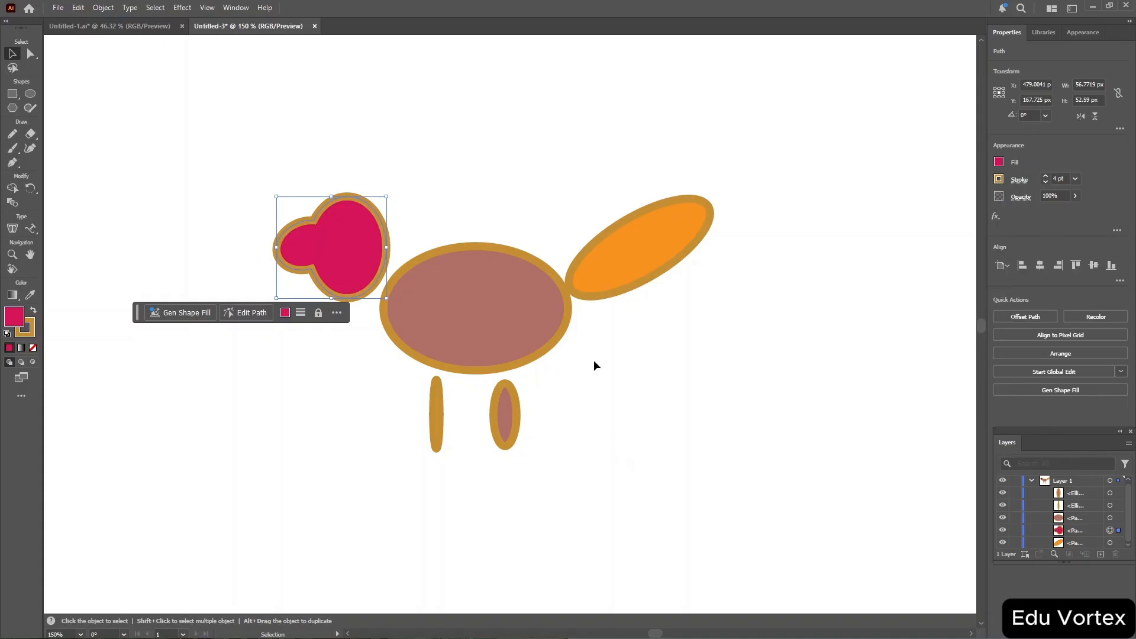
# Select both leg ellipses and fill them with a bright green swatch.
pyautogui.click(364, 464)
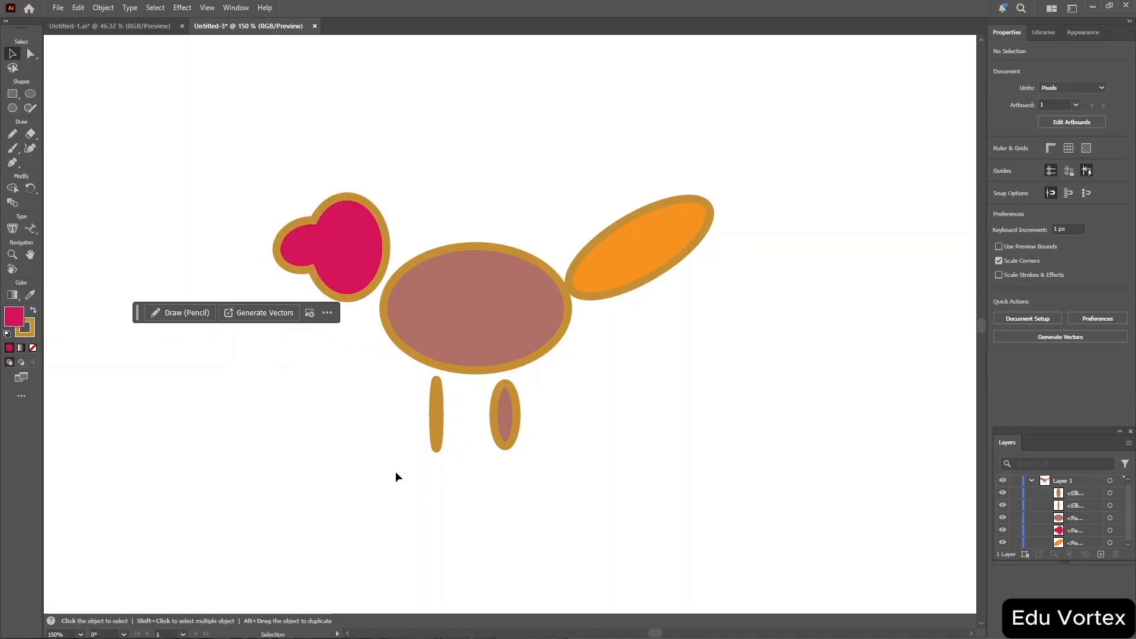
pyautogui.moveTo(395, 471); pyautogui.dragTo(562, 382)
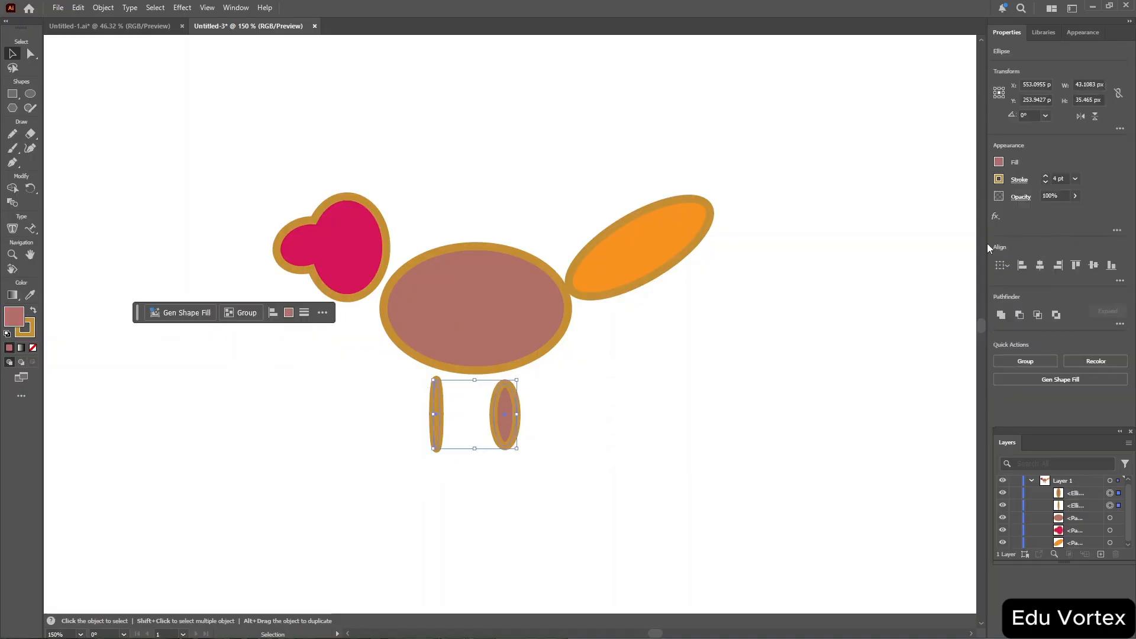
pyautogui.click(1000, 163)
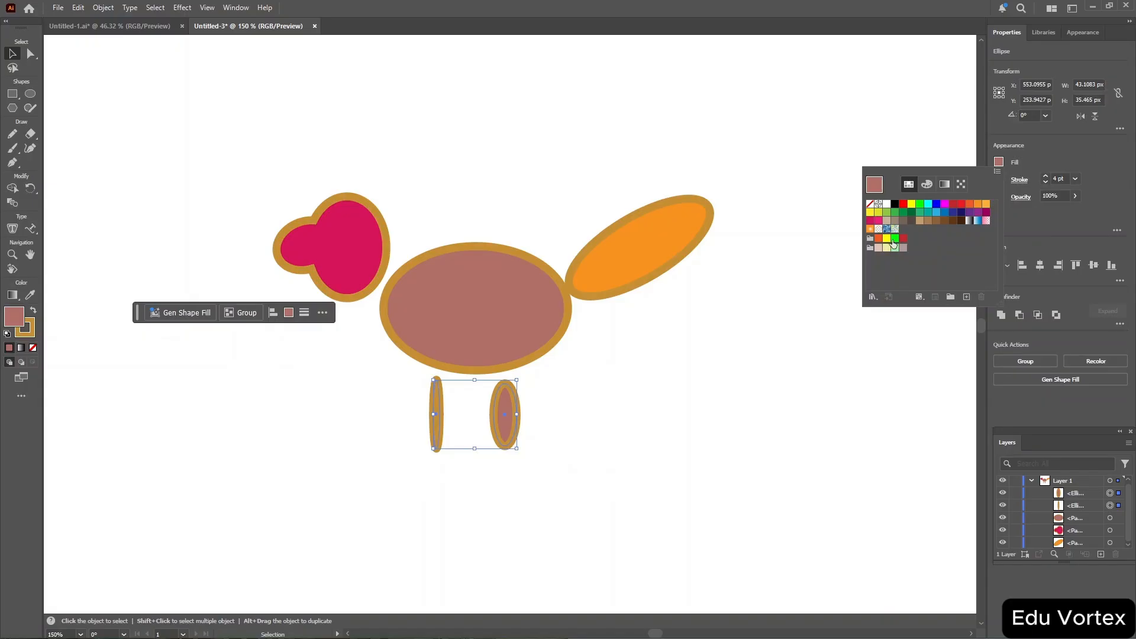
pyautogui.click(895, 238)
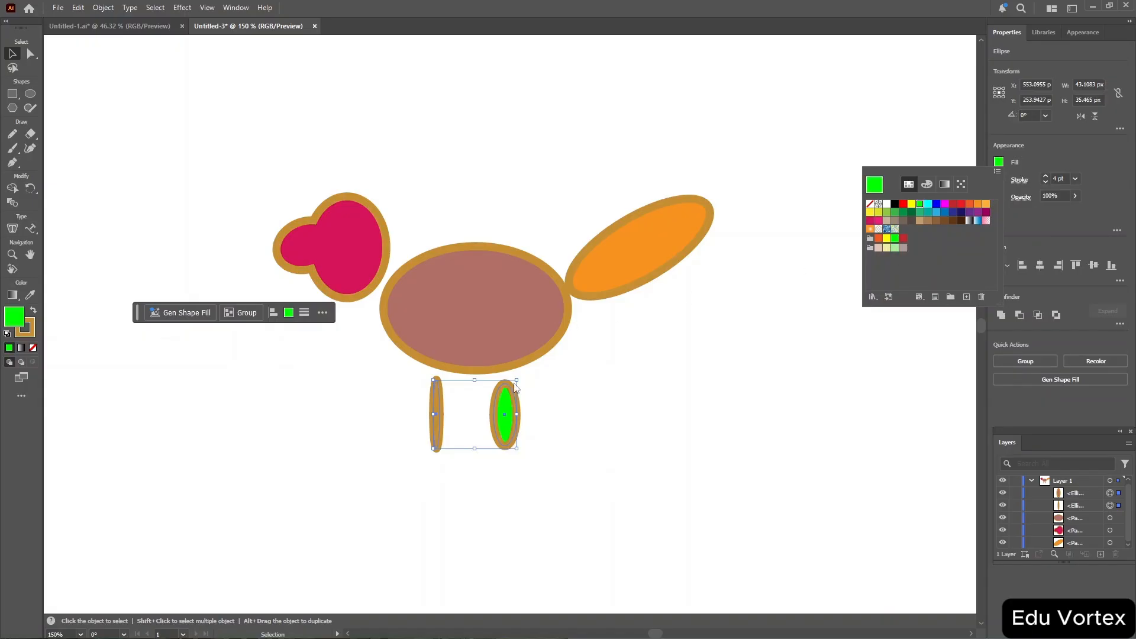
pyautogui.click(1054, 153)
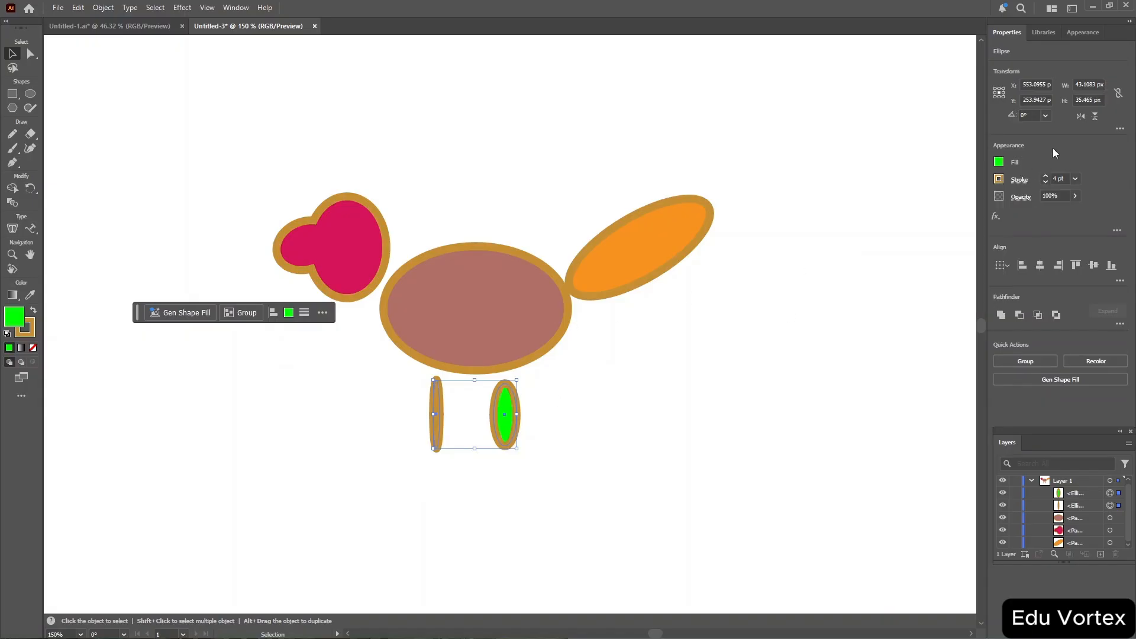
# Set the legs' stroke colour to the RGB Green swatch.
pyautogui.click(999, 179)
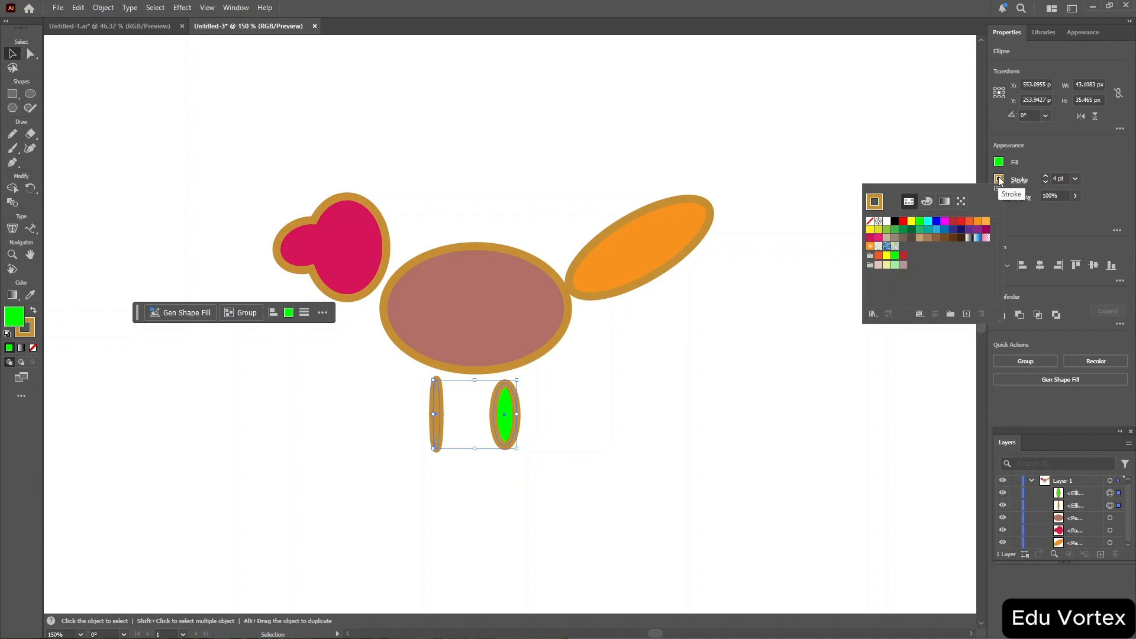
pyautogui.click(945, 238)
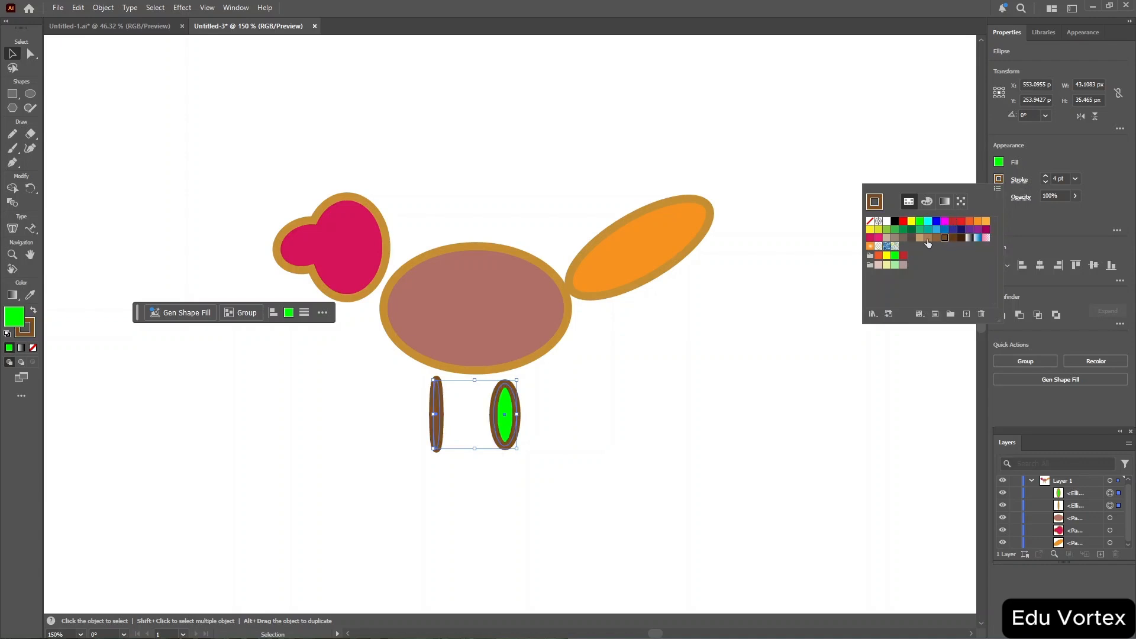
pyautogui.click(920, 221)
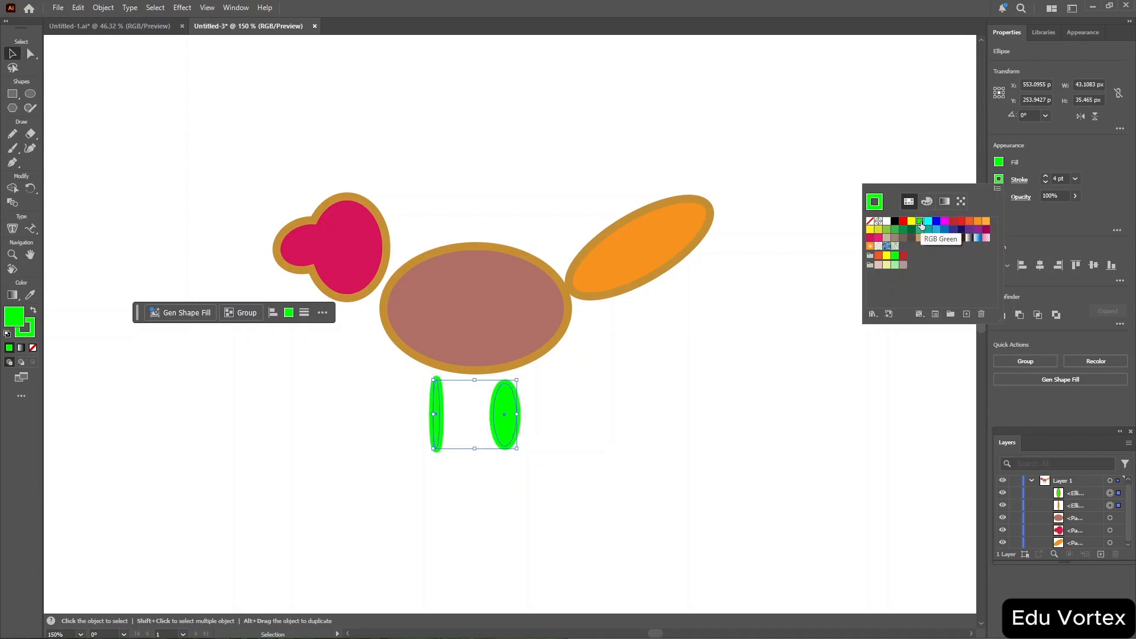
pyautogui.click(1099, 155)
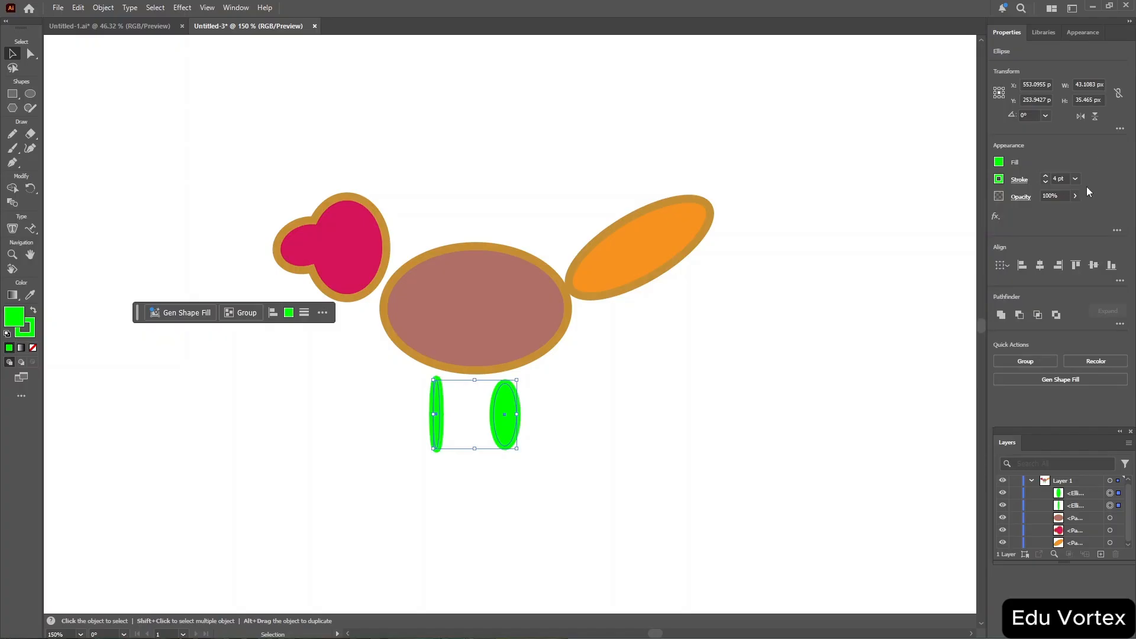
# Select all bird parts and recolor them on the colour wheel to a pink head, red body, orange tail and pale green legs.
pyautogui.click(1098, 359)
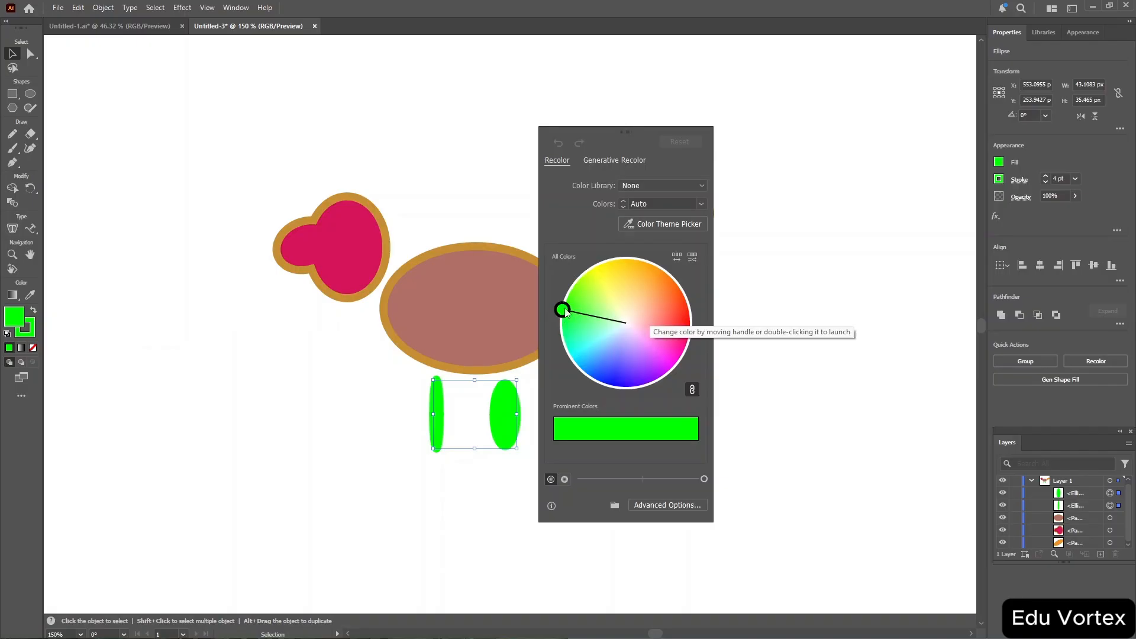
pyautogui.click(784, 110)
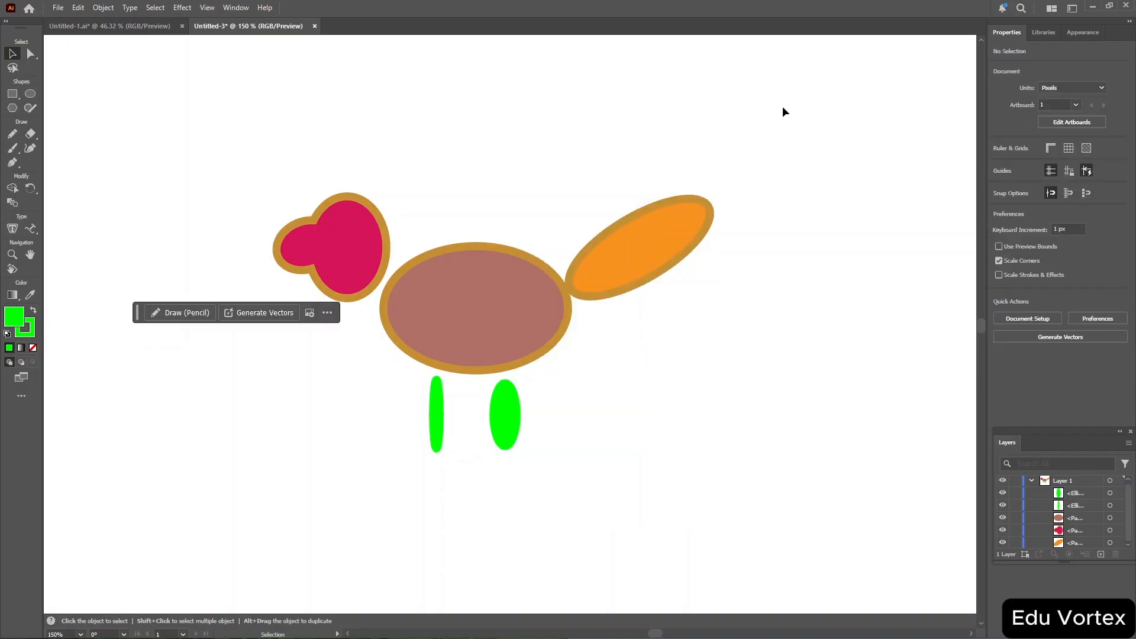
pyautogui.hotkey('ctrl', 'a')
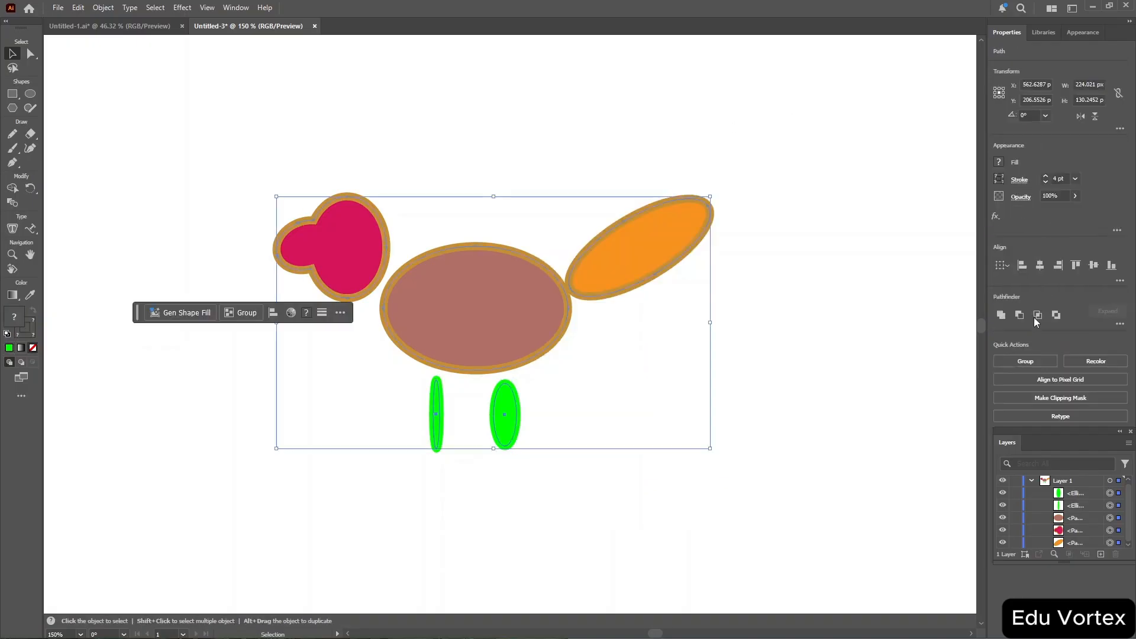
pyautogui.click(1104, 362)
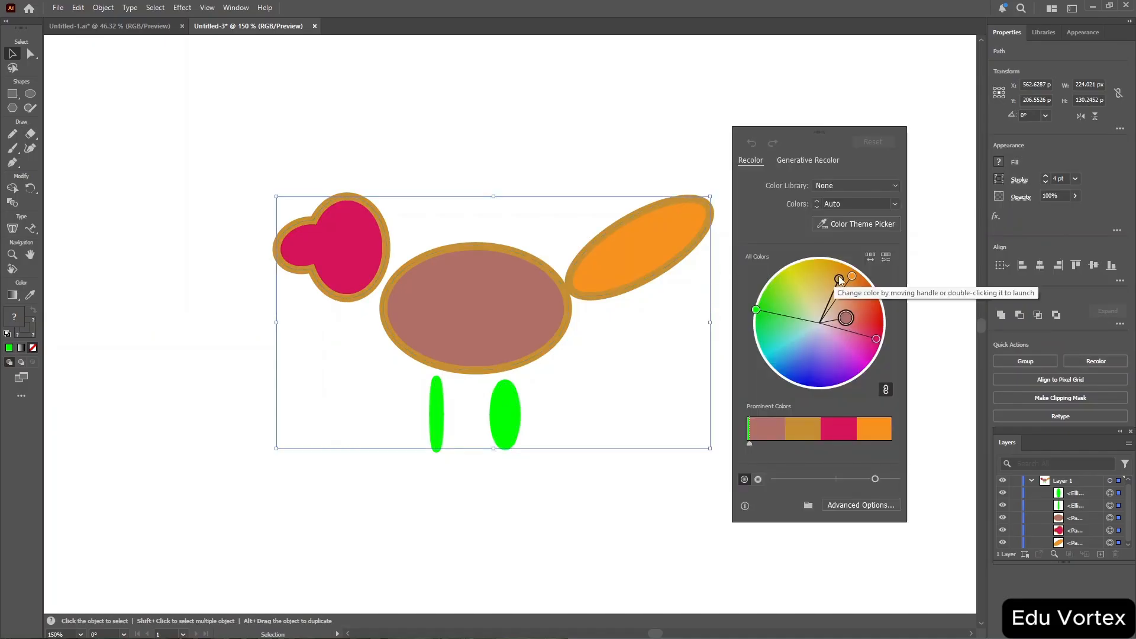
pyautogui.moveTo(841, 282); pyautogui.dragTo(785, 305)
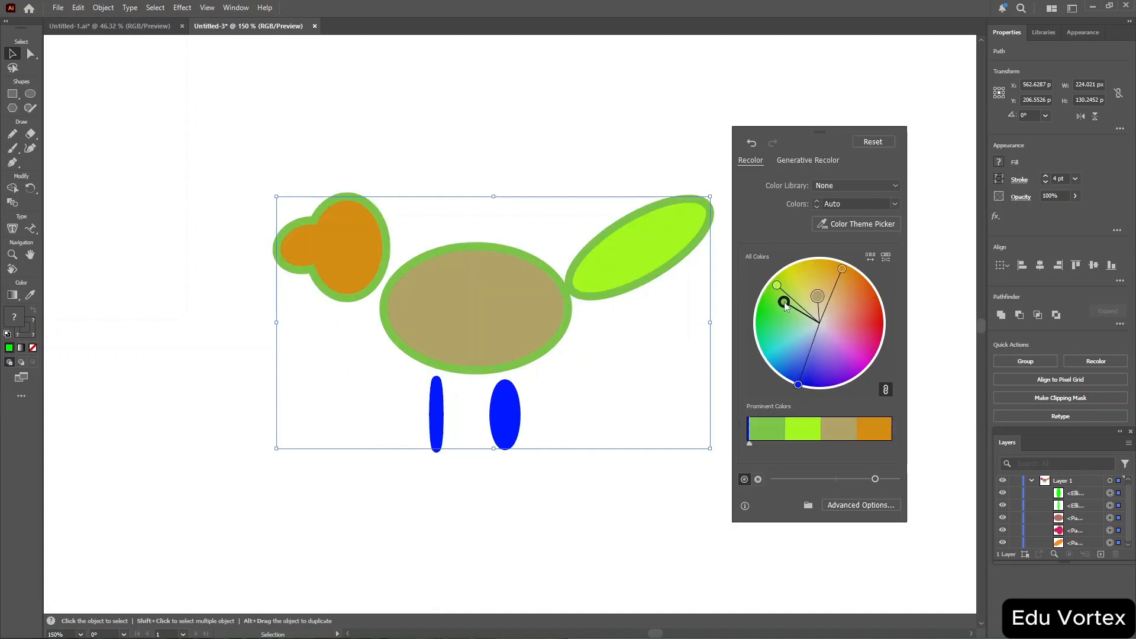
pyautogui.click(818, 296)
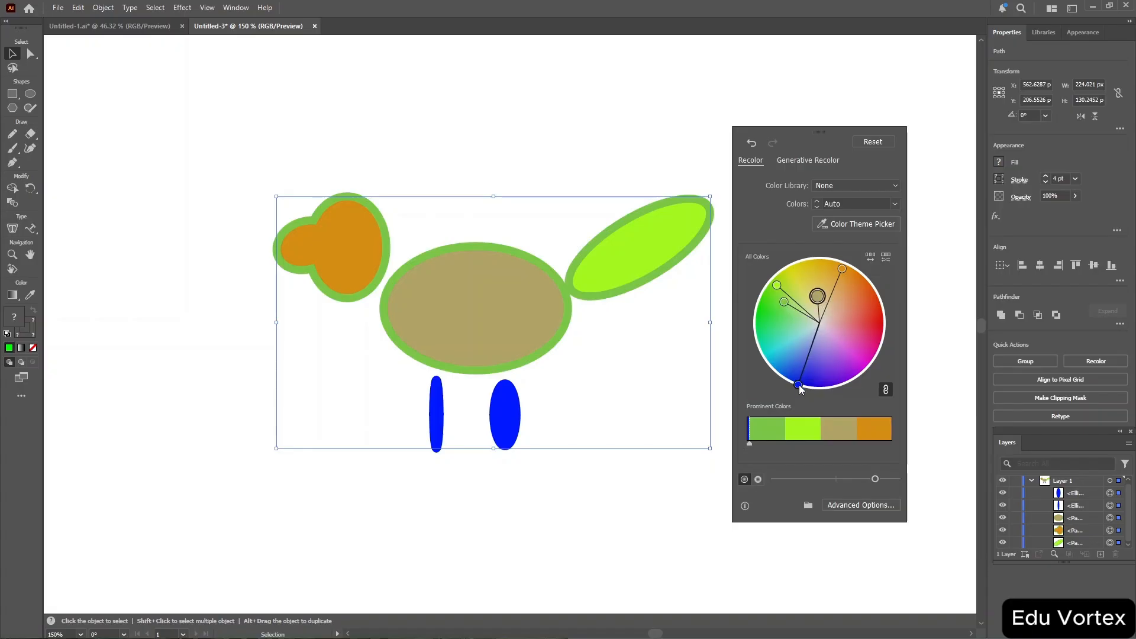
pyautogui.moveTo(799, 384); pyautogui.dragTo(813, 347)
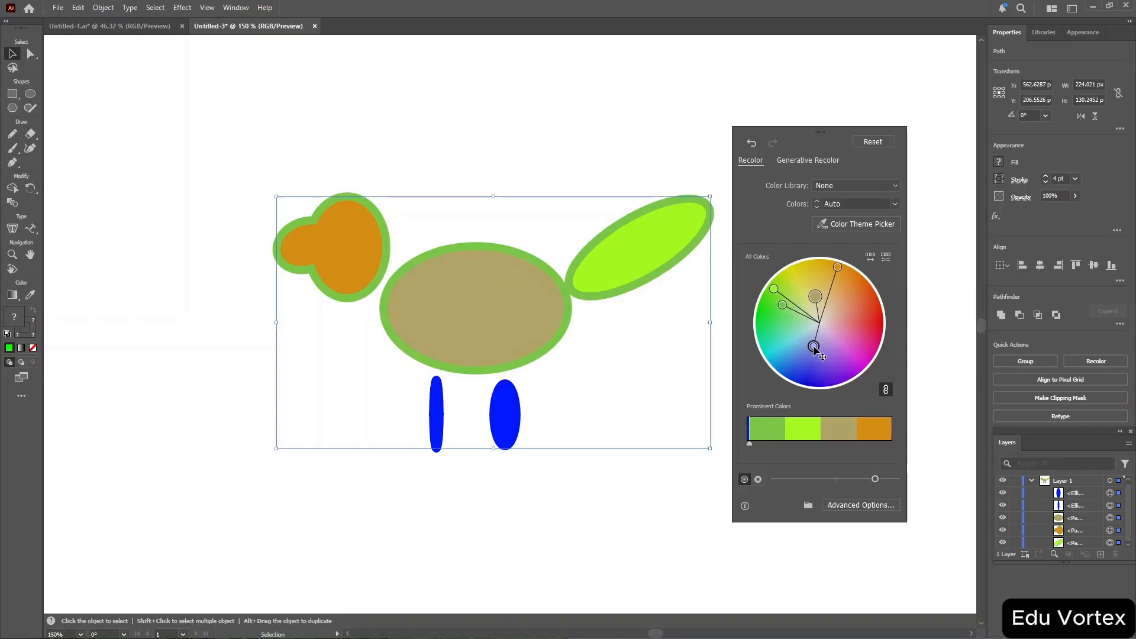
pyautogui.click(837, 268)
pyautogui.moveTo(837, 268); pyautogui.dragTo(856, 292)
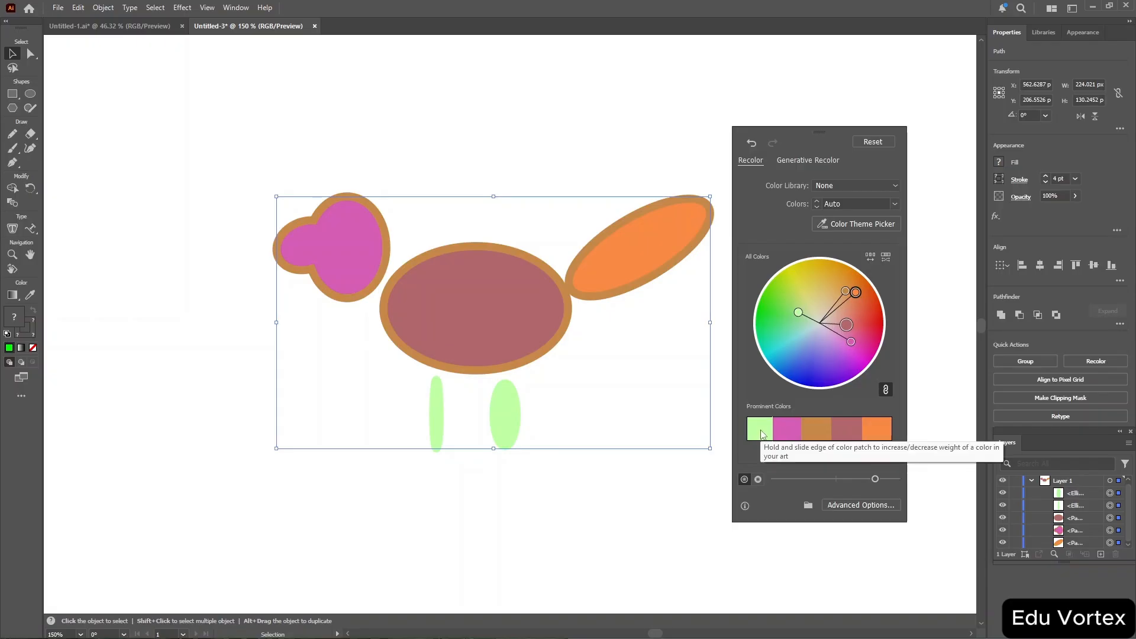
pyautogui.rightClick(874, 433)
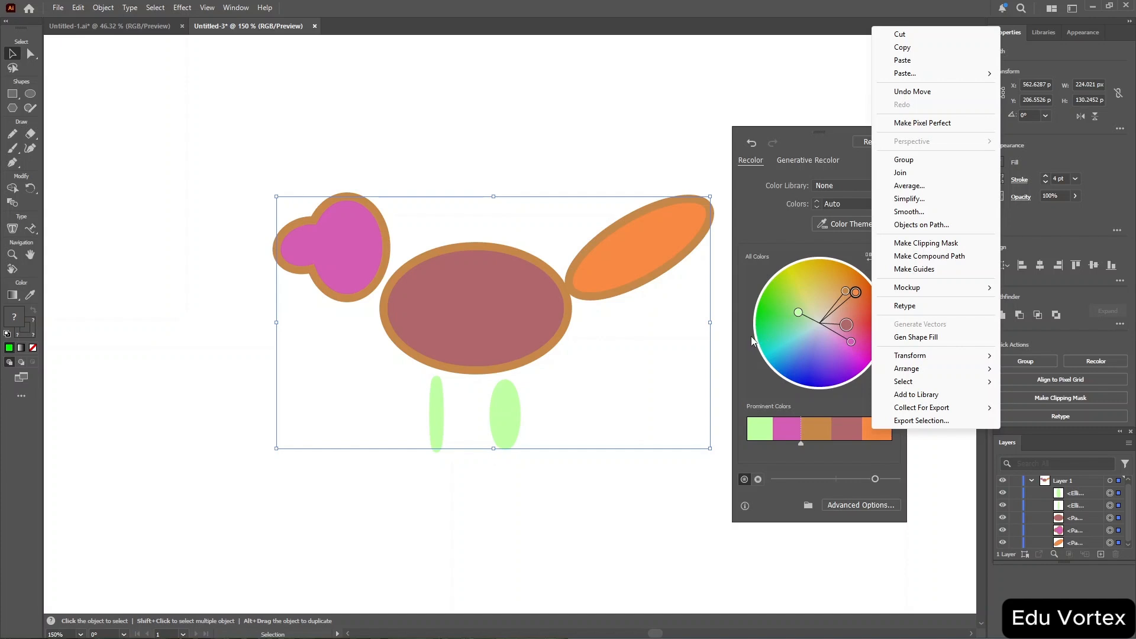
pyautogui.click(752, 358)
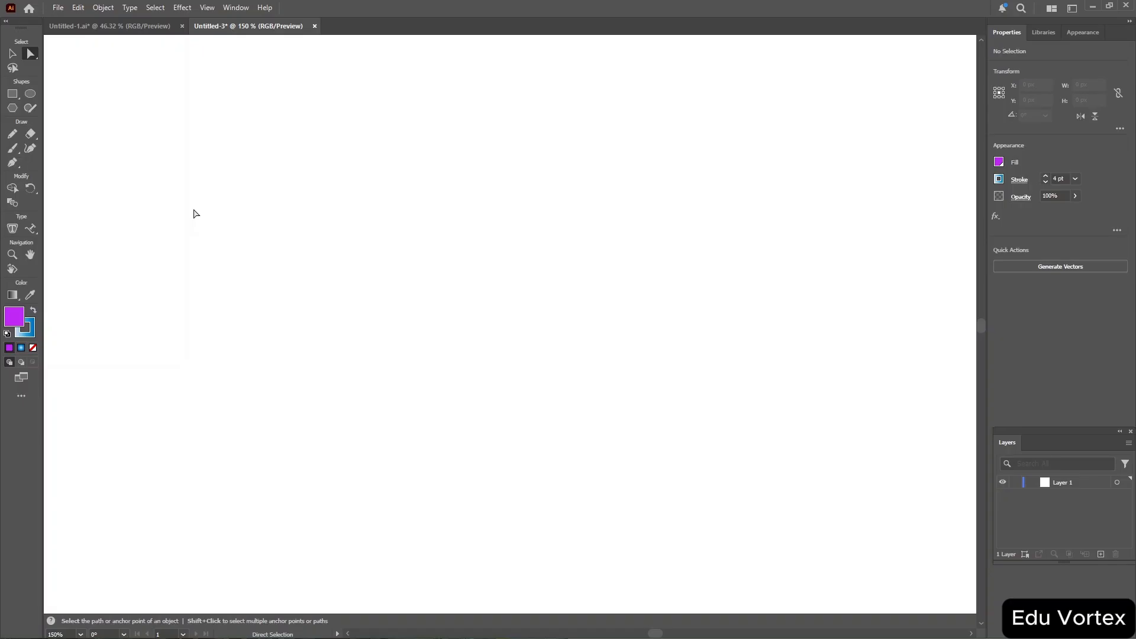
# Add a point text object reading "hello" on the empty artboard.
pyautogui.press('t')
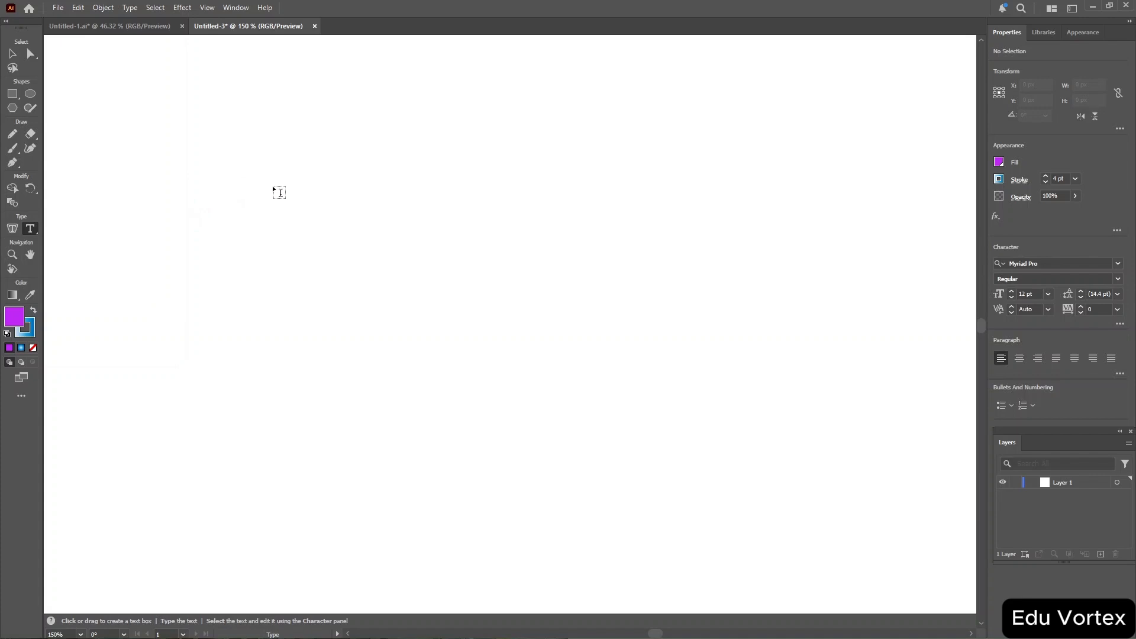
pyautogui.click(336, 215)
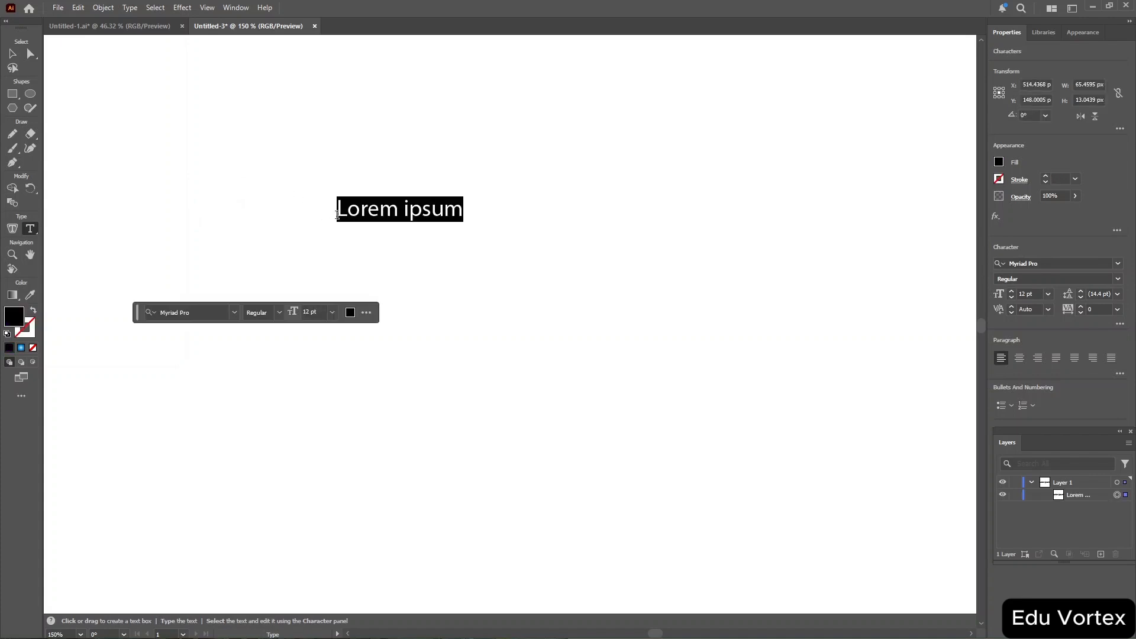
pyautogui.write('helllo')
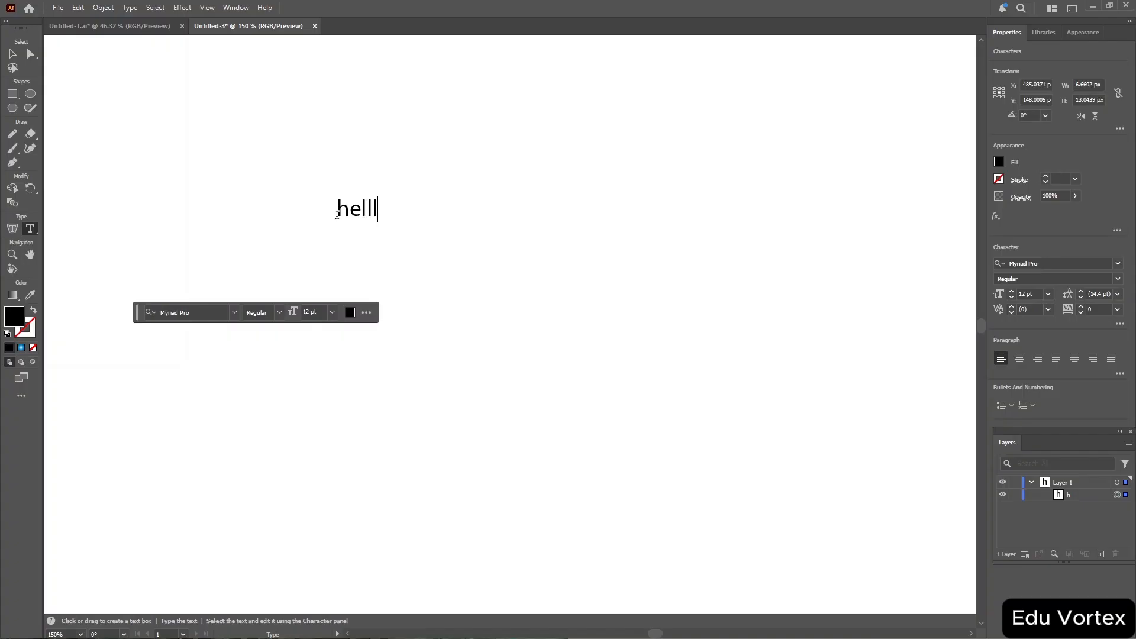
pyautogui.press('BackSpace')
pyautogui.press('BackSpace')
pyautogui.write('o')
pyautogui.press('Return')
pyautogui.click(30, 93)
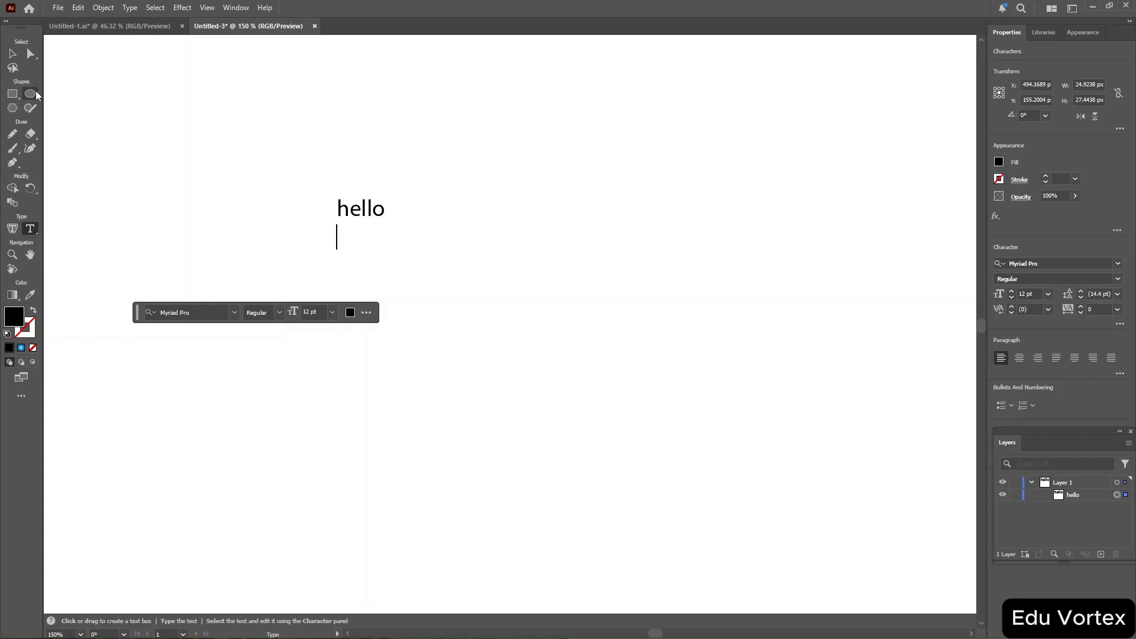
pyautogui.click(569, 201)
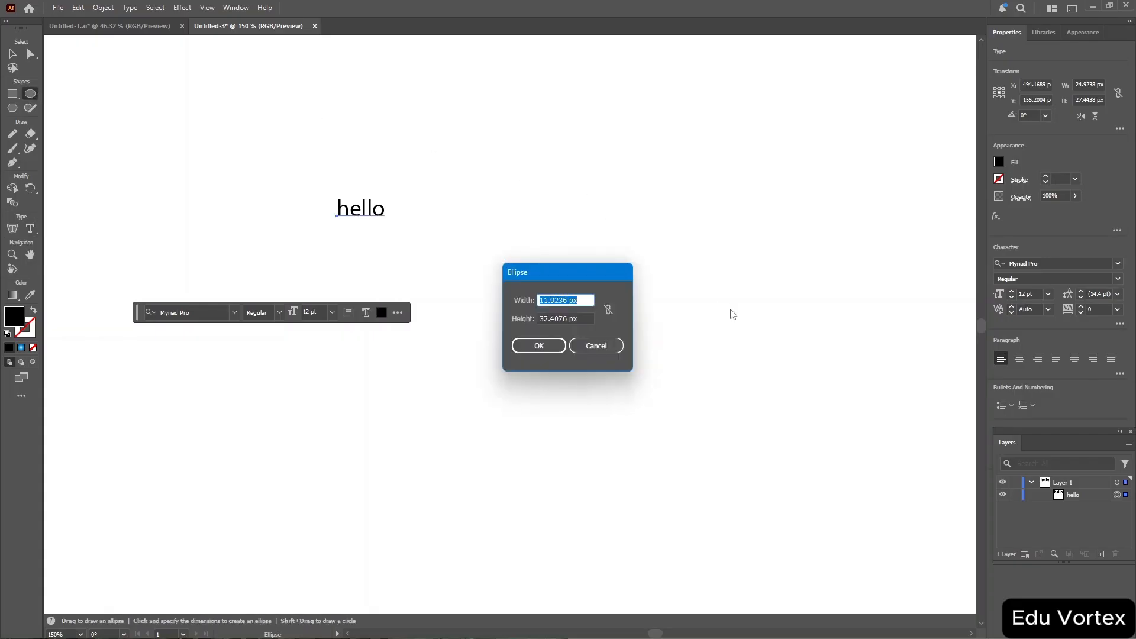
pyautogui.click(544, 348)
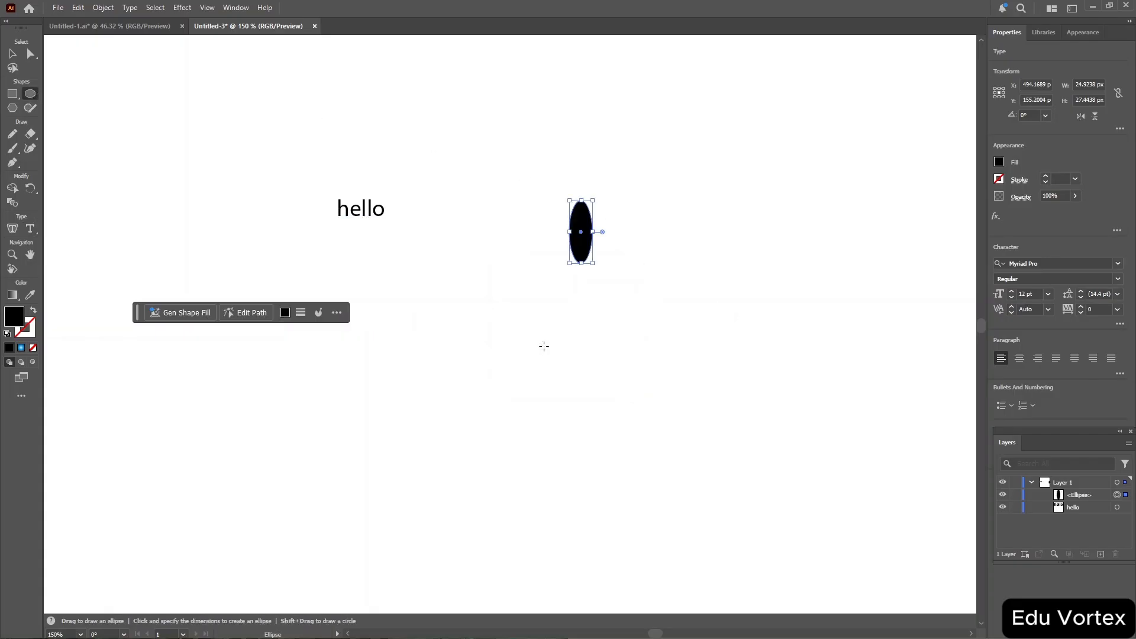
pyautogui.press('Delete')
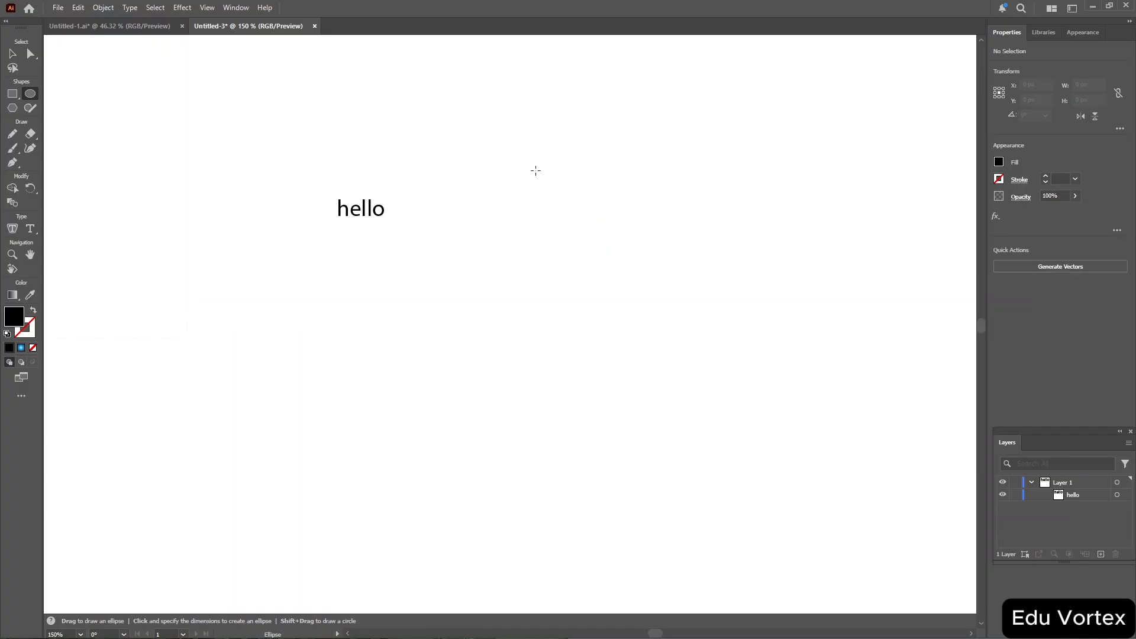
# Draw an ellipse about 80 × 70 px to the right of the text and set its fill to none.
pyautogui.moveTo(519, 227); pyautogui.dragTo(674, 362)
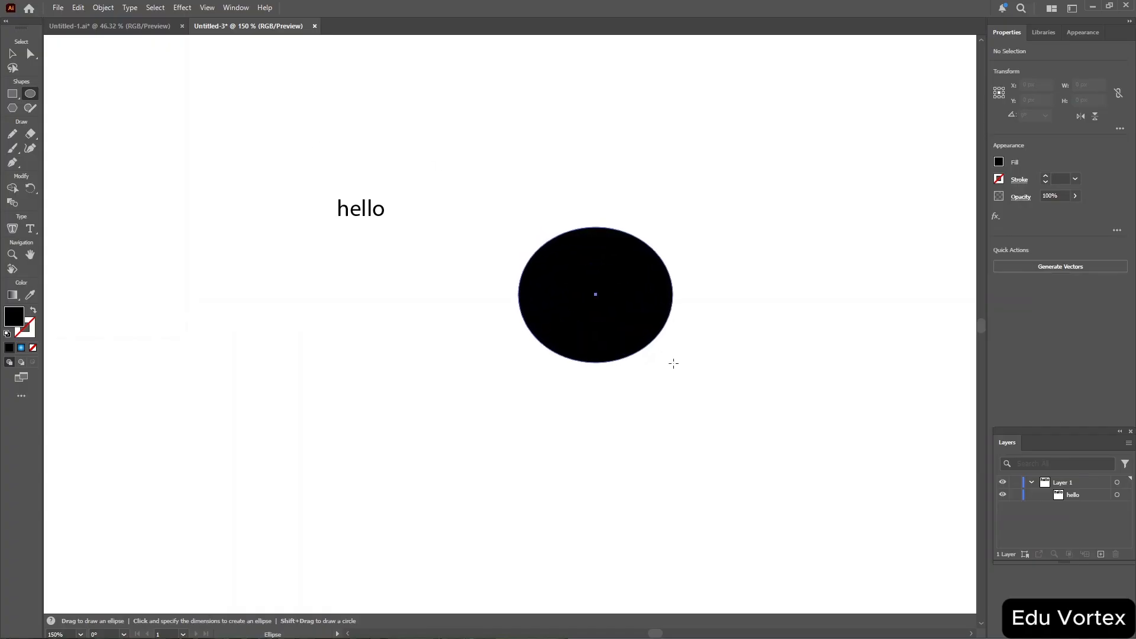
pyautogui.click(1000, 167)
pyautogui.click(874, 205)
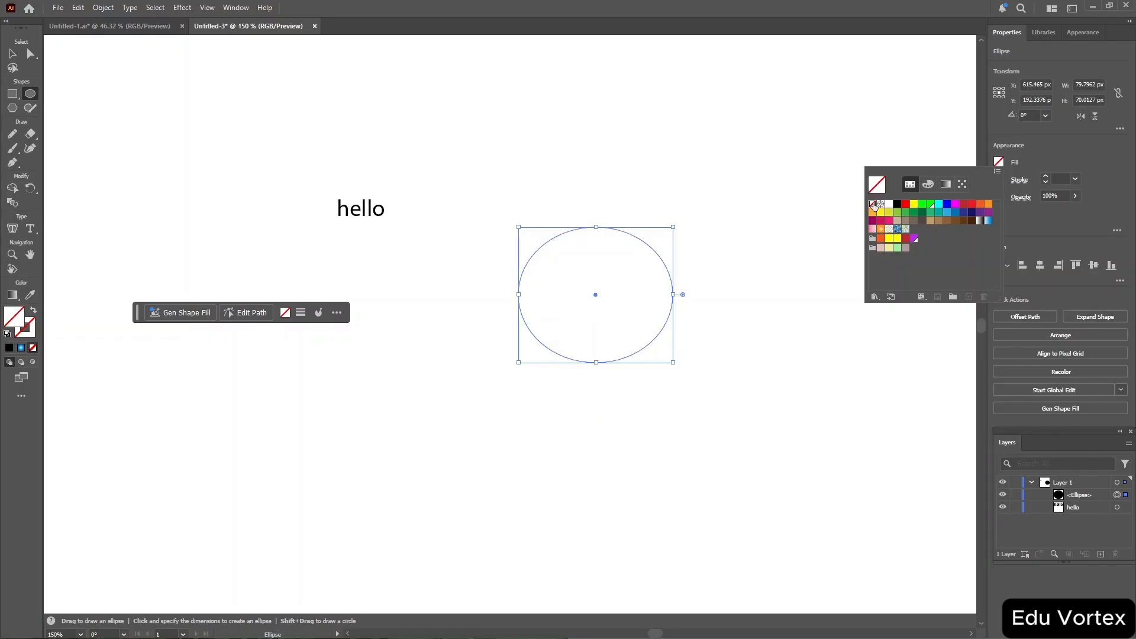
pyautogui.click(1028, 181)
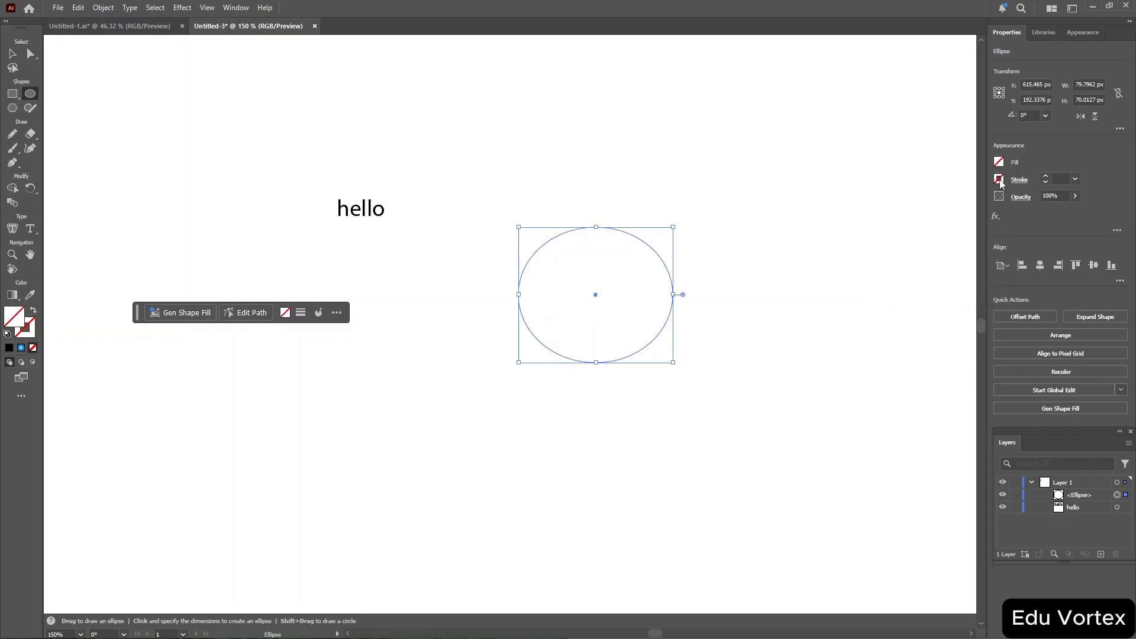
# Give the ellipse a black stroke with a weight of 12 pt.
pyautogui.click(1000, 180)
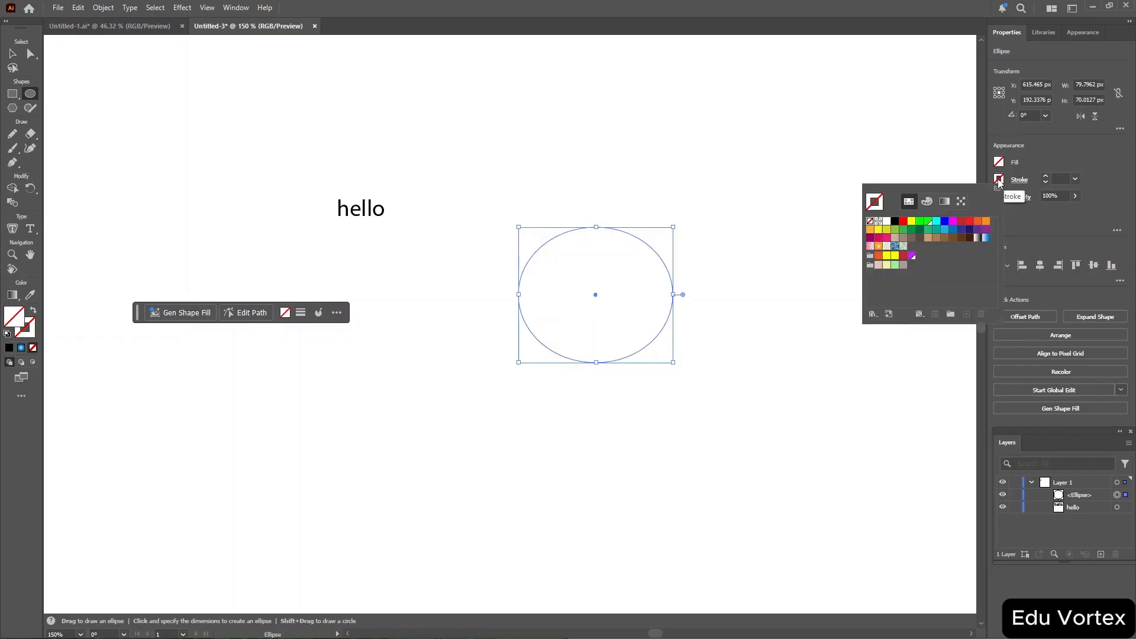
pyautogui.click(894, 222)
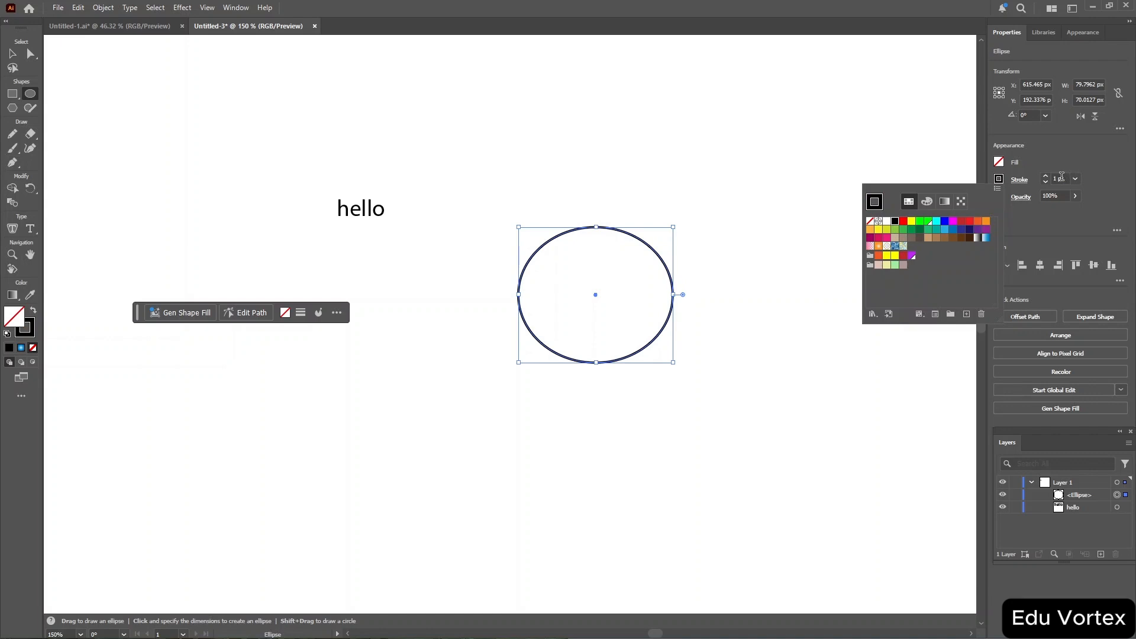
pyautogui.click(1062, 177)
pyautogui.scroll(-4, 1062, 177)
pyautogui.scroll(9, 1062, 177)
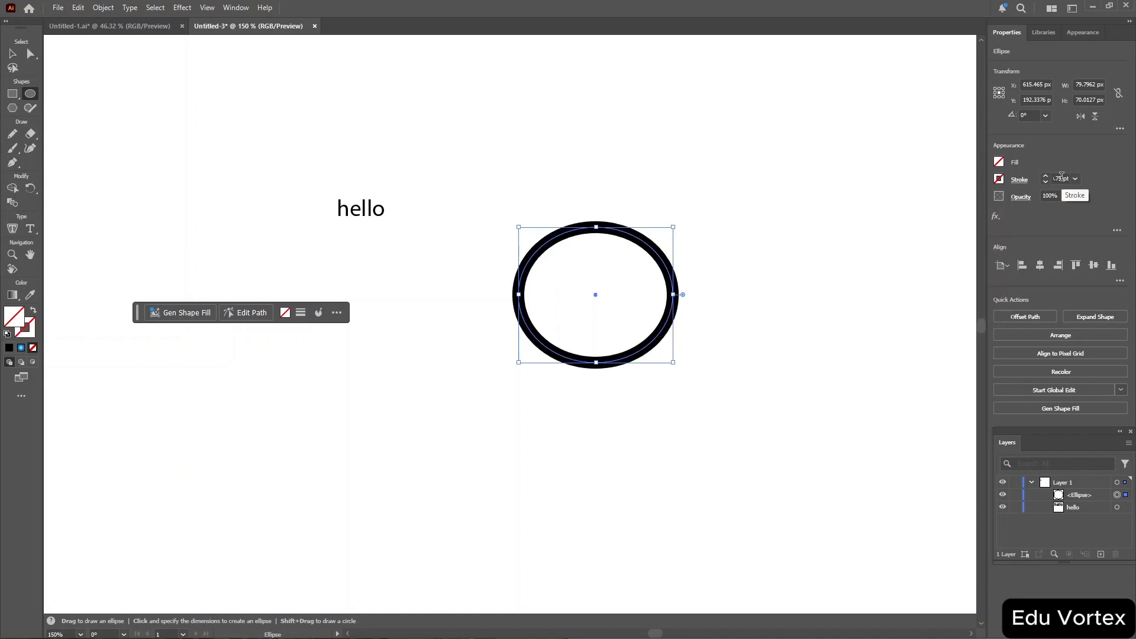
pyautogui.scroll(4, 1062, 177)
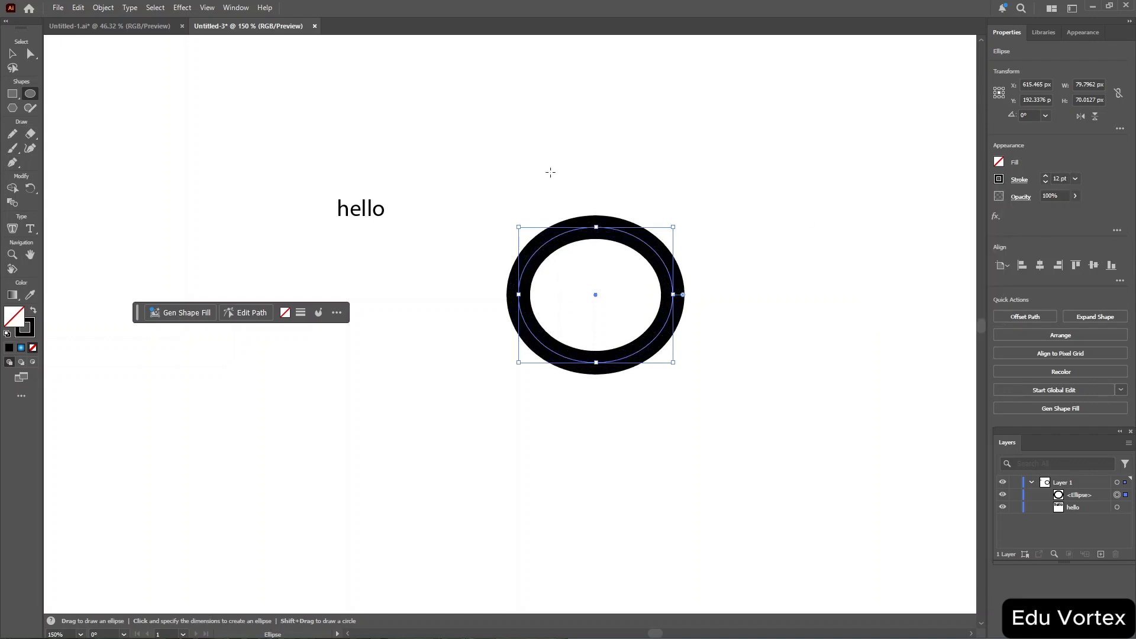
# Use the Type on a Path tool on the ellipse and type "Happy Birthday to you" along its outline.
pyautogui.click(29, 231)
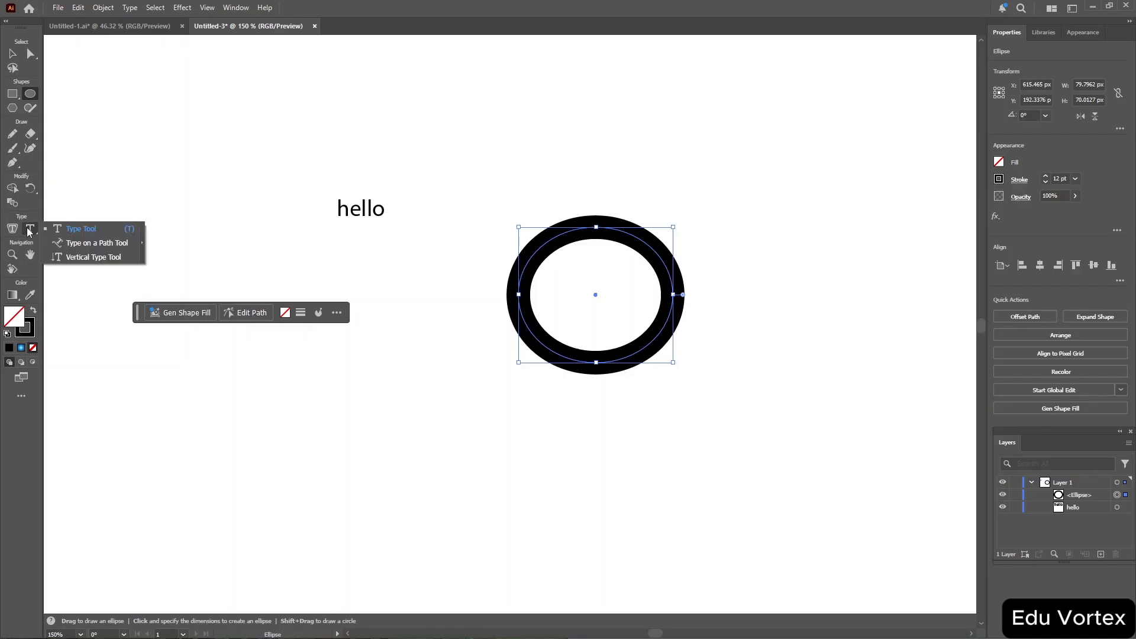
pyautogui.click(110, 244)
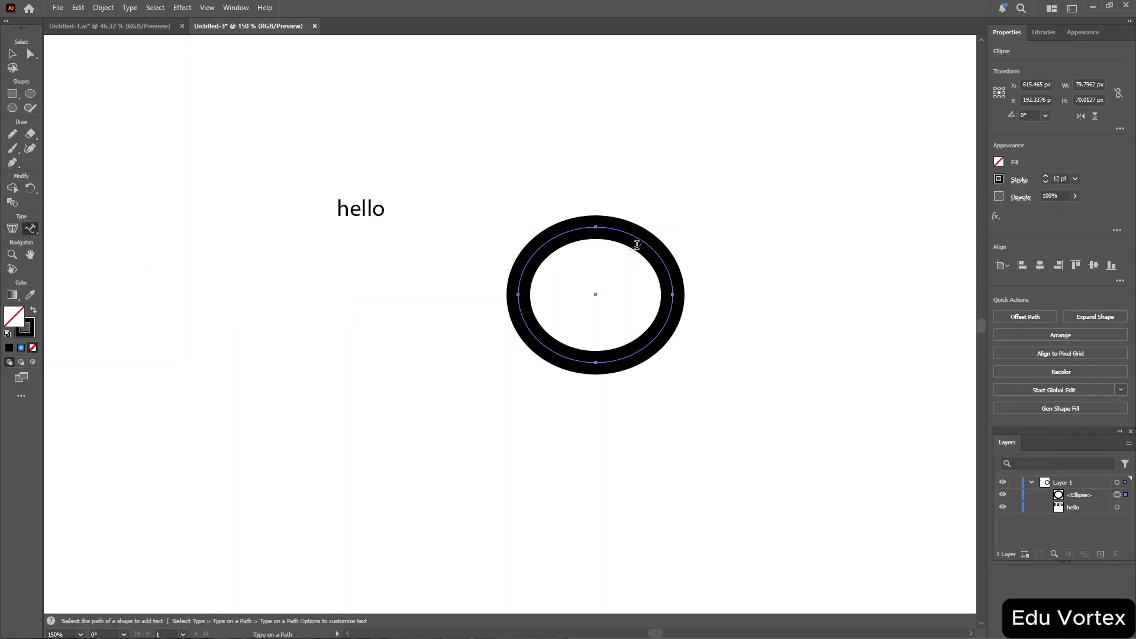
pyautogui.click(564, 233)
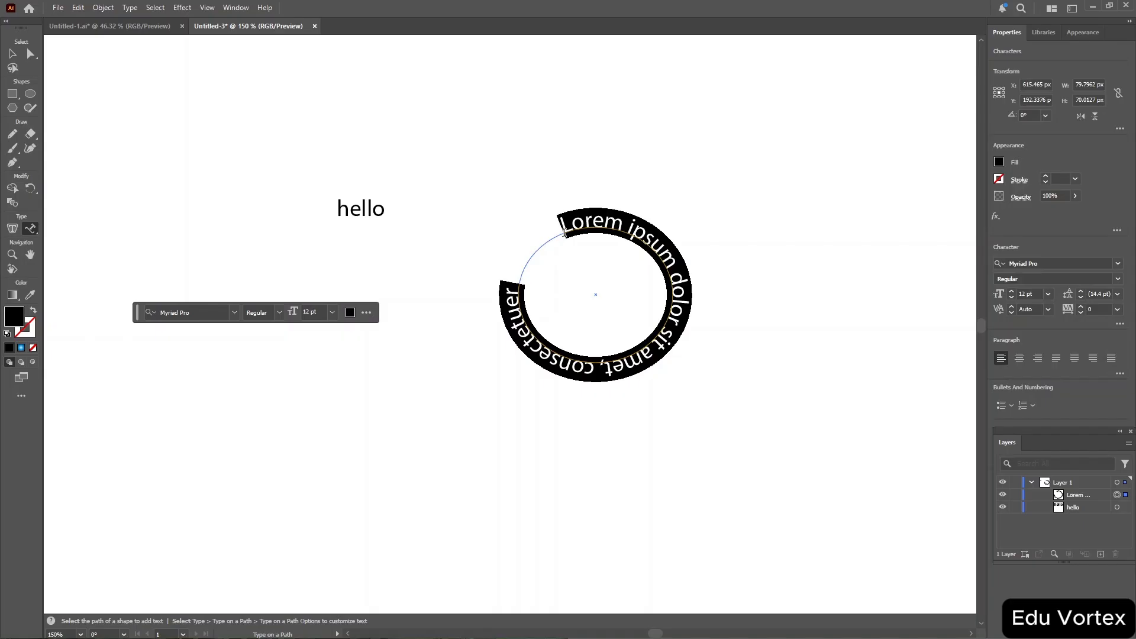
pyautogui.write('Ha')
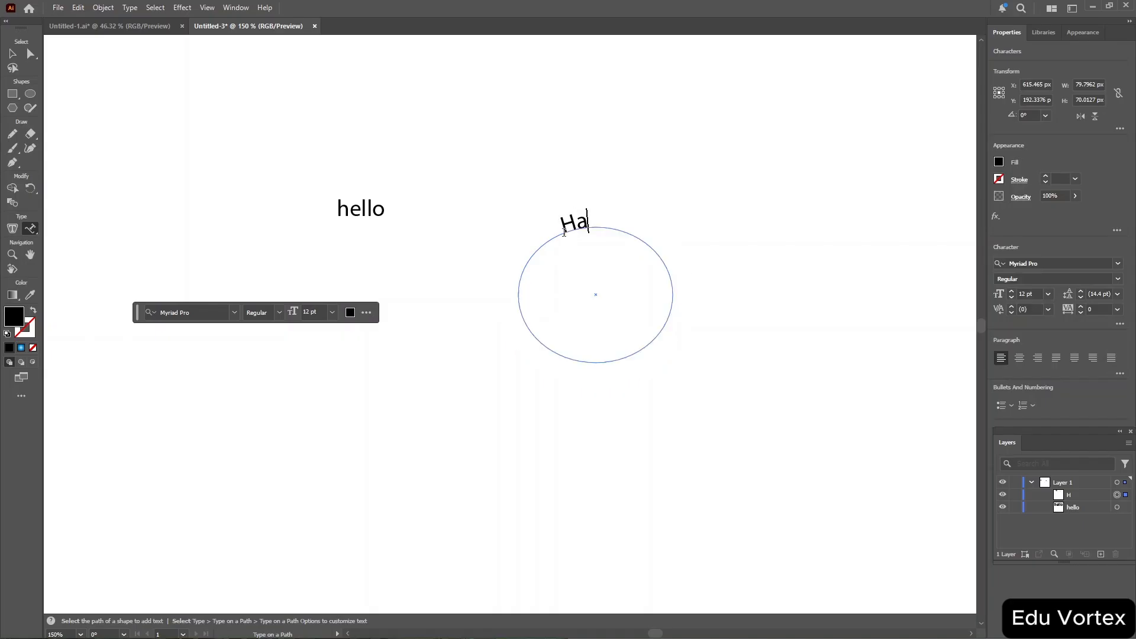
pyautogui.write('ppy Bir')
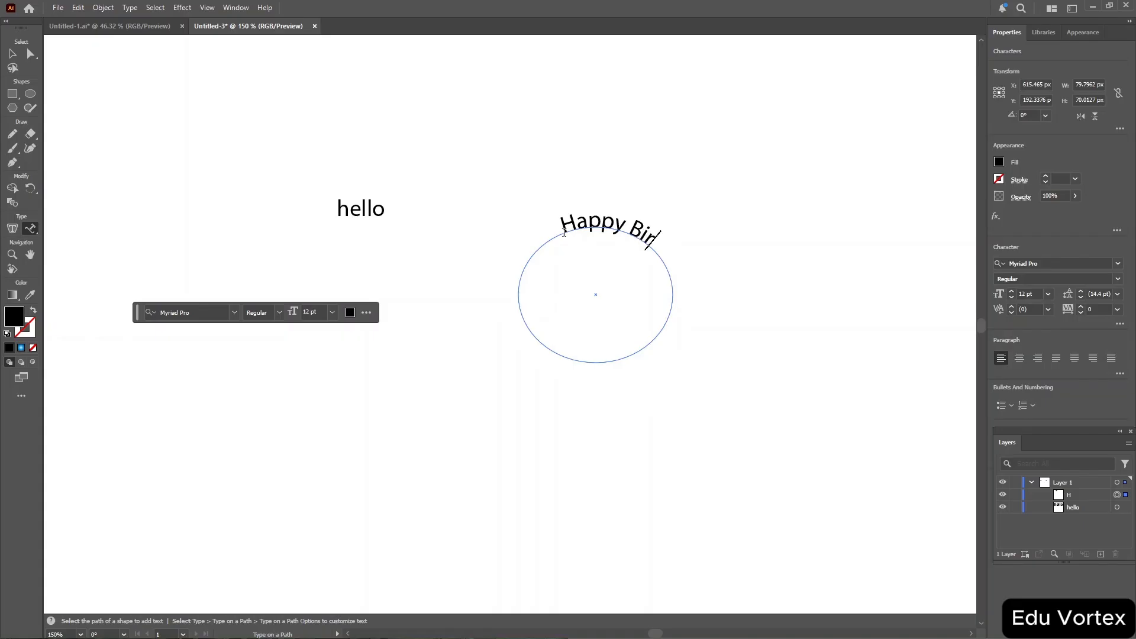
pyautogui.write('thday to you')
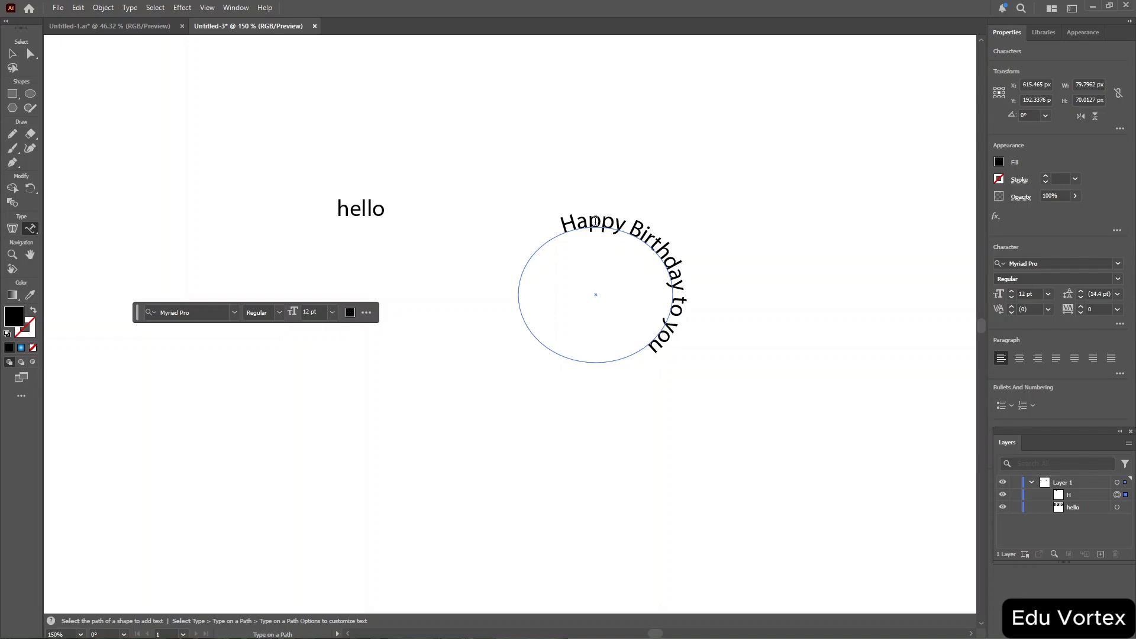
# Select all the path text and set its font to Perpetua Titling MT in the Bold style.
pyautogui.click(235, 314)
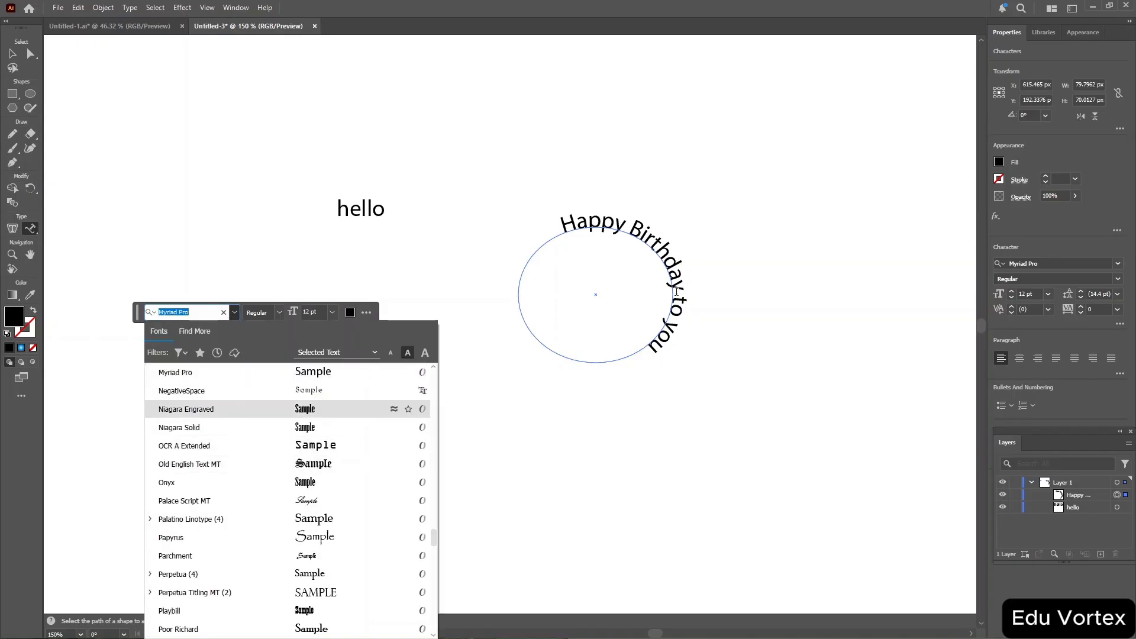
pyautogui.press('Escape')
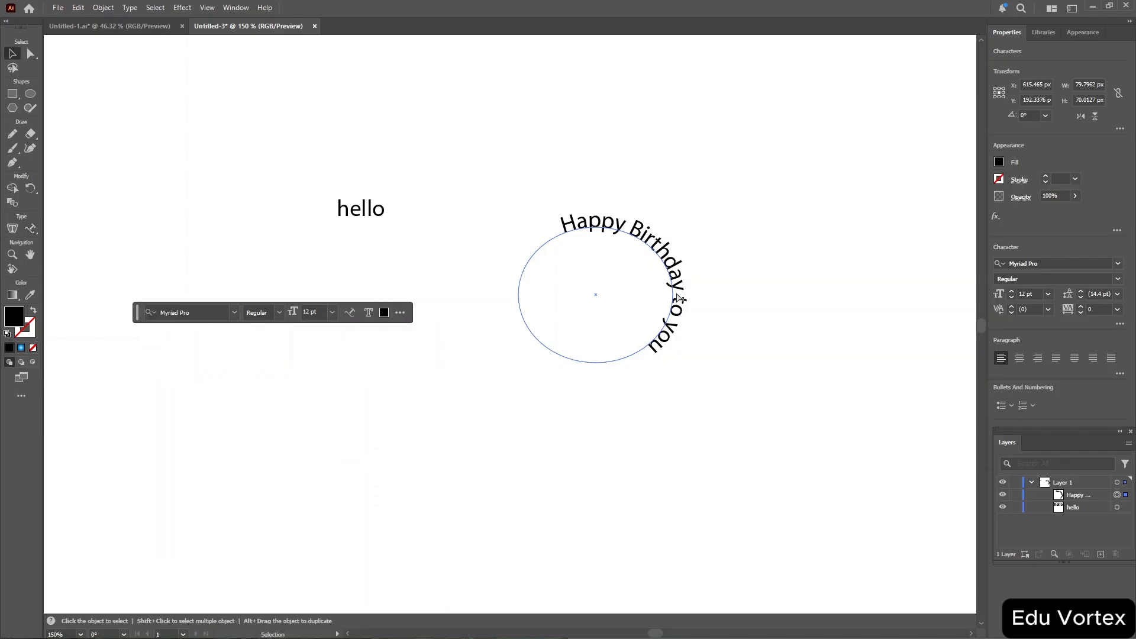
pyautogui.hotkey('ctrl', 'a')
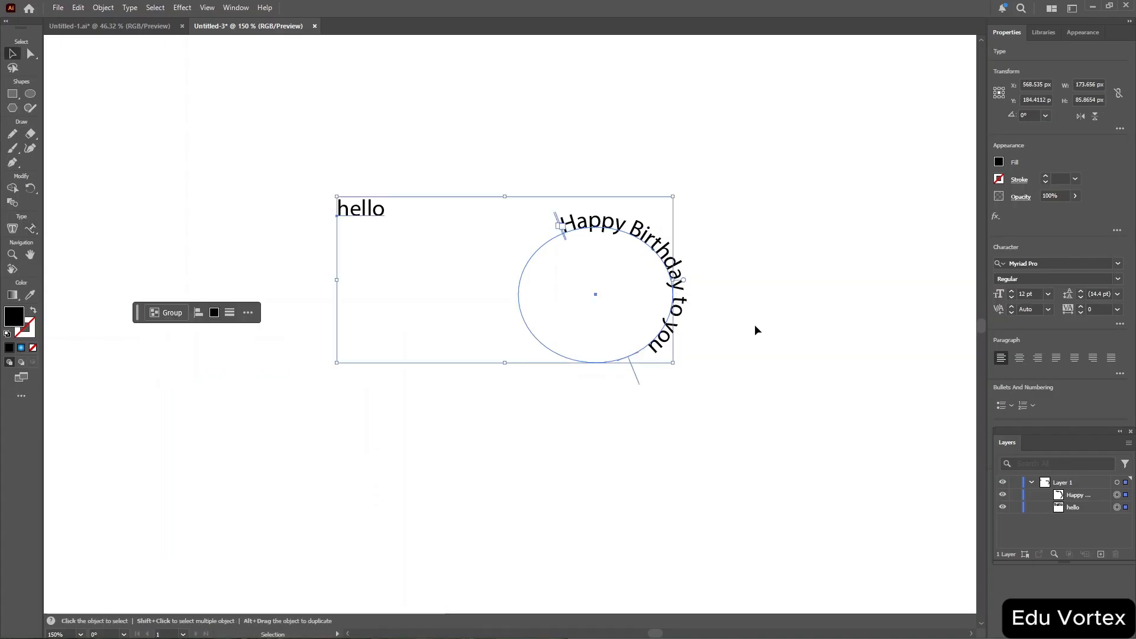
pyautogui.press('t')
pyautogui.click(664, 336)
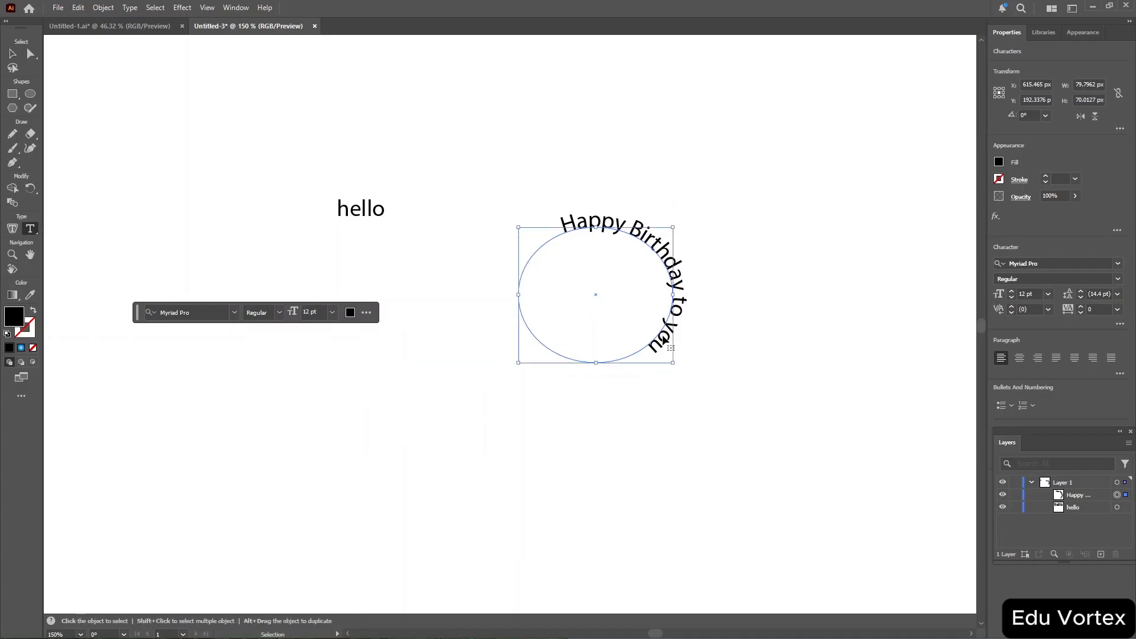
pyautogui.hotkey('ctrl', 'a')
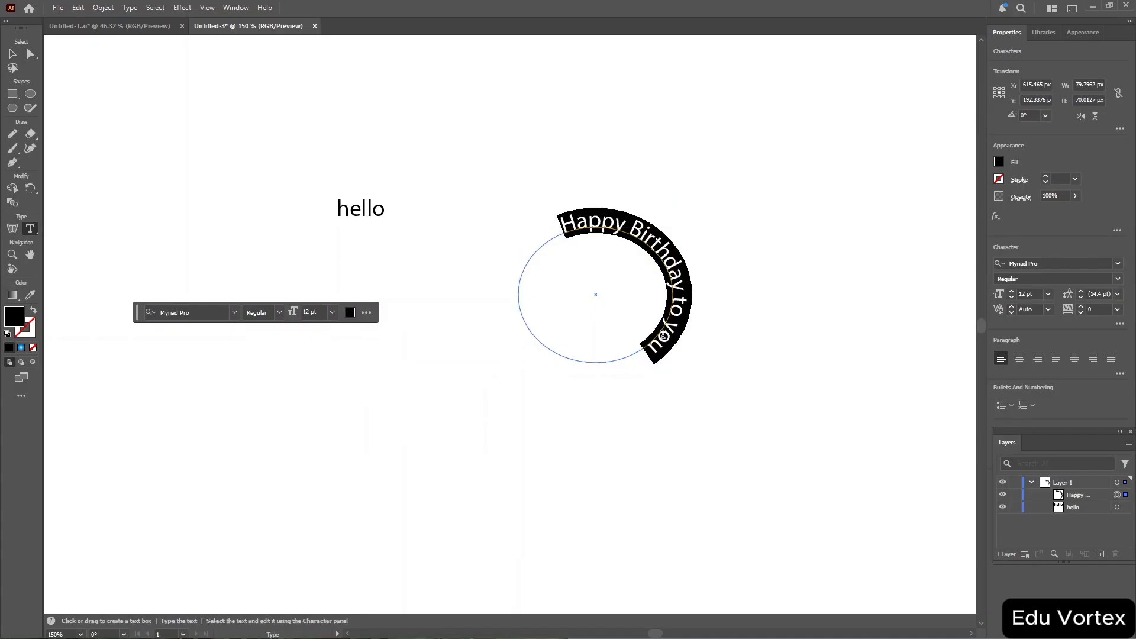
pyautogui.click(238, 312)
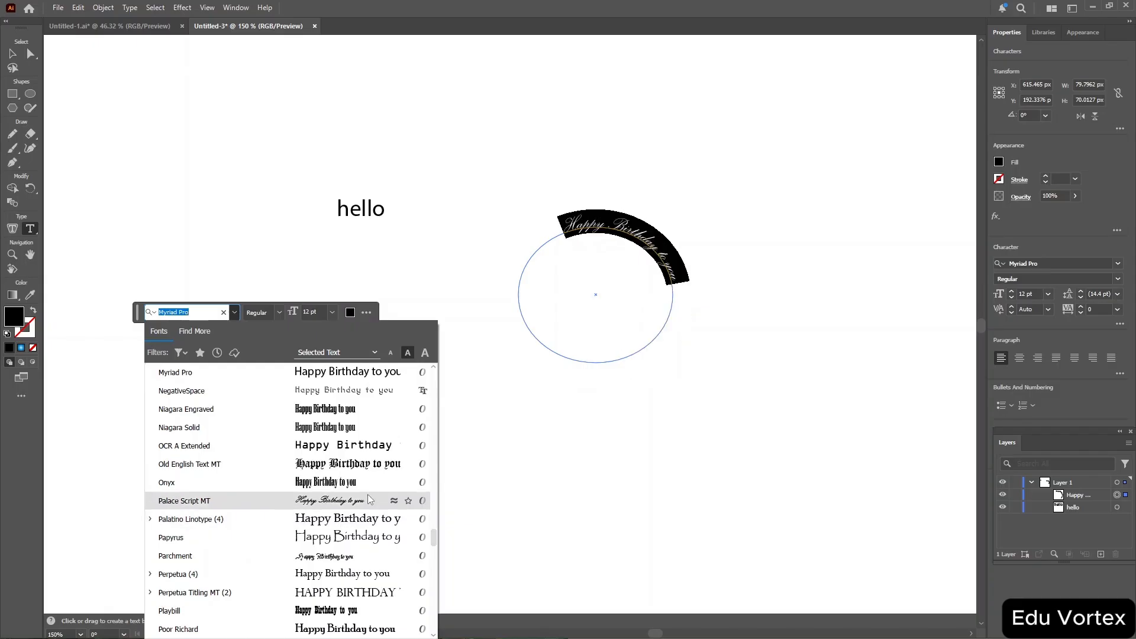
pyautogui.click(357, 595)
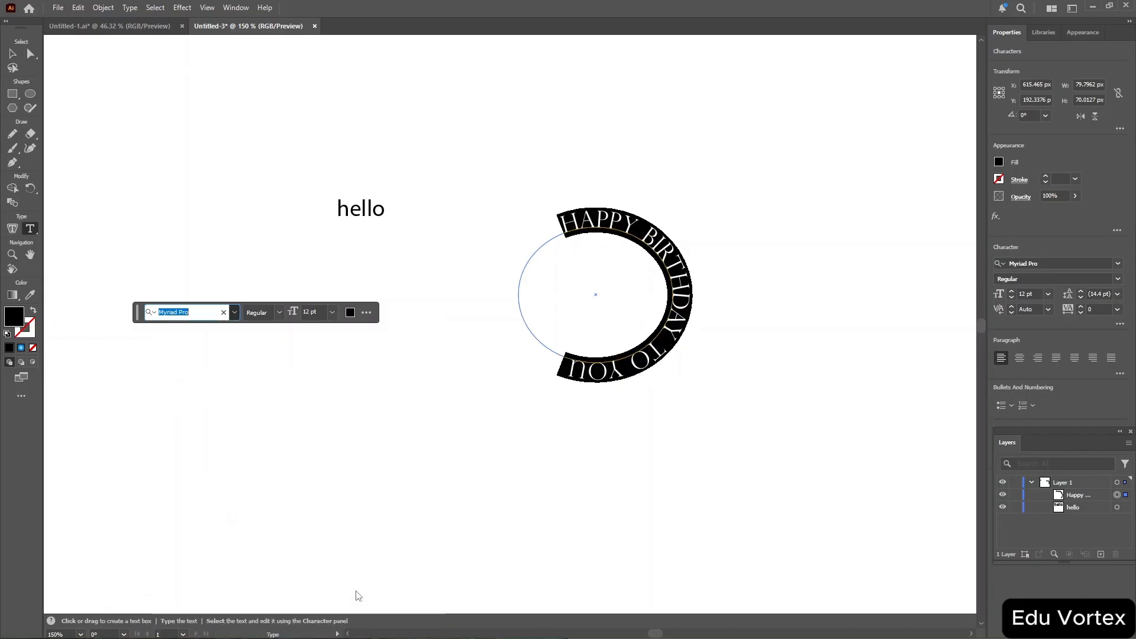
pyautogui.click(279, 310)
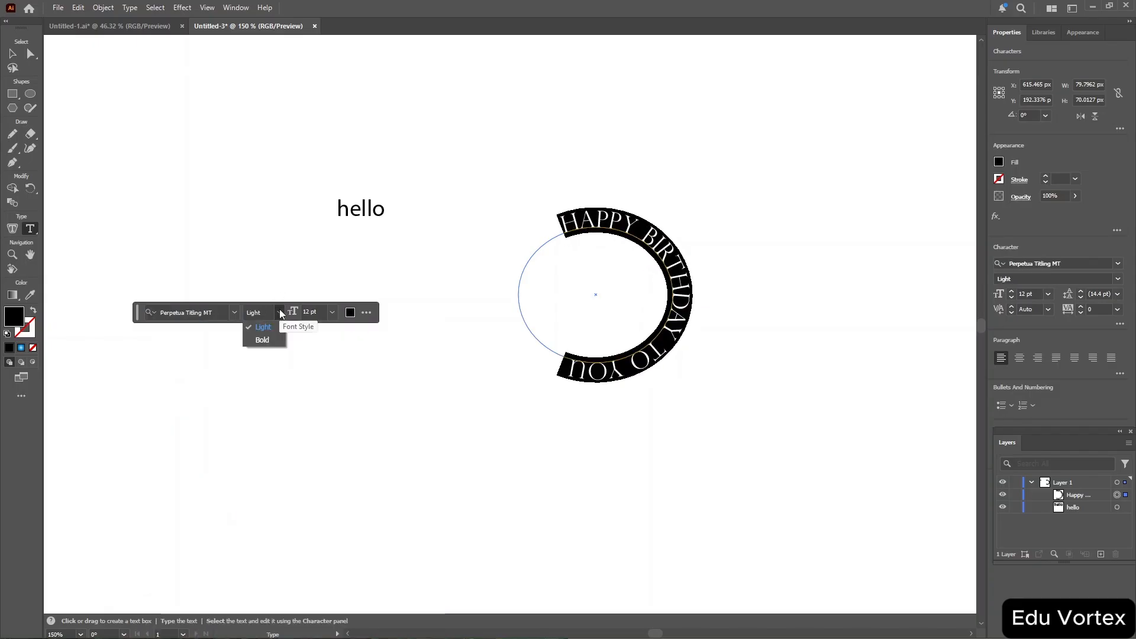
pyautogui.click(263, 340)
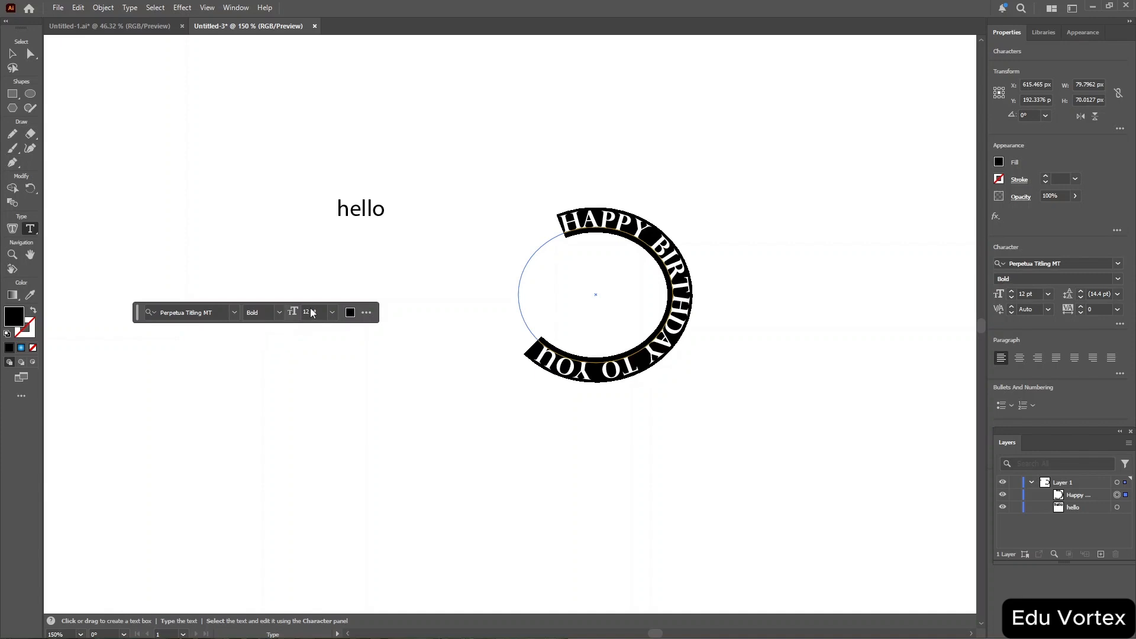
# Set the path text's size to 14 pt and its fill colour to dark brown.
pyautogui.click(332, 312)
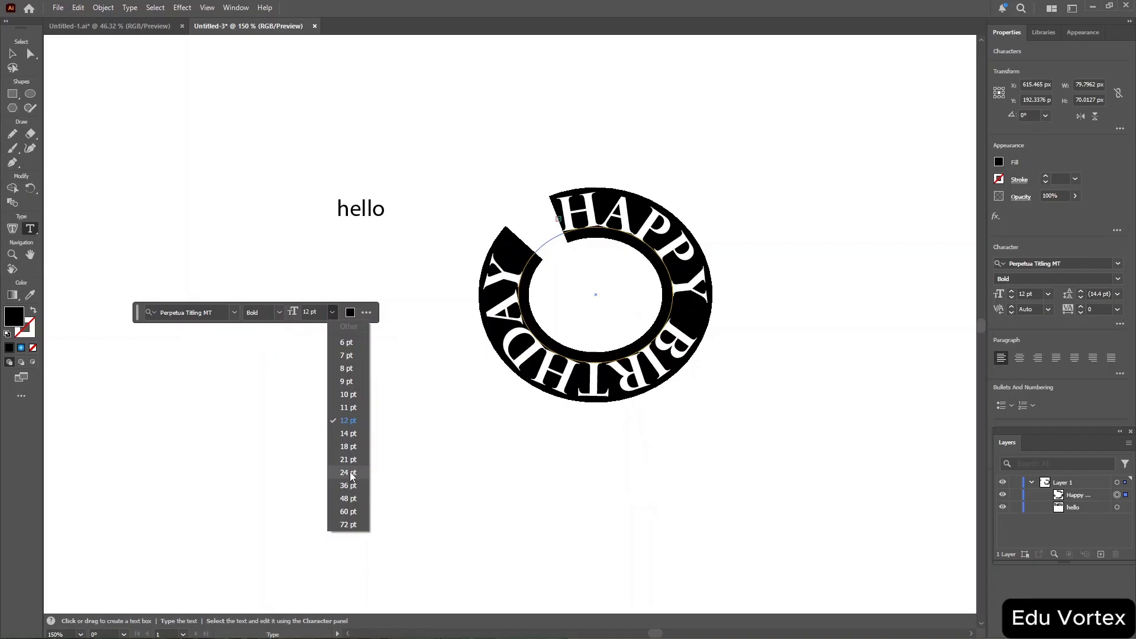
pyautogui.click(353, 434)
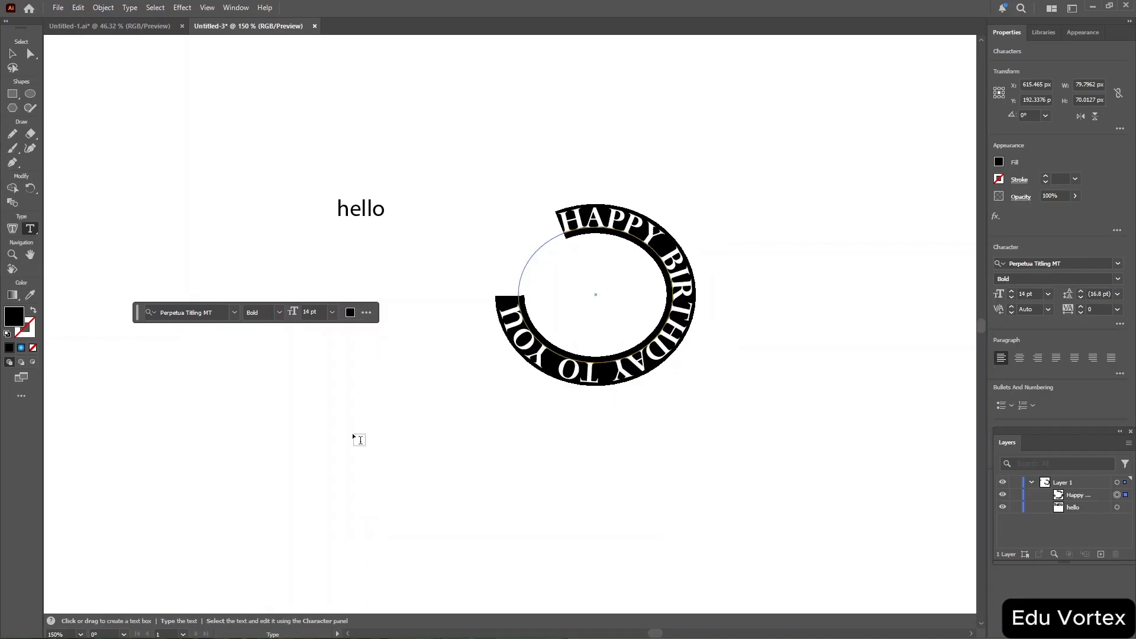
pyautogui.click(350, 314)
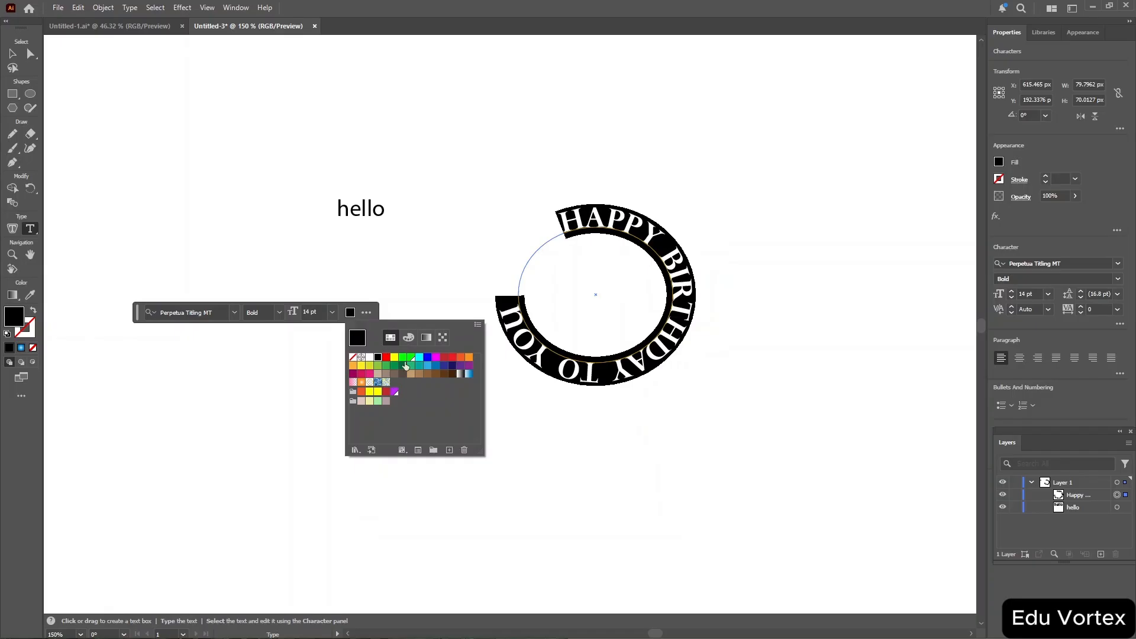
pyautogui.click(453, 374)
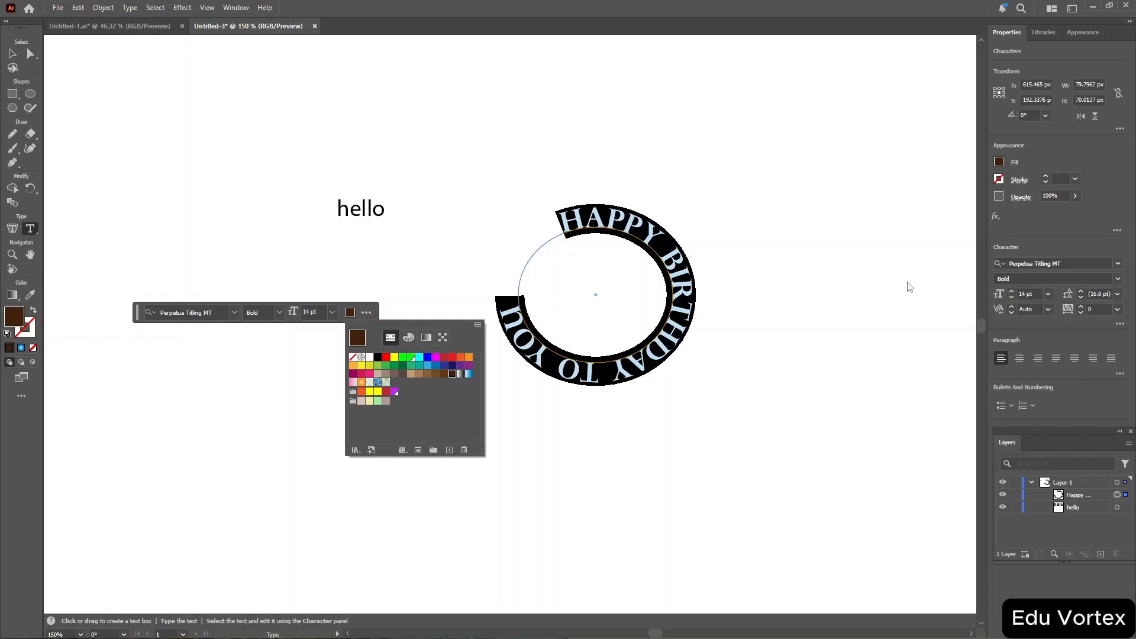
pyautogui.click(1044, 237)
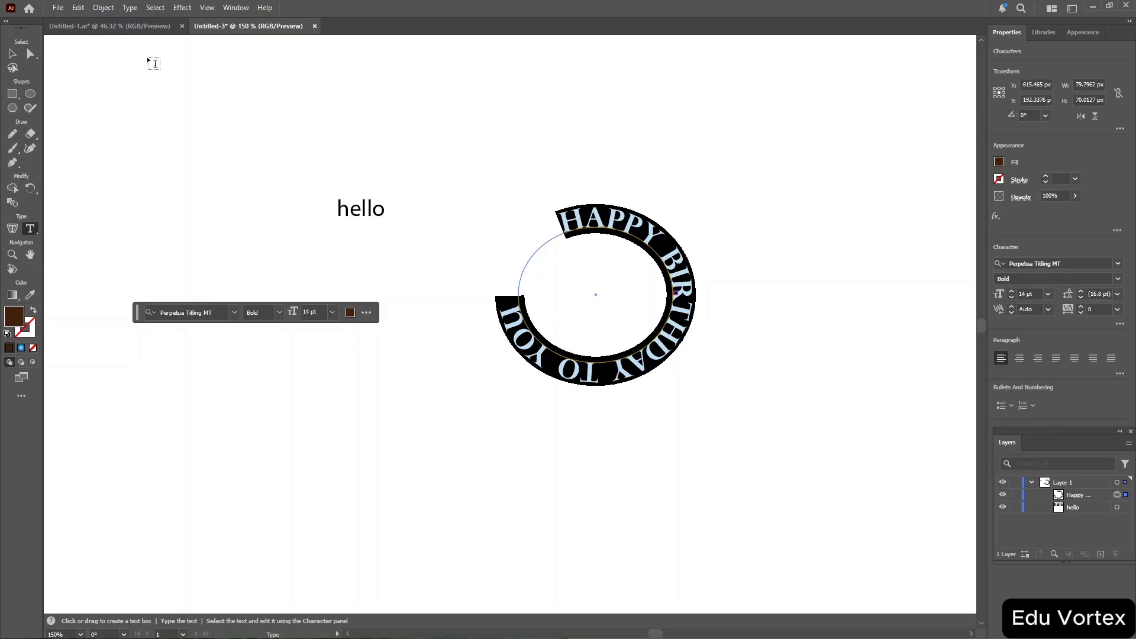
pyautogui.click(130, 8)
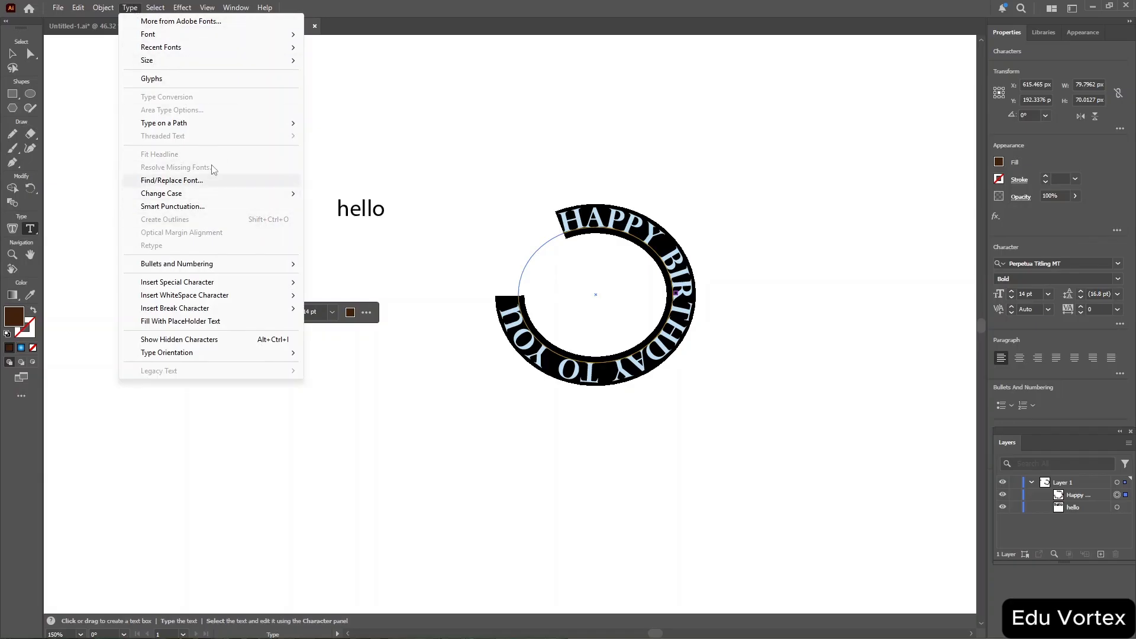
pyautogui.moveTo(115, 7)
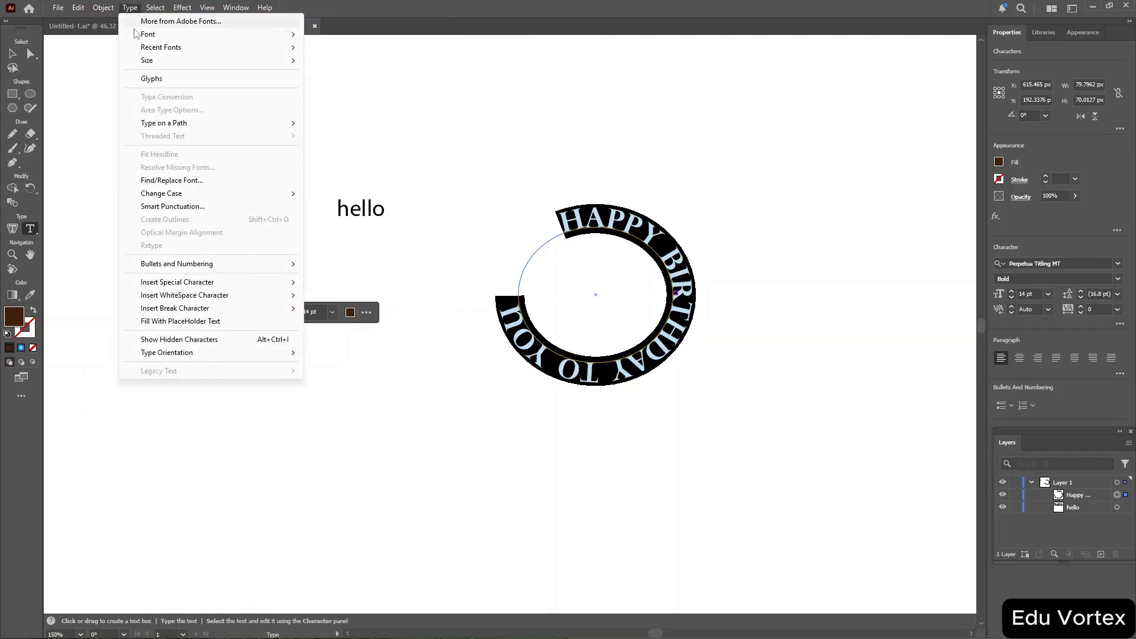
pyautogui.moveTo(176, 199)
pyautogui.click(529, 219)
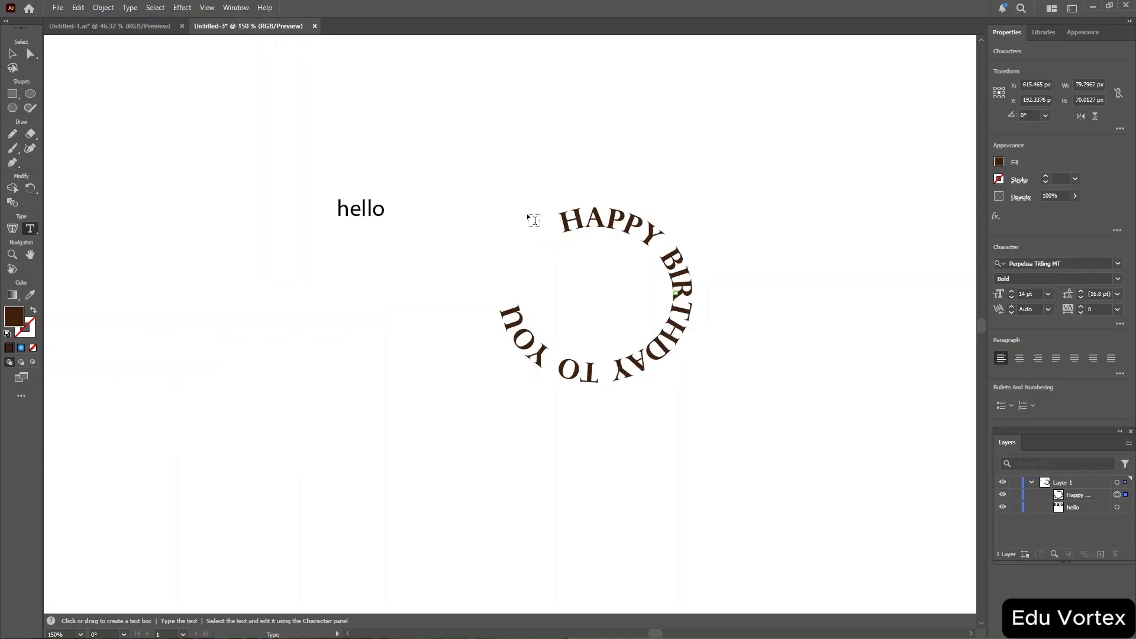
# Select the path text and convert it to outlines with Create Outlines.
pyautogui.click(13, 54)
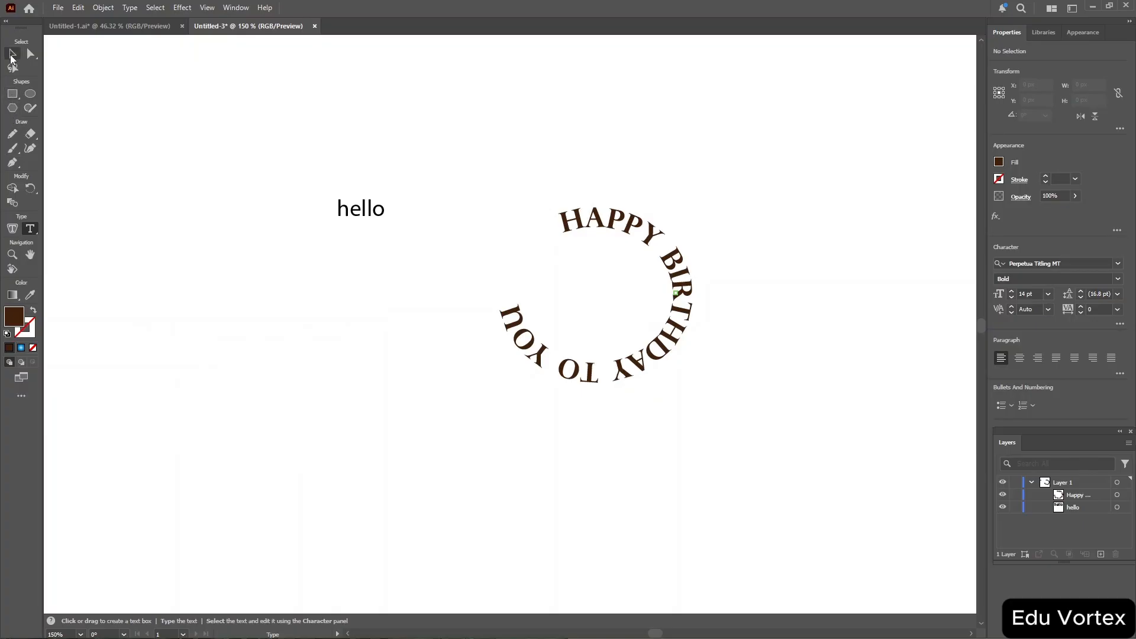
pyautogui.moveTo(435, 157); pyautogui.dragTo(750, 444)
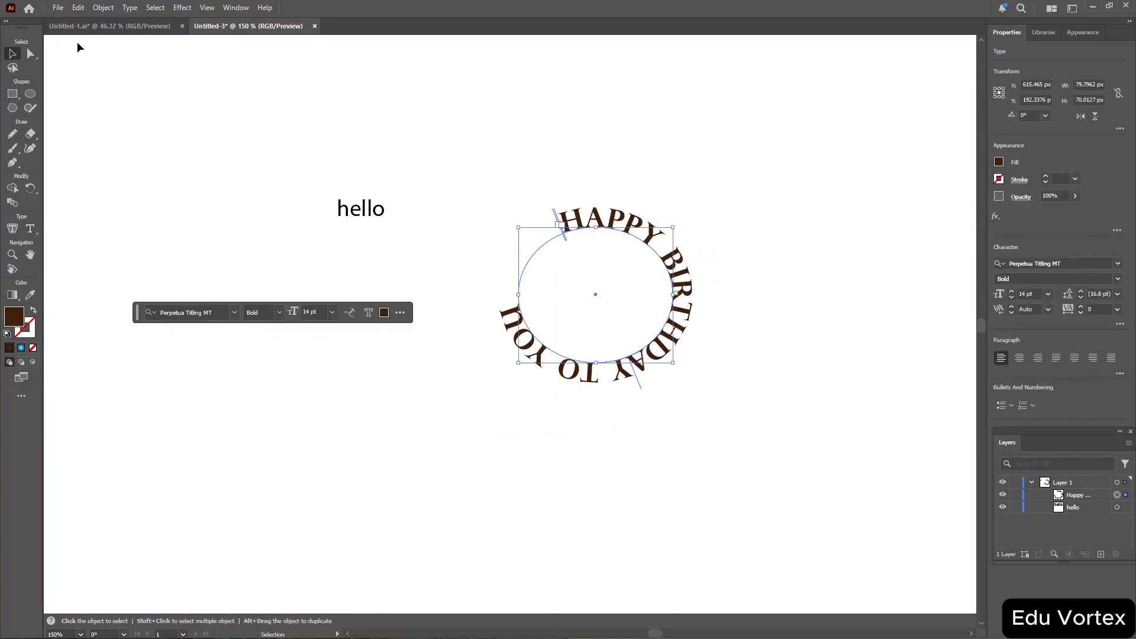
pyautogui.click(130, 8)
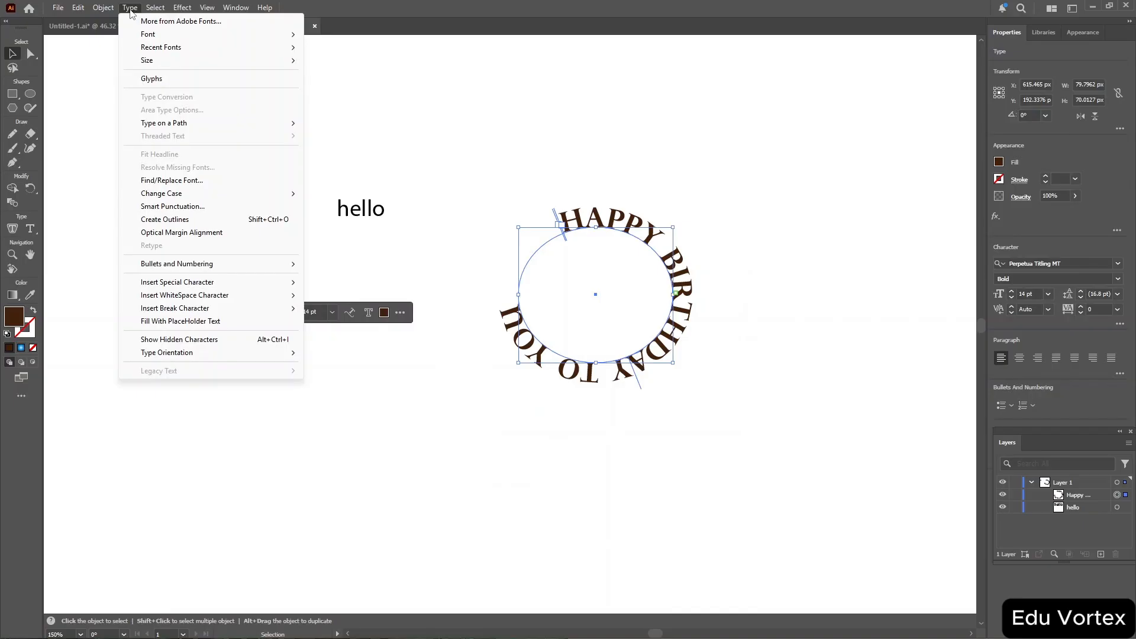
pyautogui.click(231, 221)
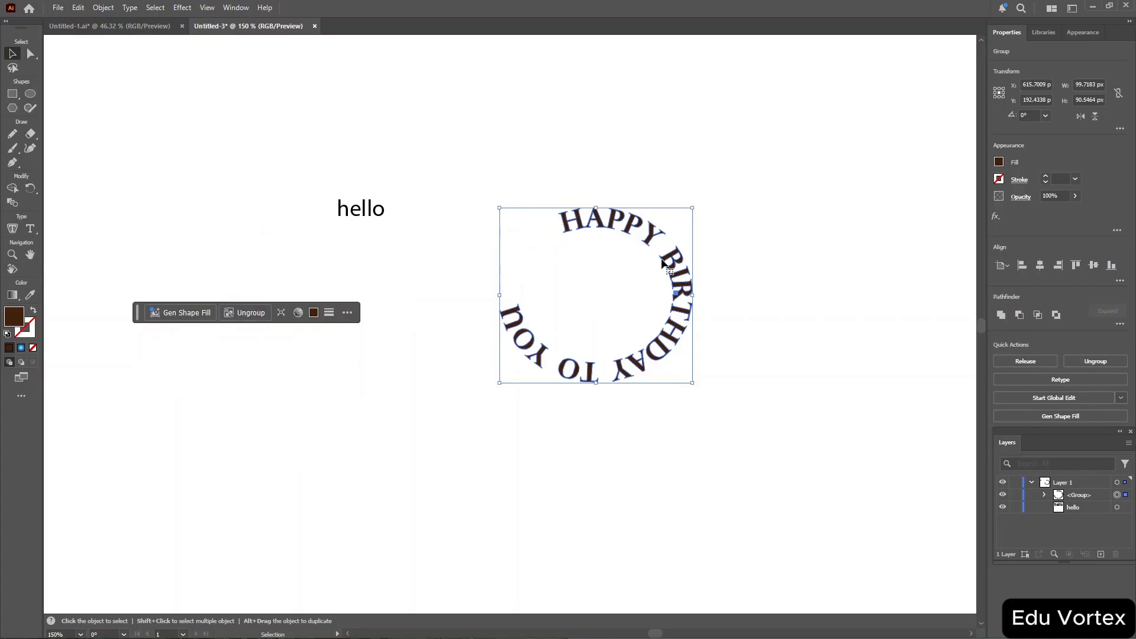
# Inspect the outlined text group's contents in the layers and its letter anchor points up close.
pyautogui.click(1045, 495)
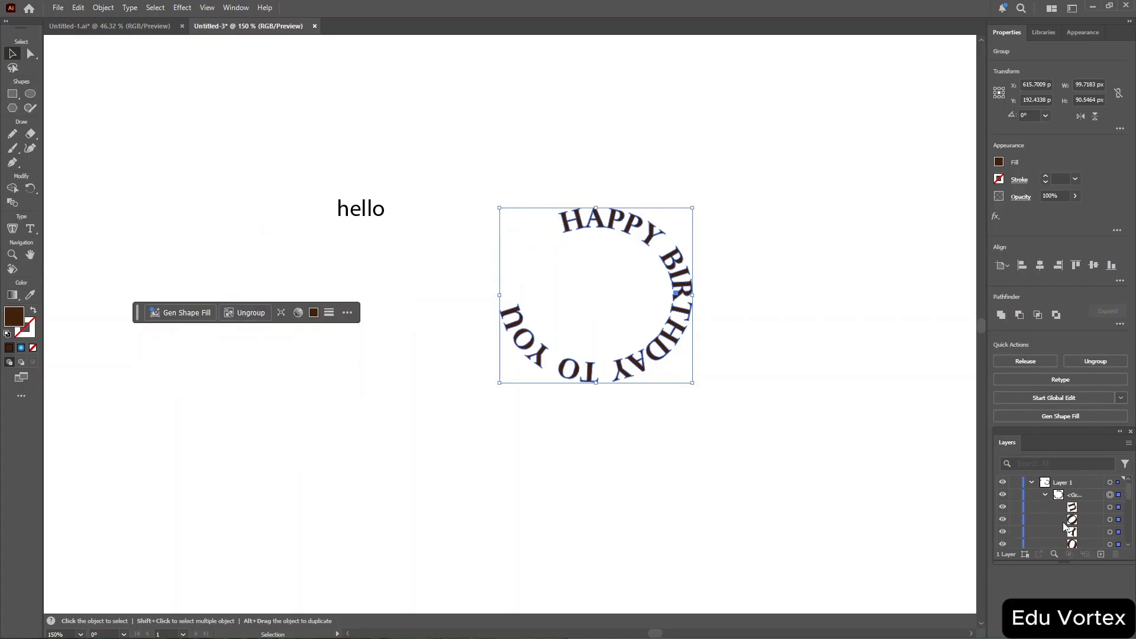
pyautogui.scroll(-5, 1065, 527)
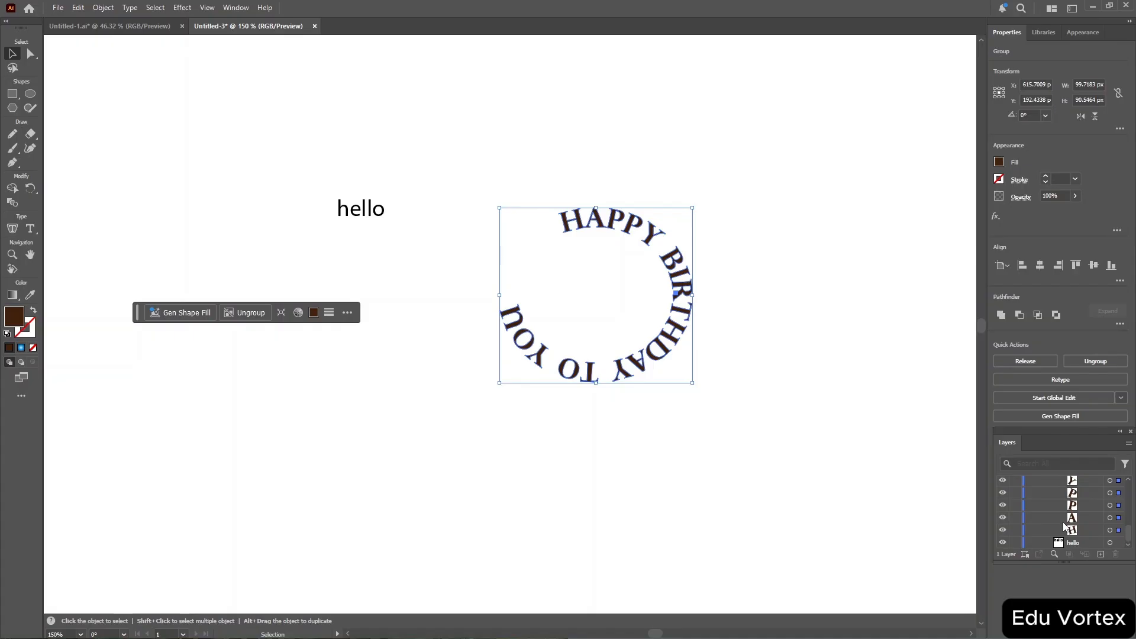
pyautogui.scroll(5, 1065, 526)
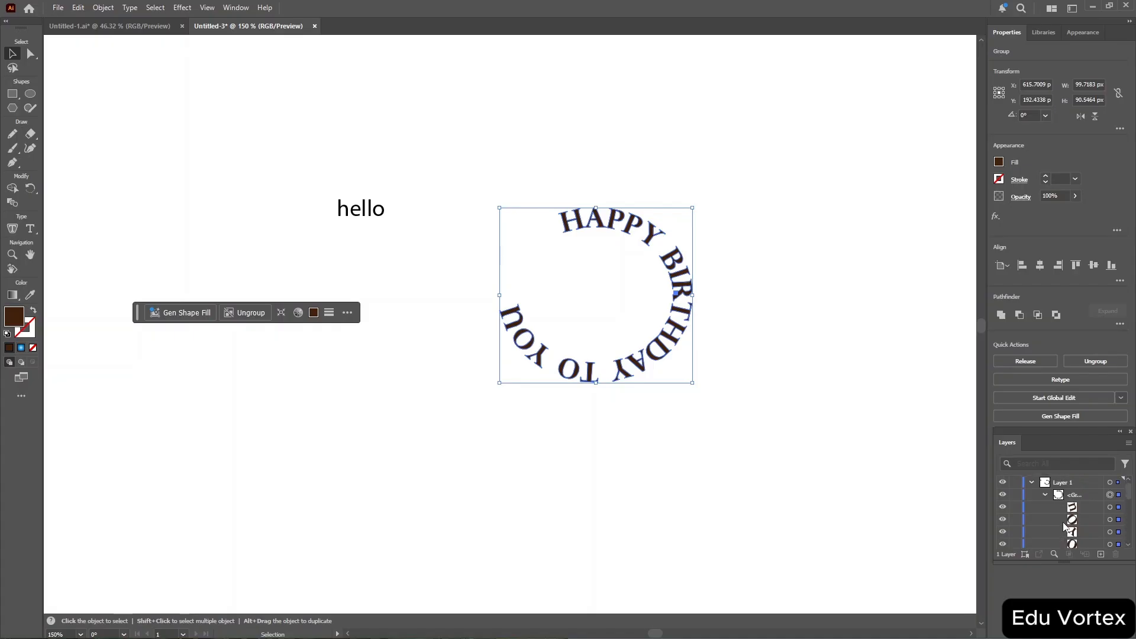
pyautogui.click(1045, 495)
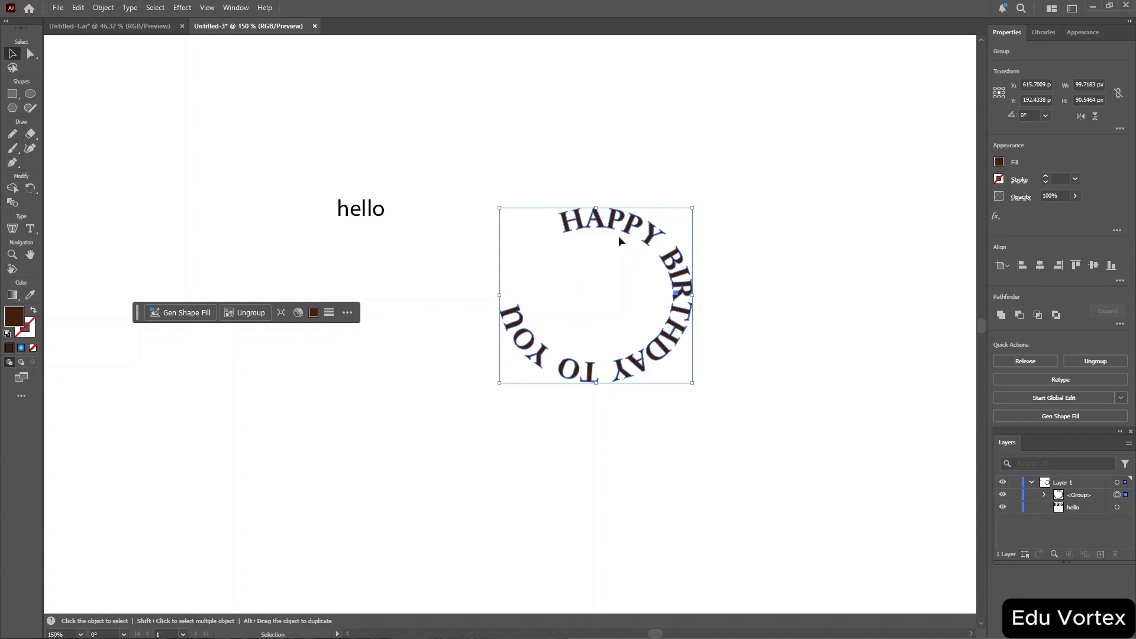
pyautogui.press('a')
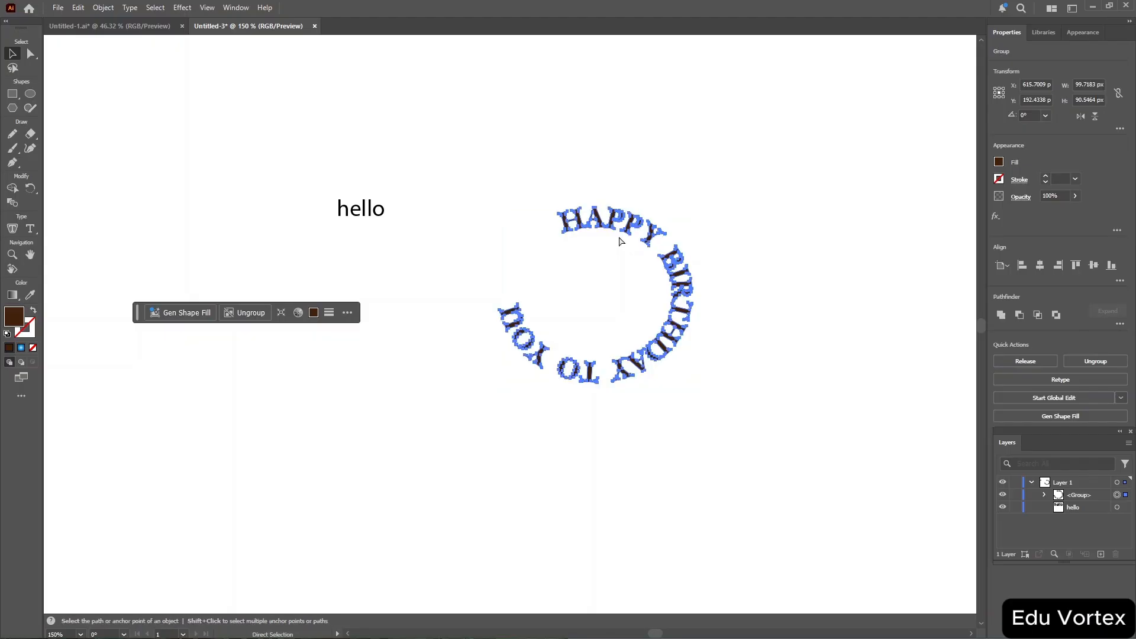
pyautogui.hotkey('ctrl', '=')
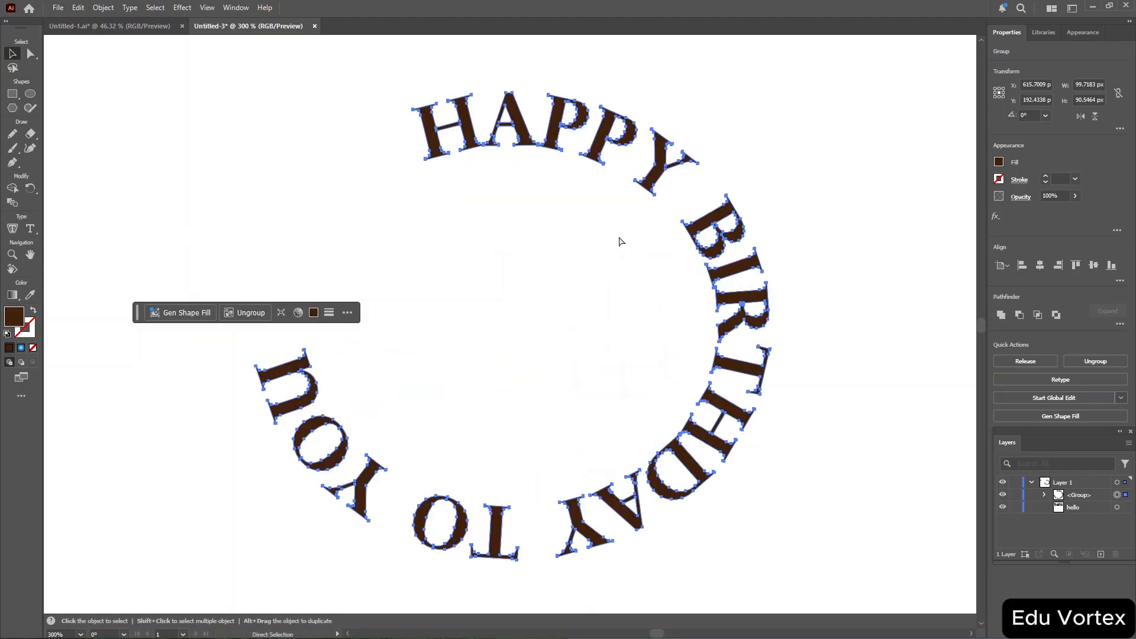
pyautogui.hotkey('ctrl', '=')
pyautogui.press('v')
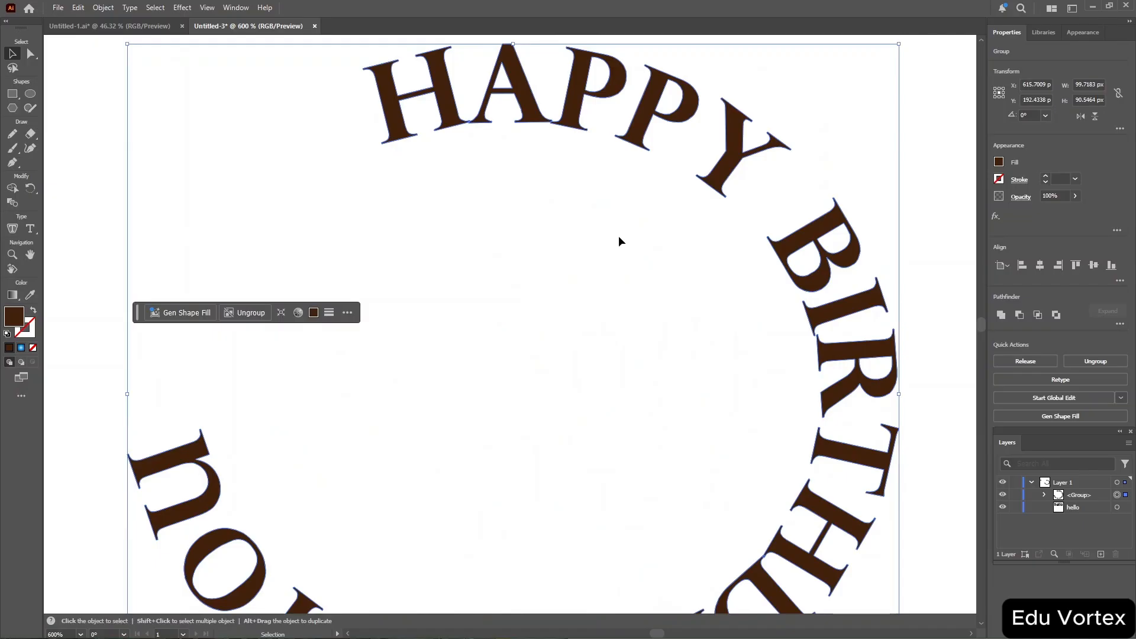
pyautogui.press('a')
pyautogui.hotkey('ctrl', '-')
pyautogui.hotkey('ctrl', '-')
pyautogui.hotkey('ctrl', '-')
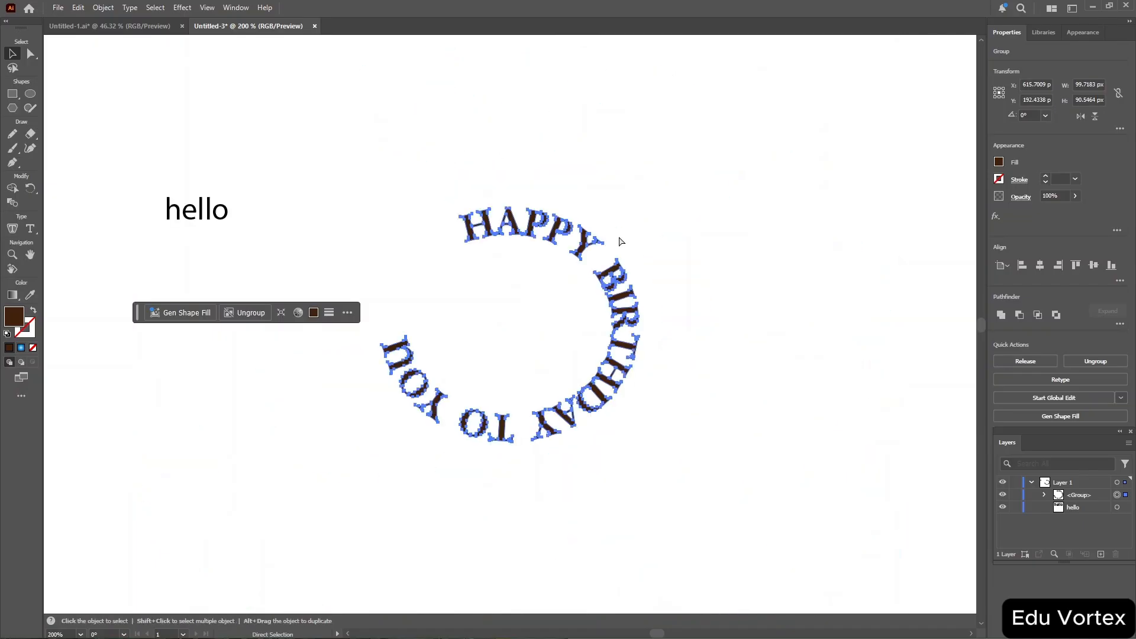
# Select the outlined birthday text group and fill it with red.
pyautogui.press('v')
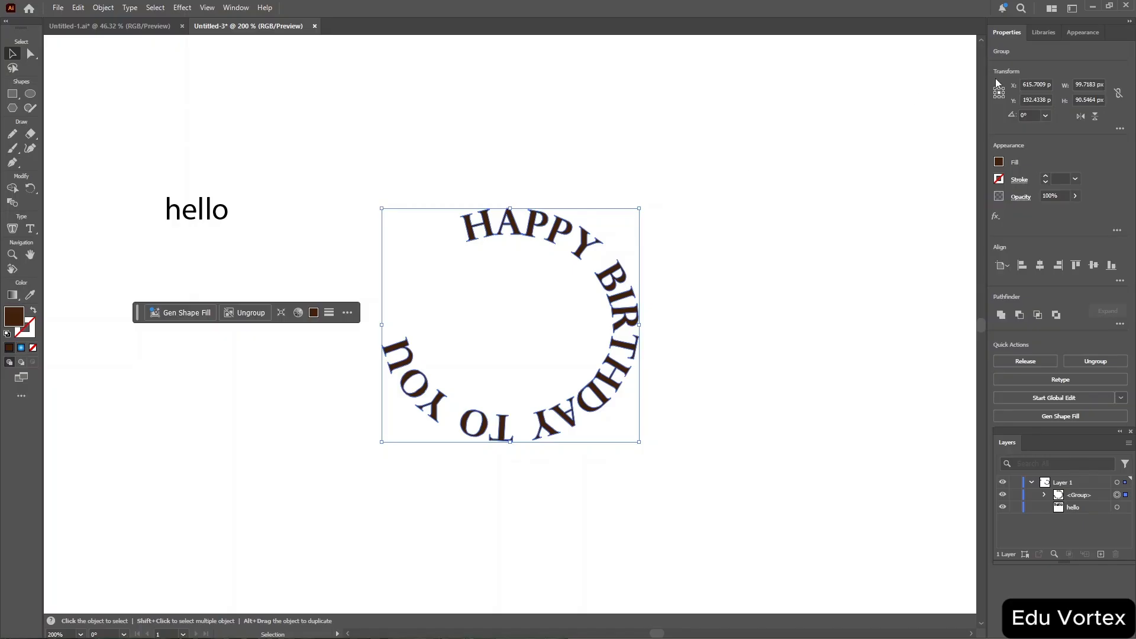
pyautogui.click(1000, 163)
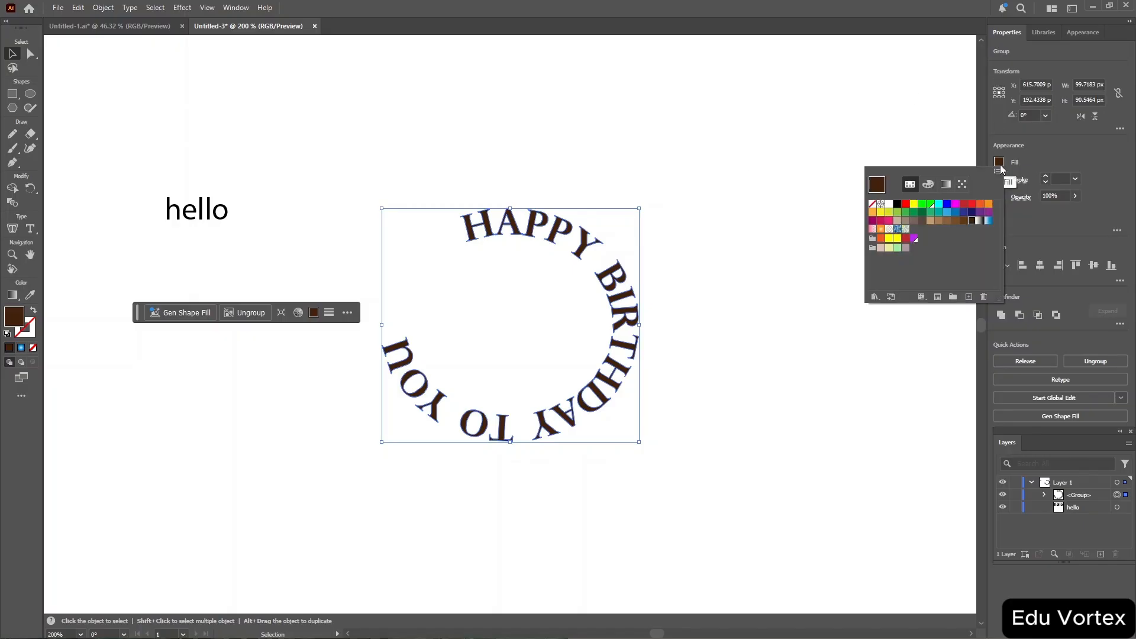
pyautogui.click(963, 205)
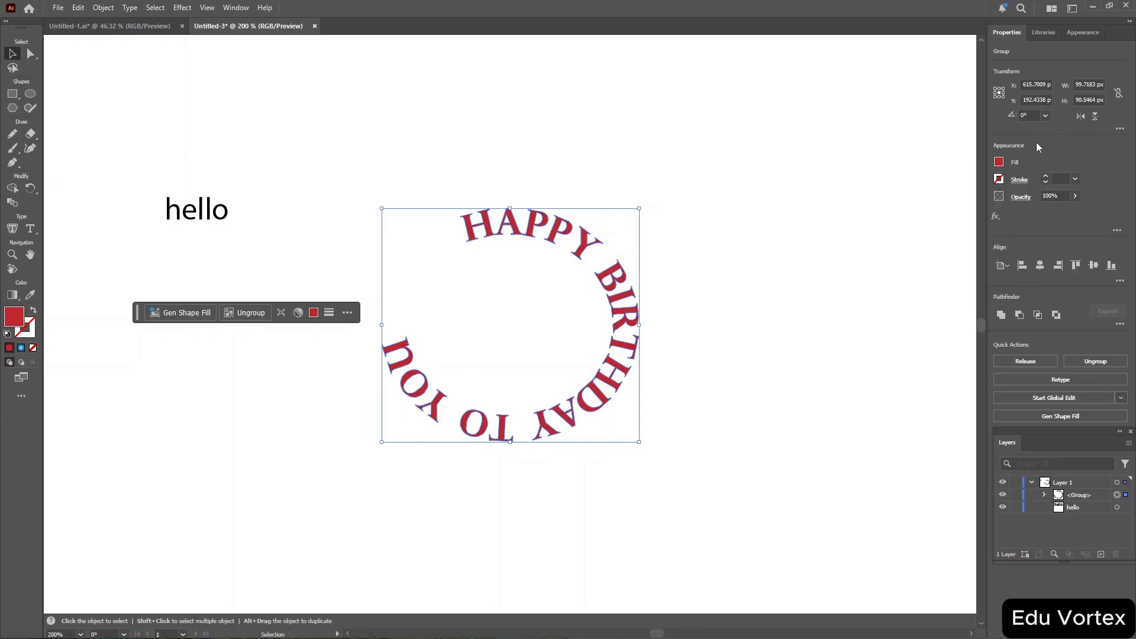
# Give the text group an orange stroke and set its opacity to 75%.
pyautogui.click(999, 180)
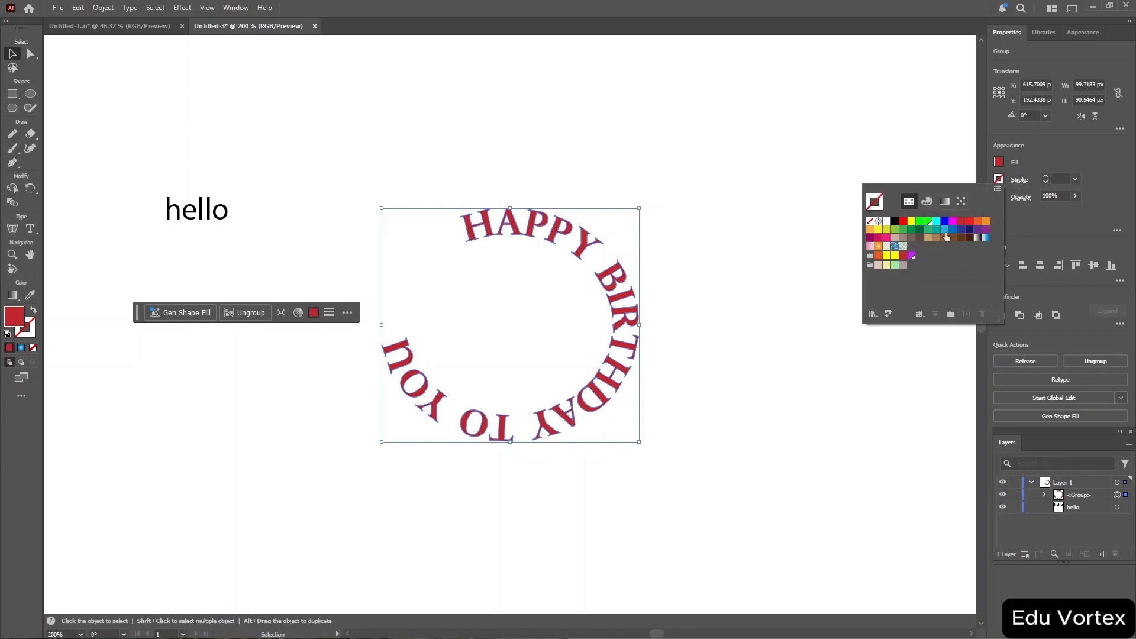
pyautogui.click(912, 256)
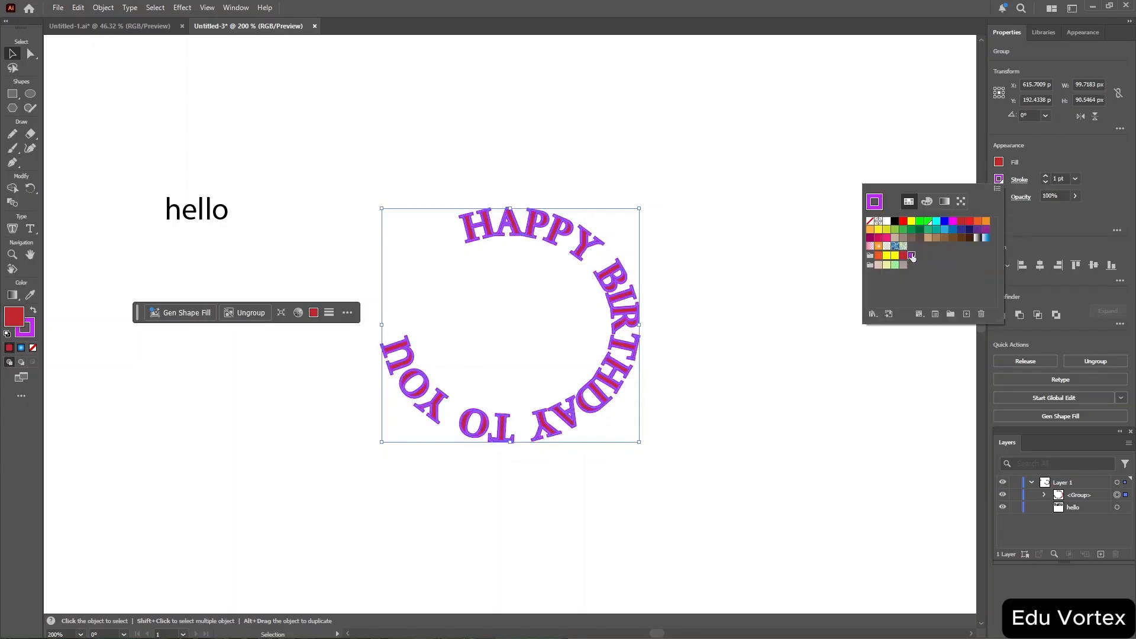
pyautogui.click(878, 257)
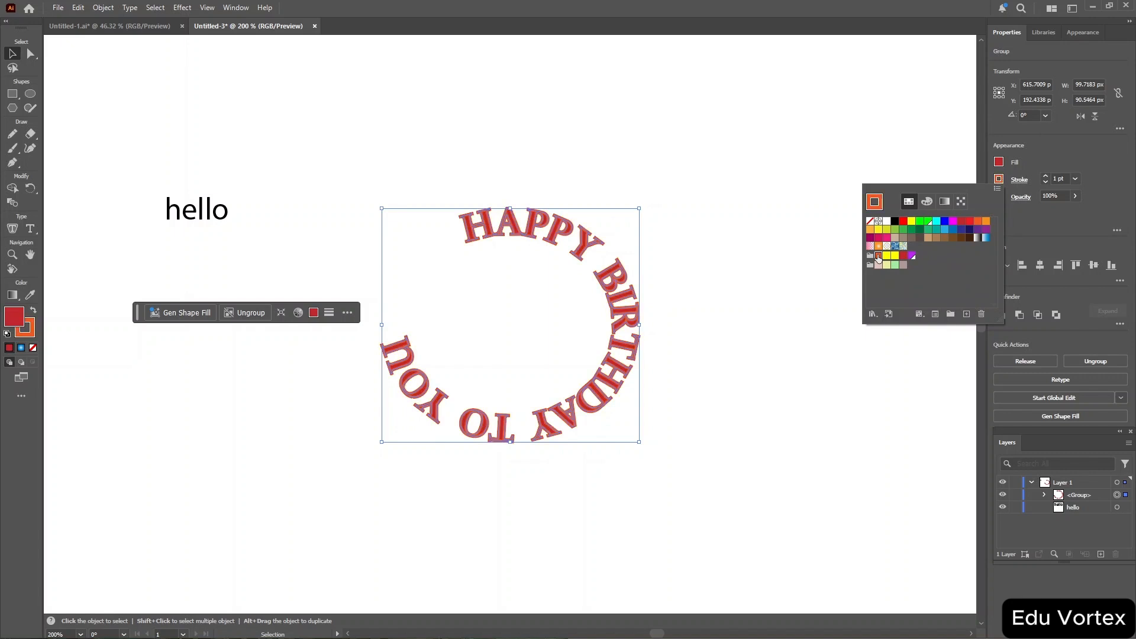
pyautogui.click(1057, 148)
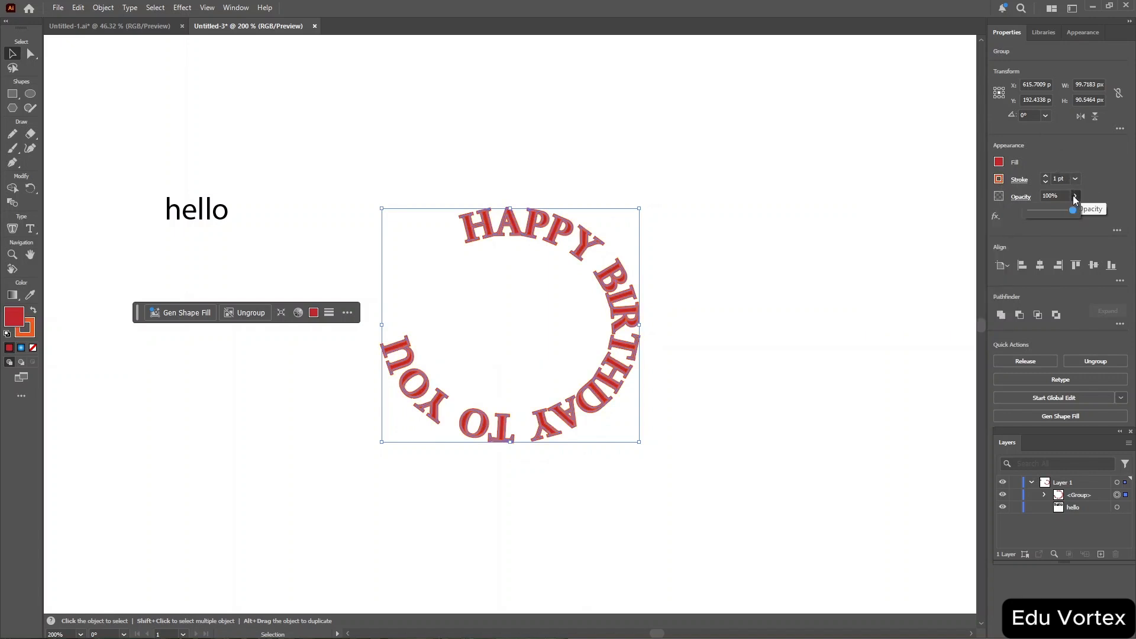
pyautogui.click(1063, 209)
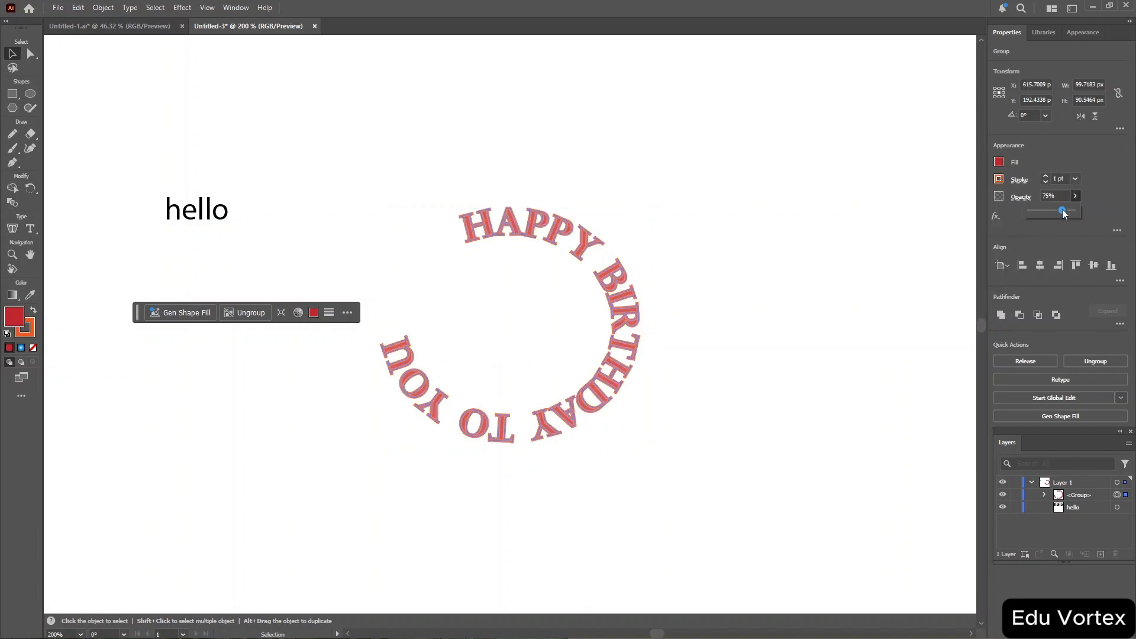
# Apply a Stylize Drop Shadow effect to the text group.
pyautogui.click(997, 216)
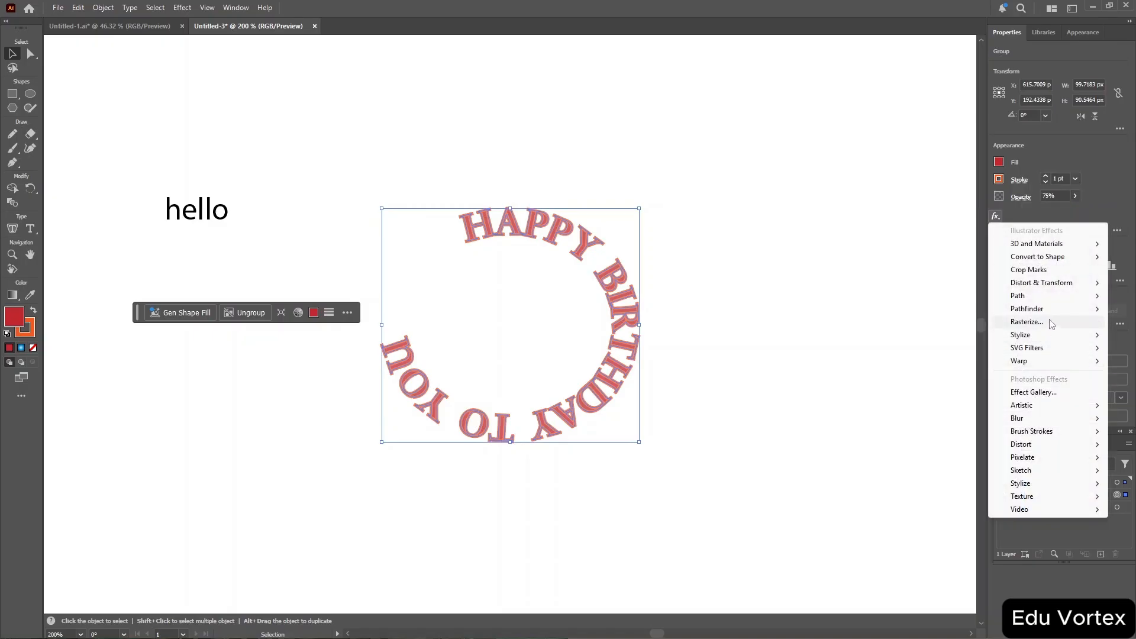
pyautogui.moveTo(1020, 335)
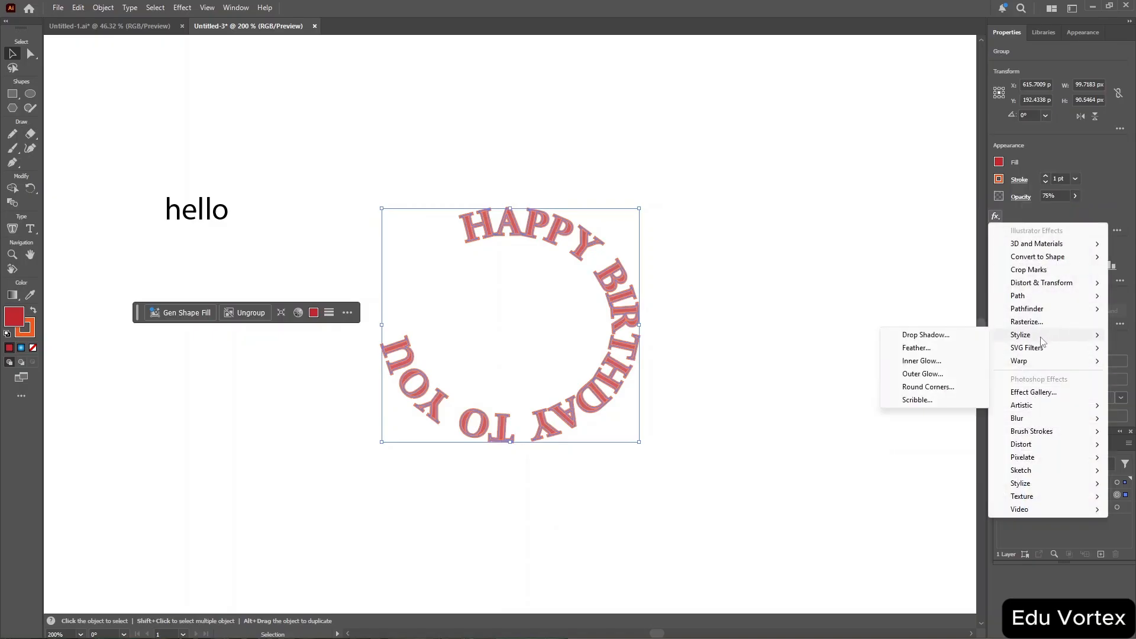
pyautogui.click(942, 335)
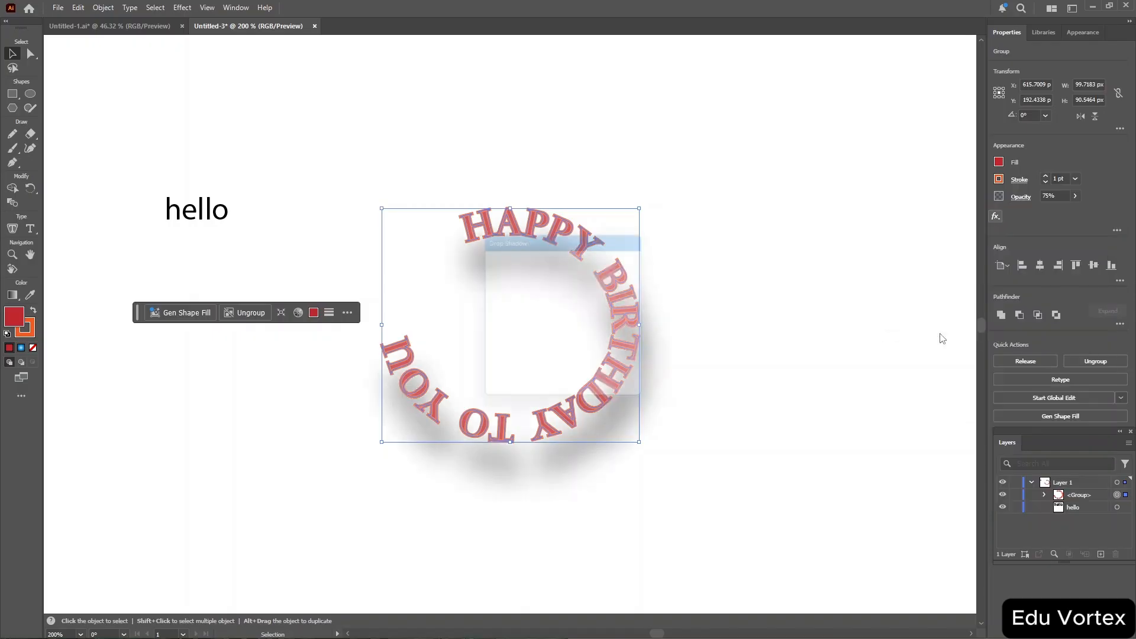
pyautogui.click(557, 384)
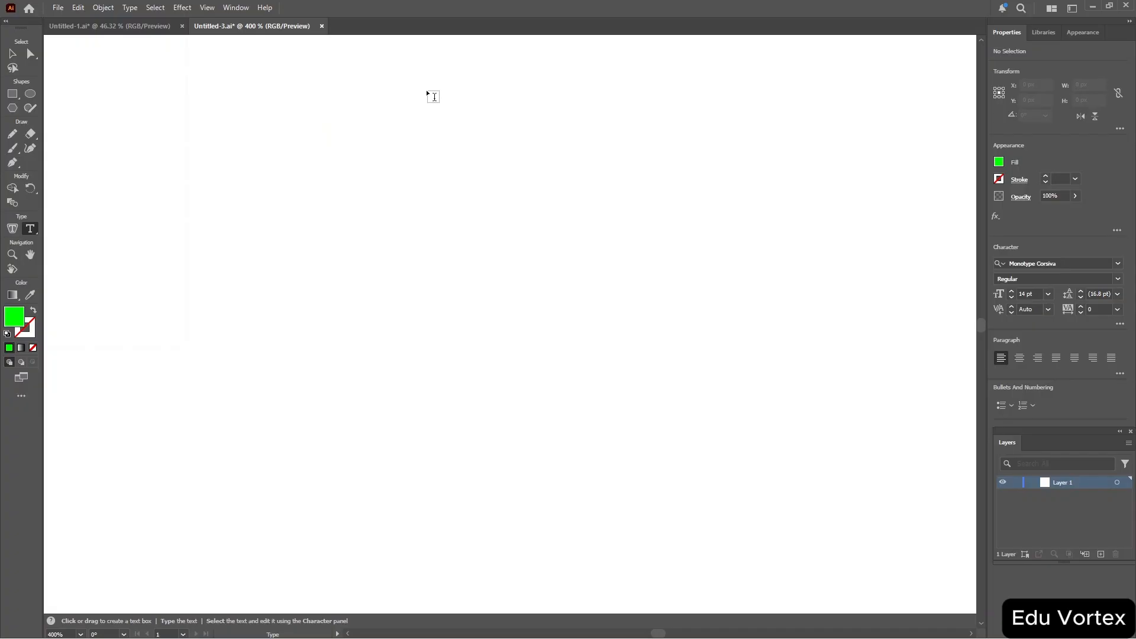
# In the other document, draw an area text box and delete its placeholder text.
pyautogui.moveTo(335, 74); pyautogui.dragTo(720, 243)
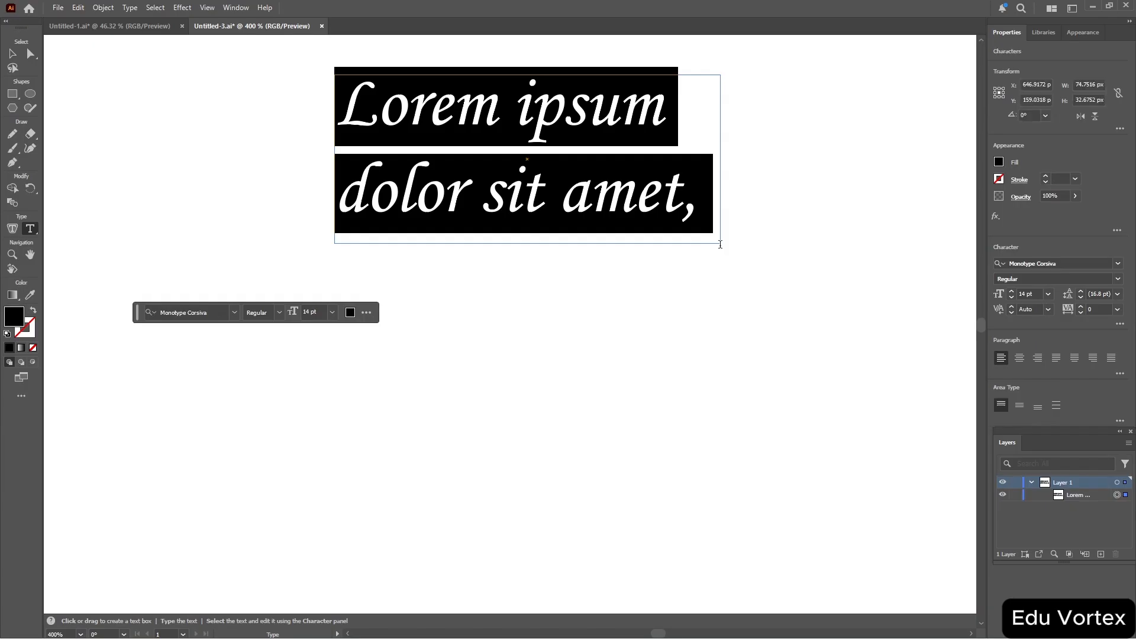
pyautogui.press('BackSpace')
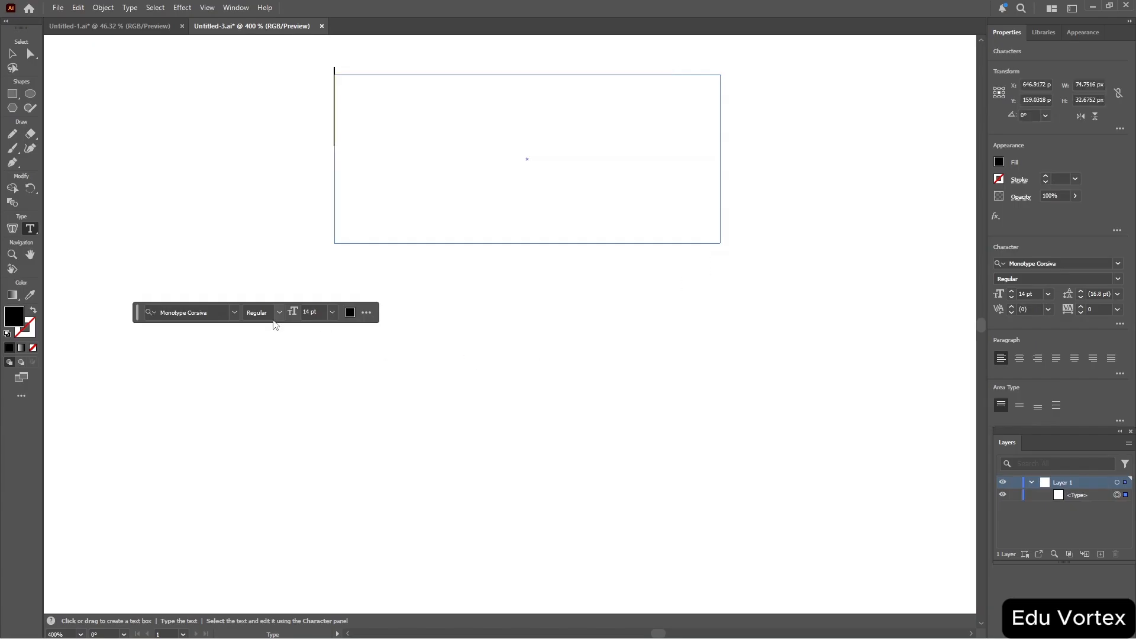
# Draw a hexagon about 51 by 47 px with the Polygon tool and give it a black stroke.
pyautogui.click(13, 109)
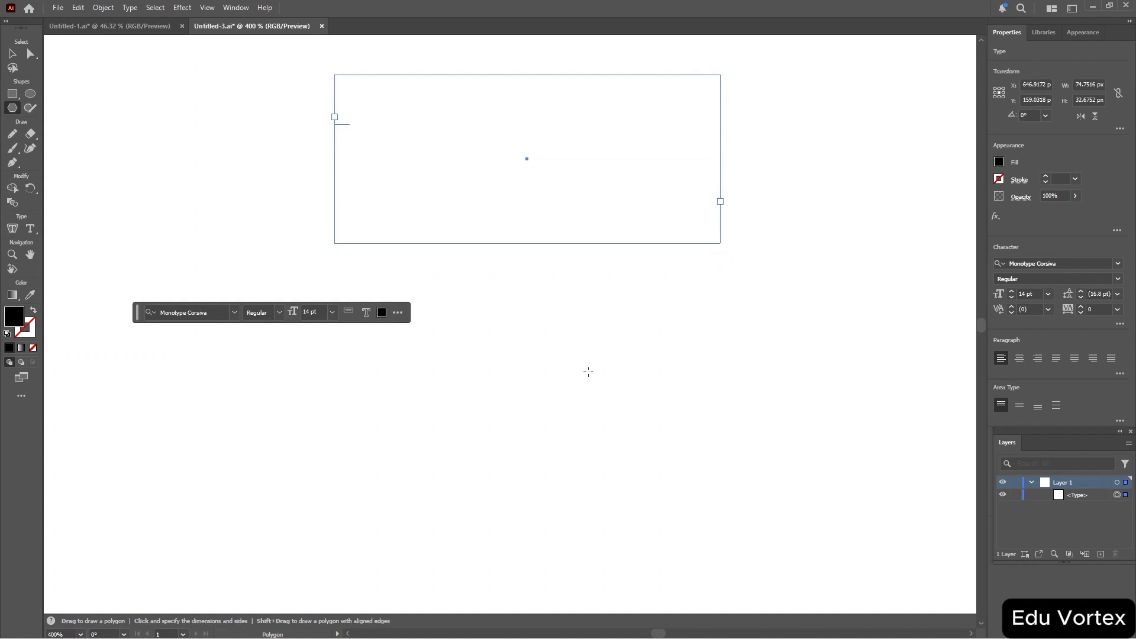
pyautogui.moveTo(526, 334); pyautogui.dragTo(656, 348)
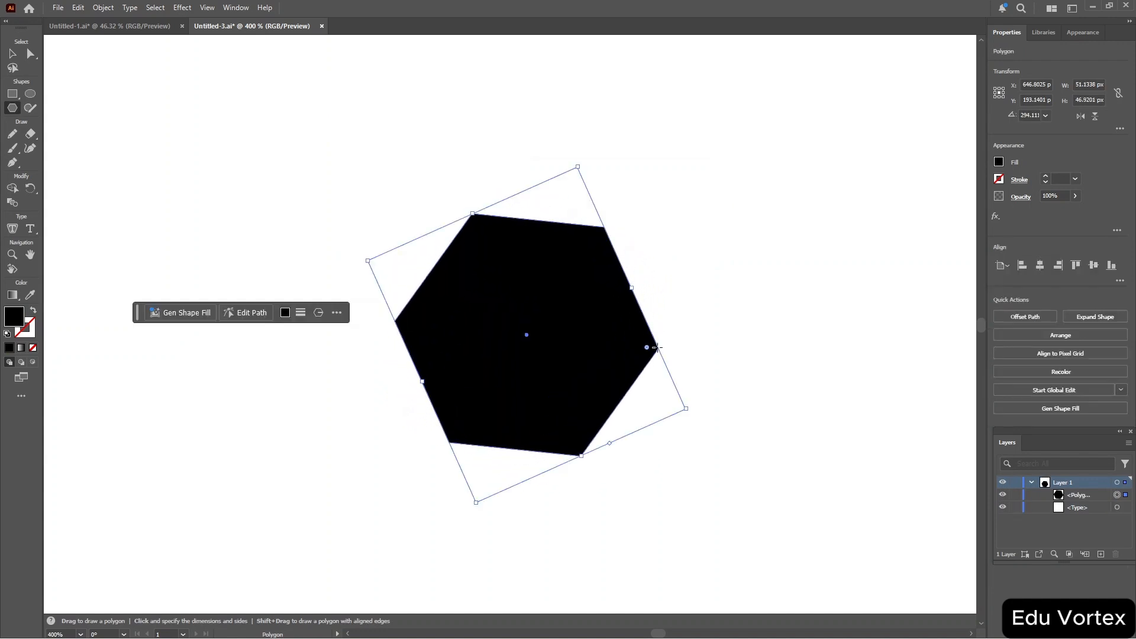
pyautogui.click(999, 179)
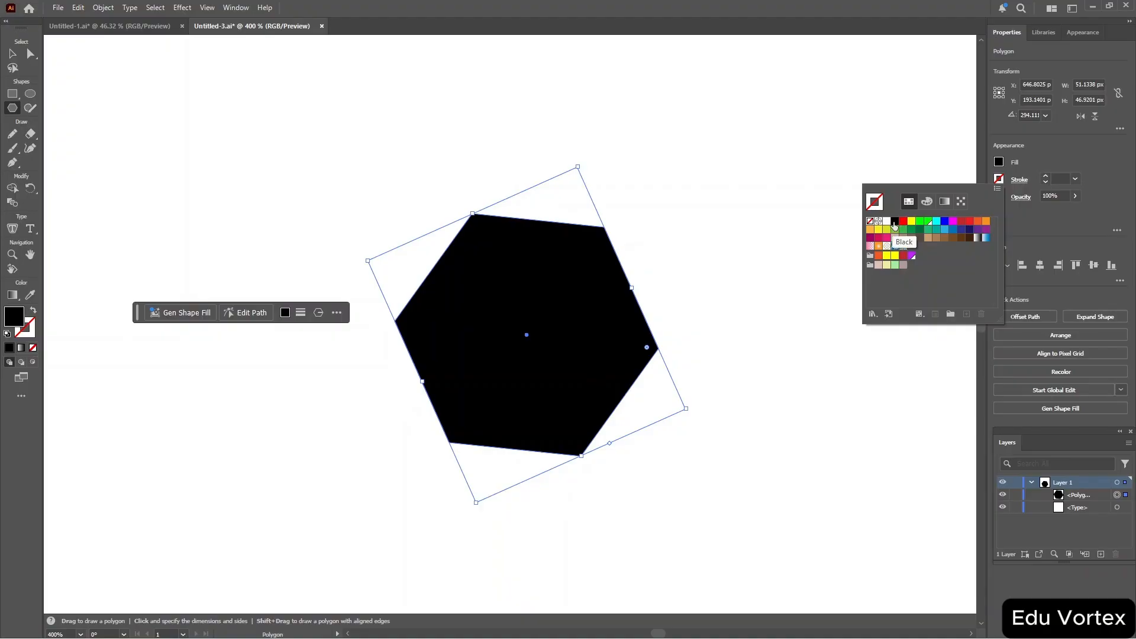
pyautogui.click(896, 222)
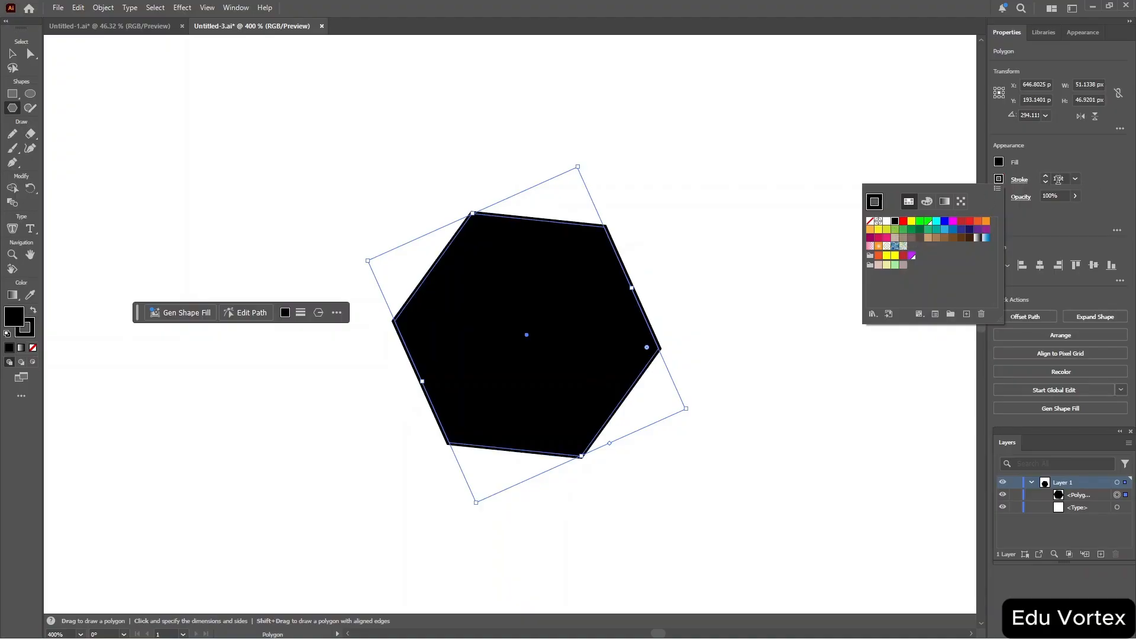
# Set the hexagon's stroke weight to 9 pt and its fill to none.
pyautogui.scroll(-3, 1059, 180)
pyautogui.scroll(12, 1059, 180)
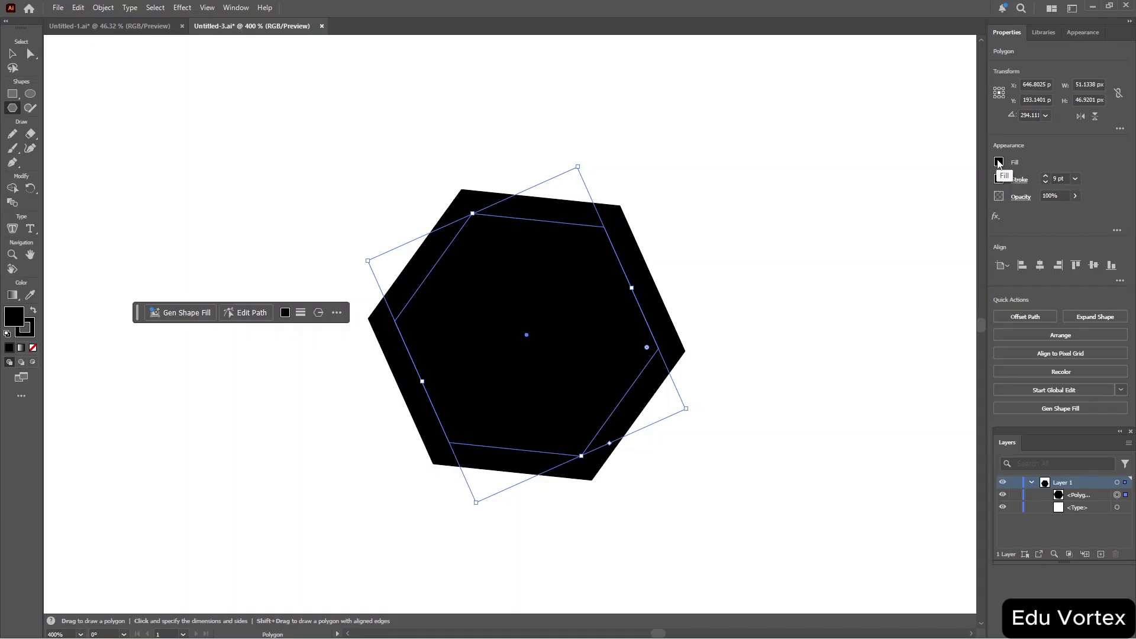
pyautogui.click(999, 161)
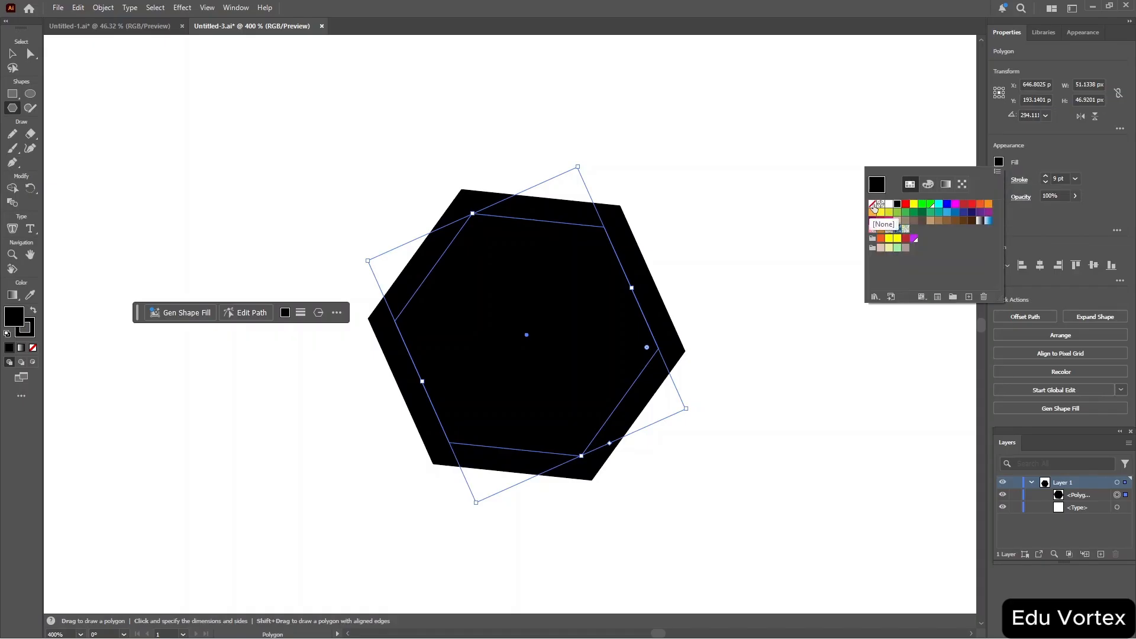
pyautogui.click(875, 205)
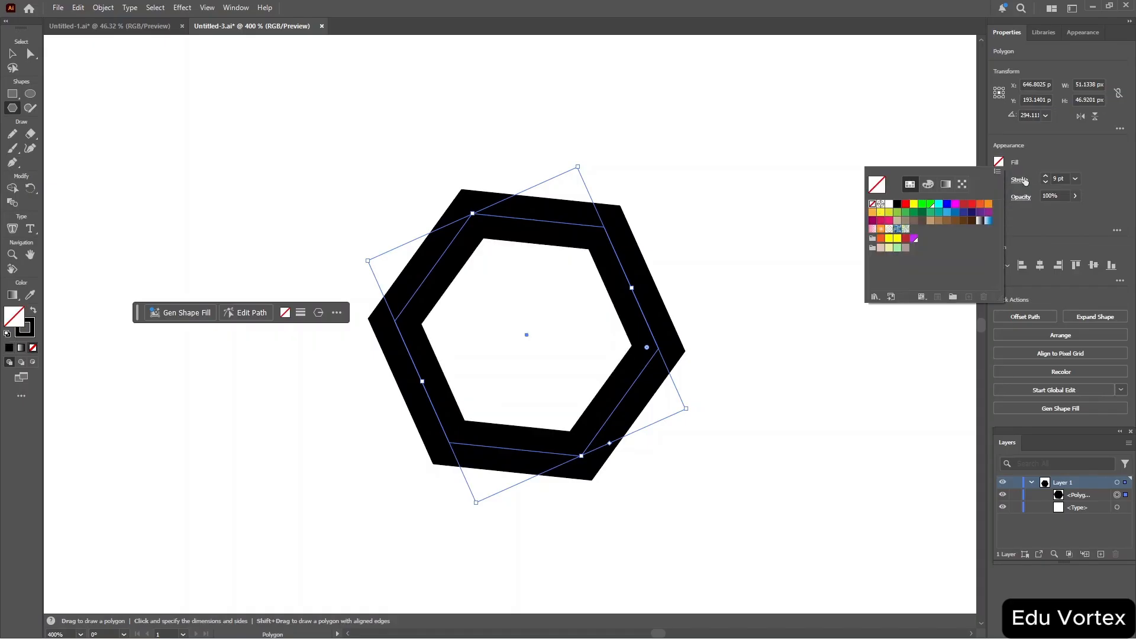
pyautogui.click(1071, 156)
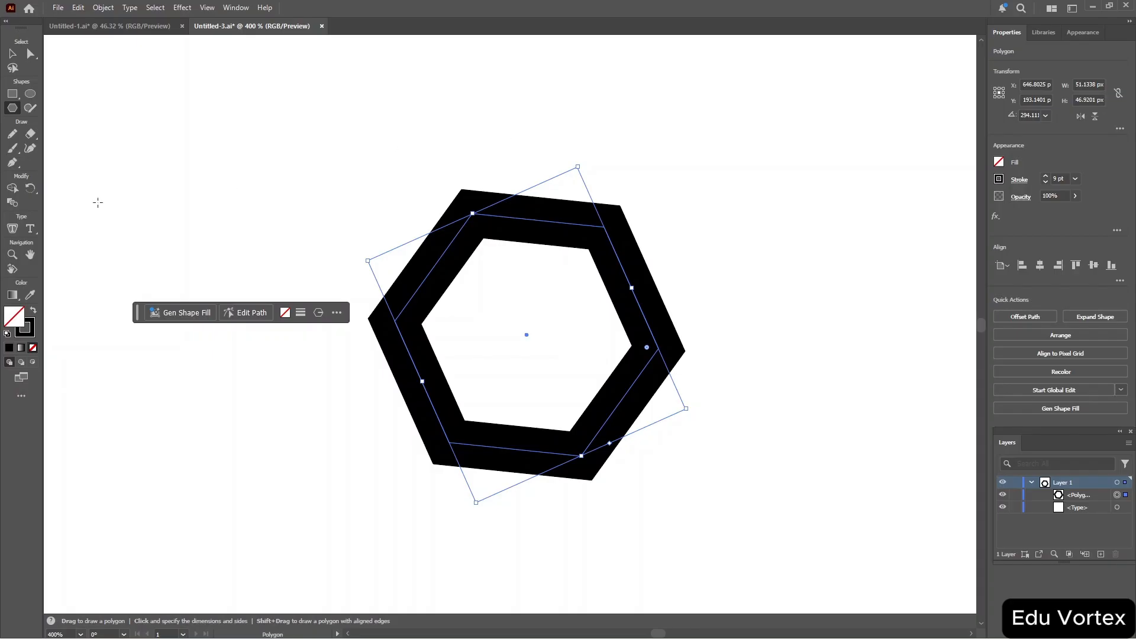
# With the Type on a Path tool, set the text "Happy Birthday to the year 2026" along the hexagon's path.
pyautogui.click(31, 229)
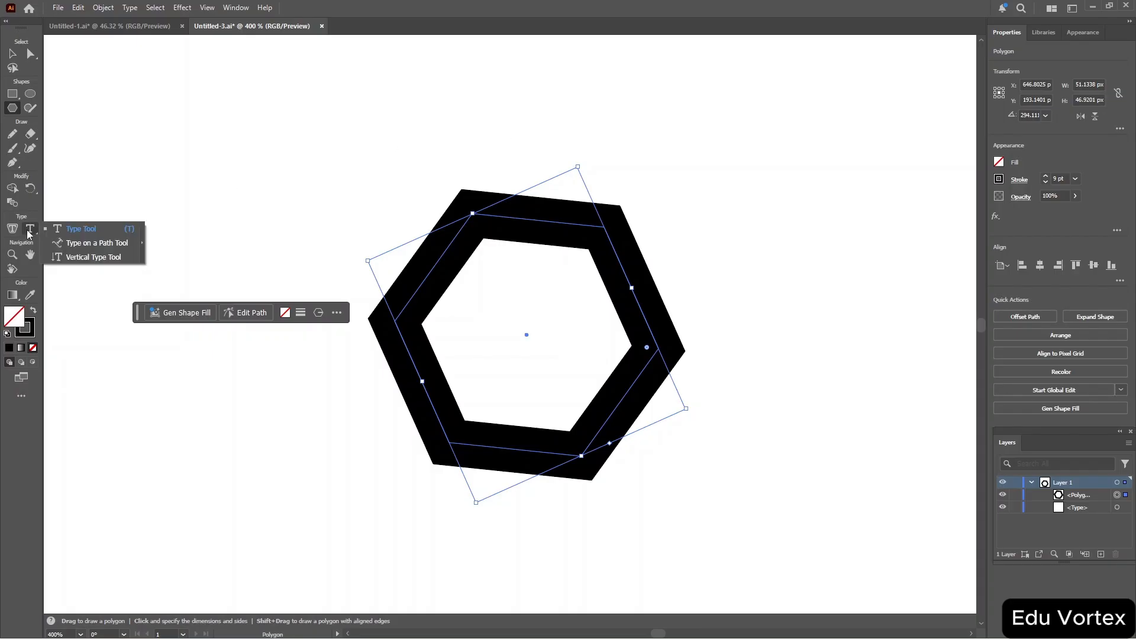
pyautogui.click(69, 243)
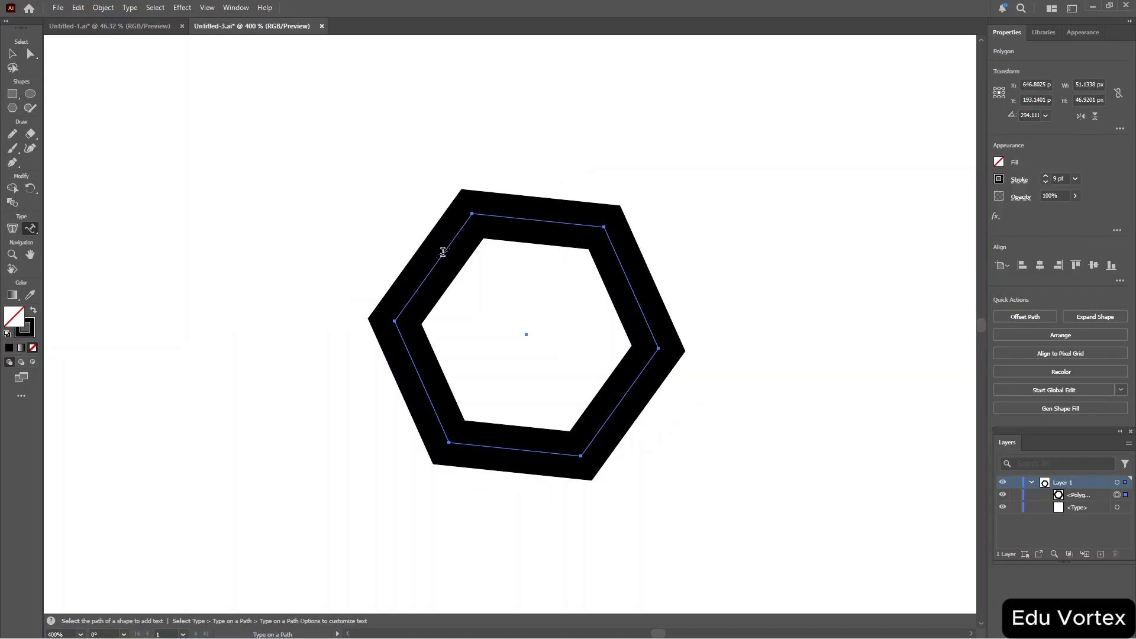
pyautogui.press('ctrl')
pyautogui.hotkey('ctrl', '+')
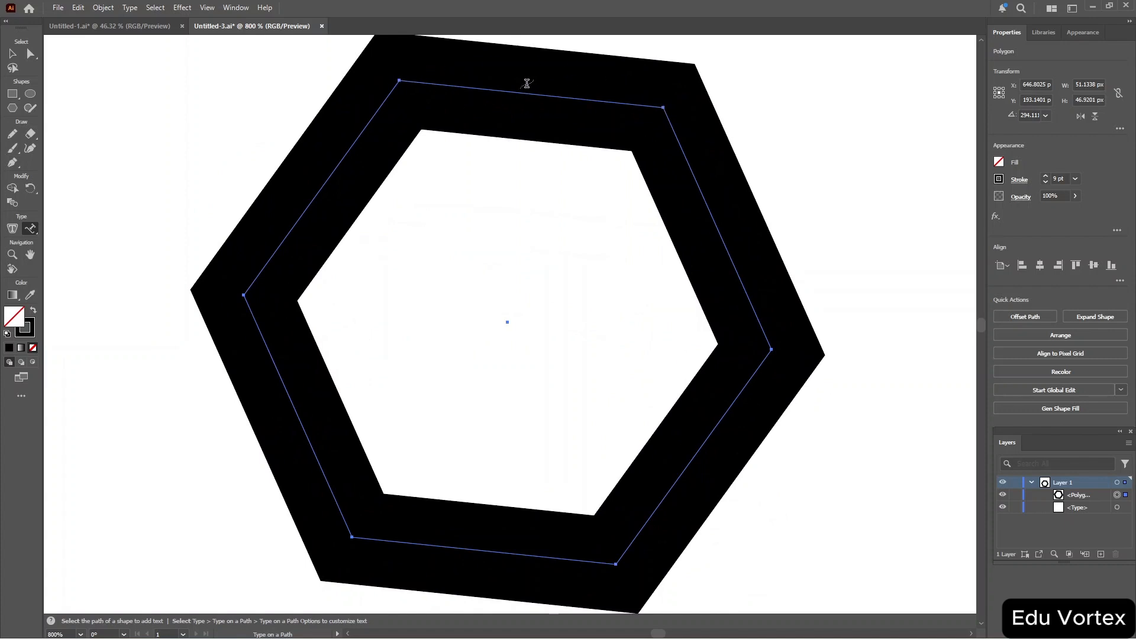
pyautogui.click(321, 188)
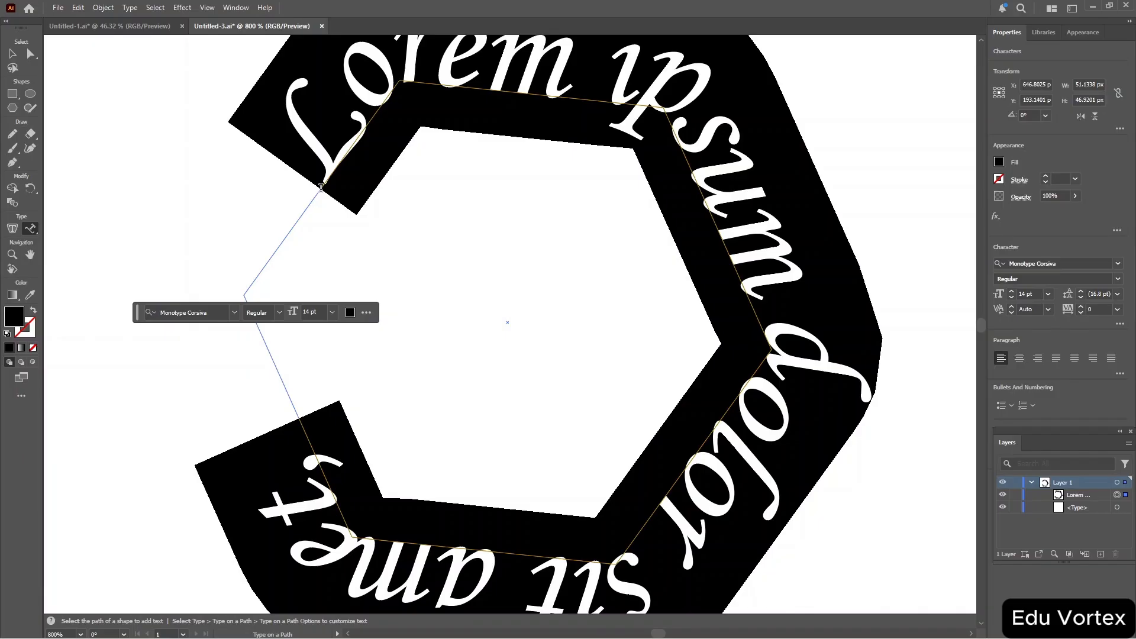
pyautogui.write('H')
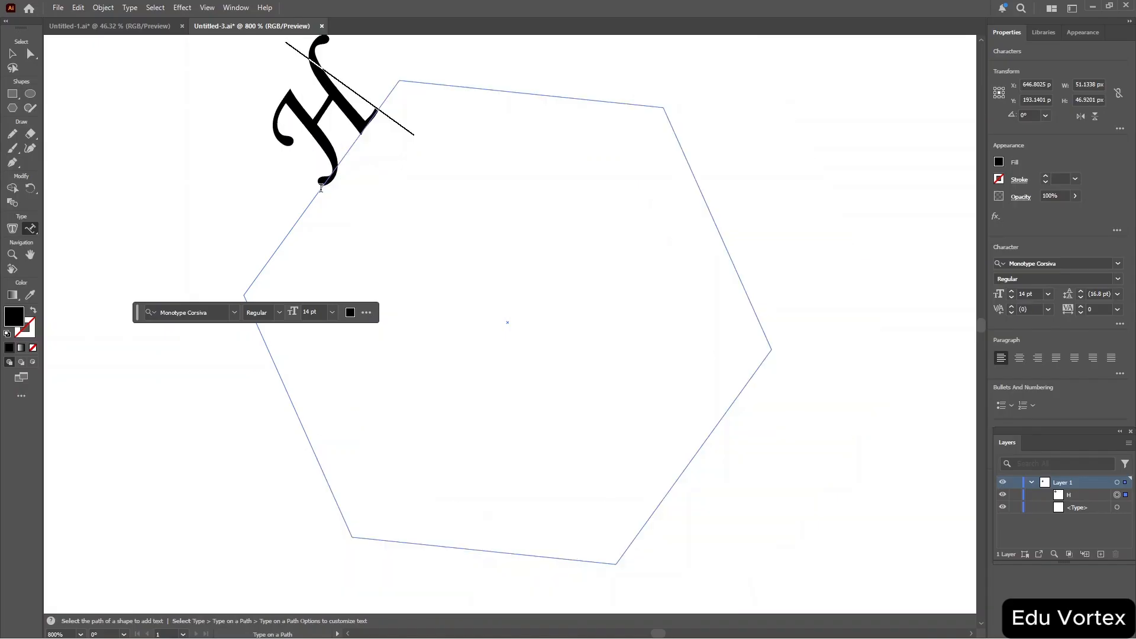
pyautogui.write('appy ')
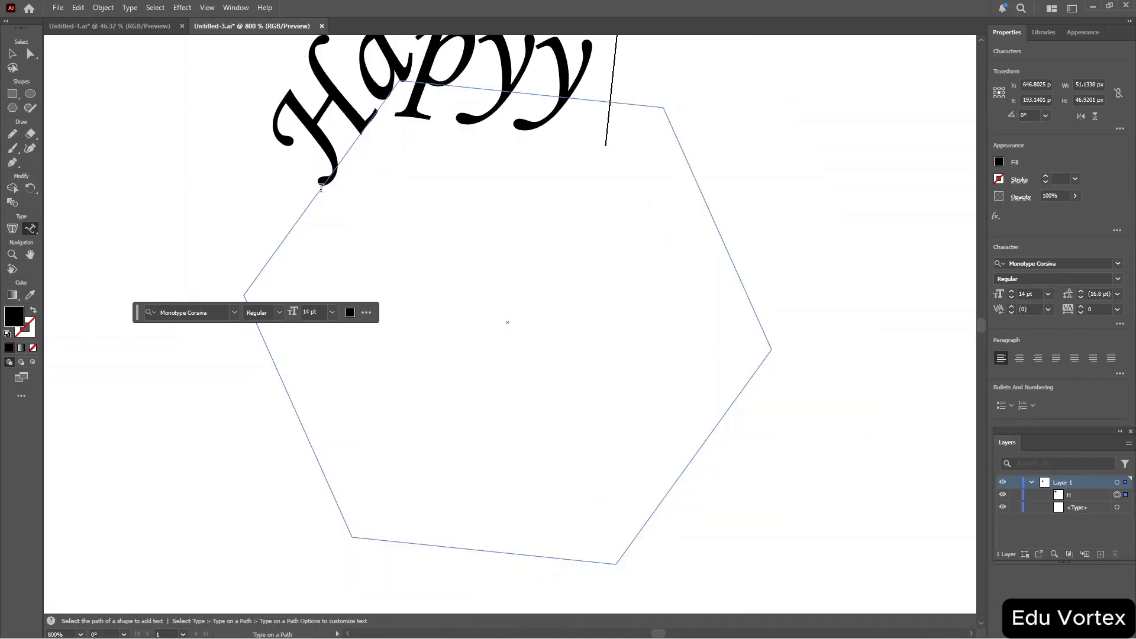
pyautogui.write('Birthday')
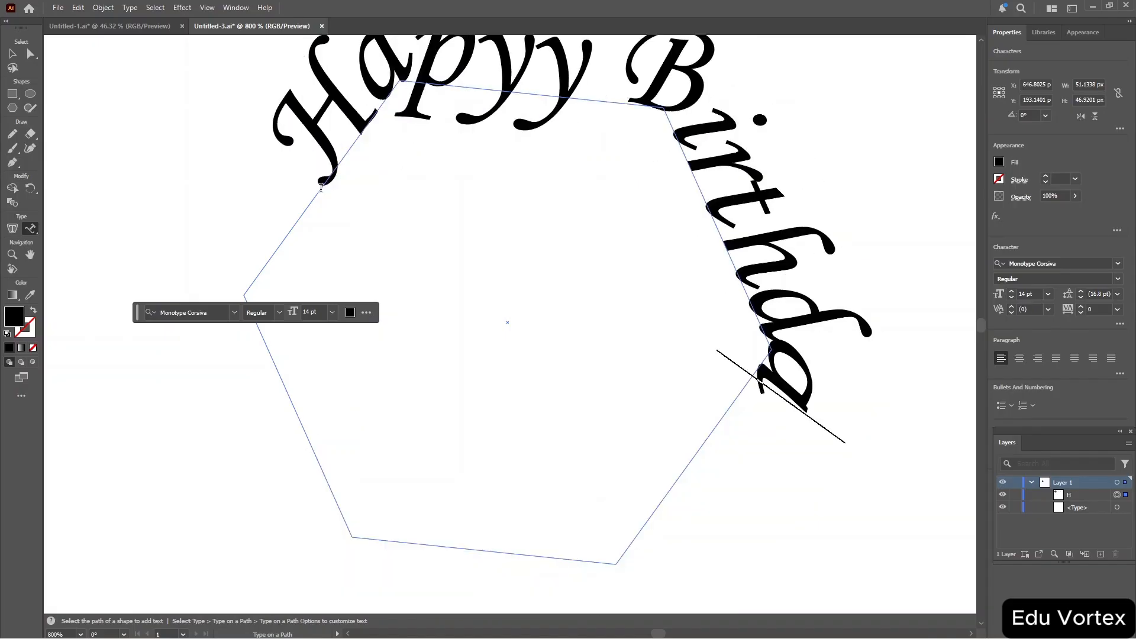
pyautogui.write(' to')
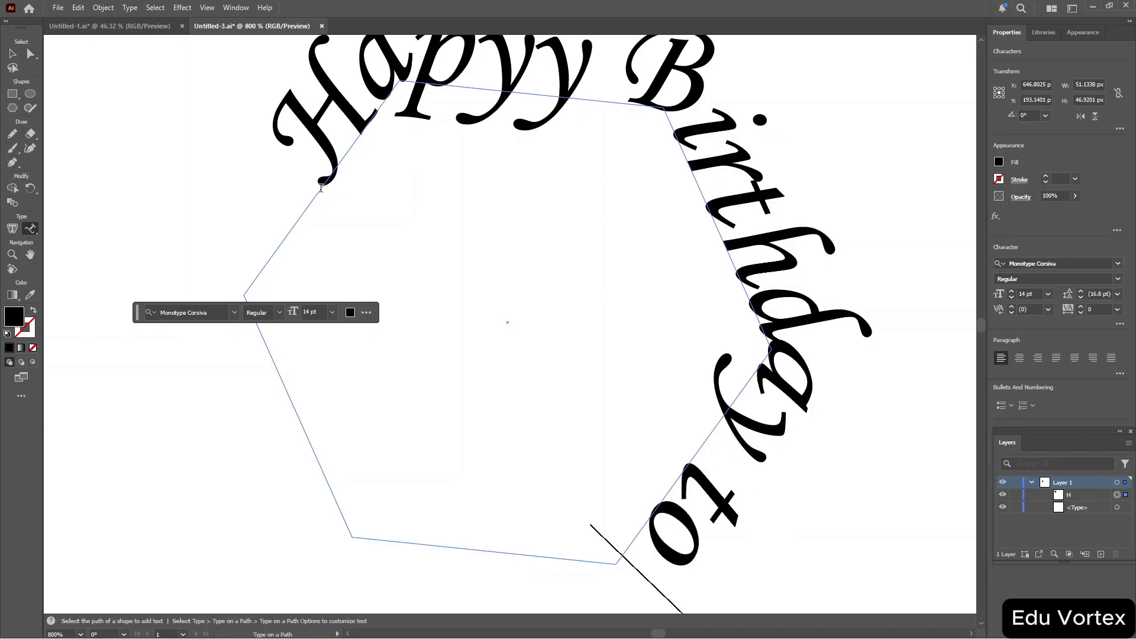
pyautogui.write(' the yea')
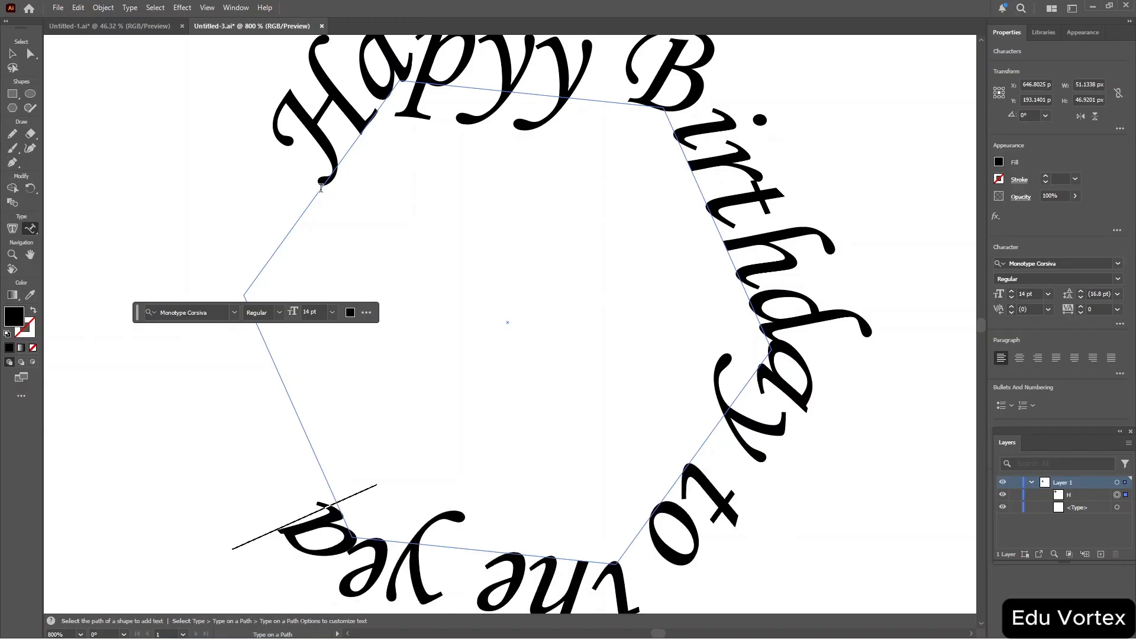
pyautogui.write('r 202')
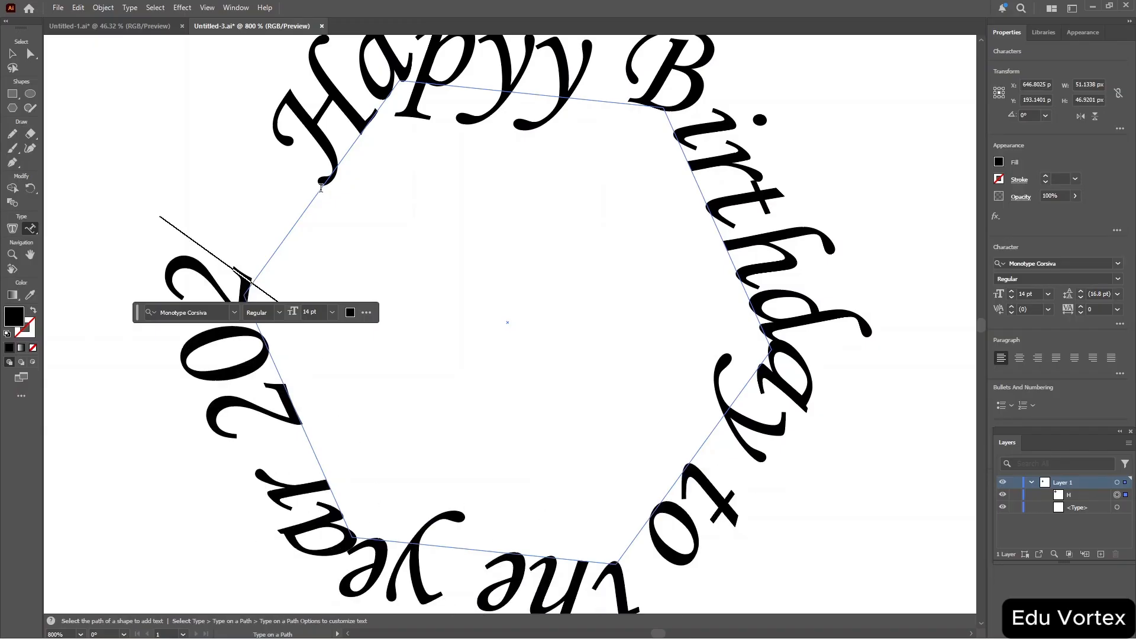
pyautogui.write('6')
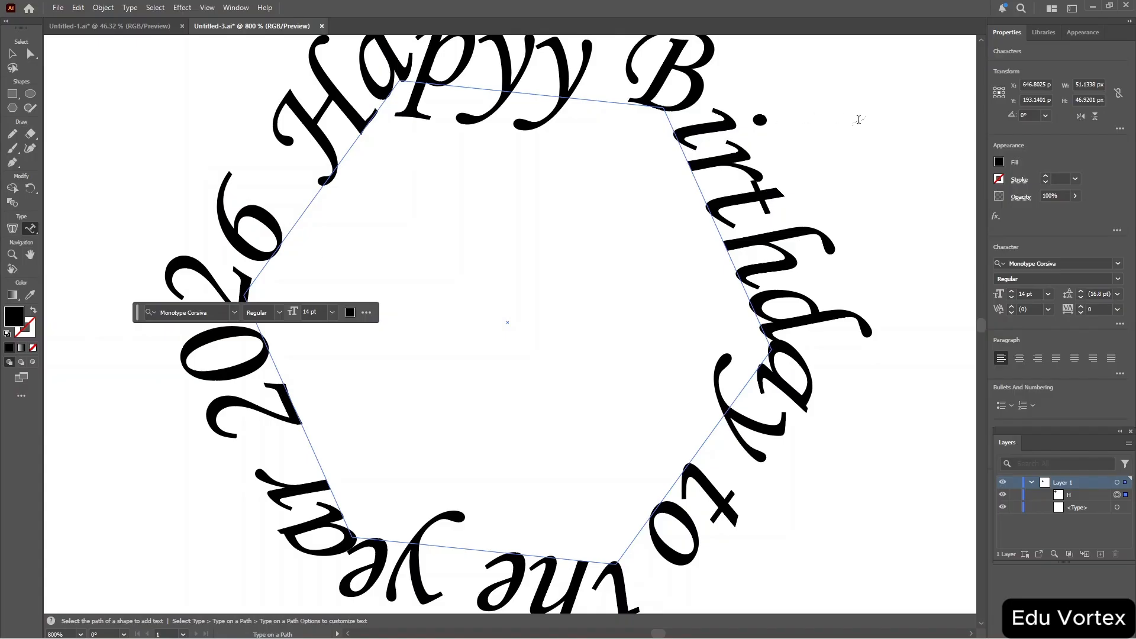
# Select all the text on the hexagon path and fill it with the tan swatch (R 198, G 156, B 109).
pyautogui.hotkey('ctrl', 'a')
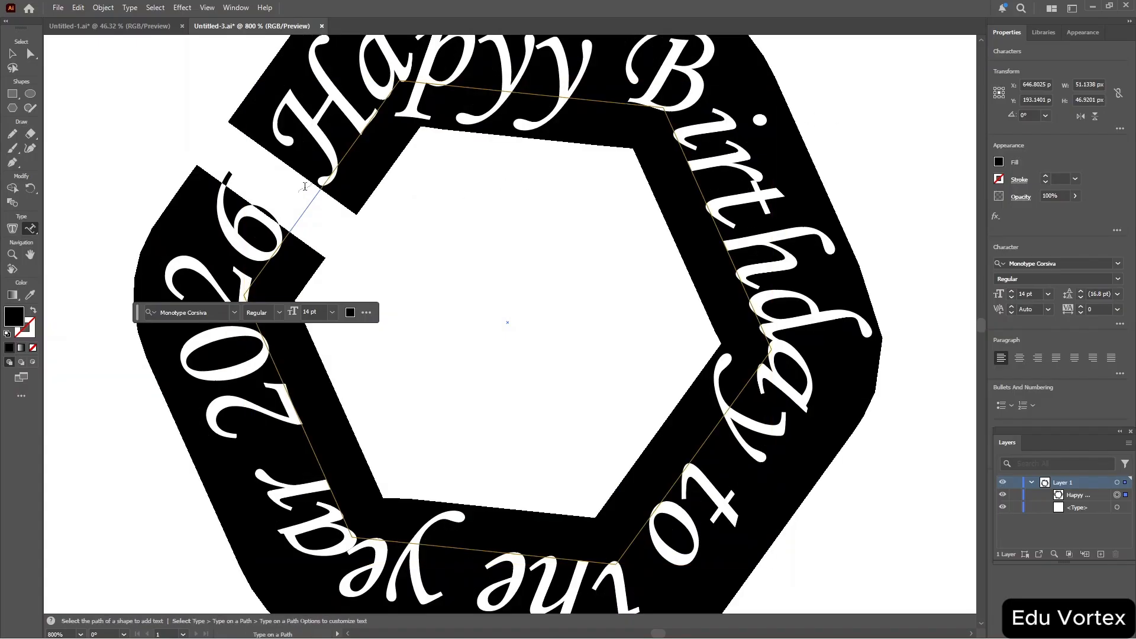
pyautogui.click(350, 312)
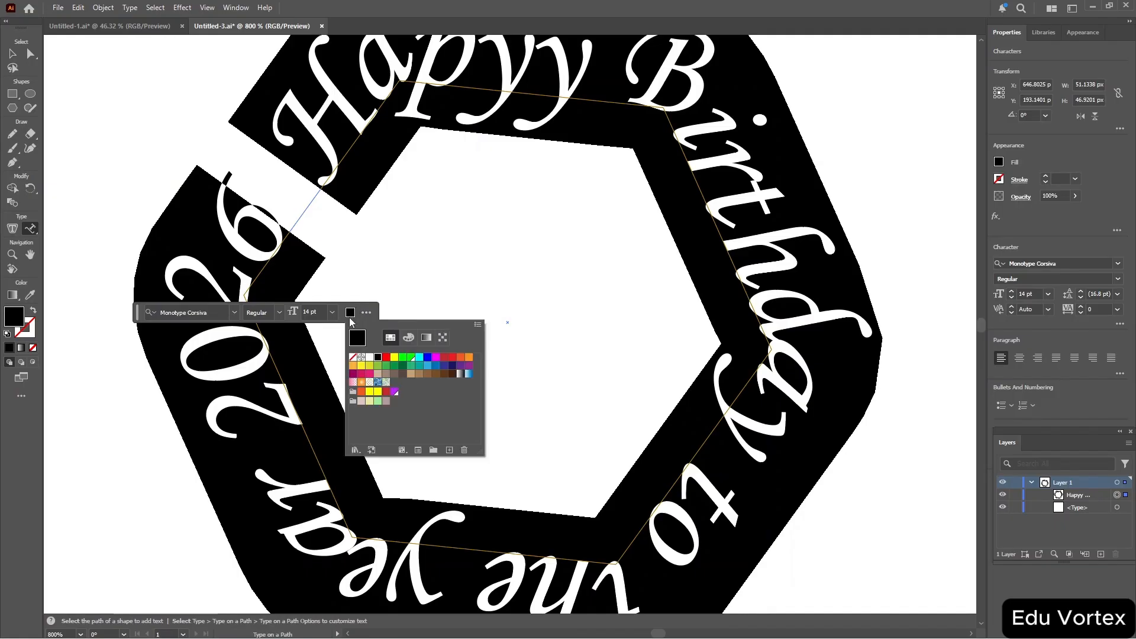
pyautogui.click(410, 374)
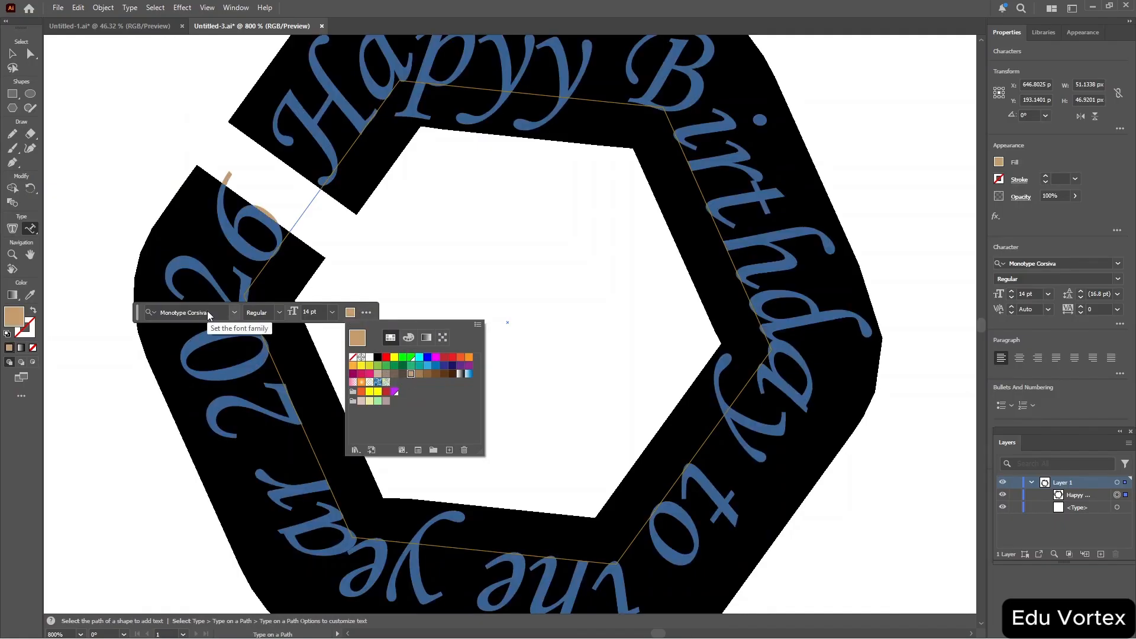
# Keep the font as Monotype Corsiva and set the path text's size to 18 pt.
pyautogui.click(235, 315)
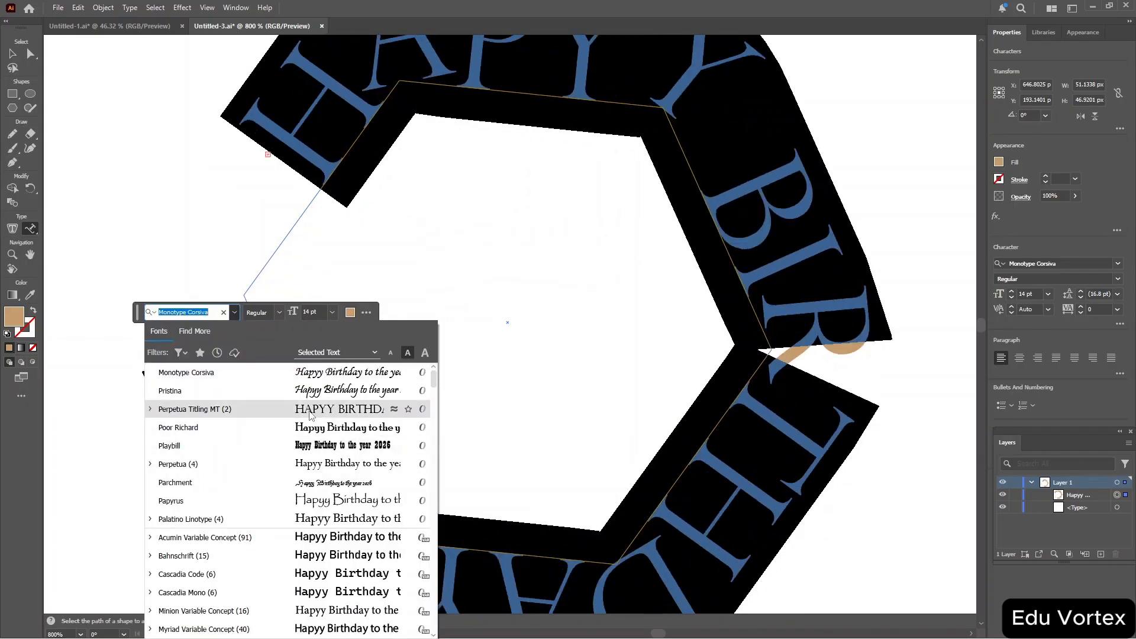
pyautogui.click(353, 379)
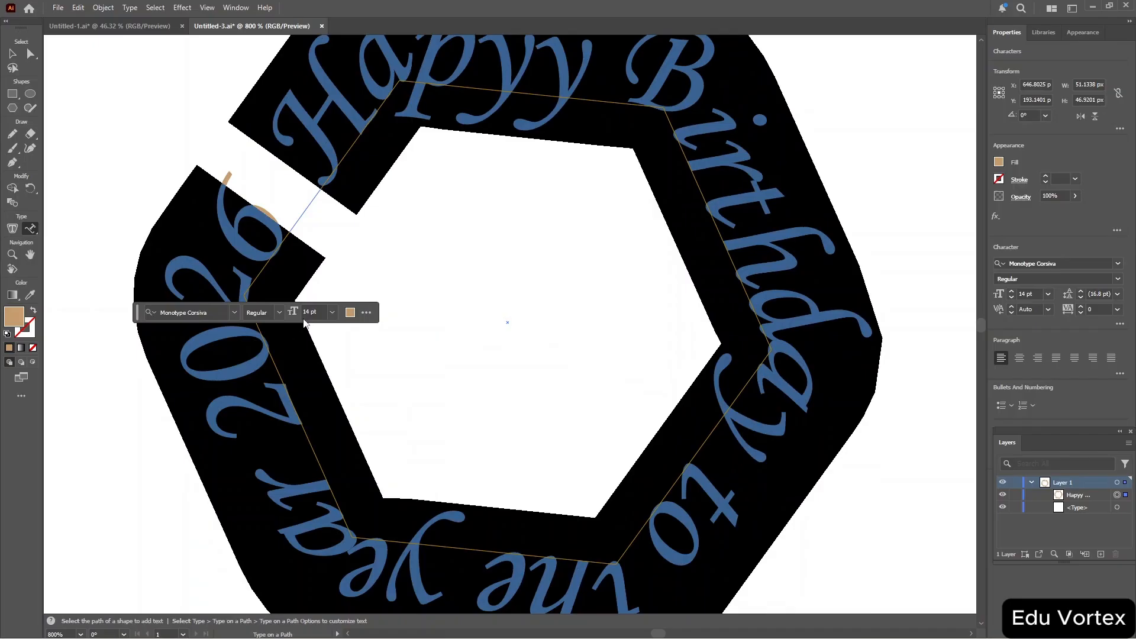
pyautogui.click(332, 312)
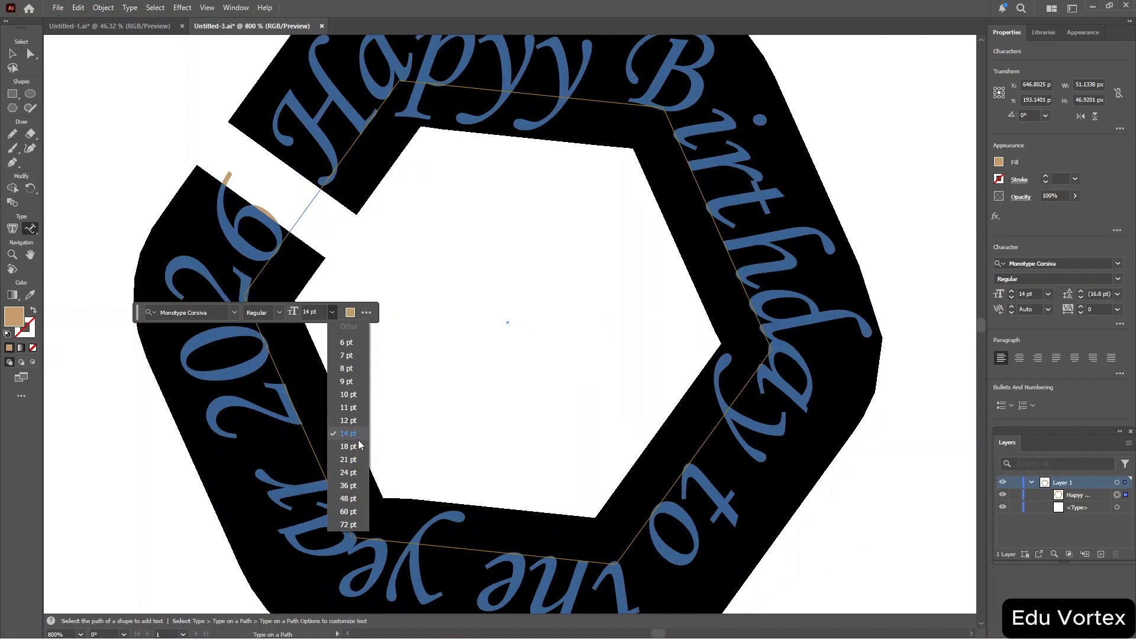
pyautogui.click(356, 446)
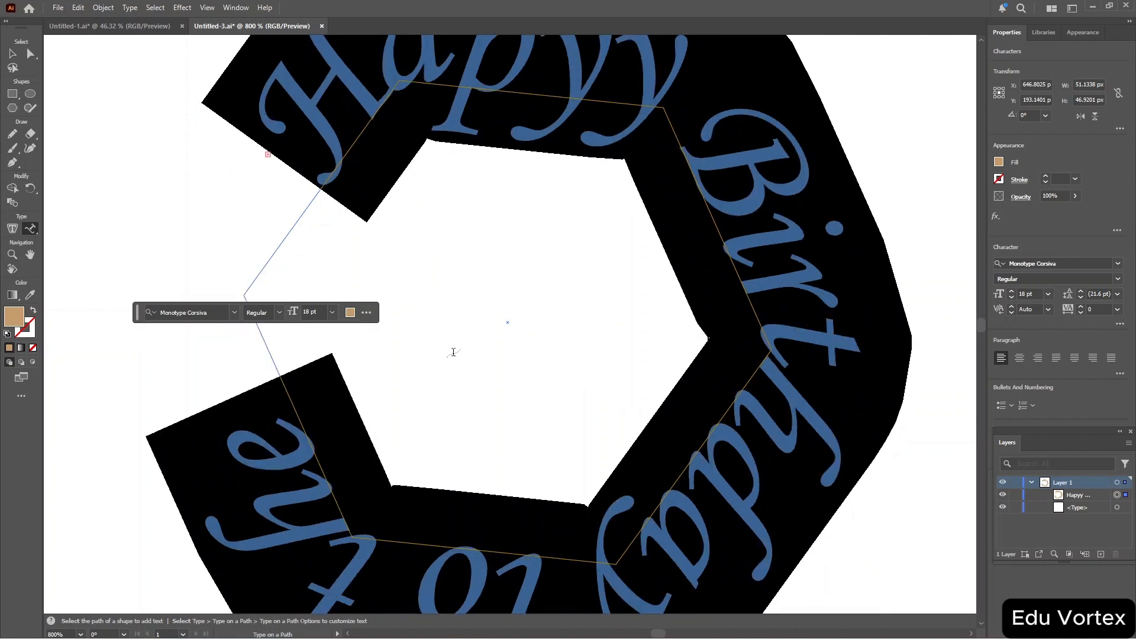
pyautogui.click(624, 225)
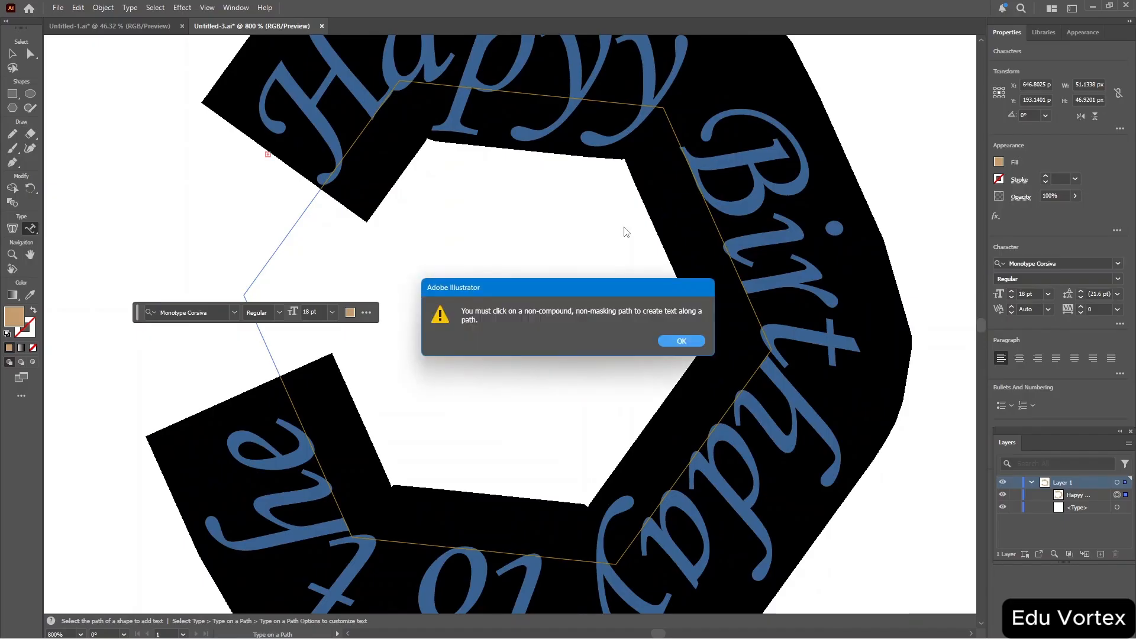
pyautogui.click(682, 341)
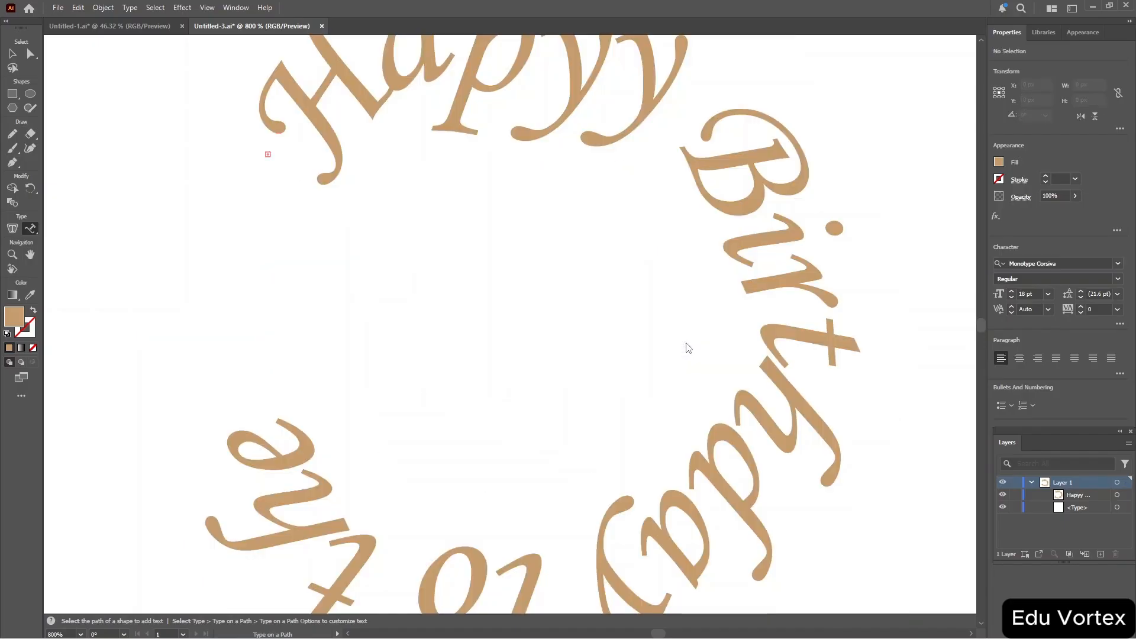
# Try to apply a Drop Shadow effect with default settings to the path text.
pyautogui.hotkey('ctrl', '-')
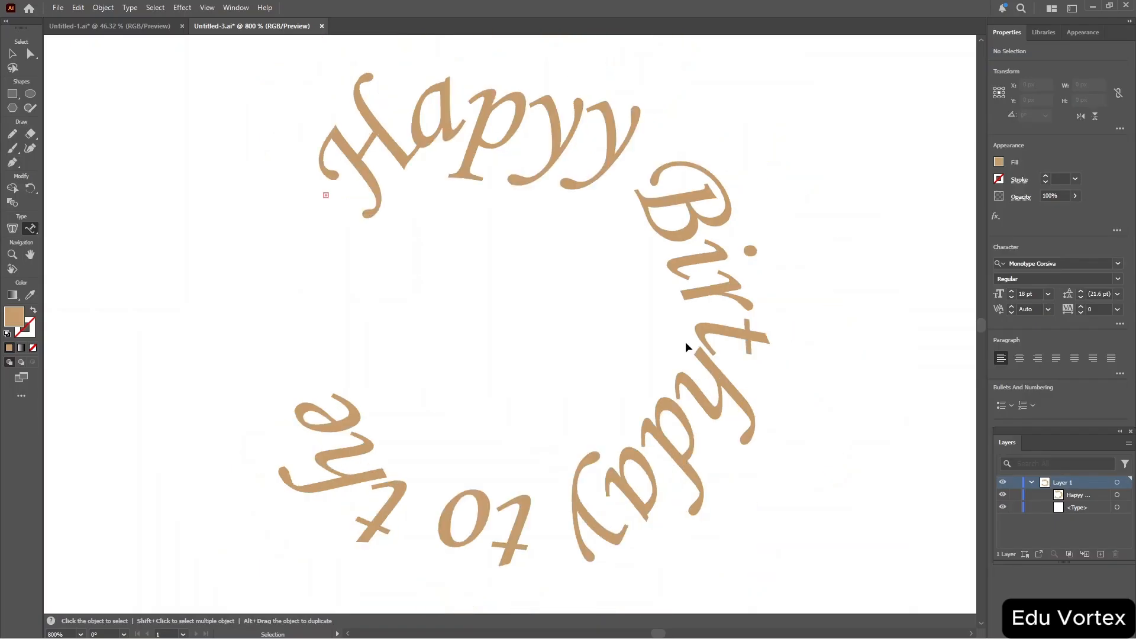
pyautogui.hotkey('ctrl', '-')
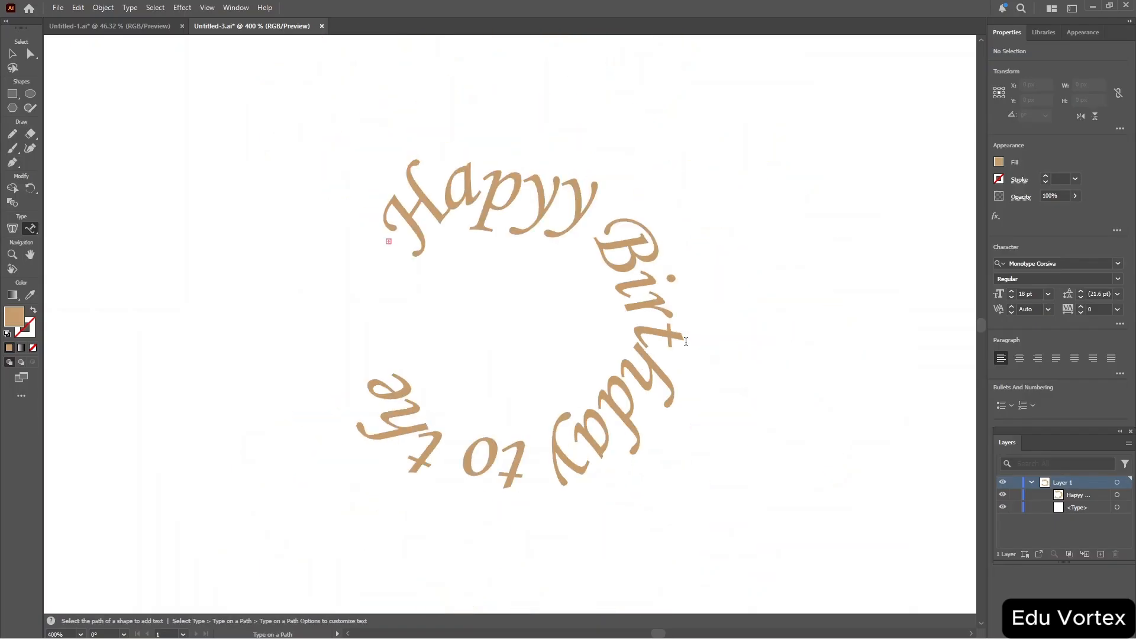
pyautogui.click(996, 217)
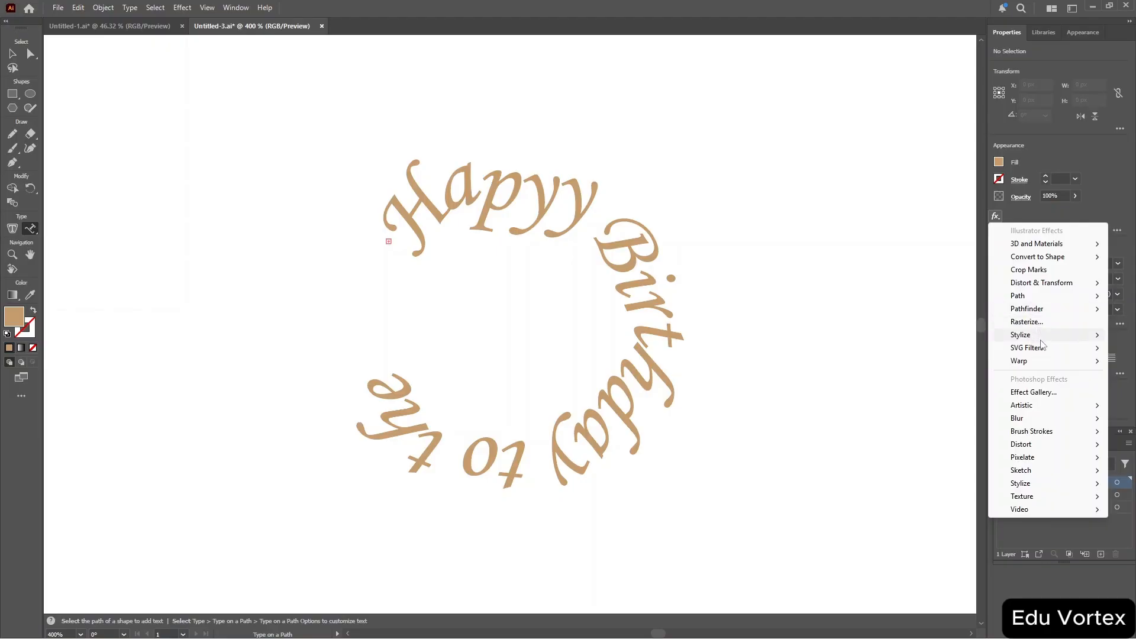
pyautogui.moveTo(1040, 336)
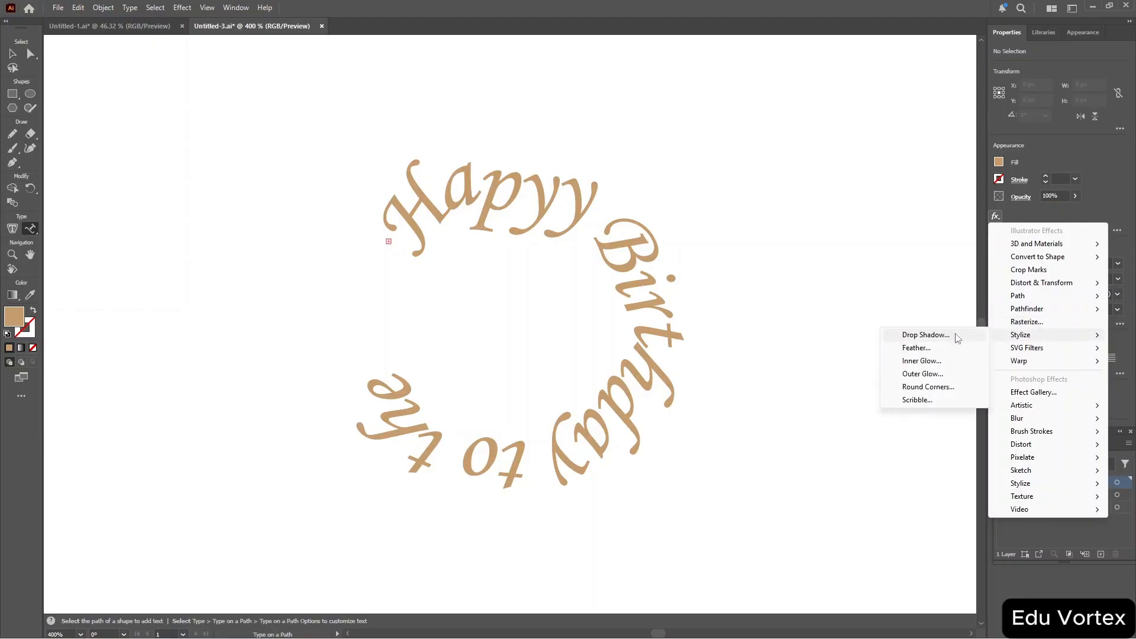
pyautogui.click(927, 335)
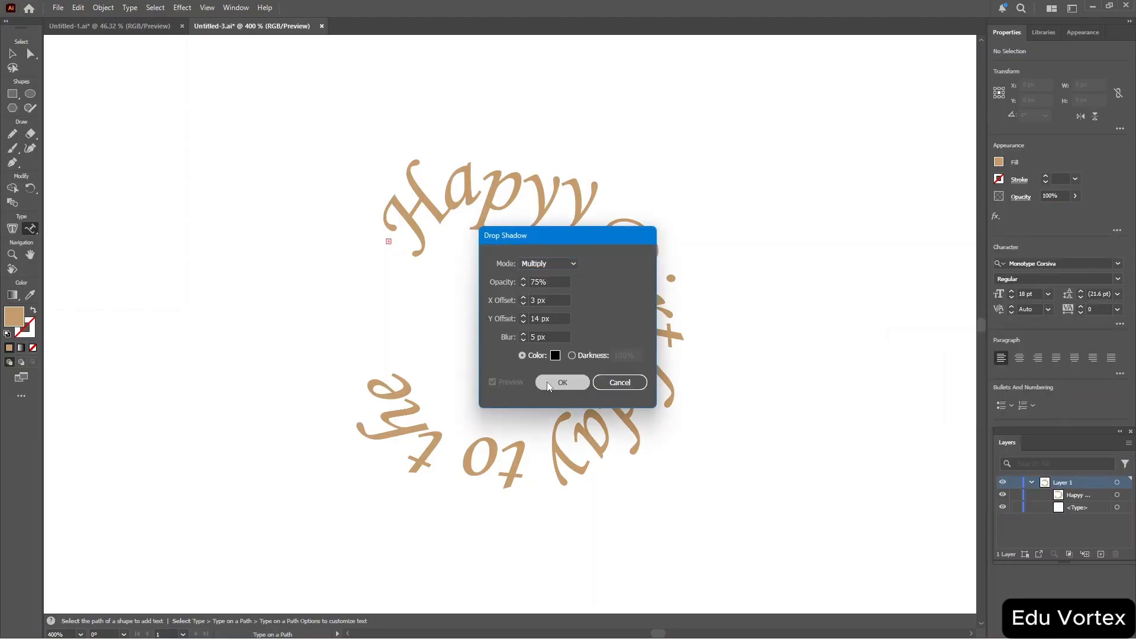
pyautogui.click(561, 383)
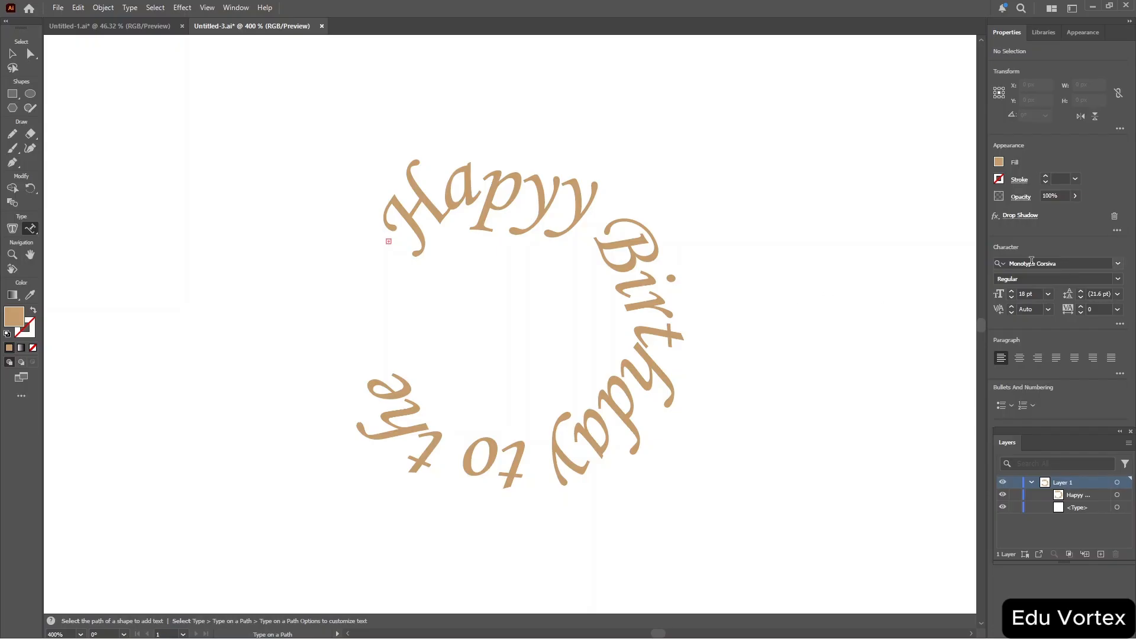
pyautogui.doubleClick(616, 214)
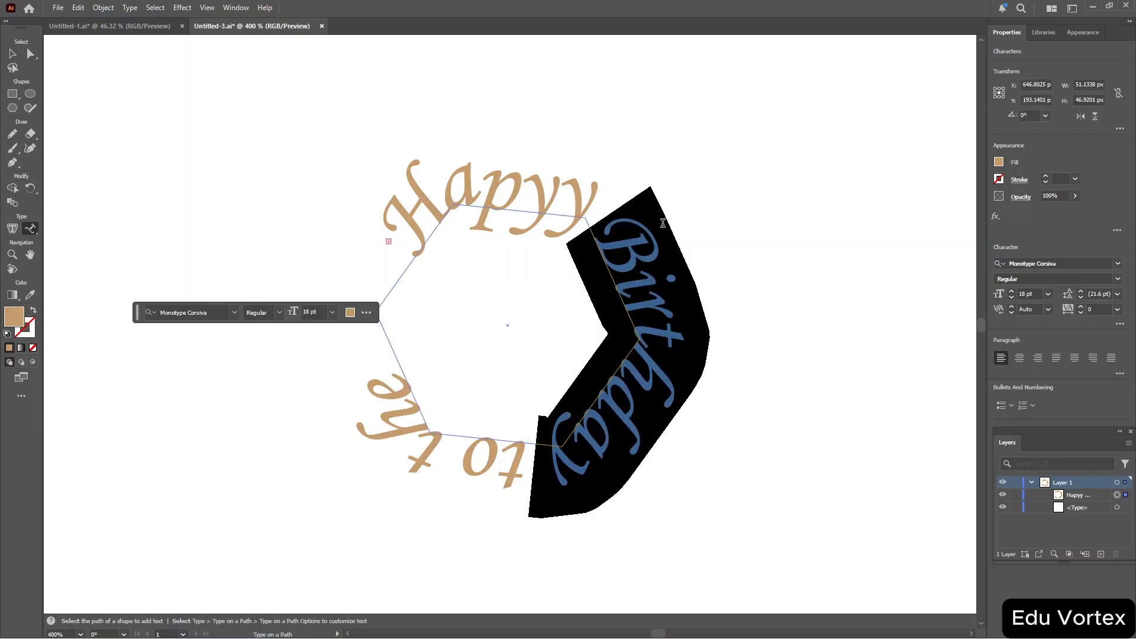
pyautogui.click(997, 217)
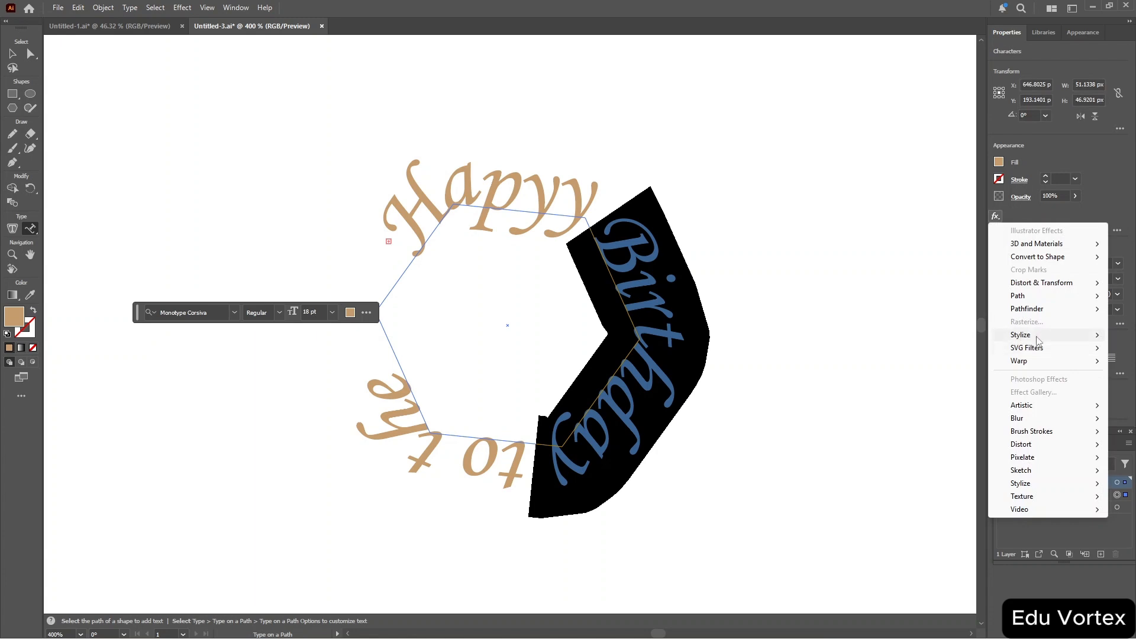
pyautogui.moveTo(1021, 335)
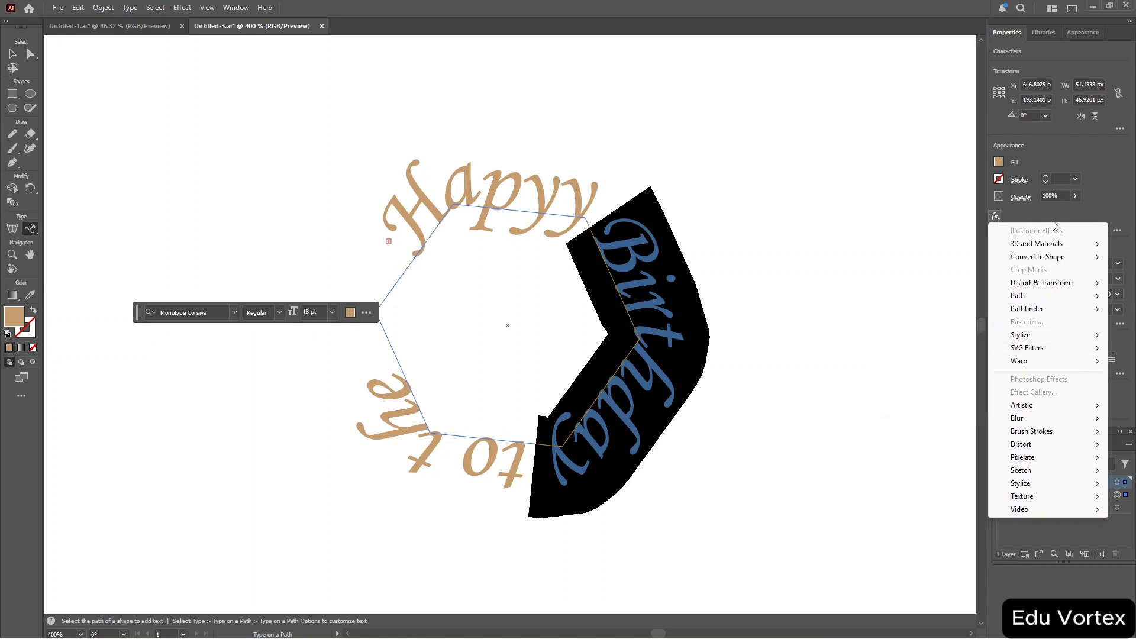
pyautogui.click(1080, 143)
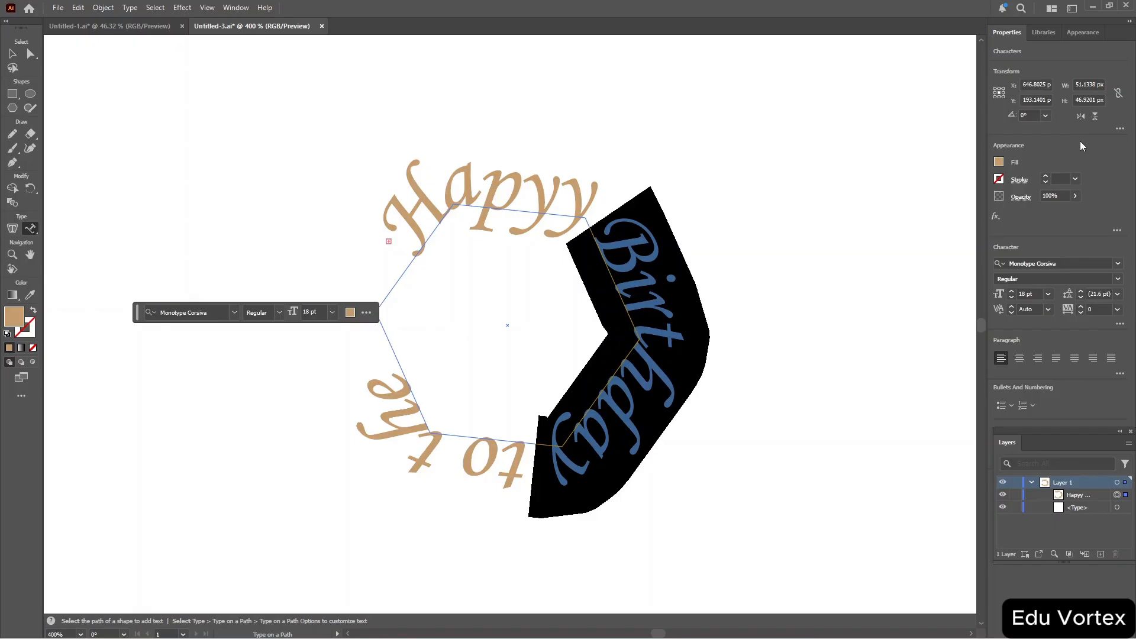
pyautogui.click(882, 187)
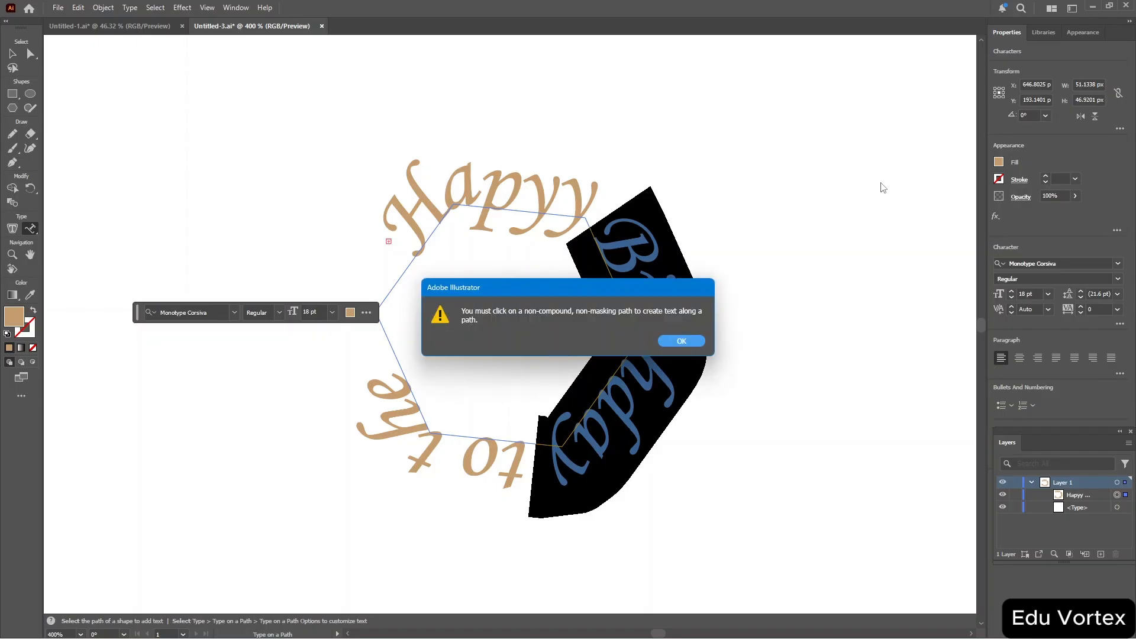
pyautogui.press('Return')
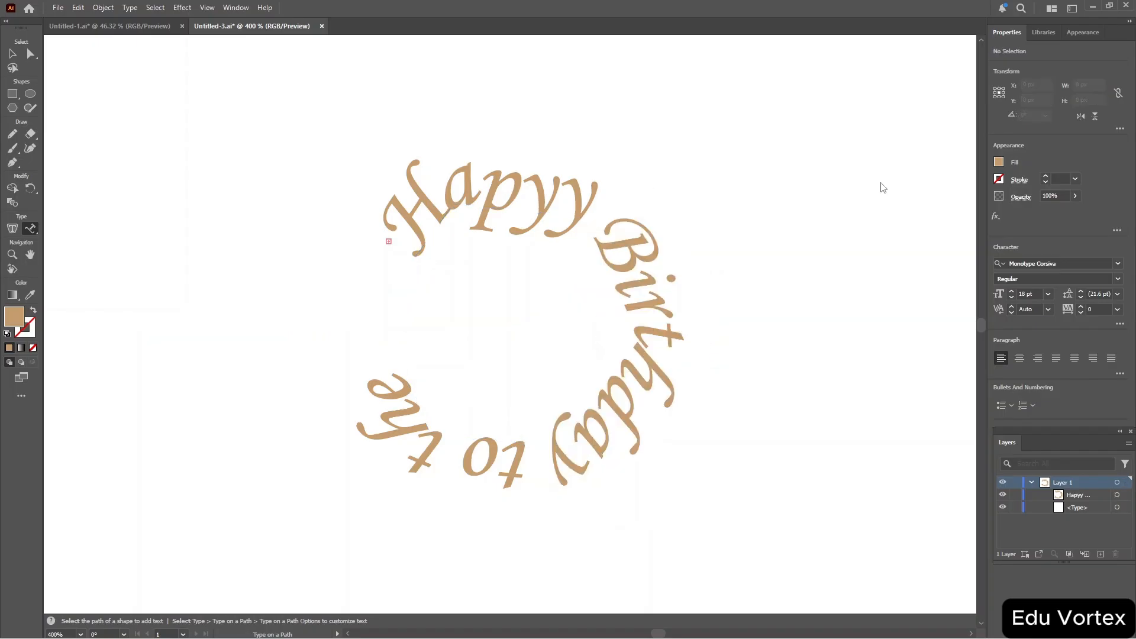
# Select all the path text and convert it to outlines.
pyautogui.press('v')
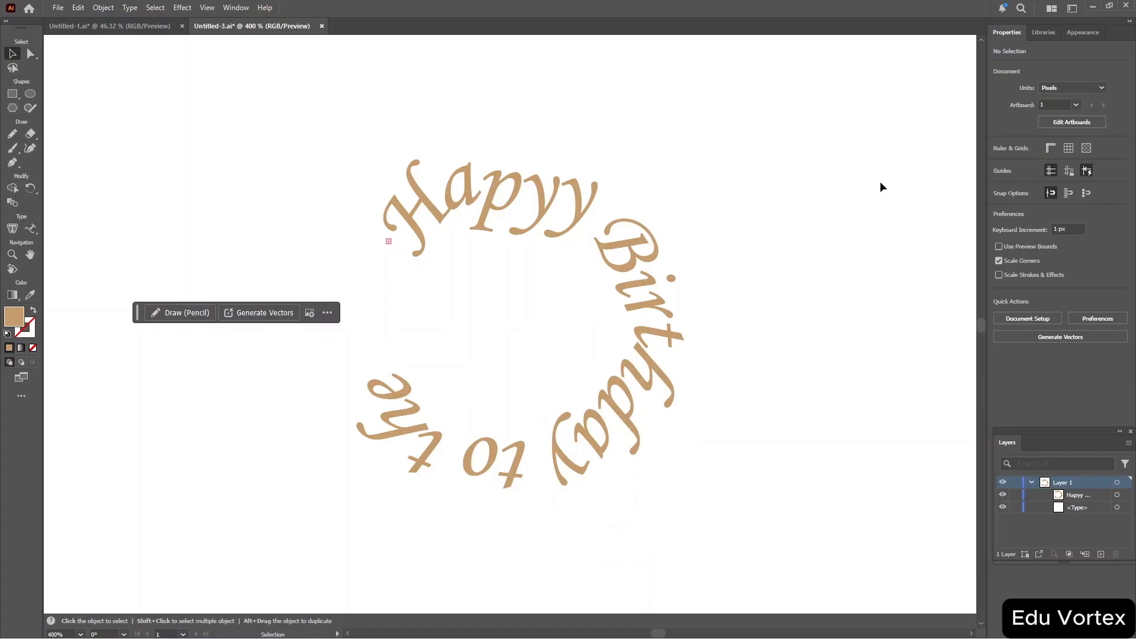
pyautogui.hotkey('ctrl', 'a')
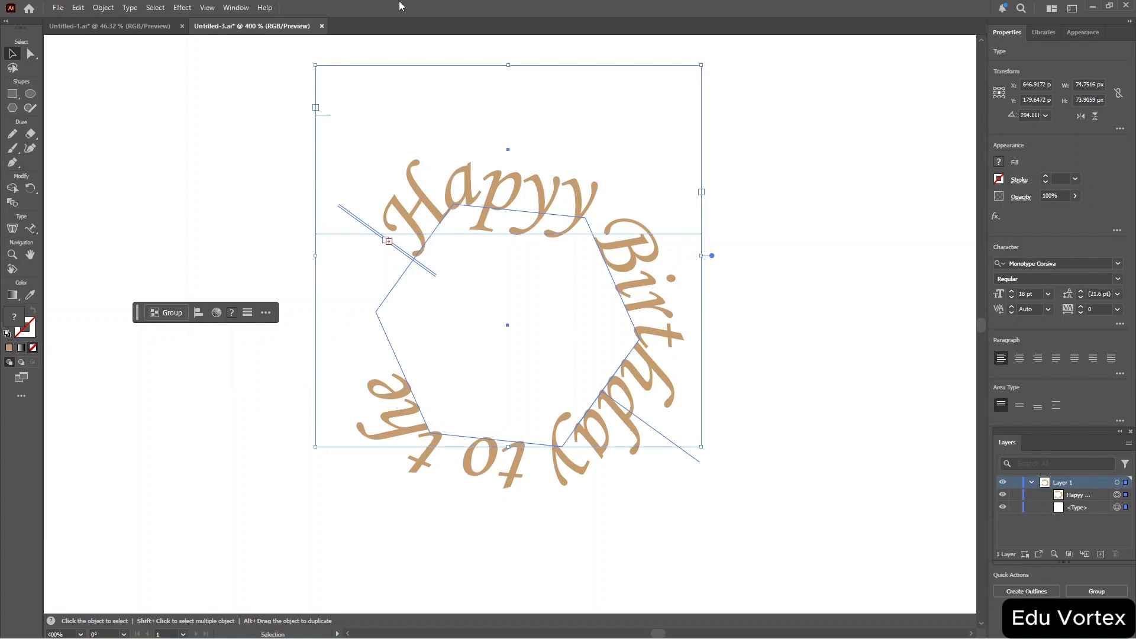
pyautogui.click(130, 8)
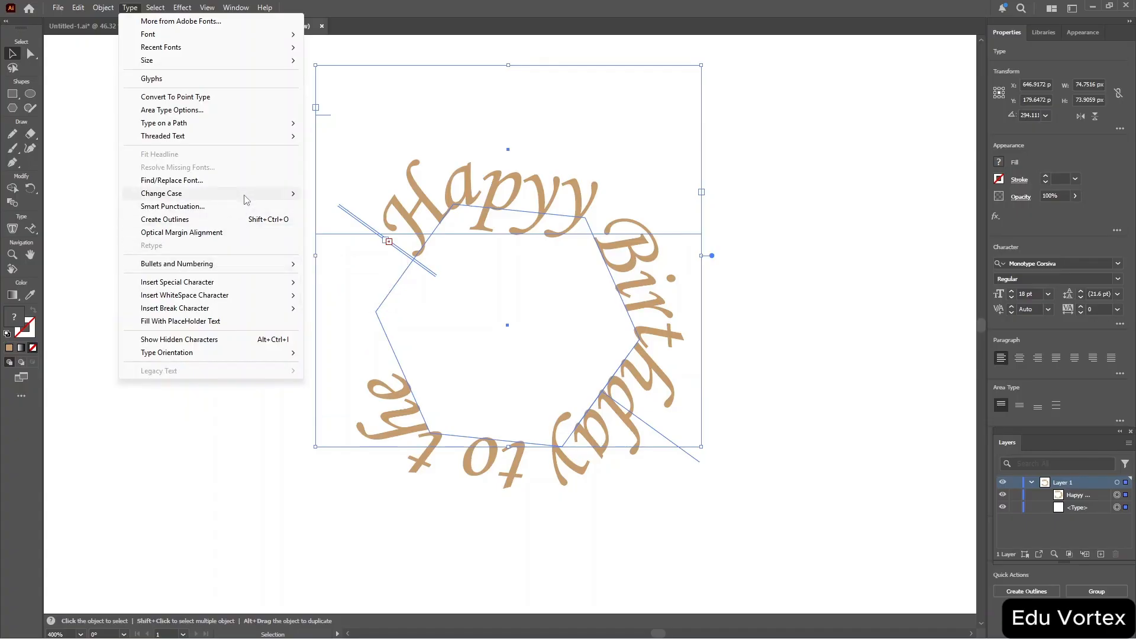
pyautogui.click(262, 220)
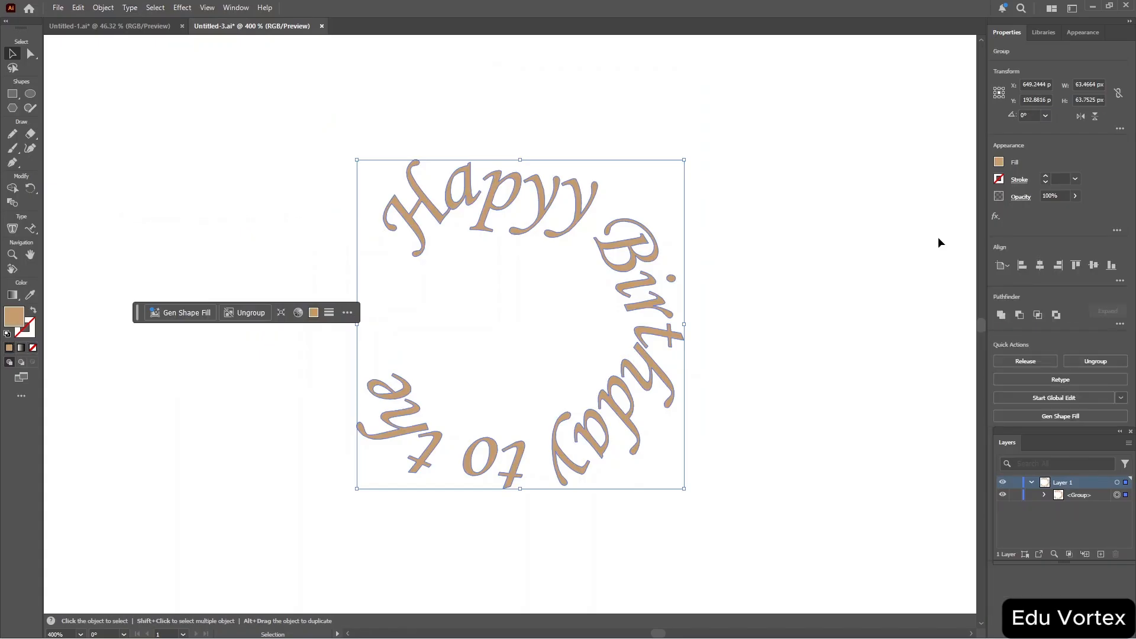
pyautogui.click(1045, 495)
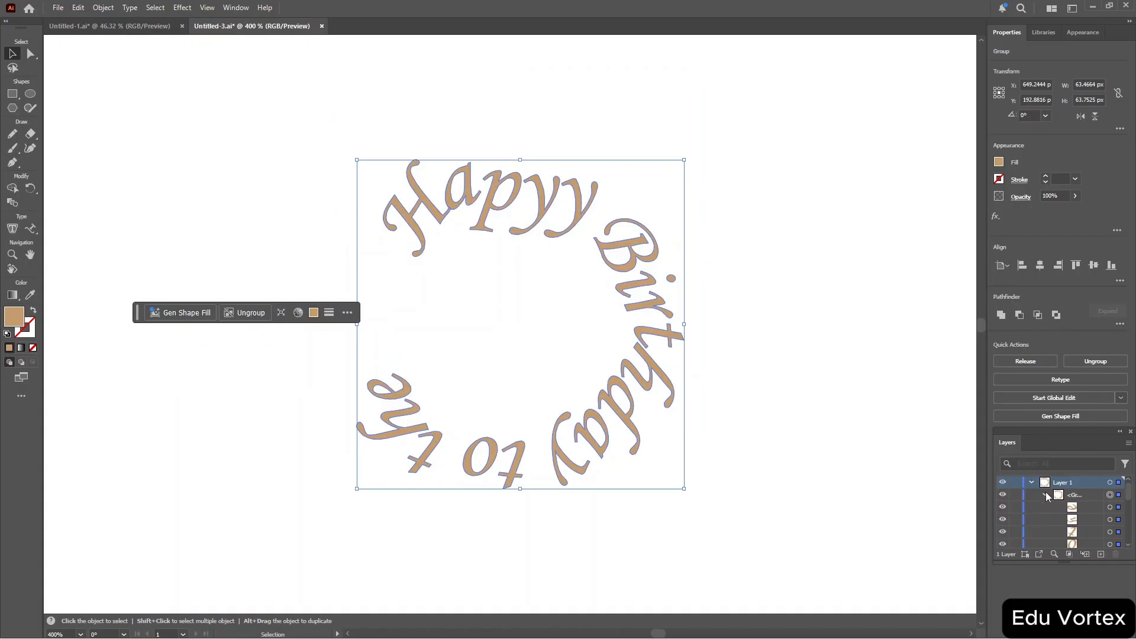
pyautogui.click(1044, 494)
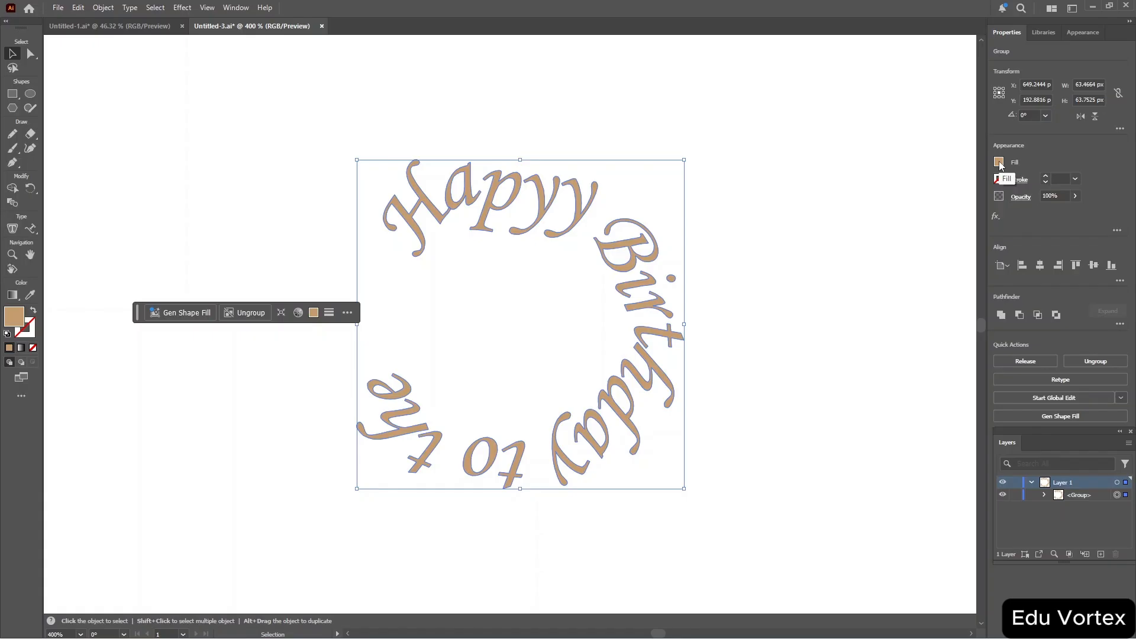
# Apply a default Drop Shadow effect to the outlined text group, then undo it.
pyautogui.click(996, 216)
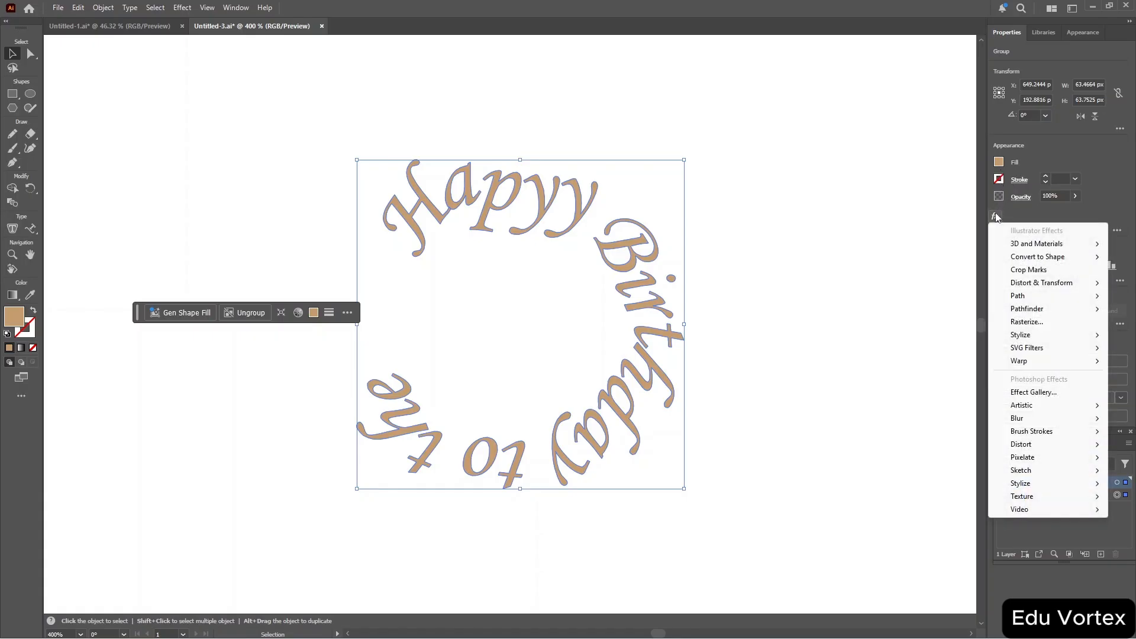
pyautogui.moveTo(1042, 335)
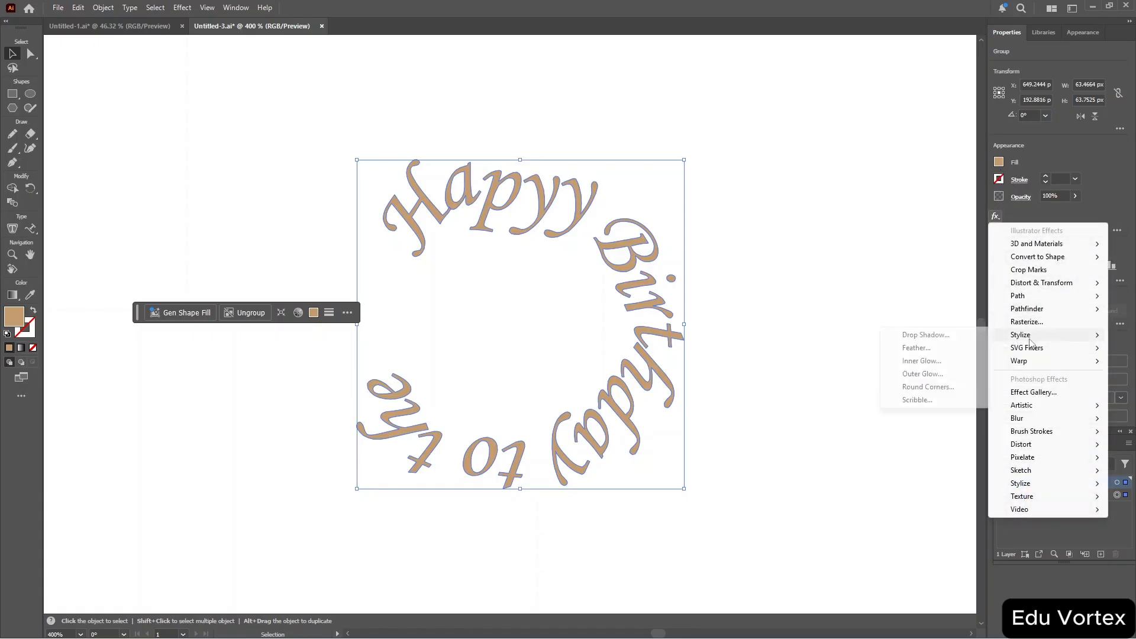
pyautogui.click(961, 336)
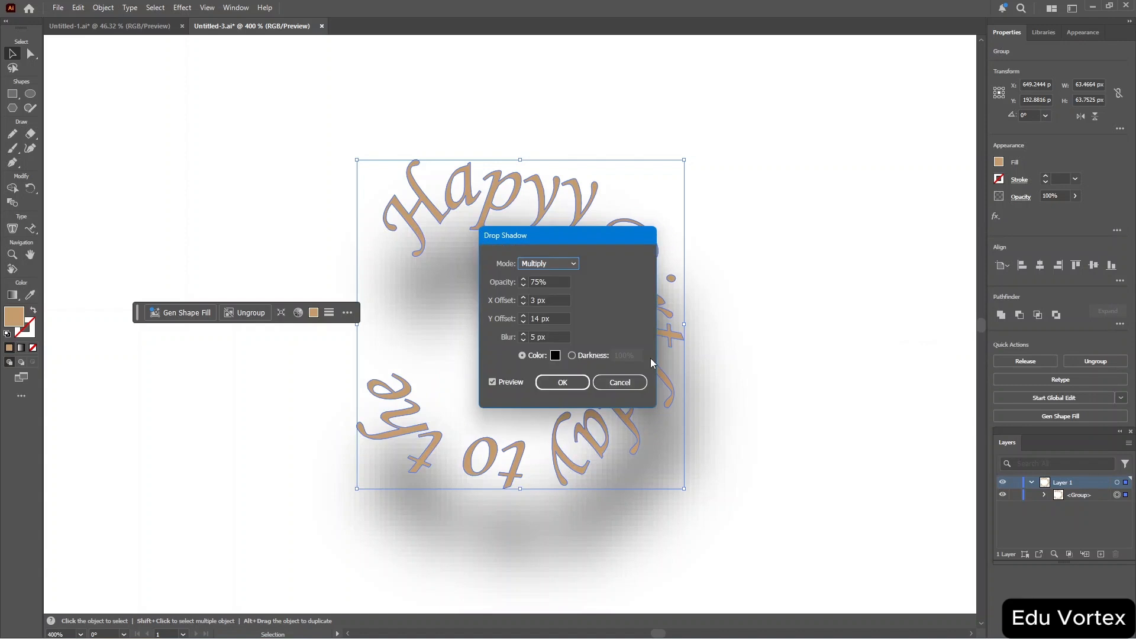
pyautogui.click(563, 382)
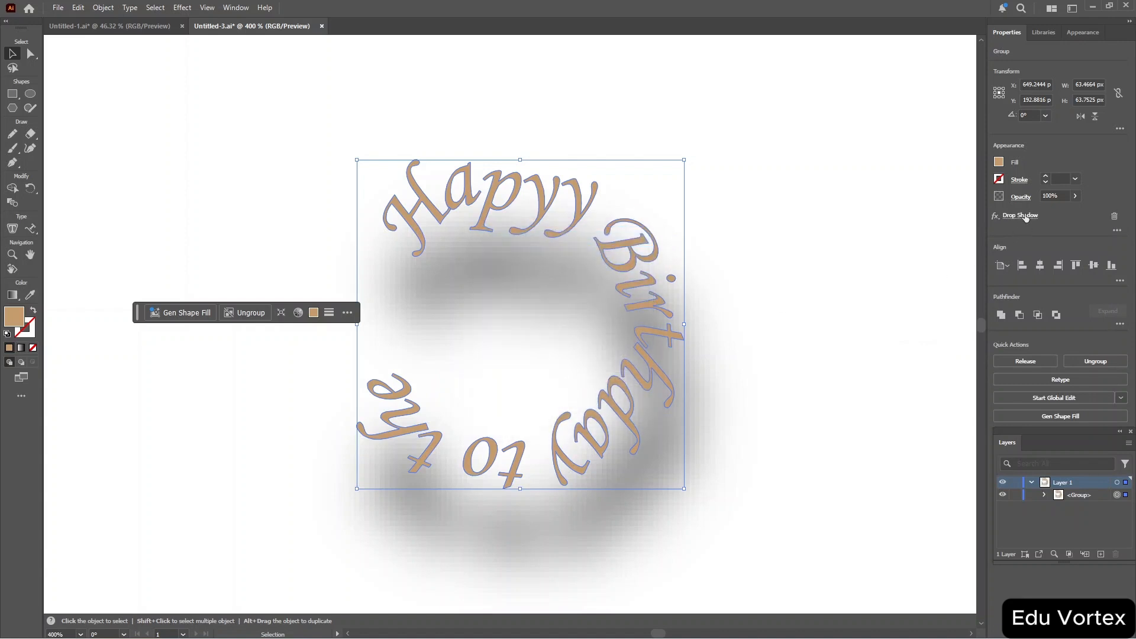
pyautogui.hotkey('ctrl', 'z')
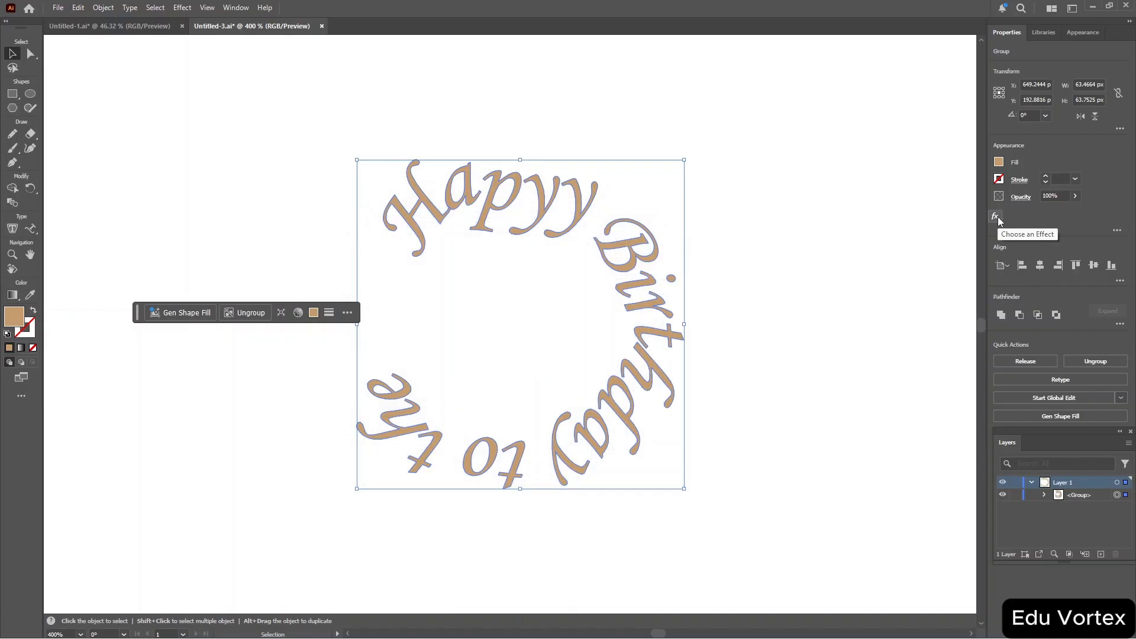
# Apply a 3D and Materials Extrude effect to the outlined text group and increase its depth.
pyautogui.click(996, 217)
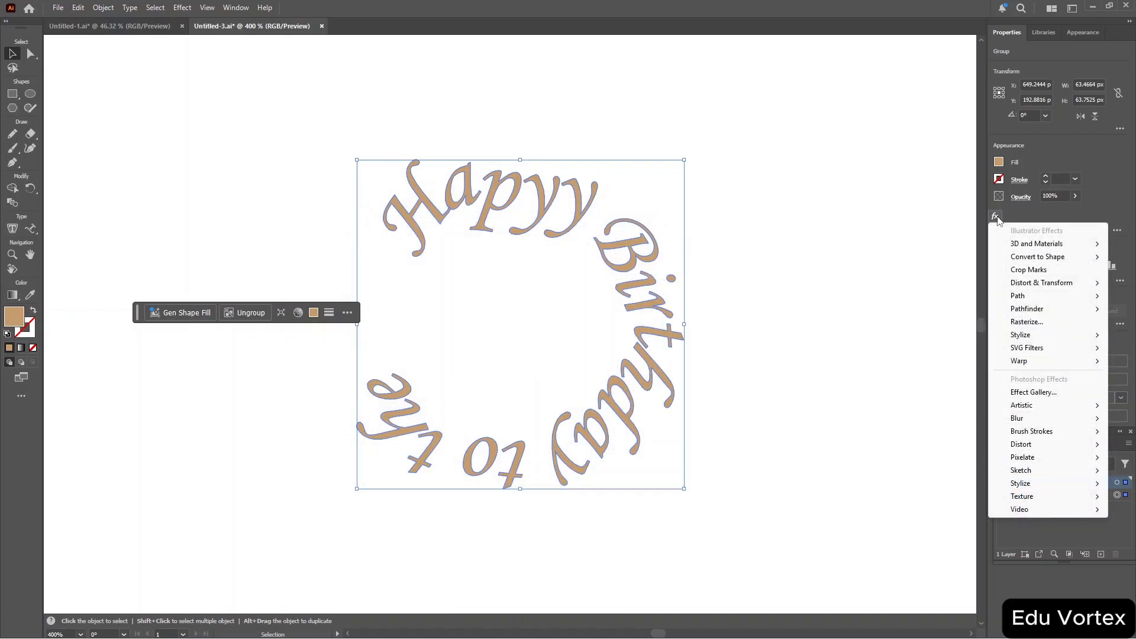
pyautogui.moveTo(1014, 249)
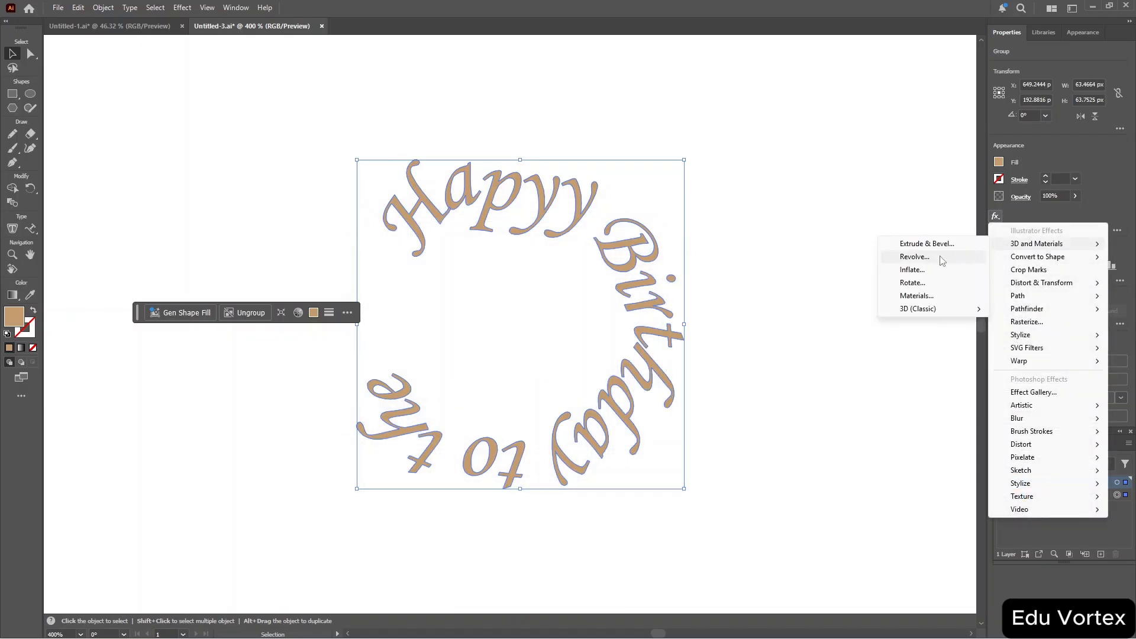
pyautogui.click(936, 277)
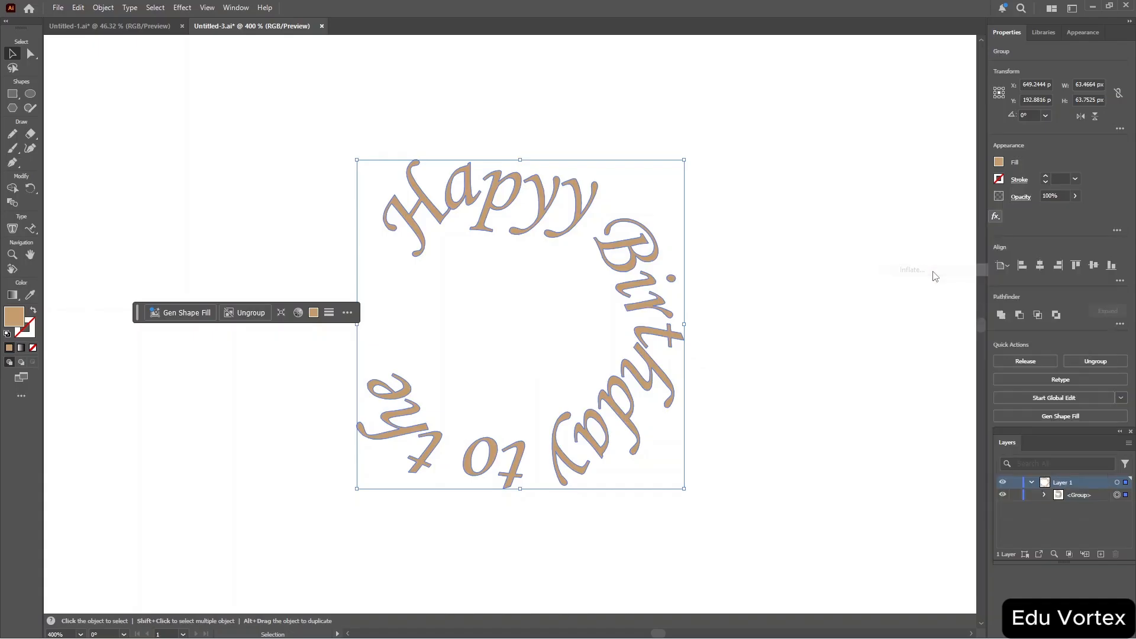
pyautogui.click(759, 137)
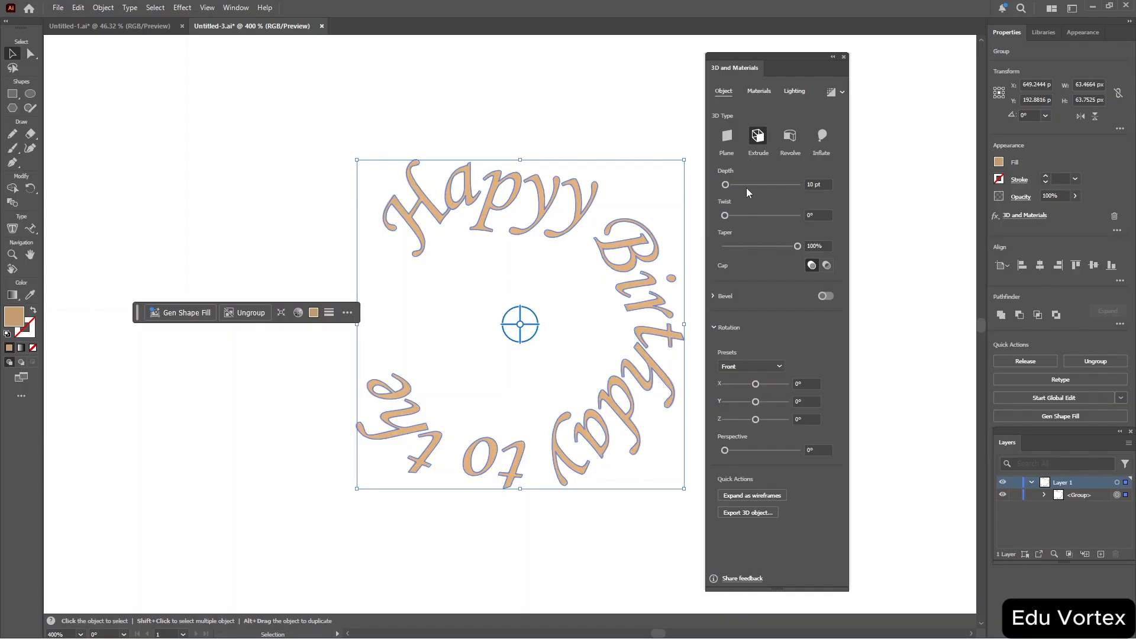
pyautogui.moveTo(736, 184); pyautogui.dragTo(751, 184)
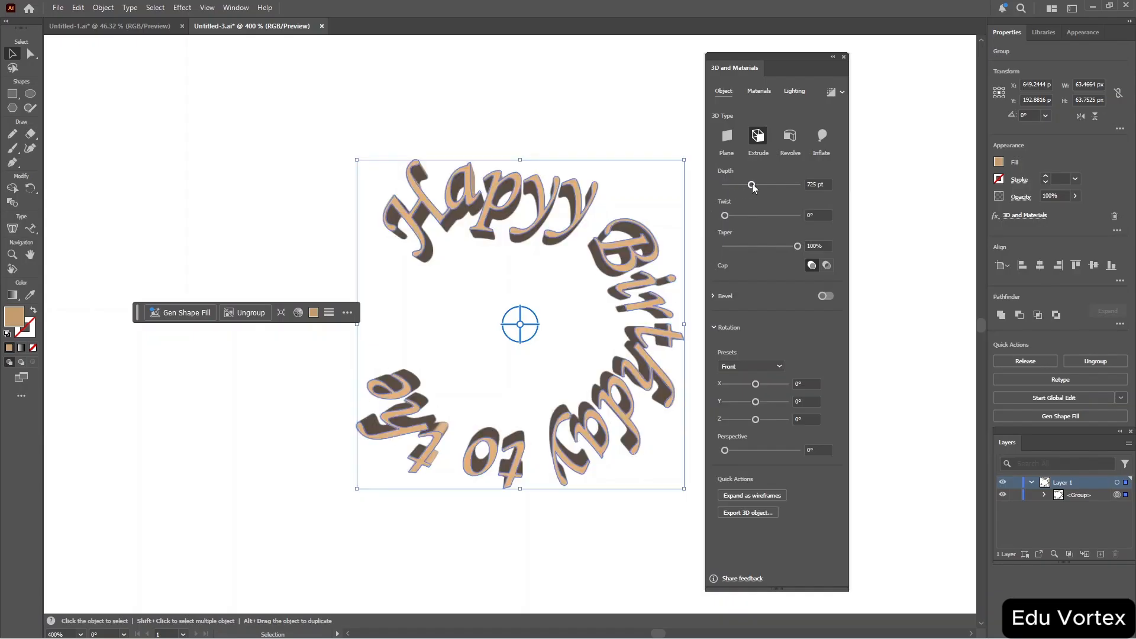
pyautogui.click(844, 57)
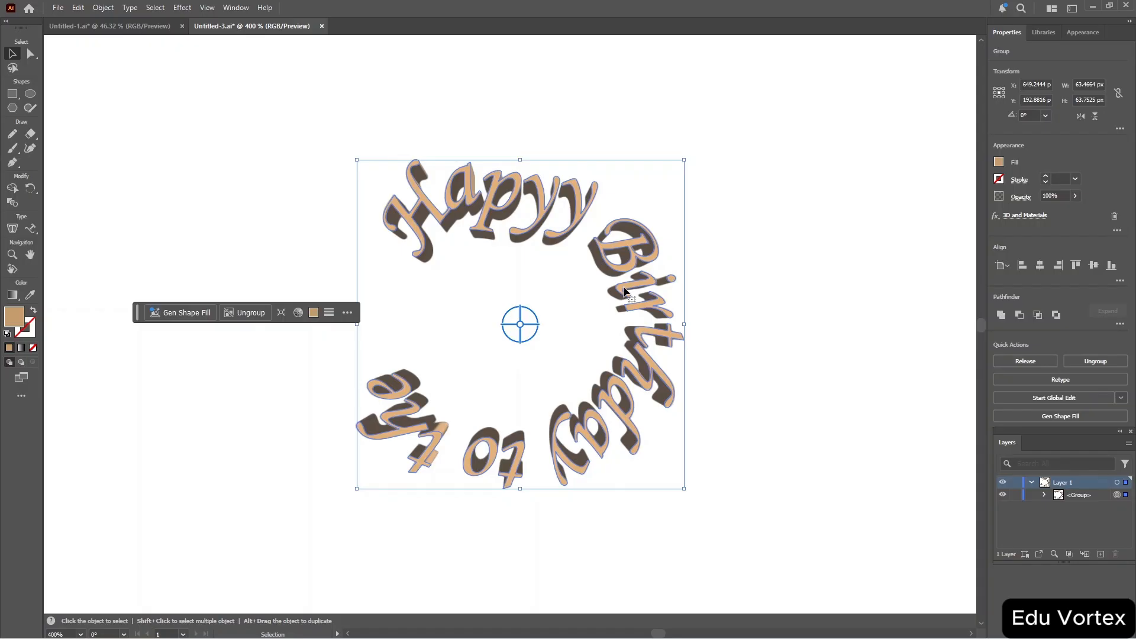
# Undo the 3D effect and the outline conversion to restore the editable path text.
pyautogui.press('a')
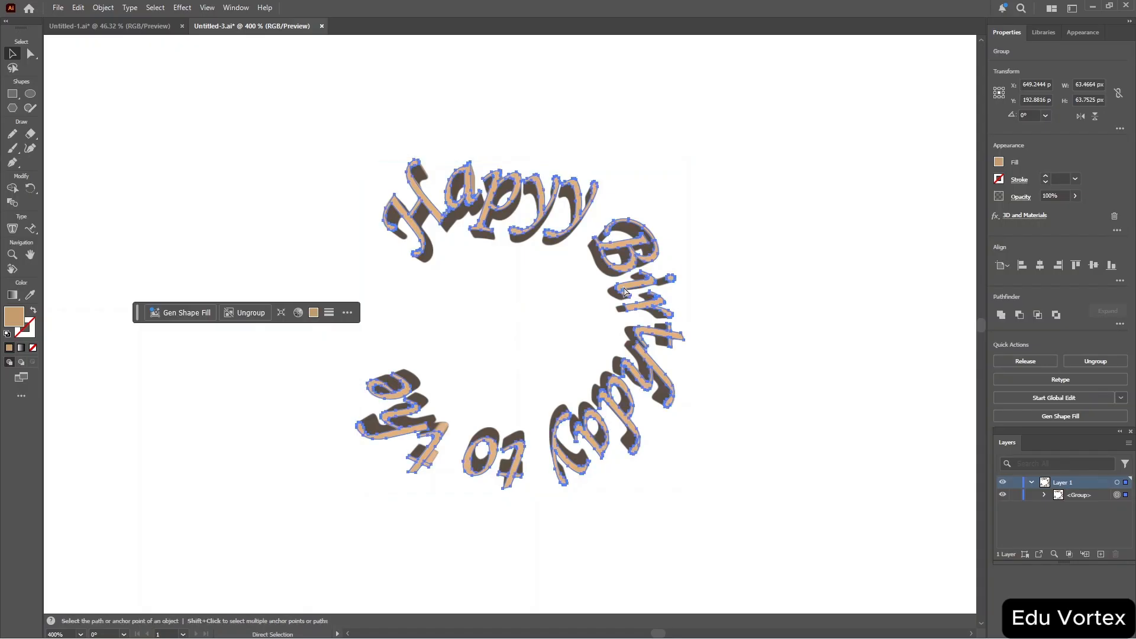
pyautogui.hotkey('ctrl', 'z')
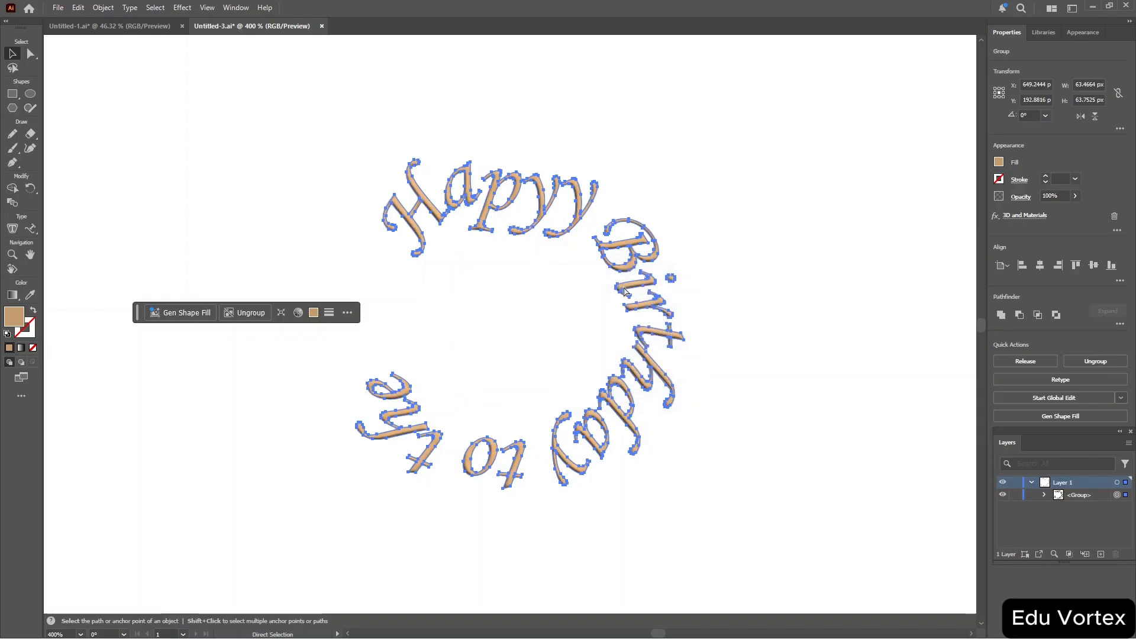
pyautogui.hotkey('ctrl', 'z')
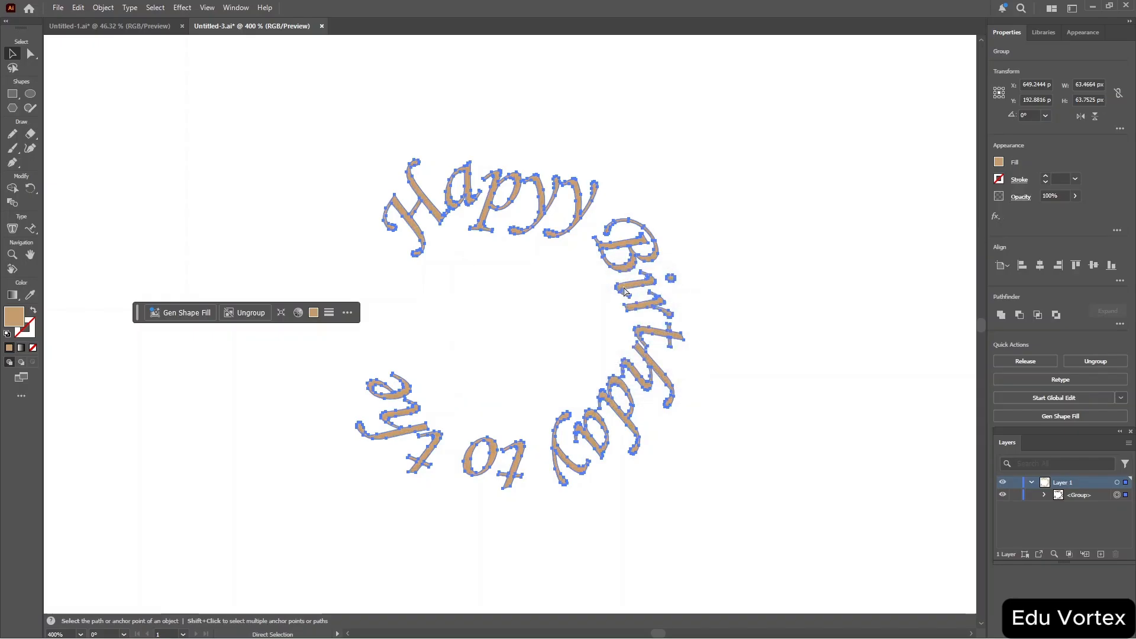
pyautogui.hotkey('ctrl', 'z')
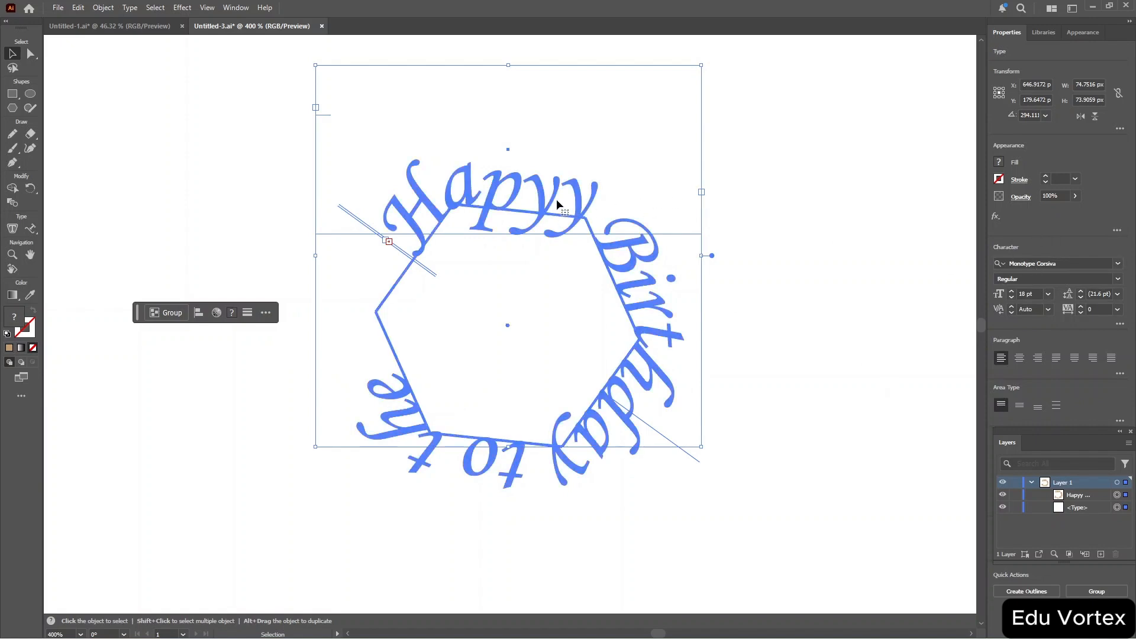
# Select all the text on the hexagon path and apply the Skew type-on-a-path effect.
pyautogui.click(28, 233)
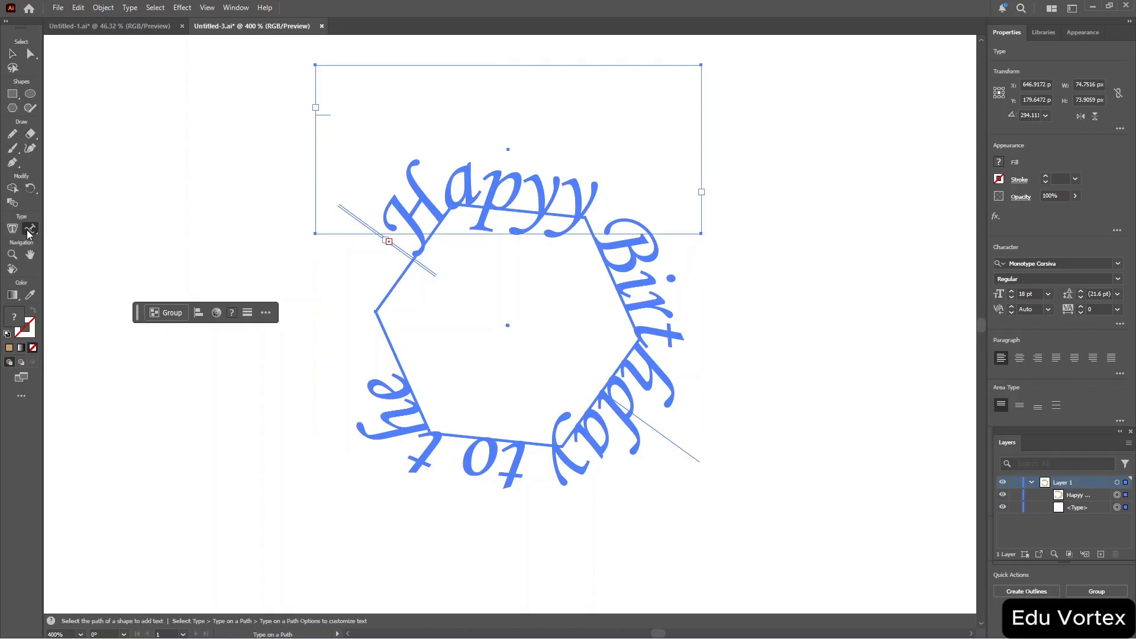
pyautogui.click(128, 8)
pyautogui.click(181, 8)
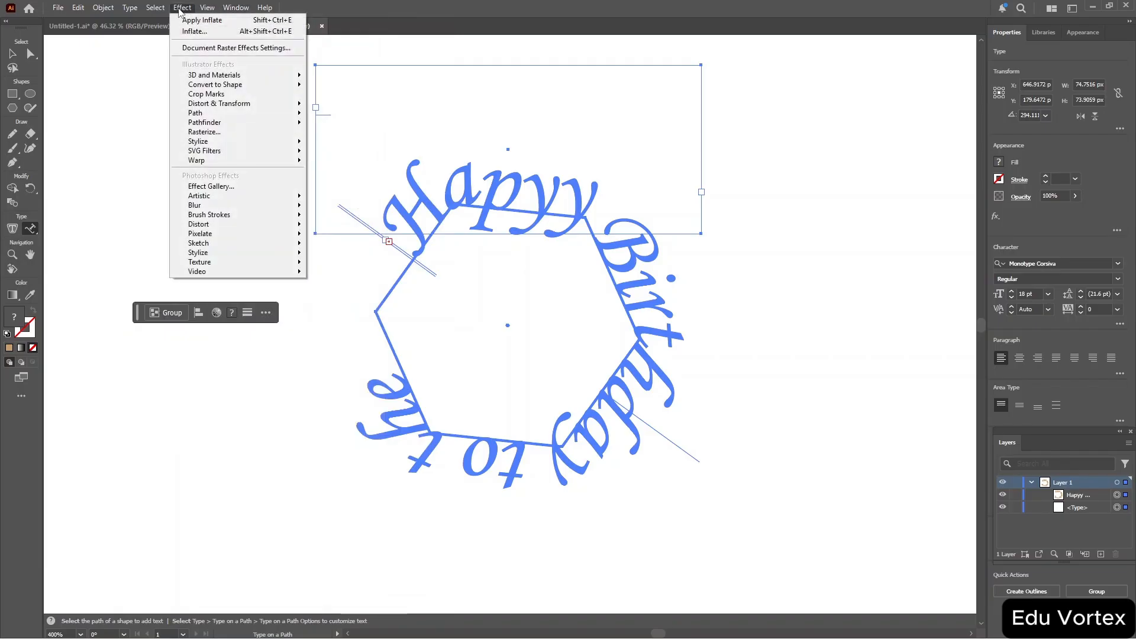
pyautogui.moveTo(157, 11)
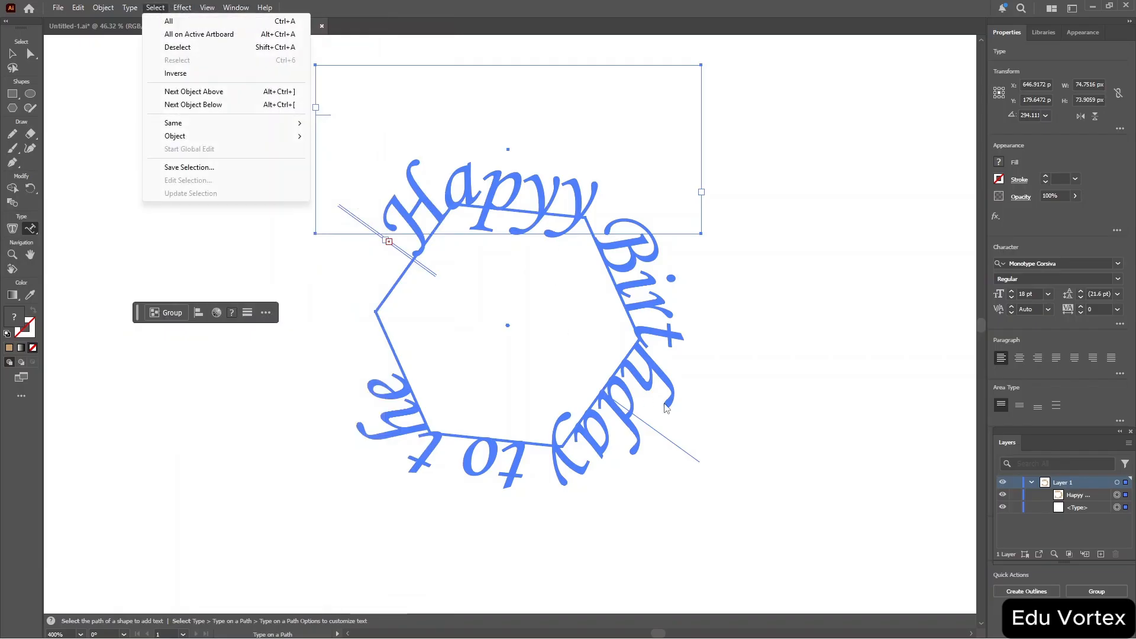
pyautogui.click(627, 397)
pyautogui.click(627, 396)
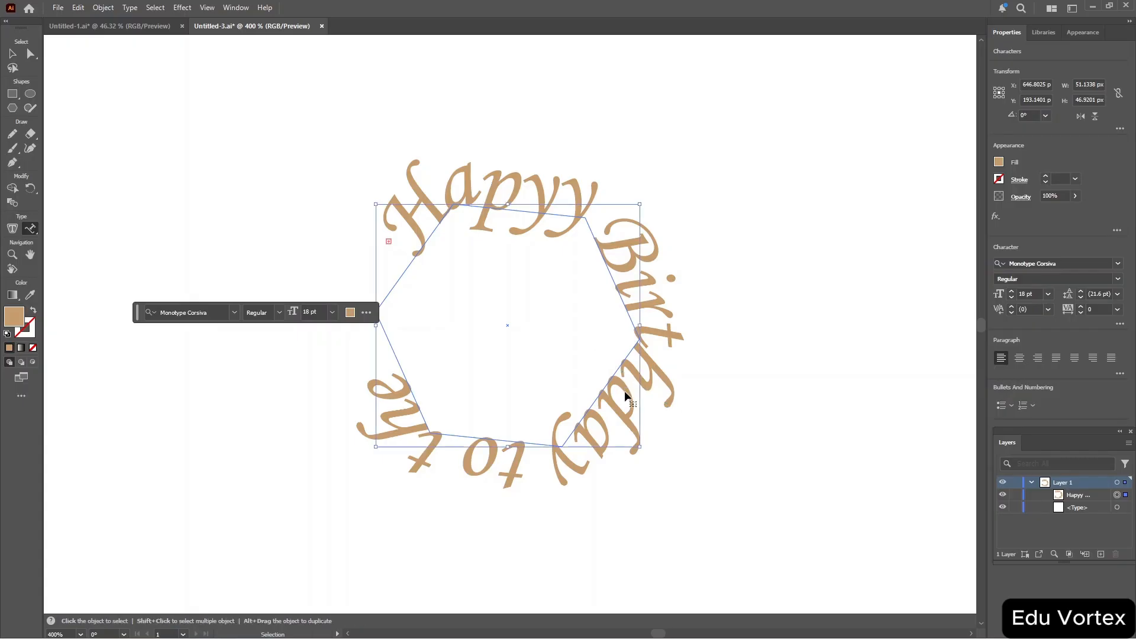
pyautogui.hotkey('ctrl', 'a')
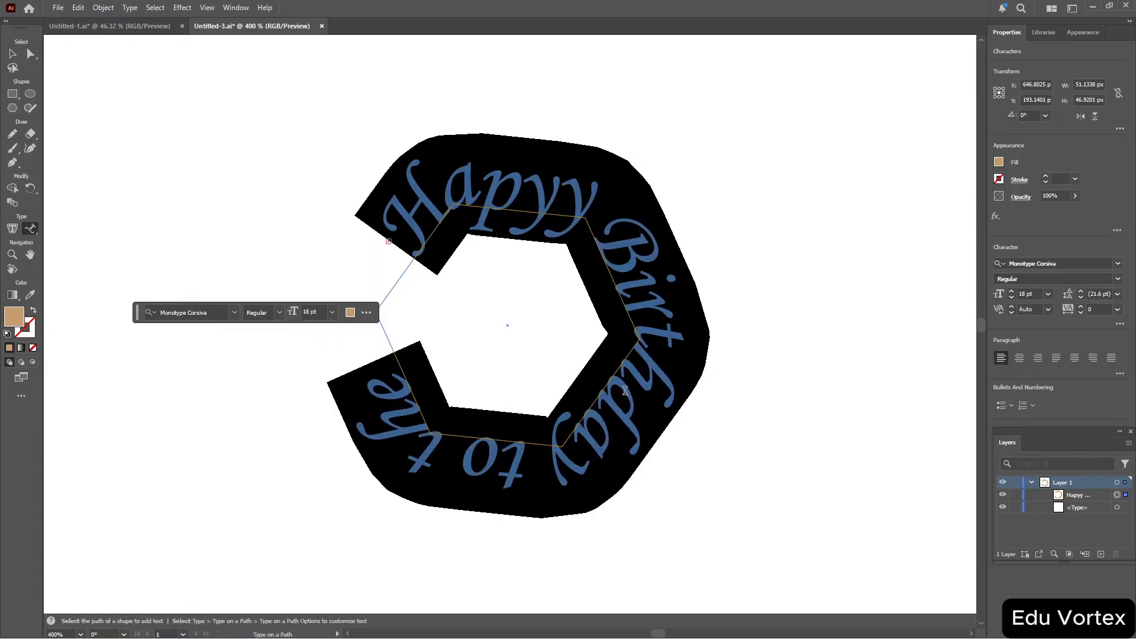
pyautogui.click(103, 8)
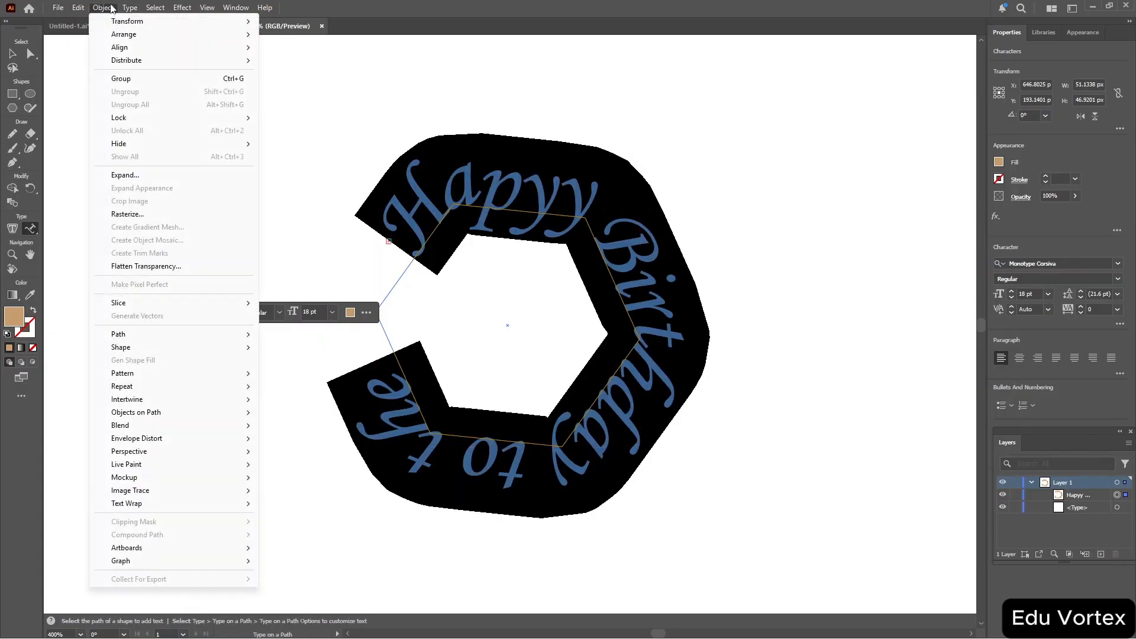
pyautogui.moveTo(133, 9)
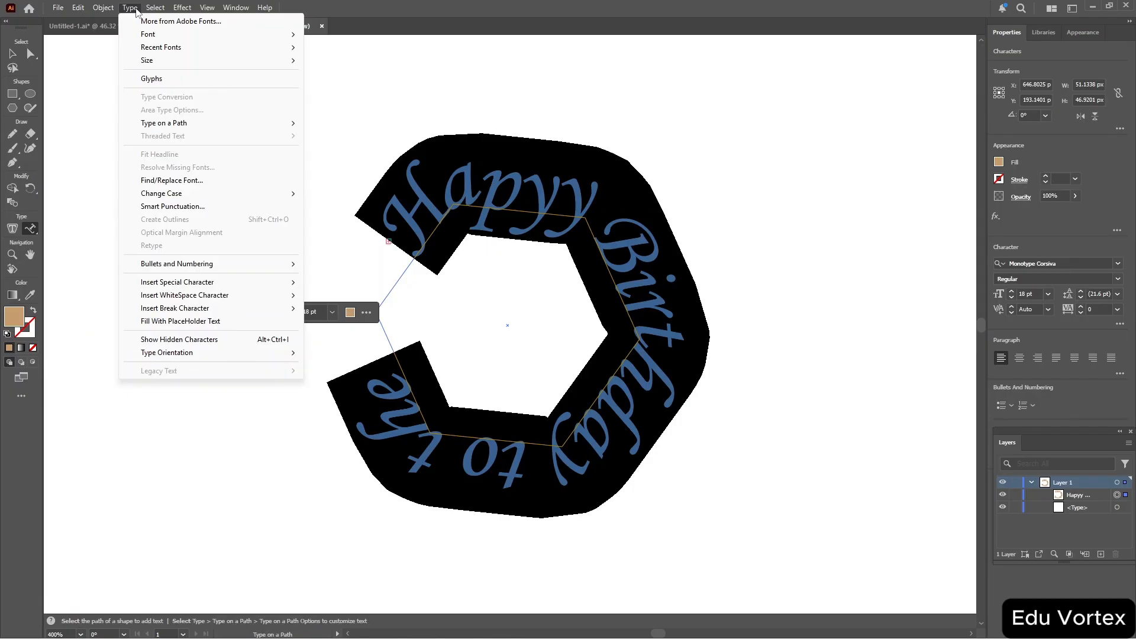
pyautogui.moveTo(242, 123)
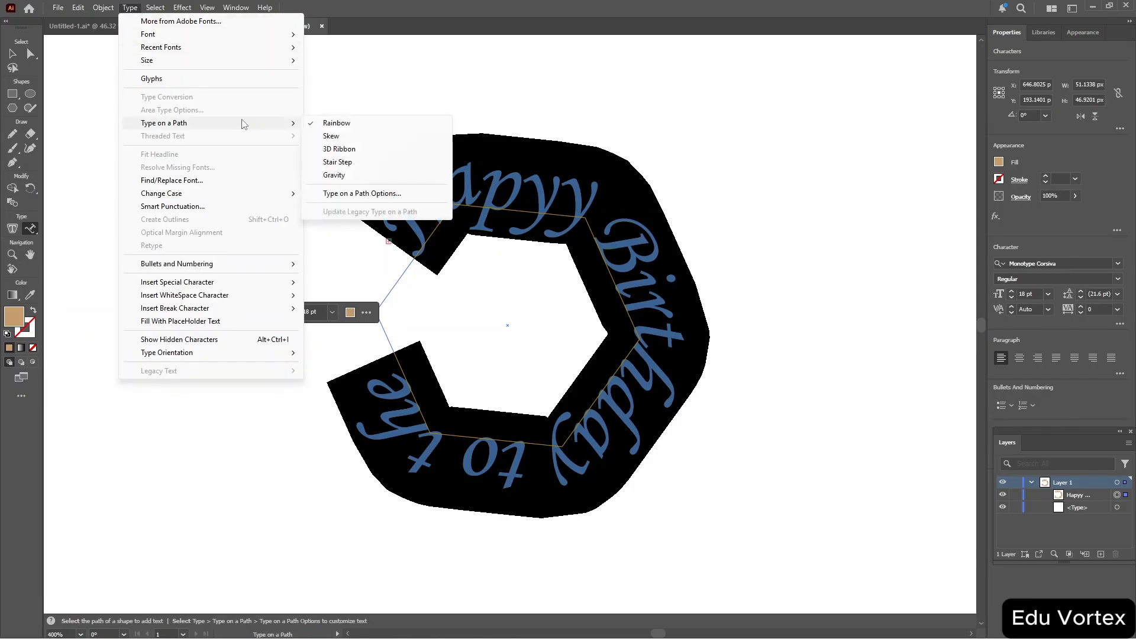
pyautogui.moveTo(262, 68)
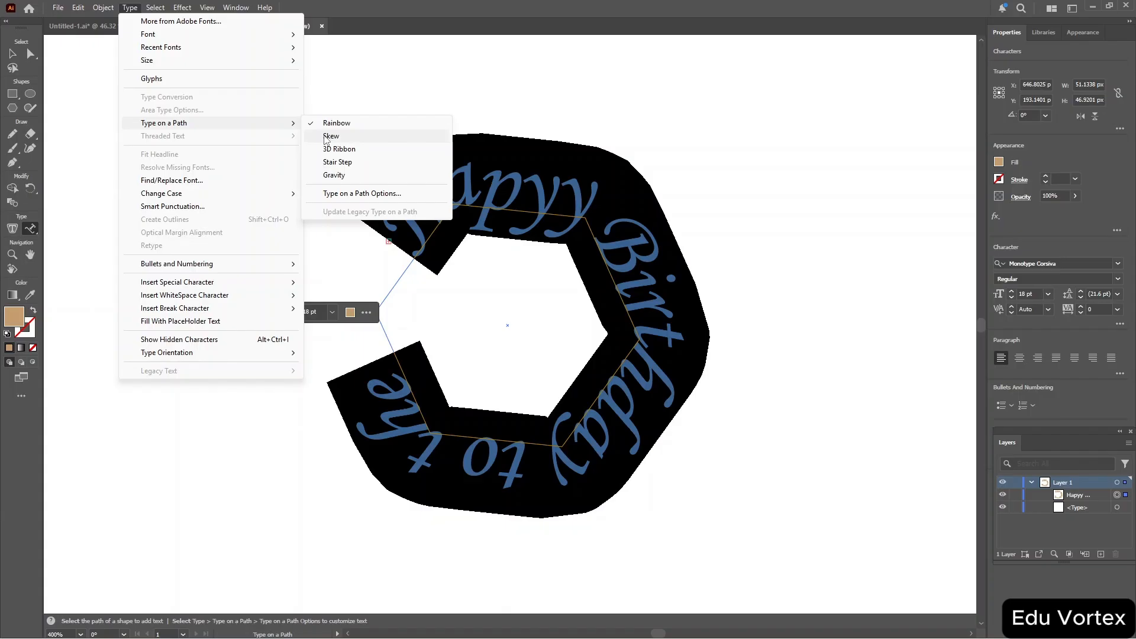
pyautogui.click(329, 136)
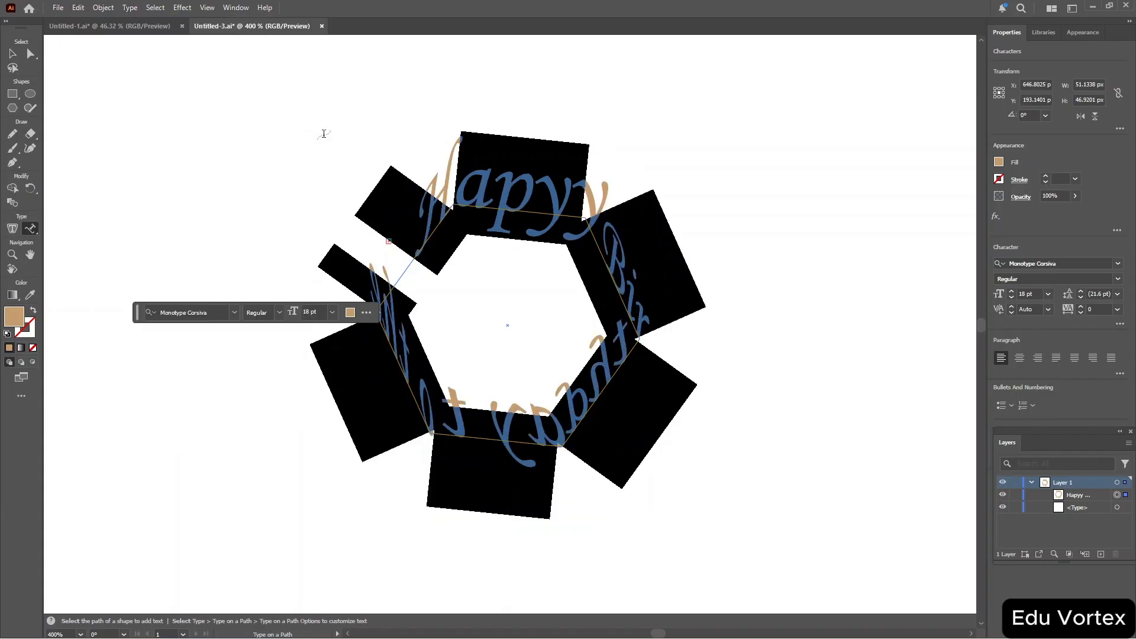
pyautogui.write('v')
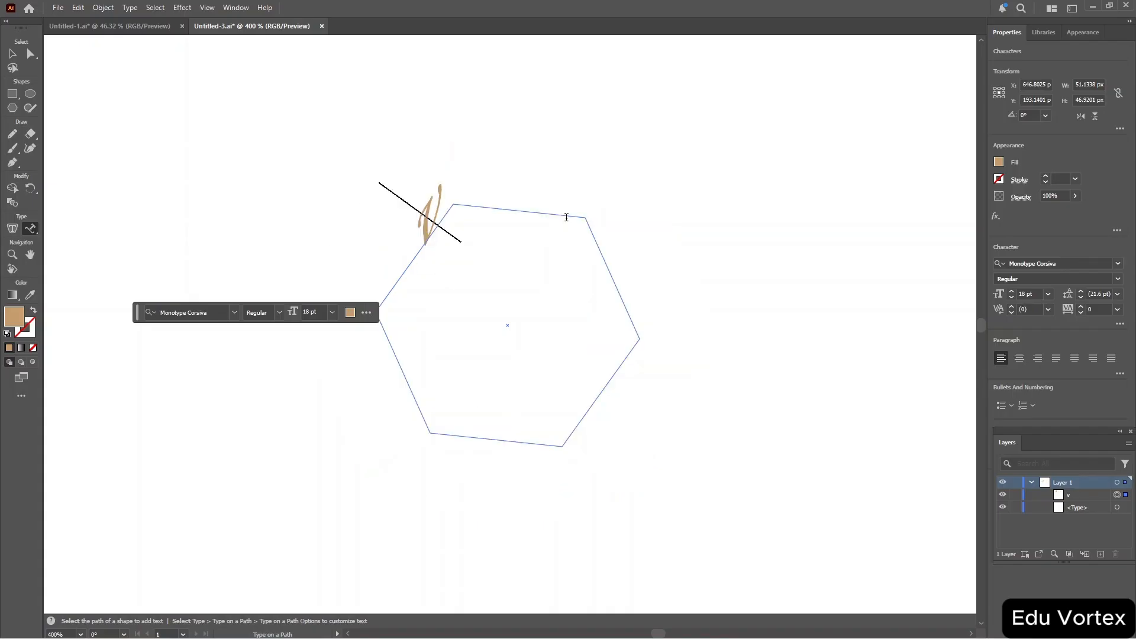
pyautogui.hotkey('ctrl', 'z')
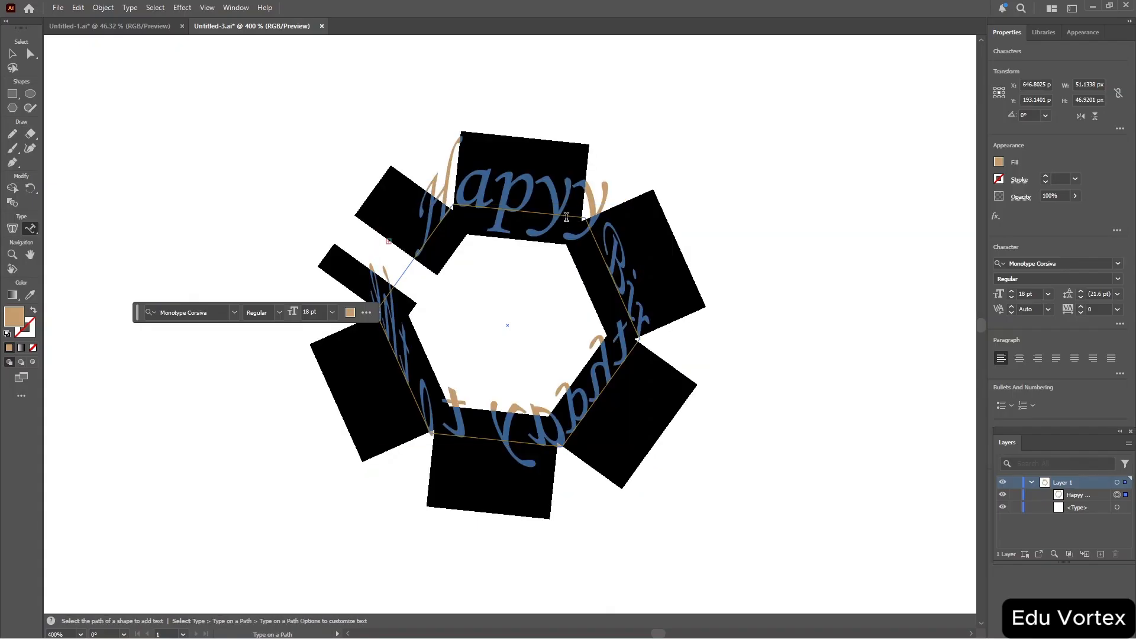
pyautogui.press('Escape')
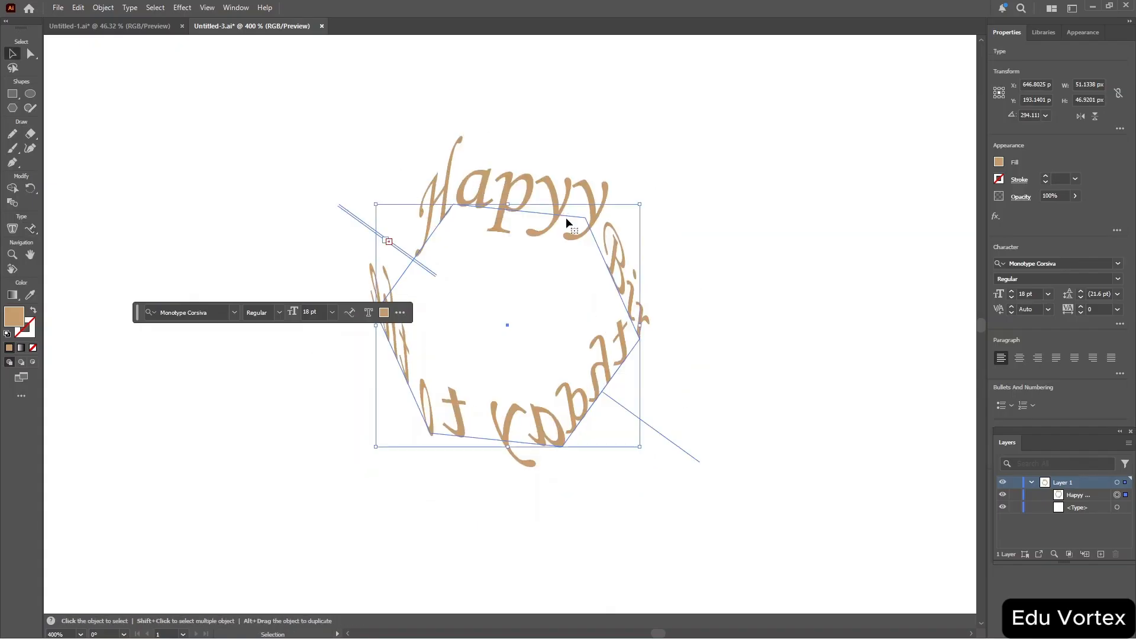
# Reselect all the path text and apply the 3D Ribbon type-on-a-path effect.
pyautogui.hotkey('ctrl', 'a')
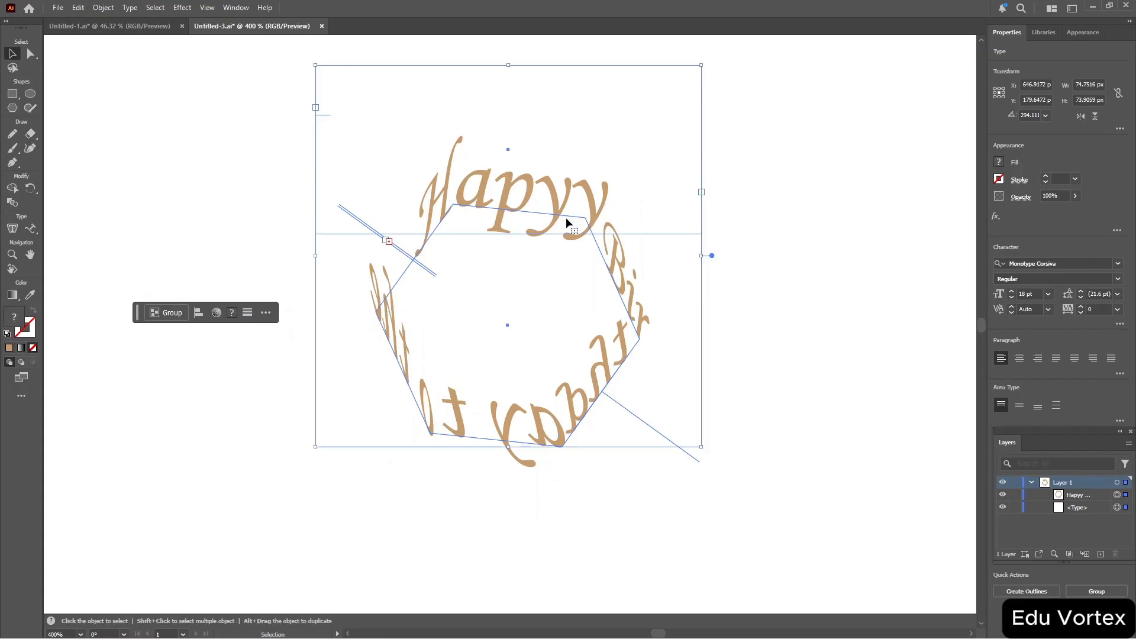
pyautogui.doubleClick(624, 252)
pyautogui.hotkey('ctrl', 'a')
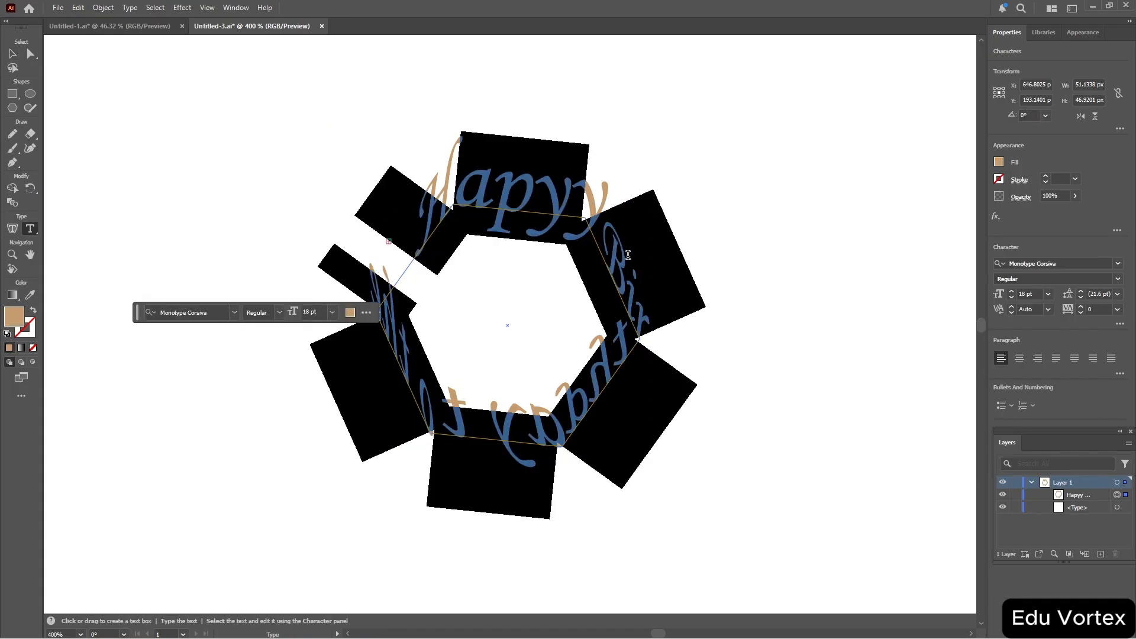
pyautogui.click(130, 7)
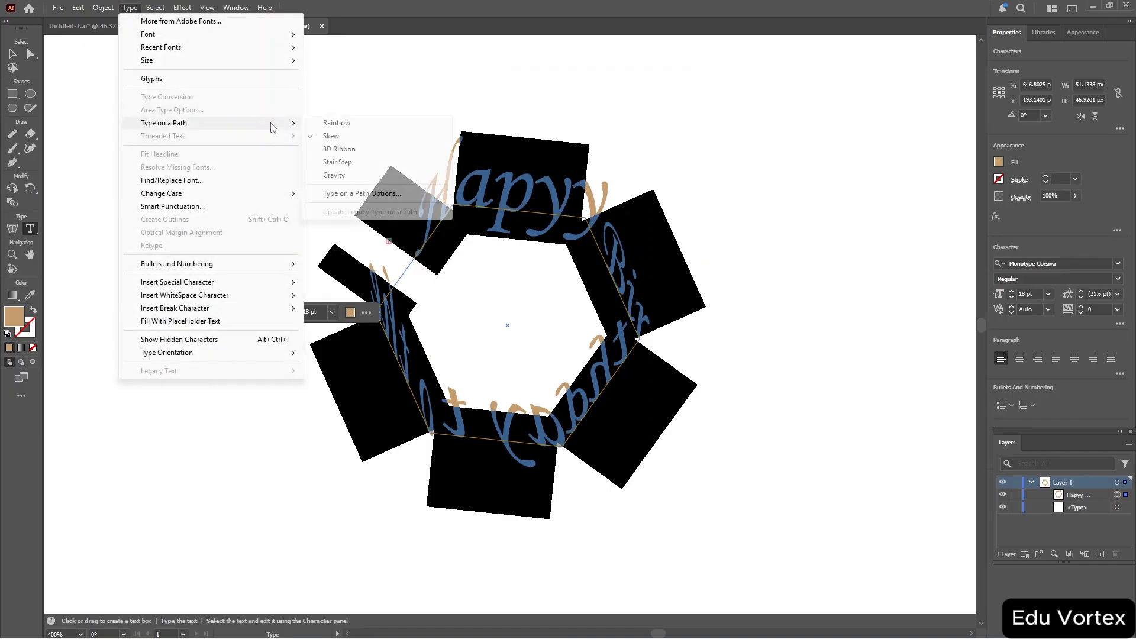
pyautogui.click(379, 148)
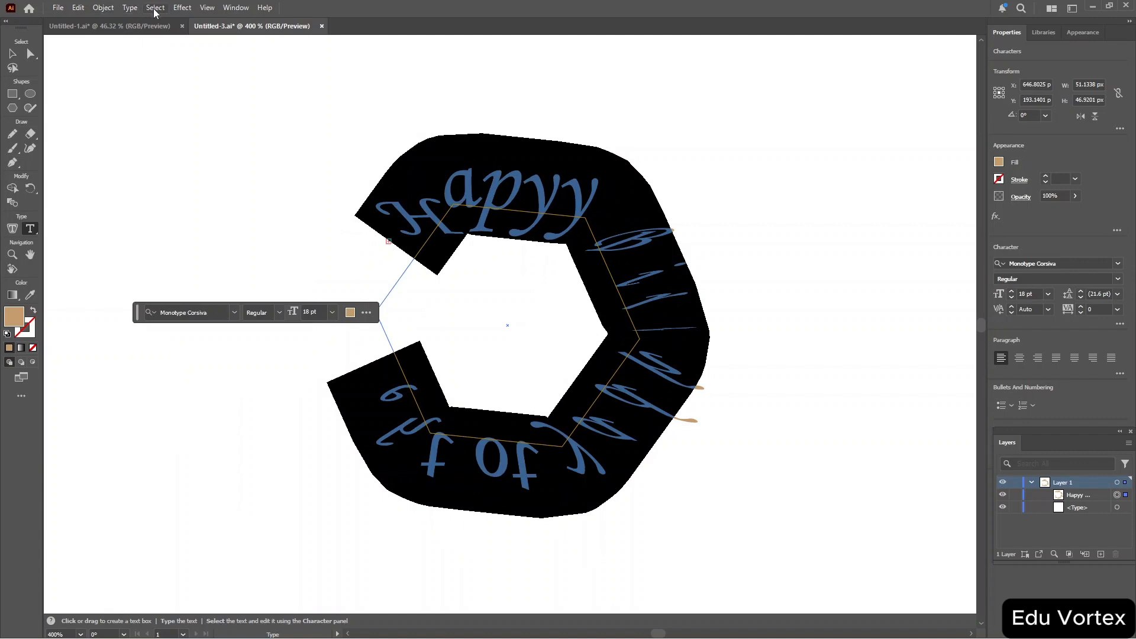
# Apply the Gravity type-on-a-path effect to the selected path text.
pyautogui.click(128, 8)
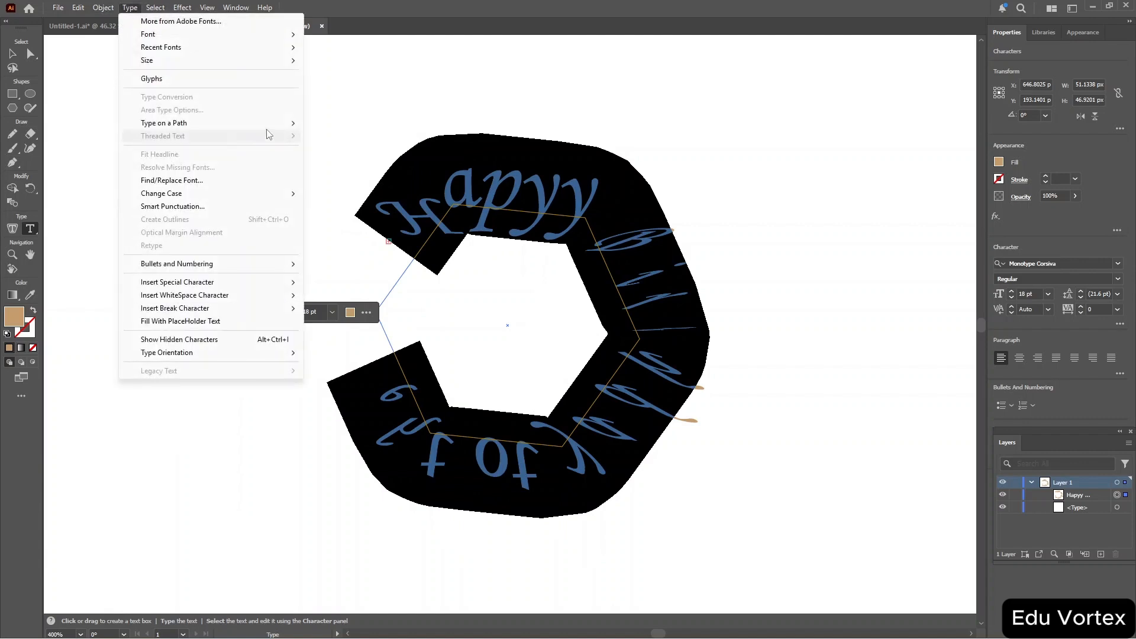
pyautogui.moveTo(270, 129)
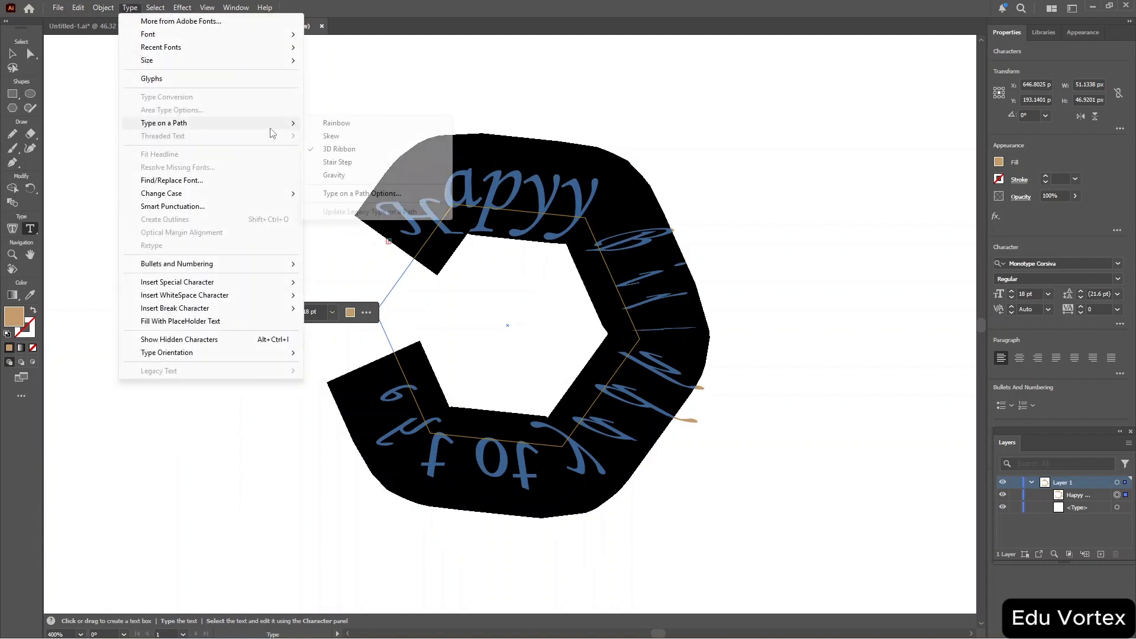
pyautogui.click(368, 176)
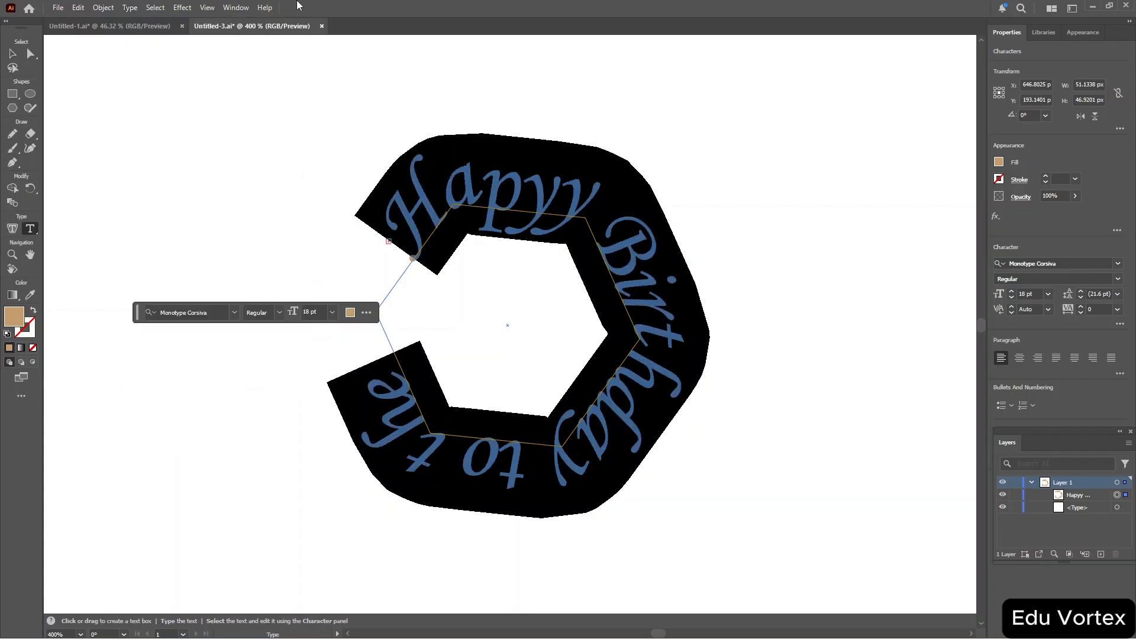
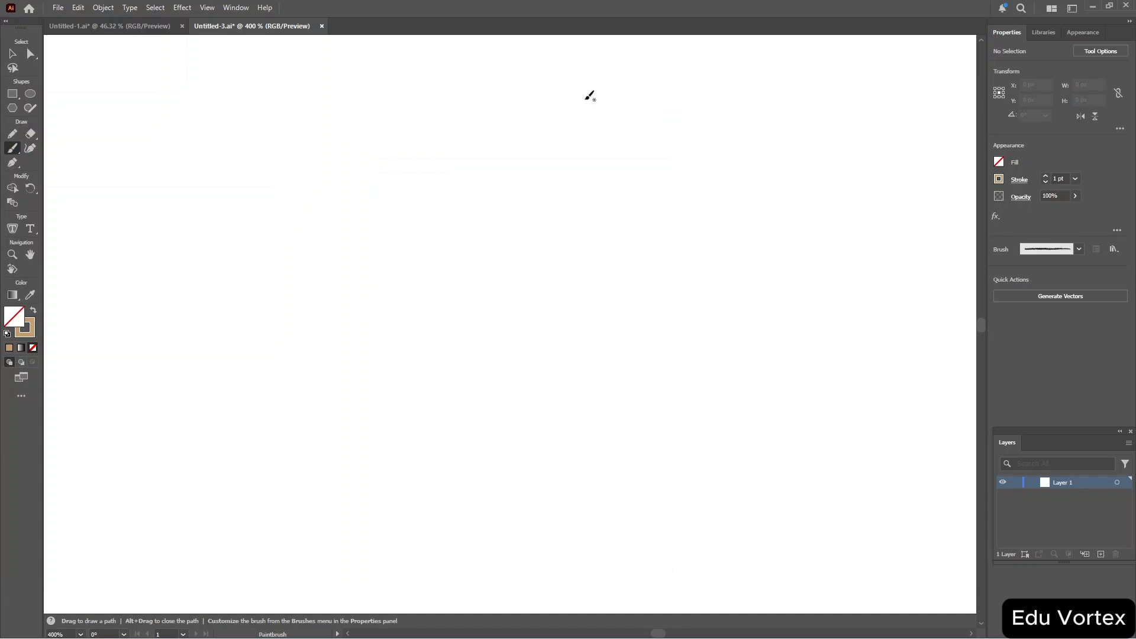
# Paint a looping freehand scribble stroke with the Paintbrush using the 3 pt. Round brush.
pyautogui.press('v')
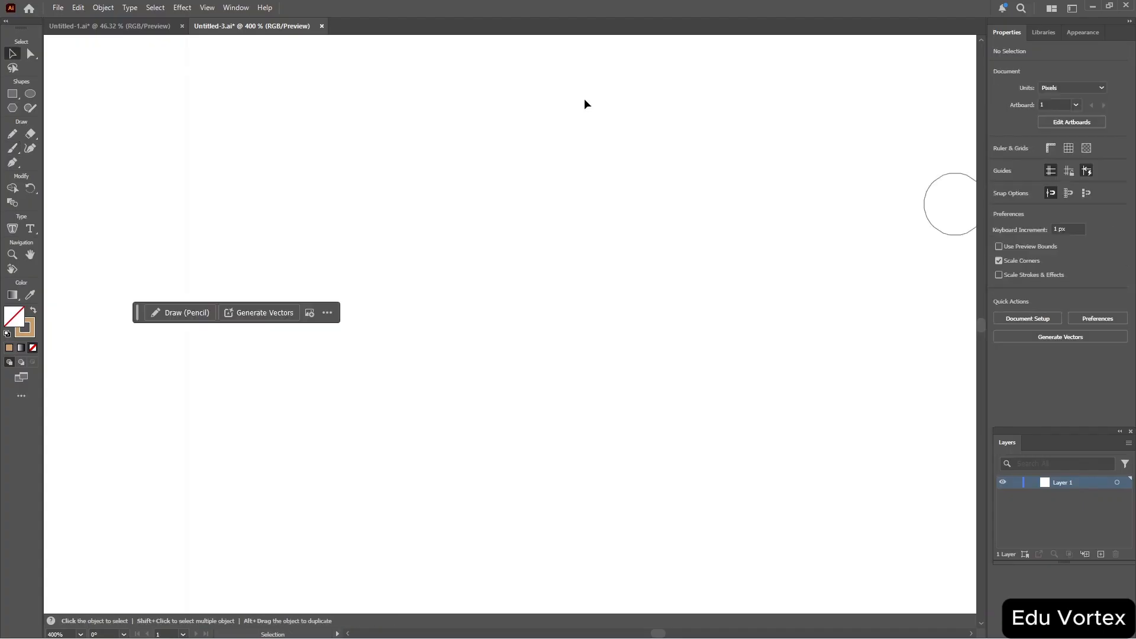
pyautogui.press('b')
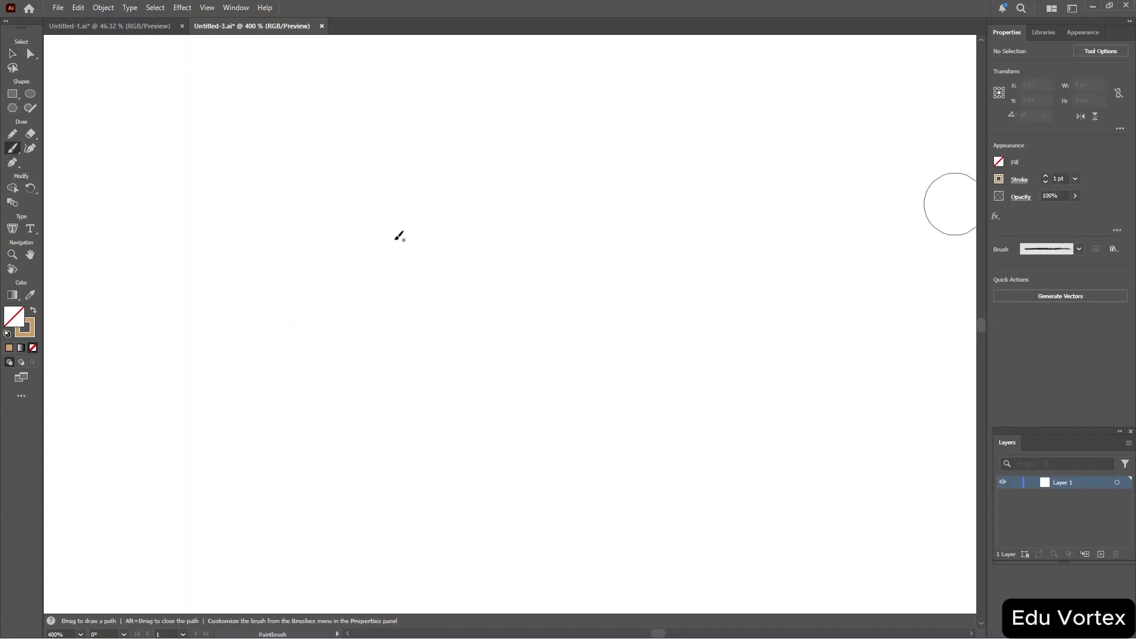
pyautogui.click(1079, 249)
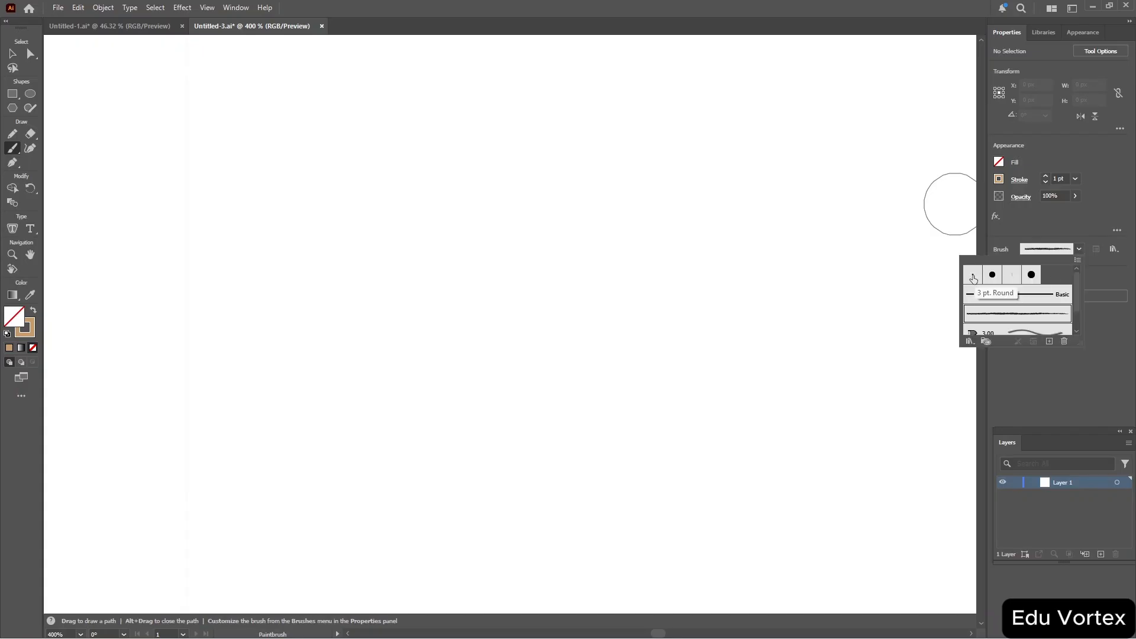
pyautogui.click(973, 276)
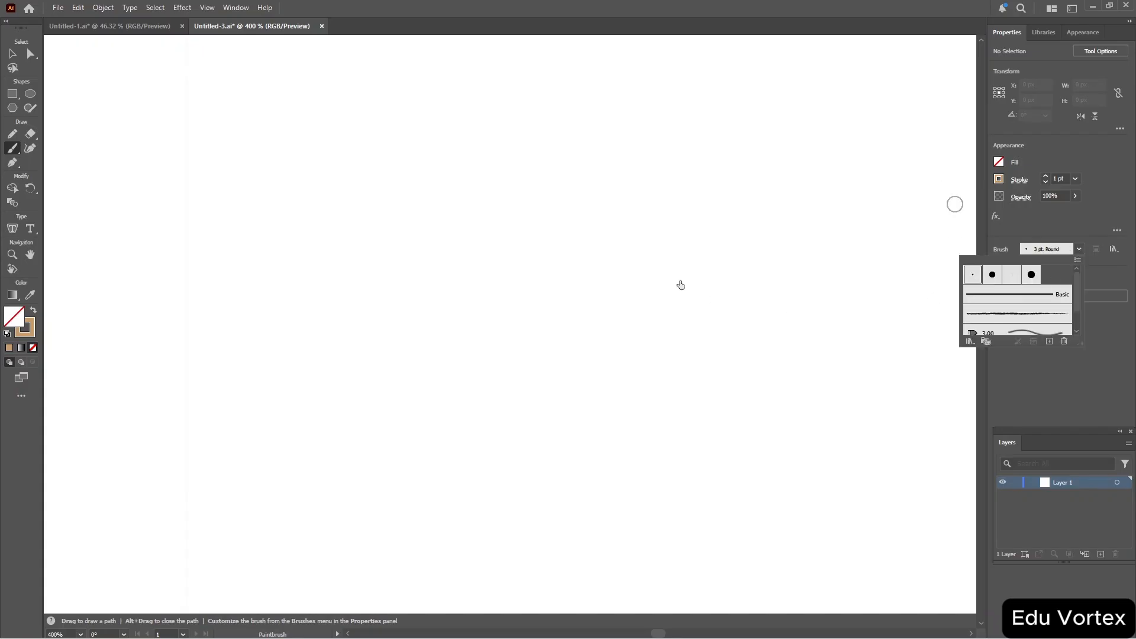
pyautogui.click(350, 218)
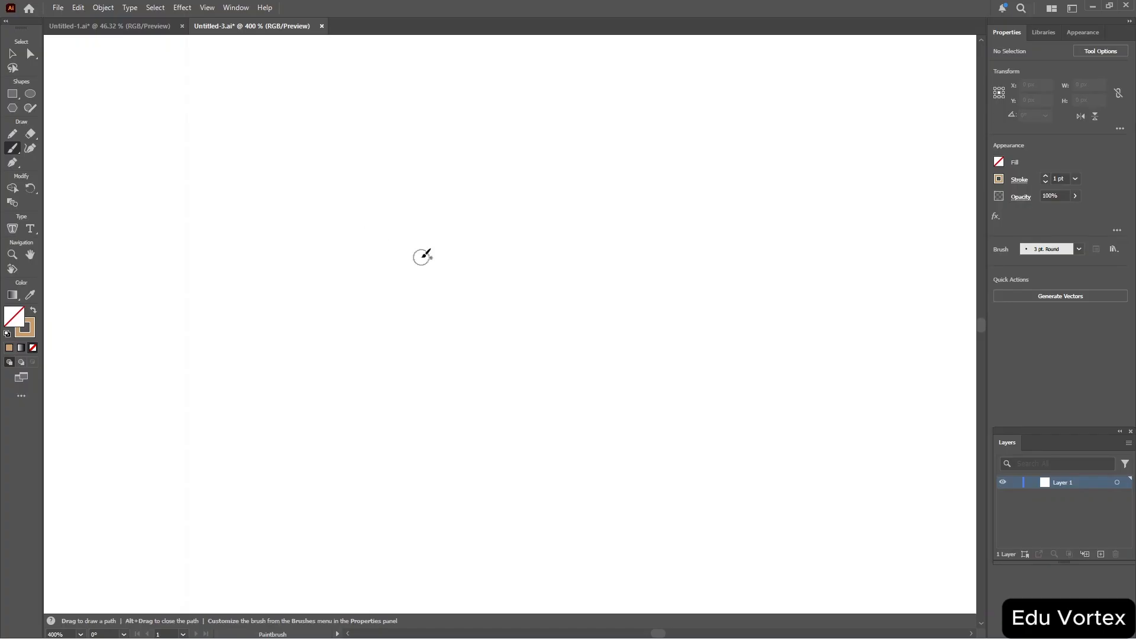
pyautogui.moveTo(379, 231)
pyautogui.mouseDown()
pyautogui.moveTo(451, 250)
pyautogui.moveTo(441, 313)
pyautogui.moveTo(502, 194)
pyautogui.moveTo(463, 261)
pyautogui.moveTo(576, 262)
pyautogui.moveTo(560, 178)
pyautogui.mouseUp()
pyautogui.hotkey('ctrl', 'z')
pyautogui.moveTo(307, 243)
pyautogui.mouseDown()
pyautogui.moveTo(400, 167)
pyautogui.moveTo(459, 206)
pyautogui.moveTo(459, 144)
pyautogui.moveTo(429, 306)
pyautogui.moveTo(459, 294)
pyautogui.moveTo(477, 231)
pyautogui.moveTo(558, 243)
pyautogui.moveTo(555, 126)
pyautogui.moveTo(546, 154)
pyautogui.moveTo(604, 182)
pyautogui.moveTo(604, 224)
pyautogui.moveTo(620, 175)
pyautogui.mouseUp()
pyautogui.moveTo(663, 292); pyautogui.dragTo(653, 263)
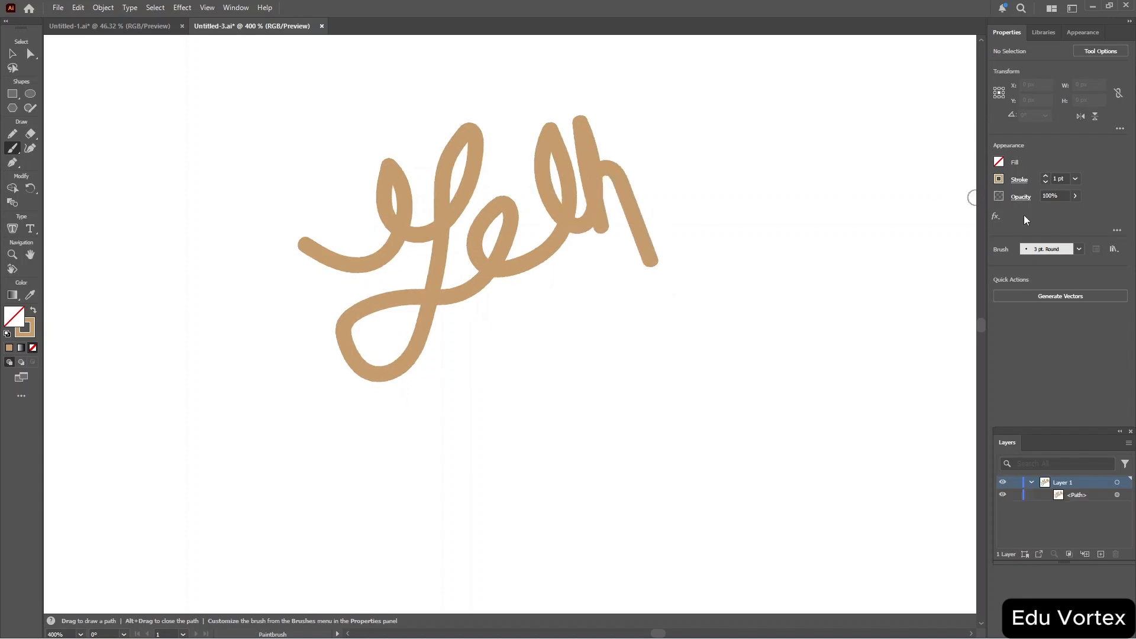
# Choose a rough charcoal-style brush from the brushes list and paint a spiral stroke below the scribble.
pyautogui.click(1079, 249)
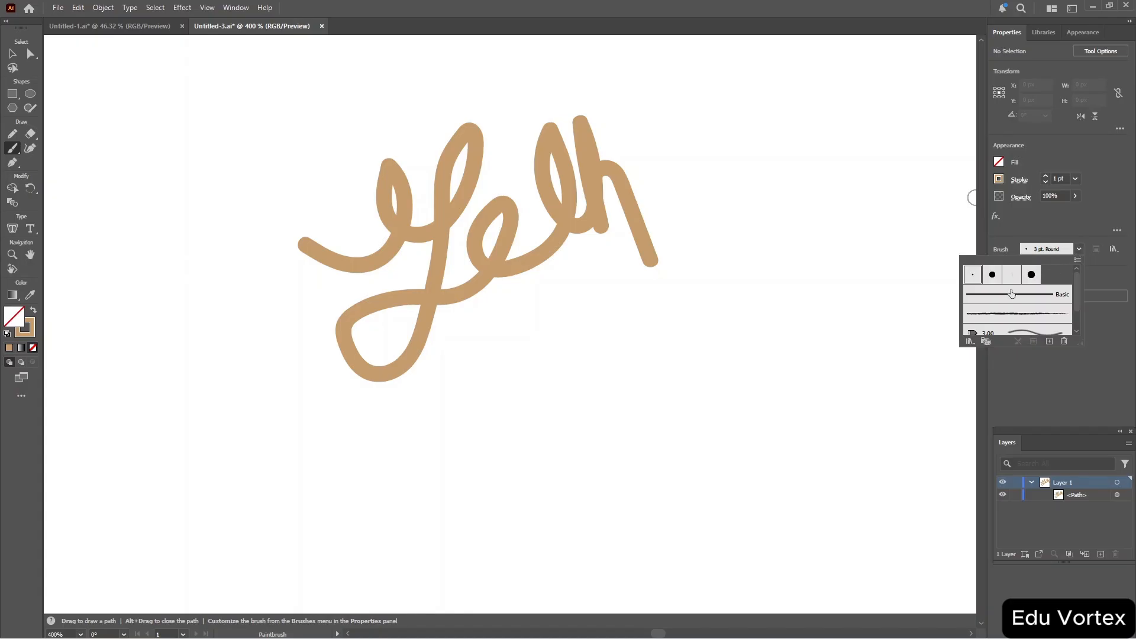
pyautogui.scroll(-1, 1009, 296)
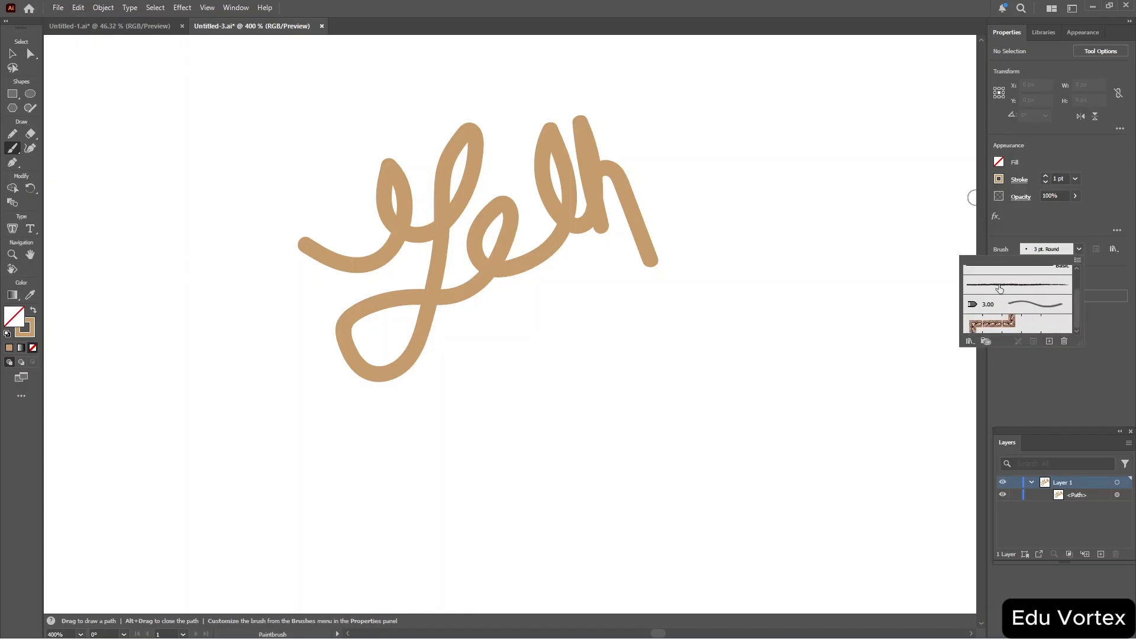
pyautogui.click(1000, 289)
pyautogui.click(499, 369)
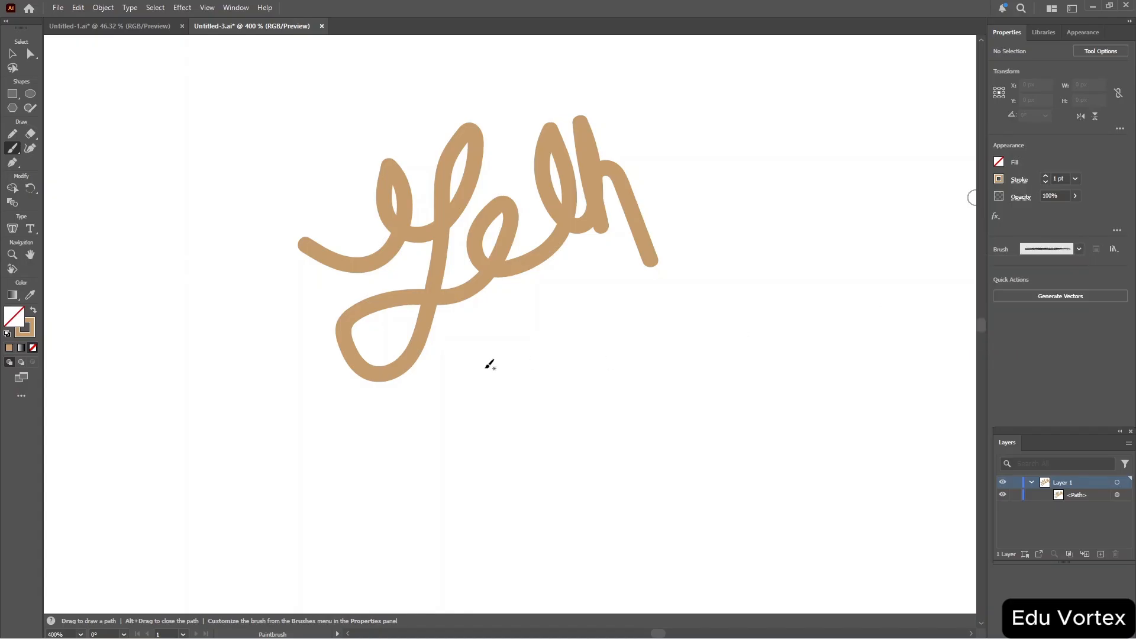
pyautogui.moveTo(491, 365)
pyautogui.mouseDown()
pyautogui.moveTo(520, 376)
pyautogui.moveTo(509, 372)
pyautogui.moveTo(550, 341)
pyautogui.moveTo(499, 424)
pyautogui.moveTo(564, 318)
pyautogui.moveTo(458, 464)
pyautogui.moveTo(702, 309)
pyautogui.moveTo(717, 272)
pyautogui.mouseUp()
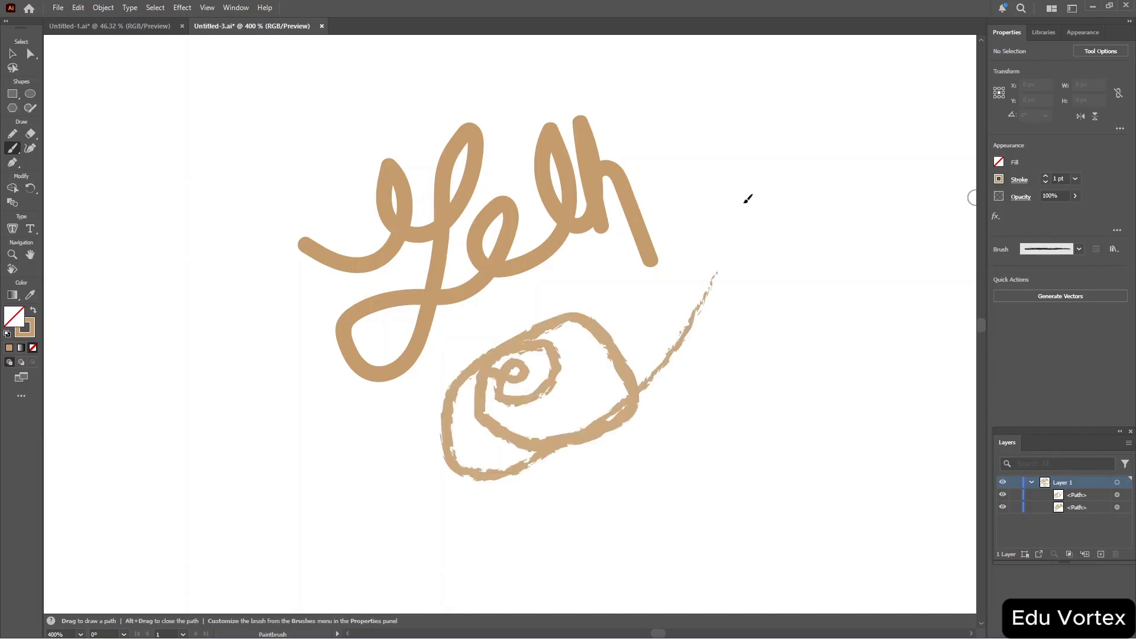
# Switch to the 3.00 brush and paint a broad curved stroke at the lower left.
pyautogui.click(1066, 251)
pyautogui.click(1021, 304)
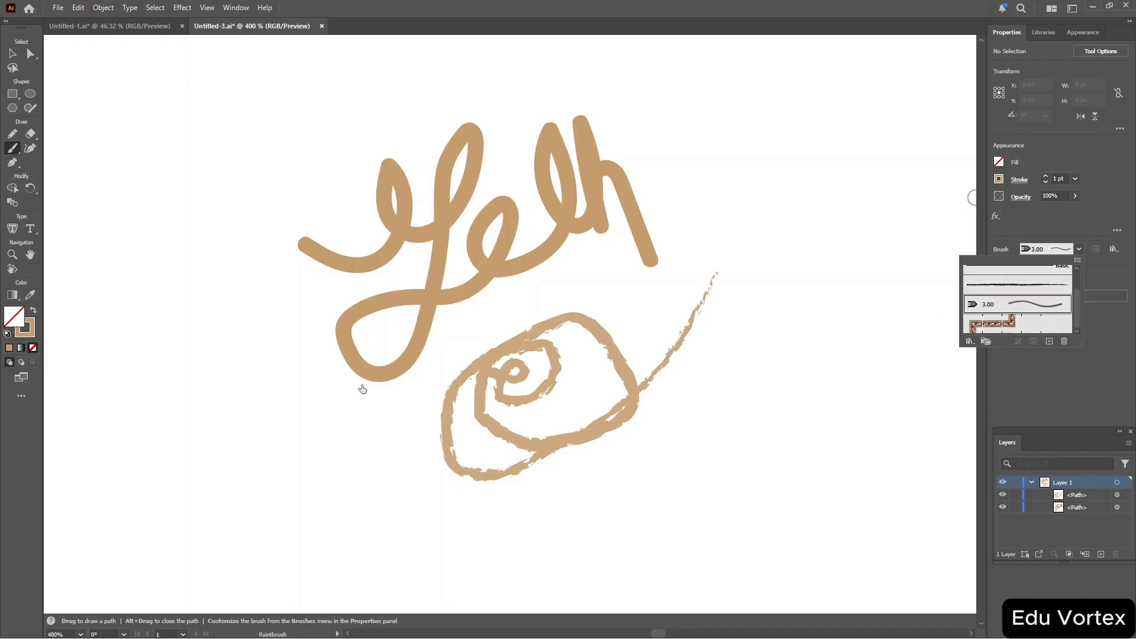
pyautogui.click(230, 360)
pyautogui.moveTo(175, 359)
pyautogui.mouseDown()
pyautogui.moveTo(227, 347)
pyautogui.moveTo(229, 406)
pyautogui.moveTo(160, 515)
pyautogui.moveTo(325, 452)
pyautogui.moveTo(371, 473)
pyautogui.mouseUp()
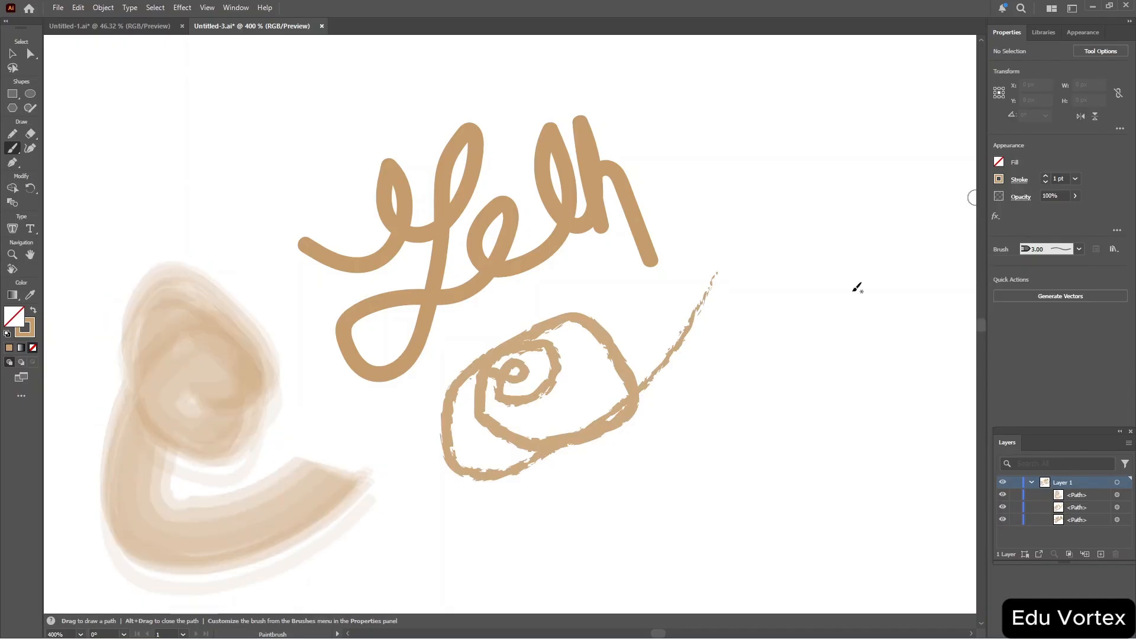
# Create a Calligraphic brush with 25° random angle, 93% roundness and 13 pt size, and paint a stroke at the upper right.
pyautogui.click(1080, 249)
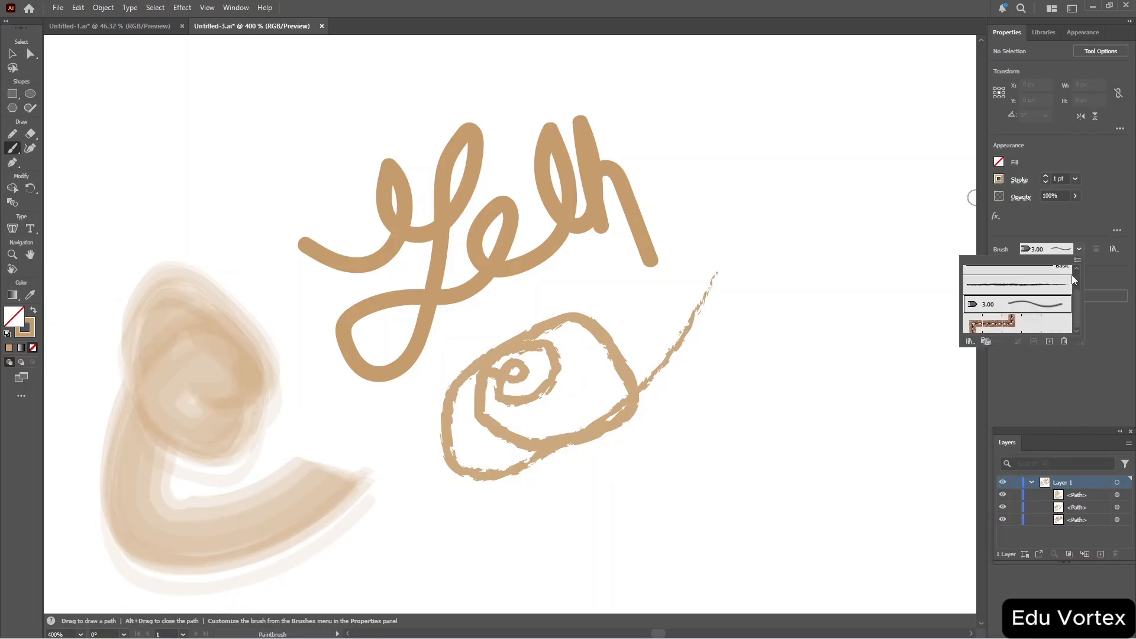
pyautogui.click(1050, 342)
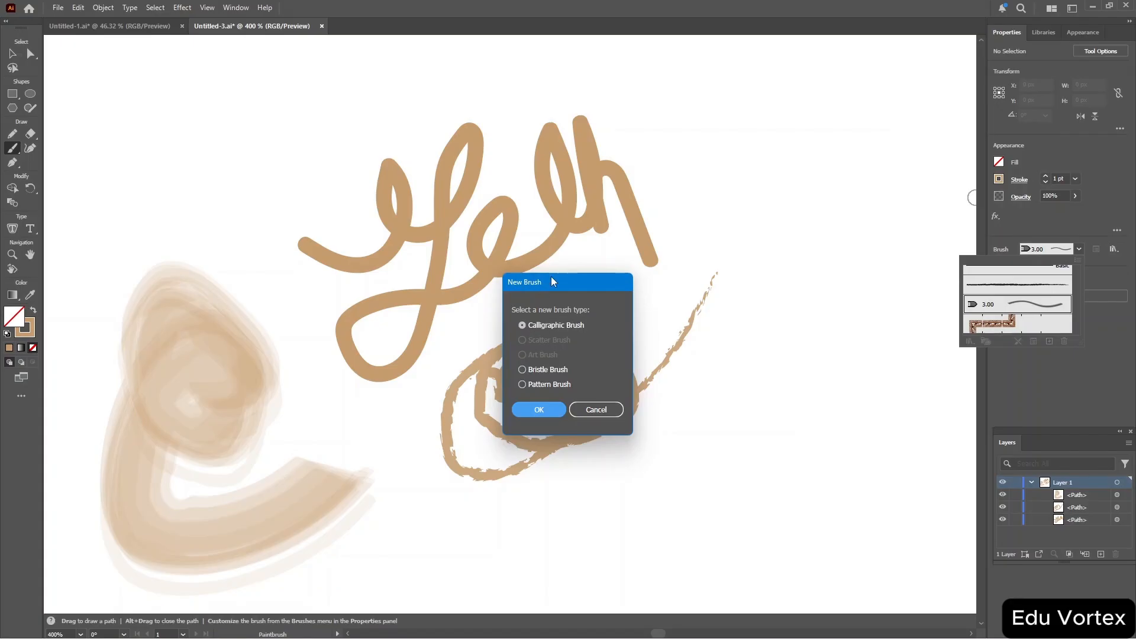
pyautogui.moveTo(555, 282); pyautogui.dragTo(554, 127)
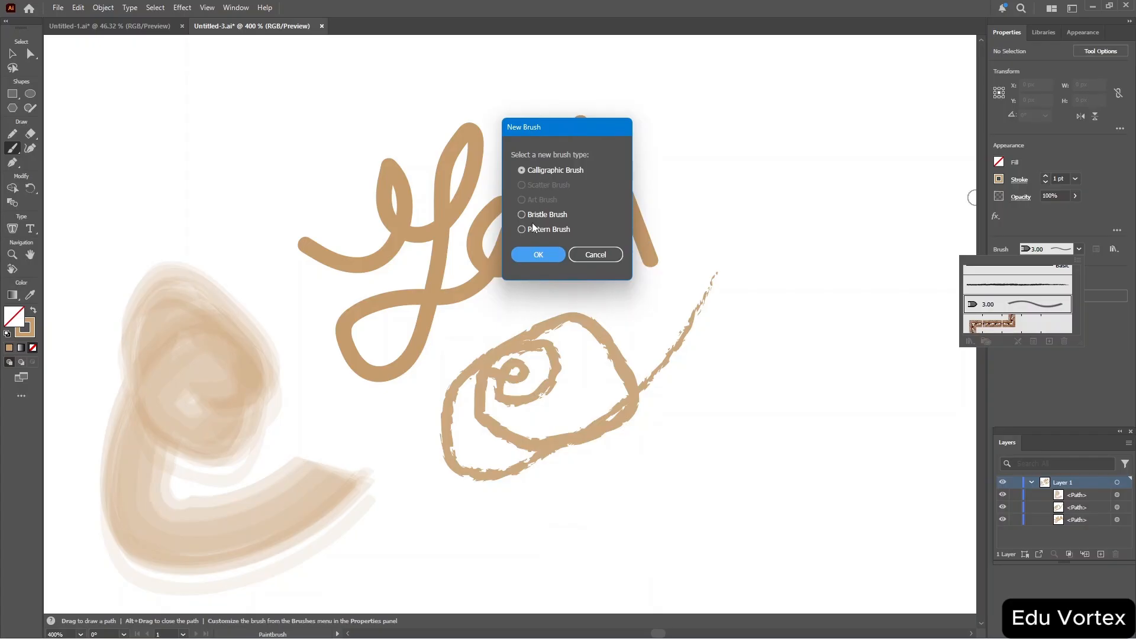
pyautogui.click(531, 255)
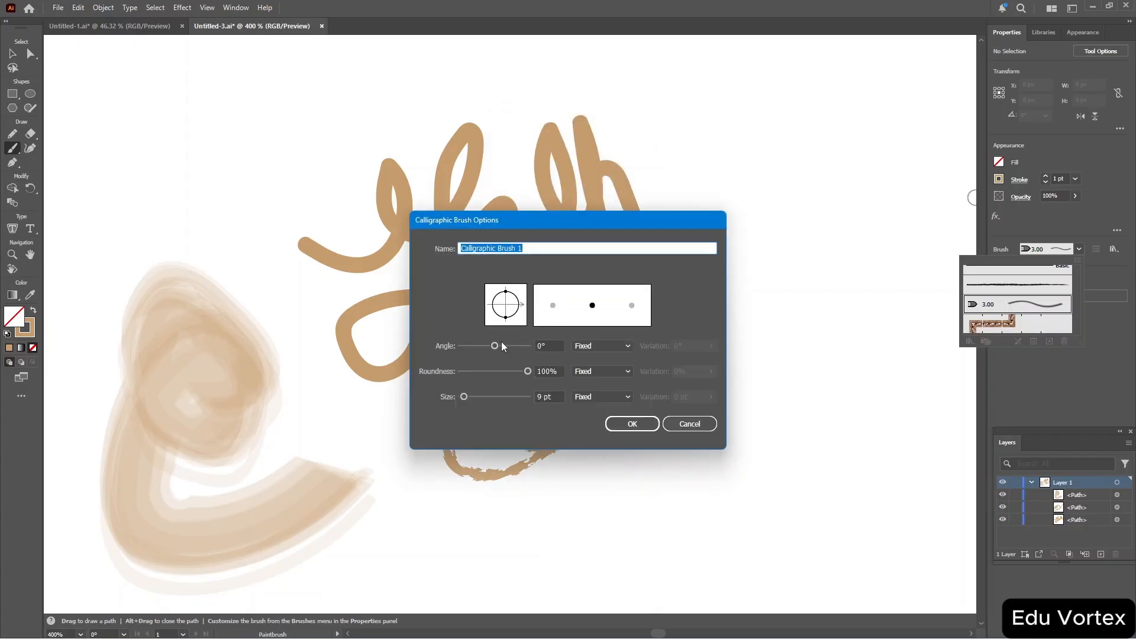
pyautogui.moveTo(494, 346); pyautogui.dragTo(525, 373)
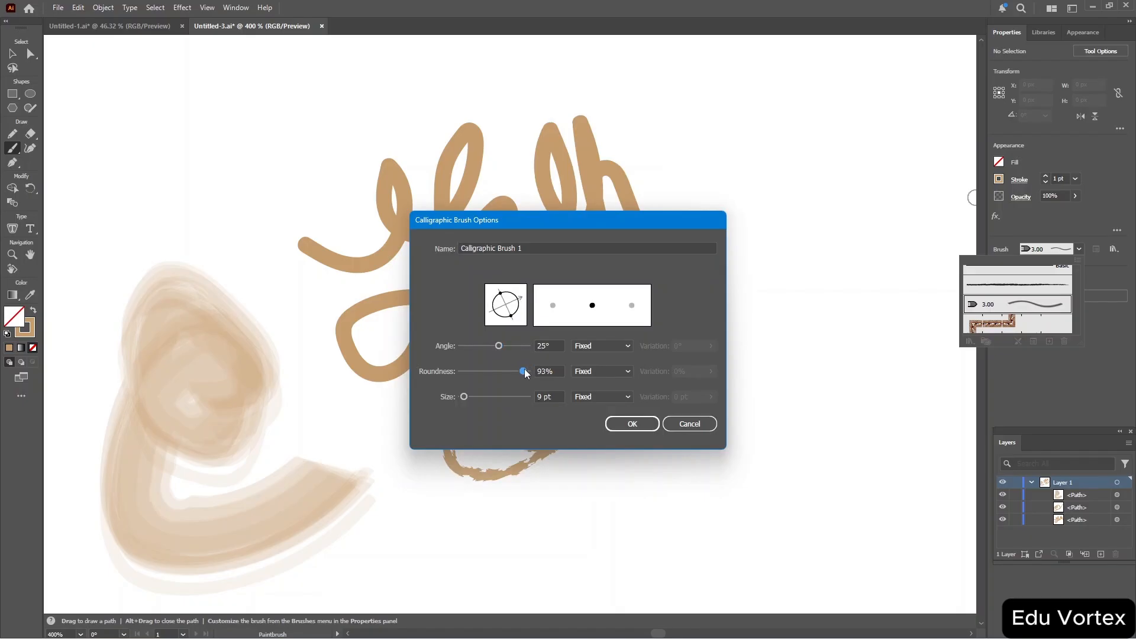
pyautogui.click(607, 347)
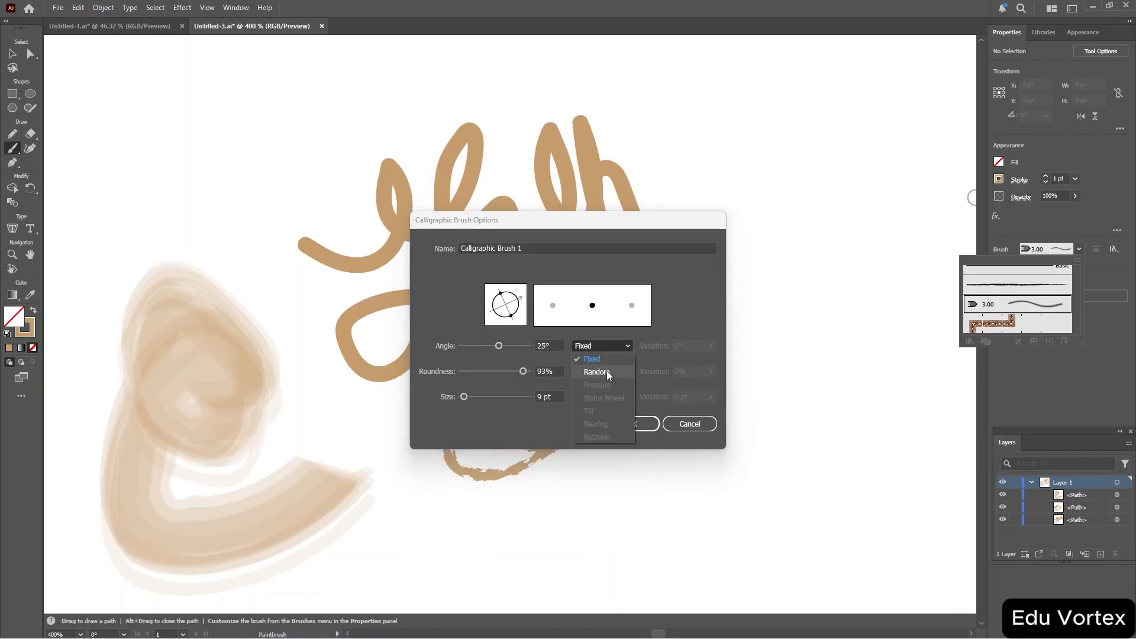
pyautogui.click(596, 373)
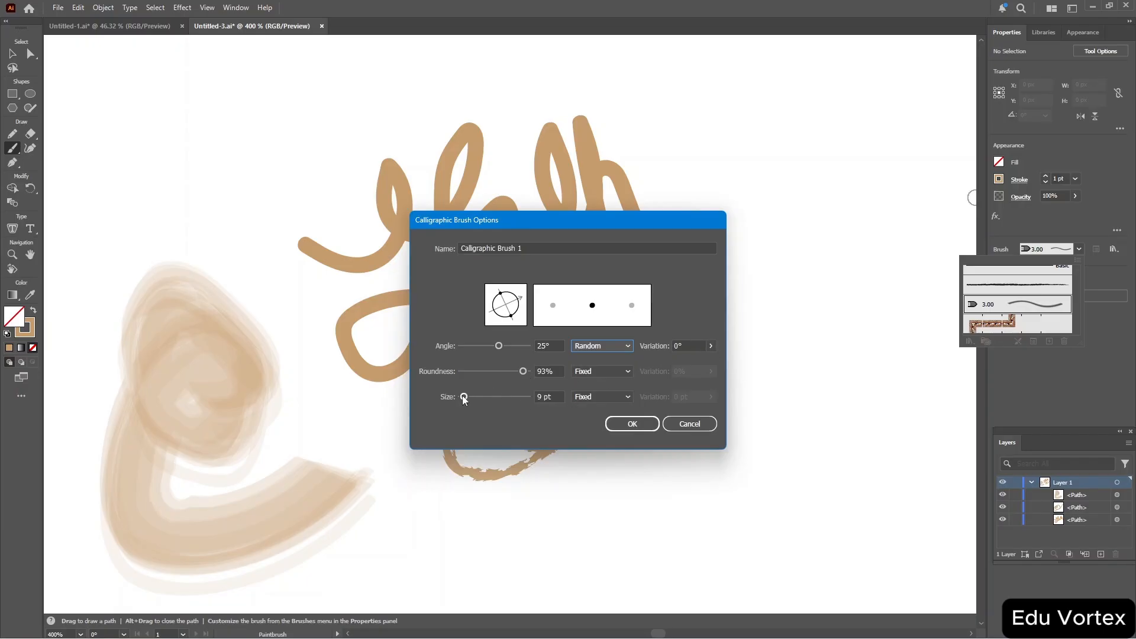
pyautogui.moveTo(464, 396); pyautogui.dragTo(467, 403)
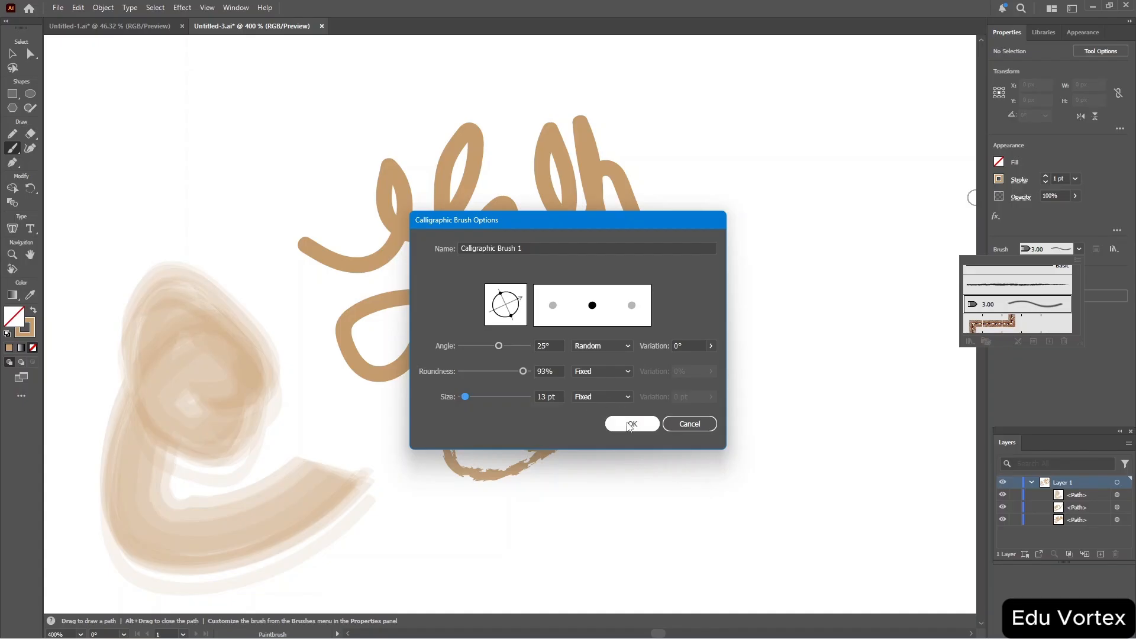
pyautogui.click(631, 424)
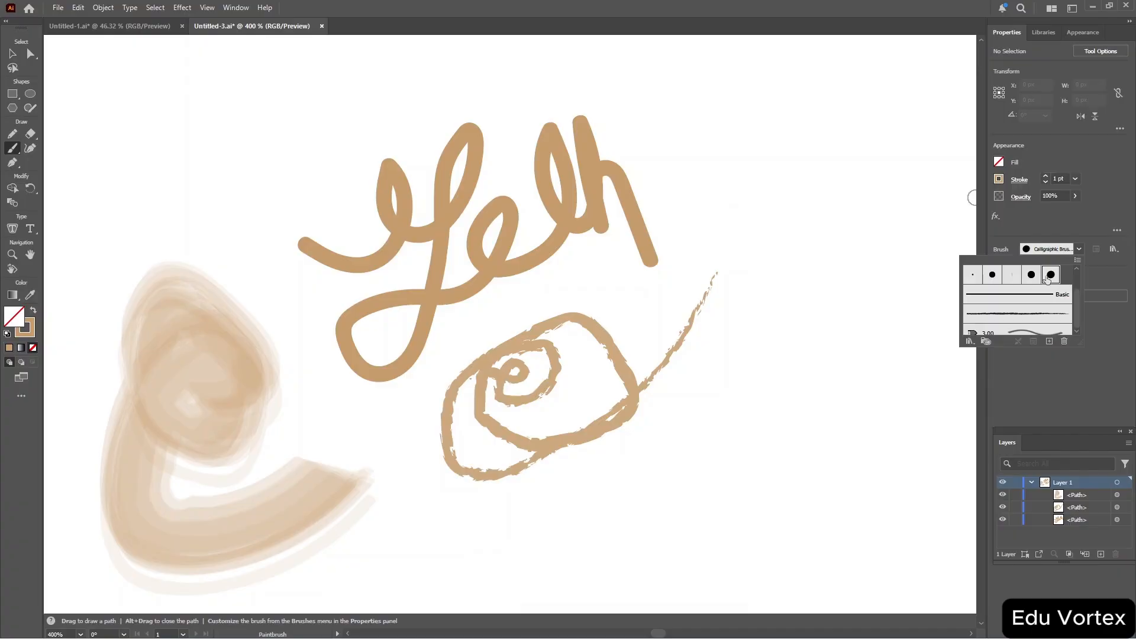
pyautogui.click(796, 154)
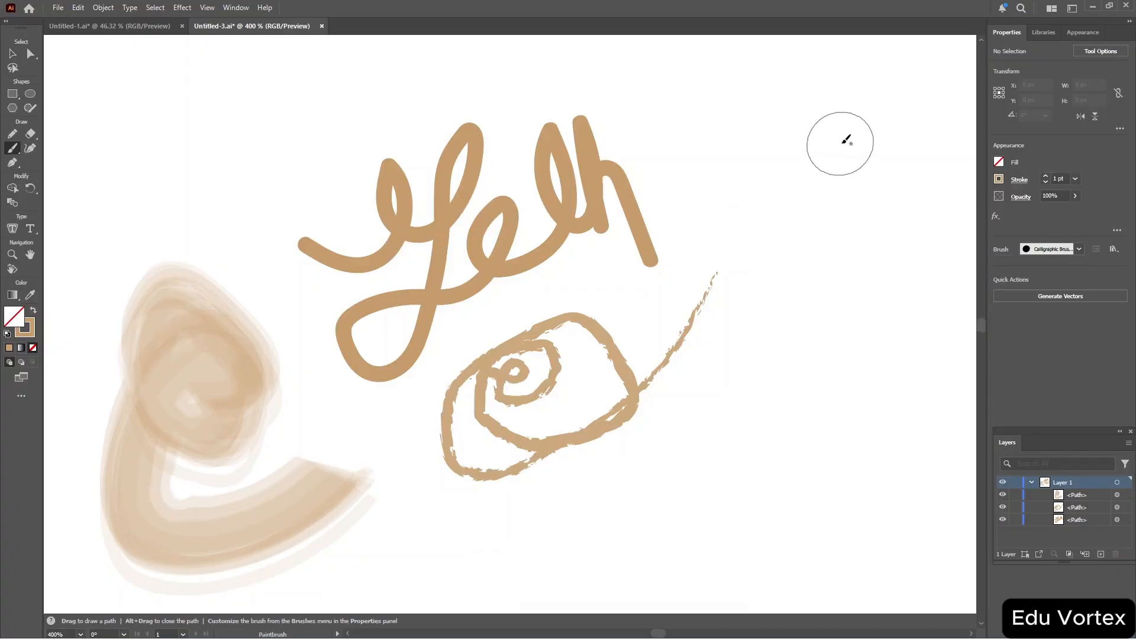
pyautogui.moveTo(786, 111)
pyautogui.mouseDown()
pyautogui.moveTo(747, 137)
pyautogui.moveTo(784, 161)
pyautogui.moveTo(807, 201)
pyautogui.moveTo(747, 206)
pyautogui.mouseUp()
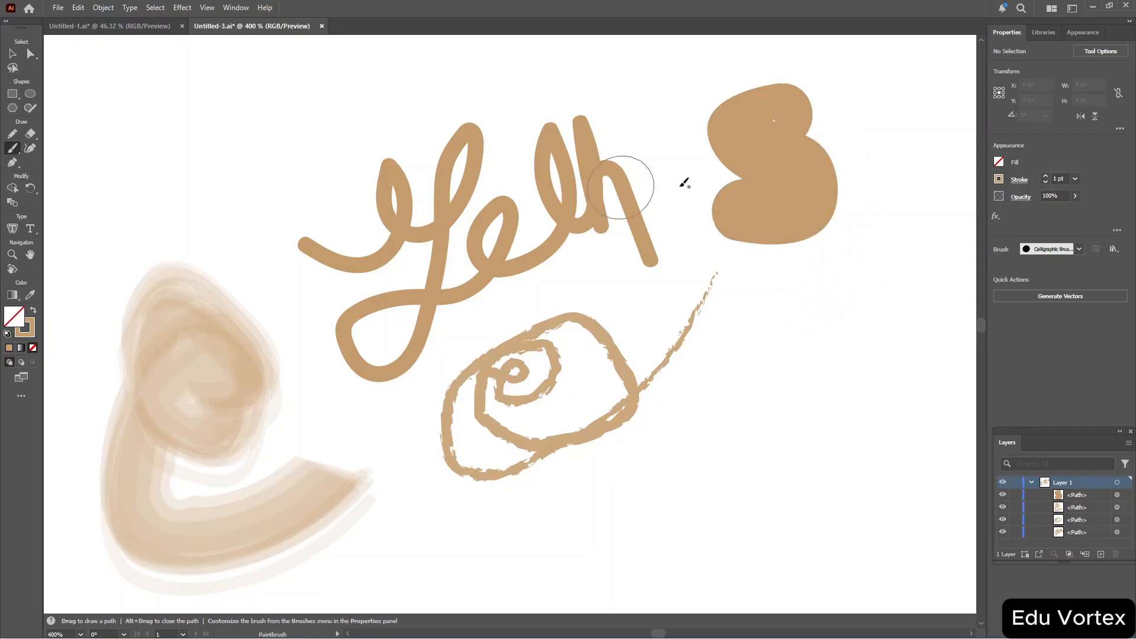
# Create a Bristle brush with size 4.91 mm, length 39%, density 52%, thickness 78%, opacity 48%, stiffness 59%, and paint a stroke at top left.
pyautogui.click(1079, 249)
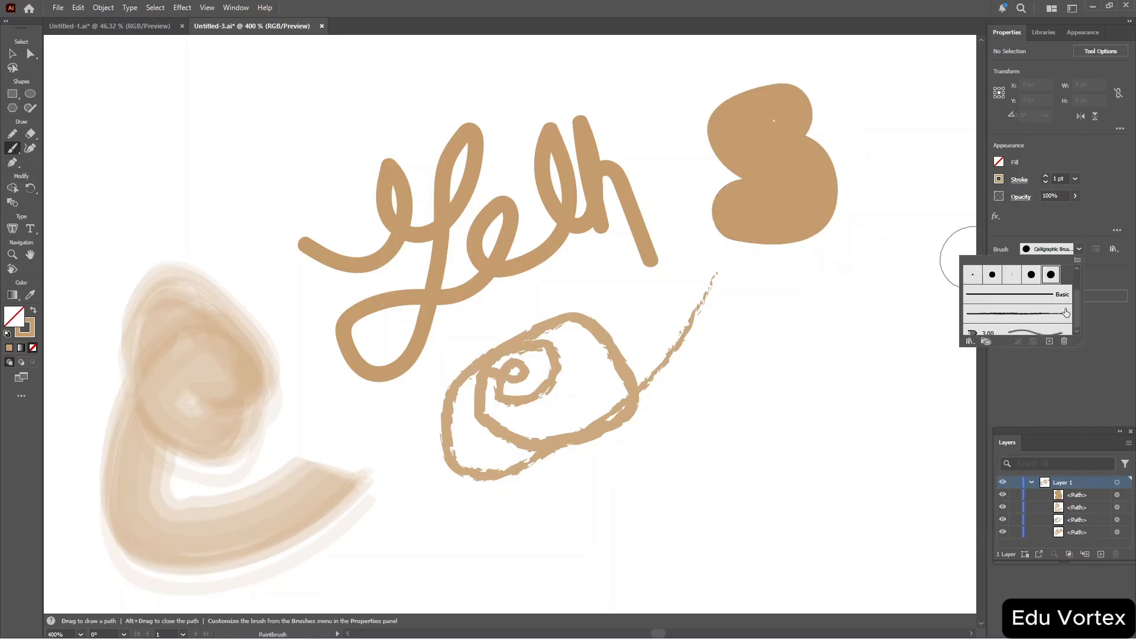
pyautogui.click(1050, 342)
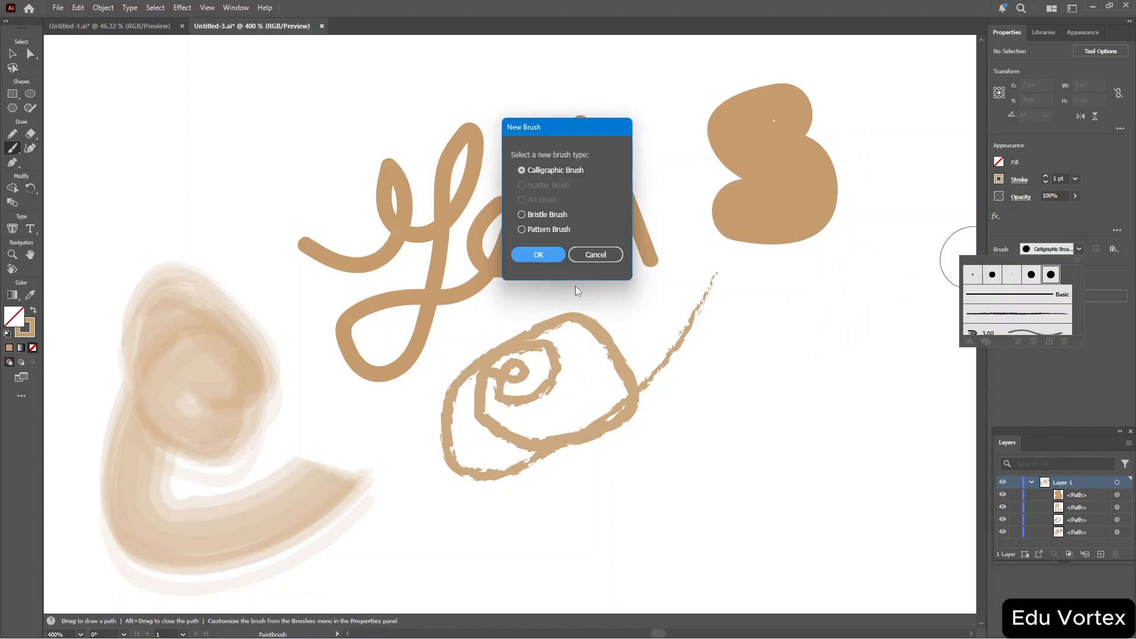
pyautogui.click(522, 214)
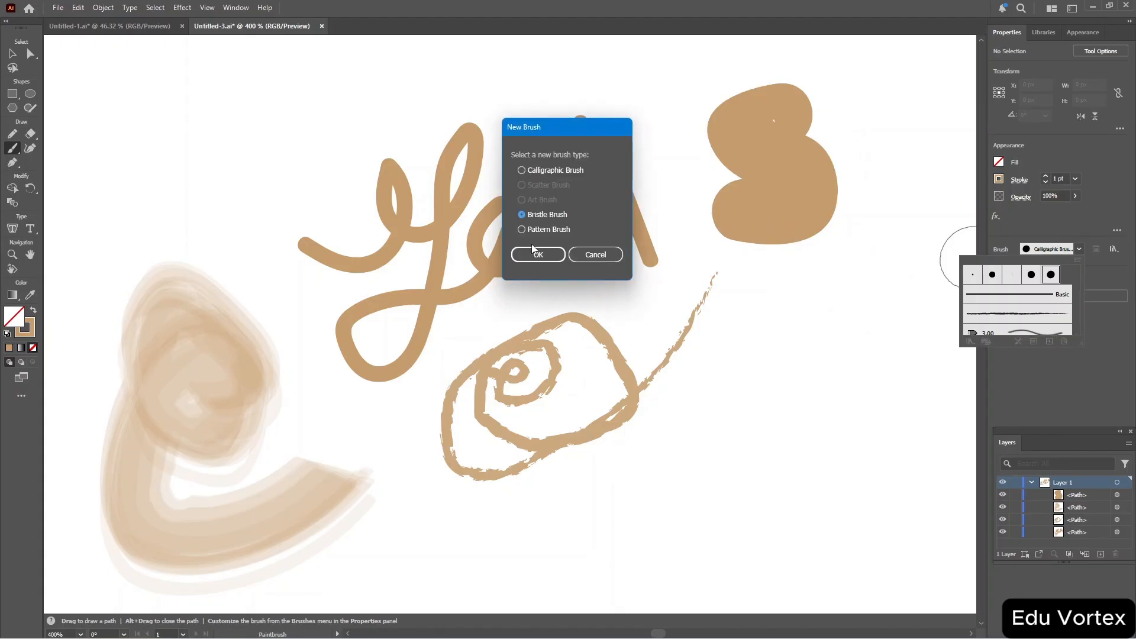
pyautogui.click(536, 254)
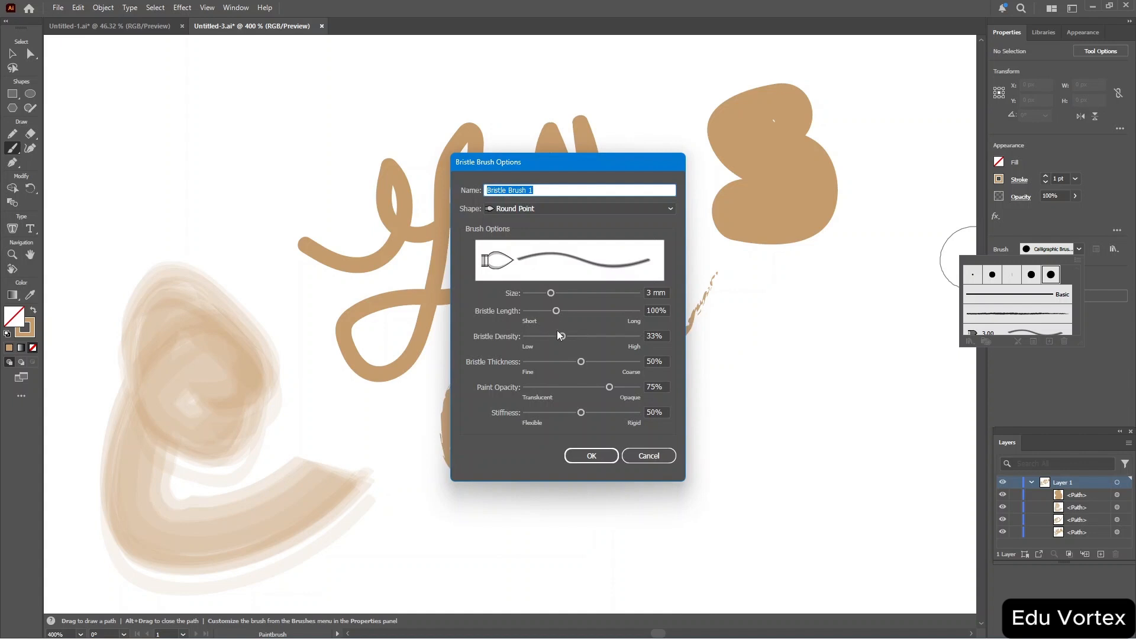
pyautogui.moveTo(562, 336)
pyautogui.mouseDown()
pyautogui.moveTo(594, 339)
pyautogui.moveTo(564, 339)
pyautogui.mouseUp()
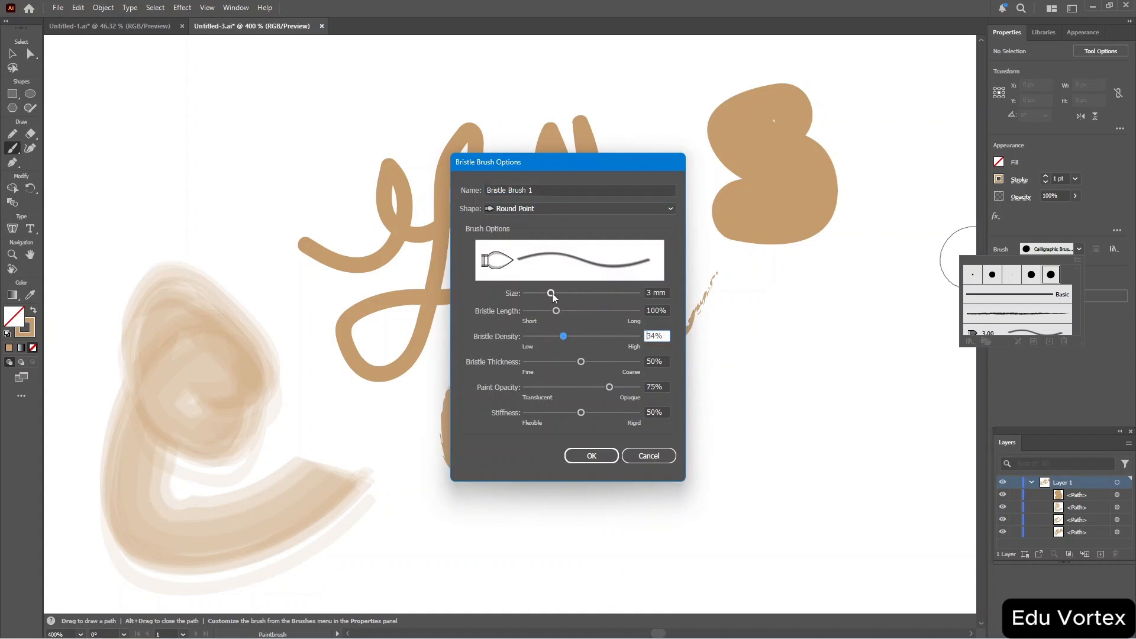
pyautogui.moveTo(551, 293)
pyautogui.mouseDown()
pyautogui.moveTo(575, 294)
pyautogui.moveTo(533, 313)
pyautogui.moveTo(585, 338)
pyautogui.moveTo(535, 364)
pyautogui.moveTo(612, 363)
pyautogui.moveTo(579, 389)
pyautogui.mouseUp()
pyautogui.click(609, 388)
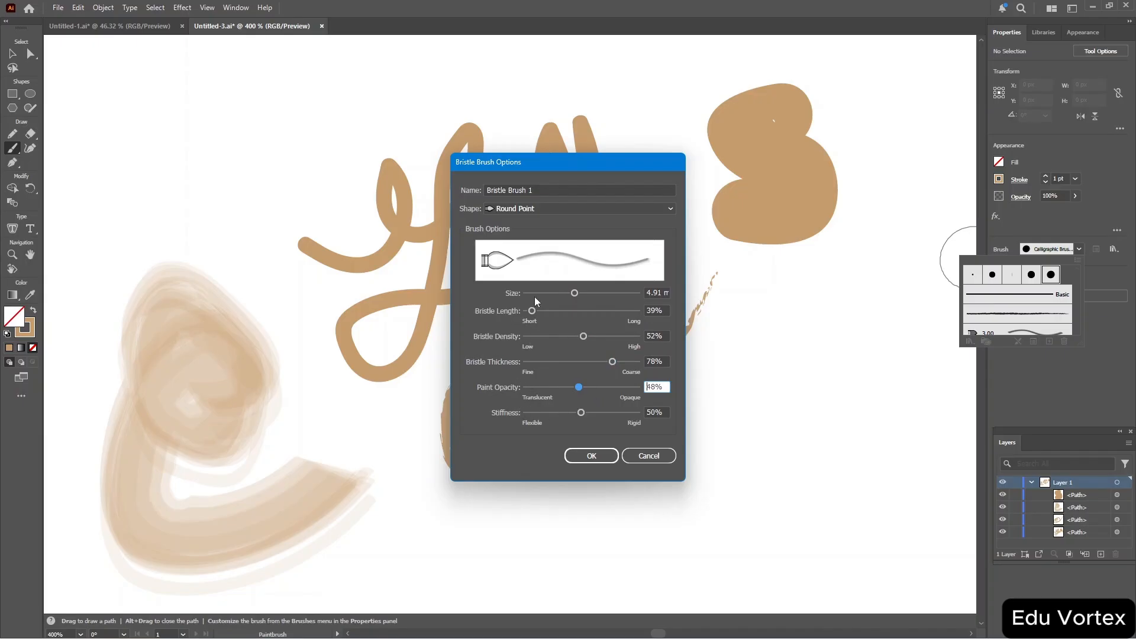
pyautogui.moveTo(583, 415); pyautogui.dragTo(593, 416)
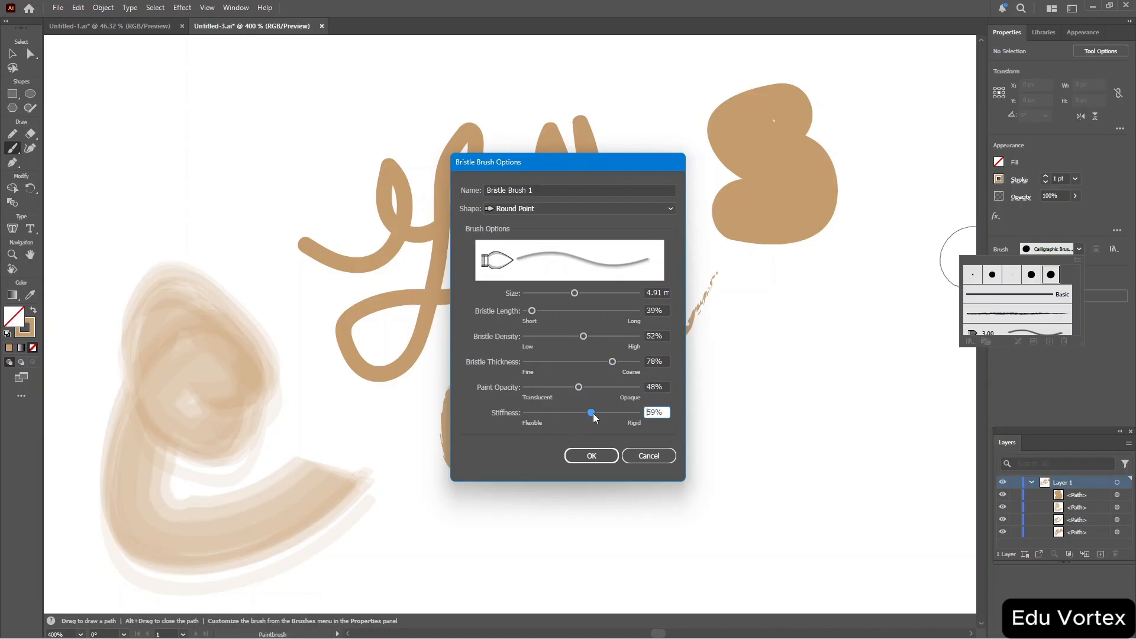
pyautogui.click(592, 456)
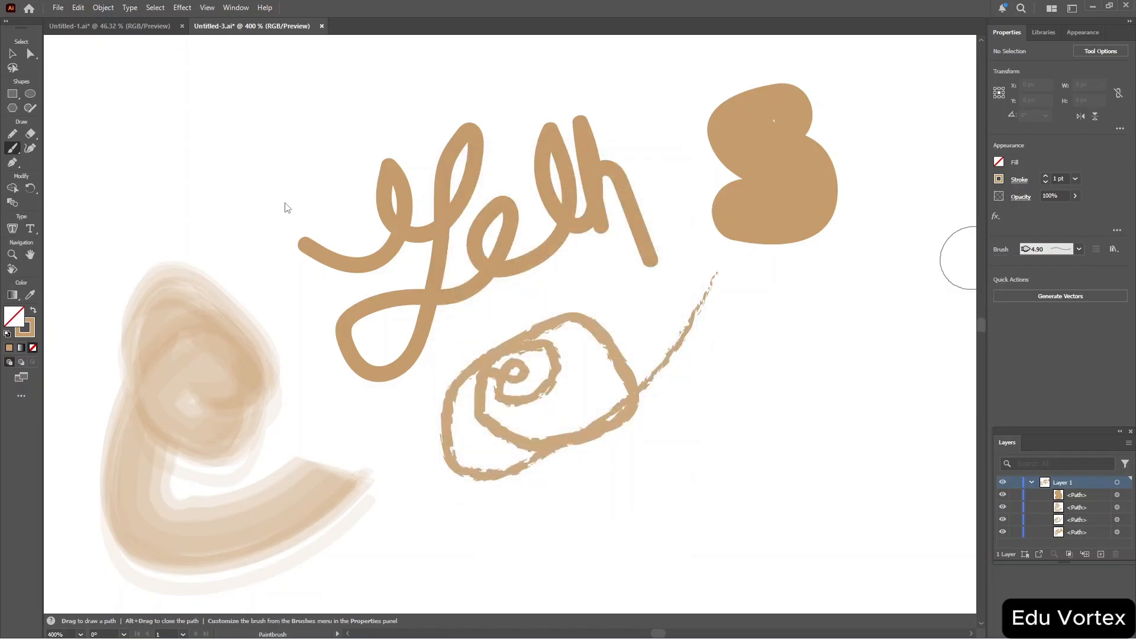
pyautogui.moveTo(225, 84)
pyautogui.mouseDown()
pyautogui.moveTo(185, 139)
pyautogui.moveTo(234, 171)
pyautogui.moveTo(236, 240)
pyautogui.moveTo(186, 260)
pyautogui.moveTo(262, 193)
pyautogui.moveTo(312, 108)
pyautogui.moveTo(246, 119)
pyautogui.moveTo(349, 131)
pyautogui.moveTo(462, 89)
pyautogui.mouseUp()
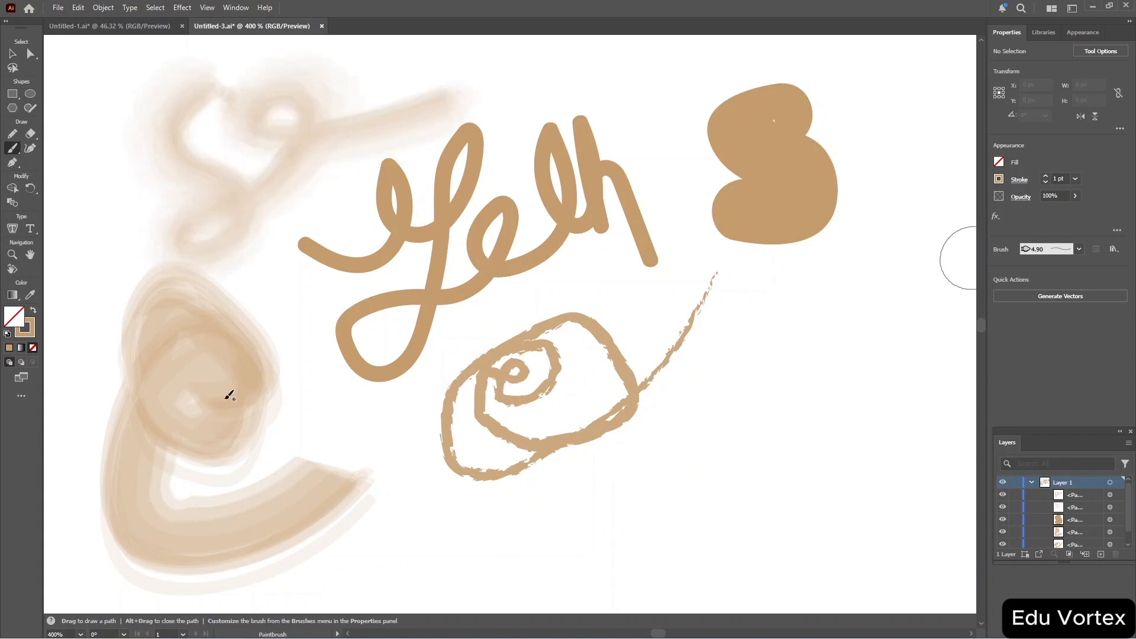
# Start a new Pattern Brush from the brushes list and try to confirm its options without any tiles.
pyautogui.click(1080, 249)
pyautogui.click(1050, 342)
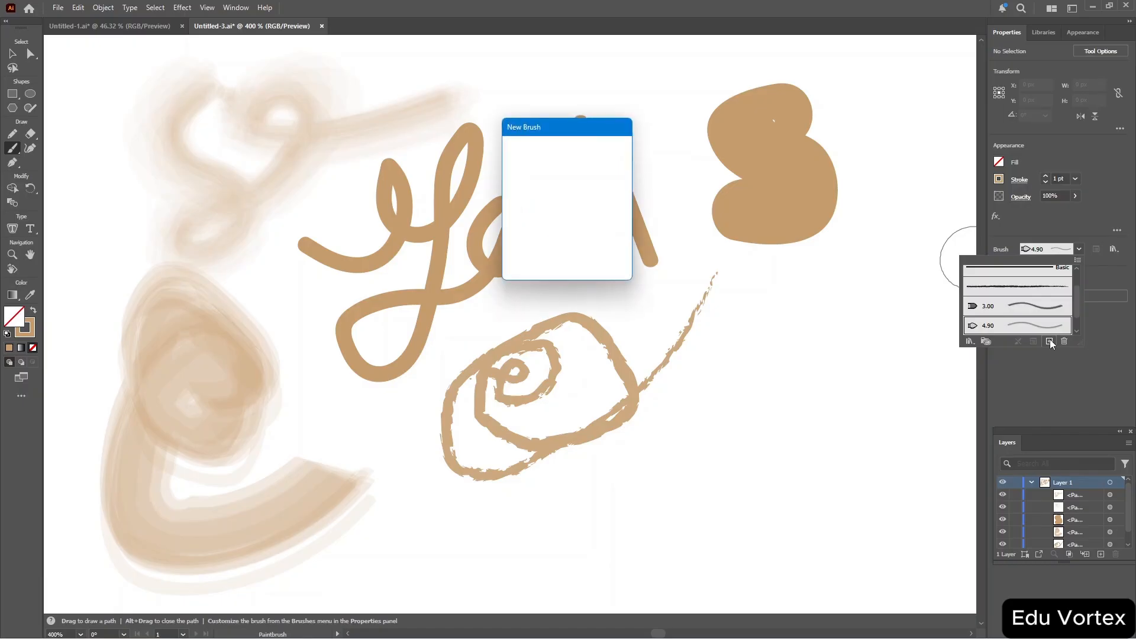
pyautogui.click(538, 229)
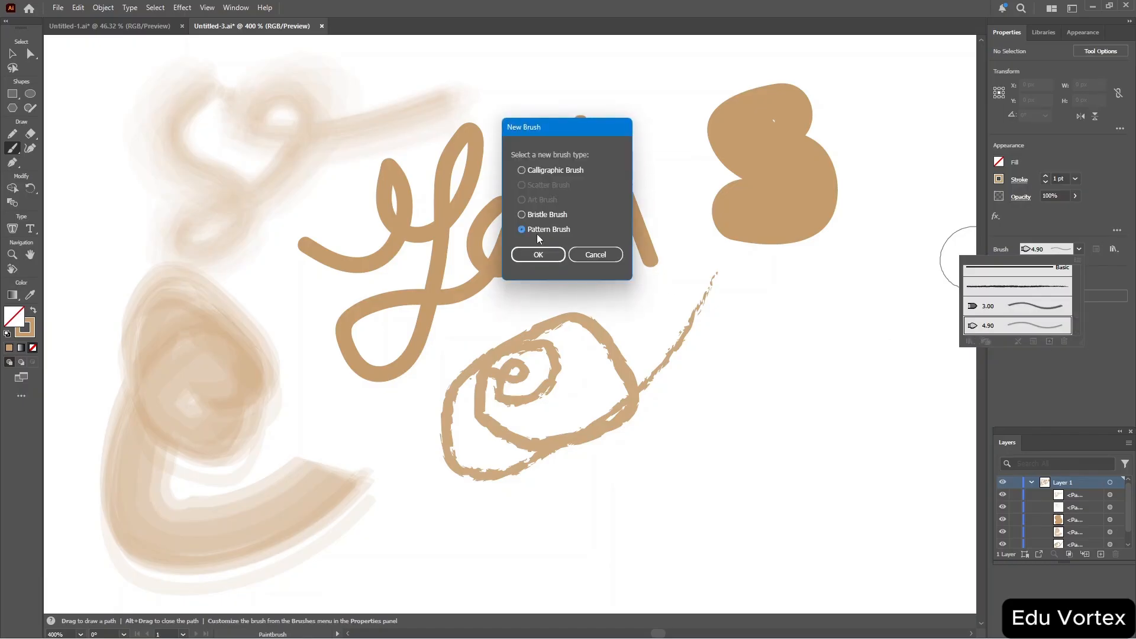
pyautogui.click(532, 253)
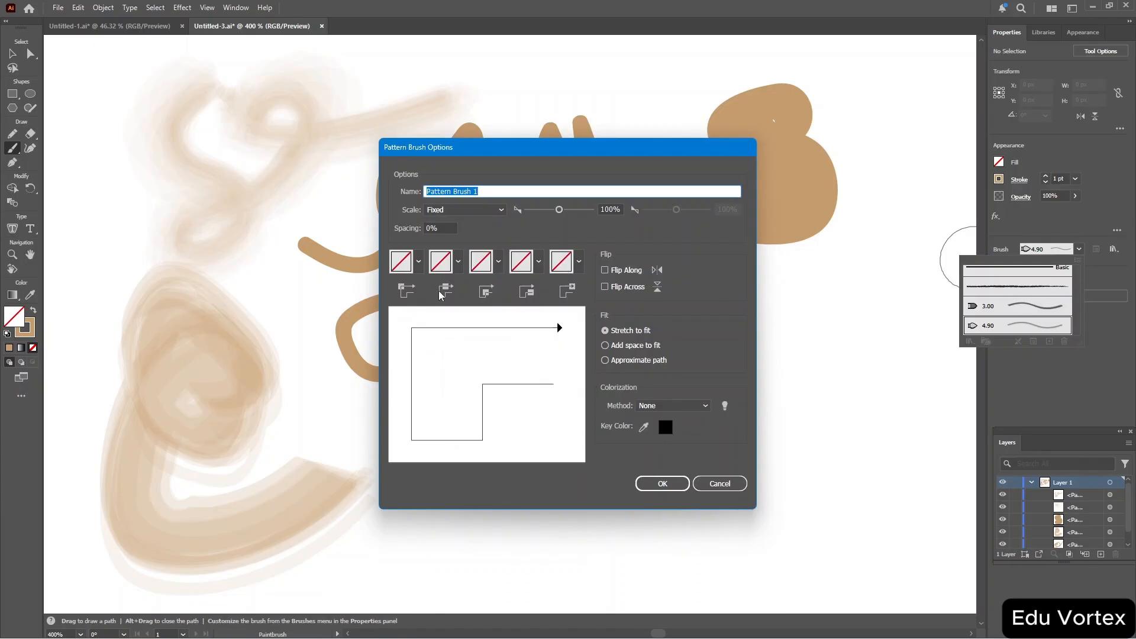
pyautogui.click(419, 261)
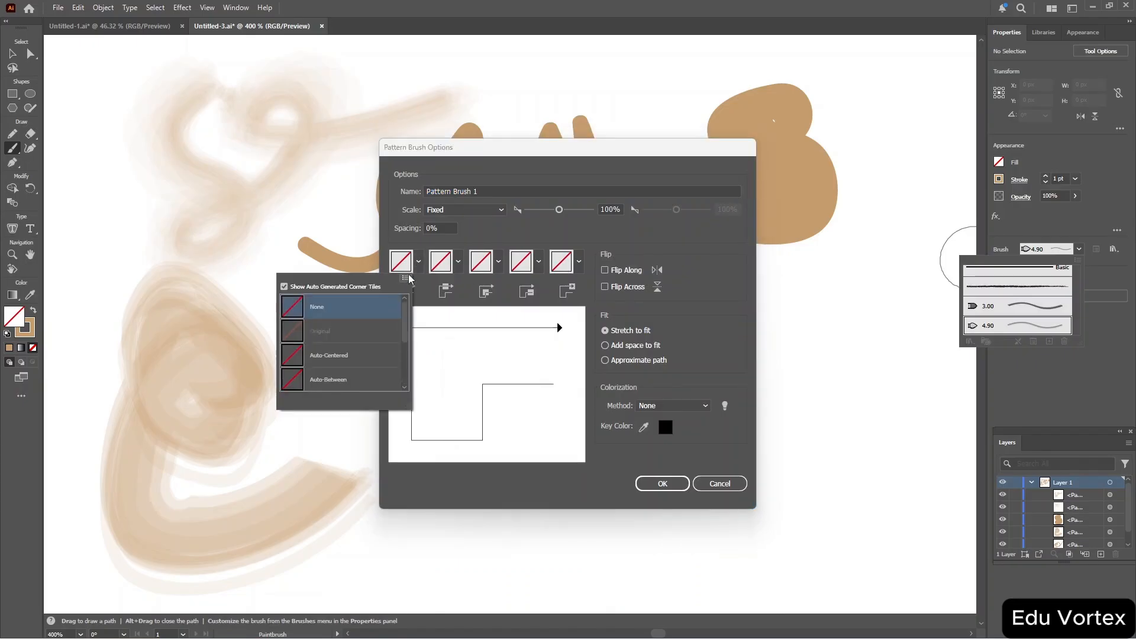
pyautogui.click(419, 262)
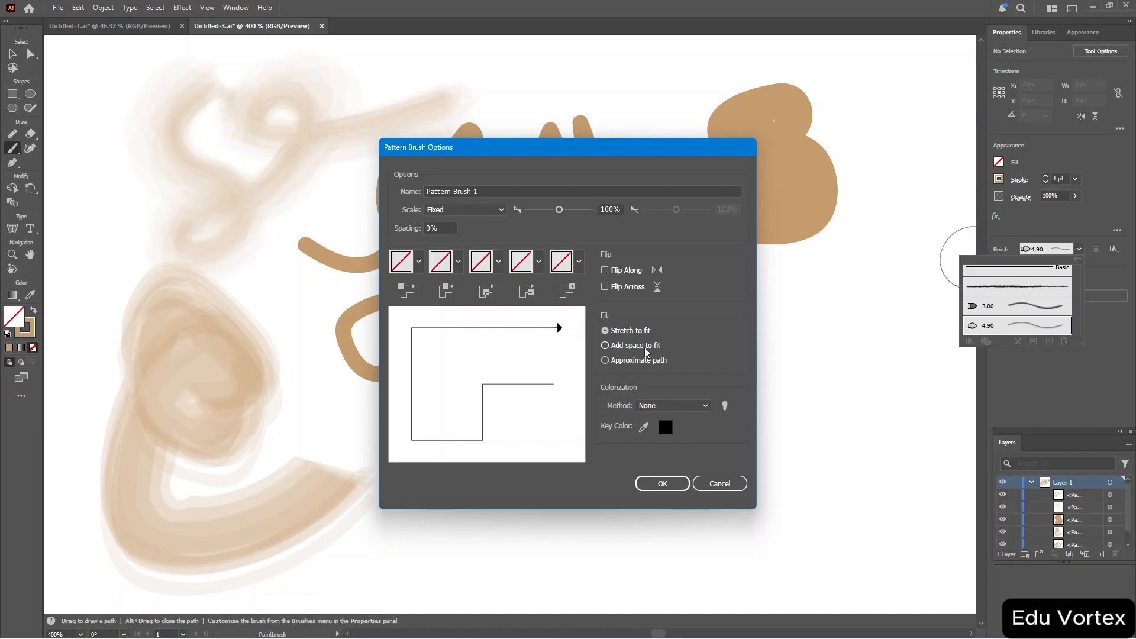
pyautogui.click(648, 481)
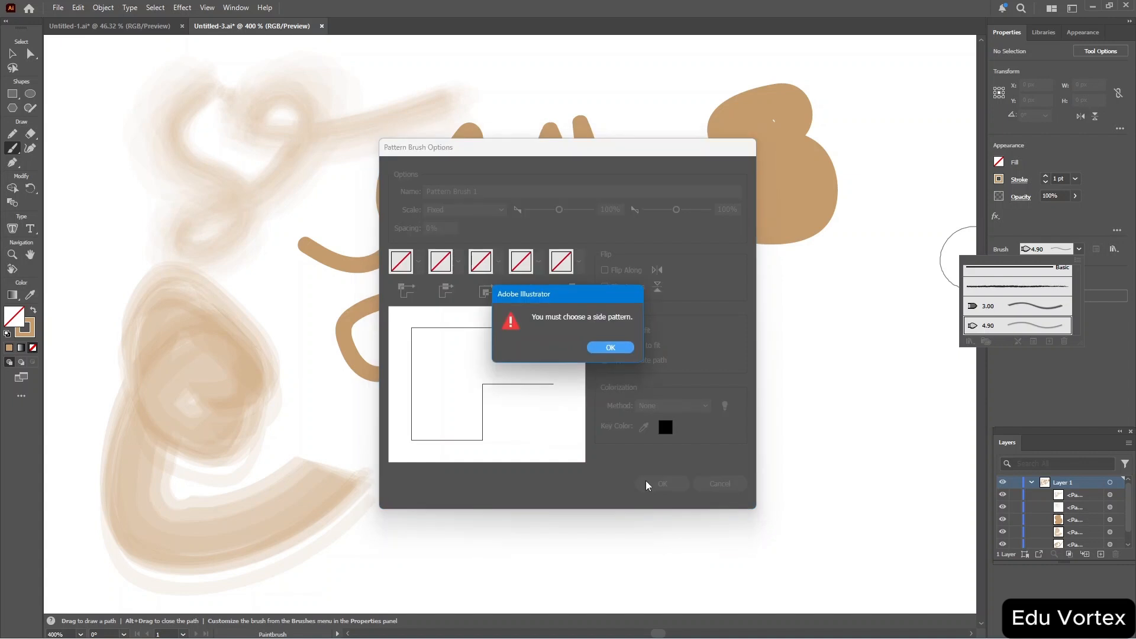
pyautogui.click(607, 347)
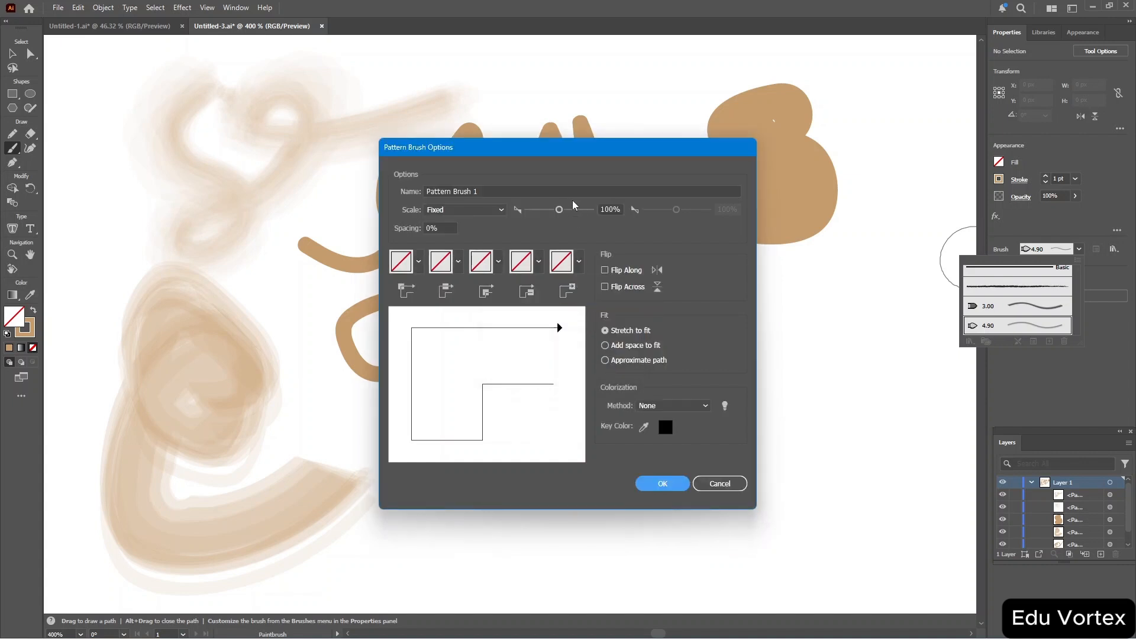
# Set the pattern brush scale to 145%, keep it Fixed, and choose Add space to fit.
pyautogui.click(560, 211)
pyautogui.moveTo(560, 211); pyautogui.dragTo(565, 210)
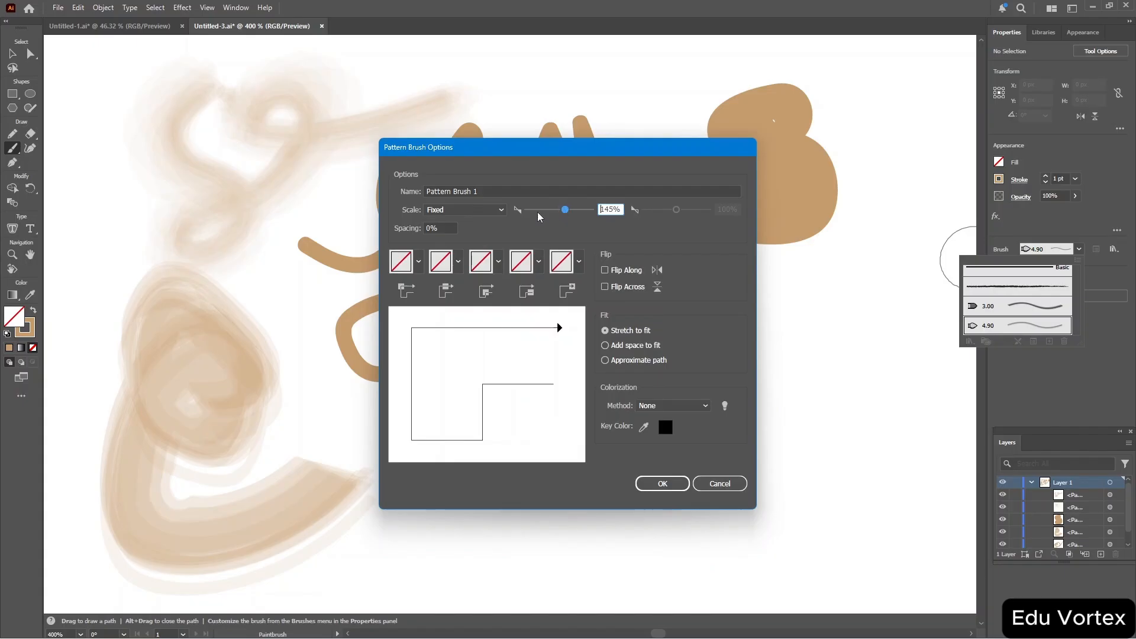
pyautogui.click(500, 210)
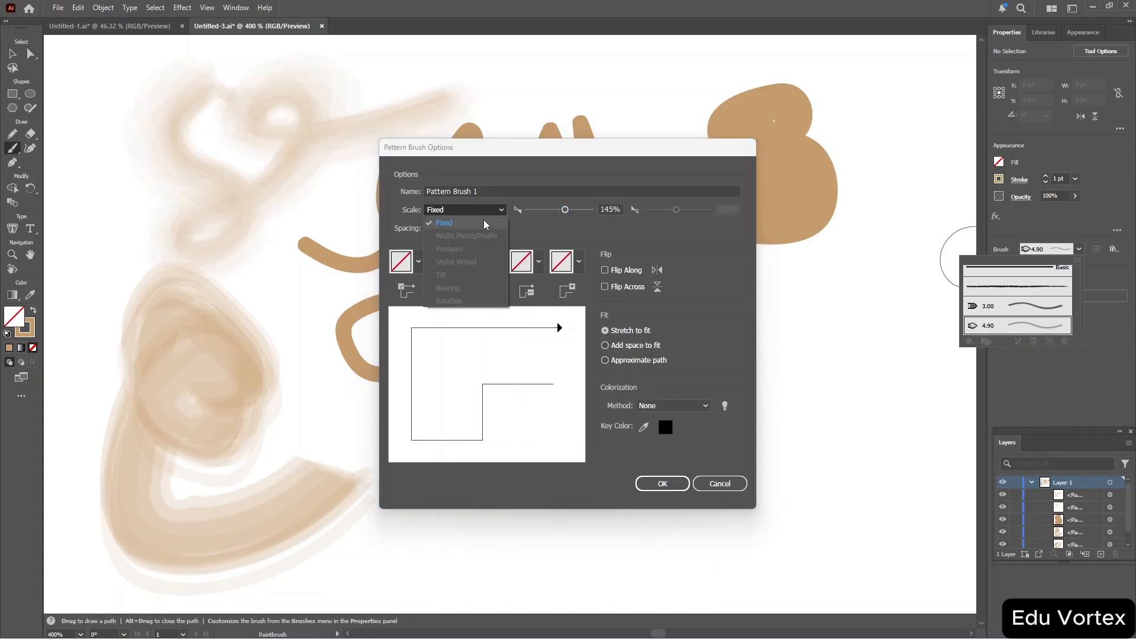
pyautogui.click(444, 223)
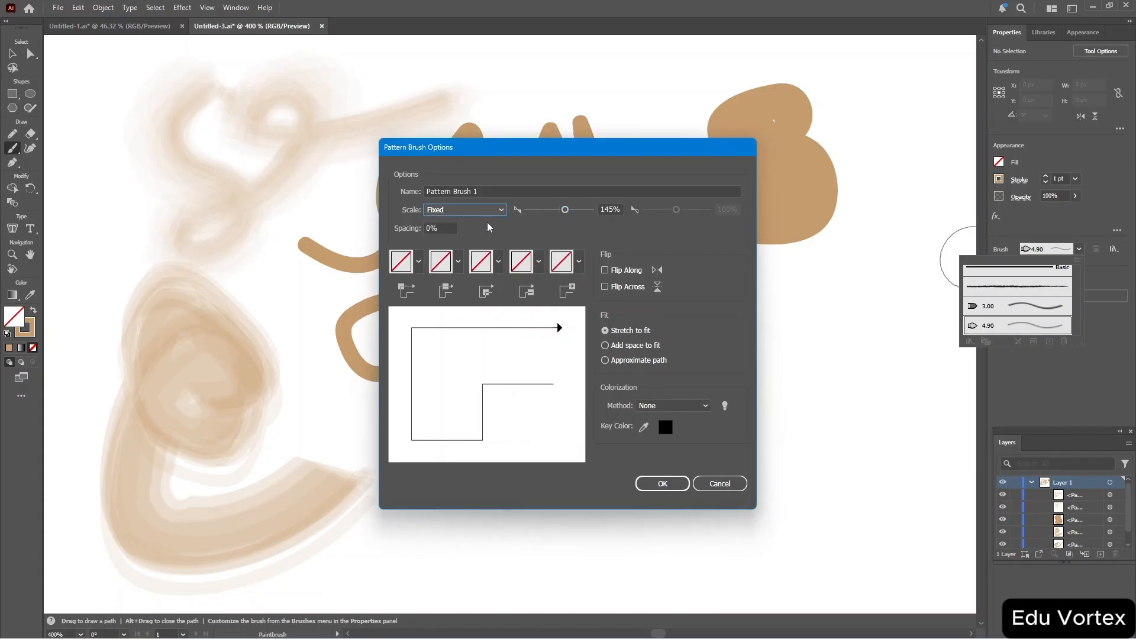
pyautogui.click(605, 346)
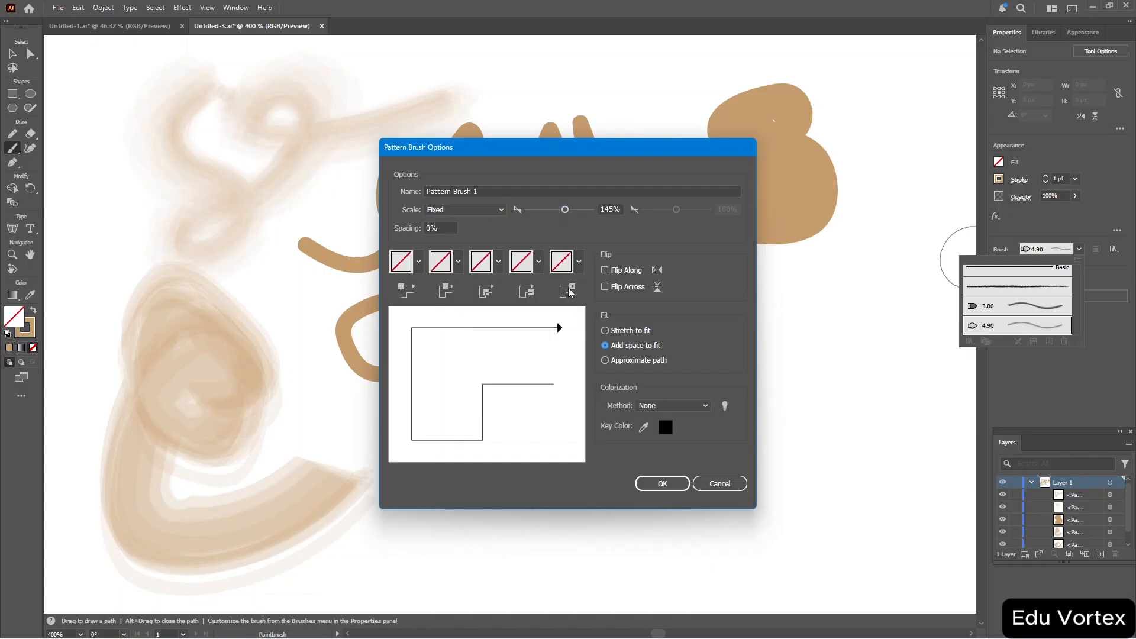
# Set the end tile to Alyssa and the start tile to Jive, then try to confirm the brush.
pyautogui.click(579, 261)
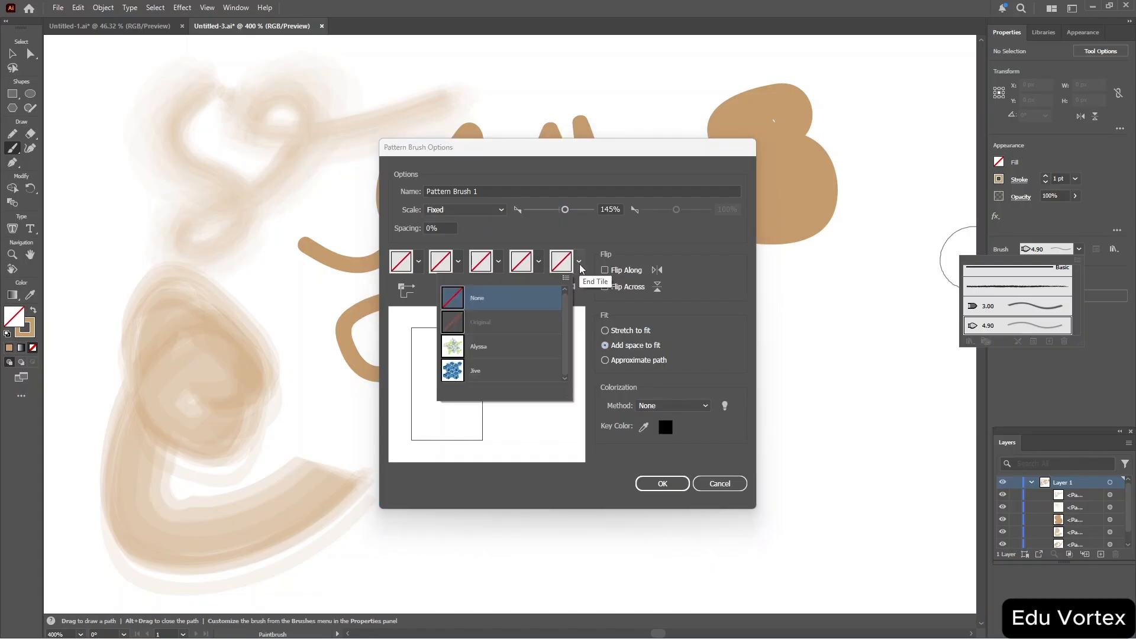
pyautogui.click(504, 346)
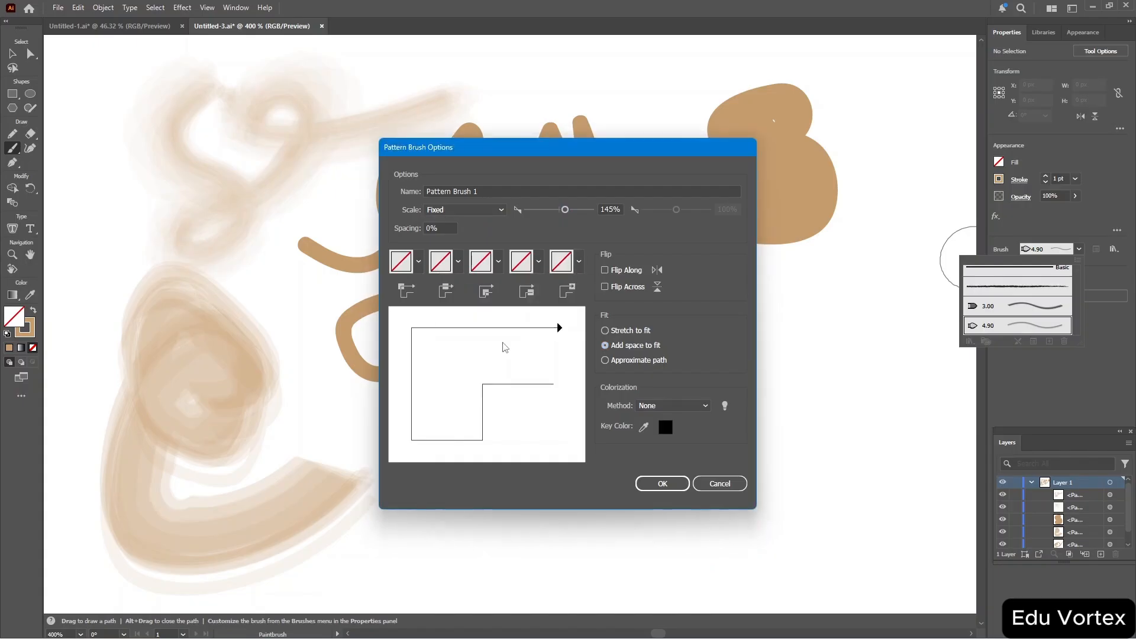
pyautogui.click(539, 263)
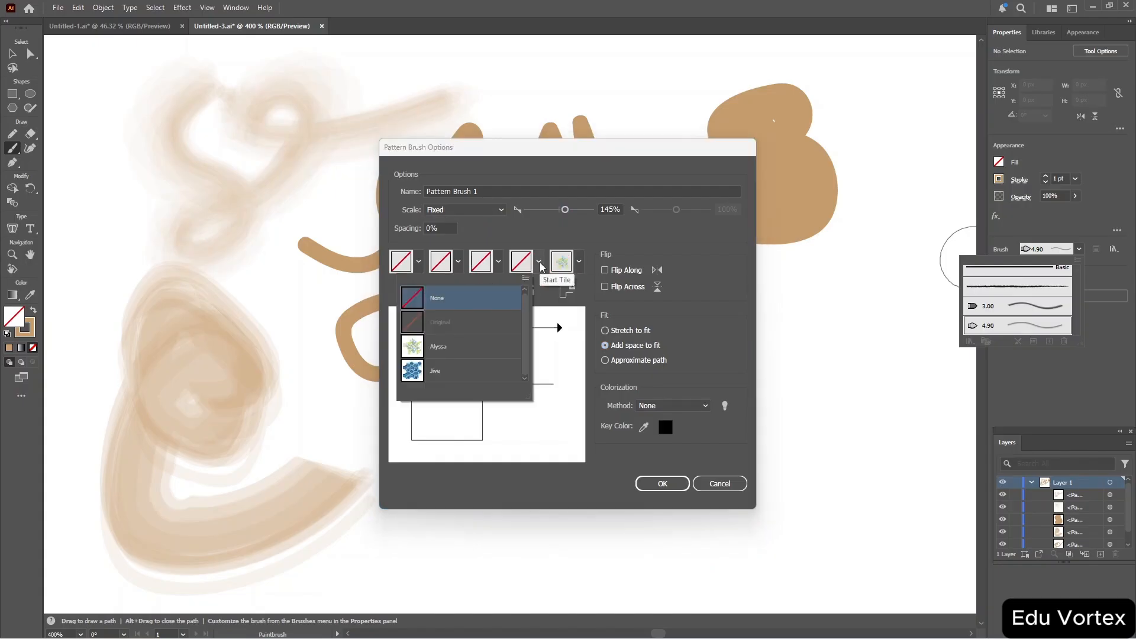
pyautogui.click(443, 374)
pyautogui.click(675, 484)
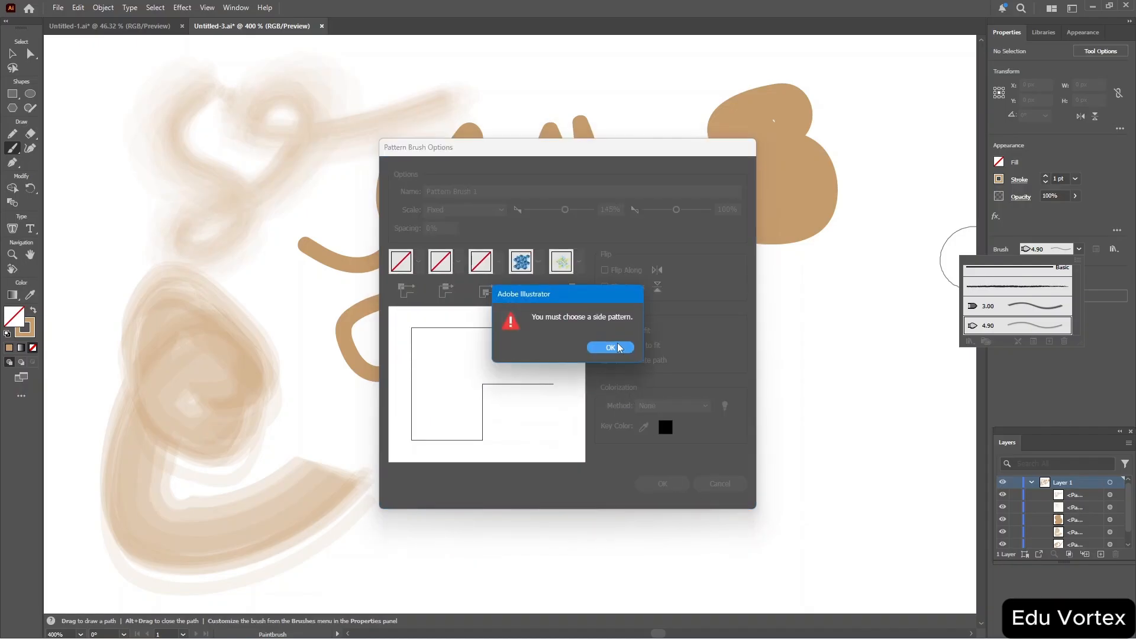
pyautogui.click(611, 348)
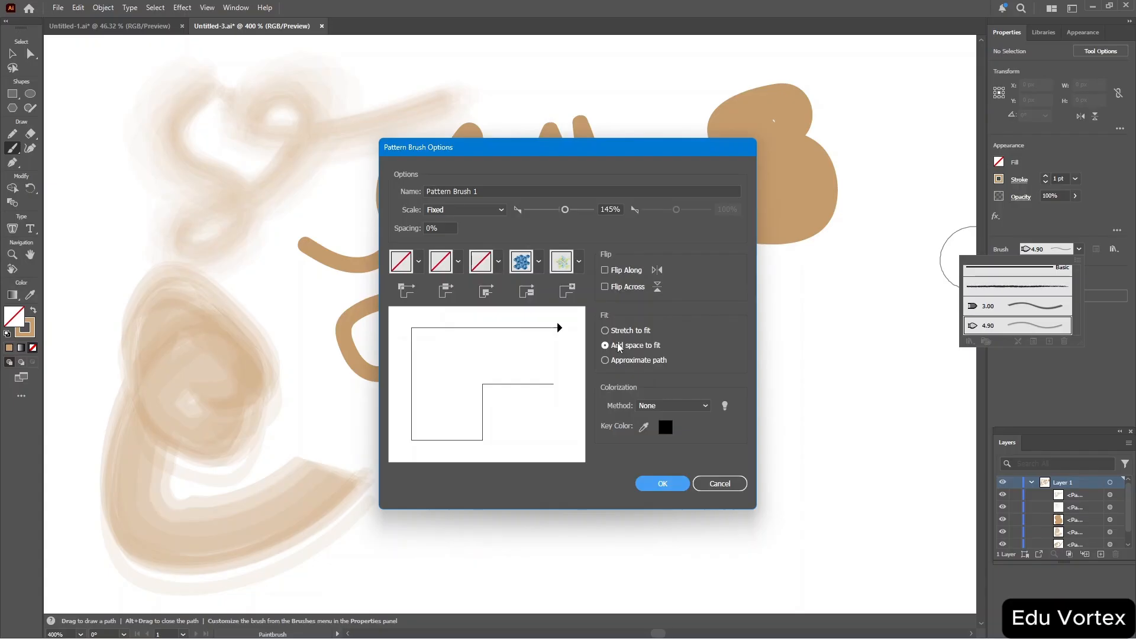
# Set the colorization method to Tints and try again to confirm the pattern brush.
pyautogui.click(681, 407)
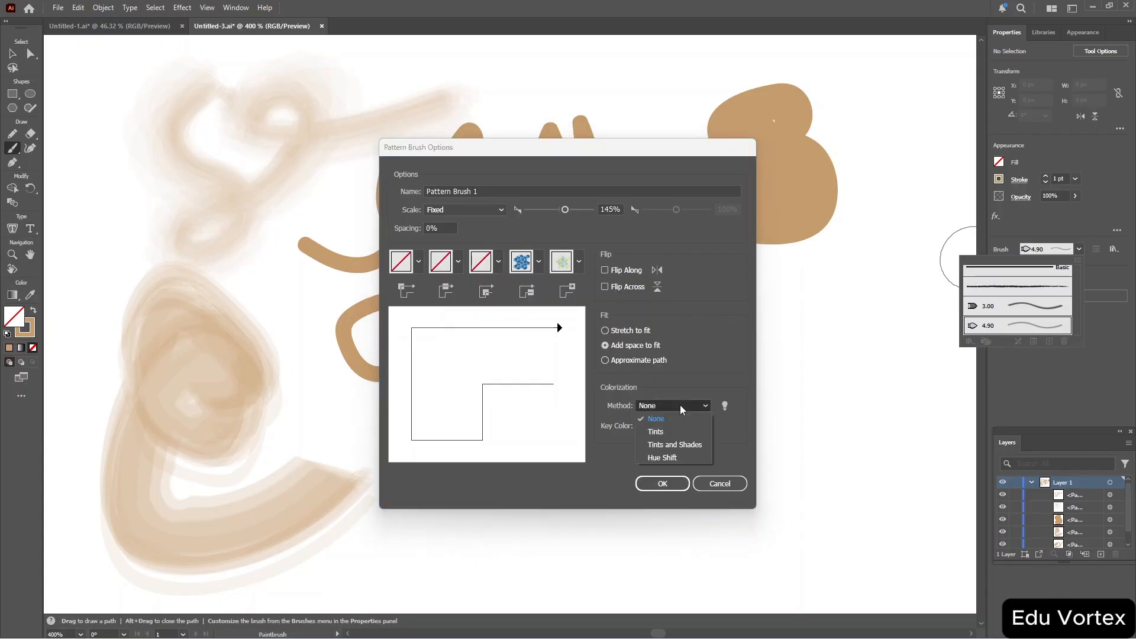
pyautogui.click(657, 432)
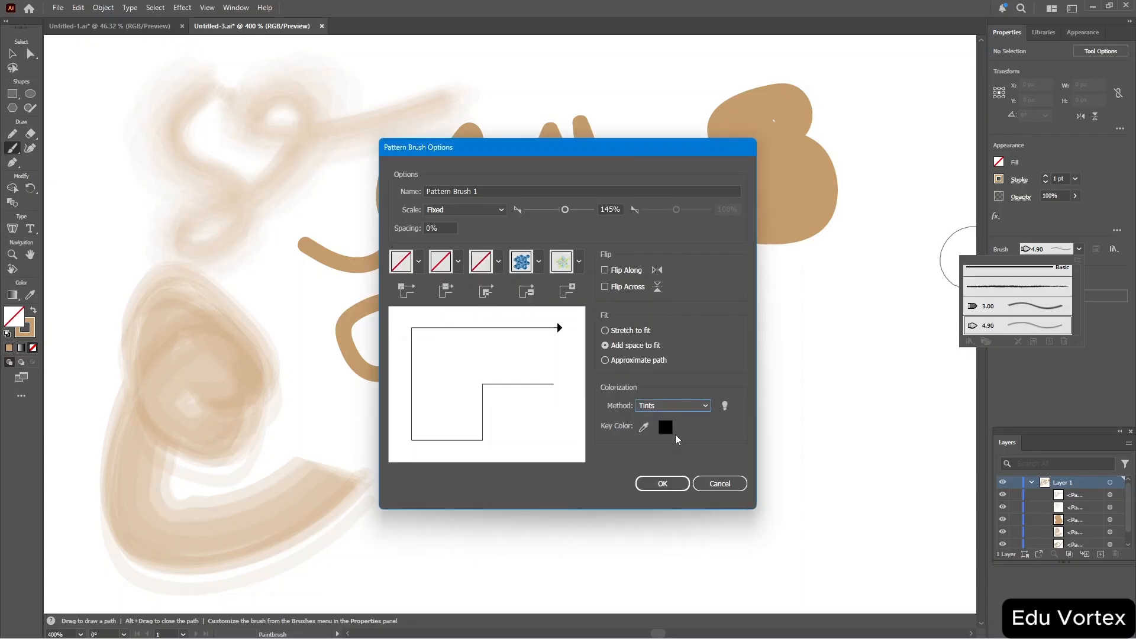
pyautogui.click(644, 427)
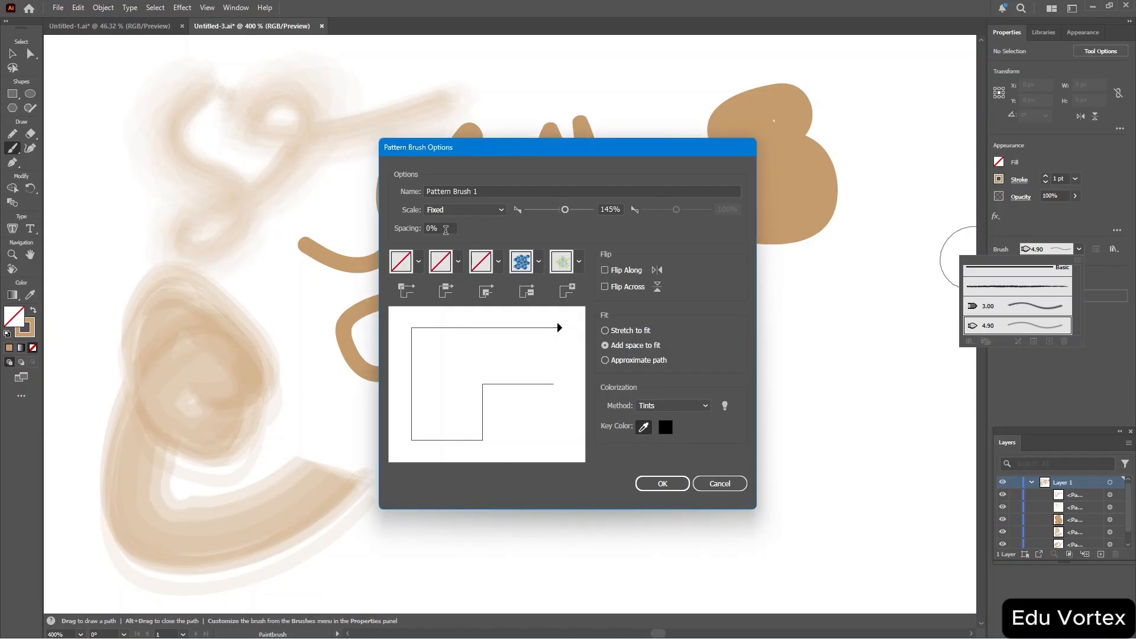
pyautogui.click(489, 214)
pyautogui.click(488, 214)
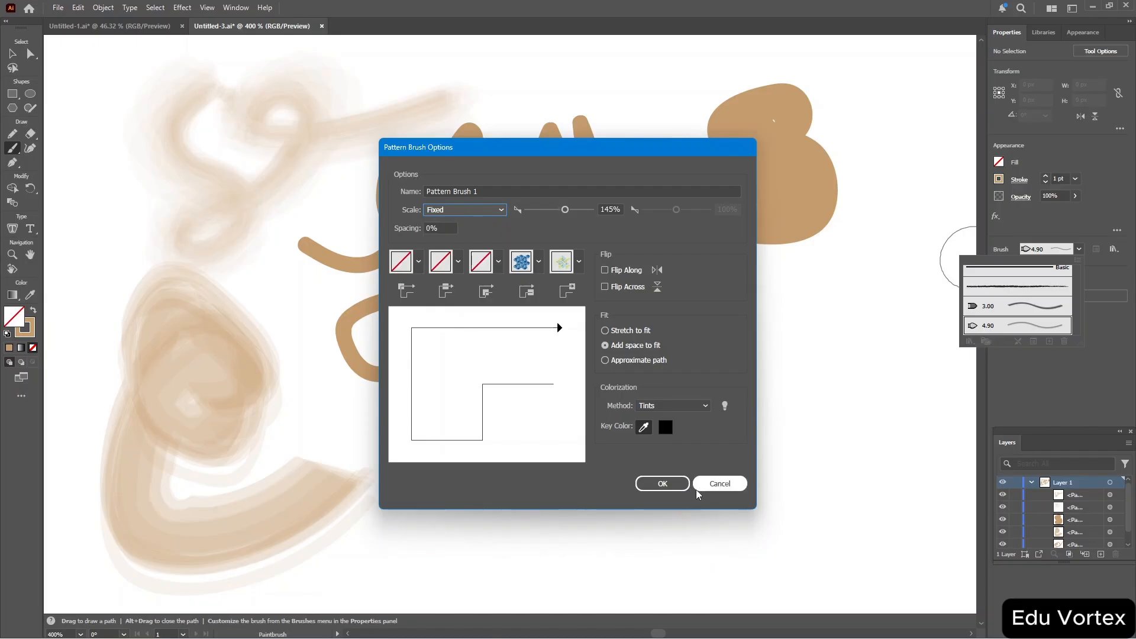
pyautogui.click(660, 485)
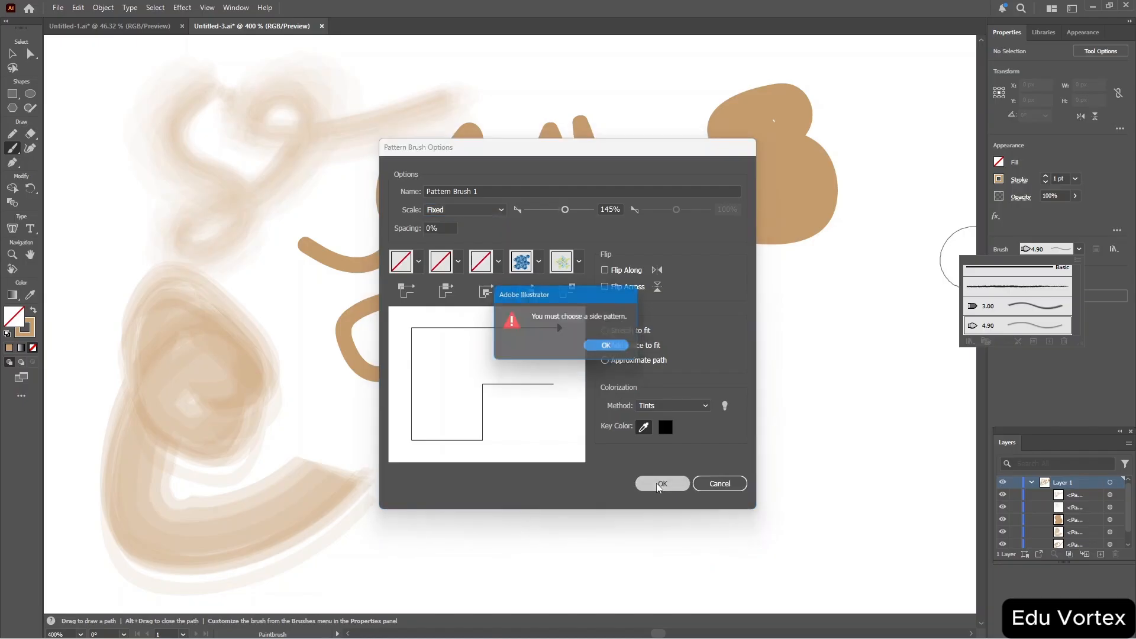
pyautogui.click(613, 347)
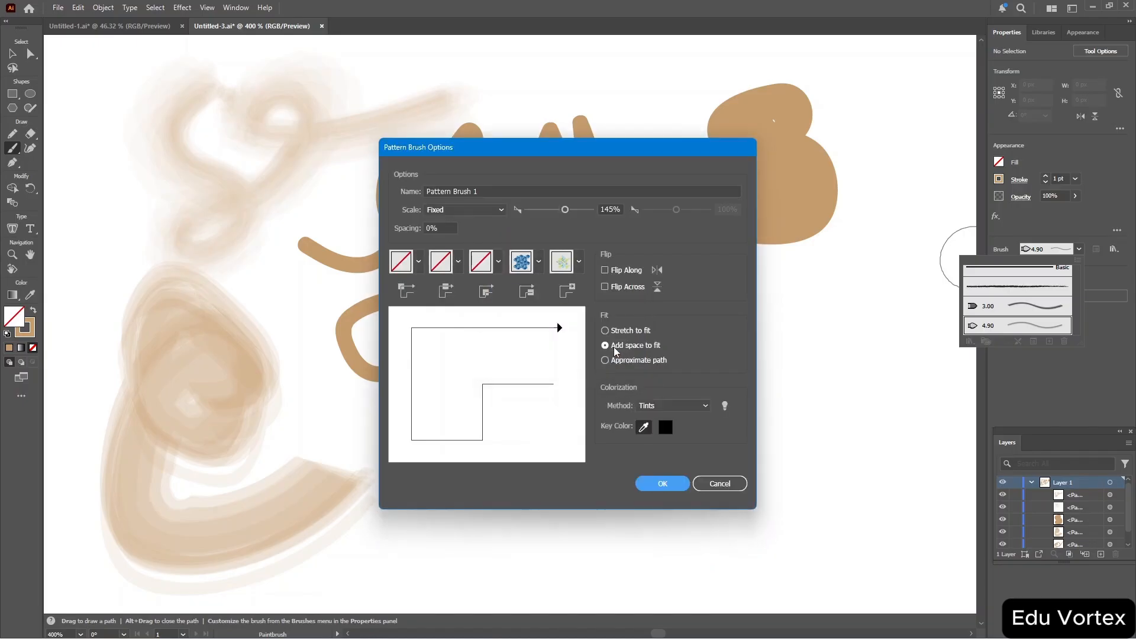
# Set the inner corner tile to Alyssa and the side tile to Jive, and save the pattern brush.
pyautogui.click(500, 263)
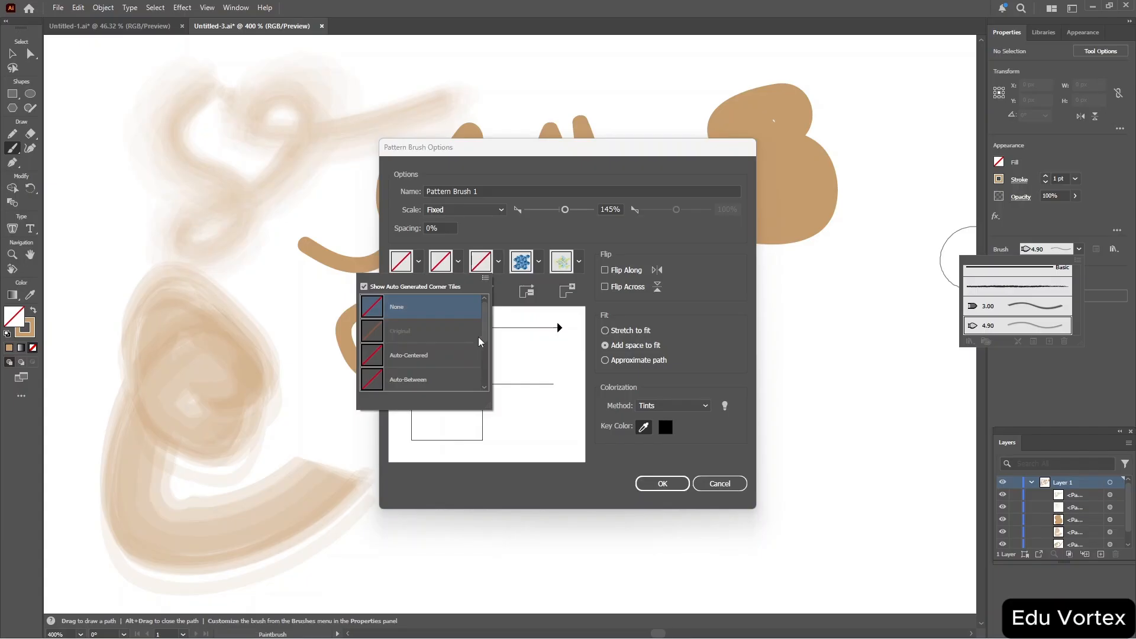
pyautogui.moveTo(485, 326); pyautogui.dragTo(484, 380)
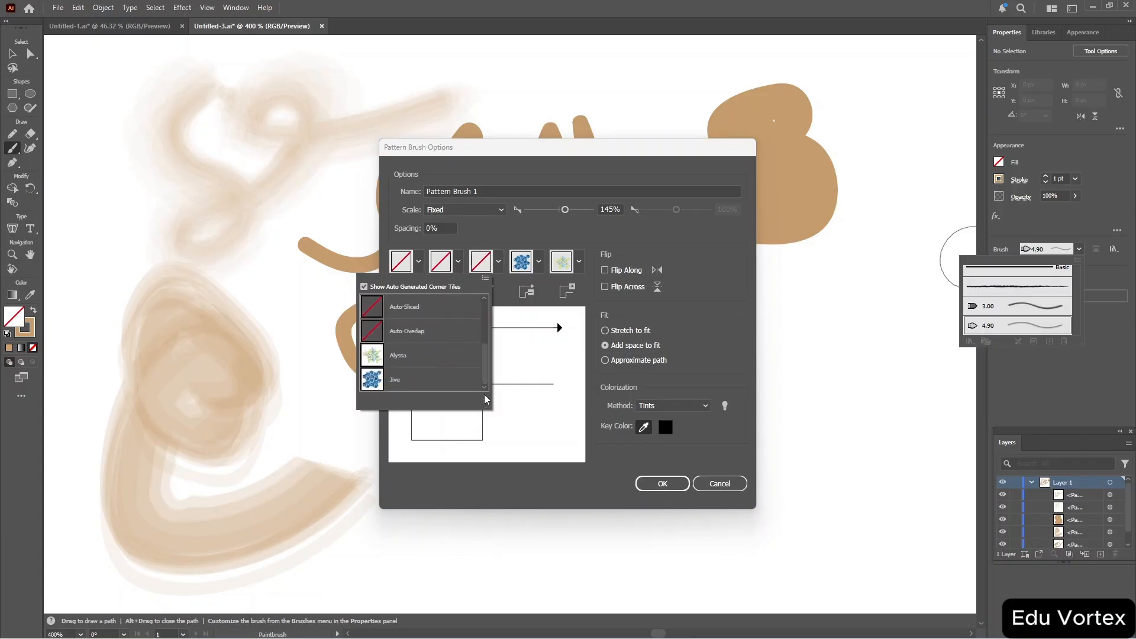
pyautogui.click(452, 355)
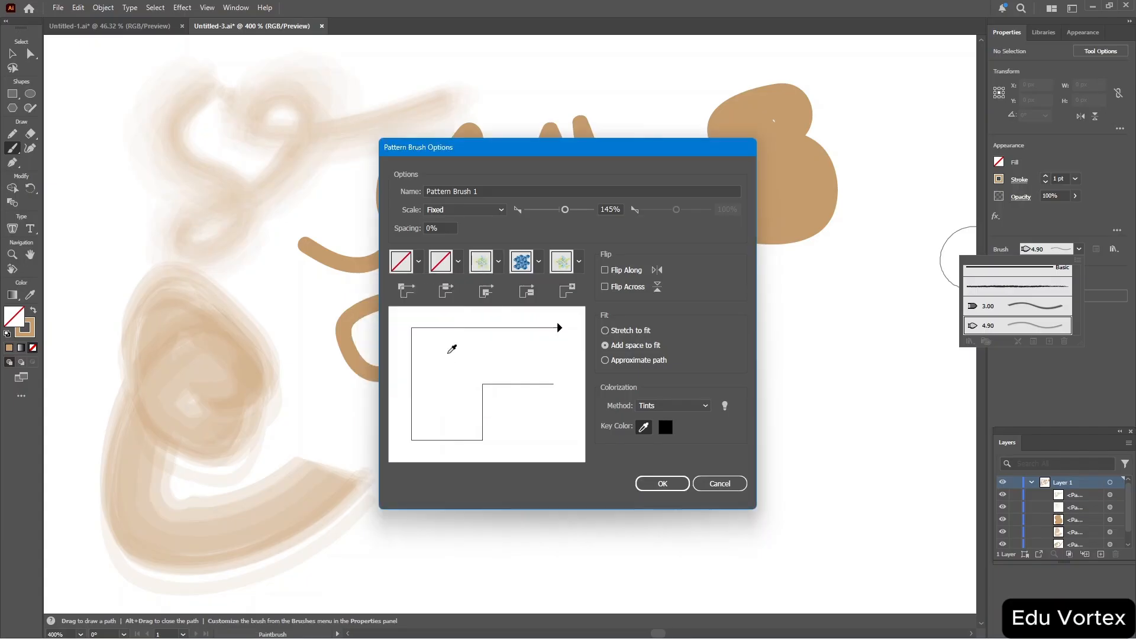
pyautogui.click(459, 262)
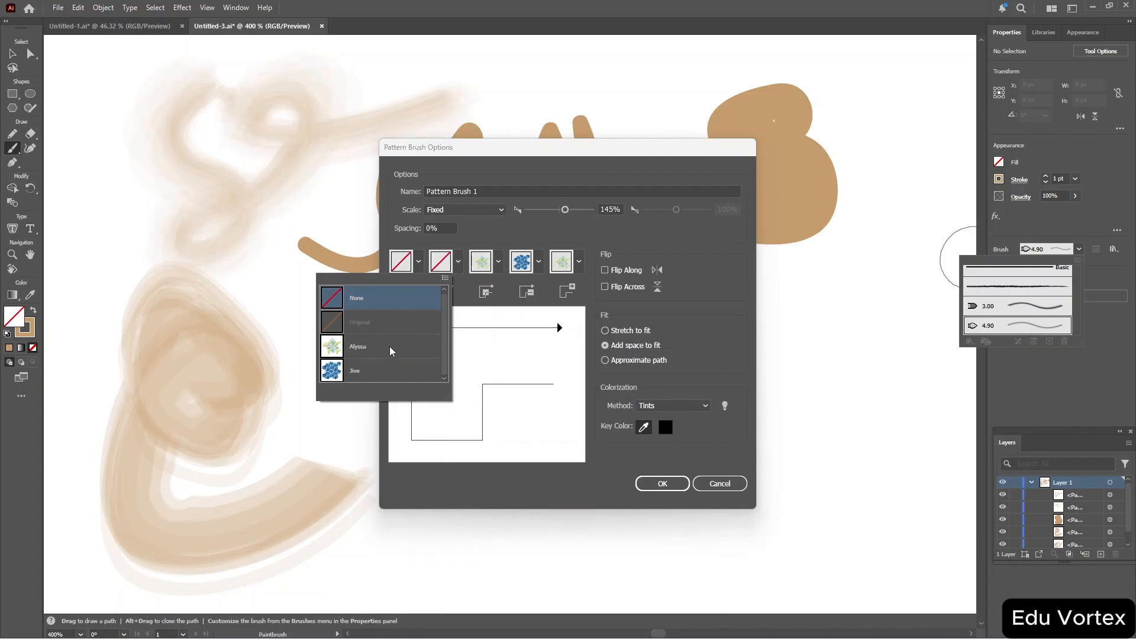
pyautogui.click(383, 372)
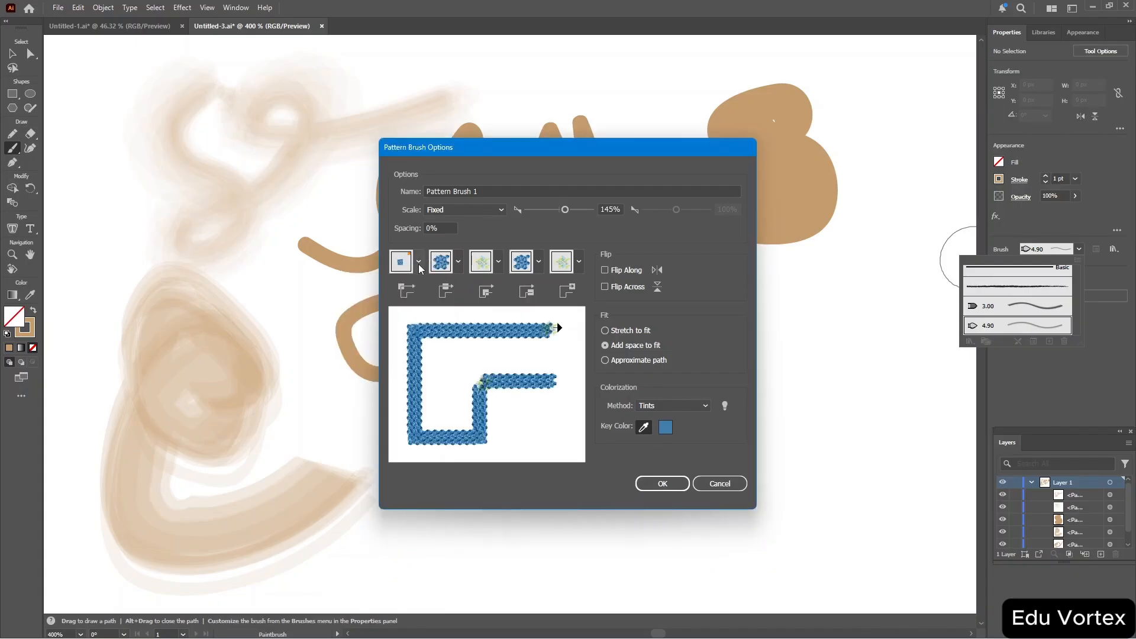
pyautogui.click(651, 484)
# Paint a stroke with the new pattern brush and undo it.
pyautogui.click(743, 430)
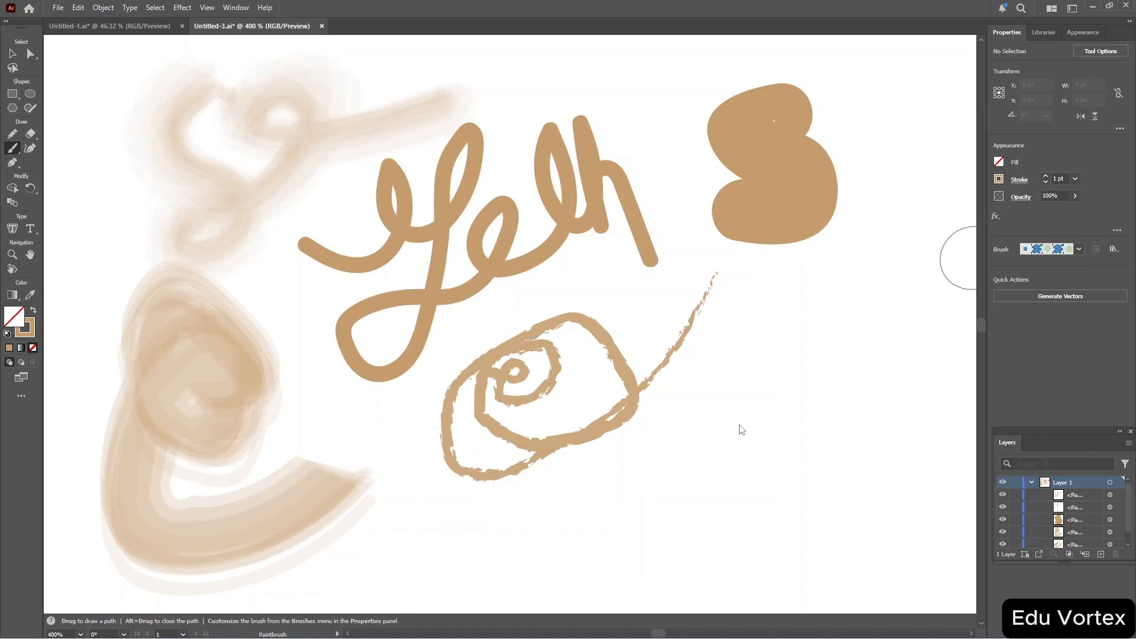
pyautogui.moveTo(742, 430)
pyautogui.mouseDown()
pyautogui.moveTo(697, 432)
pyautogui.moveTo(722, 511)
pyautogui.moveTo(765, 560)
pyautogui.moveTo(672, 546)
pyautogui.mouseUp()
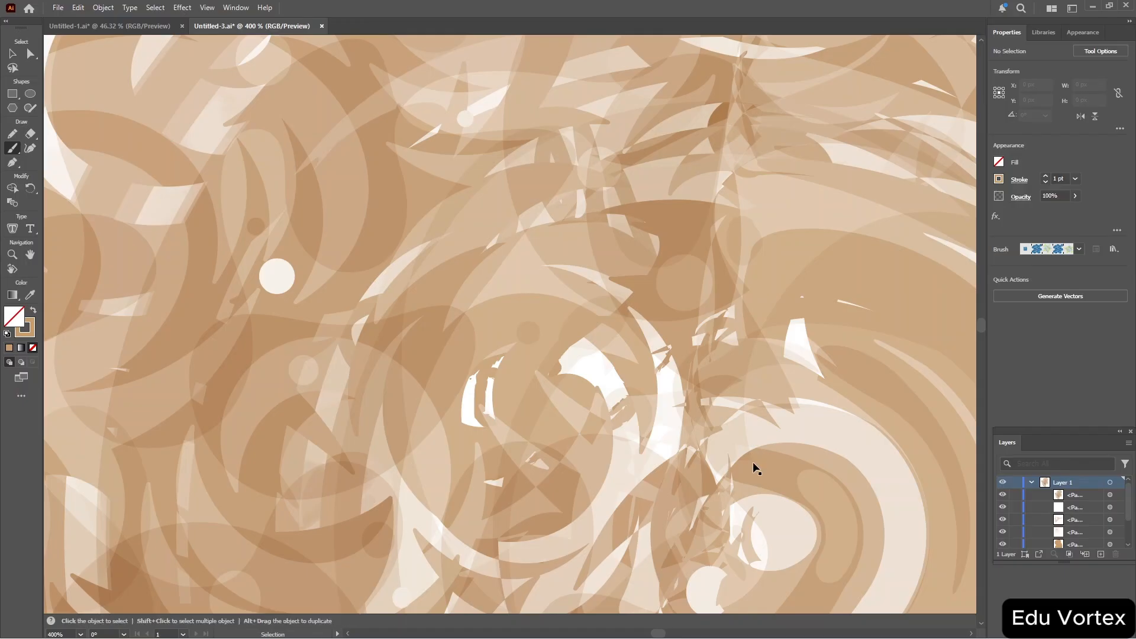
pyautogui.hotkey('ctrl', 'z')
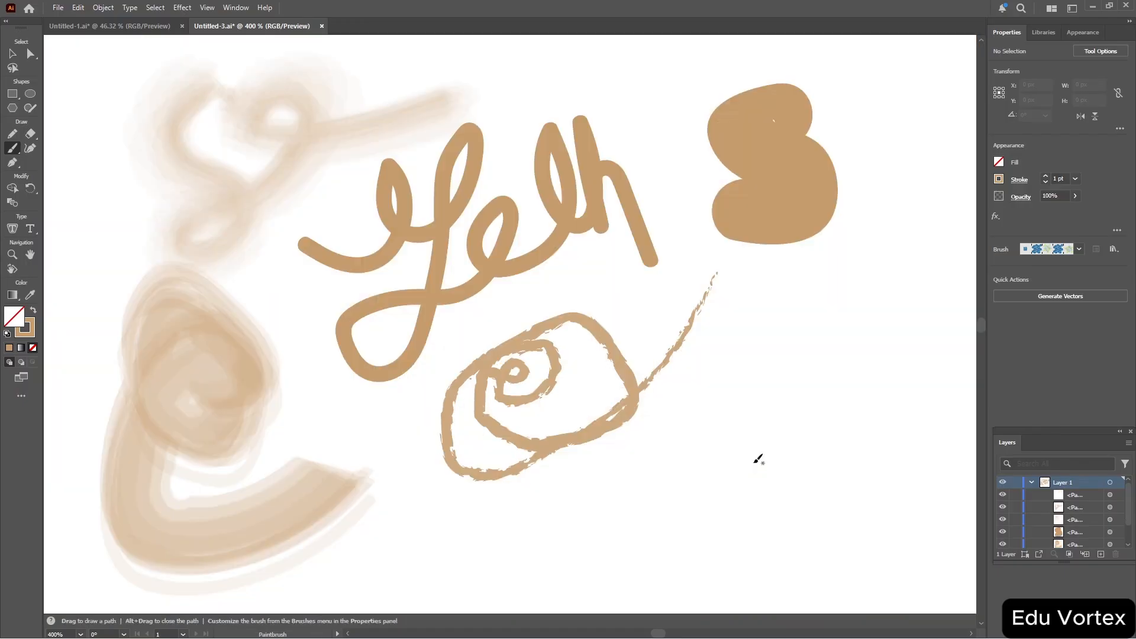
# Open Pattern Brush 1's options from the brushes list and set its scale to 29%.
pyautogui.click(1079, 250)
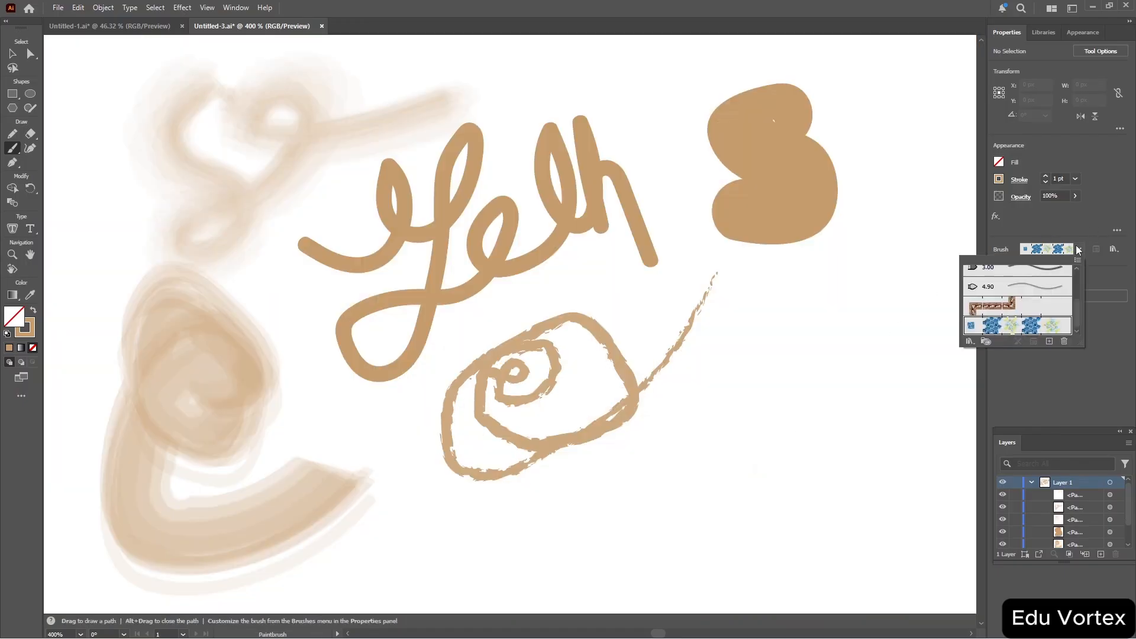
pyautogui.doubleClick(1047, 330)
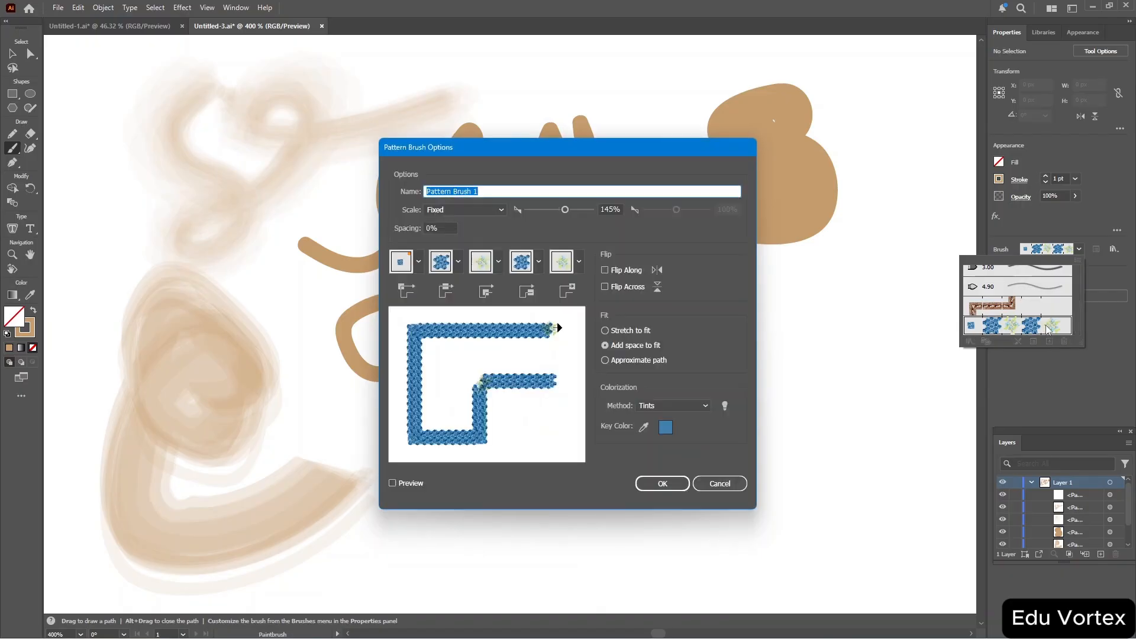
pyautogui.click(566, 209)
pyautogui.moveTo(566, 208); pyautogui.dragTo(537, 214)
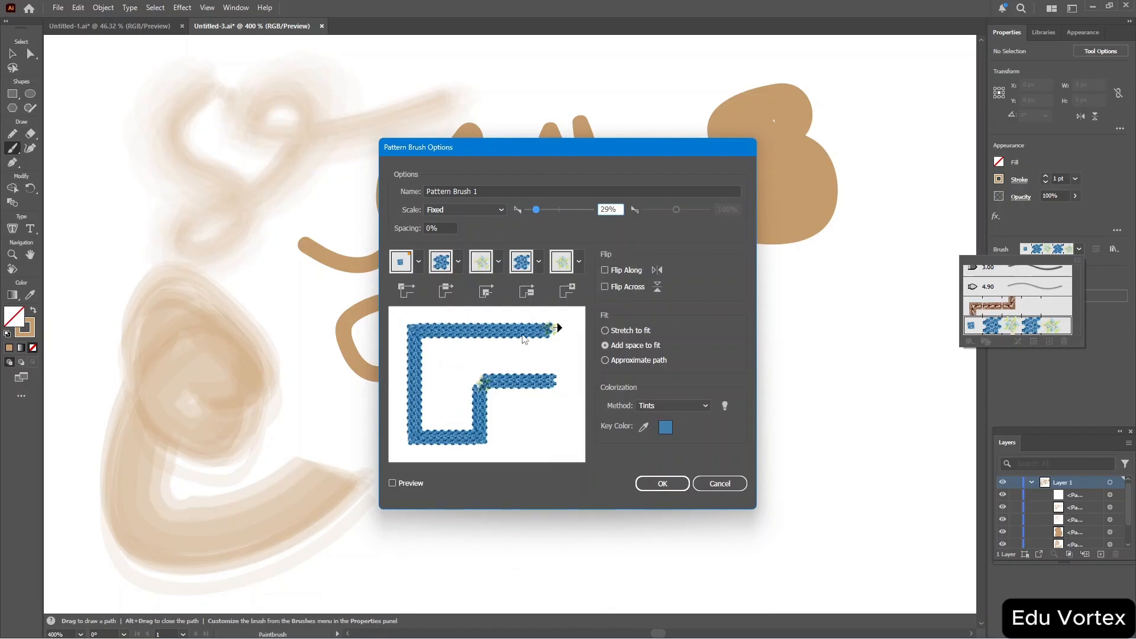
# Set the side tile to None and try to confirm the pattern brush options.
pyautogui.click(459, 261)
pyautogui.click(398, 296)
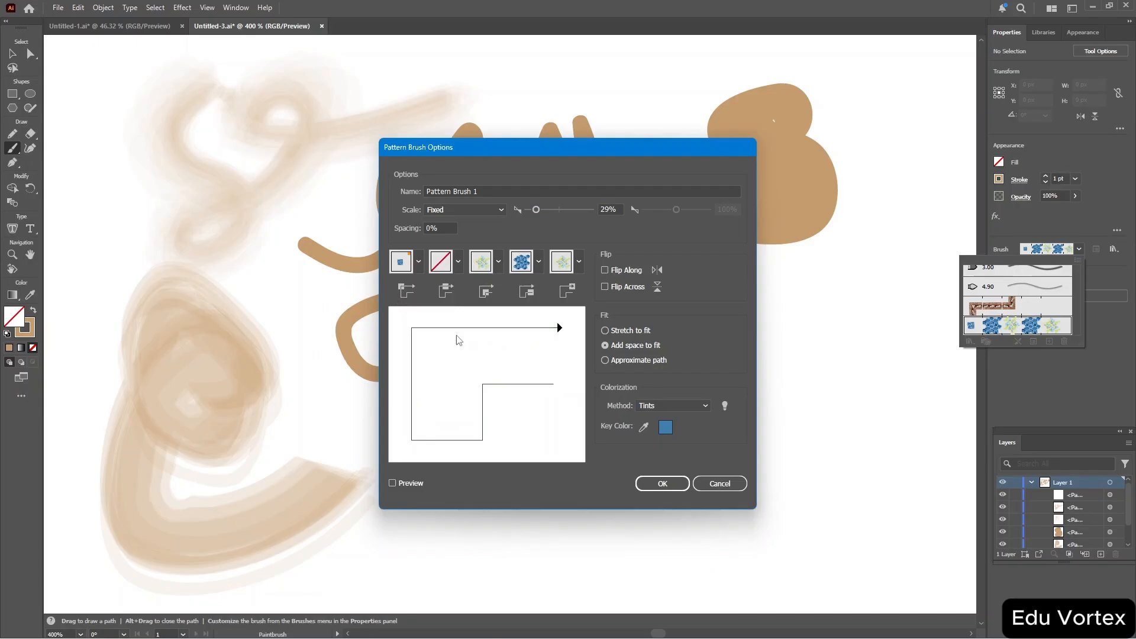
pyautogui.click(661, 484)
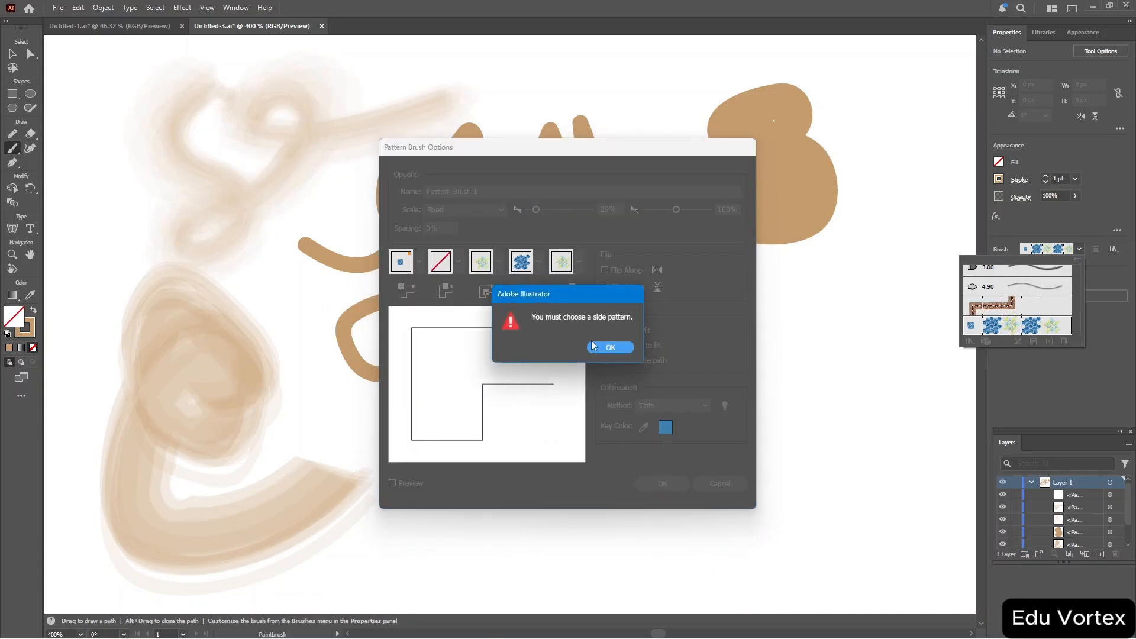
# Set the side tile to Jive, lower the scale slider slightly, and save the brush while leaving existing strokes unchanged.
pyautogui.click(610, 348)
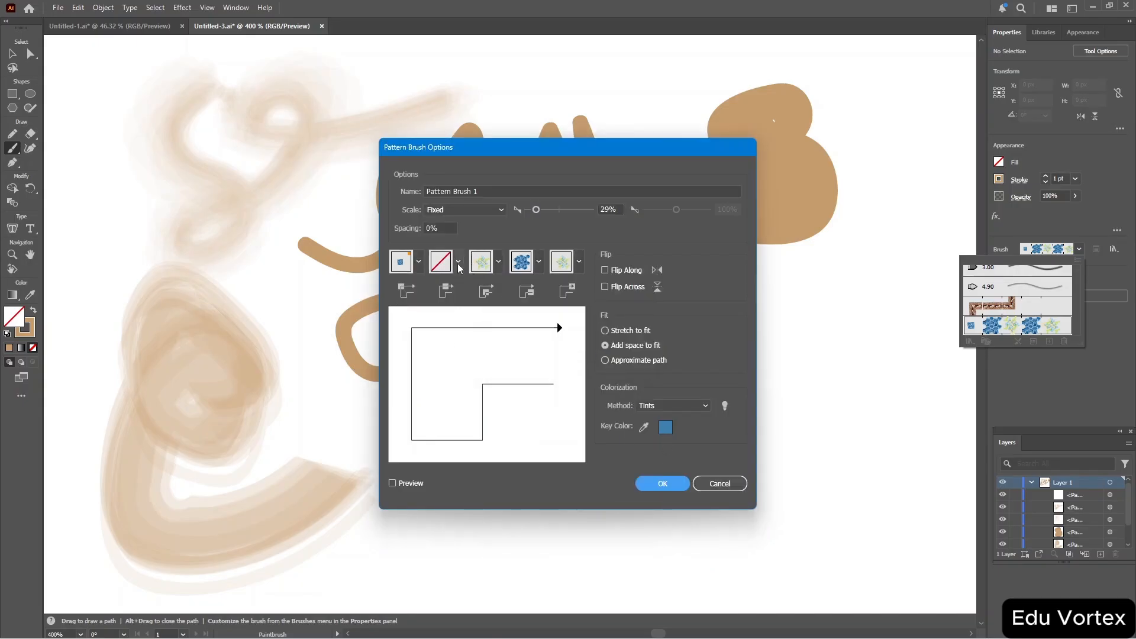
pyautogui.click(458, 264)
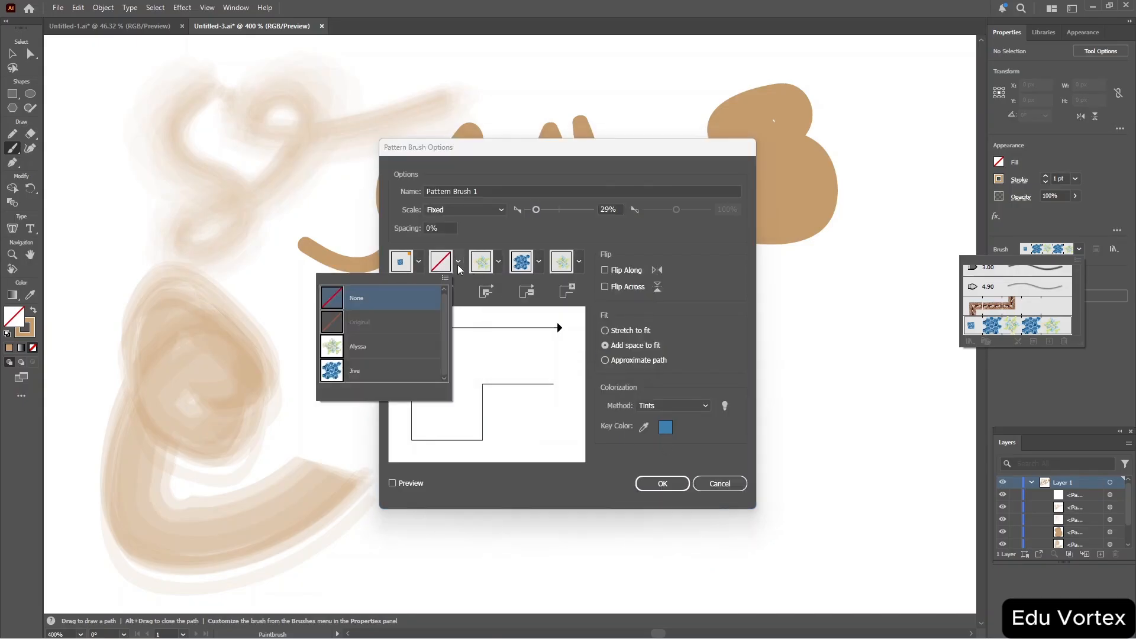
pyautogui.click(379, 373)
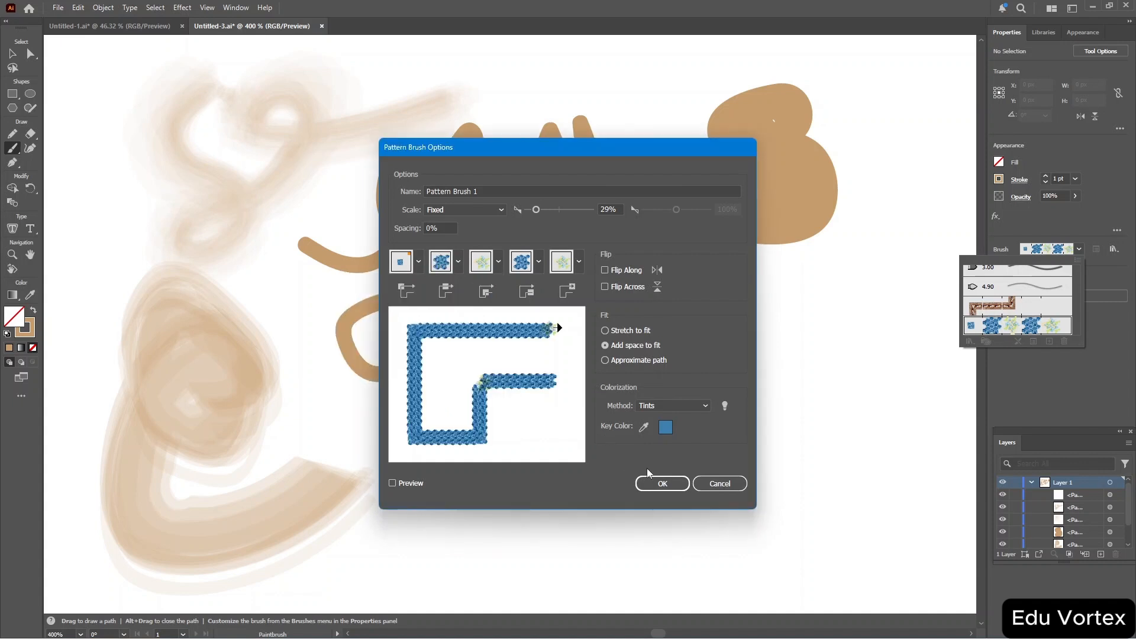
pyautogui.click(536, 210)
pyautogui.moveTo(537, 211); pyautogui.dragTo(530, 212)
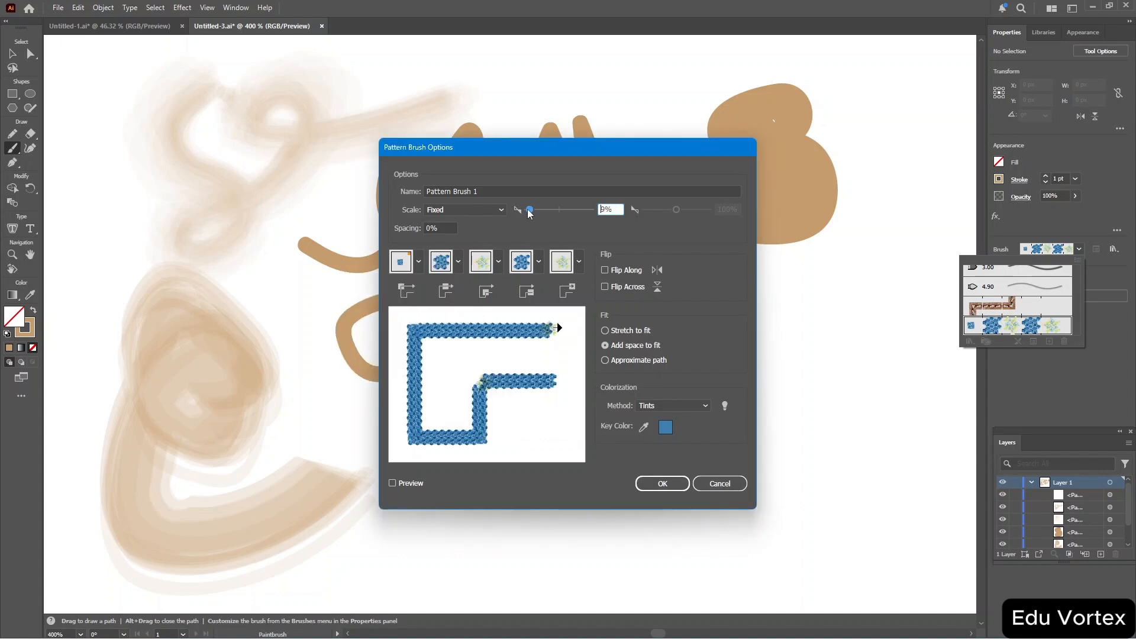
pyautogui.click(665, 485)
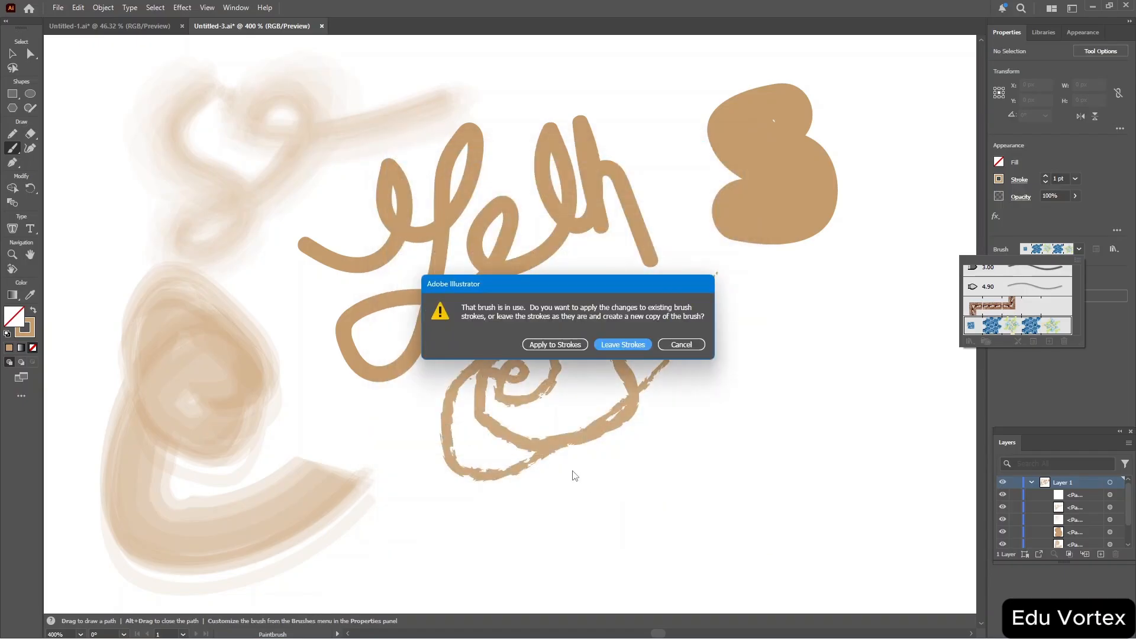
pyautogui.click(569, 345)
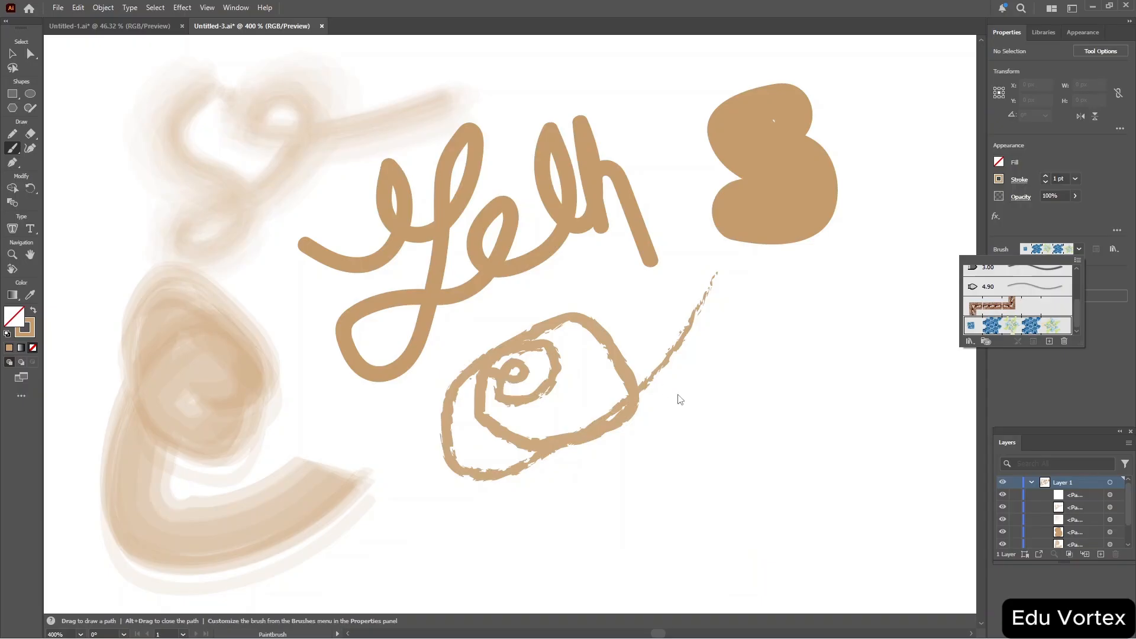
# Paint several strokes across the canvas with the Paintbrush.
pyautogui.click(659, 450)
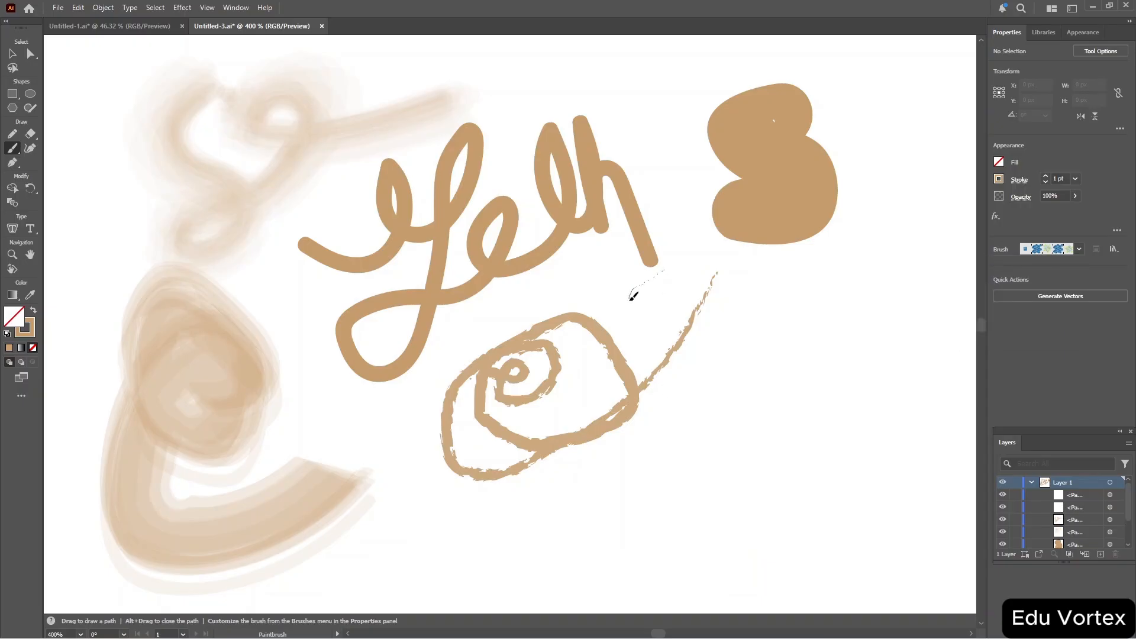
pyautogui.moveTo(633, 294); pyautogui.dragTo(639, 296)
pyautogui.moveTo(802, 338); pyautogui.dragTo(783, 404)
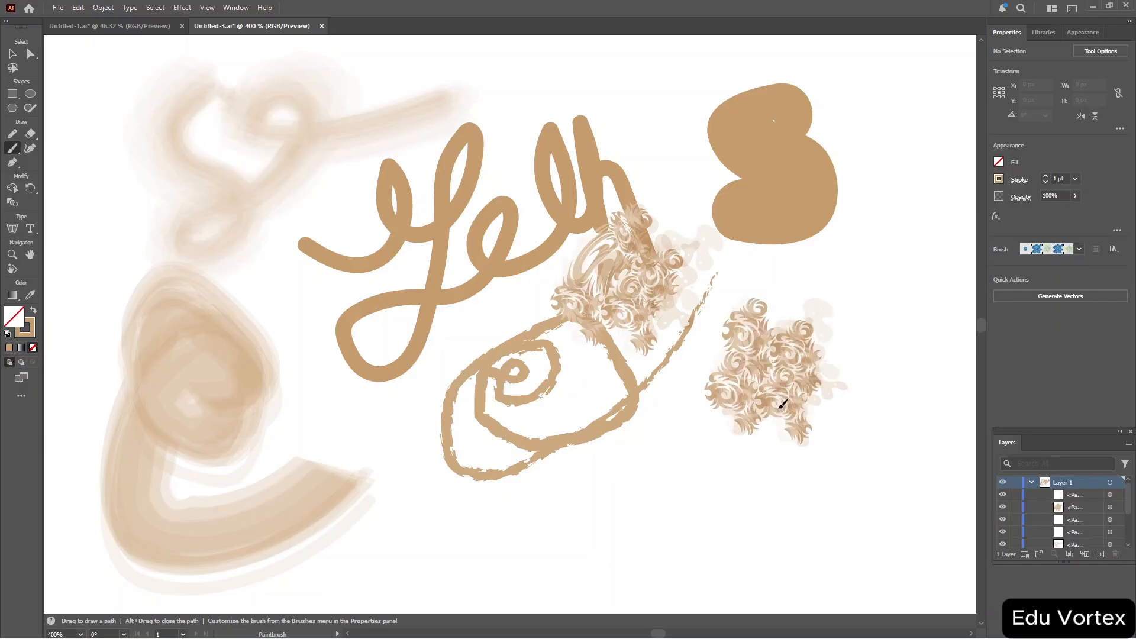
pyautogui.moveTo(662, 468)
pyautogui.mouseDown()
pyautogui.moveTo(517, 536)
pyautogui.moveTo(419, 512)
pyautogui.moveTo(406, 466)
pyautogui.moveTo(338, 451)
pyautogui.mouseUp()
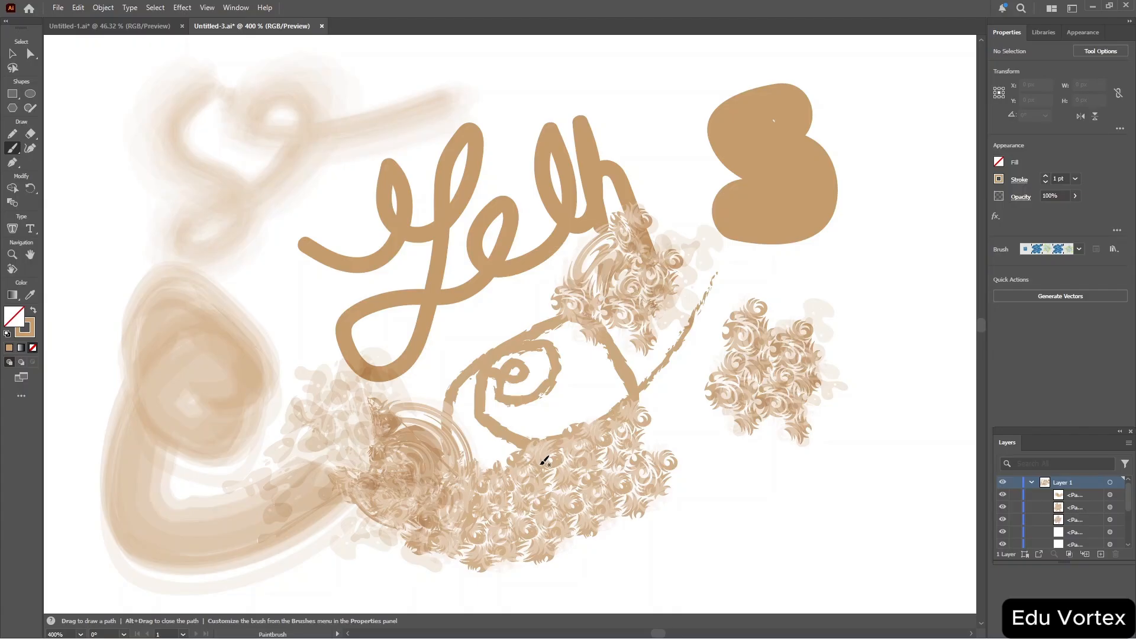
# Select all the artwork and delete it.
pyautogui.hotkey('ctrl', 'a')
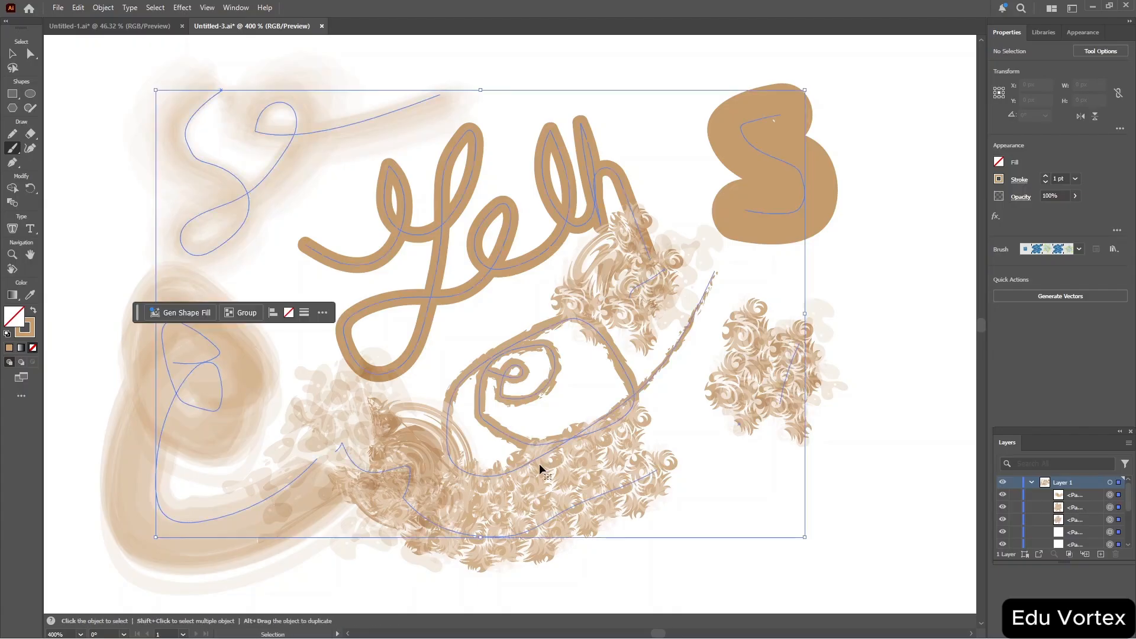
pyautogui.press('Delete')
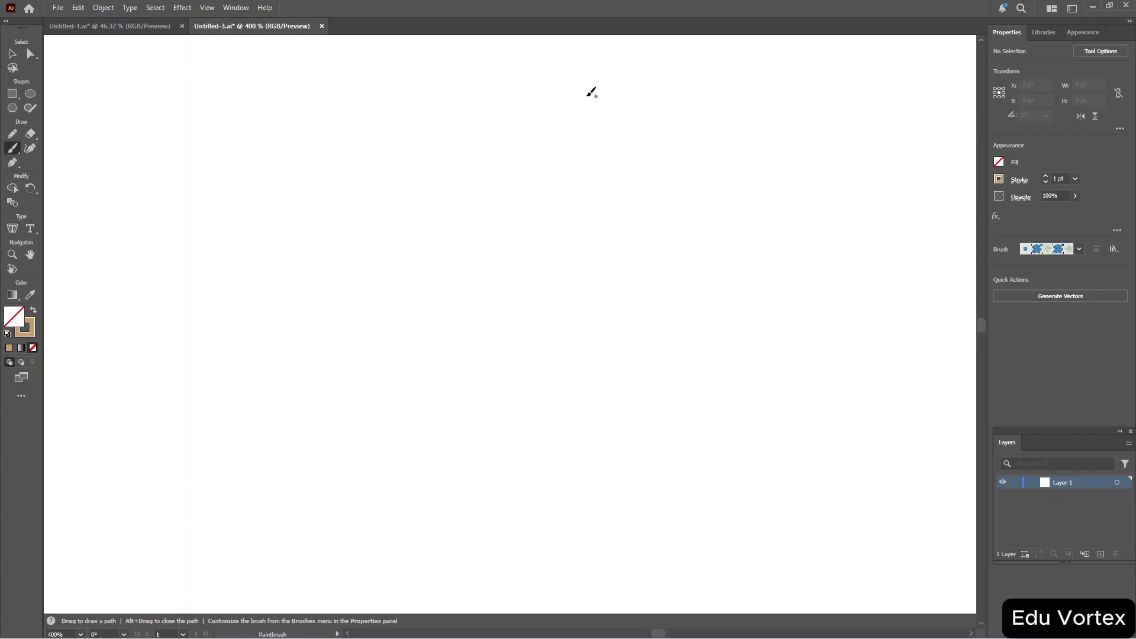
# Draw a small circle with the Ellipse tool, trying a red fill and setting the fill back to none.
pyautogui.click(30, 93)
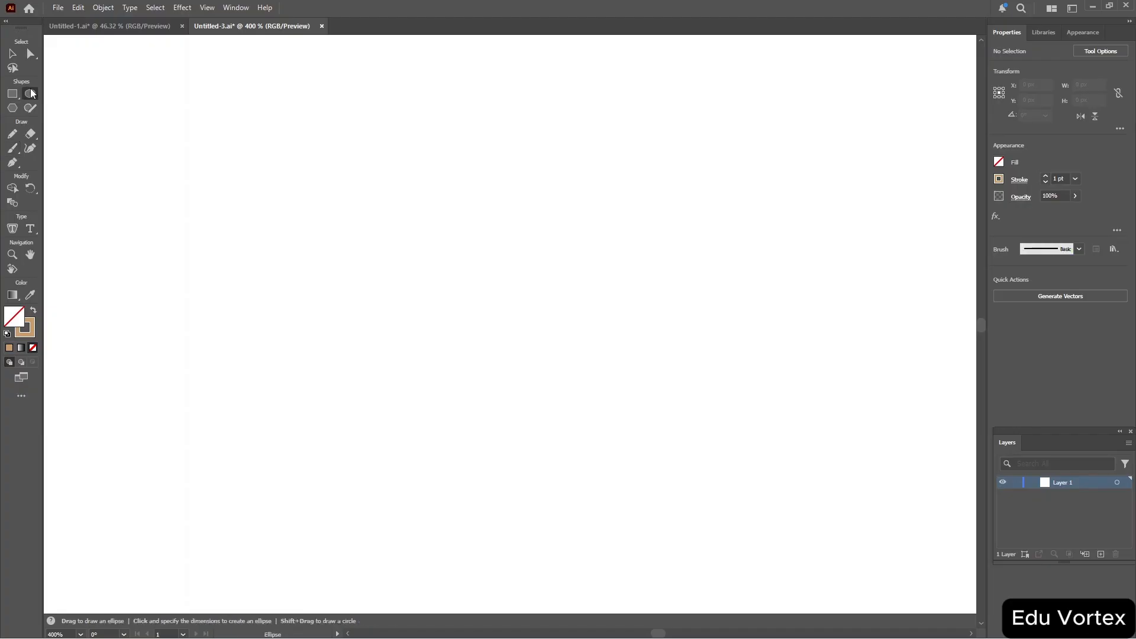
pyautogui.moveTo(291, 146); pyautogui.dragTo(362, 200)
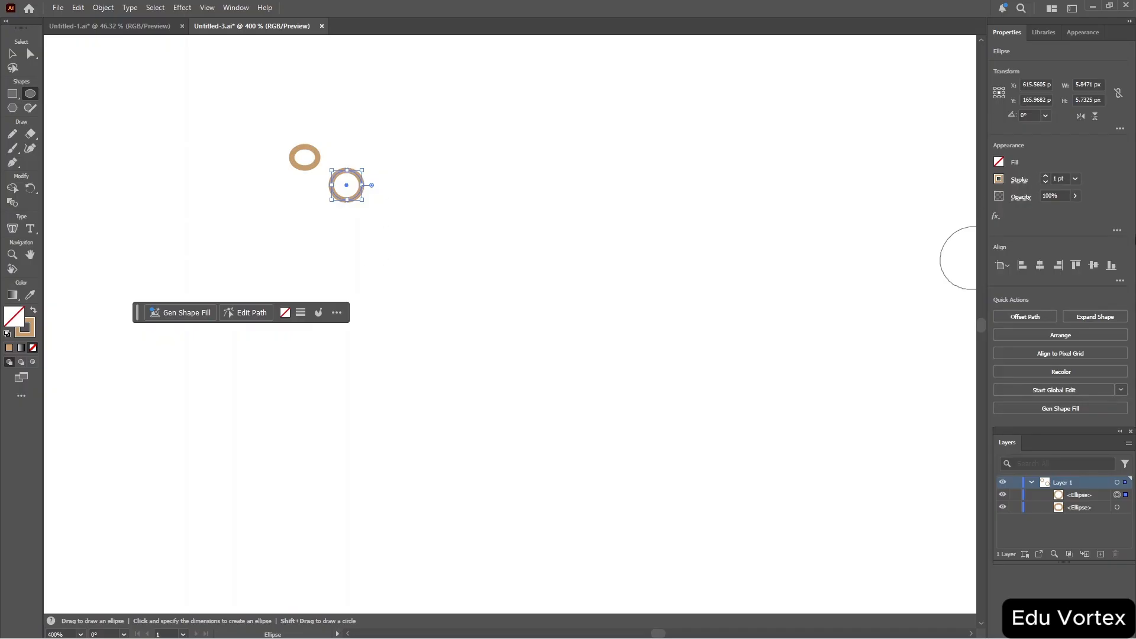
pyautogui.click(999, 163)
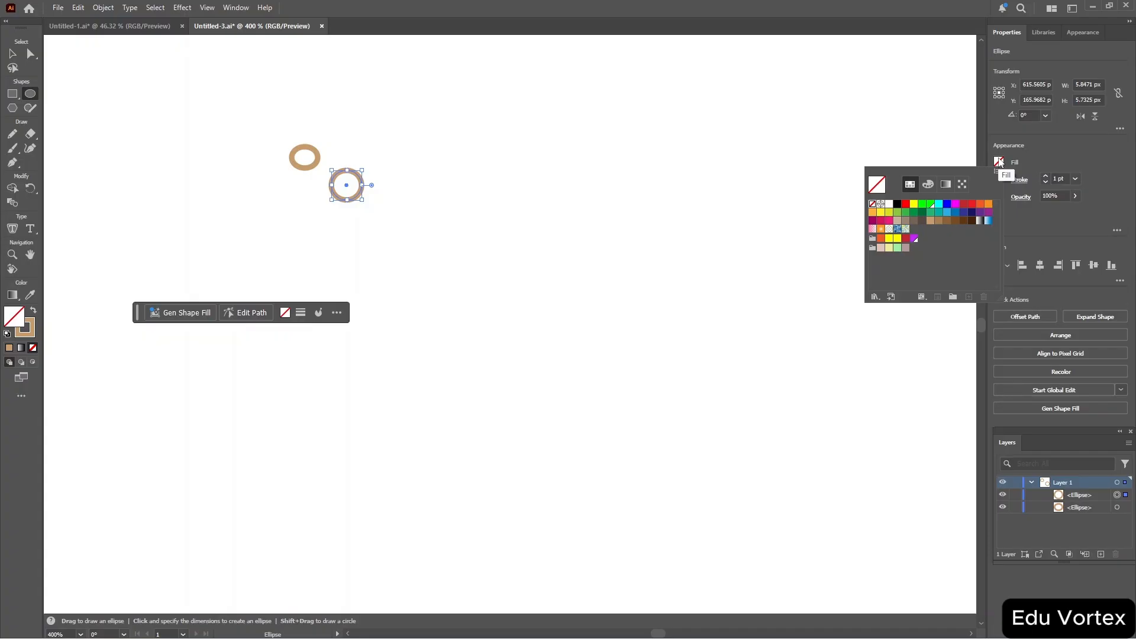
pyautogui.click(908, 205)
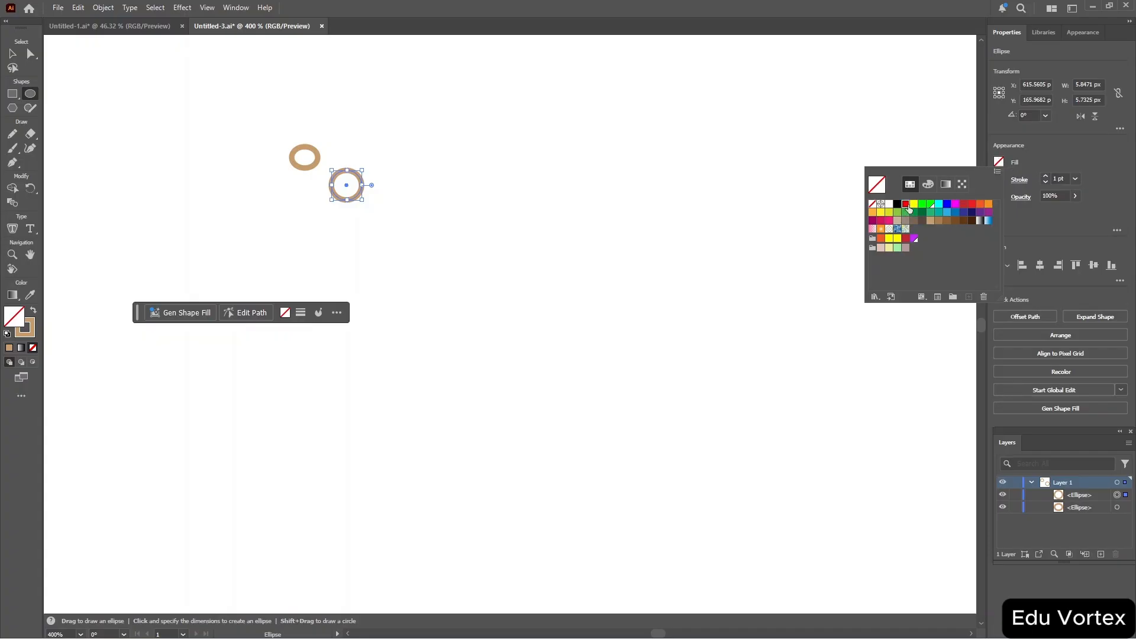
pyautogui.click(873, 205)
pyautogui.click(16, 95)
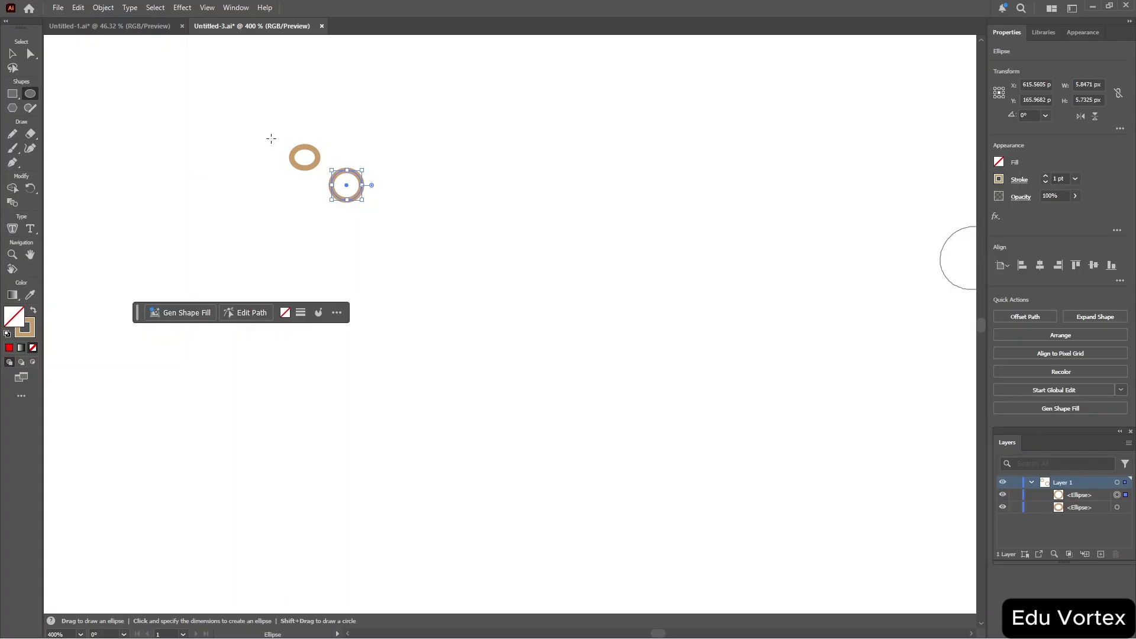
pyautogui.moveTo(268, 136); pyautogui.dragTo(387, 215)
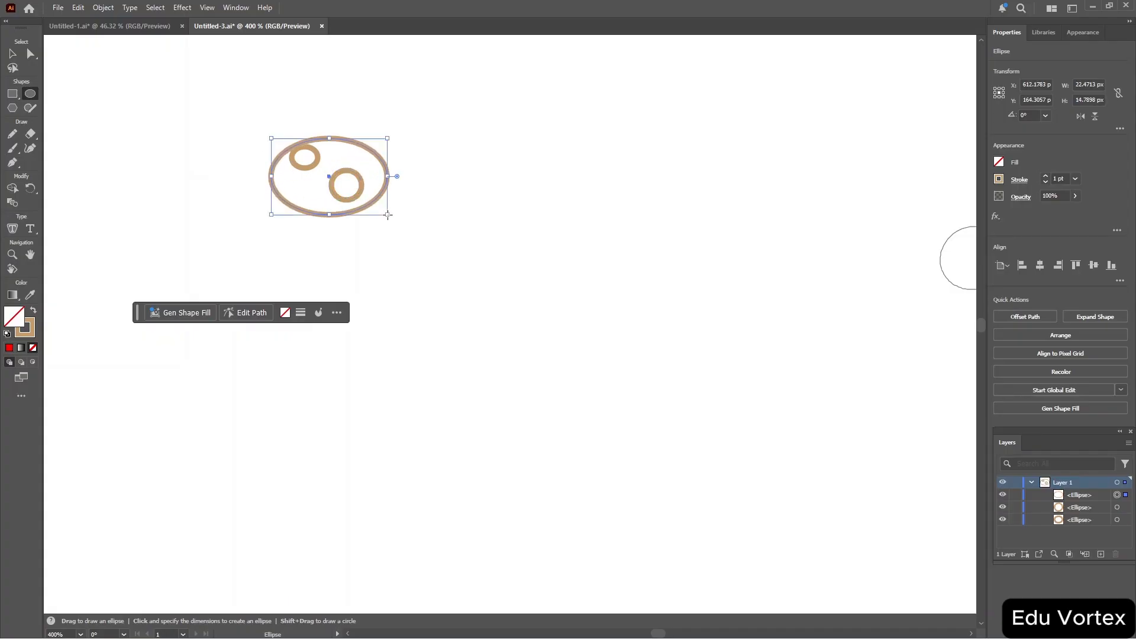
pyautogui.press('Delete')
# Draw a hexagon about 26 px wide around the two circles with the Polygon tool.
pyautogui.click(13, 108)
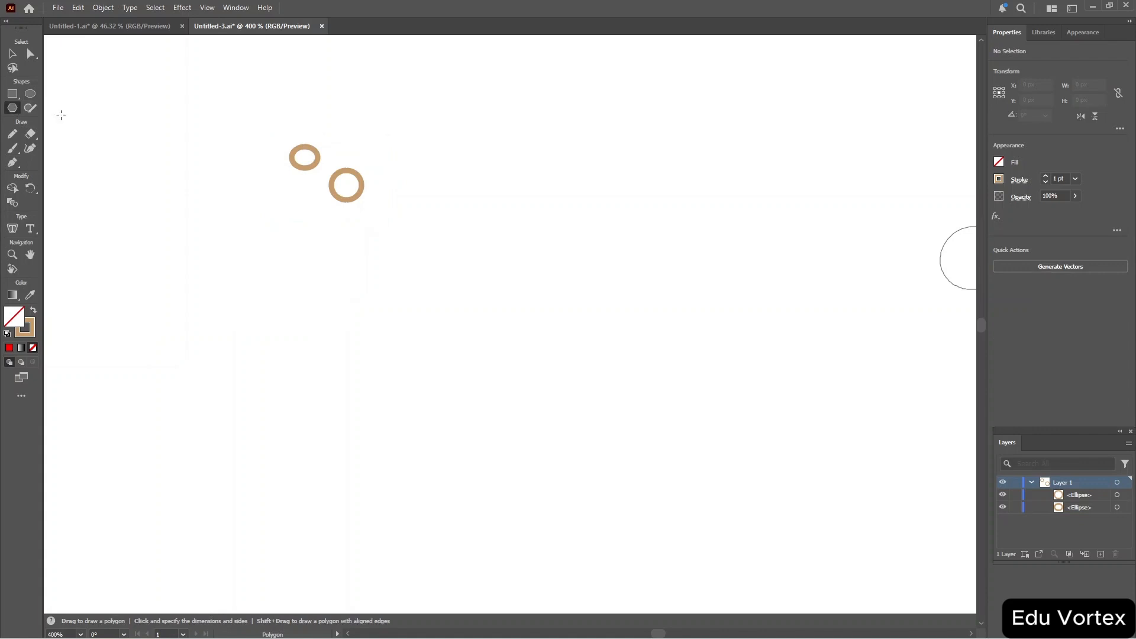
pyautogui.moveTo(291, 126)
pyautogui.mouseDown()
pyautogui.moveTo(350, 197)
pyautogui.moveTo(336, 153)
pyautogui.moveTo(386, 205)
pyautogui.mouseUp()
pyautogui.press('Delete')
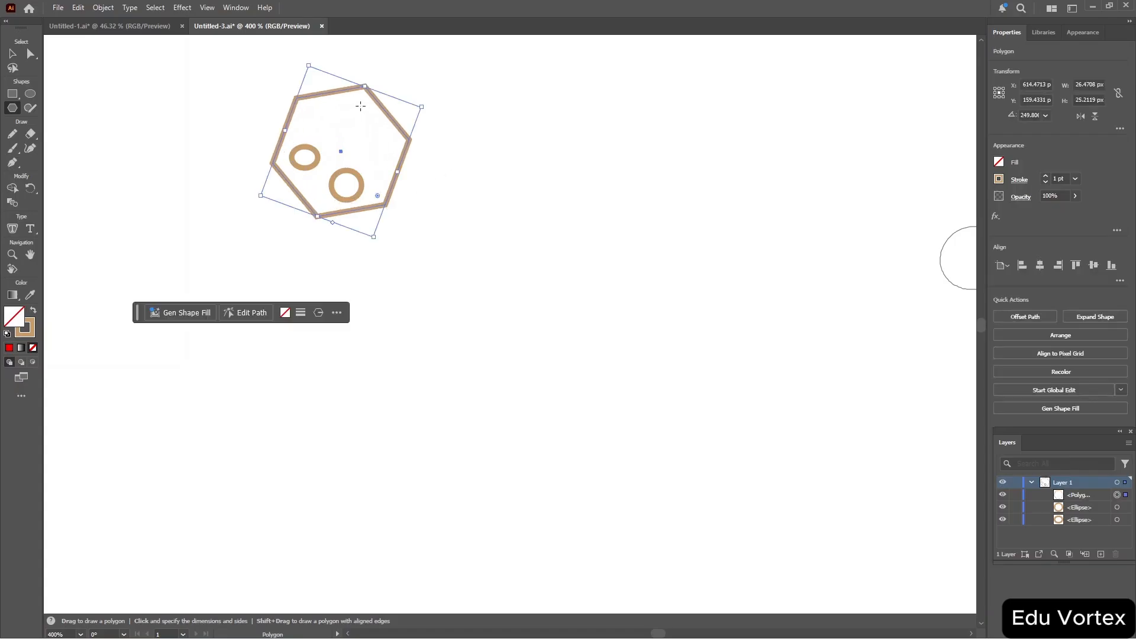
# Select all three shapes, group them, and fill the group green.
pyautogui.hotkey('ctrl', 'a')
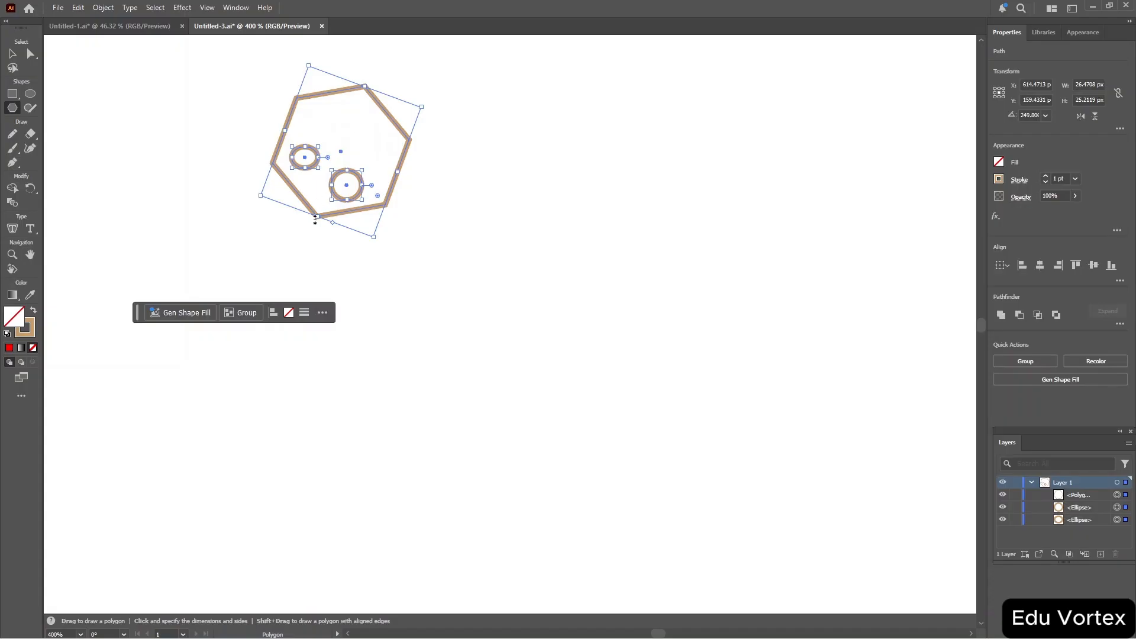
pyautogui.click(242, 314)
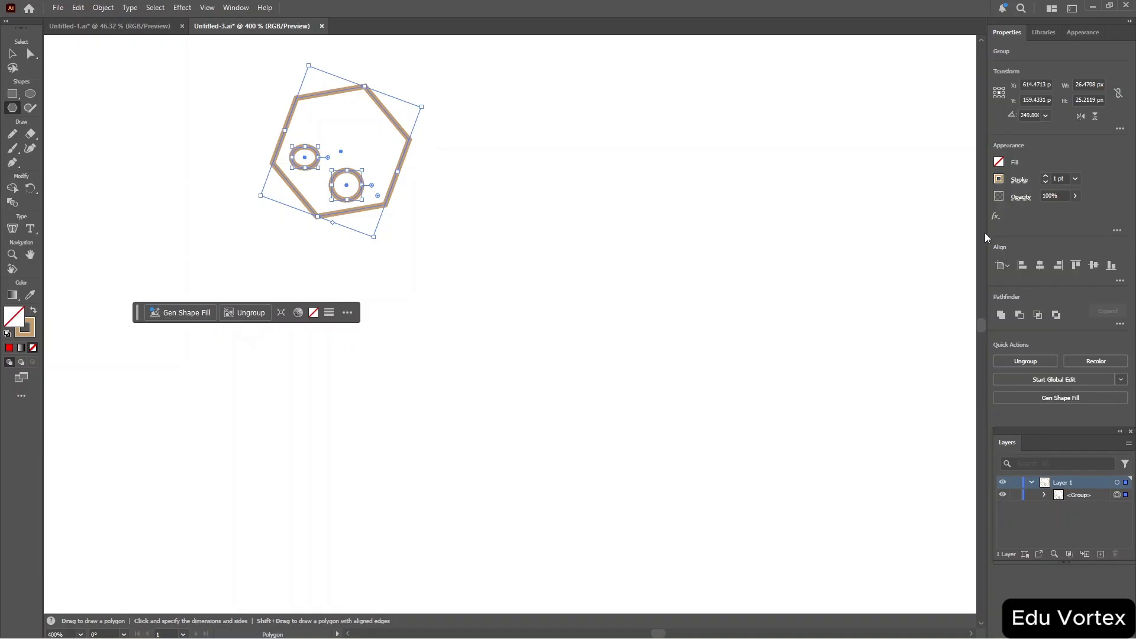
pyautogui.click(1001, 163)
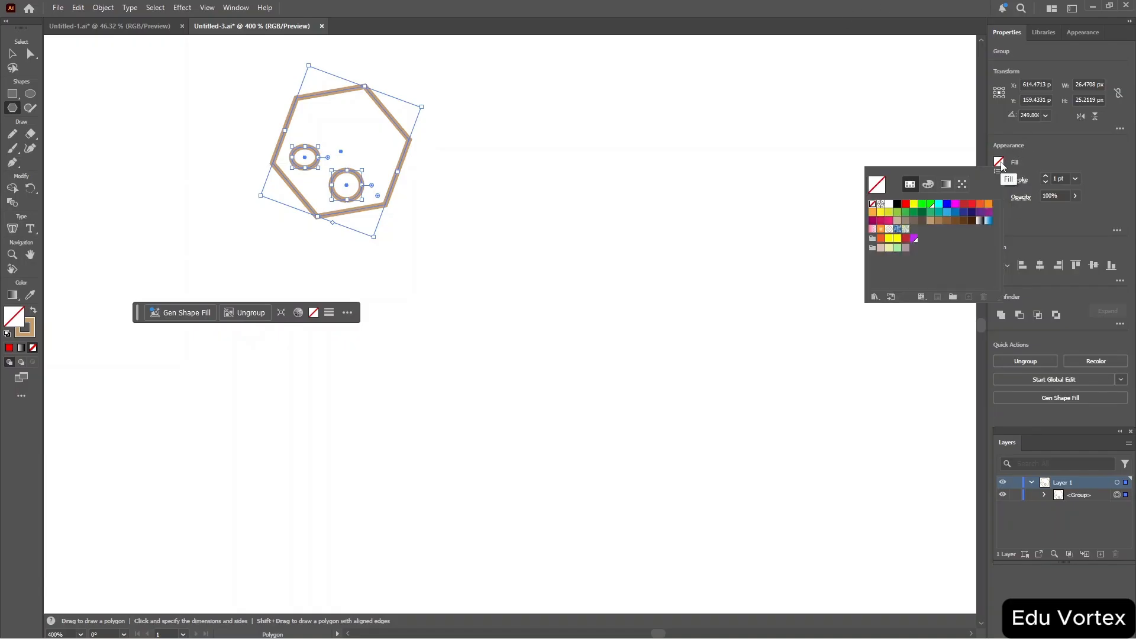
pyautogui.click(930, 205)
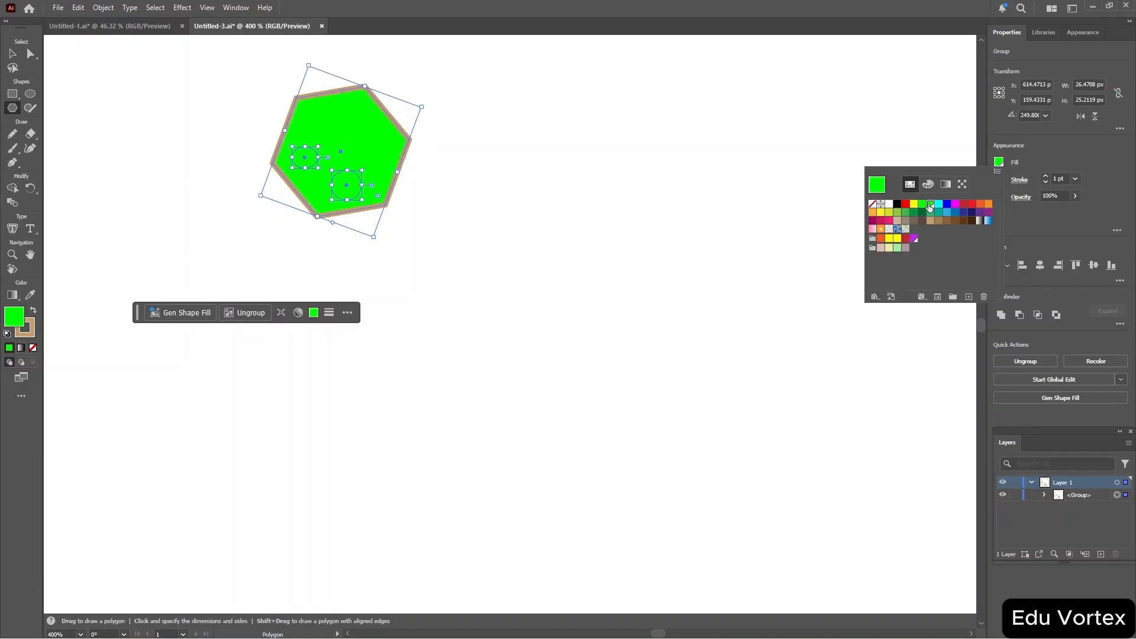
pyautogui.click(831, 135)
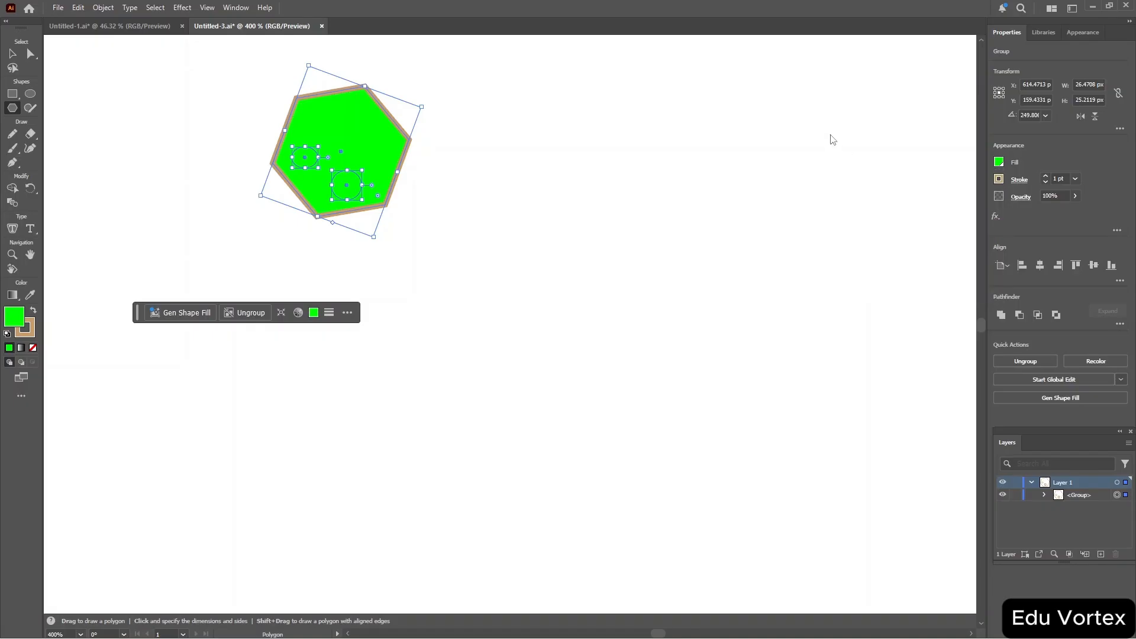
# Switch to the Selection tool, select everything, and remove the group's fill.
pyautogui.click(477, 155)
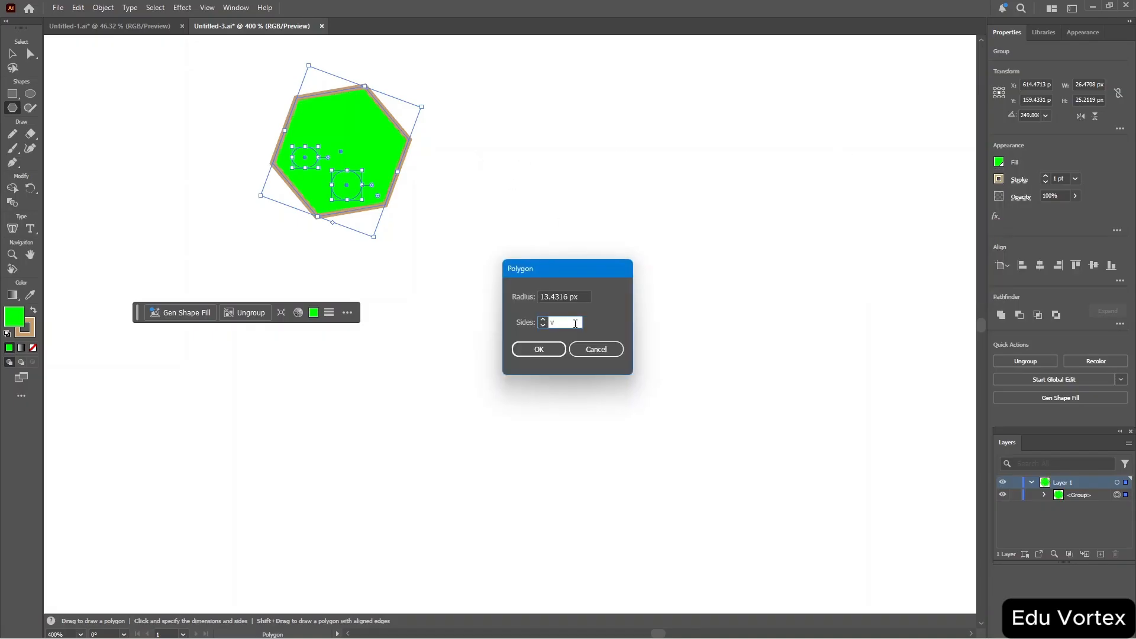
pyautogui.click(590, 346)
pyautogui.press('v')
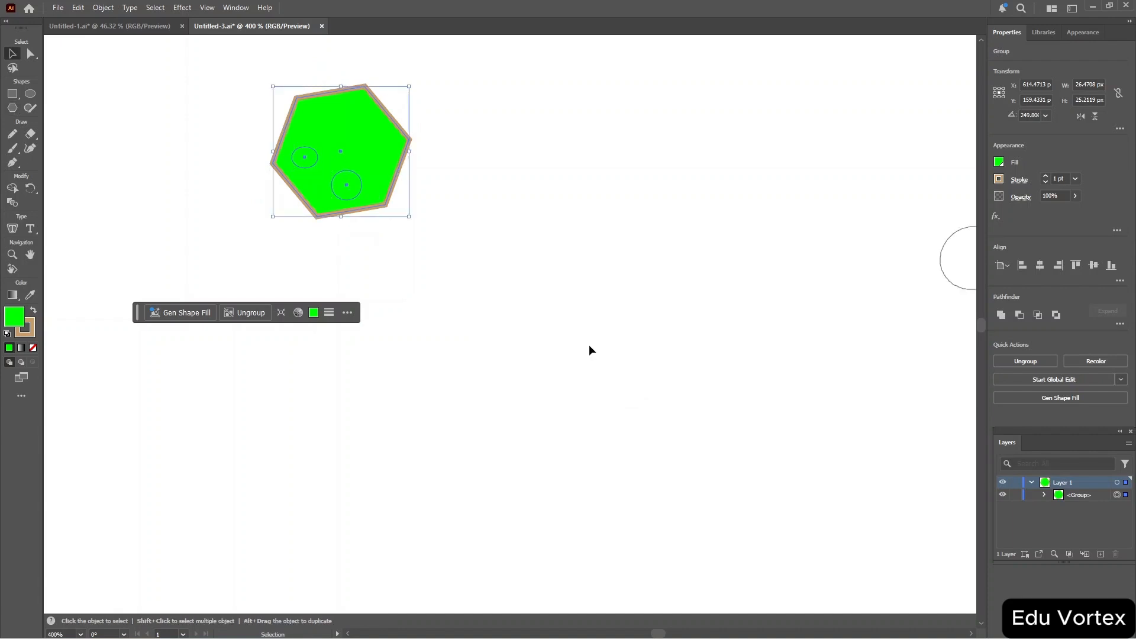
pyautogui.click(550, 198)
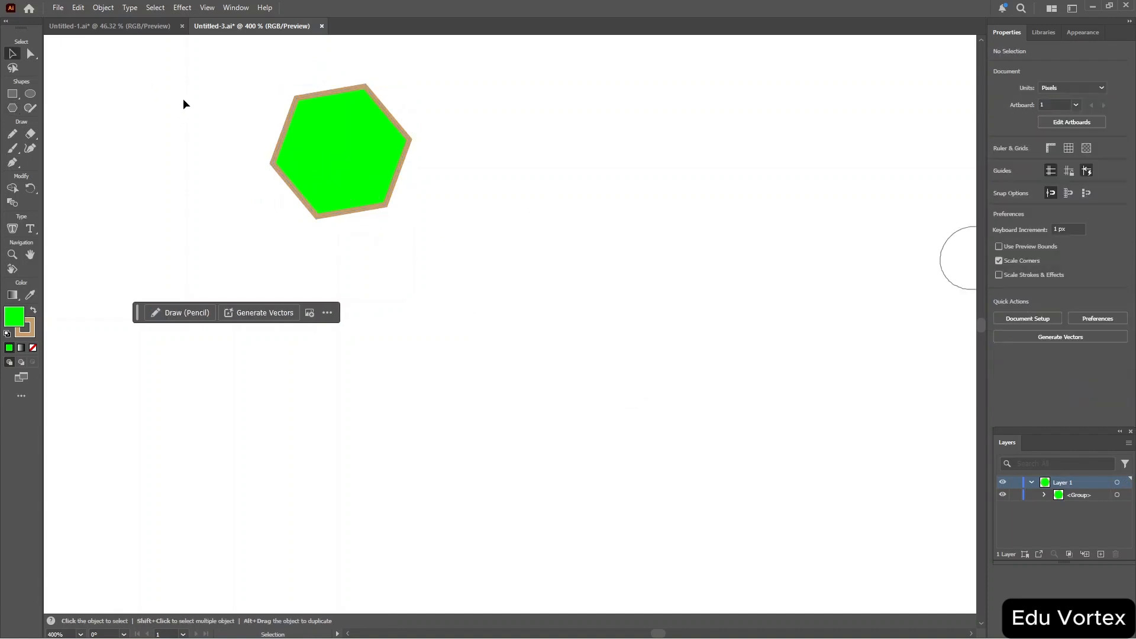
pyautogui.hotkey('ctrl', 'a')
pyautogui.press('/')
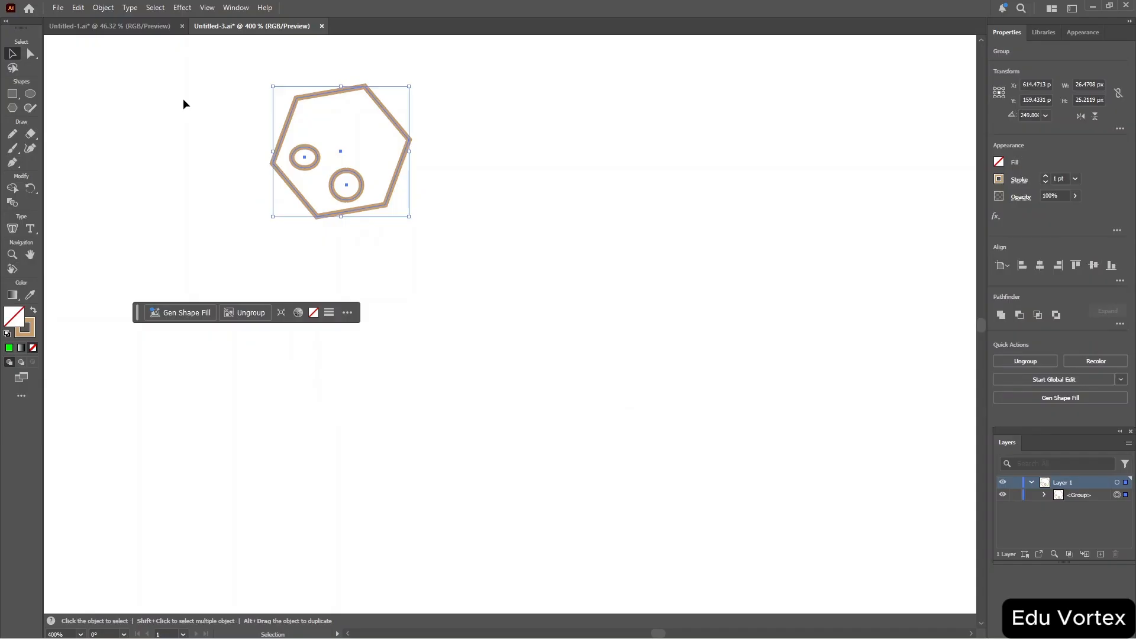
# Ungroup the hexagon and circles, expanding the group in the Layers panel.
pyautogui.click(312, 158)
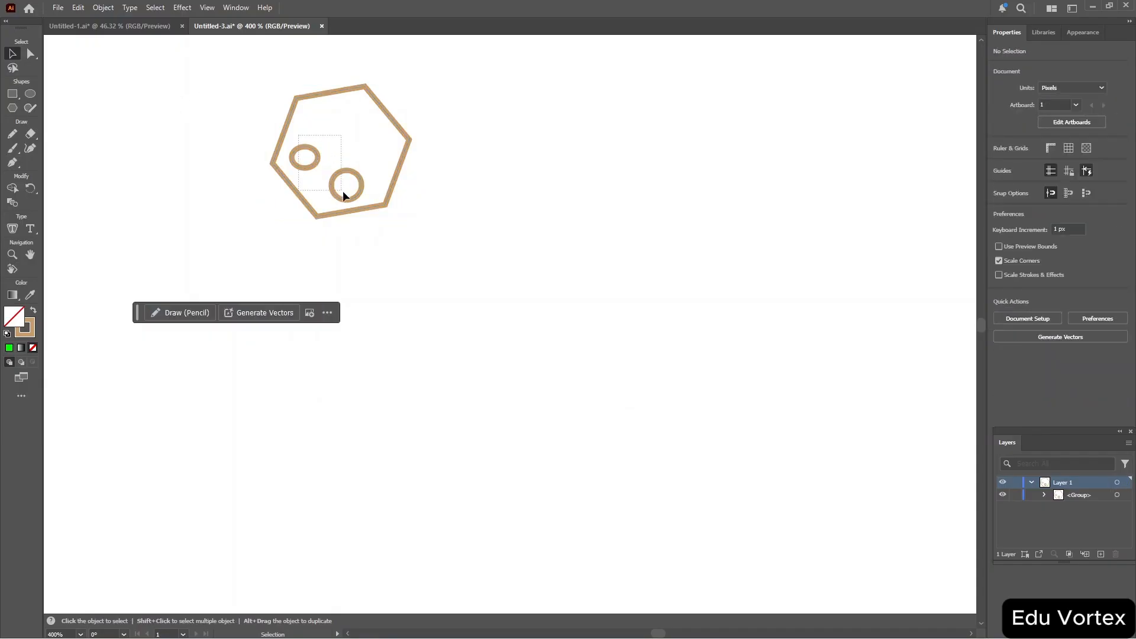
pyautogui.click(368, 203)
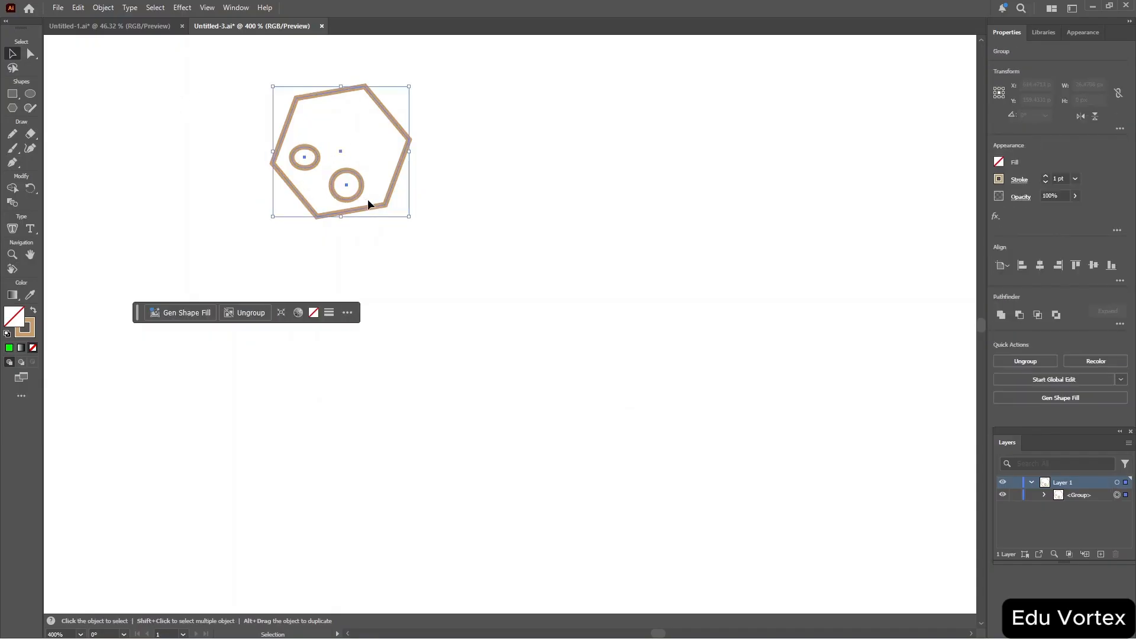
pyautogui.click(321, 119)
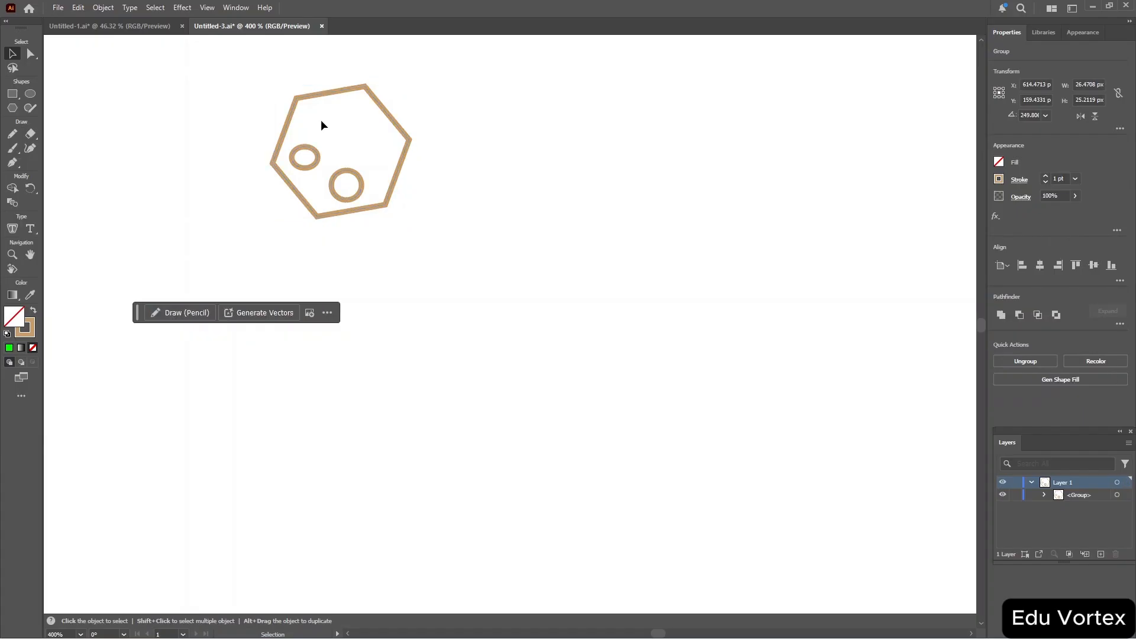
pyautogui.click(354, 89)
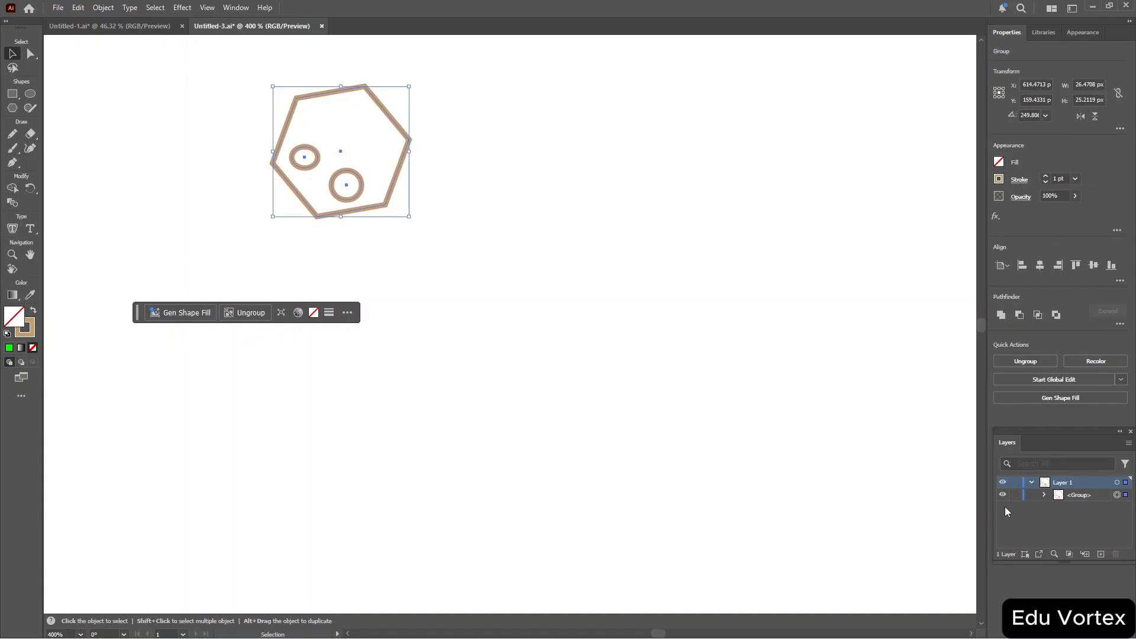
pyautogui.click(1044, 496)
pyautogui.click(245, 313)
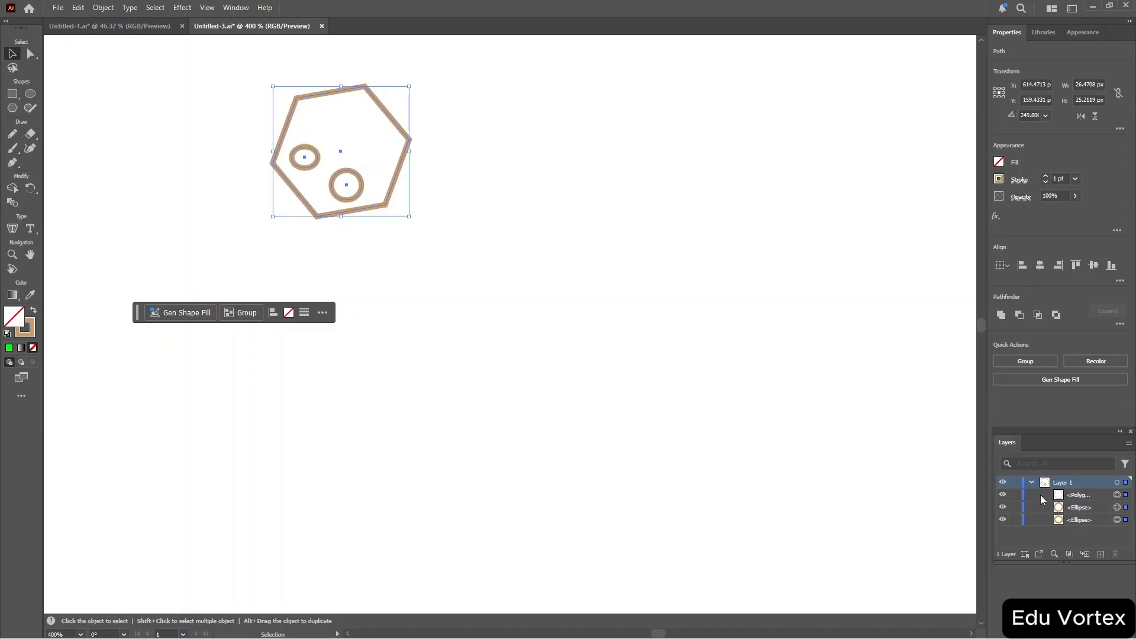
# Lock the hexagon and the first ellipse in the Layers panel.
pyautogui.click(1015, 495)
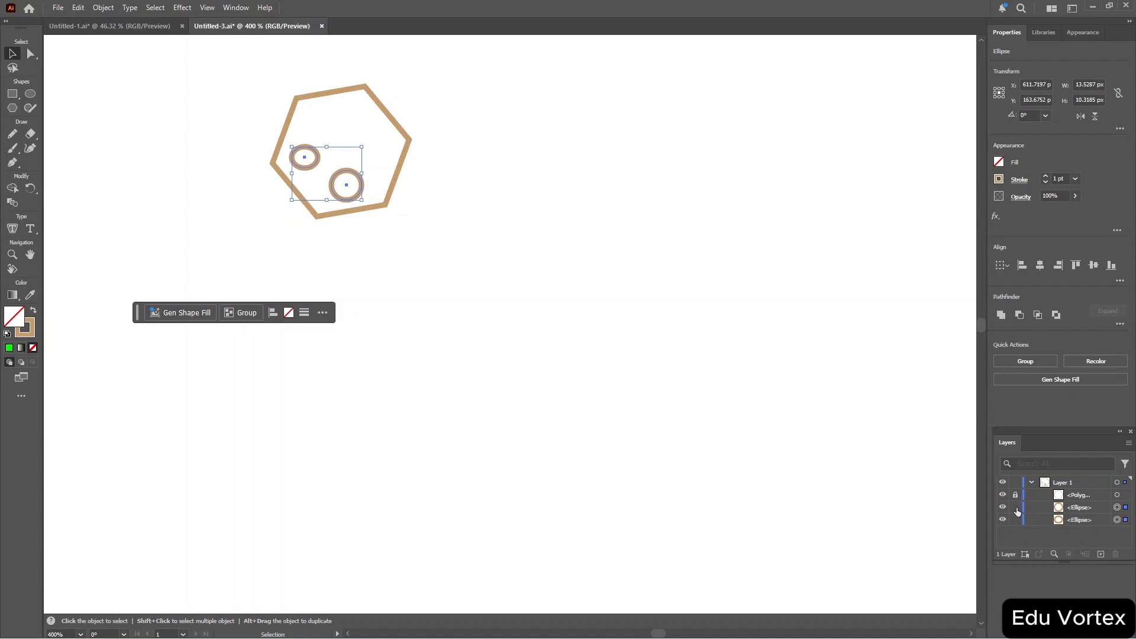
pyautogui.click(1016, 507)
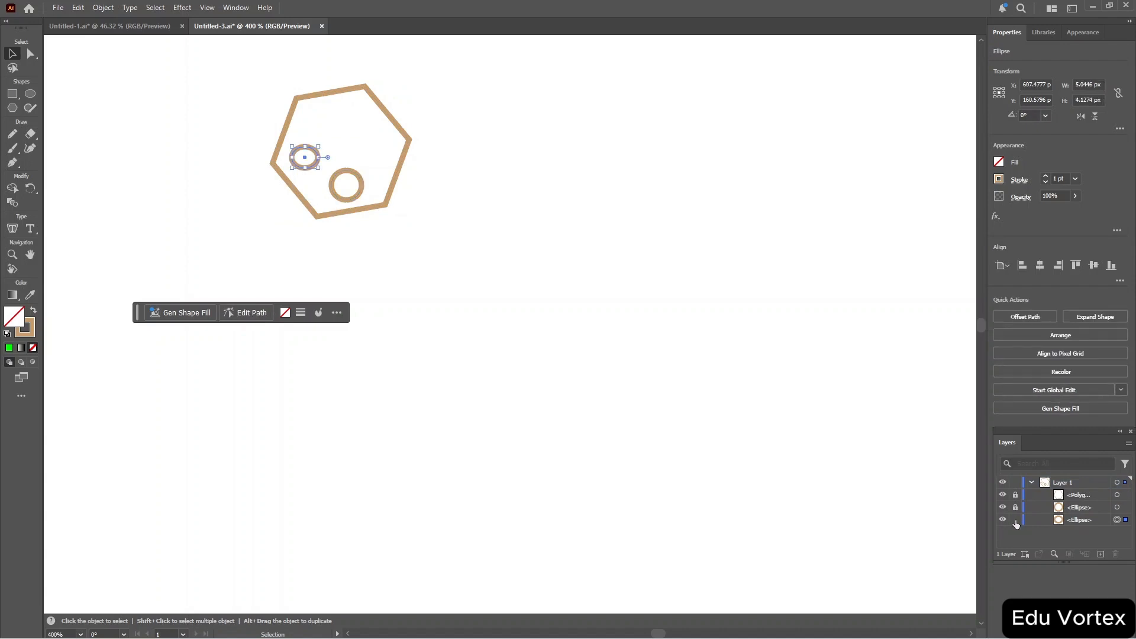
# Unlock both ellipses in the Layers panel, leaving only the hexagon locked.
pyautogui.click(1016, 520)
pyautogui.click(1016, 507)
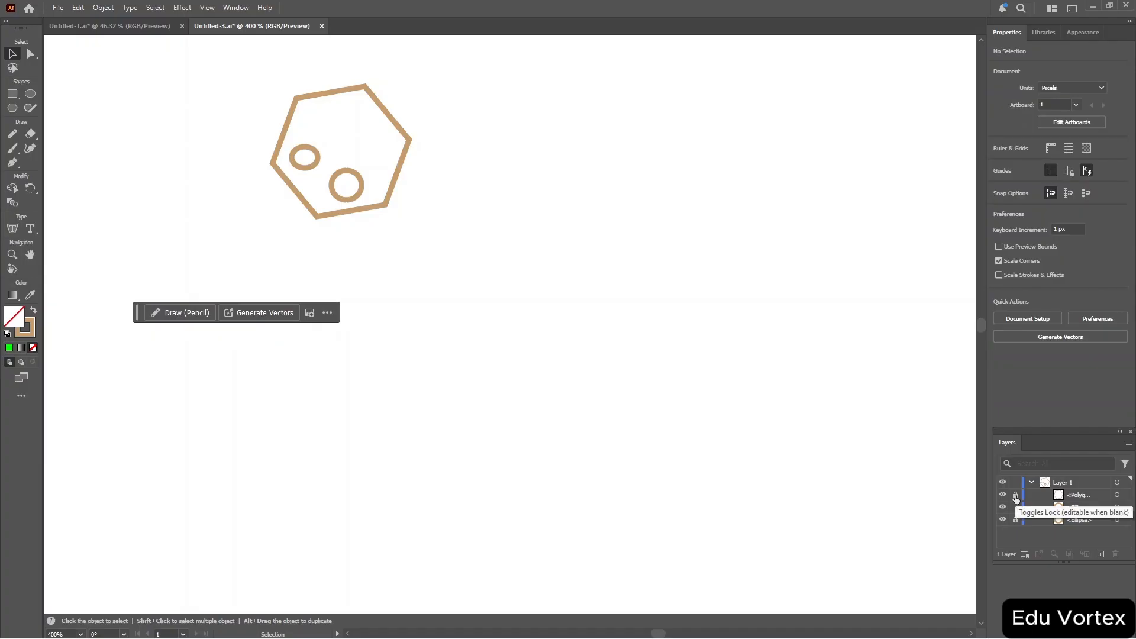
pyautogui.click(1016, 519)
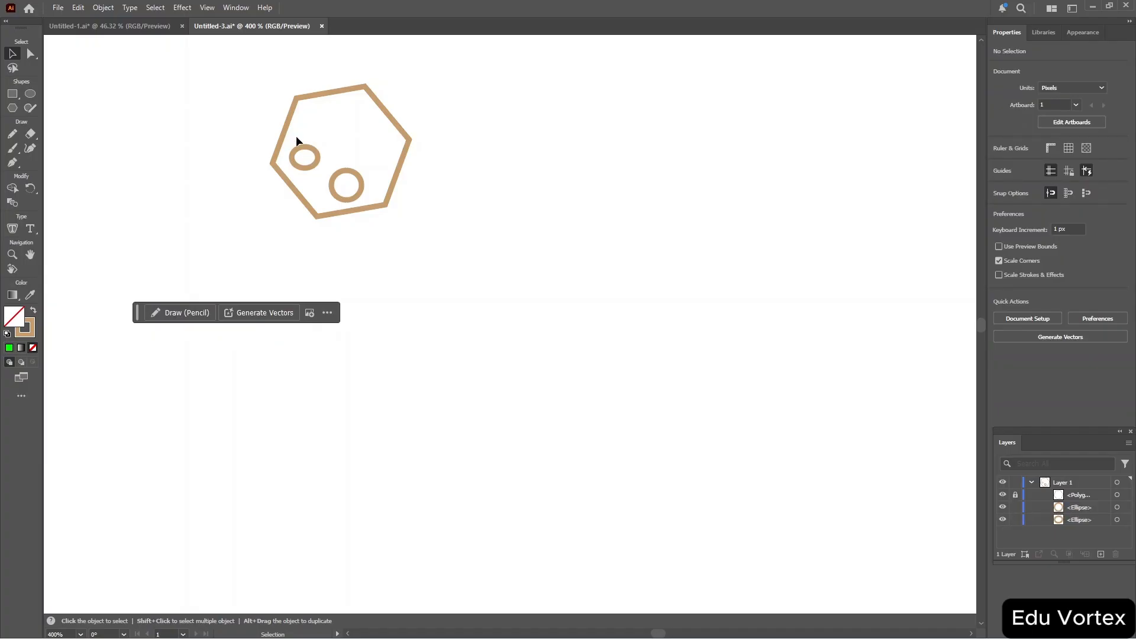
# Select both circles and fill them with a brown swatch.
pyautogui.moveTo(297, 137); pyautogui.dragTo(375, 199)
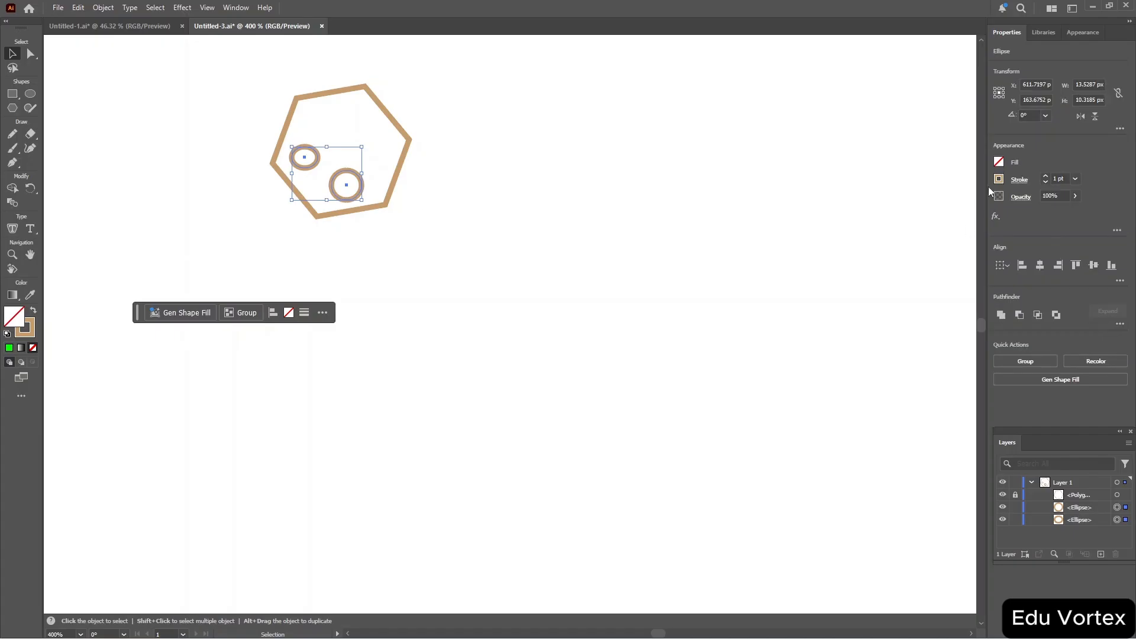
pyautogui.click(999, 163)
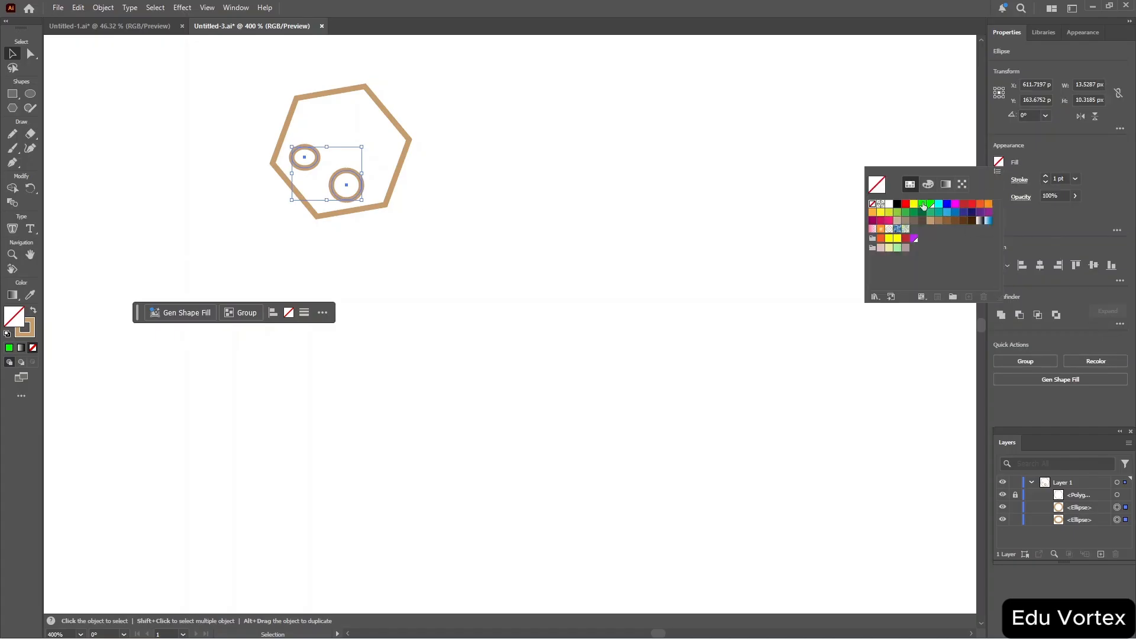
pyautogui.click(939, 222)
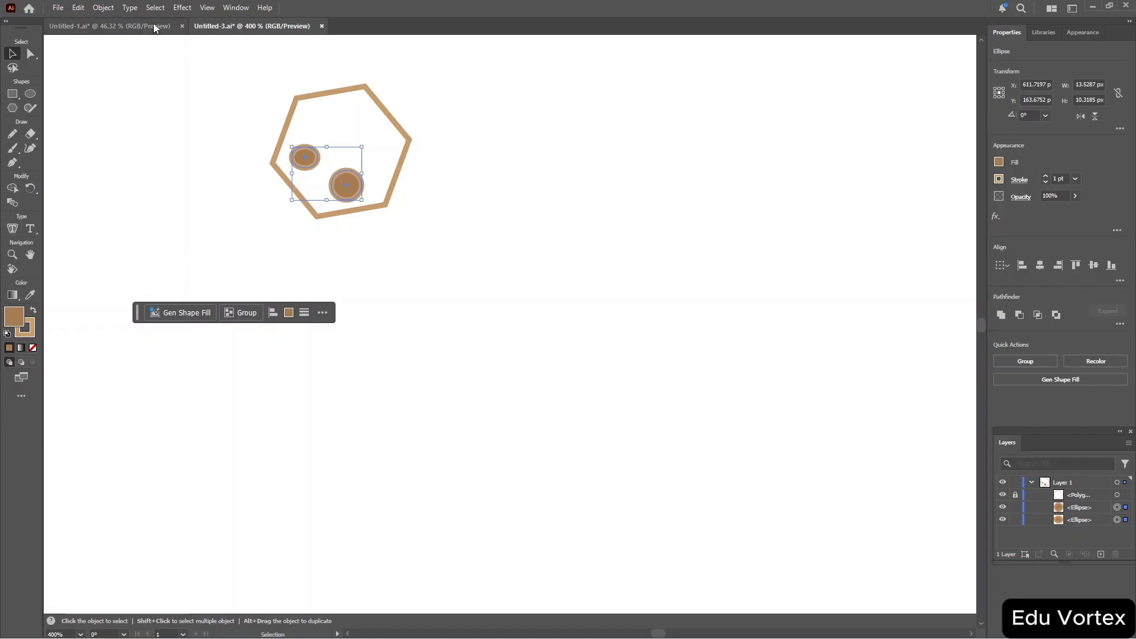
# Make a new pattern from the two selected circles and dismiss the swatch notice.
pyautogui.click(103, 9)
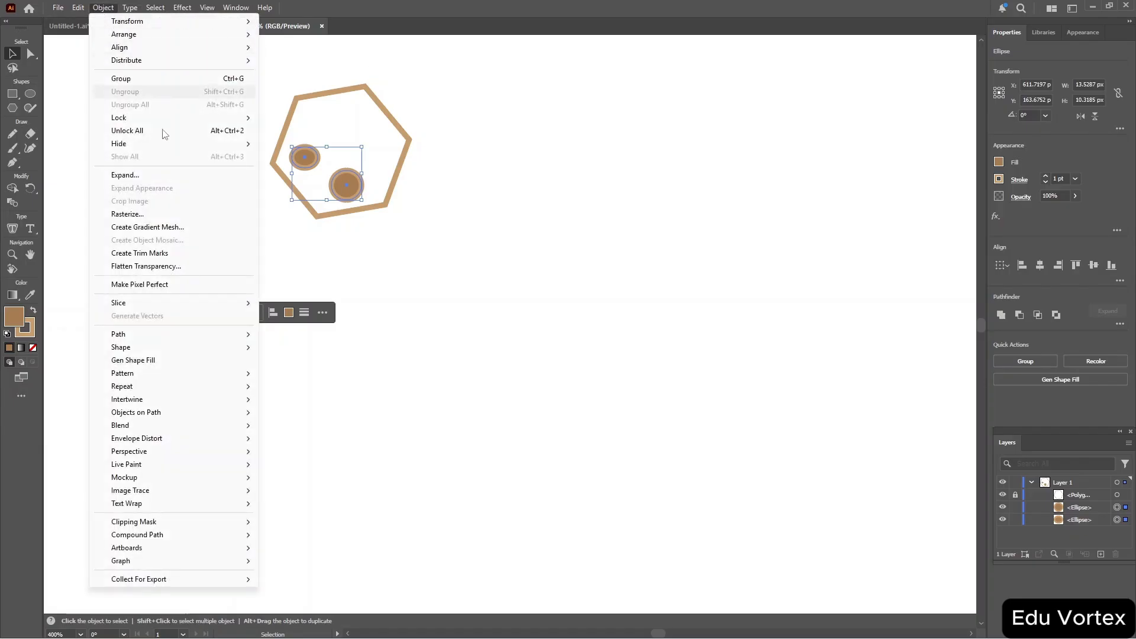
pyautogui.moveTo(179, 377)
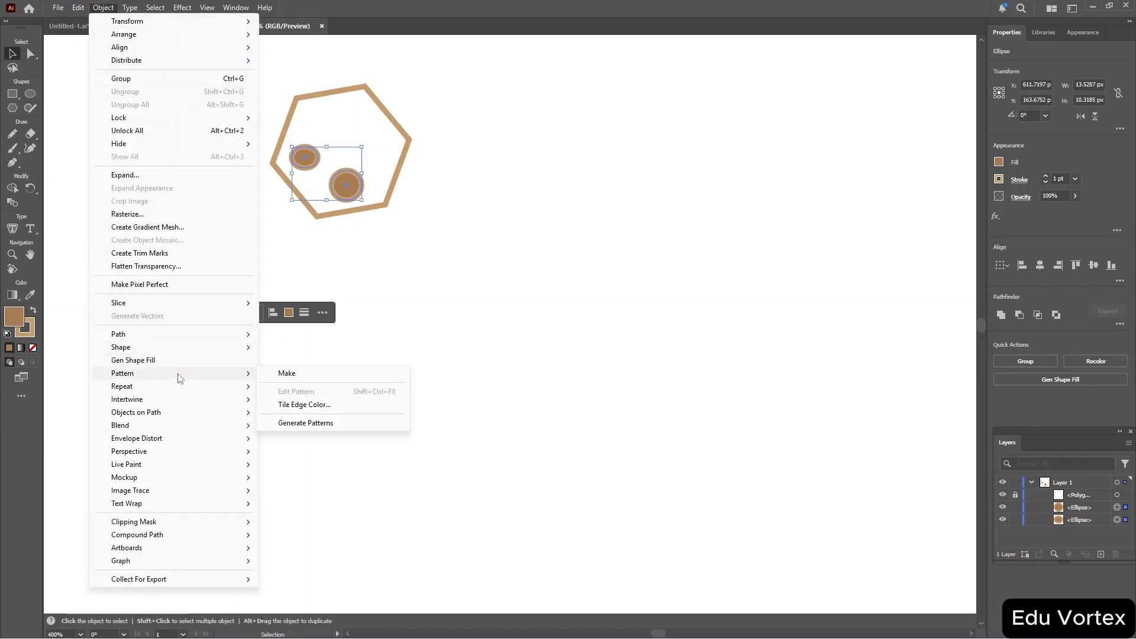
pyautogui.click(316, 377)
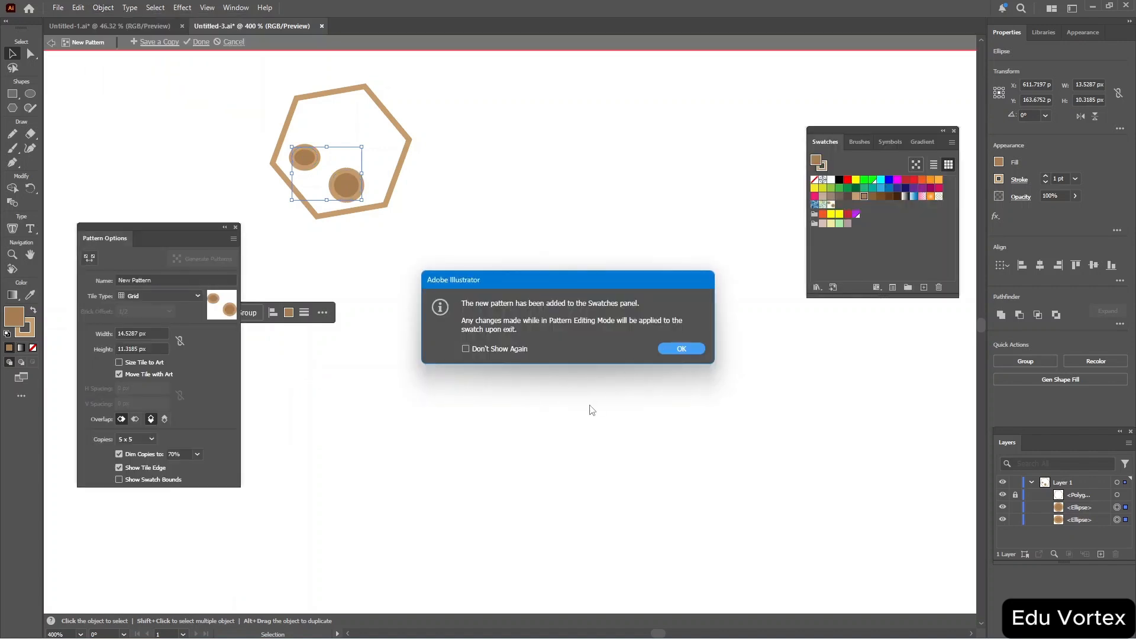
pyautogui.click(680, 349)
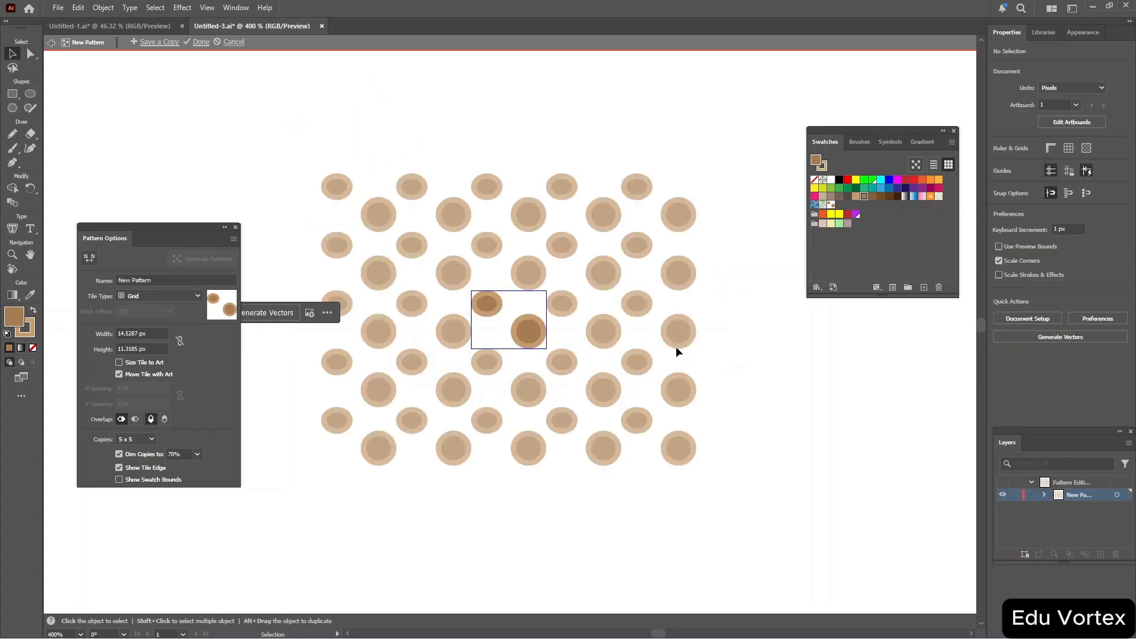
# Close Pattern Options and draw a polygon filled with a pattern swatch inside the pattern editor.
pyautogui.click(236, 228)
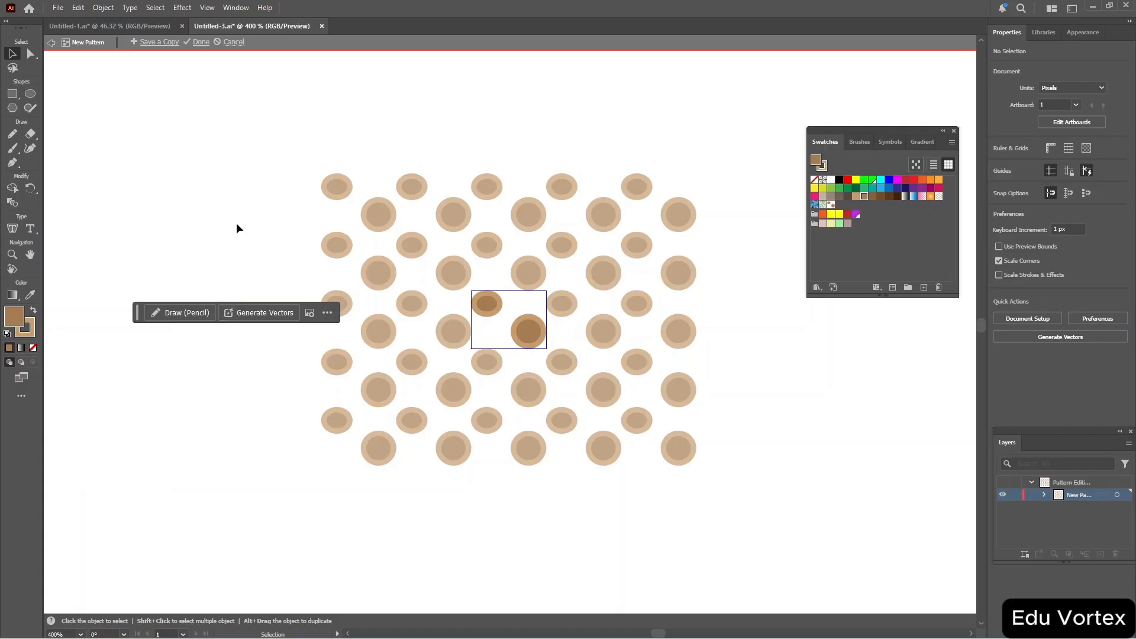
pyautogui.click(832, 205)
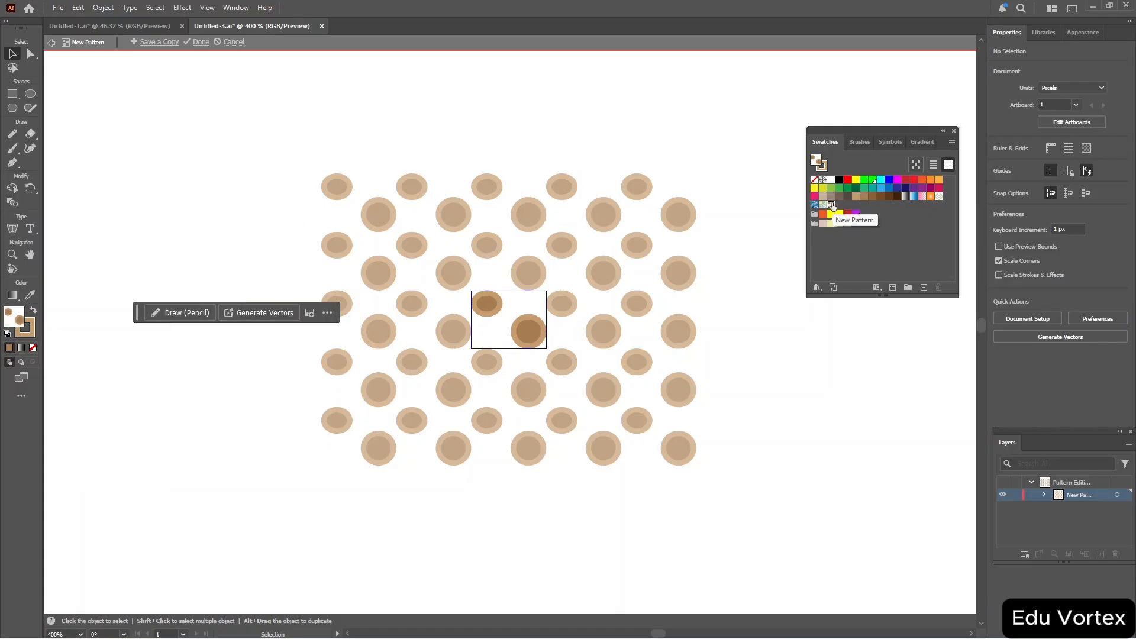
pyautogui.click(12, 94)
pyautogui.click(12, 107)
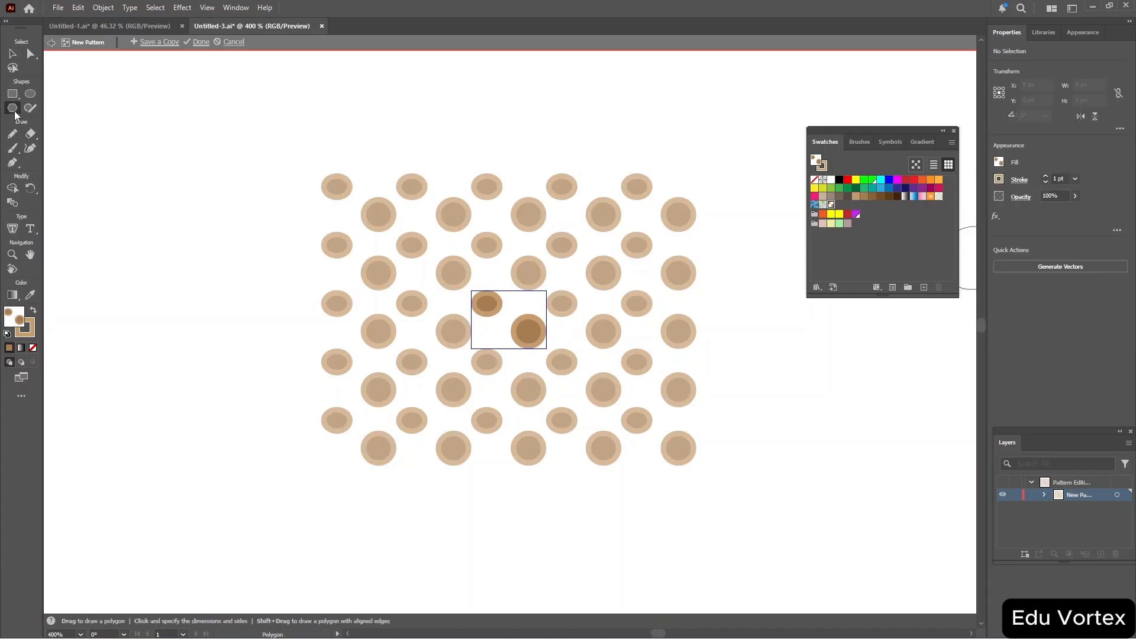
pyautogui.moveTo(148, 120); pyautogui.dragTo(197, 162)
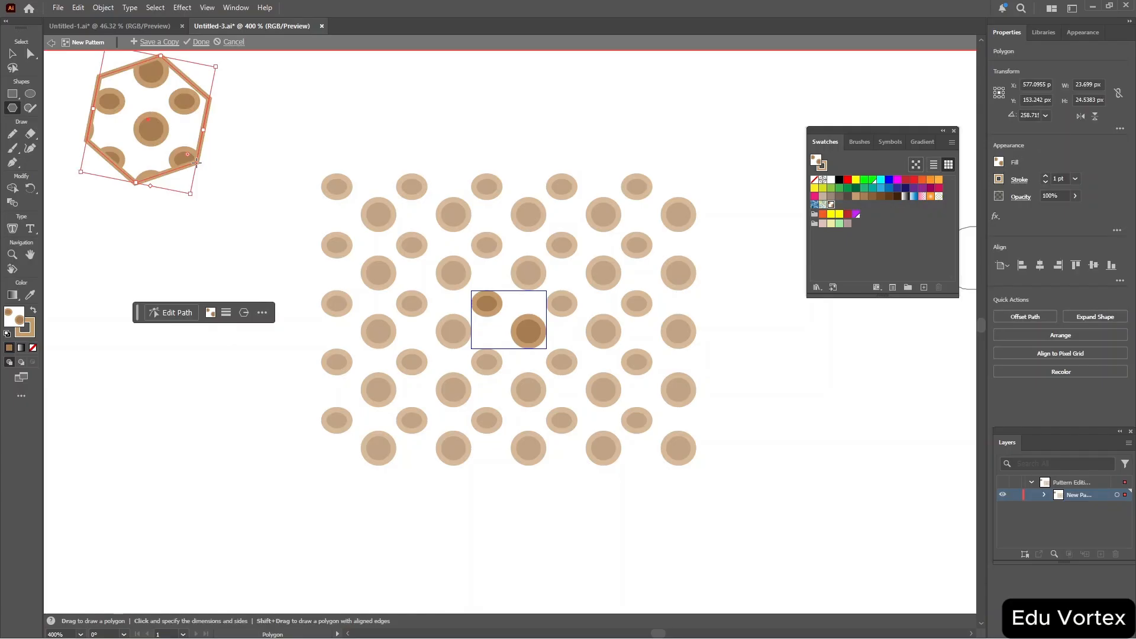
# Draw a rectangle, then select and delete all artwork in the pattern tile.
pyautogui.click(14, 95)
pyautogui.moveTo(104, 349); pyautogui.dragTo(321, 457)
pyautogui.moveTo(412, 410); pyautogui.dragTo(258, 466)
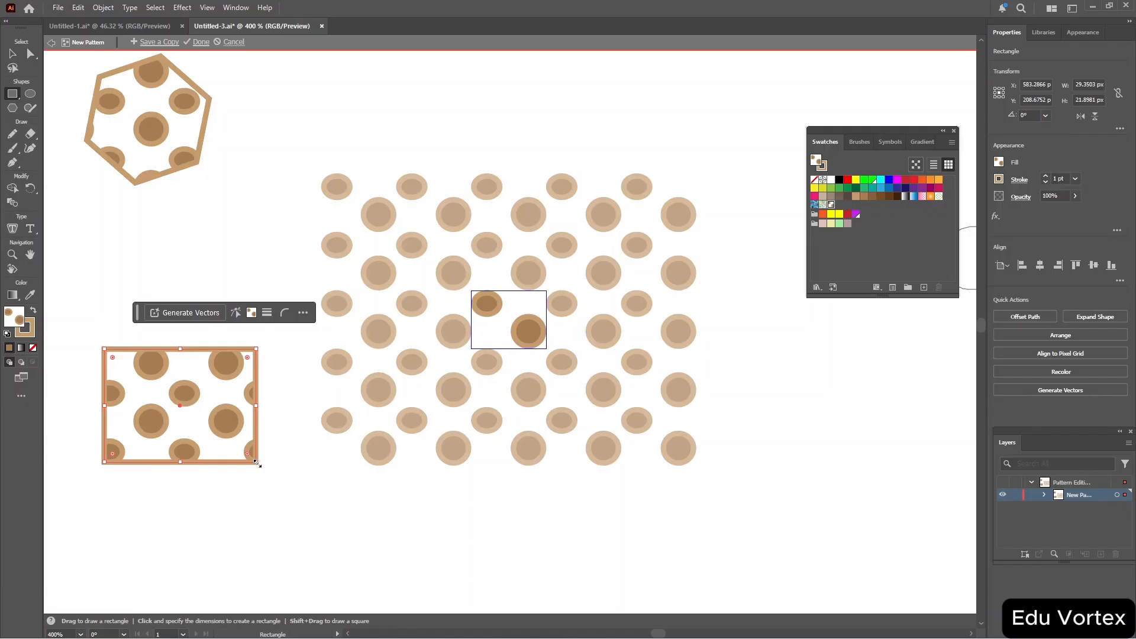
pyautogui.hotkey('ctrl', 'a')
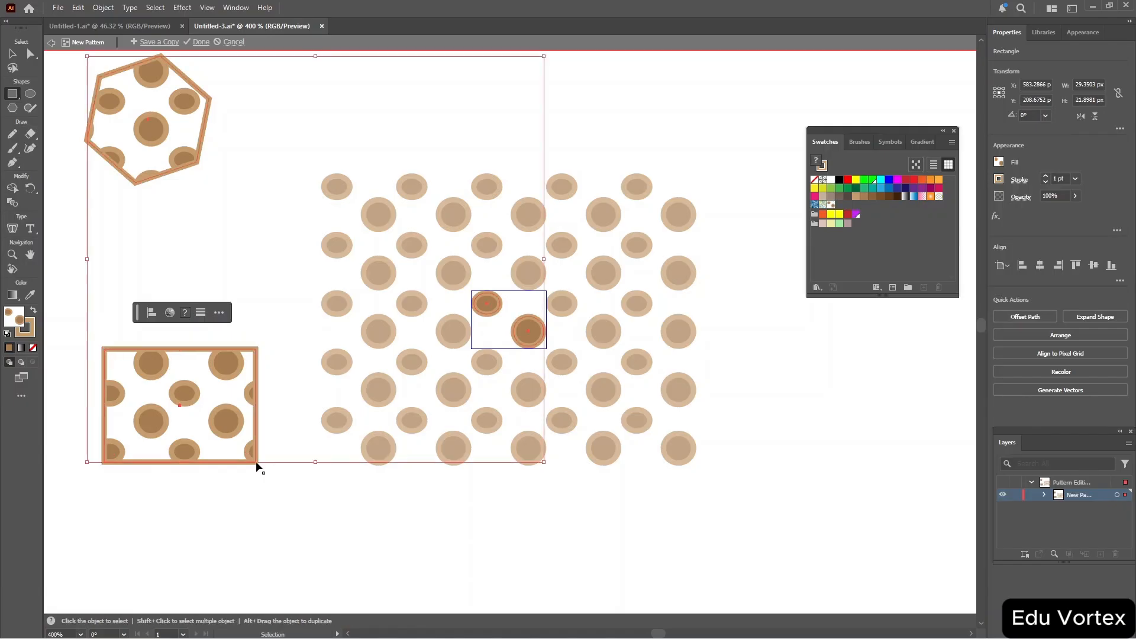
pyautogui.press('Delete')
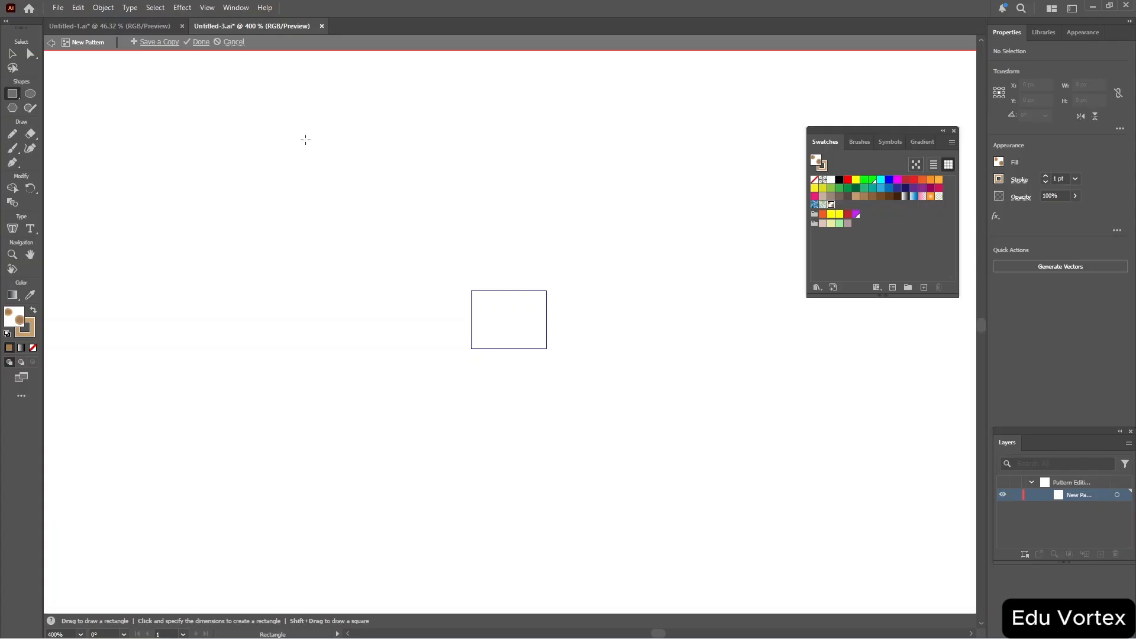
# Draw a rectangle about 24 x 19 px as the pattern tile and exit pattern editing, accepting the expansion.
pyautogui.moveTo(386, 215)
pyautogui.mouseDown()
pyautogui.moveTo(464, 278)
pyautogui.moveTo(600, 297)
pyautogui.moveTo(549, 334)
pyautogui.mouseUp()
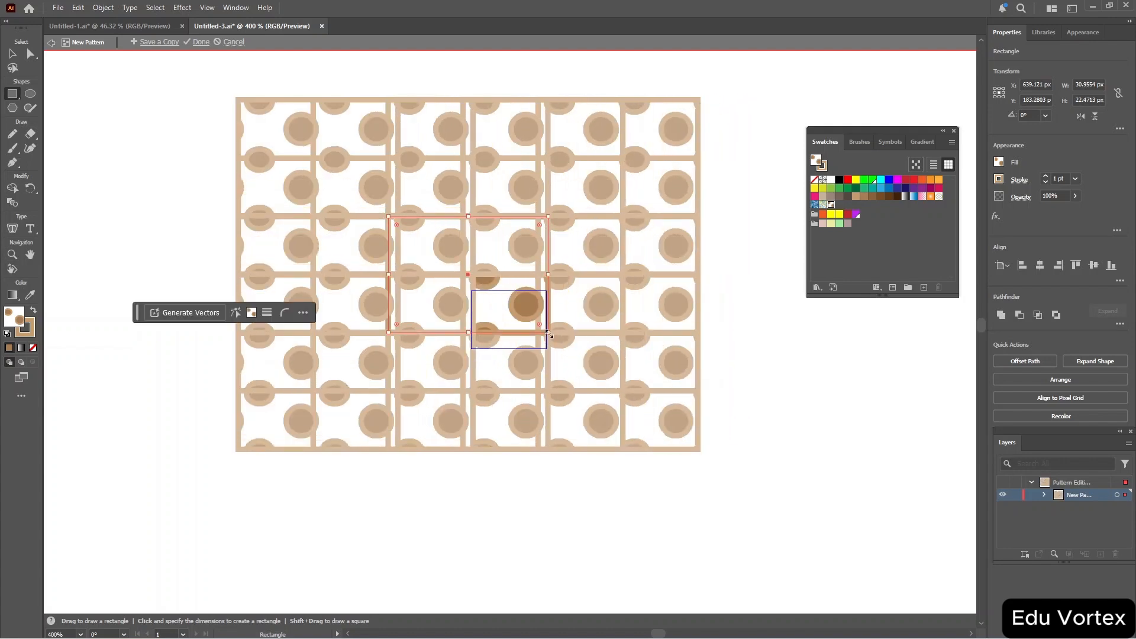
pyautogui.press('Delete')
pyautogui.moveTo(250, 148); pyautogui.dragTo(376, 247)
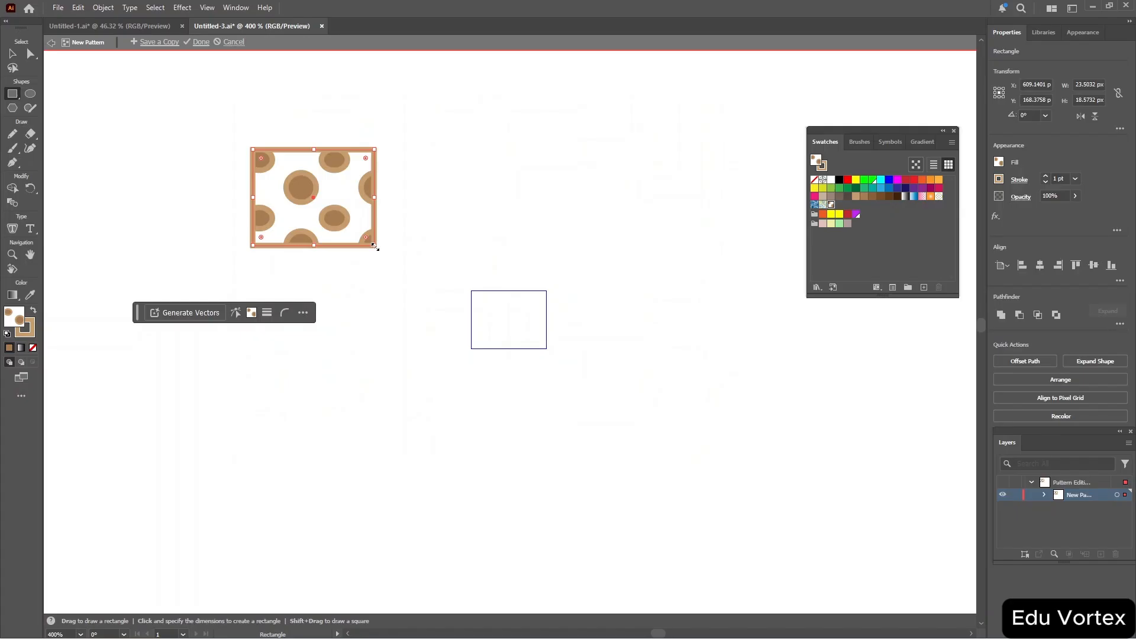
pyautogui.click(52, 43)
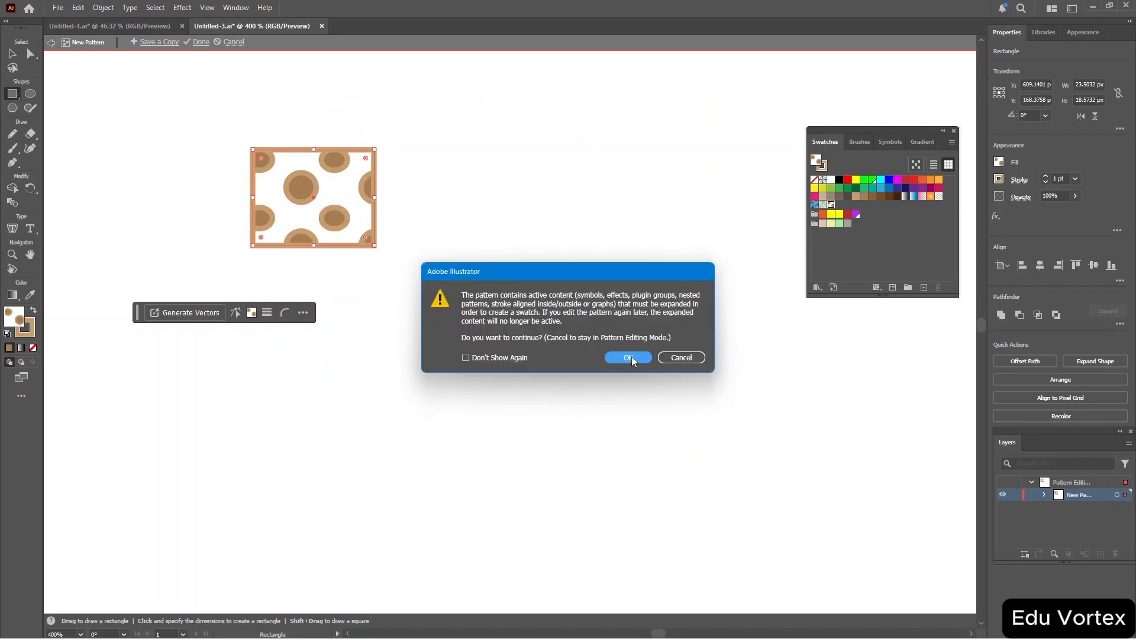
pyautogui.click(628, 358)
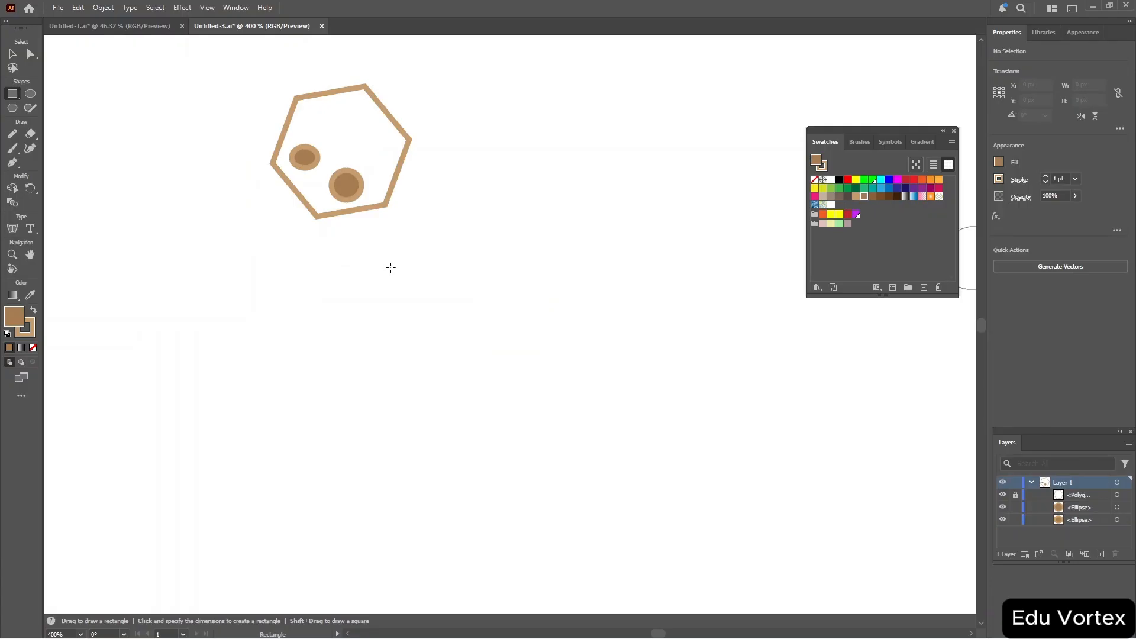
# Draw a brown-filled rectangle about 26 x 16 px below the hexagon and lock it.
pyautogui.moveTo(391, 268); pyautogui.dragTo(529, 350)
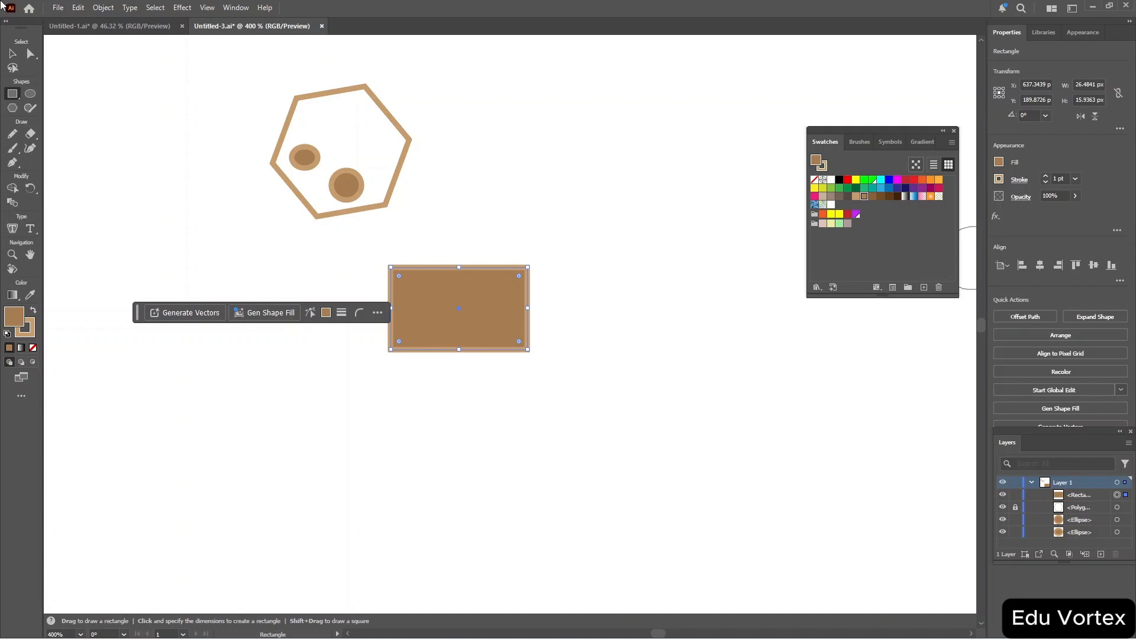
pyautogui.hotkey('ctrl', '2')
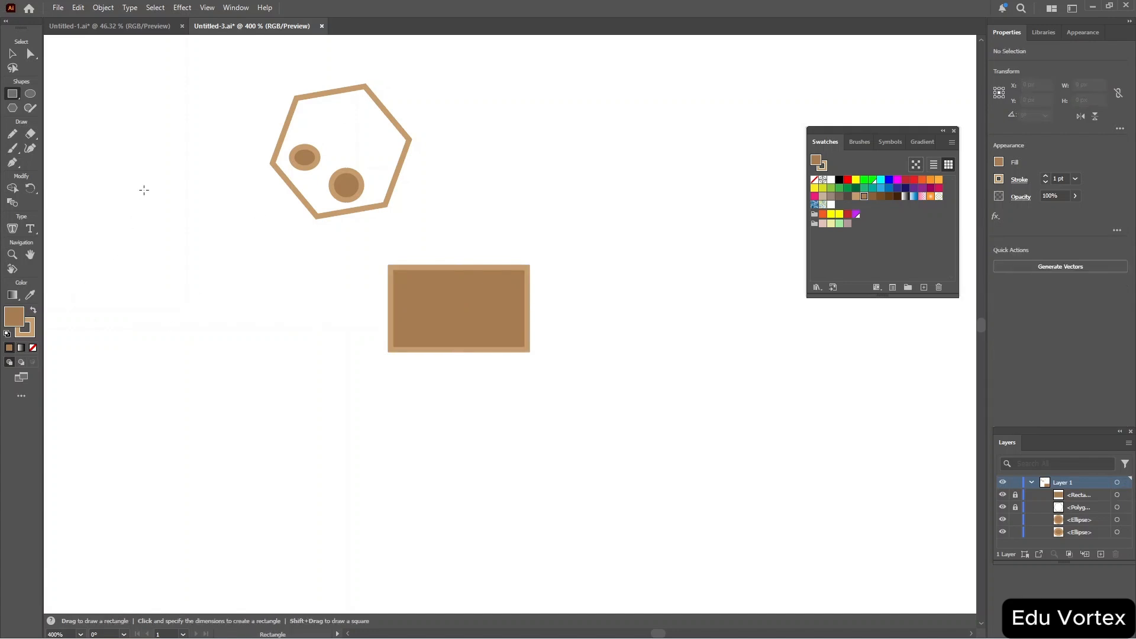
# Switch to the Selection tool and try to marquee-select the locked rectangle.
pyautogui.press('v')
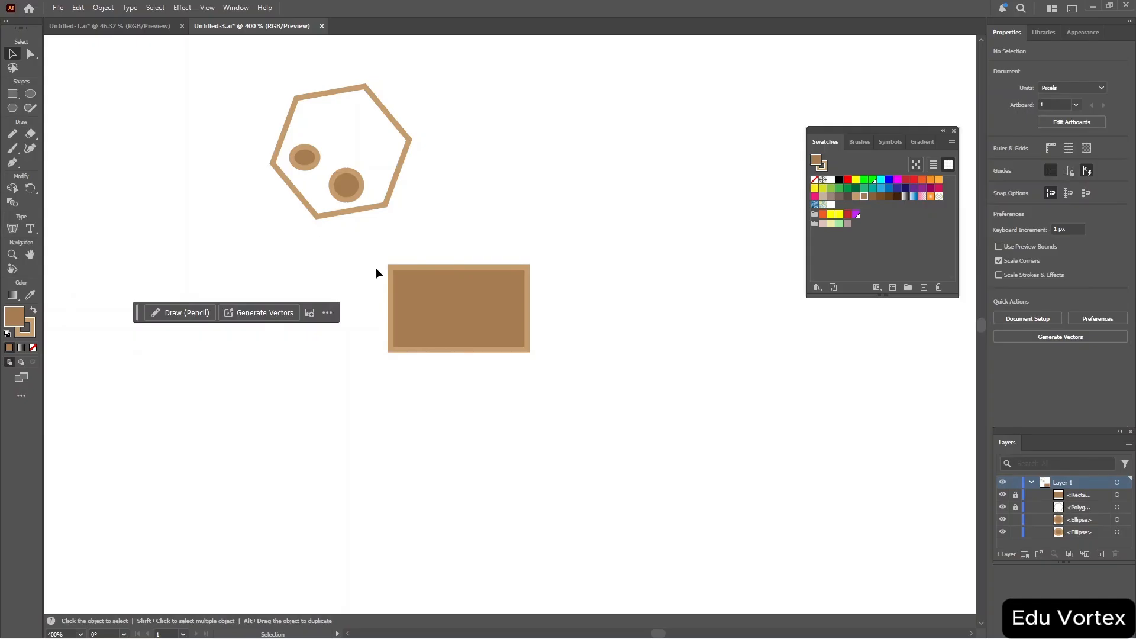
pyautogui.moveTo(375, 267); pyautogui.dragTo(619, 436)
pyautogui.moveTo(359, 230); pyautogui.dragTo(641, 403)
# Unlock the rectangle and the hexagon in the Layers panel.
pyautogui.click(1088, 499)
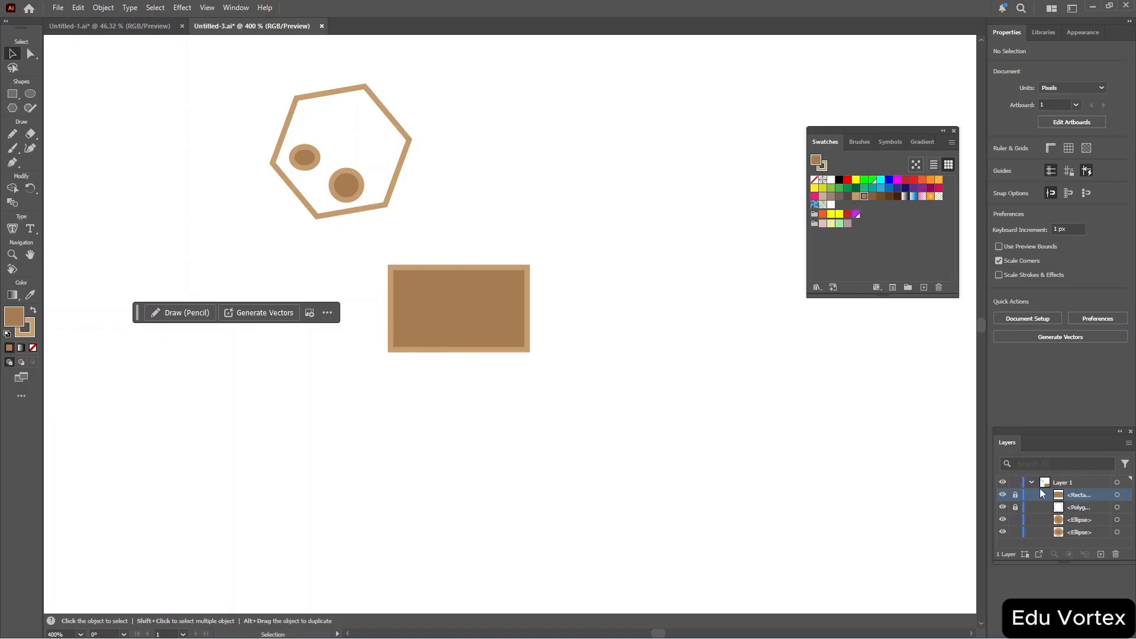
pyautogui.click(1016, 495)
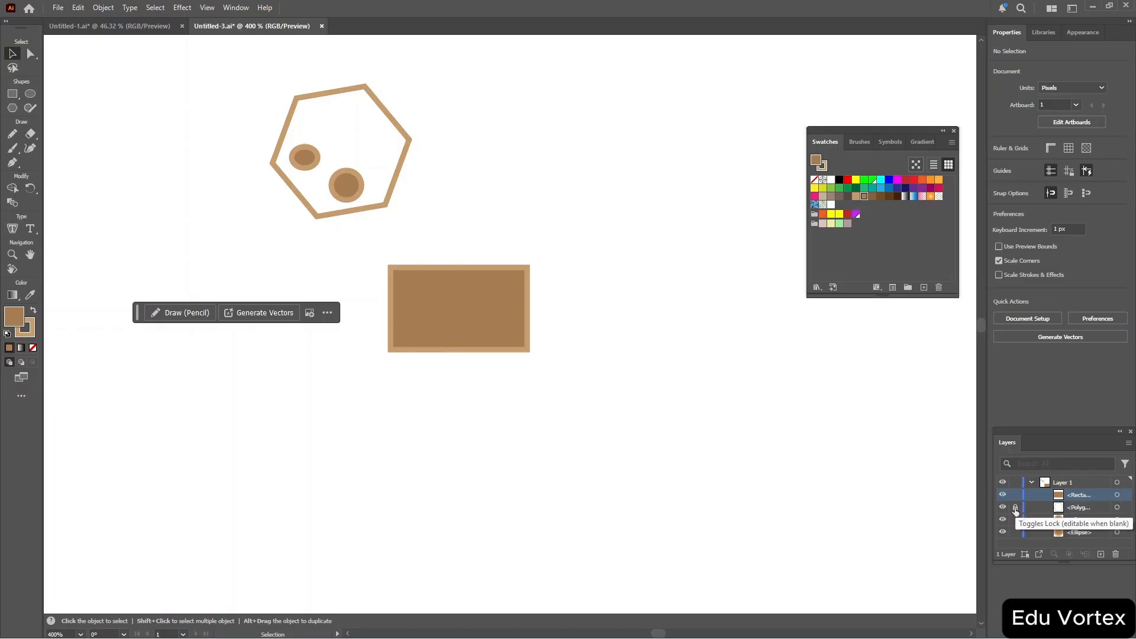
pyautogui.click(1016, 507)
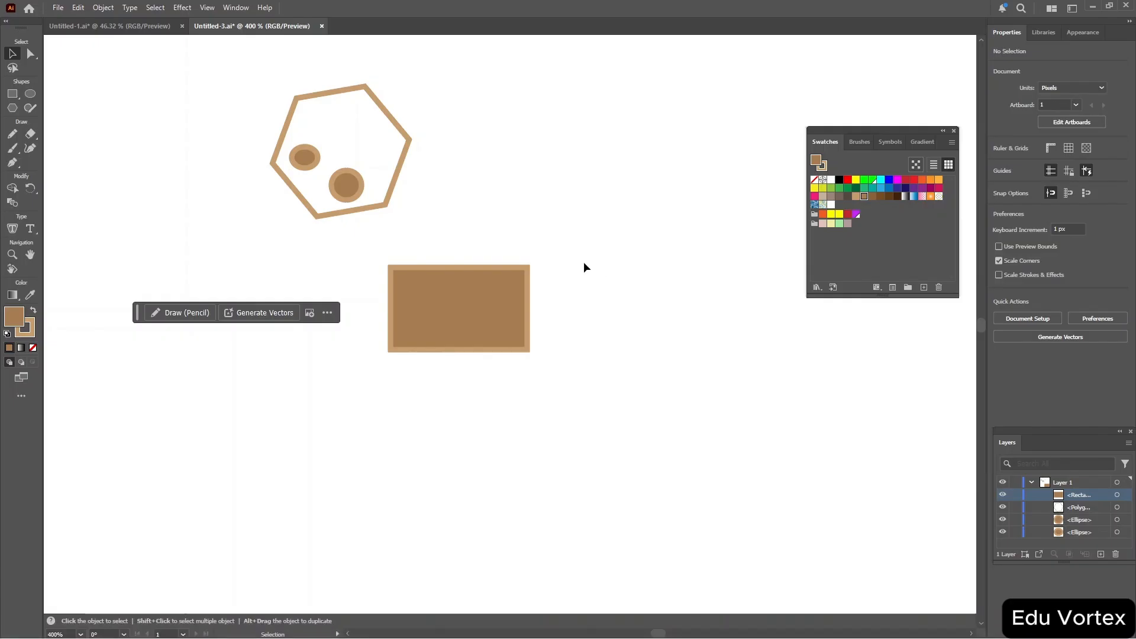
# Select the rectangle and fill it with the beige and green pattern swatch.
pyautogui.click(823, 206)
pyautogui.moveTo(373, 248); pyautogui.dragTo(612, 386)
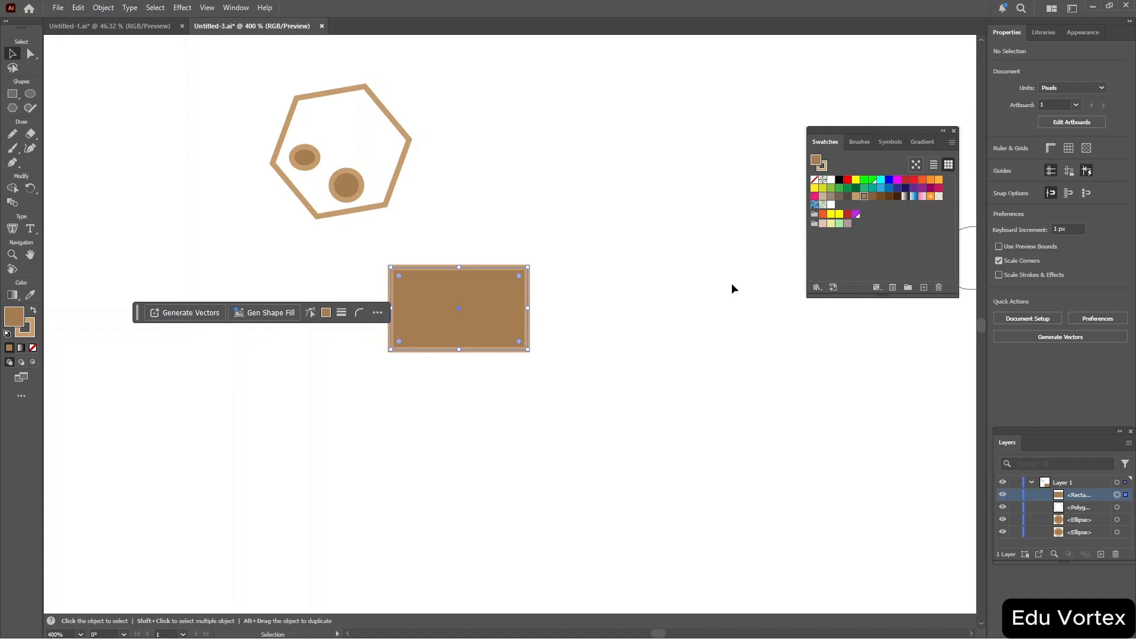
pyautogui.click(815, 205)
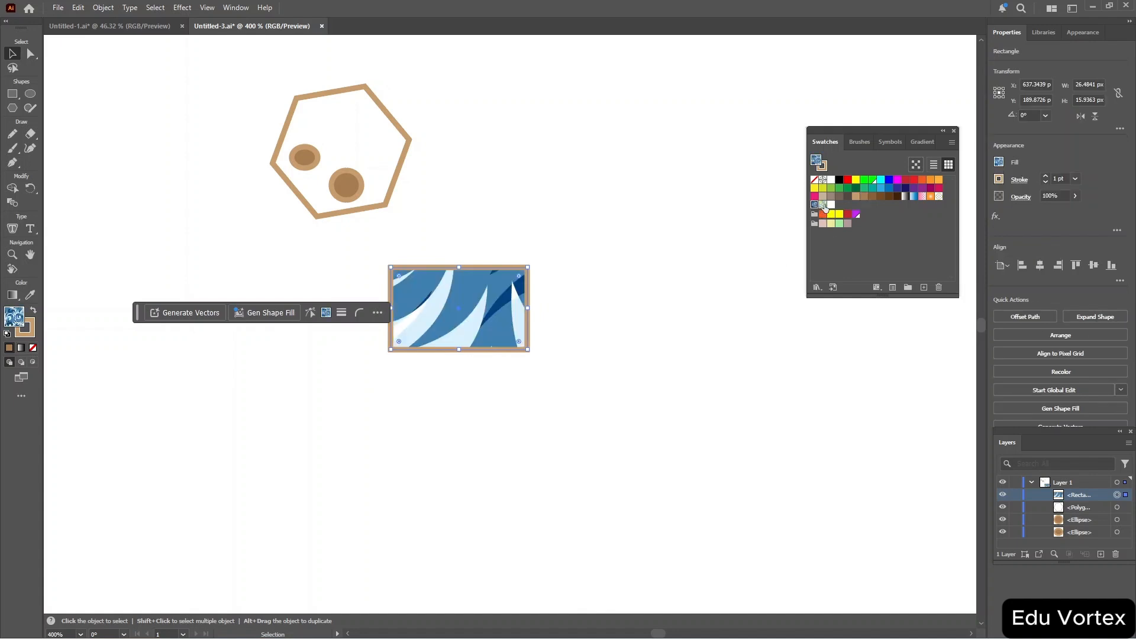
pyautogui.click(823, 204)
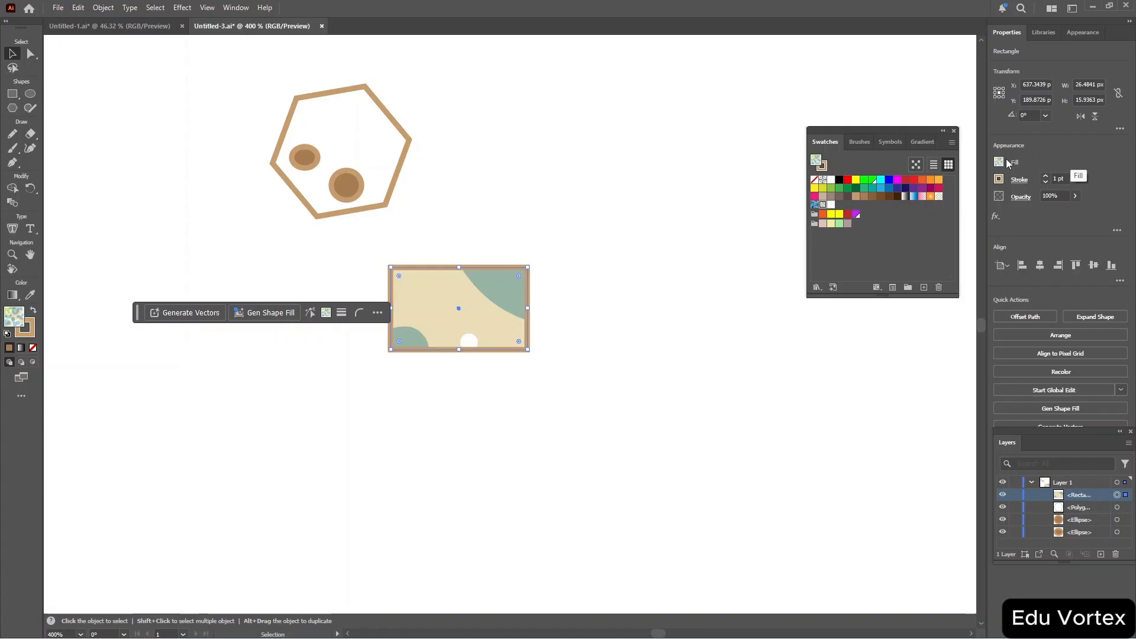
# Change the rectangle's stroke to a different swatch colour.
pyautogui.click(999, 181)
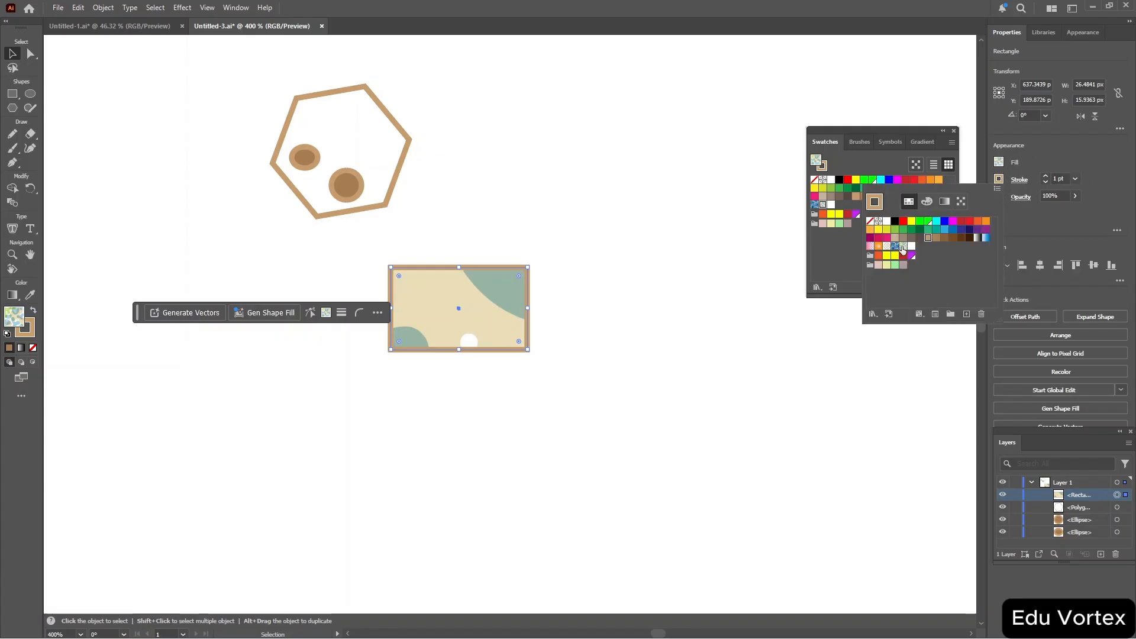
pyautogui.click(886, 247)
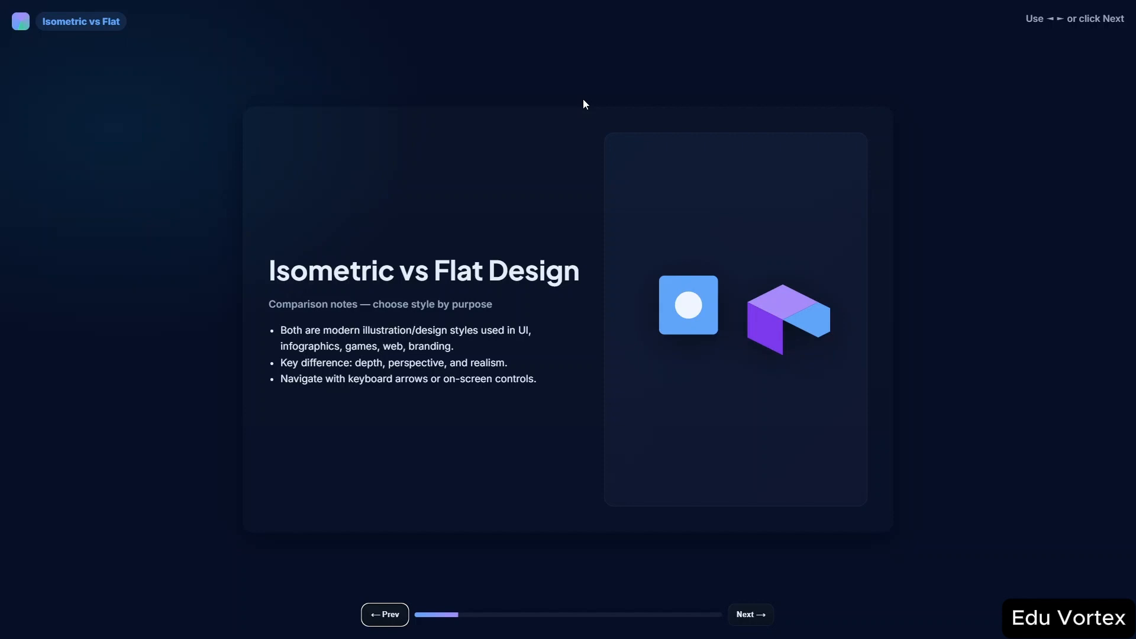
pyautogui.press('Right')
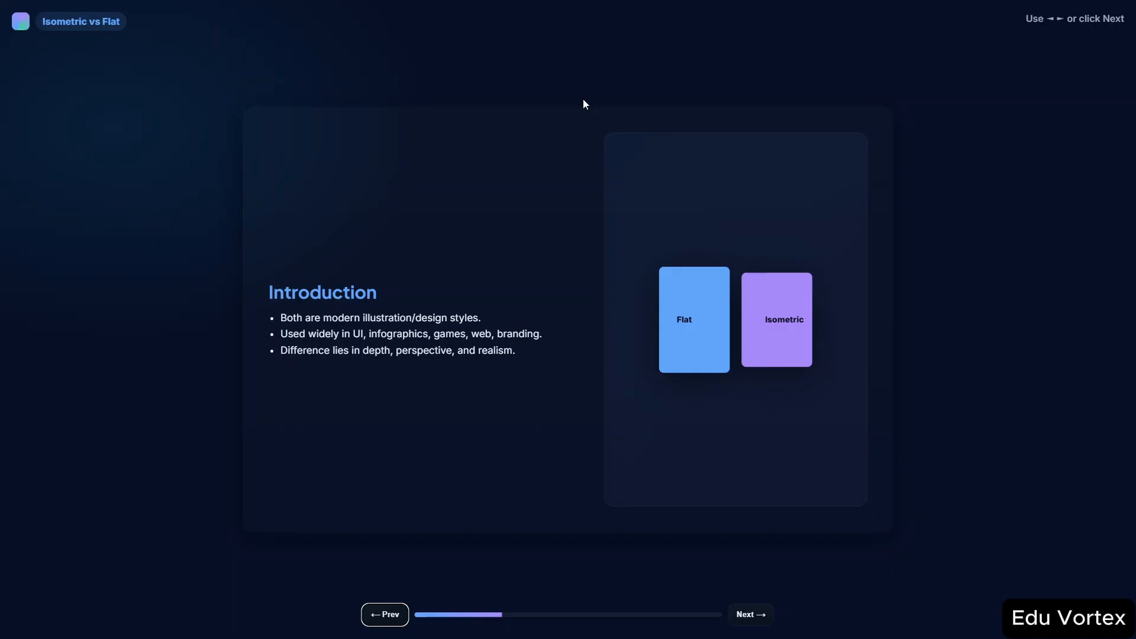
pyautogui.press('Right')
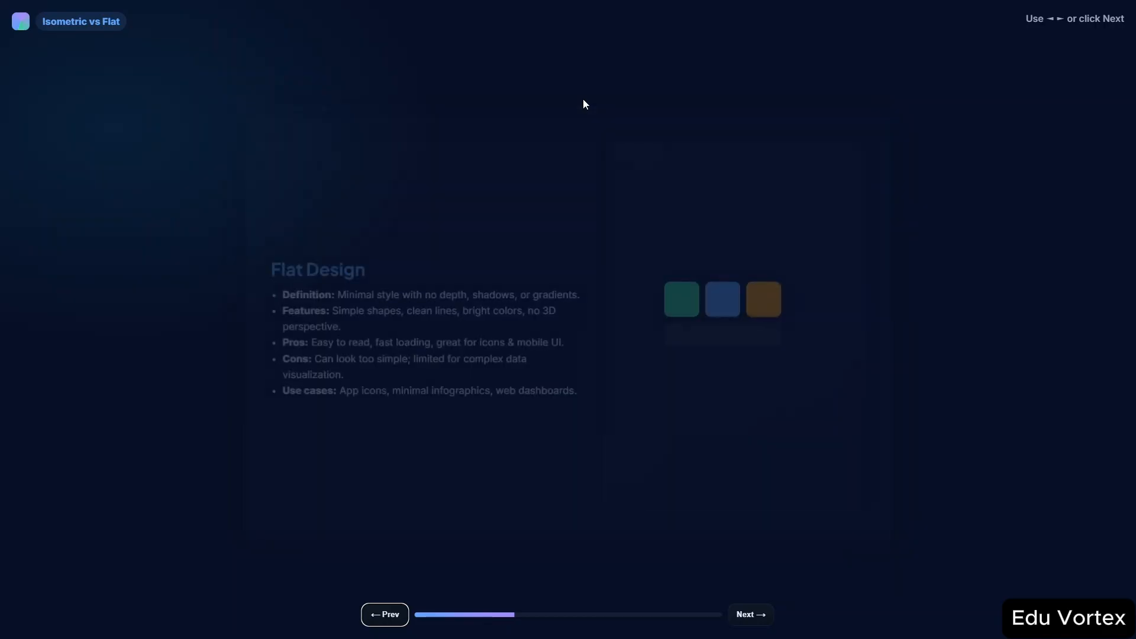
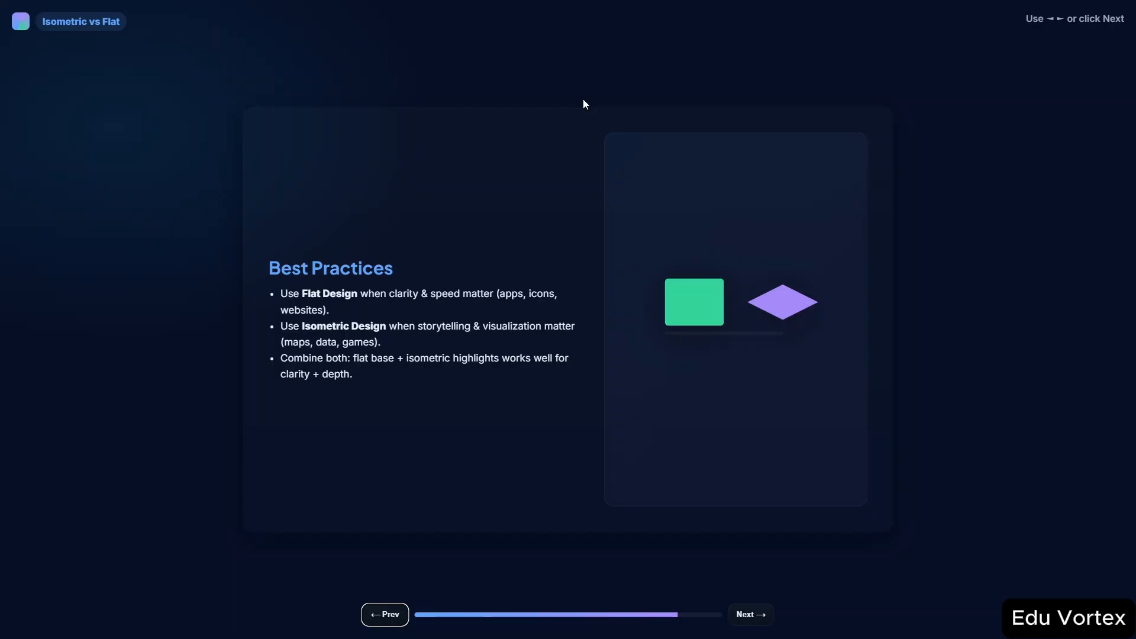
pyautogui.press('Right')
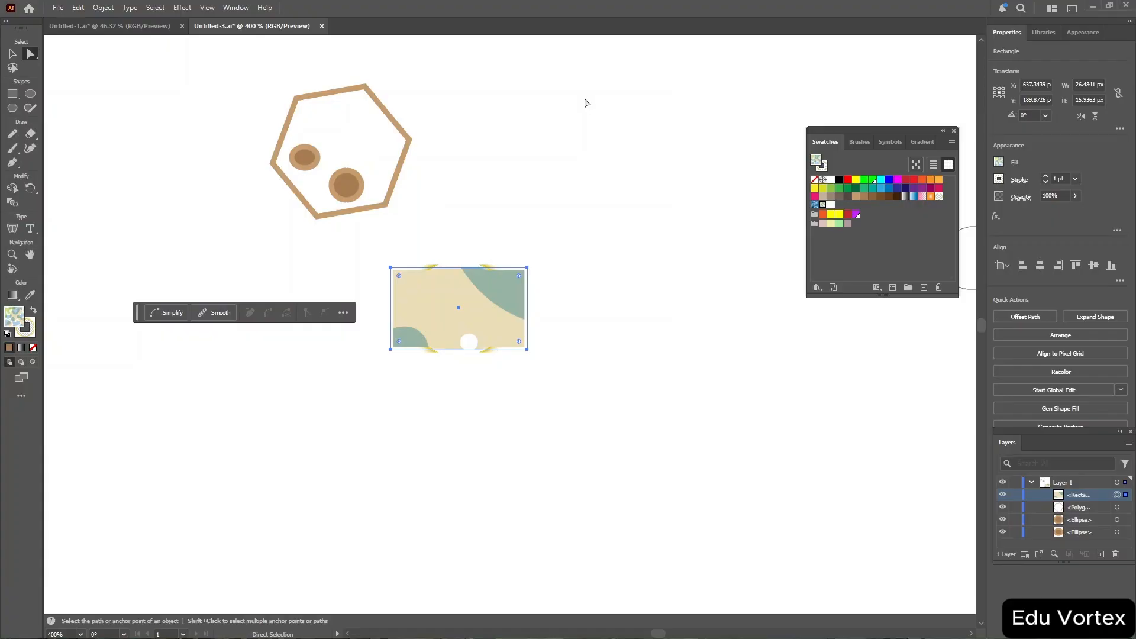
# Select and delete all artwork in the current document.
pyautogui.hotkey('ctrl', 'a')
pyautogui.press('Delete')
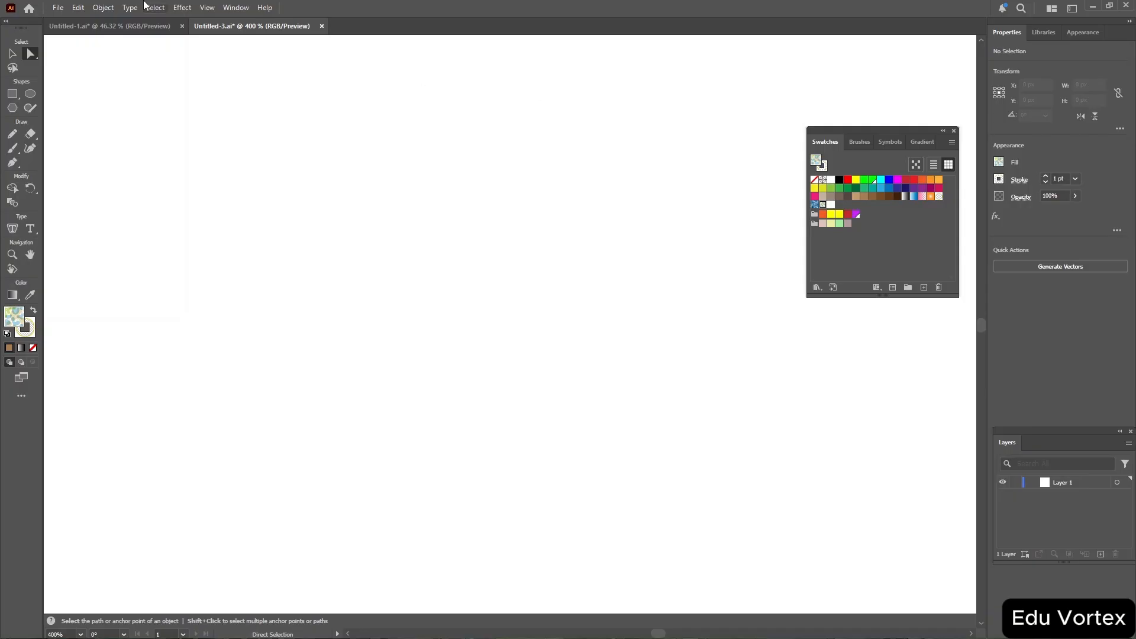
# Create a new document 1000 px wide and 1000 px high.
pyautogui.click(59, 8)
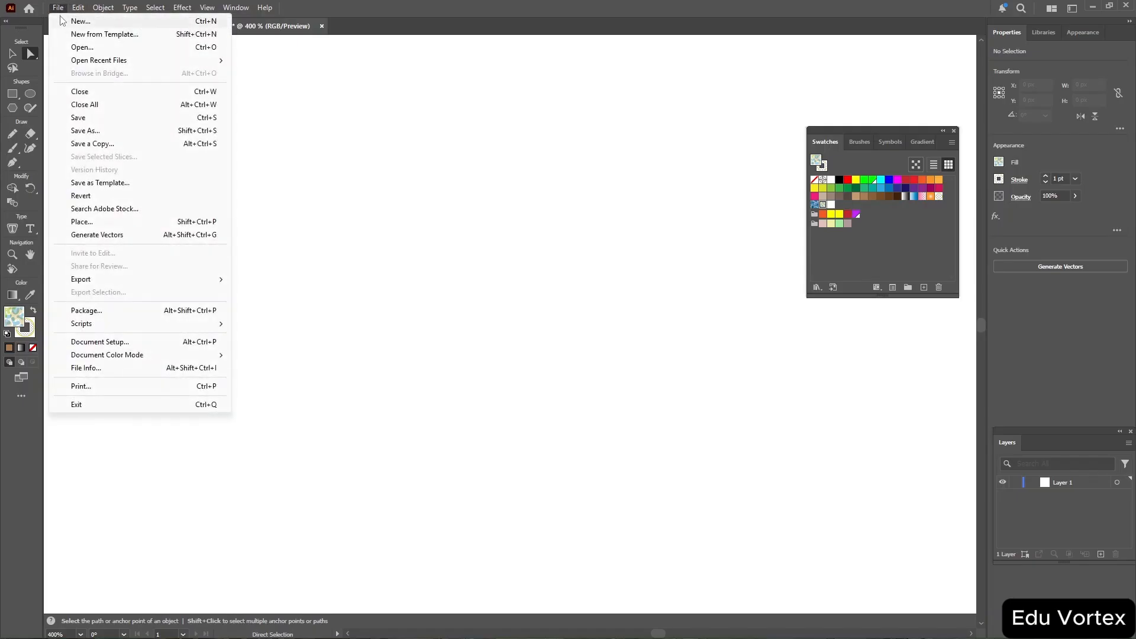
pyautogui.click(66, 22)
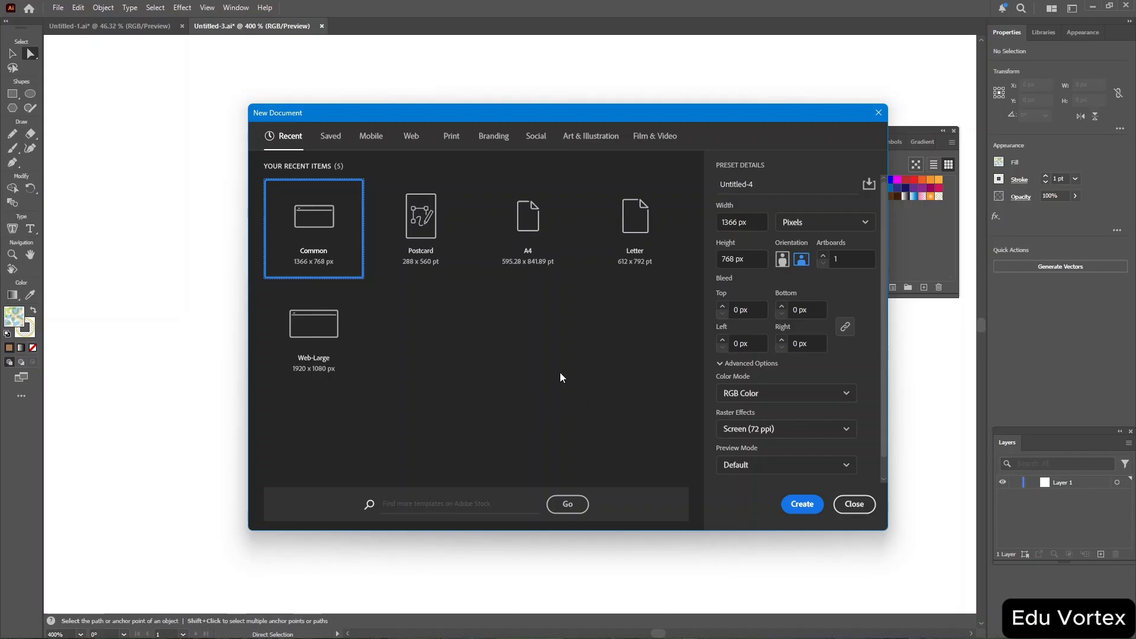
pyautogui.click(760, 223)
pyautogui.press('BackSpace')
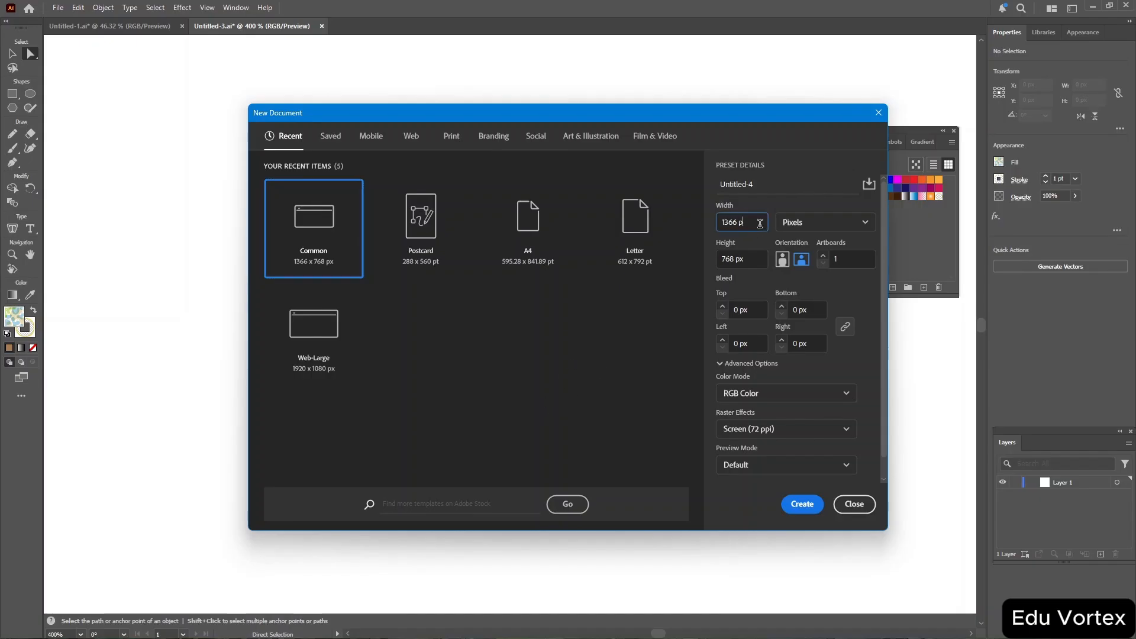
pyautogui.press('BackSpace')
pyautogui.press('BackSpace')
pyautogui.press('BackSpace')
pyautogui.press('BackSpace')
pyautogui.press('BackSpace')
pyautogui.press('BackSpace')
pyautogui.write('1000')
pyautogui.click(747, 257)
pyautogui.press('BackSpace')
pyautogui.press('BackSpace')
pyautogui.press('BackSpace')
pyautogui.press('BackSpace')
pyautogui.press('BackSpace')
pyautogui.press('BackSpace')
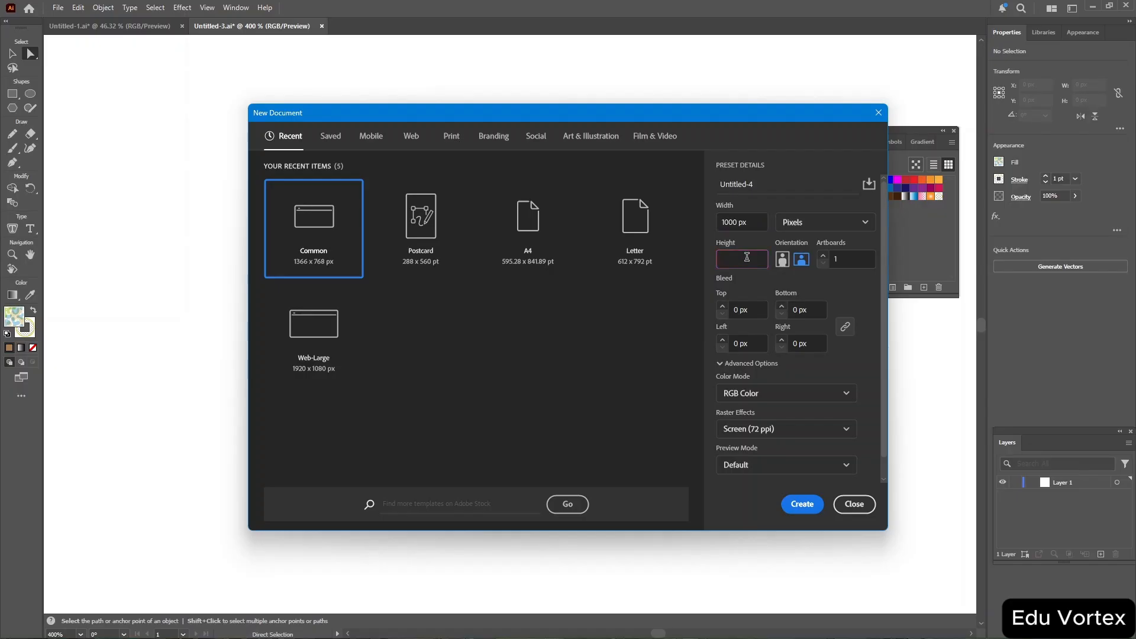
pyautogui.write('1000')
pyautogui.click(815, 509)
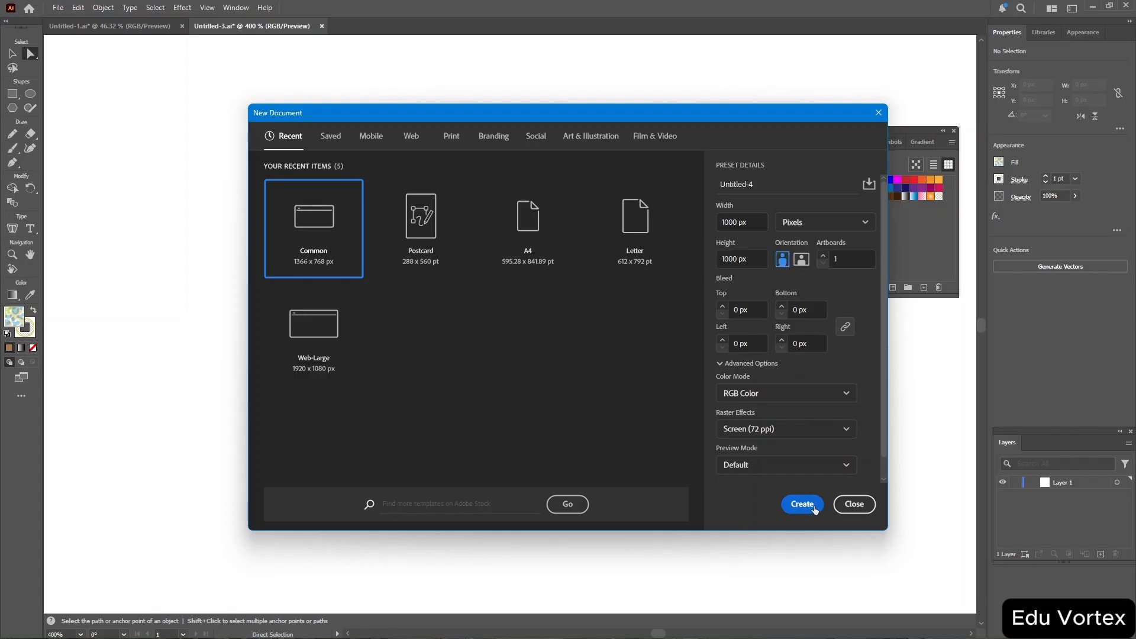
pyautogui.click(815, 509)
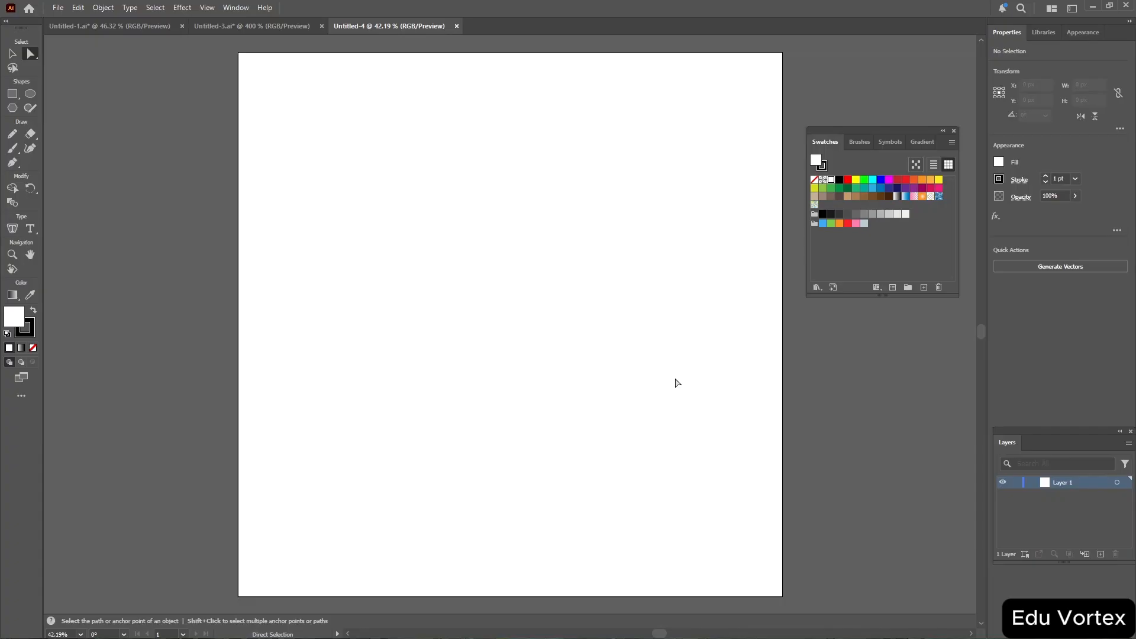
# Set the colour settings' RGB working space to Monitor RGB - sRGB IEC61966-2.1 and the CMYK policy to Off.
pyautogui.click(54, 7)
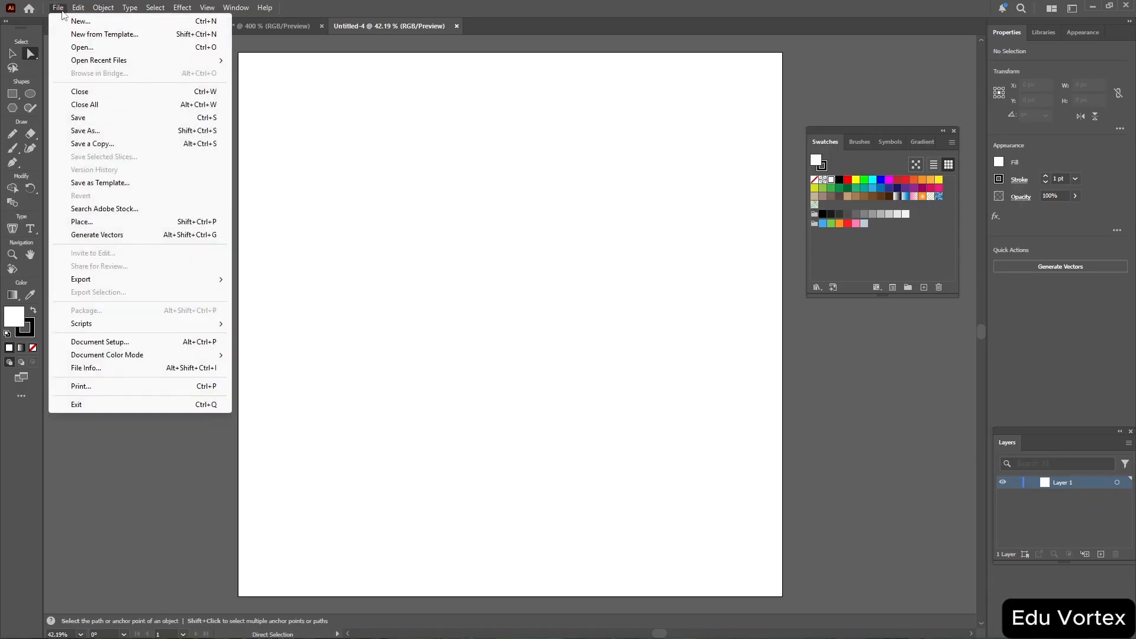
pyautogui.moveTo(76, 12)
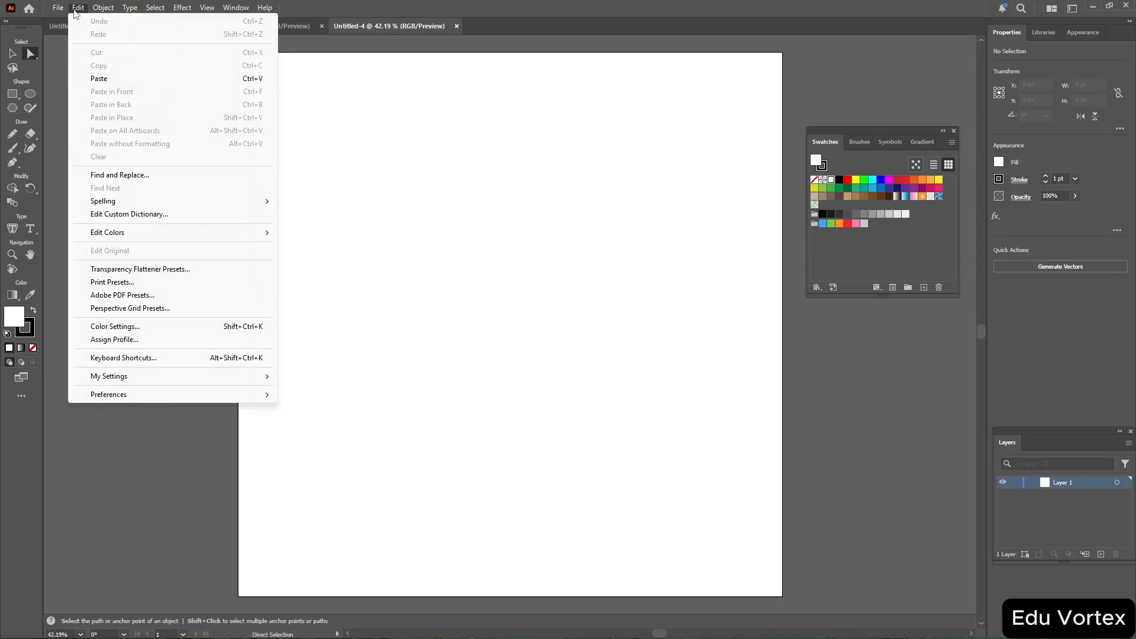
pyautogui.click(160, 326)
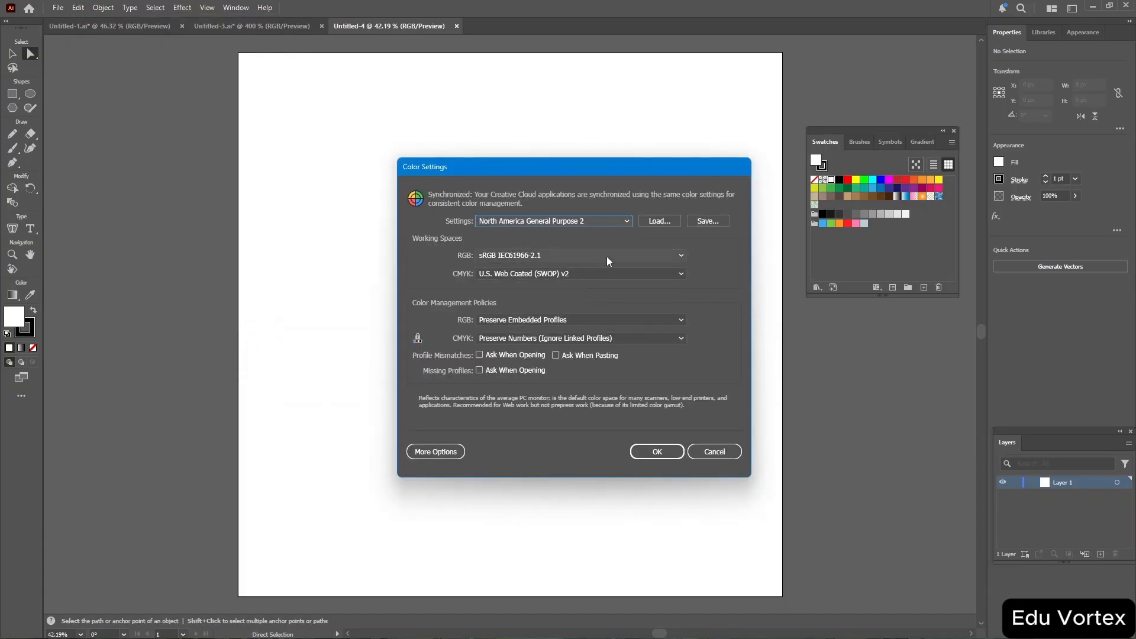
pyautogui.click(608, 256)
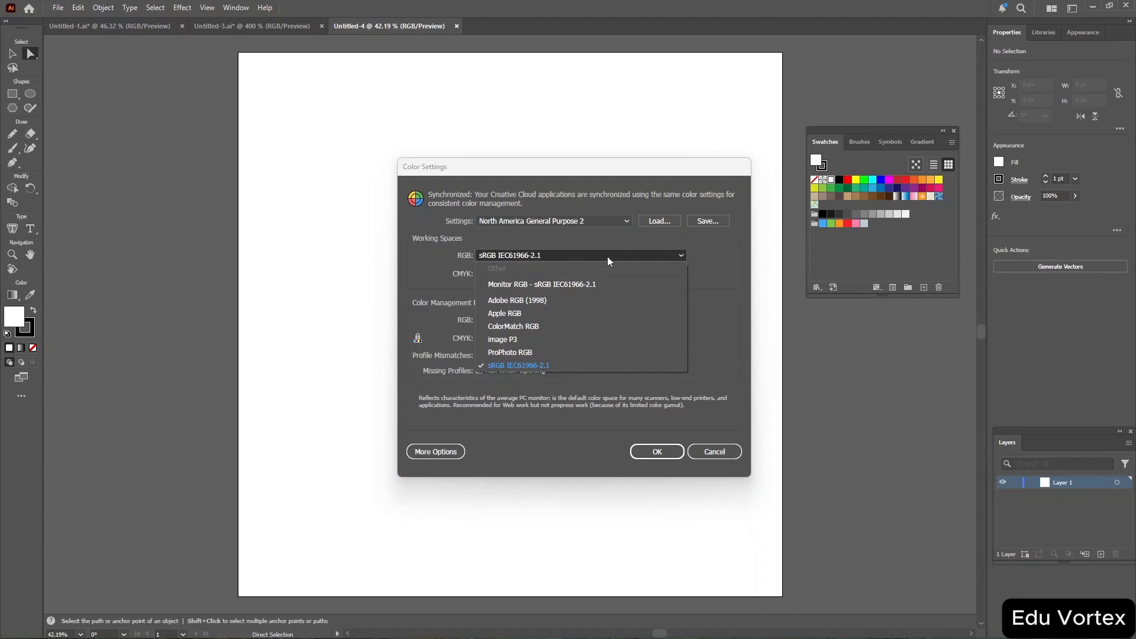
pyautogui.click(586, 284)
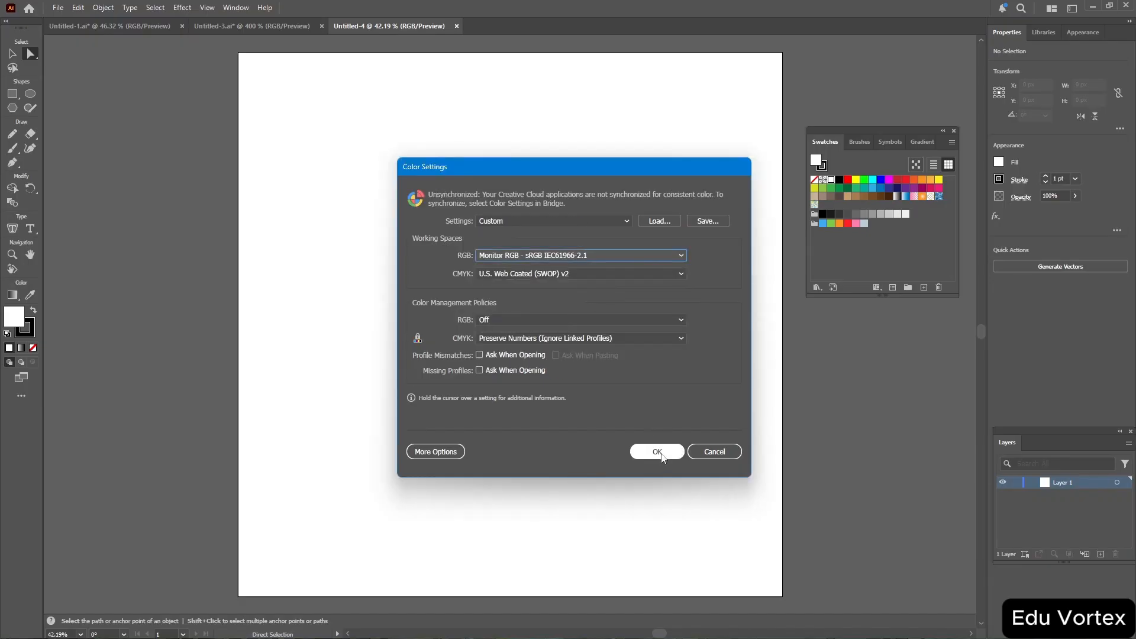
pyautogui.click(630, 337)
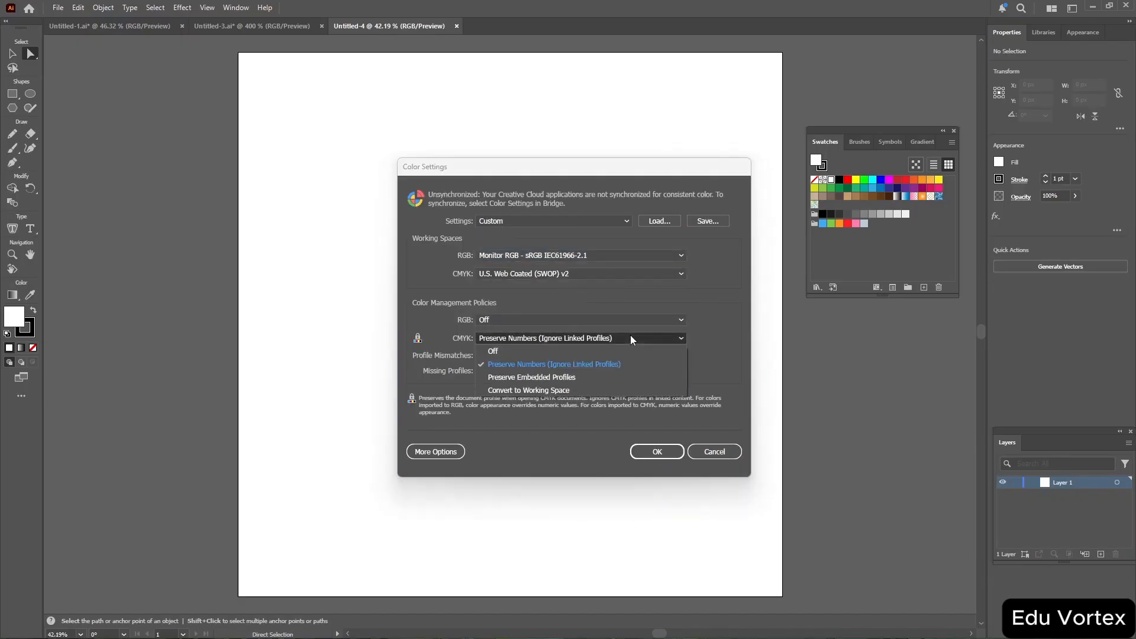
pyautogui.click(608, 351)
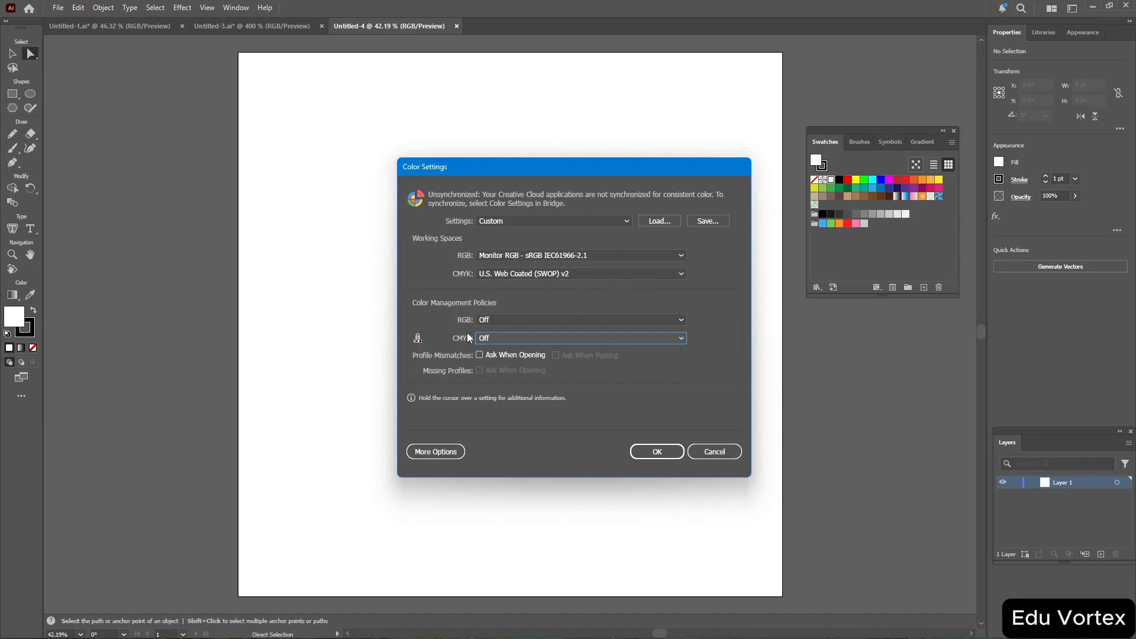
pyautogui.click(662, 451)
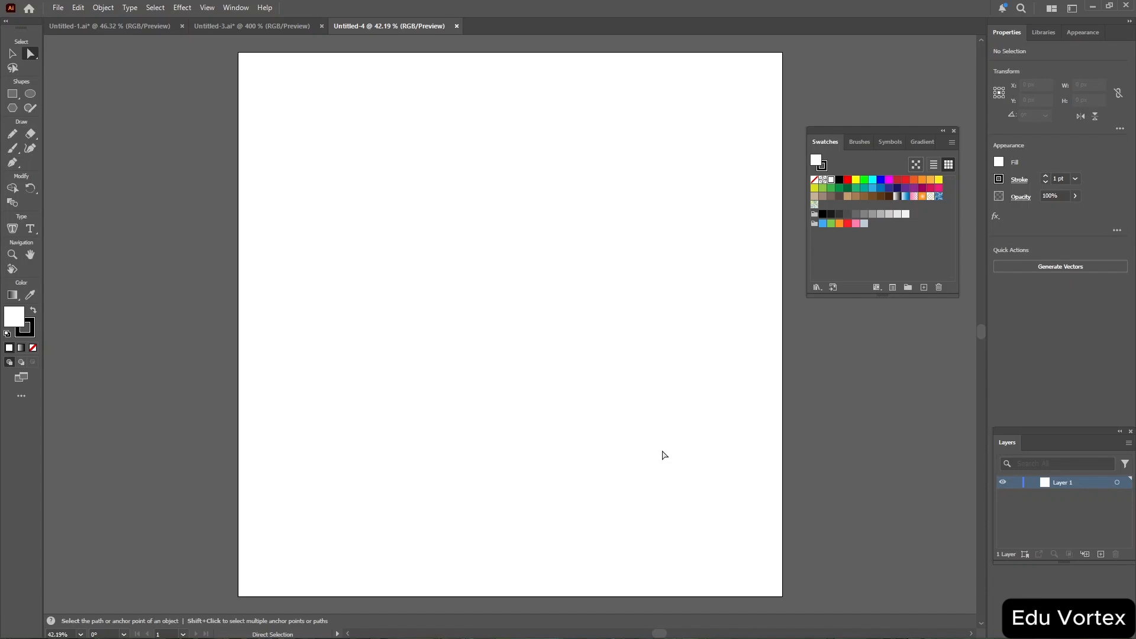
# Draw a flat ellipse about 202 × 57 px and give it a dark brown stroke.
pyautogui.click(30, 93)
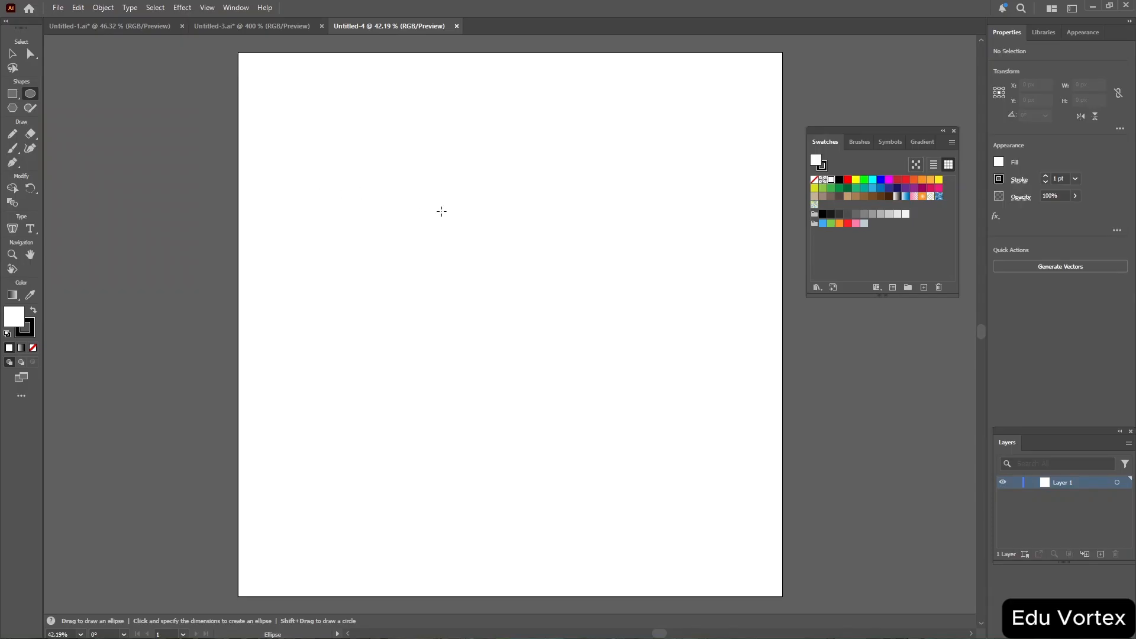
pyautogui.moveTo(439, 211); pyautogui.dragTo(550, 240)
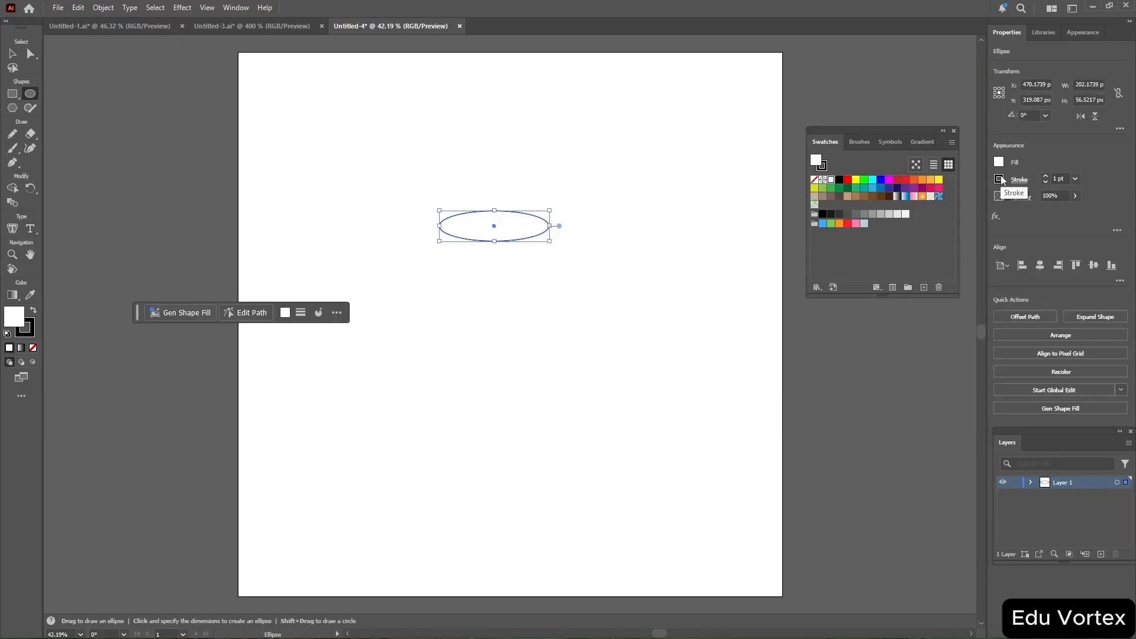
pyautogui.click(999, 179)
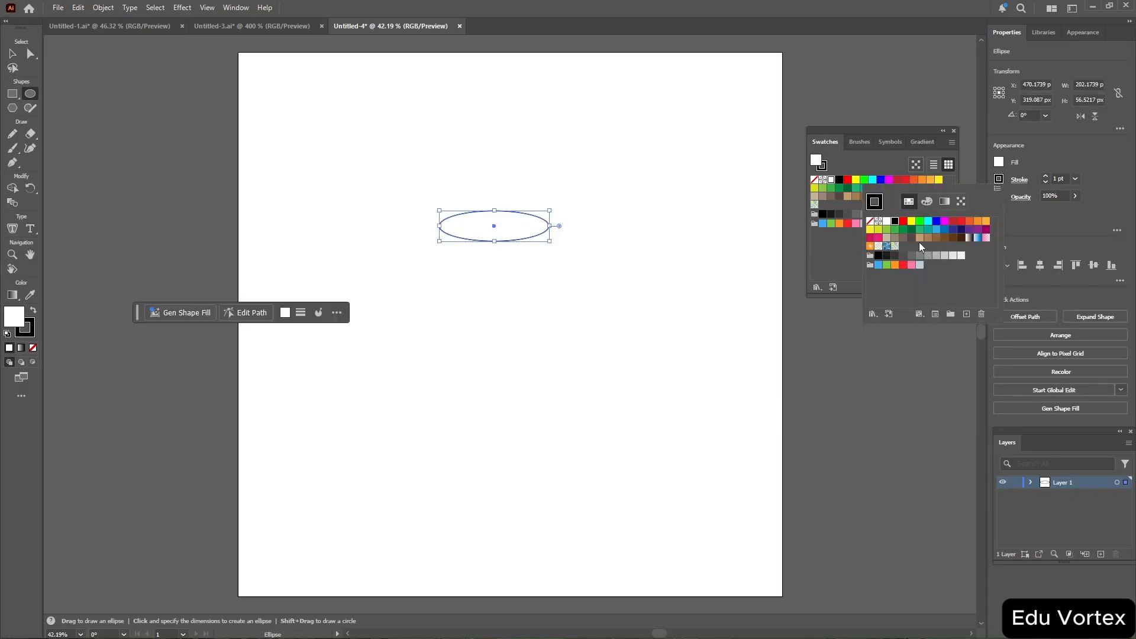
pyautogui.click(962, 238)
# Set the flat ellipse's stroke weight to 6 pt.
pyautogui.click(1059, 177)
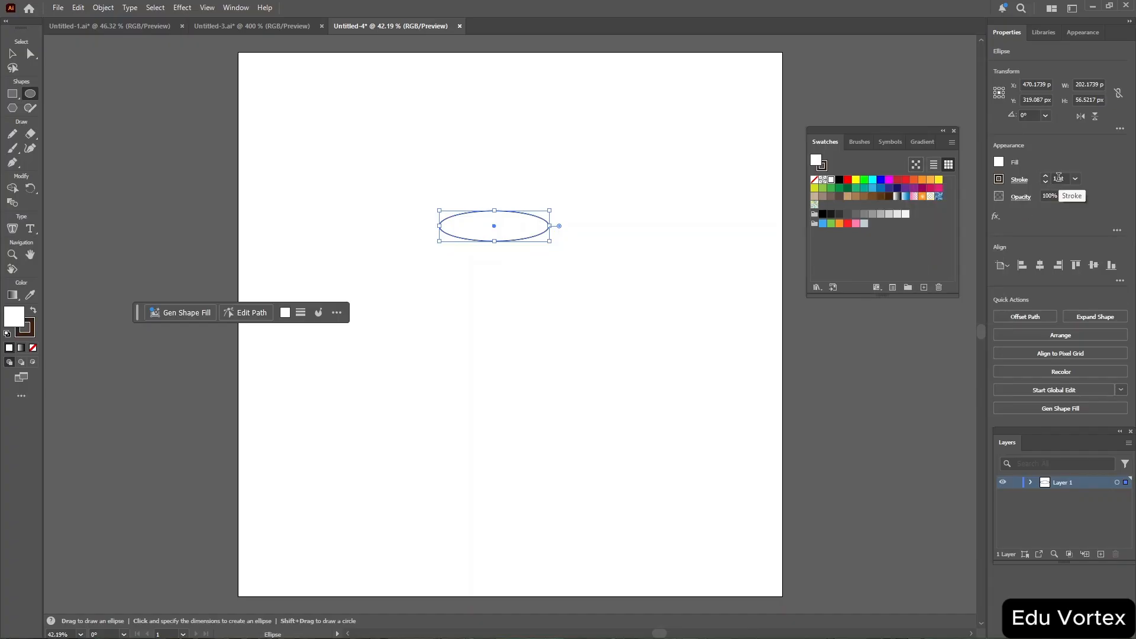
pyautogui.scroll(8, 1058, 177)
pyautogui.scroll(-8, 1059, 177)
pyautogui.scroll(6, 1059, 177)
pyautogui.scroll(-1, 1059, 177)
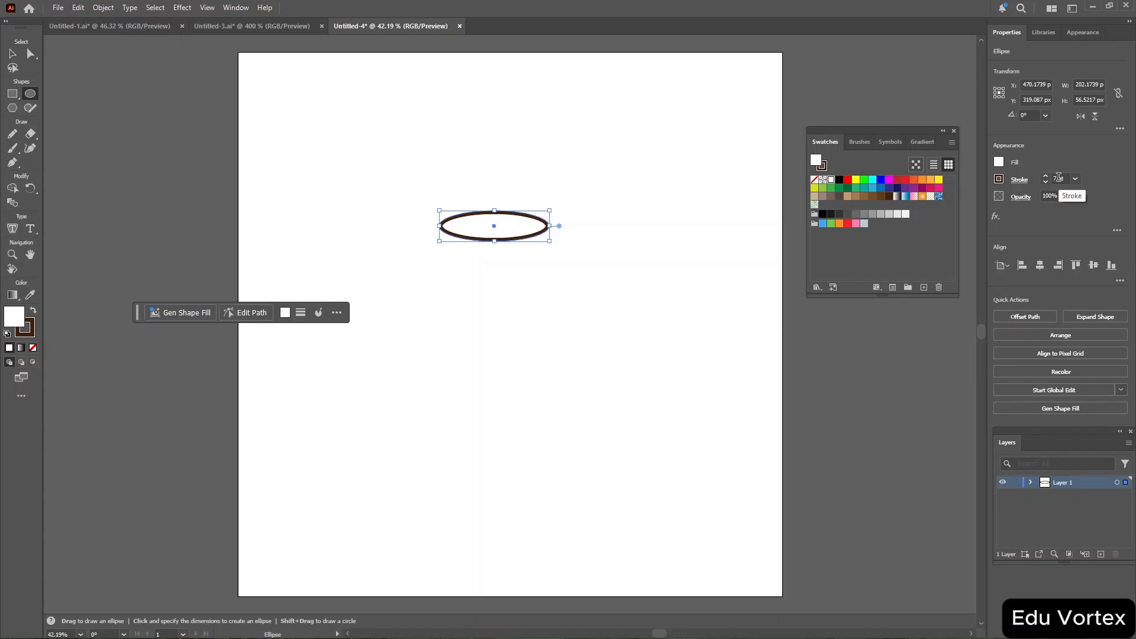
# Draw a tall ellipse about 193 × 233 px overlapping the flat ellipse.
pyautogui.click(390, 157)
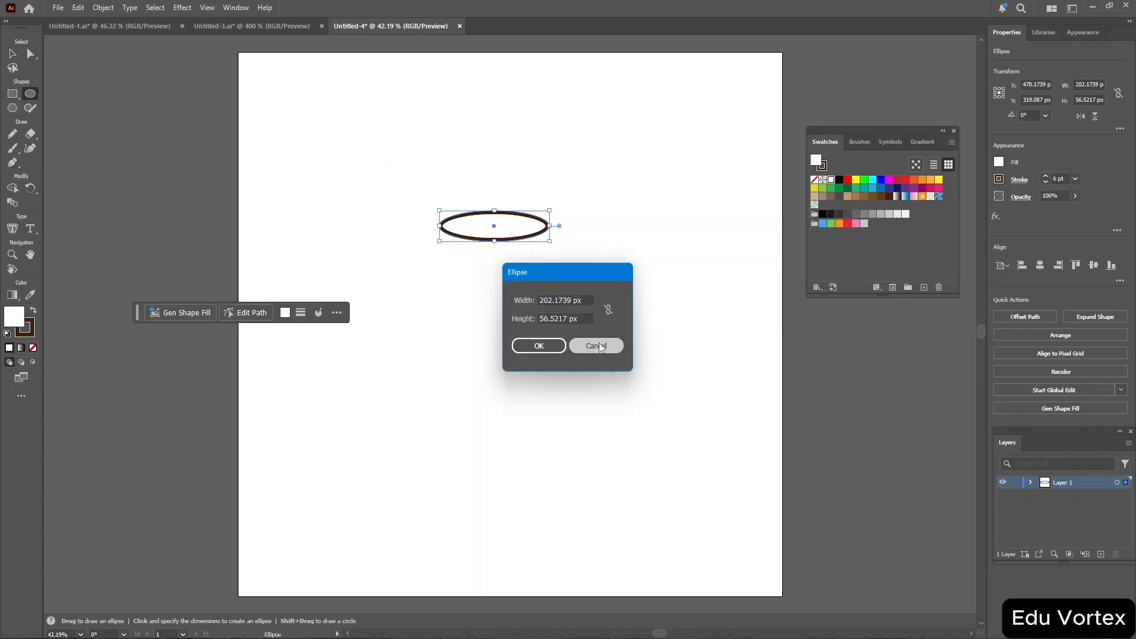
pyautogui.click(599, 344)
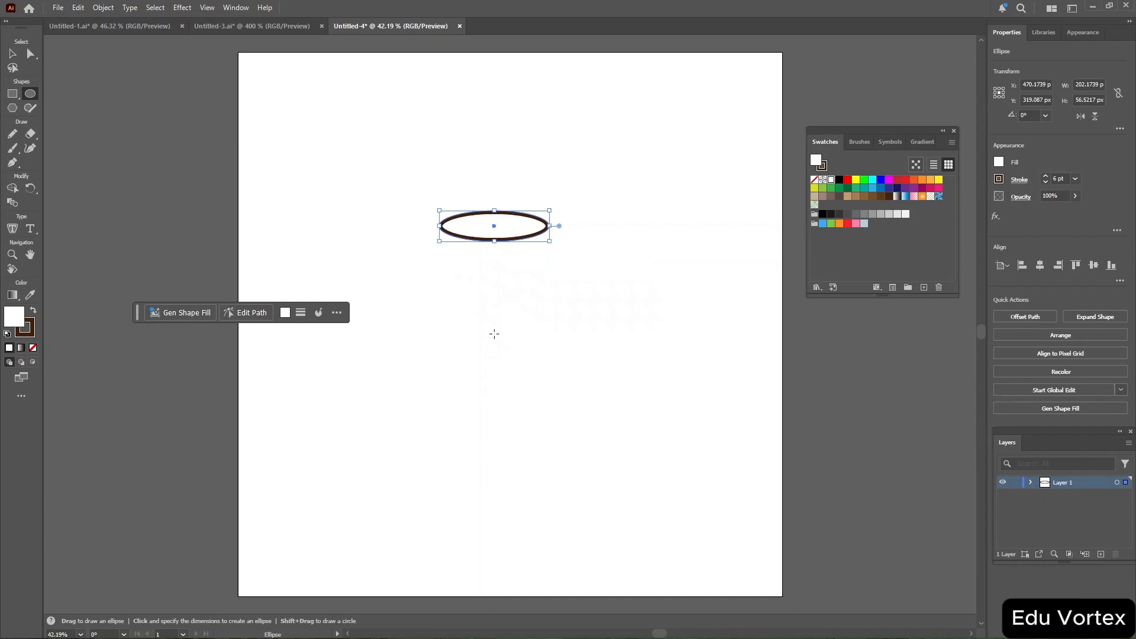
pyautogui.moveTo(495, 334); pyautogui.dragTo(388, 207)
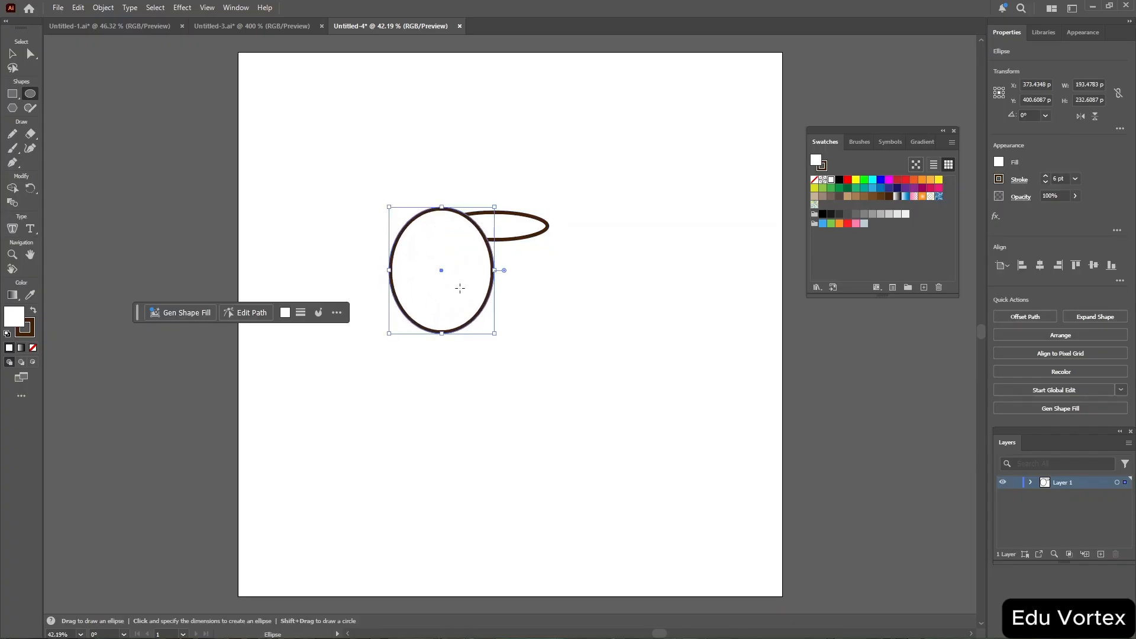
# Move the tall ellipse under the flat ellipse and enlarge it to about 223 × 263 px.
pyautogui.press('v')
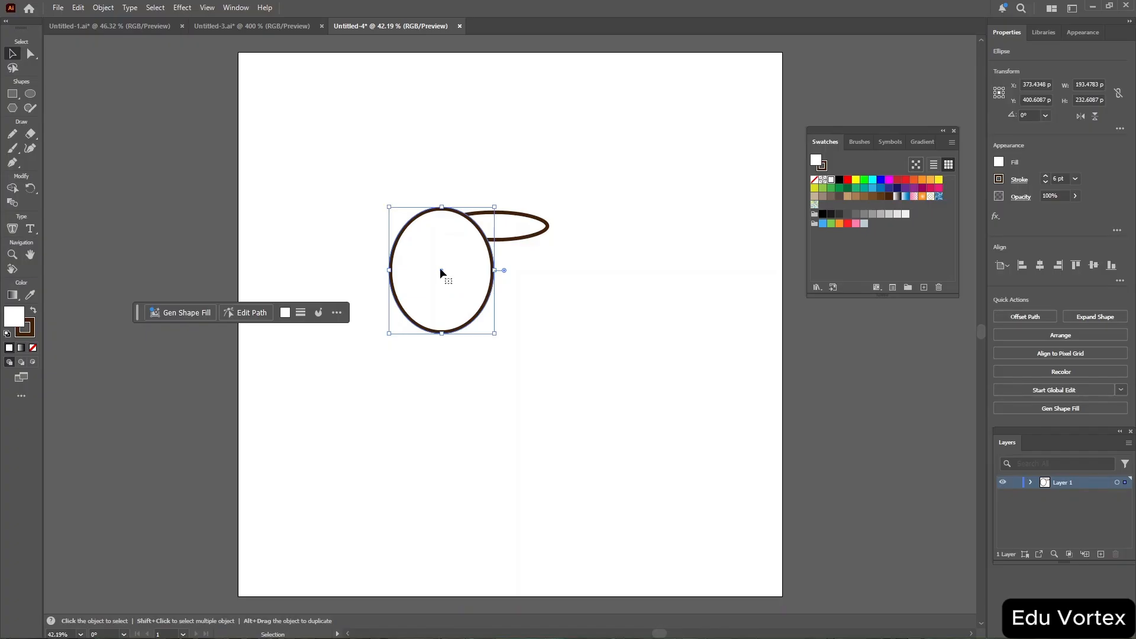
pyautogui.moveTo(441, 270); pyautogui.dragTo(496, 270)
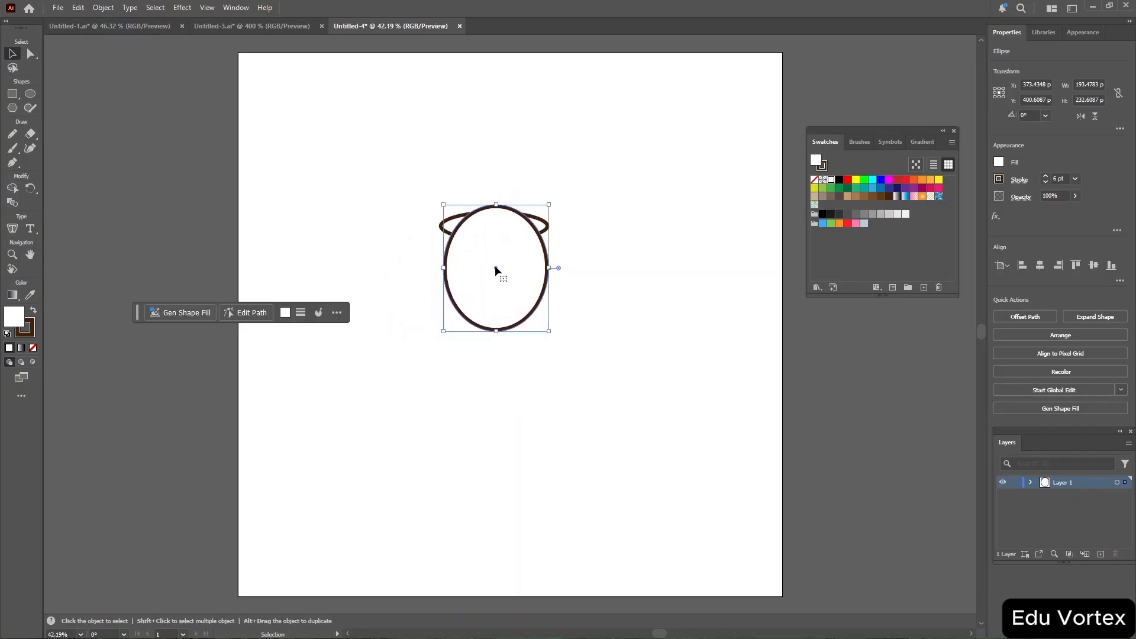
pyautogui.moveTo(550, 331); pyautogui.dragTo(565, 348)
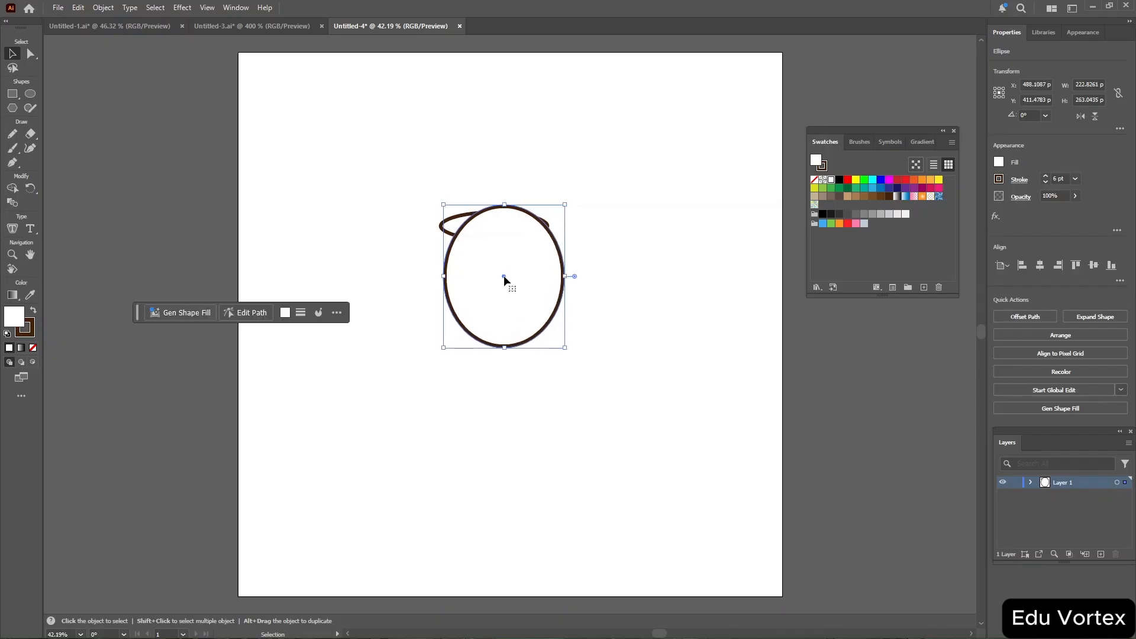
pyautogui.moveTo(503, 276); pyautogui.dragTo(495, 254)
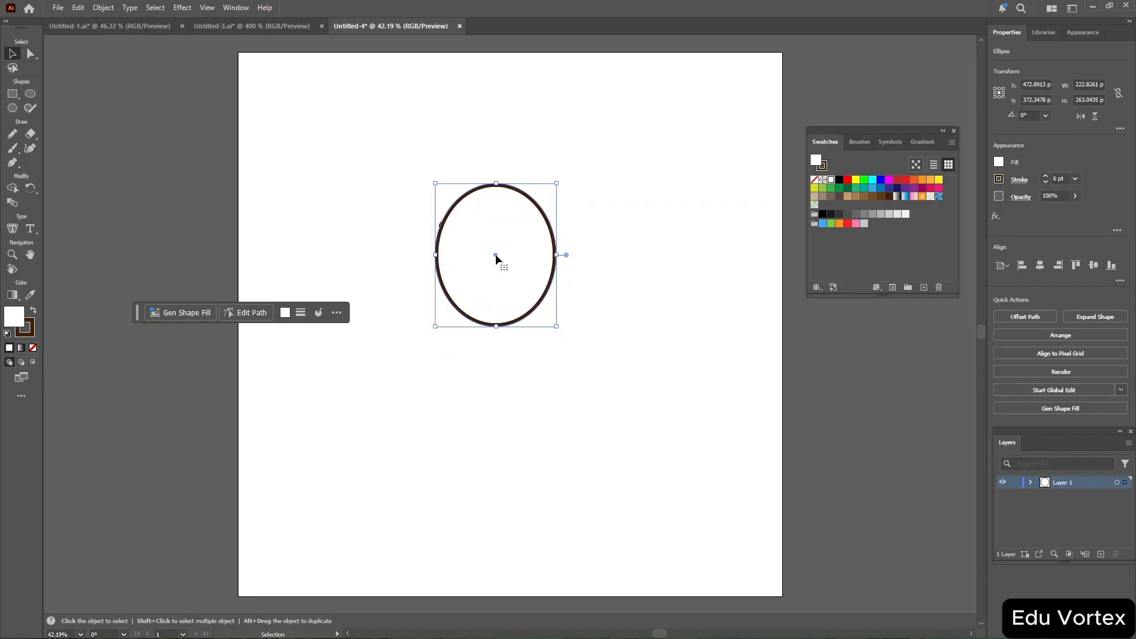
# Reorder the layers so the flat ellipse sits in front of the tall ellipse, and select the tall ellipse.
pyautogui.click(1031, 483)
pyautogui.click(1077, 508)
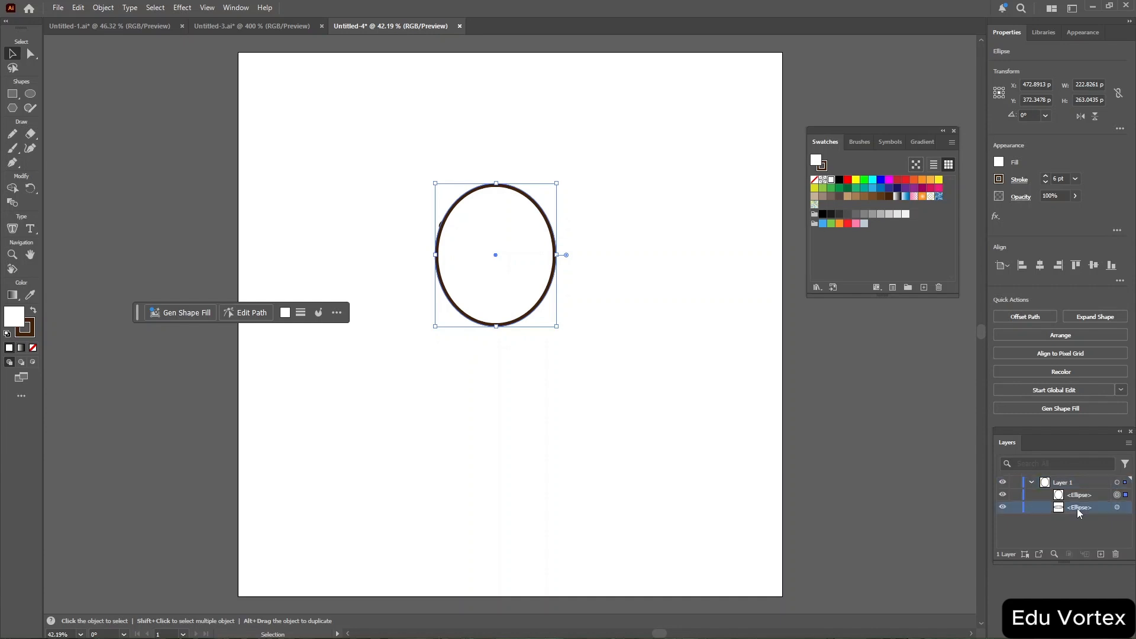
pyautogui.moveTo(1077, 509)
pyautogui.mouseDown()
pyautogui.moveTo(1079, 493)
pyautogui.moveTo(1083, 515)
pyautogui.mouseUp()
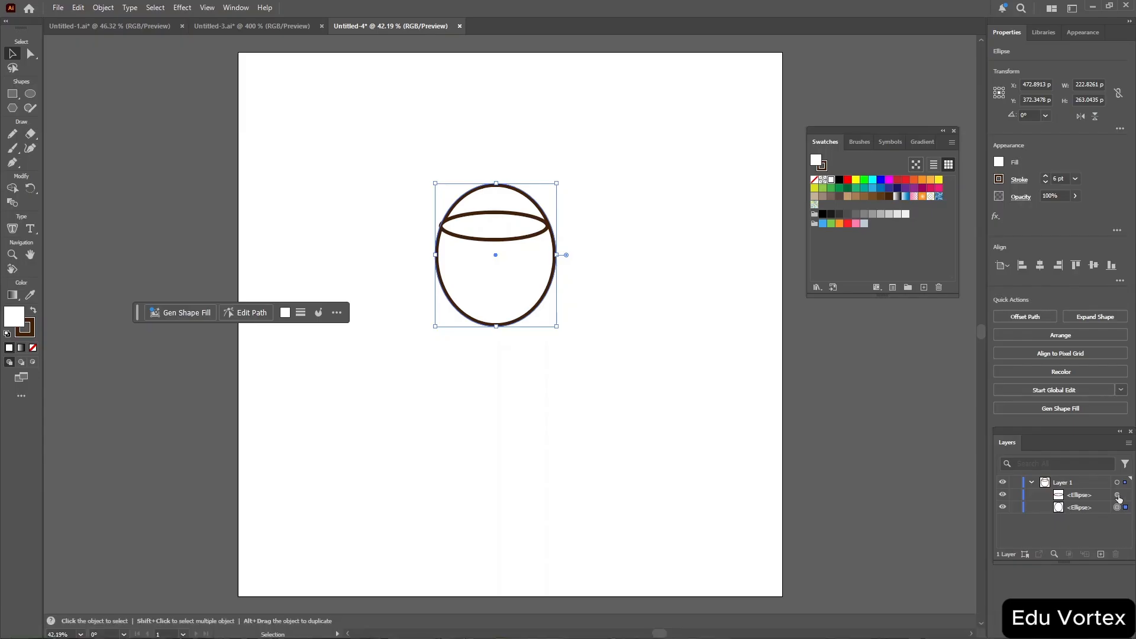
pyautogui.click(1118, 496)
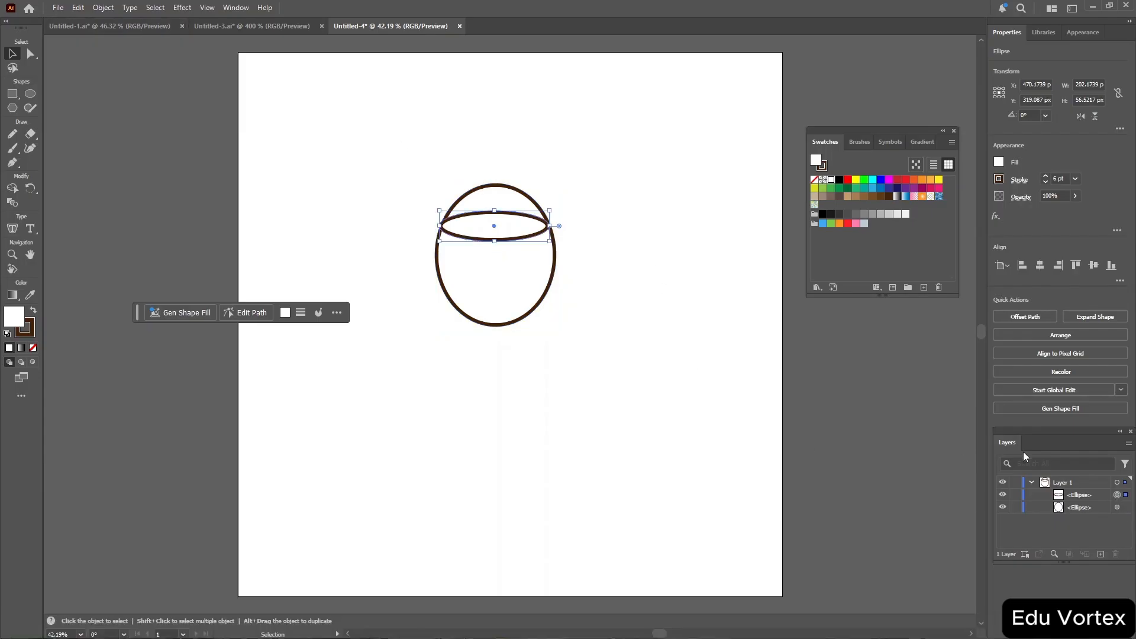
pyautogui.click(1118, 507)
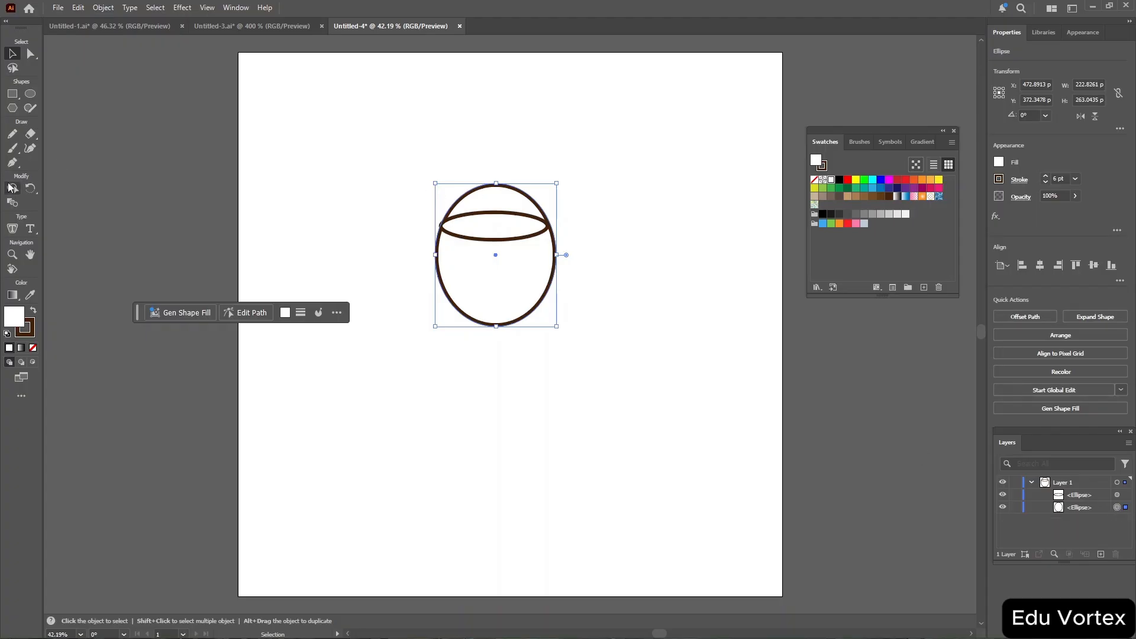
# Erase the tall ellipse's top arc above the flat ellipse with the Eraser tool and undo the erasure.
pyautogui.click(31, 134)
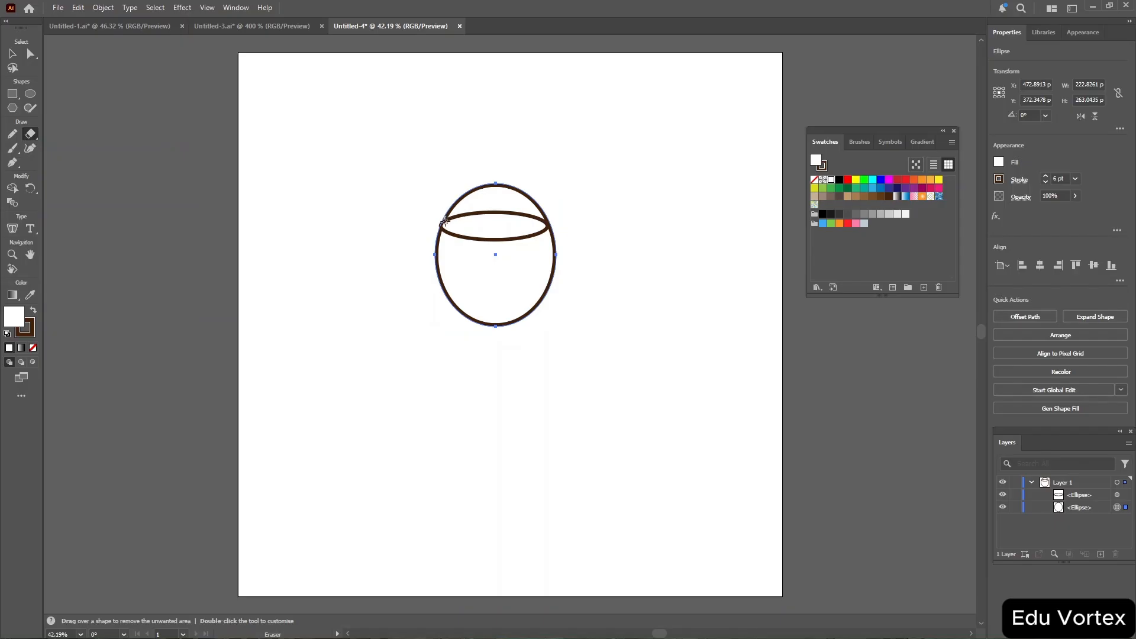
pyautogui.moveTo(445, 220)
pyautogui.mouseDown()
pyautogui.moveTo(472, 189)
pyautogui.moveTo(500, 185)
pyautogui.moveTo(530, 193)
pyautogui.moveTo(548, 219)
pyautogui.moveTo(512, 189)
pyautogui.mouseUp()
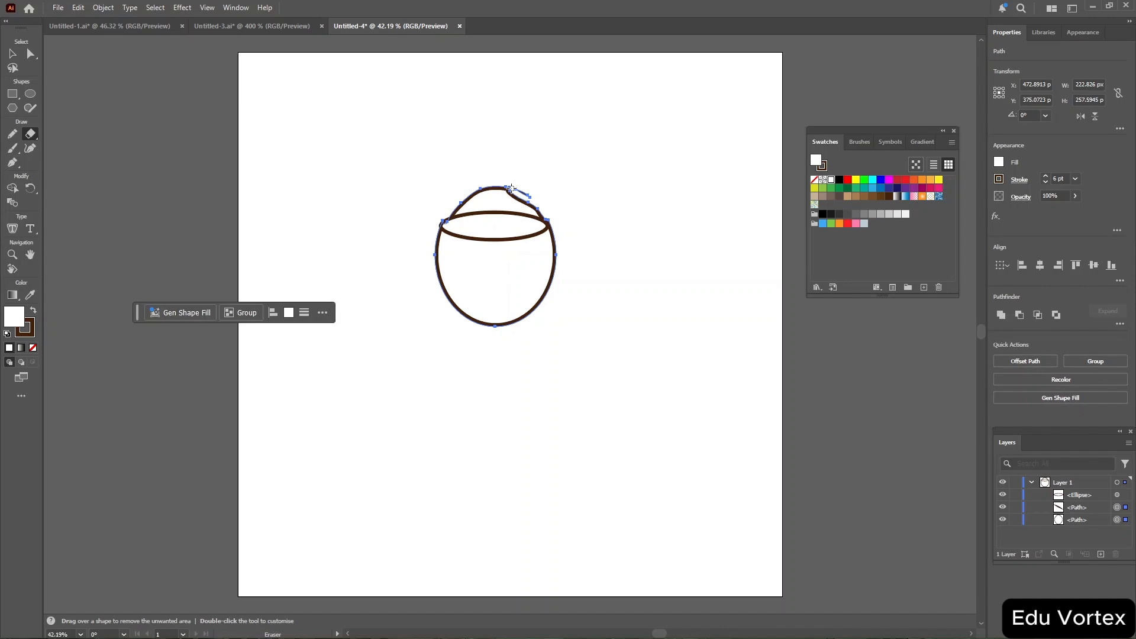
pyautogui.hotkey('ctrl', 'z')
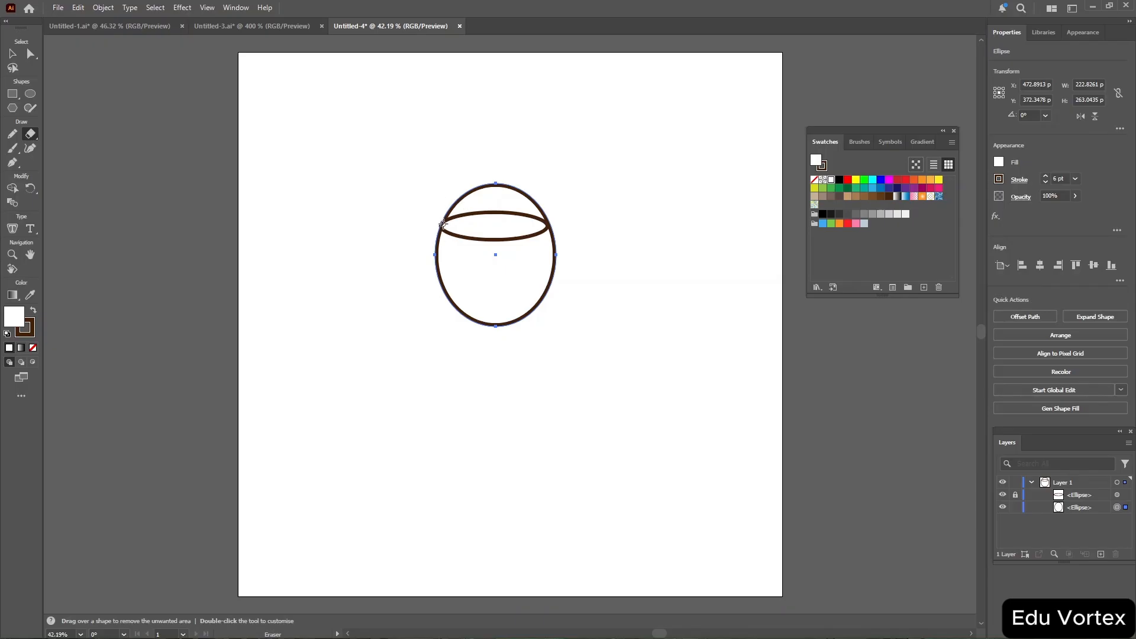
# Try to remove the tall ellipse's upper arc with the Eraser and Lasso tools, and undo the changes.
pyautogui.moveTo(443, 224)
pyautogui.mouseDown()
pyautogui.moveTo(484, 184)
pyautogui.moveTo(516, 189)
pyautogui.moveTo(546, 217)
pyautogui.moveTo(487, 181)
pyautogui.moveTo(454, 196)
pyautogui.moveTo(514, 184)
pyautogui.moveTo(543, 214)
pyautogui.mouseUp()
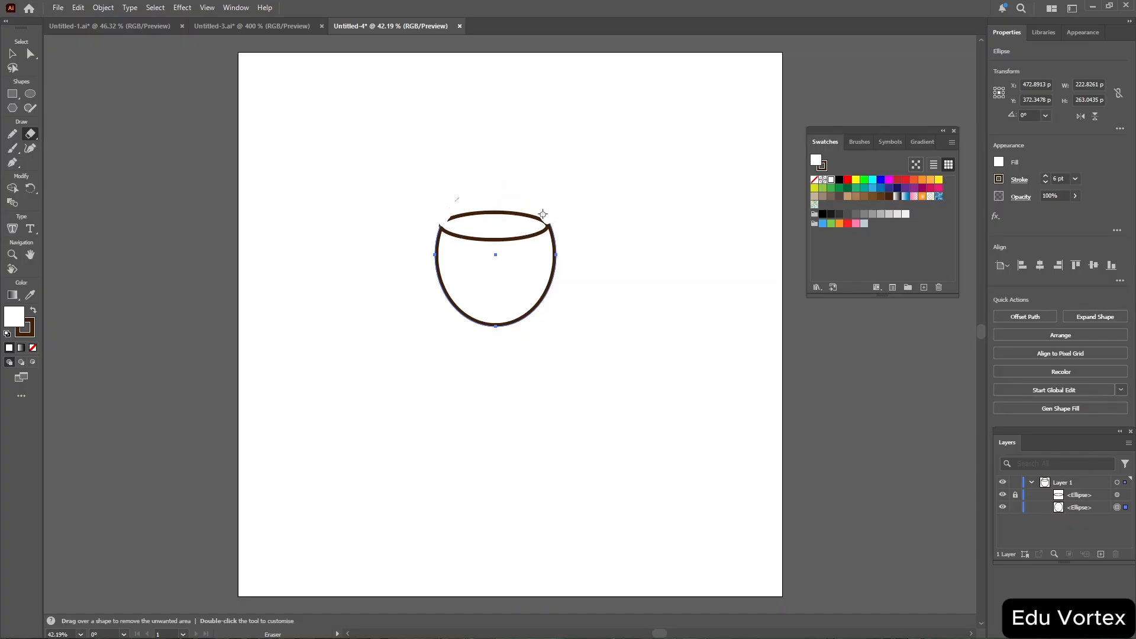
pyautogui.moveTo(465, 195); pyautogui.dragTo(465, 195)
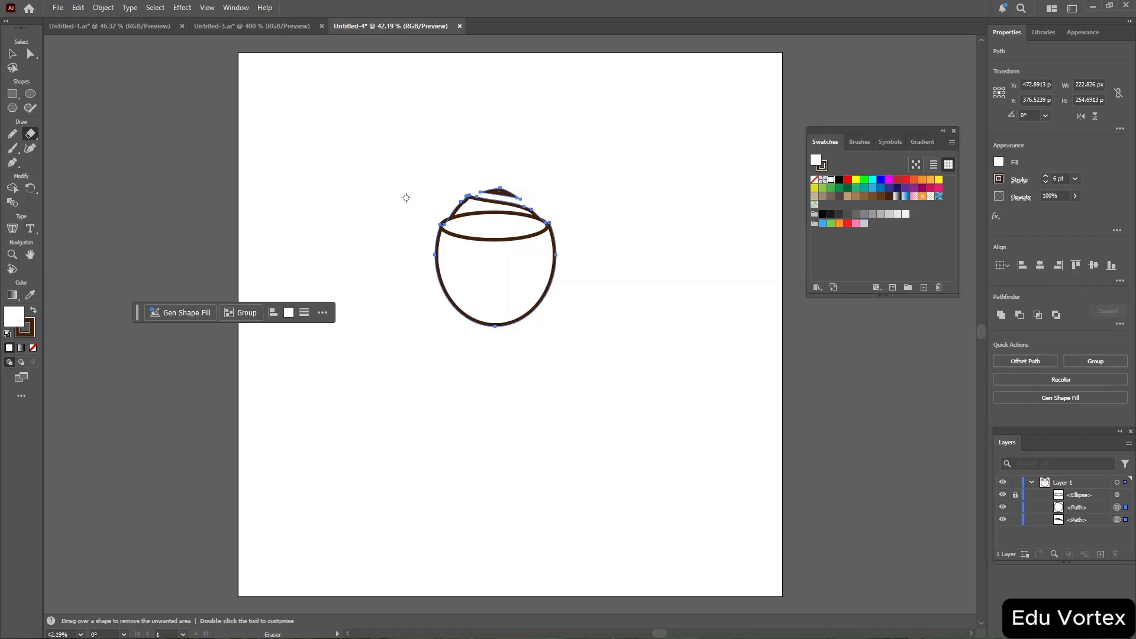
pyautogui.click(13, 69)
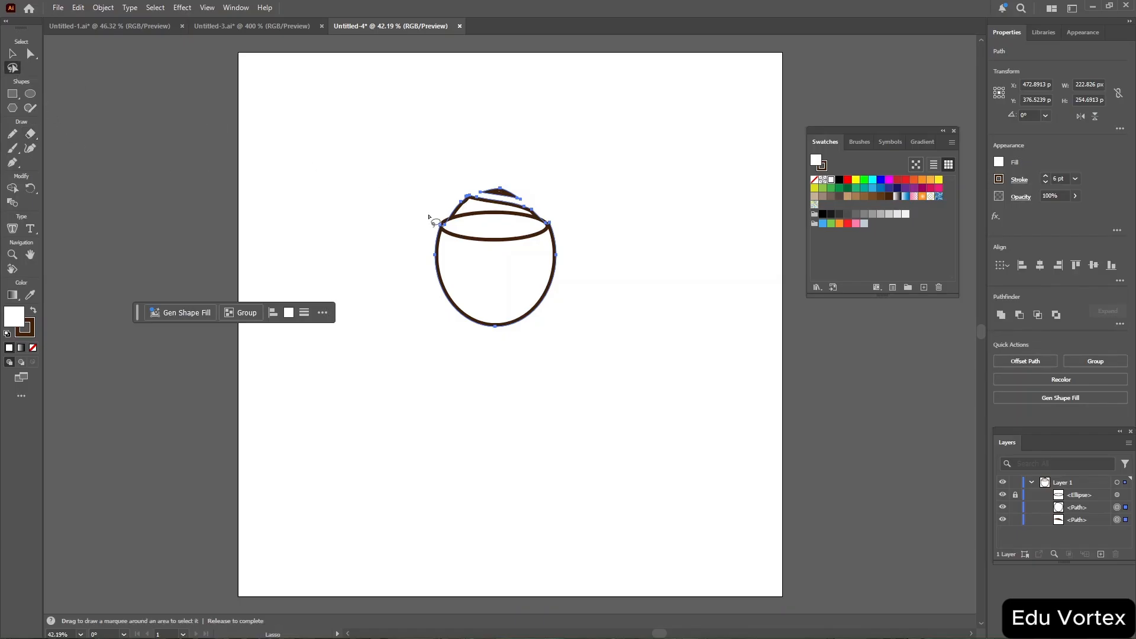
pyautogui.moveTo(434, 222)
pyautogui.mouseDown()
pyautogui.moveTo(492, 238)
pyautogui.moveTo(543, 229)
pyautogui.moveTo(560, 188)
pyautogui.moveTo(430, 162)
pyautogui.moveTo(438, 223)
pyautogui.mouseUp()
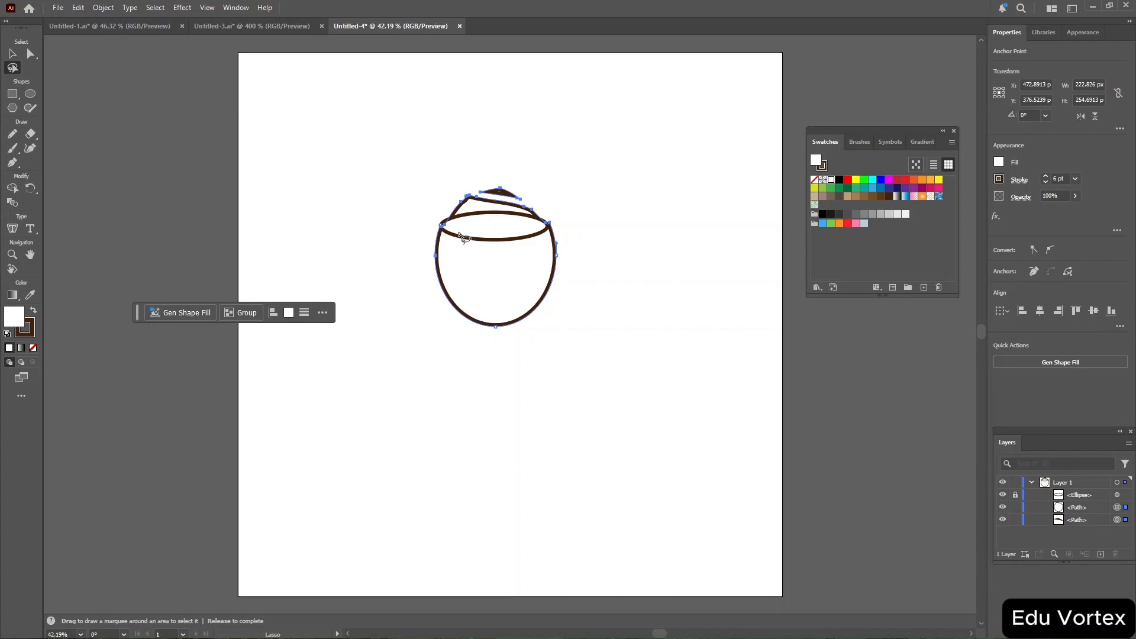
pyautogui.press('Delete')
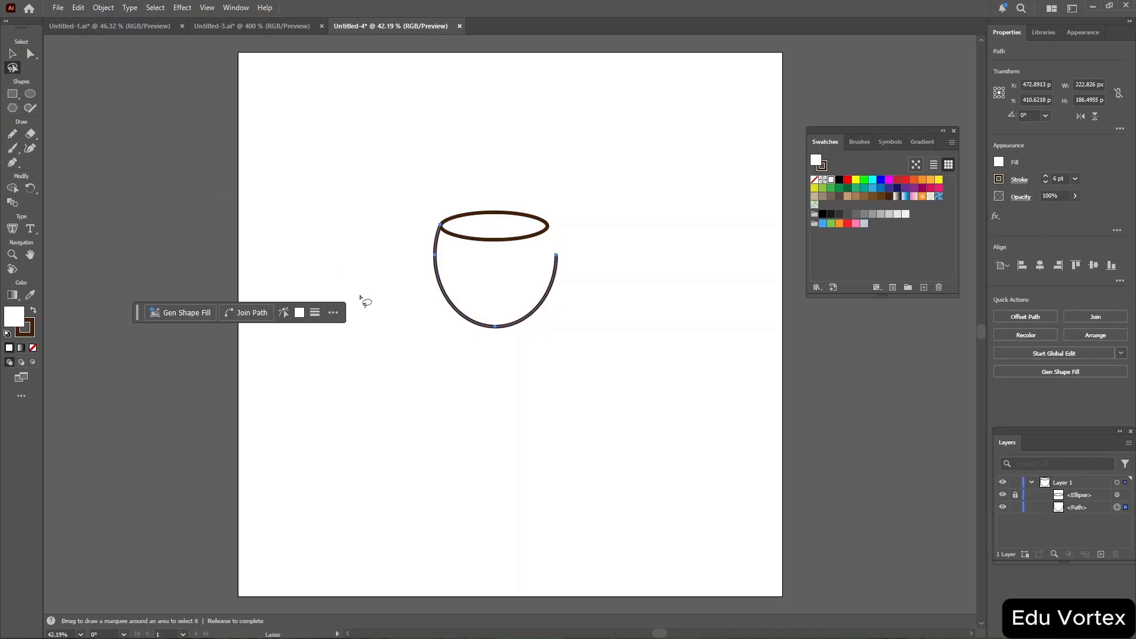
pyautogui.hotkey('ctrl', 'z')
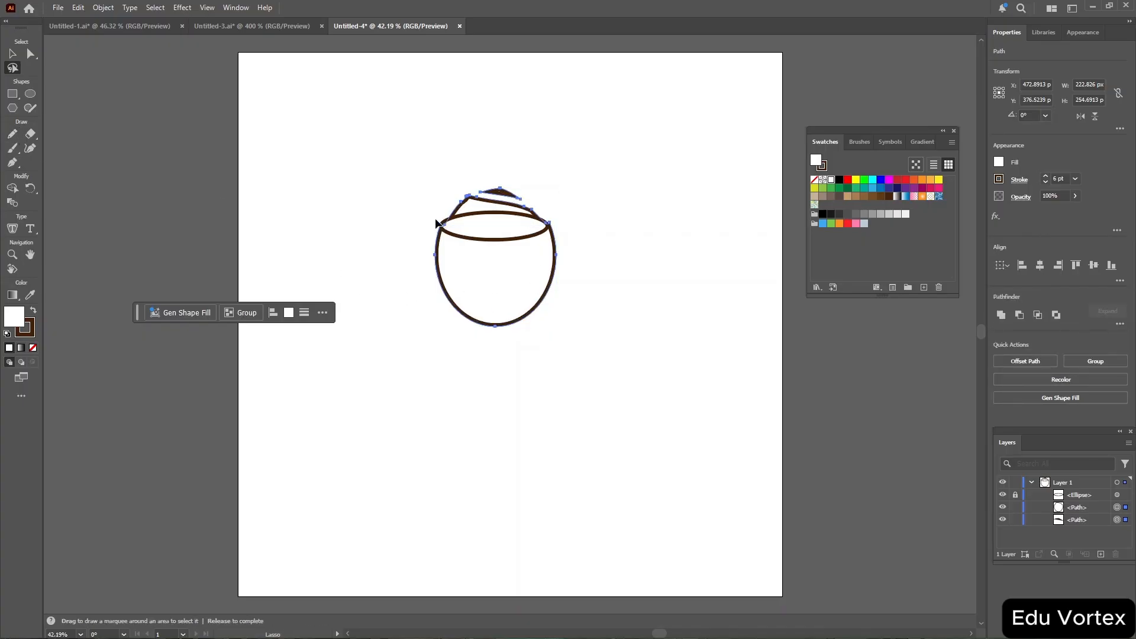
pyautogui.hotkey('ctrl', 'z')
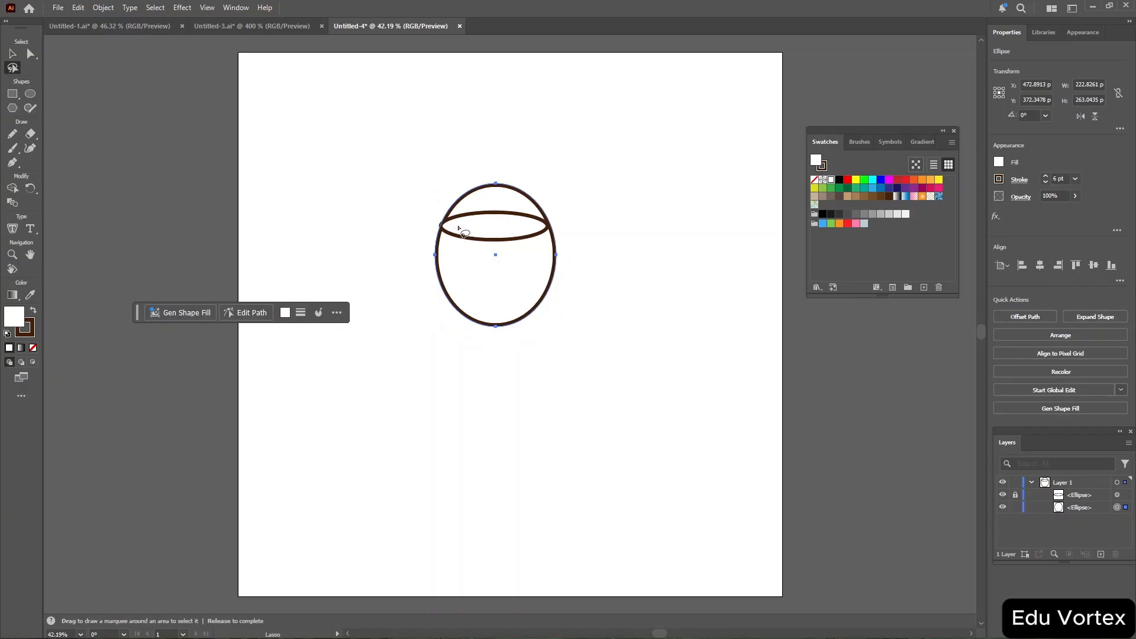
# Try to lasso-select and delete the tall ellipse's upper arc at 100% zoom, and undo the deletion.
pyautogui.moveTo(448, 229); pyautogui.dragTo(543, 237)
pyautogui.hotkey('ctrl', 'z')
pyautogui.hotkey('ctrl', '1')
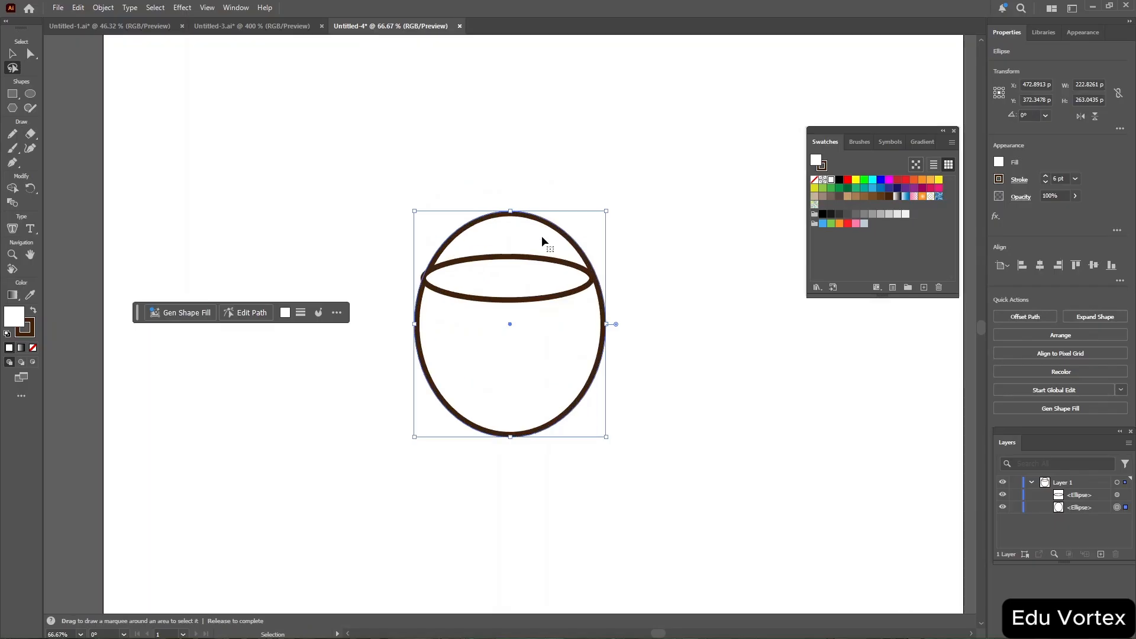
pyautogui.moveTo(506, 260)
pyautogui.mouseDown()
pyautogui.moveTo(581, 277)
pyautogui.moveTo(648, 247)
pyautogui.moveTo(622, 132)
pyautogui.moveTo(466, 144)
pyautogui.moveTo(366, 232)
pyautogui.moveTo(379, 253)
pyautogui.moveTo(411, 263)
pyautogui.moveTo(516, 268)
pyautogui.mouseUp()
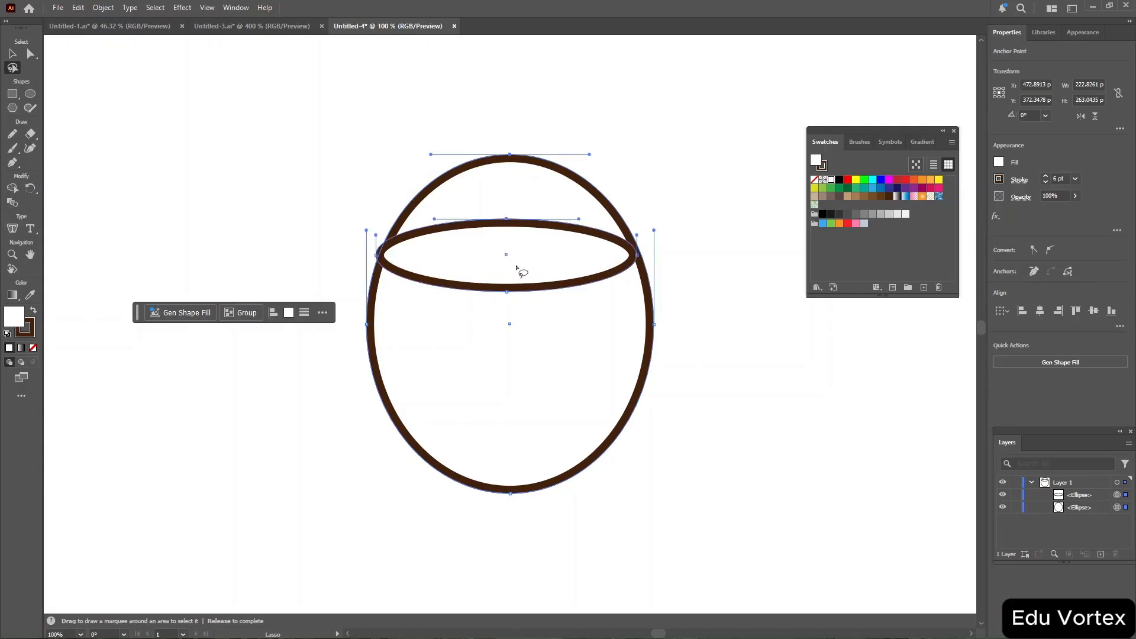
pyautogui.press('Delete')
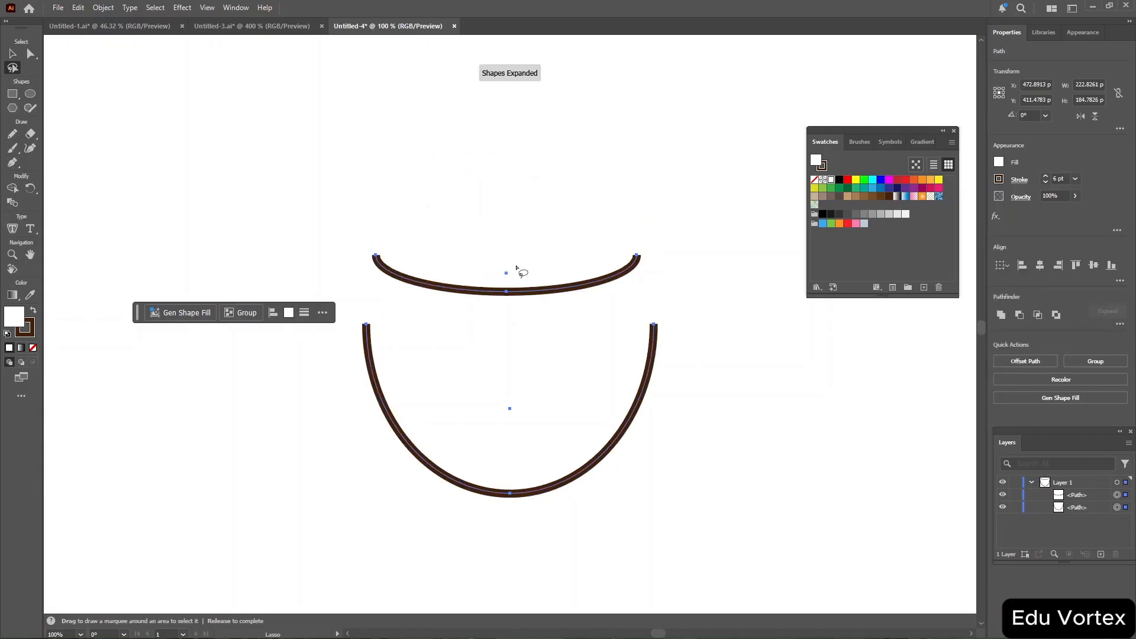
pyautogui.hotkey('ctrl', 'z')
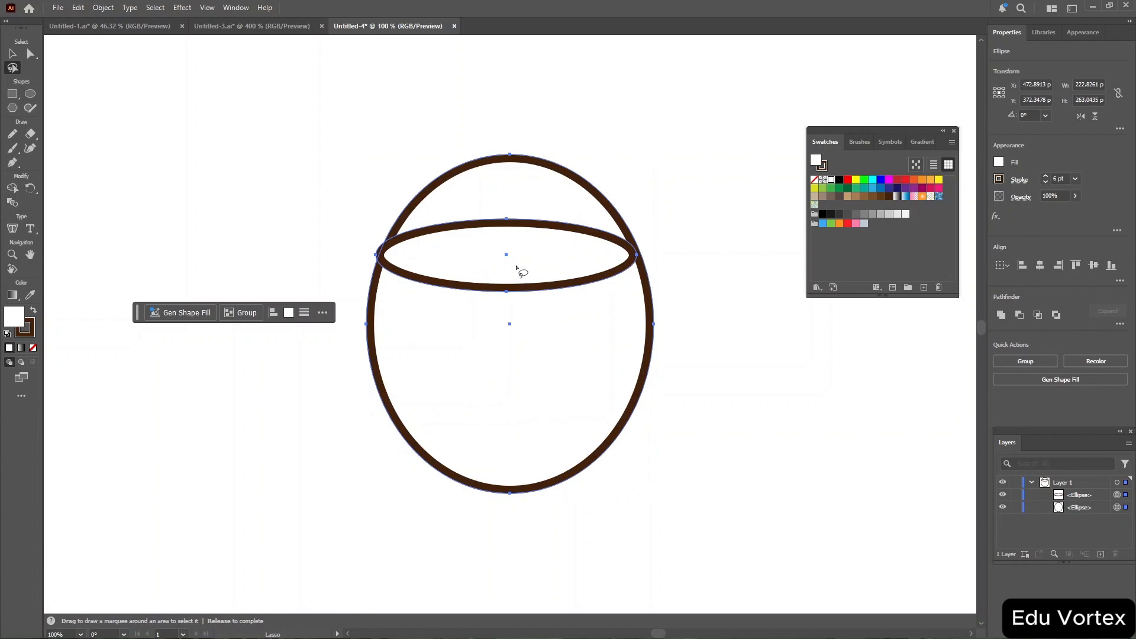
# Lock the flat ellipse and delete the tall ellipse's upper half with the Lasso tool.
pyautogui.click(1015, 496)
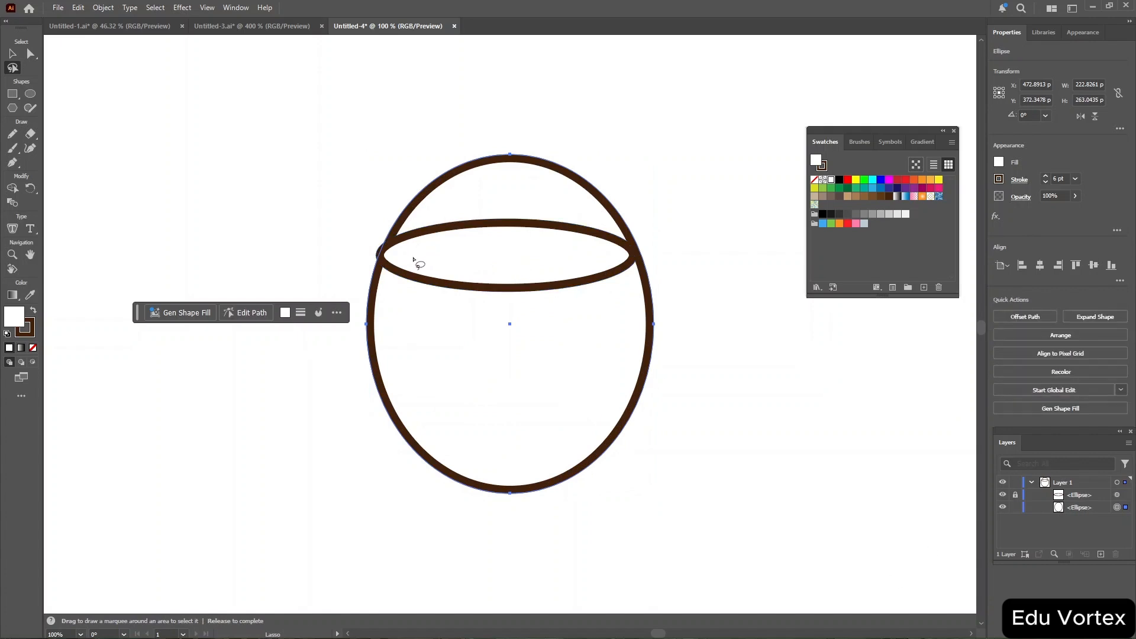
pyautogui.moveTo(413, 255)
pyautogui.mouseDown()
pyautogui.moveTo(372, 240)
pyautogui.moveTo(381, 172)
pyautogui.moveTo(528, 128)
pyautogui.moveTo(593, 162)
pyautogui.moveTo(613, 198)
pyautogui.moveTo(646, 201)
pyautogui.moveTo(670, 237)
pyautogui.moveTo(627, 249)
pyautogui.moveTo(409, 259)
pyautogui.mouseUp()
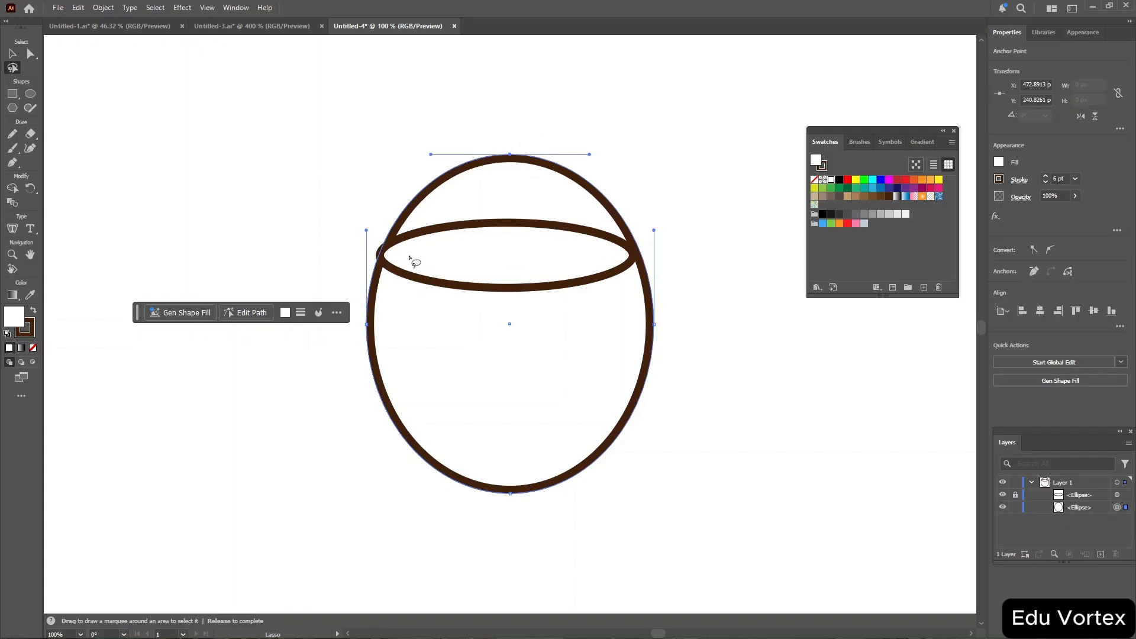
pyautogui.press('Delete')
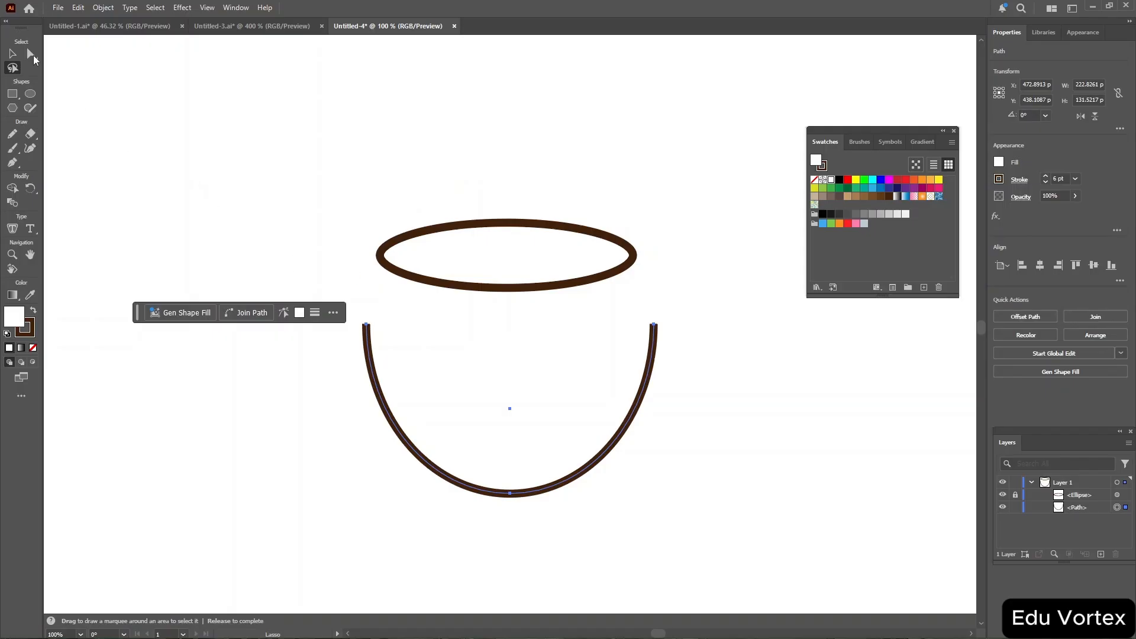
# Move the remaining bowl arc up so its ends reach the flat ellipse's rim.
pyautogui.click(10, 57)
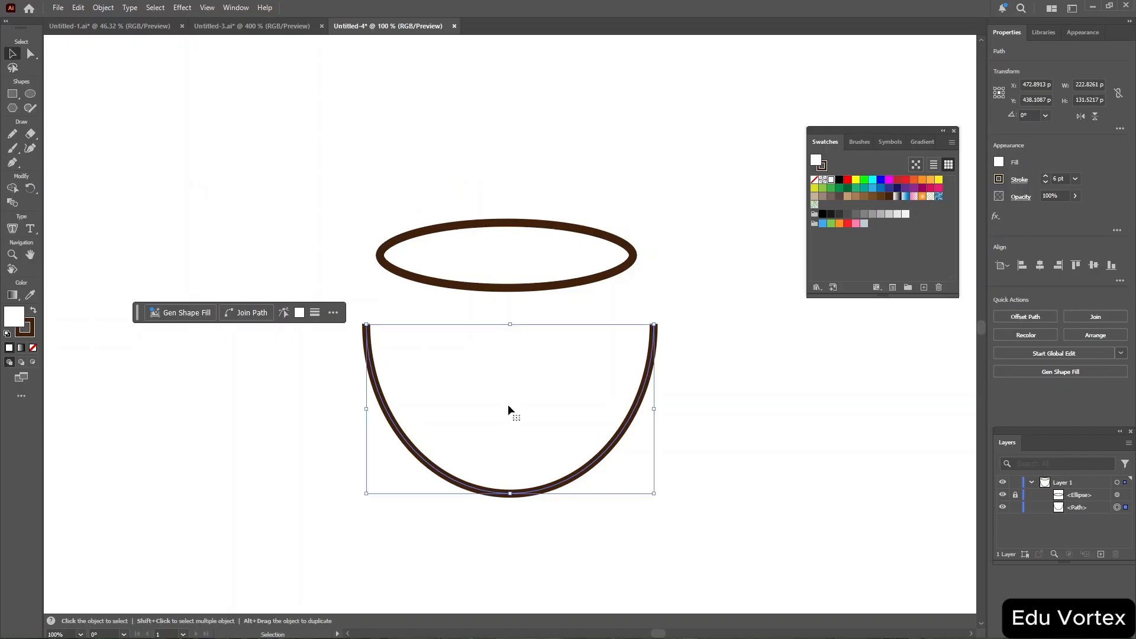
pyautogui.moveTo(509, 419); pyautogui.dragTo(506, 368)
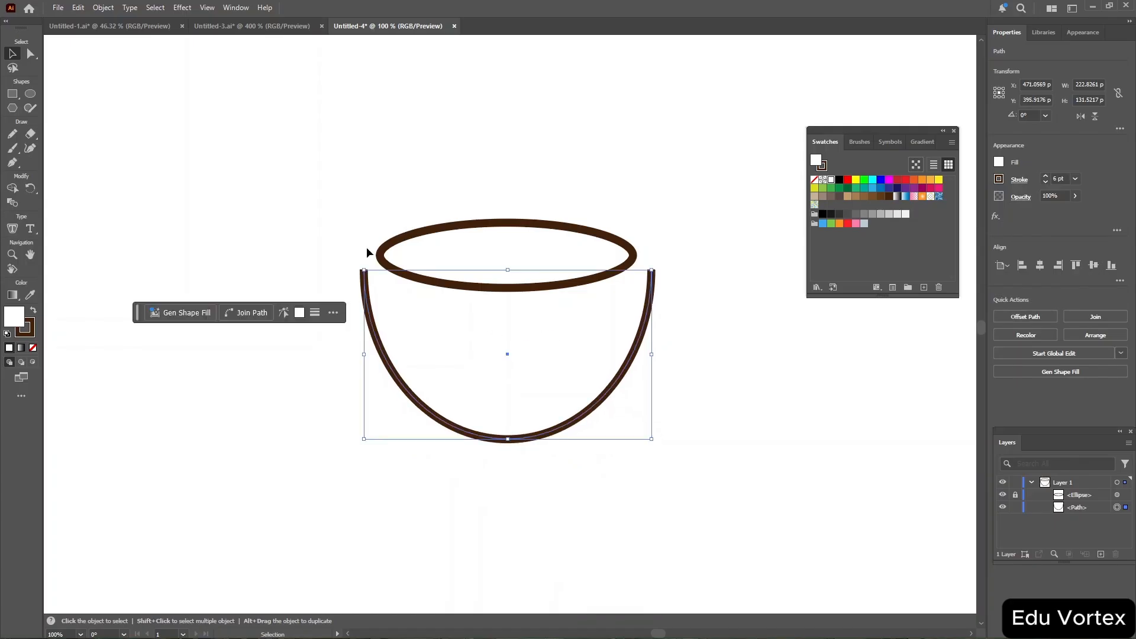
# Drag the bowl arc's two end anchors onto the flat ellipse's left and right edges with Direct Selection.
pyautogui.click(31, 54)
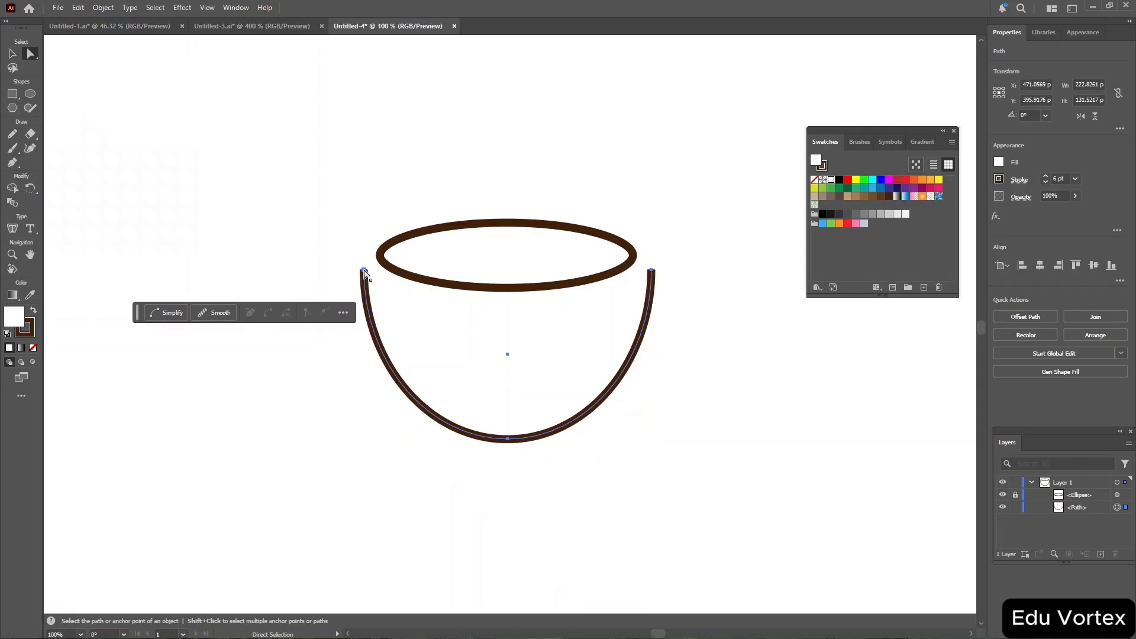
pyautogui.moveTo(364, 273); pyautogui.dragTo(381, 259)
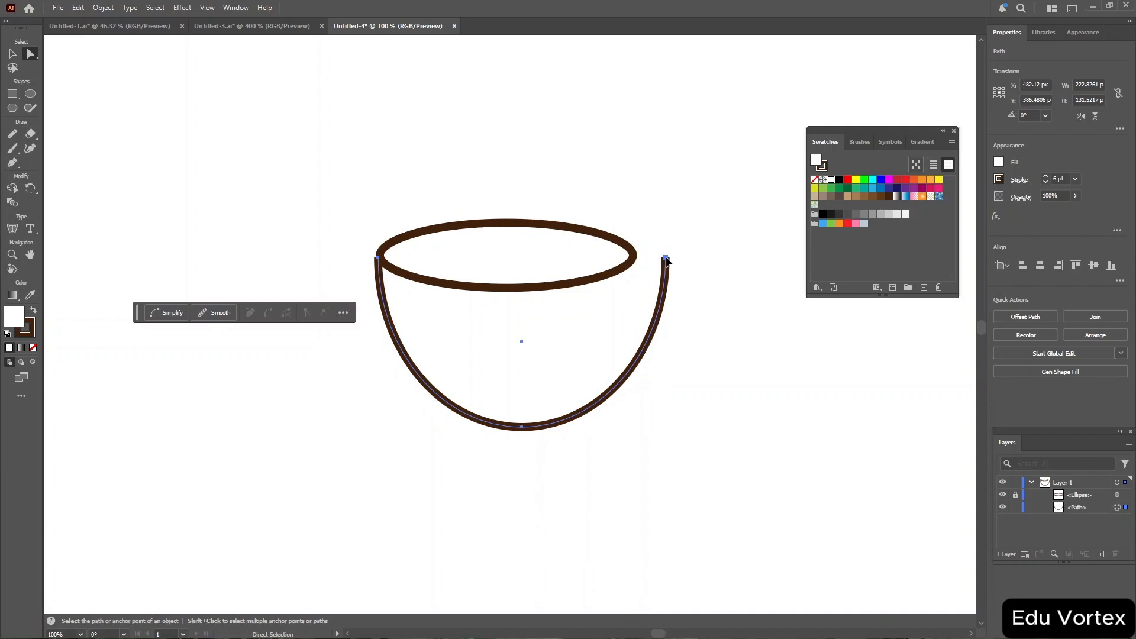
pyautogui.moveTo(667, 259); pyautogui.dragTo(634, 256)
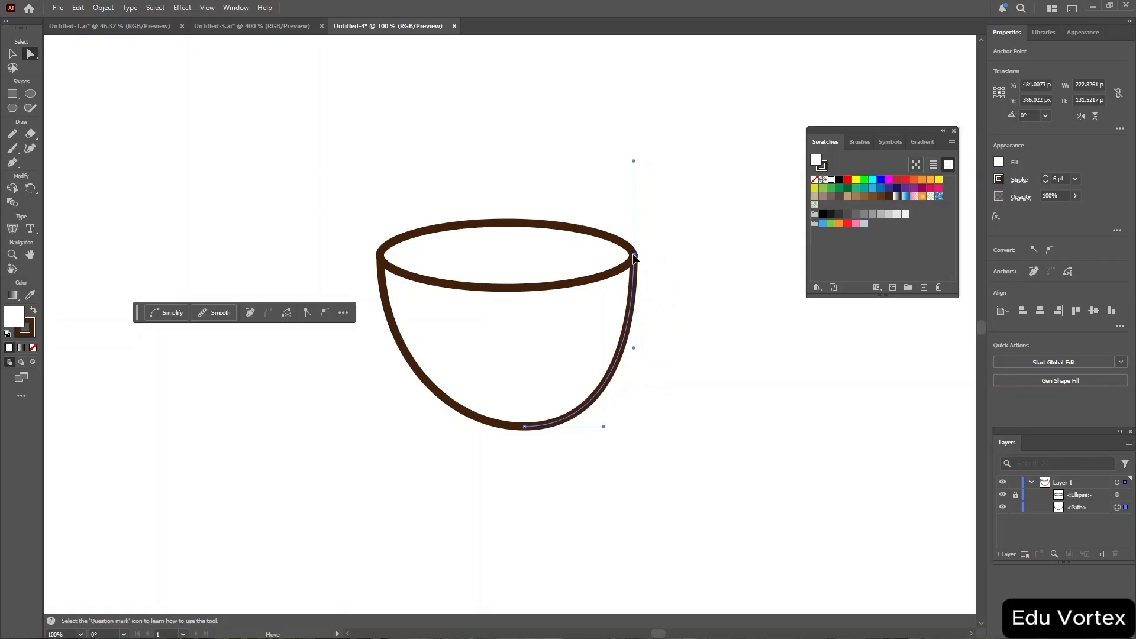
# Move the bowl arc's bottom anchor down to deepen the cup's base.
pyautogui.click(524, 427)
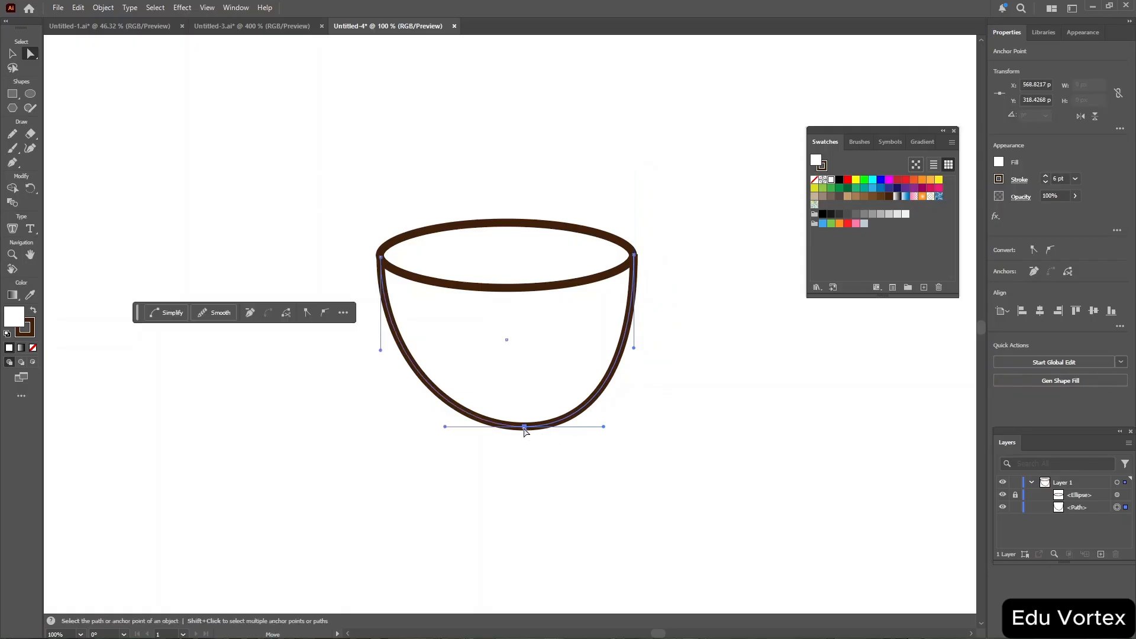
pyautogui.moveTo(525, 427); pyautogui.dragTo(512, 430)
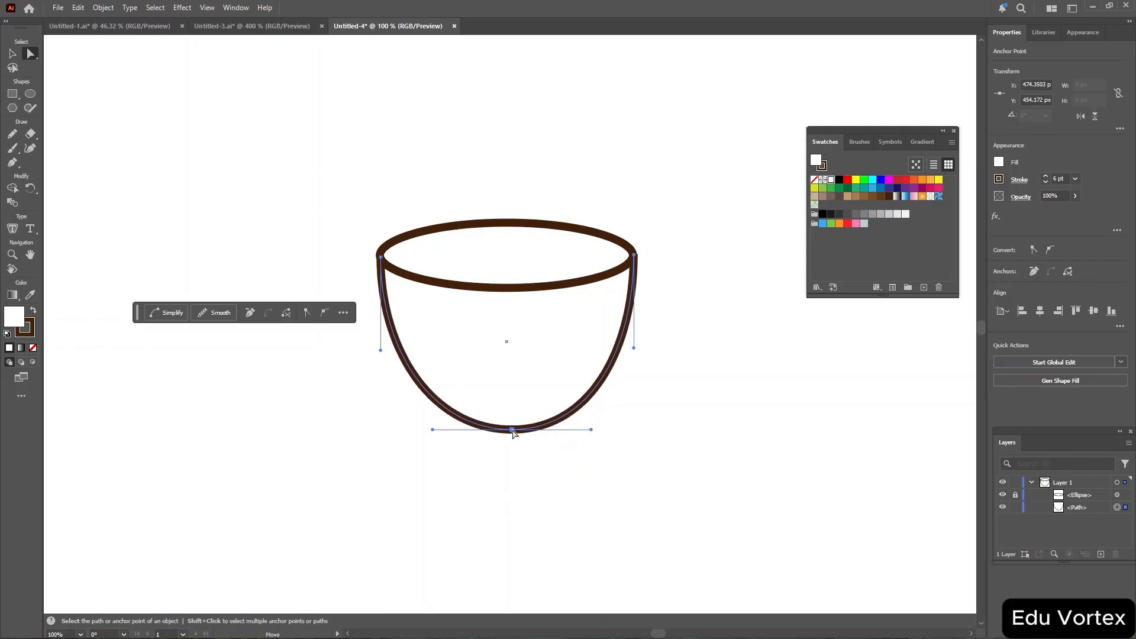
pyautogui.moveTo(512, 431); pyautogui.dragTo(512, 459)
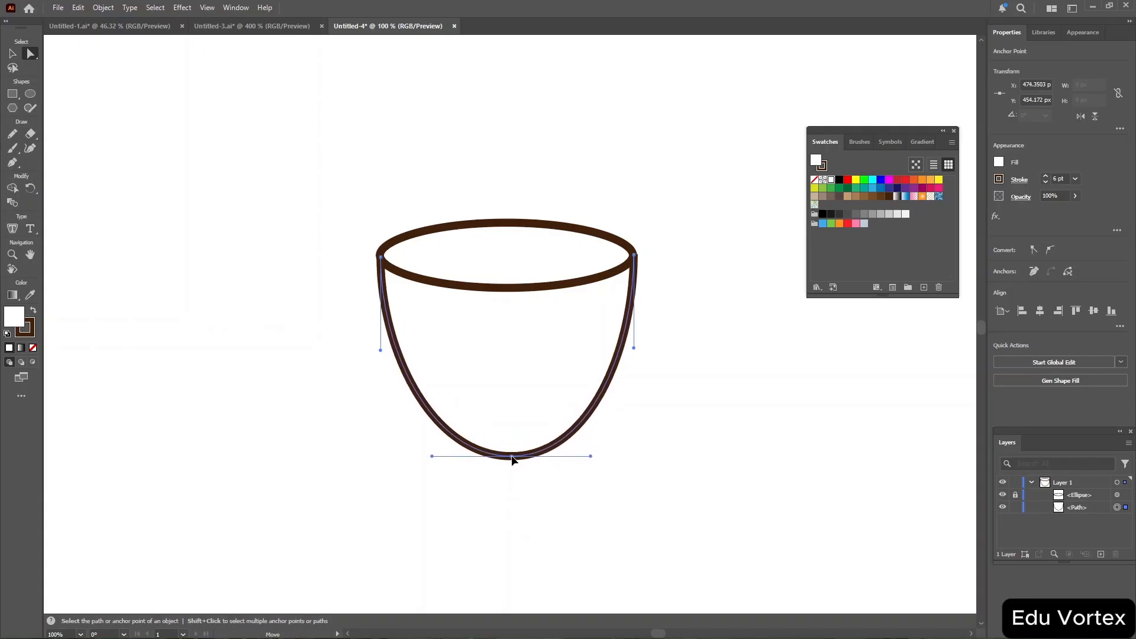
pyautogui.moveTo(512, 457); pyautogui.dragTo(513, 458)
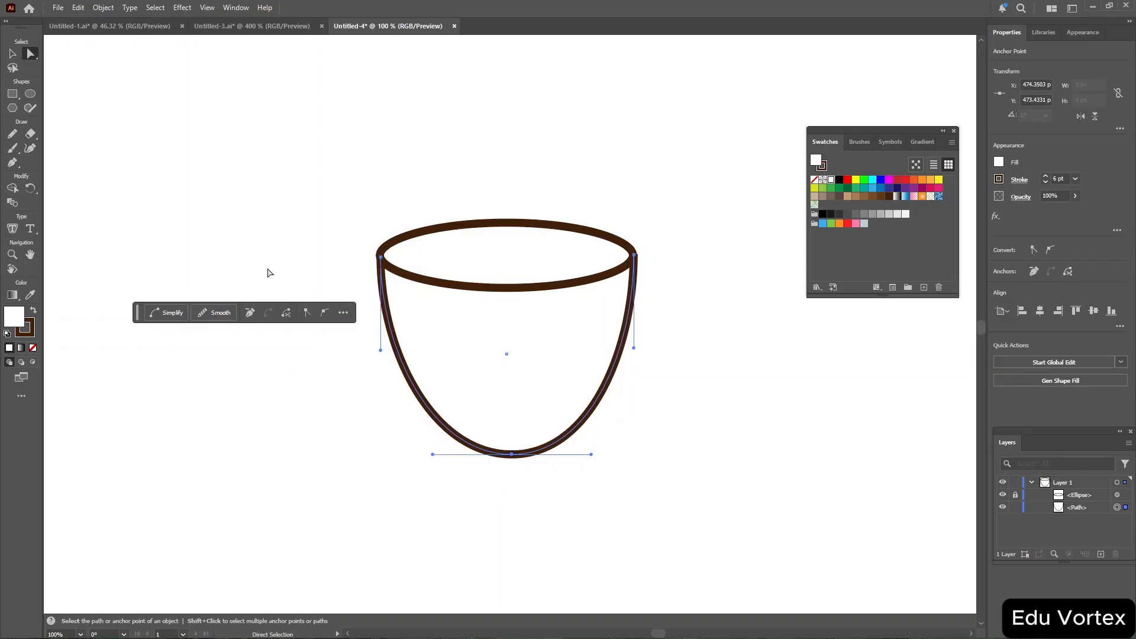
# Draw a narrow ellipse about 46 × 97 px at the cup's right side for the handle.
pyautogui.click(30, 96)
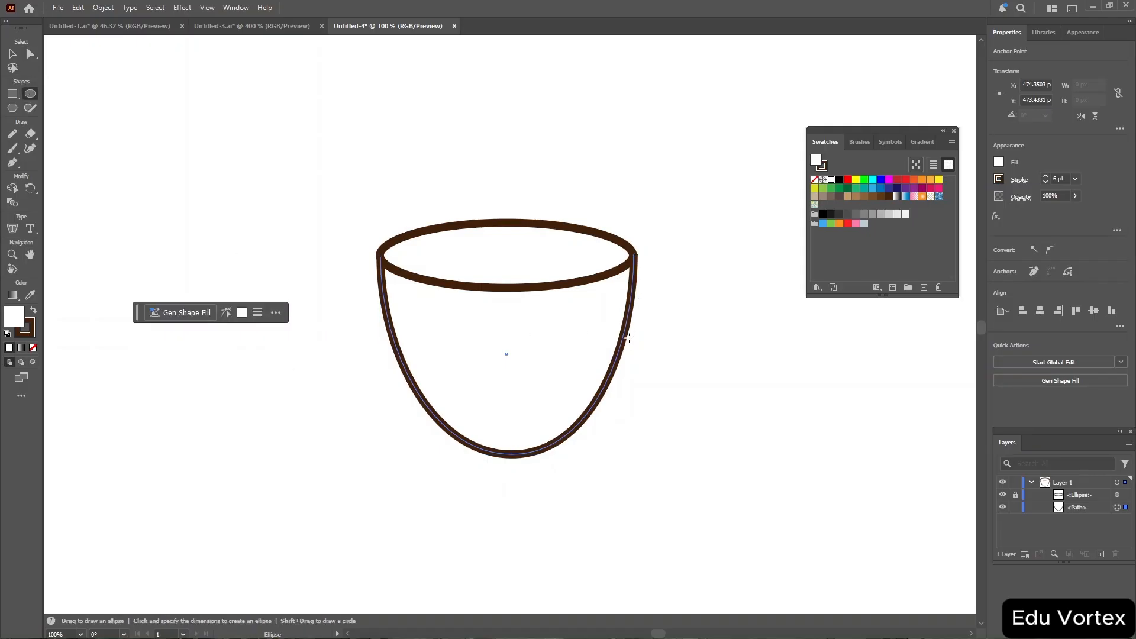
pyautogui.moveTo(614, 402); pyautogui.dragTo(675, 272)
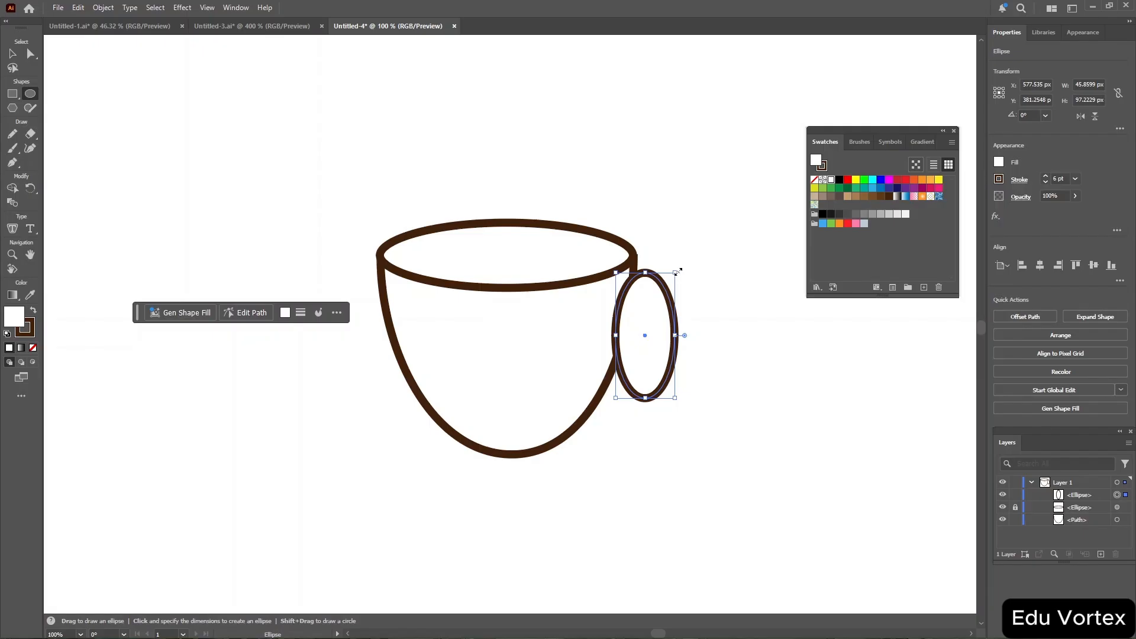
# Rotate the handle ellipse slightly, enlarge it to about 54 × 102 px and shift it onto the cup's side.
pyautogui.moveTo(679, 271); pyautogui.dragTo(685, 273)
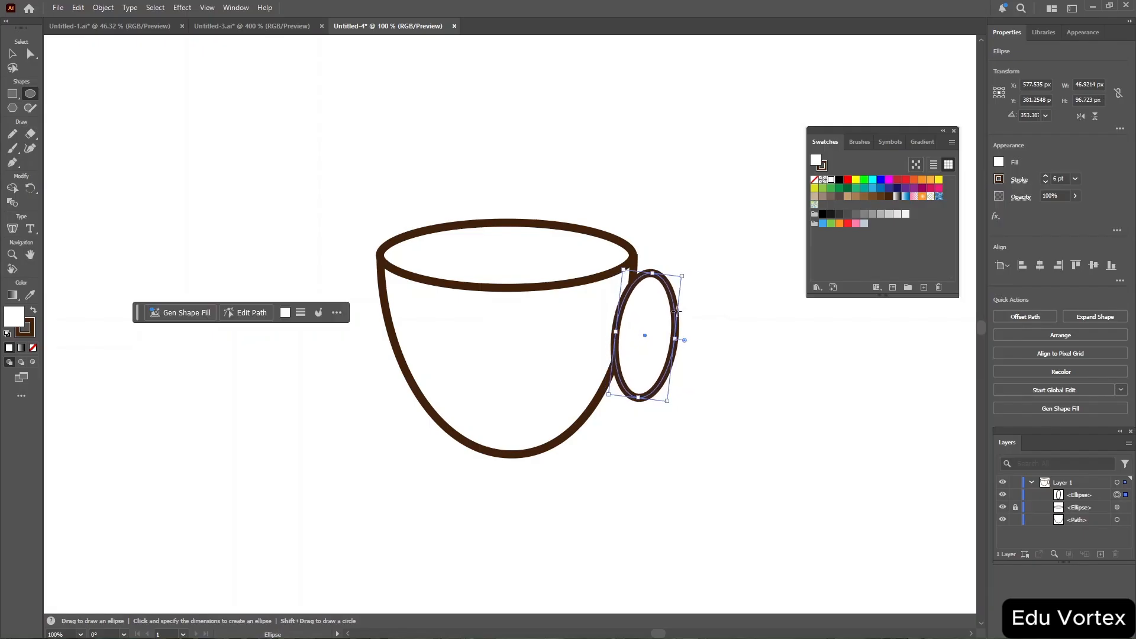
pyautogui.moveTo(665, 398); pyautogui.dragTo(669, 402)
pyautogui.press('v')
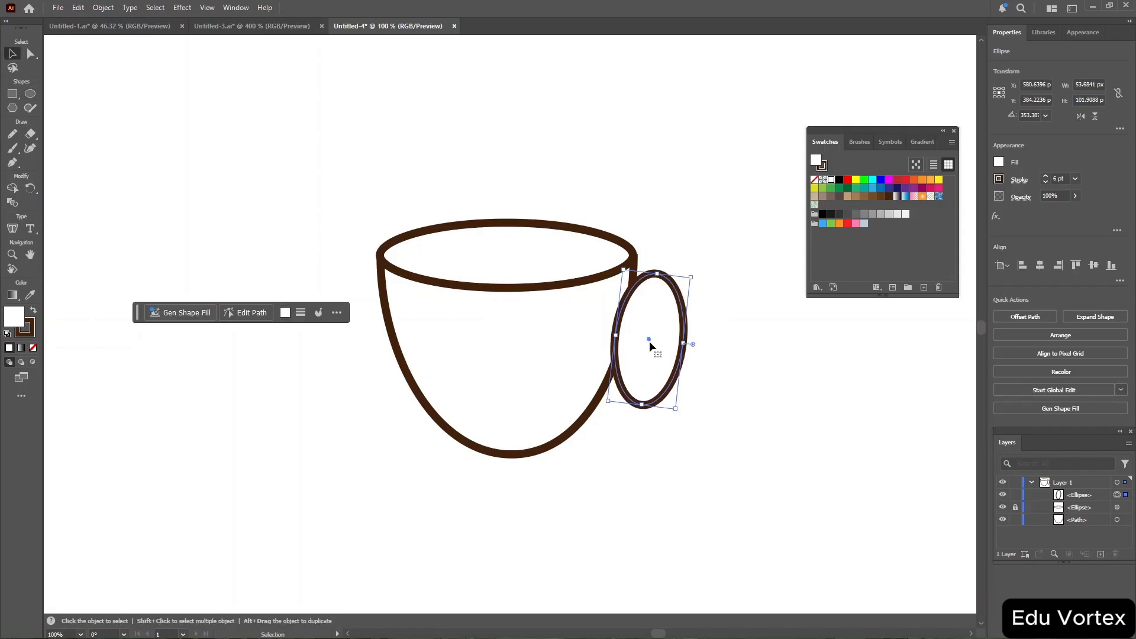
pyautogui.moveTo(649, 339); pyautogui.dragTo(636, 346)
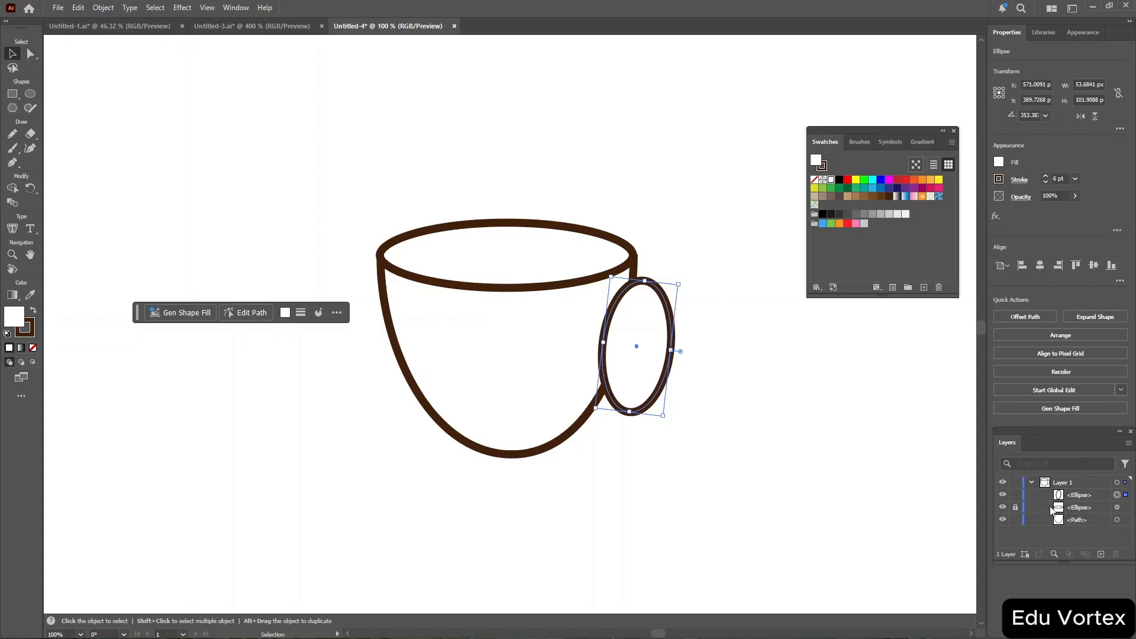
# Move the handle ellipse's layer to the bottom of the stack, behind the cup.
pyautogui.doubleClick(1080, 495)
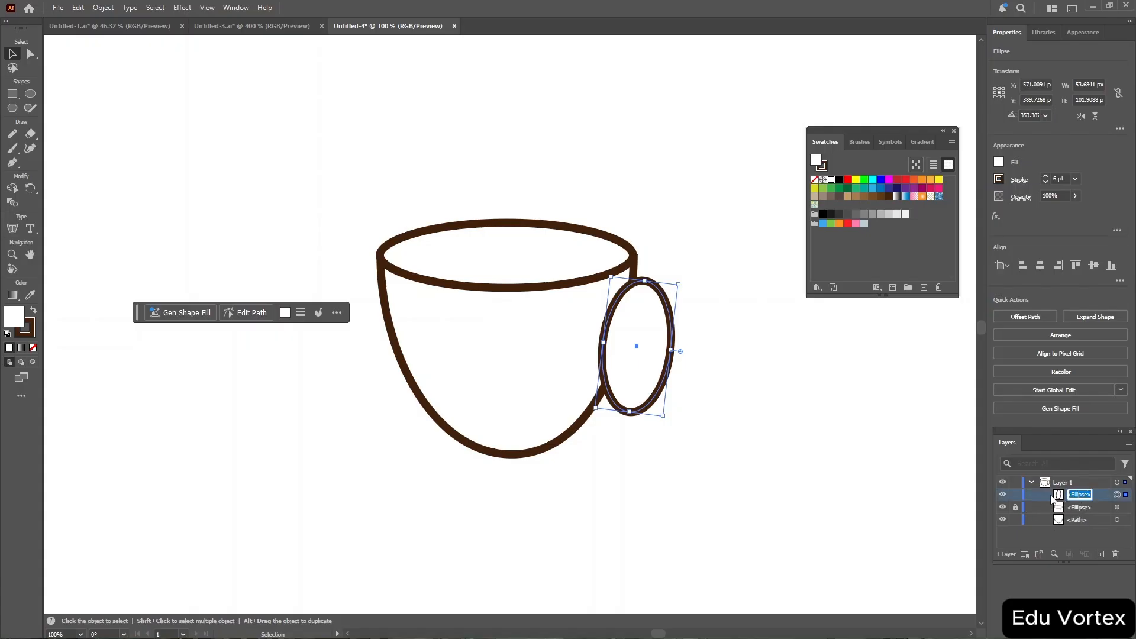
pyautogui.keyDown('shift'); pyautogui.click(1055, 521); pyautogui.keyUp('shift')
pyautogui.click(1055, 528)
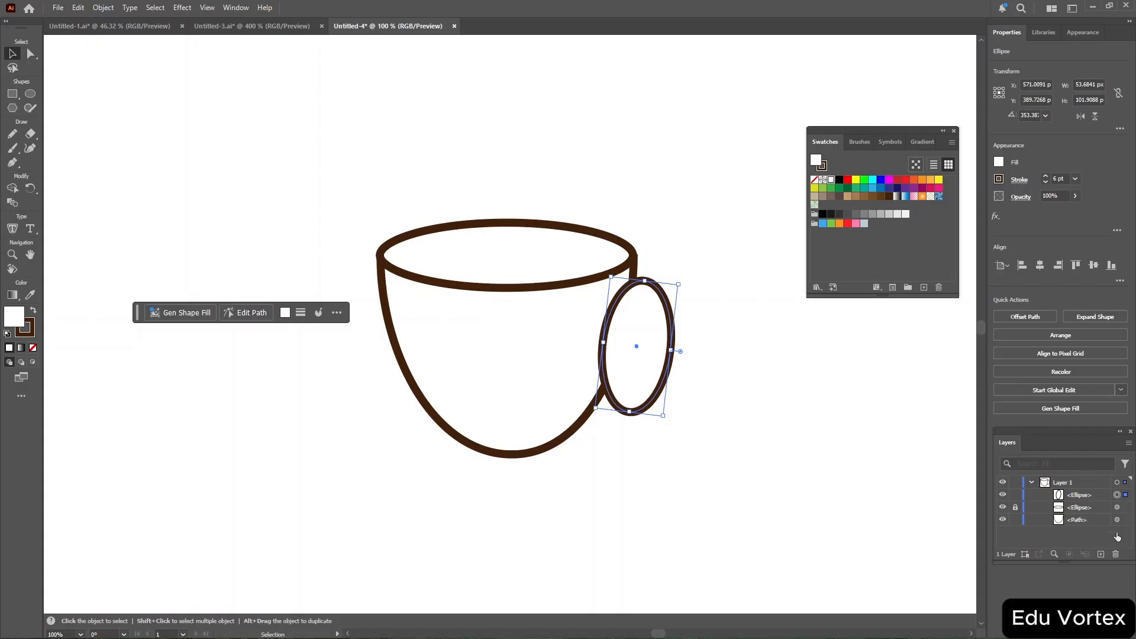
pyautogui.moveTo(1096, 499); pyautogui.dragTo(1099, 528)
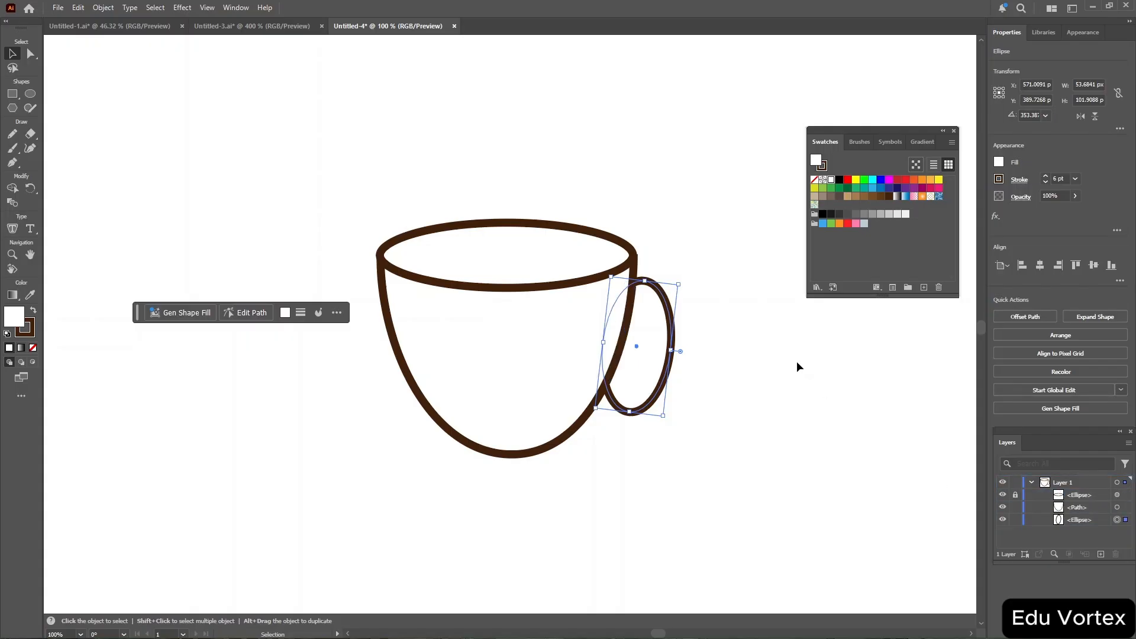
# Resize and reposition the handle ellipse to about 68 × 103 px and increase its stroke weight to 14 pt.
pyautogui.moveTo(684, 282); pyautogui.dragTo(677, 278)
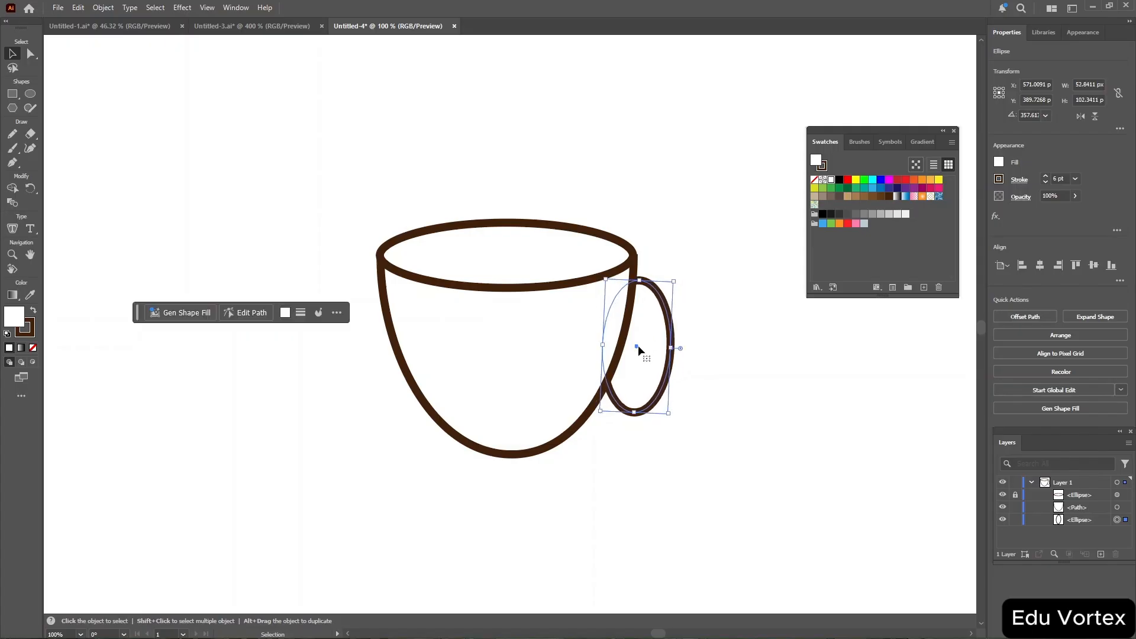
pyautogui.moveTo(638, 346); pyautogui.dragTo(630, 340)
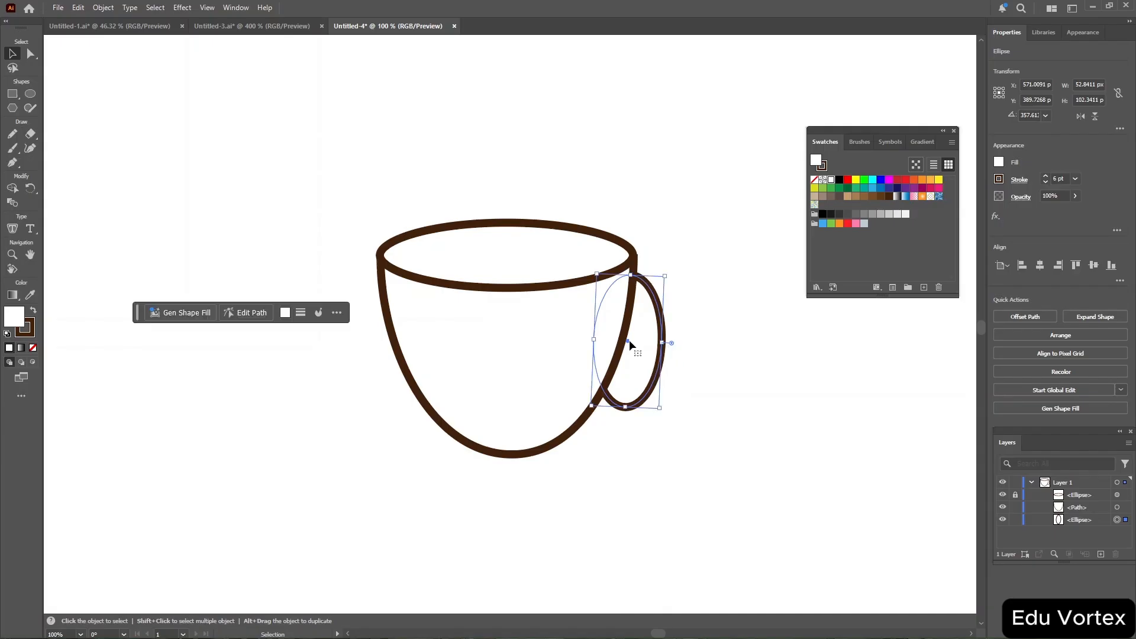
pyautogui.moveTo(666, 277); pyautogui.dragTo(686, 278)
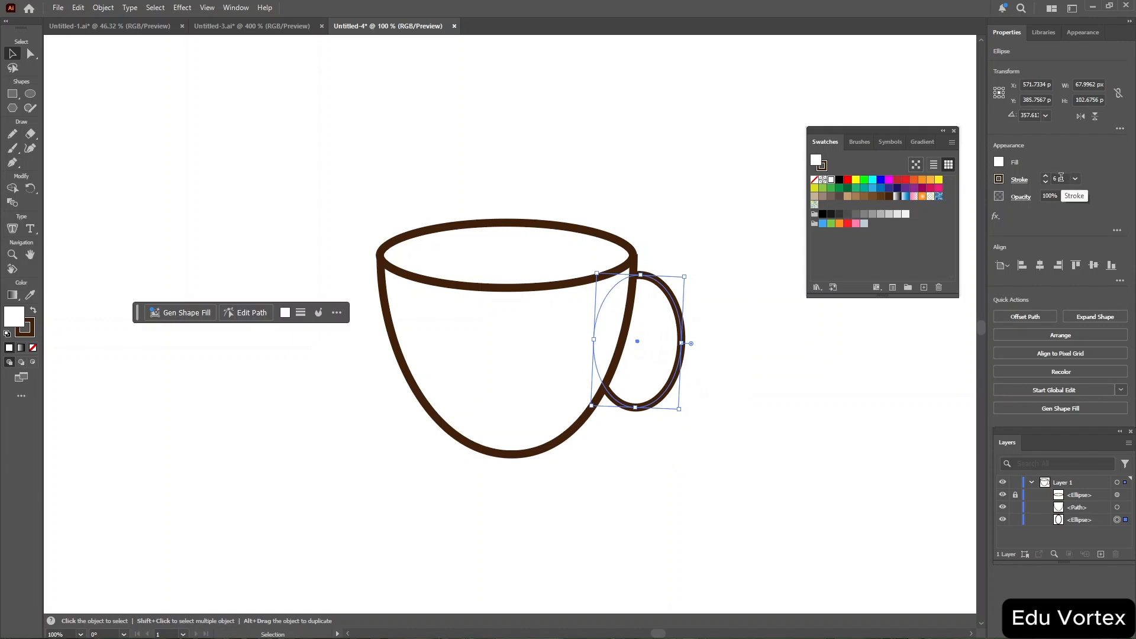
pyautogui.scroll(-6, 1061, 177)
pyautogui.scroll(14, 1061, 177)
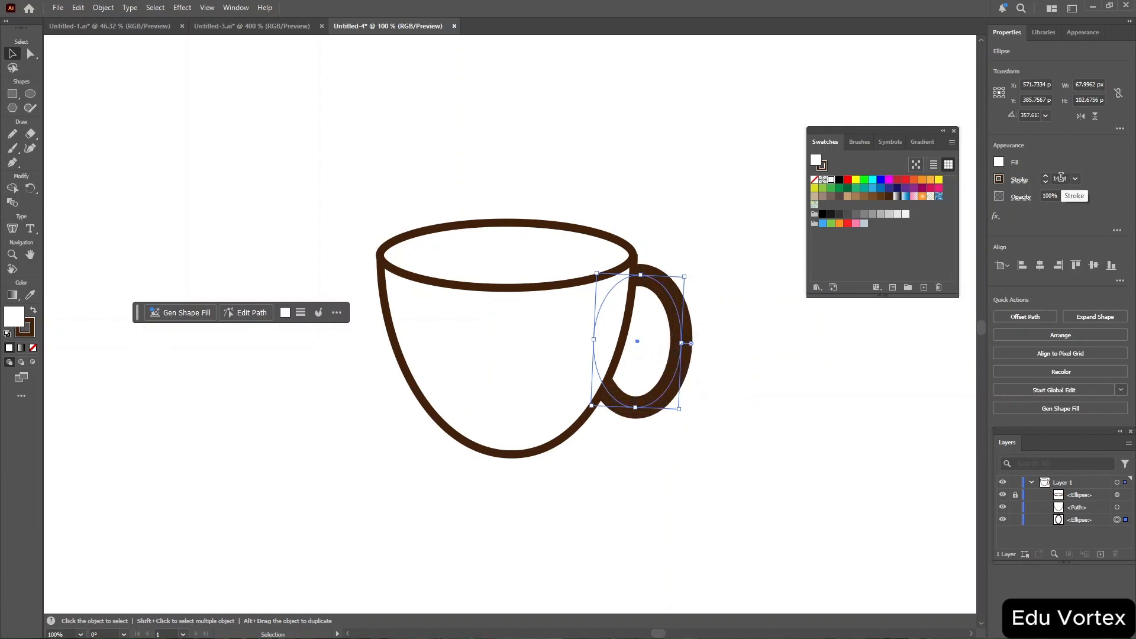
# Increase the handle ellipse's stroke weight to 18 pt and deselect it.
pyautogui.scroll(4, 1062, 177)
pyautogui.scroll(-6, 1062, 178)
pyautogui.scroll(7, 1061, 177)
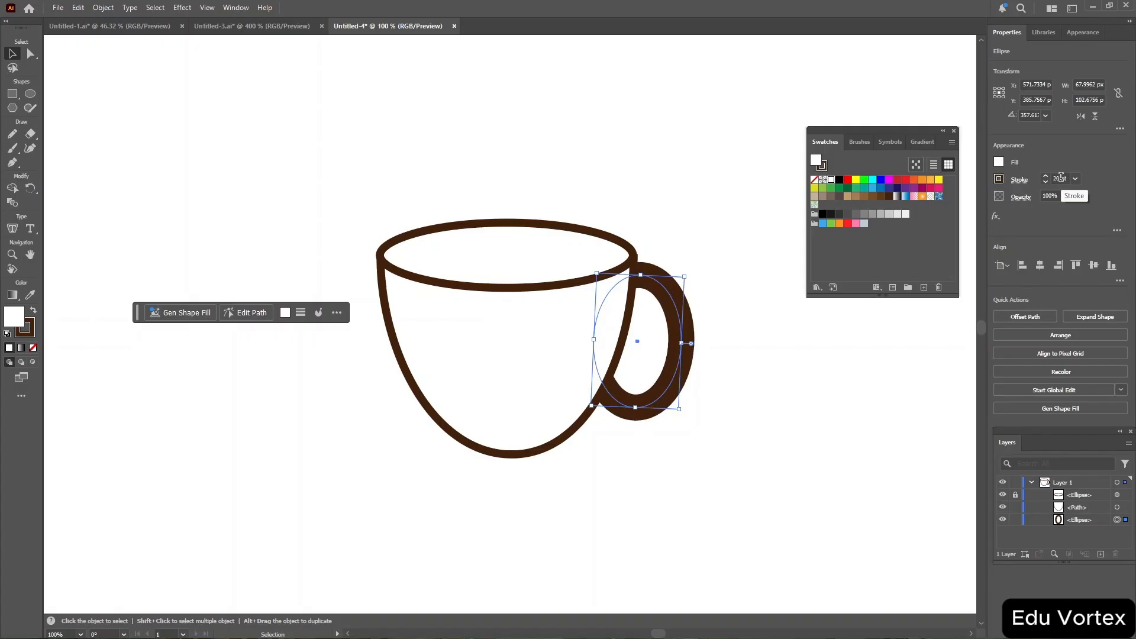
pyautogui.scroll(-2, 1061, 178)
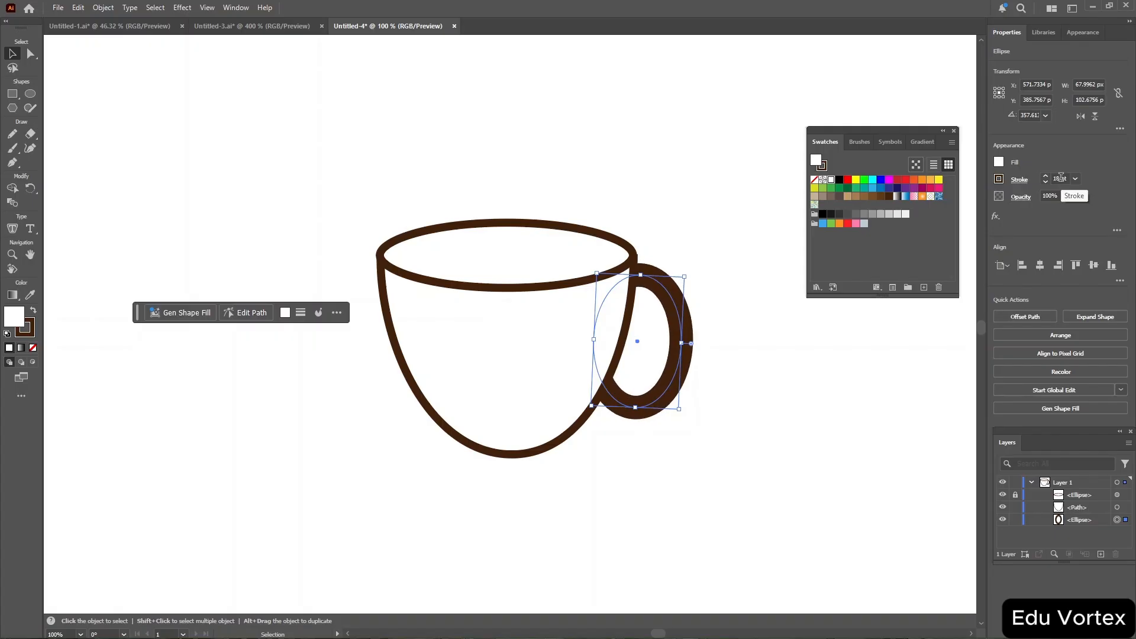
pyautogui.click(684, 132)
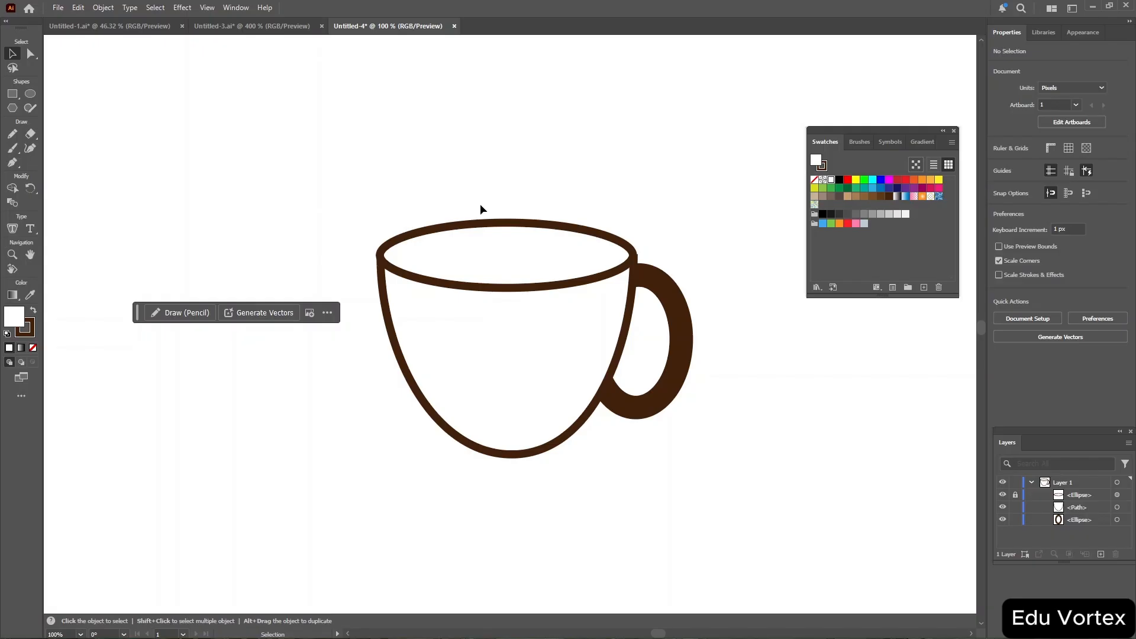
# Draw a closed wavy path with the Curvature tool inside the cup's rim for the coffee surface.
pyautogui.click(30, 93)
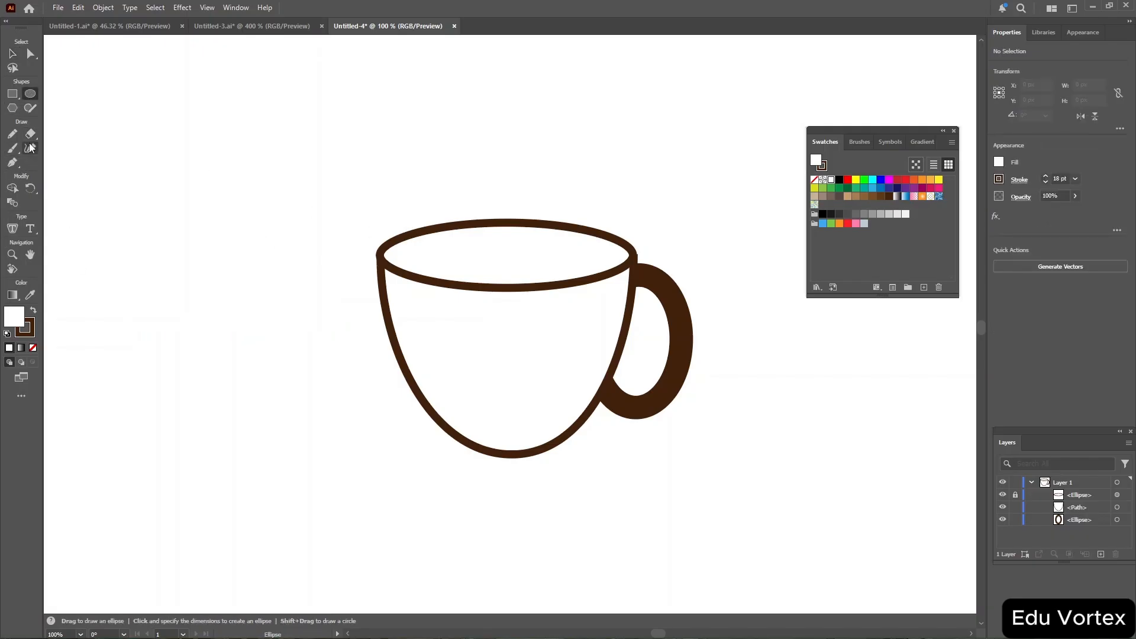
pyautogui.click(29, 148)
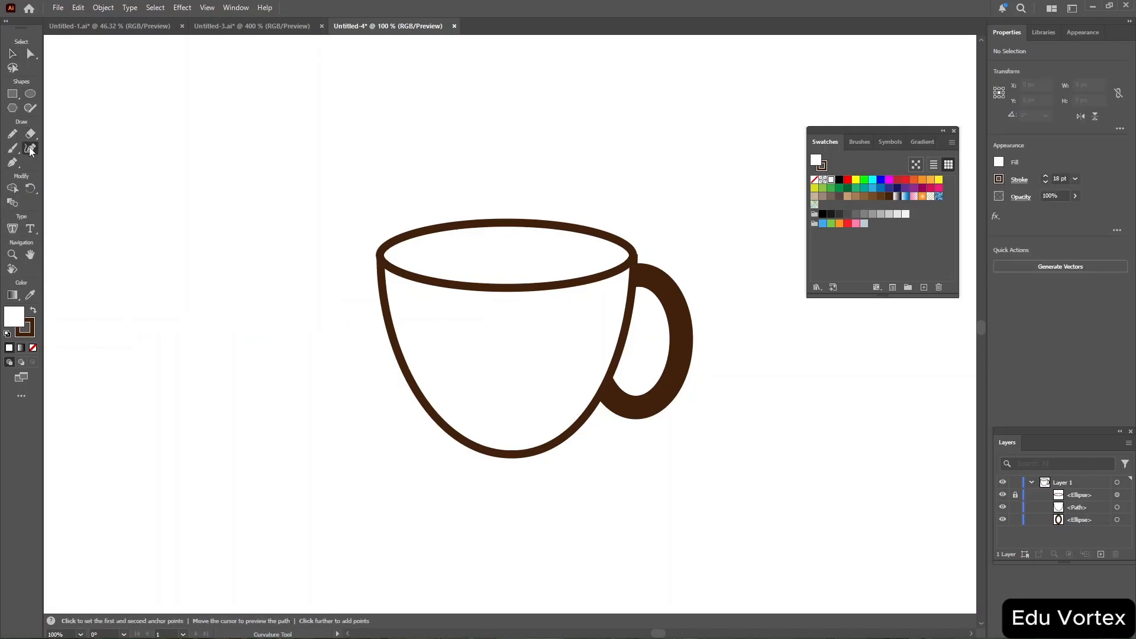
pyautogui.click(414, 255)
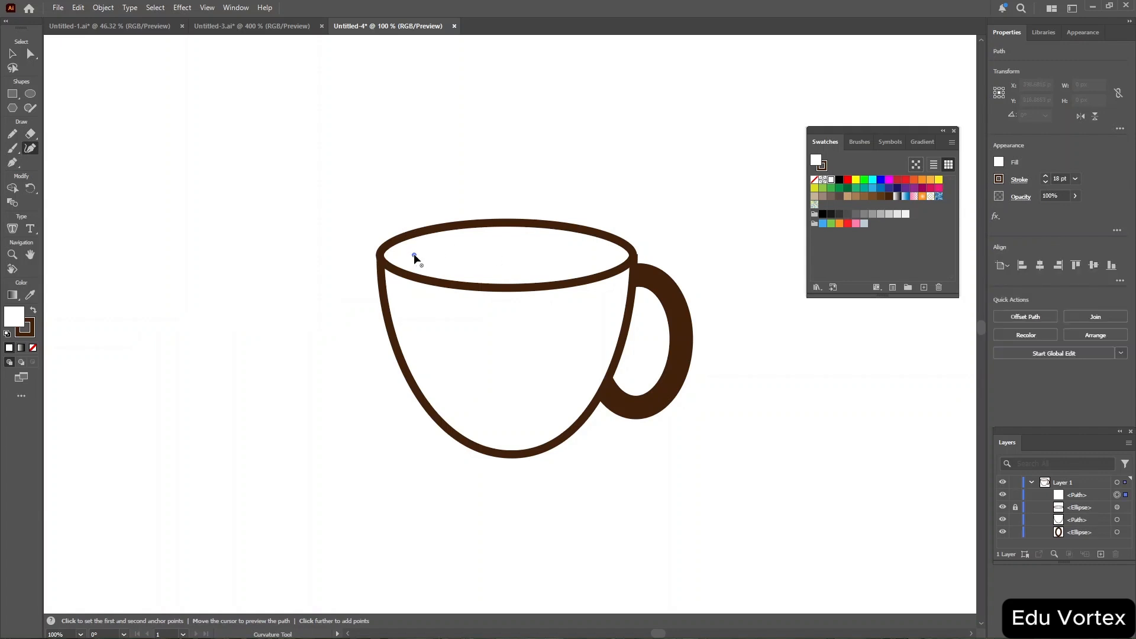
pyautogui.click(491, 239)
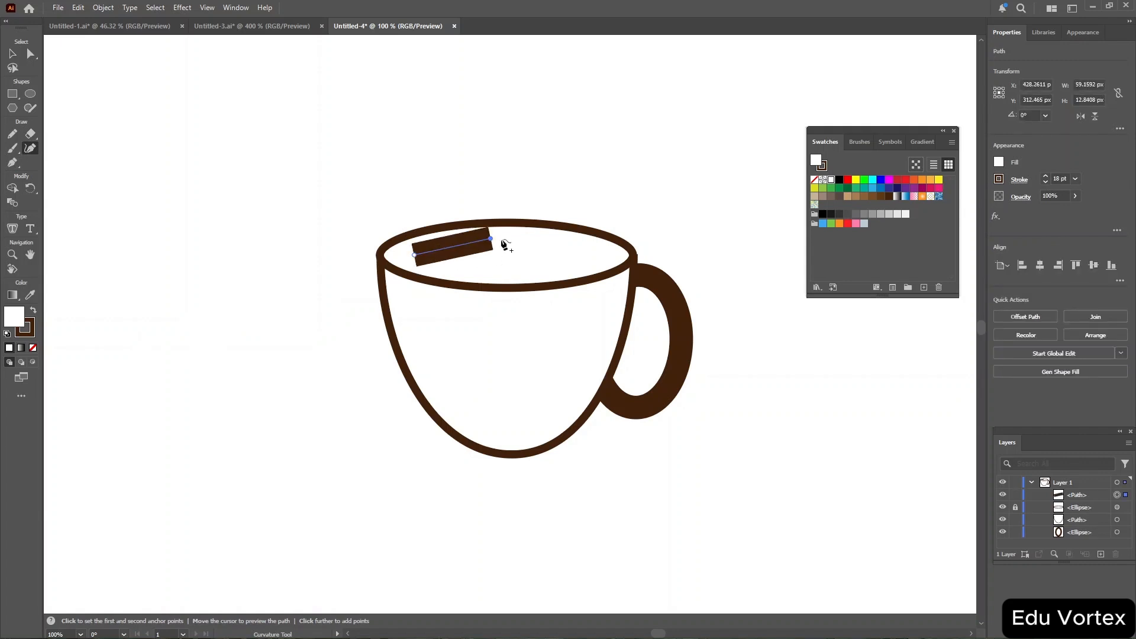
pyautogui.click(556, 244)
pyautogui.click(576, 251)
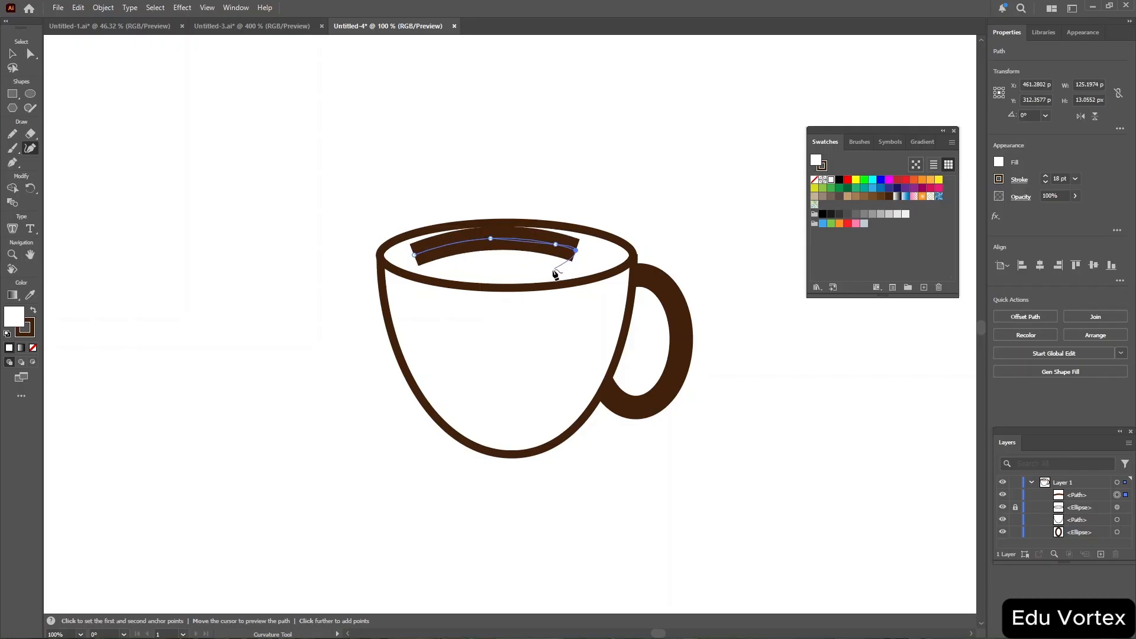
pyautogui.click(553, 269)
pyautogui.click(501, 269)
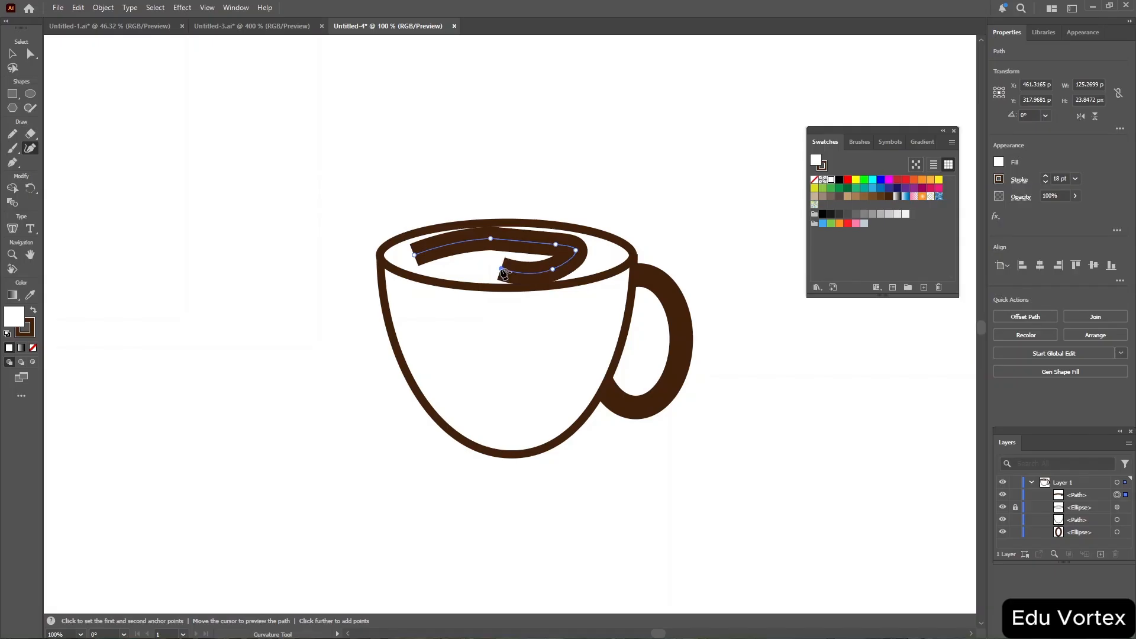
pyautogui.click(446, 267)
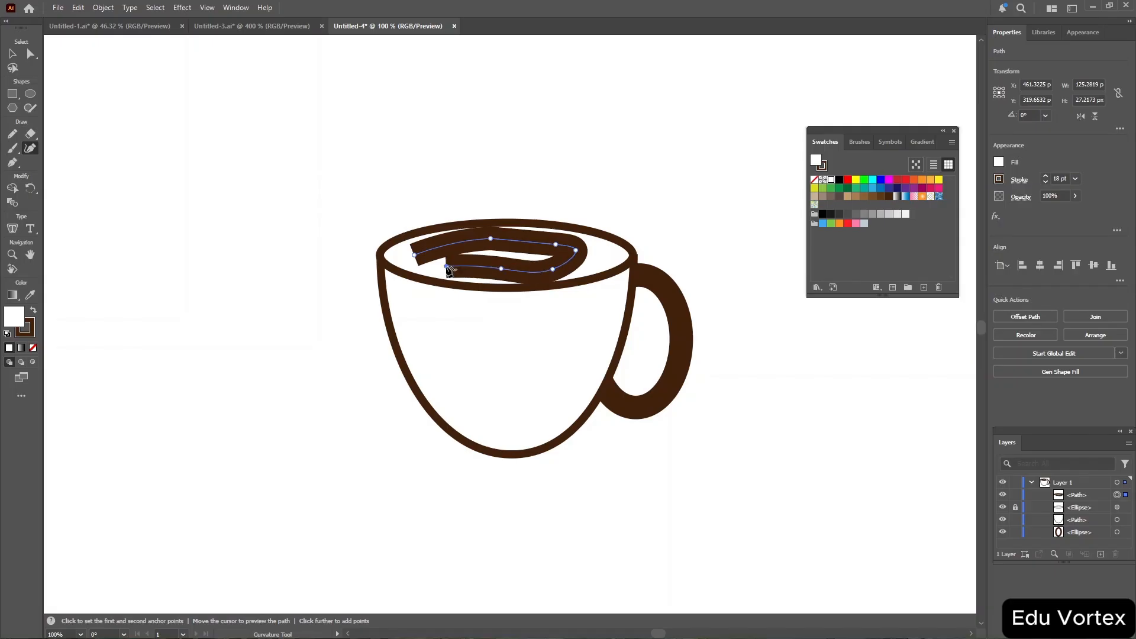
pyautogui.click(414, 255)
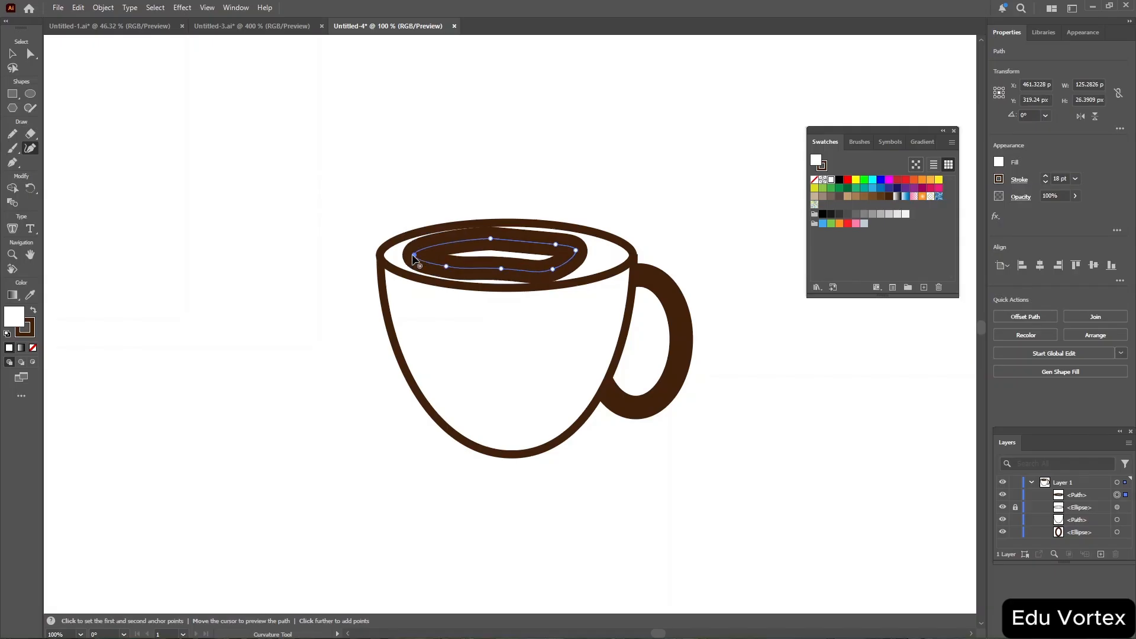
# Reduce the wavy path's stroke weight to 2 pt and stretch its right anchor point outward.
pyautogui.rightClick(1058, 179)
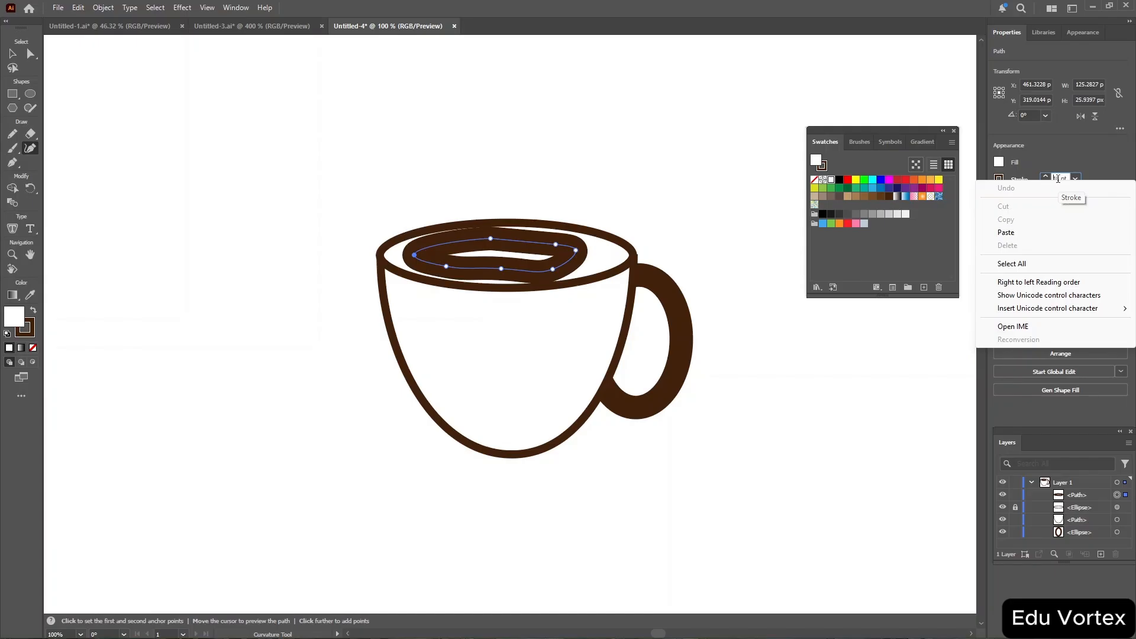
pyautogui.click(1070, 162)
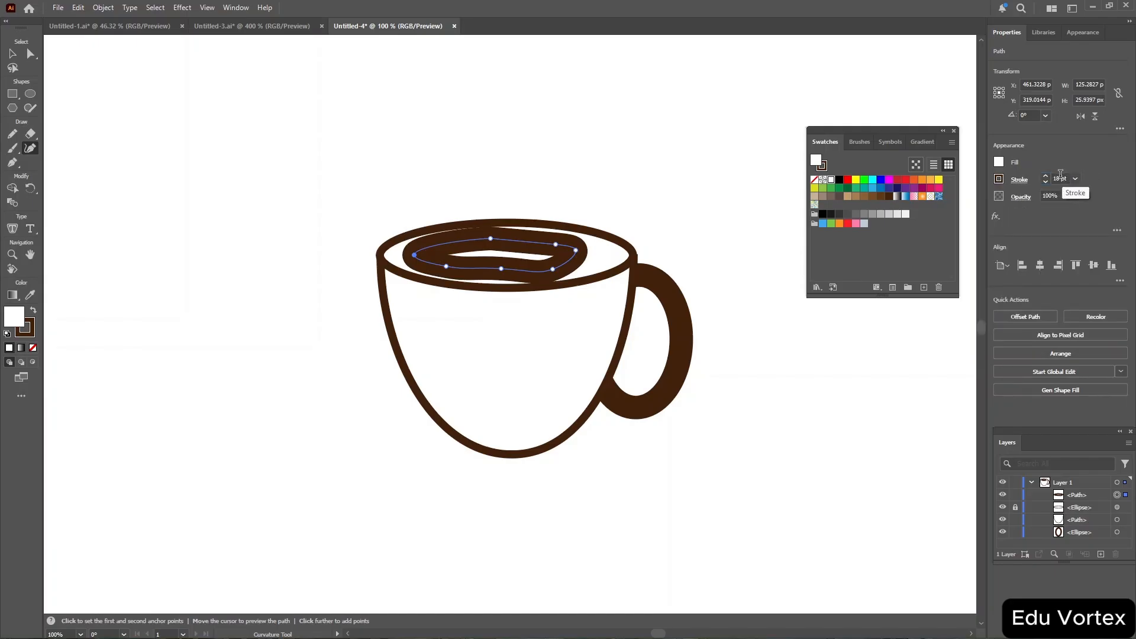
pyautogui.click(1061, 175)
pyautogui.scroll(8, 1062, 176)
pyautogui.scroll(-20, 1062, 176)
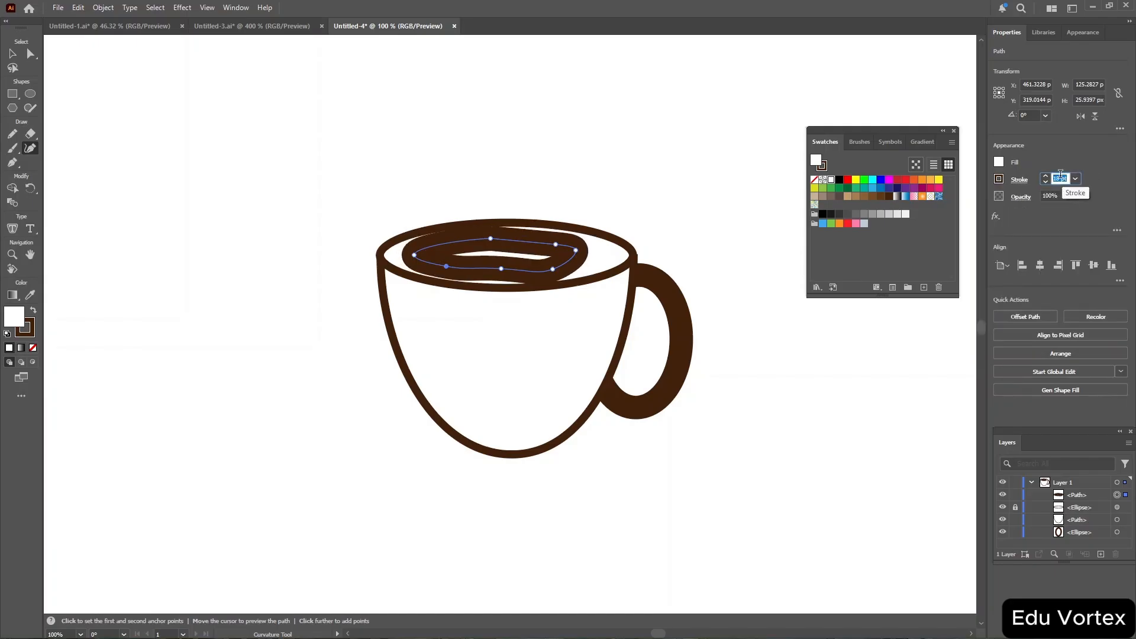
pyautogui.scroll(3, 1062, 176)
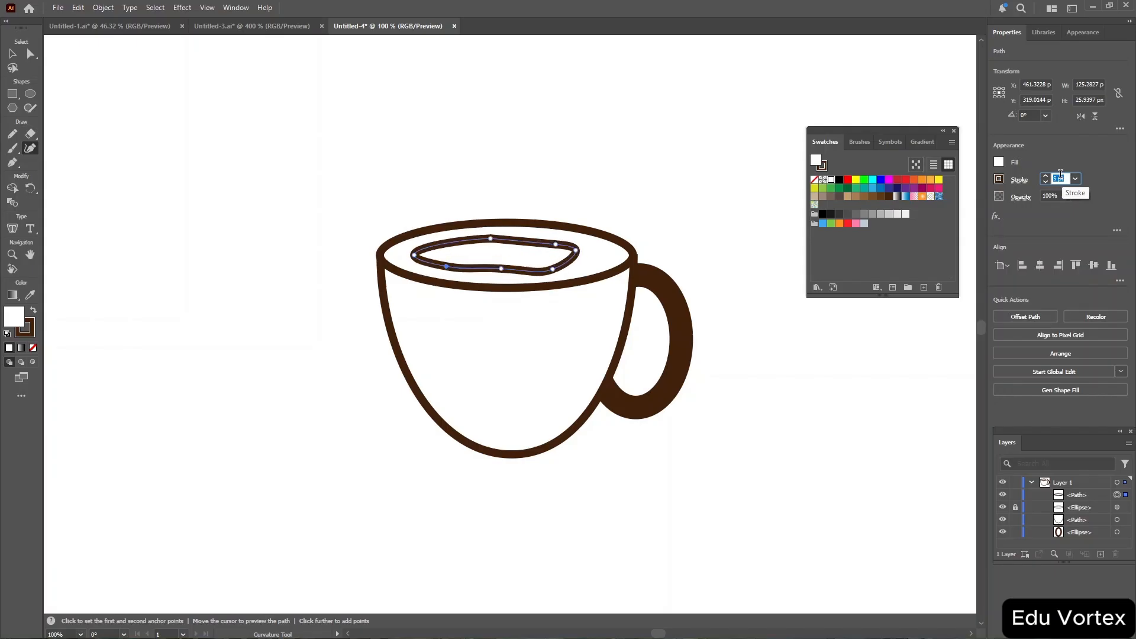
pyautogui.scroll(-3, 1061, 176)
pyautogui.scroll(2, 1061, 176)
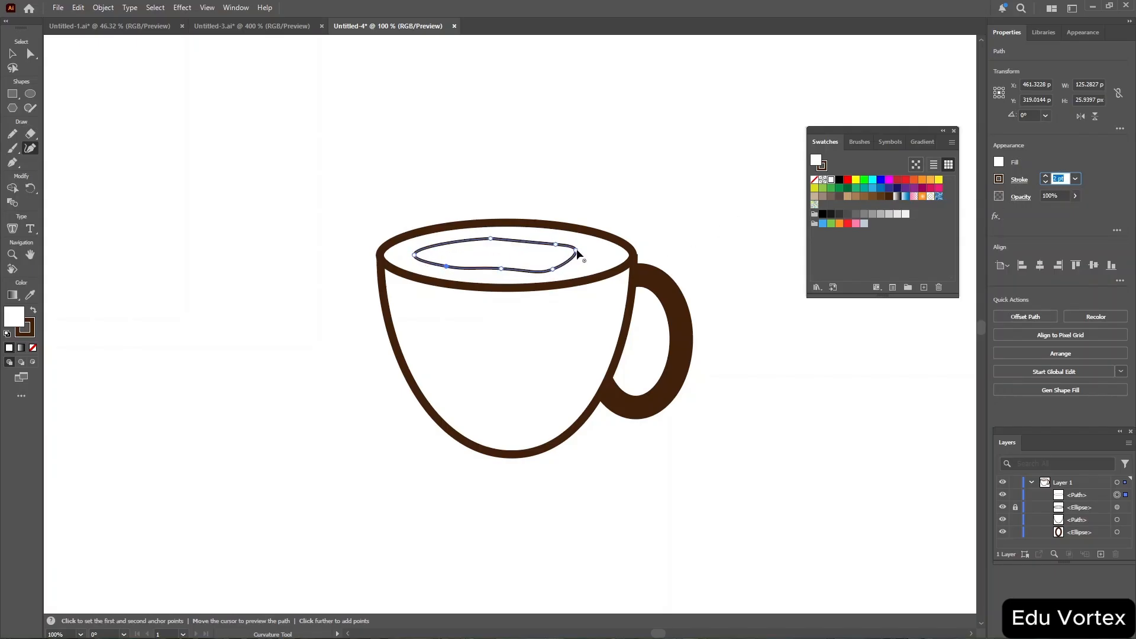
pyautogui.moveTo(575, 250); pyautogui.dragTo(596, 252)
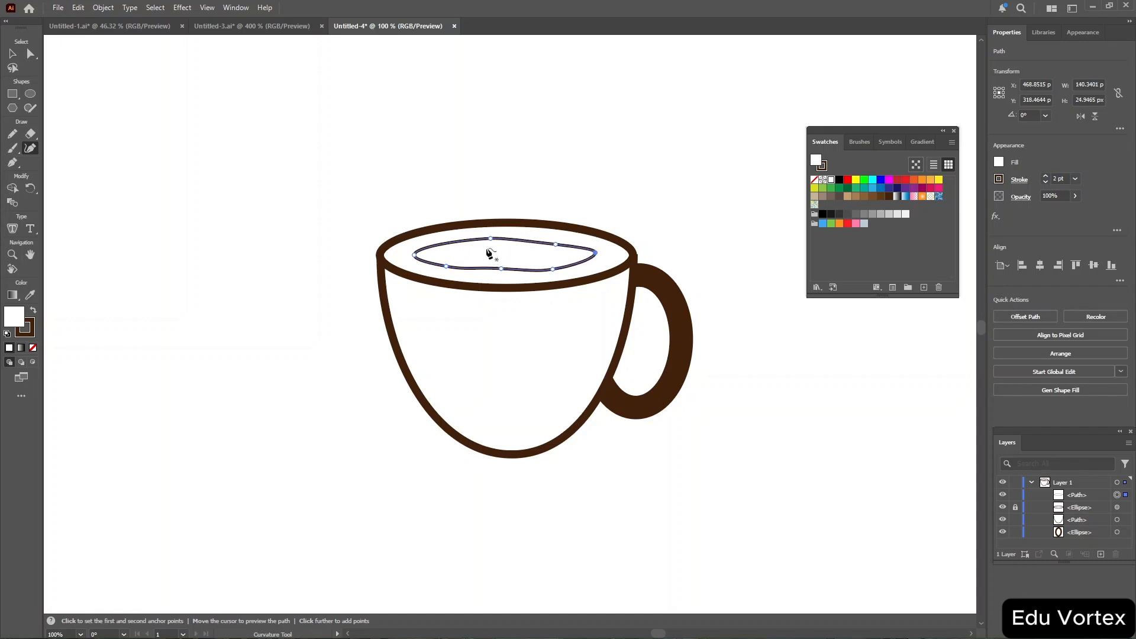
# Copy and paste the wavy path, then move the duplicate up into the cup's rim.
pyautogui.press('ctrl')
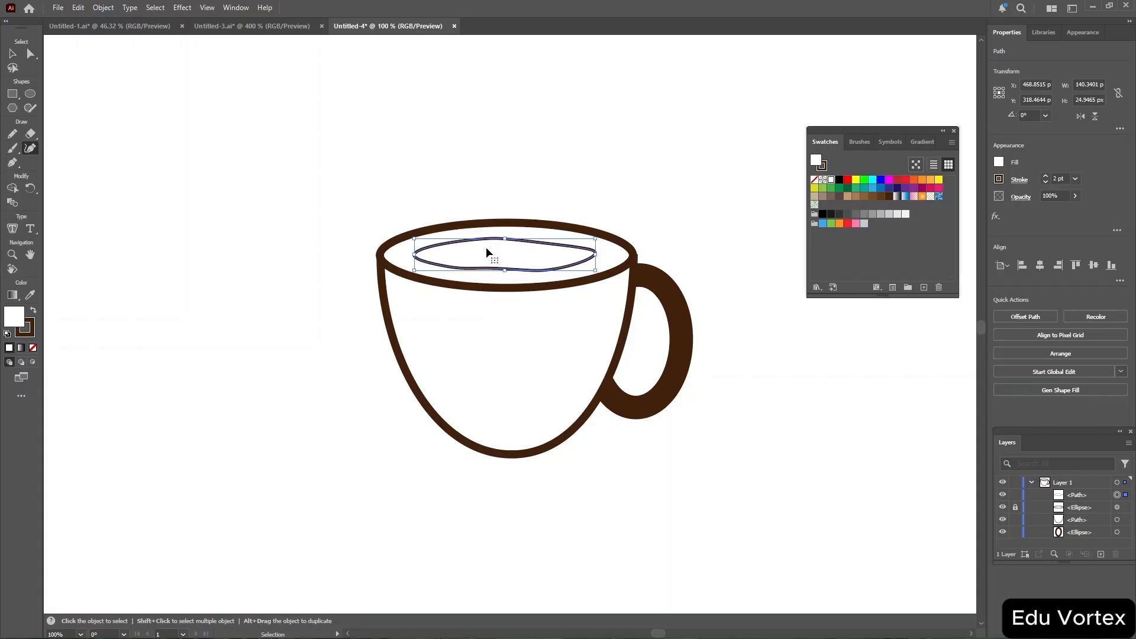
pyautogui.hotkey('ctrl', 'c')
pyautogui.hotkey('ctrl', 'v')
pyautogui.click(510, 320)
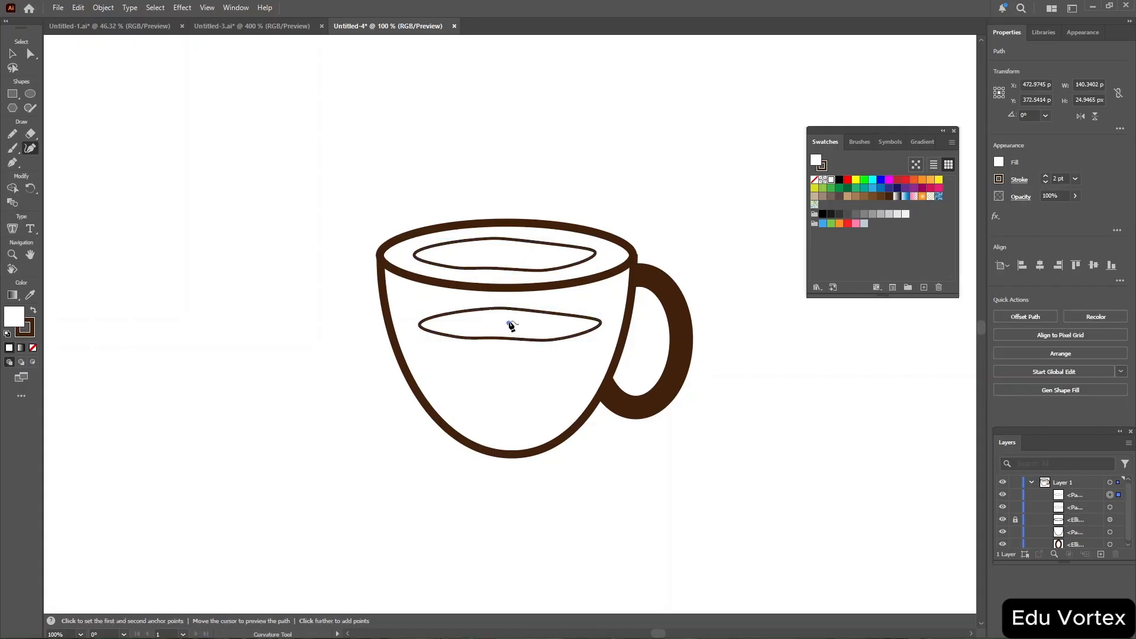
pyautogui.press('v')
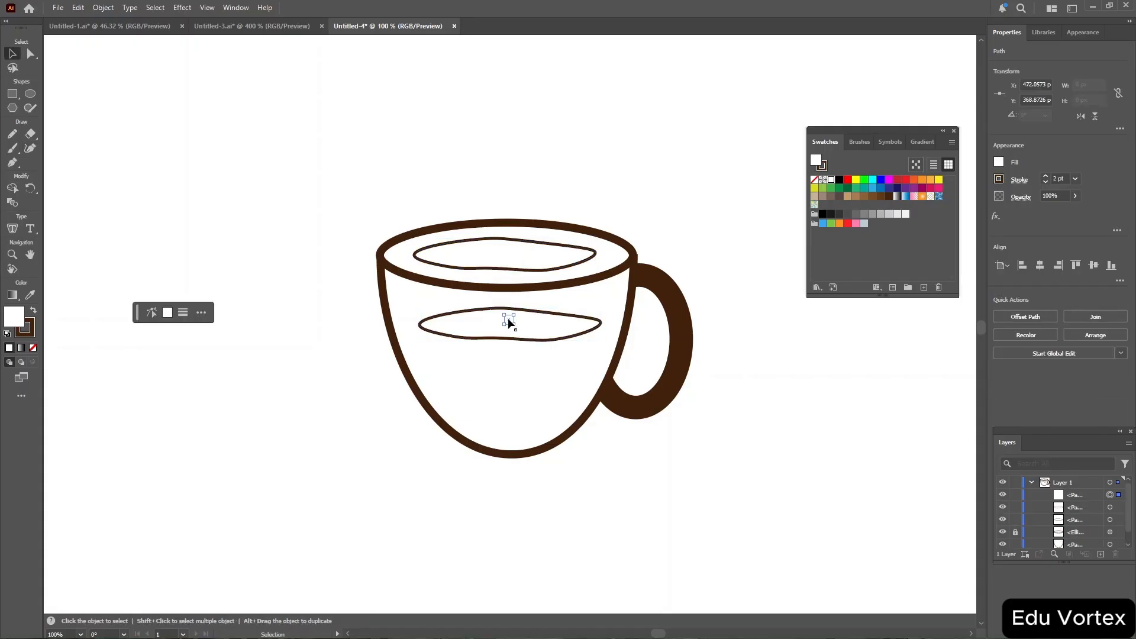
pyautogui.doubleClick(544, 330)
pyautogui.moveTo(543, 325); pyautogui.dragTo(535, 259)
pyautogui.click(653, 168)
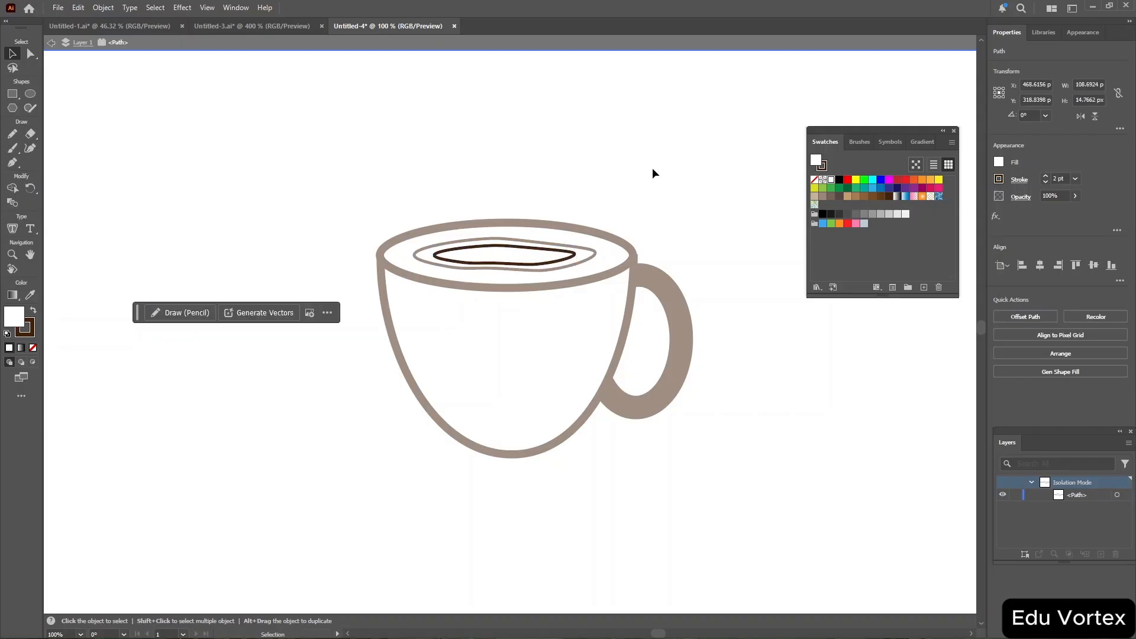
# Paste another copy, enlarge it to about 156 × 39 px, fit it inside the rim and move its layer below.
pyautogui.press('a')
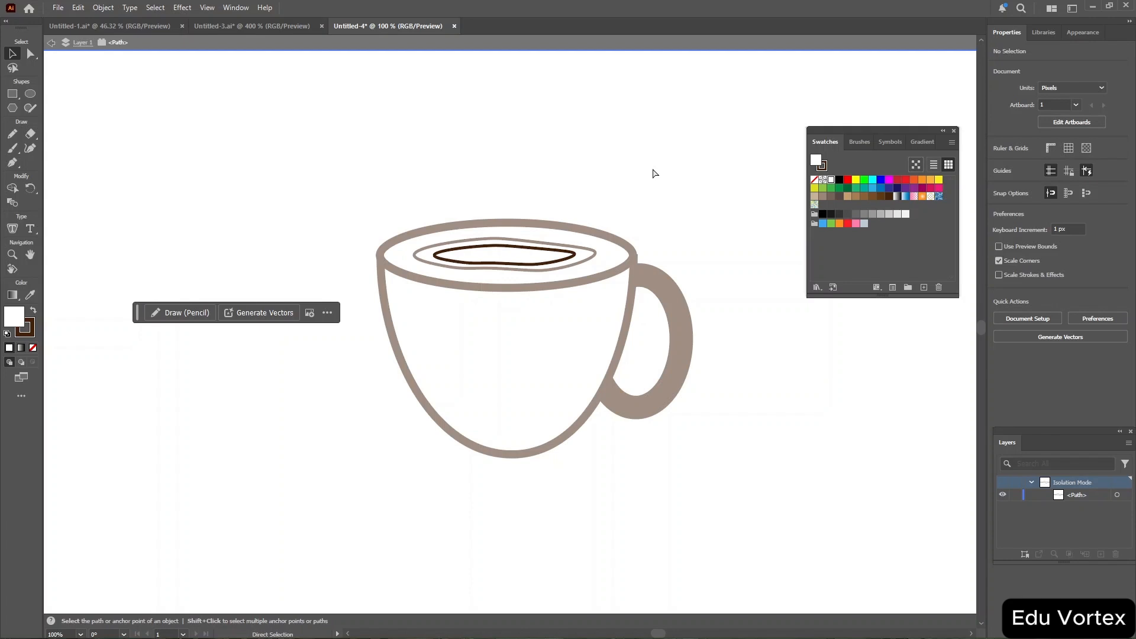
pyautogui.hotkey('ctrl', 'v')
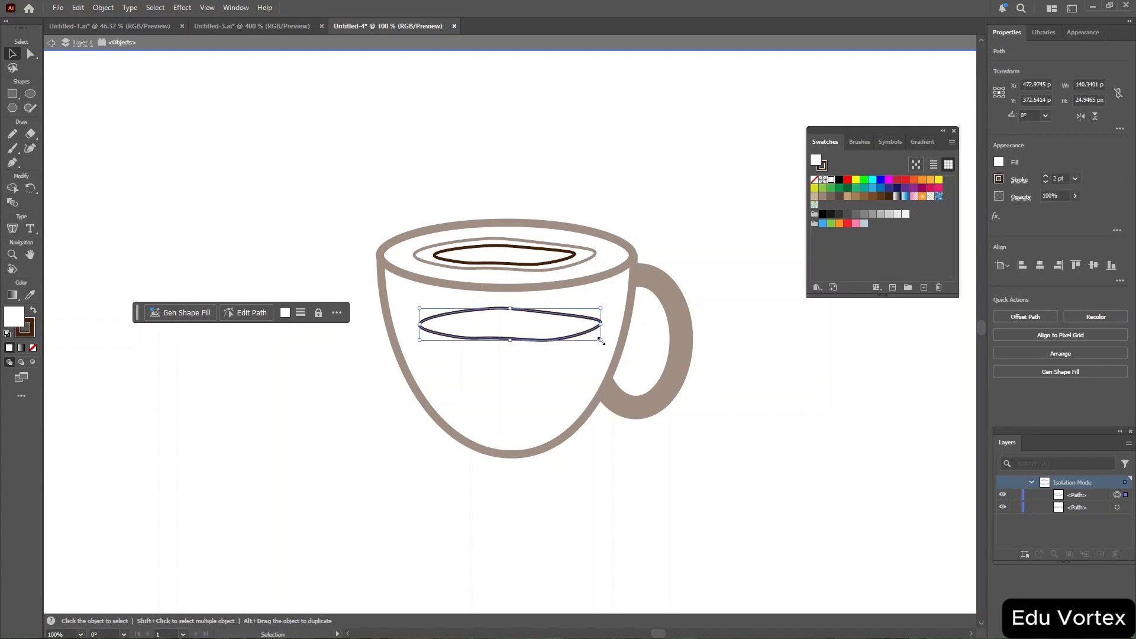
pyautogui.moveTo(601, 341); pyautogui.dragTo(615, 353)
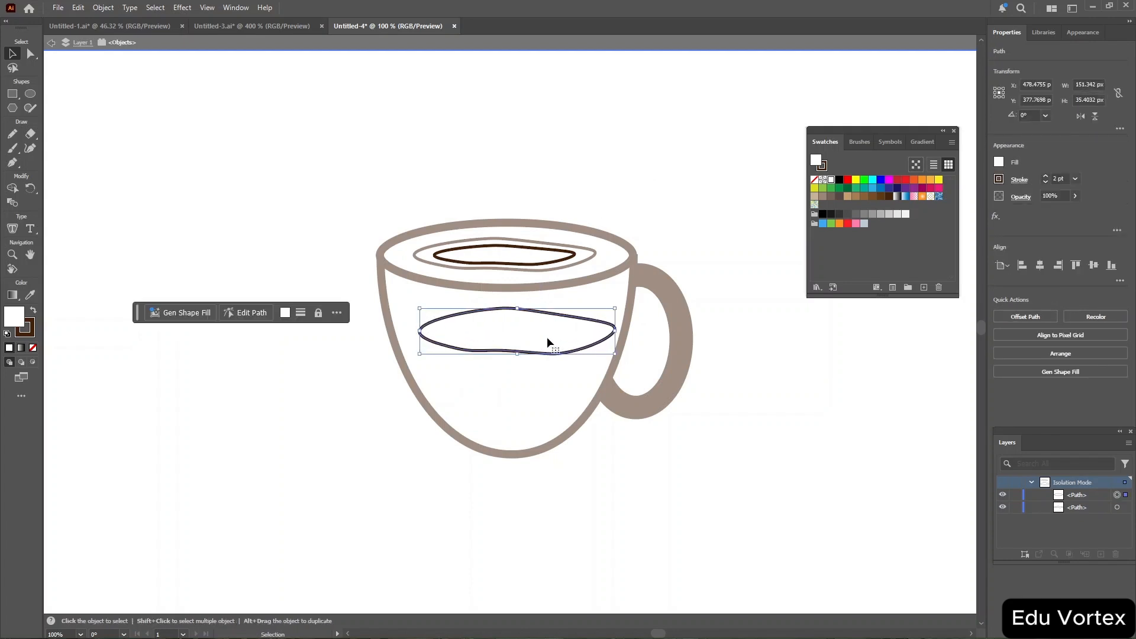
pyautogui.moveTo(547, 336); pyautogui.dragTo(534, 260)
pyautogui.moveTo(604, 277); pyautogui.dragTo(609, 282)
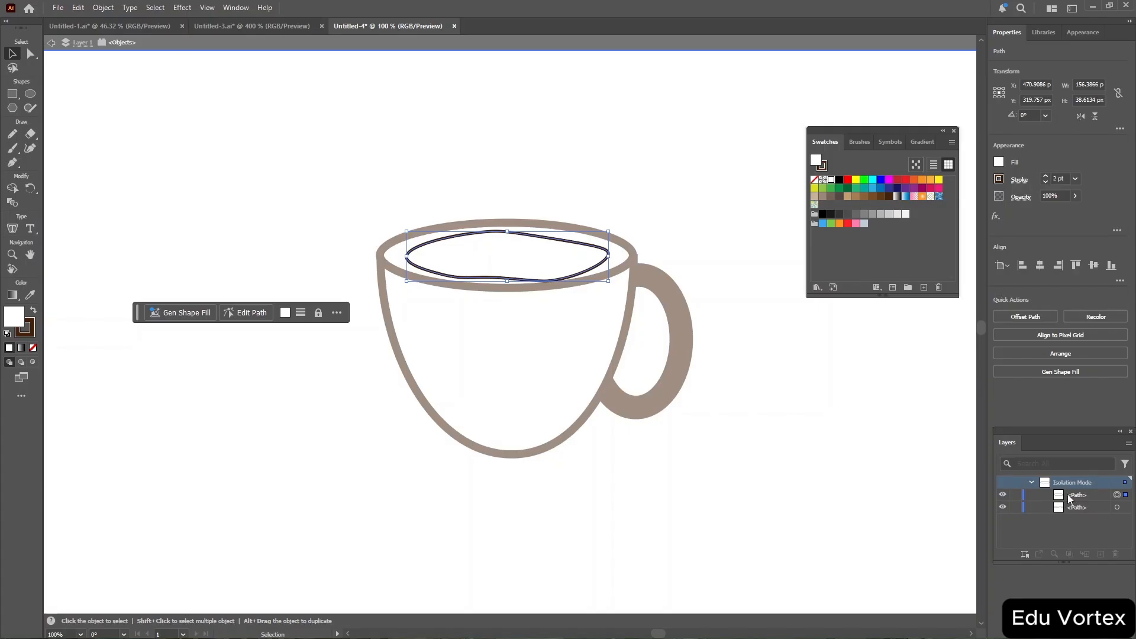
pyautogui.moveTo(1069, 495); pyautogui.dragTo(1073, 515)
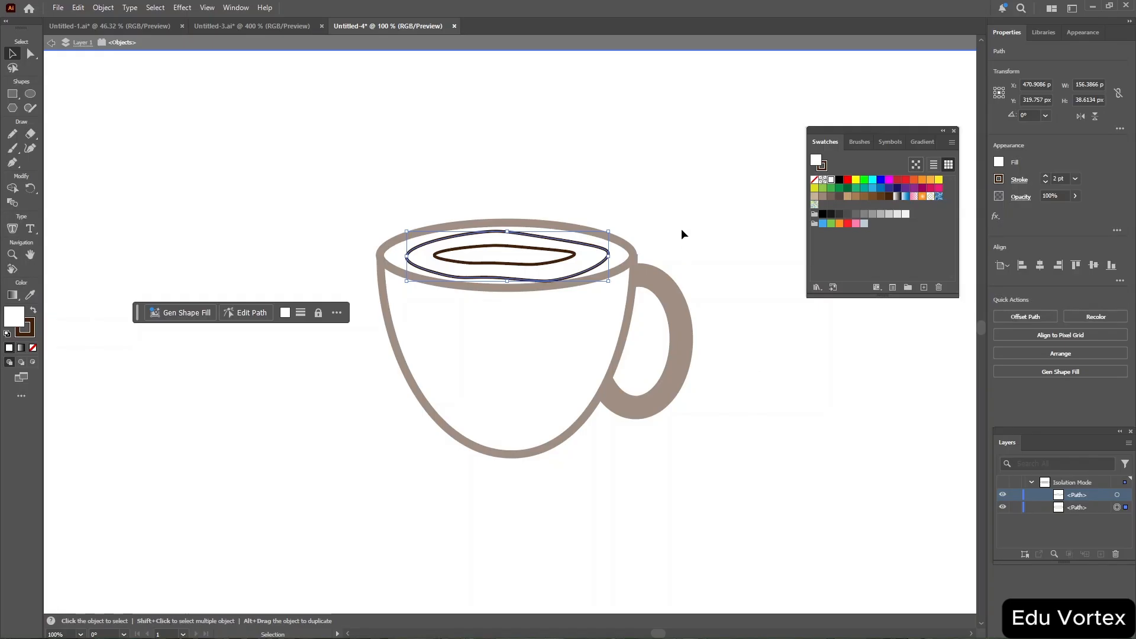
pyautogui.click(674, 180)
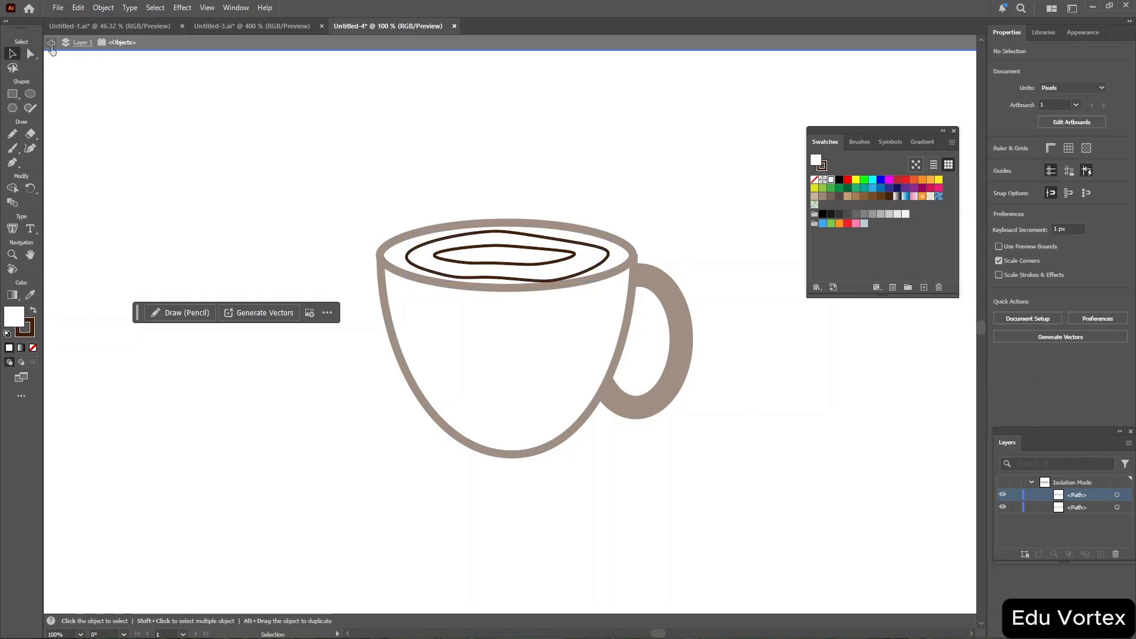
# Exit isolation mode and fill the inner wavy path with a light brown swatch.
pyautogui.click(51, 46)
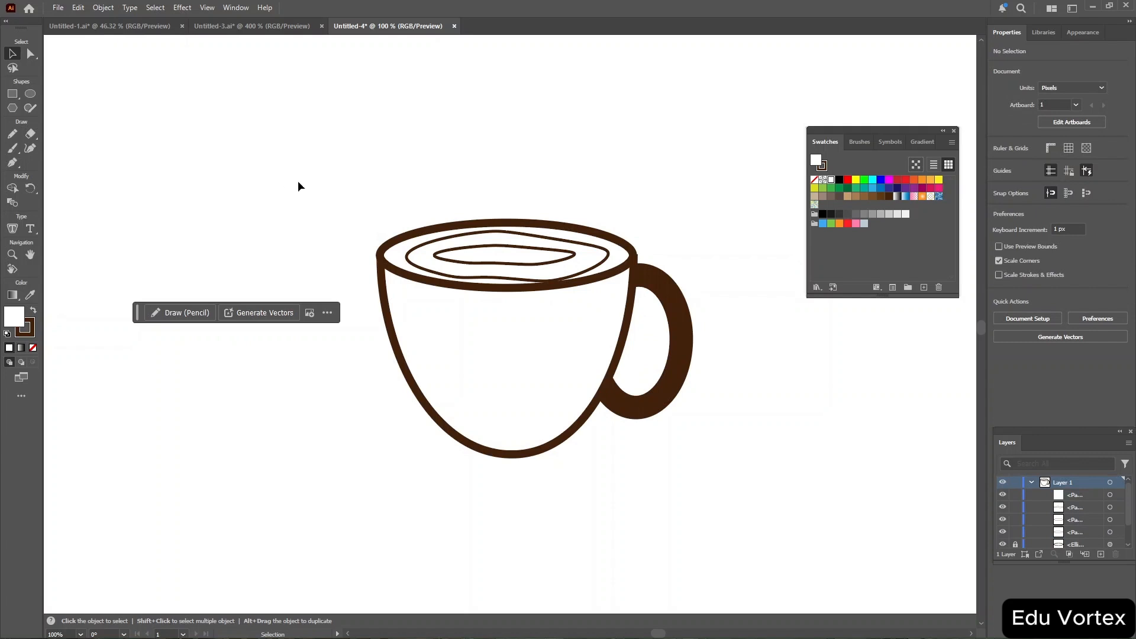
pyautogui.scroll(-1, 1082, 531)
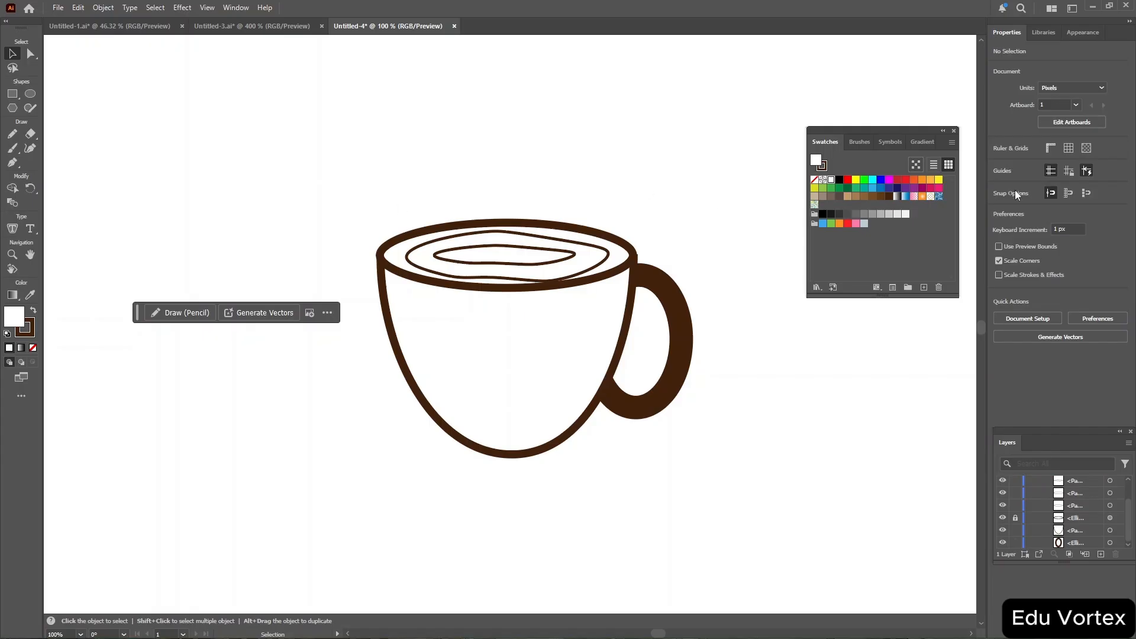
pyautogui.click(497, 248)
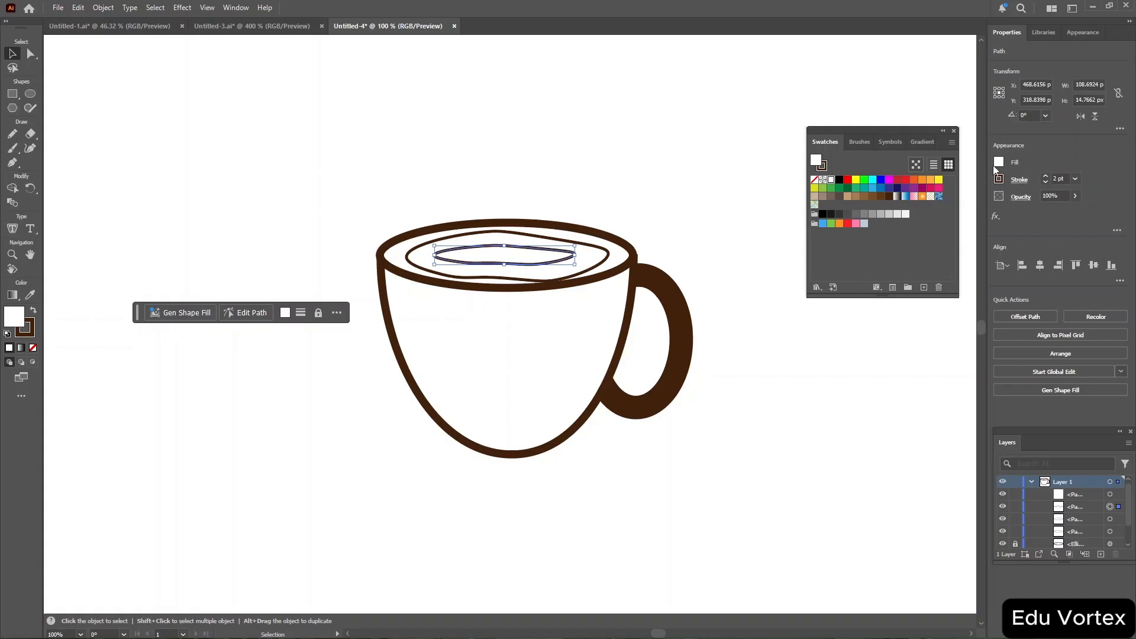
pyautogui.click(1000, 162)
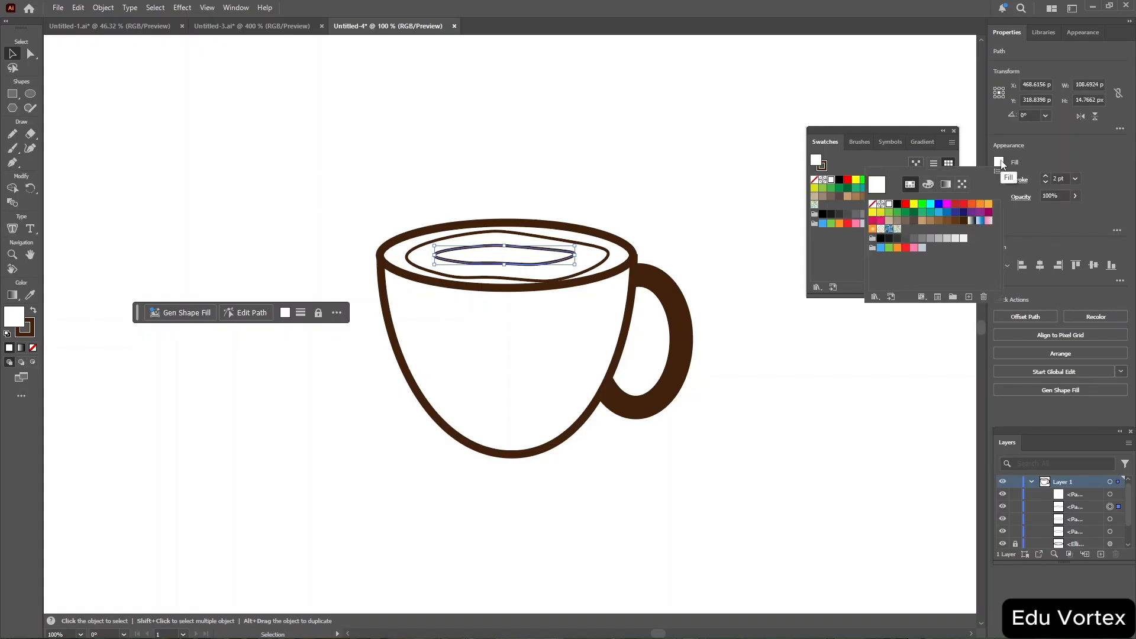
pyautogui.click(923, 222)
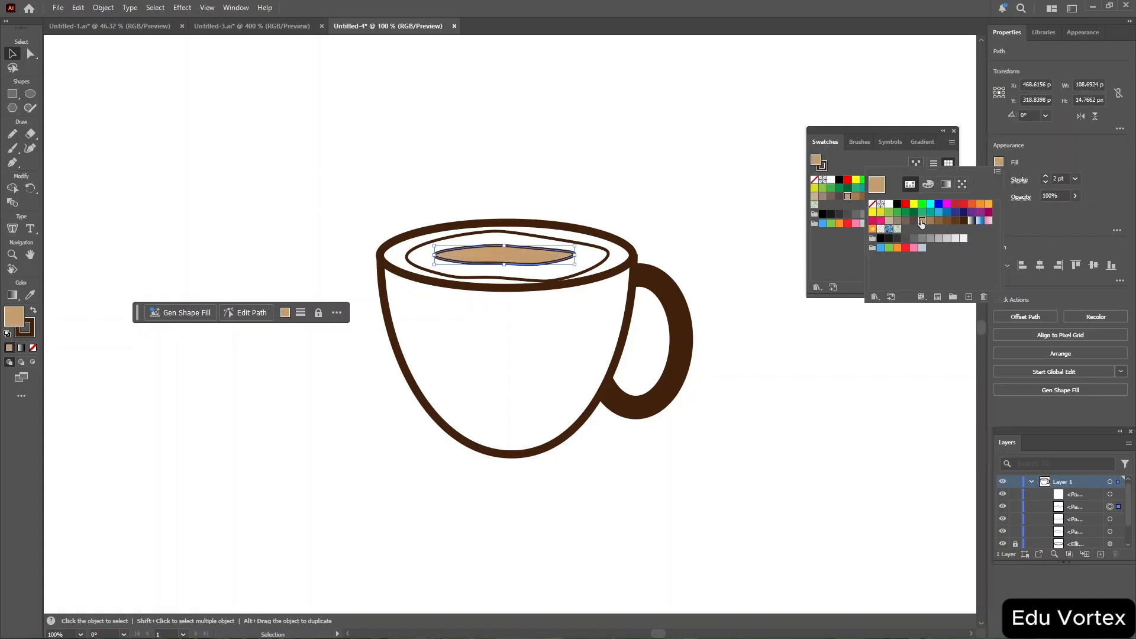
# Fill the outer wavy path in the rim with the same light brown swatch.
pyautogui.click(527, 281)
pyautogui.click(527, 282)
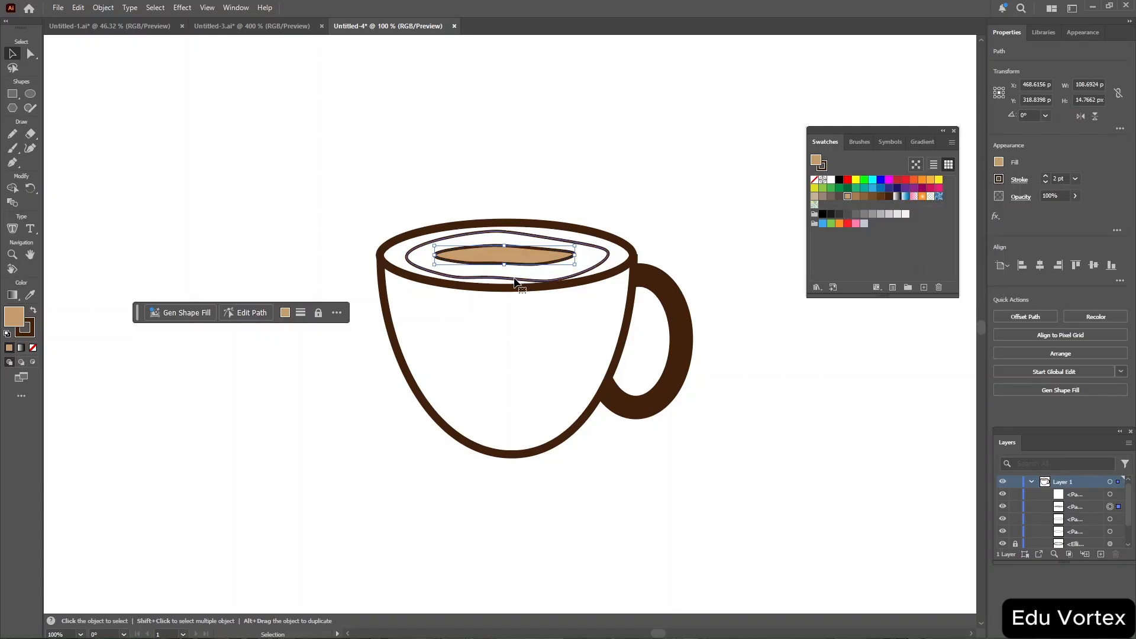
pyautogui.click(999, 162)
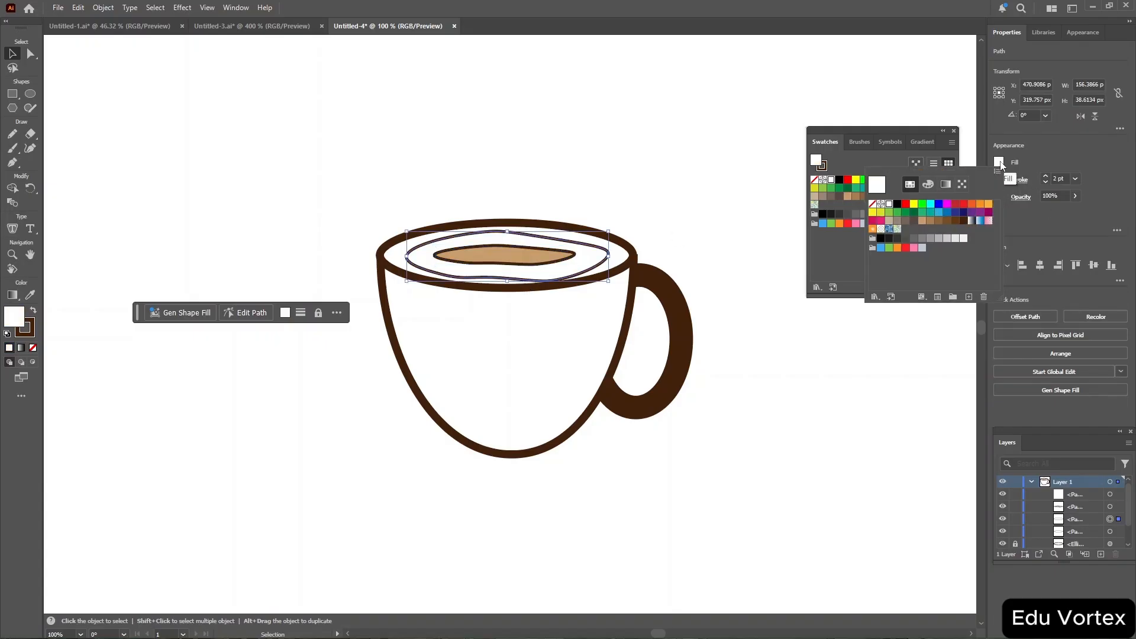
pyautogui.click(923, 222)
pyautogui.click(682, 186)
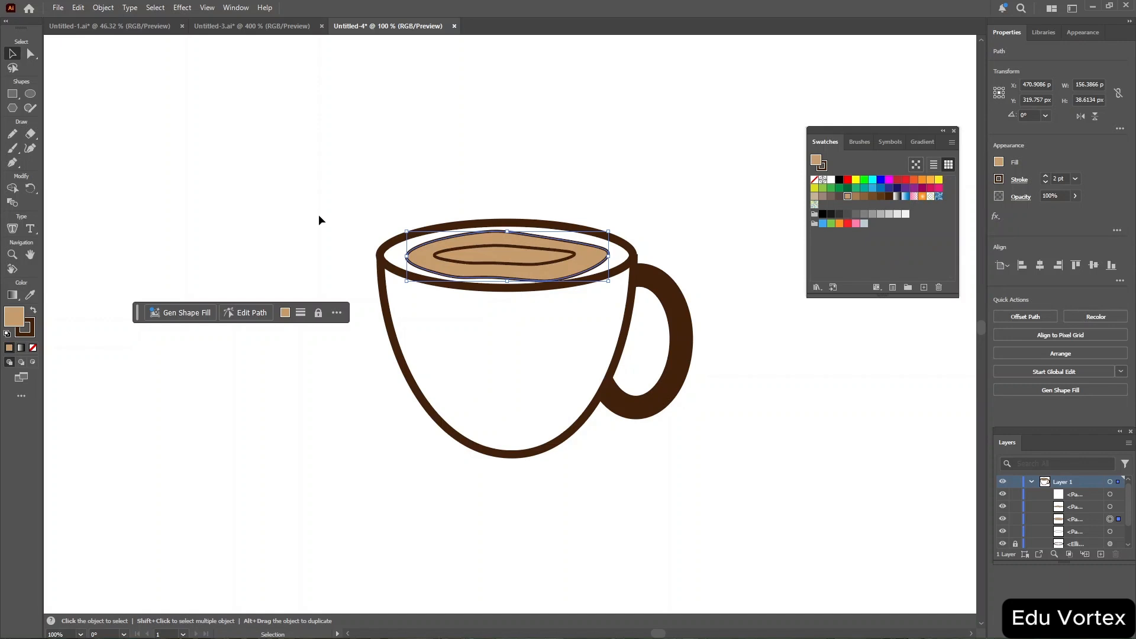
# Unlock the cup's rim ellipse and fill it with the same light brown swatch.
pyautogui.click(384, 252)
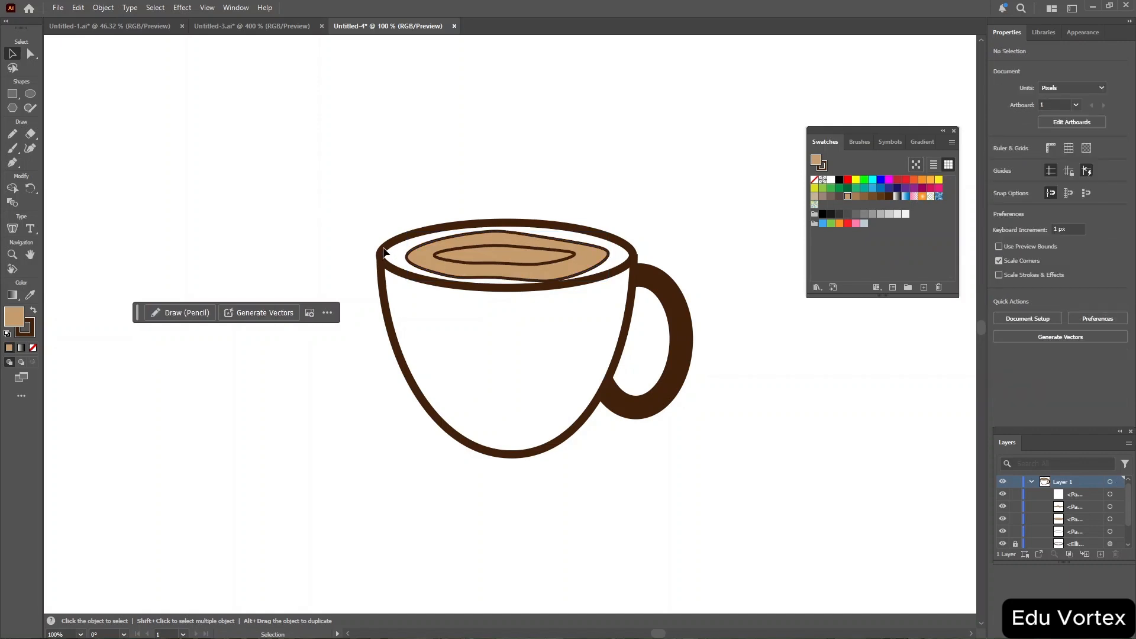
pyautogui.click(1015, 544)
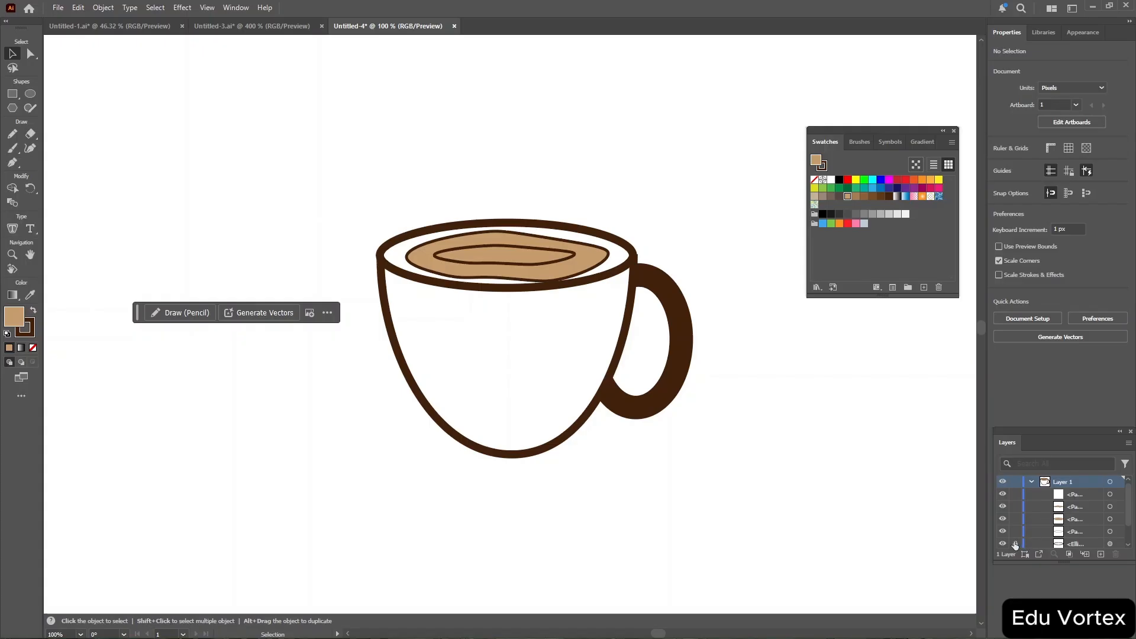
pyautogui.click(1110, 544)
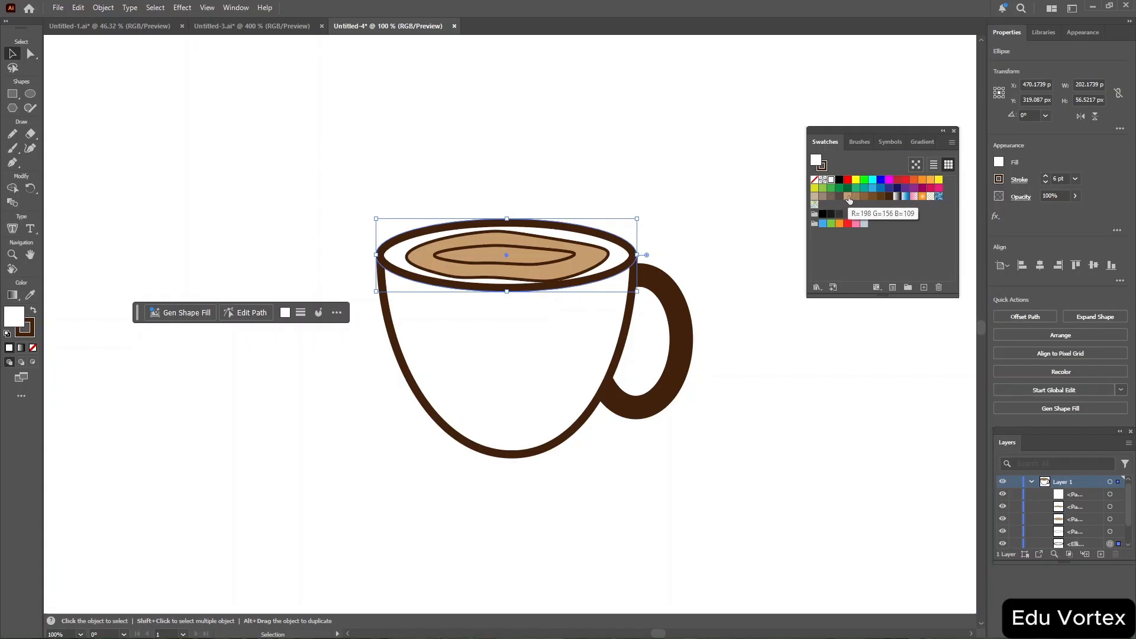
pyautogui.click(848, 198)
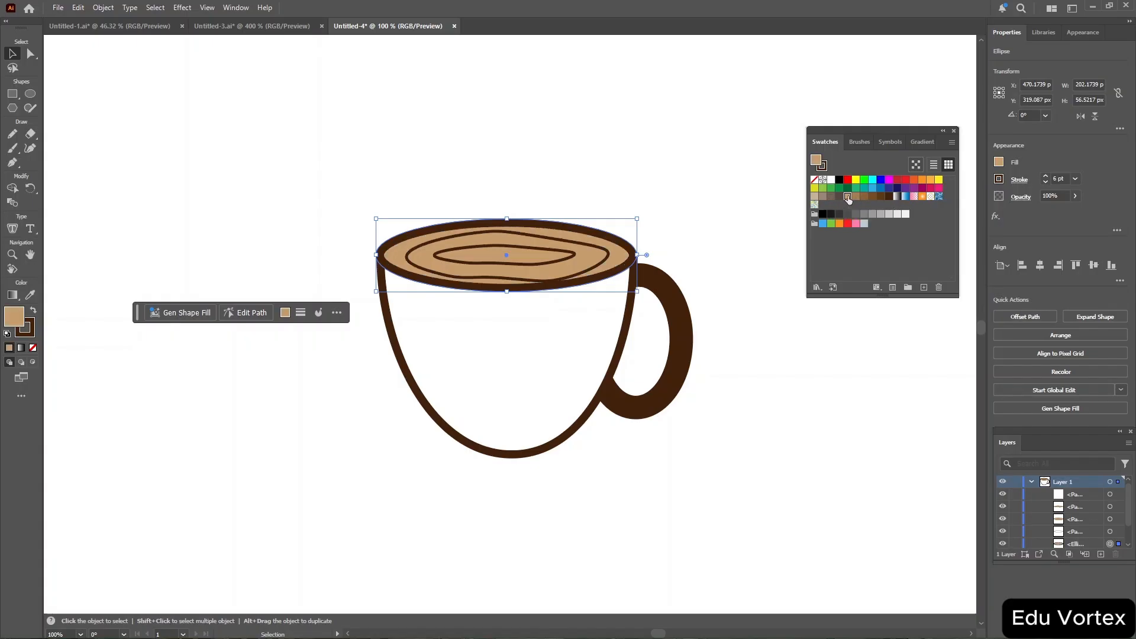
pyautogui.click(623, 134)
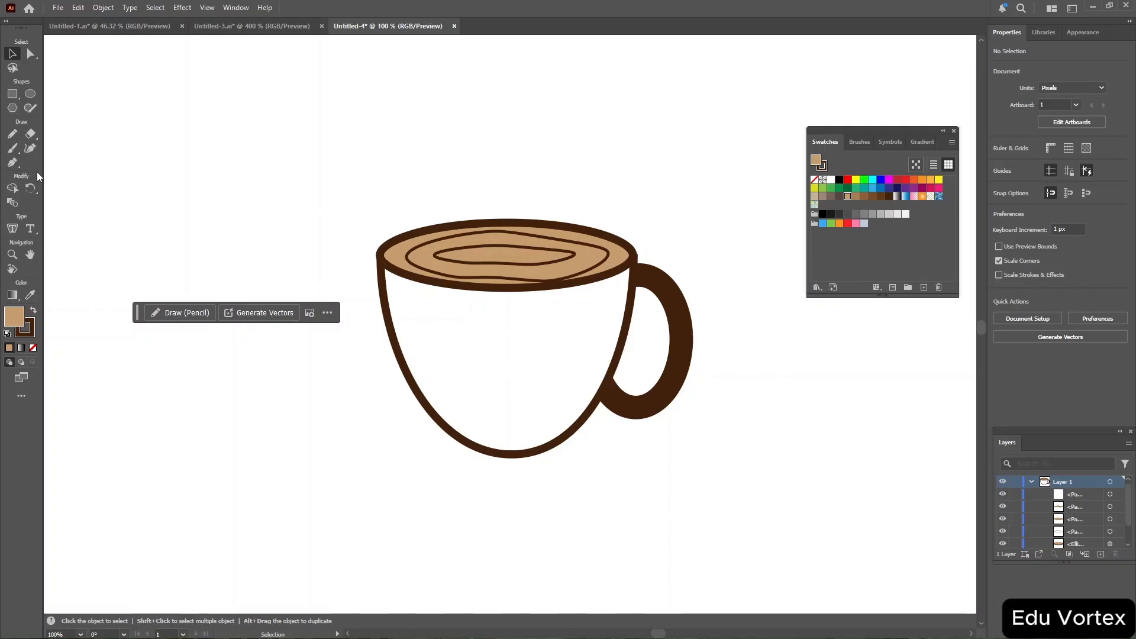
# Draw a gently curved path across the cup body with the Curvature tool, stretching its ends to the cup's sides.
pyautogui.click(28, 152)
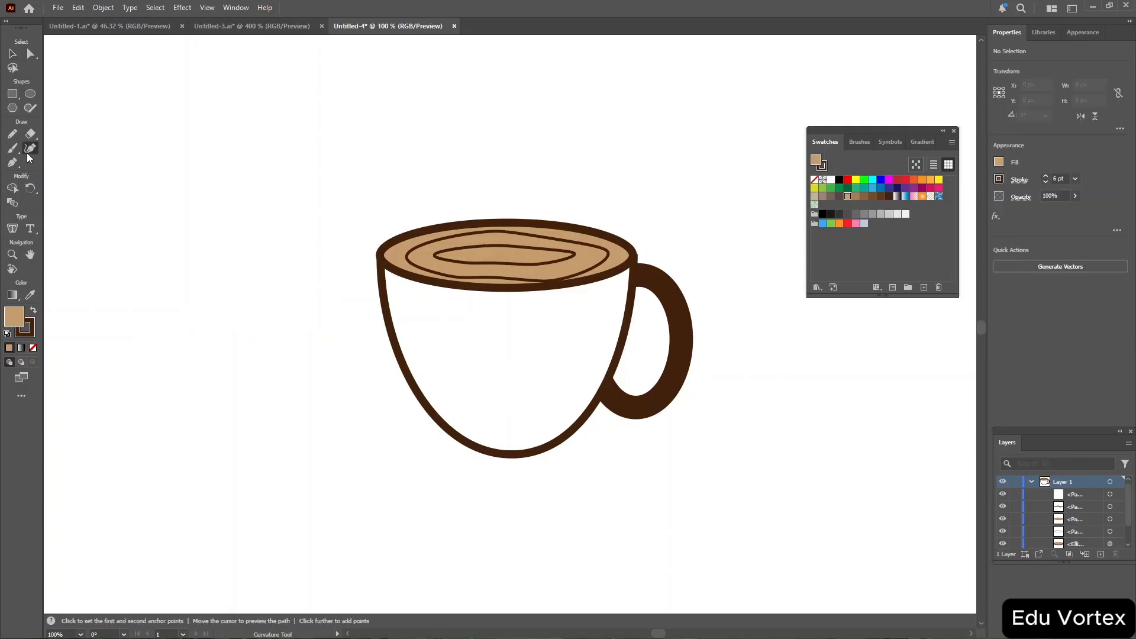
pyautogui.click(421, 351)
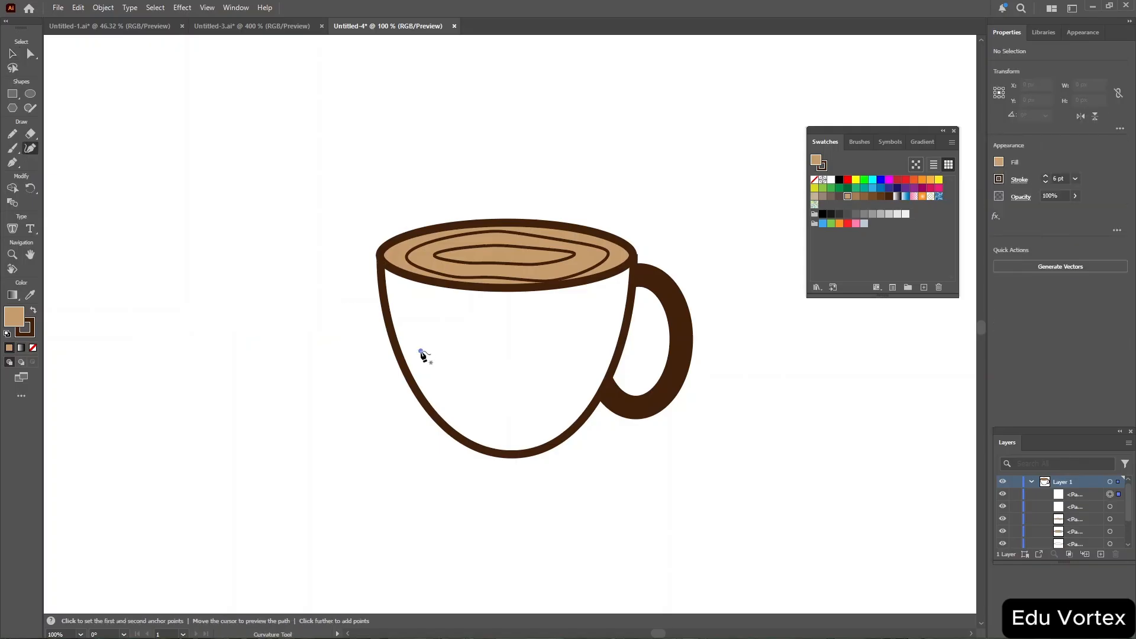
pyautogui.click(508, 375)
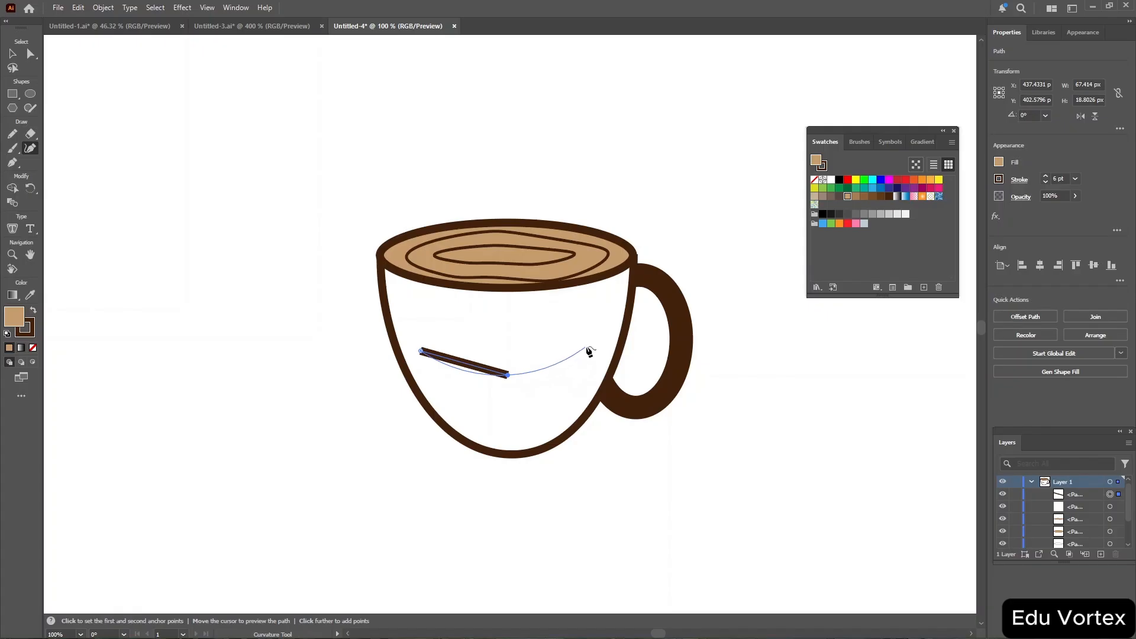
pyautogui.click(616, 338)
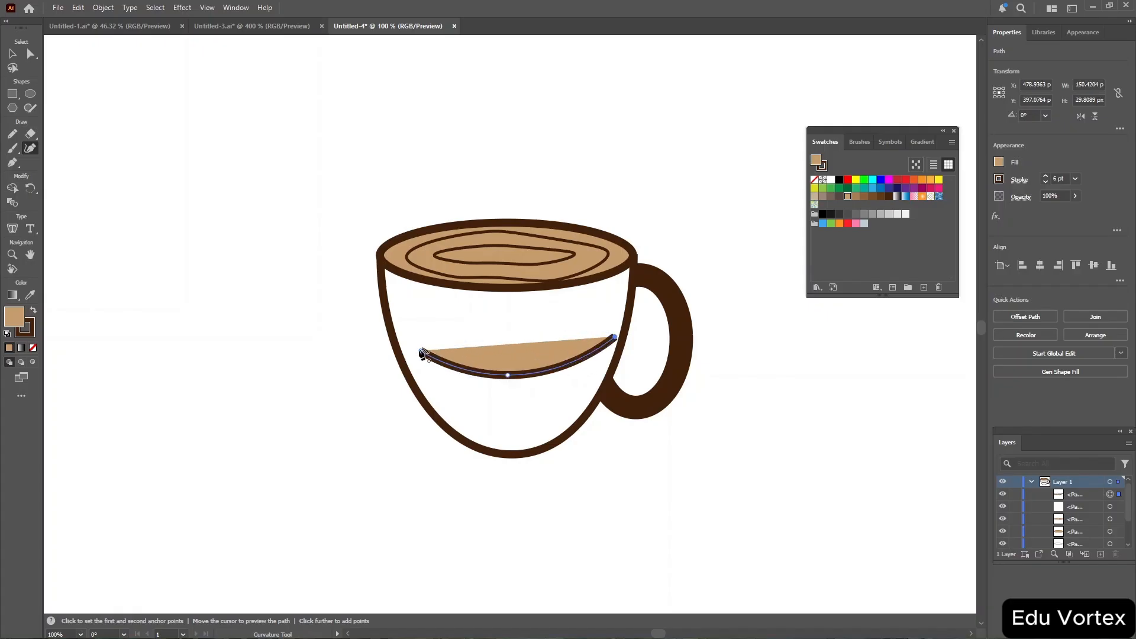
pyautogui.moveTo(423, 354); pyautogui.dragTo(397, 343)
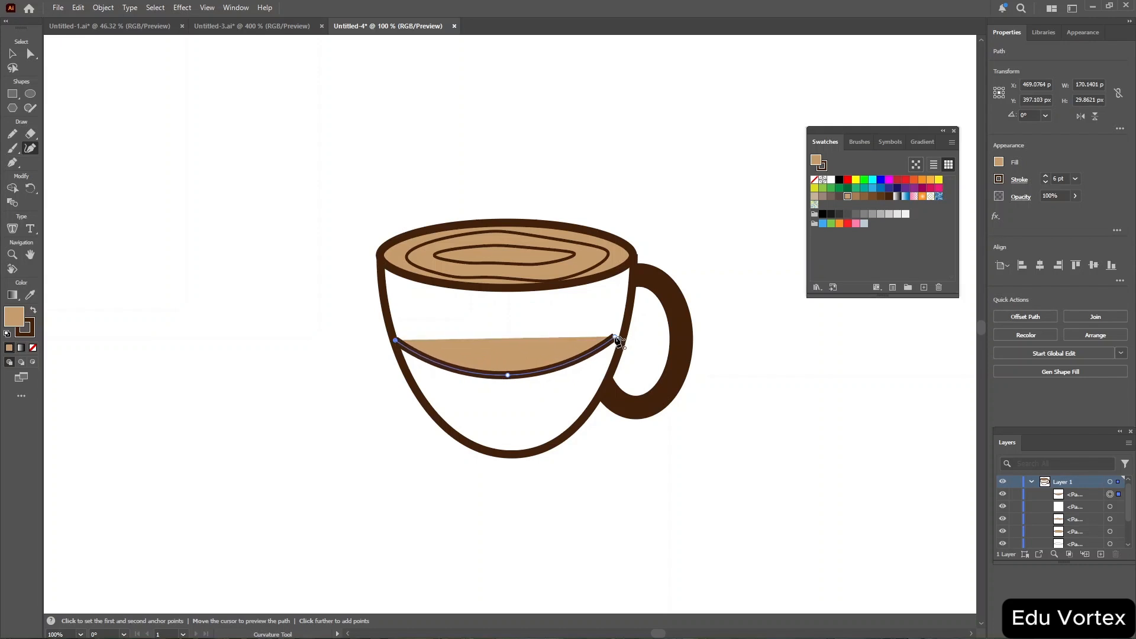
pyautogui.moveTo(614, 338); pyautogui.dragTo(620, 335)
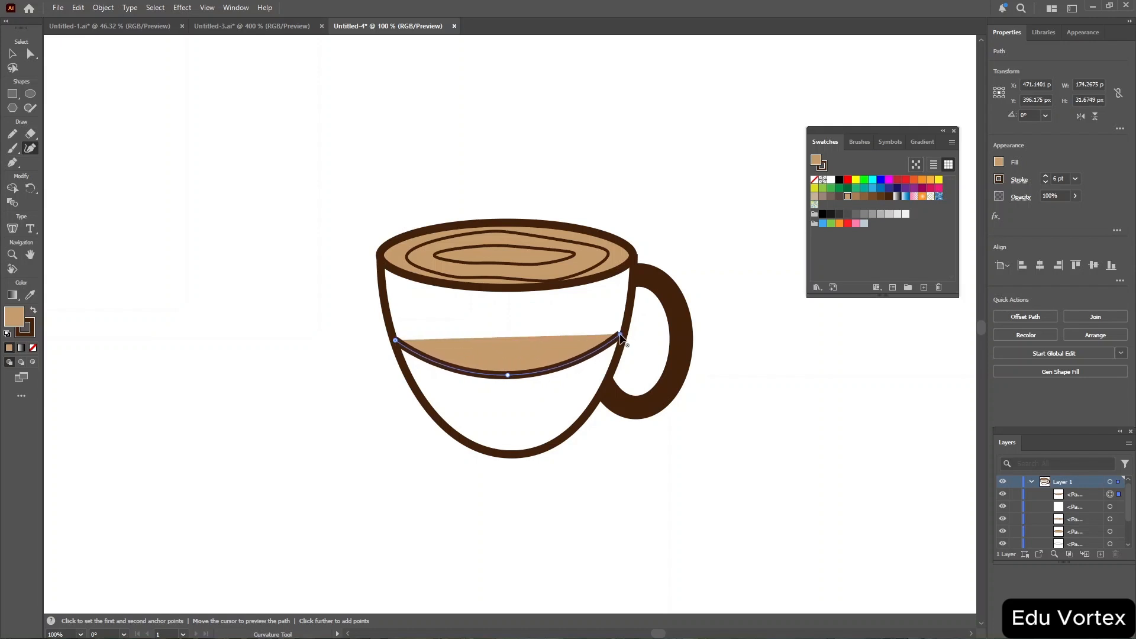
# Add the text "Bean and Brew" along the curved path with the Type on a Path tool.
pyautogui.click(35, 228)
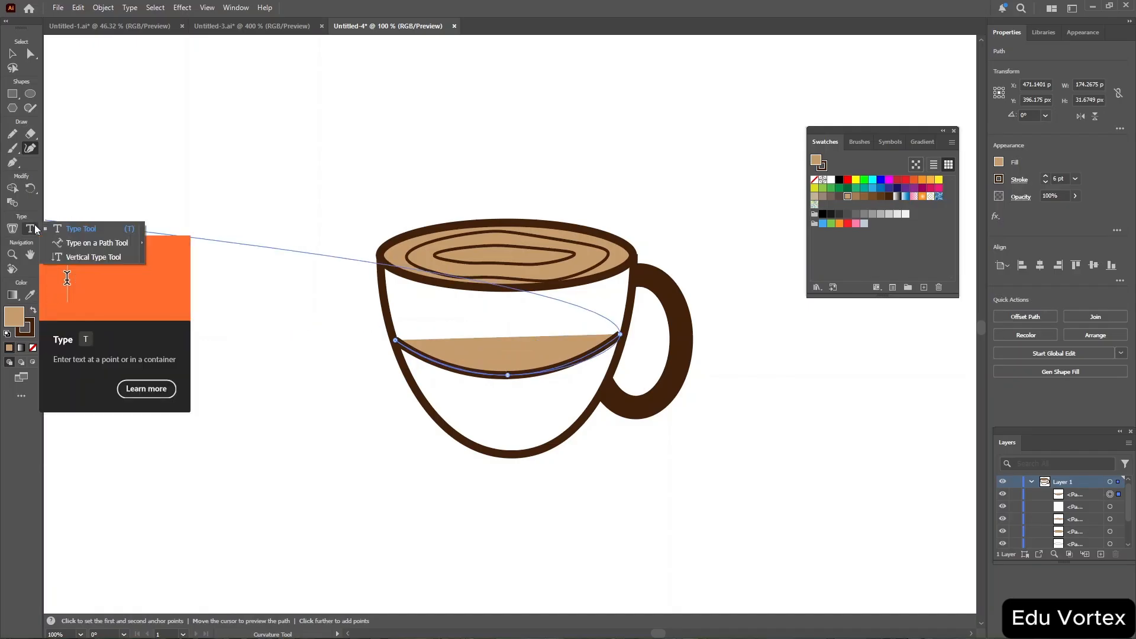
pyautogui.click(67, 246)
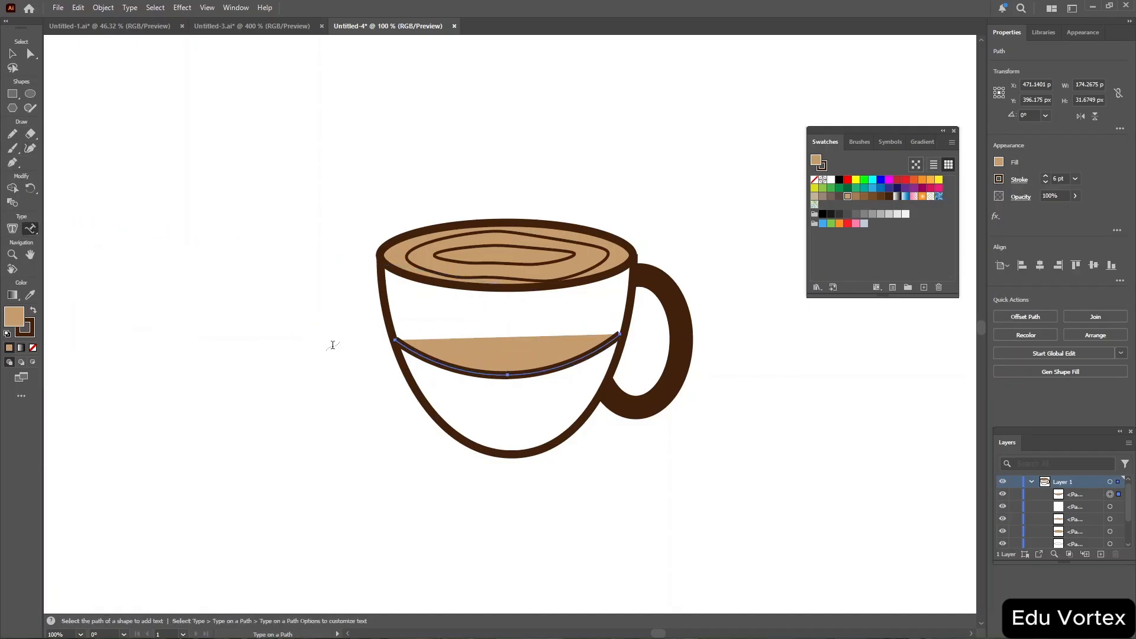
pyautogui.click(421, 363)
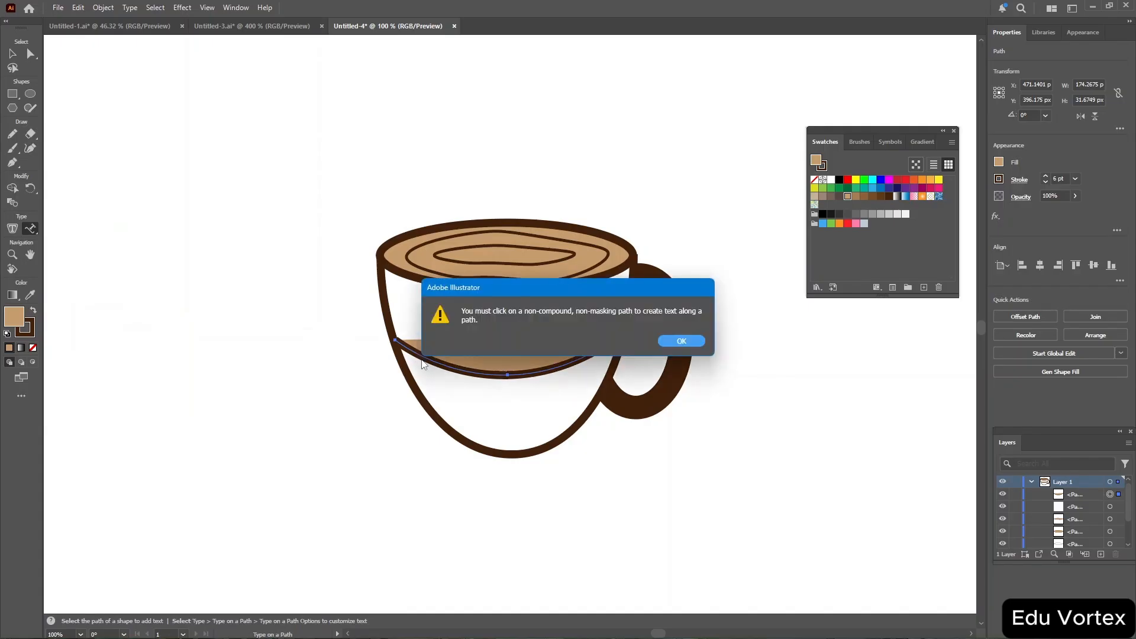
pyautogui.click(681, 341)
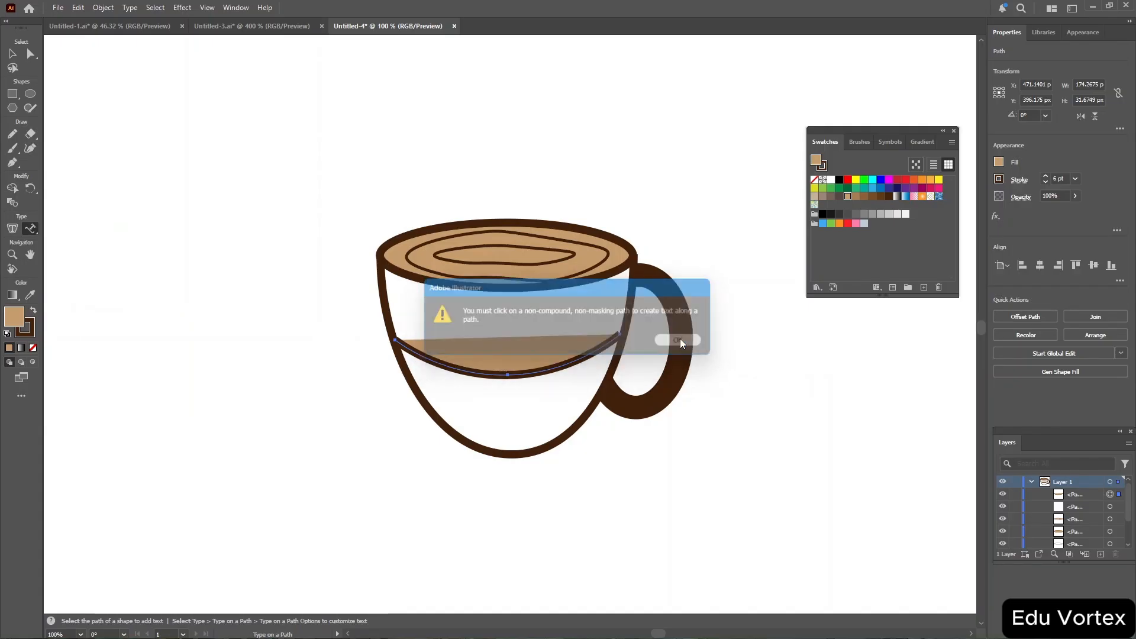
pyautogui.click(444, 370)
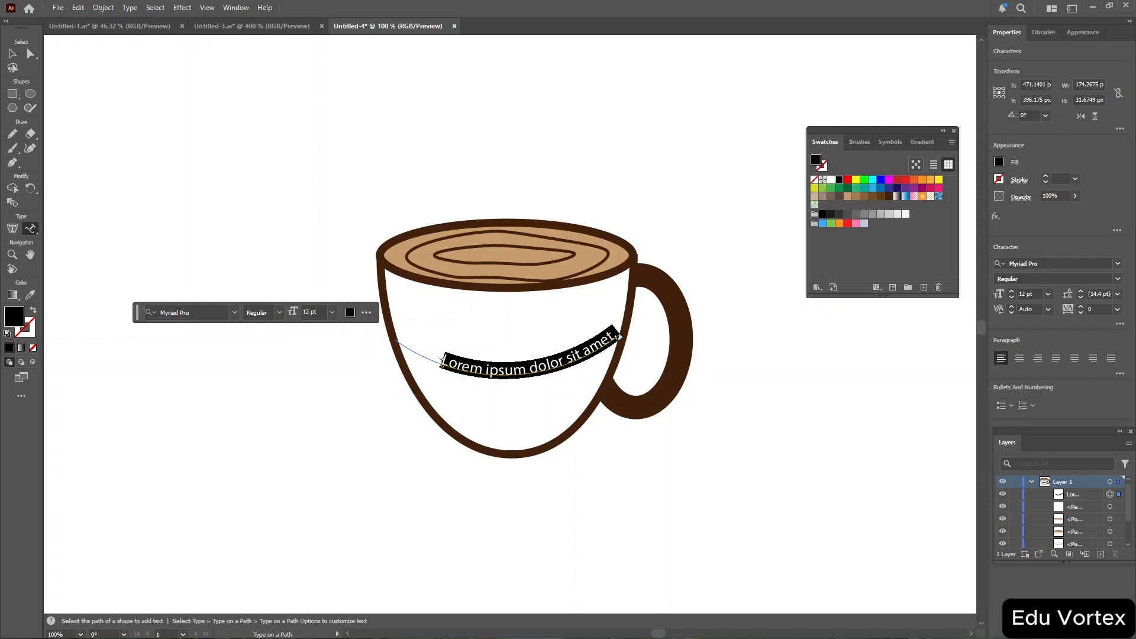
pyautogui.write('Bean anf')
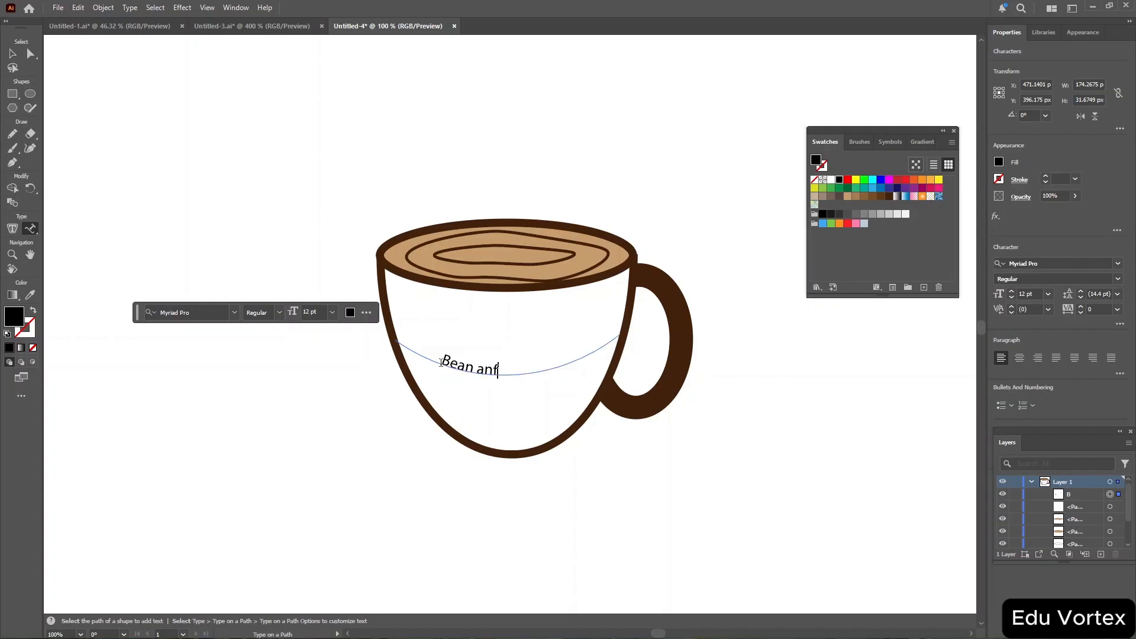
pyautogui.press('BackSpace')
pyautogui.write('d Brew')
# Select all the path text and set it to 18 pt in the Poor Richard font.
pyautogui.hotkey('ctrl', 'a')
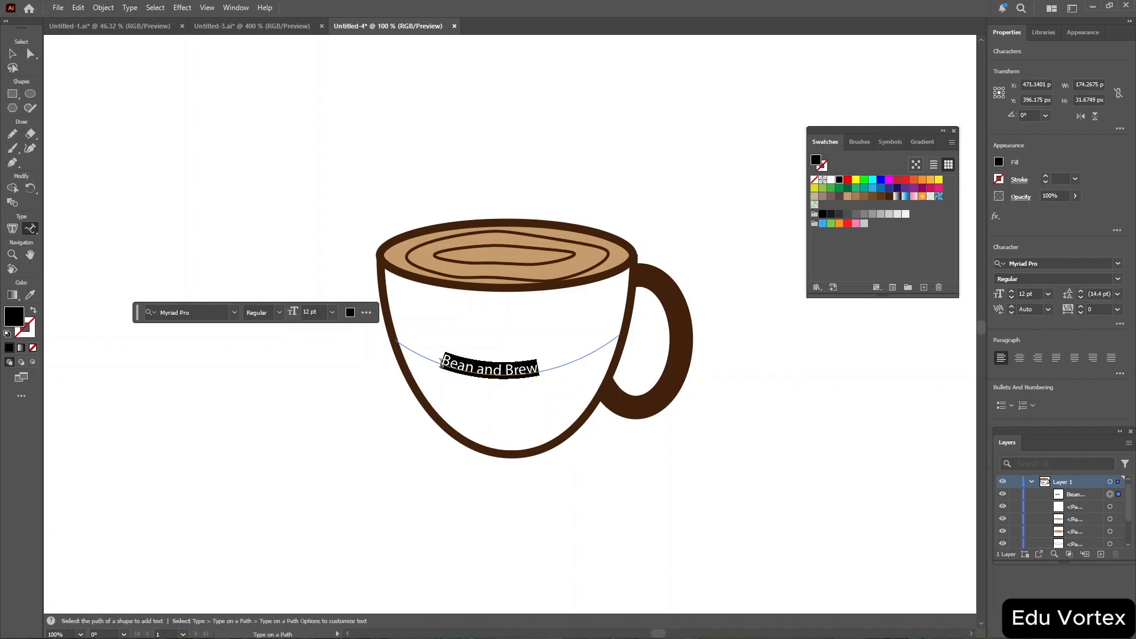
pyautogui.click(333, 313)
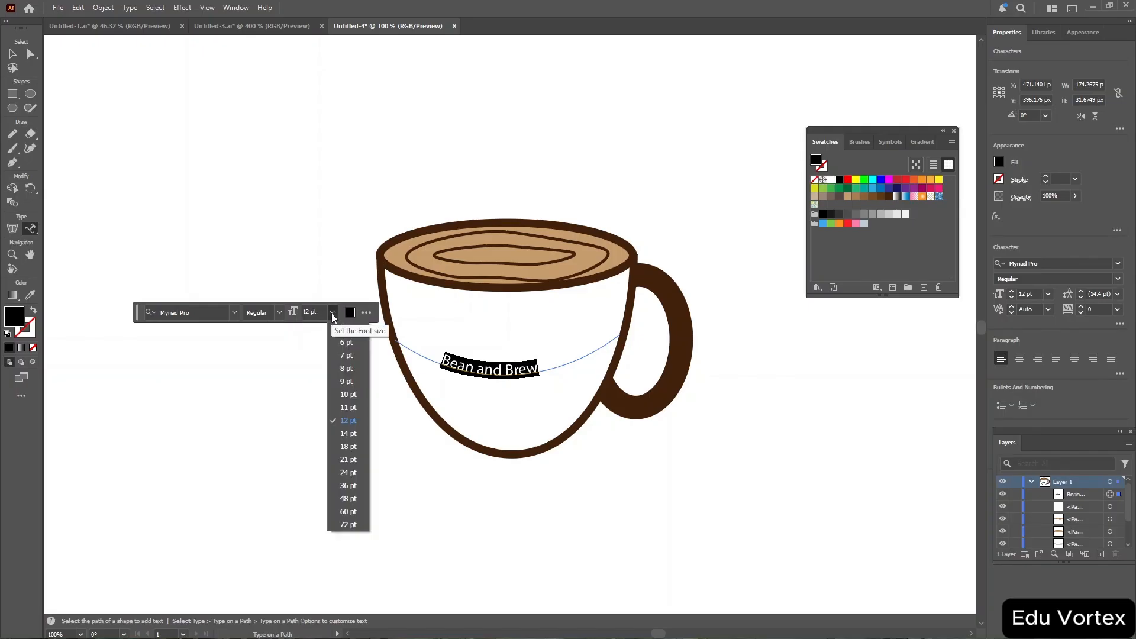
pyautogui.click(349, 447)
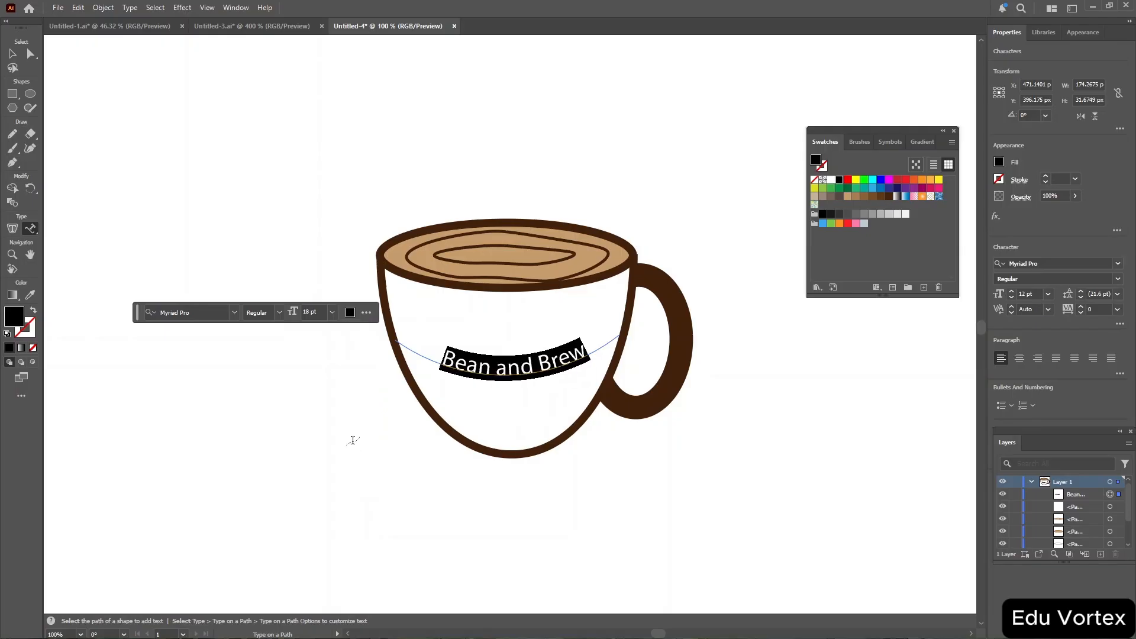
pyautogui.click(233, 313)
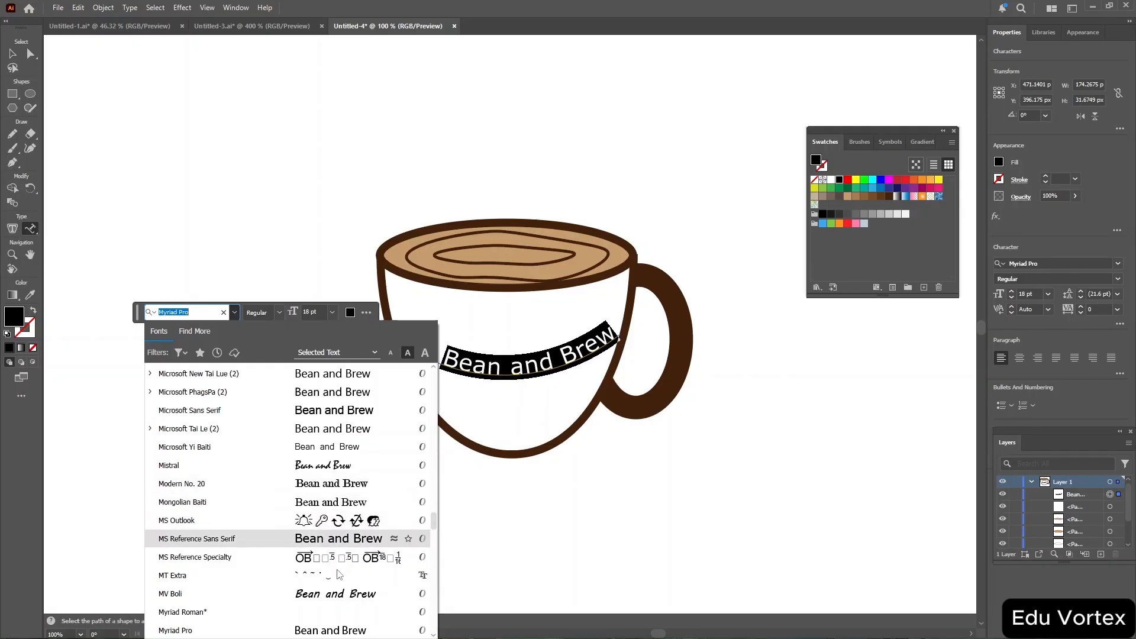
pyautogui.scroll(-5, 337, 574)
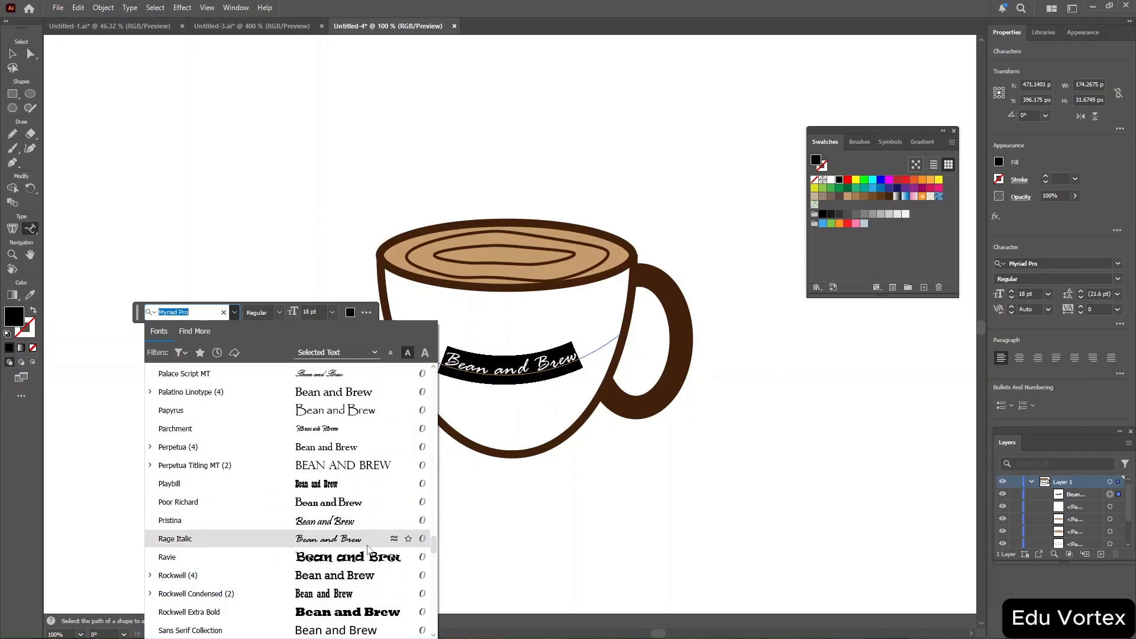
pyautogui.click(331, 501)
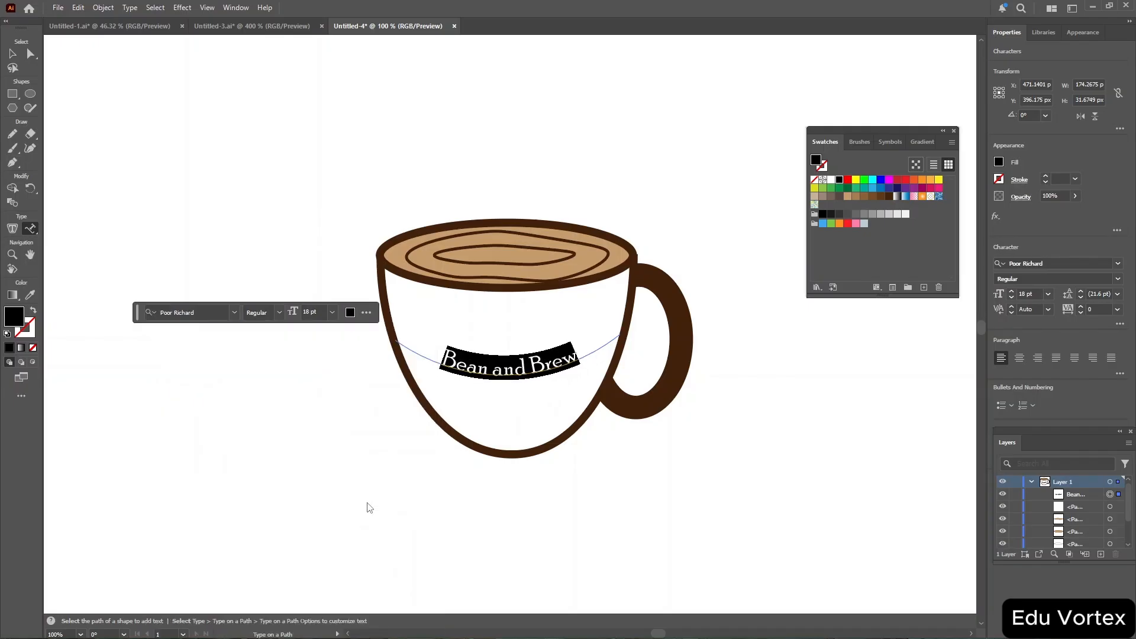
# Color the path text with a gray swatch and switch back to the Selection tool.
pyautogui.click(350, 312)
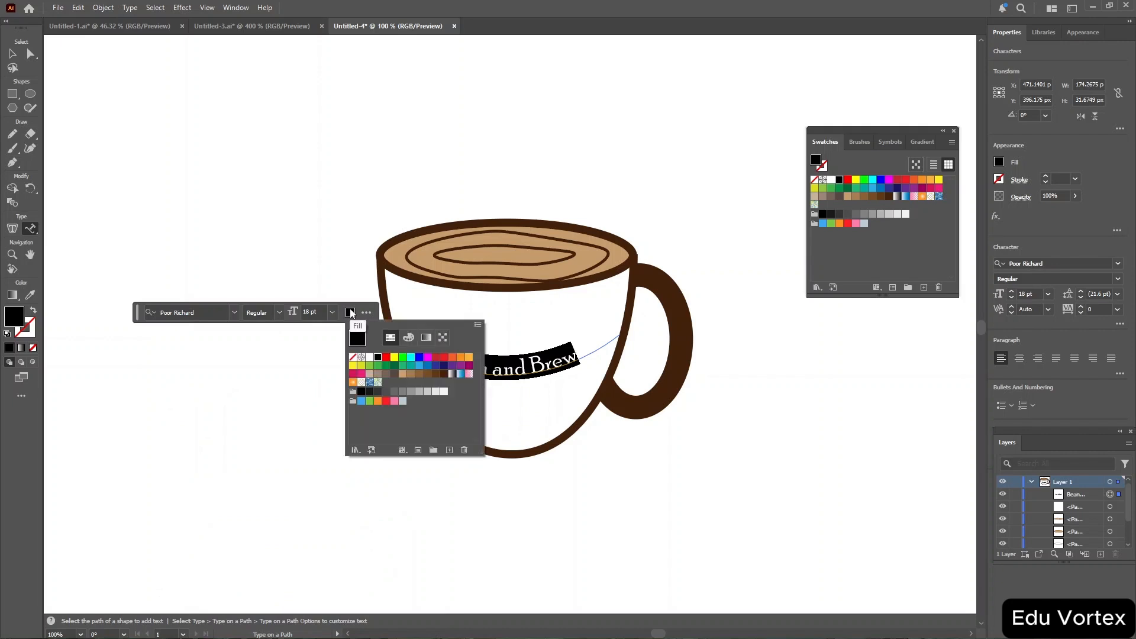
pyautogui.click(403, 393)
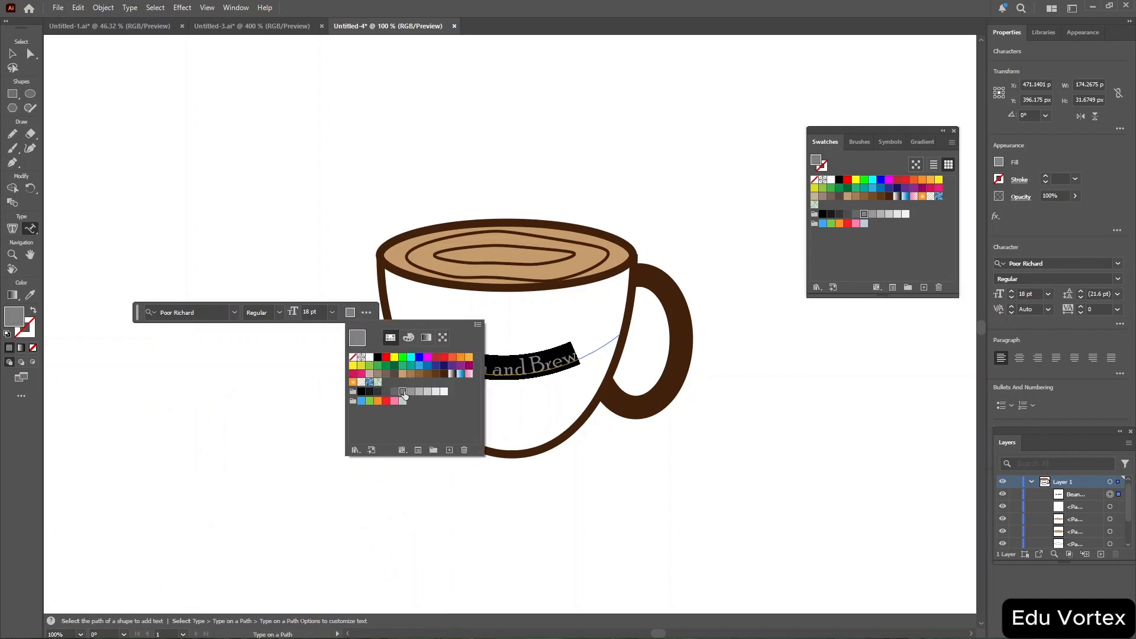
pyautogui.click(271, 310)
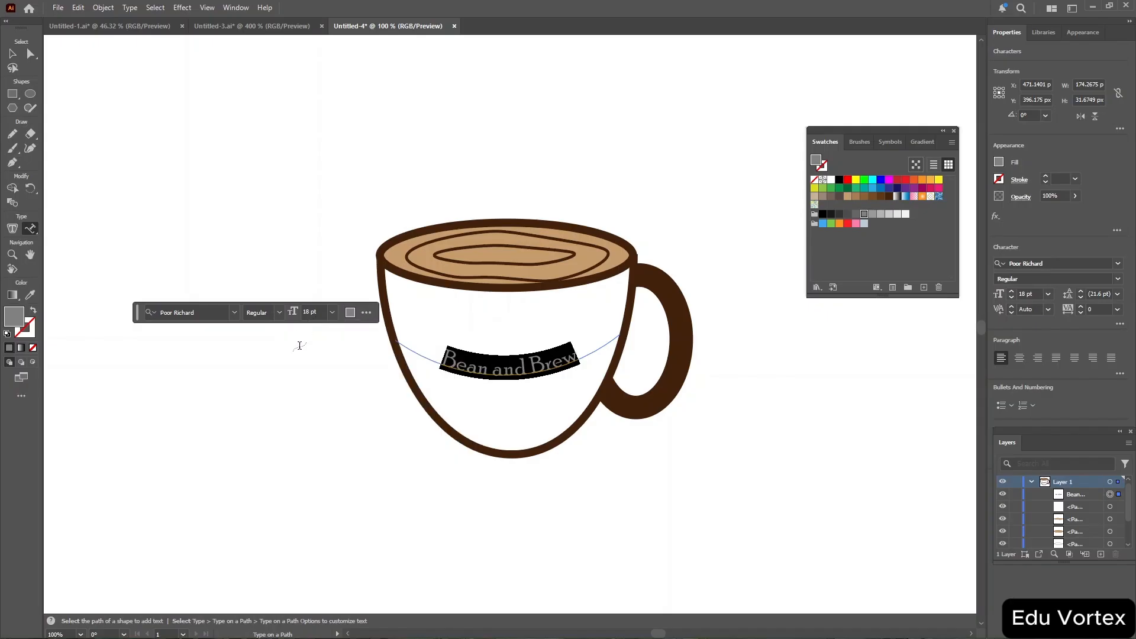
pyautogui.click(299, 345)
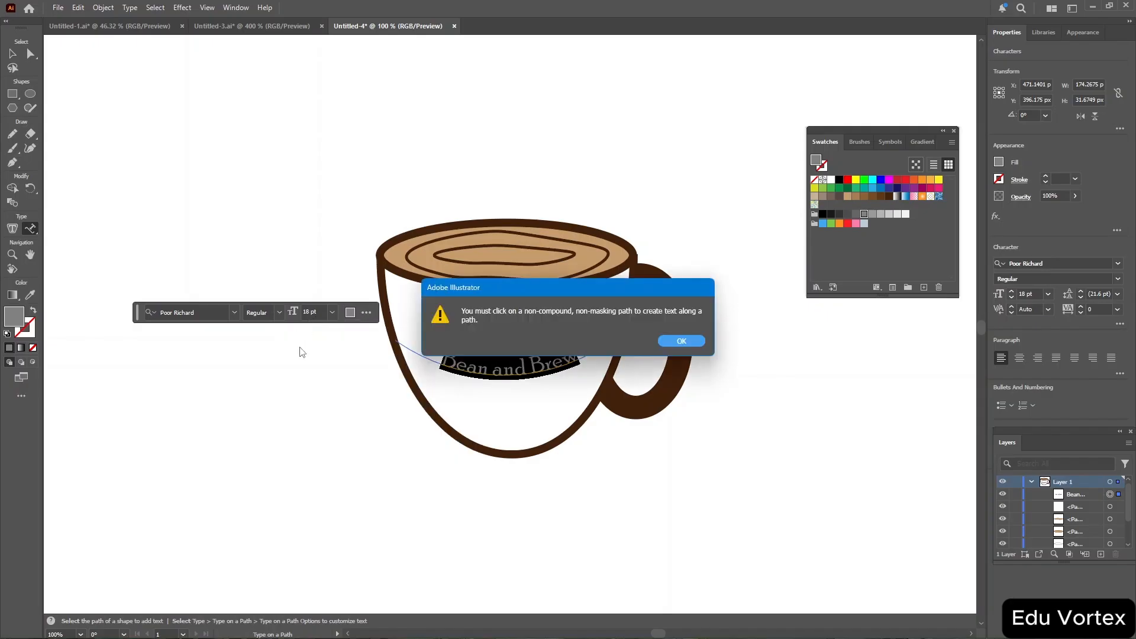
pyautogui.click(683, 342)
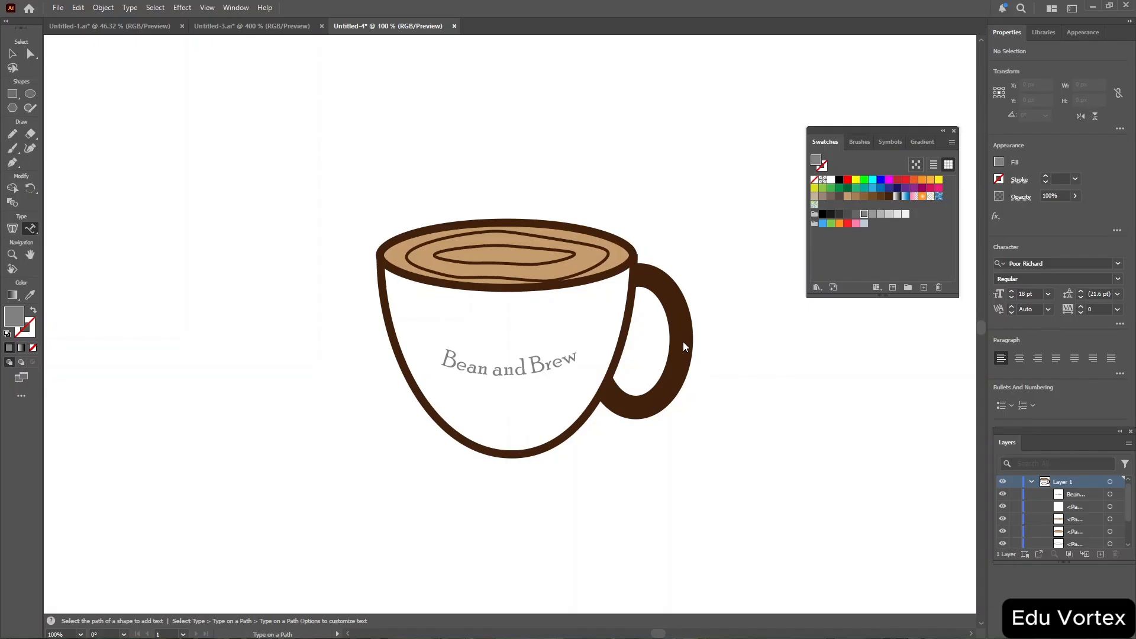
pyautogui.click(444, 356)
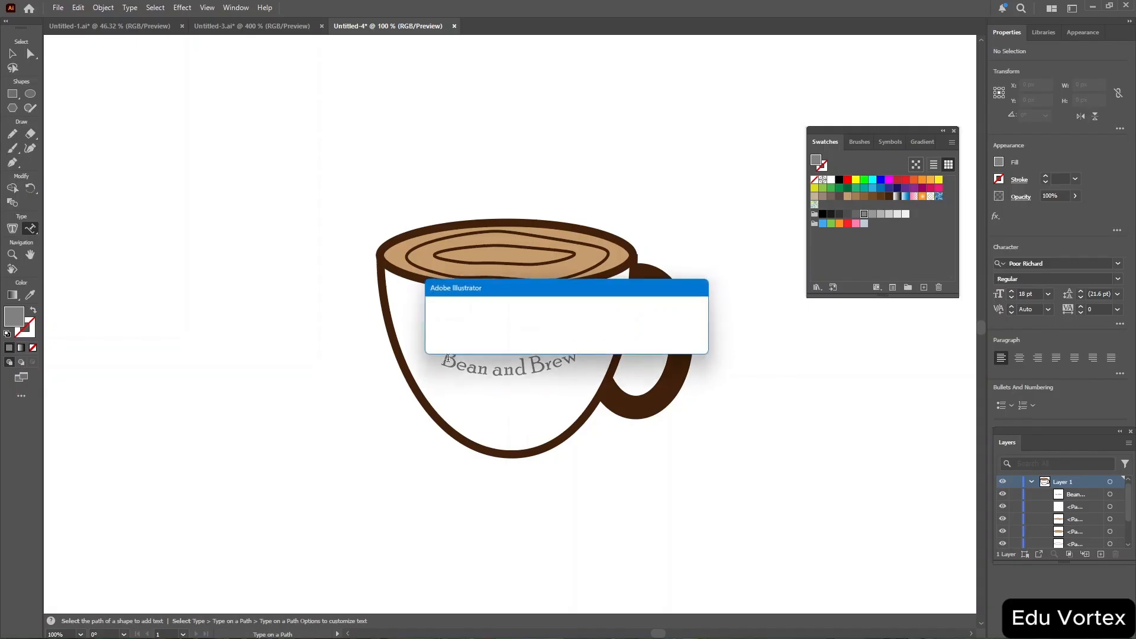
pyautogui.click(682, 342)
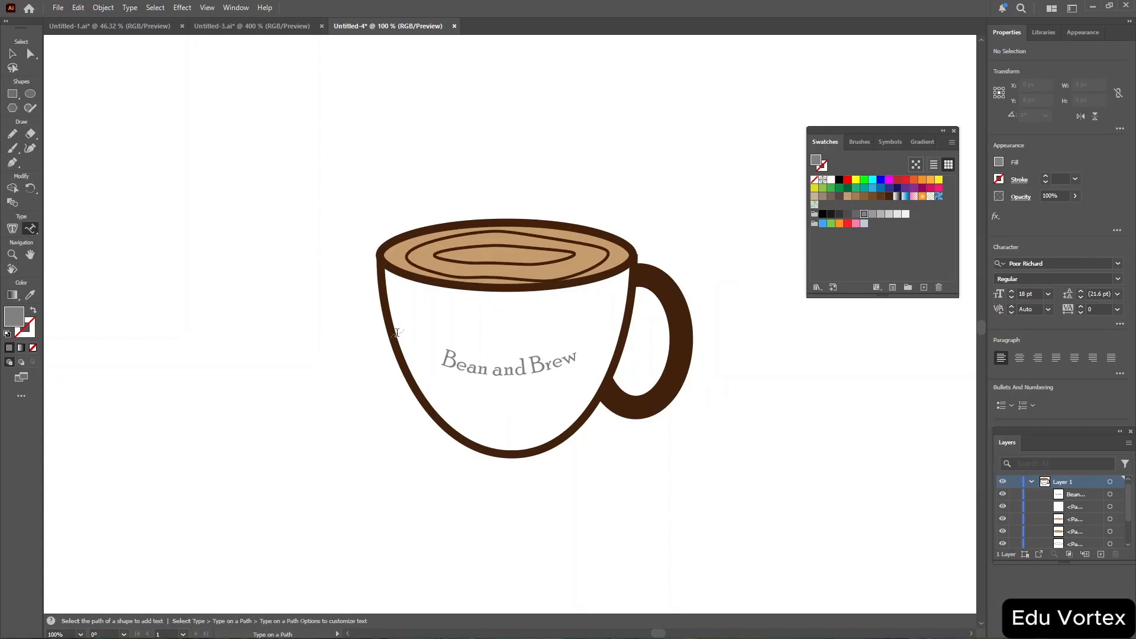
pyautogui.click(9, 51)
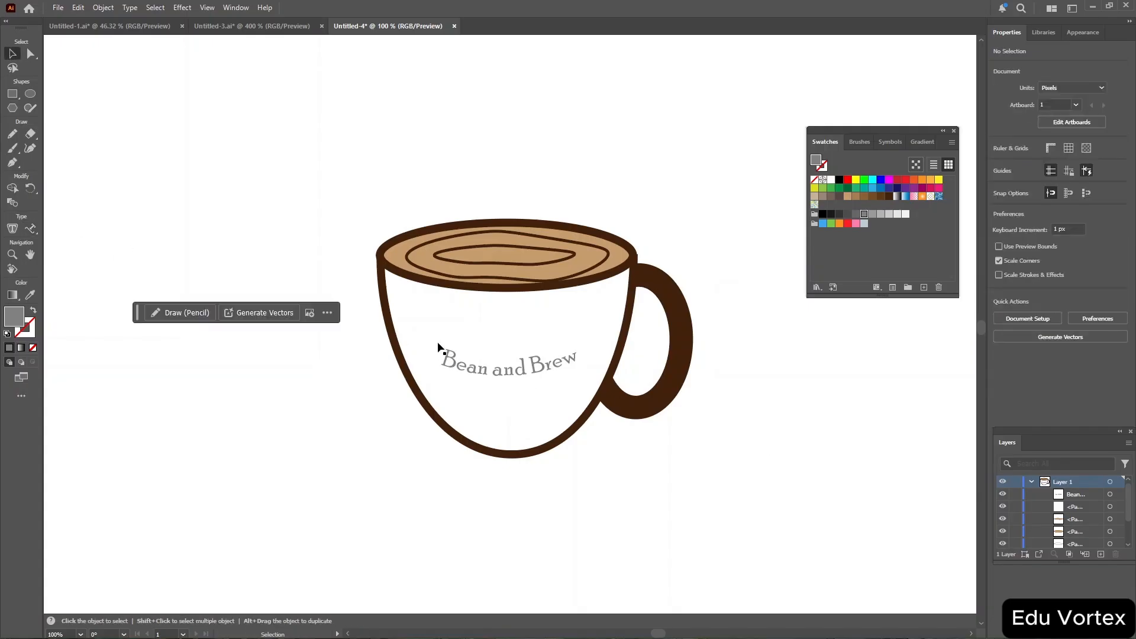
pyautogui.moveTo(444, 354); pyautogui.dragTo(460, 375)
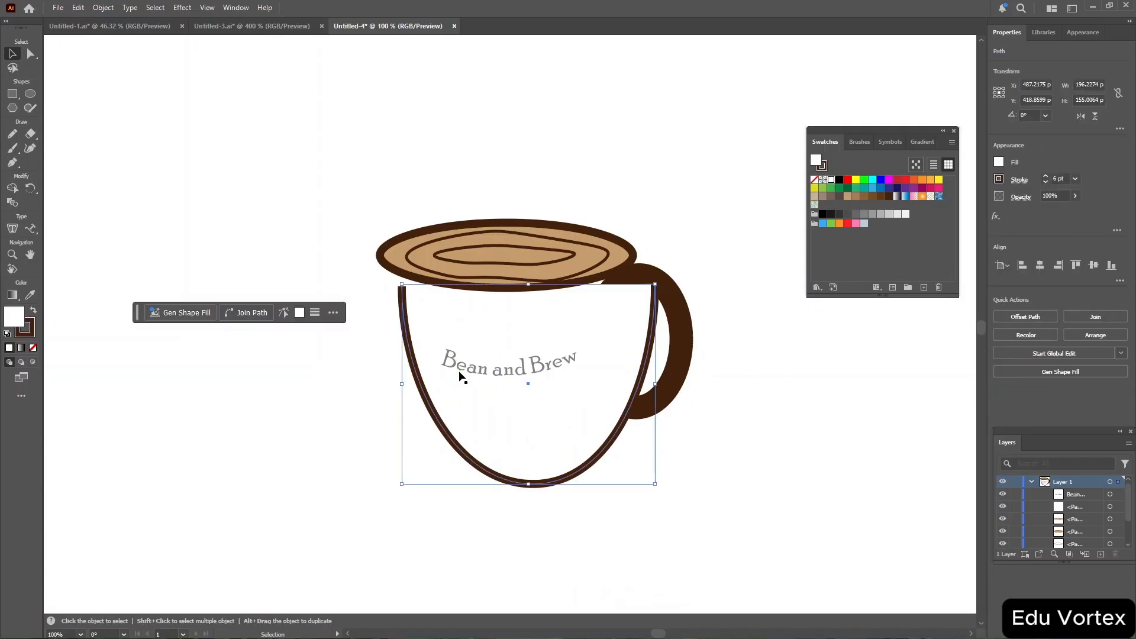
pyautogui.hotkey('ctrl', 'z')
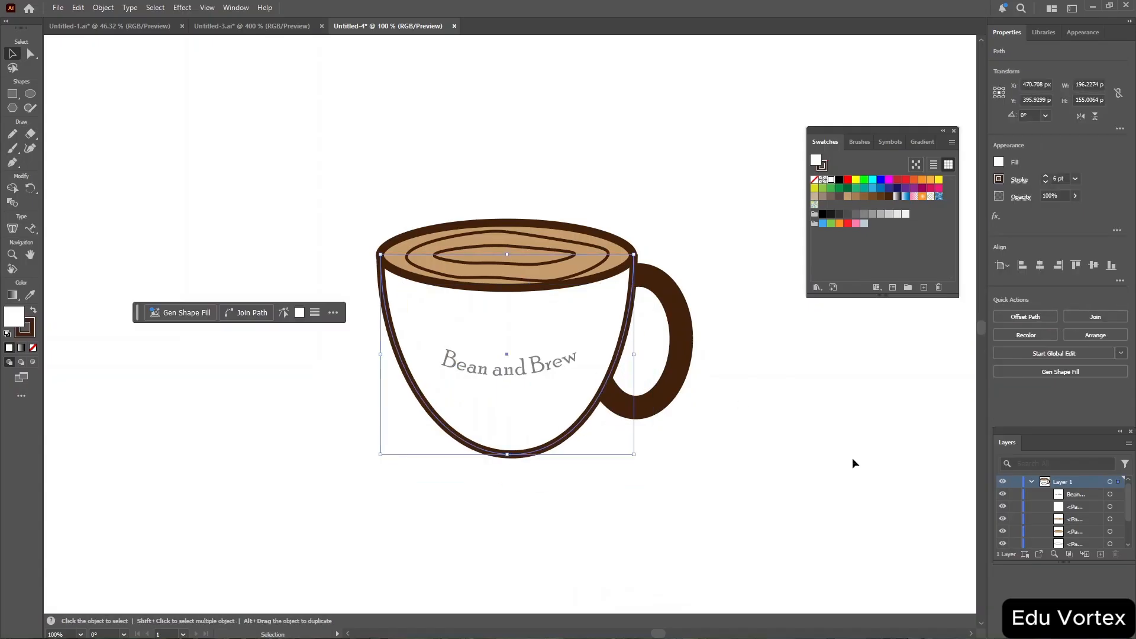
pyautogui.scroll(-3, 1066, 519)
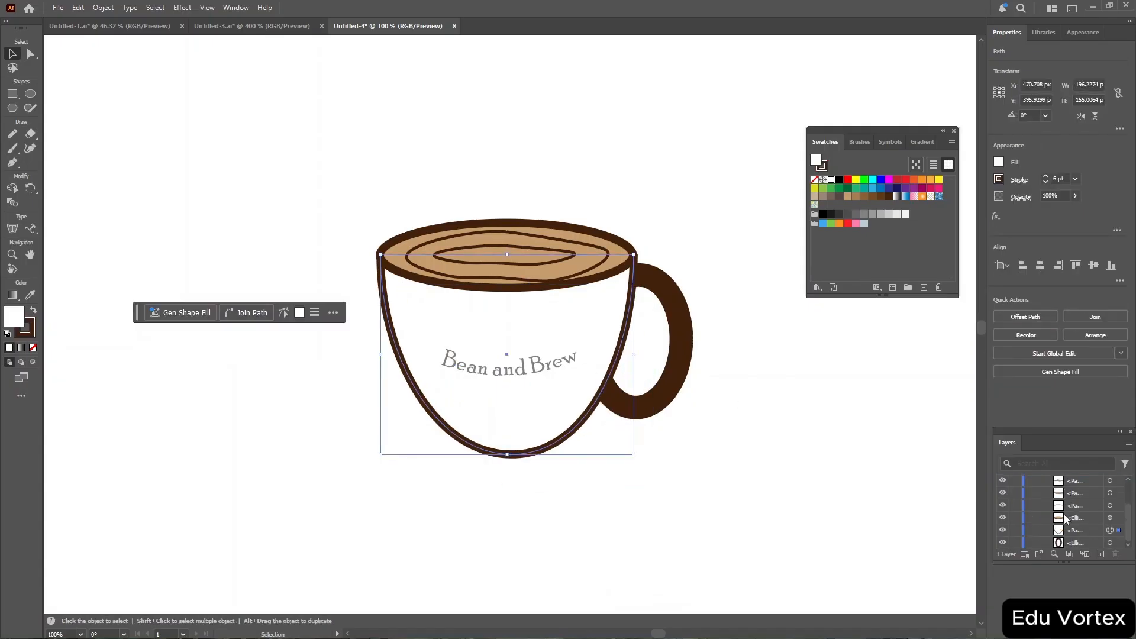
pyautogui.scroll(3, 1066, 519)
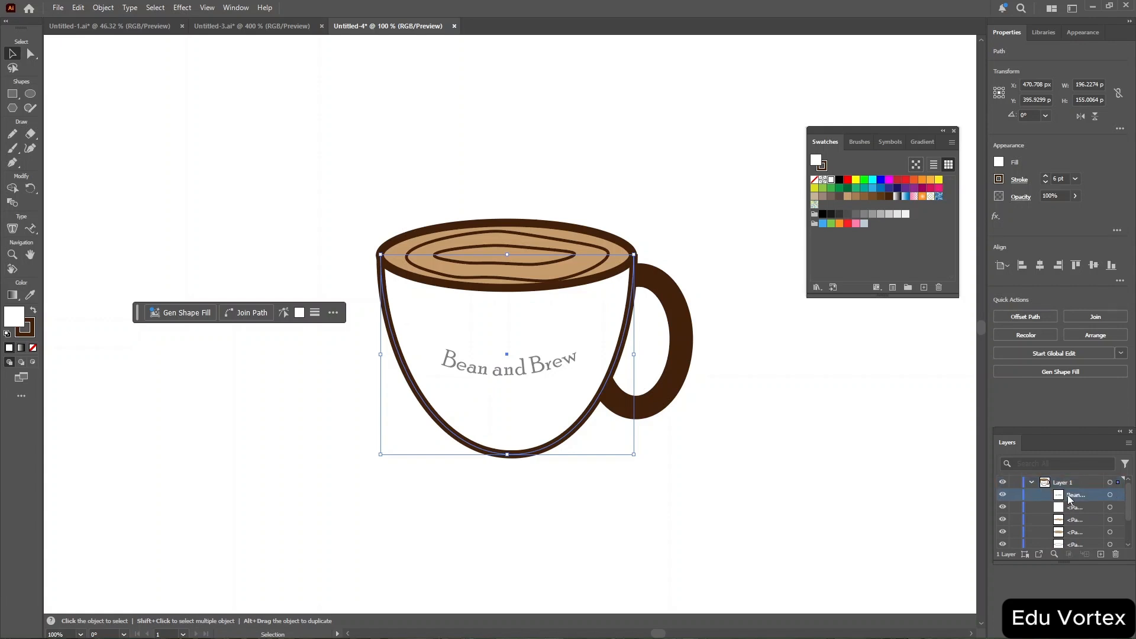
# Convert the "Bean and Brew" path text to outlines with Create Outlines.
pyautogui.click(1111, 496)
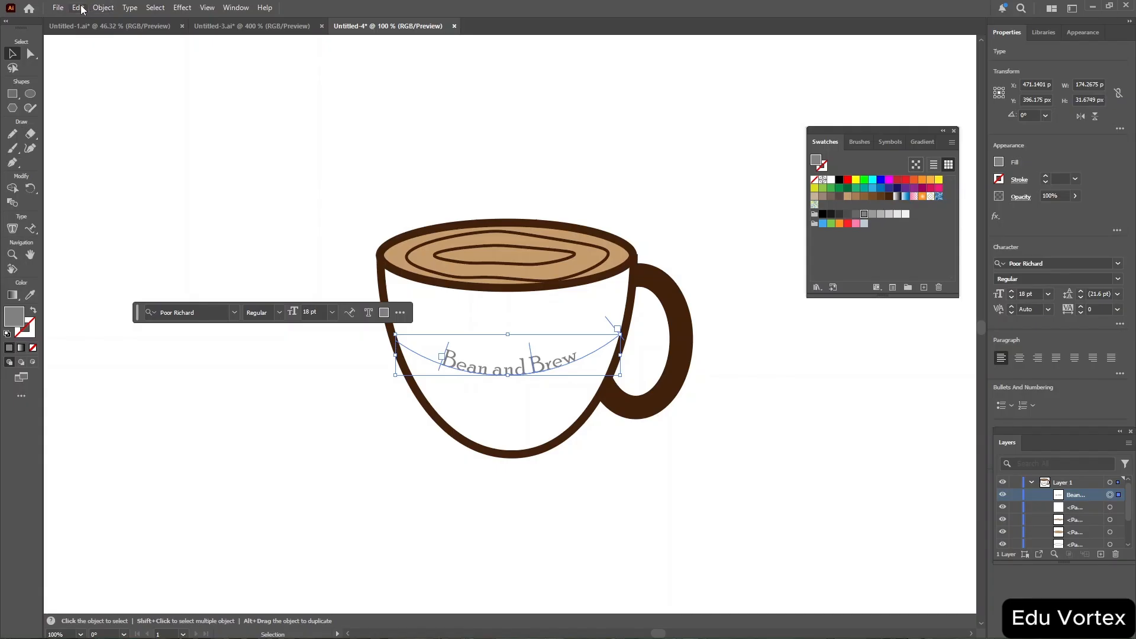
pyautogui.click(103, 7)
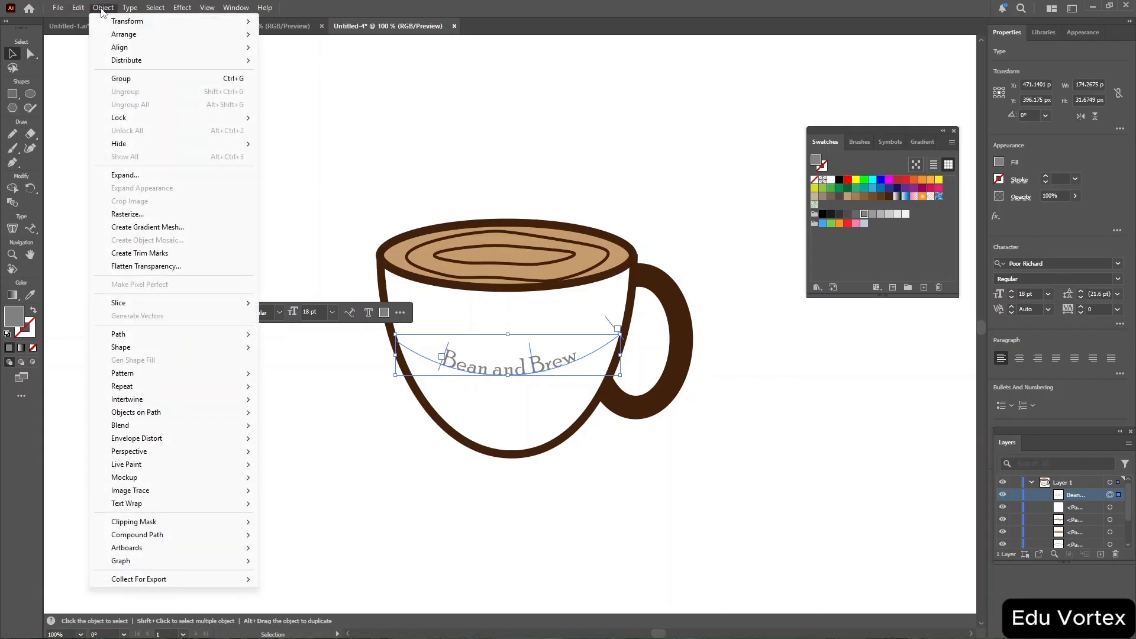
pyautogui.moveTo(174, 123)
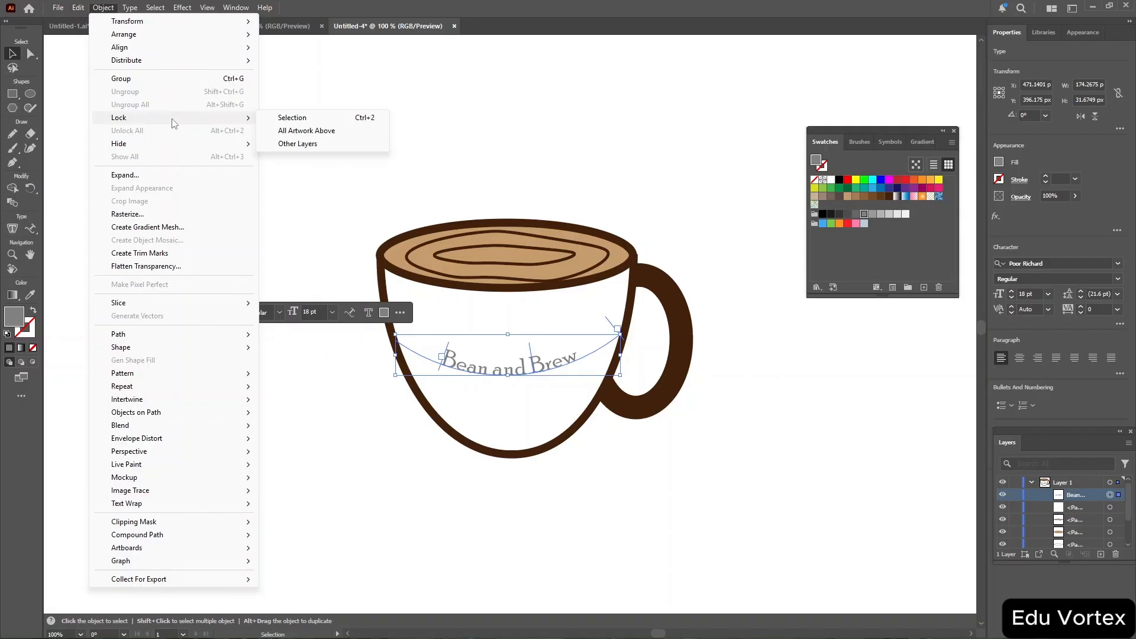
pyautogui.moveTo(78, 11)
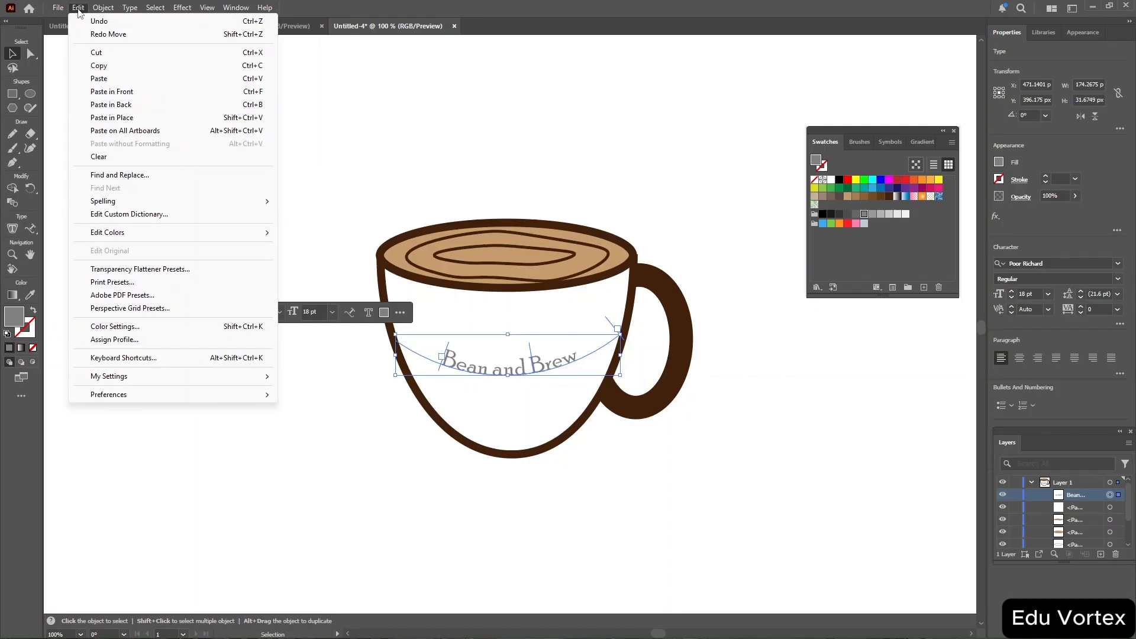
pyautogui.moveTo(130, 9)
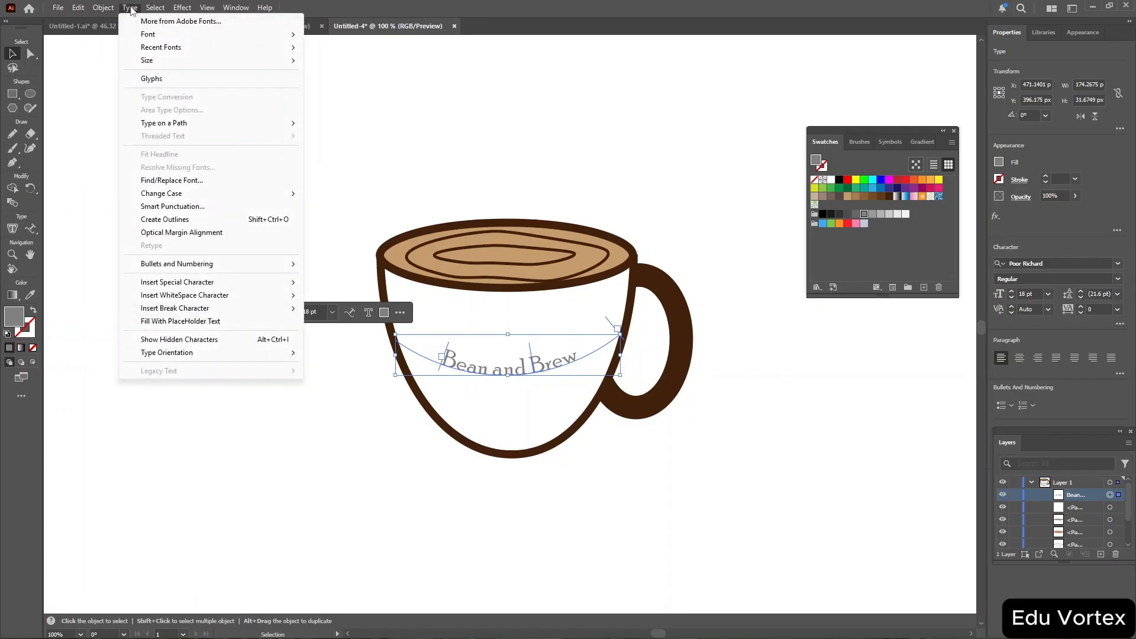
pyautogui.click(237, 219)
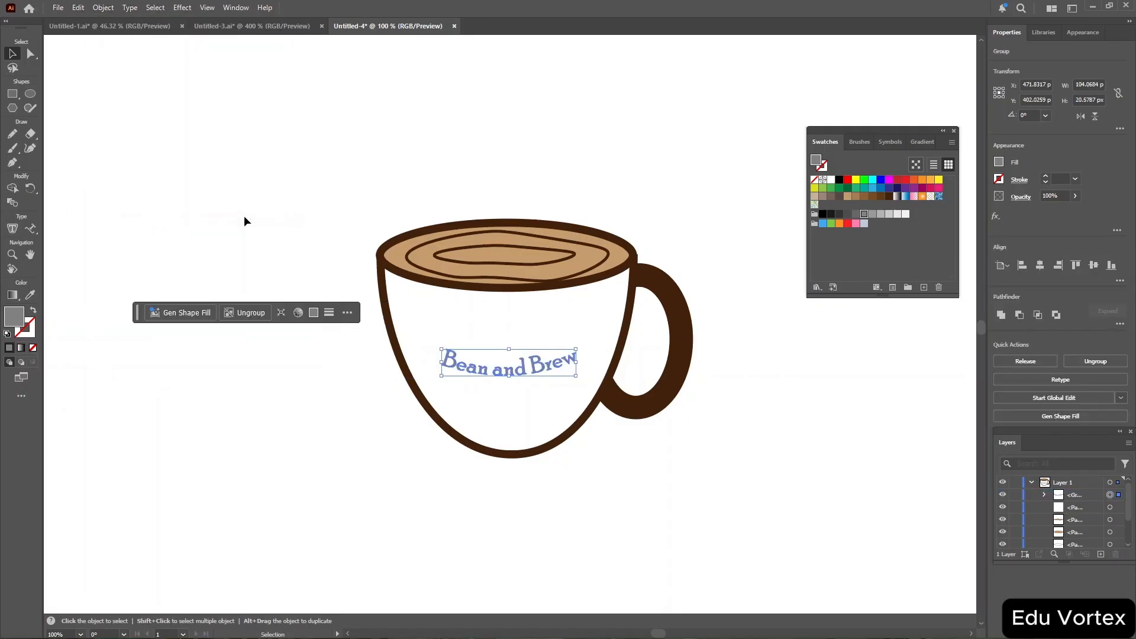
# Enlarge the outlined "Bean and Brew" lettering and reposition it slightly lower and to the left on the cup body.
pyautogui.click(999, 180)
pyautogui.moveTo(575, 350); pyautogui.dragTo(611, 330)
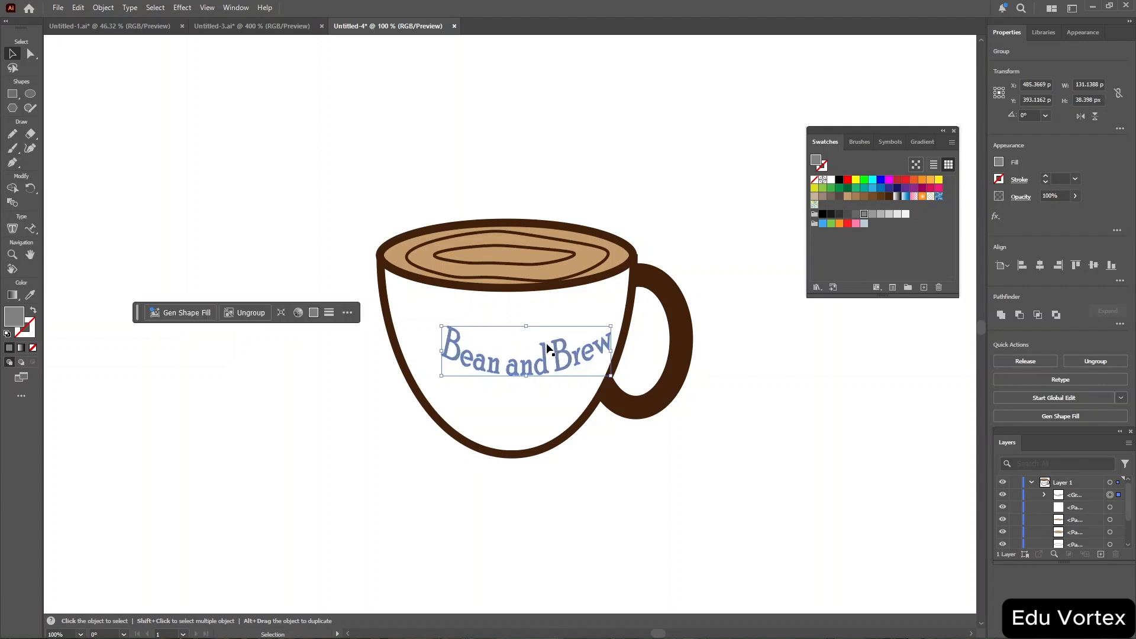
pyautogui.moveTo(535, 347); pyautogui.dragTo(535, 350)
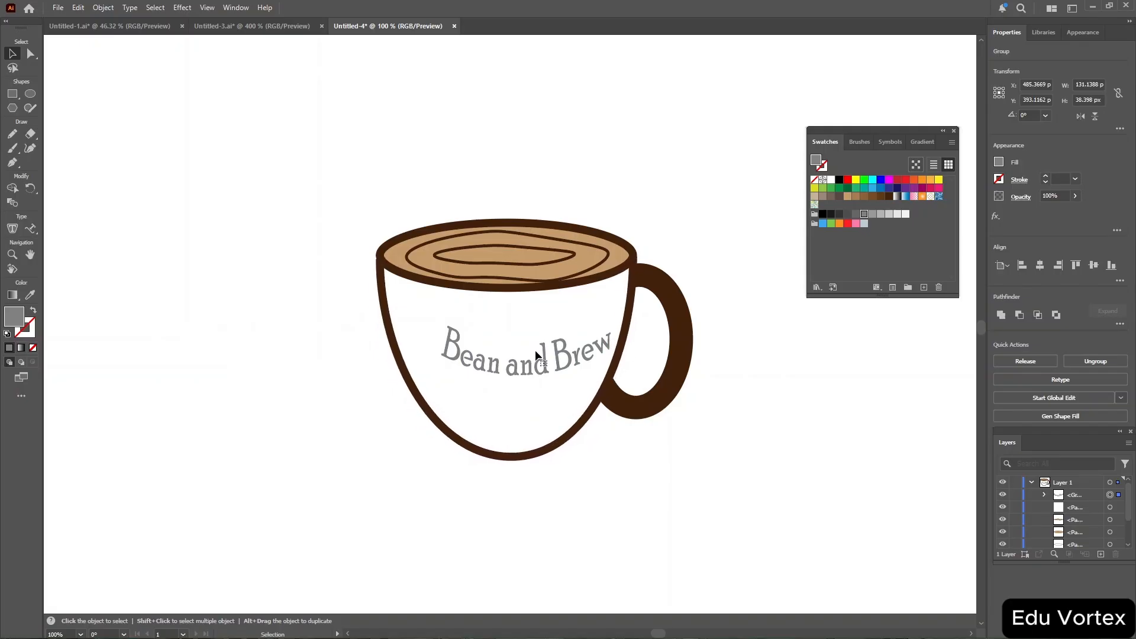
pyautogui.click(1110, 496)
pyautogui.click(1110, 496)
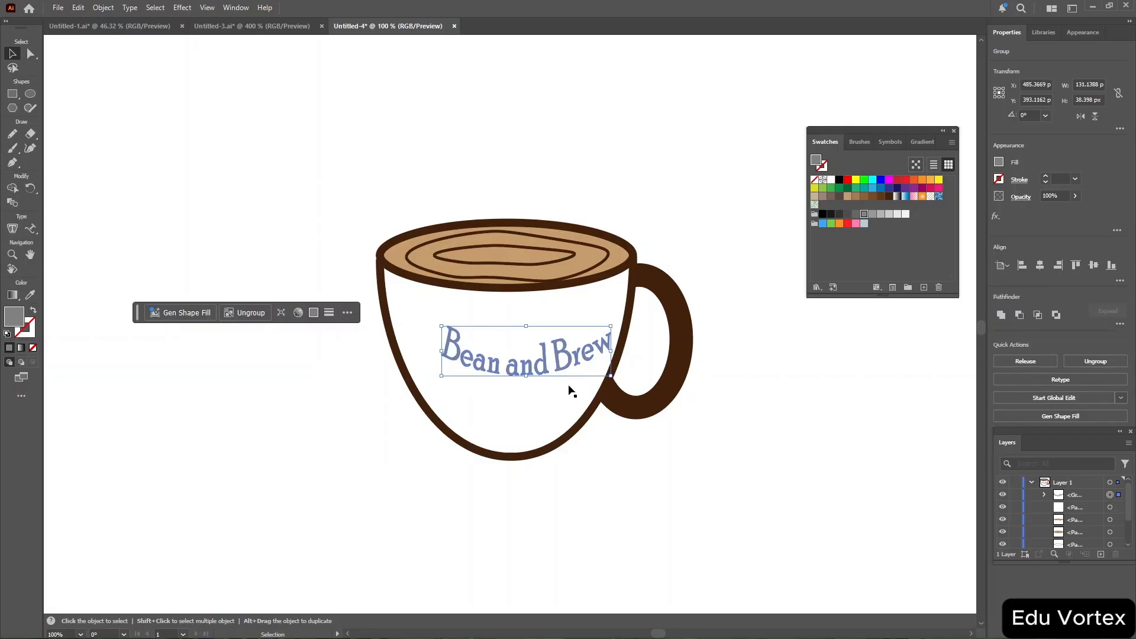
pyautogui.moveTo(525, 367); pyautogui.dragTo(509, 374)
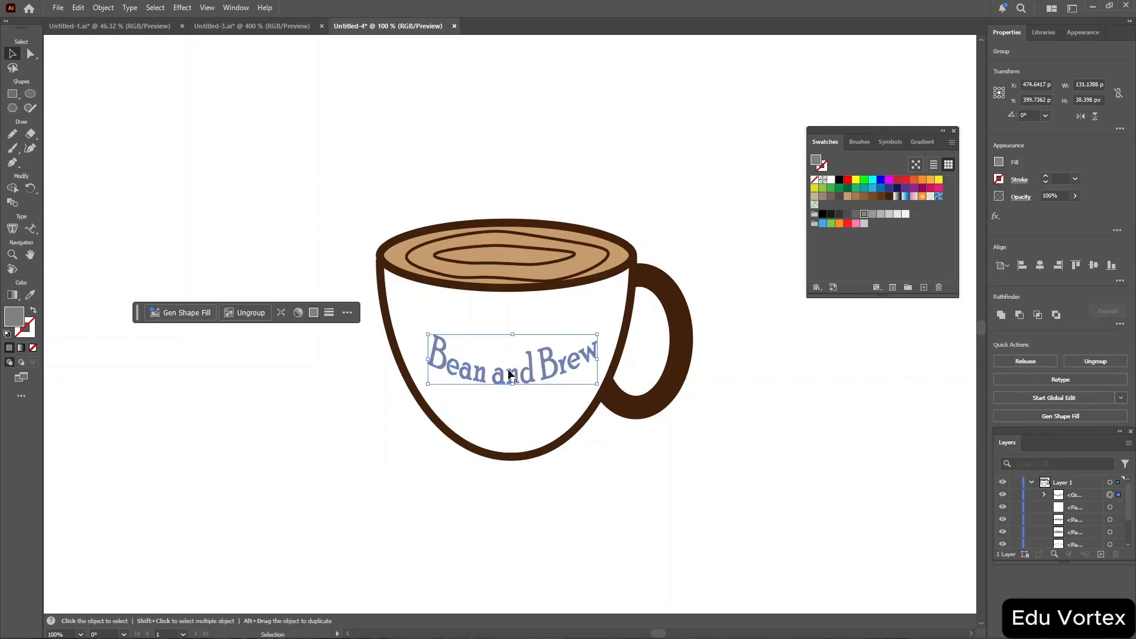
# Give the outlined lettering a tan stroke of 2 pt and deselect it.
pyautogui.click(1000, 181)
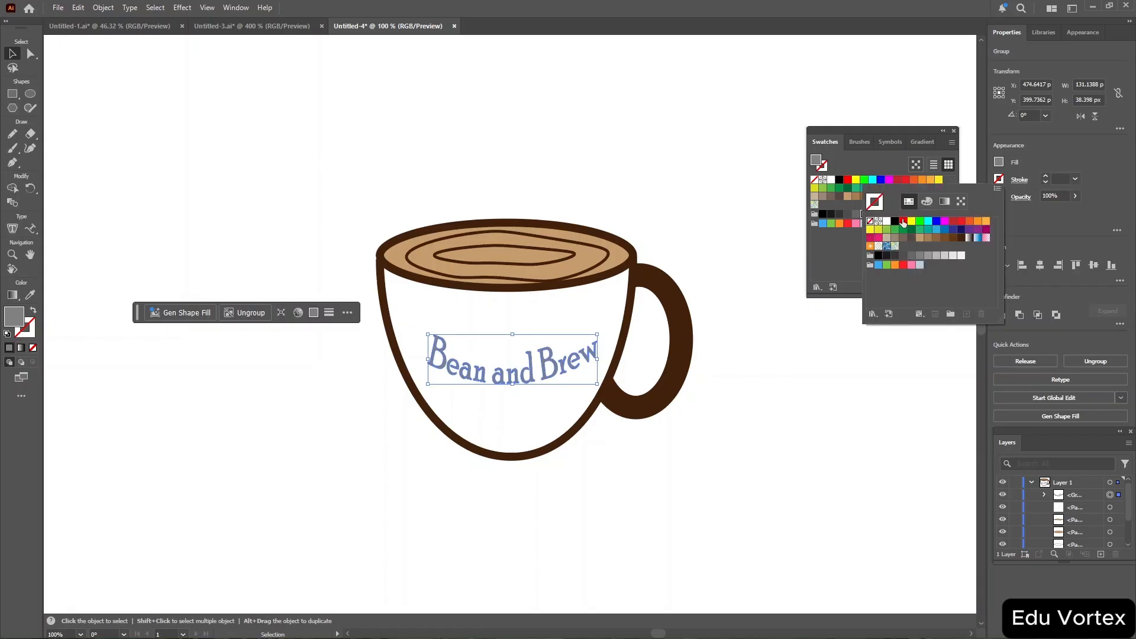
pyautogui.click(928, 239)
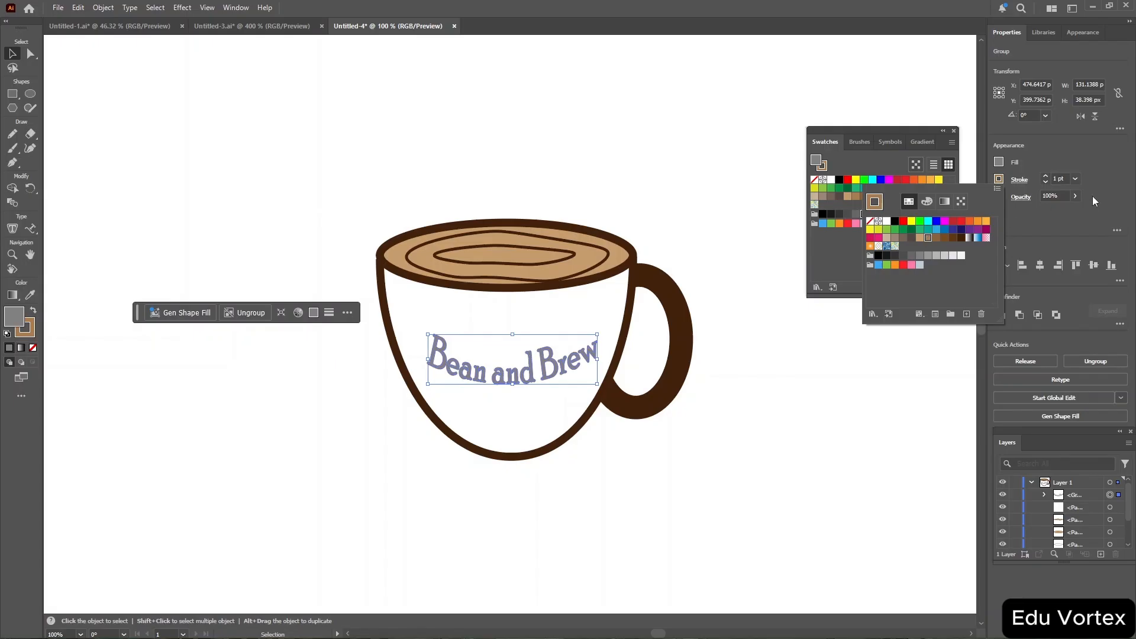
pyautogui.click(1062, 179)
pyautogui.press('Up')
pyautogui.press('Up')
pyautogui.press('Up')
pyautogui.press('Up')
pyautogui.press('Up')
pyautogui.press('Up')
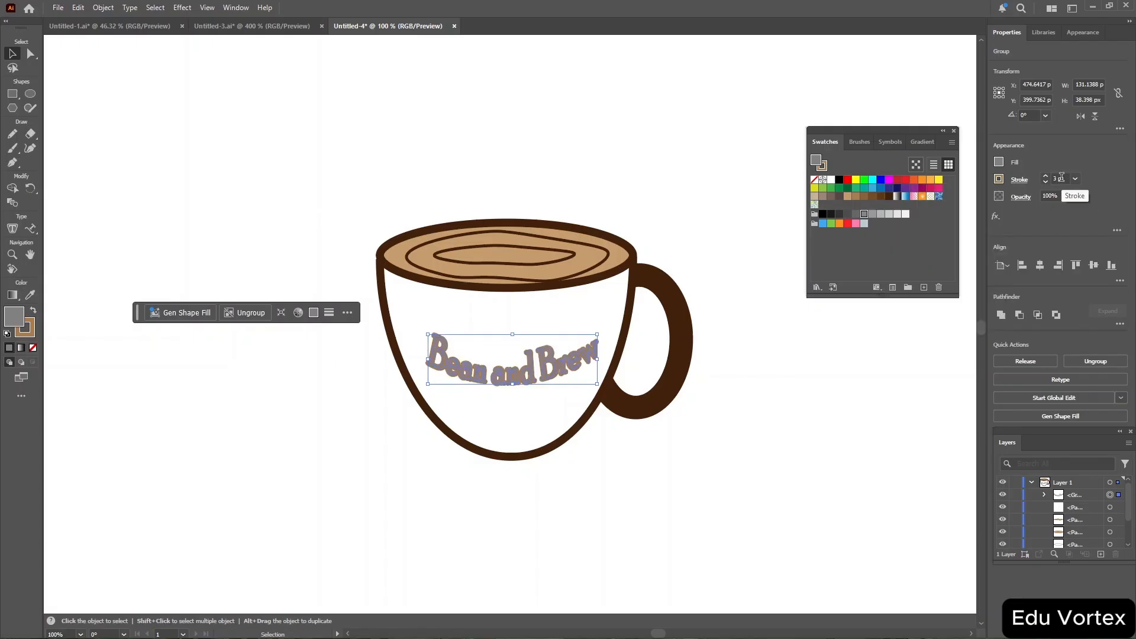
pyautogui.press('Down')
pyautogui.press('Down')
pyautogui.press('Down')
pyautogui.press('Down')
pyautogui.press('Down')
pyautogui.press('Down')
pyautogui.press('Up')
pyautogui.press('Up')
pyautogui.press('Down')
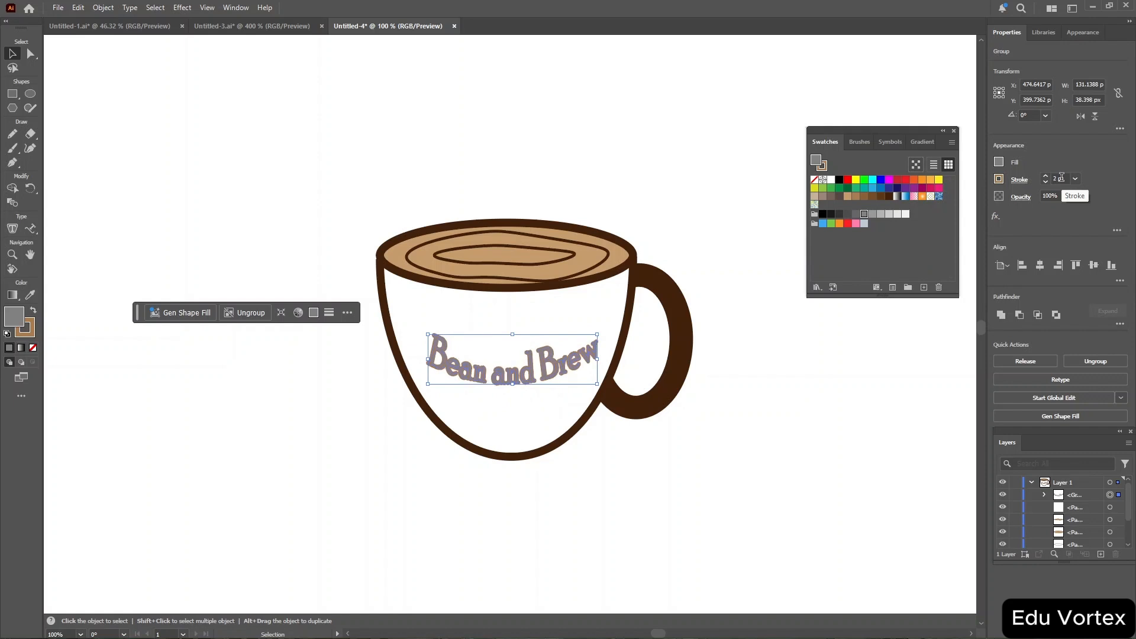
pyautogui.click(718, 249)
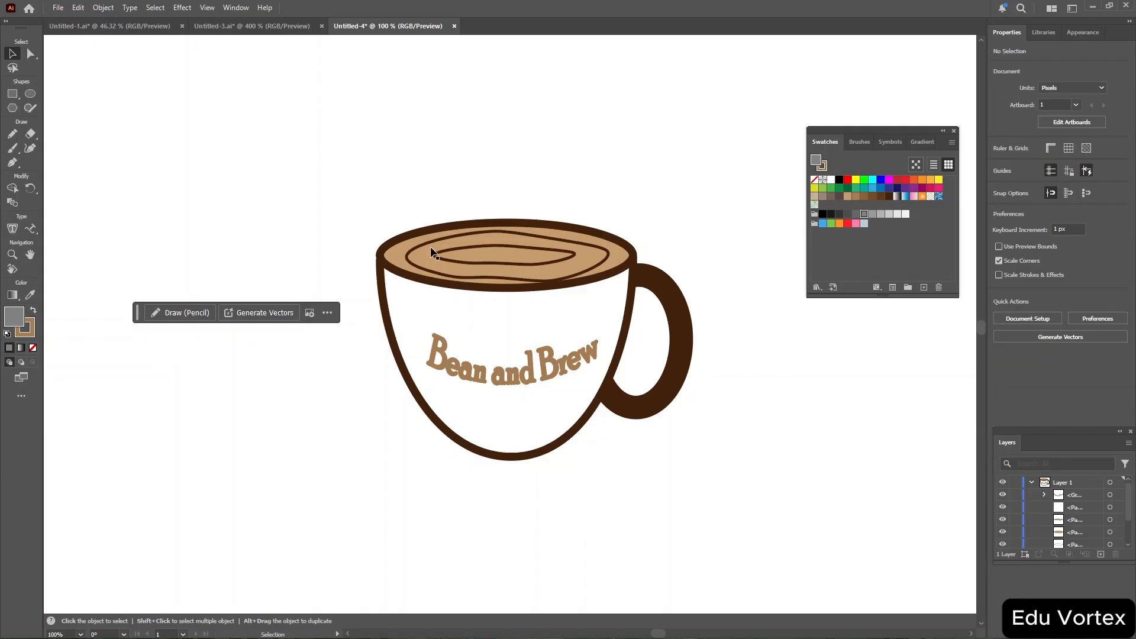
# Create a new layer and draw a circle about 280 px in diameter over the cup with the Ellipse tool.
pyautogui.press('l')
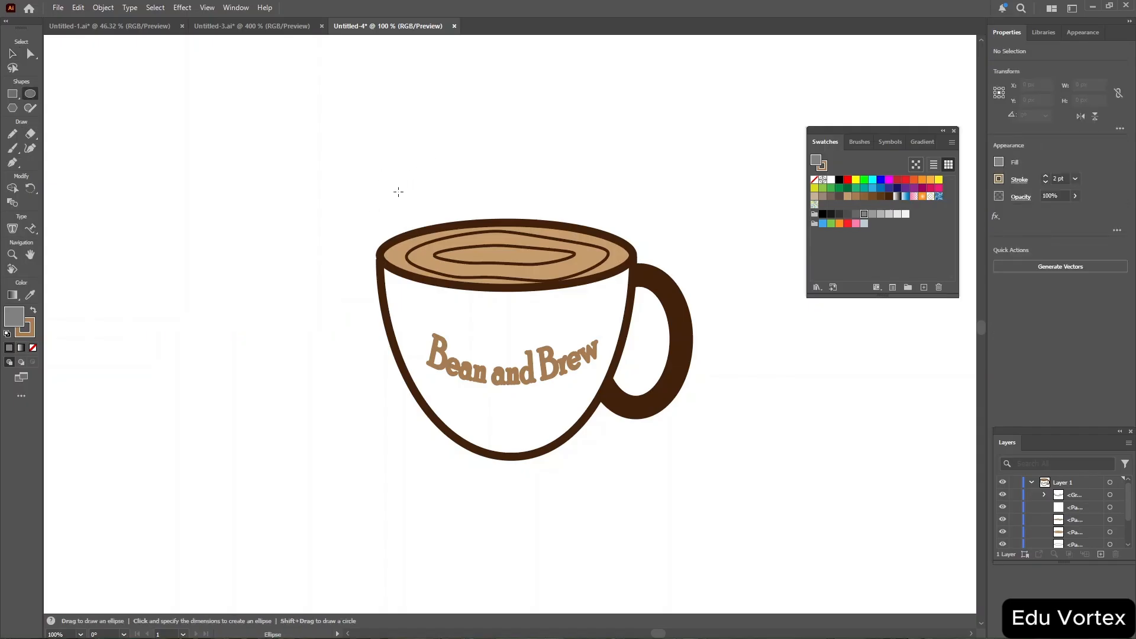
pyautogui.click(1031, 482)
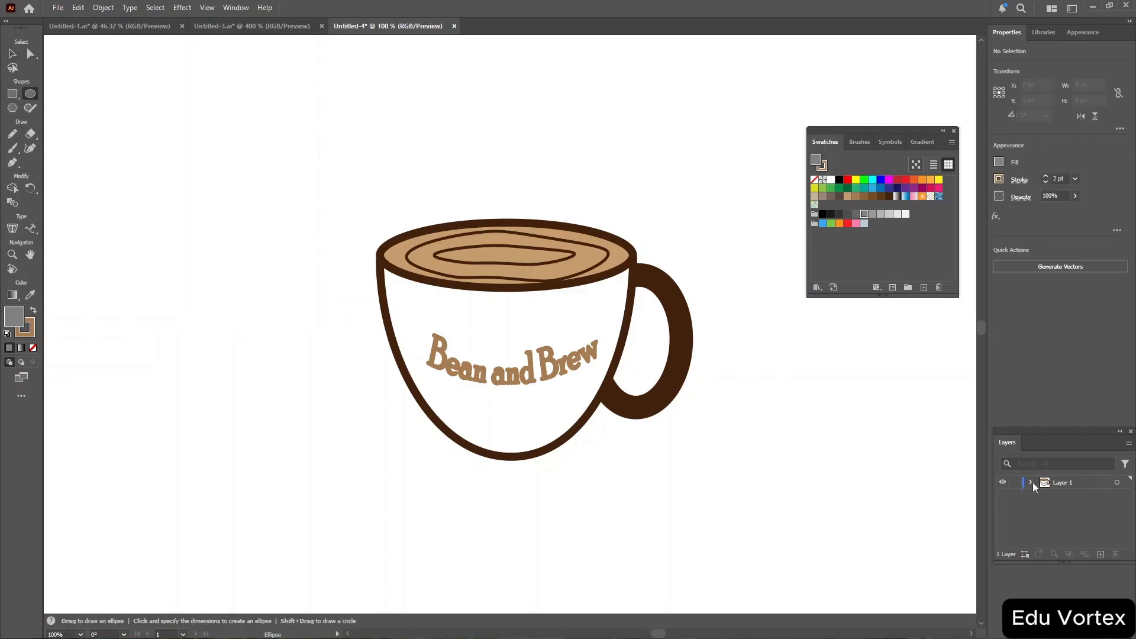
pyautogui.click(1101, 554)
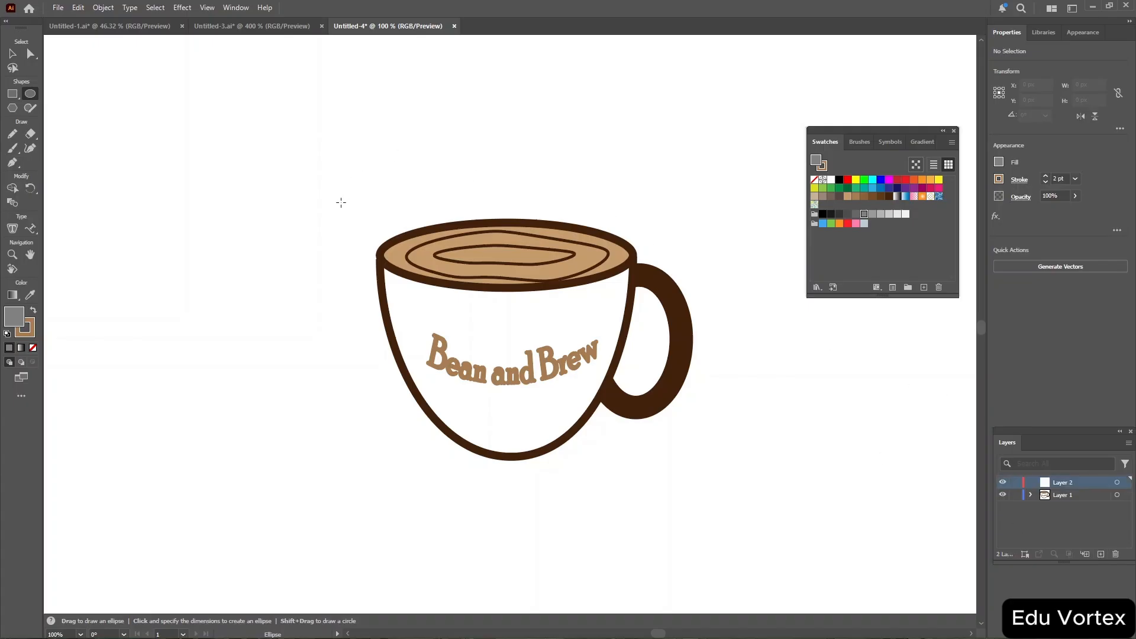
pyautogui.moveTo(344, 204)
pyautogui.mouseDown()
pyautogui.moveTo(599, 351)
pyautogui.moveTo(703, 495)
pyautogui.moveTo(799, 515)
pyautogui.moveTo(729, 565)
pyautogui.moveTo(580, 411)
pyautogui.moveTo(515, 362)
pyautogui.moveTo(565, 403)
pyautogui.moveTo(708, 460)
pyautogui.mouseUp()
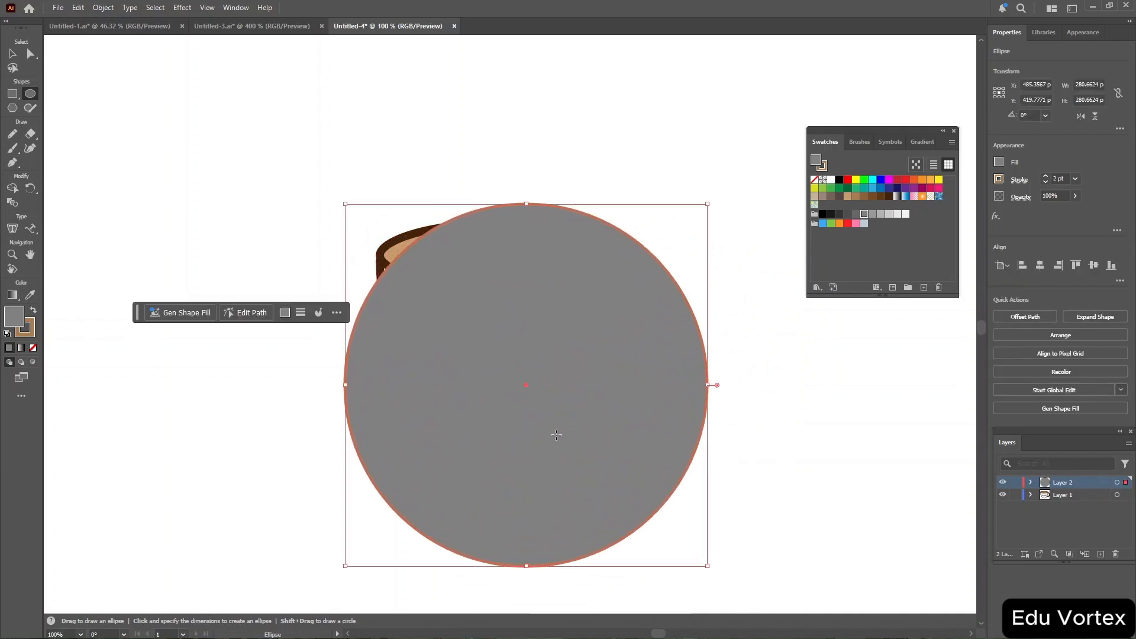
# Center the circle over the cup and move its layer beneath Layer 1 so the cup sits on top.
pyautogui.press('v')
pyautogui.moveTo(545, 428); pyautogui.dragTo(545, 378)
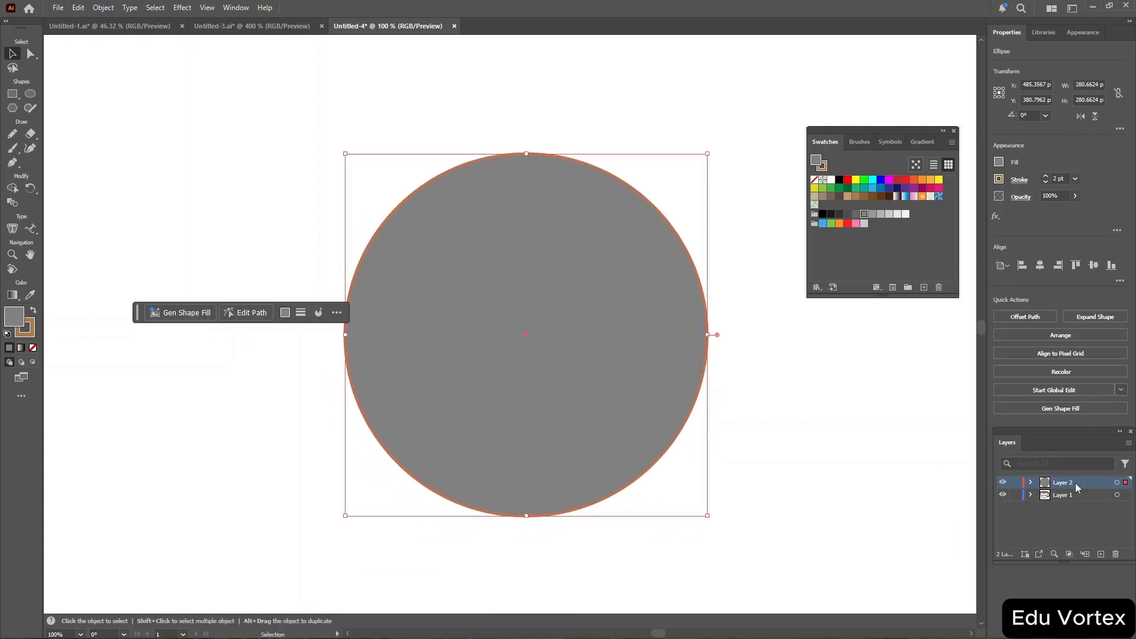
pyautogui.moveTo(1076, 483); pyautogui.dragTo(1081, 505)
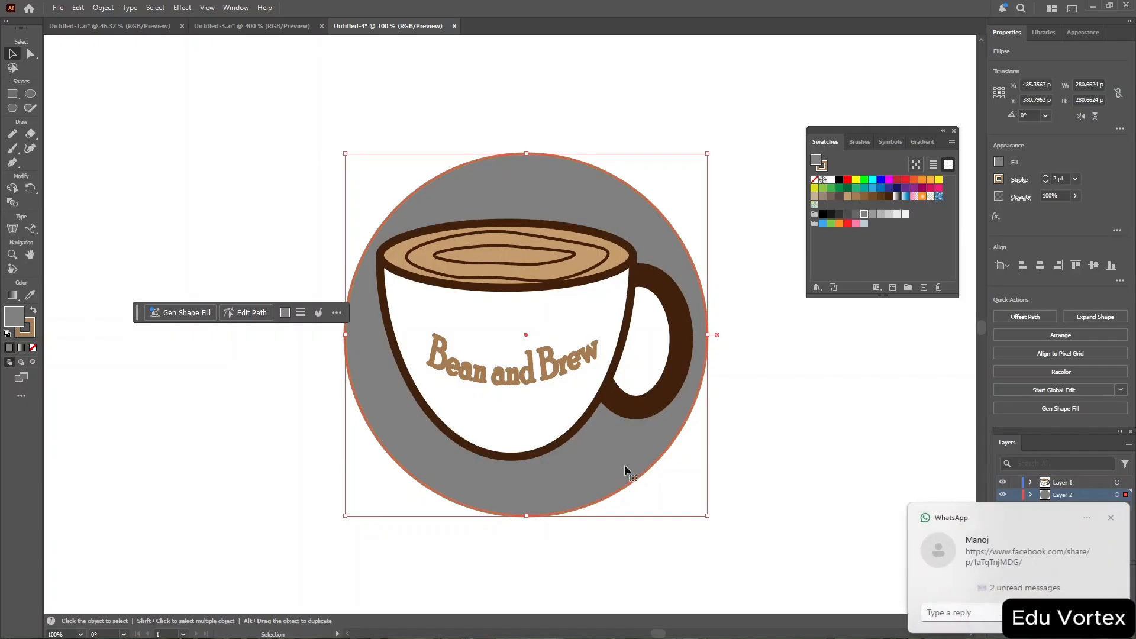
pyautogui.moveTo(623, 464); pyautogui.dragTo(619, 464)
pyautogui.press('a')
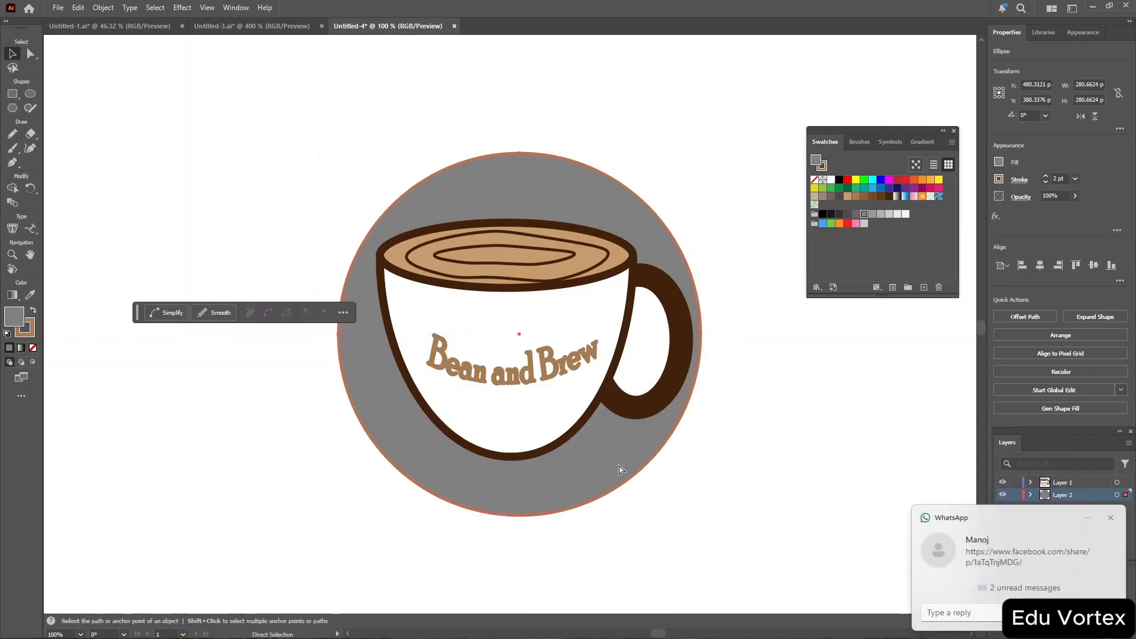
pyautogui.click(744, 484)
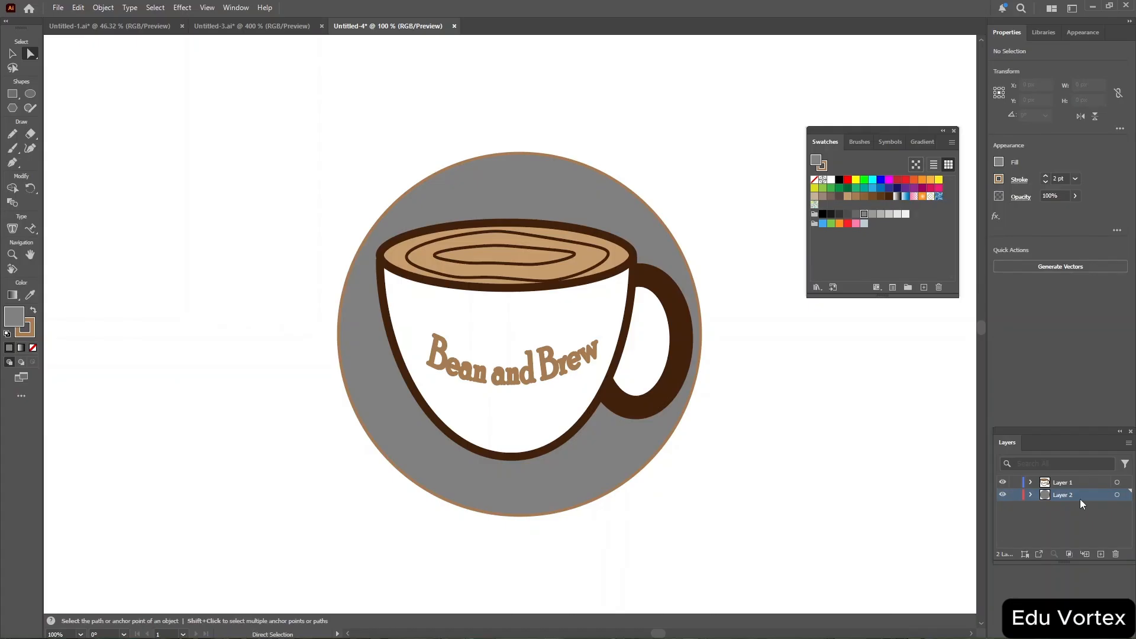
# Select the circle through its layer and set its fill to None.
pyautogui.click(998, 161)
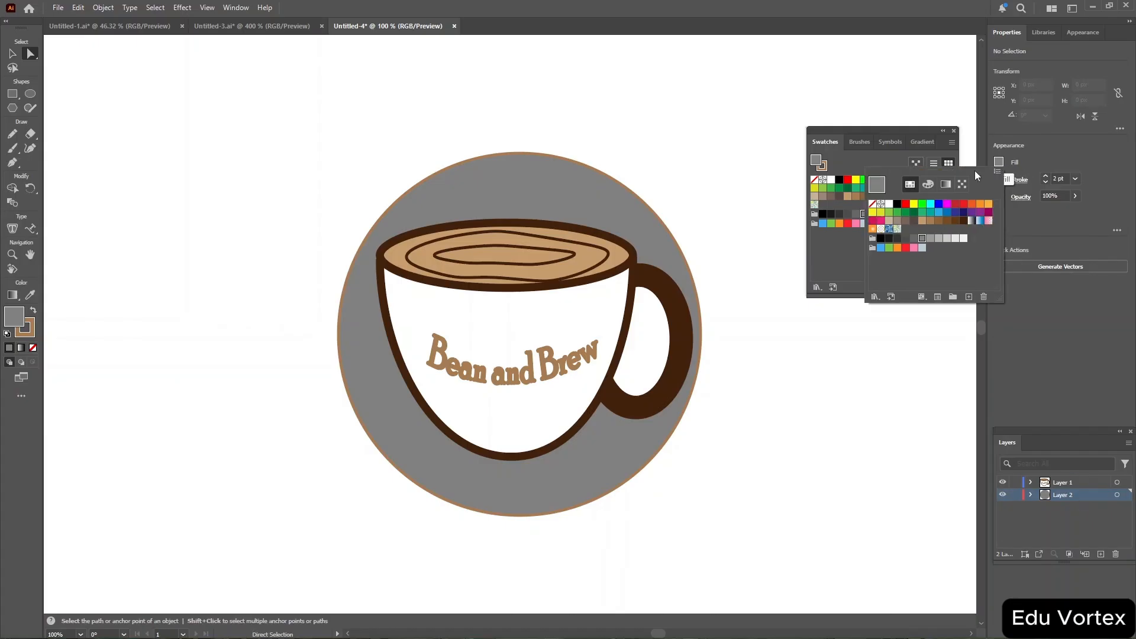
pyautogui.click(874, 204)
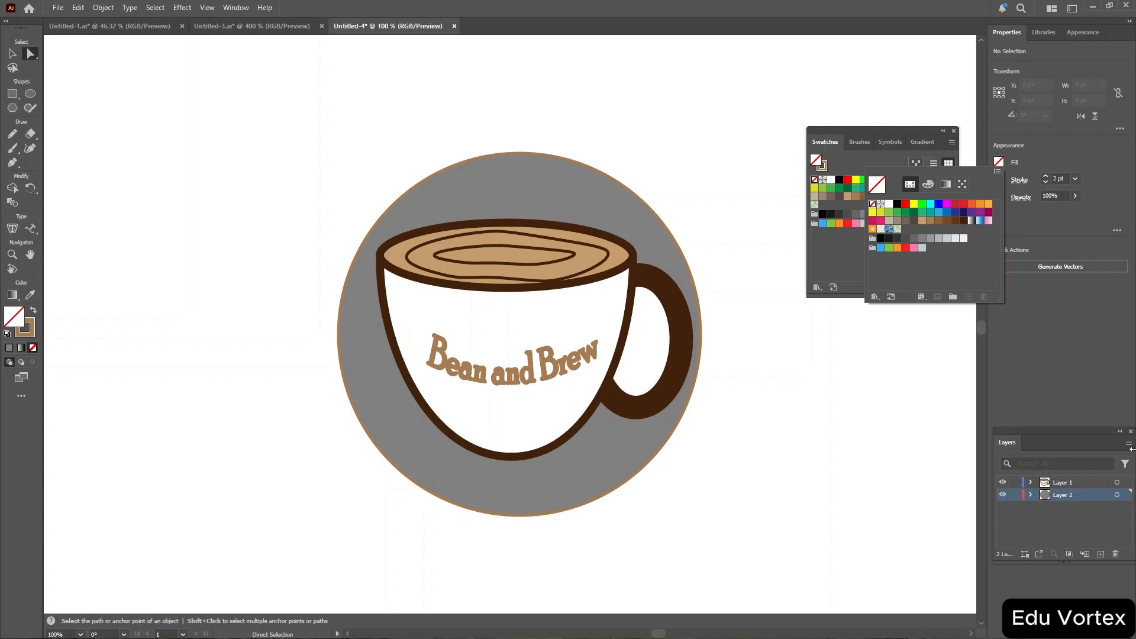
pyautogui.click(1118, 499)
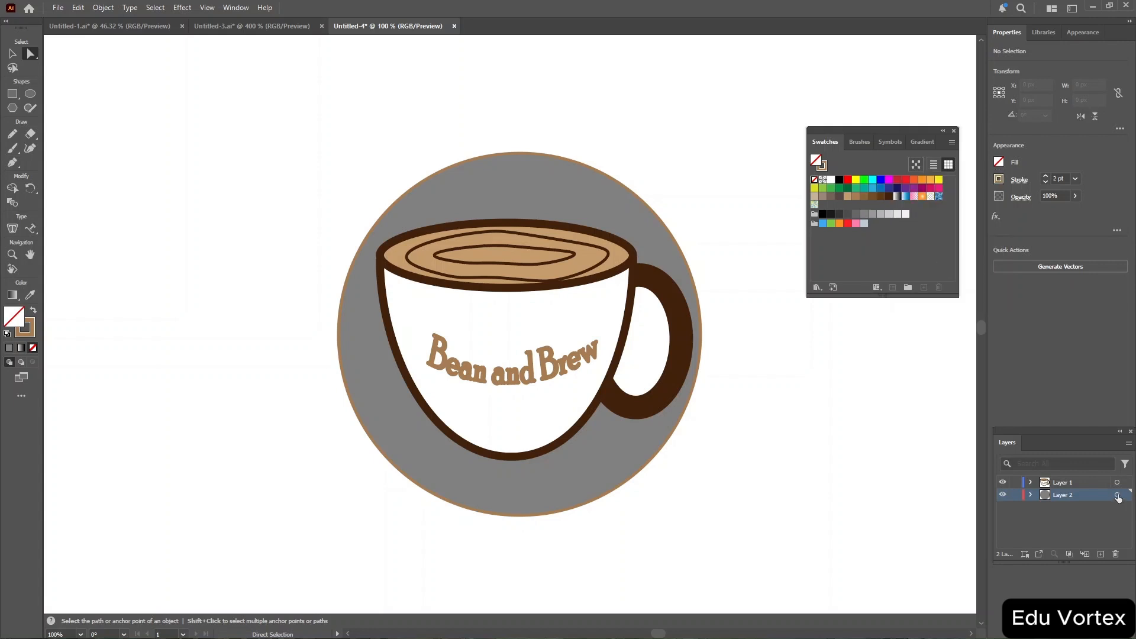
pyautogui.click(1031, 495)
pyautogui.click(1118, 495)
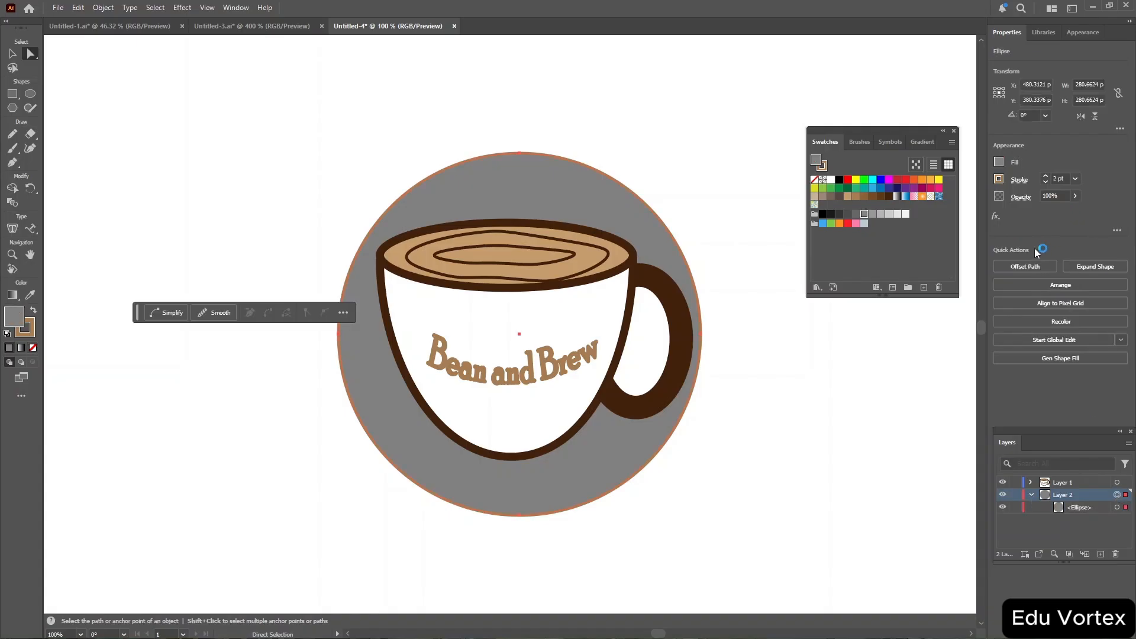
pyautogui.click(1000, 164)
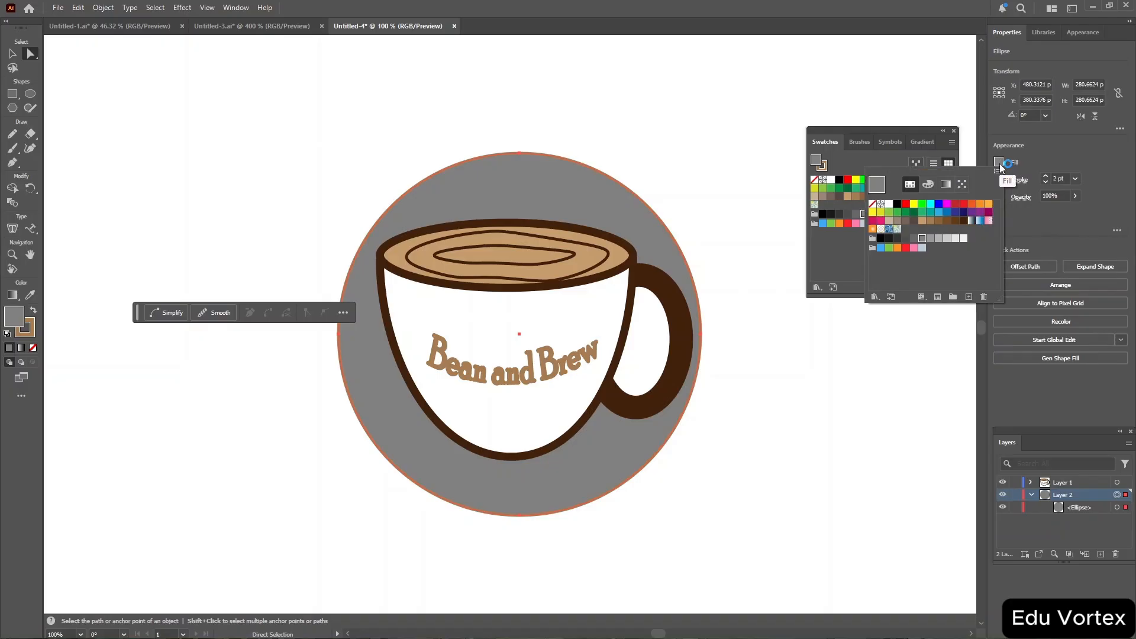
pyautogui.click(873, 204)
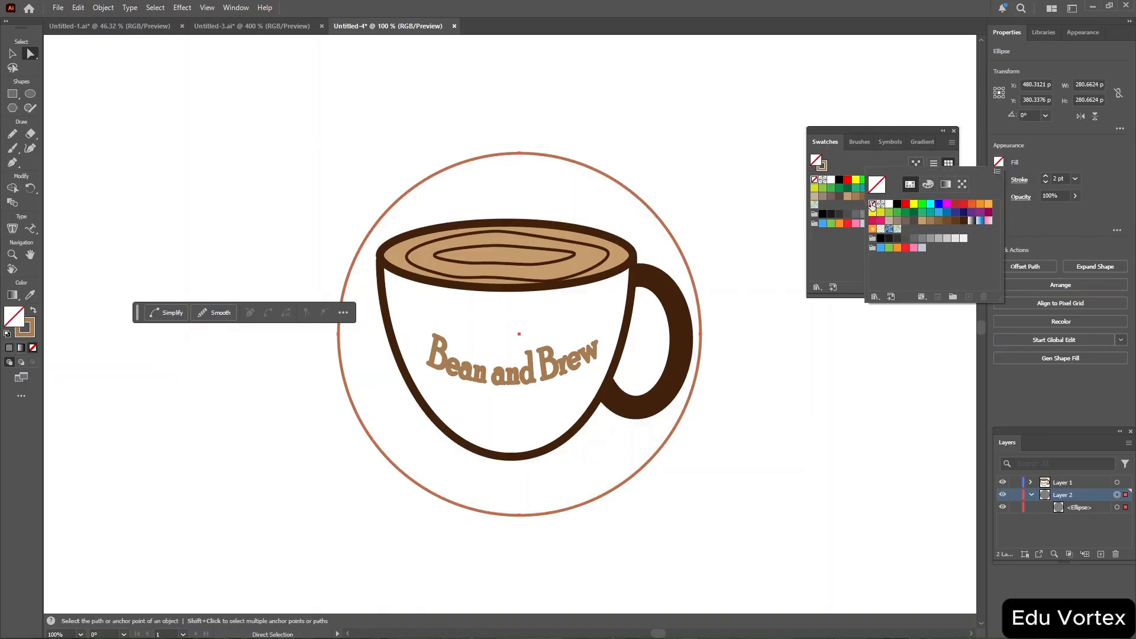
# Color the circle's stroke with a dark brown swatch and increase its stroke weight to form a ring.
pyautogui.click(1022, 184)
pyautogui.click(1000, 180)
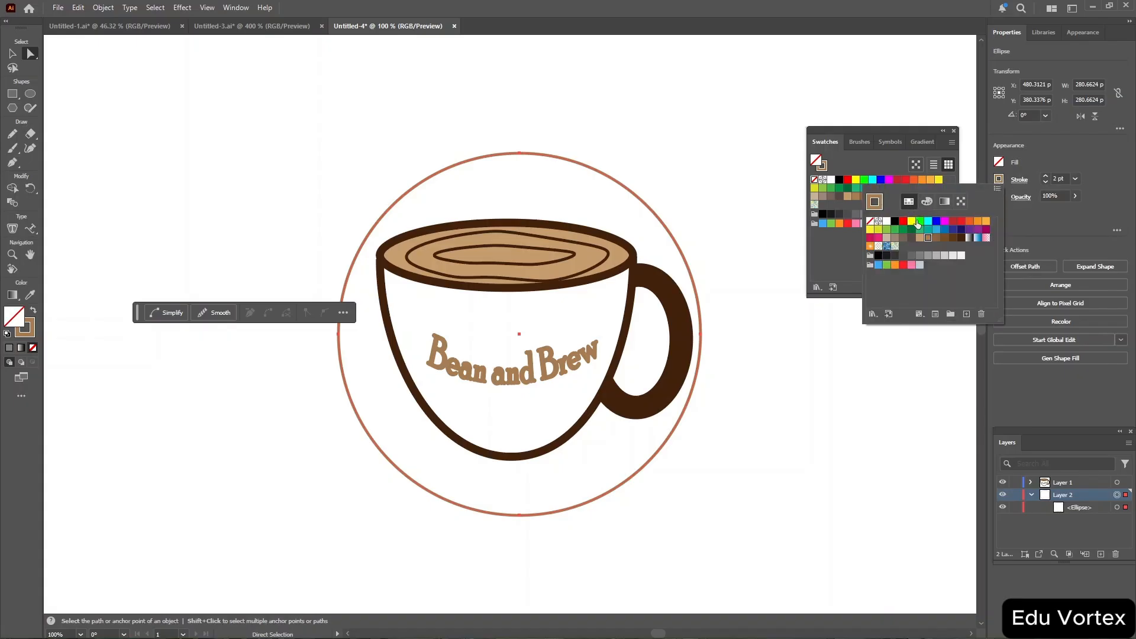
pyautogui.click(950, 236)
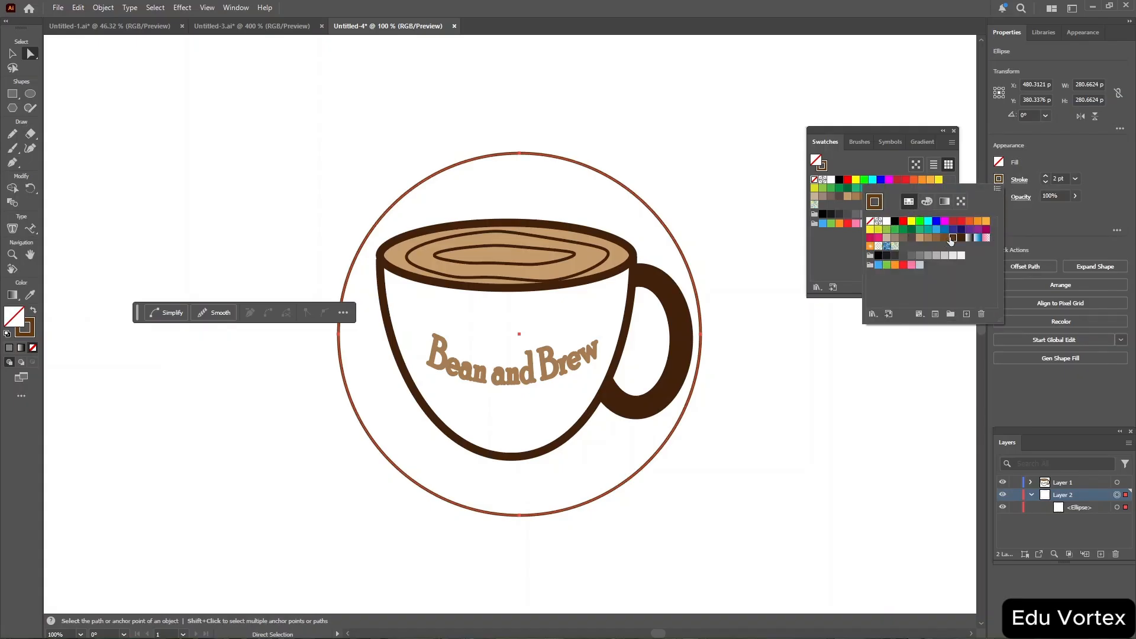
pyautogui.click(1058, 177)
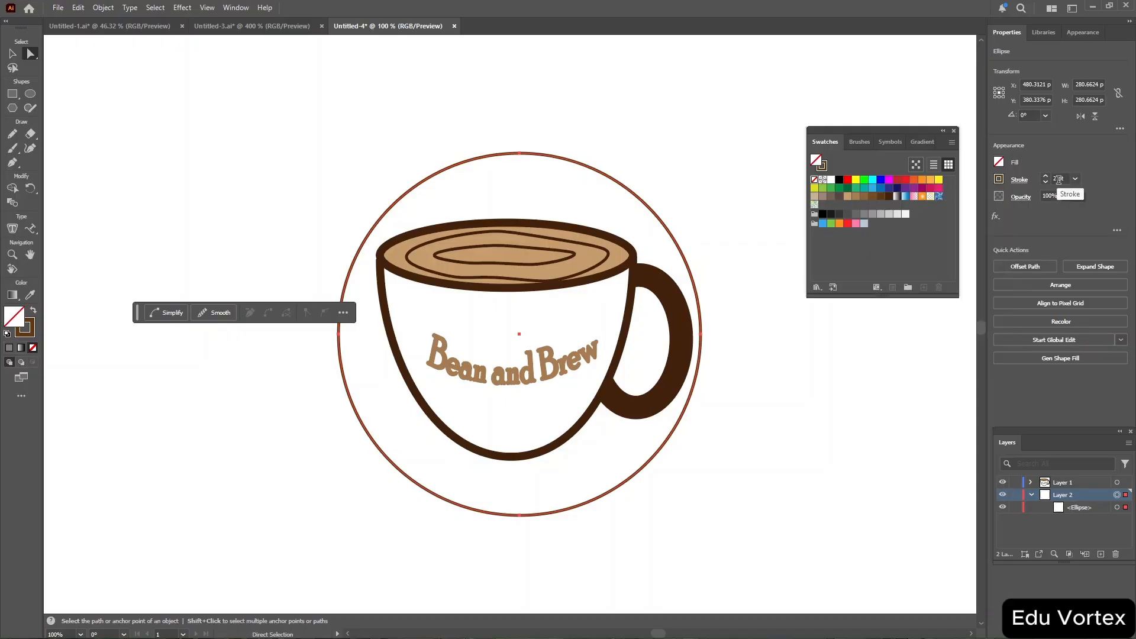
pyautogui.click(1062, 179)
pyautogui.scroll(-3, 1062, 179)
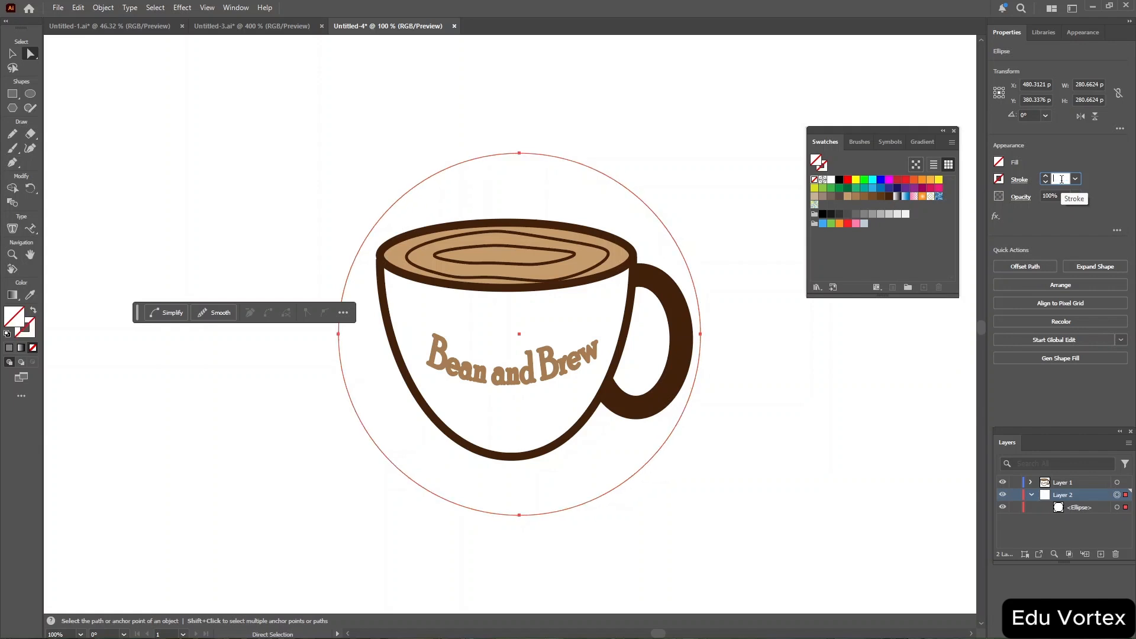
pyautogui.scroll(11, 1062, 178)
pyautogui.scroll(-1, 1062, 179)
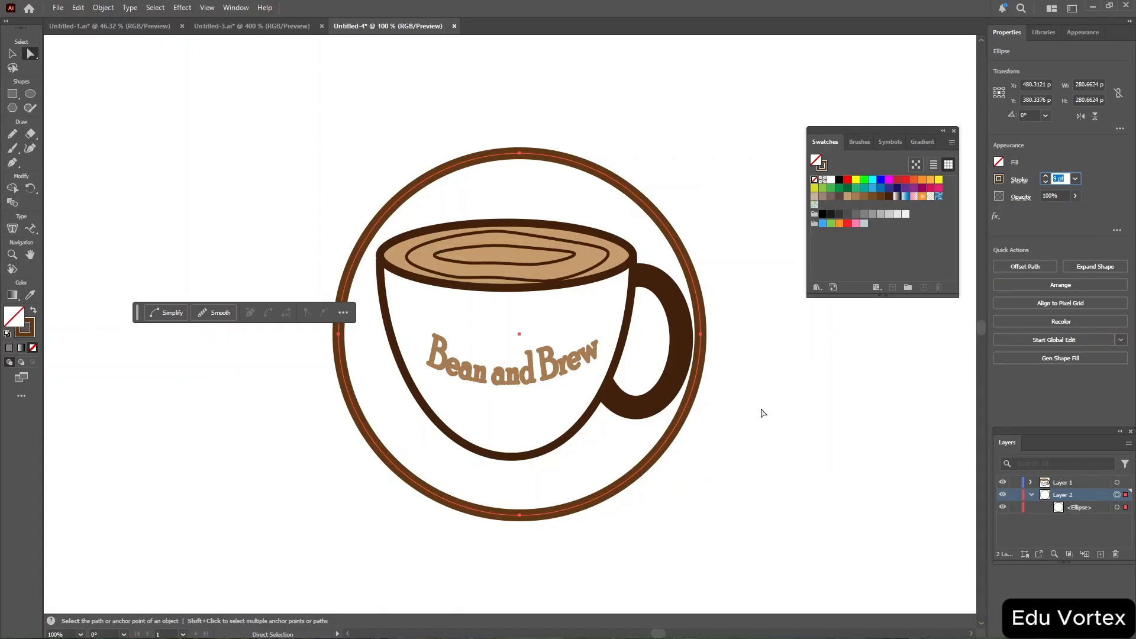
# Apply a Drop Shadow effect to the ring with Multiply mode, 75% opacity, 3 px X offset, 14 px Y offset and 5 px blur.
pyautogui.click(1075, 482)
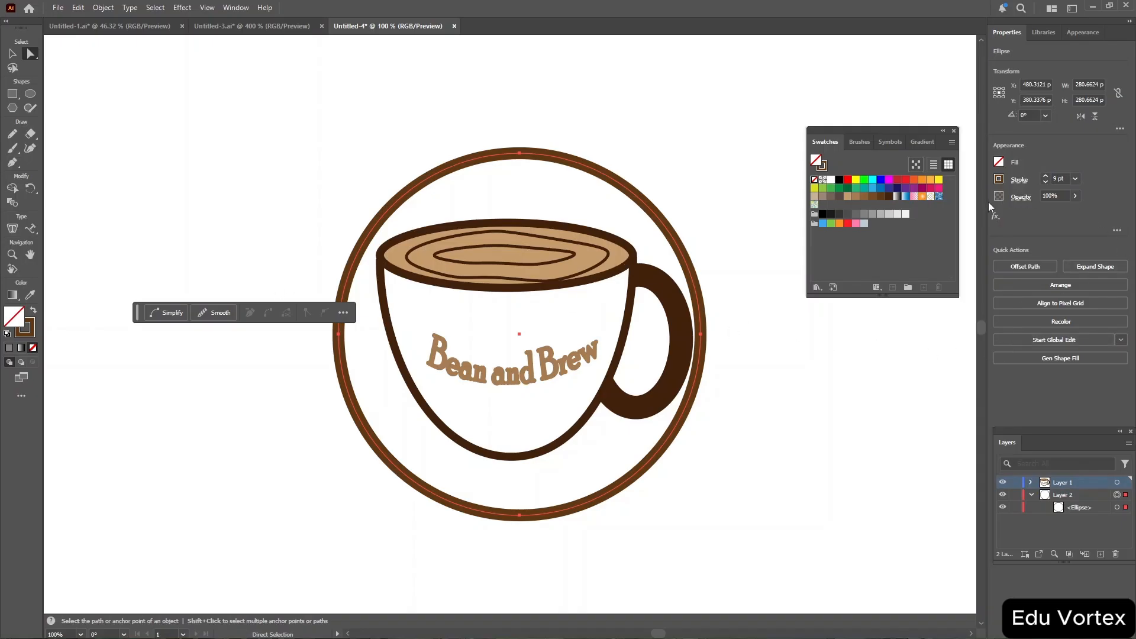
pyautogui.click(995, 216)
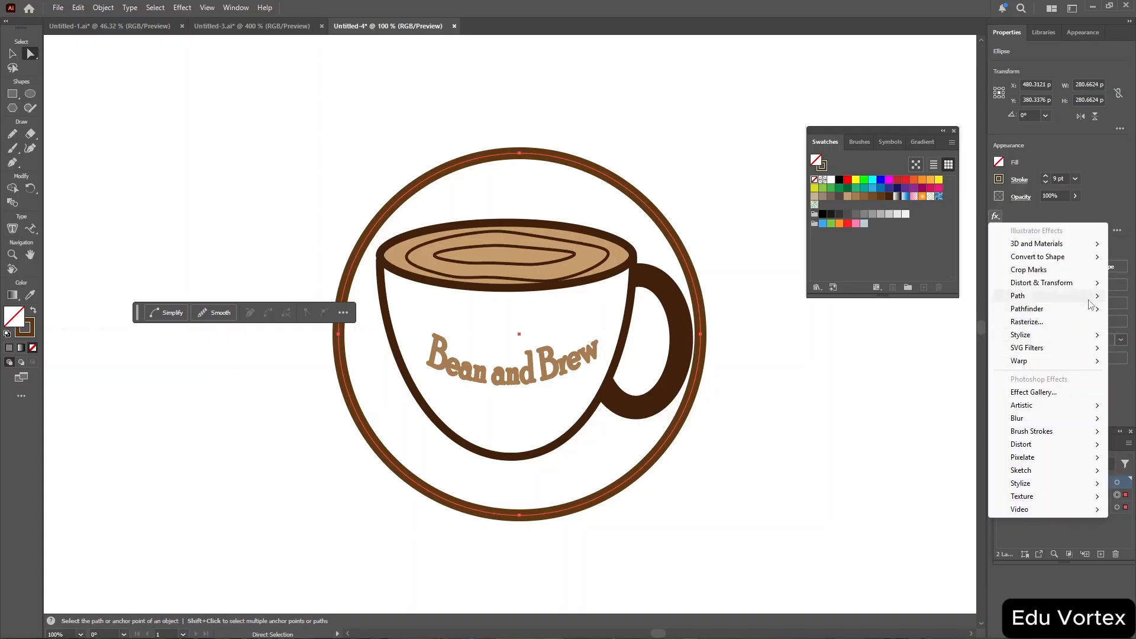
pyautogui.moveTo(1070, 336)
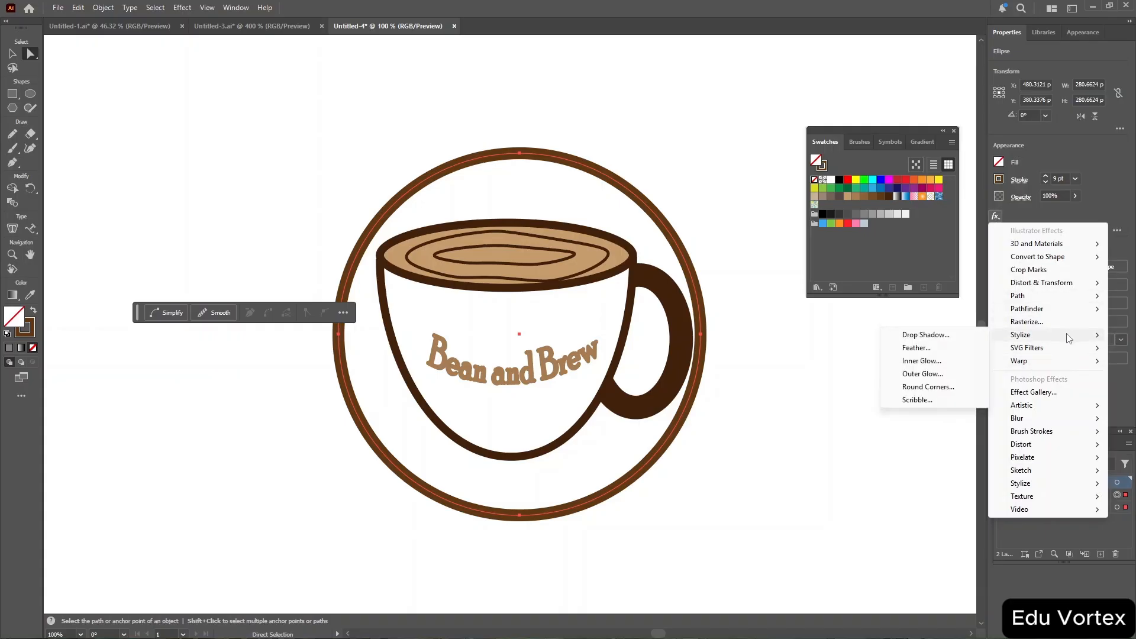
pyautogui.click(959, 336)
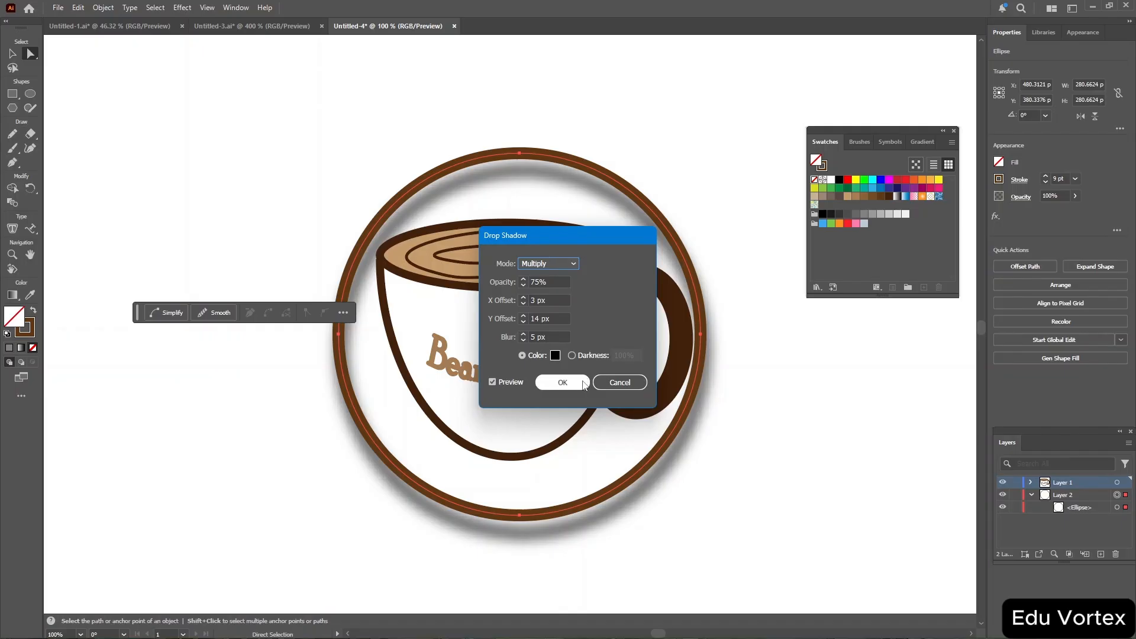
pyautogui.click(563, 382)
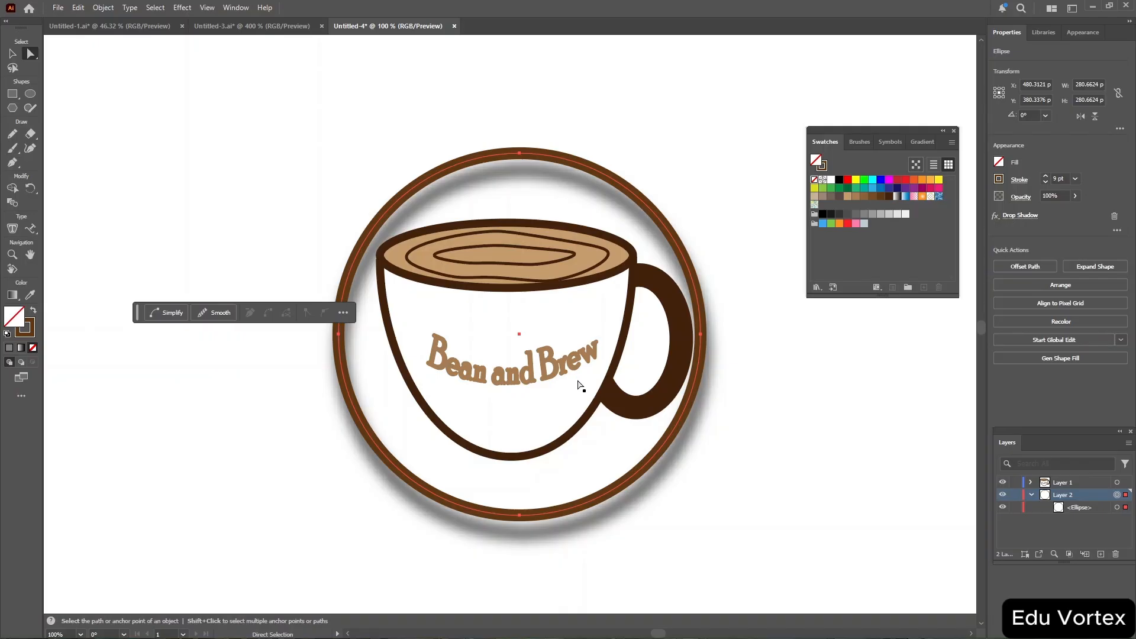
# Select all the artwork on the artboard and delete it.
pyautogui.press('v')
pyautogui.hotkey('ctrl', 'a')
pyautogui.press('Delete')
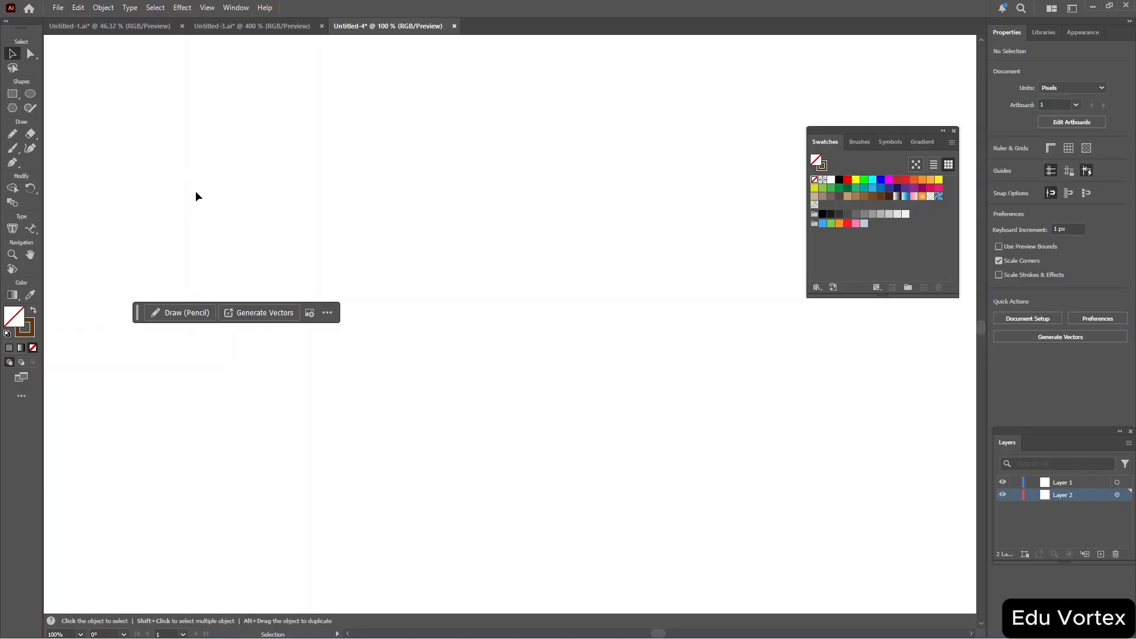
# Create a new document from the Common 1366 × 768 px preset.
pyautogui.click(58, 8)
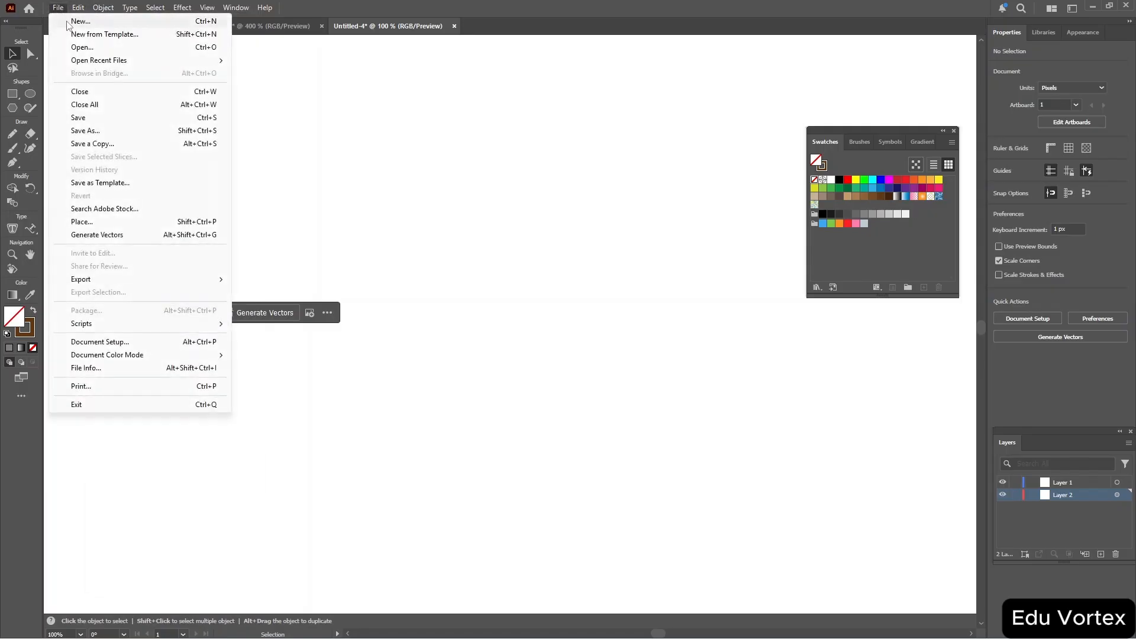
pyautogui.click(66, 21)
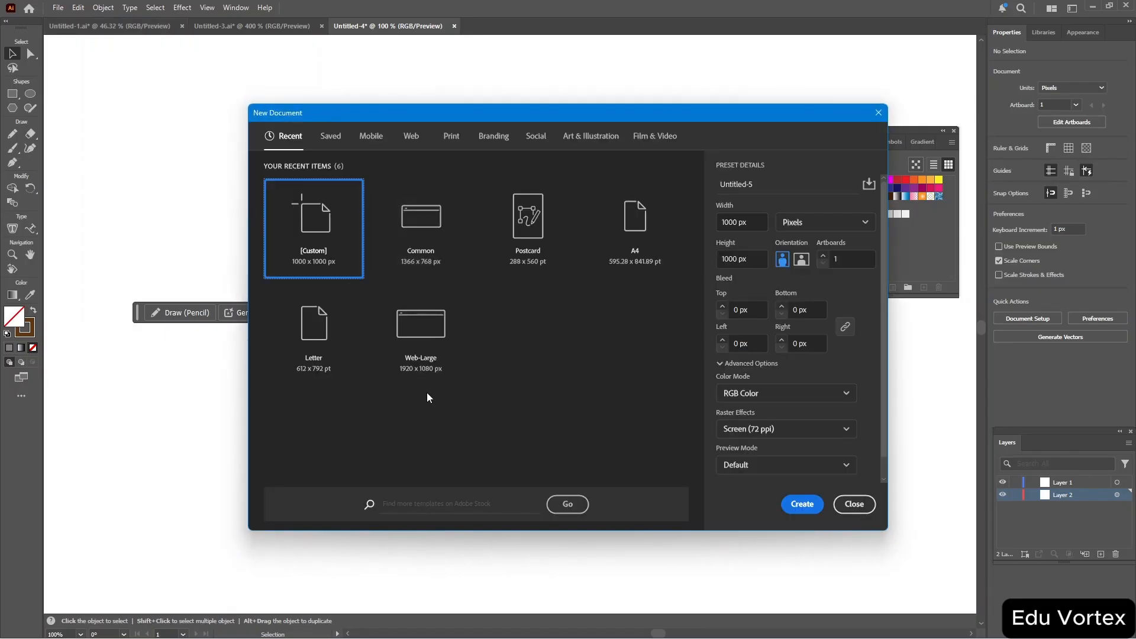
pyautogui.click(436, 239)
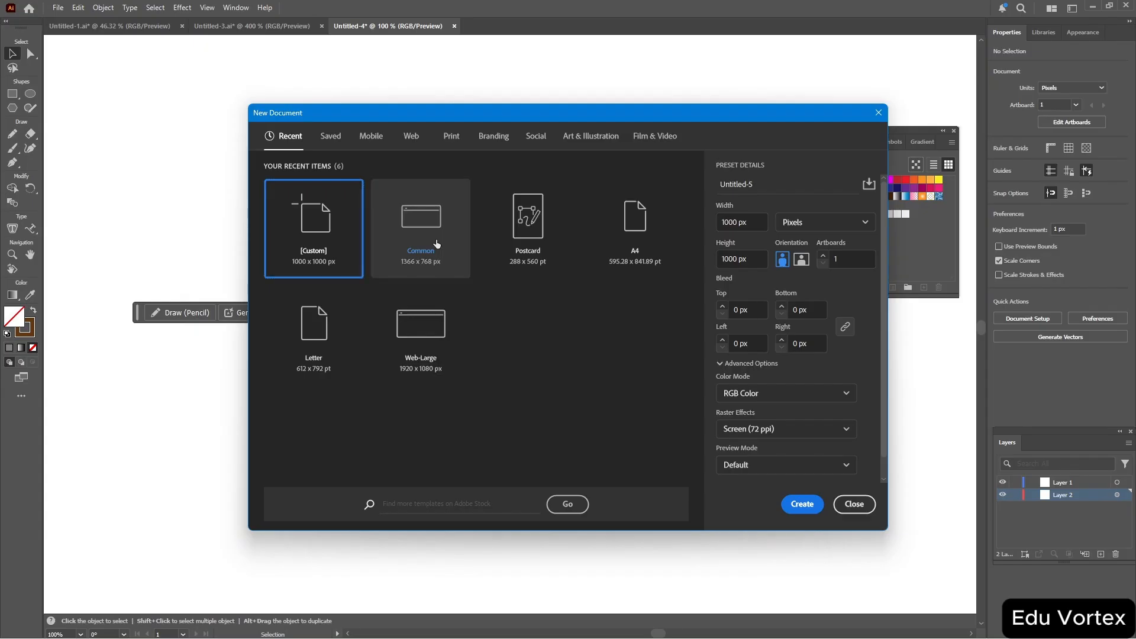
pyautogui.click(804, 506)
pyautogui.click(803, 504)
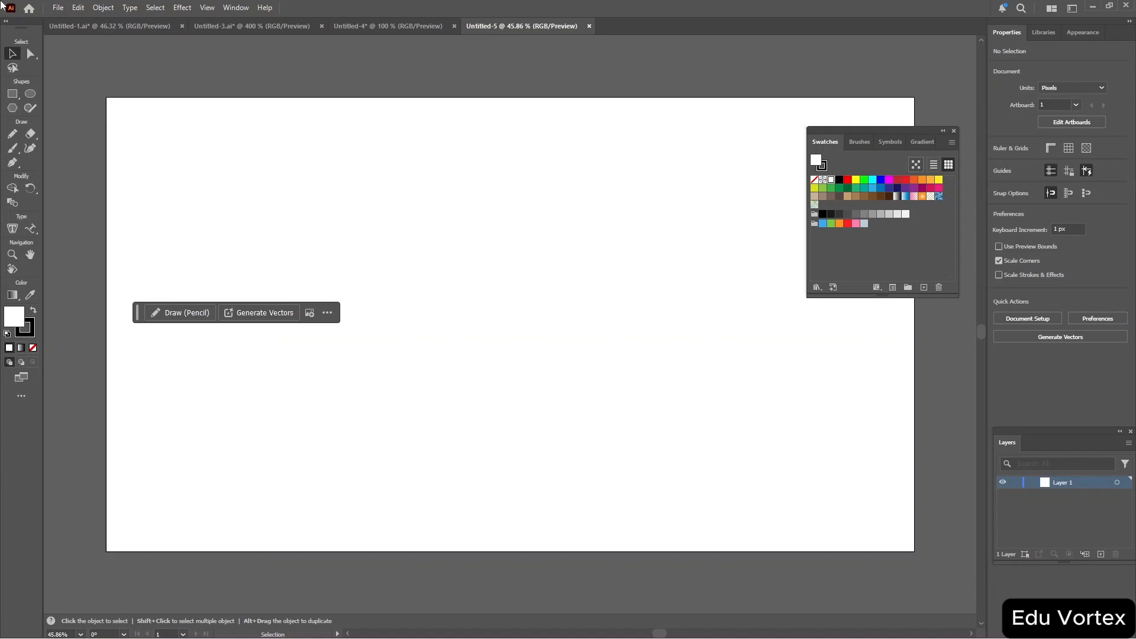
# Switch the new document's color mode to CMYK Color.
pyautogui.click(61, 9)
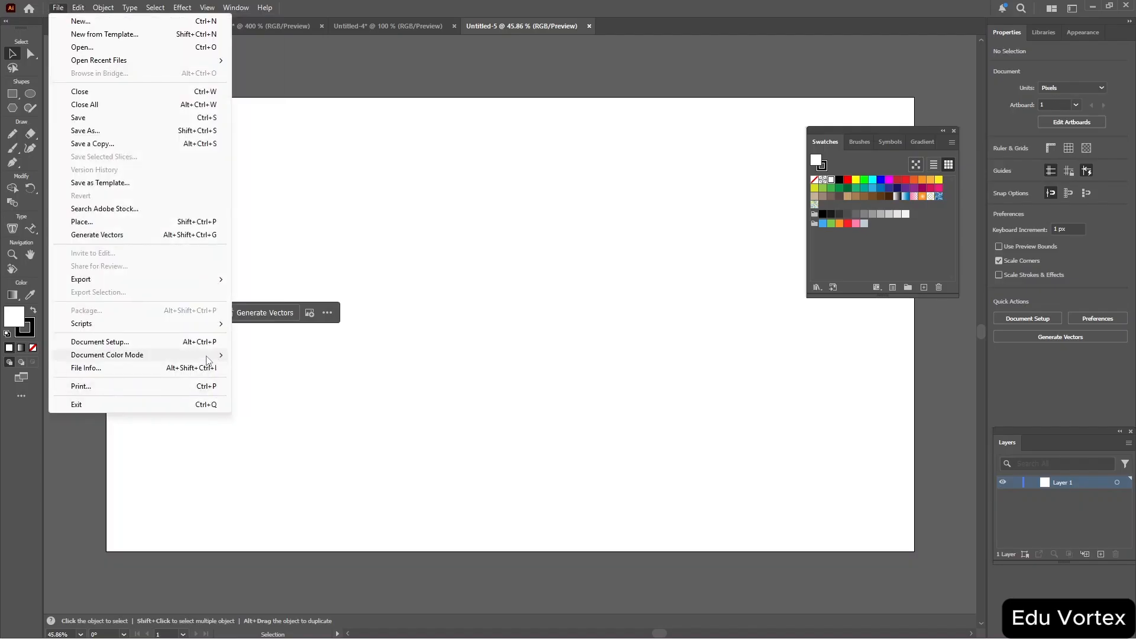
pyautogui.moveTo(209, 361)
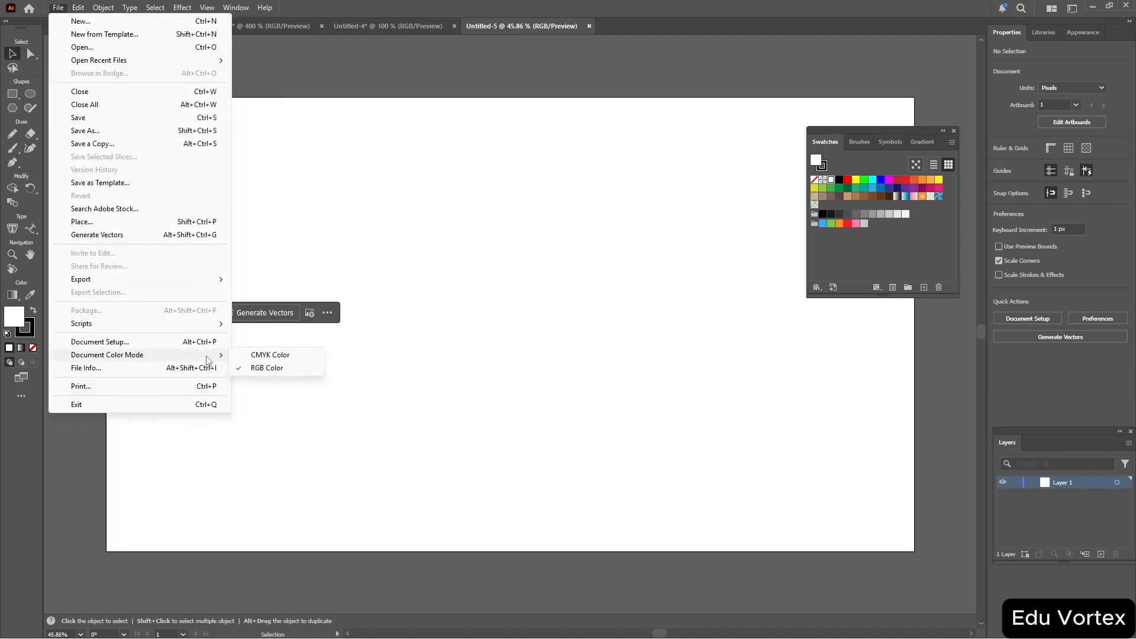
pyautogui.click(287, 363)
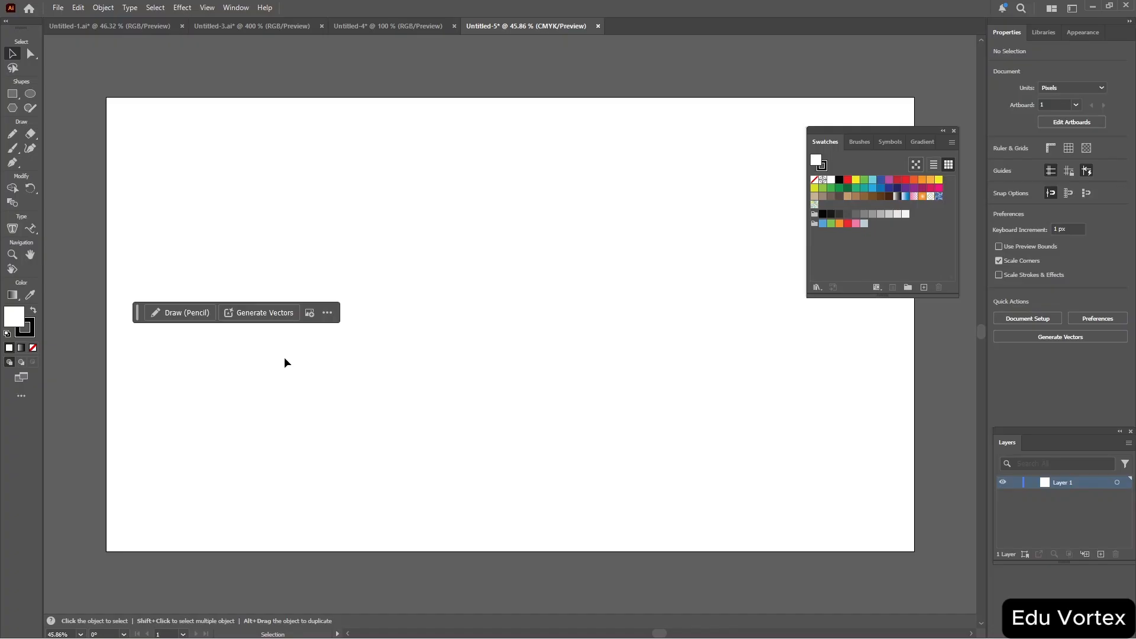
# Draw a rectangle about 1070 × 577 px on the artboard and slightly round its corners.
pyautogui.click(12, 94)
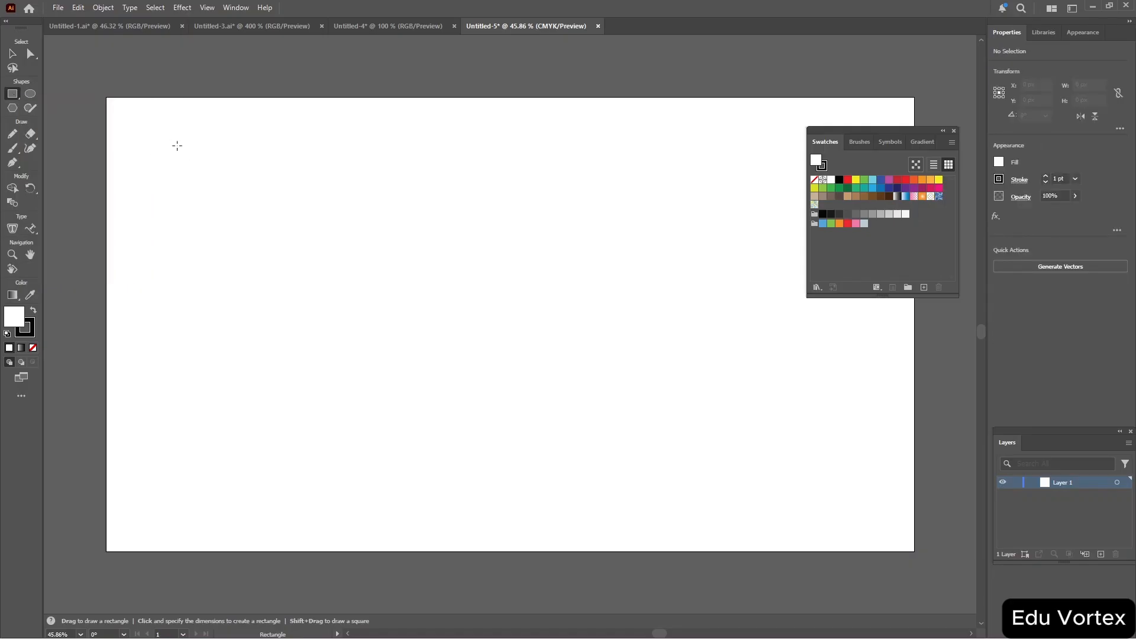
pyautogui.moveTo(200, 158); pyautogui.dragTo(834, 499)
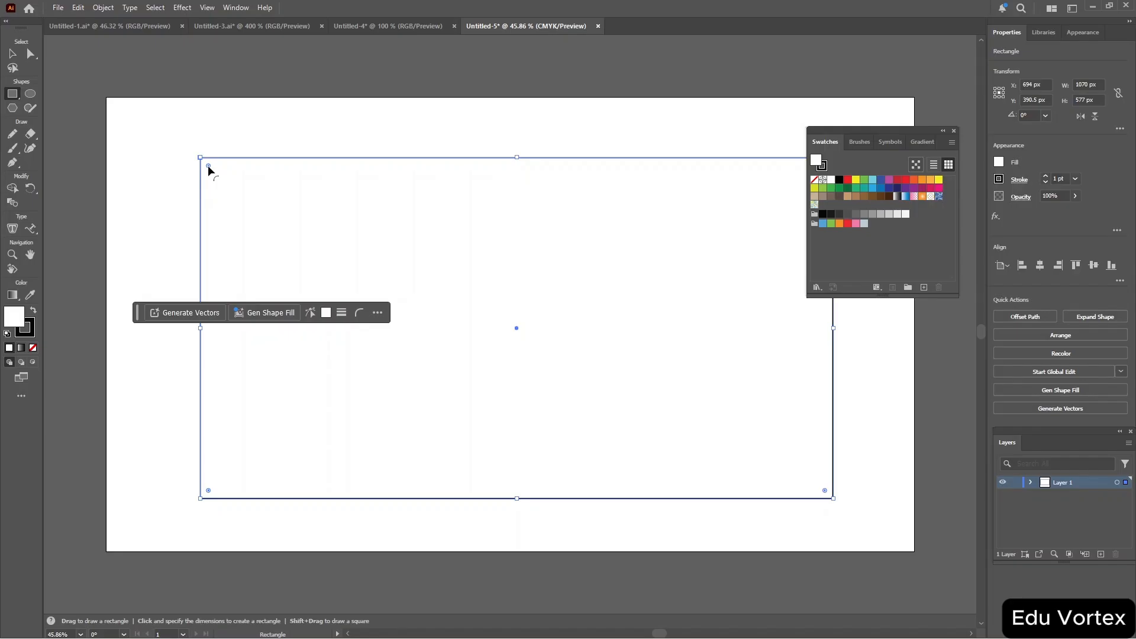
pyautogui.moveTo(208, 165); pyautogui.dragTo(223, 172)
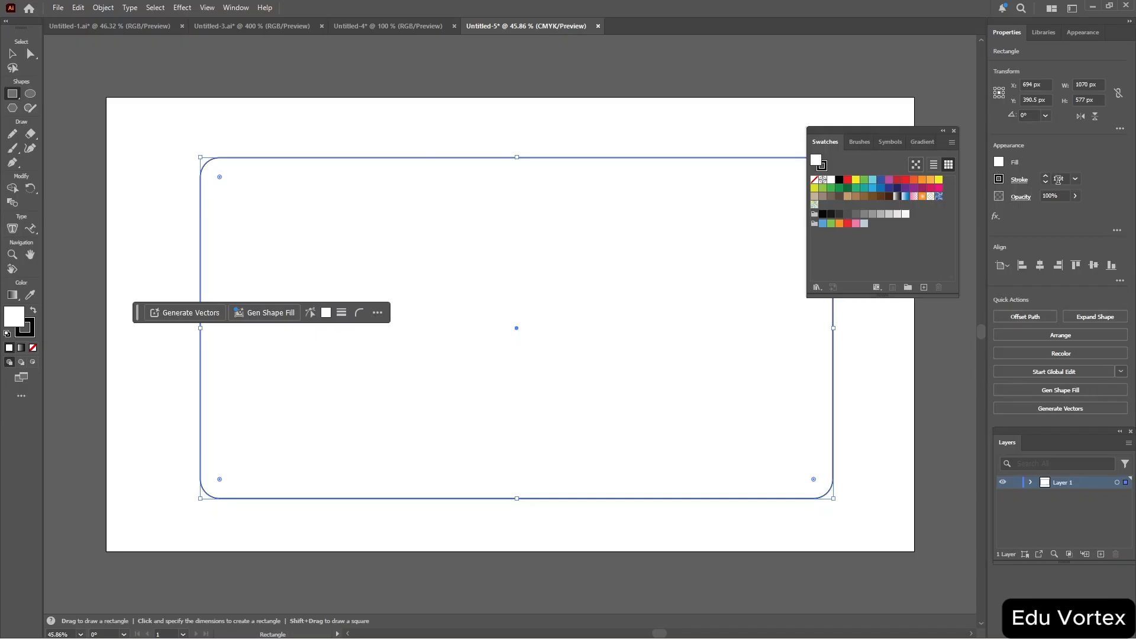
# Set the rectangle's stroke weight to 4 pt and fill it with a light gray swatch.
pyautogui.scroll(-1, 1058, 180)
pyautogui.scroll(3, 1058, 180)
pyautogui.scroll(2, 1059, 180)
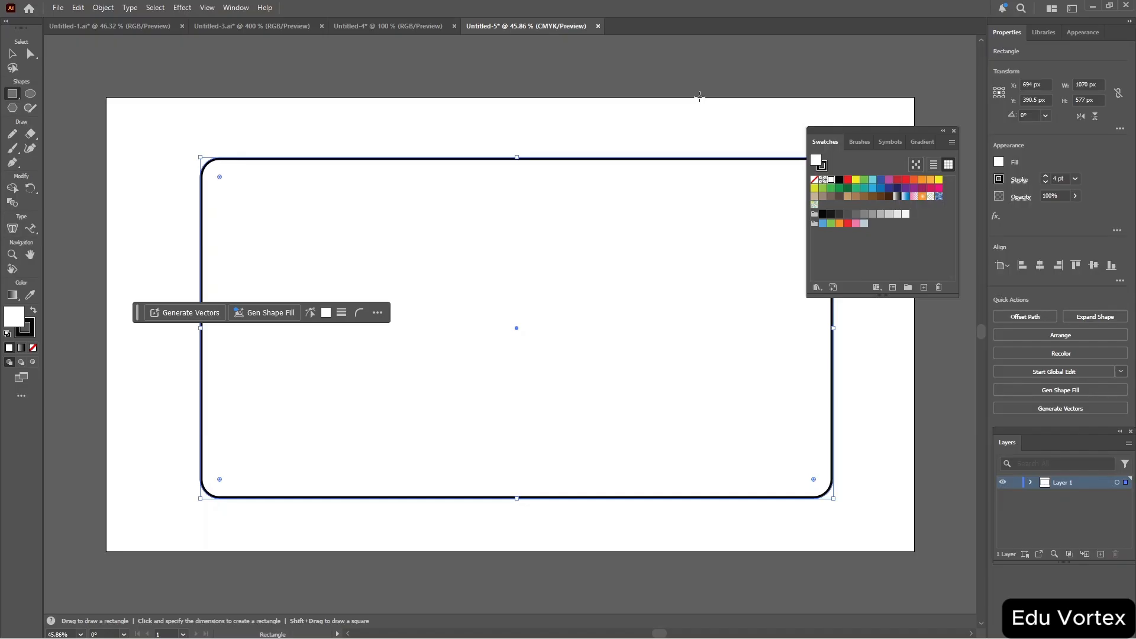
pyautogui.click(999, 162)
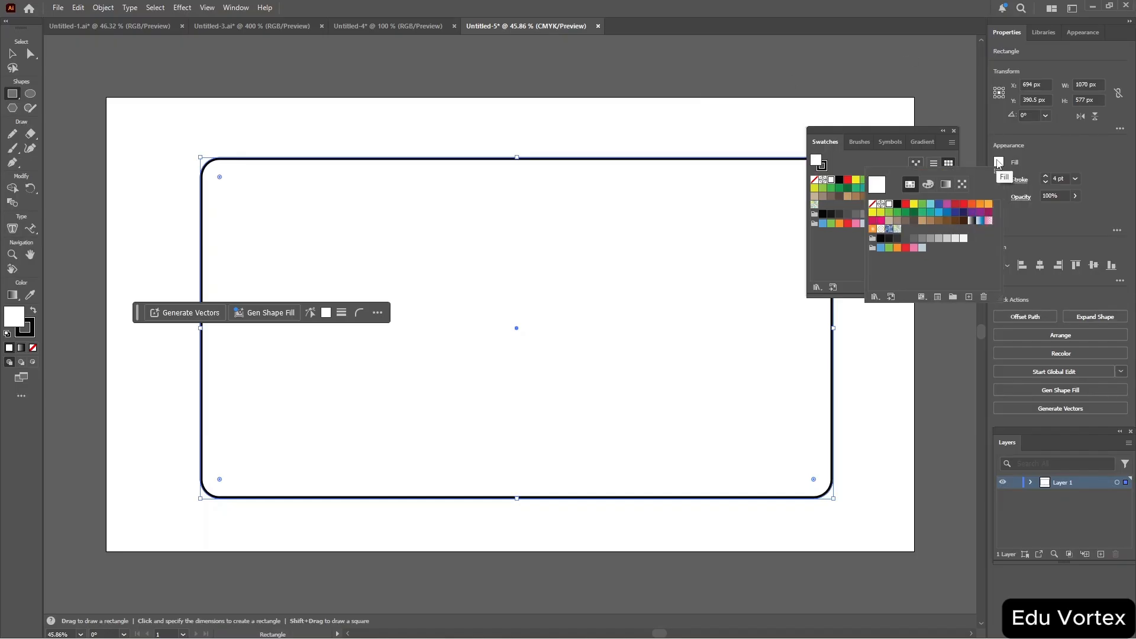
pyautogui.click(964, 239)
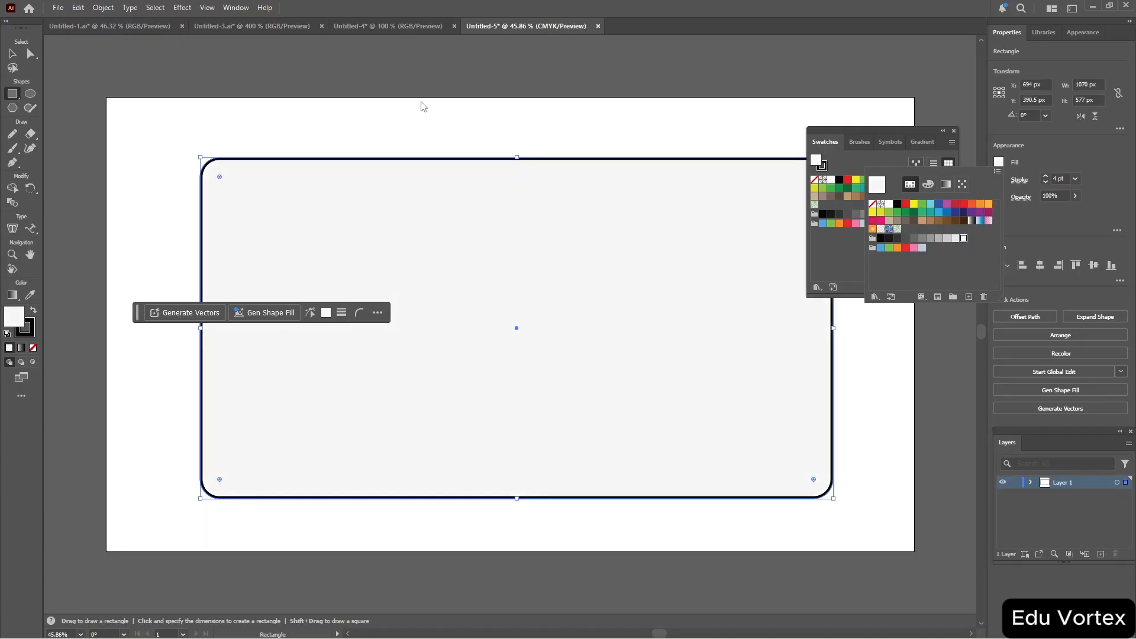
pyautogui.click(954, 131)
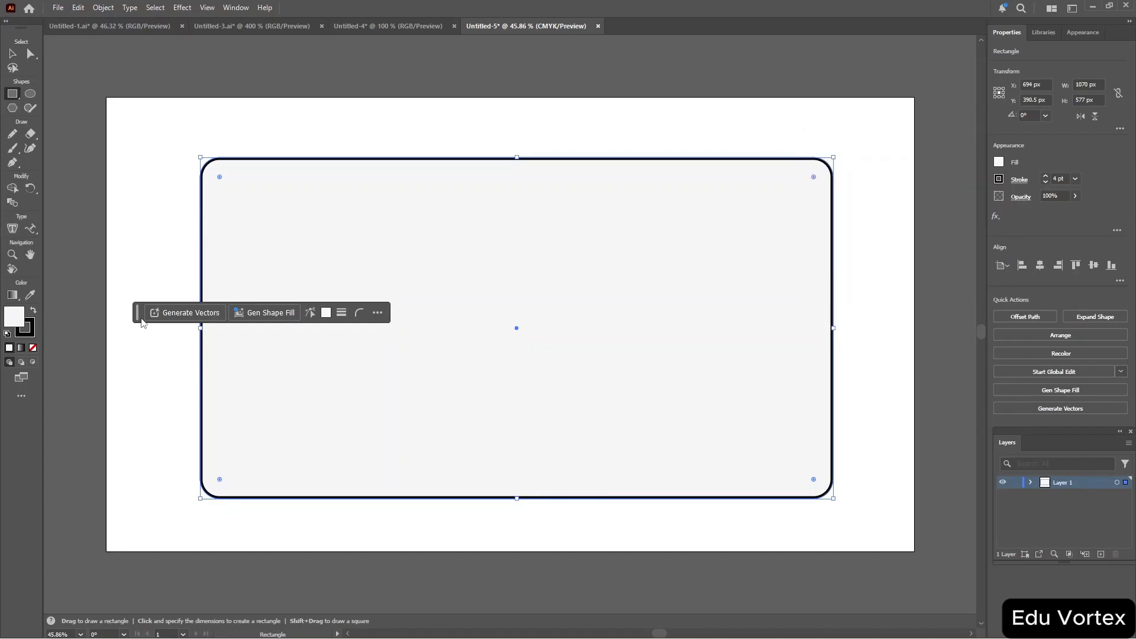
pyautogui.moveTo(142, 323); pyautogui.dragTo(173, 554)
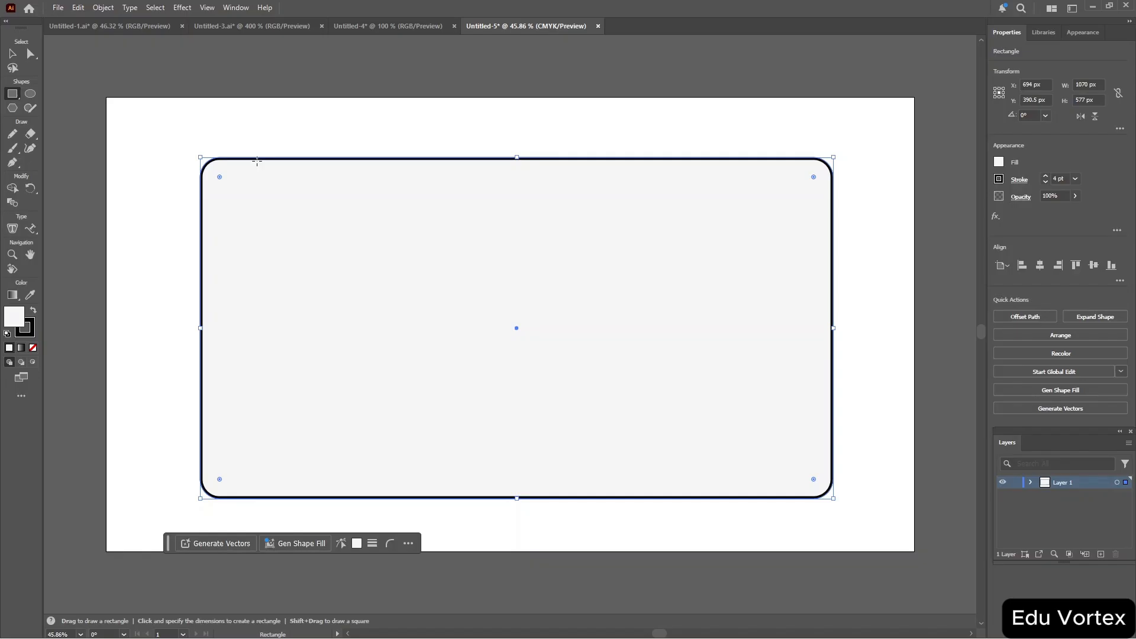
# Draw a circle about 262 px in diameter on the card's left side and reposition it slightly.
pyautogui.click(29, 94)
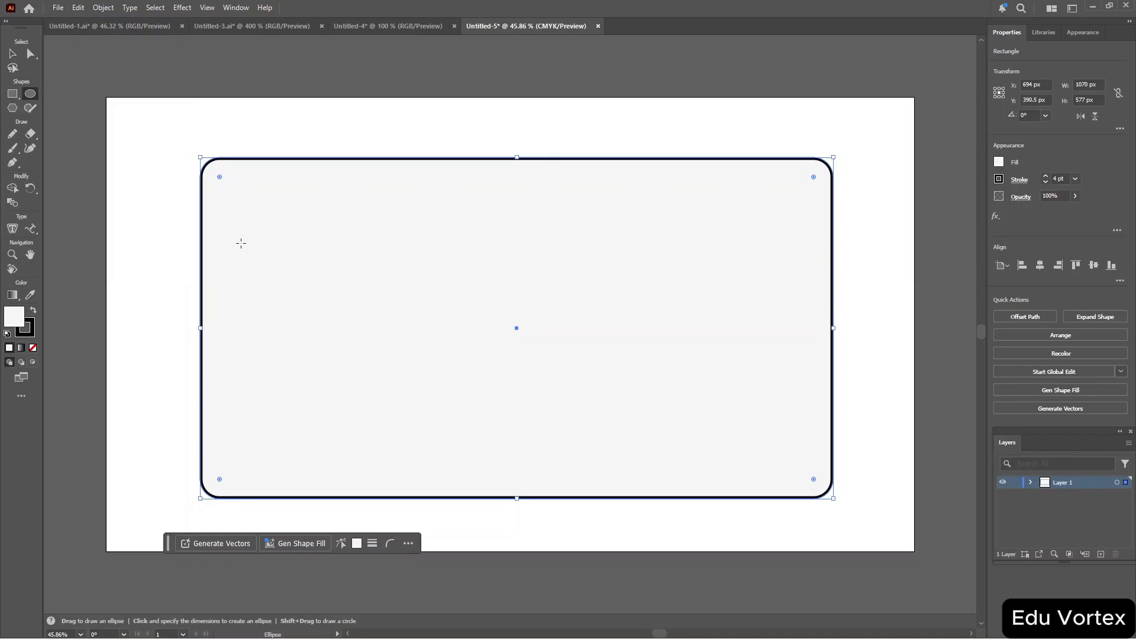
pyautogui.moveTo(261, 263); pyautogui.dragTo(417, 407)
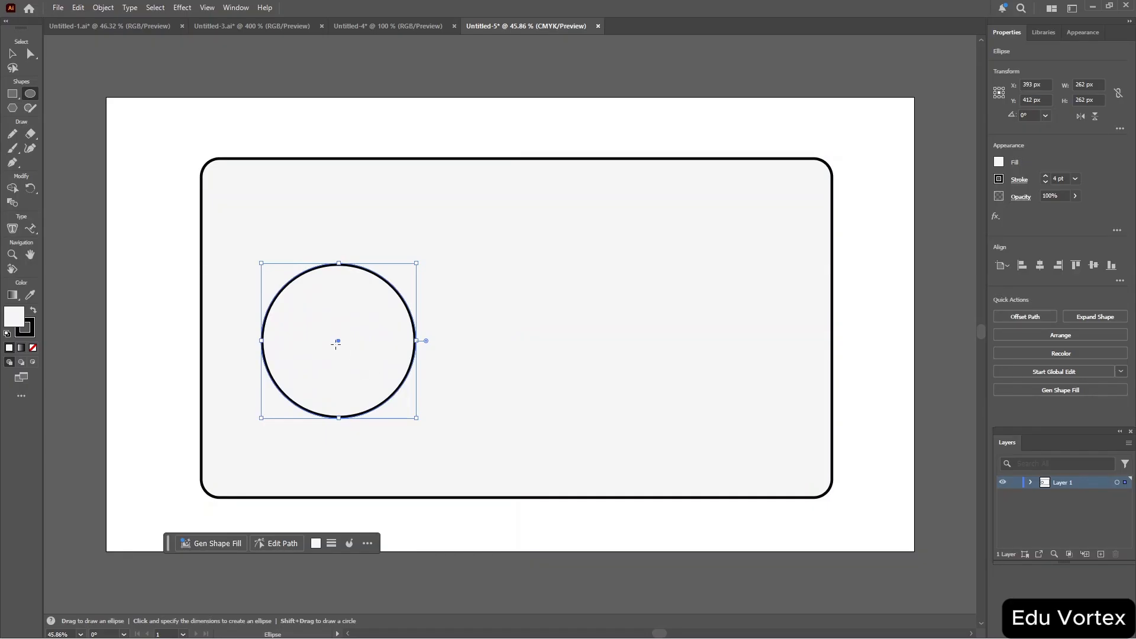
pyautogui.press('v')
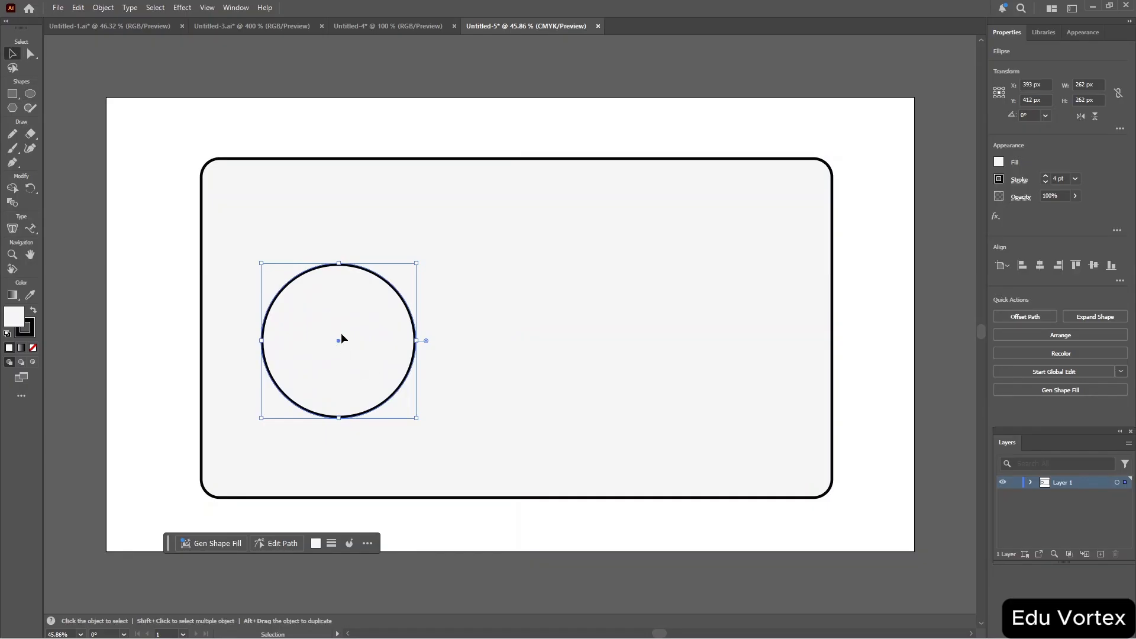
pyautogui.moveTo(341, 333); pyautogui.dragTo(316, 322)
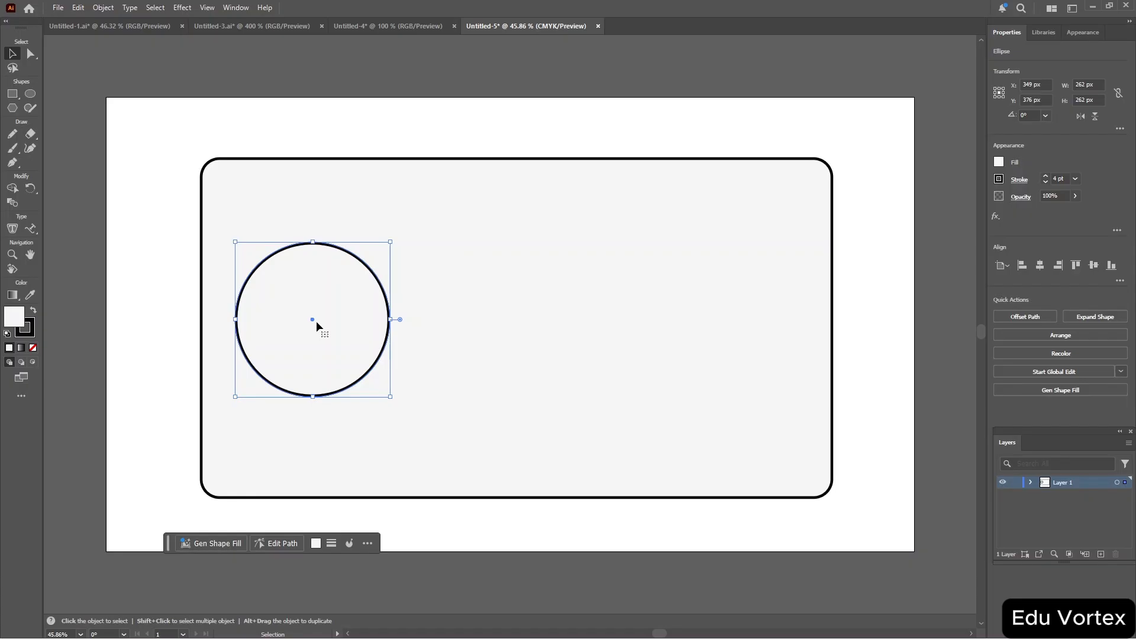
# Choose the Type tool and add point text reading "Name:" near the card's top center.
pyautogui.click(31, 230)
pyautogui.rightClick(31, 231)
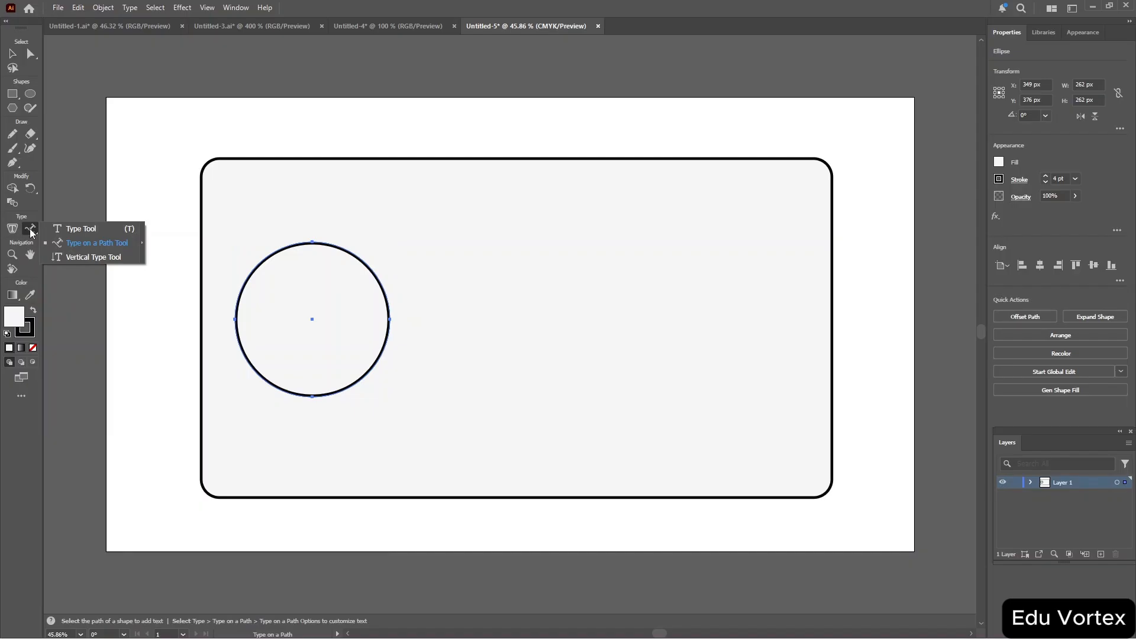
pyautogui.click(64, 231)
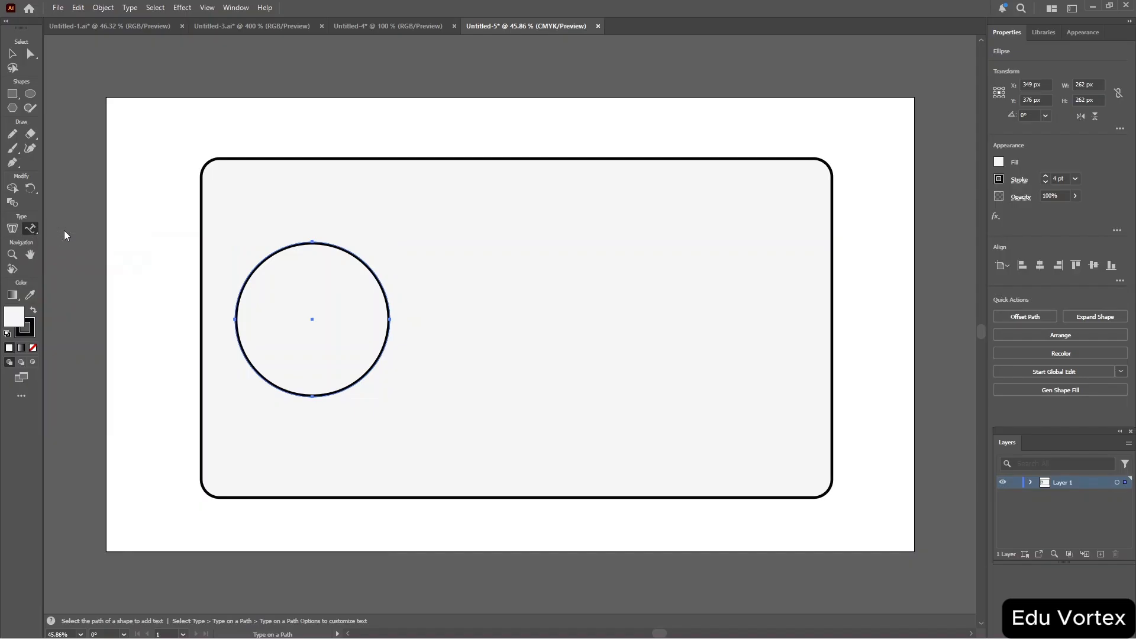
pyautogui.click(438, 228)
pyautogui.hotkey('ctrl', 'a')
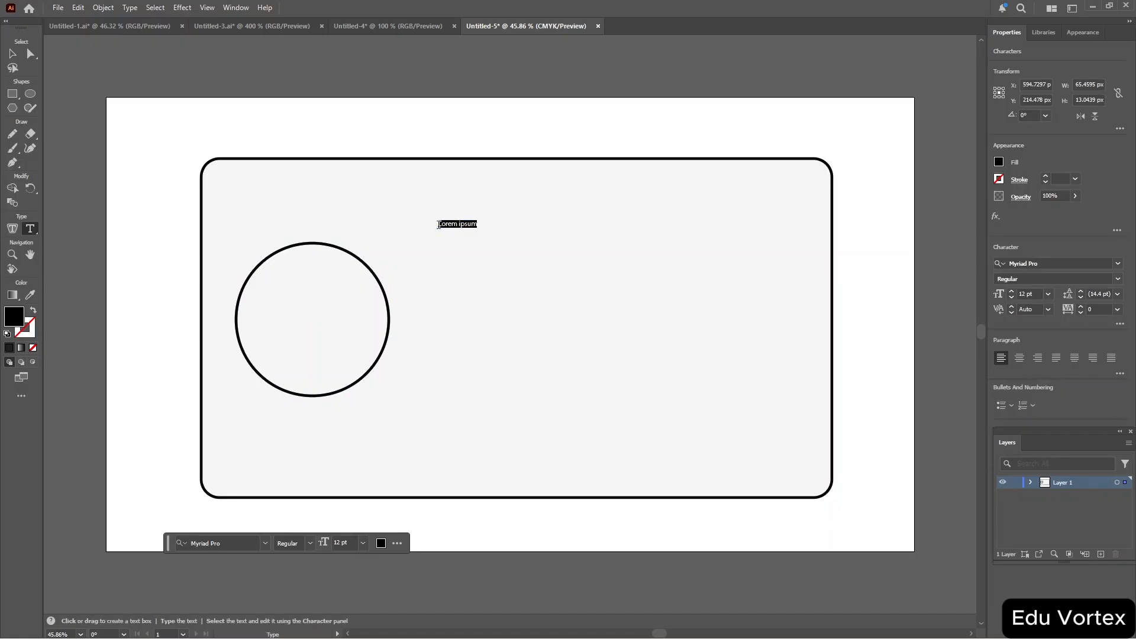
pyautogui.write('Name:')
# Select the label text and set its font size to 40 pt.
pyautogui.hotkey('ctrl', 'a')
pyautogui.rightClick(450, 229)
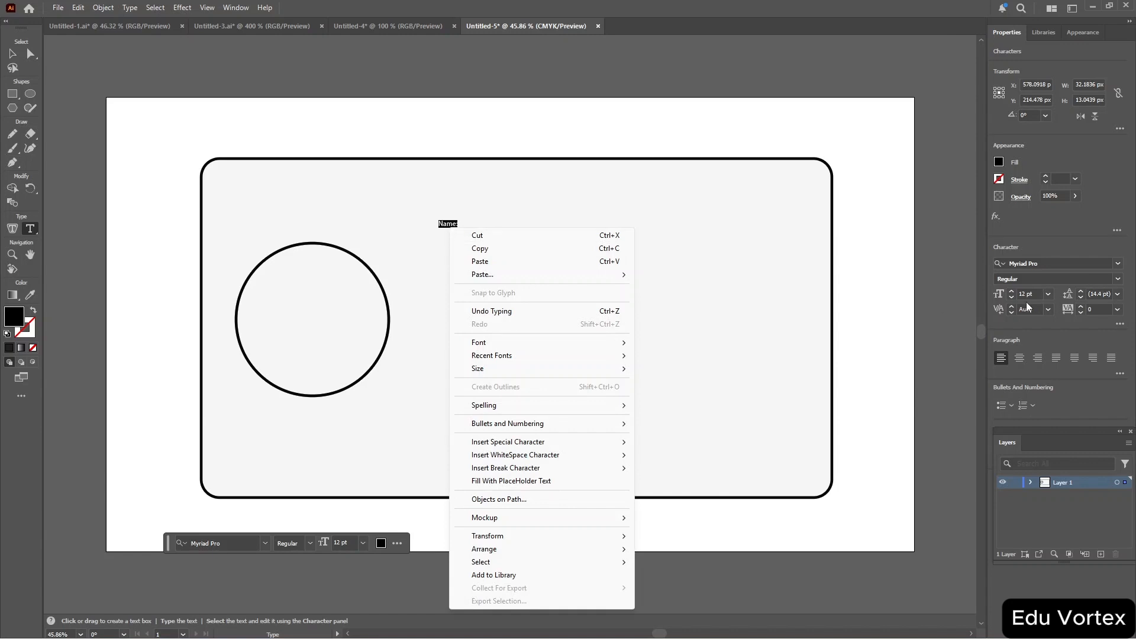
pyautogui.click(1027, 294)
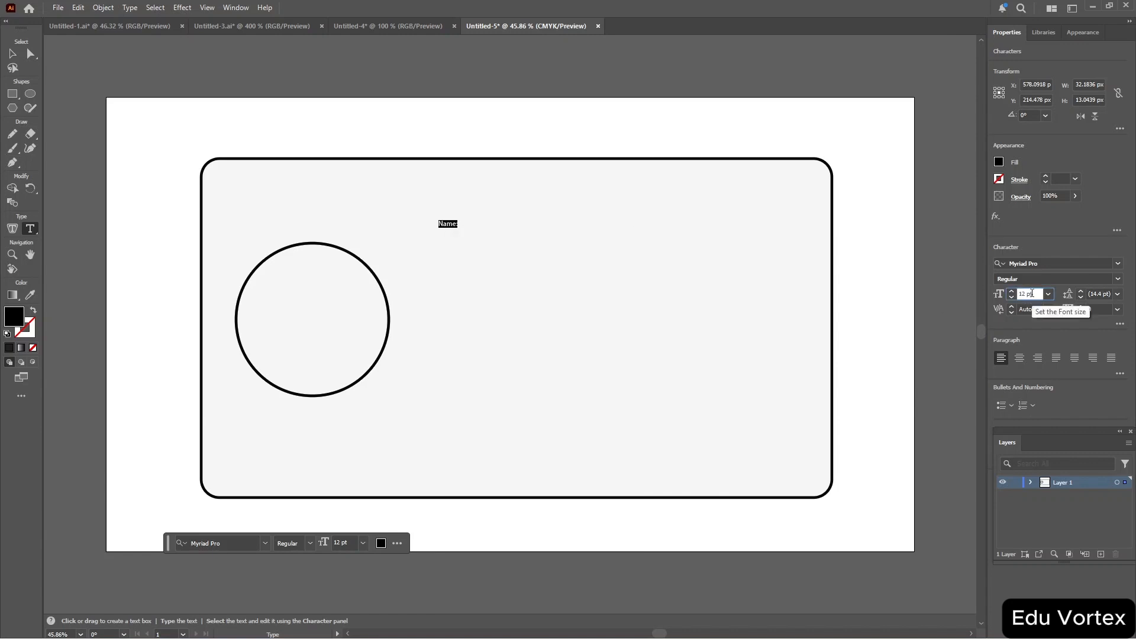
pyautogui.scroll(4, 1033, 294)
pyautogui.scroll(20, 1032, 295)
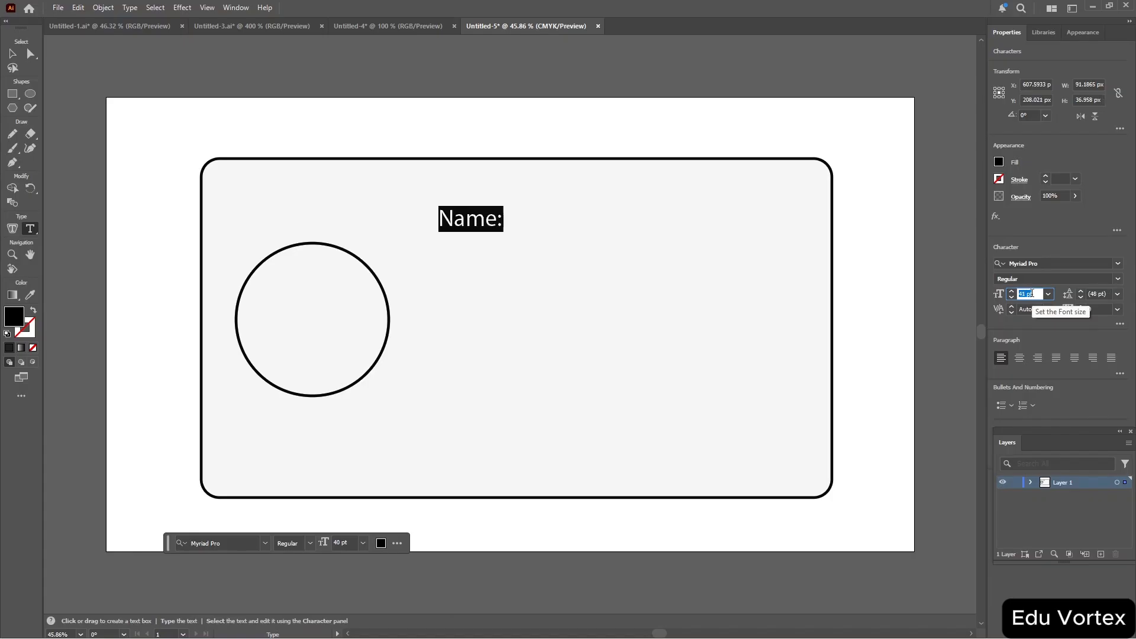
pyautogui.scroll(-1, 1032, 293)
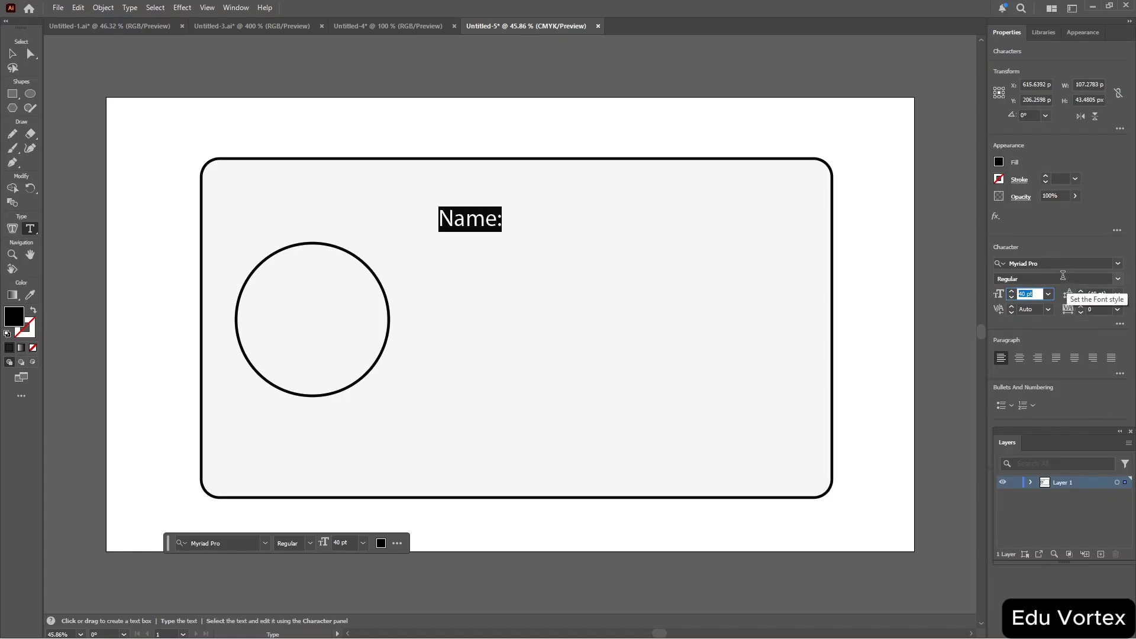
# Append a sample person's full name after "Name:", leave text editing, and duplicate the text line by copying and pasting.
pyautogui.click(502, 223)
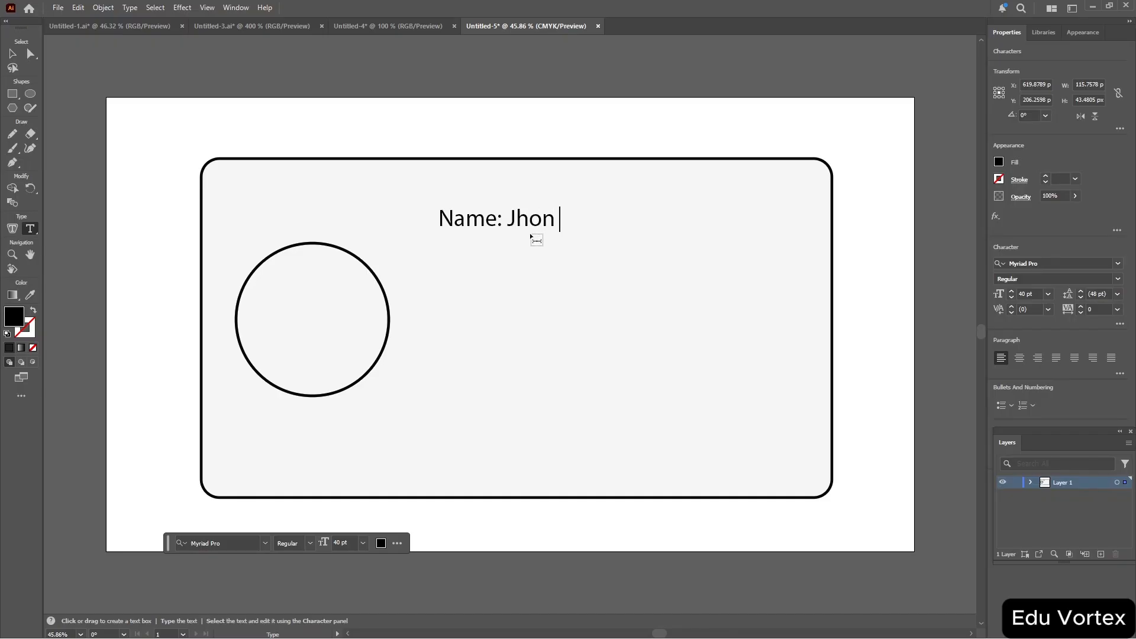
pyautogui.write('Jhon Doev')
pyautogui.press('BackSpace')
pyautogui.press('Escape')
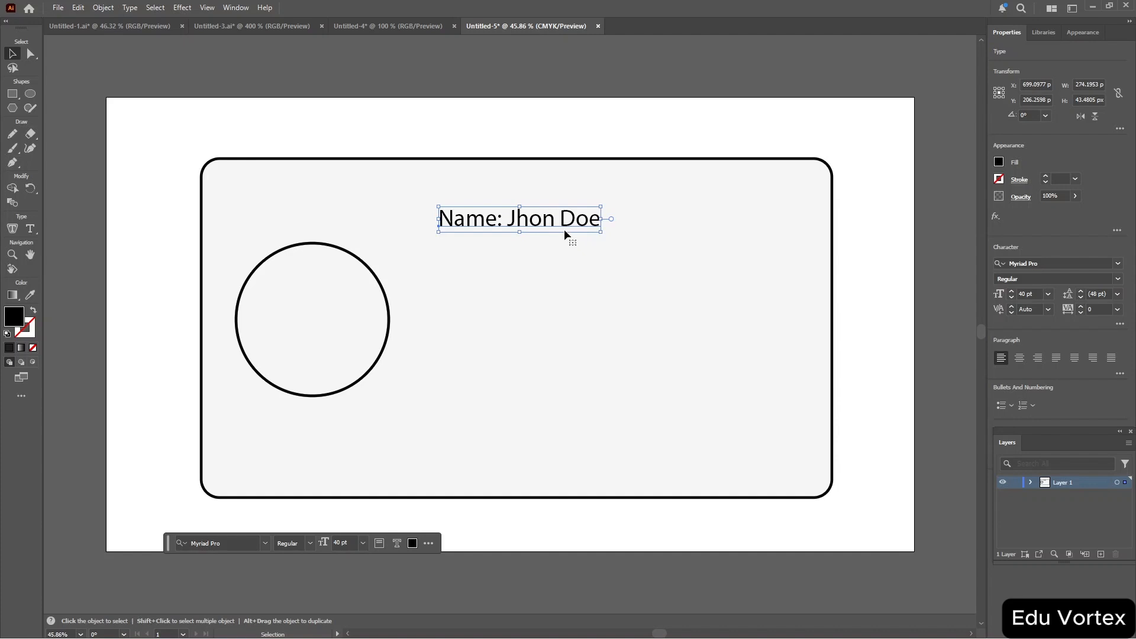
pyautogui.hotkey('ctrl', 'c')
pyautogui.hotkey('ctrl', 'v')
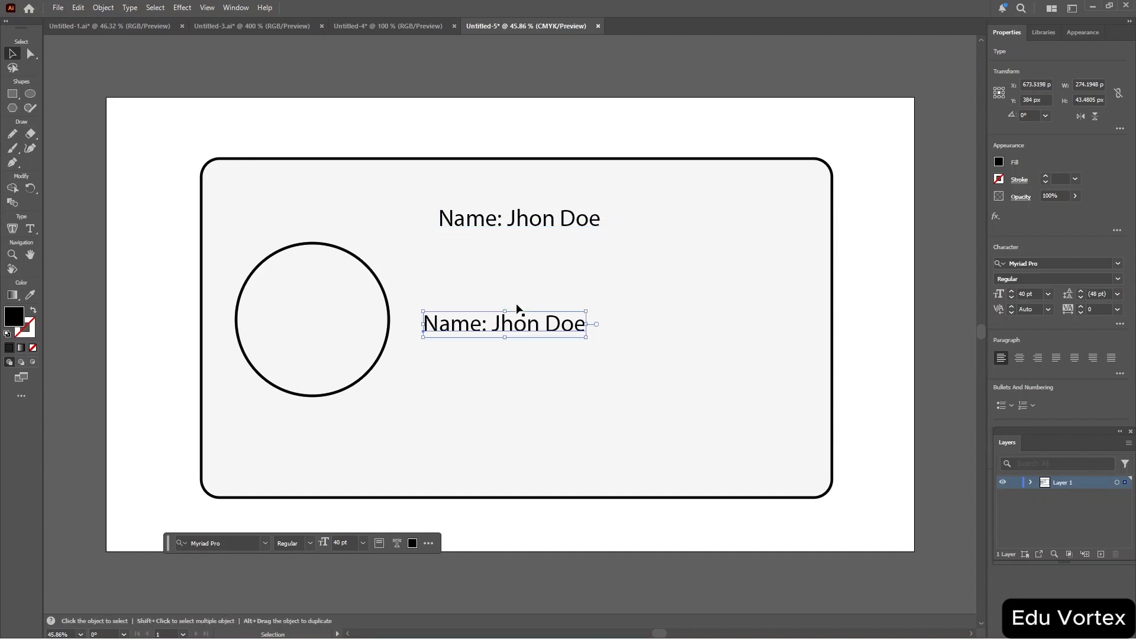
# Paste copies of the name line and arrange them into a column of six evenly spaced lines.
pyautogui.moveTo(512, 329); pyautogui.dragTo(524, 269)
pyautogui.hotkey('ctrl', 'v')
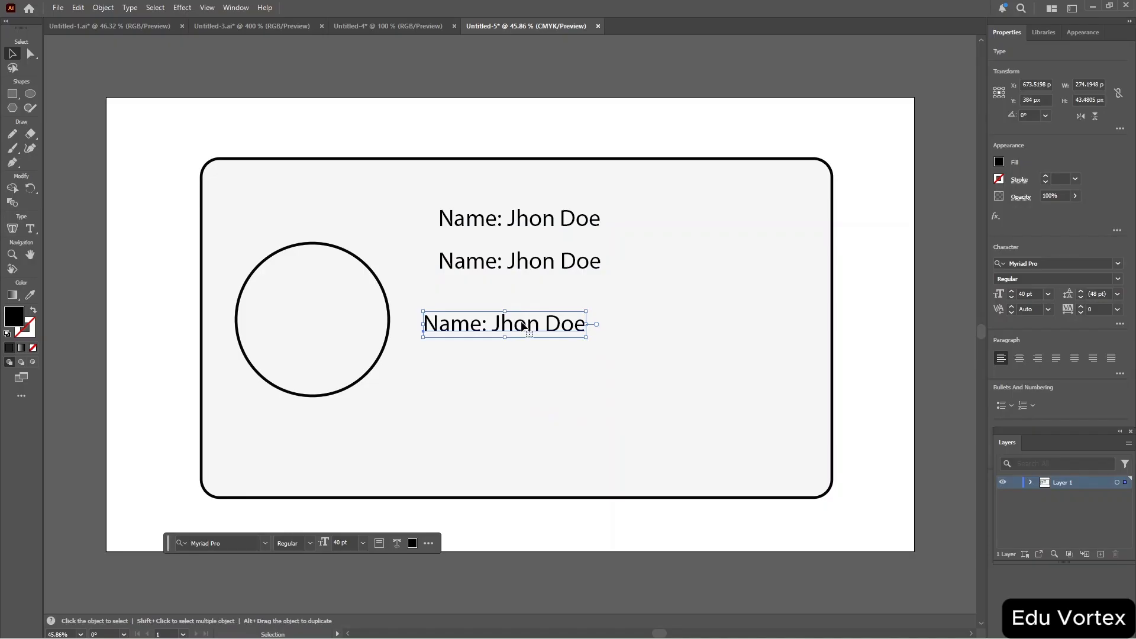
pyautogui.moveTo(524, 327); pyautogui.dragTo(536, 306)
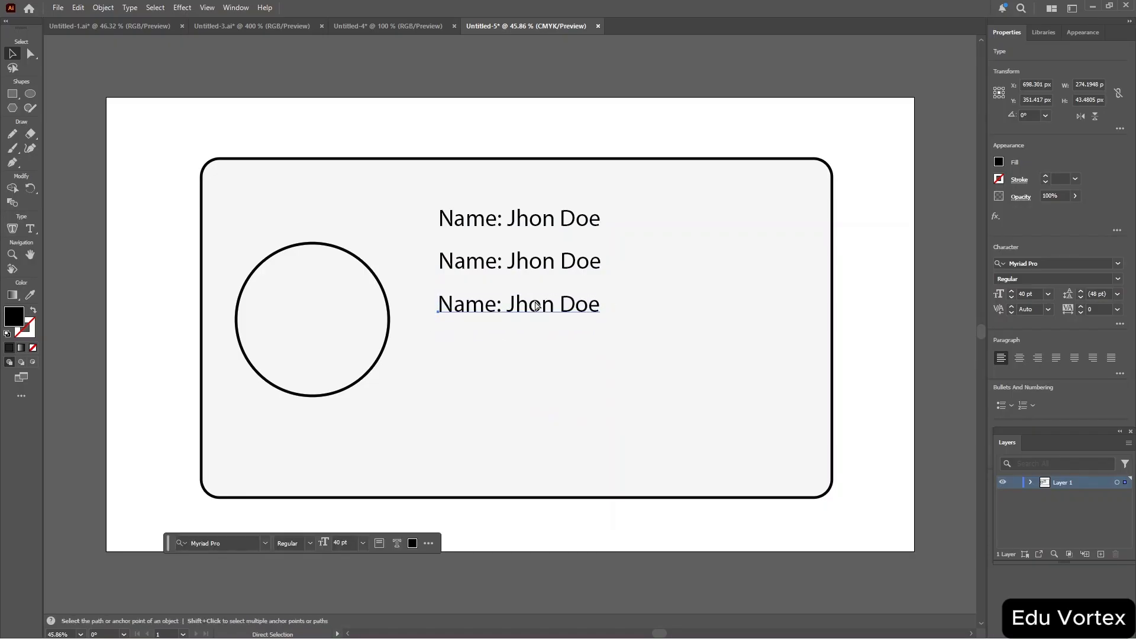
pyautogui.hotkey('ctrl', 'v')
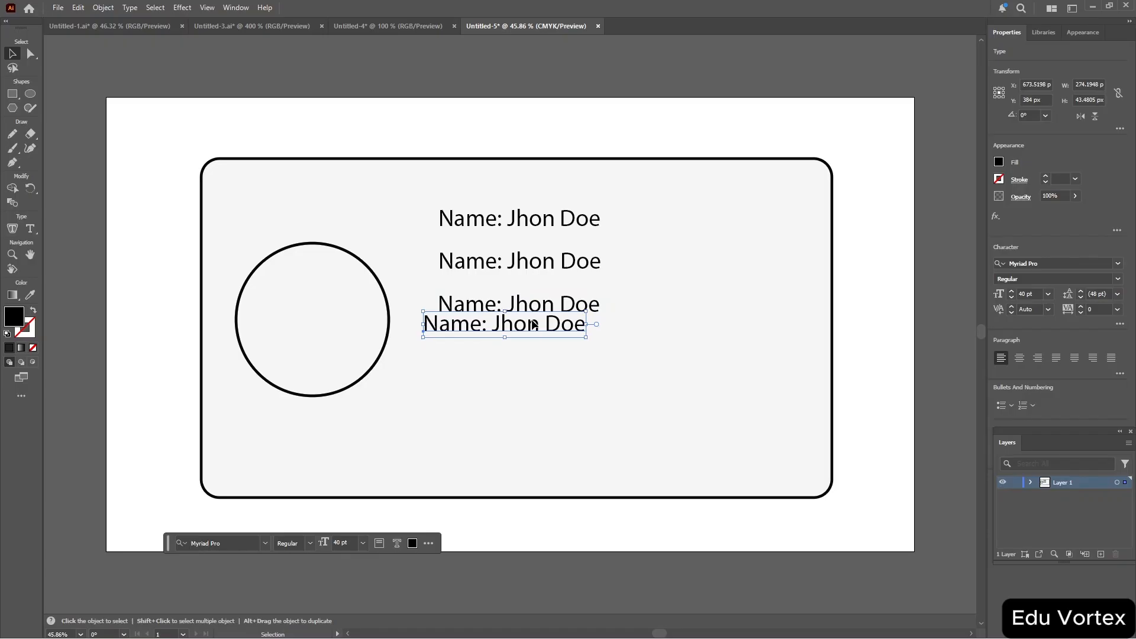
pyautogui.moveTo(534, 325); pyautogui.dragTo(560, 398)
pyautogui.hotkey('ctrl', 'v')
pyautogui.press('a')
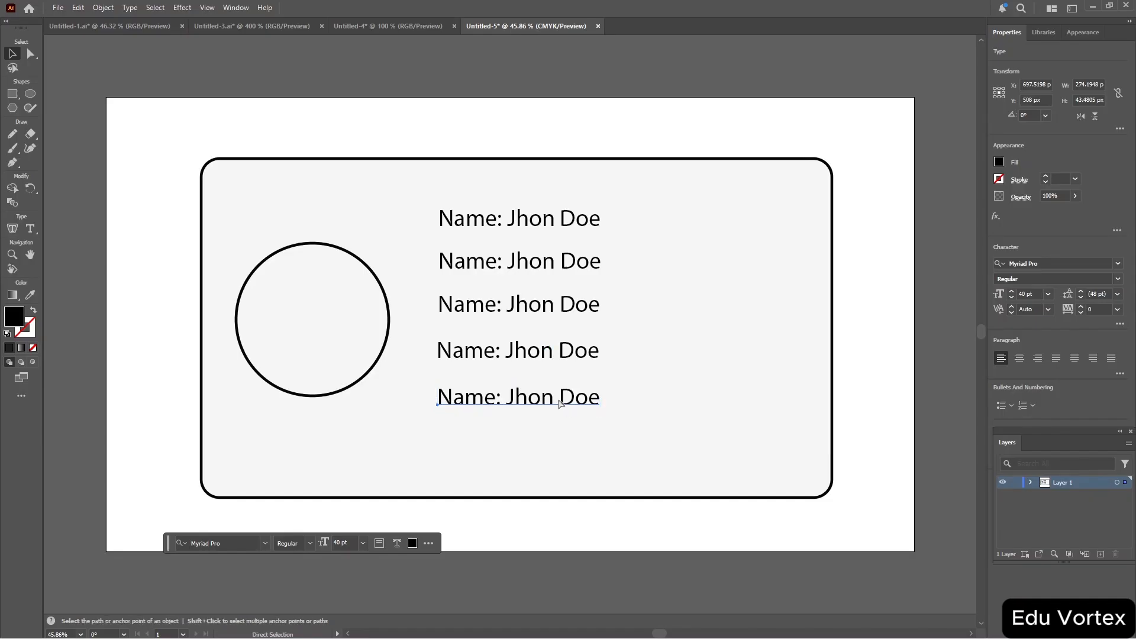
pyautogui.hotkey('ctrl', 'v')
pyautogui.moveTo(526, 323); pyautogui.dragTo(542, 439)
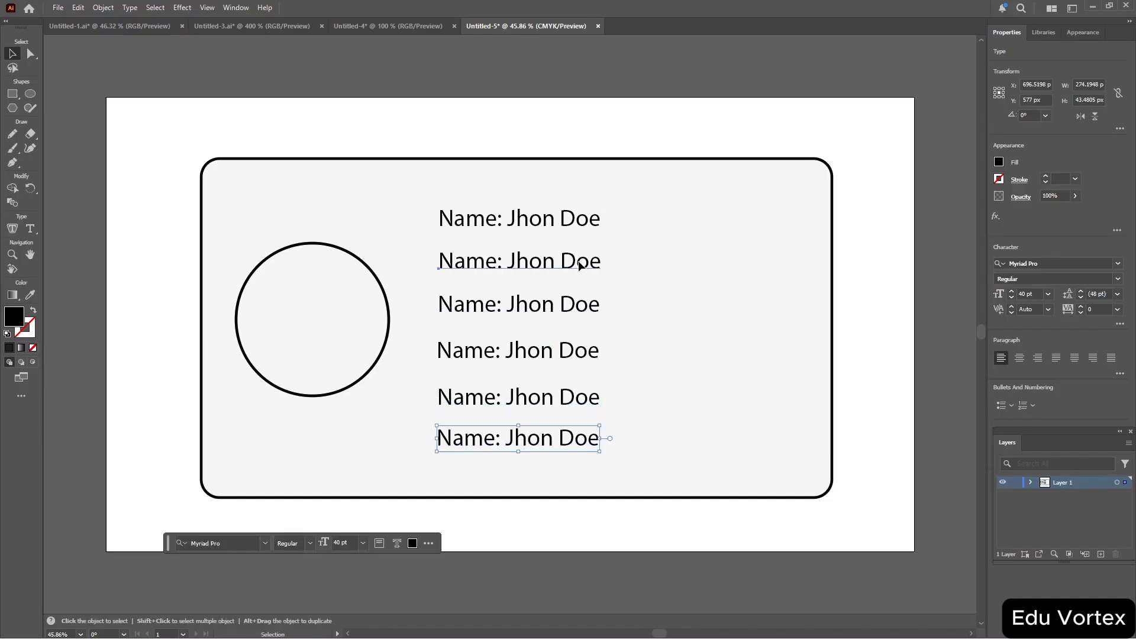
# Replace the second line's text with "Title:Excutive Officer" using the Type tool.
pyautogui.hotkey('ctrl', 'shift', 'a')
pyautogui.hotkey('ctrl', 'a')
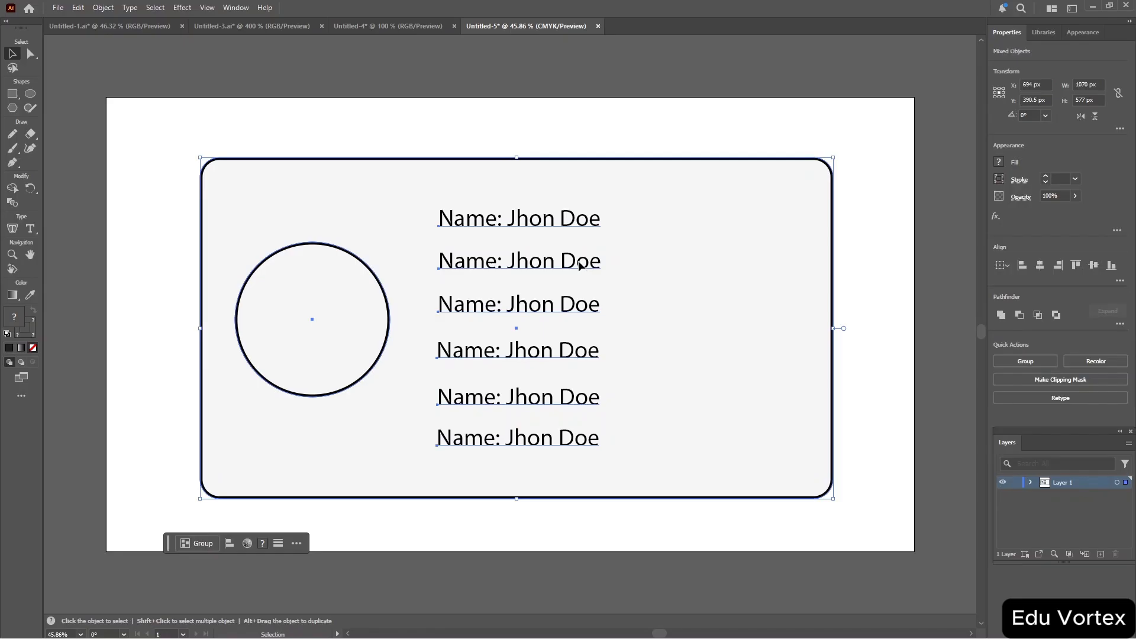
pyautogui.press('t')
pyautogui.click(579, 261)
pyautogui.hotkey('ctrl', 'a')
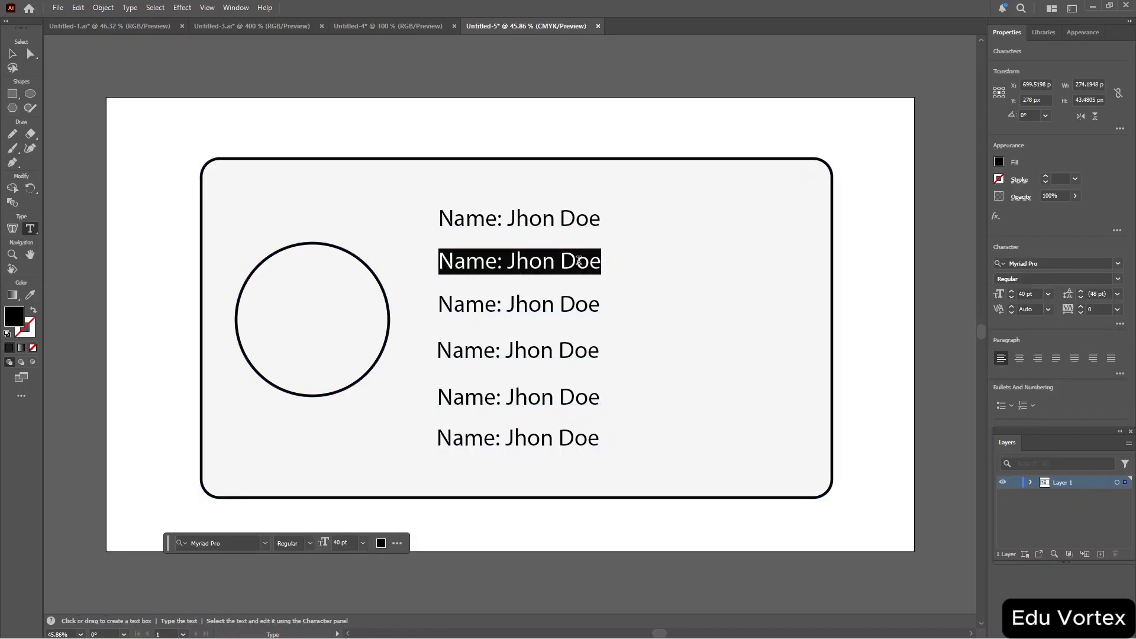
pyautogui.press('BackSpace')
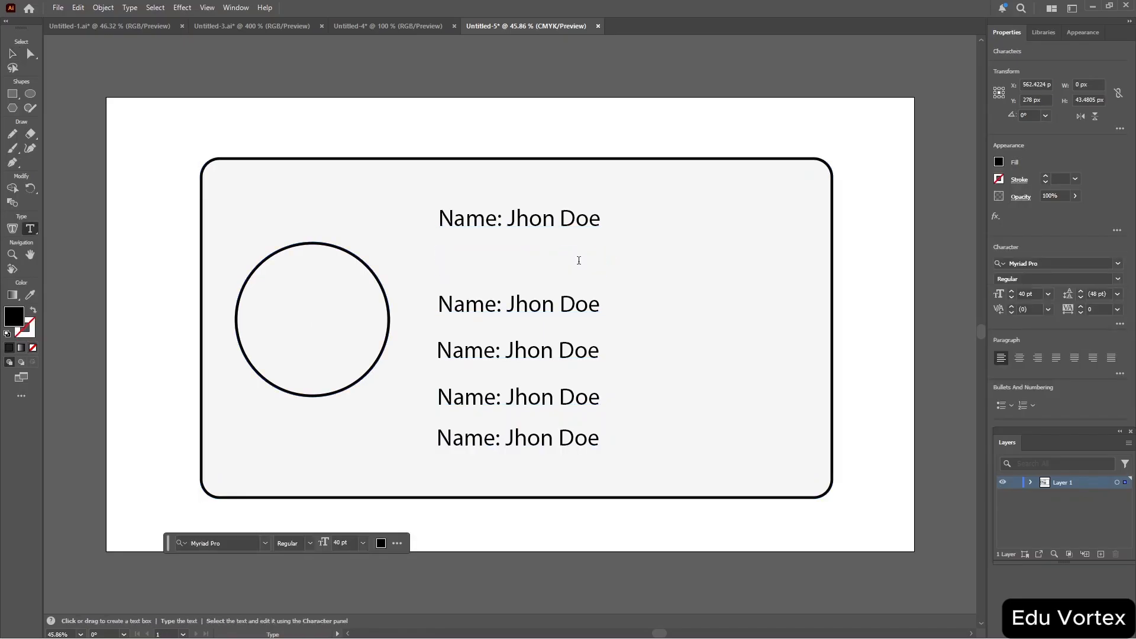
pyautogui.write('Title:Excu')
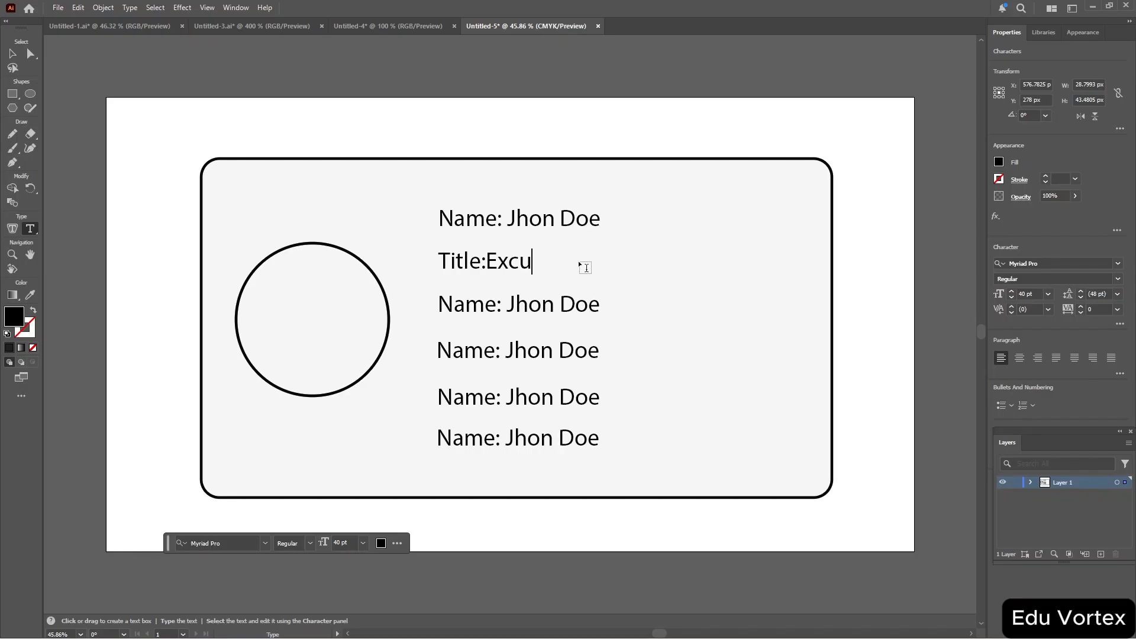
pyautogui.write('tive Officer')
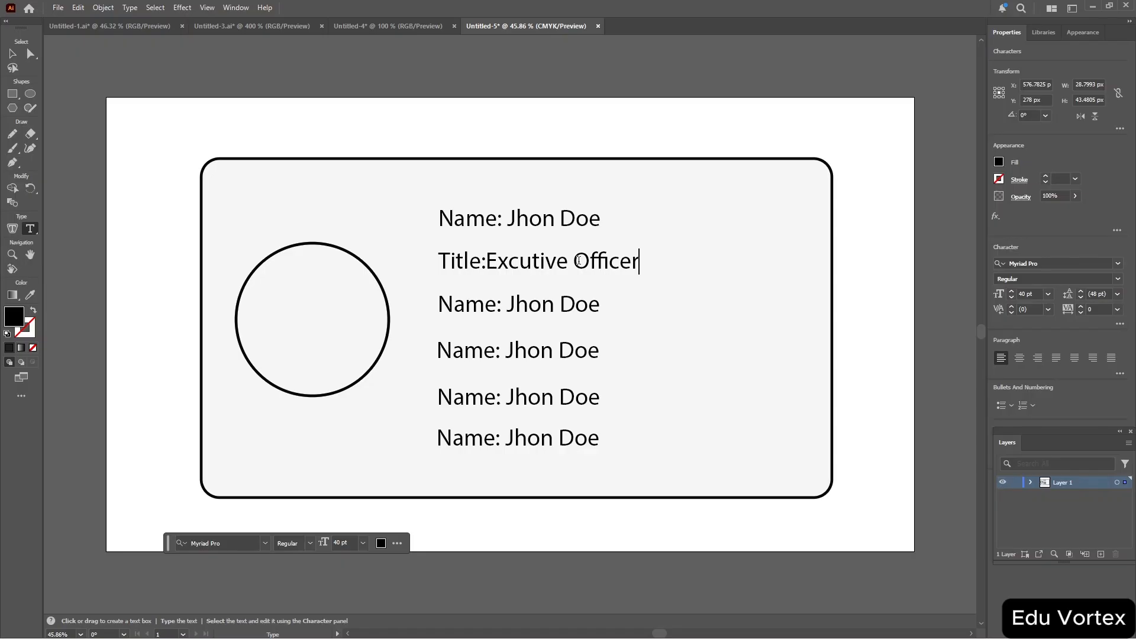
pyautogui.press('Escape')
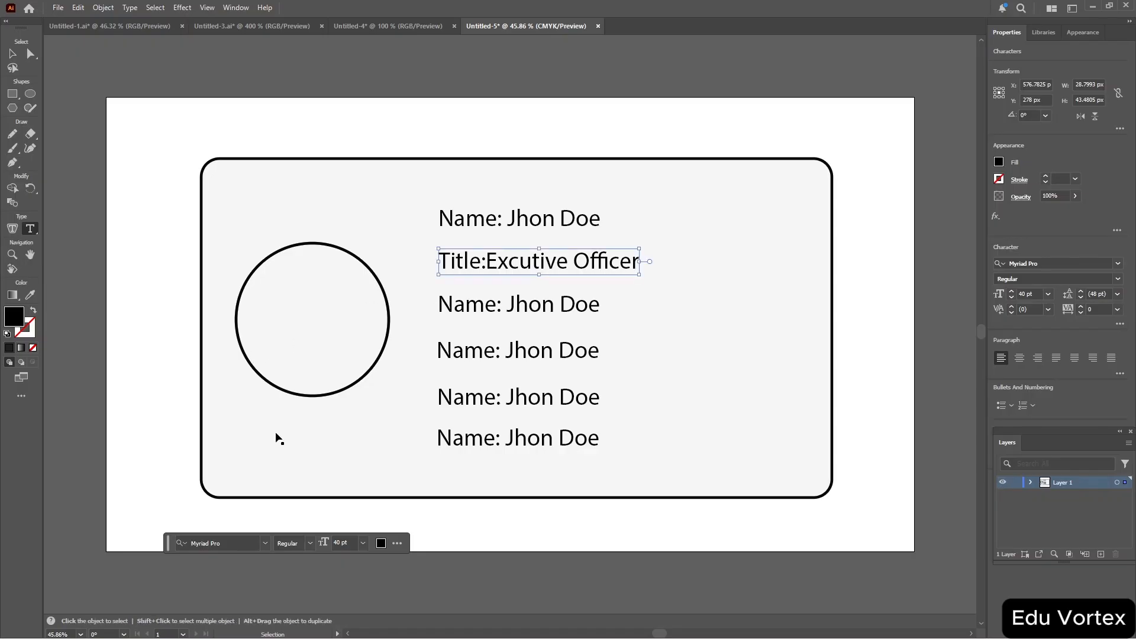
# Paste another copy of the name line and move it below the photo circle.
pyautogui.hotkey('ctrl', 'v')
pyautogui.press('t')
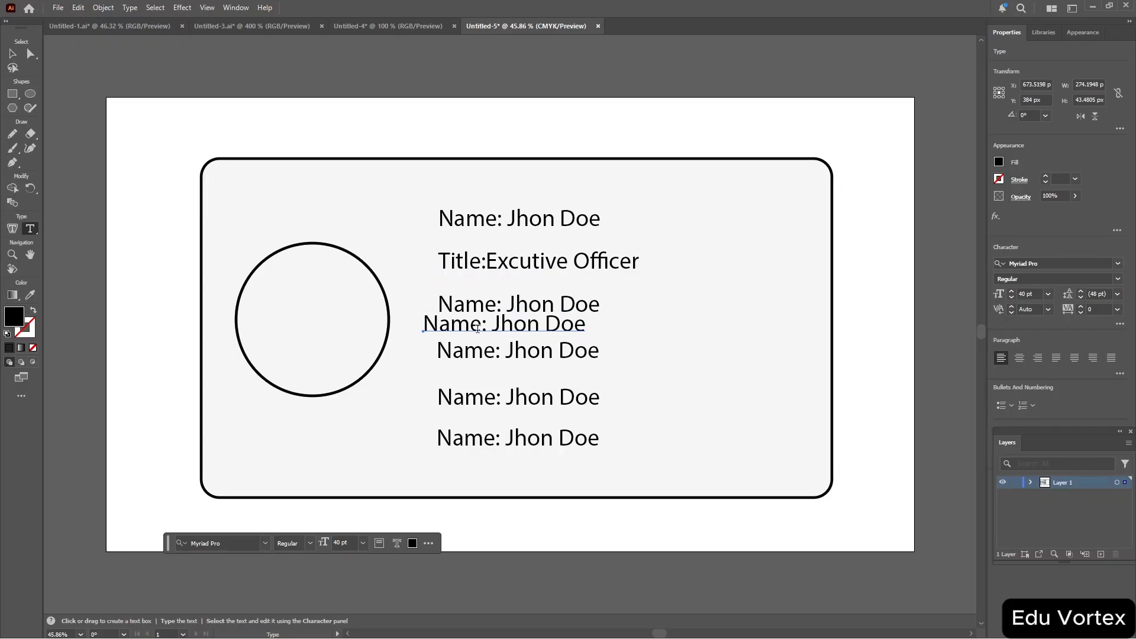
pyautogui.press('v')
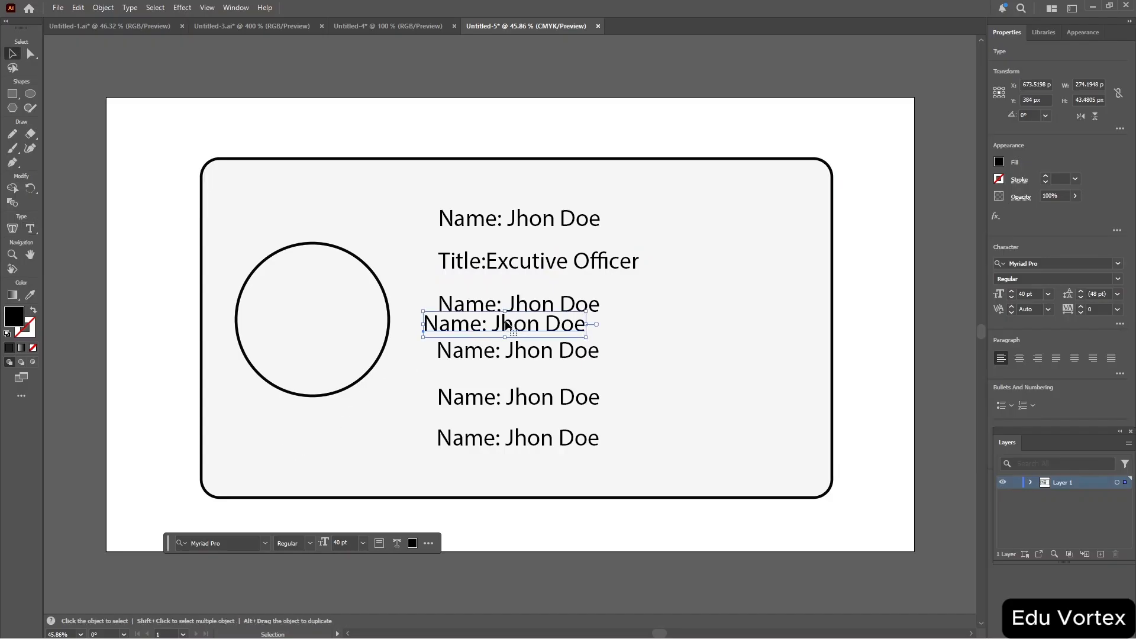
pyautogui.moveTo(505, 324); pyautogui.dragTo(311, 425)
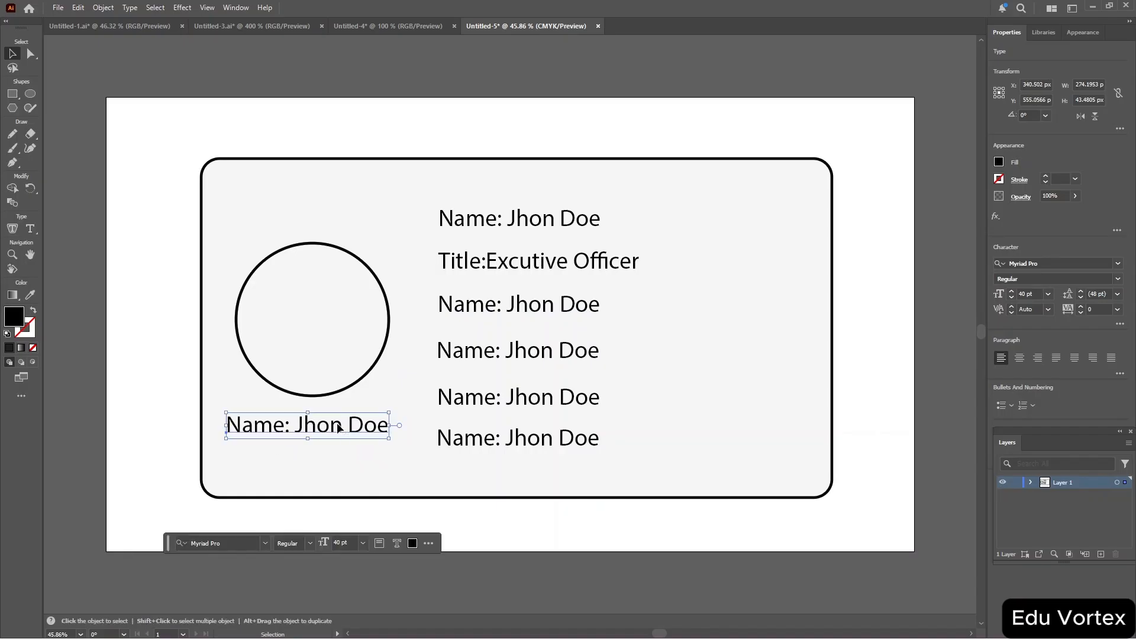
# Replace the copied text below the circle with "Microsoft" and center it under the circle.
pyautogui.doubleClick(338, 424)
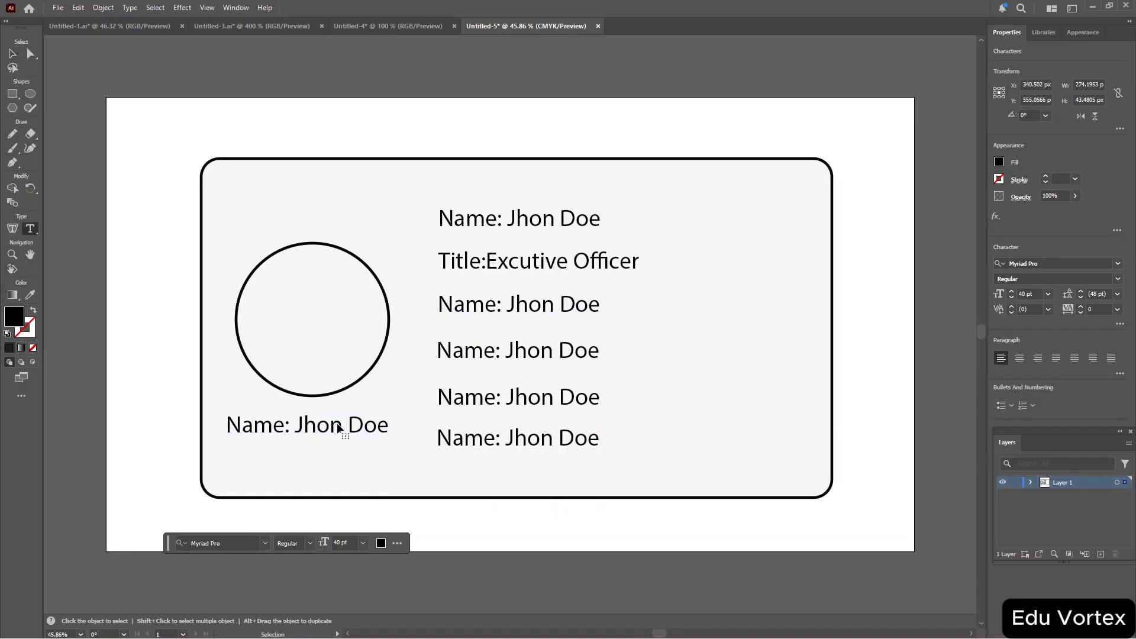
pyautogui.hotkey('ctrl', 'a')
pyautogui.press('BackSpace')
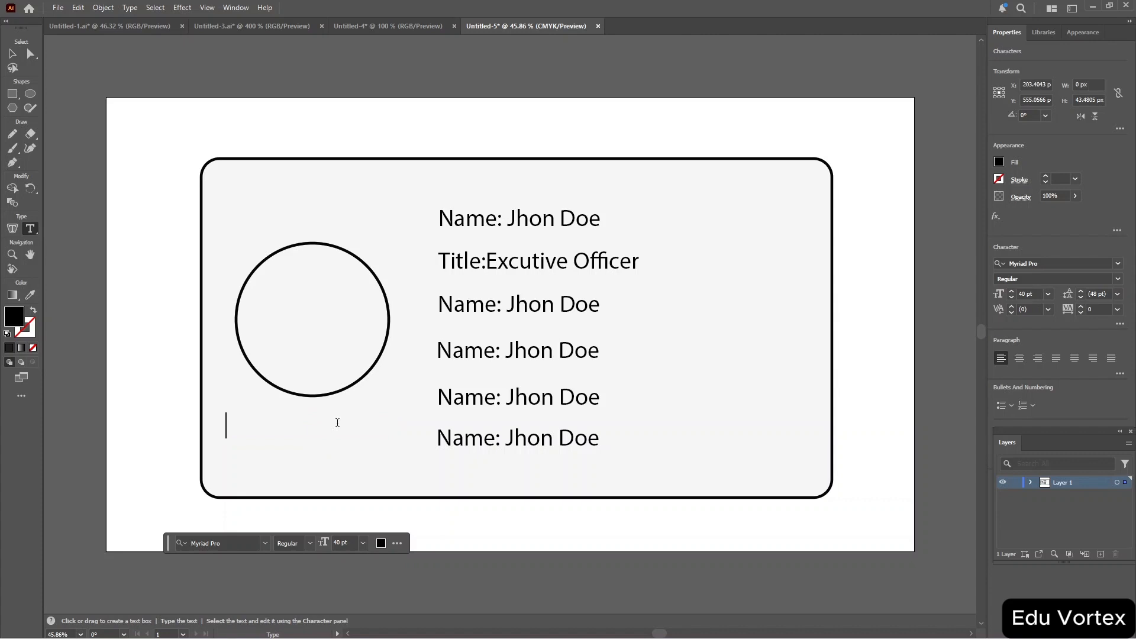
pyautogui.write('Microsof')
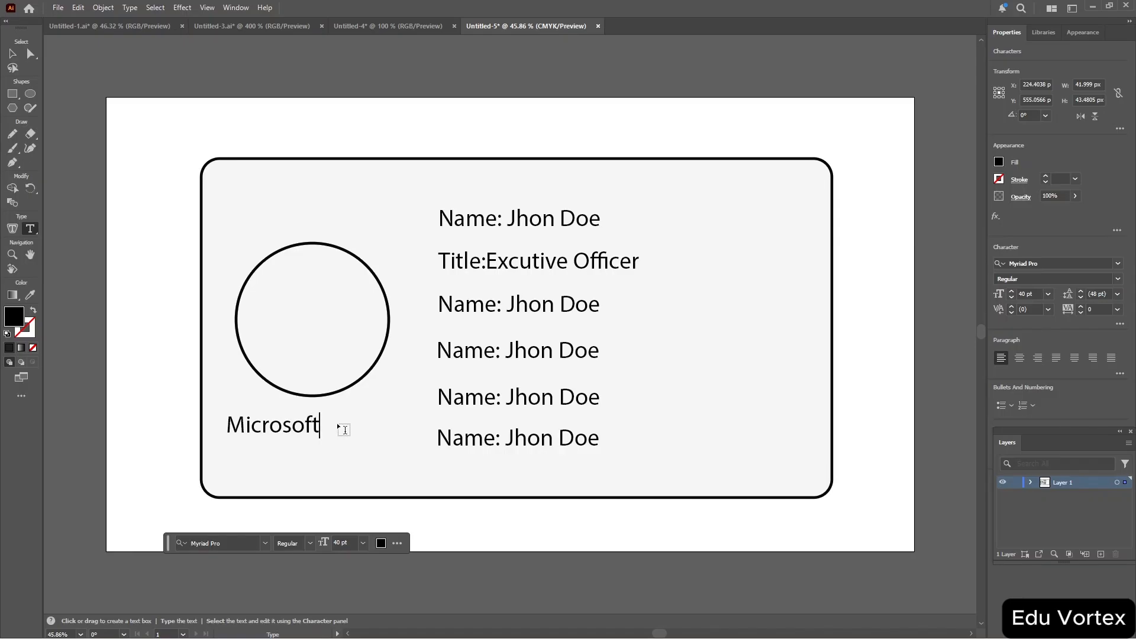
pyautogui.write('t')
pyautogui.press('Return')
pyautogui.write('V')
pyautogui.press('BackSpace')
pyautogui.press('Escape')
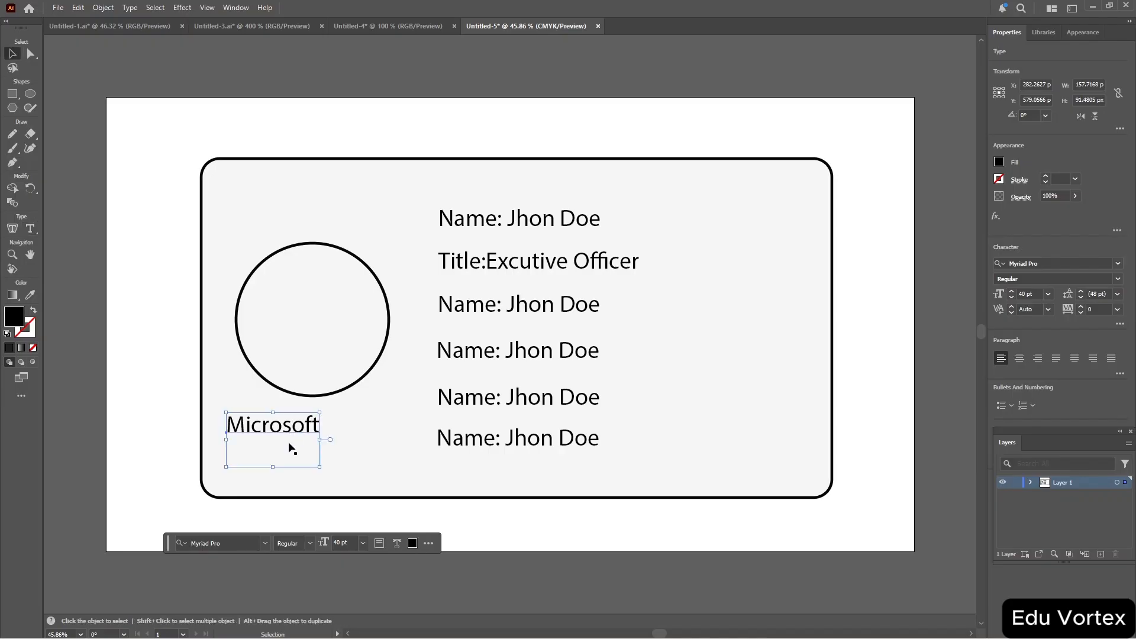
pyautogui.moveTo(288, 434); pyautogui.dragTo(326, 434)
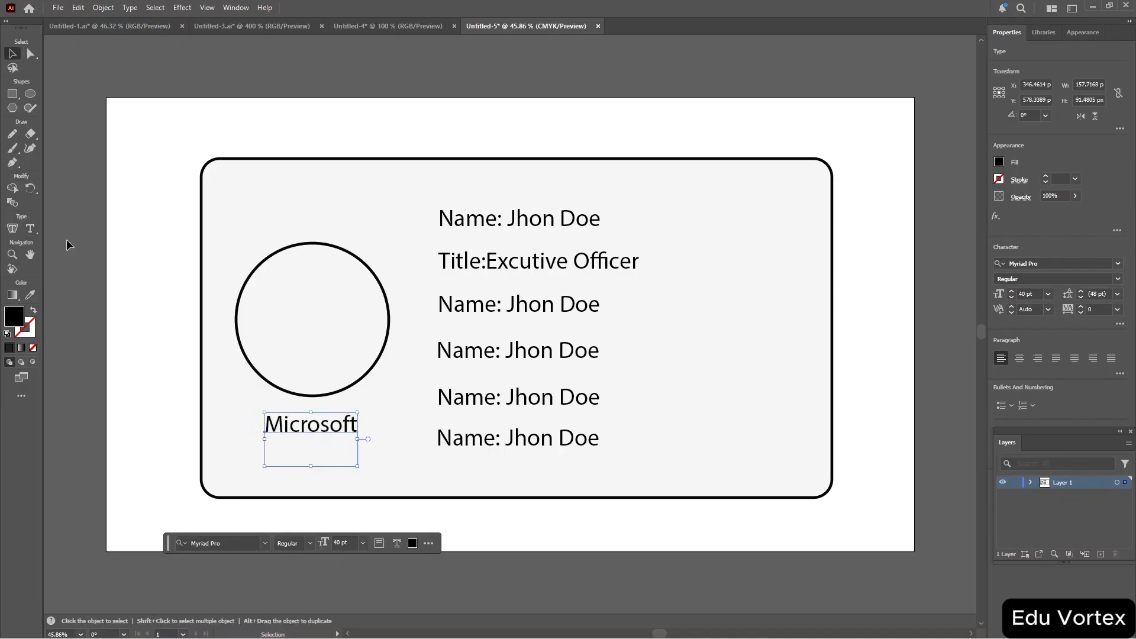
pyautogui.click(15, 108)
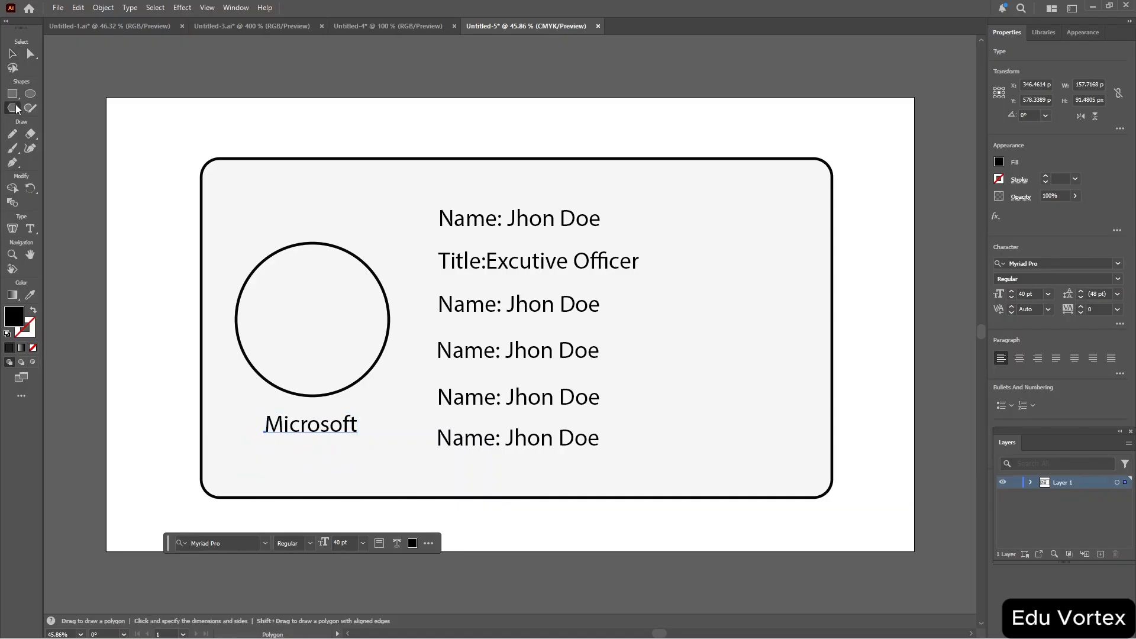
pyautogui.moveTo(286, 290)
pyautogui.mouseDown()
pyautogui.moveTo(317, 313)
pyautogui.moveTo(300, 300)
pyautogui.mouseUp()
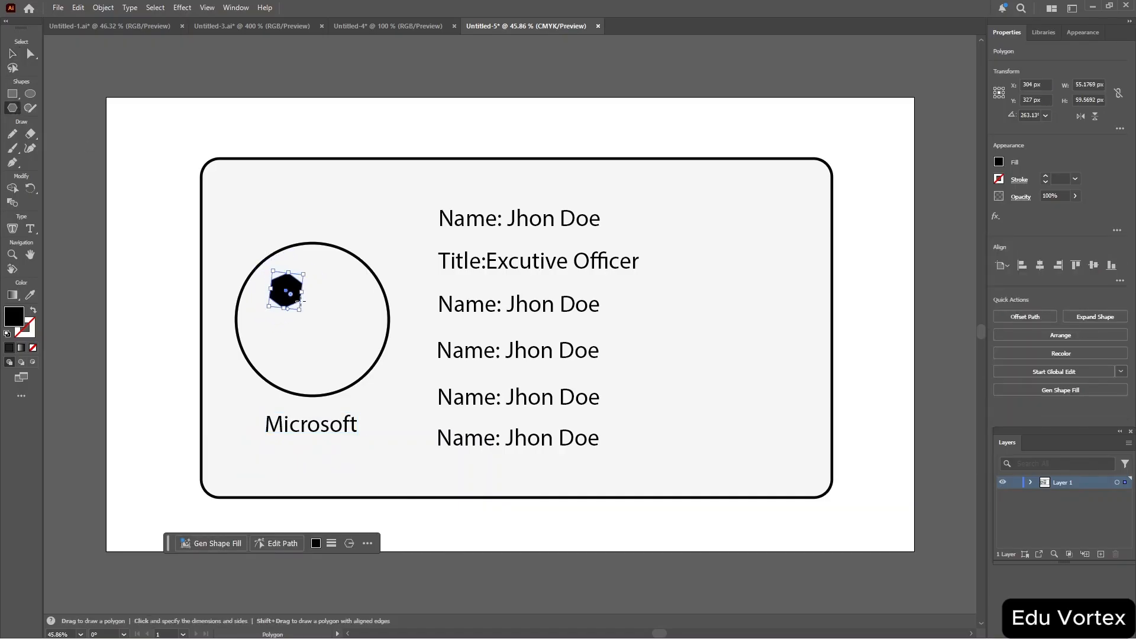
pyautogui.hotkey('ctrl', 'z')
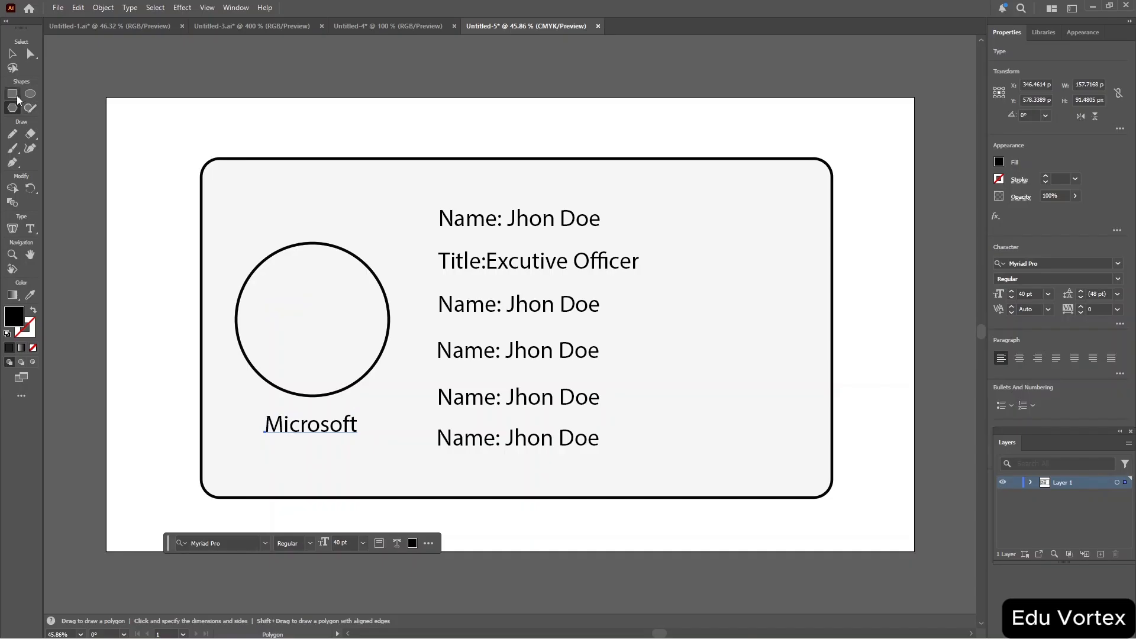
# Draw a rectangle about 148 by 143 px inside the photo circle and center it there.
pyautogui.click(12, 94)
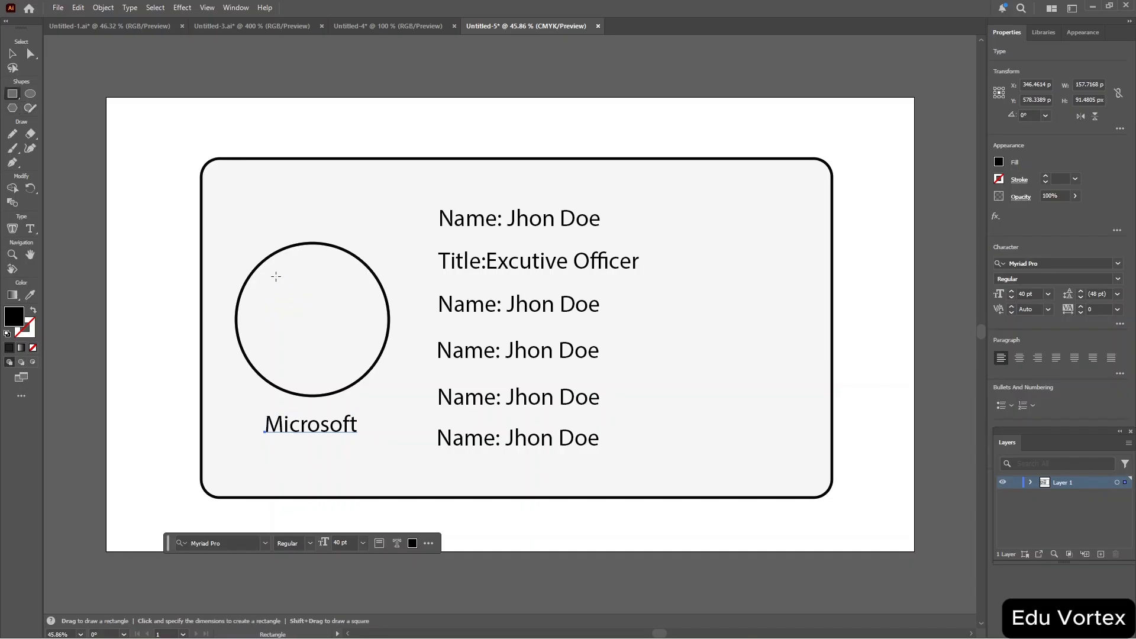
pyautogui.moveTo(276, 276); pyautogui.dragTo(364, 361)
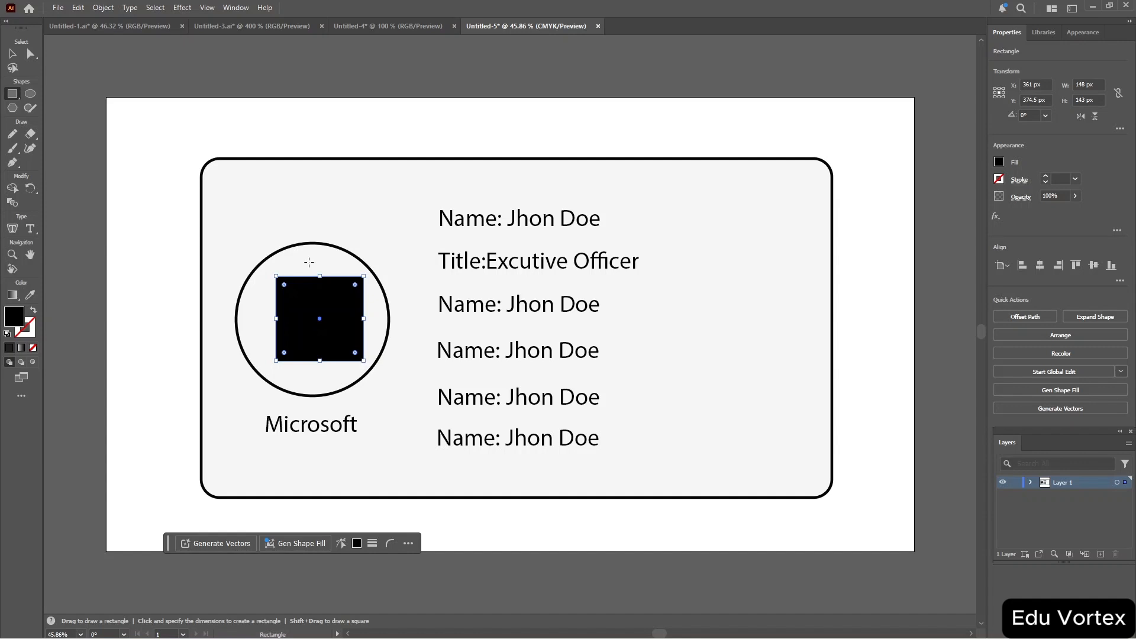
pyautogui.press('v')
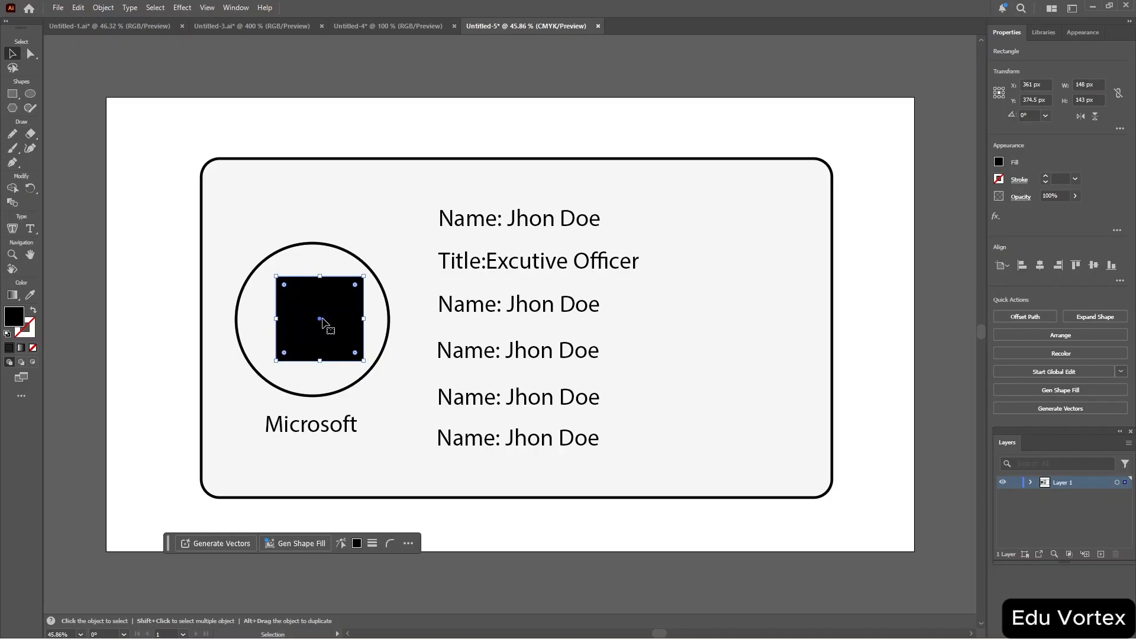
pyautogui.moveTo(318, 325); pyautogui.dragTo(315, 325)
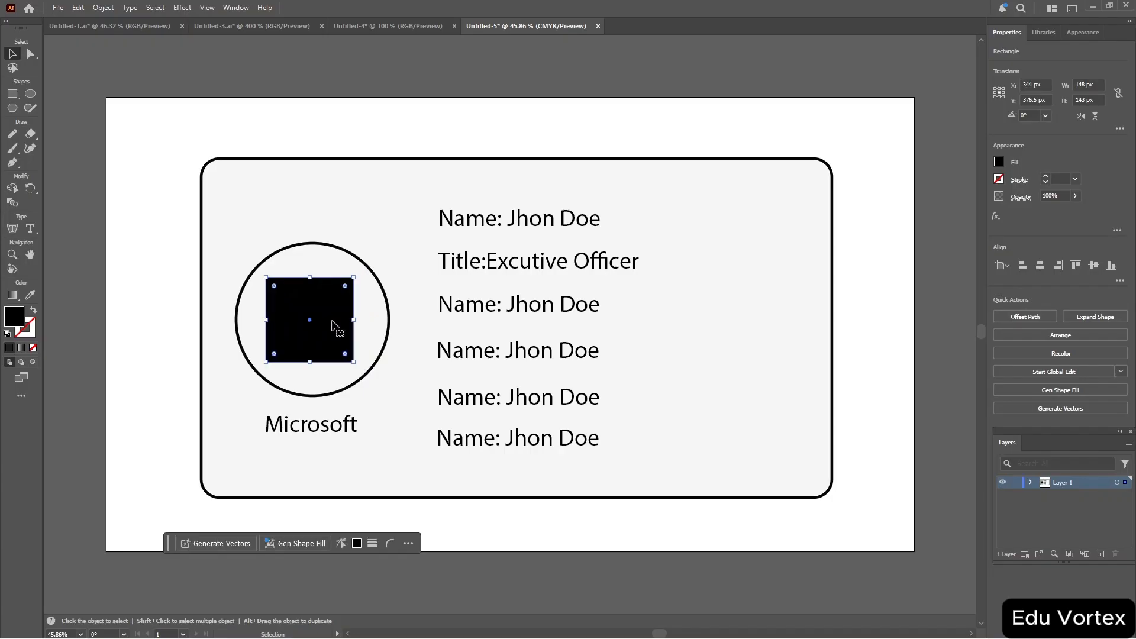
# Replace the third line's text with "Phone:" and leave text editing.
pyautogui.click(532, 302)
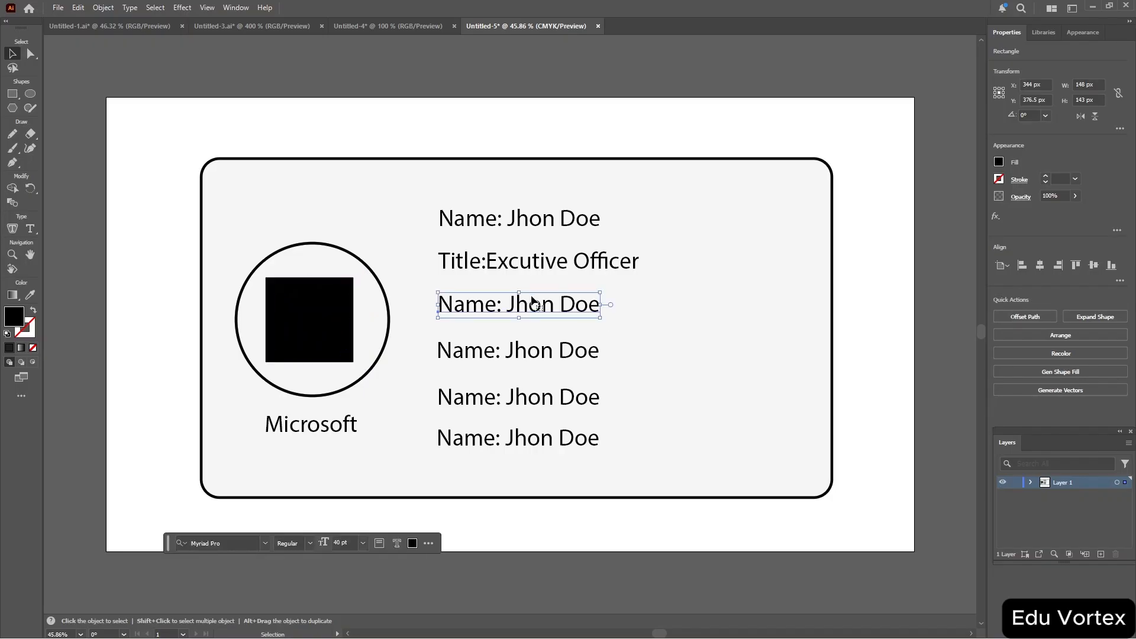
pyautogui.doubleClick(569, 303)
pyautogui.hotkey('ctrl', 'a')
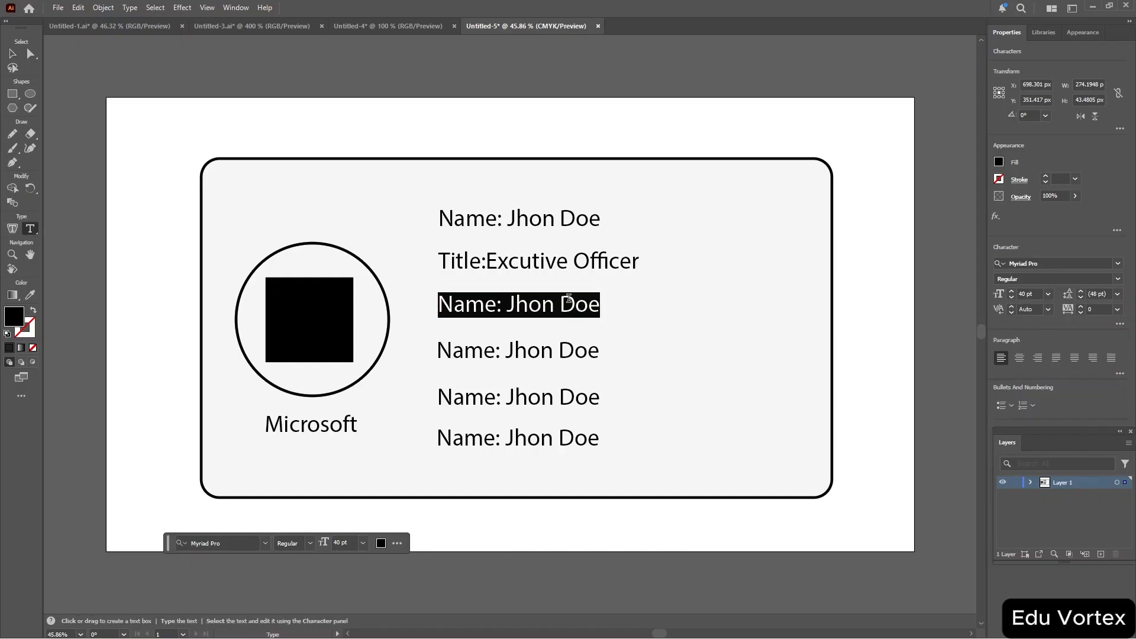
pyautogui.press('BackSpace')
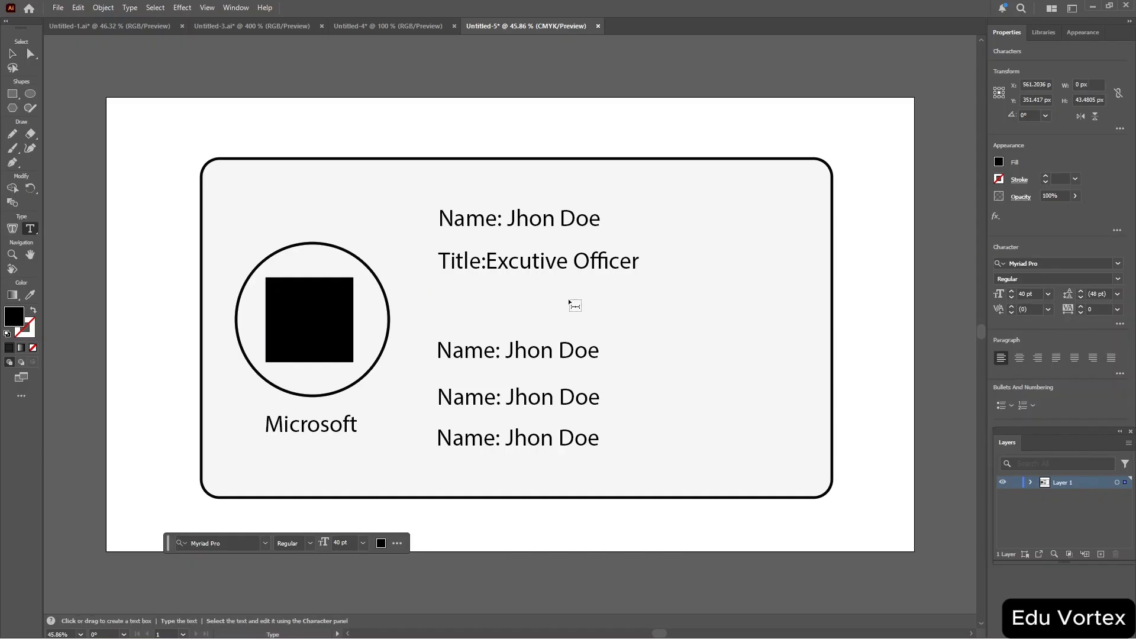
pyautogui.write('Phone:')
pyautogui.click(519, 214)
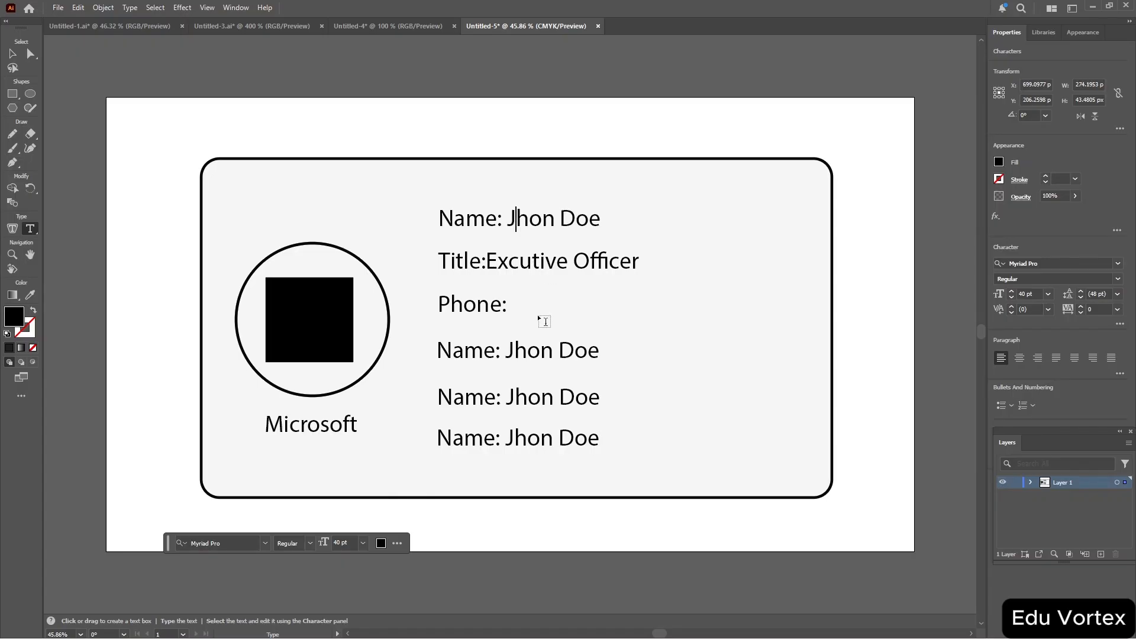
pyautogui.press('Escape')
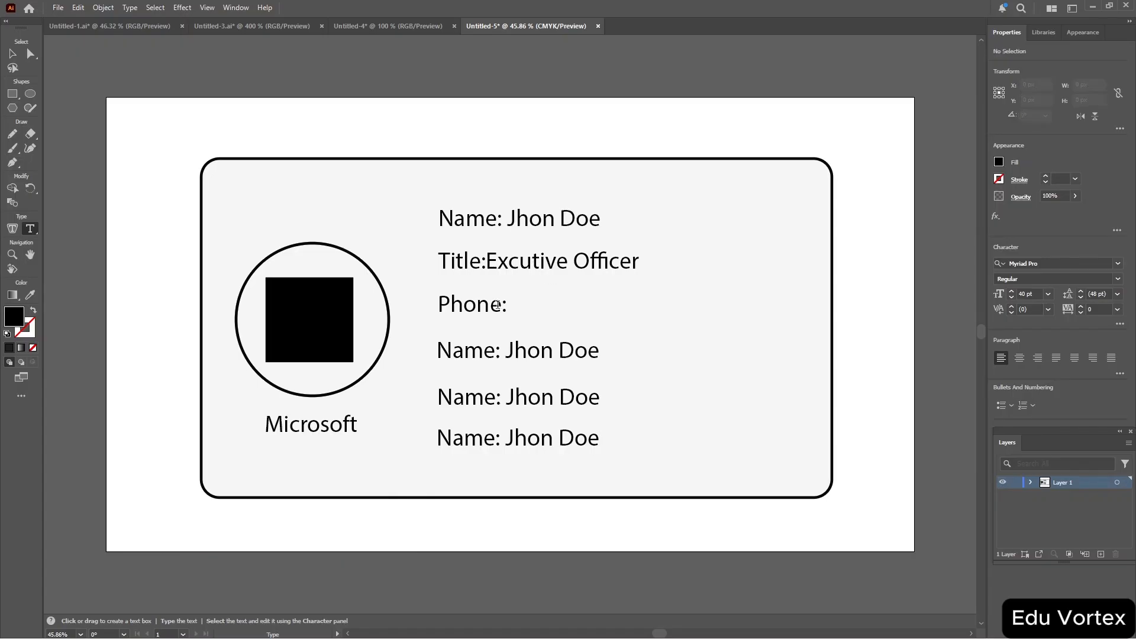
# Append a sample phone number after the "Phone:" label.
pyautogui.click(498, 305)
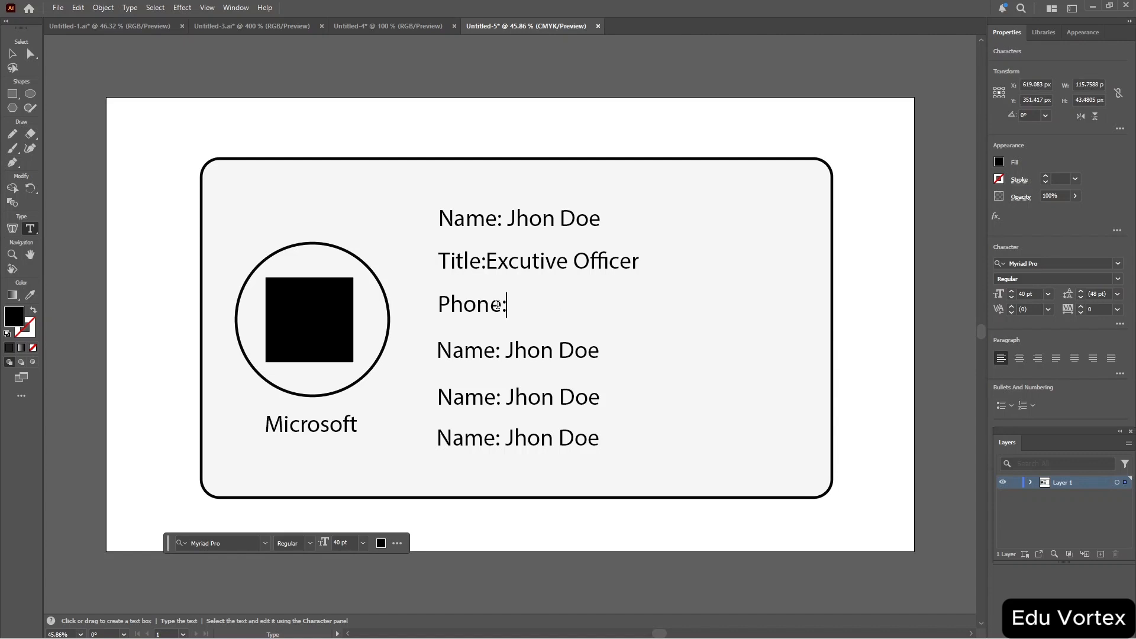
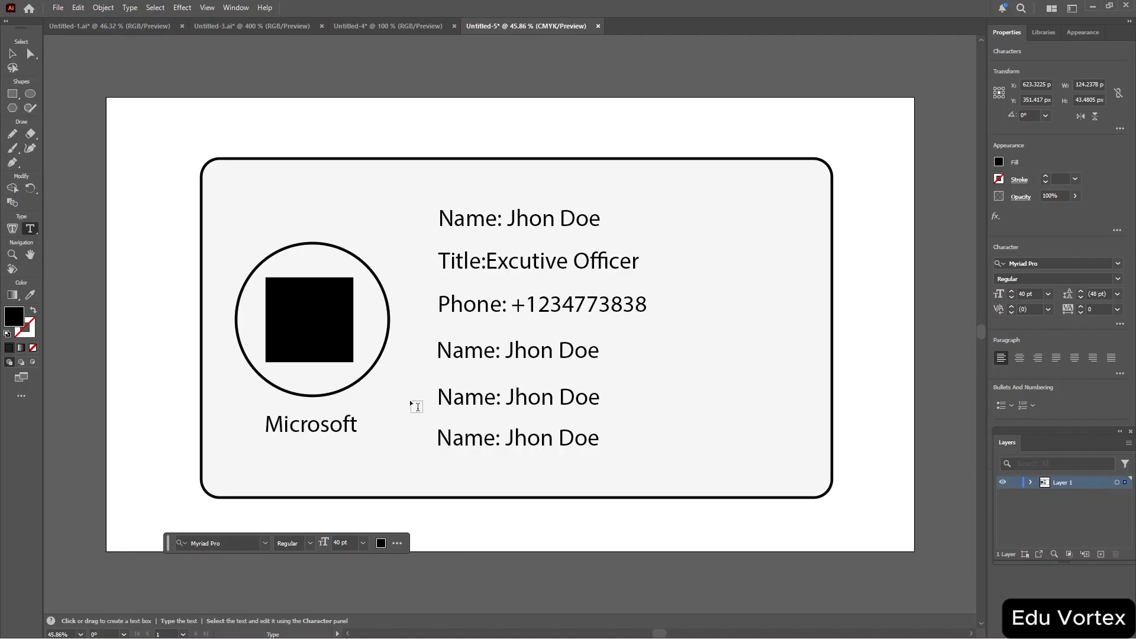
# Replace the fourth line's text with an "Email:" label followed by a sample e-mail address.
pyautogui.click(469, 348)
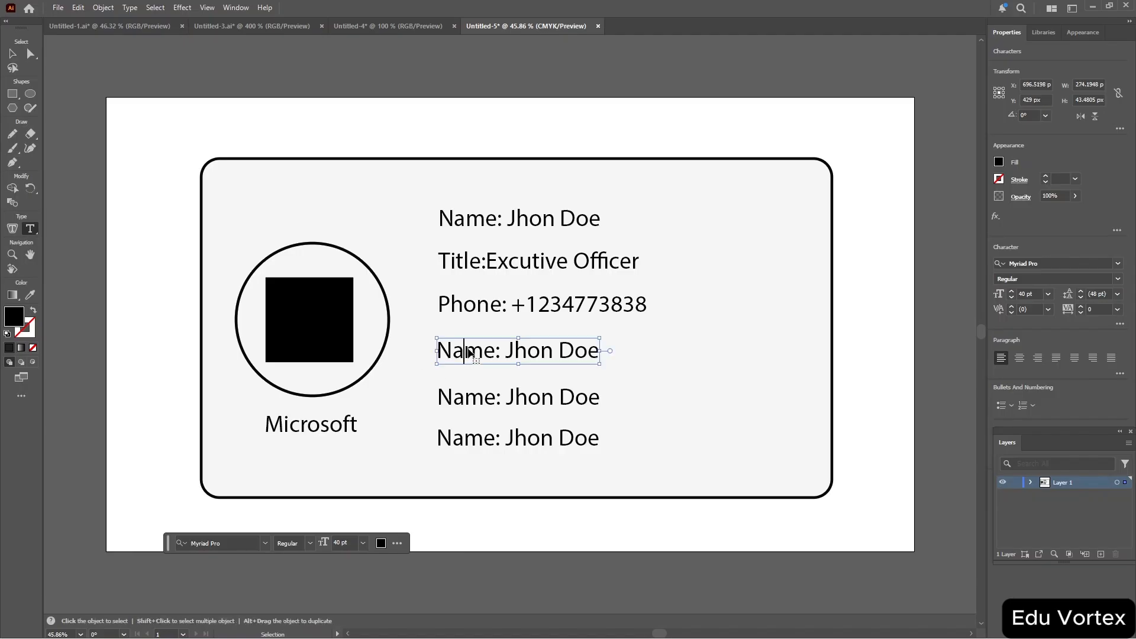
pyautogui.hotkey('ctrl', 'a')
pyautogui.press('BackSpace')
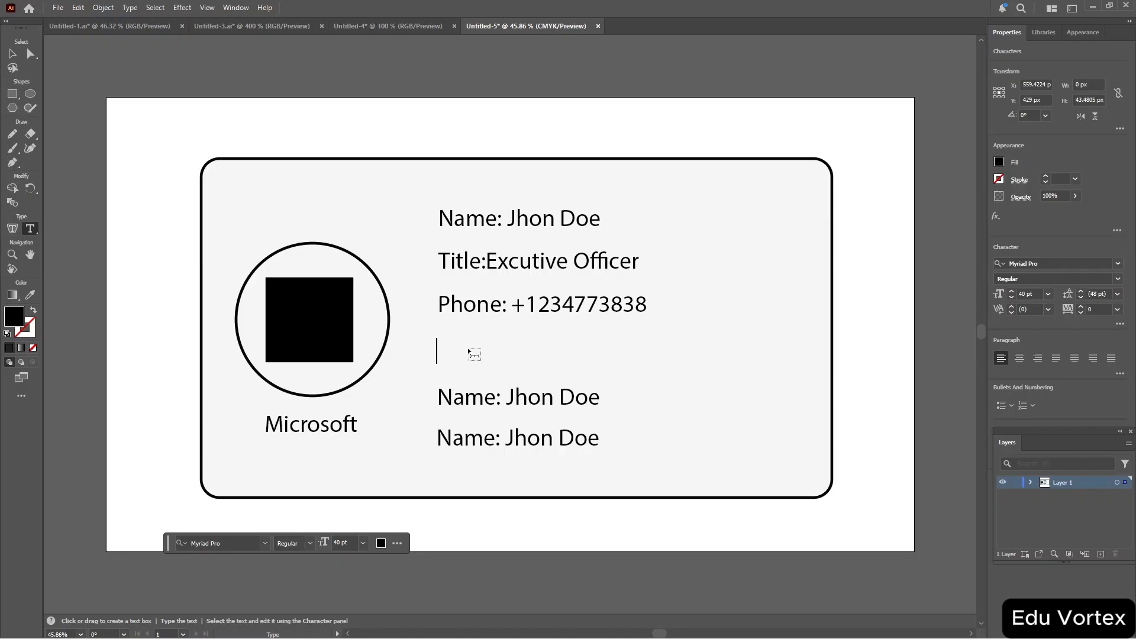
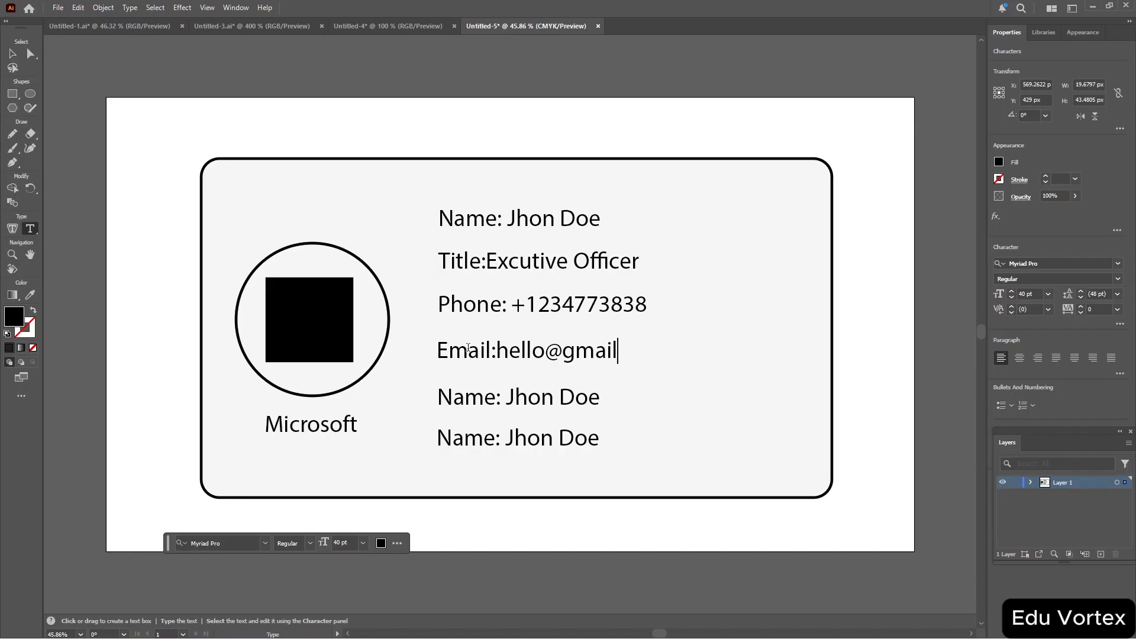
# Replace the fifth line's text with "Website:exmaple.com" and clear the sixth line's text.
pyautogui.click(538, 391)
pyautogui.hotkey('ctrl', 'a')
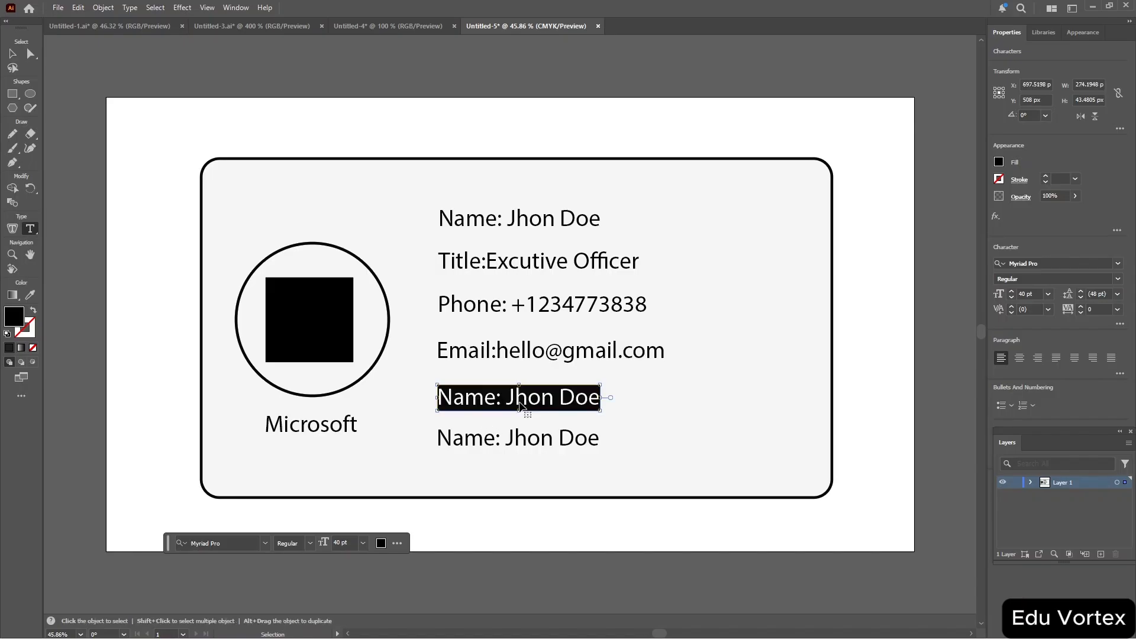
pyautogui.press('BackSpace')
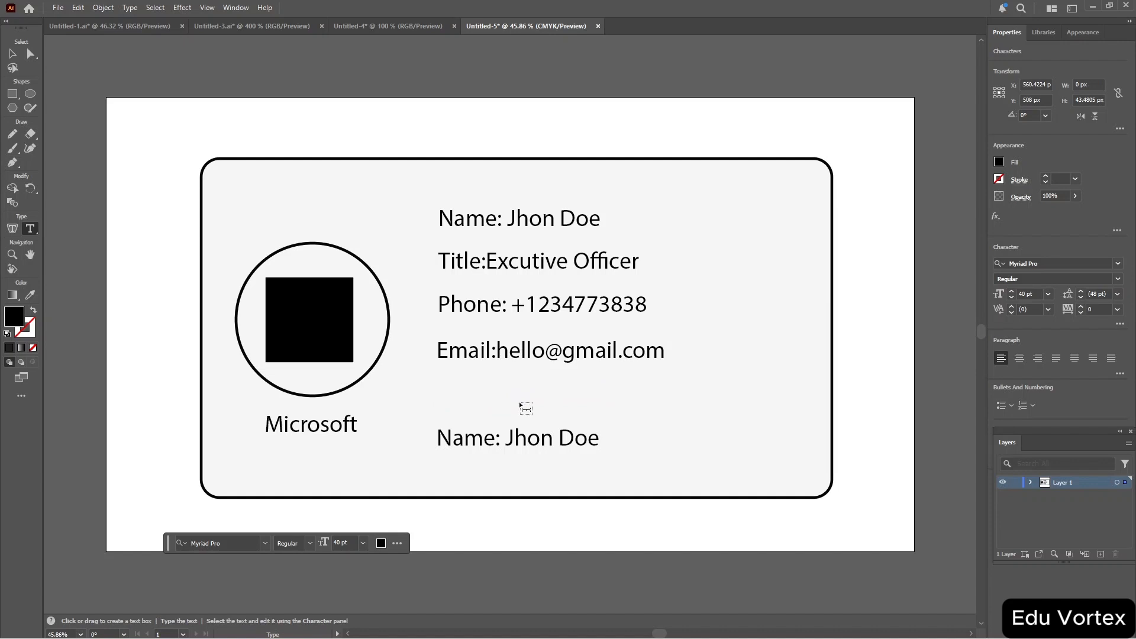
pyautogui.write('Webs')
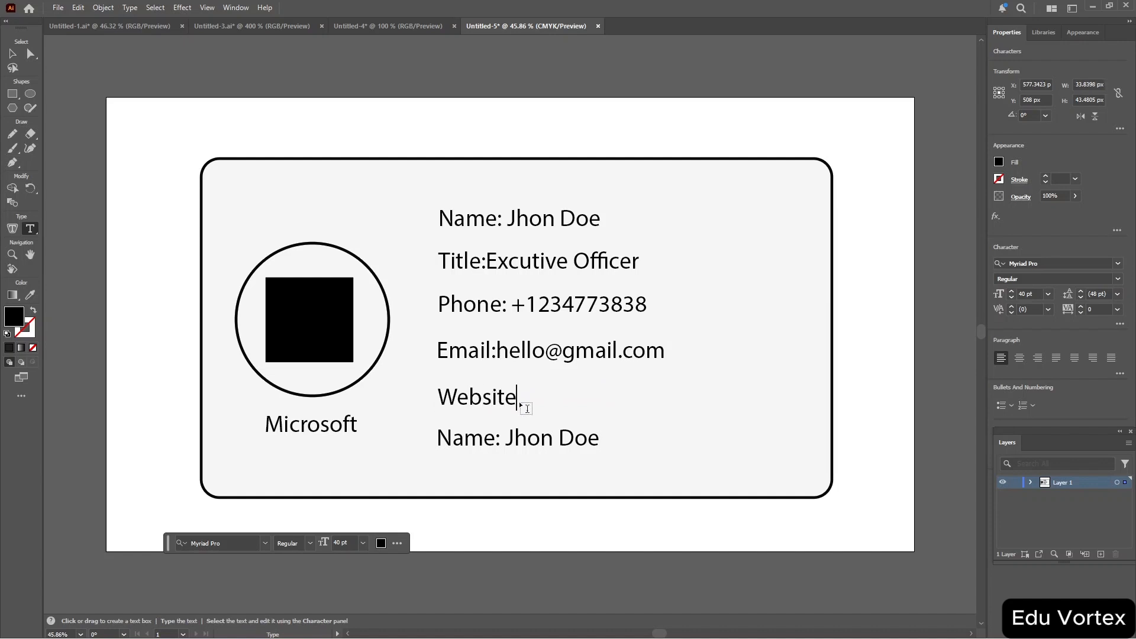
pyautogui.write('ite:exmaple.com')
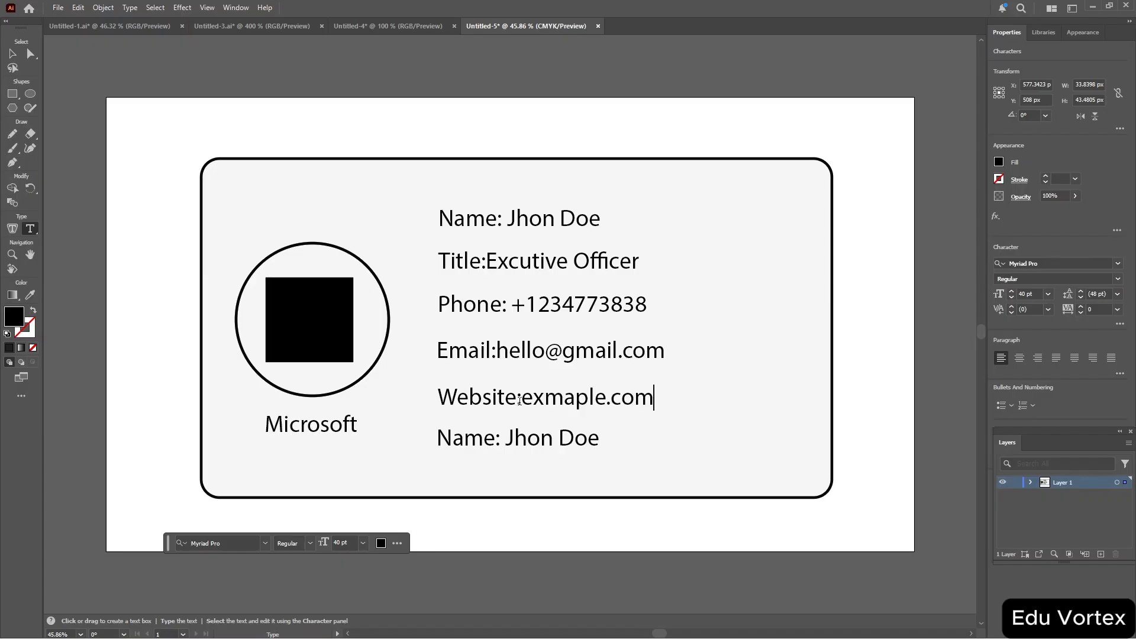
pyautogui.tripleClick(574, 439)
pyautogui.press('BackSpace')
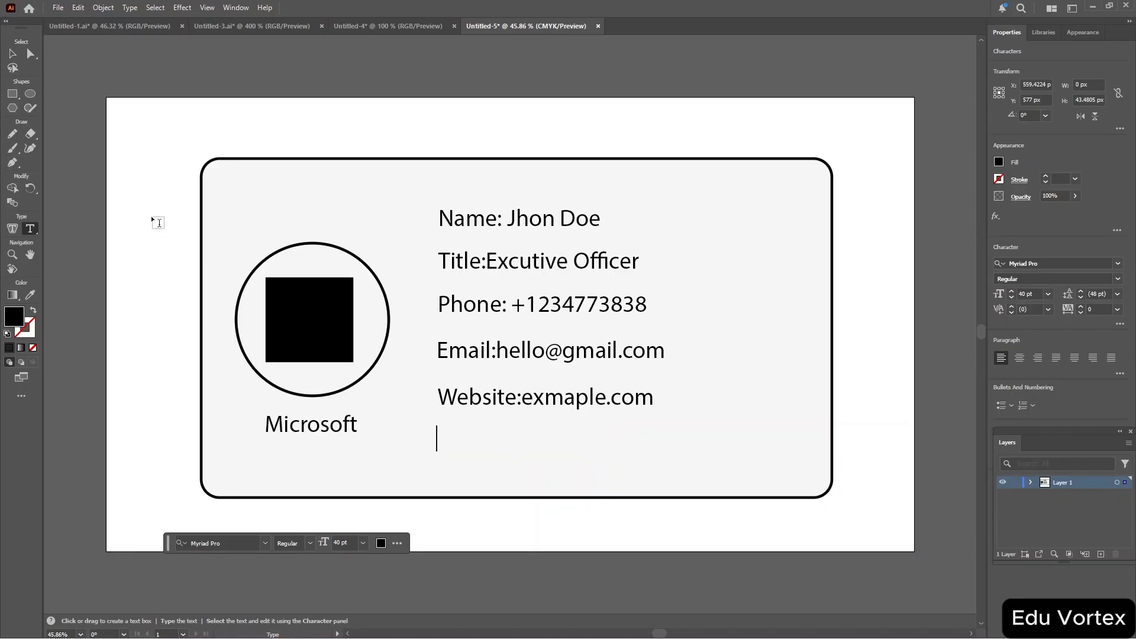
# Draw a rectangle about 167 by 176 px at the card's right side and round its corners.
pyautogui.click(11, 93)
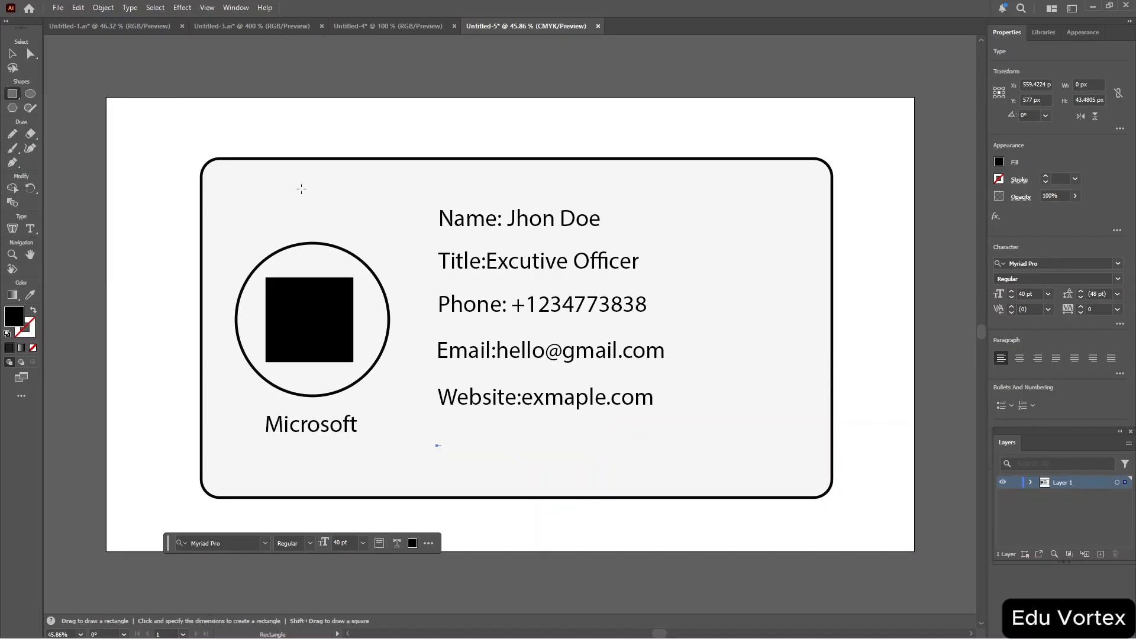
pyautogui.moveTo(717, 278); pyautogui.dragTo(816, 382)
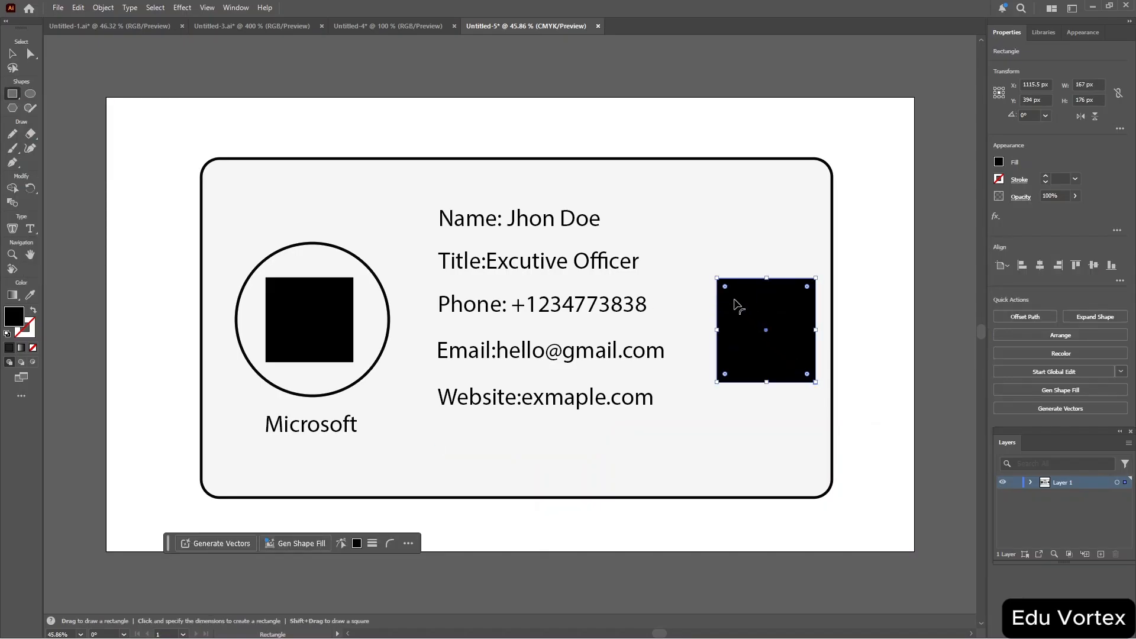
pyautogui.moveTo(725, 286); pyautogui.dragTo(731, 293)
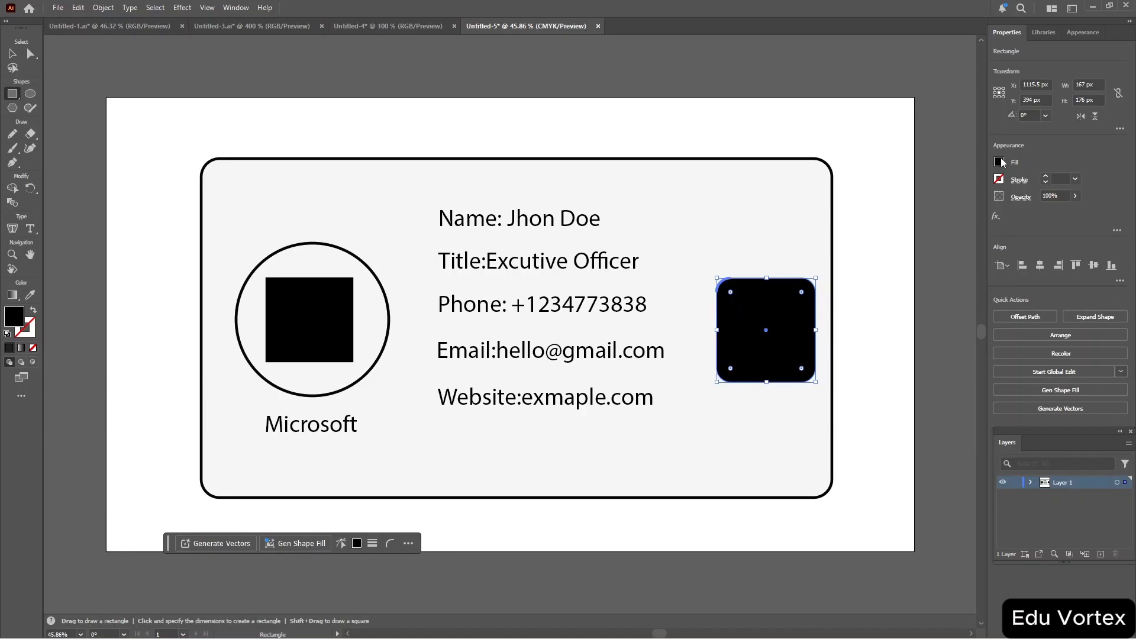
# Fill the rounded rectangle with a blue ornamental pattern swatch.
pyautogui.click(999, 161)
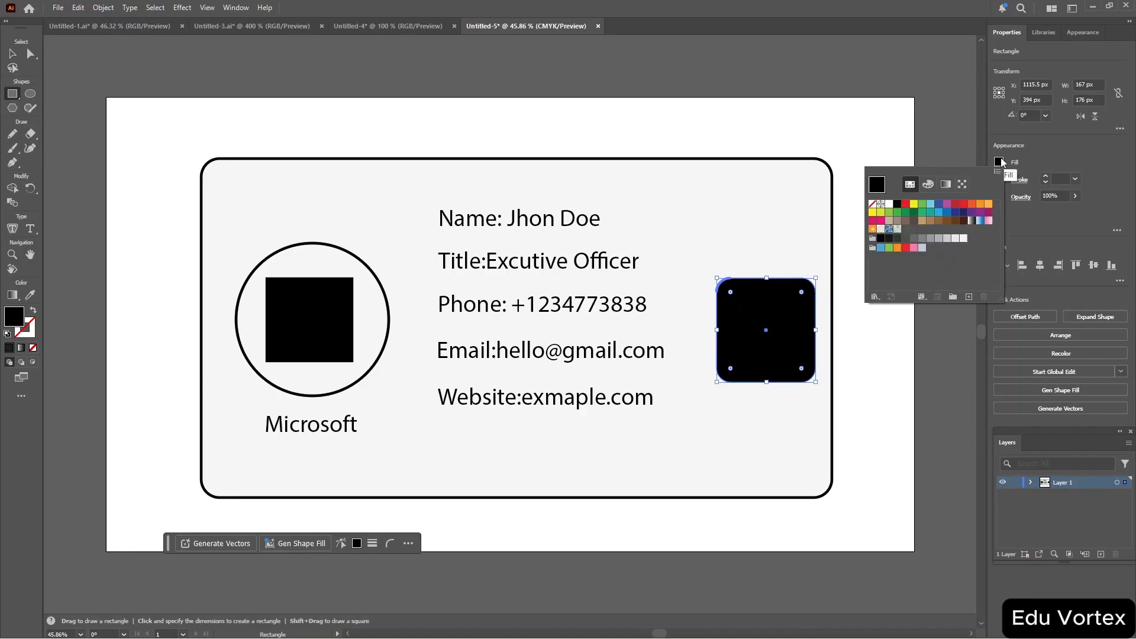
pyautogui.click(881, 230)
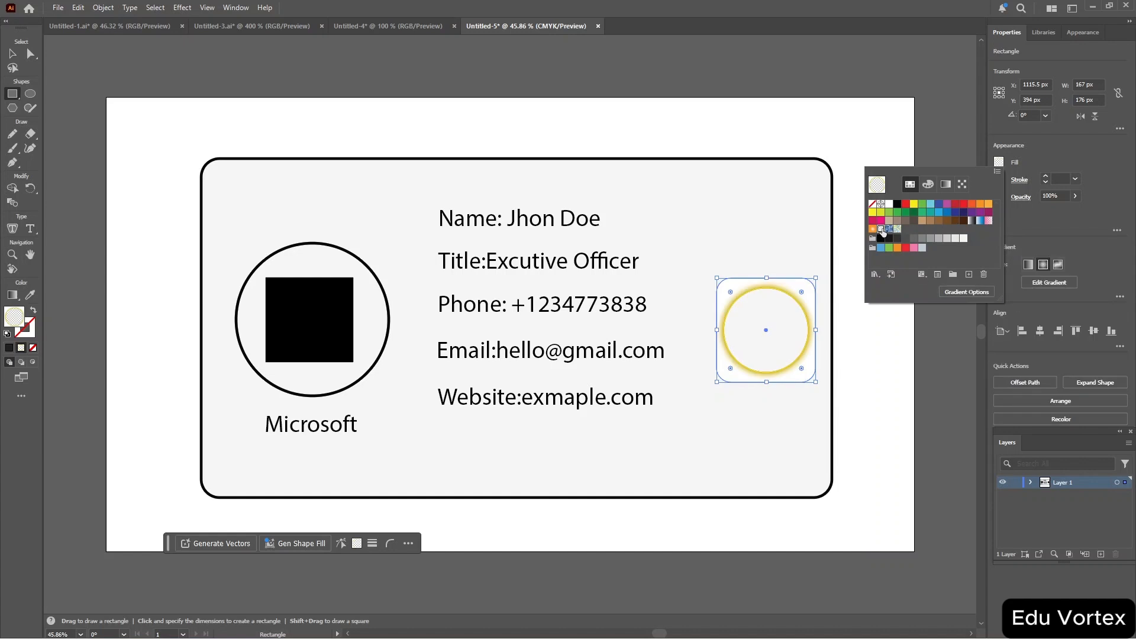
pyautogui.click(889, 230)
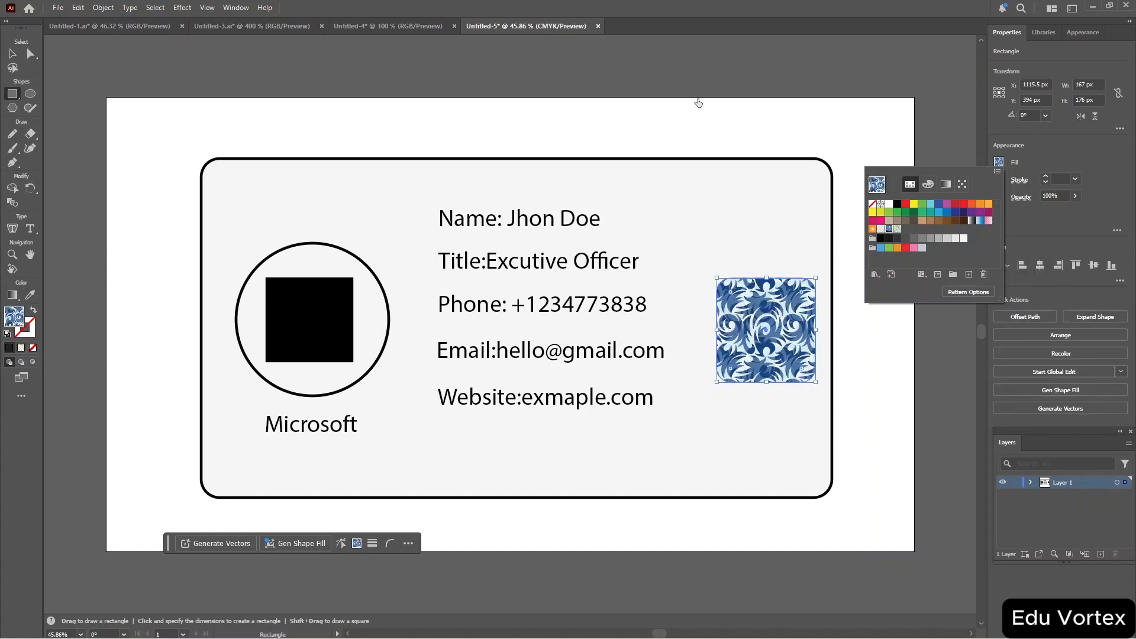
pyautogui.press('Escape')
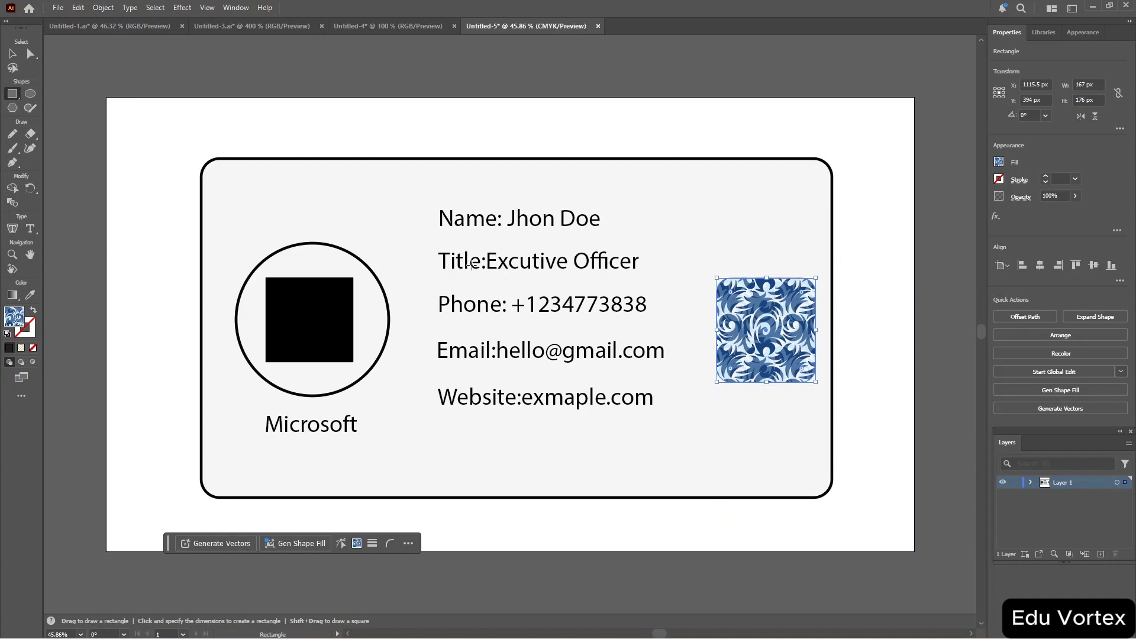
# Reduce the Title line's font size to 29 pt.
pyautogui.press('v')
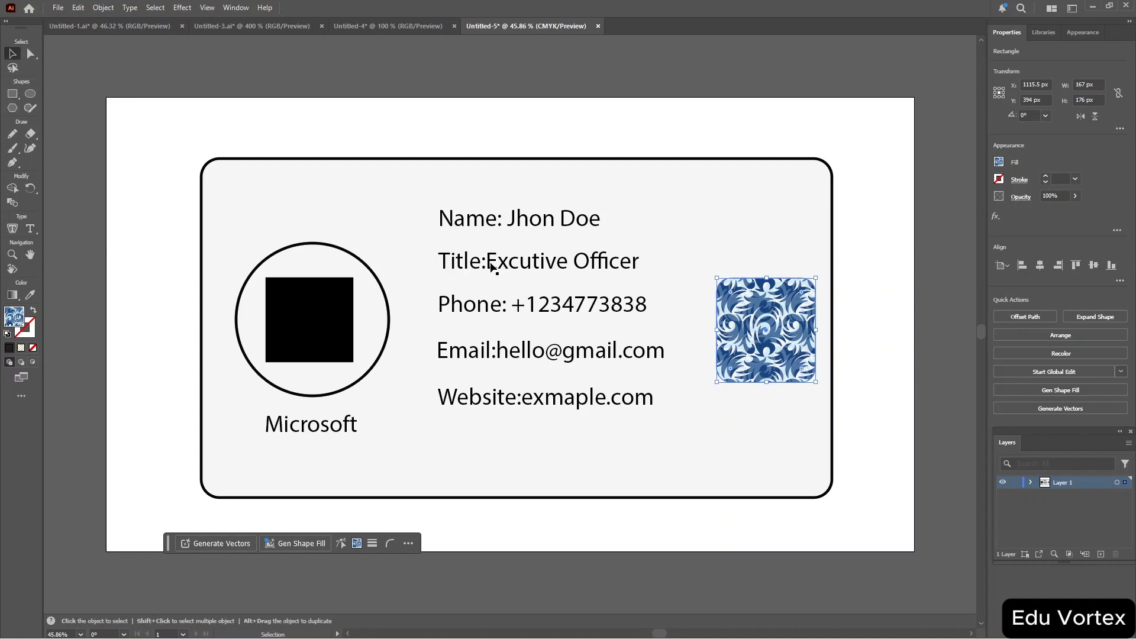
pyautogui.tripleClick(524, 266)
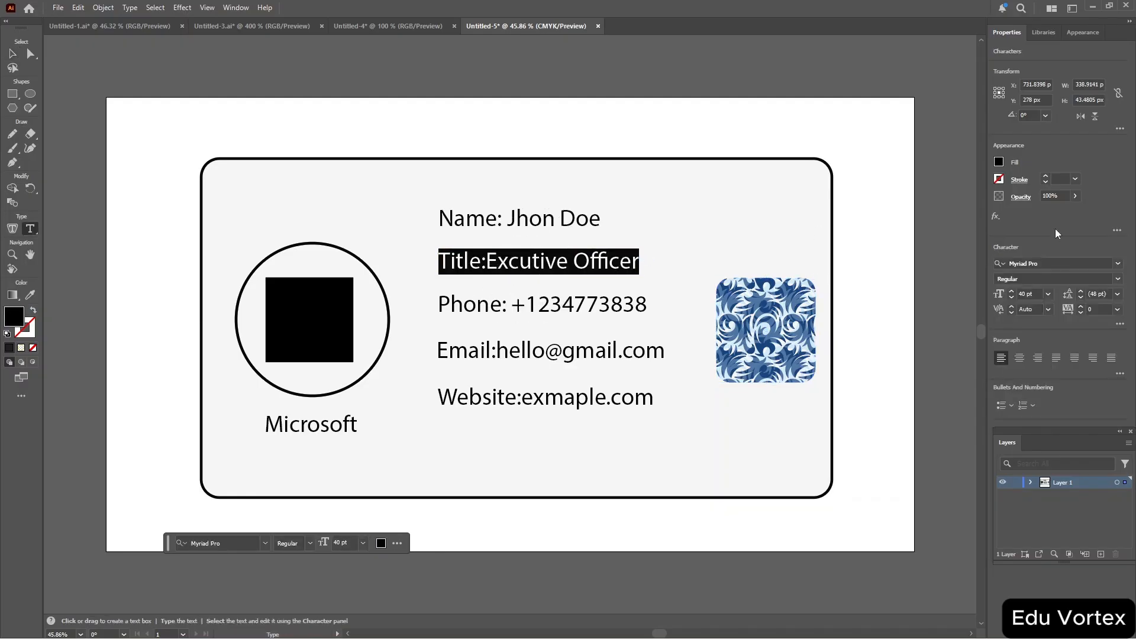
pyautogui.scroll(6, 1029, 292)
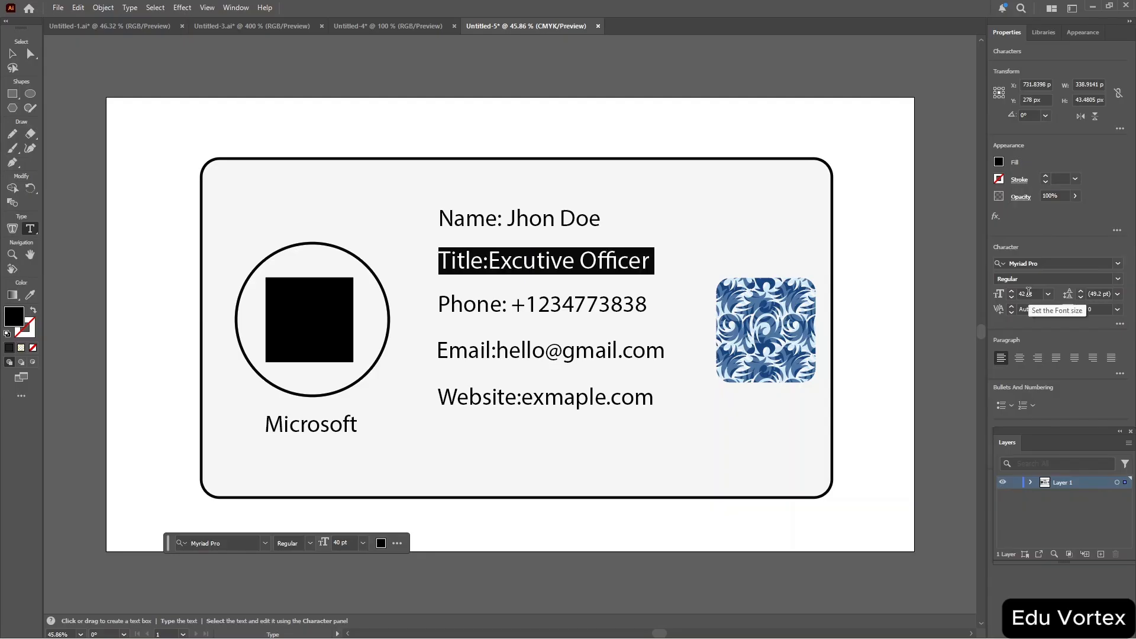
pyautogui.scroll(-10, 1029, 292)
pyautogui.scroll(-7, 1029, 292)
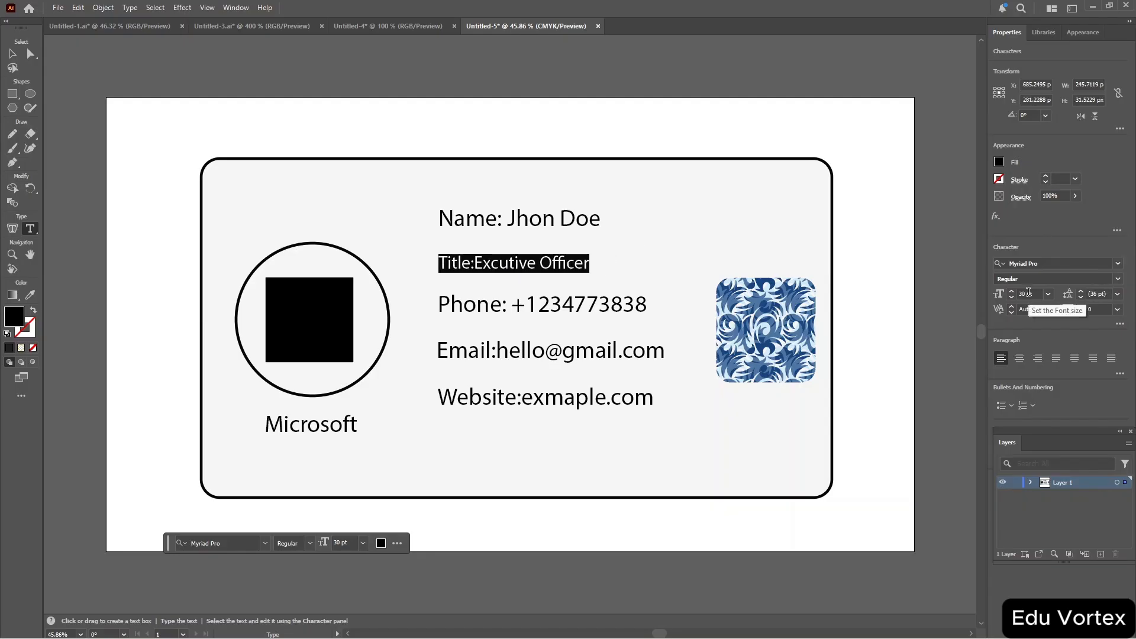
# Reduce the phone line's font size to 26 pt.
pyautogui.click(597, 300)
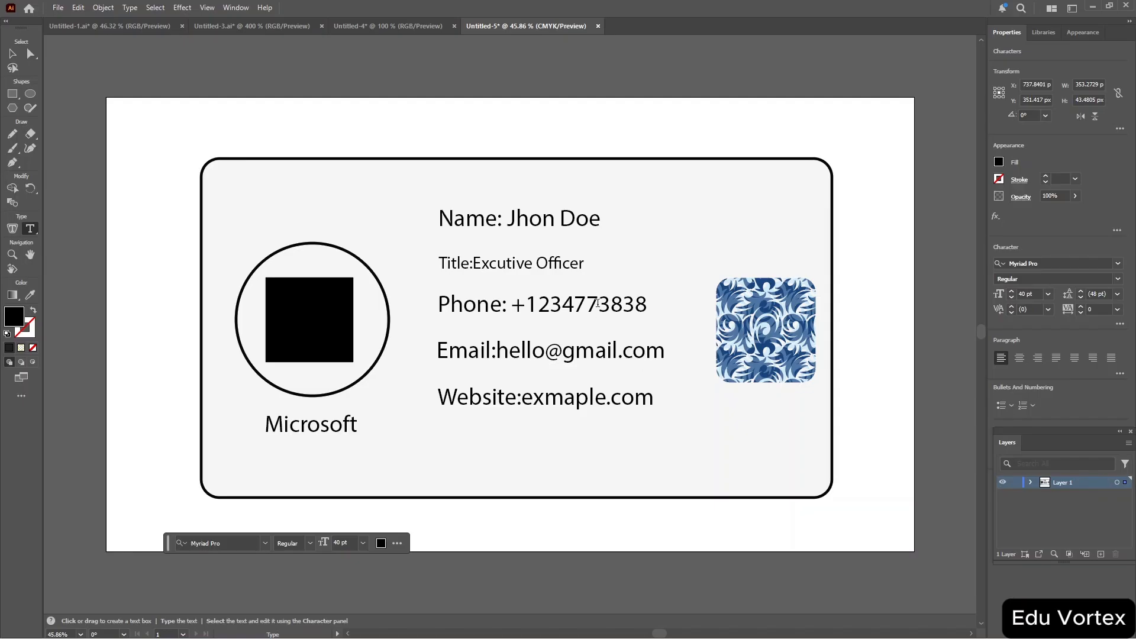
pyautogui.tripleClick(597, 300)
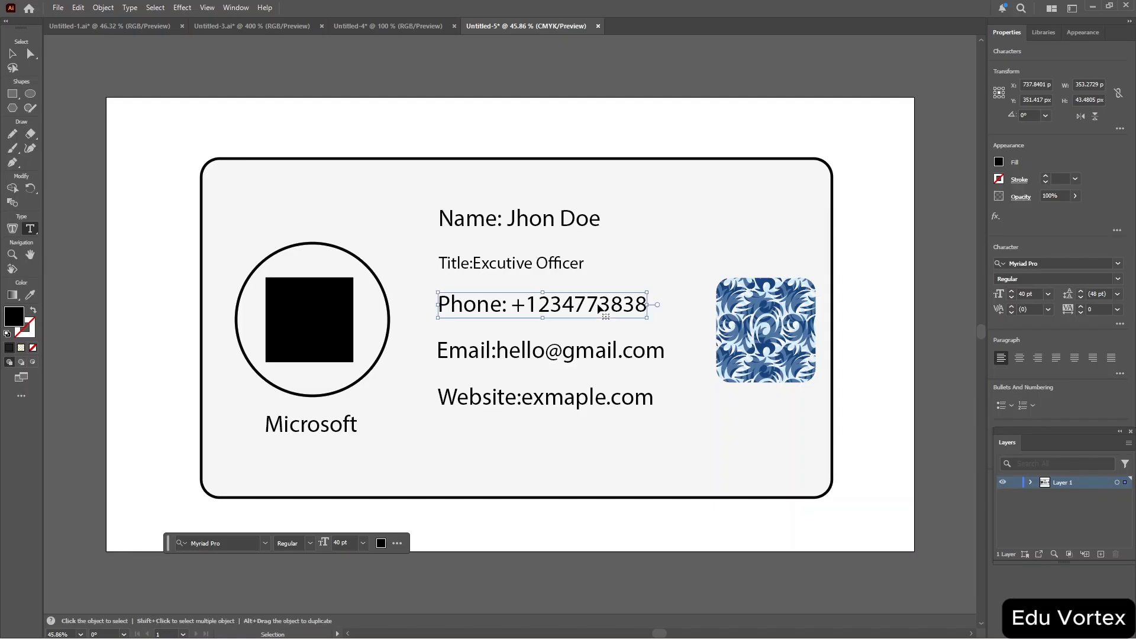
pyautogui.rightClick(1029, 295)
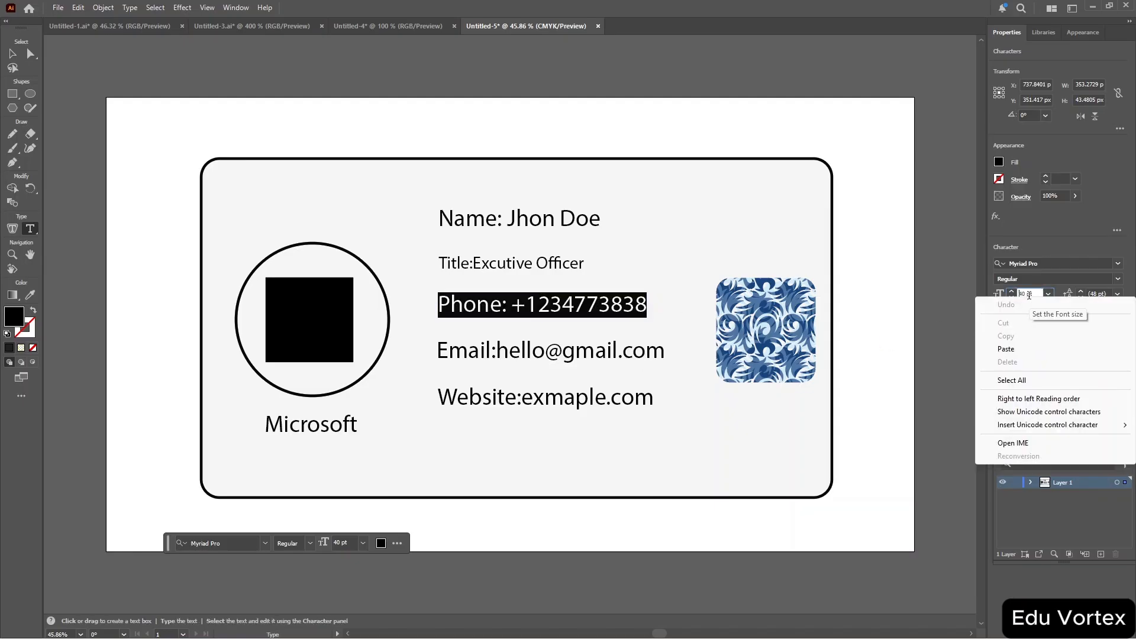
pyautogui.click(1031, 293)
pyautogui.scroll(-9, 1032, 293)
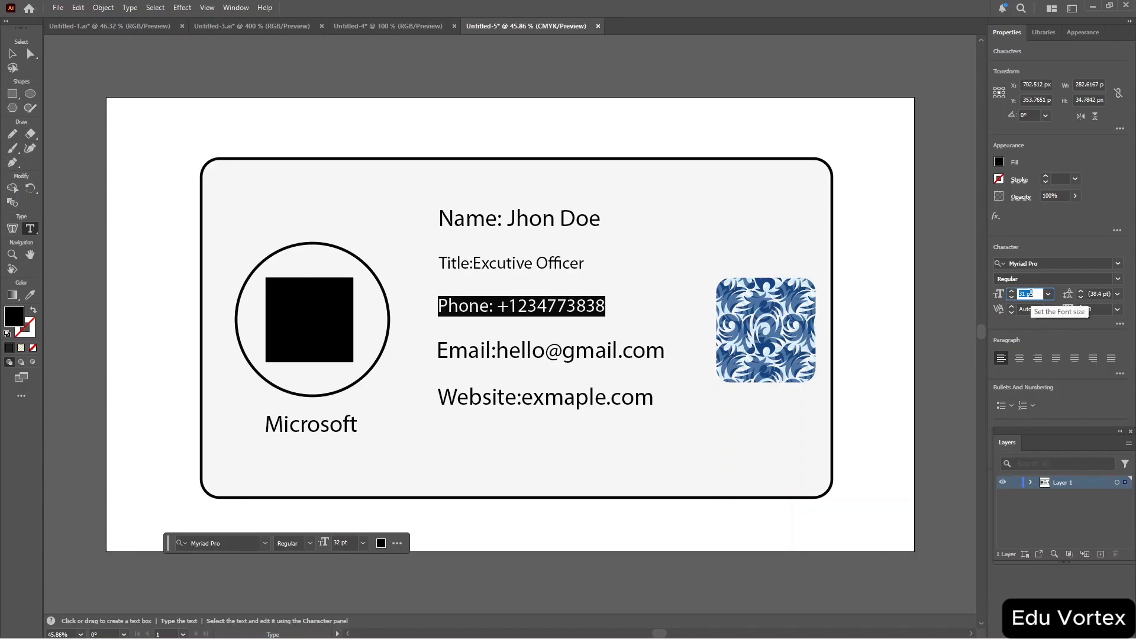
pyautogui.scroll(-5, 1031, 294)
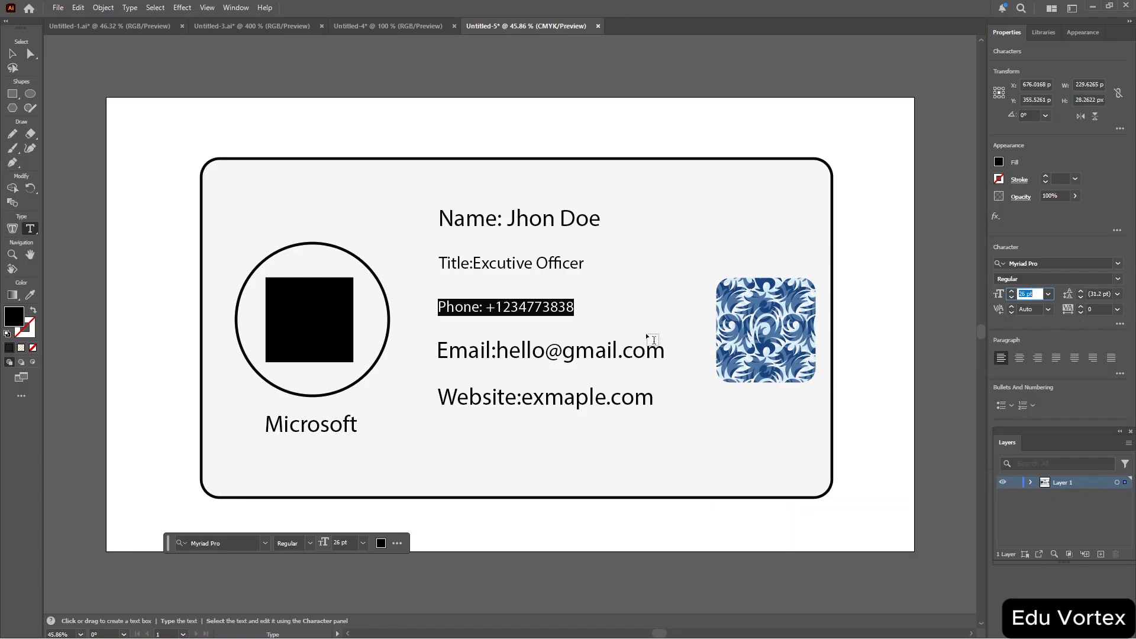
# Set the Email line's font size to 26 pt.
pyautogui.click(622, 357)
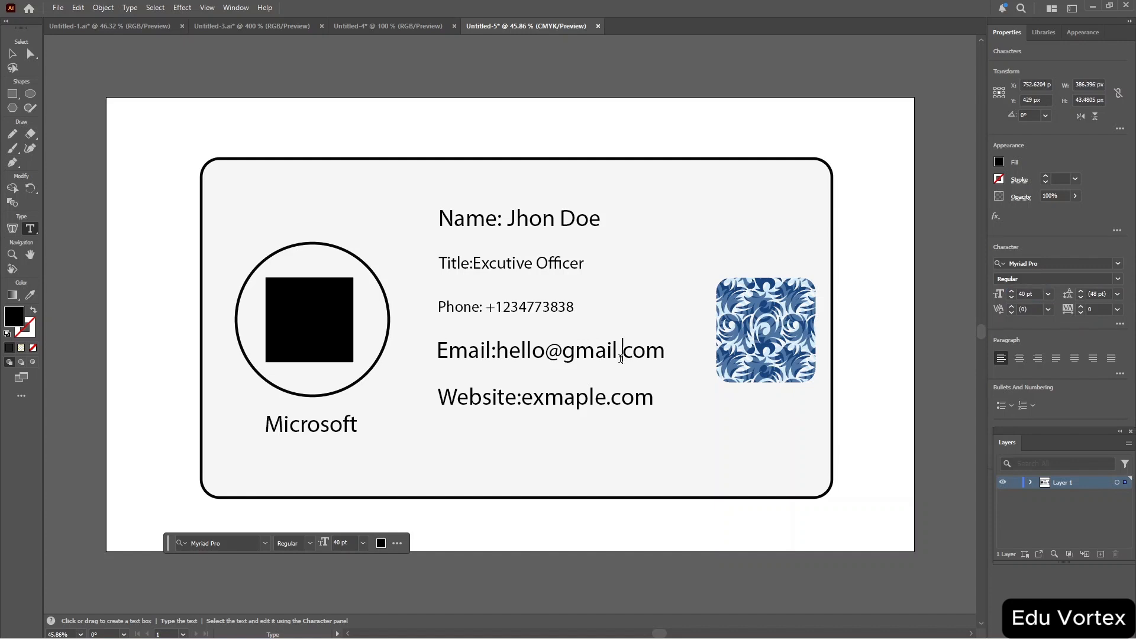
pyautogui.press('Escape')
pyautogui.tripleClick(620, 359)
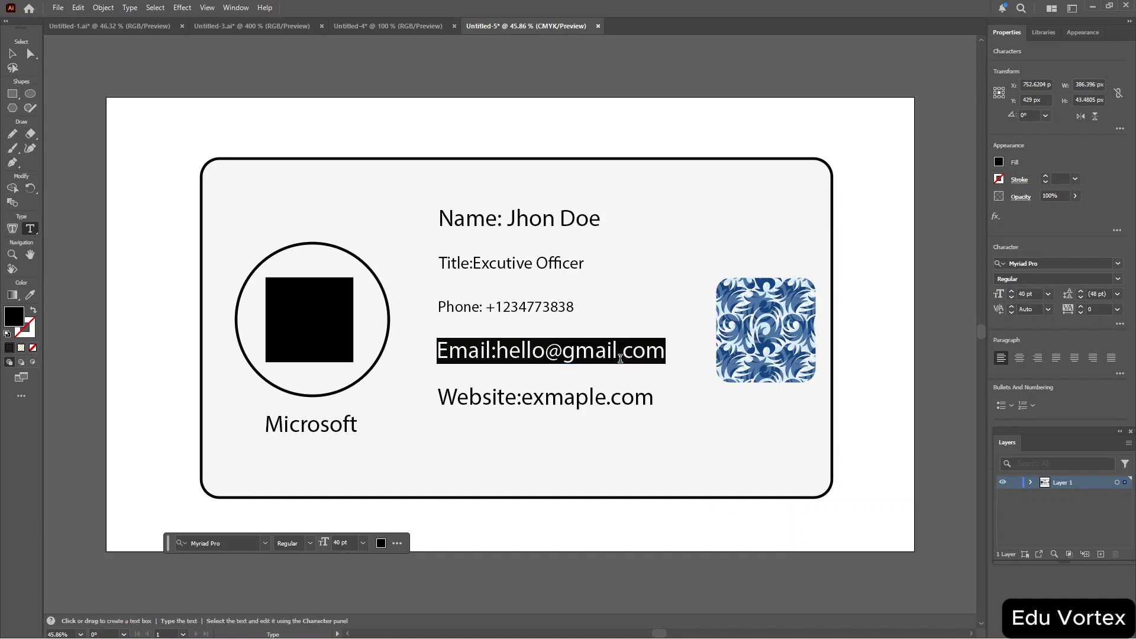
pyautogui.click(1032, 294)
pyautogui.tripleClick(1033, 294)
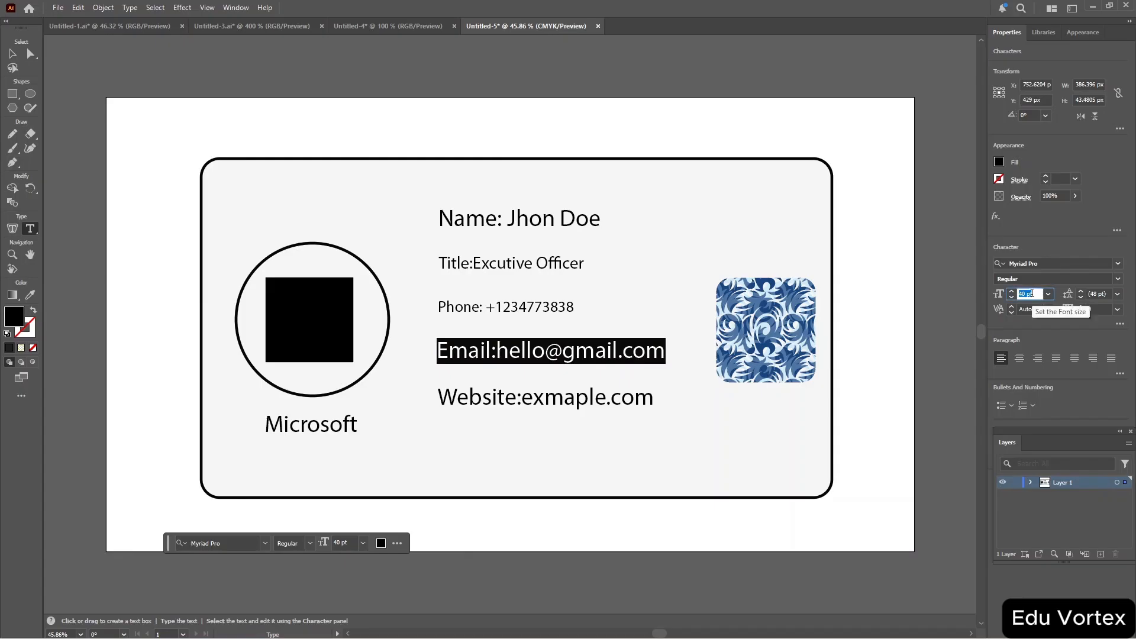
pyautogui.write('26')
pyautogui.press('Return')
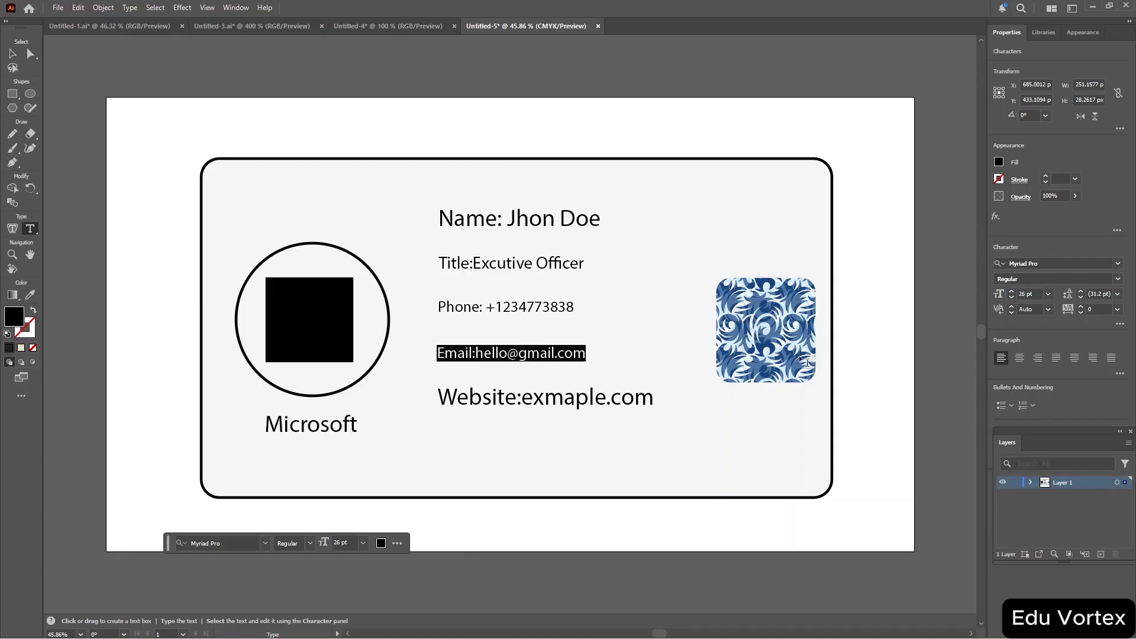
# Set the Website line's font size to 26 pt.
pyautogui.click(592, 400)
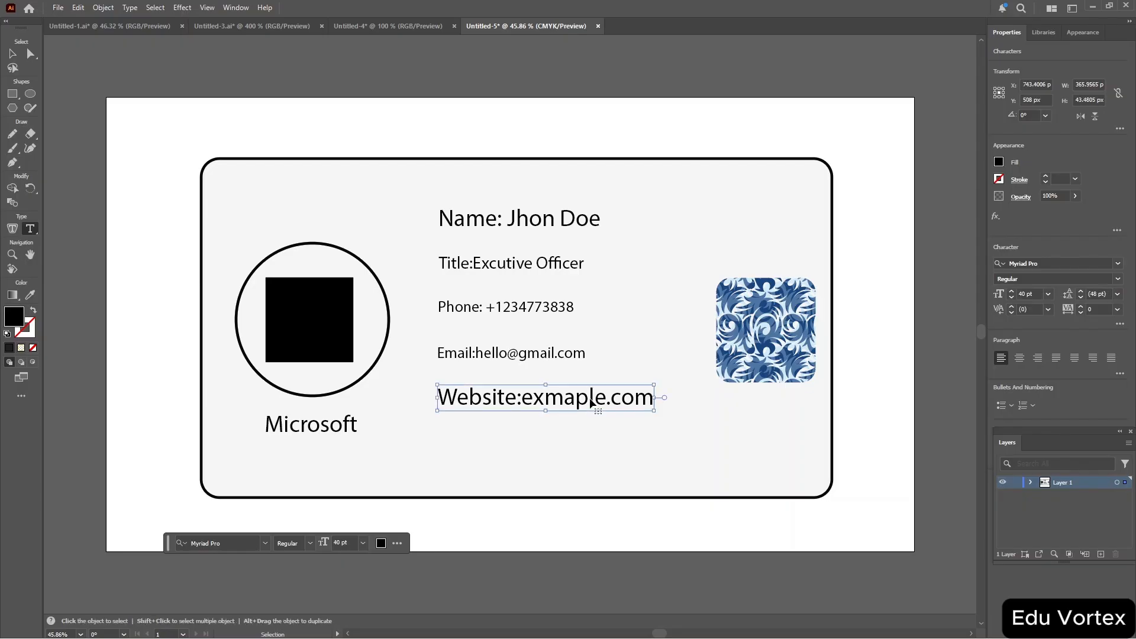
pyautogui.hotkey('ctrl', 'a')
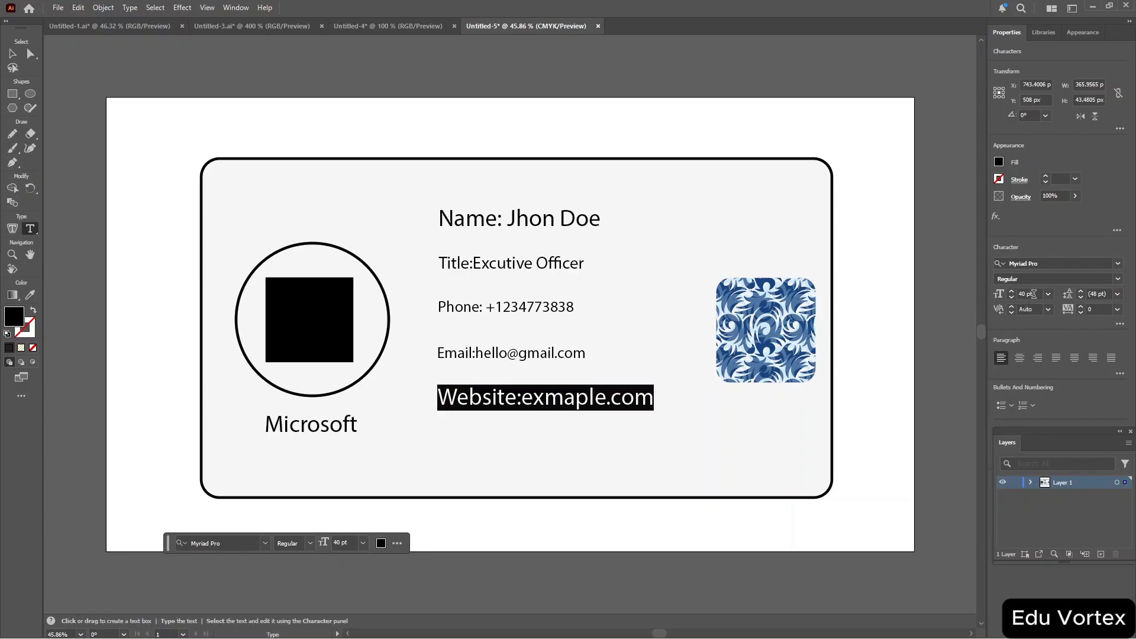
pyautogui.tripleClick(1032, 295)
pyautogui.hotkey('ctrl', 'a')
pyautogui.press('BackSpace')
pyautogui.press('Return')
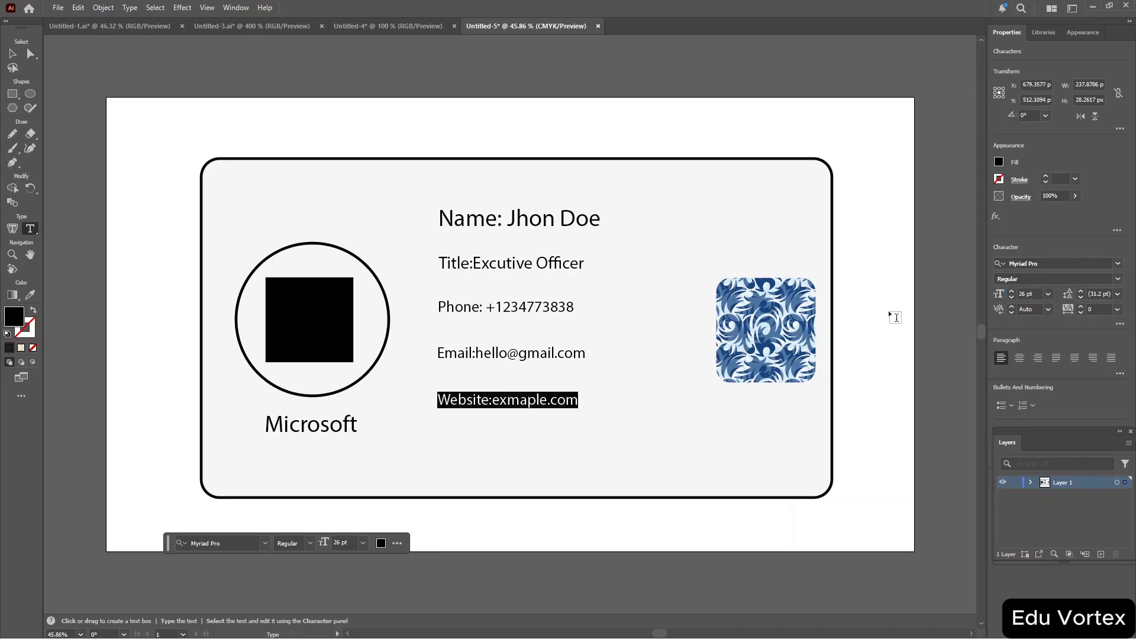
# Make the "Title" label bold by giving it a black fill and a 1 pt black stroke.
pyautogui.moveTo(474, 262); pyautogui.dragTo(438, 263)
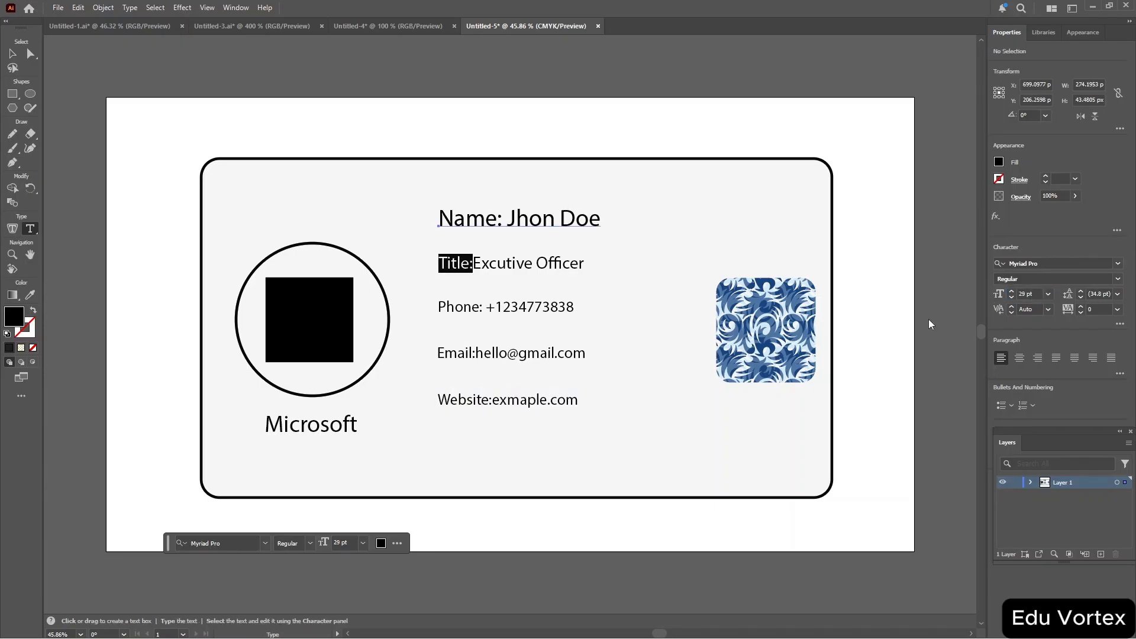
pyautogui.click(457, 263)
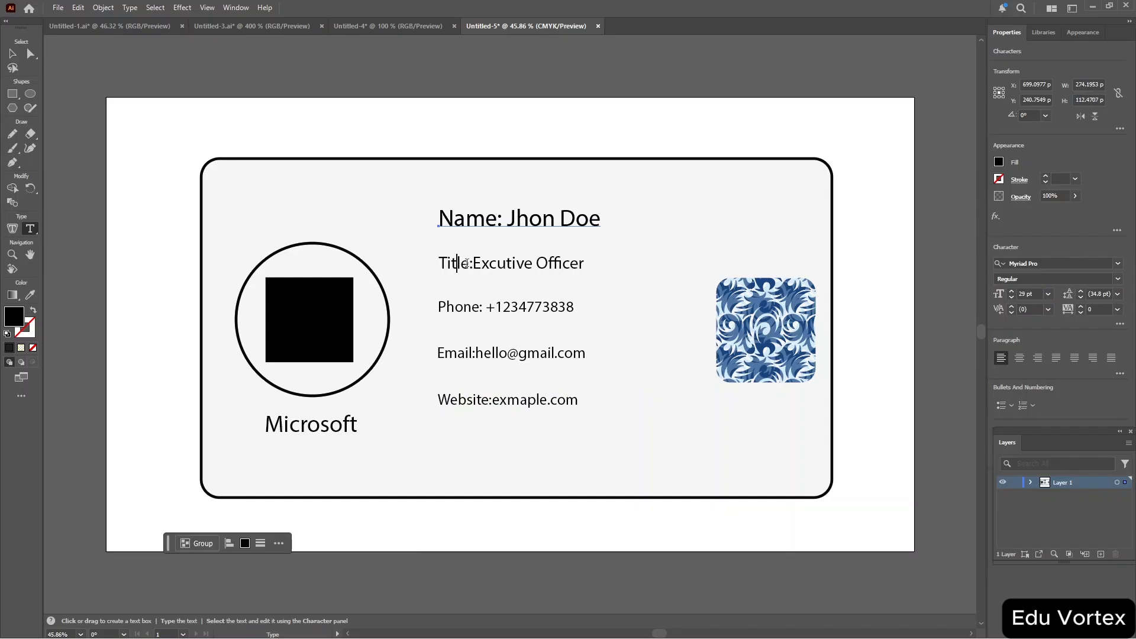
pyautogui.moveTo(471, 262); pyautogui.dragTo(440, 262)
pyautogui.click(1000, 161)
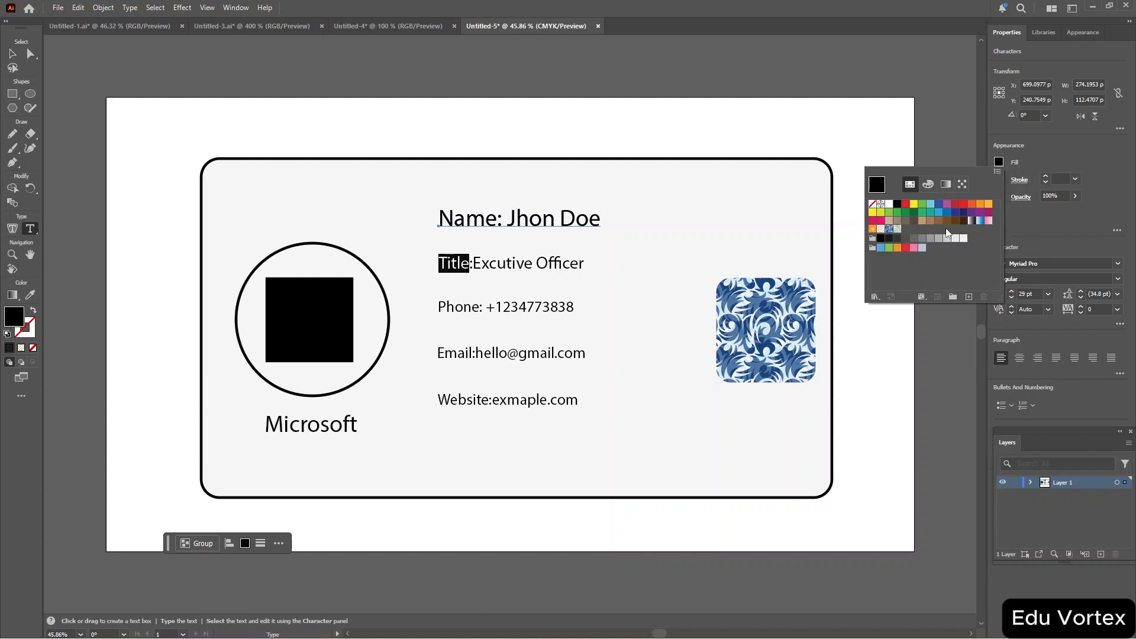
pyautogui.click(882, 239)
pyautogui.click(1049, 143)
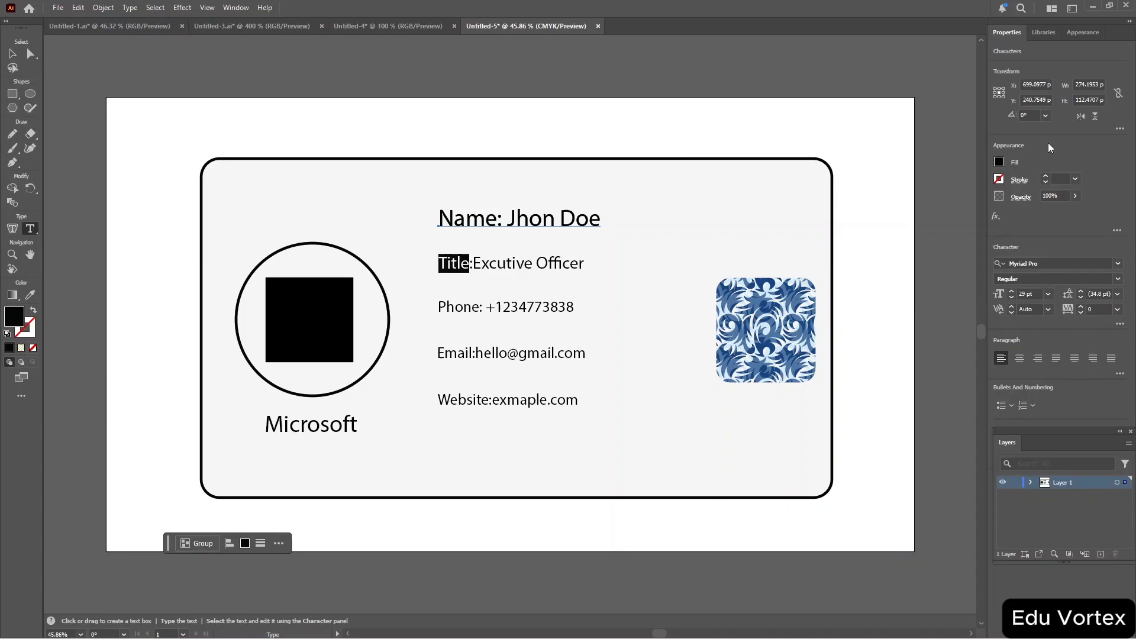
pyautogui.click(1000, 178)
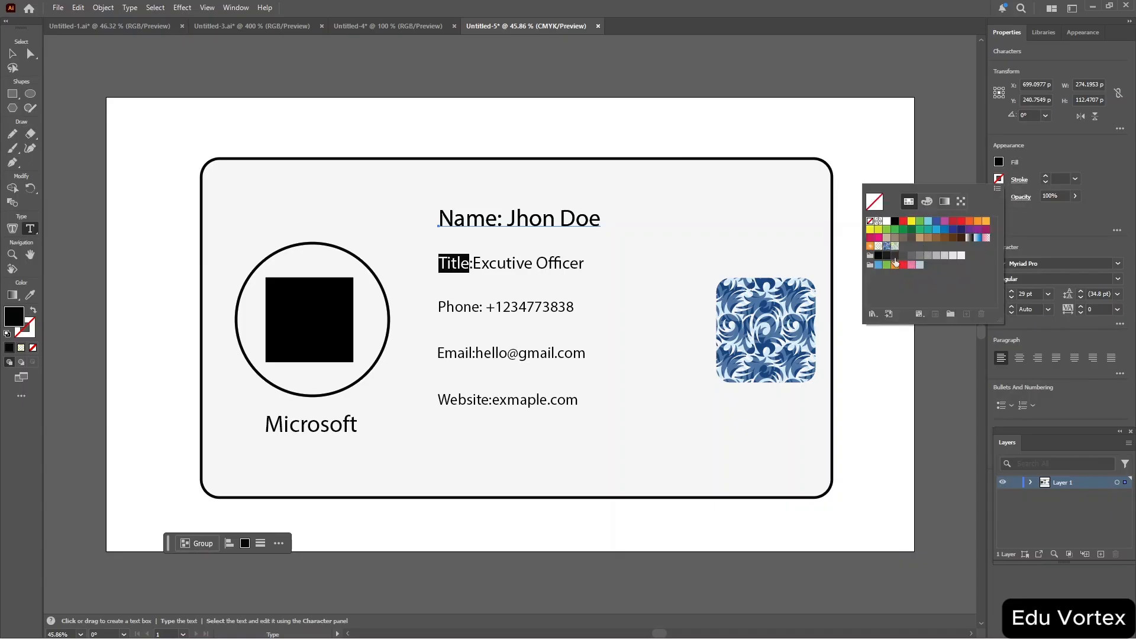
pyautogui.click(895, 256)
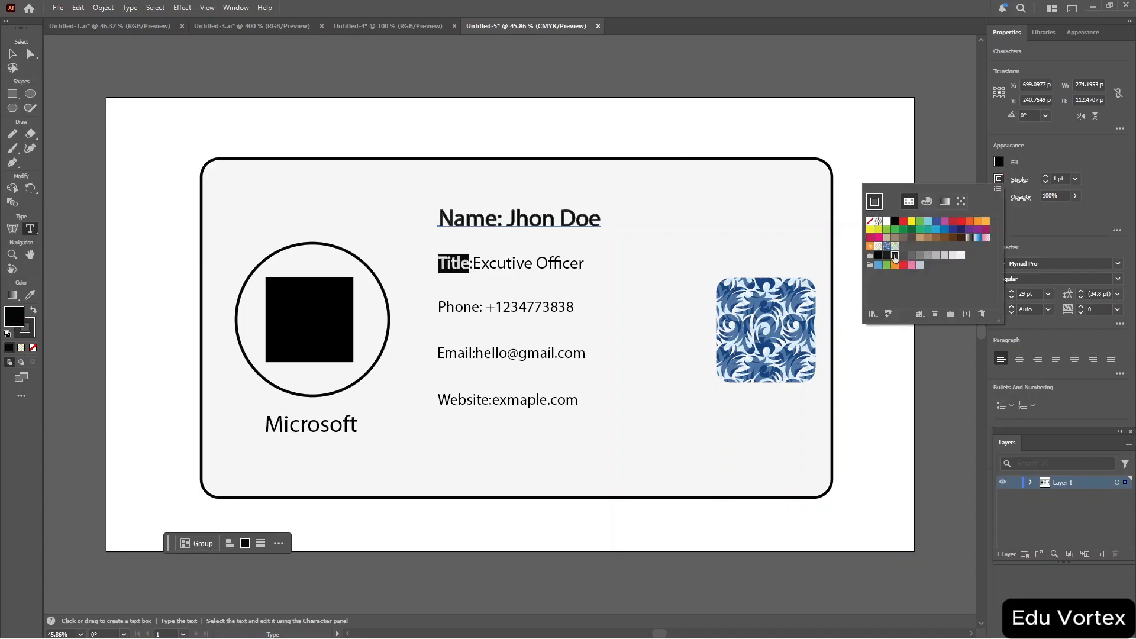
pyautogui.click(662, 285)
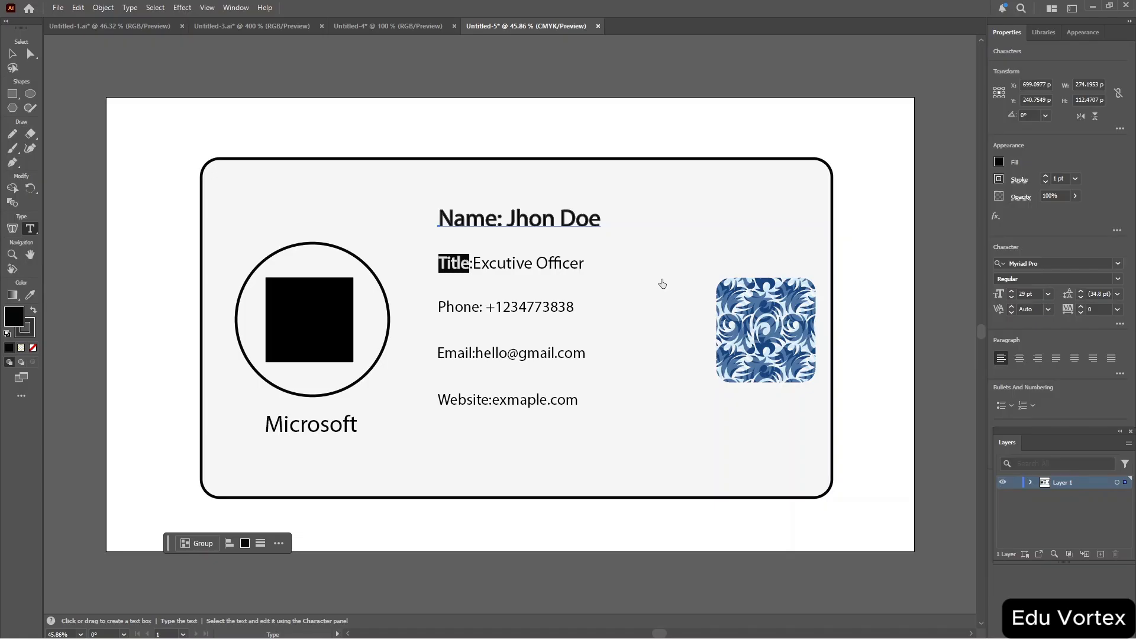
pyautogui.press('Escape')
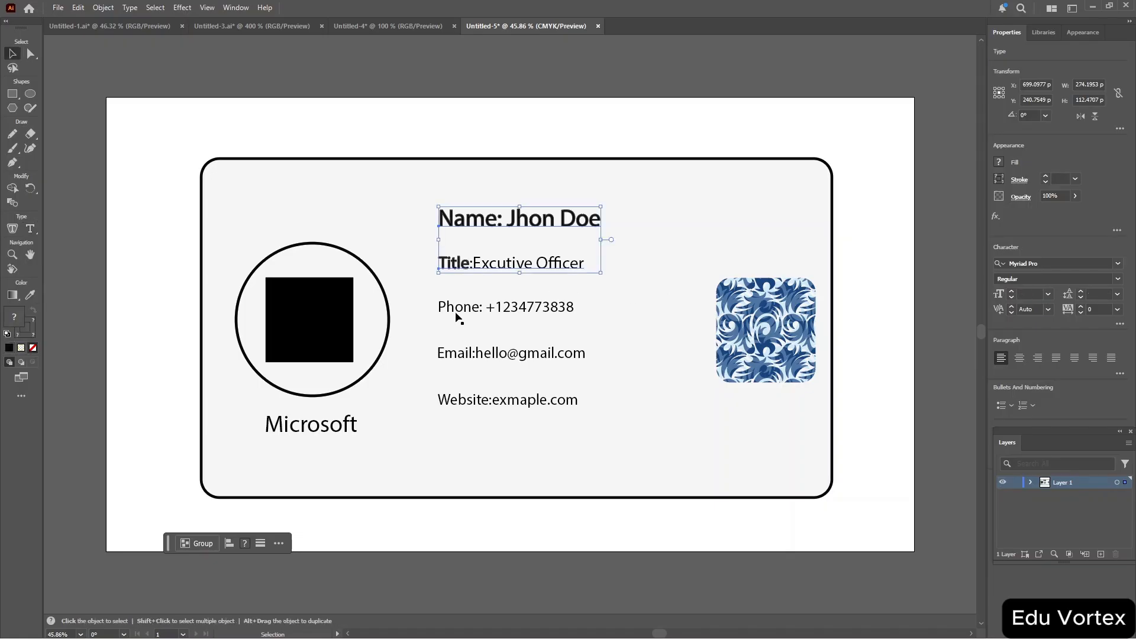
pyautogui.doubleClick(455, 310)
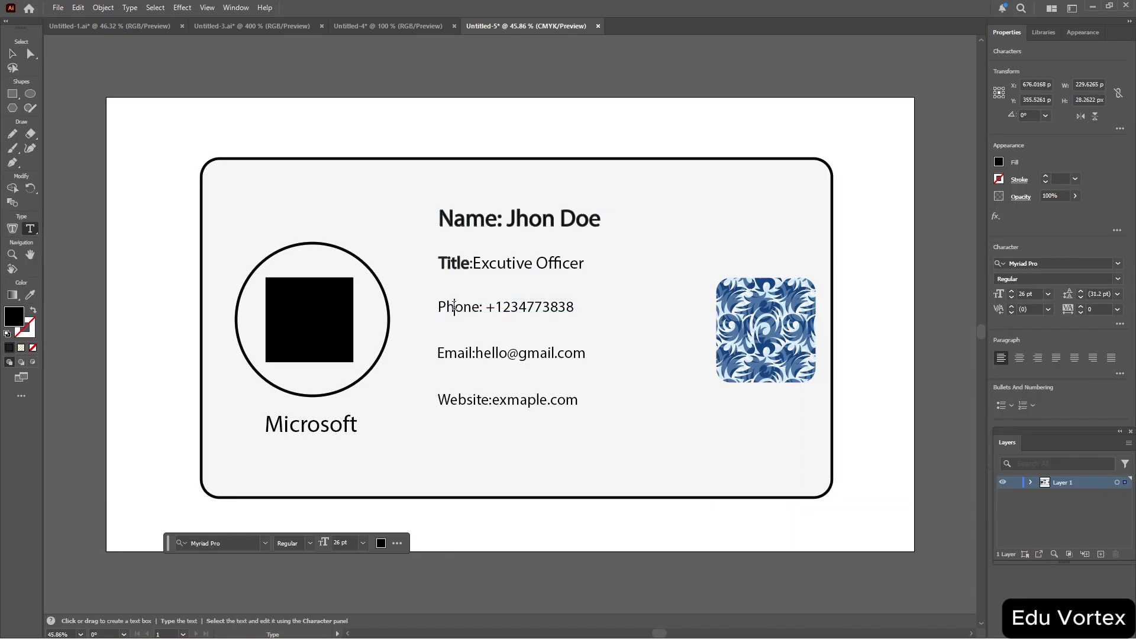
pyautogui.doubleClick(453, 306)
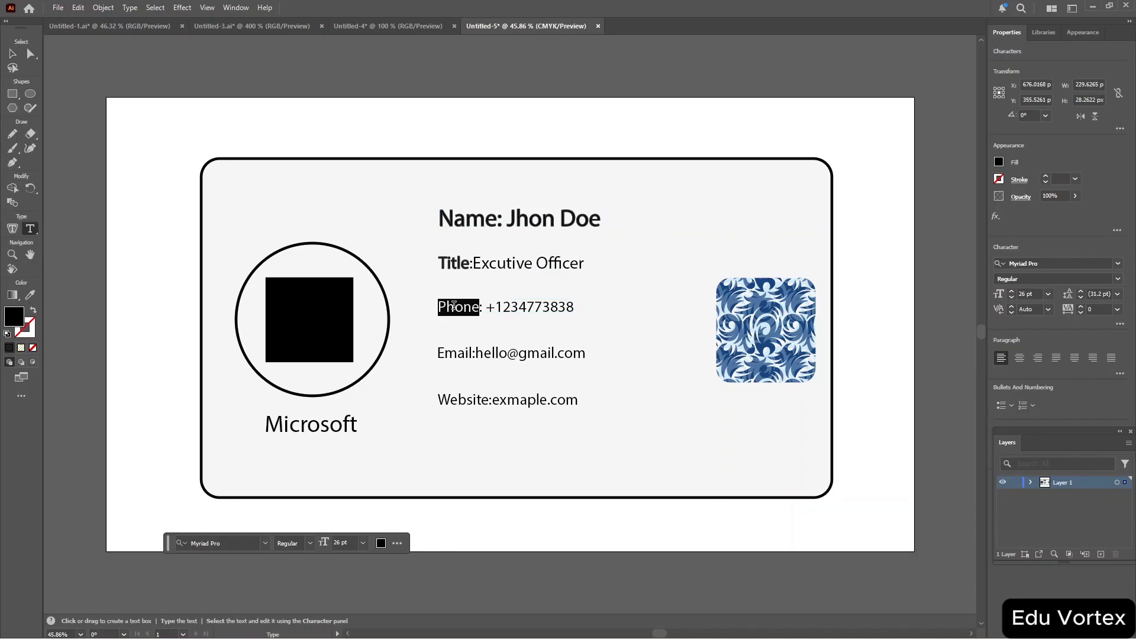
pyautogui.tripleClick(454, 306)
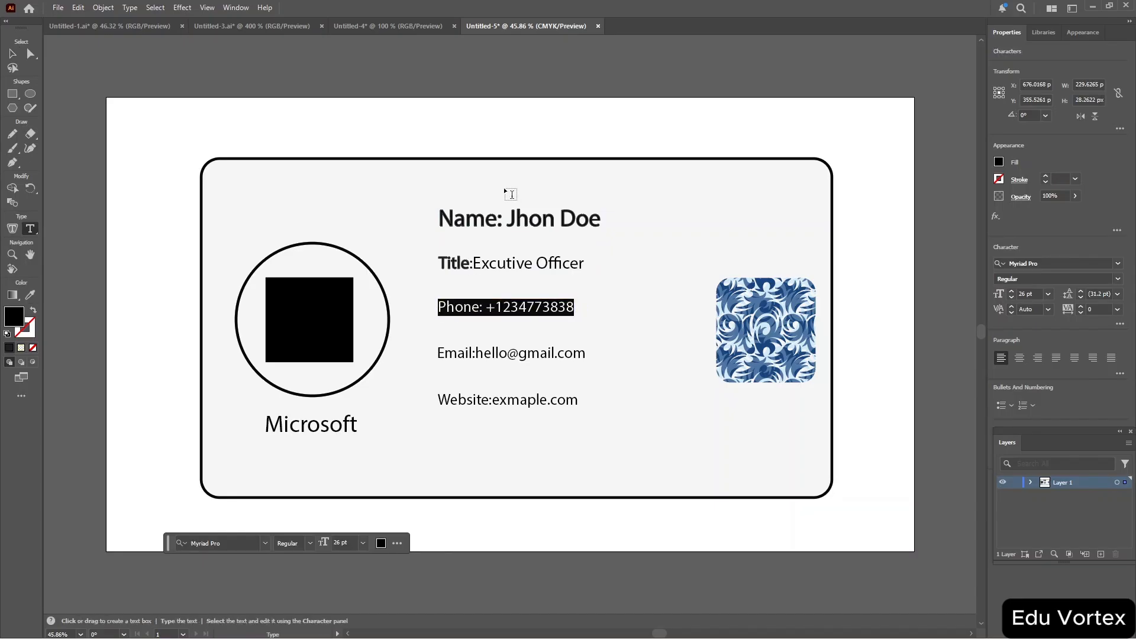
# Delete the "Name:" label from the name line, keeping only the person's name.
pyautogui.click(502, 217)
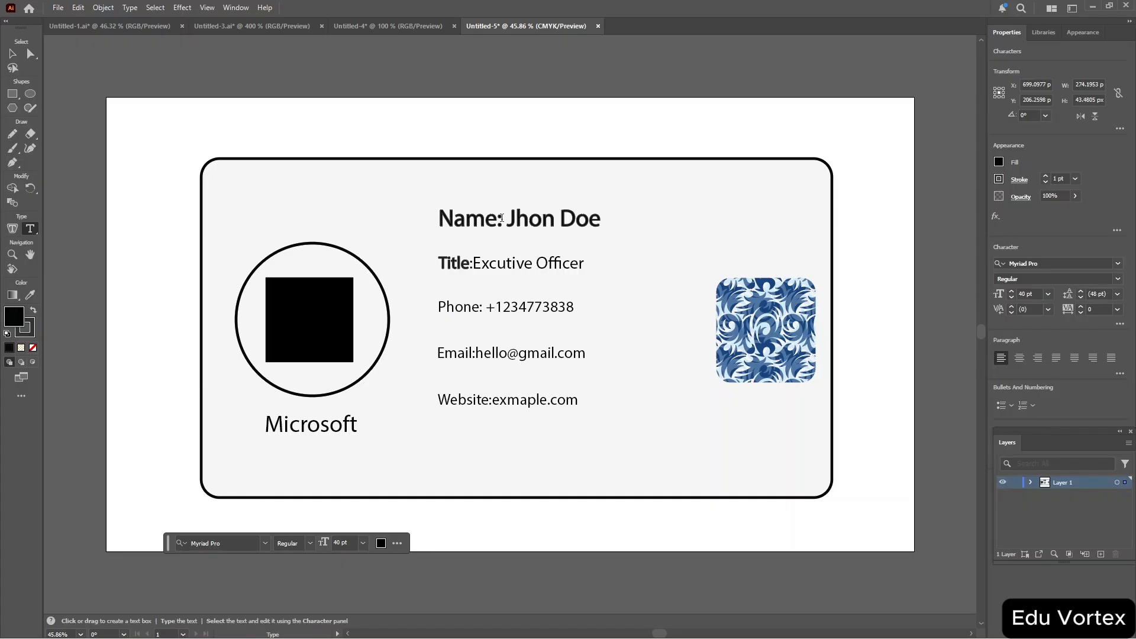
pyautogui.press('BackSpace')
pyautogui.press('BackSpace')
pyautogui.press('BackSpace')
pyautogui.press('BackSpace')
pyautogui.press('BackSpace')
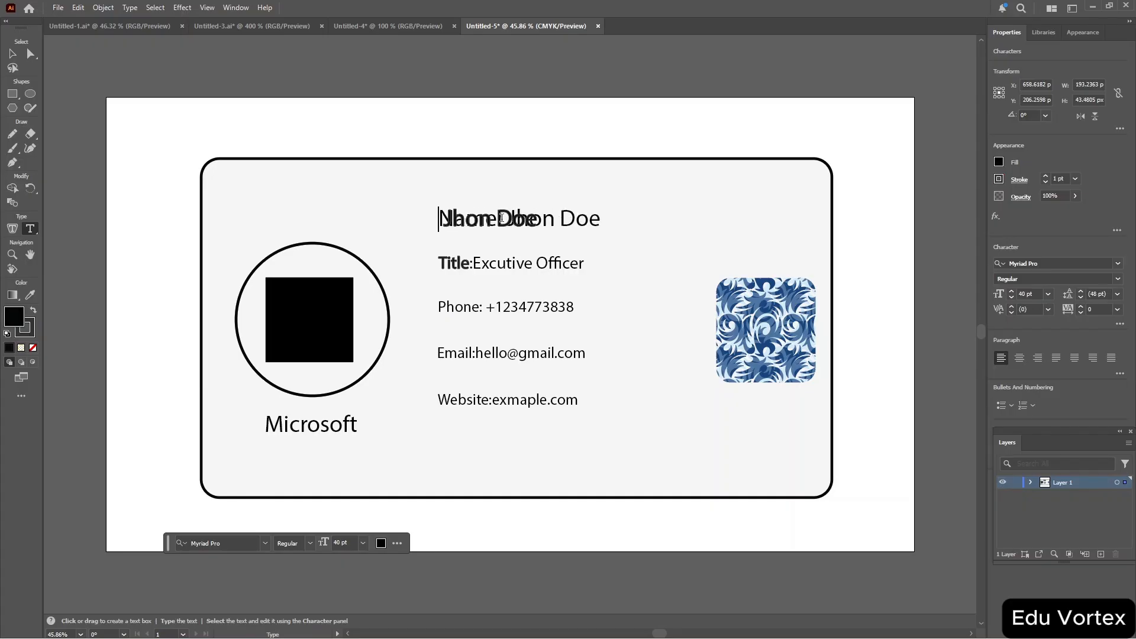
pyautogui.click(575, 223)
pyautogui.press('BackSpace')
pyautogui.press('BackSpace')
pyautogui.press('BackSpace')
pyautogui.press('BackSpace')
pyautogui.press('BackSpace')
pyautogui.press('BackSpace')
pyautogui.press('BackSpace')
pyautogui.press('BackSpace')
pyautogui.press('BackSpace')
pyautogui.press('BackSpace')
pyautogui.press('BackSpace')
pyautogui.press('BackSpace')
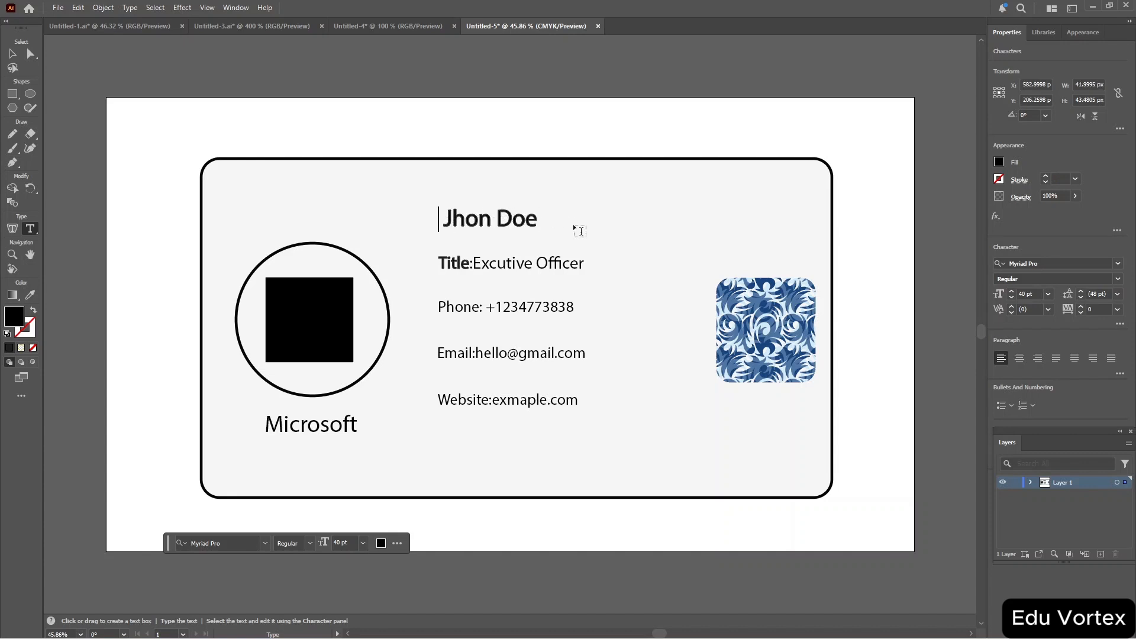
# Make the "Phone" label bold by giving it a black fill and a 1 pt black stroke.
pyautogui.doubleClick(460, 309)
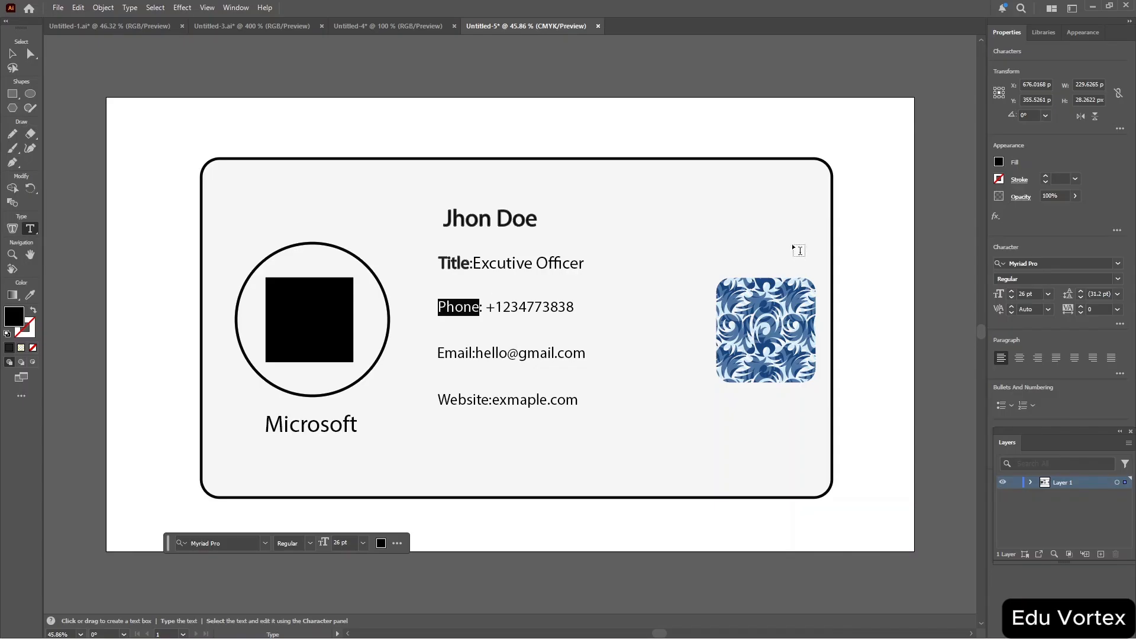
pyautogui.click(1001, 162)
pyautogui.click(898, 204)
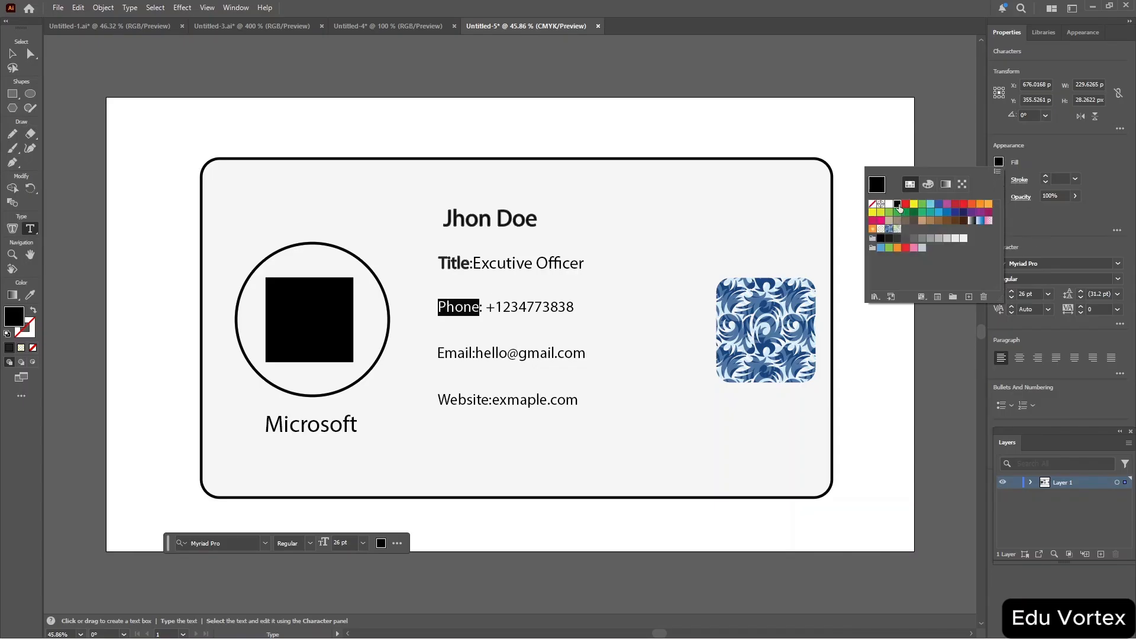
pyautogui.click(881, 239)
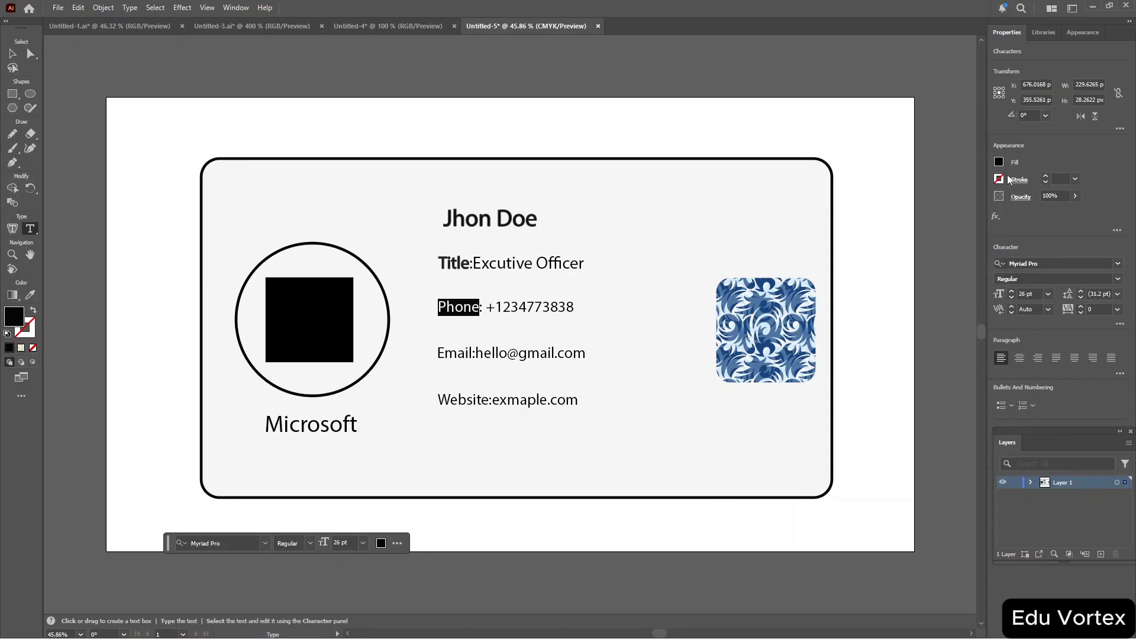
pyautogui.click(997, 180)
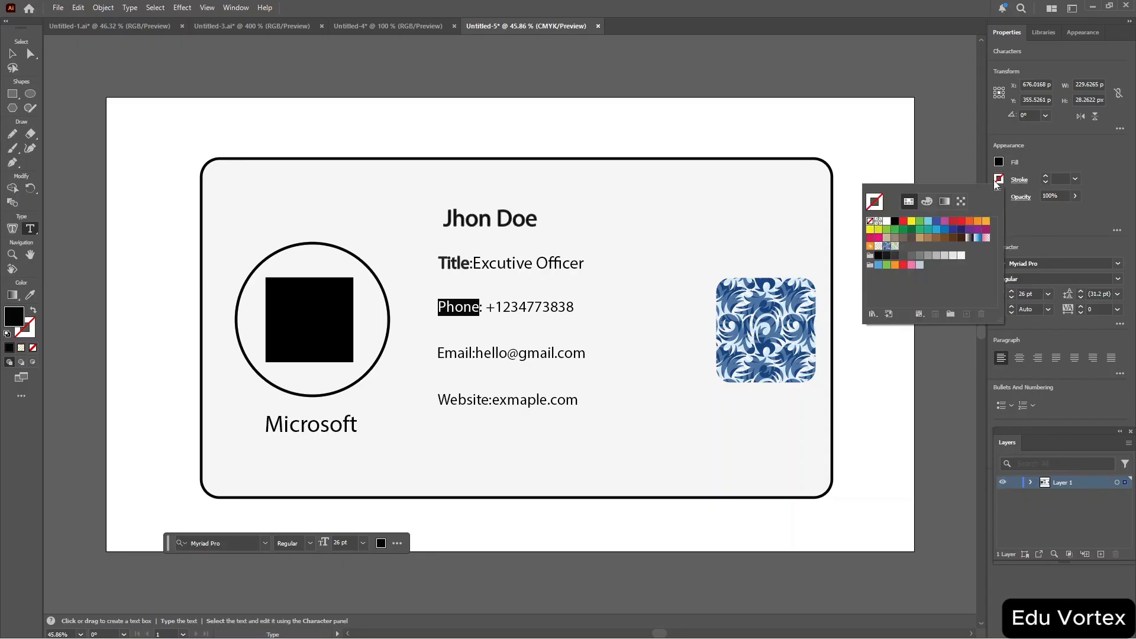
pyautogui.click(896, 221)
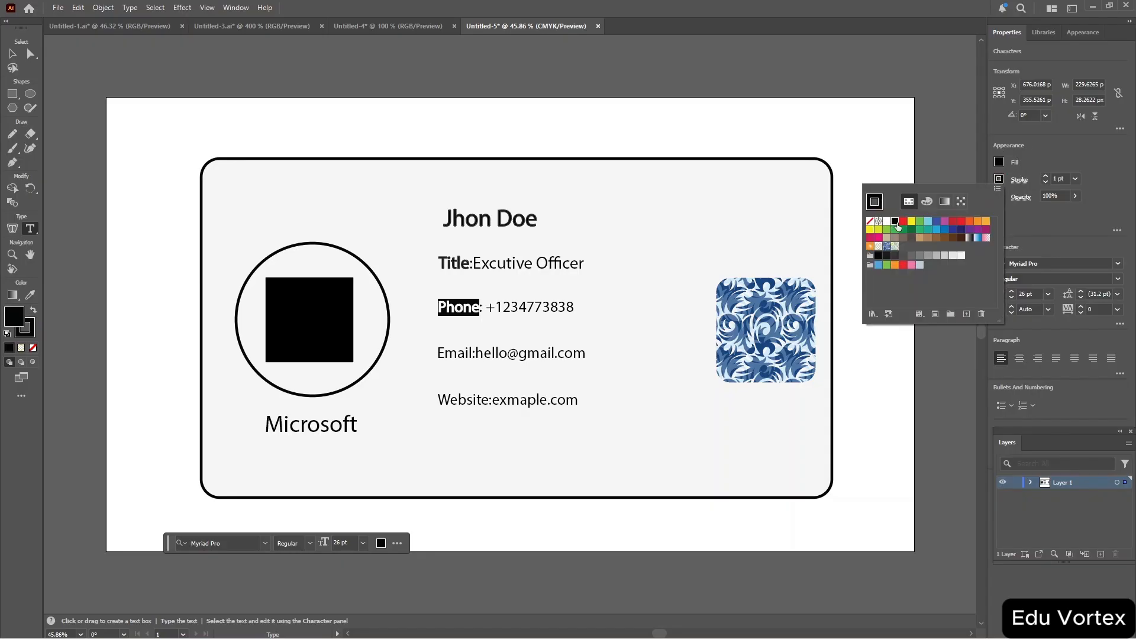
# Make the "Email" label bold by giving it a 1 pt black stroke.
pyautogui.tripleClick(455, 354)
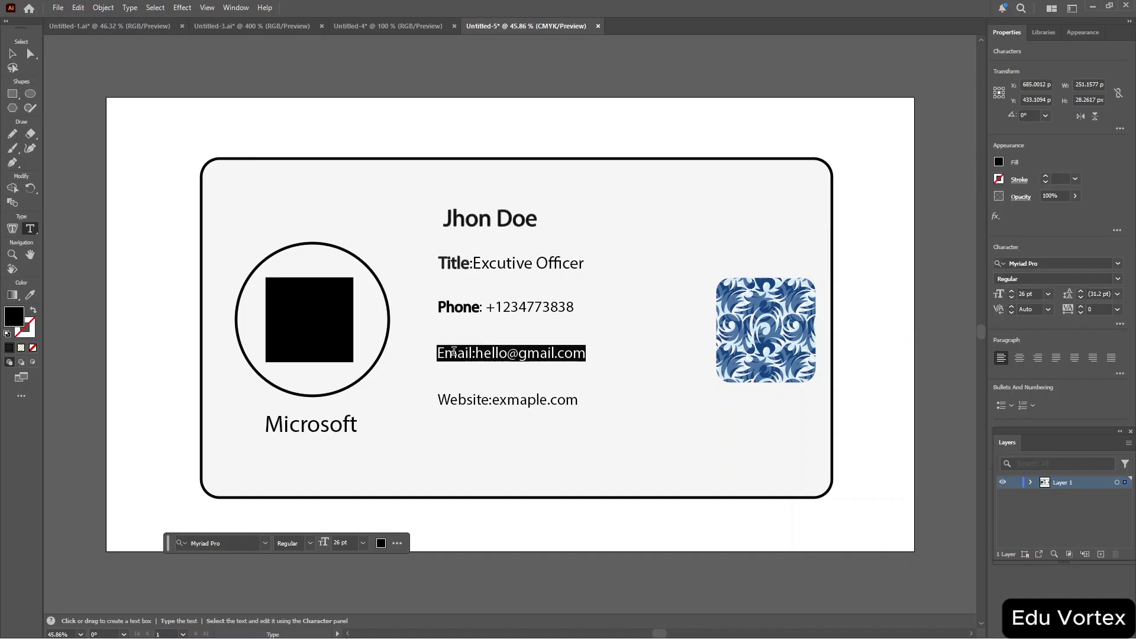
pyautogui.tripleClick(454, 351)
pyautogui.moveTo(472, 355); pyautogui.dragTo(440, 356)
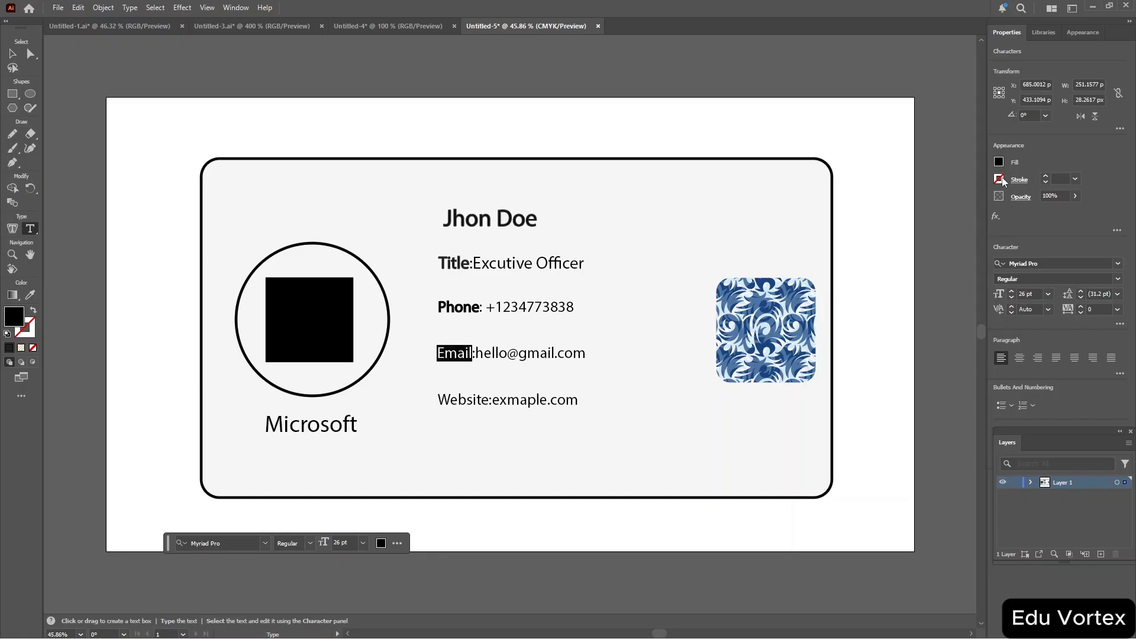
pyautogui.click(999, 179)
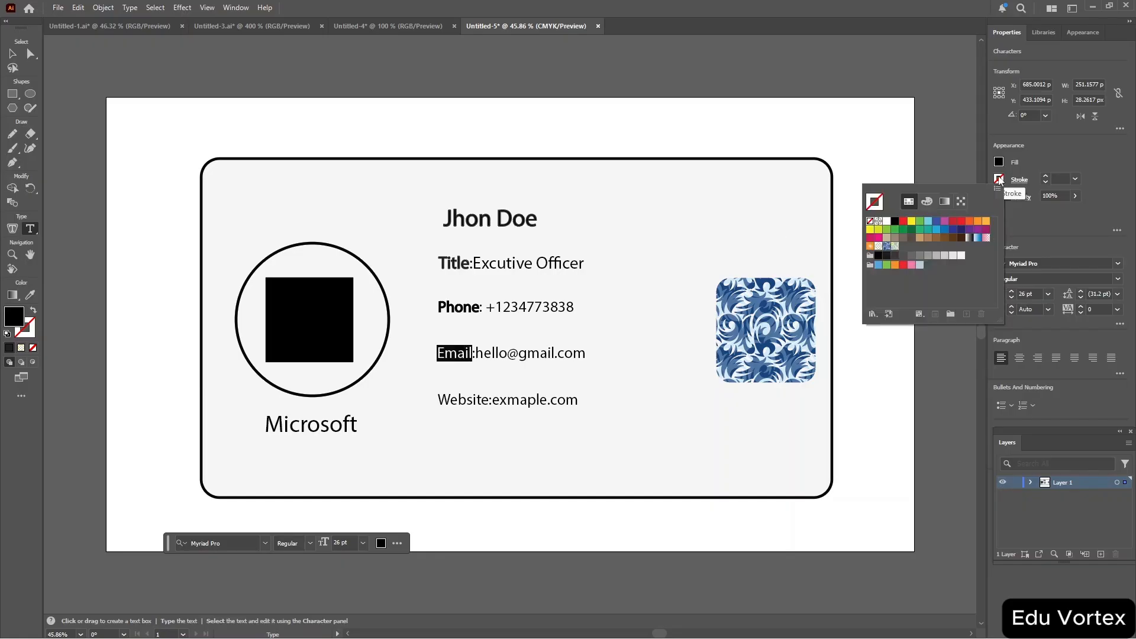
pyautogui.click(879, 255)
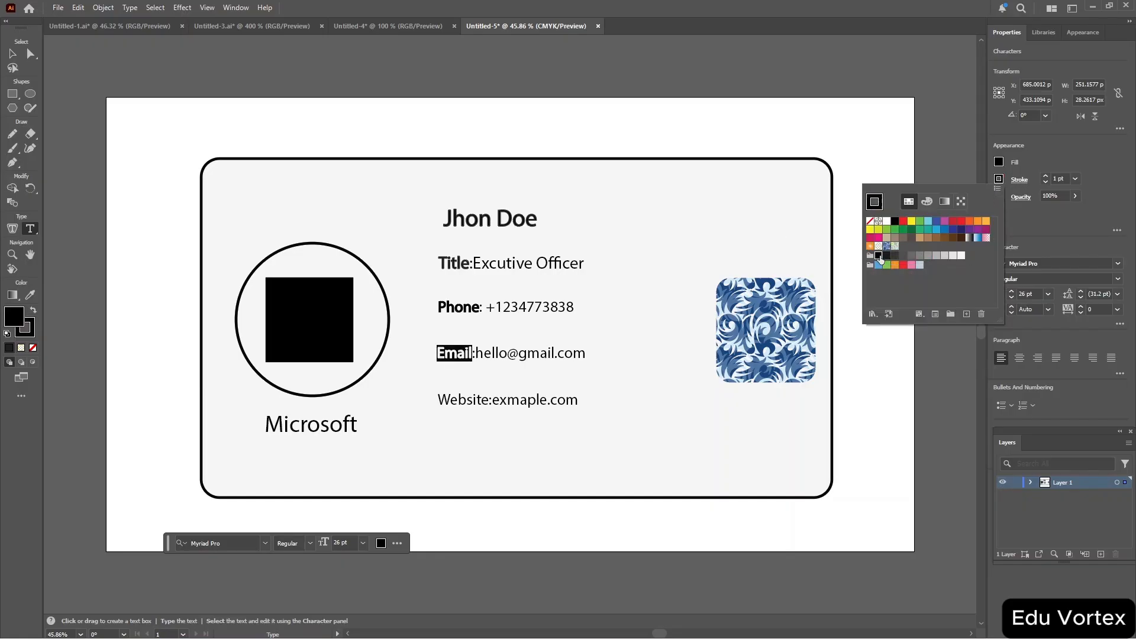
# Make the "Website" label bold by giving it a 1 pt black stroke, then deselect everything.
pyautogui.click(466, 402)
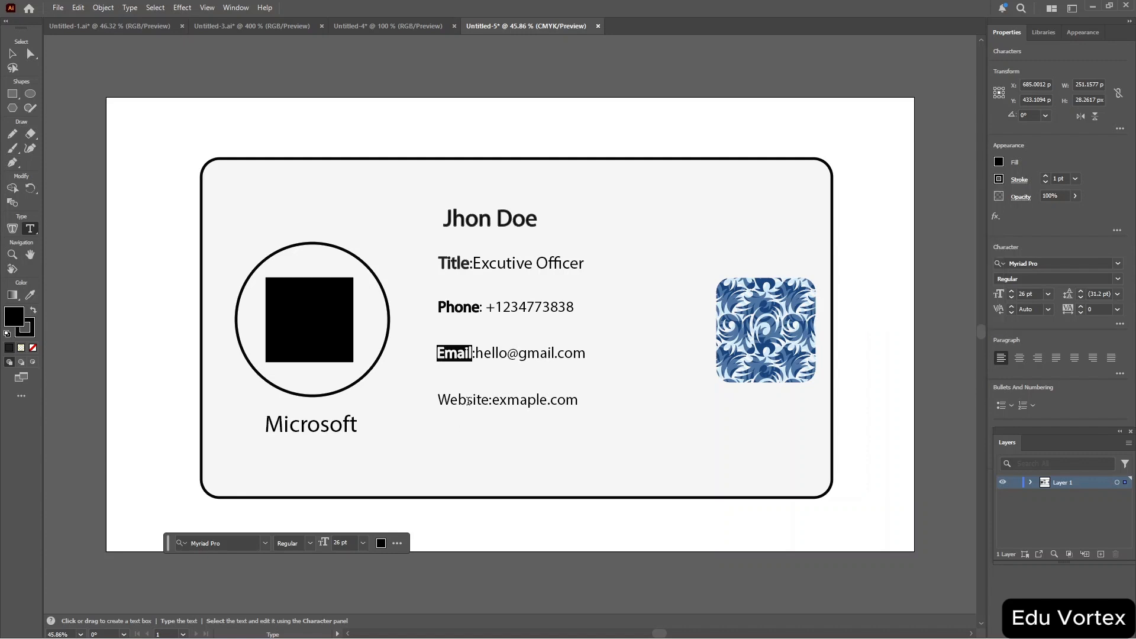
pyautogui.tripleClick(467, 401)
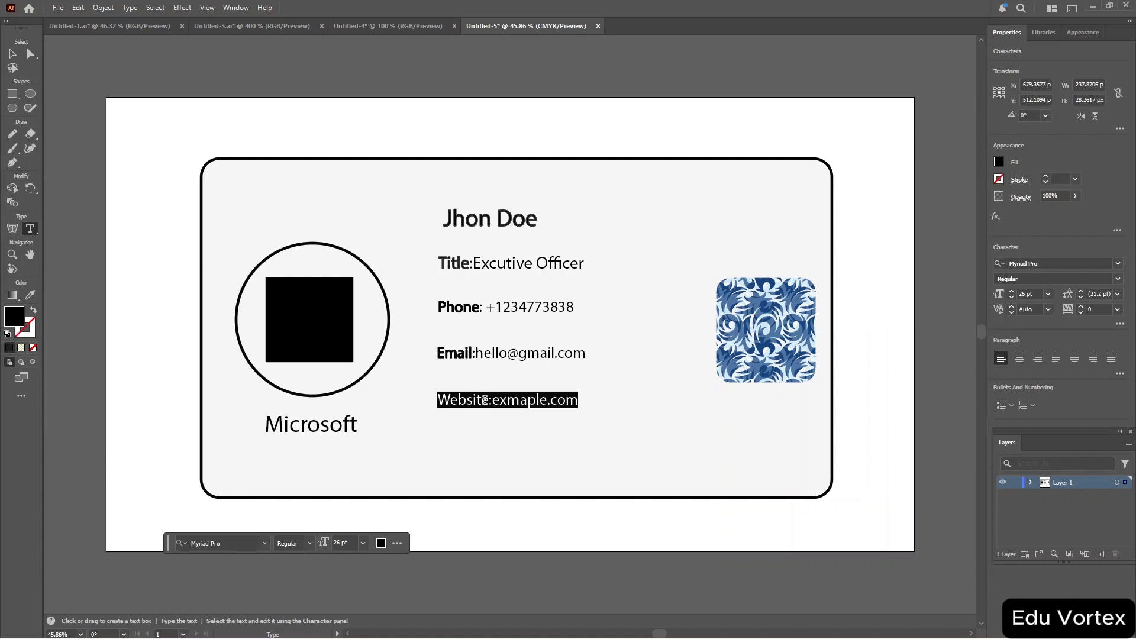
pyautogui.moveTo(491, 403); pyautogui.dragTo(437, 405)
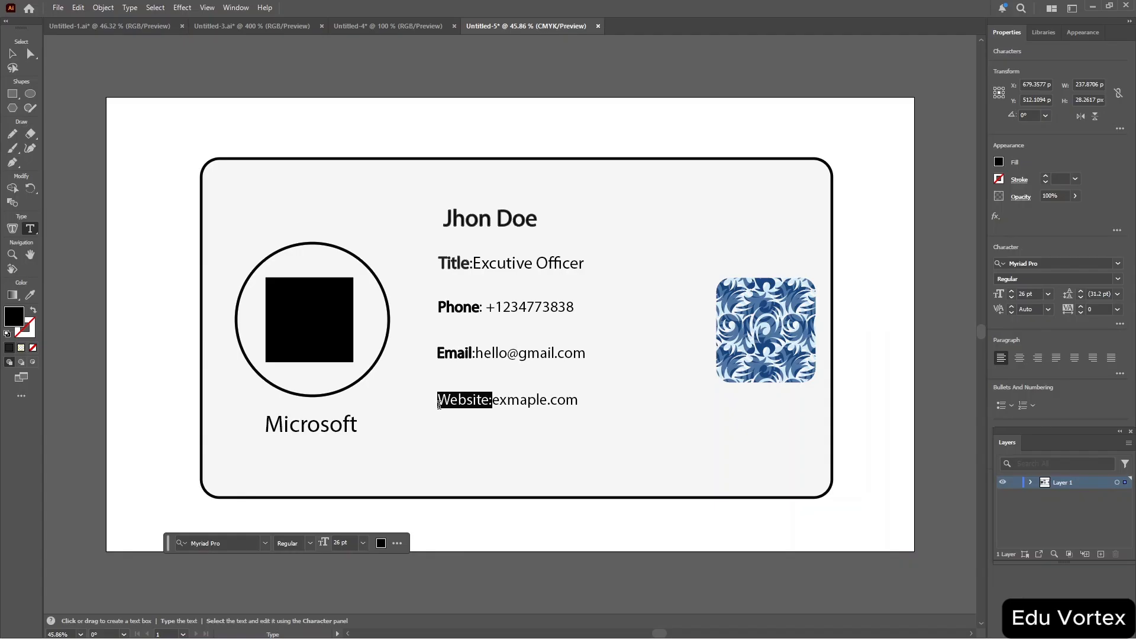
pyautogui.click(1001, 180)
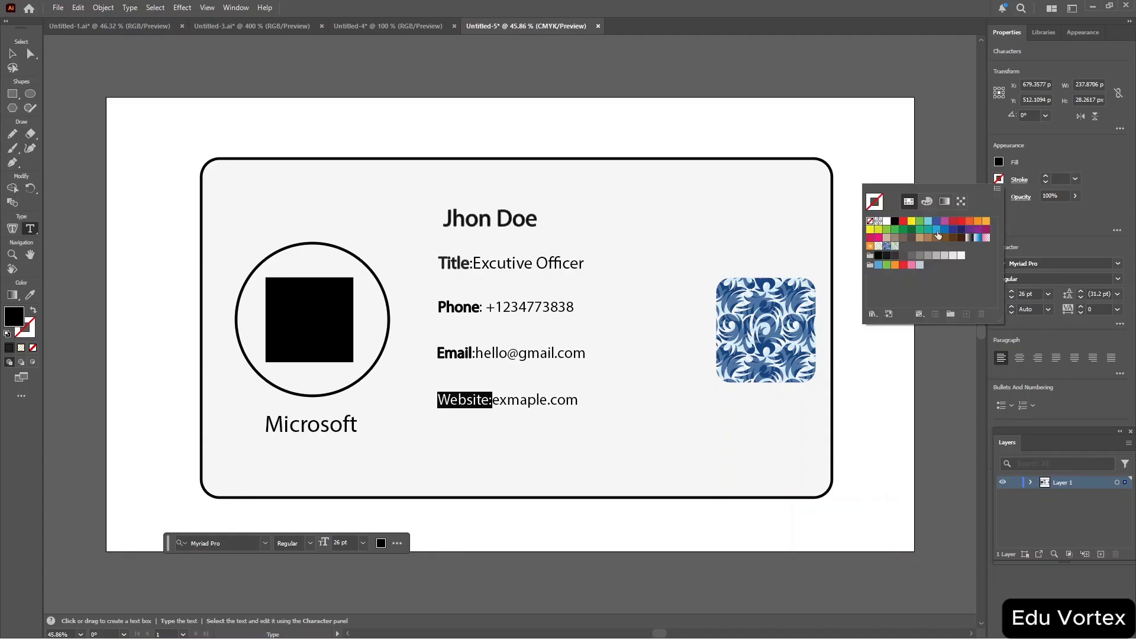
pyautogui.click(879, 257)
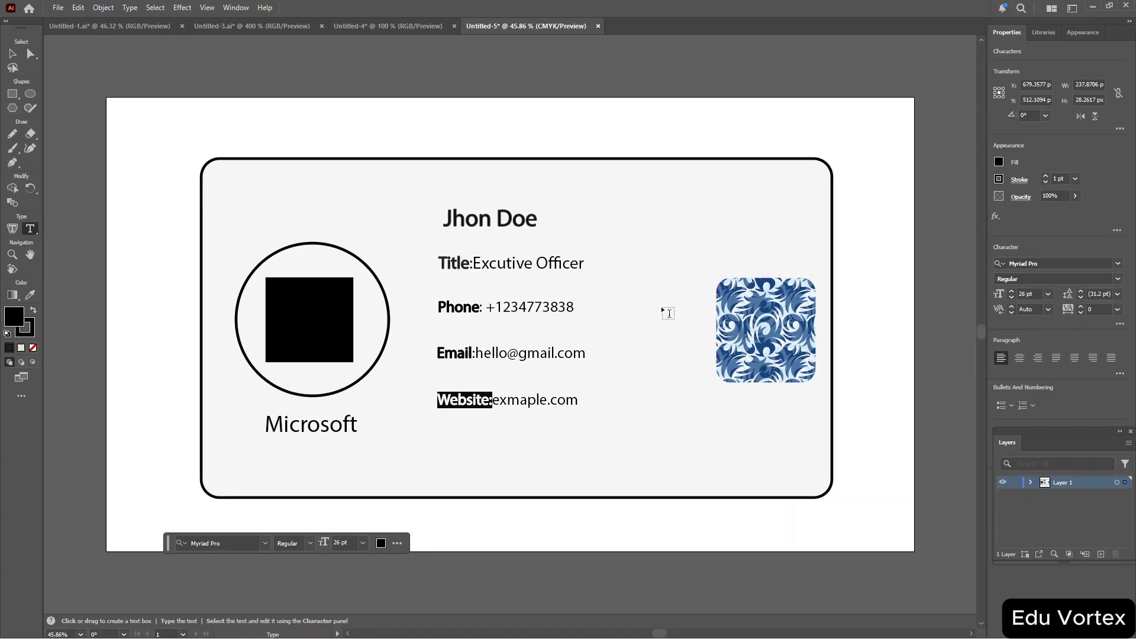
pyautogui.press('Escape')
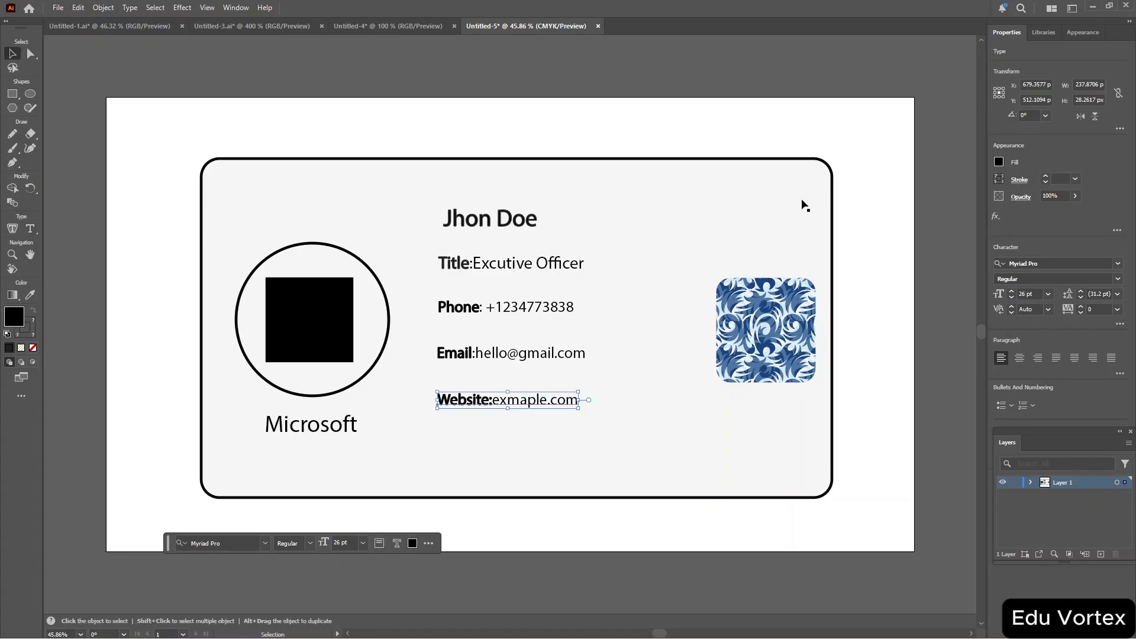
pyautogui.click(873, 143)
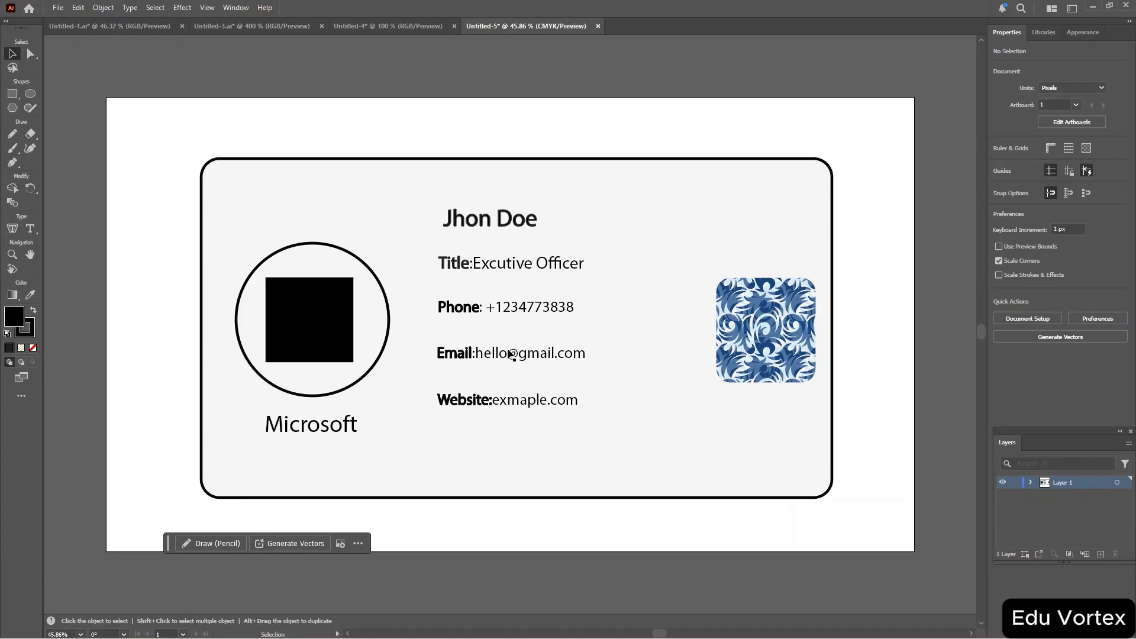
pyautogui.press('a')
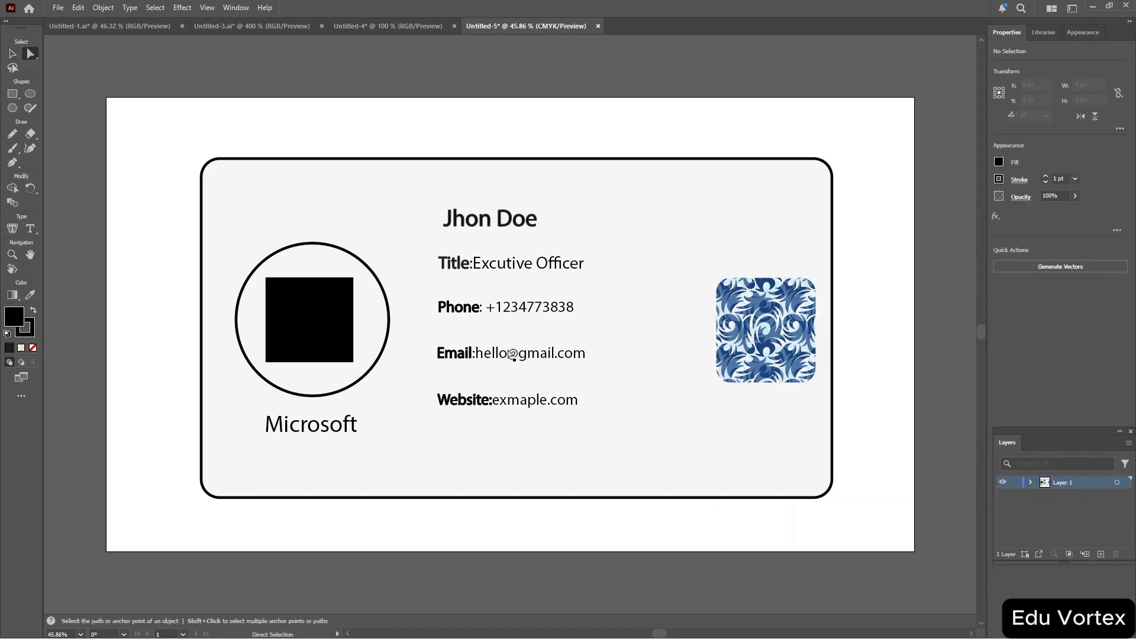